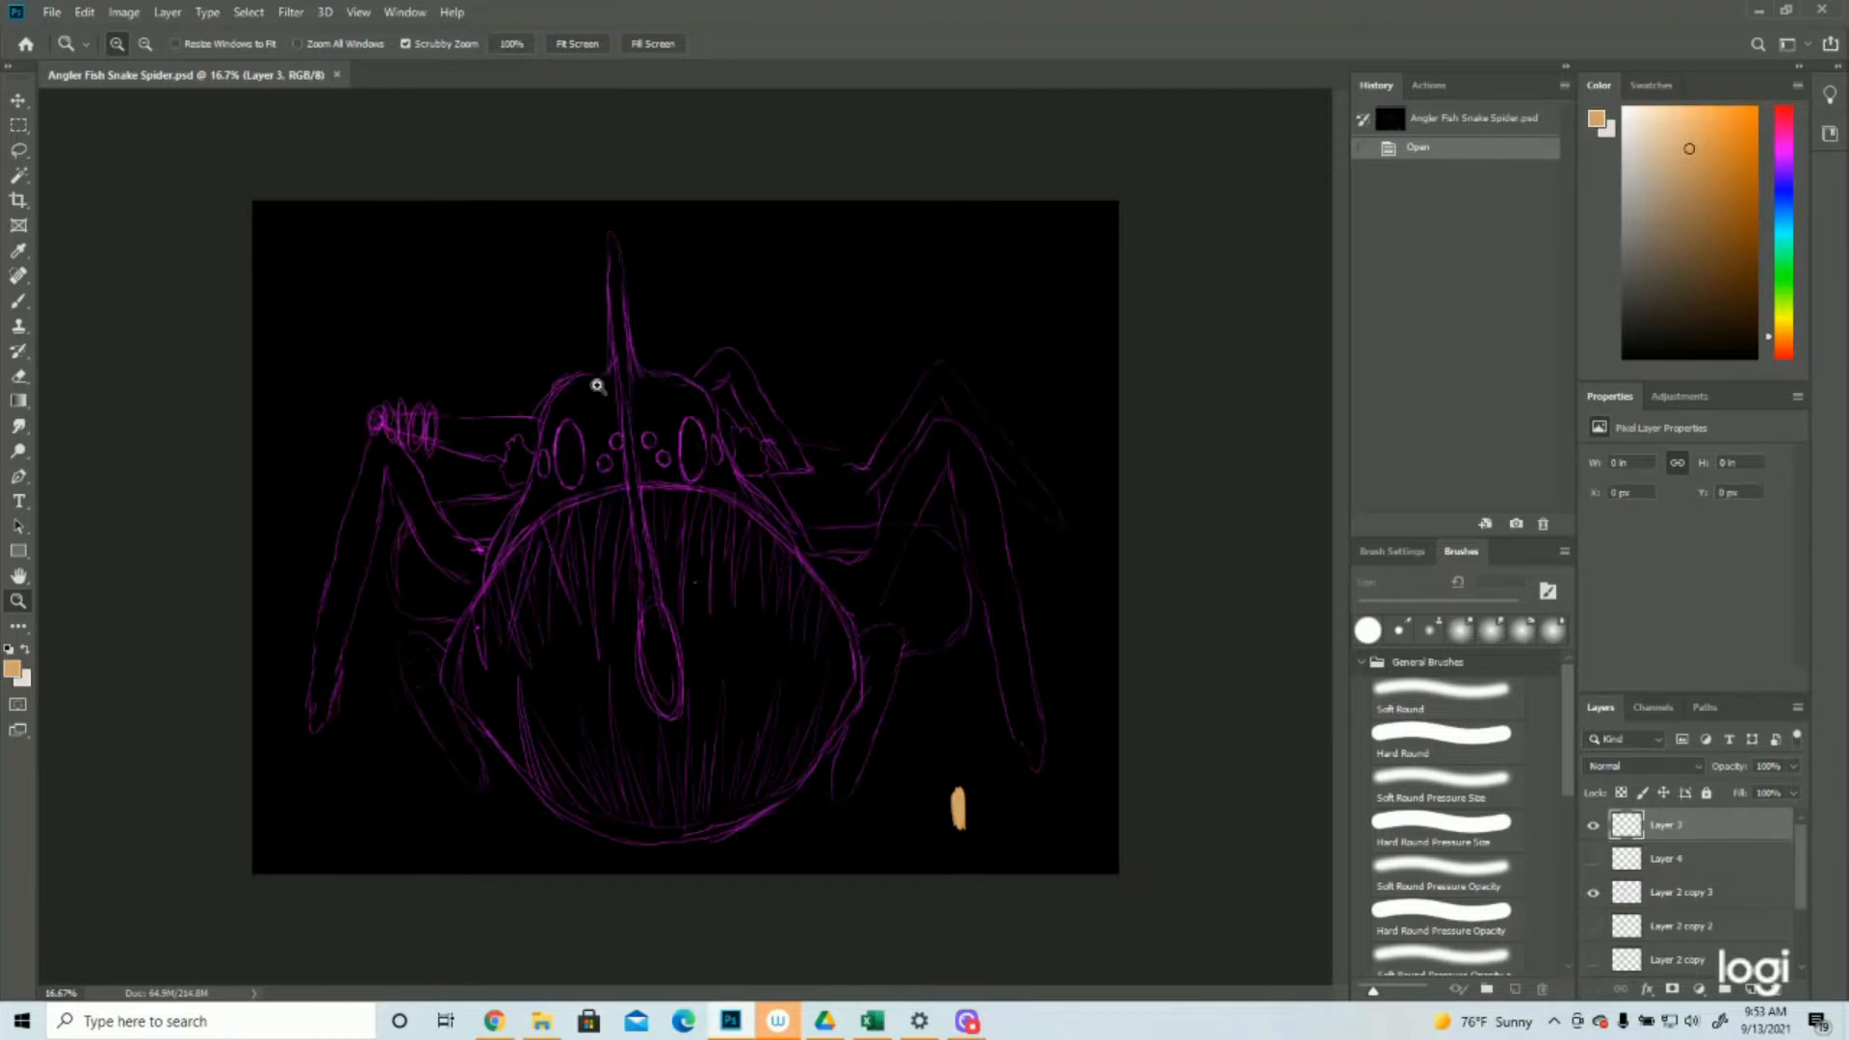
With the 15 px Hard Round Pressure Size brush, paint short tan hair strokes on Layer 3 above the mouth, just right of the stalk
click(543, 345)
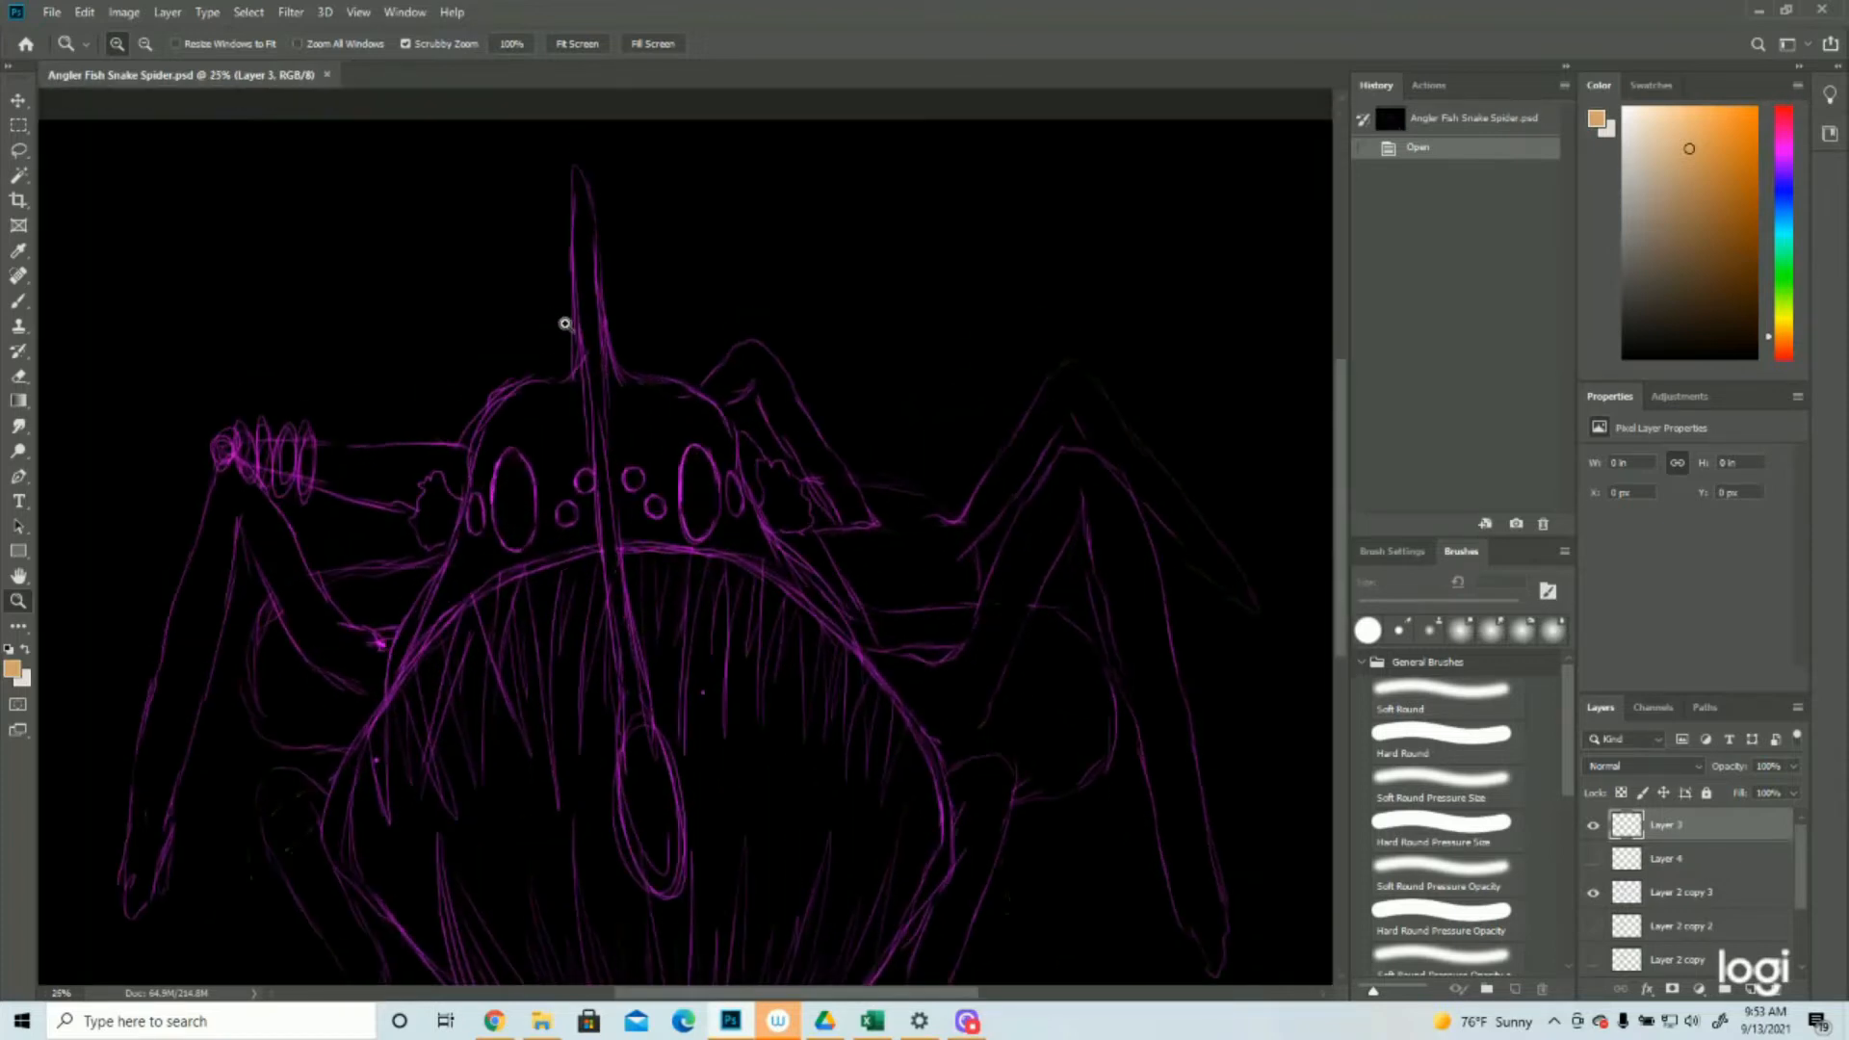
drag(784, 430, 731, 421)
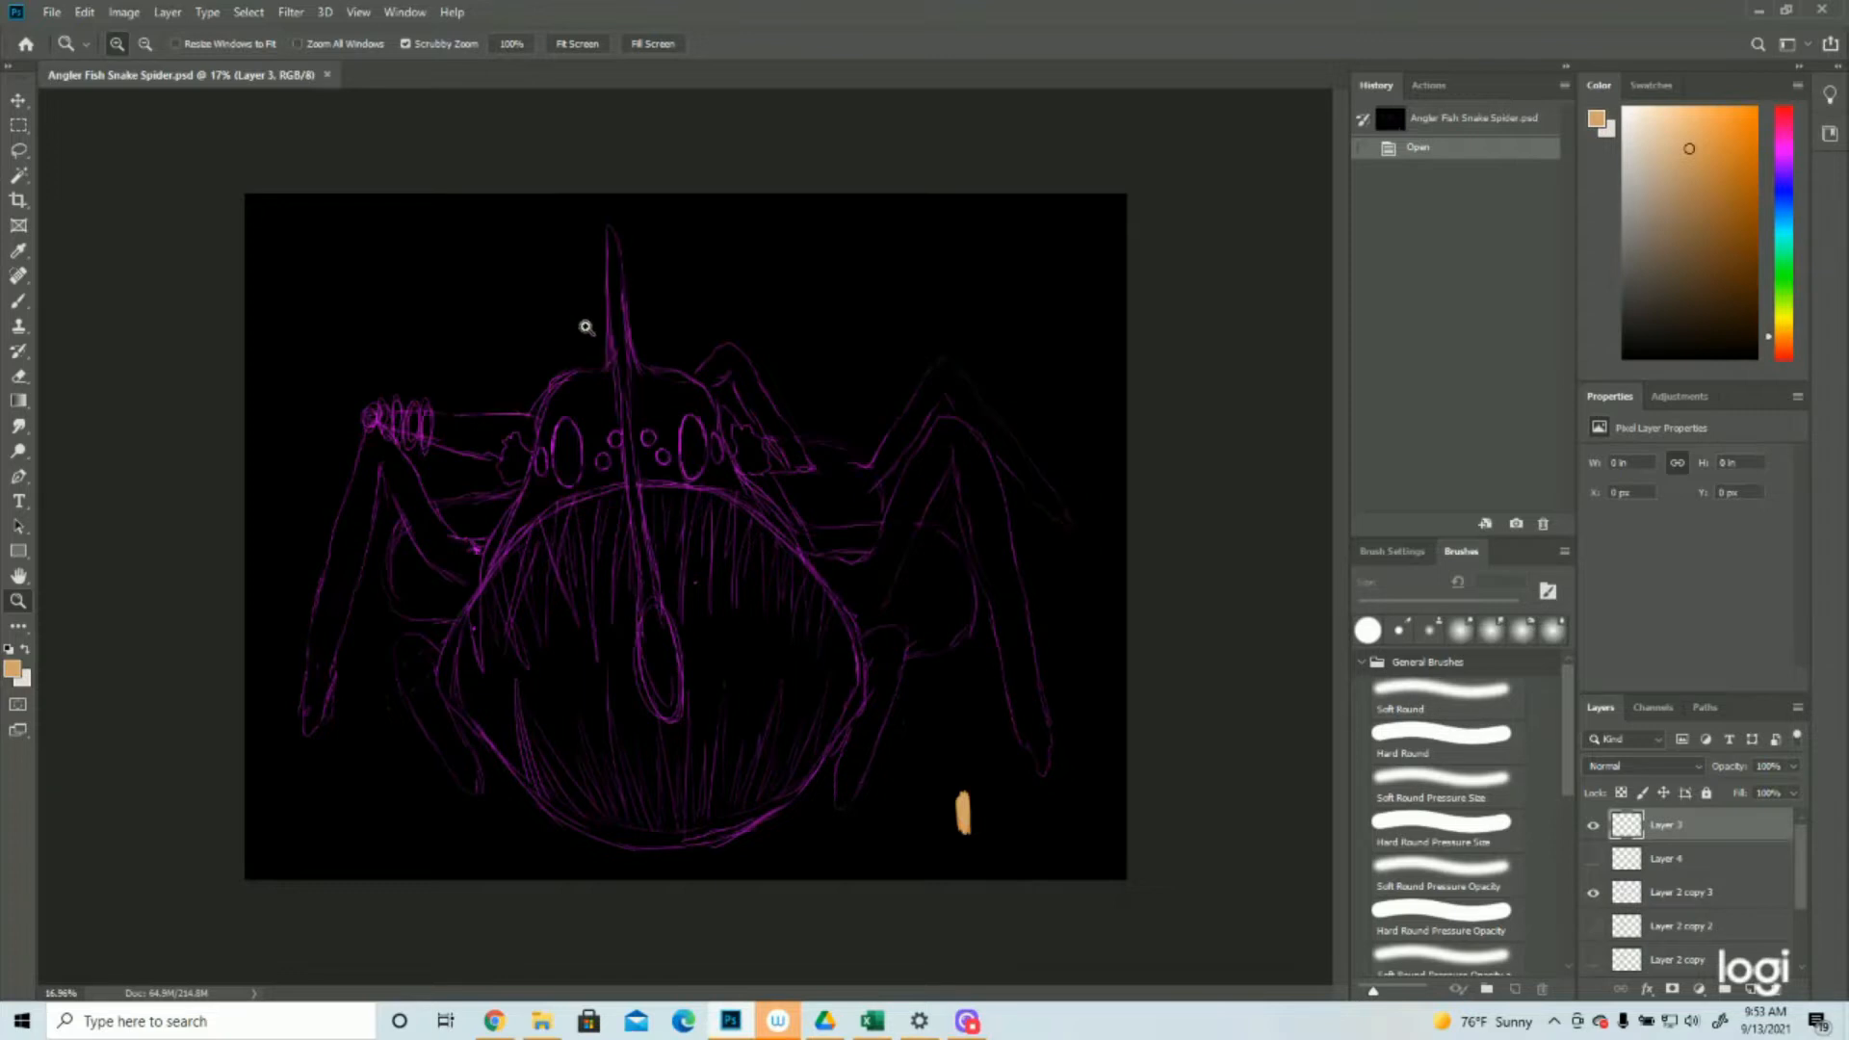
click(517, 338)
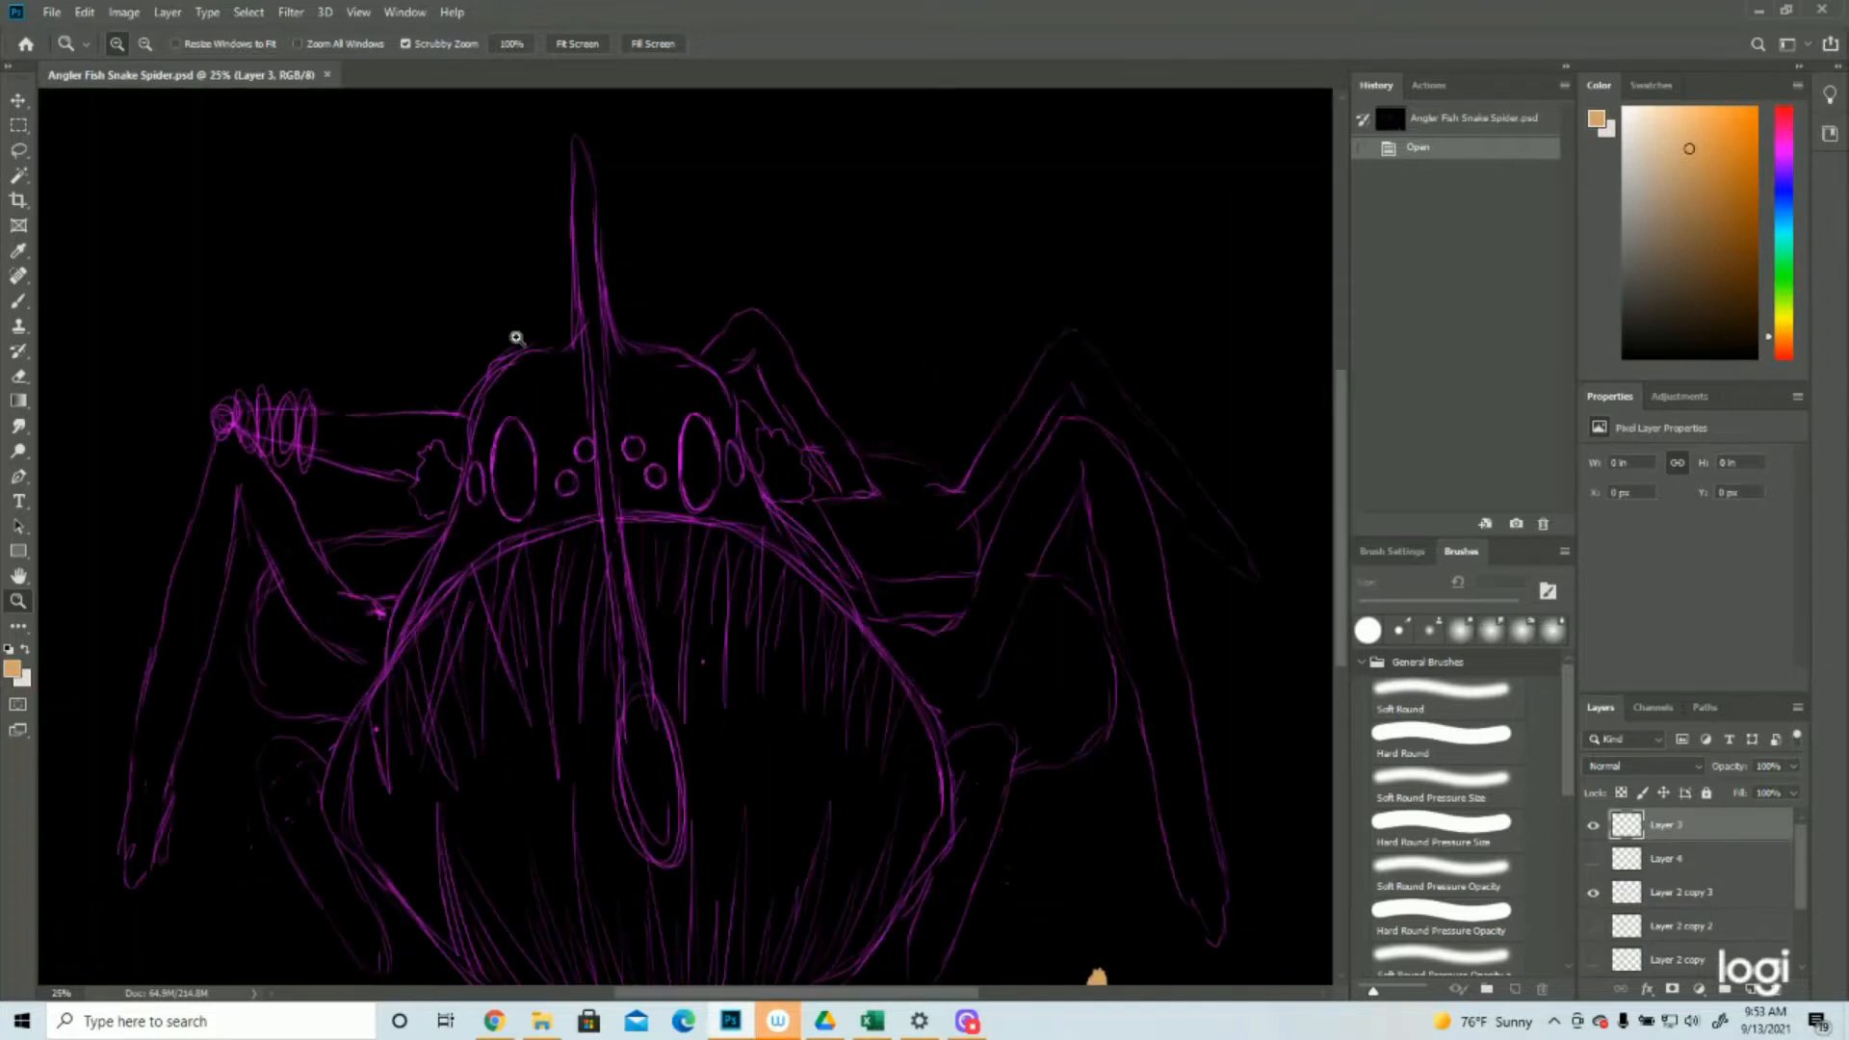
click(428, 334)
scroll(431, 336, up, 1)
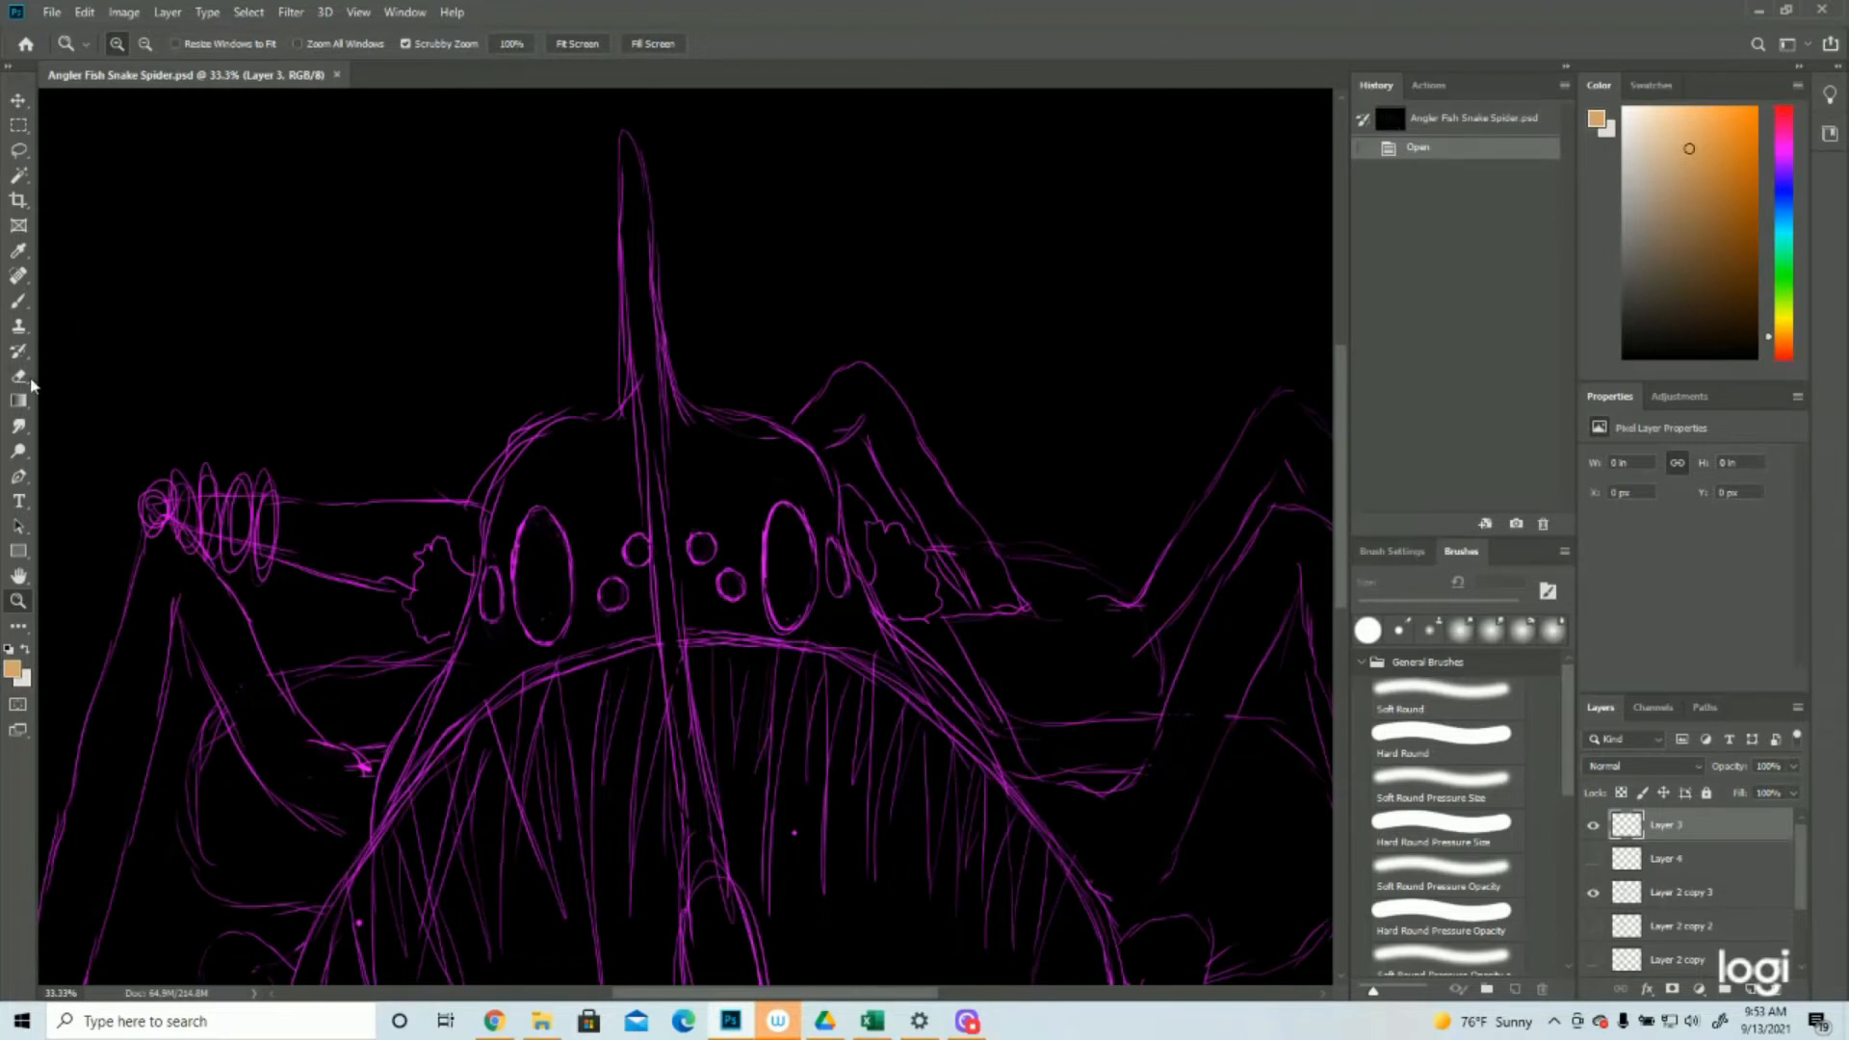
click(18, 300)
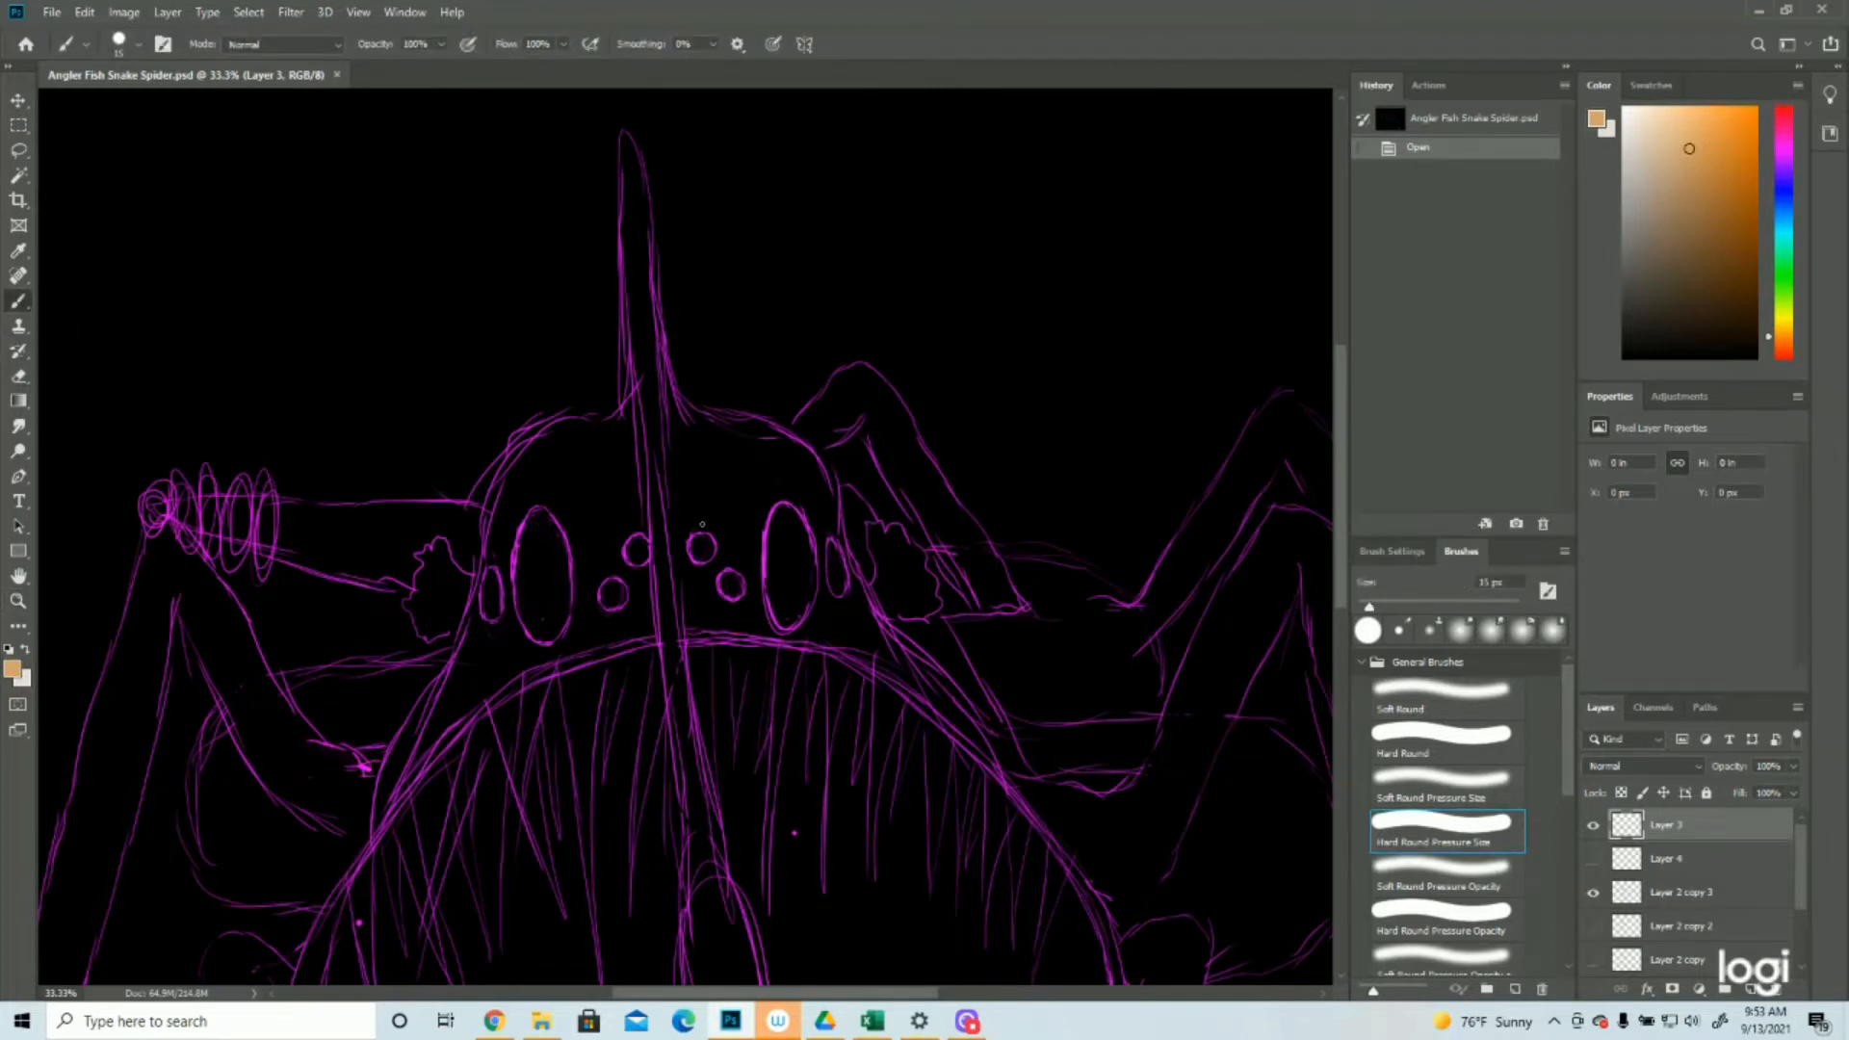
mouse_move(700, 586)
mouse_down()
mouse_move(701, 626)
mouse_move(713, 605)
mouse_move(687, 583)
mouse_move(691, 633)
mouse_up()
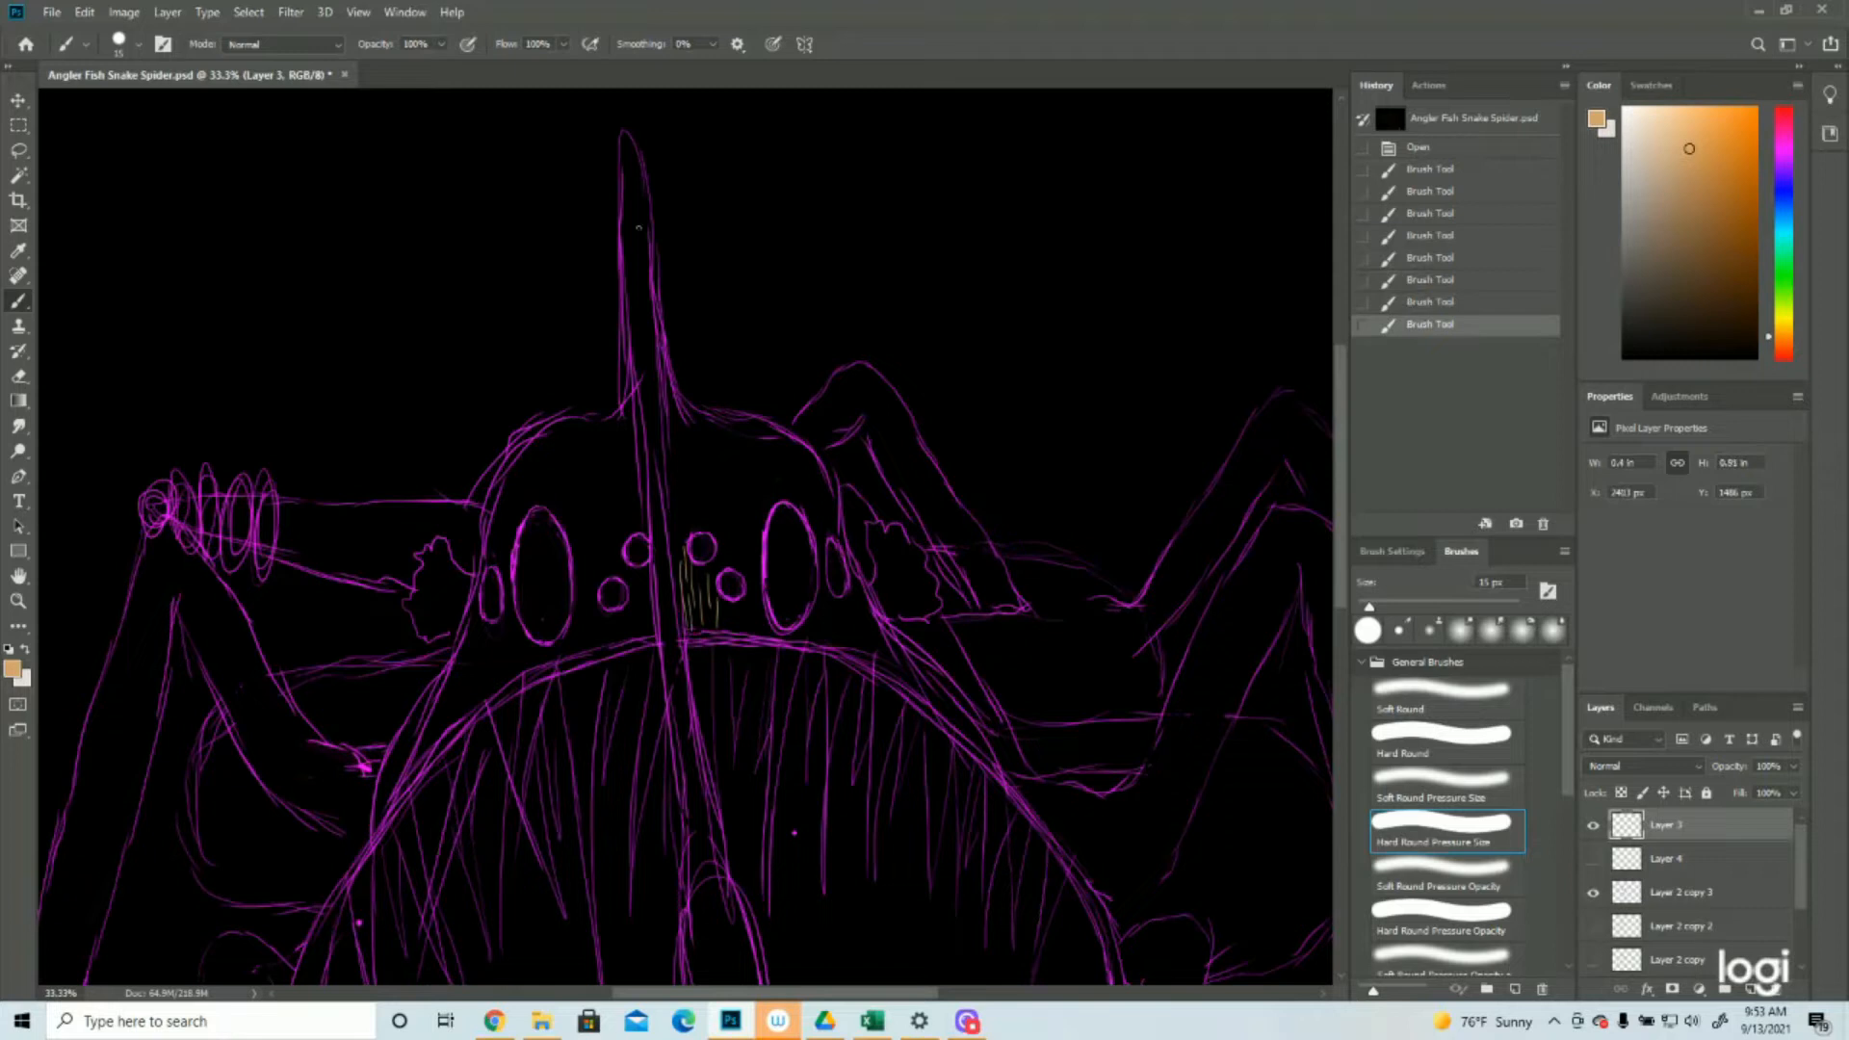
Paint long tan strokes along the head spike from its tip down past the upper edge of the mouth, redoing the poor stroke
drag(626, 134, 643, 176)
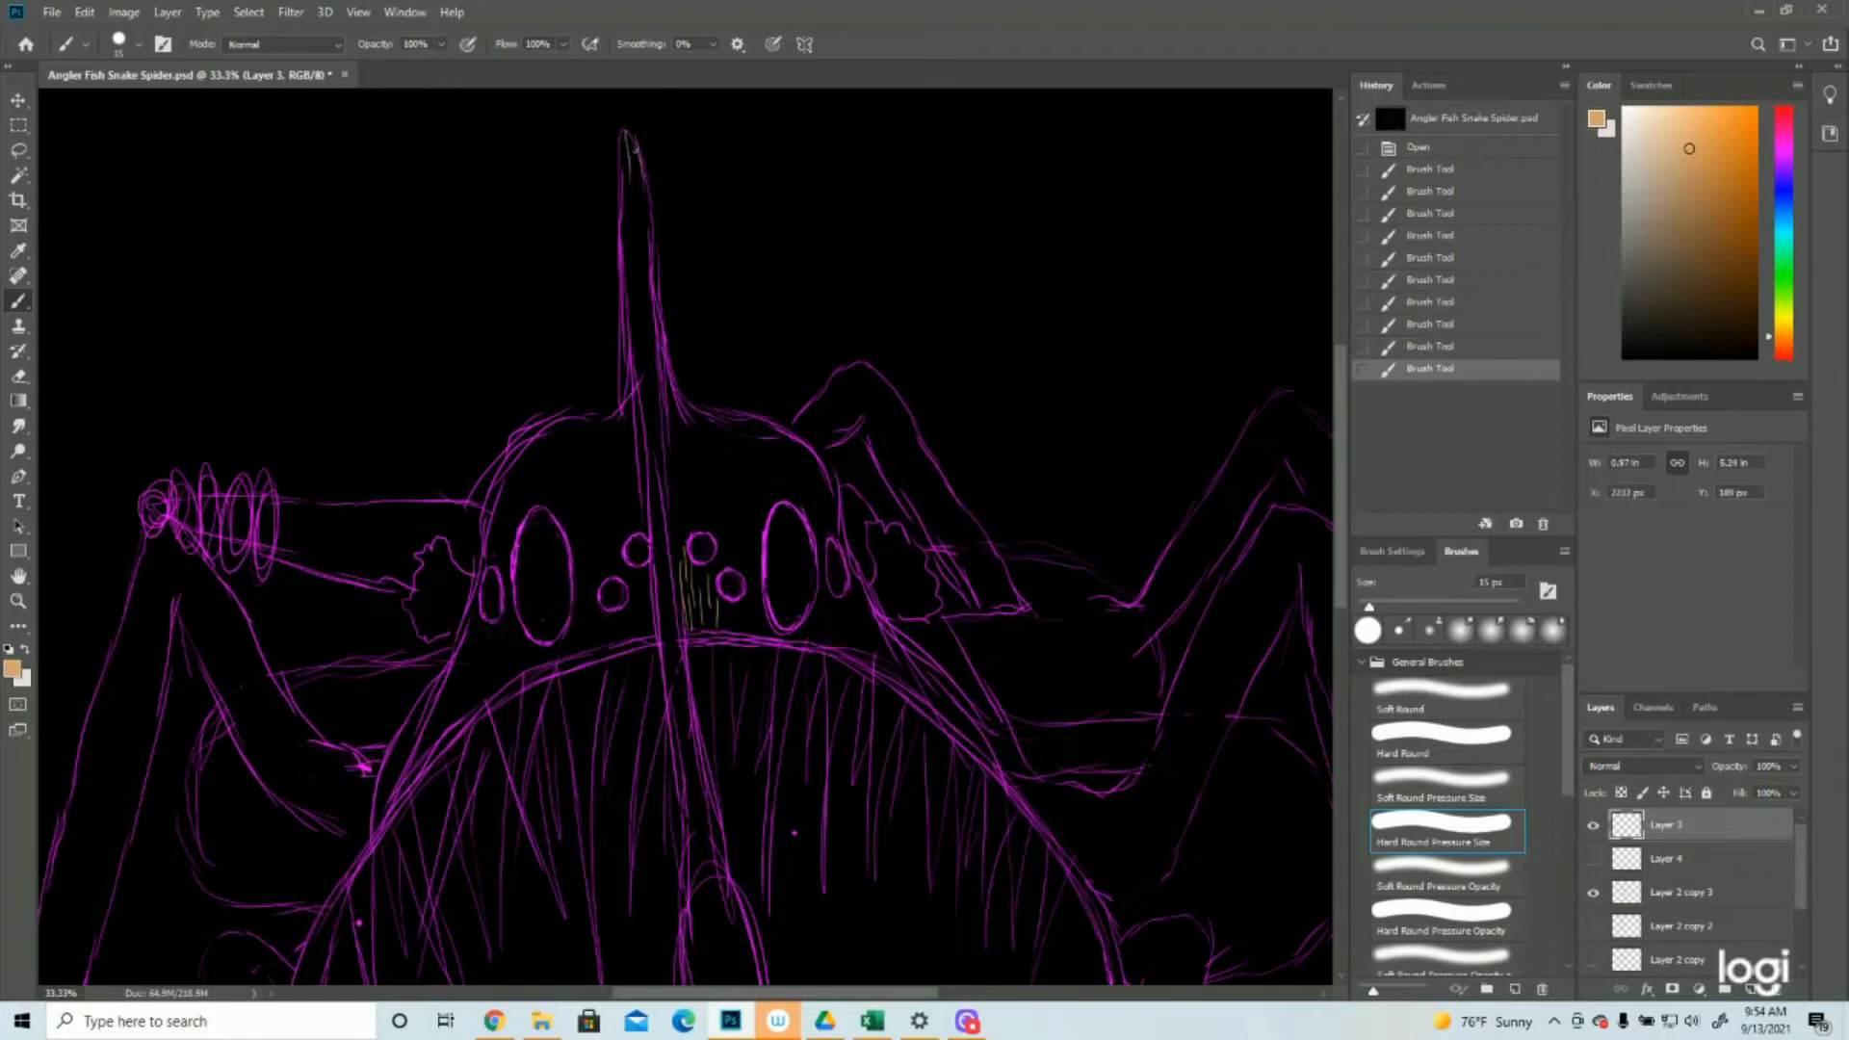
key(ctrl+z)
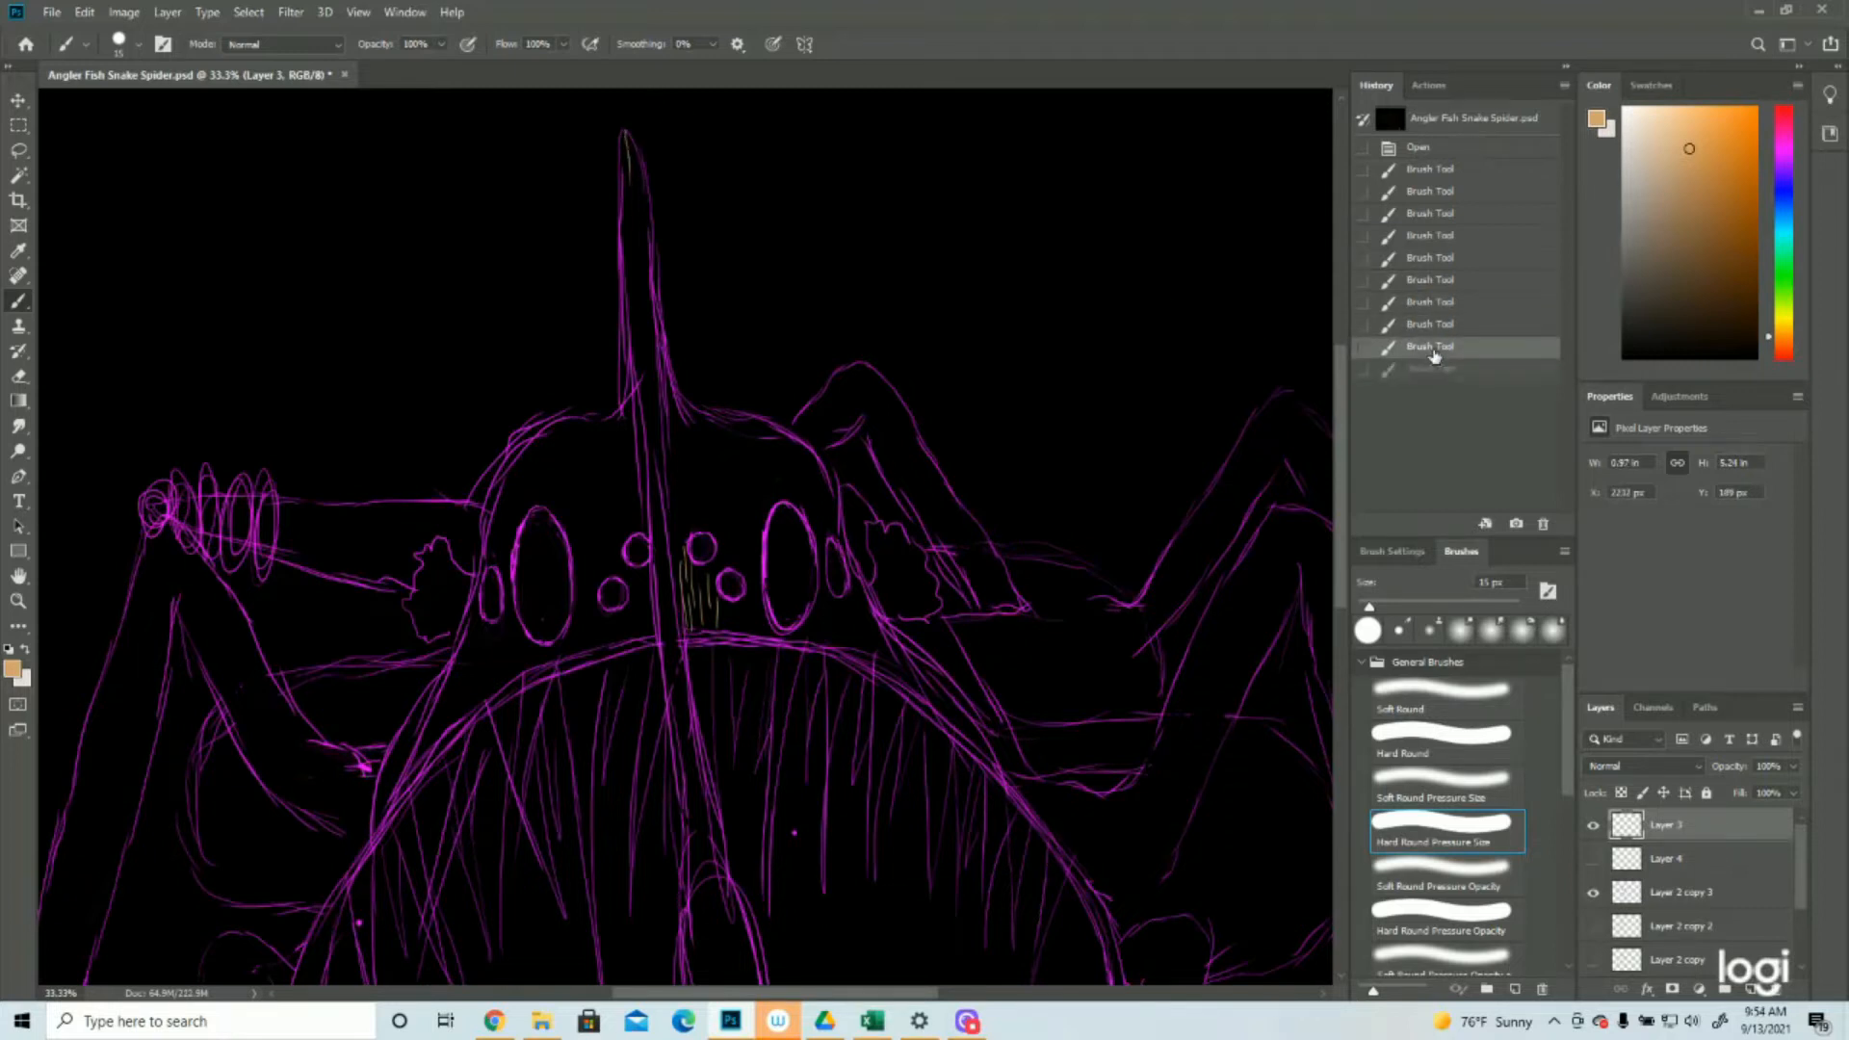
drag(626, 134, 652, 251)
drag(623, 135, 640, 289)
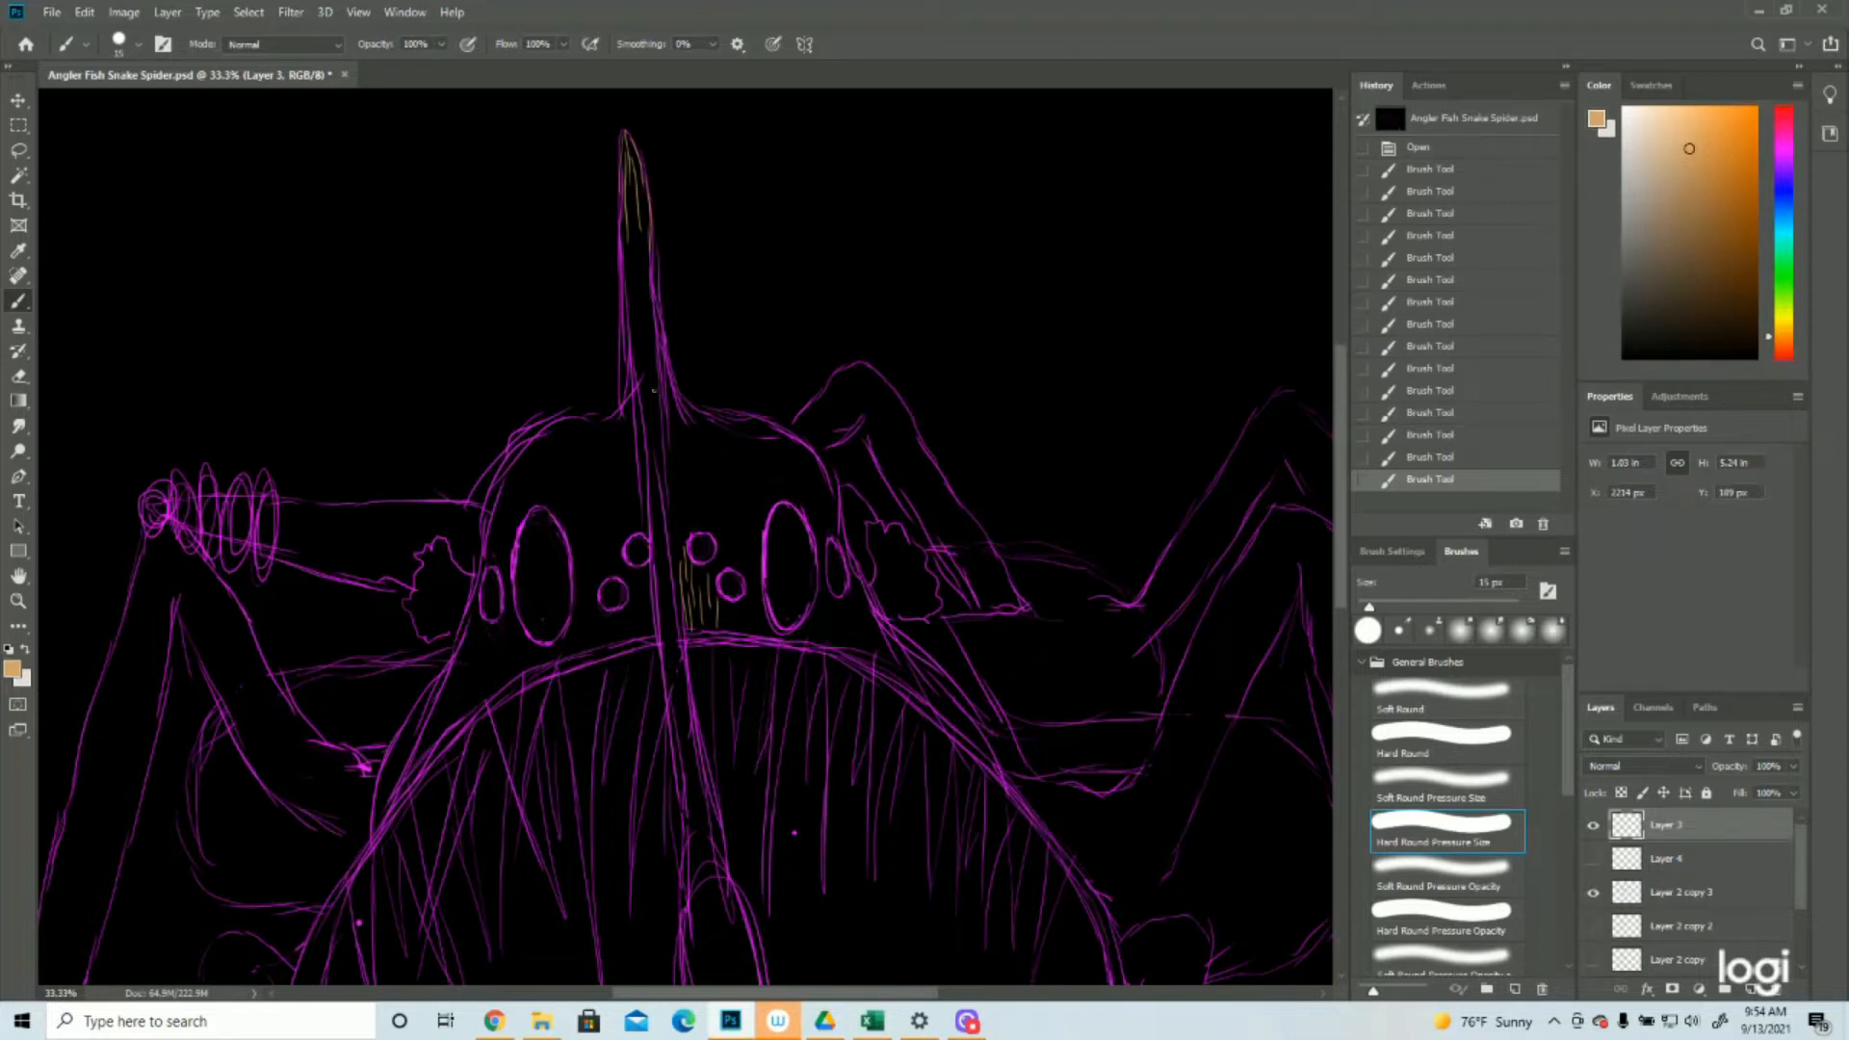
mouse_move(645, 204)
mouse_down()
mouse_move(626, 253)
mouse_move(635, 332)
mouse_move(646, 274)
mouse_move(661, 362)
mouse_move(649, 305)
mouse_move(636, 353)
mouse_move(627, 306)
mouse_move(662, 460)
mouse_up()
mouse_move(635, 385)
mouse_down()
mouse_move(665, 511)
mouse_move(649, 537)
mouse_move(675, 707)
mouse_up()
mouse_move(670, 624)
mouse_down()
mouse_move(679, 713)
mouse_move(687, 699)
mouse_up()
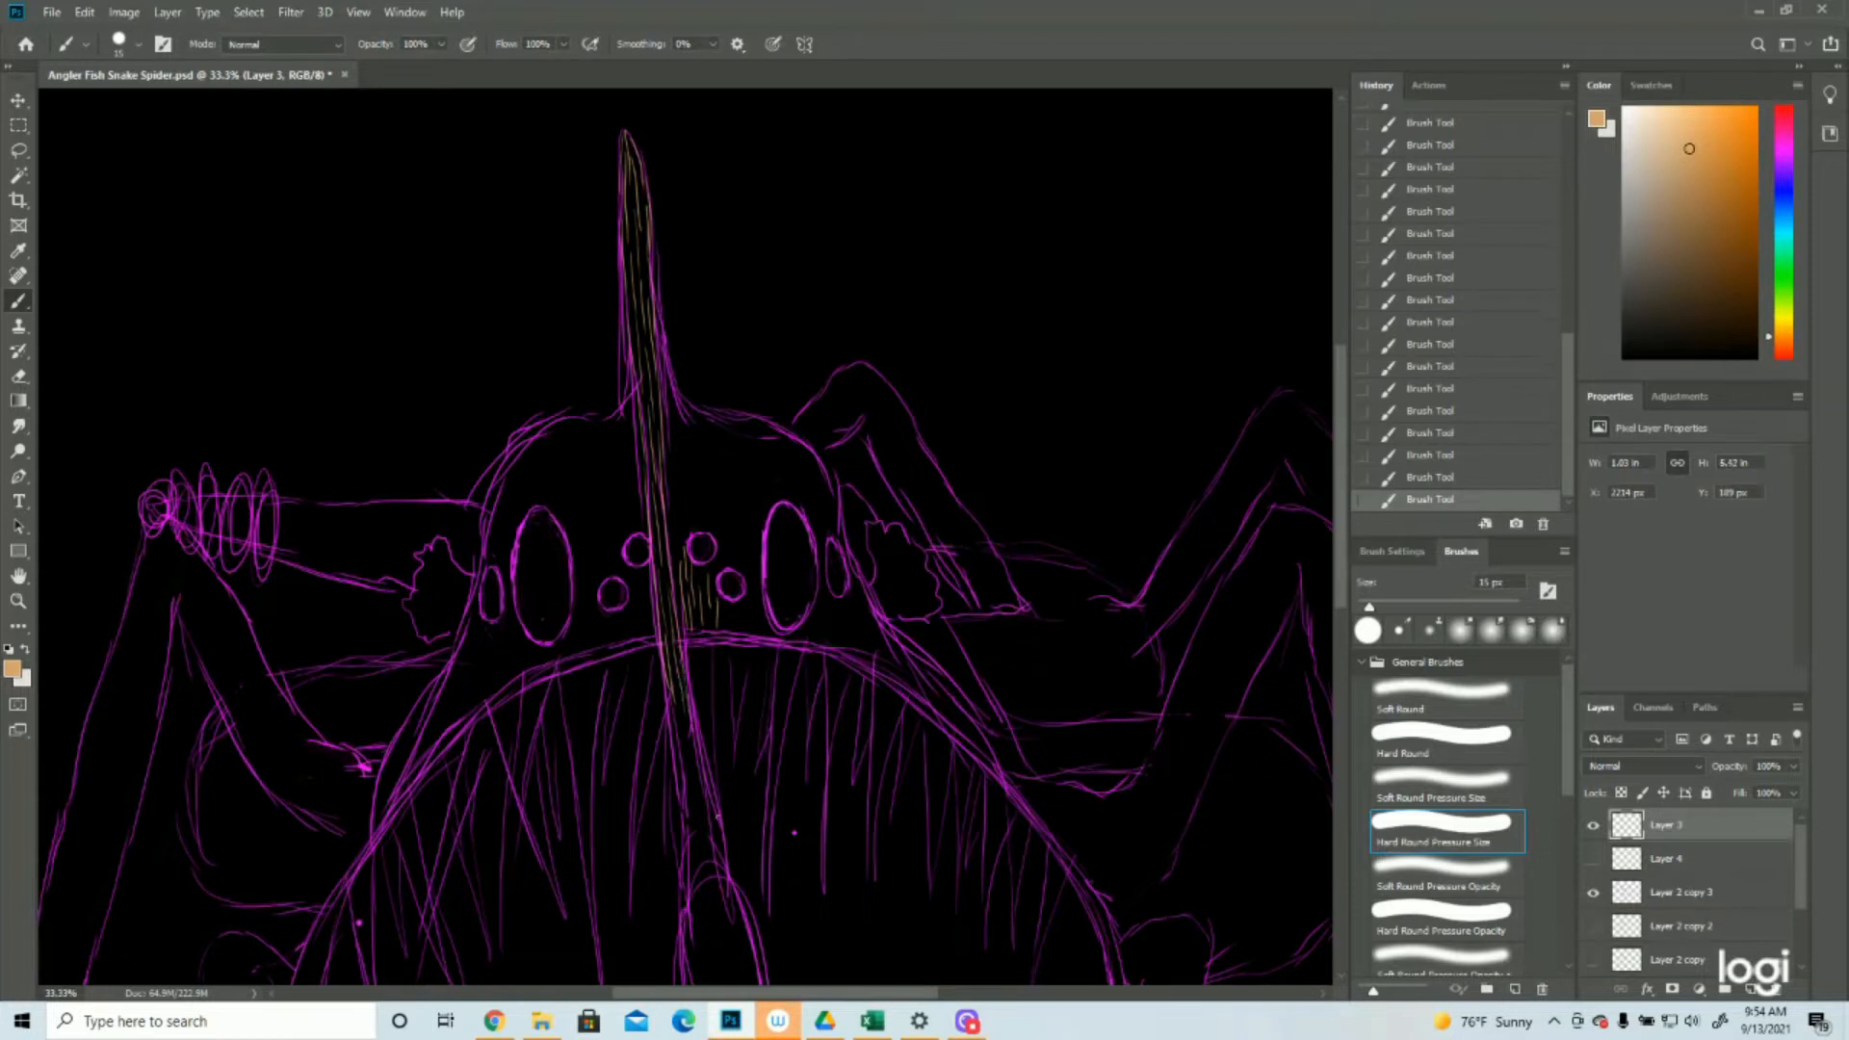
Extend the tan strokes down the hanging stalk to the top of the lure bulb
scroll(685, 535, down, 3)
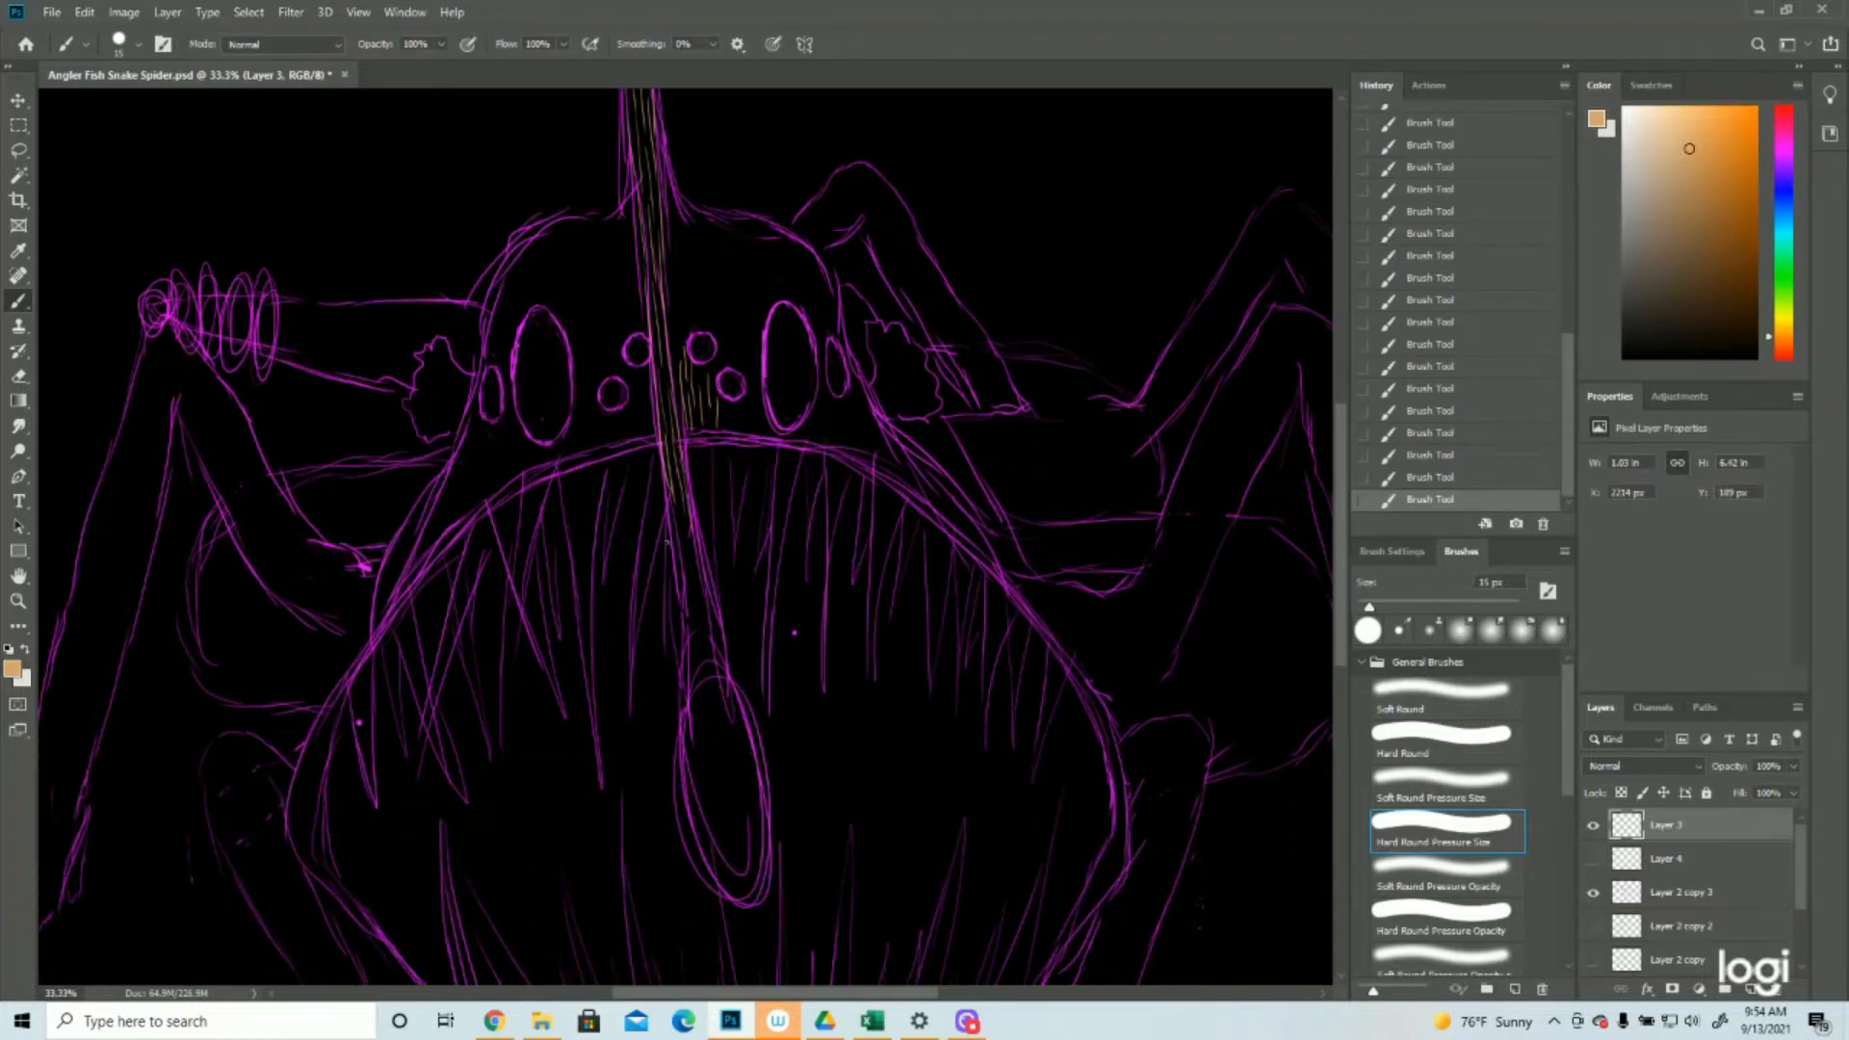
drag(666, 477, 715, 628)
drag(691, 549, 699, 673)
mouse_move(702, 603)
mouse_down()
mouse_move(708, 681)
mouse_move(718, 612)
mouse_move(702, 644)
mouse_move(690, 629)
mouse_move(689, 684)
mouse_up()
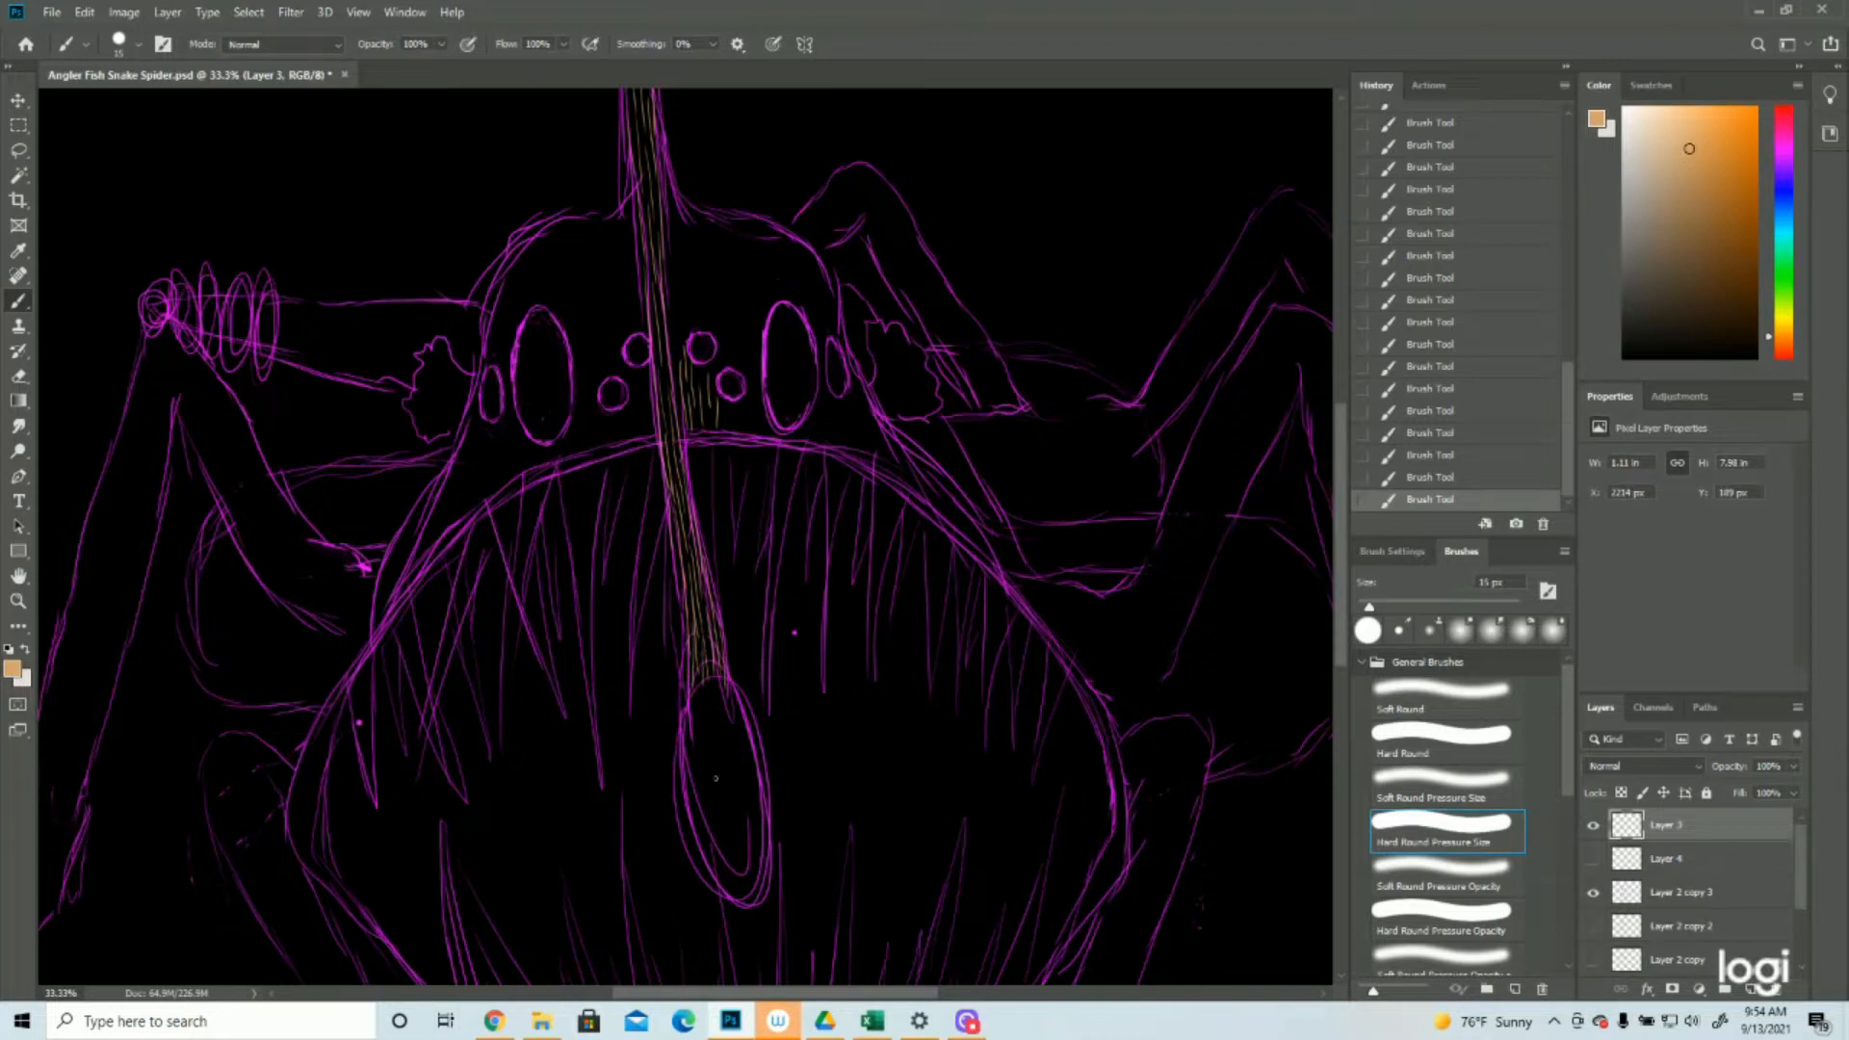
Fill the face between the stalk and the large right eye with tan hair strokes, up to the spike's base
scroll(716, 778, up, 4)
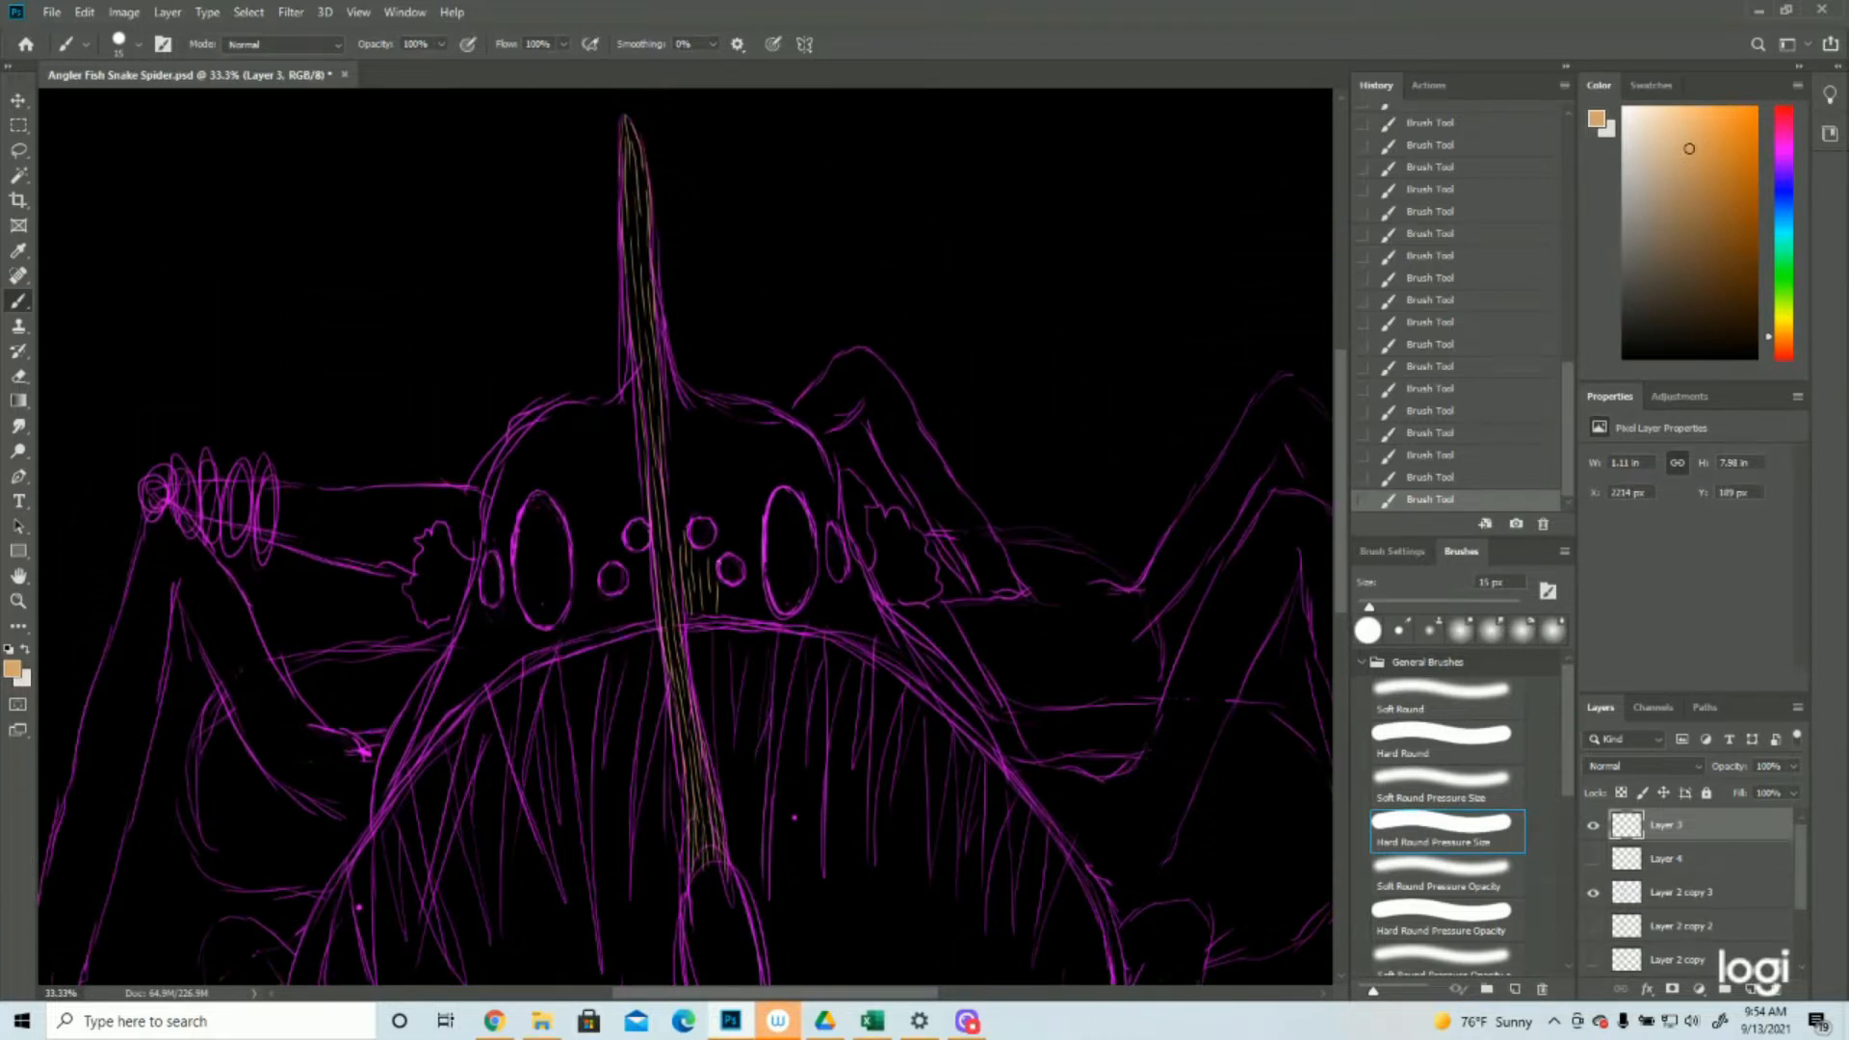
mouse_move(737, 613)
mouse_down()
mouse_move(727, 585)
mouse_move(764, 599)
mouse_move(761, 536)
mouse_move(728, 513)
mouse_move(775, 472)
mouse_up()
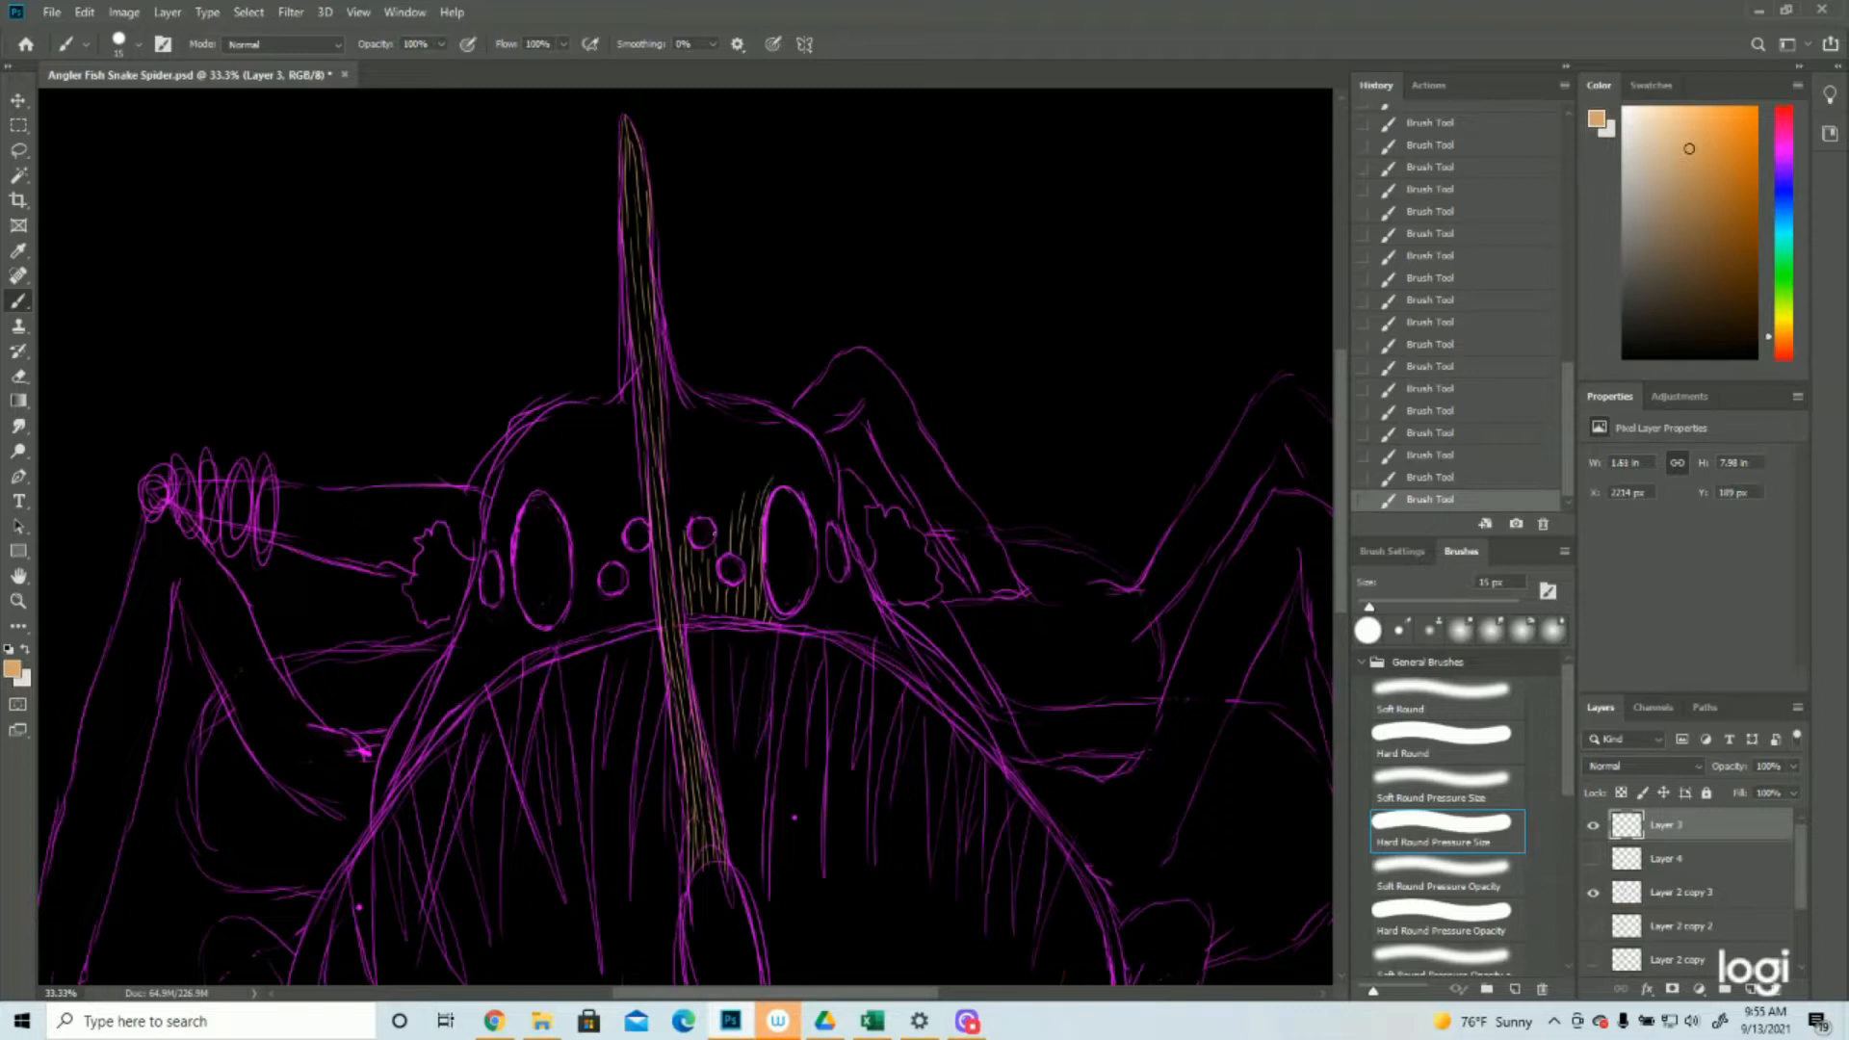
drag(724, 554, 724, 426)
drag(682, 537, 672, 478)
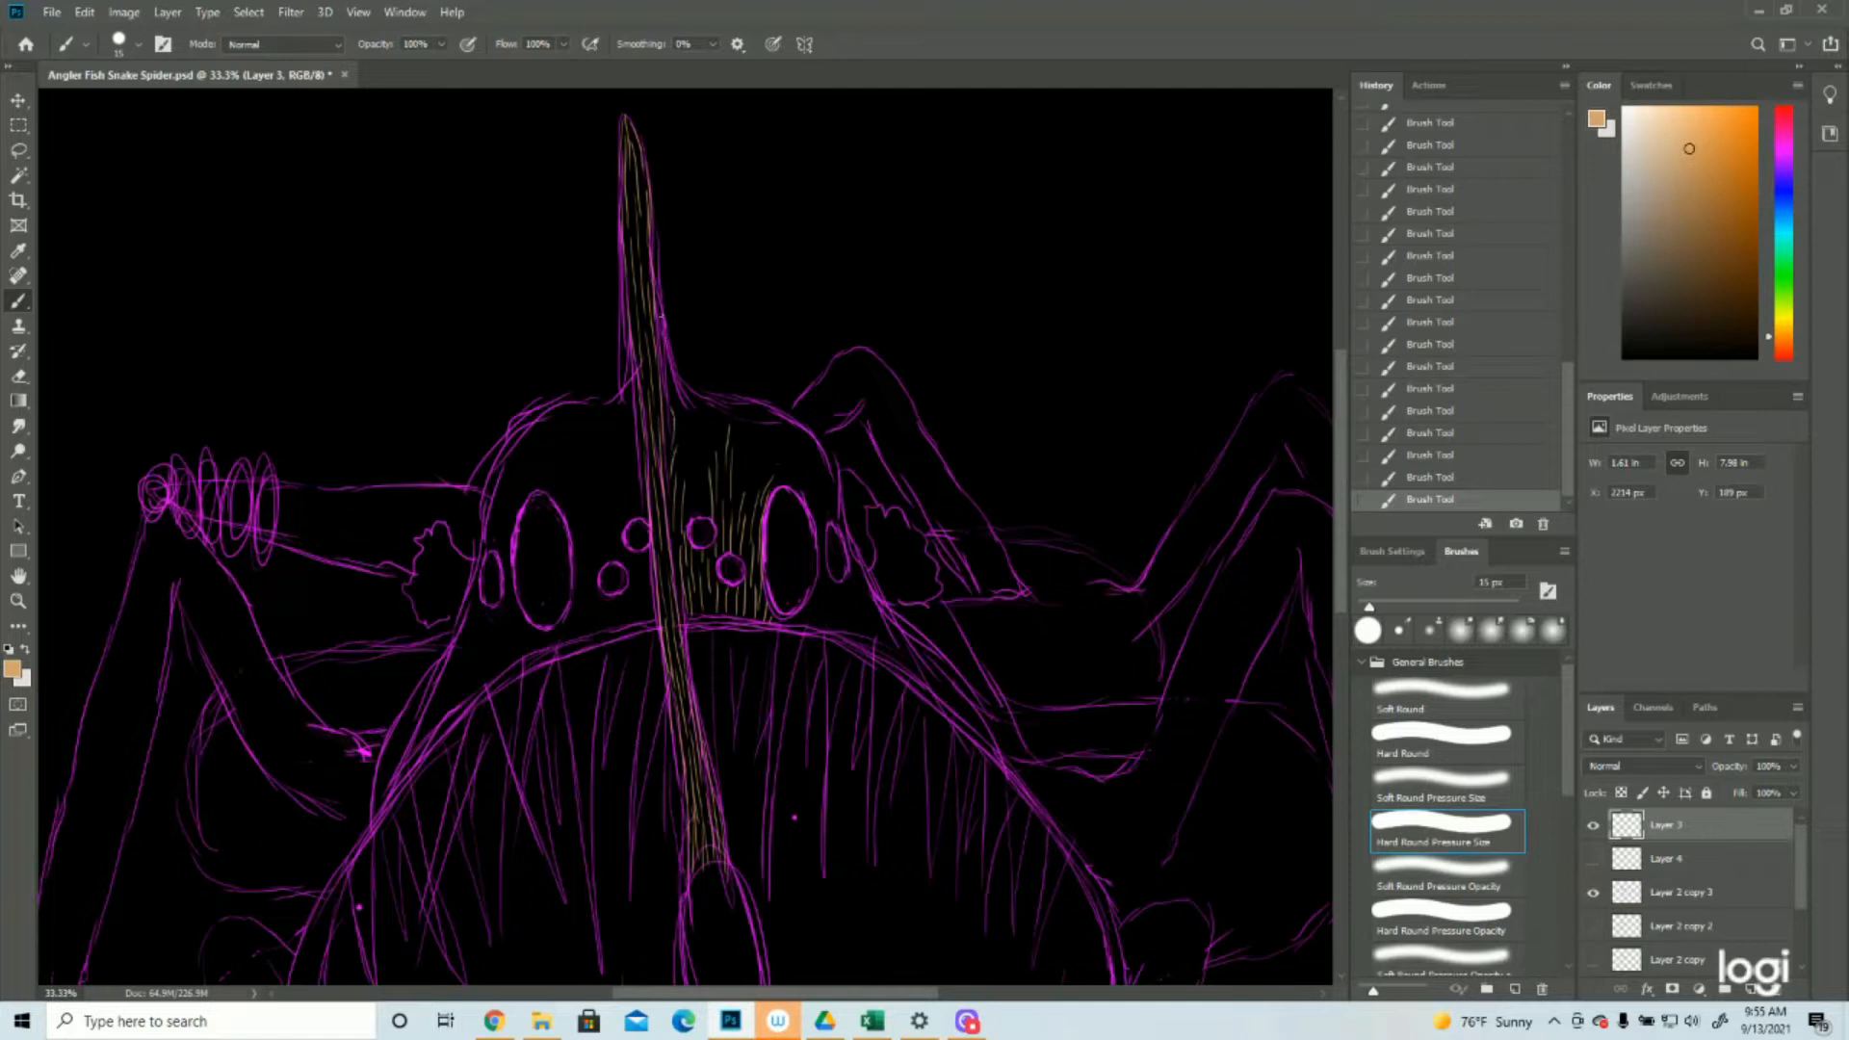
drag(665, 364, 691, 456)
mouse_move(696, 392)
mouse_down()
mouse_move(711, 441)
mouse_move(680, 557)
mouse_up()
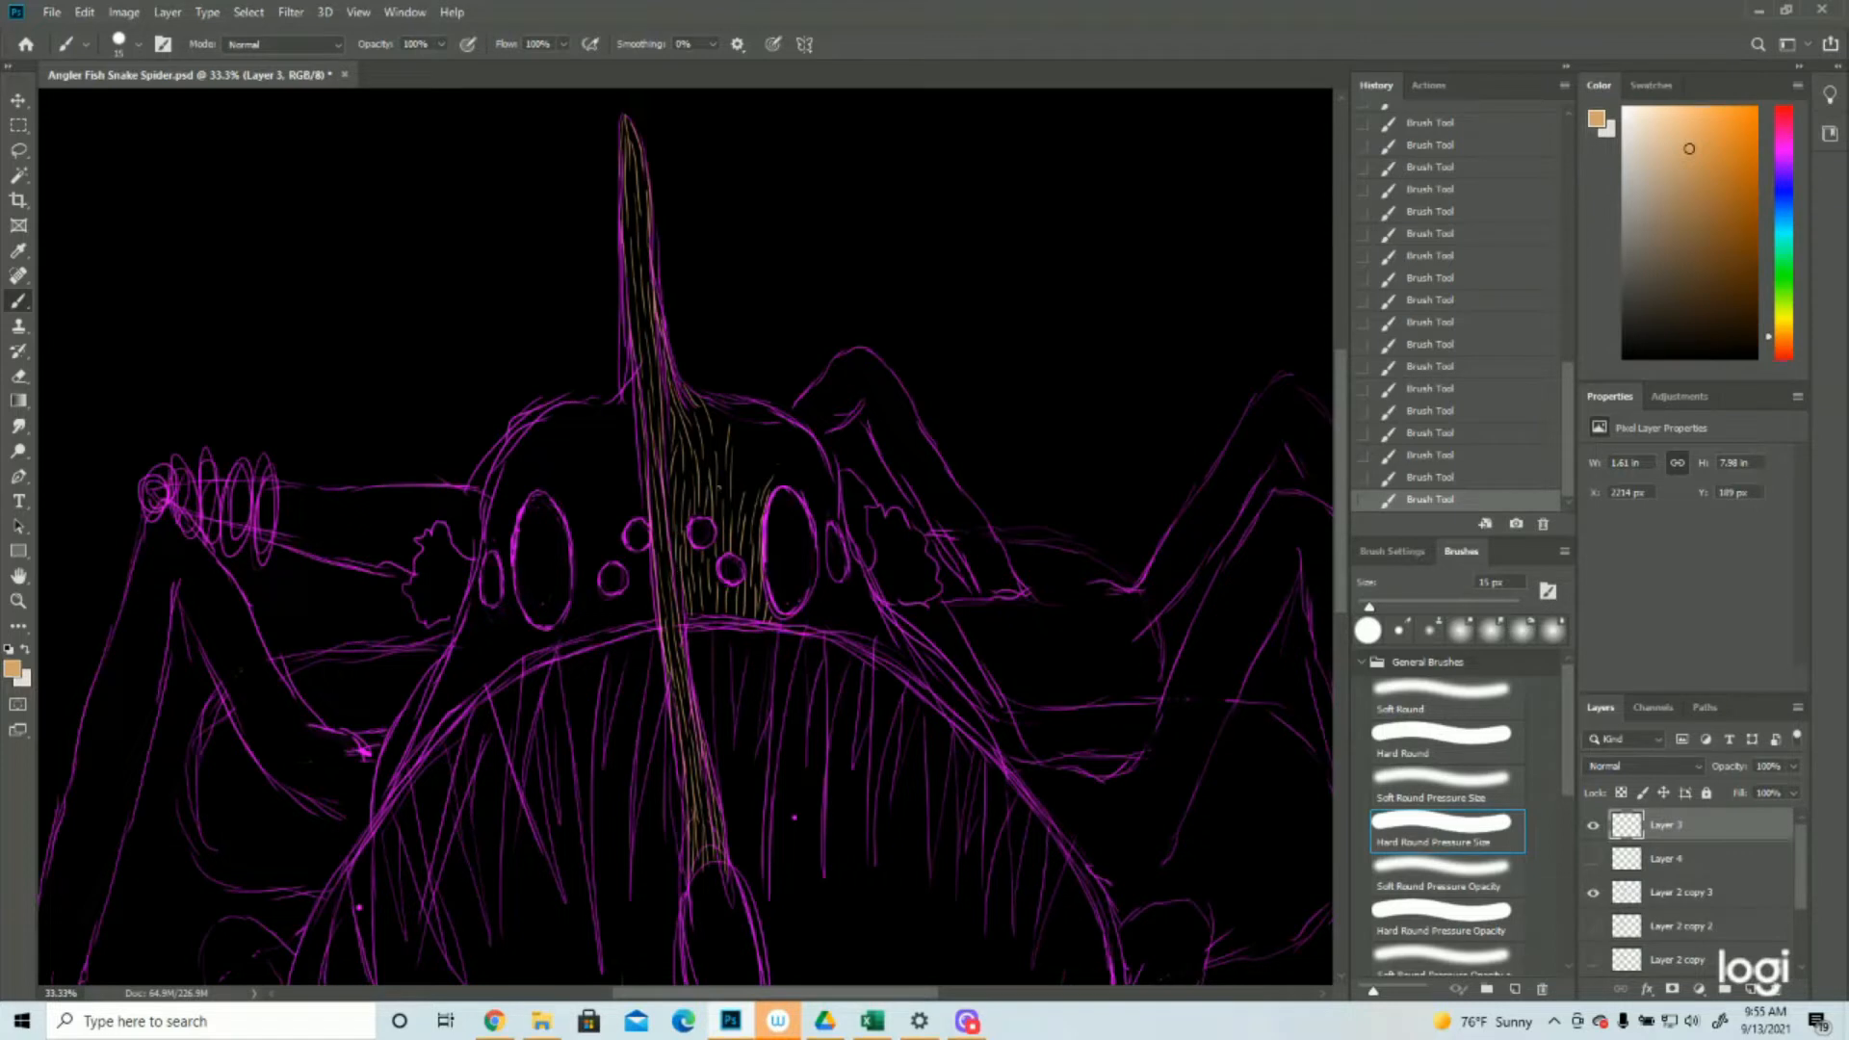
Paint tan hair strokes across the right top of the head and around the outer side of the large right eye
mouse_move(709, 394)
mouse_down()
mouse_move(744, 447)
mouse_move(727, 452)
mouse_move(794, 416)
mouse_up()
drag(794, 480, 780, 428)
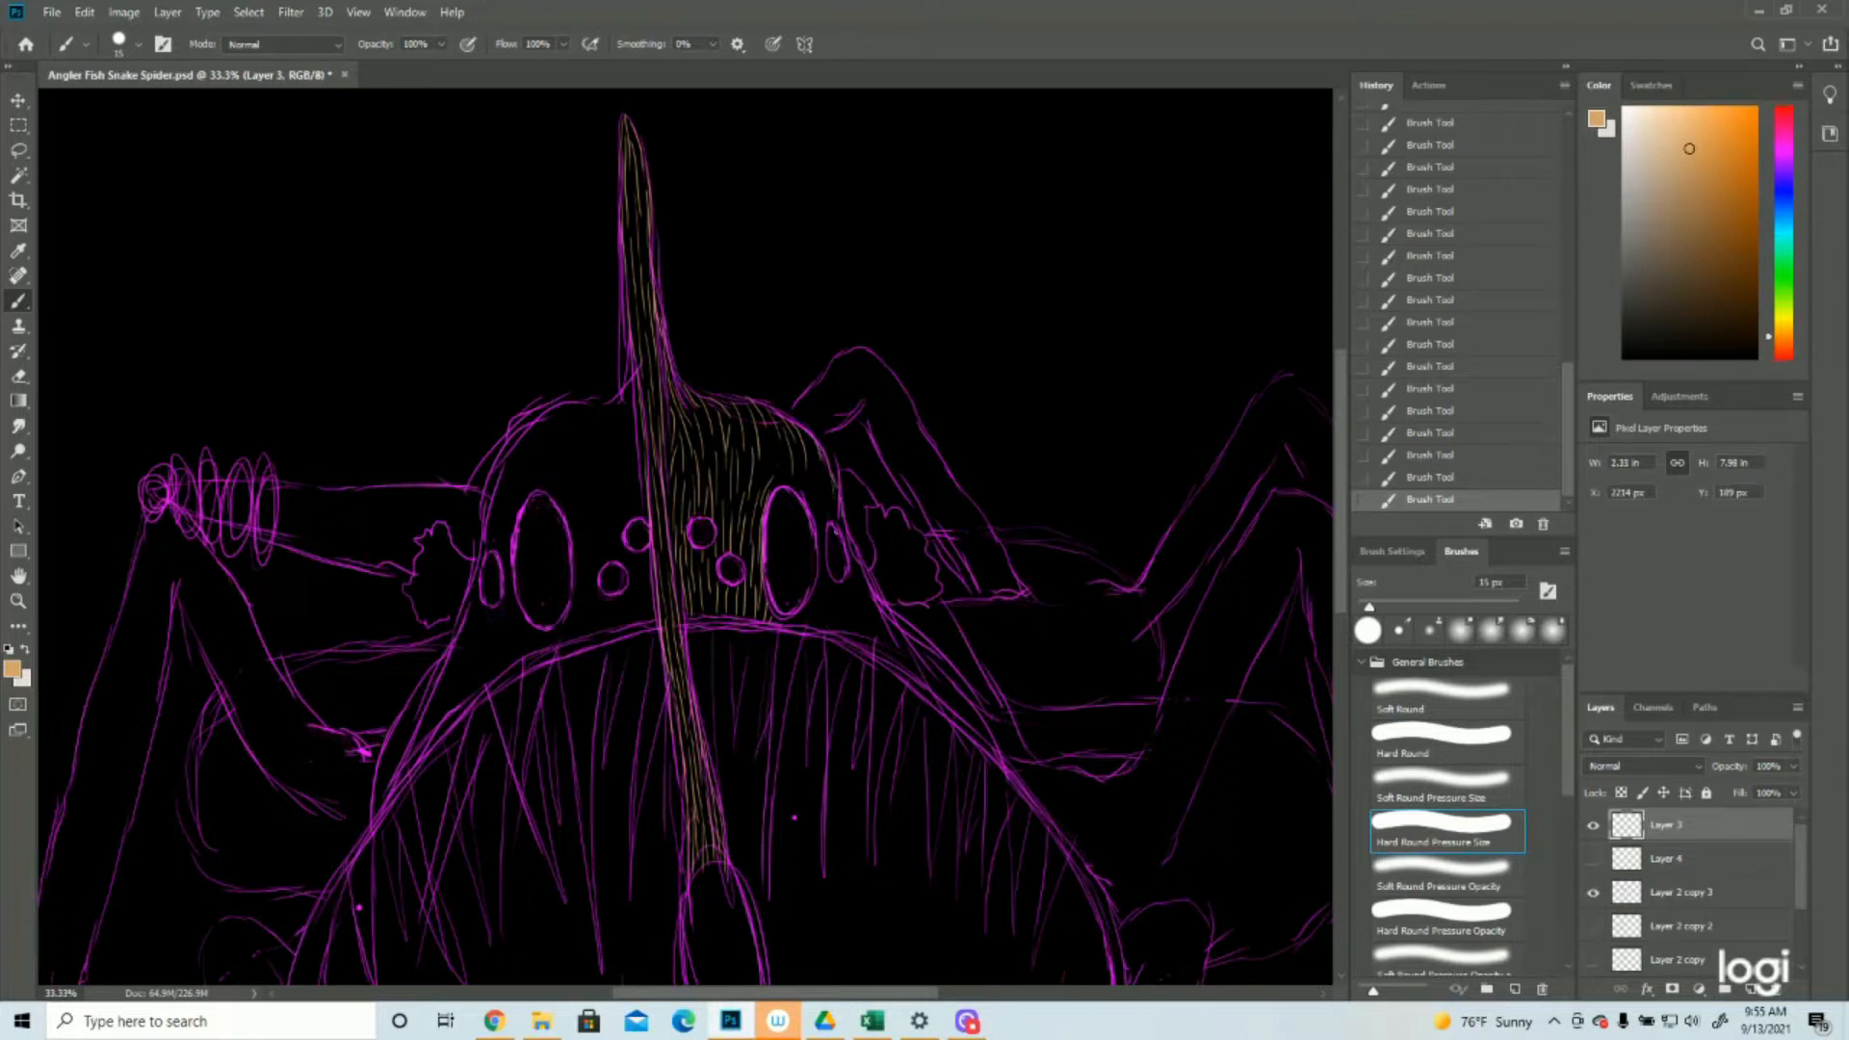
mouse_move(782, 485)
mouse_down()
mouse_move(772, 423)
mouse_move(764, 439)
mouse_up()
drag(807, 472, 813, 511)
mouse_move(807, 436)
mouse_down()
mouse_move(815, 504)
mouse_move(835, 498)
mouse_move(824, 476)
mouse_move(821, 540)
mouse_move(815, 488)
mouse_move(838, 552)
mouse_move(850, 520)
mouse_move(865, 577)
mouse_up()
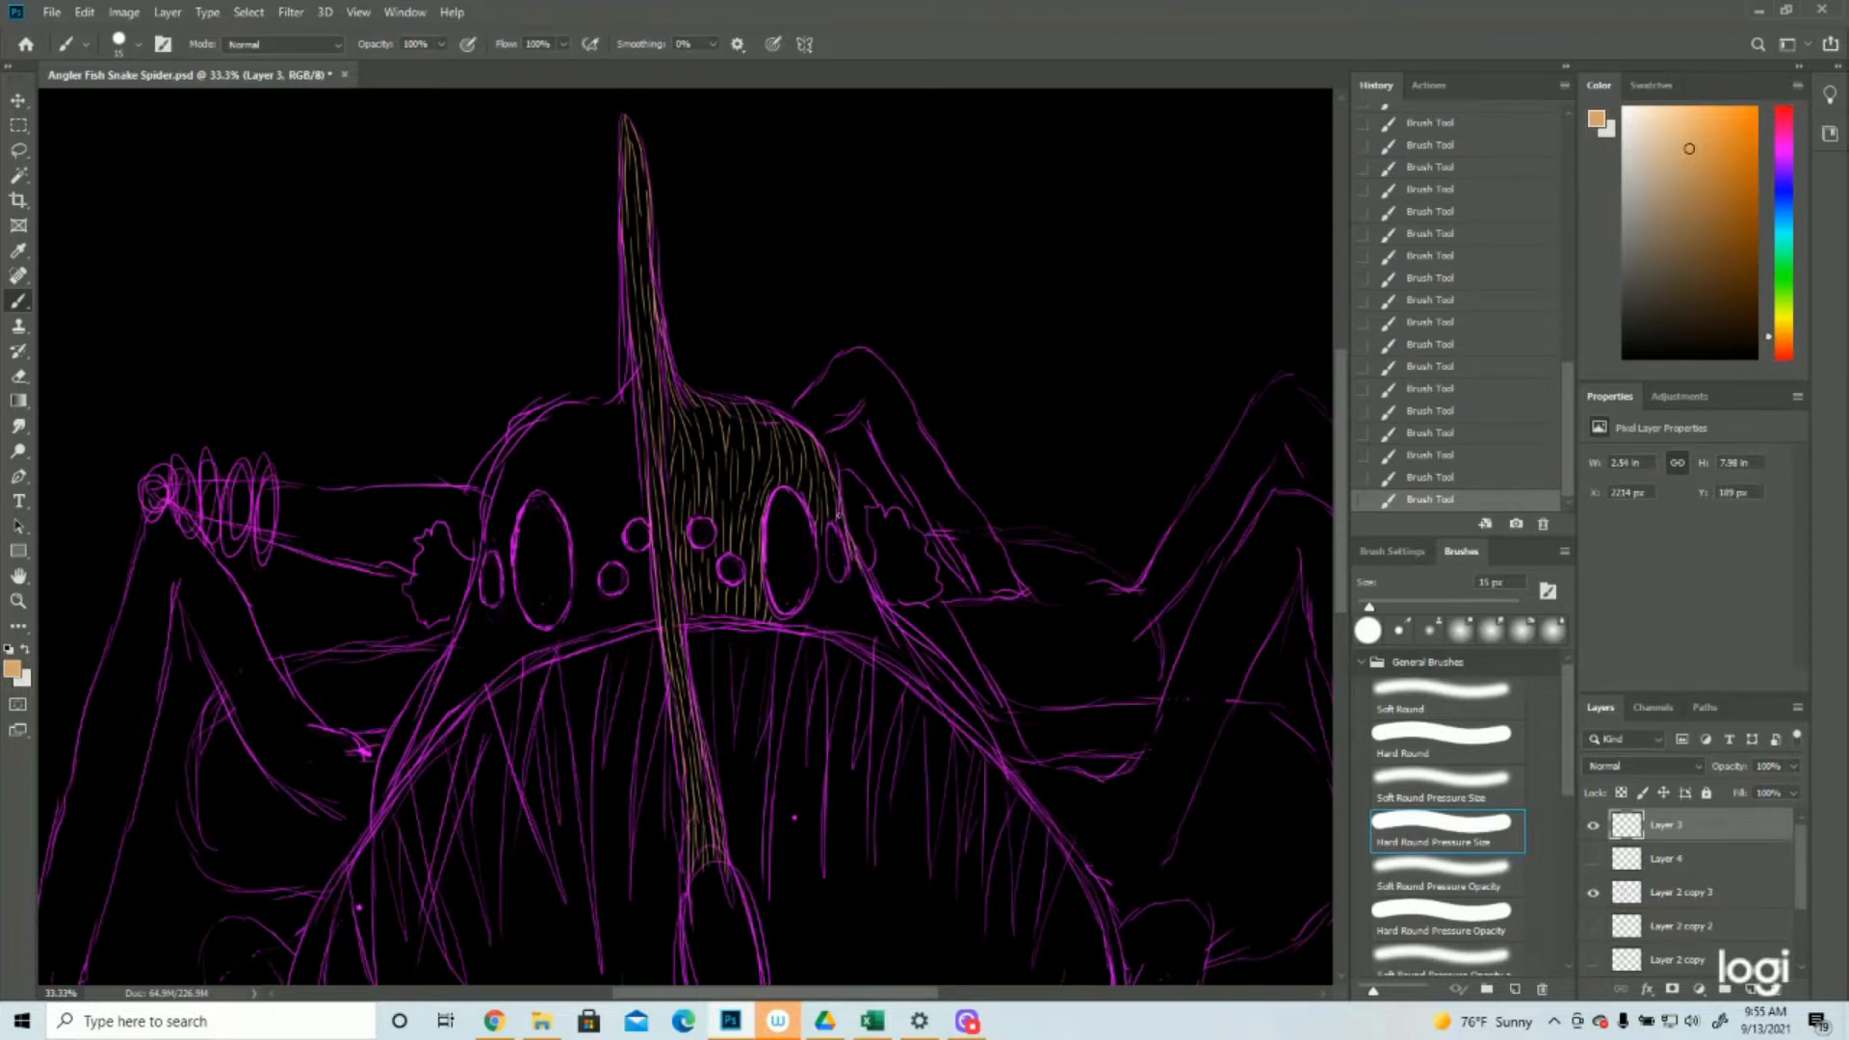
Paint tan hair strokes below the right eyes and down the right cheek beside the mouth, checking them without the Layer 2 copy 3 sketch
mouse_move(819, 534)
mouse_down()
mouse_move(981, 717)
mouse_move(956, 677)
mouse_move(988, 745)
mouse_move(957, 696)
mouse_move(994, 748)
mouse_up()
drag(839, 583, 857, 638)
drag(831, 578, 839, 635)
drag(898, 634, 923, 676)
drag(929, 677, 974, 733)
click(1593, 893)
click(1593, 893)
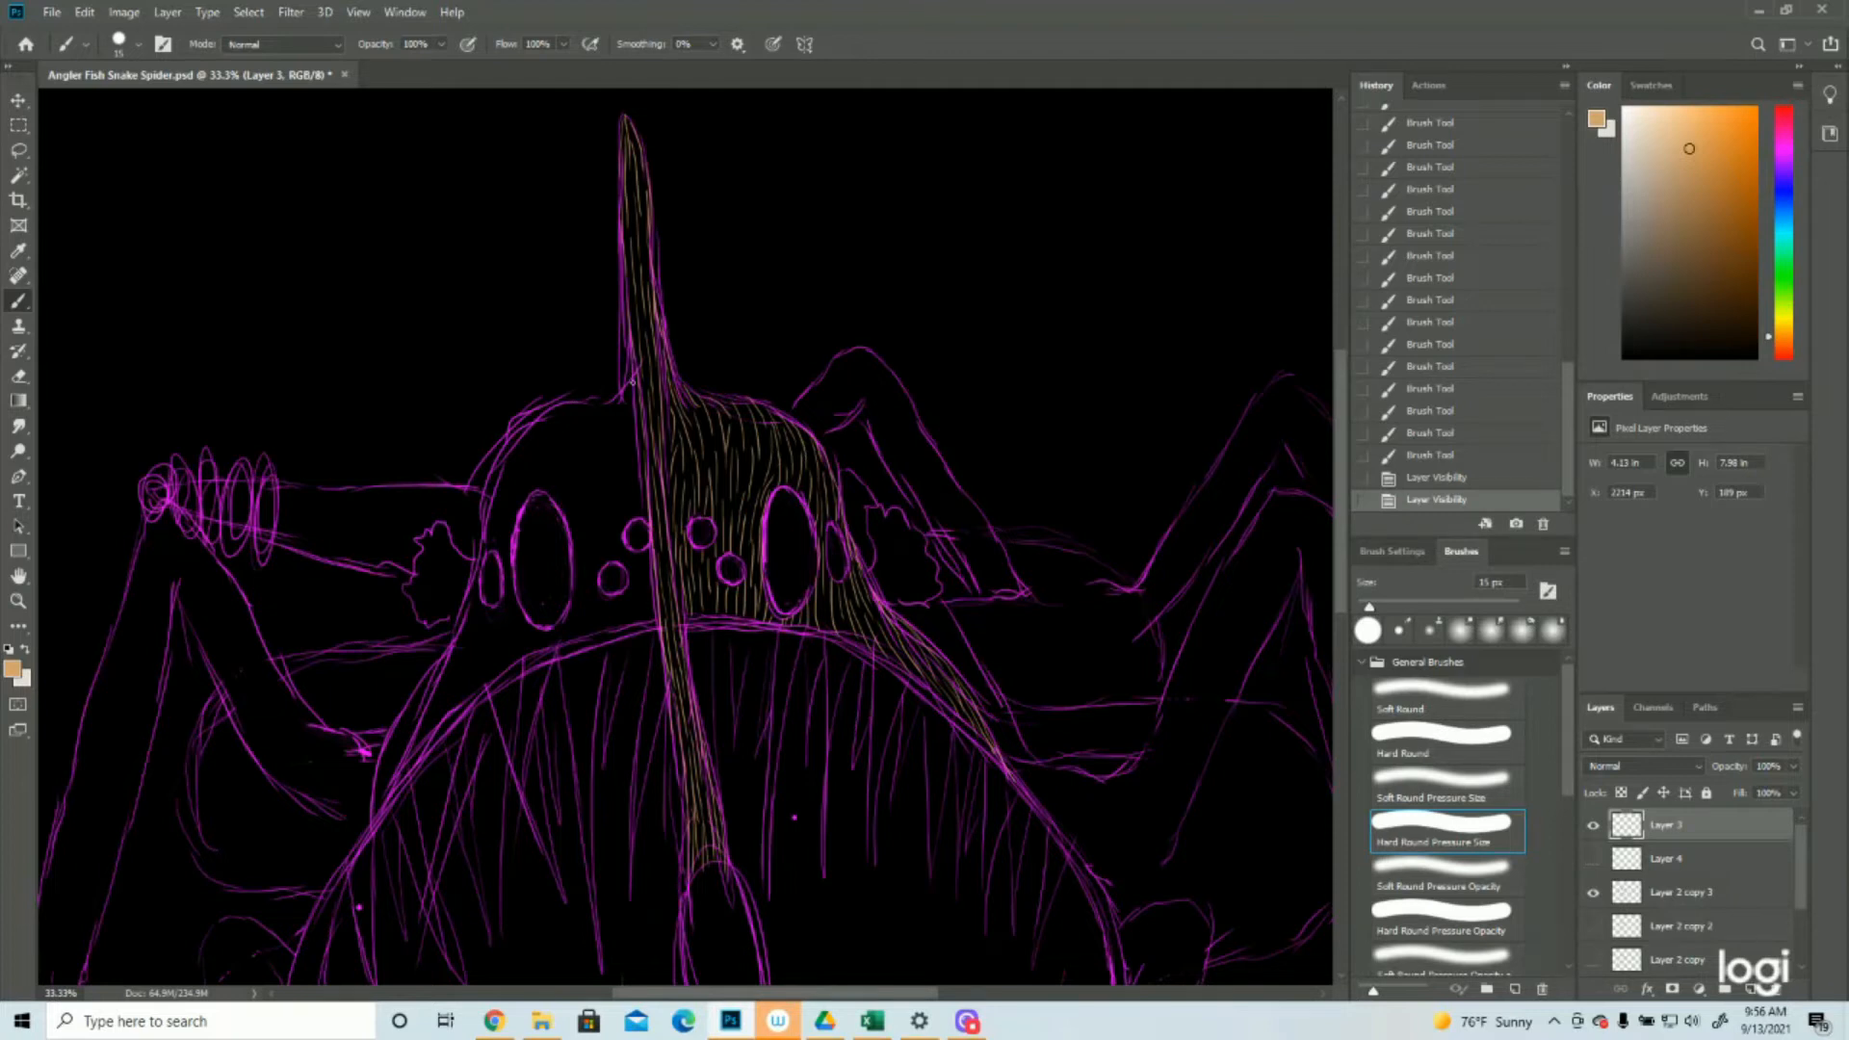
Paint tan hair strokes from the spike's base over the left head contour and down beside the stalk, checking them with the sketch hidden
drag(635, 381, 598, 427)
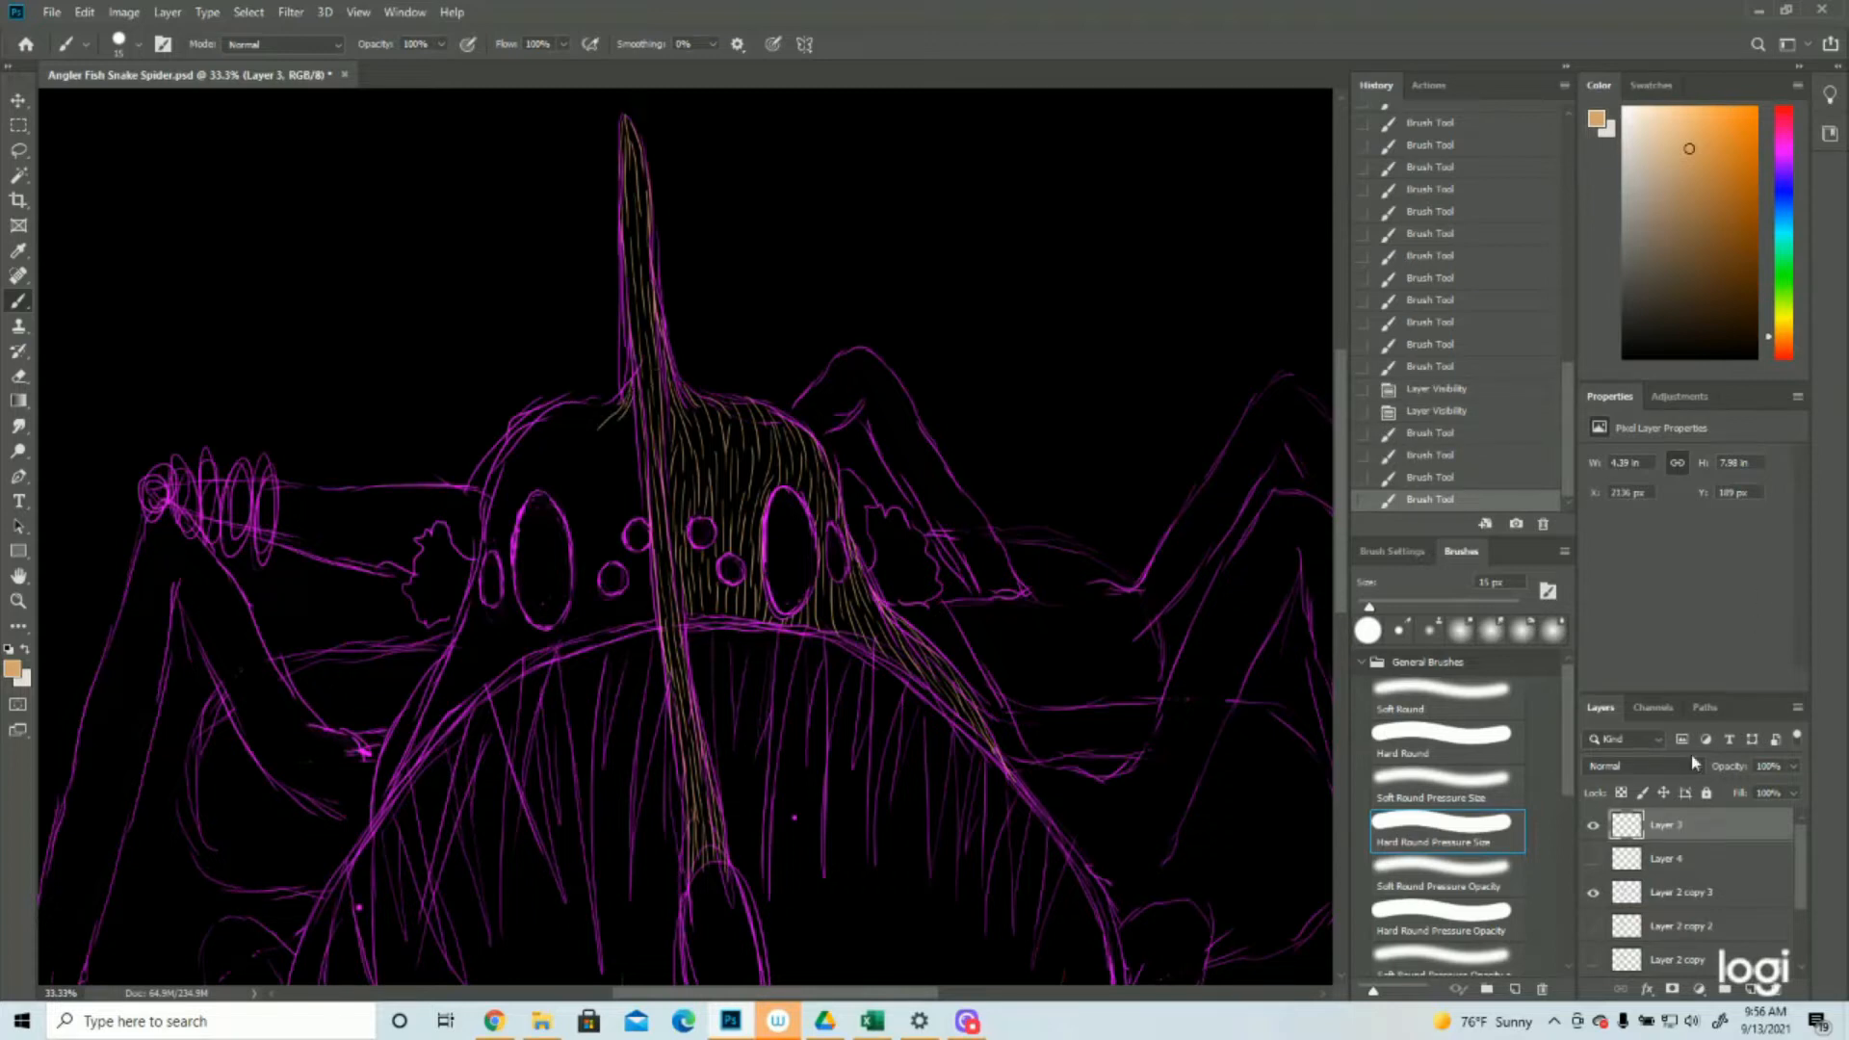
click(1593, 893)
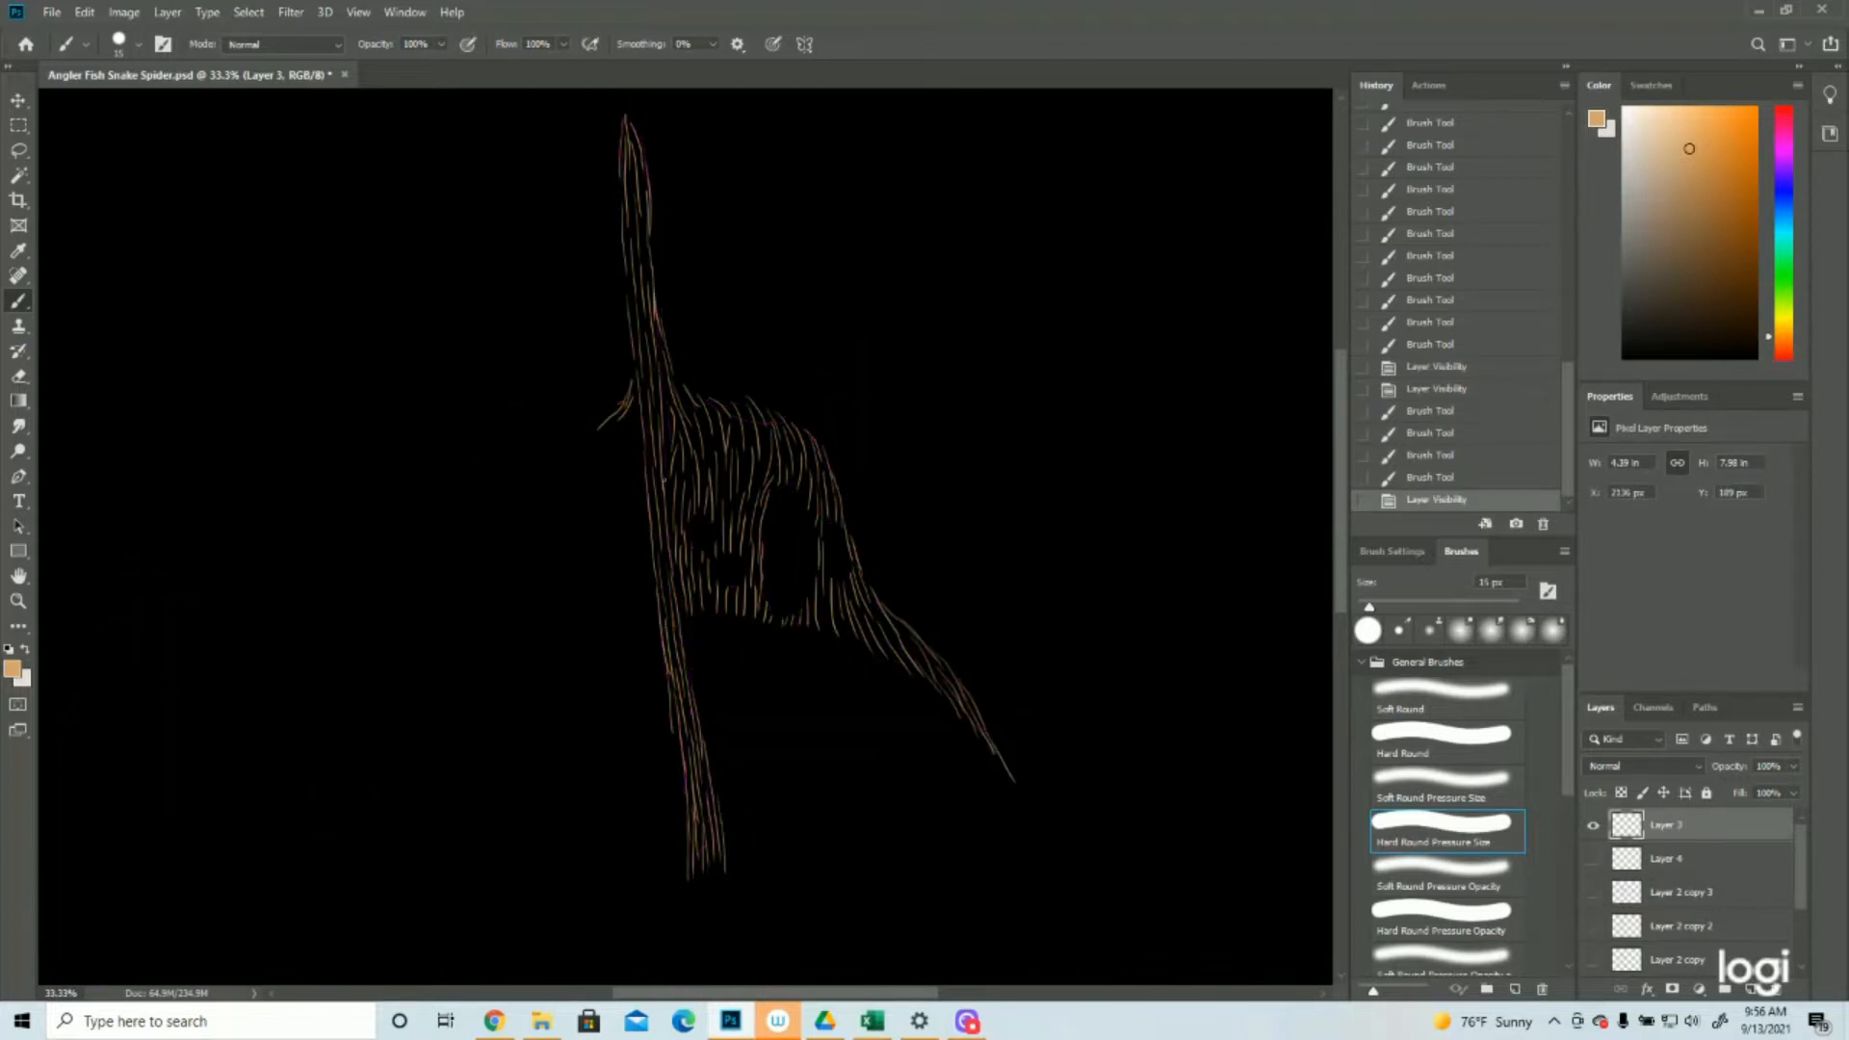
click(1593, 893)
drag(619, 405, 529, 451)
drag(518, 460, 493, 520)
mouse_move(624, 412)
mouse_down()
mouse_move(608, 490)
mouse_move(618, 472)
mouse_move(615, 518)
mouse_move(635, 520)
mouse_move(616, 552)
mouse_move(652, 625)
mouse_up()
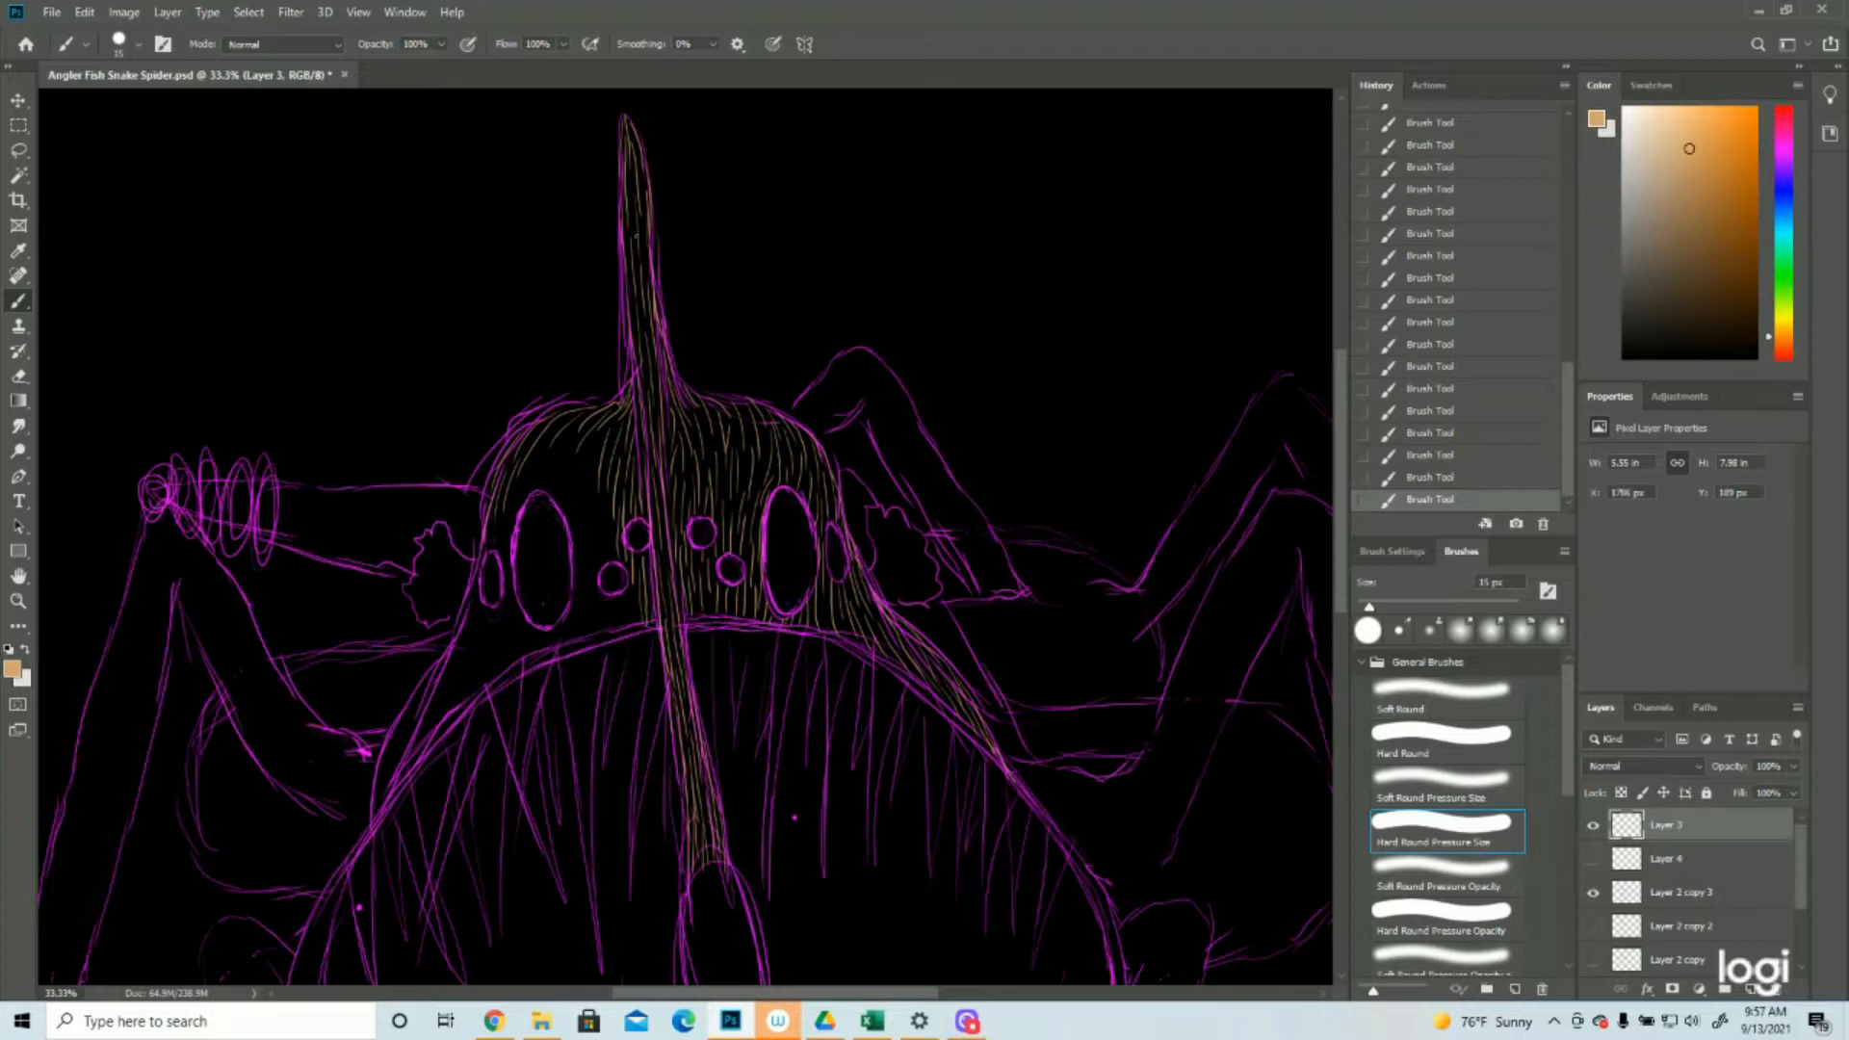
drag(631, 583, 630, 621)
mouse_move(603, 485)
mouse_down()
mouse_move(595, 568)
mouse_move(612, 565)
mouse_up()
click(1593, 892)
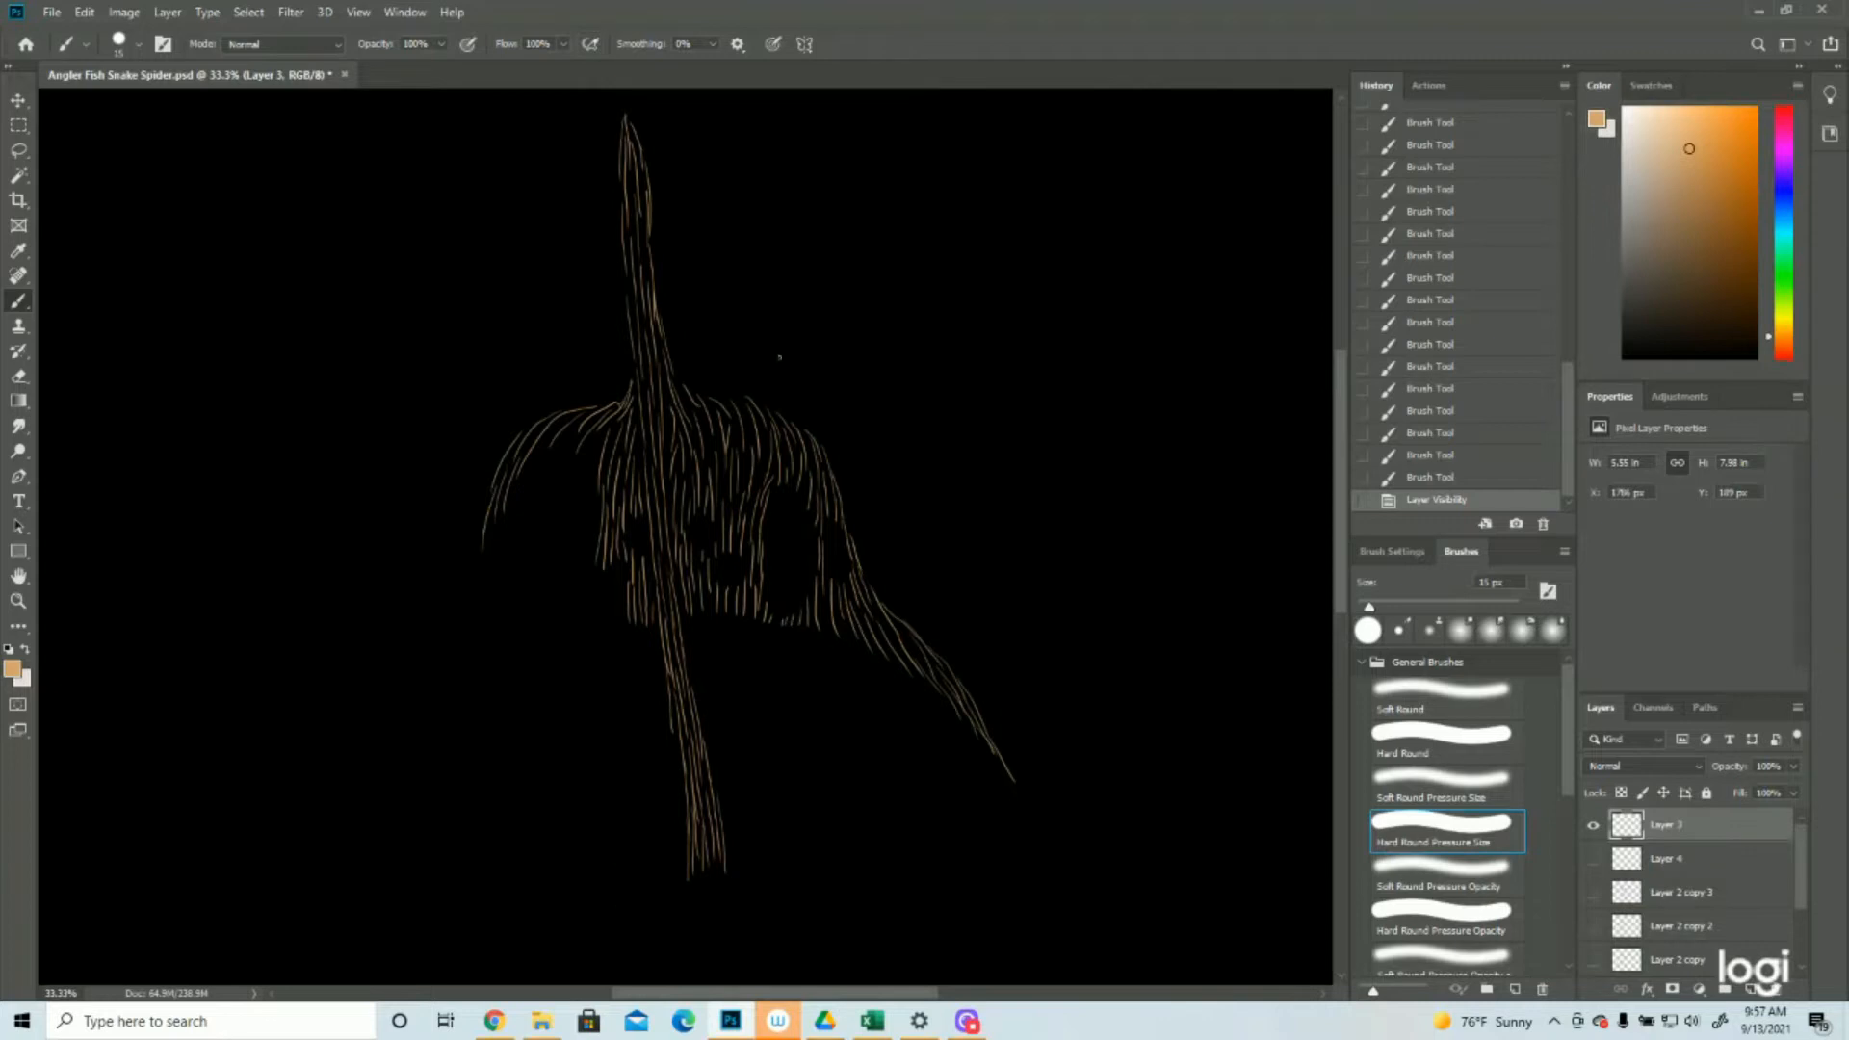
click(1594, 895)
Fill the left side of the face around the large left eye with tan hair strokes, reaching the head's outer edge
drag(590, 449, 570, 530)
drag(589, 540, 570, 635)
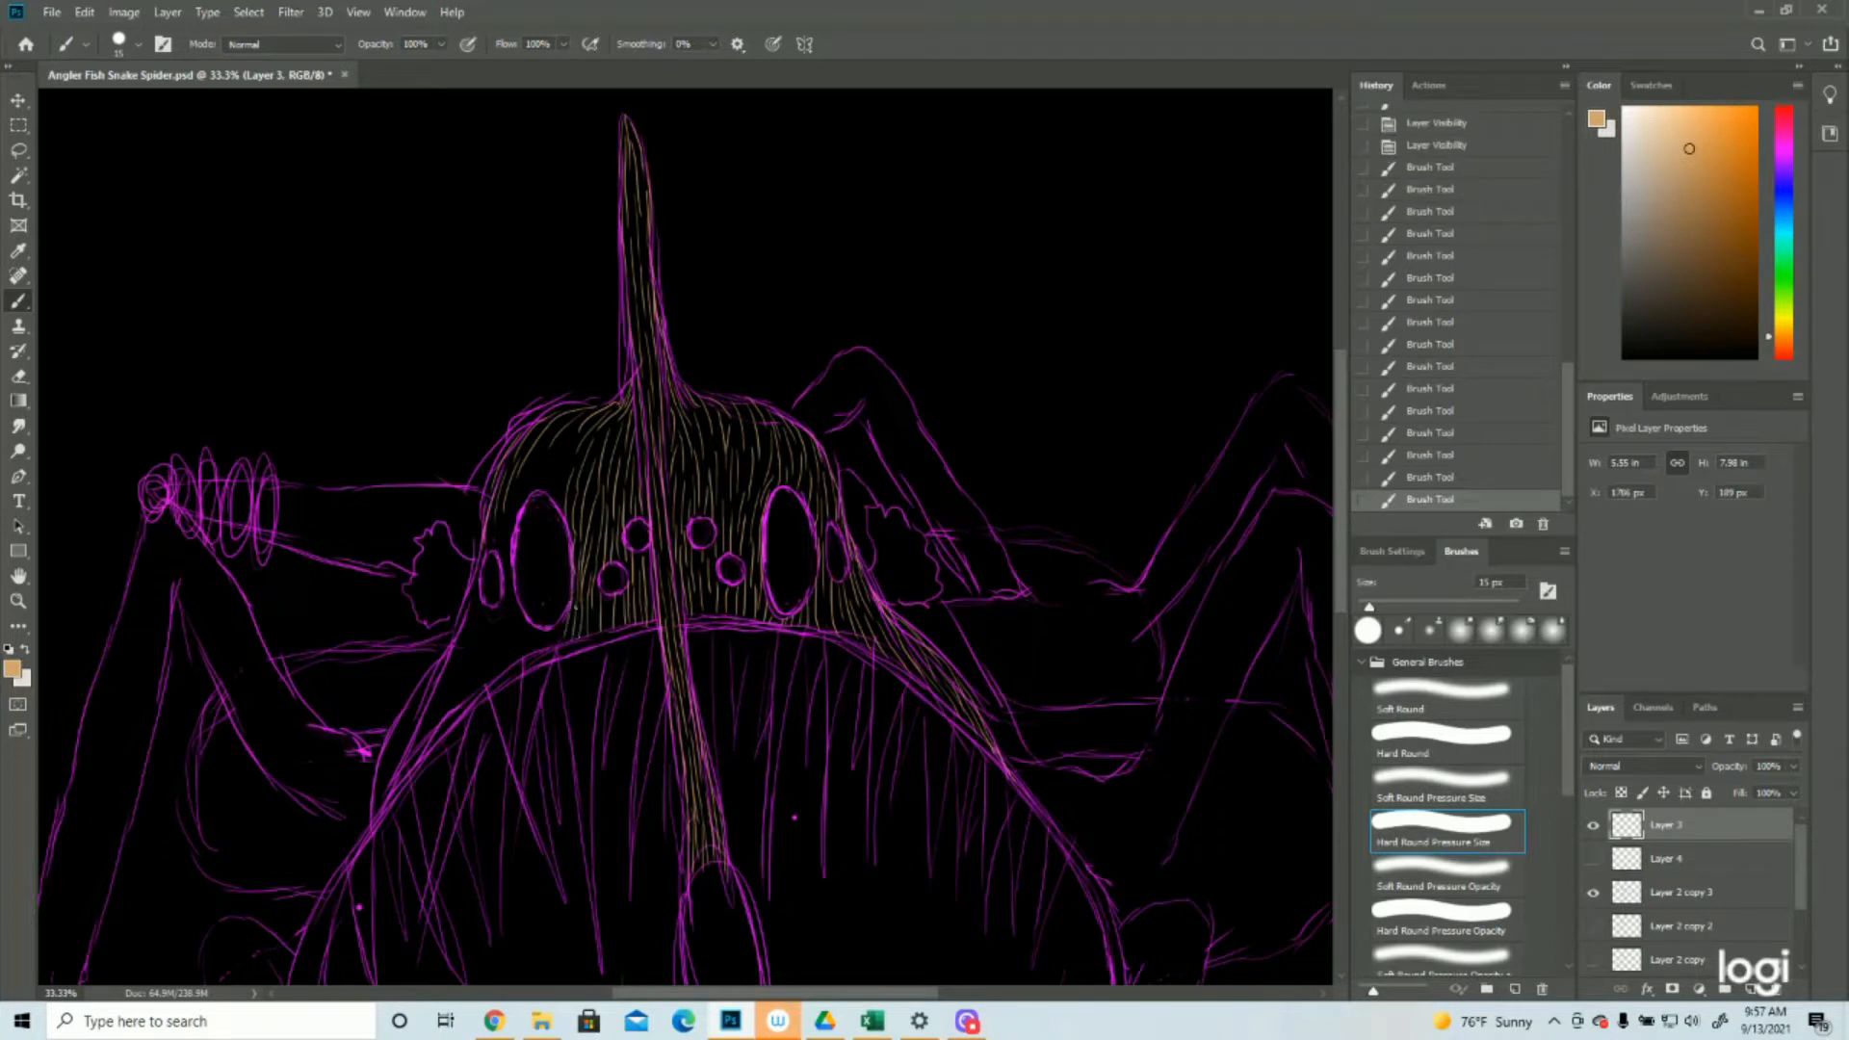
drag(566, 443, 557, 511)
mouse_move(553, 438)
mouse_down()
mouse_move(537, 497)
mouse_move(486, 543)
mouse_move(503, 586)
mouse_move(495, 564)
mouse_move(472, 582)
mouse_move(455, 645)
mouse_up()
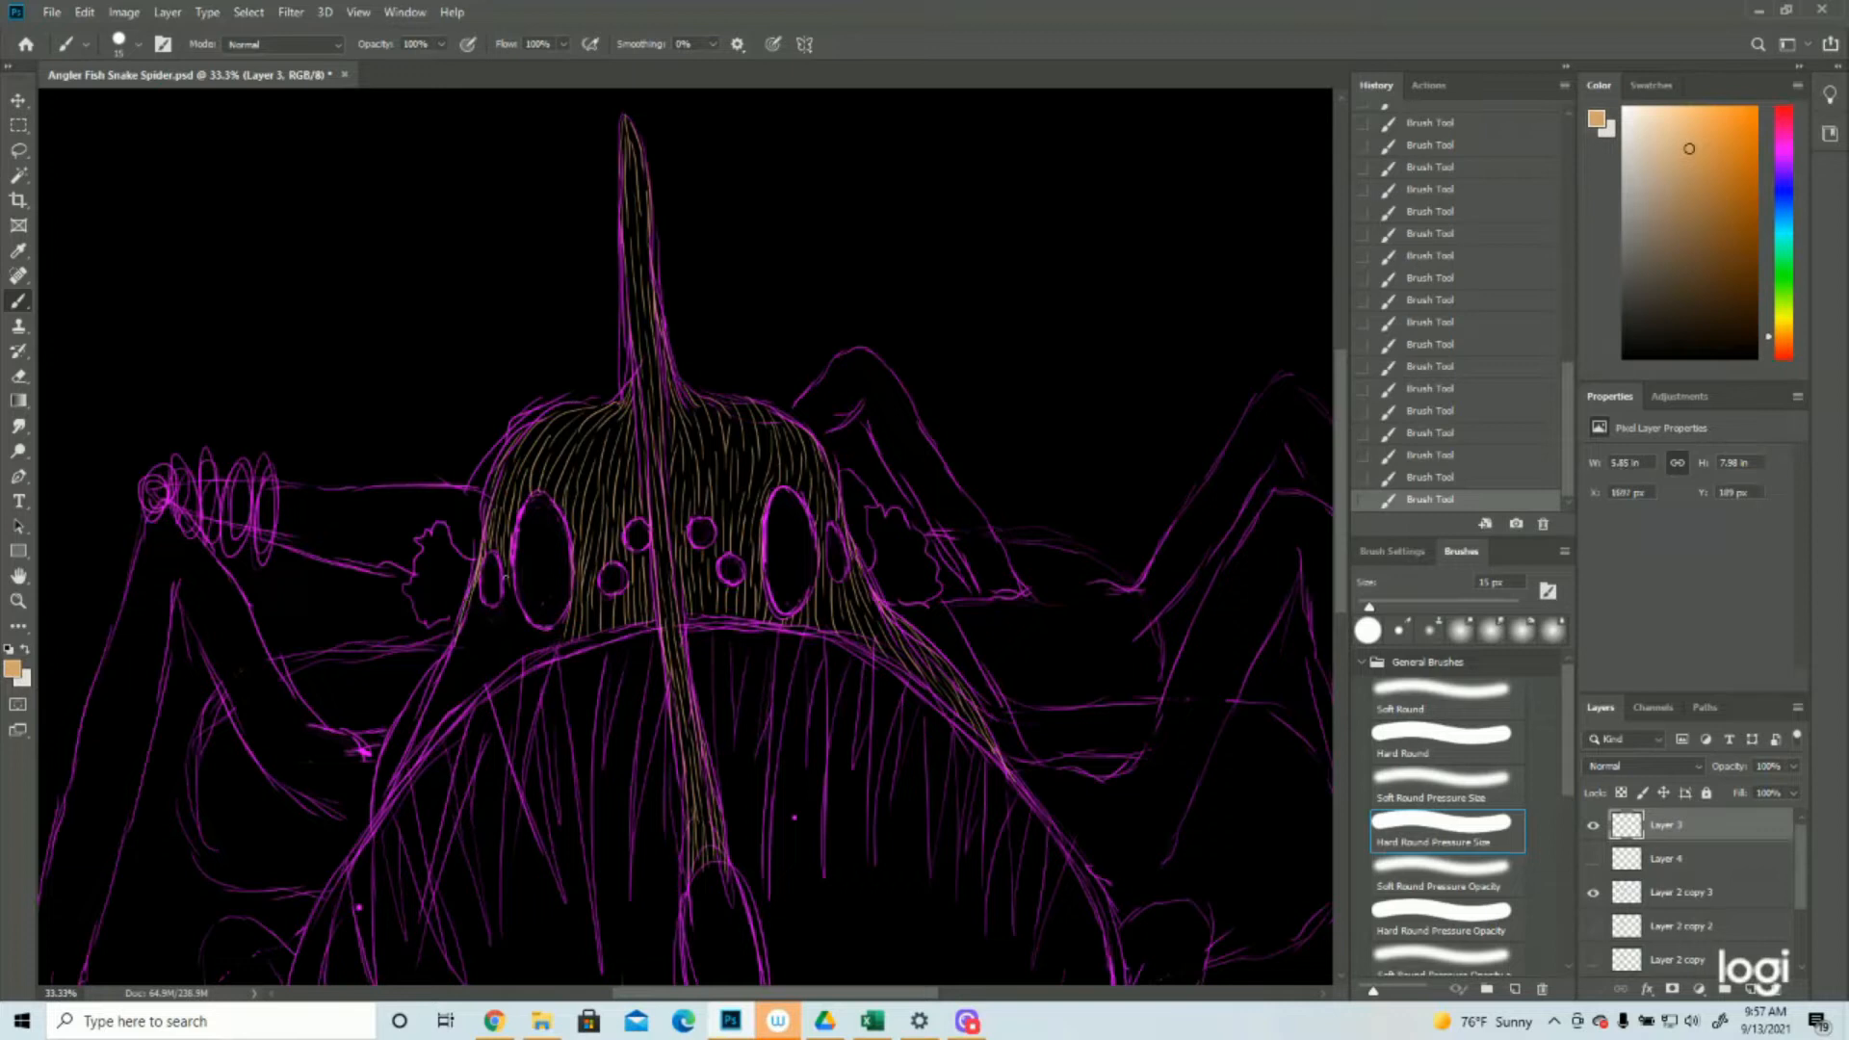
Paint tan hair strokes down the left cheek along the upper mouth edge, and compare the result with the purple sketch hidden
mouse_move(505, 576)
mouse_down()
mouse_move(505, 617)
mouse_move(508, 585)
mouse_move(521, 644)
mouse_move(529, 624)
mouse_move(539, 645)
mouse_move(547, 626)
mouse_move(494, 602)
mouse_move(480, 659)
mouse_move(506, 621)
mouse_move(511, 648)
mouse_move(505, 667)
mouse_move(477, 597)
mouse_move(403, 715)
mouse_up()
drag(475, 643, 396, 746)
drag(447, 683, 423, 745)
drag(473, 671, 462, 702)
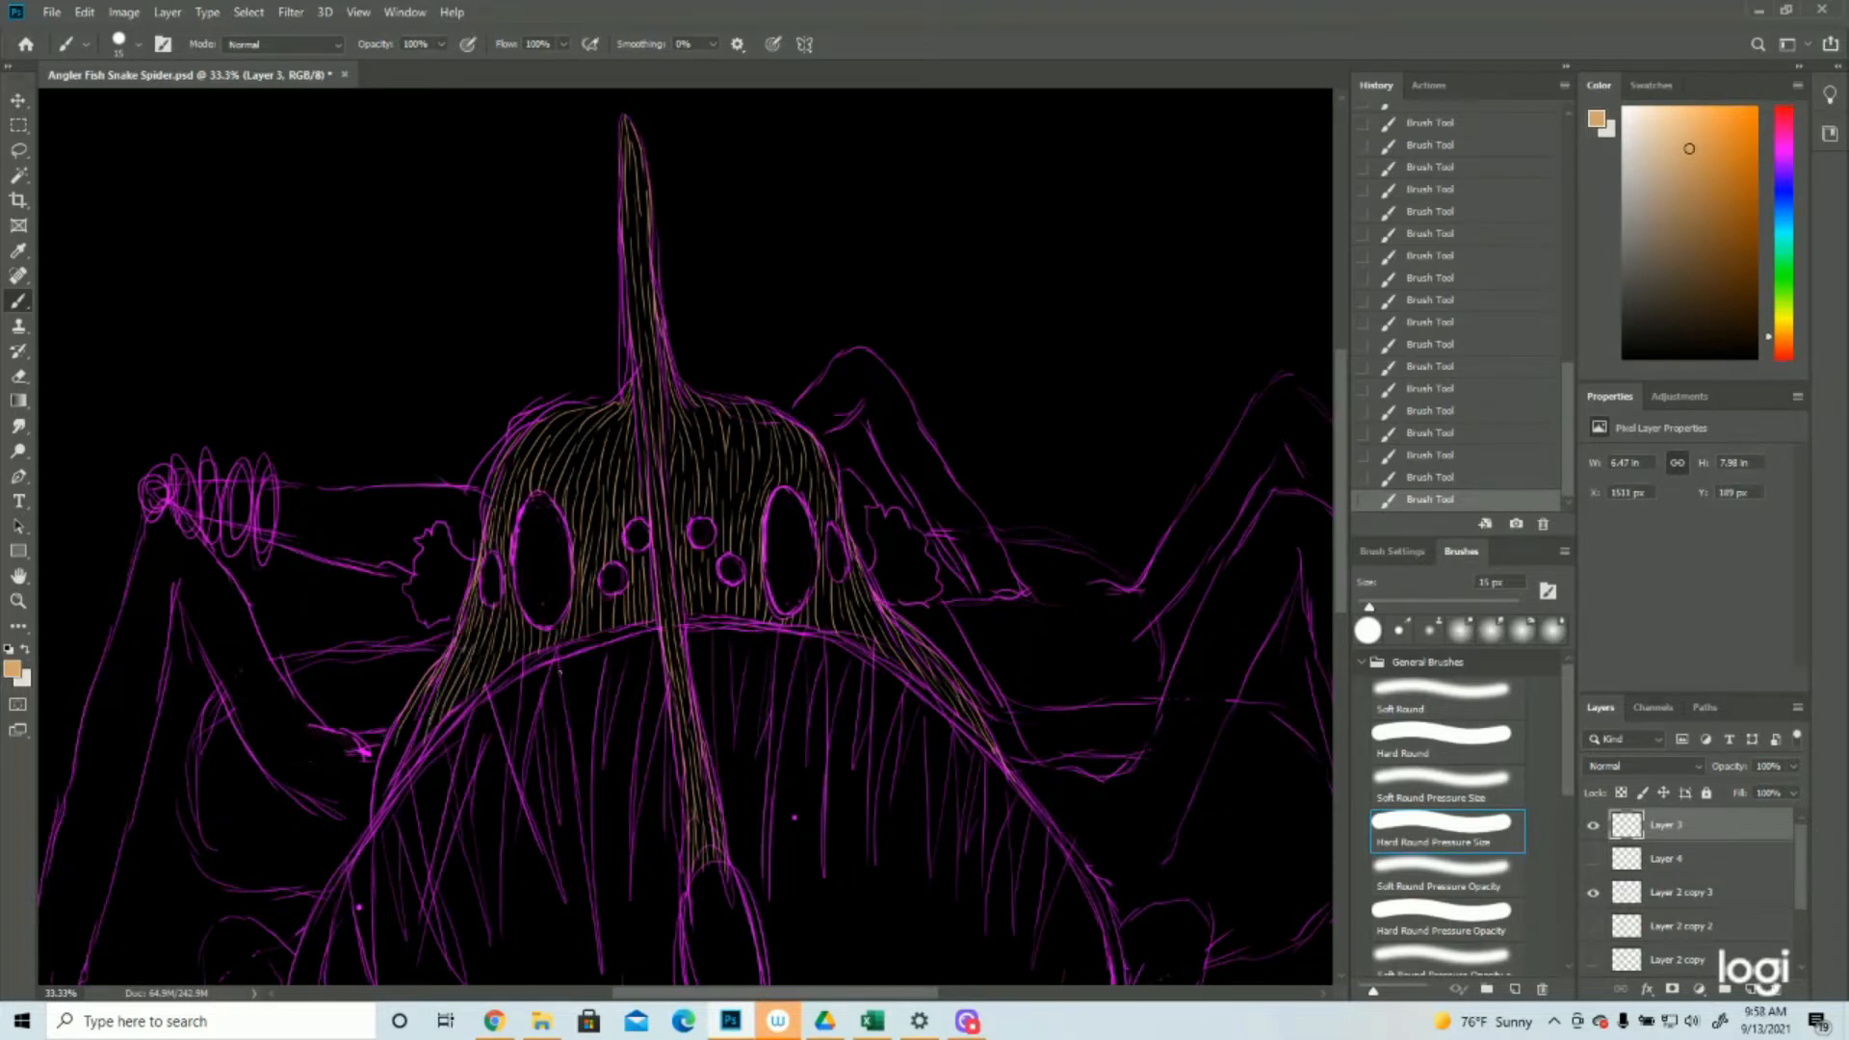
scroll(559, 671, down, 3)
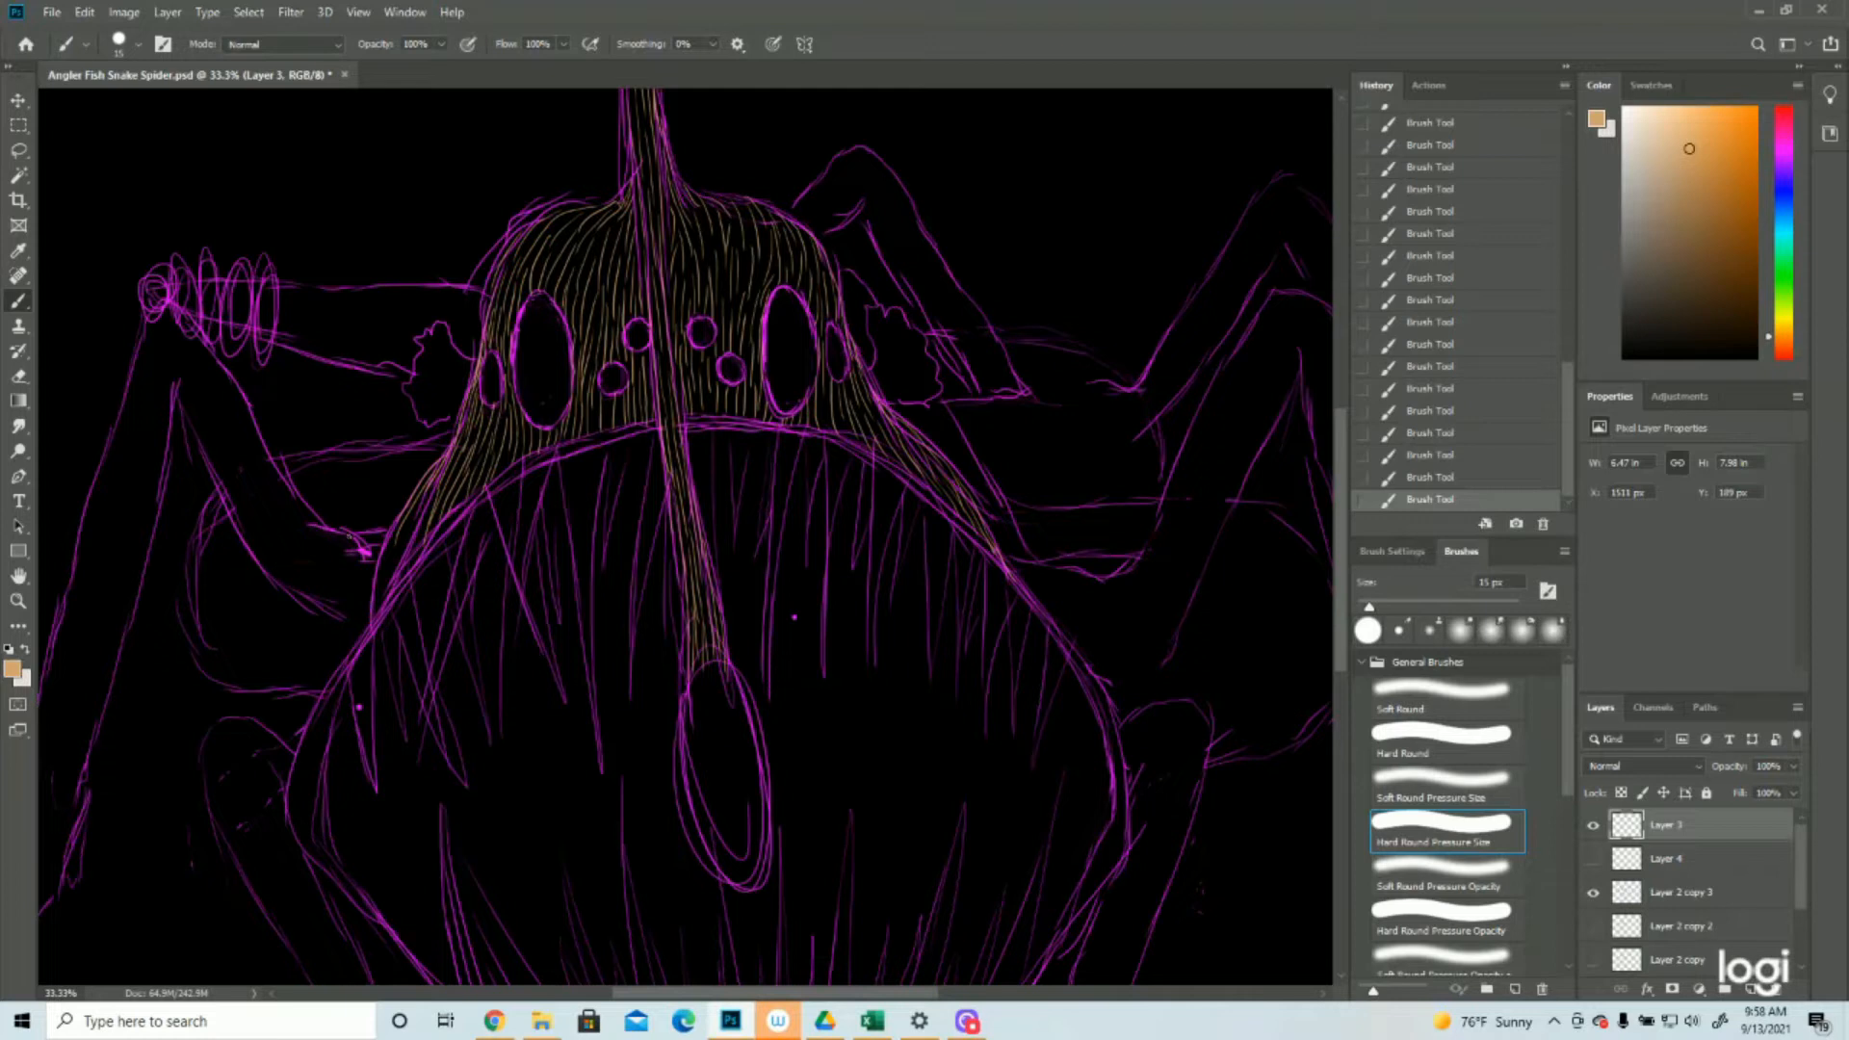
drag(424, 500, 383, 603)
mouse_move(403, 542)
mouse_down()
mouse_move(370, 612)
mouse_move(391, 594)
mouse_up()
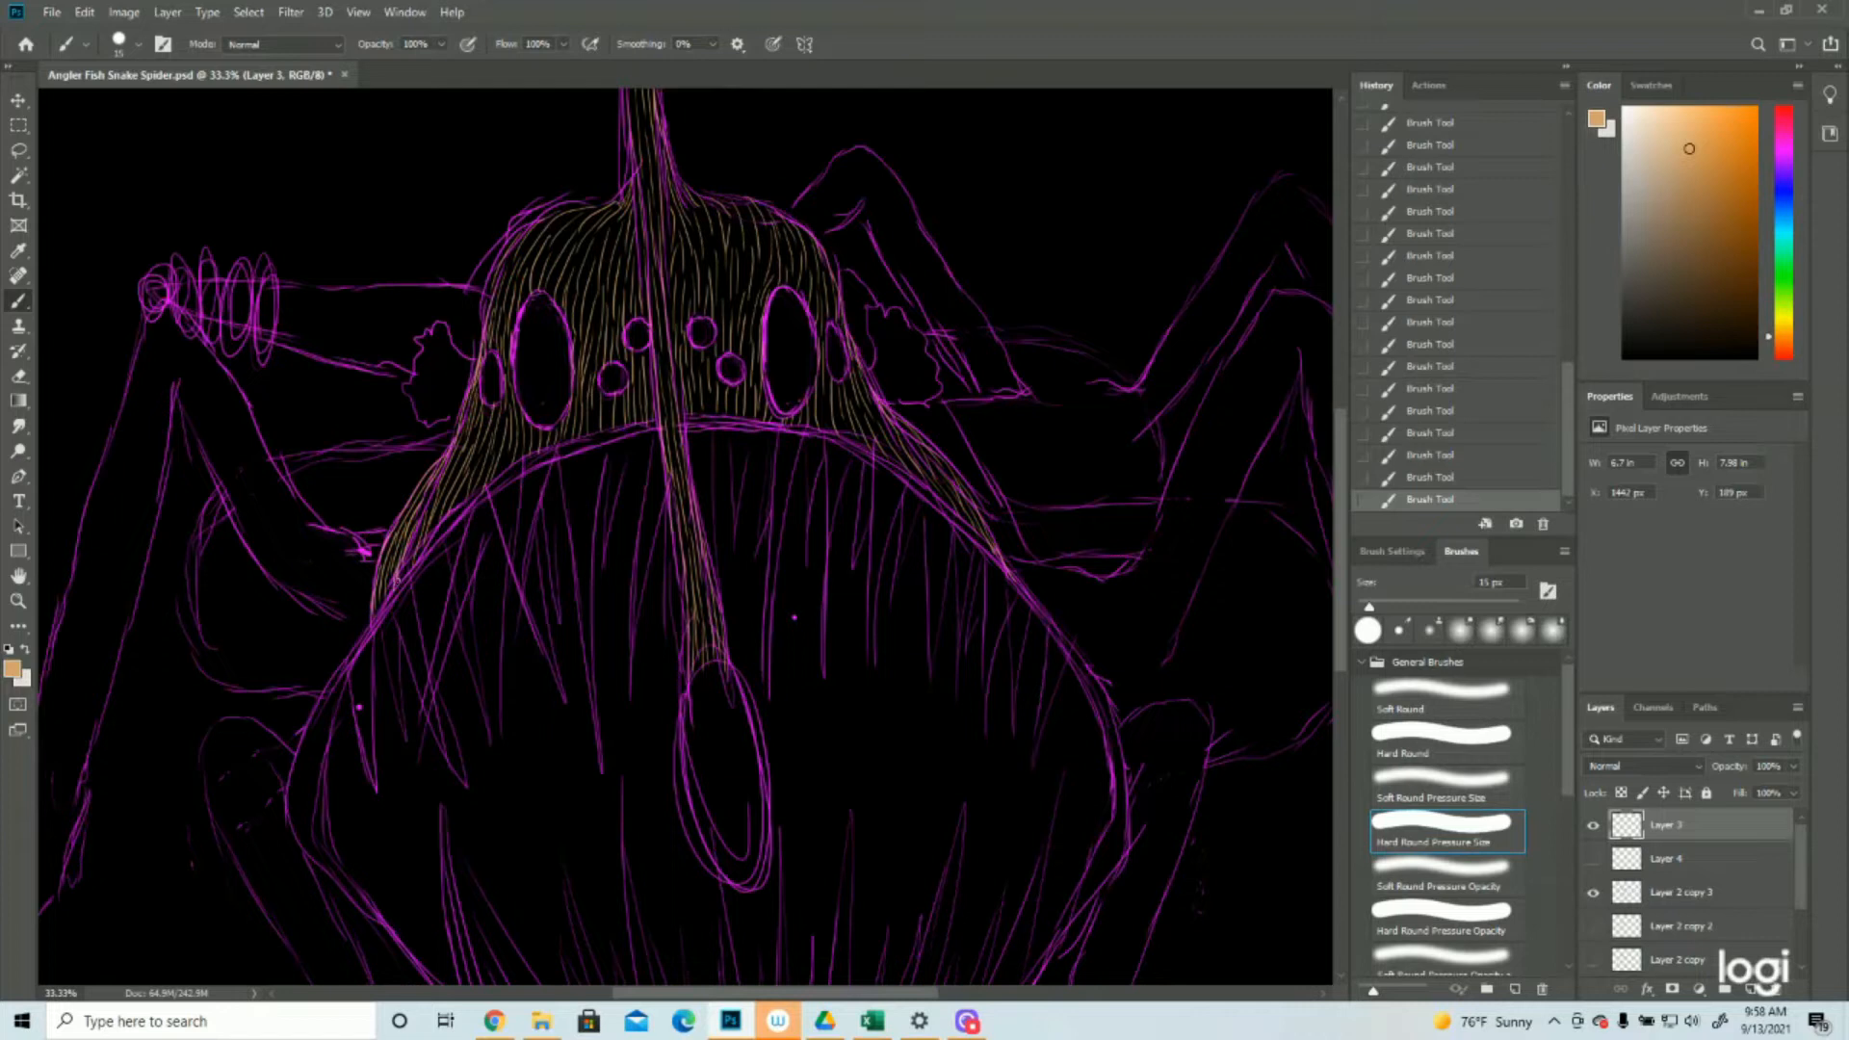
click(1593, 893)
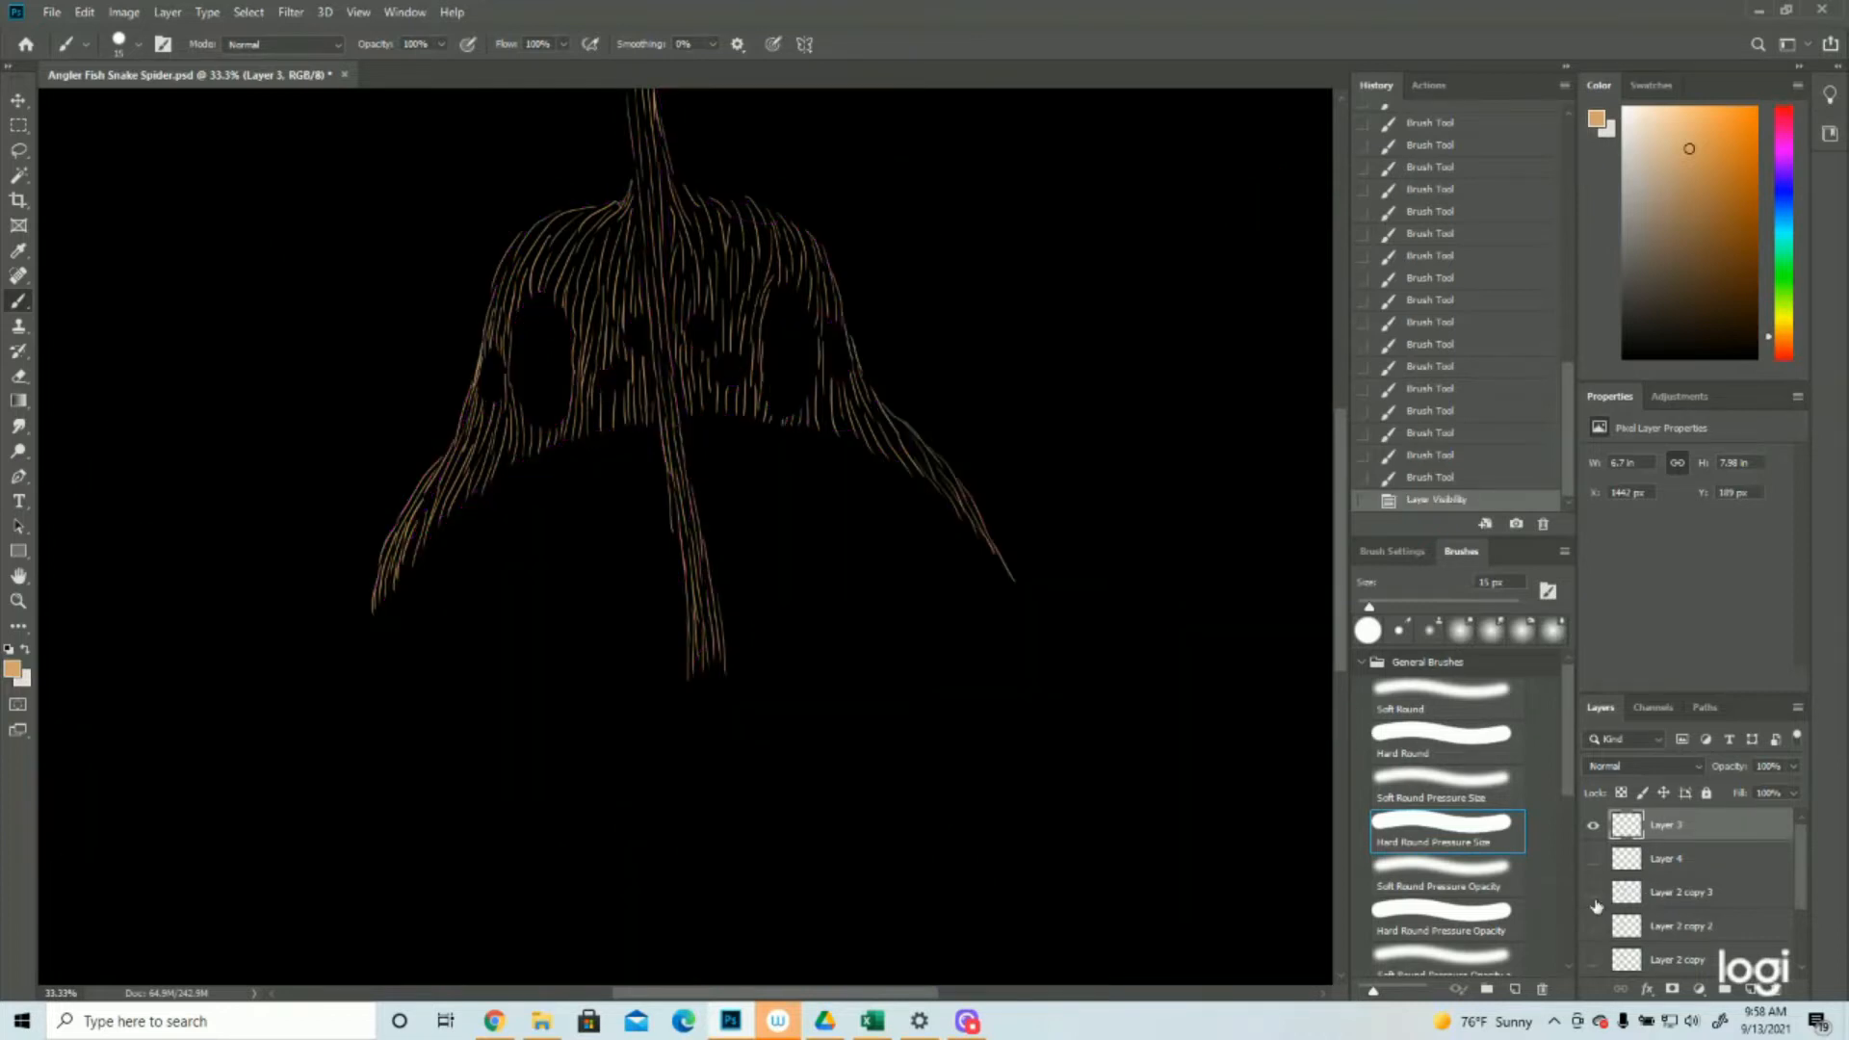
click(1594, 898)
Paint tan strokes along the left mouth rim from the stalk down to the mouth corner, comparing against earlier history states
scroll(990, 566, down, 2)
scroll(990, 566, up, 1)
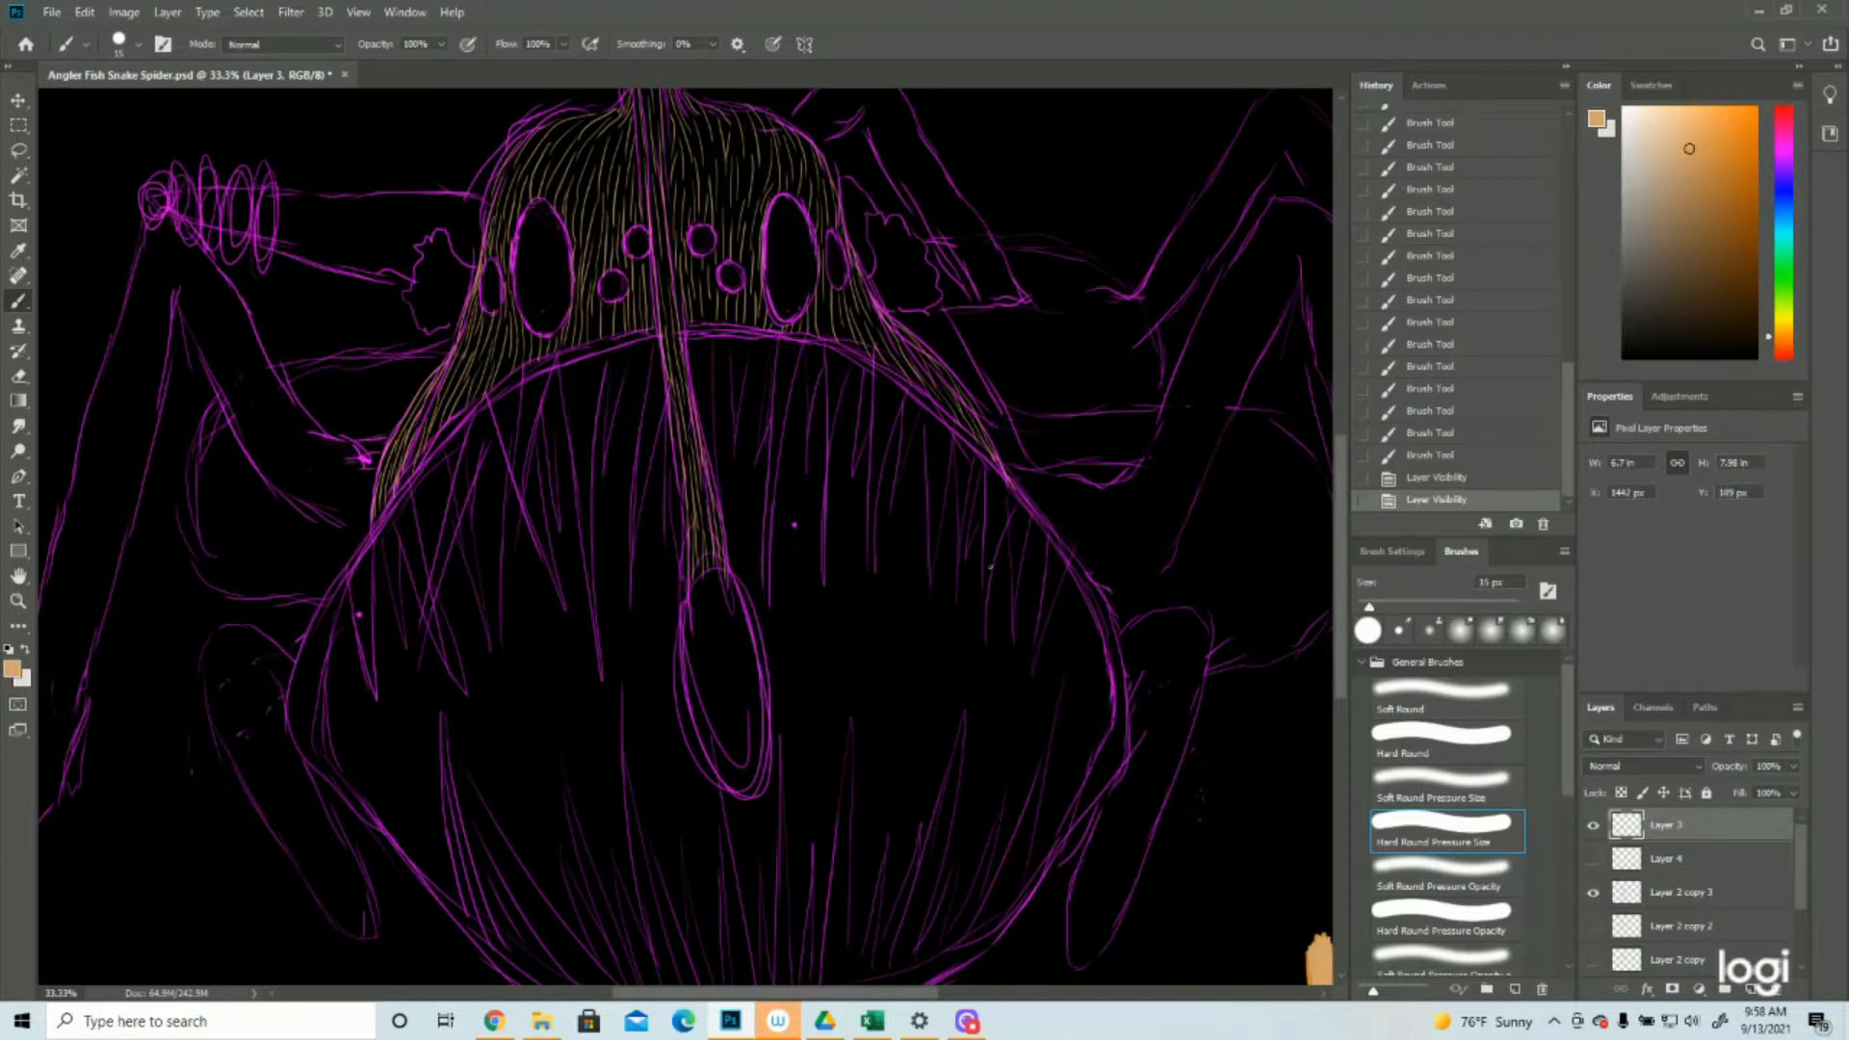
mouse_move(657, 333)
mouse_down()
mouse_move(510, 379)
mouse_move(396, 504)
mouse_move(405, 477)
mouse_move(323, 648)
mouse_move(344, 578)
mouse_move(318, 718)
mouse_up()
drag(315, 650, 318, 757)
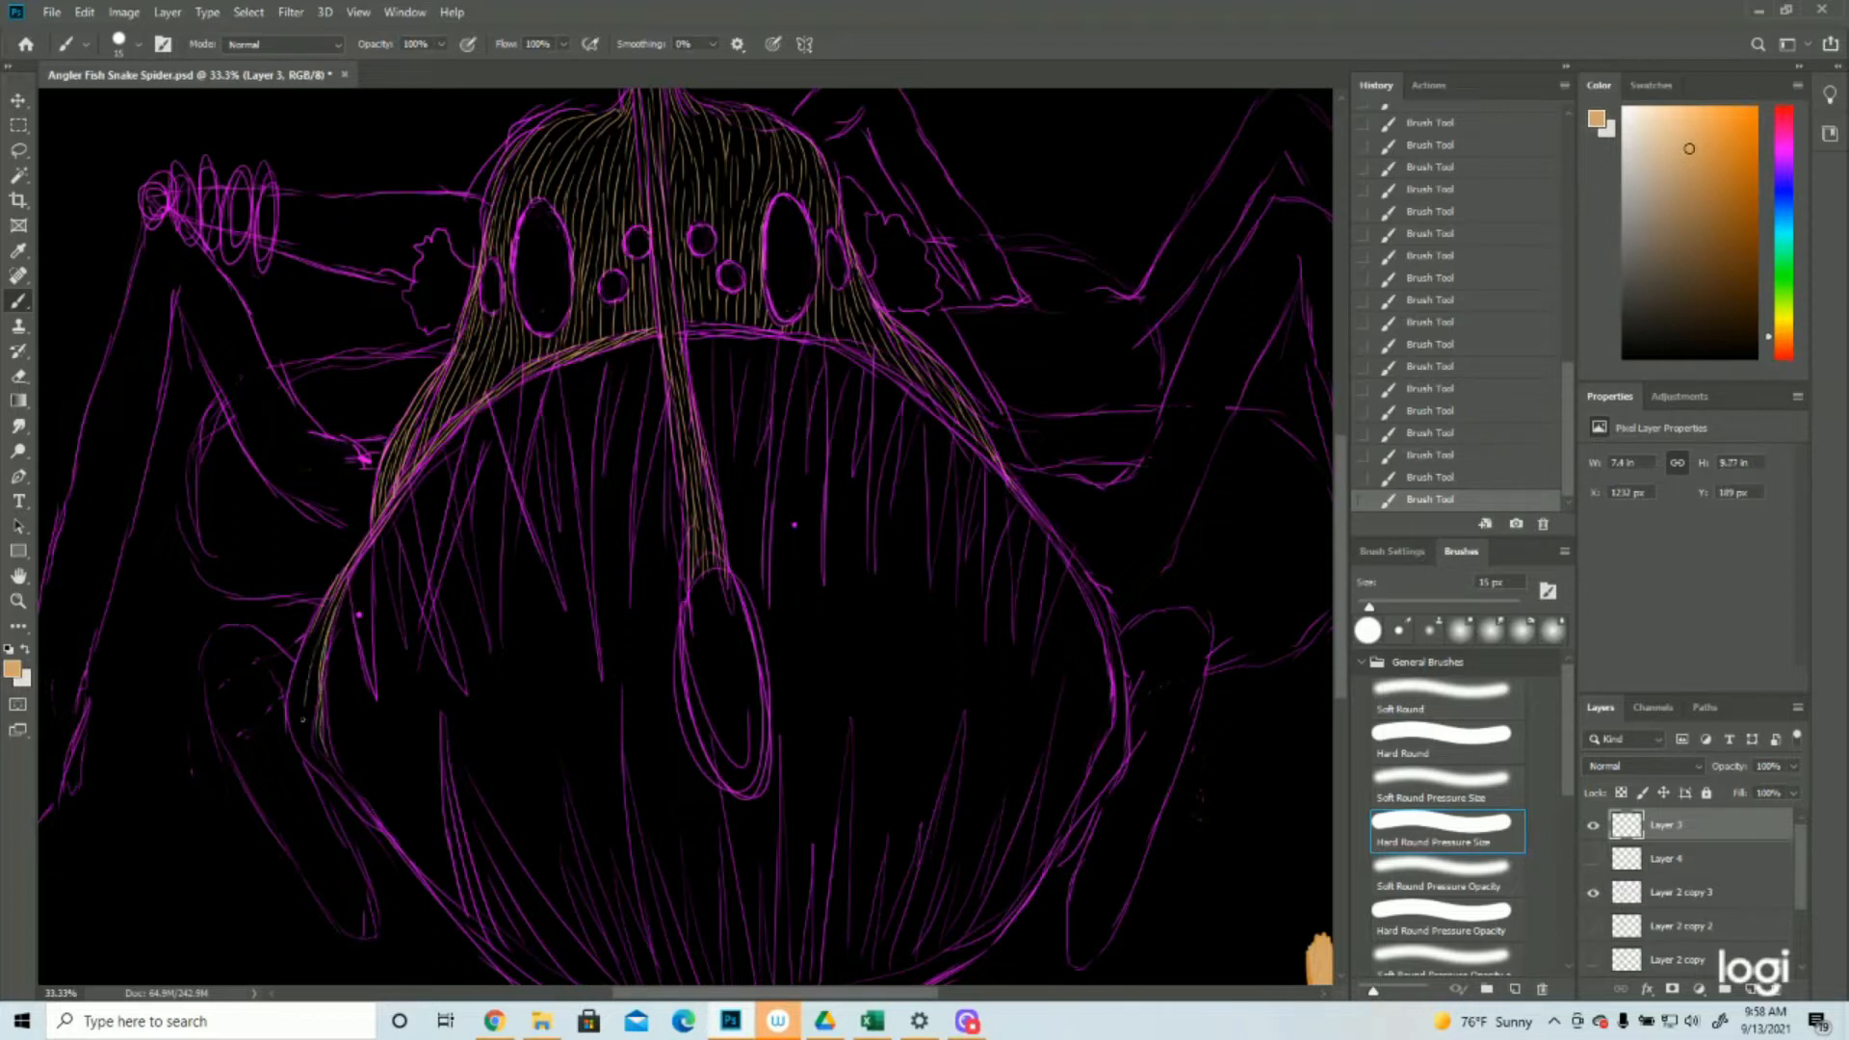
click(1423, 455)
click(1435, 371)
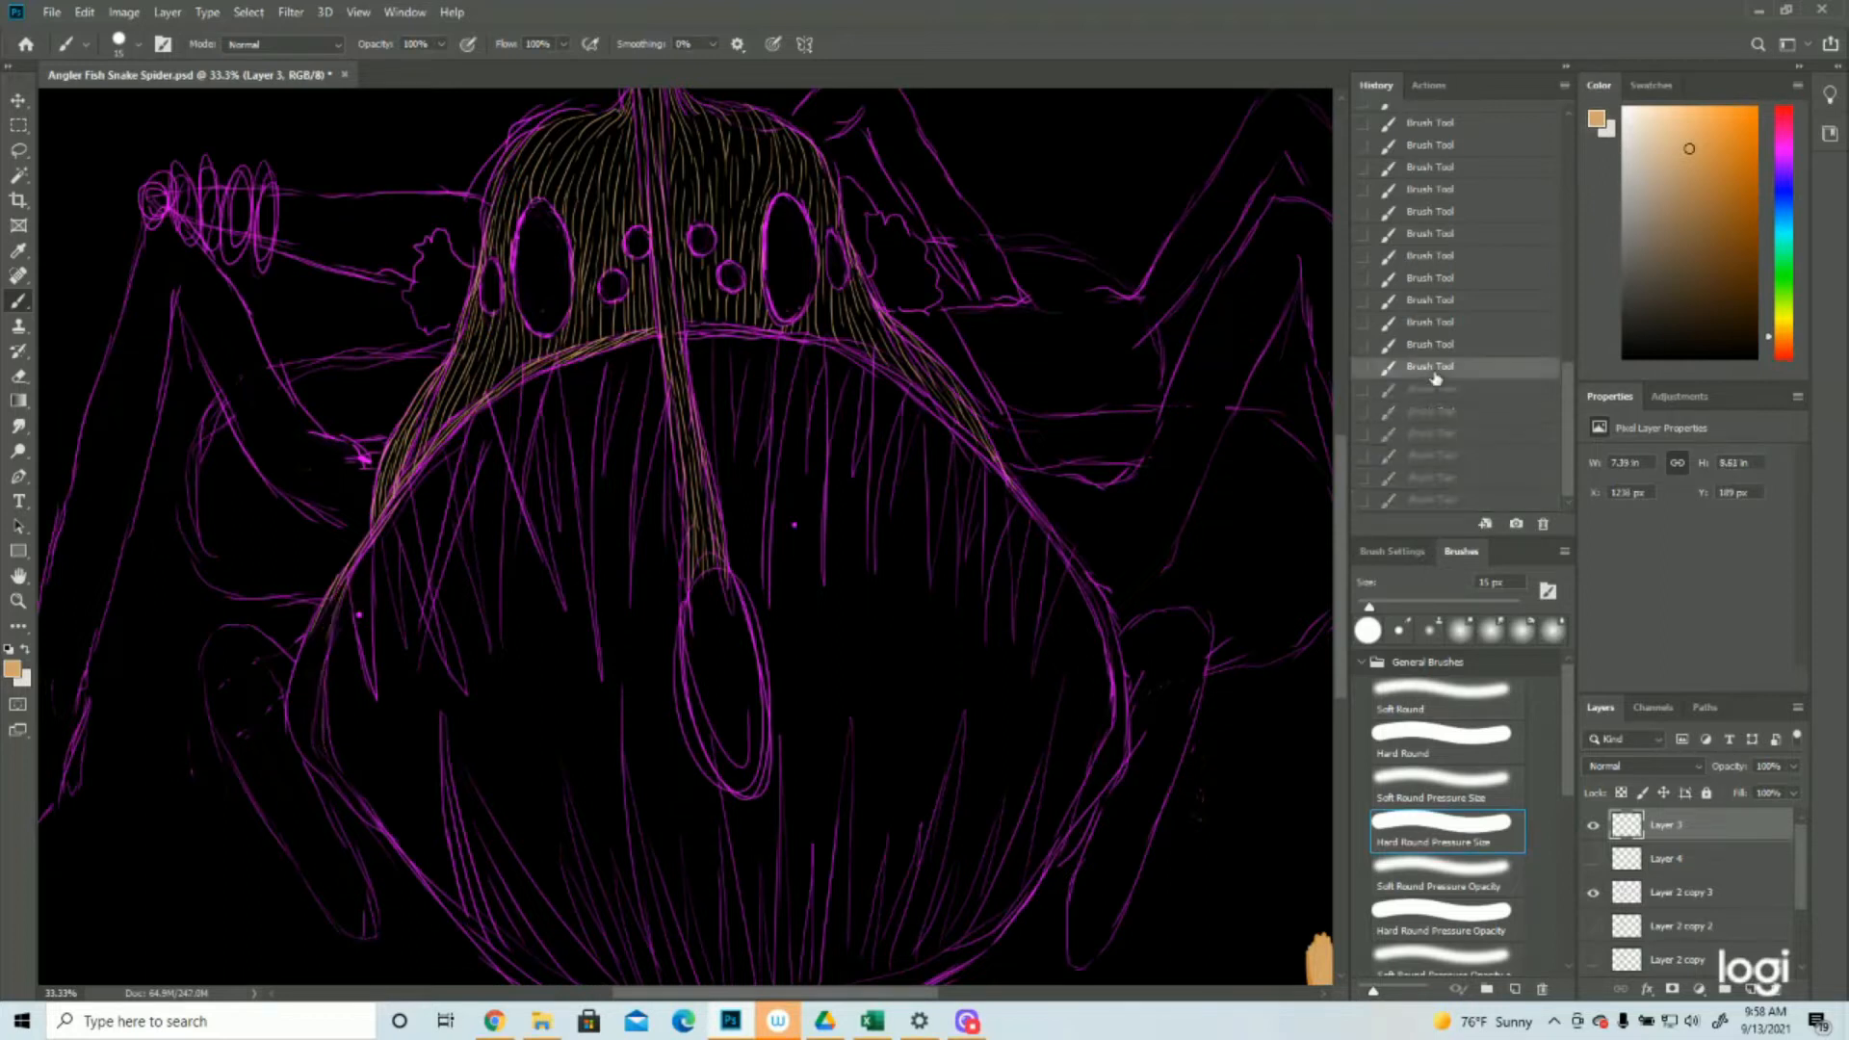
click(1430, 499)
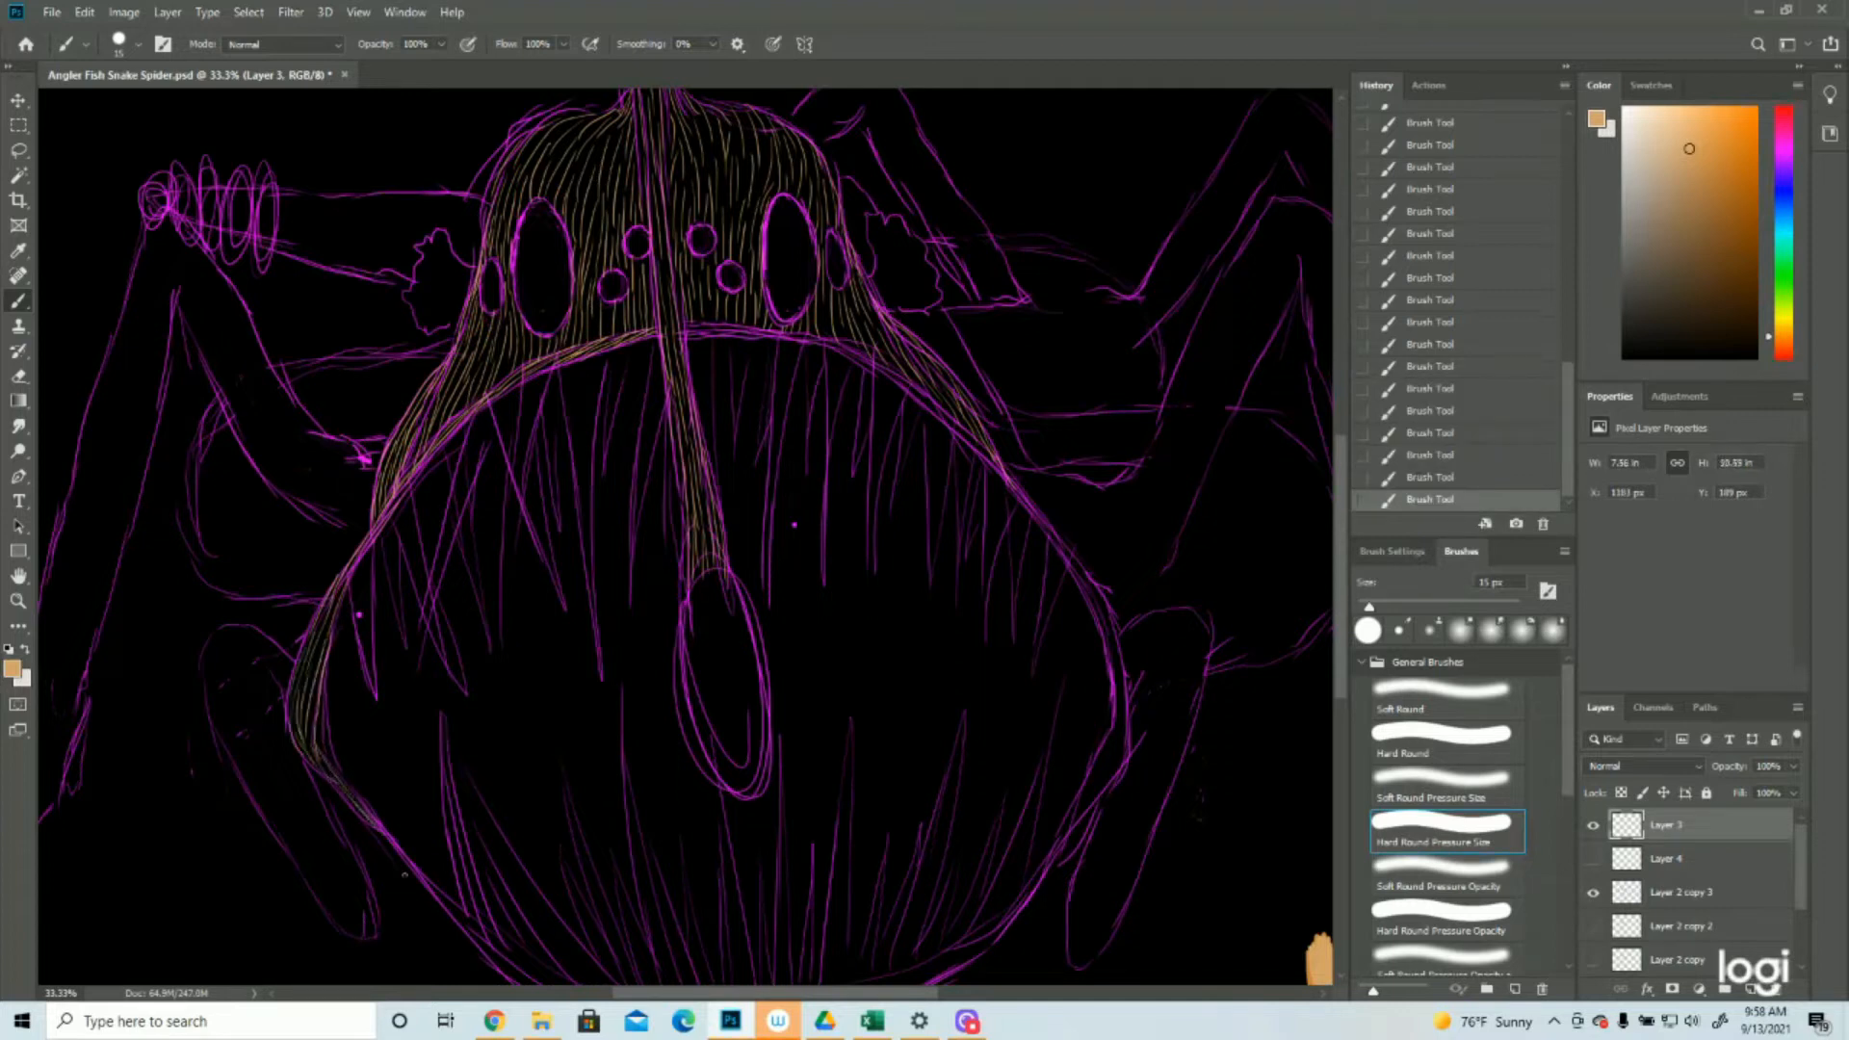
Paint tan hair strokes along the lower and right mouth rim, and compare the result with the purple sketch hidden
scroll(840, 440, down, 3)
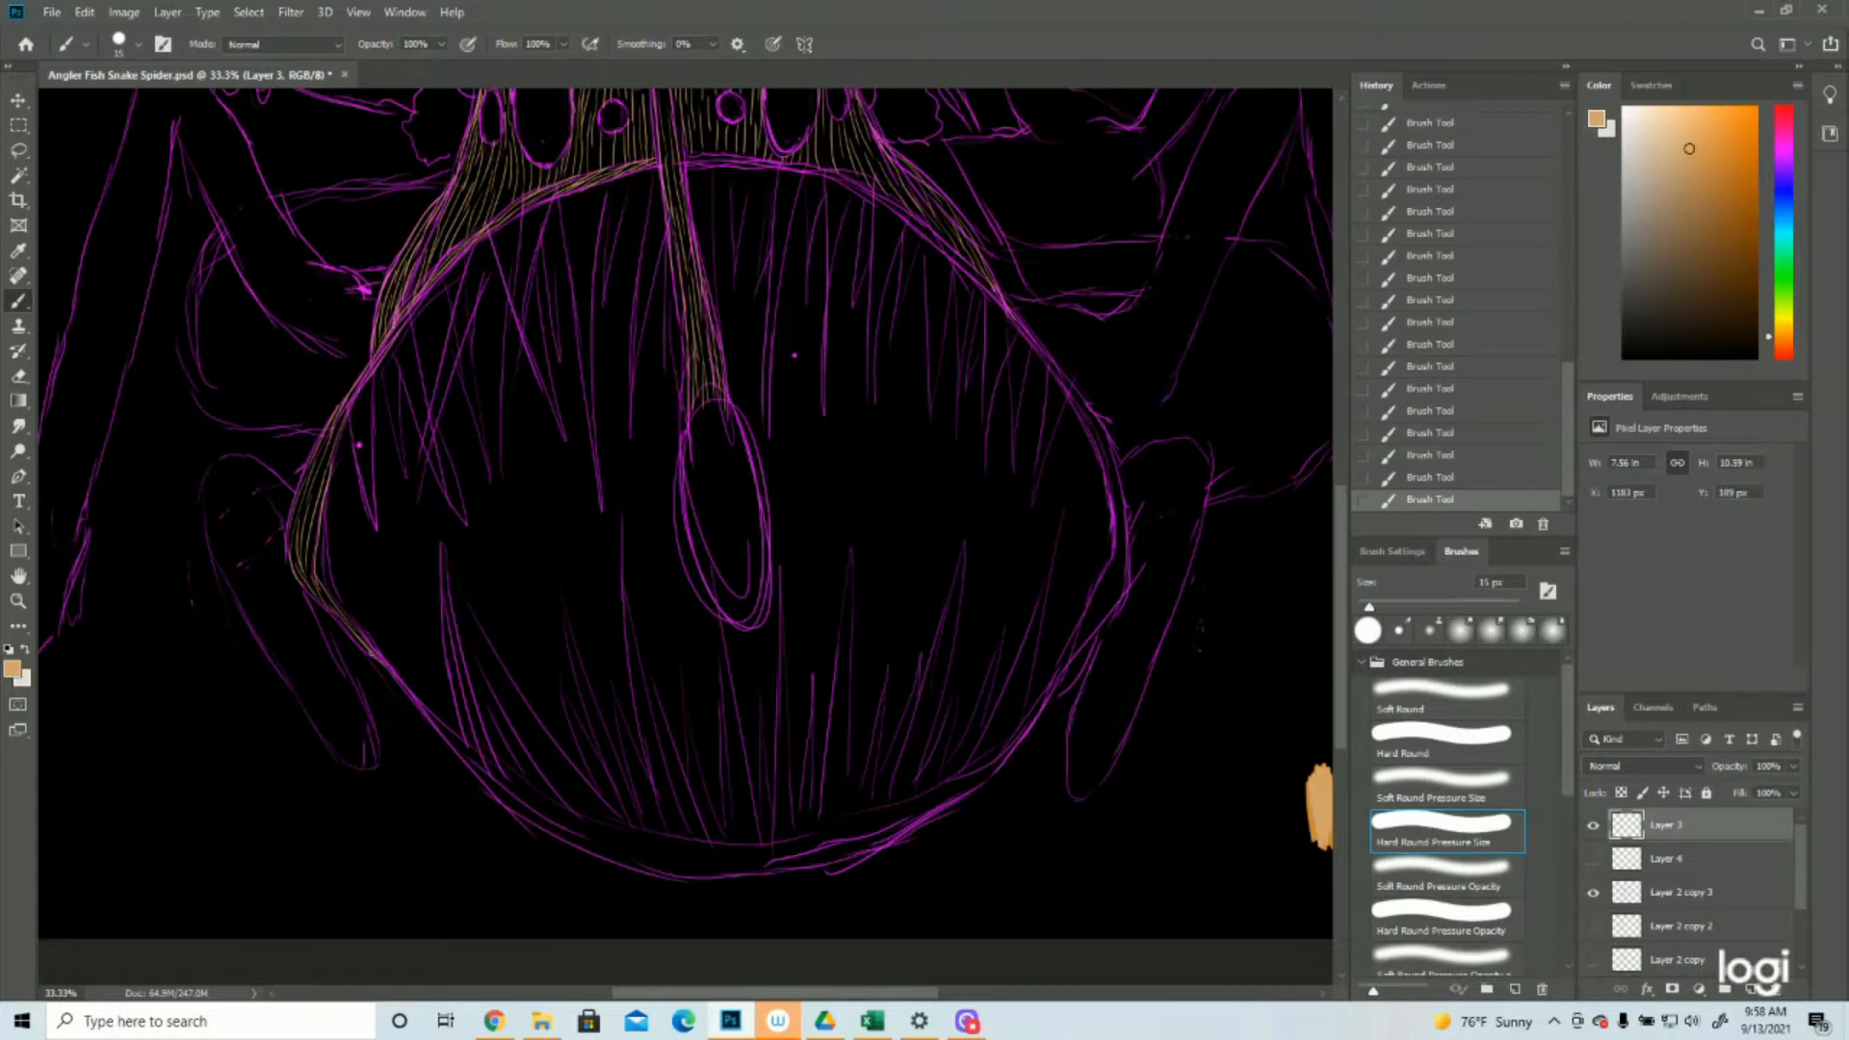
mouse_move(445, 730)
mouse_down()
mouse_move(577, 826)
mouse_move(521, 786)
mouse_move(569, 821)
mouse_up()
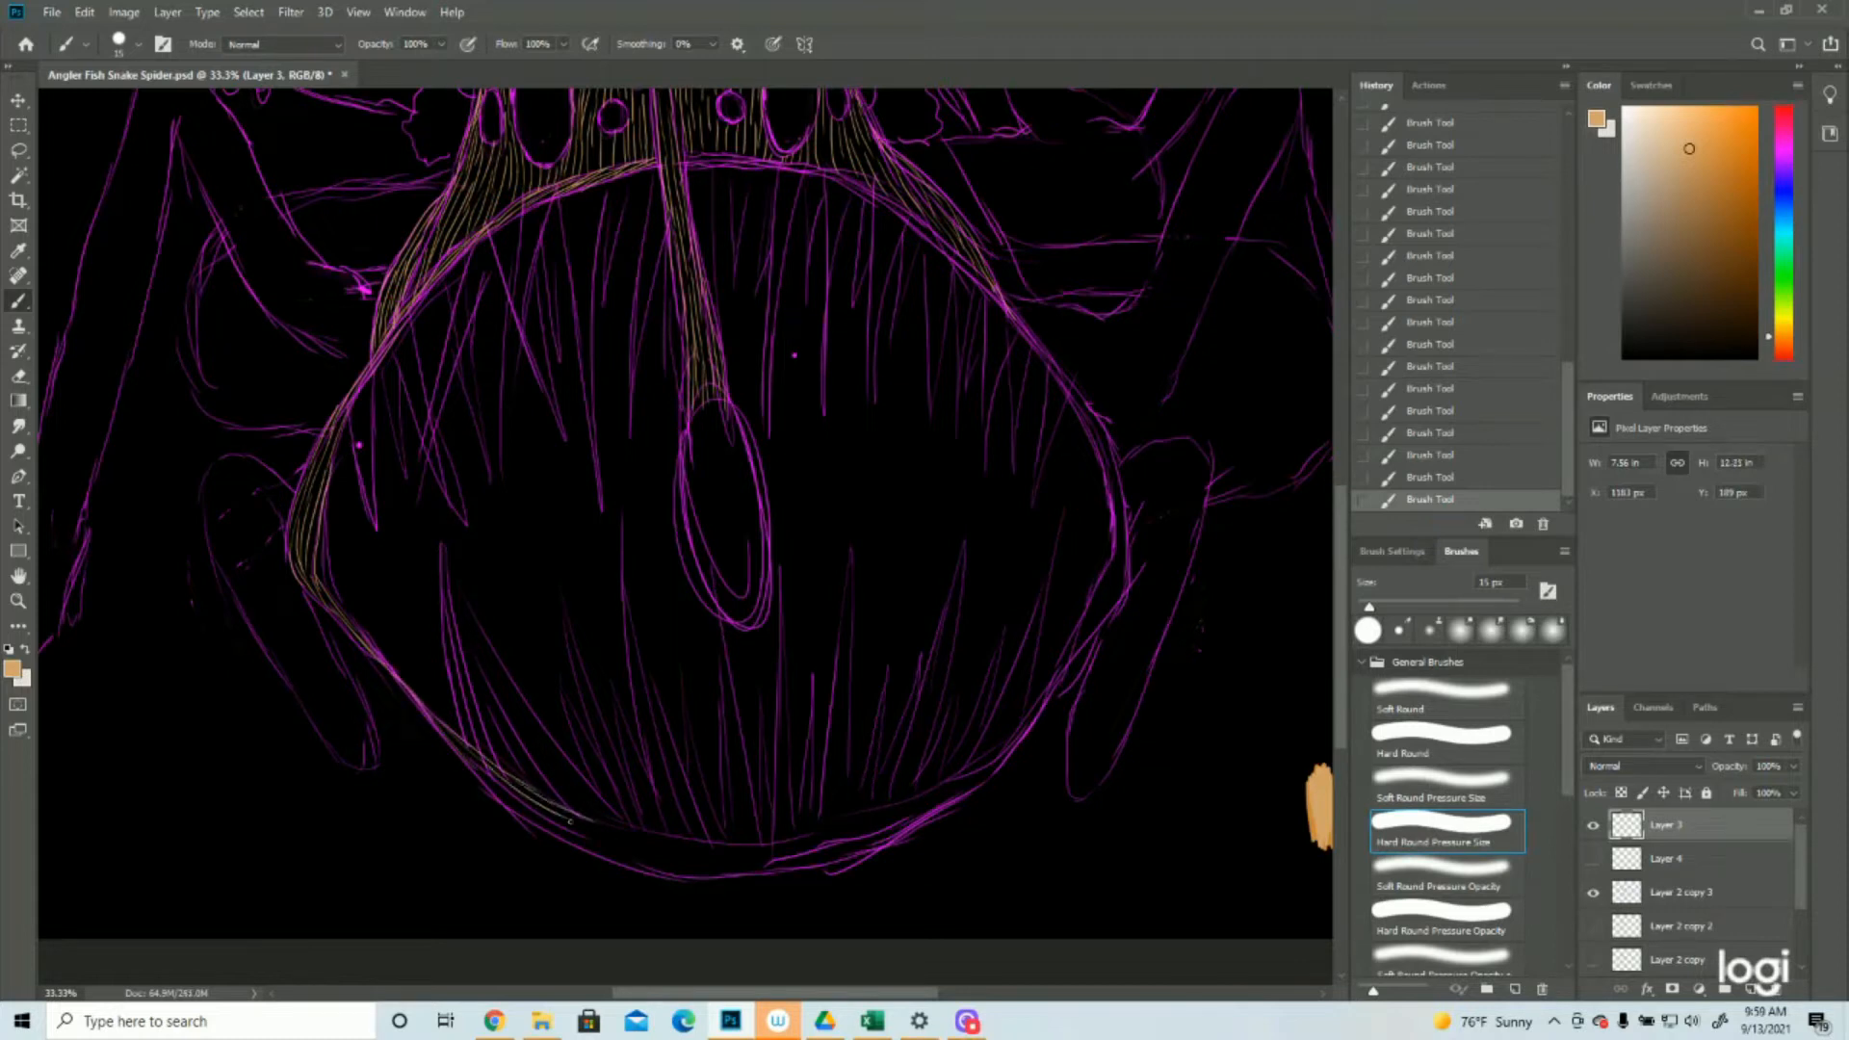
mouse_move(471, 767)
mouse_down()
mouse_move(568, 838)
mouse_move(636, 848)
mouse_move(583, 822)
mouse_move(741, 858)
mouse_up()
scroll(685, 536, up, 1)
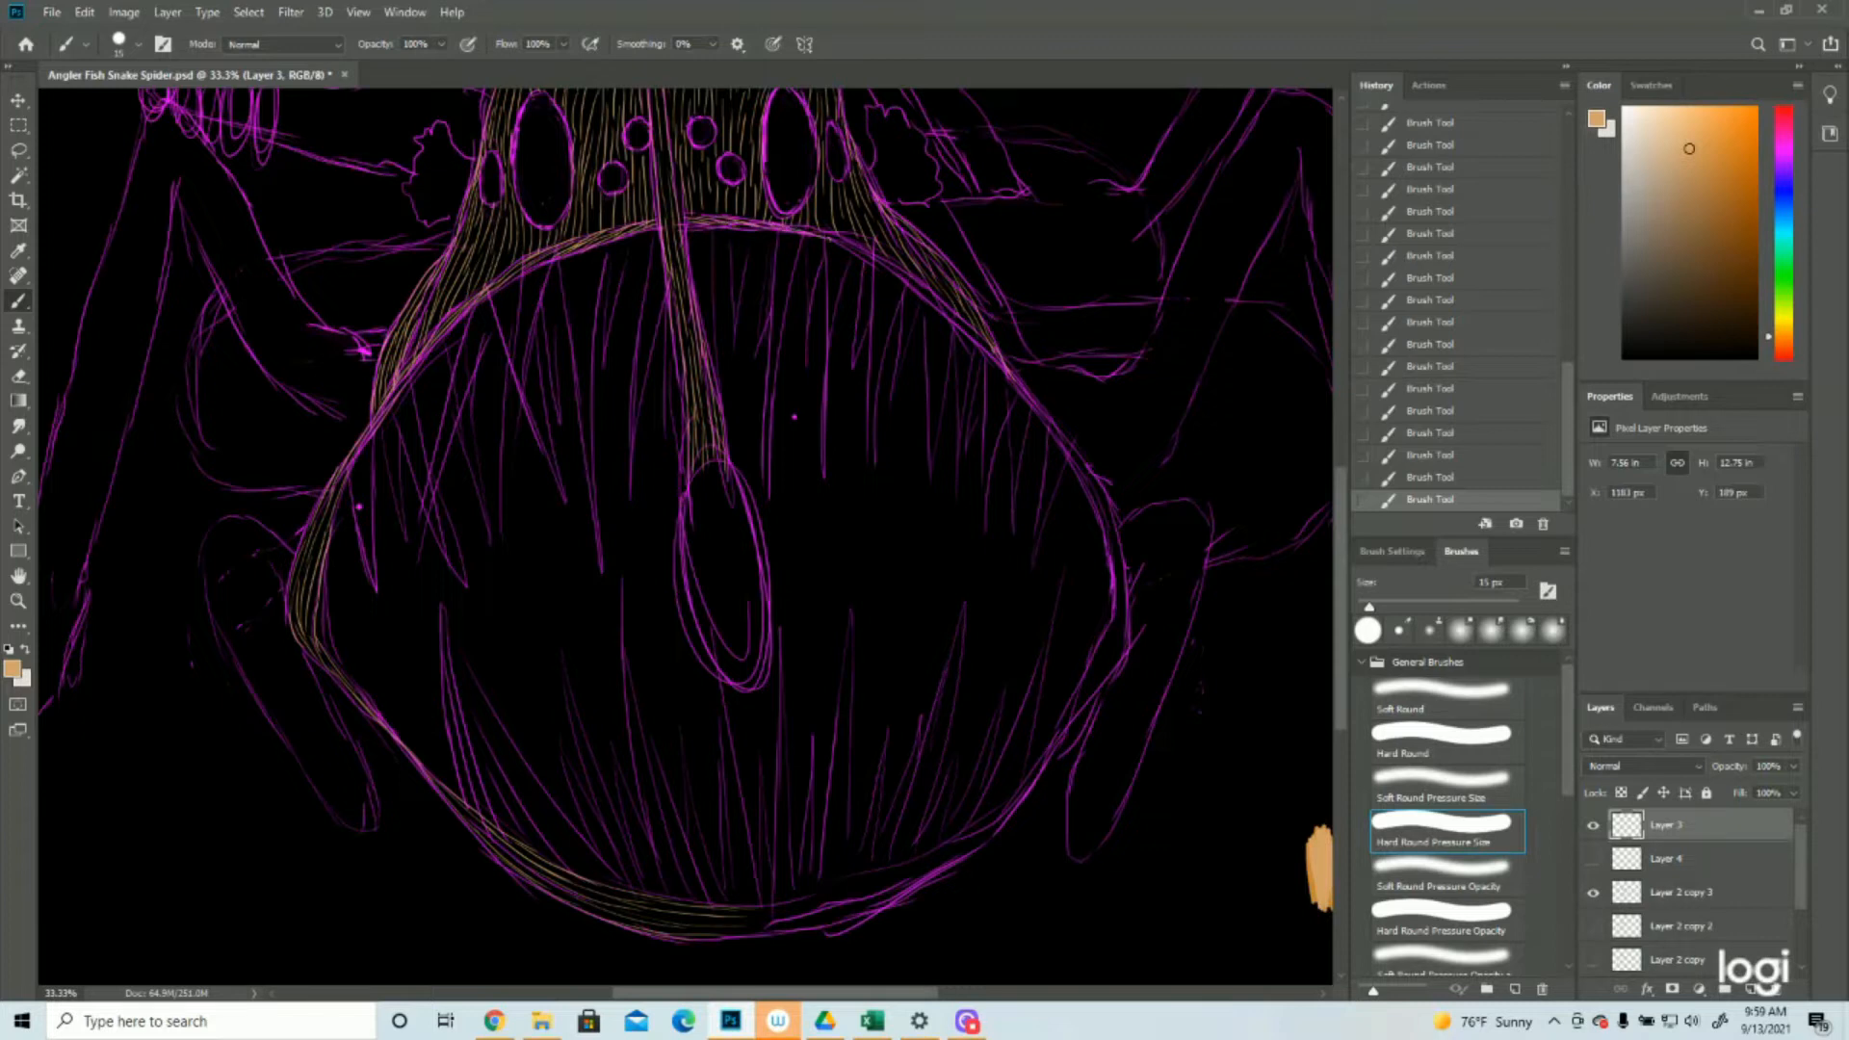
mouse_move(840, 240)
mouse_down()
mouse_move(980, 335)
mouse_move(1122, 640)
mouse_move(934, 860)
mouse_up()
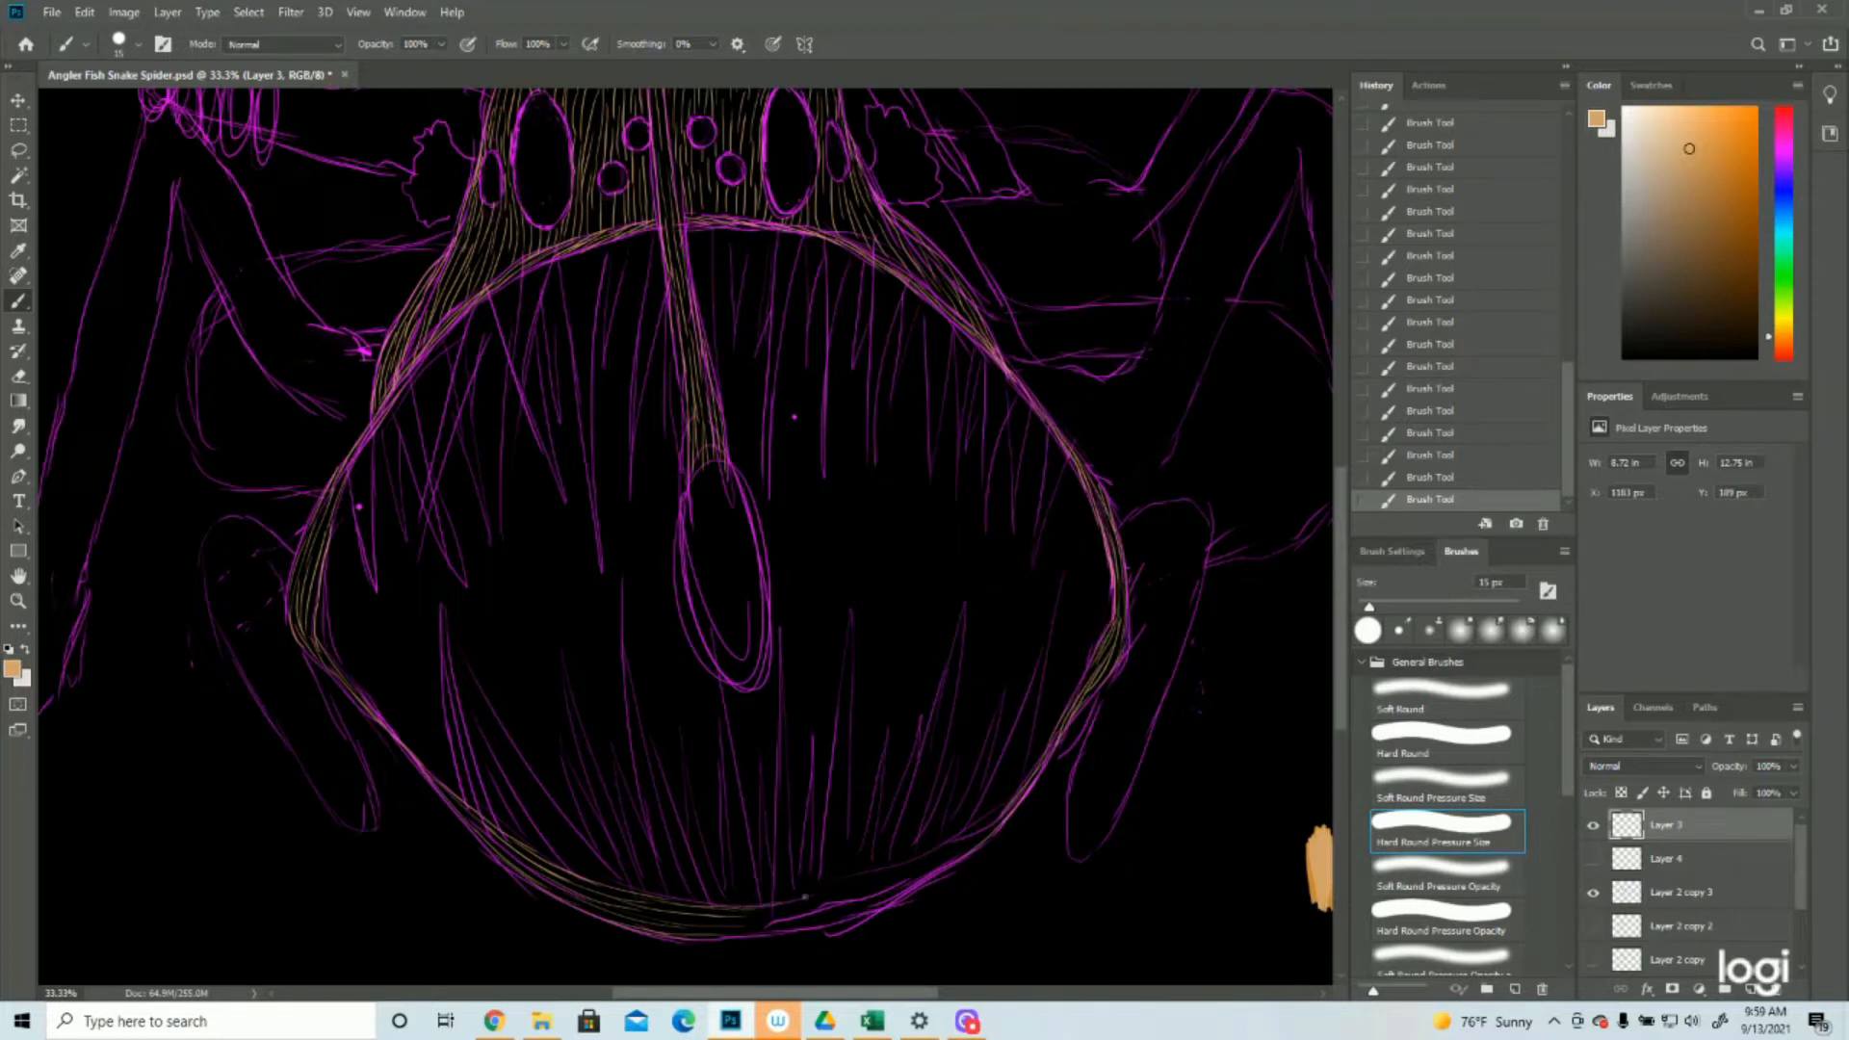
mouse_move(758, 913)
mouse_down()
mouse_move(851, 893)
mouse_move(1002, 808)
mouse_up()
mouse_move(736, 934)
mouse_down()
mouse_move(974, 859)
mouse_move(846, 898)
mouse_up()
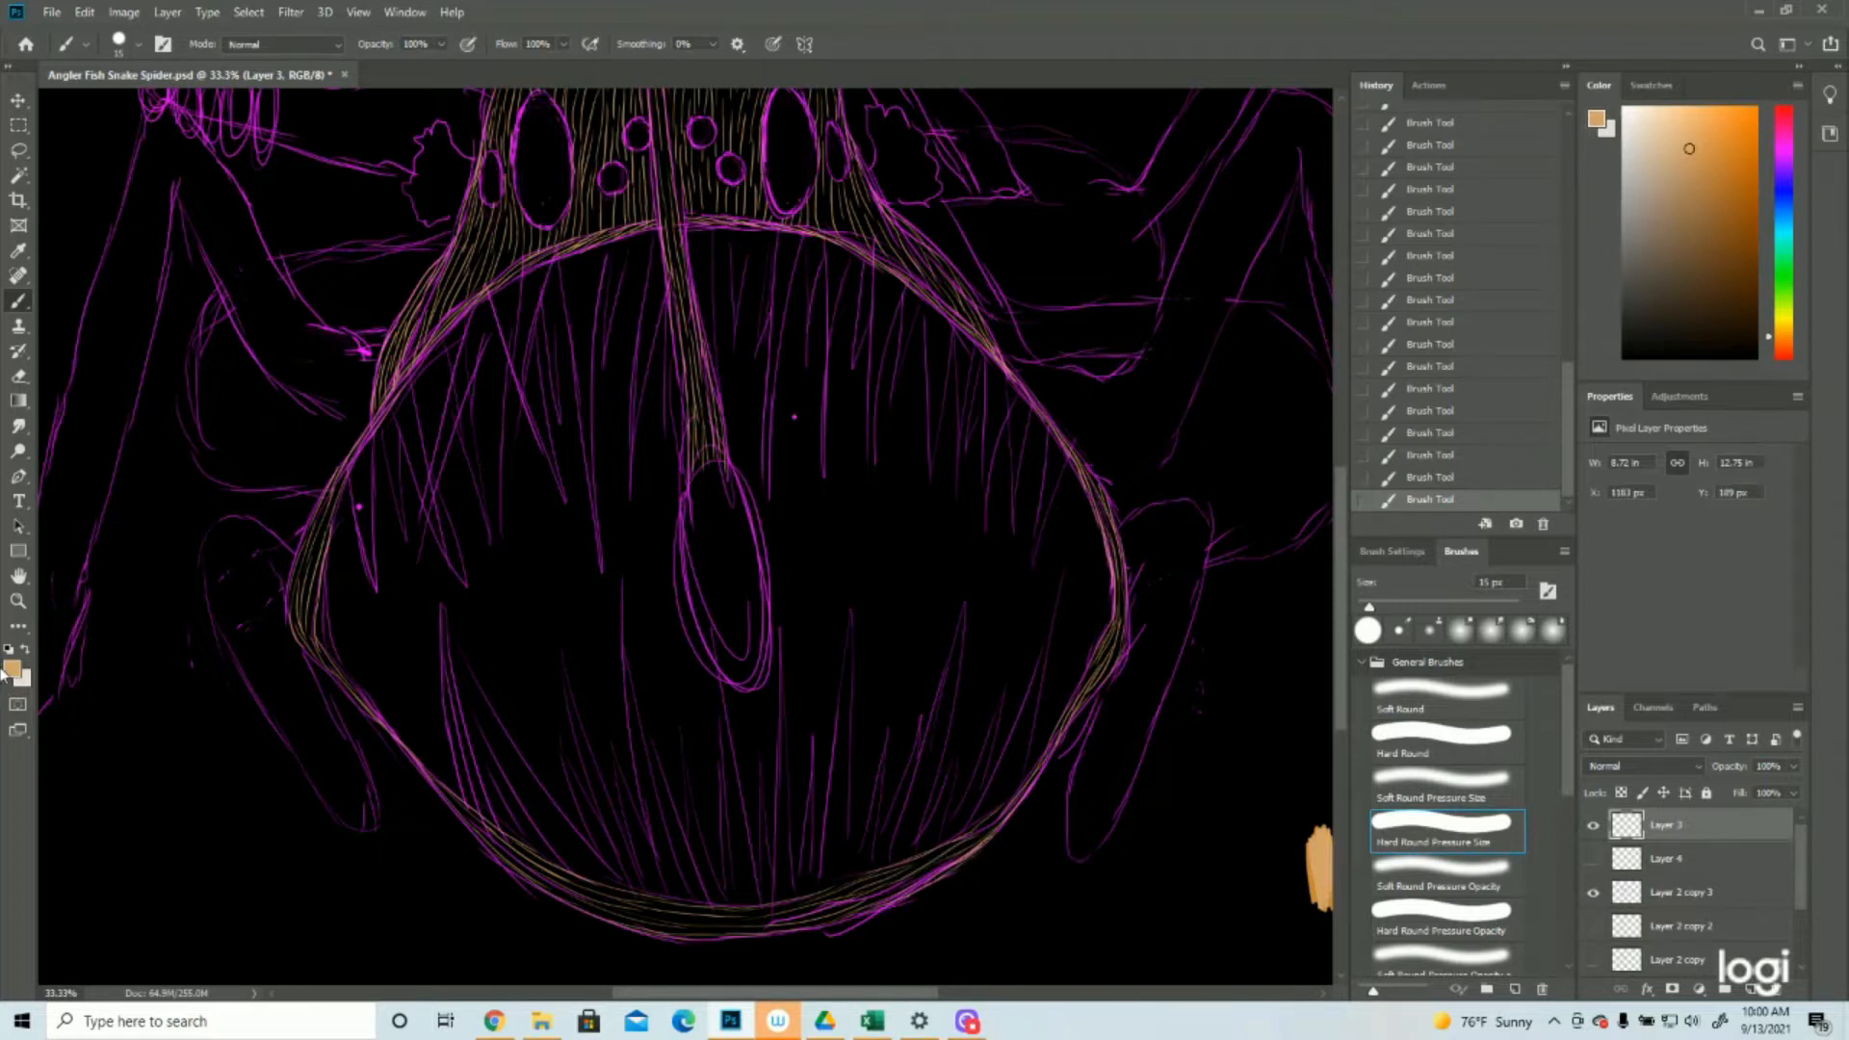
click(18, 600)
drag(657, 570, 886, 399)
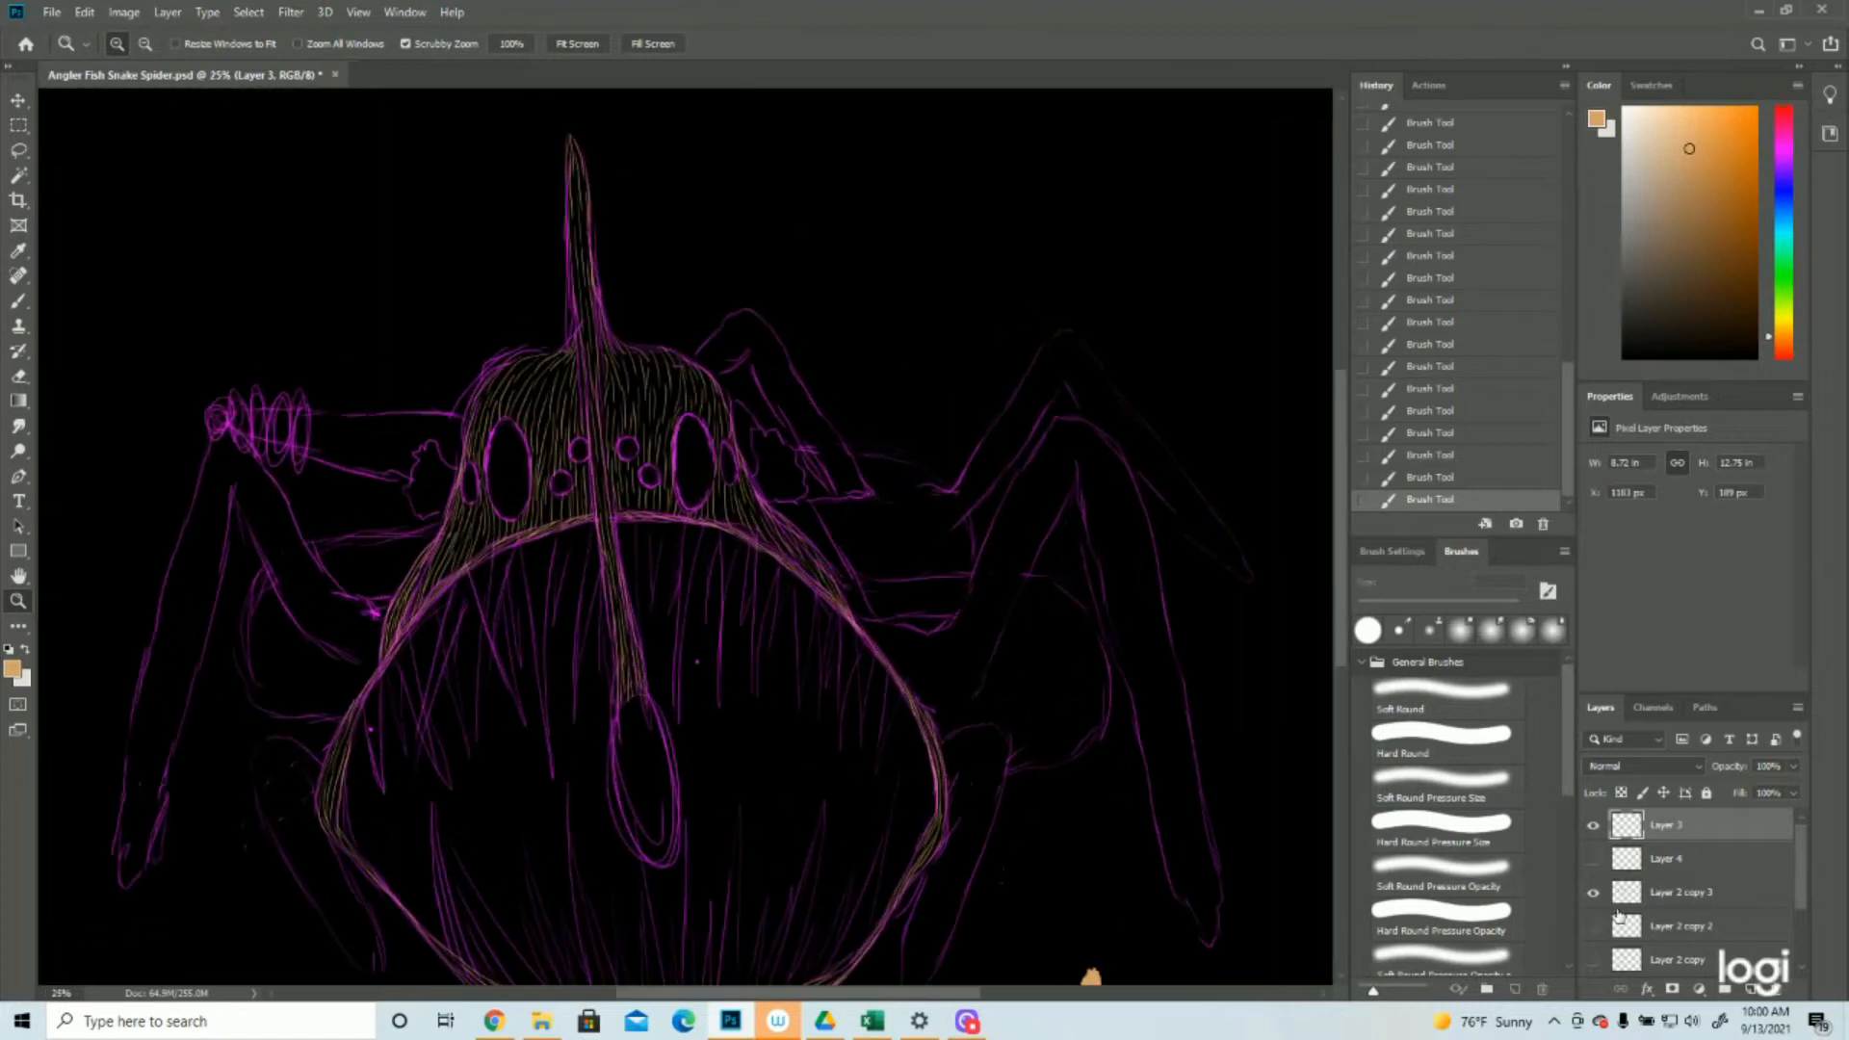
click(1593, 893)
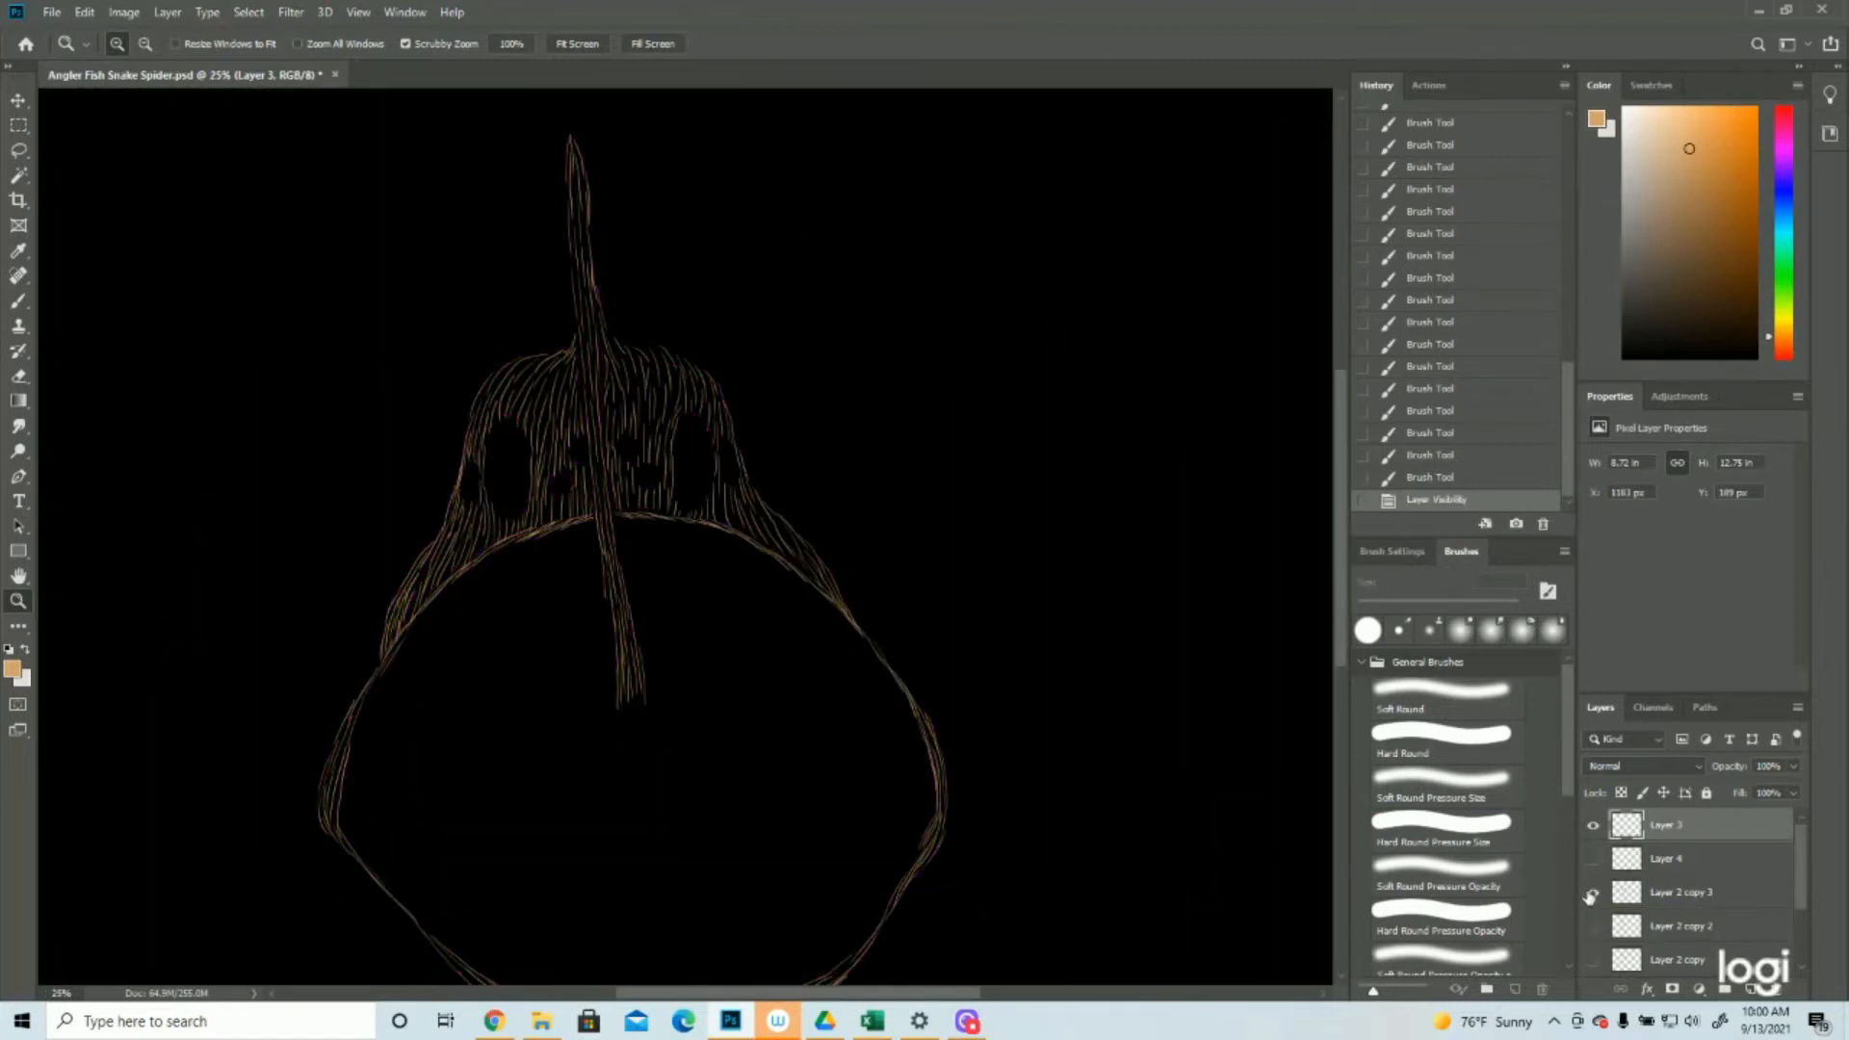
click(1593, 892)
Paint fanned tan hair tufts inside the frilled ear shapes on both sides of the head
click(813, 397)
click(19, 301)
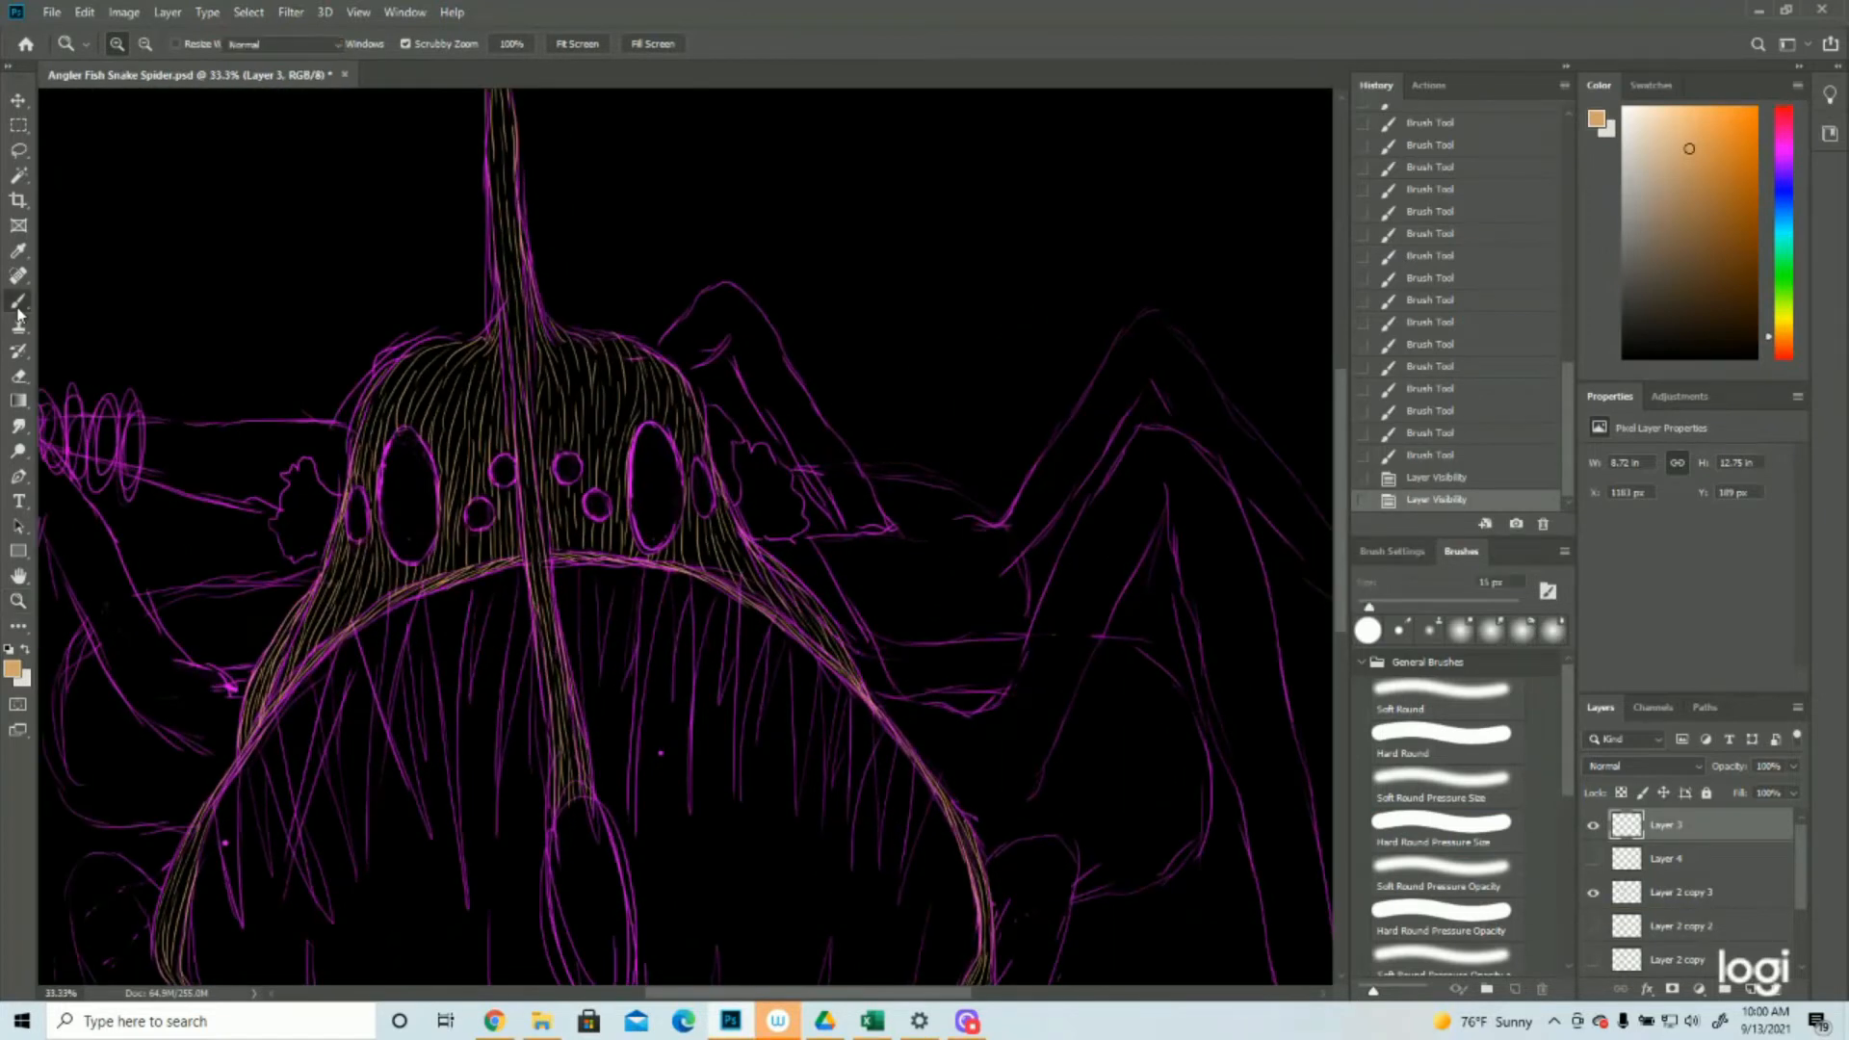
mouse_move(729, 508)
mouse_down()
mouse_move(752, 484)
mouse_move(770, 518)
mouse_up()
mouse_move(759, 535)
mouse_down()
mouse_move(795, 528)
mouse_move(783, 512)
mouse_up()
drag(753, 516, 776, 488)
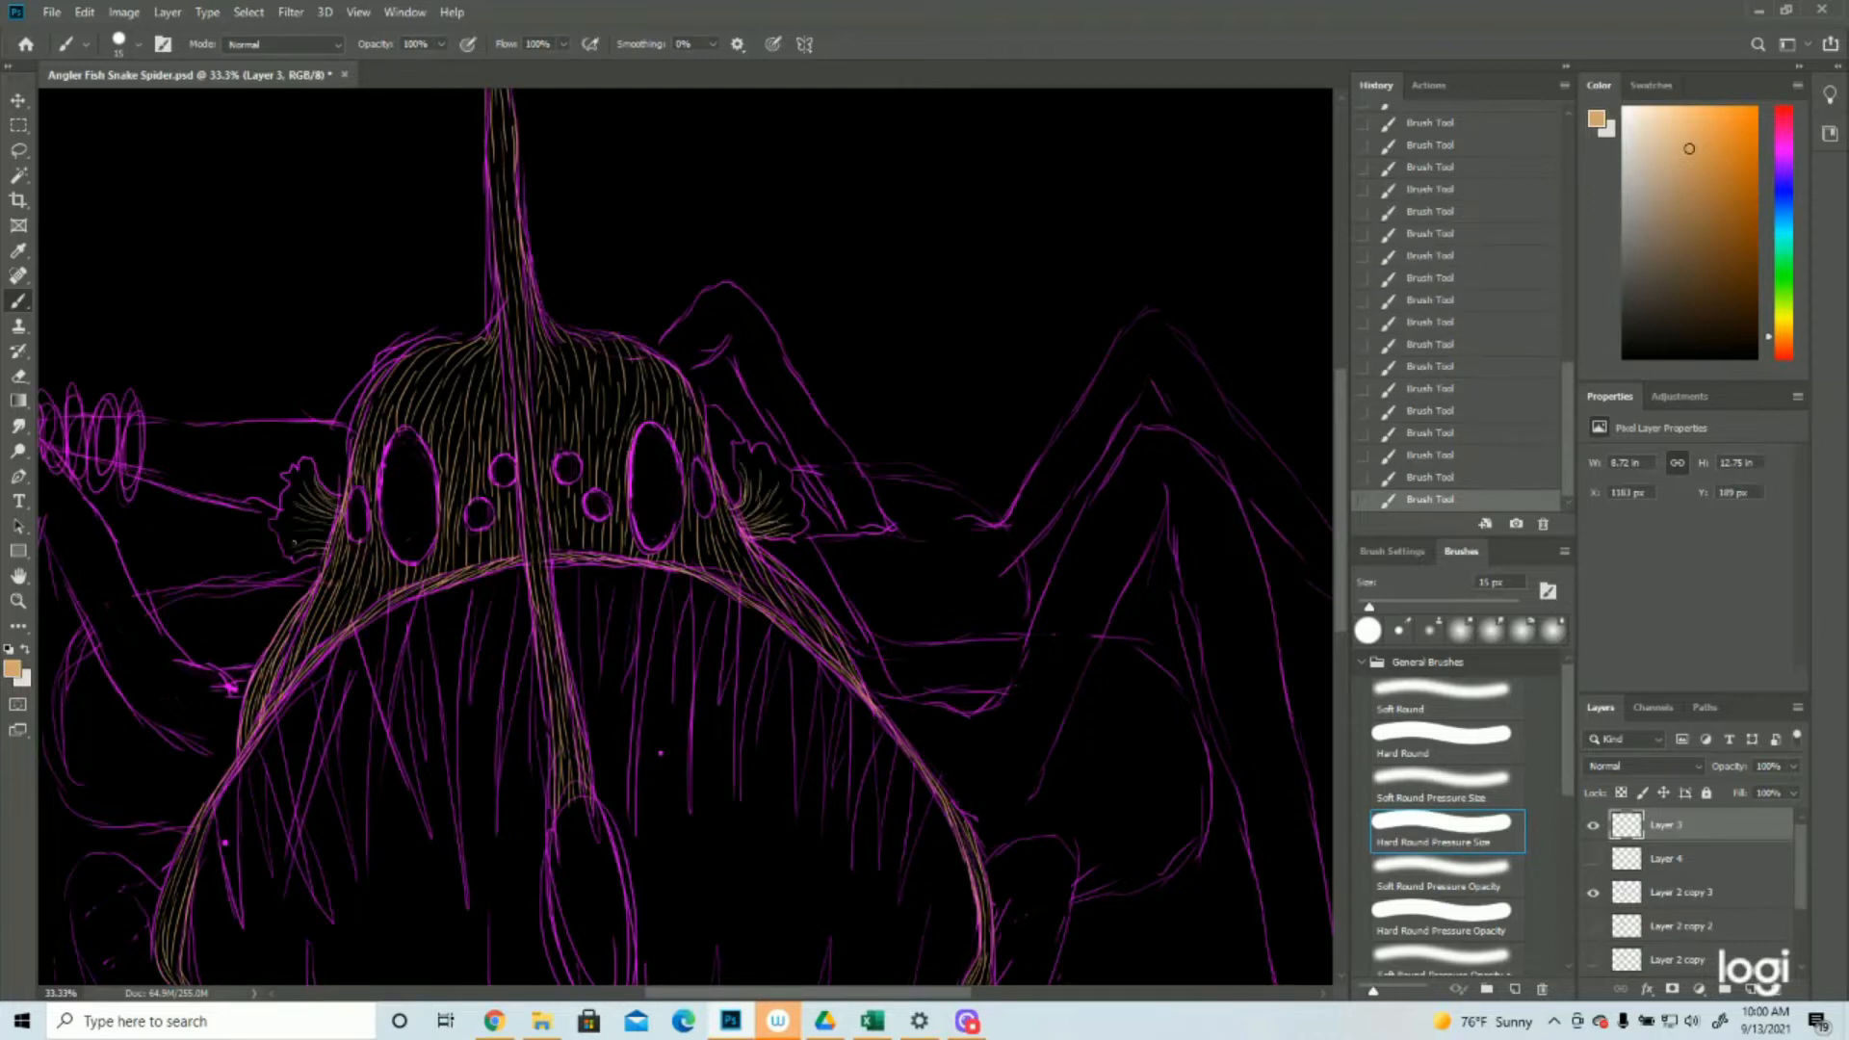
key(ctrl+minus)
drag(318, 539, 347, 416)
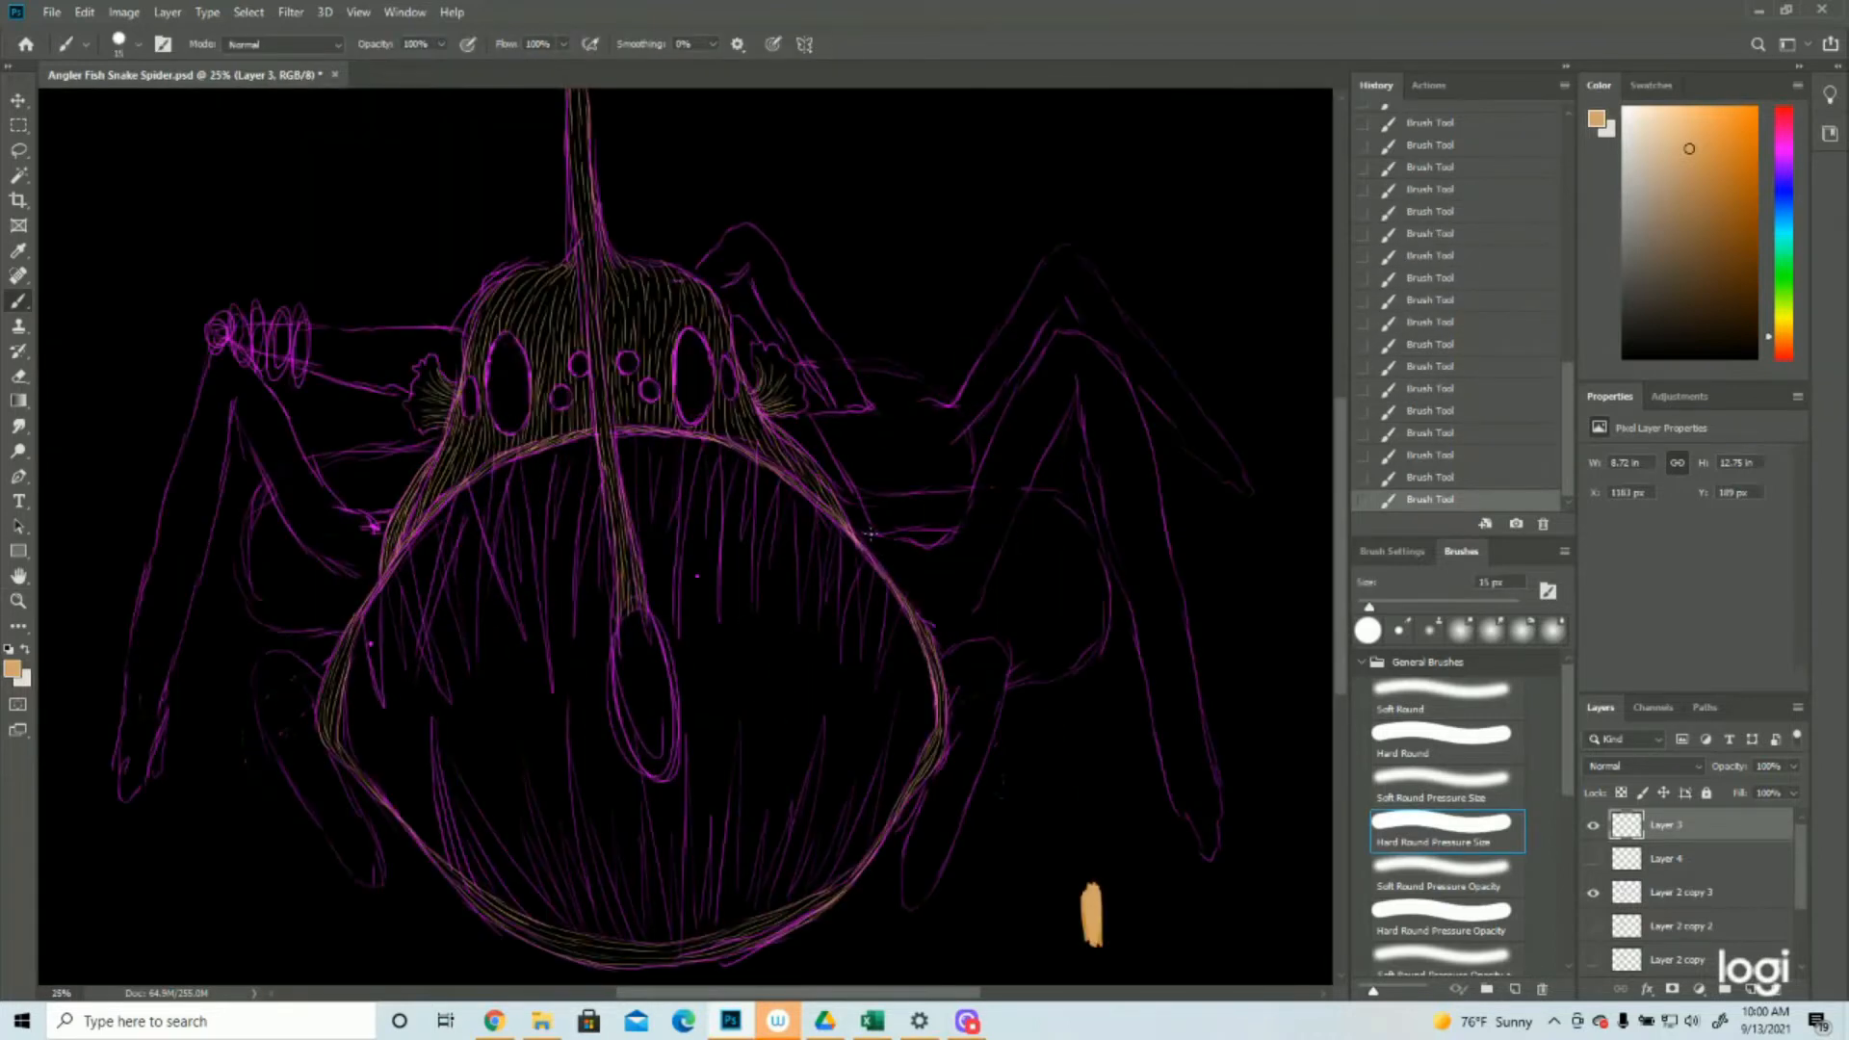
Paint tan strokes from the right mouth rim into the right leg's base and down the short lower right leg, undoing stray strokes
drag(855, 533, 989, 574)
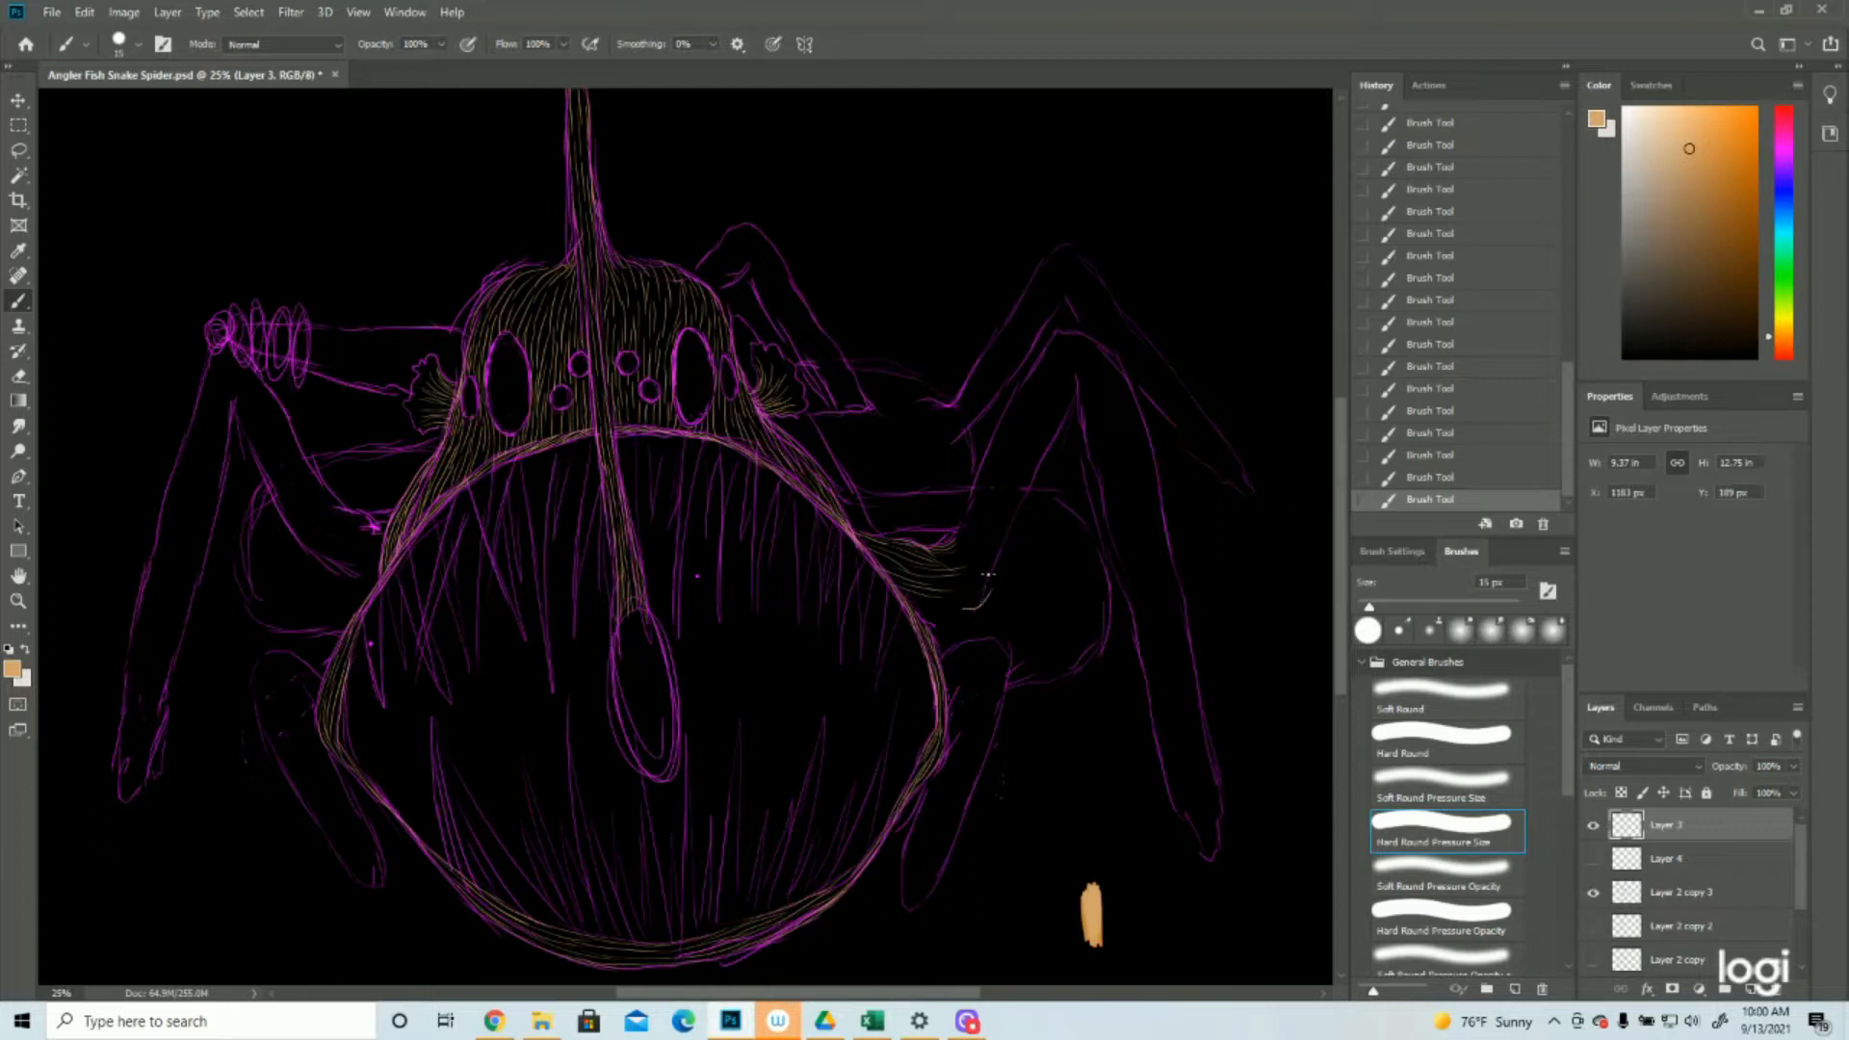
click(1479, 479)
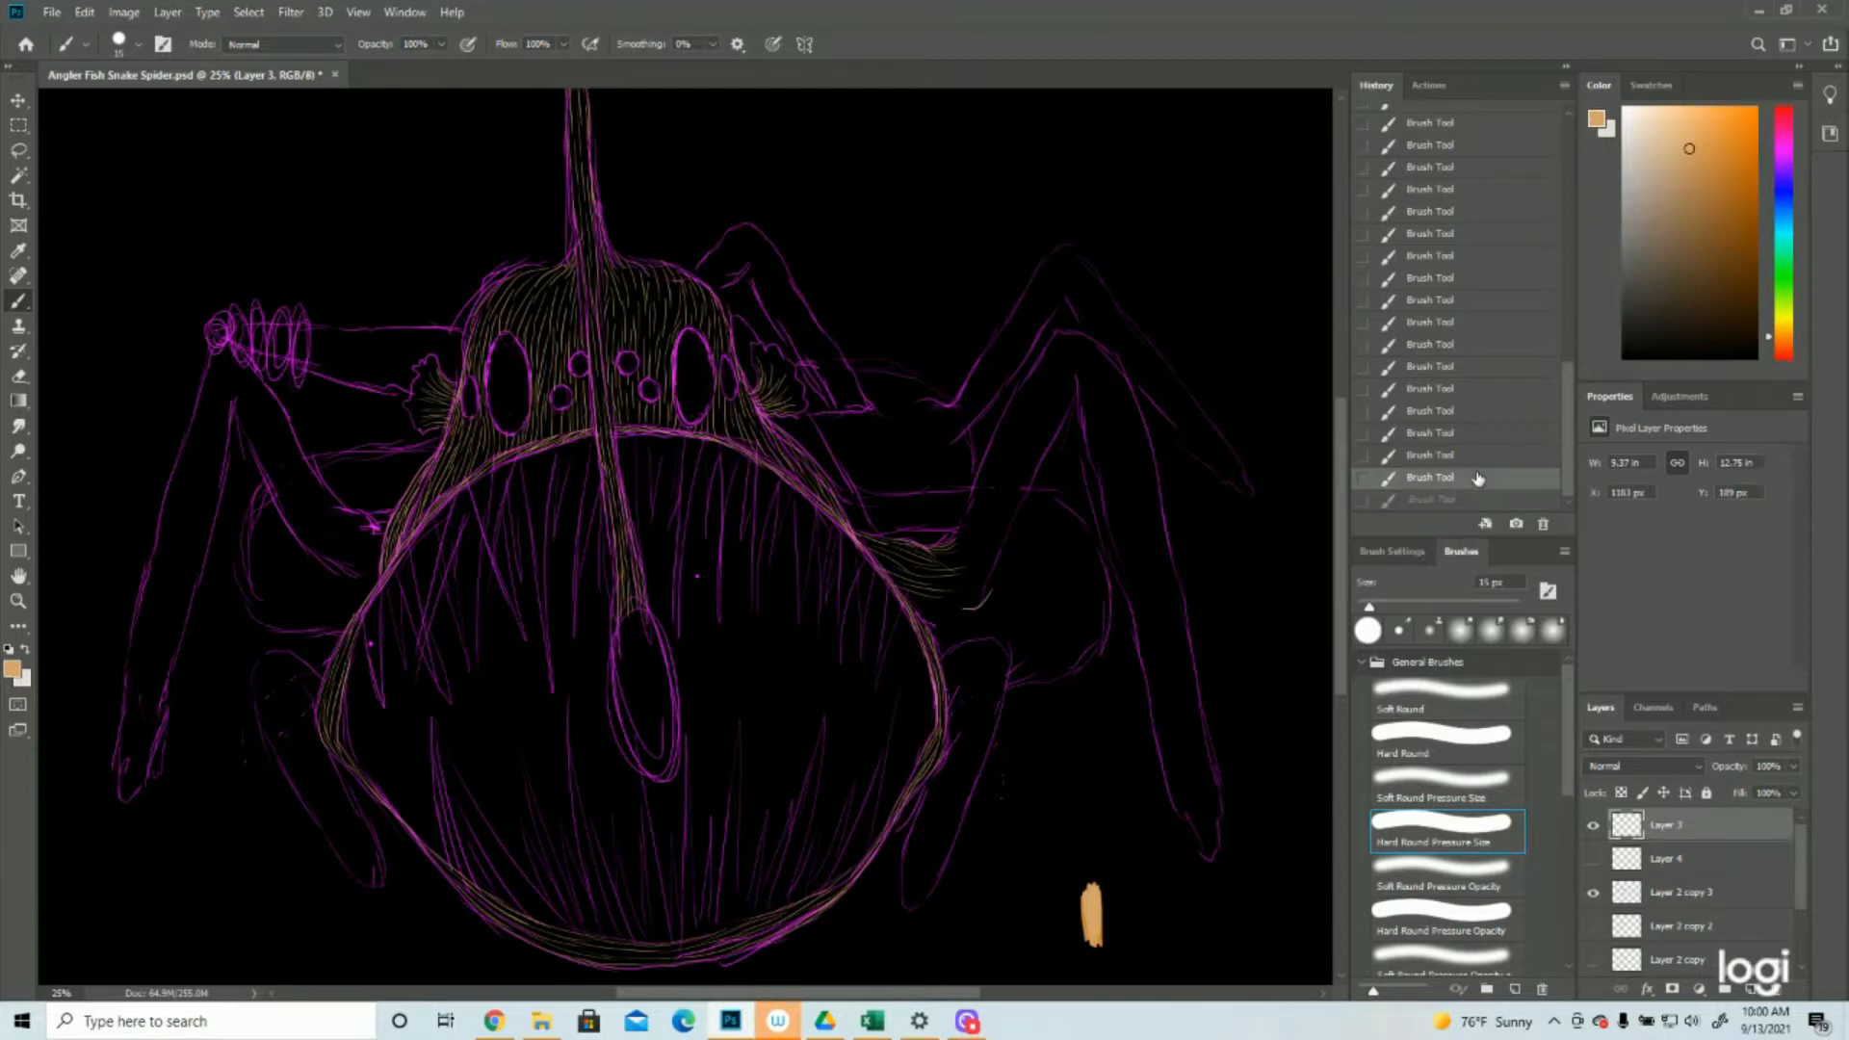
key(ctrl+z)
key(ctrl+z)
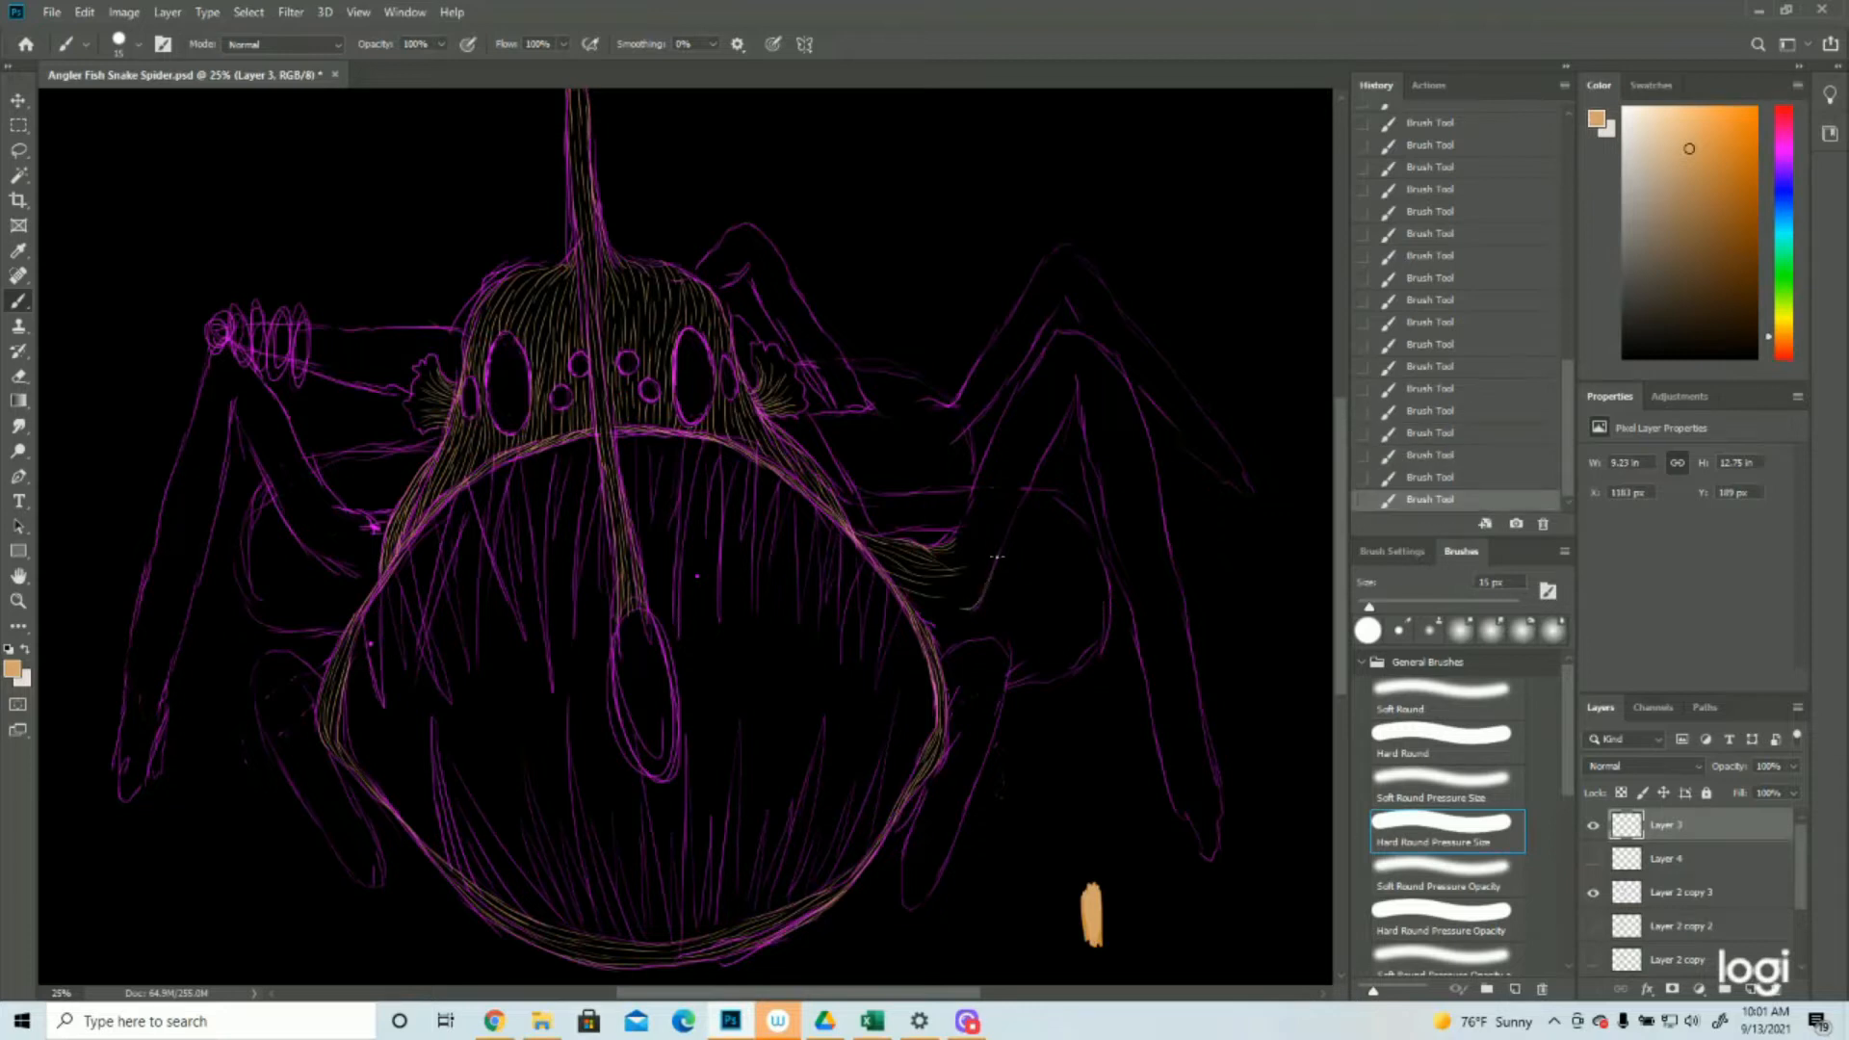
drag(942, 591, 989, 547)
drag(973, 523, 993, 461)
drag(982, 525, 1001, 464)
drag(1001, 530, 1023, 458)
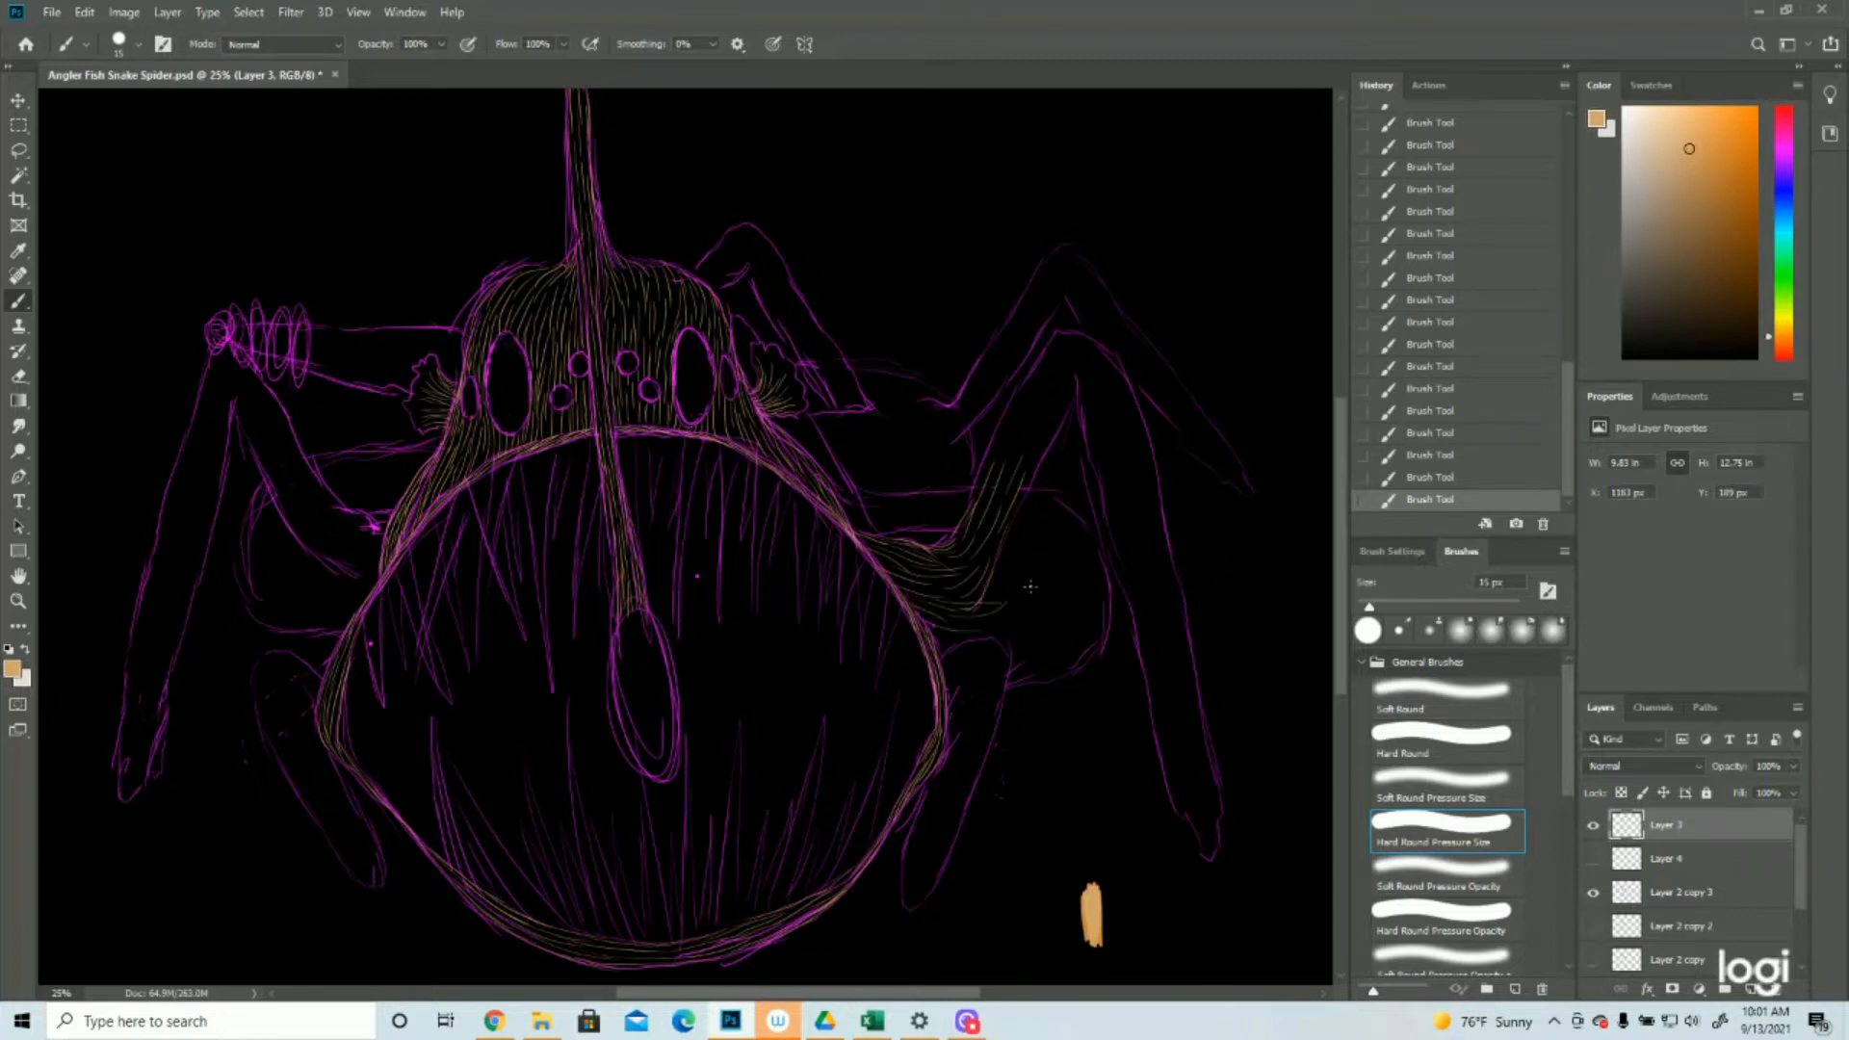
click(1458, 479)
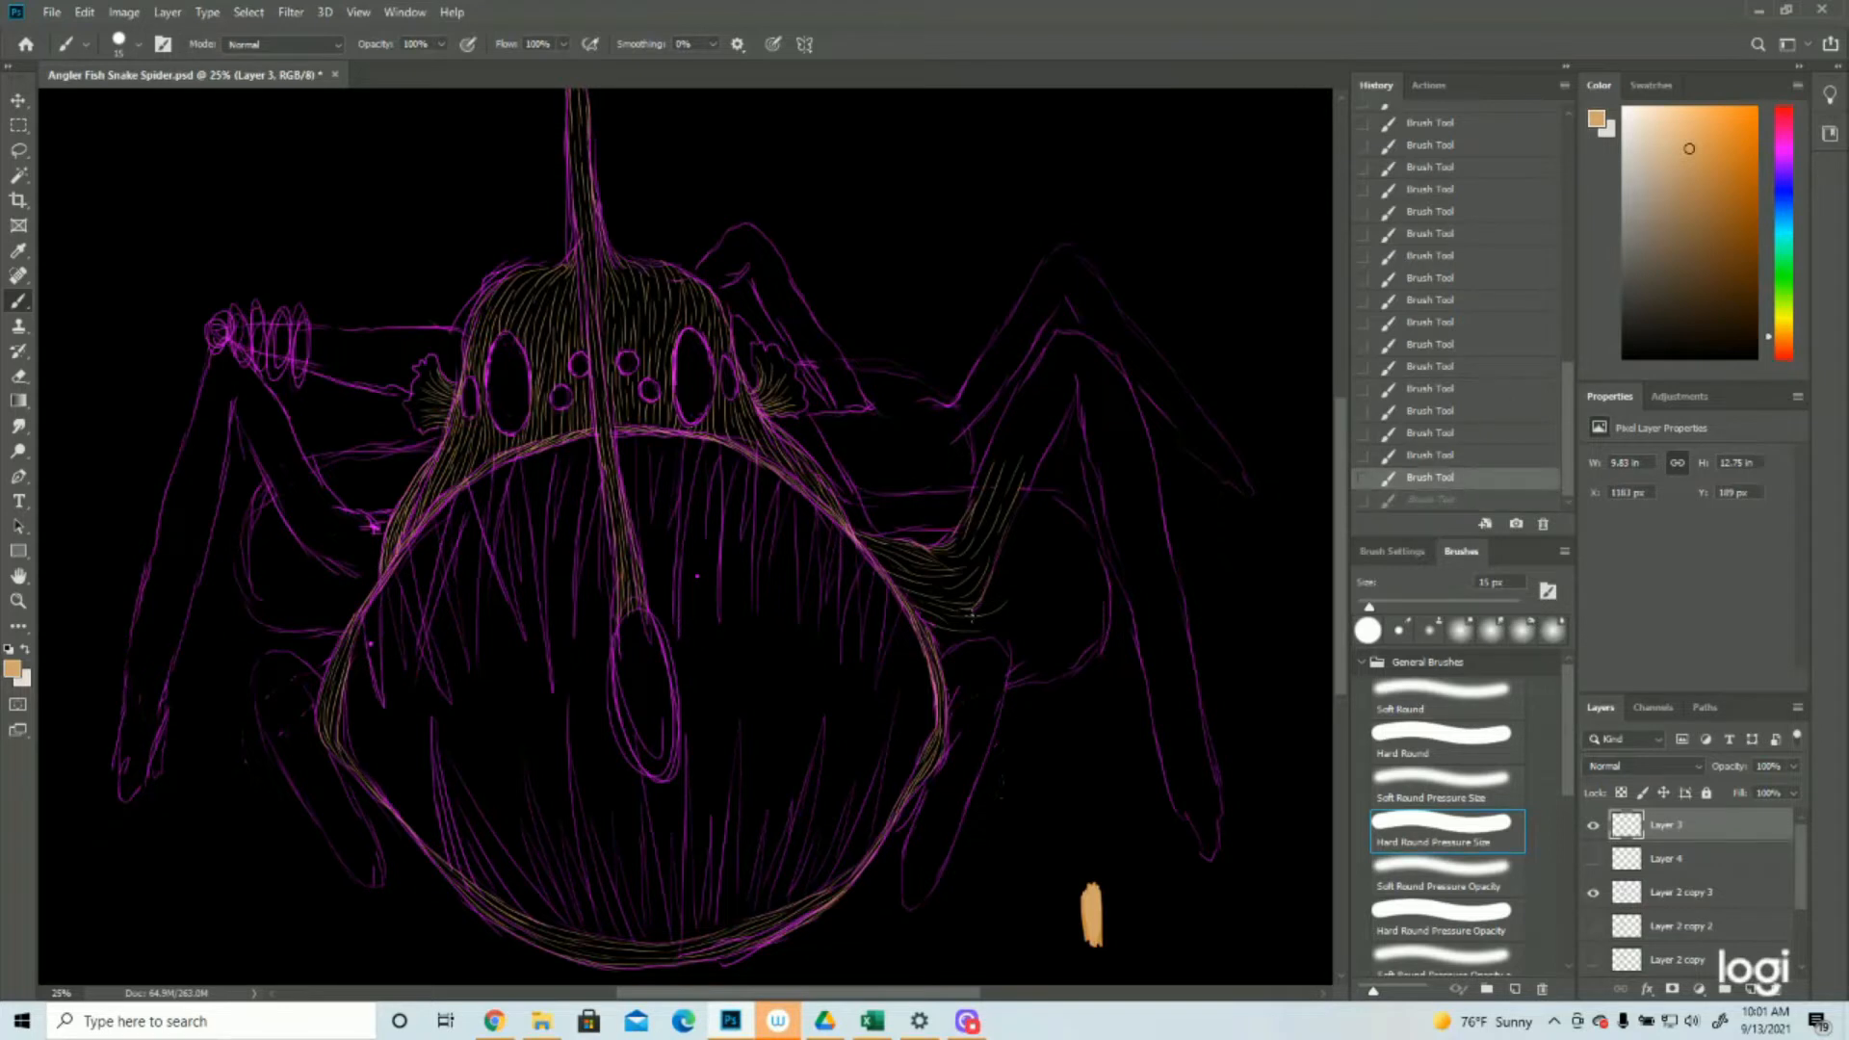
drag(983, 599, 1017, 587)
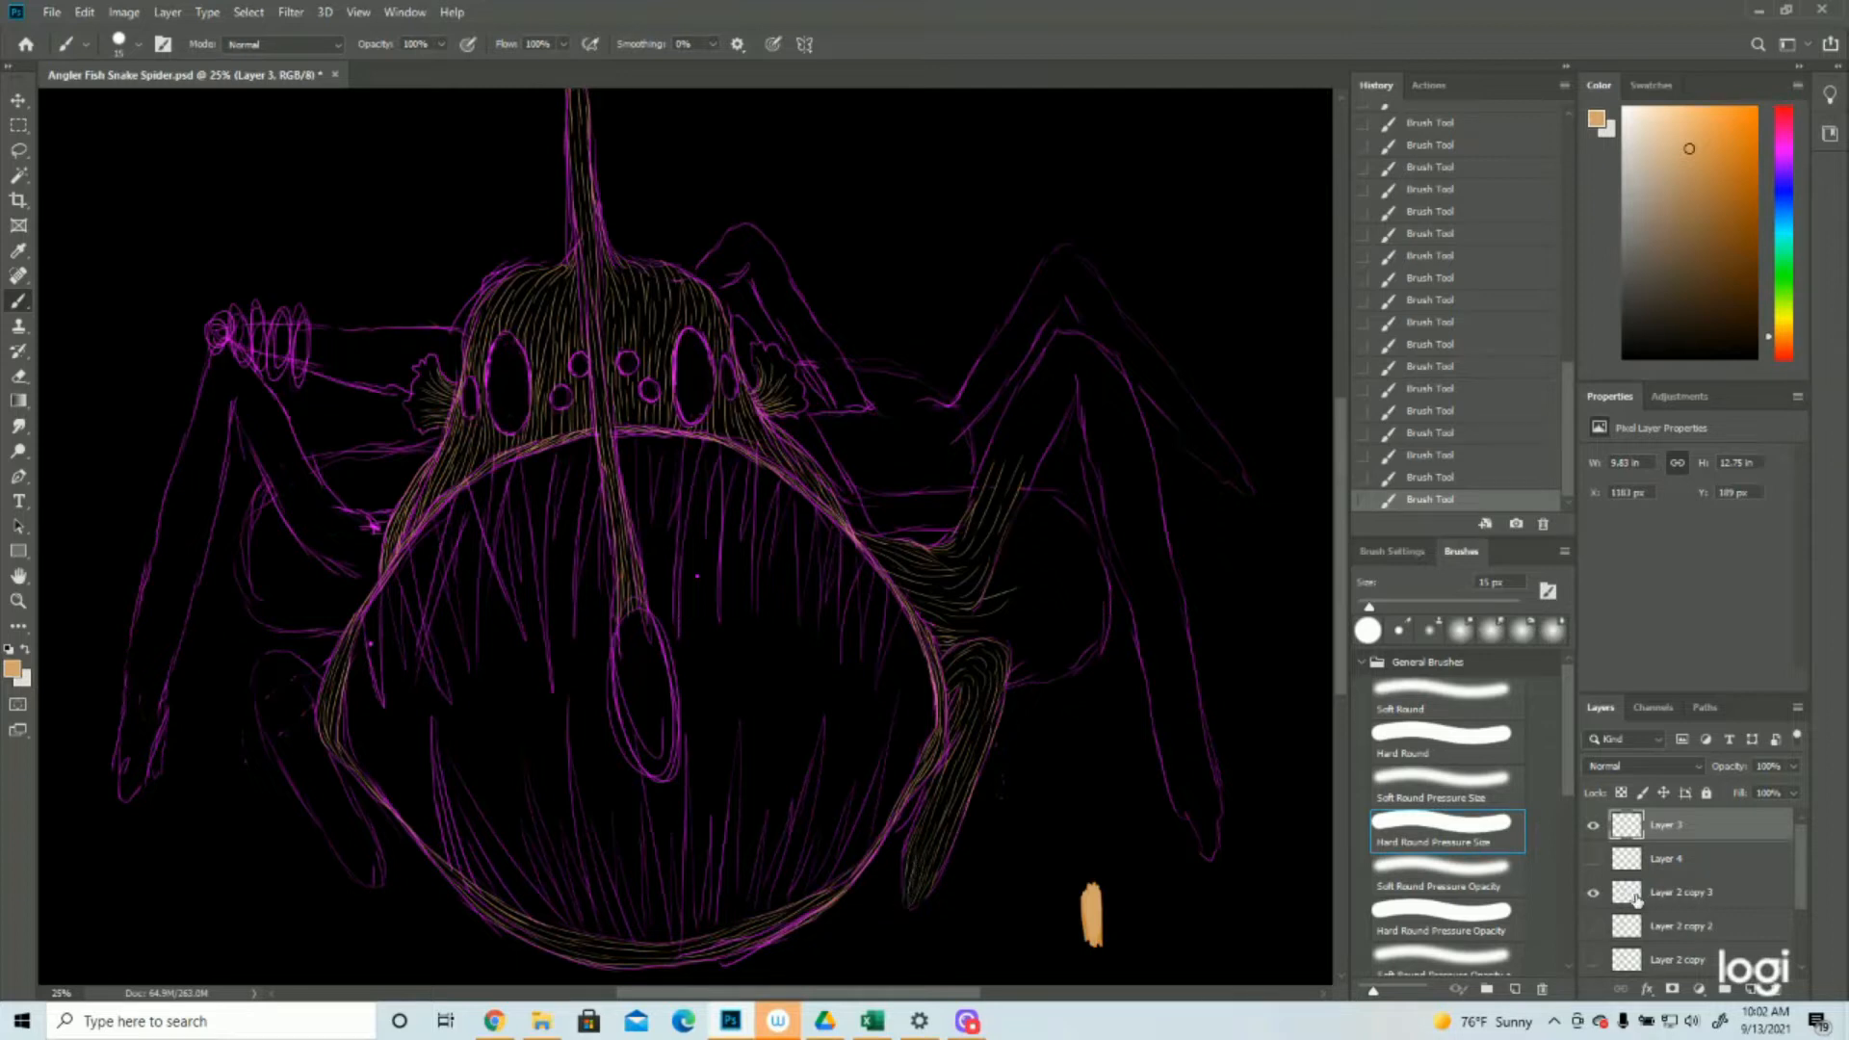
Fill the round body part behind the right leg and the band joining it to the mouth with tan hair strokes
click(1594, 893)
click(1594, 892)
drag(975, 626, 1009, 618)
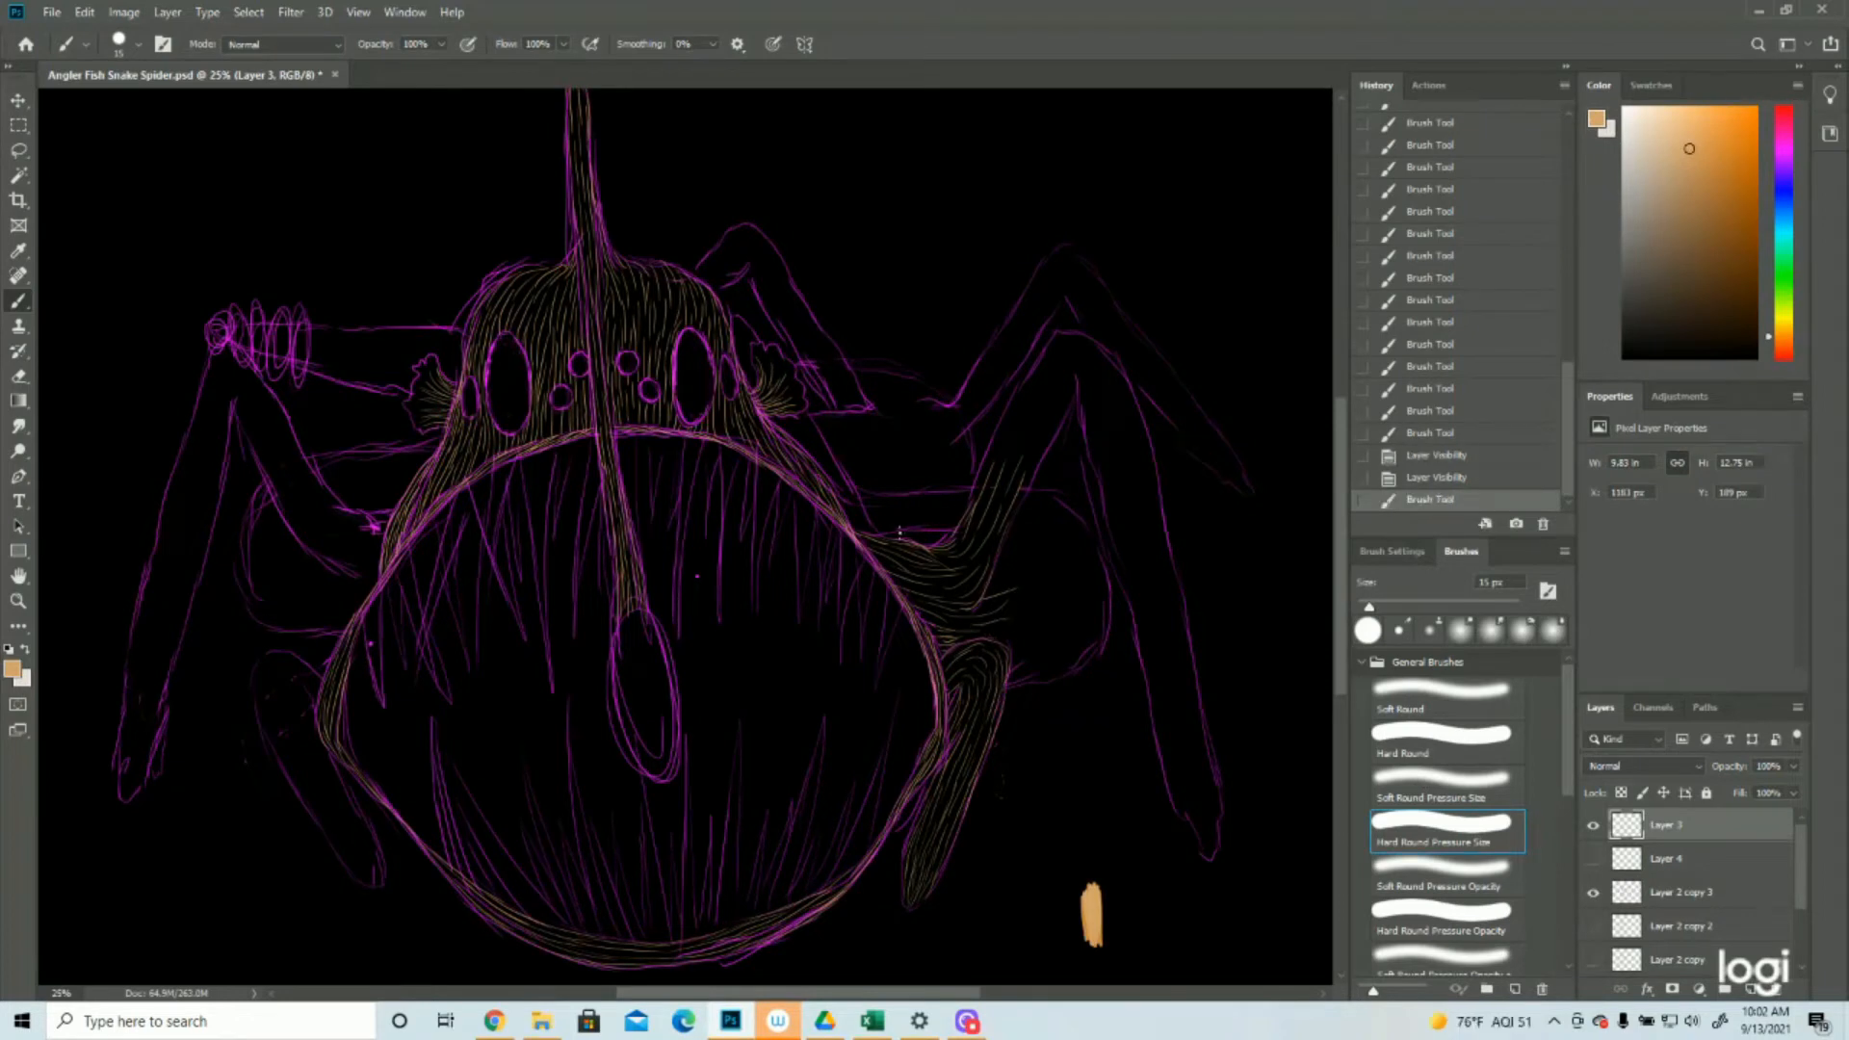
drag(865, 532, 961, 536)
drag(958, 545, 972, 543)
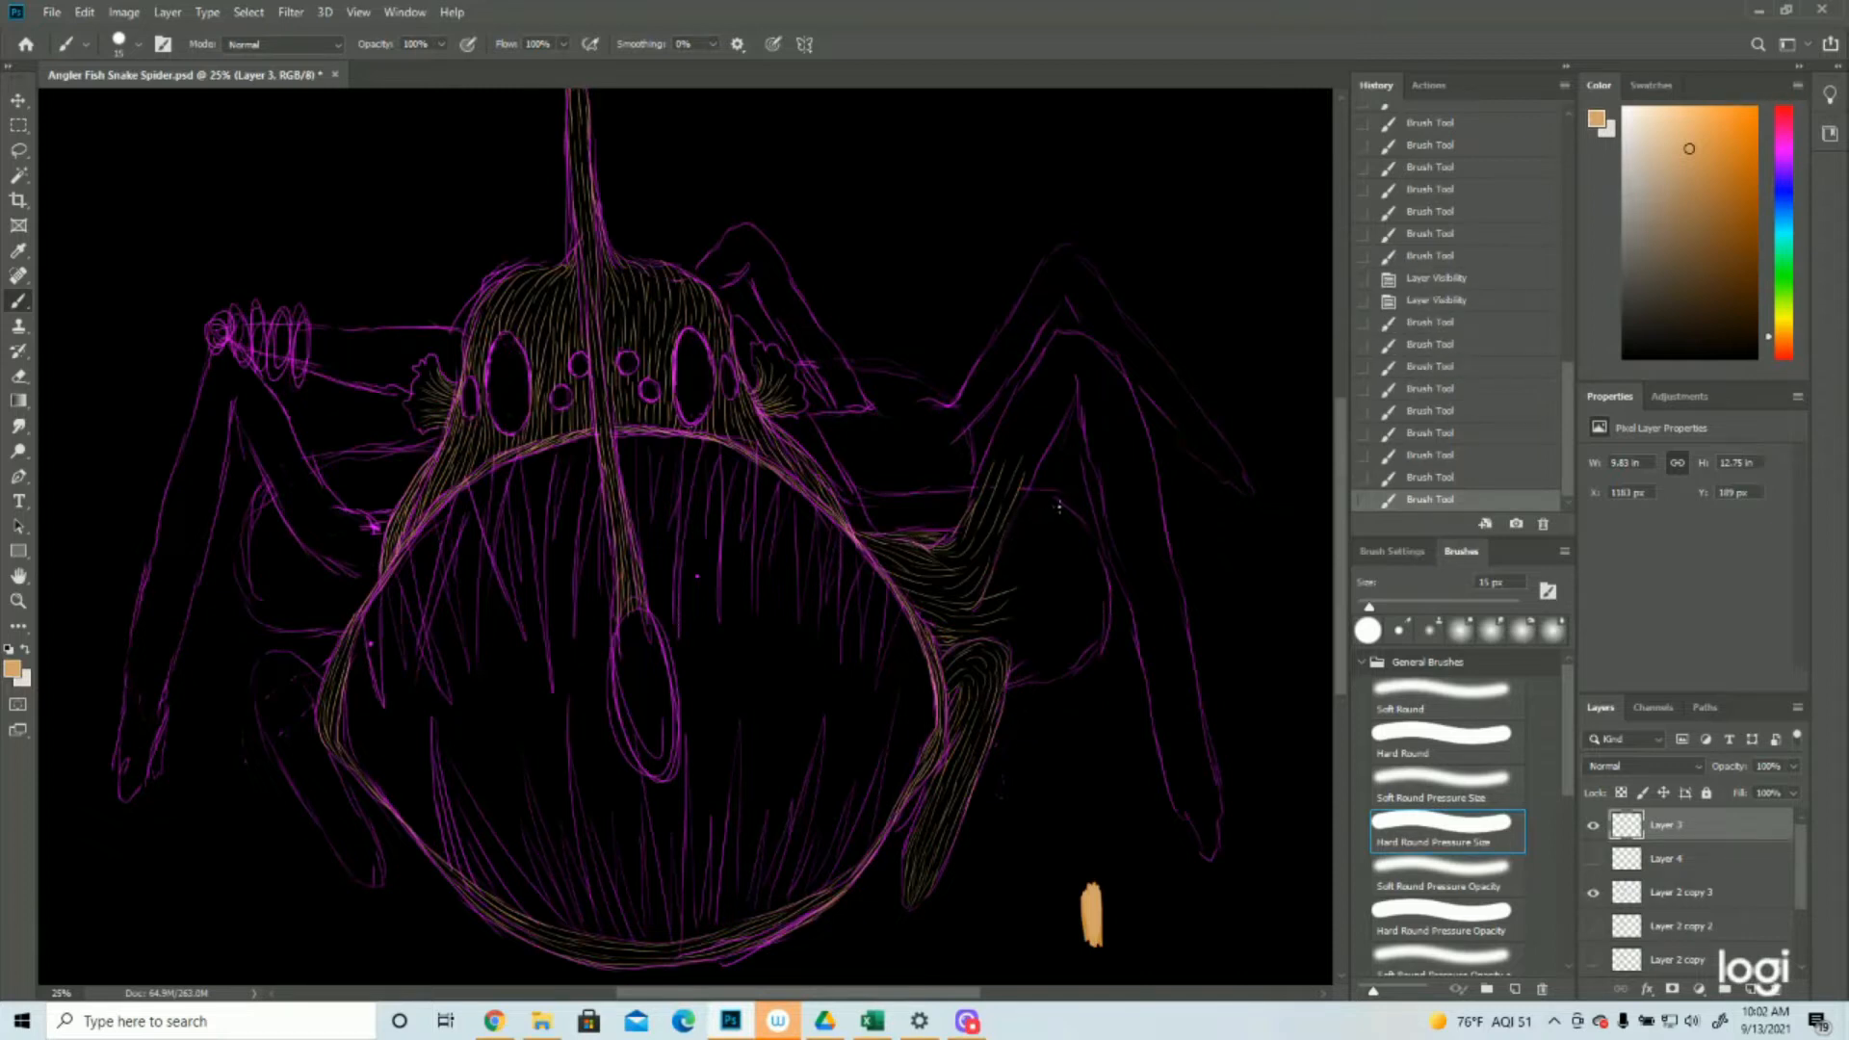
mouse_move(1038, 492)
mouse_down()
mouse_move(1069, 556)
mouse_move(1084, 529)
mouse_move(1079, 567)
mouse_move(1091, 541)
mouse_move(1102, 562)
mouse_move(1090, 589)
mouse_move(1089, 556)
mouse_move(1078, 621)
mouse_move(1108, 591)
mouse_move(1088, 630)
mouse_up()
drag(1105, 624, 1087, 642)
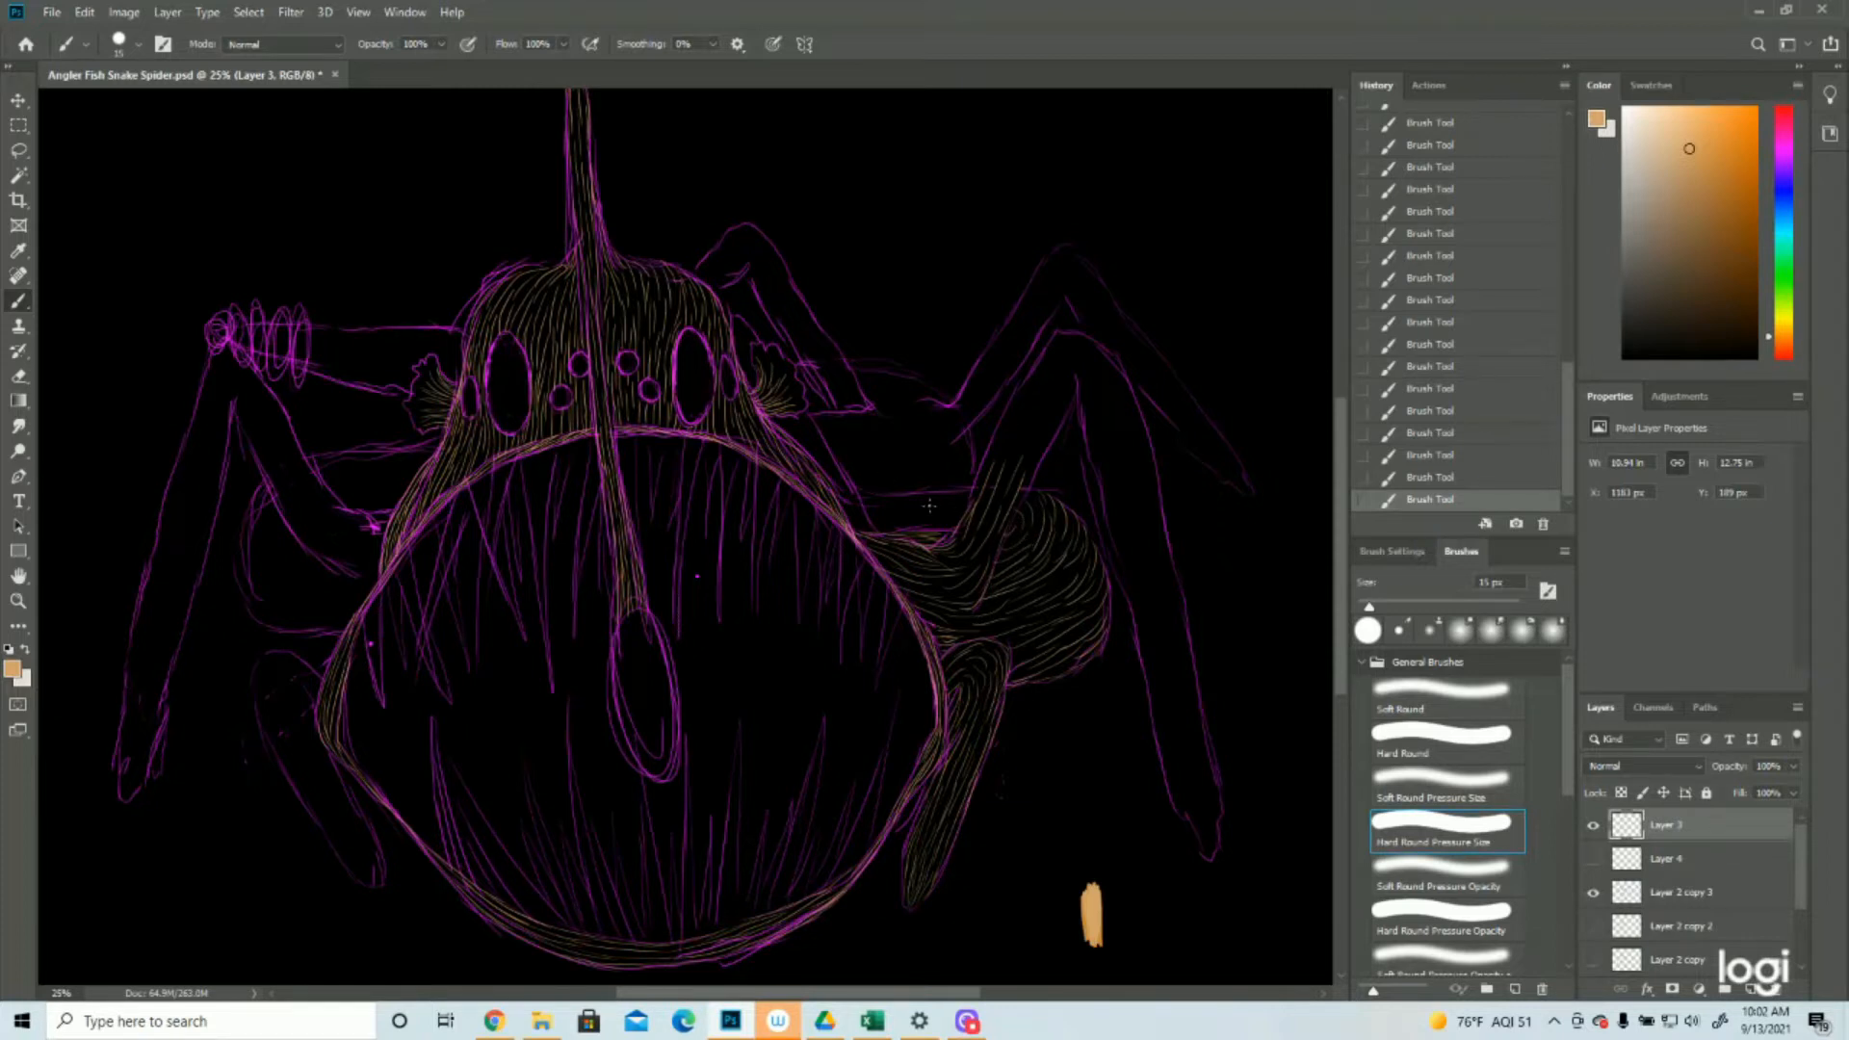
mouse_move(862, 497)
mouse_down()
mouse_move(981, 501)
mouse_move(911, 524)
mouse_move(965, 523)
mouse_up()
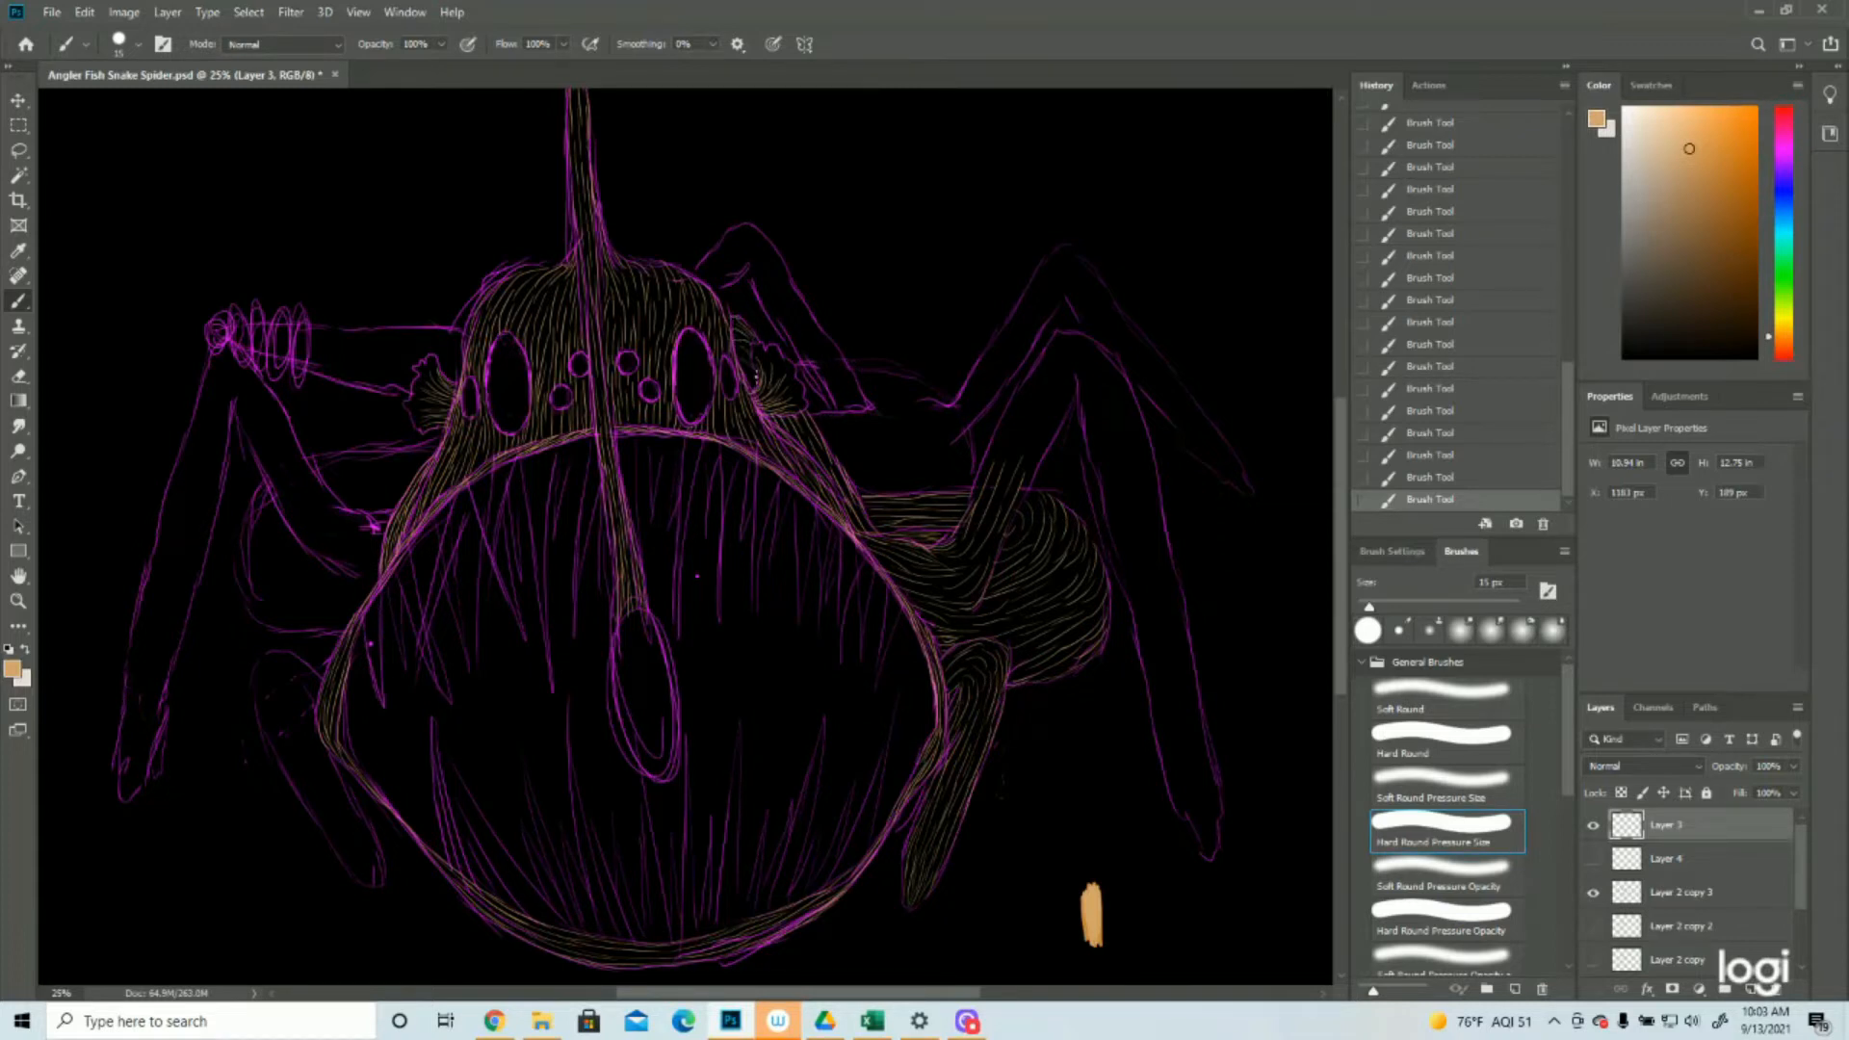
Fill the long right leg's upper segment with tan hair strokes from its base up and over the knee, redoing a stray stroke
drag(975, 493, 1027, 378)
drag(1096, 343, 1148, 443)
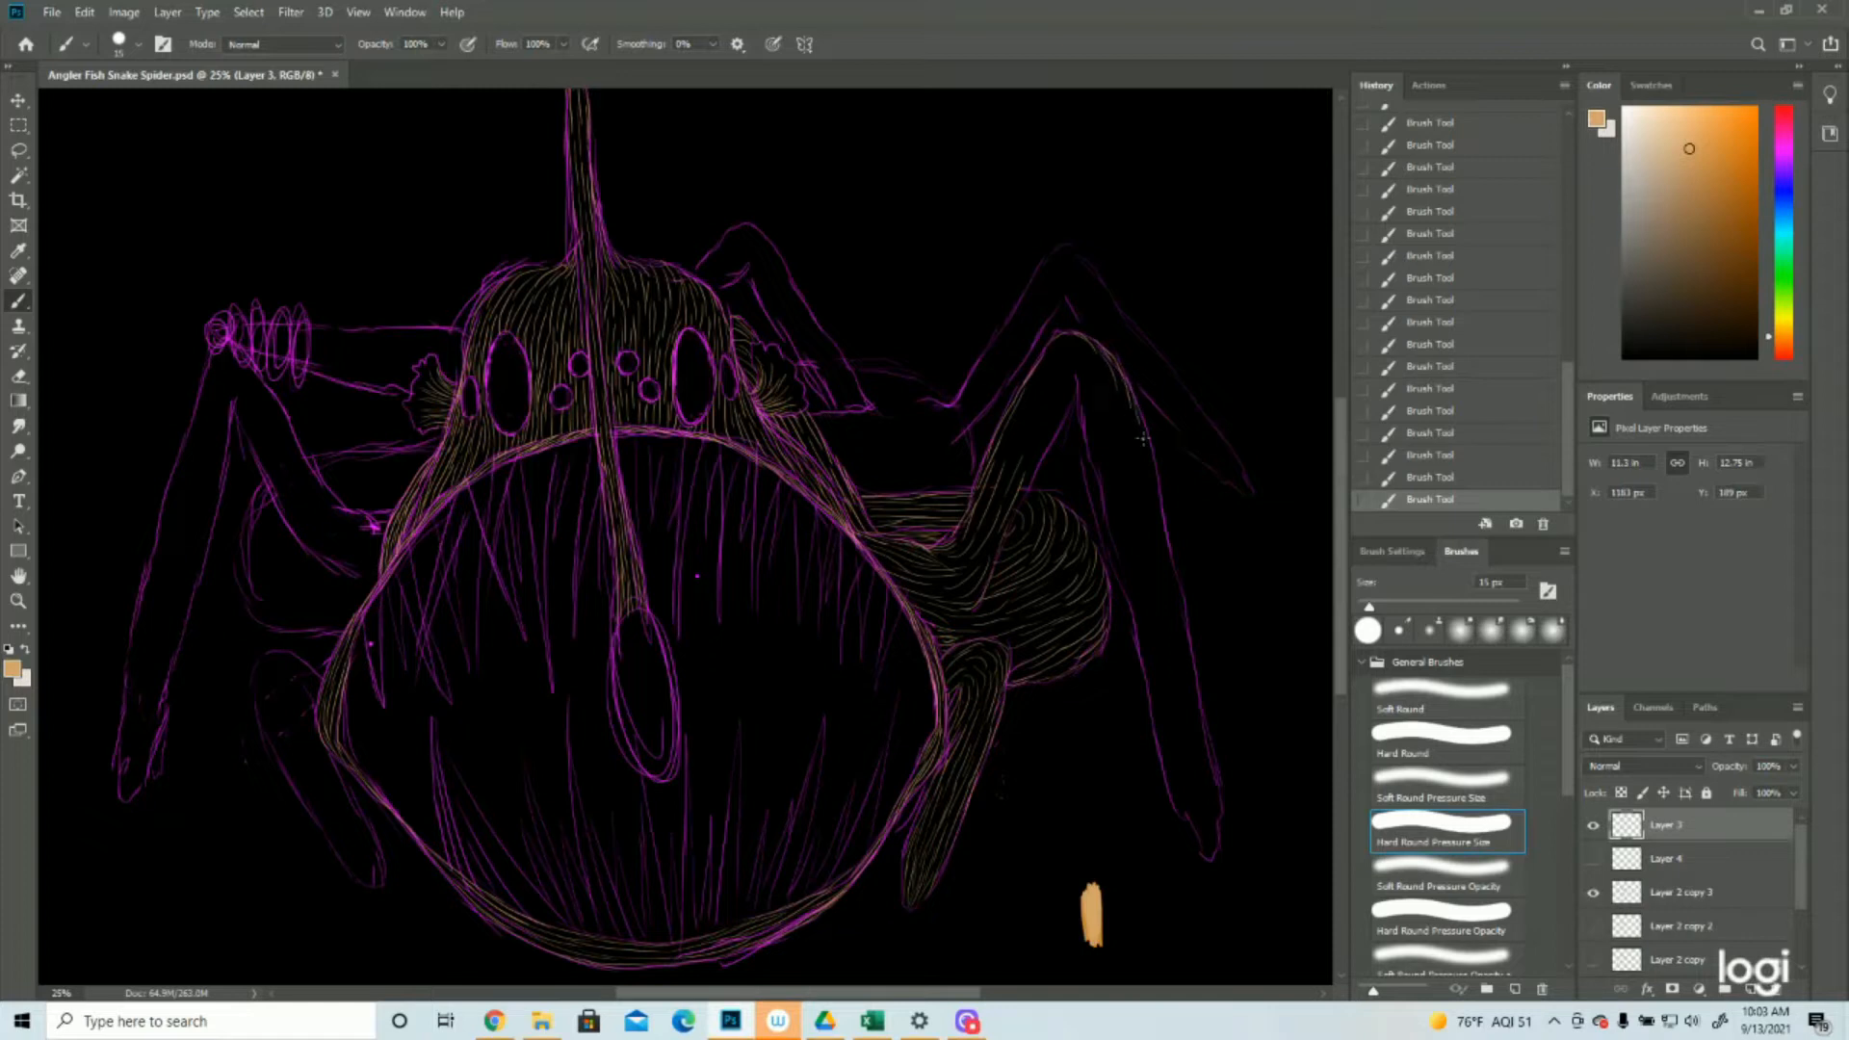
drag(1114, 376, 1134, 395)
drag(1114, 377, 1132, 423)
drag(1011, 523, 1076, 377)
mouse_move(1015, 457)
mouse_down()
mouse_move(1033, 386)
mouse_move(1038, 423)
mouse_move(1066, 343)
mouse_move(1044, 372)
mouse_move(1075, 345)
mouse_move(1062, 340)
mouse_move(1112, 398)
mouse_move(1115, 380)
mouse_move(1075, 375)
mouse_move(1087, 417)
mouse_move(1081, 376)
mouse_move(1098, 406)
mouse_move(1098, 376)
mouse_move(1117, 427)
mouse_up()
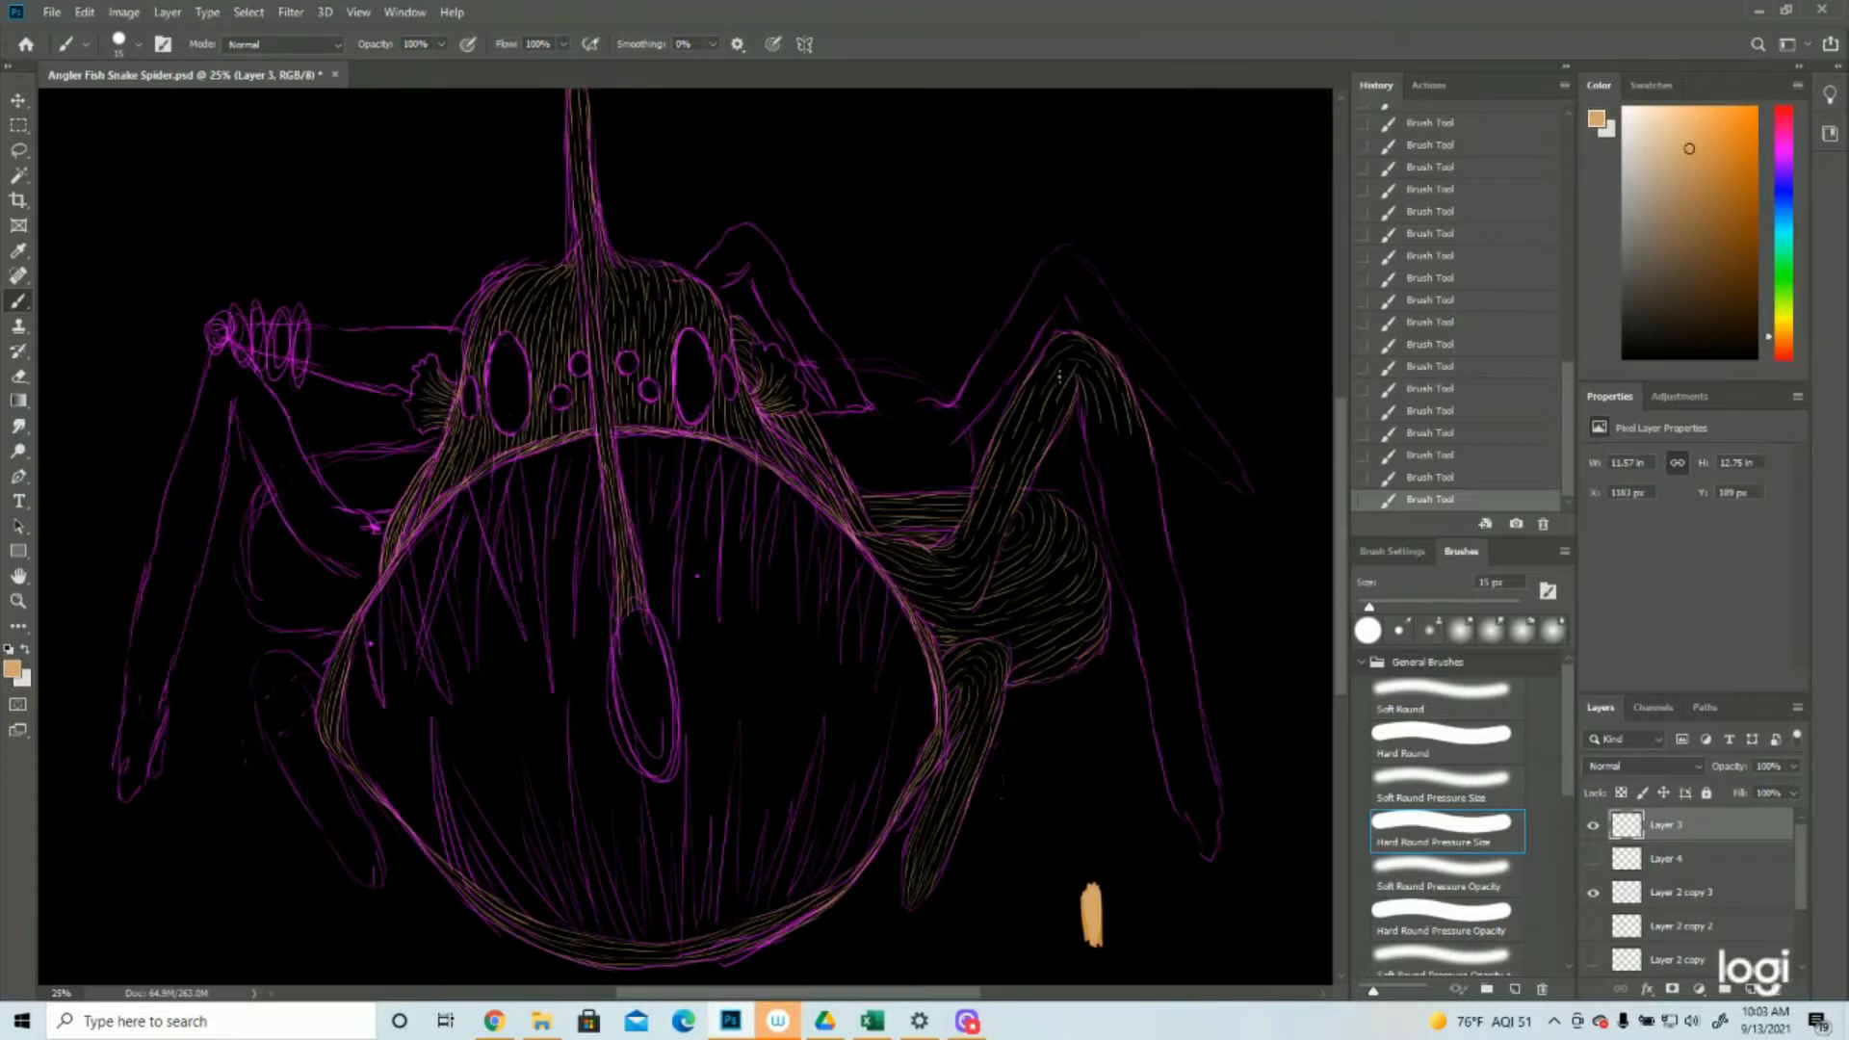
click(1433, 479)
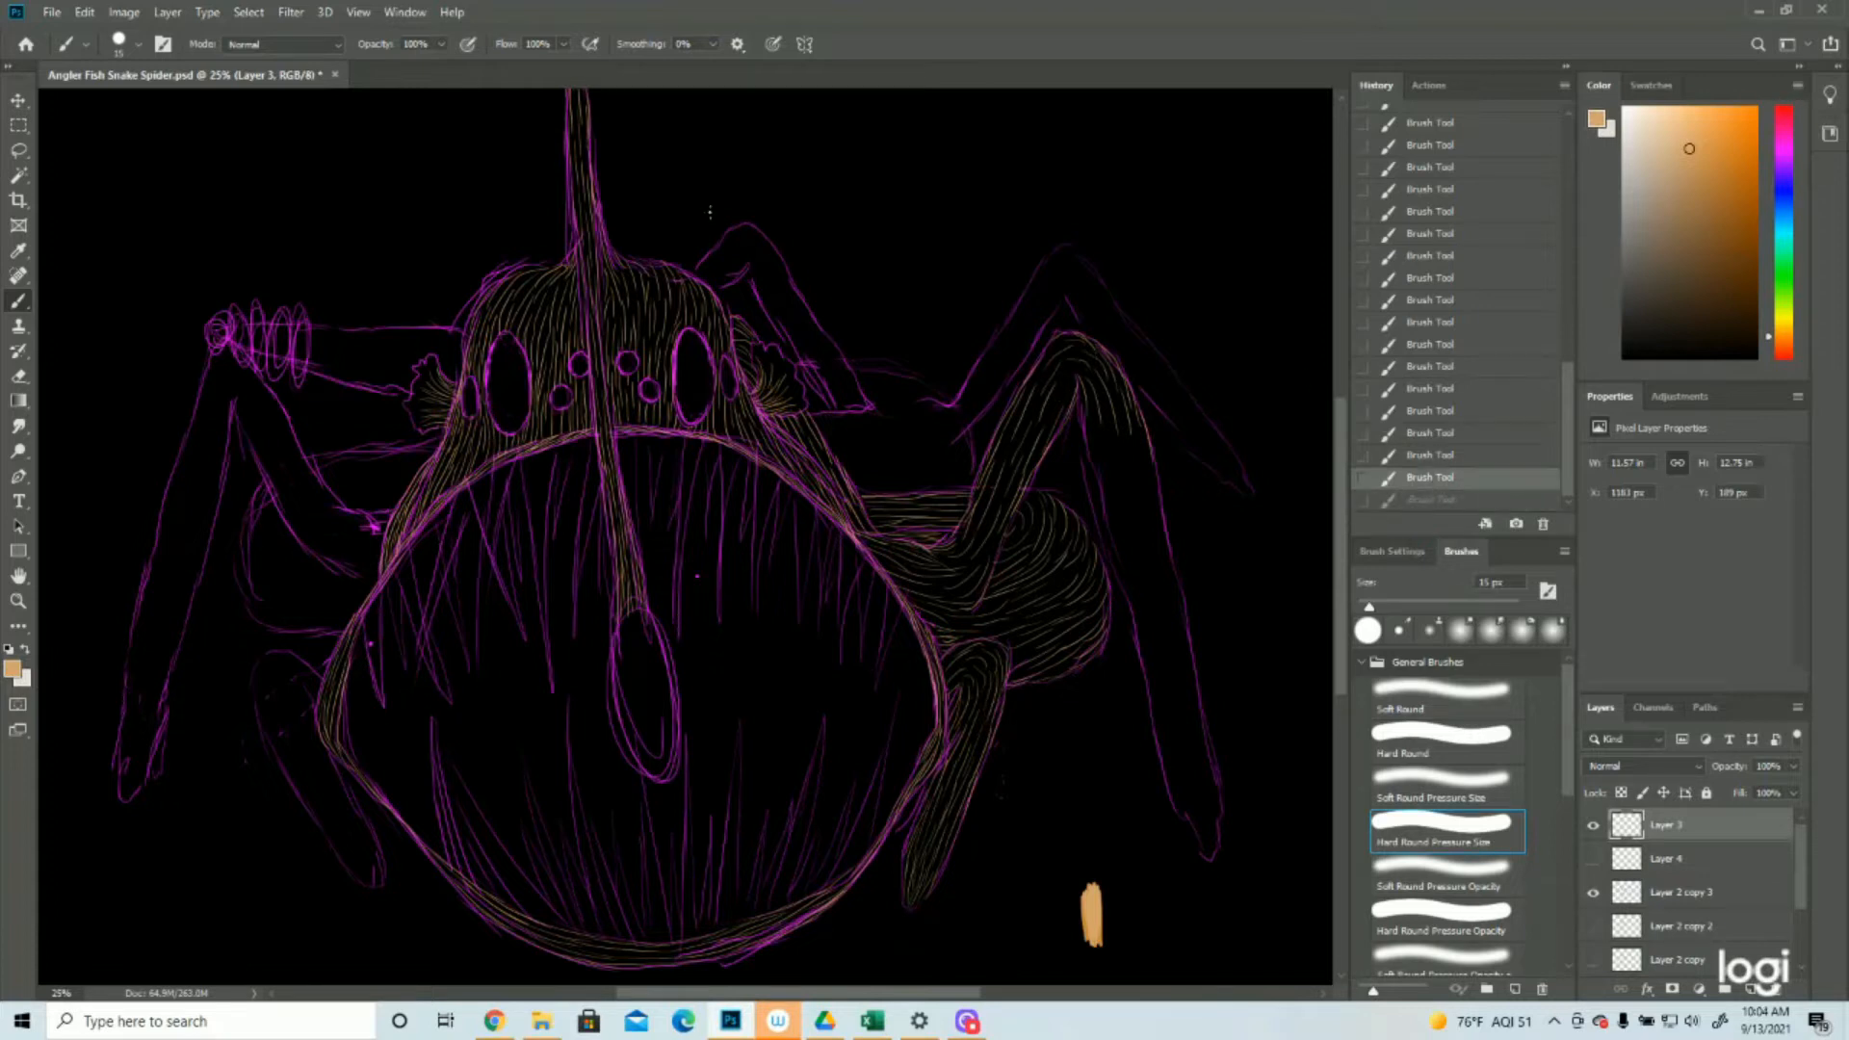
mouse_move(1071, 377)
mouse_down()
mouse_move(1059, 397)
mouse_move(1069, 379)
mouse_up()
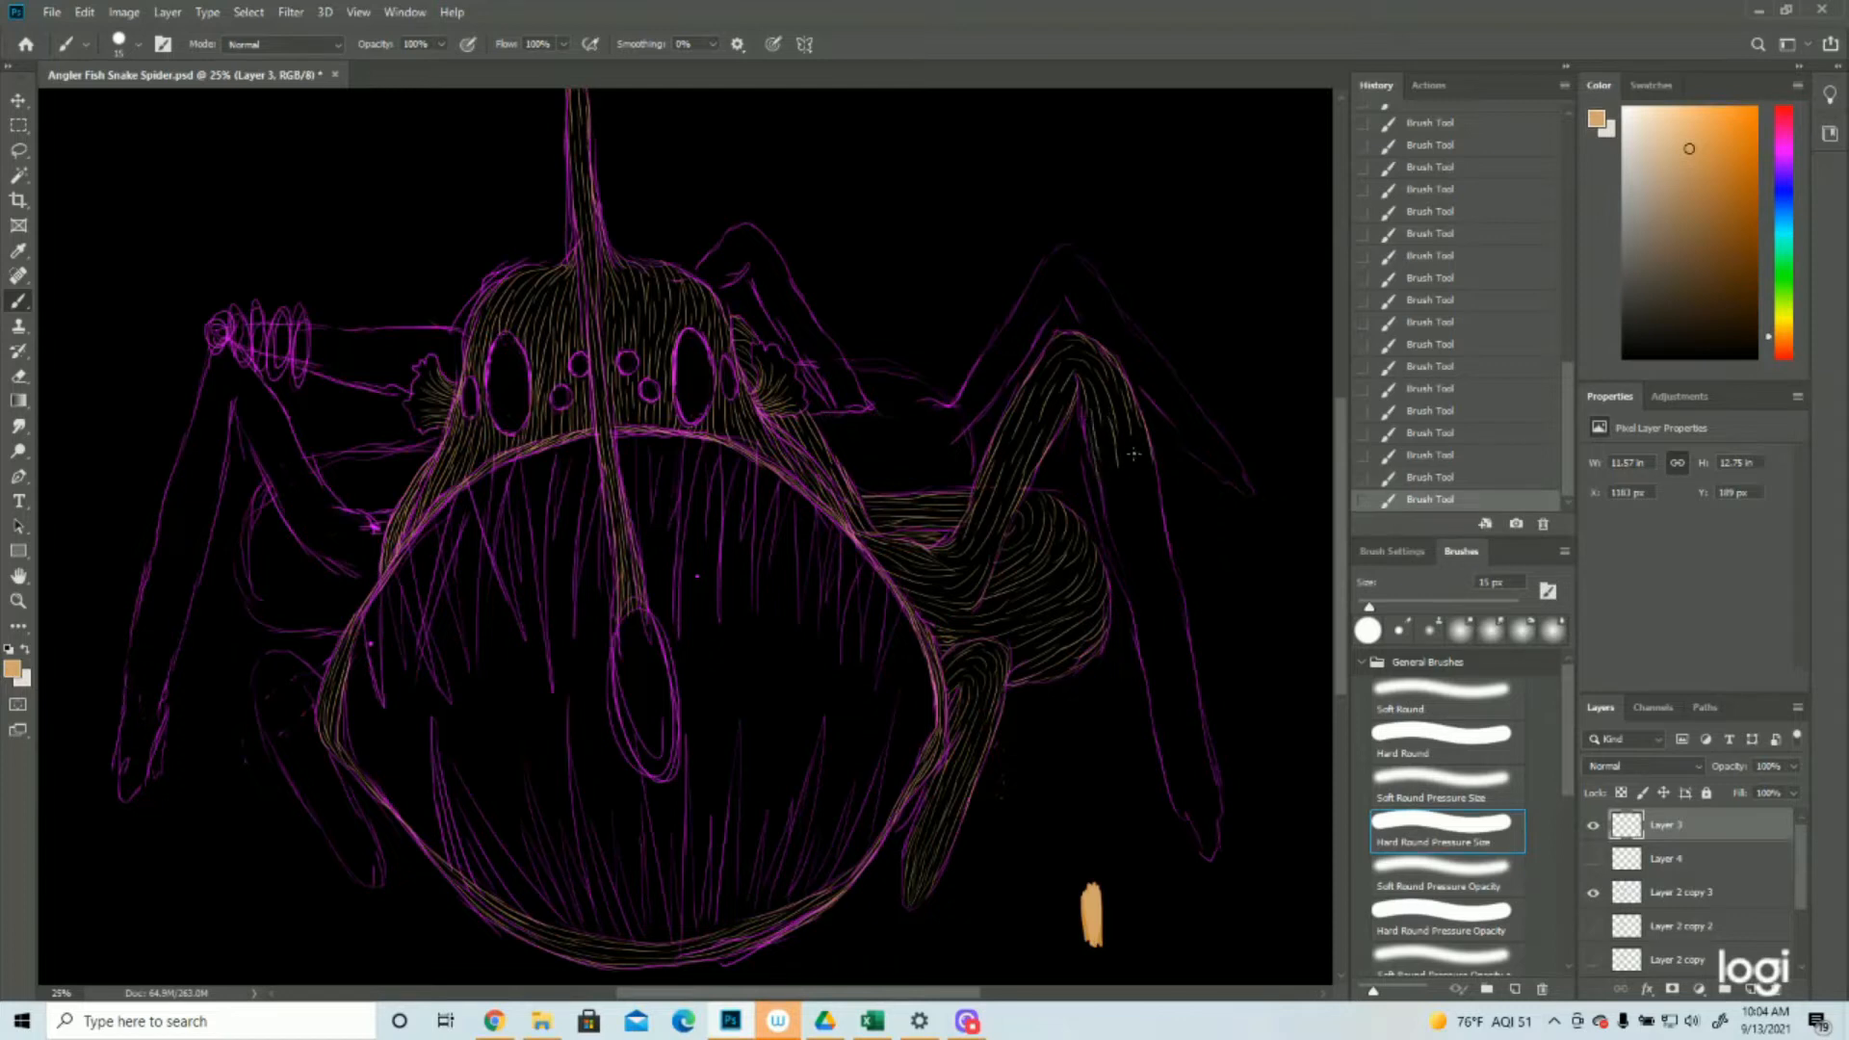
Fill the long right leg's lower segment with tan hair strokes from below the knee to the foot
mouse_move(1136, 418)
mouse_down()
mouse_move(1150, 495)
mouse_move(1121, 500)
mouse_move(1169, 565)
mouse_up()
mouse_move(1112, 481)
mouse_down()
mouse_move(1126, 546)
mouse_move(1101, 480)
mouse_move(1138, 600)
mouse_move(1131, 509)
mouse_move(1150, 610)
mouse_move(1157, 537)
mouse_move(1169, 655)
mouse_up()
mouse_move(1122, 570)
mouse_down()
mouse_move(1200, 803)
mouse_move(1212, 759)
mouse_move(1163, 657)
mouse_move(1207, 739)
mouse_up()
drag(1143, 656, 1166, 734)
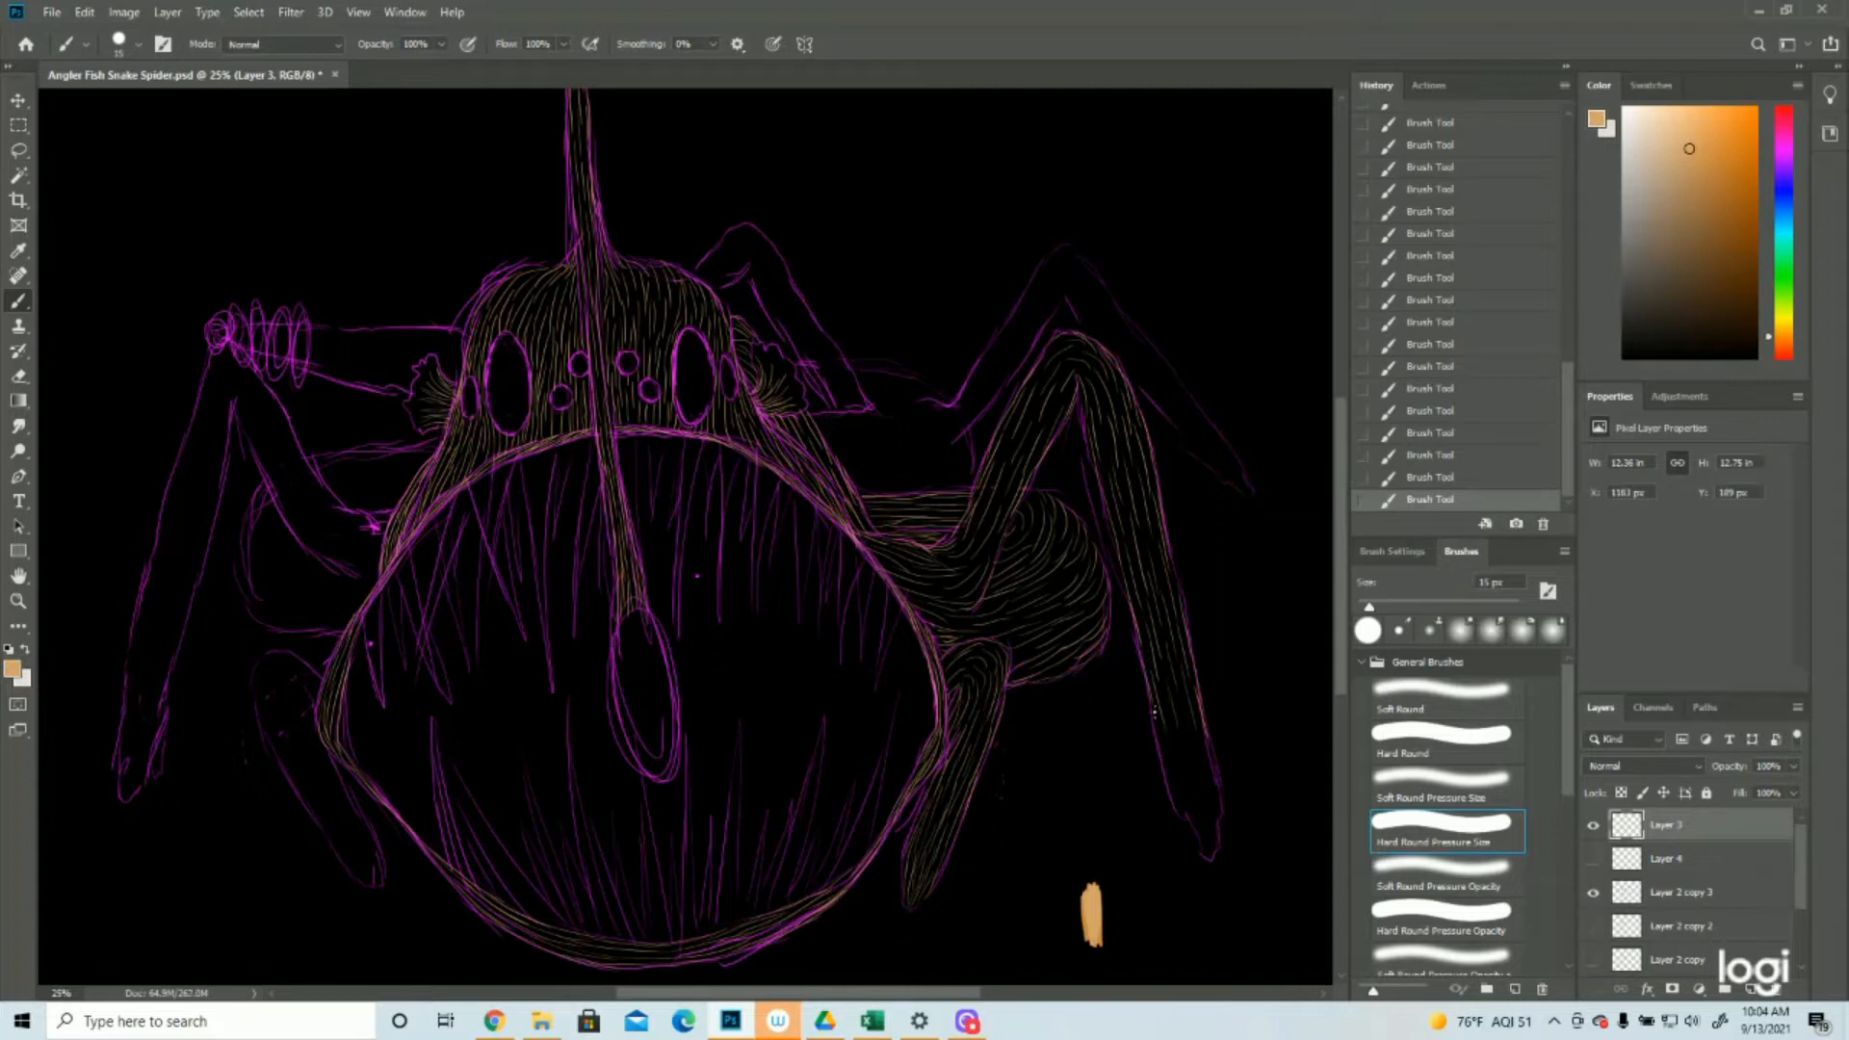
mouse_move(1184, 726)
mouse_down()
mouse_move(1196, 790)
mouse_move(1198, 736)
mouse_move(1218, 799)
mouse_up()
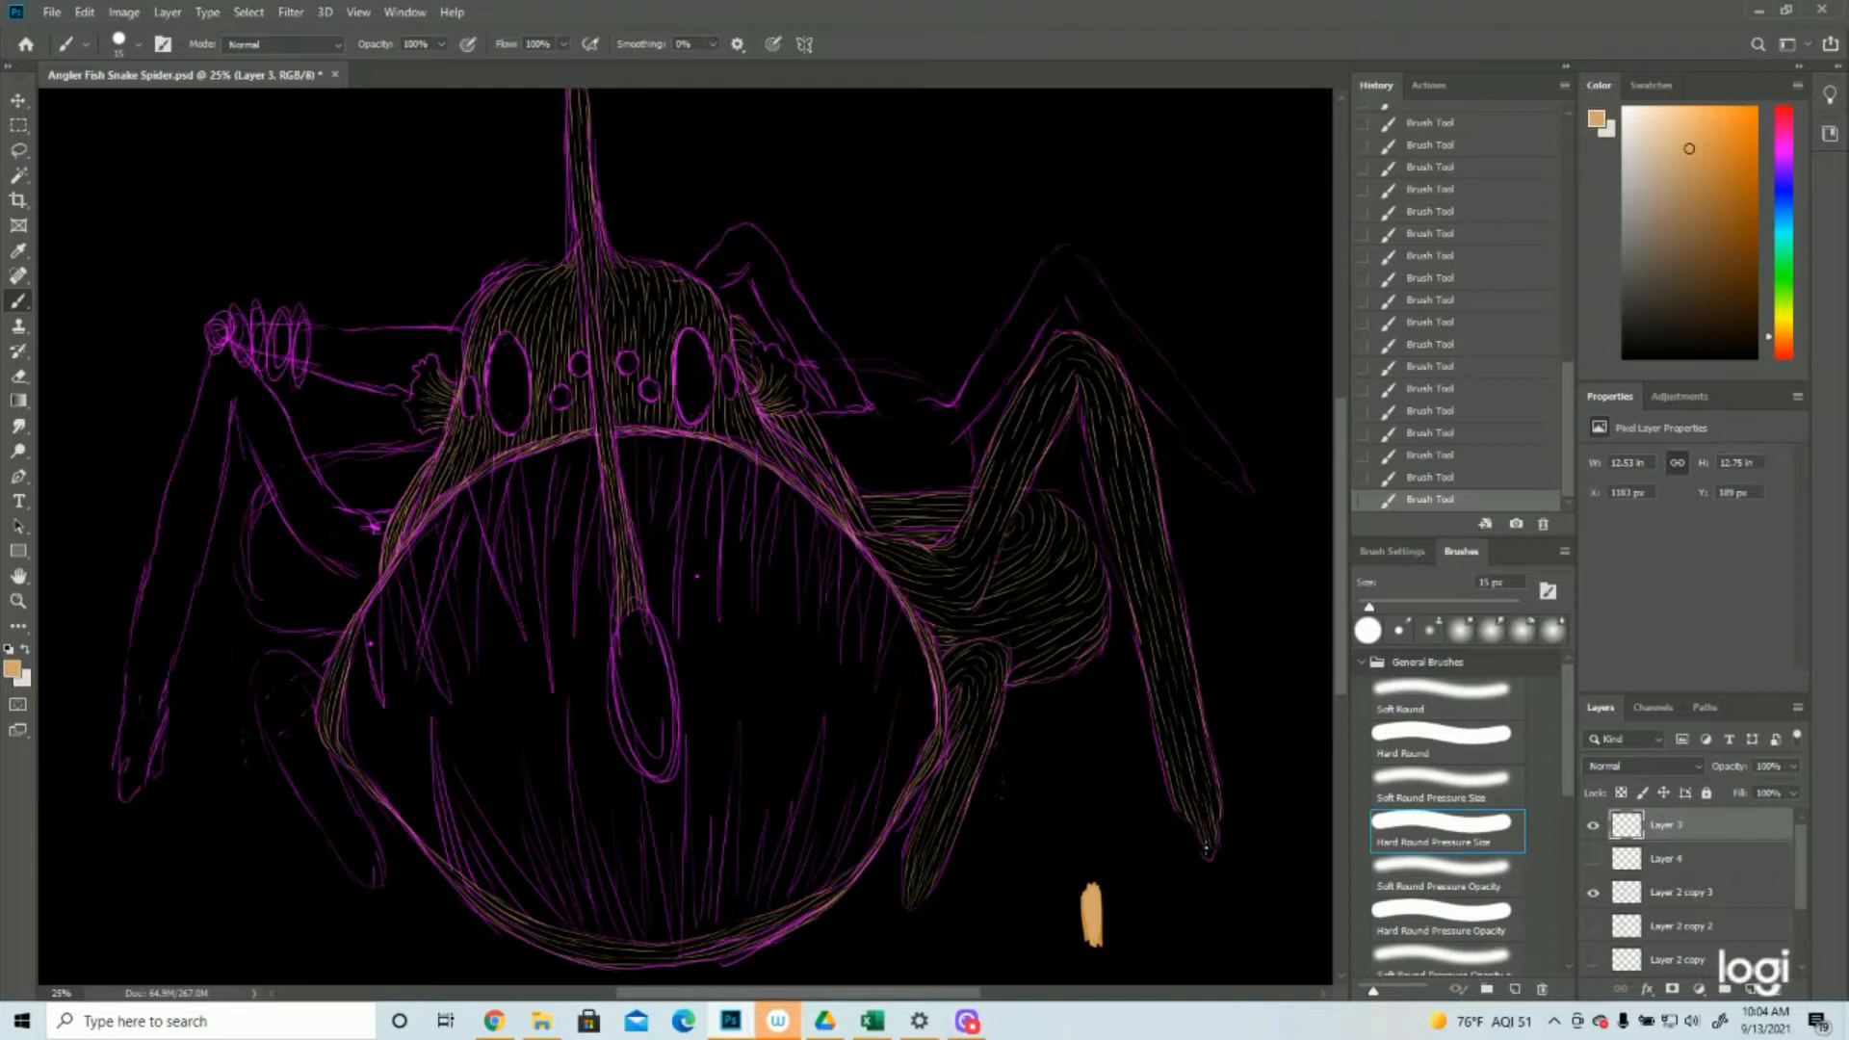
Hide the purple sketch layer, review the whole texture, and add tan strokes where the long right leg joins the body
click(1593, 892)
click(19, 602)
drag(1251, 621, 1182, 635)
drag(906, 572, 920, 569)
key(ctrl+plus)
key(ctrl+plus)
key(ctrl+plus)
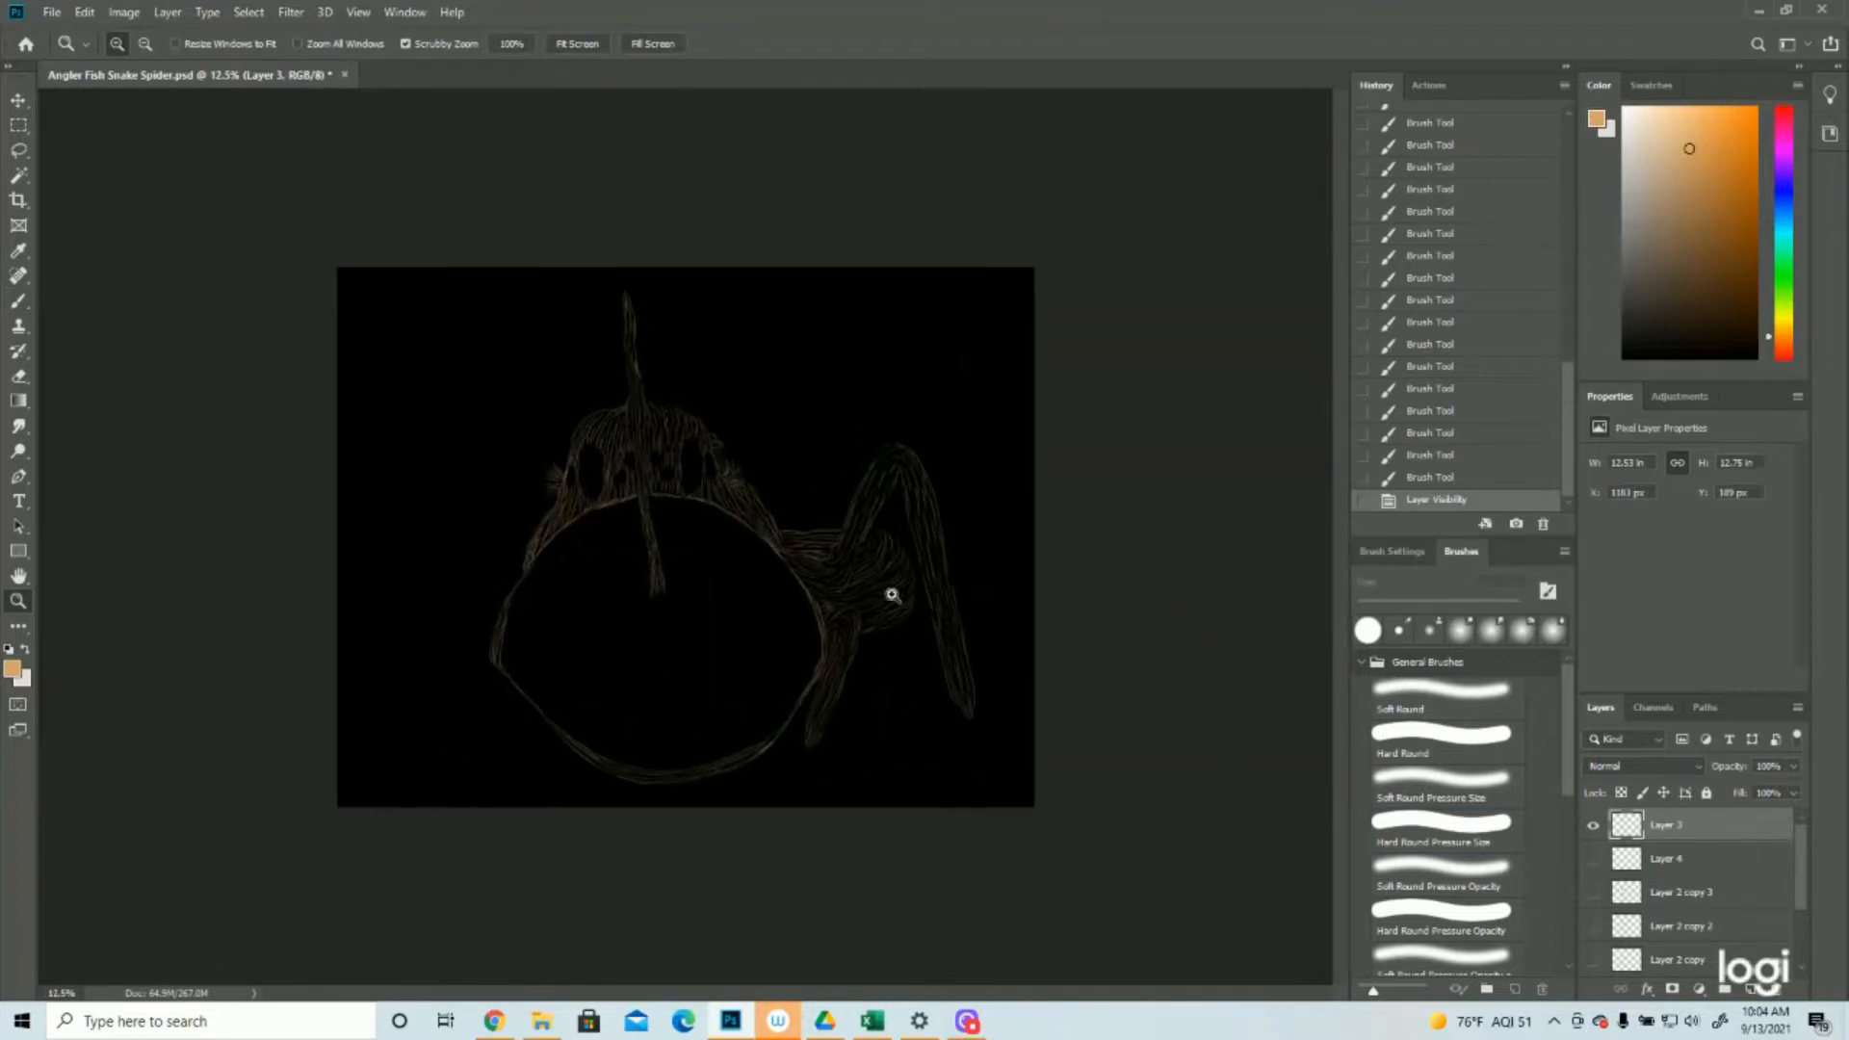
click(21, 304)
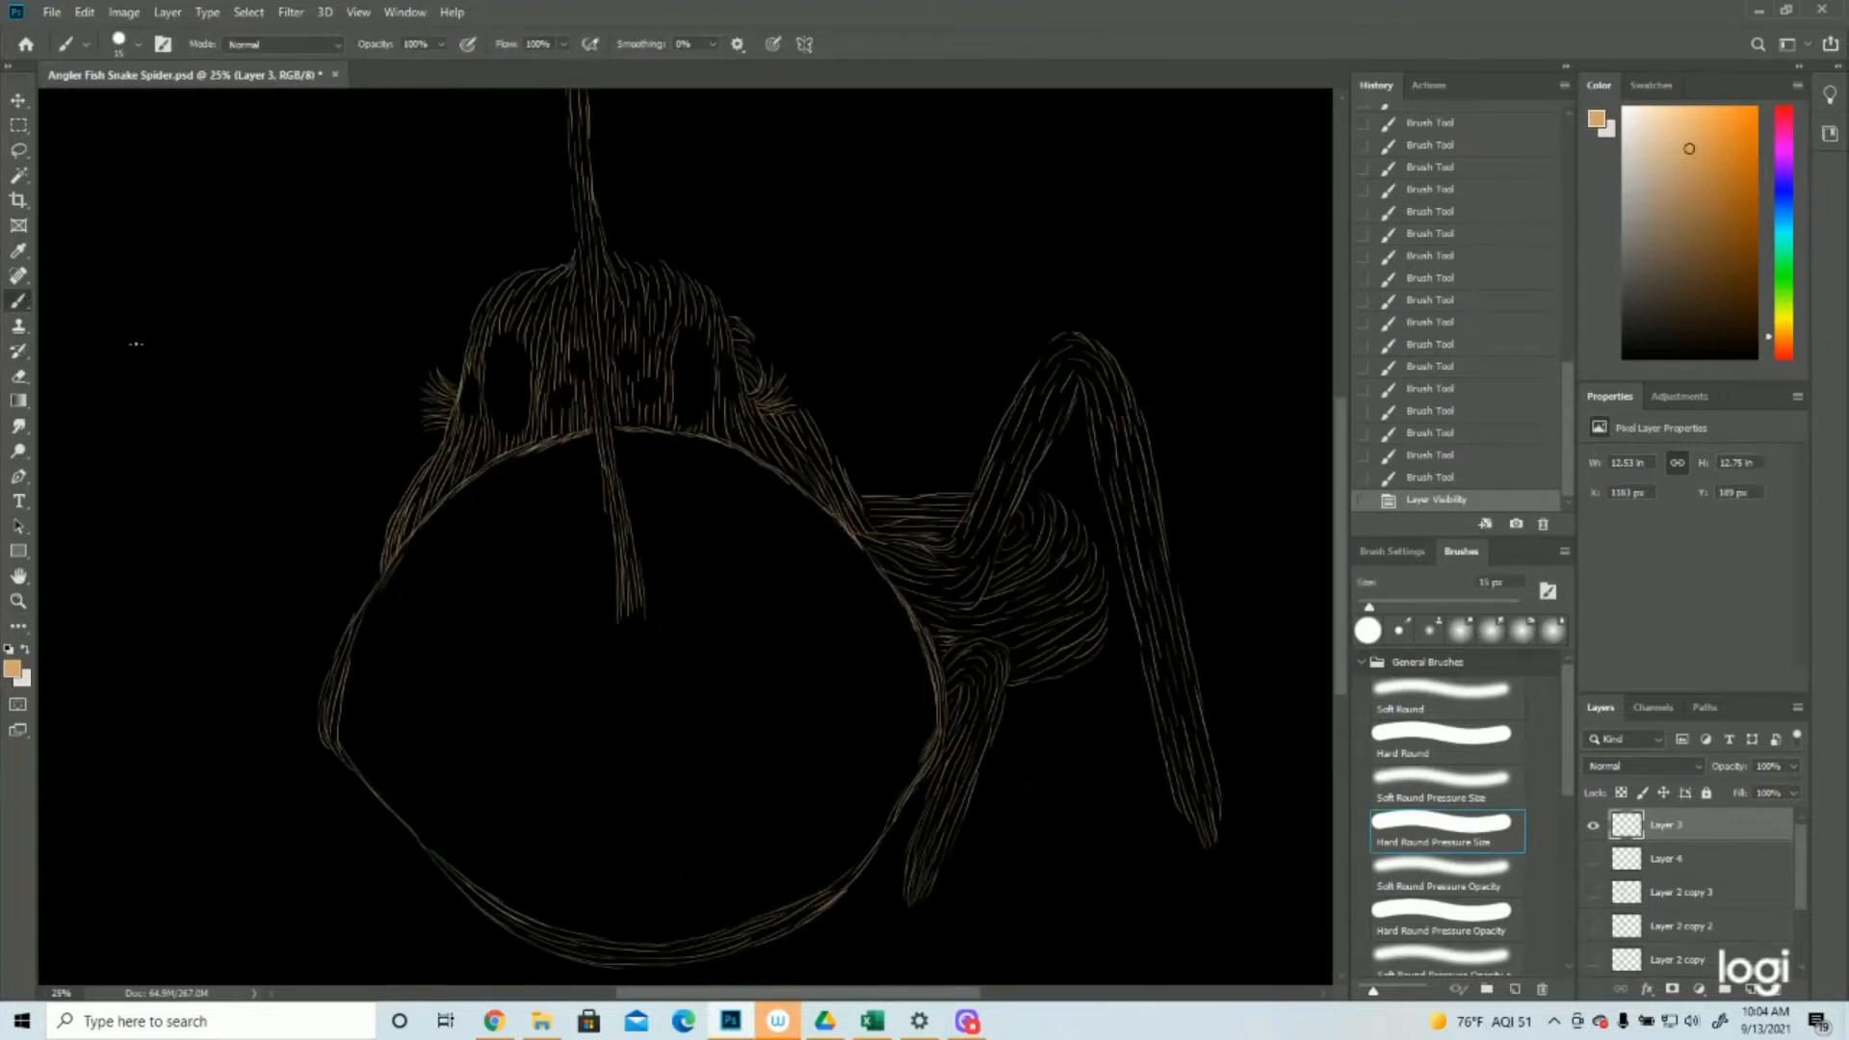
drag(947, 537, 959, 535)
mouse_move(959, 535)
mouse_down()
mouse_move(1029, 527)
mouse_move(1016, 536)
mouse_move(1012, 515)
mouse_move(1054, 508)
mouse_up()
View the whole drawing at a small size and save the file
click(21, 605)
drag(967, 564, 828, 582)
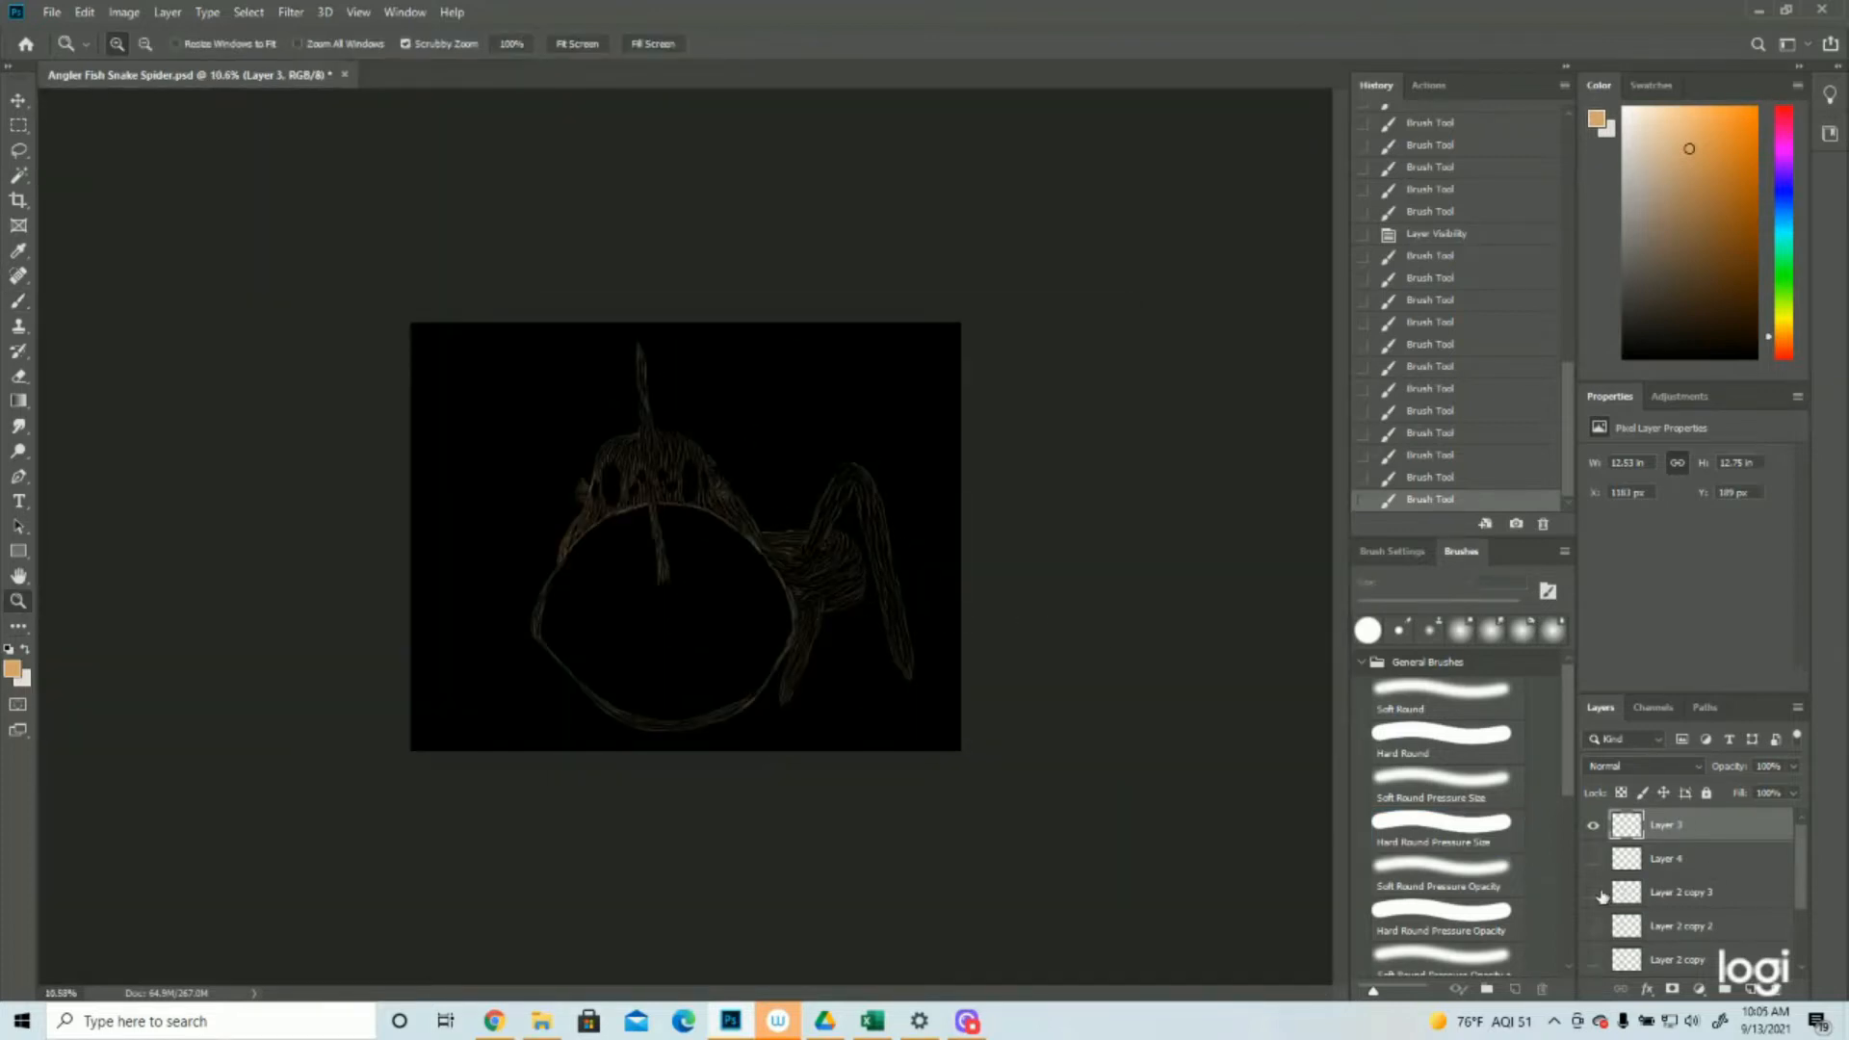
click(56, 13)
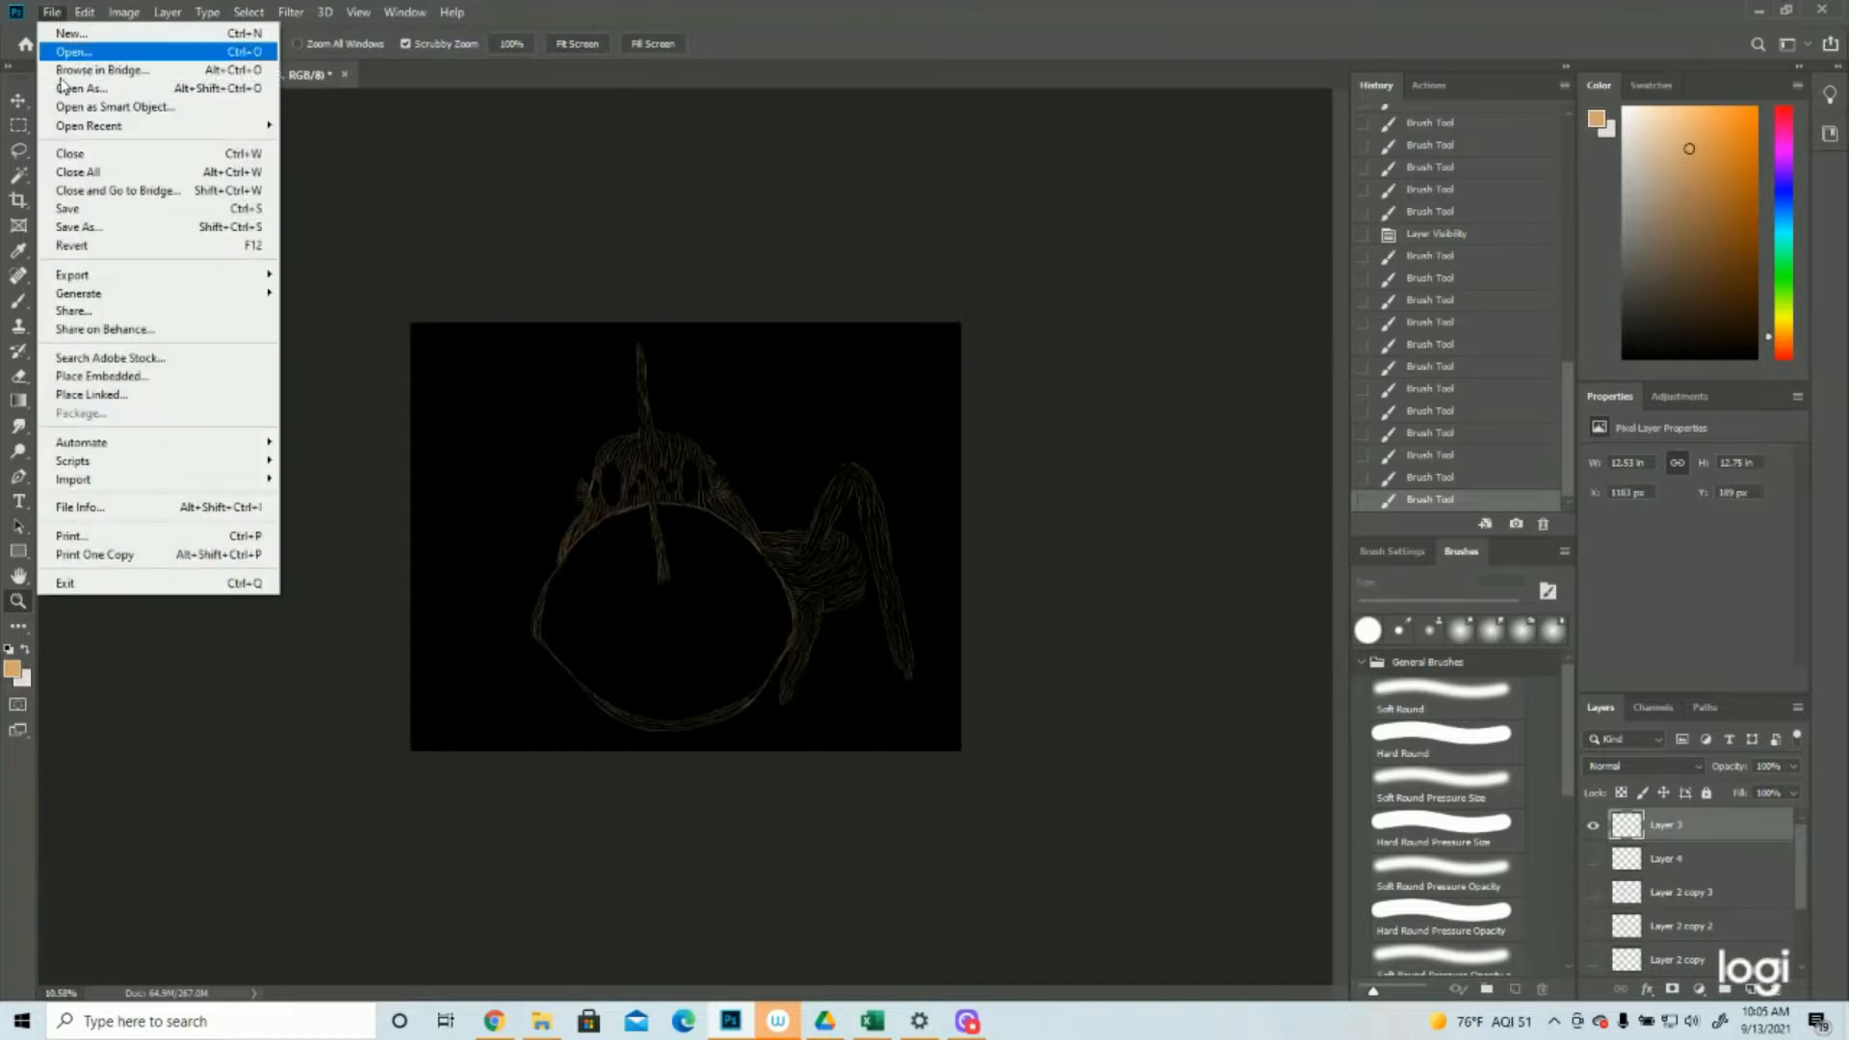
click(67, 210)
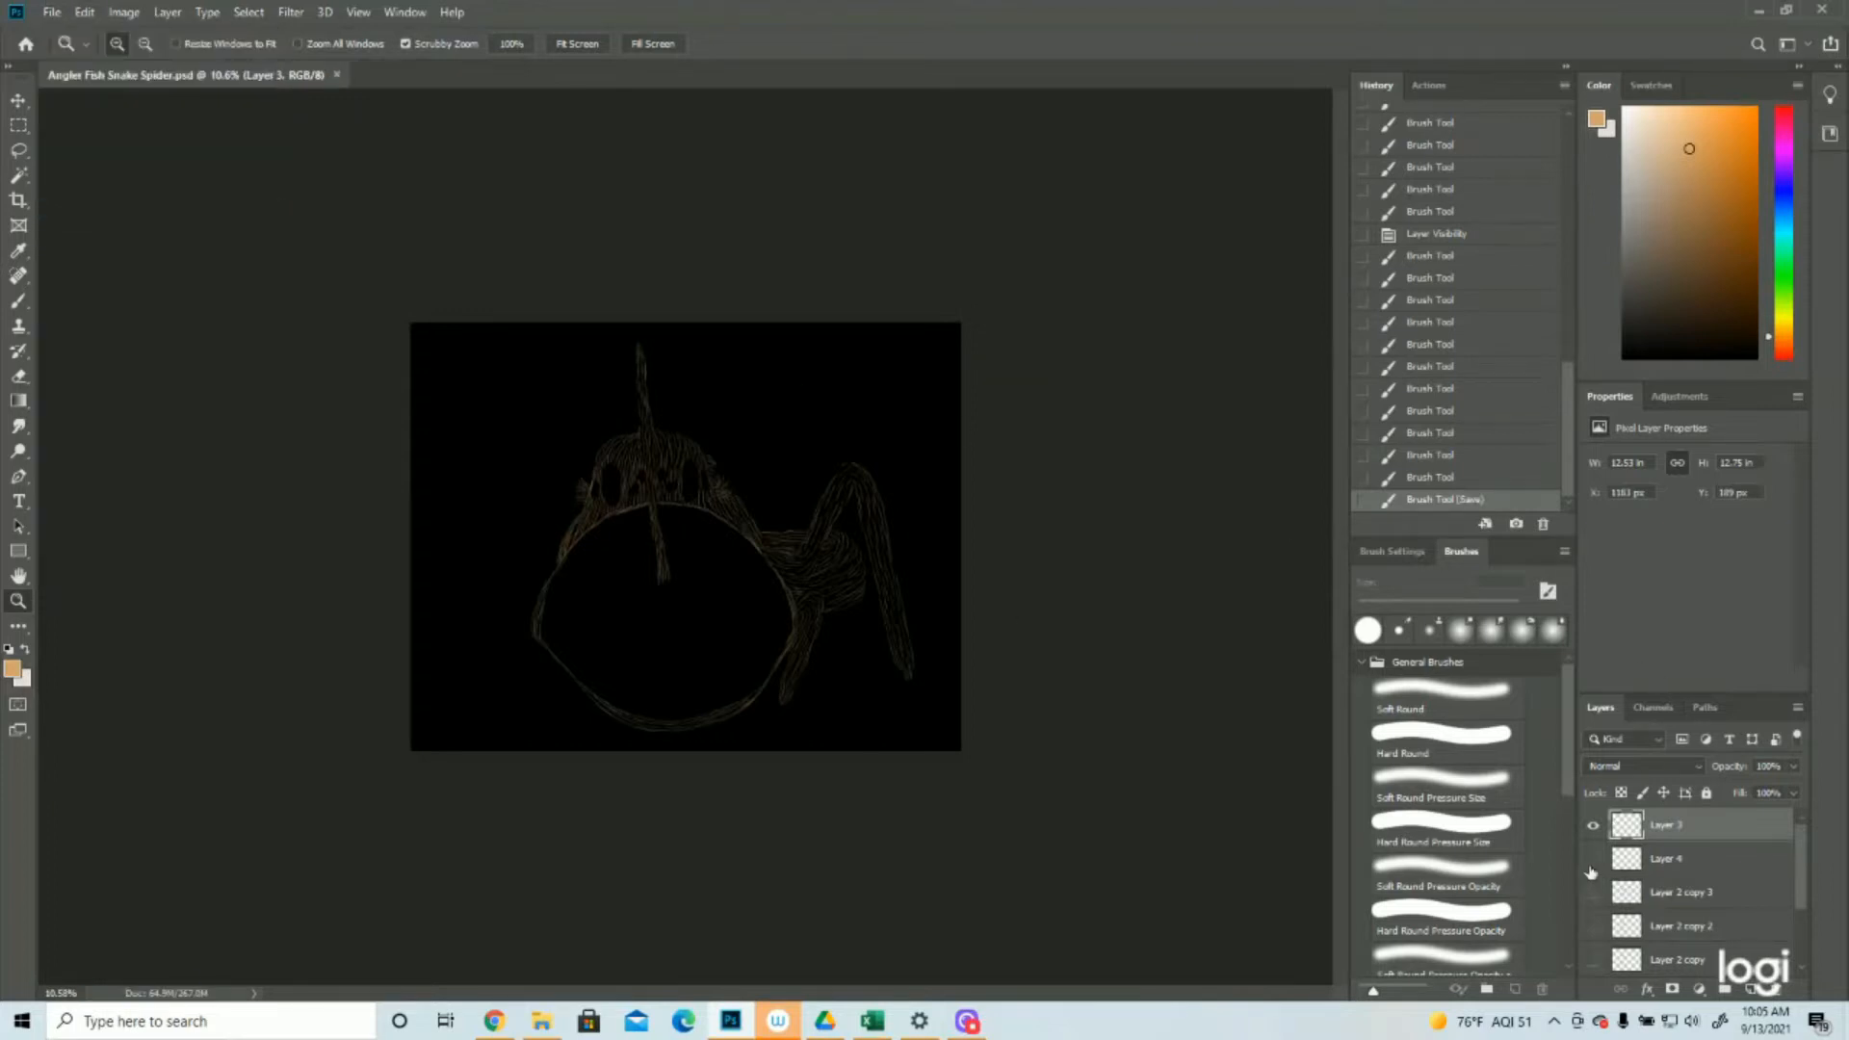
Show the purple sketch layer again and fill the short lower left leg and the long left leg's inner segment with tan strokes
click(1594, 892)
click(600, 451)
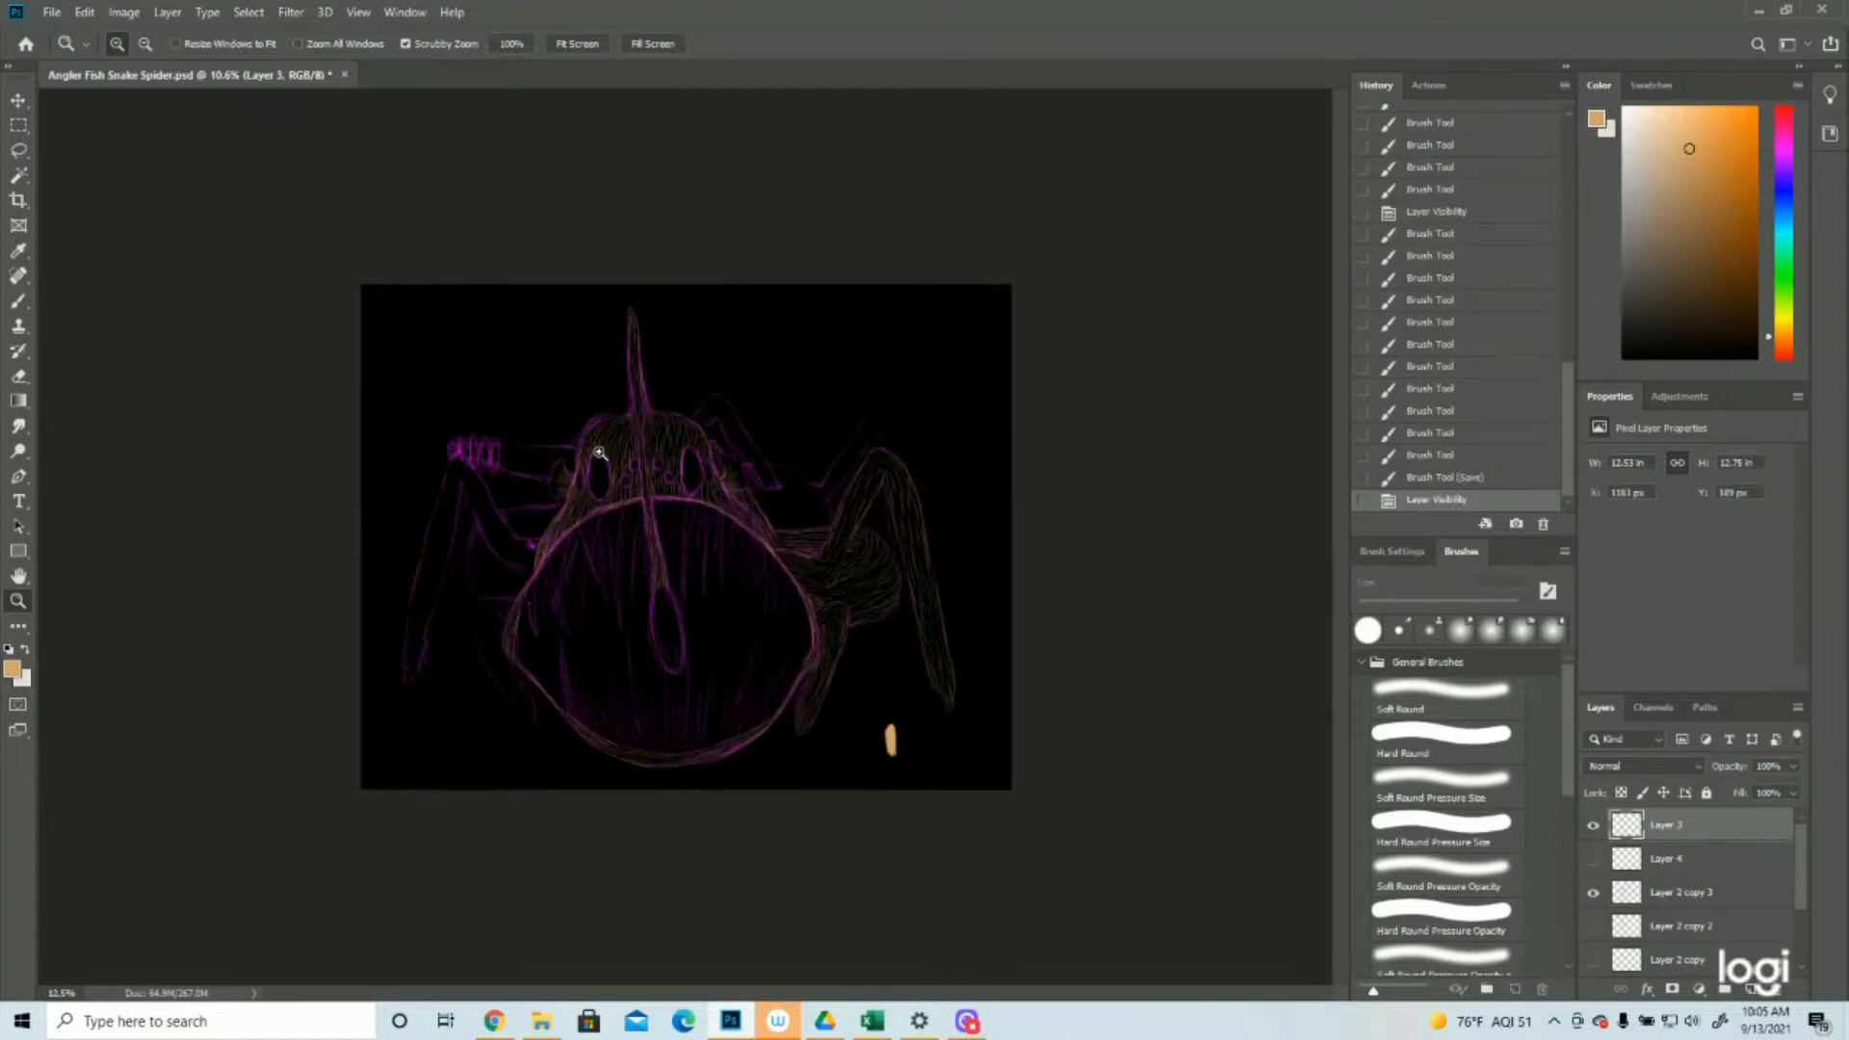
click(599, 451)
click(600, 451)
scroll(636, 458, down, 2)
click(19, 303)
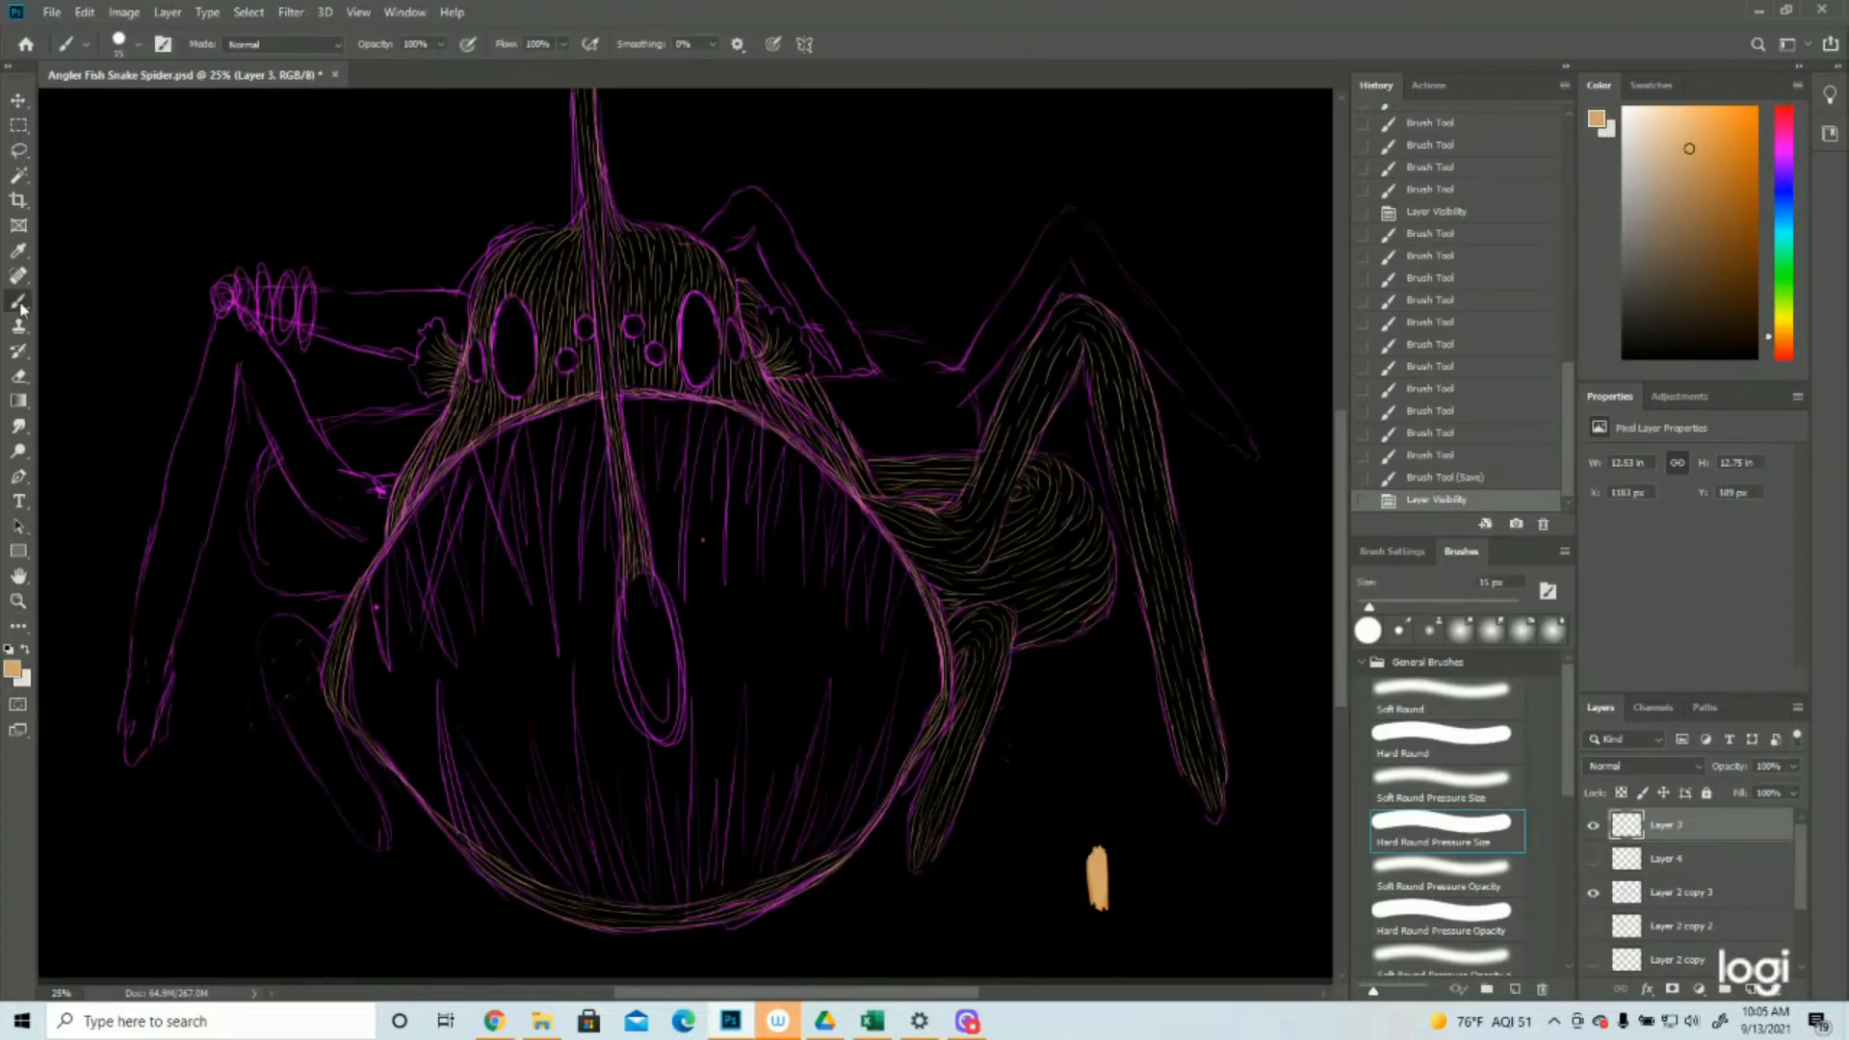
scroll(243, 612, down, 1)
mouse_move(344, 651)
mouse_down()
mouse_move(371, 762)
mouse_move(324, 665)
mouse_move(339, 741)
mouse_up()
mouse_move(339, 659)
mouse_down()
mouse_move(365, 731)
mouse_move(342, 662)
mouse_move(369, 715)
mouse_move(346, 659)
mouse_move(378, 686)
mouse_move(346, 666)
mouse_move(406, 793)
mouse_up()
mouse_move(361, 734)
mouse_down()
mouse_move(382, 782)
mouse_move(369, 775)
mouse_up()
mouse_move(377, 793)
mouse_down()
mouse_move(336, 732)
mouse_move(402, 840)
mouse_up()
drag(389, 806, 421, 843)
drag(382, 757, 429, 852)
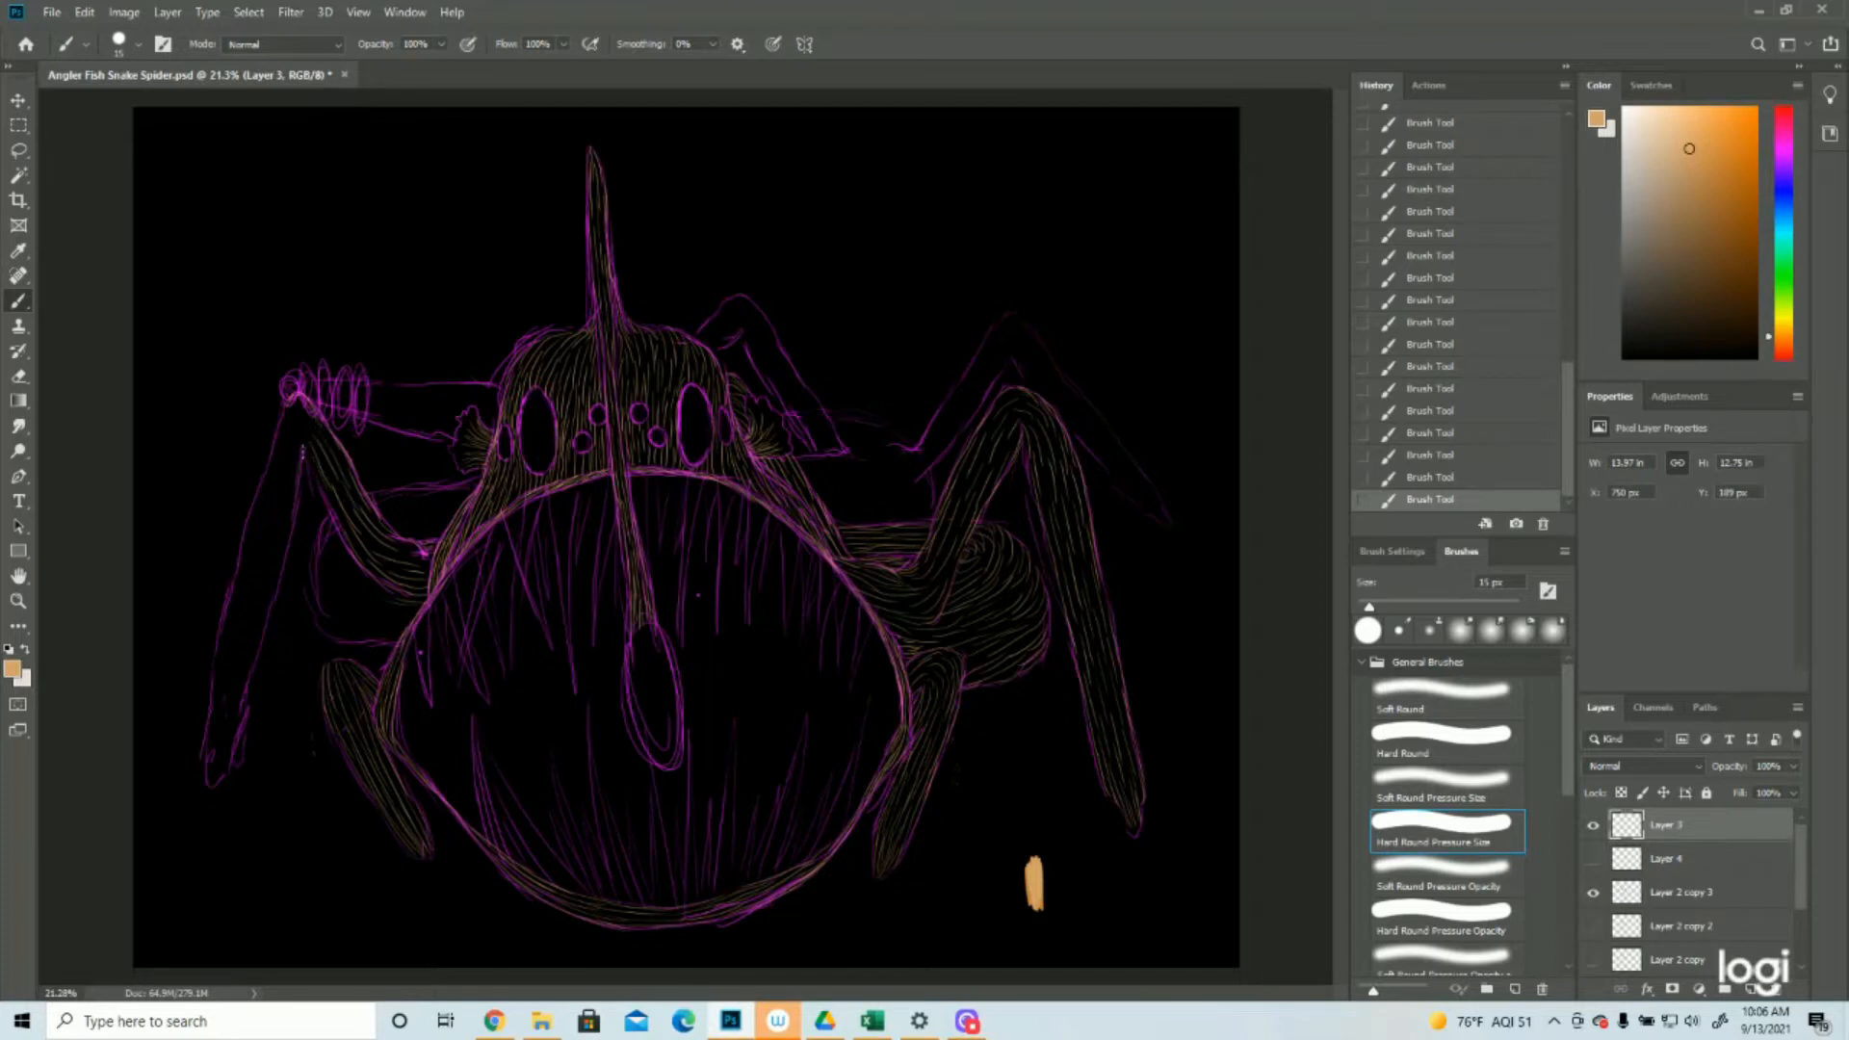
Fill the long left leg's outer segment with tan hair strokes from knee to foot, checking it briefly without the purple sketch layer
drag(270, 465, 292, 409)
drag(278, 459, 274, 489)
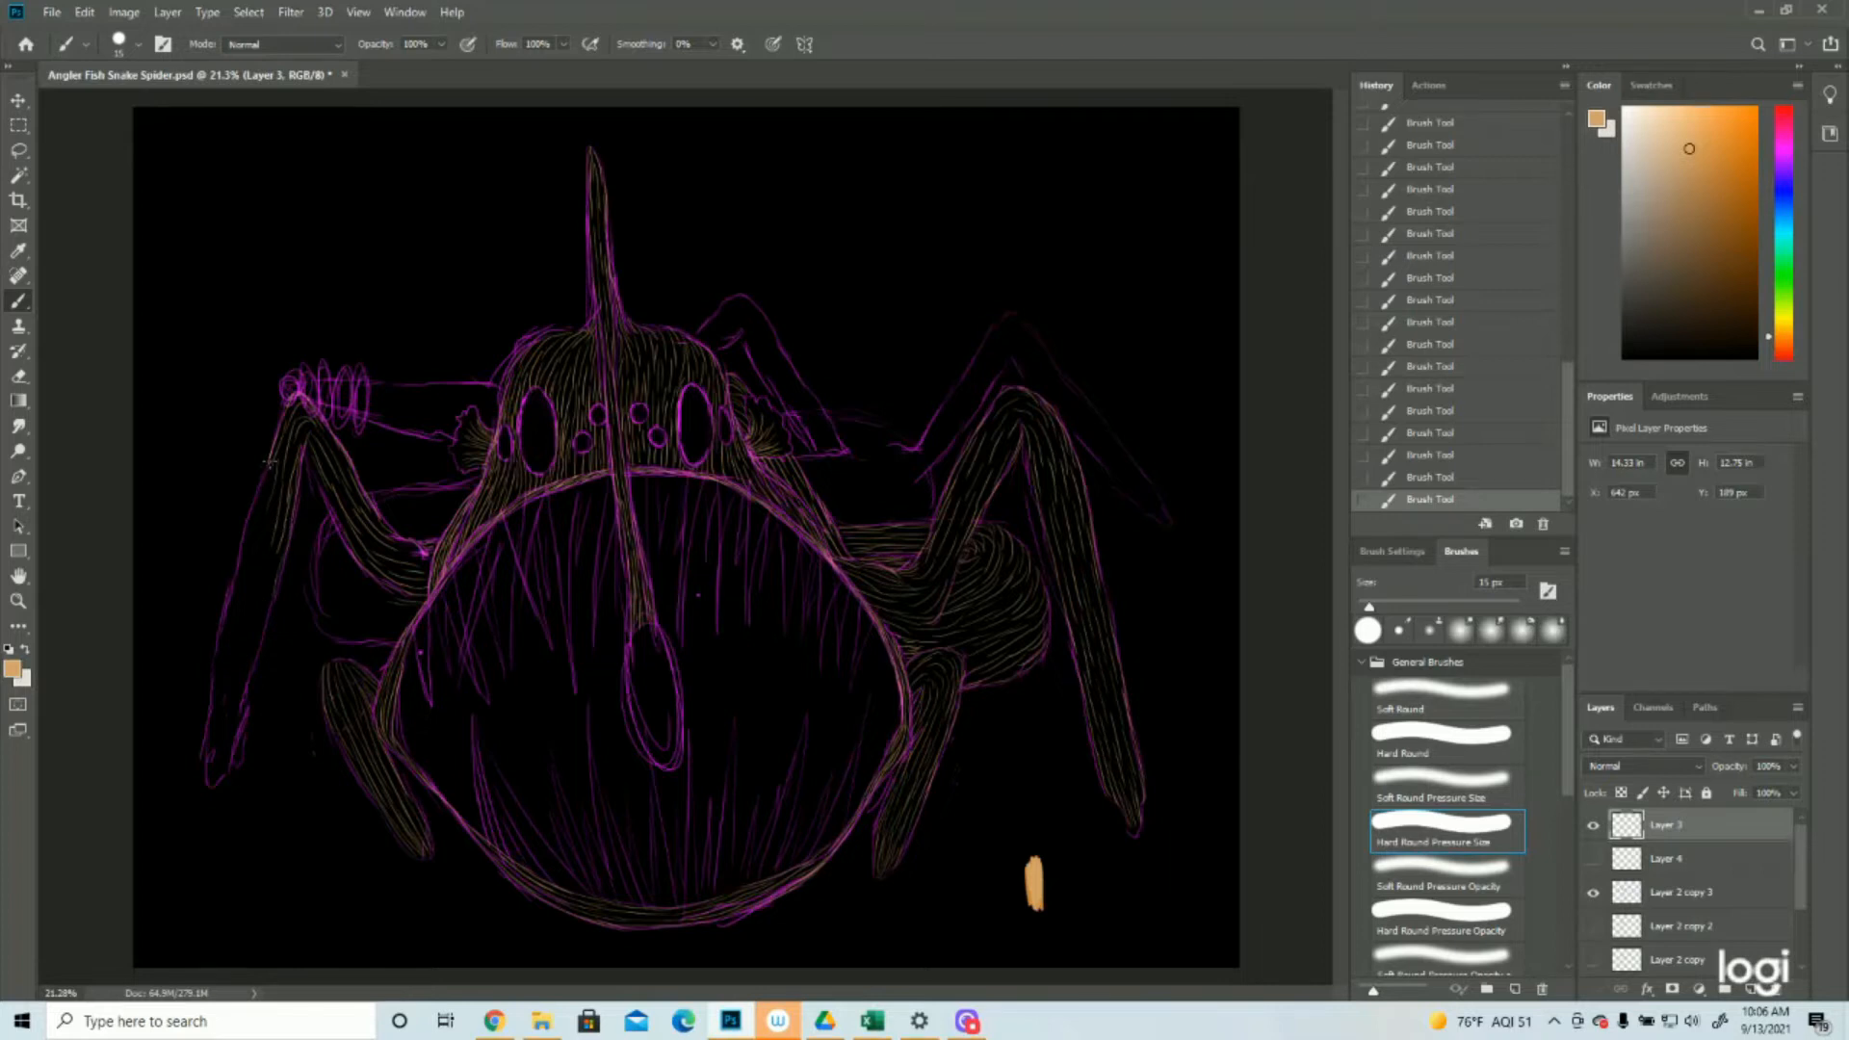
drag(270, 475, 259, 564)
drag(256, 501, 231, 586)
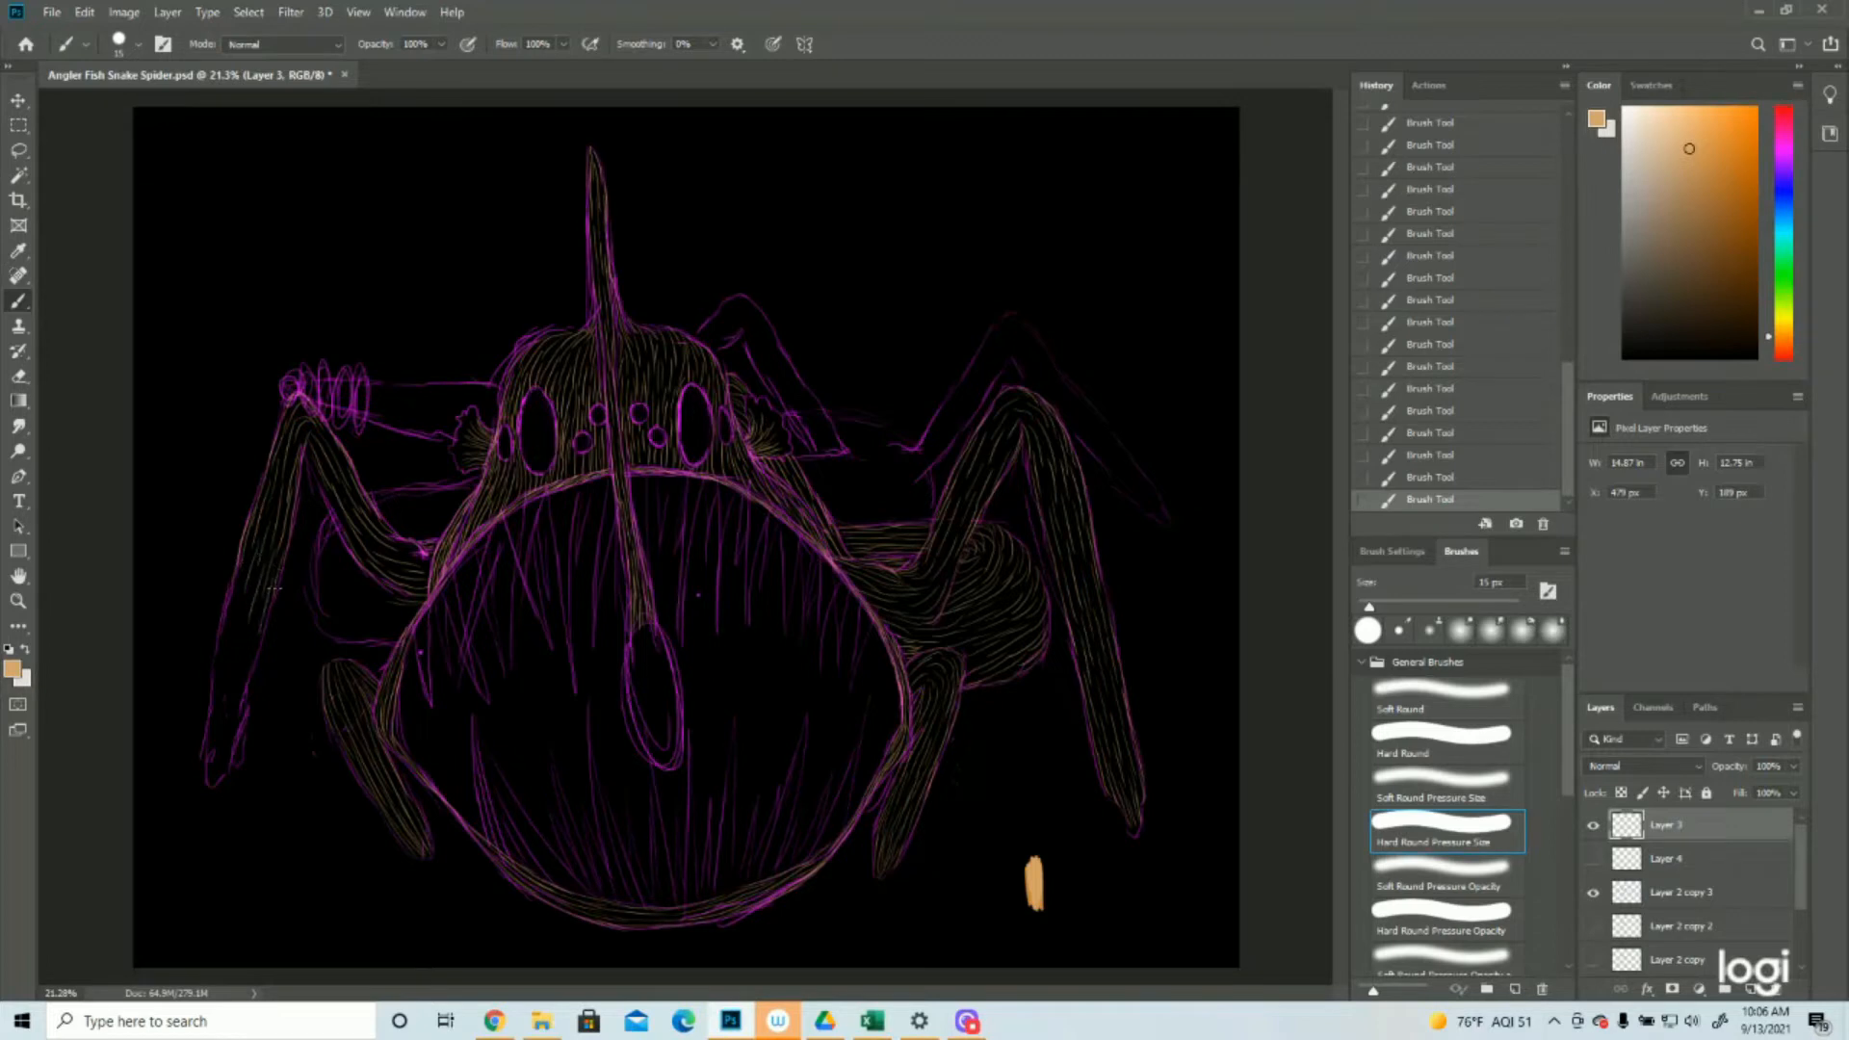
drag(243, 612, 214, 672)
drag(257, 614, 233, 746)
mouse_move(230, 660)
mouse_down()
mouse_move(219, 706)
mouse_move(213, 673)
mouse_move(206, 752)
mouse_move(231, 742)
mouse_move(217, 781)
mouse_move(214, 731)
mouse_move(211, 781)
mouse_move(210, 721)
mouse_move(211, 787)
mouse_up()
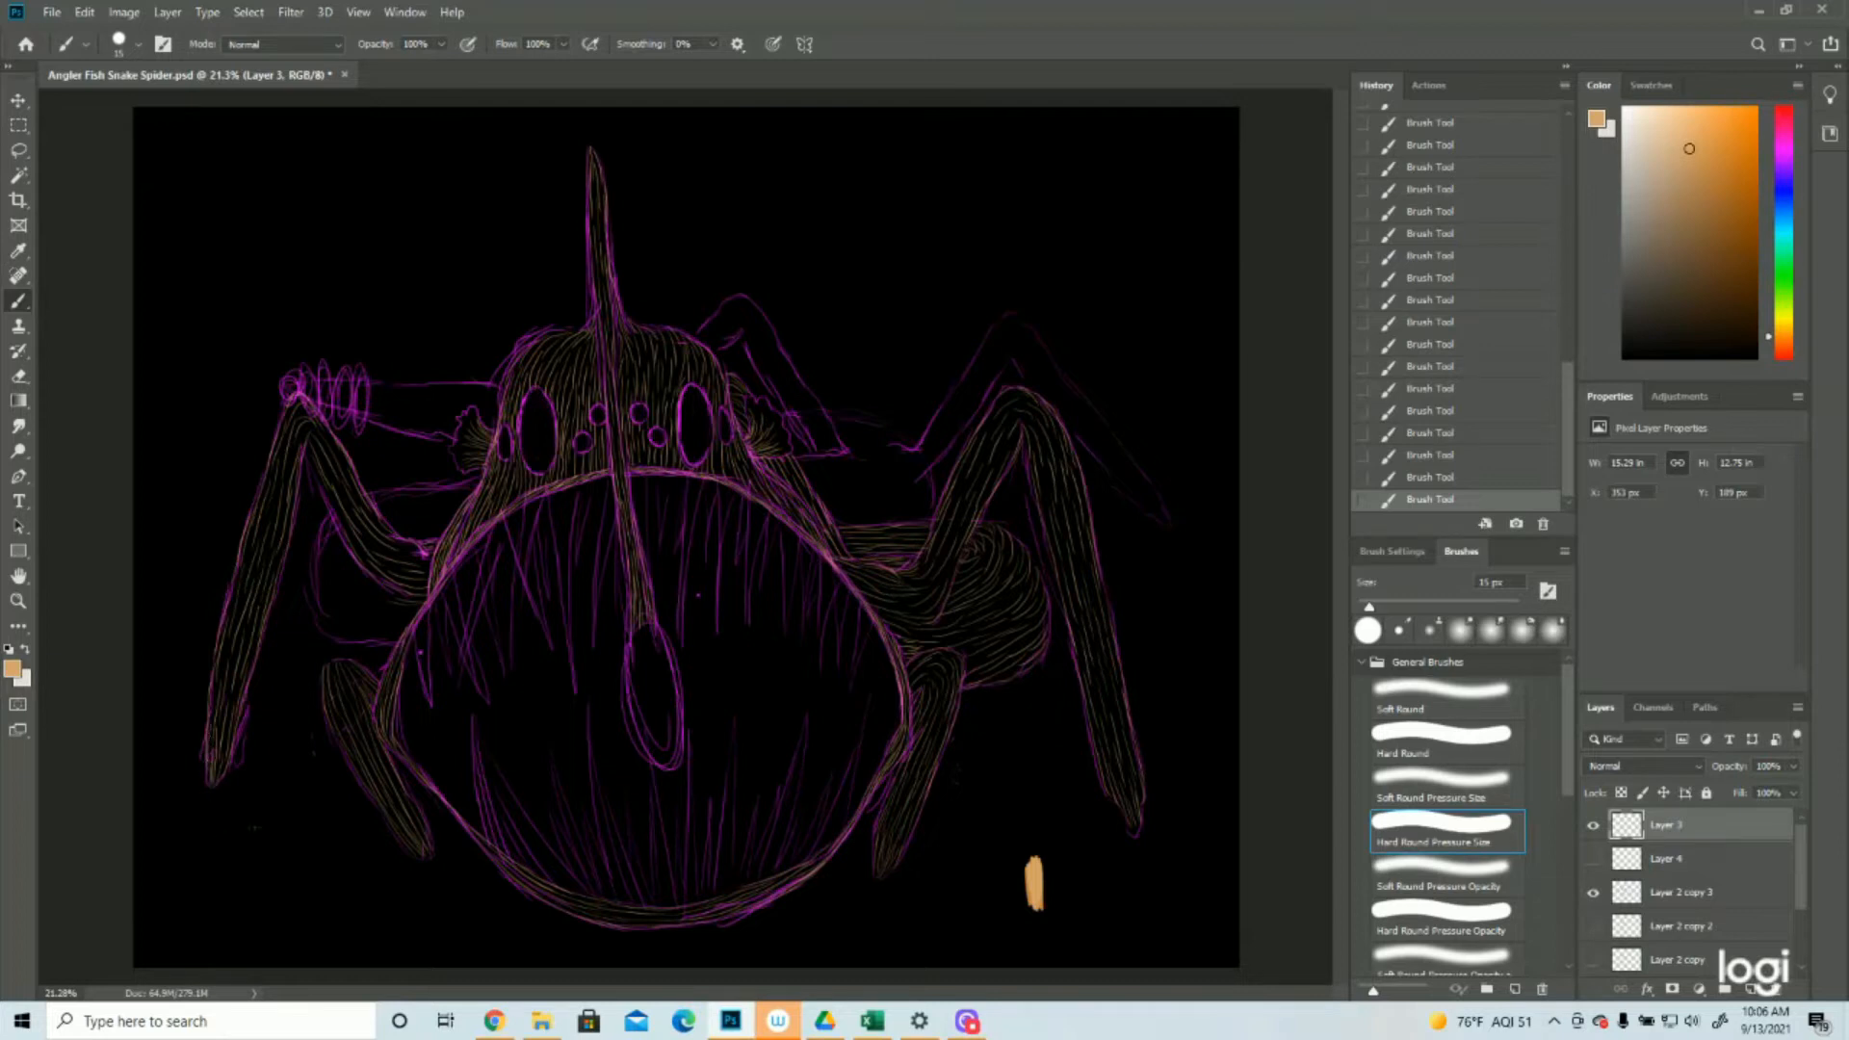
click(1593, 894)
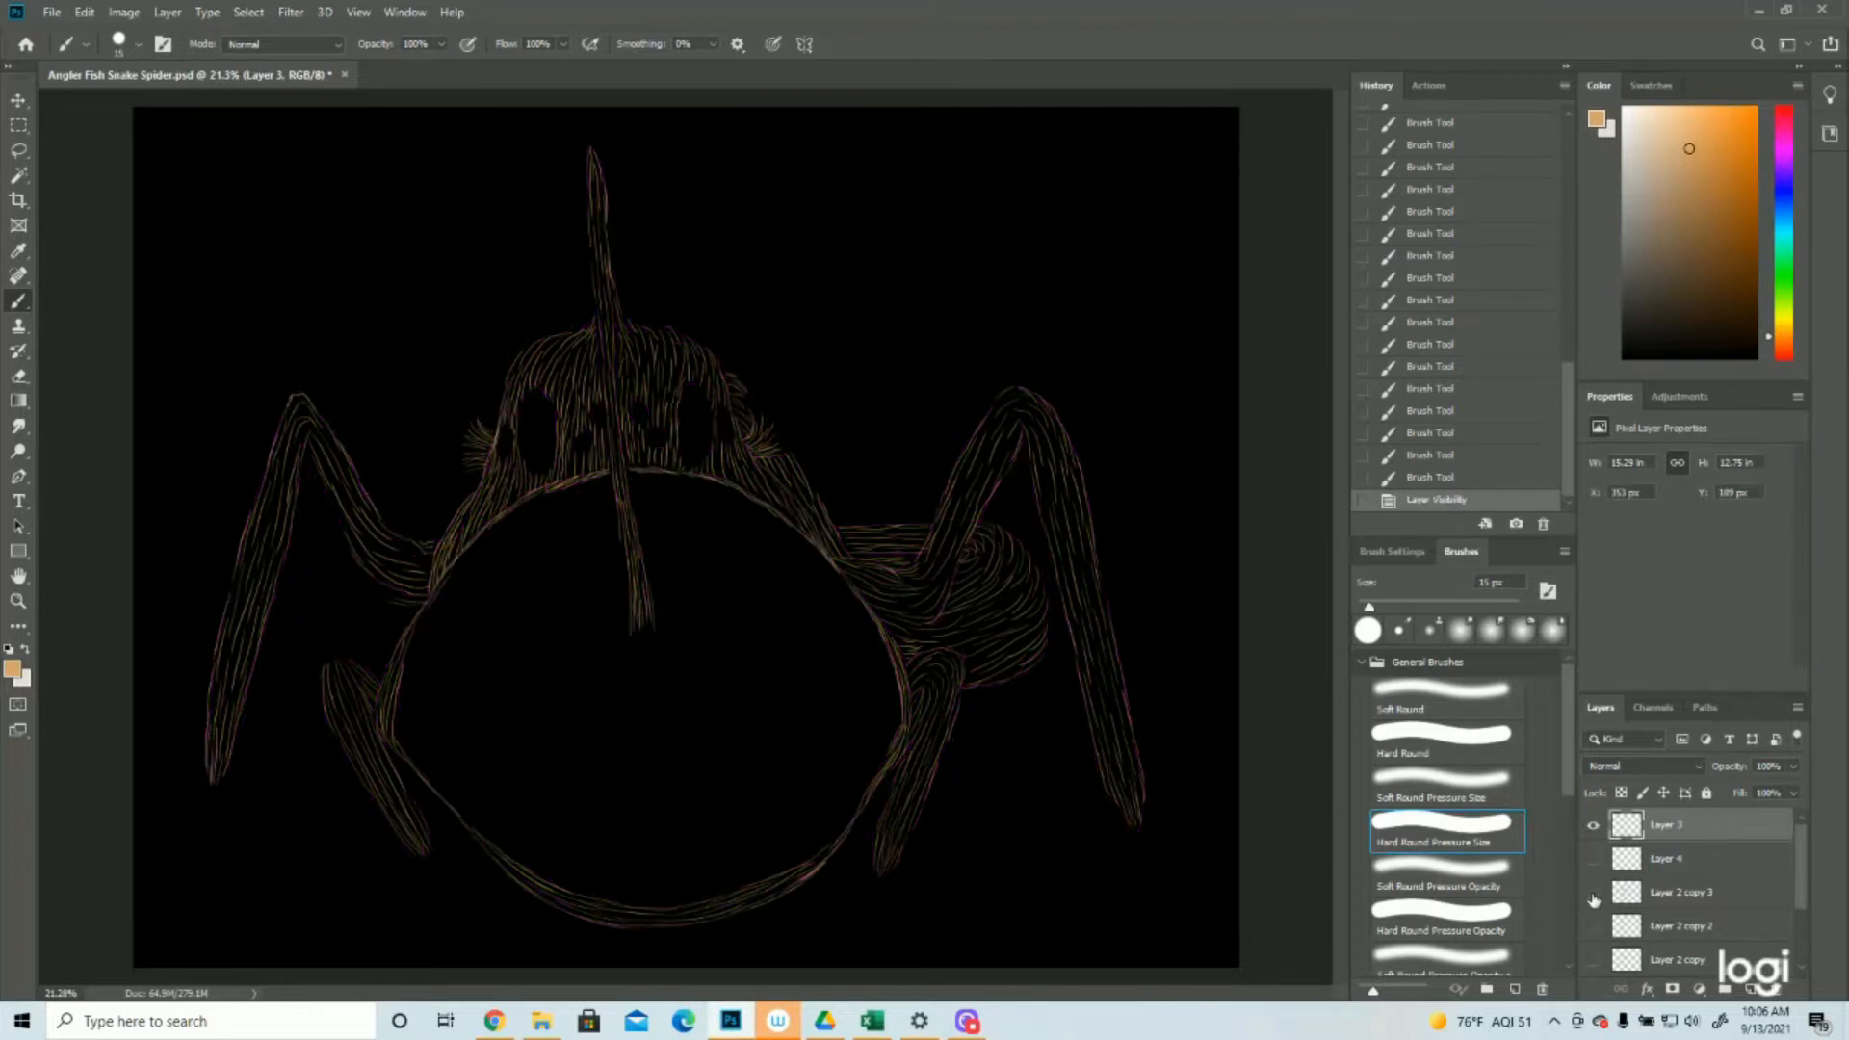
click(1593, 895)
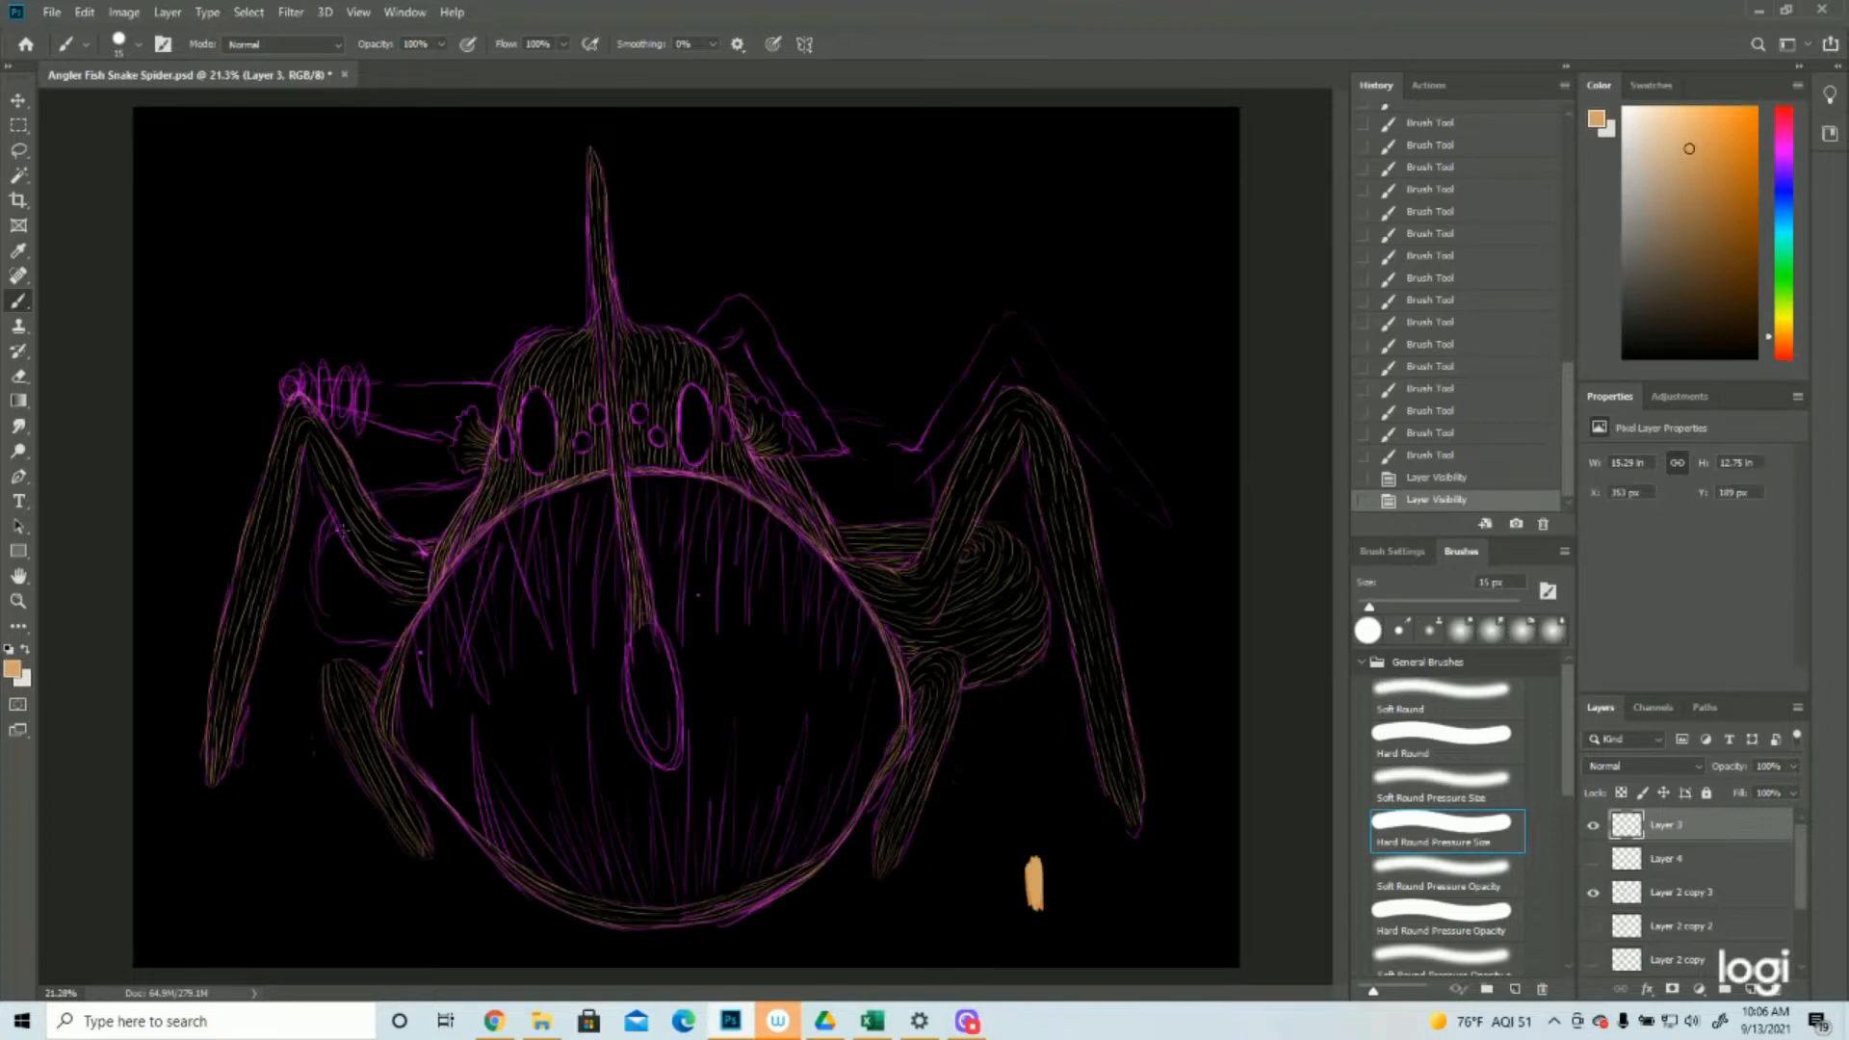
Fill the left body bulge and the area behind the long left leg with tan strokes, checking them without the sketch layer
mouse_move(409, 548)
mouse_down()
mouse_move(431, 567)
mouse_move(411, 555)
mouse_up()
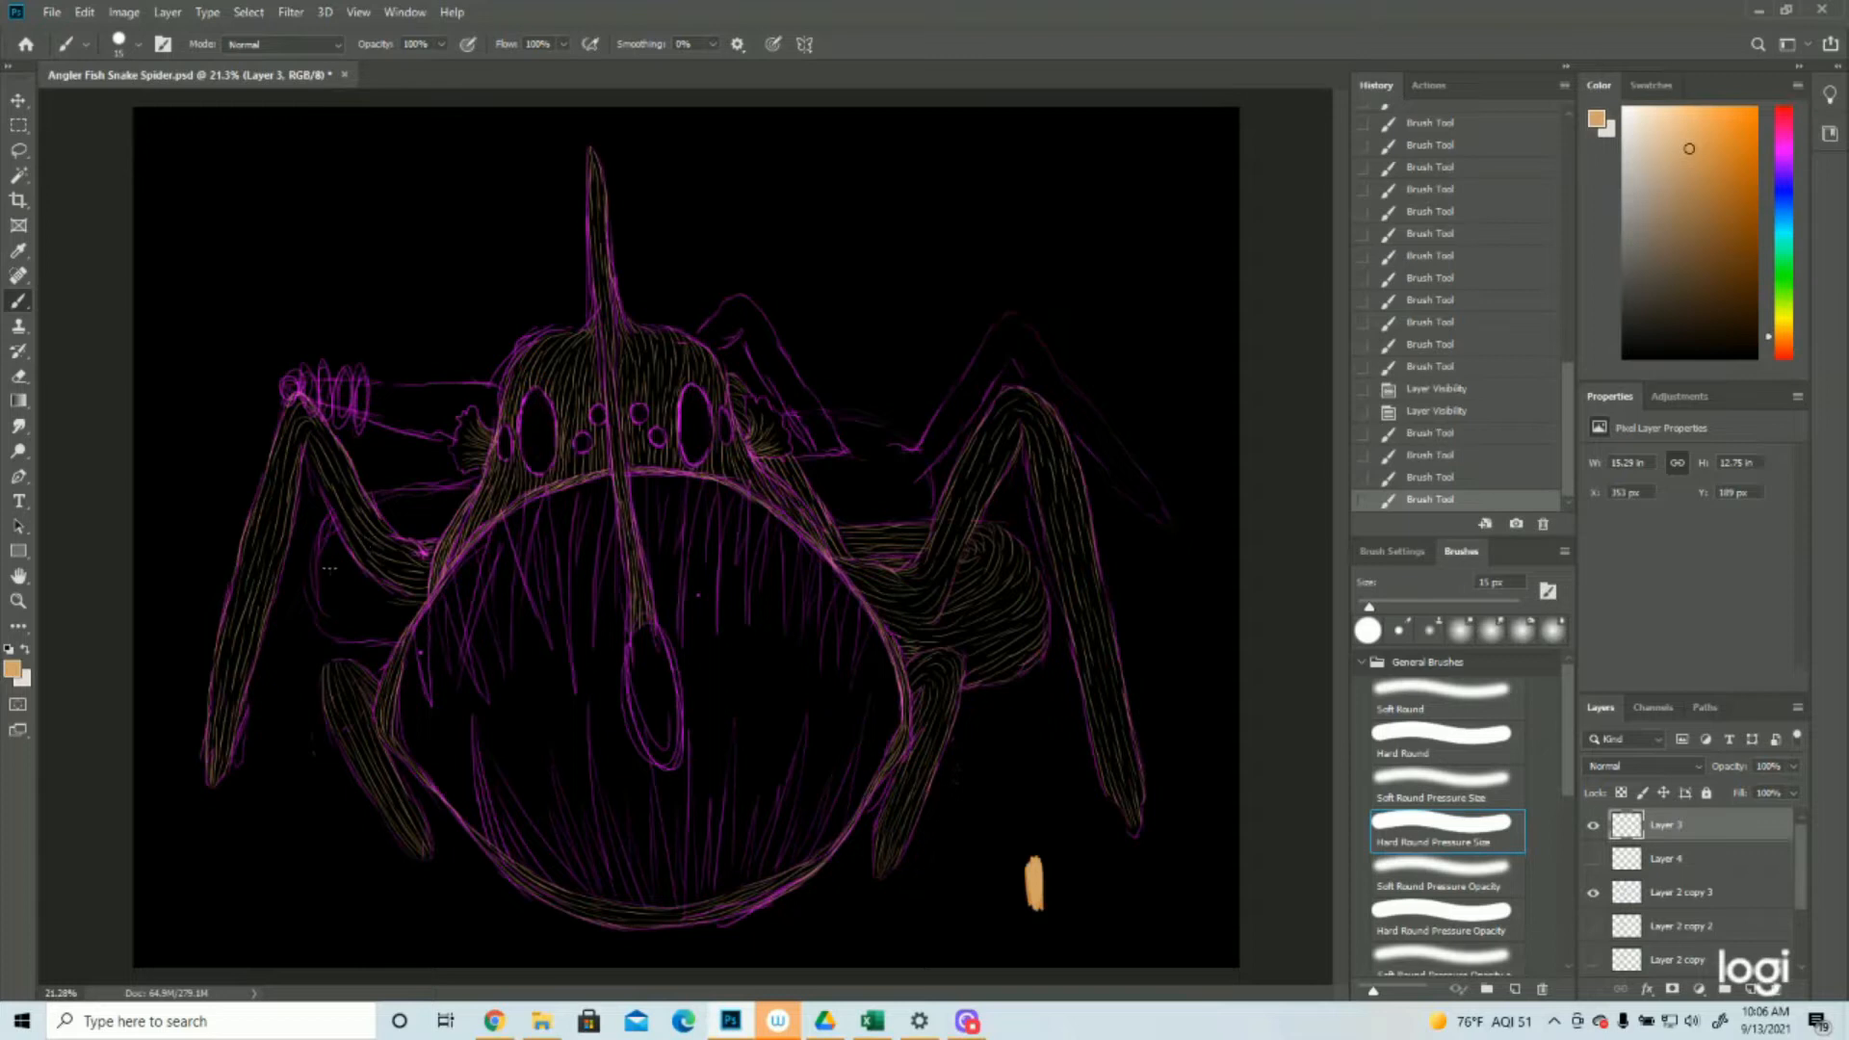
mouse_move(372, 494)
mouse_down()
mouse_move(465, 487)
mouse_move(378, 502)
mouse_move(452, 493)
mouse_move(385, 515)
mouse_move(450, 509)
mouse_move(430, 535)
mouse_move(390, 523)
mouse_move(437, 523)
mouse_up()
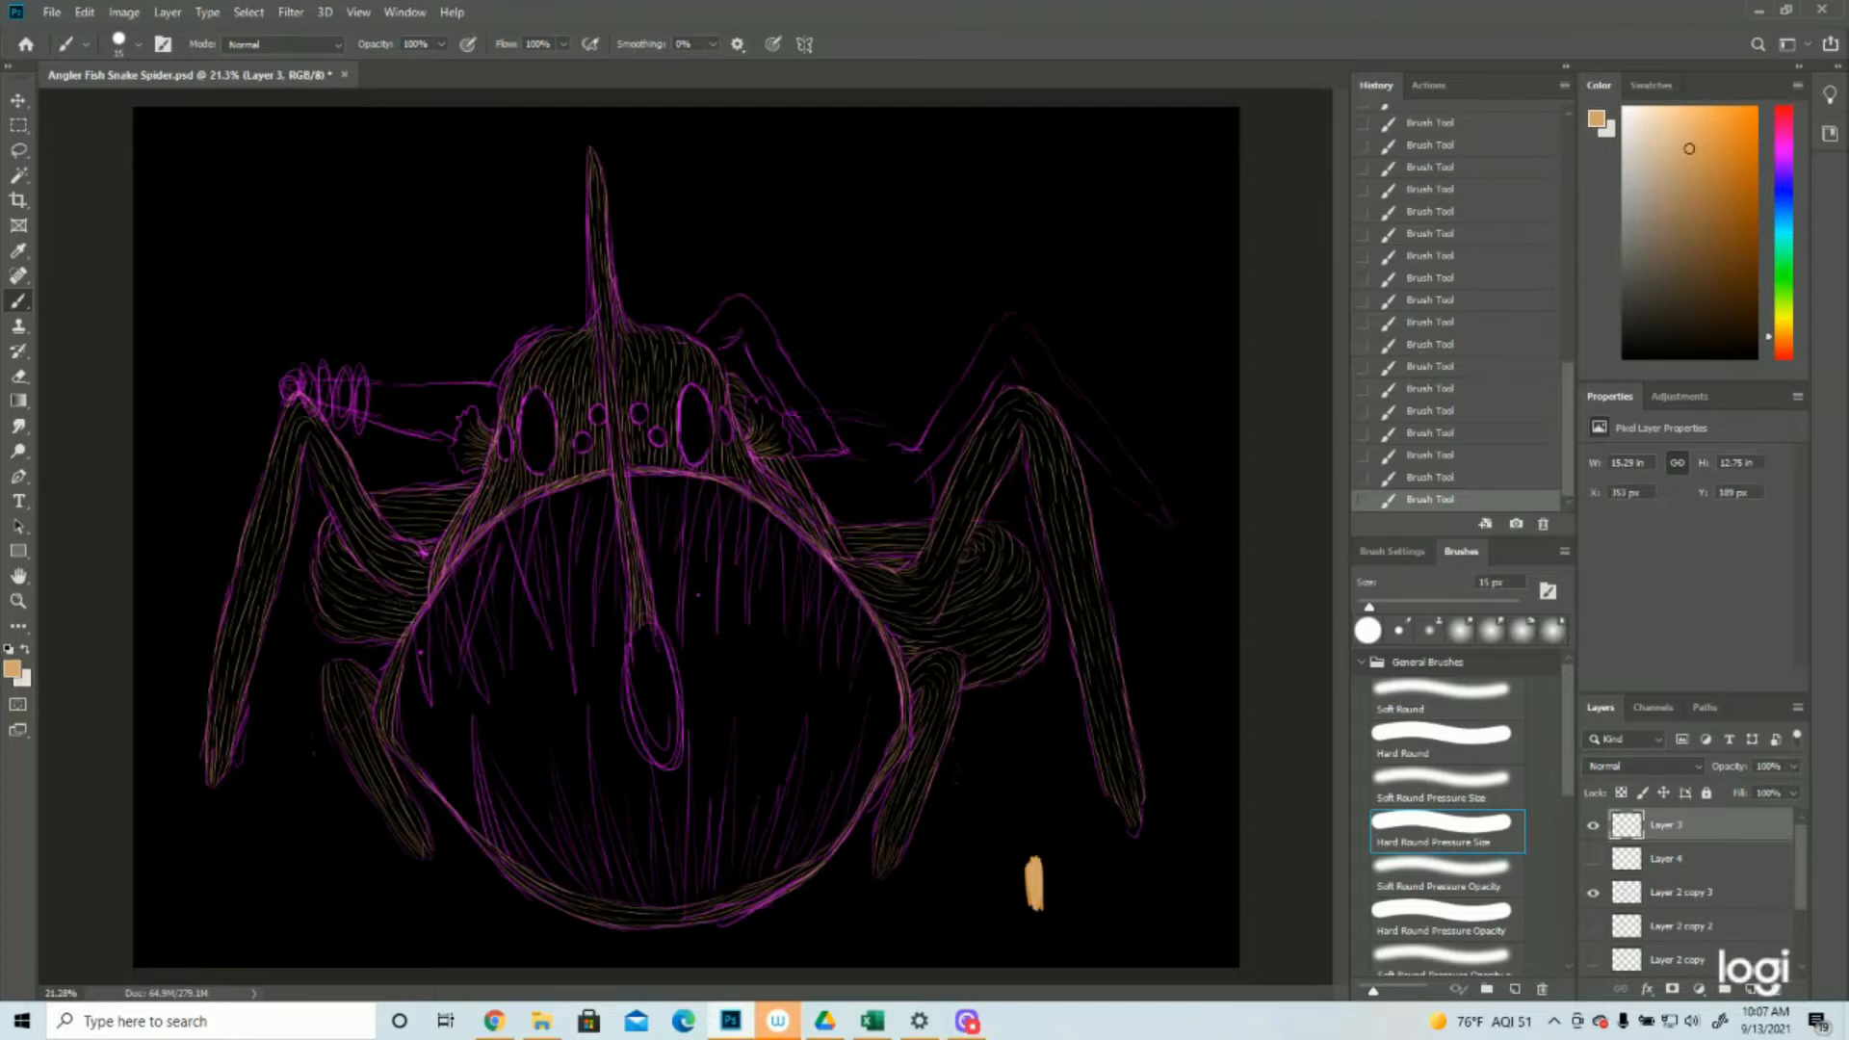
click(1593, 893)
click(1593, 892)
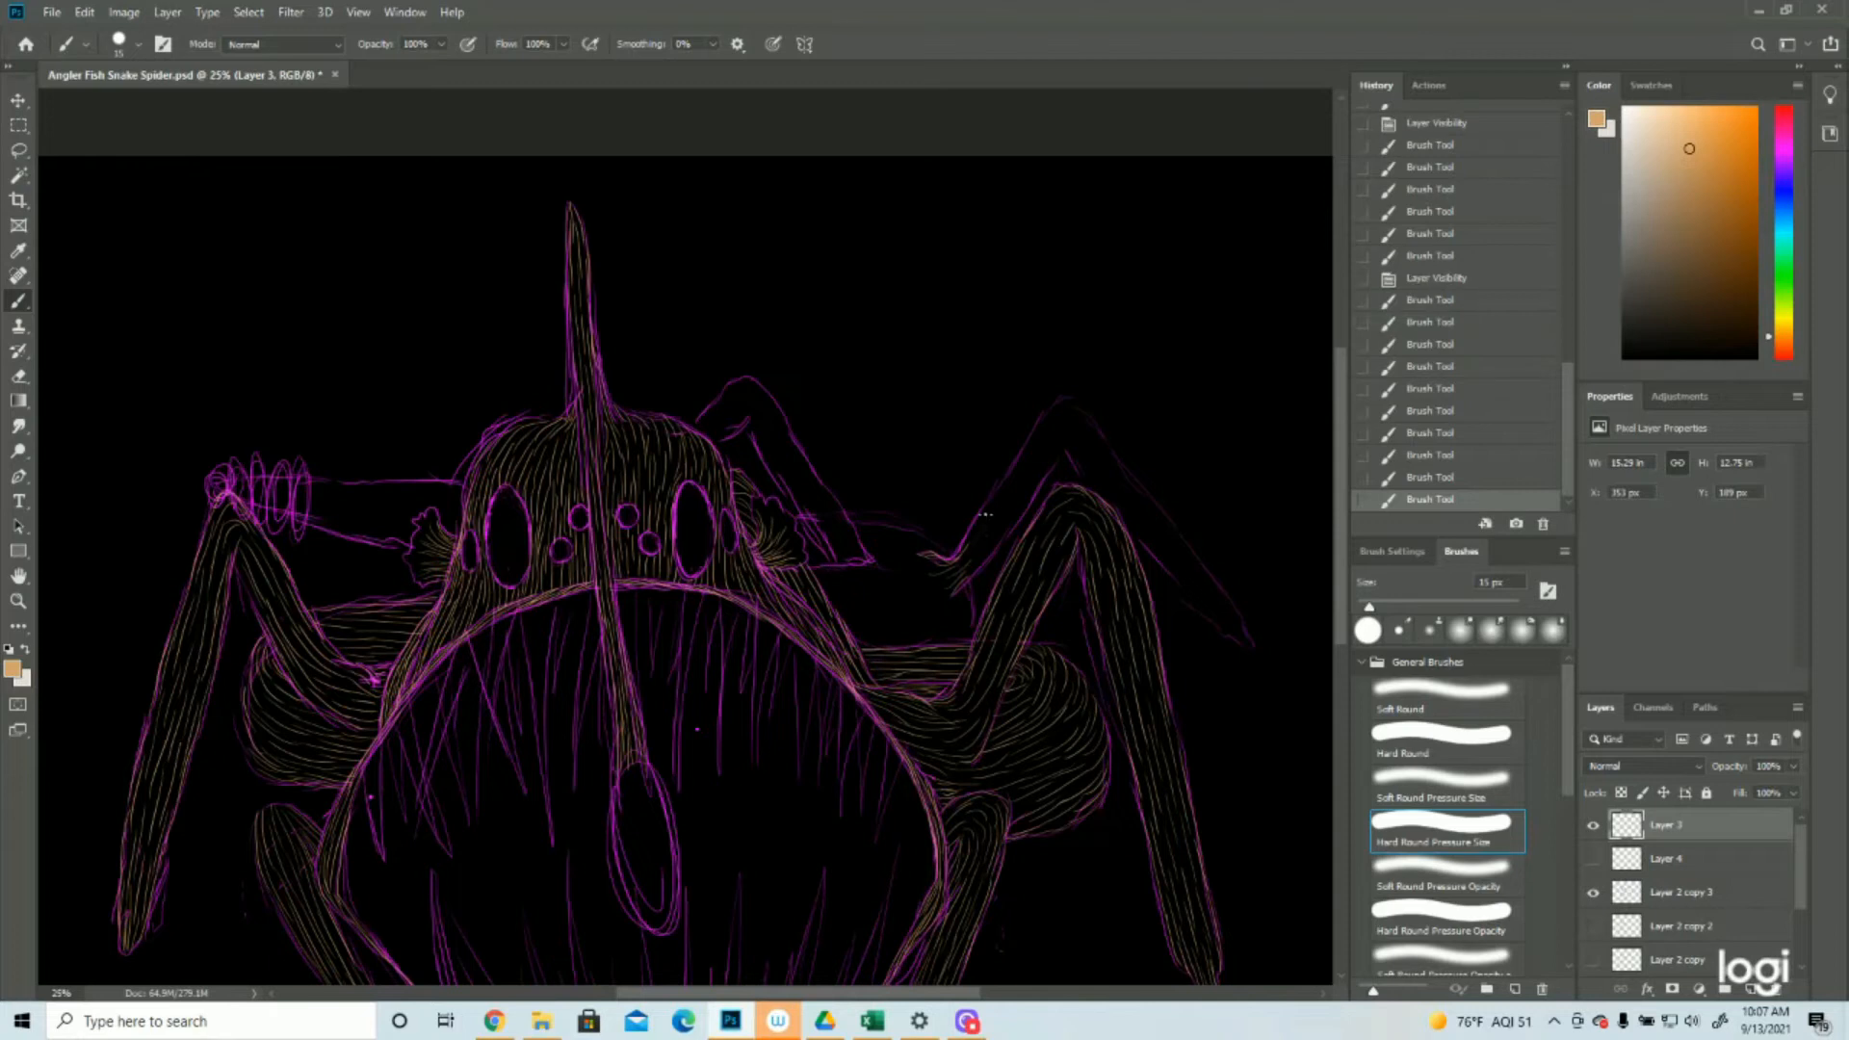
Fill the rear right leg with tan hair strokes from its base over the knee and down to the foot
mouse_move(970, 527)
mouse_down()
mouse_move(992, 505)
mouse_move(994, 549)
mouse_up()
mouse_move(994, 528)
mouse_down()
mouse_move(978, 559)
mouse_move(1040, 469)
mouse_move(1021, 454)
mouse_up()
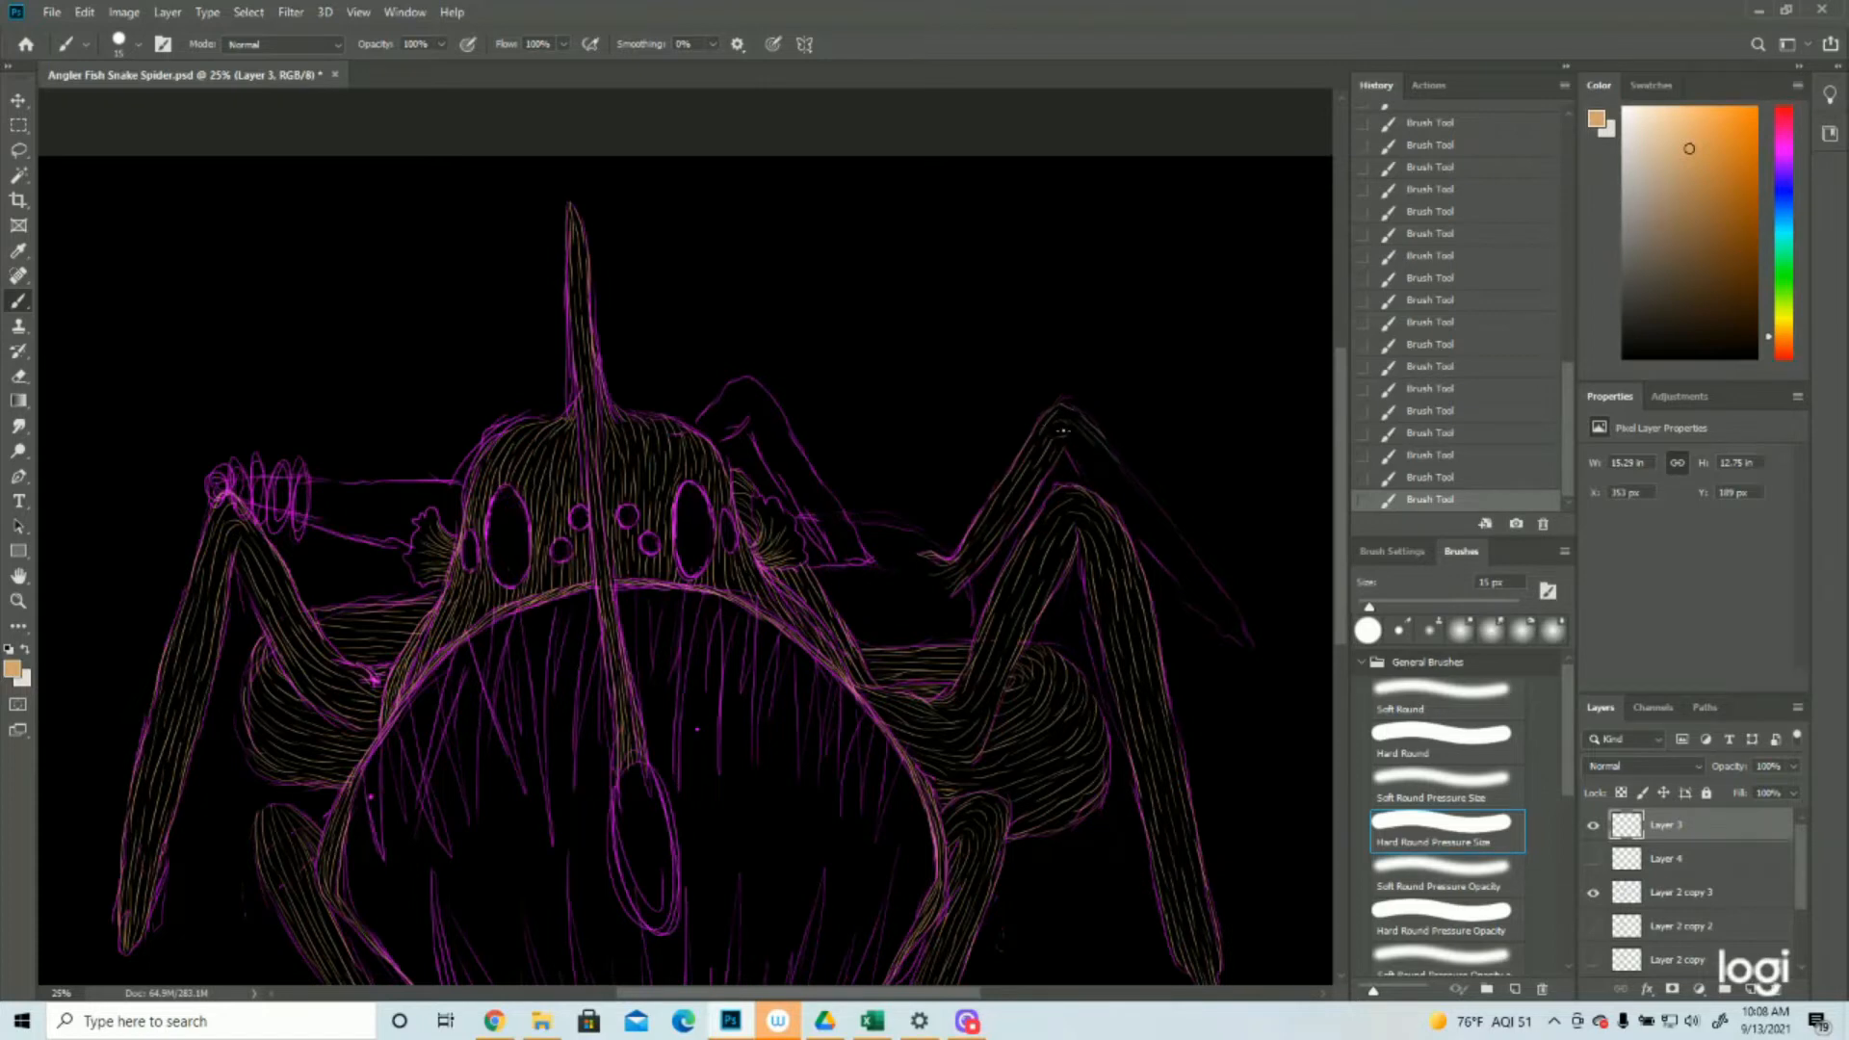
drag(1064, 446, 1098, 477)
click(1415, 479)
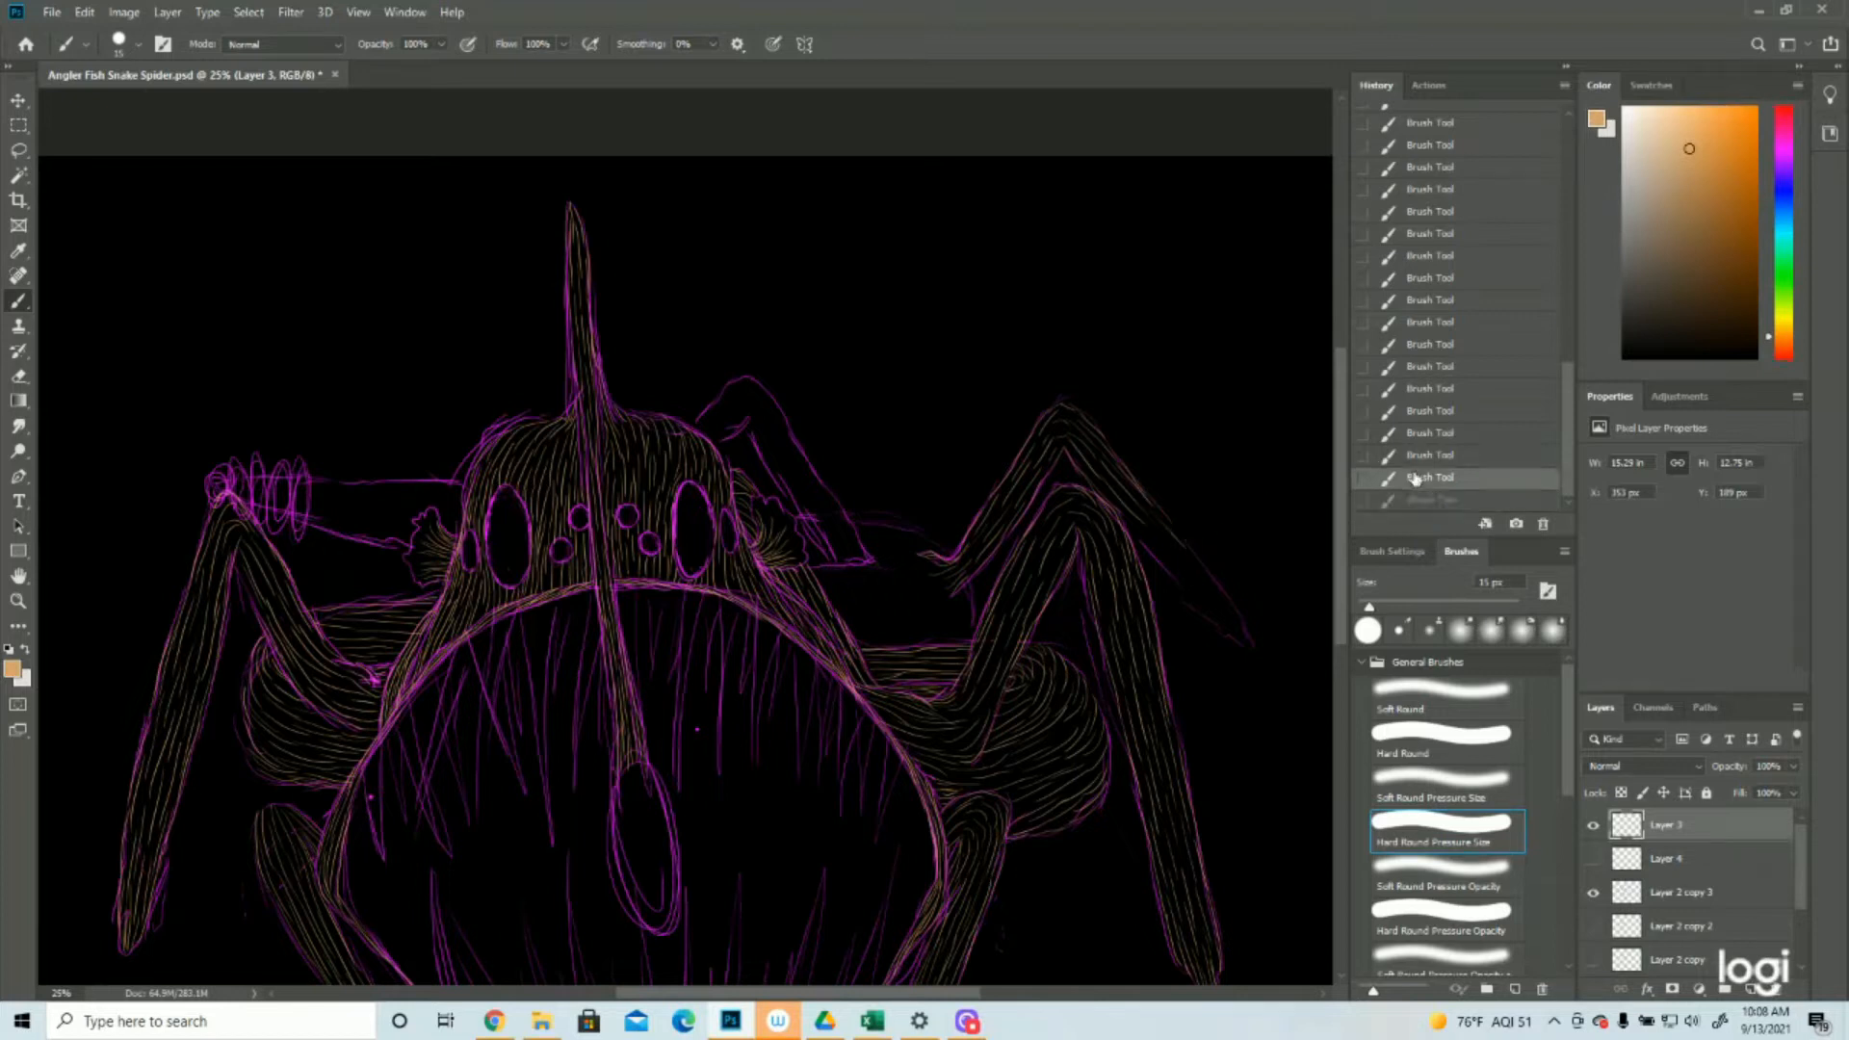
key(ctrl+shift+z)
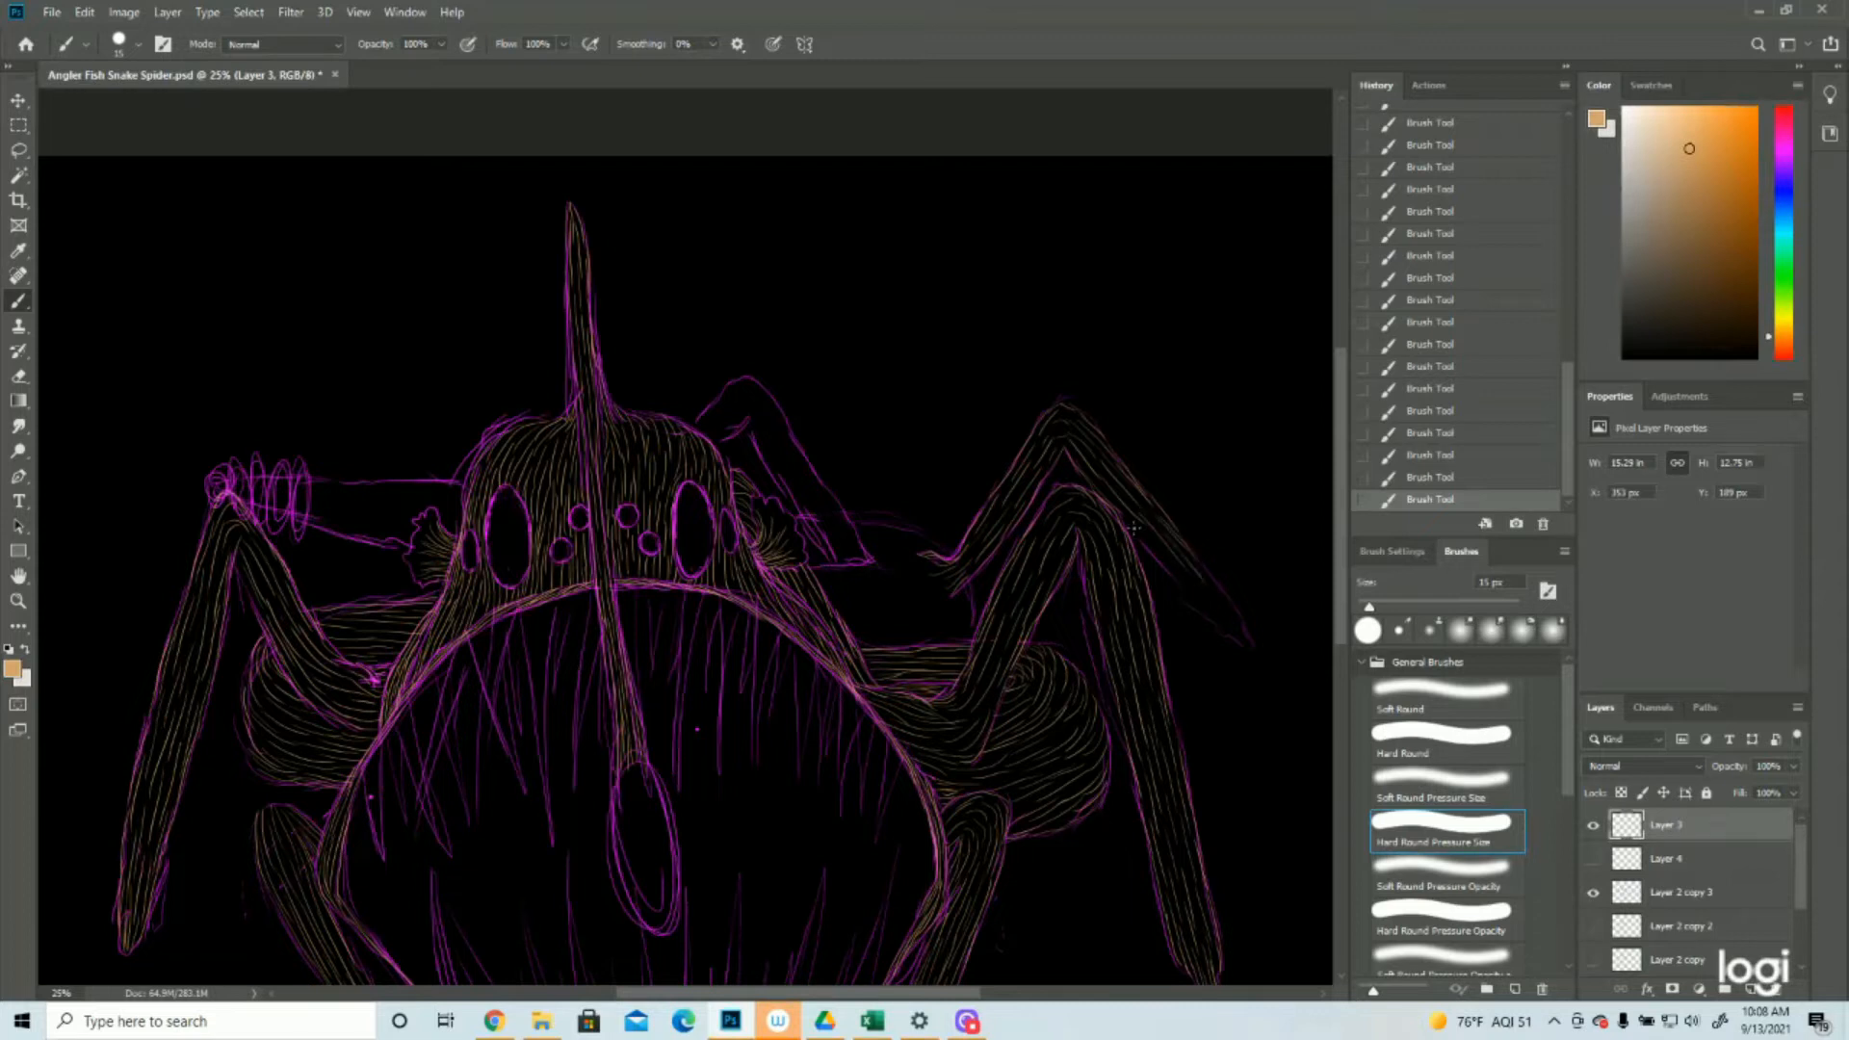
mouse_move(1138, 532)
mouse_down()
mouse_move(1173, 577)
mouse_move(1237, 606)
mouse_move(1219, 596)
mouse_move(1250, 644)
mouse_up()
drag(1196, 584, 1251, 642)
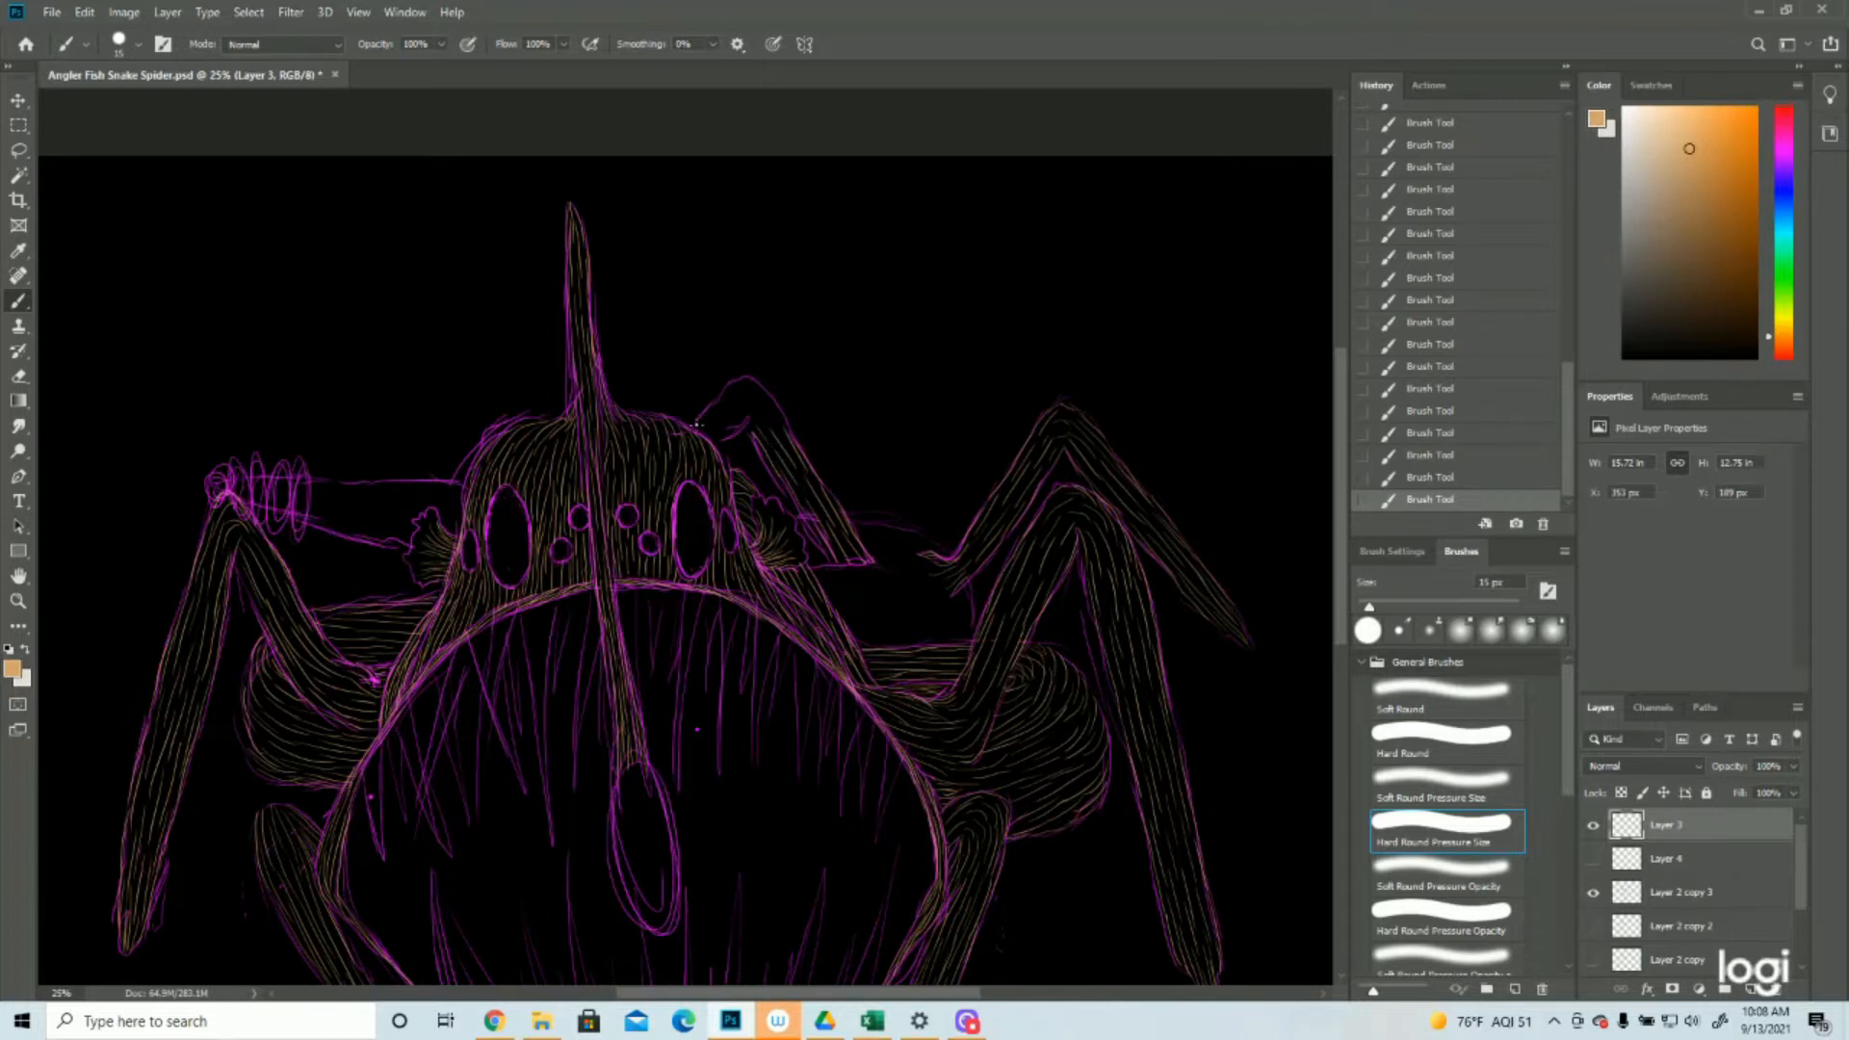
Paint tan strokes over the small bent leg behind the head and the rear body section beside the right ear
drag(697, 423, 746, 386)
drag(763, 392, 789, 445)
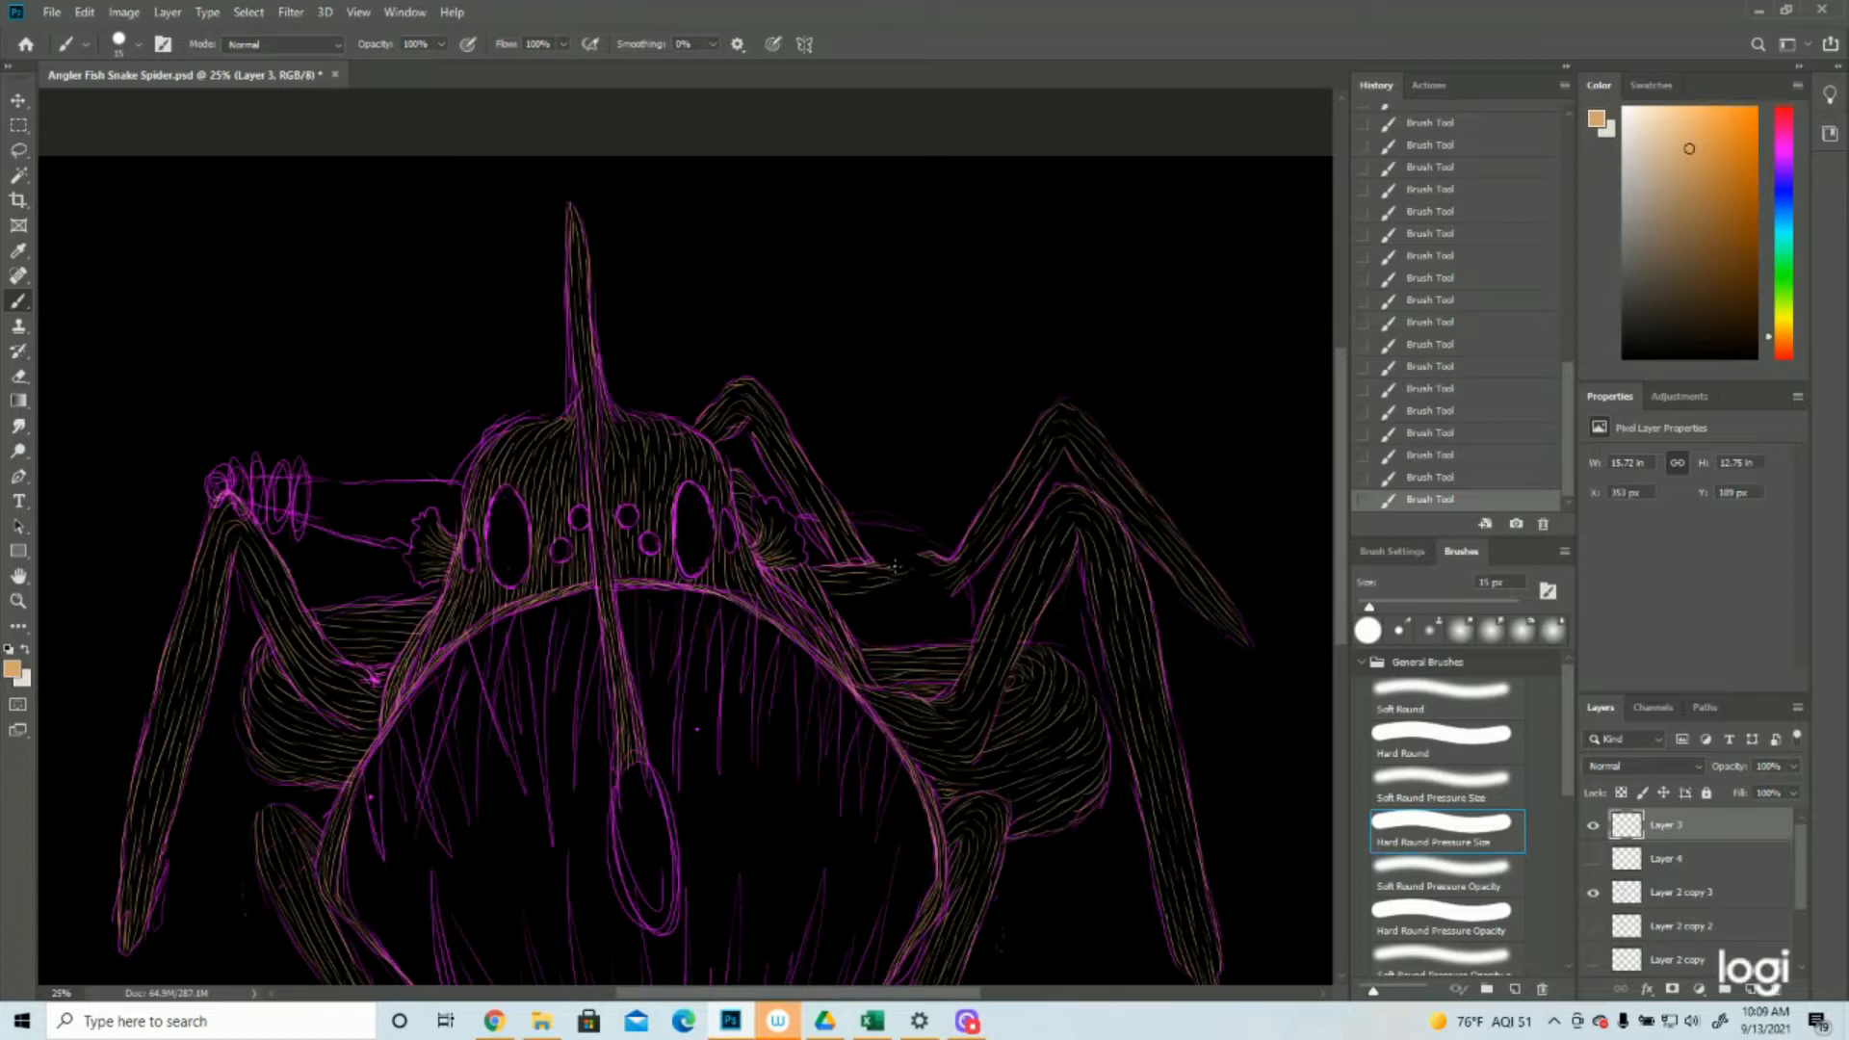
mouse_move(838, 611)
mouse_down()
mouse_move(891, 599)
mouse_move(867, 633)
mouse_move(886, 631)
mouse_up()
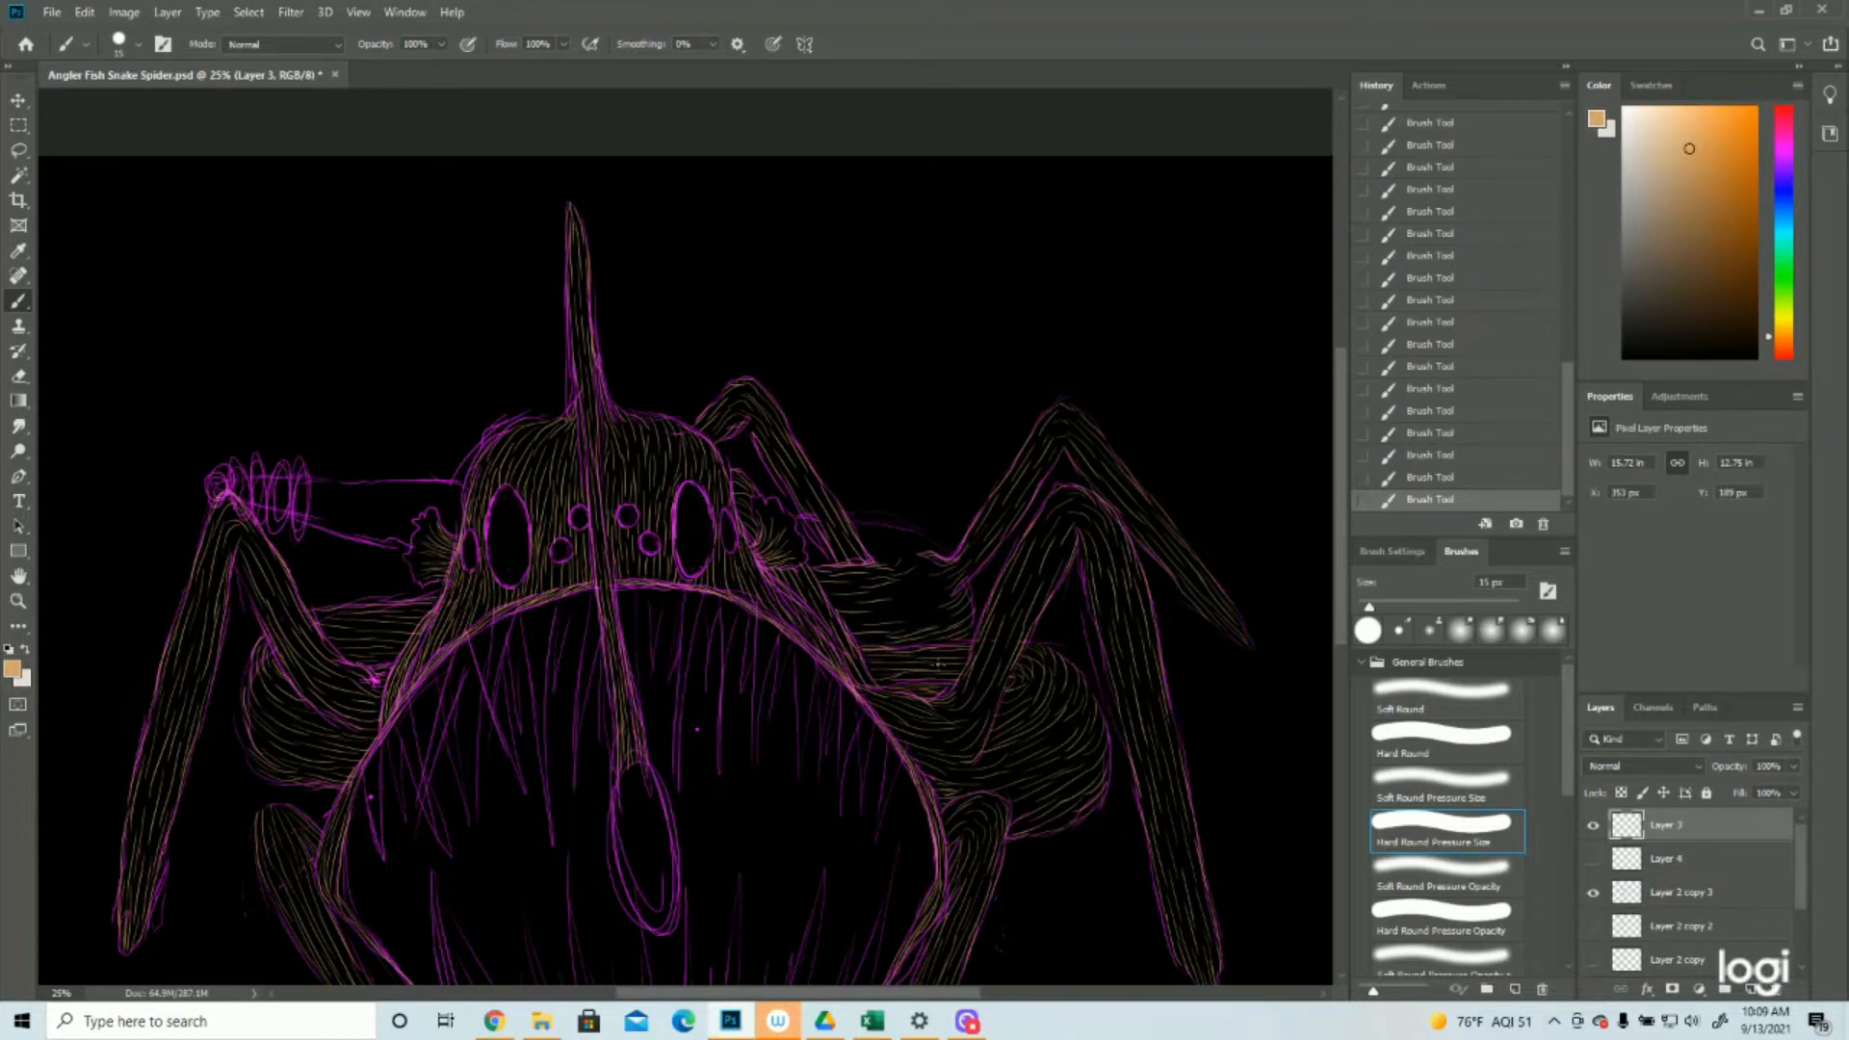
mouse_move(1158, 297)
mouse_down()
mouse_move(1130, 367)
mouse_move(1110, 363)
mouse_up()
mouse_move(833, 322)
mouse_down()
mouse_move(1009, 383)
mouse_move(989, 435)
mouse_up()
key(ctrl+z)
key(ctrl+z)
key(ctrl+z)
key(ctrl+z)
key(ctrl+z)
key(ctrl+z)
key(ctrl+z)
key(ctrl+z)
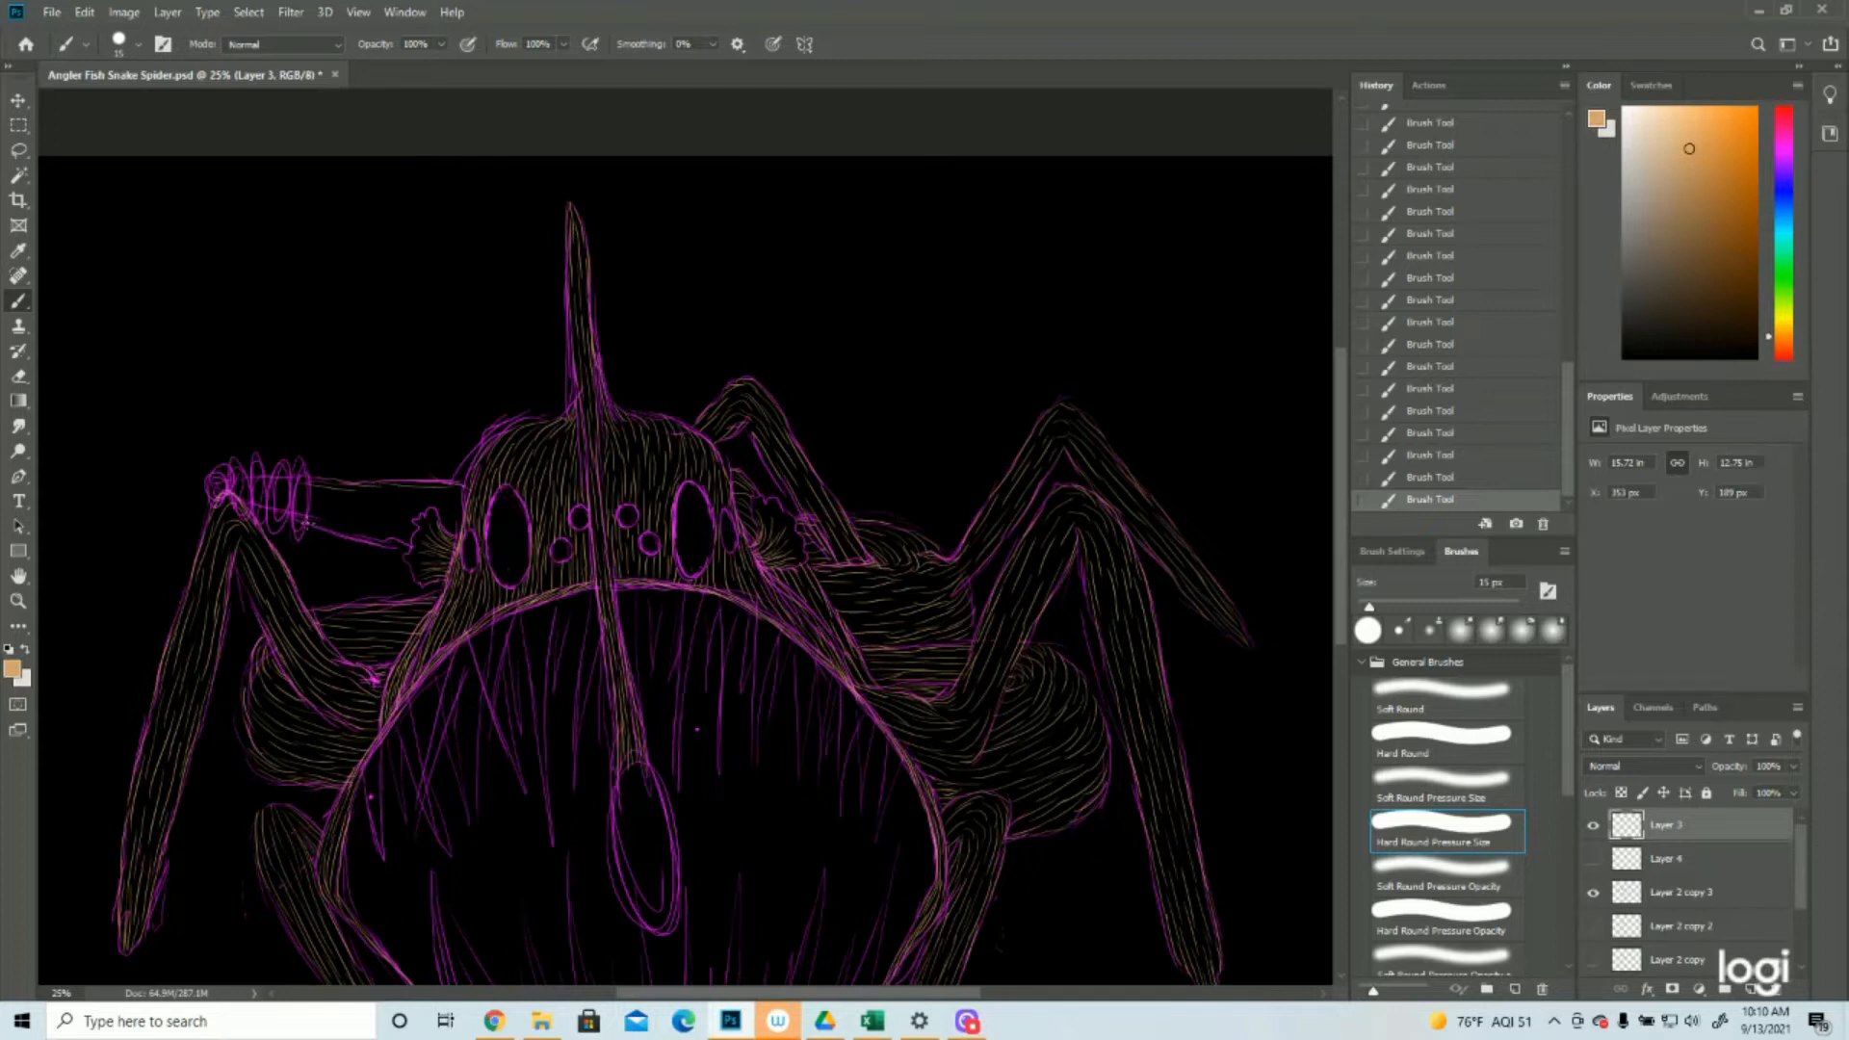
Fill the horizontal left arm between the fingers and the head with tan strokes and compare the texture with the sketch hidden
mouse_move(326, 507)
mouse_down()
mouse_move(459, 517)
mouse_move(378, 488)
mouse_move(463, 505)
mouse_move(415, 500)
mouse_move(456, 503)
mouse_move(429, 491)
mouse_move(471, 517)
mouse_up()
drag(352, 535, 410, 546)
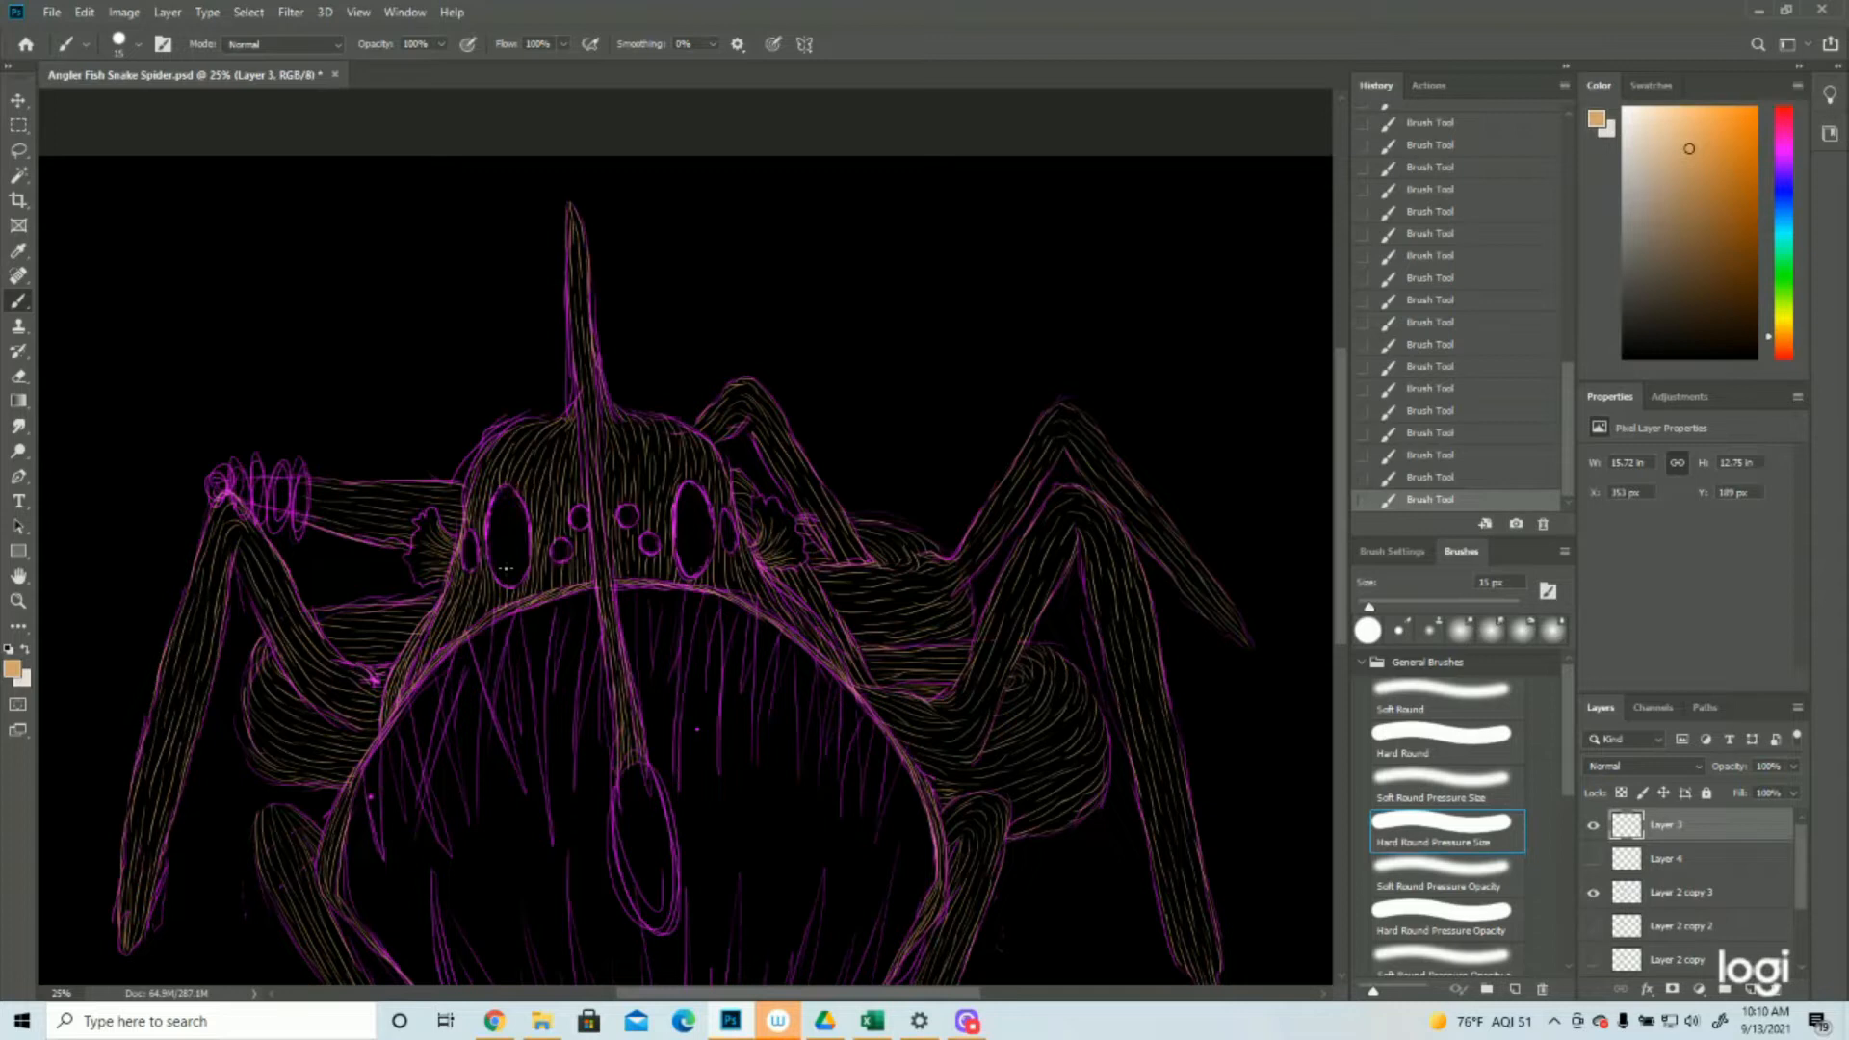
click(1593, 893)
click(18, 601)
click(833, 703)
click(1593, 893)
drag(833, 597, 751, 597)
click(1593, 893)
click(1593, 893)
Paint fine tan strokes over the ringed fingers and the round tip at the end of the horizontal left arm
drag(331, 313, 392, 322)
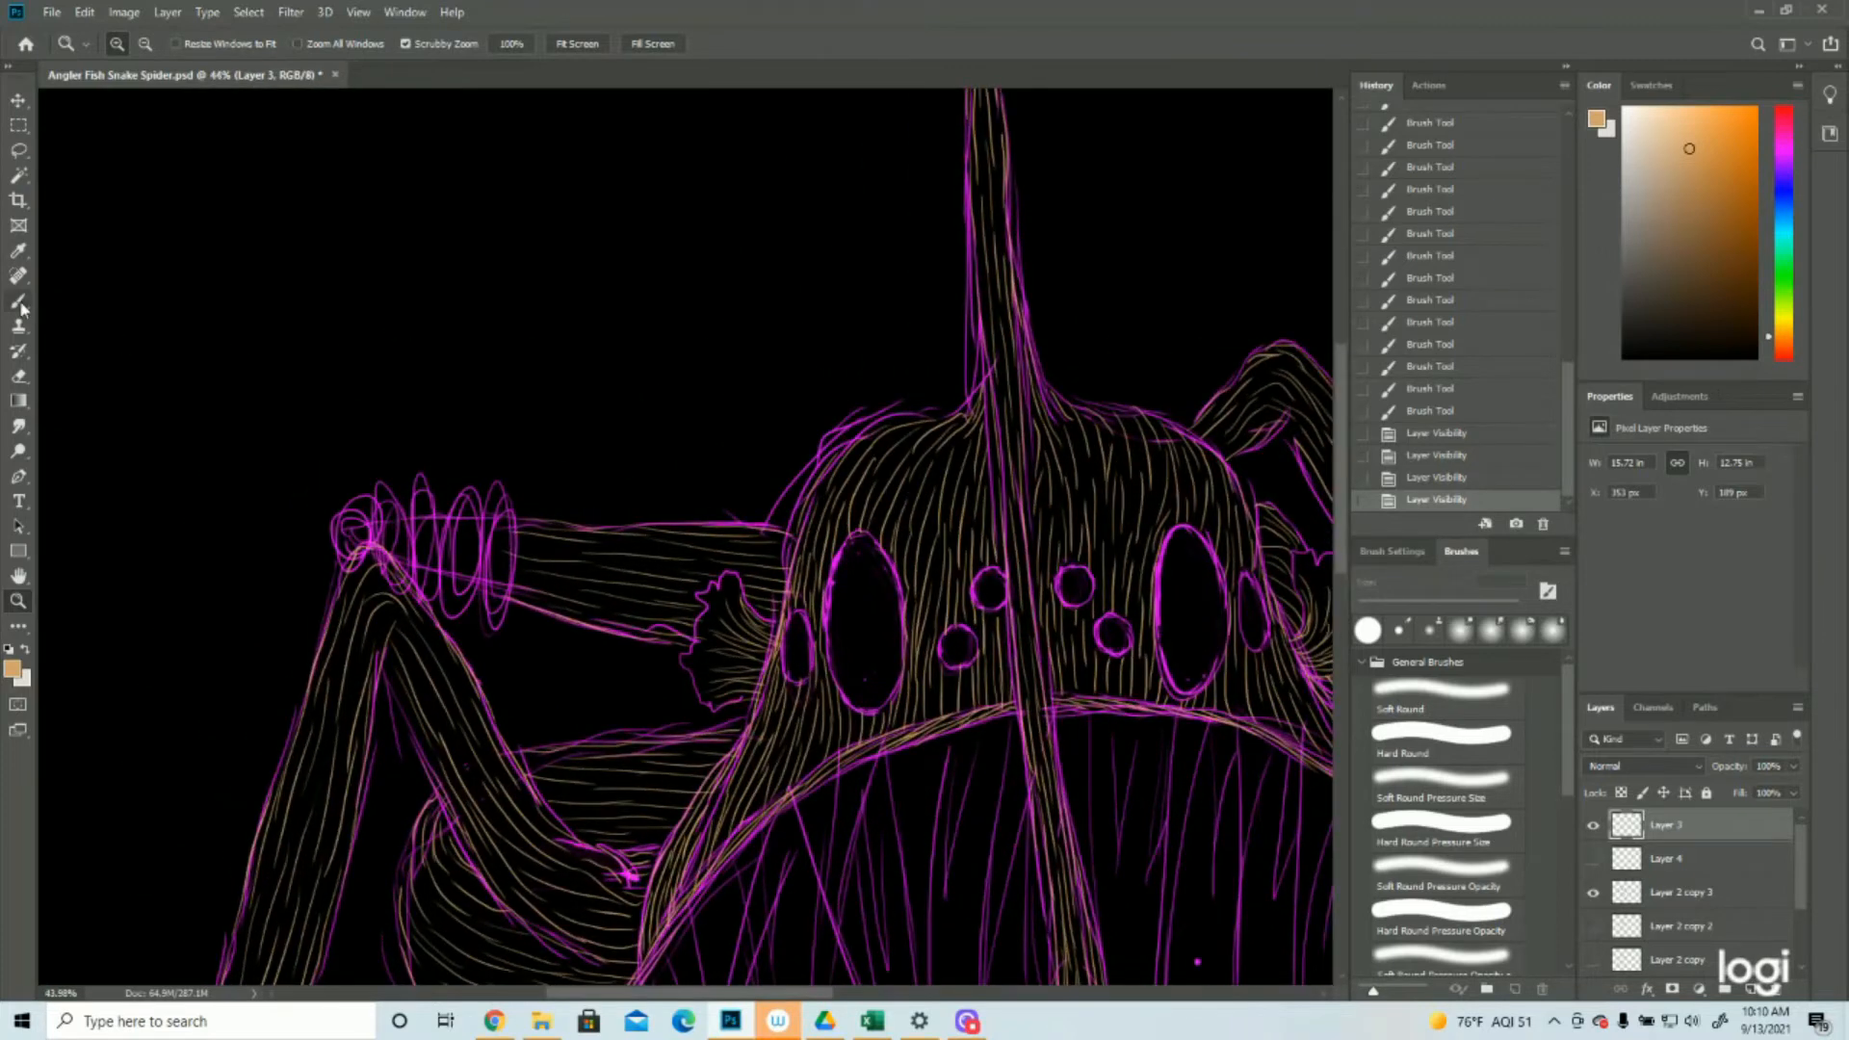
click(19, 302)
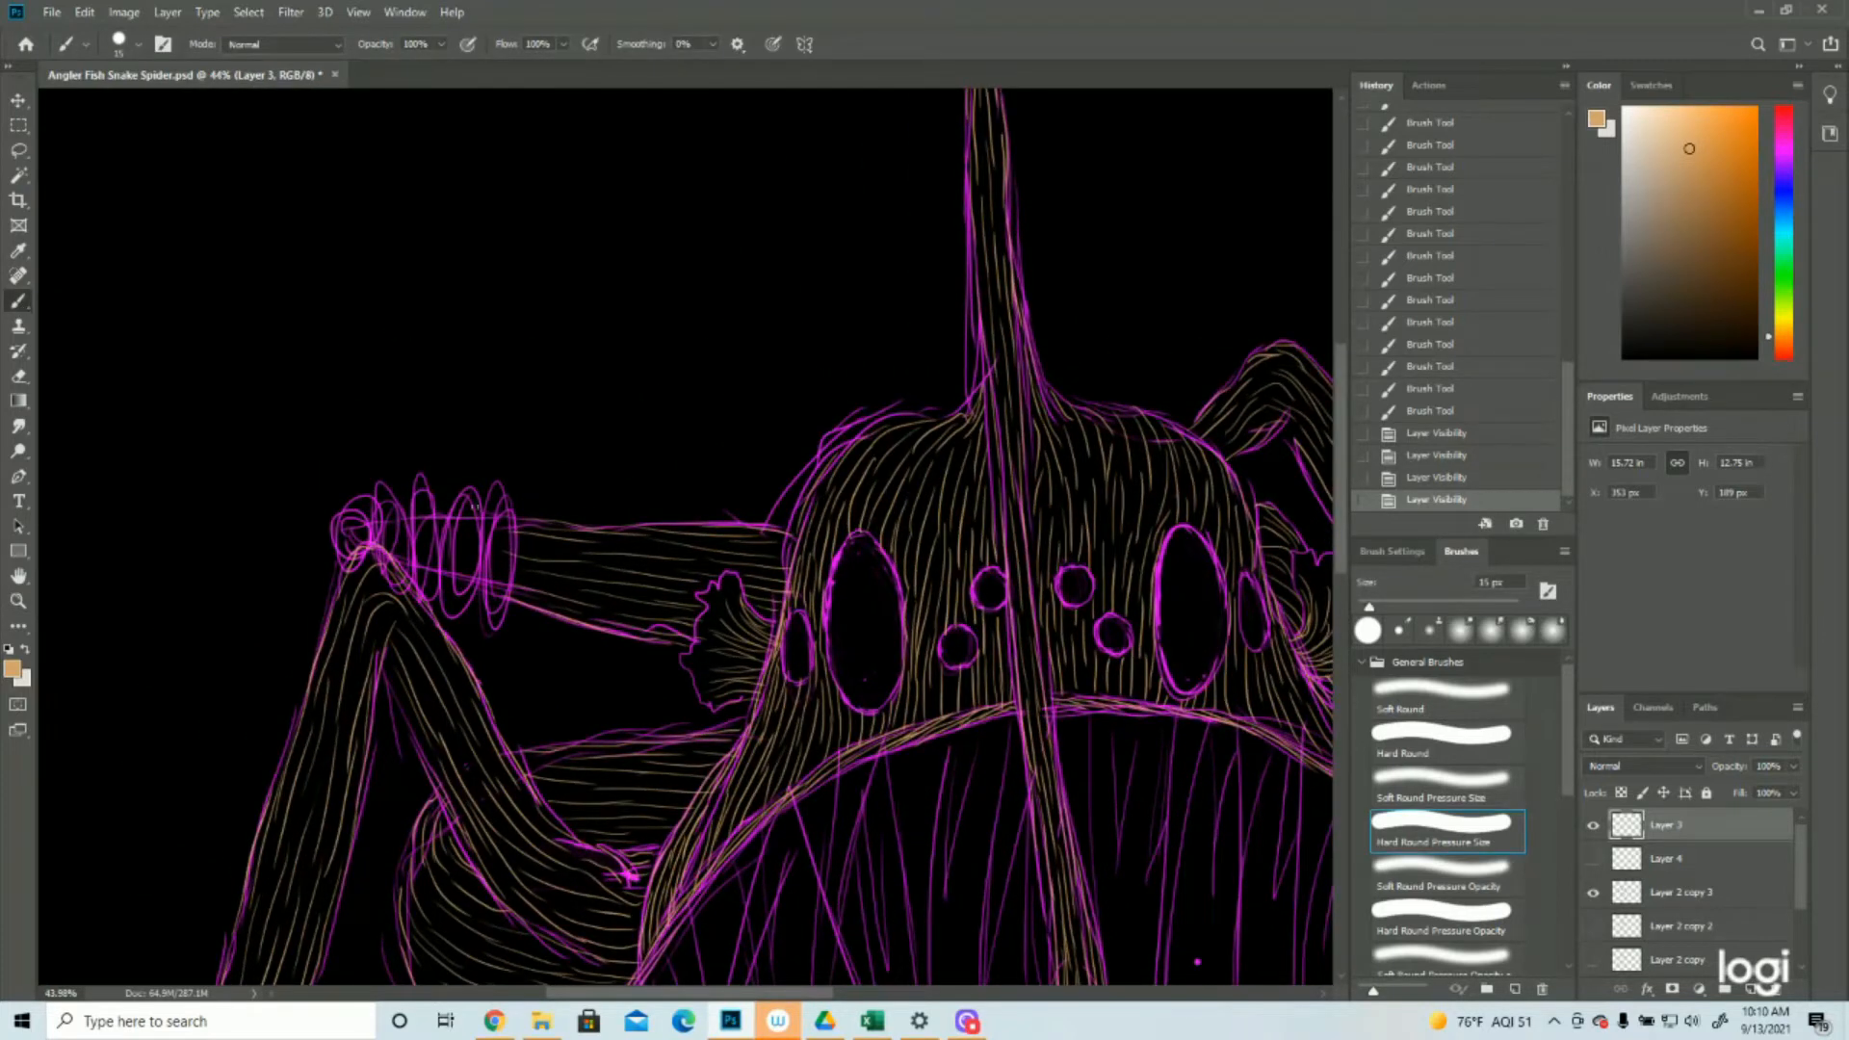
mouse_move(507, 512)
mouse_down()
mouse_move(505, 594)
mouse_move(484, 578)
mouse_move(503, 610)
mouse_move(506, 576)
mouse_up()
drag(472, 505, 477, 599)
drag(464, 504, 473, 595)
mouse_move(451, 533)
mouse_down()
mouse_move(452, 598)
mouse_move(457, 560)
mouse_move(441, 582)
mouse_up()
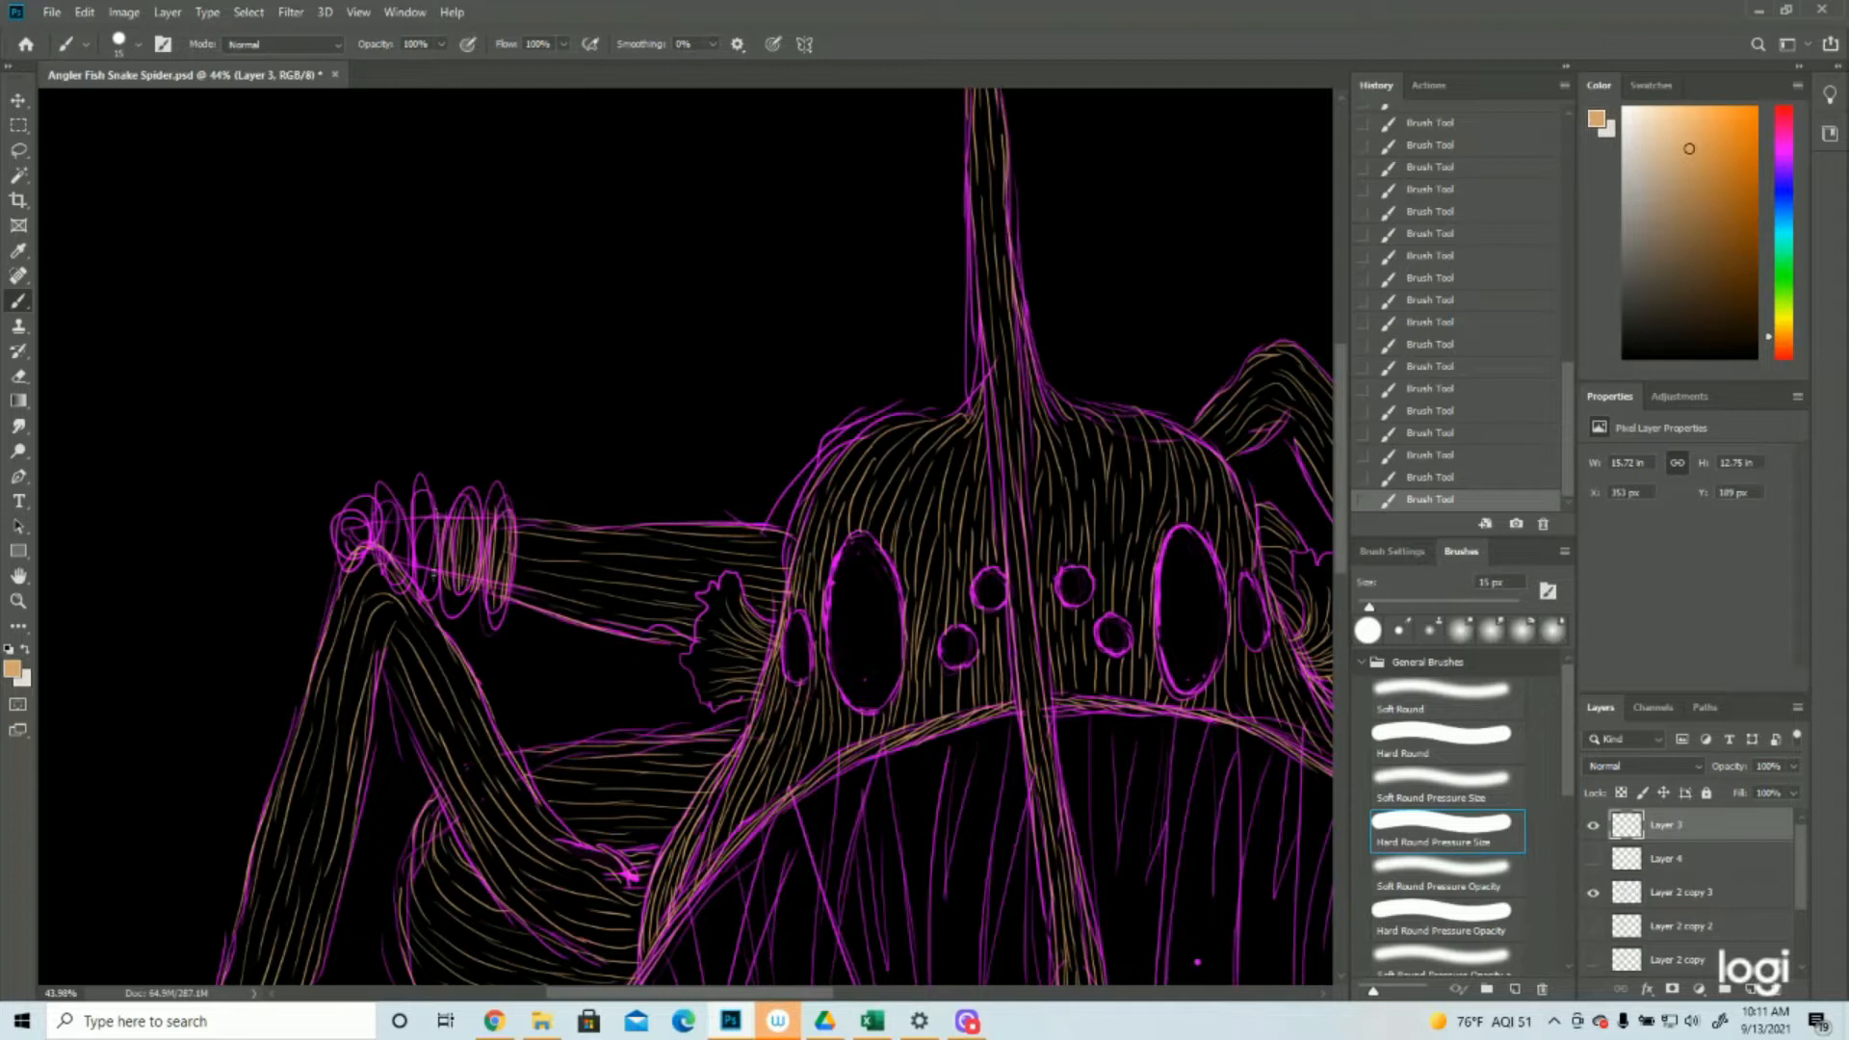
mouse_move(431, 499)
mouse_down()
mouse_move(425, 567)
mouse_move(395, 570)
mouse_up()
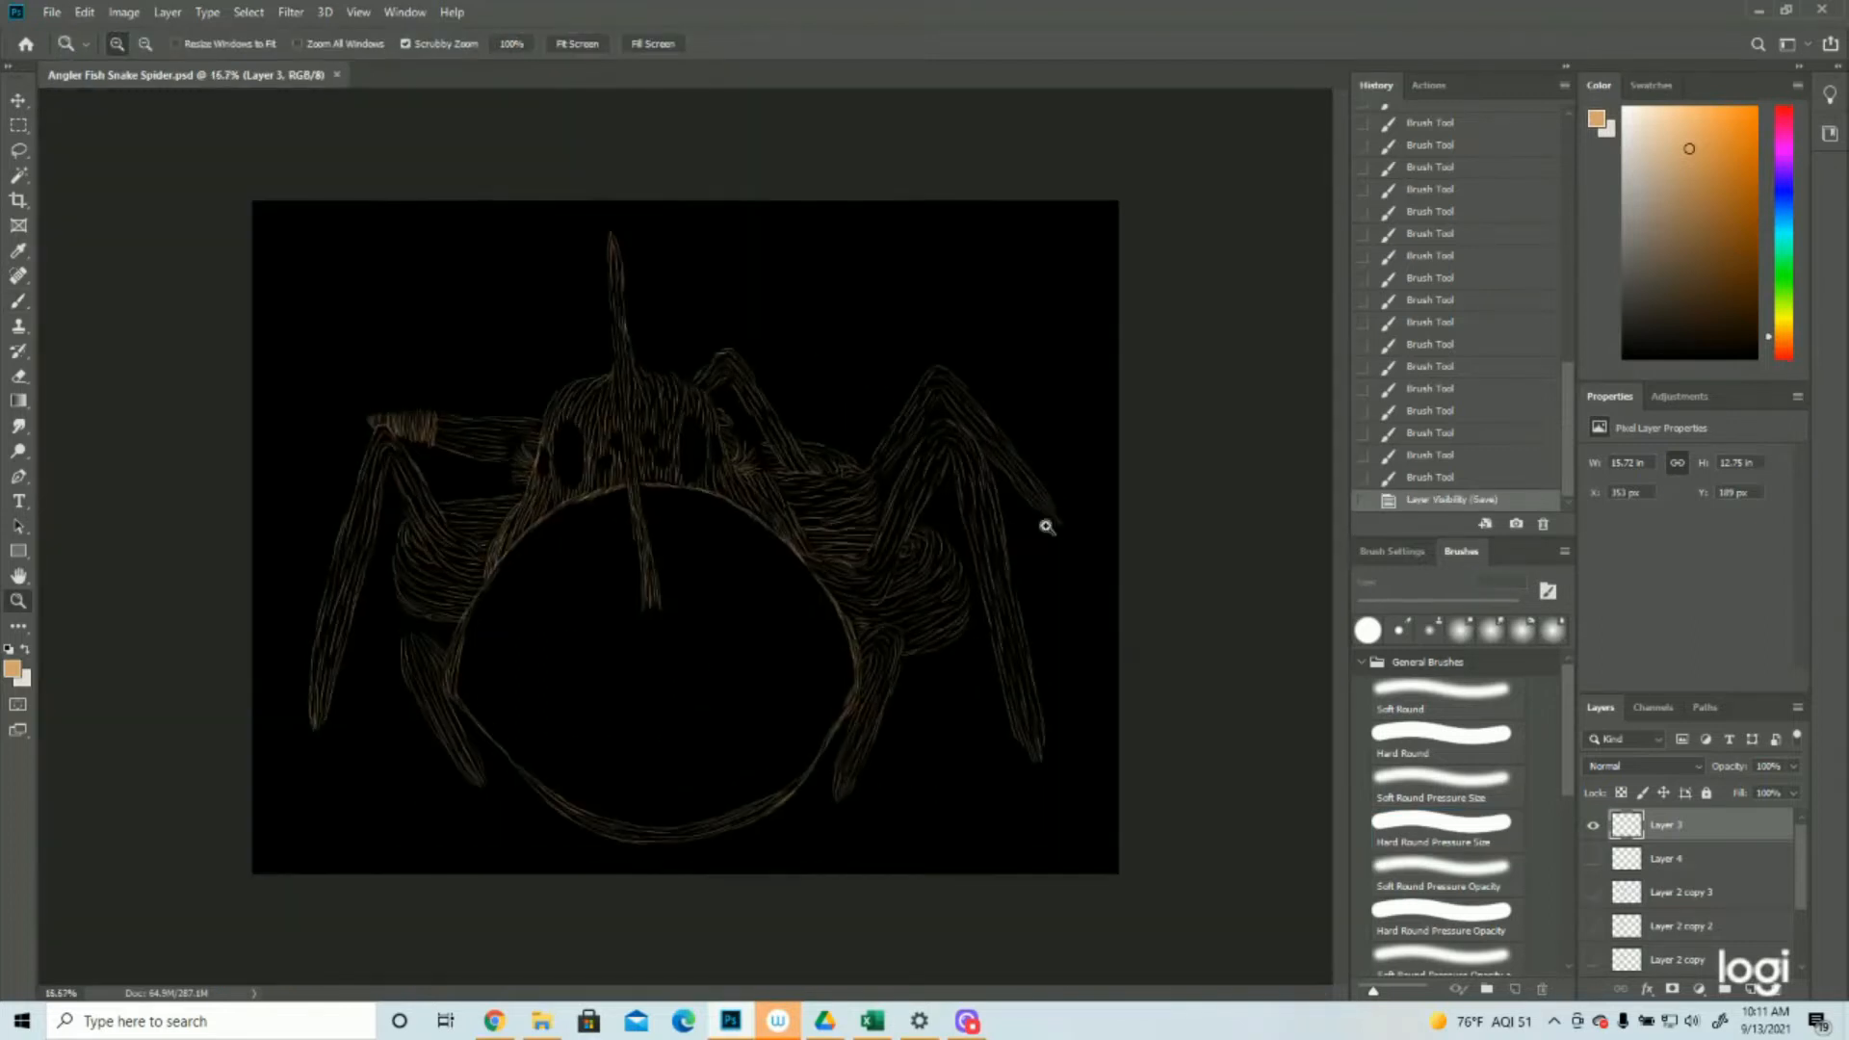
Add a new layer at the top of the stack and another directly above Layer 3, with the purple sketch shown
click(1751, 988)
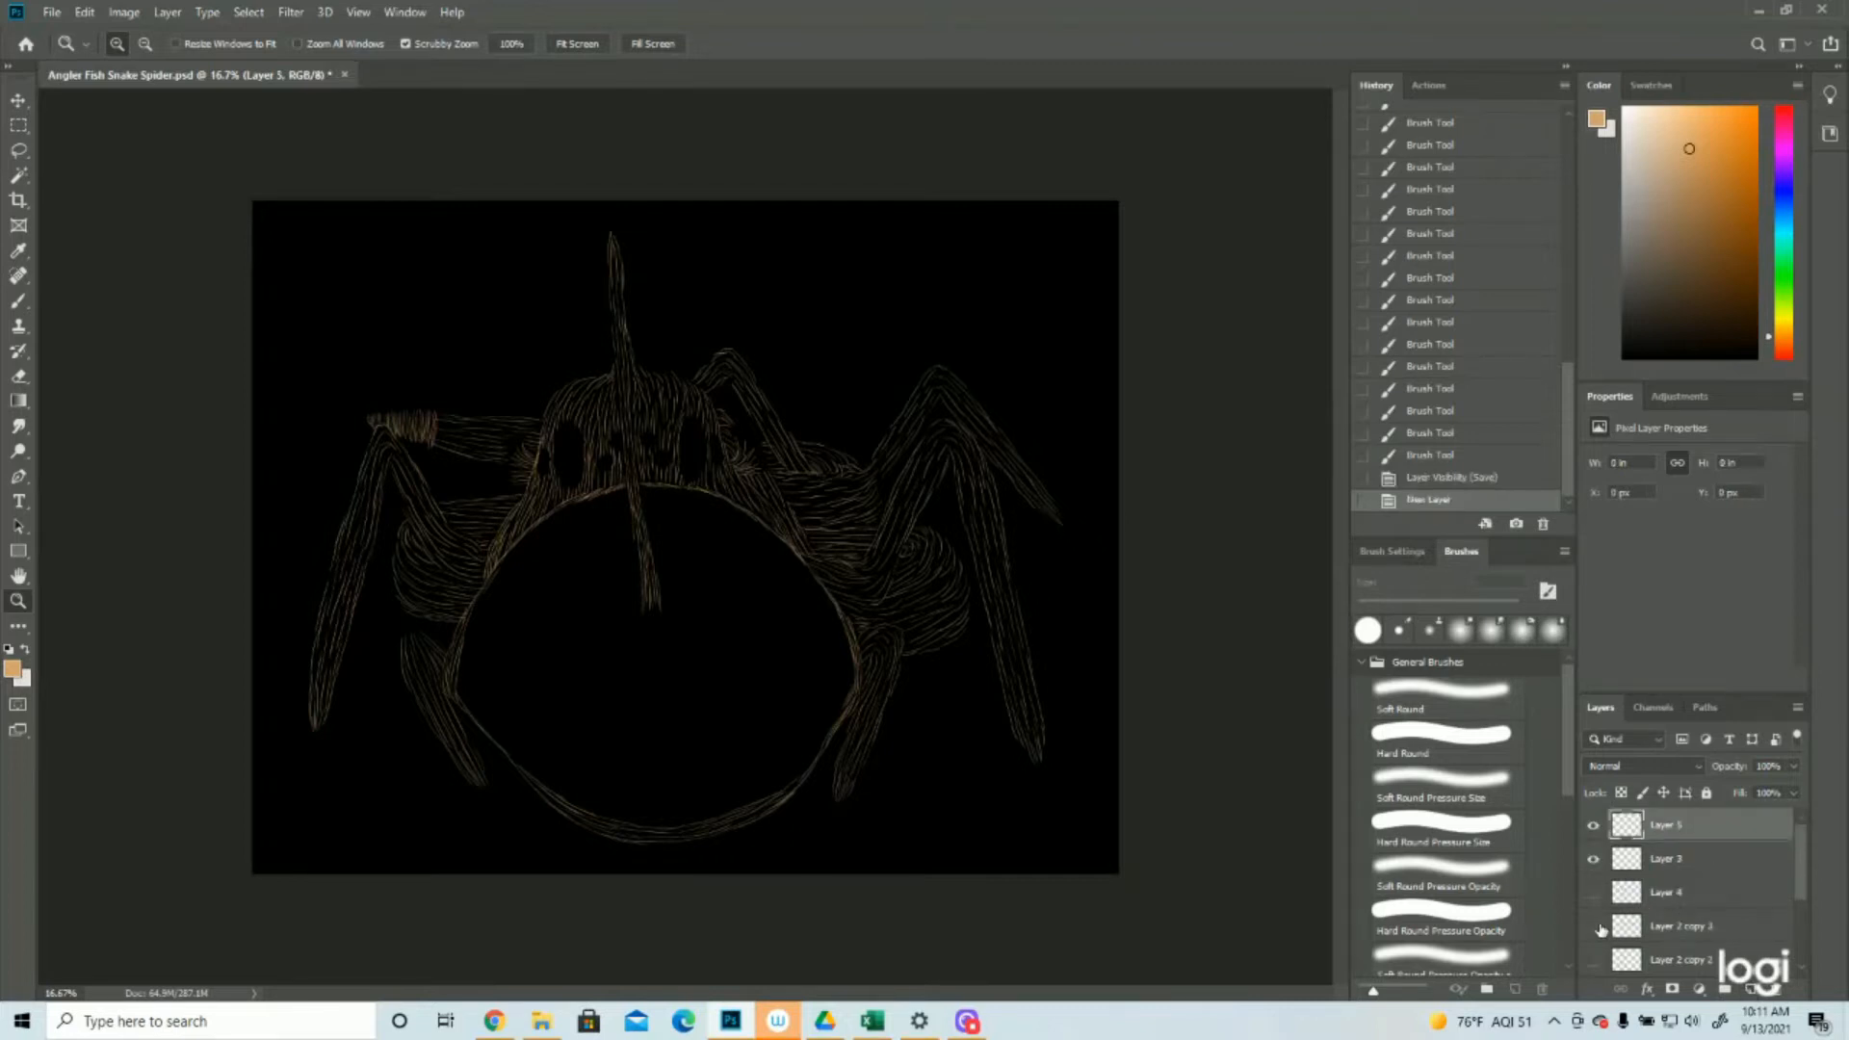
click(1593, 926)
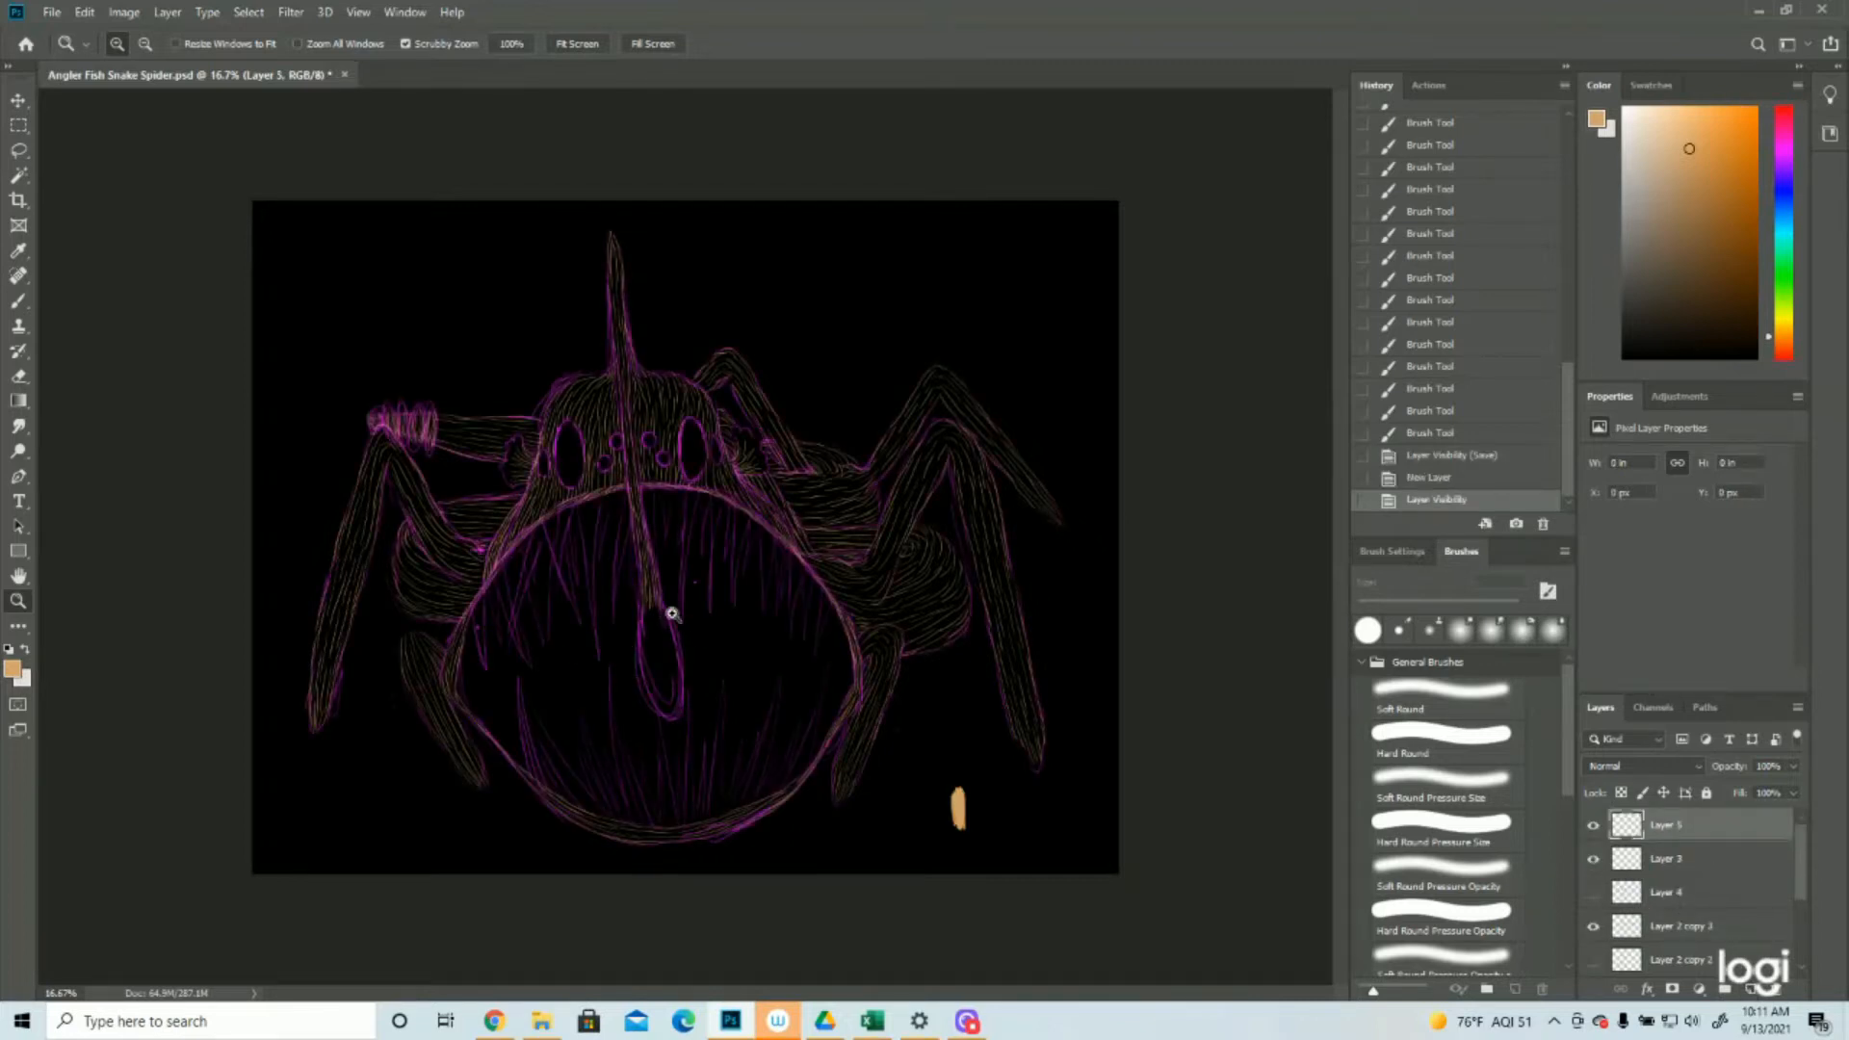
click(1681, 865)
drag(644, 654, 681, 640)
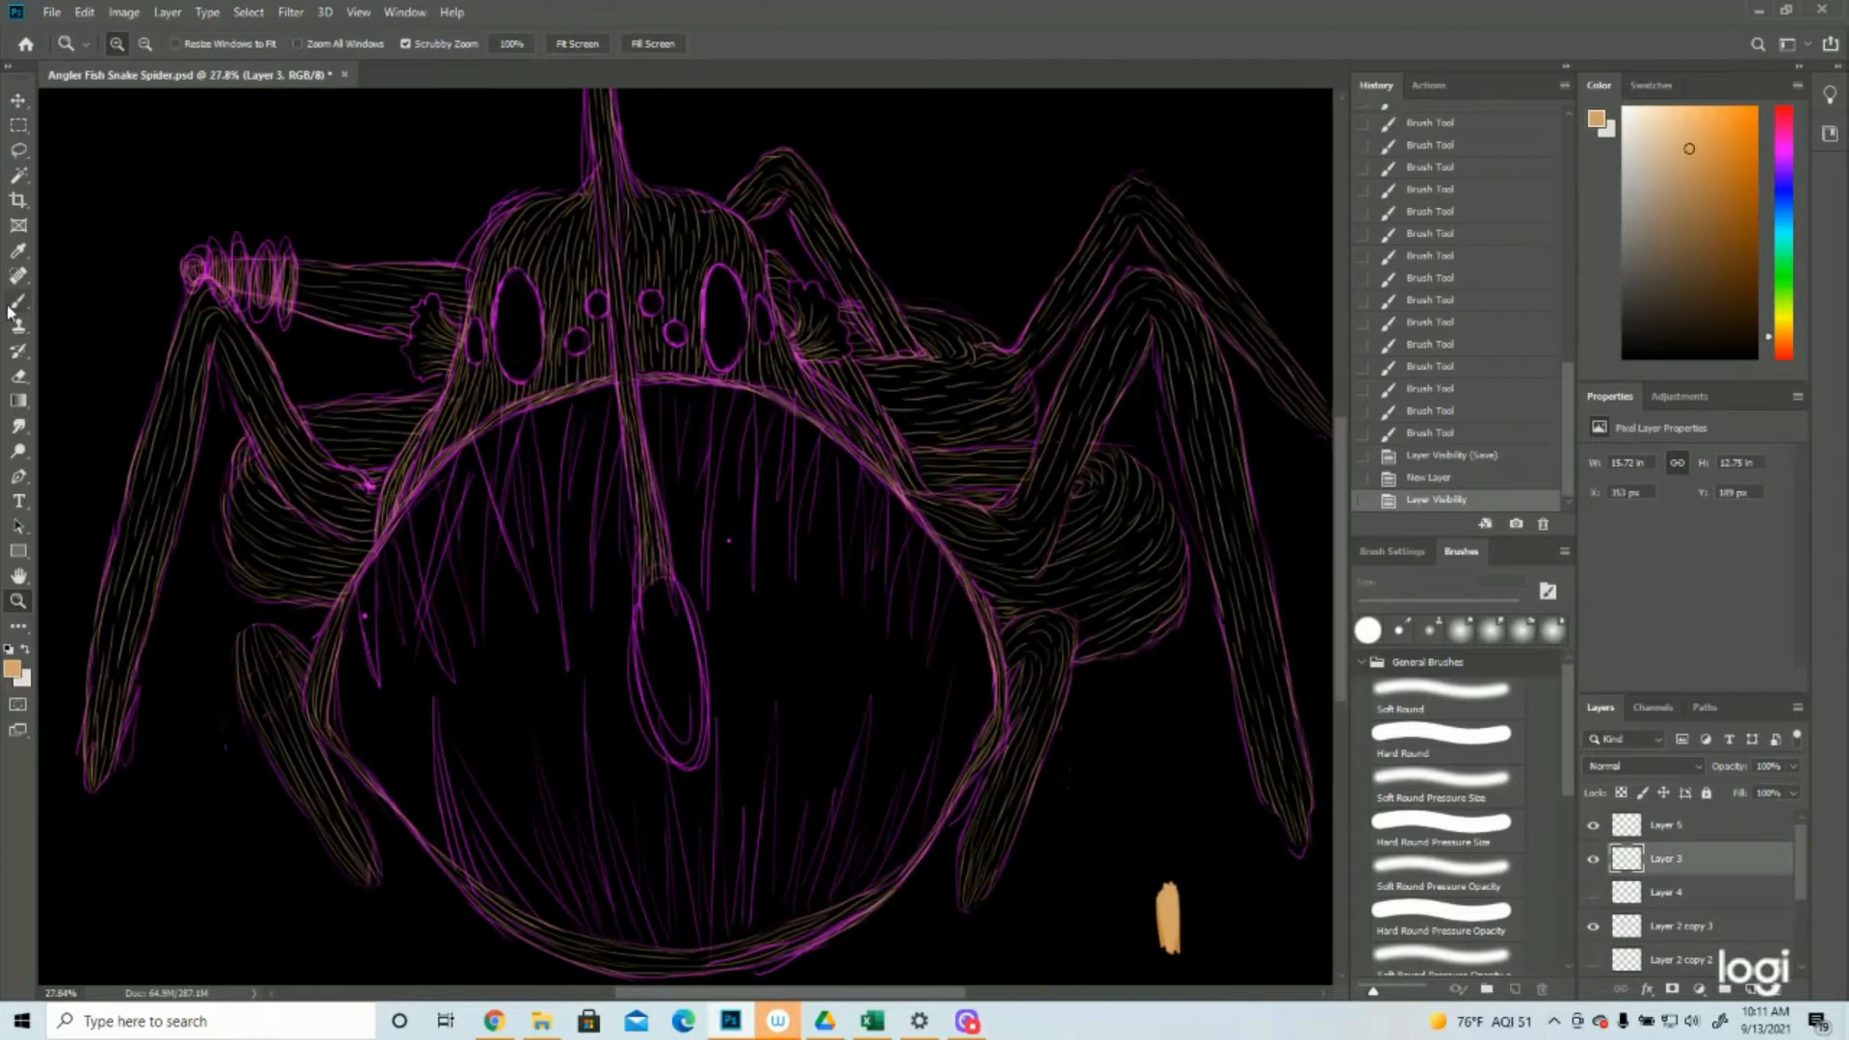
key(b)
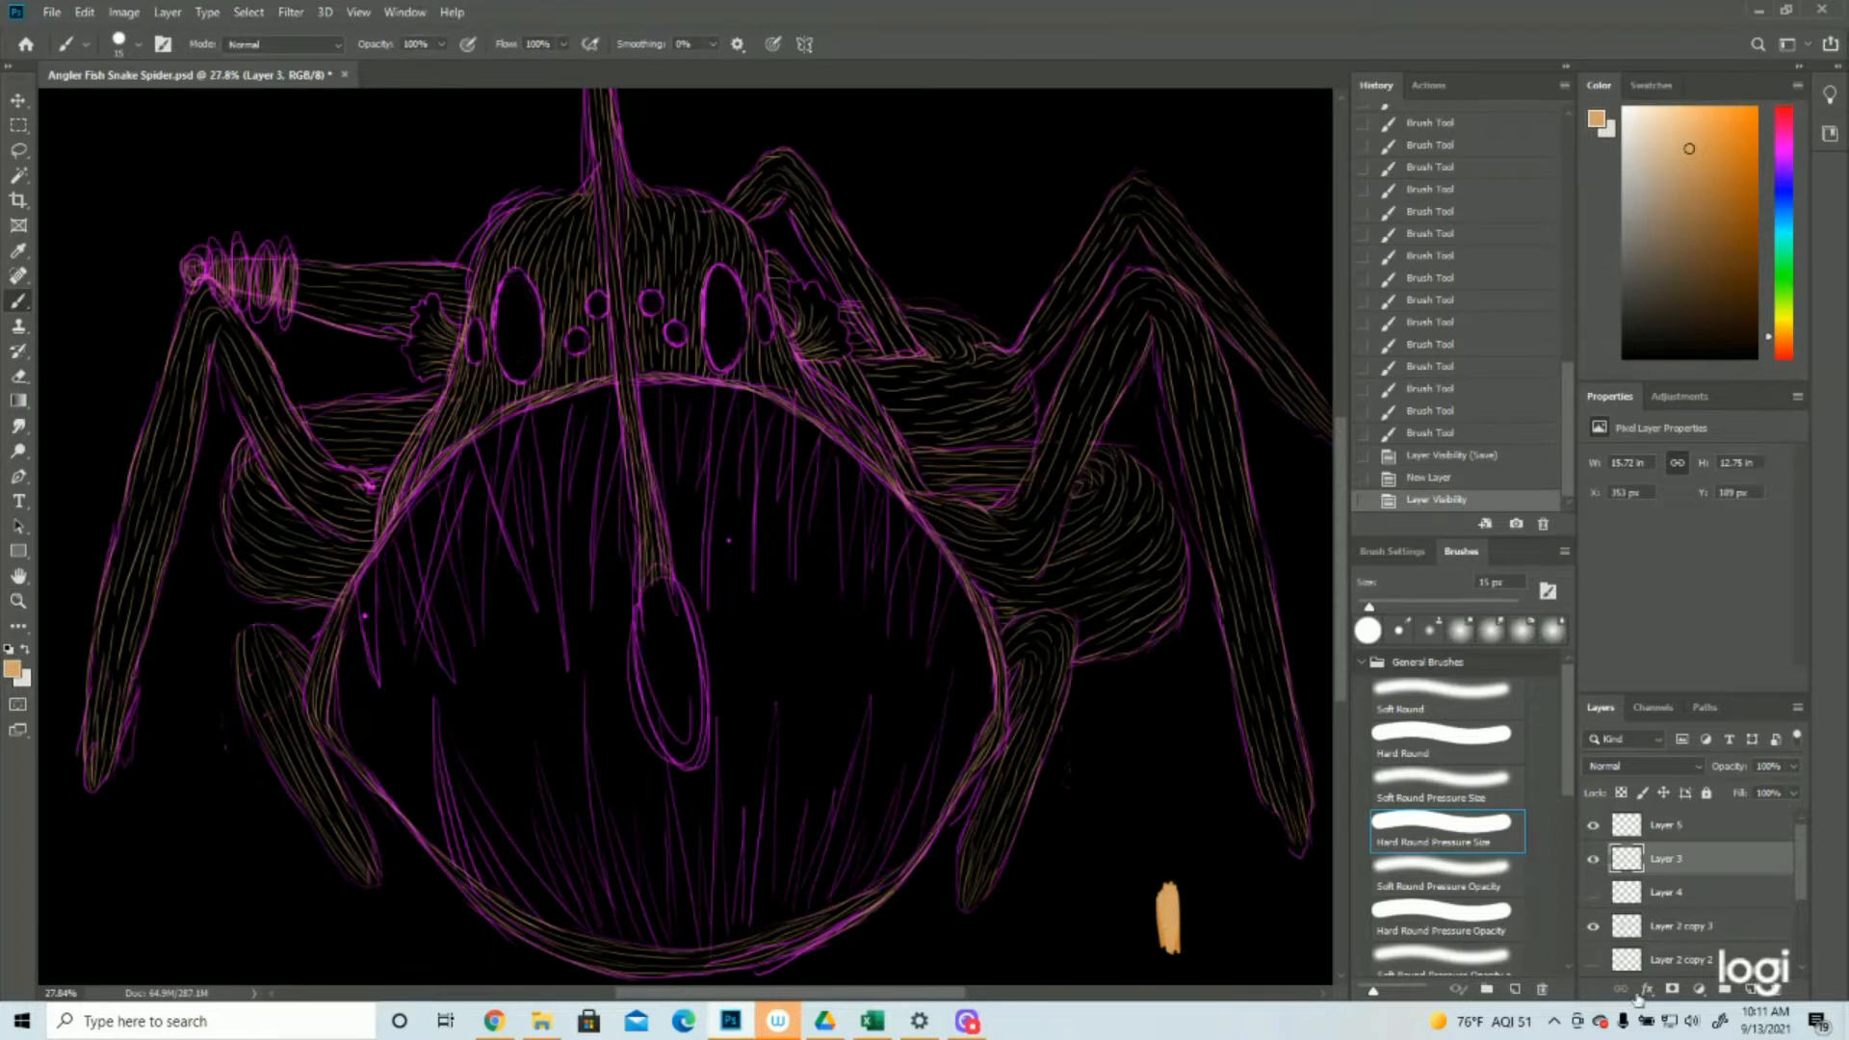
click(1751, 992)
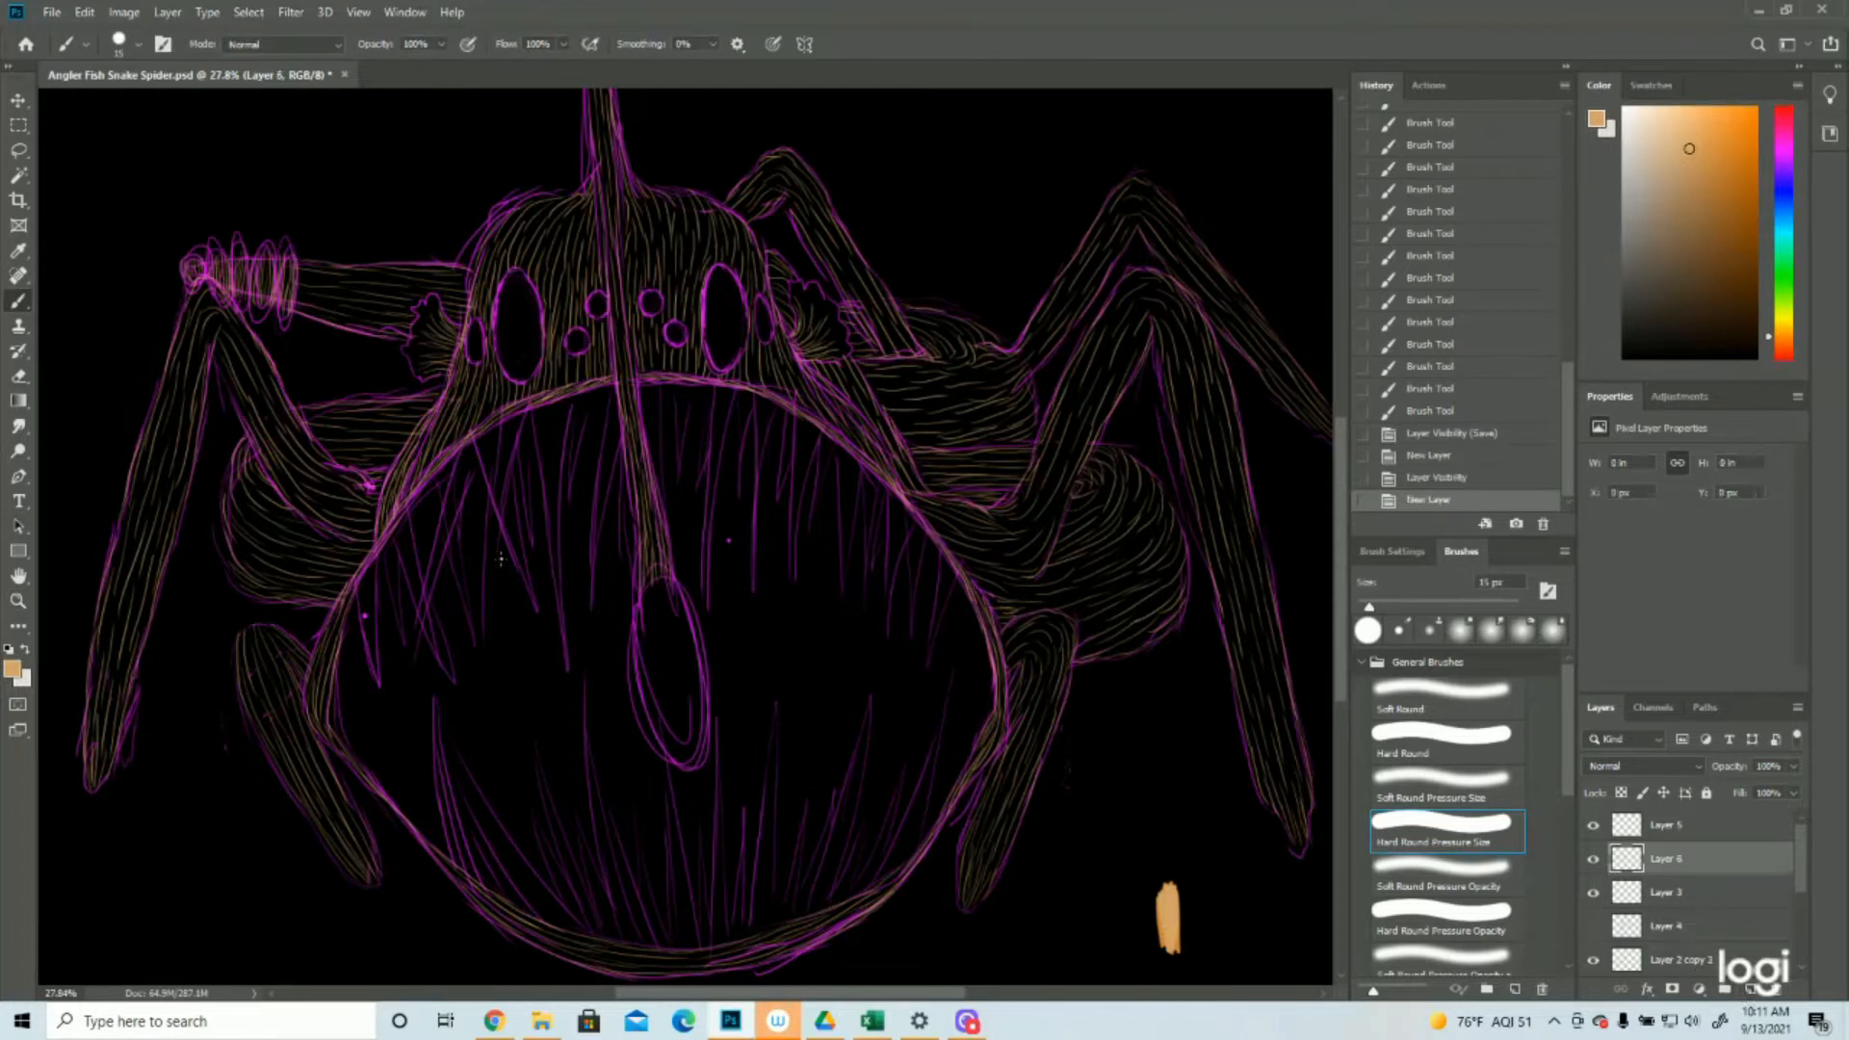
Fill the teardrop-shaped lure hanging in front of the mouth with long tan strokes on the new layer above Layer 3
mouse_move(660, 570)
mouse_down()
mouse_move(692, 689)
mouse_move(690, 670)
mouse_up()
drag(690, 636, 700, 713)
drag(695, 666, 697, 755)
mouse_move(649, 576)
mouse_down()
mouse_move(667, 687)
mouse_move(652, 682)
mouse_up()
mouse_move(637, 599)
mouse_down()
mouse_move(652, 729)
mouse_move(695, 768)
mouse_up()
mouse_move(659, 630)
mouse_down()
mouse_move(687, 679)
mouse_move(685, 663)
mouse_move(699, 763)
mouse_up()
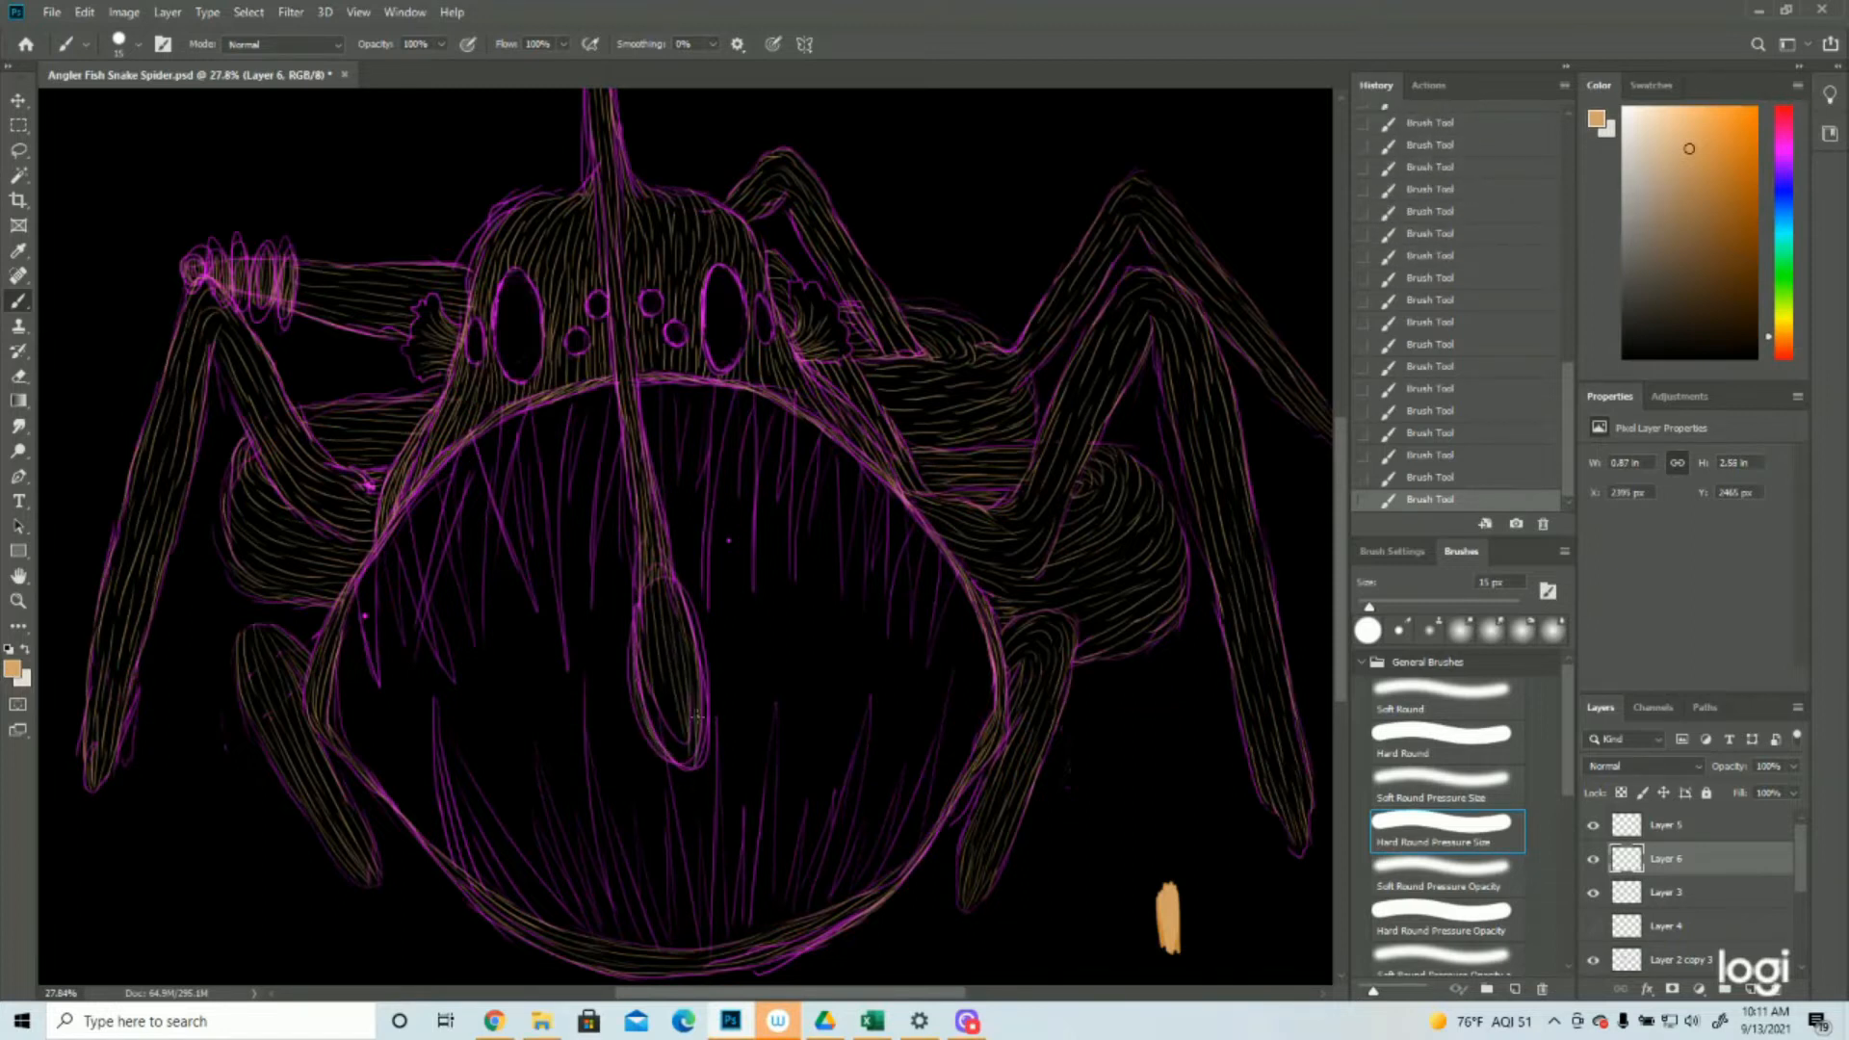
drag(669, 684, 687, 762)
drag(651, 674, 674, 755)
drag(652, 627, 657, 669)
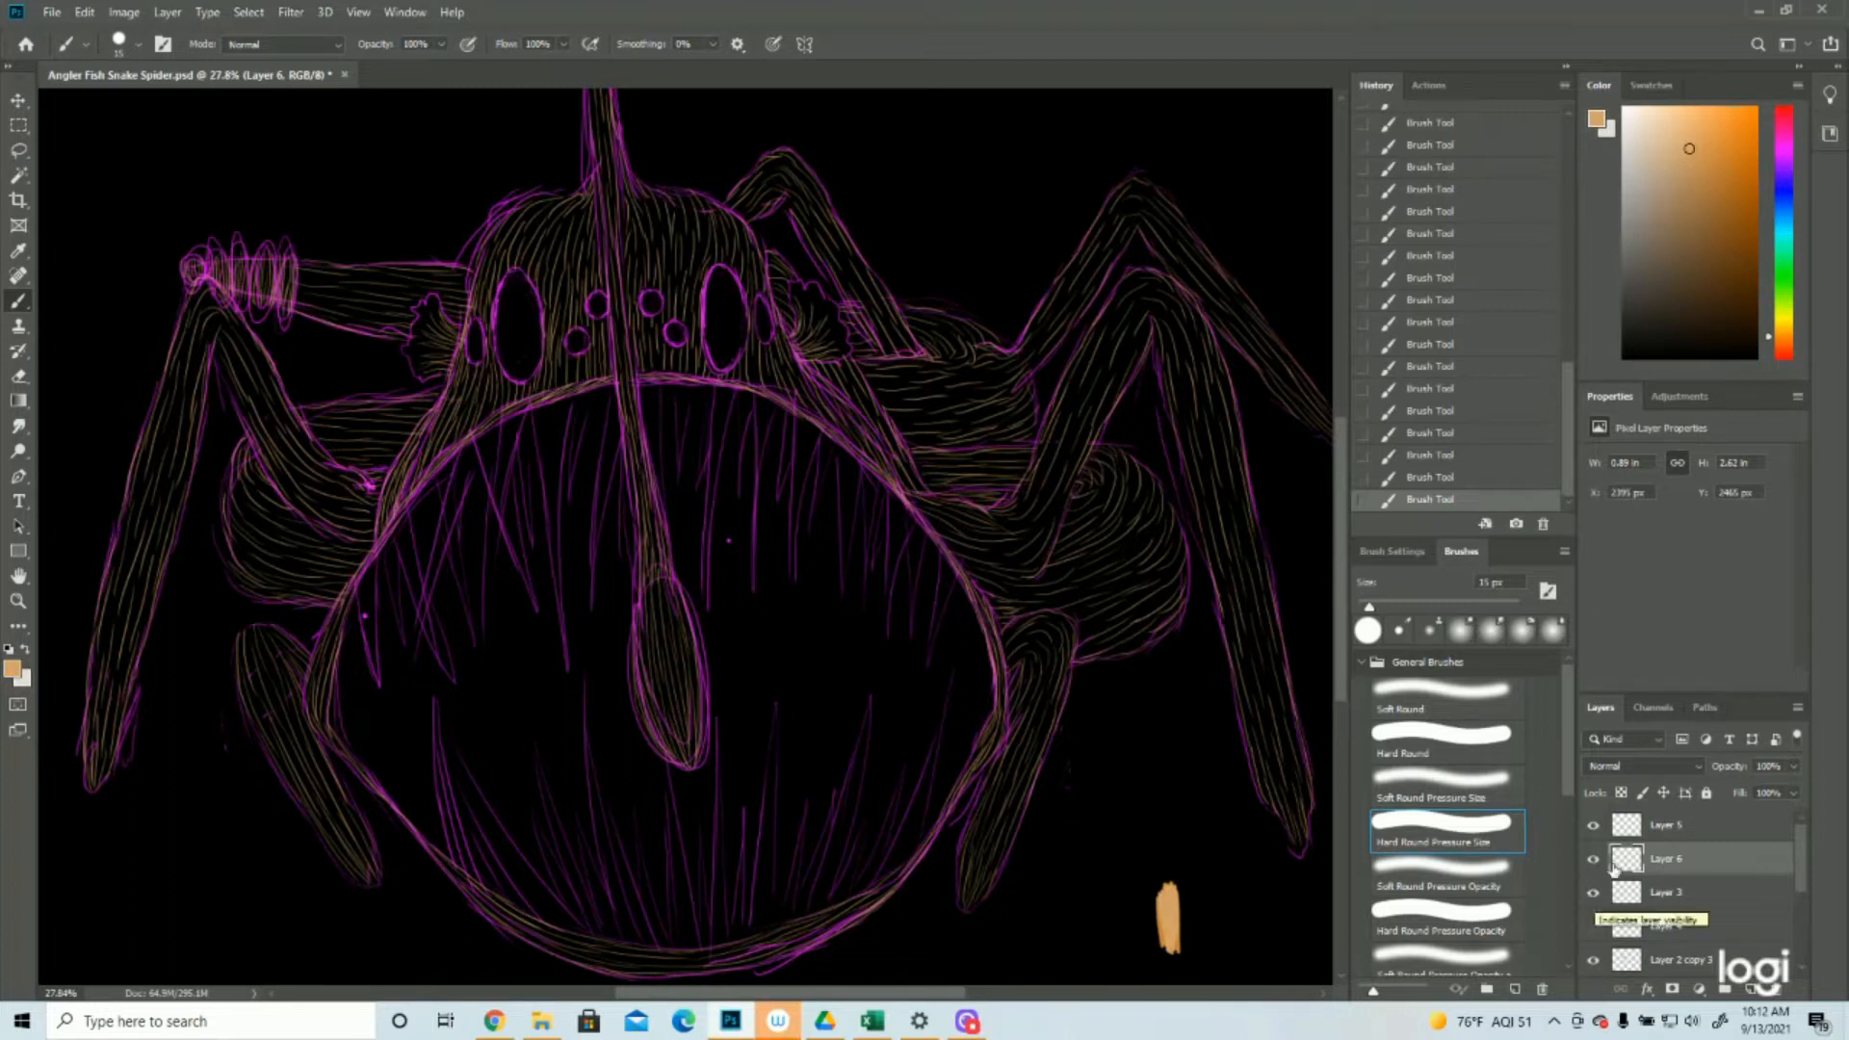
Select Layer 5 and swap the foreground colour from tan to the light grey background colour
click(1667, 830)
click(1594, 827)
click(1594, 827)
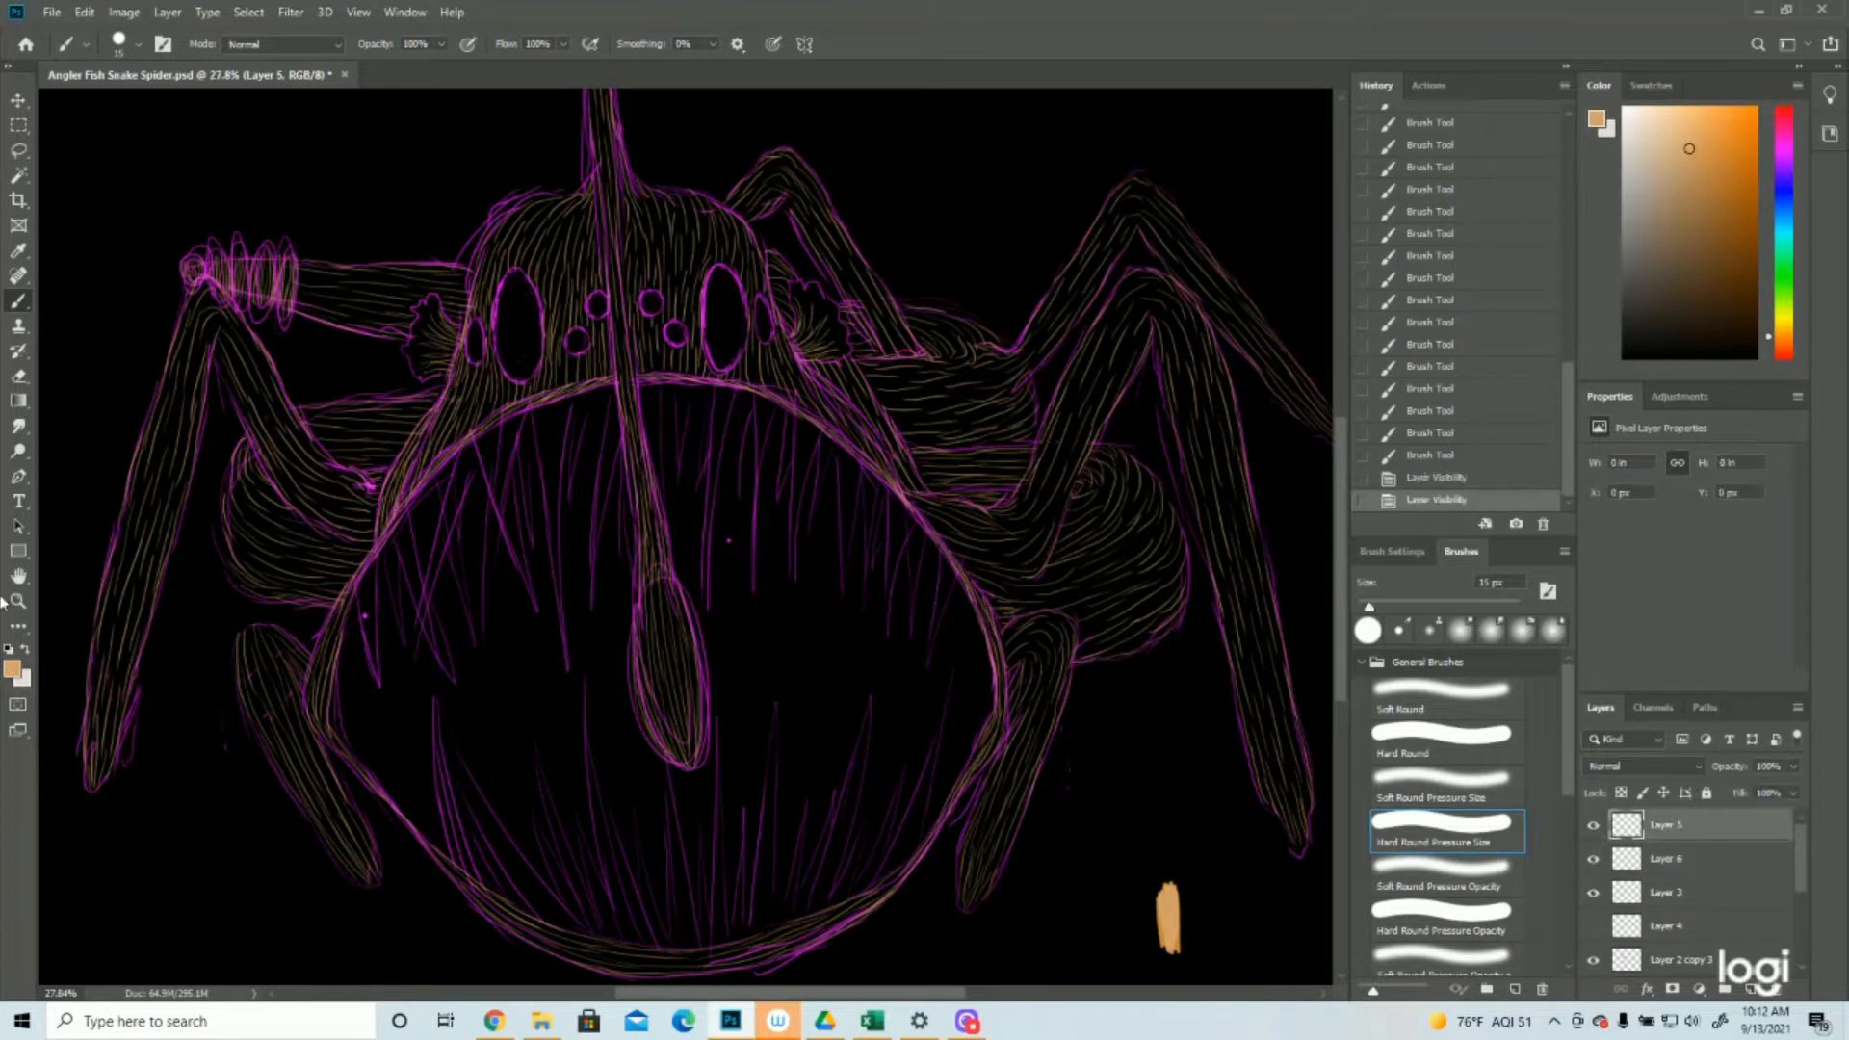
click(16, 668)
click(27, 678)
click(1774, 404)
Paint light grey strokes over the upper teeth just left of the lure stalk, reverting and redrawing the last strokes
drag(567, 405, 557, 488)
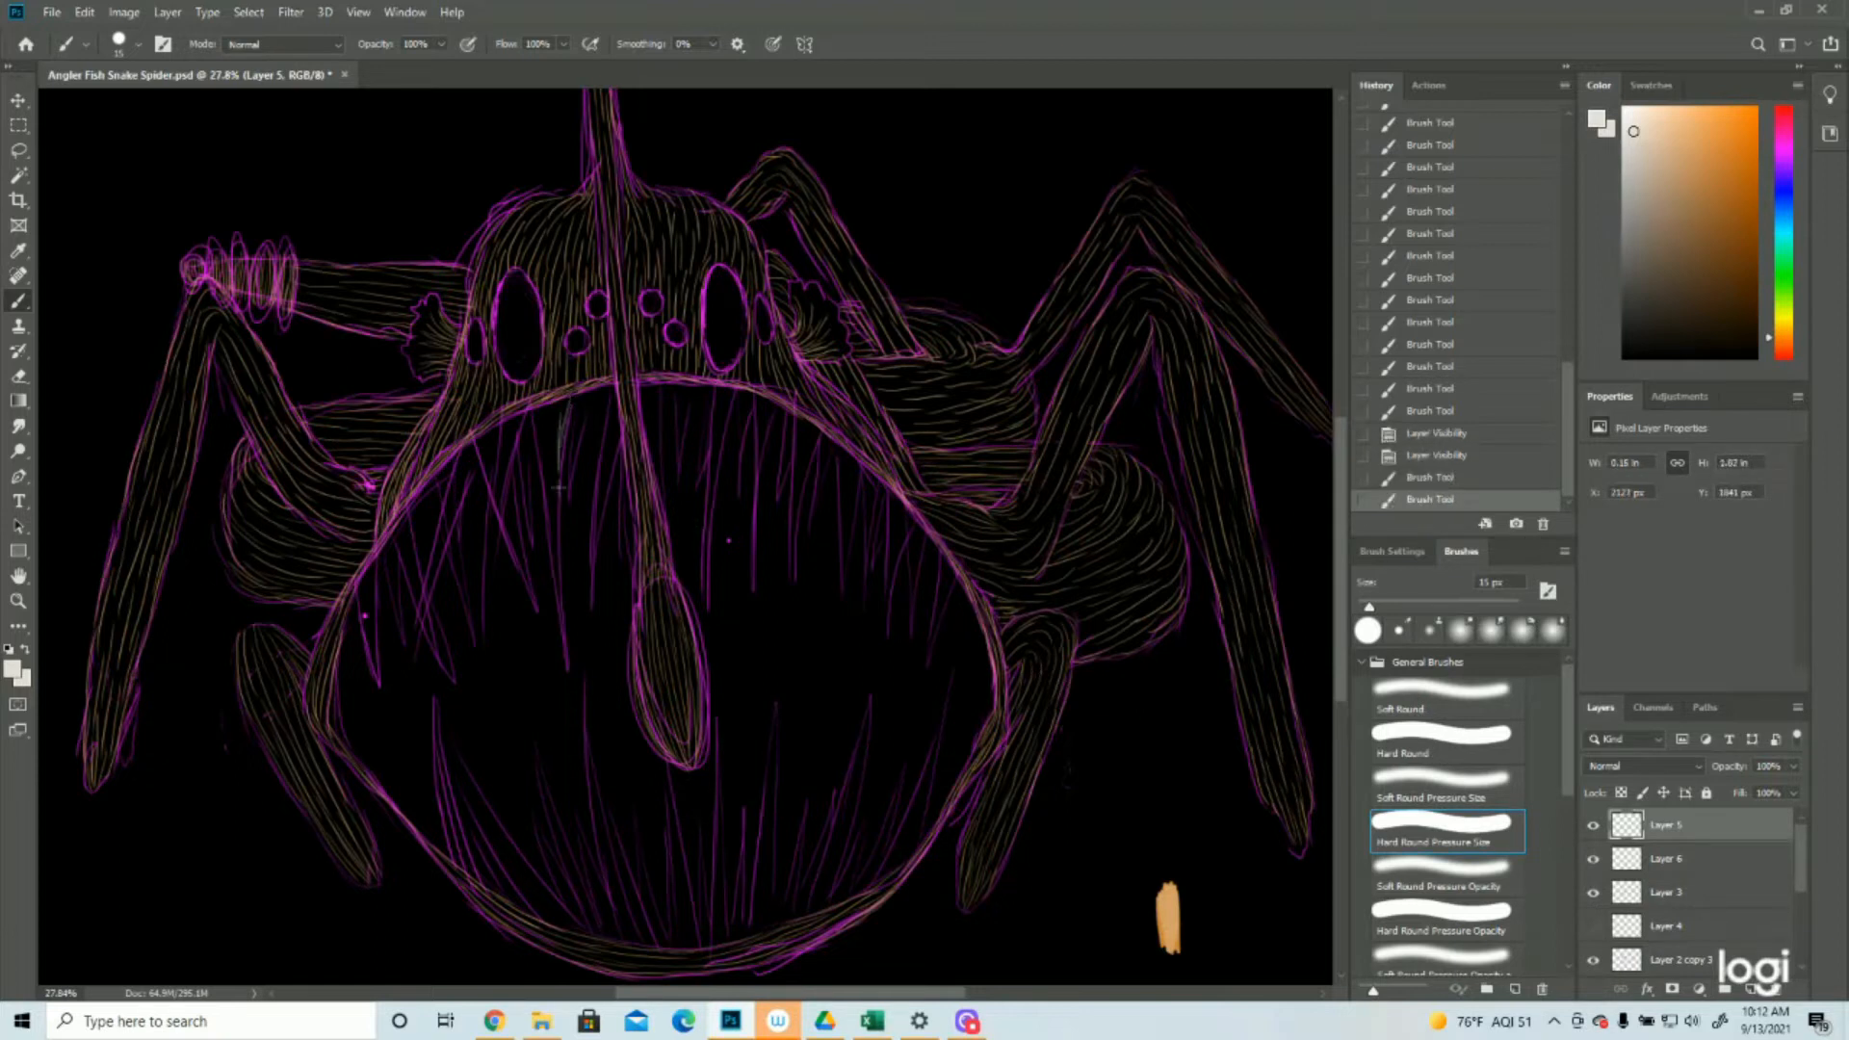
mouse_move(556, 403)
mouse_down()
mouse_move(557, 489)
mouse_move(551, 430)
mouse_move(541, 472)
mouse_up()
drag(537, 406, 555, 555)
drag(551, 453, 566, 679)
mouse_move(590, 390)
mouse_down()
mouse_move(574, 496)
mouse_move(607, 477)
mouse_up()
drag(610, 453, 589, 610)
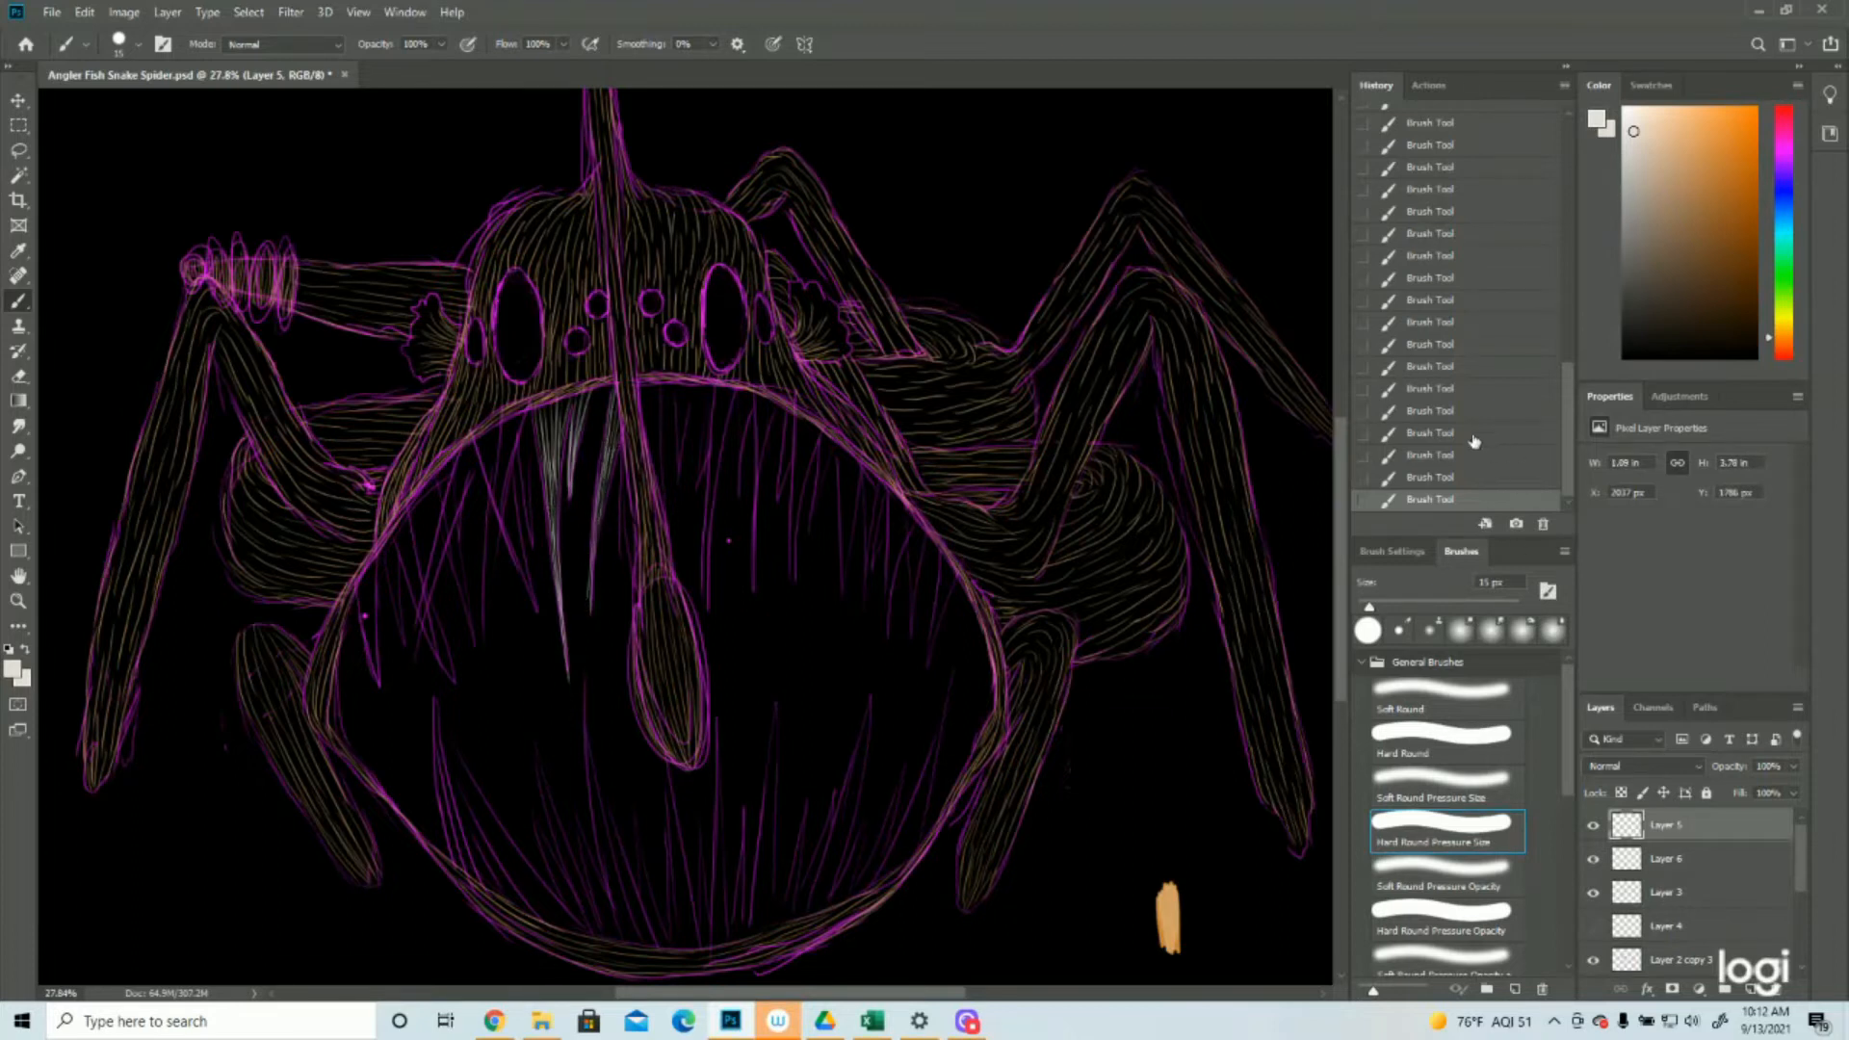
click(1444, 459)
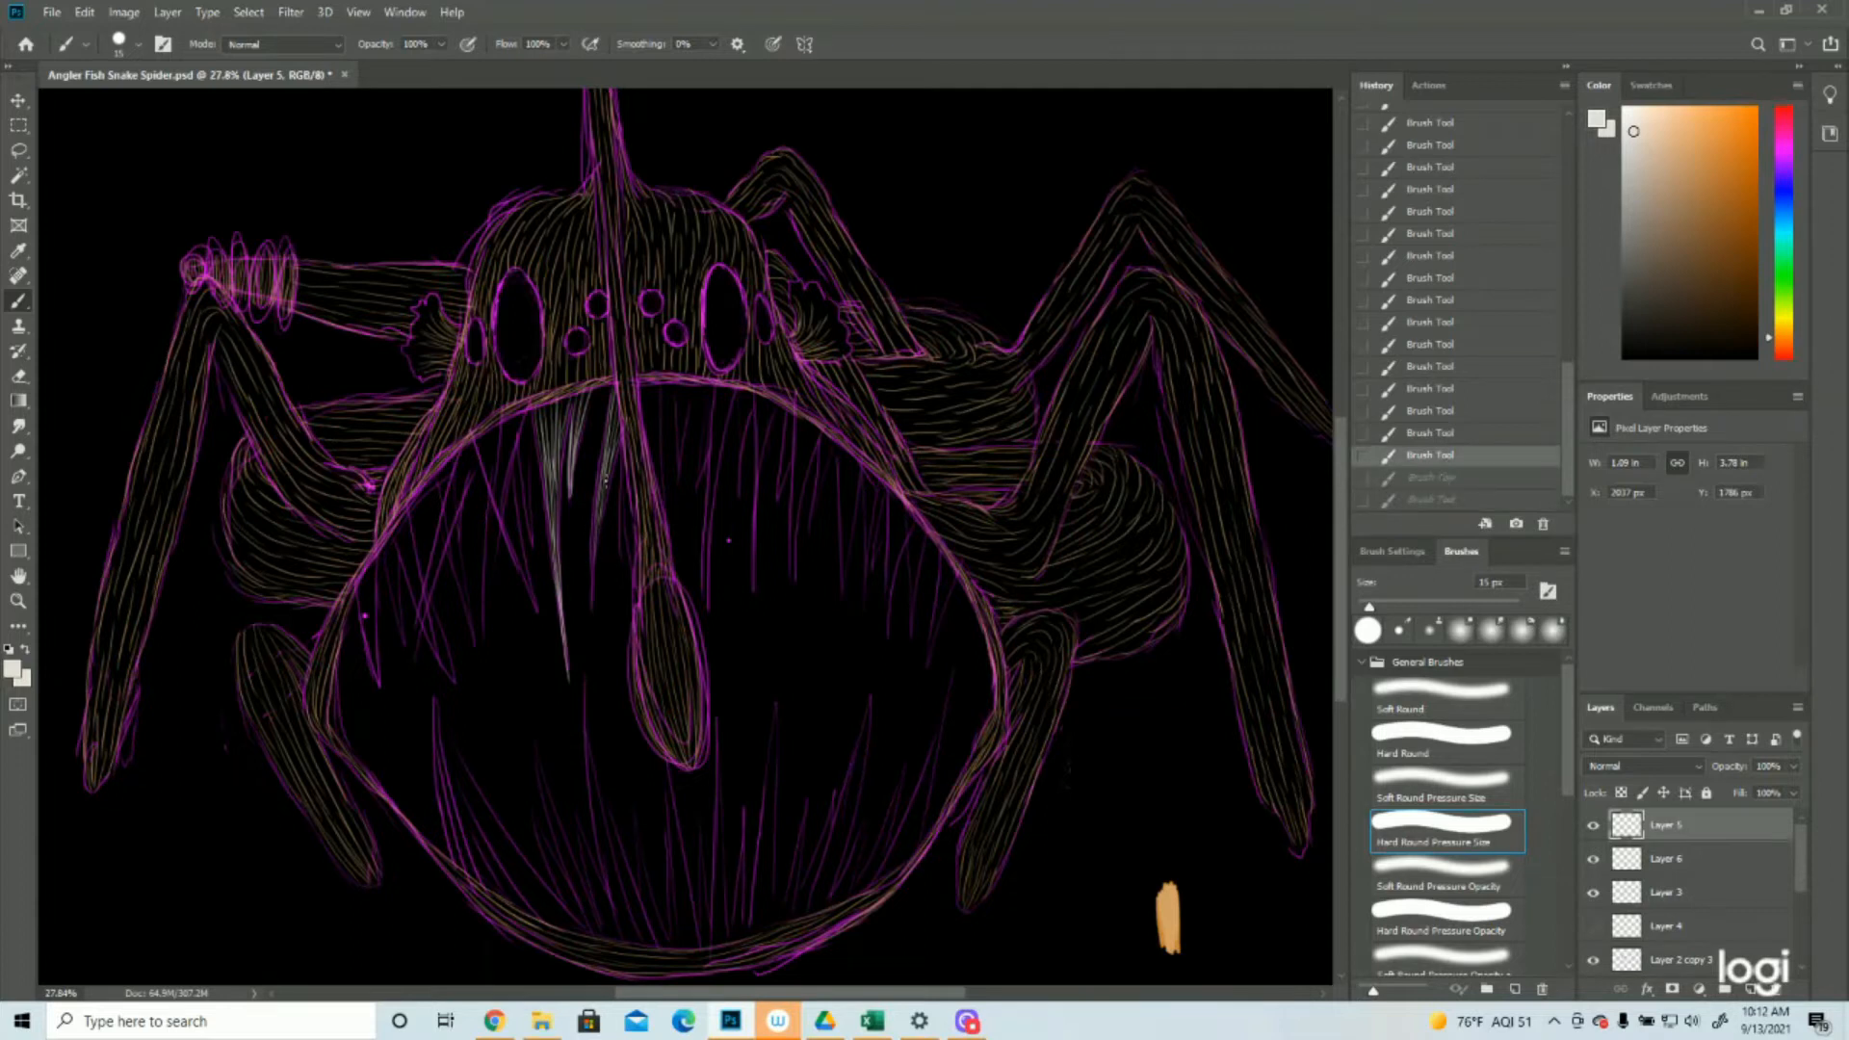
drag(604, 448, 598, 481)
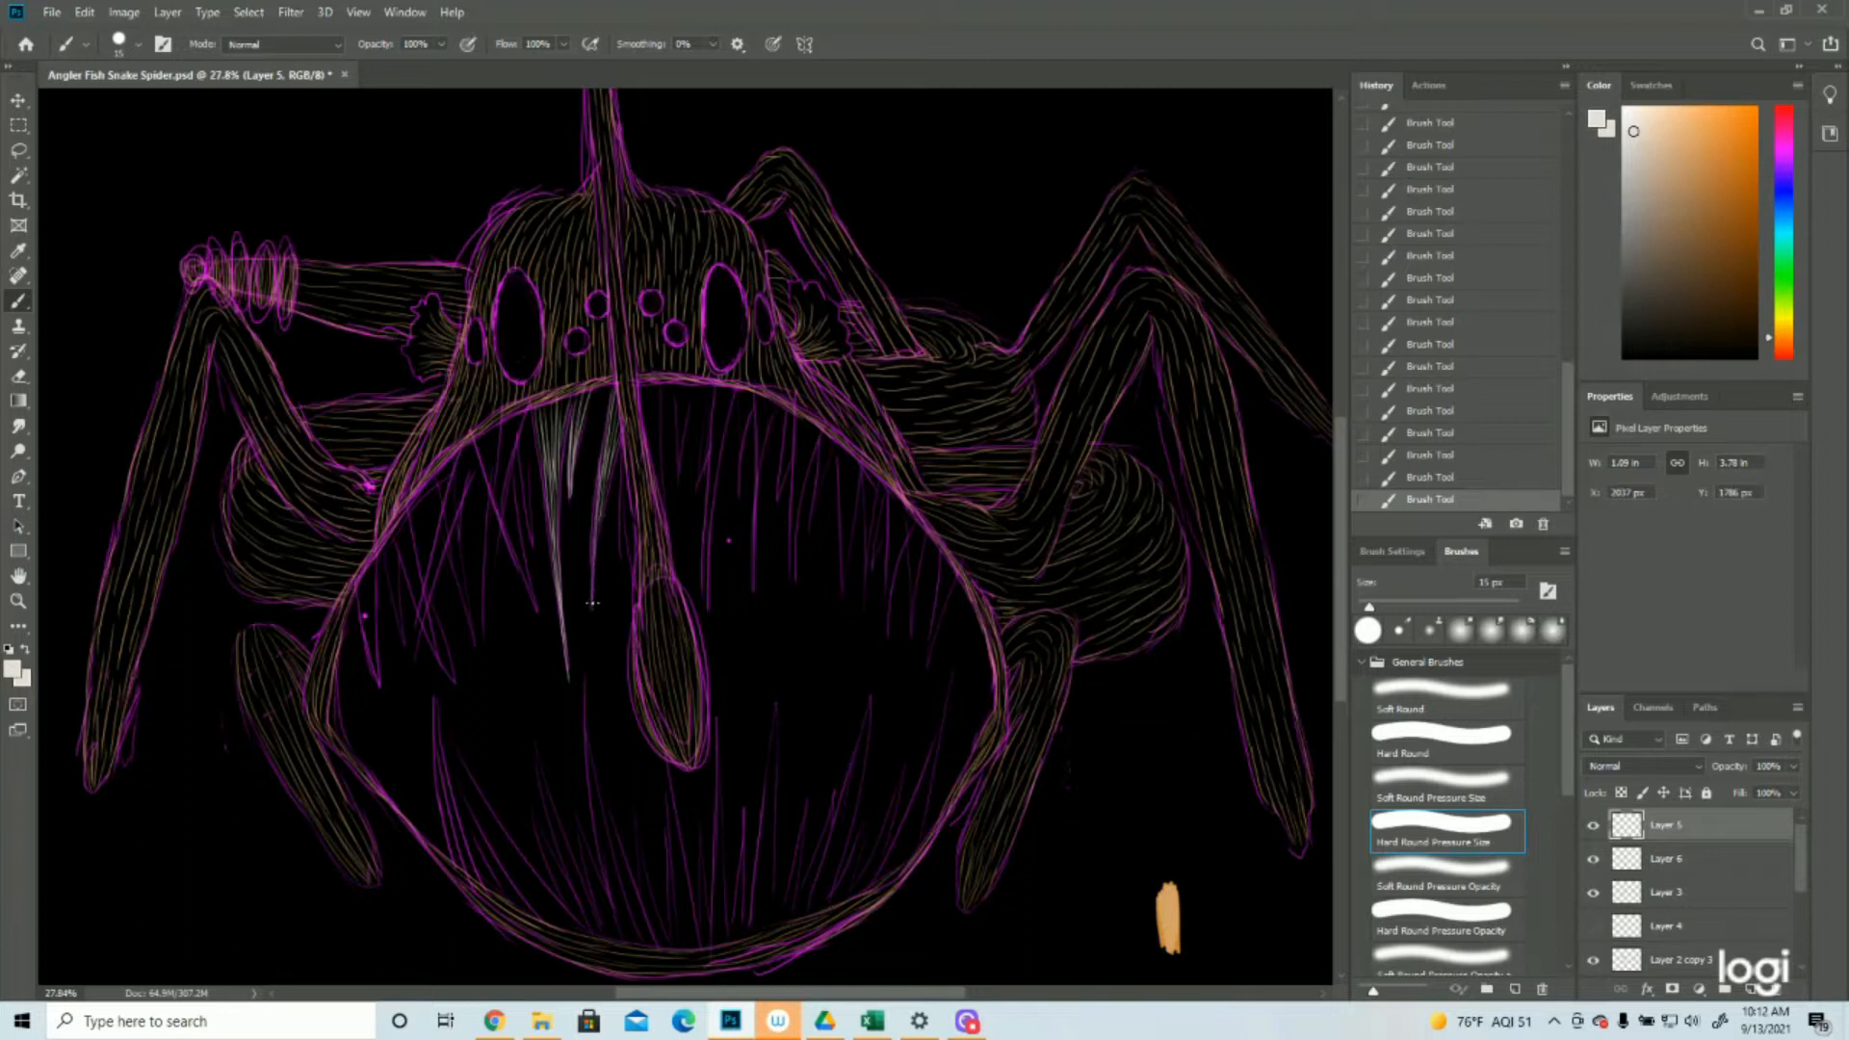
Paint light grey strokes over all upper teeth right of the lure stalk and check them with the sketch layer hidden
drag(659, 415, 662, 483)
mouse_move(679, 387)
mouse_down()
mouse_move(681, 475)
mouse_move(717, 450)
mouse_move(718, 475)
mouse_up()
drag(735, 389, 711, 519)
drag(716, 449, 704, 607)
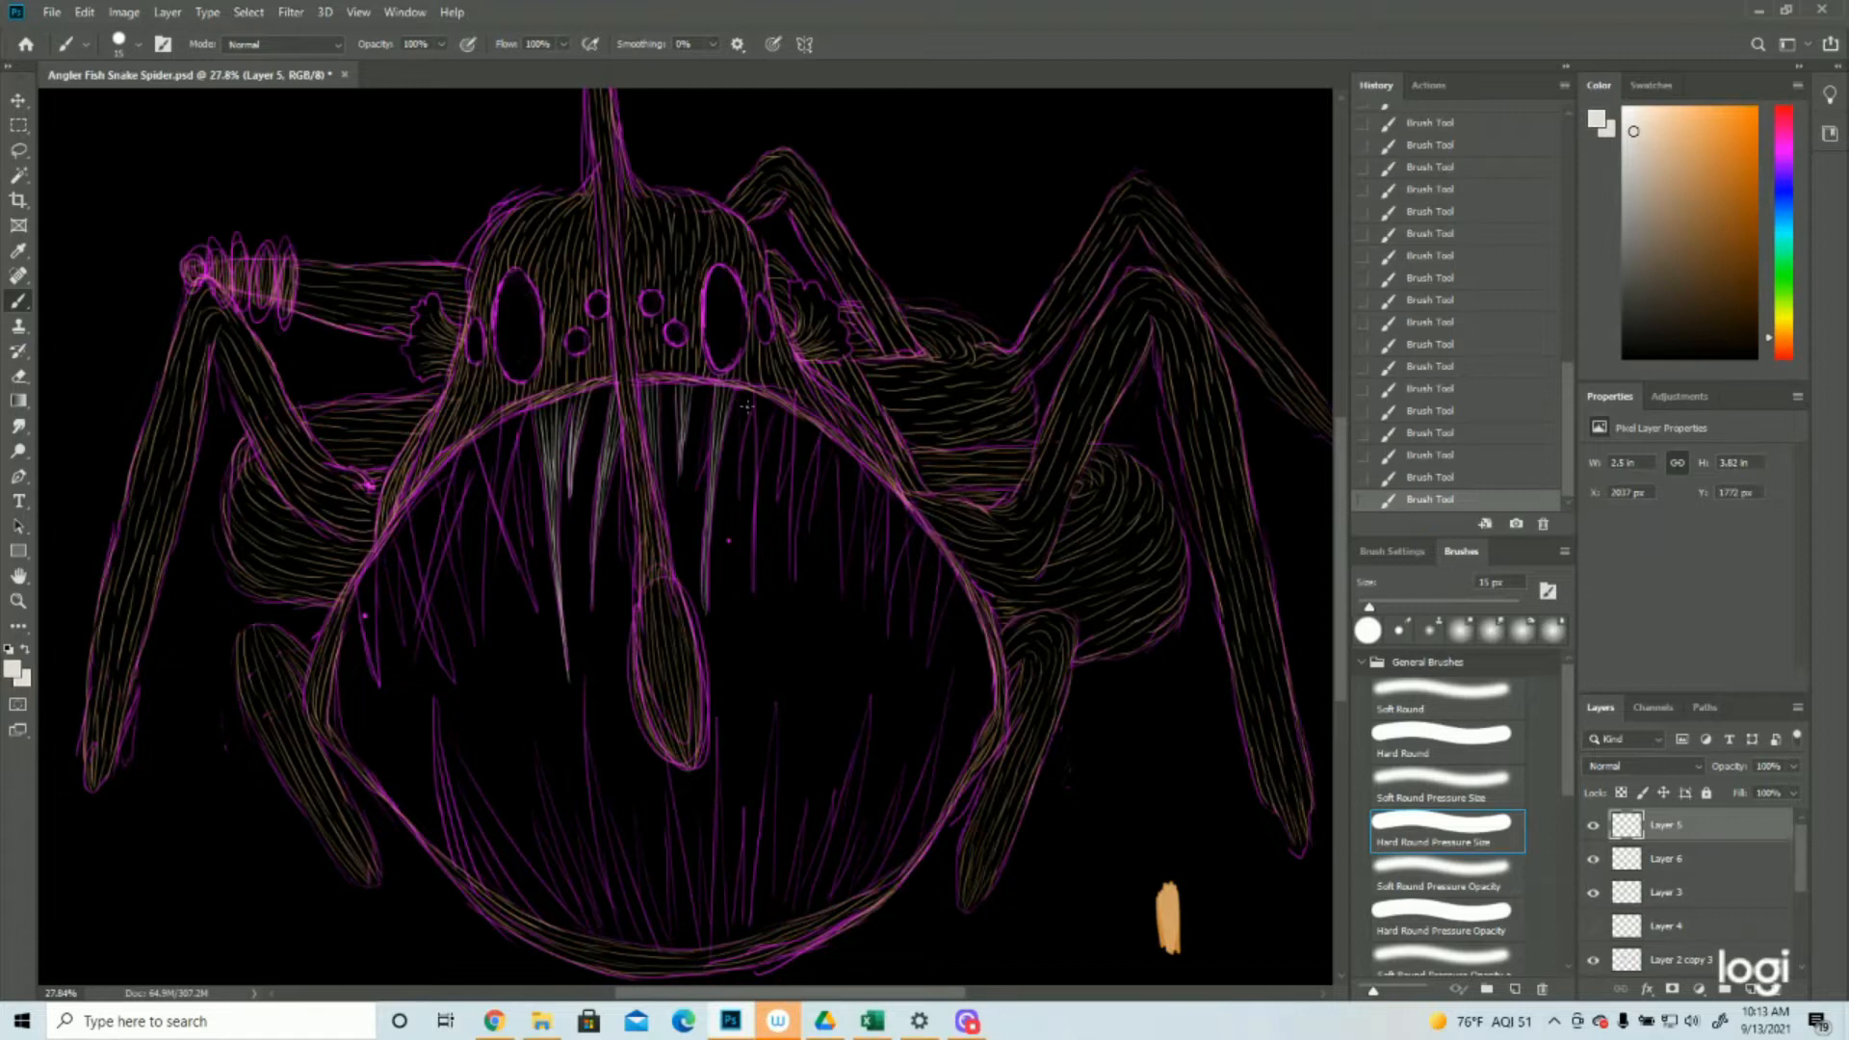
mouse_move(750, 397)
mouse_down()
mouse_move(741, 453)
mouse_move(758, 458)
mouse_up()
mouse_move(760, 397)
mouse_down()
mouse_move(756, 508)
mouse_move(779, 501)
mouse_up()
drag(795, 430, 794, 580)
mouse_move(825, 433)
mouse_down()
mouse_move(807, 555)
mouse_move(844, 589)
mouse_up()
drag(890, 494, 888, 620)
drag(918, 525, 910, 647)
click(1593, 960)
click(1593, 961)
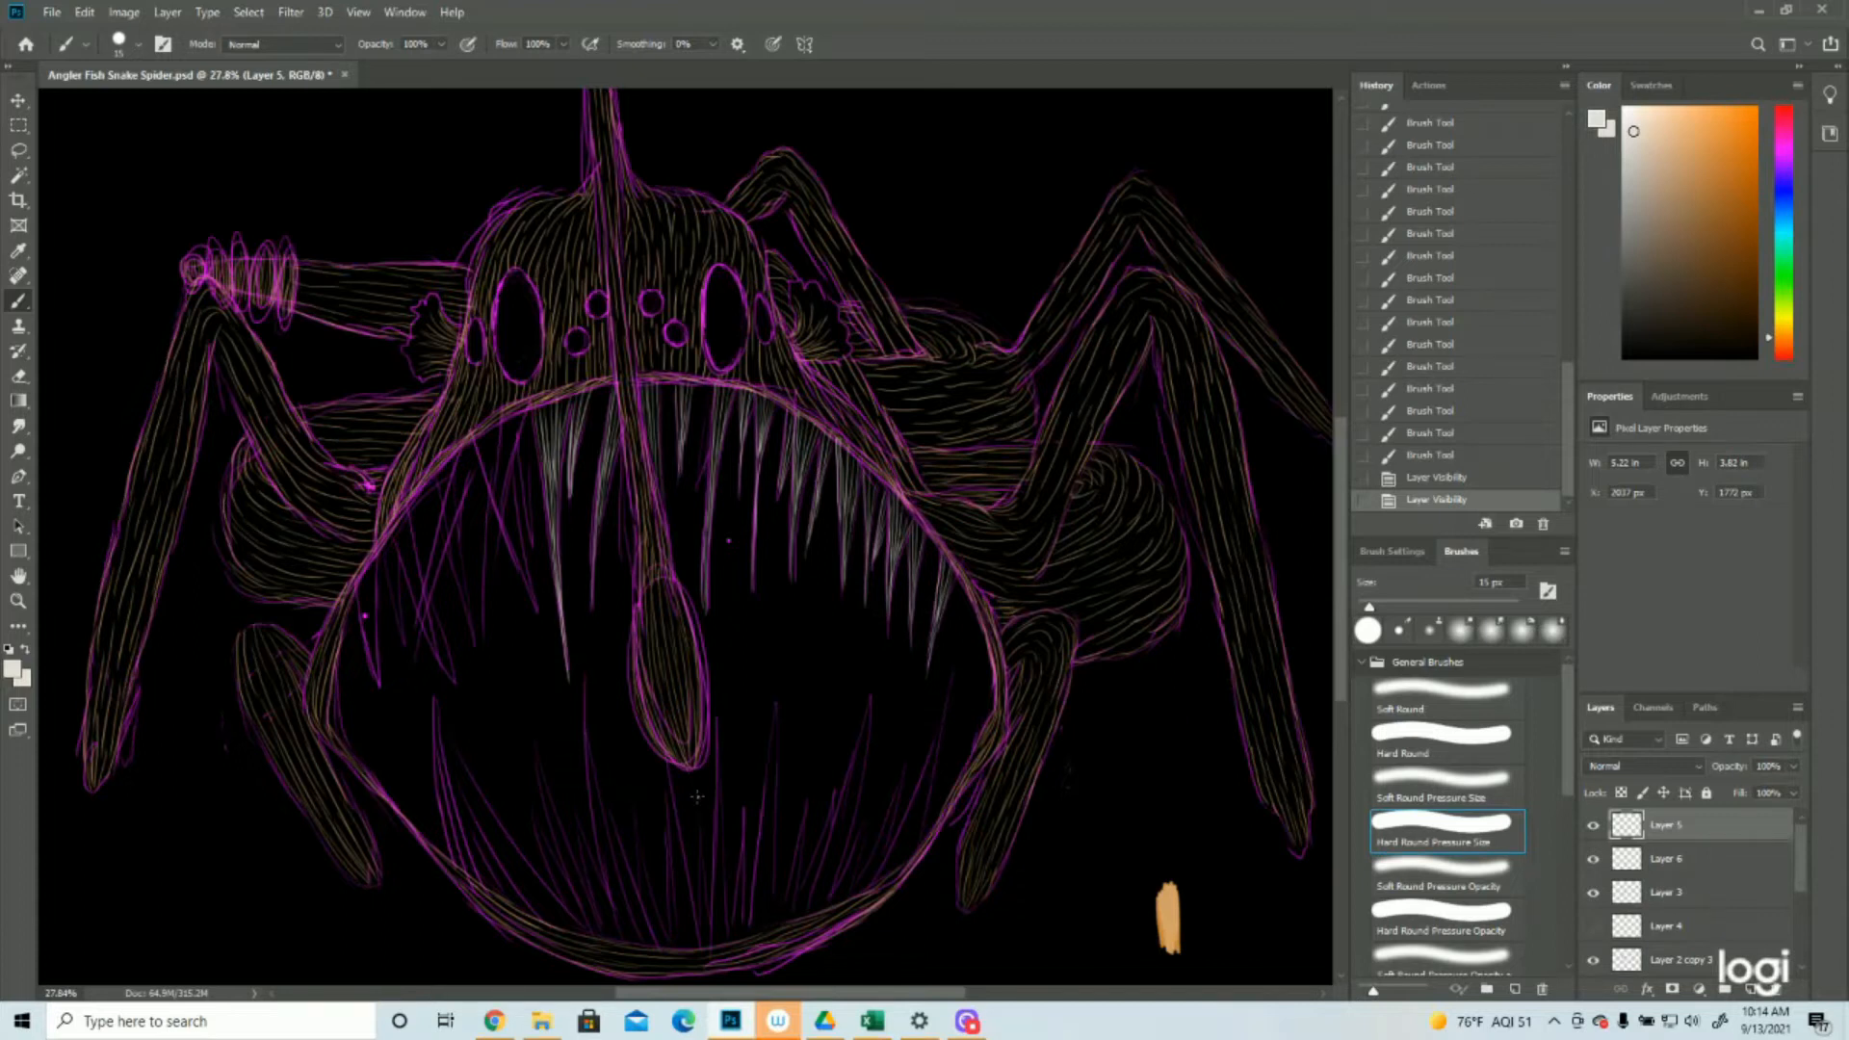
Paint light grey strokes over the remaining upper teeth left of the lure stalk, out to the mouth's far left side
drag(528, 424, 534, 549)
drag(517, 420, 485, 647)
mouse_move(507, 424)
mouse_down()
mouse_move(486, 597)
mouse_move(540, 621)
mouse_up()
drag(503, 453, 541, 621)
drag(470, 456, 408, 676)
drag(456, 462, 420, 616)
drag(444, 494, 450, 453)
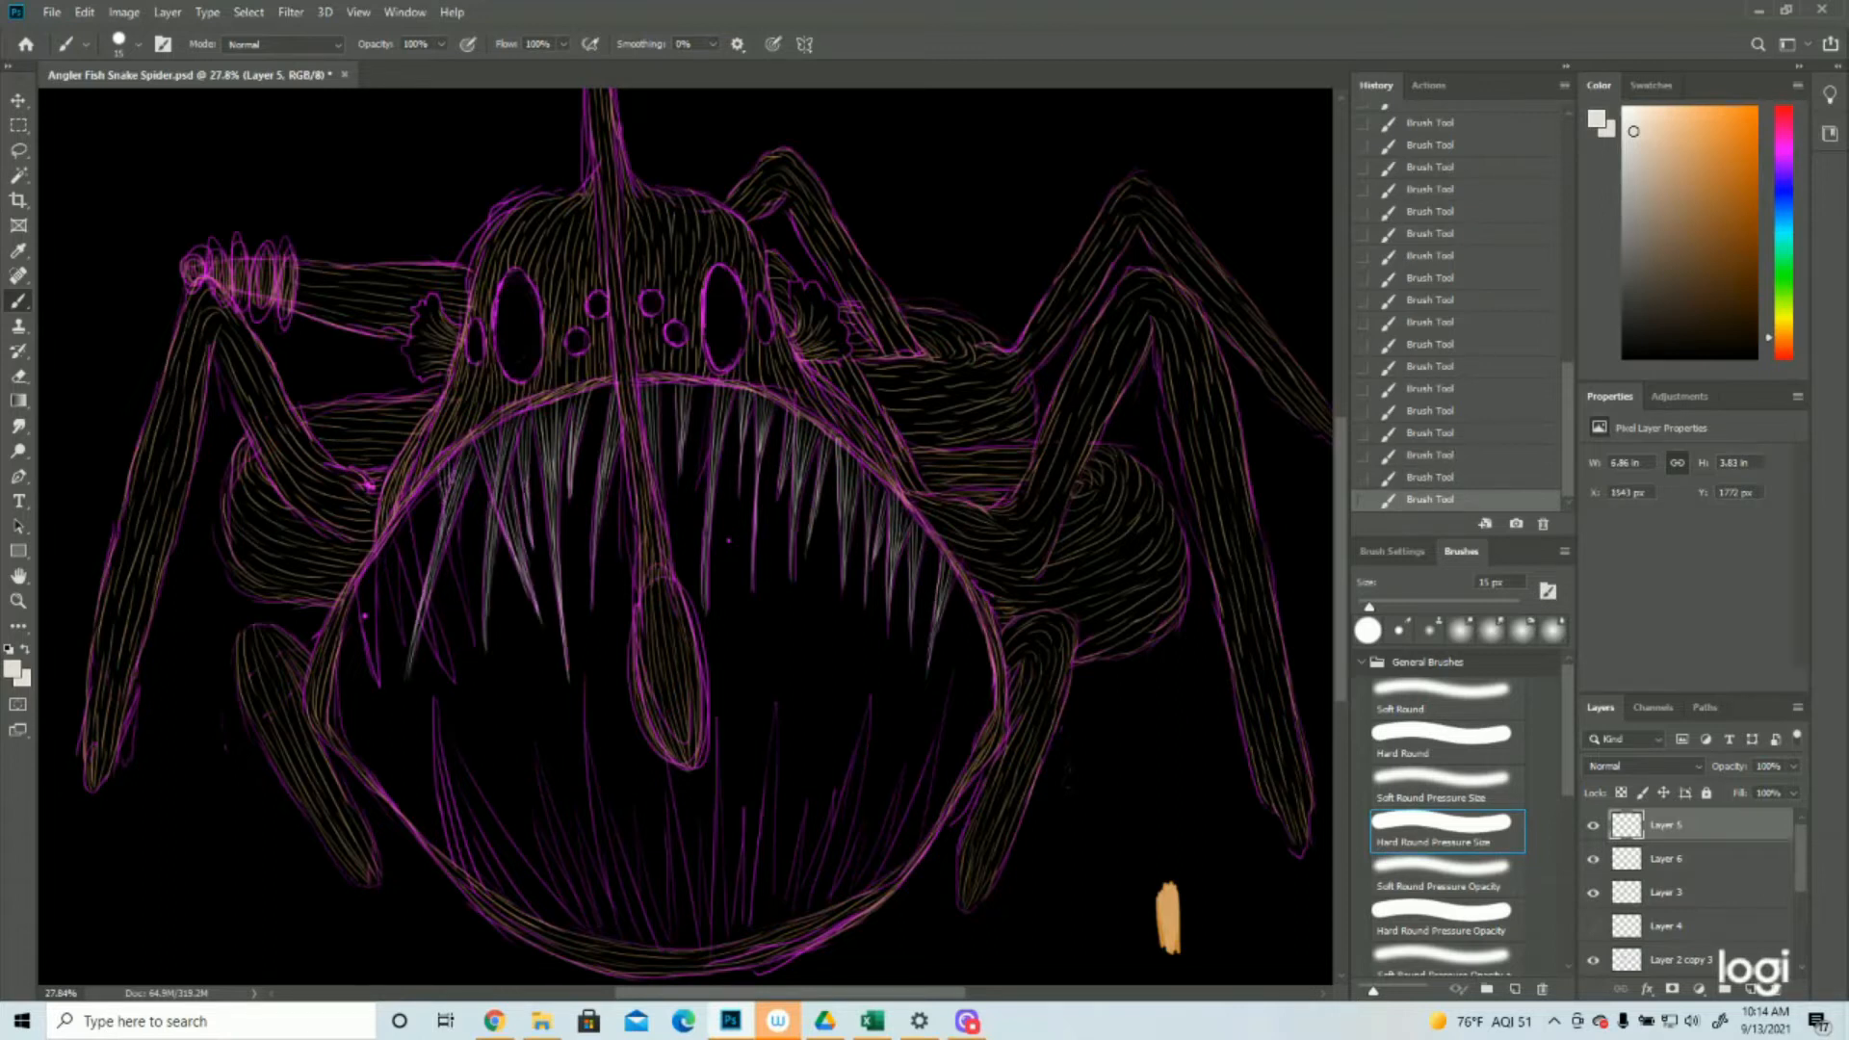
drag(465, 510, 475, 645)
mouse_move(467, 574)
mouse_down()
mouse_move(477, 657)
mouse_move(473, 632)
mouse_up()
drag(403, 512, 449, 676)
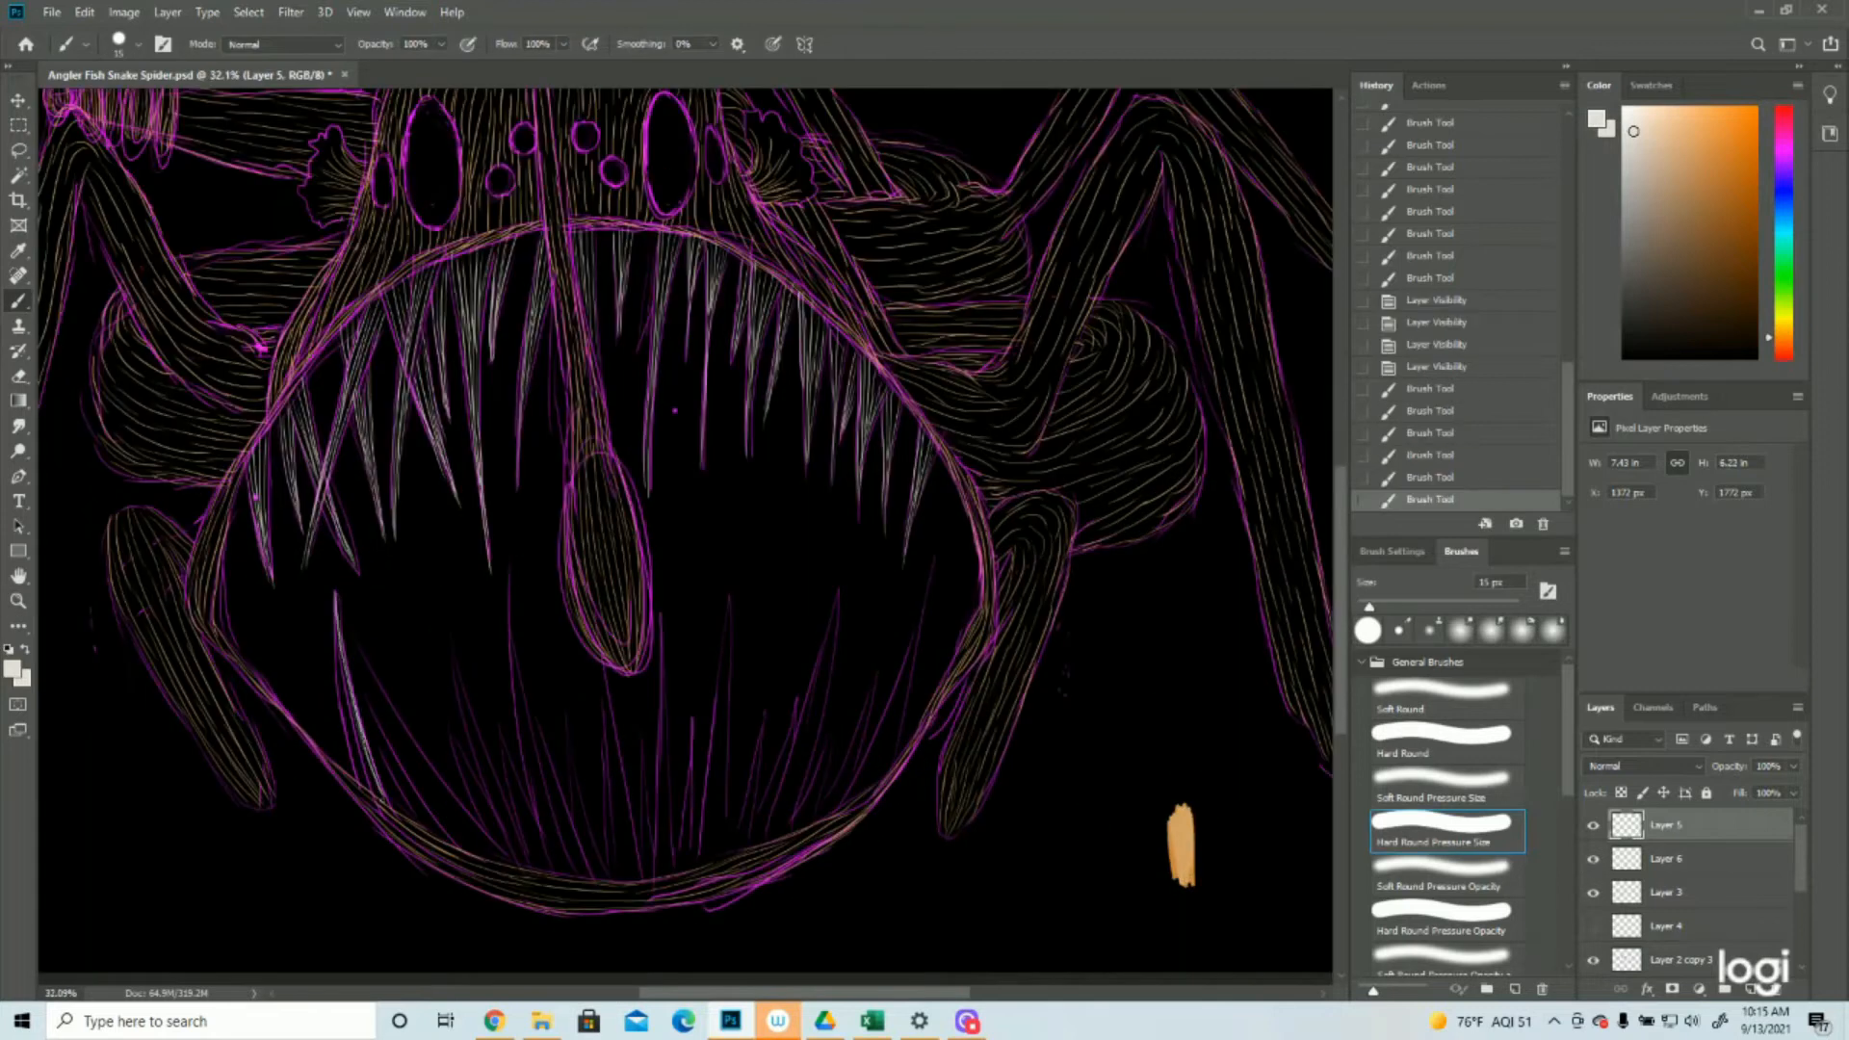
Paint light grey strokes over the tall curved lower teeth at the mouth's far left
drag(337, 626, 366, 797)
drag(341, 636, 385, 804)
drag(362, 701, 416, 822)
drag(345, 616, 510, 863)
drag(351, 635, 486, 853)
drag(416, 786, 480, 862)
drag(440, 799, 502, 863)
drag(443, 614, 514, 836)
drag(462, 687, 529, 867)
drag(493, 788, 523, 855)
drag(473, 754, 528, 869)
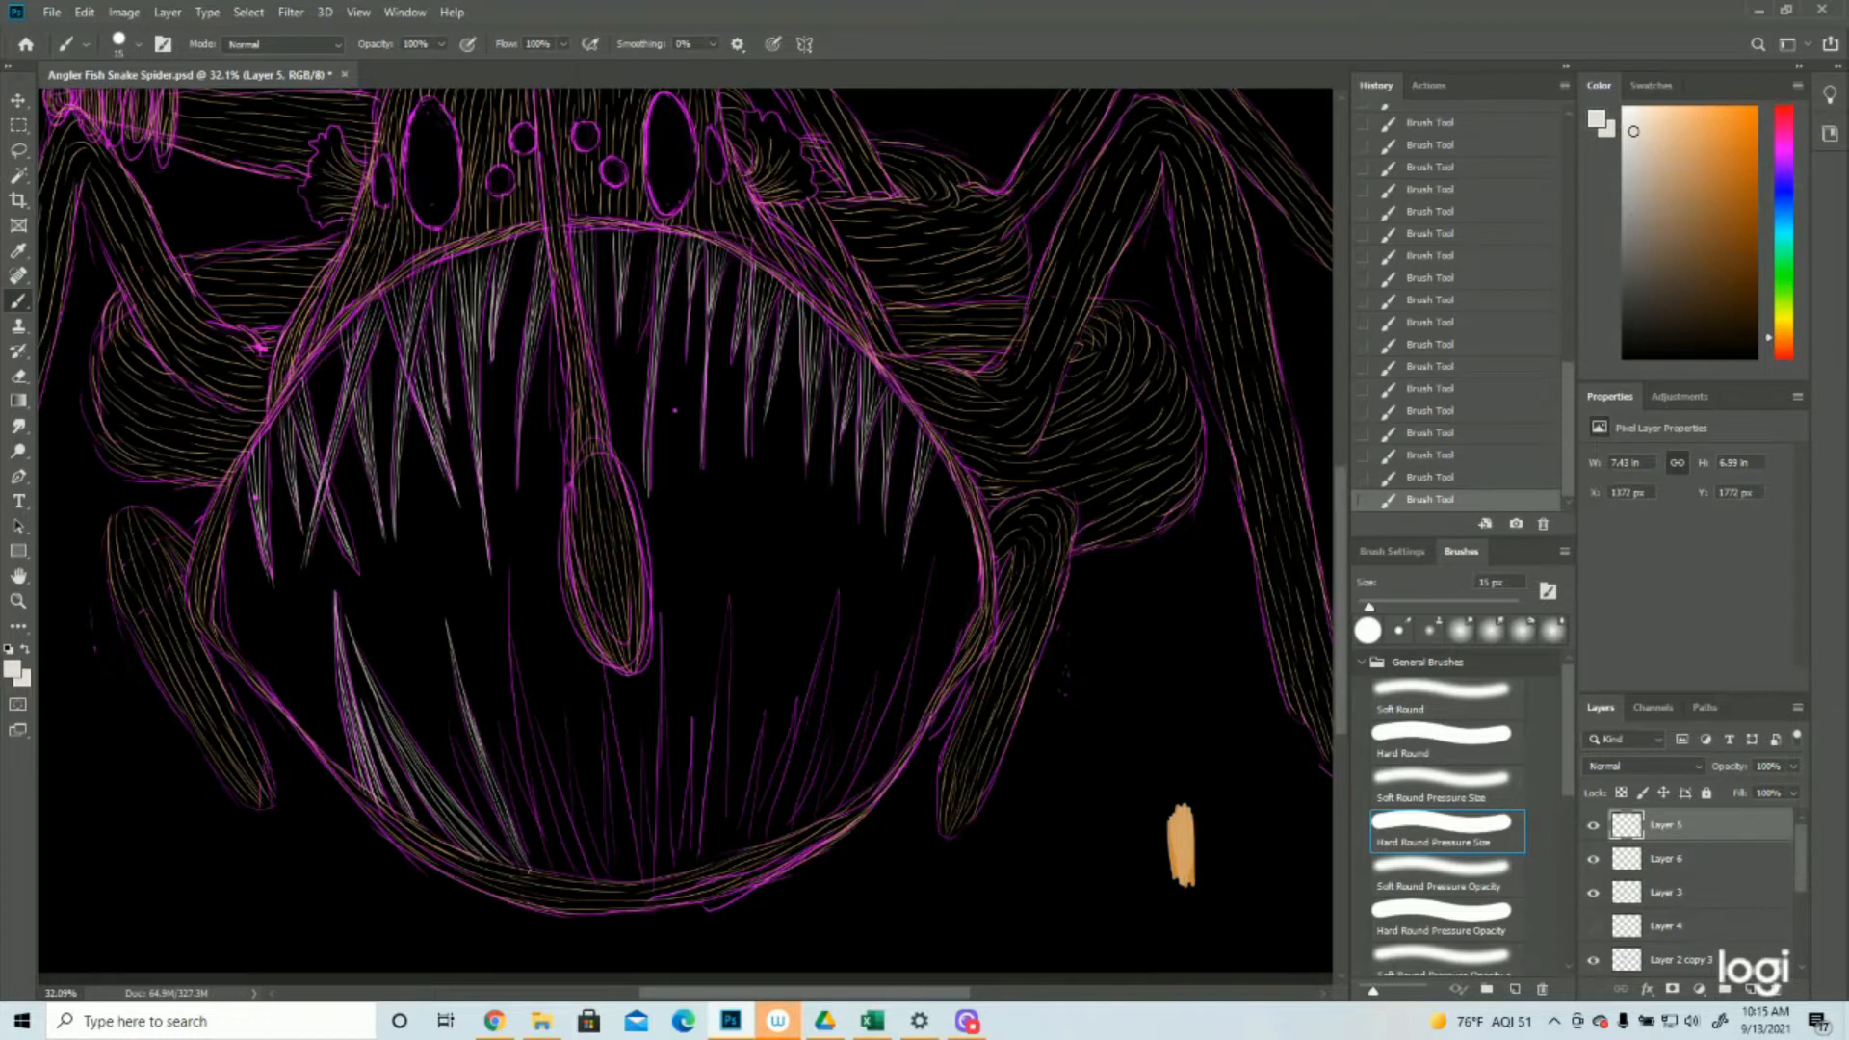
Widen the second lower-left tooth with light grey strokes and paint the tall lower tooth left of the lure
drag(448, 721, 519, 862)
drag(472, 794, 501, 844)
drag(498, 736, 550, 865)
drag(507, 787, 538, 871)
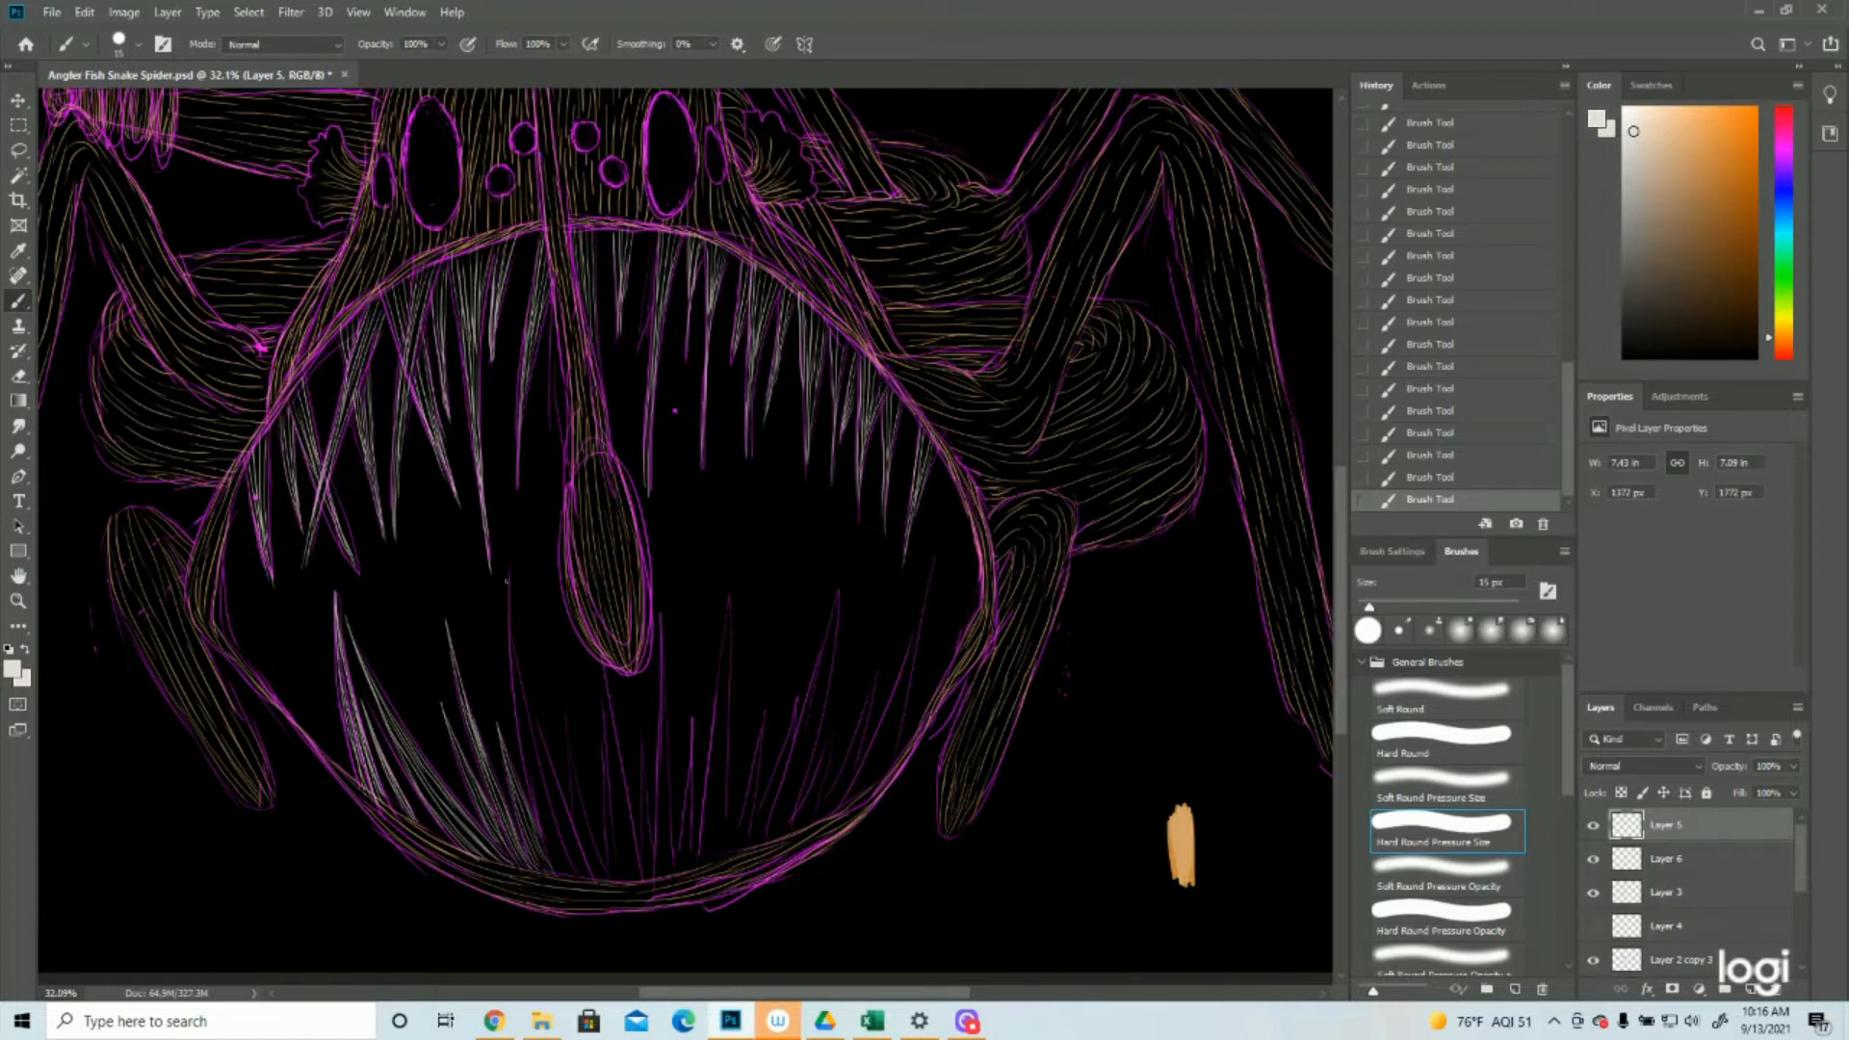
mouse_move(510, 566)
mouse_down()
mouse_move(518, 710)
mouse_move(566, 880)
mouse_up()
drag(542, 811, 573, 876)
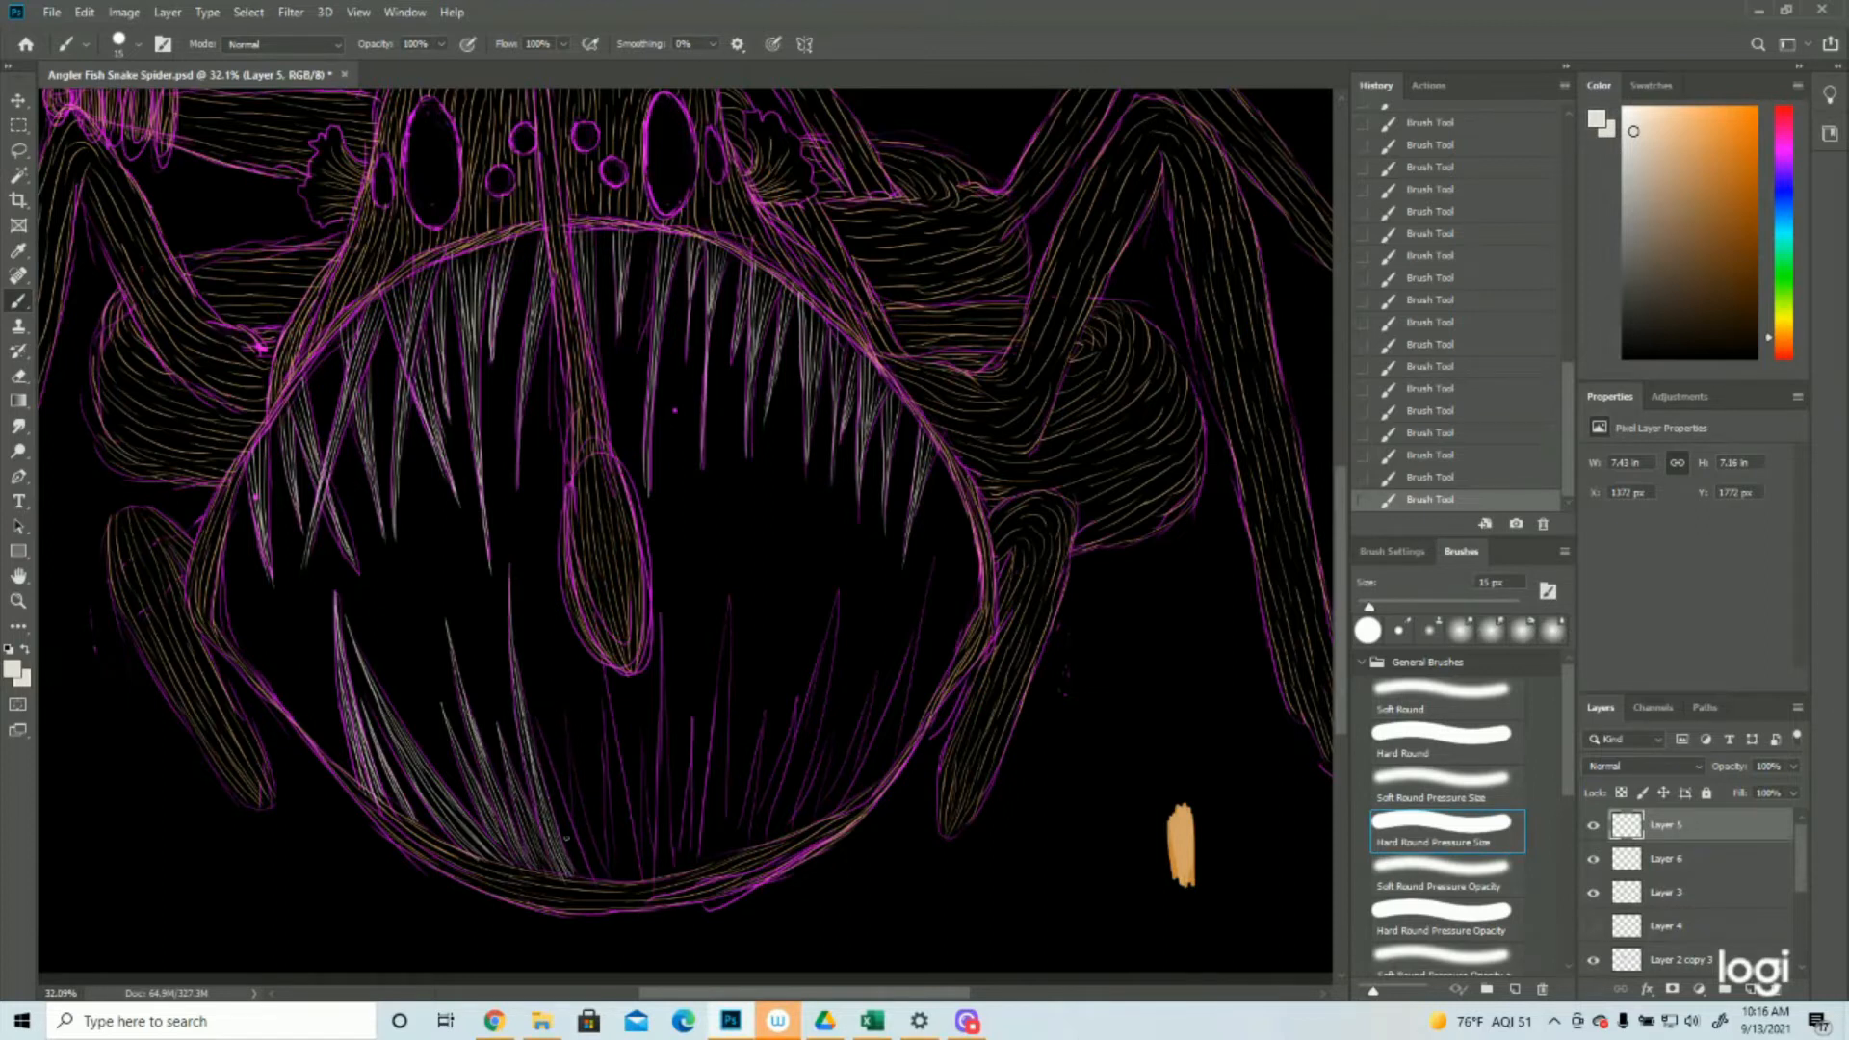
Paint light grey strokes over the short lower teeth directly beneath the lure
drag(535, 730, 584, 857)
drag(551, 778, 581, 877)
drag(566, 704, 610, 876)
drag(602, 664, 642, 880)
drag(620, 787, 636, 877)
drag(609, 754, 615, 878)
drag(609, 787, 621, 883)
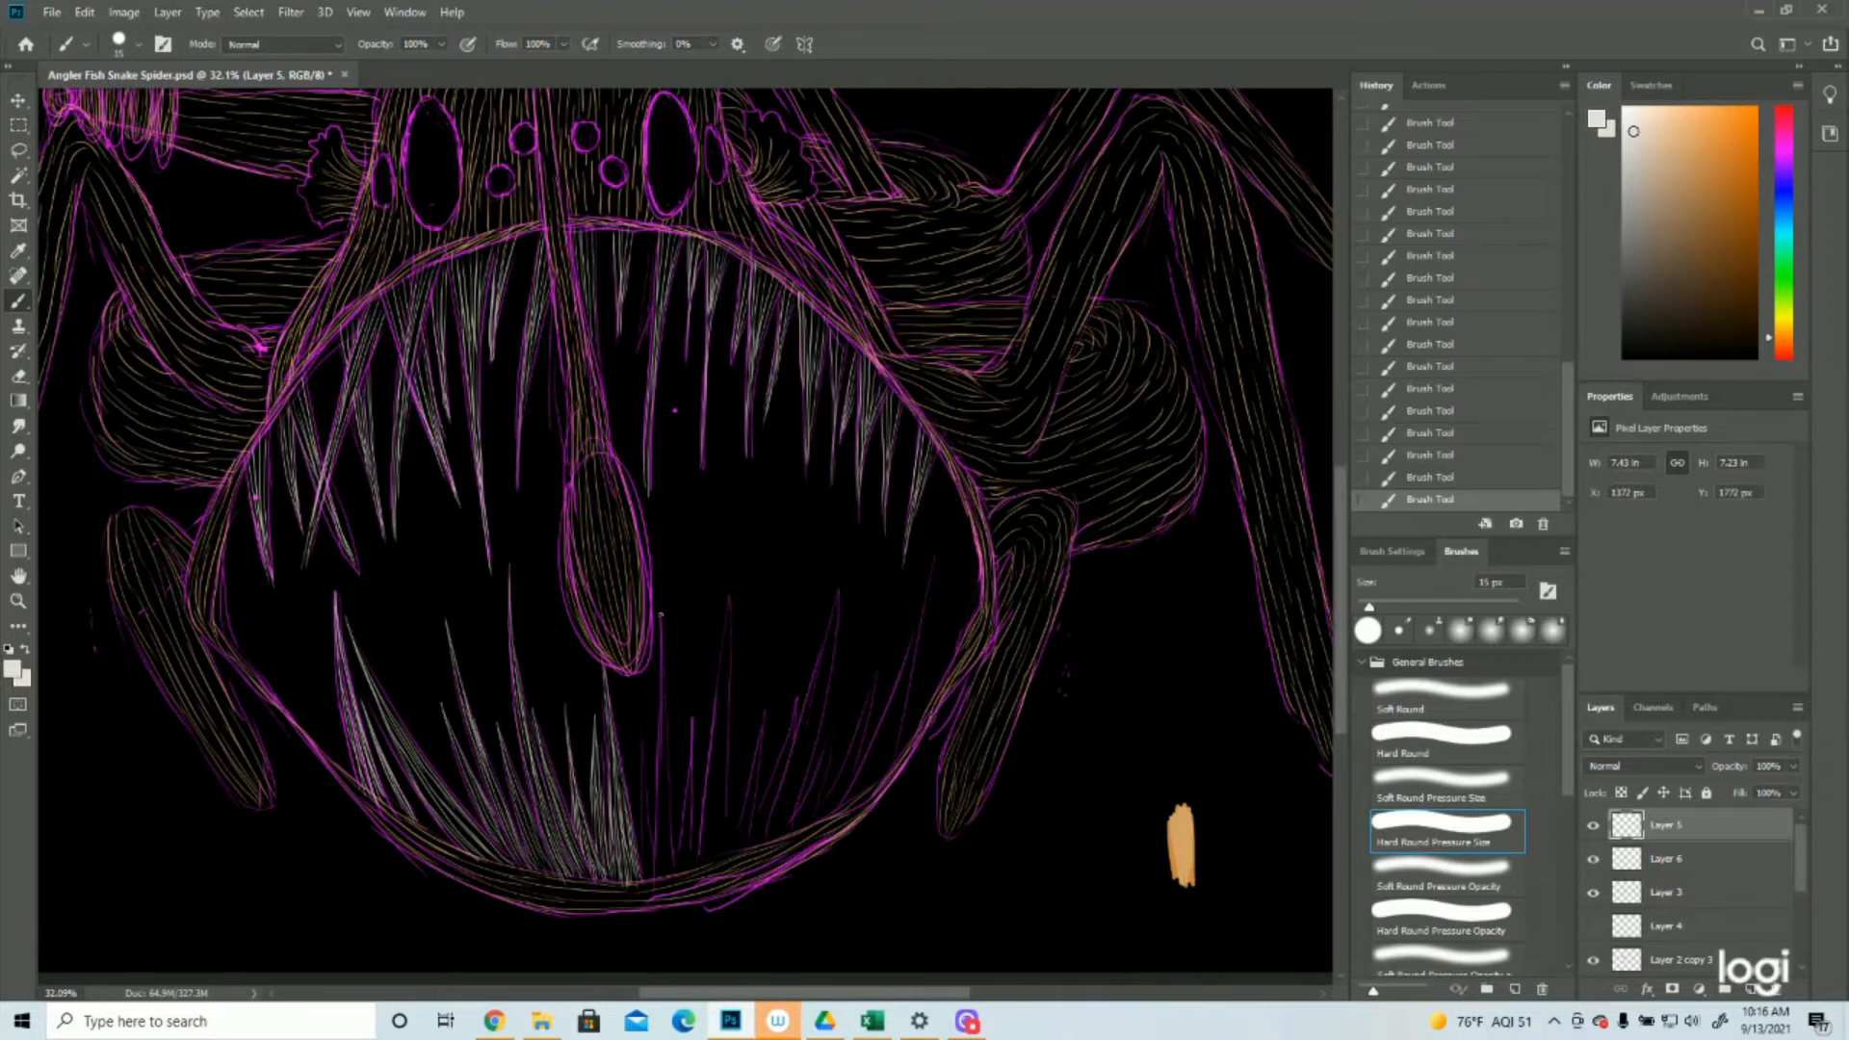
Paint the lower teeth at the lure's right edge light grey and compare the teeth with the sketch layer hidden and shown
drag(661, 653, 674, 873)
drag(662, 708, 671, 878)
drag(657, 763, 668, 879)
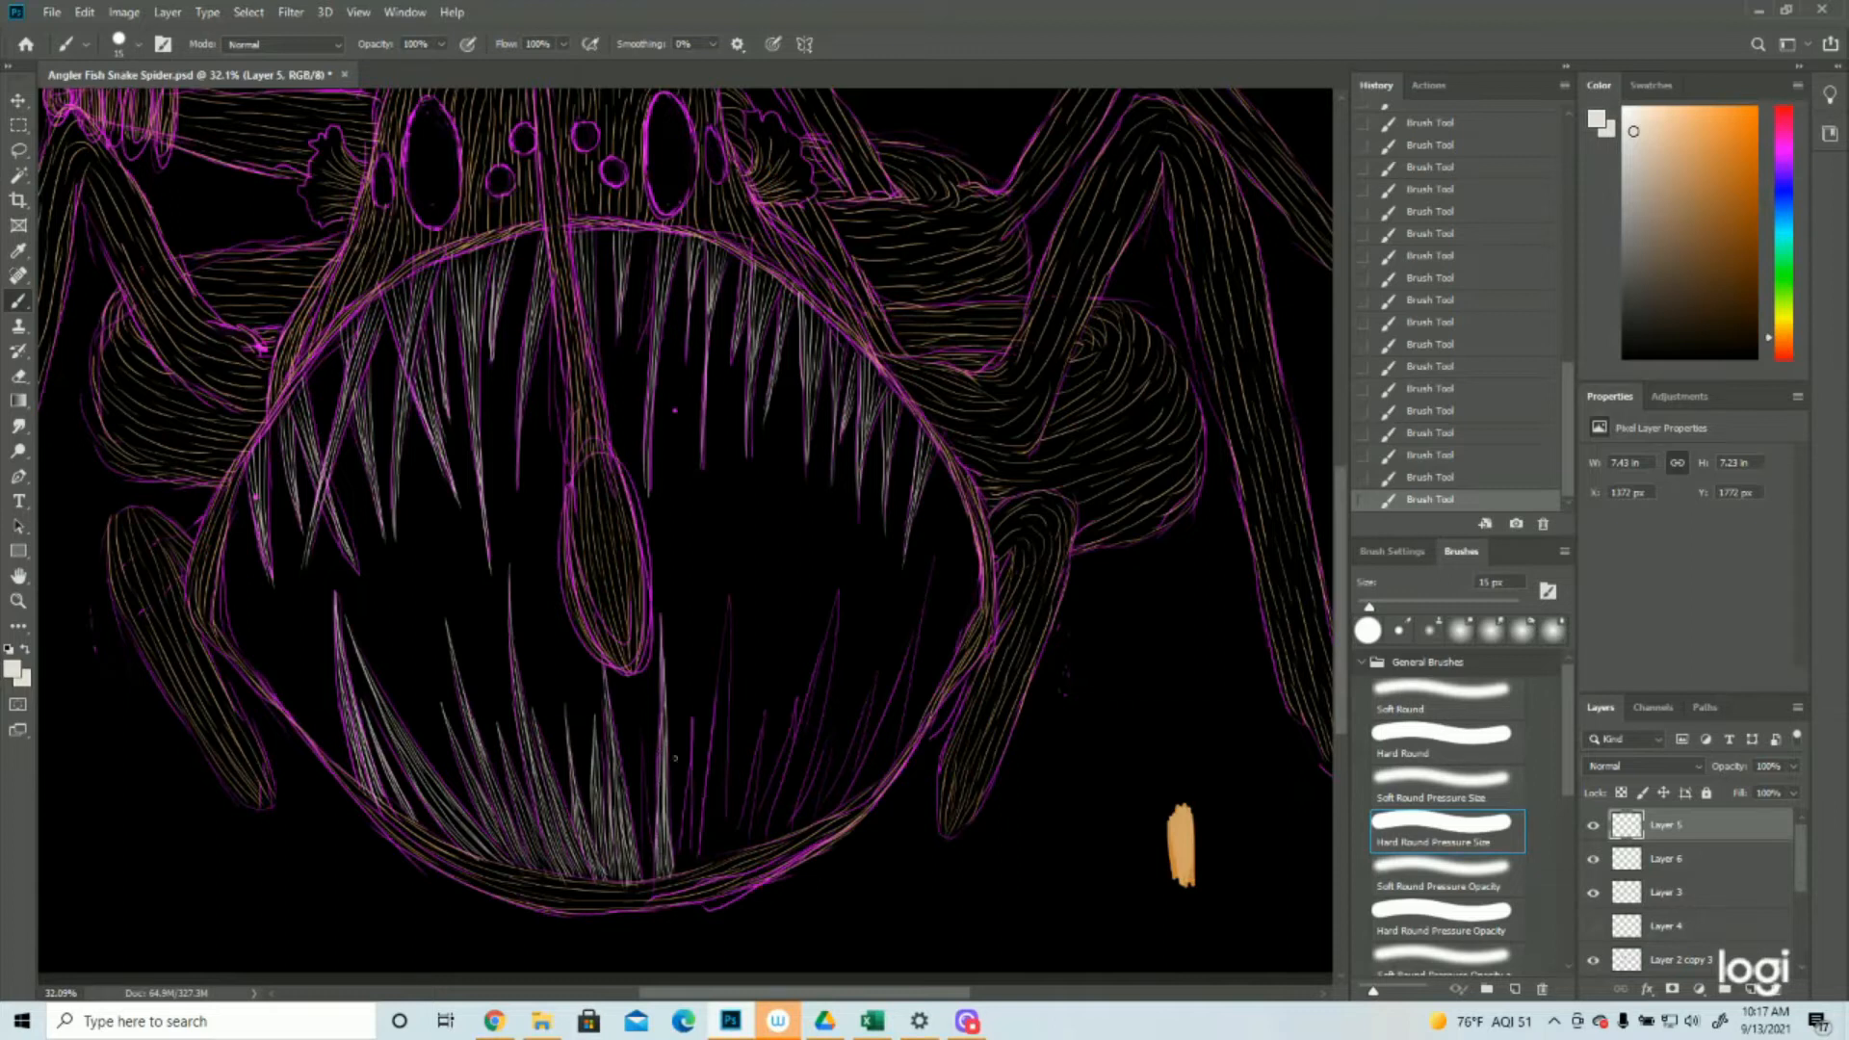
drag(644, 742, 640, 815)
drag(642, 740, 653, 877)
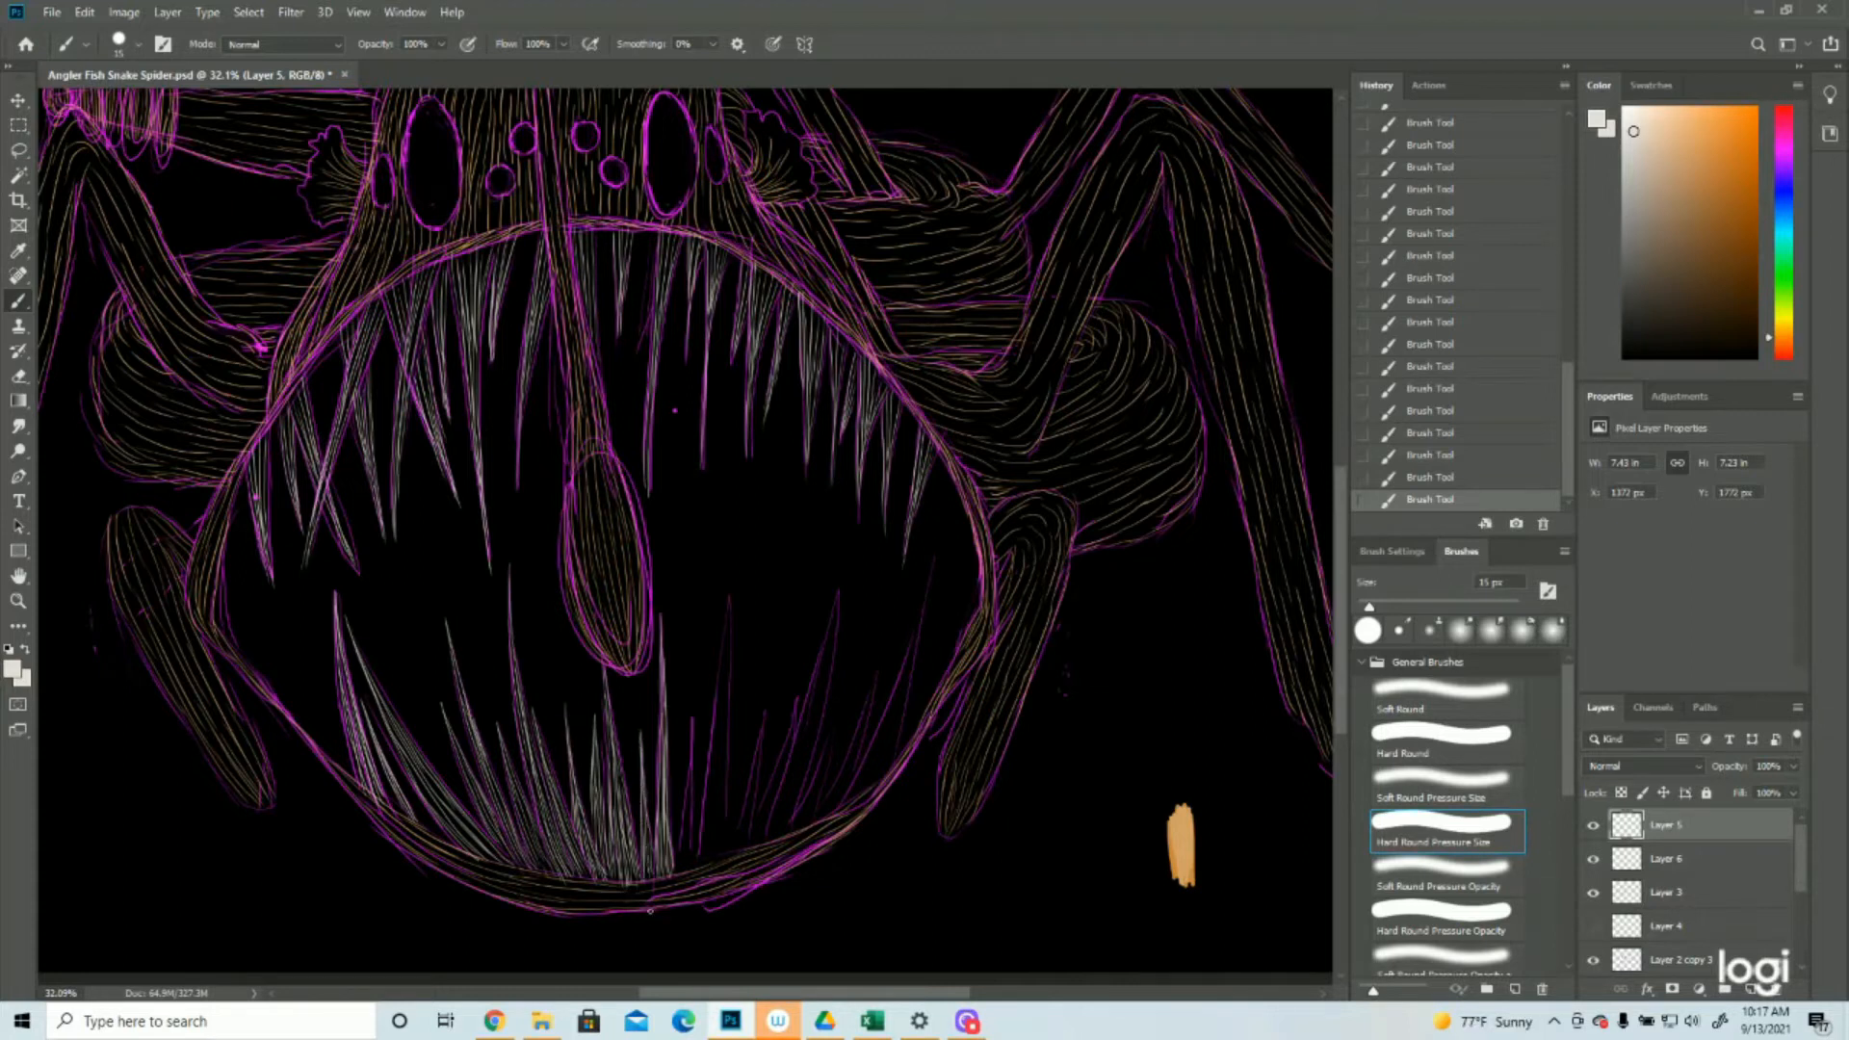
click(18, 601)
drag(768, 591, 698, 608)
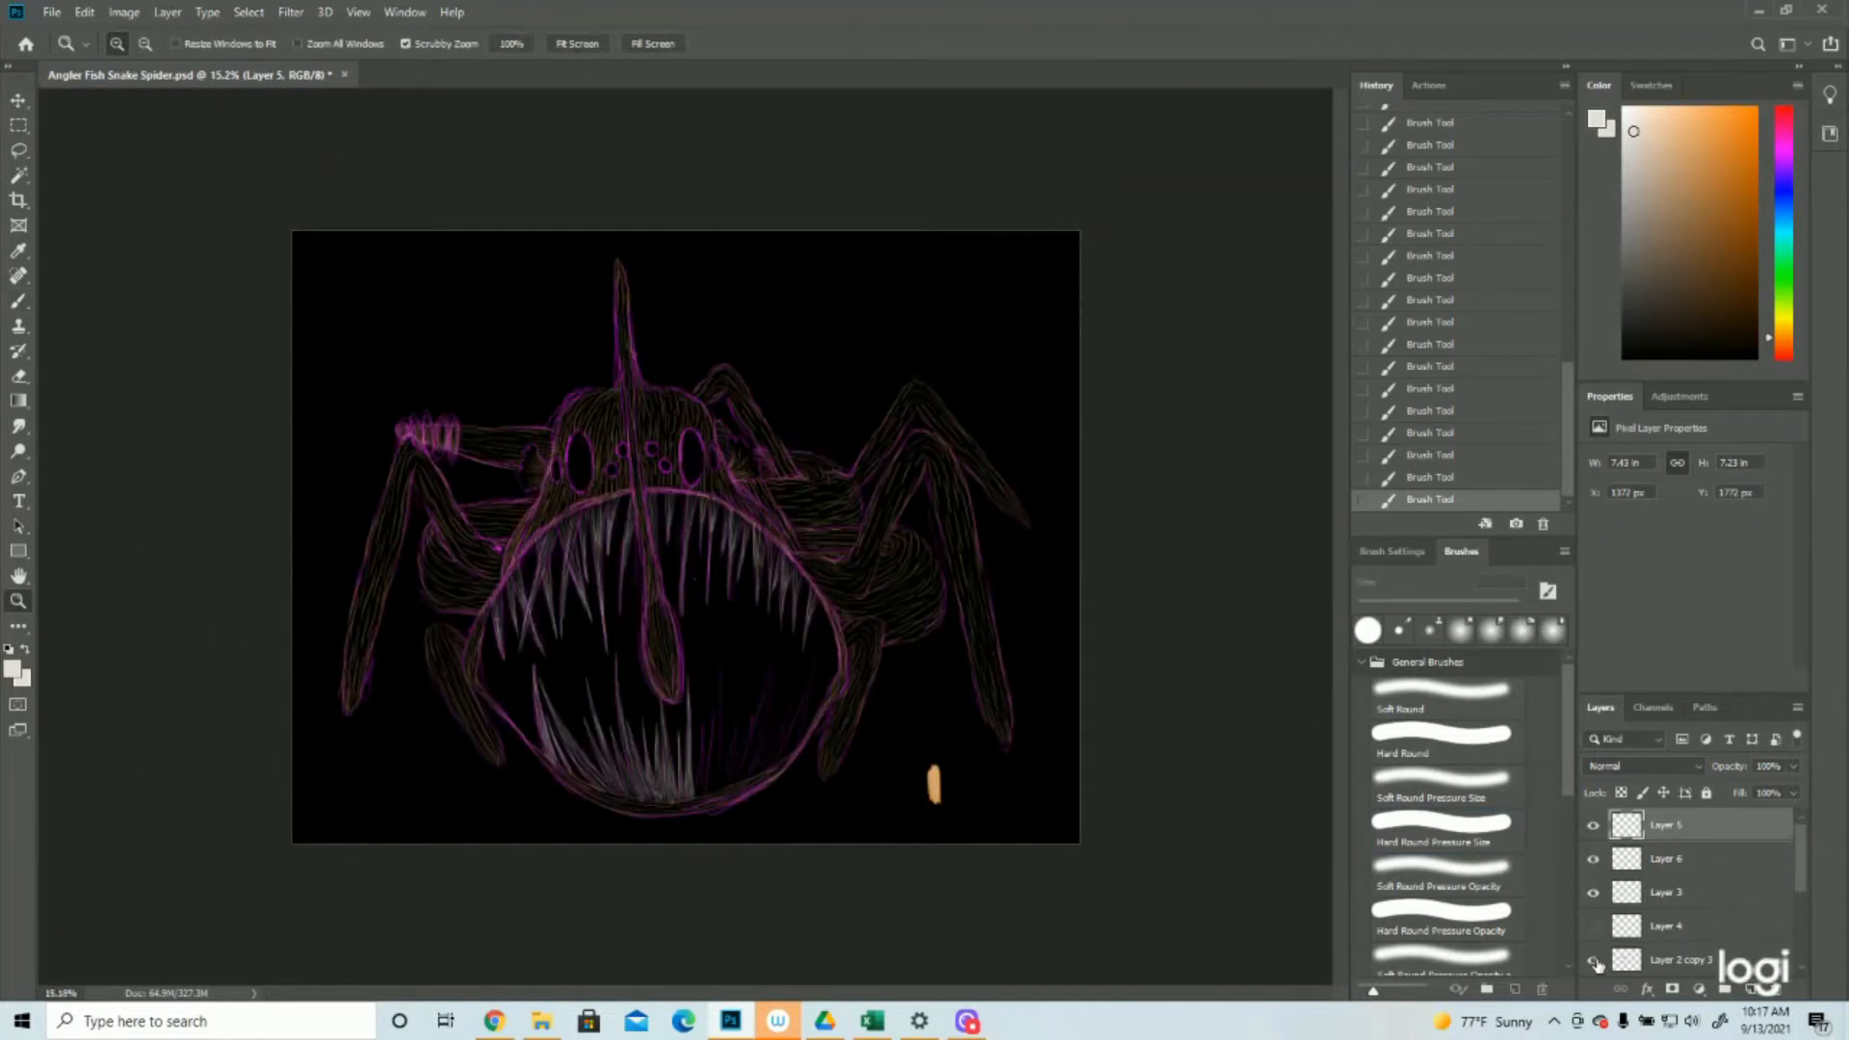
click(1594, 962)
click(1596, 963)
click(1595, 963)
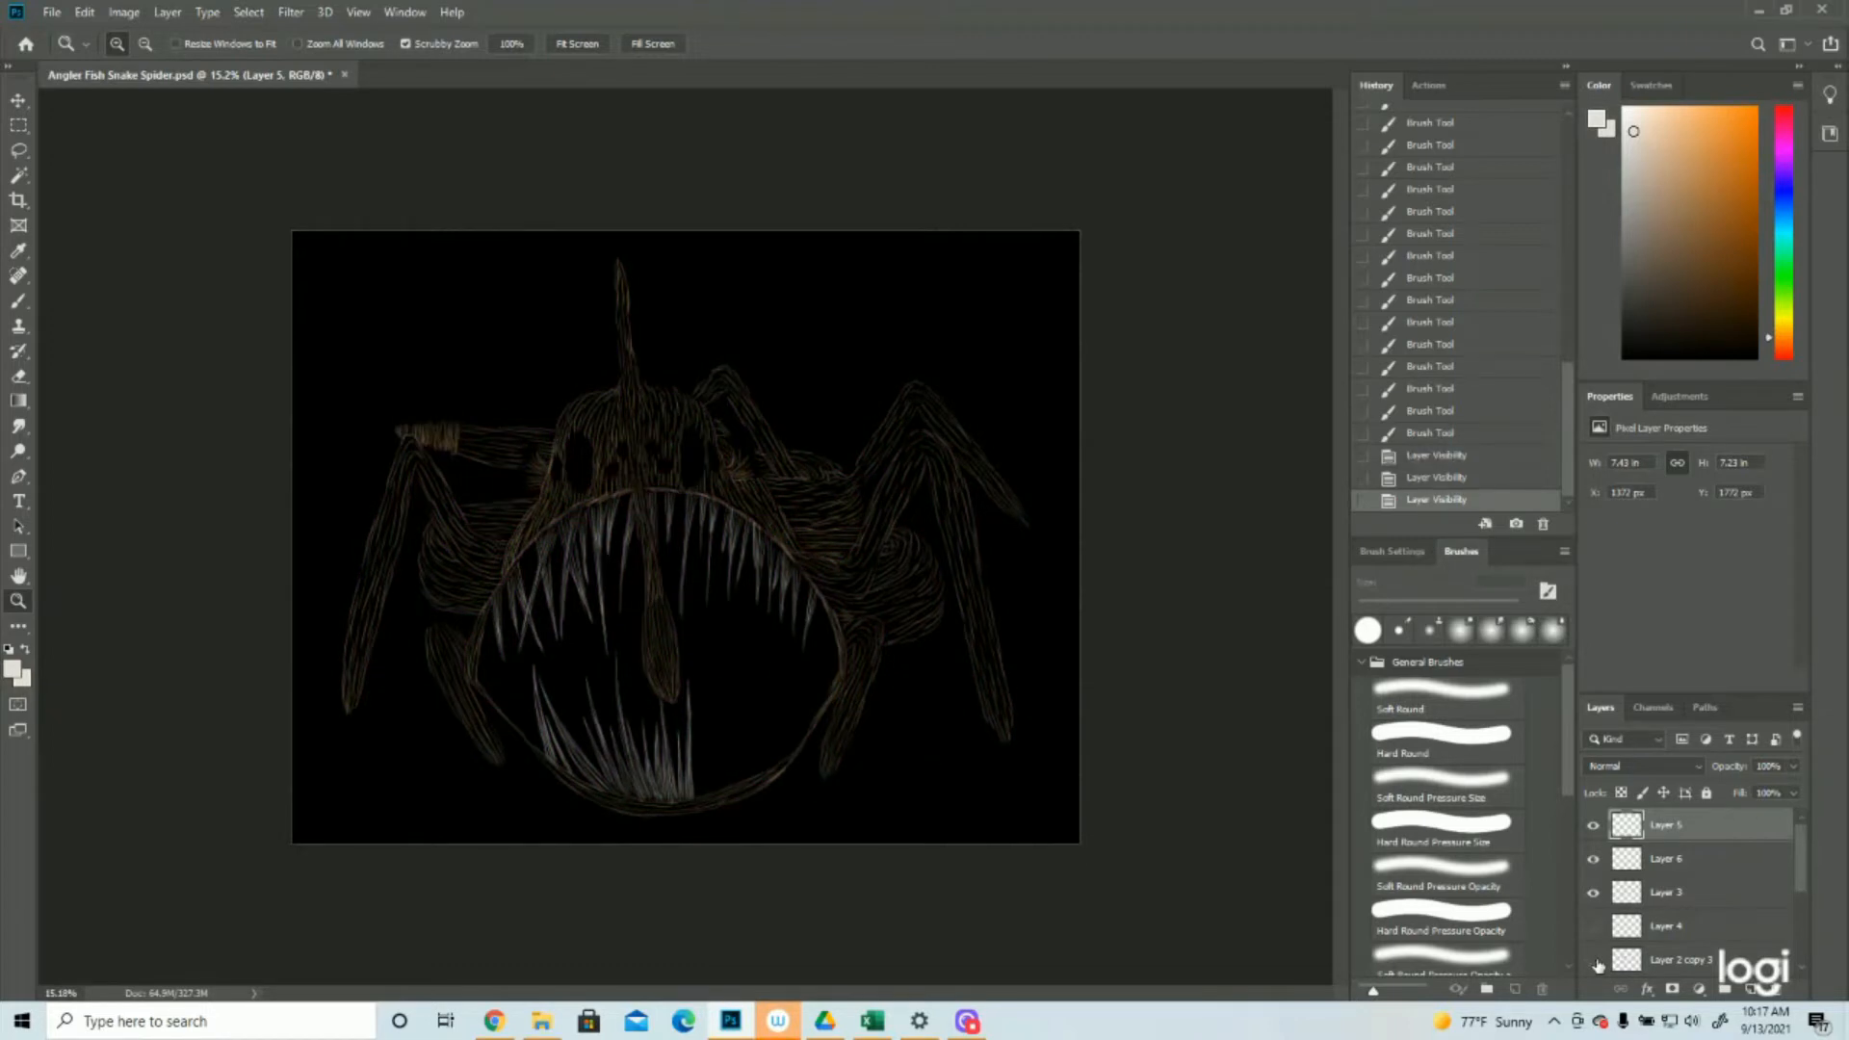
click(1595, 963)
Paint light grey strokes over the short lower tooth just right of the lure
click(863, 719)
click(863, 719)
click(755, 674)
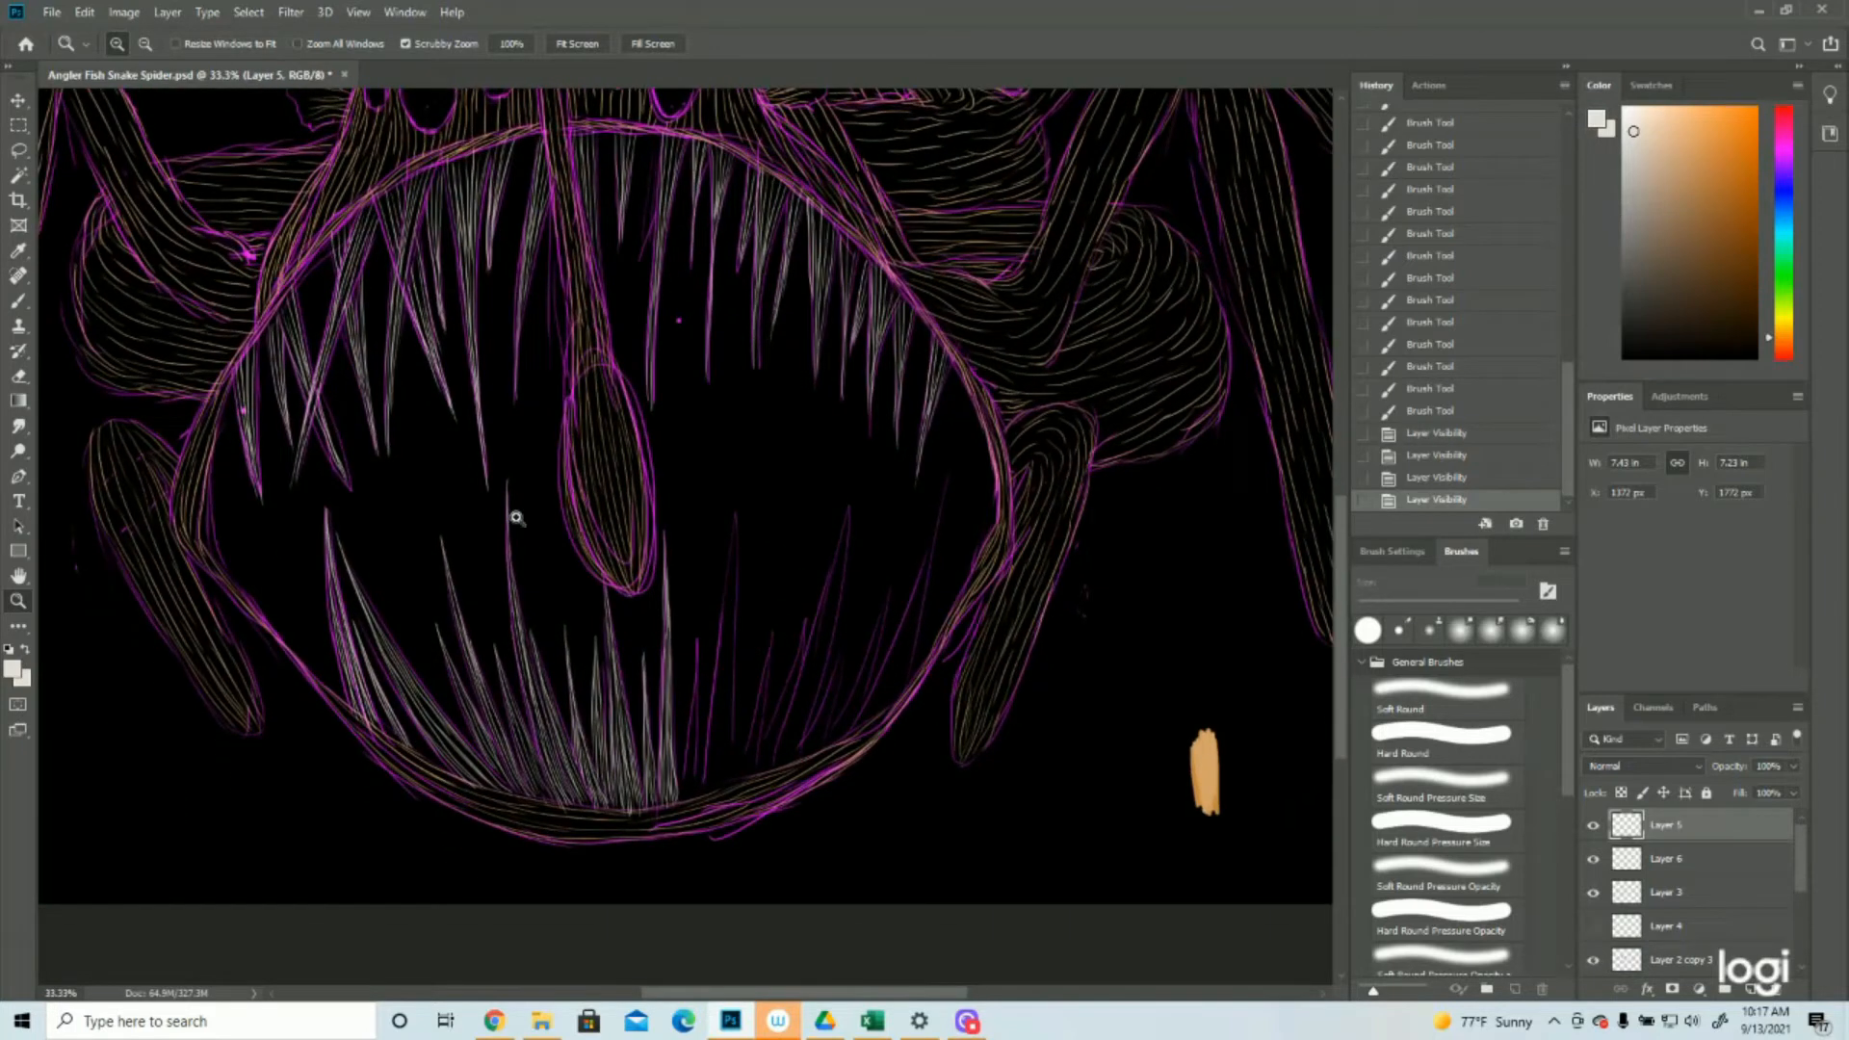
click(18, 301)
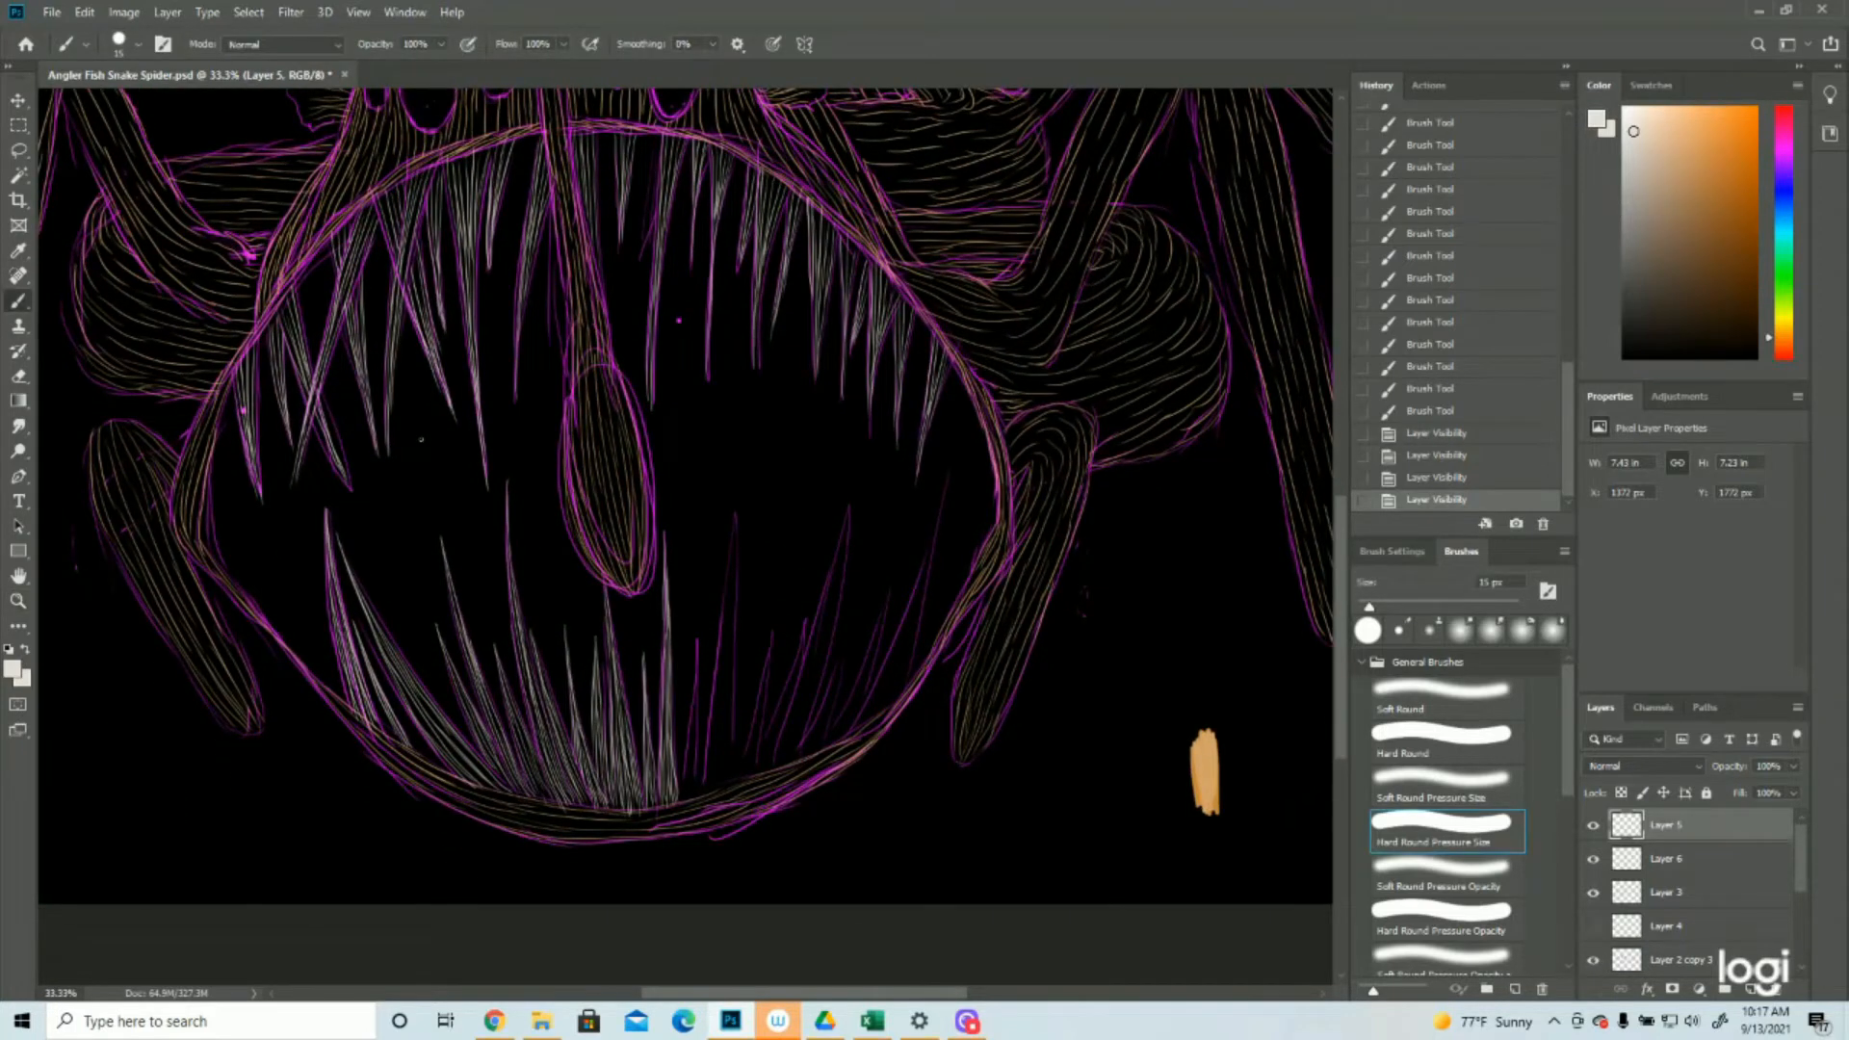
drag(698, 639, 694, 718)
drag(694, 674, 689, 806)
drag(691, 710, 686, 801)
drag(693, 769, 687, 799)
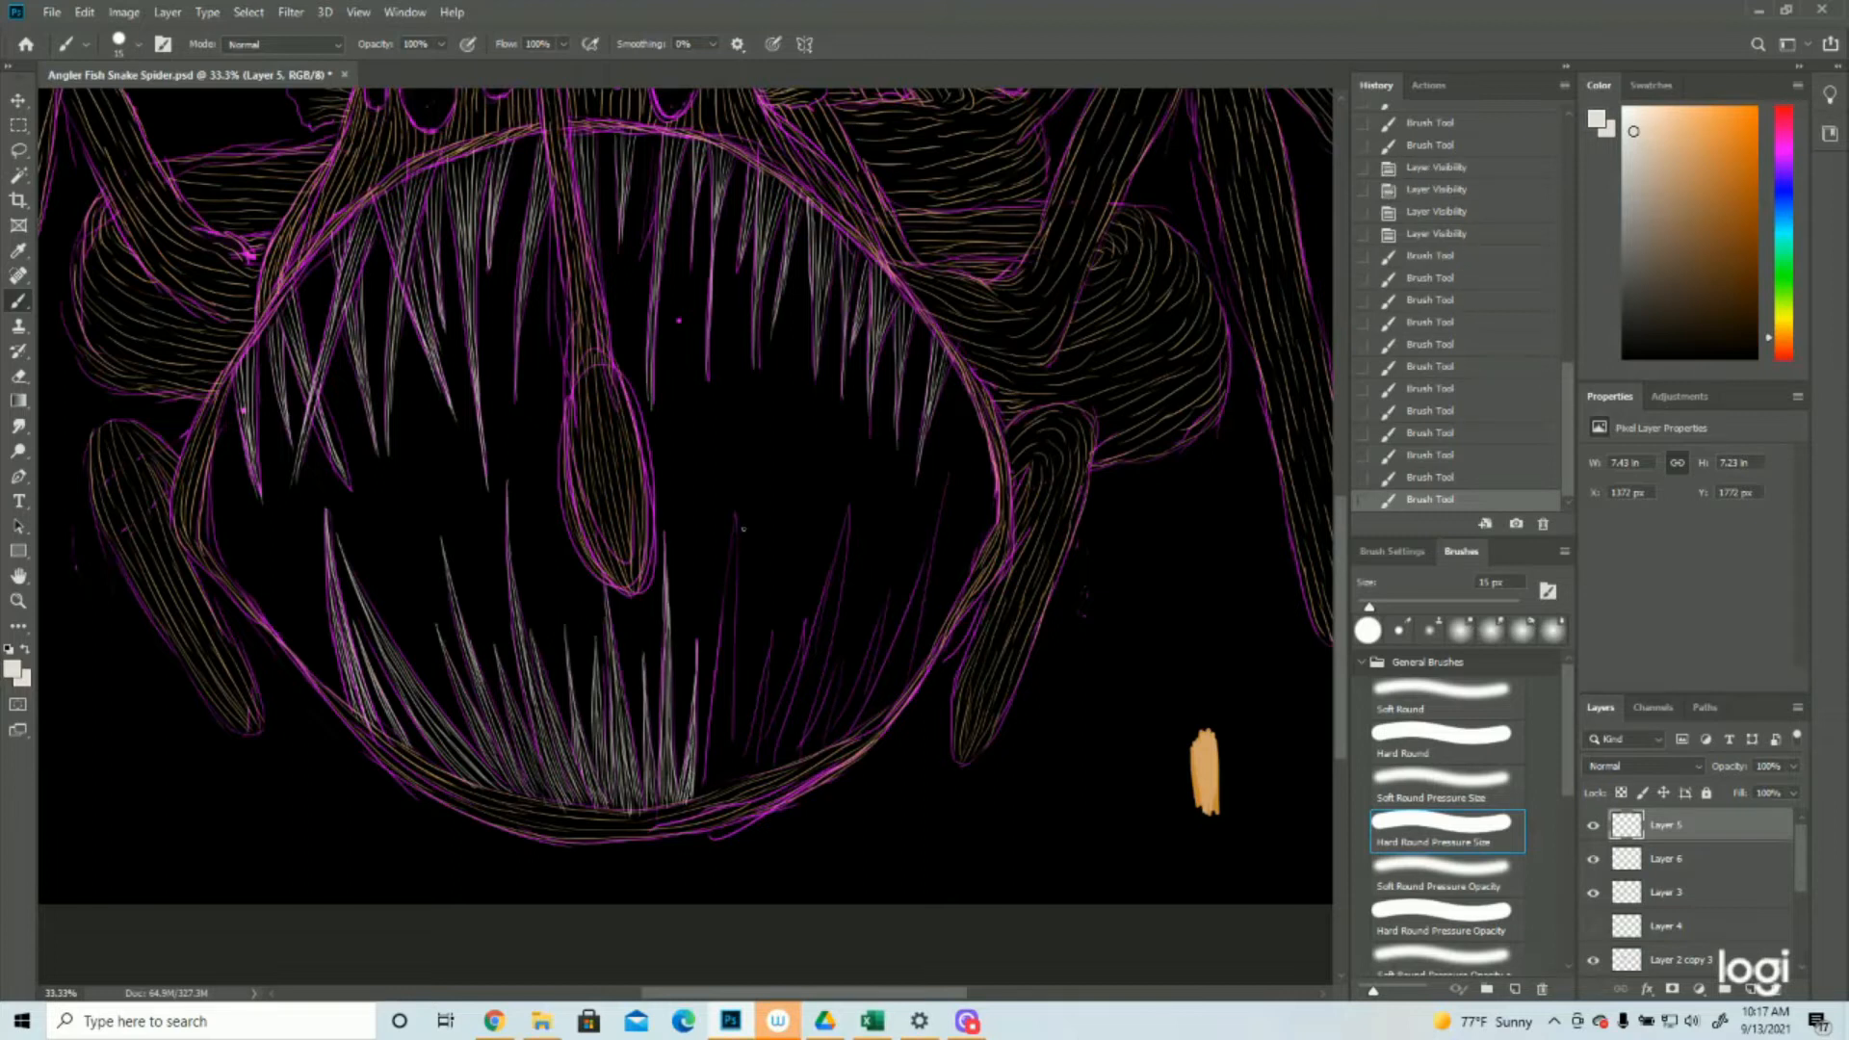
Paint the first tall lower tooth right of the lure light grey and fill the gap at its base
drag(736, 512, 728, 660)
drag(734, 585, 726, 651)
drag(730, 588, 718, 726)
drag(729, 650, 731, 784)
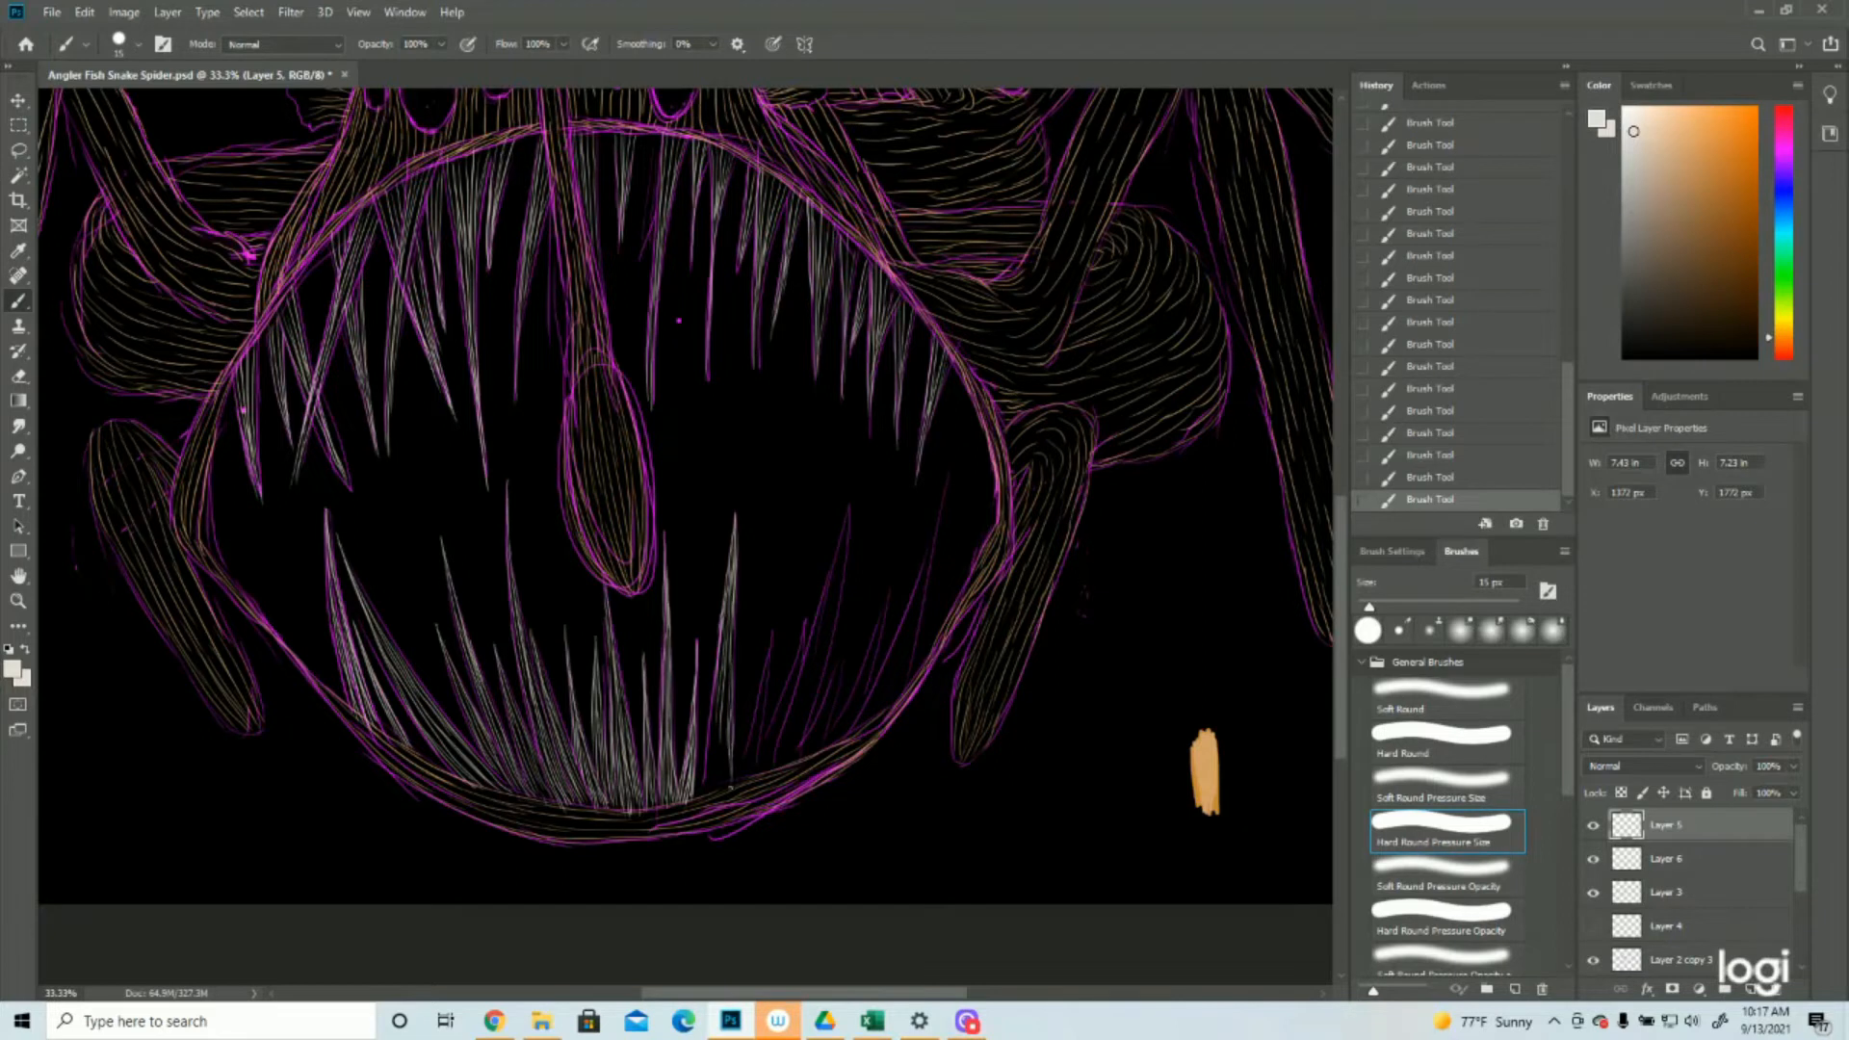
mouse_move(724, 696)
mouse_down()
mouse_move(729, 788)
mouse_move(720, 731)
mouse_move(714, 792)
mouse_up()
drag(710, 693, 708, 803)
drag(713, 734, 699, 803)
Paint light grey strokes over the short lower teeth between the two tall teeth right of the lure
drag(771, 637, 739, 772)
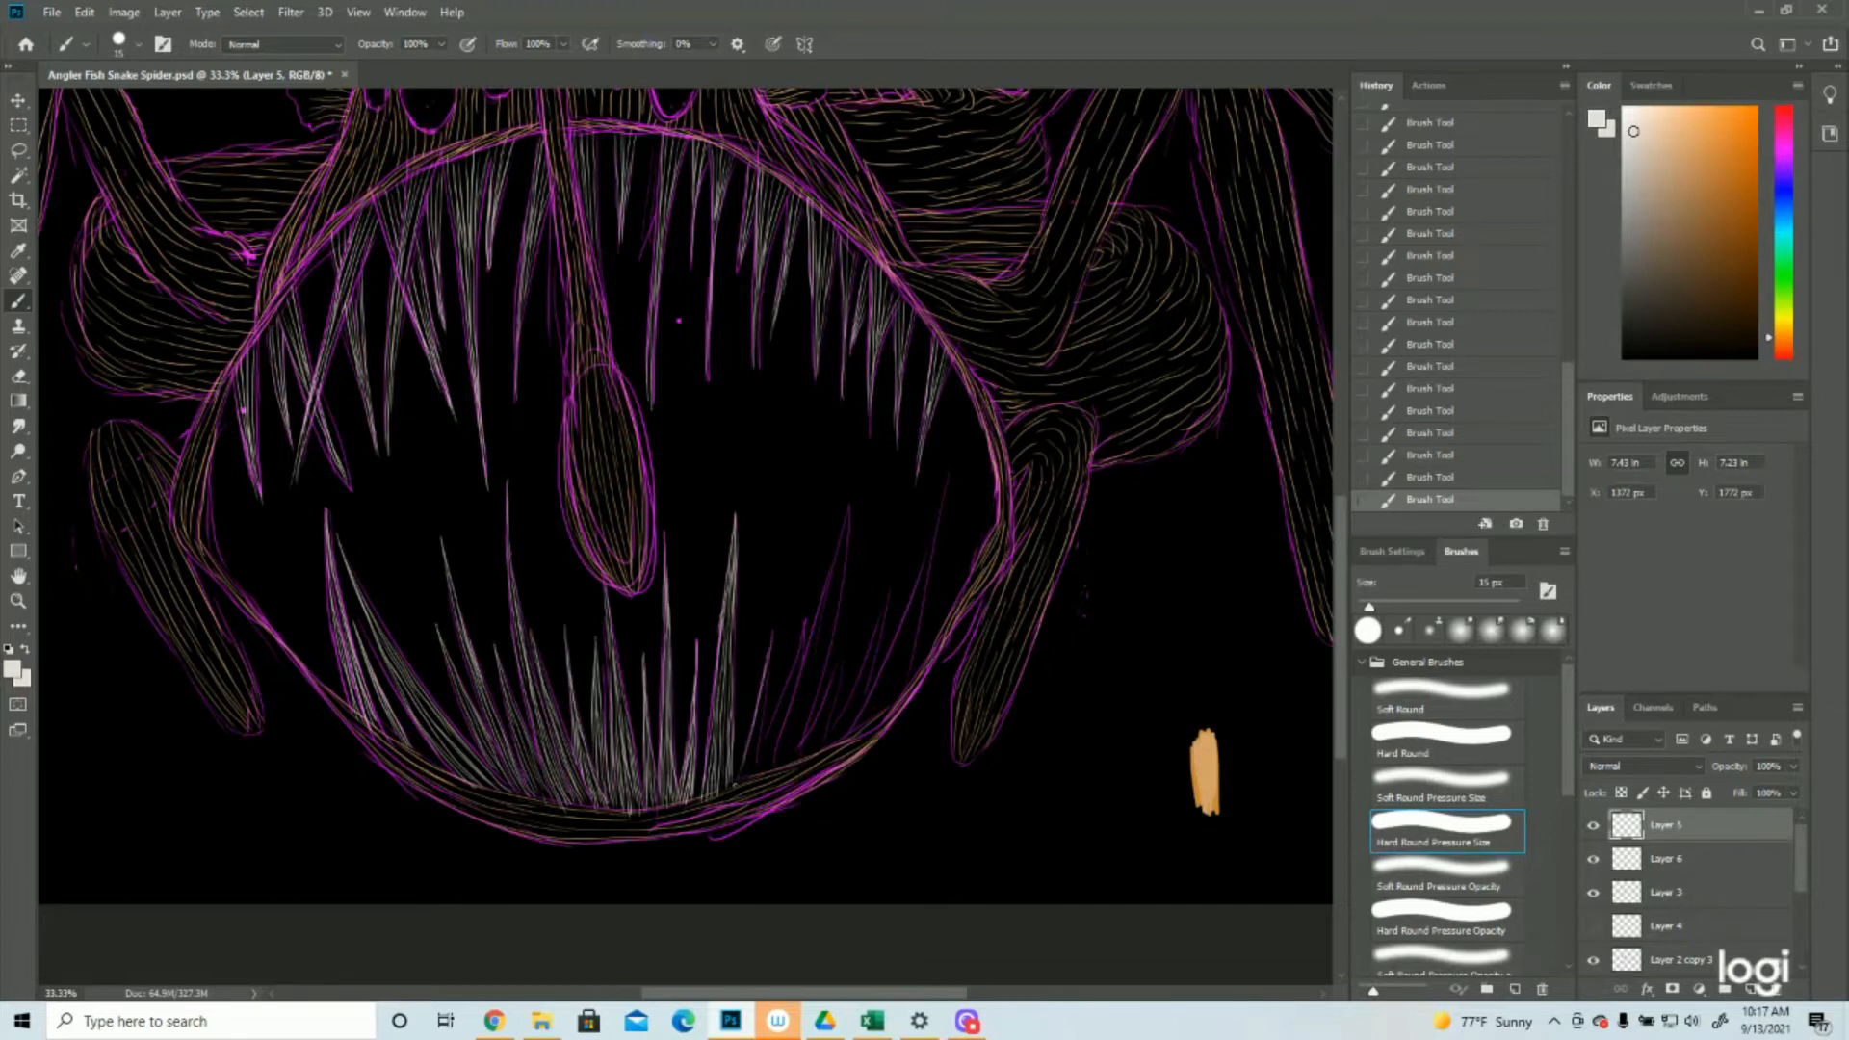
drag(771, 665, 756, 766)
drag(765, 682, 747, 781)
drag(756, 714, 746, 783)
drag(805, 634, 768, 738)
drag(797, 665, 760, 773)
Paint the second tall lower tooth right of the lure with long light grey strokes from its tip to the gum
drag(848, 507, 834, 570)
drag(849, 505, 830, 611)
drag(845, 541, 792, 768)
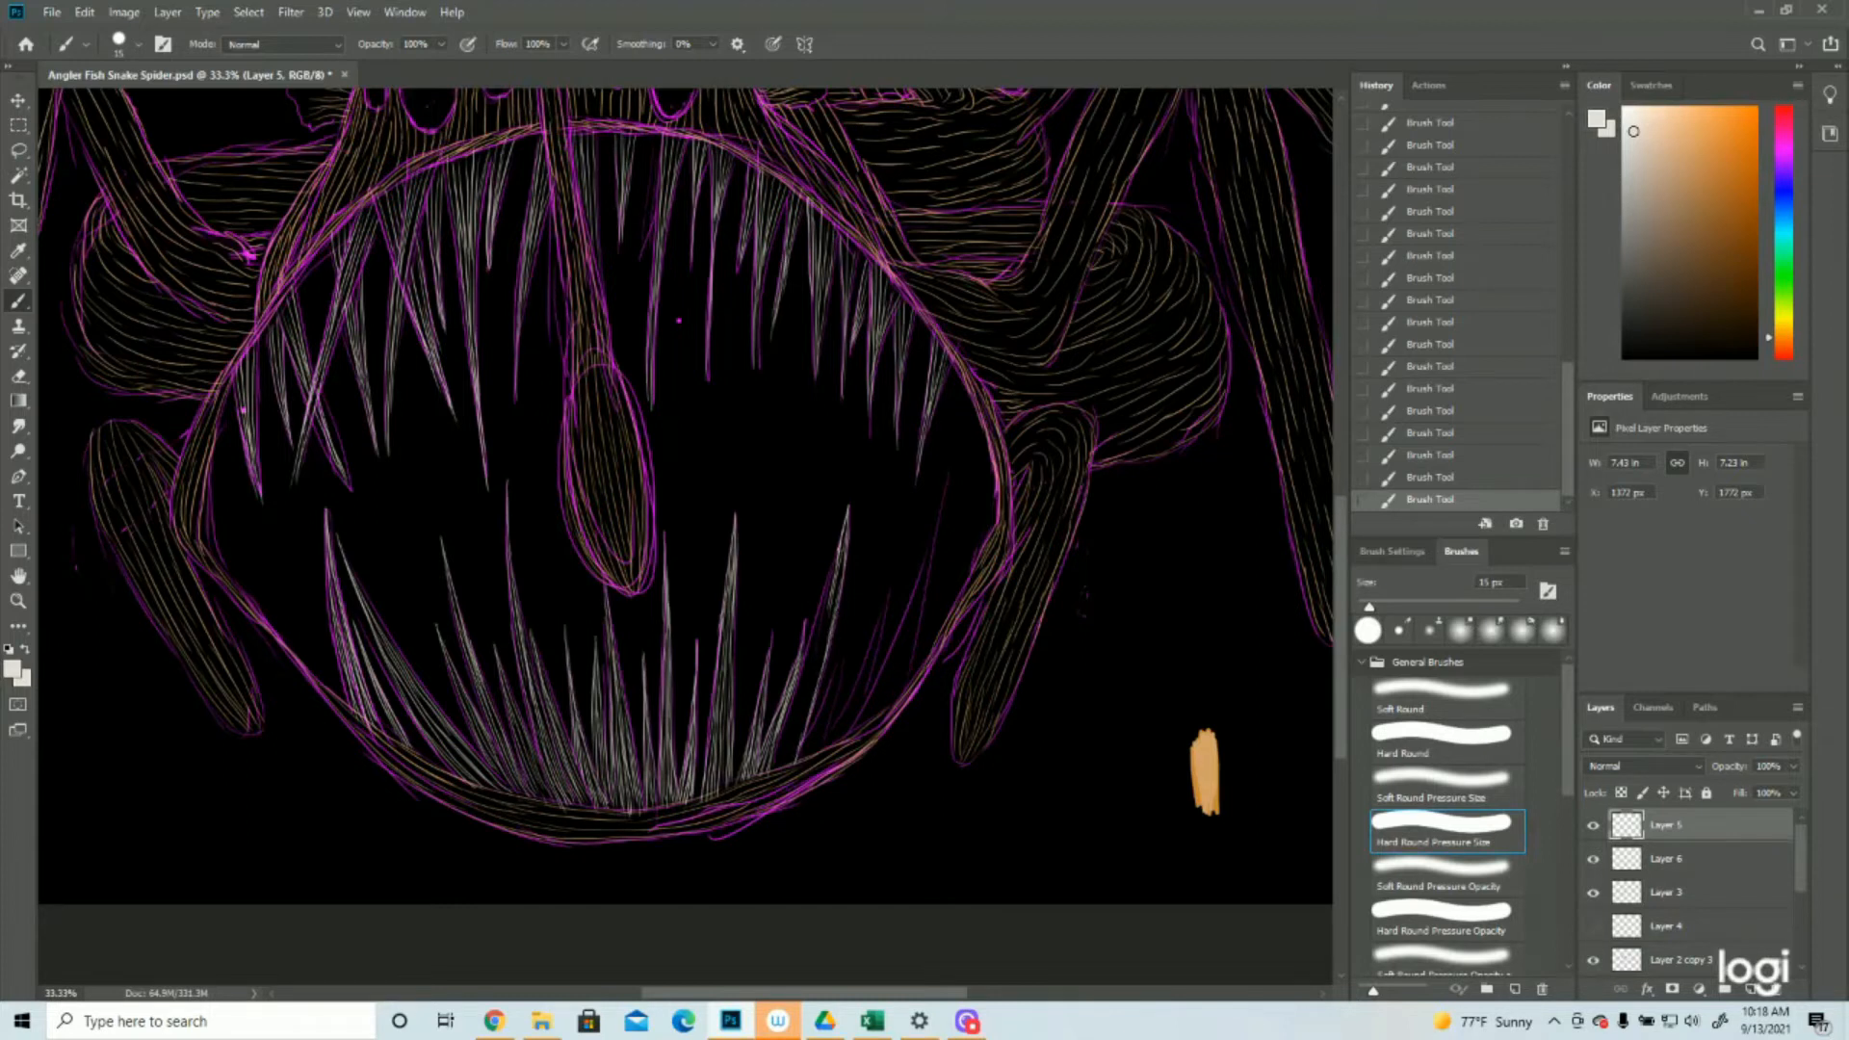
mouse_move(841, 564)
mouse_down()
mouse_move(812, 691)
mouse_move(814, 659)
mouse_up()
drag(830, 597, 805, 683)
drag(805, 683, 796, 700)
drag(826, 615, 785, 751)
mouse_move(811, 678)
mouse_down()
mouse_move(785, 770)
mouse_move(785, 727)
mouse_up()
drag(796, 707, 776, 775)
Paint the last lower teeth at the mouth's far right light grey and check all teeth with the sketch layer hidden
drag(844, 649, 799, 741)
mouse_move(844, 657)
mouse_down()
mouse_move(793, 770)
mouse_move(808, 759)
mouse_up()
scroll(850, 729, down, 1)
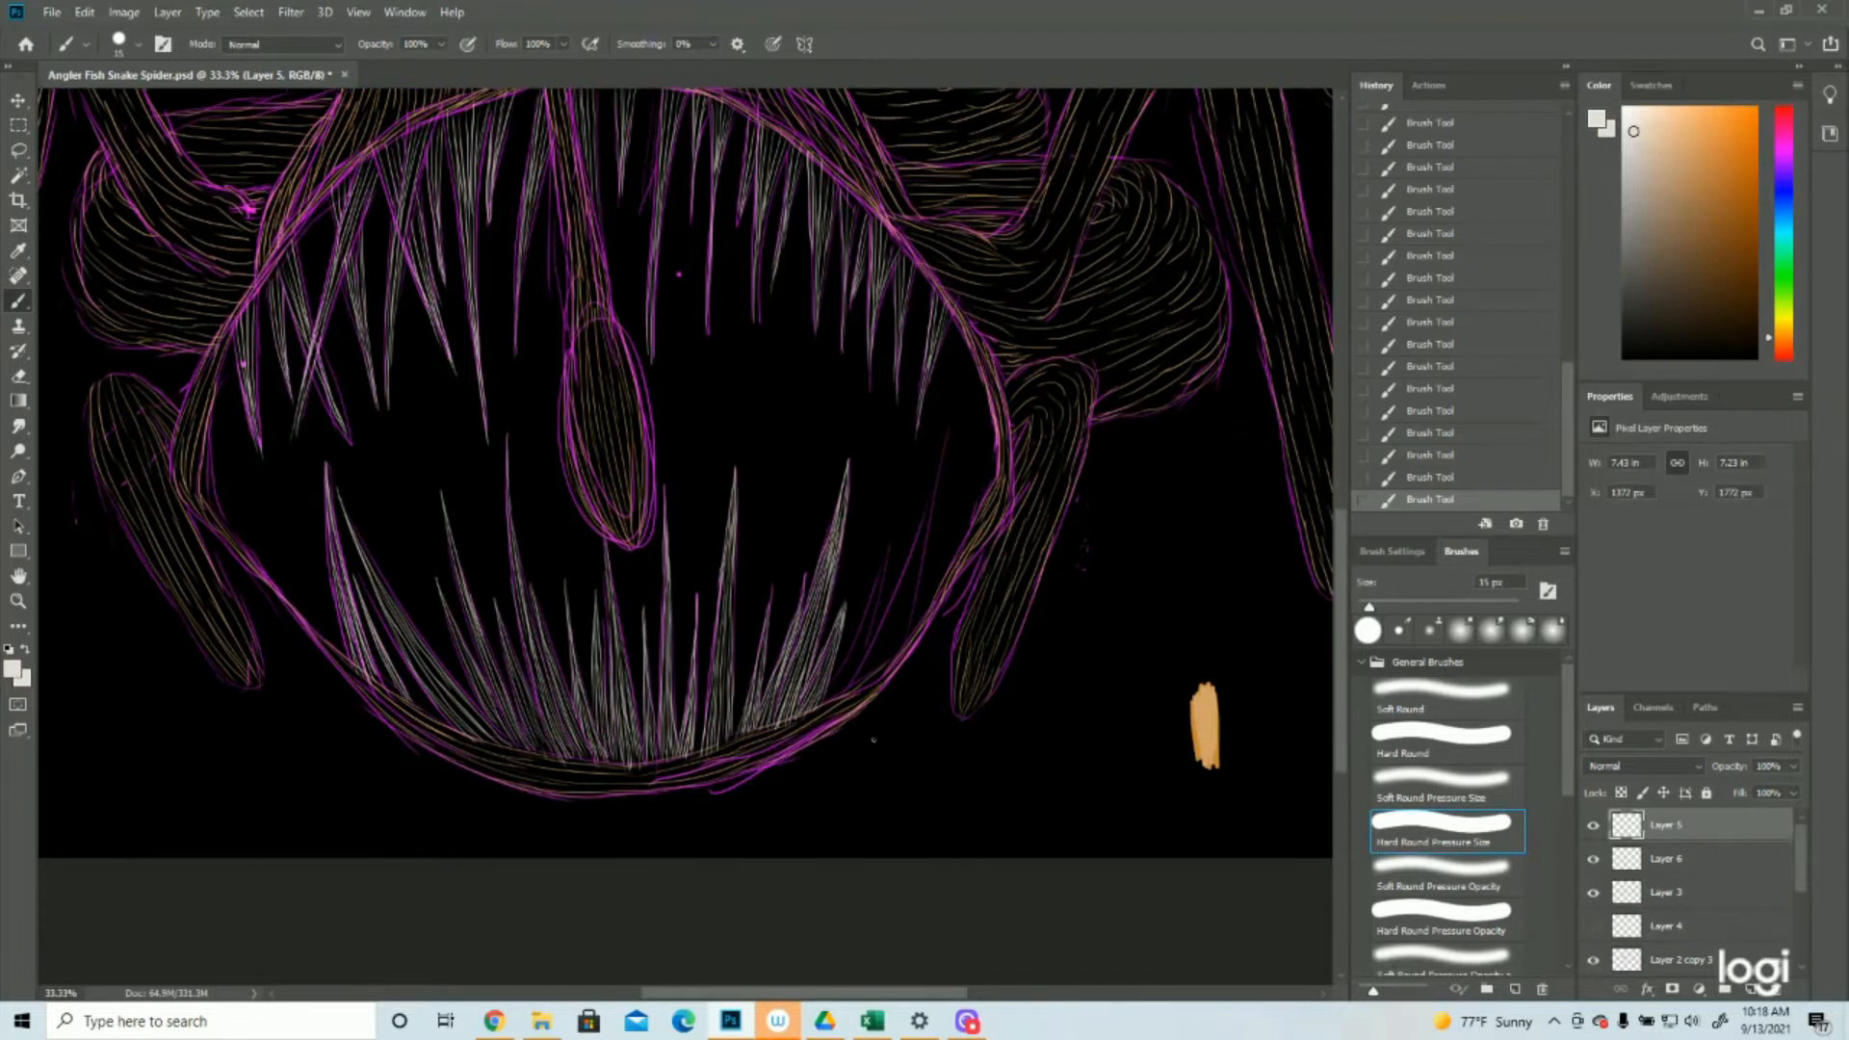
mouse_move(894, 543)
mouse_down()
mouse_move(860, 662)
mouse_move(826, 702)
mouse_up()
drag(935, 493, 858, 684)
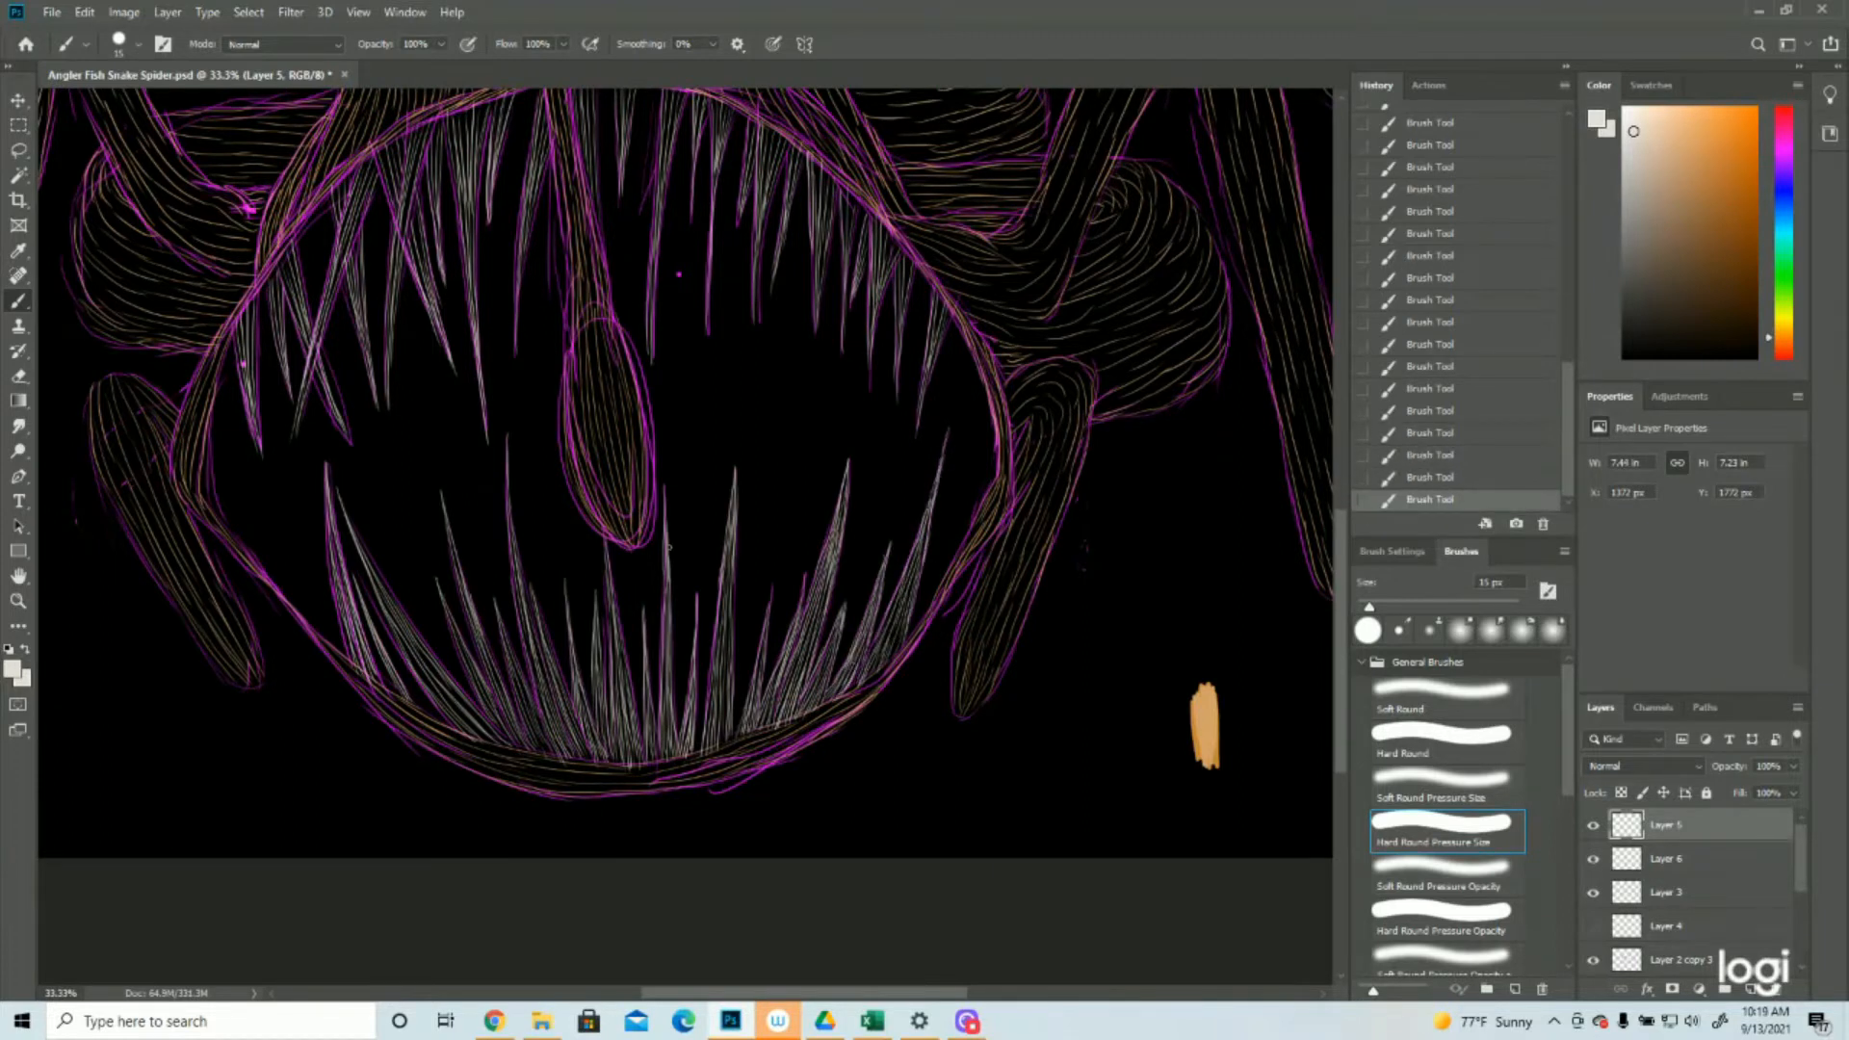
click(19, 601)
drag(972, 665, 823, 679)
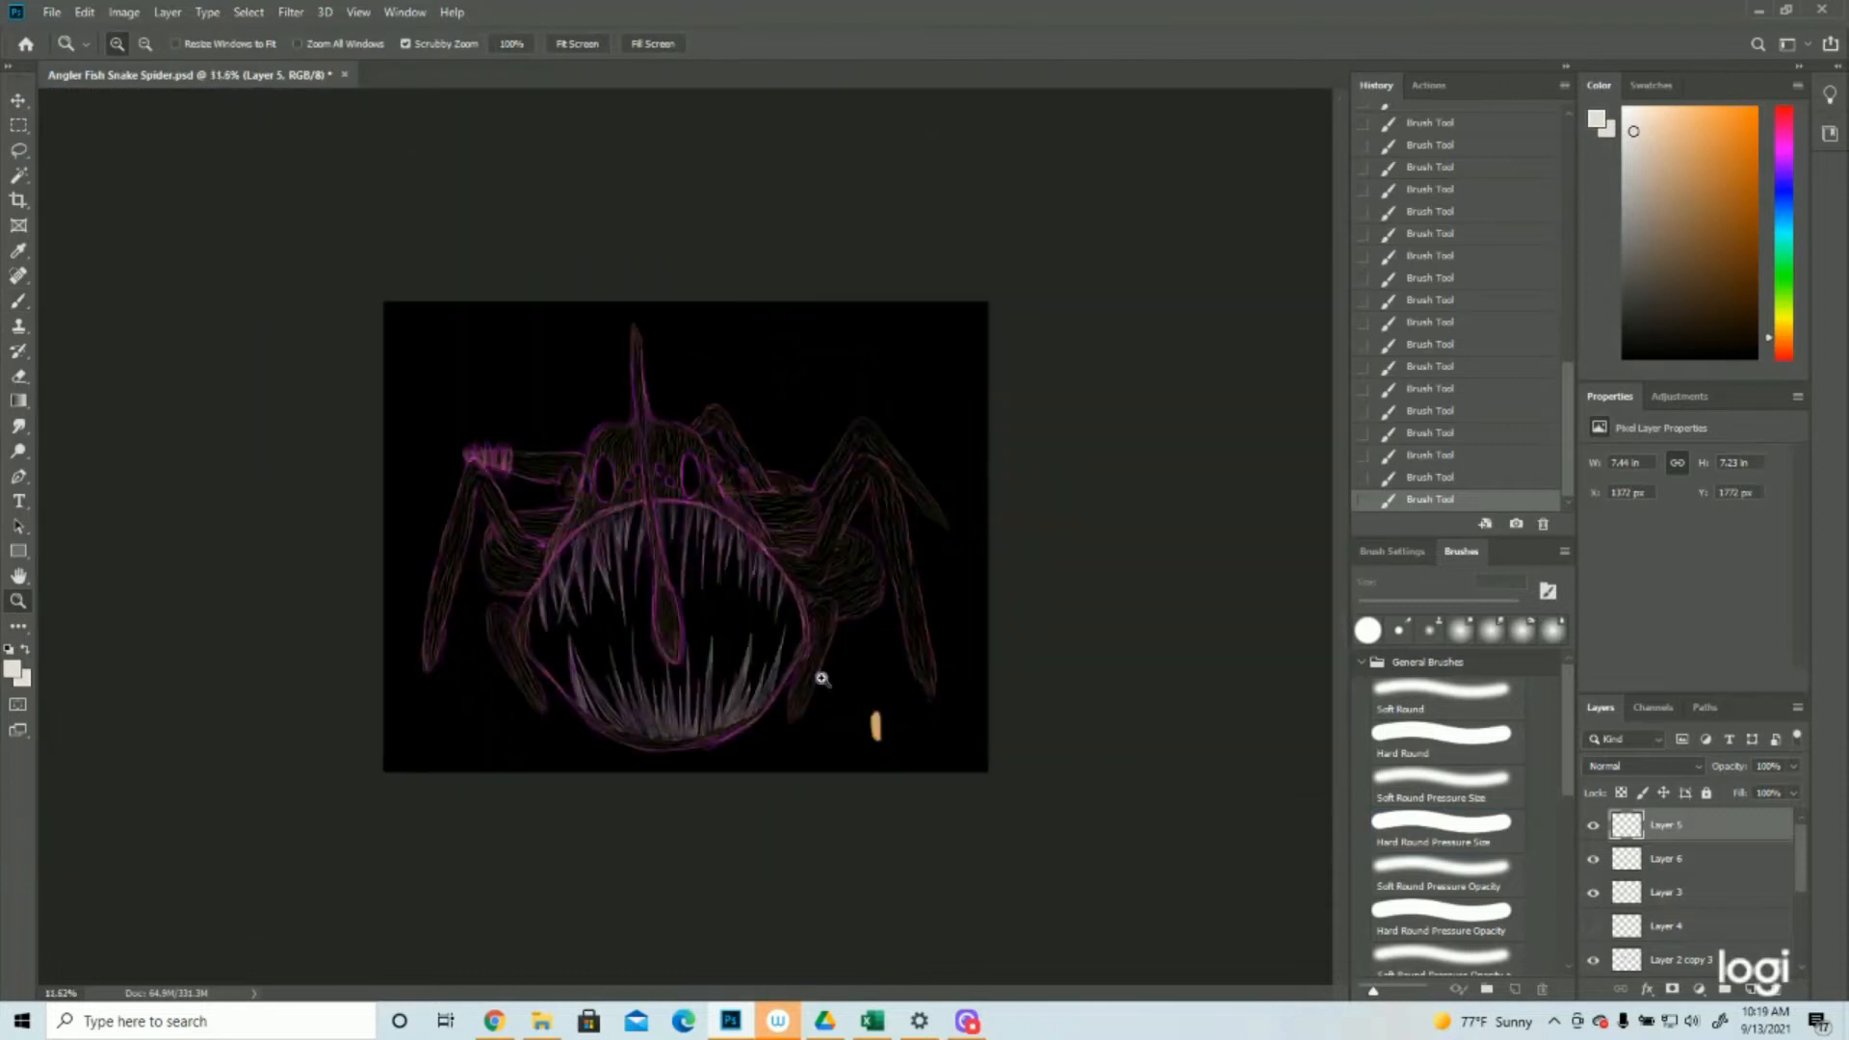
drag(718, 400, 838, 417)
click(1594, 959)
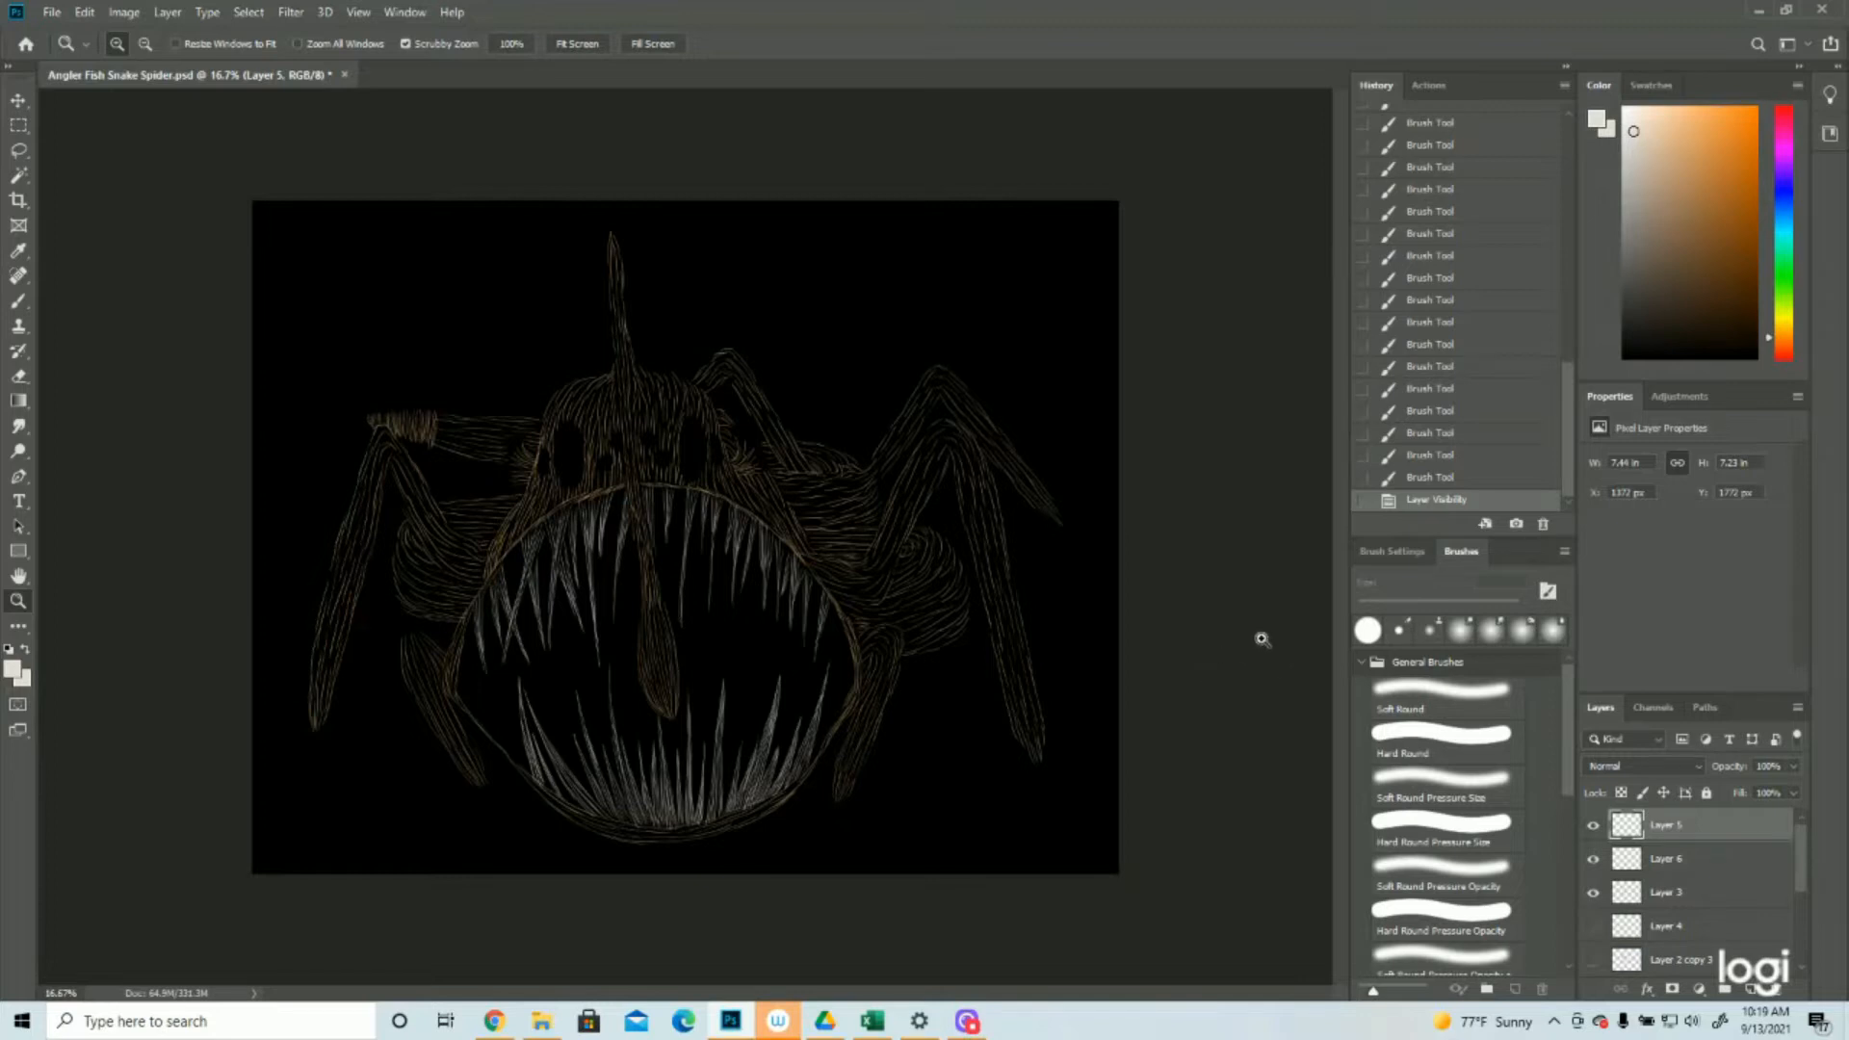
click(1594, 959)
Paint short light grey strokes over the frilled fins on both sides of the head on Layer 5
drag(686, 380, 784, 387)
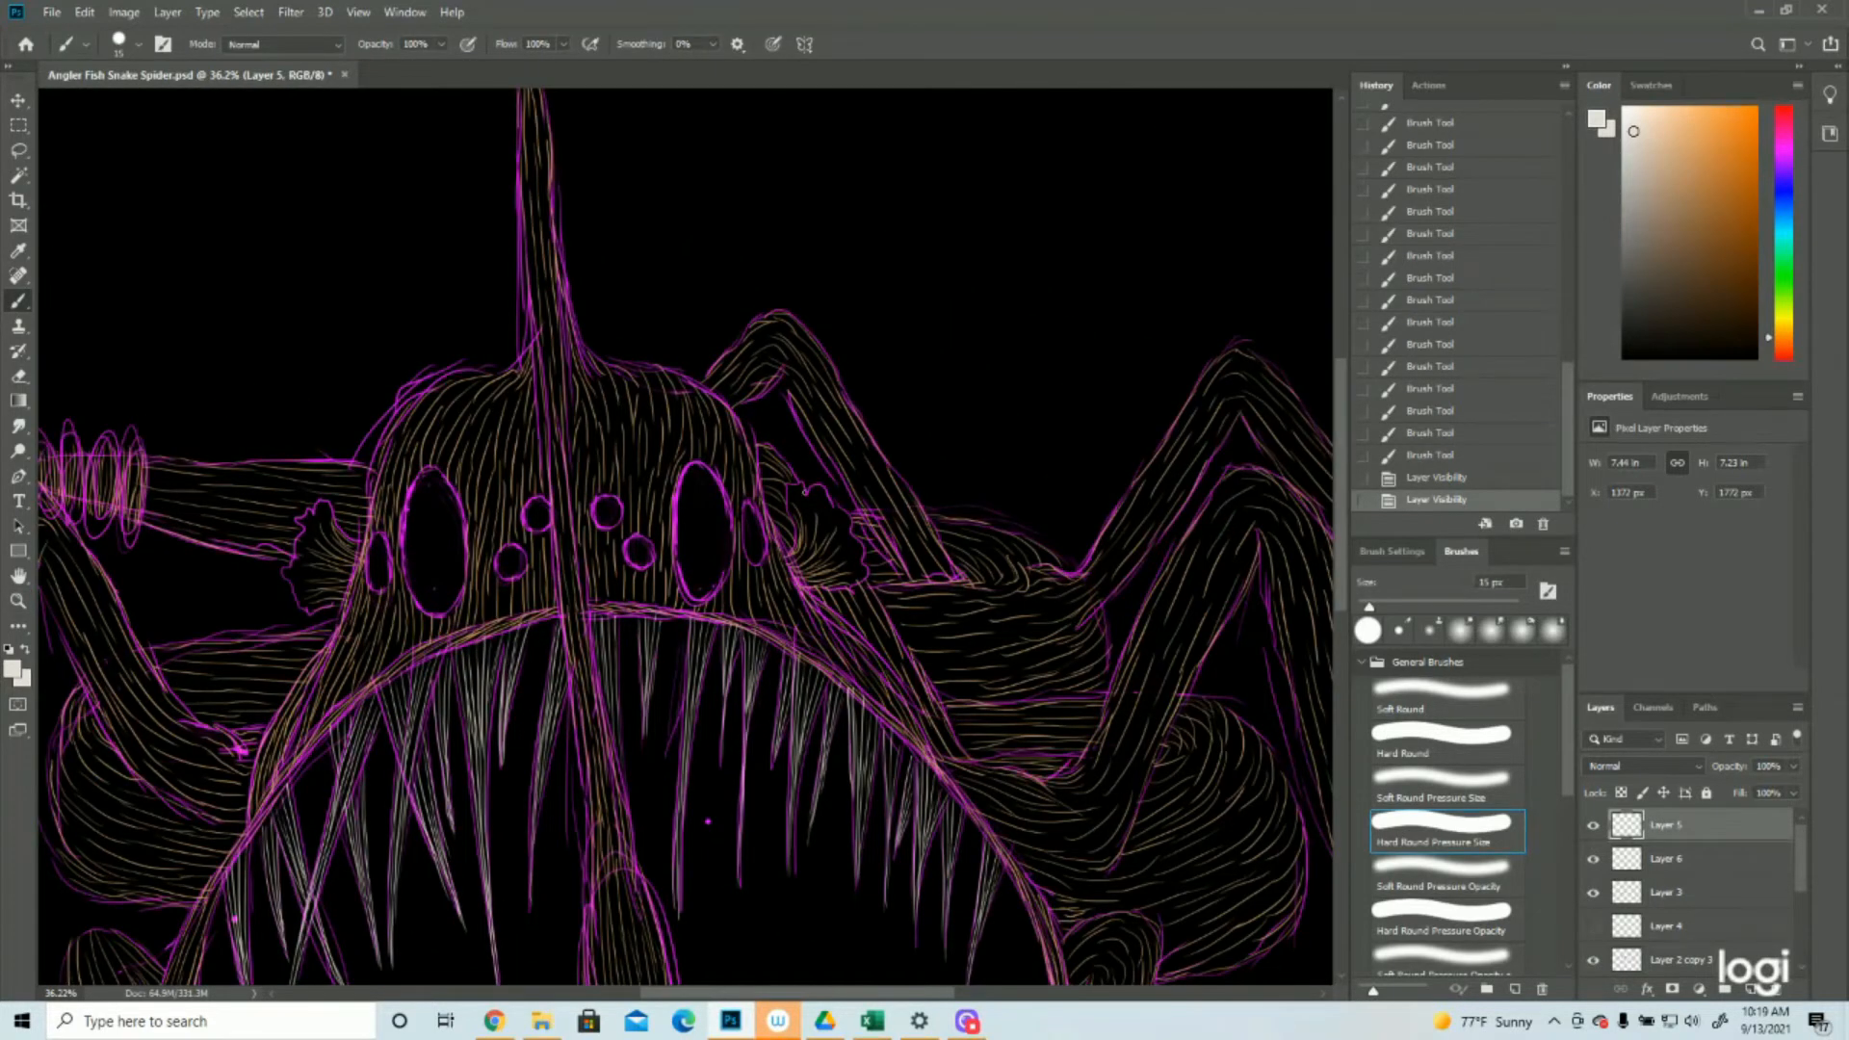
mouse_move(794, 509)
mouse_down()
mouse_move(807, 479)
mouse_move(797, 517)
mouse_up()
drag(788, 491, 813, 523)
drag(823, 493, 824, 540)
drag(849, 527, 828, 553)
drag(861, 549, 832, 565)
drag(866, 579, 840, 566)
drag(321, 501, 328, 567)
drag(293, 582, 331, 614)
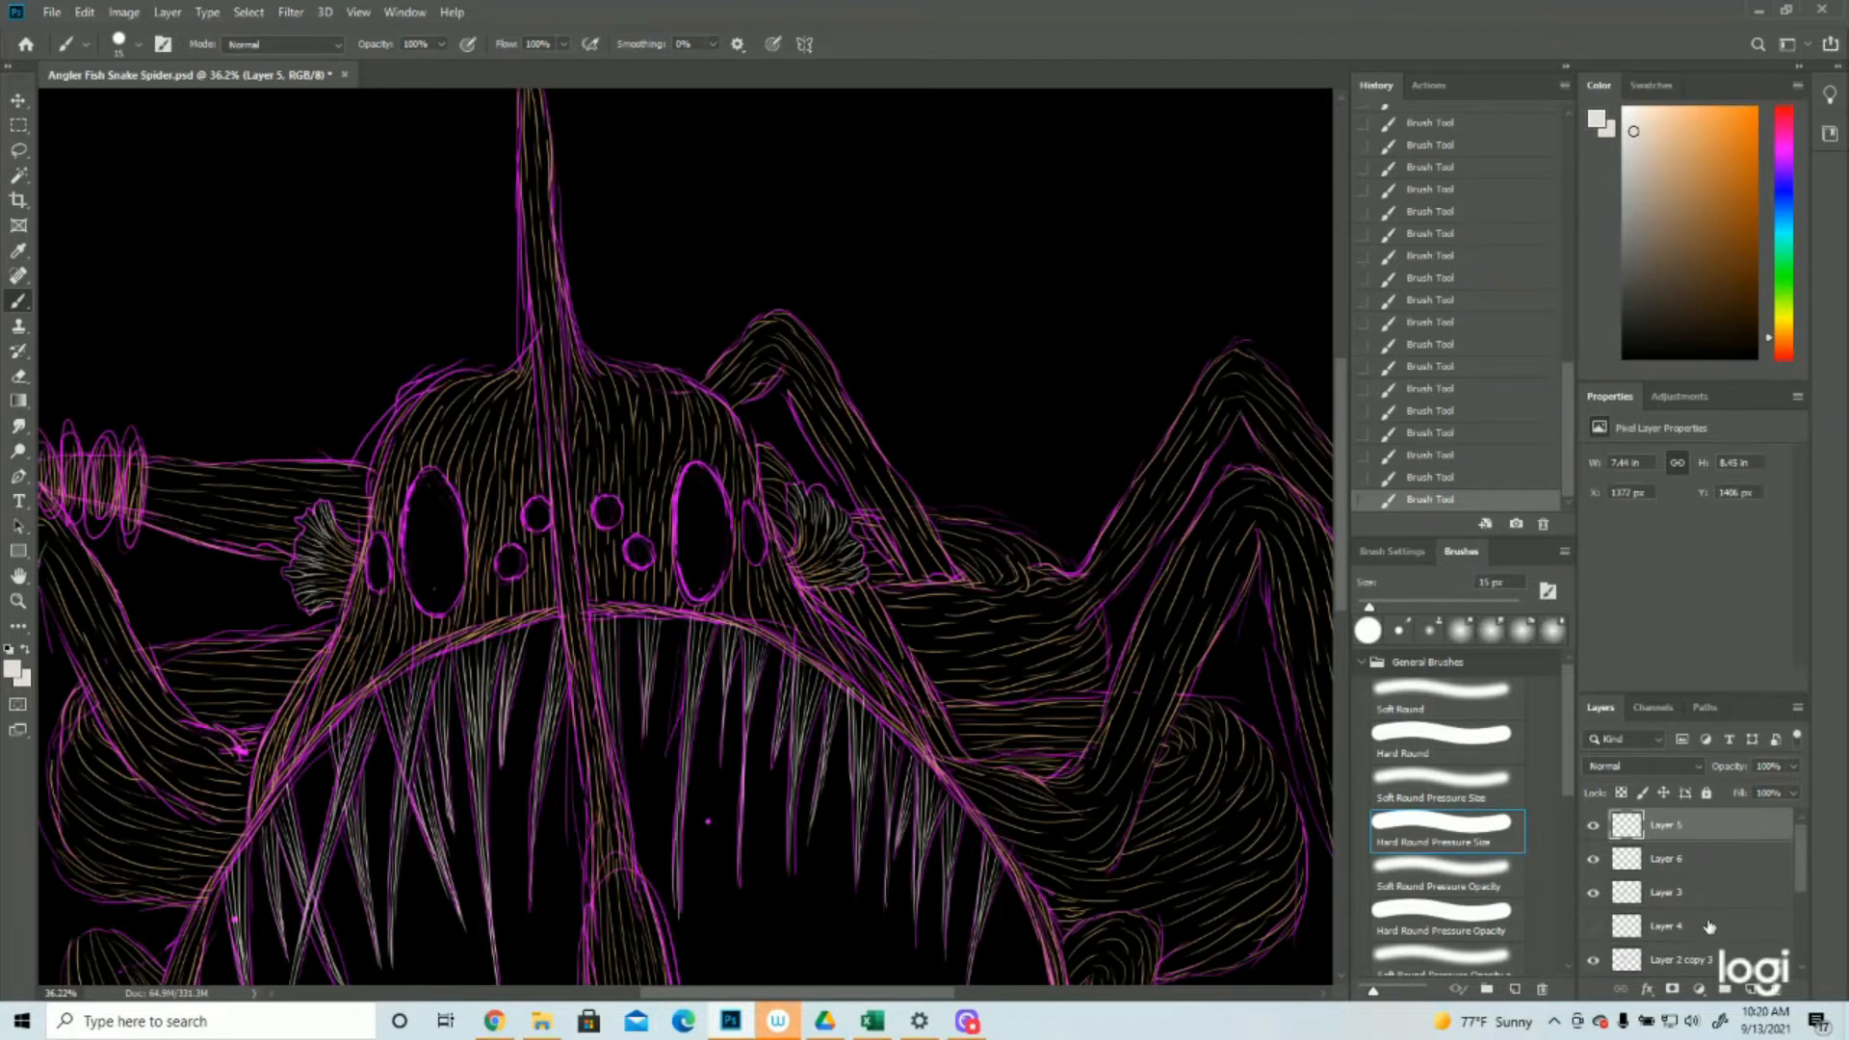
Hide the purple sketch layer and add a new layer above Layer 5 with tan as the foreground colour
click(1594, 961)
click(1594, 960)
click(19, 601)
key(ctrl+minus)
key(ctrl+minus)
key(ctrl+minus)
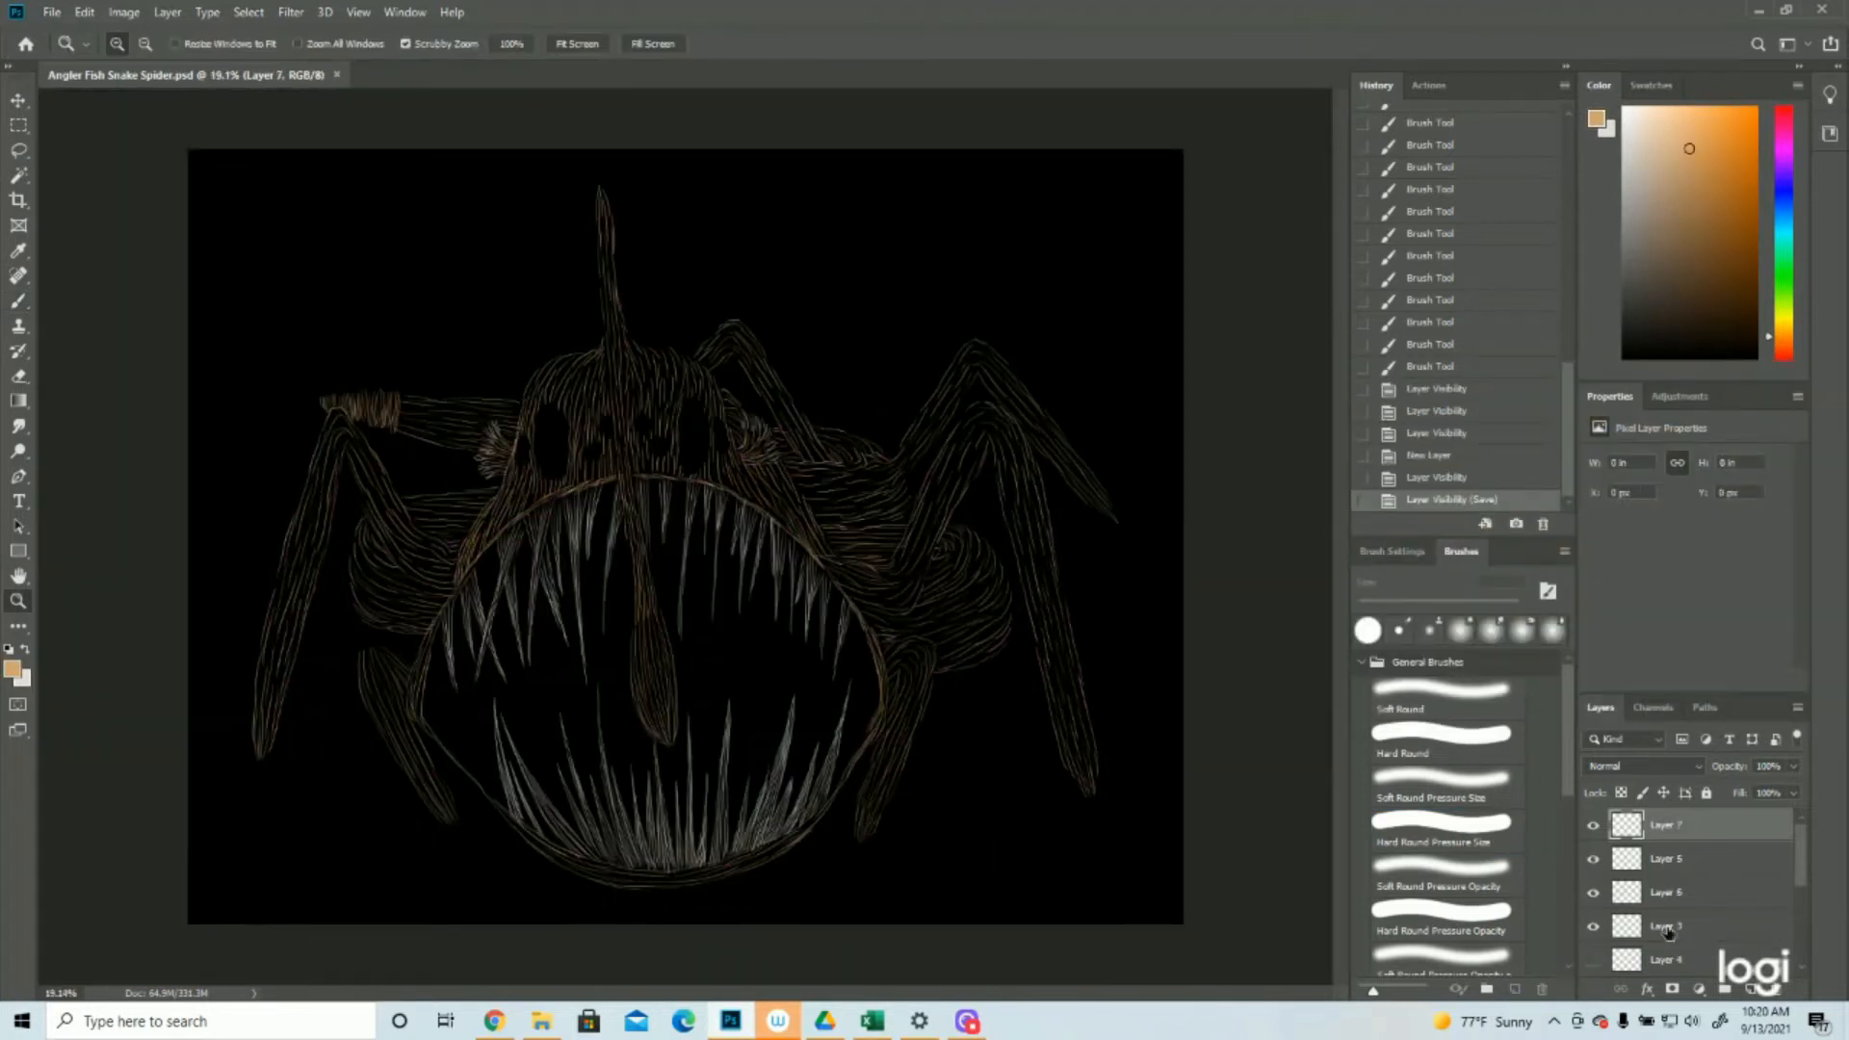
Select Layer 3 and paint tan strokes along the lower left and lower right edges of the mouth rim
click(1669, 926)
alt+click(1594, 926)
alt+click(1594, 927)
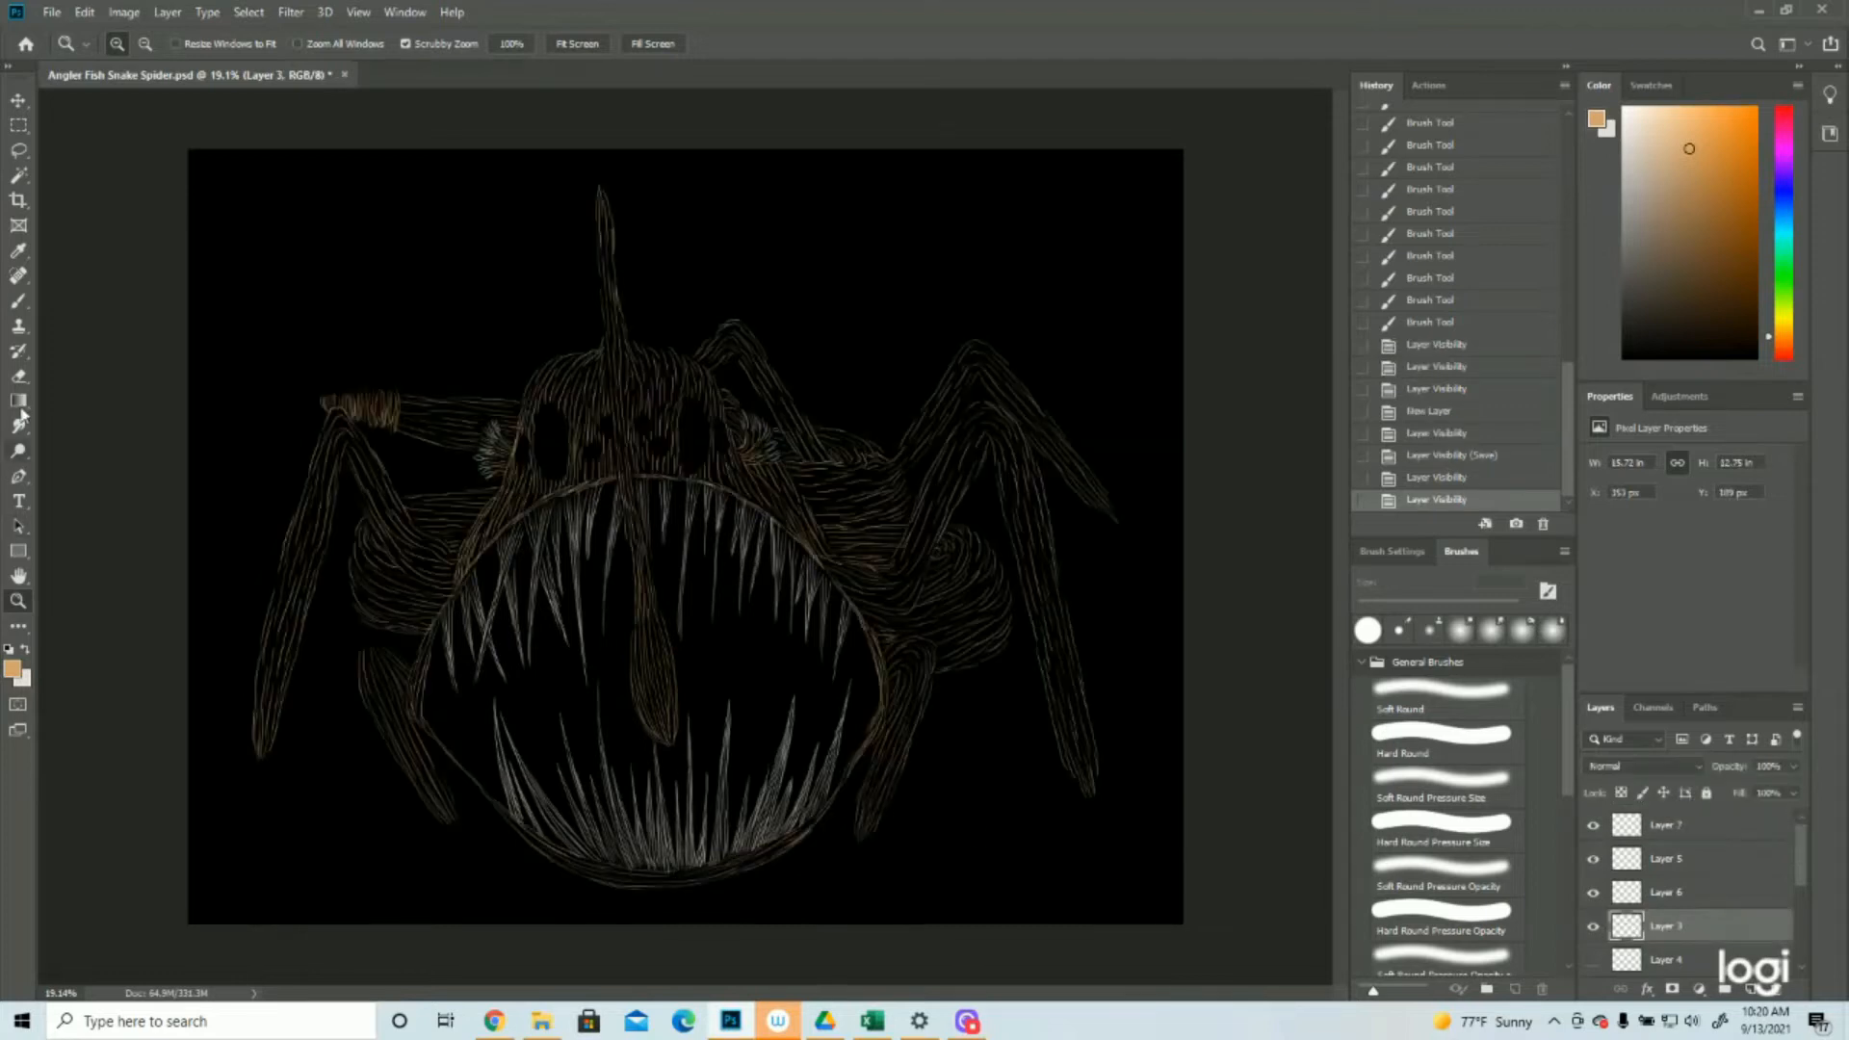
click(18, 302)
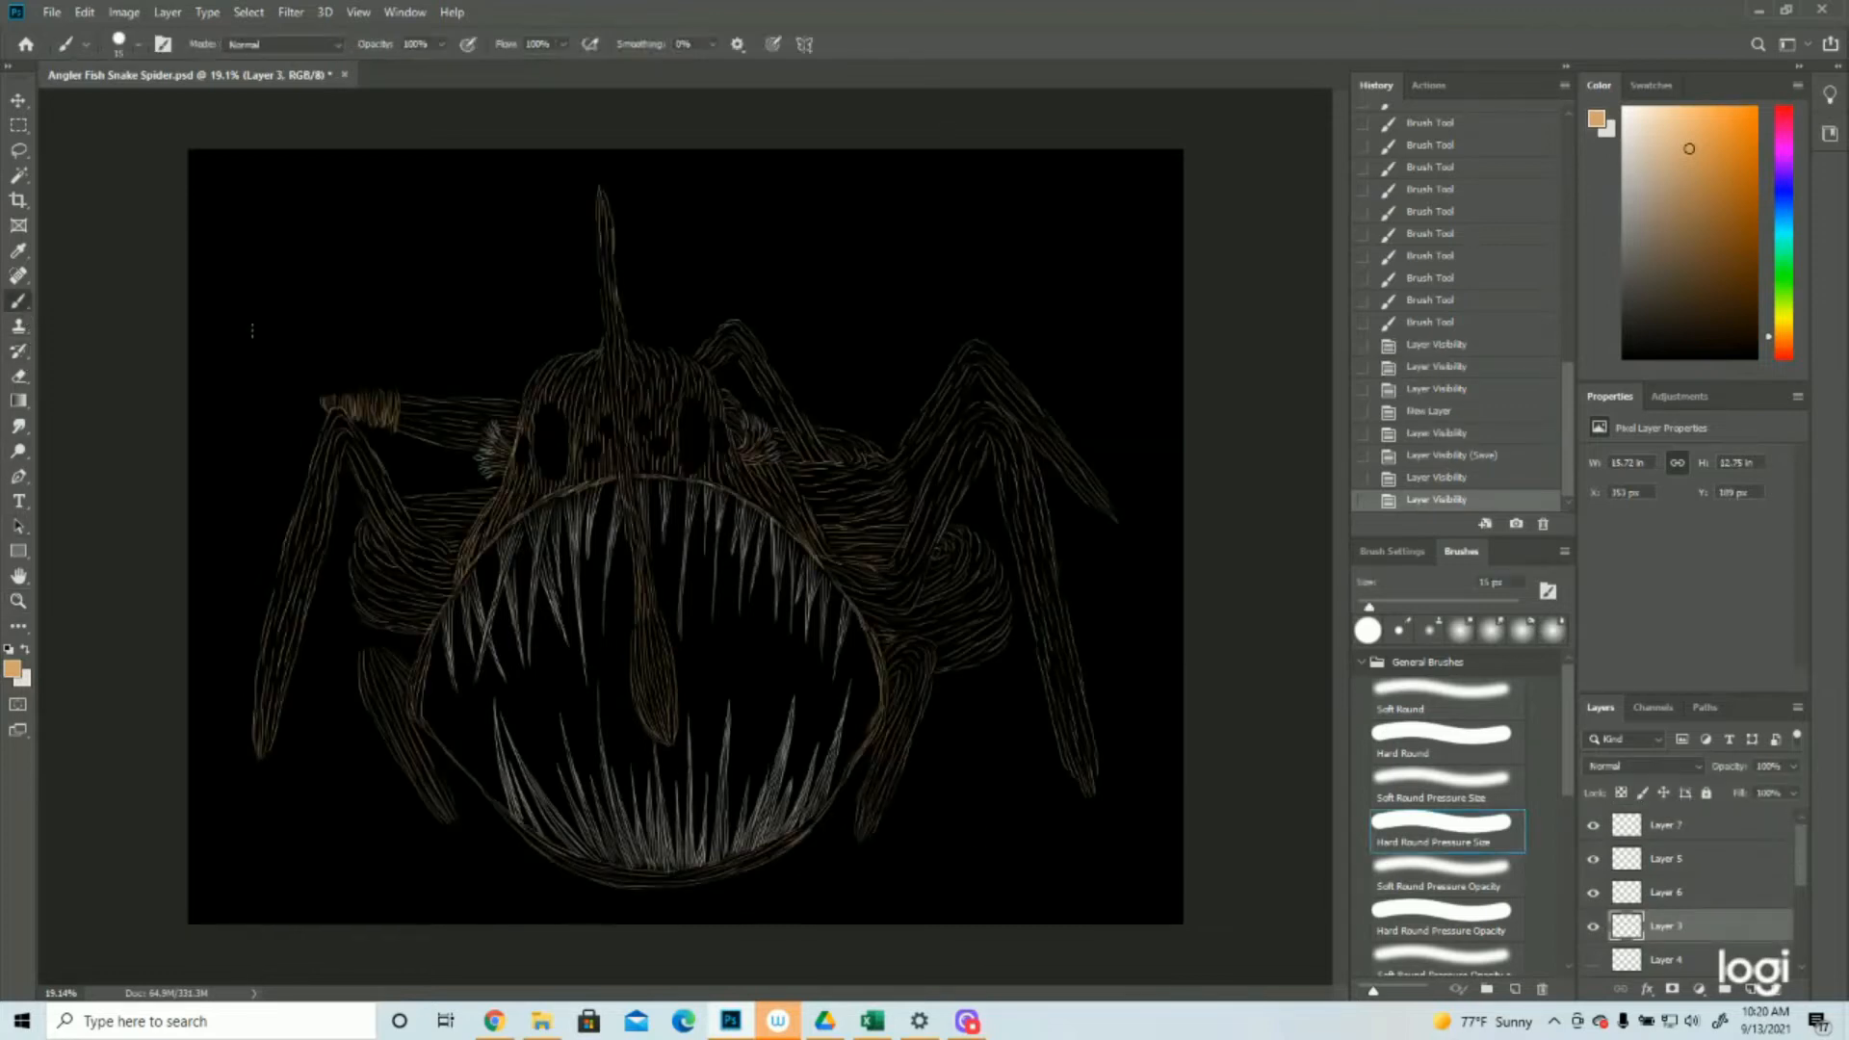
drag(426, 732, 520, 831)
drag(497, 807, 535, 844)
drag(542, 847, 589, 875)
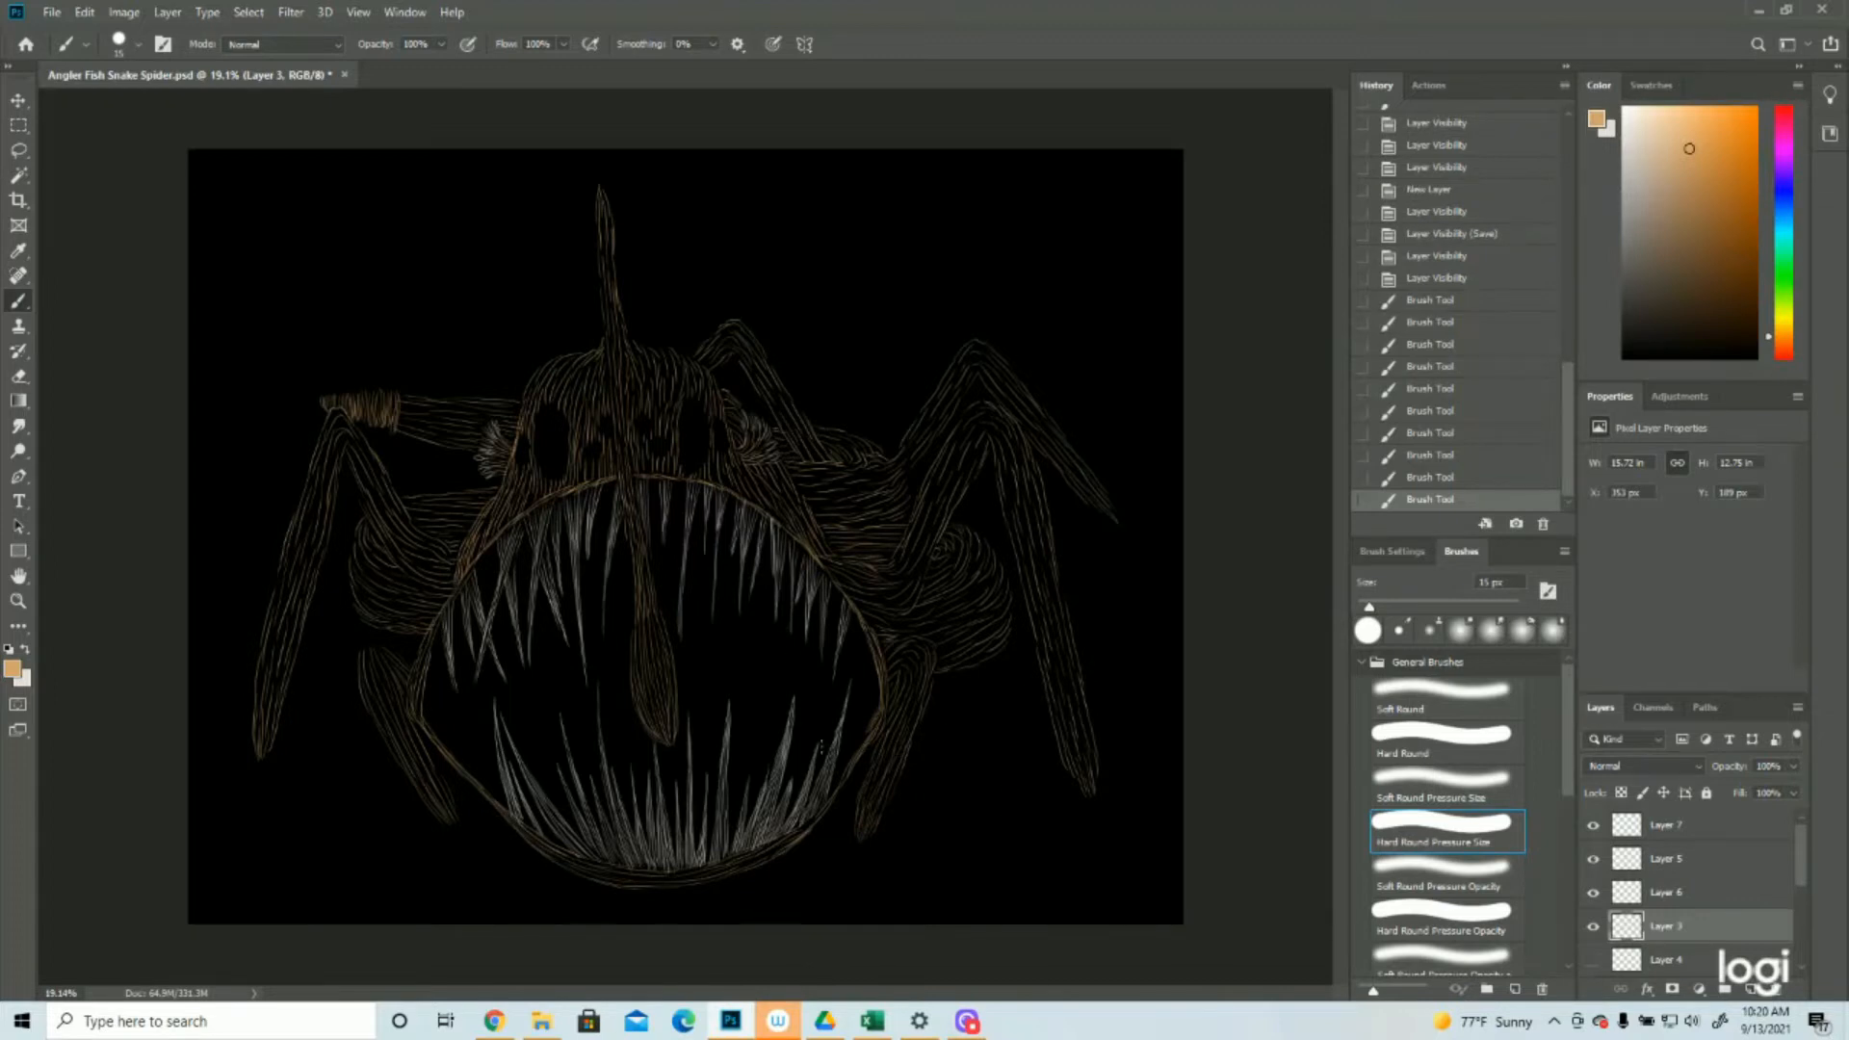
mouse_move(876, 735)
mouse_down()
mouse_move(832, 805)
mouse_move(755, 859)
mouse_up()
drag(782, 843, 767, 852)
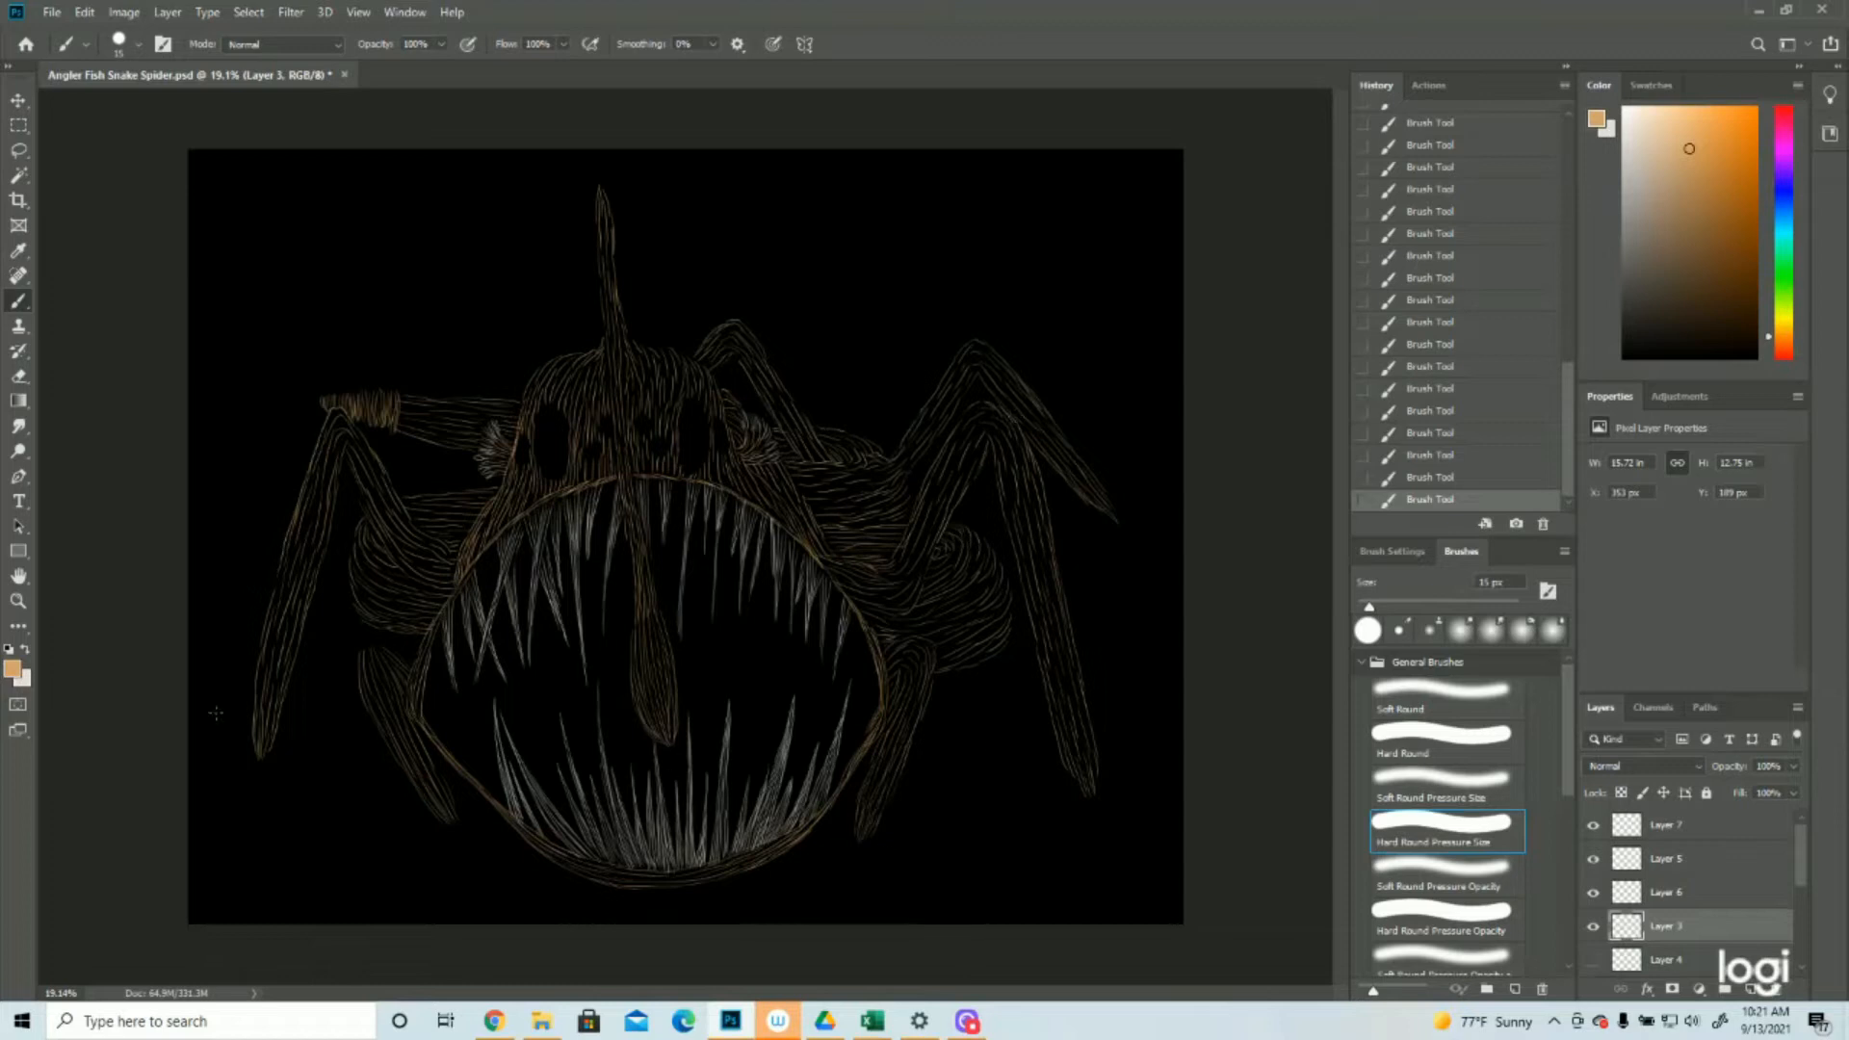
Select Layer 7 and paint tan strokes along the lure stalk's left edge above the head, reverting the last ones
click(19, 601)
drag(788, 462, 682, 367)
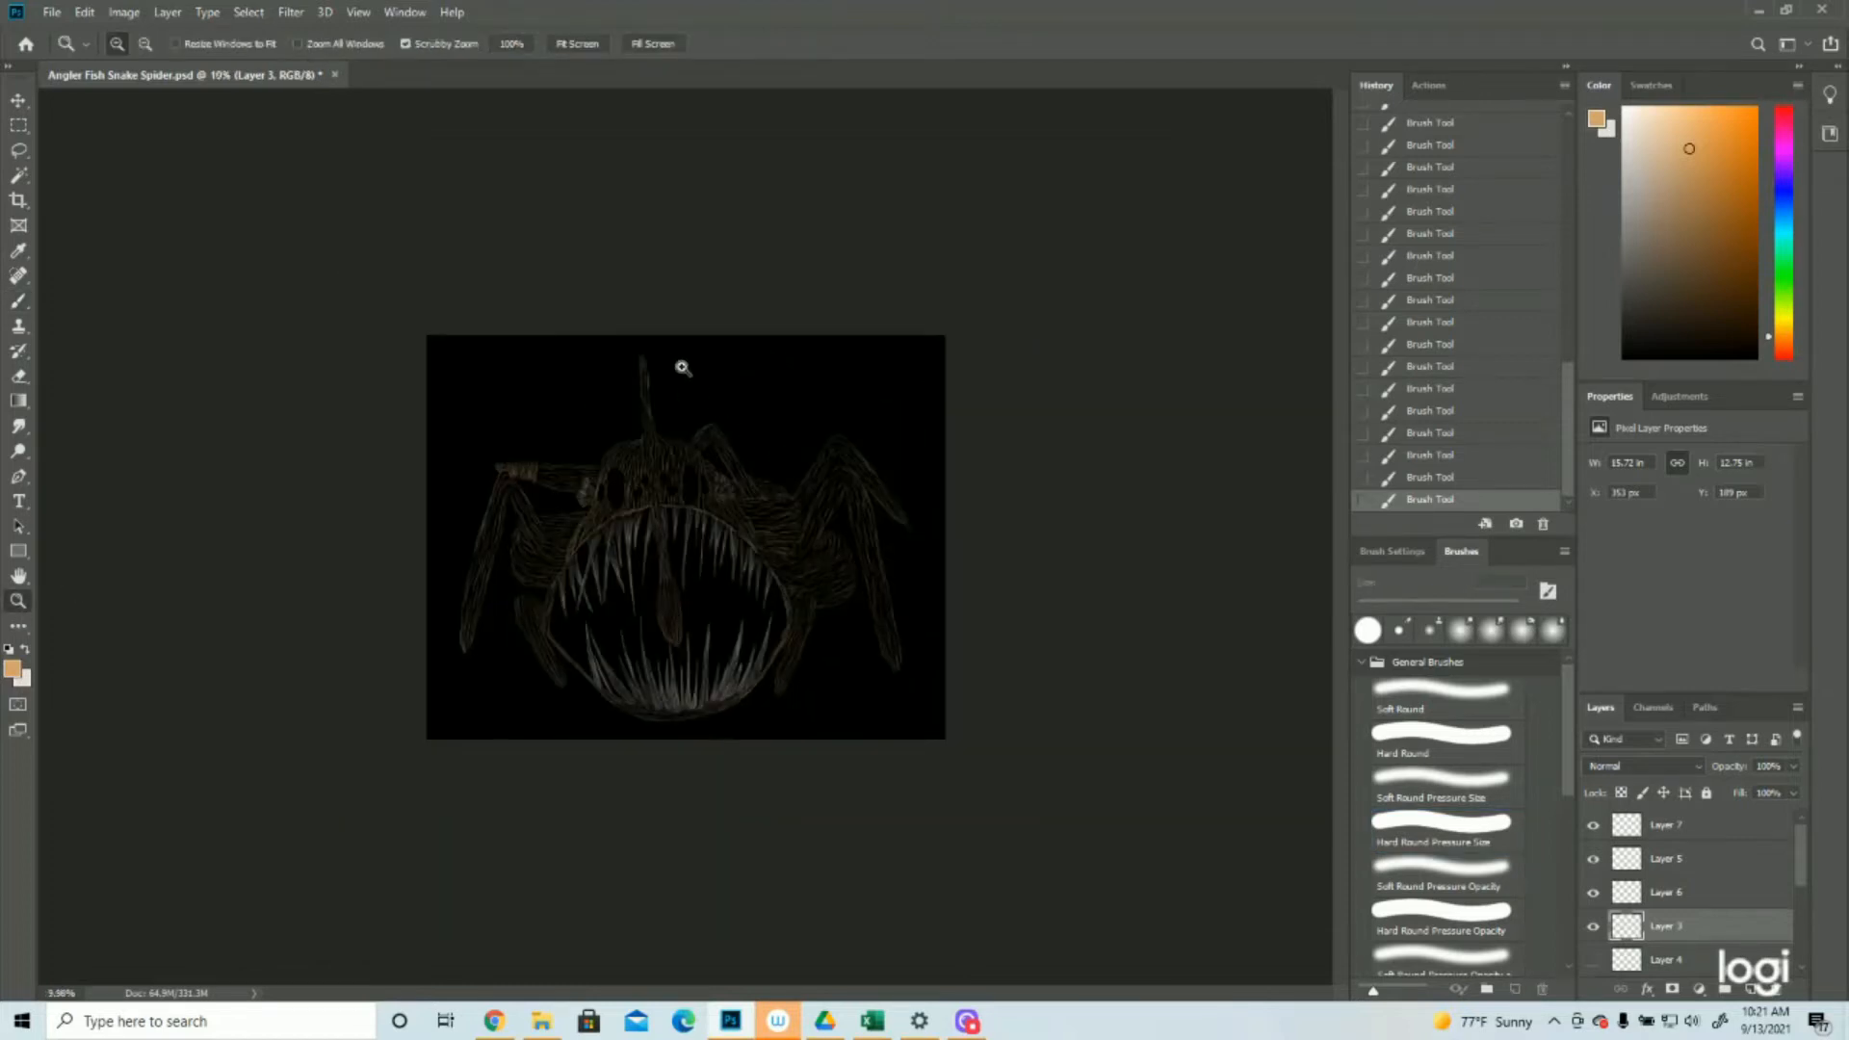
click(1690, 833)
click(582, 487)
click(582, 488)
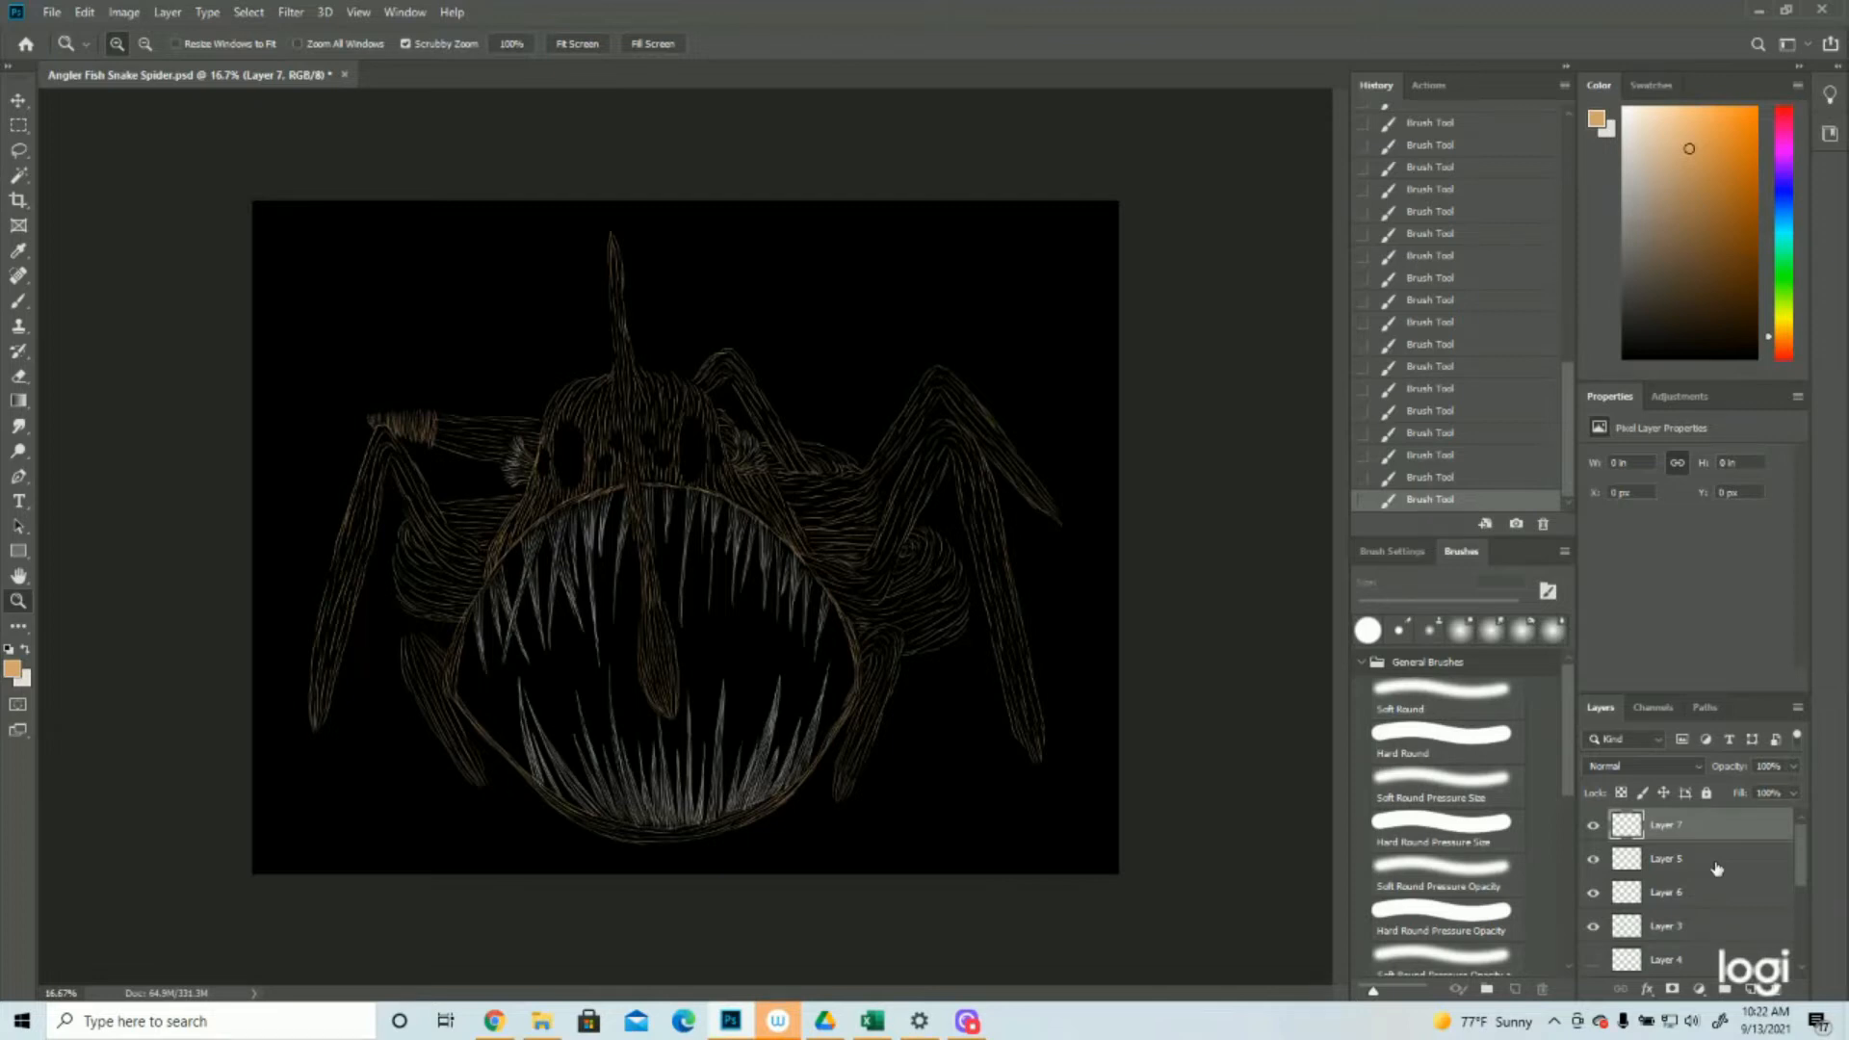
click(560, 456)
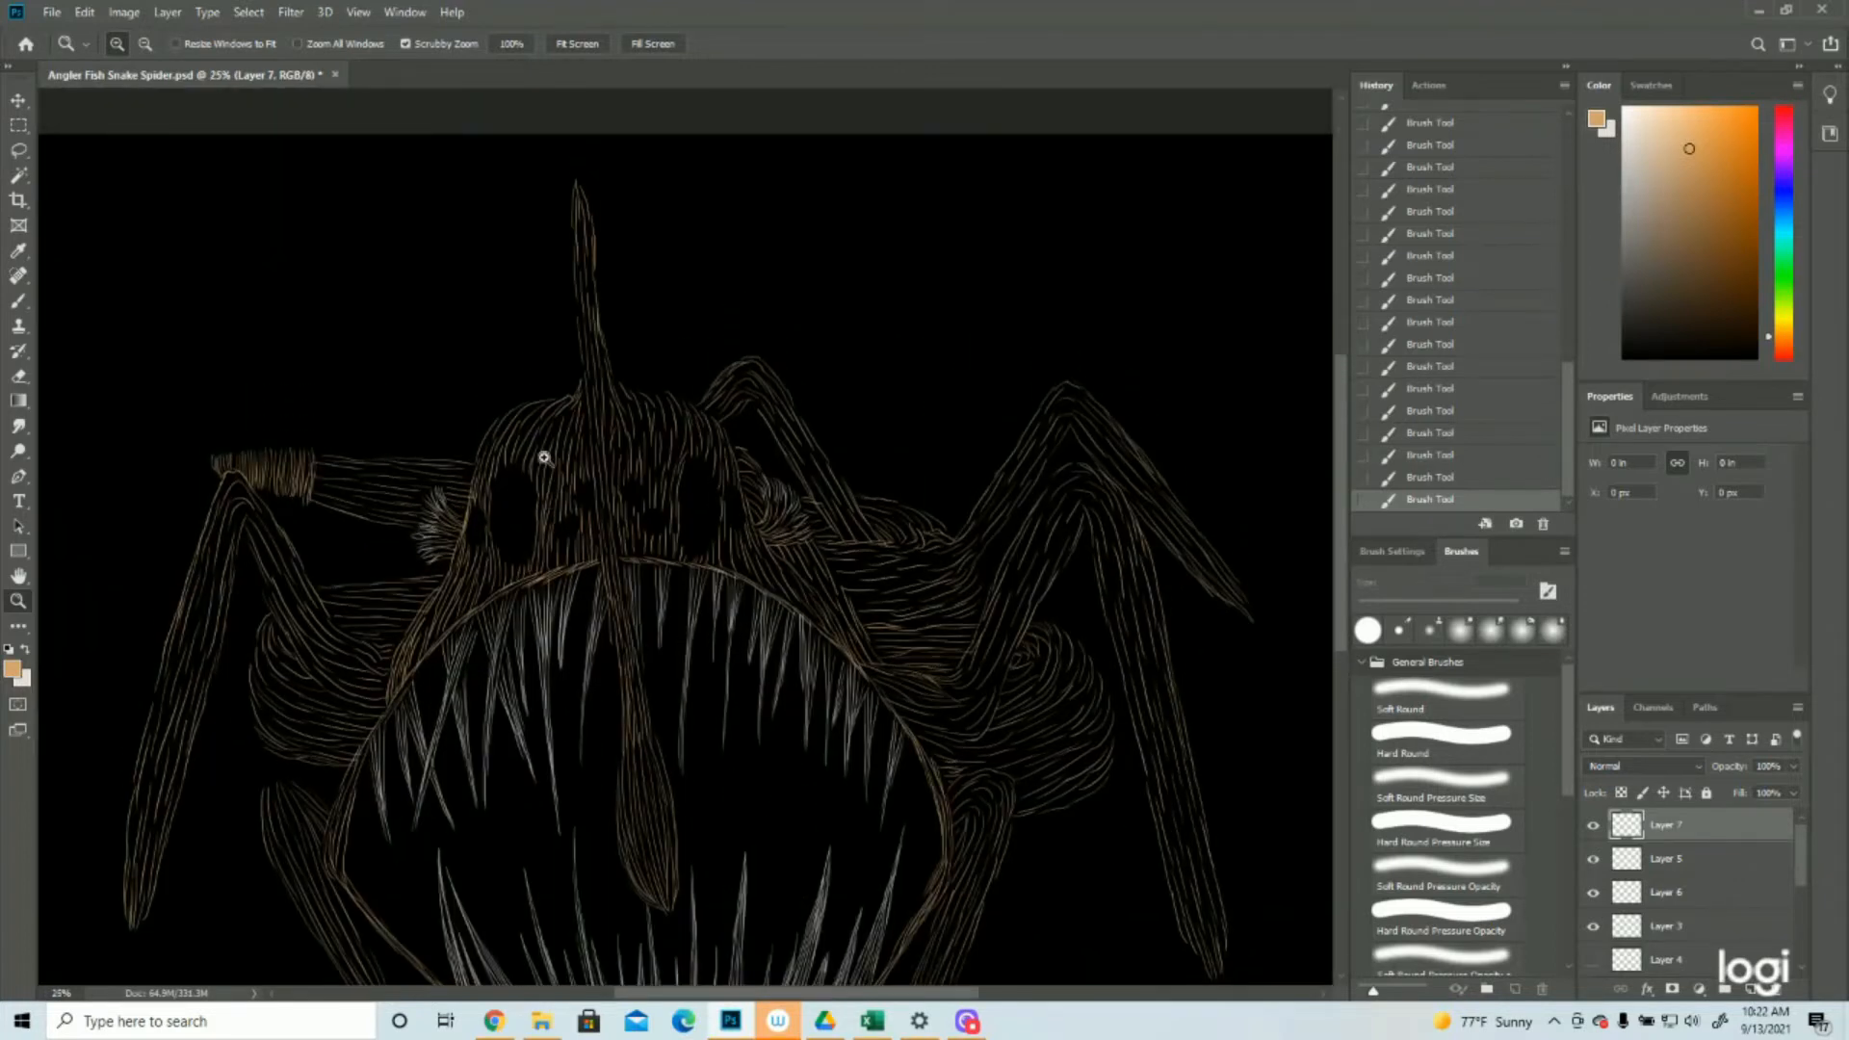
click(18, 302)
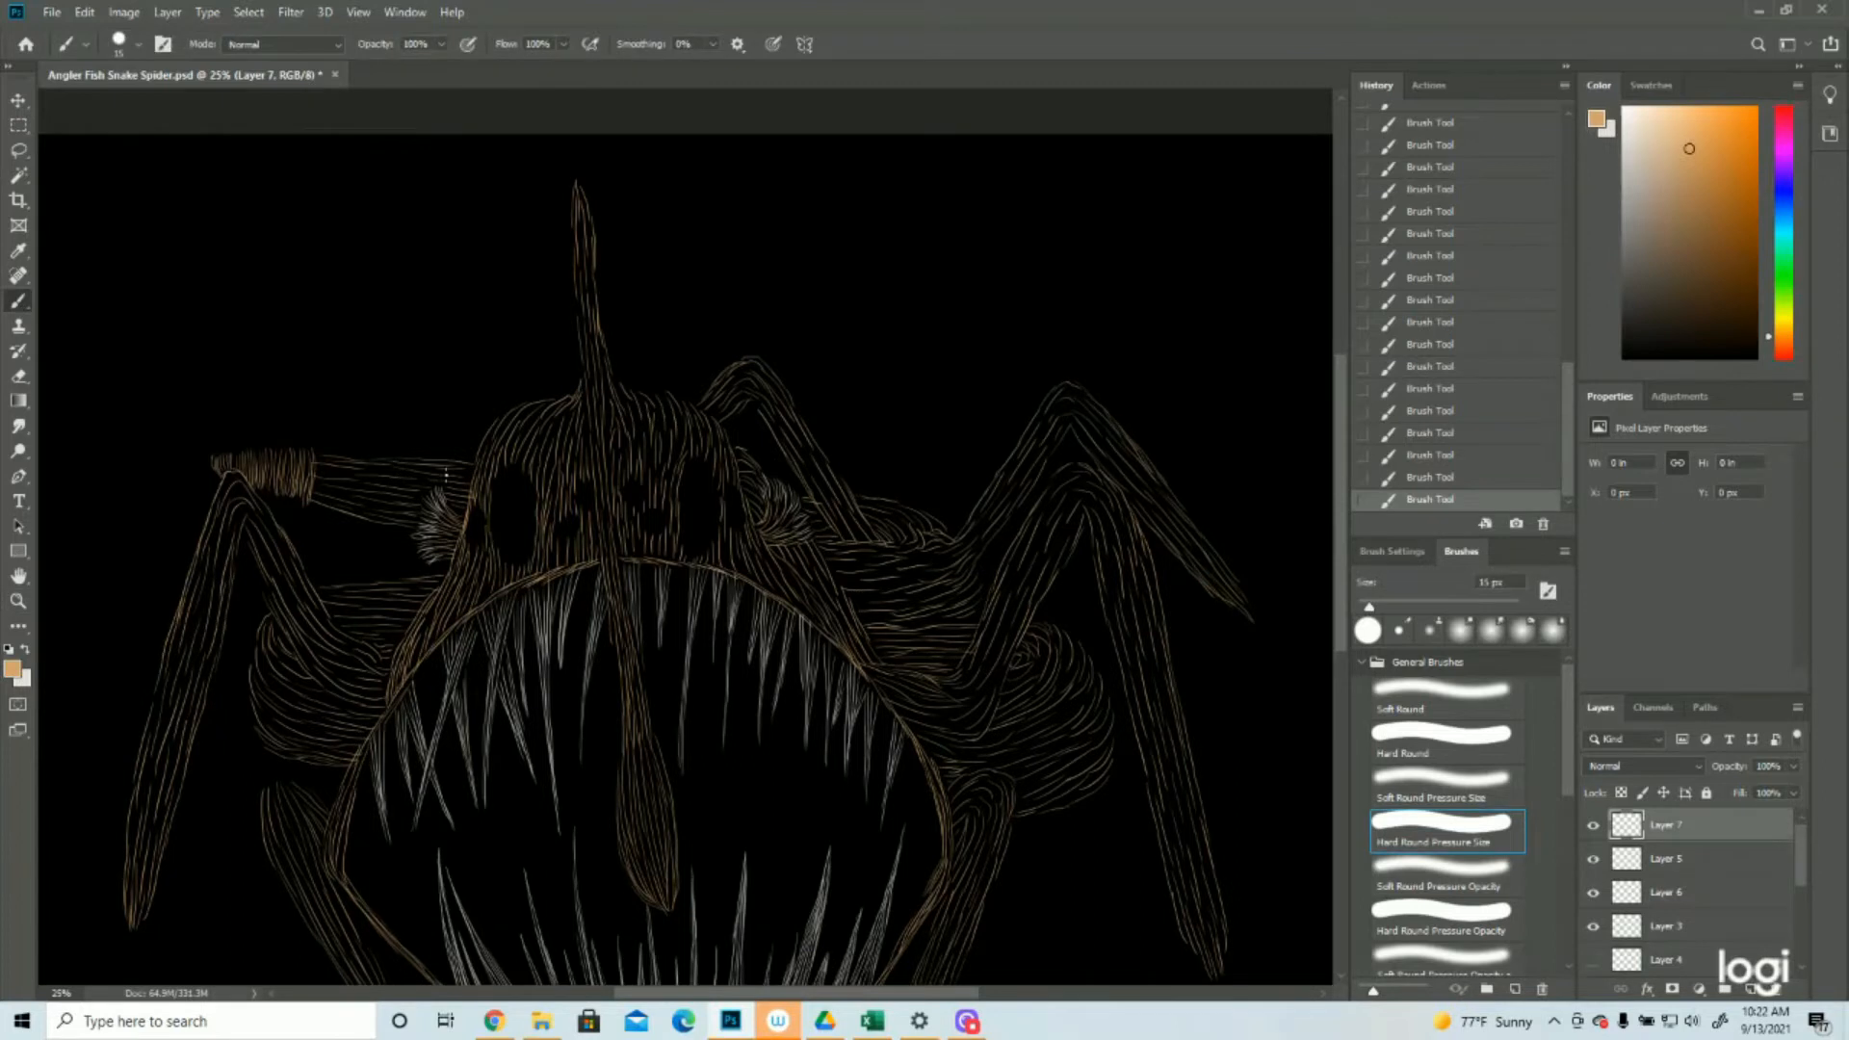
drag(574, 217, 582, 335)
click(1453, 479)
click(1437, 460)
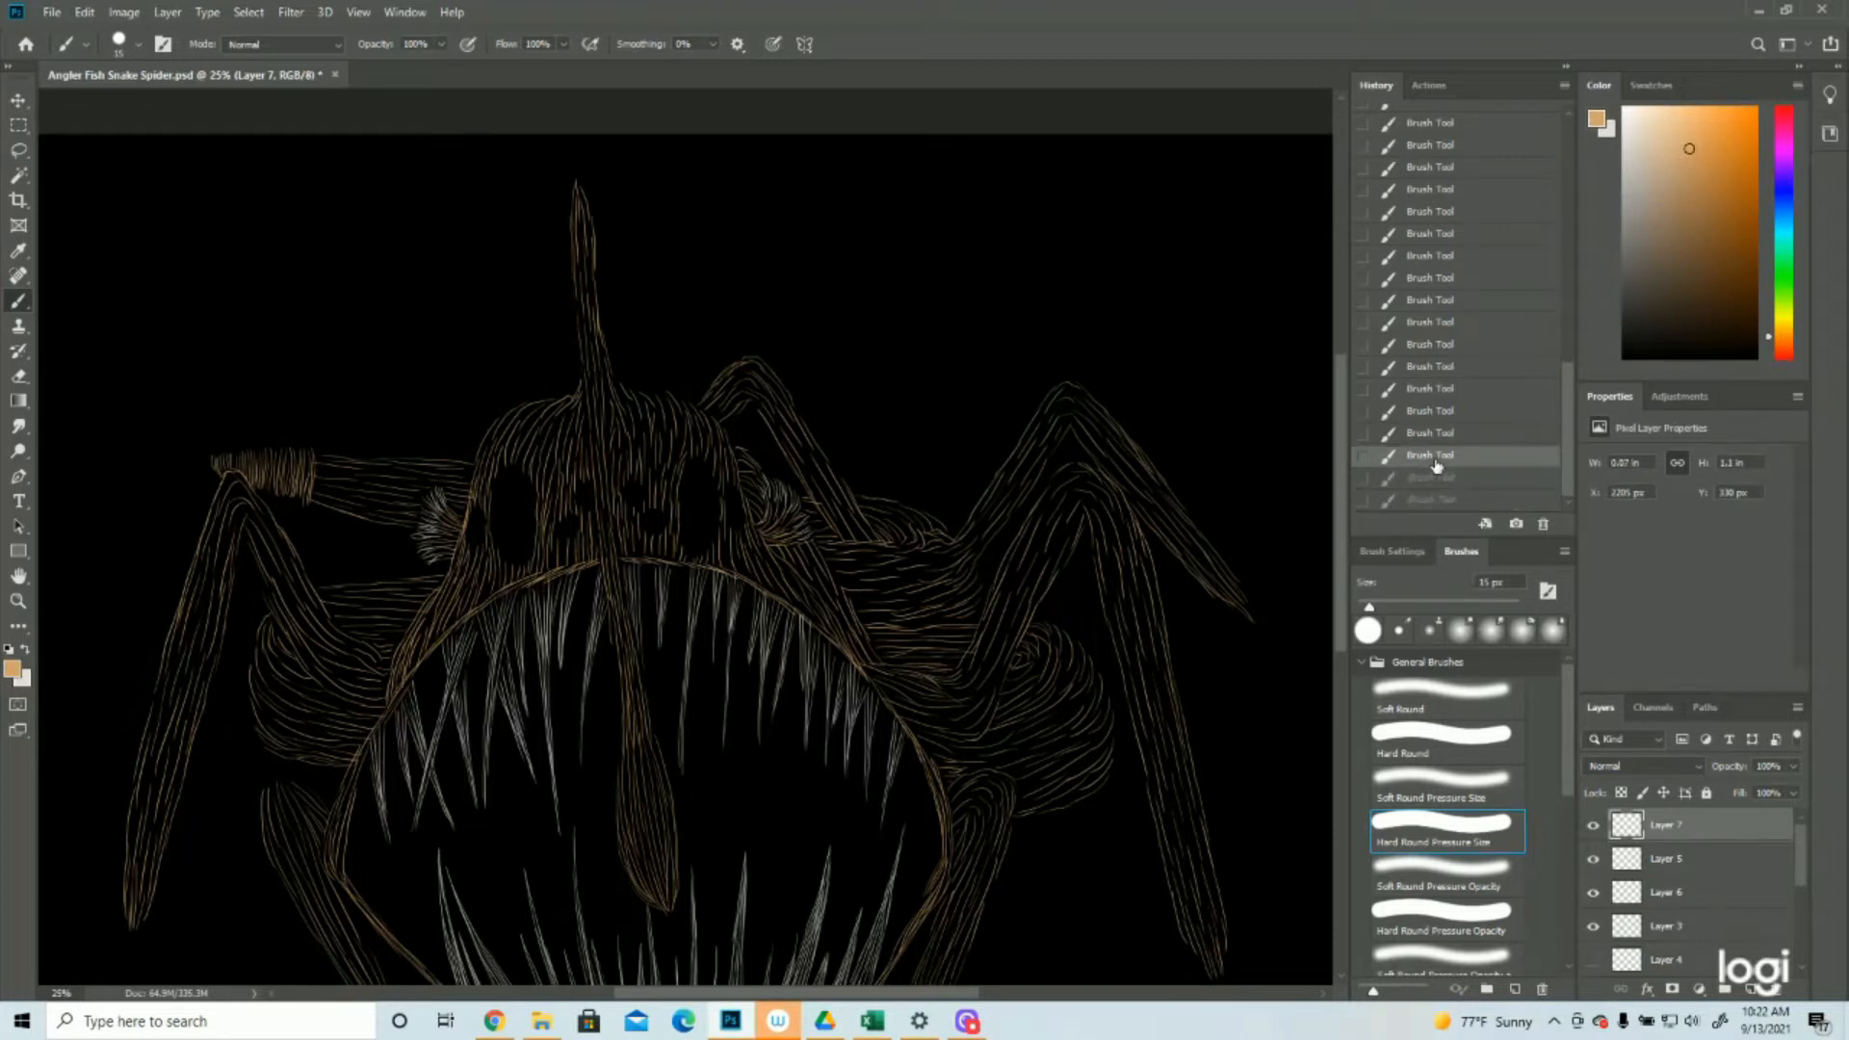
Check the shape against the Layer 2 copy 3 sketch and outline the lure stalk's tip and right edge in tan
scroll(1699, 925, down, 3)
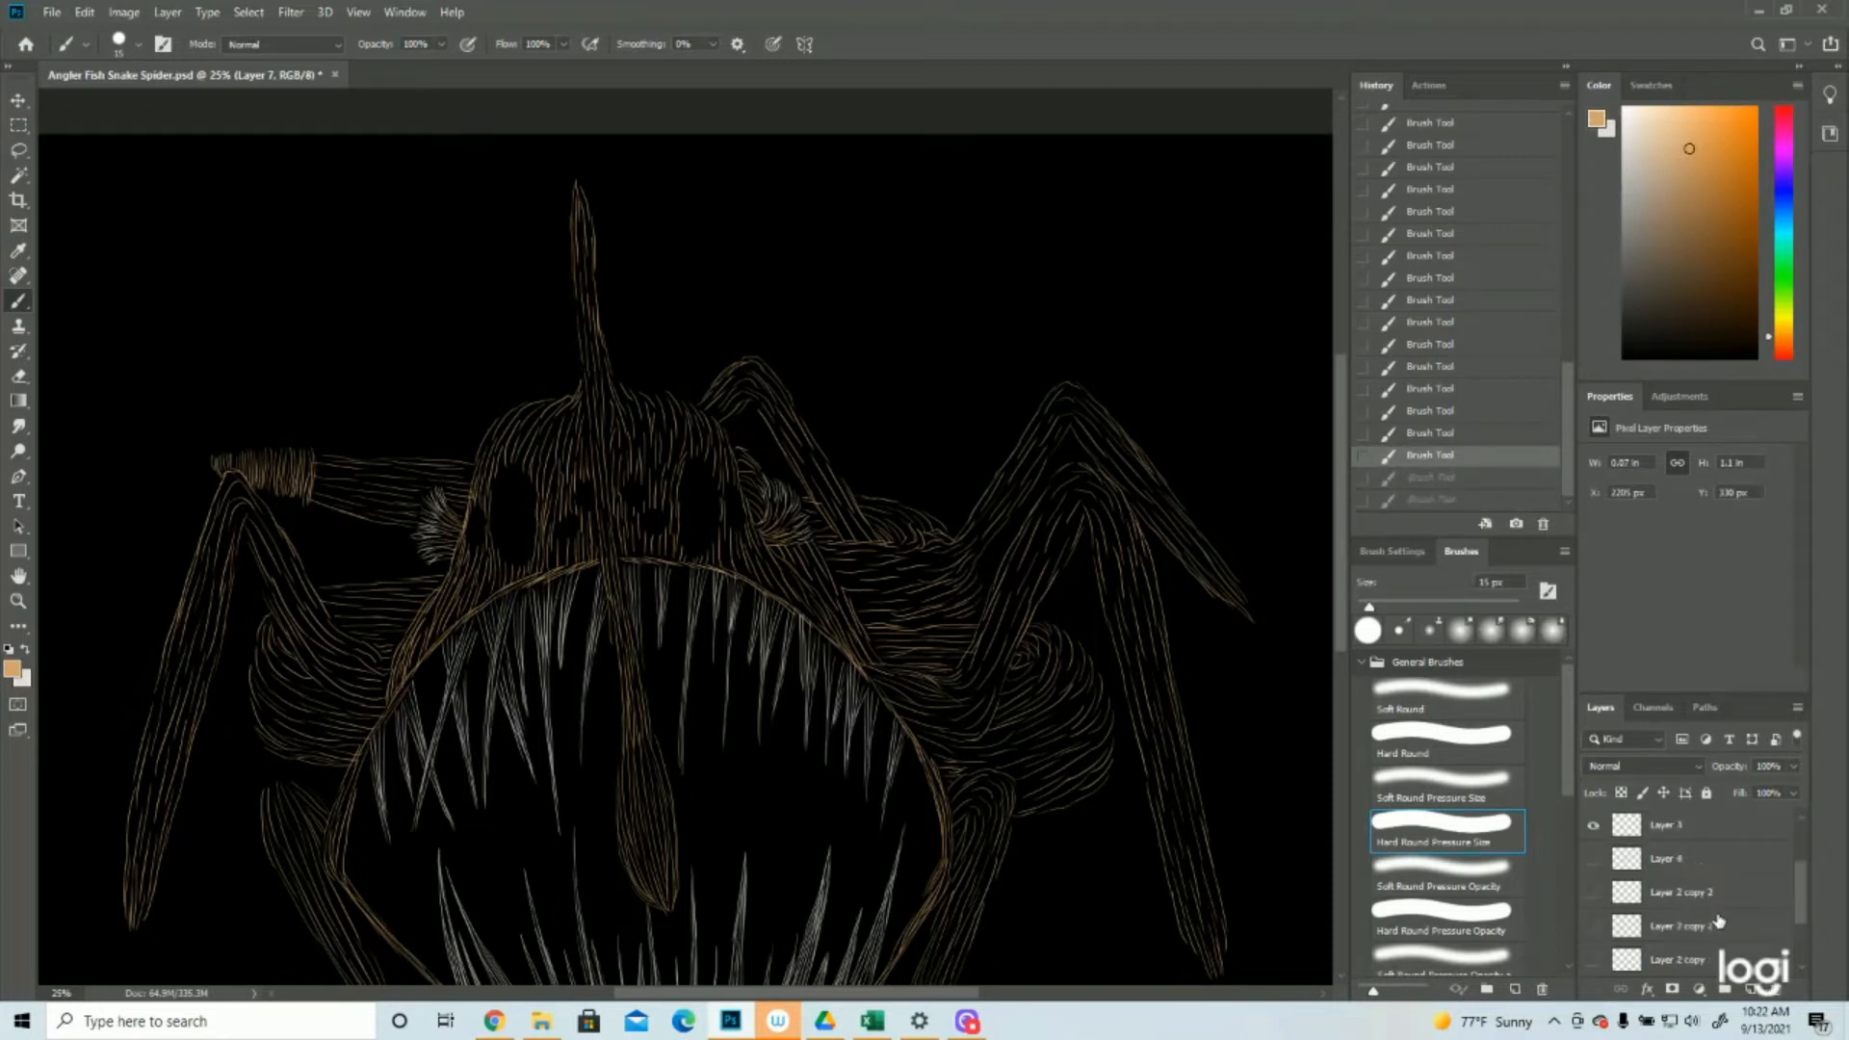
click(1594, 894)
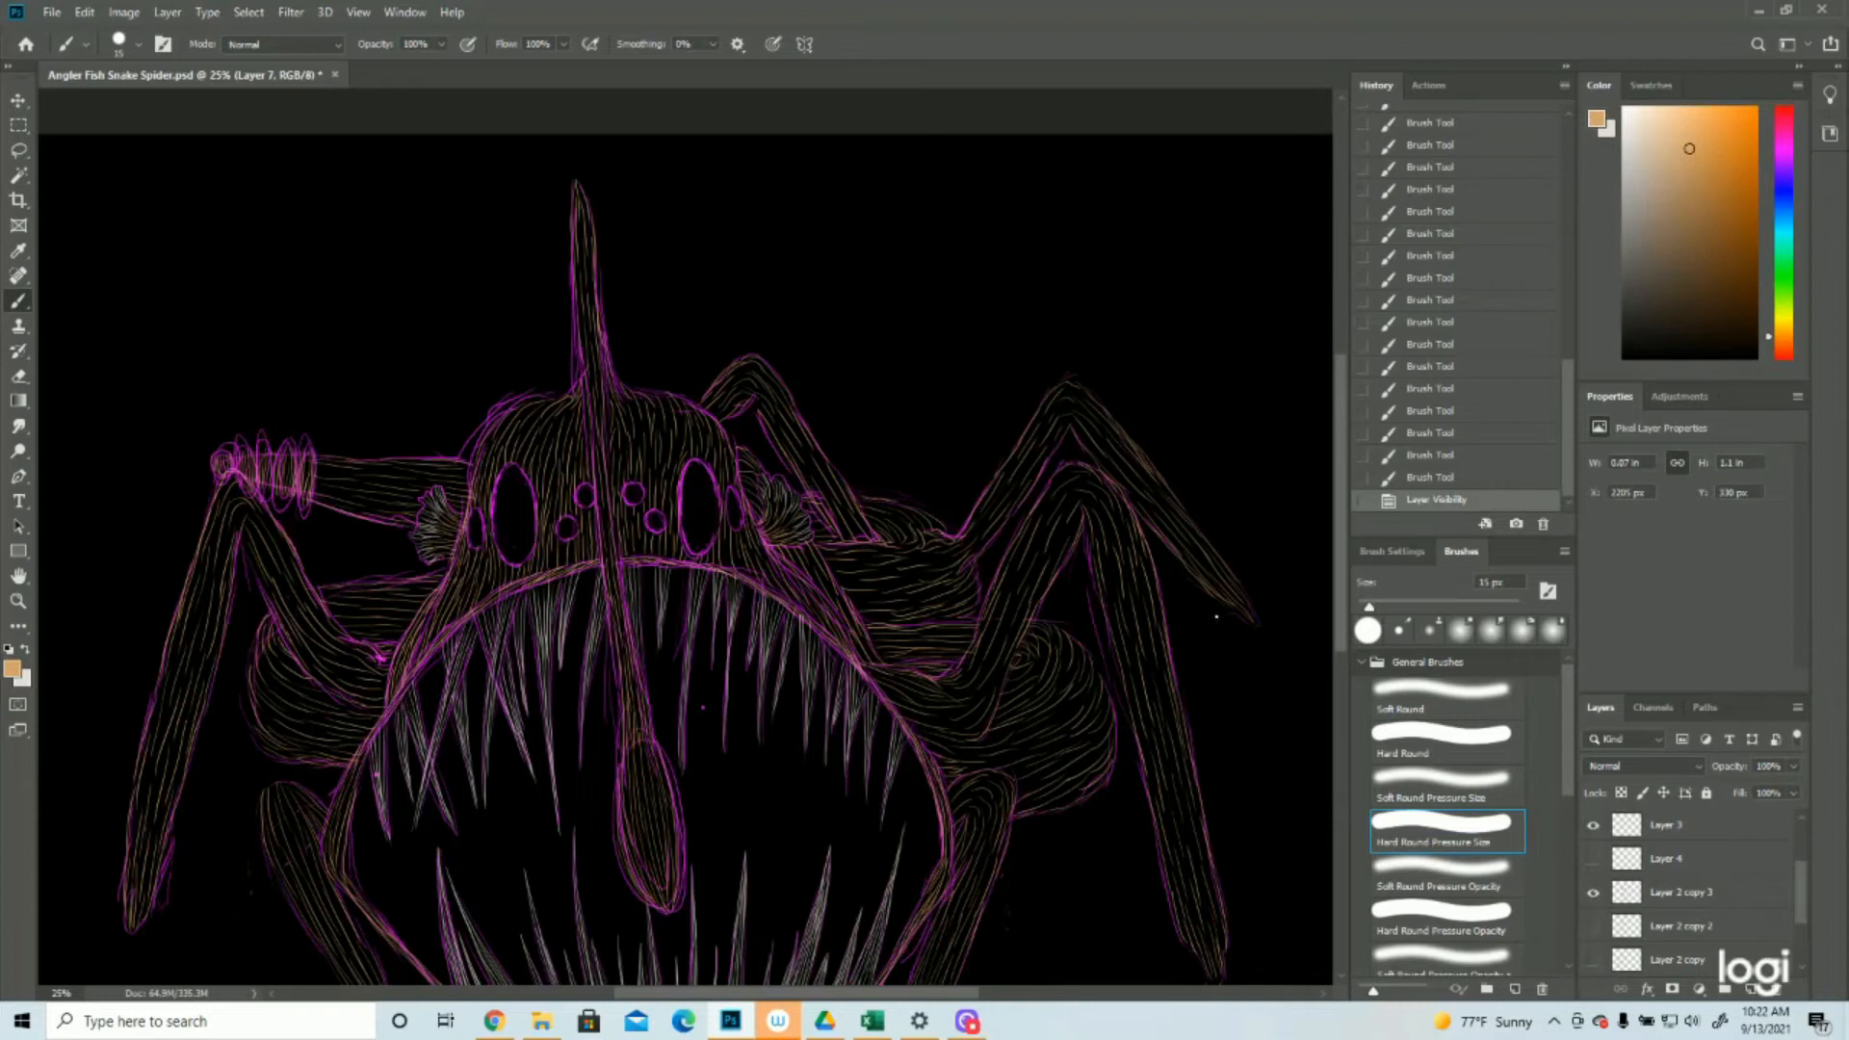
click(1593, 893)
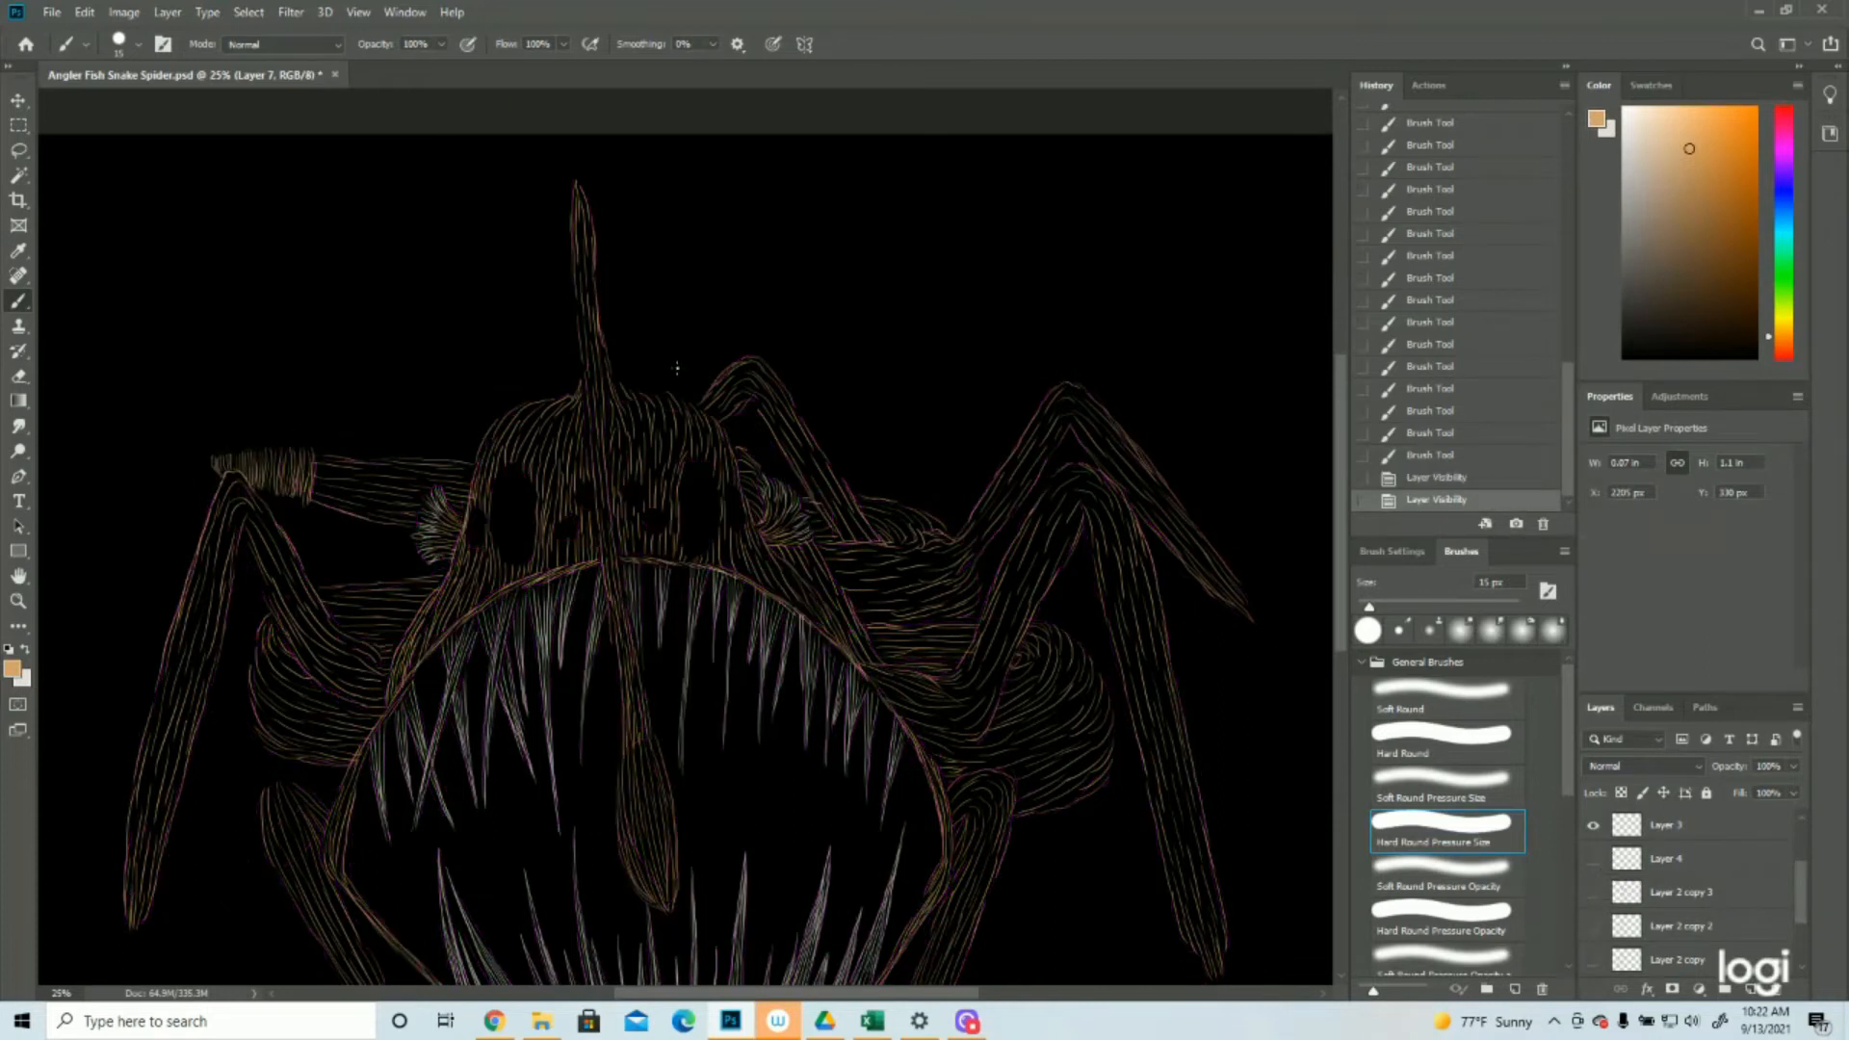
drag(575, 190, 579, 181)
mouse_move(582, 207)
mouse_down()
mouse_move(585, 246)
mouse_move(586, 200)
mouse_up()
drag(596, 268, 591, 214)
drag(599, 323, 596, 287)
mouse_move(598, 371)
mouse_down()
mouse_move(592, 303)
mouse_move(613, 456)
mouse_move(601, 371)
mouse_move(604, 422)
mouse_up()
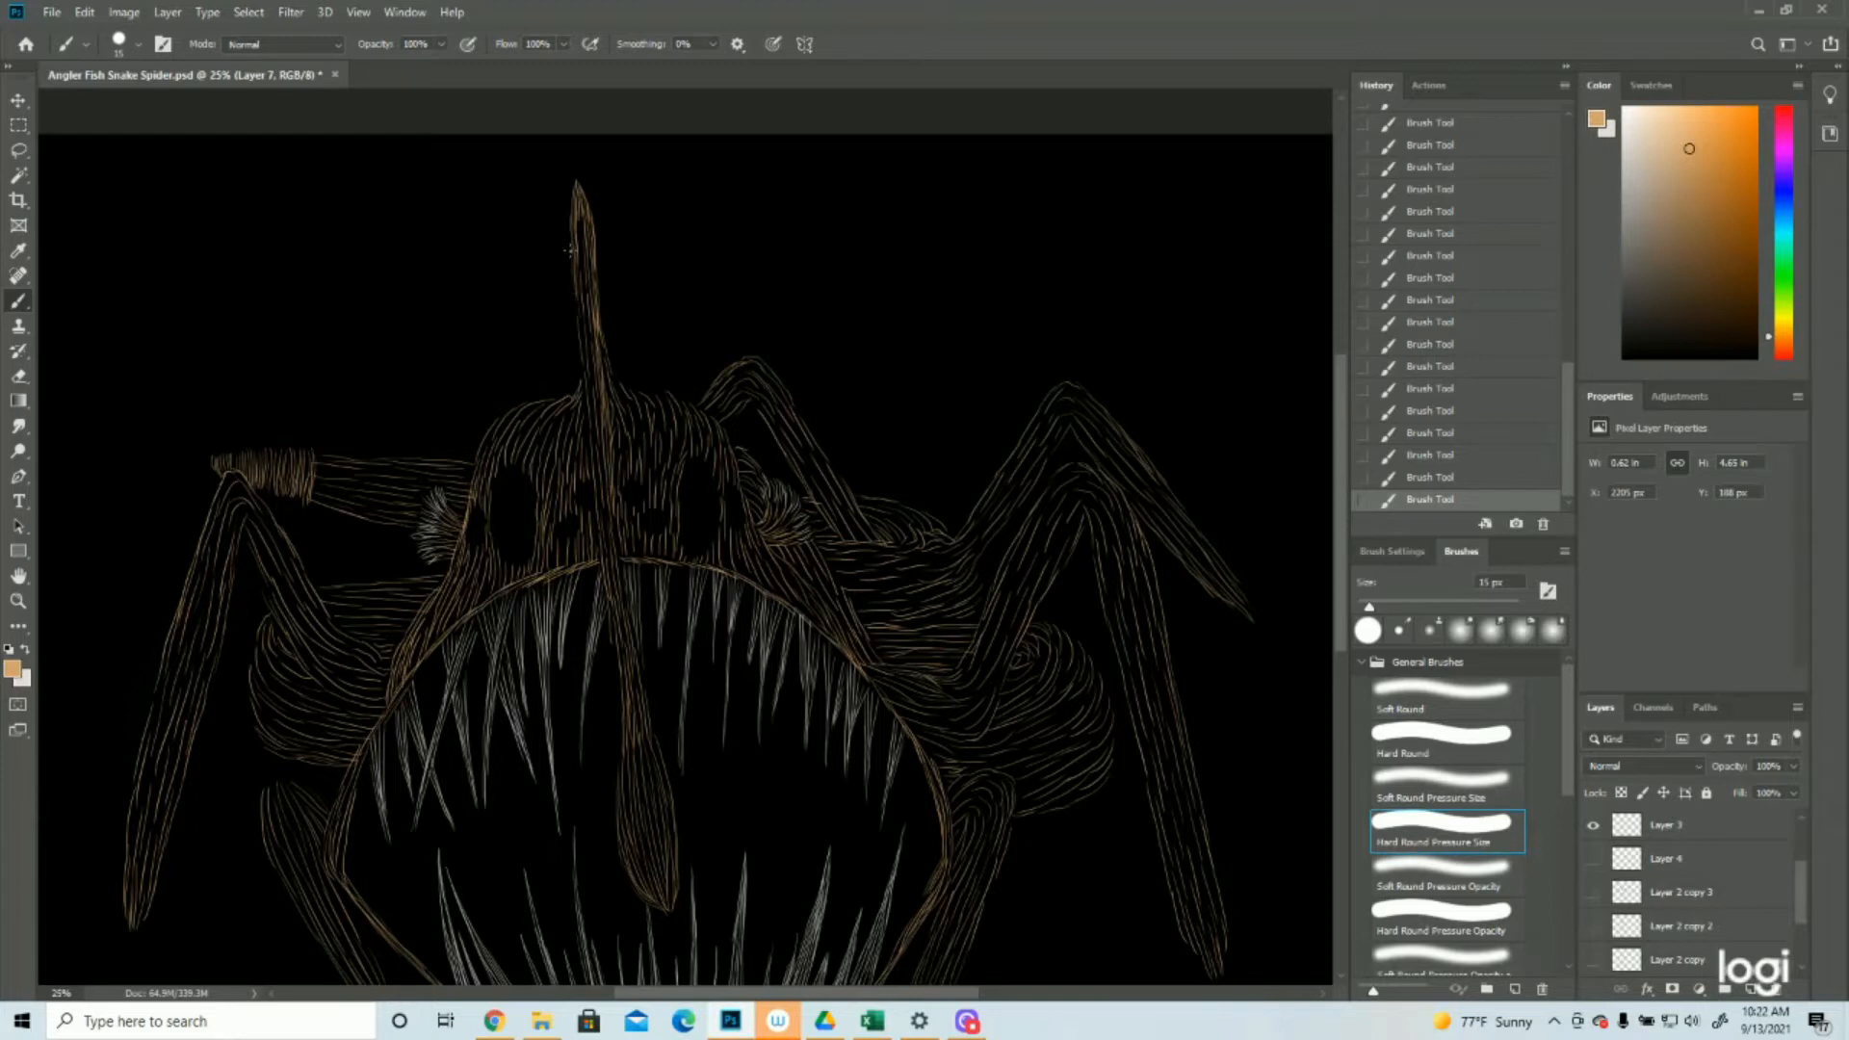
Paint tan outline strokes on Layer 7 along the lure stalk's left edge and down its hanging lower section to the bulb
drag(579, 278, 603, 557)
drag(613, 665, 624, 749)
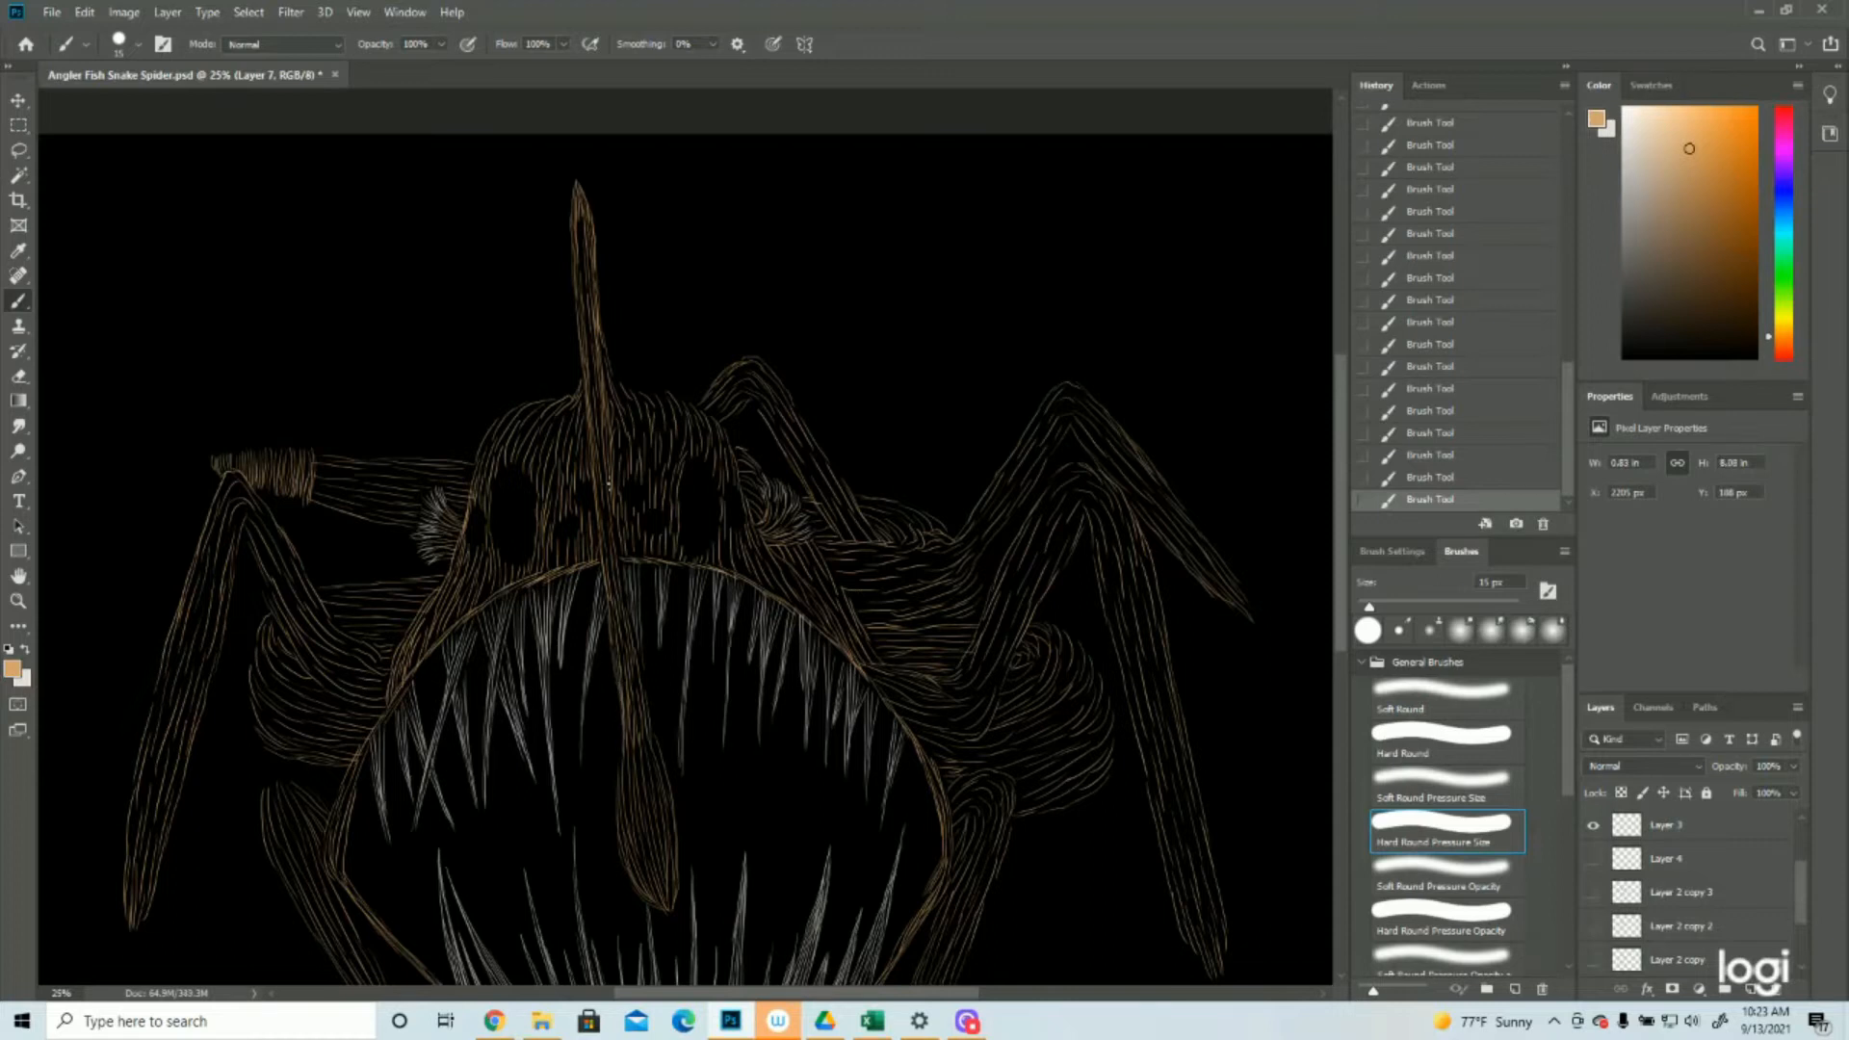
drag(620, 557, 655, 843)
scroll(1695, 870, up, 2)
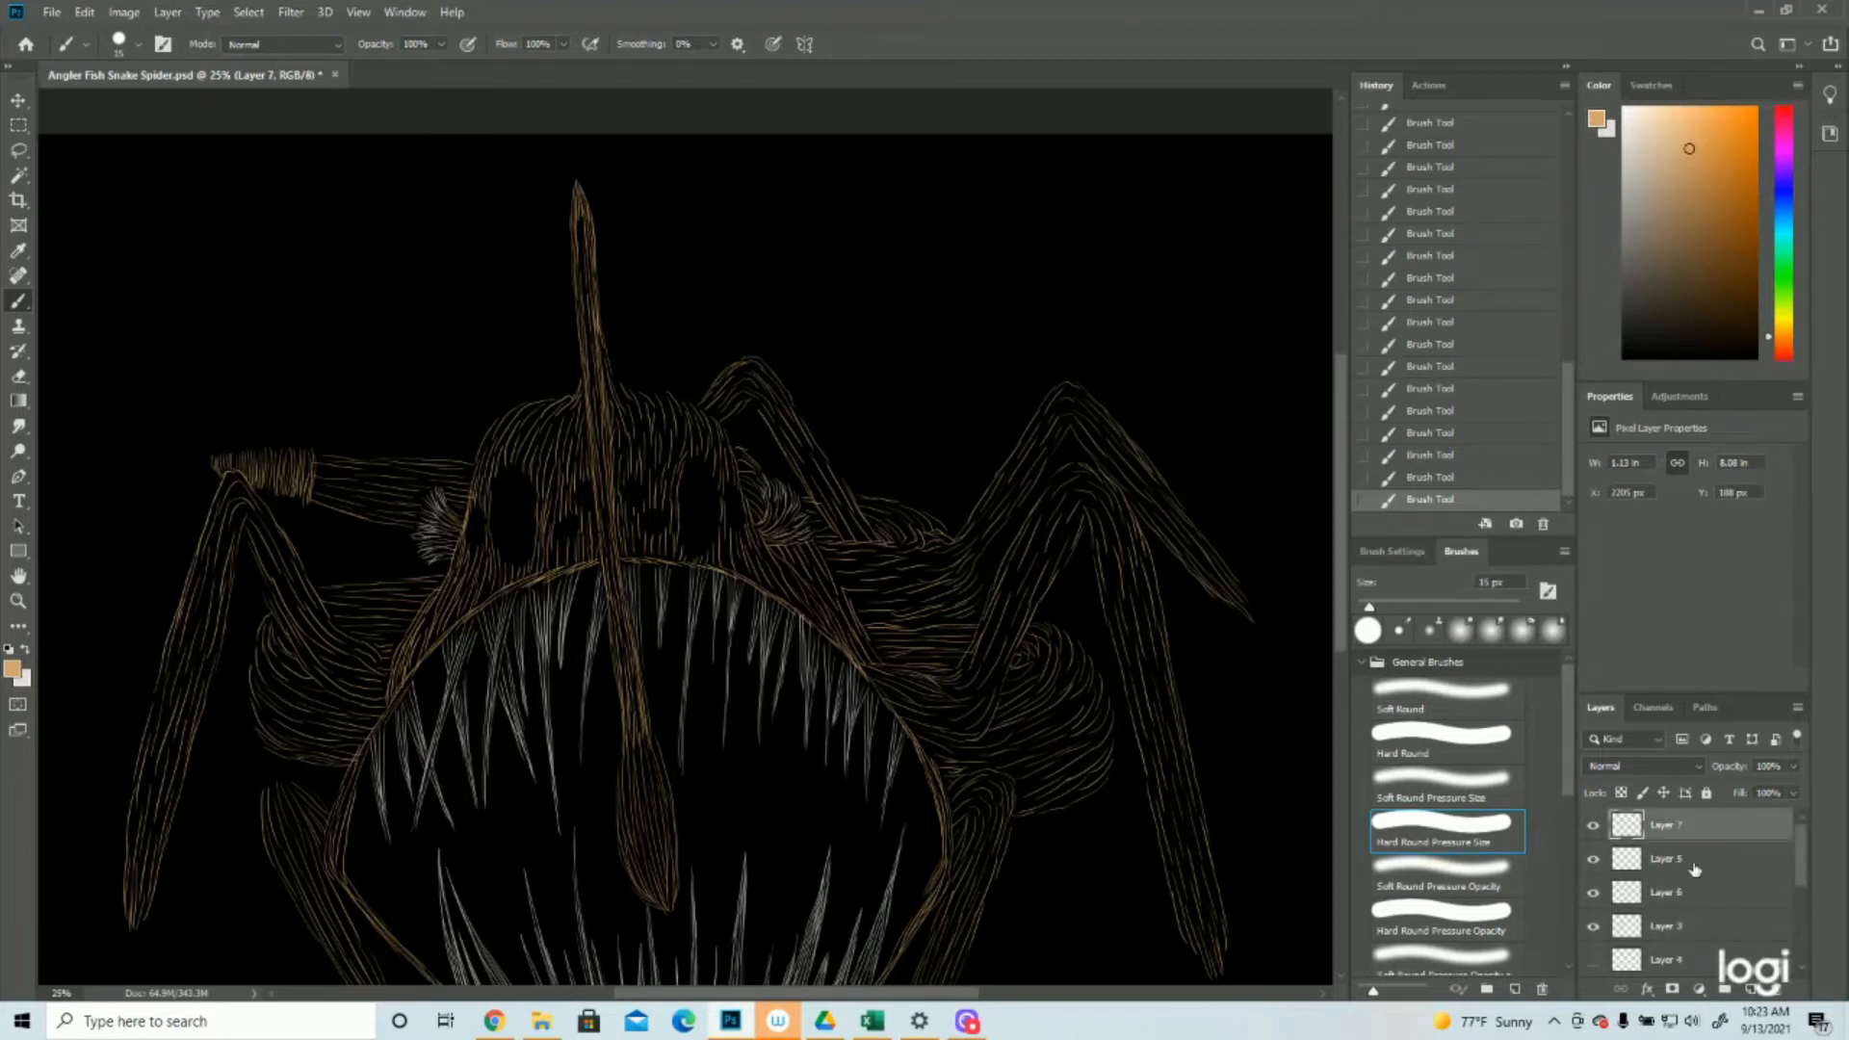
Fill the lure stalk with dense lengthwise tan strokes from just above the hanging bulb up towards the tip
mouse_move(633, 693)
mouse_down()
mouse_move(642, 744)
mouse_move(639, 722)
mouse_move(626, 750)
mouse_up()
mouse_move(624, 644)
mouse_down()
mouse_move(624, 722)
mouse_move(635, 701)
mouse_up()
mouse_move(622, 616)
mouse_down()
mouse_move(626, 759)
mouse_move(643, 766)
mouse_up()
drag(609, 588, 619, 665)
mouse_move(605, 537)
mouse_down()
mouse_move(622, 637)
mouse_move(612, 584)
mouse_up()
drag(600, 547, 613, 611)
drag(602, 510, 614, 569)
drag(590, 472, 625, 679)
mouse_move(590, 402)
mouse_down()
mouse_move(606, 482)
mouse_move(591, 385)
mouse_up()
drag(605, 482, 598, 343)
mouse_move(603, 431)
mouse_down()
mouse_move(587, 303)
mouse_move(601, 445)
mouse_up()
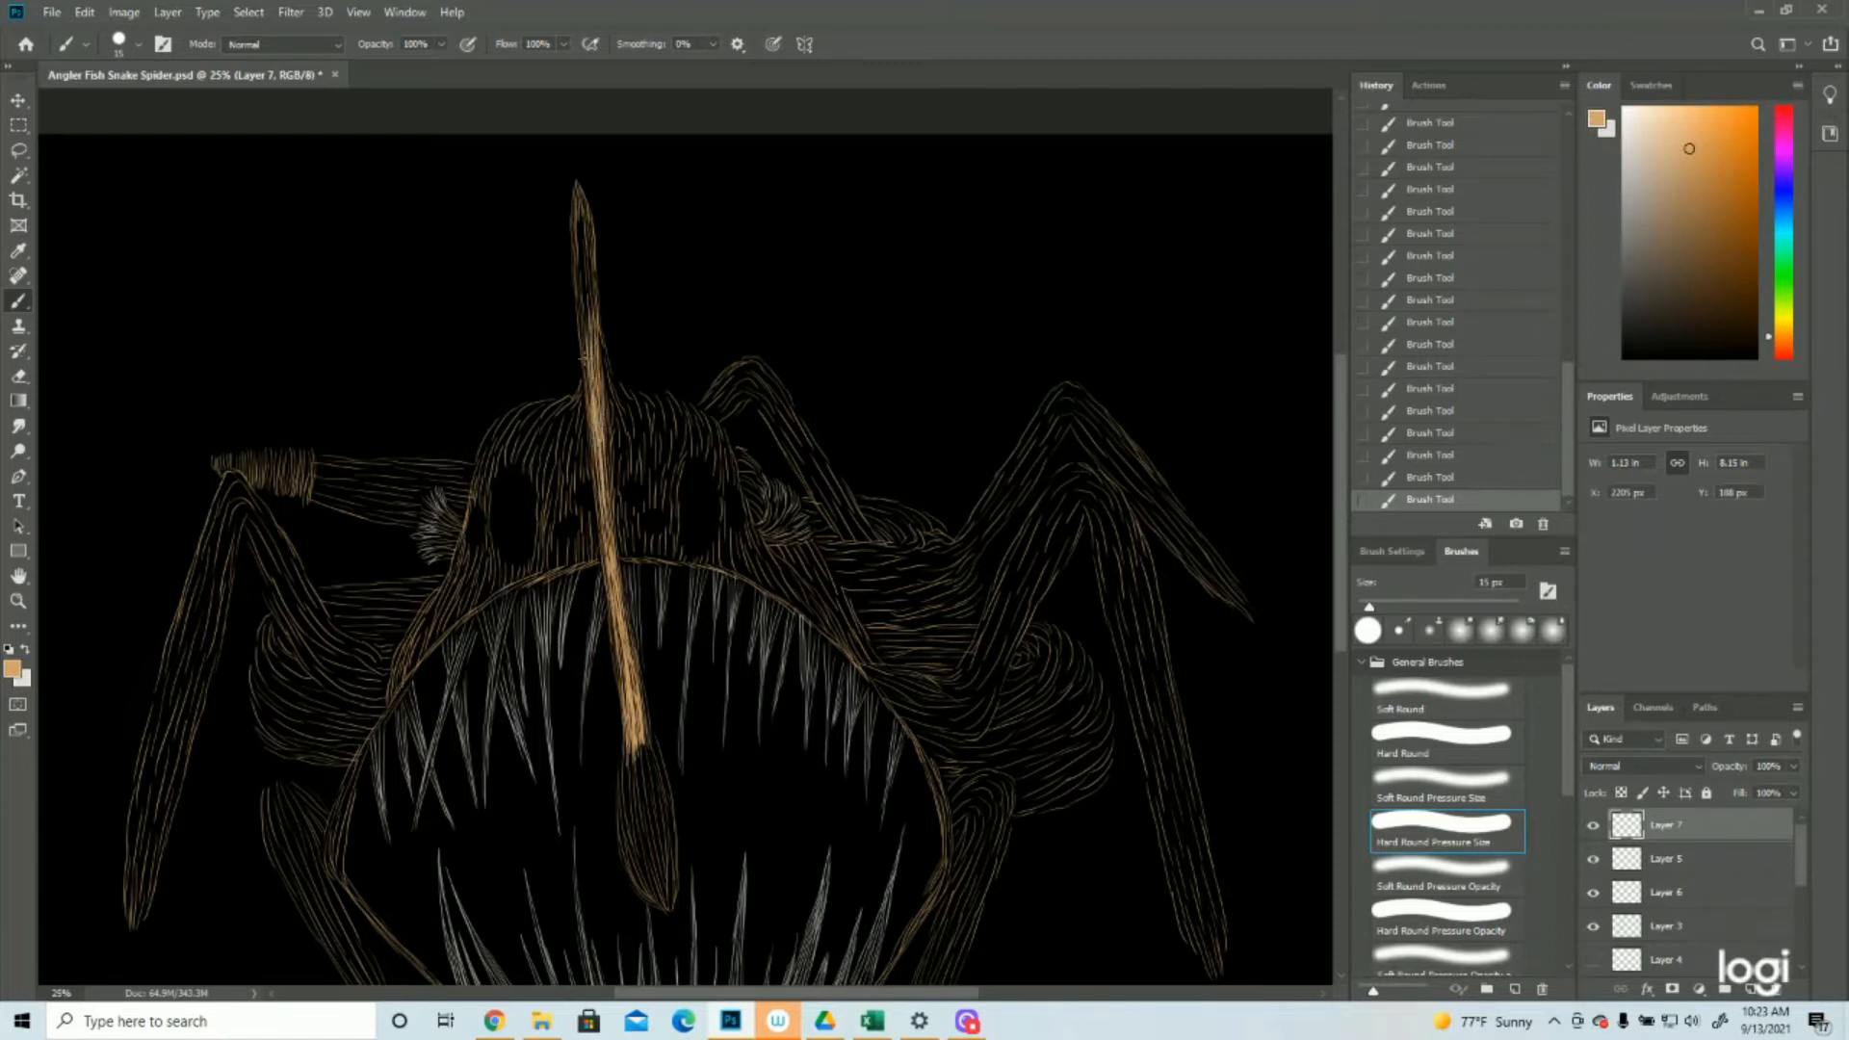
drag(577, 203, 589, 320)
drag(579, 252, 586, 370)
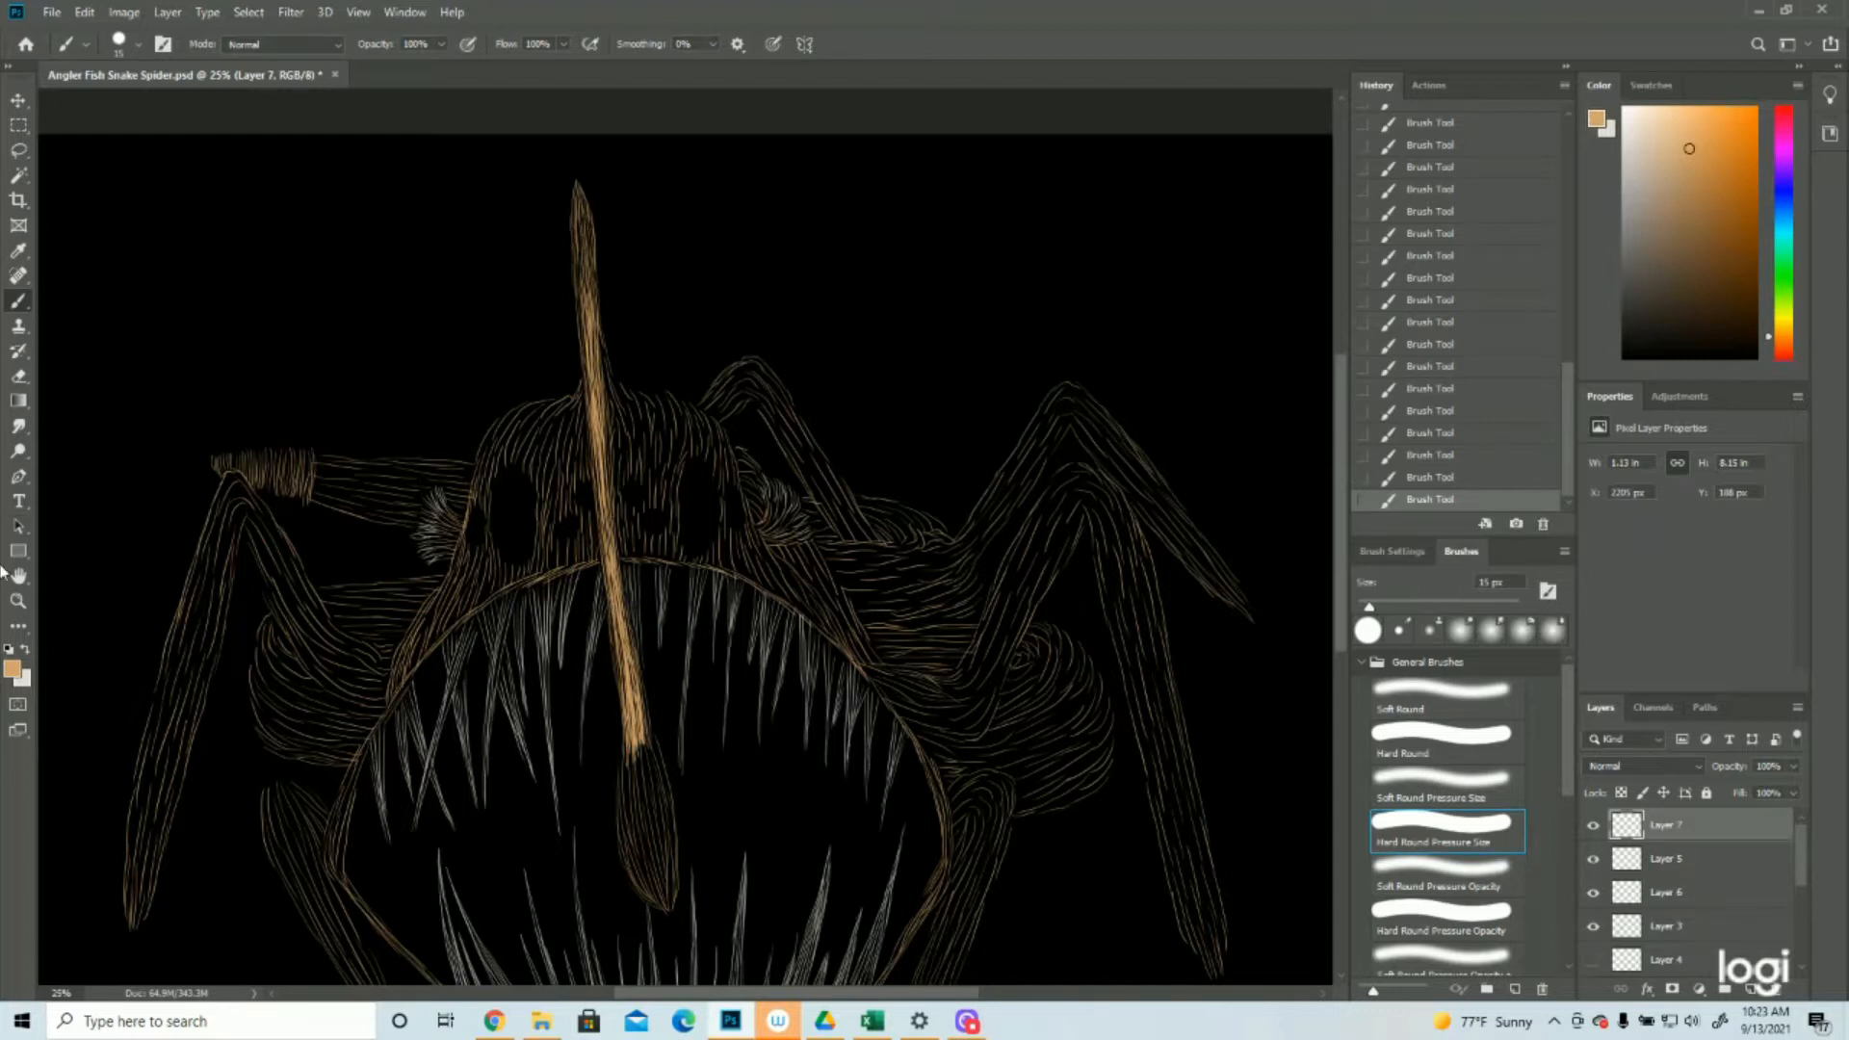
Review the whole creature and show the purple Layer 2 copy 3 sketch as a guide over the head
click(12, 609)
drag(707, 529, 587, 532)
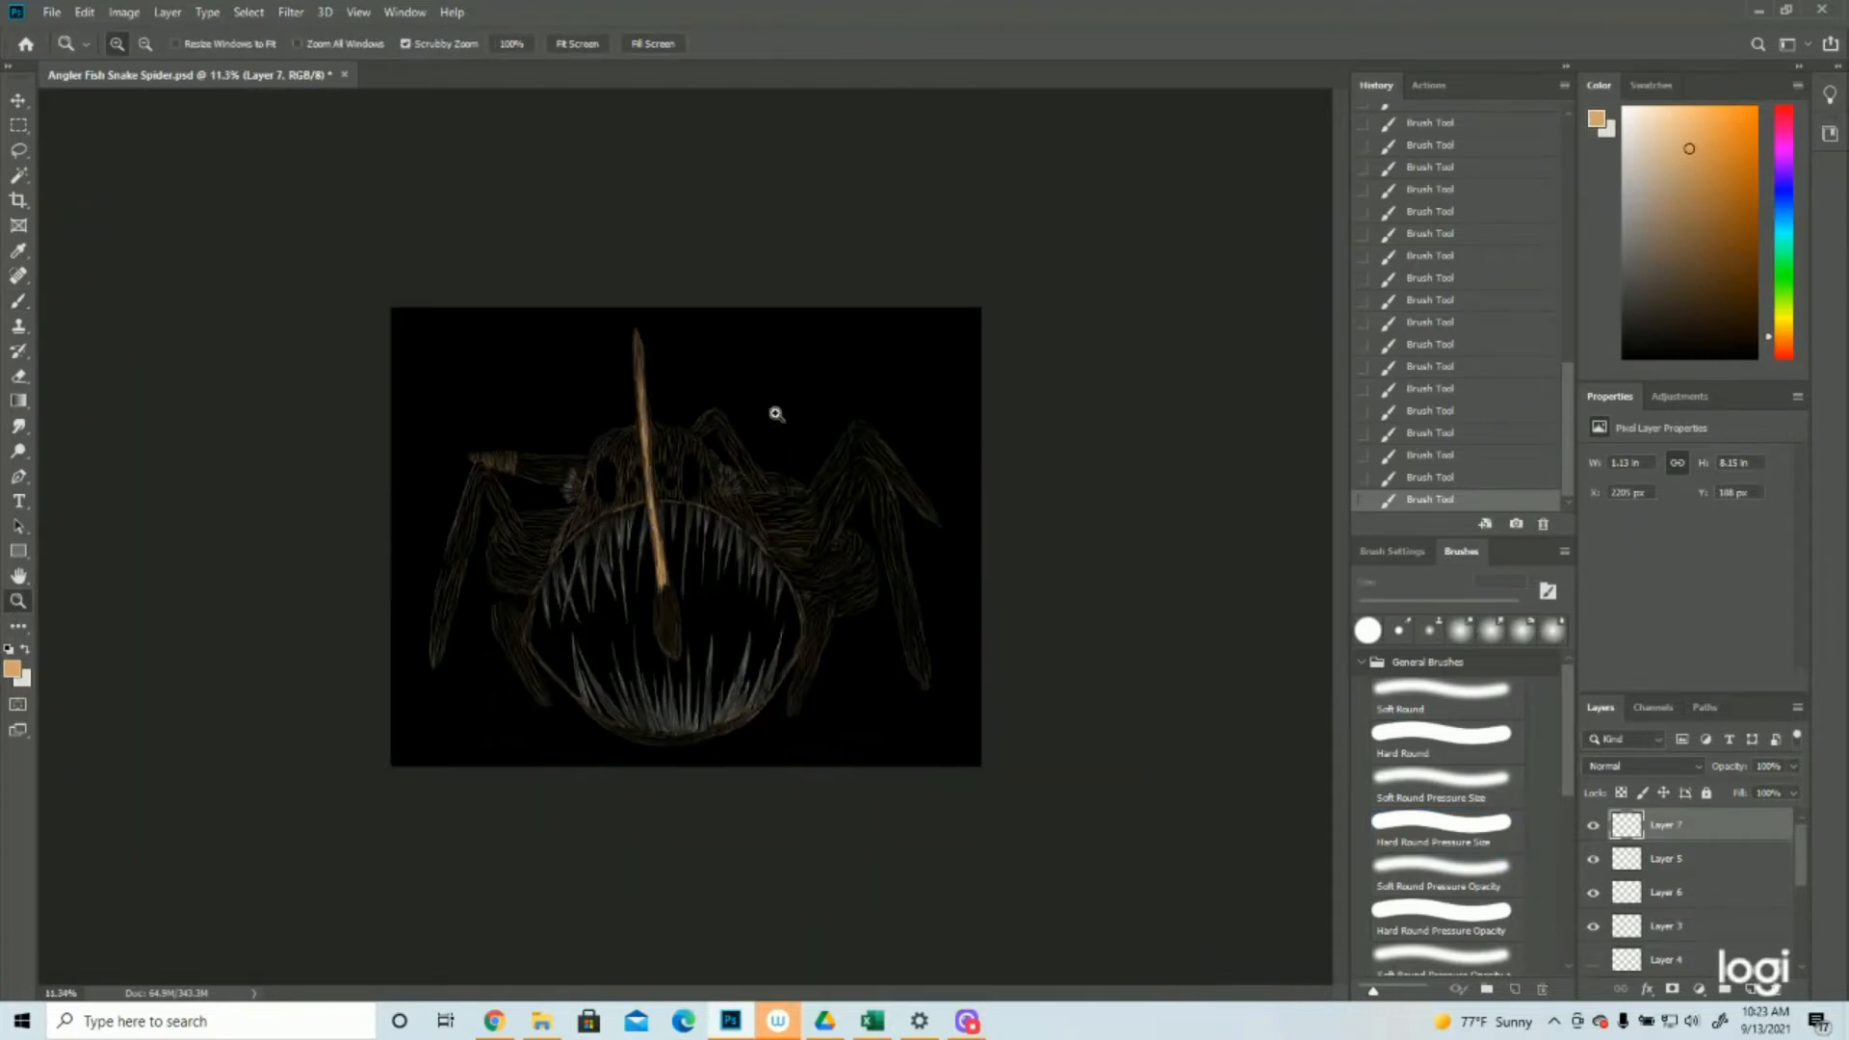
drag(763, 400, 727, 434)
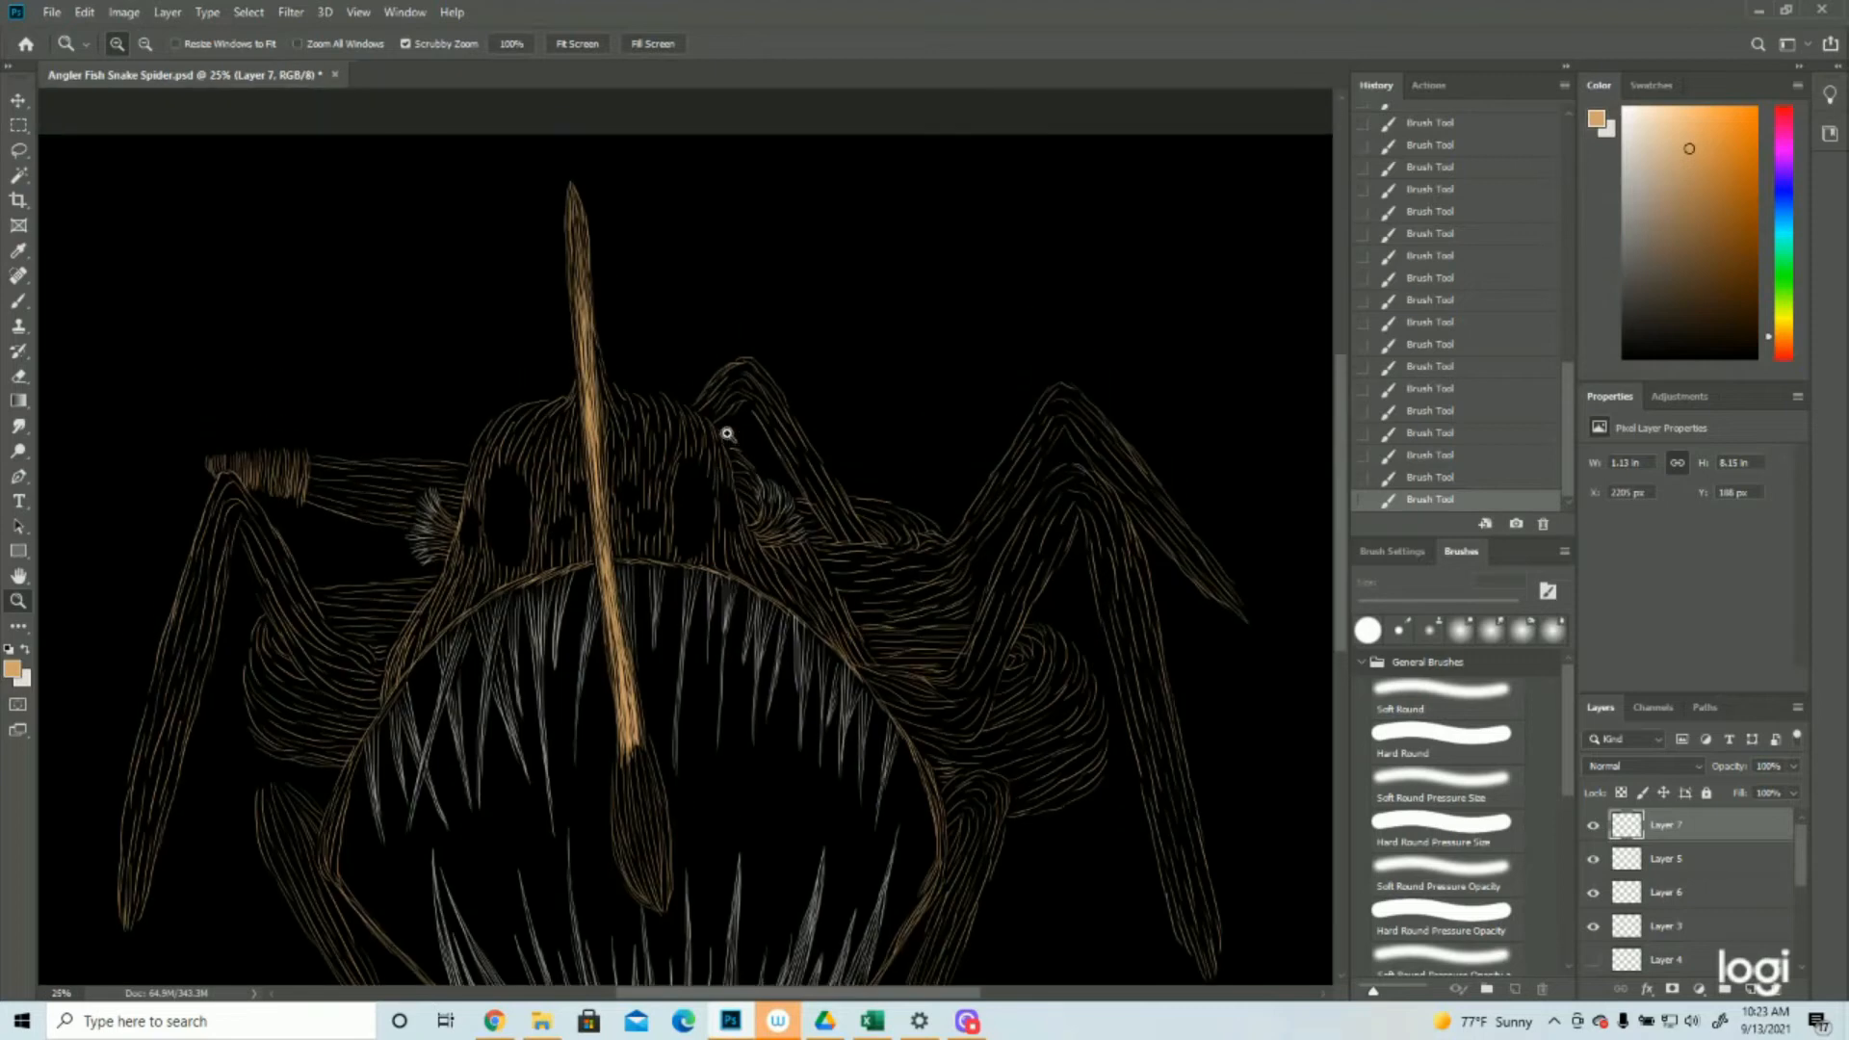
scroll(730, 450, up, 1)
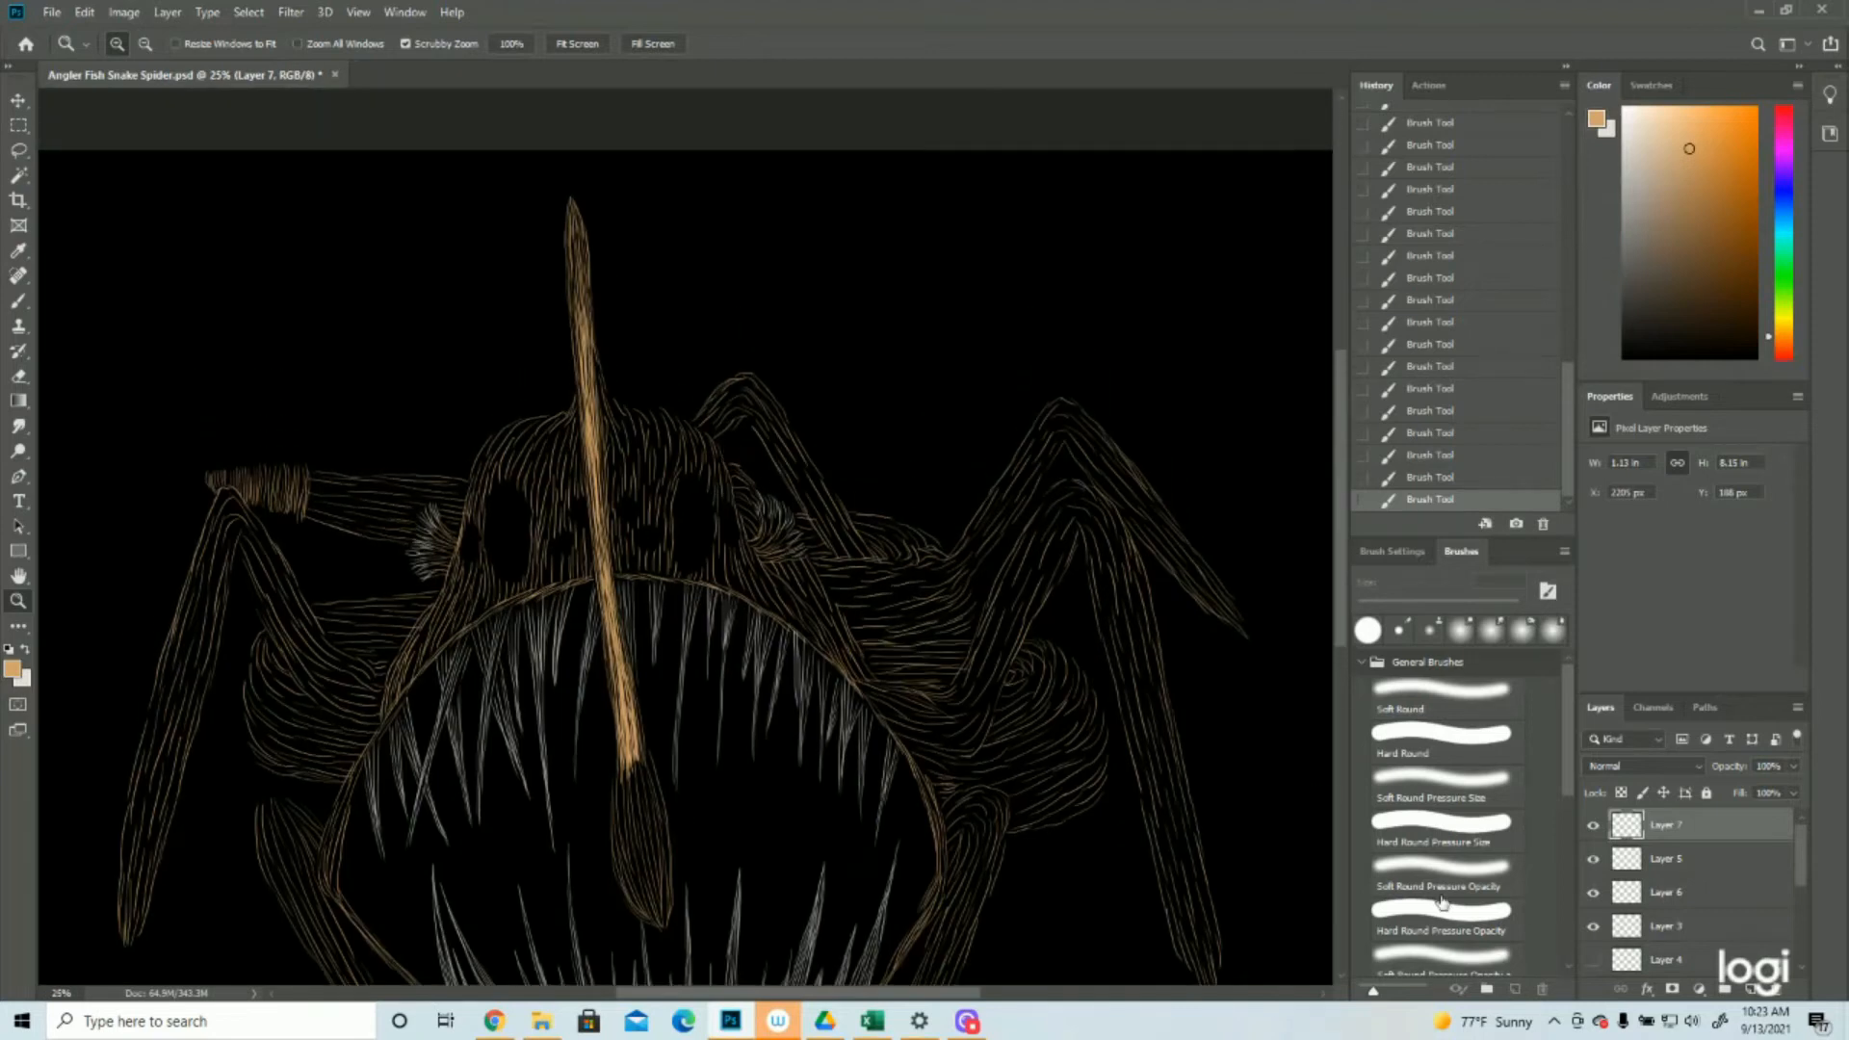
scroll(1637, 906, down, 2)
click(1593, 926)
click(608, 525)
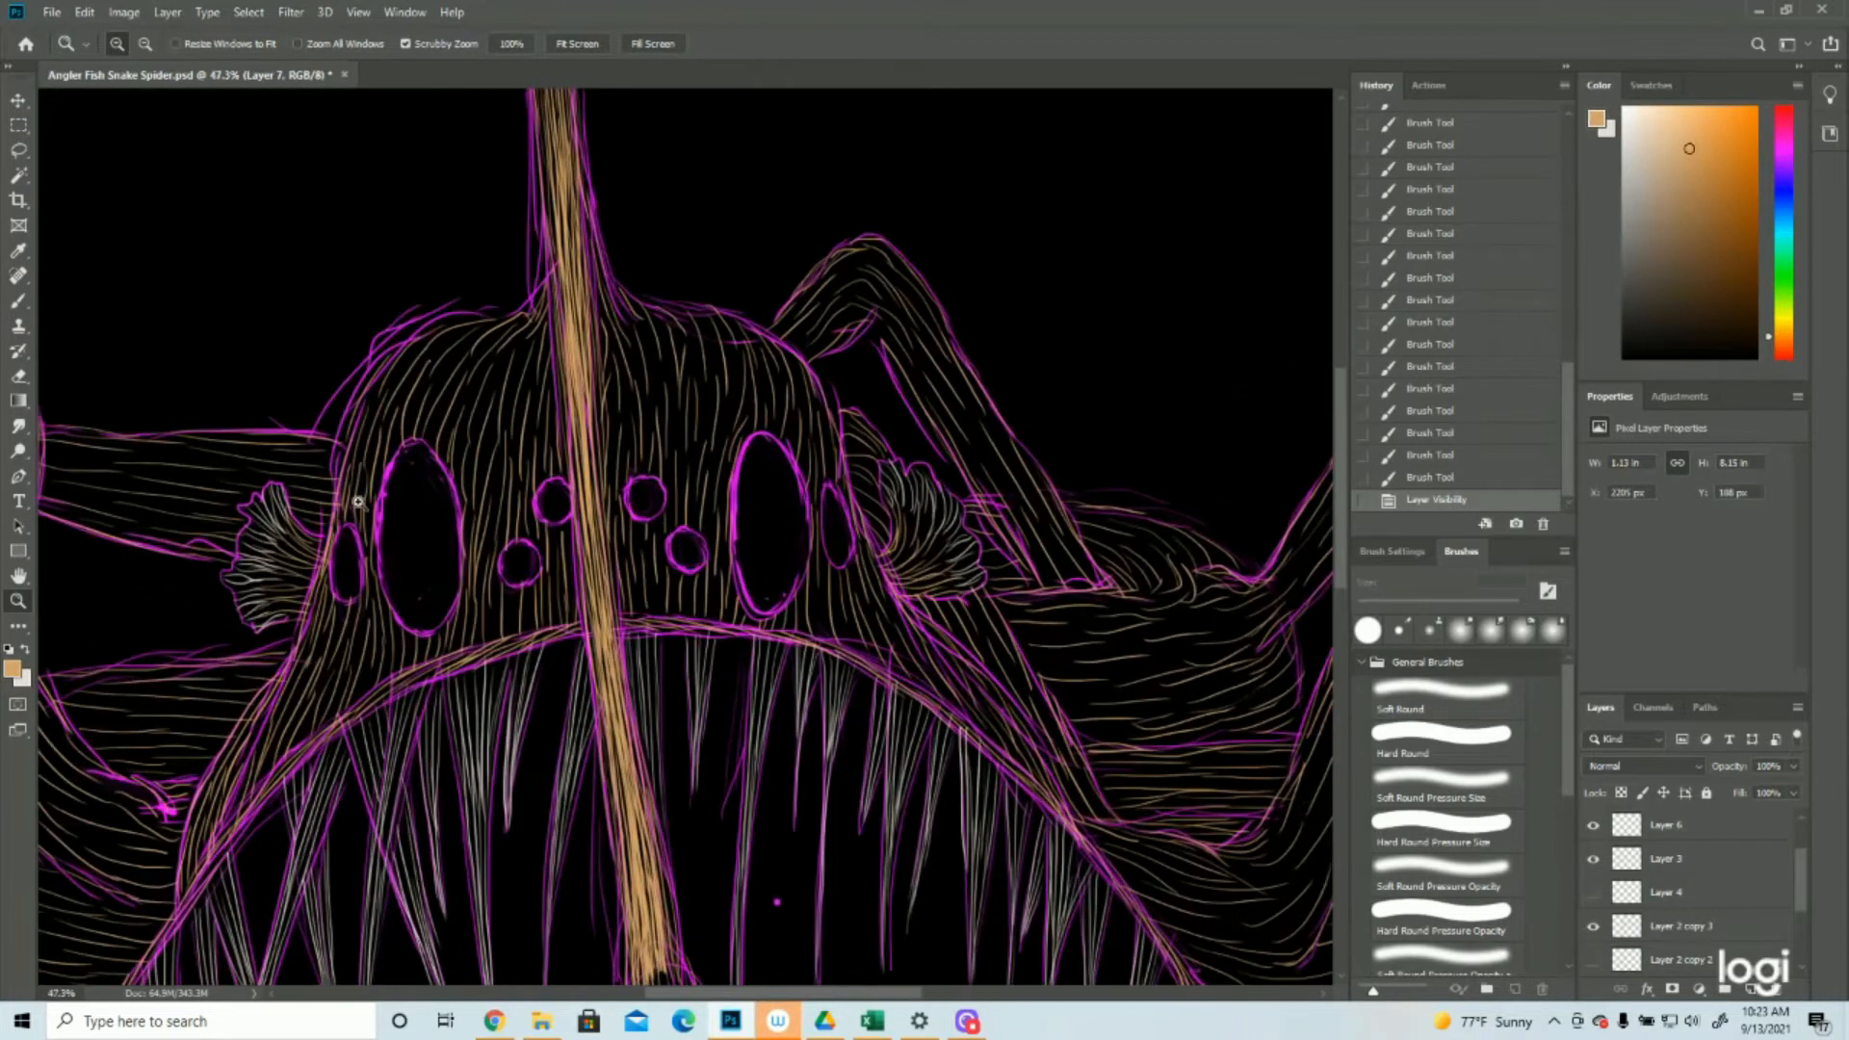
Paint tan brush strokes around the two small round eyes left of the lure stalk
click(13, 304)
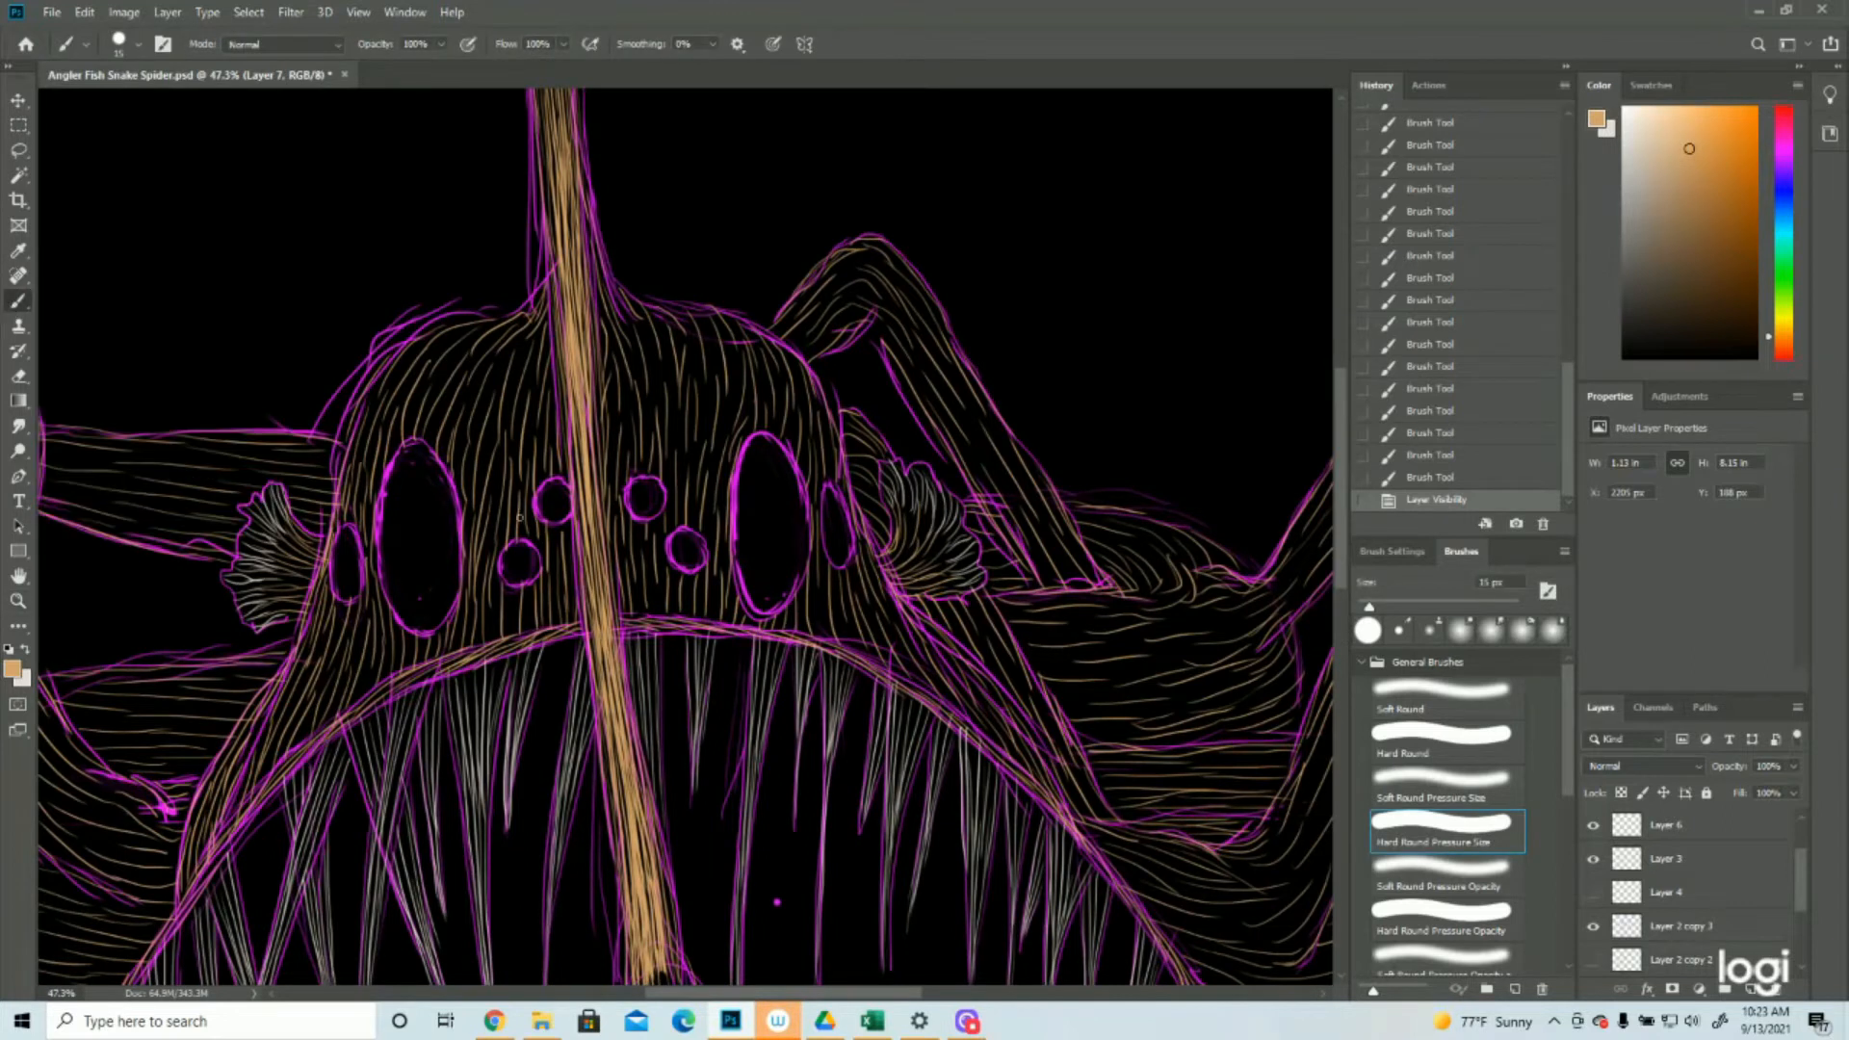
click(552, 521)
click(553, 521)
mouse_move(553, 522)
mouse_down()
mouse_move(570, 538)
mouse_move(527, 610)
mouse_move(498, 591)
mouse_up()
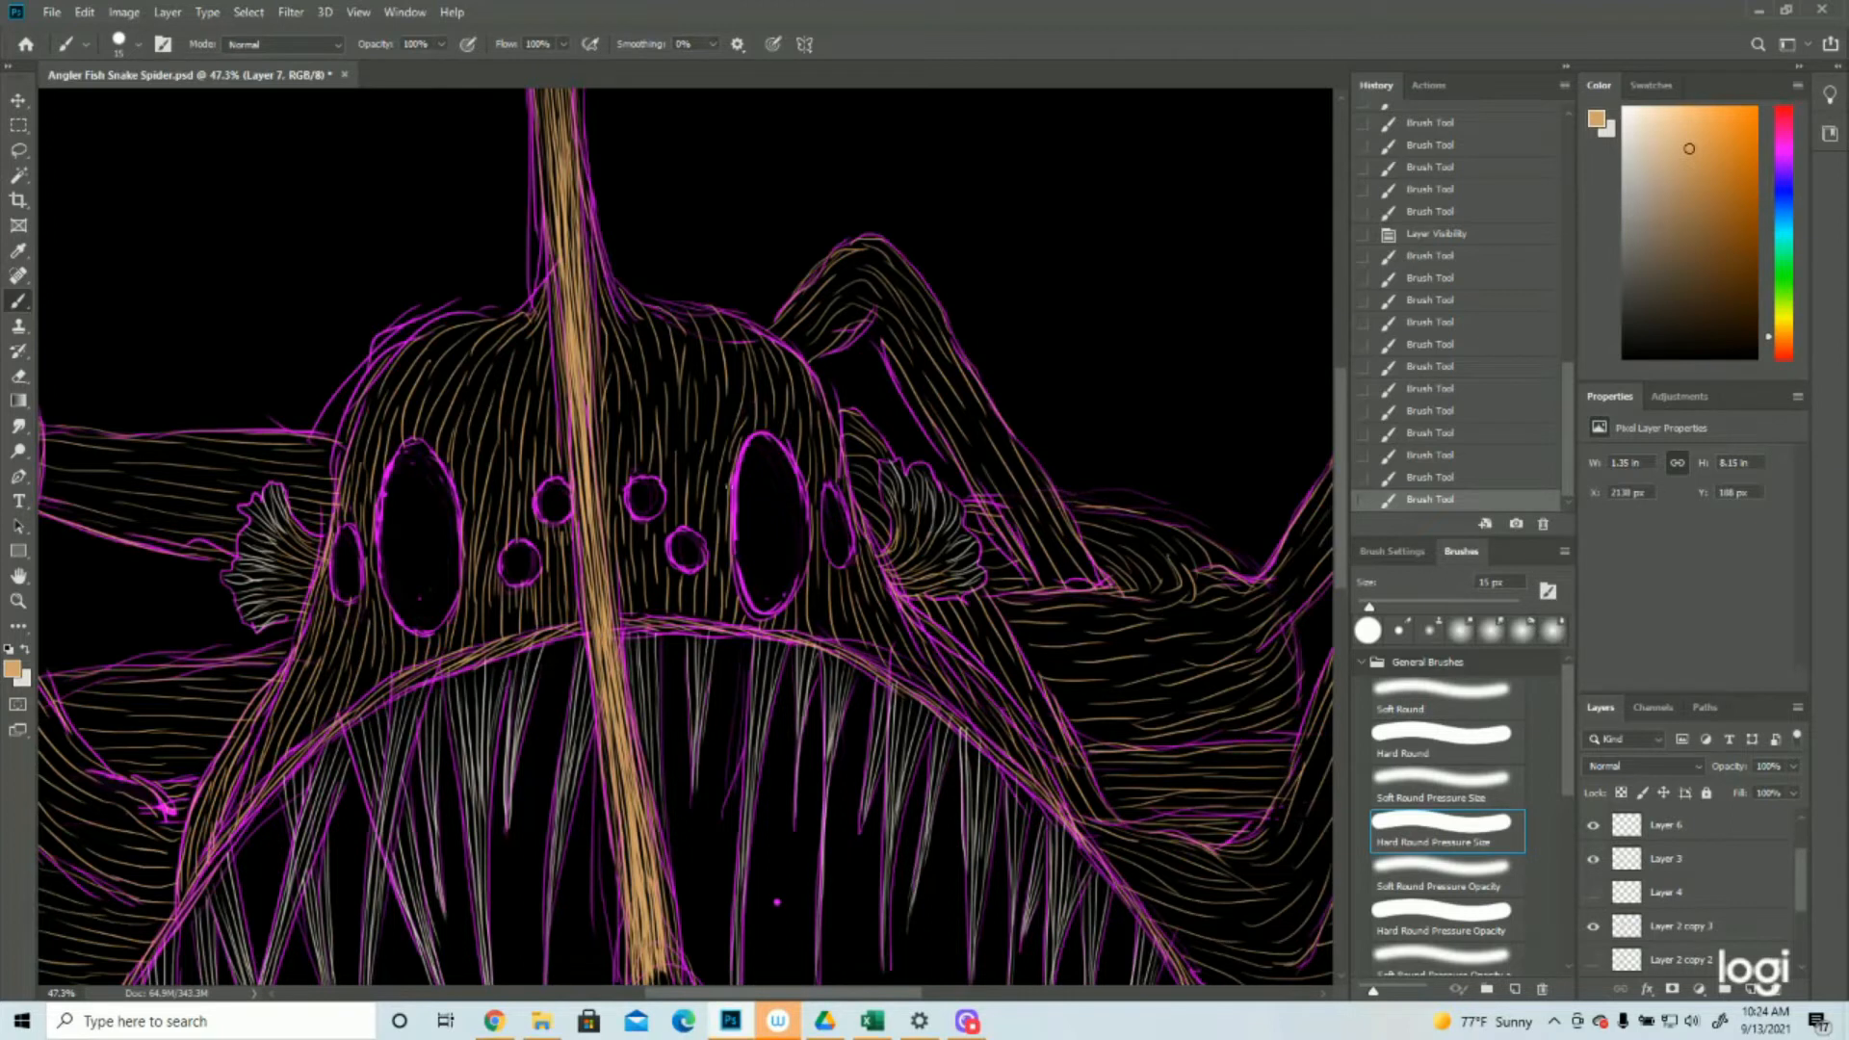
Paint tan strokes along the top and left edge of the large oval eye right of the lure stalk
drag(738, 444, 738, 613)
drag(741, 441, 751, 432)
mouse_move(746, 436)
mouse_down()
mouse_move(757, 420)
mouse_move(778, 437)
mouse_up()
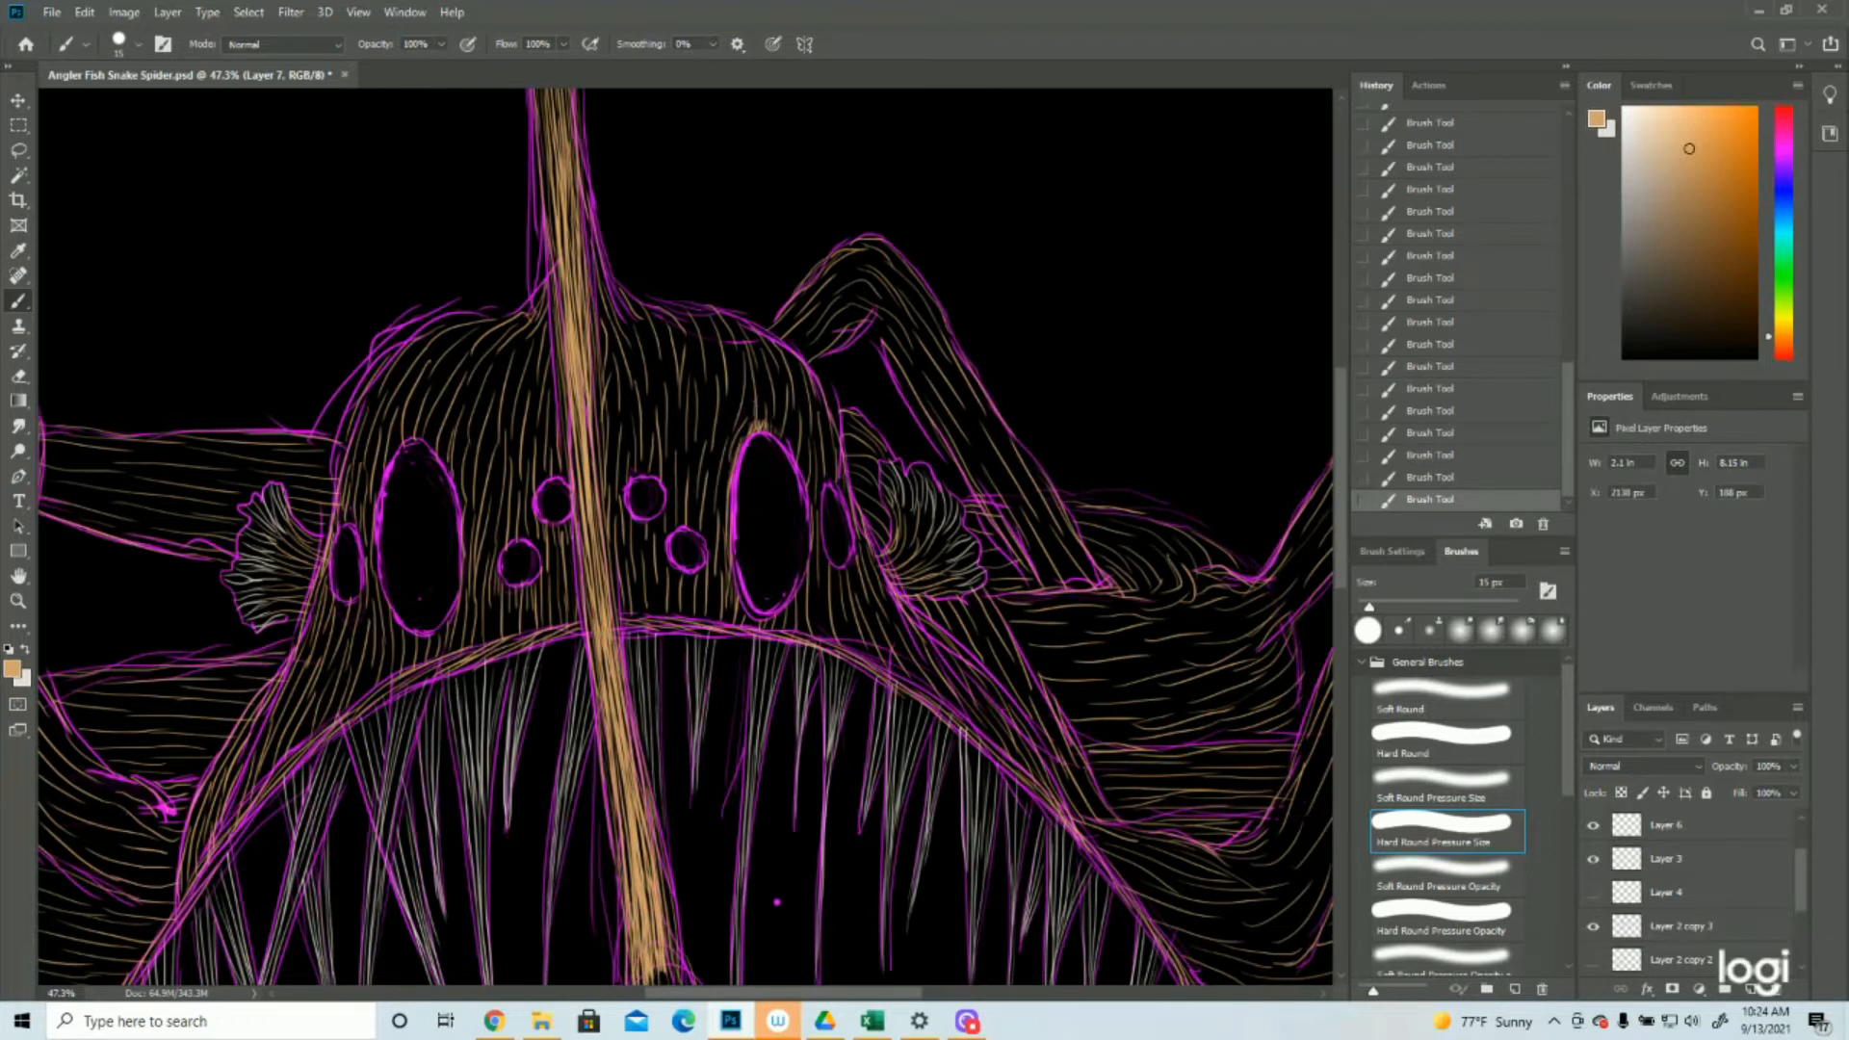
drag(753, 412, 730, 455)
drag(741, 414, 721, 496)
drag(734, 451, 718, 573)
drag(727, 508, 718, 592)
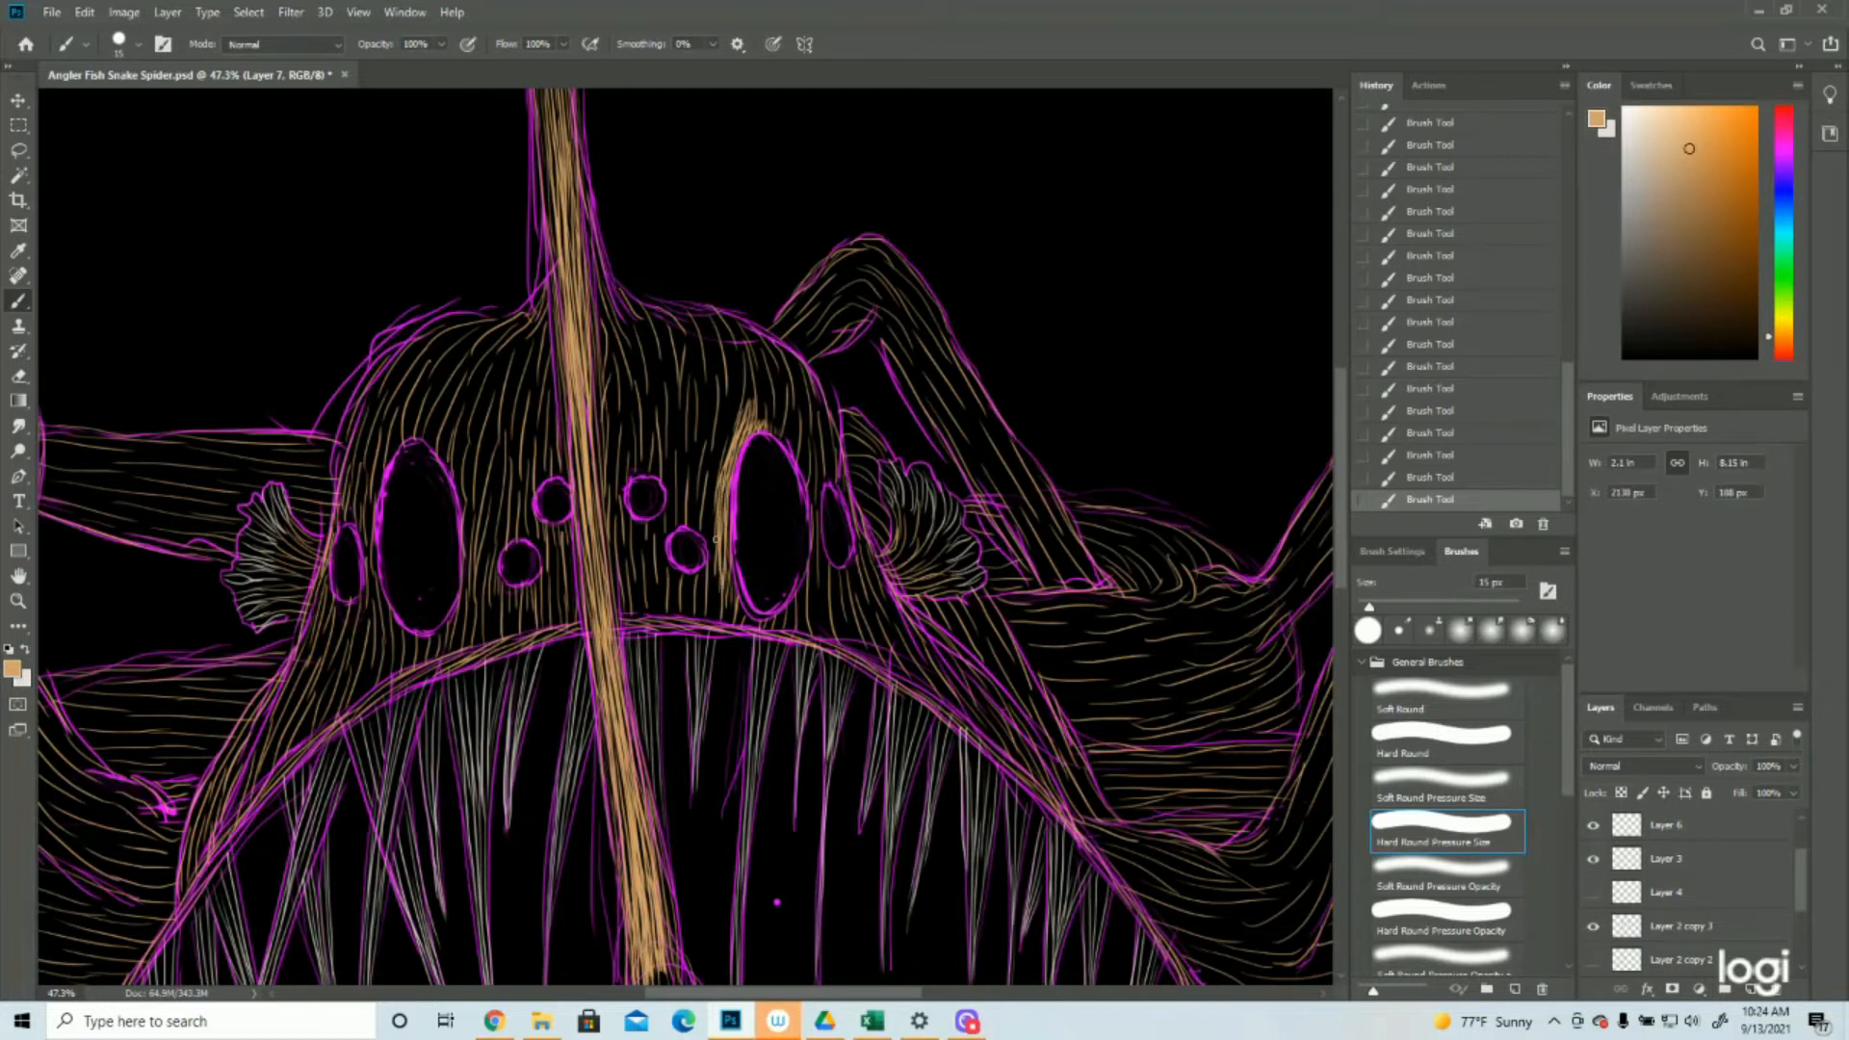
drag(725, 529, 728, 570)
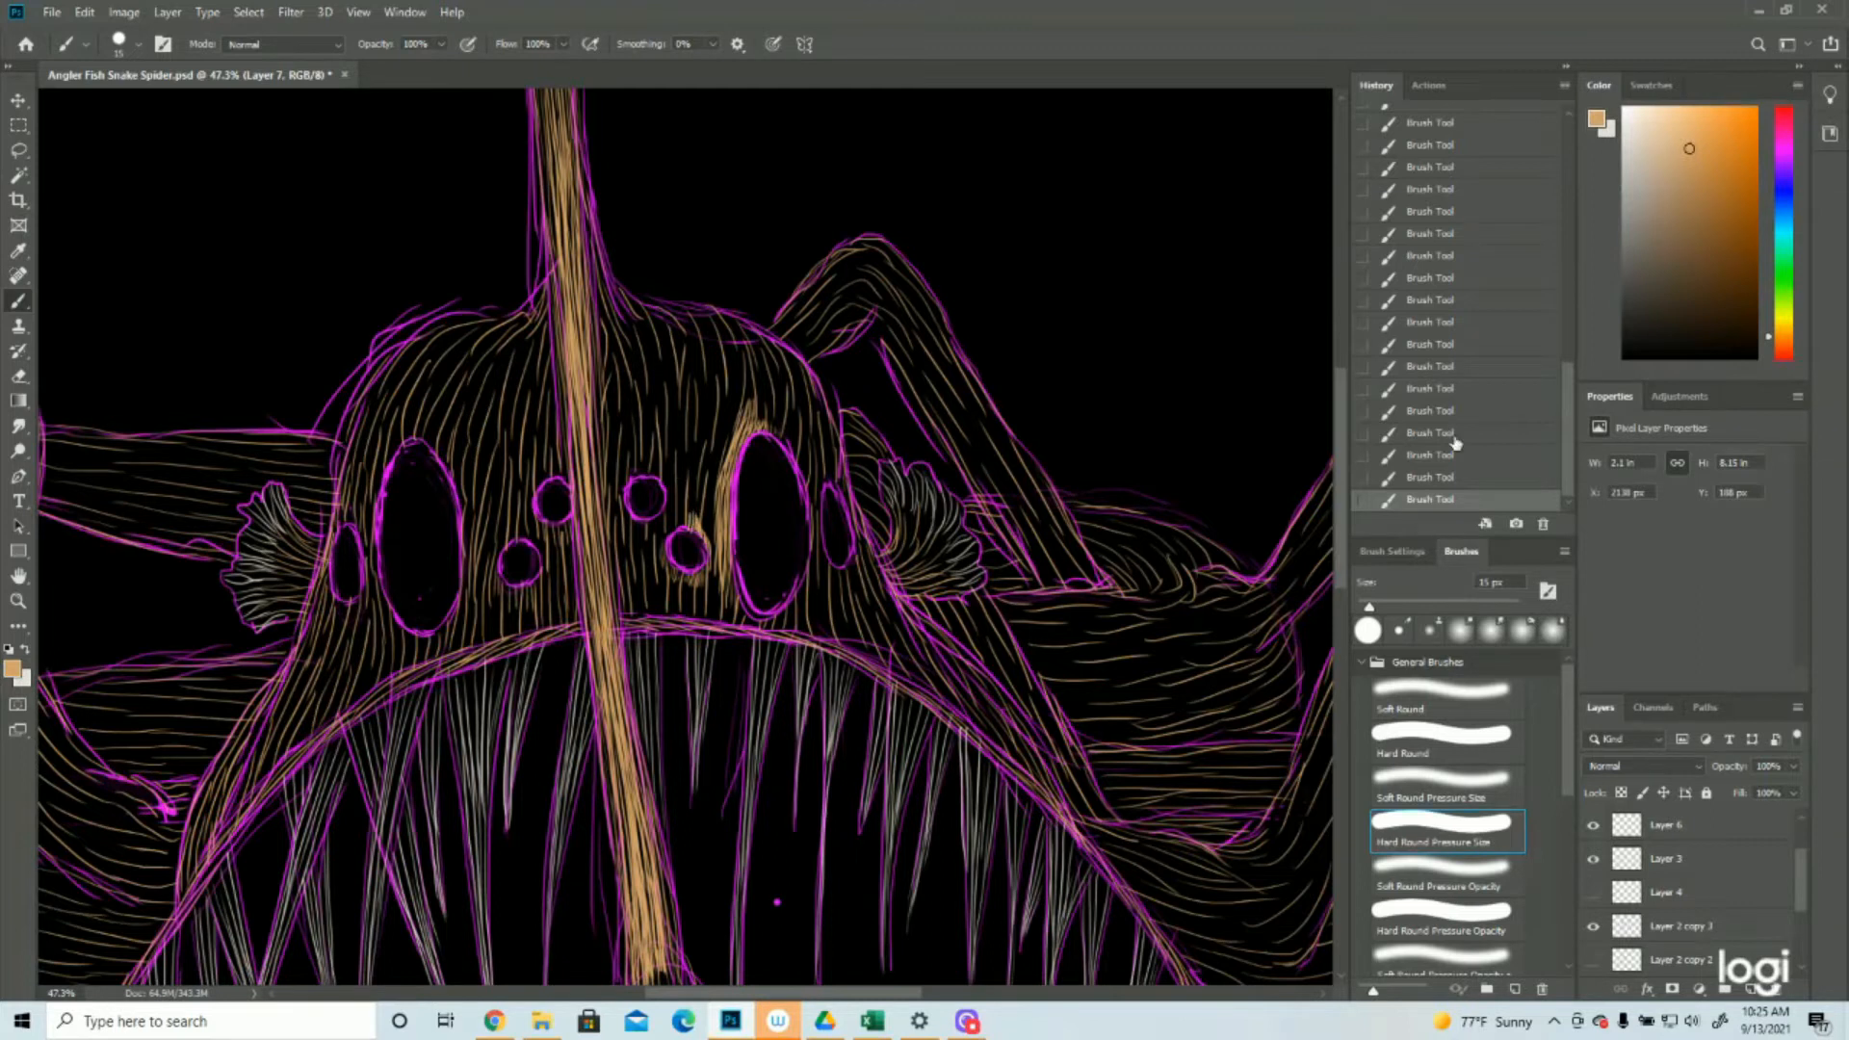
Step back through the last strokes and ring the lower small round eye right of the lure stalk with tan strokes down to the mouth edge
click(1430, 478)
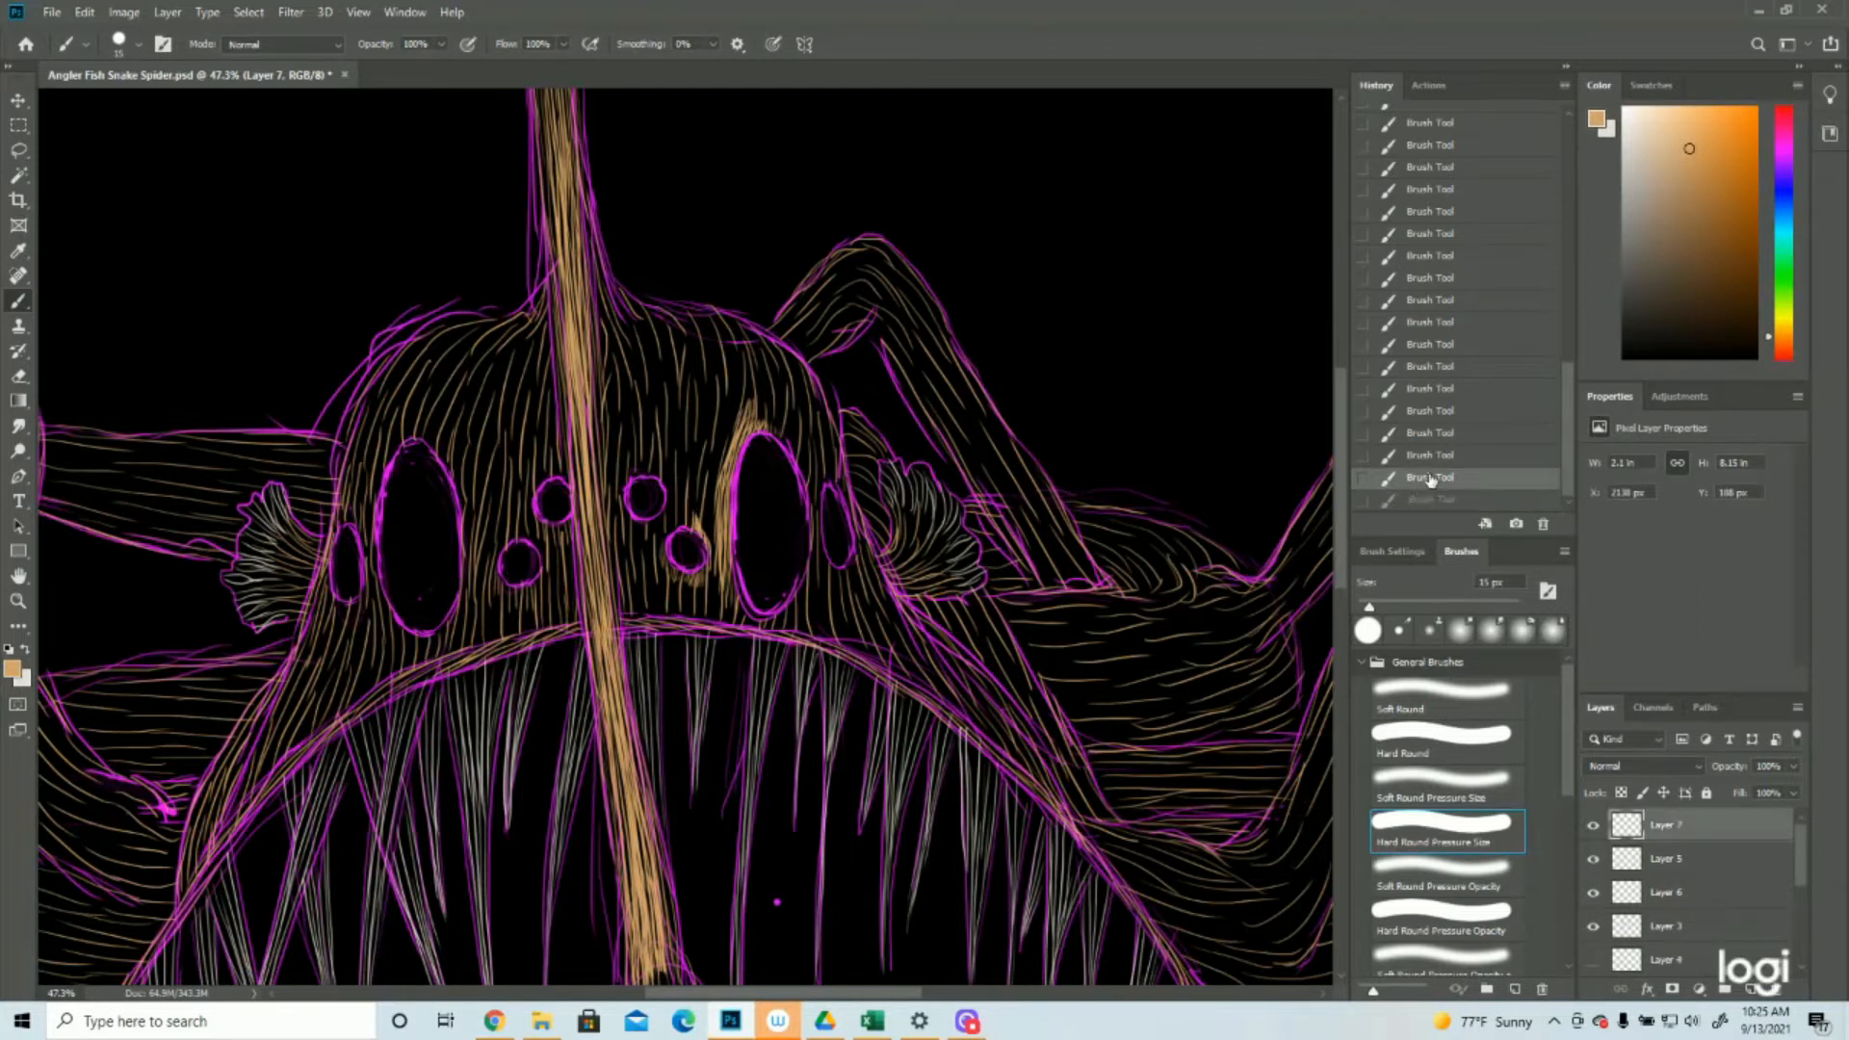
click(1427, 456)
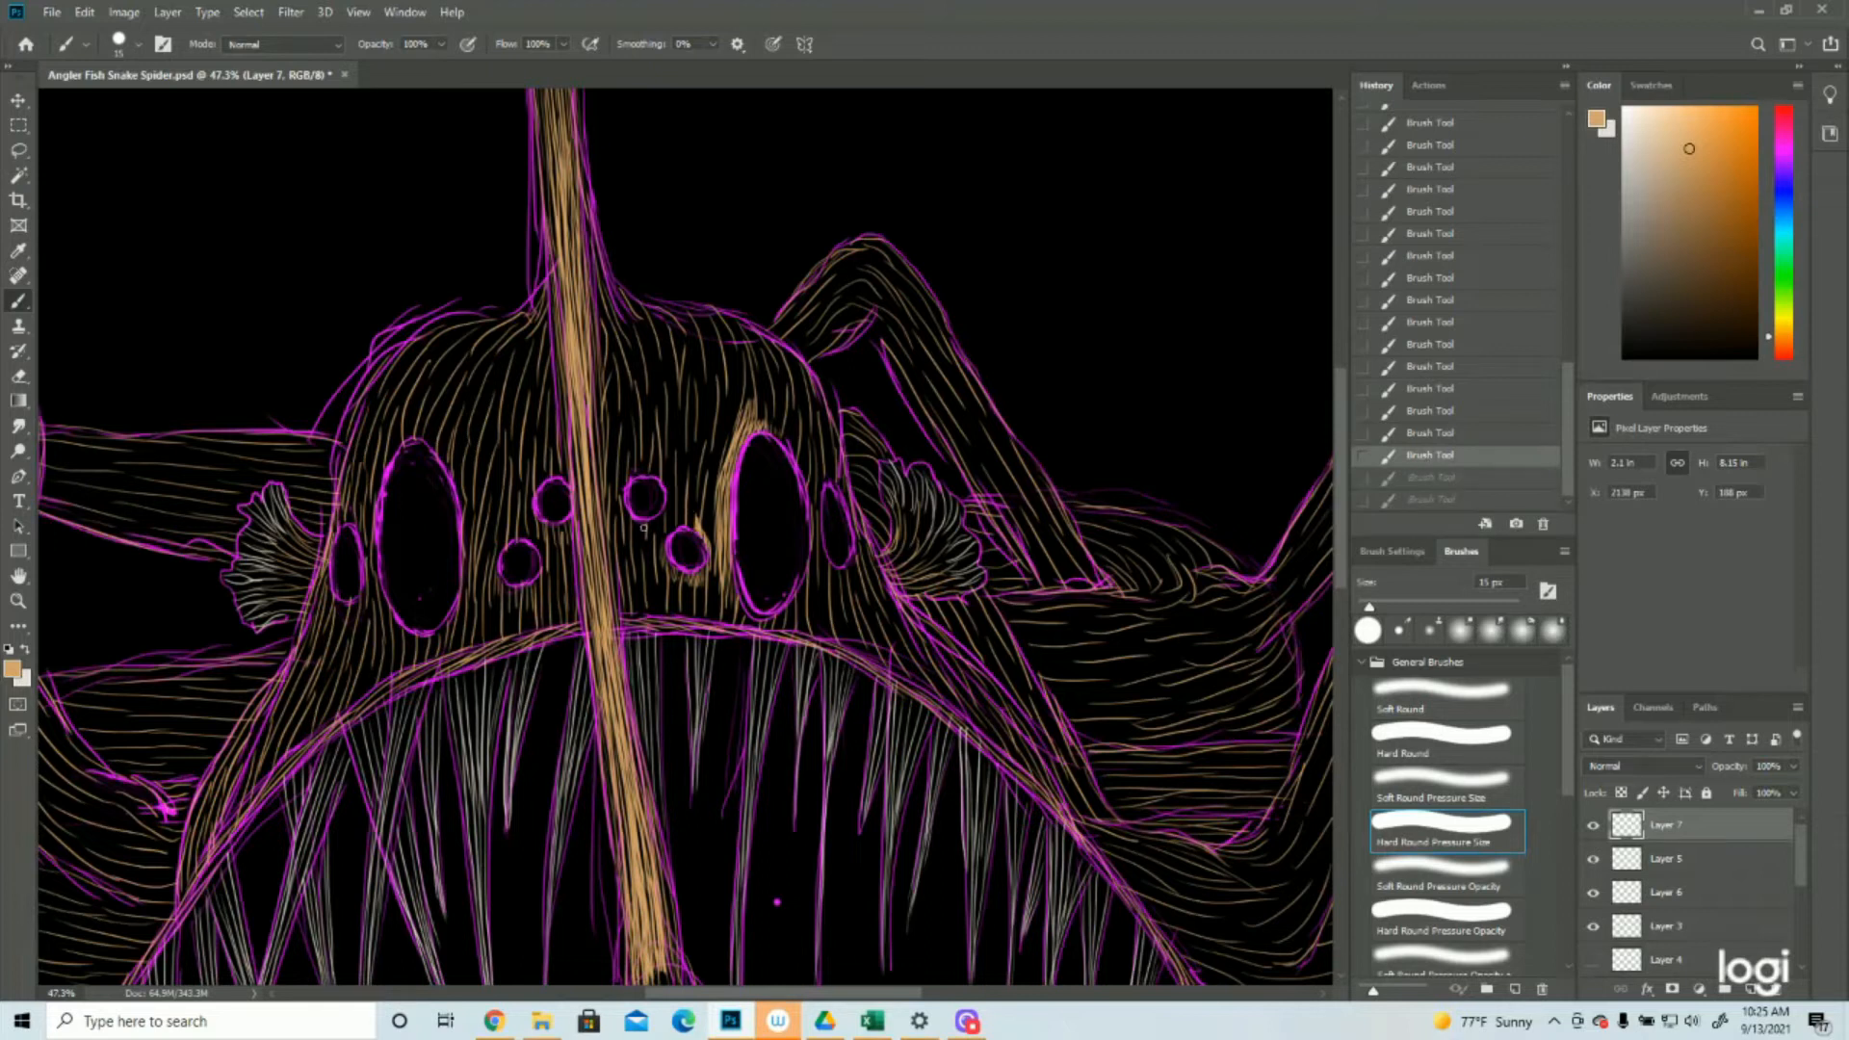
key(ctrl+shift+z)
key(ctrl+shift+z)
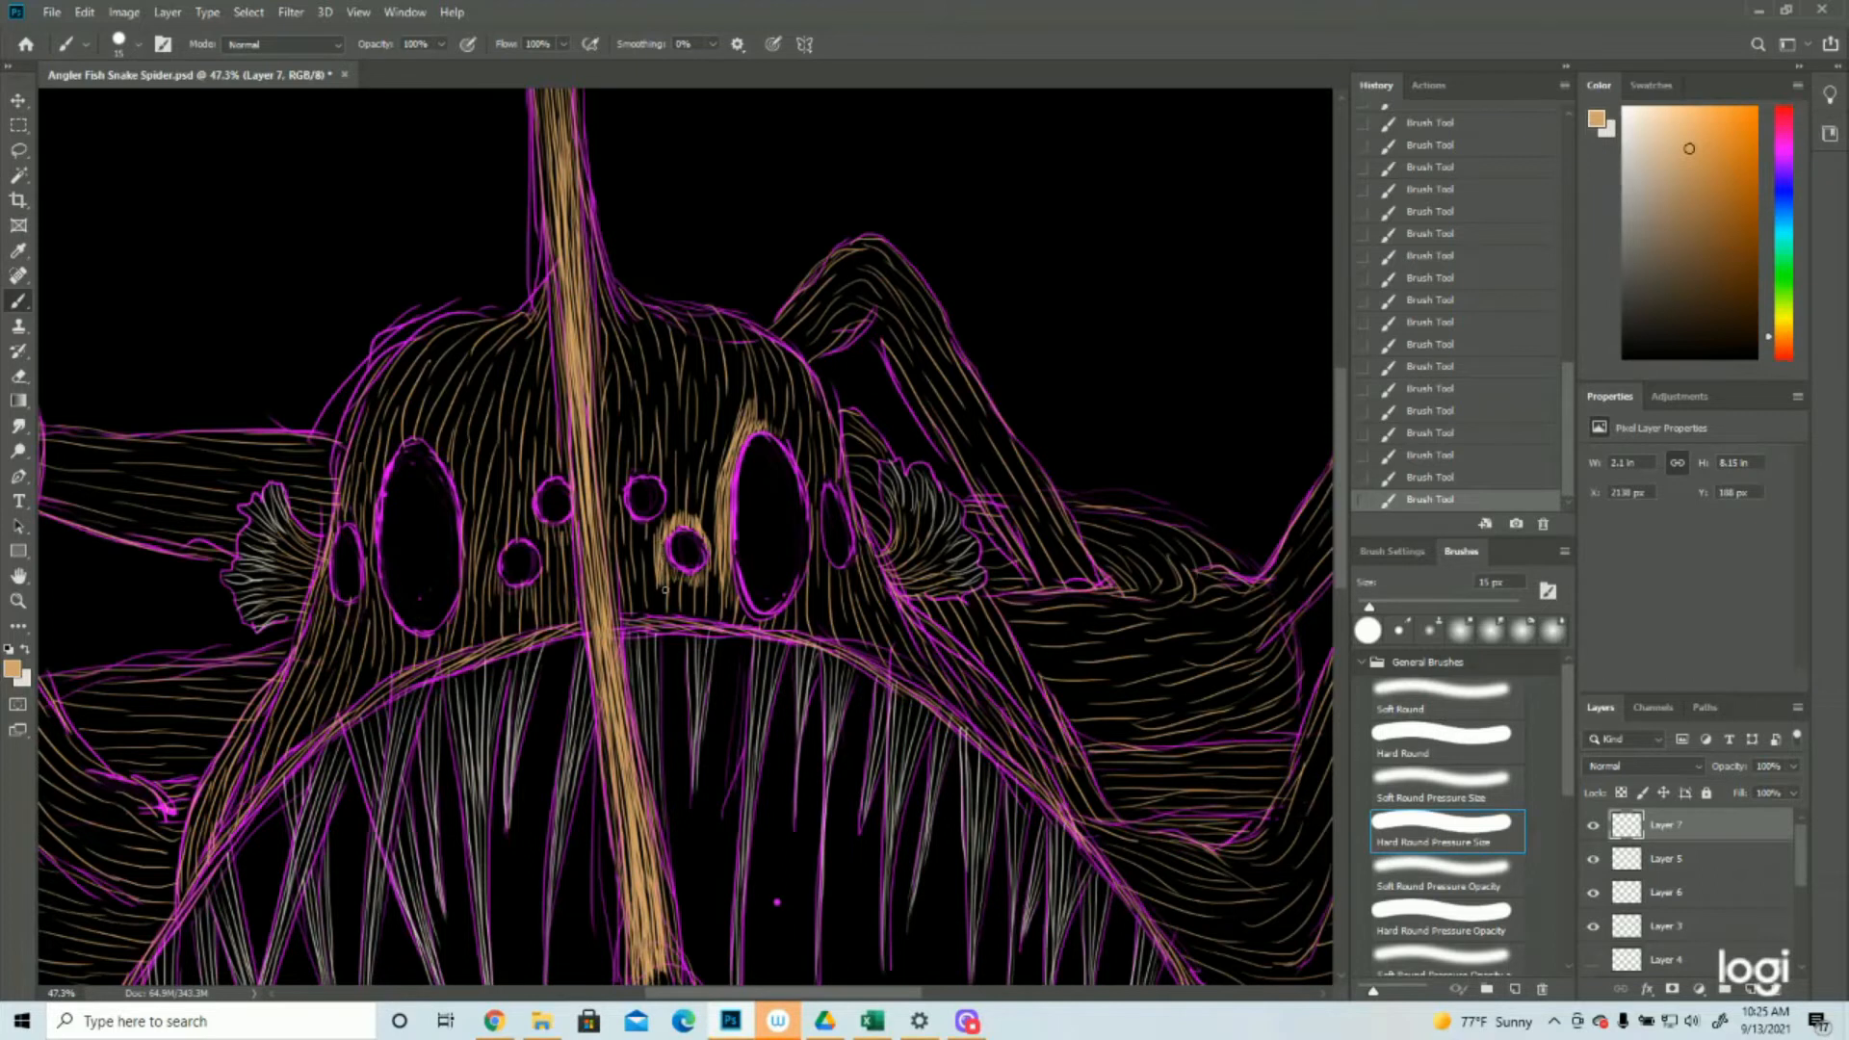
mouse_move(674, 571)
mouse_down()
mouse_move(692, 617)
mouse_move(685, 598)
mouse_move(710, 610)
mouse_move(624, 612)
mouse_up()
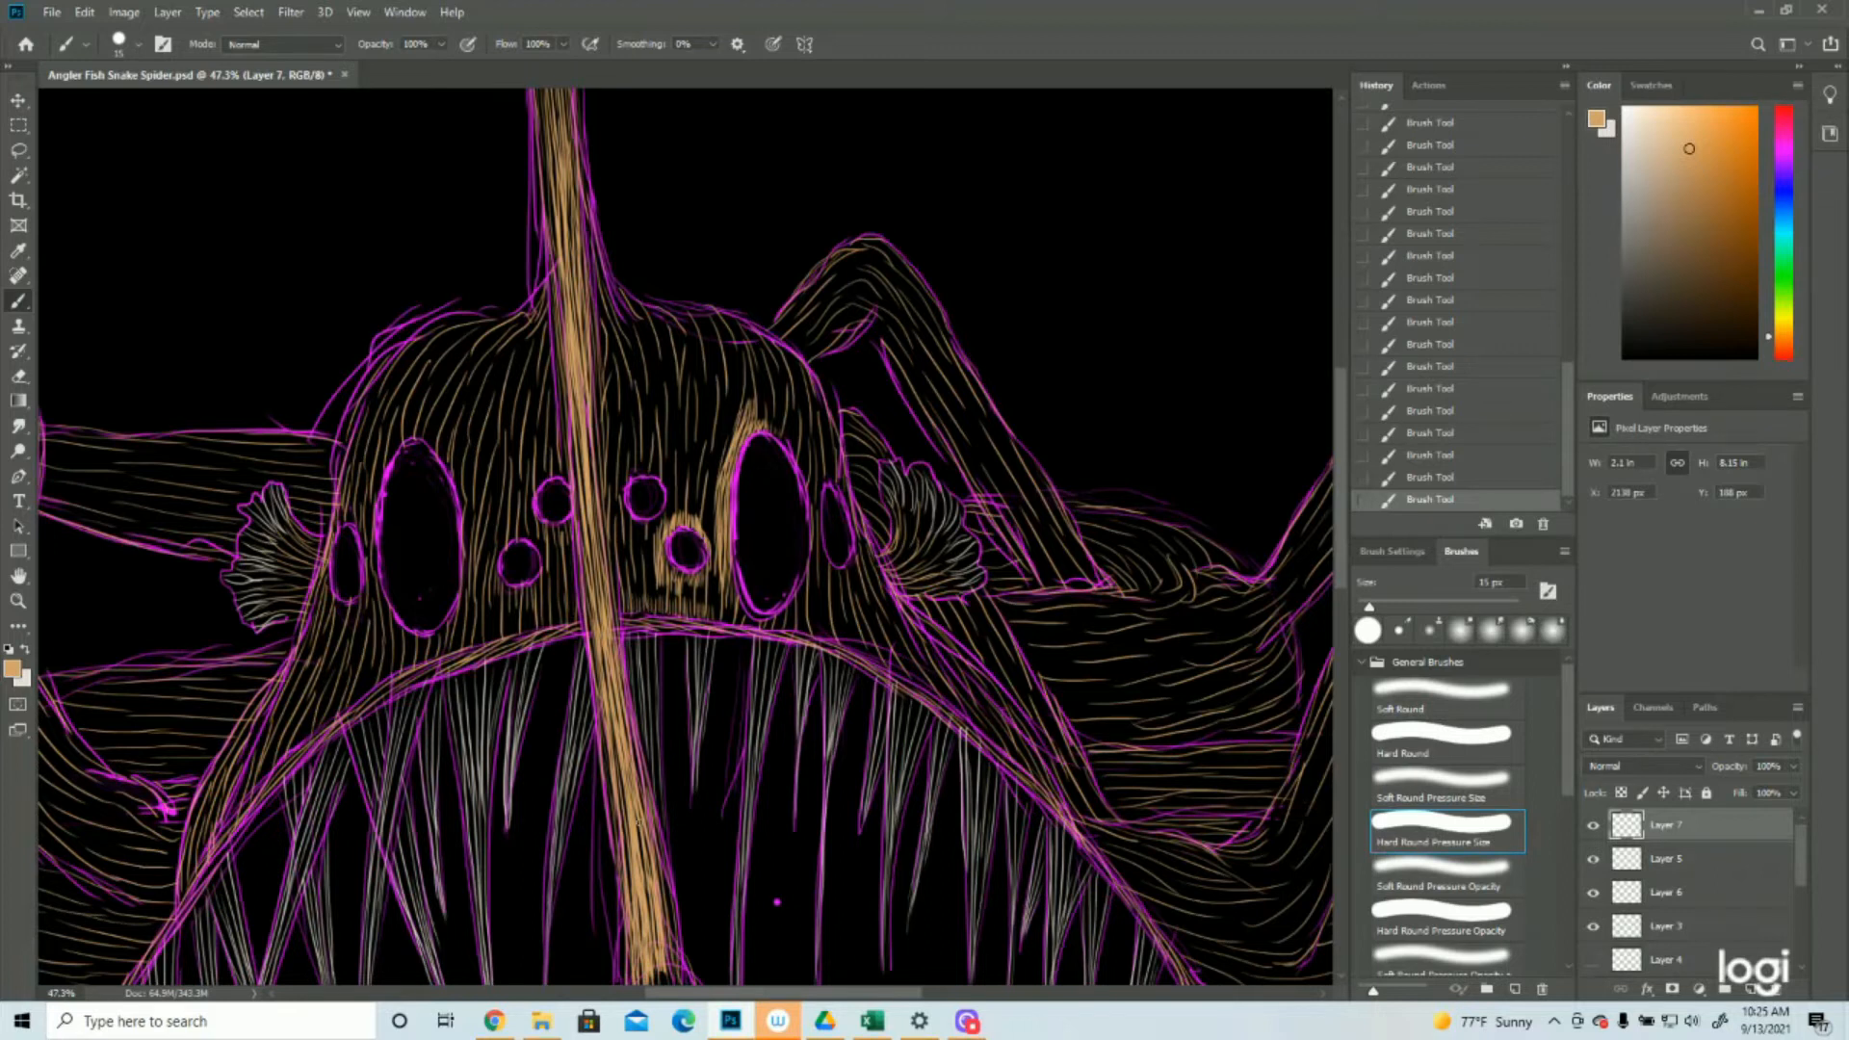
Hide the purple Layer 2 copy 3 sketch and review the whole creature
scroll(1642, 906, down, 1)
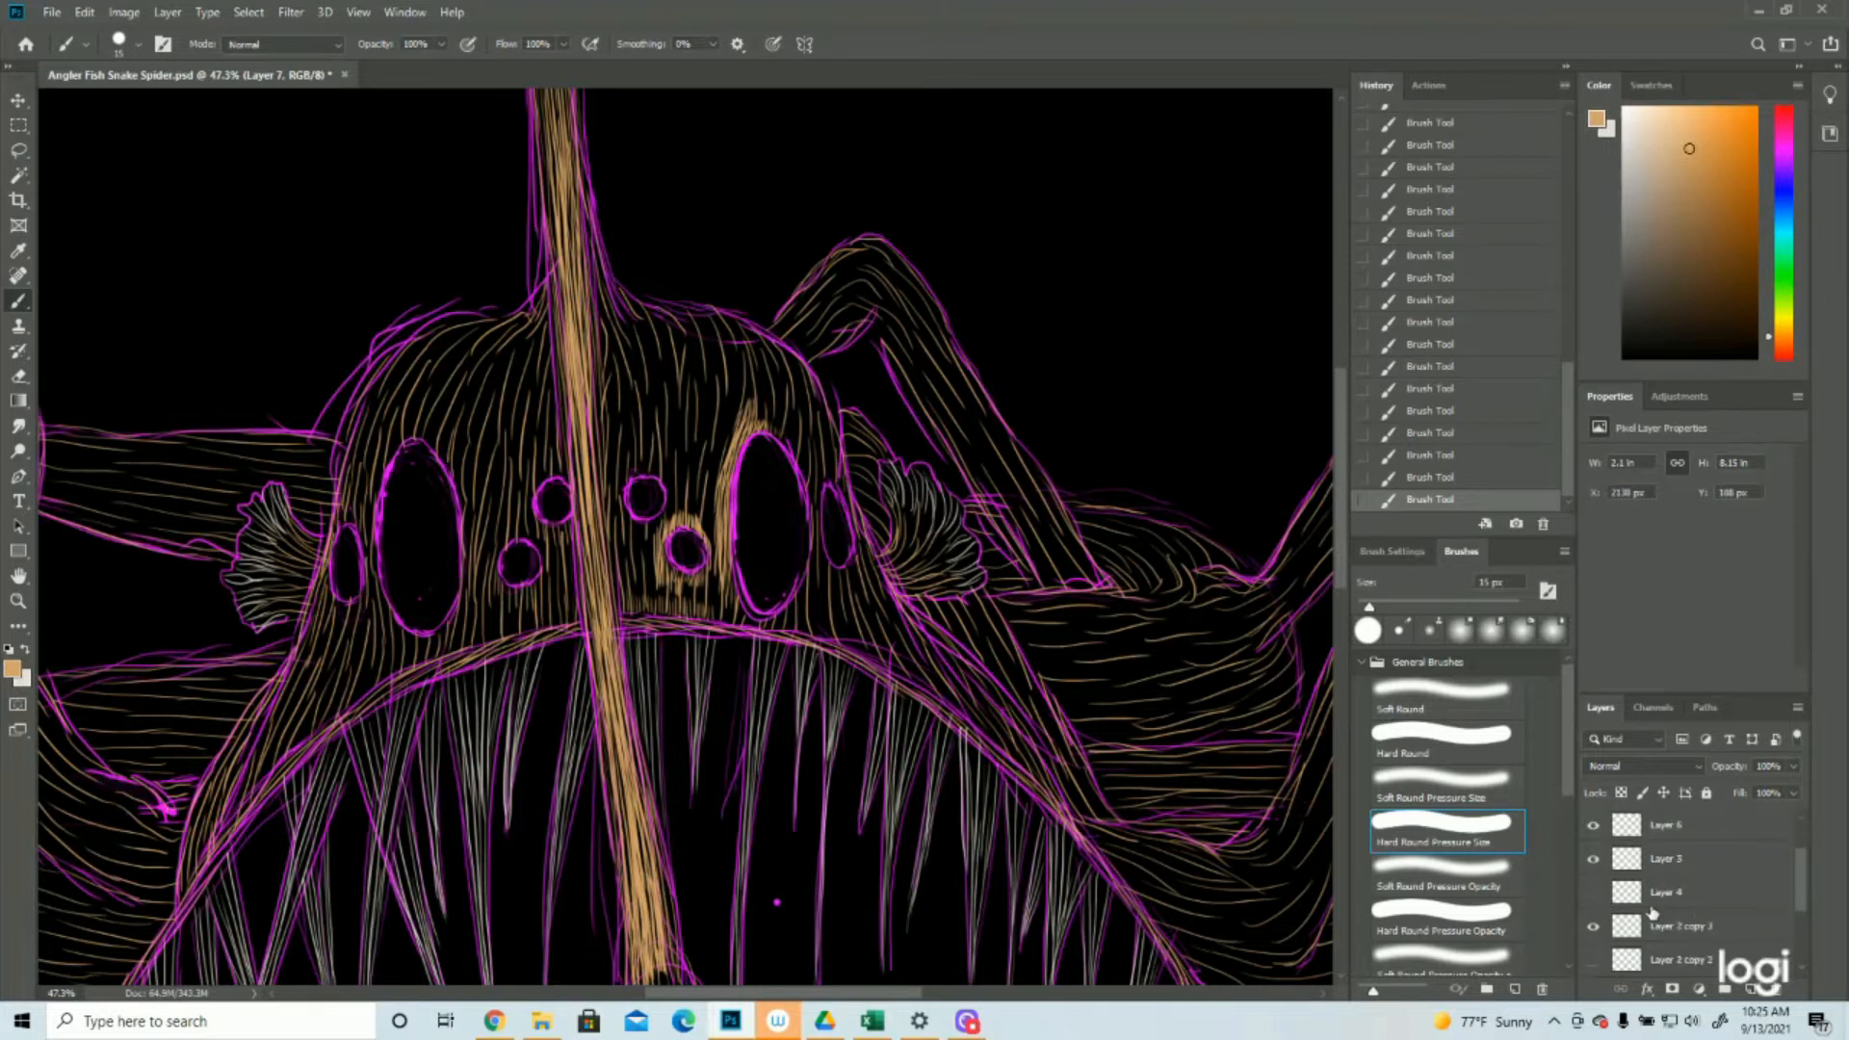
click(1593, 926)
click(18, 601)
drag(804, 548, 729, 555)
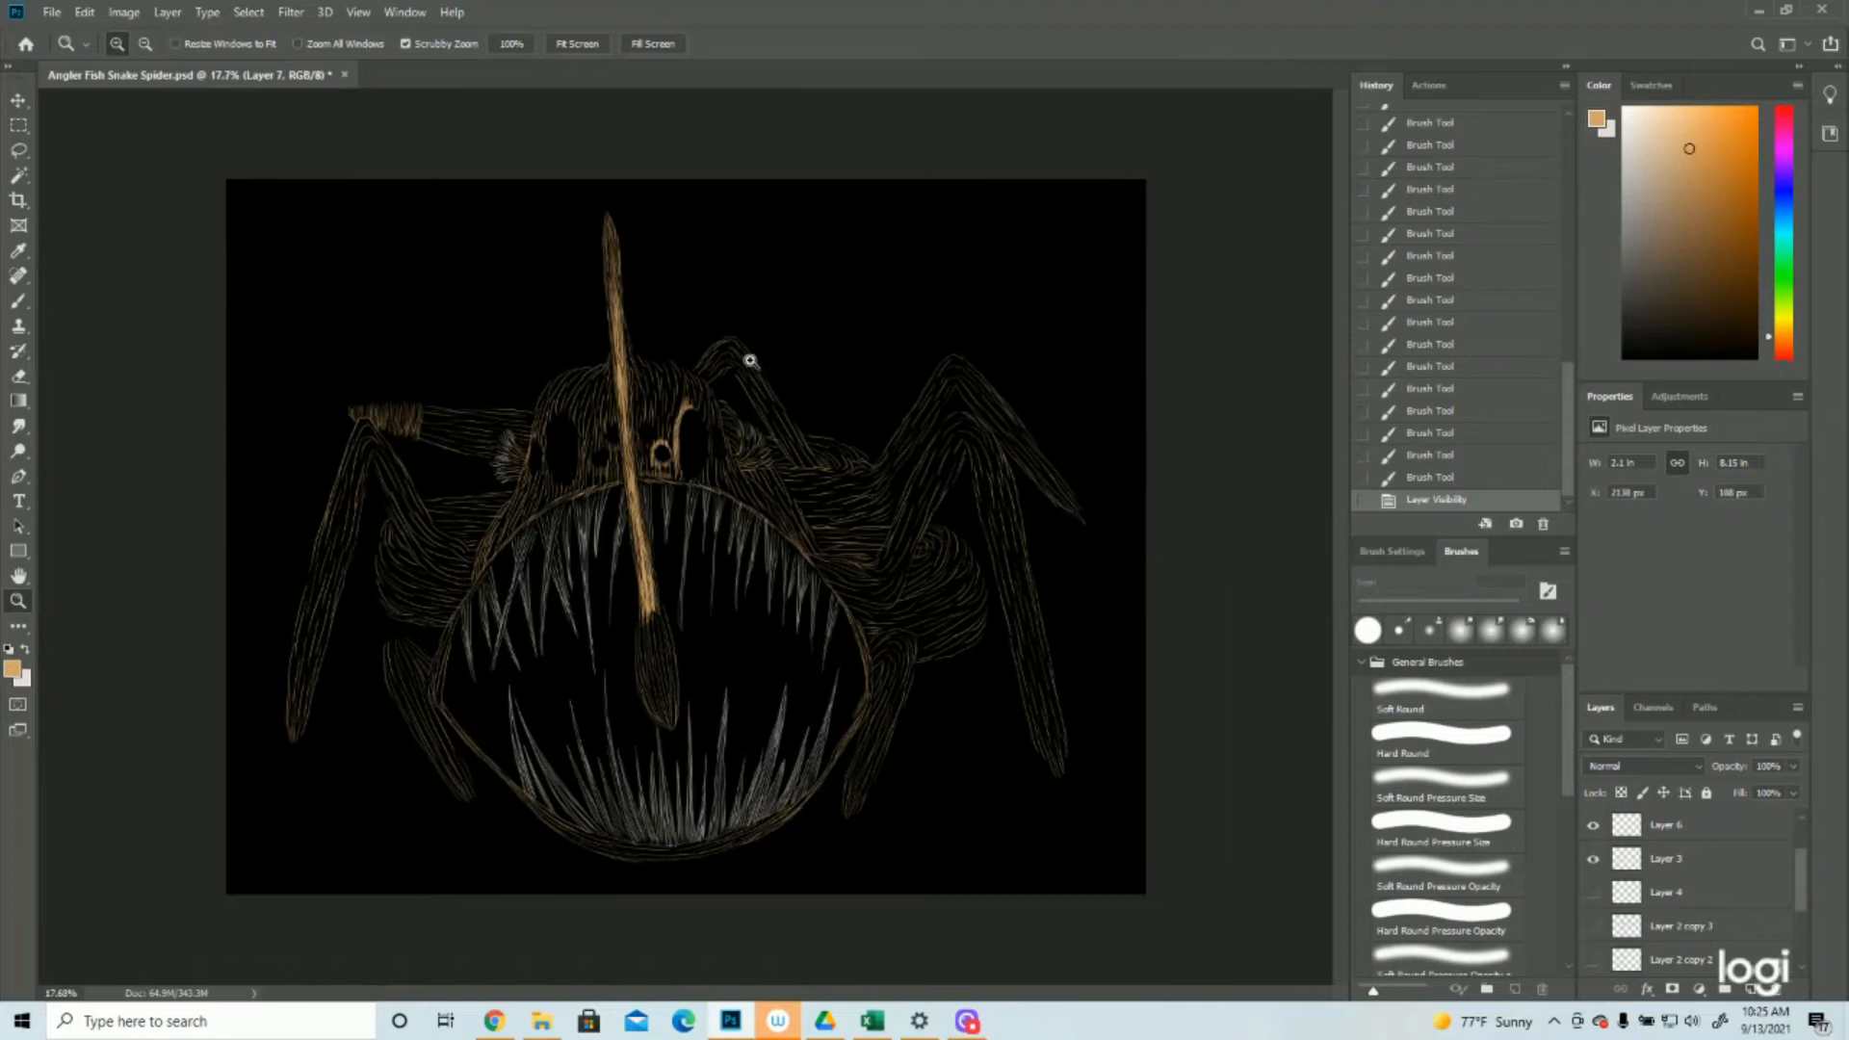
click(640, 310)
click(639, 310)
click(18, 300)
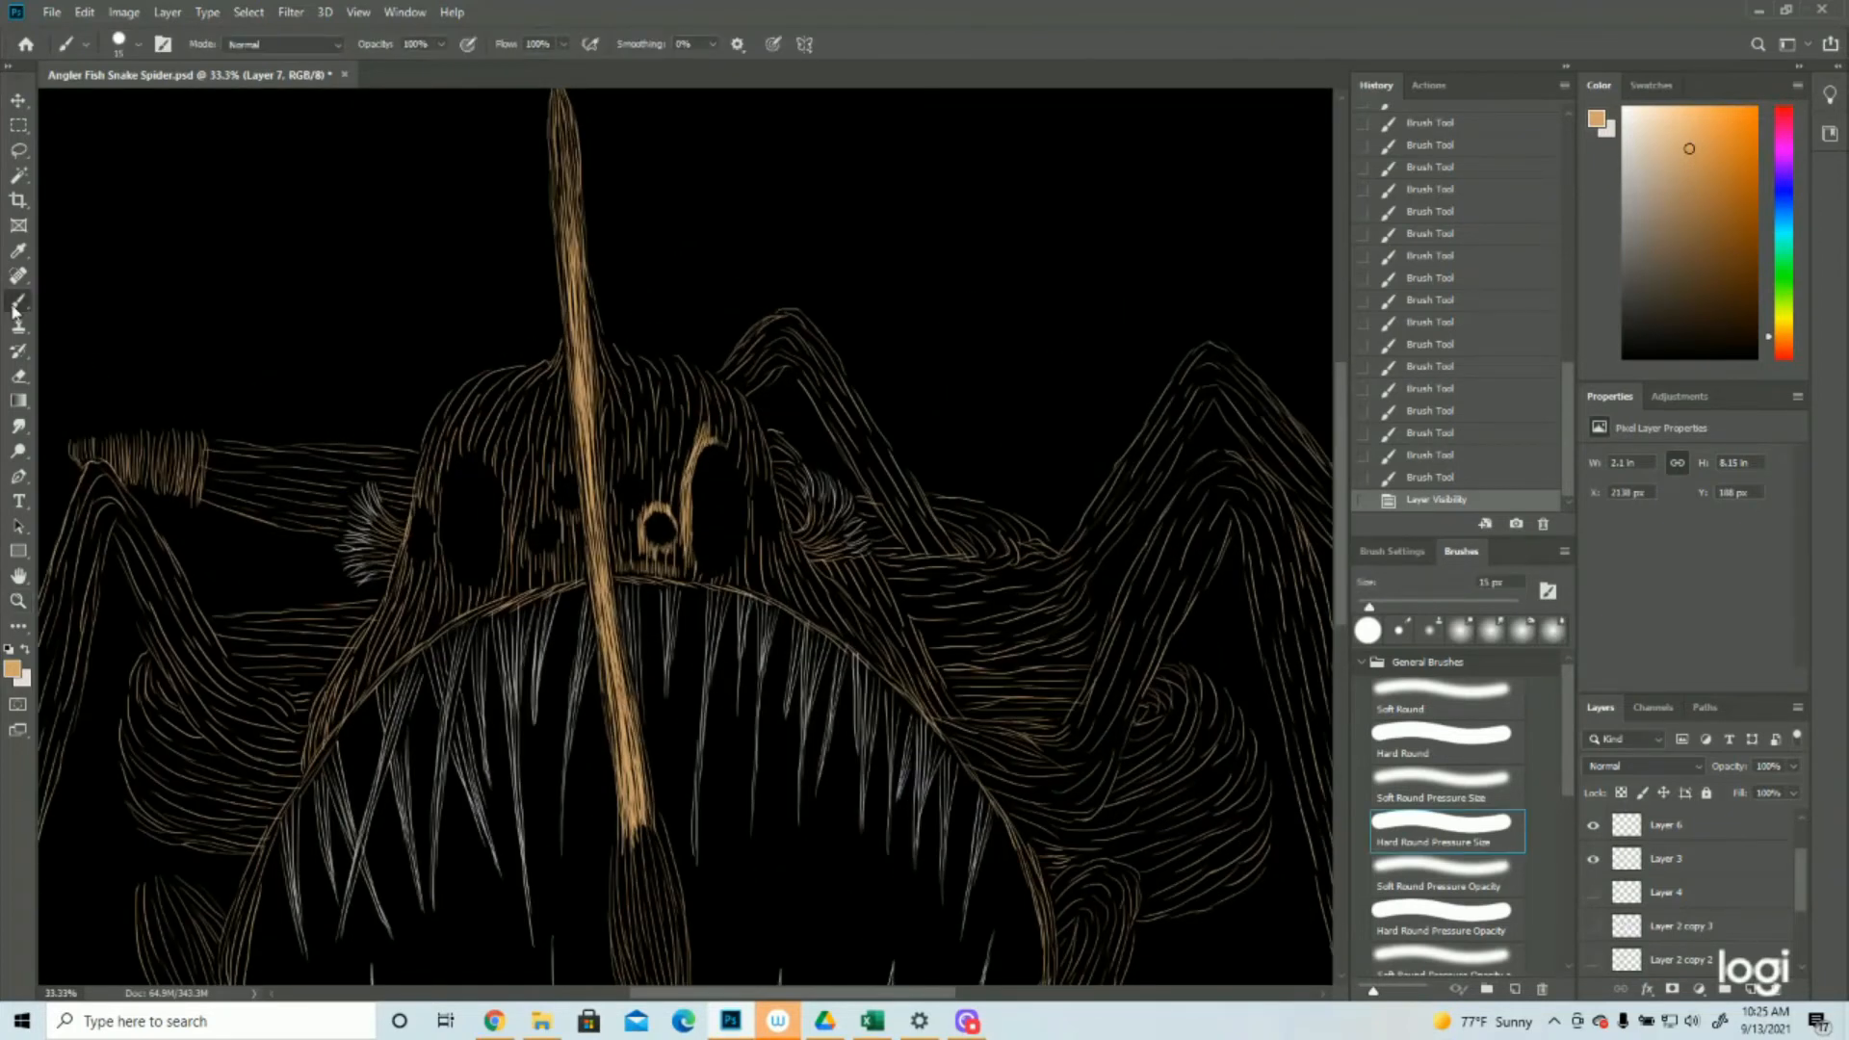
Fill the skin around and below the lower small round eye right of the stalk with dense tan strokes
drag(653, 550, 648, 572)
mouse_move(643, 547)
mouse_down()
mouse_move(642, 570)
mouse_move(667, 572)
mouse_up()
mouse_move(674, 549)
mouse_down()
mouse_move(674, 572)
mouse_move(639, 560)
mouse_up()
drag(638, 532, 633, 561)
drag(628, 529, 638, 572)
drag(677, 540, 677, 573)
drag(684, 518, 684, 572)
key(ctrl+s)
Fill the gap between that round eye and the top of the large right oval eye with tan strokes and save the file
drag(689, 449, 679, 518)
drag(680, 478, 675, 512)
drag(678, 484, 669, 509)
drag(672, 472, 667, 508)
drag(672, 472, 664, 506)
drag(665, 470, 658, 503)
mouse_move(661, 470)
mouse_down()
mouse_move(656, 505)
mouse_move(677, 494)
mouse_up()
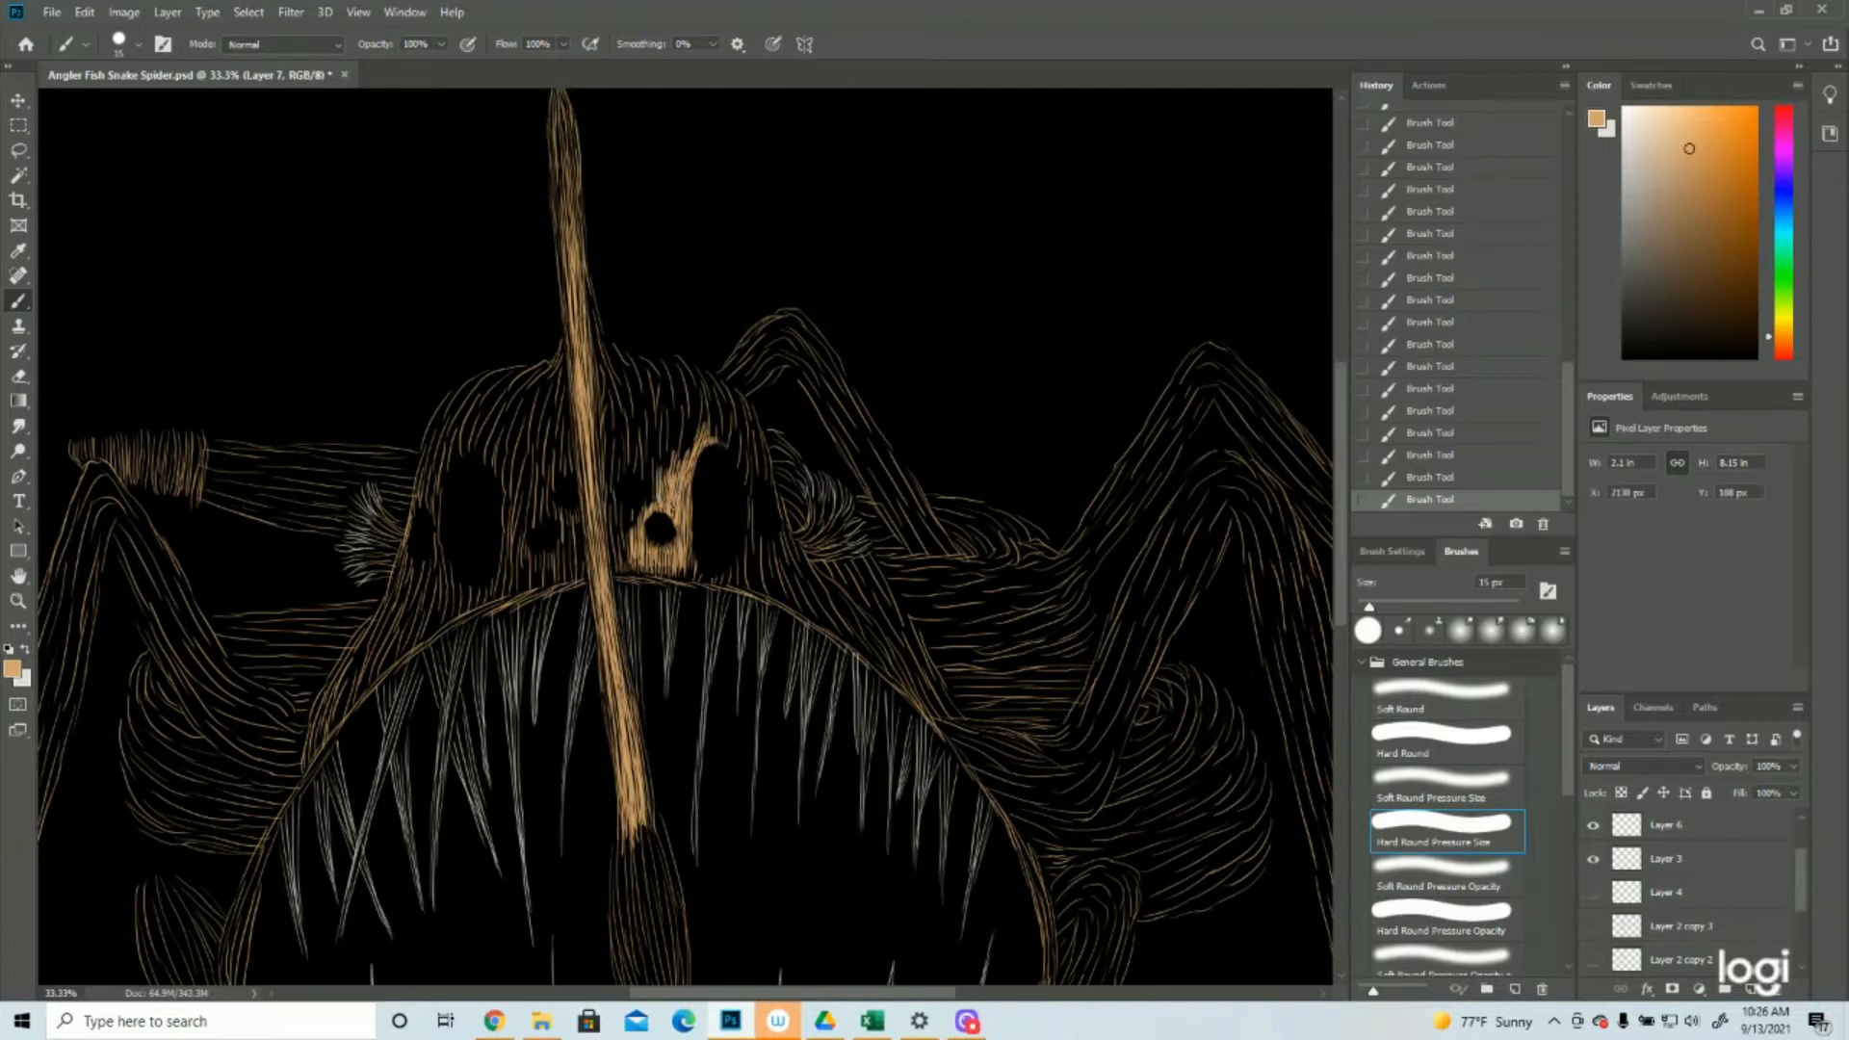
click(52, 12)
click(144, 208)
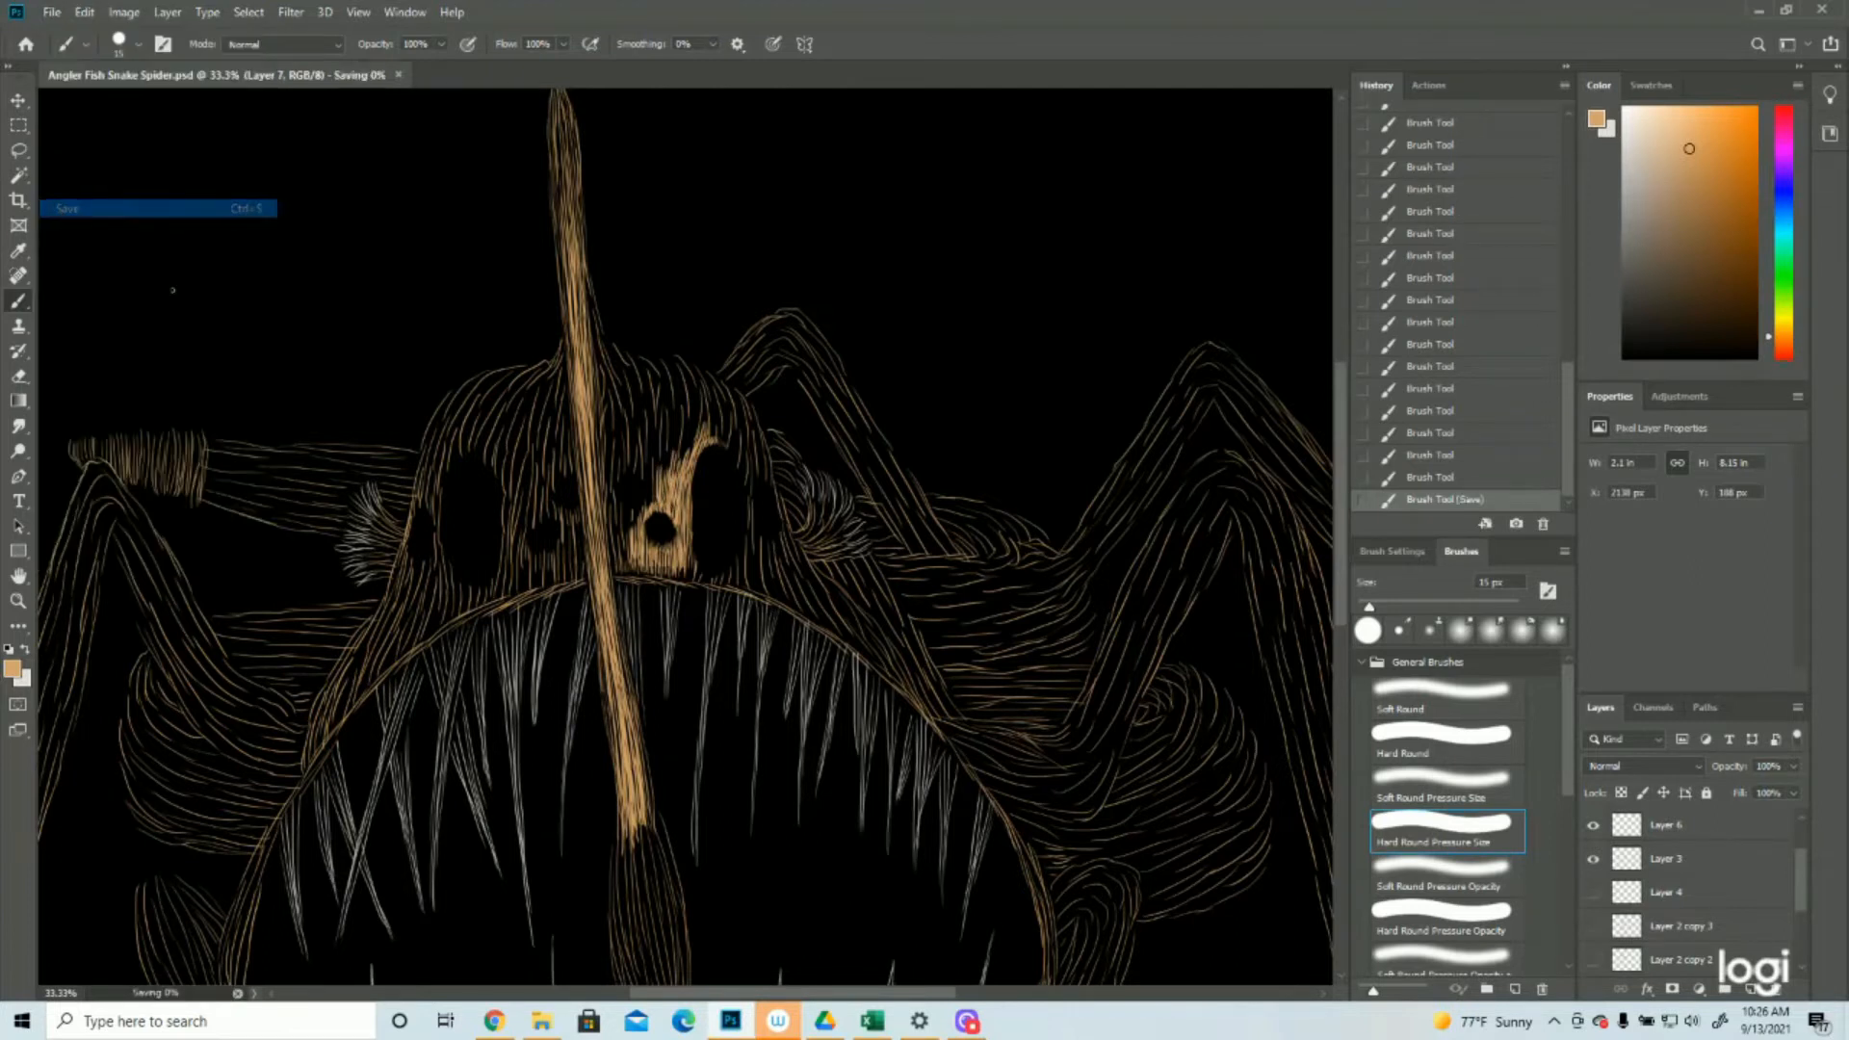
Show the Layer 2 copy 3 sketch and paint short tan strokes around the upper small round eye right of the stalk
click(1593, 926)
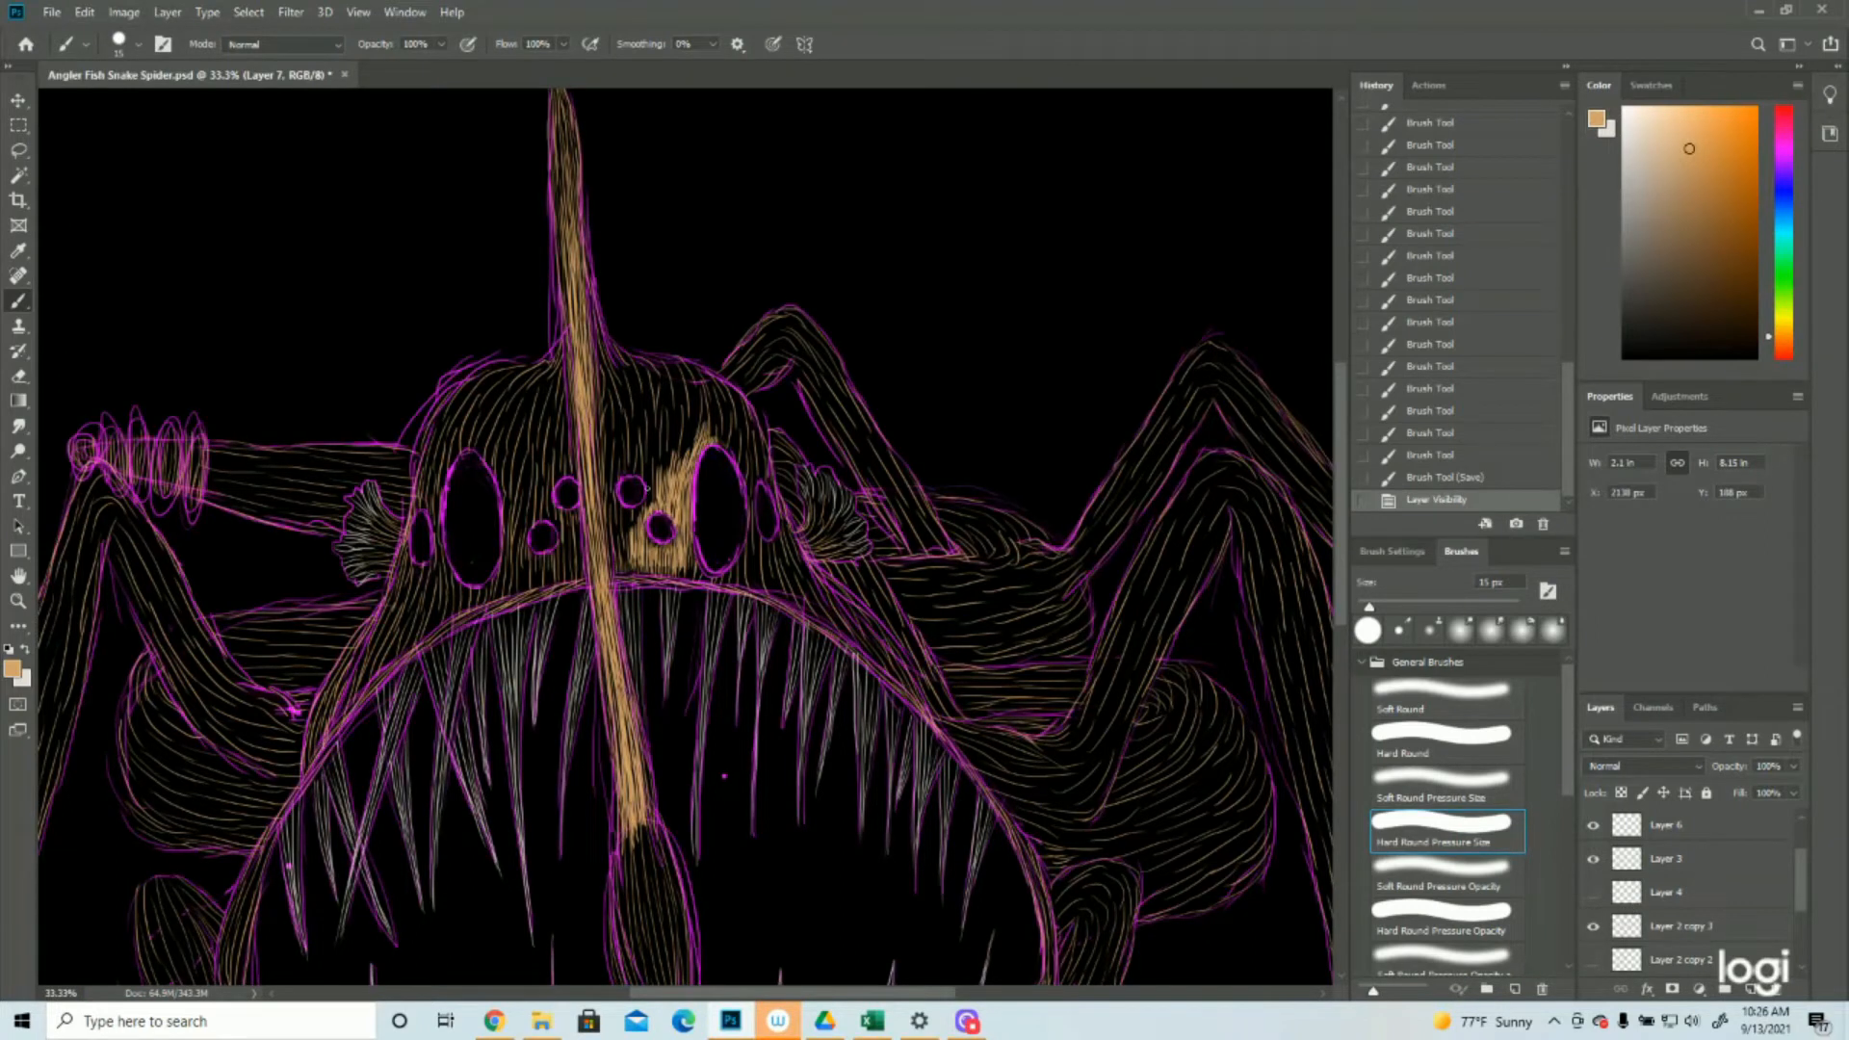
drag(647, 486, 649, 511)
drag(649, 495, 639, 523)
drag(640, 508, 633, 525)
drag(634, 509, 629, 523)
drag(628, 508, 630, 523)
mouse_move(635, 509)
mouse_down()
mouse_move(633, 529)
mouse_move(643, 505)
mouse_up()
Paint tan strokes around the small round eyes left of the stalk and beneath the large left oval eye
drag(550, 492, 556, 555)
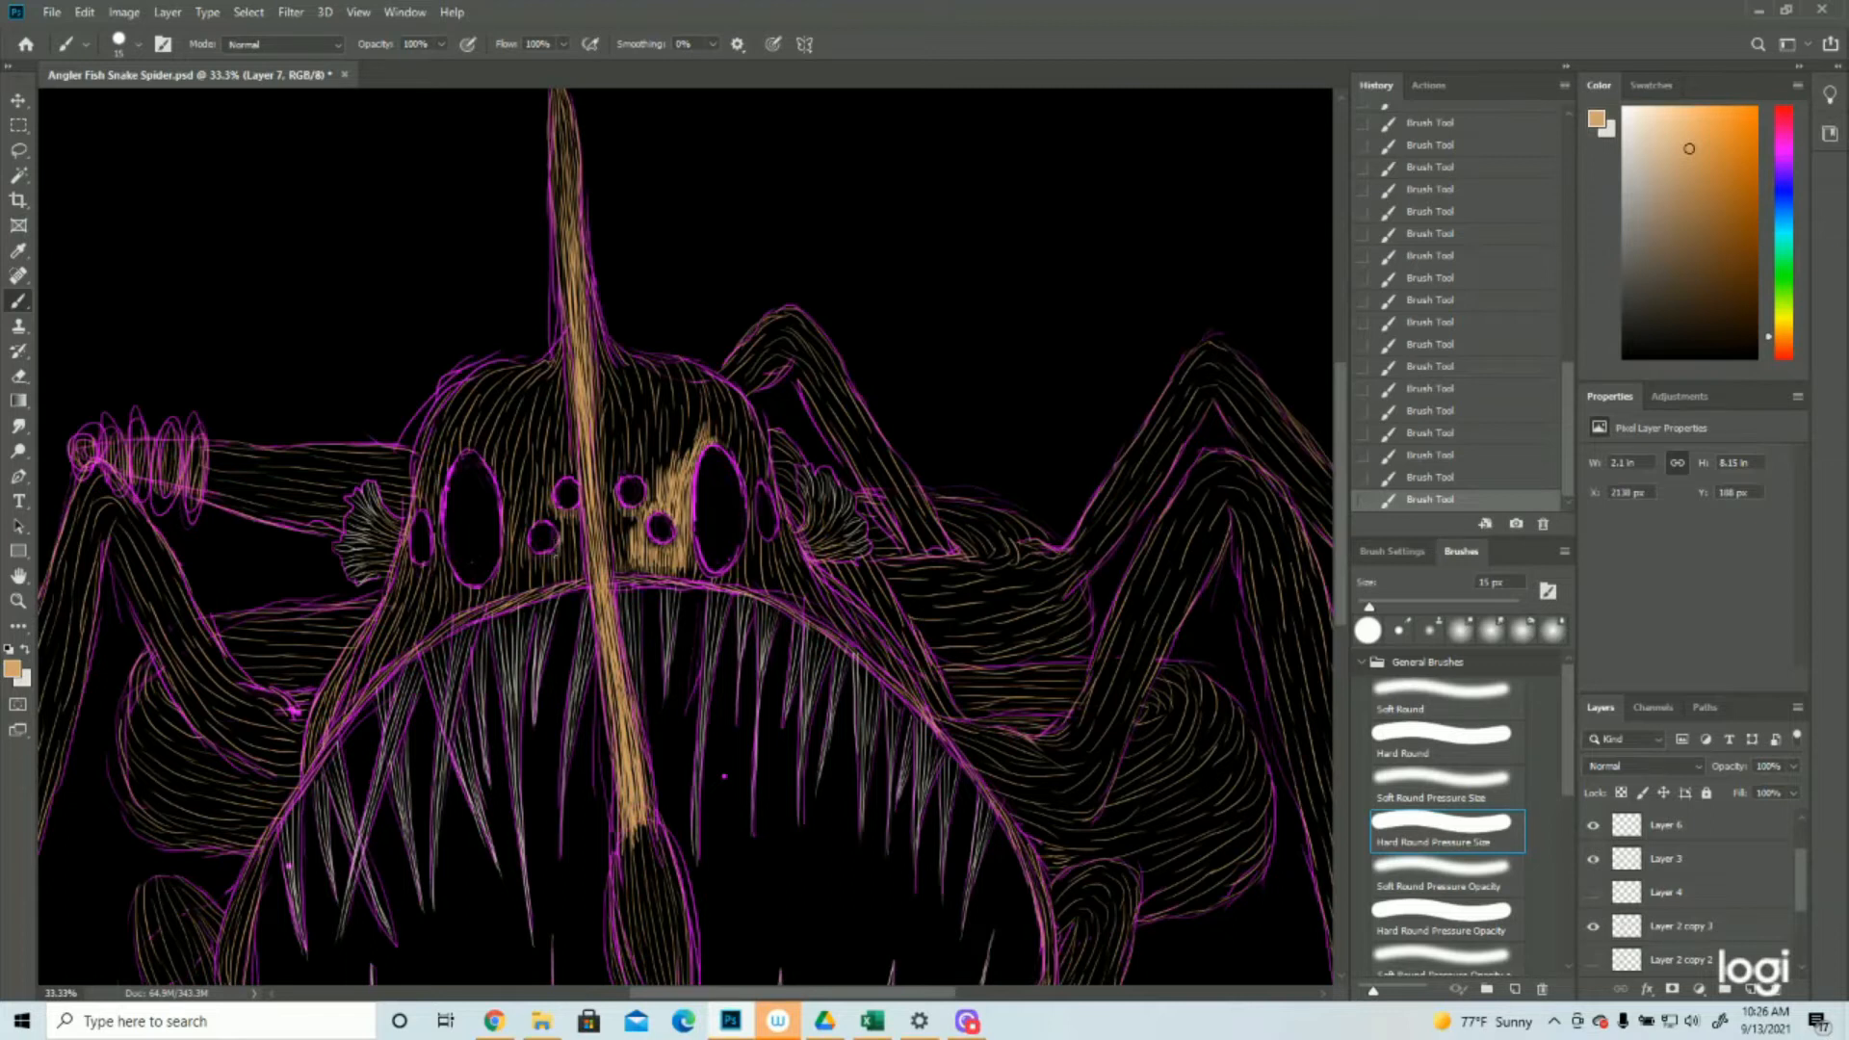
click(1449, 474)
click(1451, 435)
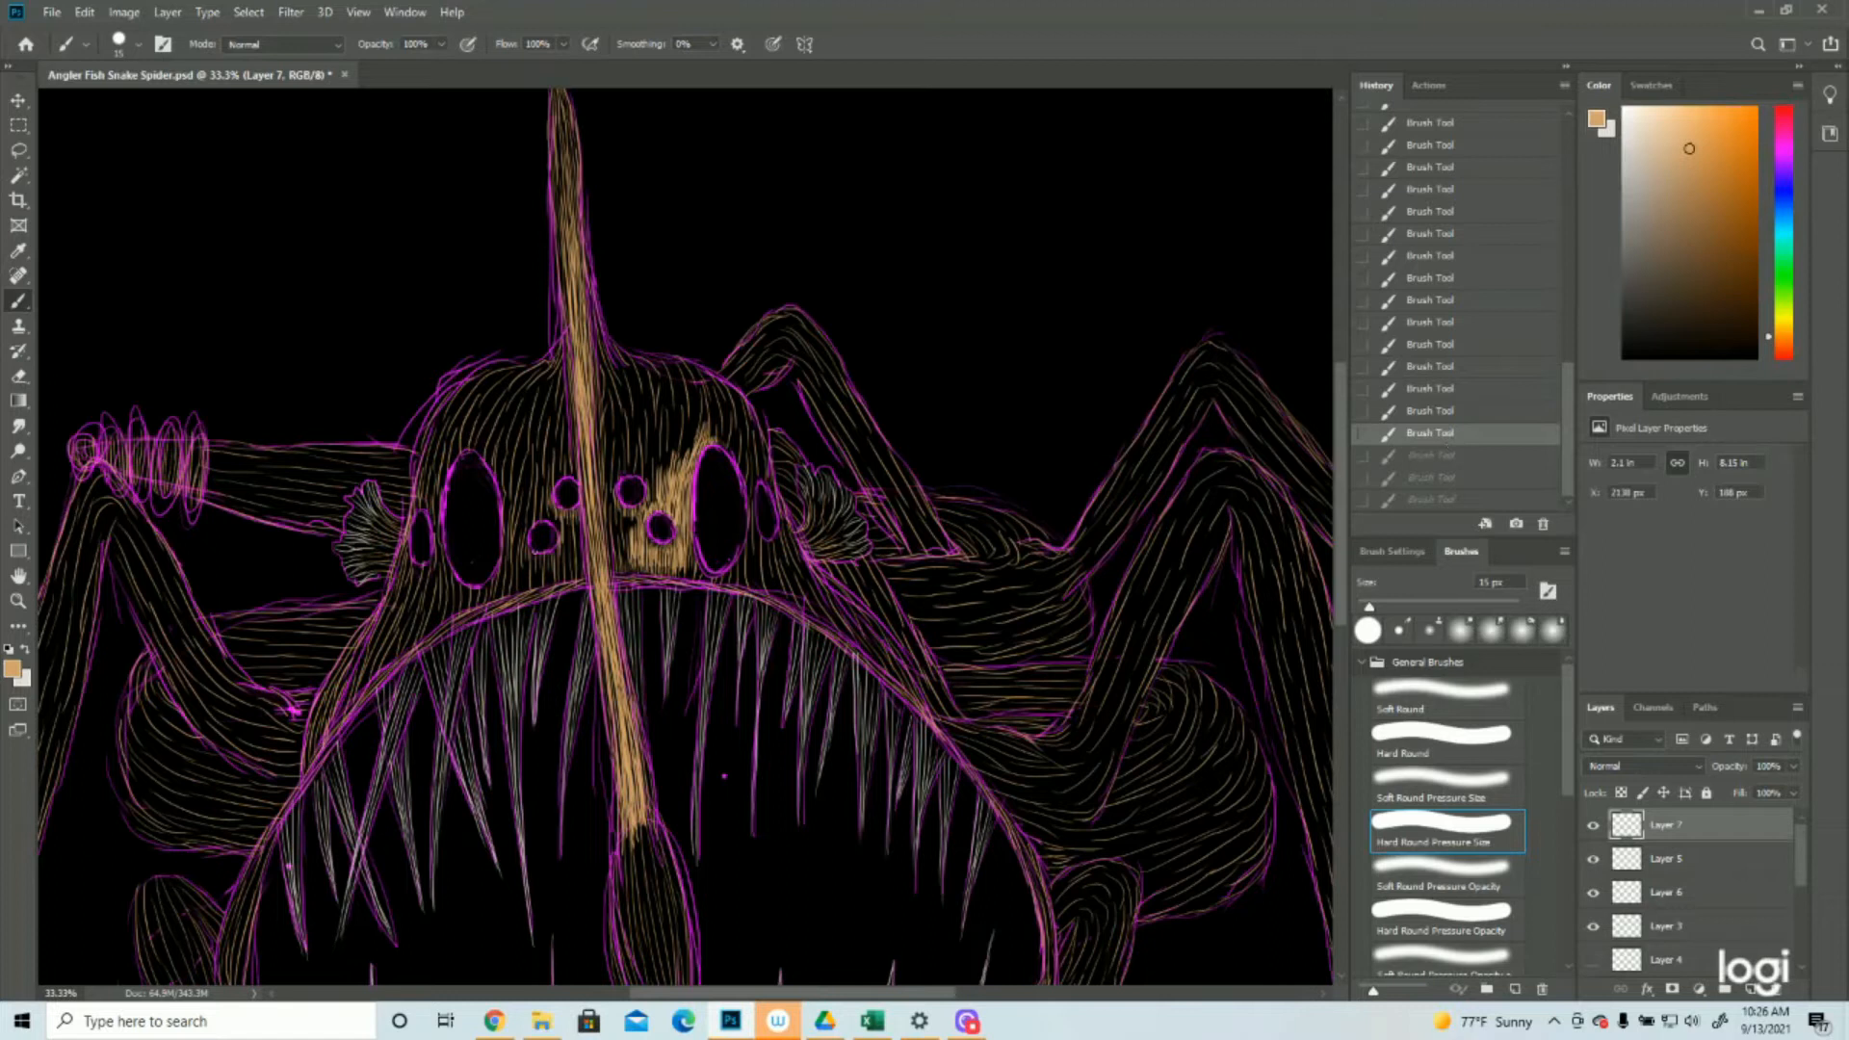
key(ctrl+shift+z)
key(ctrl+shift+z)
key(ctrl+shift+z)
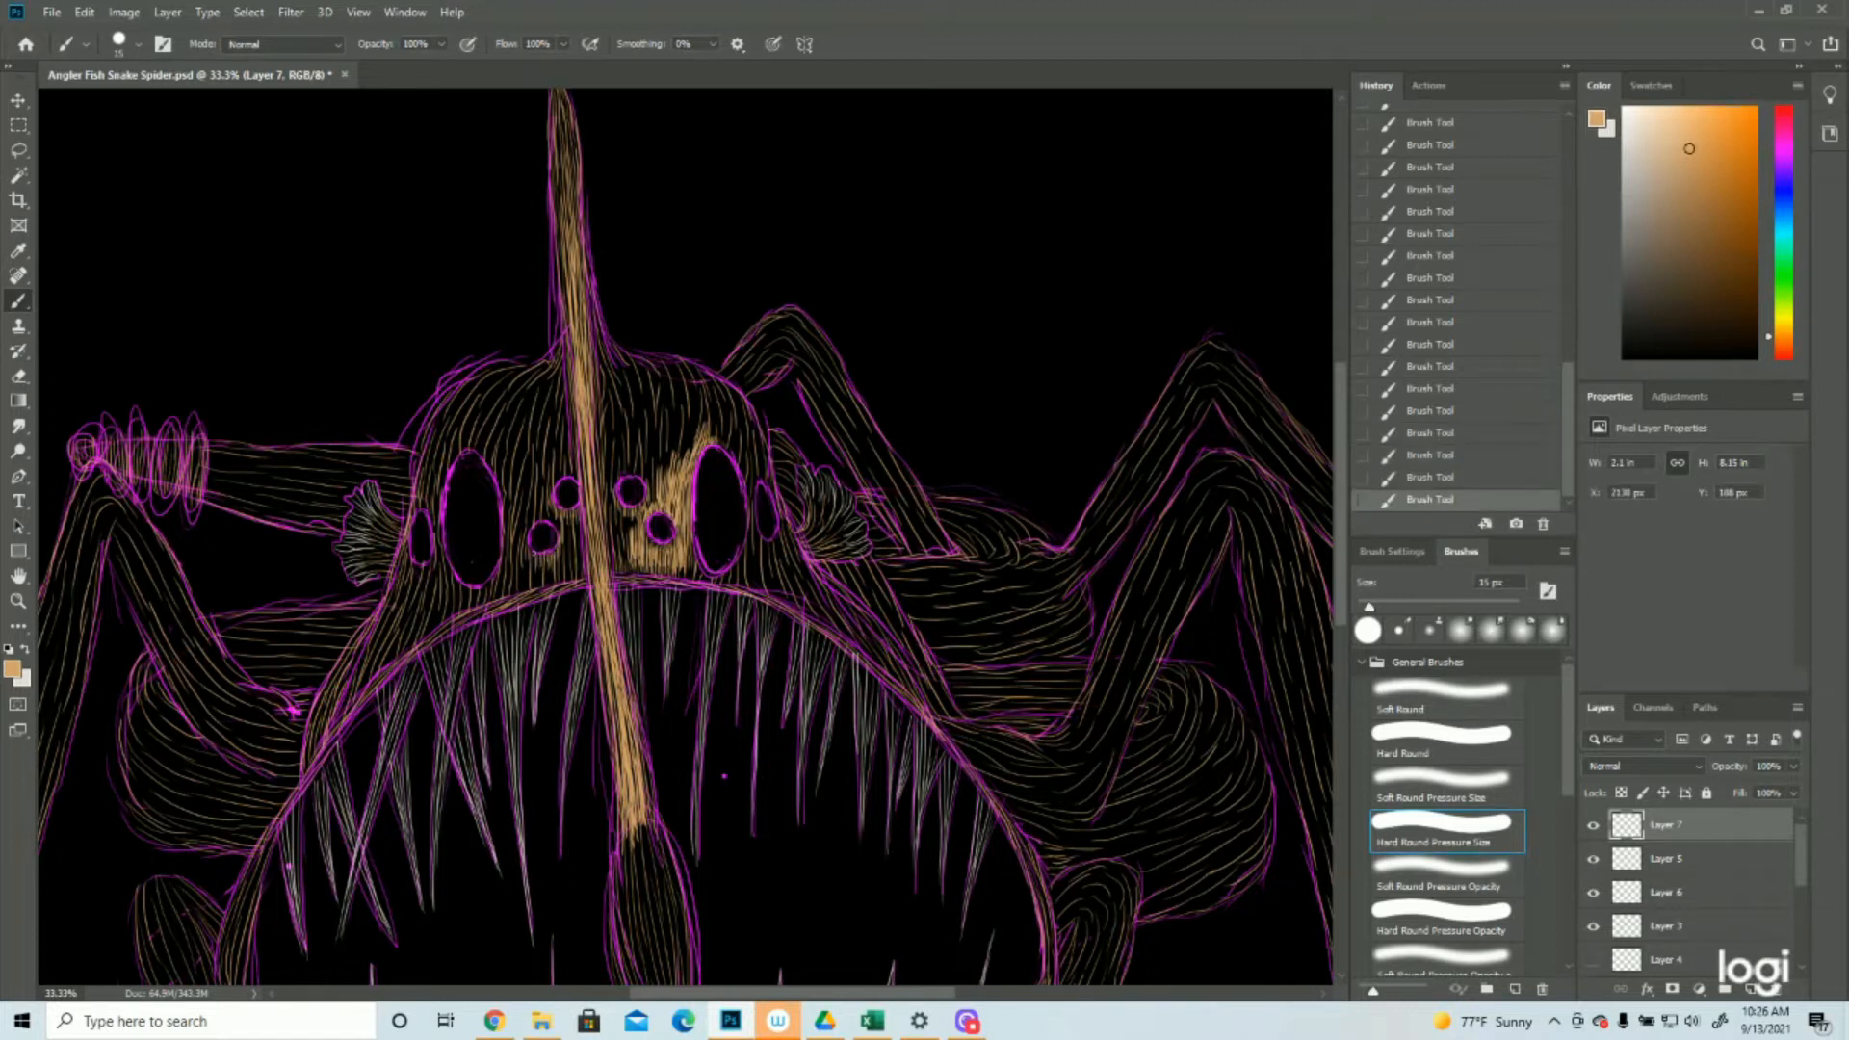
drag(528, 532, 526, 552)
mouse_move(493, 564)
mouse_down()
mouse_move(482, 599)
mouse_move(455, 602)
mouse_up()
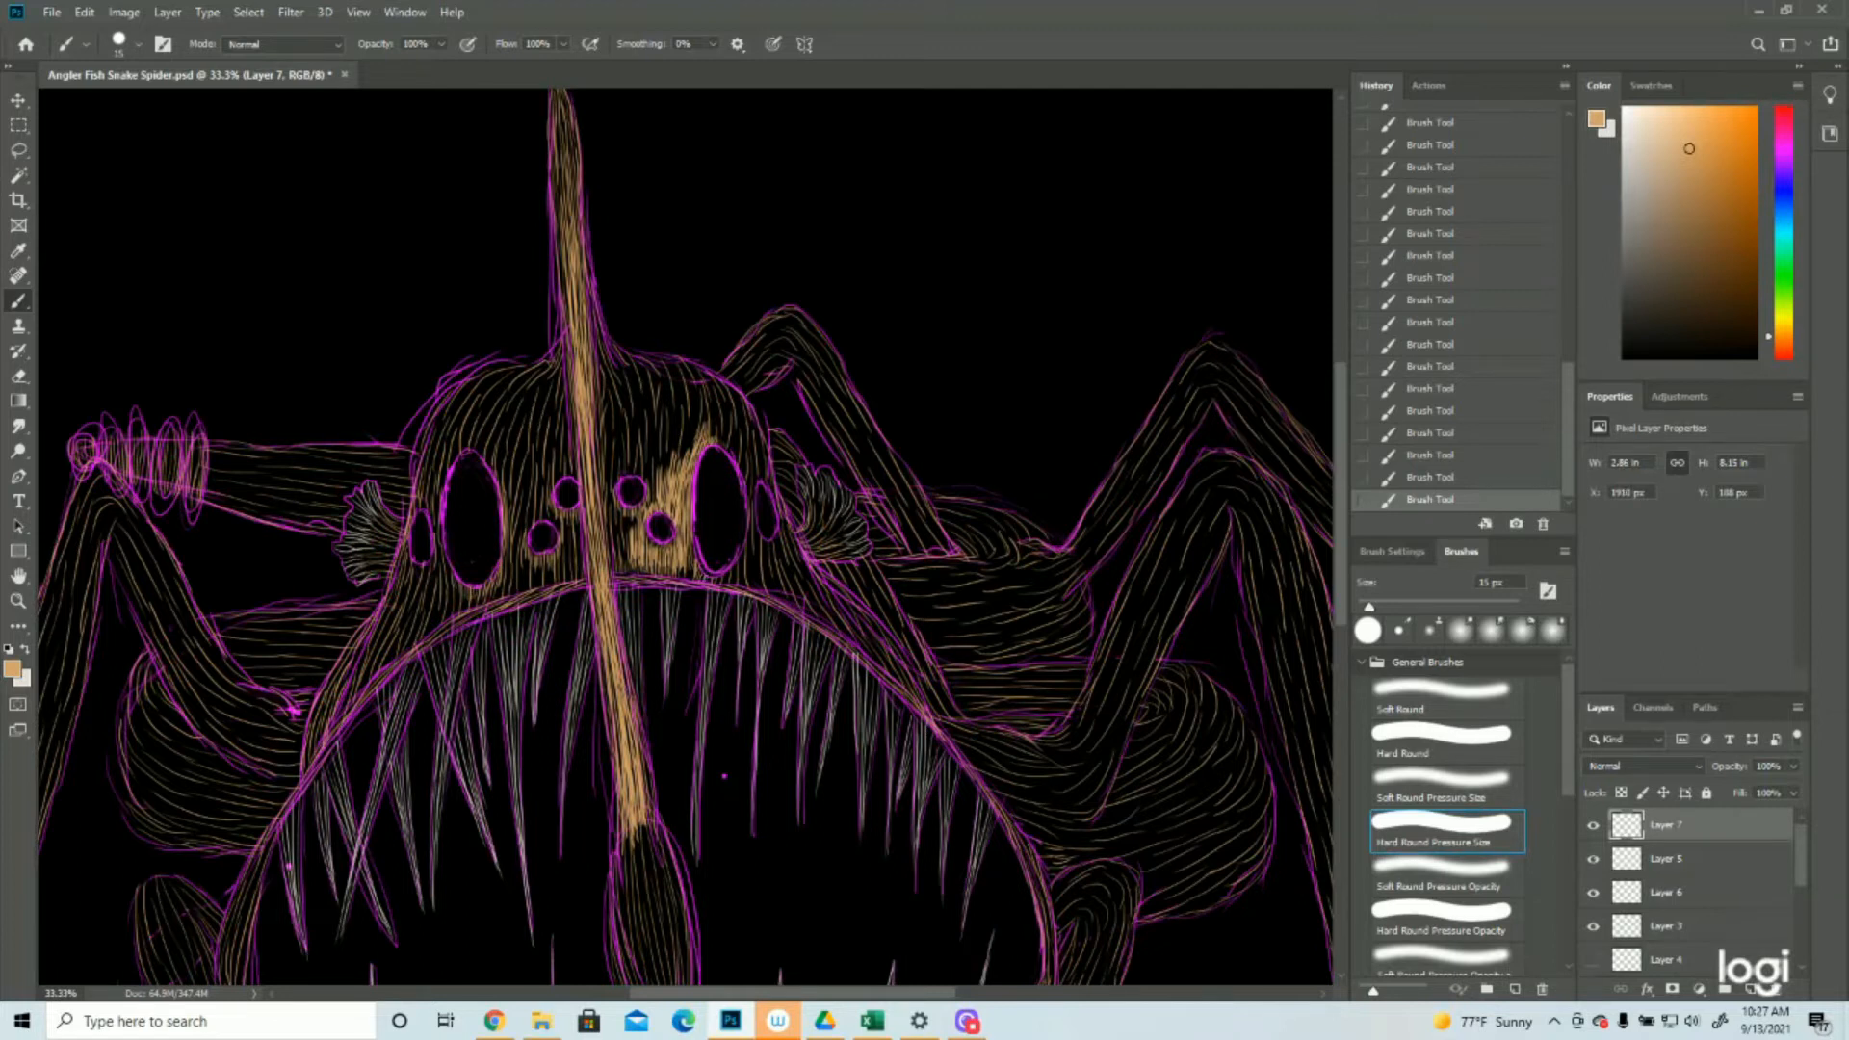
Add tan strokes along the upper mouth edge below the eyes and beside both sides of the lure stalk
drag(727, 574, 733, 581)
drag(576, 563, 547, 581)
drag(578, 530, 581, 568)
drag(607, 565, 613, 512)
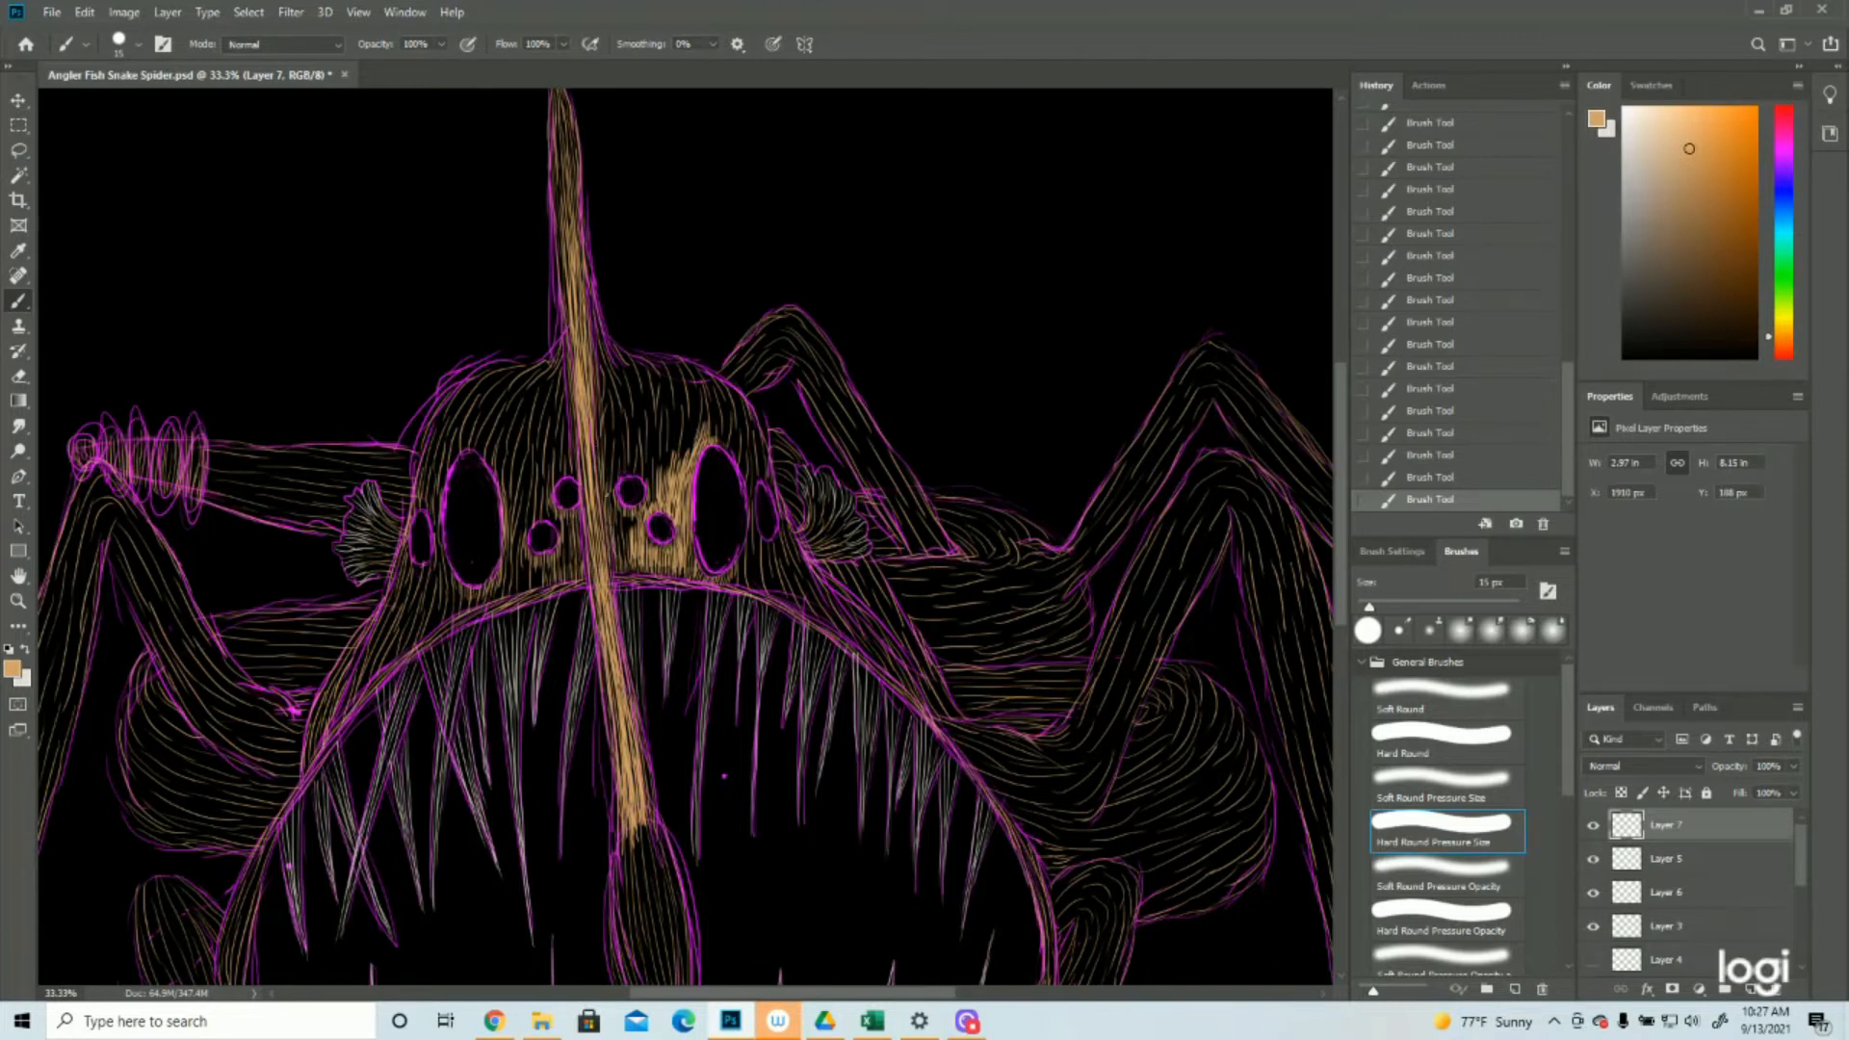
Hide the Layer 2 copy 3 sketch and thicken the stalk's base and the head's upper right contour with tan strokes
drag(573, 450, 574, 474)
mouse_move(601, 348)
mouse_down()
mouse_move(611, 490)
mouse_move(563, 427)
mouse_up()
scroll(1685, 892, down, 2)
click(1593, 926)
drag(588, 296, 620, 368)
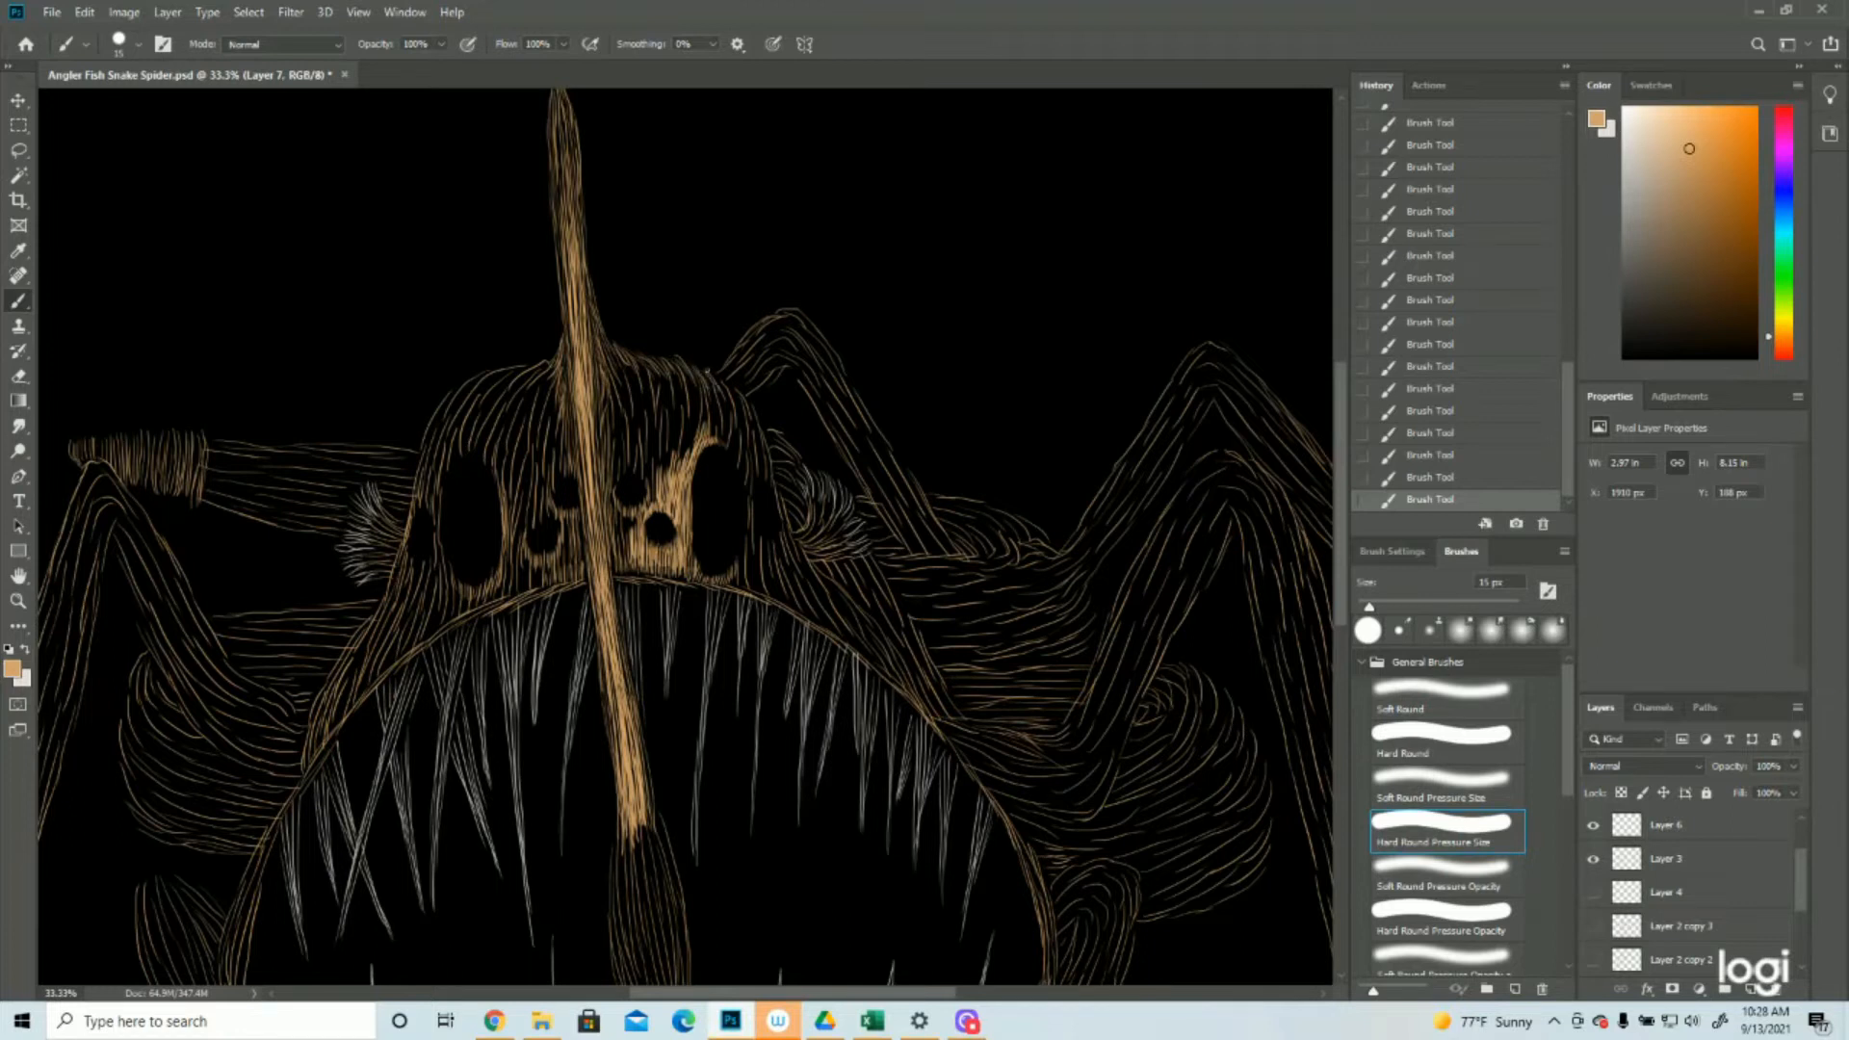
drag(732, 391, 745, 410)
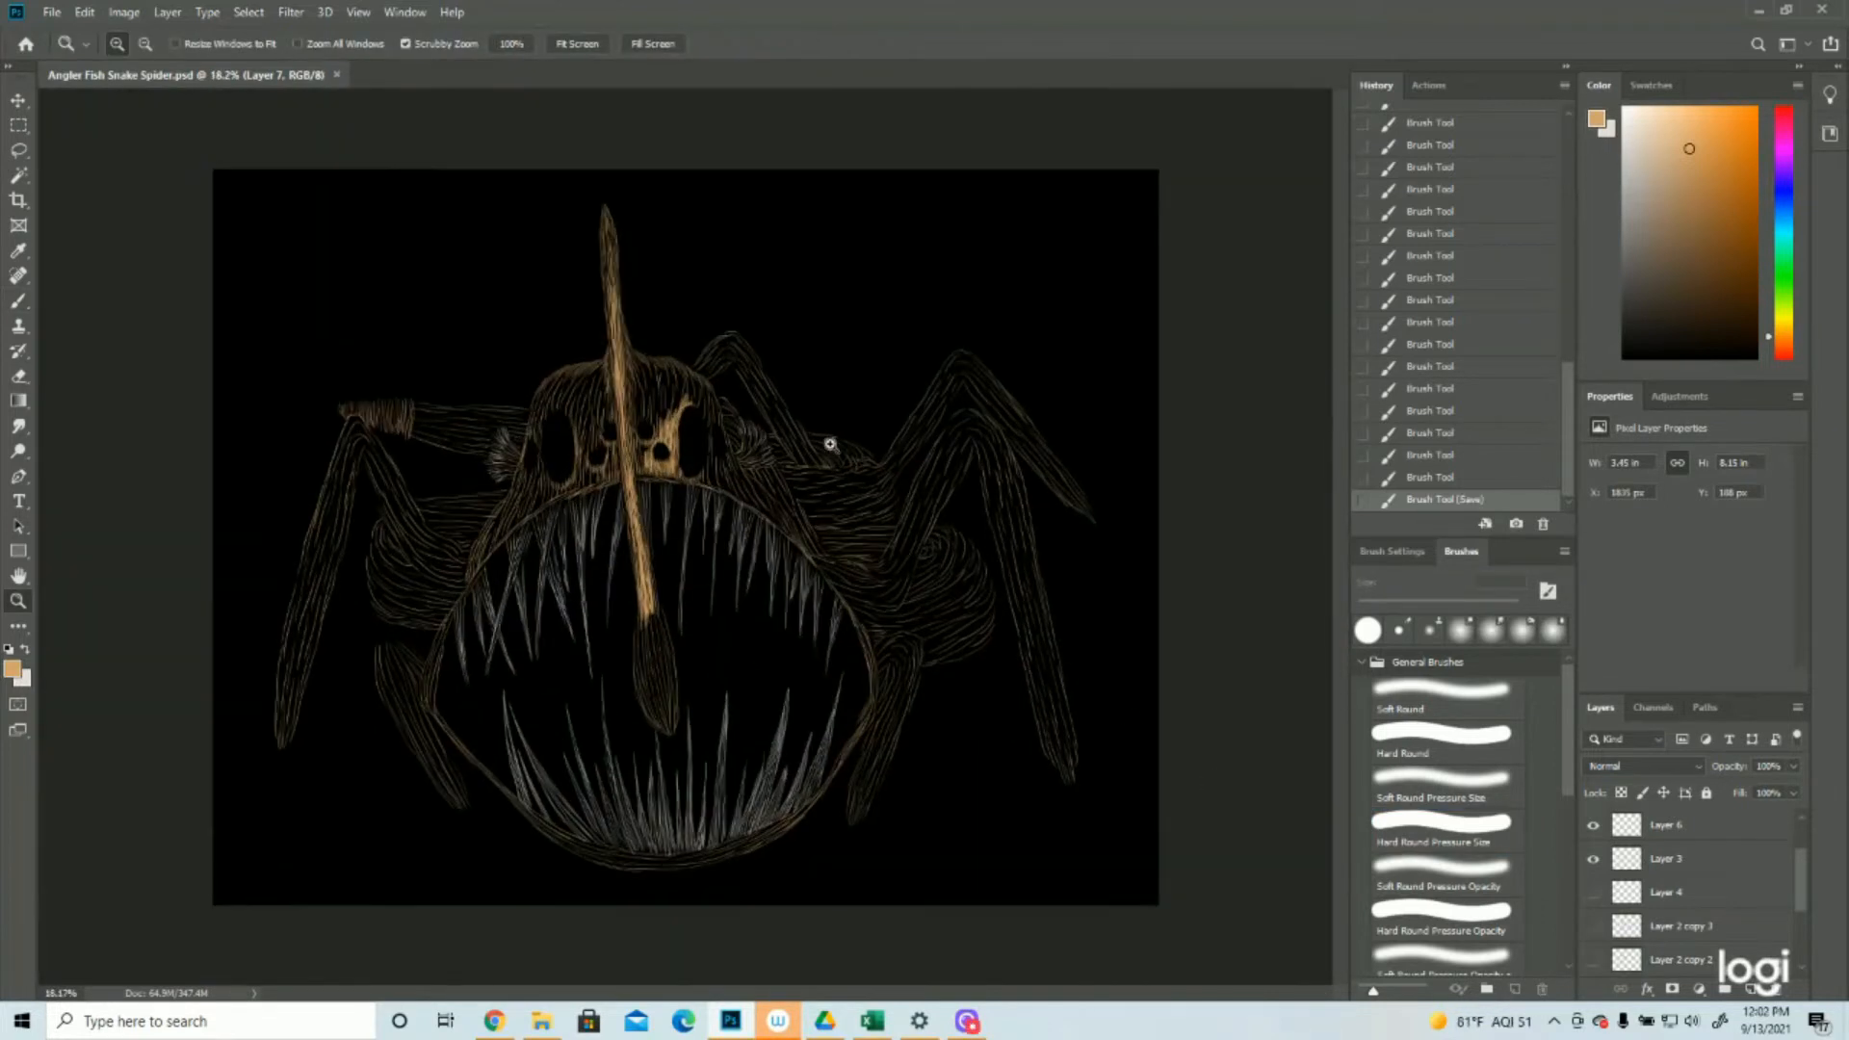
scroll(1714, 895, up, 2)
scroll(1714, 895, down, 1)
click(17, 300)
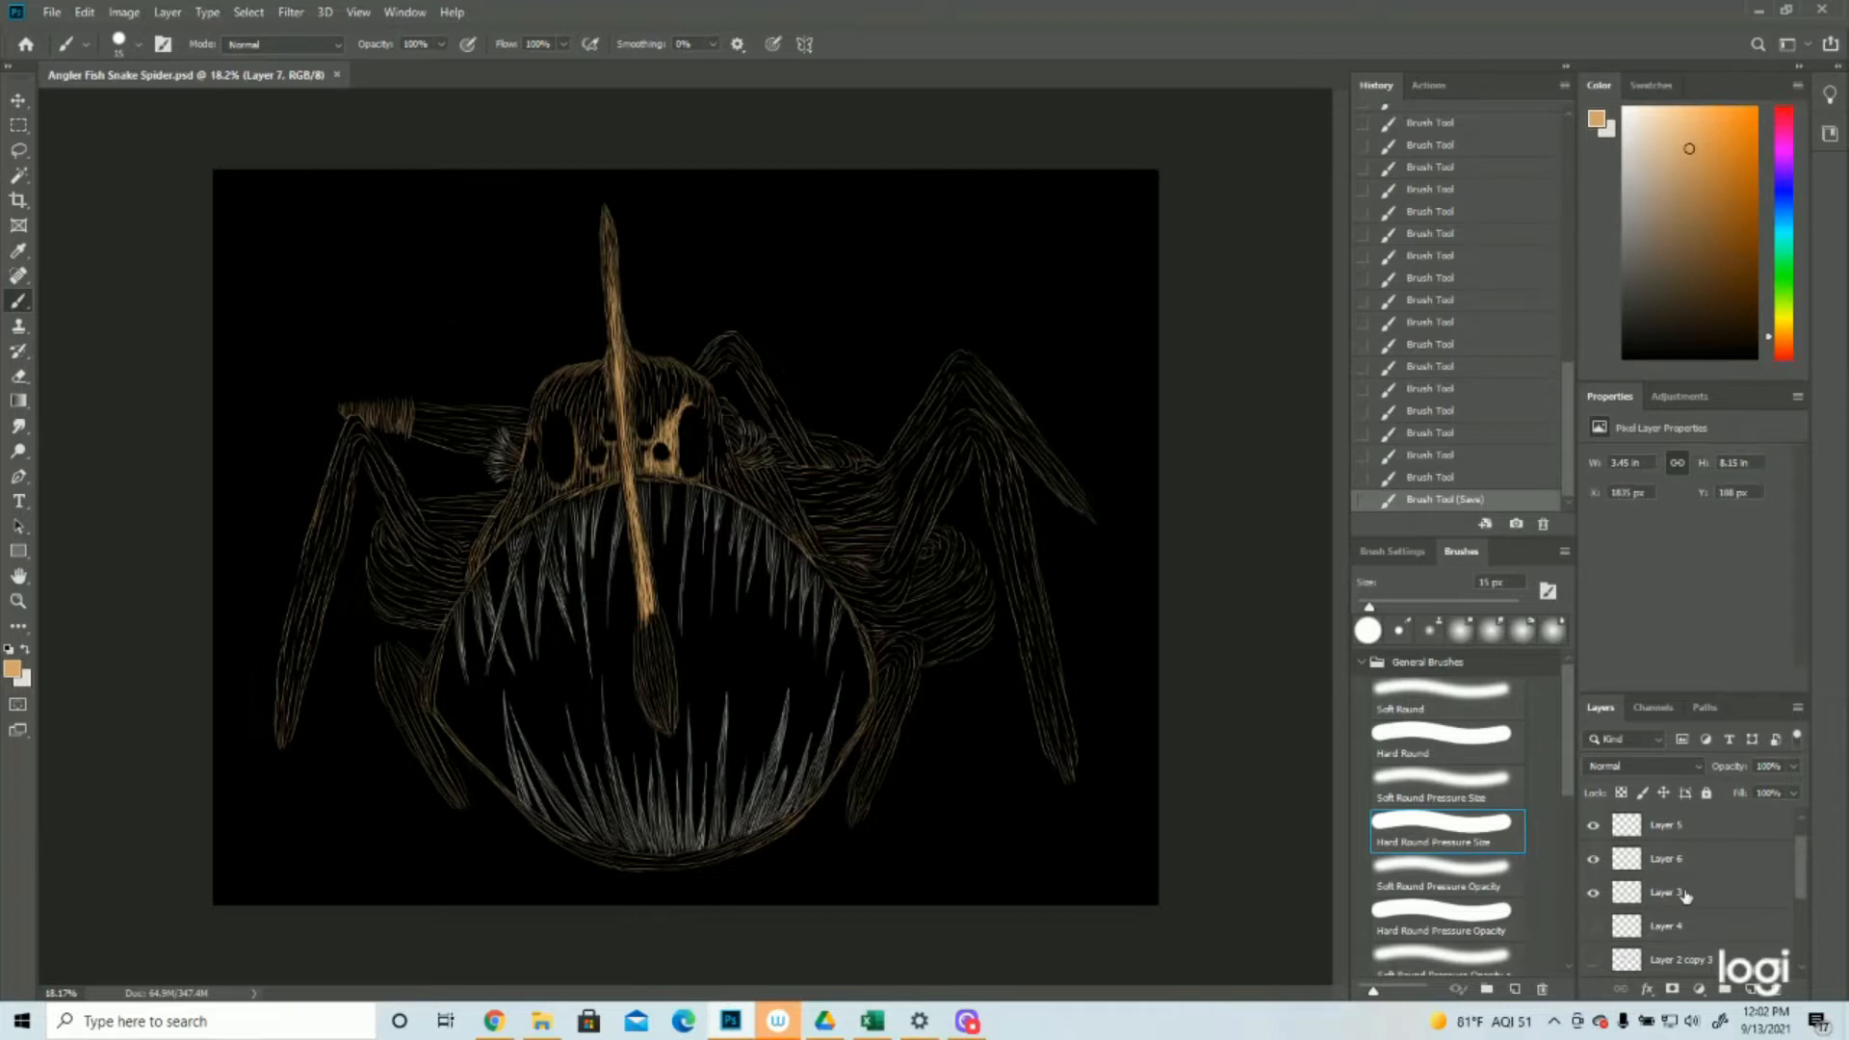
scroll(1686, 896, up, 1)
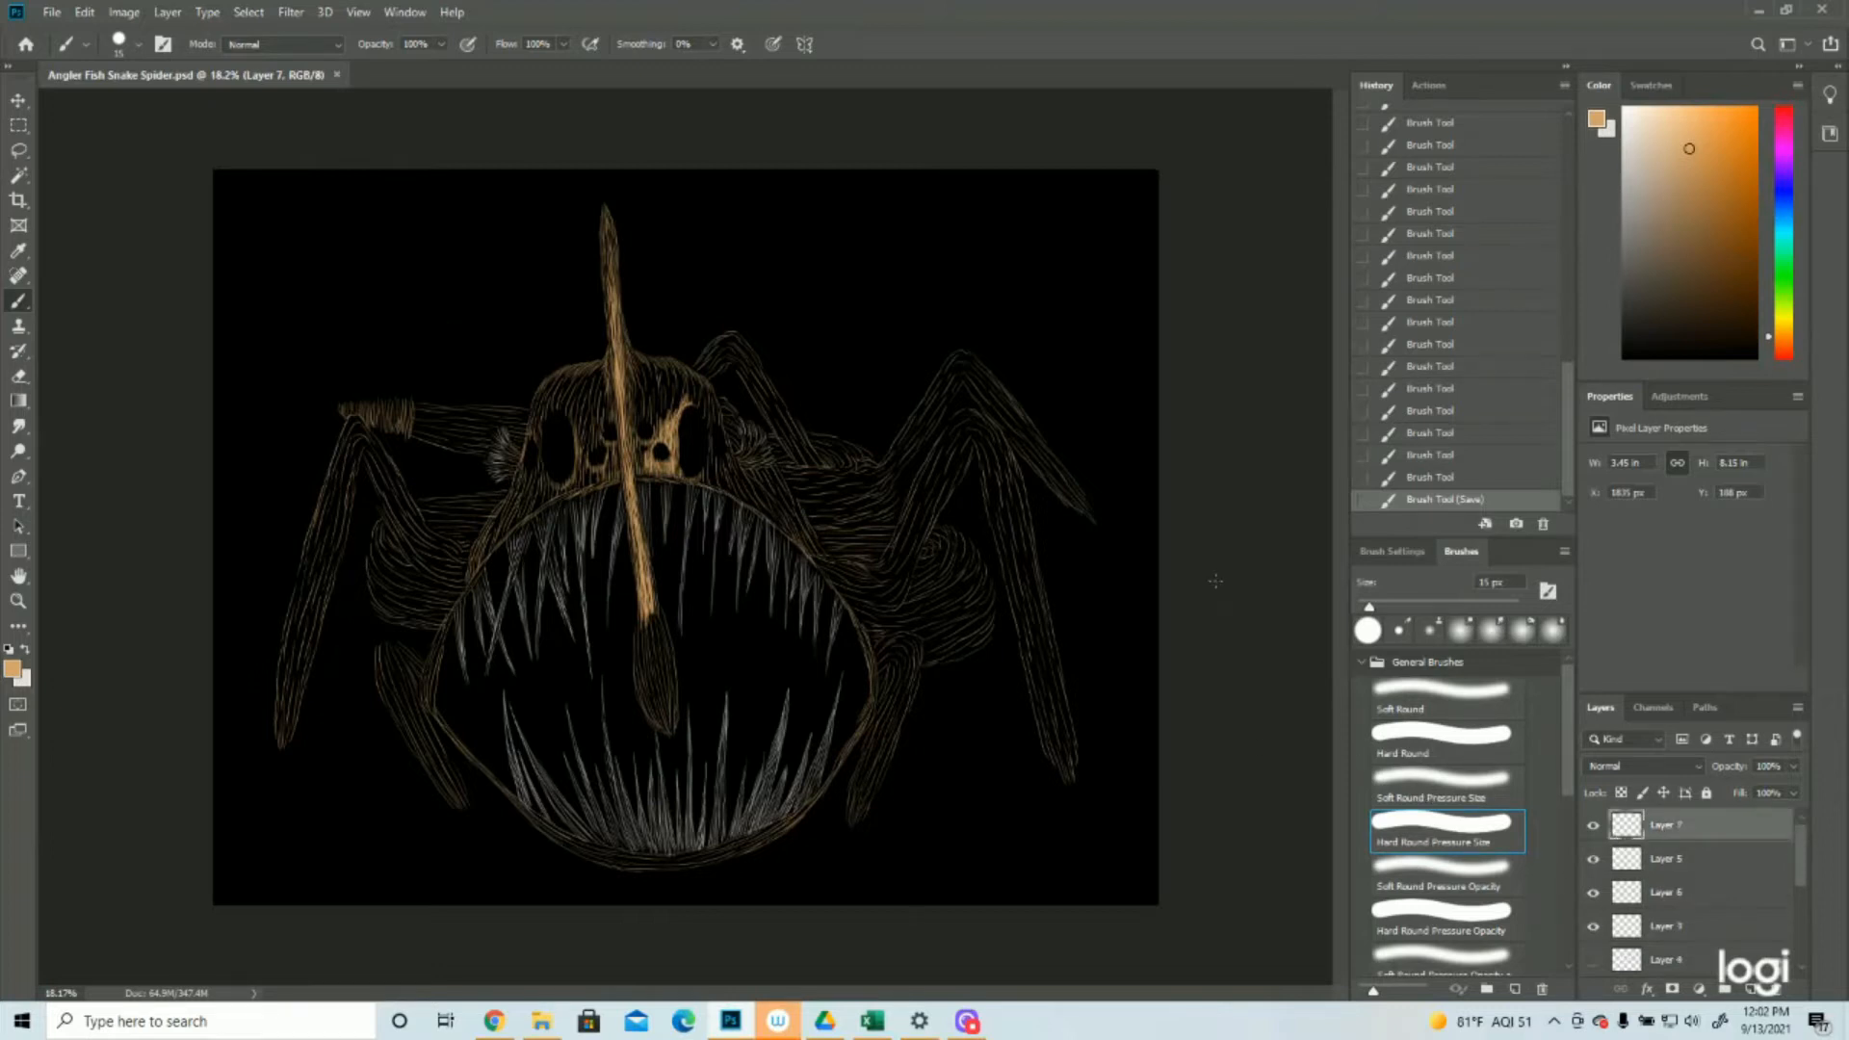
mouse_move(674, 344)
mouse_down()
mouse_move(695, 366)
mouse_move(674, 375)
mouse_move(689, 347)
mouse_up()
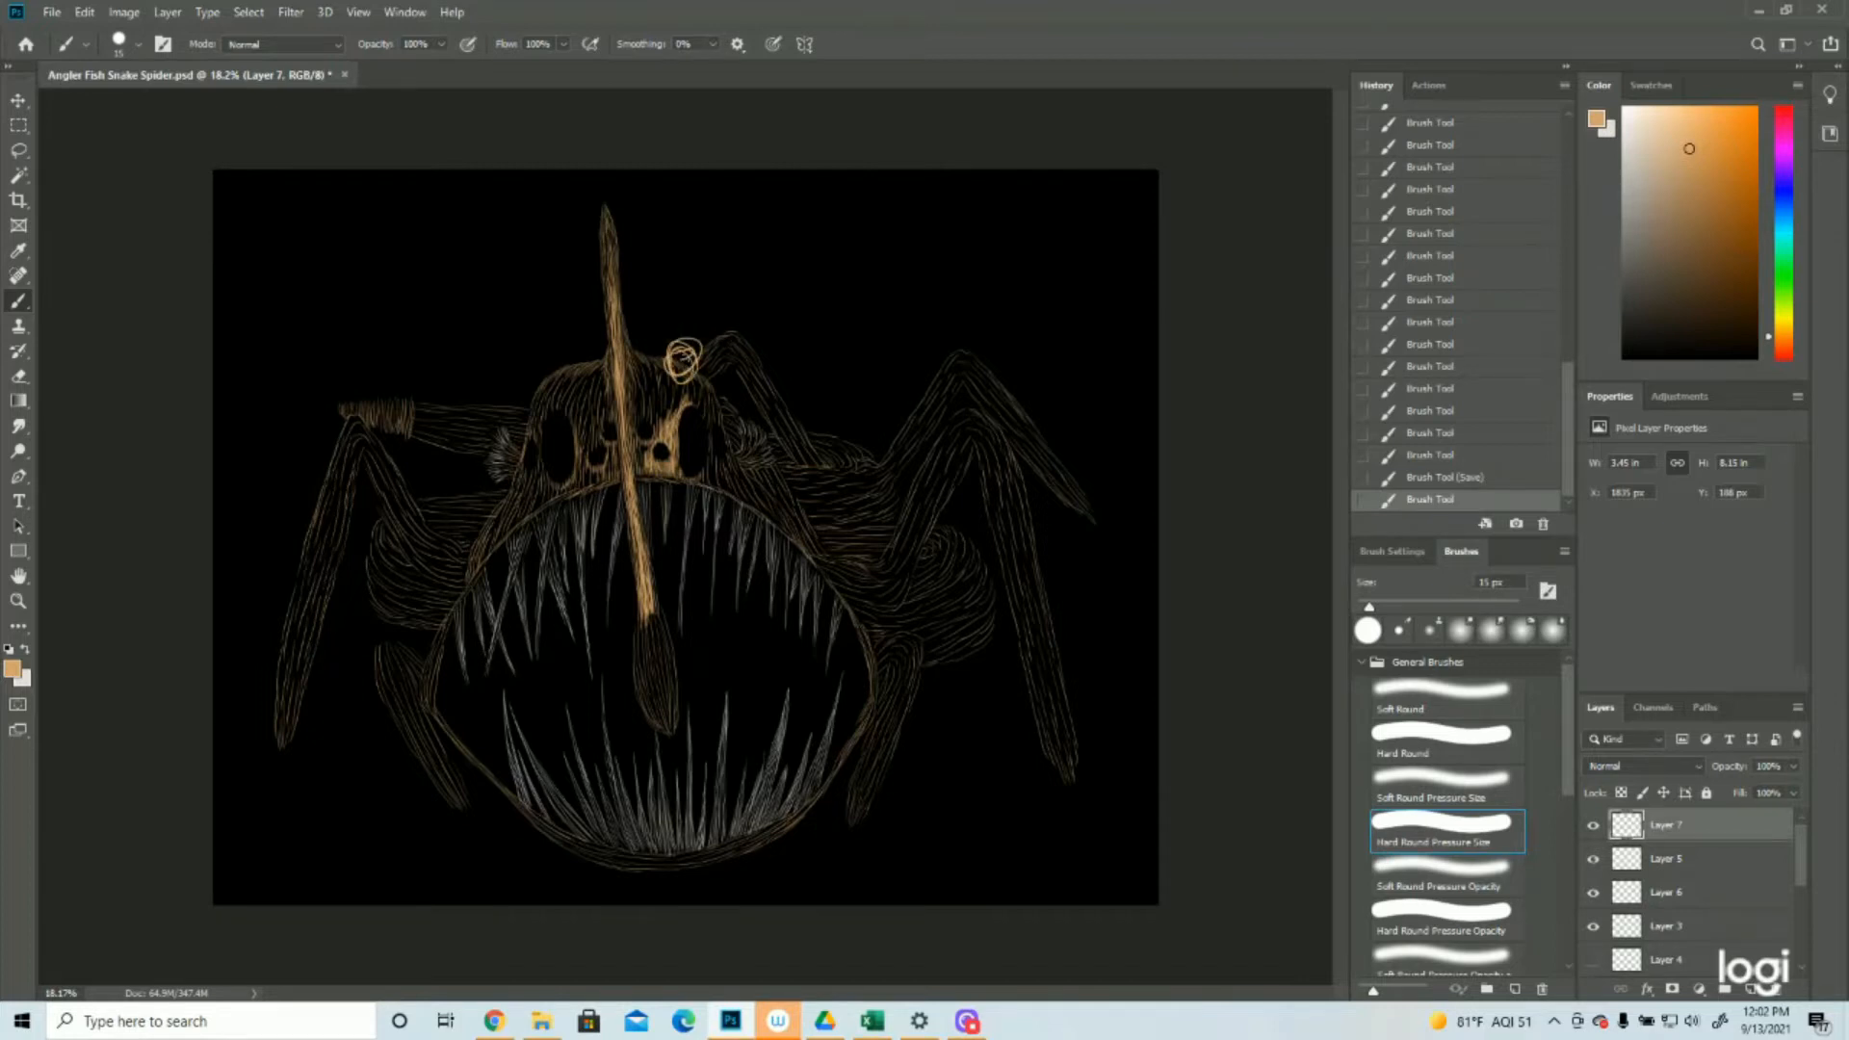
right_click(687, 356)
click(661, 327)
click(651, 332)
click(1092, 551)
click(1440, 432)
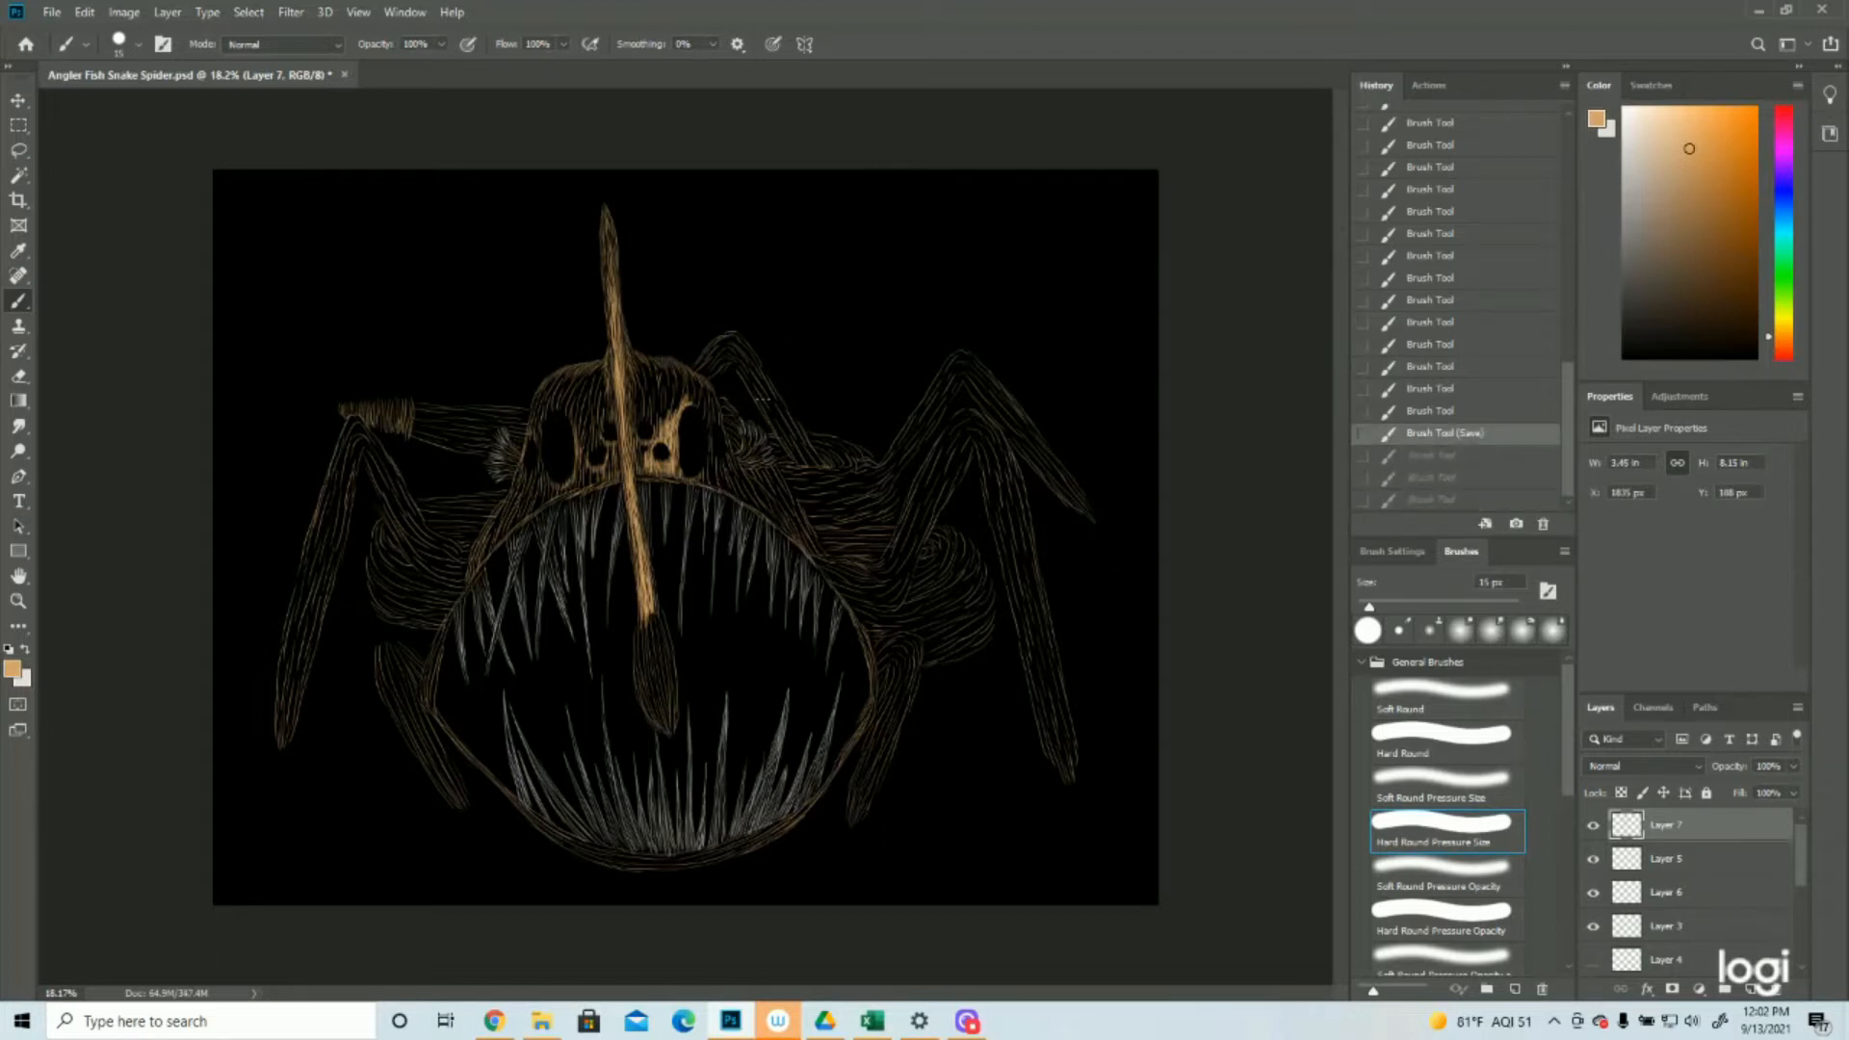
Paint tan strokes down the head's right edge, past the small outer oval eye and along the side of the jaw
key(z)
click(654, 342)
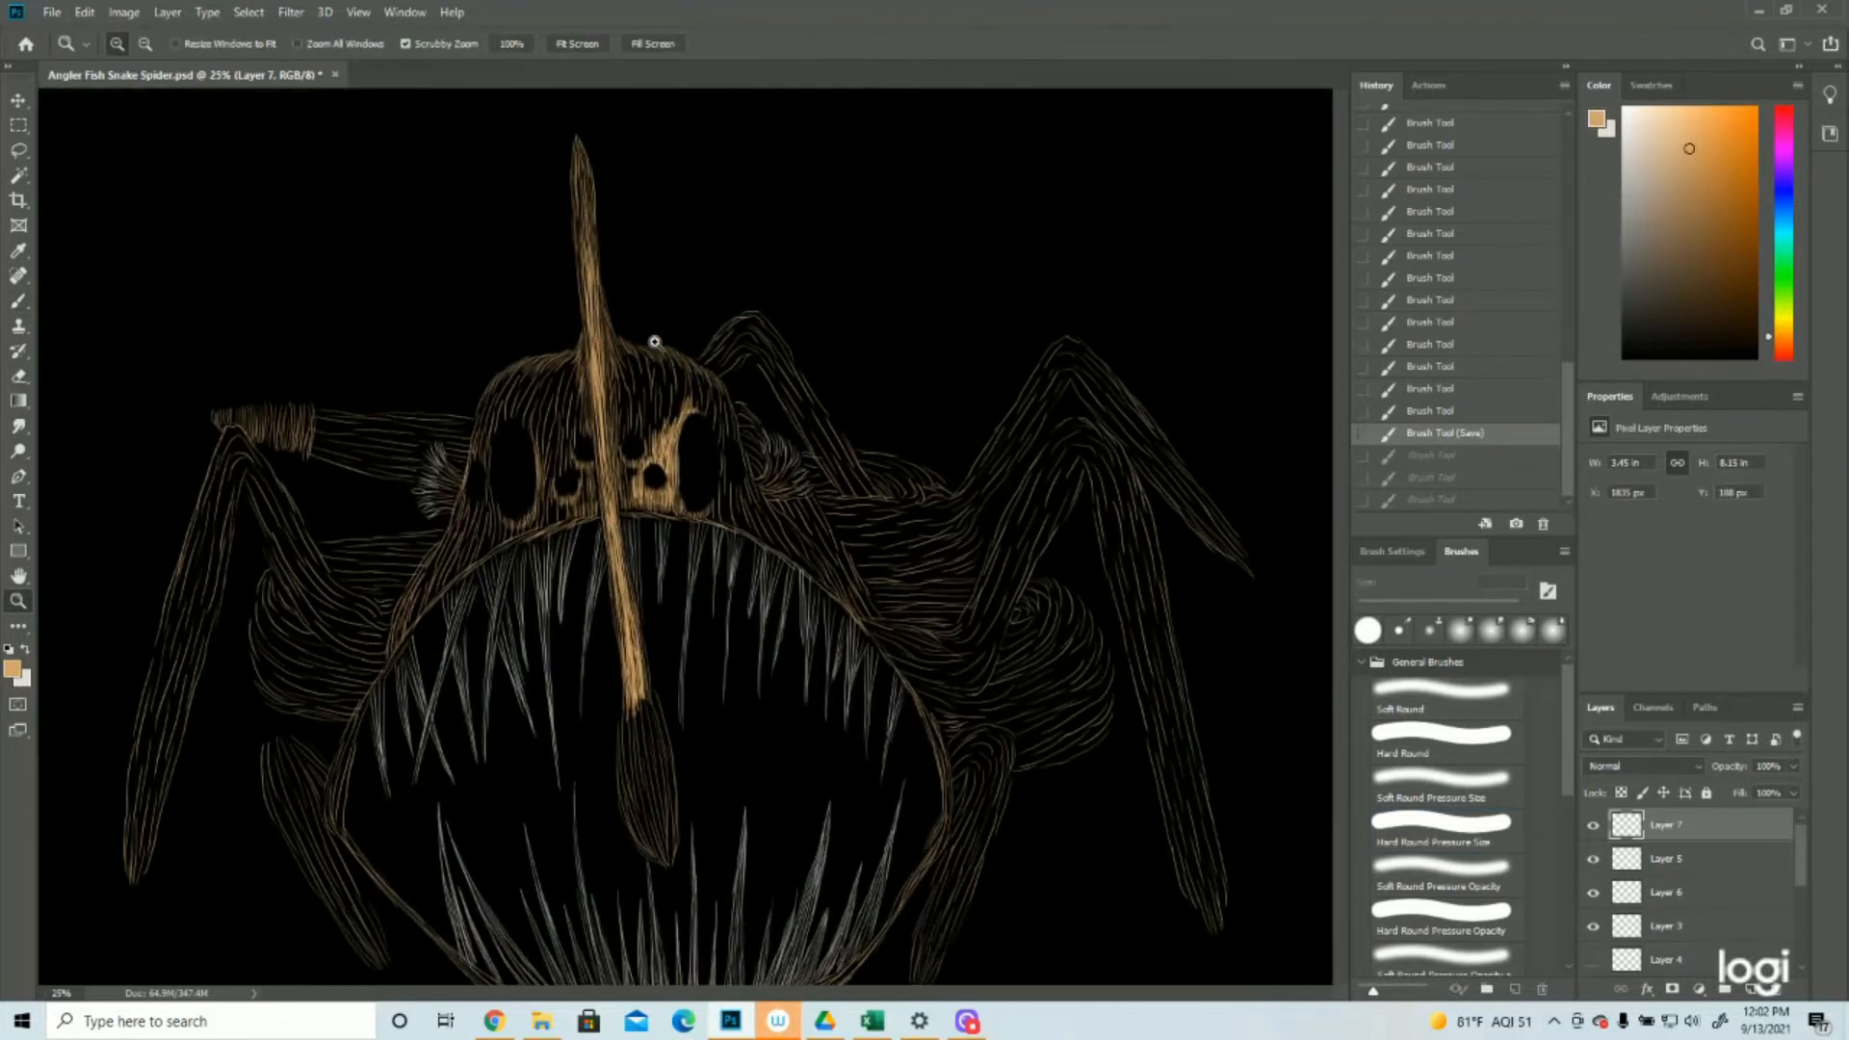
scroll(665, 375, up, 2)
key(b)
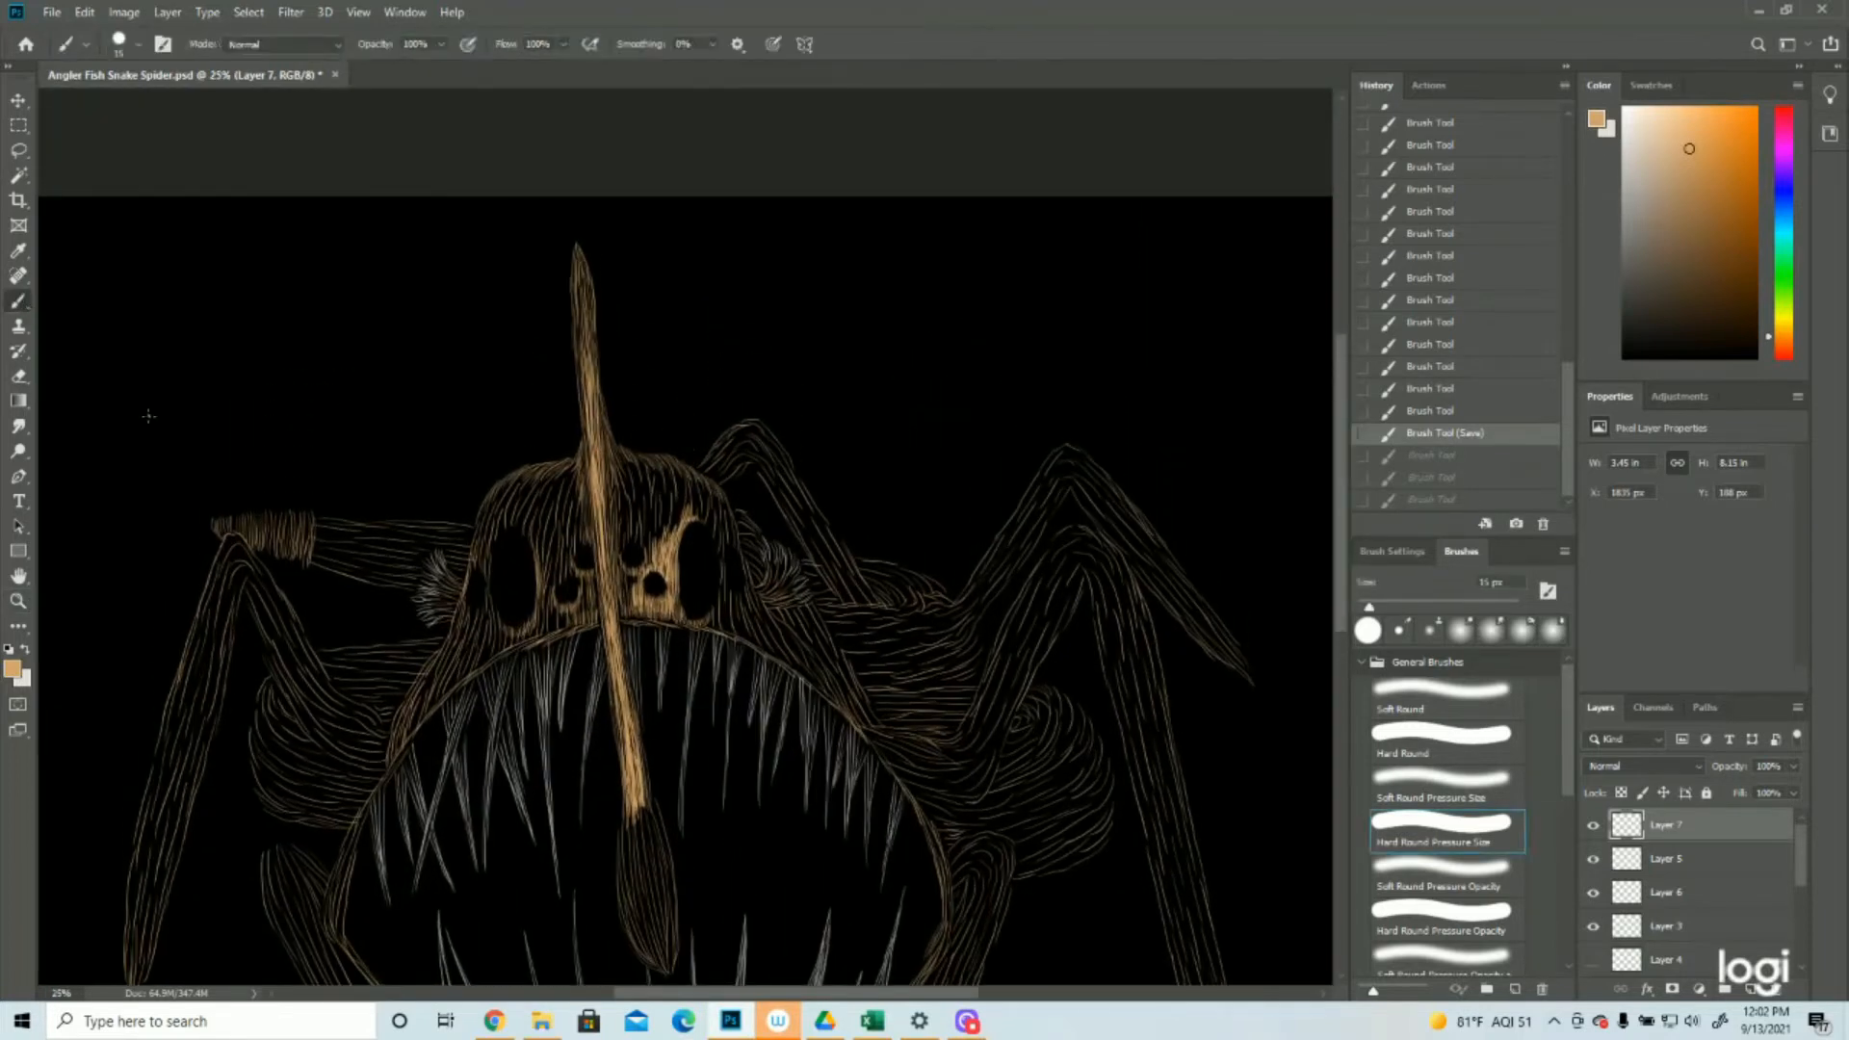
scroll(148, 416, down, 1)
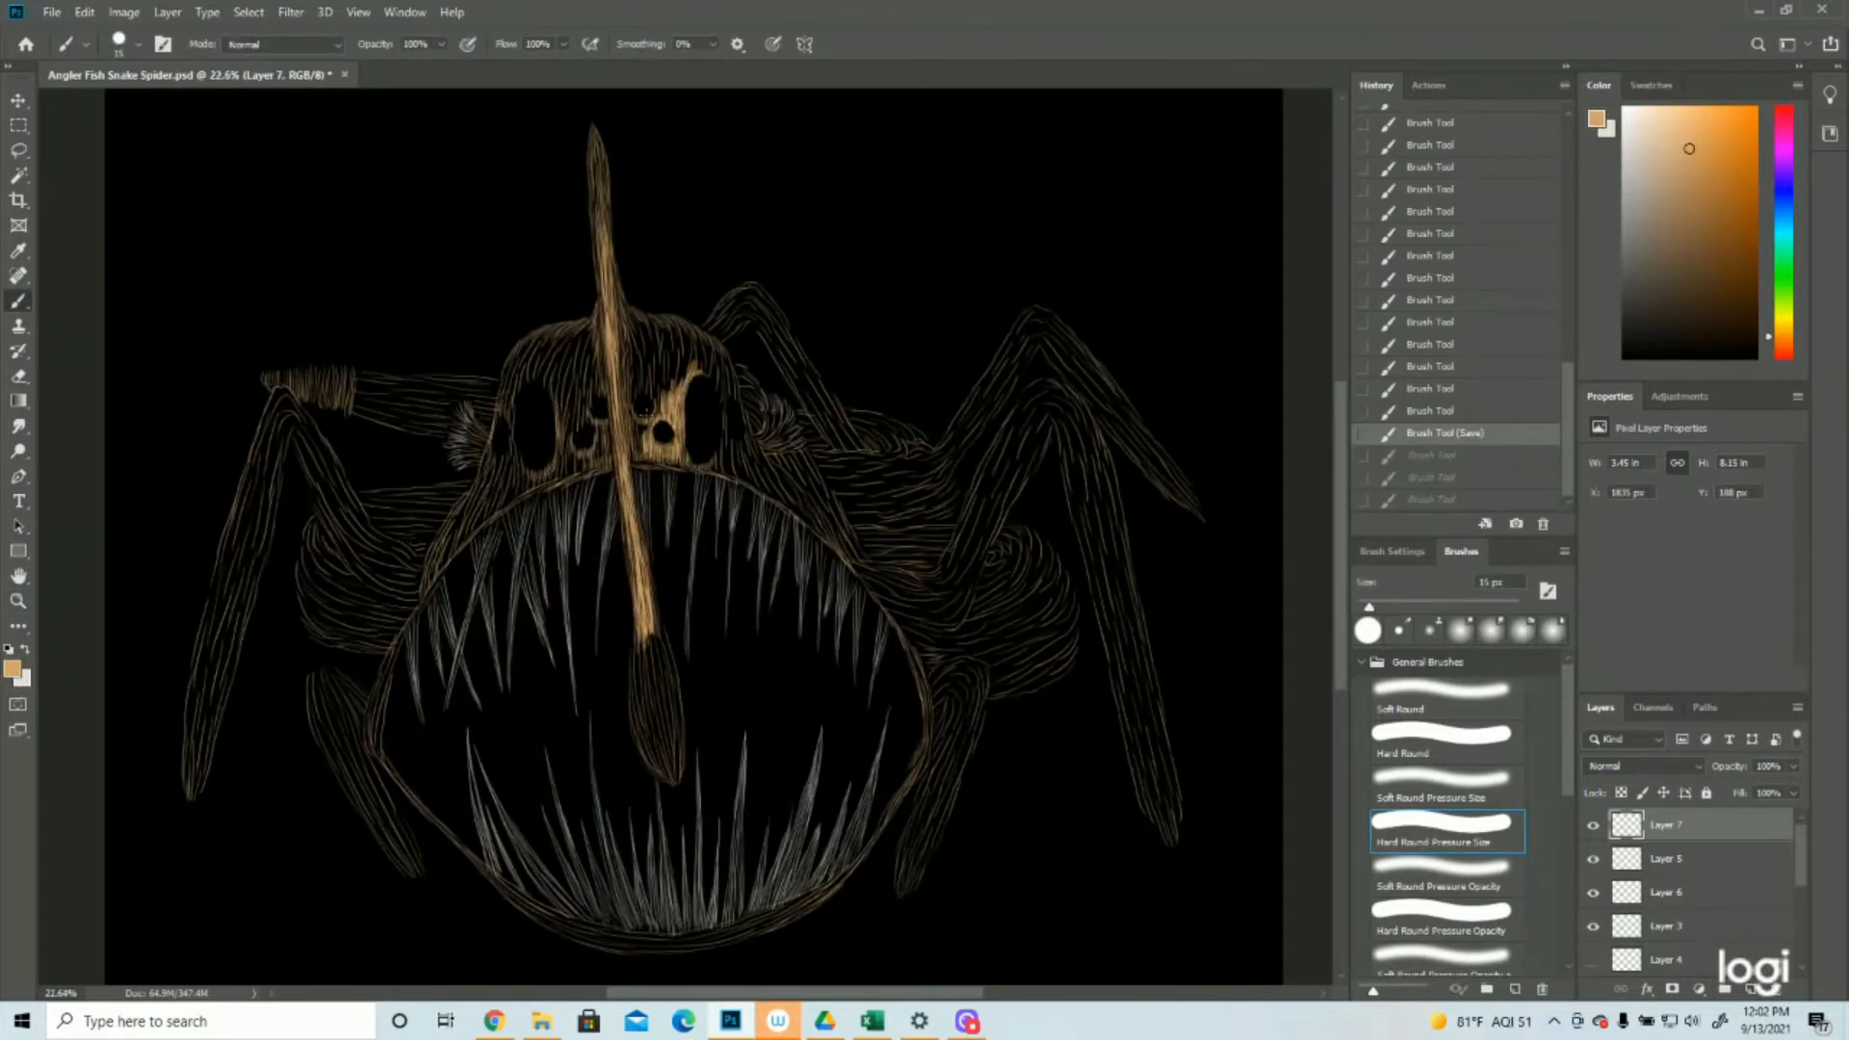
key(z)
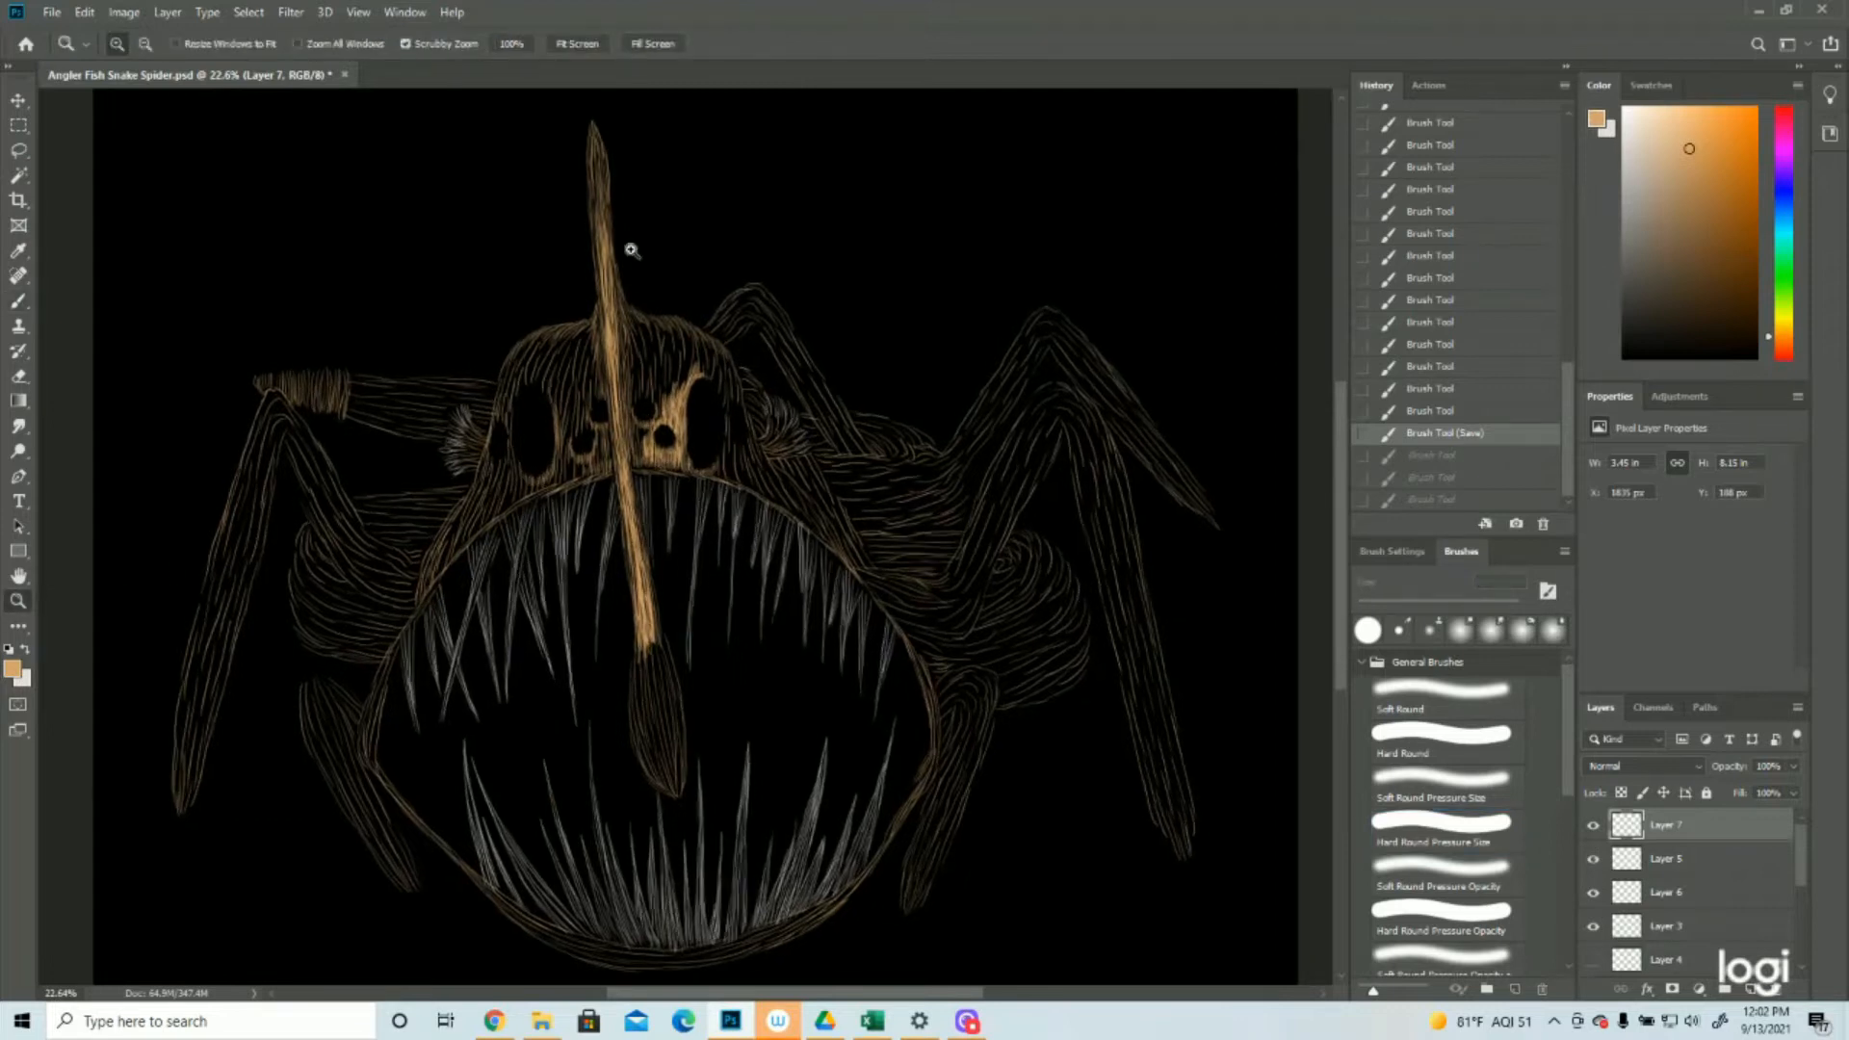
drag(627, 247, 695, 289)
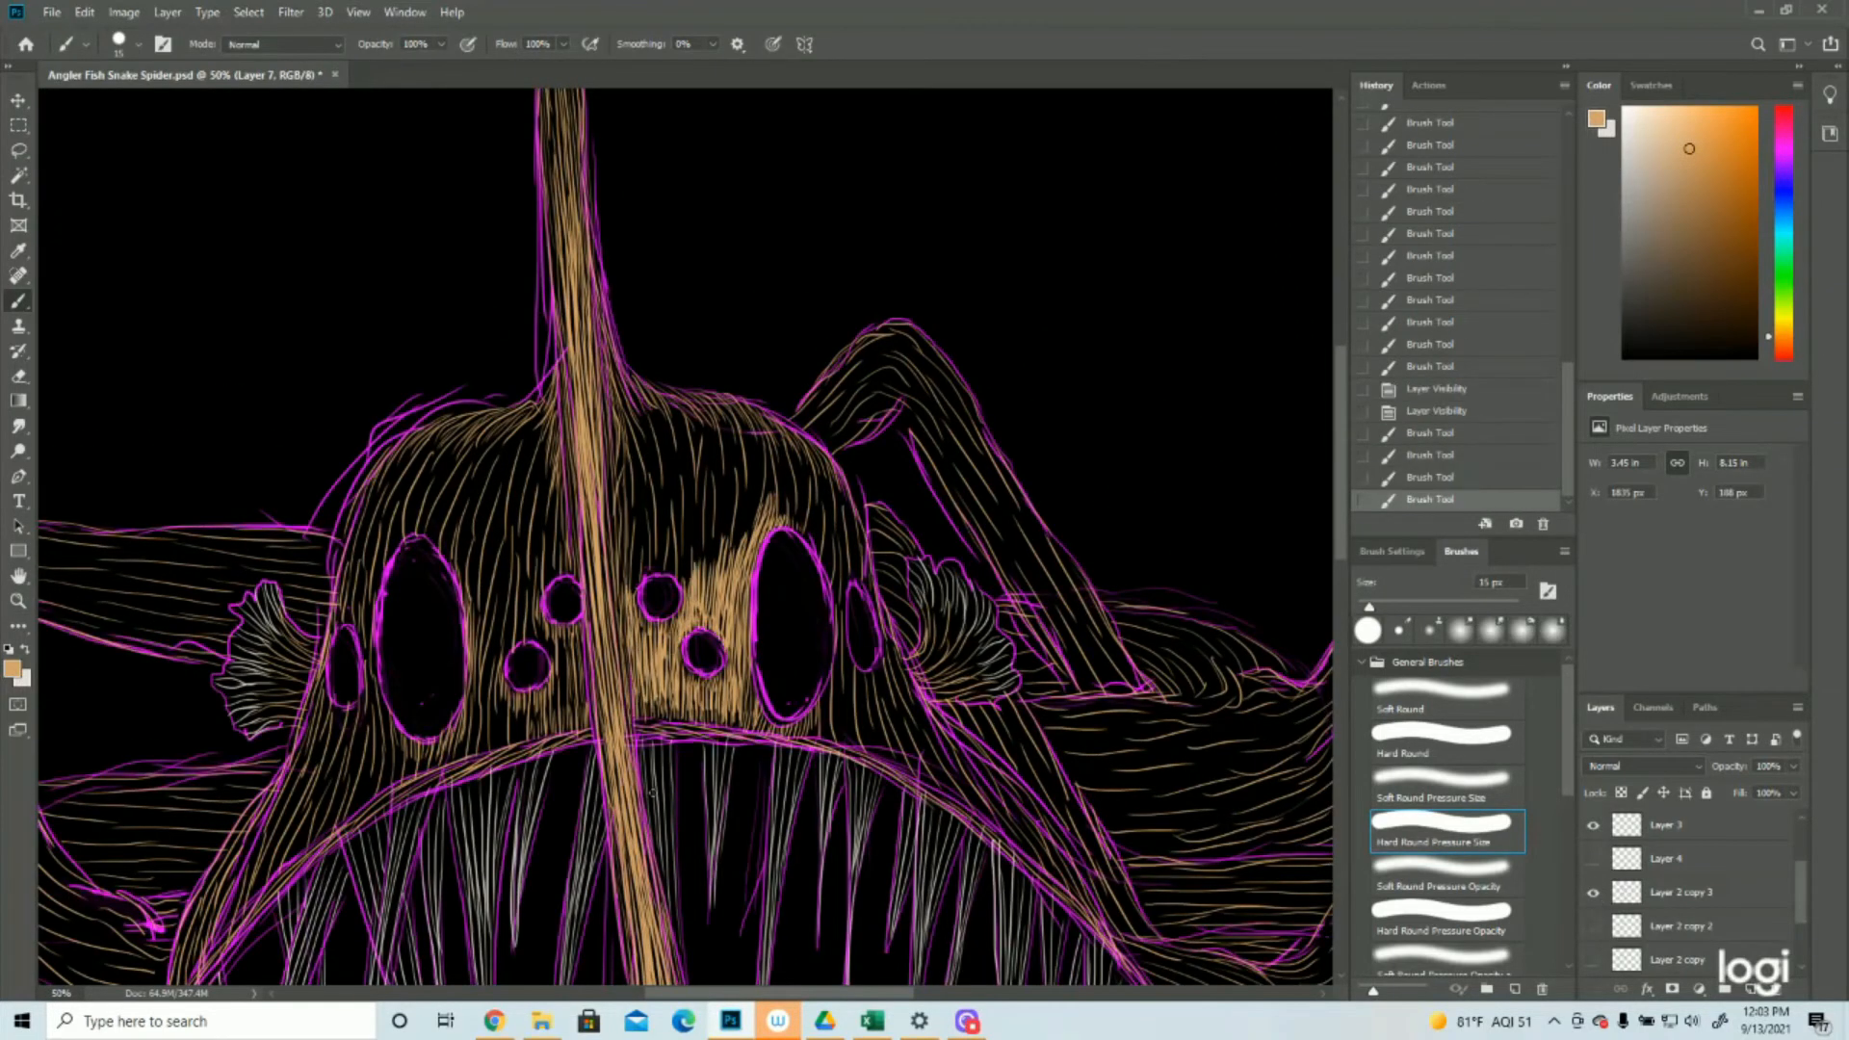
drag(835, 472, 884, 622)
drag(876, 595, 922, 707)
drag(922, 703, 1021, 798)
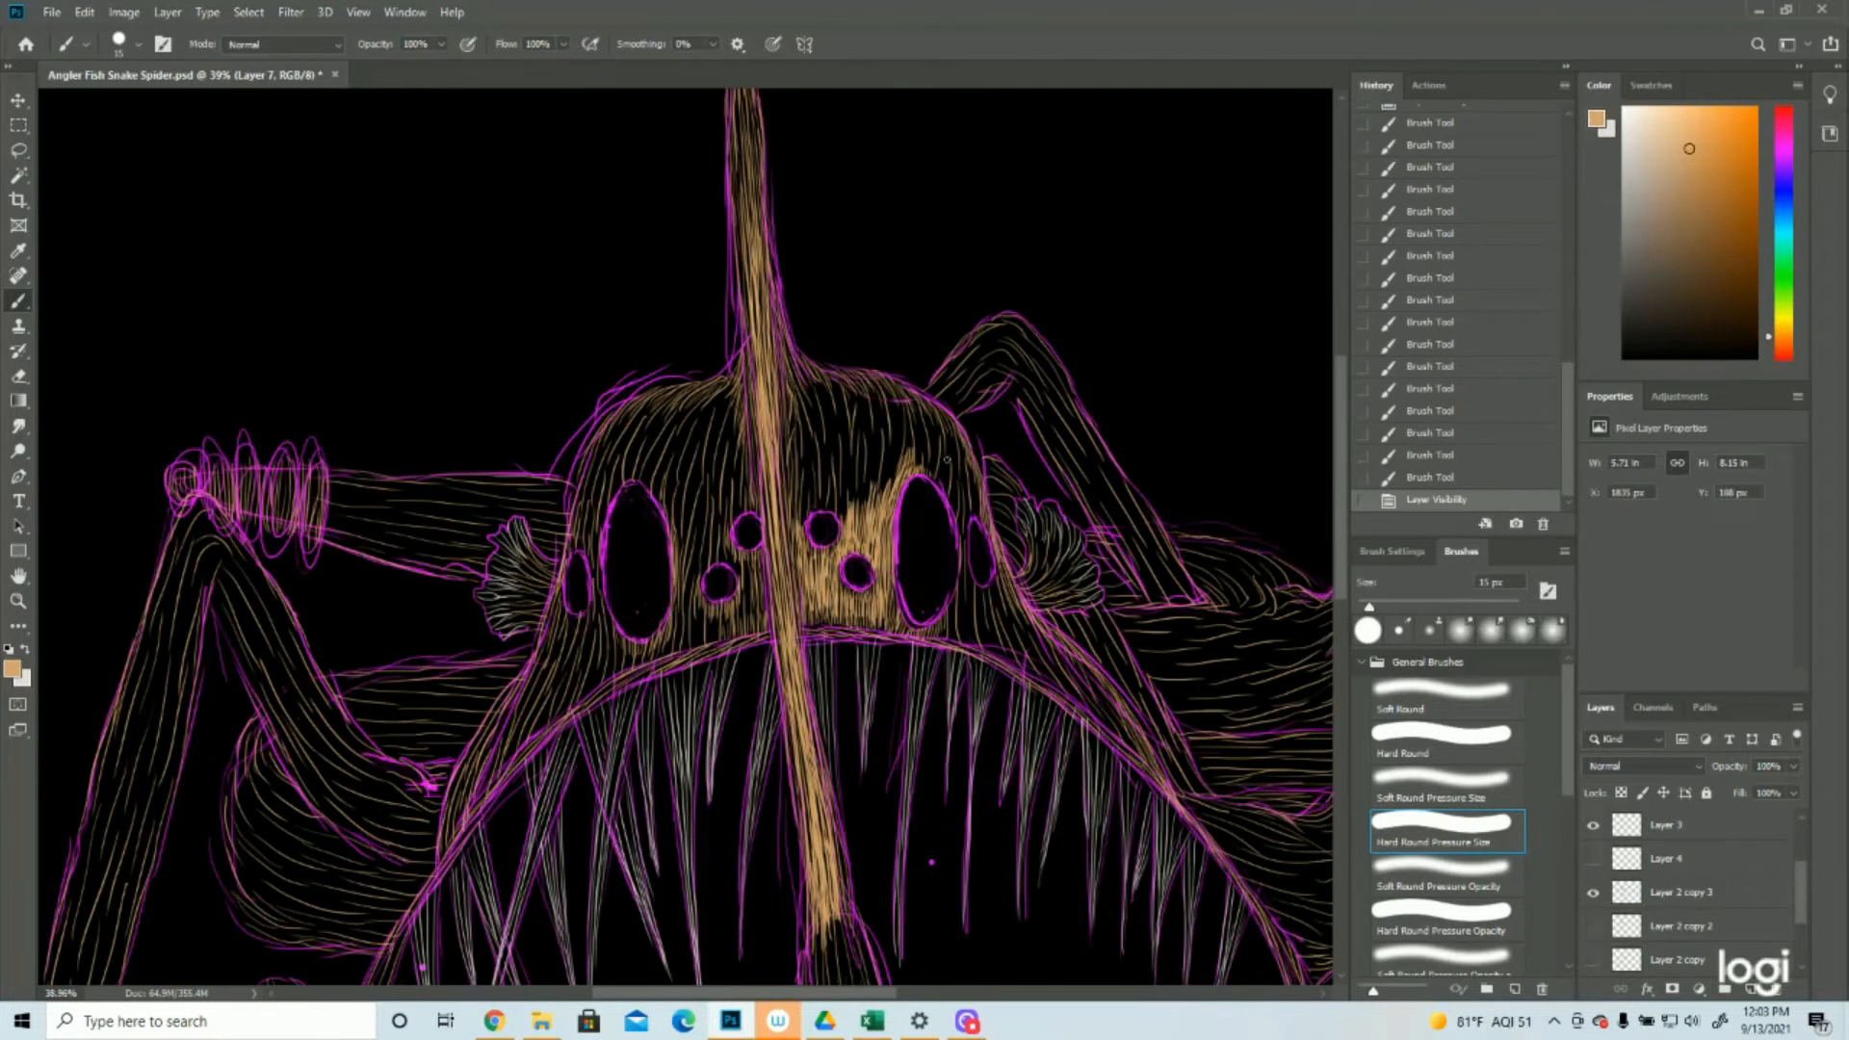
Fill the skin above and to the right of the large right oval eye with short tan strokes
drag(934, 454, 936, 491)
mouse_move(942, 462)
mouse_down()
mouse_move(930, 487)
mouse_move(948, 489)
mouse_up()
drag(946, 468, 956, 503)
drag(951, 476, 961, 522)
mouse_move(956, 495)
mouse_down()
mouse_move(961, 528)
mouse_move(981, 518)
mouse_move(968, 527)
mouse_up()
mouse_move(966, 486)
mouse_down()
mouse_move(971, 548)
mouse_move(964, 489)
mouse_up()
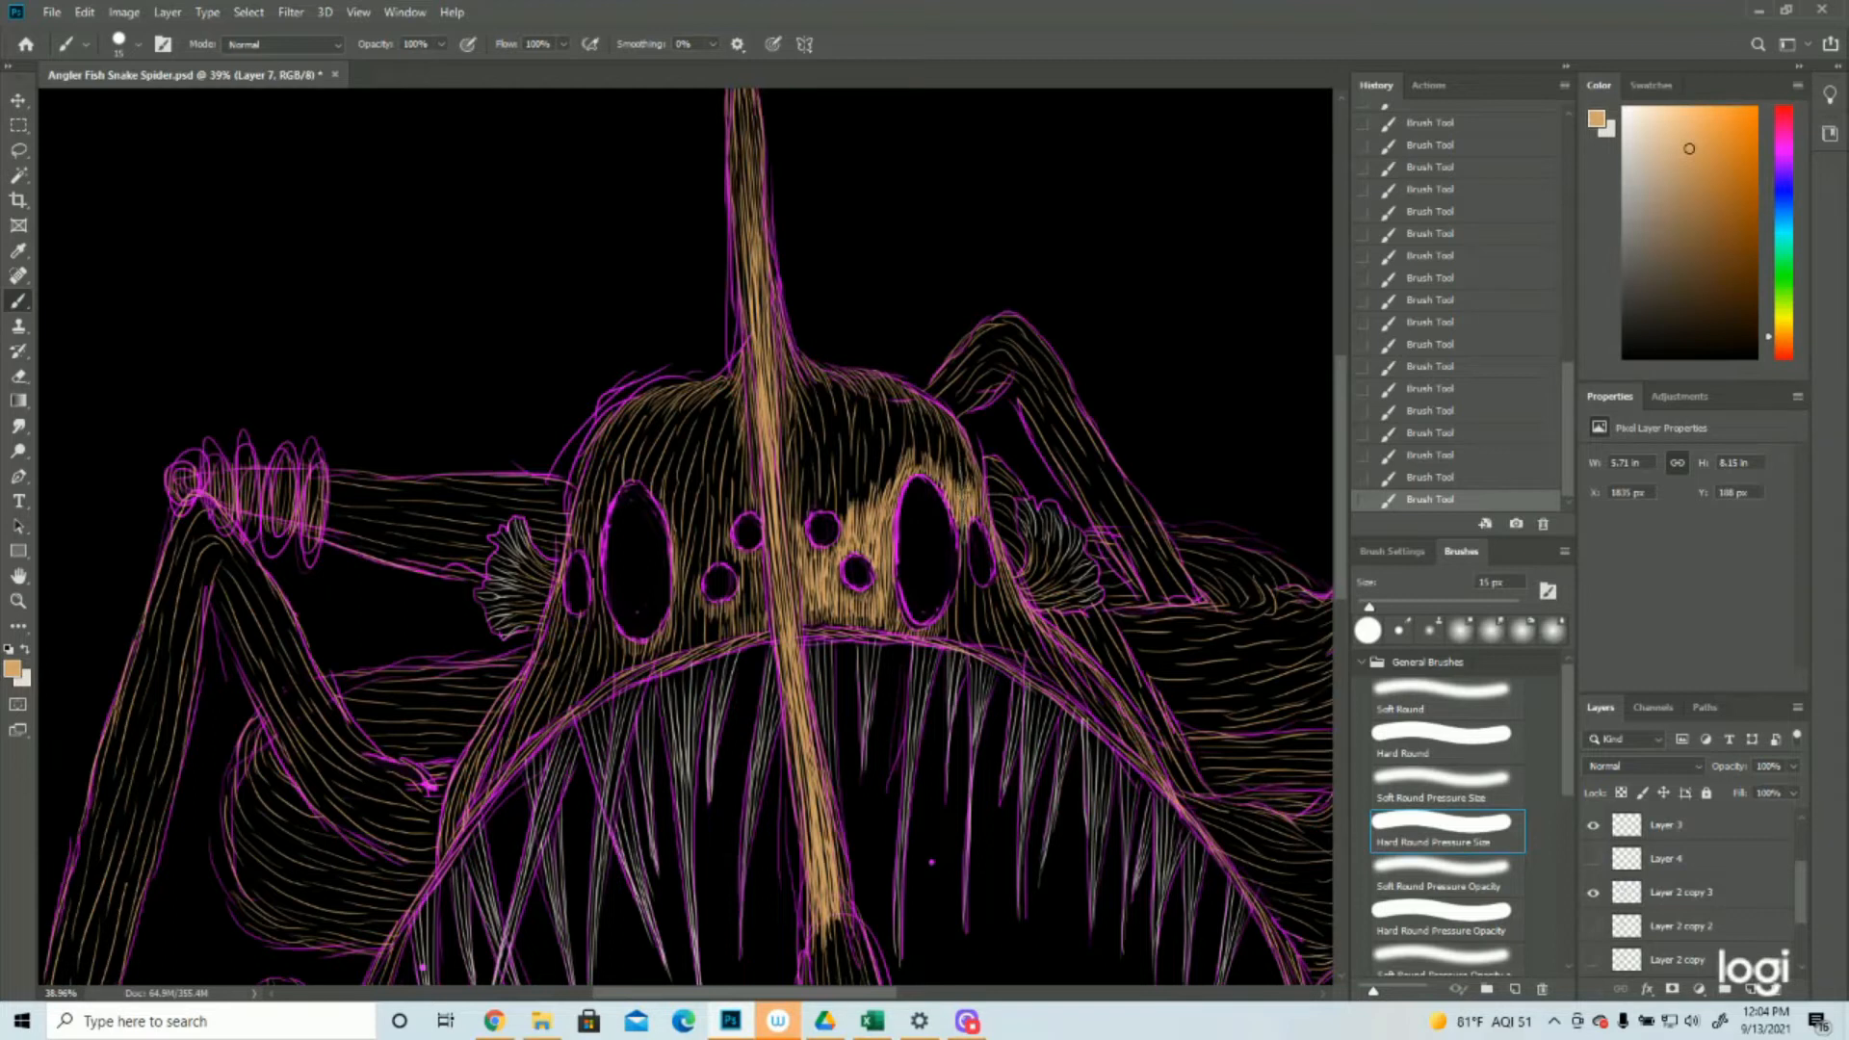
Fill the area beneath the large right oval eye and between it and the small outer oval eye with dense tan strokes
drag(892, 579, 891, 617)
drag(890, 596, 911, 634)
click(1594, 892)
drag(913, 628, 919, 637)
drag(923, 629, 930, 635)
drag(932, 626, 943, 630)
drag(855, 593, 951, 621)
click(1594, 893)
mouse_move(959, 568)
mouse_down()
mouse_move(960, 590)
mouse_move(964, 541)
mouse_up()
Add short tan strokes along the mouth edge from the large right oval eye to the stalk, and below the small outer eye
click(1594, 893)
drag(886, 611, 887, 628)
drag(878, 611, 872, 630)
mouse_move(864, 610)
mouse_down()
mouse_move(866, 632)
mouse_move(844, 628)
mouse_up()
drag(838, 611, 829, 628)
drag(824, 611, 820, 628)
drag(813, 611, 810, 626)
drag(805, 607, 806, 624)
click(1594, 893)
drag(977, 593, 962, 630)
Paint tan strokes down the head's left edge beside the small outer oval eye and hide the Layer 2 copy 3 sketch
scroll(953, 606, up, 1)
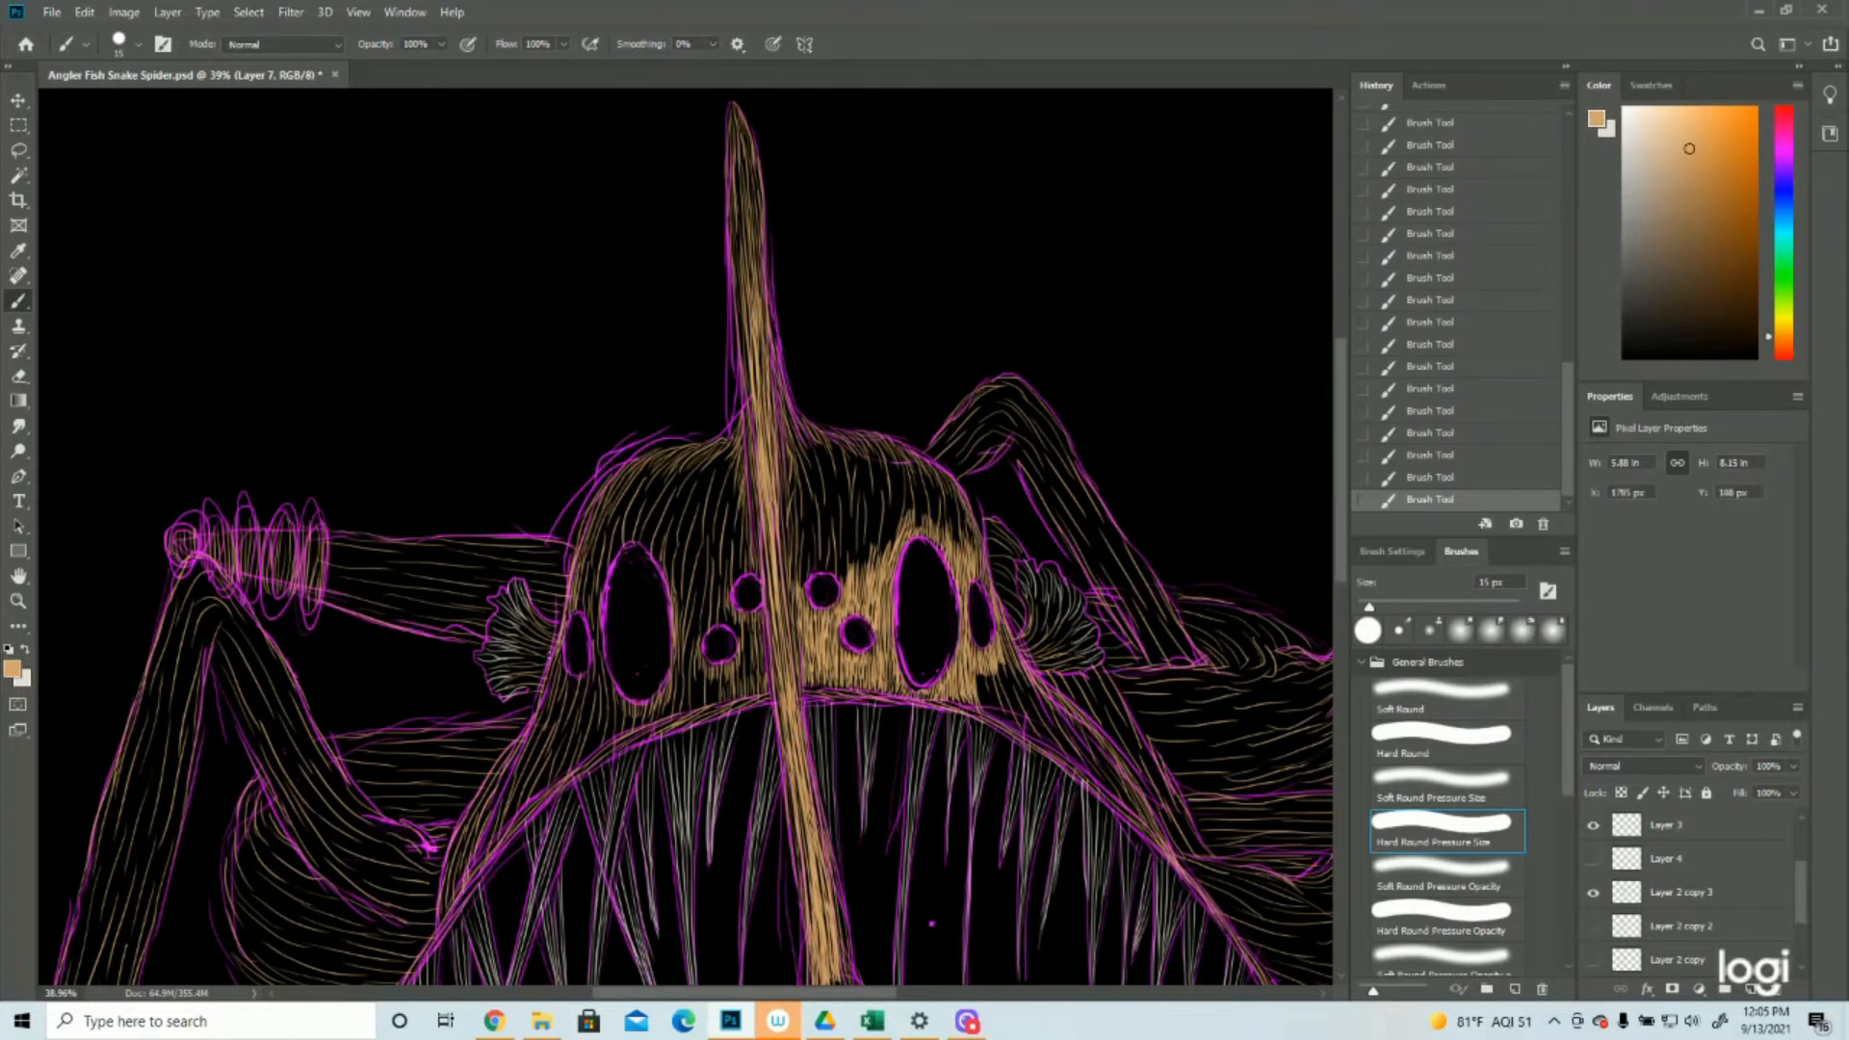
drag(563, 608, 536, 738)
click(1593, 892)
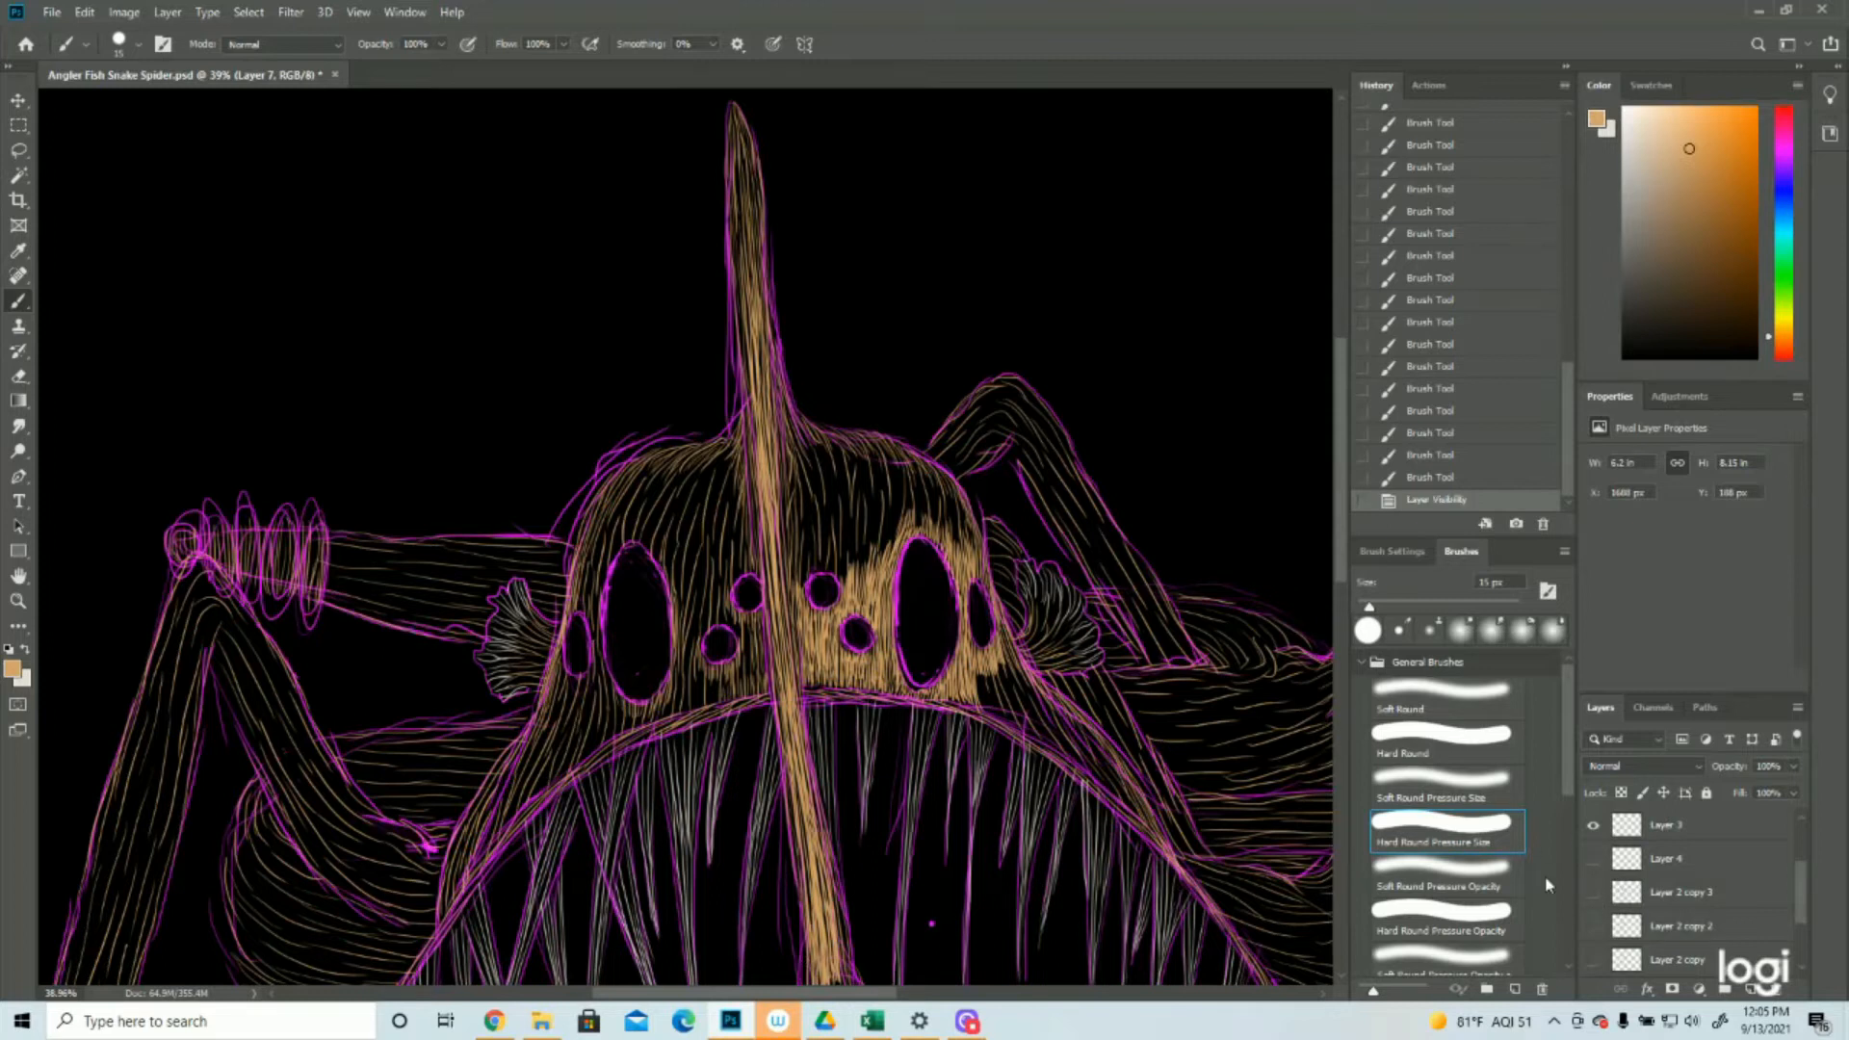
scroll(686, 537, down, 1)
scroll(686, 538, down, 1)
Fill the left cheek below the eyes with dense tan strokes running down along the mouth edge
drag(538, 652, 445, 819)
mouse_move(454, 802)
mouse_down()
mouse_move(439, 864)
mouse_move(447, 830)
mouse_up()
drag(480, 747, 460, 785)
mouse_move(501, 710)
mouse_down()
mouse_move(477, 804)
mouse_move(505, 761)
mouse_up()
drag(546, 663, 515, 727)
mouse_move(621, 639)
mouse_down()
mouse_move(610, 681)
mouse_move(581, 695)
mouse_up()
drag(570, 657, 535, 741)
drag(542, 697, 519, 750)
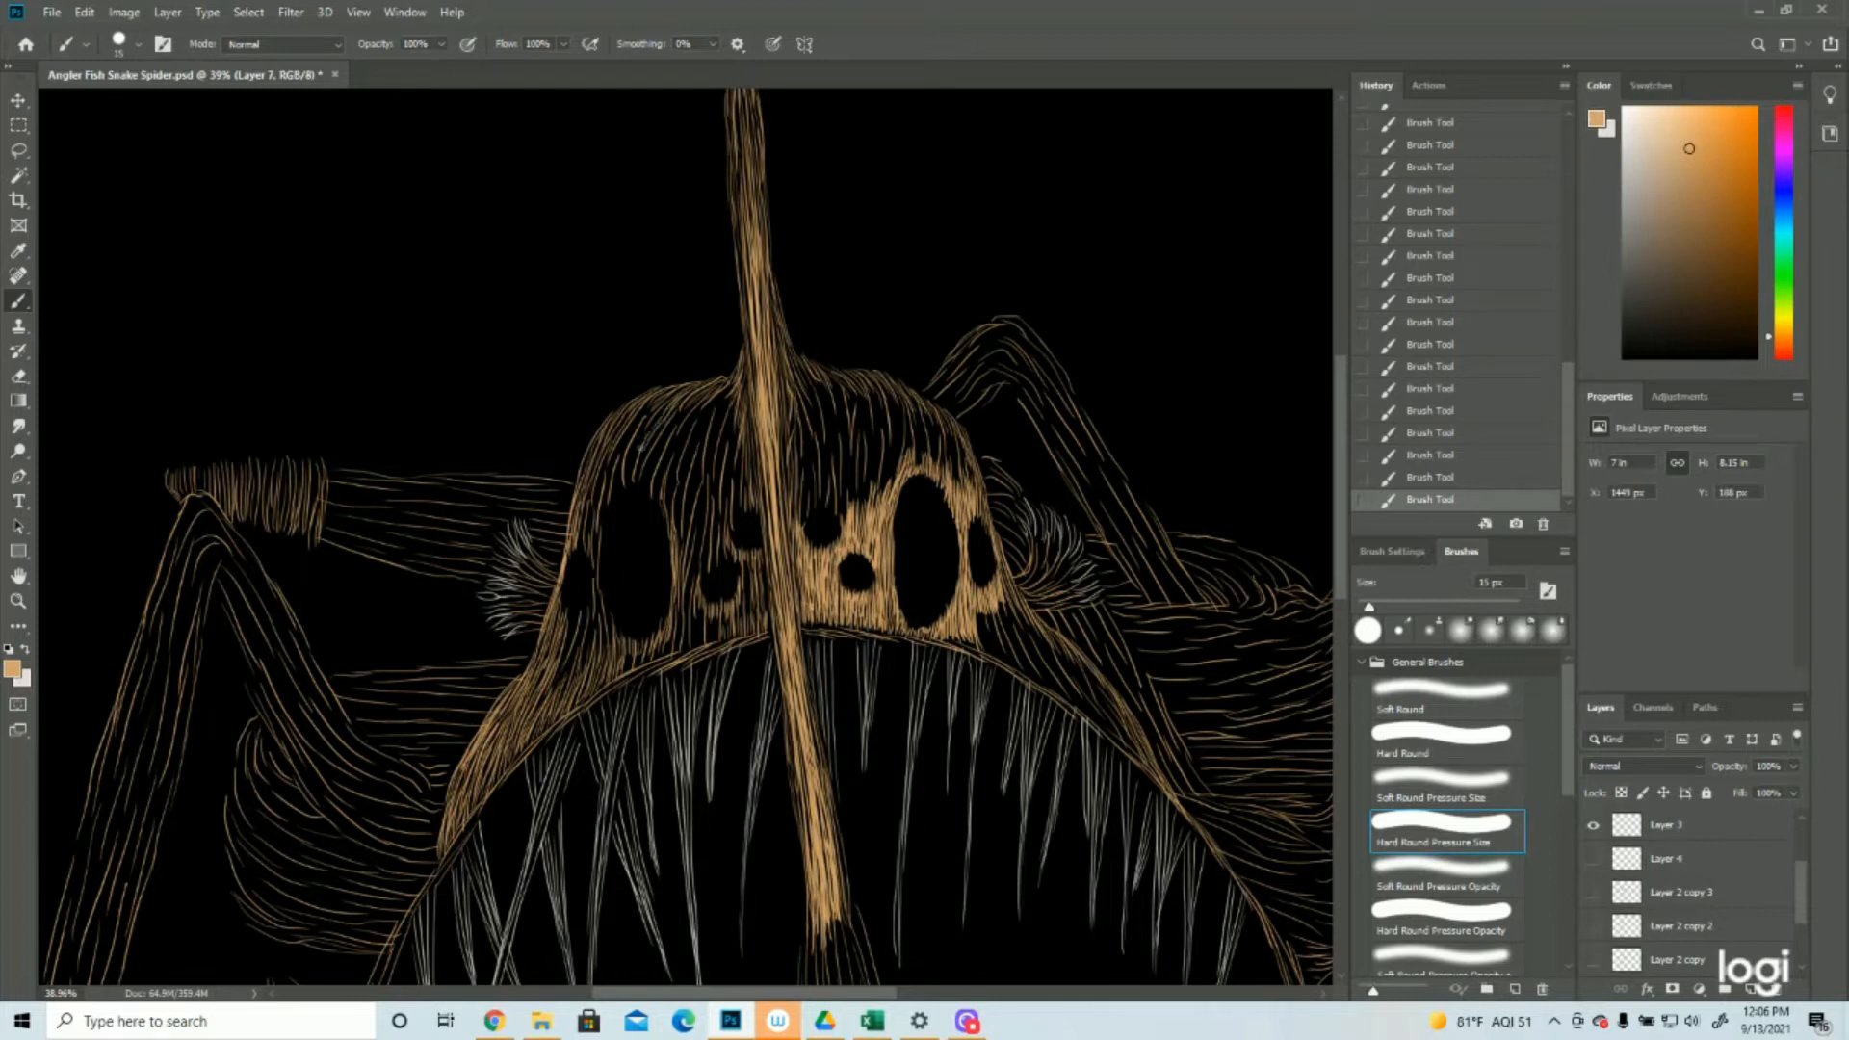
Thicken the head's upper left contour above the large left oval eye with curved tan strokes
drag(648, 403, 623, 443)
mouse_move(646, 406)
mouse_down()
mouse_move(646, 396)
mouse_move(617, 487)
mouse_up()
drag(654, 410, 627, 474)
Fill the upper part of the lure stalk with lengthwise tan strokes starting at its pointed tip
drag(739, 124, 734, 170)
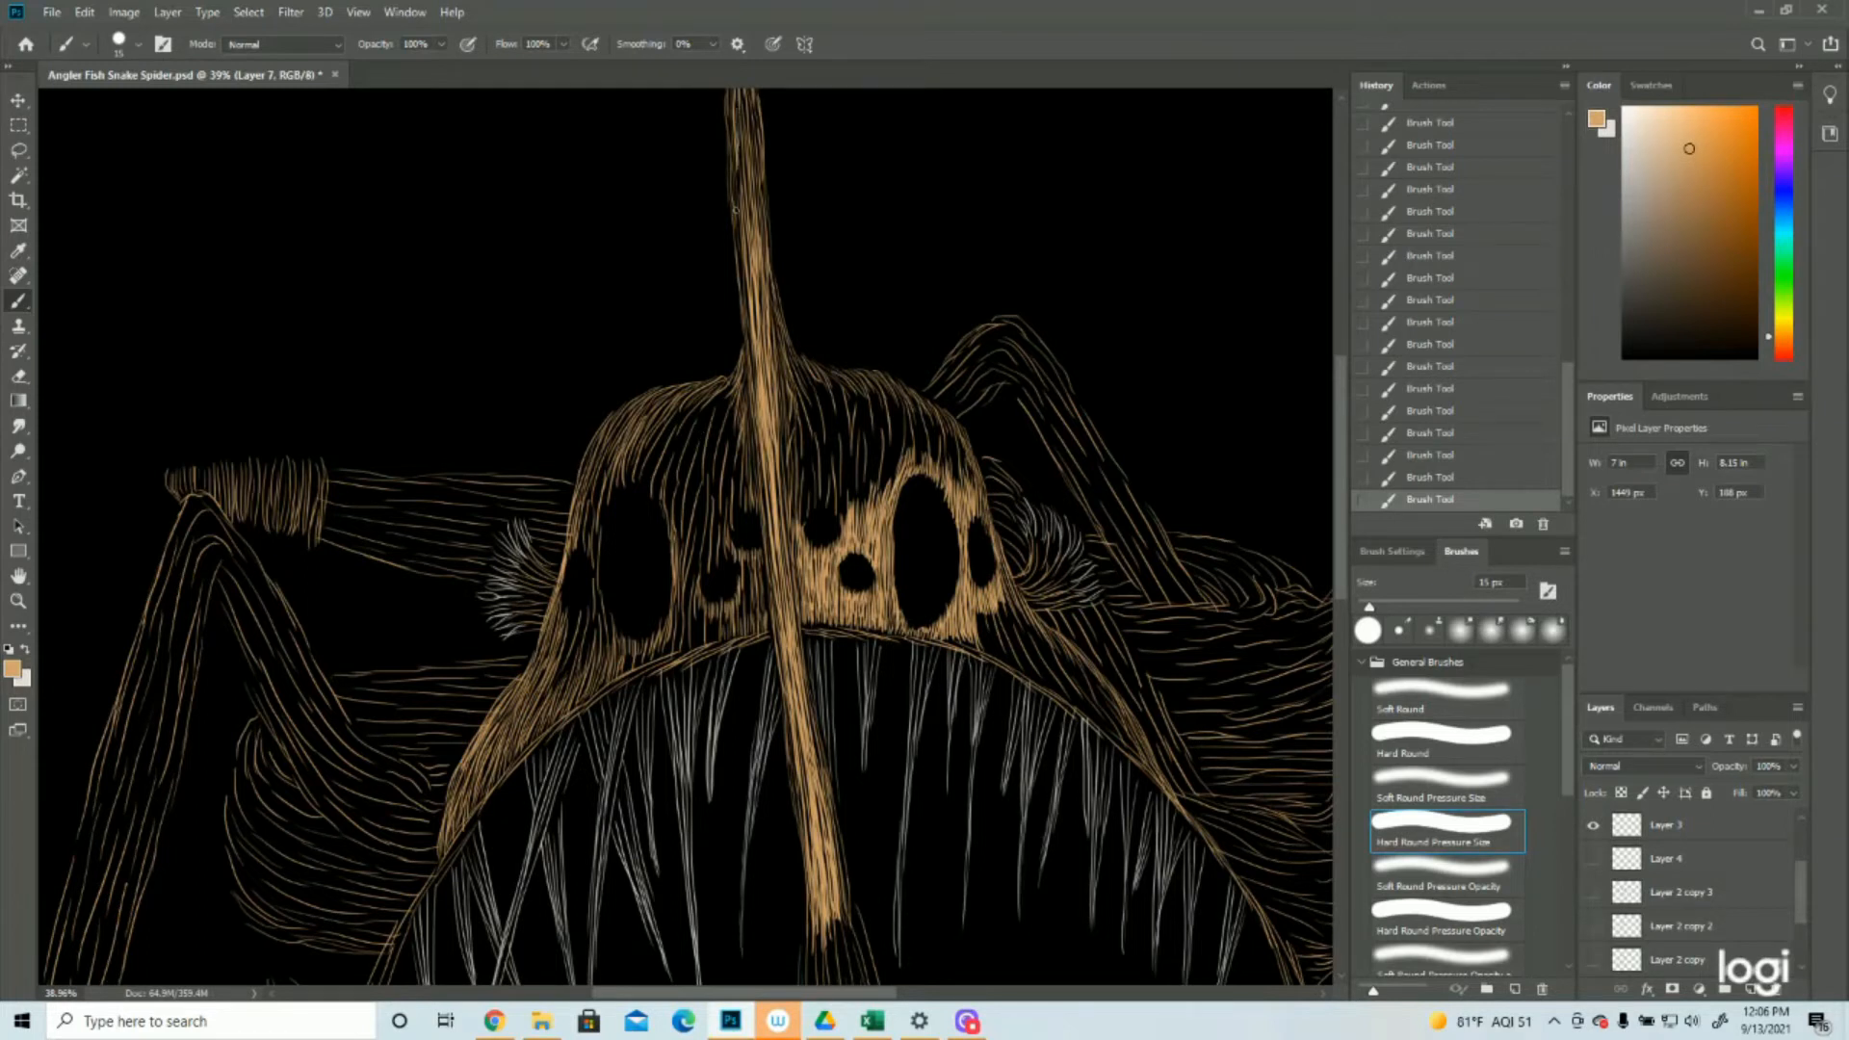
scroll(679, 676, up, 3)
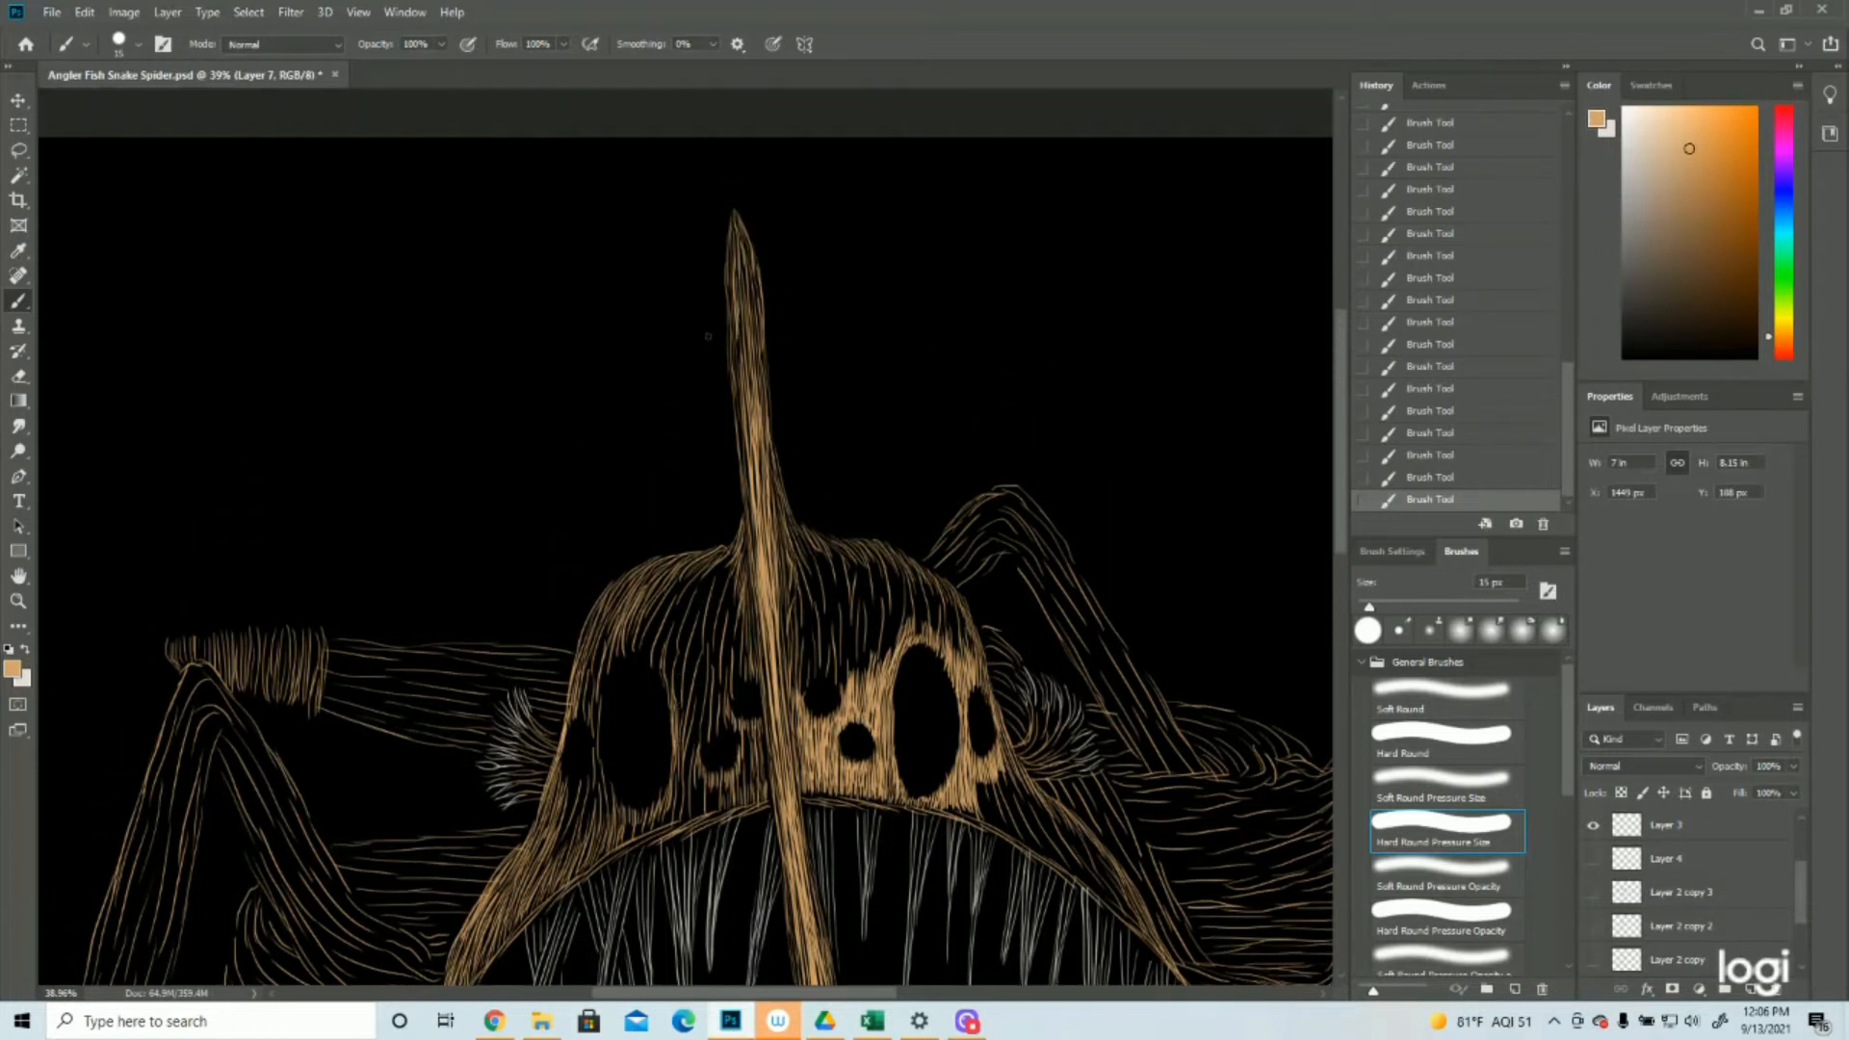
mouse_move(732, 214)
mouse_down()
mouse_move(726, 261)
mouse_move(746, 229)
mouse_move(752, 292)
mouse_up()
drag(734, 221, 747, 271)
drag(742, 245, 749, 383)
drag(753, 290, 755, 392)
drag(755, 291, 753, 421)
drag(760, 310, 760, 338)
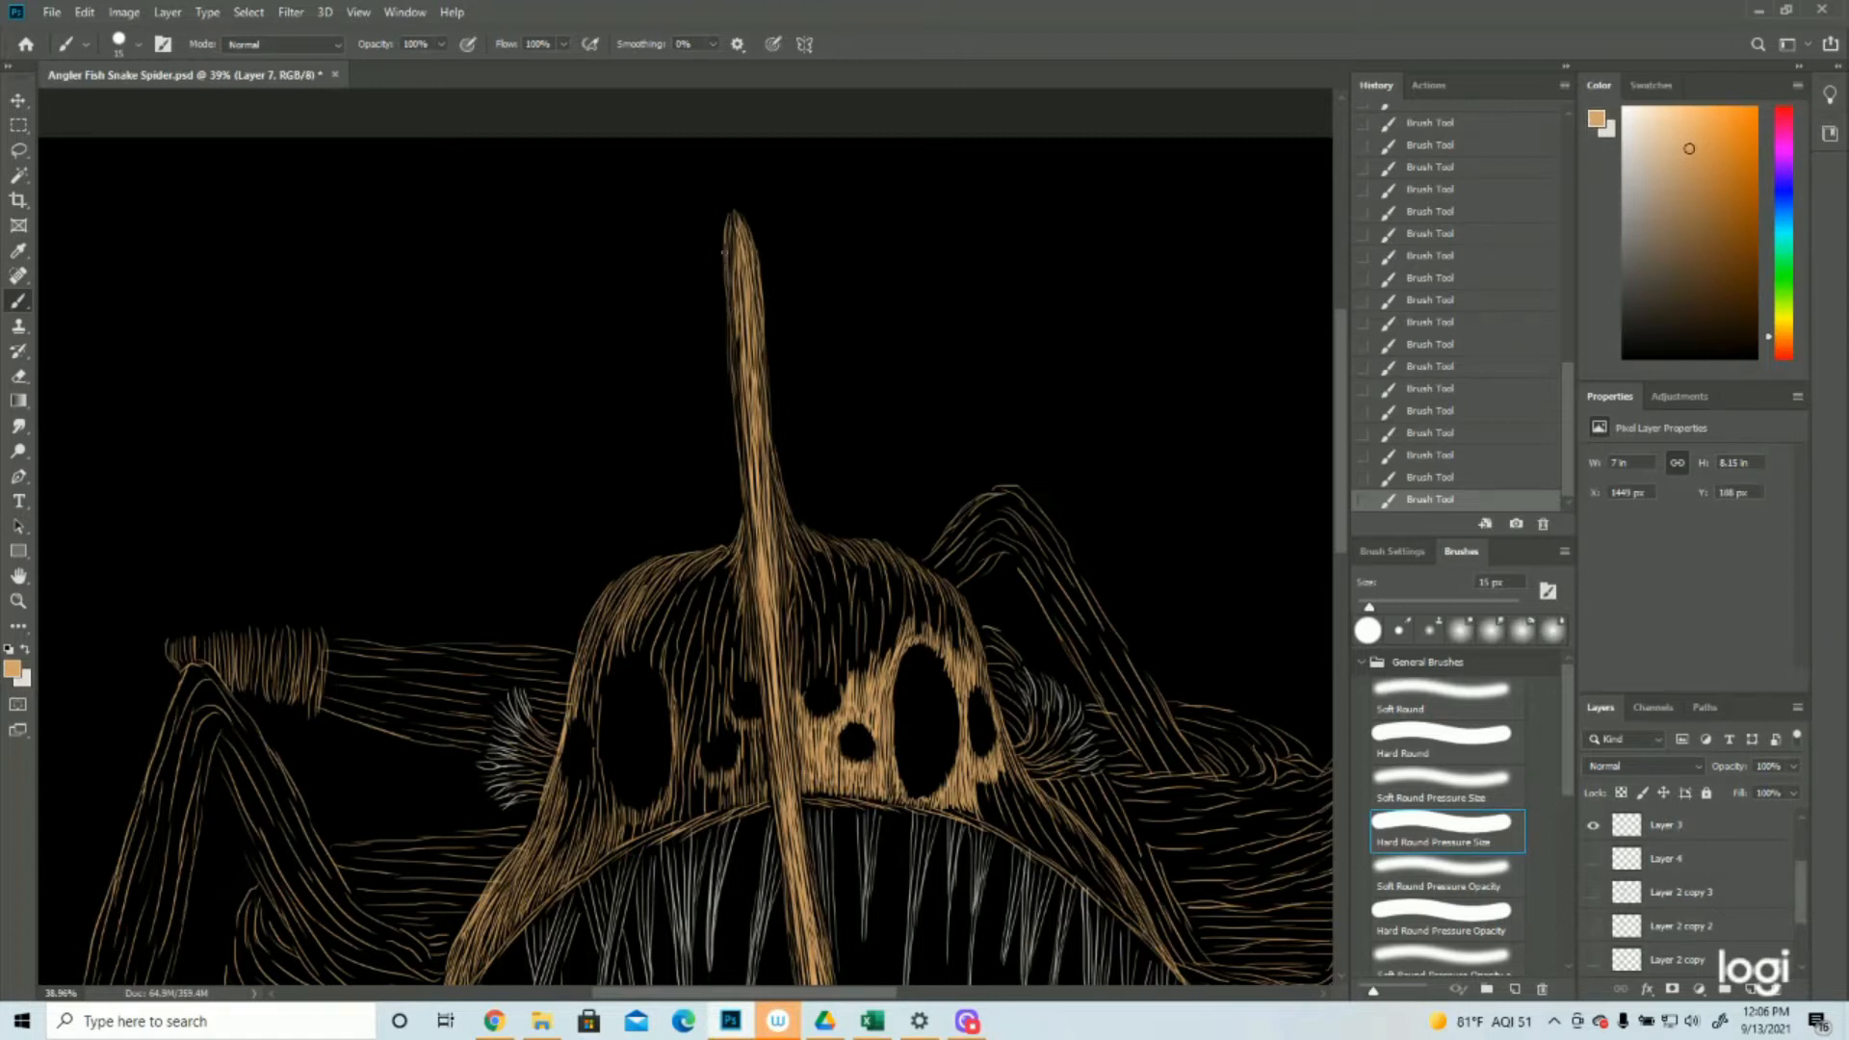
Thicken the lure stalk with long tan strokes along its left side and down its length over the mouth
drag(725, 323, 744, 494)
drag(744, 410, 767, 580)
drag(727, 323, 752, 481)
drag(773, 587, 795, 765)
scroll(761, 539, down, 1)
drag(735, 265, 758, 487)
drag(785, 634, 821, 882)
scroll(690, 429, down, 5)
scroll(689, 428, up, 5)
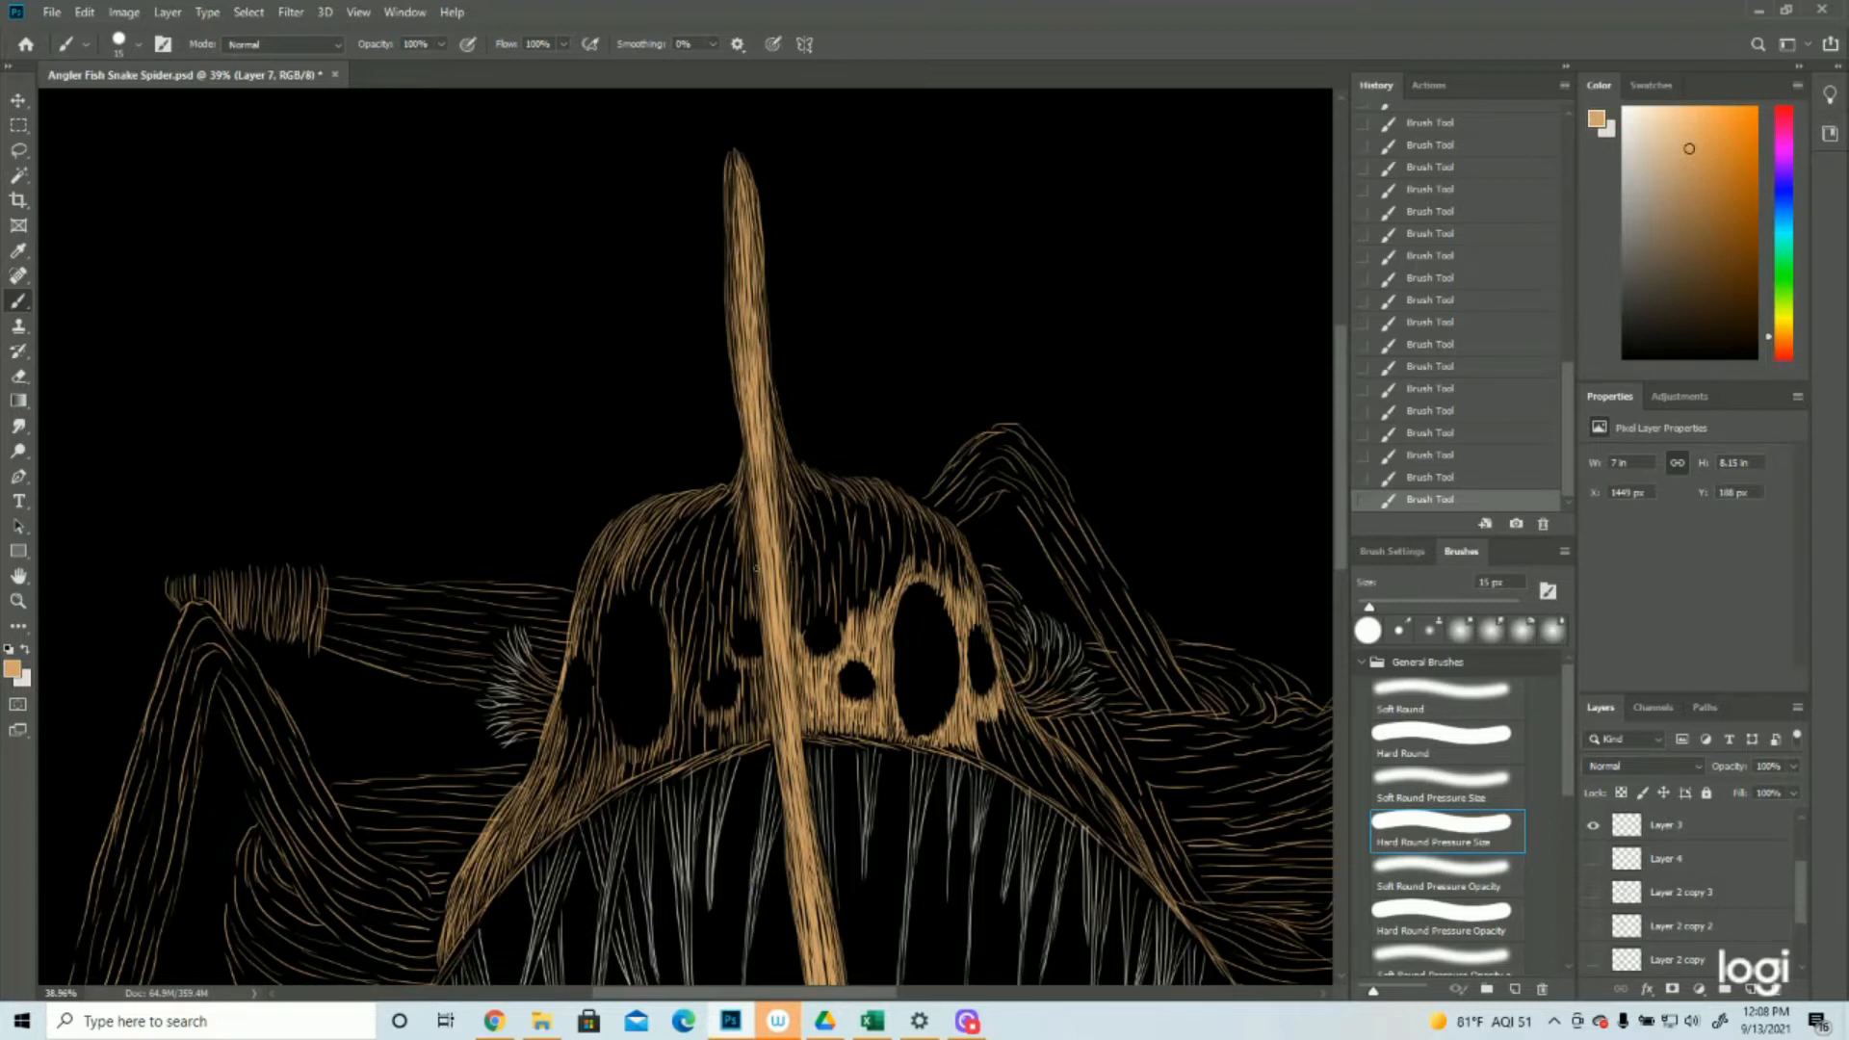
scroll(686, 537, down, 2)
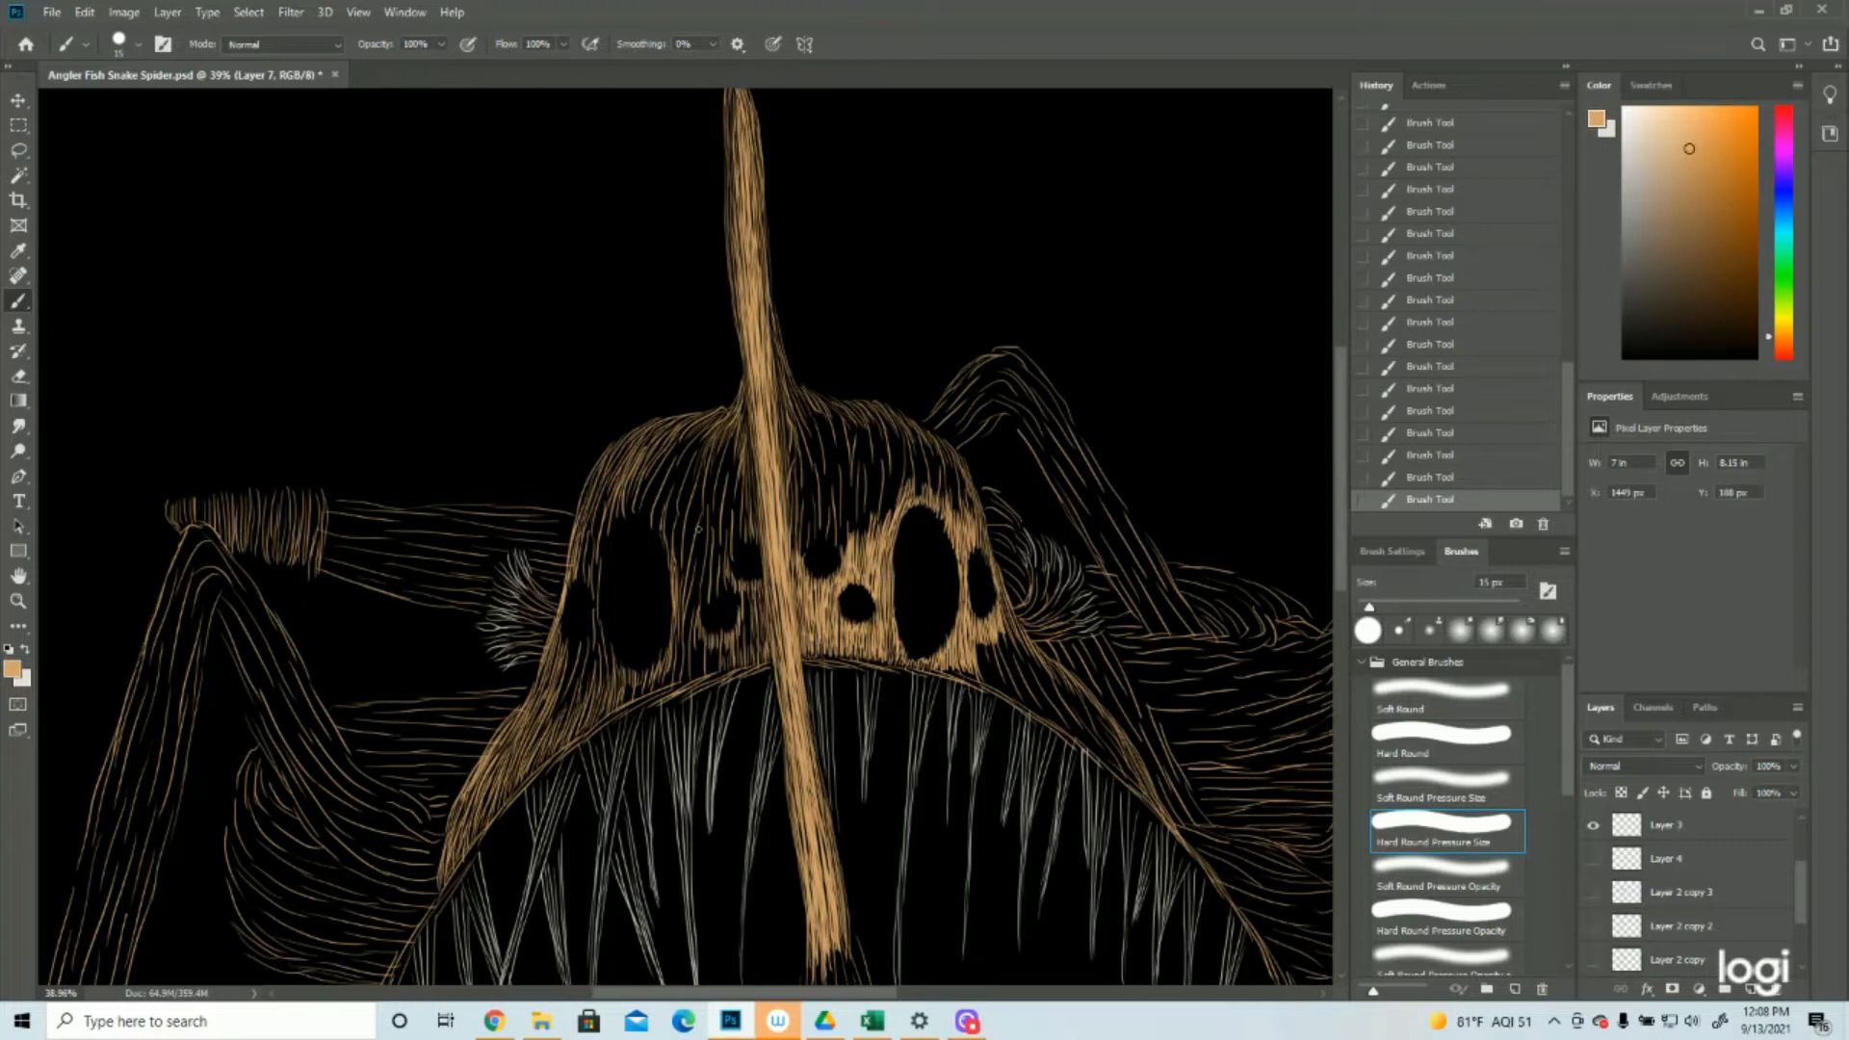
Fill the face between the large left oval eye and the stalk with tan strokes around the small eyes, briefly showing Layer 2 copy 3 as a guide
drag(705, 462, 692, 628)
drag(705, 446, 713, 629)
mouse_move(736, 457)
mouse_down()
mouse_move(731, 507)
mouse_move(724, 493)
mouse_up()
drag(729, 453, 715, 578)
click(1593, 893)
drag(730, 514, 747, 658)
mouse_move(727, 490)
mouse_down()
mouse_move(715, 594)
mouse_move(753, 666)
mouse_up()
click(1593, 893)
Densify the forehead along the inner upper edge of the large left oval eye with curved tan strokes
drag(697, 438, 686, 476)
mouse_move(701, 441)
mouse_down()
mouse_move(670, 535)
mouse_move(676, 488)
mouse_move(666, 535)
mouse_up()
drag(680, 479, 669, 599)
drag(698, 429, 658, 497)
drag(672, 510, 664, 561)
drag(677, 462, 663, 506)
drag(672, 480, 666, 514)
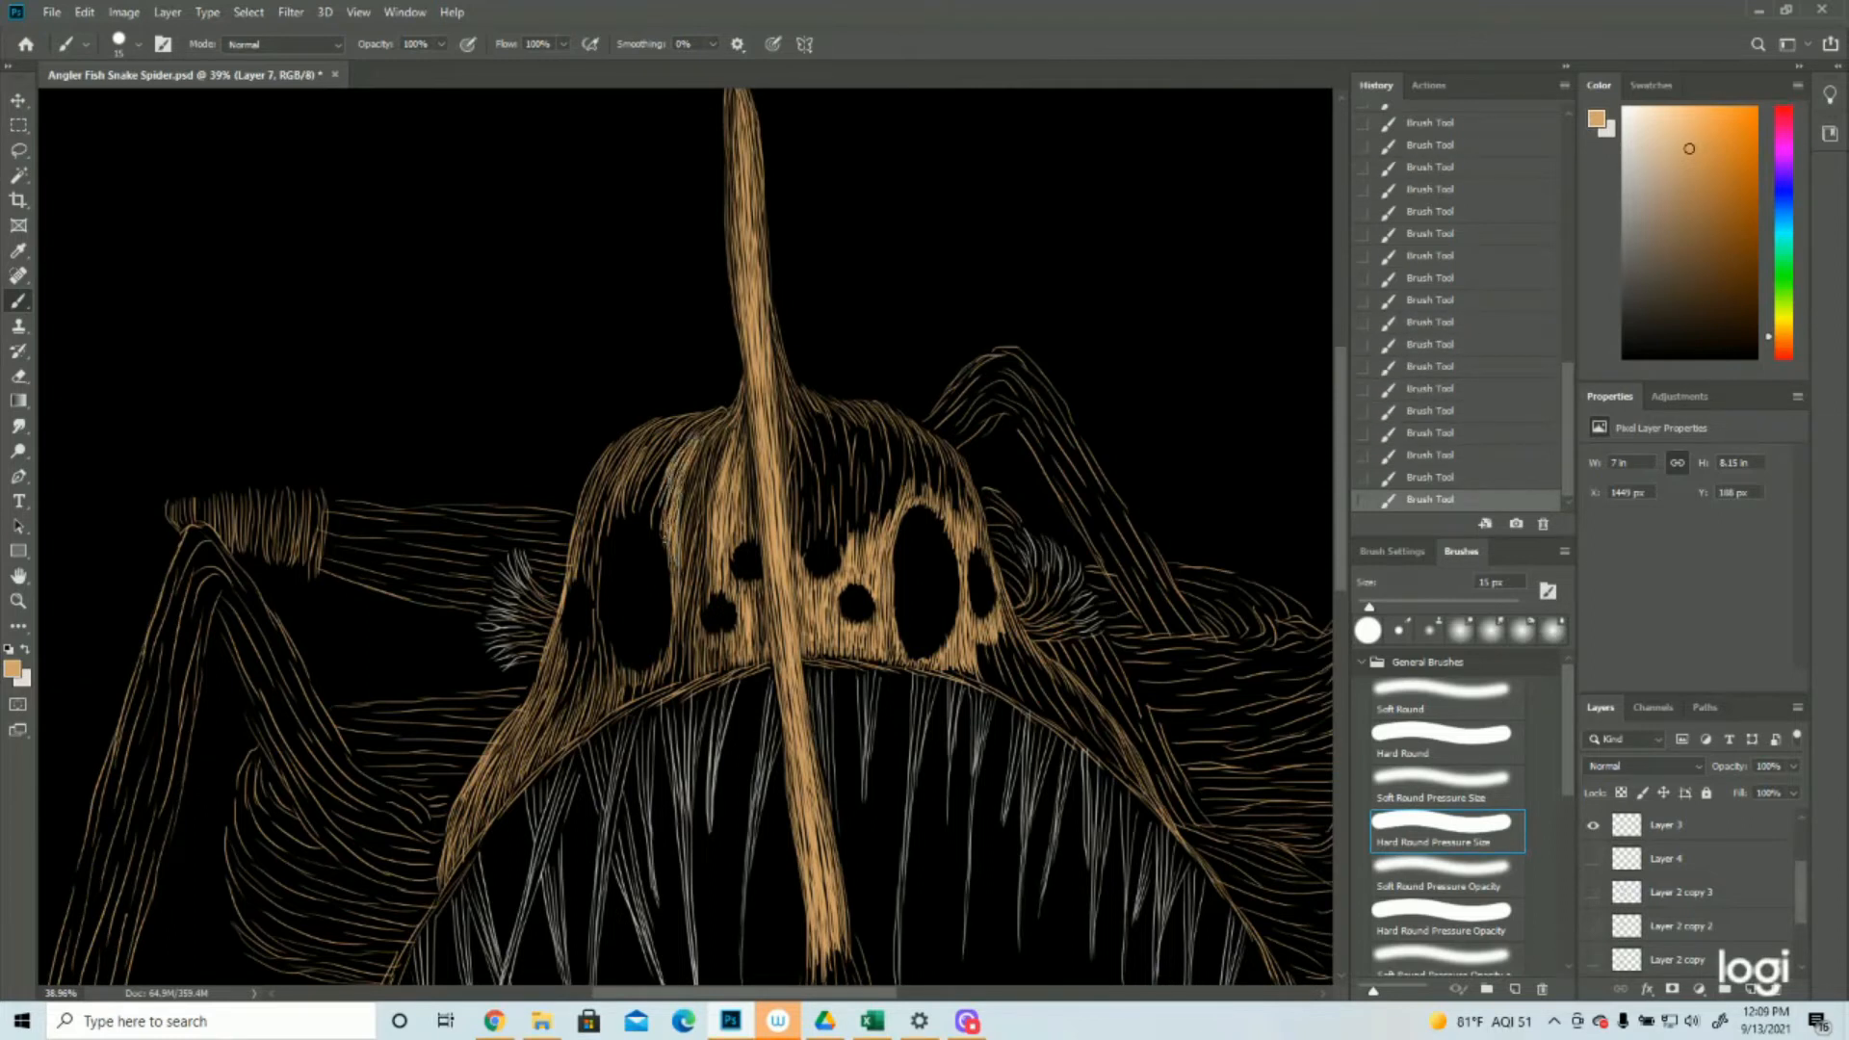
Show the Layer 2 copy 3 sketch and fill around the large left oval eye and the head's left side with tan strokes
click(19, 601)
drag(818, 589, 660, 602)
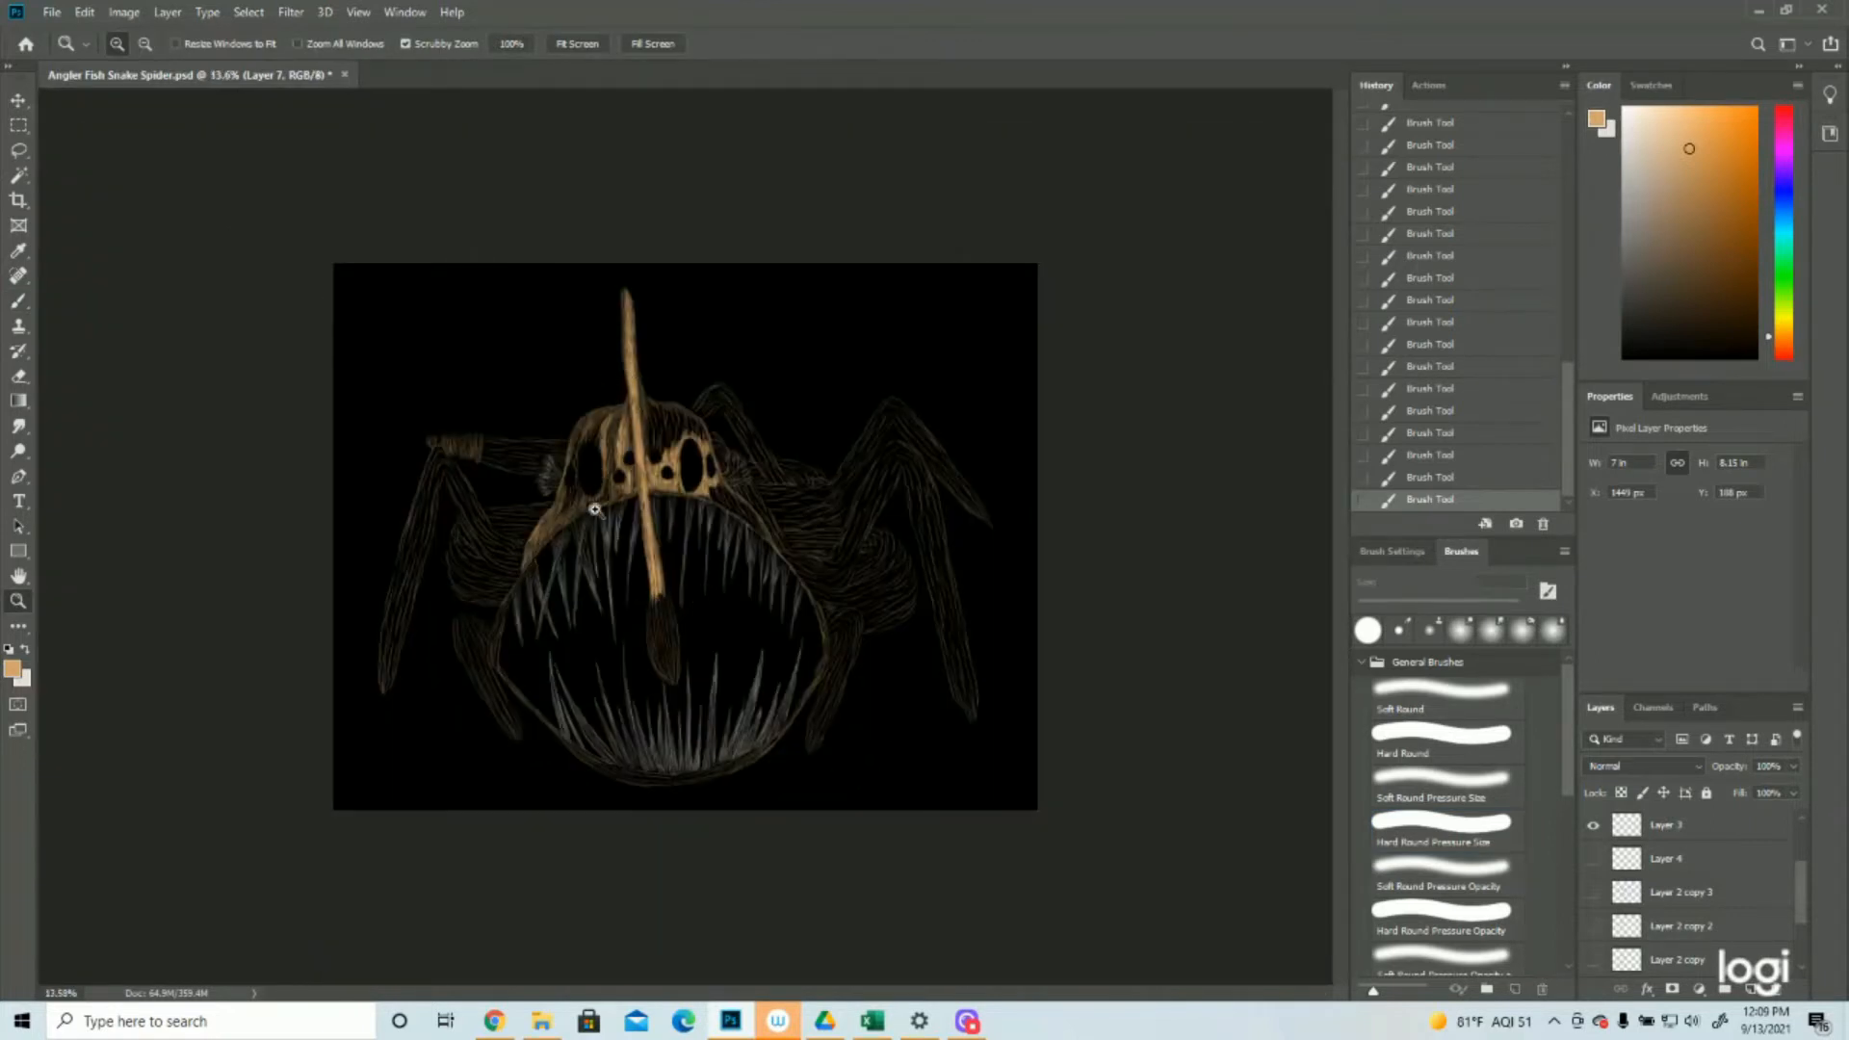
drag(576, 380, 660, 414)
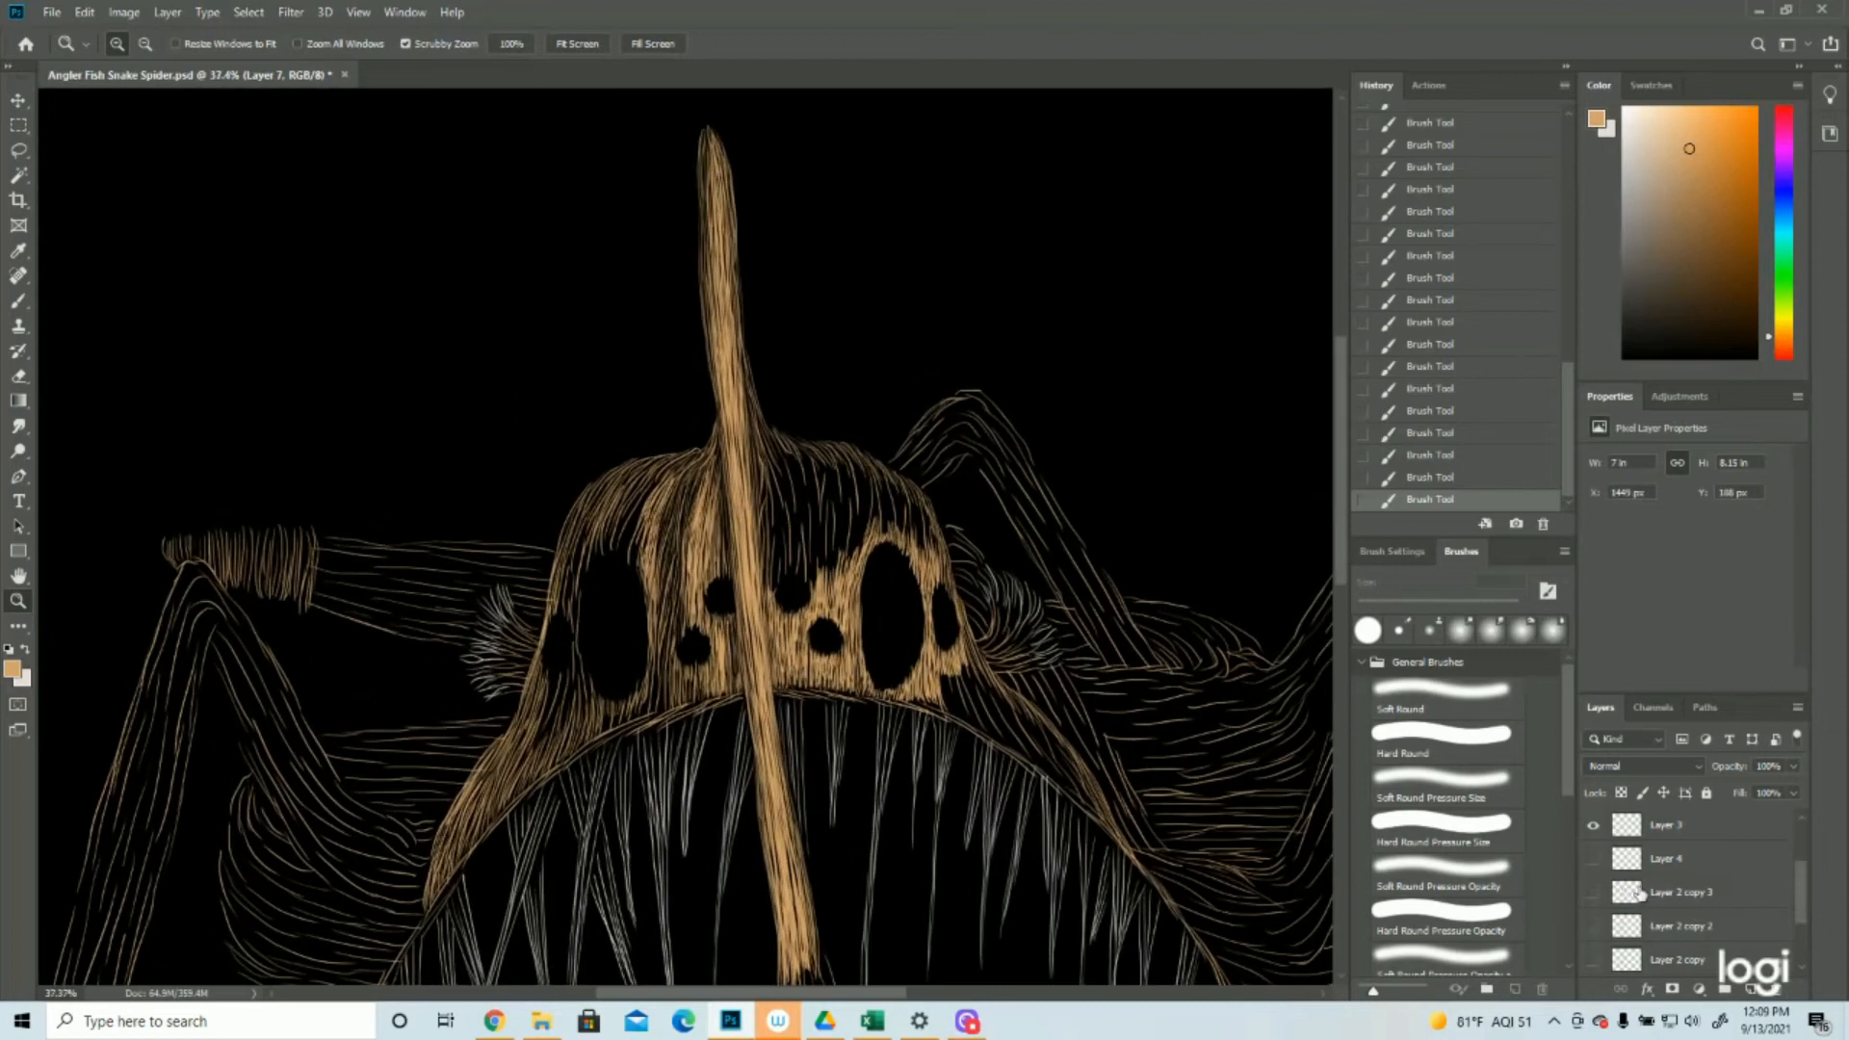
key(b)
click(1593, 892)
drag(619, 536, 611, 547)
drag(612, 531, 600, 549)
drag(601, 531, 589, 566)
drag(591, 545, 575, 608)
drag(578, 587, 573, 682)
drag(576, 643, 535, 752)
drag(652, 664, 655, 713)
drag(662, 681, 661, 712)
drag(639, 524, 638, 559)
drag(644, 472, 562, 615)
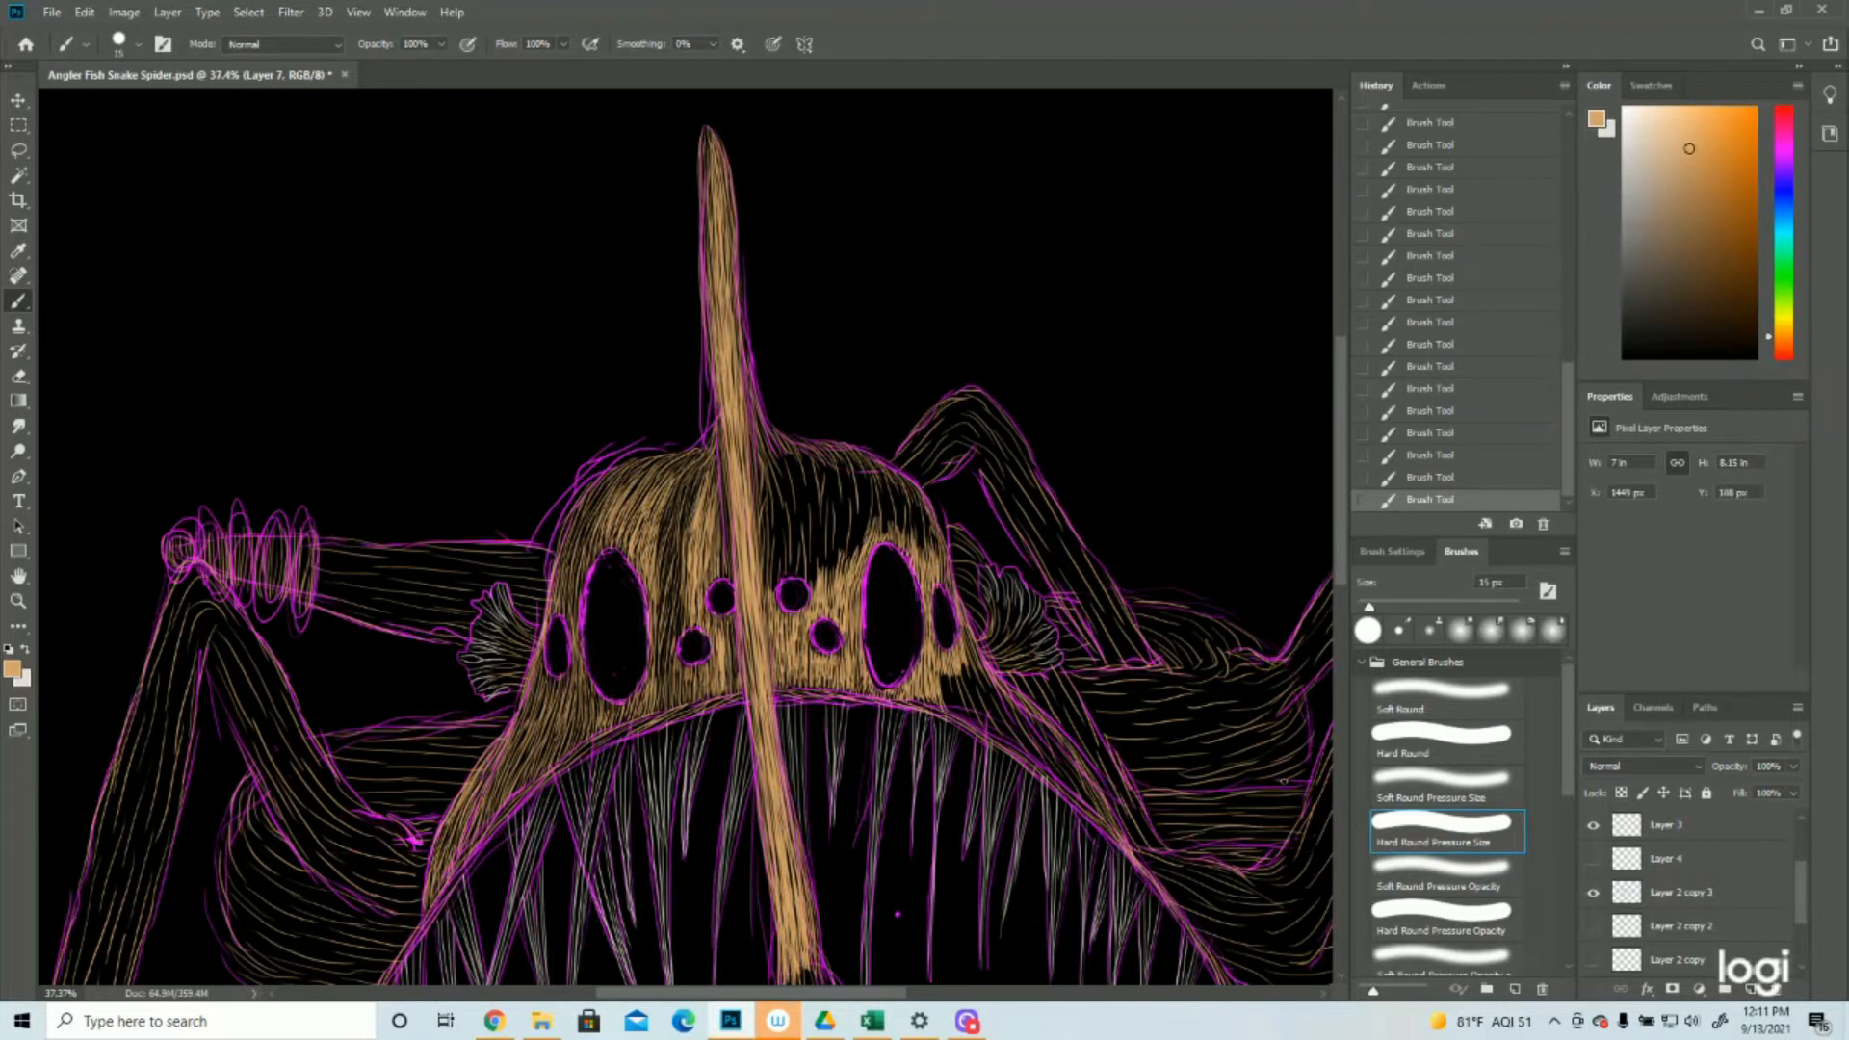
Fill the area above the small eyes to the right of the stalk with tan strokes, then hide Layer 2 copy 3
drag(818, 545, 824, 584)
drag(827, 537, 829, 593)
drag(831, 542, 832, 593)
drag(815, 523, 816, 583)
drag(784, 522, 782, 576)
click(1593, 892)
Cover the upper right of the head with dense tan strokes from the stalk to above the right eyes
mouse_move(797, 451)
mouse_down()
mouse_move(807, 572)
mouse_move(786, 555)
mouse_up()
mouse_move(765, 451)
mouse_down()
mouse_move(770, 589)
mouse_move(821, 546)
mouse_move(825, 494)
mouse_move(843, 554)
mouse_up()
drag(842, 496, 845, 572)
drag(831, 486, 834, 563)
drag(820, 498, 826, 551)
drag(822, 501, 829, 568)
mouse_move(856, 462)
mouse_down()
mouse_move(869, 524)
mouse_move(854, 562)
mouse_move(851, 495)
mouse_up()
drag(851, 458, 849, 491)
drag(921, 501, 938, 565)
drag(870, 472, 884, 530)
drag(901, 482, 923, 557)
Fill the remaining dark gaps between the large left oval eye and the stalk with short tan strokes
click(18, 601)
drag(752, 614, 627, 615)
click(665, 429)
click(22, 302)
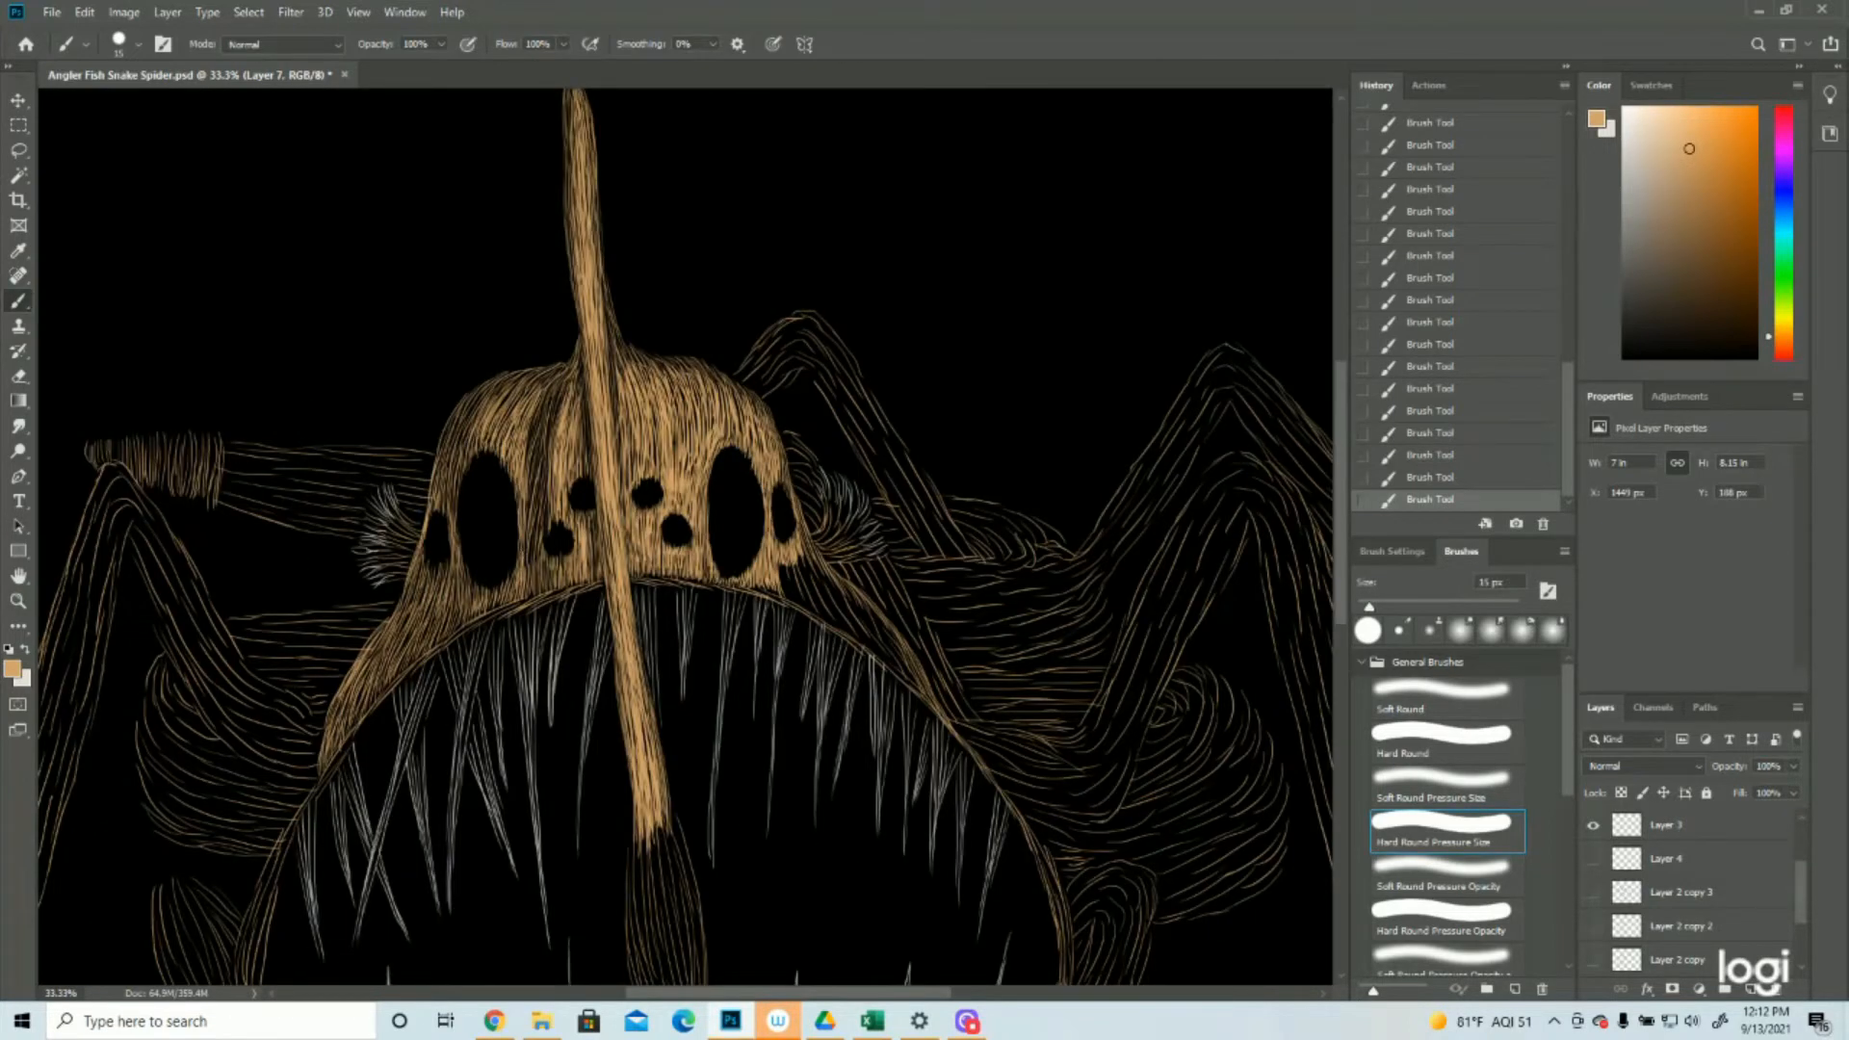
mouse_move(562, 396)
mouse_down()
mouse_move(523, 470)
mouse_move(533, 444)
mouse_up()
drag(536, 455, 530, 473)
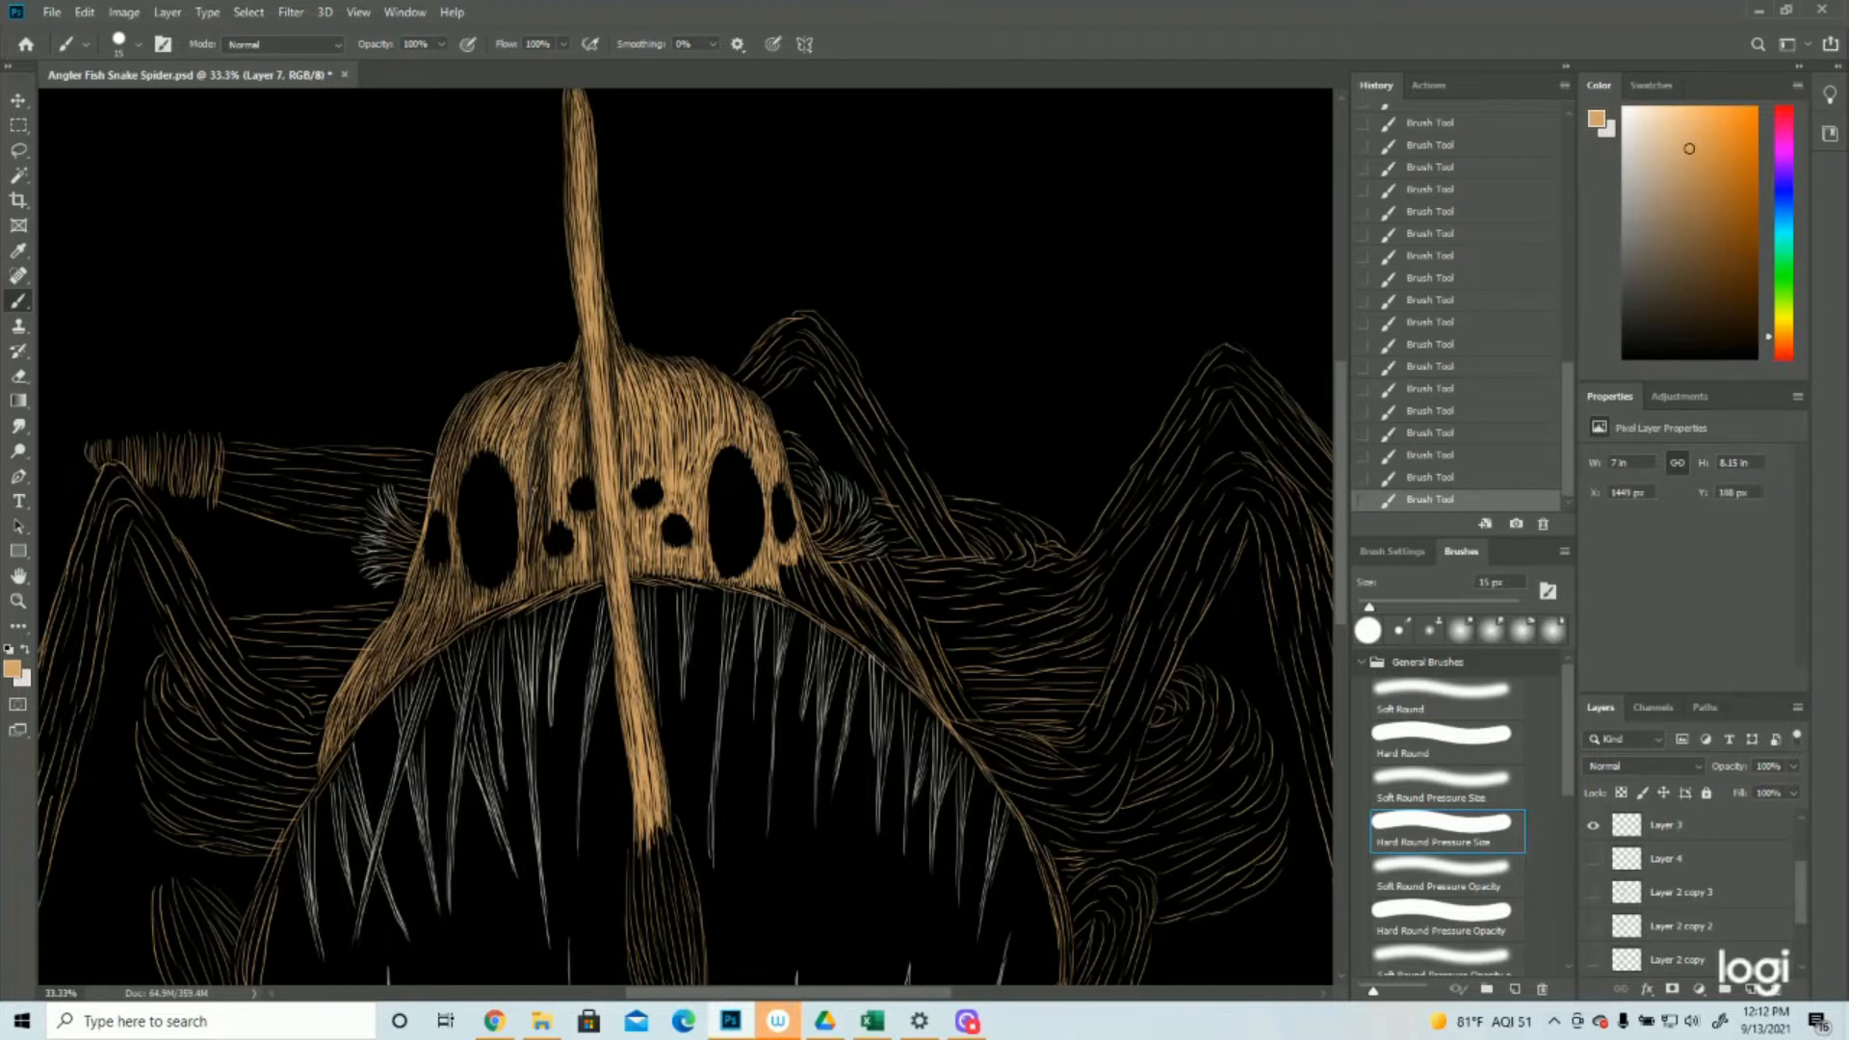
mouse_move(533, 533)
mouse_down()
mouse_move(529, 580)
mouse_move(544, 541)
mouse_up()
drag(544, 469, 538, 502)
Check the whole creature and touch up the forehead just left of the stalk's base with tan
click(18, 603)
drag(751, 502, 694, 512)
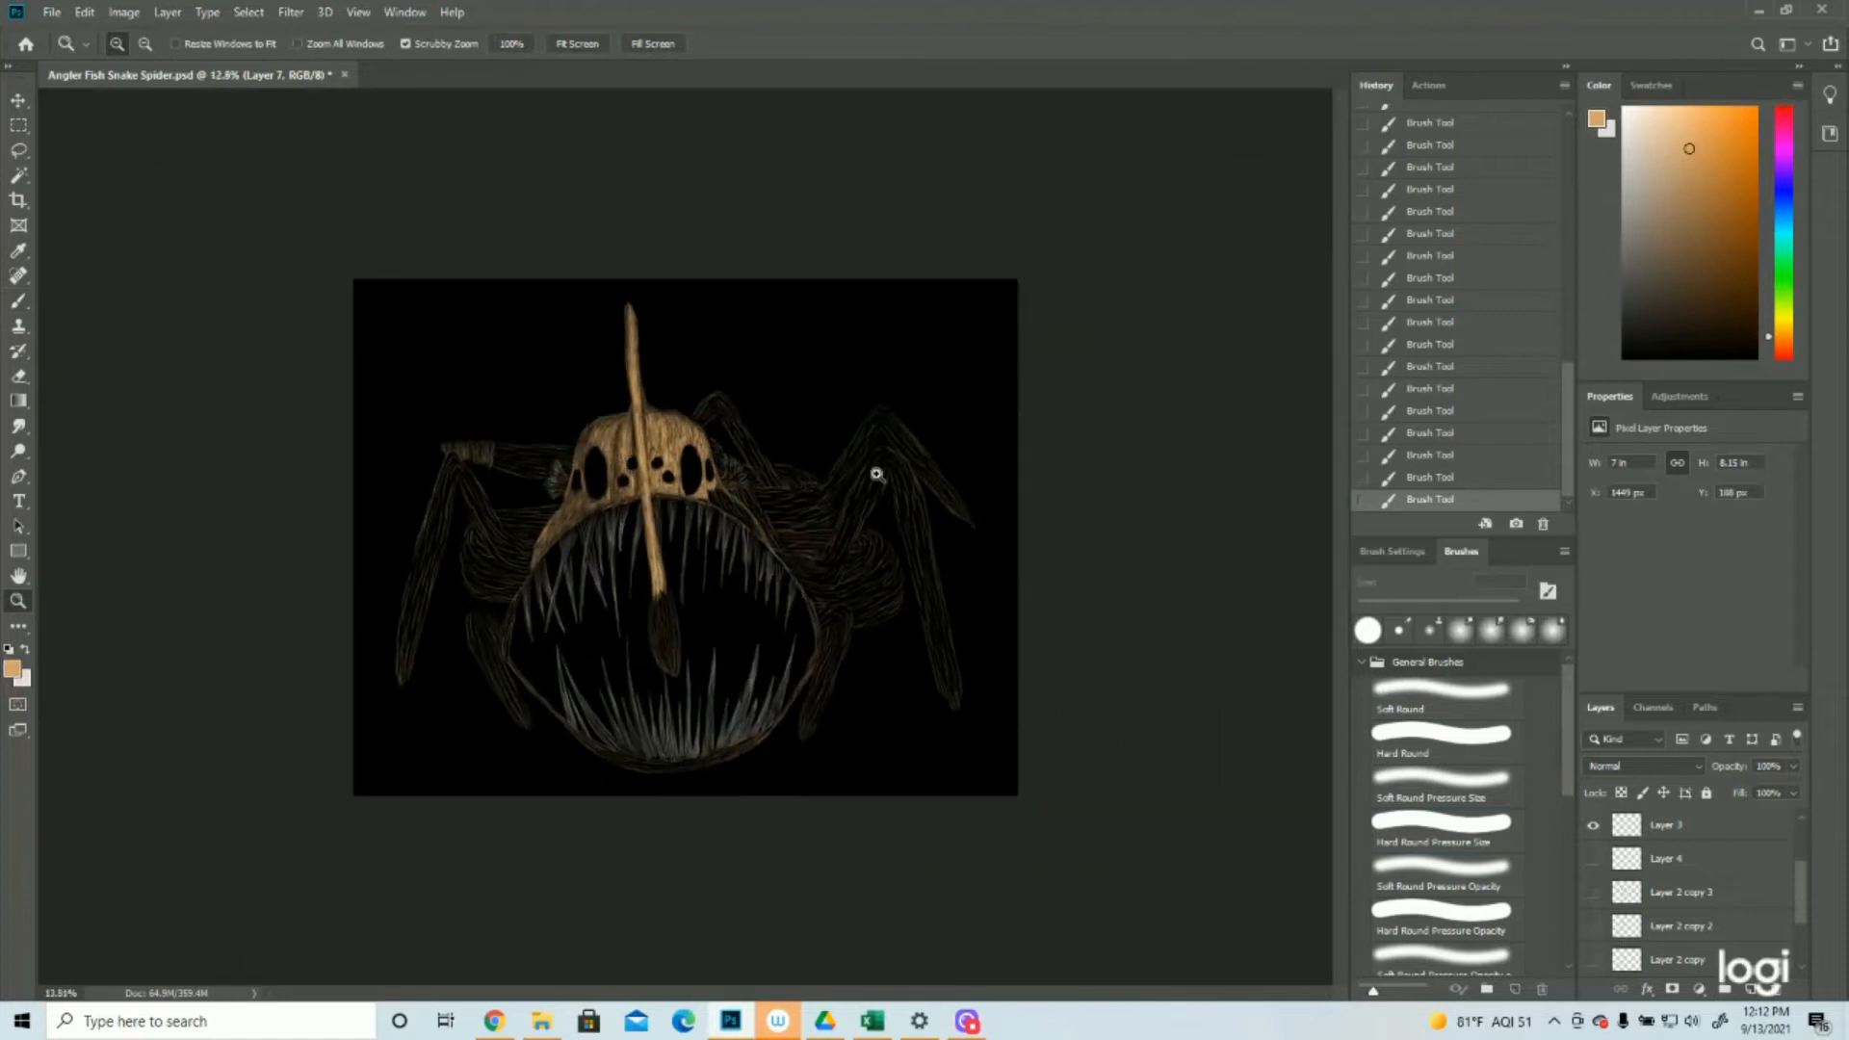
key(ctrl+plus)
key(ctrl+plus)
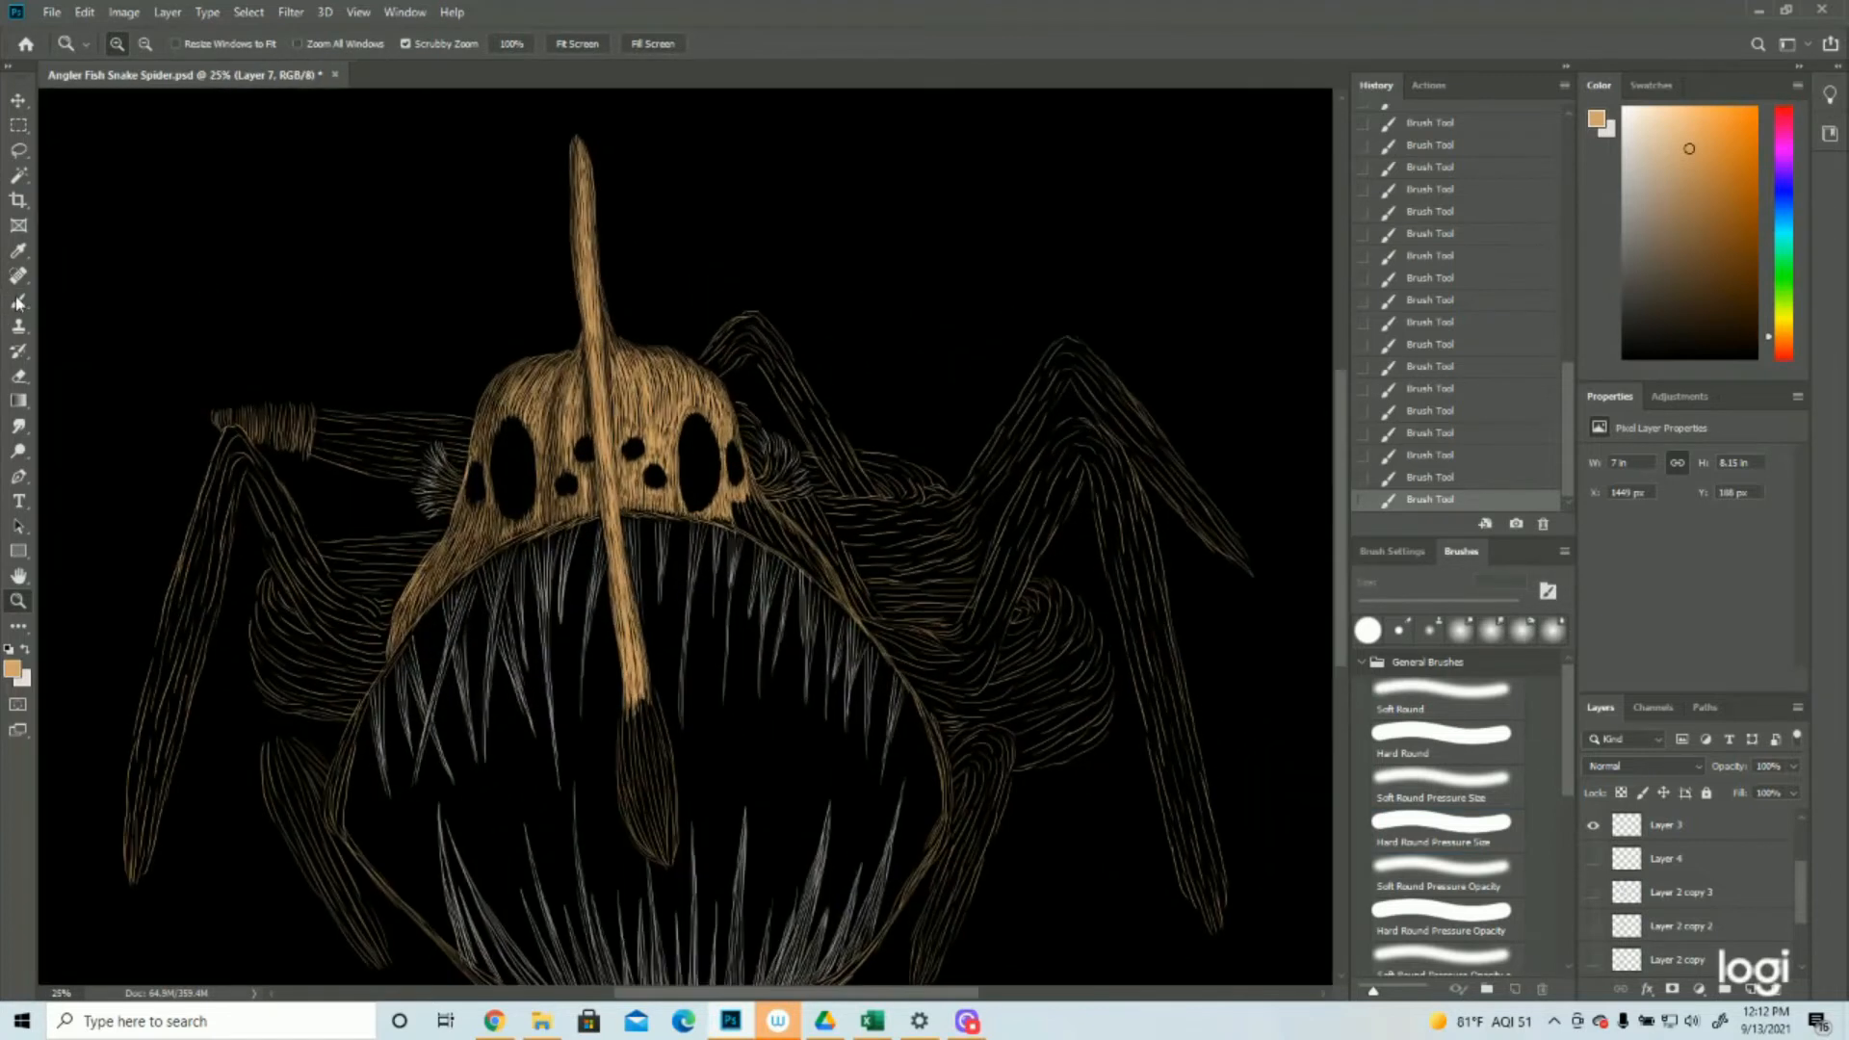
click(18, 301)
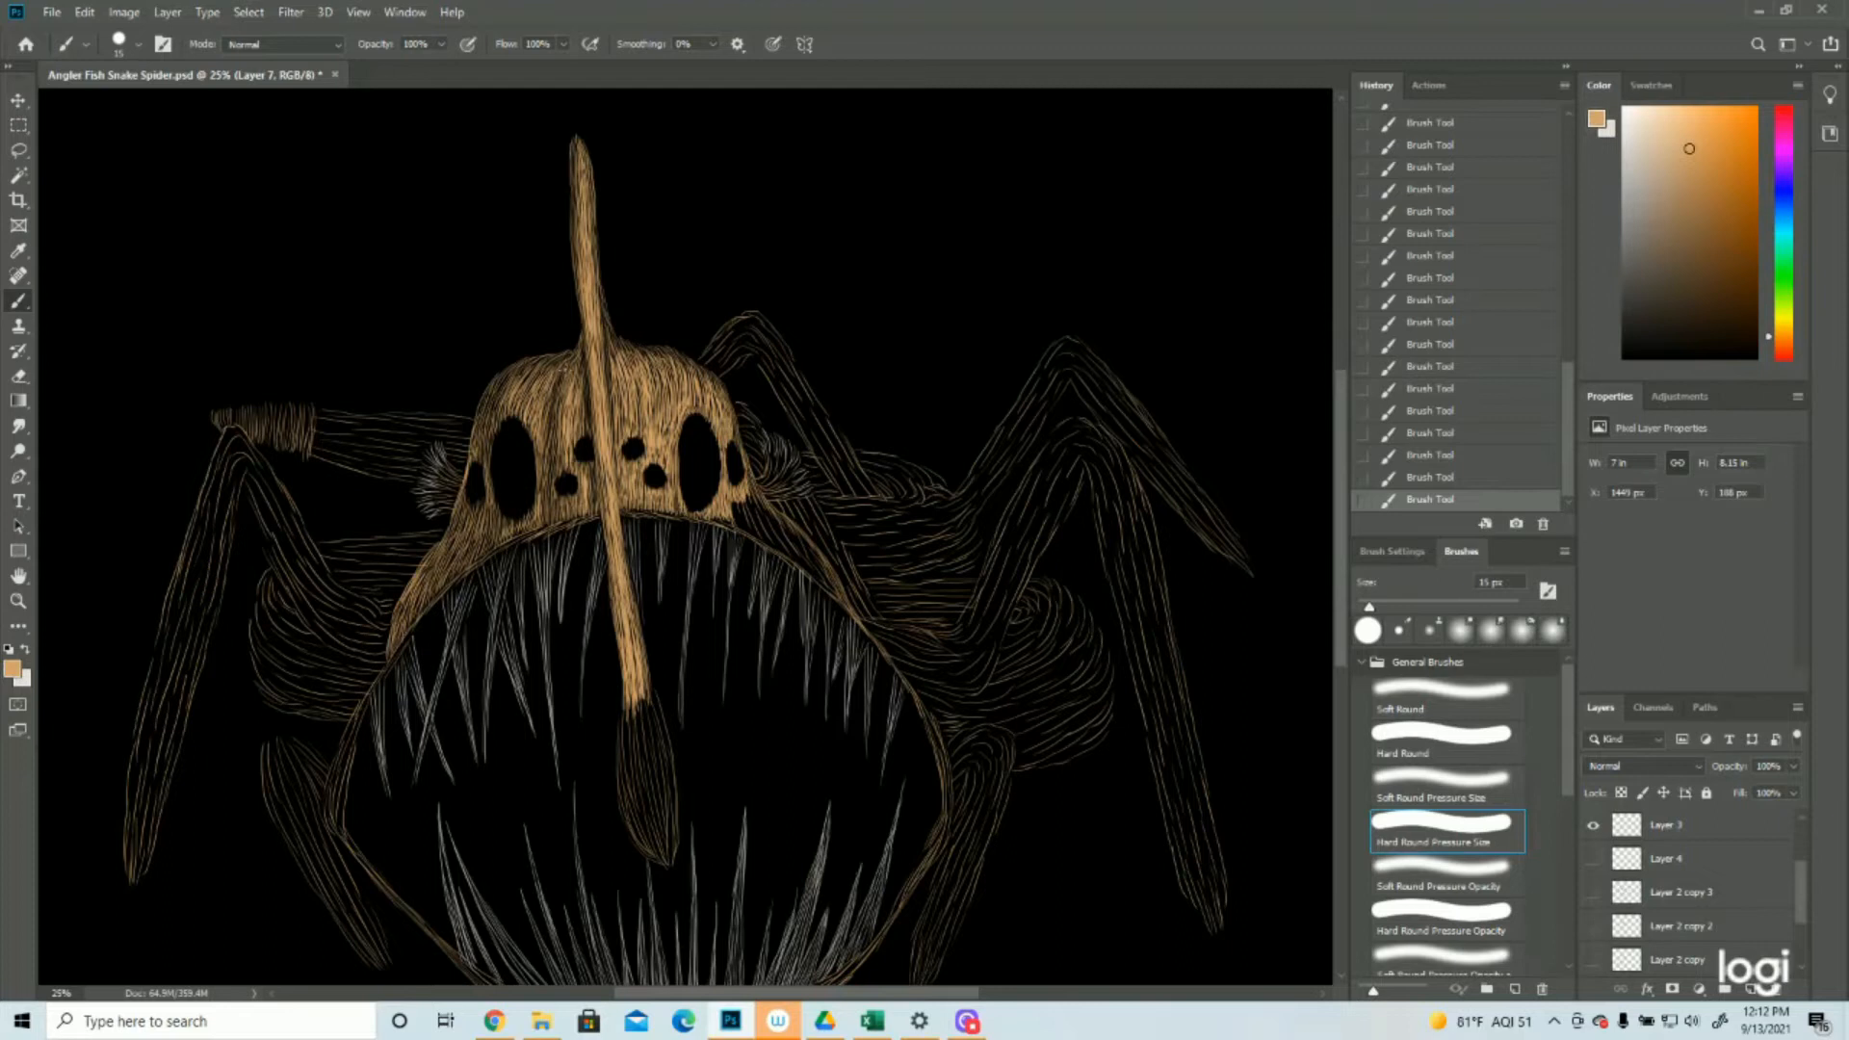
drag(563, 371, 555, 402)
Fill the right cheek below the eyes with dense tan strokes running down along the mouth edge
click(18, 602)
drag(819, 513, 735, 514)
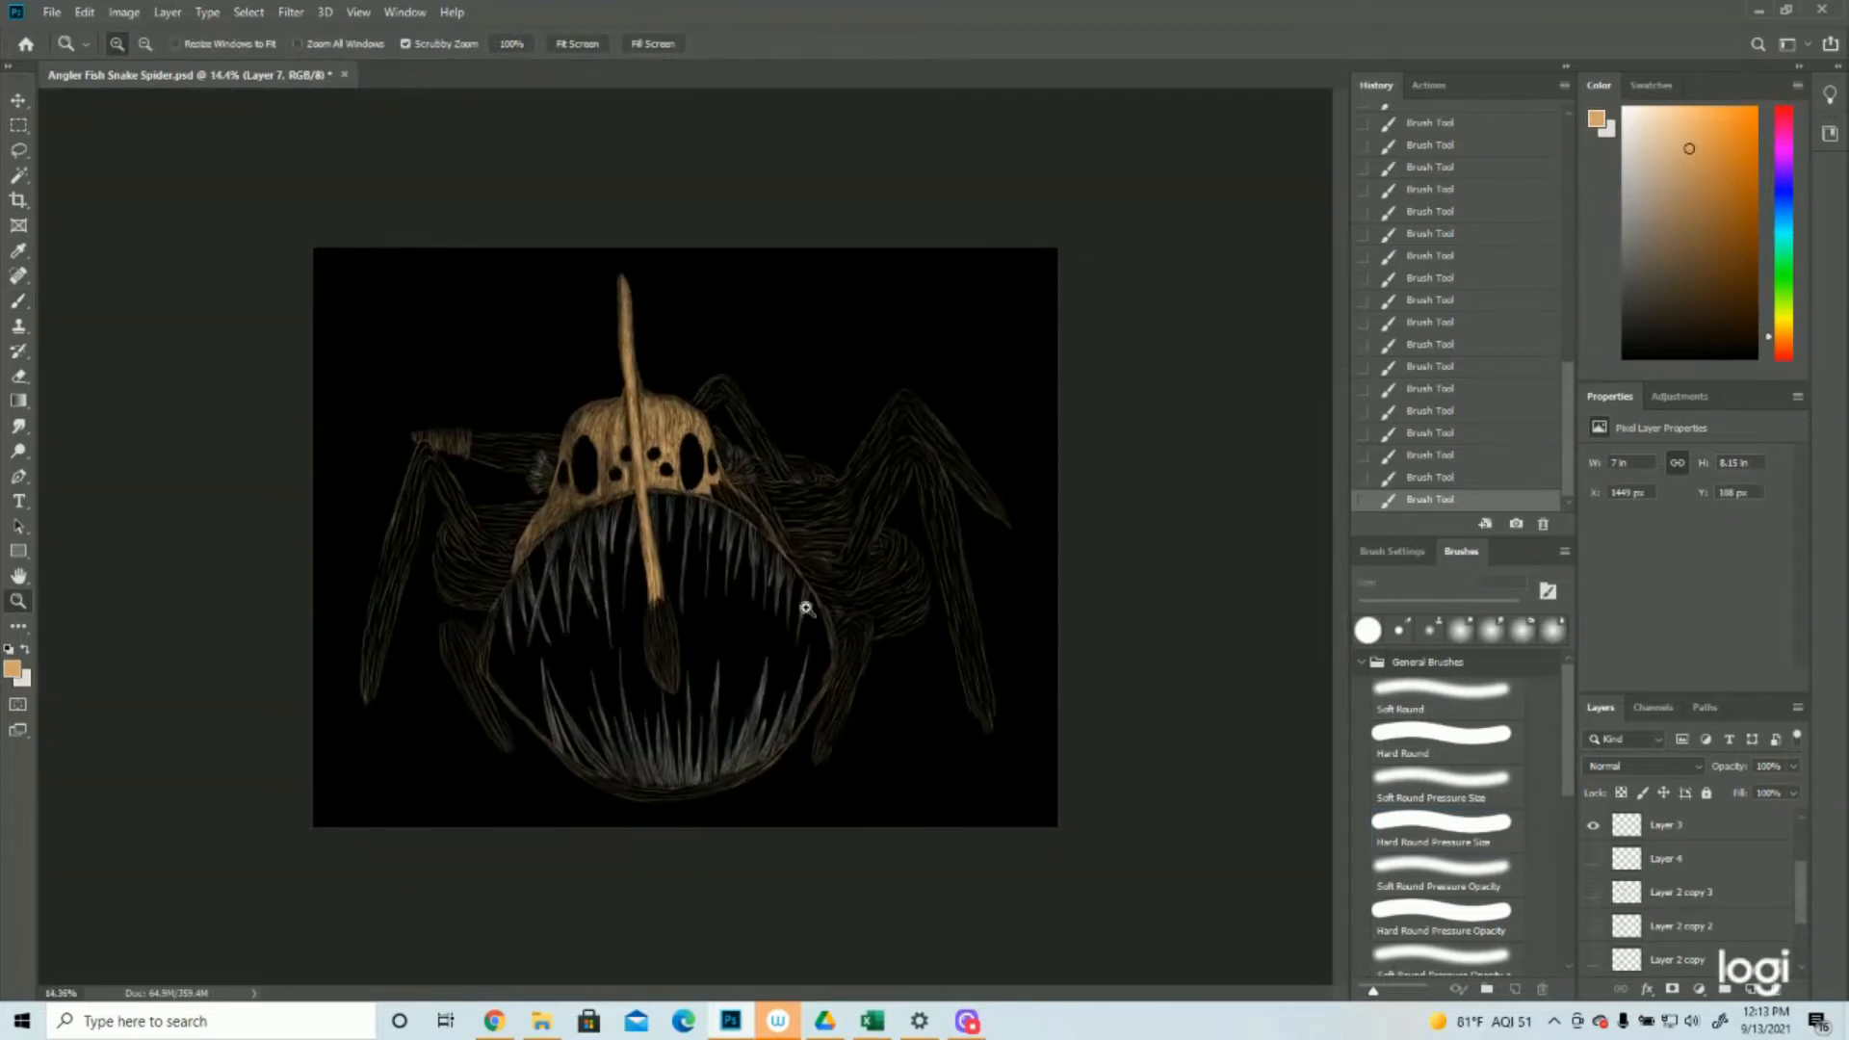
drag(502, 370, 565, 388)
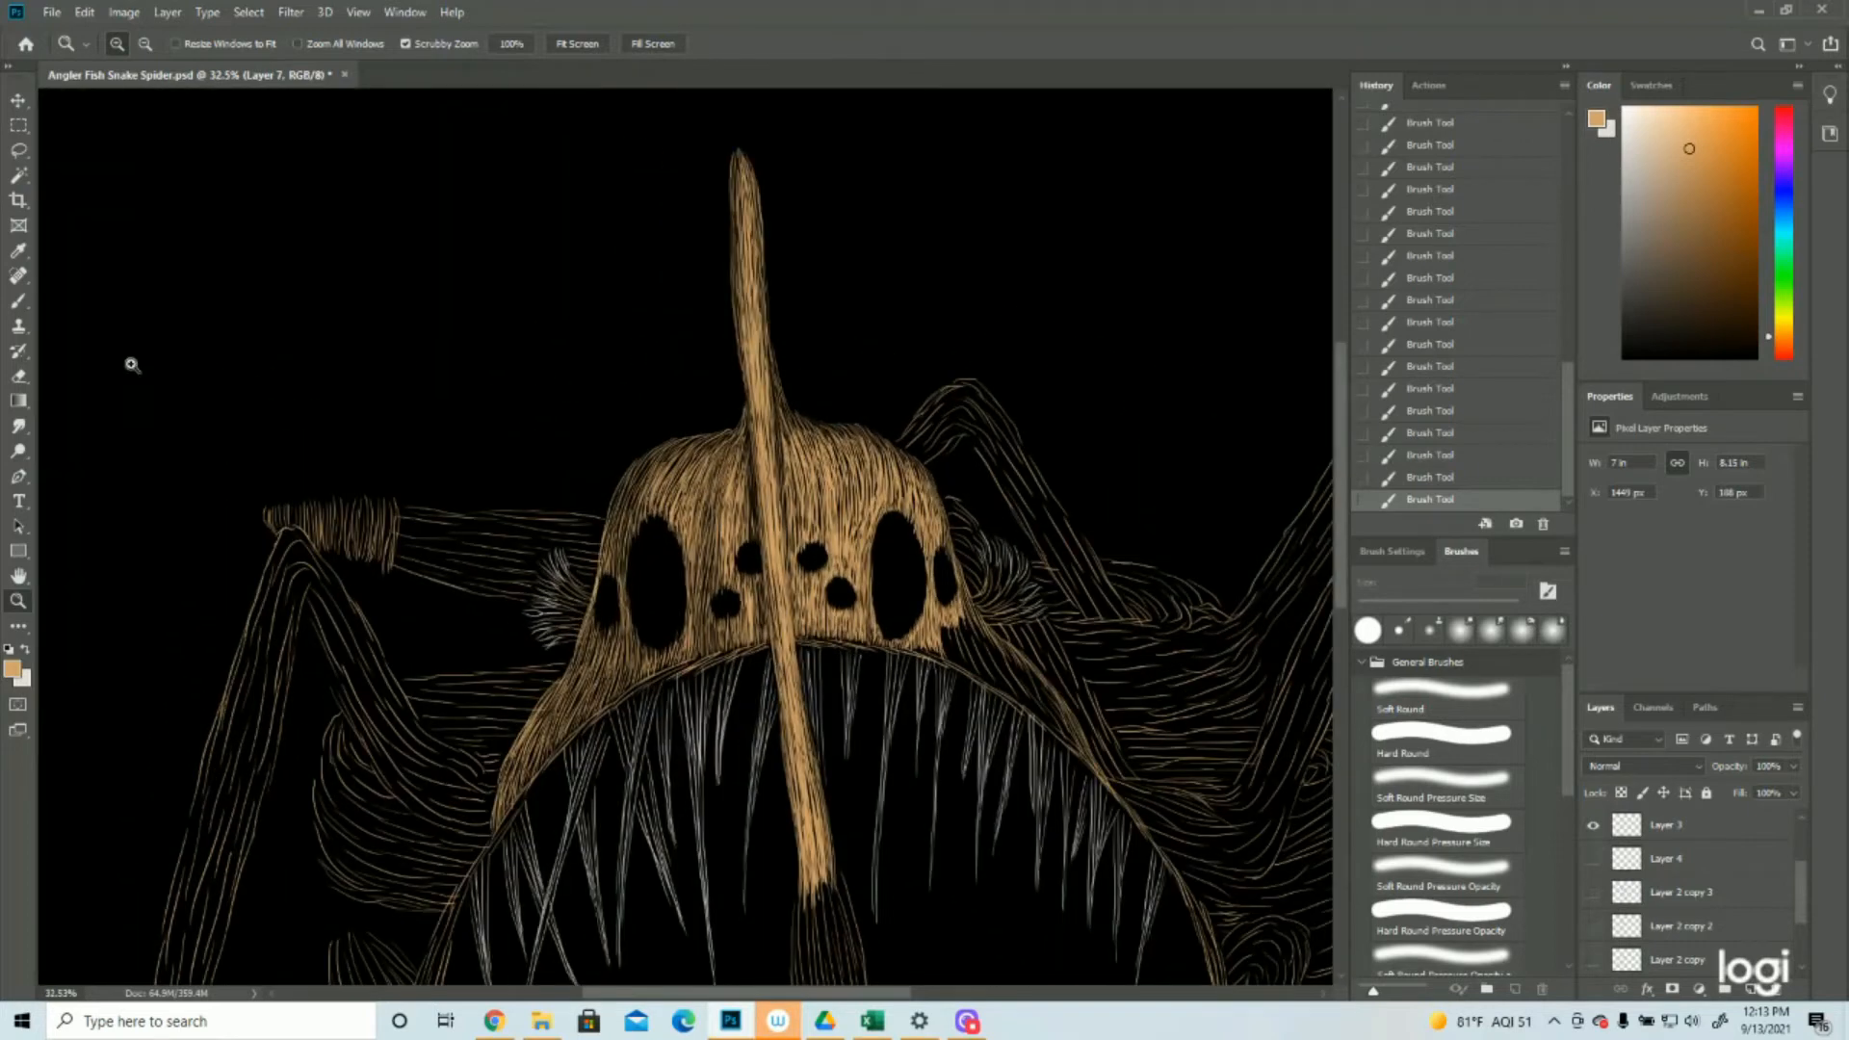
click(15, 304)
scroll(1177, 463, down, 2)
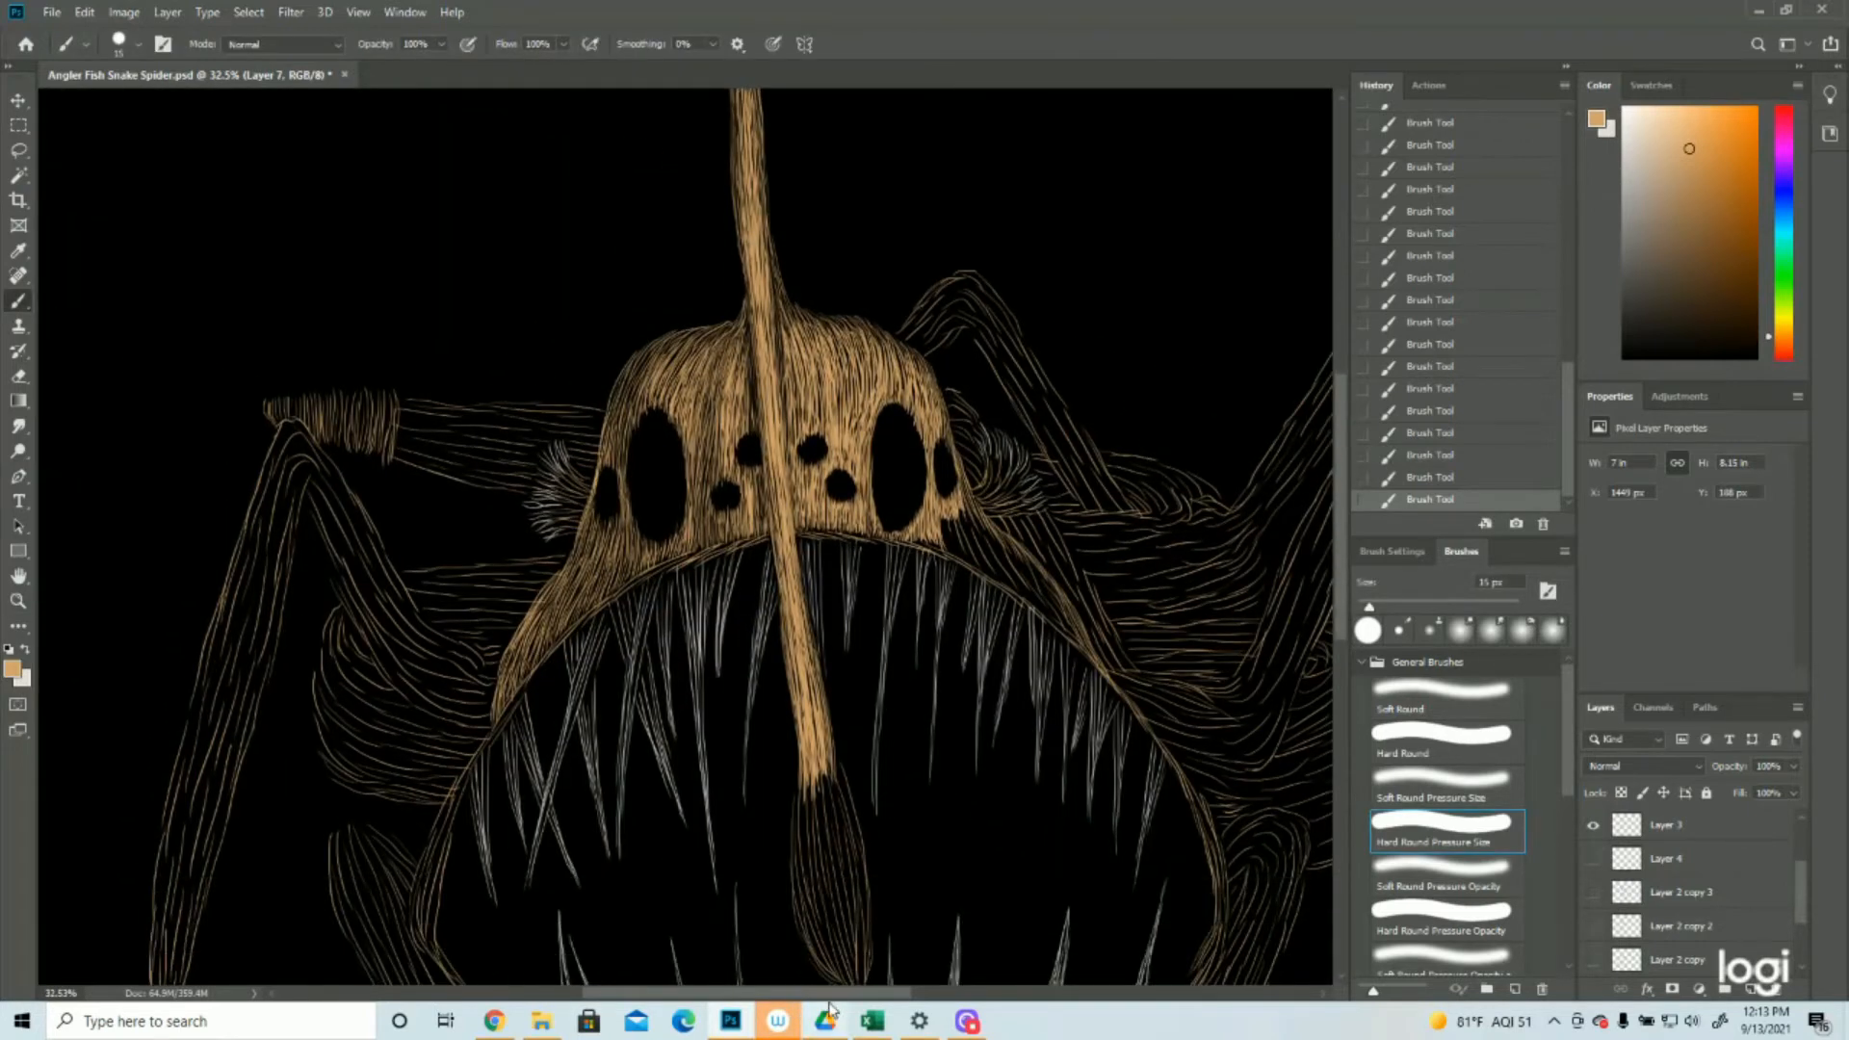
drag(870, 997, 934, 996)
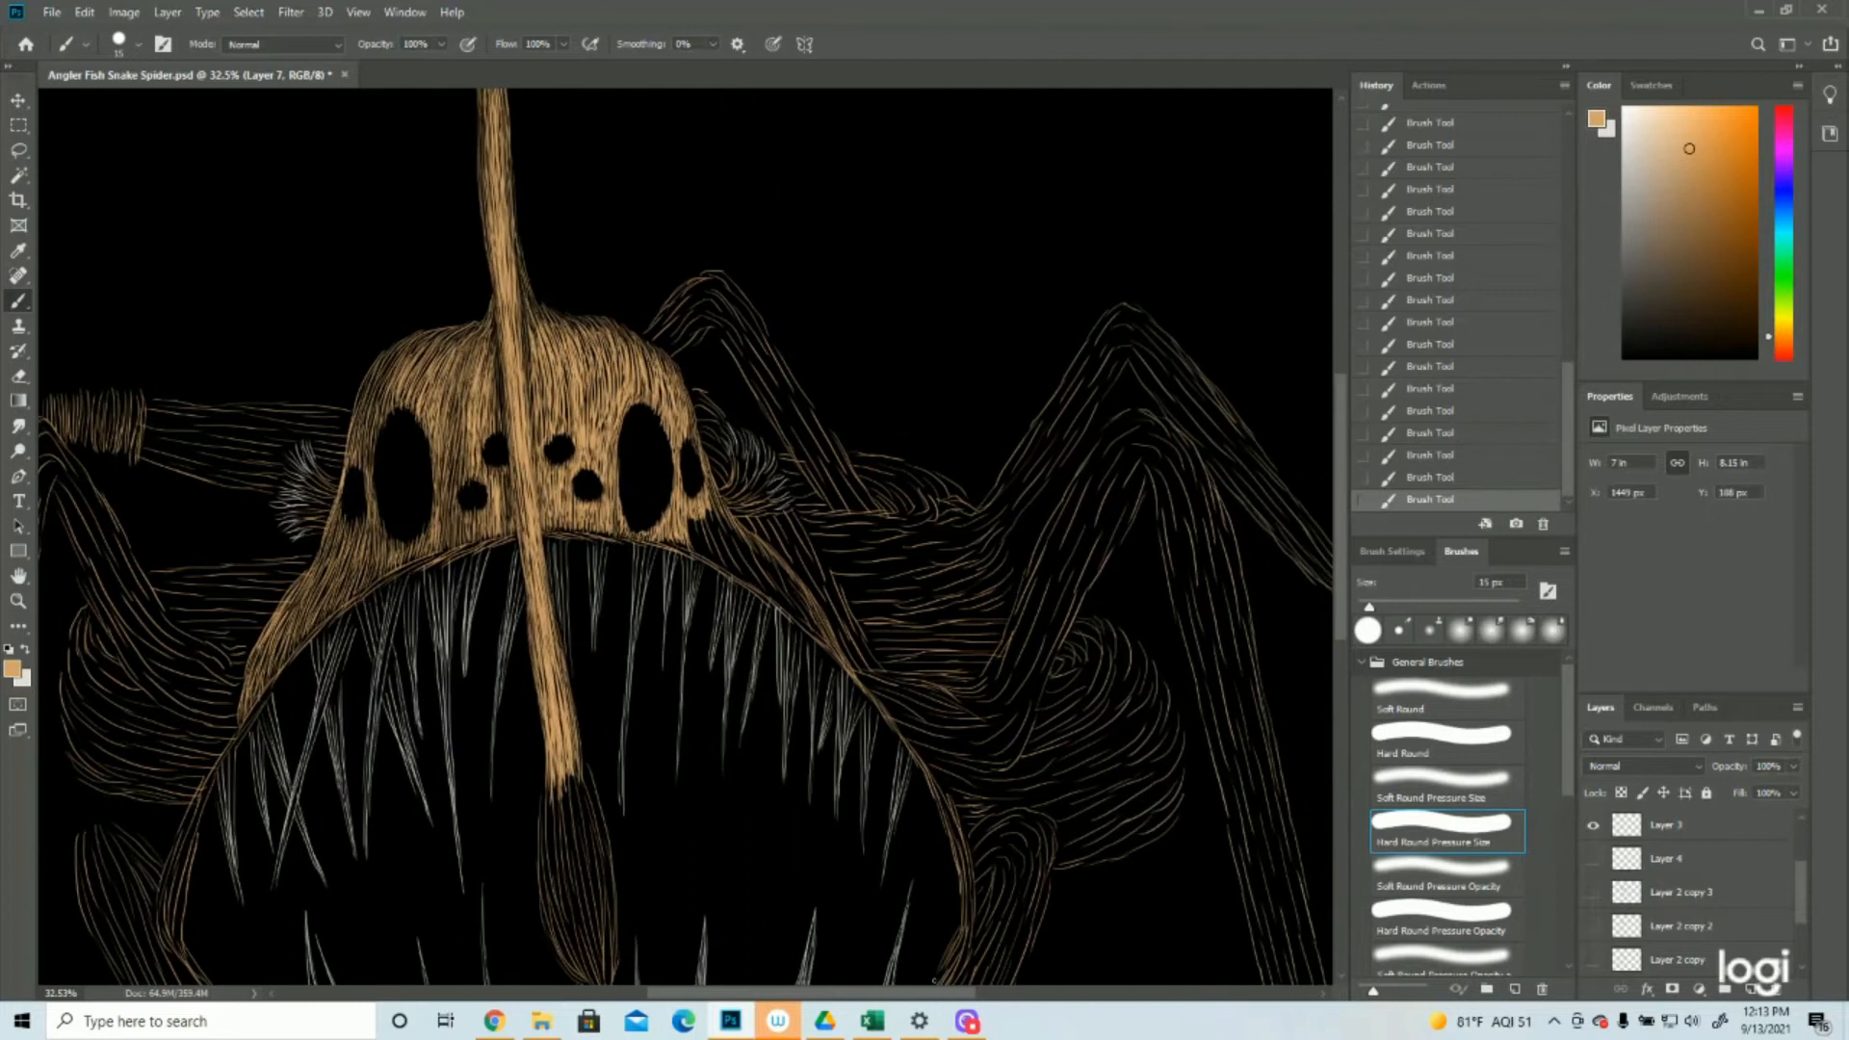
scroll(931, 775, down, 1)
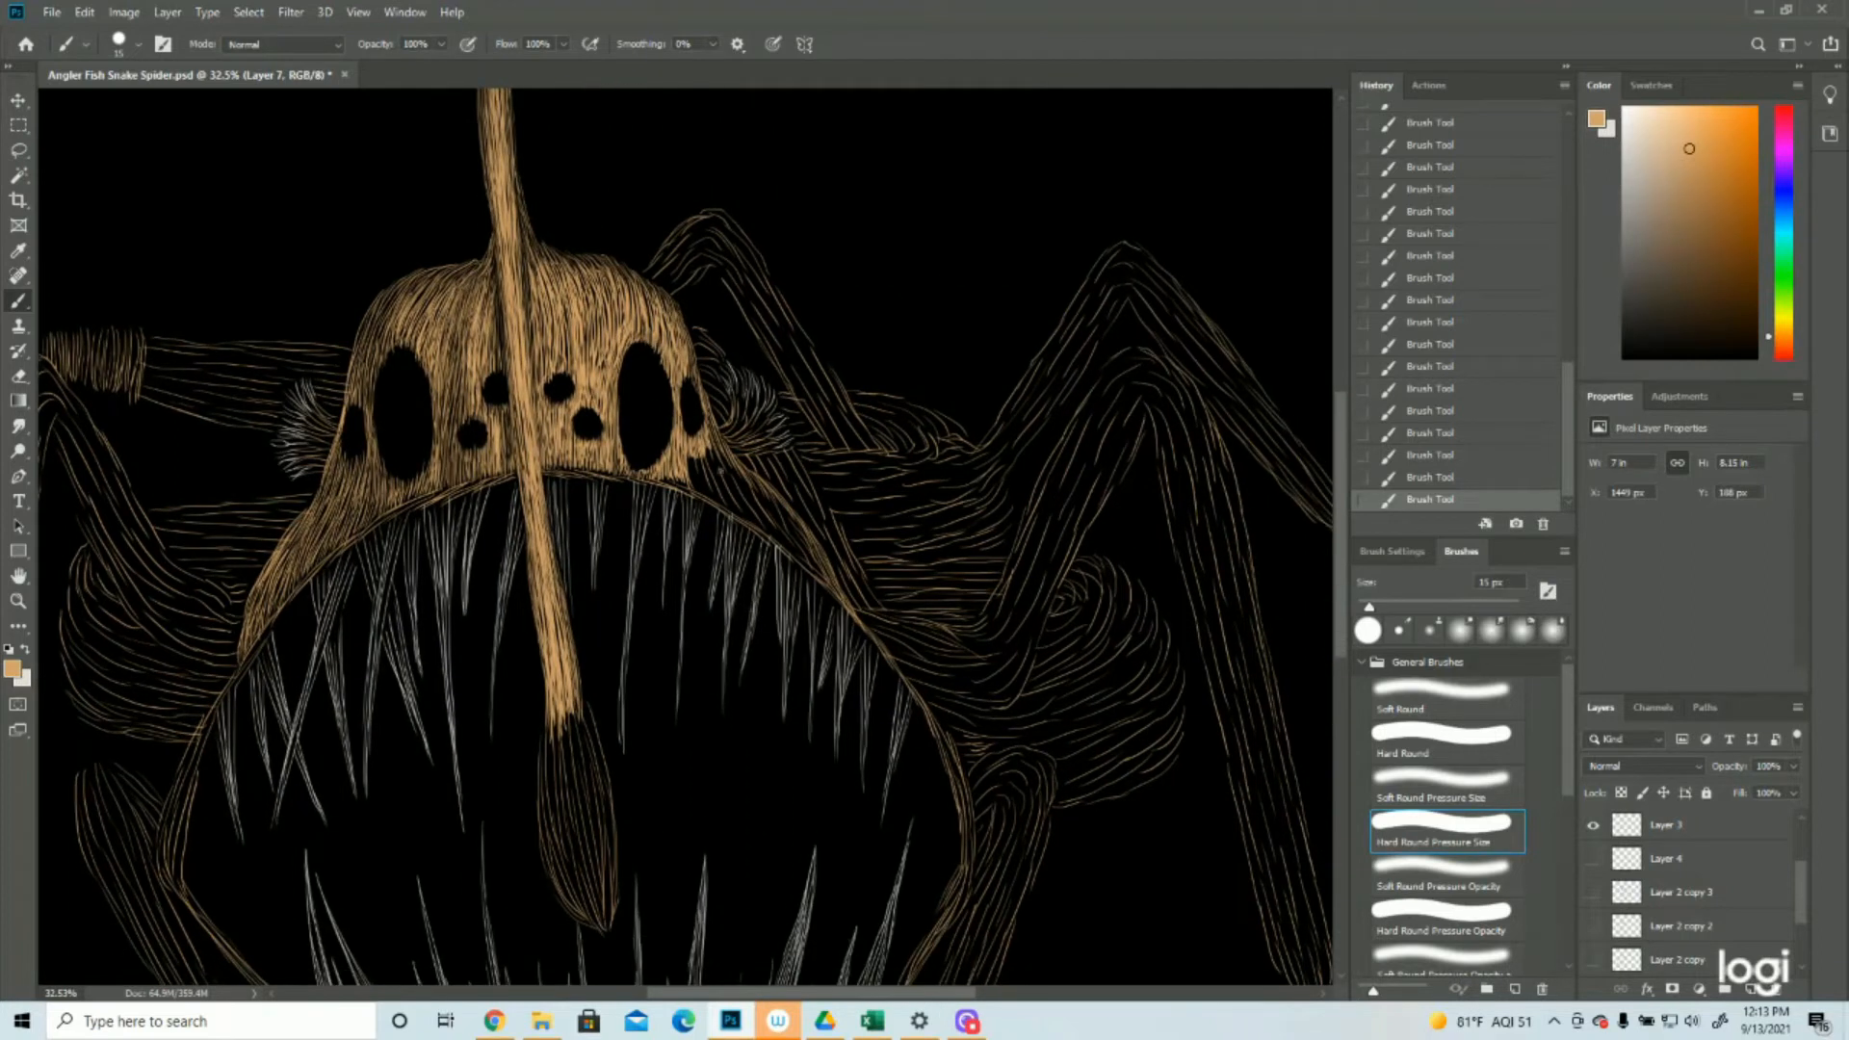
mouse_move(788, 545)
mouse_down()
mouse_move(741, 497)
mouse_move(793, 545)
mouse_move(748, 476)
mouse_up()
mouse_move(756, 485)
mouse_down()
mouse_move(798, 537)
mouse_move(749, 478)
mouse_up()
drag(791, 528, 772, 513)
mouse_move(808, 545)
mouse_down()
mouse_move(790, 521)
mouse_move(819, 559)
mouse_up()
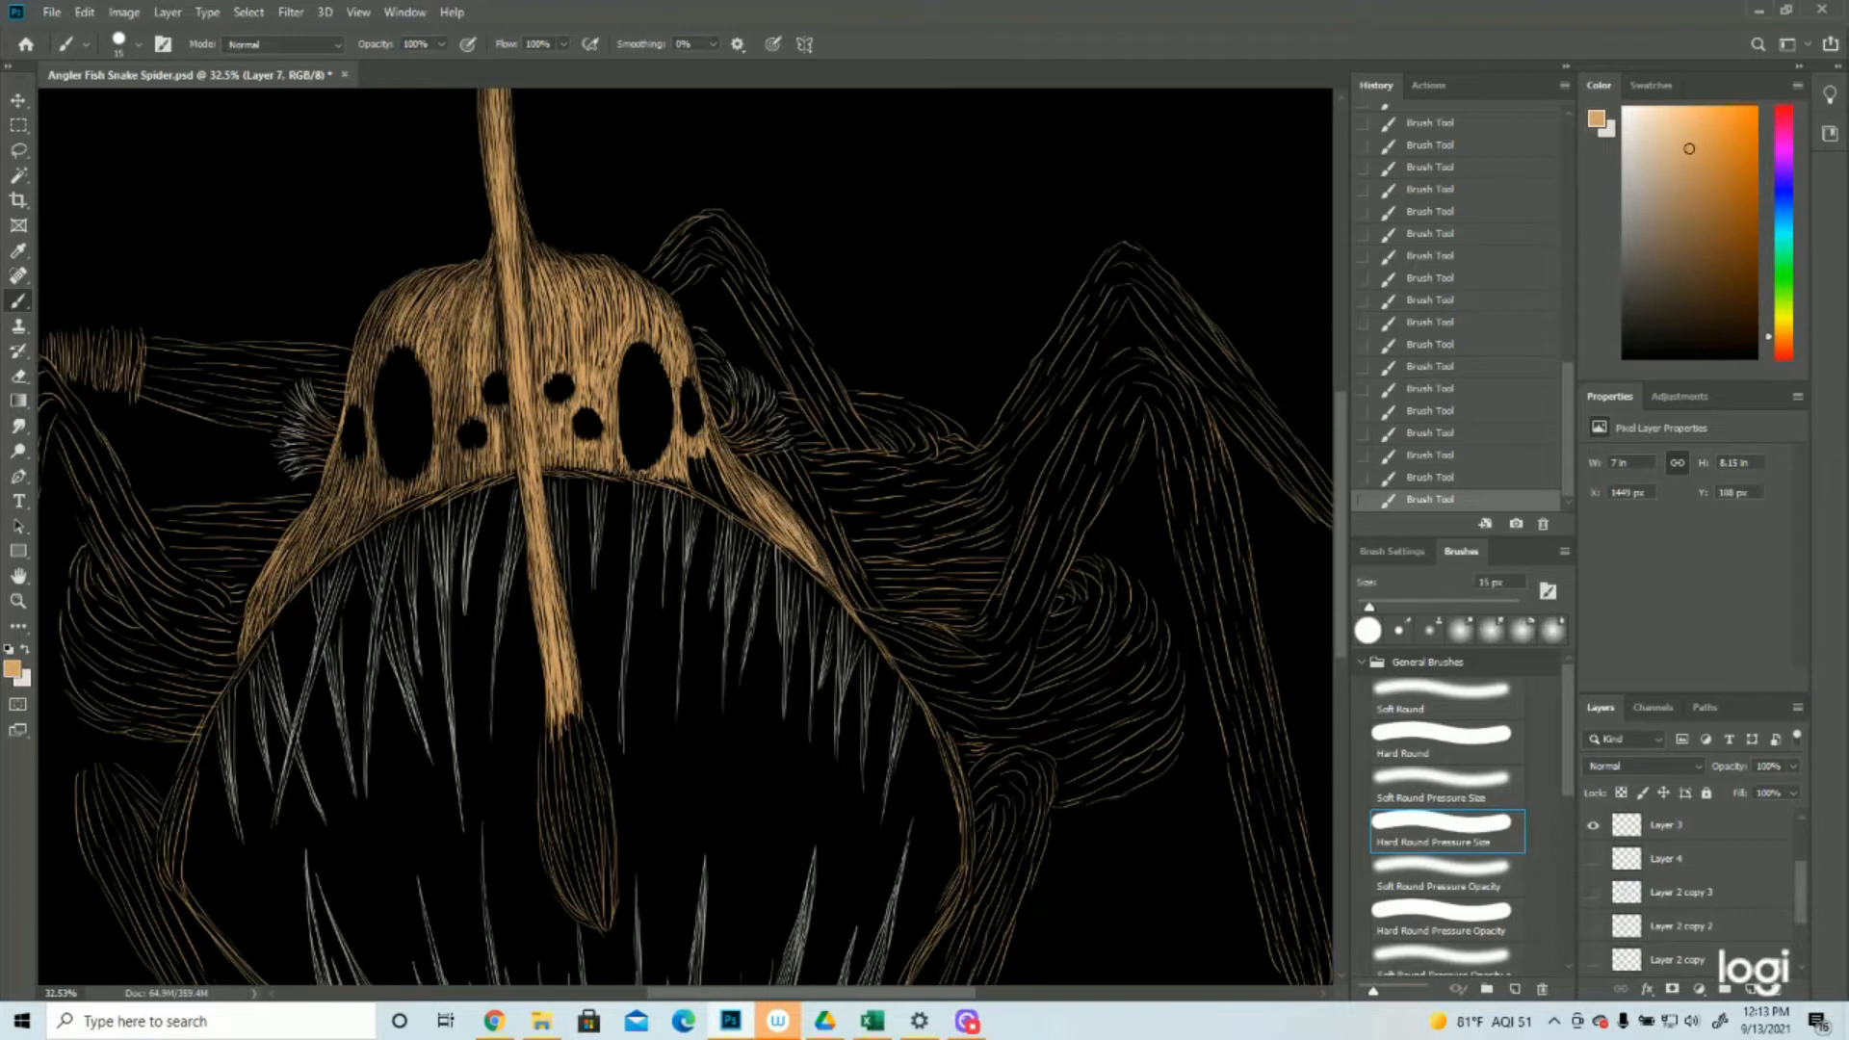
mouse_move(714, 498)
mouse_down()
mouse_move(696, 449)
mouse_move(663, 470)
mouse_move(704, 461)
mouse_up()
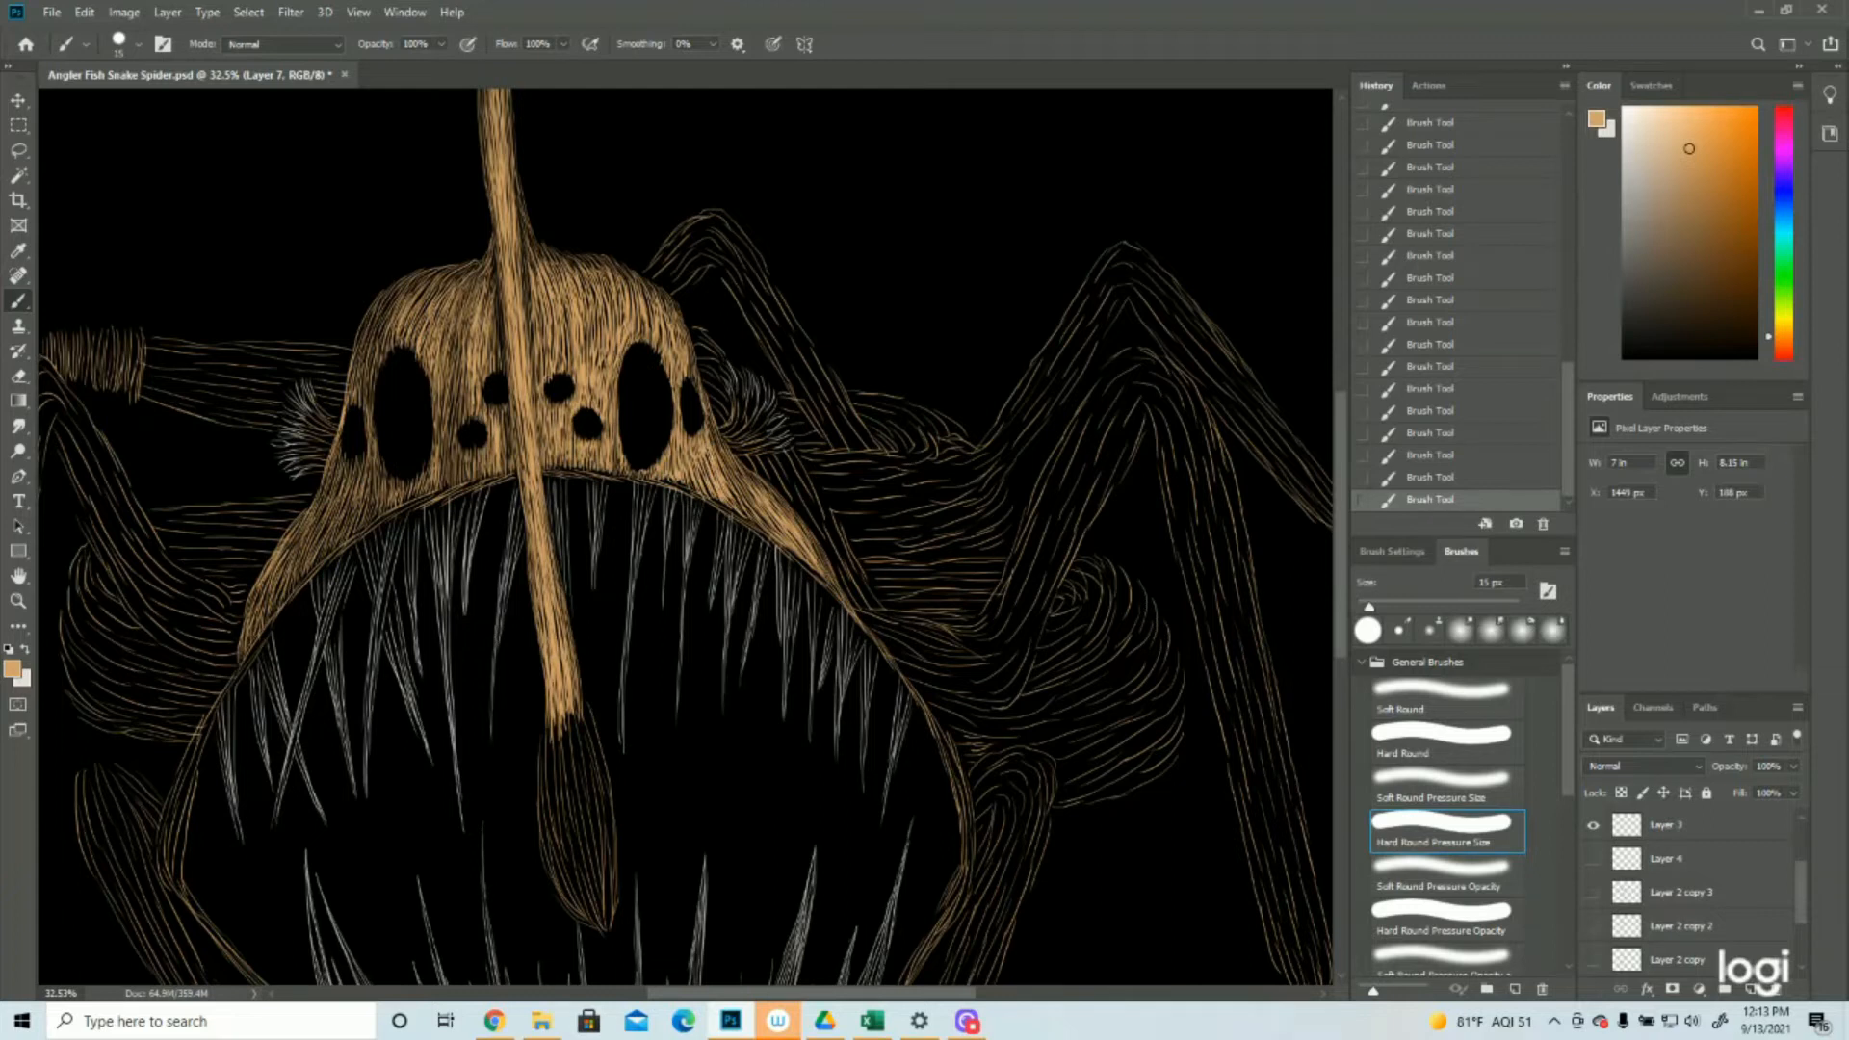
Thicken the mouth's upper right edge with long tan strokes from the stalk down to the right corner
mouse_move(545, 476)
mouse_down()
mouse_move(671, 485)
mouse_move(755, 535)
mouse_up()
drag(681, 490, 759, 529)
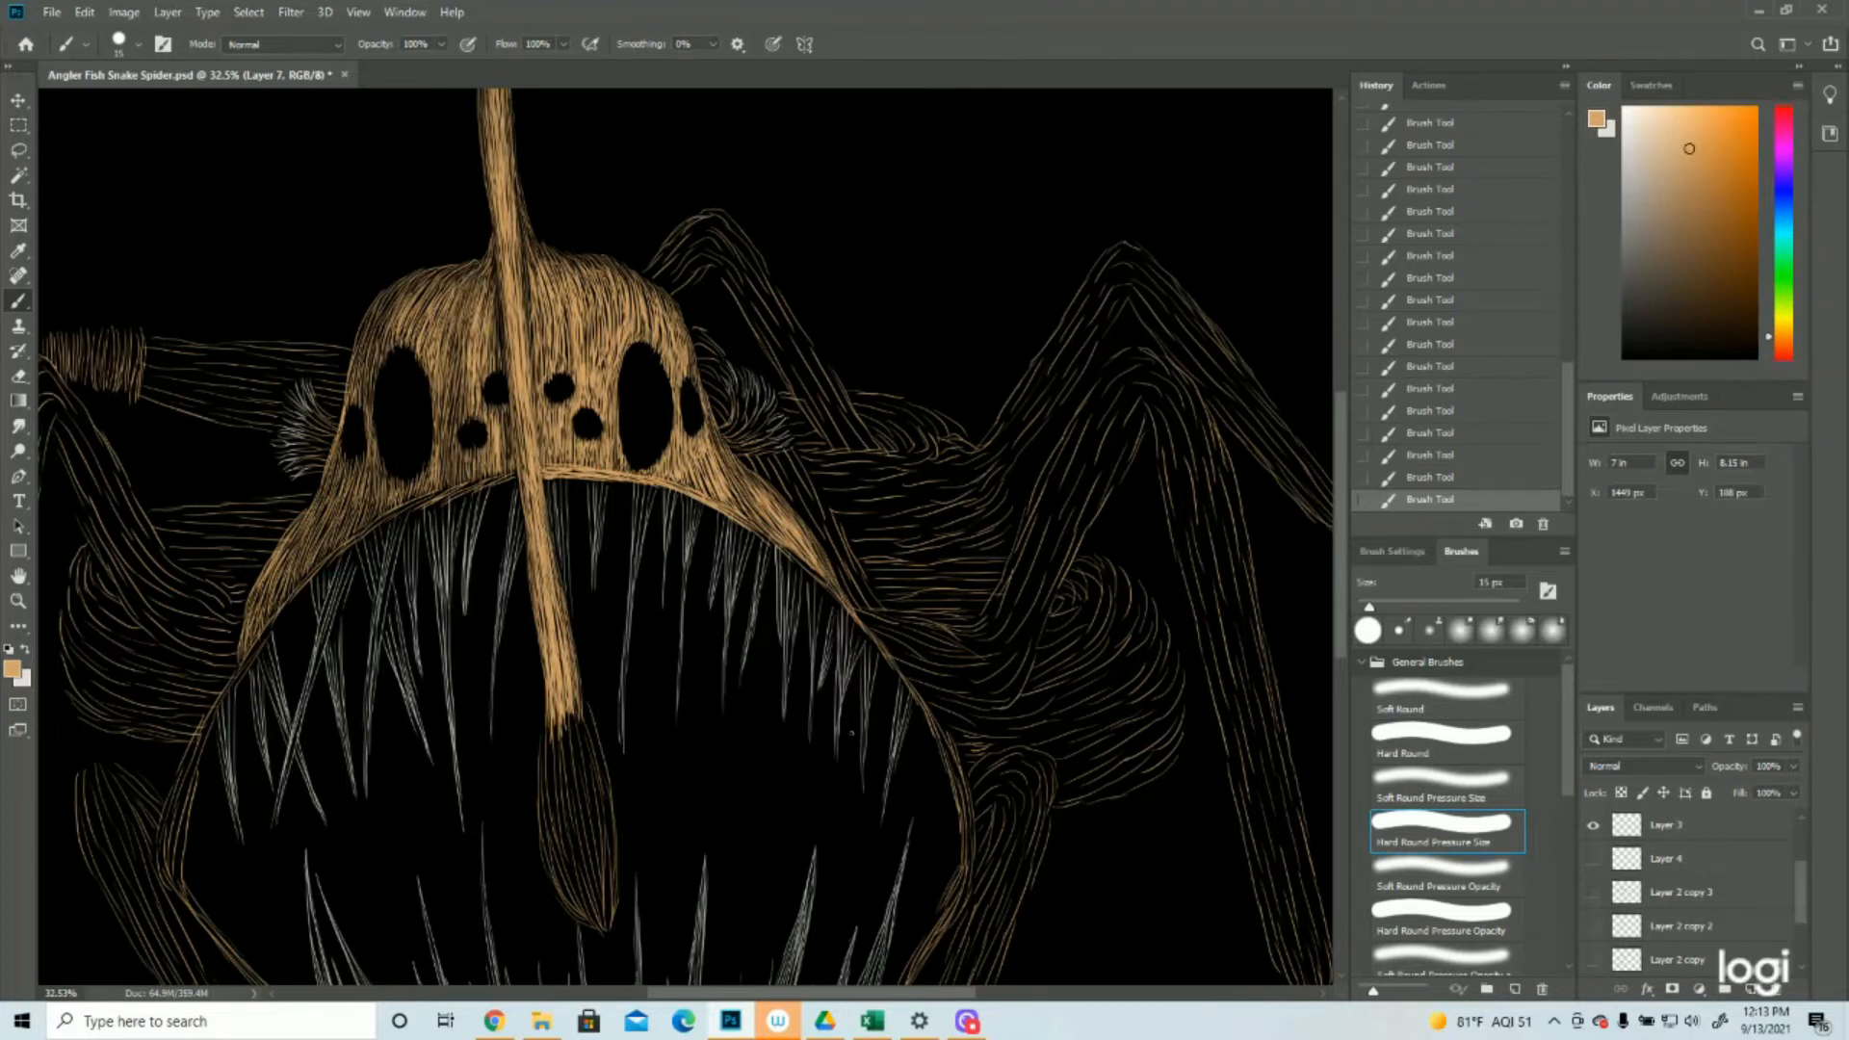
scroll(847, 730, down, 3)
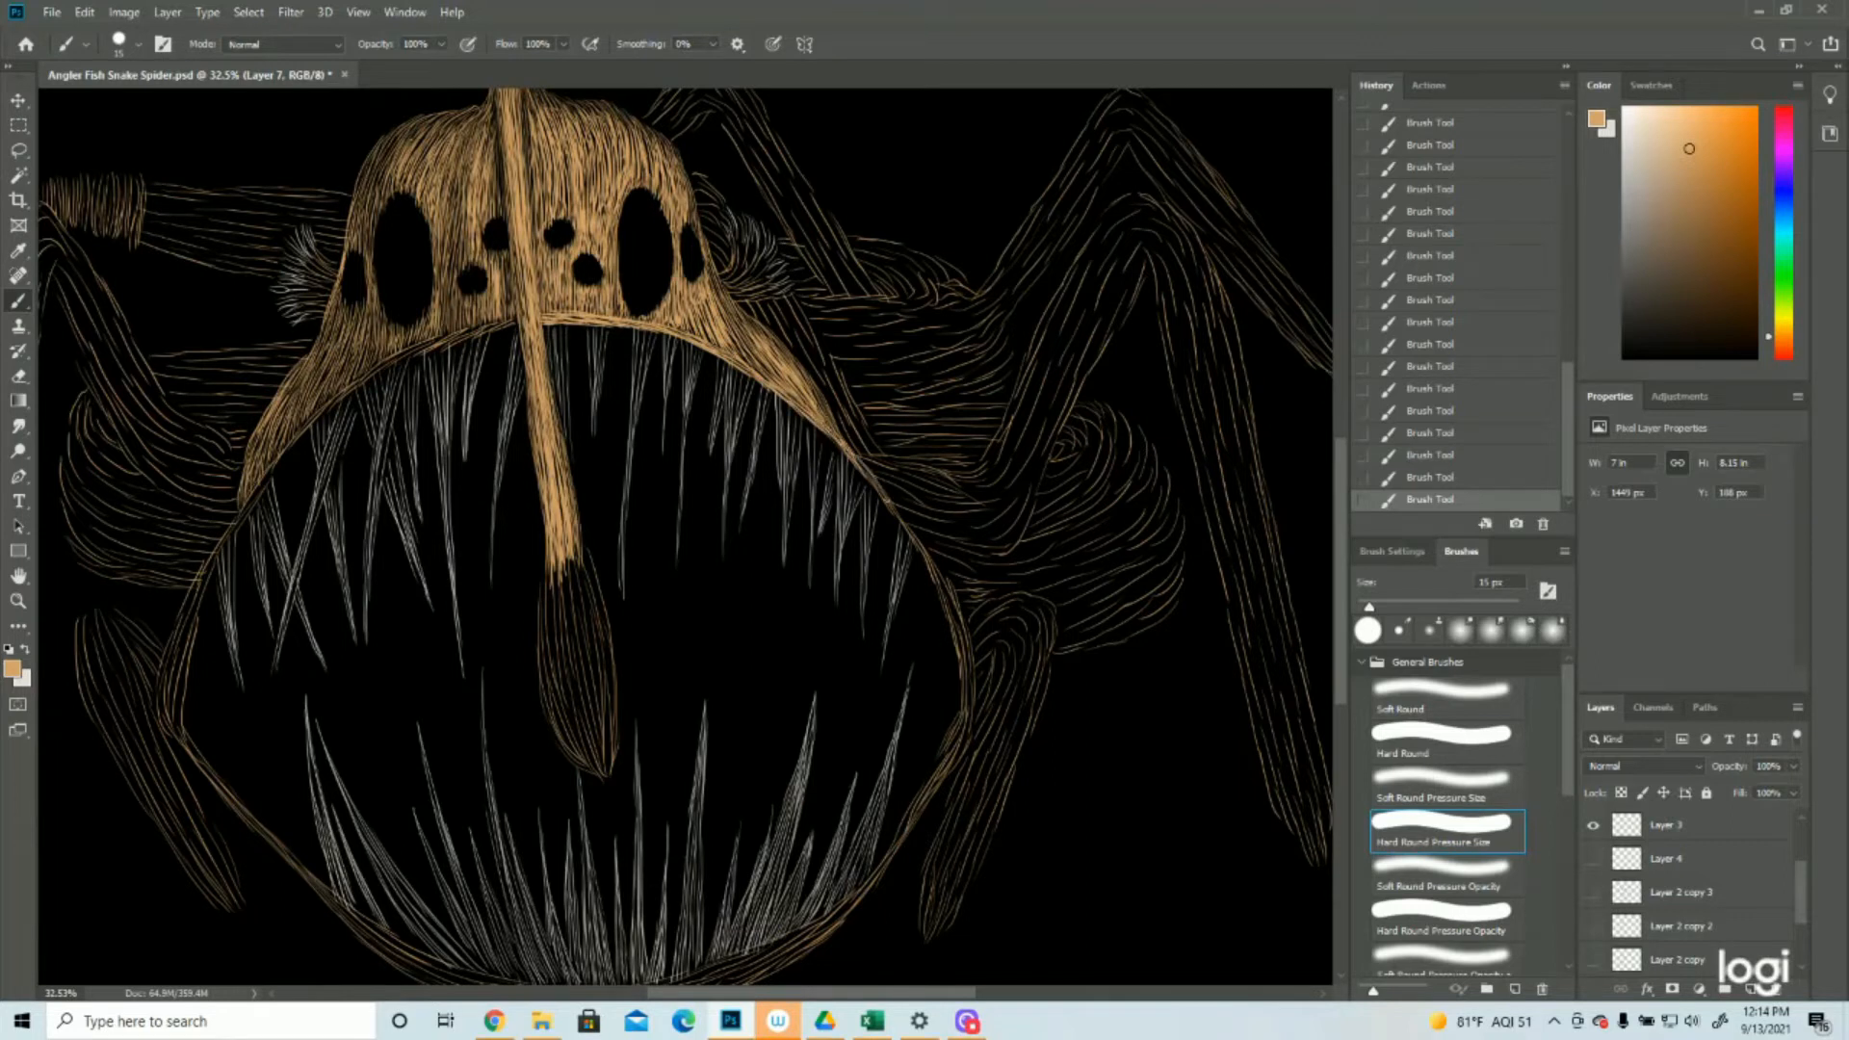
mouse_move(871, 487)
mouse_down()
mouse_move(856, 460)
mouse_move(951, 590)
mouse_up()
mouse_move(904, 519)
mouse_down()
mouse_move(965, 628)
mouse_move(978, 701)
mouse_move(959, 712)
mouse_up()
drag(969, 631, 963, 733)
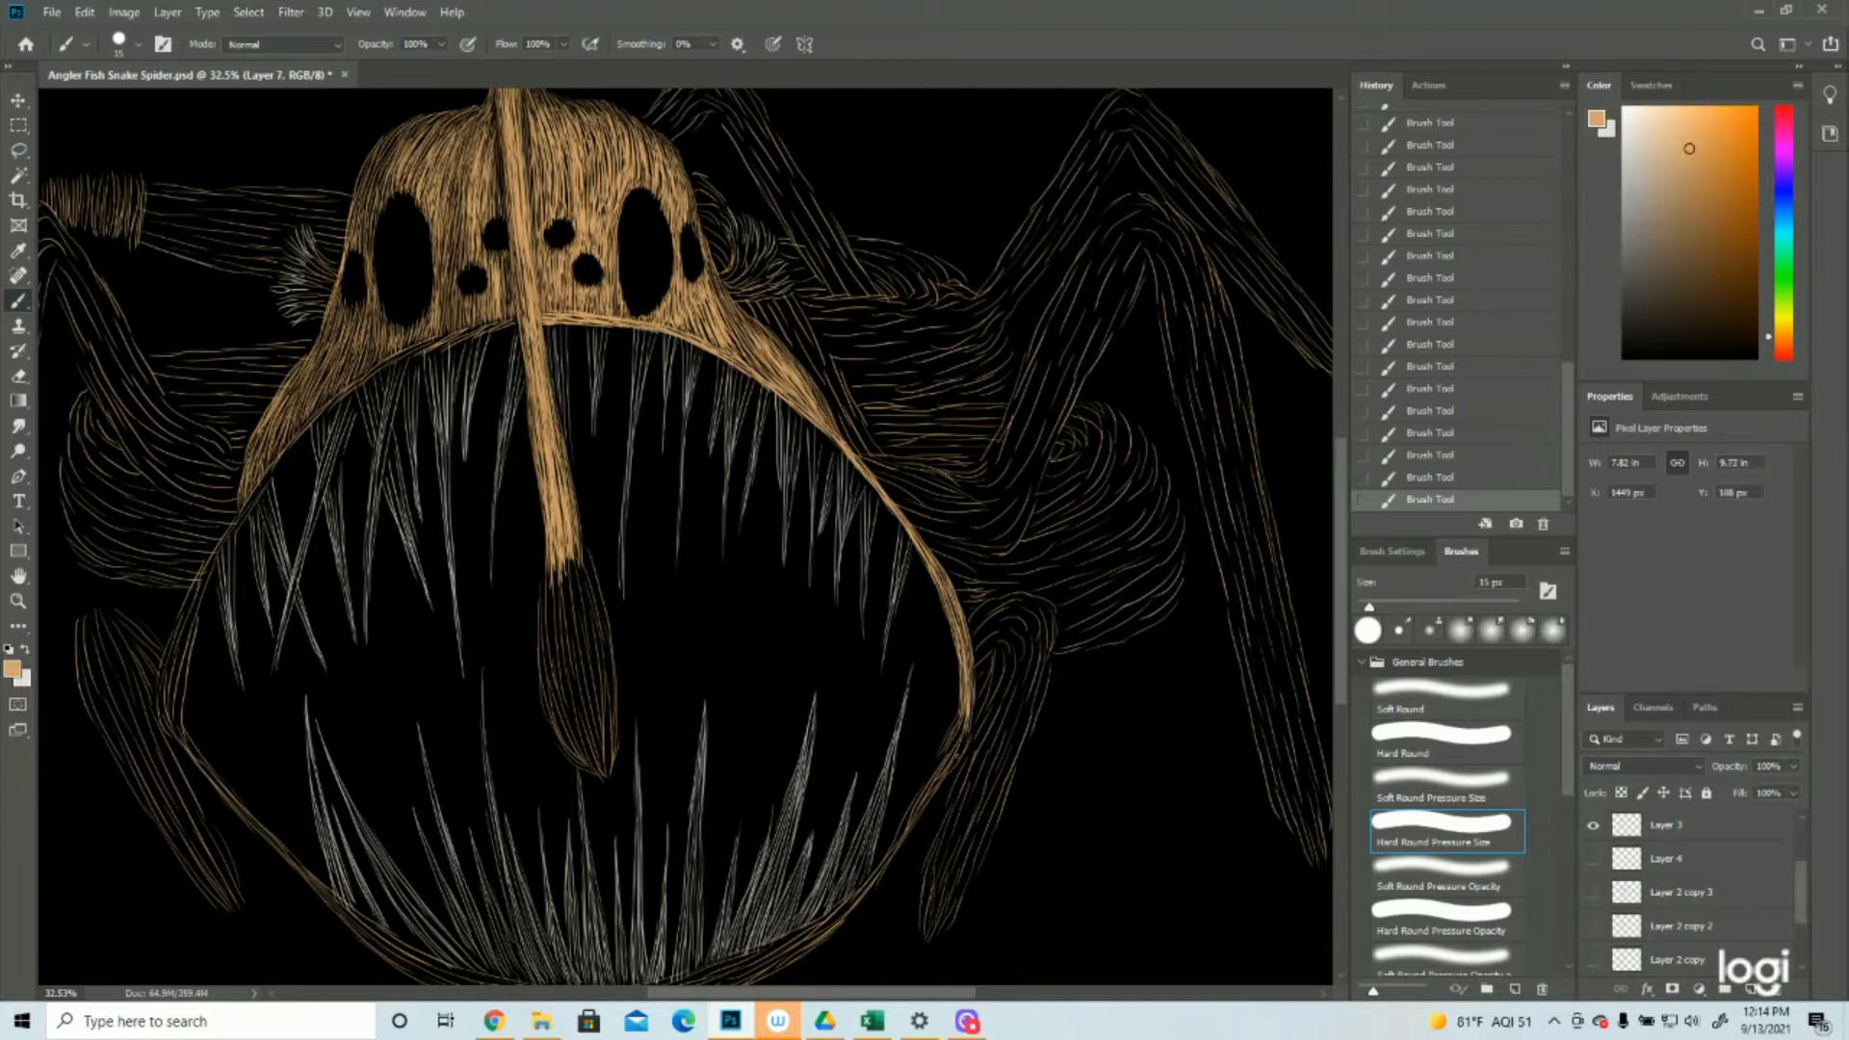
Thicken the lower right jaw edge with tan strokes from the mouth's right corner down beside the lower teeth
scroll(427, 731, down, 5)
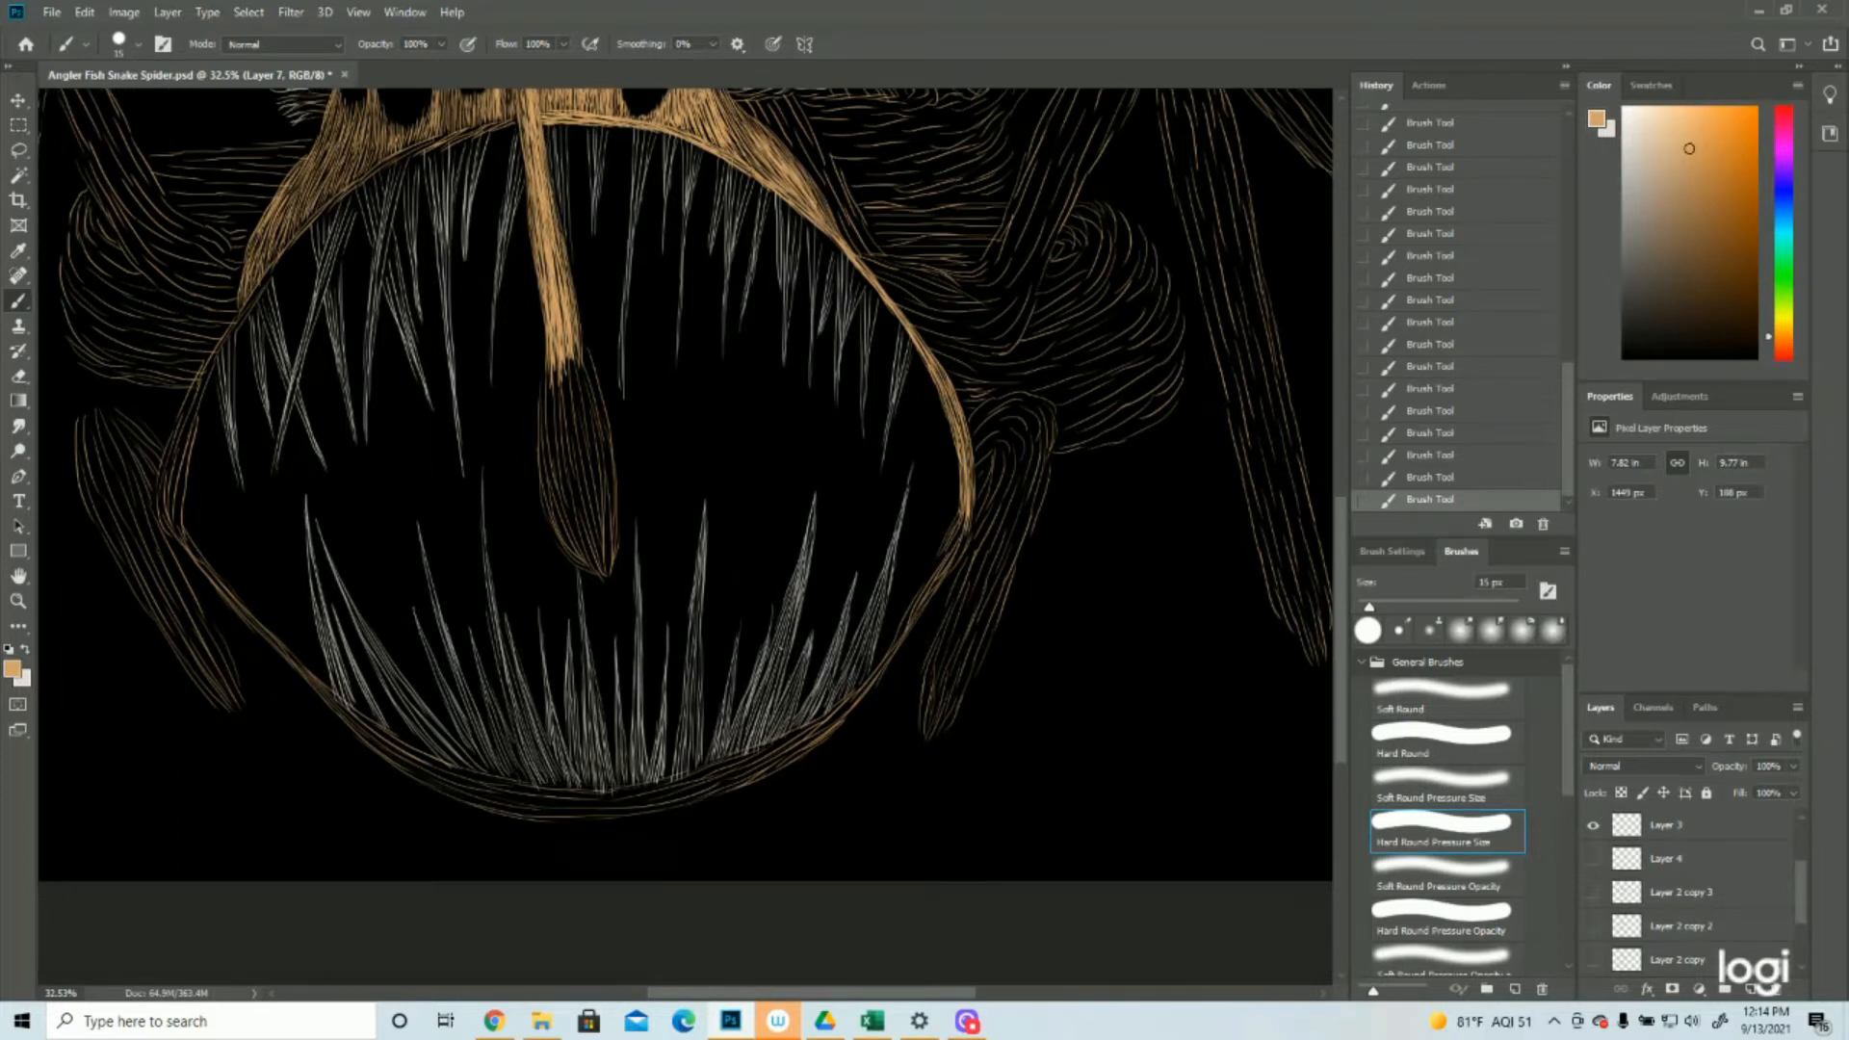
drag(964, 507, 946, 533)
mouse_move(964, 510)
mouse_down()
mouse_move(888, 653)
mouse_move(963, 551)
mouse_move(837, 729)
mouse_up()
mouse_move(894, 646)
mouse_down()
mouse_move(822, 725)
mouse_move(868, 685)
mouse_move(844, 710)
mouse_up()
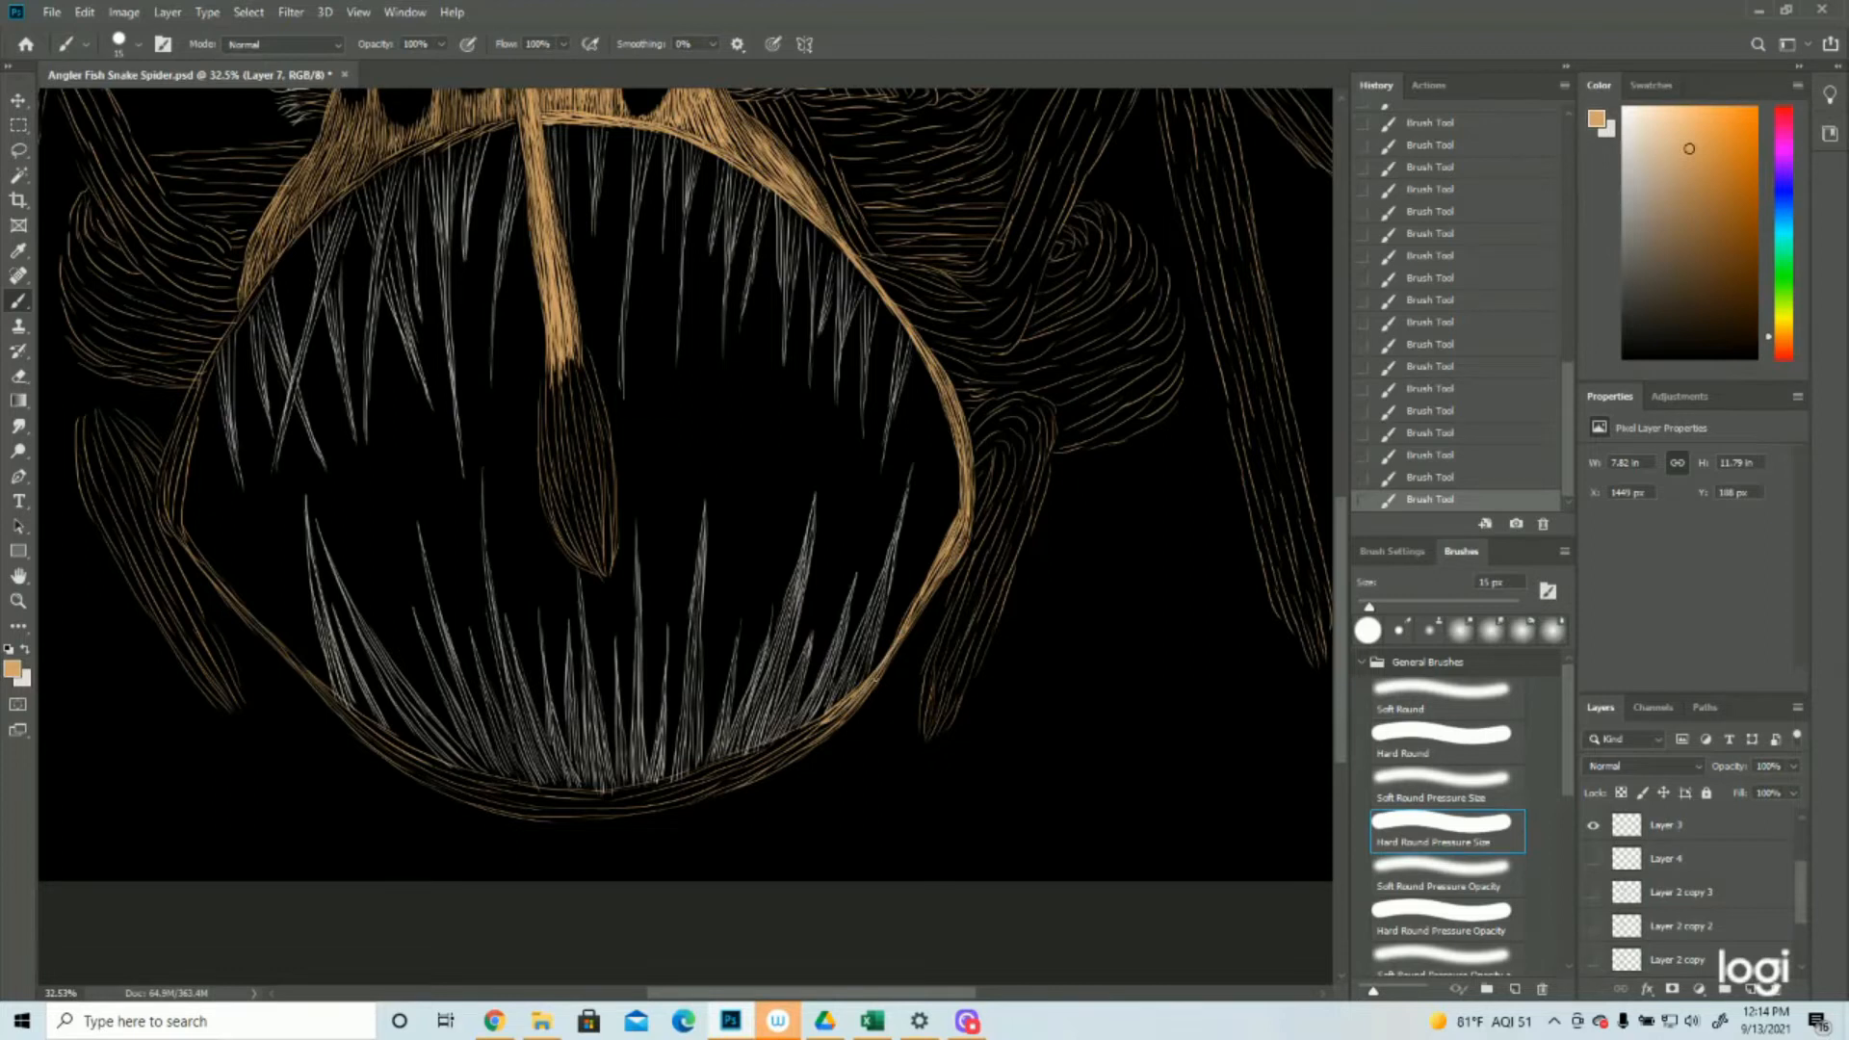
Thicken the mouth's upper left edge with short tan strokes from the stalk outward along the left cheek
scroll(809, 759, up, 3)
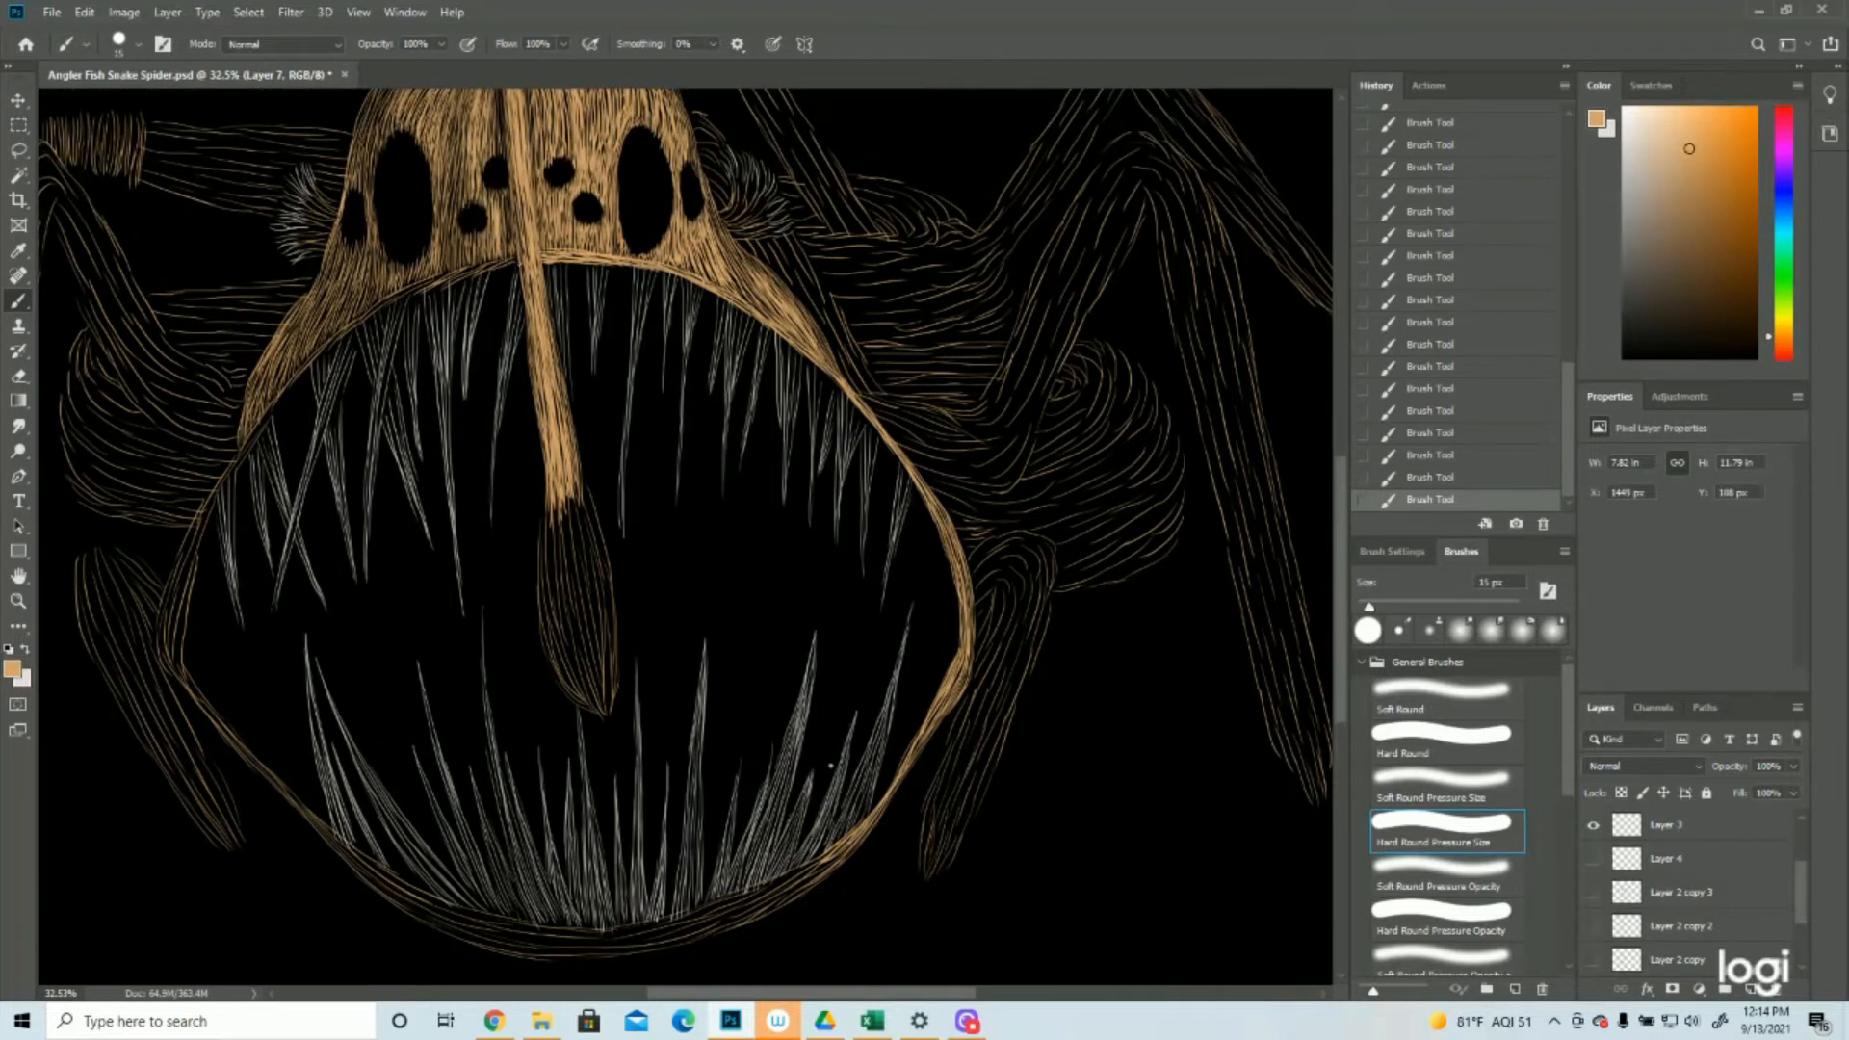
drag(519, 263, 477, 271)
drag(425, 282, 484, 268)
mouse_move(388, 309)
mouse_down()
mouse_move(438, 280)
mouse_move(404, 293)
mouse_up()
drag(357, 330, 386, 300)
drag(369, 313, 391, 299)
mouse_move(322, 356)
mouse_down()
mouse_move(358, 321)
mouse_move(310, 363)
mouse_up()
Thicken the mouth's left edge with long tan strokes from the cheek down to the left corner
drag(262, 431, 315, 356)
mouse_move(243, 444)
mouse_down()
mouse_move(262, 420)
mouse_move(181, 622)
mouse_up()
drag(255, 430, 178, 576)
drag(195, 559, 176, 668)
drag(203, 522, 159, 680)
Thicken the lower left jaw edge with tan strokes from the left corner to the bottom of the mouth
scroll(183, 665, down, 2)
drag(351, 588, 414, 654)
drag(365, 588, 517, 745)
mouse_move(454, 688)
mouse_down()
mouse_move(546, 763)
mouse_move(472, 709)
mouse_move(521, 748)
mouse_move(503, 744)
mouse_move(634, 802)
mouse_up()
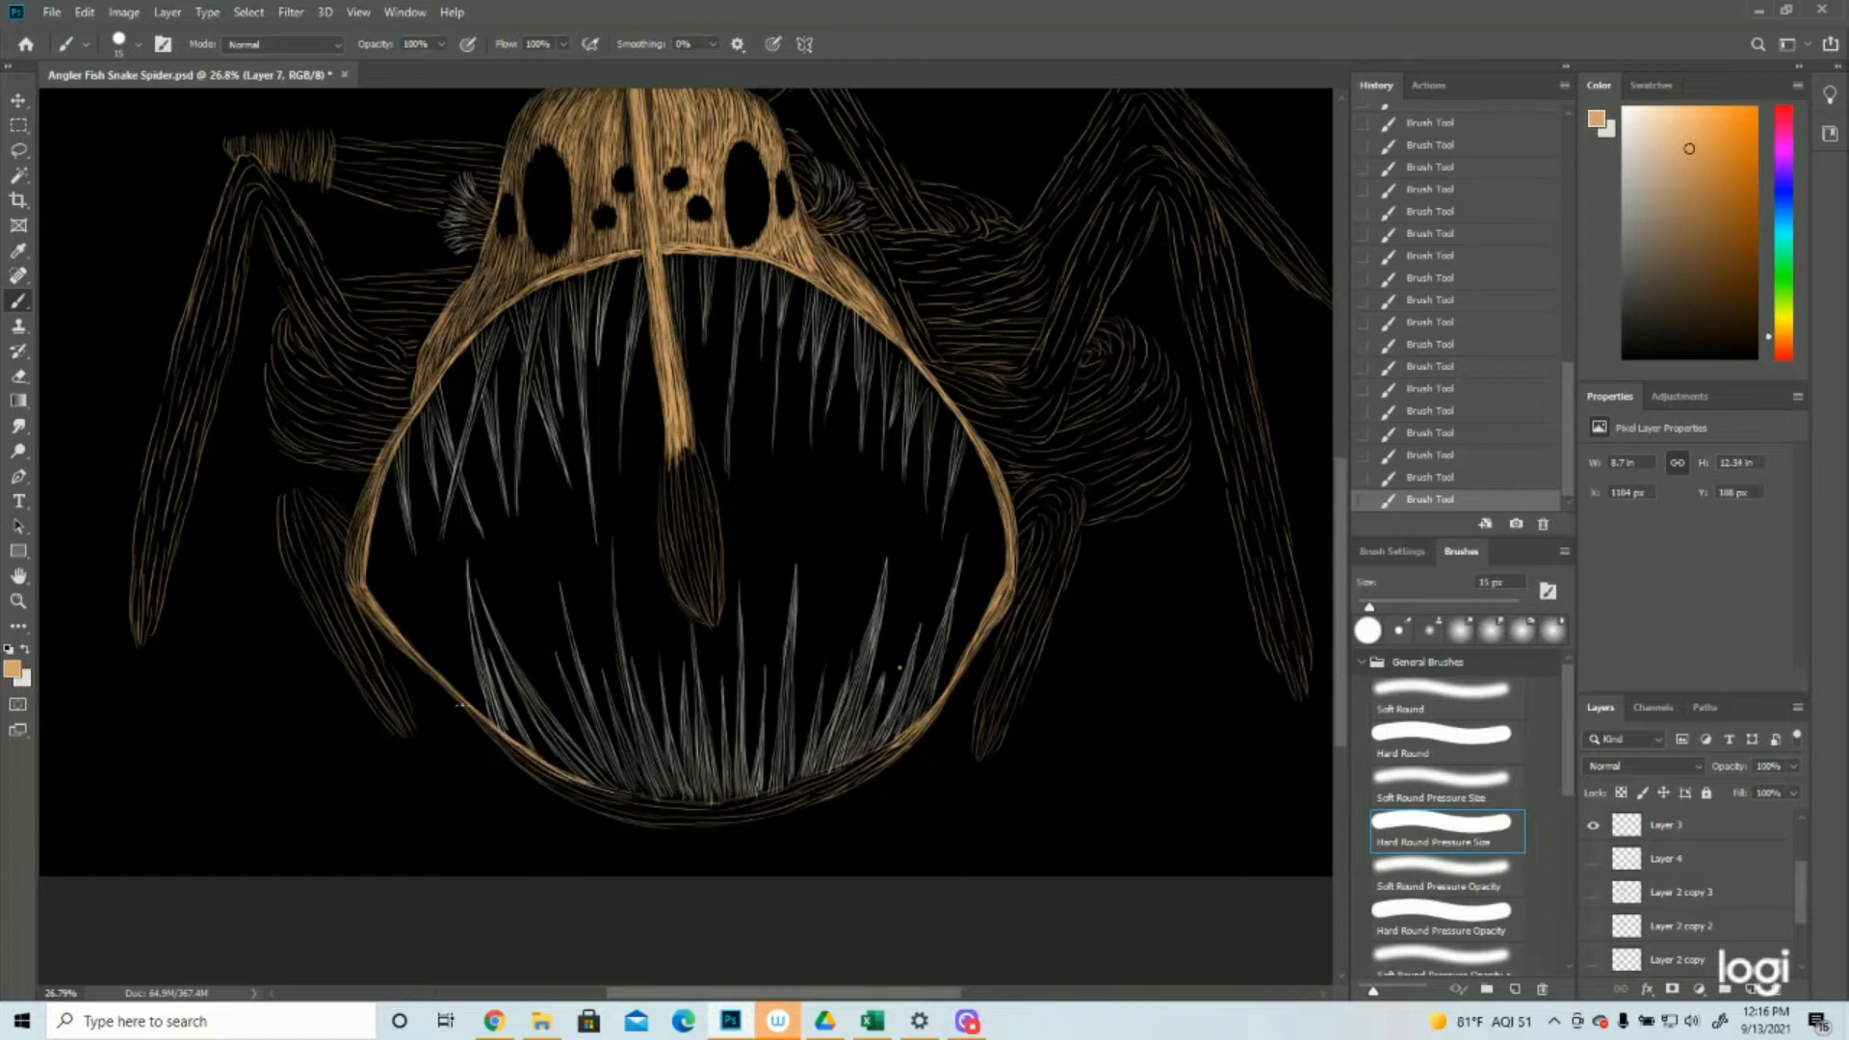
drag(507, 752, 665, 815)
Fill the bottom lip beneath the lower teeth with tan strokes joining the left and right jaw edges
scroll(665, 809, down, 1)
drag(748, 737, 913, 673)
mouse_move(789, 736)
mouse_down()
mouse_move(901, 691)
mouse_move(853, 708)
mouse_up()
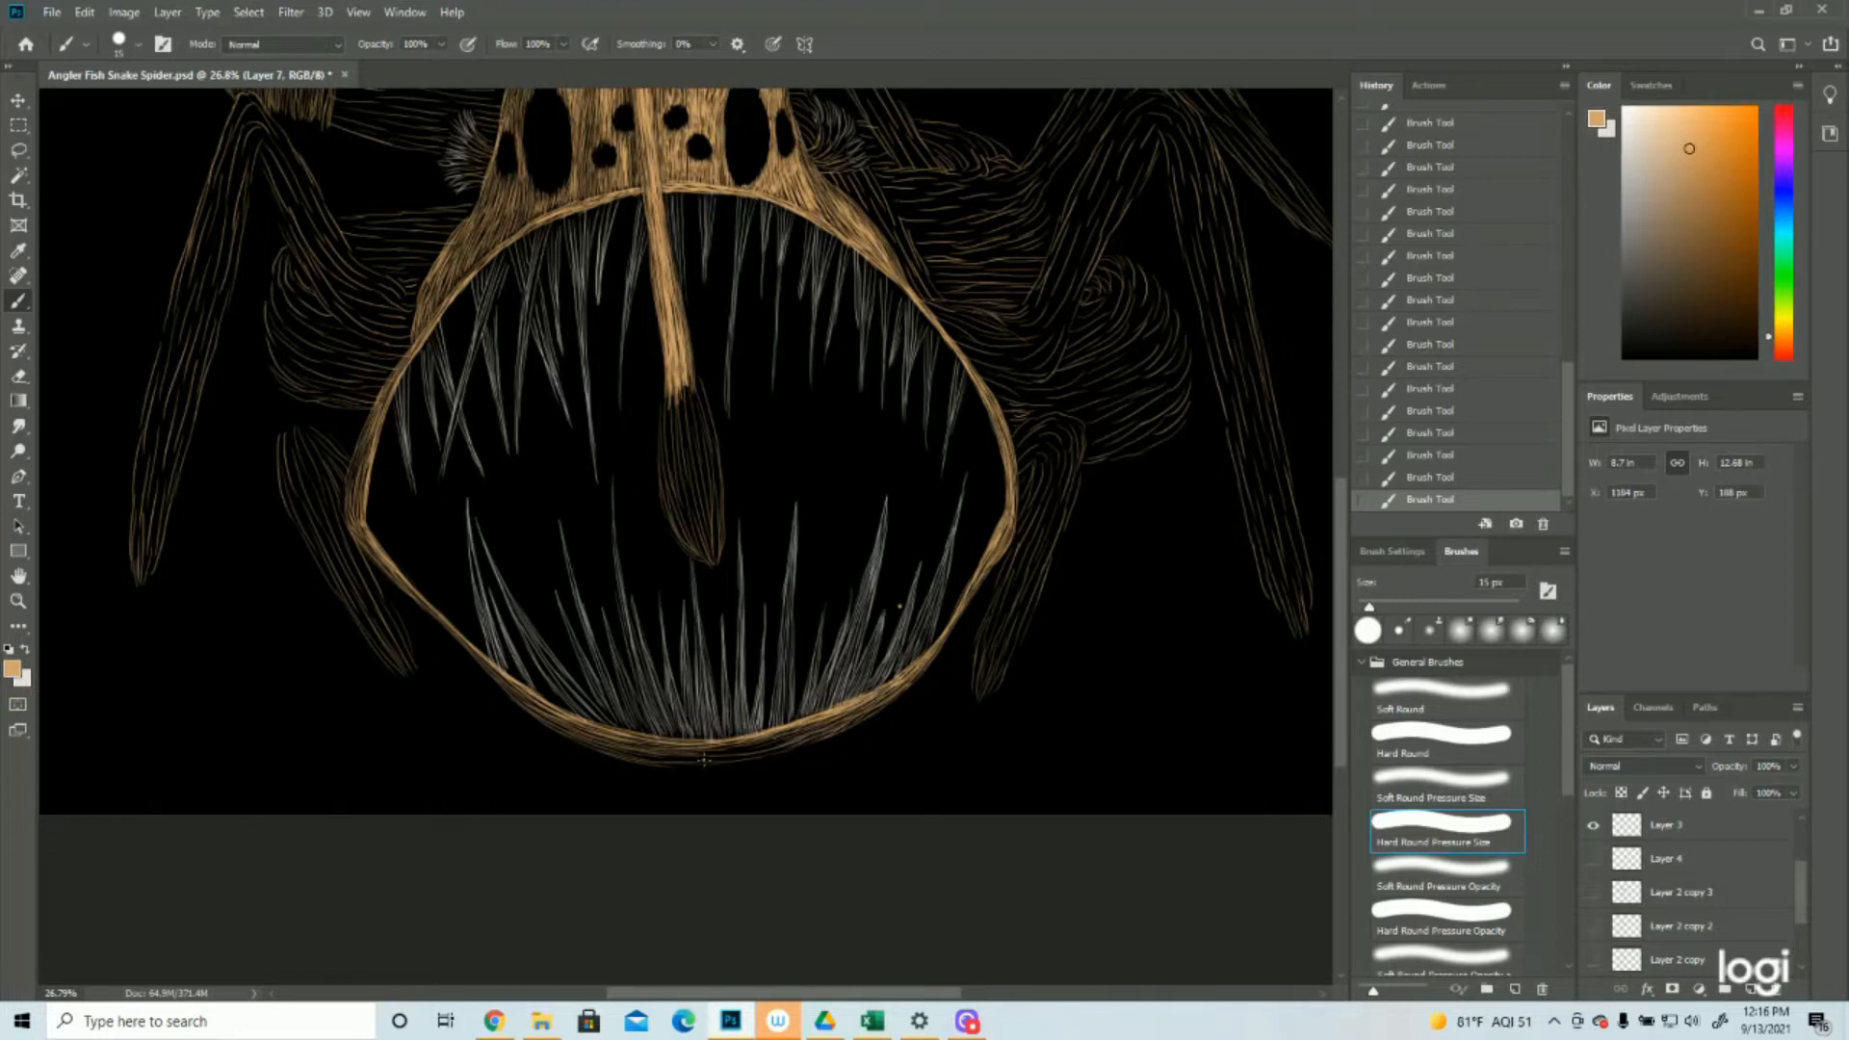
drag(665, 765, 808, 742)
drag(680, 756, 797, 737)
mouse_move(769, 744)
mouse_down()
mouse_move(628, 734)
mouse_move(754, 744)
mouse_up()
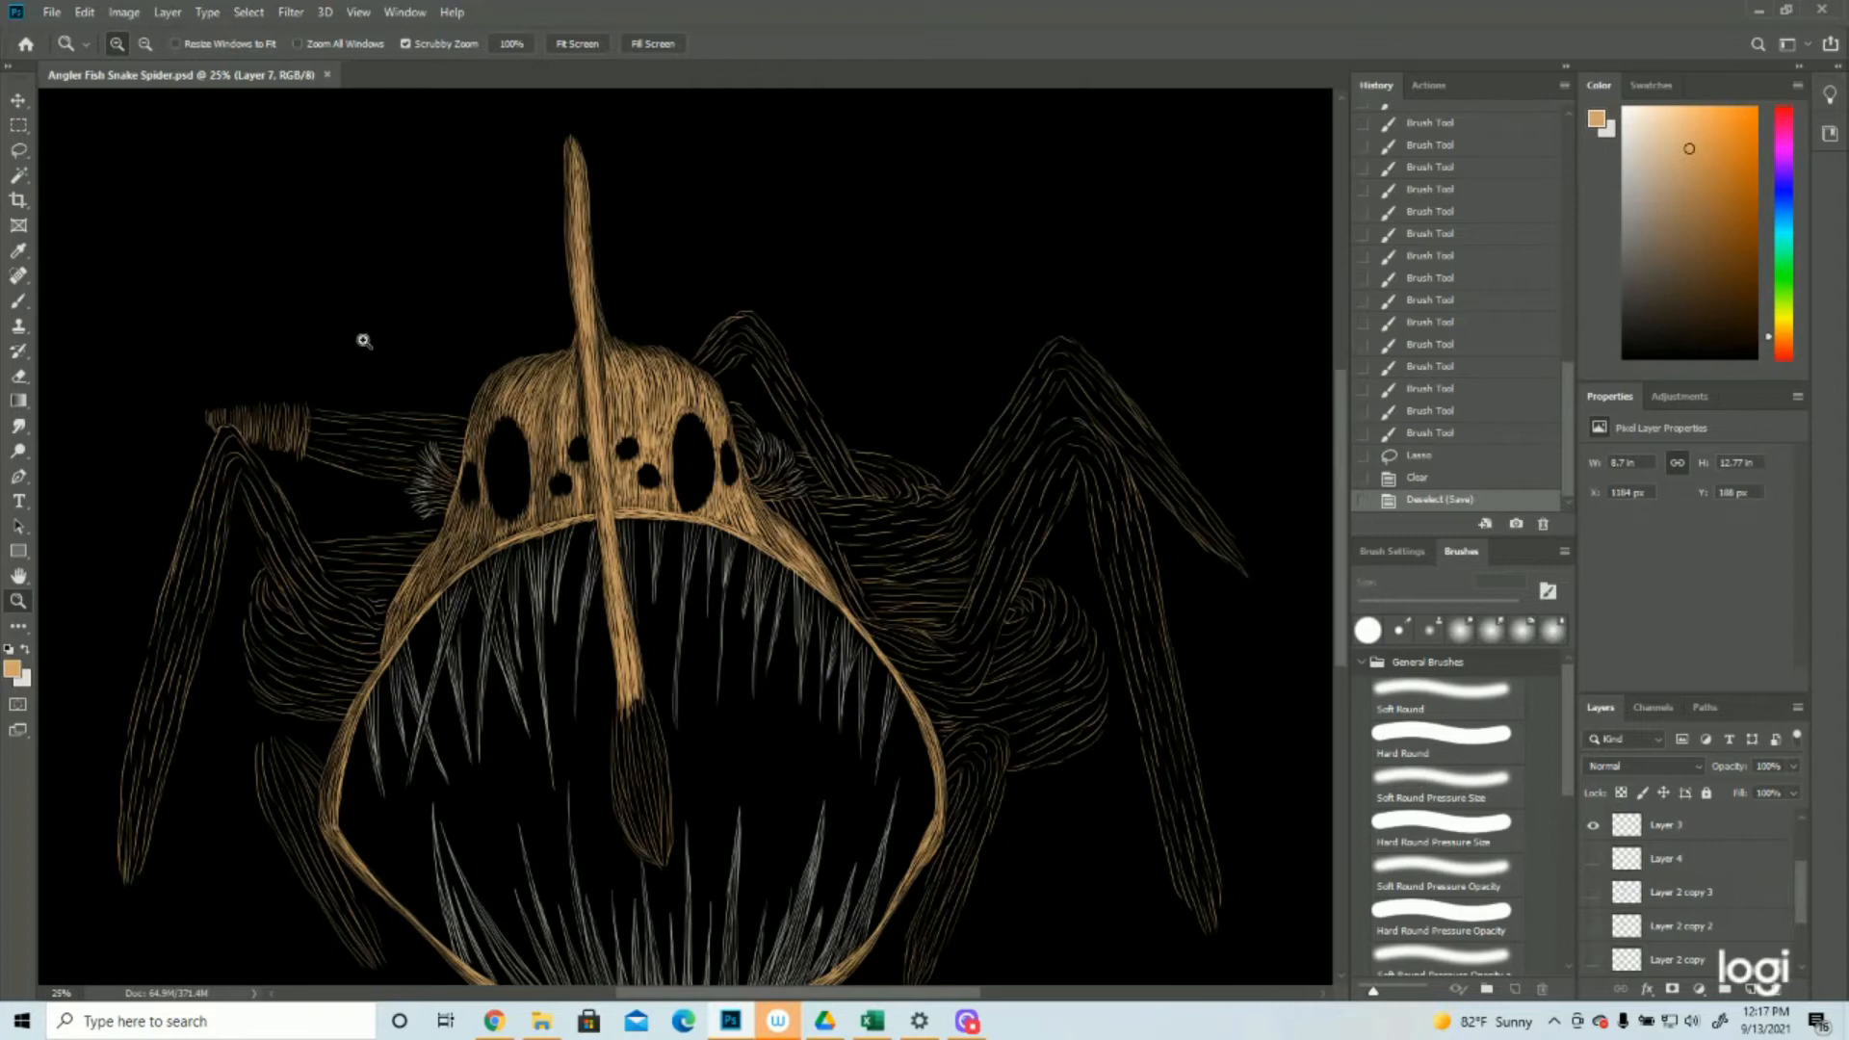
Densify the left cheek below the large left eye with short tan strokes
drag(983, 537, 950, 511)
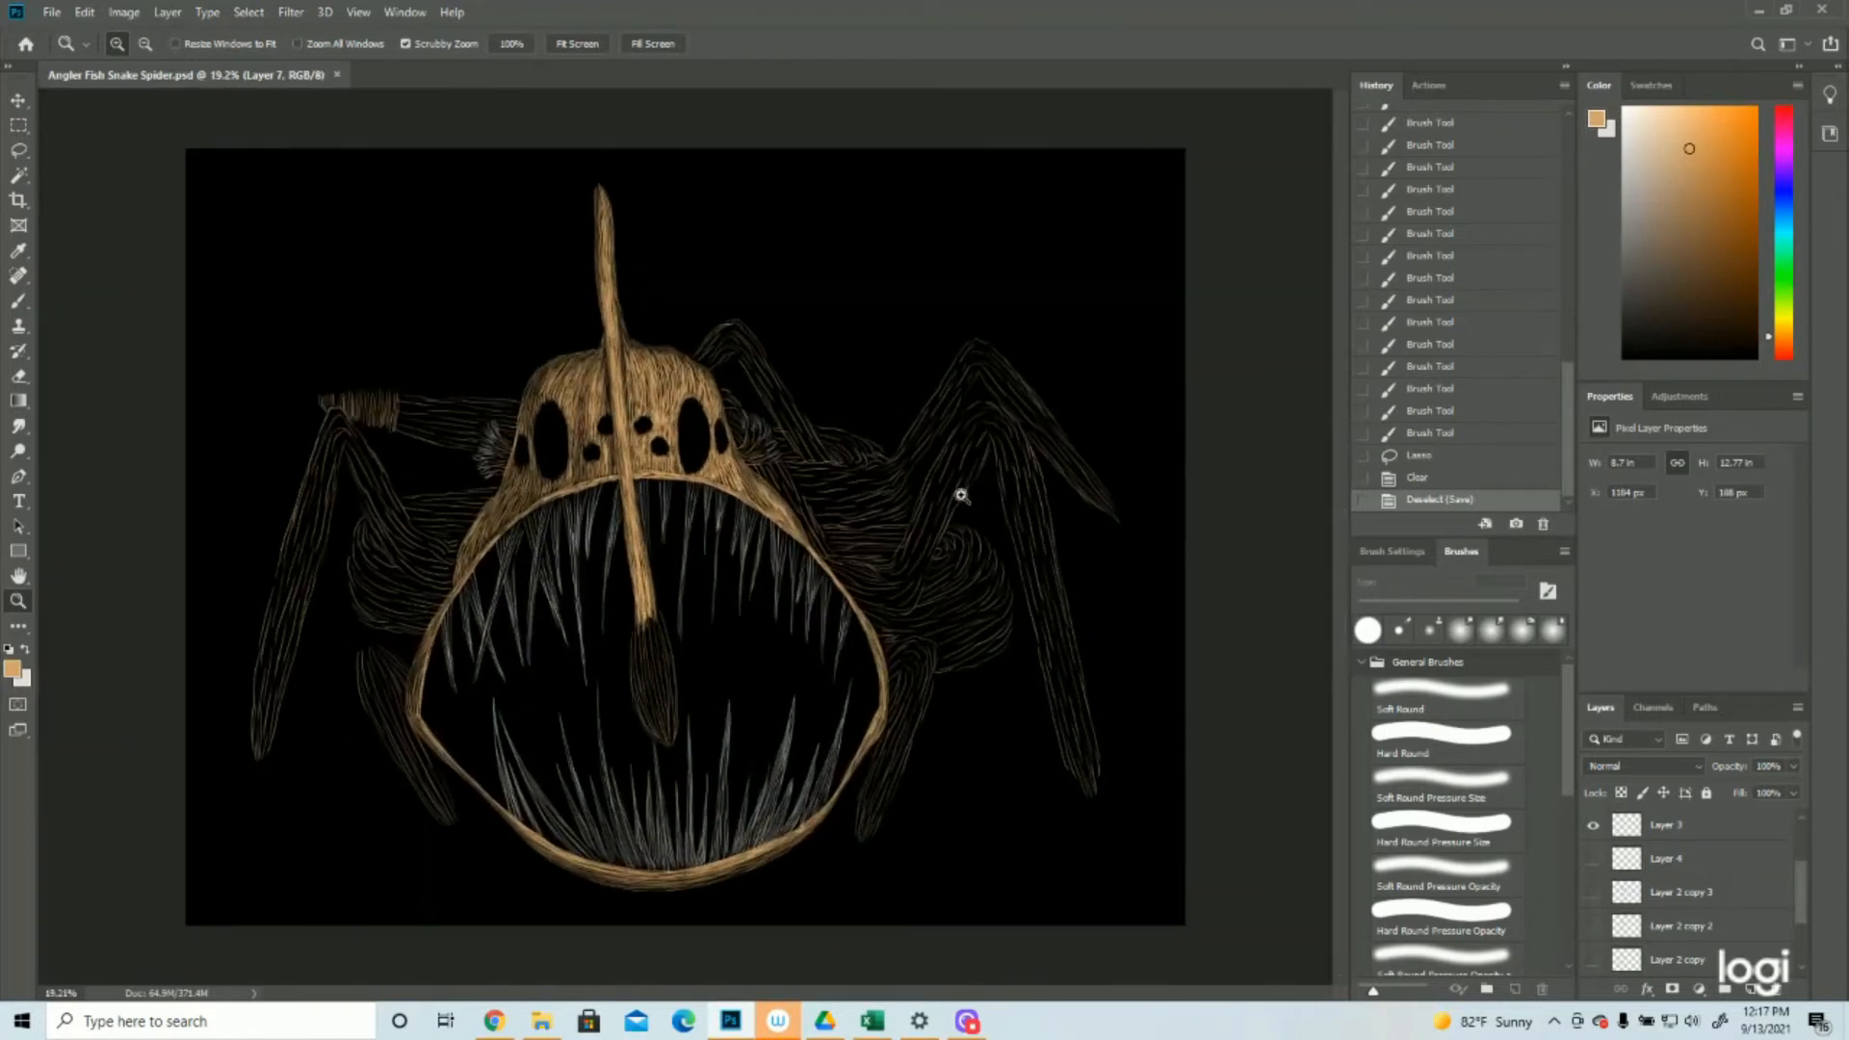
click(18, 300)
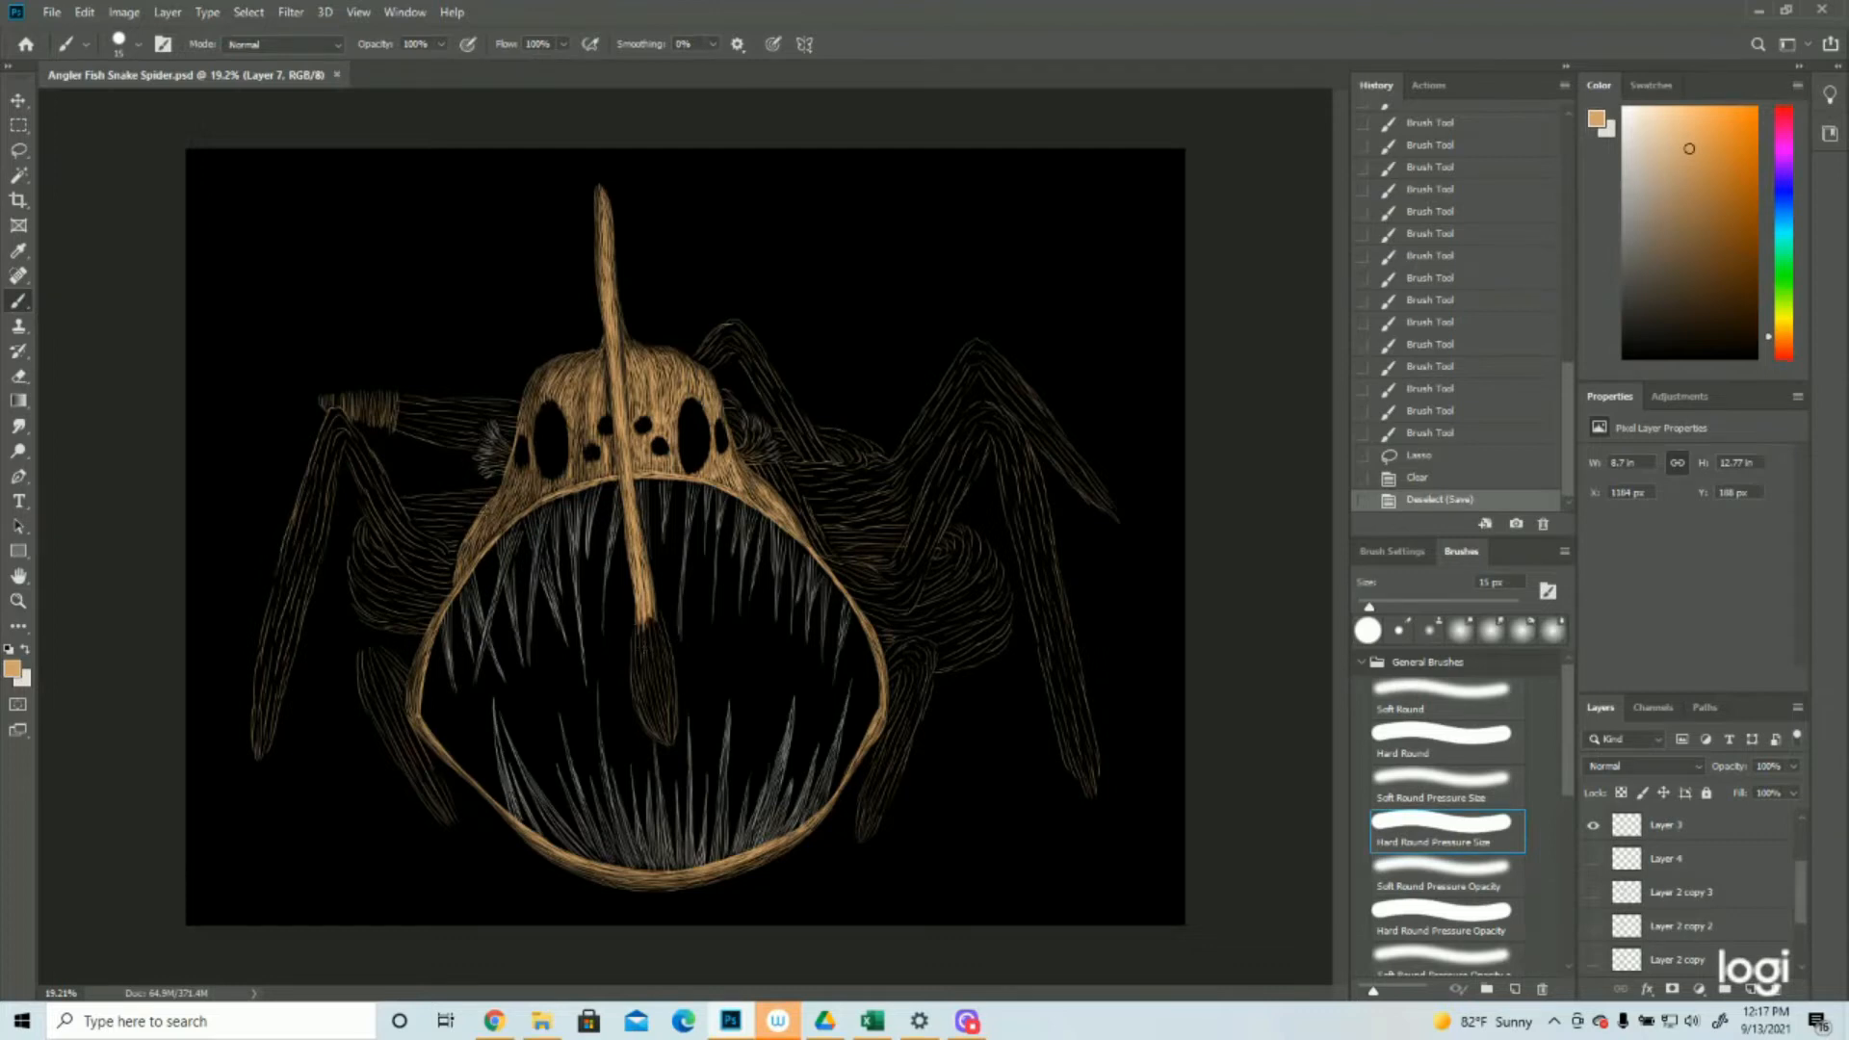
drag(502, 509, 489, 529)
drag(501, 505, 481, 536)
drag(495, 512, 487, 533)
drag(503, 508, 496, 524)
drag(508, 499, 503, 518)
drag(514, 491, 506, 511)
drag(514, 487, 515, 505)
drag(522, 486, 521, 502)
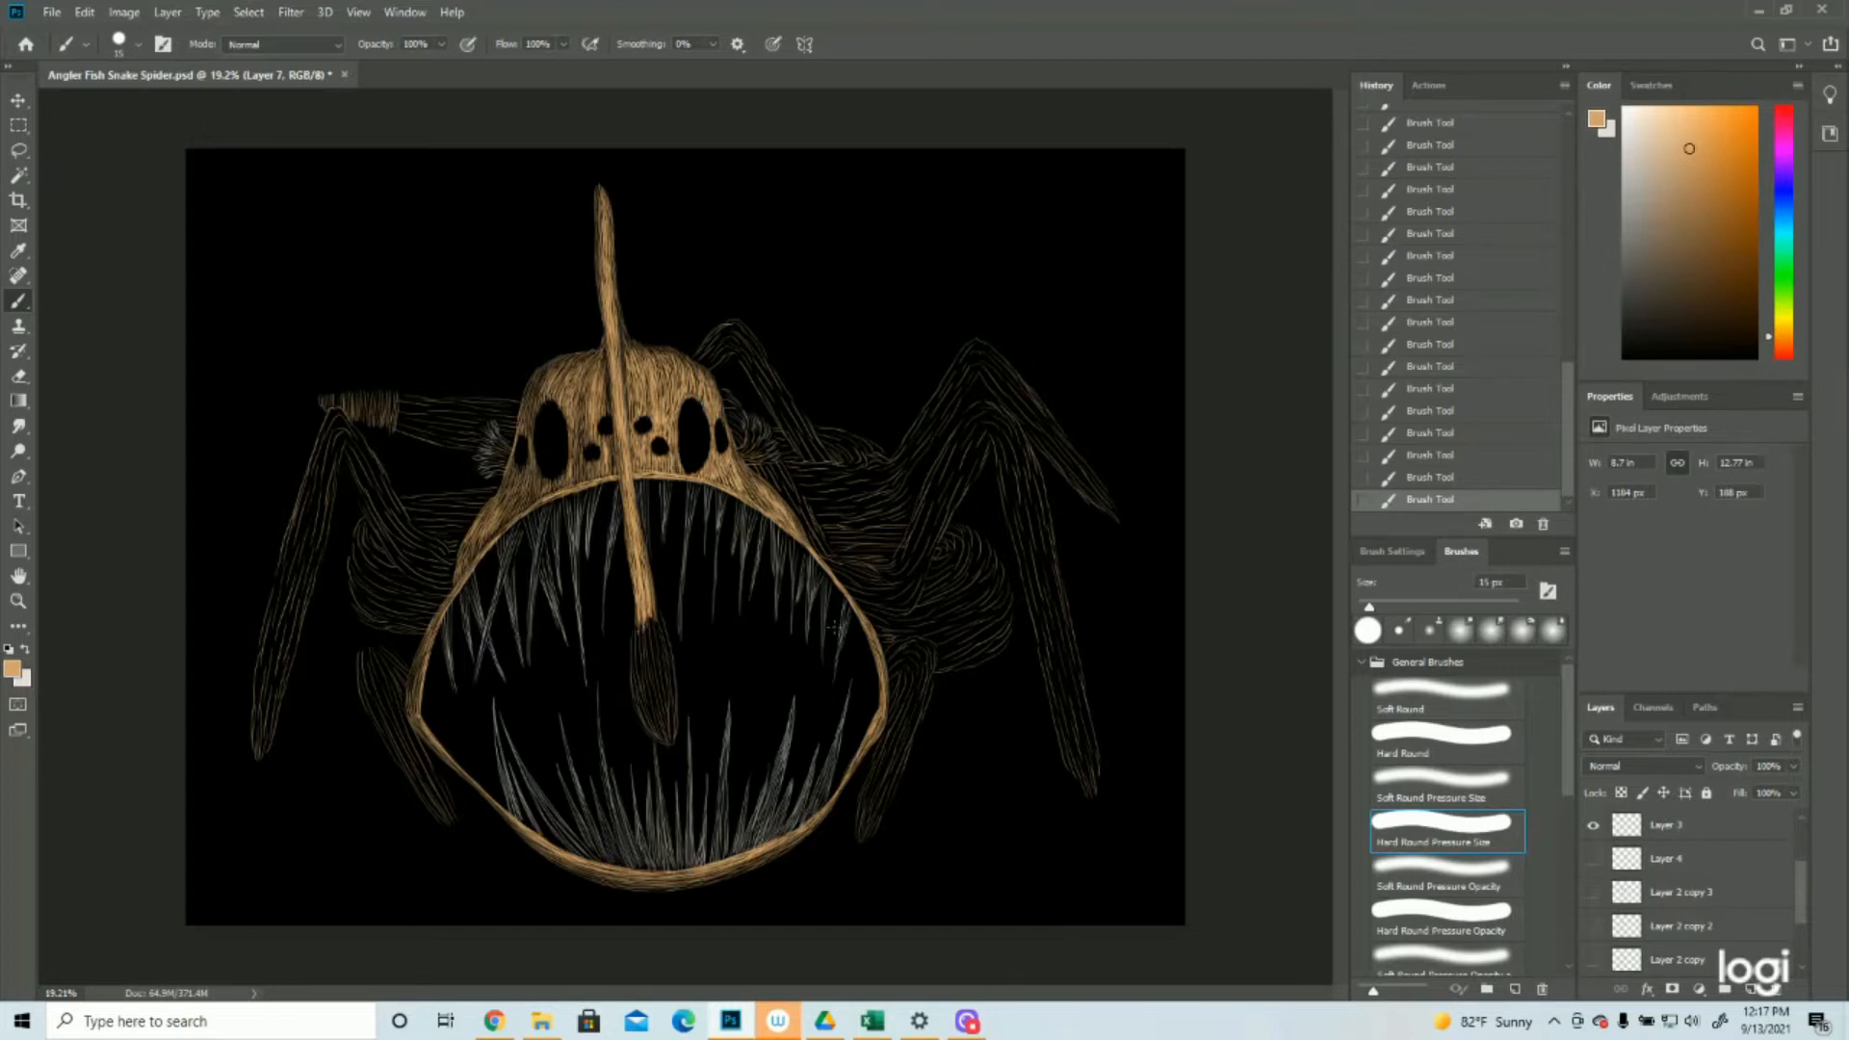
Check the whole creature and save the document
click(18, 601)
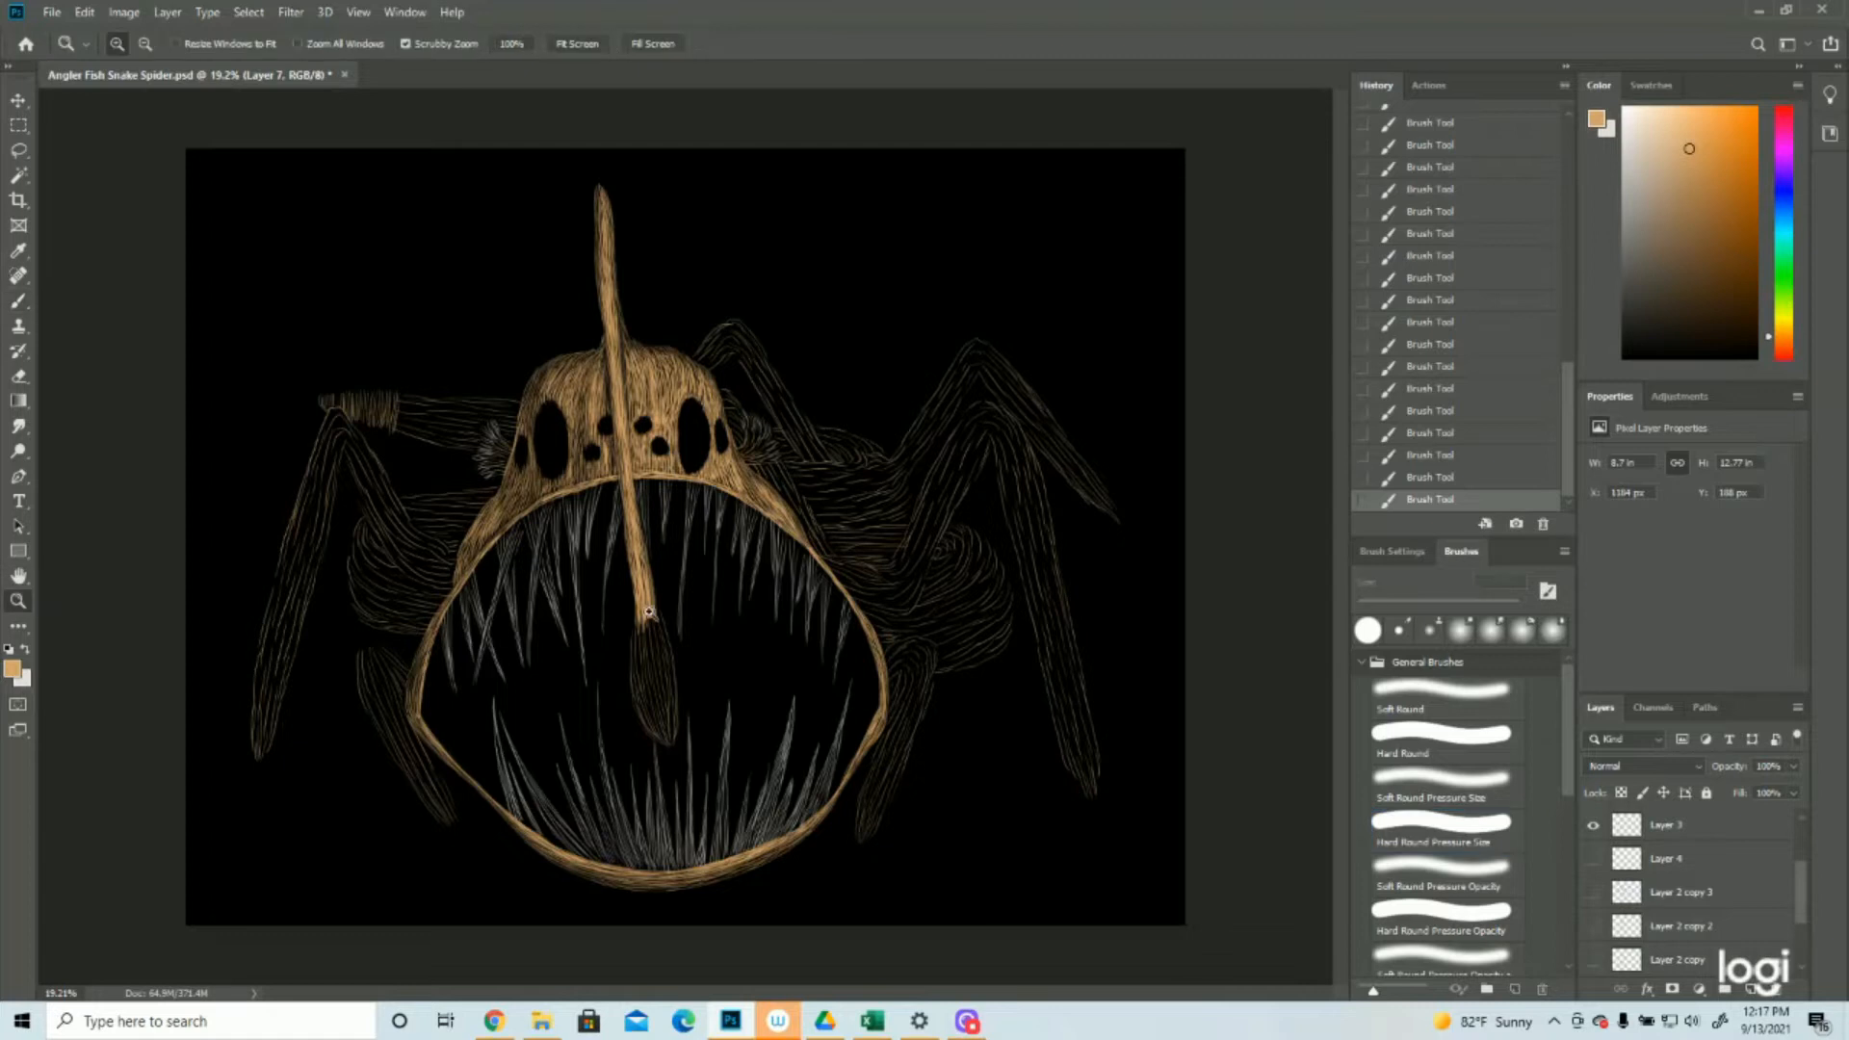
drag(675, 616, 617, 615)
click(51, 12)
click(77, 208)
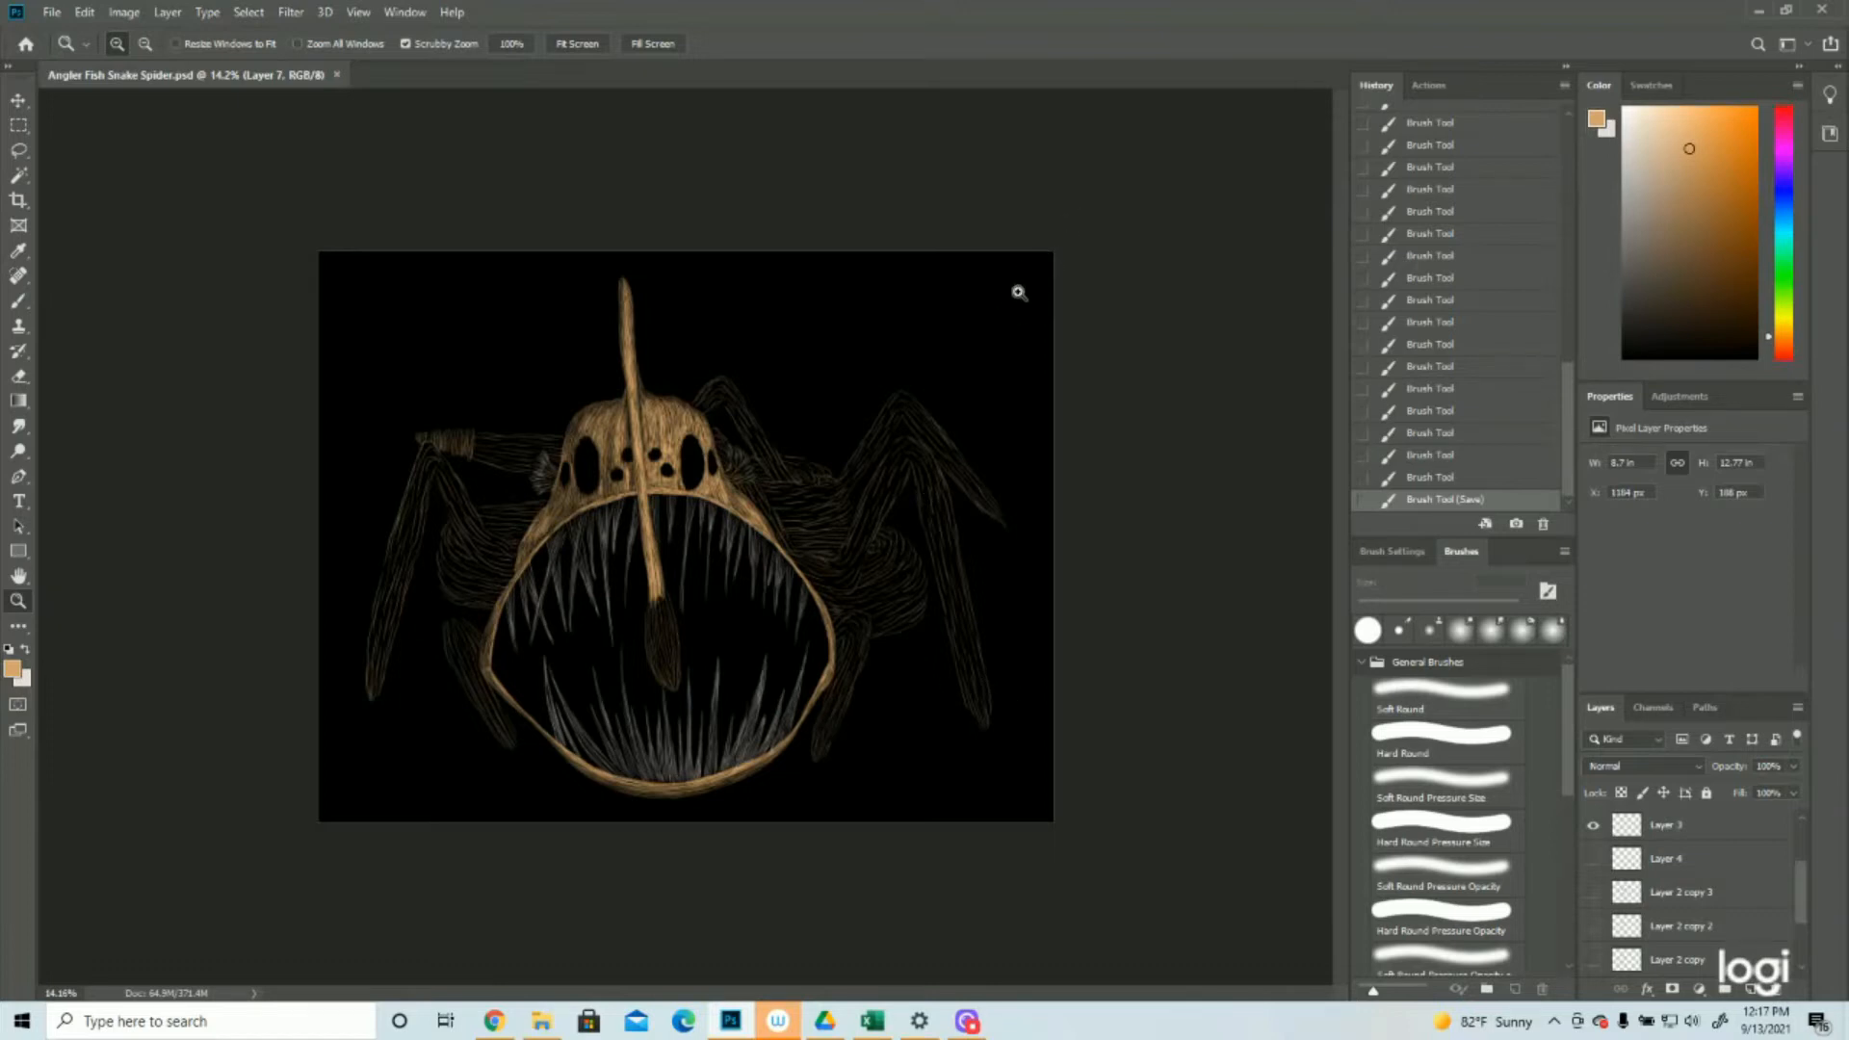
Fill the base of the small feathery fin on the head's right side with fanned tan strokes
click(784, 371)
drag(785, 372, 818, 375)
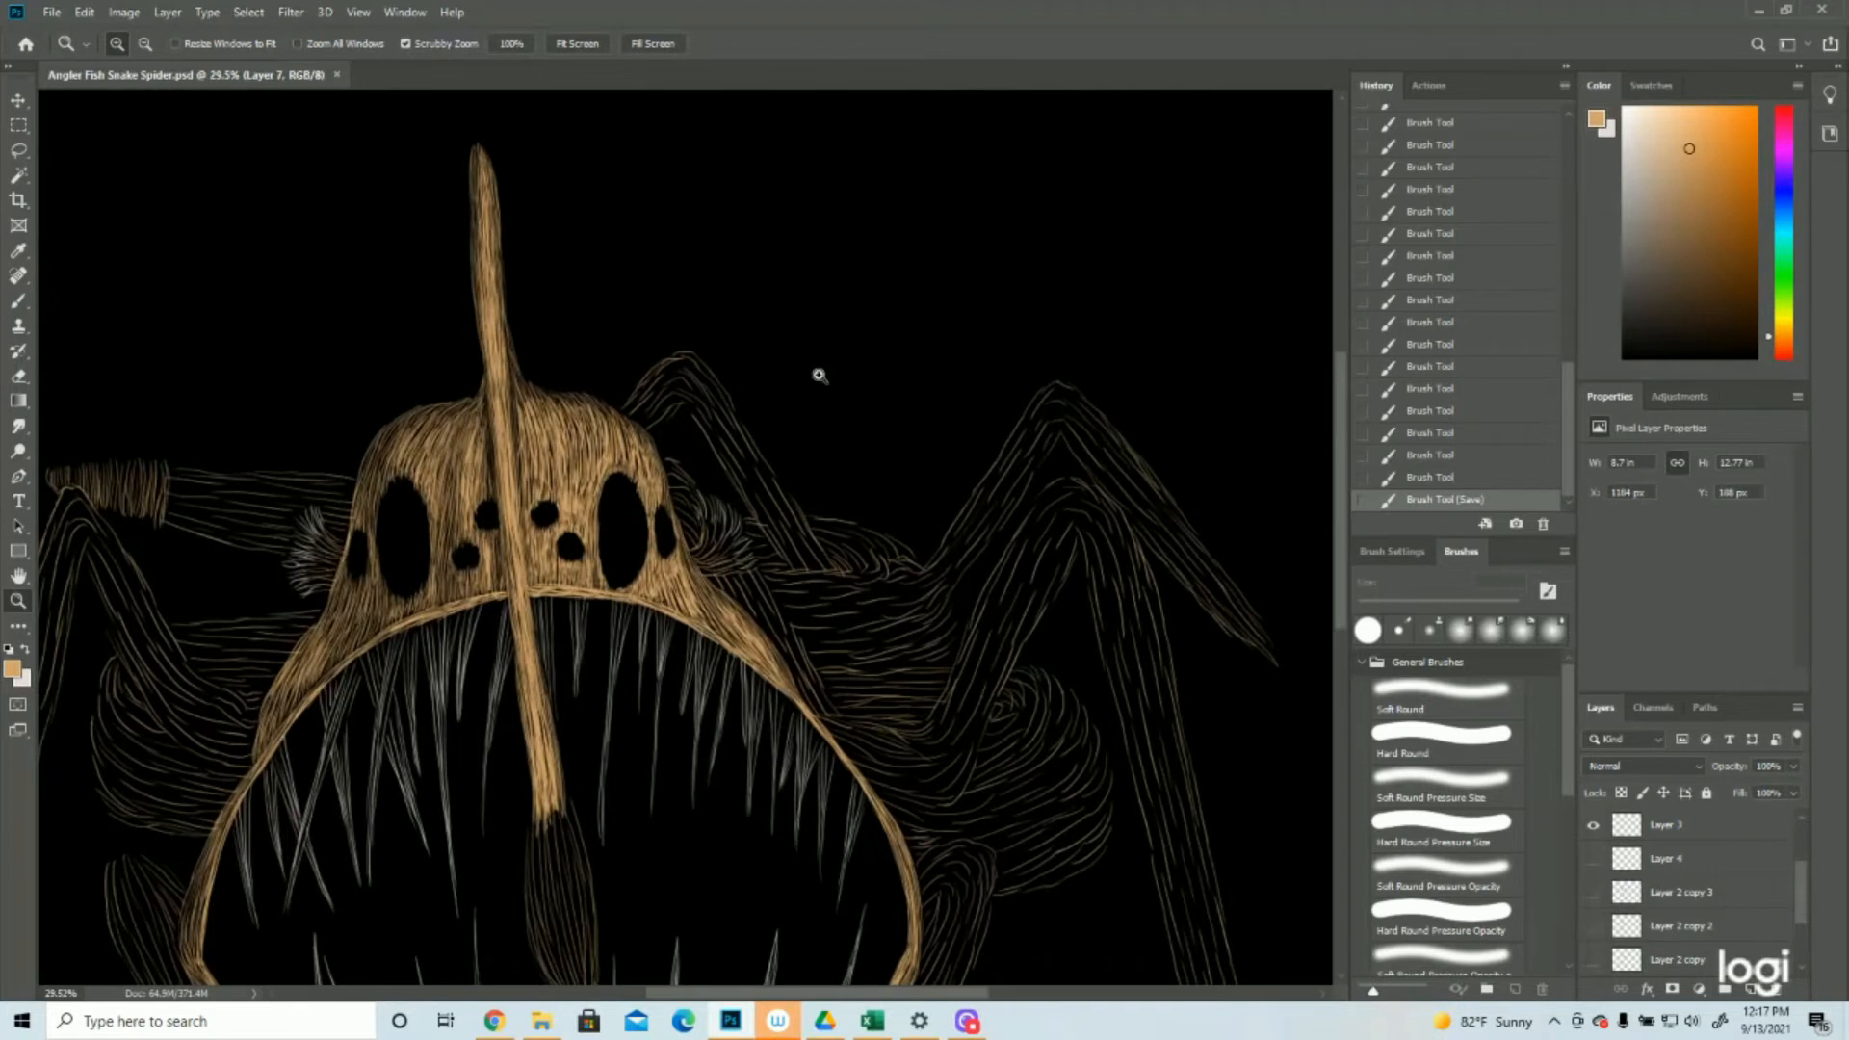
key(b)
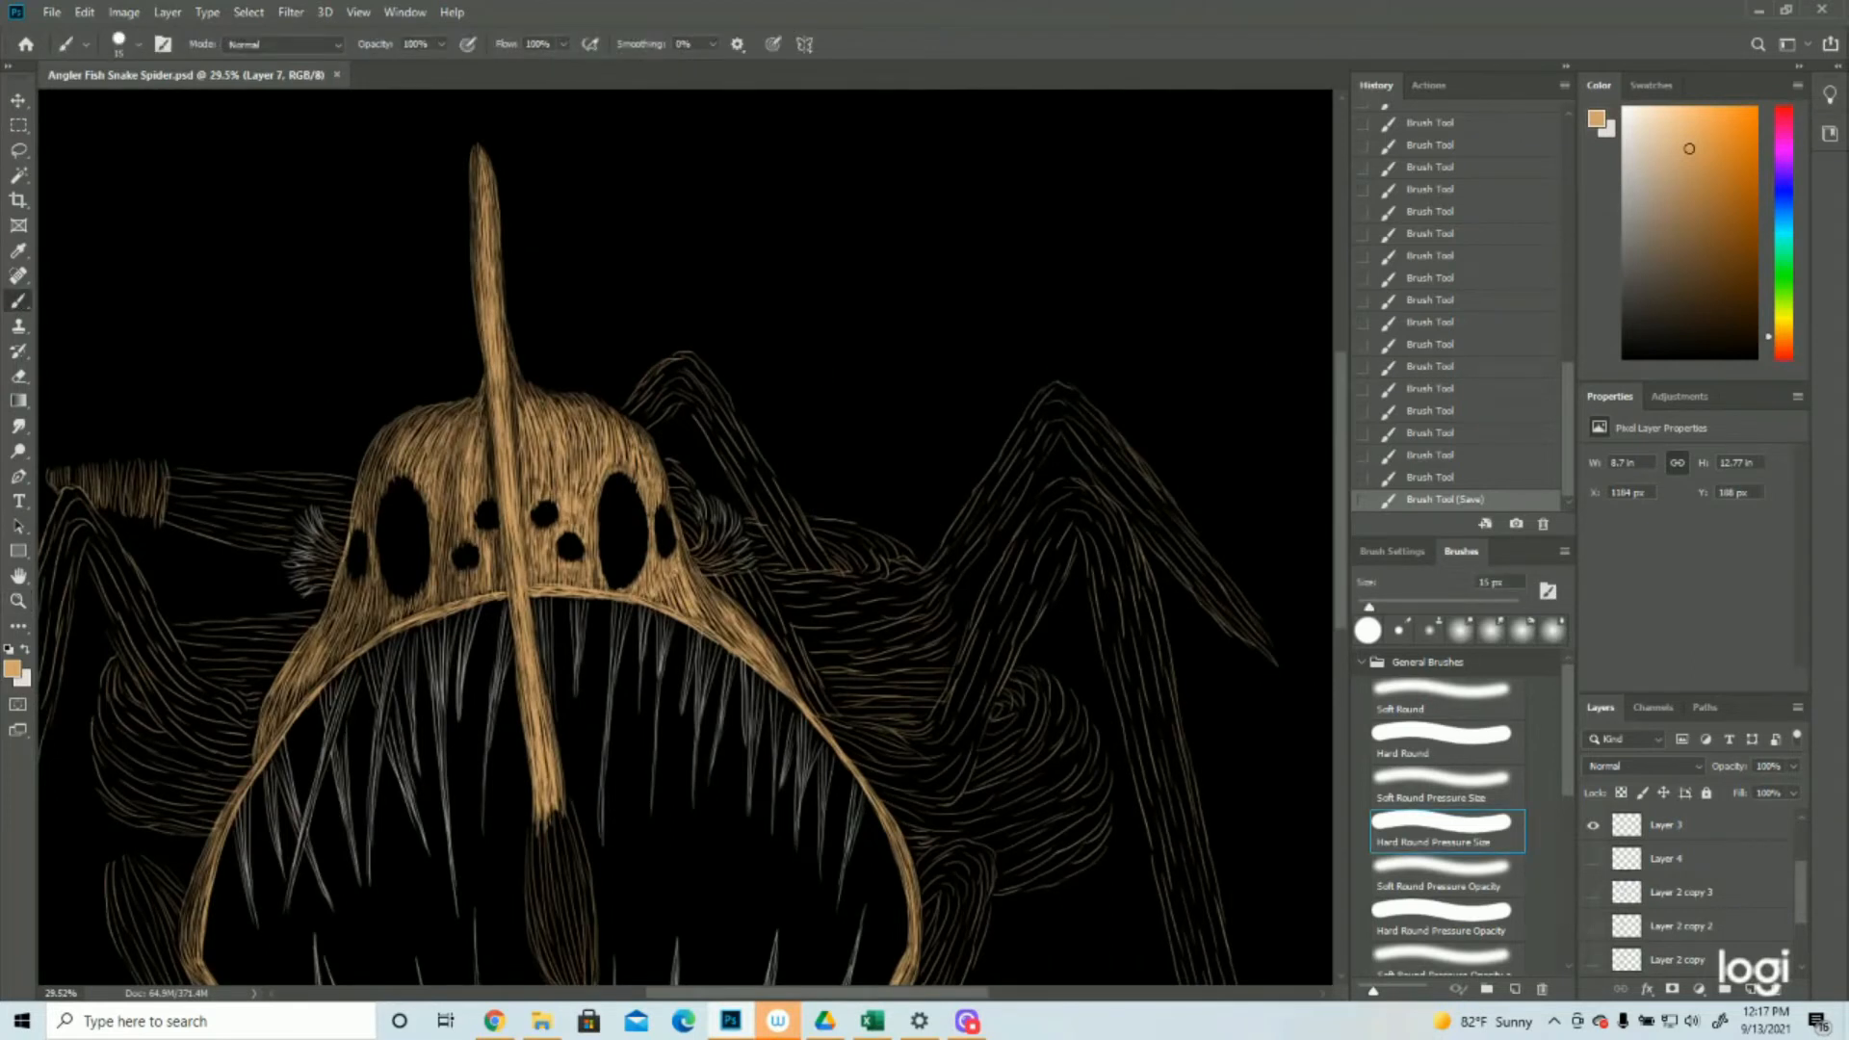
mouse_move(709, 527)
mouse_down()
mouse_move(697, 547)
mouse_move(713, 545)
mouse_up()
drag(715, 515, 703, 552)
mouse_move(720, 525)
mouse_down()
mouse_move(682, 557)
mouse_move(719, 539)
mouse_move(710, 563)
mouse_move(705, 547)
mouse_move(689, 563)
mouse_up()
drag(723, 518, 711, 561)
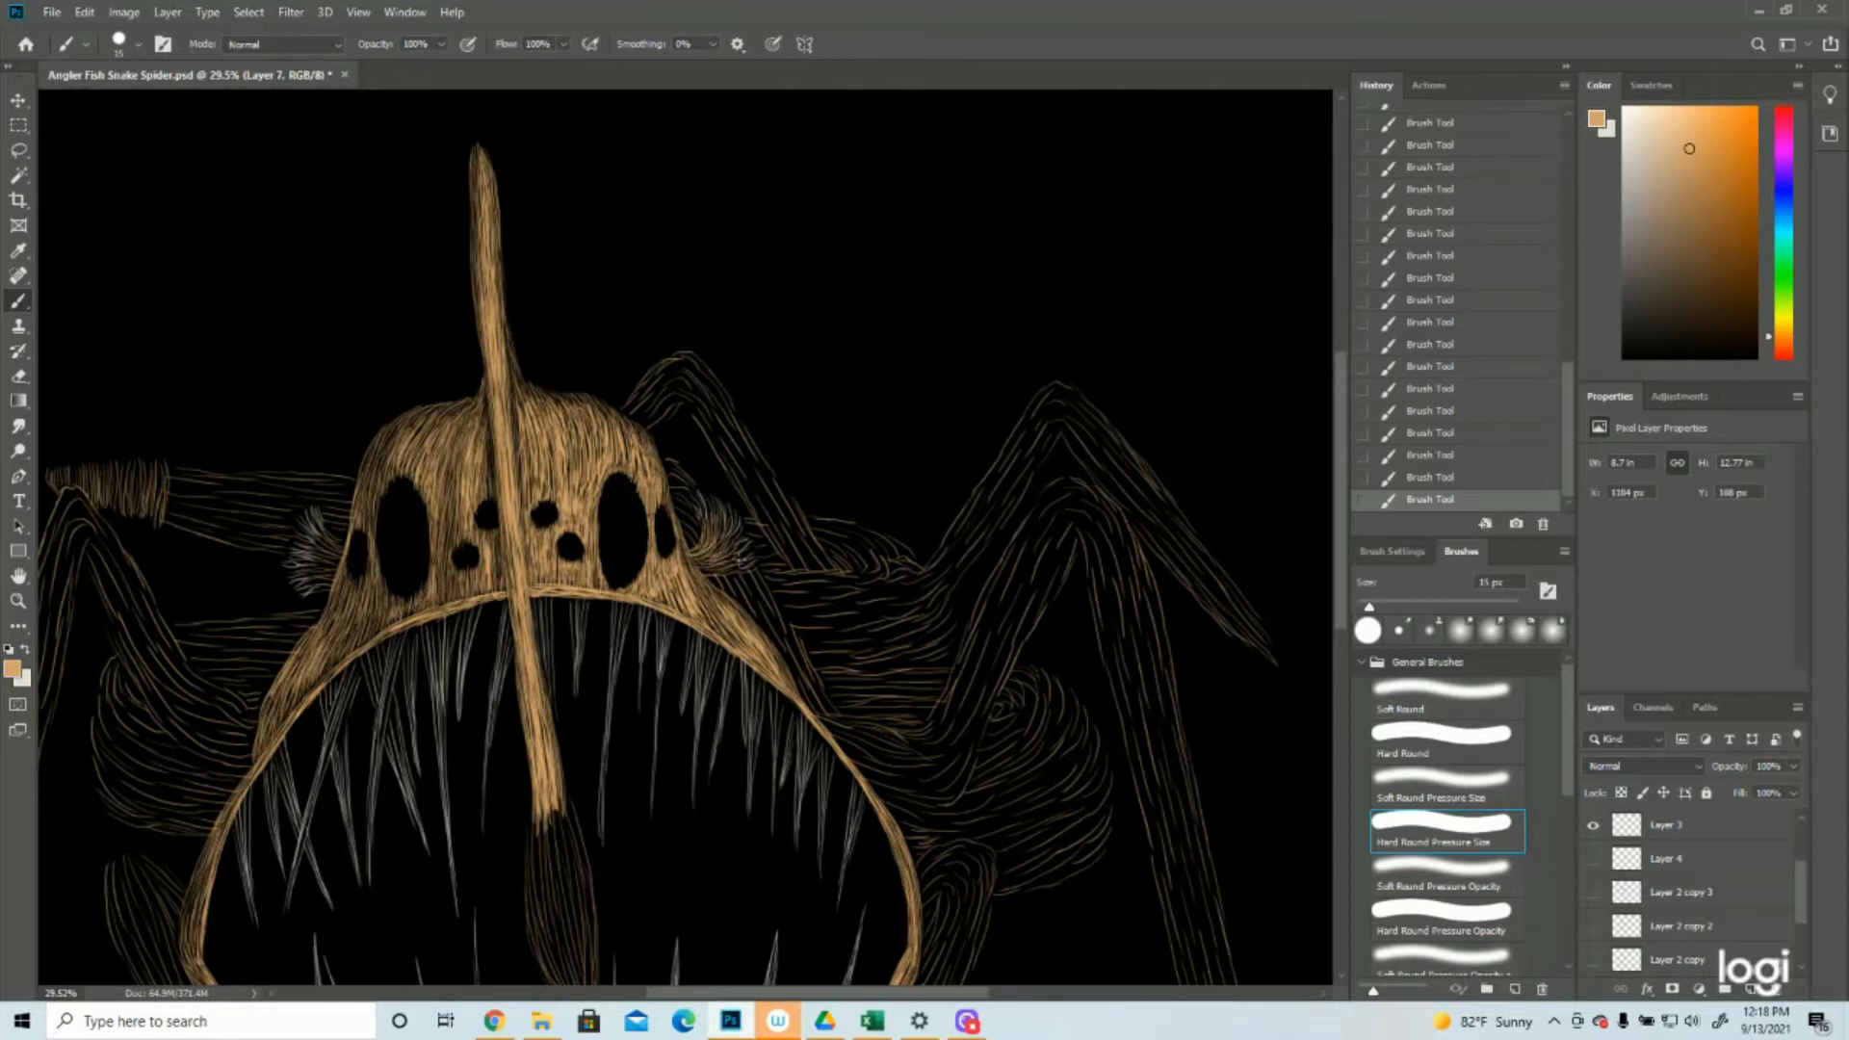
drag(722, 567, 705, 573)
mouse_move(703, 570)
mouse_down()
mouse_move(740, 557)
mouse_move(720, 536)
mouse_up()
Add tan strokes to the base of the left fin and save the document
mouse_move(326, 556)
mouse_down()
mouse_move(309, 542)
mouse_move(309, 568)
mouse_up()
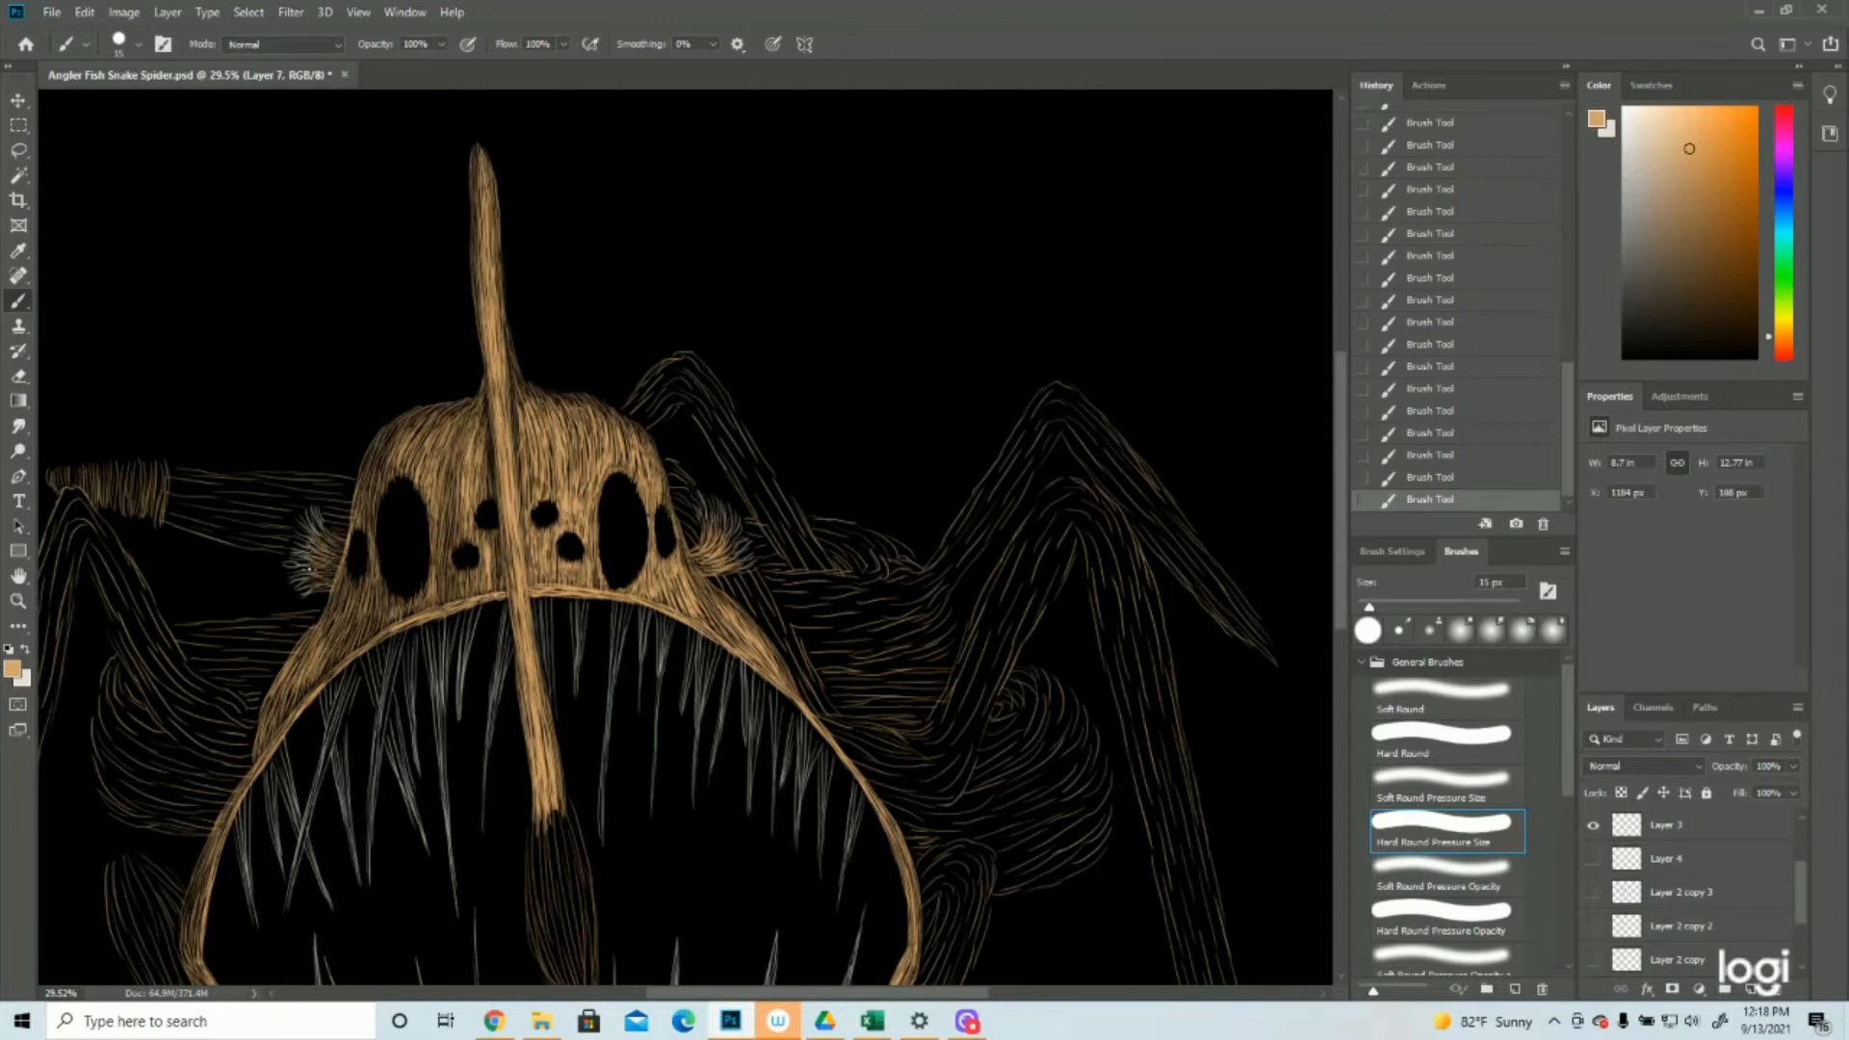
key(ctrl+s)
key(ctrl+minus)
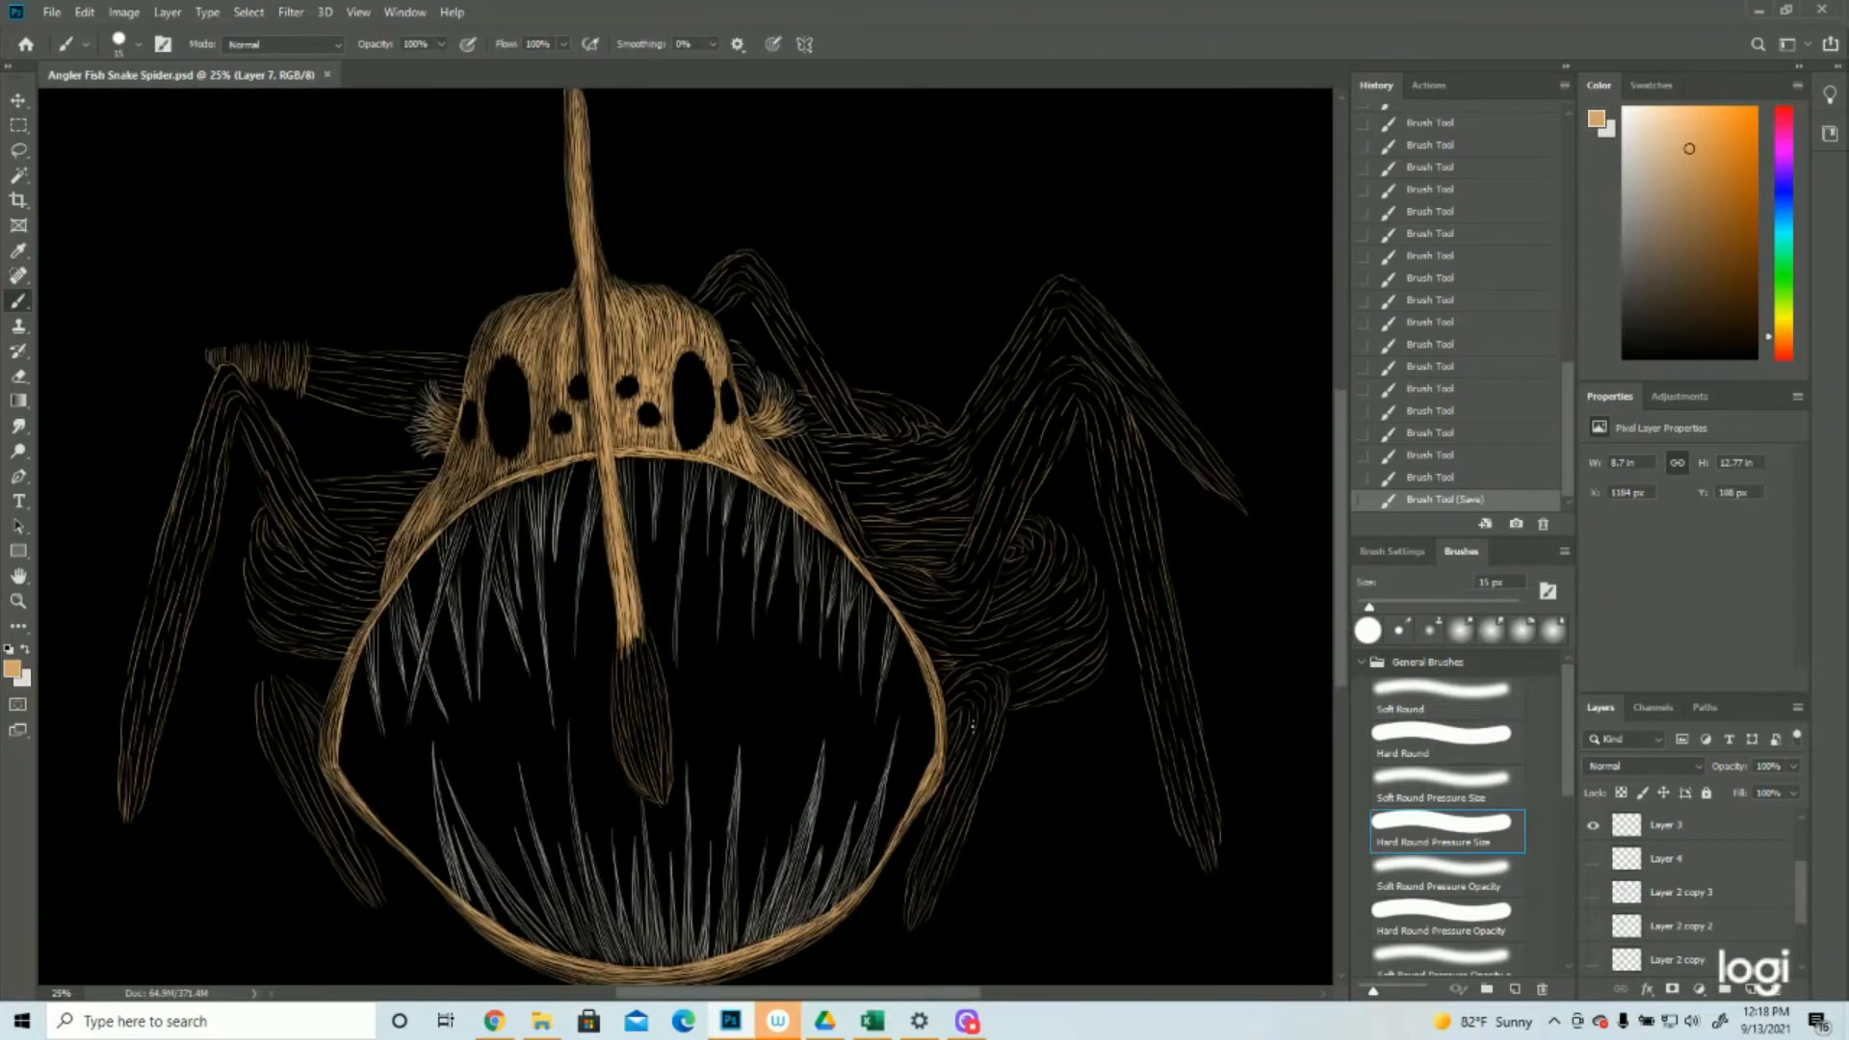
Densify the short front leg beside the mouth's right edge with tan strokes from its rounded top to its tip
drag(994, 687, 987, 752)
mouse_move(1001, 716)
mouse_down()
mouse_move(992, 777)
mouse_move(949, 773)
mouse_up()
mouse_move(957, 736)
mouse_down()
mouse_move(947, 766)
mouse_move(953, 741)
mouse_up()
drag(959, 722, 949, 759)
drag(955, 744, 948, 762)
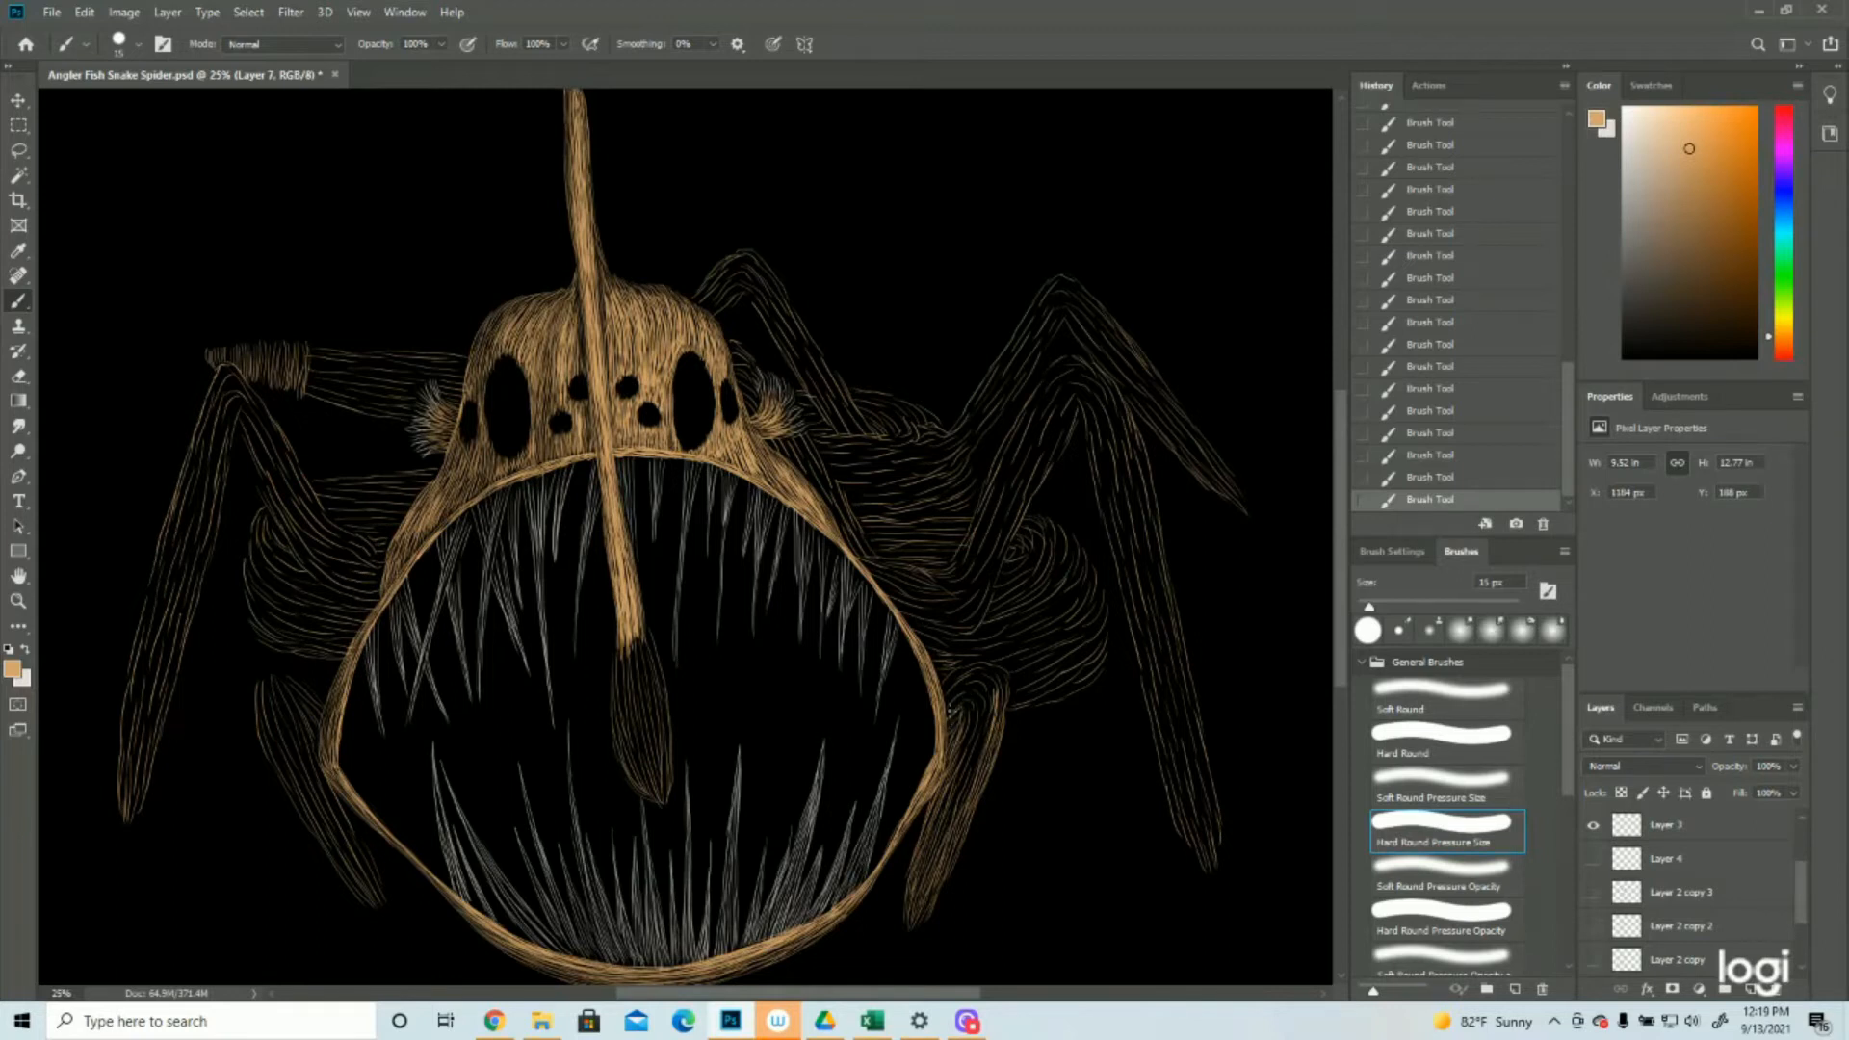
drag(965, 705, 940, 836)
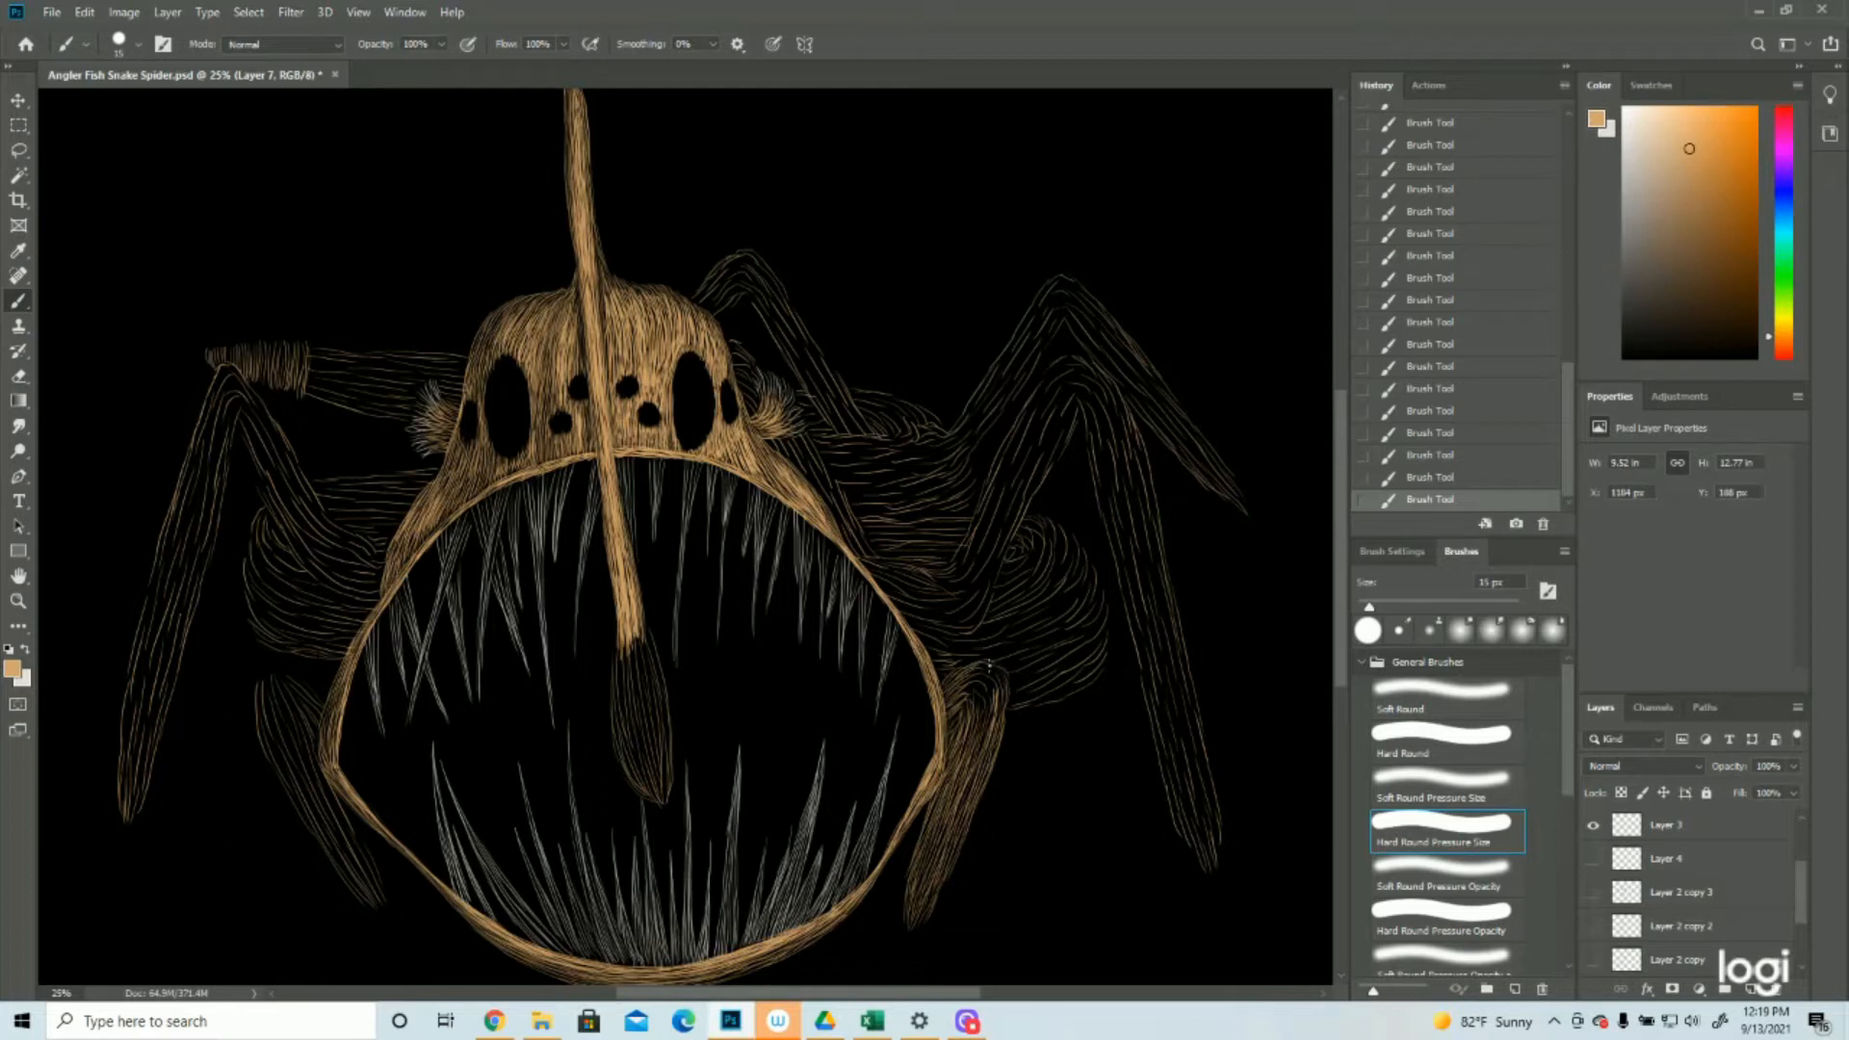
drag(971, 674, 993, 714)
mouse_move(989, 679)
mouse_down()
mouse_move(987, 740)
mouse_move(979, 726)
mouse_up()
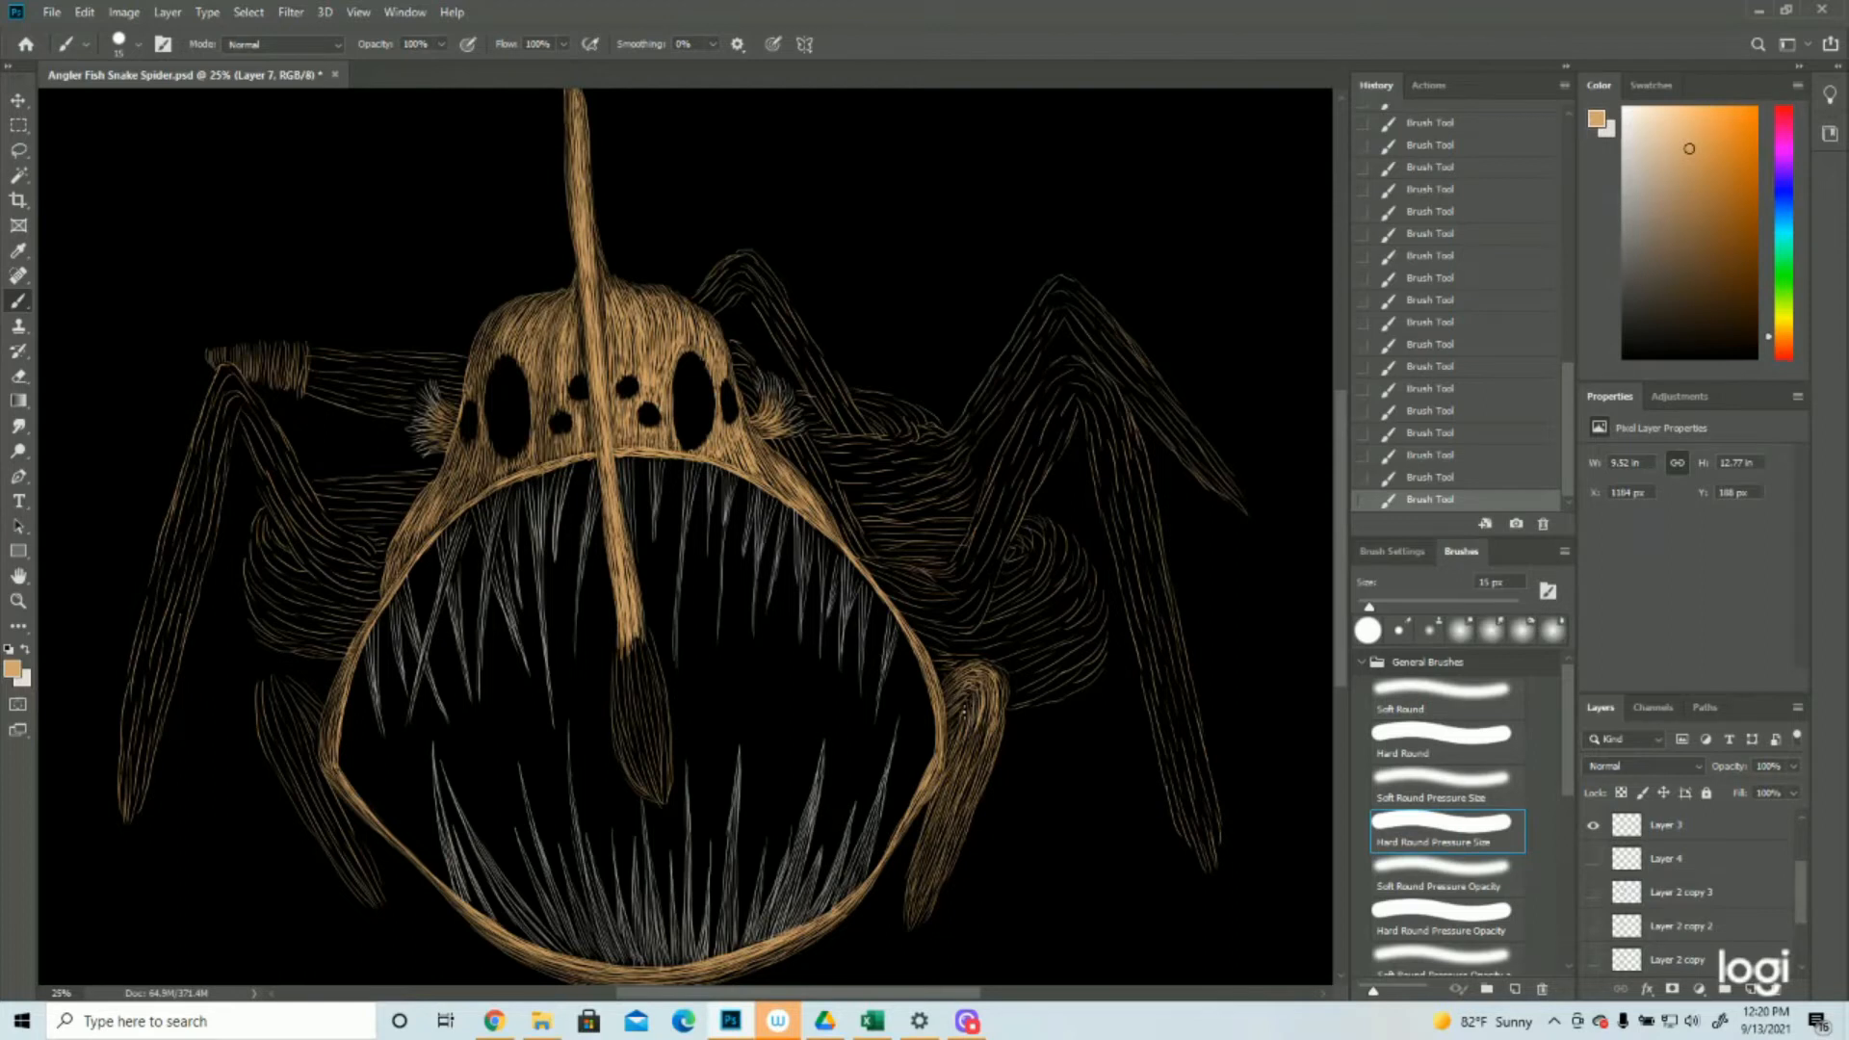
mouse_move(977, 692)
mouse_down()
mouse_move(966, 750)
mouse_move(991, 703)
mouse_move(955, 787)
mouse_move(989, 719)
mouse_move(950, 839)
mouse_move(984, 726)
mouse_move(946, 809)
mouse_up()
scroll(947, 813, down, 3)
drag(967, 548, 913, 643)
Densify the short front leg beside the mouth's left edge with tan strokes and save the document
key(ctrl+minus)
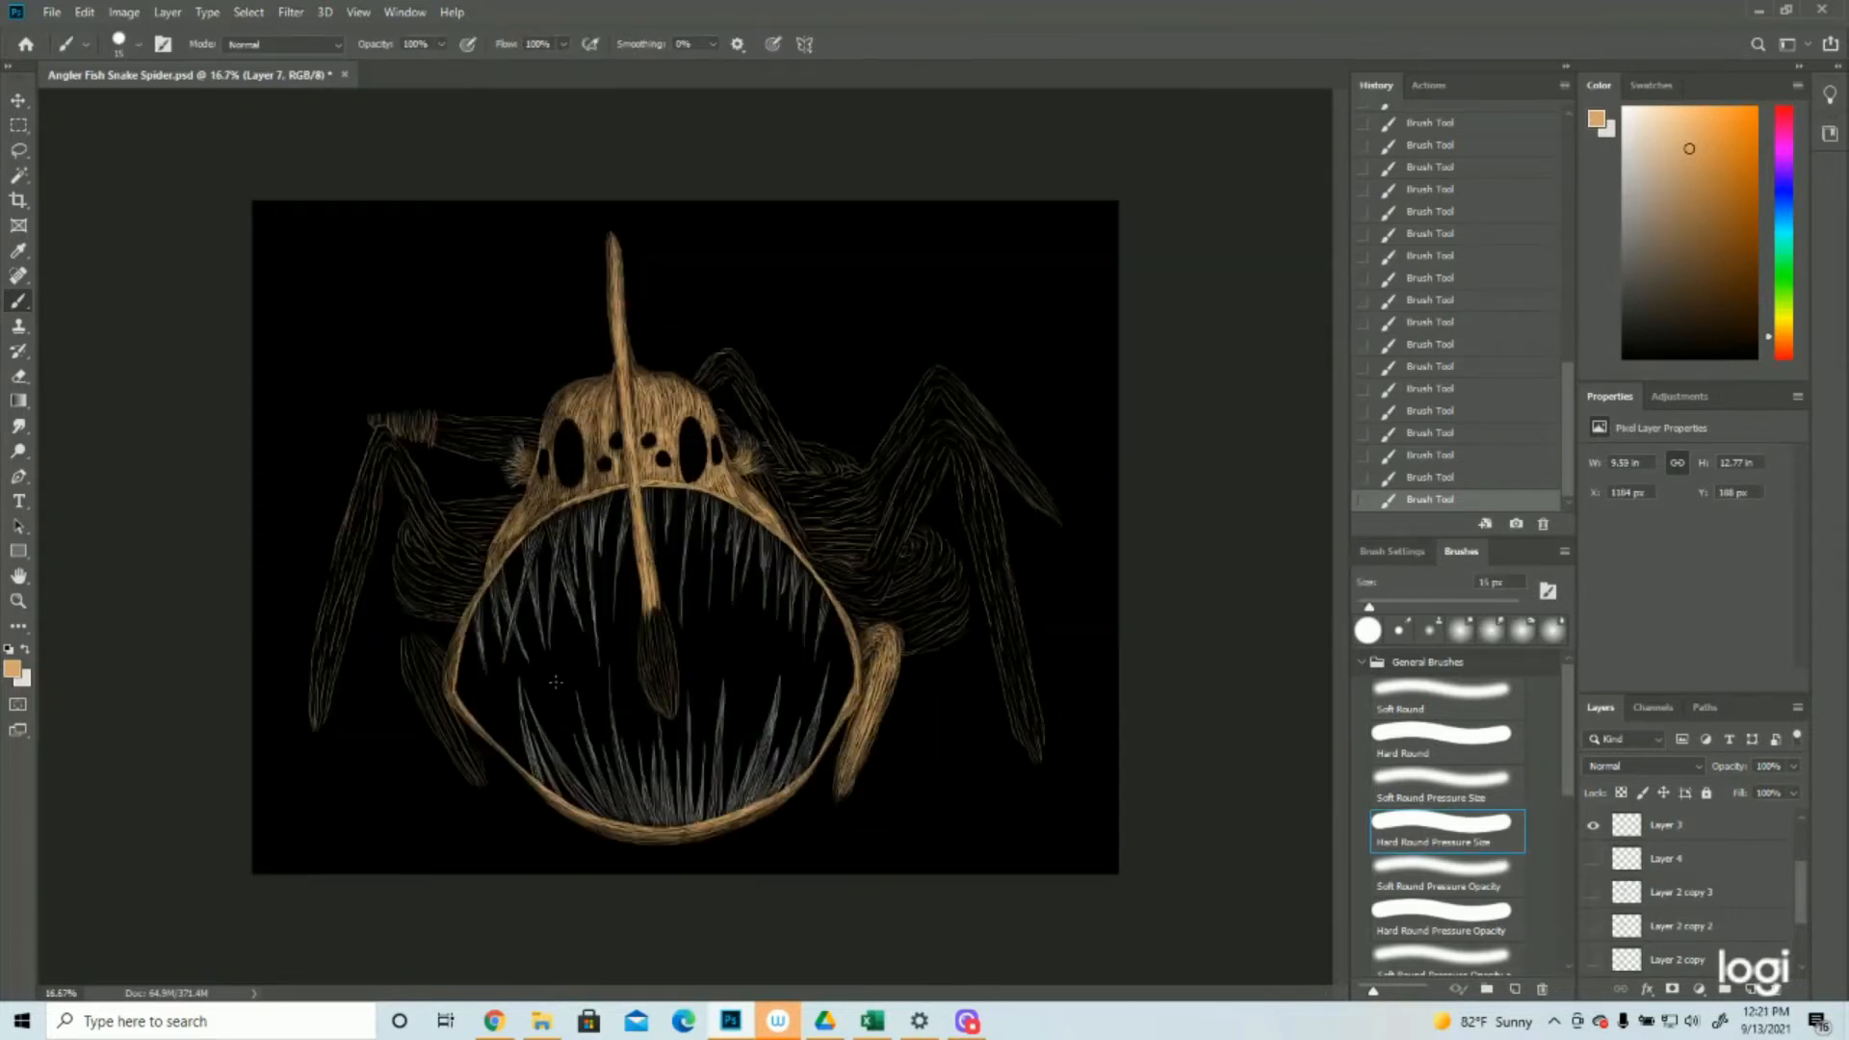
drag(420, 655, 424, 674)
drag(412, 662, 443, 728)
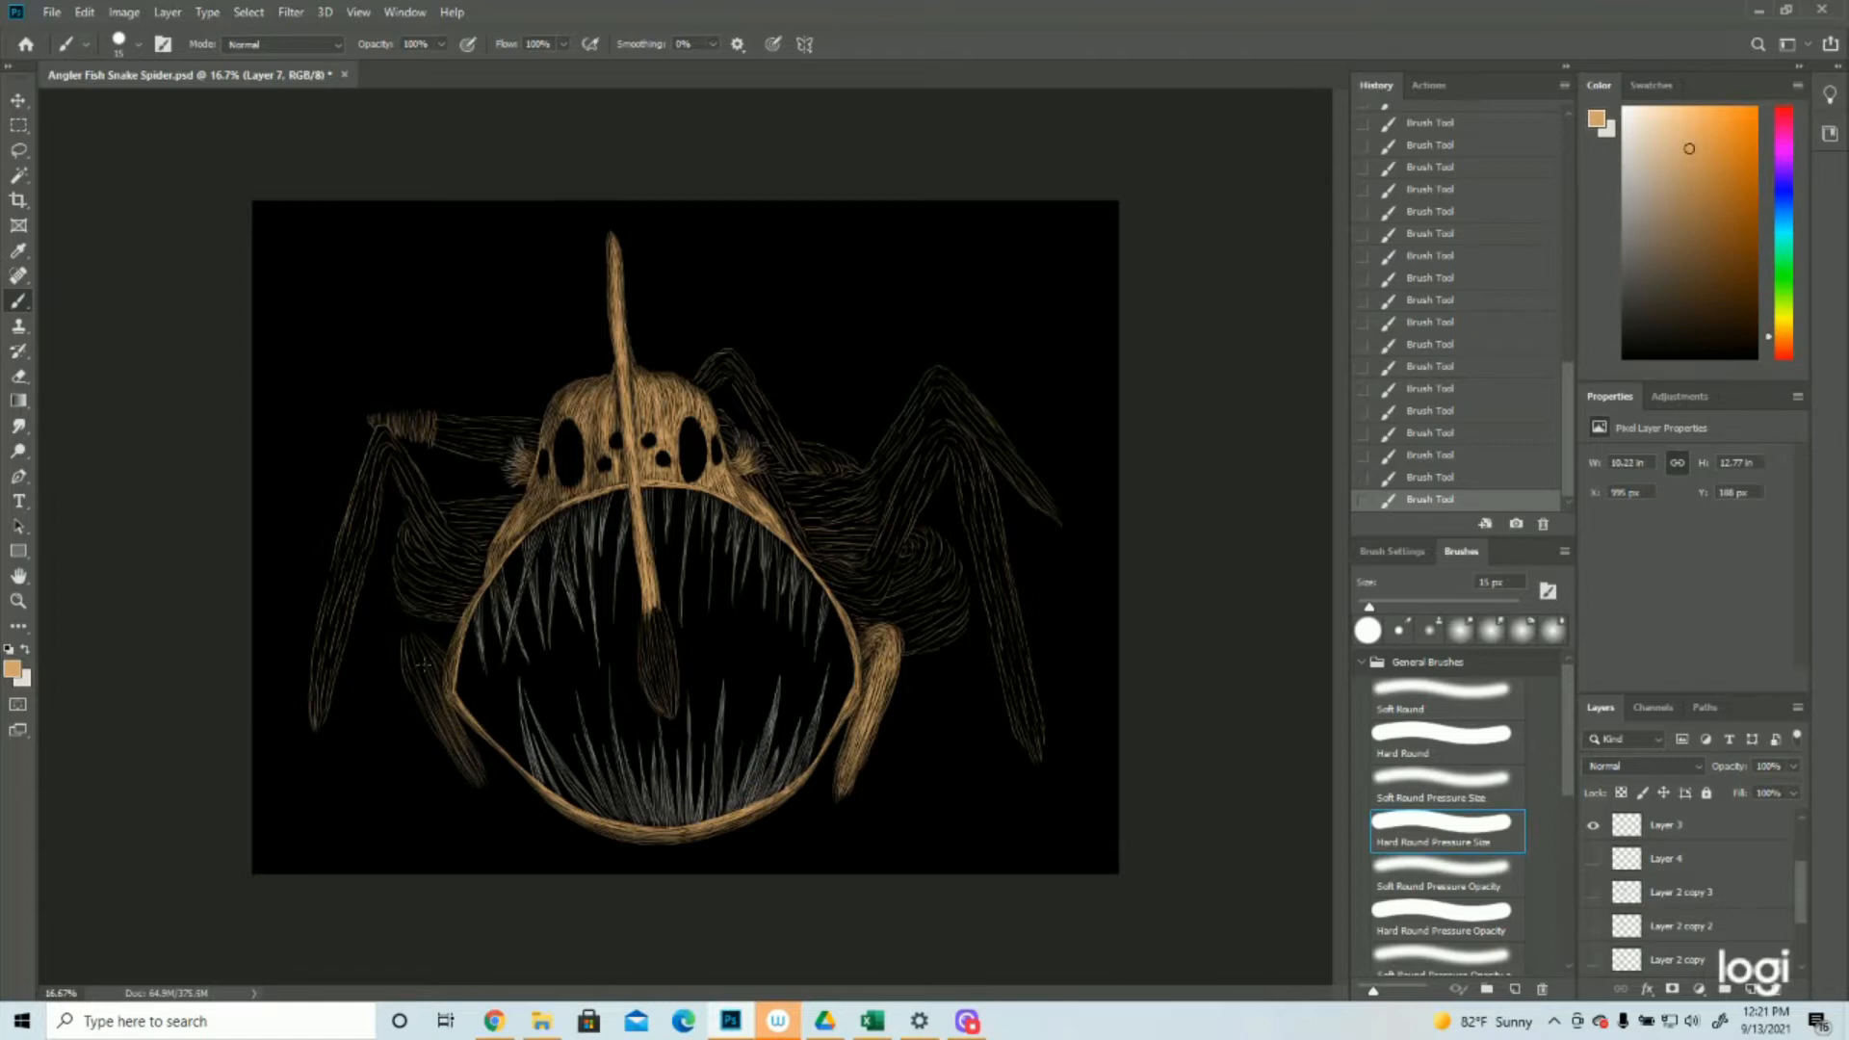
drag(406, 641, 408, 641)
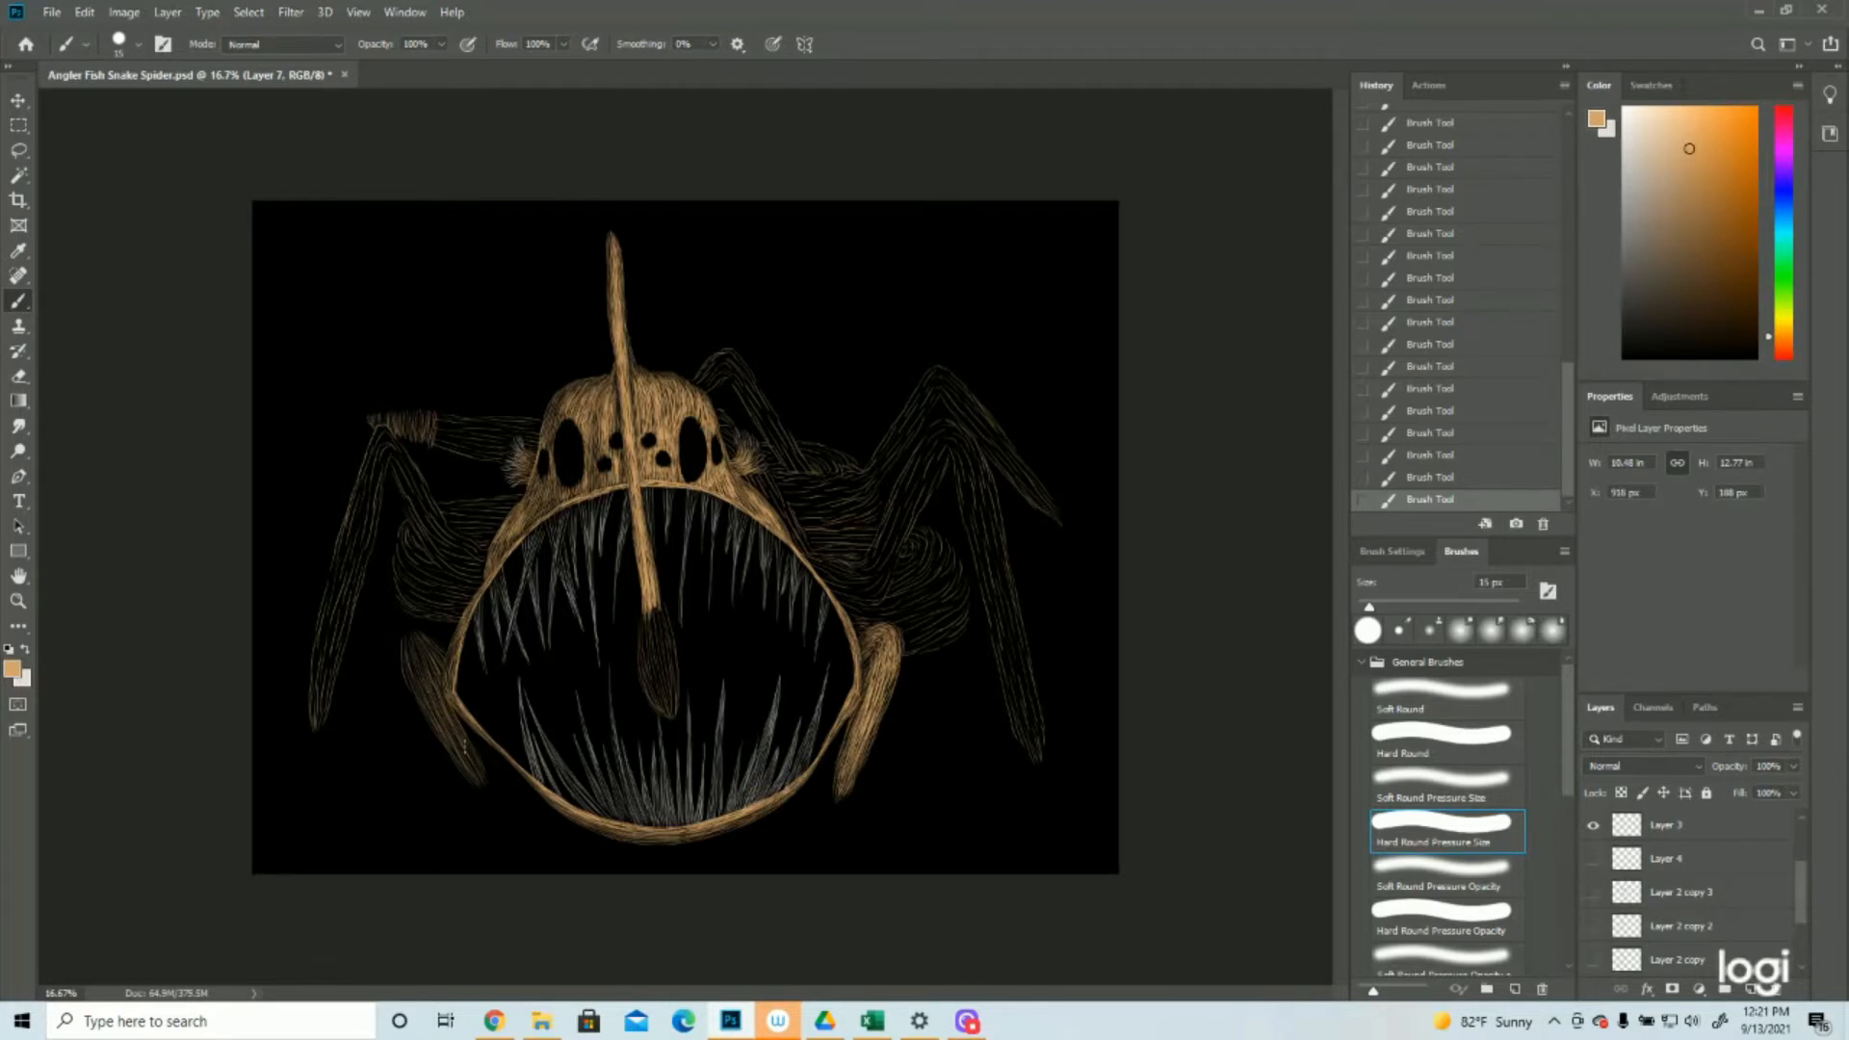
drag(414, 656, 476, 776)
click(18, 601)
drag(829, 636, 735, 649)
click(839, 414)
click(864, 470)
click(864, 470)
key(ctrl+s)
Densify the upper segment of the long front right leg with tan strokes from the knee down to the body
click(17, 305)
scroll(732, 539, down, 2)
mouse_move(774, 426)
mouse_down()
mouse_move(686, 607)
mouse_move(736, 593)
mouse_up()
drag(736, 586, 698, 662)
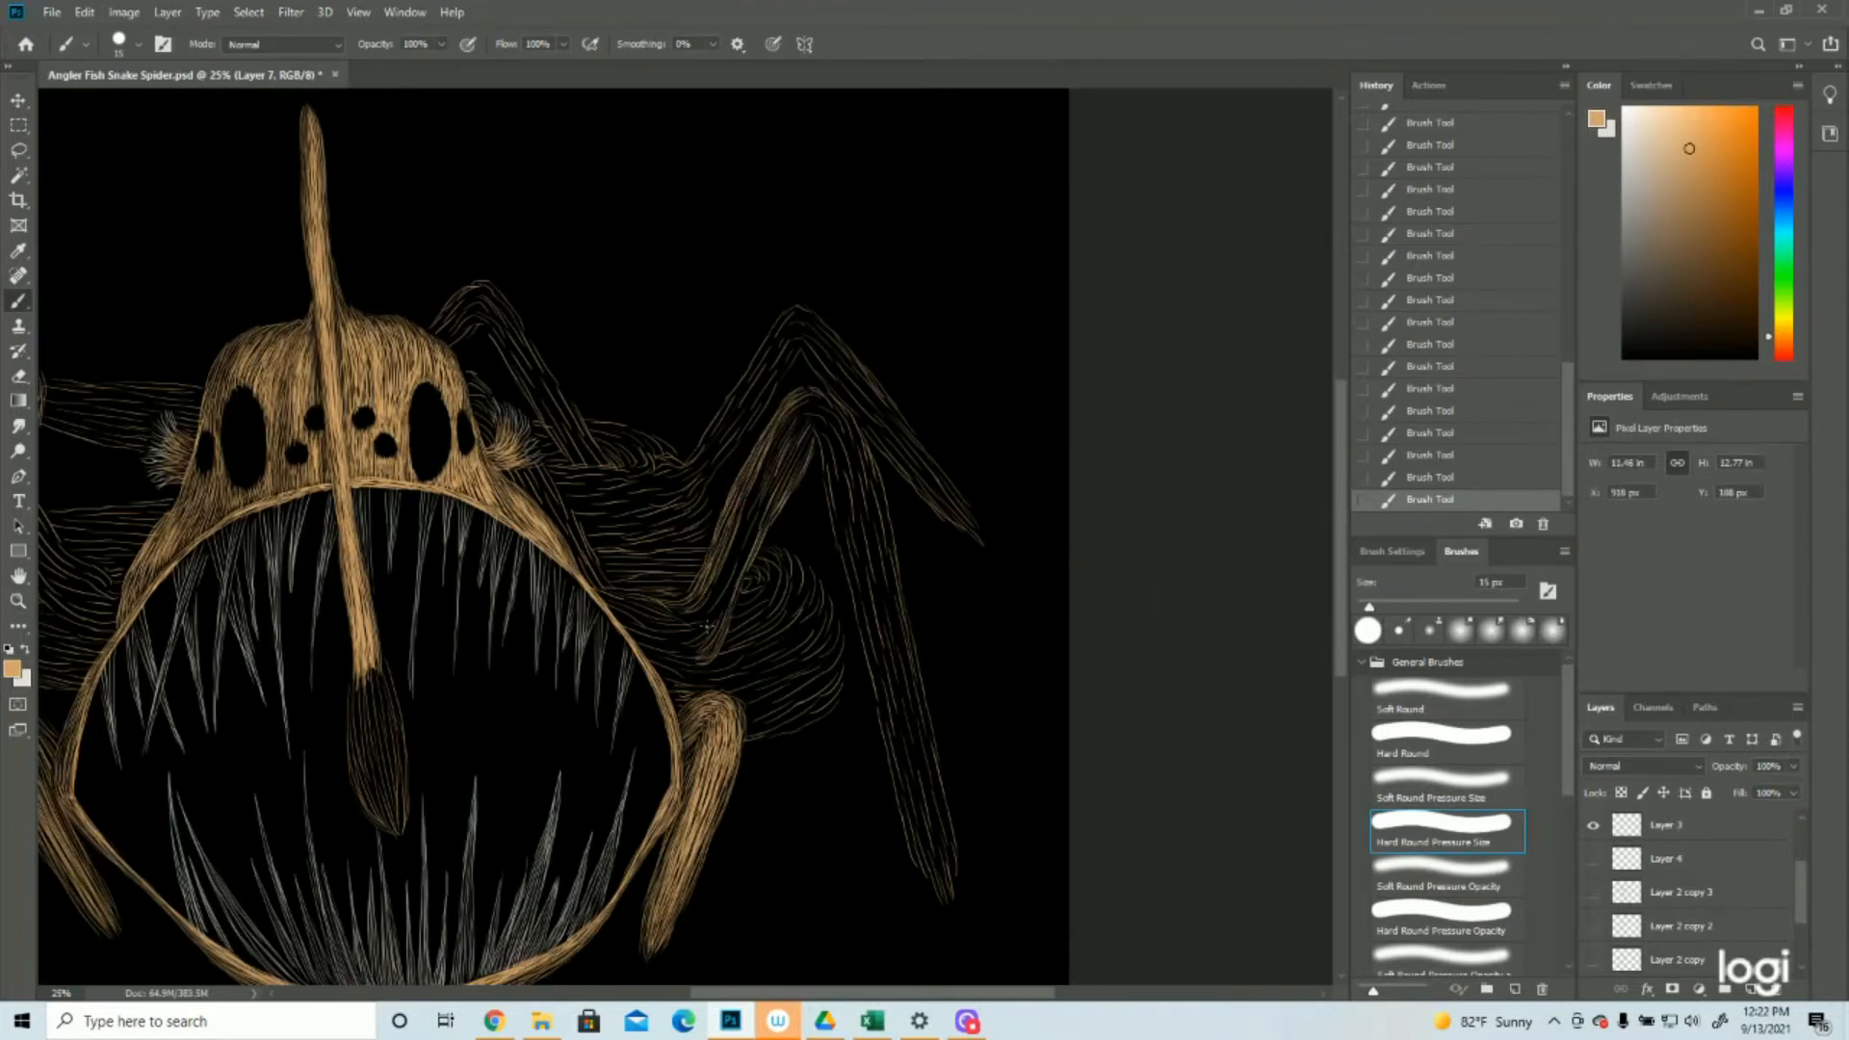
drag(737, 576, 707, 616)
drag(782, 426, 716, 593)
drag(752, 517, 722, 579)
mouse_move(751, 517)
mouse_down()
mouse_move(729, 581)
mouse_move(784, 467)
mouse_move(727, 602)
mouse_move(767, 498)
mouse_move(710, 586)
mouse_up()
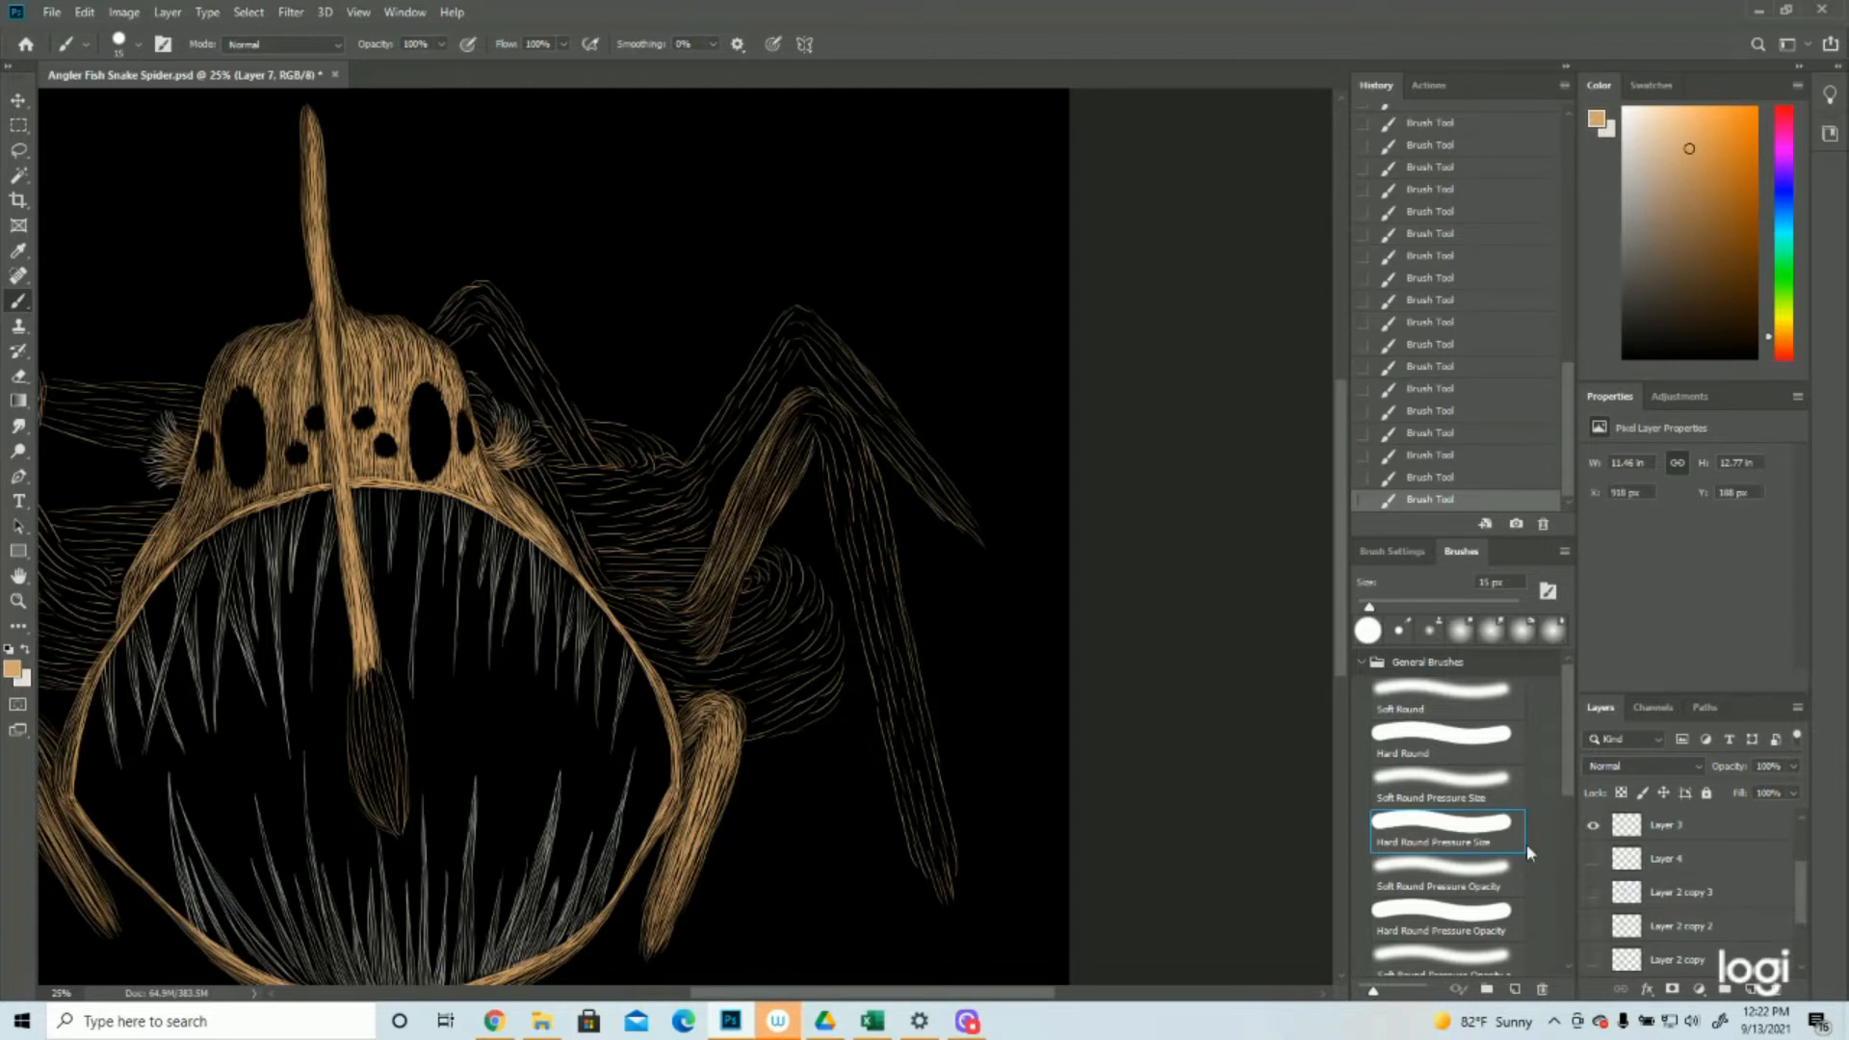
Check the strokes against the Layer 2 copy 3 sketch and fill the front right leg's base near the mouth with short tan strokes
click(1592, 894)
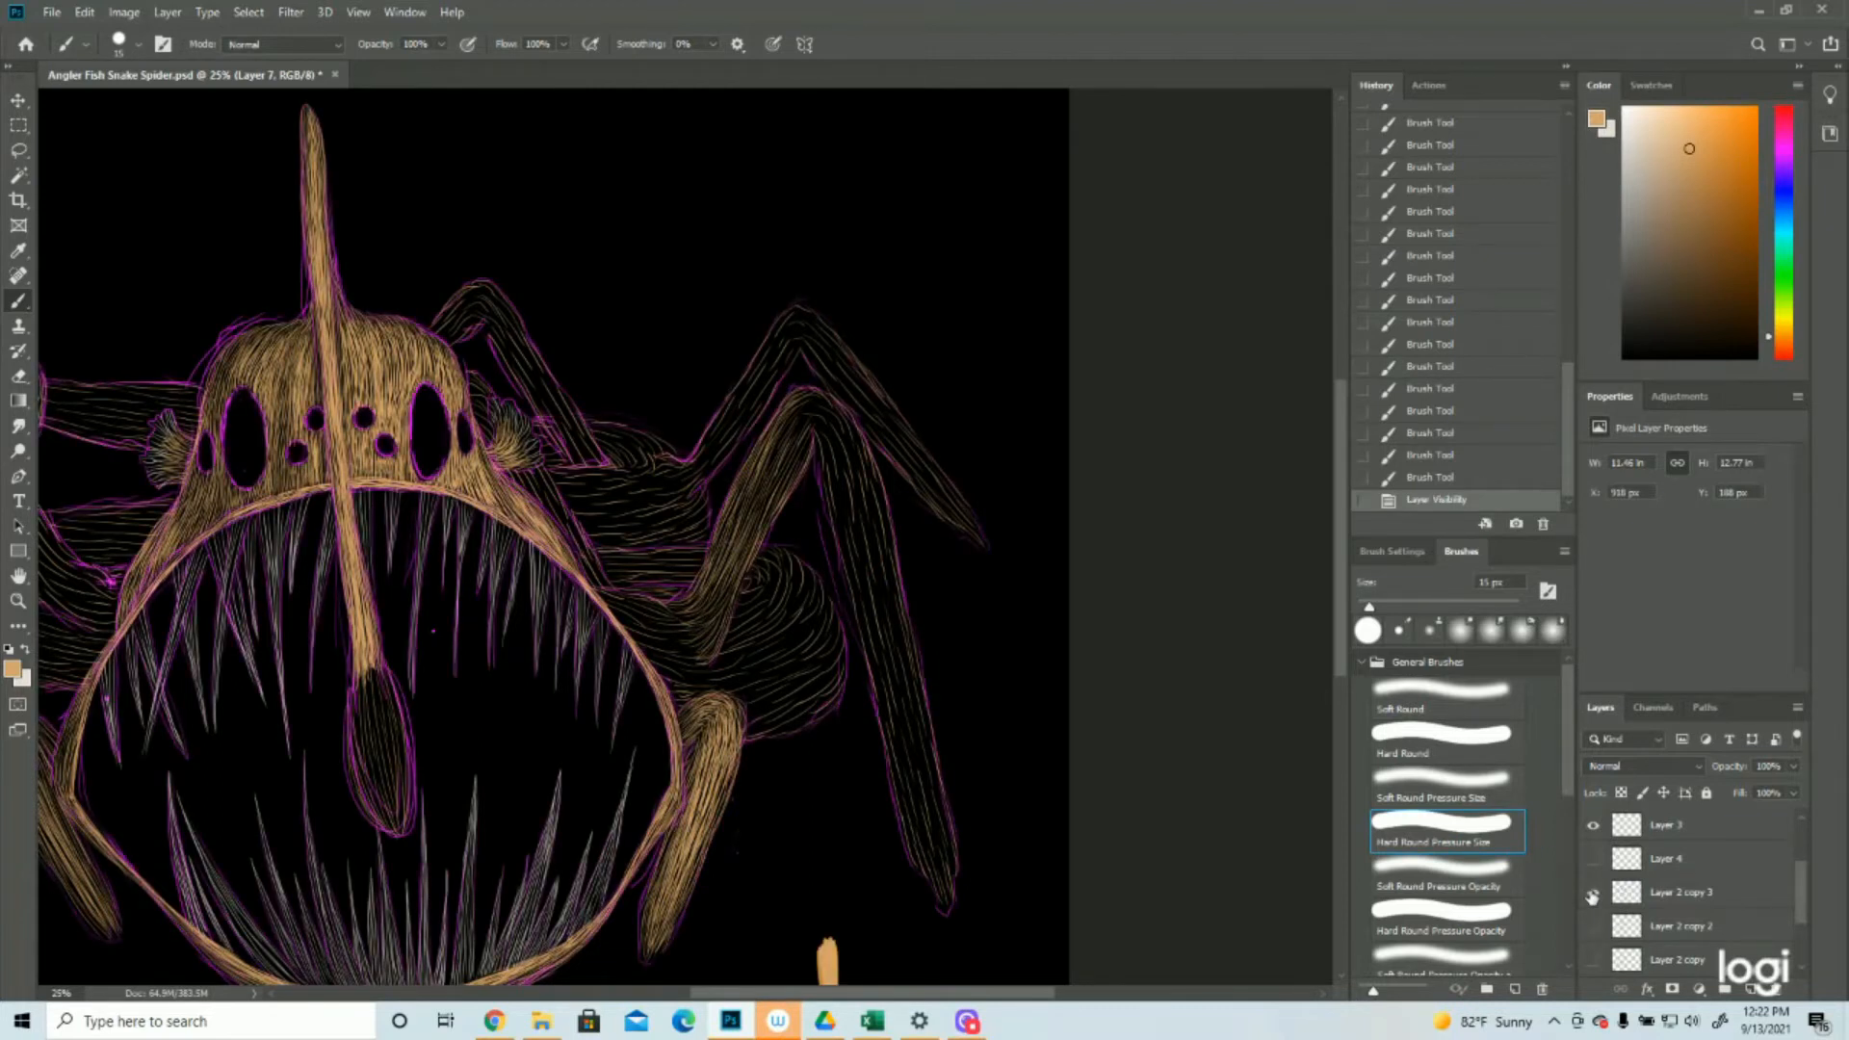
click(1592, 893)
mouse_move(630, 592)
mouse_down()
mouse_move(692, 622)
mouse_move(695, 607)
mouse_up()
drag(676, 611, 685, 616)
mouse_move(673, 616)
mouse_down()
mouse_move(701, 625)
mouse_move(681, 623)
mouse_up()
drag(664, 622, 701, 635)
drag(667, 631, 702, 644)
drag(674, 640, 705, 653)
drag(681, 651, 707, 658)
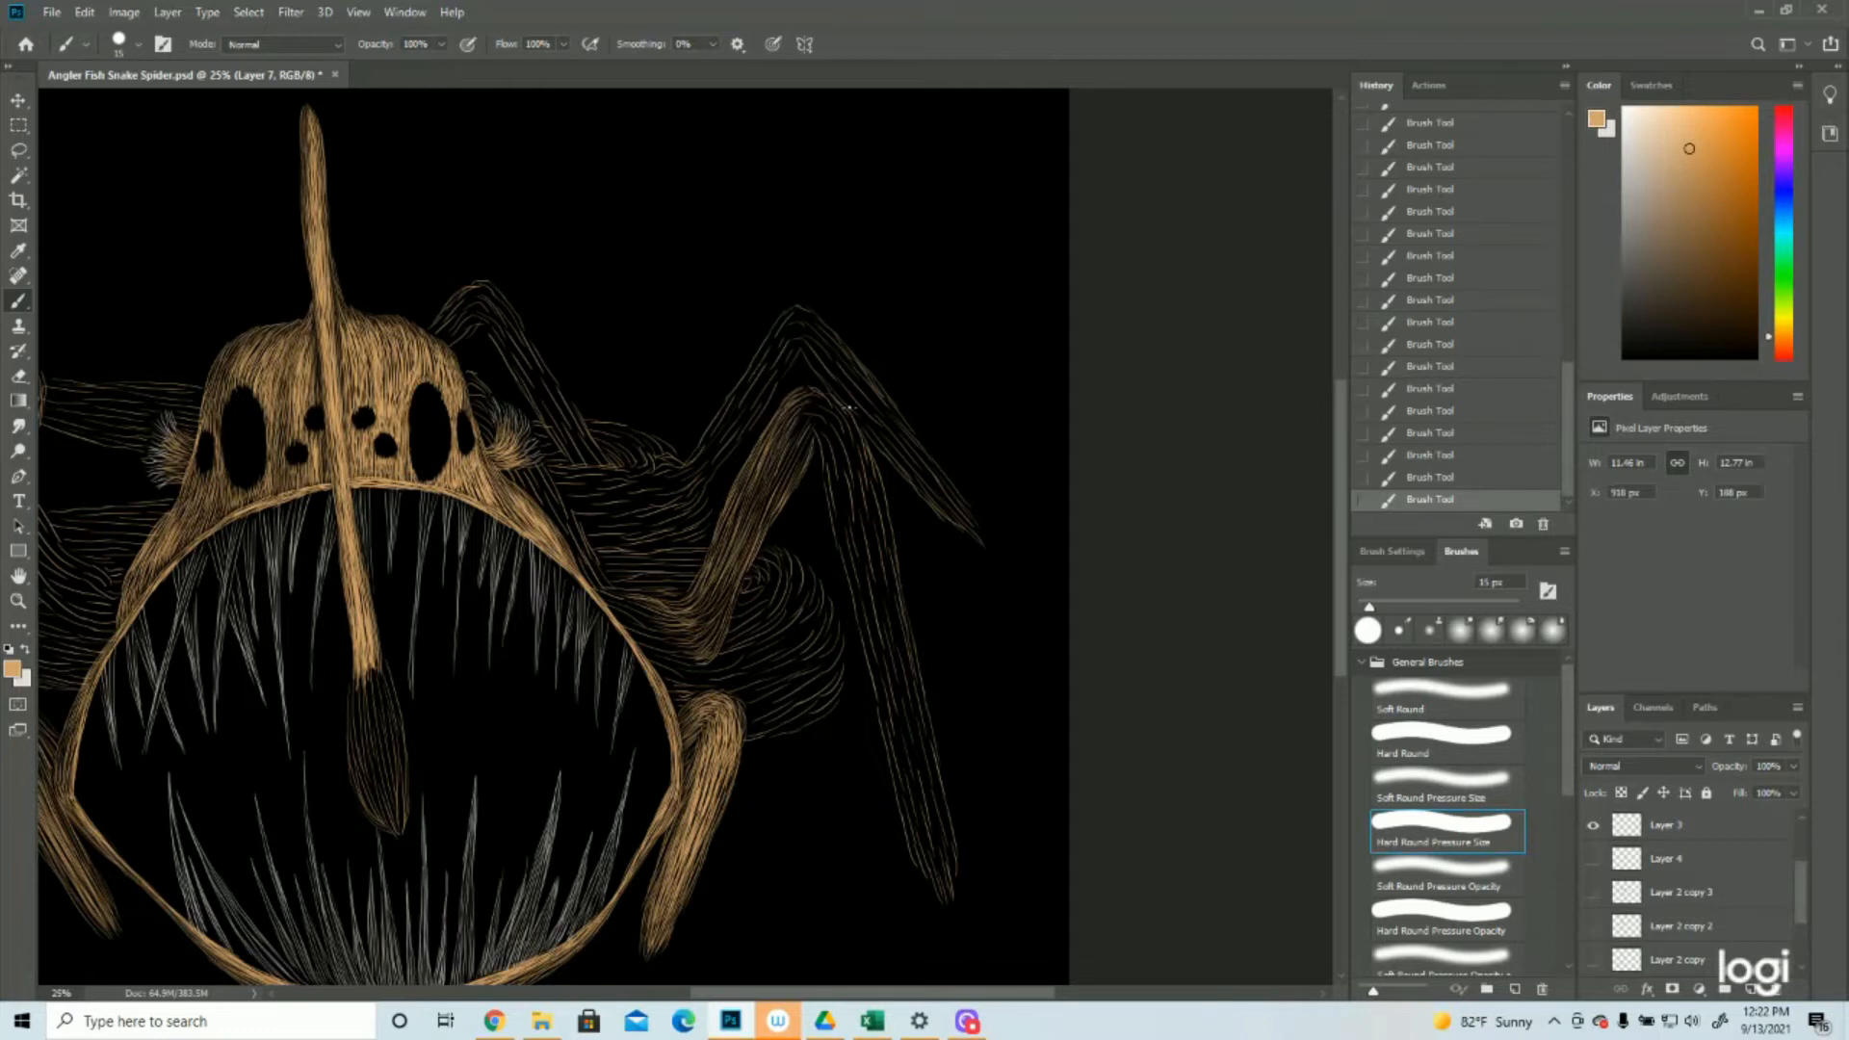
Add tan strokes over the front right leg's knee and down the outer edge of its lower segment
drag(807, 389, 877, 469)
drag(814, 394, 874, 514)
drag(843, 416, 884, 552)
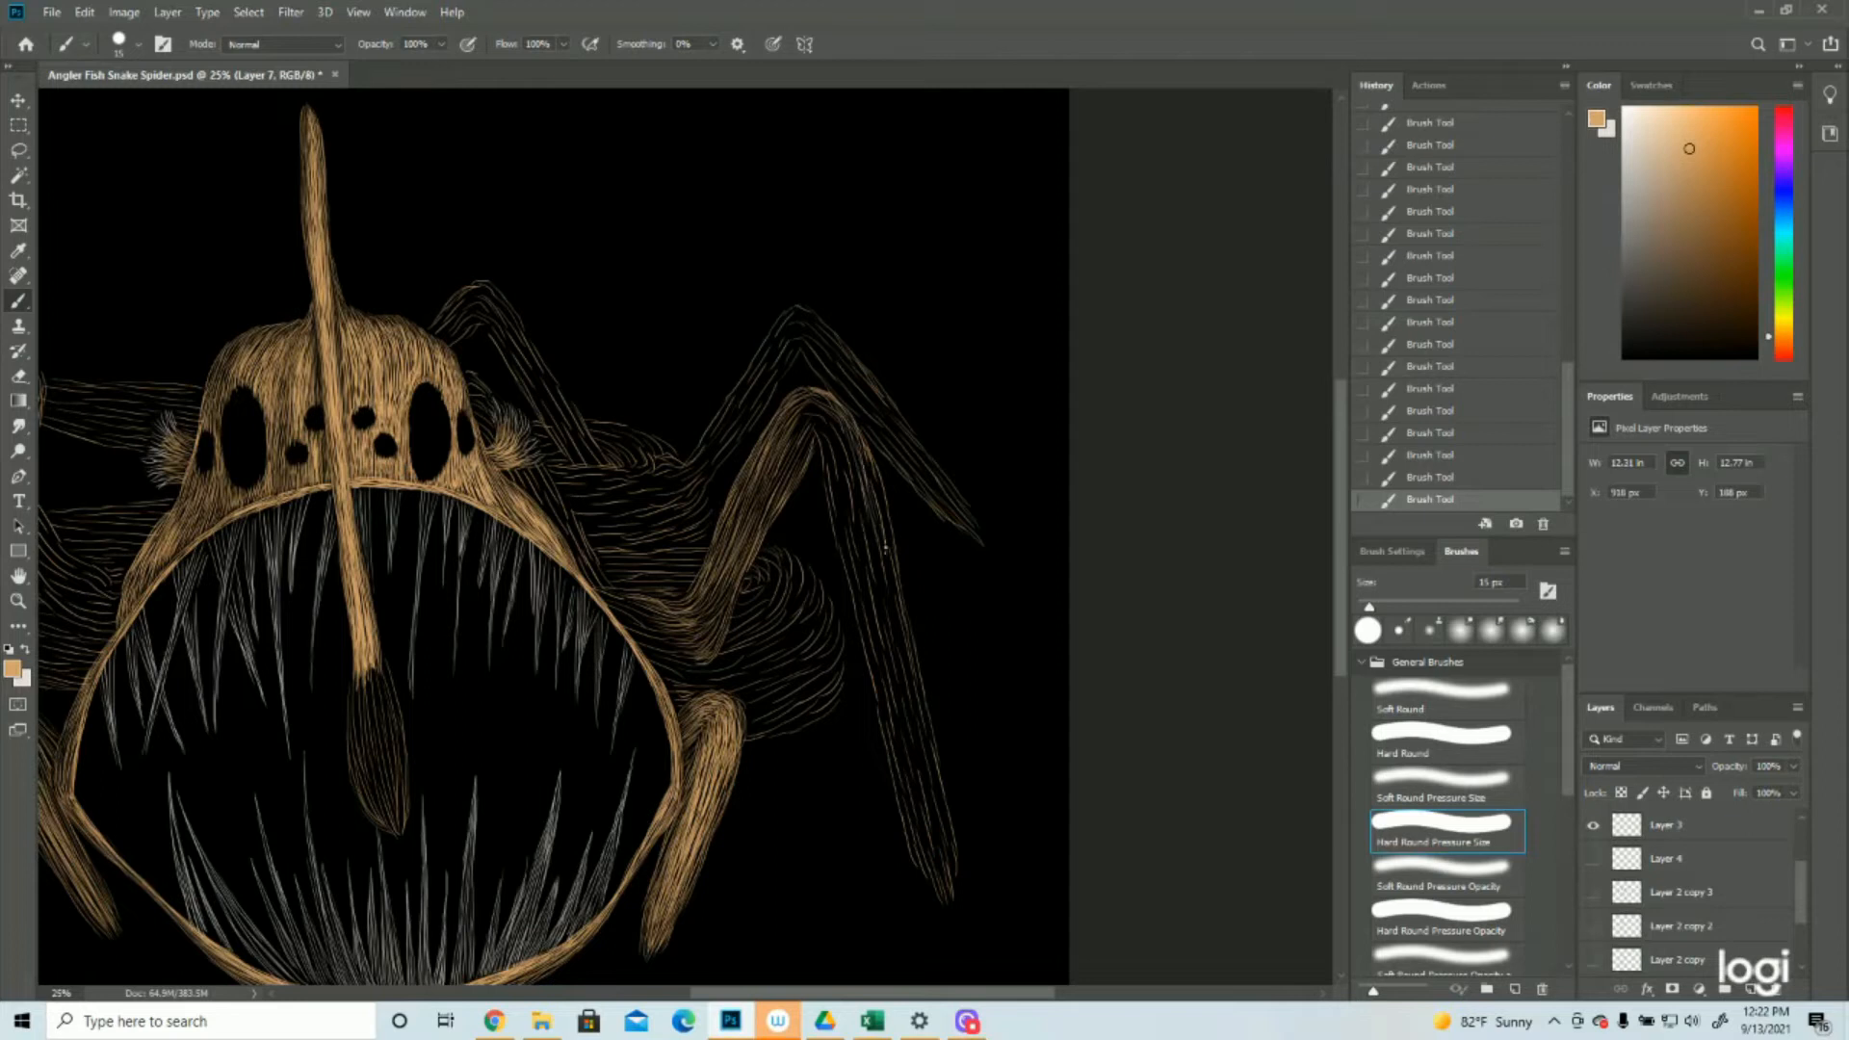
mouse_move(871, 479)
mouse_down()
mouse_move(885, 537)
mouse_move(865, 448)
mouse_move(893, 562)
mouse_up()
drag(869, 466, 913, 688)
drag(897, 599, 923, 738)
drag(902, 626, 922, 703)
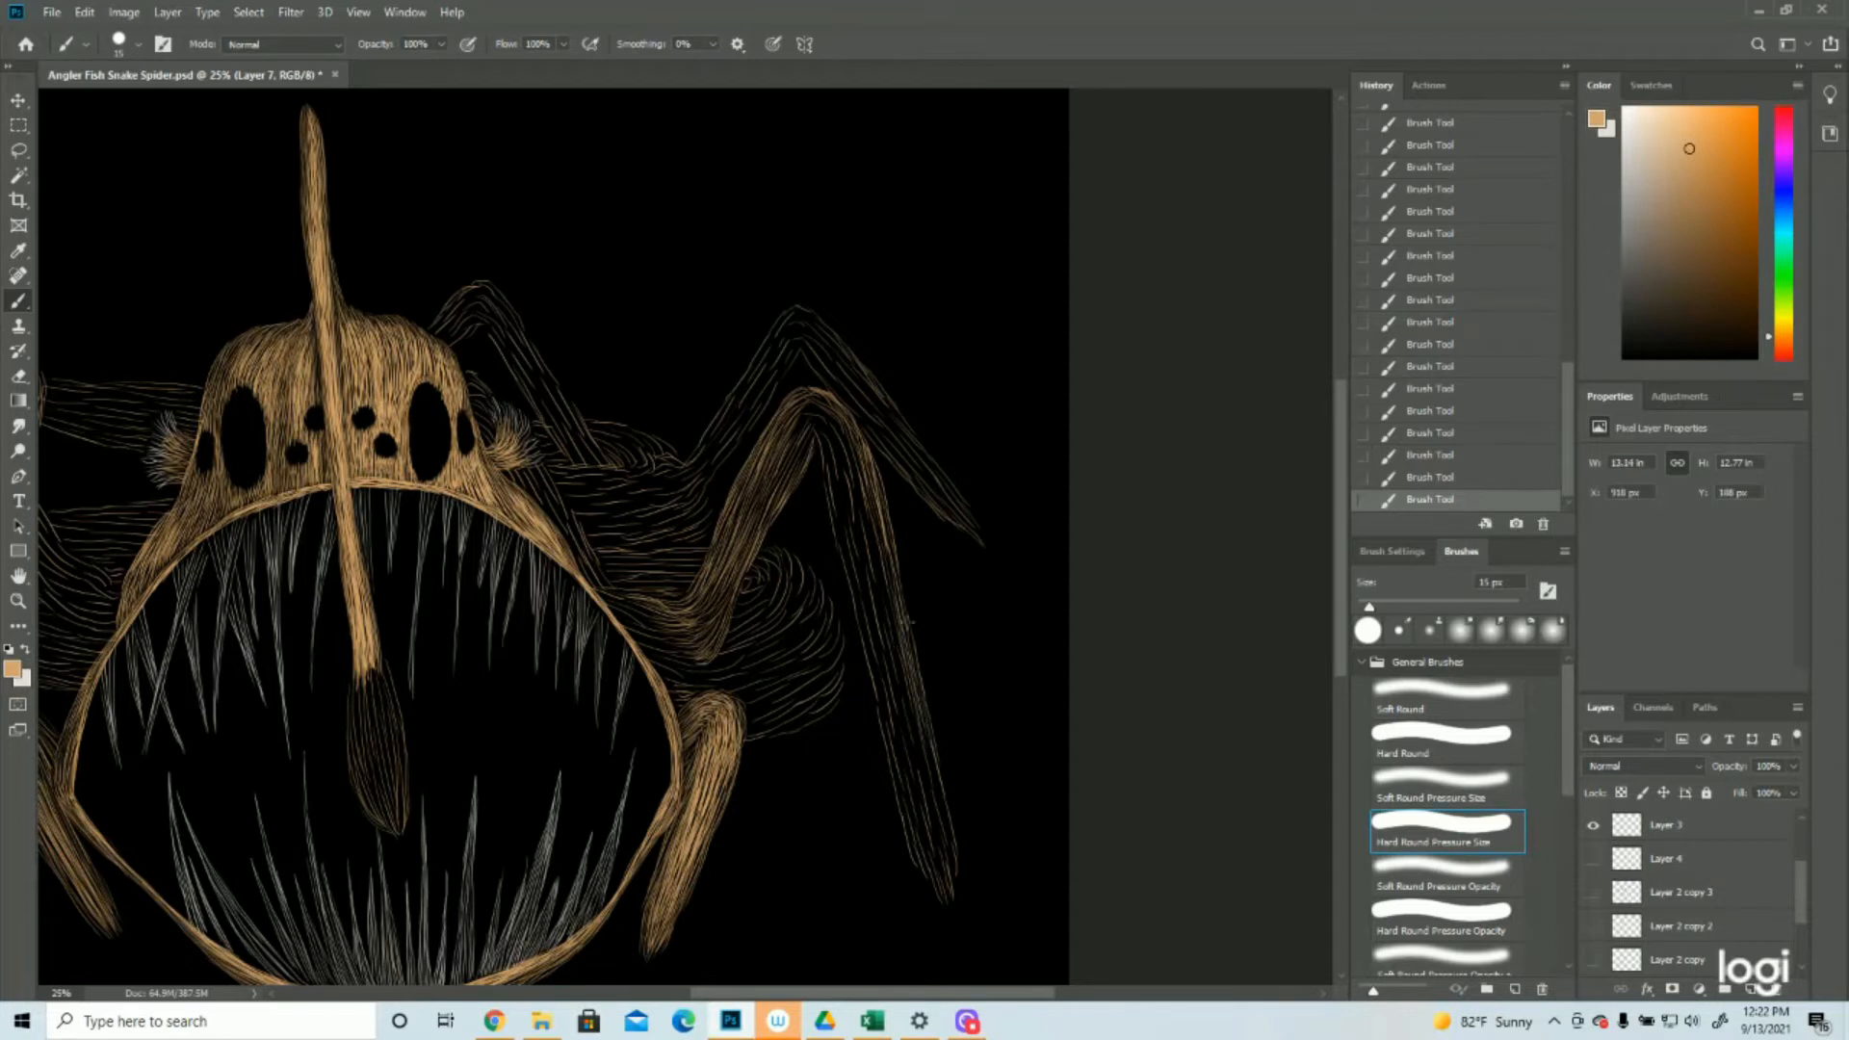
Fill the tip, middle and inner edge of the front right leg's lower segment with long tan strokes
mouse_move(925, 771)
mouse_down()
mouse_move(954, 839)
mouse_move(919, 727)
mouse_move(956, 877)
mouse_move(932, 822)
mouse_move(948, 894)
mouse_move(919, 826)
mouse_move(938, 895)
mouse_up()
drag(898, 777, 924, 871)
drag(910, 777, 935, 867)
mouse_move(920, 782)
mouse_down()
mouse_move(941, 877)
mouse_move(915, 725)
mouse_move(953, 877)
mouse_up()
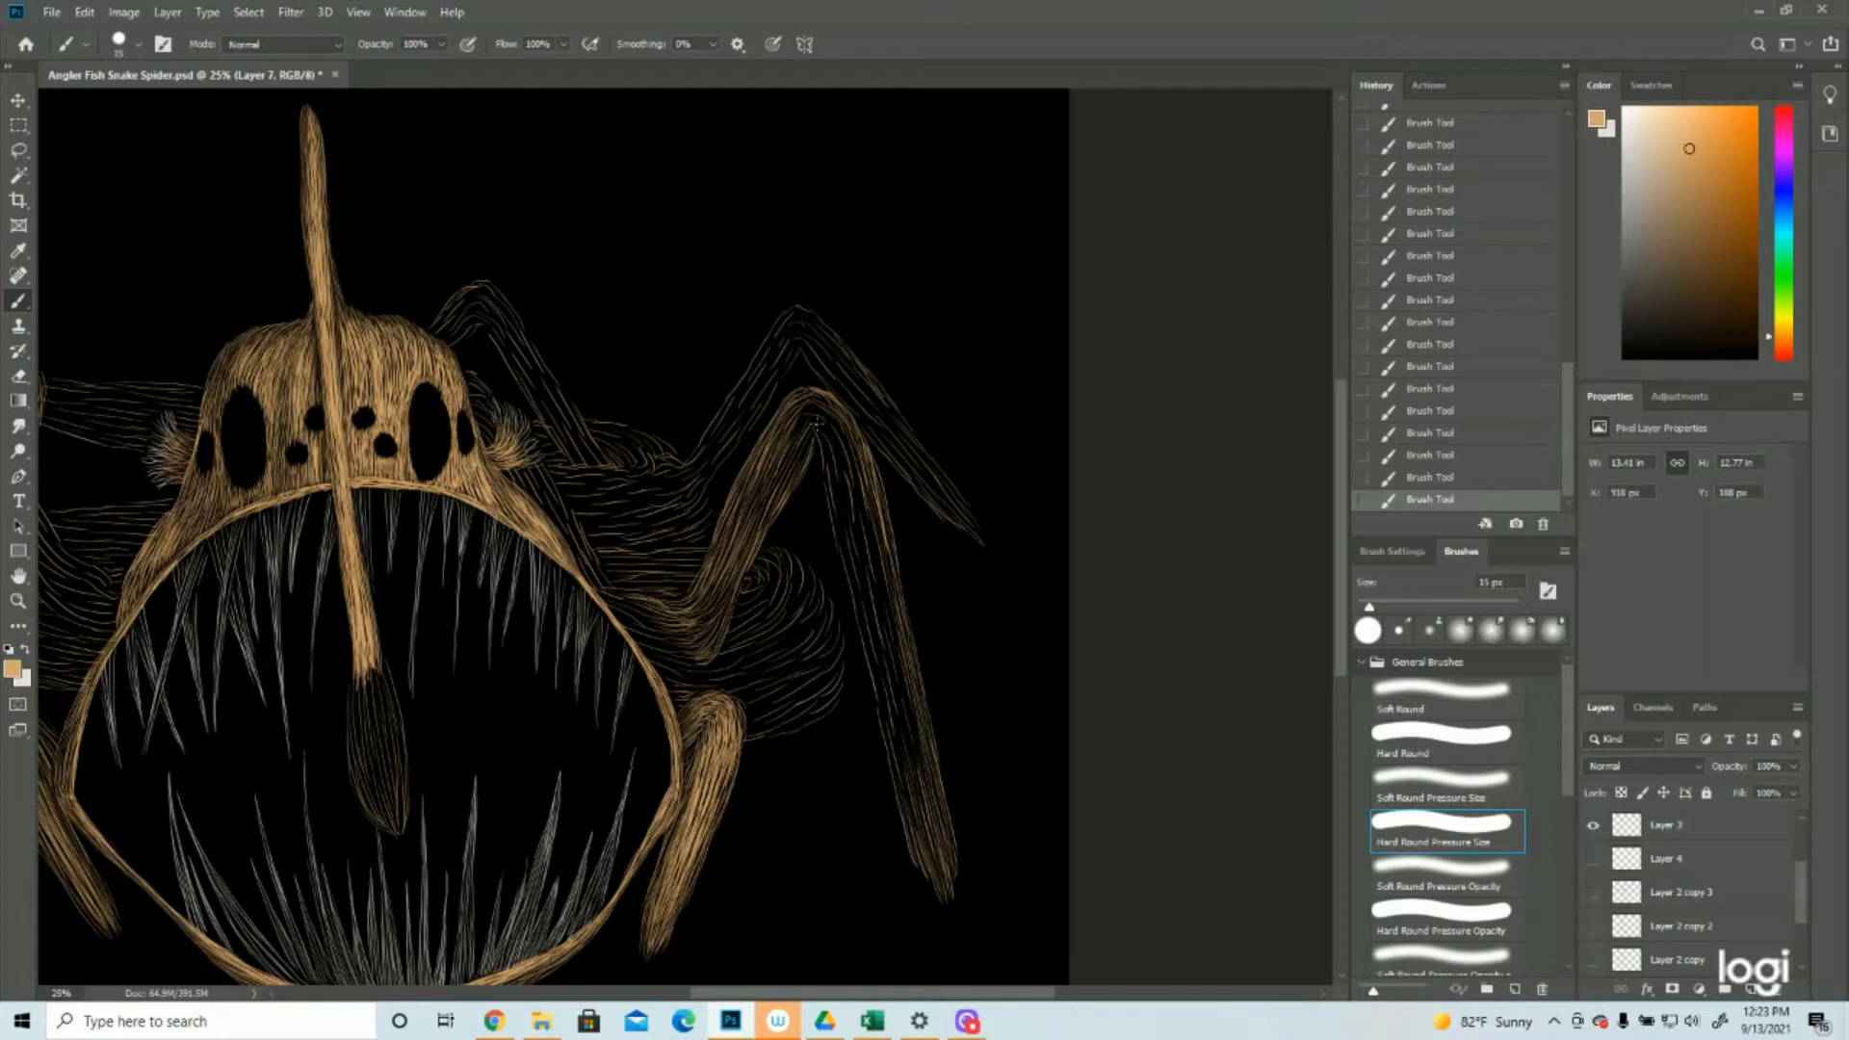
mouse_move(816, 429)
mouse_down()
mouse_move(854, 592)
mouse_move(834, 504)
mouse_move(837, 620)
mouse_move(841, 518)
mouse_move(871, 710)
mouse_move(864, 620)
mouse_move(918, 830)
mouse_move(878, 676)
mouse_move(911, 776)
mouse_up()
mouse_move(891, 697)
mouse_down()
mouse_move(915, 764)
mouse_move(918, 746)
mouse_up()
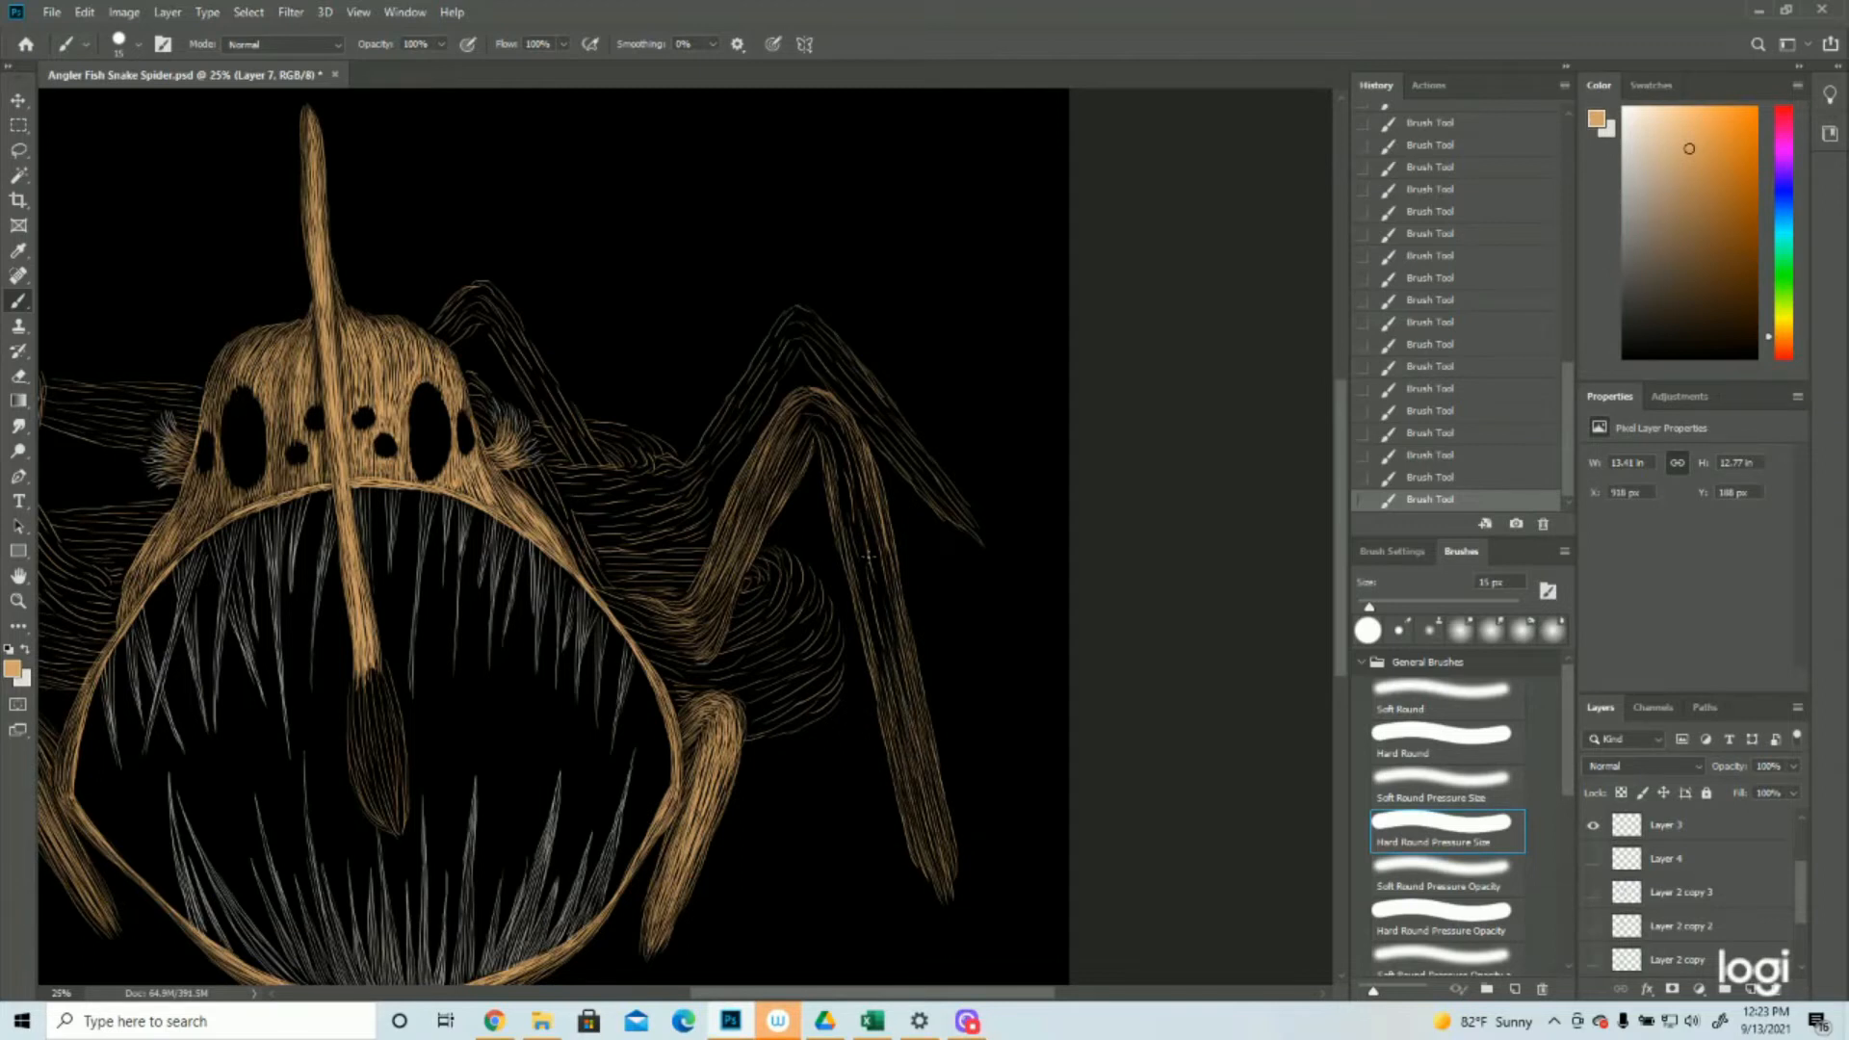
drag(850, 455, 901, 691)
mouse_move(830, 427)
mouse_down()
mouse_move(871, 589)
mouse_move(855, 471)
mouse_up()
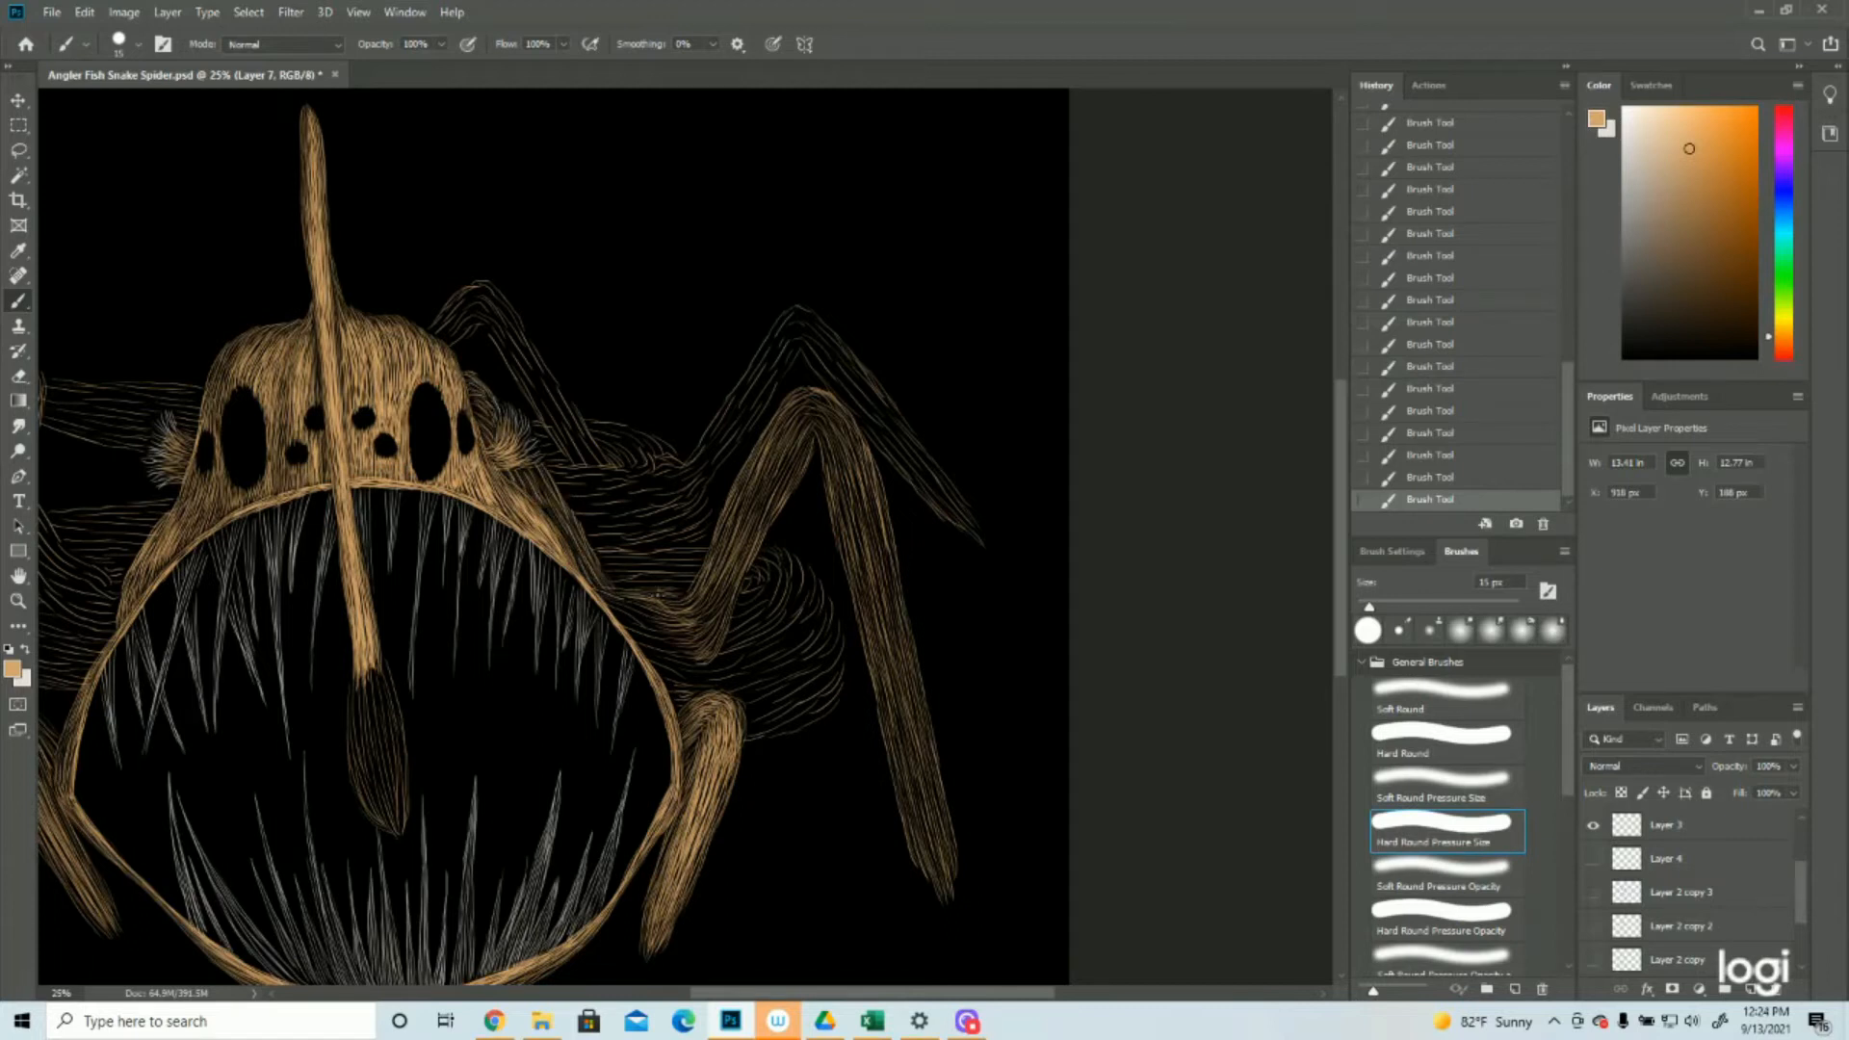
Add tan strokes where the front right legs meet the mouth's edge and save the document
drag(621, 605, 673, 634)
drag(667, 680, 746, 696)
key(ctrl+s)
Add curved tan strokes along the lower and outer edge of the rounded abdomen behind the front right leg
click(18, 602)
alt+click(1123, 644)
click(1123, 644)
click(1123, 644)
scroll(1143, 681, up, 2)
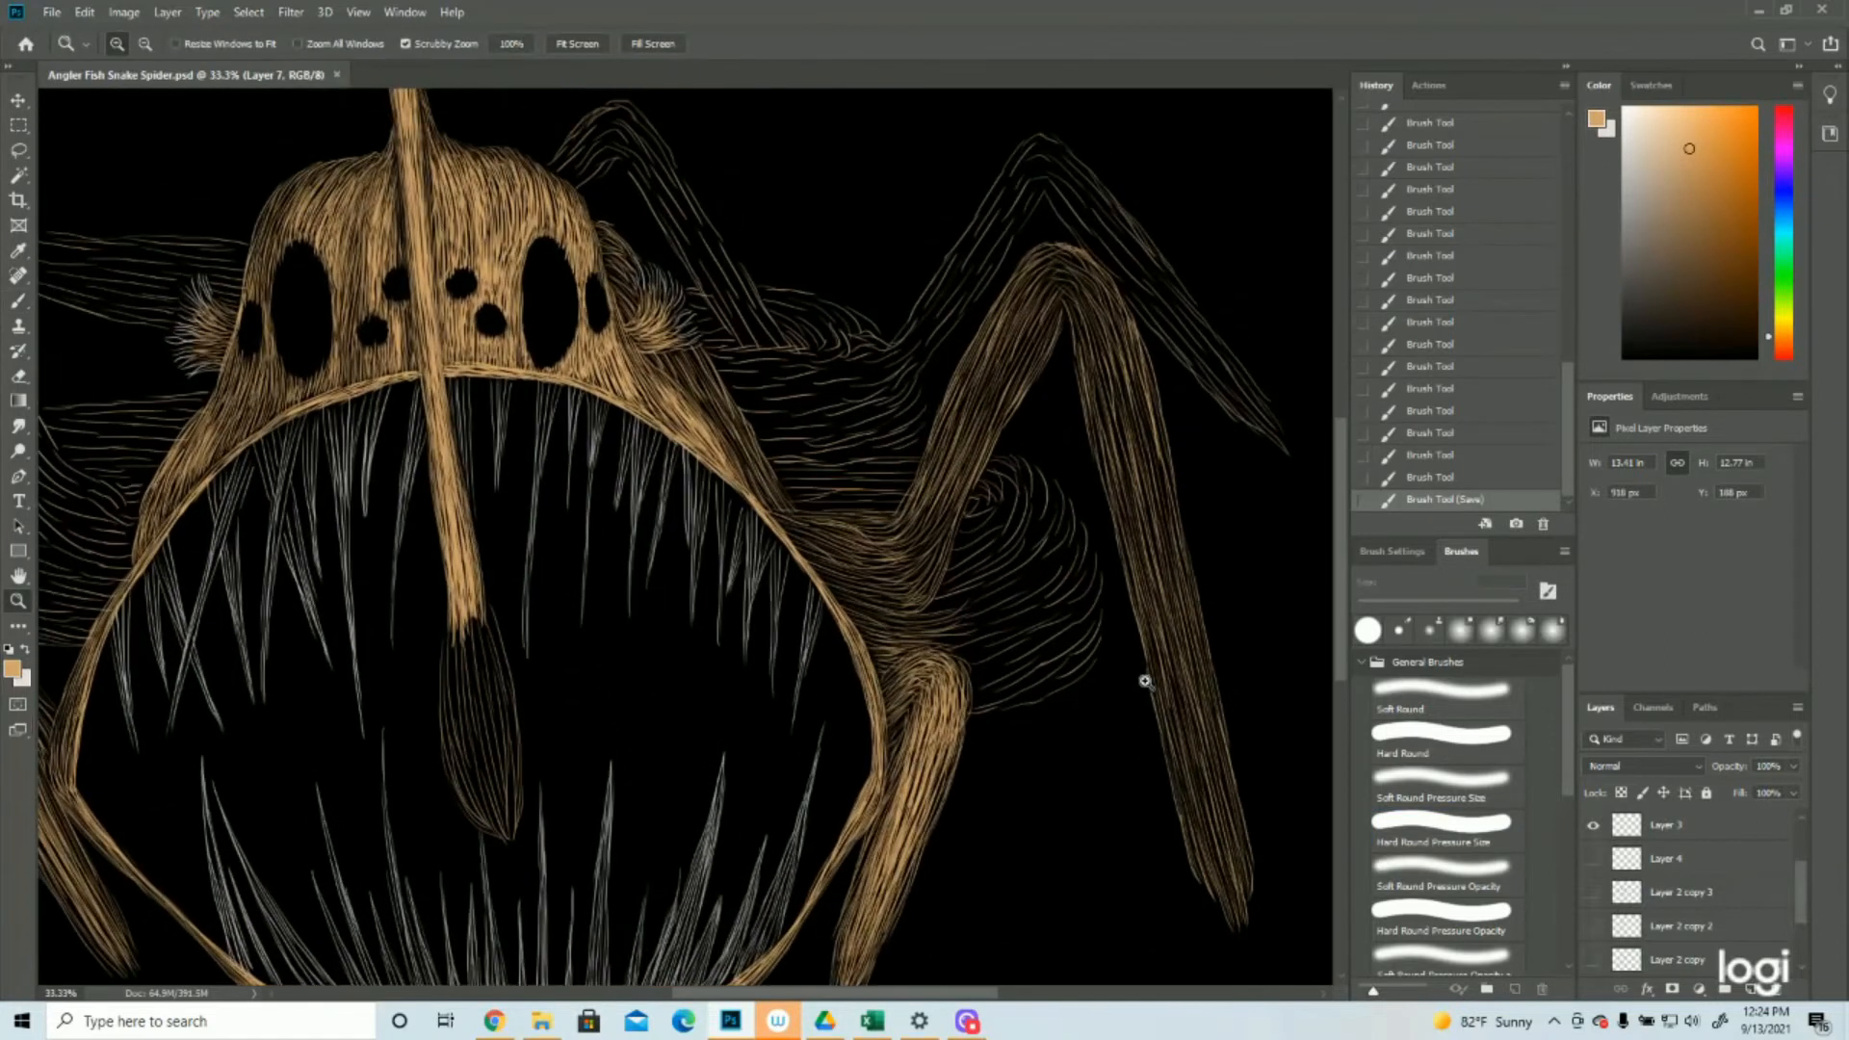
click(17, 300)
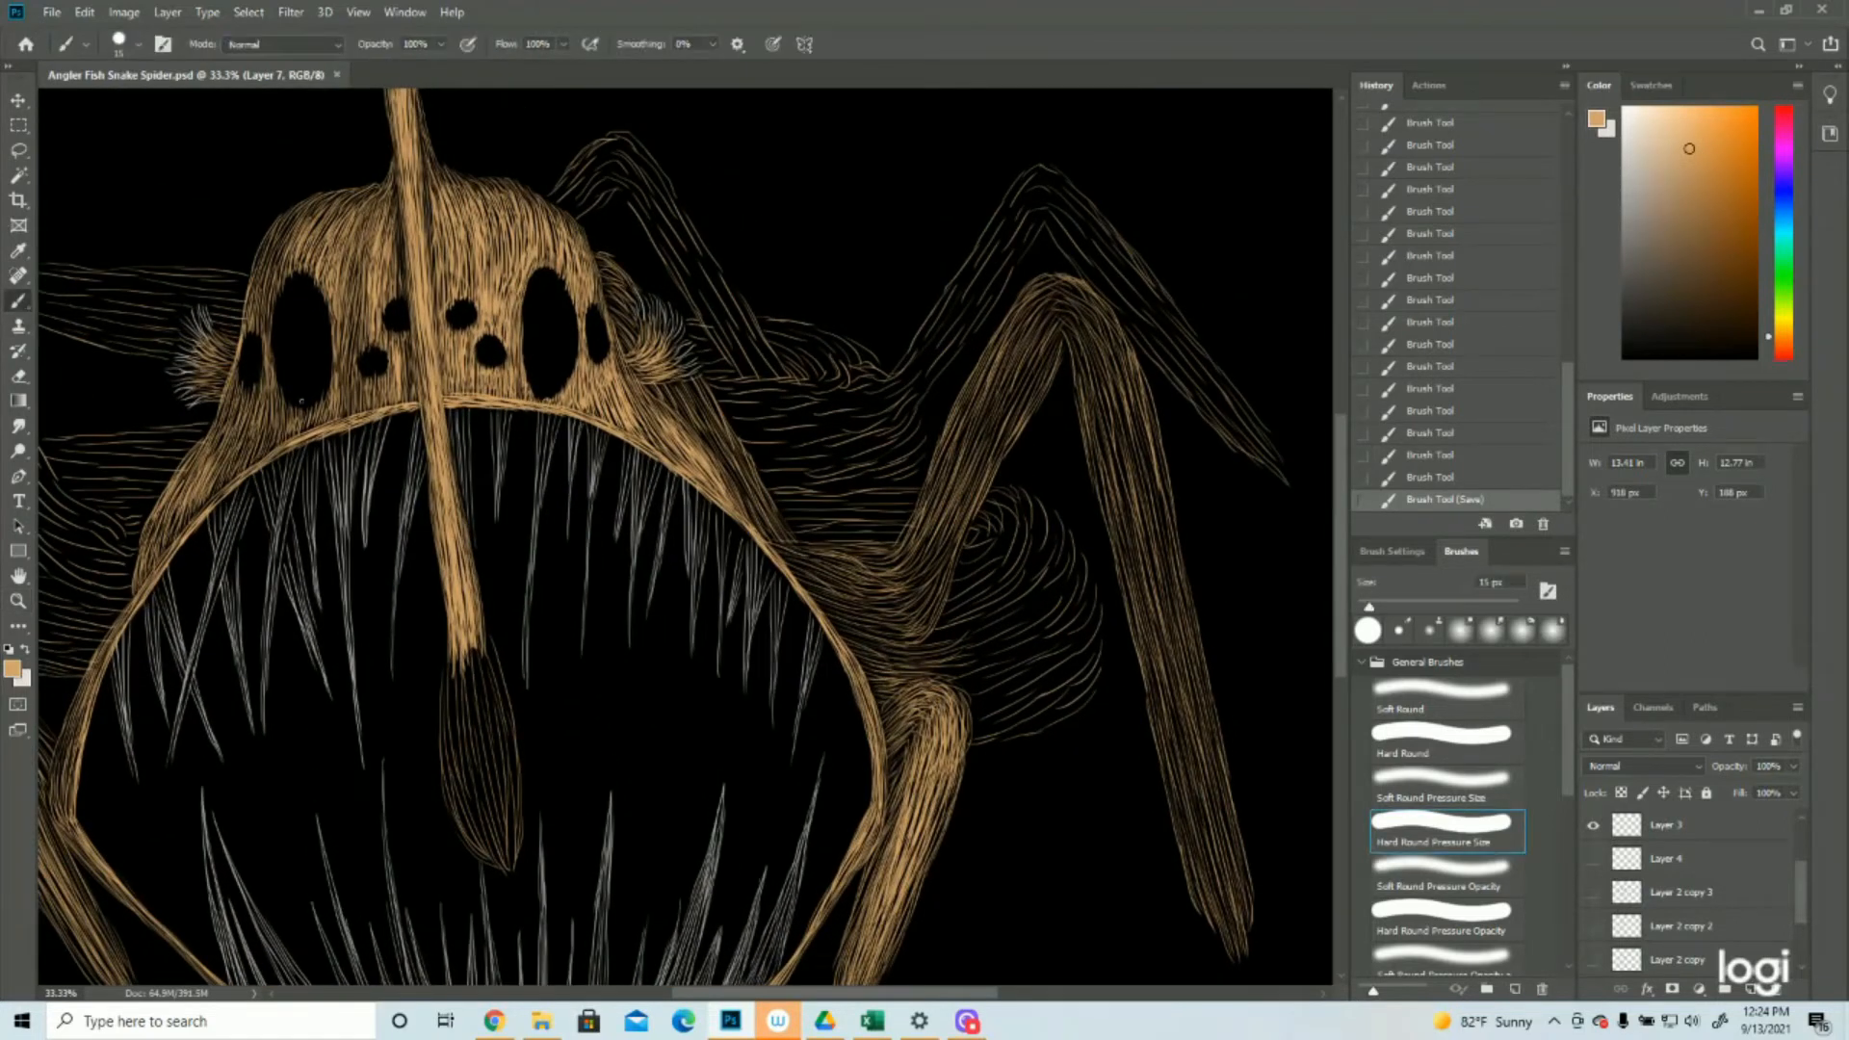
drag(1101, 673, 1057, 720)
drag(1067, 715, 988, 740)
drag(995, 737, 971, 742)
mouse_move(1026, 727)
mouse_down()
mouse_move(1066, 706)
mouse_move(989, 738)
mouse_move(1088, 691)
mouse_up()
mouse_move(1102, 613)
mouse_down()
mouse_move(1058, 708)
mouse_move(1039, 698)
mouse_up()
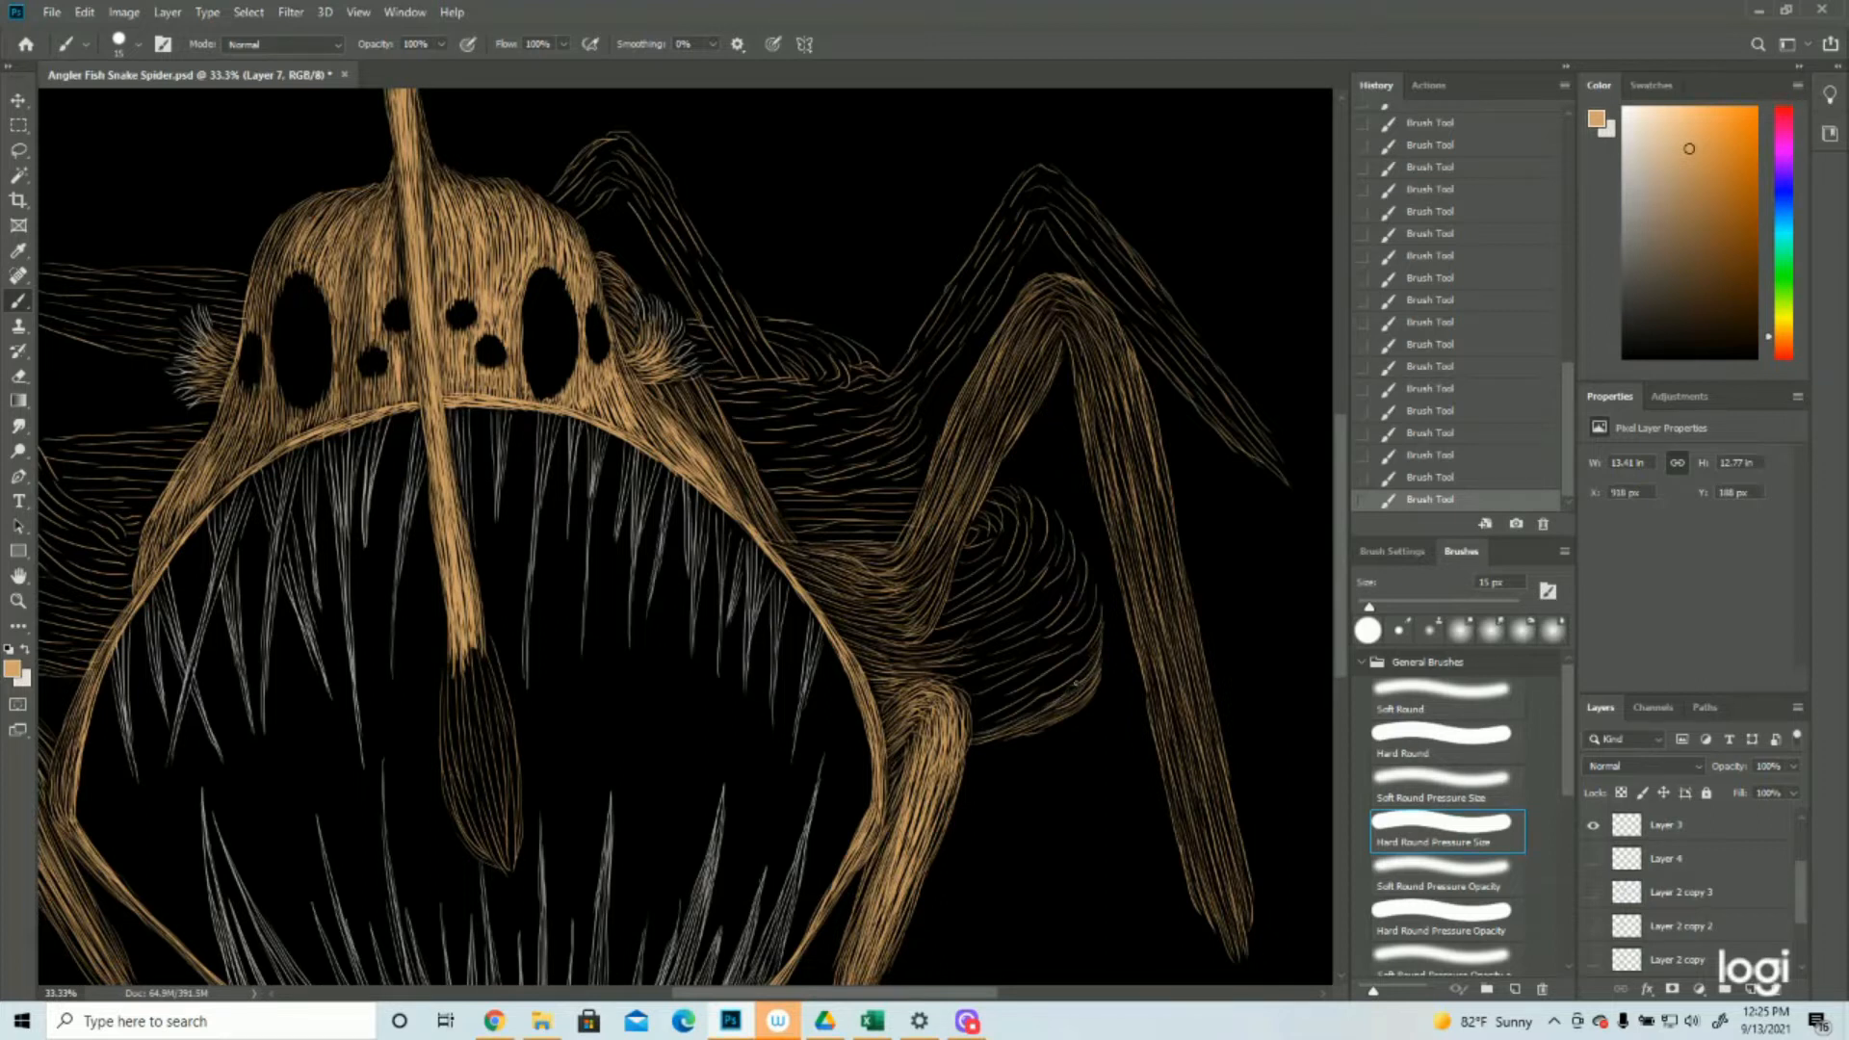
Fill the rounded right abdomen and the body strip beside the mouth with curved tan strokes and save the document
drag(1014, 713, 985, 725)
drag(1089, 567, 1100, 622)
mouse_move(1095, 638)
mouse_down()
mouse_move(1002, 718)
mouse_move(923, 672)
mouse_move(1002, 659)
mouse_move(963, 674)
mouse_up()
drag(1021, 530, 954, 602)
mouse_move(1079, 521)
mouse_down()
mouse_move(954, 636)
mouse_move(1032, 564)
mouse_move(964, 616)
mouse_up()
drag(1032, 484, 976, 553)
drag(773, 491, 924, 507)
drag(501, 481, 862, 453)
key(ctrl+s)
Densify the front left leg's inner segment, the rounded left abdomen and the body beside the mouth with tan strokes
mouse_move(337, 234)
mouse_down()
mouse_move(339, 281)
mouse_move(481, 510)
mouse_up()
mouse_move(308, 337)
mouse_down()
mouse_move(424, 501)
mouse_move(496, 564)
mouse_up()
mouse_move(366, 540)
mouse_down()
mouse_move(337, 461)
mouse_move(413, 547)
mouse_up()
mouse_move(317, 514)
mouse_down()
mouse_move(426, 602)
mouse_move(489, 595)
mouse_up()
mouse_move(343, 566)
mouse_down()
mouse_move(472, 613)
mouse_move(391, 644)
mouse_up()
drag(363, 607, 458, 644)
scroll(449, 454, up, 1)
mouse_move(575, 443)
mouse_down()
mouse_move(488, 452)
mouse_move(553, 449)
mouse_up()
mouse_move(441, 503)
mouse_down()
mouse_move(530, 525)
mouse_move(530, 503)
mouse_up()
drag(415, 472, 544, 481)
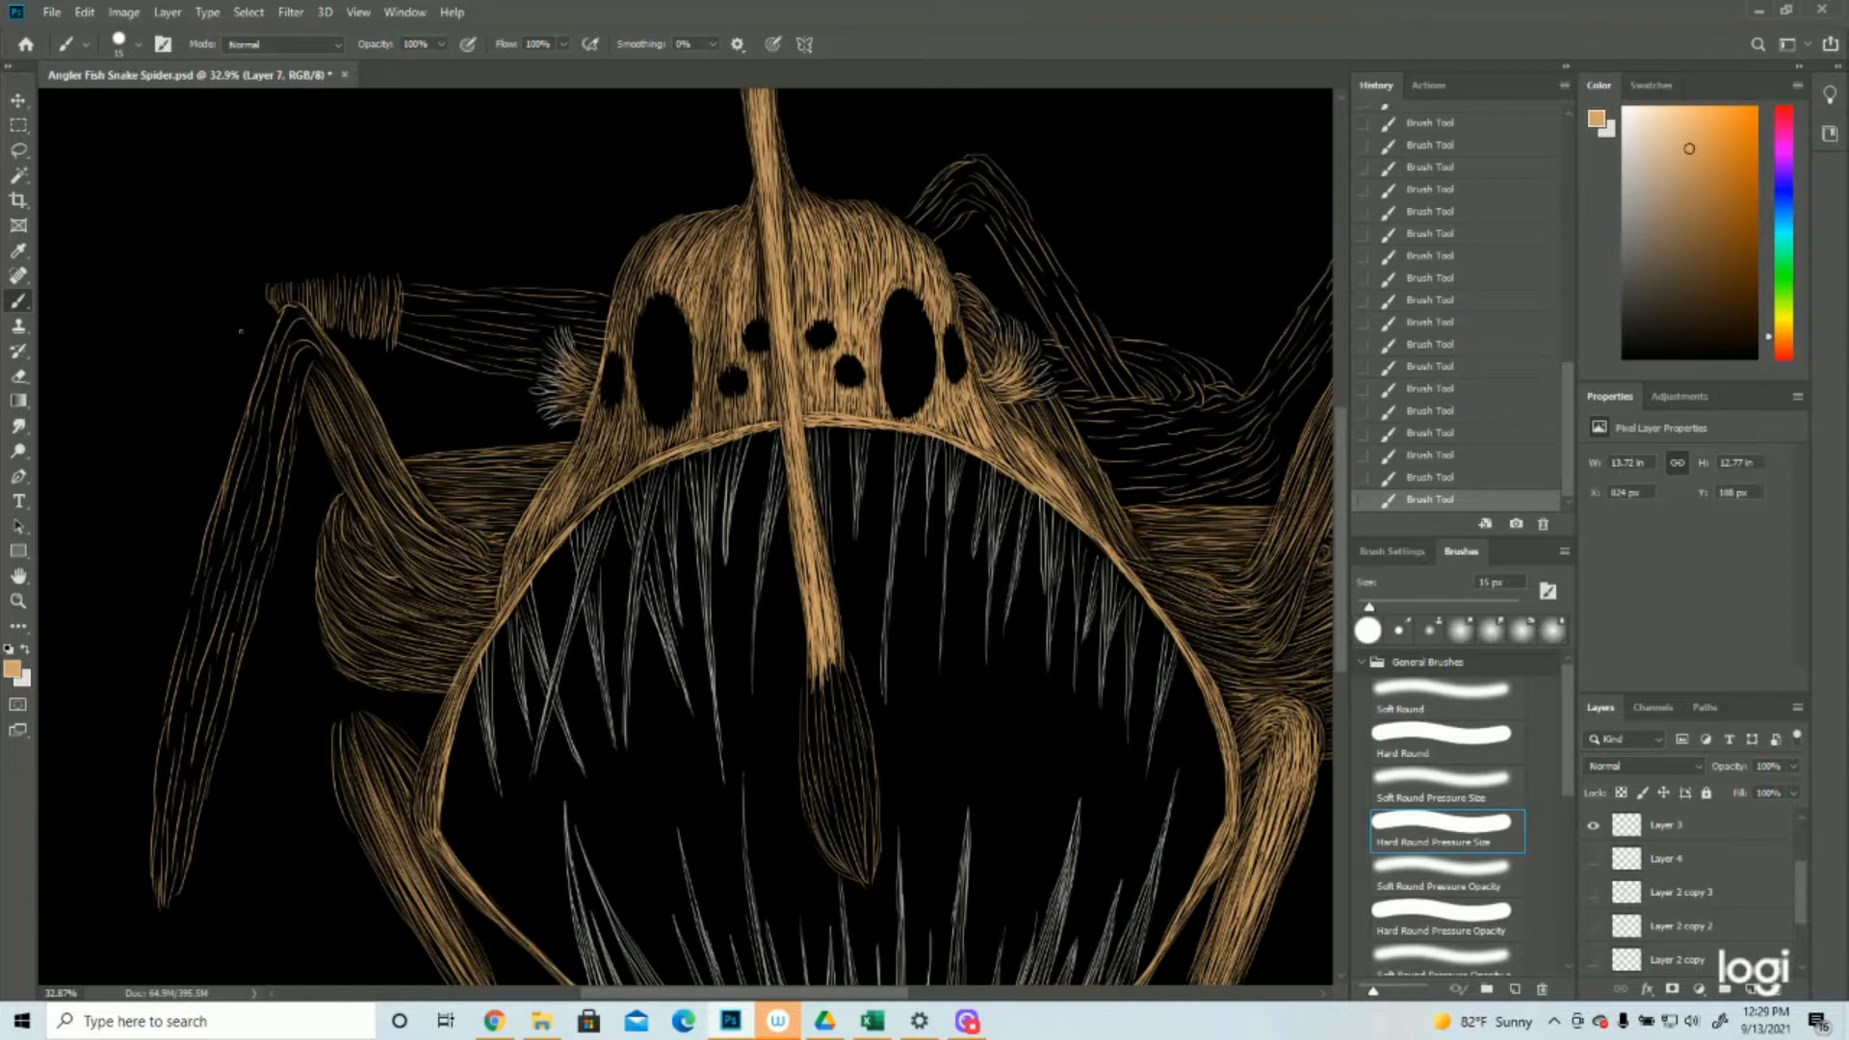
Fill the front left leg's long outer segment with tan strokes from knee to tip and save the document
drag(289, 313, 235, 461)
drag(310, 328, 267, 496)
drag(289, 378, 246, 621)
drag(270, 364, 197, 626)
drag(252, 433, 214, 645)
drag(229, 558, 183, 746)
drag(187, 674, 162, 847)
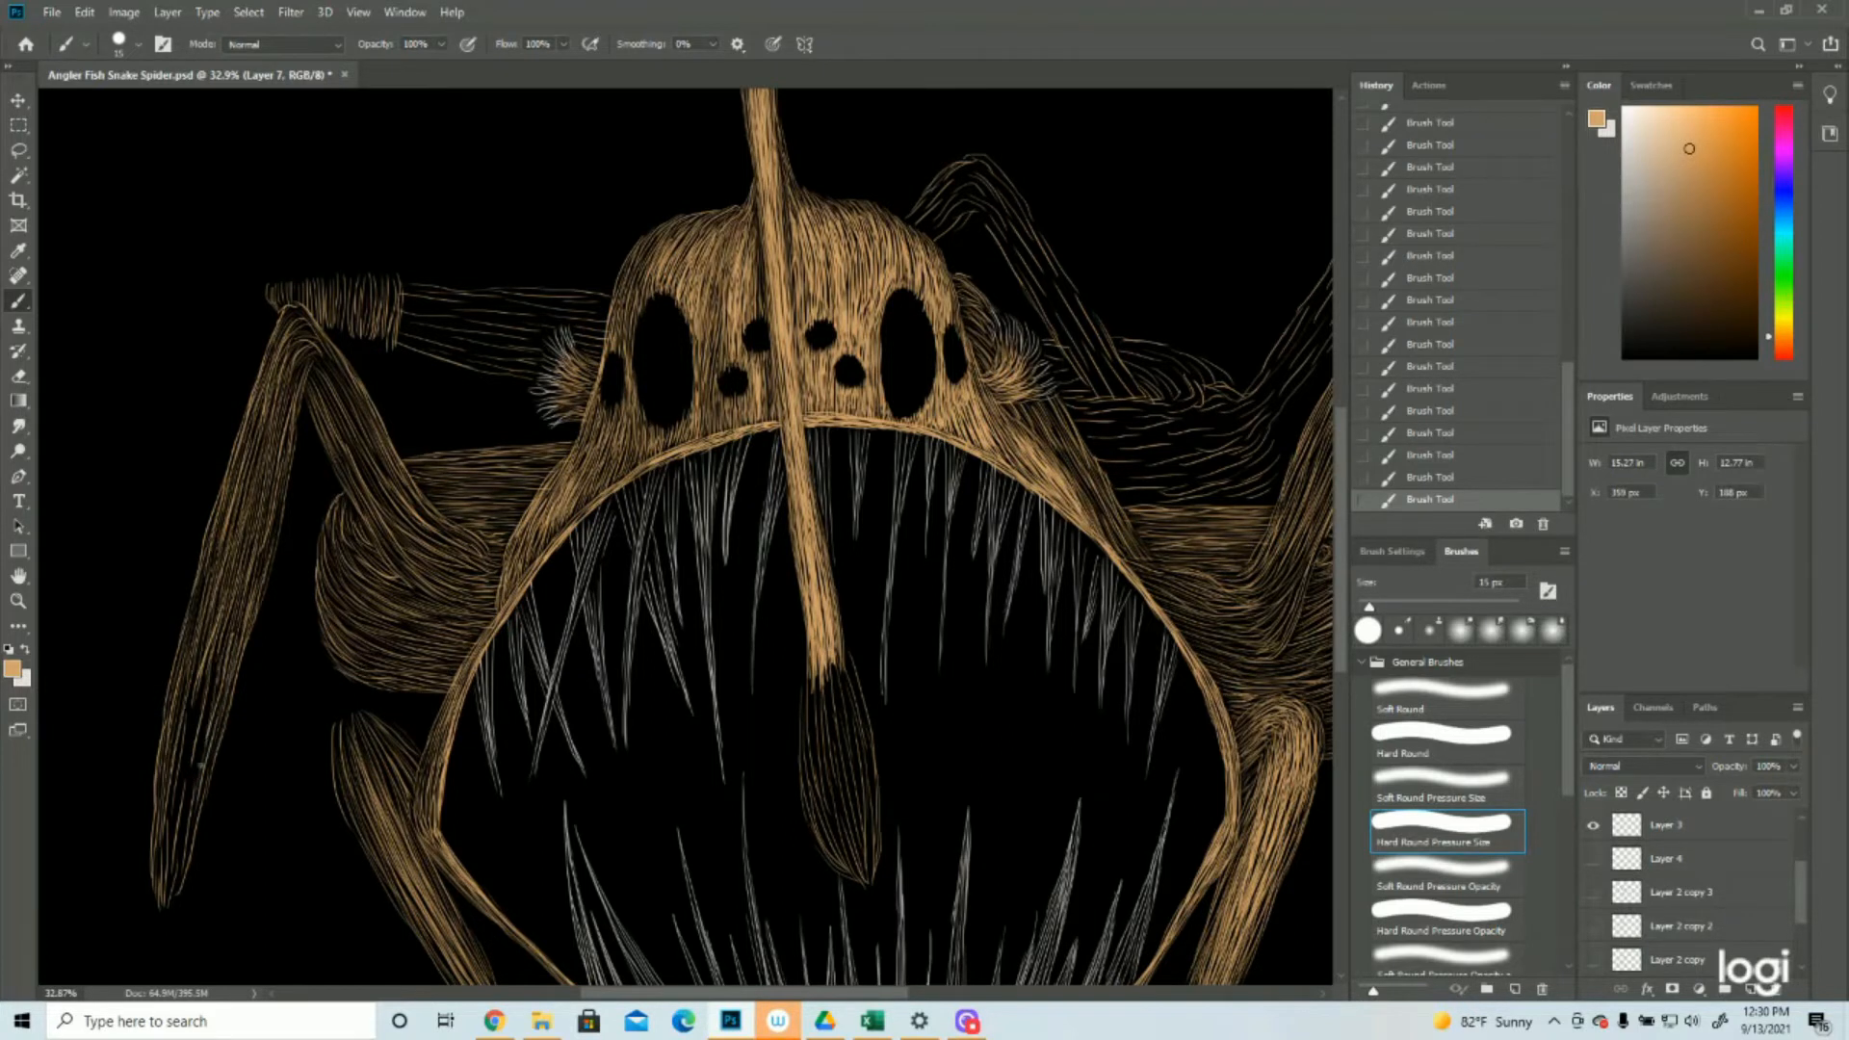
key(ctrl+s)
Densify both segments of the rear right leg with tan strokes over the knee and down to its pointed tip
click(616, 558)
drag(973, 385, 587, 593)
drag(823, 553, 871, 547)
drag(837, 610, 960, 491)
drag(869, 597, 944, 445)
drag(875, 549, 998, 358)
drag(834, 572, 905, 534)
mouse_move(913, 525)
mouse_down()
mouse_move(1008, 379)
mouse_move(1142, 553)
mouse_up()
drag(1160, 528, 1252, 646)
drag(1069, 409, 1189, 549)
drag(1086, 466, 1158, 539)
drag(1019, 347, 1094, 416)
drag(984, 390, 1064, 395)
drag(1016, 371, 1100, 472)
Densify the small back leg behind the head's right side with tan strokes around its bend and down its length
drag(674, 424, 756, 554)
mouse_move(645, 366)
mouse_down()
mouse_move(736, 539)
mouse_move(718, 547)
mouse_up()
drag(655, 441, 703, 509)
drag(587, 314, 657, 393)
drag(528, 376, 603, 315)
mouse_move(545, 399)
mouse_down()
mouse_move(587, 370)
mouse_move(638, 397)
mouse_up()
drag(553, 389, 616, 339)
Fill the body between the head and the right legs with mostly horizontal tan strokes
mouse_move(686, 560)
mouse_down()
mouse_move(818, 559)
mouse_move(830, 576)
mouse_up()
drag(738, 659, 867, 655)
drag(720, 626, 814, 636)
mouse_move(897, 598)
mouse_down()
mouse_move(874, 642)
mouse_move(888, 622)
mouse_up()
drag(767, 617, 871, 576)
drag(738, 497, 830, 520)
mouse_move(771, 507)
mouse_down()
mouse_move(861, 551)
mouse_move(819, 556)
mouse_up()
drag(665, 503, 706, 545)
Densify the rear left leg's horizontal segment and its ribbed end with tan strokes and save the document
drag(385, 482, 822, 584)
mouse_move(428, 545)
mouse_down()
mouse_move(655, 557)
mouse_move(655, 603)
mouse_up()
mouse_move(424, 601)
mouse_down()
mouse_move(584, 642)
mouse_move(589, 620)
mouse_up()
drag(434, 569, 603, 586)
scroll(441, 572, down, 1)
mouse_move(412, 482)
mouse_down()
mouse_move(416, 565)
mouse_move(392, 553)
mouse_up()
mouse_move(368, 487)
mouse_down()
mouse_move(372, 551)
mouse_move(339, 534)
mouse_up()
drag(303, 492, 304, 522)
key(z)
drag(982, 489, 897, 489)
click(52, 12)
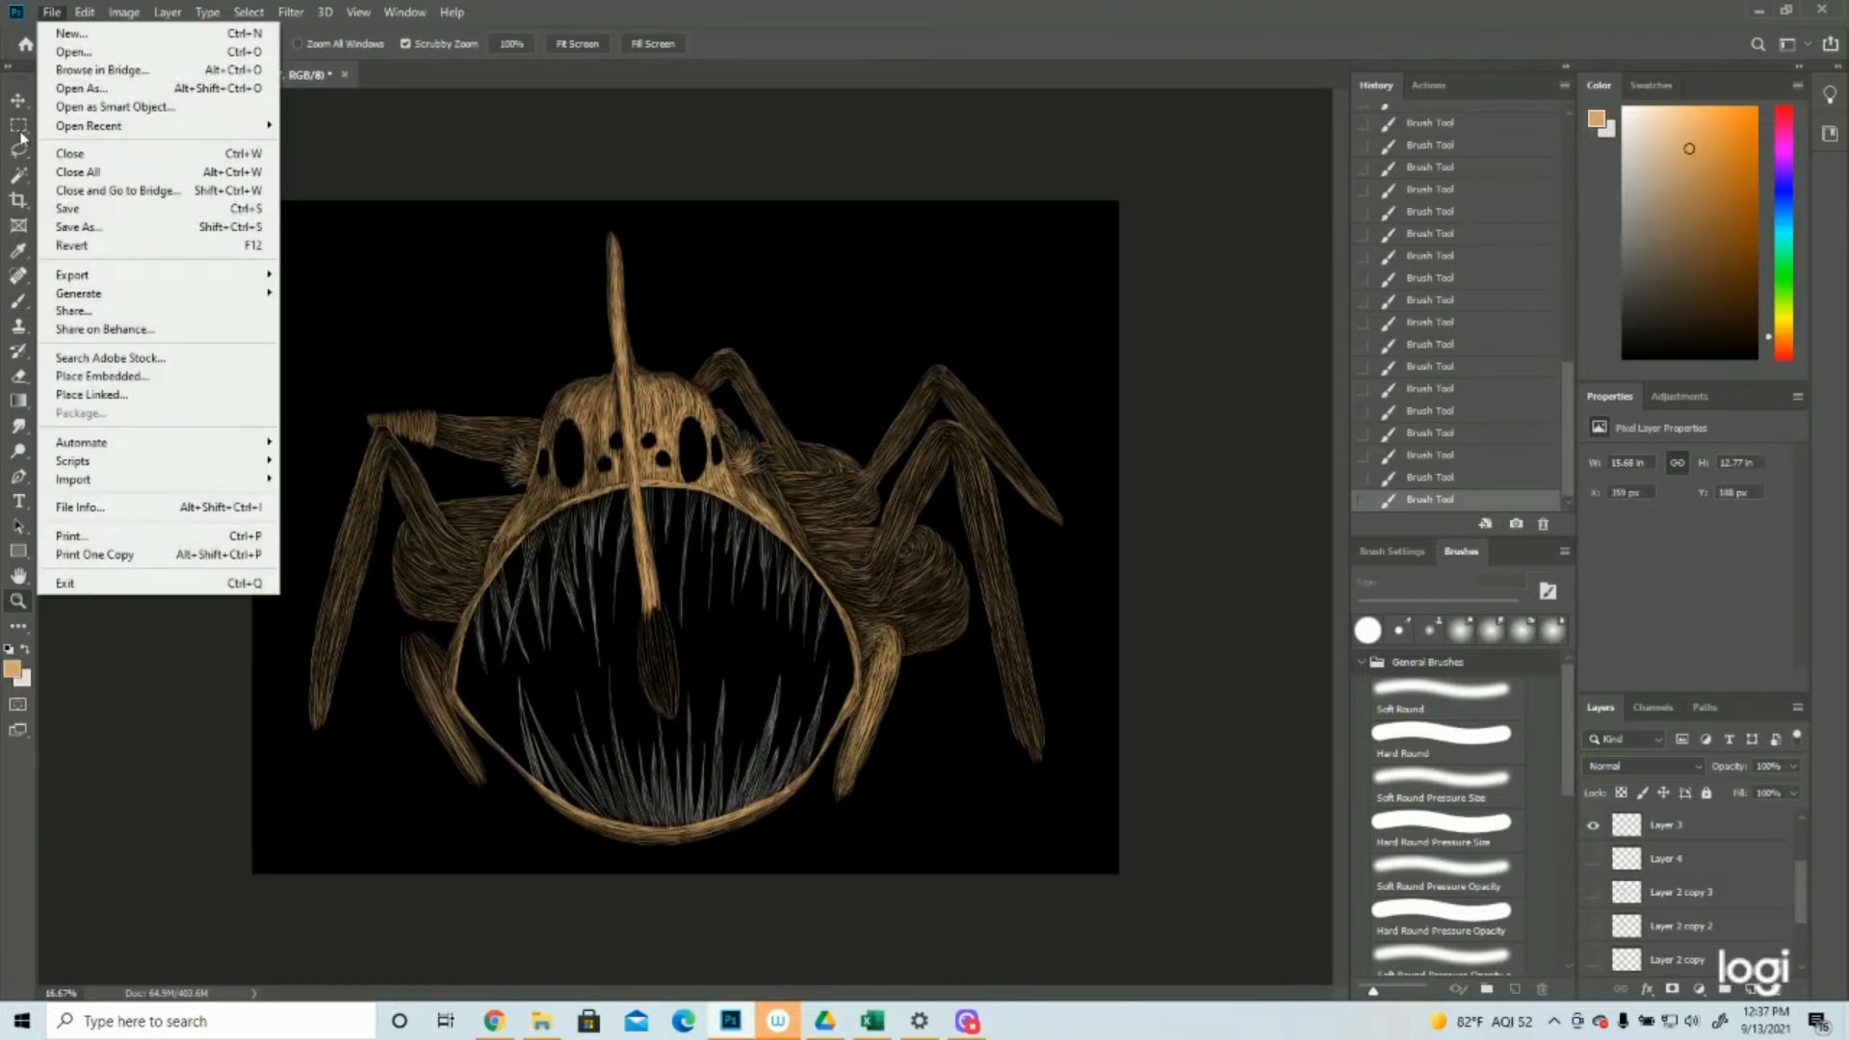
click(67, 214)
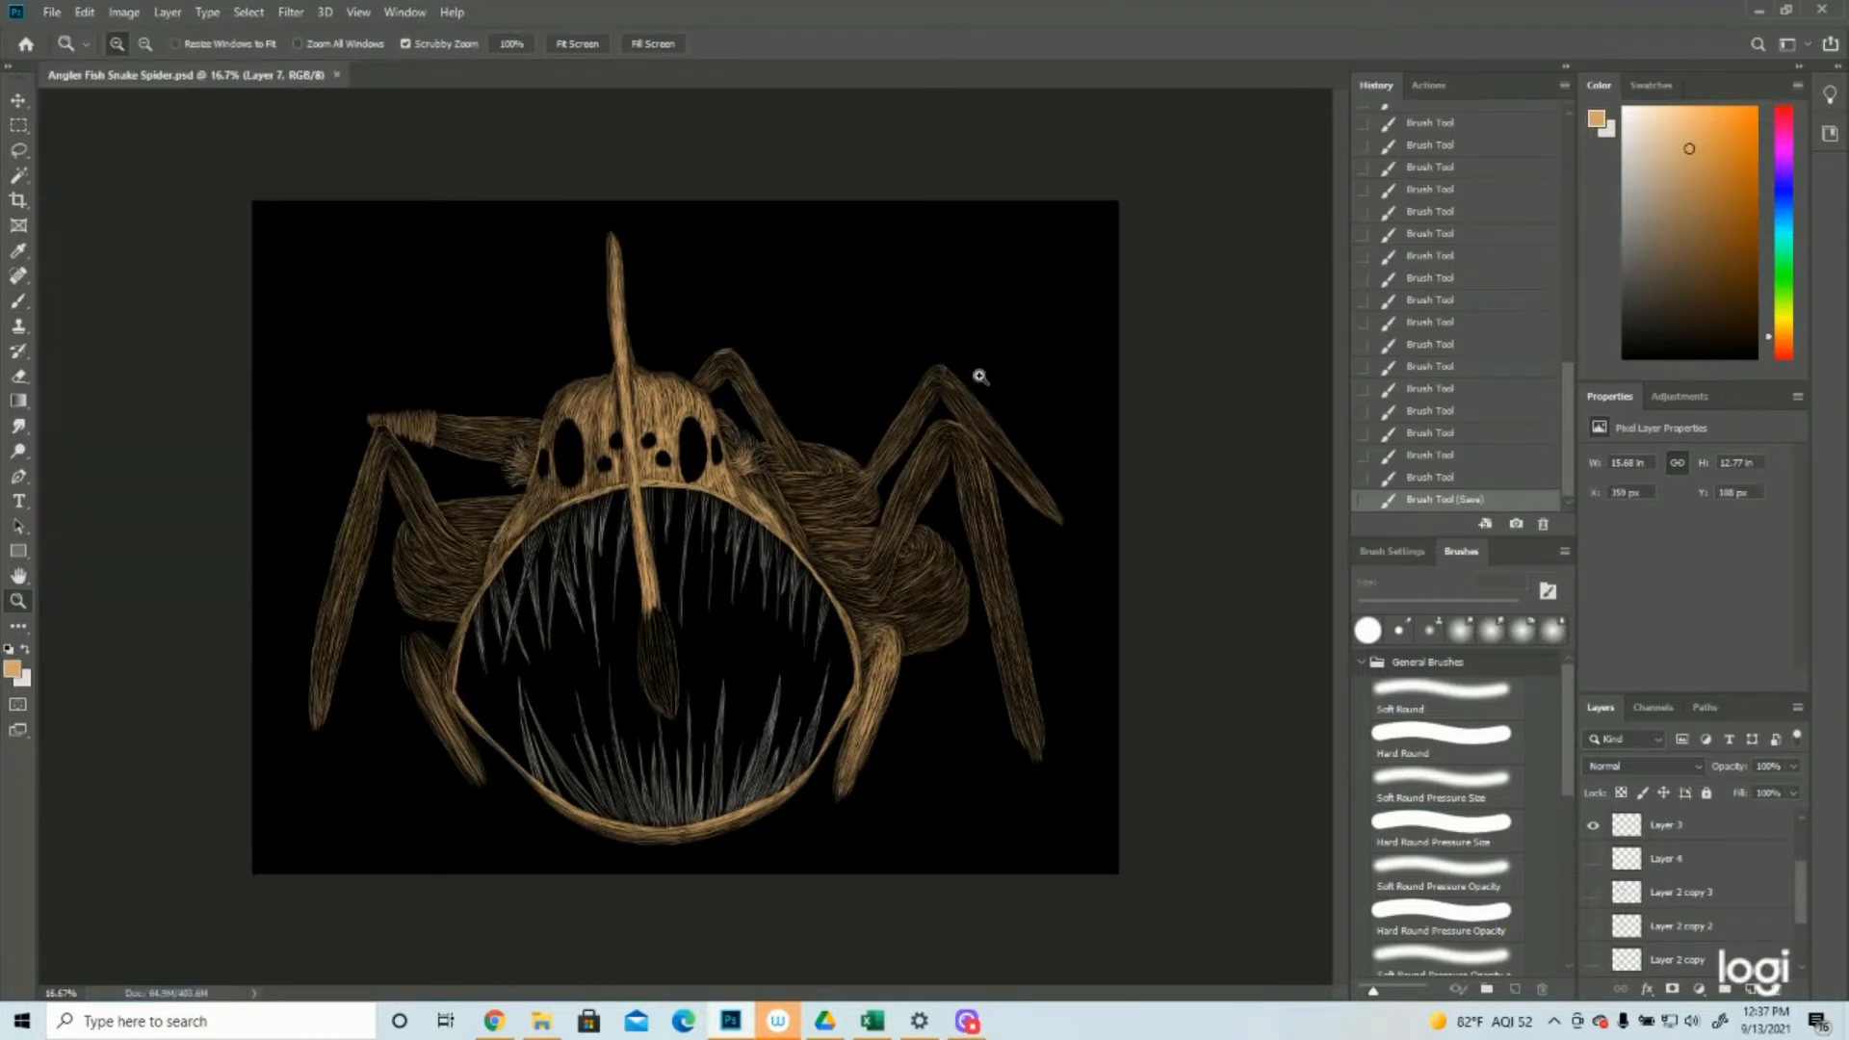
Add a new layer above Layer 7 and paint tan strokes down the upper part of the front right leg's lower segment
scroll(1673, 887, up, 3)
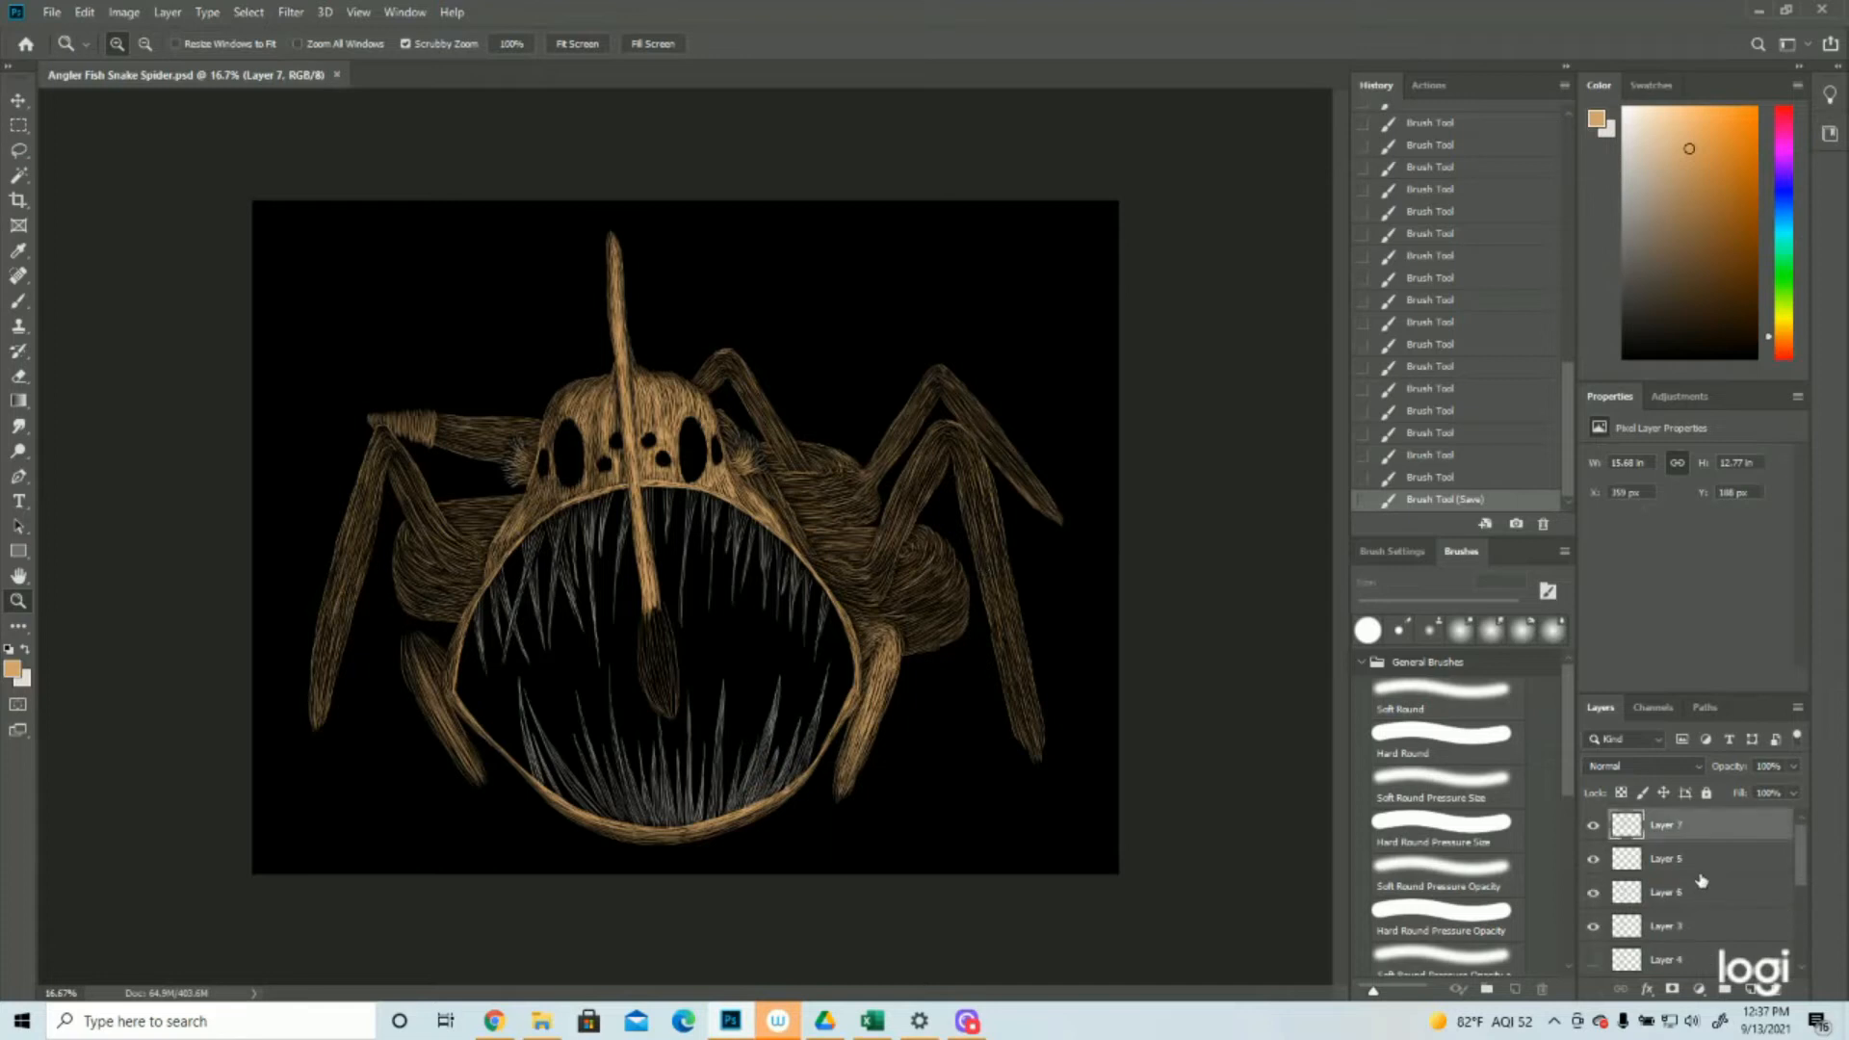
click(1753, 989)
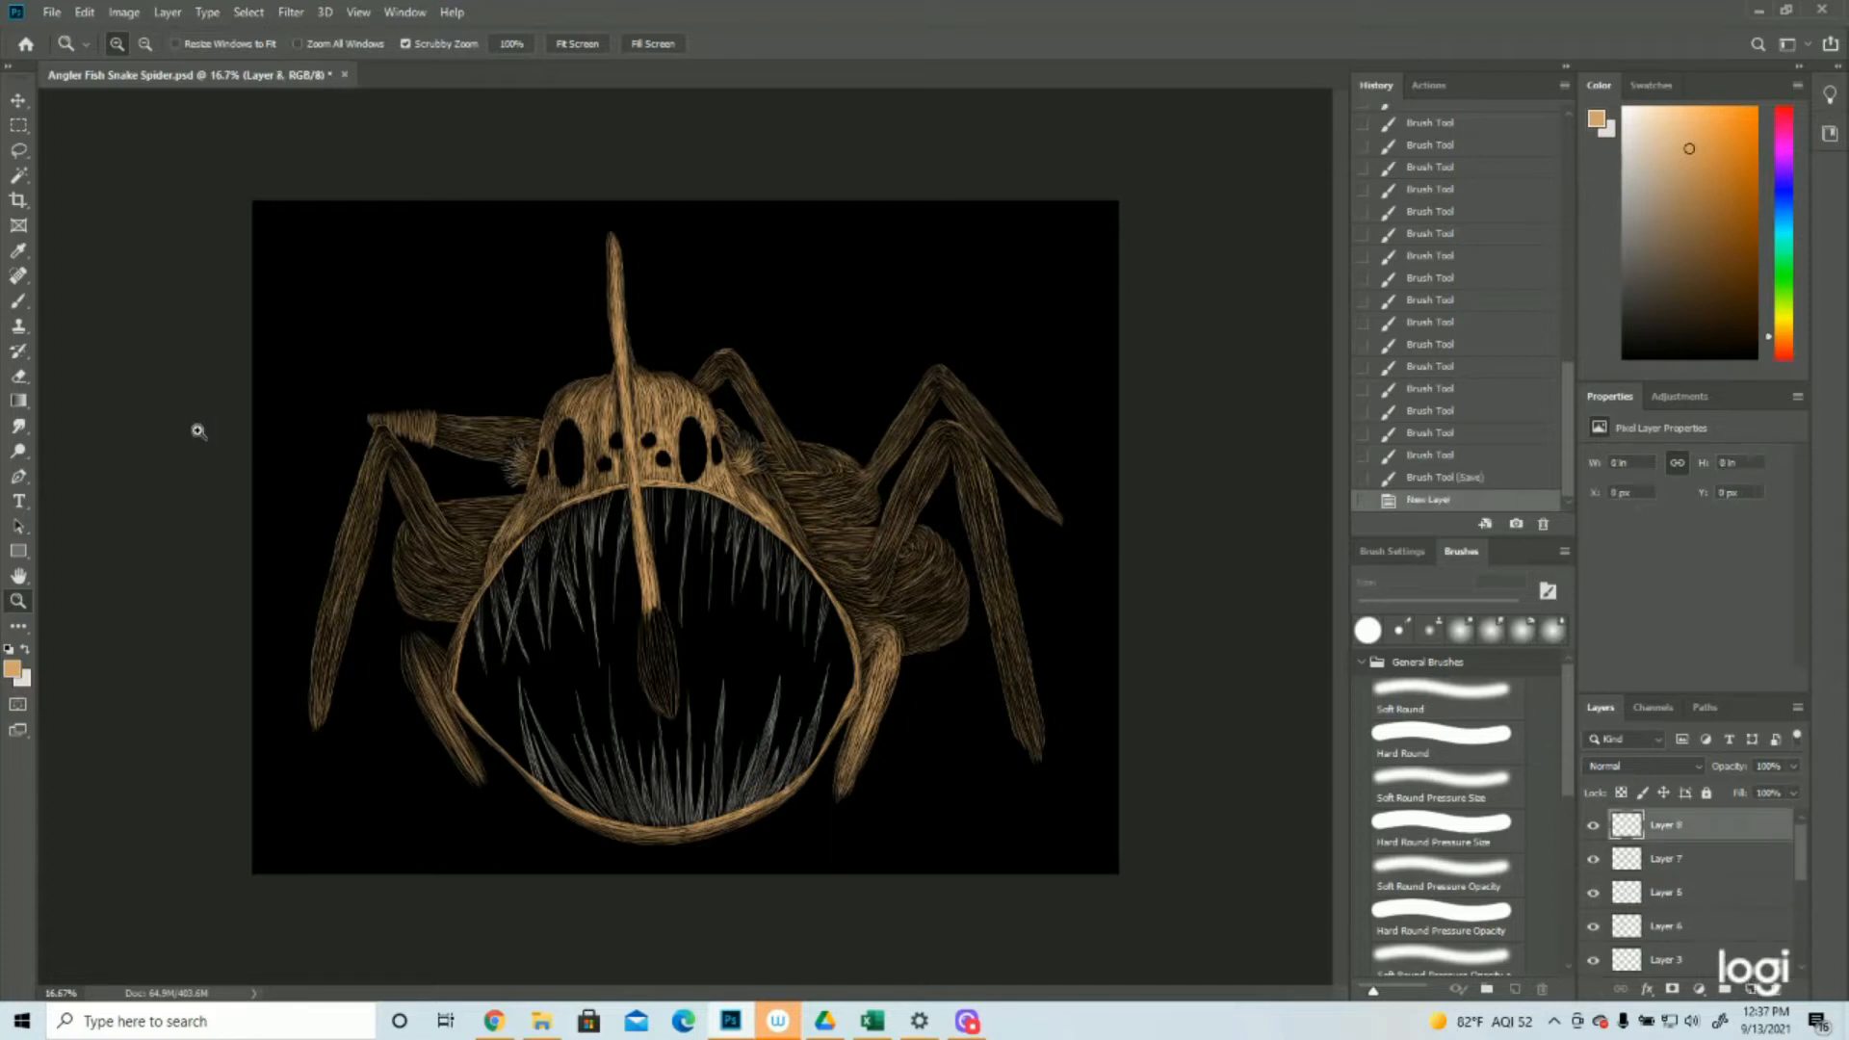
click(18, 301)
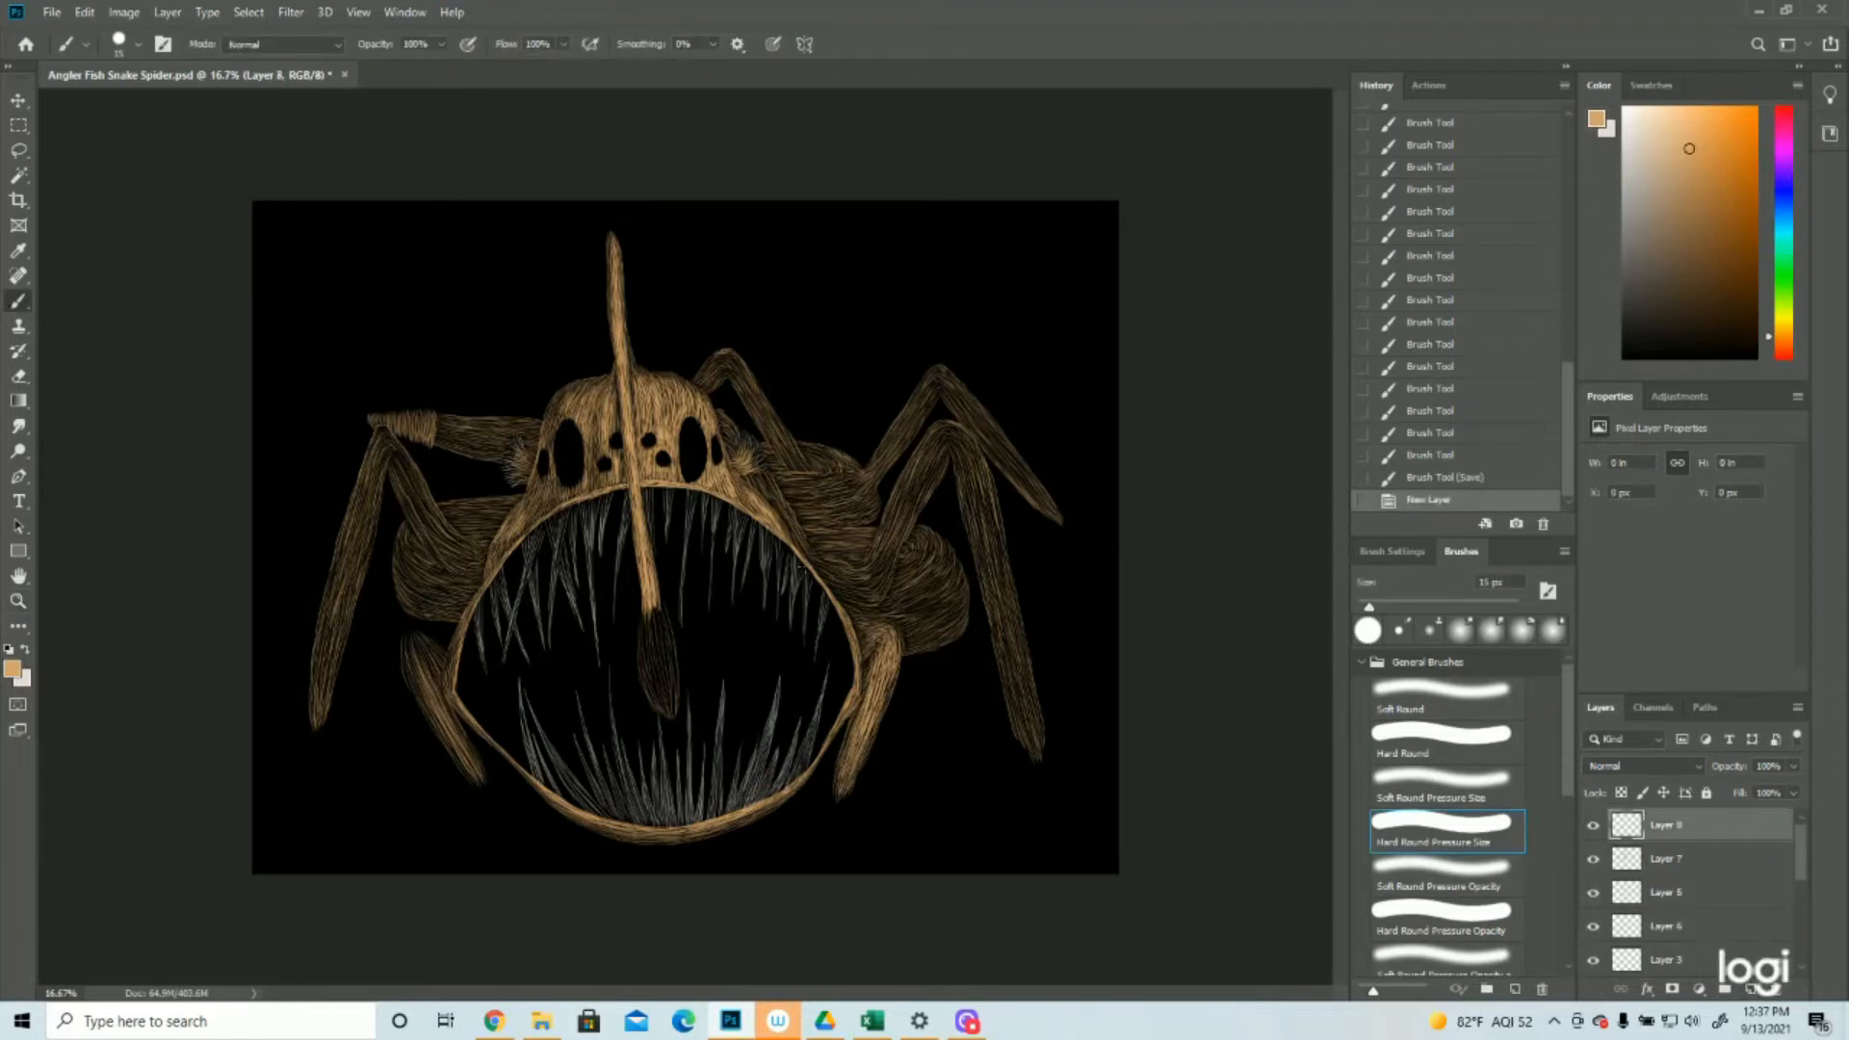
drag(980, 492, 998, 553)
drag(988, 487, 1004, 613)
drag(982, 502, 994, 555)
drag(982, 493, 1012, 631)
drag(998, 562, 1031, 686)
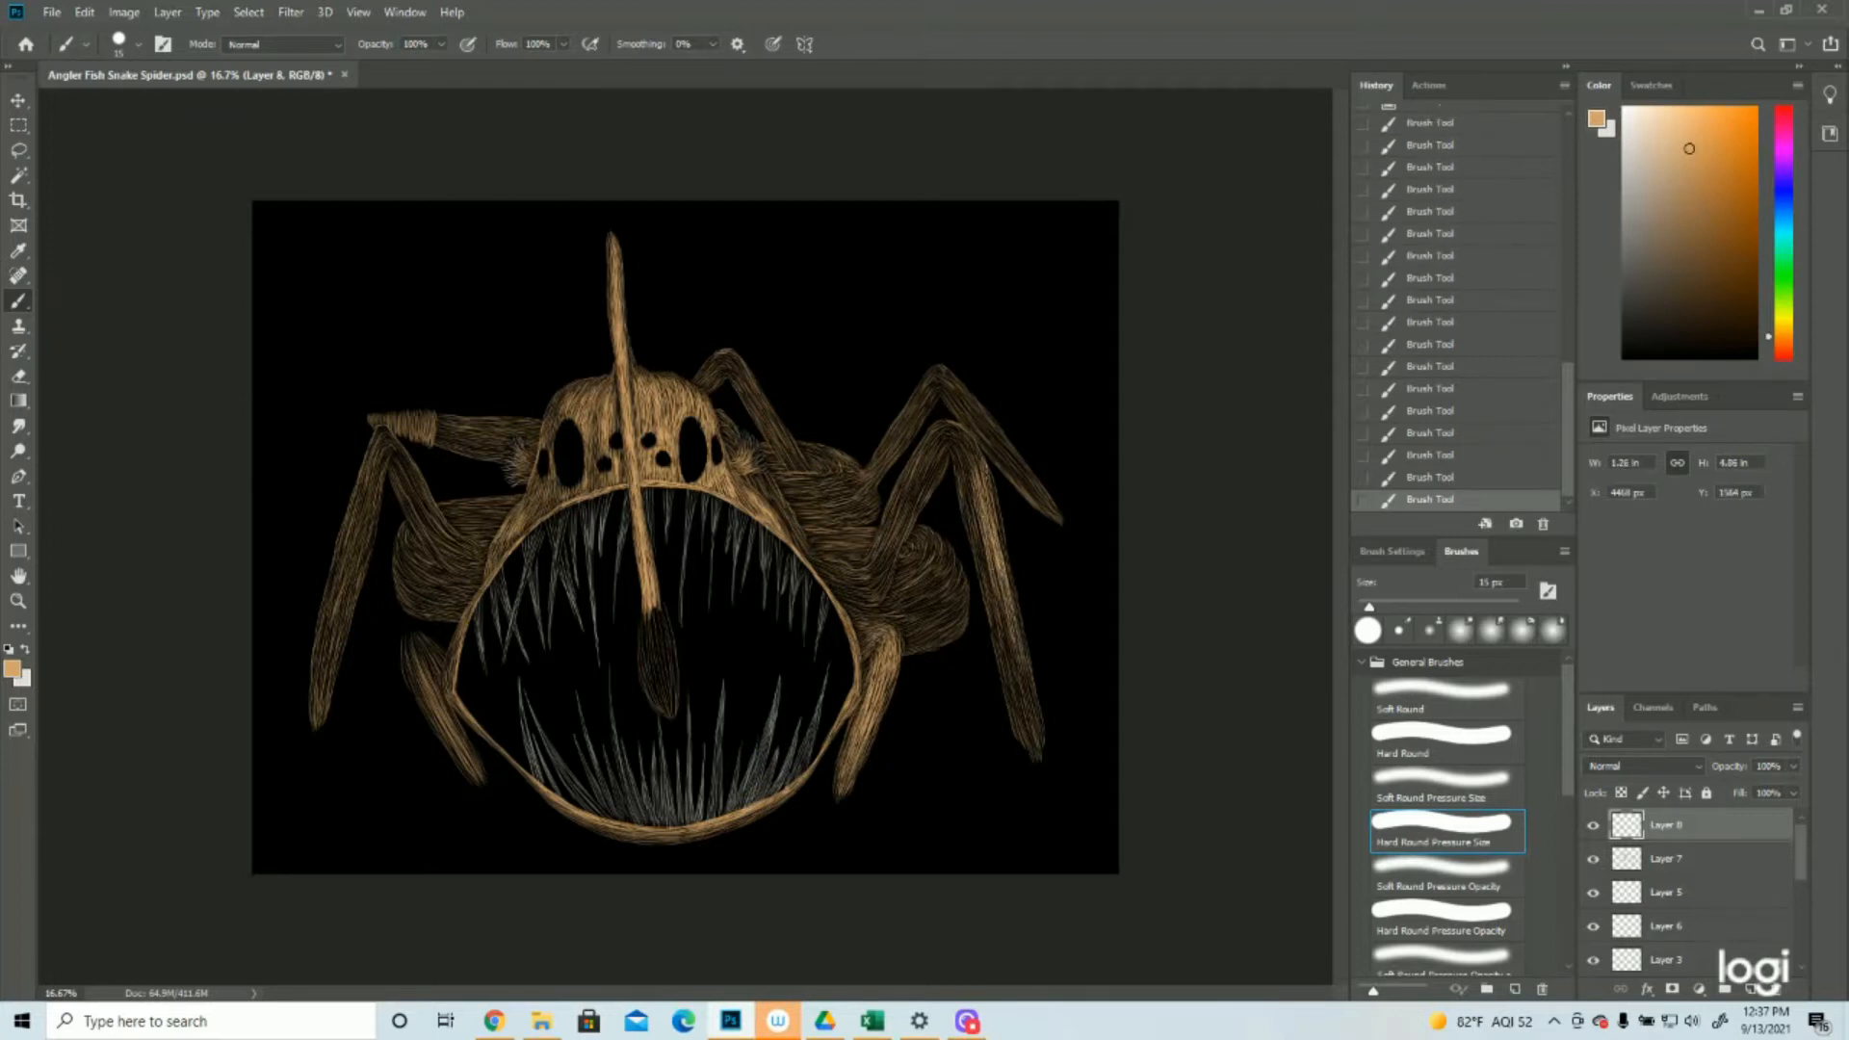
Continue the brightening tan strokes down the front right leg's lower segment to its tip
drag(1007, 586, 1029, 708)
drag(978, 520, 1018, 673)
drag(999, 600, 1030, 713)
drag(1016, 643, 1035, 712)
drag(997, 578, 1005, 600)
drag(1027, 686, 1038, 746)
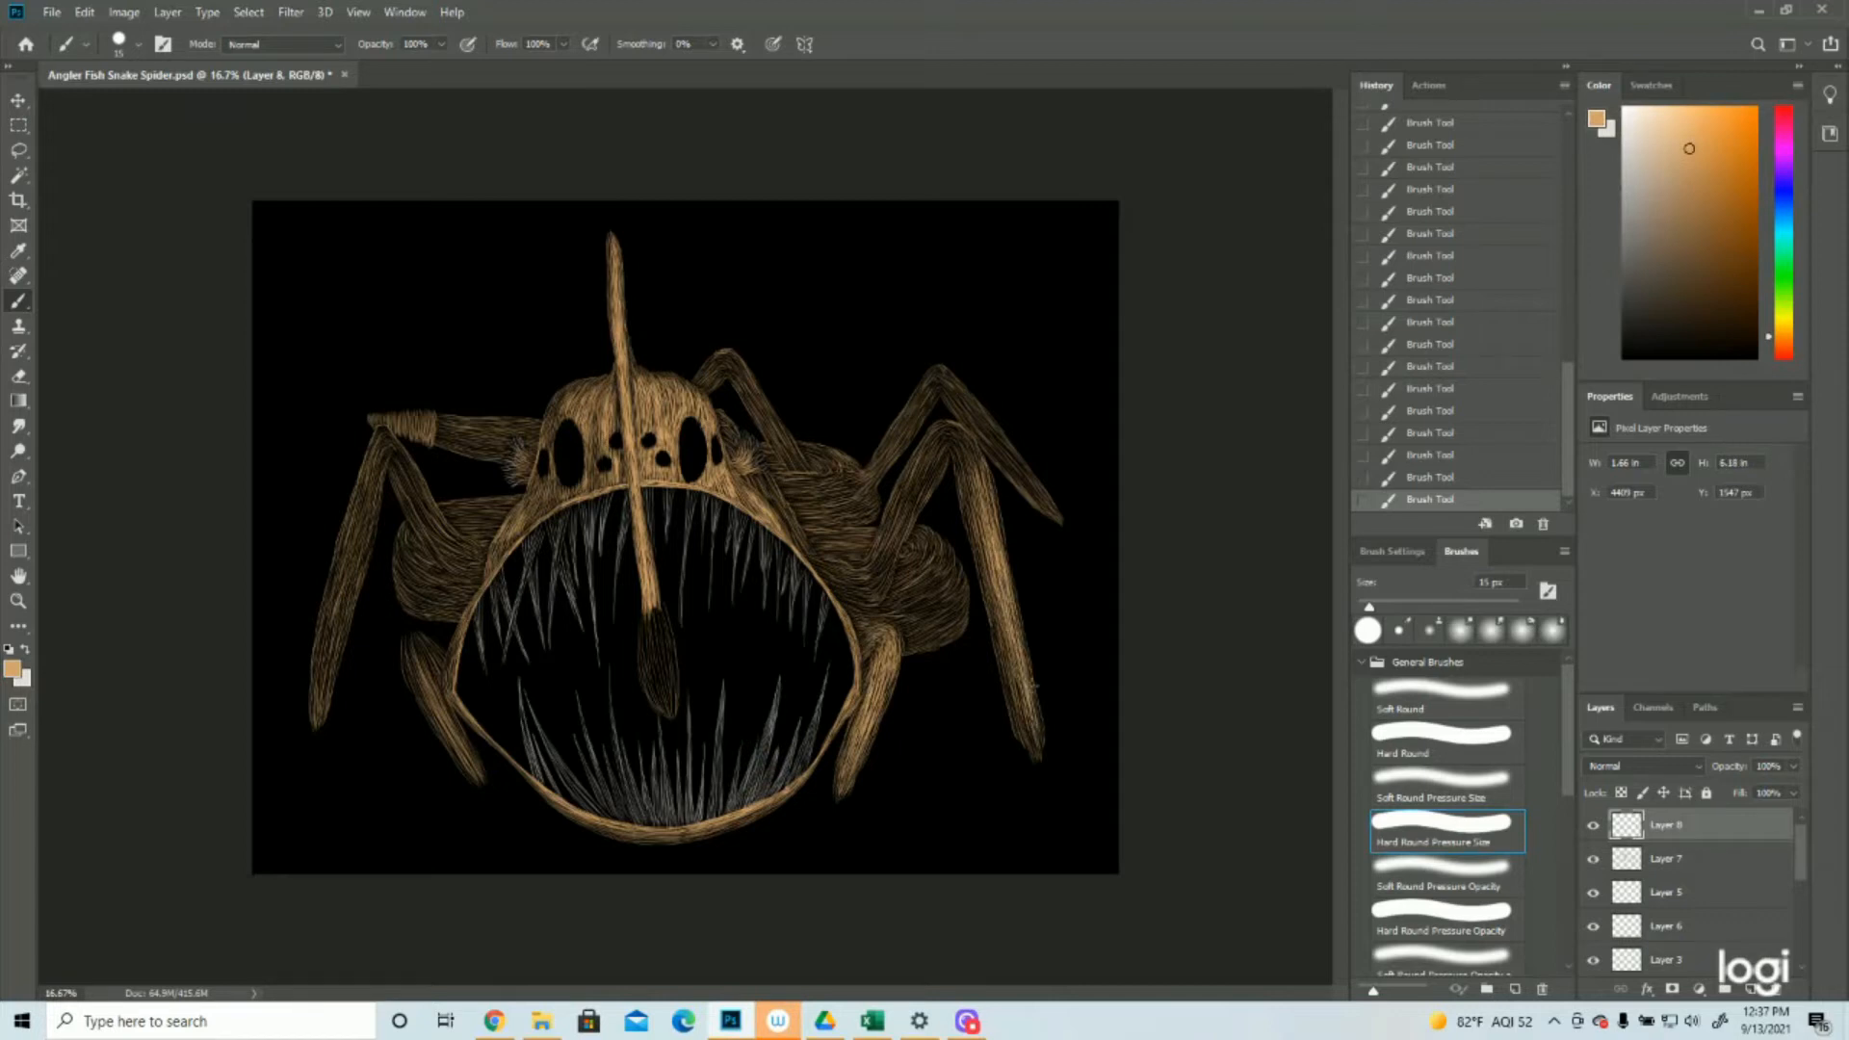
drag(1010, 650, 1037, 755)
Brighten the front right leg's knee and fill remaining gaps along its lower segment with upward tan strokes
mouse_move(970, 472)
mouse_down()
mouse_move(948, 428)
mouse_move(959, 441)
mouse_up()
drag(973, 518, 950, 424)
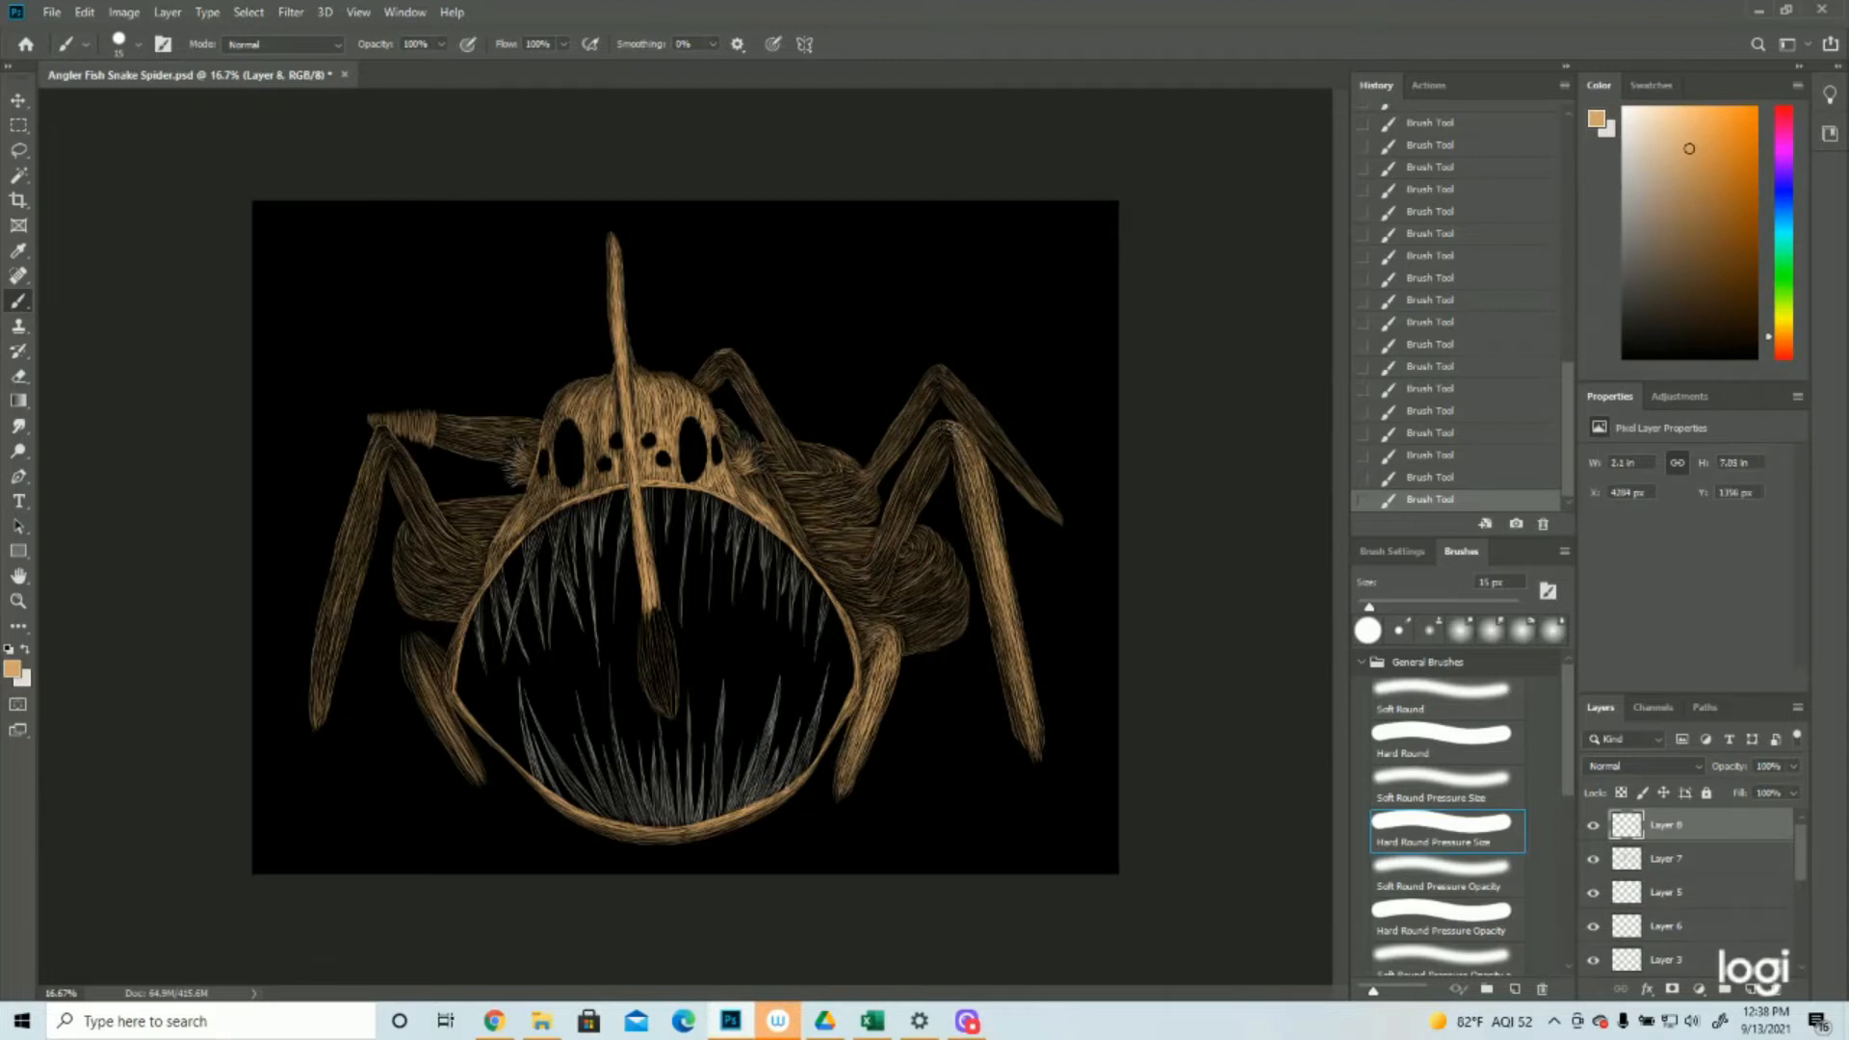
drag(989, 542, 970, 470)
mouse_move(999, 579)
mouse_down()
mouse_move(979, 492)
mouse_move(984, 535)
mouse_move(979, 518)
mouse_up()
drag(1007, 658, 1002, 633)
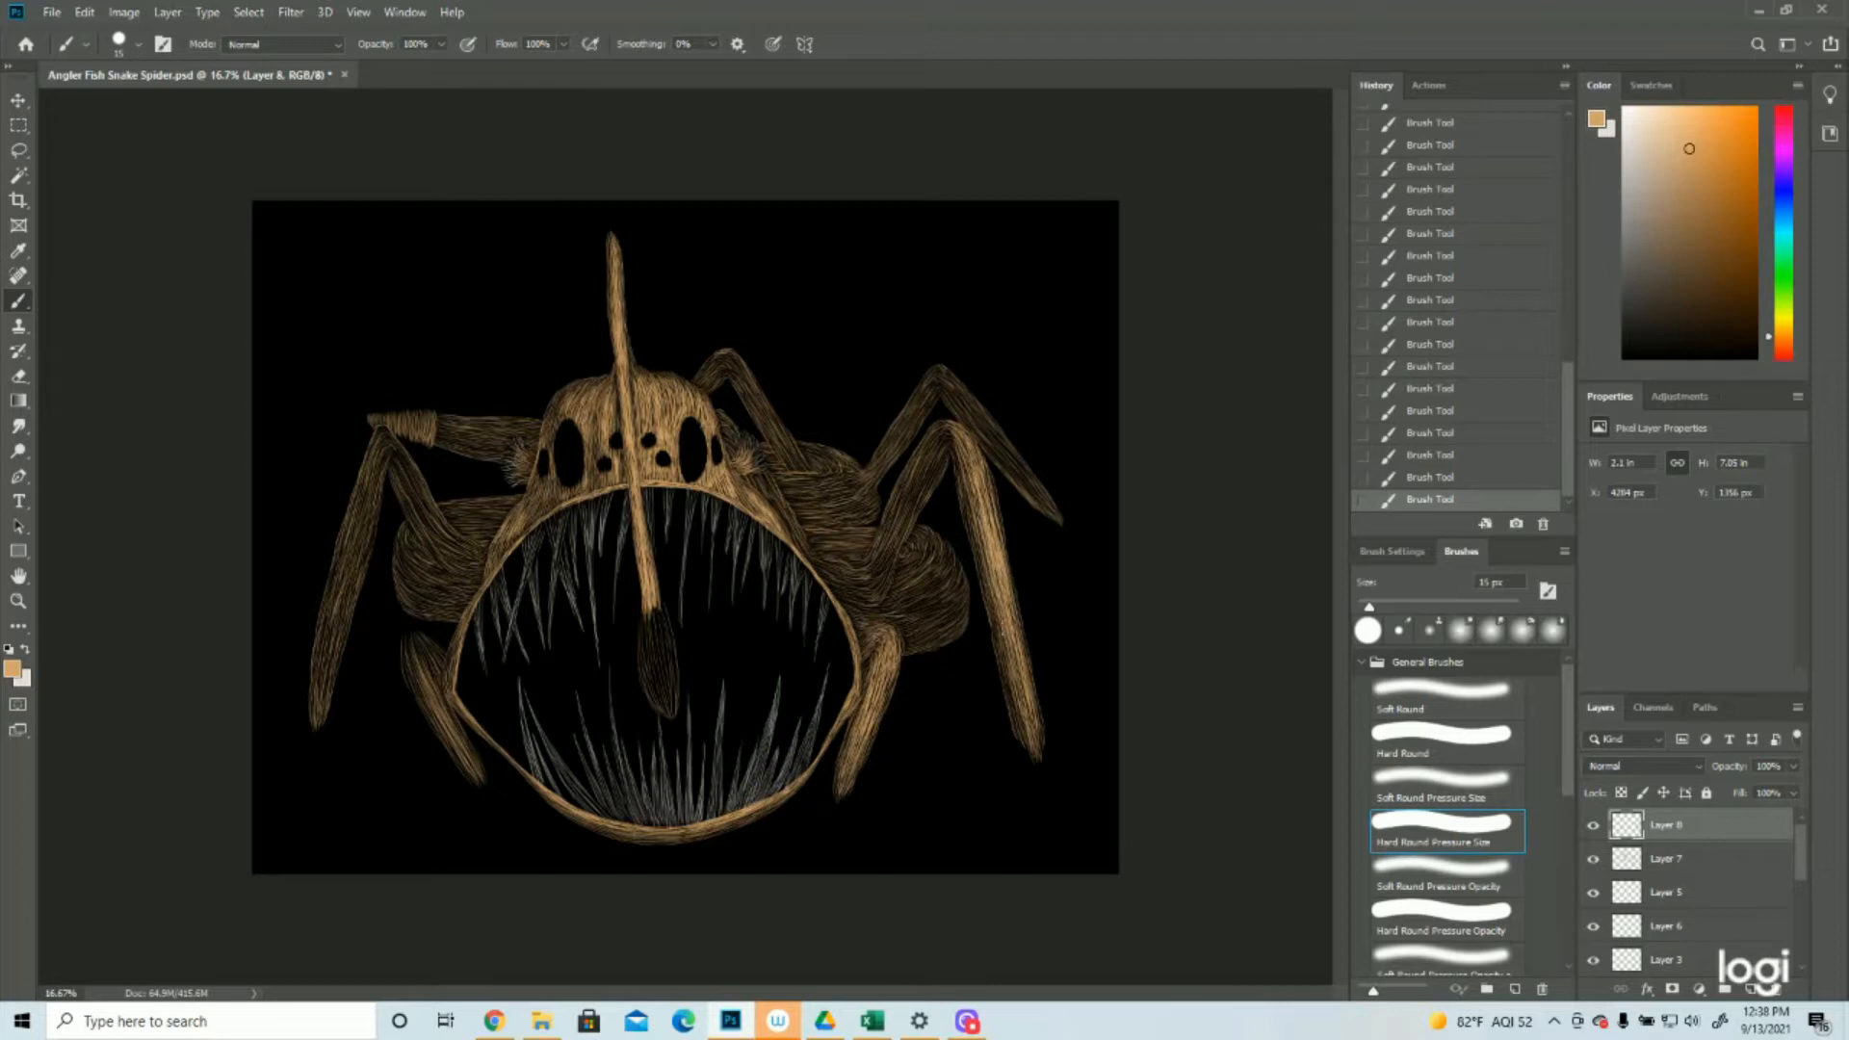
drag(1028, 723, 1016, 663)
Brighten the front right leg's upper segment with tan strokes from the knee toward the body
drag(955, 430, 940, 425)
mouse_move(922, 504)
mouse_down()
mouse_move(911, 469)
mouse_move(903, 512)
mouse_up()
drag(943, 428, 903, 510)
drag(938, 436, 891, 547)
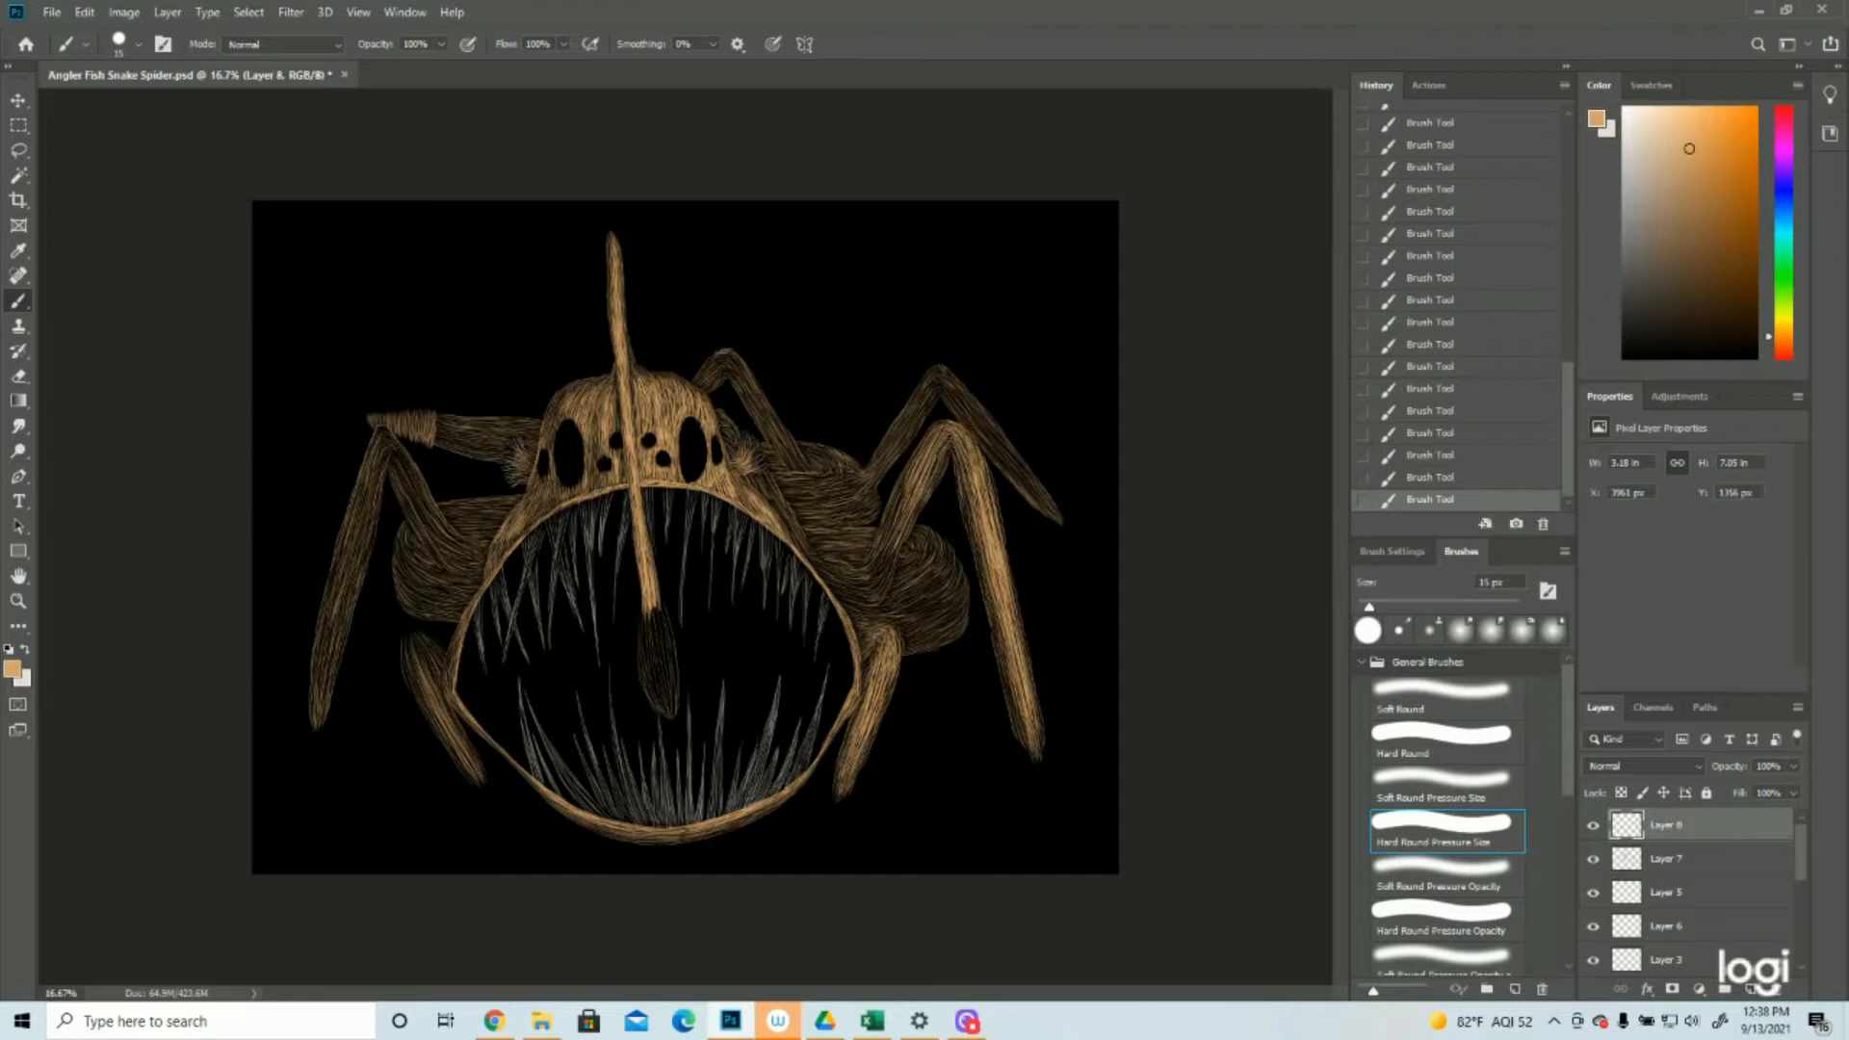
Brighten the lower end of the front right leg's upper segment and its joint with the body using tan strokes
drag(937, 458, 878, 581)
drag(901, 502, 874, 568)
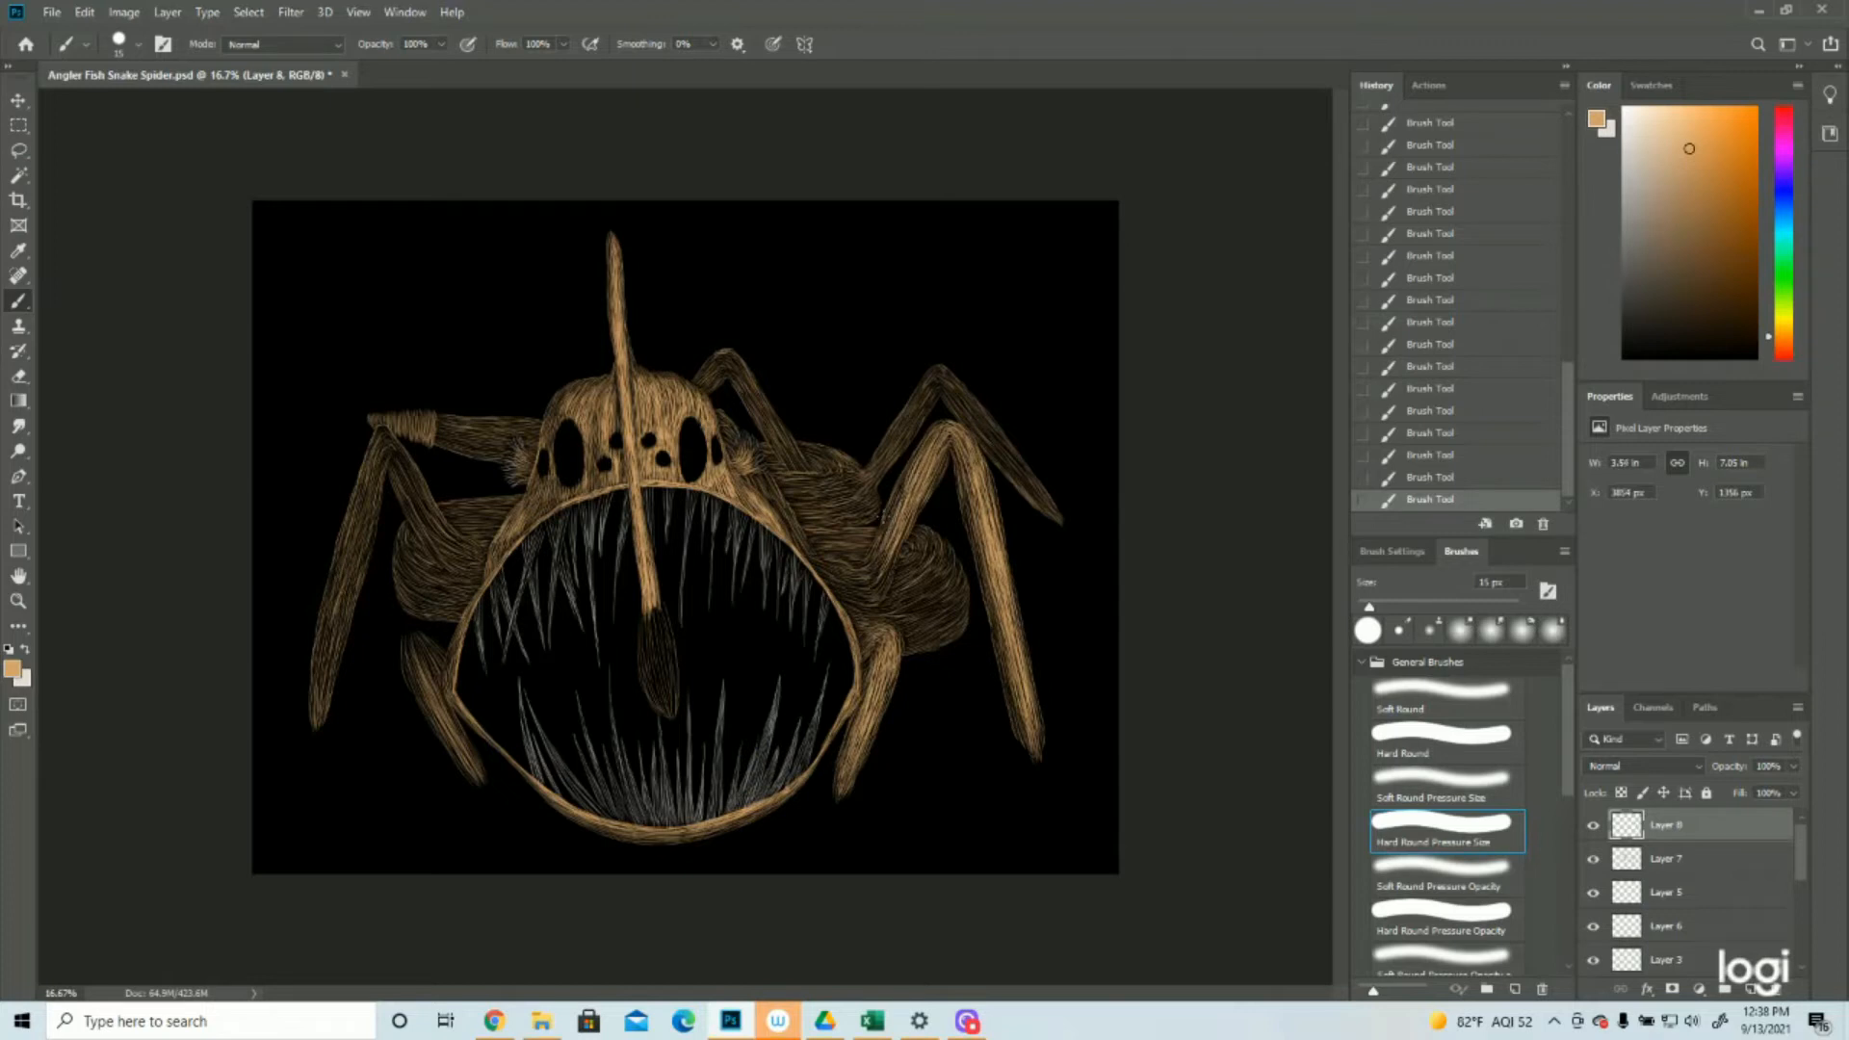
drag(829, 565, 867, 587)
drag(913, 521, 884, 582)
drag(855, 598, 869, 611)
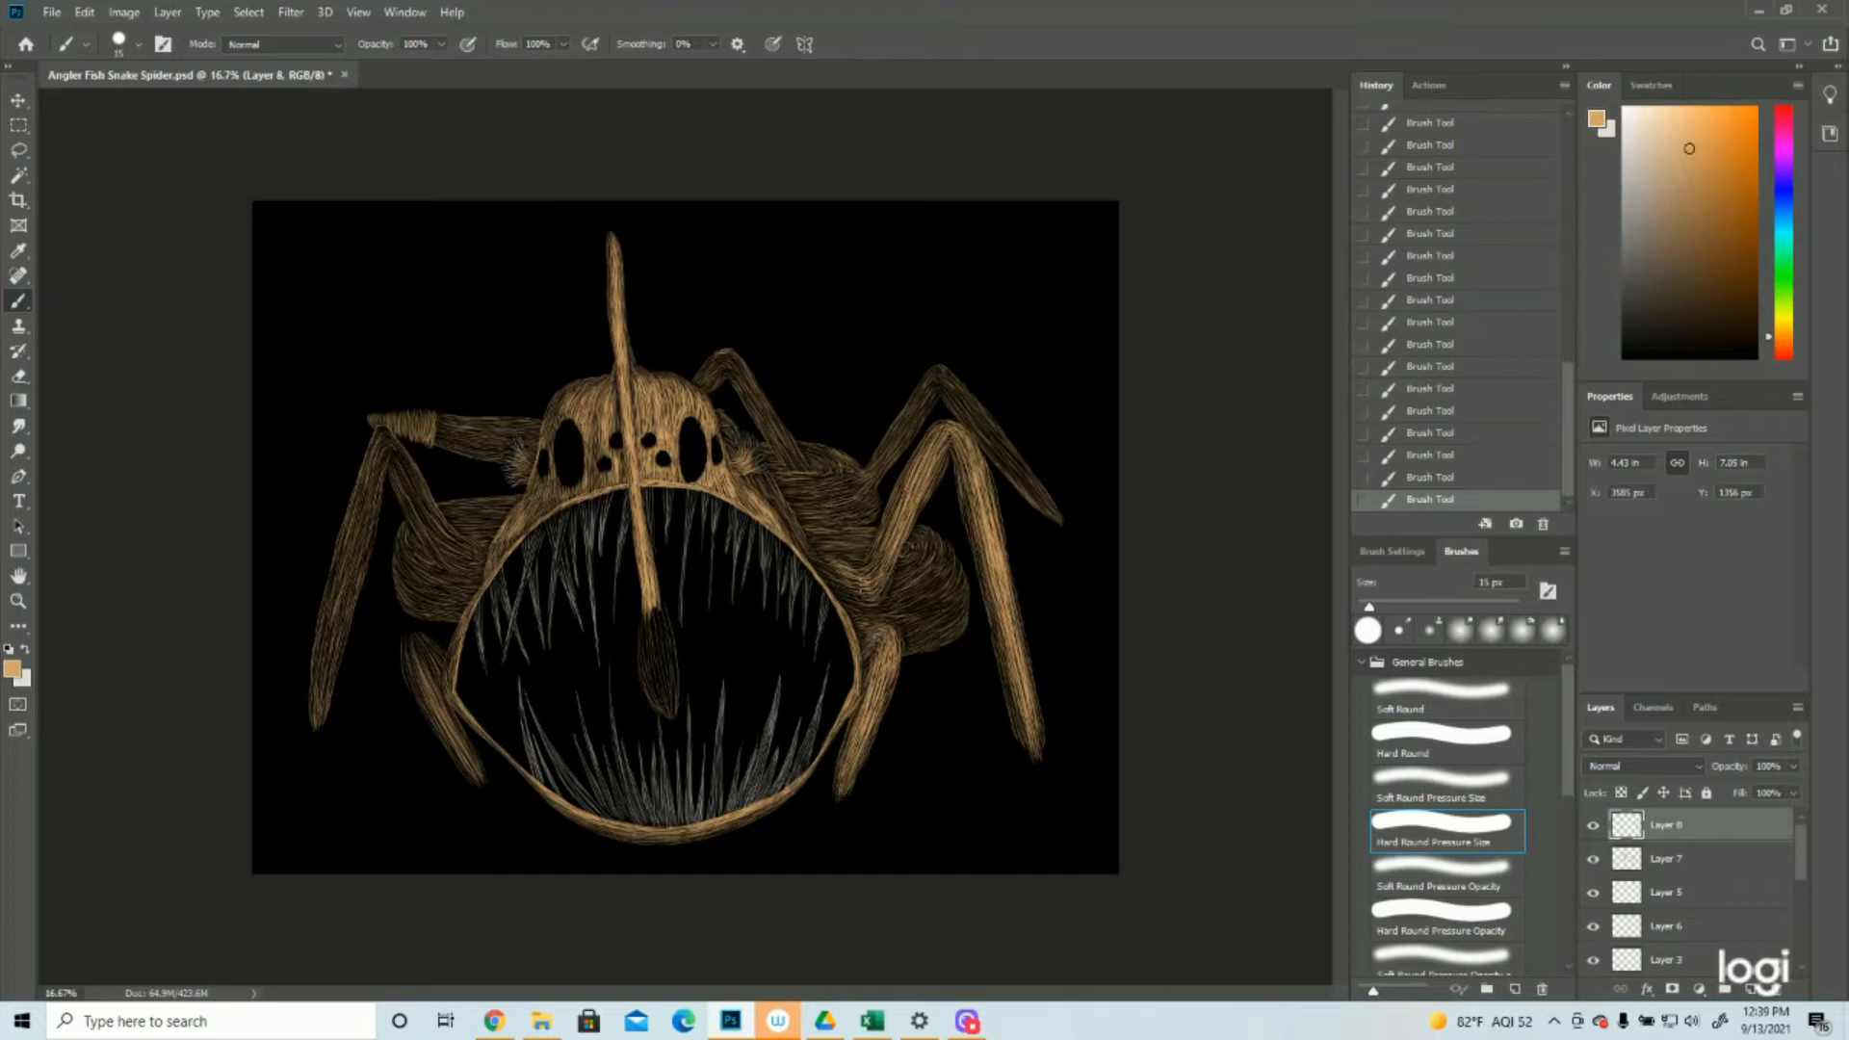
drag(864, 578, 884, 561)
Fill the body area between the mouth's right rim and the front right leg's joint with tan strokes
click(17, 600)
click(775, 517)
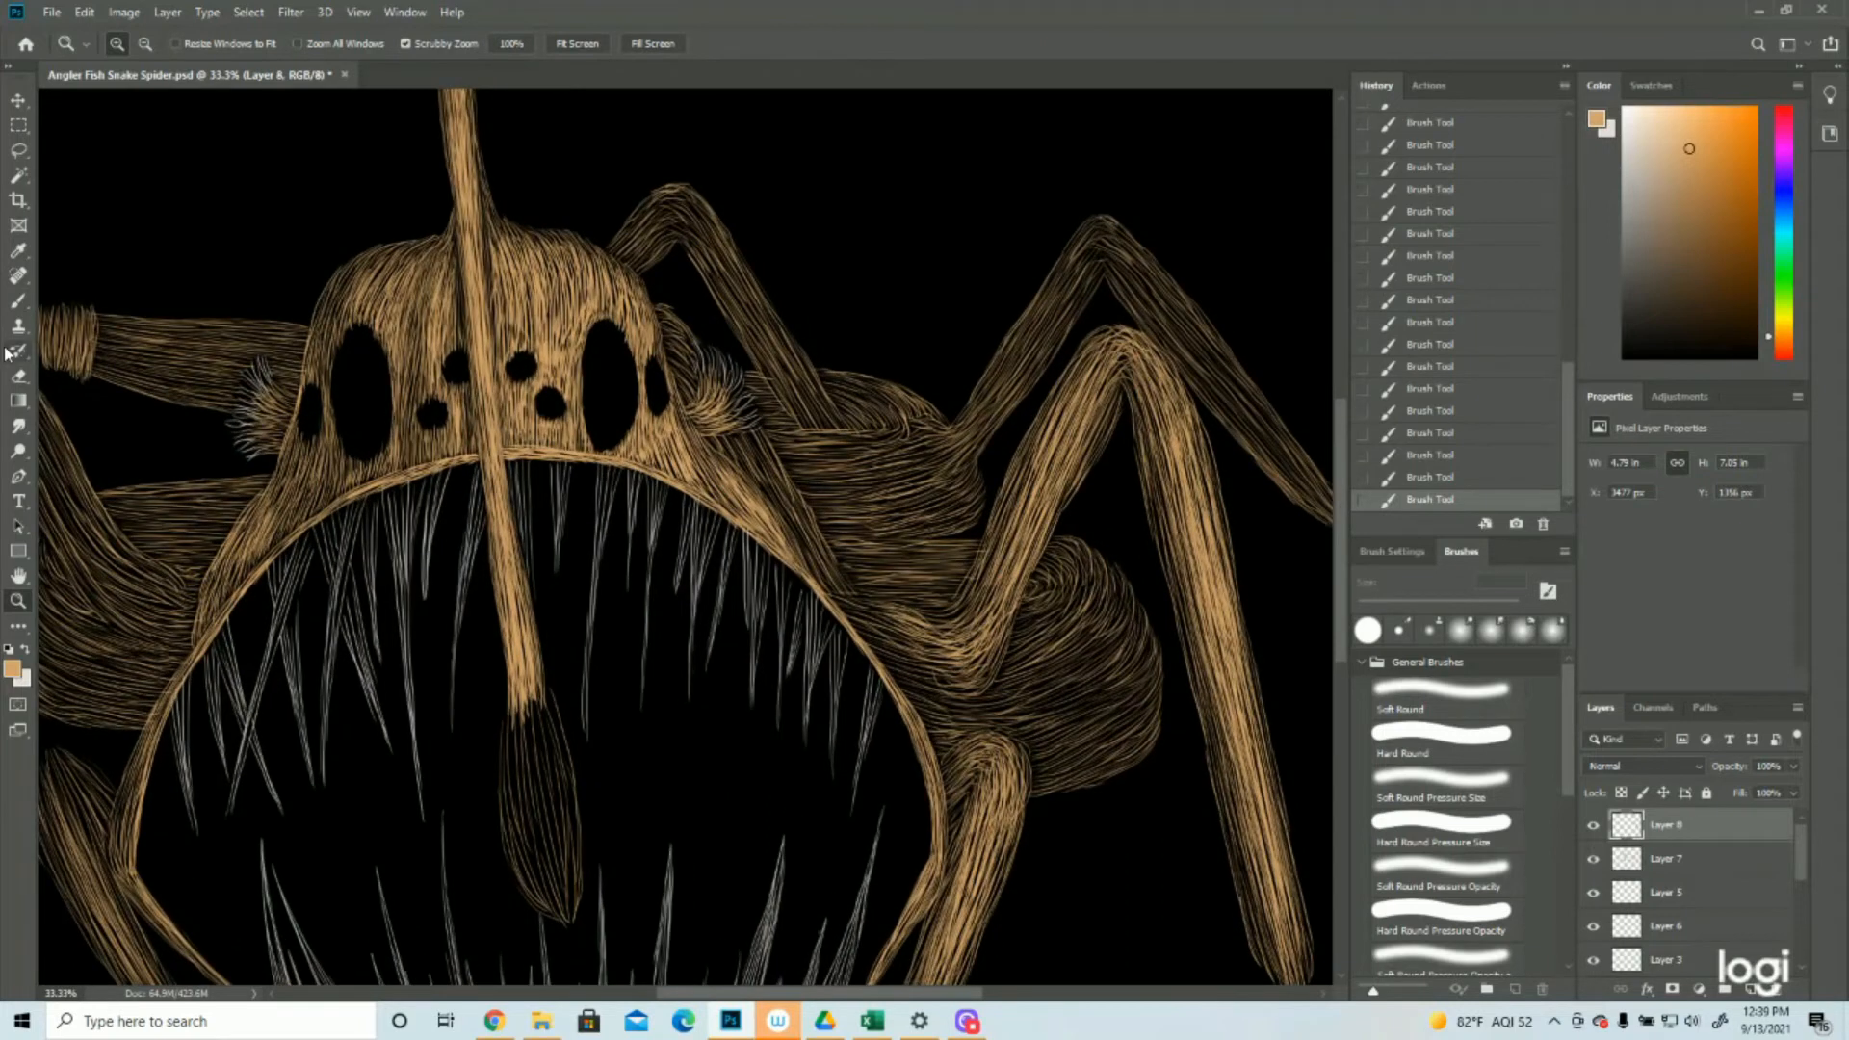
click(18, 300)
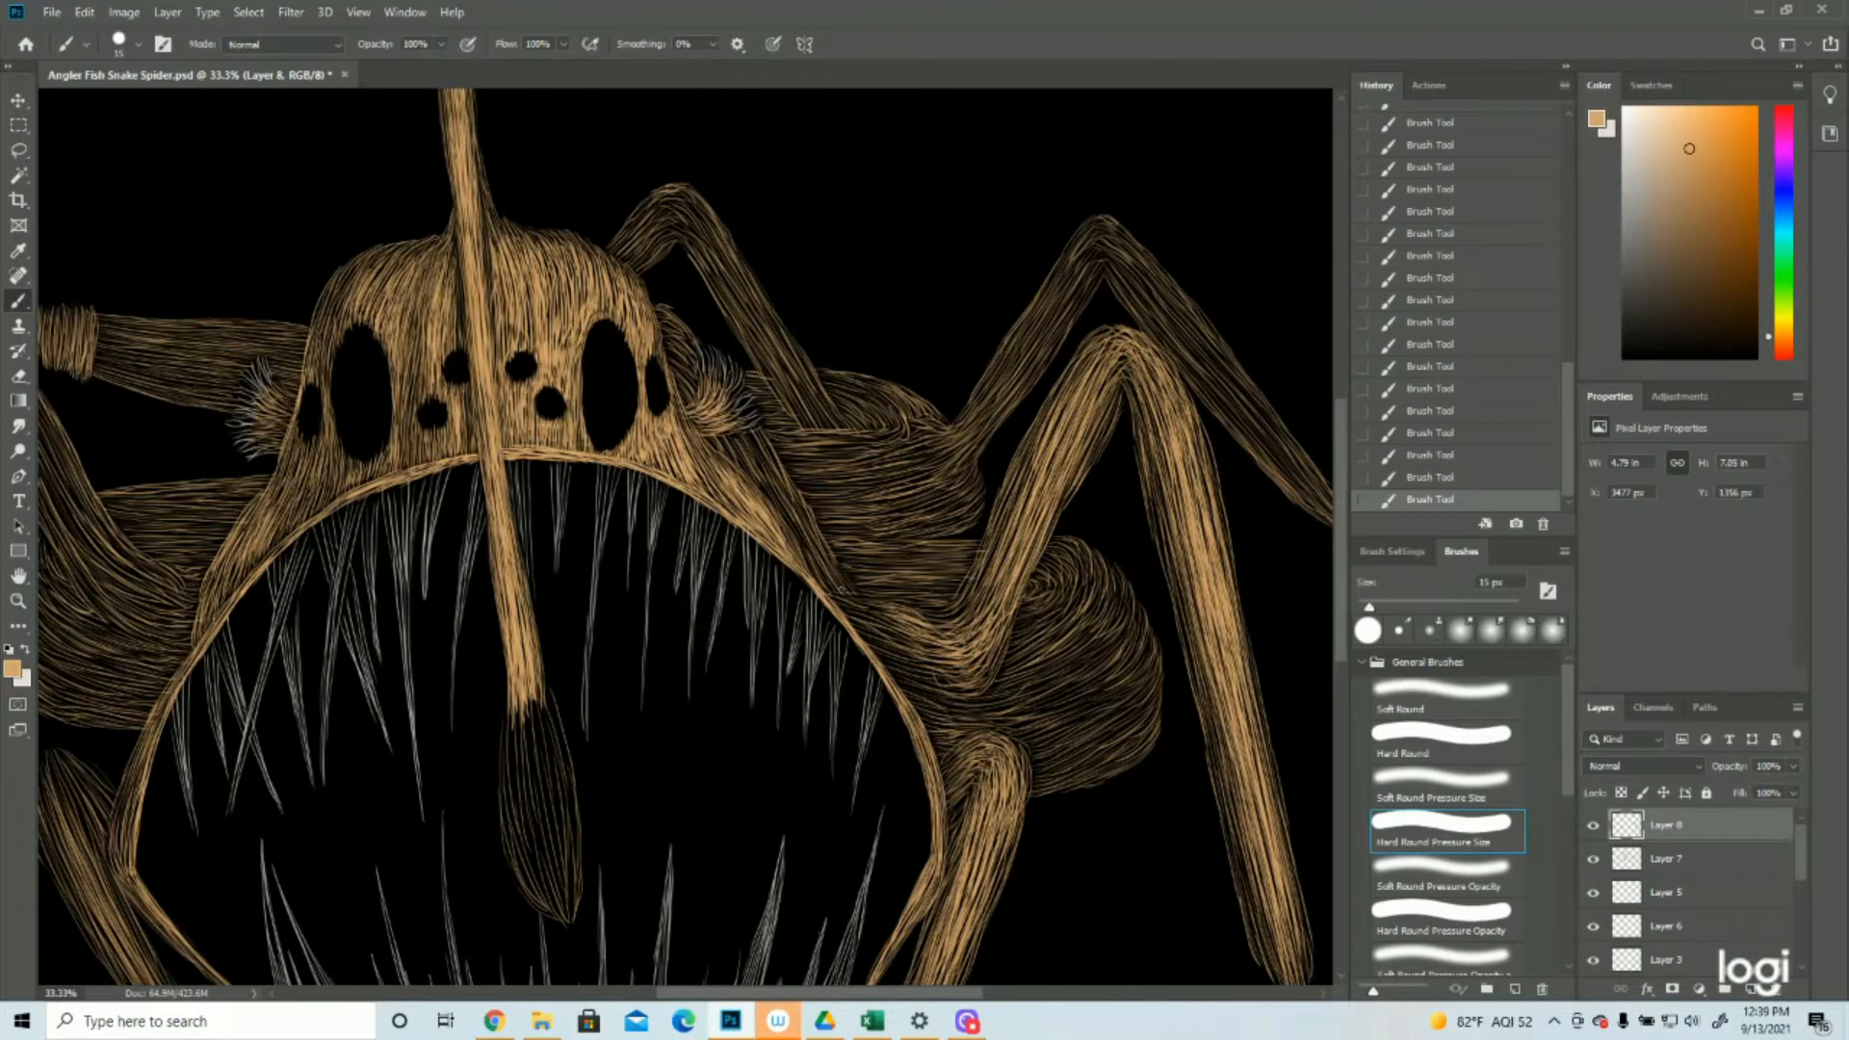
drag(860, 595, 898, 604)
mouse_move(836, 605)
mouse_down()
mouse_move(900, 625)
mouse_move(880, 605)
mouse_move(939, 609)
mouse_move(897, 633)
mouse_move(915, 646)
mouse_up()
drag(854, 629, 934, 669)
mouse_move(902, 664)
mouse_down()
mouse_move(966, 672)
mouse_move(935, 689)
mouse_move(932, 636)
mouse_move(979, 642)
mouse_up()
mouse_move(913, 657)
mouse_down()
mouse_move(952, 654)
mouse_move(986, 682)
mouse_move(926, 692)
mouse_move(951, 700)
mouse_up()
mouse_move(911, 691)
mouse_down()
mouse_move(951, 701)
mouse_move(956, 726)
mouse_up()
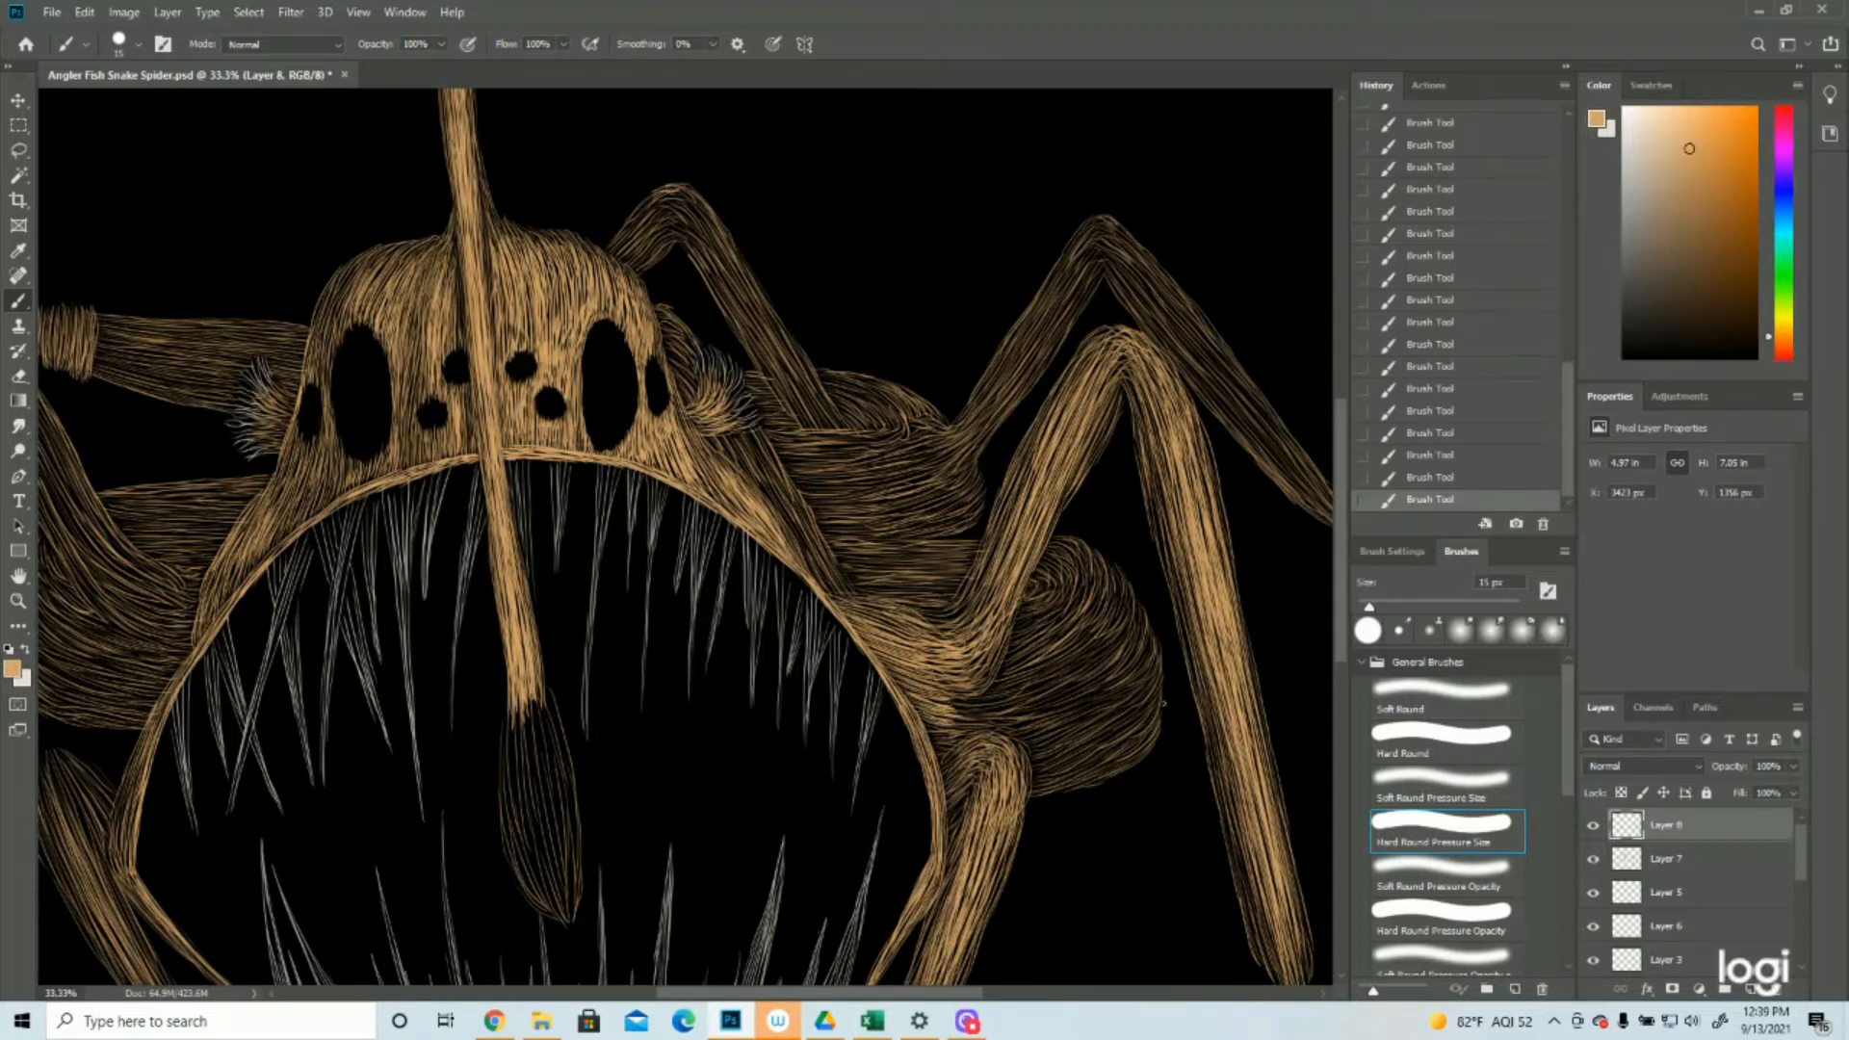
Paint tan strokes from above the short lower right leg up into the inner part of the right body bulge
scroll(1164, 704, down, 2)
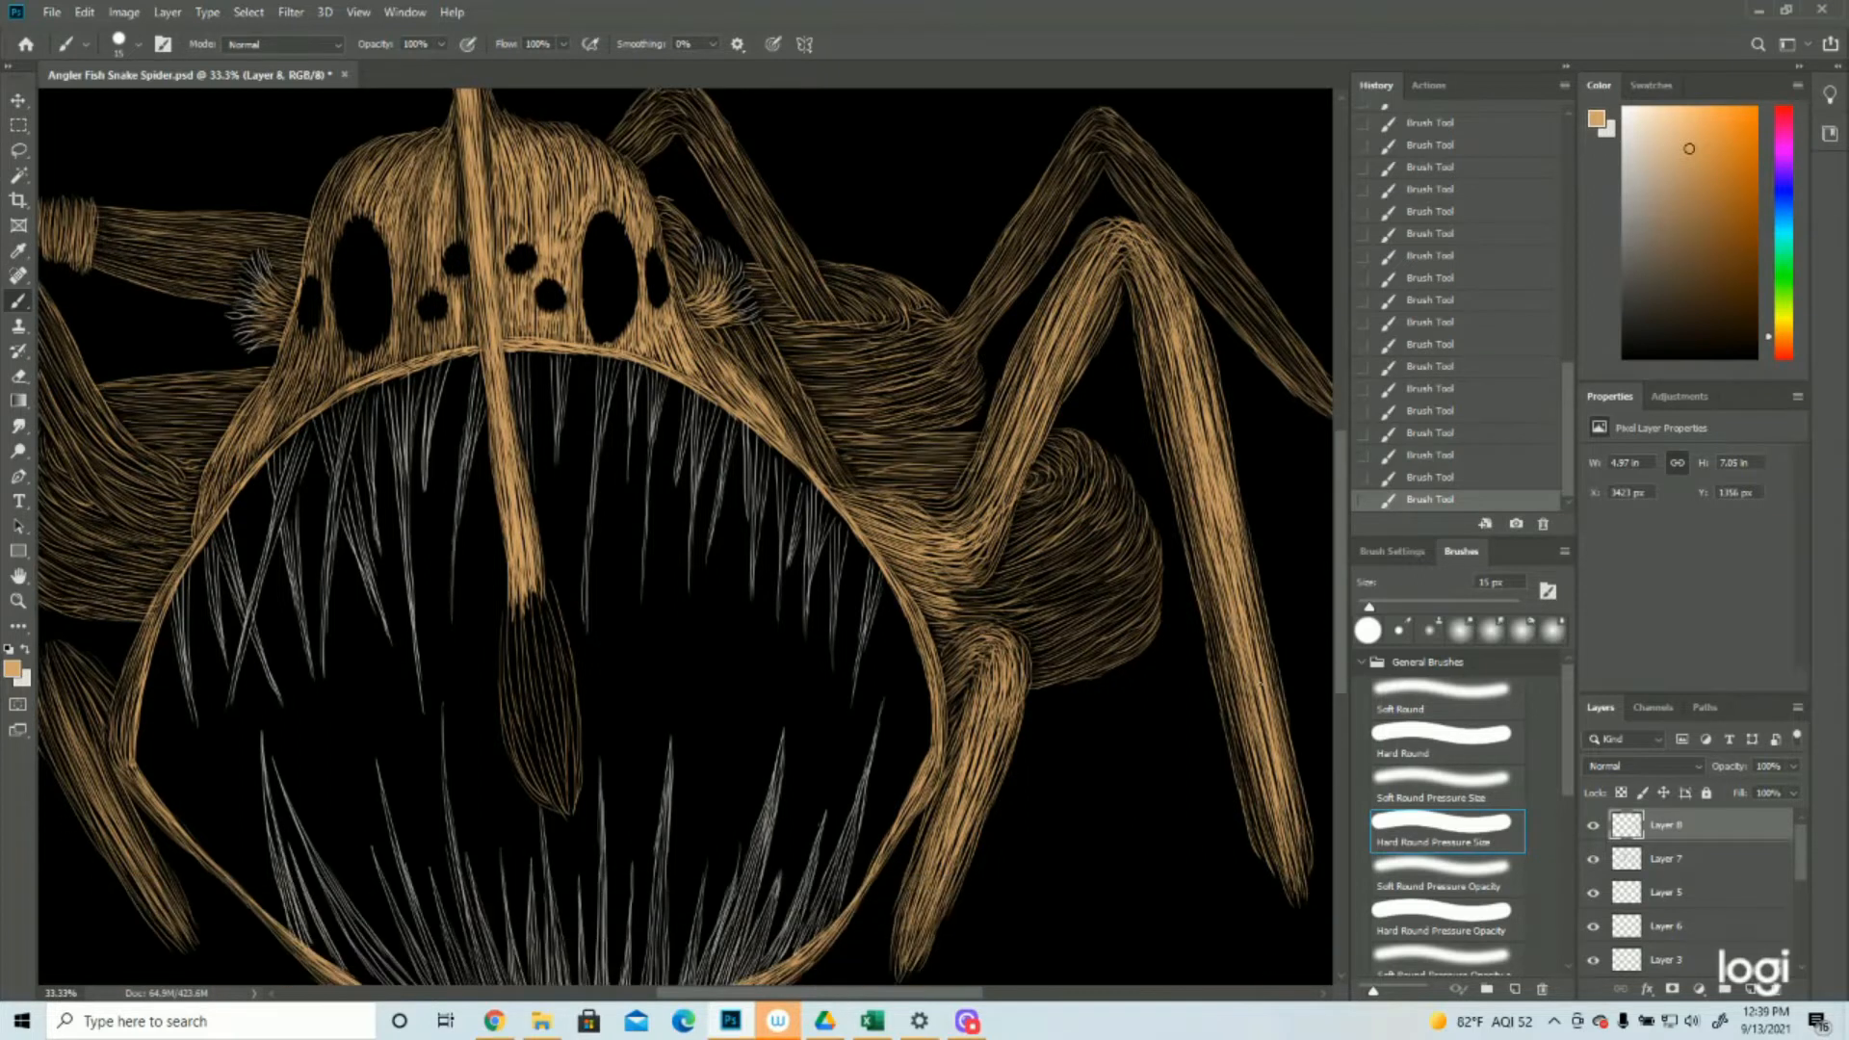
drag(927, 618, 955, 637)
drag(931, 634, 952, 646)
mouse_move(934, 641)
mouse_down()
mouse_move(948, 652)
mouse_move(948, 594)
mouse_move(1064, 624)
mouse_up()
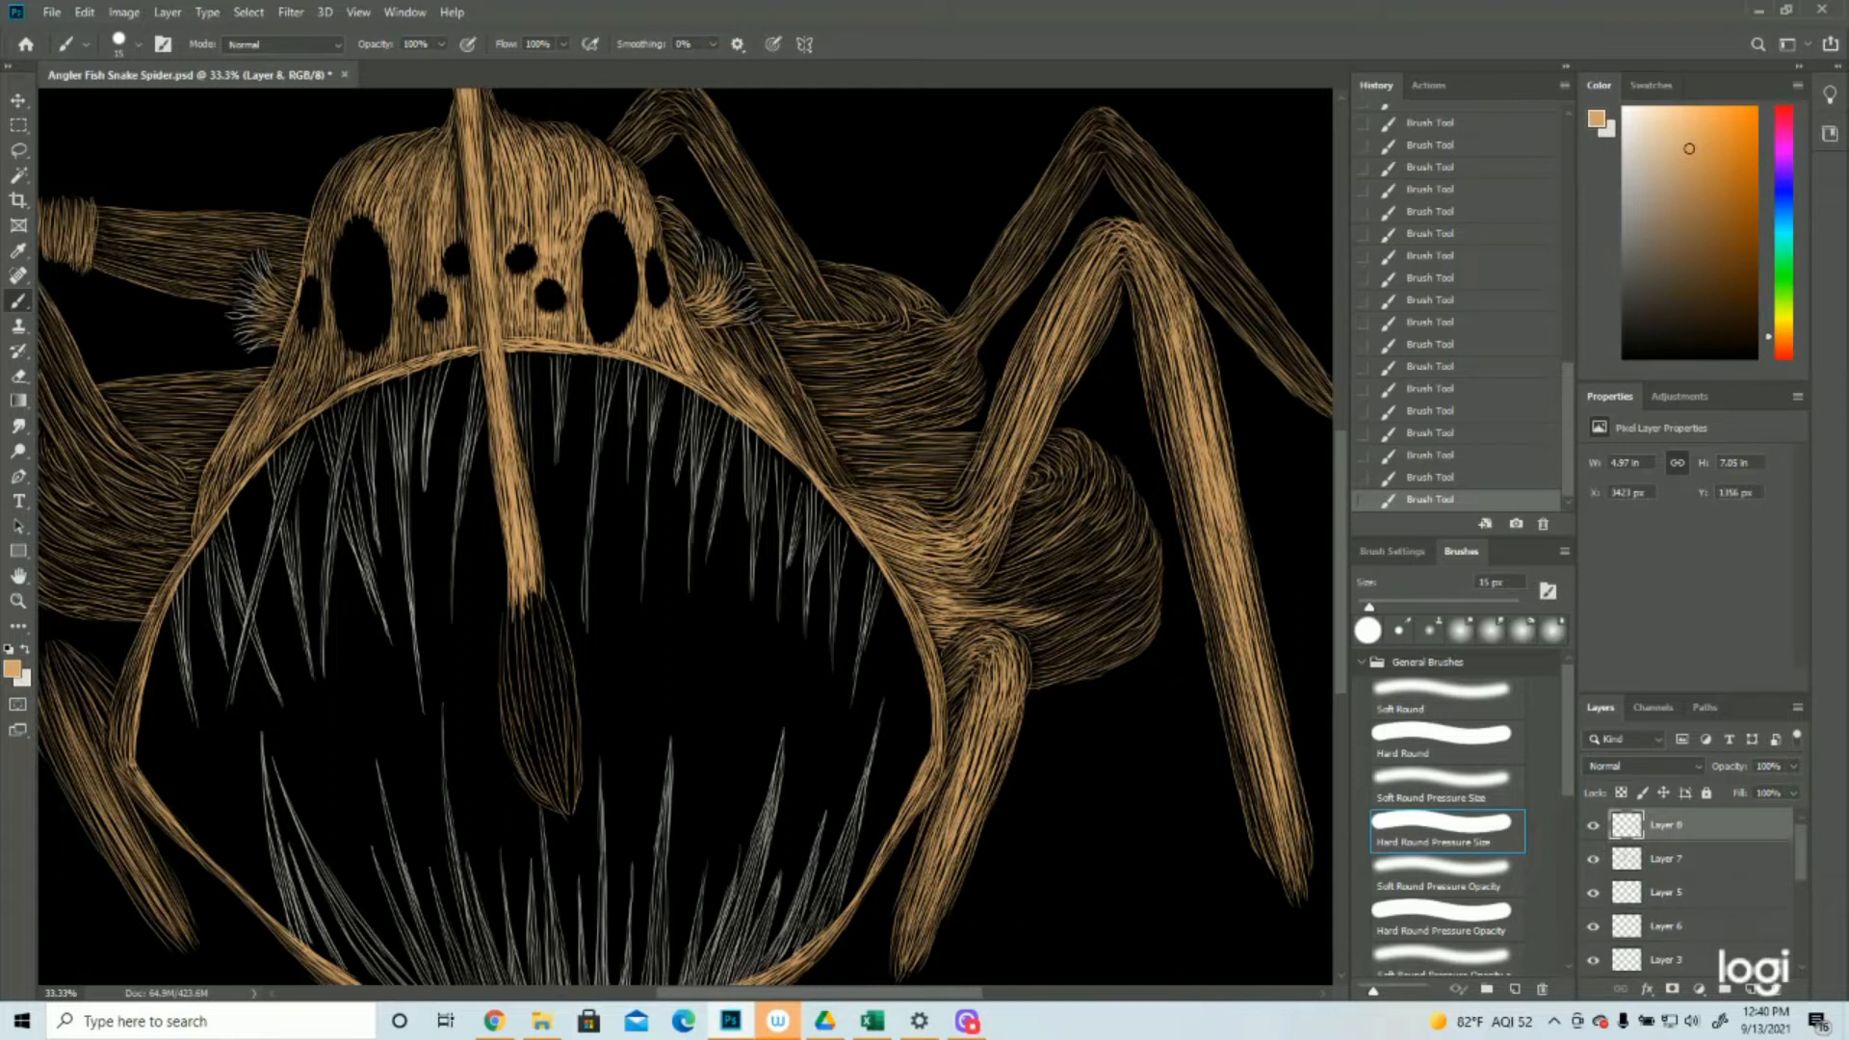
mouse_move(976, 607)
mouse_down()
mouse_move(1066, 599)
mouse_move(1063, 570)
mouse_up()
mouse_move(1015, 588)
mouse_down()
mouse_move(1047, 582)
mouse_move(1084, 500)
mouse_up()
drag(1063, 520, 1077, 497)
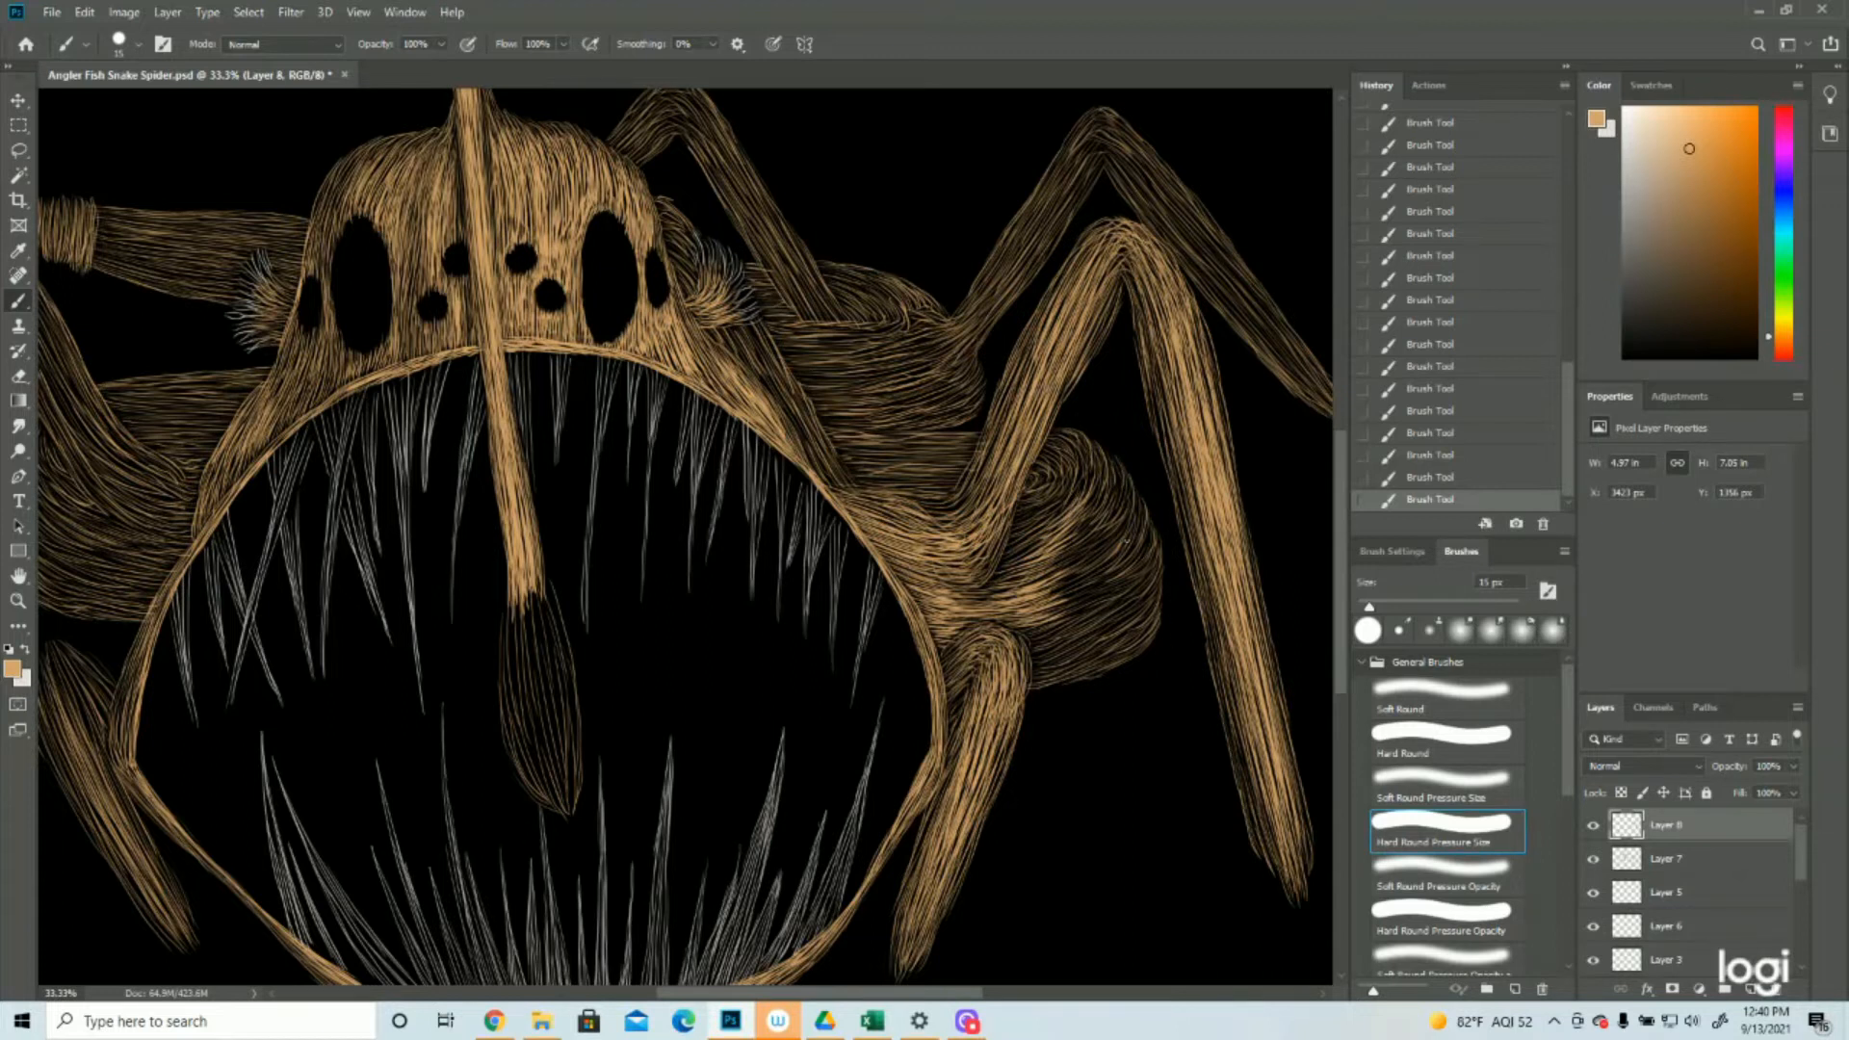
Brighten the middle of the right body bulge with curved tan strokes running inward toward the leg joint
mouse_move(1124, 528)
mouse_down()
mouse_move(1040, 576)
mouse_move(1051, 558)
mouse_up()
mouse_move(1096, 513)
mouse_down()
mouse_move(1054, 553)
mouse_move(1070, 536)
mouse_up()
mouse_move(1094, 512)
mouse_down()
mouse_move(1050, 537)
mouse_move(1076, 520)
mouse_move(1077, 581)
mouse_move(1043, 589)
mouse_up()
drag(1121, 555, 1055, 599)
drag(1121, 564, 1046, 601)
drag(1110, 572, 1055, 604)
Brighten the lower part of the right body bulge with curved tan strokes just above the short leg
drag(1046, 612, 1124, 577)
drag(1051, 617, 1122, 585)
mouse_move(1047, 622)
mouse_down()
mouse_move(1129, 589)
mouse_move(1113, 600)
mouse_up()
drag(1040, 634, 1122, 600)
mouse_move(1054, 636)
mouse_down()
mouse_move(1139, 592)
mouse_move(1125, 619)
mouse_move(1068, 637)
mouse_up()
mouse_move(1030, 643)
mouse_down()
mouse_move(1062, 626)
mouse_move(1046, 634)
mouse_up()
mouse_move(1029, 635)
mouse_down()
mouse_move(1054, 625)
mouse_move(1063, 645)
mouse_move(1115, 616)
mouse_move(1079, 663)
mouse_up()
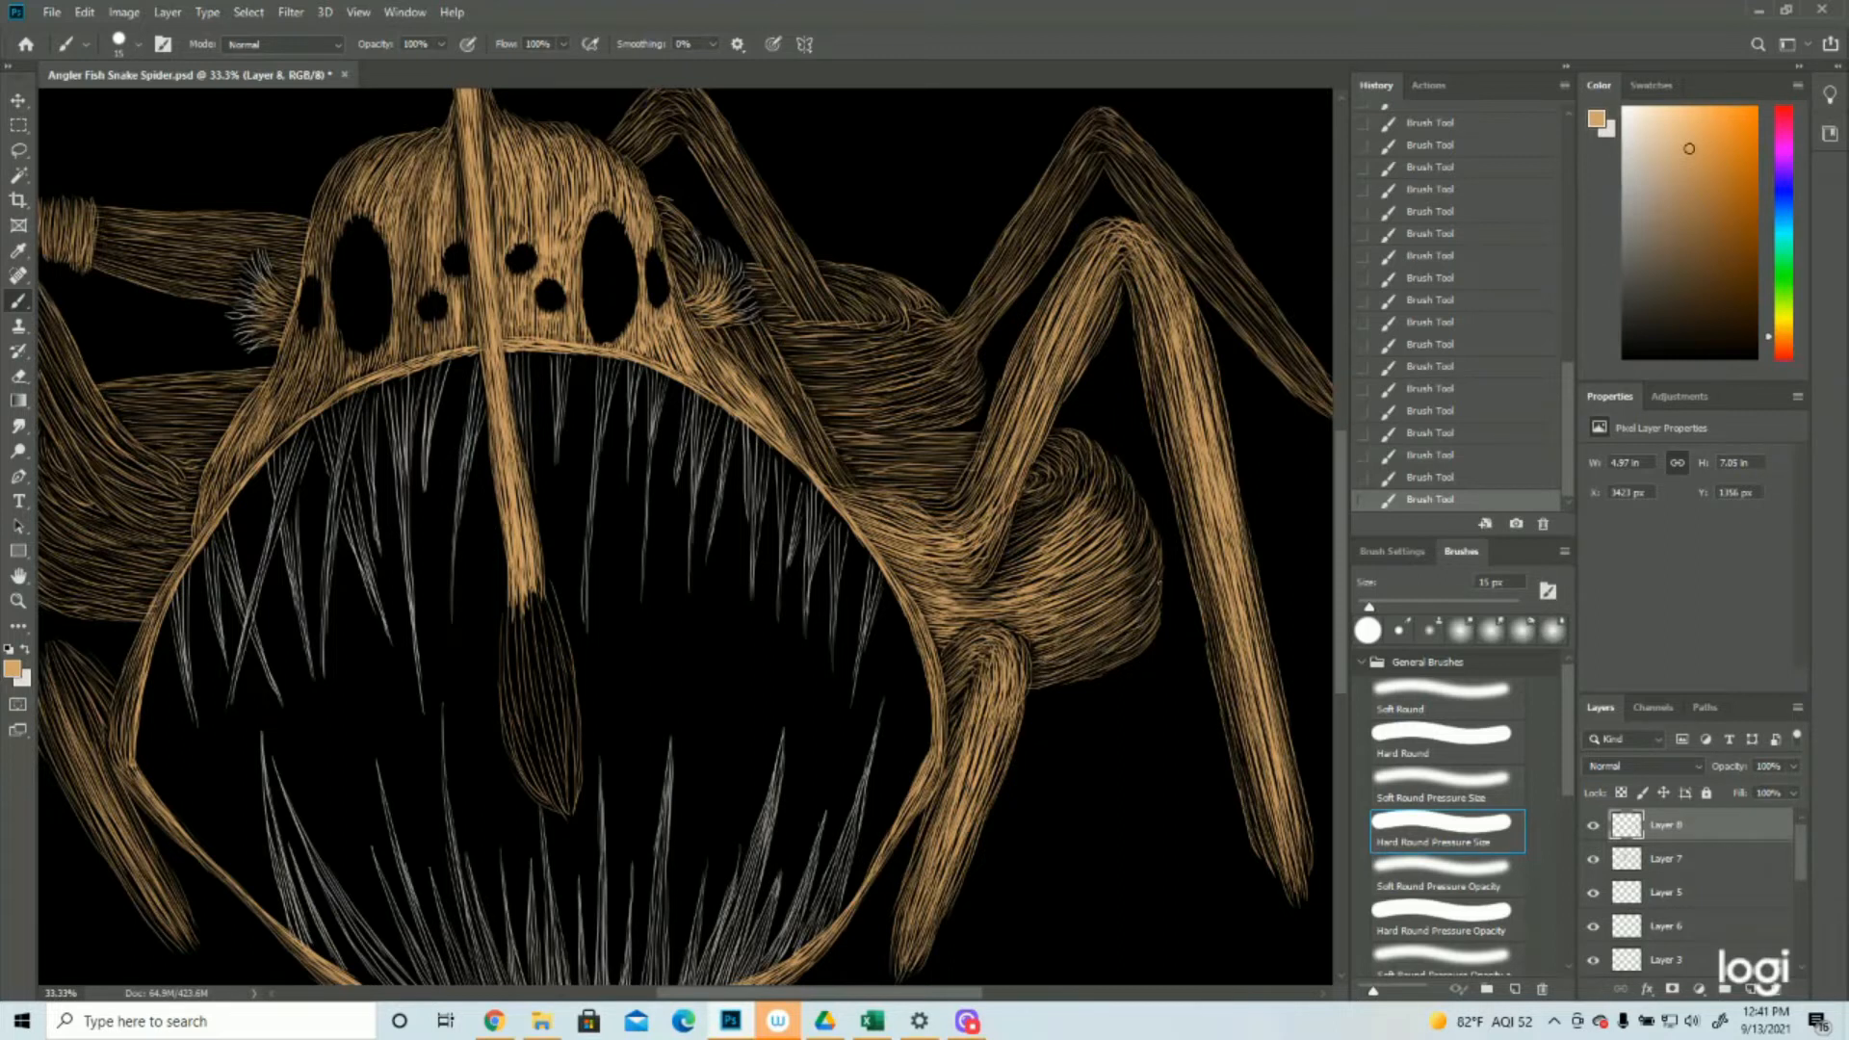
Add tan strokes along the right body bulge's outer edge and beside the front right leg's joint
drag(1144, 570, 1114, 594)
drag(1148, 533, 1120, 568)
drag(1131, 482, 1080, 535)
drag(1047, 534, 1004, 561)
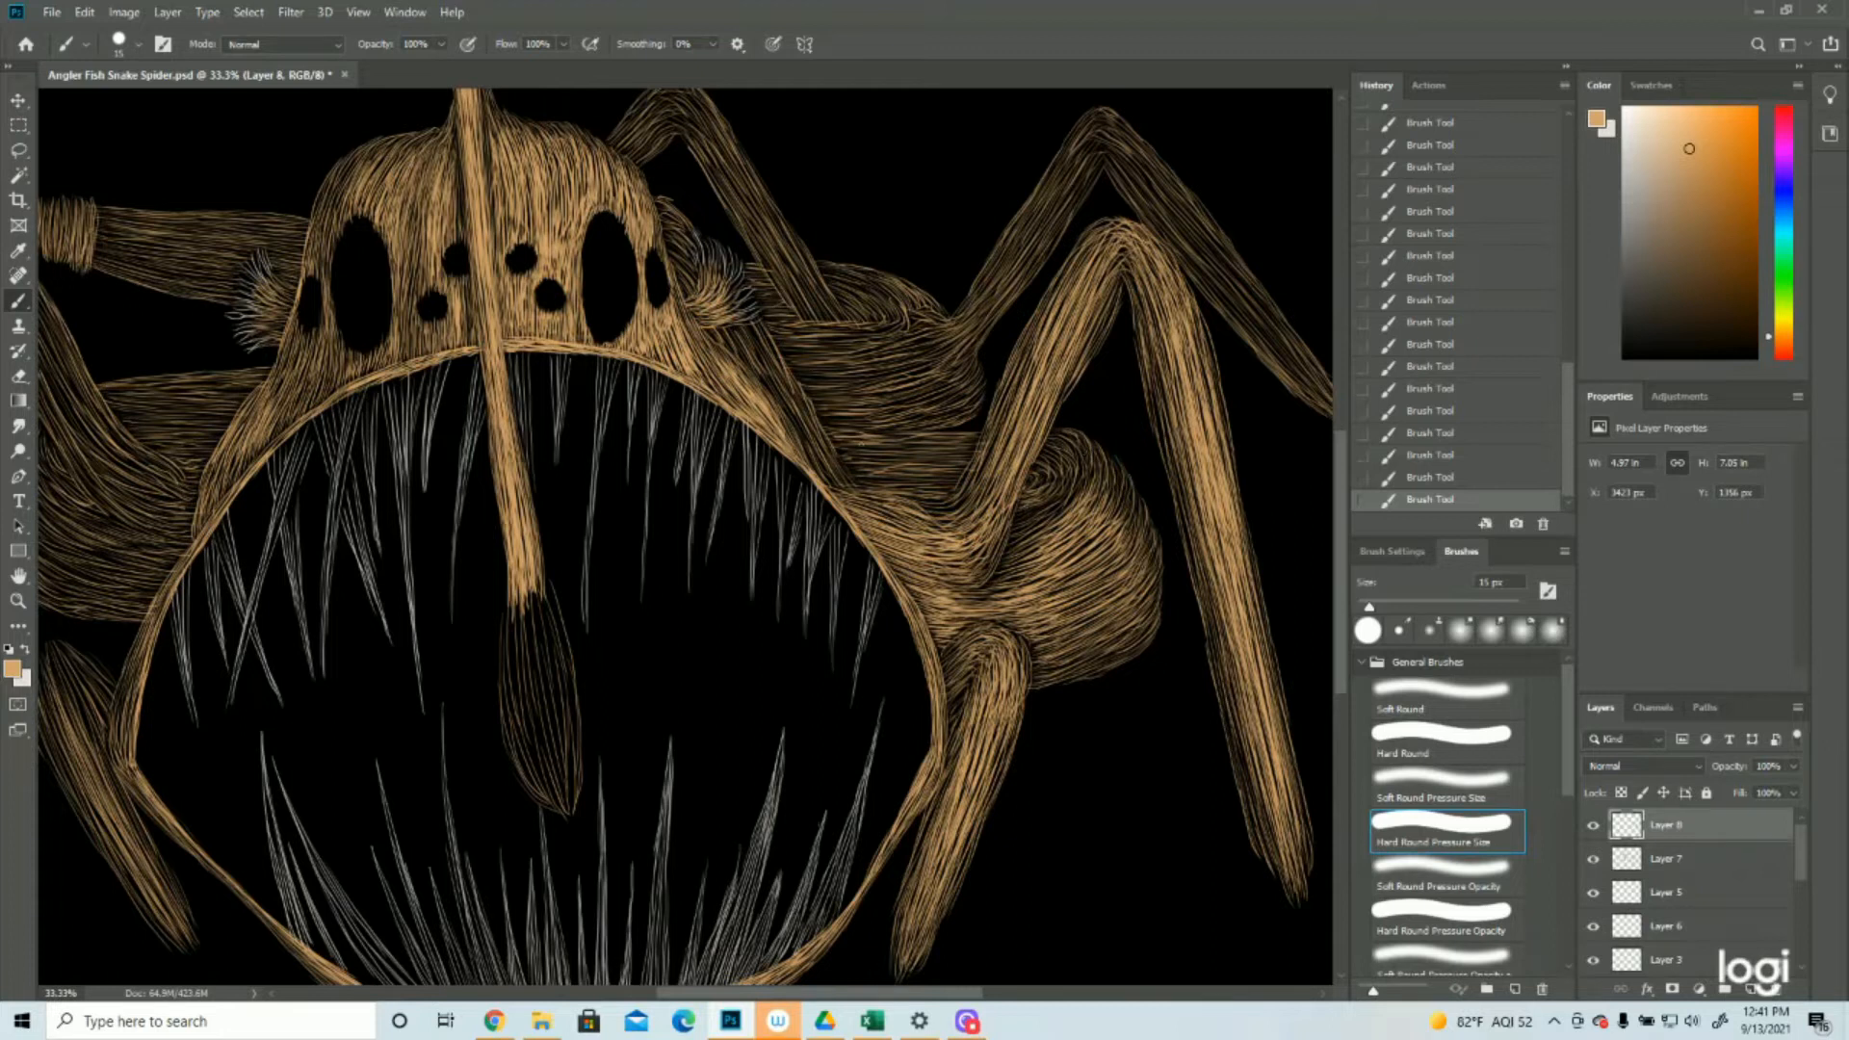
Brighten the body band between the mouth's right rim and the front right leg with horizontal tan strokes
mouse_move(833, 444)
mouse_down()
mouse_move(963, 436)
mouse_move(864, 432)
mouse_move(838, 453)
mouse_move(898, 478)
mouse_up()
drag(854, 478, 957, 478)
mouse_move(880, 473)
mouse_down()
mouse_move(953, 471)
mouse_move(936, 481)
mouse_up()
drag(875, 483, 963, 485)
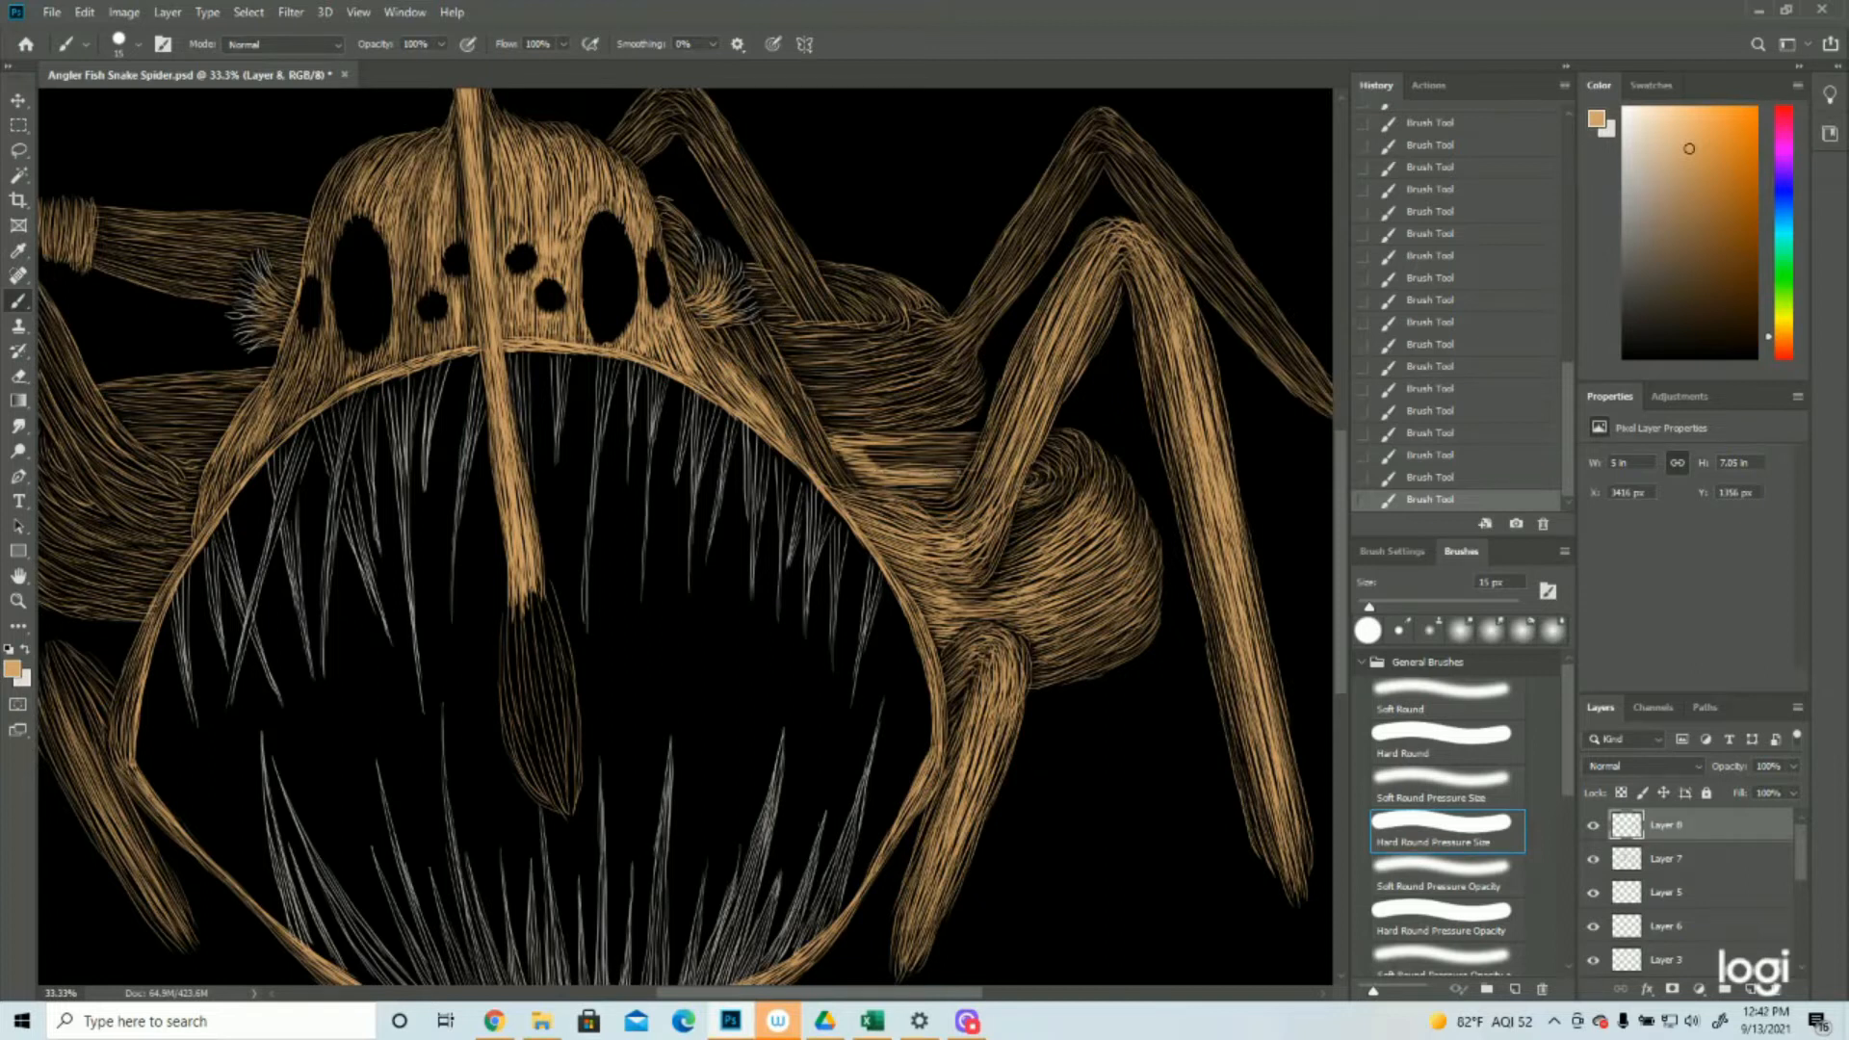
mouse_move(942, 463)
mouse_down()
mouse_move(872, 464)
mouse_move(965, 458)
mouse_up()
drag(845, 459, 953, 453)
mouse_move(845, 445)
mouse_down()
mouse_move(950, 448)
mouse_move(918, 448)
mouse_up()
drag(888, 446, 970, 449)
mouse_move(913, 444)
mouse_down()
mouse_move(965, 440)
mouse_move(969, 462)
mouse_up()
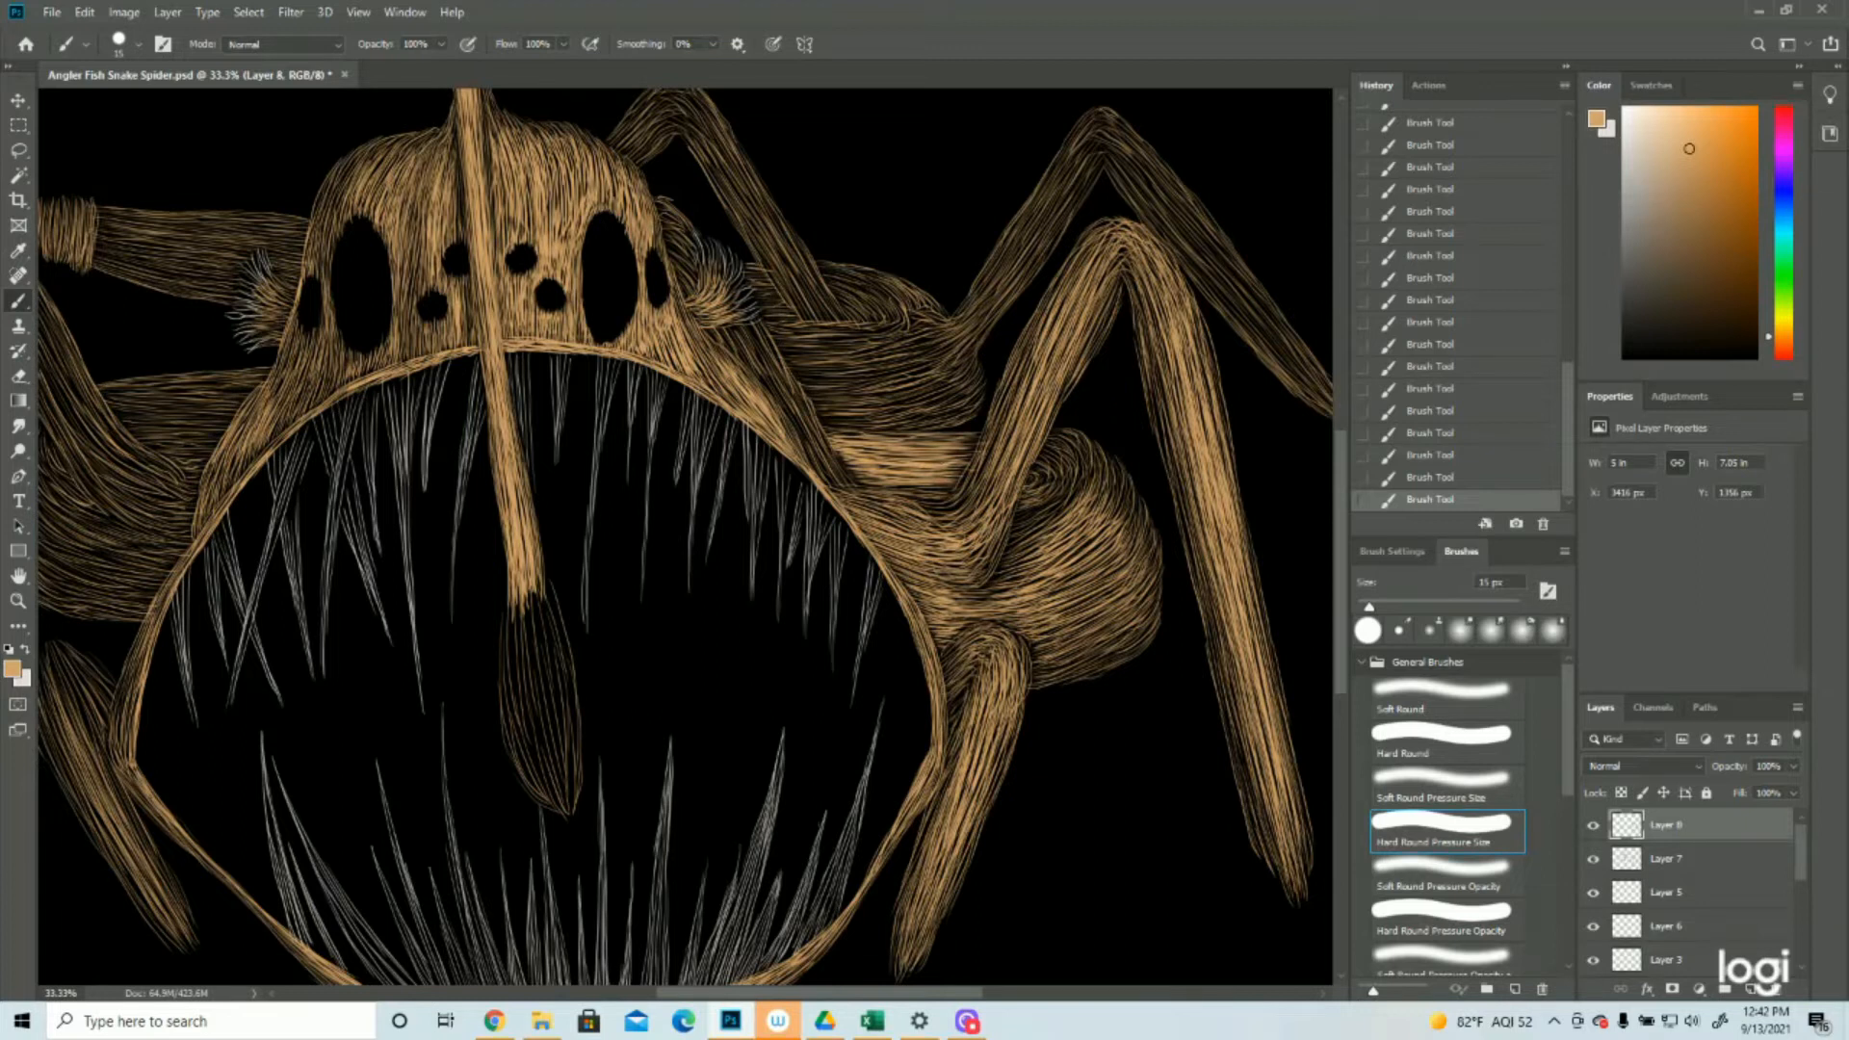
Fill remaining gaps around the front right leg's joint and across the right body bulge, including its upper swirl, with tan strokes
mouse_move(920, 505)
mouse_down()
mouse_move(961, 507)
mouse_move(948, 513)
mouse_up()
mouse_move(855, 514)
mouse_down()
mouse_move(910, 537)
mouse_move(909, 510)
mouse_move(931, 503)
mouse_move(953, 553)
mouse_up()
mouse_move(900, 545)
mouse_down()
mouse_move(969, 558)
mouse_move(923, 576)
mouse_up()
drag(926, 573, 1019, 600)
drag(1015, 584, 1121, 528)
drag(1035, 636, 1141, 568)
mouse_move(1033, 521)
mouse_down()
mouse_move(1084, 487)
mouse_move(1053, 453)
mouse_up()
drag(1039, 463, 1058, 449)
mouse_move(1039, 460)
mouse_down()
mouse_move(1082, 431)
mouse_move(1085, 478)
mouse_move(1031, 503)
mouse_up()
mouse_move(995, 573)
mouse_down()
mouse_move(1037, 564)
mouse_move(1021, 576)
mouse_up()
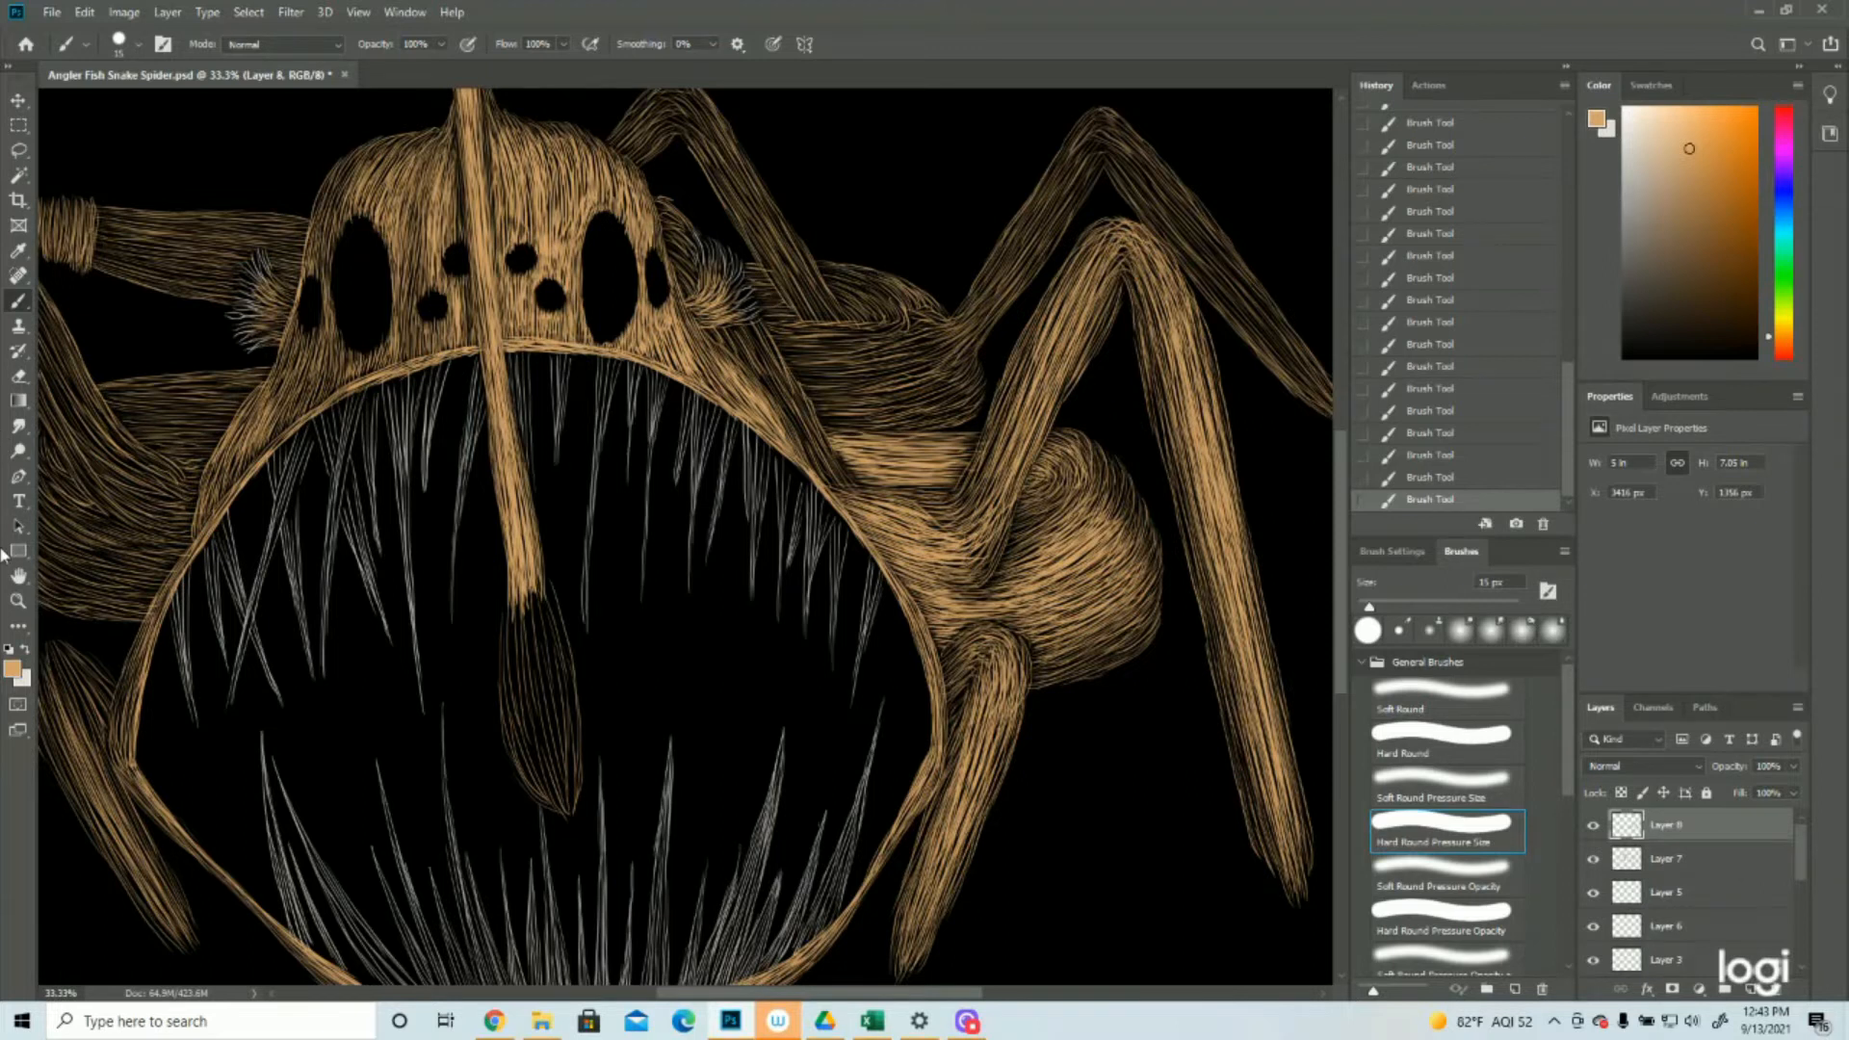
Paint tan strokes down the body strip along the mouth's upper right rim, below the right hair tuft
click(17, 600)
drag(851, 585, 764, 598)
drag(493, 506, 547, 509)
drag(304, 455, 331, 455)
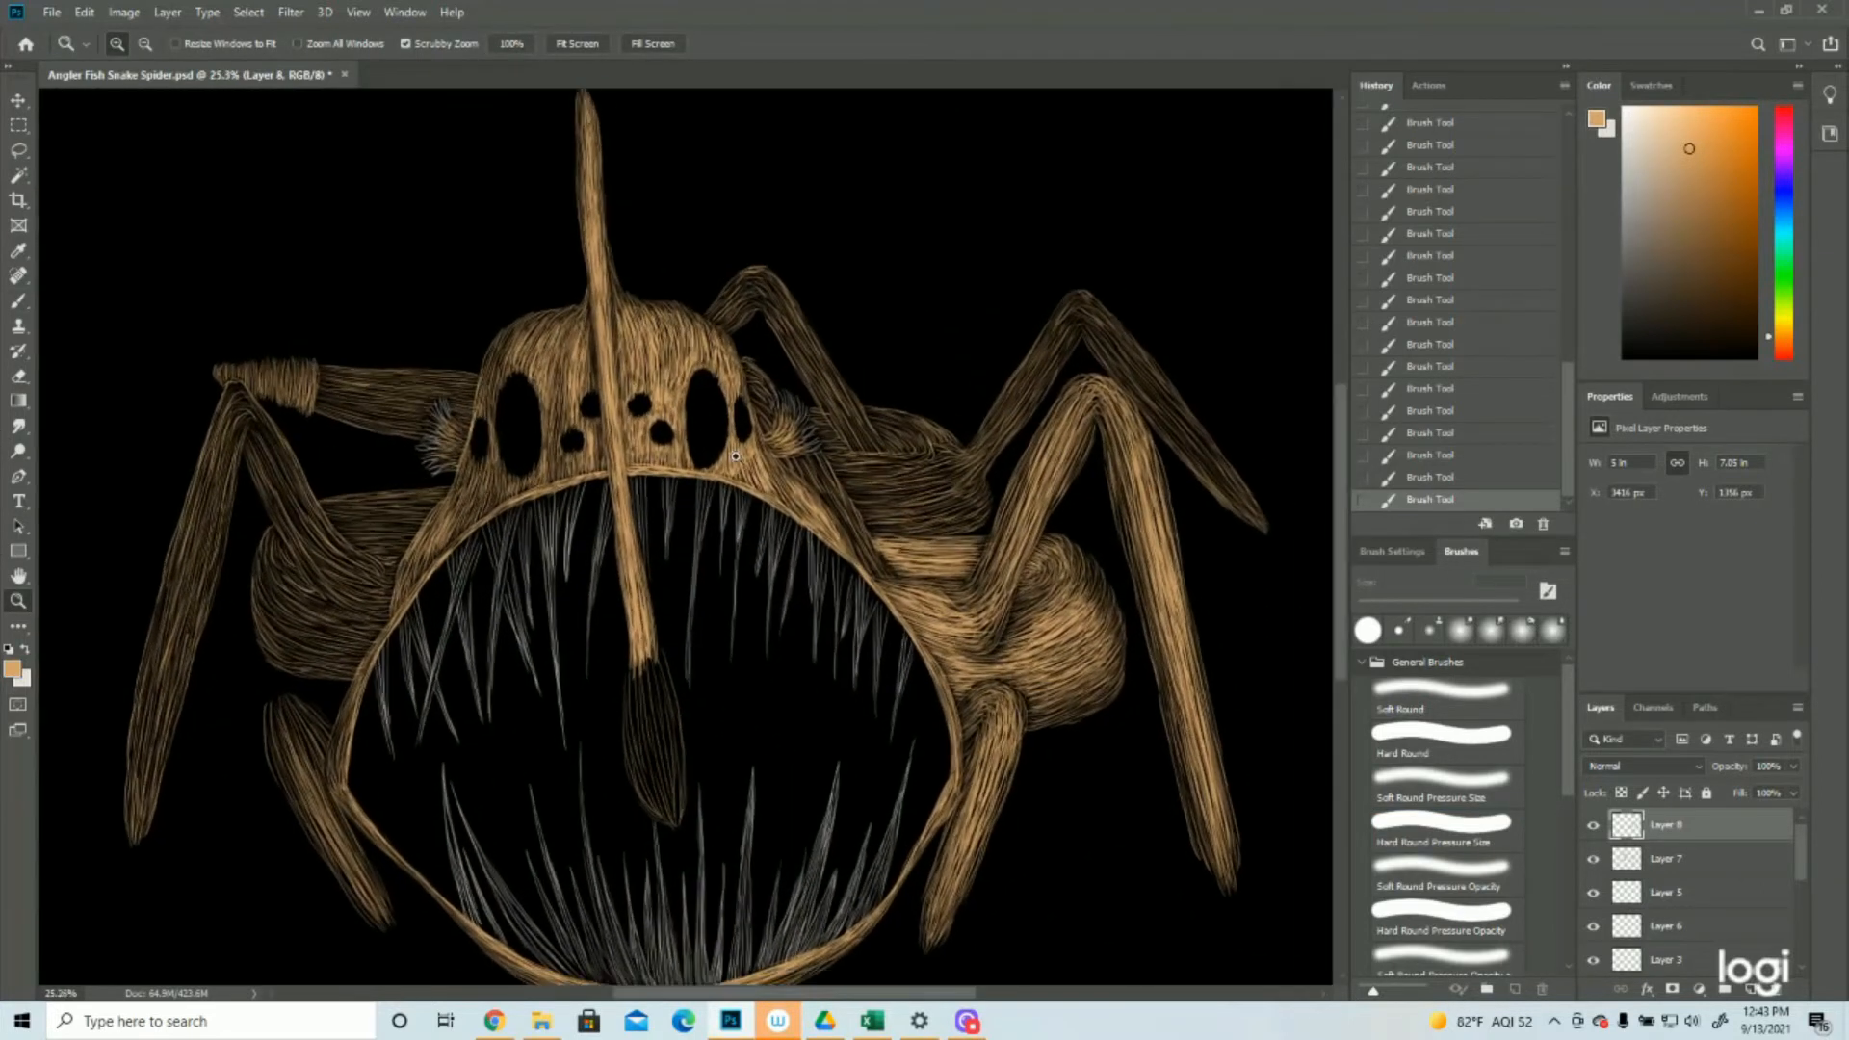
drag(932, 434, 952, 431)
click(15, 302)
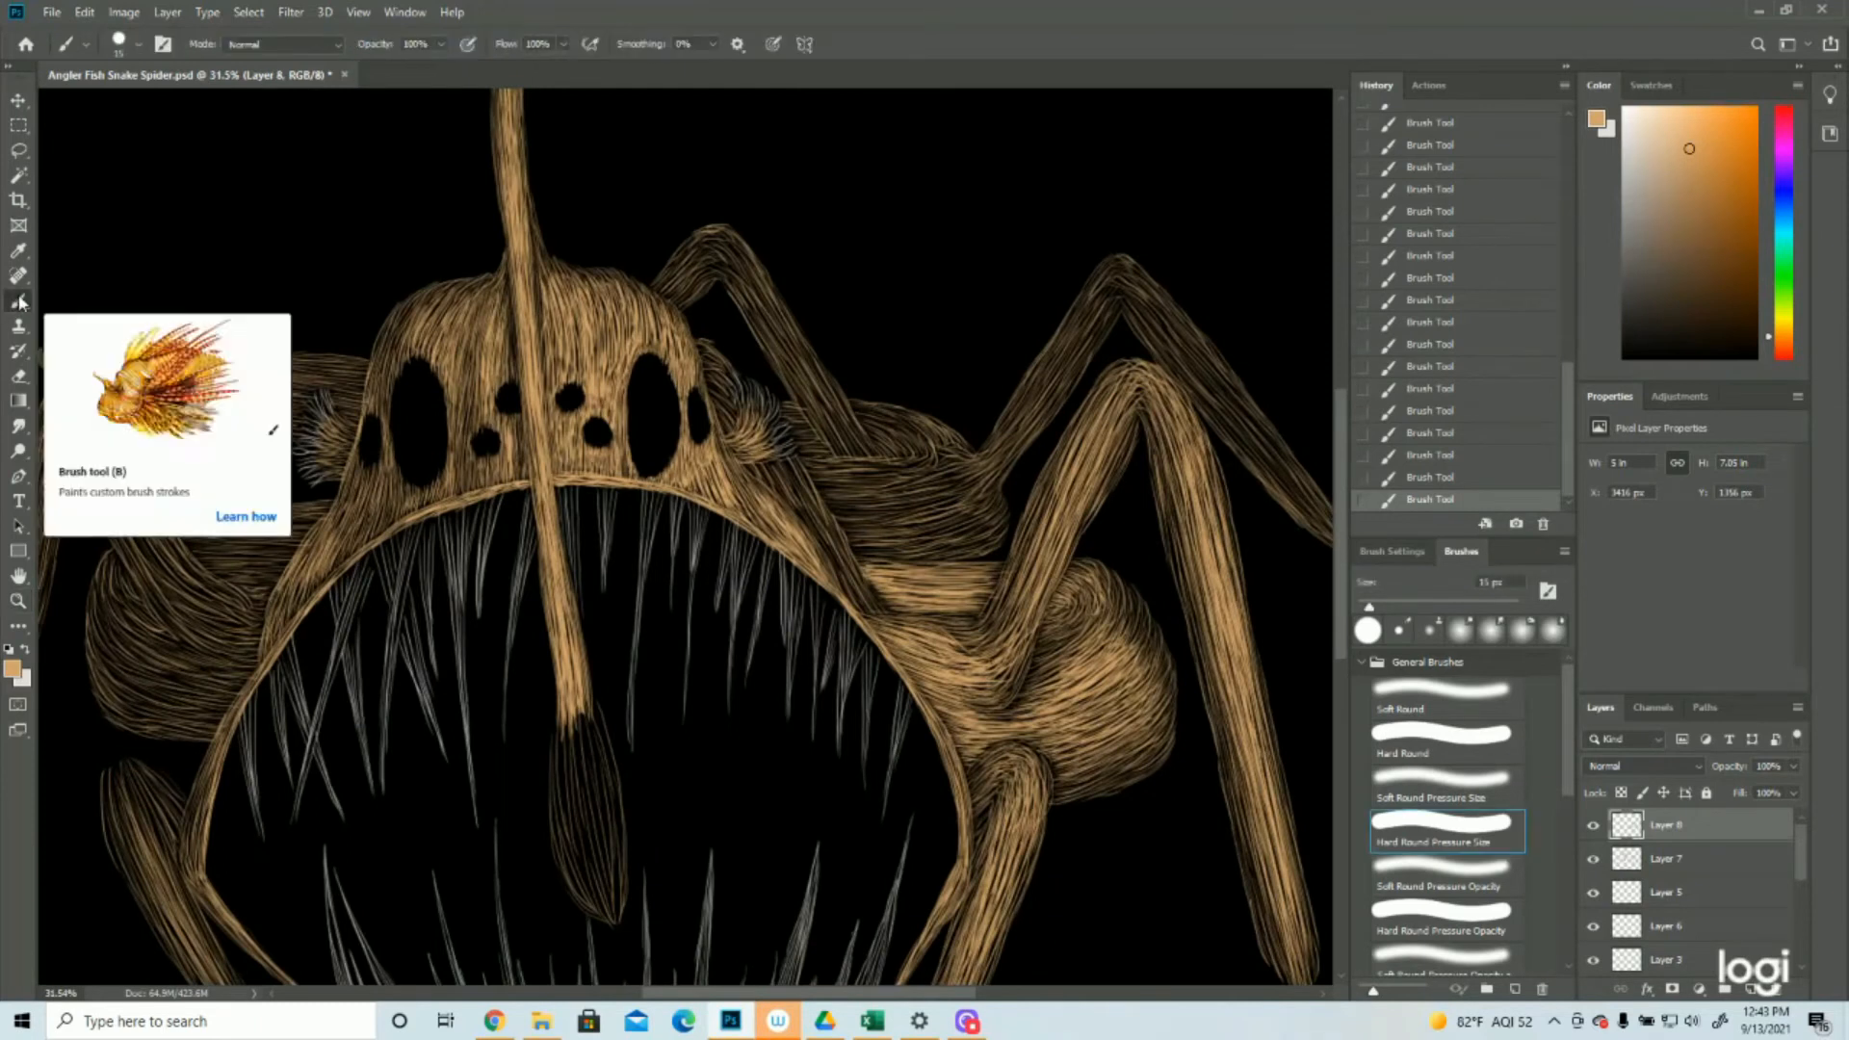
drag(790, 477, 874, 602)
drag(822, 528, 837, 554)
drag(839, 556, 875, 610)
drag(848, 566, 885, 612)
Densify the strip along the mouth's upper right rim and continue the tan strokes up beside the right eyes
drag(800, 499, 846, 579)
drag(801, 504, 847, 580)
drag(795, 495, 832, 553)
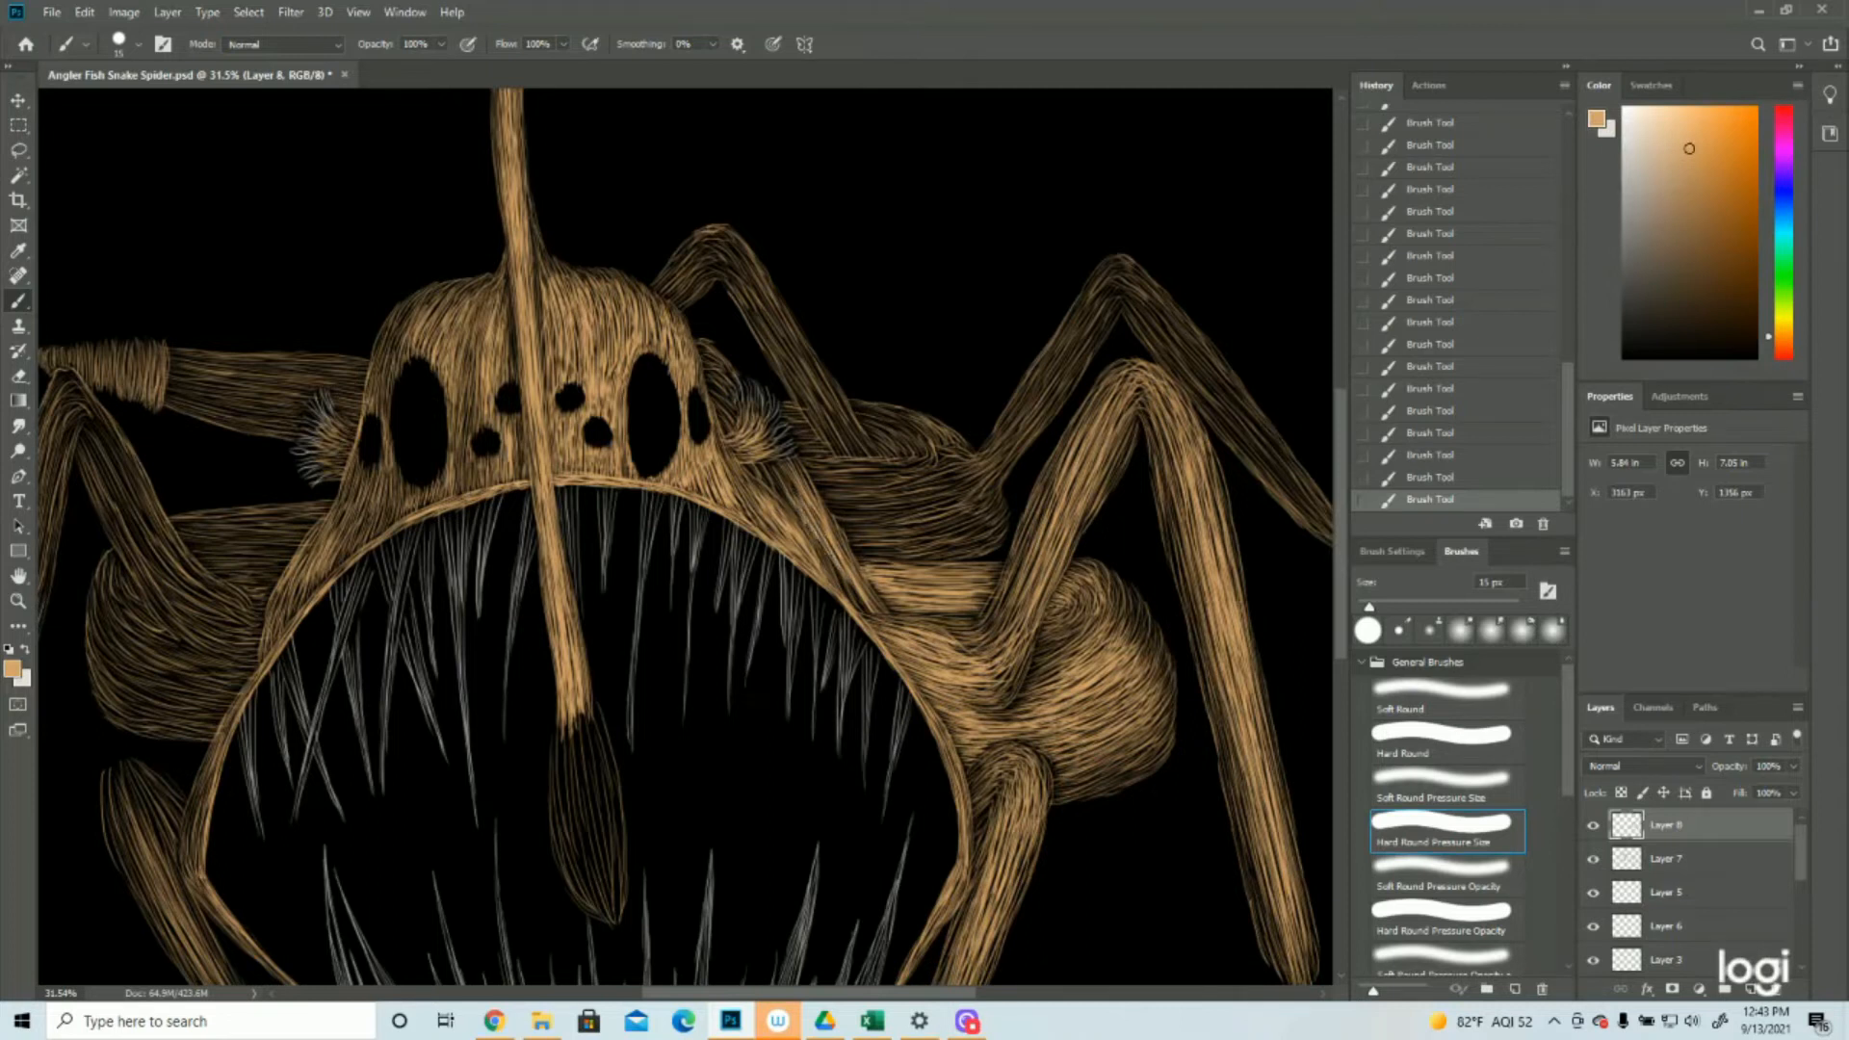
drag(833, 565, 873, 618)
drag(744, 461, 799, 504)
drag(768, 469, 827, 531)
mouse_move(707, 384)
mouse_down()
mouse_move(738, 435)
mouse_move(713, 359)
mouse_move(738, 388)
mouse_up()
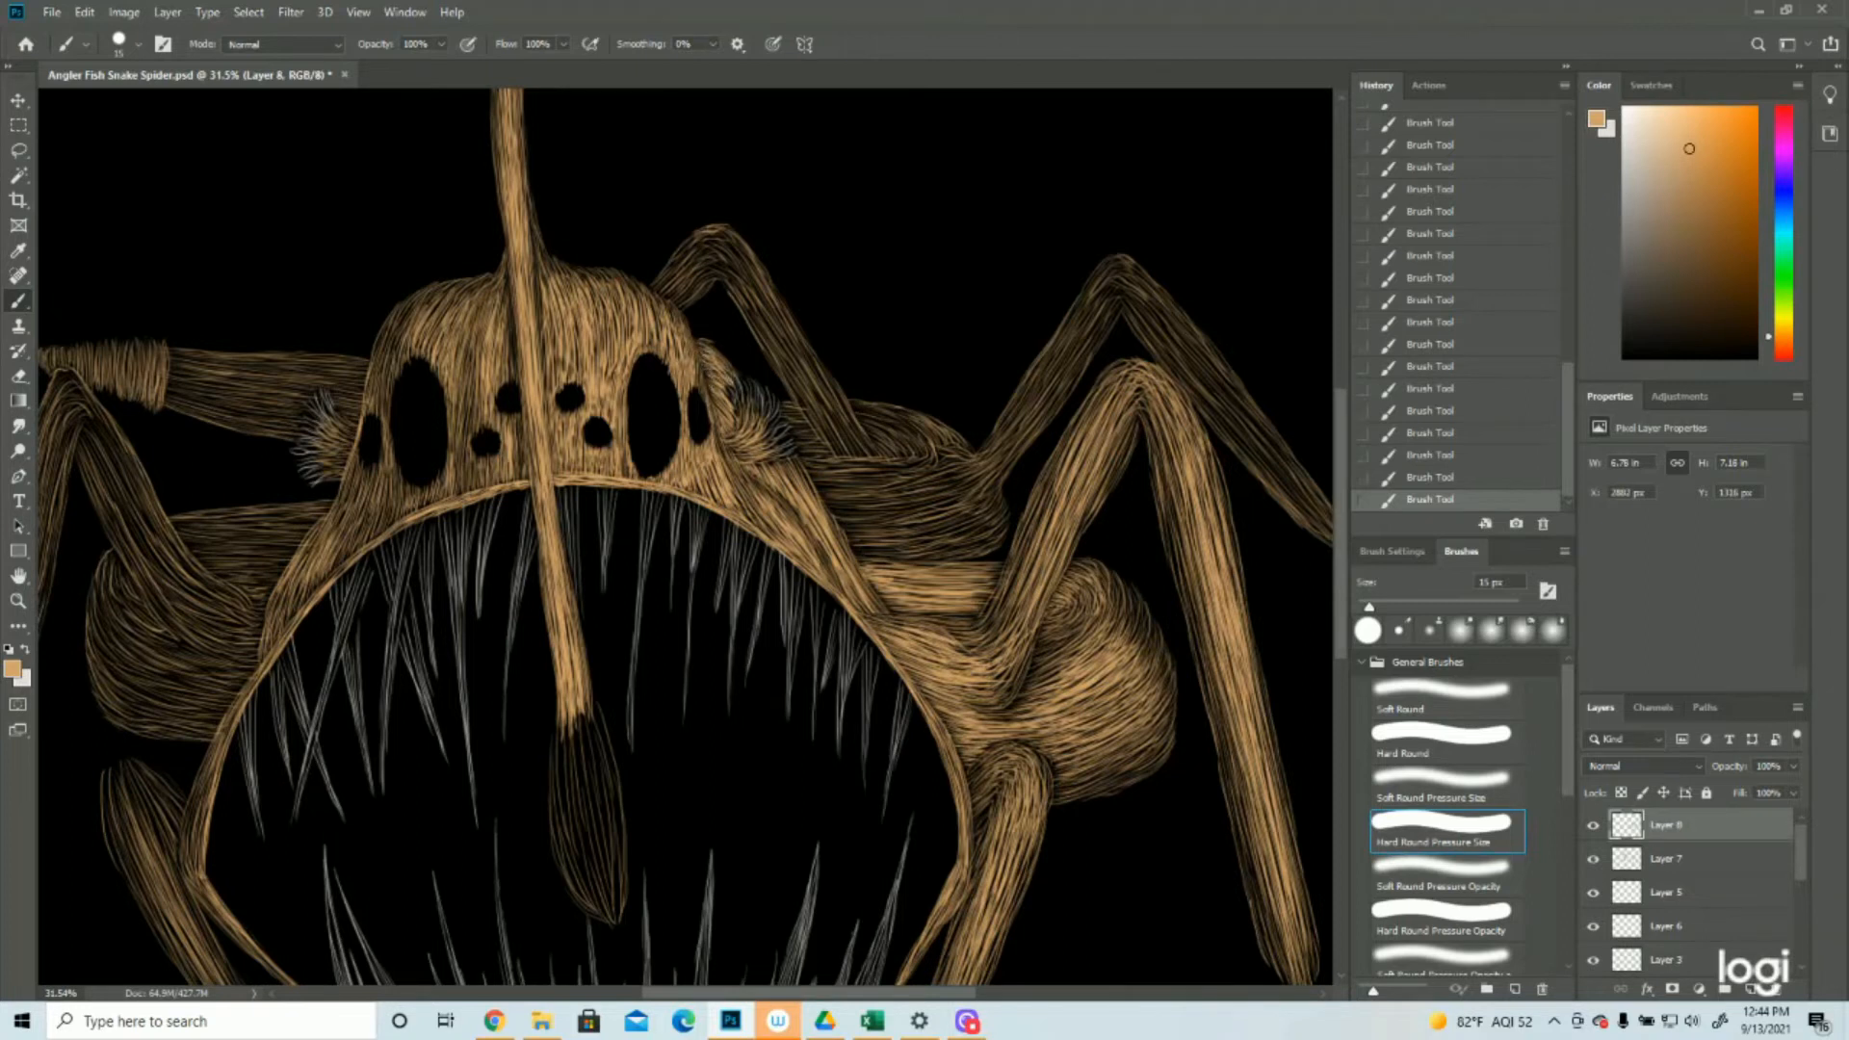
Brighten the upper part of the front left leg's lower segment with tan strokes
click(17, 600)
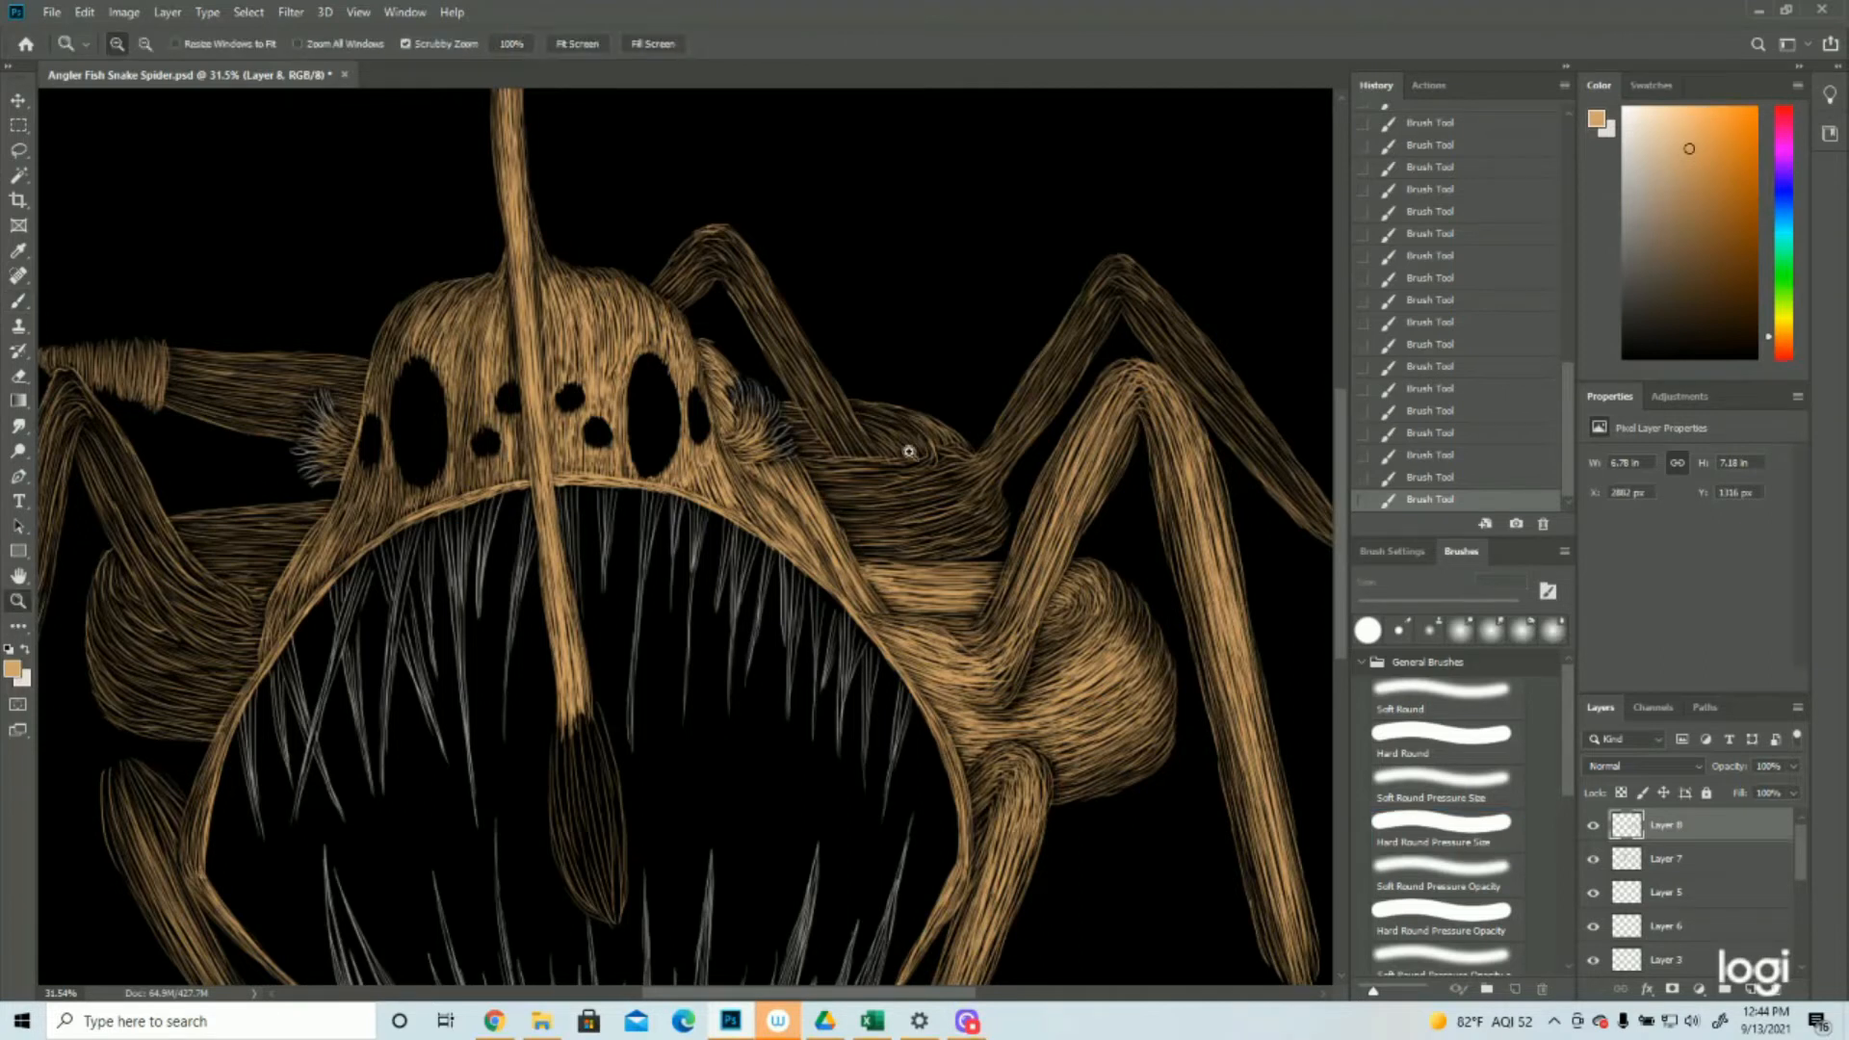
drag(909, 441, 844, 454)
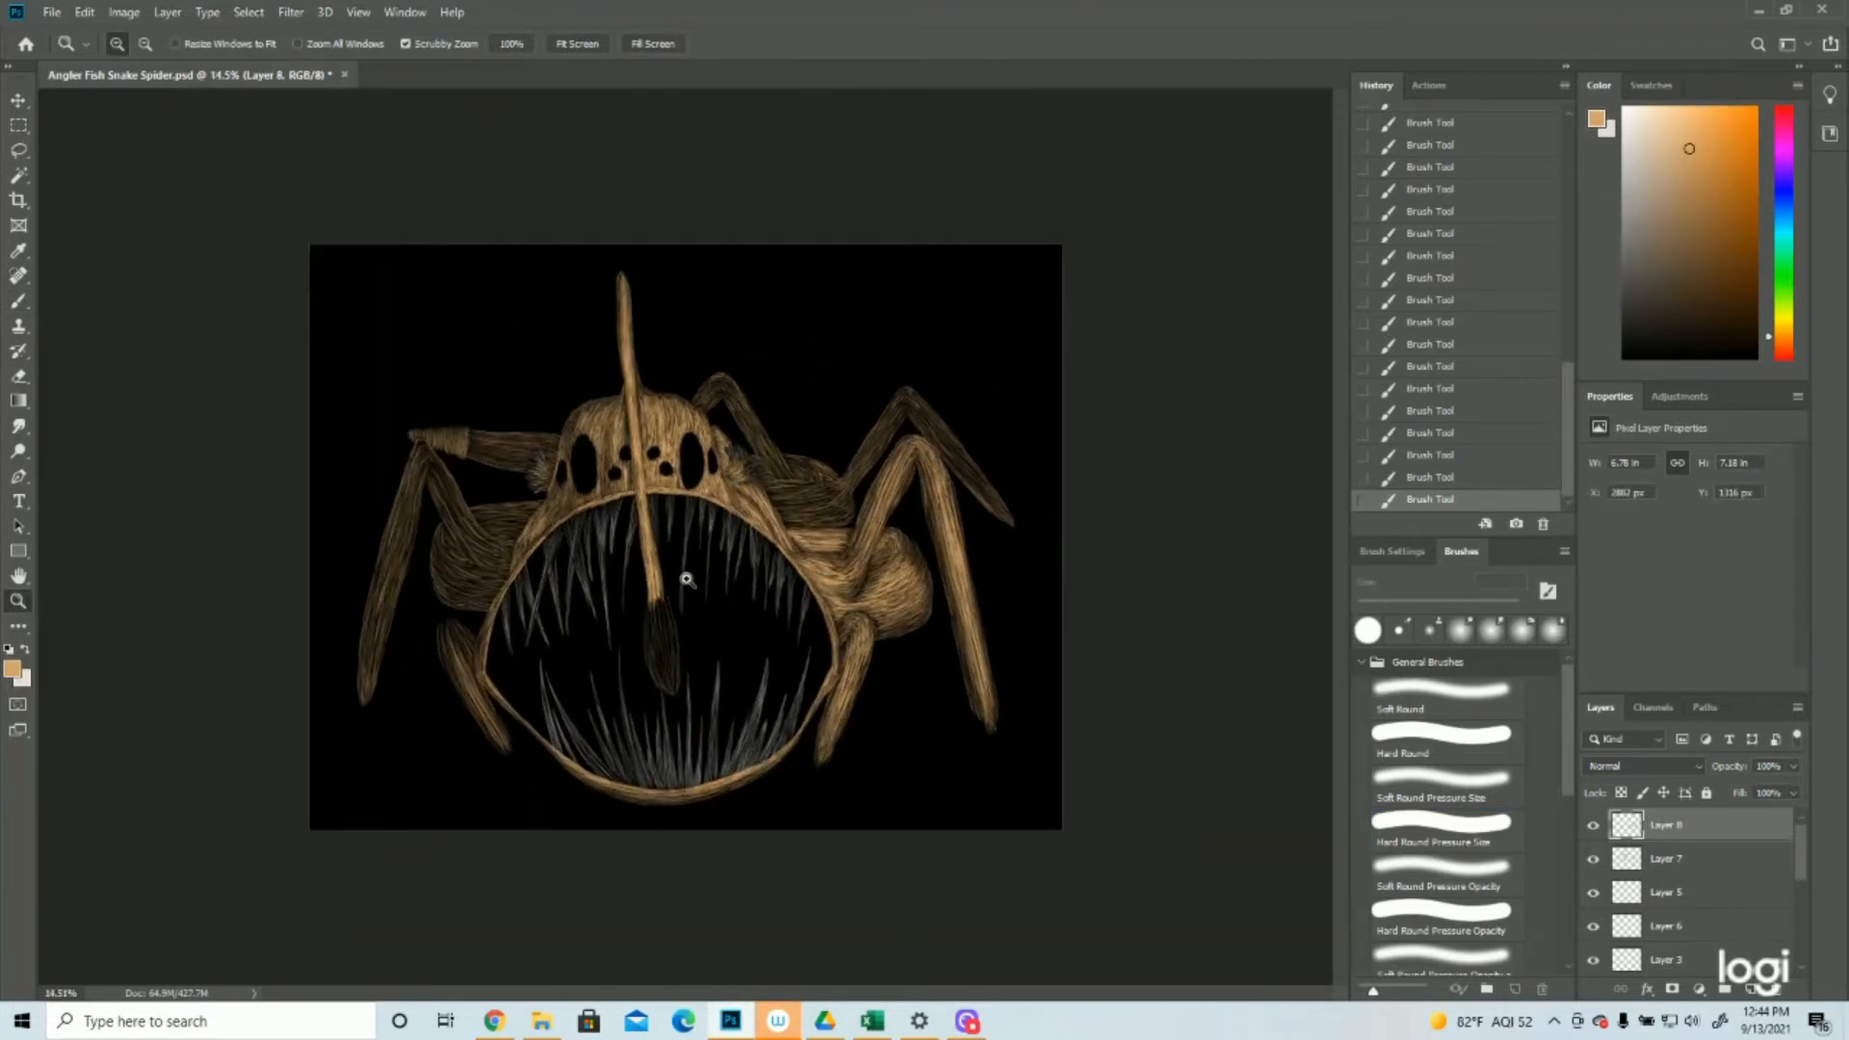
key(ctrl+plus)
key(ctrl+plus)
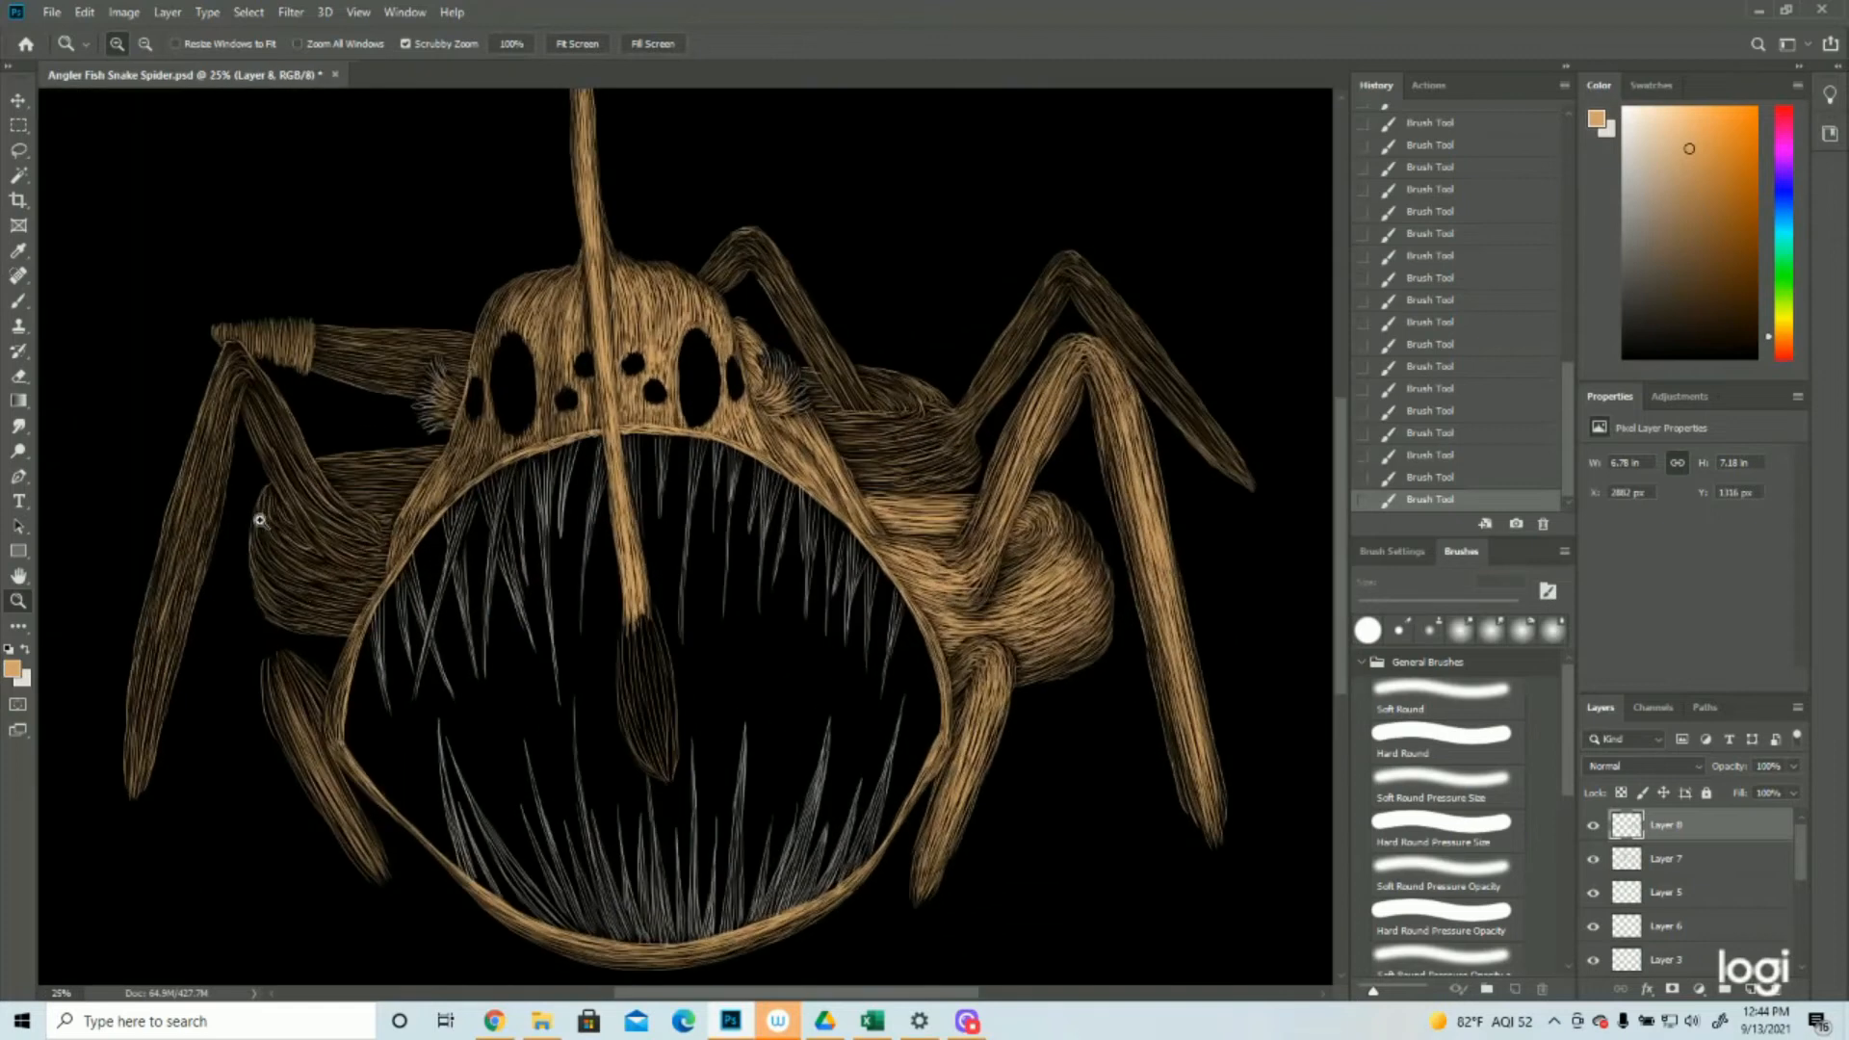
click(18, 301)
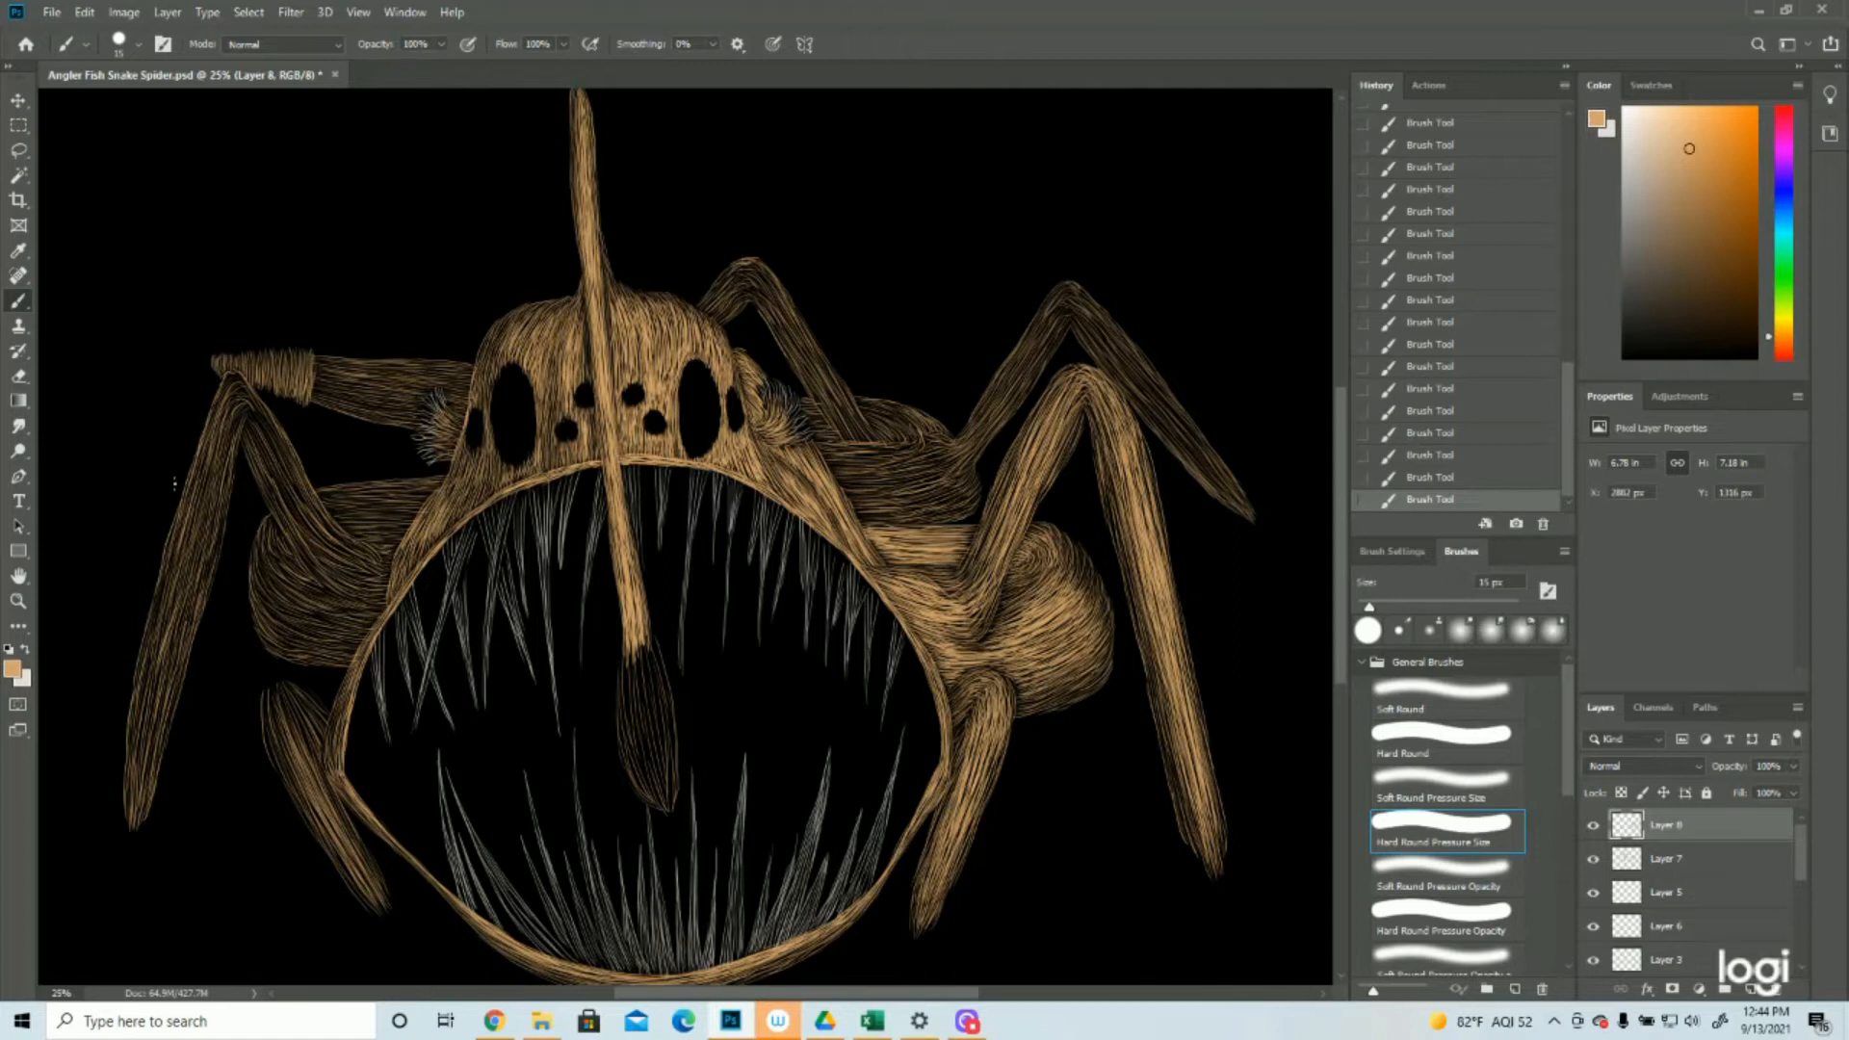
drag(223, 445, 198, 529)
drag(224, 441, 196, 587)
drag(225, 478, 197, 599)
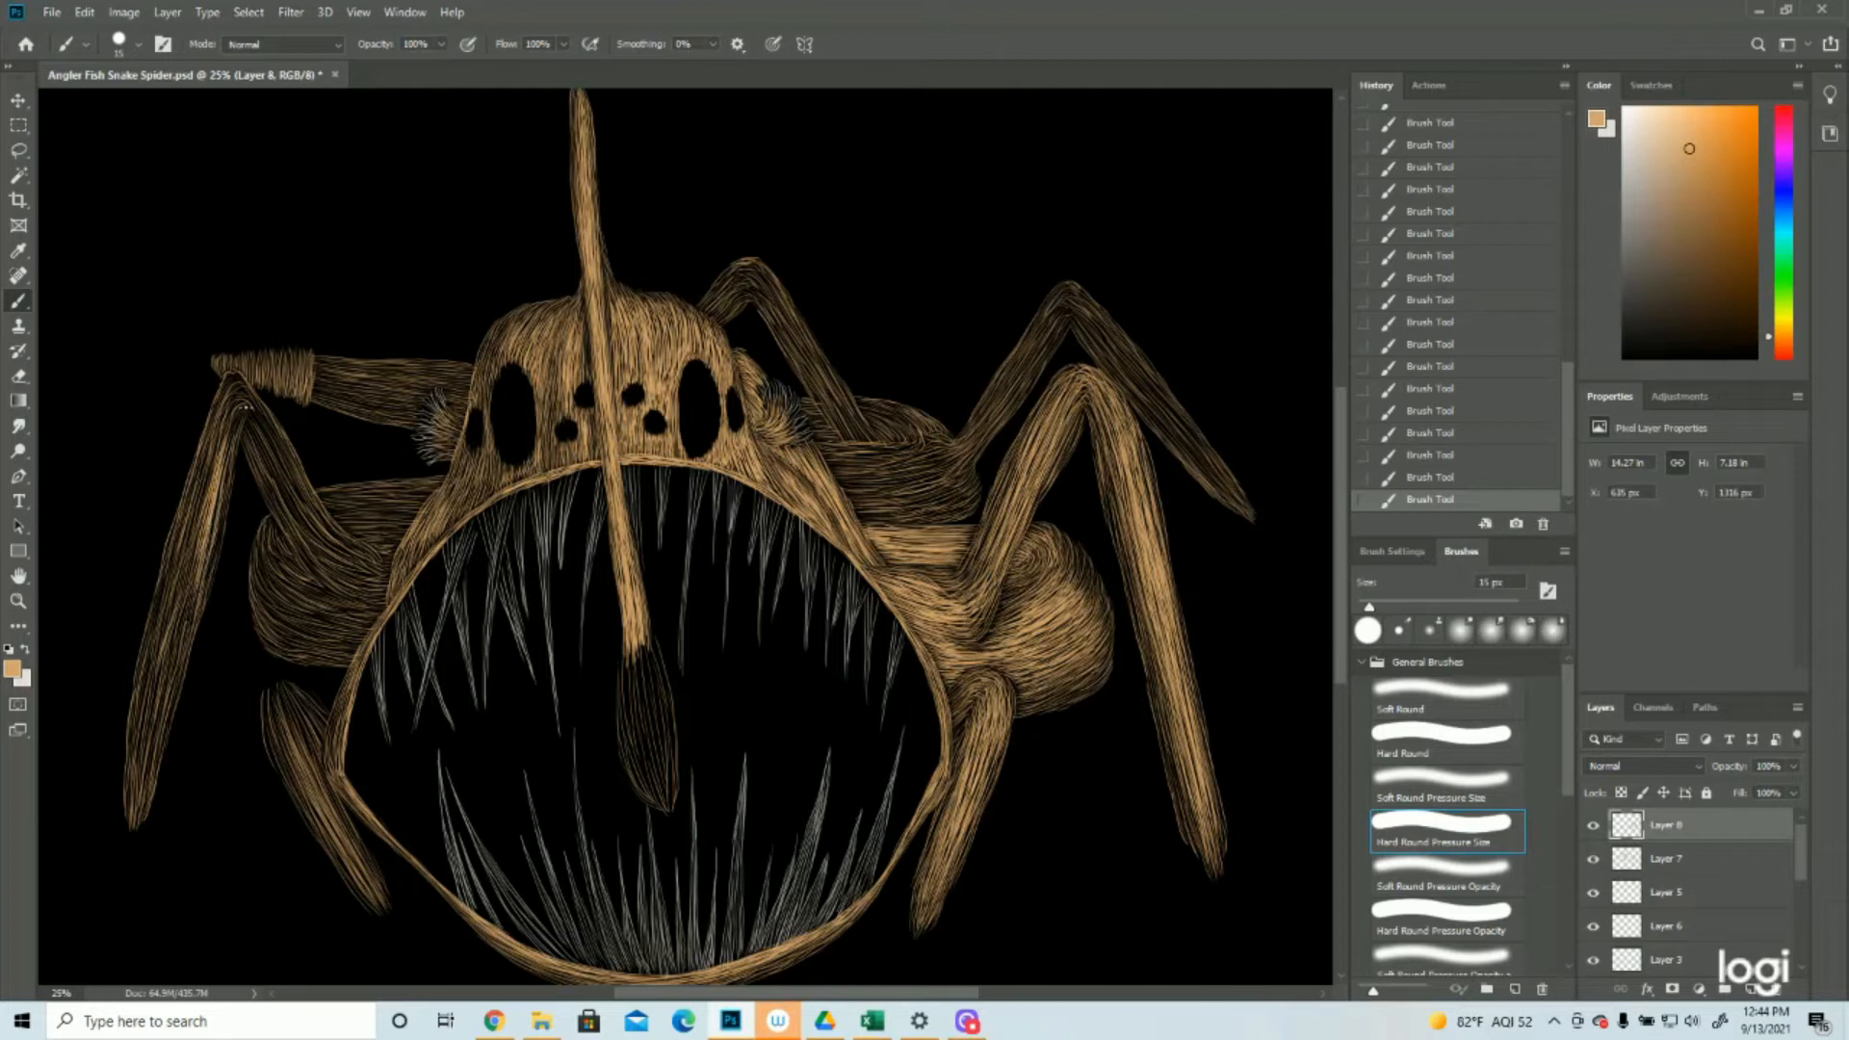
Continue the tan strokes from the front left leg's knee down most of its lower segment
drag(245, 406, 191, 537)
drag(216, 452, 183, 580)
drag(211, 500, 168, 670)
mouse_move(199, 554)
mouse_down()
mouse_move(147, 738)
mouse_move(152, 701)
mouse_up()
drag(204, 482, 159, 664)
drag(171, 556, 147, 749)
drag(197, 558, 150, 742)
mouse_move(175, 654)
mouse_down()
mouse_move(151, 753)
mouse_move(157, 739)
mouse_up()
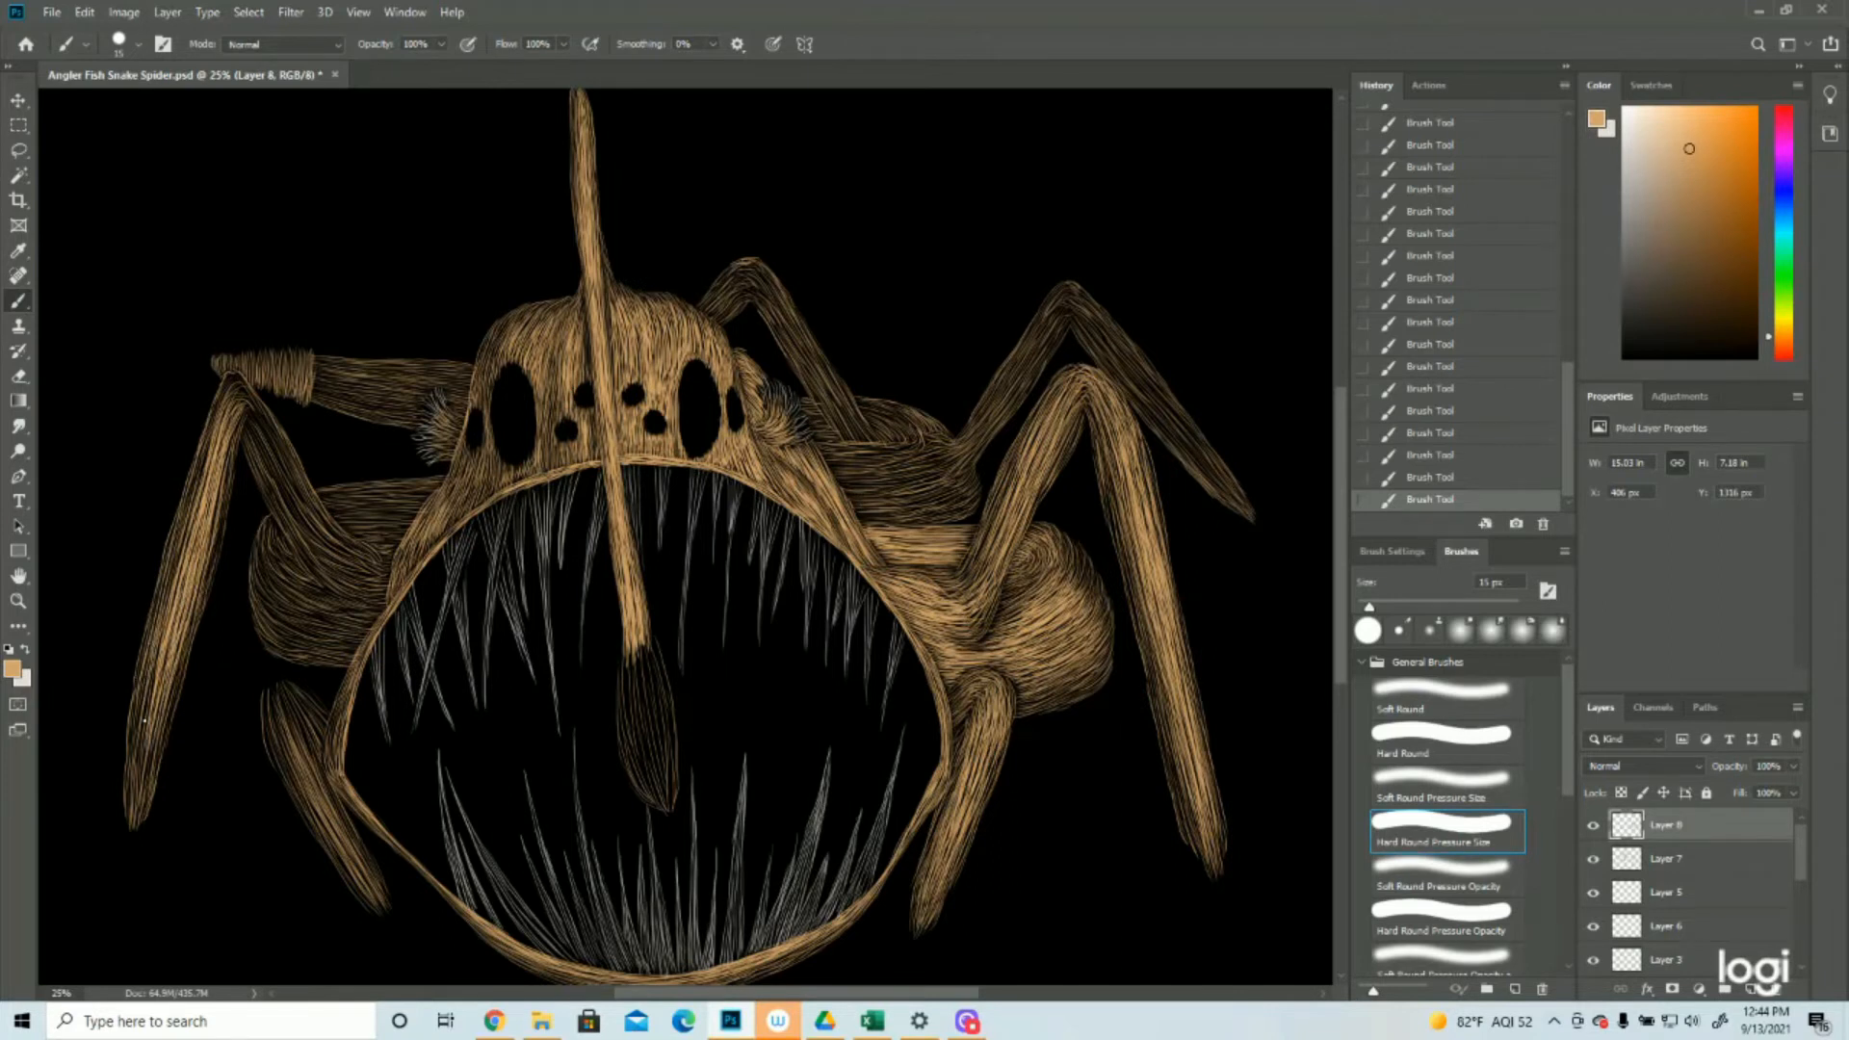
Brighten the front left leg's lower segment down to its tip with tan strokes
scroll(433, 613, down, 1)
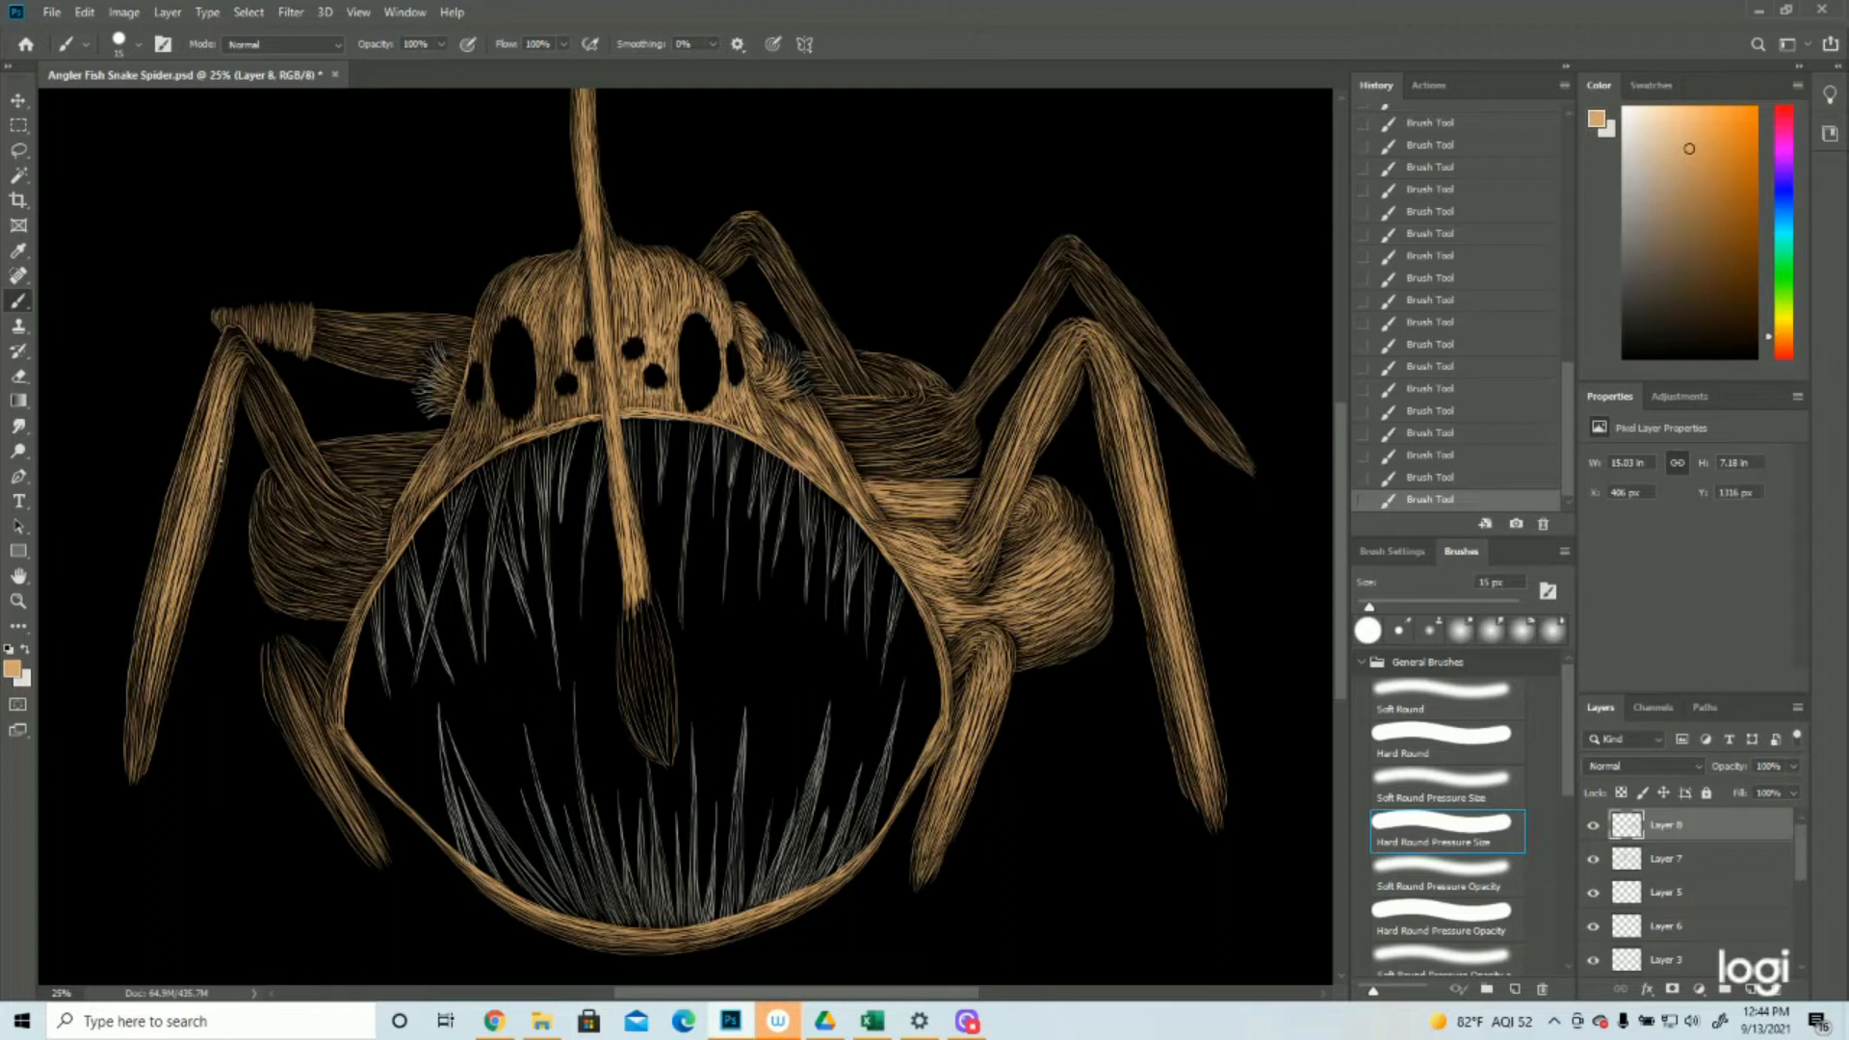
drag(194, 569, 135, 734)
drag(164, 633, 136, 768)
drag(154, 700, 132, 770)
drag(159, 602, 129, 725)
drag(140, 632, 125, 726)
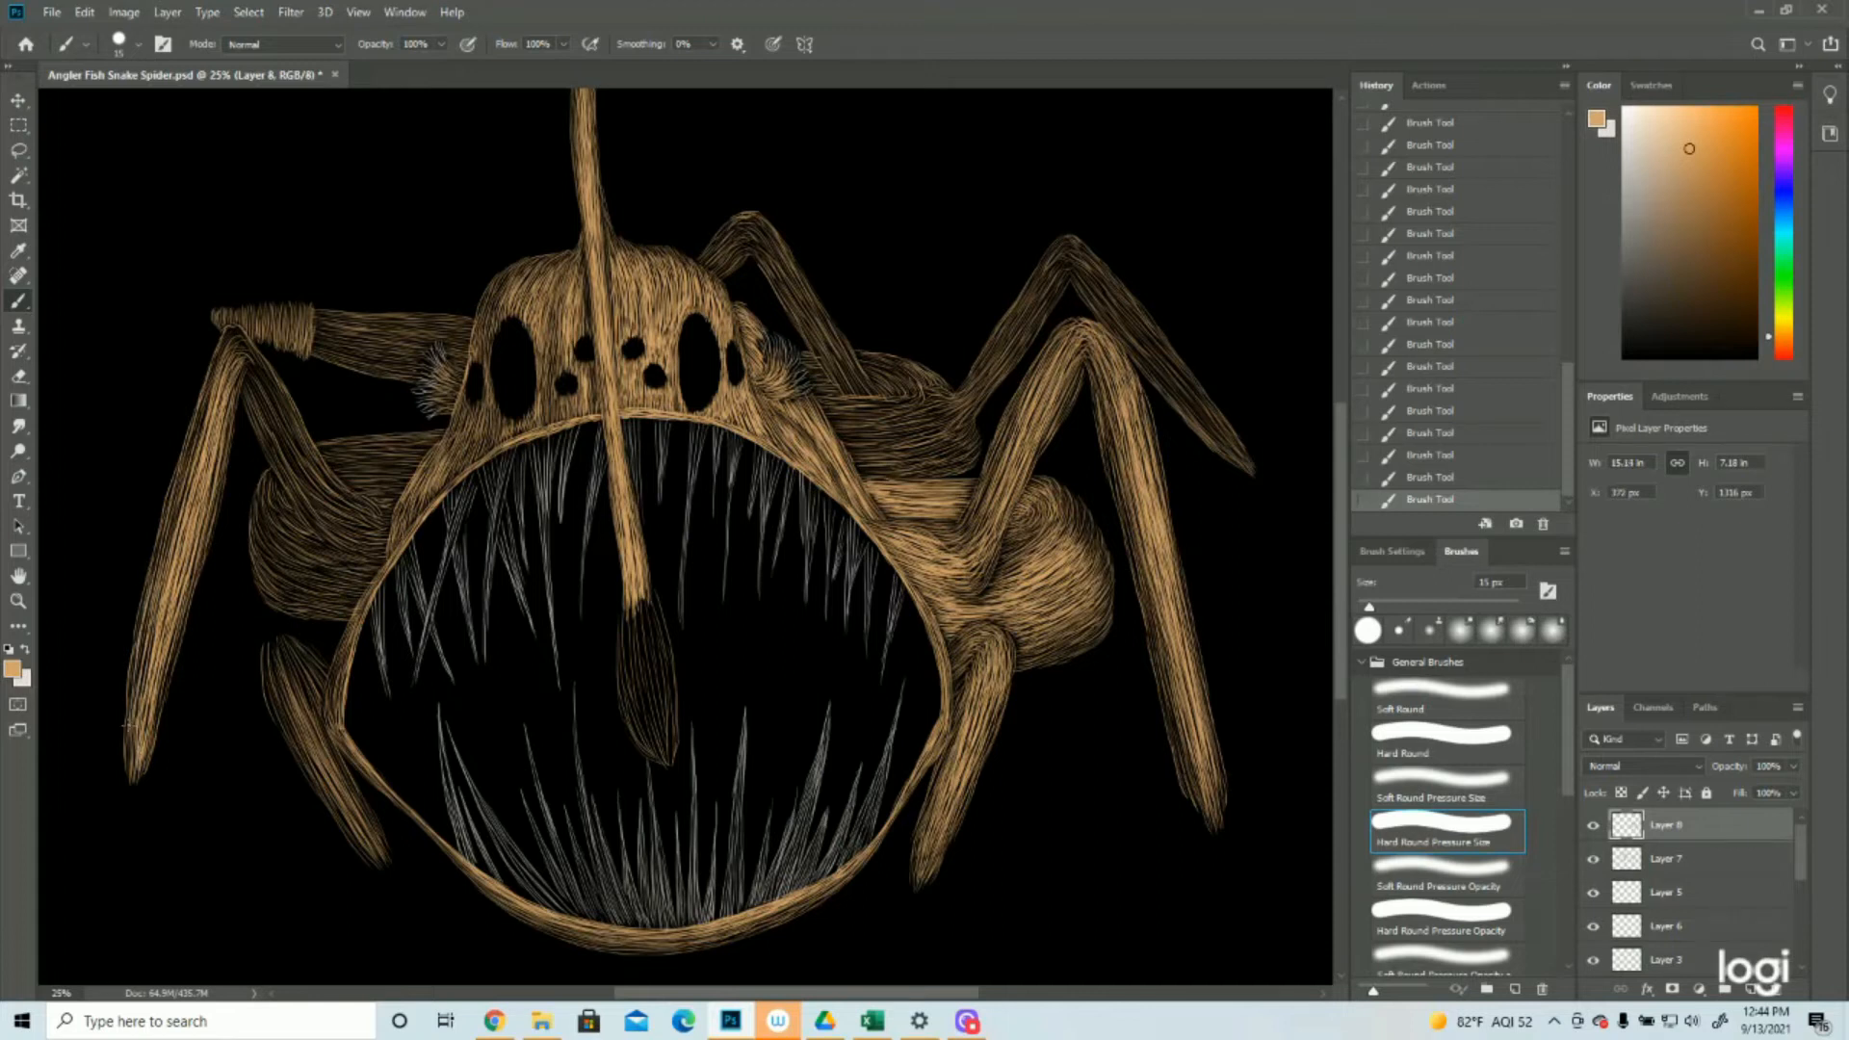
Brighten the front left leg's knee and the outer edge of its lower segment with tan strokes
drag(213, 370, 183, 491)
drag(201, 418, 166, 563)
drag(230, 368, 218, 412)
drag(233, 326, 242, 342)
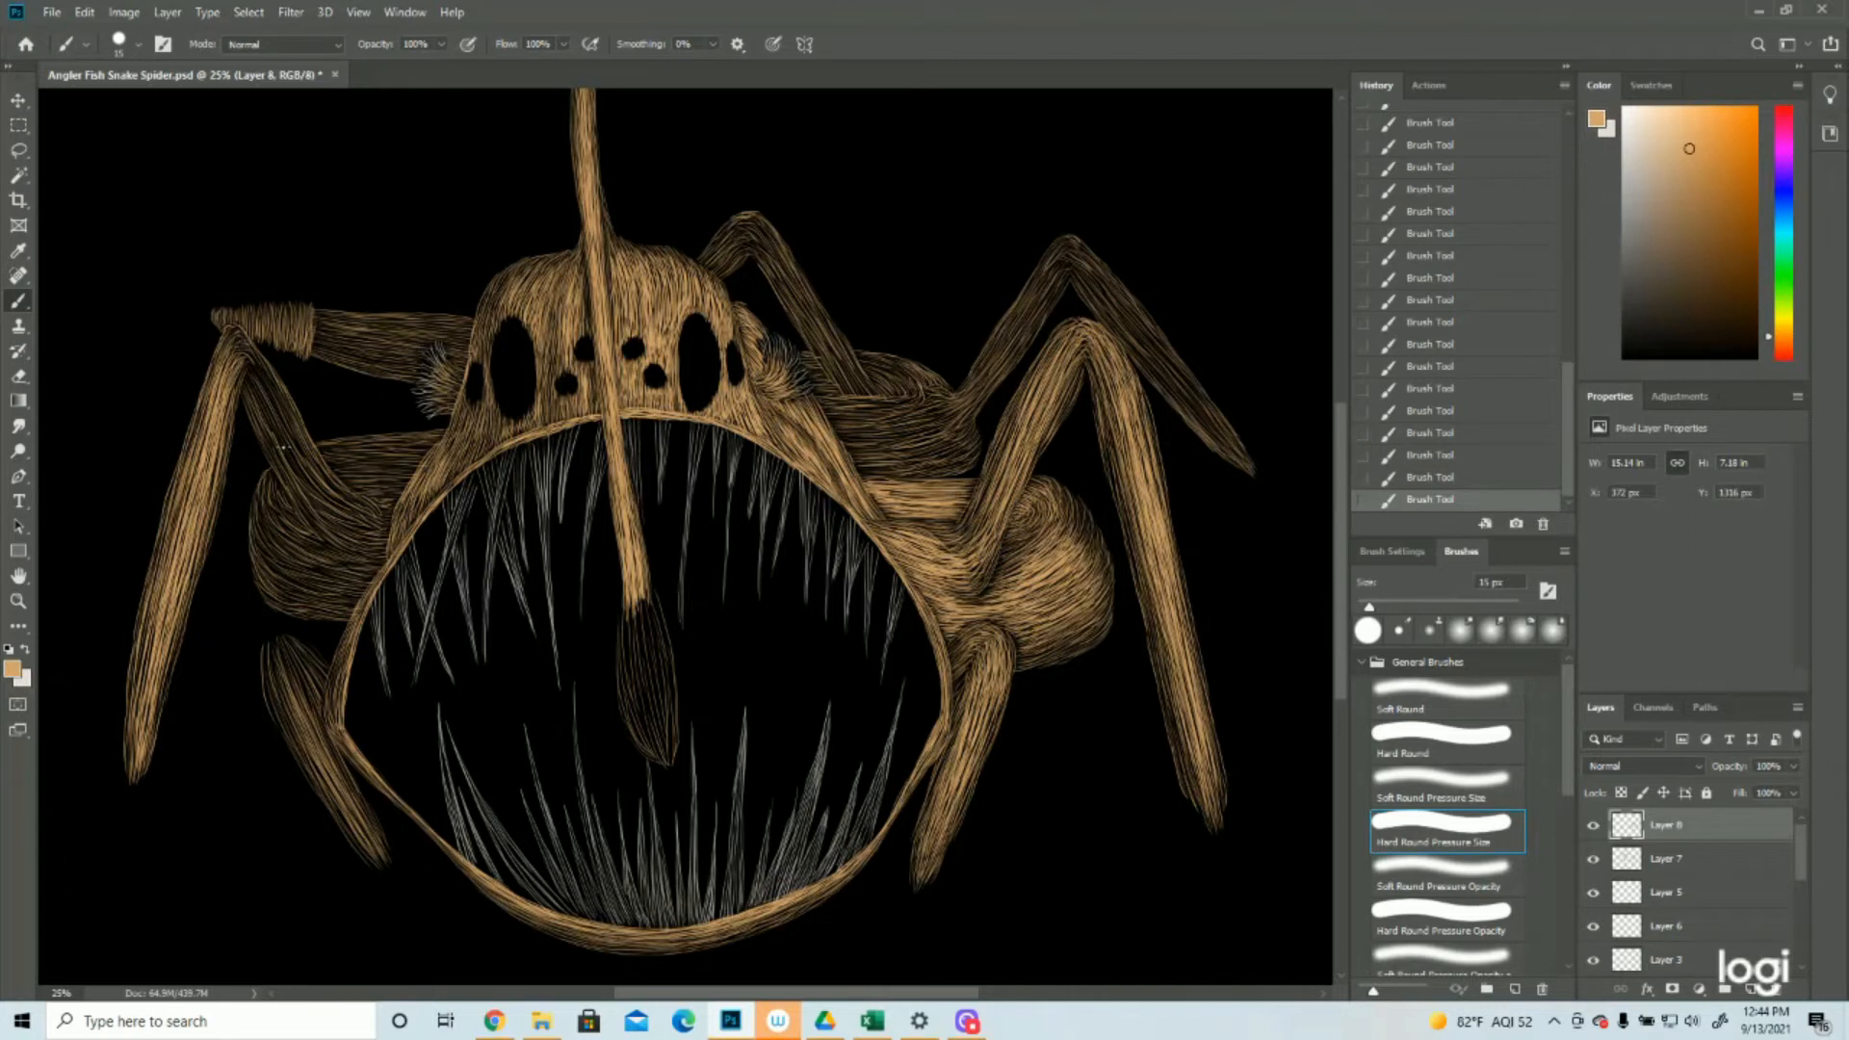
Brighten the front left leg's upper segment with tan strokes from the knee into the body
drag(263, 381, 315, 498)
mouse_move(256, 366)
mouse_down()
mouse_move(325, 481)
mouse_move(310, 464)
mouse_up()
drag(252, 351, 291, 424)
mouse_move(250, 352)
mouse_down()
mouse_move(287, 406)
mouse_move(263, 383)
mouse_move(296, 484)
mouse_move(370, 526)
mouse_up()
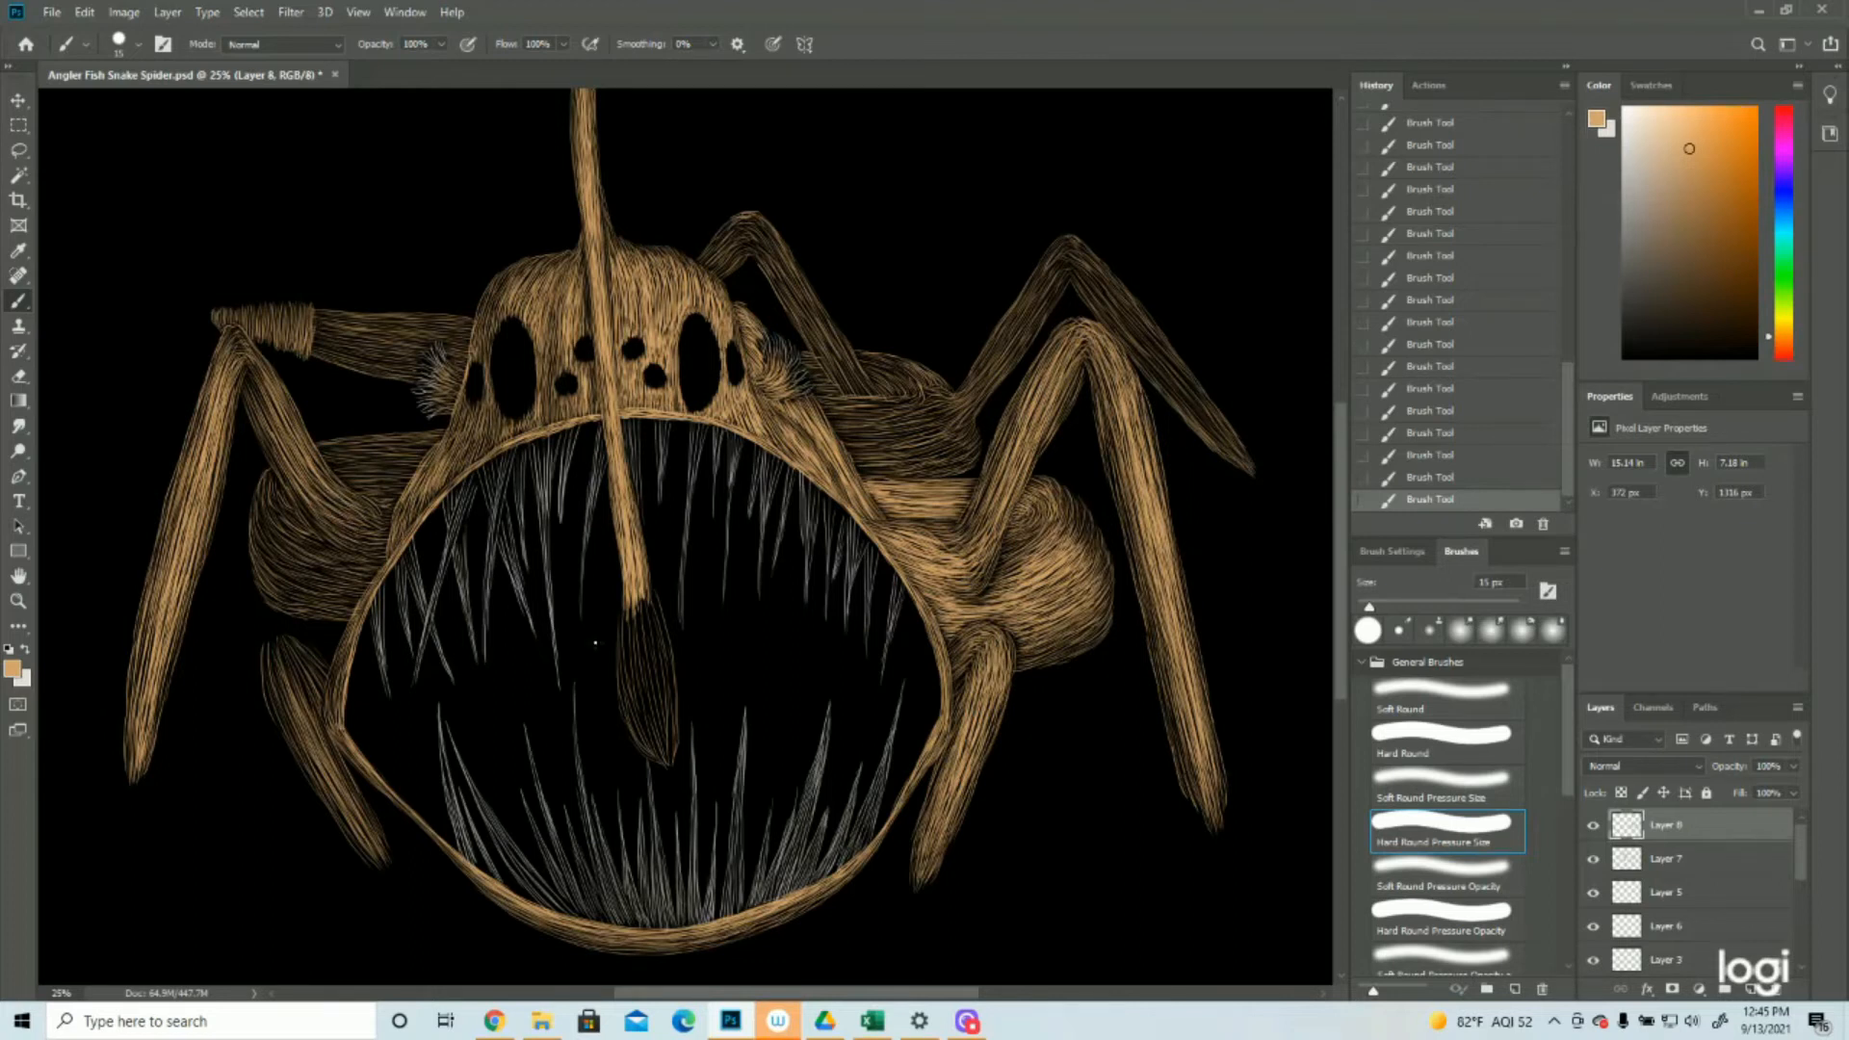
Brighten the left body bulge and the body band above it, next to the head, with tan strokes
mouse_move(286, 537)
mouse_down()
mouse_move(339, 565)
mouse_move(337, 607)
mouse_move(358, 599)
mouse_move(333, 558)
mouse_up()
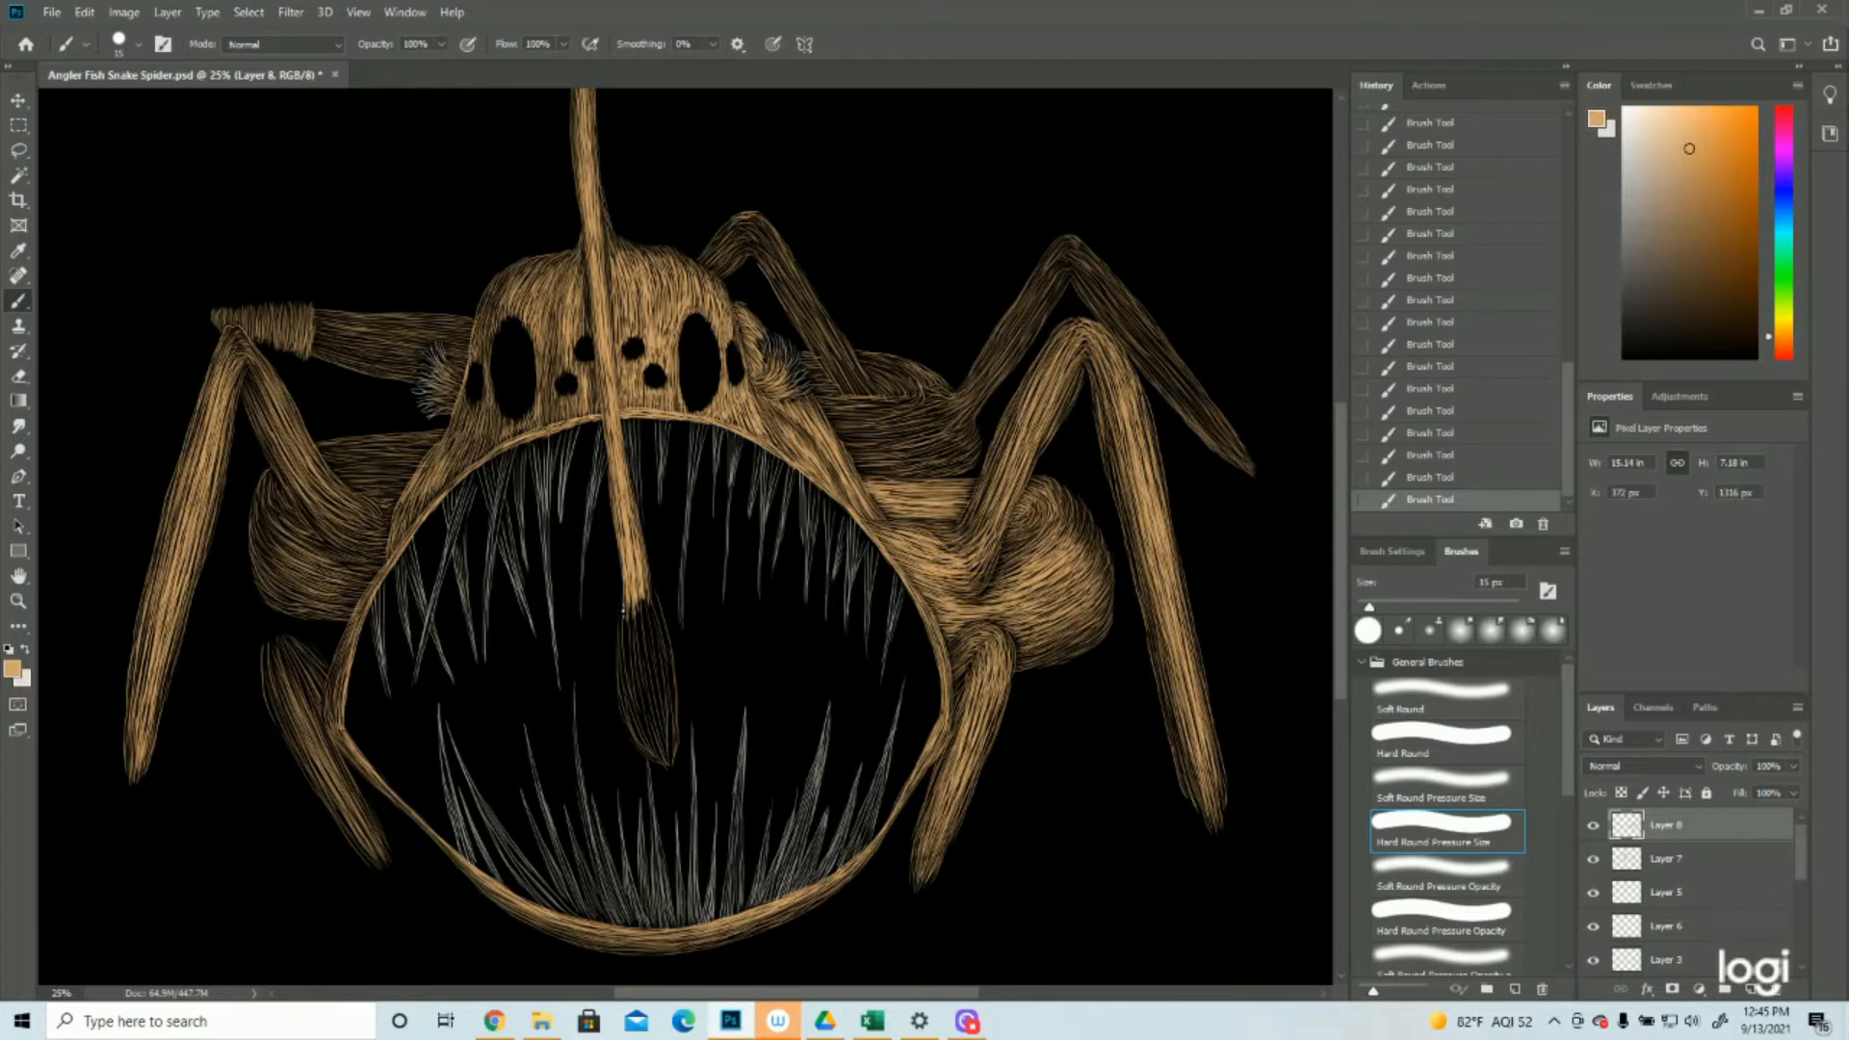
drag(262, 512, 283, 572)
mouse_move(426, 443)
mouse_down()
mouse_move(342, 449)
mouse_move(337, 466)
mouse_move(417, 462)
mouse_move(330, 463)
mouse_move(370, 470)
mouse_move(337, 473)
mouse_move(358, 483)
mouse_up()
drag(408, 478, 366, 488)
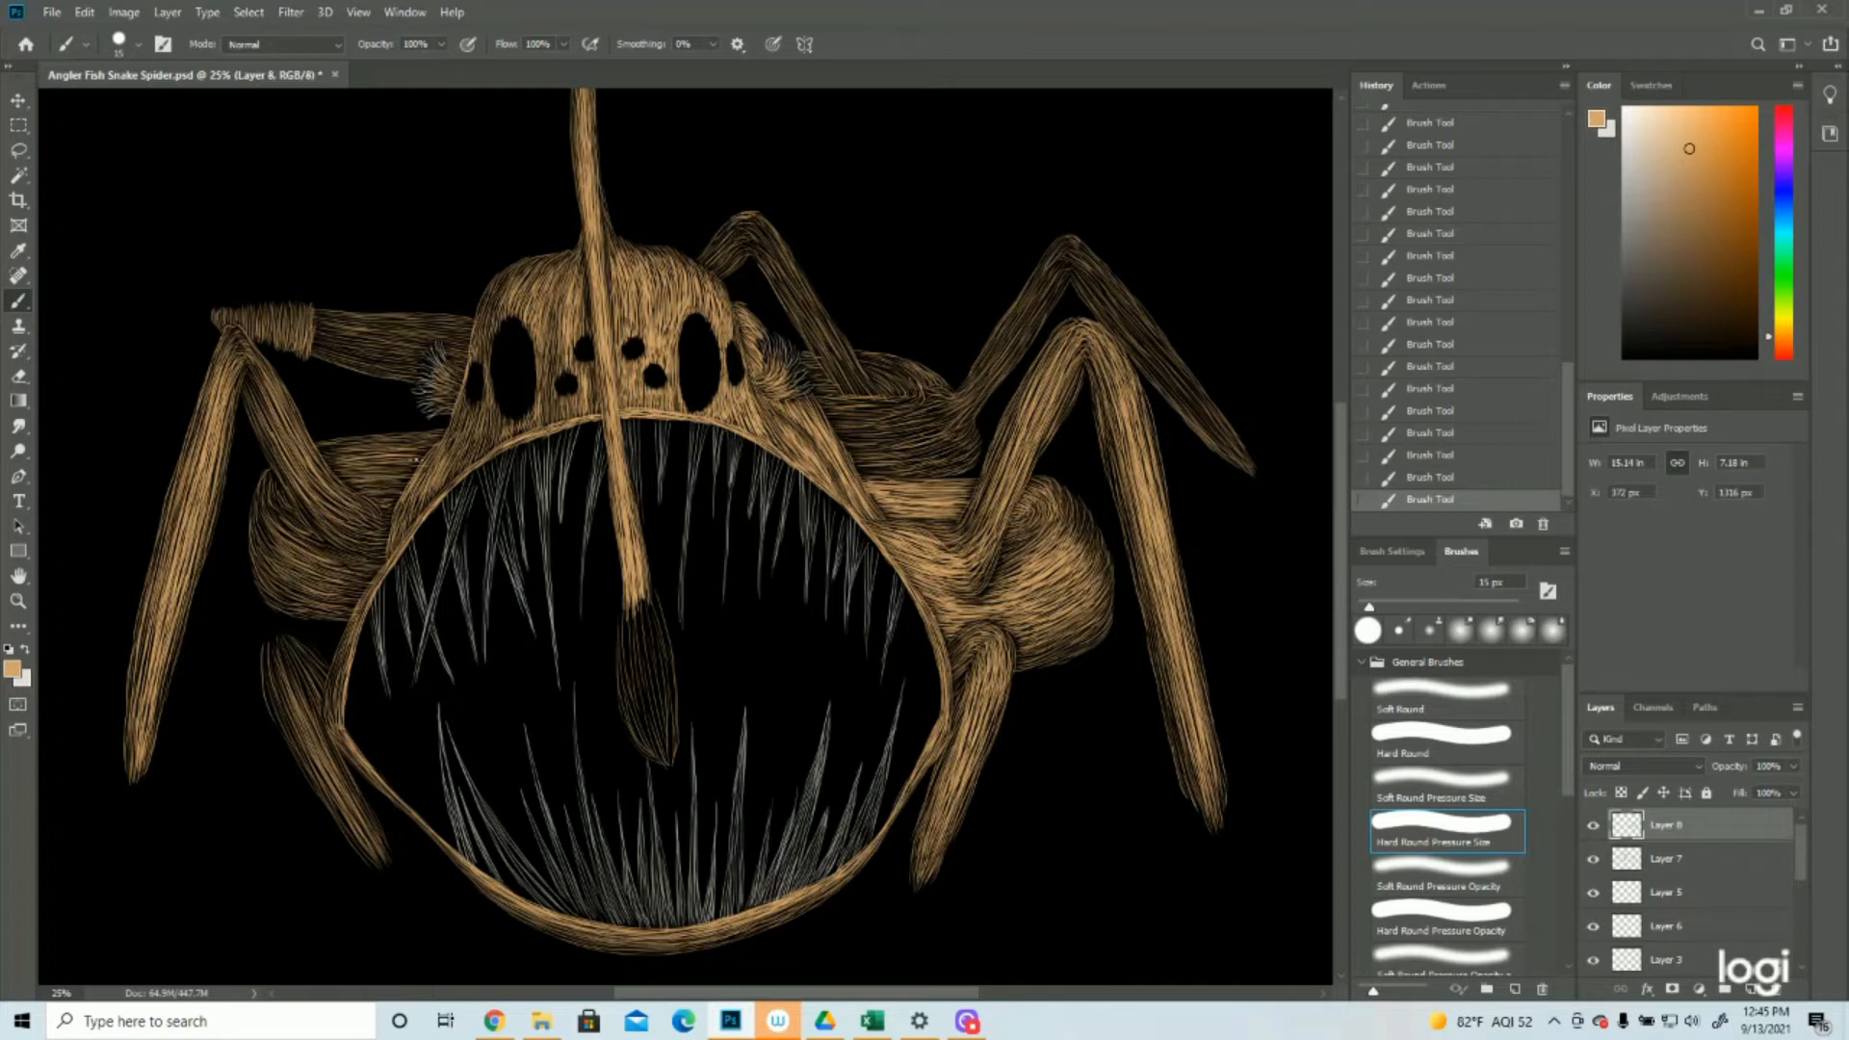
mouse_move(407, 445)
mouse_down()
mouse_move(320, 451)
mouse_move(371, 454)
mouse_up()
drag(392, 467, 360, 476)
Paint the first tan brightening strokes down the back right leg's lower segment from its knee
key(ctrl+space)
mouse_move(635, 566)
mouse_down()
mouse_move(594, 565)
mouse_move(634, 566)
mouse_up()
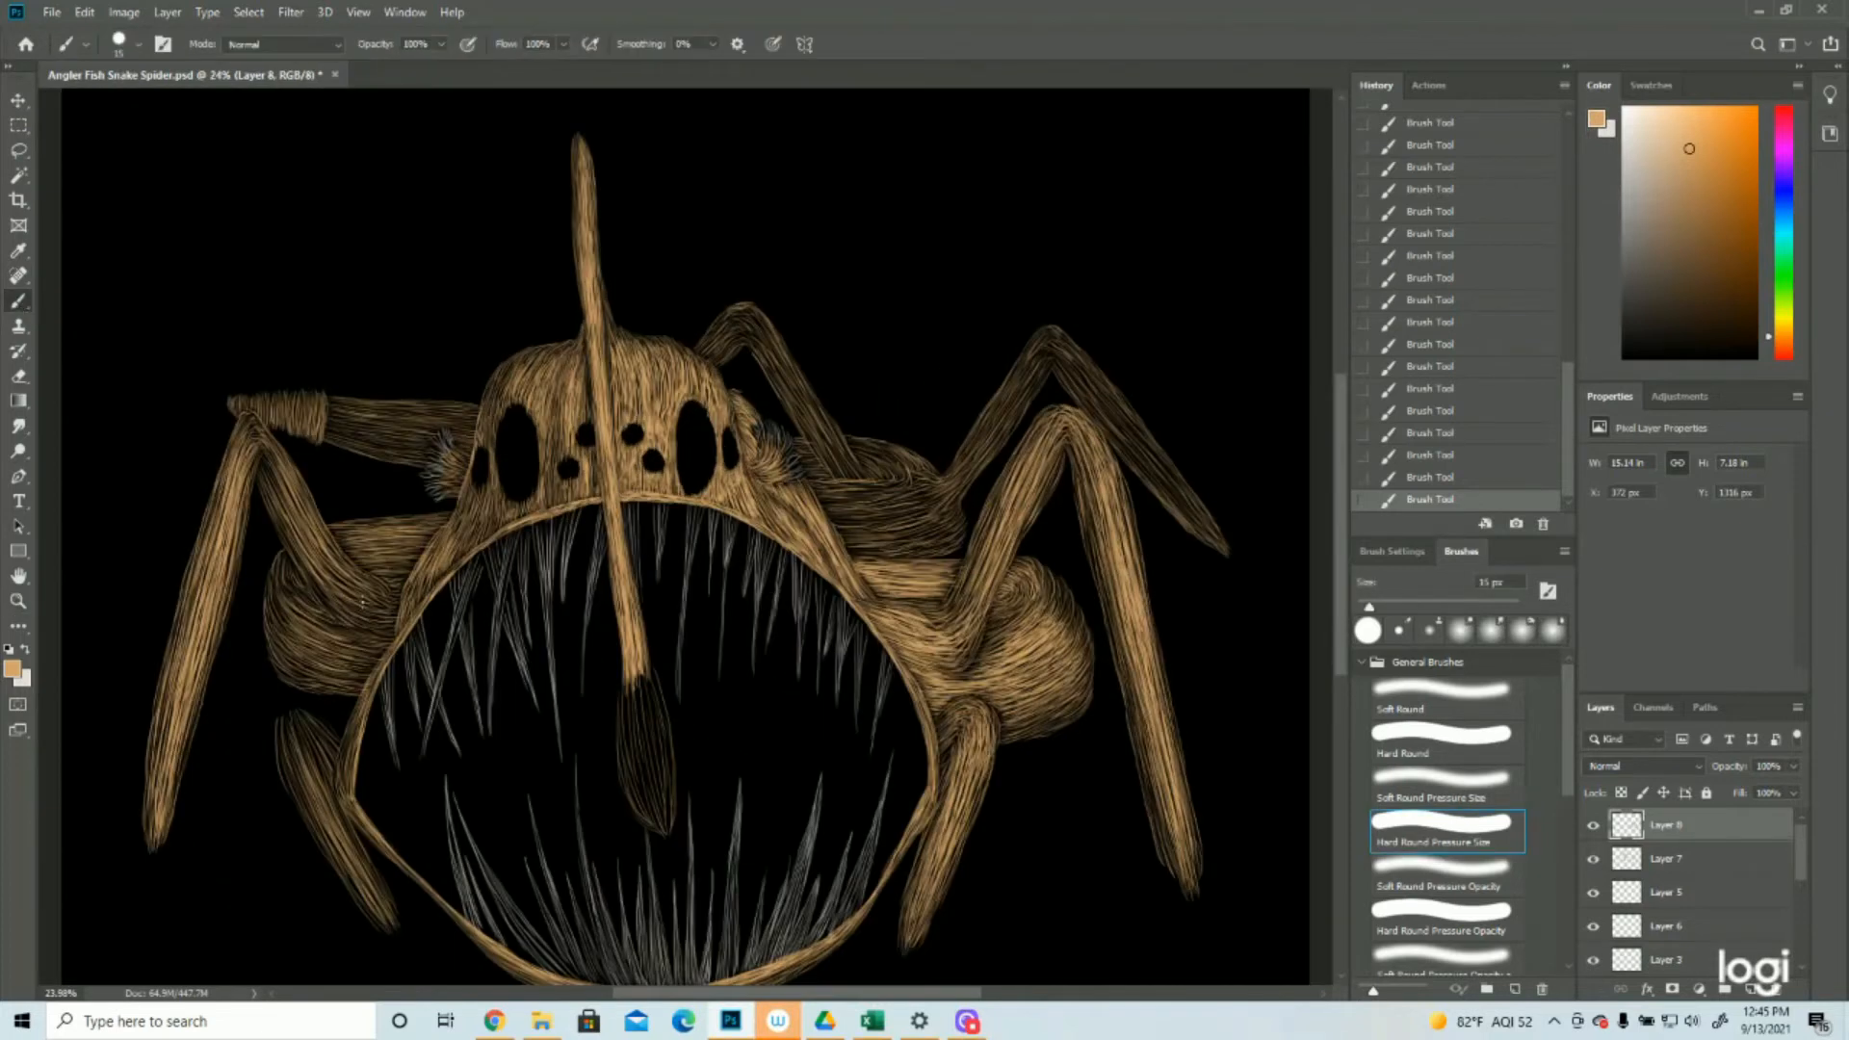
scroll(1072, 406, up, 1)
drag(1072, 406, 1220, 586)
mouse_move(1063, 403)
mouse_down()
mouse_move(1174, 543)
mouse_move(1119, 446)
mouse_up()
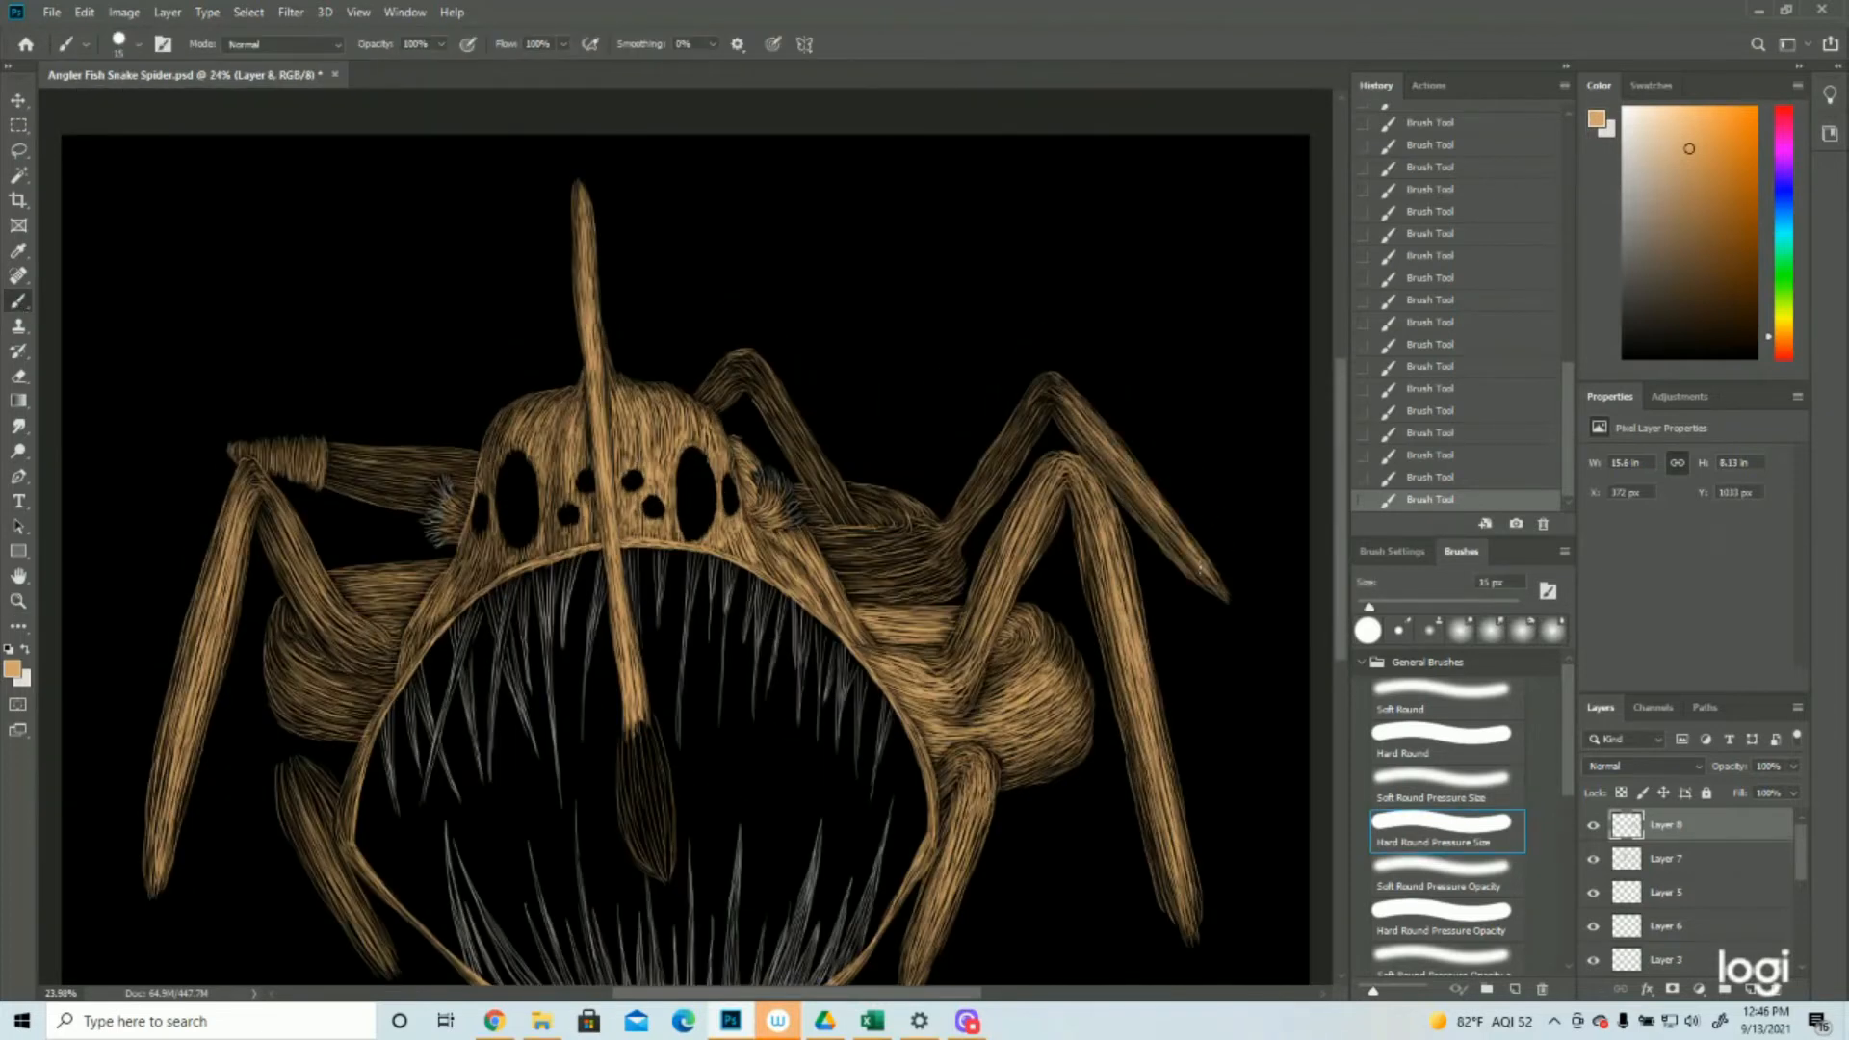
Fill the back right leg's lower segment with denser tan strokes between the knee and the tip
drag(1154, 517, 1221, 588)
drag(1164, 530, 1217, 587)
drag(1172, 549, 1210, 588)
drag(1130, 483, 1166, 525)
drag(1120, 464, 1186, 545)
drag(1079, 412, 1144, 476)
mouse_move(1084, 410)
mouse_down()
mouse_move(1134, 480)
mouse_move(1063, 398)
mouse_move(1154, 501)
mouse_up()
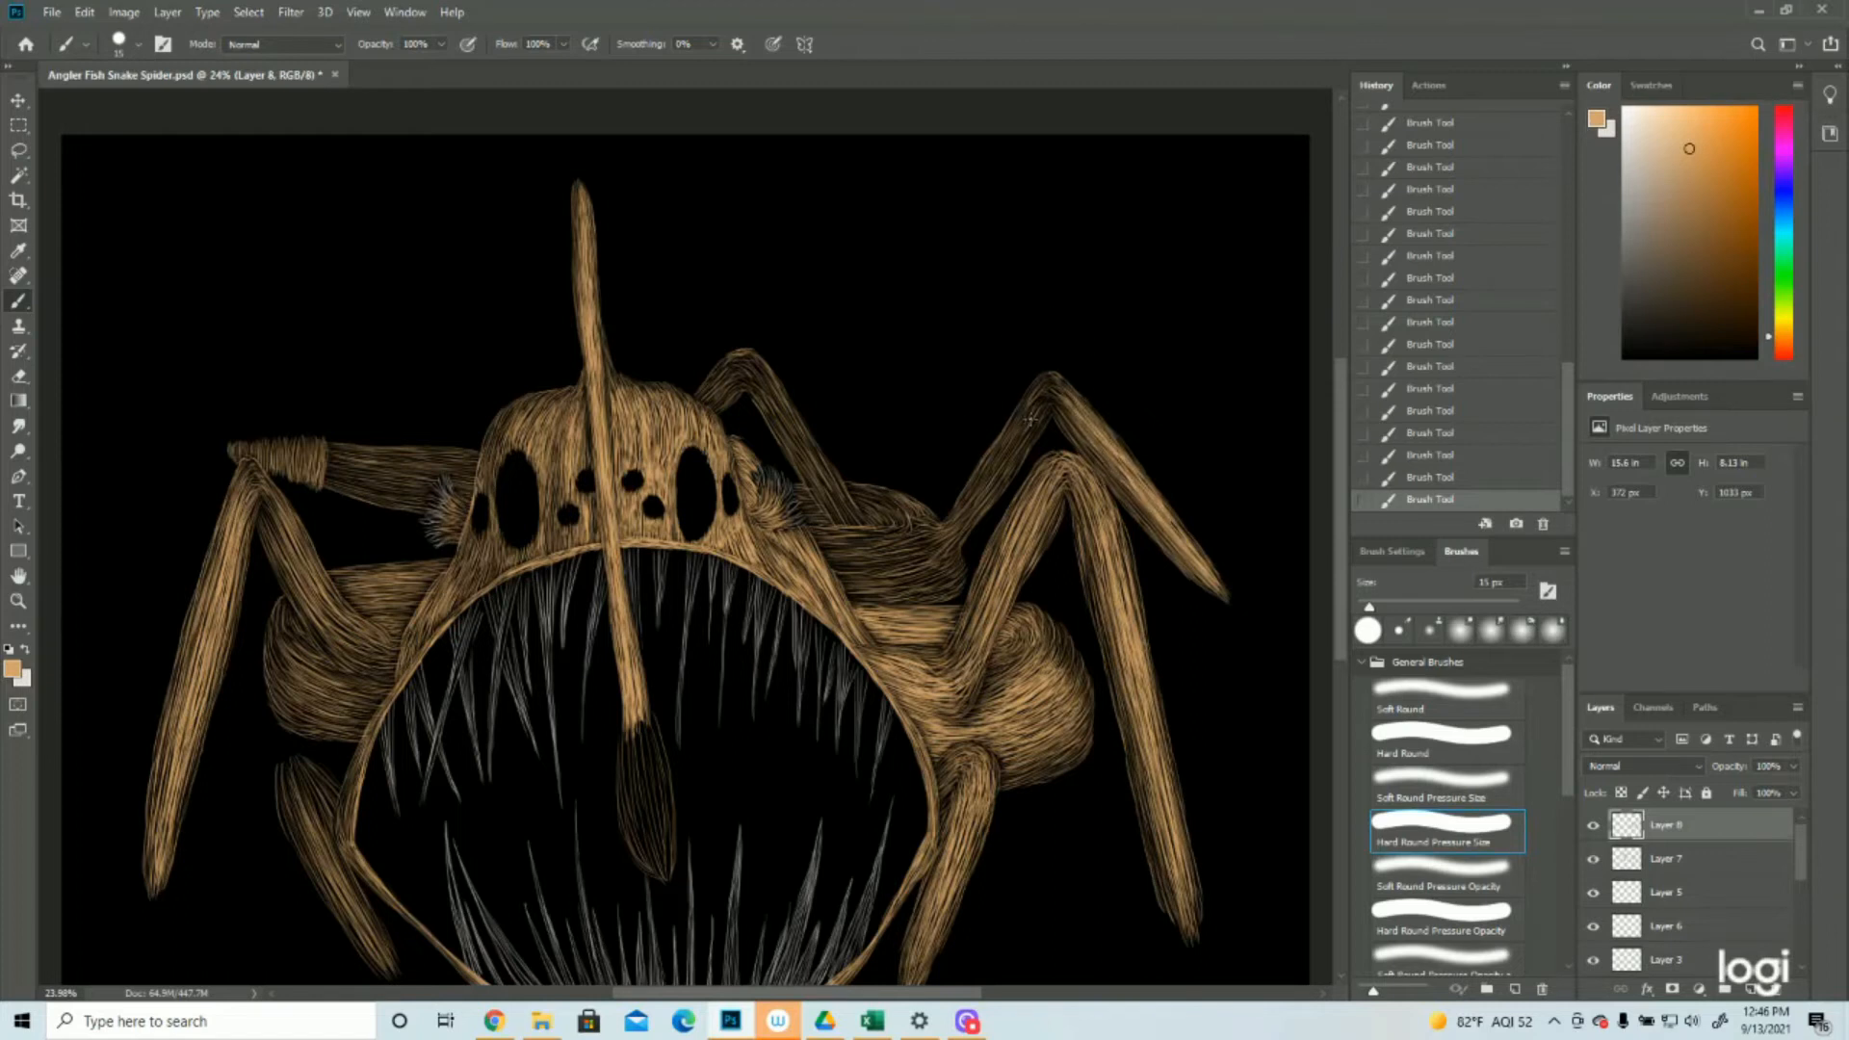
Brighten the back right leg's knee and upper segment with tan strokes down to the body
drag(1030, 415, 973, 504)
drag(1054, 388, 1002, 452)
drag(1050, 385, 1069, 401)
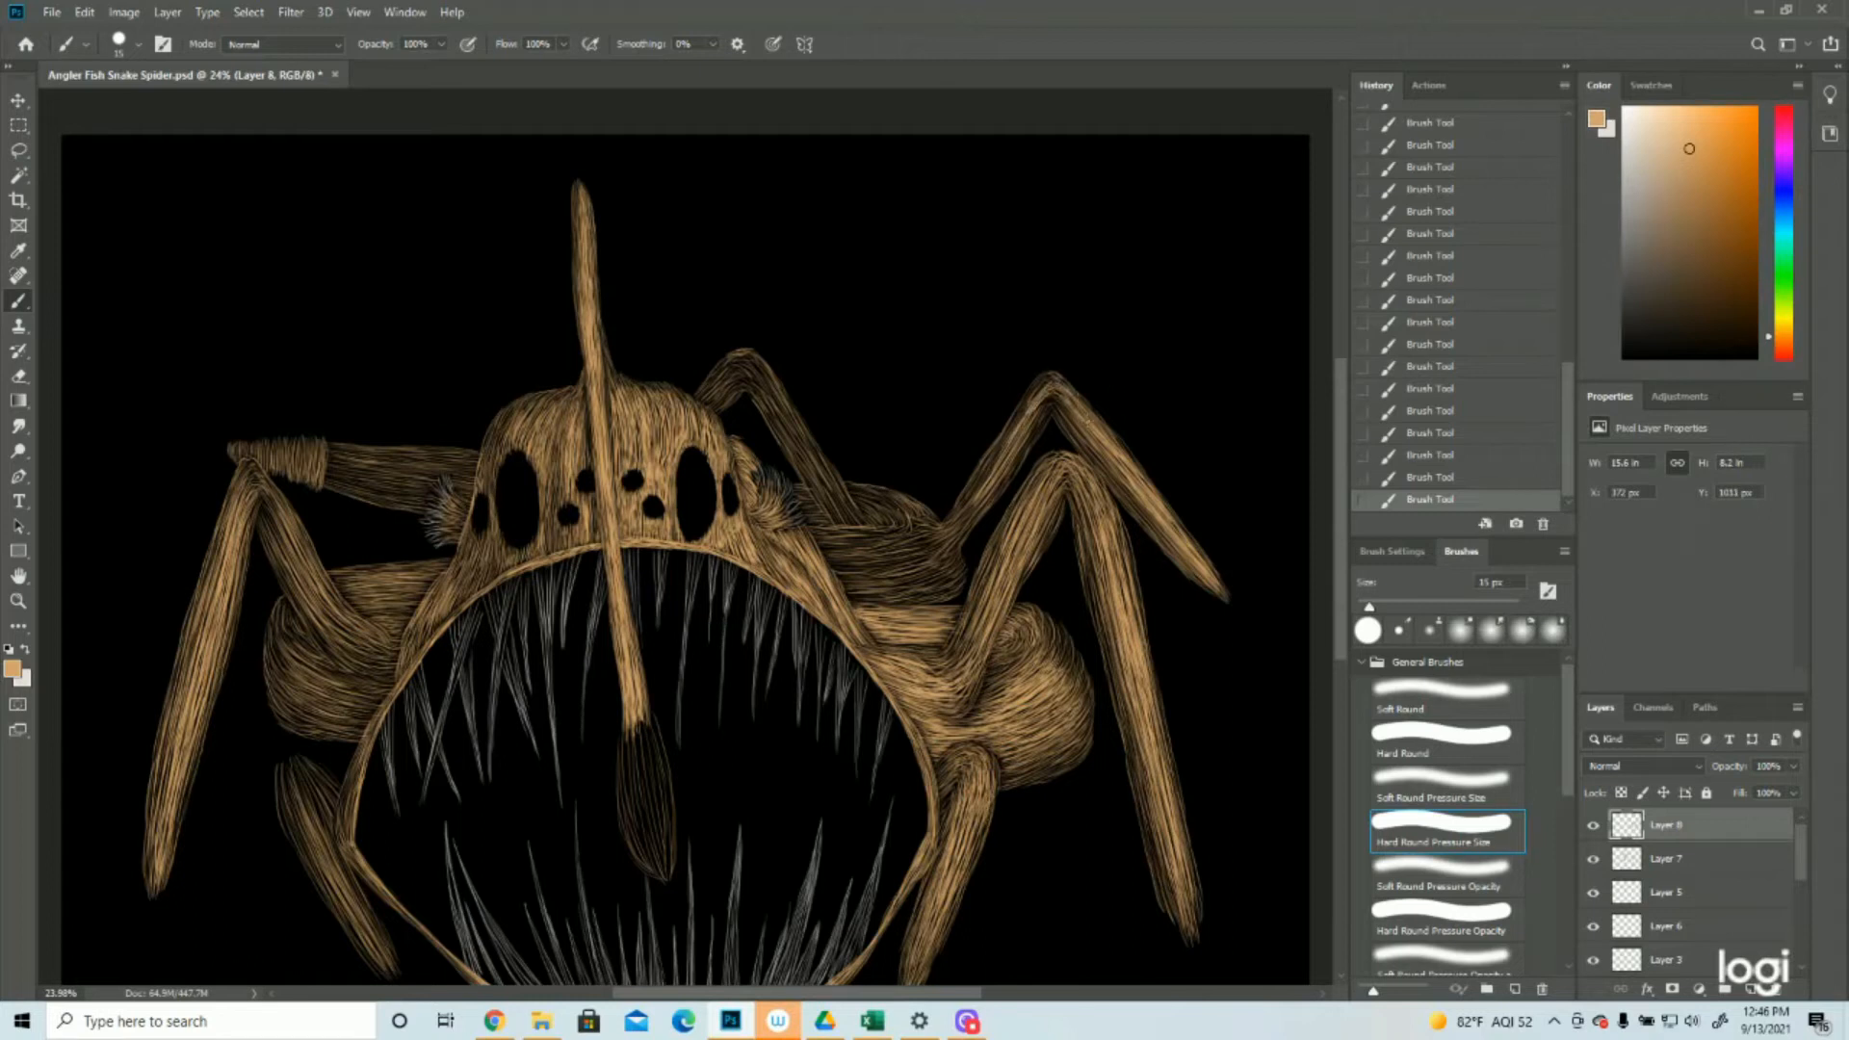
drag(1050, 377, 1001, 451)
drag(951, 525, 990, 469)
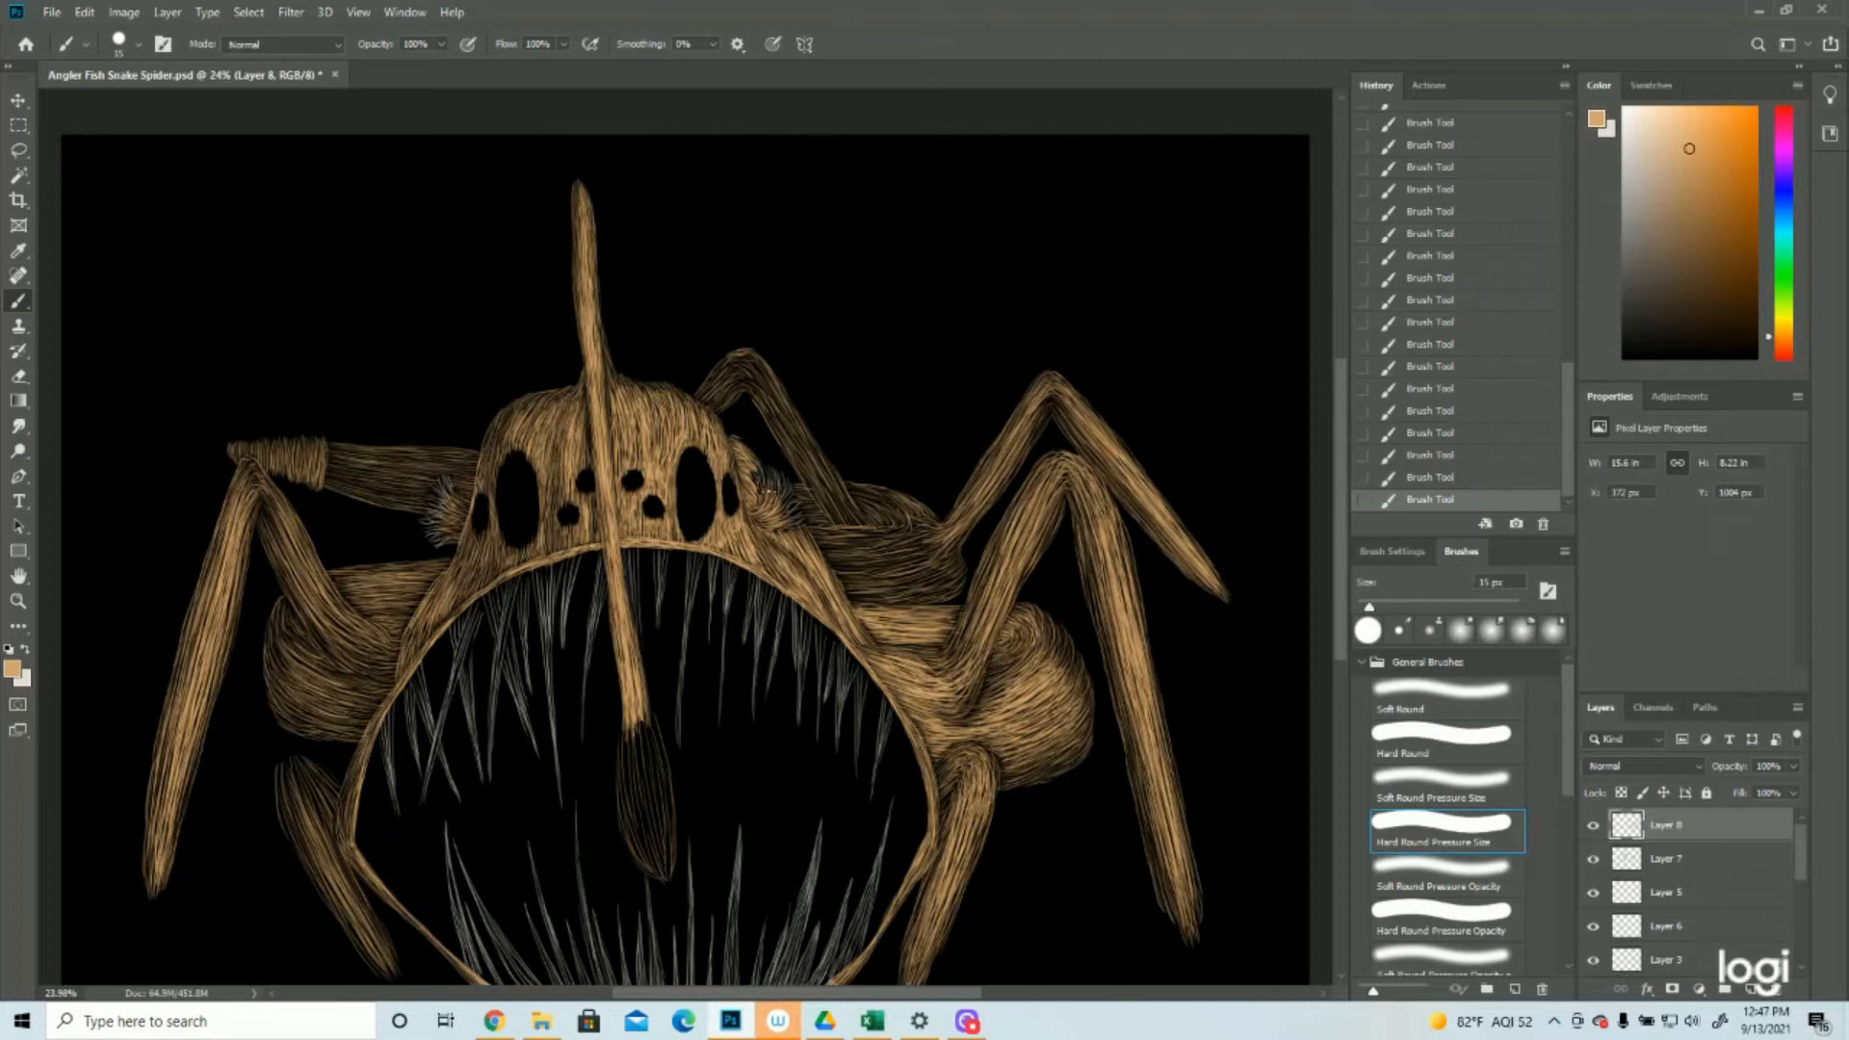
Brighten the upper right body section and the small back leg beside the head with tan strokes
drag(825, 551, 874, 533)
mouse_move(814, 540)
mouse_down()
mouse_move(862, 525)
mouse_move(888, 595)
mouse_move(958, 560)
mouse_up()
mouse_move(852, 568)
mouse_down()
mouse_move(957, 536)
mouse_move(927, 530)
mouse_up()
mouse_move(877, 535)
mouse_down()
mouse_move(933, 521)
mouse_move(765, 374)
mouse_up()
mouse_move(790, 451)
mouse_down()
mouse_move(724, 358)
mouse_move(703, 406)
mouse_up()
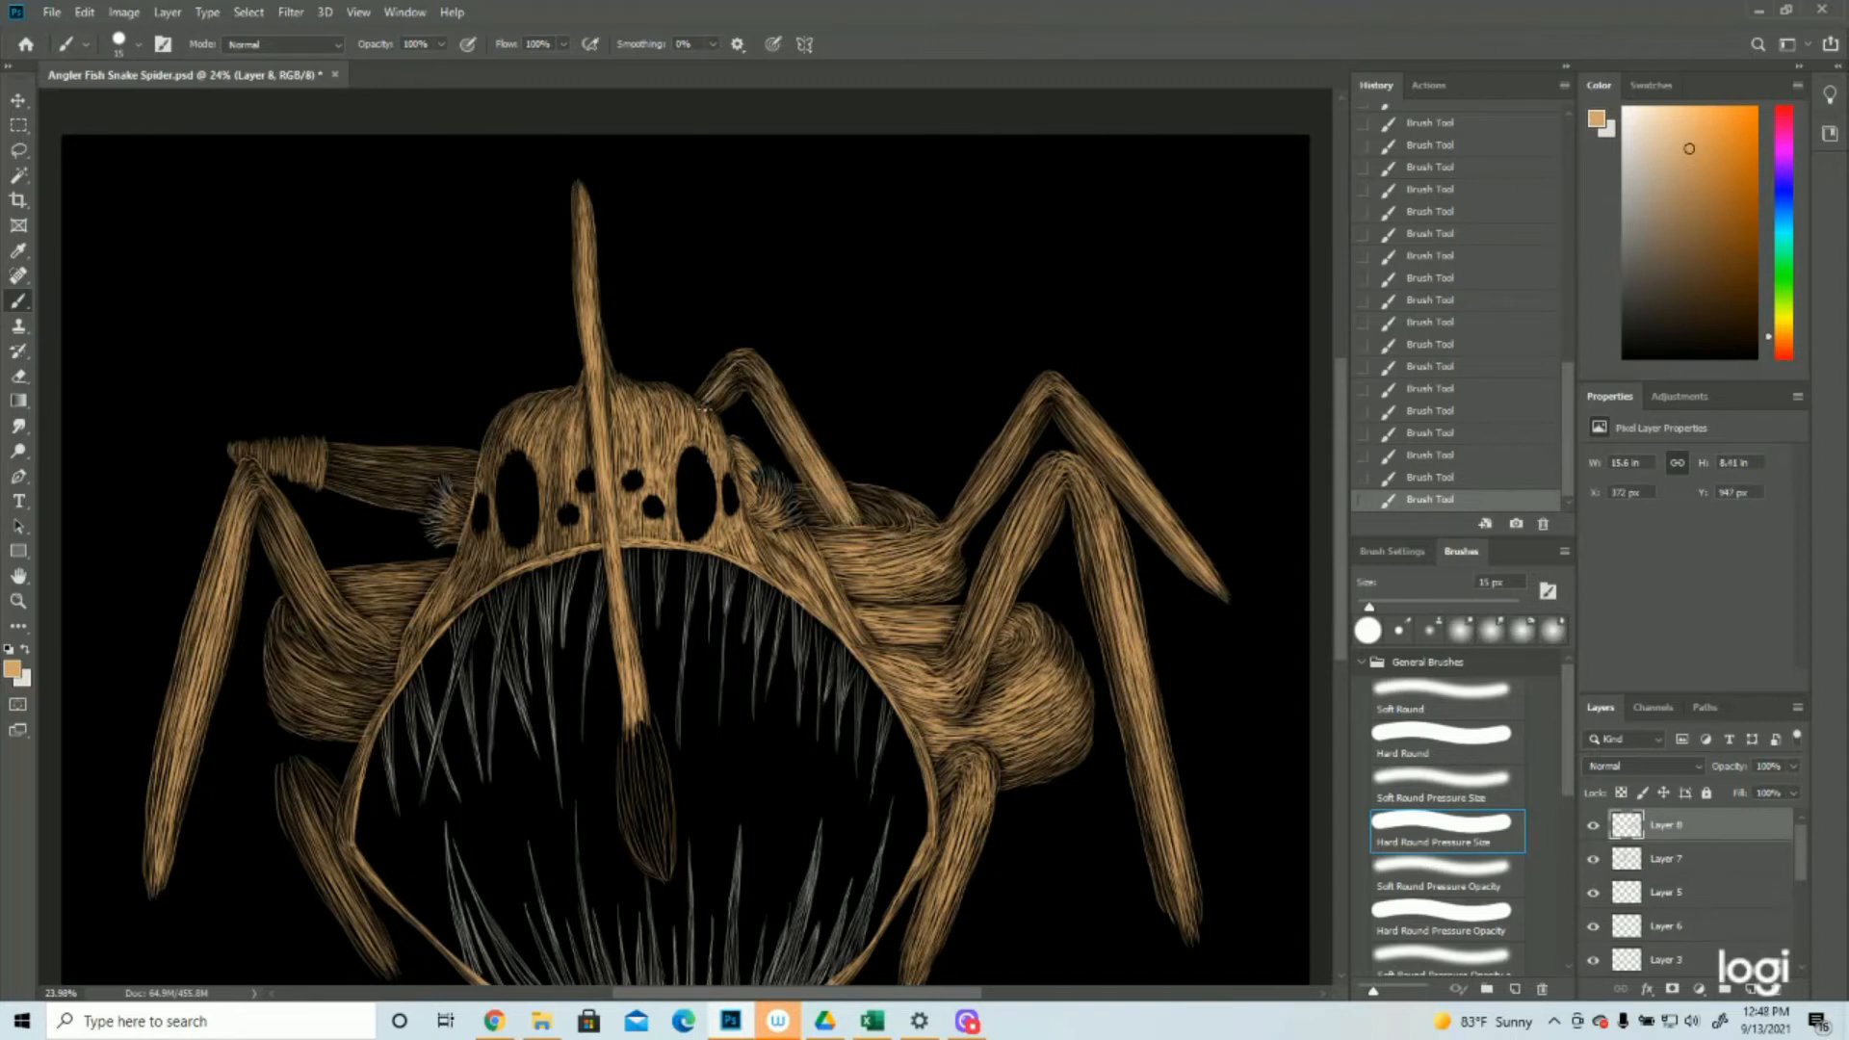
Check the artwork at earlier brush history states, and undo only the most recent tan stroke
click(1432, 456)
click(1441, 415)
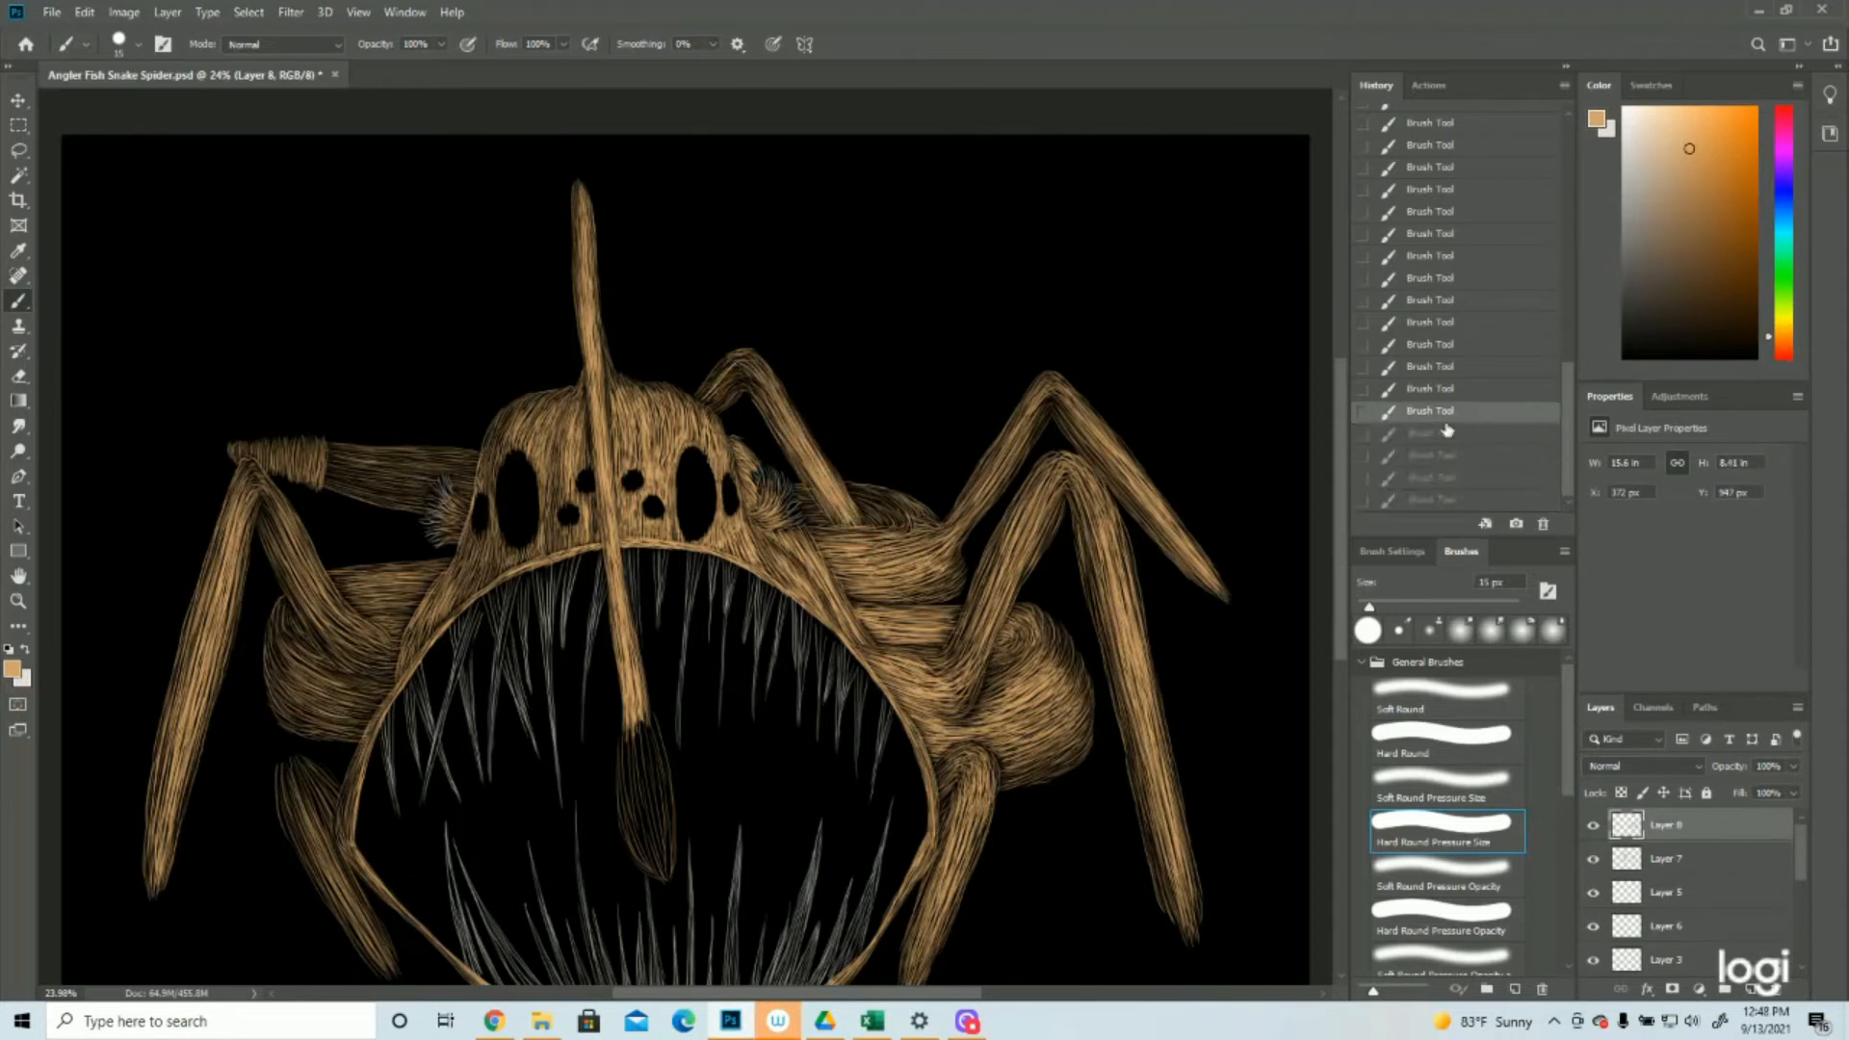
click(17, 600)
click(744, 295)
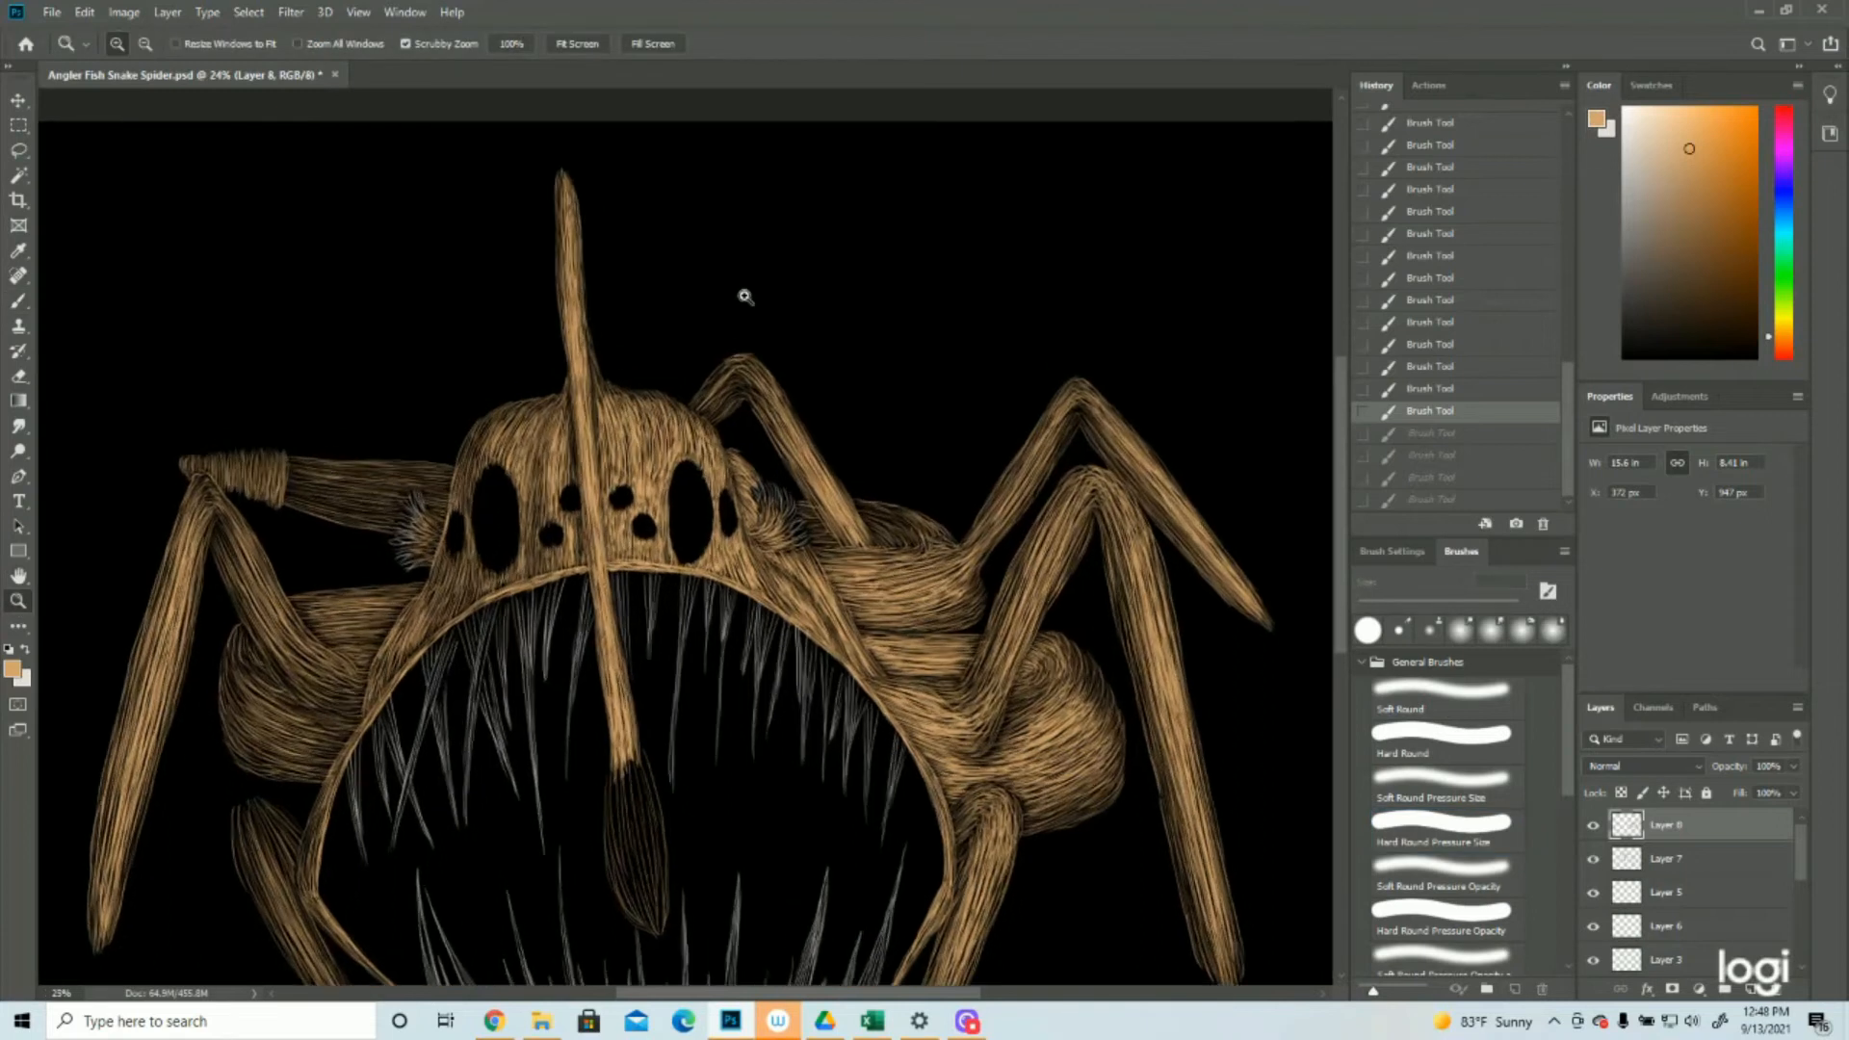
click(744, 297)
click(18, 299)
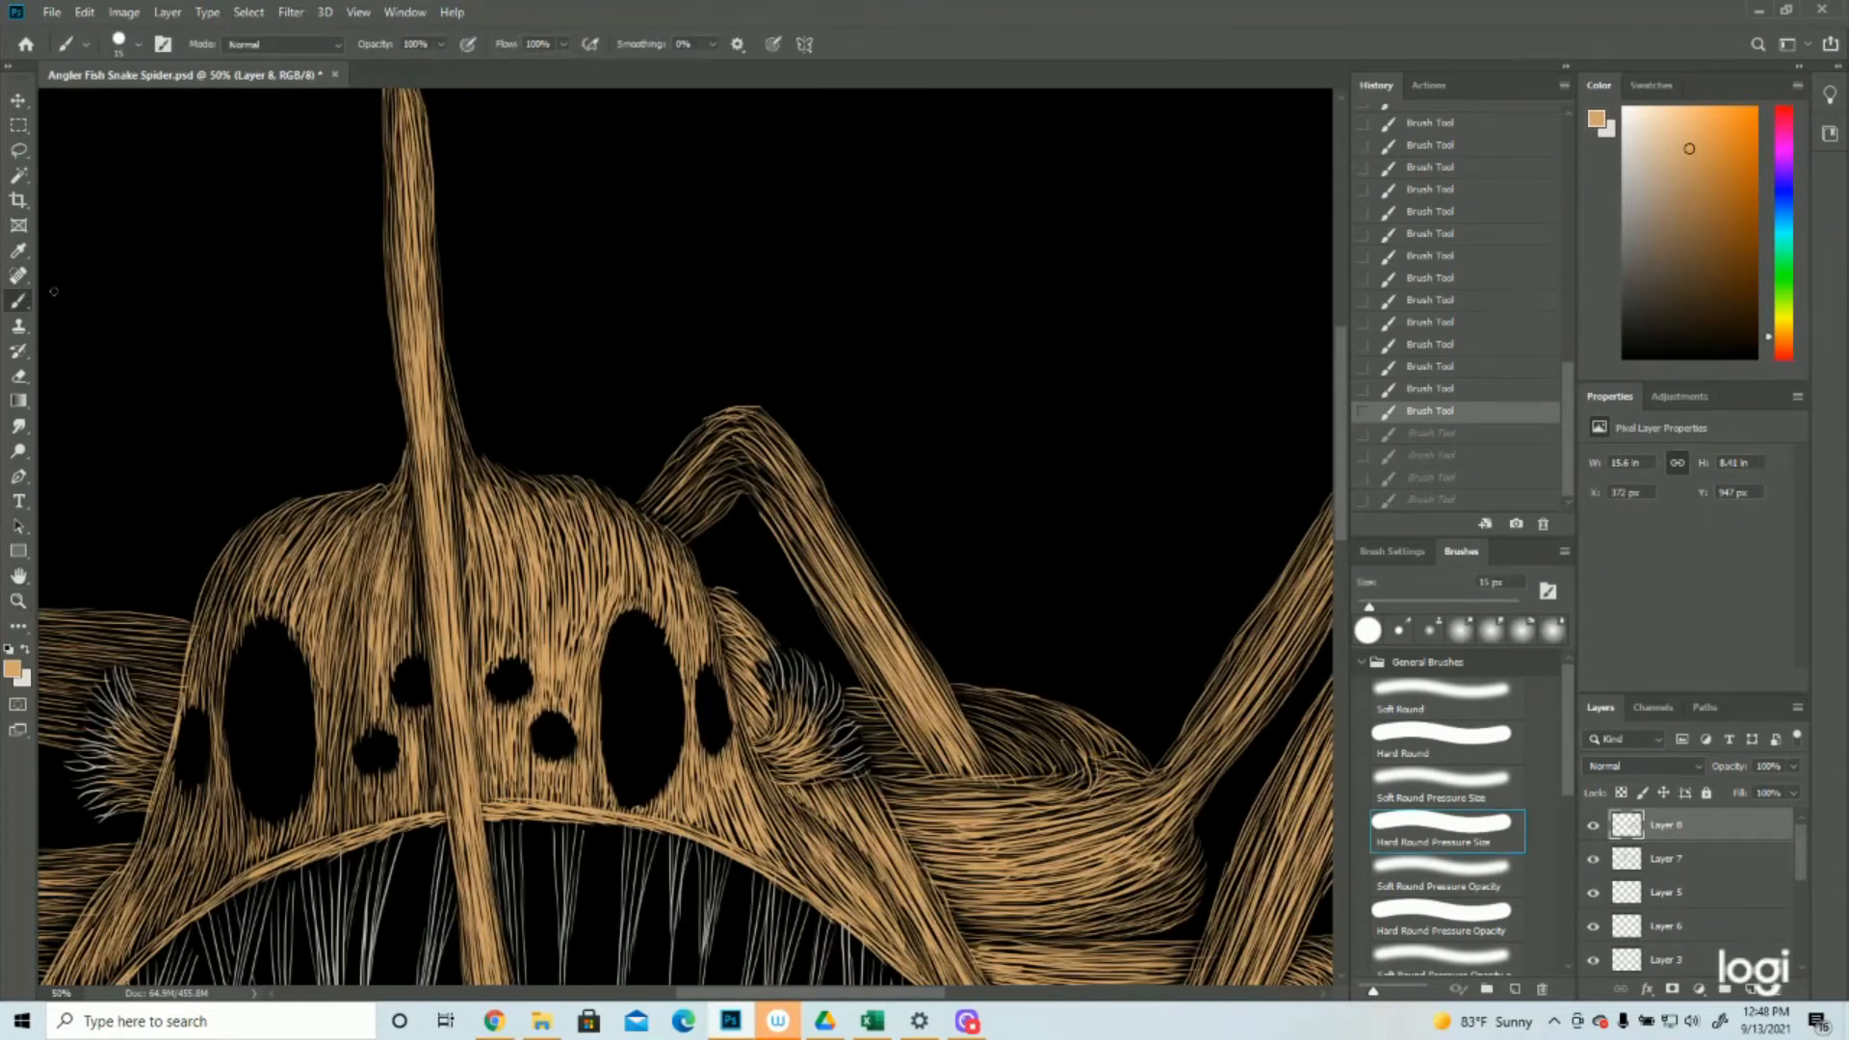
key(ctrl+shift+z)
key(ctrl+shift+z)
key(ctrl+shift+z)
key(ctrl+shift+z)
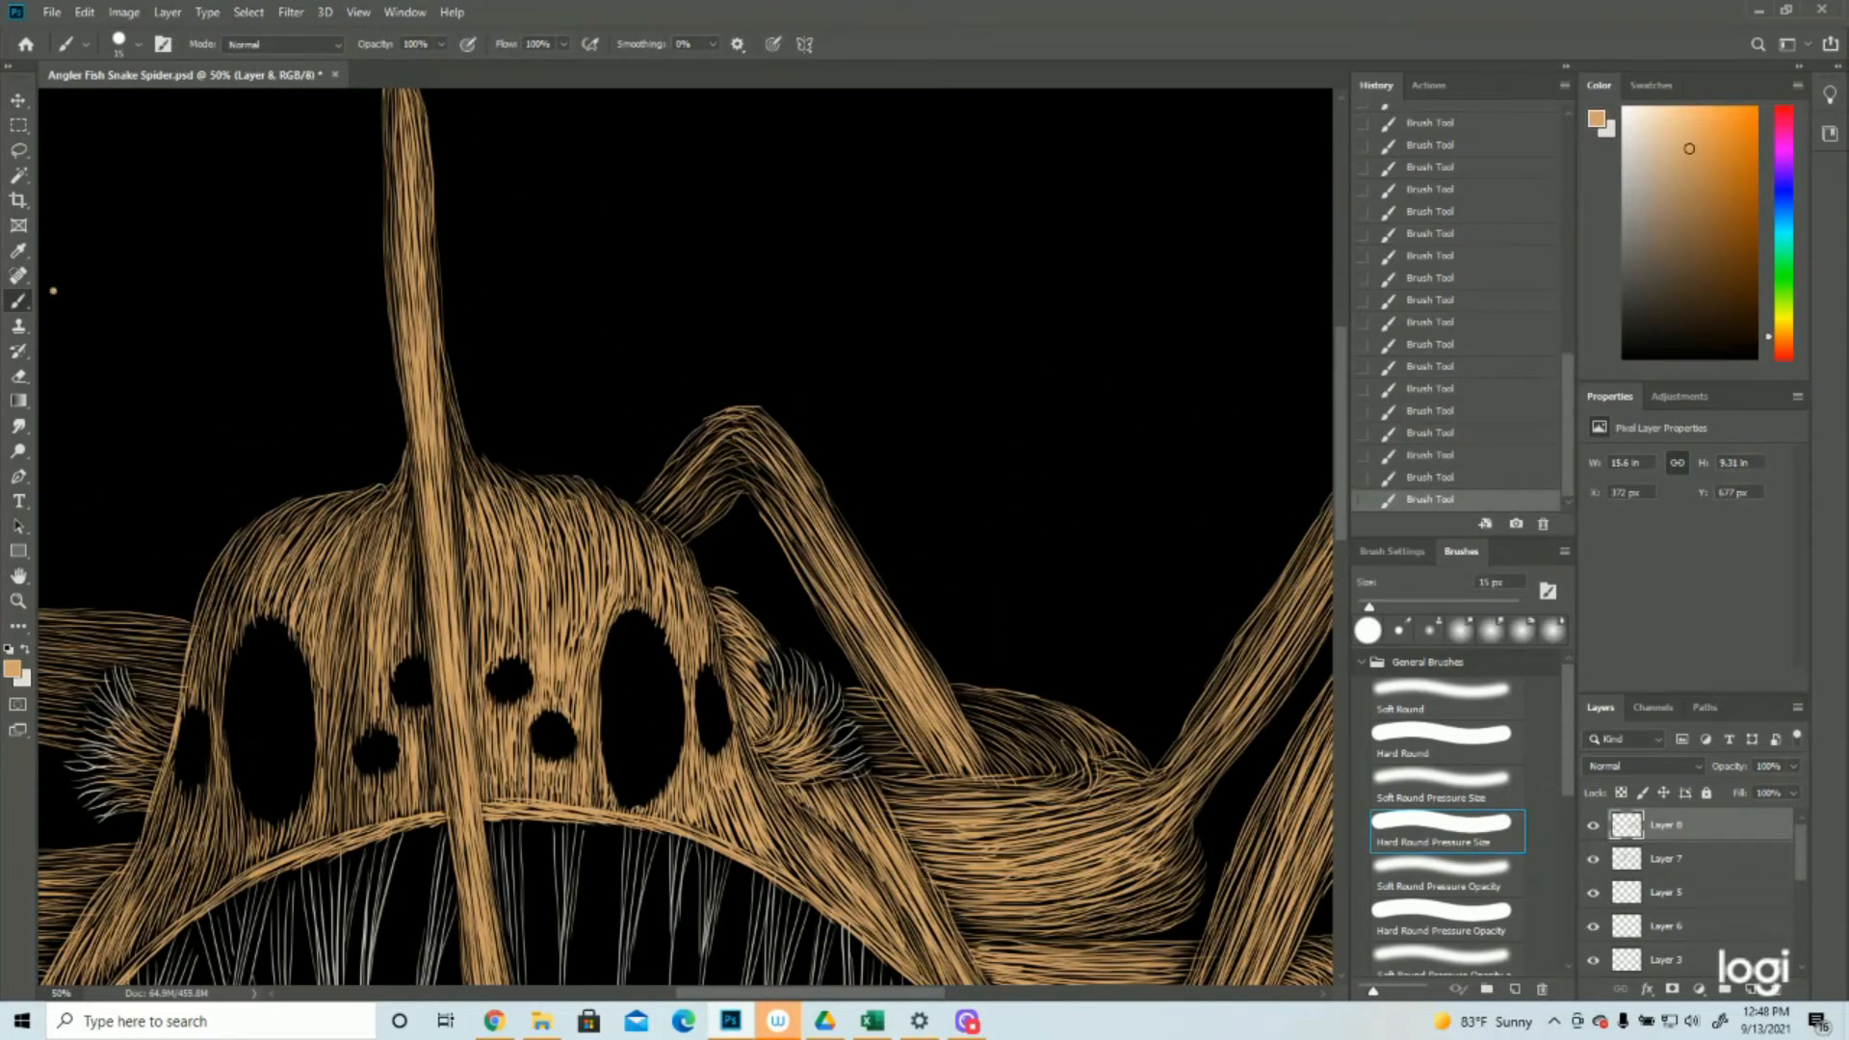
click(1432, 481)
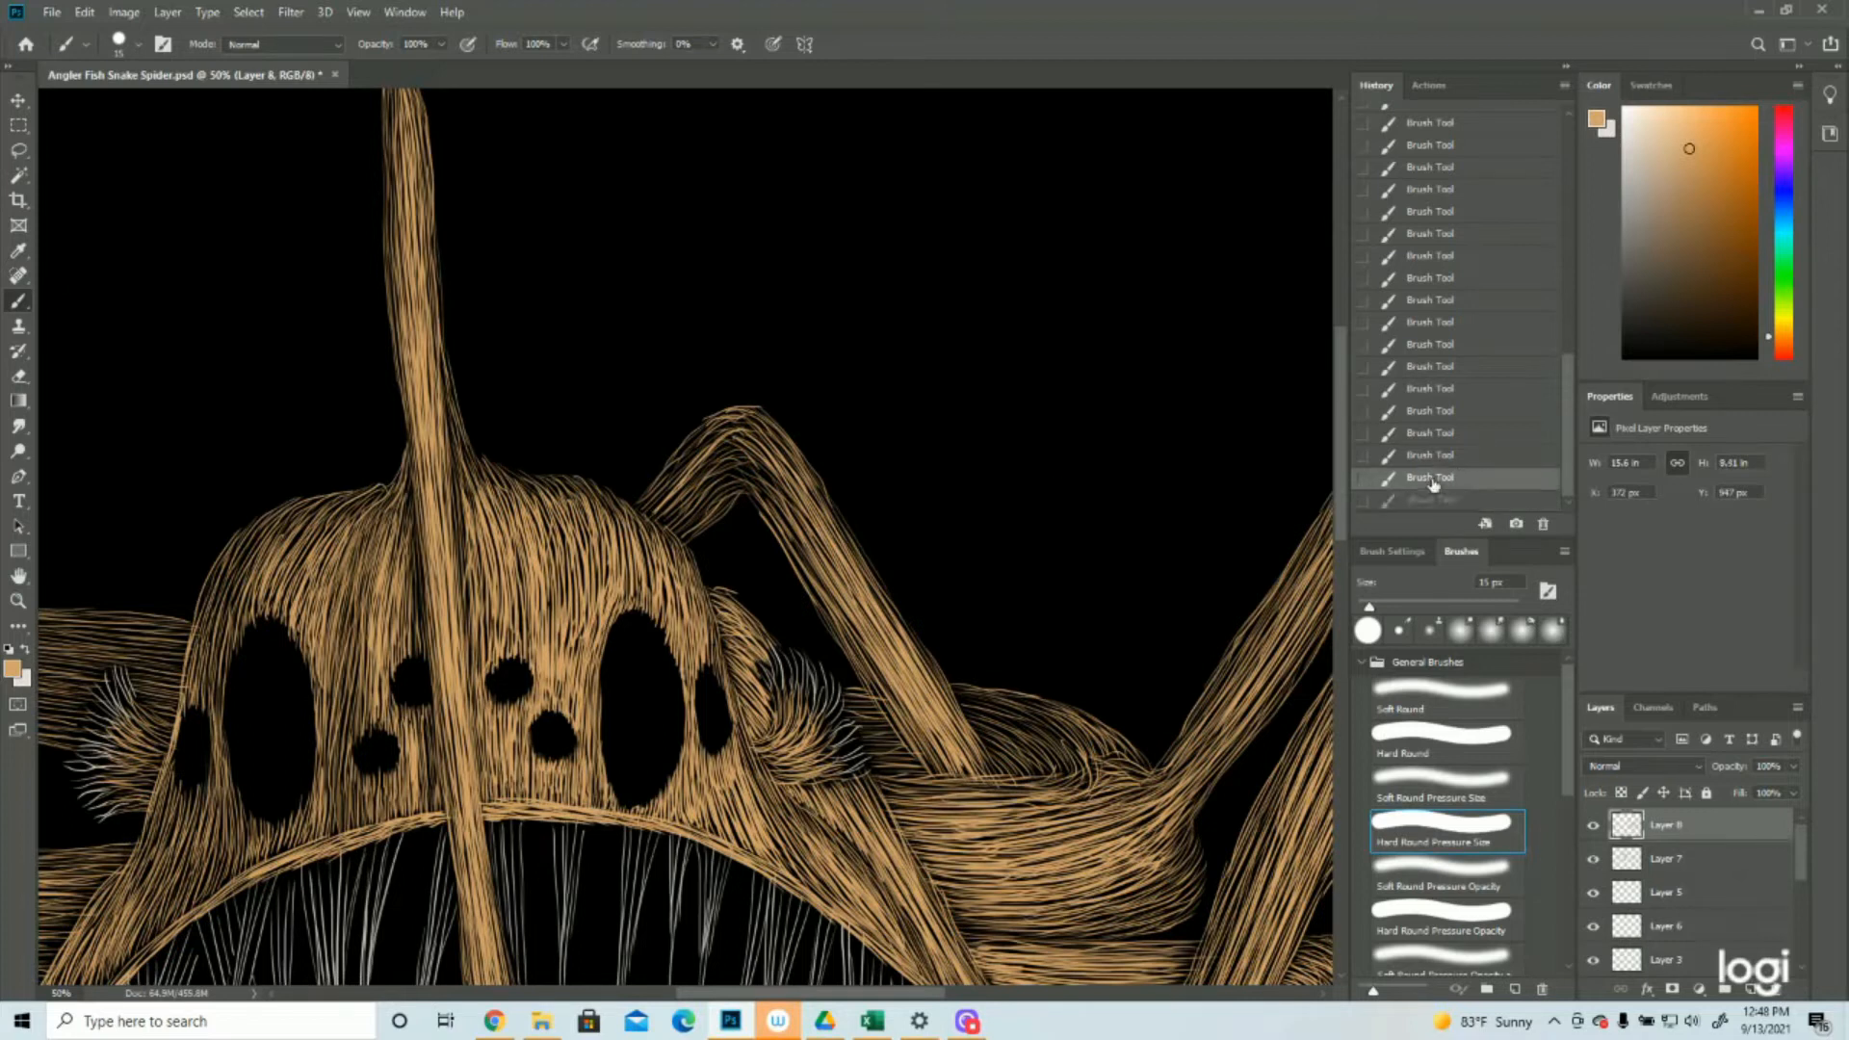
Brighten the small back leg's short segment between the head and its knee with tan strokes
mouse_move(651, 522)
mouse_down()
mouse_move(682, 491)
mouse_move(707, 519)
mouse_move(738, 451)
mouse_up()
mouse_move(670, 509)
mouse_down()
mouse_move(730, 449)
mouse_move(645, 509)
mouse_up()
drag(634, 520, 736, 432)
drag(700, 458, 725, 429)
drag(665, 490, 718, 432)
drag(649, 502, 710, 427)
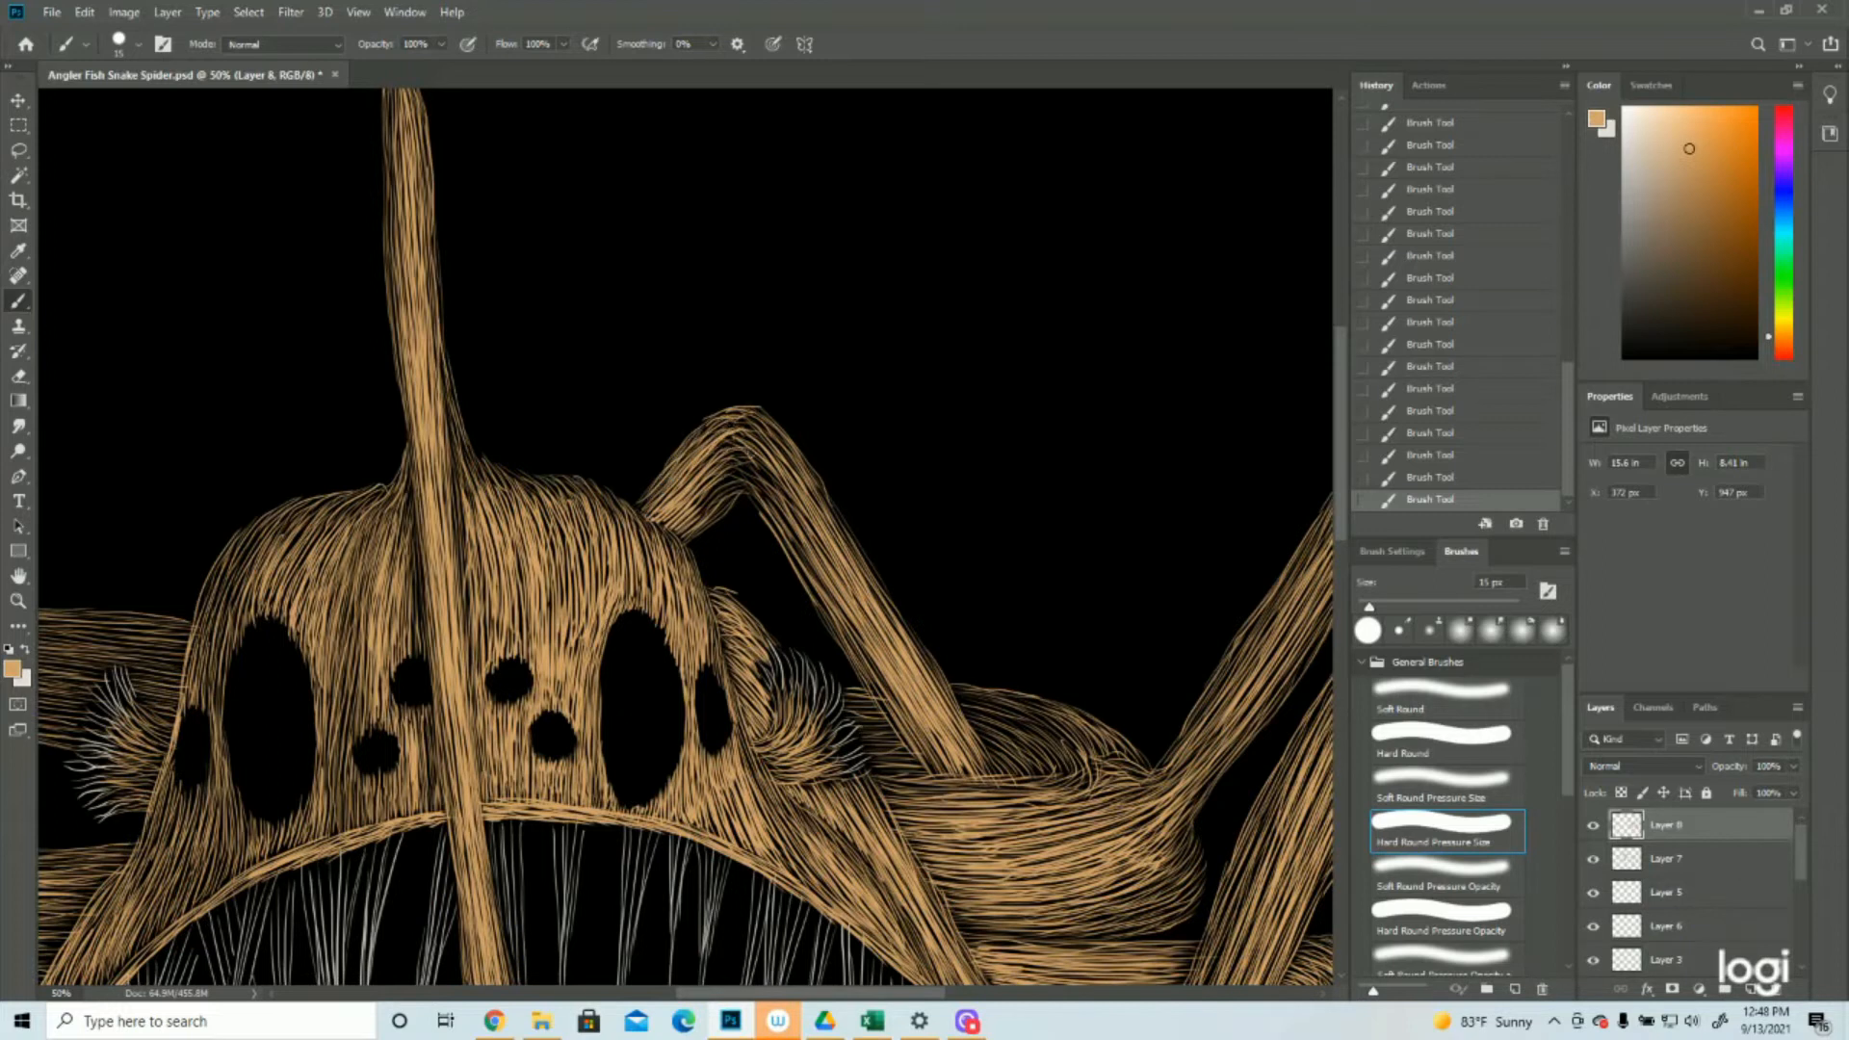
Add tan strokes to the upper right body section around the base of the small back leg
scroll(635, 575, down, 5)
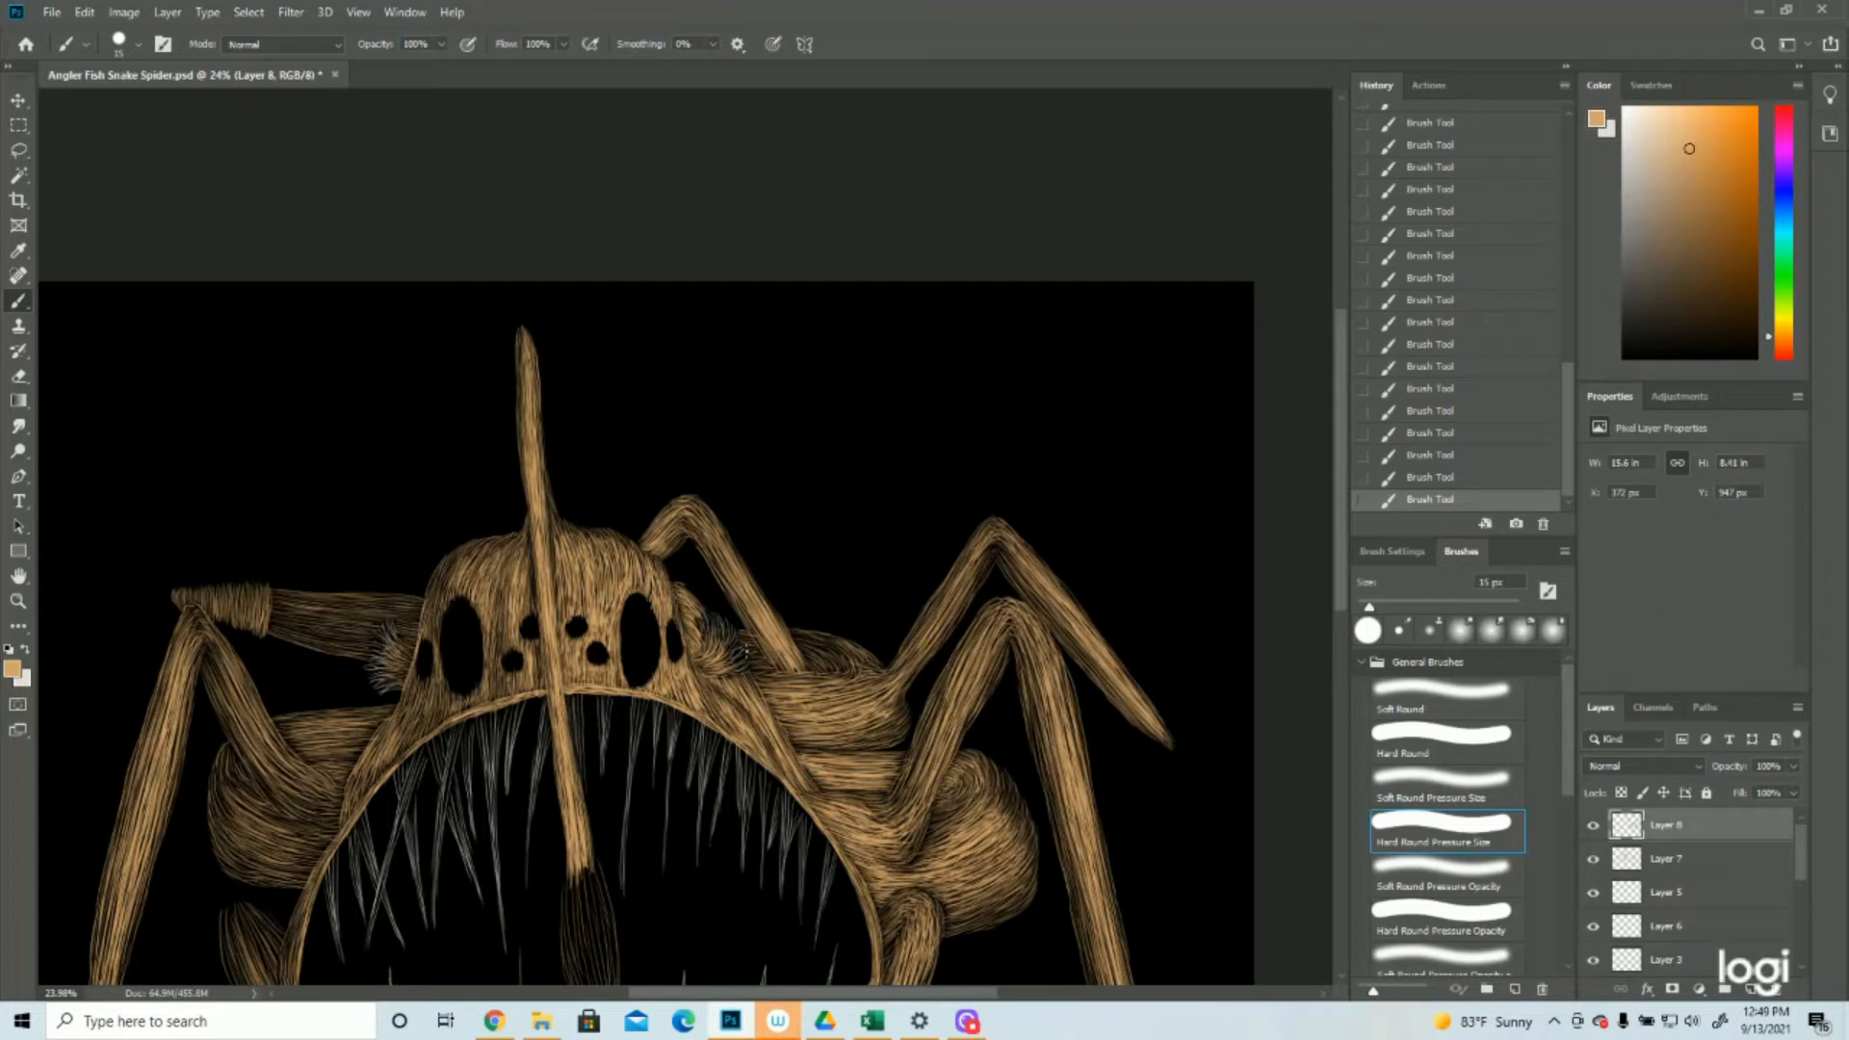
drag(740, 646, 765, 660)
drag(748, 656, 858, 666)
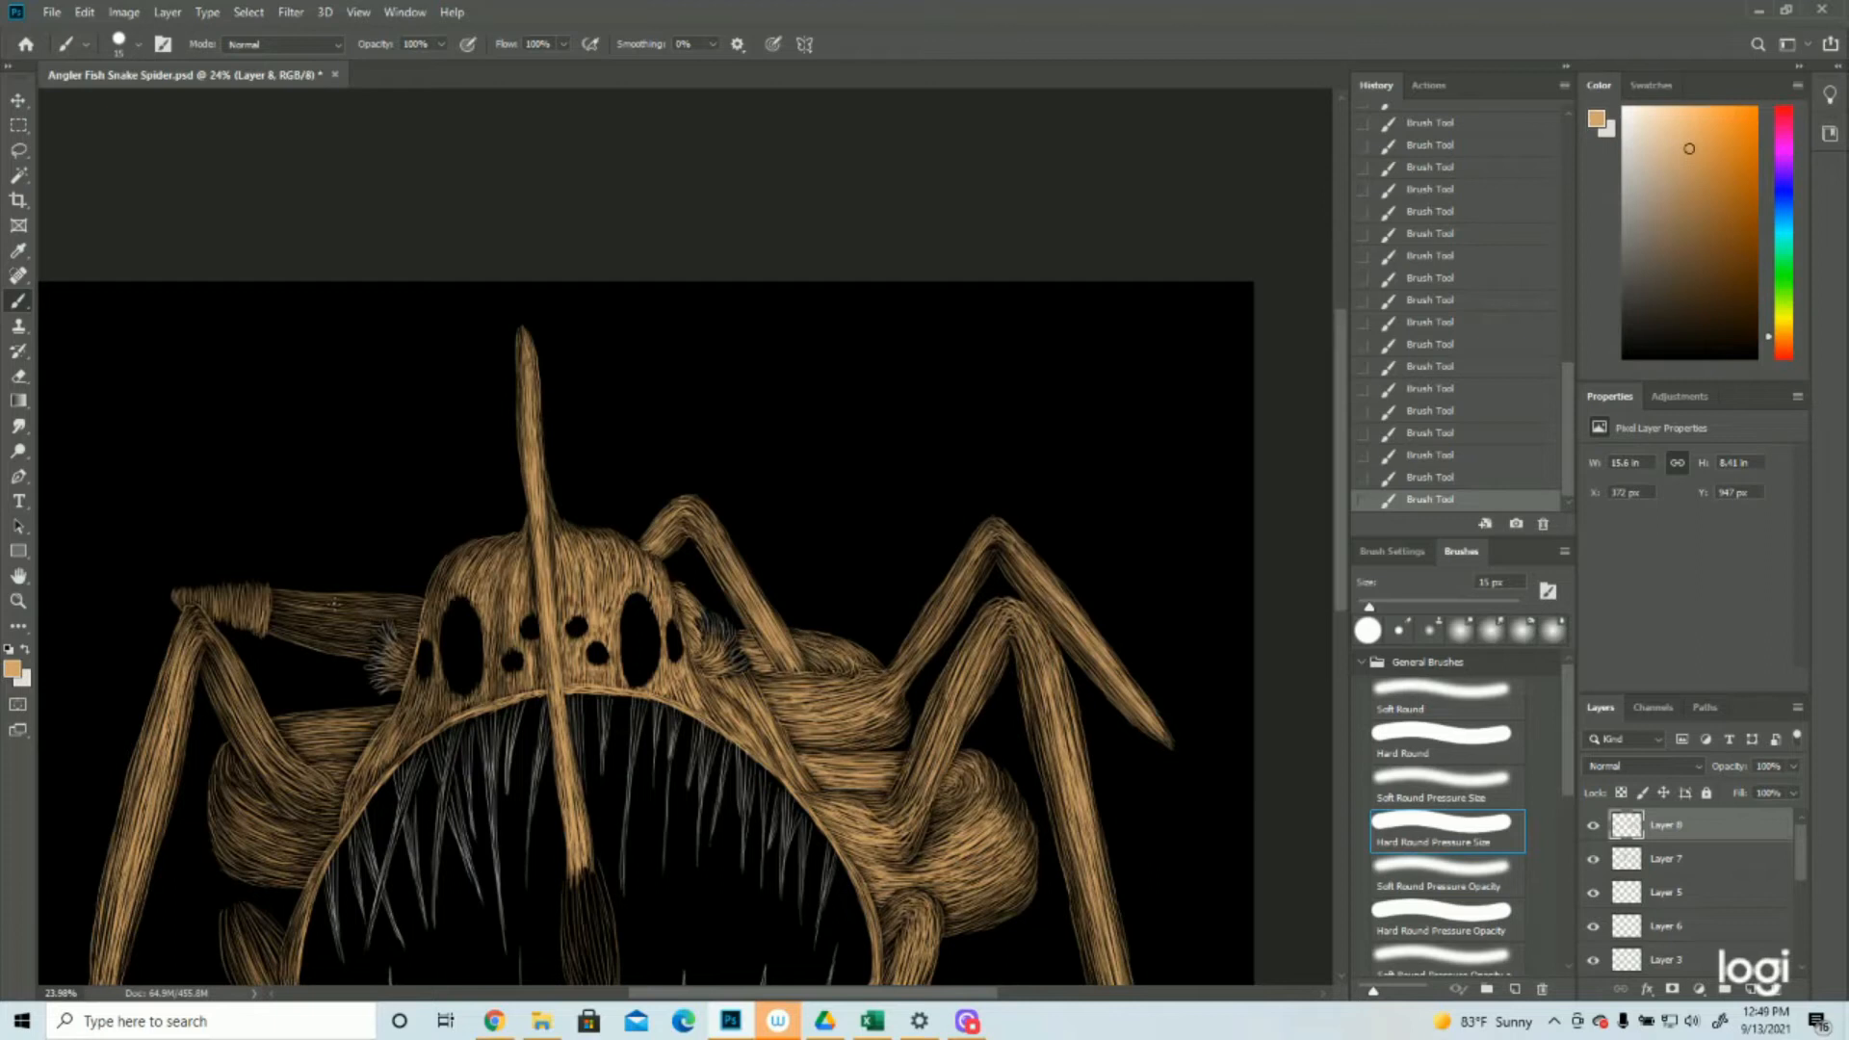
Brighten the back left leg's horizontal segment between the hairy cuff and the head with lengthwise tan strokes
drag(274, 606, 368, 605)
drag(297, 603, 370, 621)
drag(298, 614, 385, 627)
mouse_move(265, 612)
mouse_down()
mouse_move(375, 634)
mouse_move(320, 611)
mouse_move(364, 636)
mouse_move(271, 626)
mouse_up()
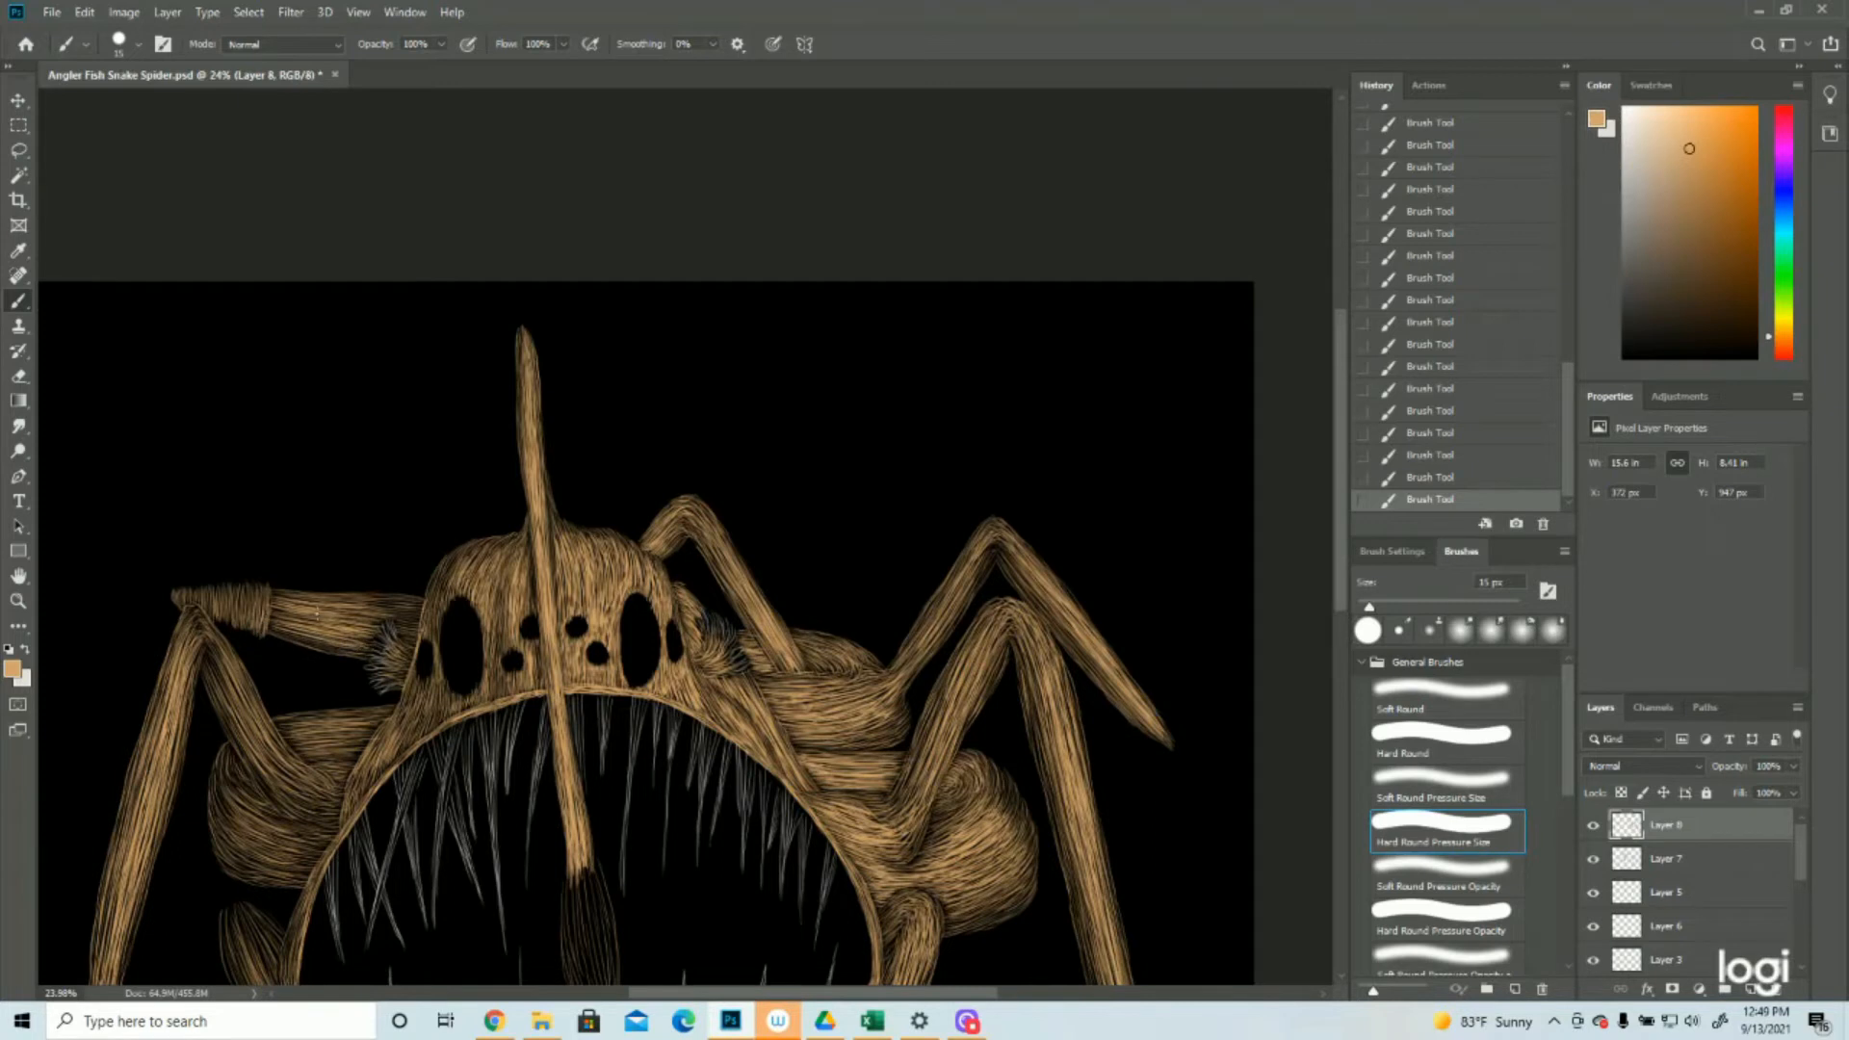
drag(1462, 434, 1441, 323)
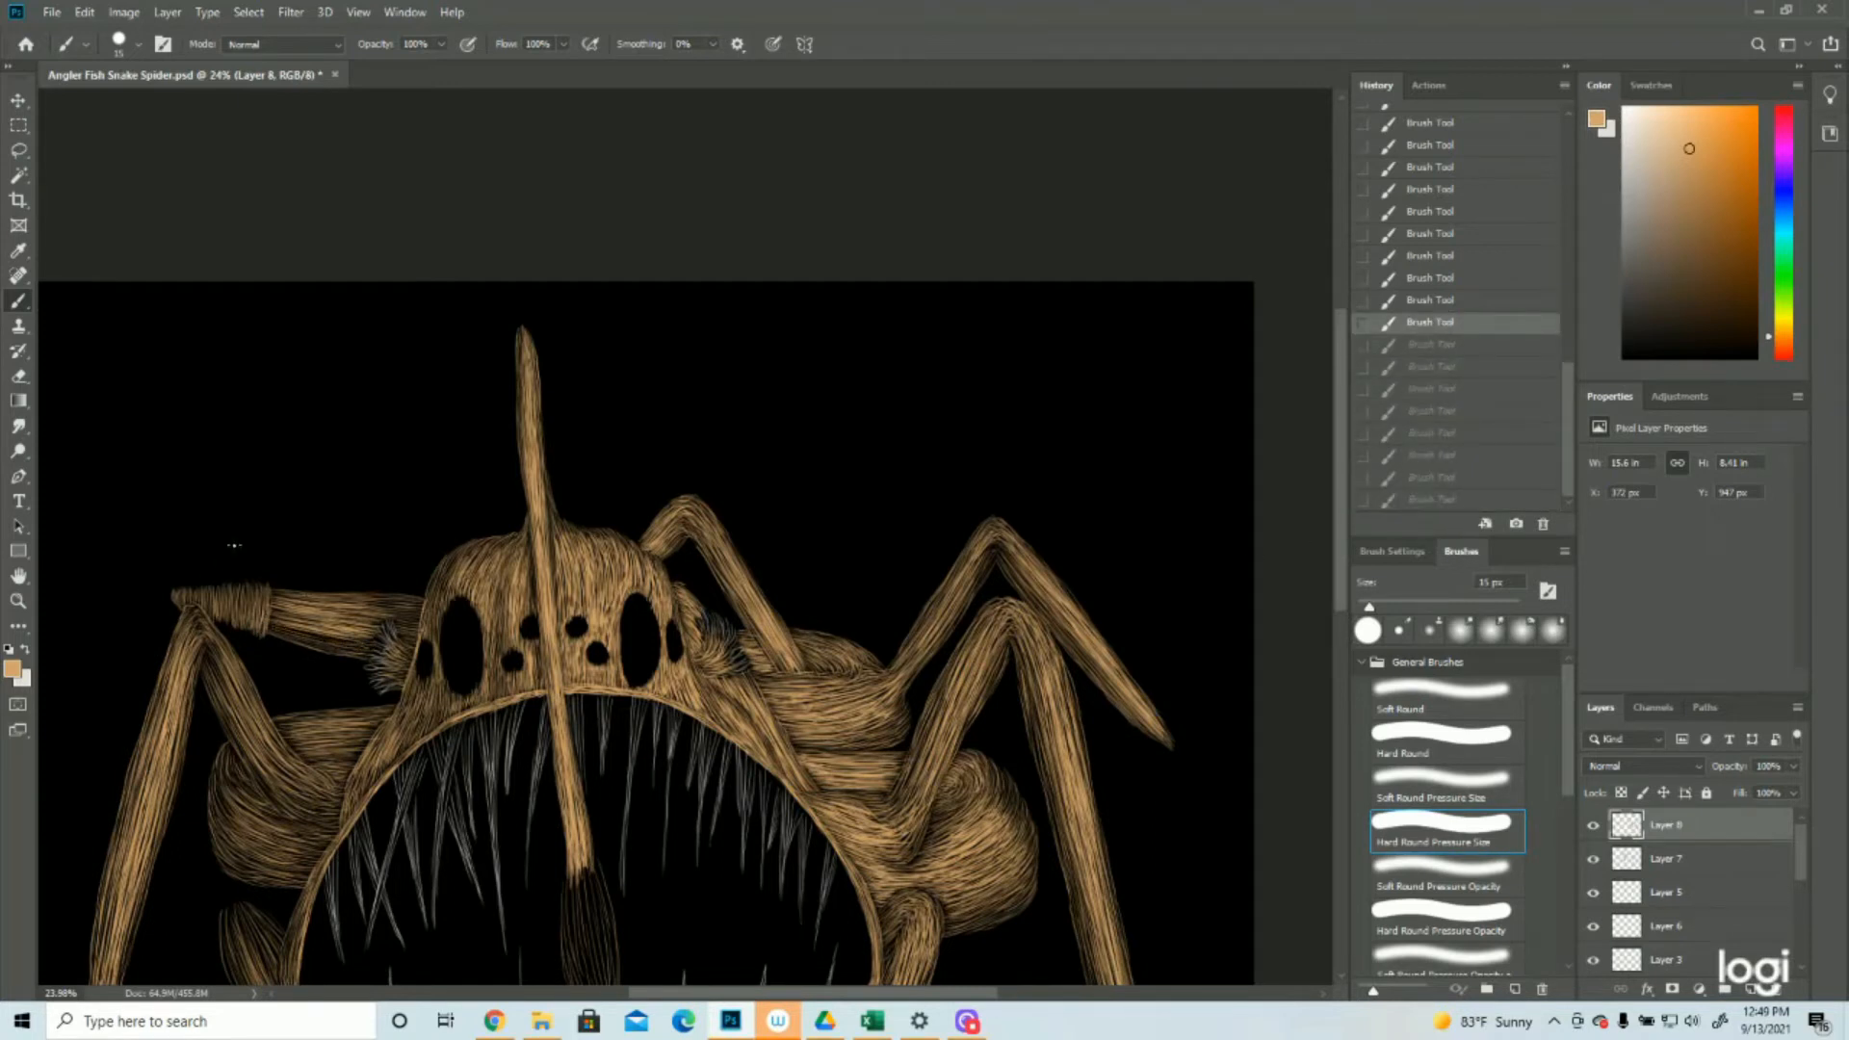
key(ctrl+z)
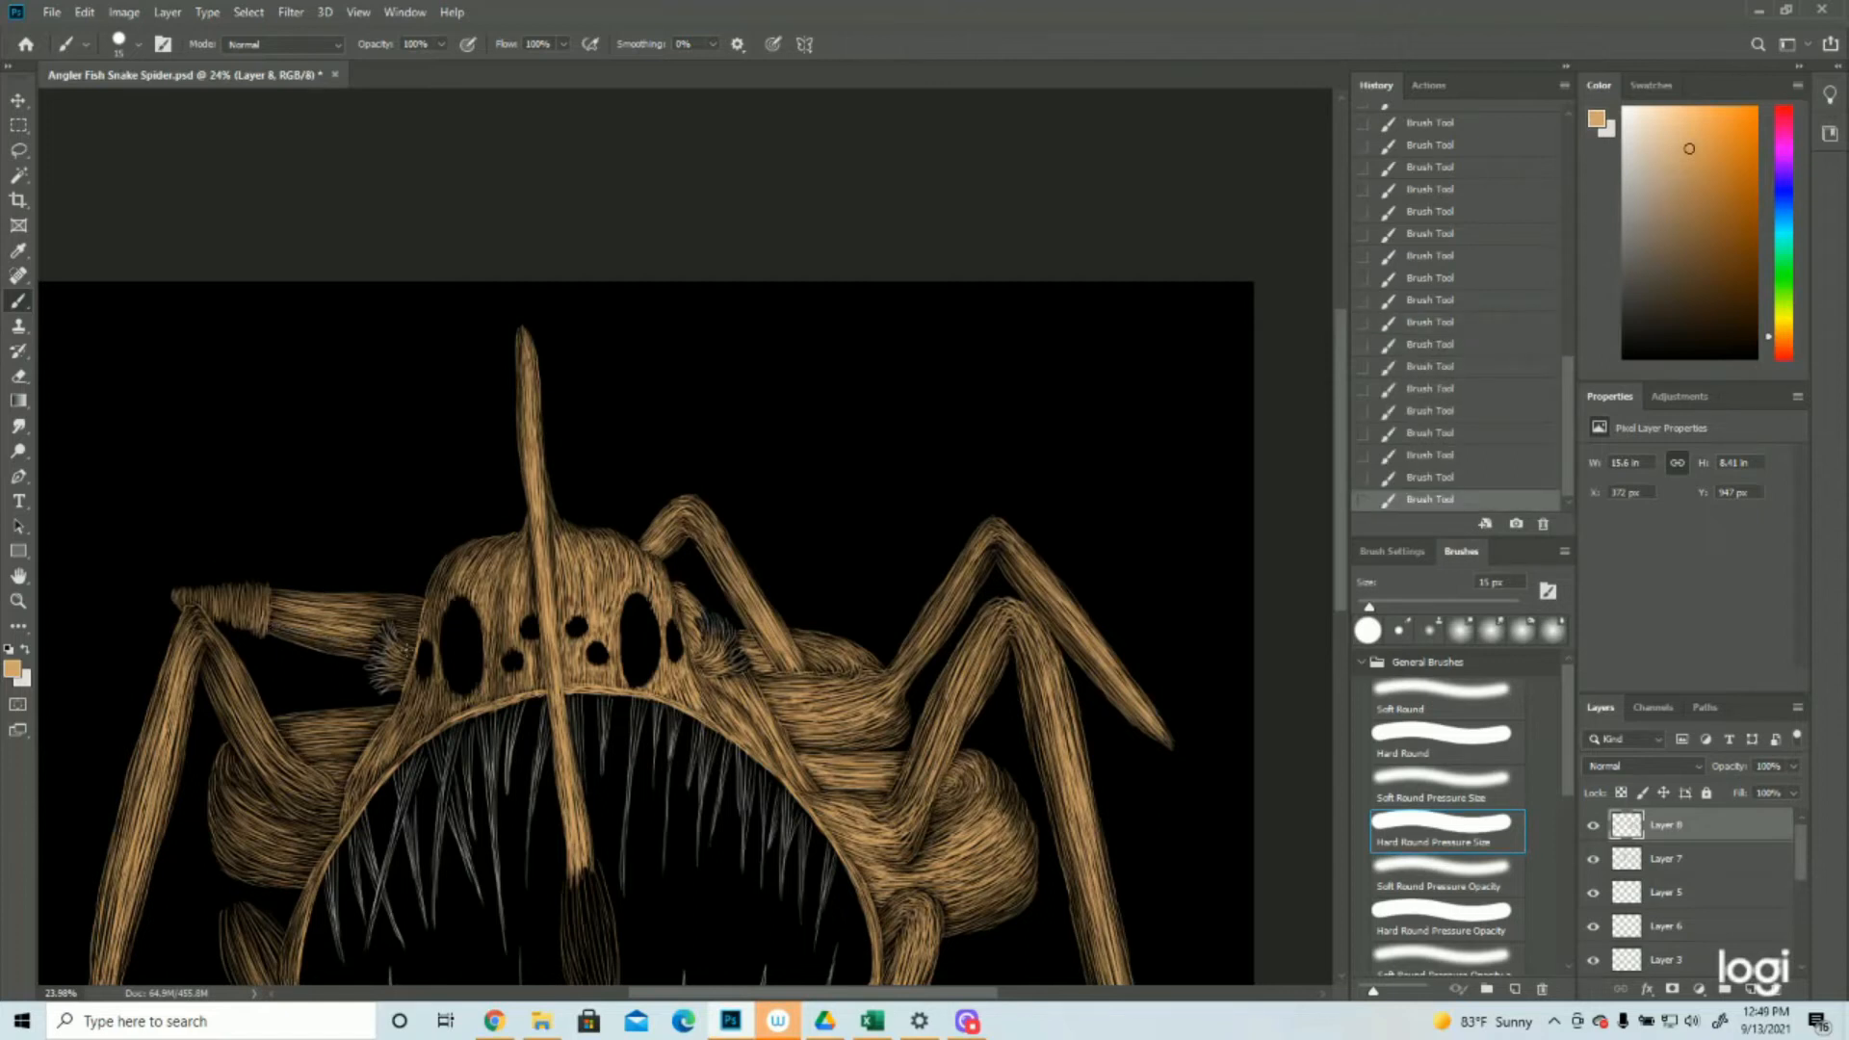
drag(376, 605, 418, 608)
Brighten the left body section beside the mouth and the front left leg's upper segment with tan strokes
scroll(434, 617, down, 3)
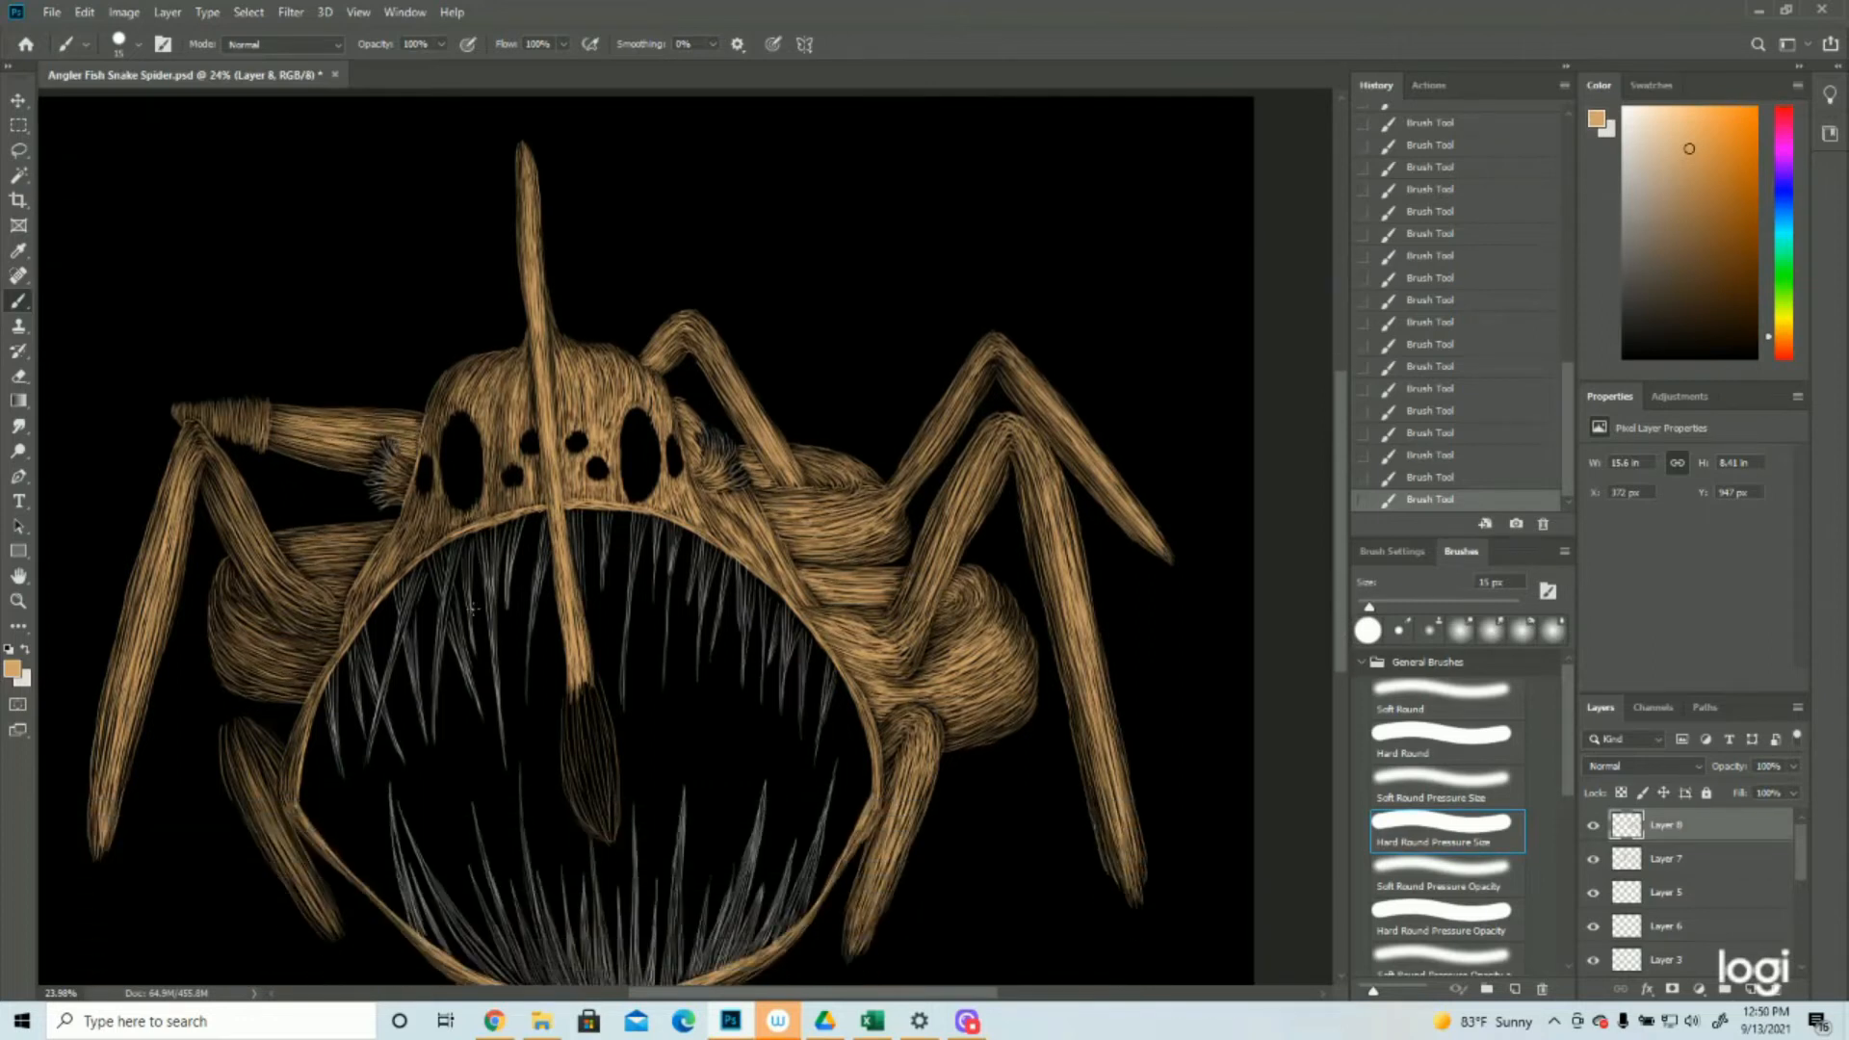
scroll(473, 607, down, 1)
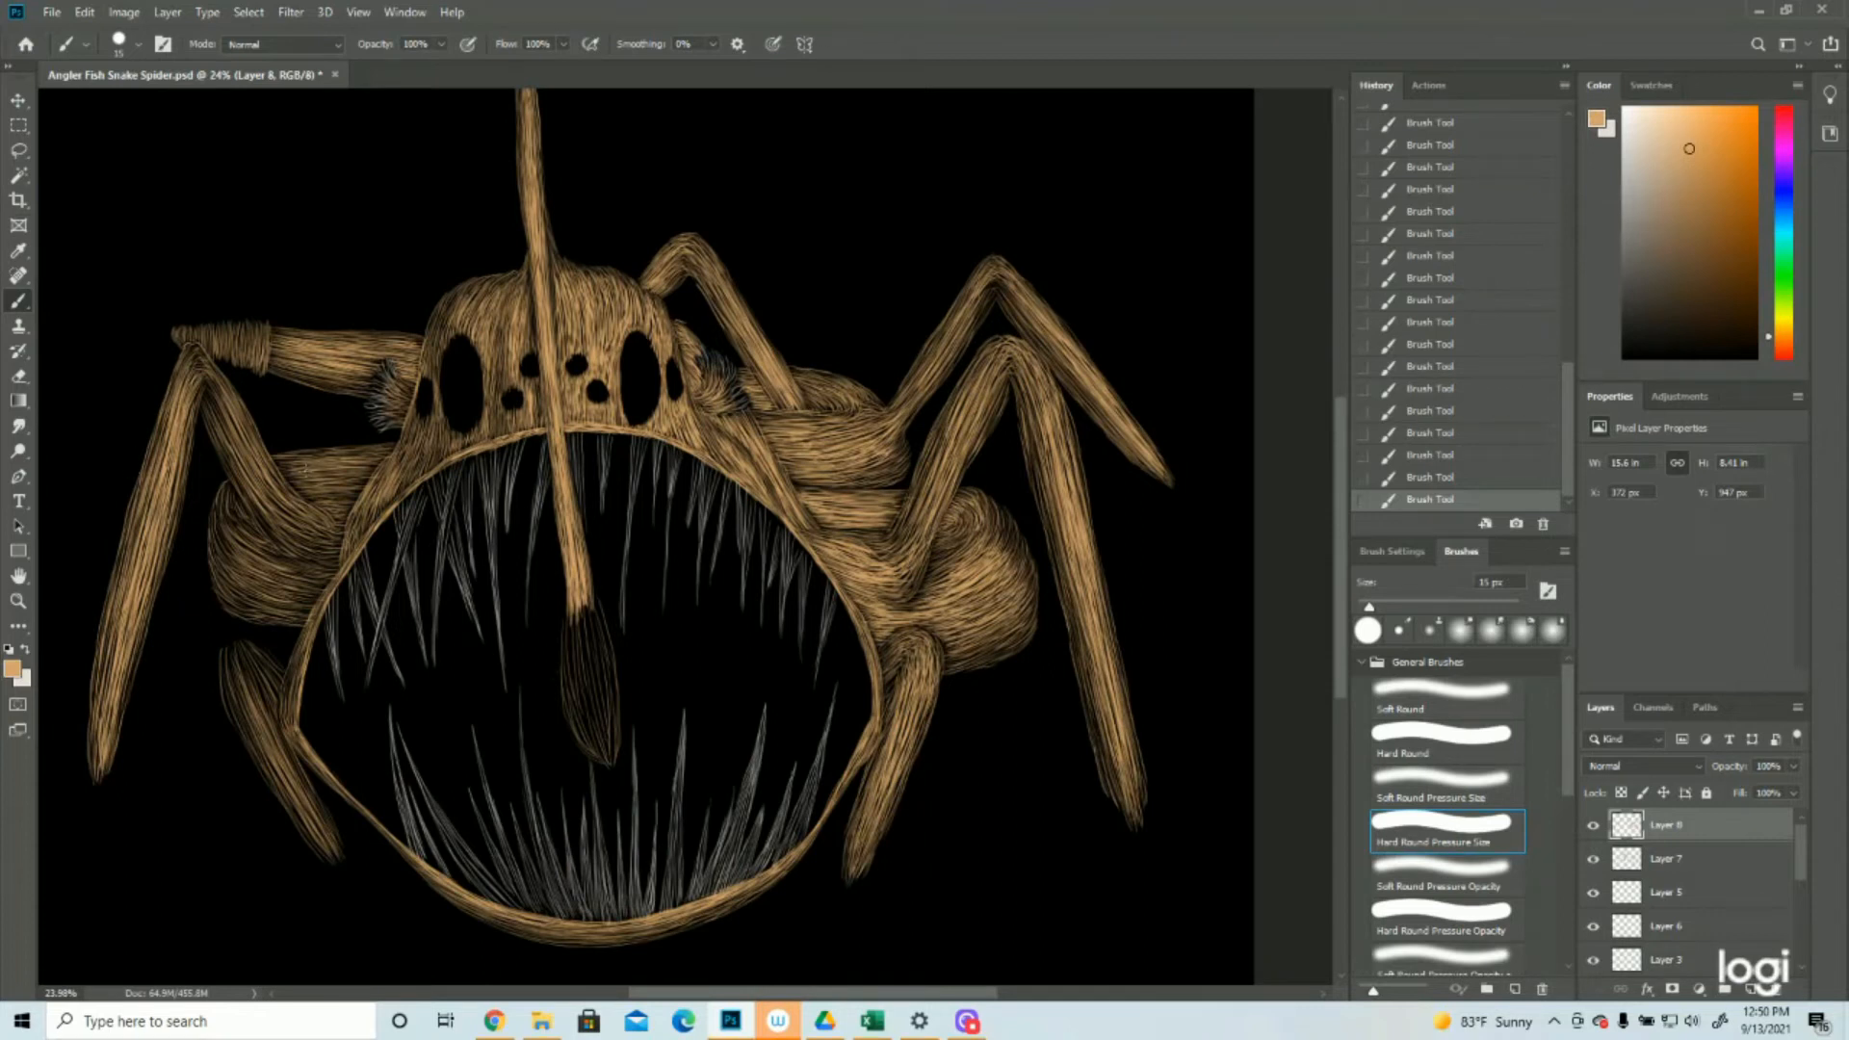
mouse_move(286, 464)
mouse_down()
mouse_move(382, 451)
mouse_move(340, 471)
mouse_up()
drag(295, 494, 373, 471)
drag(231, 416, 312, 528)
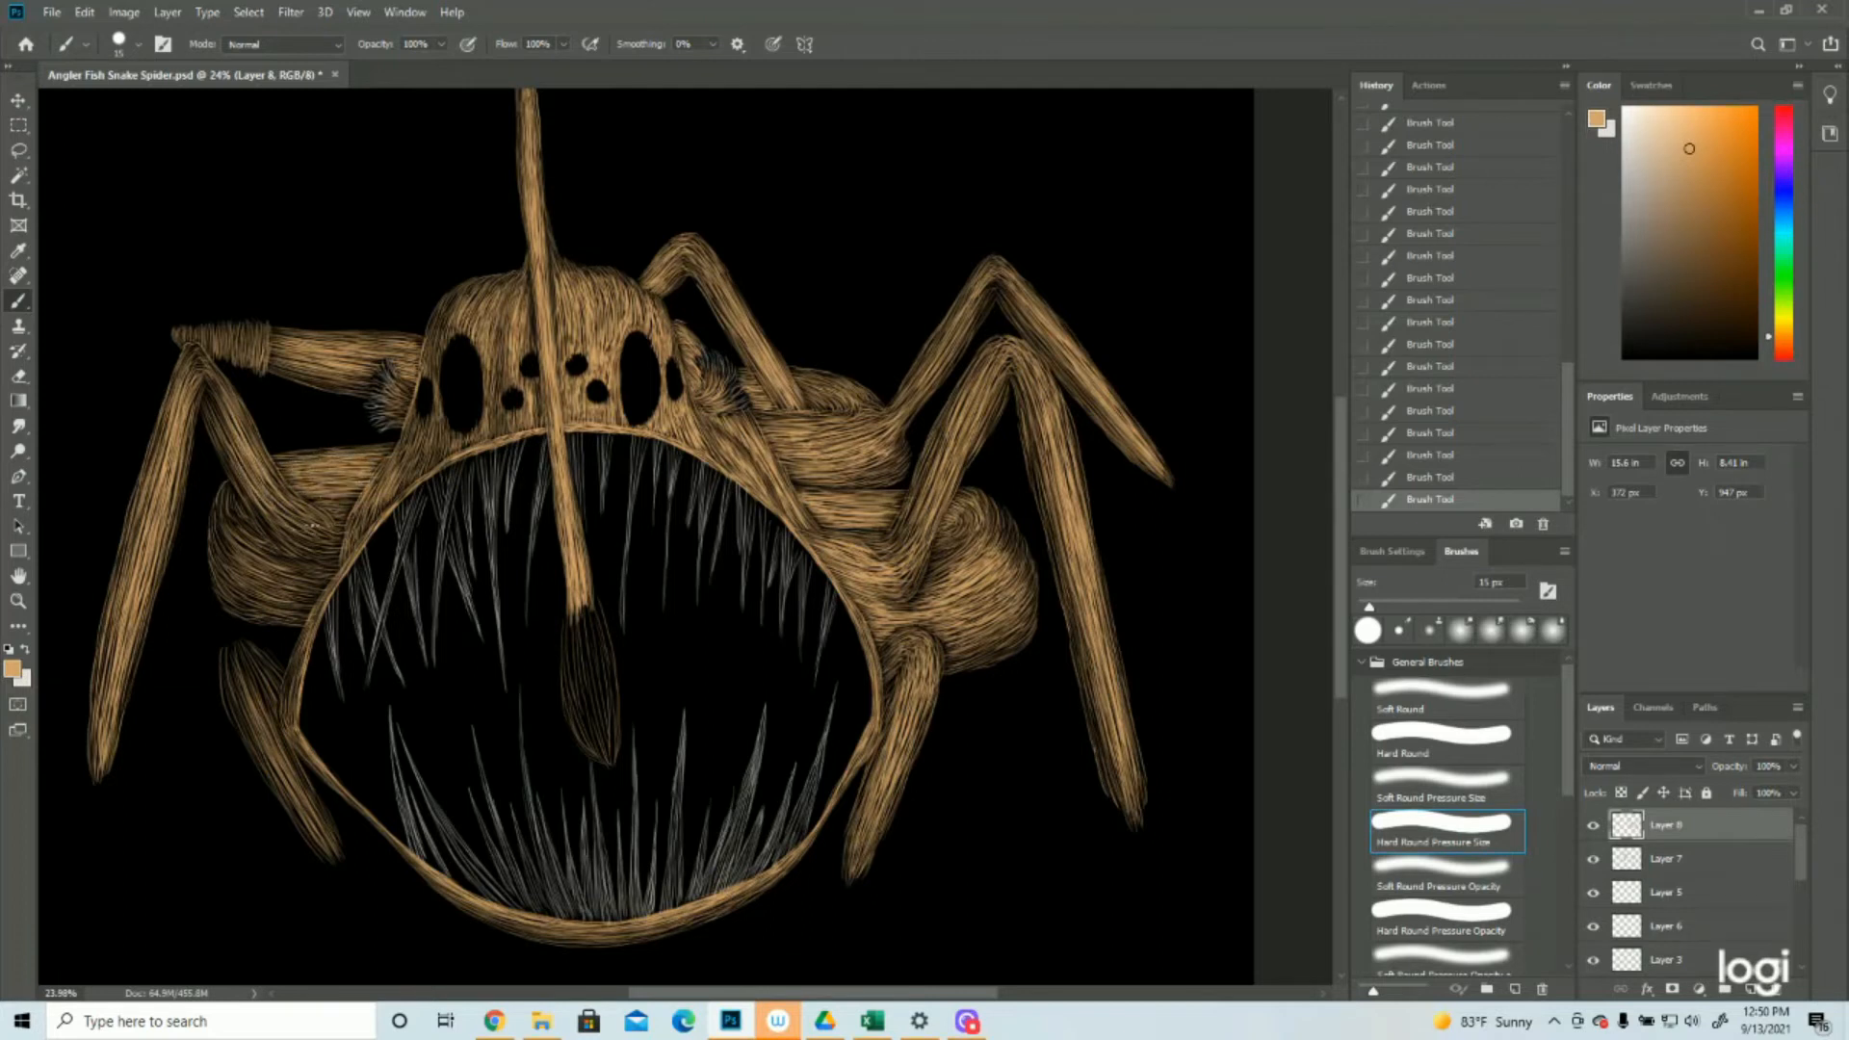
drag(257, 470, 272, 495)
mouse_move(241, 427)
mouse_down()
mouse_move(296, 515)
mouse_move(330, 525)
mouse_up()
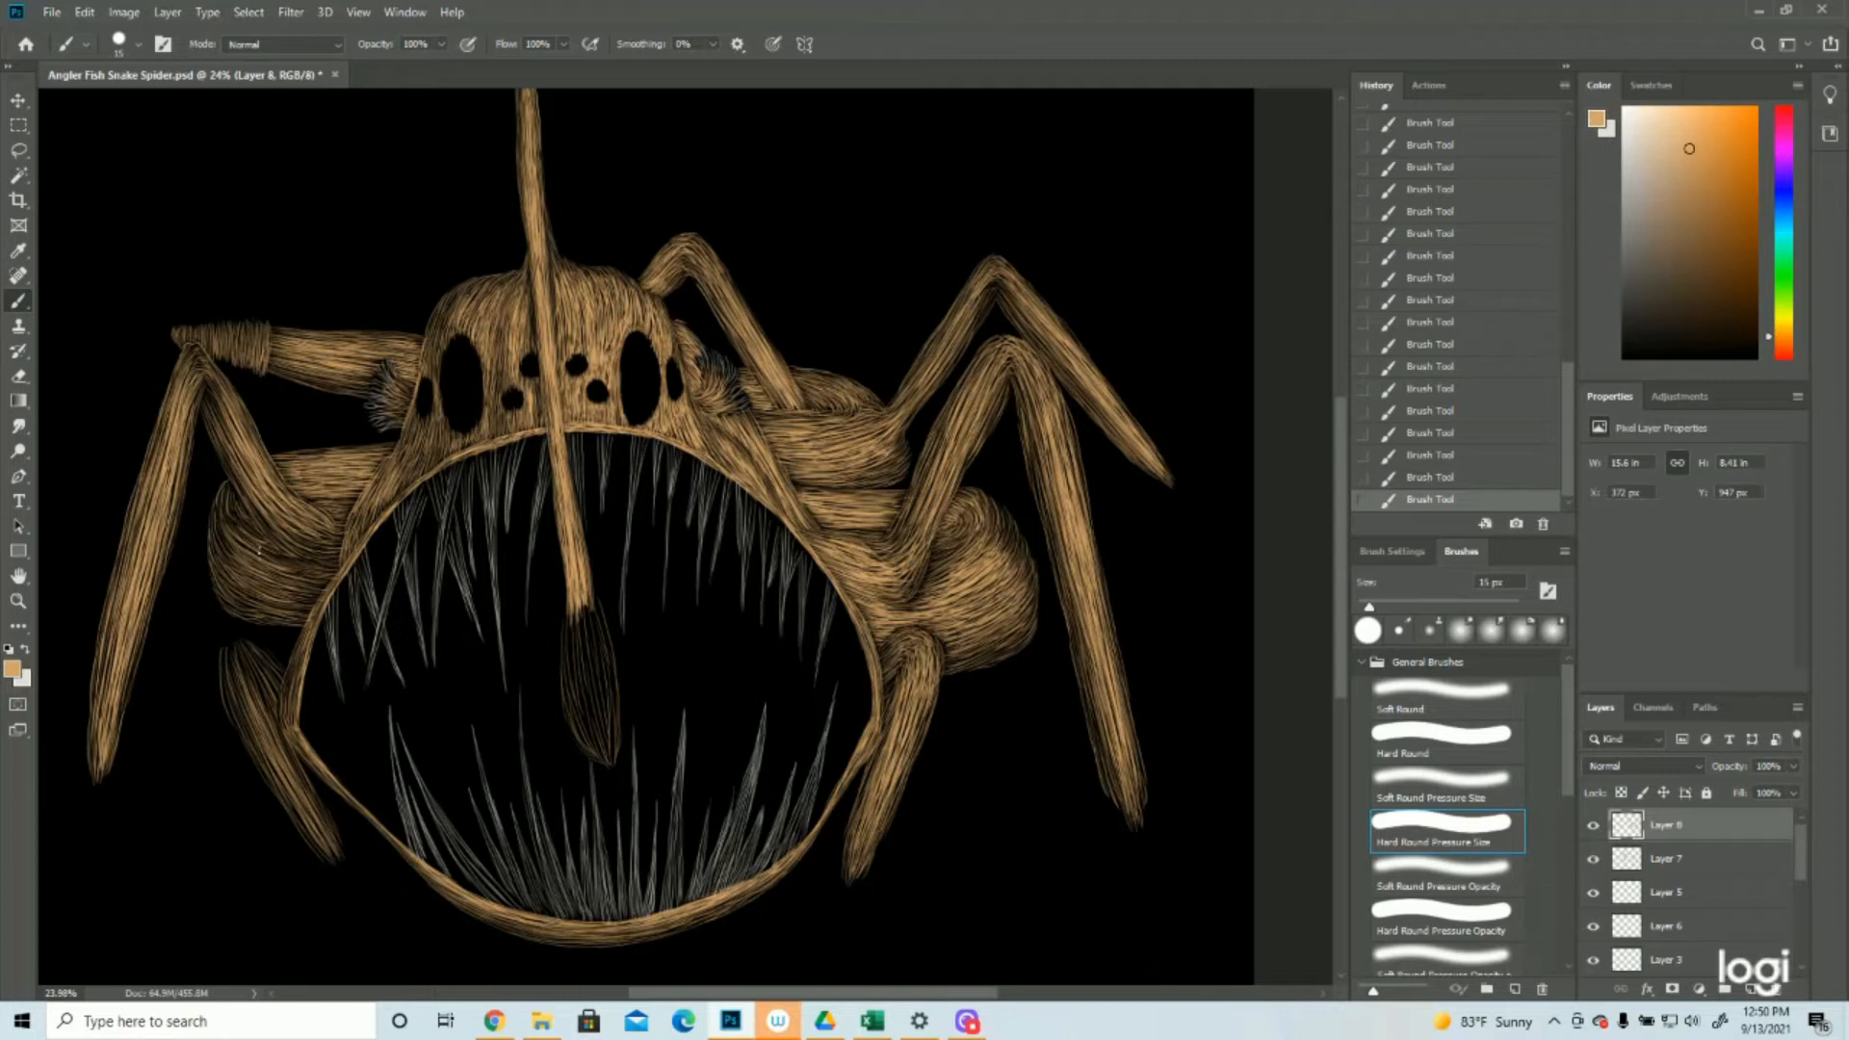
Brighten the rounded left abdomen below the front leg with curved tan strokes
mouse_move(275, 553)
mouse_down()
mouse_move(314, 568)
mouse_move(305, 583)
mouse_up()
drag(275, 577, 312, 599)
drag(261, 585, 310, 607)
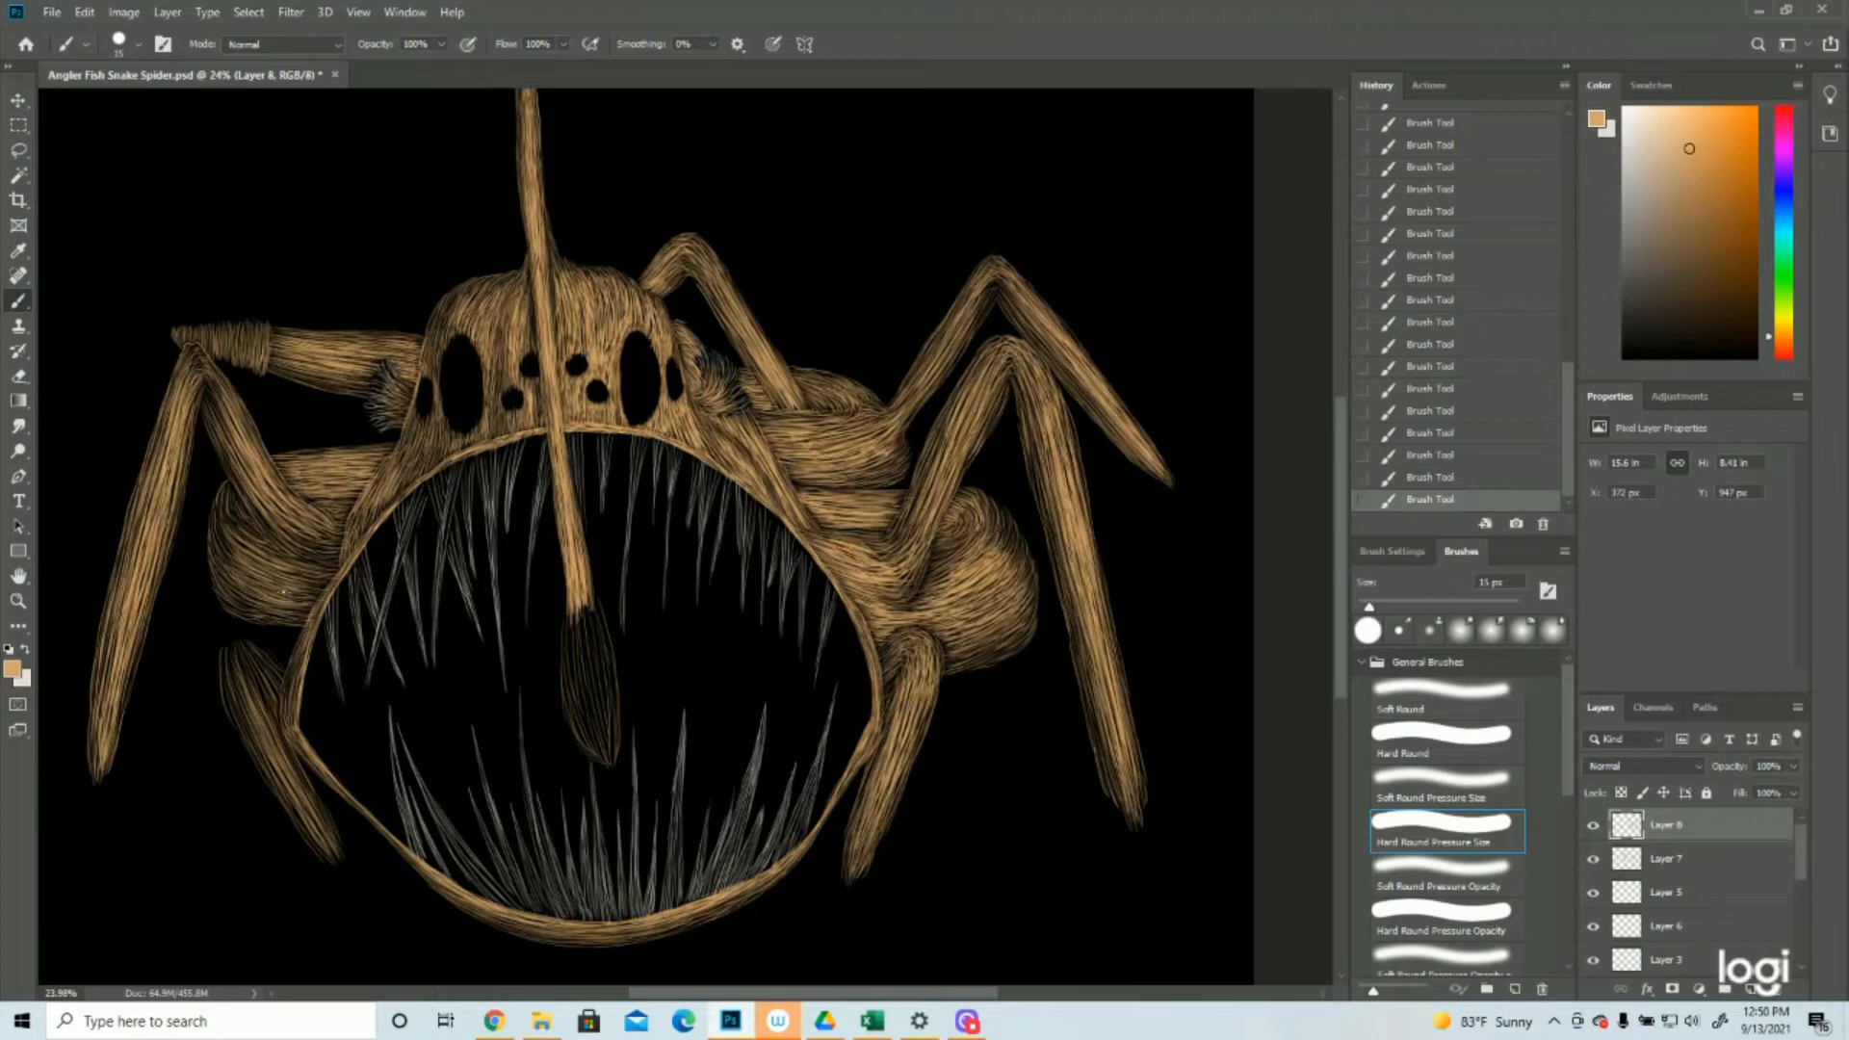
drag(240, 509, 339, 562)
Paint short vertical tan strokes across the hairy cuff and knee tip of the back left leg
key(z)
mouse_move(371, 381)
mouse_down()
mouse_move(318, 380)
mouse_move(330, 437)
mouse_move(391, 441)
mouse_up()
click(20, 302)
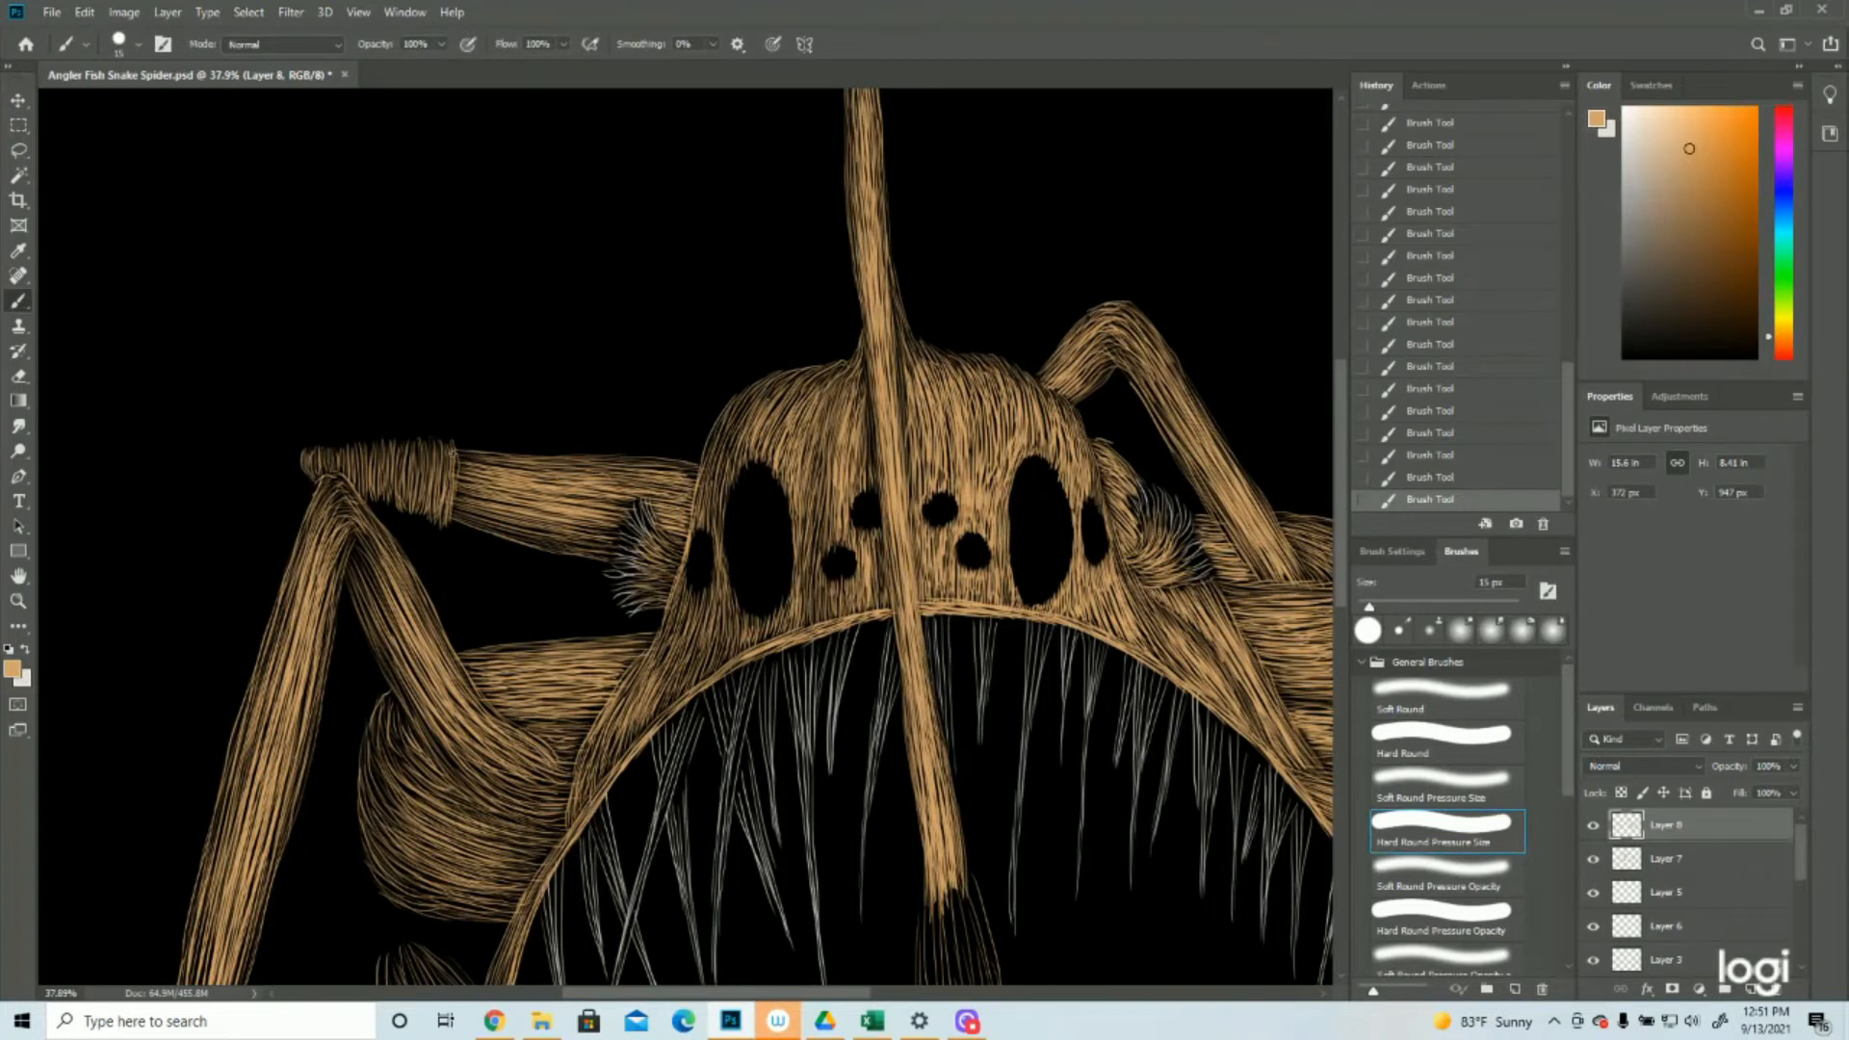
drag(451, 450, 441, 514)
drag(435, 448, 419, 506)
mouse_move(416, 442)
mouse_down()
mouse_move(416, 517)
mouse_move(406, 443)
mouse_move(386, 502)
mouse_move(381, 473)
mouse_move(356, 497)
mouse_up()
drag(331, 450, 329, 476)
drag(316, 448, 316, 476)
Add a new layer above the tan strokes and set the foreground color to off-white e6dcd2
key(z)
key(ctrl+minus)
key(ctrl+minus)
key(ctrl+minus)
click(1750, 989)
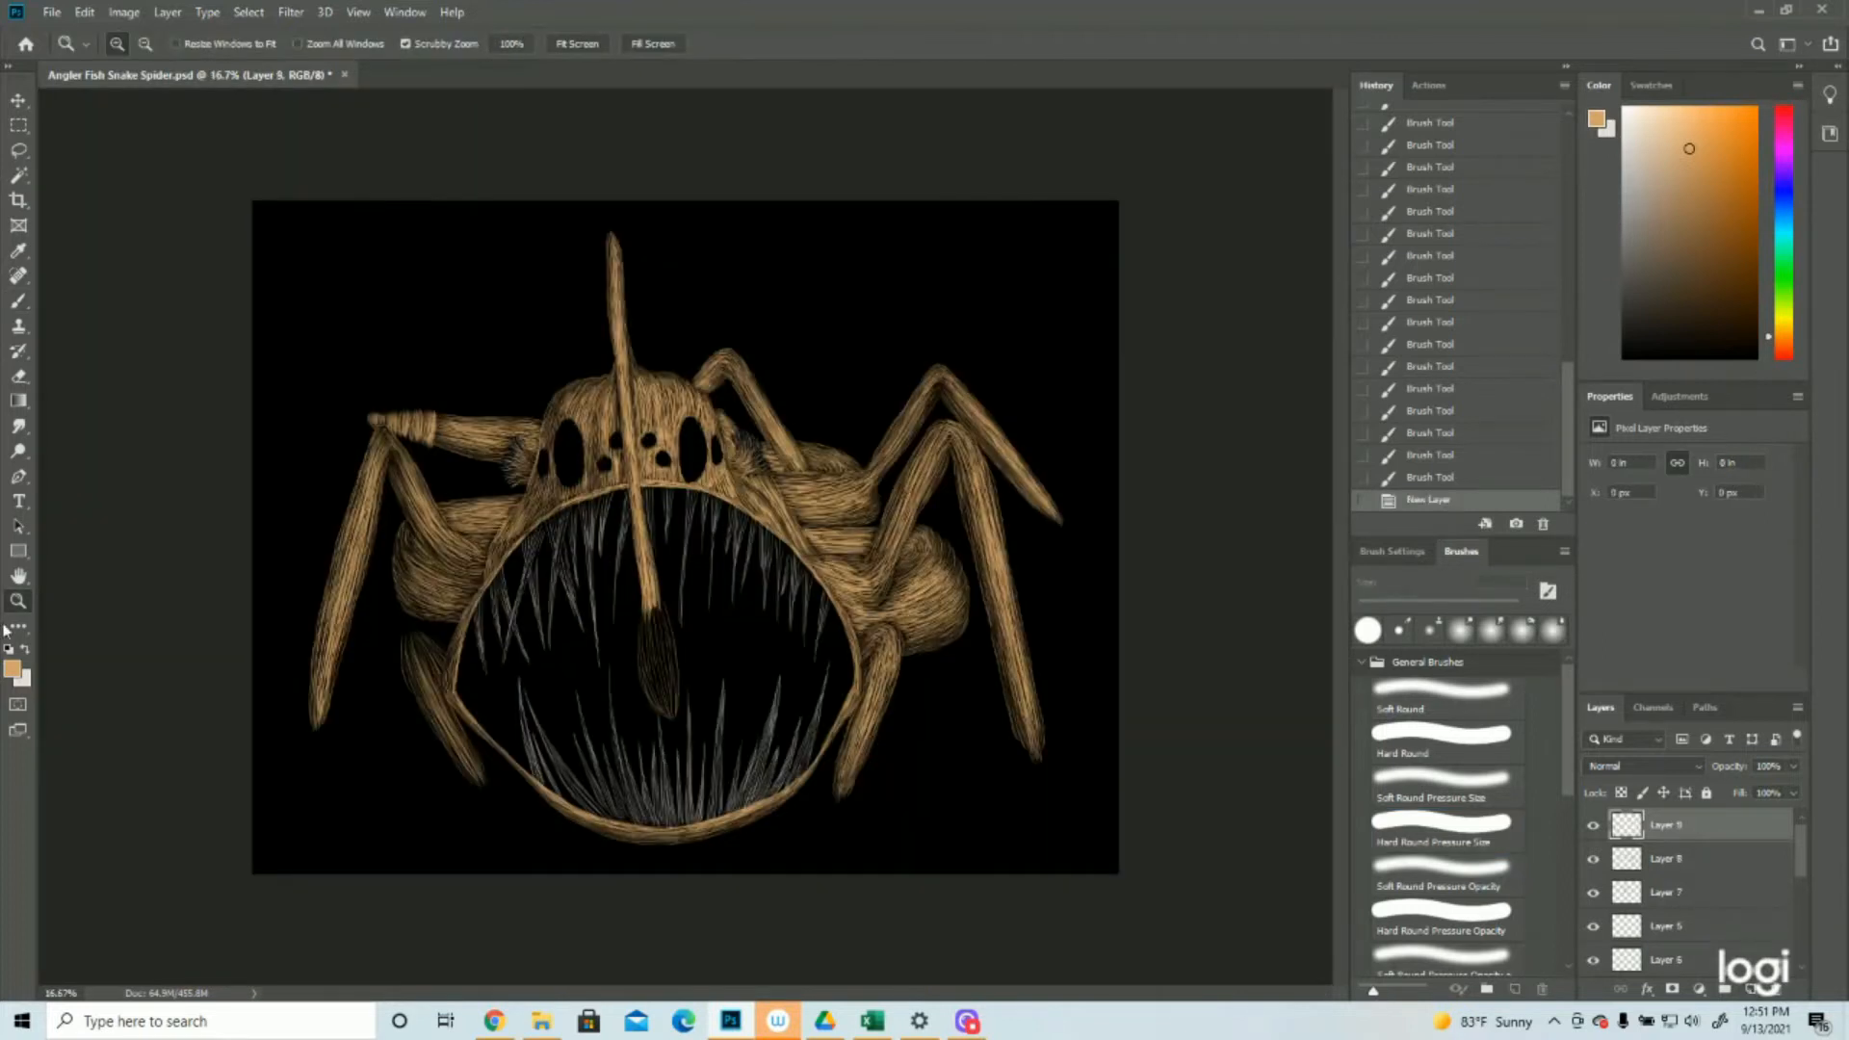
click(13, 667)
click(424, 592)
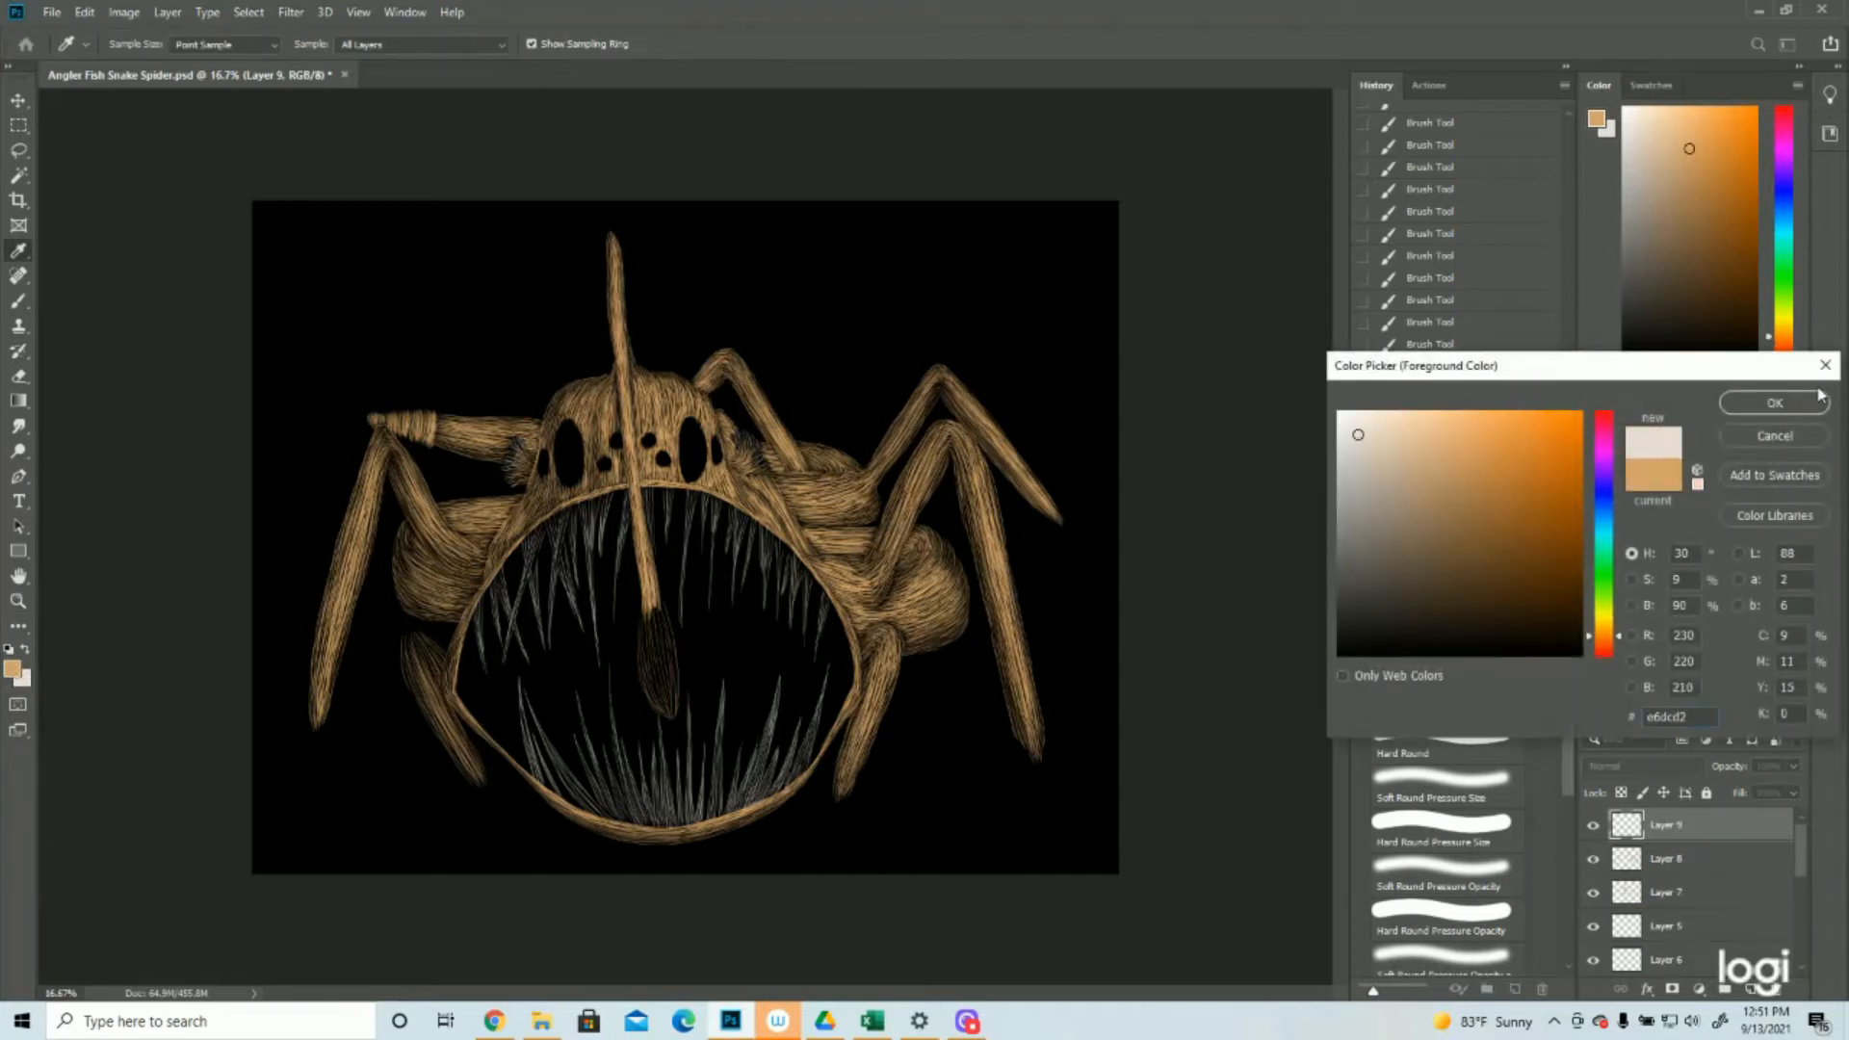
key(Return)
Brighten the hair tufts on both sides of the head with short off-white strokes
mouse_move(639, 734)
mouse_down()
mouse_move(701, 745)
mouse_move(748, 607)
mouse_up()
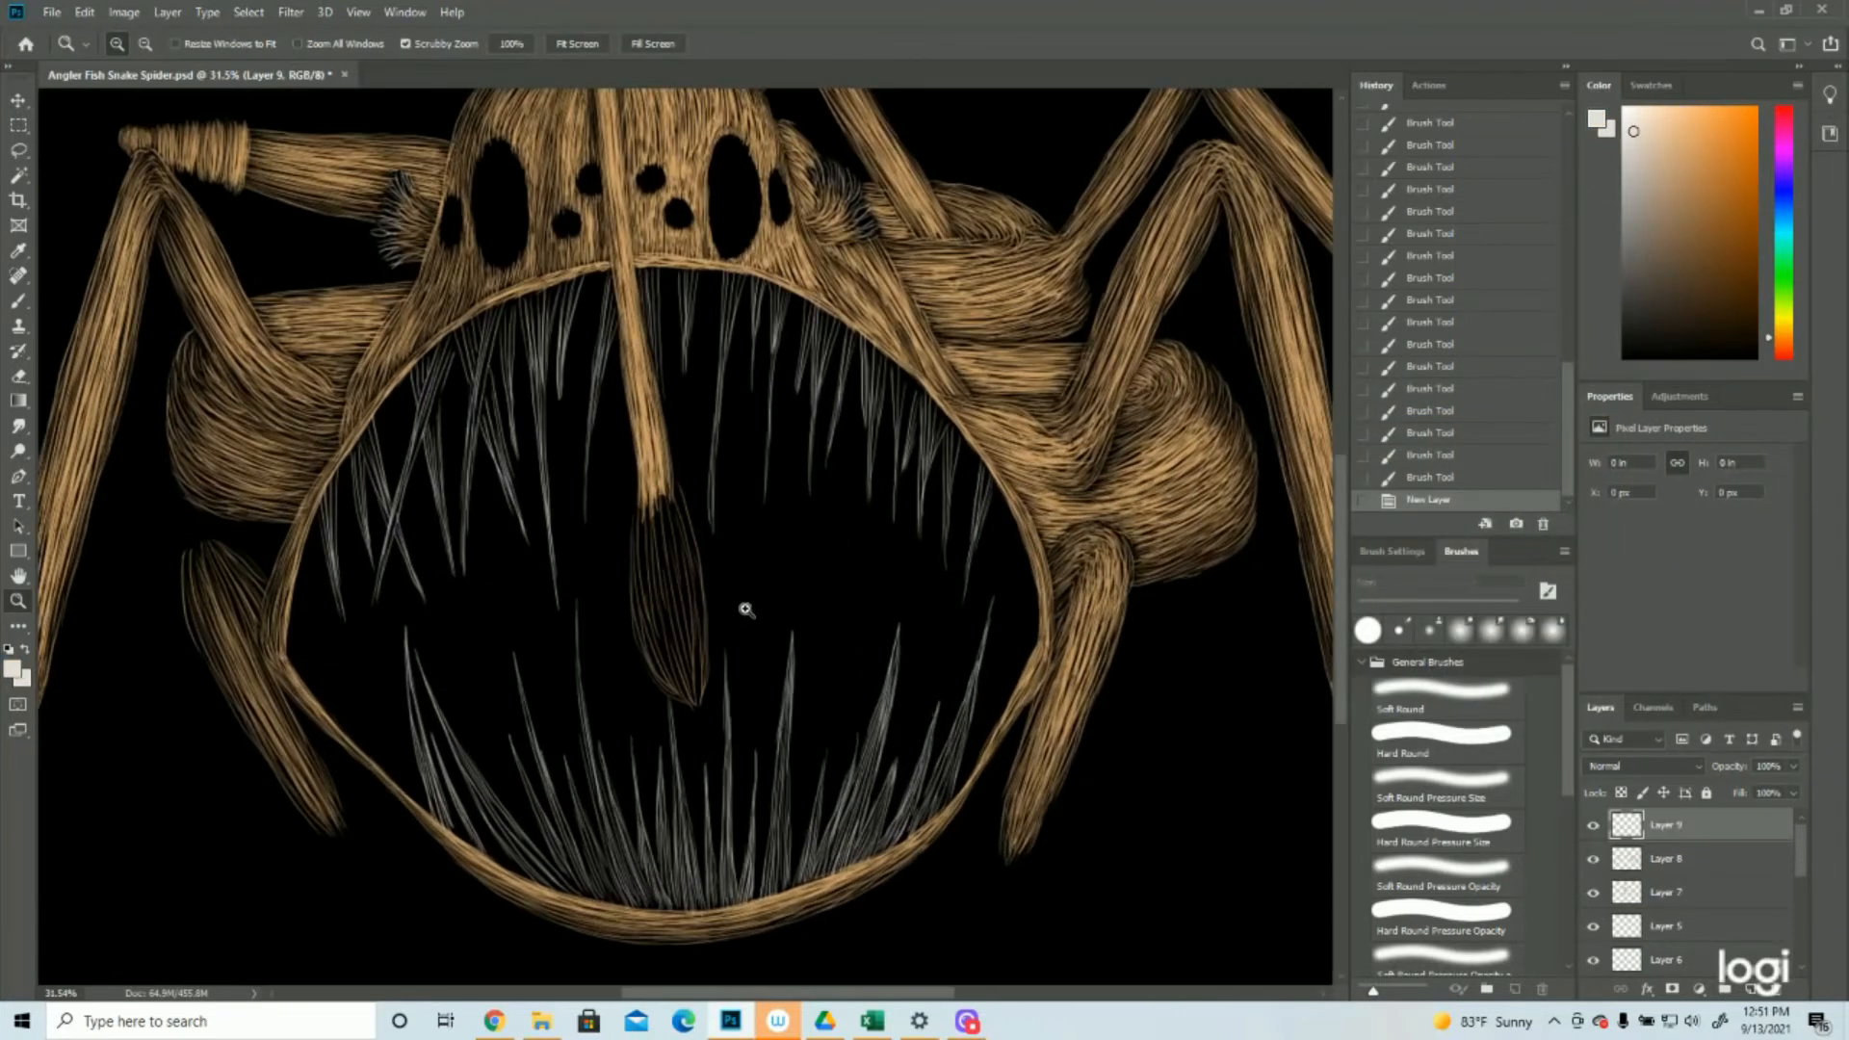
scroll(747, 607, up, 2)
key(b)
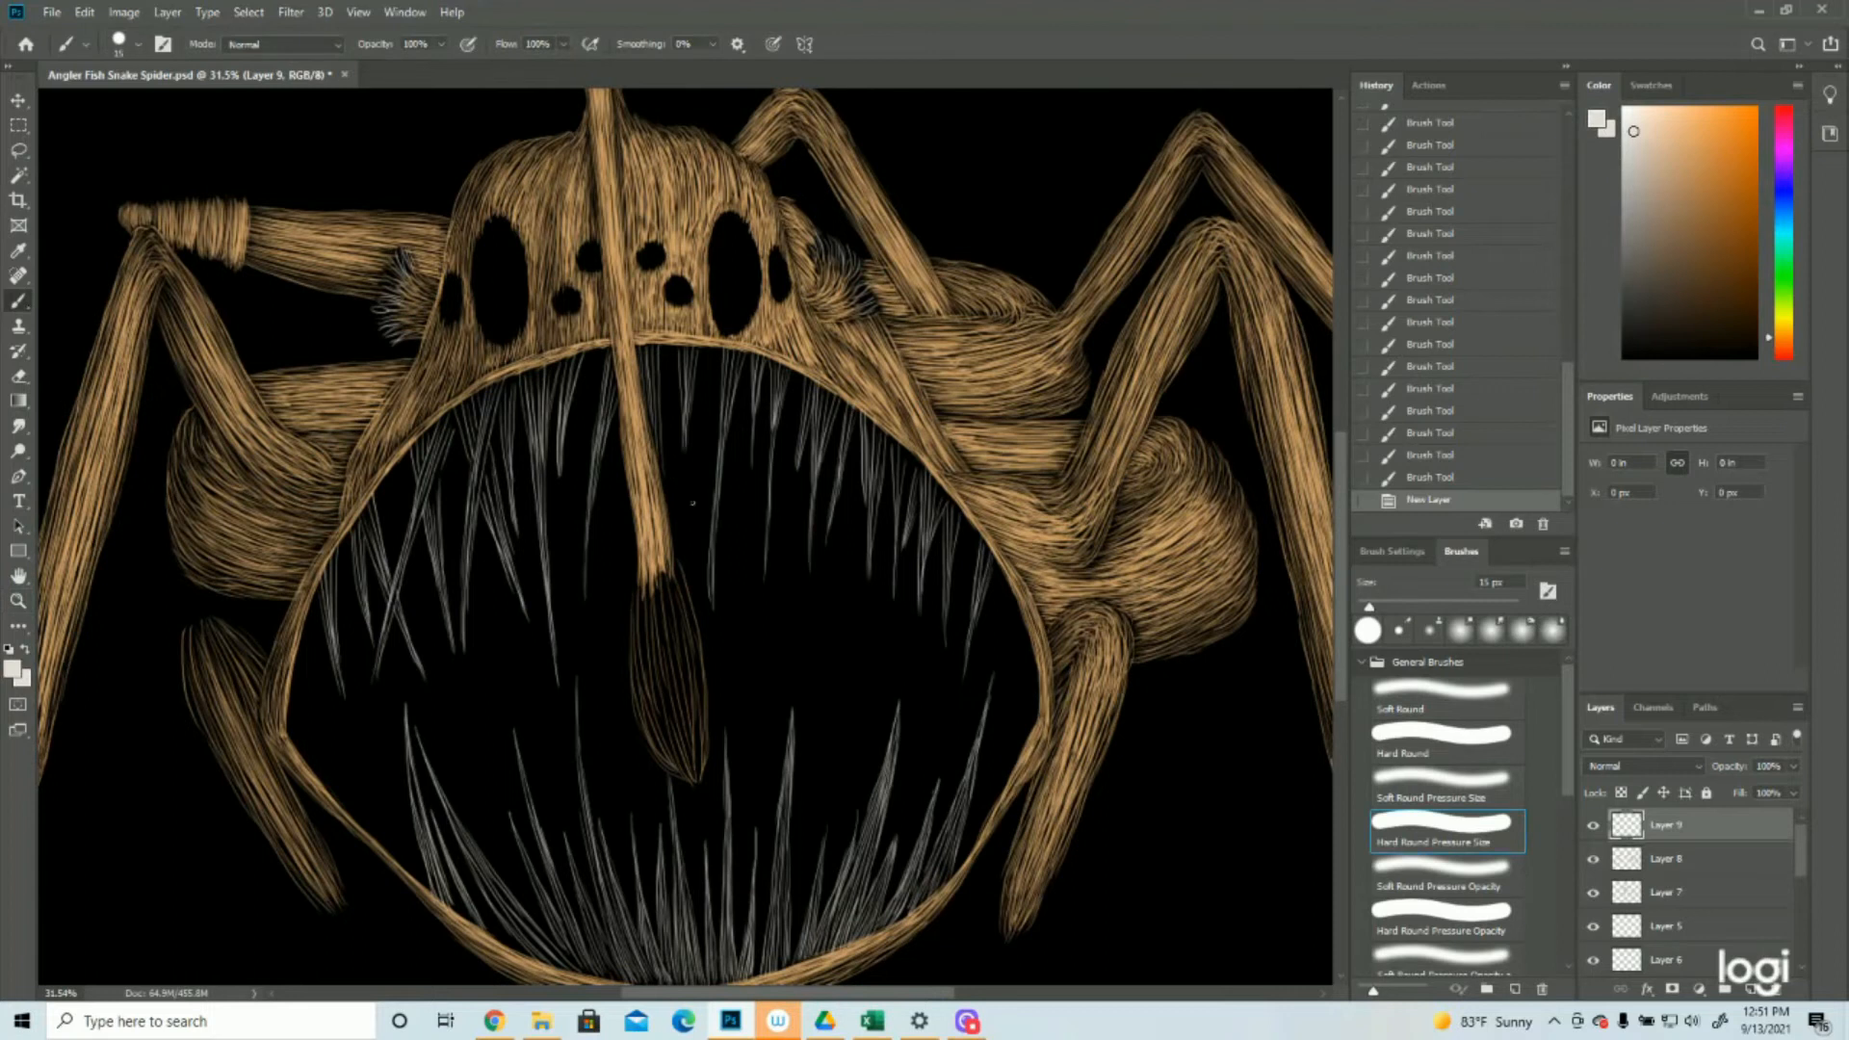
scroll(599, 440, up, 2)
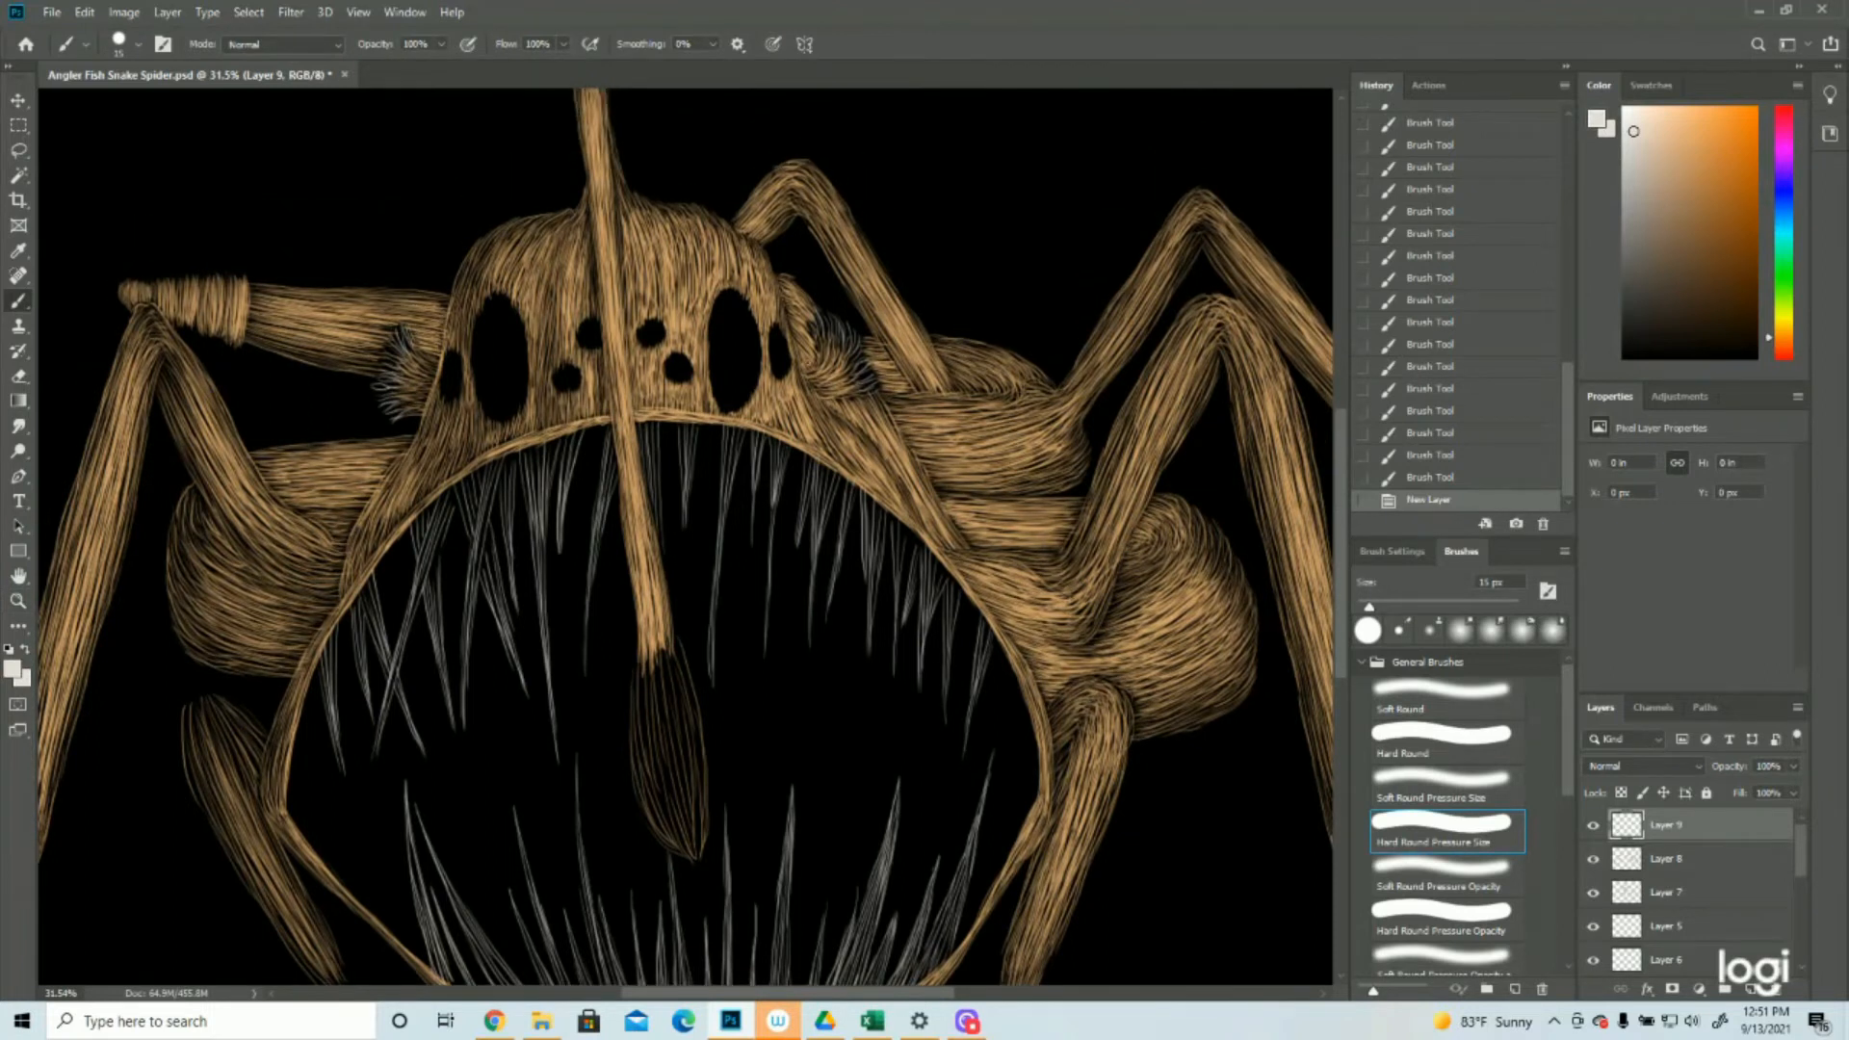
drag(811, 345, 820, 328)
drag(807, 341, 835, 320)
drag(833, 348, 847, 319)
drag(846, 353, 853, 321)
drag(851, 355, 853, 321)
mouse_move(849, 355)
mouse_down()
mouse_move(876, 384)
mouse_move(832, 345)
mouse_up()
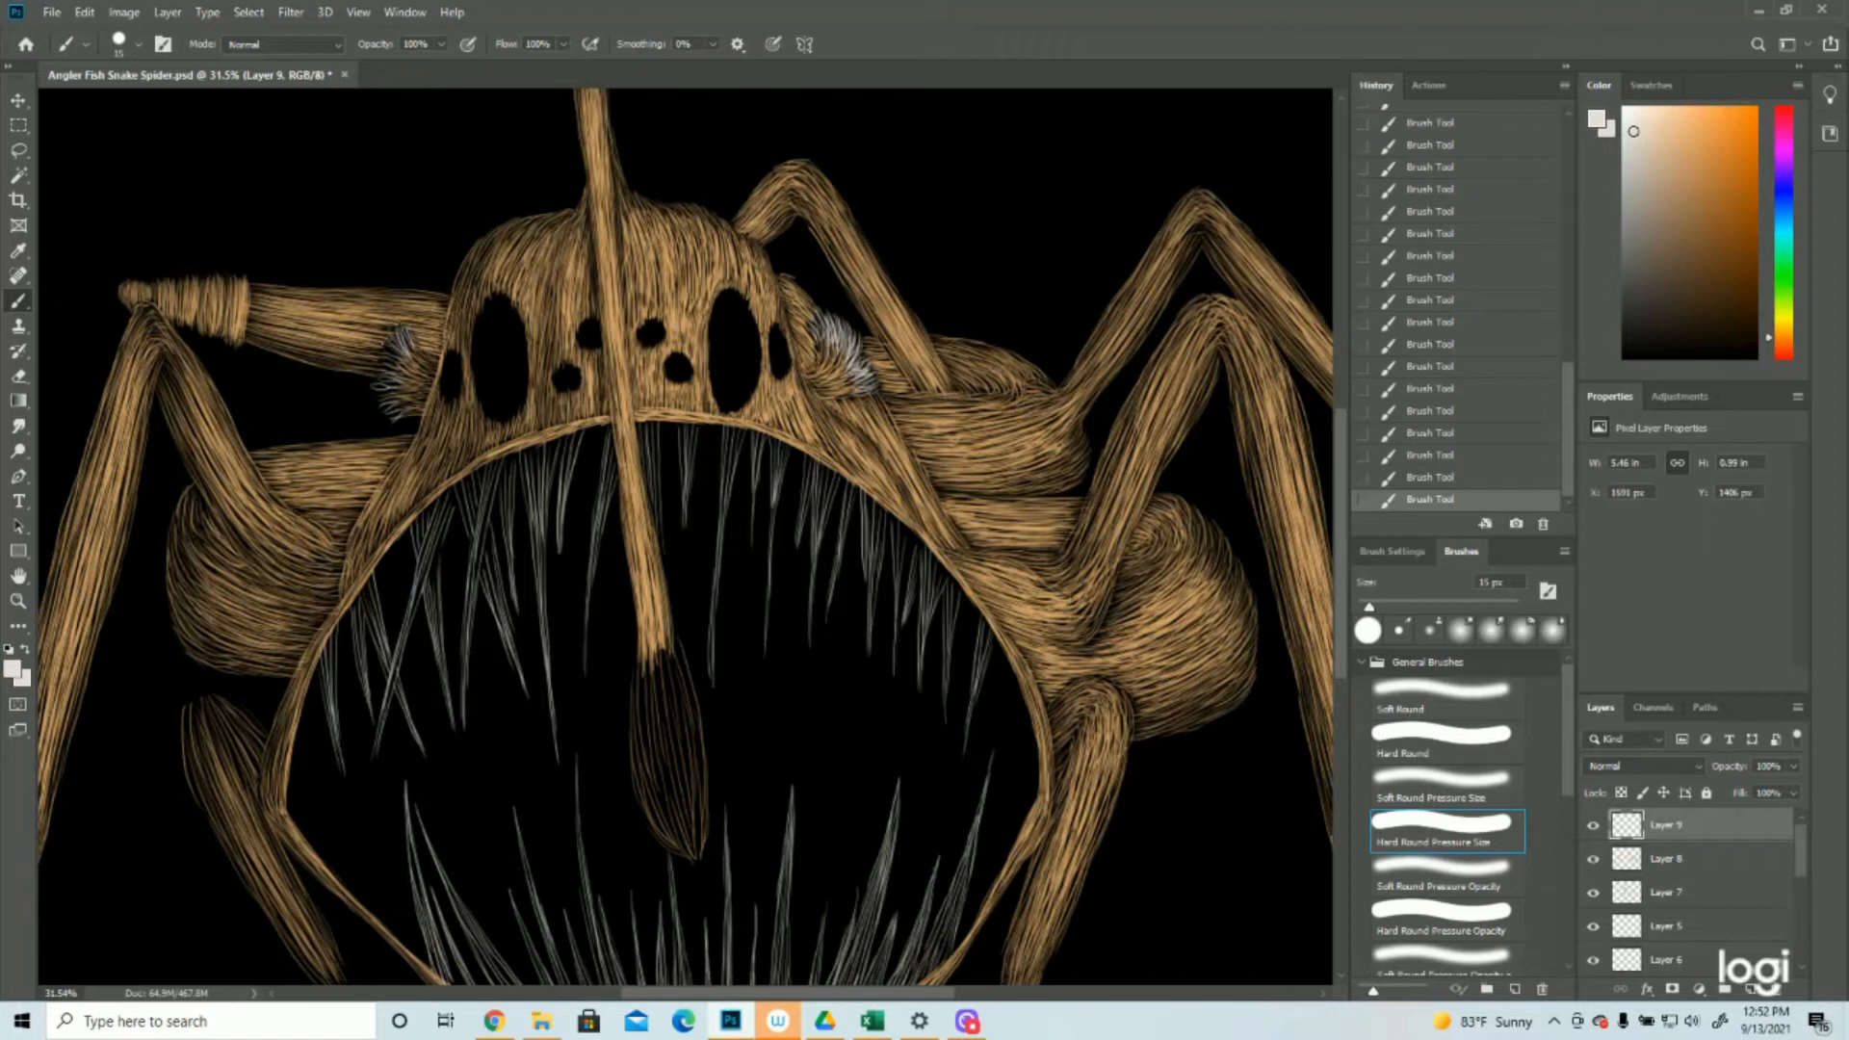
drag(406, 343, 381, 377)
drag(404, 372, 378, 416)
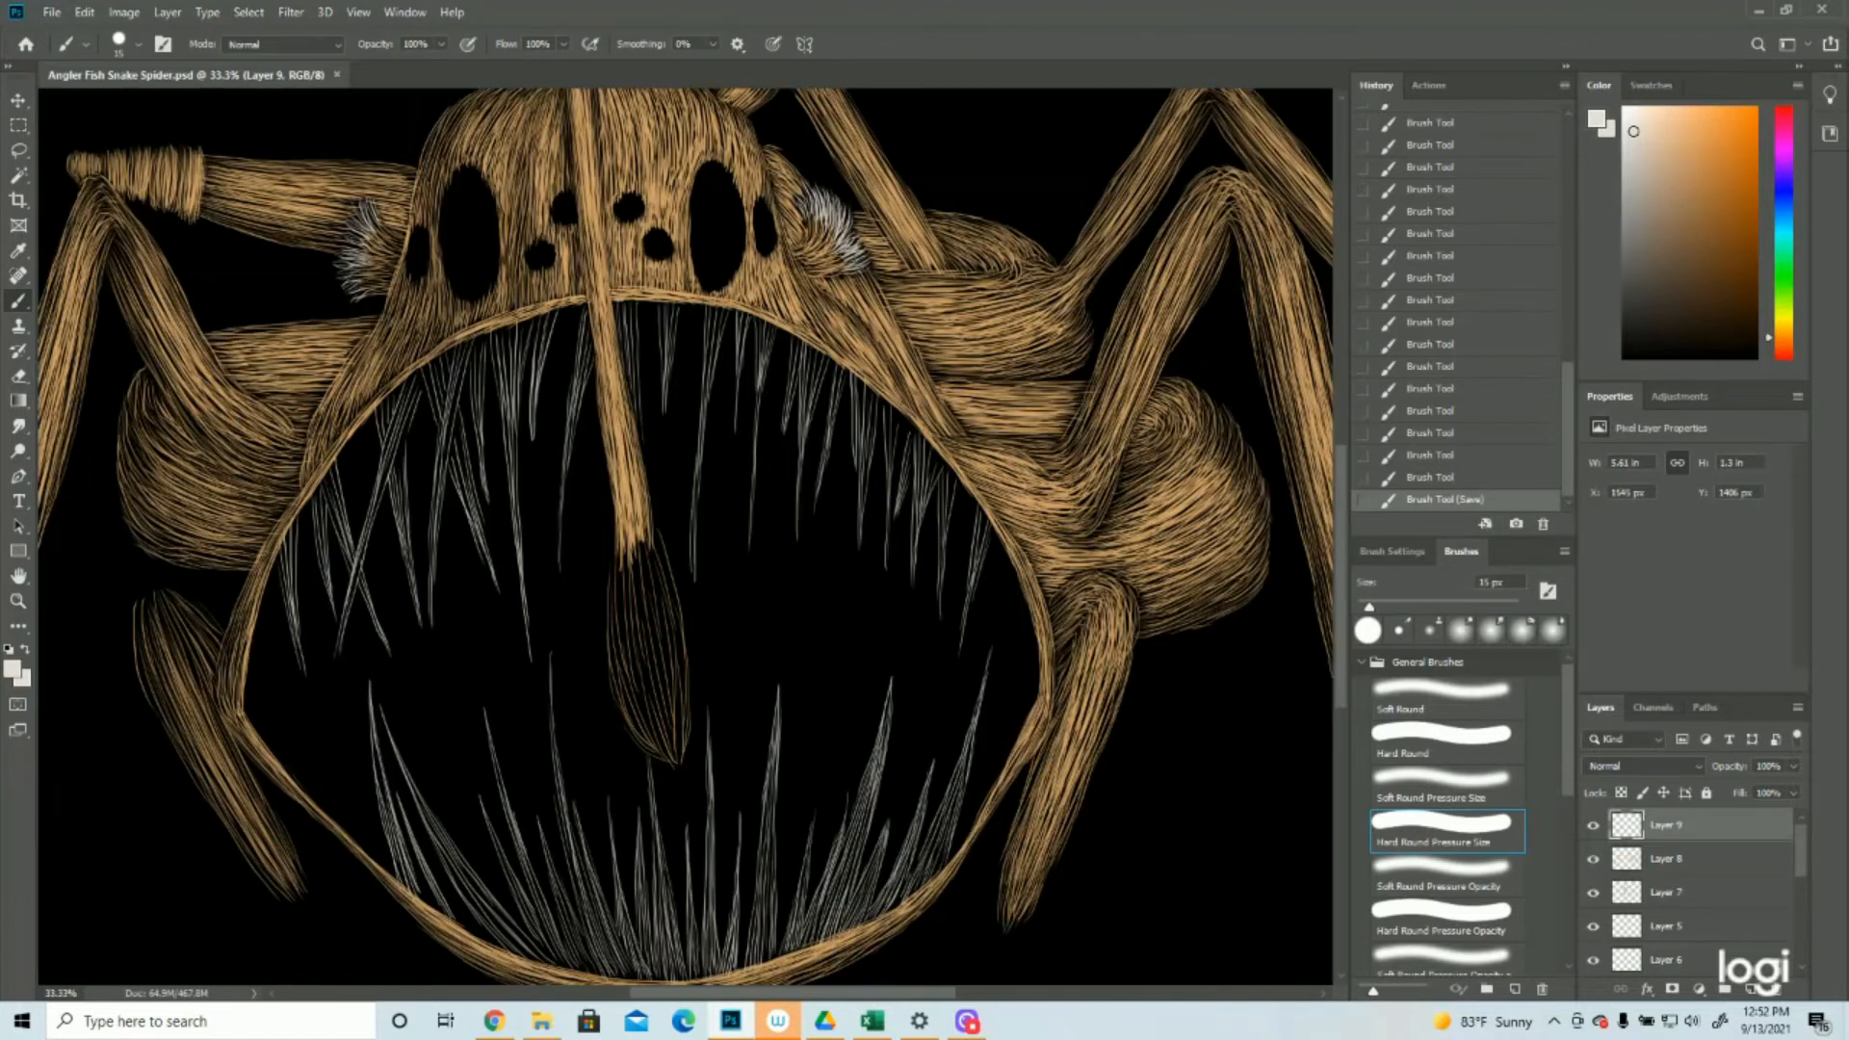
Fill the upper teeth directly on either side of the lure stalk with denser off-white strokes
drag(588, 298, 566, 417)
drag(587, 323, 564, 472)
drag(581, 341, 562, 470)
drag(621, 304, 638, 424)
mouse_move(630, 303)
mouse_down()
mouse_move(642, 448)
mouse_move(632, 400)
mouse_up()
drag(626, 304, 635, 390)
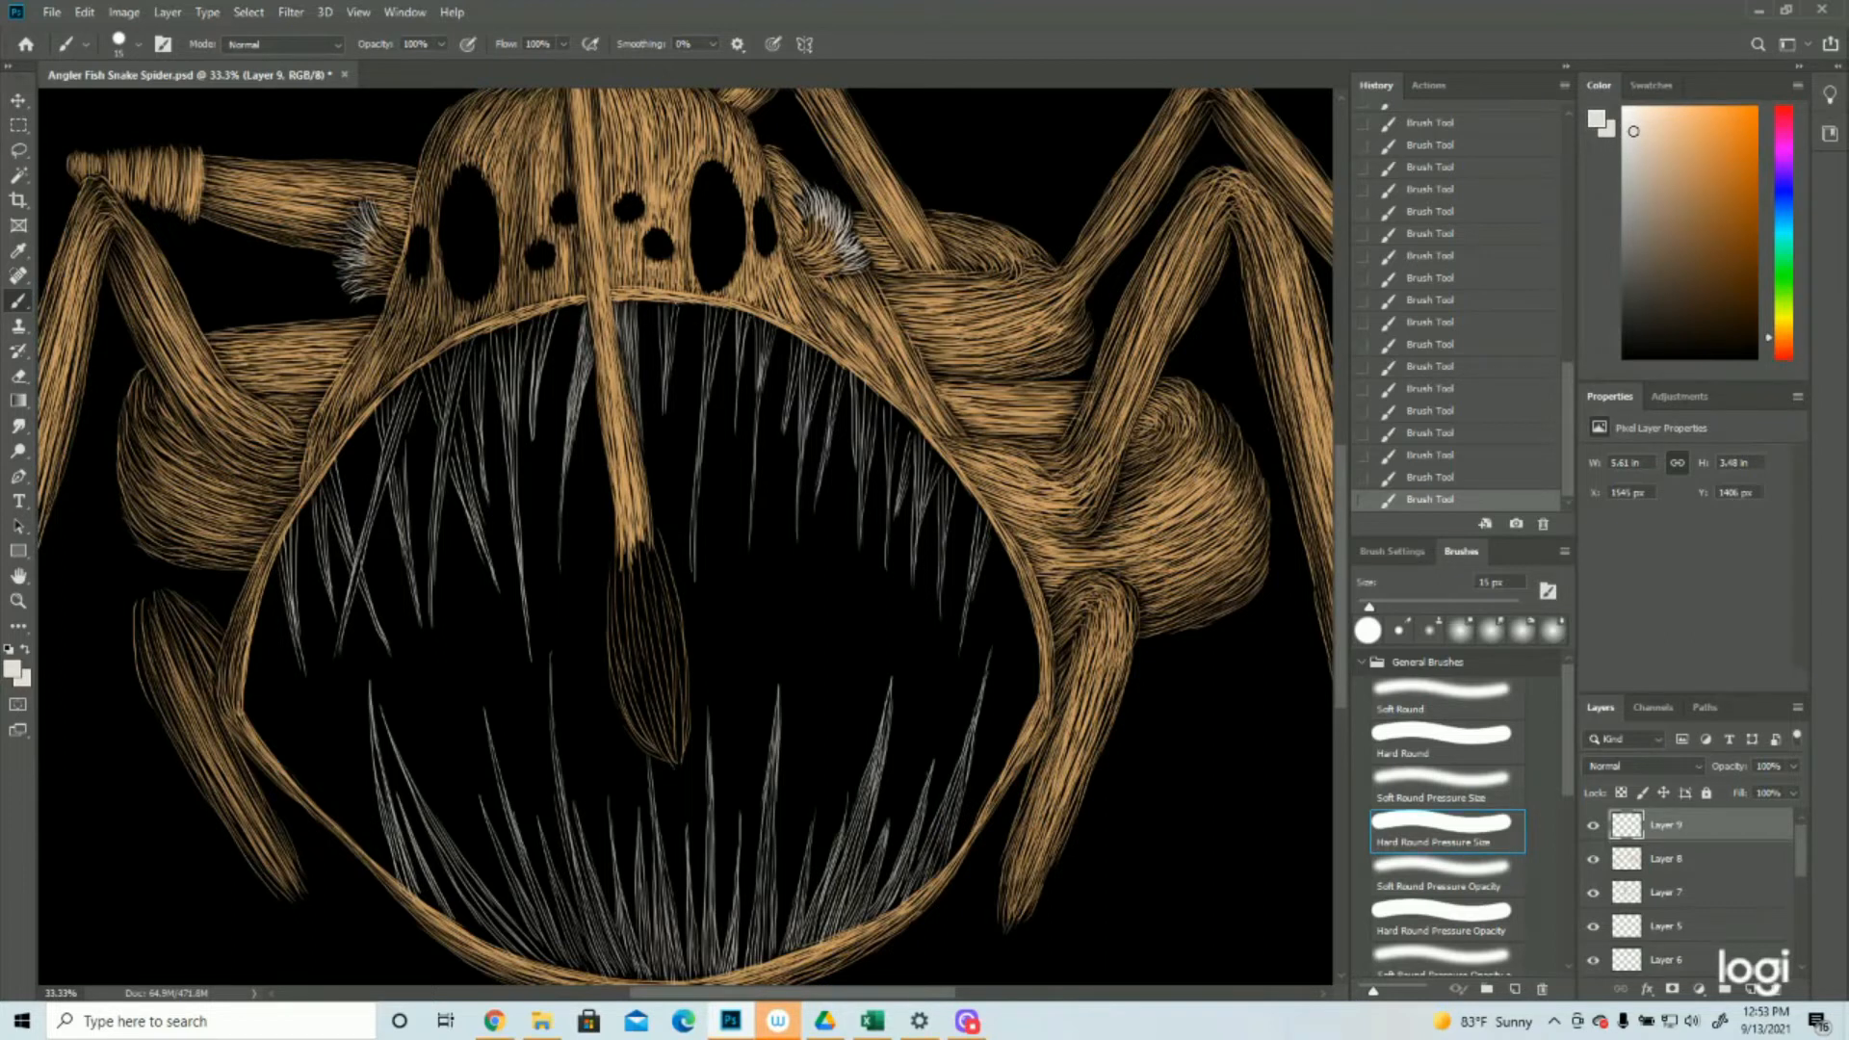
Fill the upper teeth from the lure stalk to the mouth's right corner with denser off-white strokes
mouse_move(674, 306)
mouse_down()
mouse_move(662, 352)
mouse_move(704, 408)
mouse_move(692, 583)
mouse_up()
drag(747, 312, 738, 415)
drag(769, 324, 766, 364)
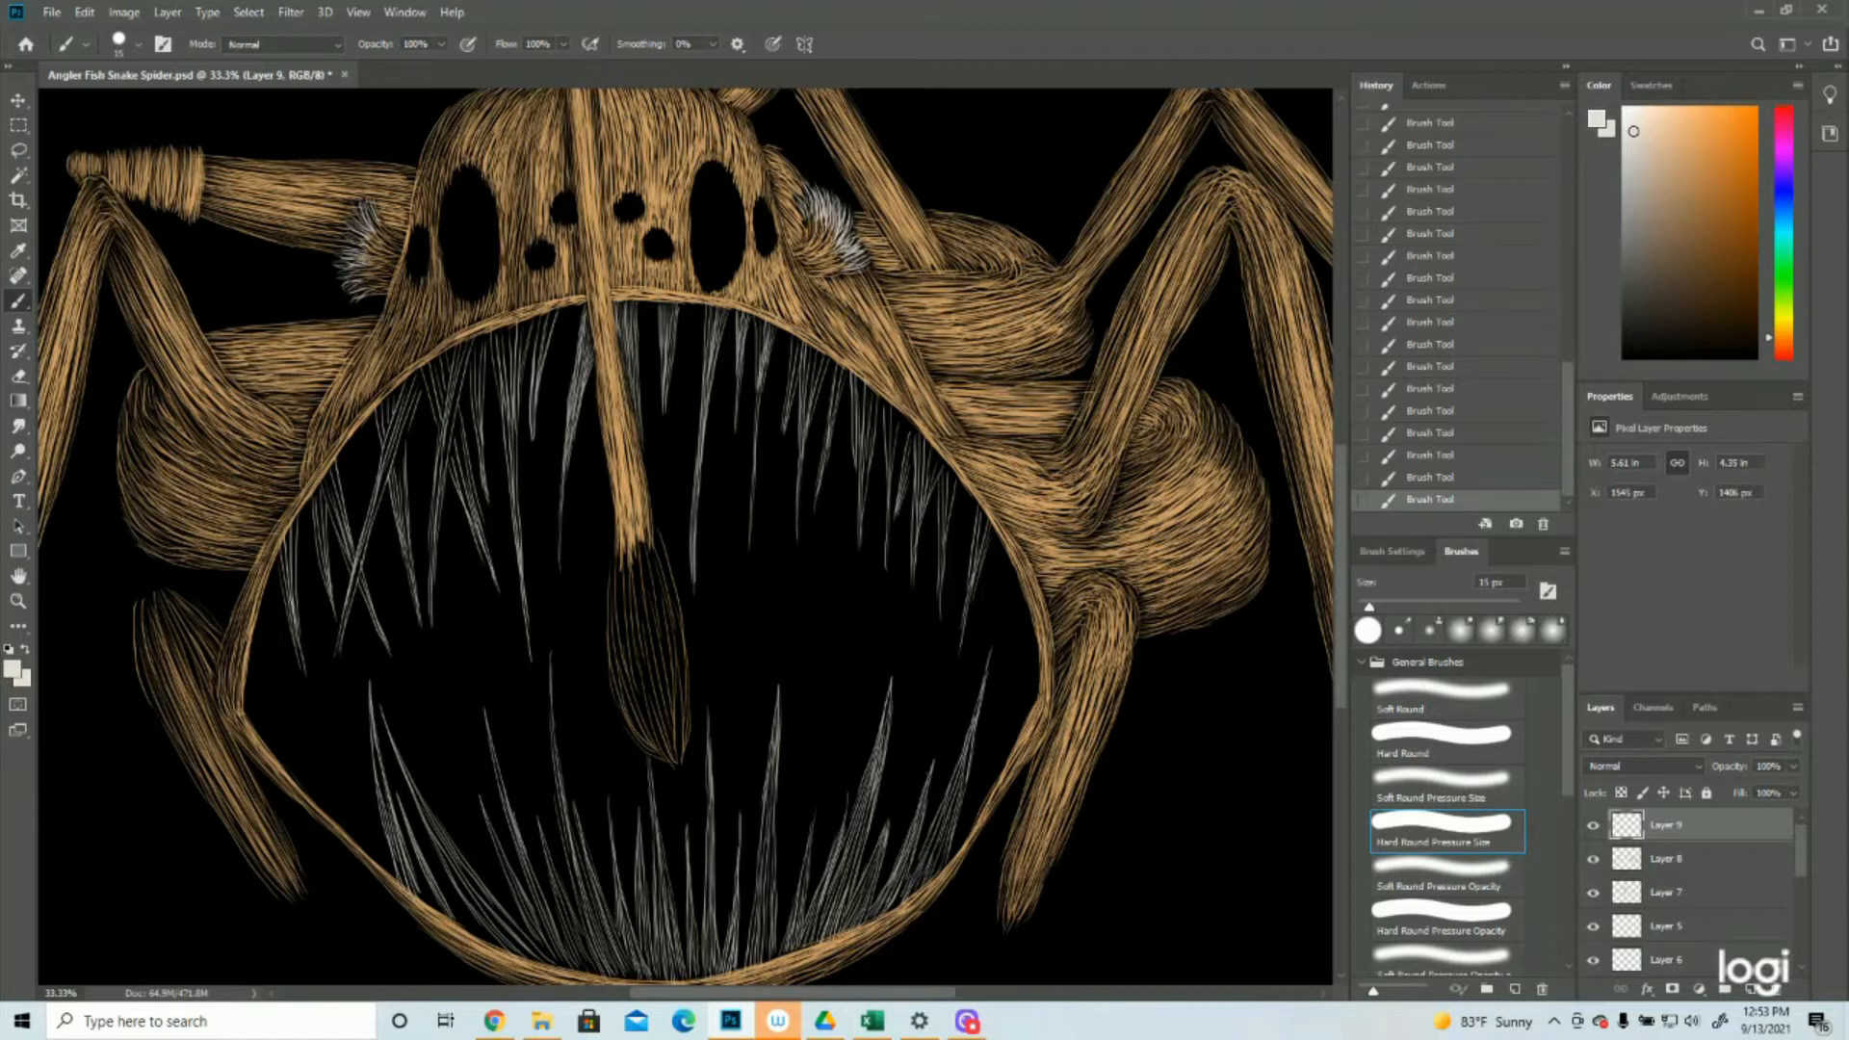
drag(759, 343, 753, 488)
mouse_move(795, 335)
mouse_down()
mouse_move(782, 450)
mouse_move(800, 521)
mouse_up()
mouse_move(844, 363)
mouse_down()
mouse_move(830, 417)
mouse_move(855, 515)
mouse_up()
drag(898, 403, 900, 525)
mouse_move(953, 441)
mouse_down()
mouse_move(925, 532)
mouse_move(941, 628)
mouse_up()
drag(985, 514, 961, 646)
Fill the upper teeth from the lure stalk to the mouth's left corner with denser off-white strokes
drag(556, 313, 533, 414)
mouse_move(503, 332)
mouse_down()
mouse_move(518, 536)
mouse_move(484, 482)
mouse_up()
mouse_move(465, 345)
mouse_down()
mouse_move(432, 586)
mouse_move(466, 499)
mouse_up()
mouse_move(458, 472)
mouse_down()
mouse_move(493, 558)
mouse_move(465, 588)
mouse_up()
drag(422, 375, 337, 671)
drag(412, 454, 397, 576)
drag(352, 476, 322, 568)
drag(391, 580, 360, 663)
drag(296, 518, 280, 616)
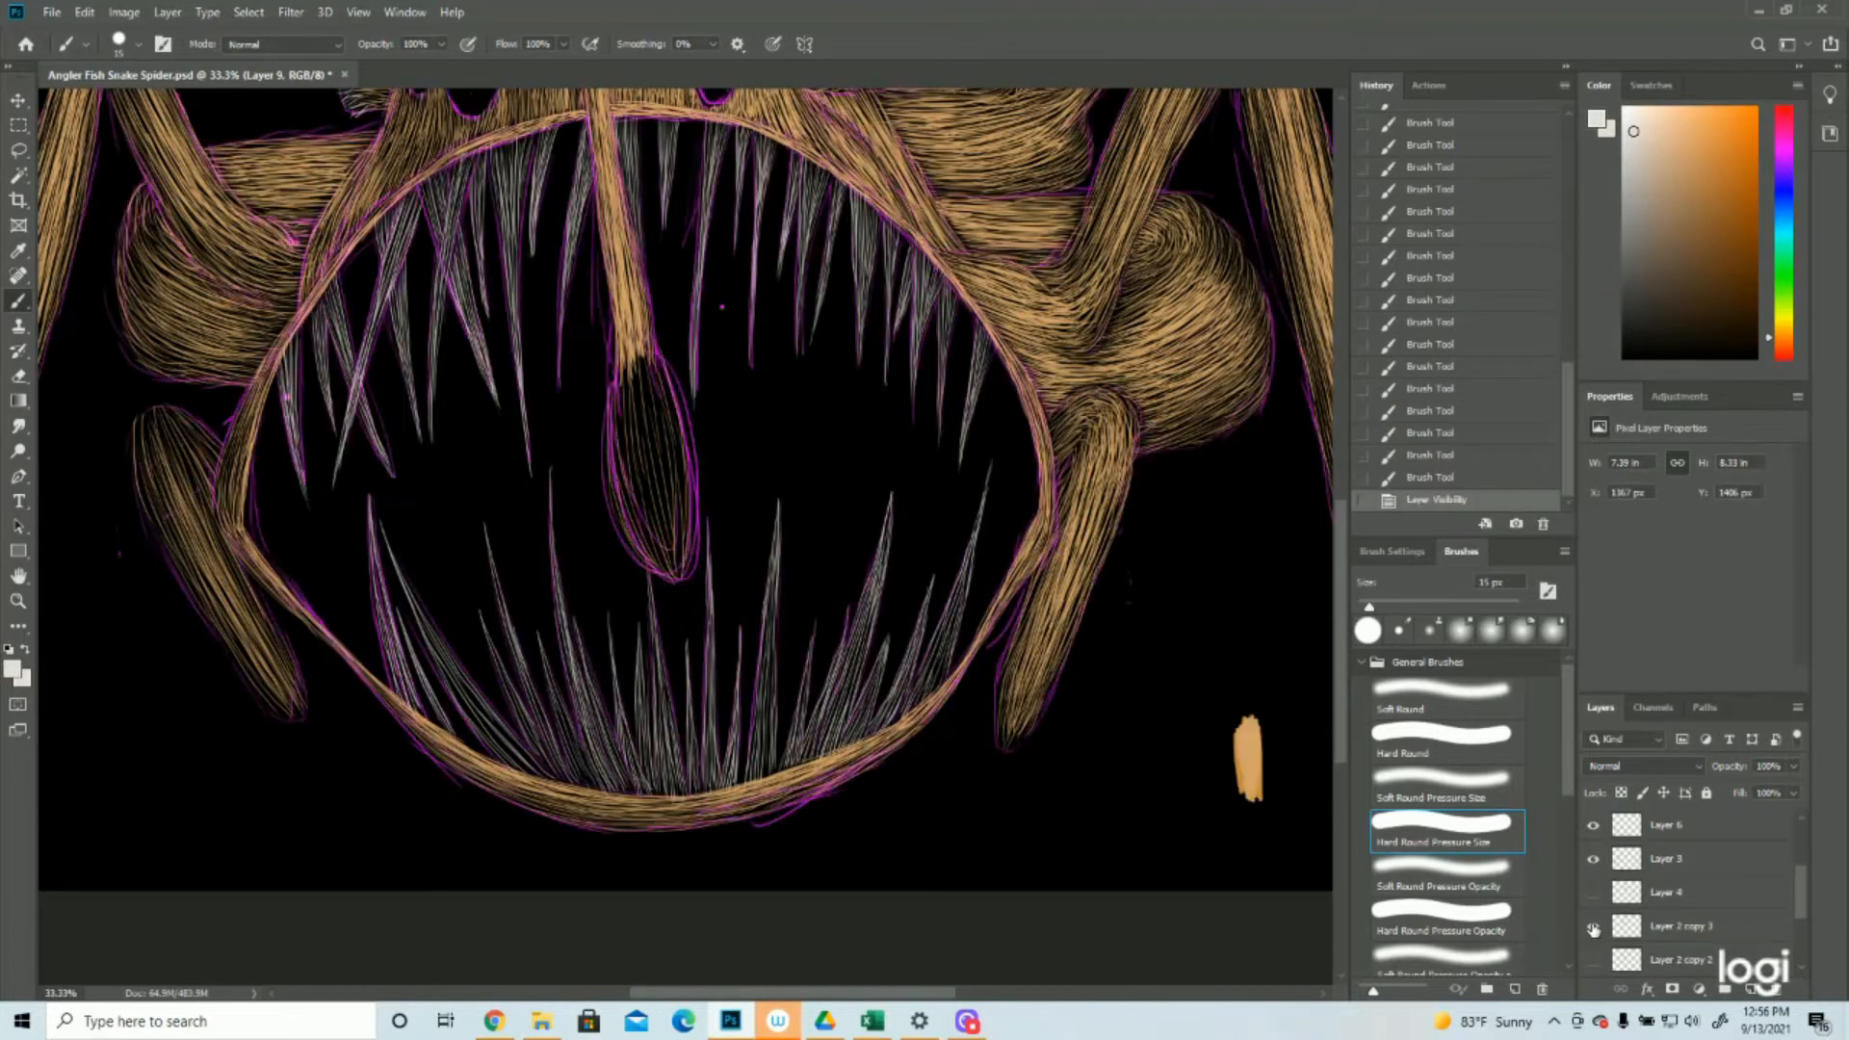
Fill the lower teeth on the left half of the jaw with denser off-white strokes
click(1594, 928)
drag(556, 549, 624, 796)
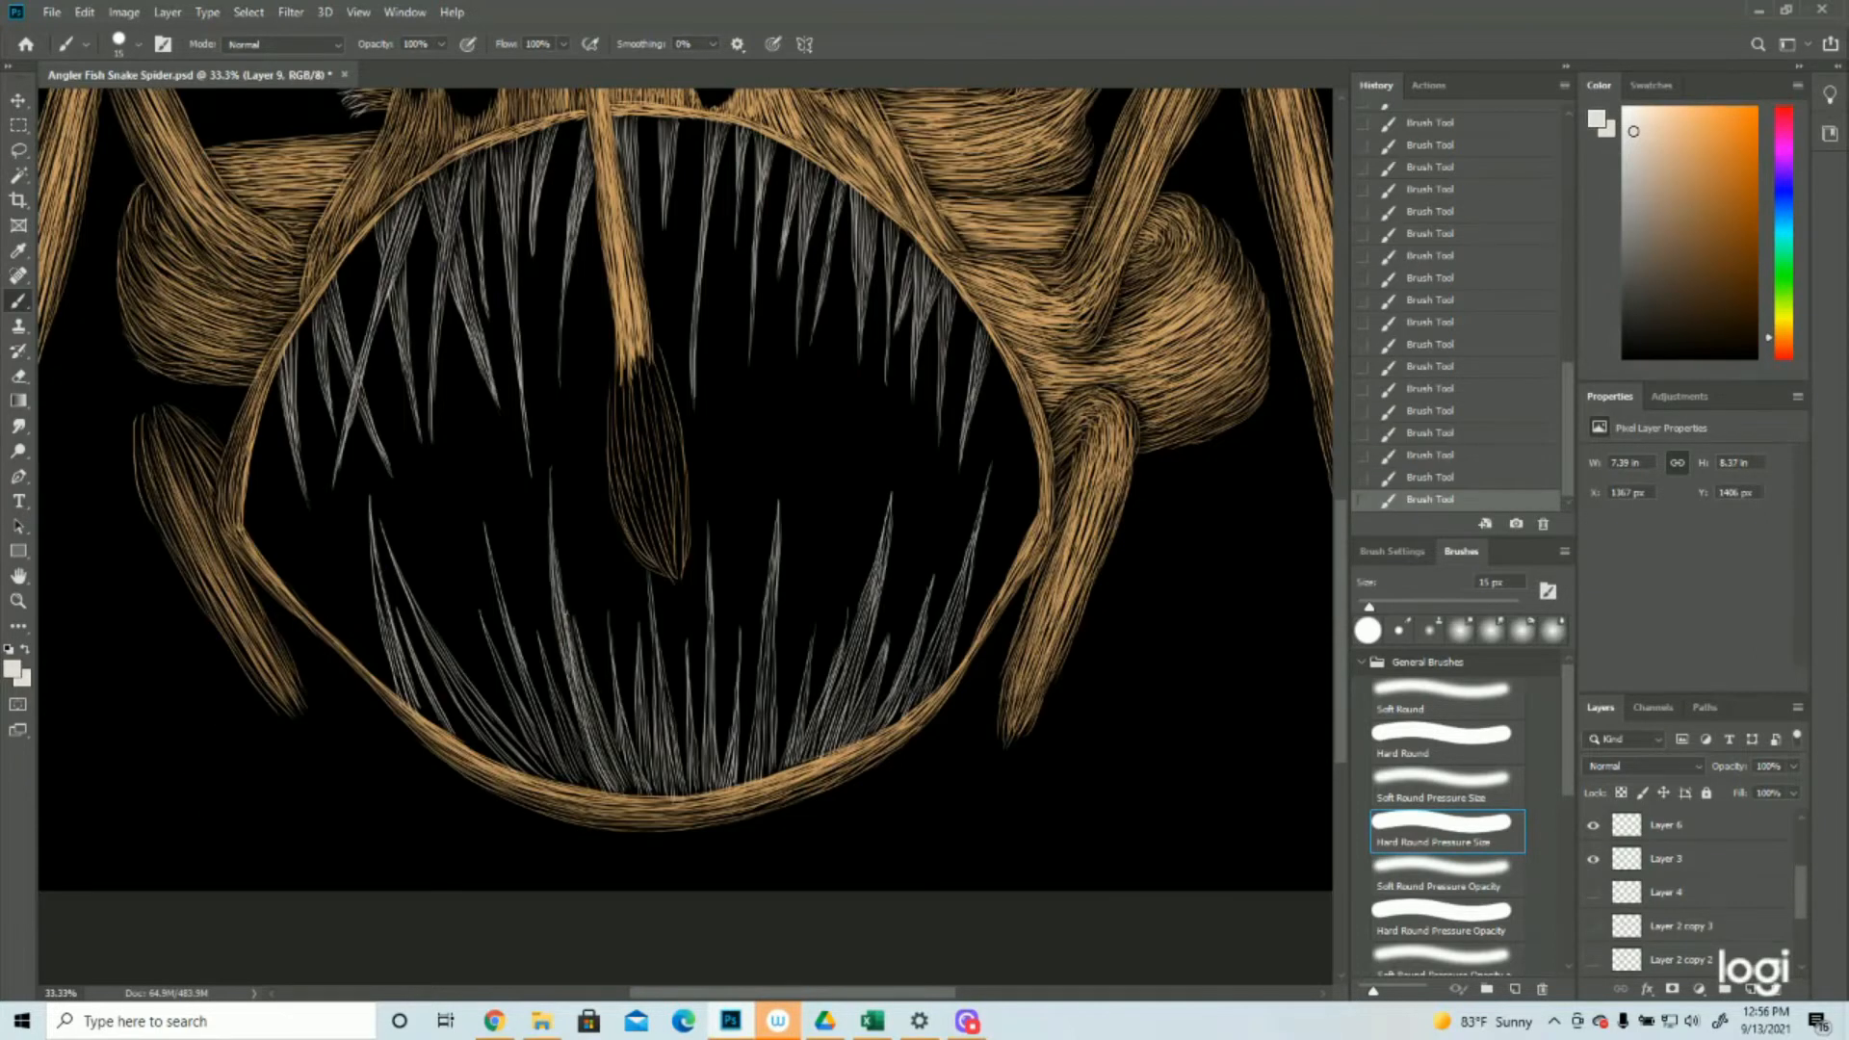
drag(575, 617, 638, 796)
drag(542, 650, 599, 790)
drag(489, 559, 577, 787)
drag(484, 626, 566, 784)
drag(405, 578, 552, 781)
drag(410, 589, 545, 778)
drag(374, 542, 424, 722)
drag(618, 689, 651, 797)
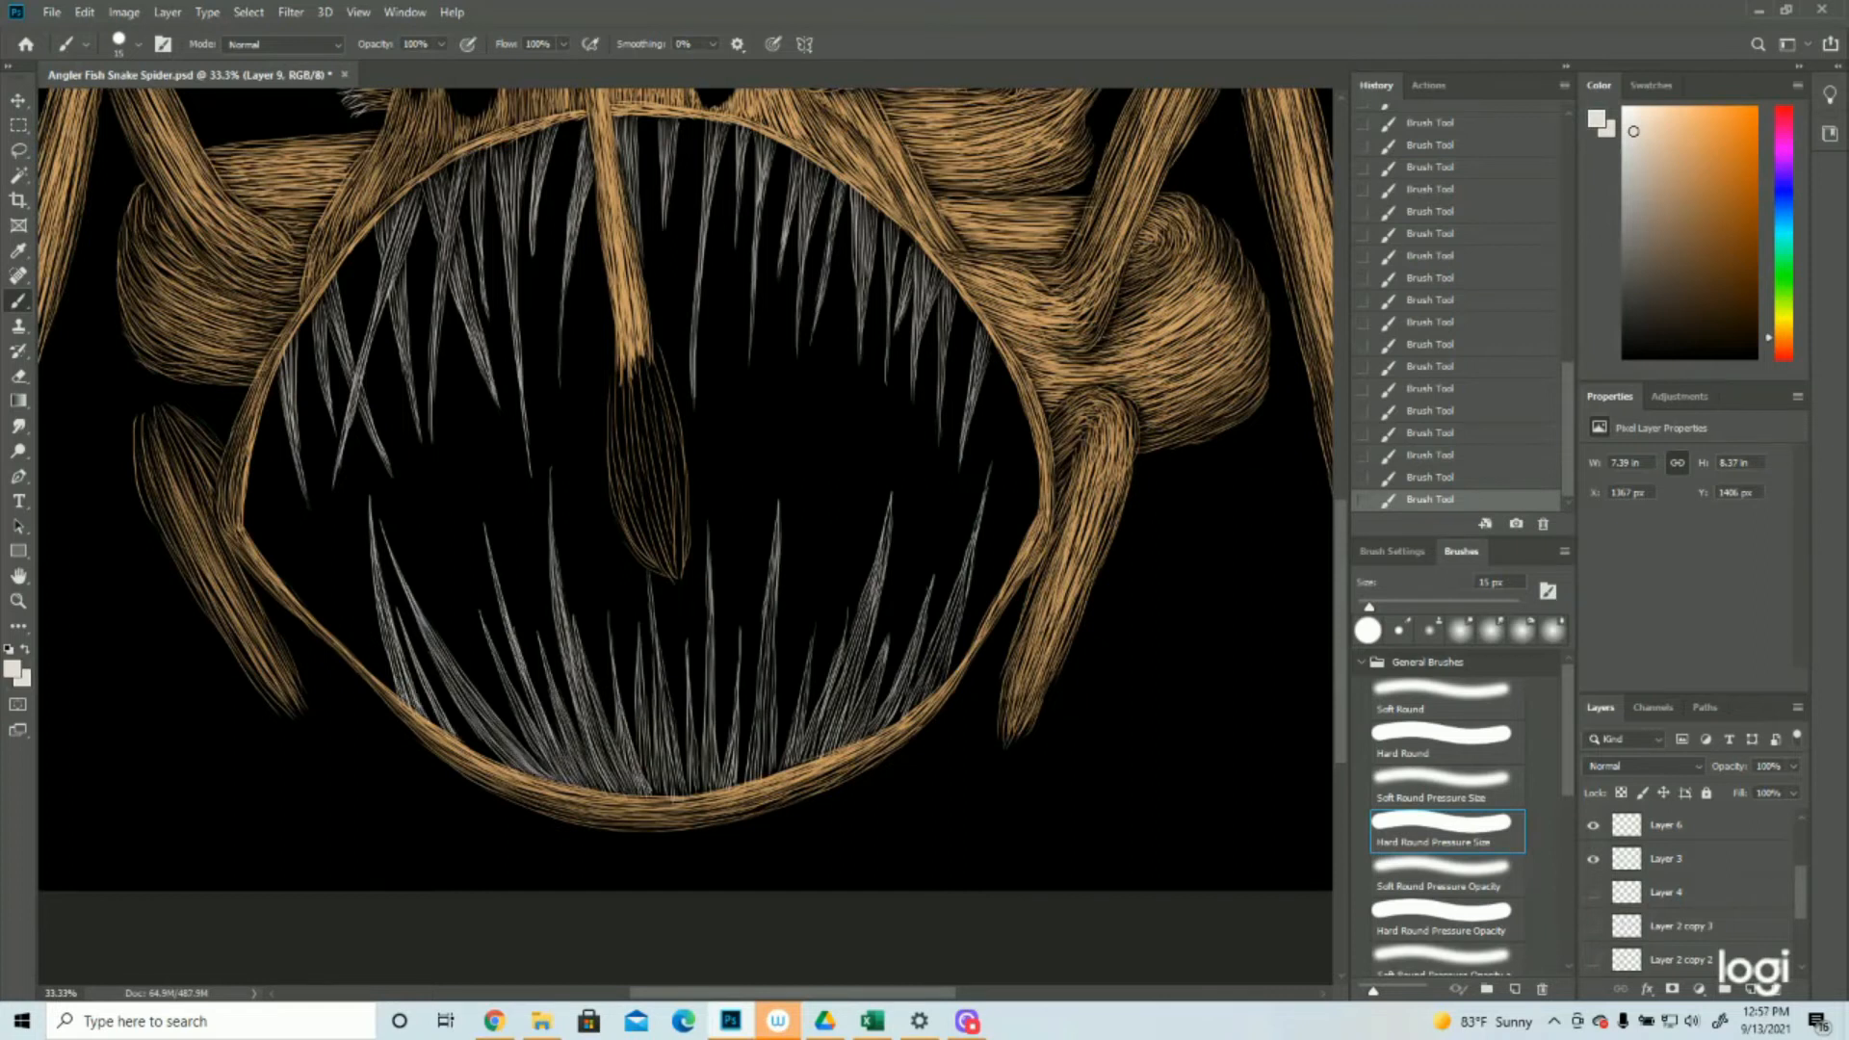
Fill the short and tall lower teeth in the middle of the jaw with denser off-white strokes
drag(640, 648, 647, 786)
drag(651, 575, 674, 772)
drag(661, 660, 668, 799)
drag(688, 700, 696, 796)
drag(709, 564, 707, 786)
Fill the lower teeth on the right half of the jaw with denser off-white strokes
drag(777, 565, 753, 785)
drag(811, 616, 785, 770)
drag(890, 511, 804, 760)
drag(854, 657, 815, 761)
drag(930, 590, 844, 742)
drag(978, 537, 921, 696)
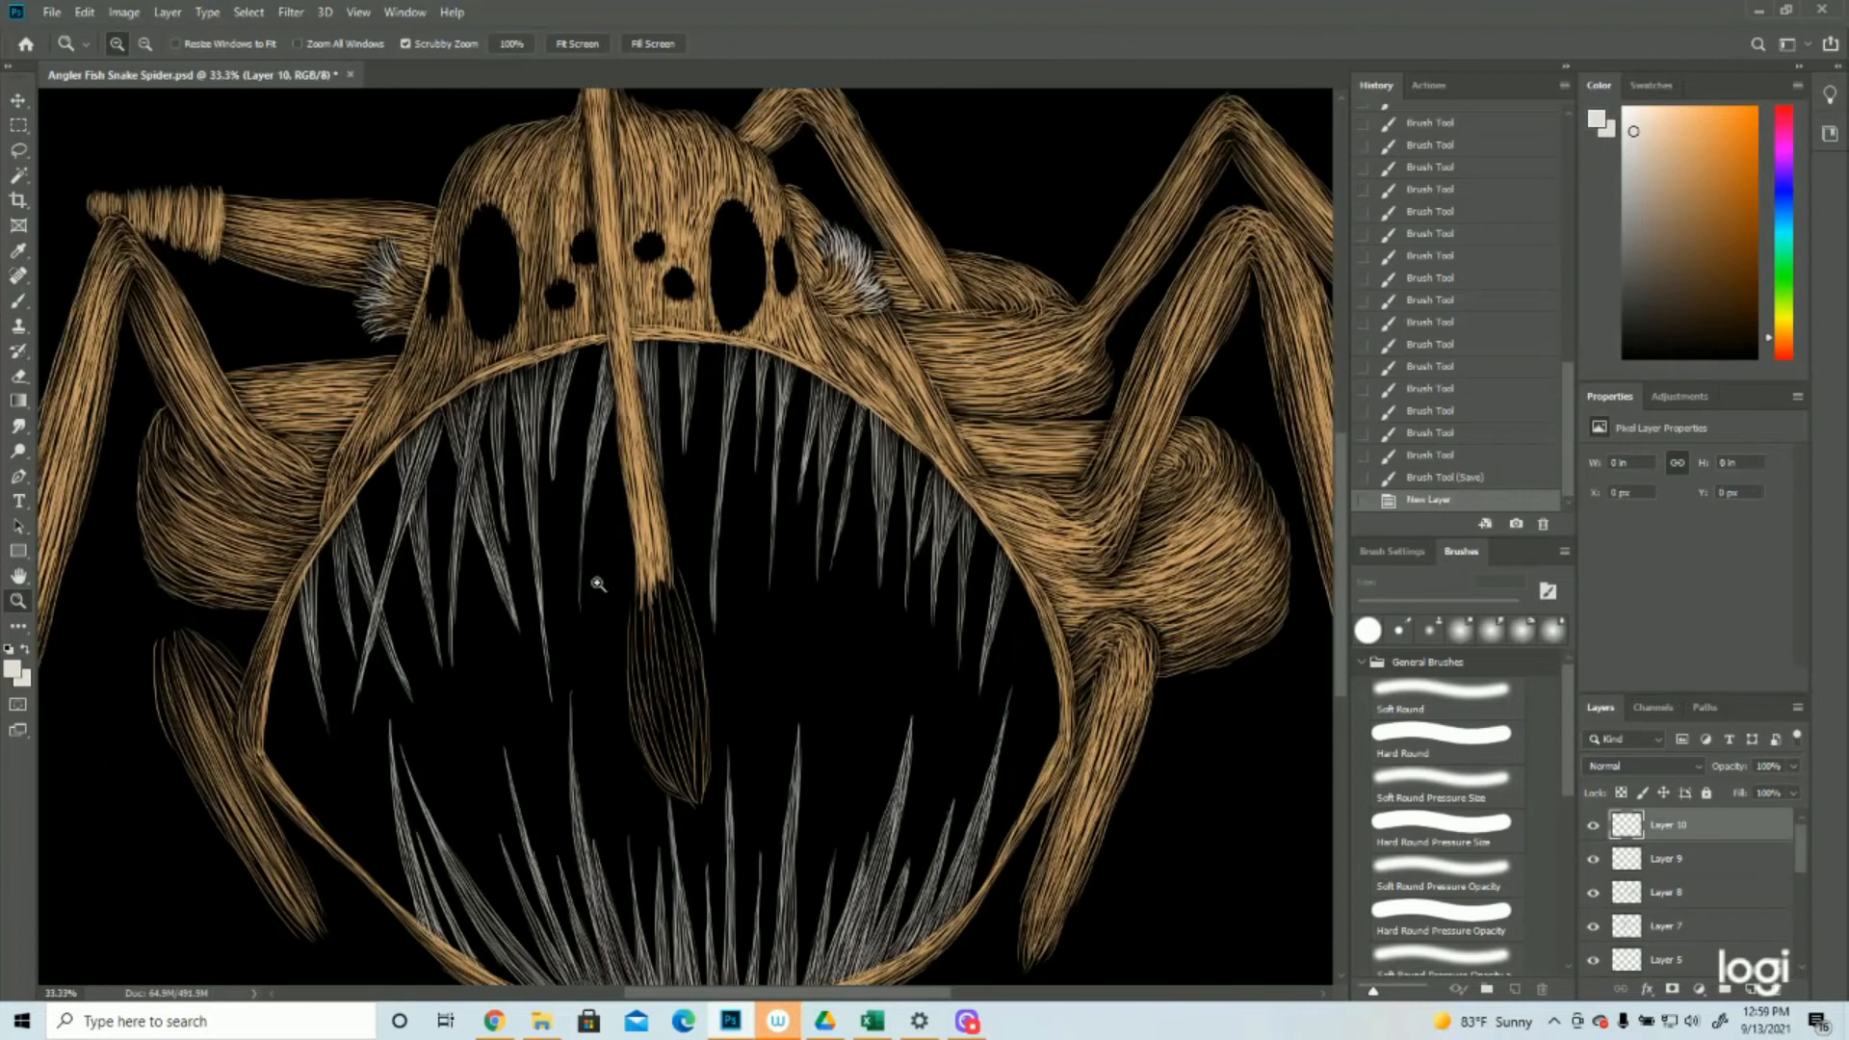
On the new top layer, highlight the long upper tooth right of the lure stalk with dense off-white strokes
click(598, 583)
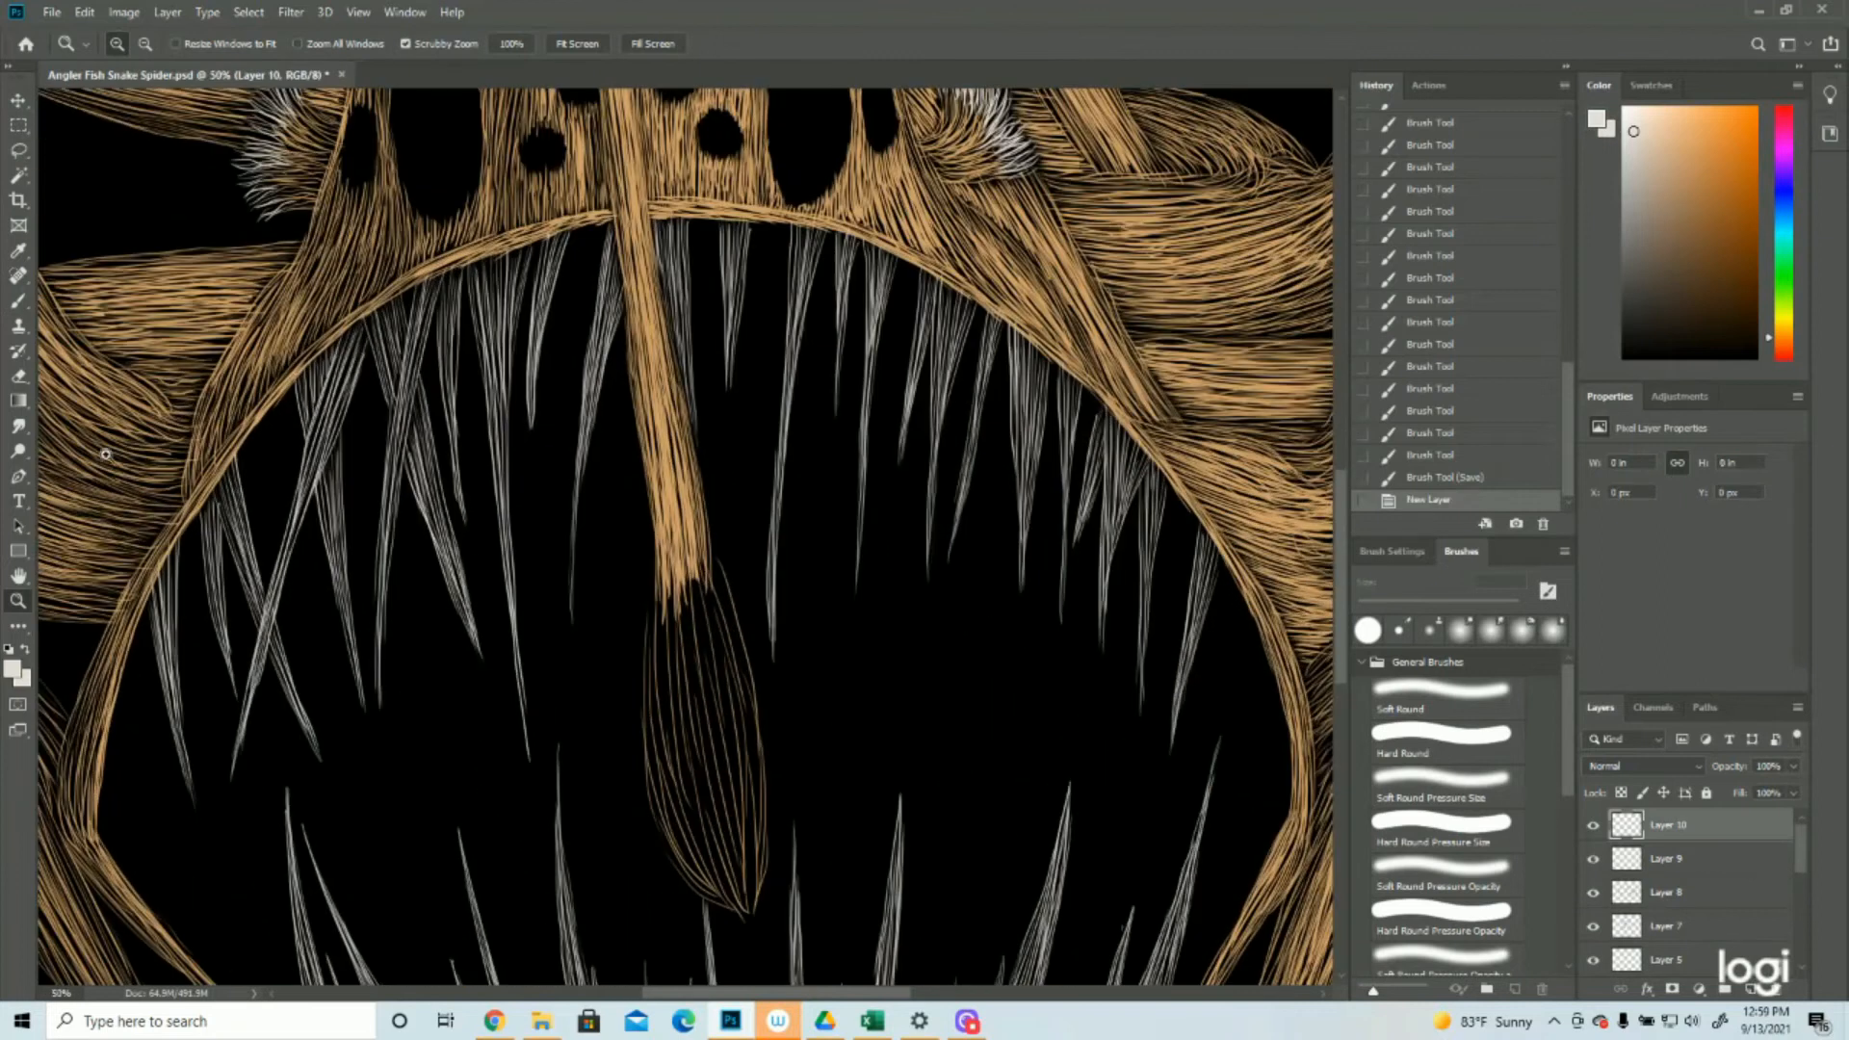
click(19, 300)
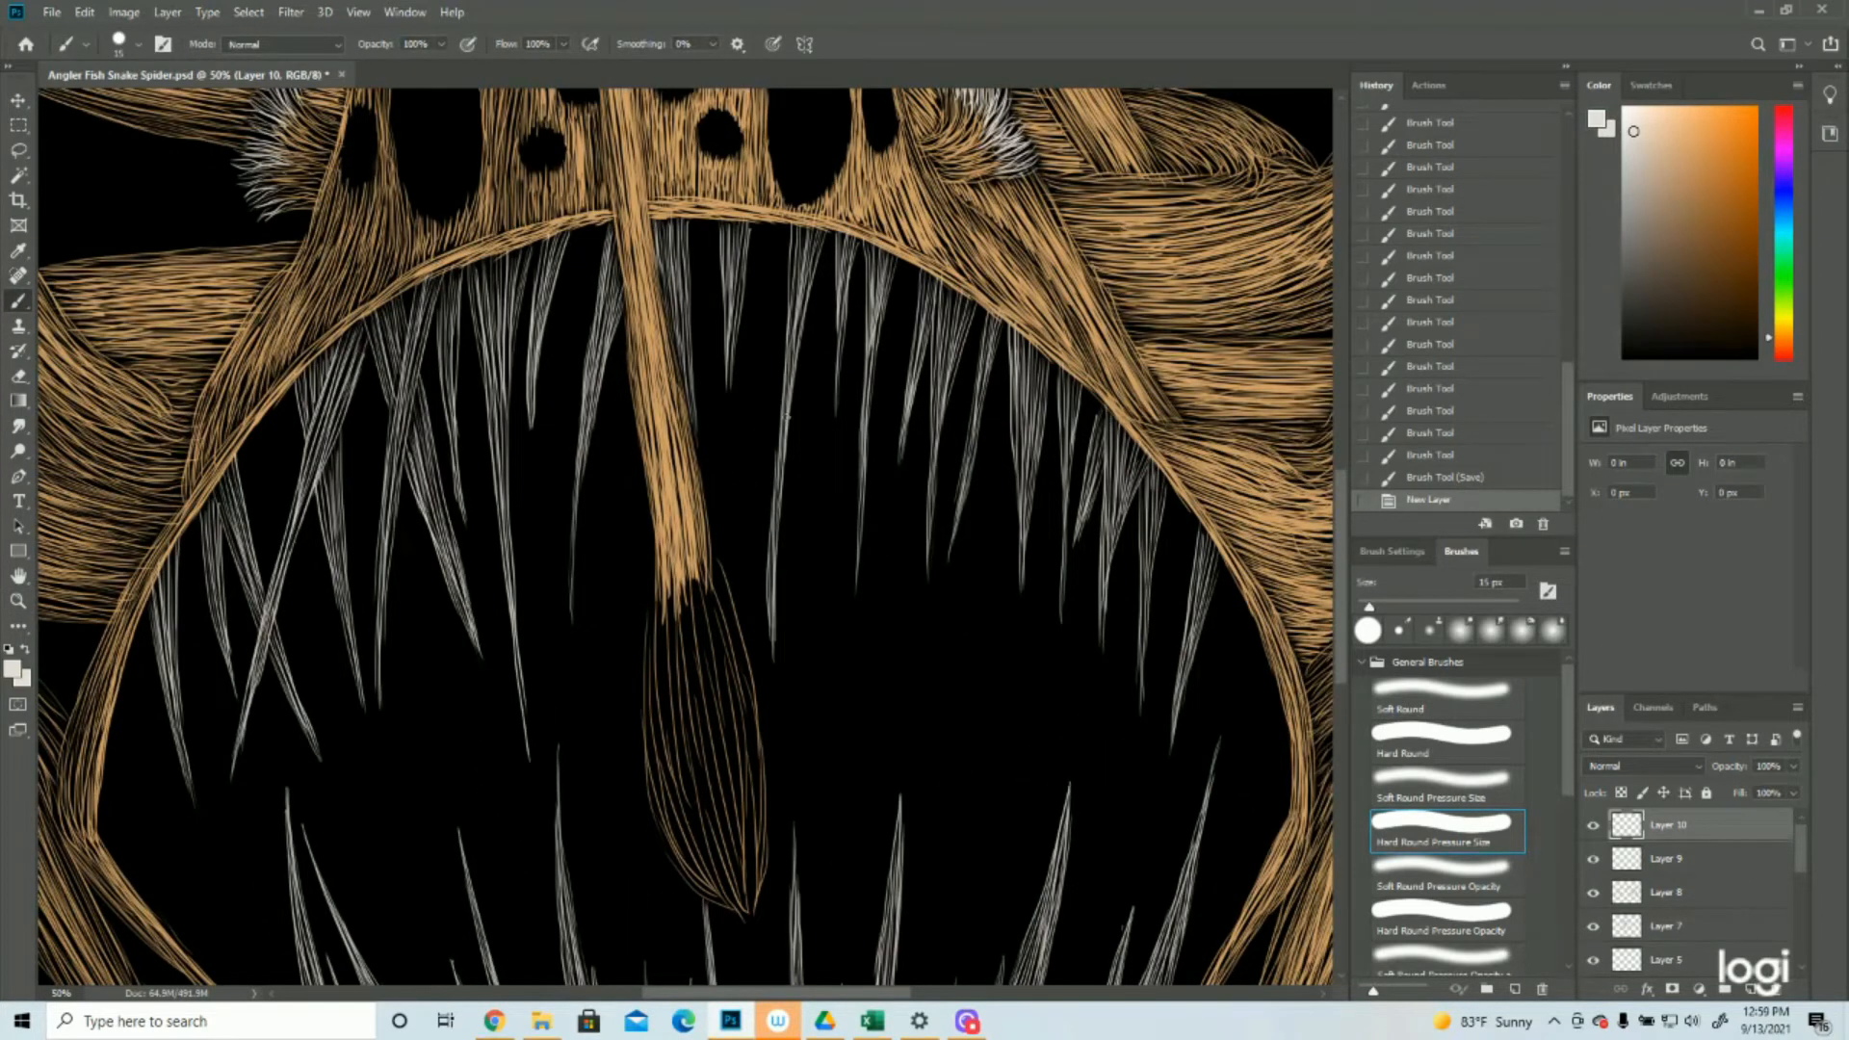
drag(785, 411, 780, 475)
drag(786, 410, 772, 534)
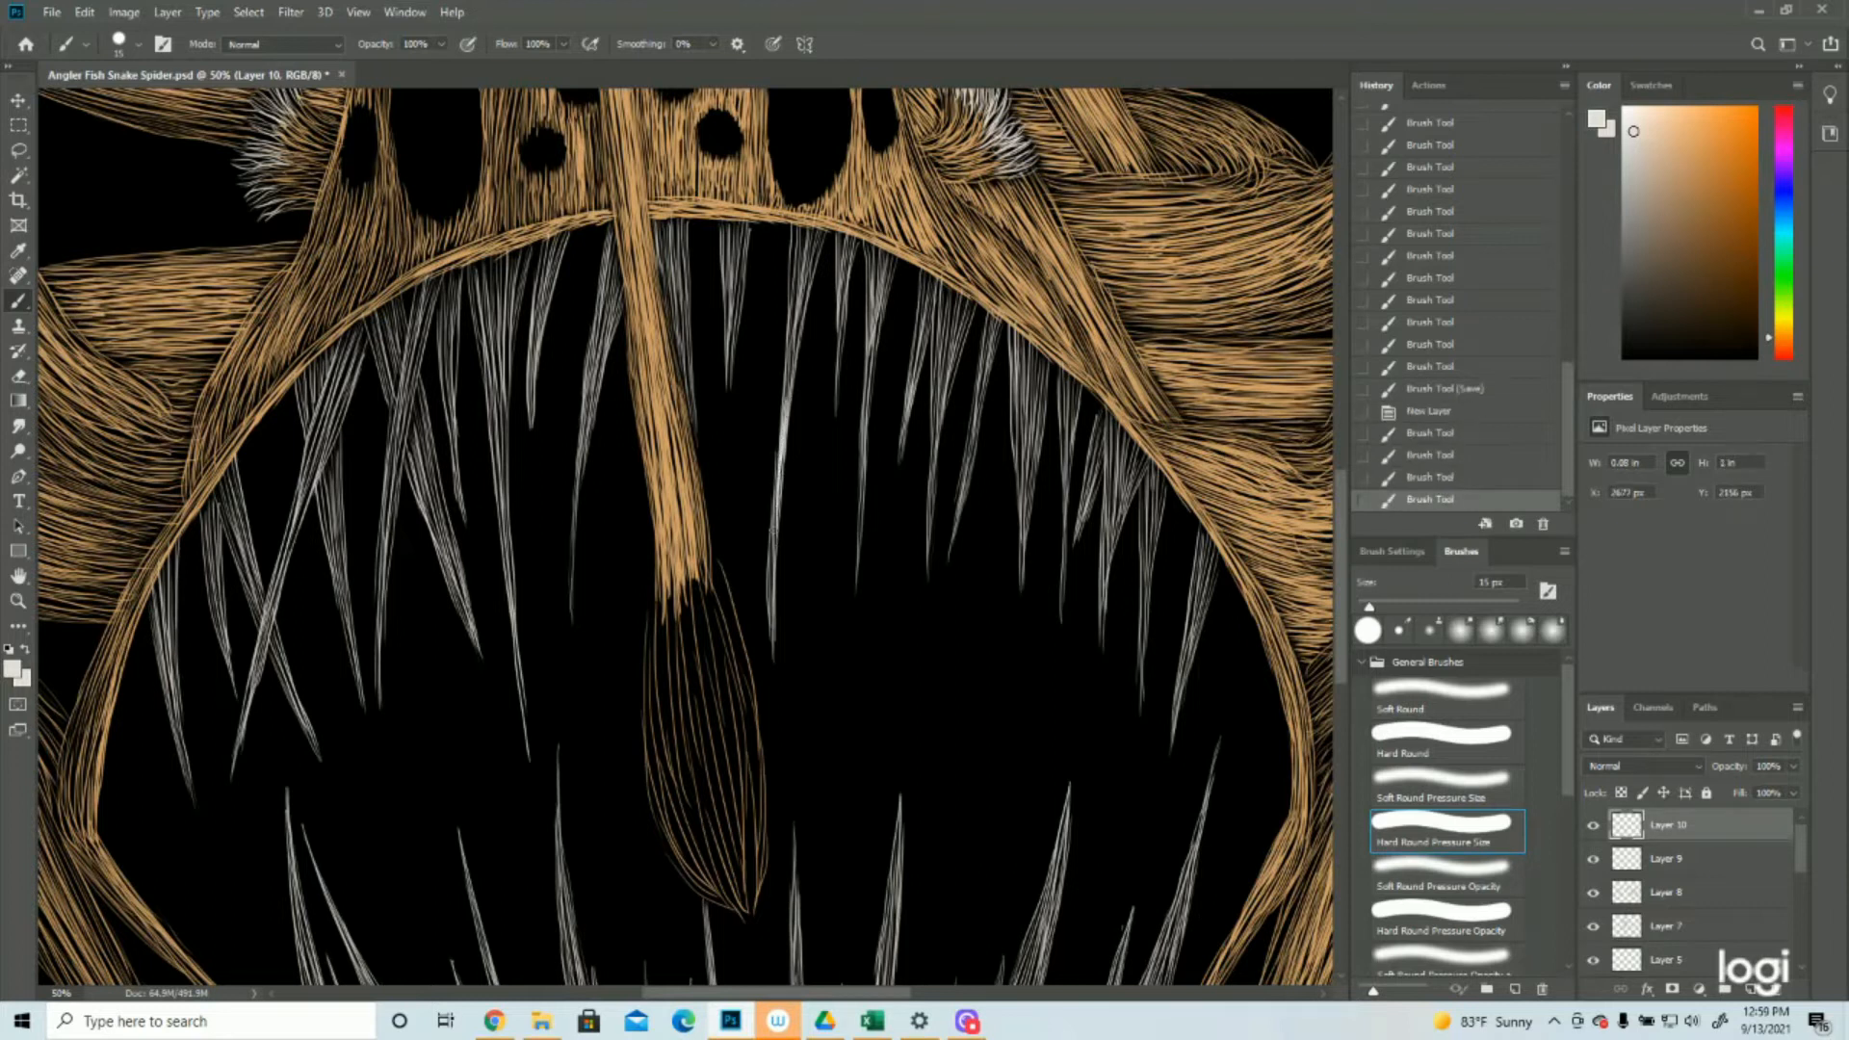
drag(785, 409, 770, 587)
drag(785, 409, 772, 641)
drag(785, 409, 771, 663)
drag(798, 306, 787, 399)
drag(807, 275, 789, 403)
Highlight the short upper tooth and the tooth touching the lure stalk's right side with dense off-white strokes
mouse_move(803, 261)
mouse_down()
mouse_move(787, 385)
mouse_move(789, 329)
mouse_move(730, 393)
mouse_up()
drag(736, 306, 730, 396)
mouse_move(736, 275)
mouse_down()
mouse_move(731, 356)
mouse_move(720, 345)
mouse_up()
mouse_move(724, 264)
mouse_down()
mouse_move(718, 308)
mouse_move(733, 304)
mouse_up()
mouse_move(735, 233)
mouse_down()
mouse_move(739, 335)
mouse_move(686, 361)
mouse_up()
drag(682, 298, 696, 450)
drag(674, 254, 685, 424)
Highlight the long upper tooth just left of the lure stalk down to its tip with off-white strokes
drag(602, 294, 578, 511)
drag(590, 393, 586, 439)
drag(585, 442, 581, 488)
drag(584, 405, 571, 595)
drag(574, 528, 571, 624)
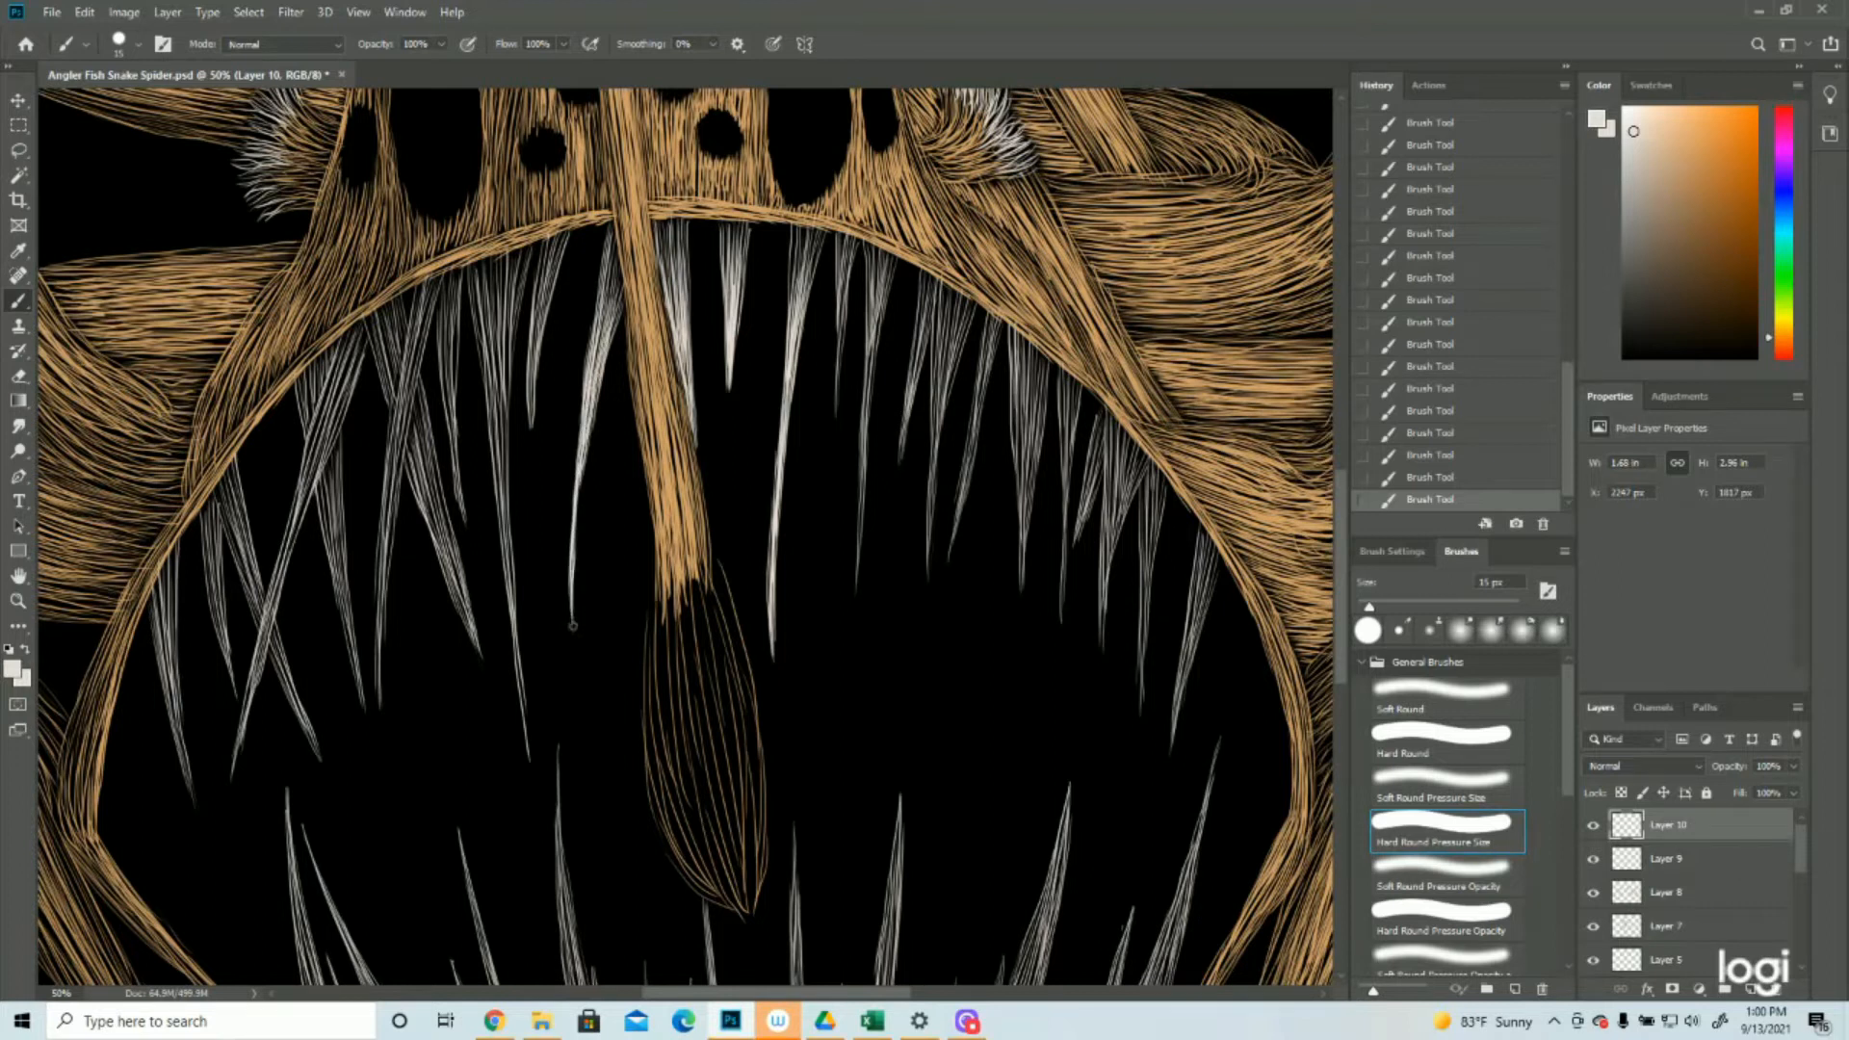
Highlight the three upper teeth beyond the long tooth right of the lure stalk with off-white strokes
click(18, 600)
drag(817, 623, 737, 624)
drag(767, 528, 831, 530)
click(18, 301)
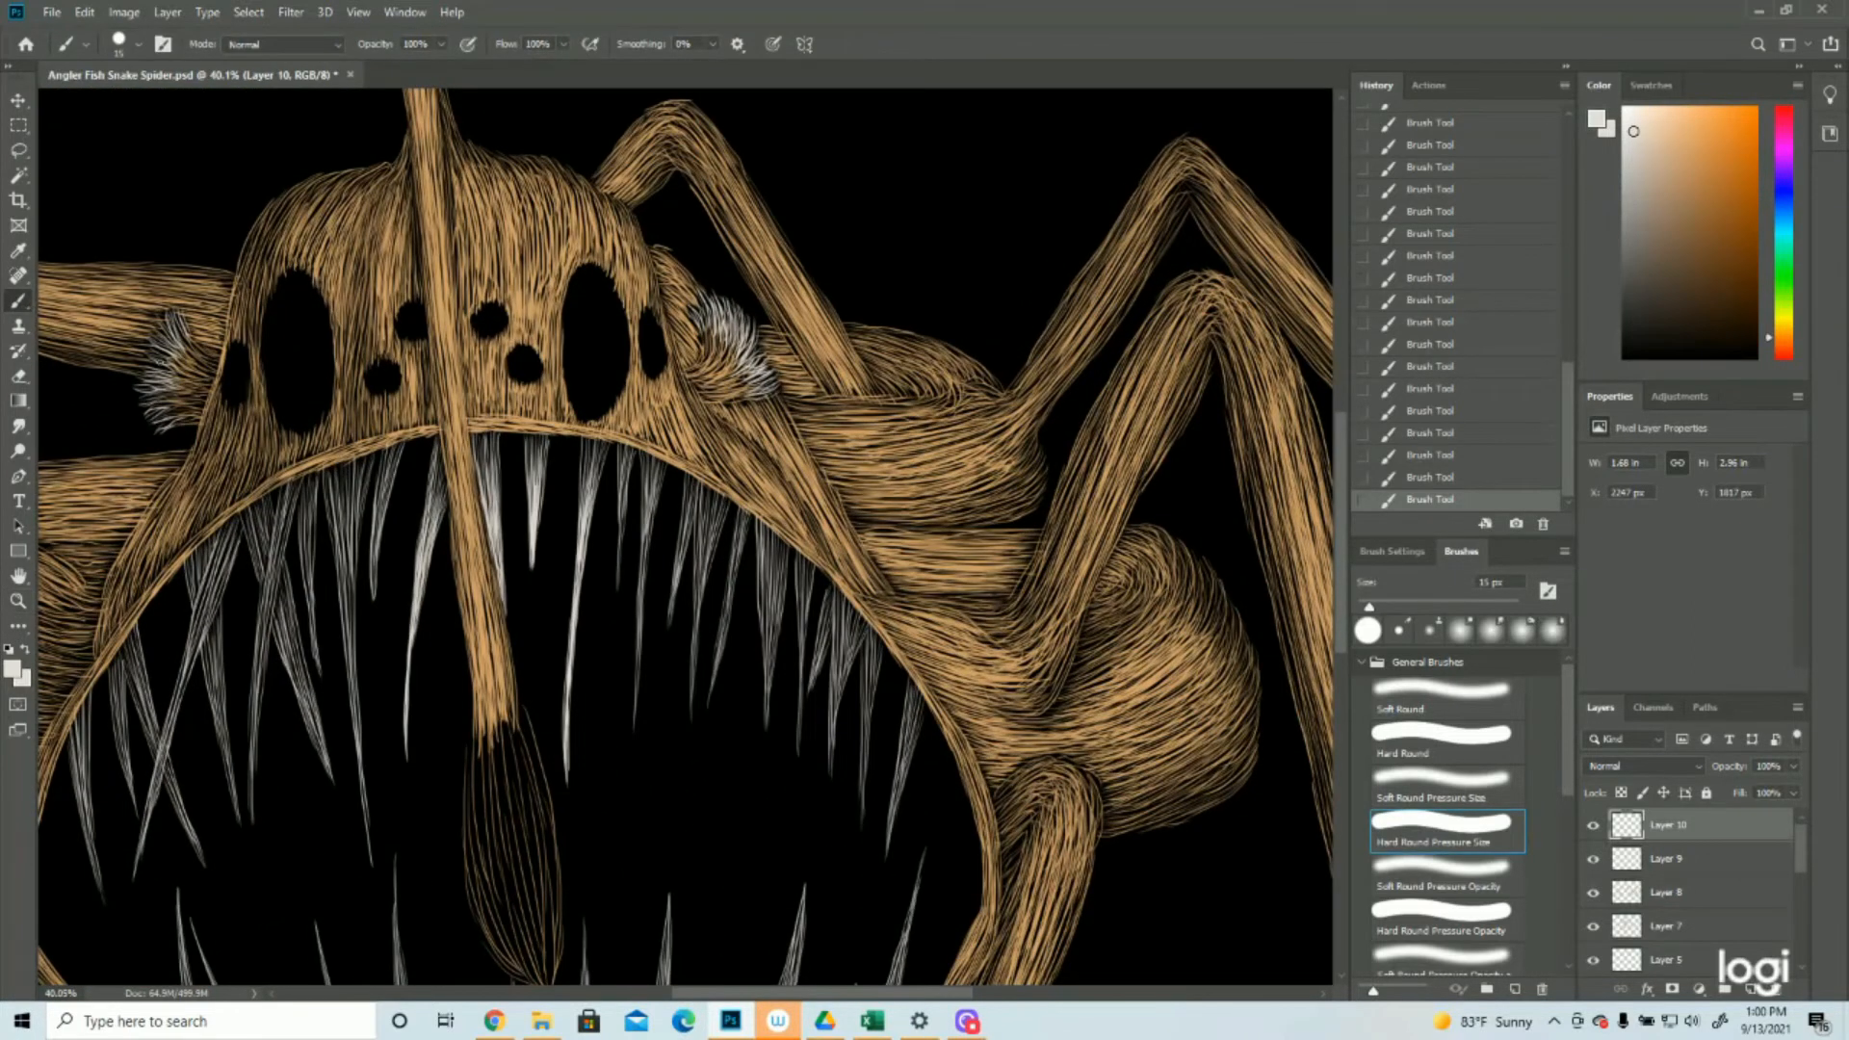
drag(623, 439, 619, 592)
mouse_move(619, 503)
mouse_down()
mouse_move(619, 589)
mouse_move(622, 529)
mouse_up()
mouse_move(626, 455)
mouse_down()
mouse_move(618, 506)
mouse_move(649, 561)
mouse_up()
drag(655, 486, 635, 737)
drag(686, 506, 670, 628)
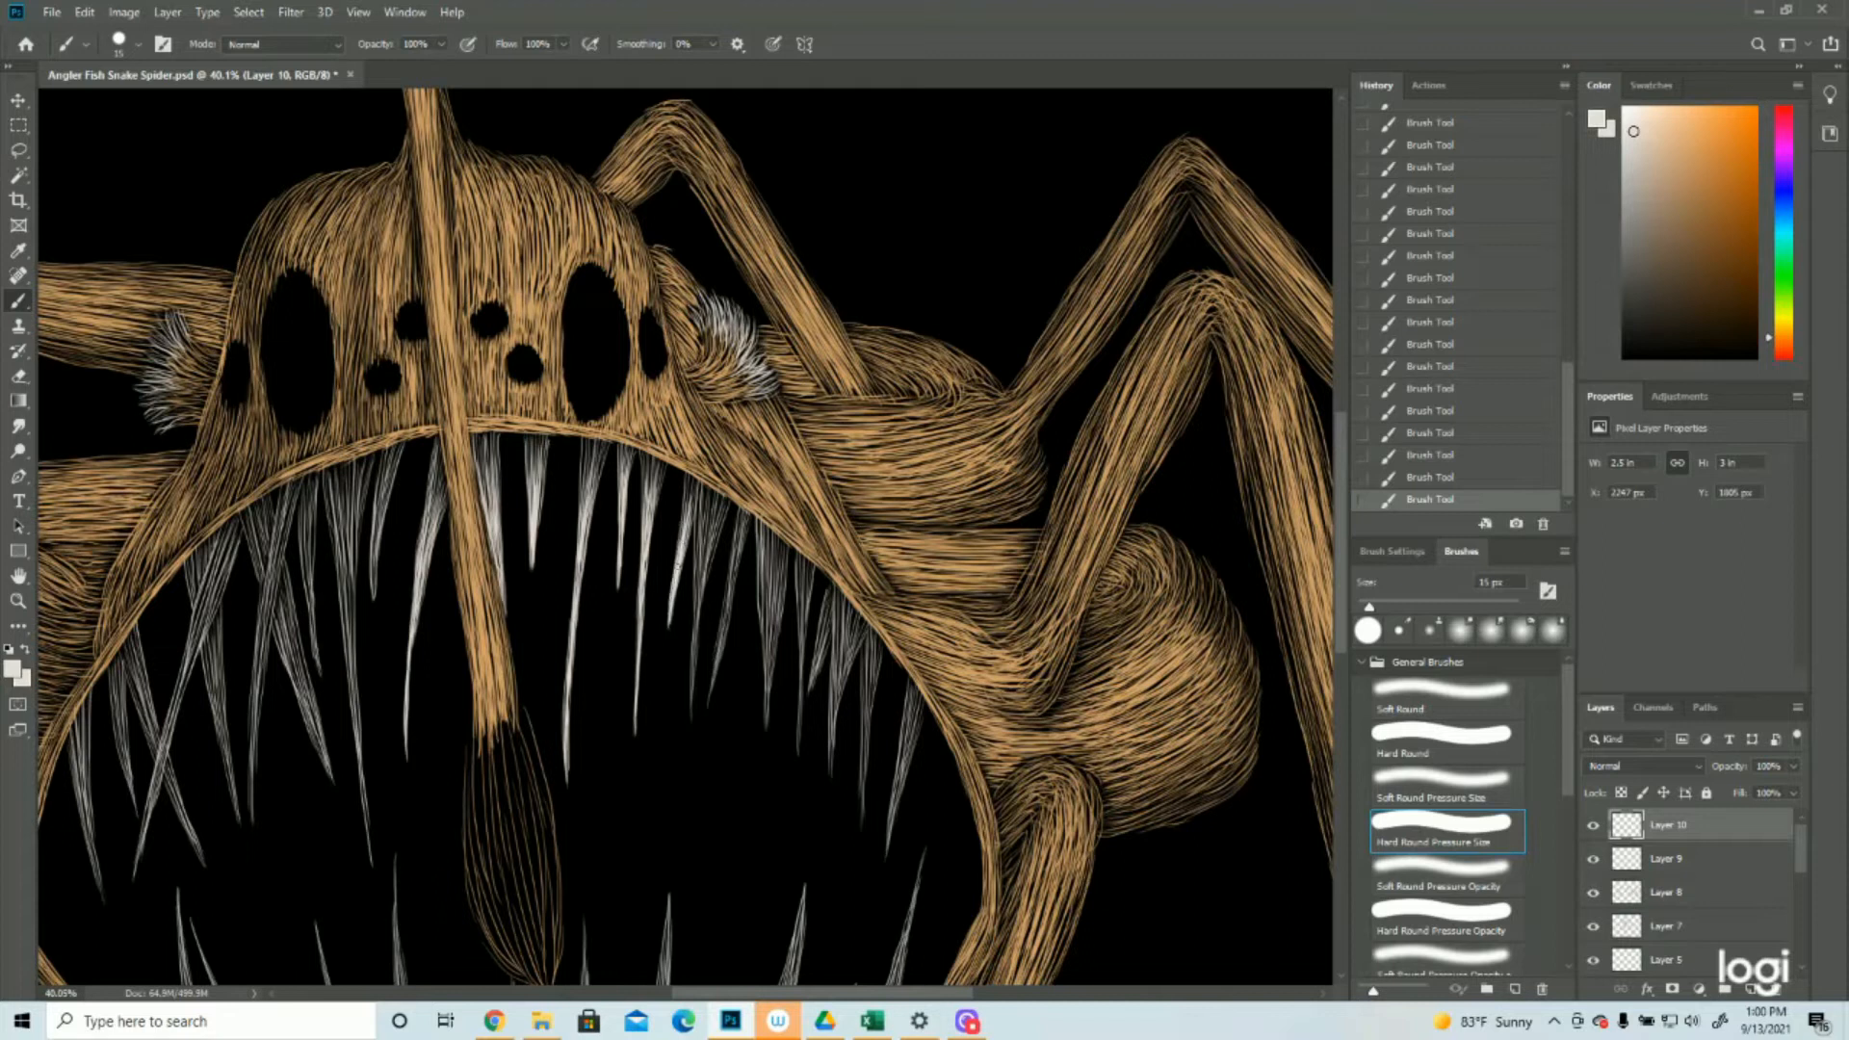
Highlight the next three upper teeth toward the mouth's right corner with long off-white strokes
drag(715, 528, 692, 715)
drag(739, 545, 711, 704)
drag(778, 557, 767, 726)
key(z)
alt+click(853, 489)
alt+click(854, 490)
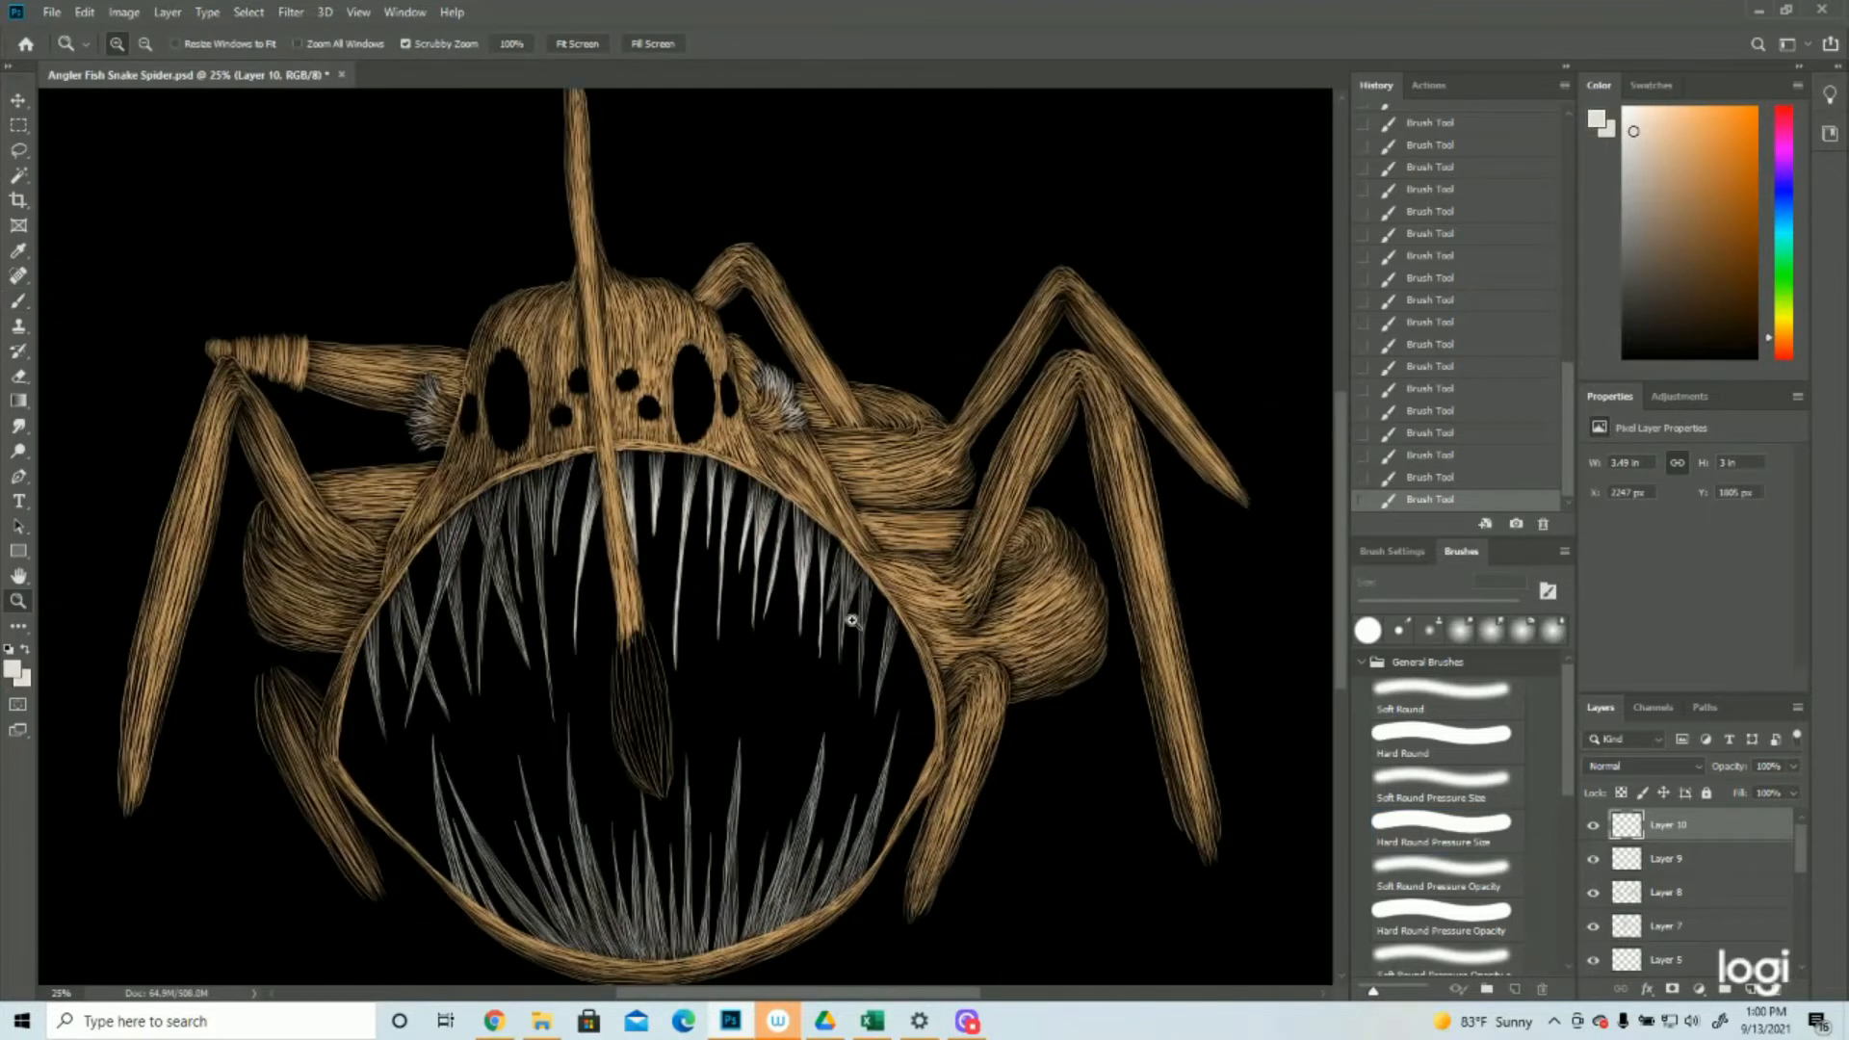
Save the document and highlight the next upper teeth toward the mouth's right corner with dense off-white strokes
click(52, 11)
click(96, 206)
click(789, 617)
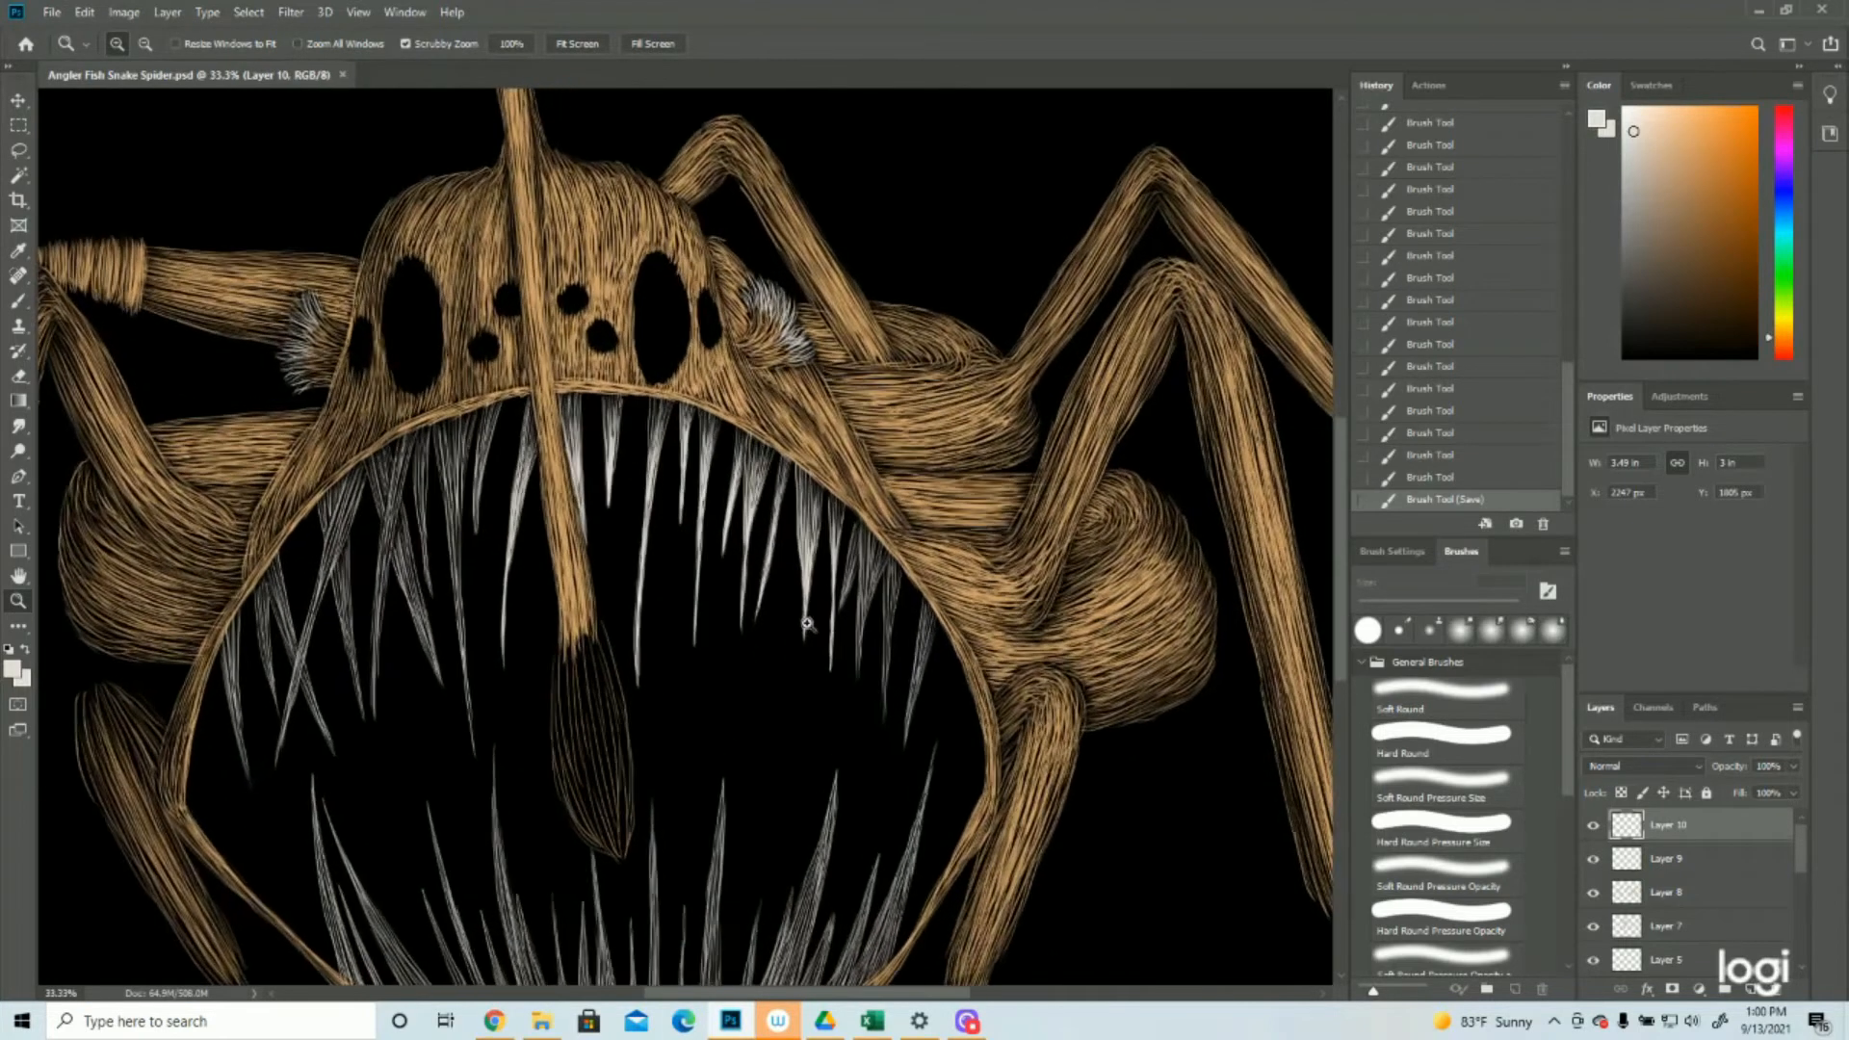
click(19, 300)
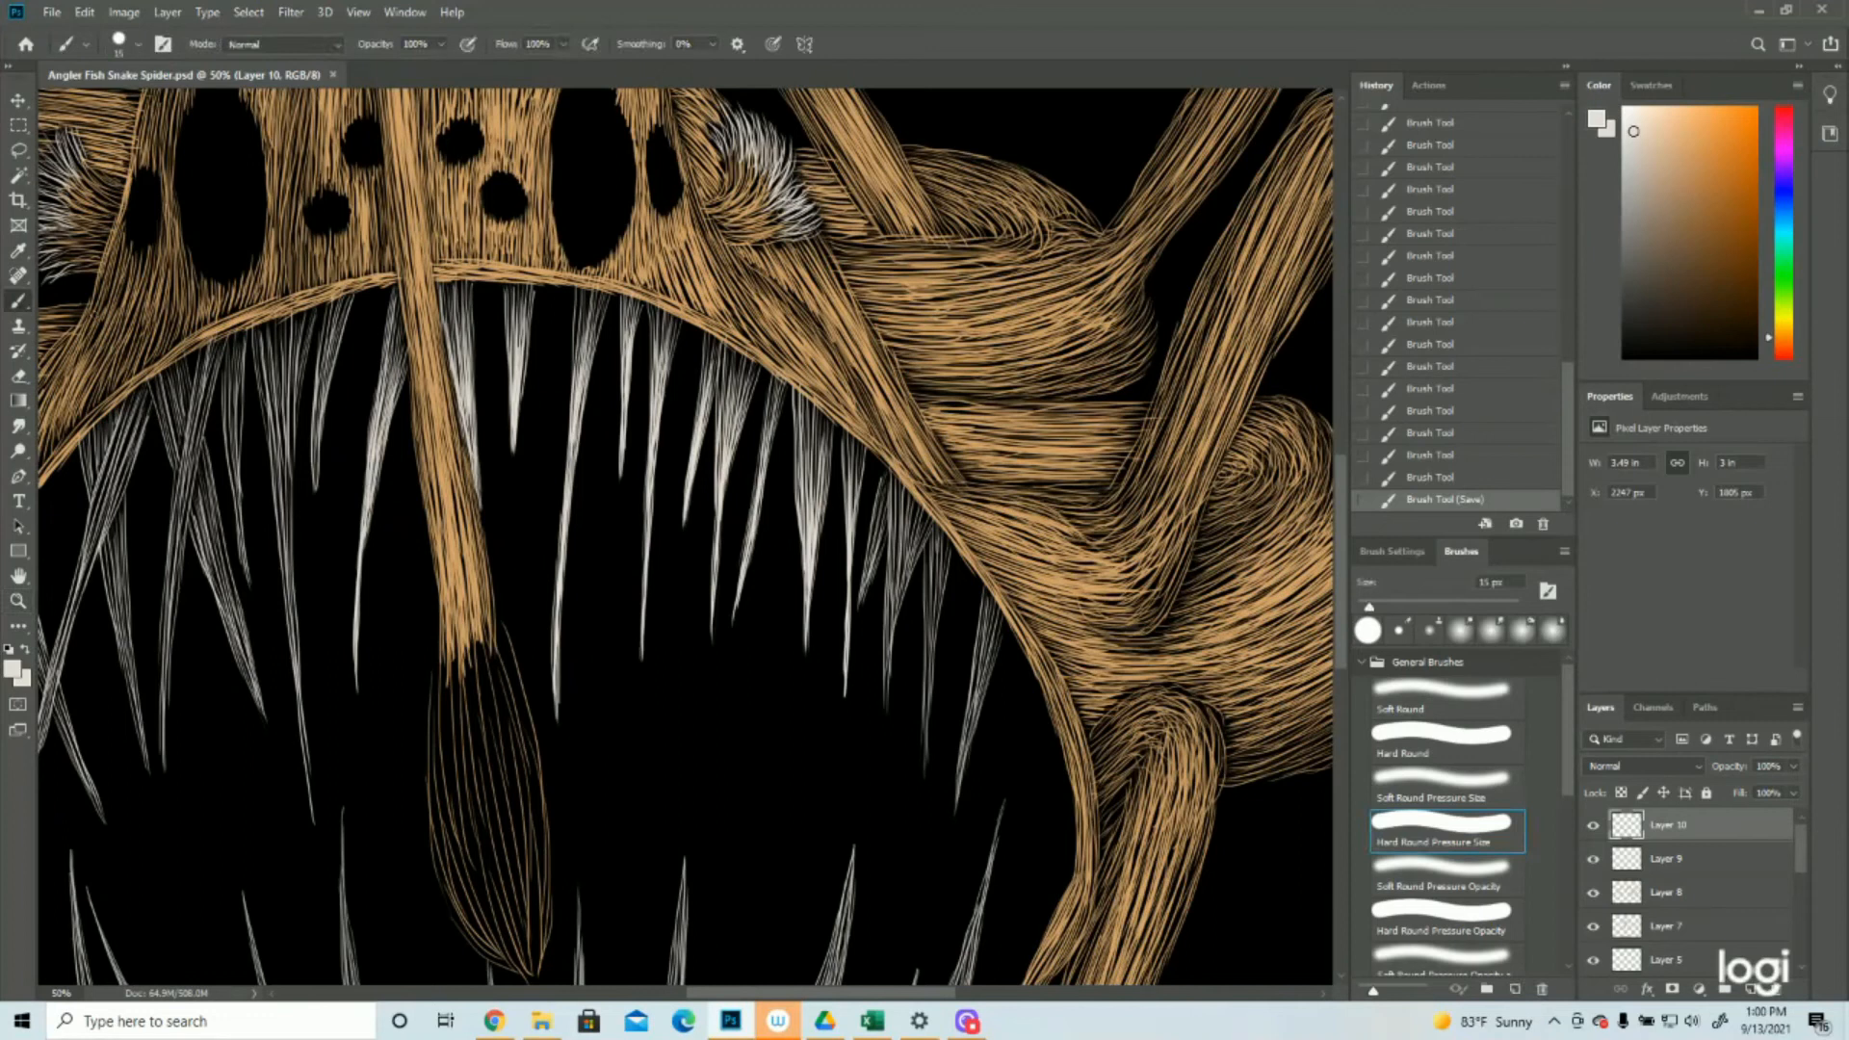
drag(880, 528, 861, 603)
drag(884, 525, 857, 616)
drag(916, 525, 890, 624)
drag(898, 526, 886, 694)
drag(887, 665, 885, 720)
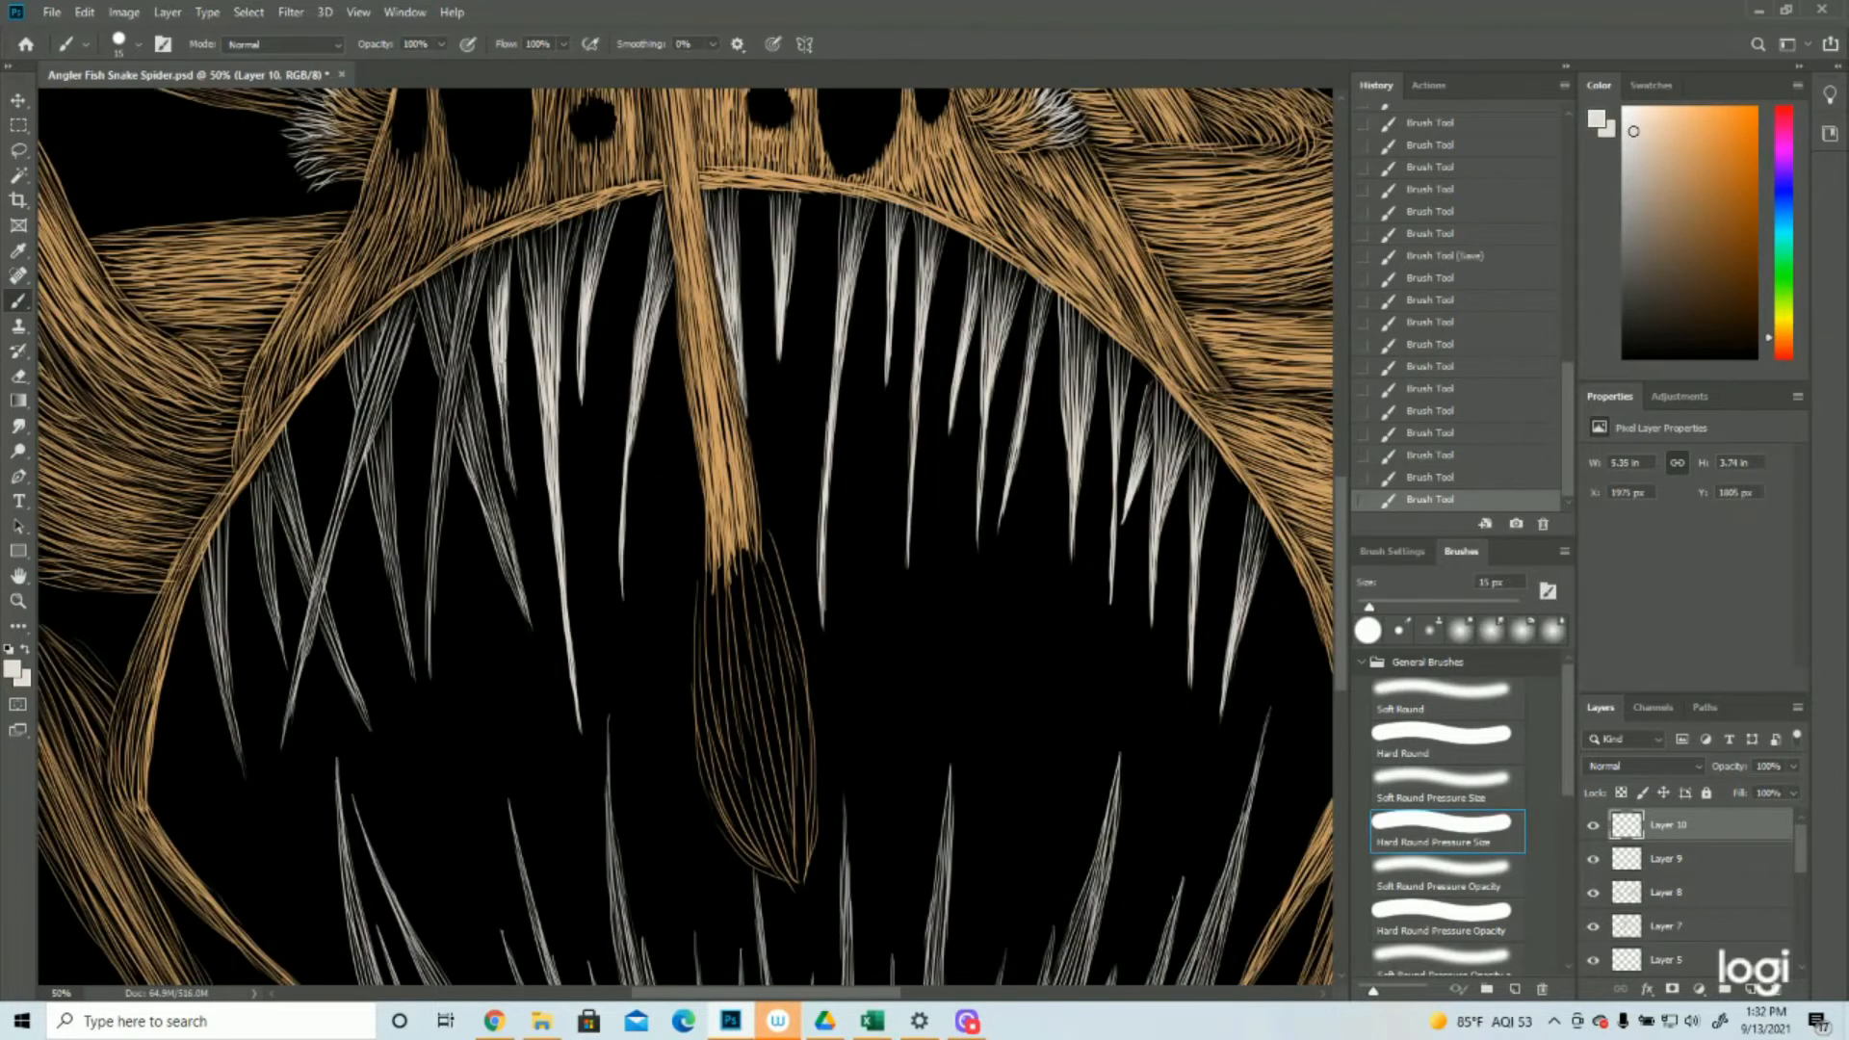
Highlight the upper teeth on the left half of the mouth, including the crossing teeth, with dense off-white strokes
drag(503, 375, 515, 493)
drag(466, 322, 435, 559)
drag(439, 462, 429, 699)
drag(459, 356, 503, 520)
drag(478, 414, 532, 630)
drag(376, 385, 316, 599)
drag(335, 511, 281, 759)
drag(386, 409, 416, 683)
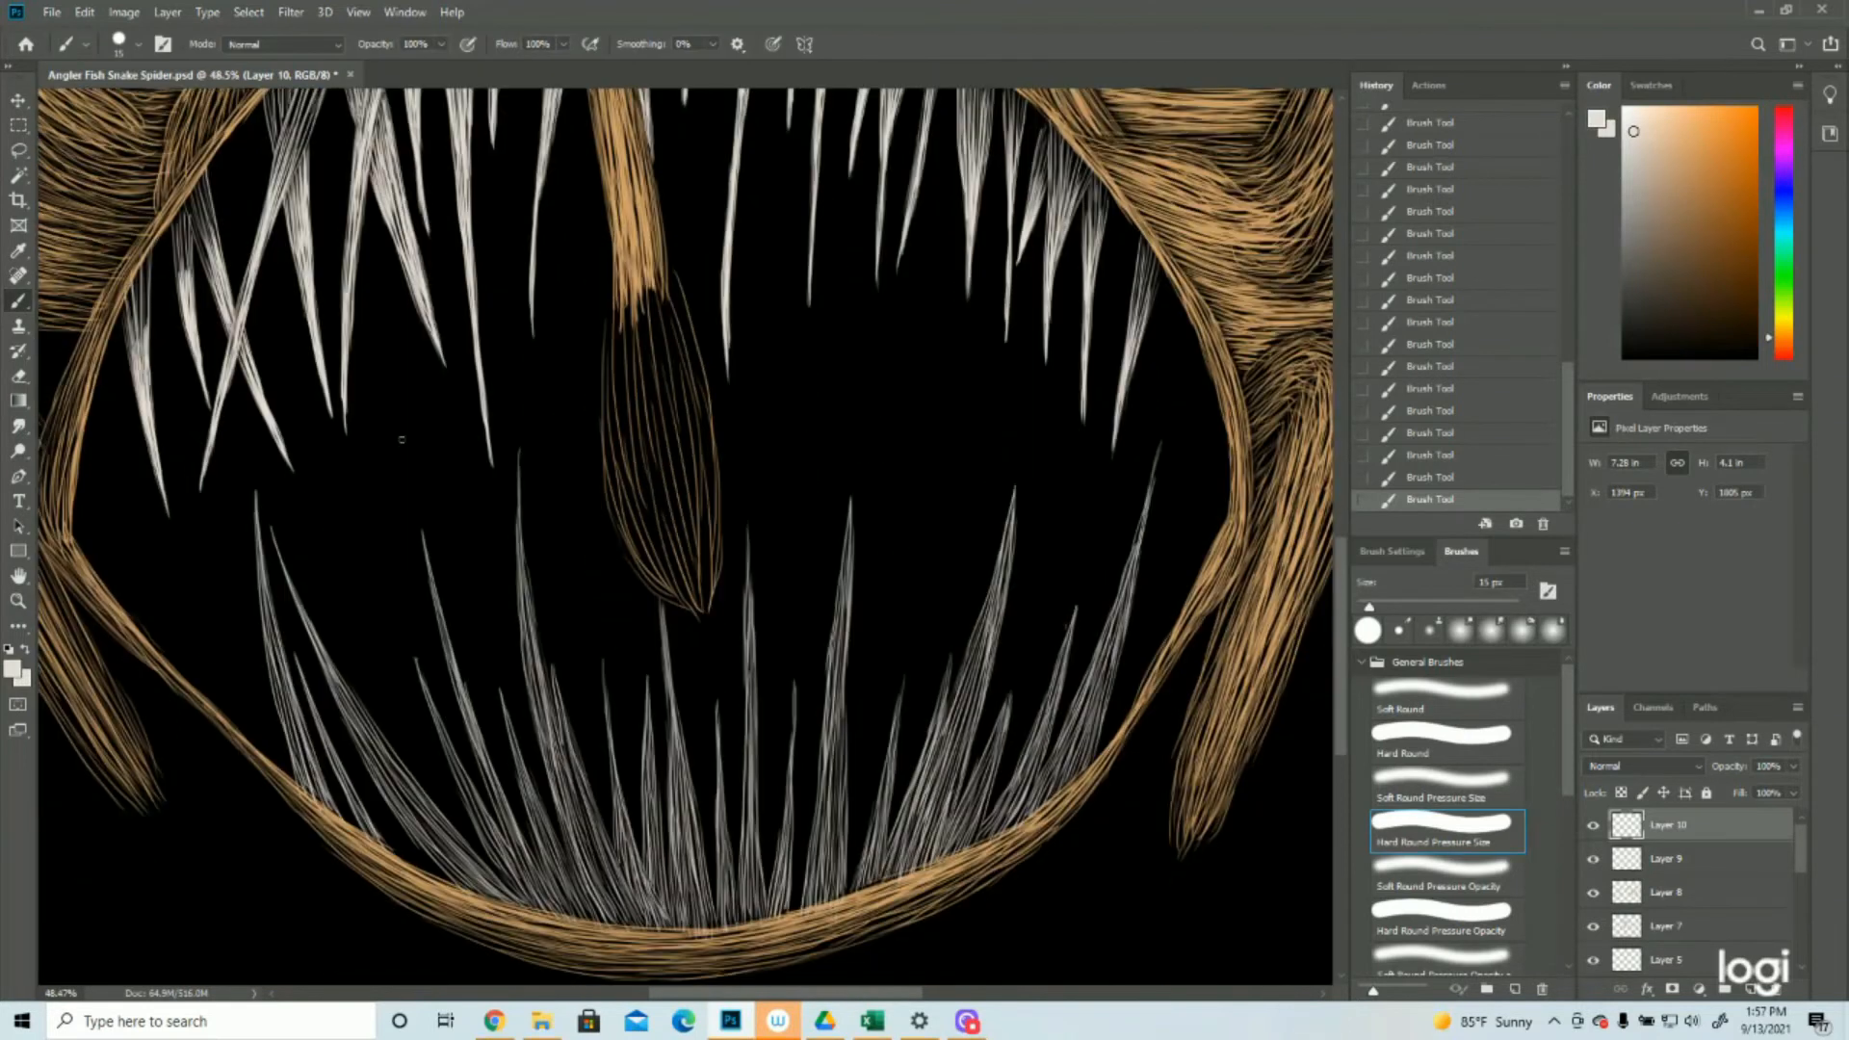
Highlight the tallest lower tooth left of the lure from its tip to its base with off-white strokes
drag(518, 454, 569, 819)
drag(535, 682, 579, 839)
drag(548, 713, 591, 840)
drag(553, 735, 596, 863)
drag(553, 737, 600, 888)
drag(578, 805, 598, 888)
drag(551, 759, 582, 876)
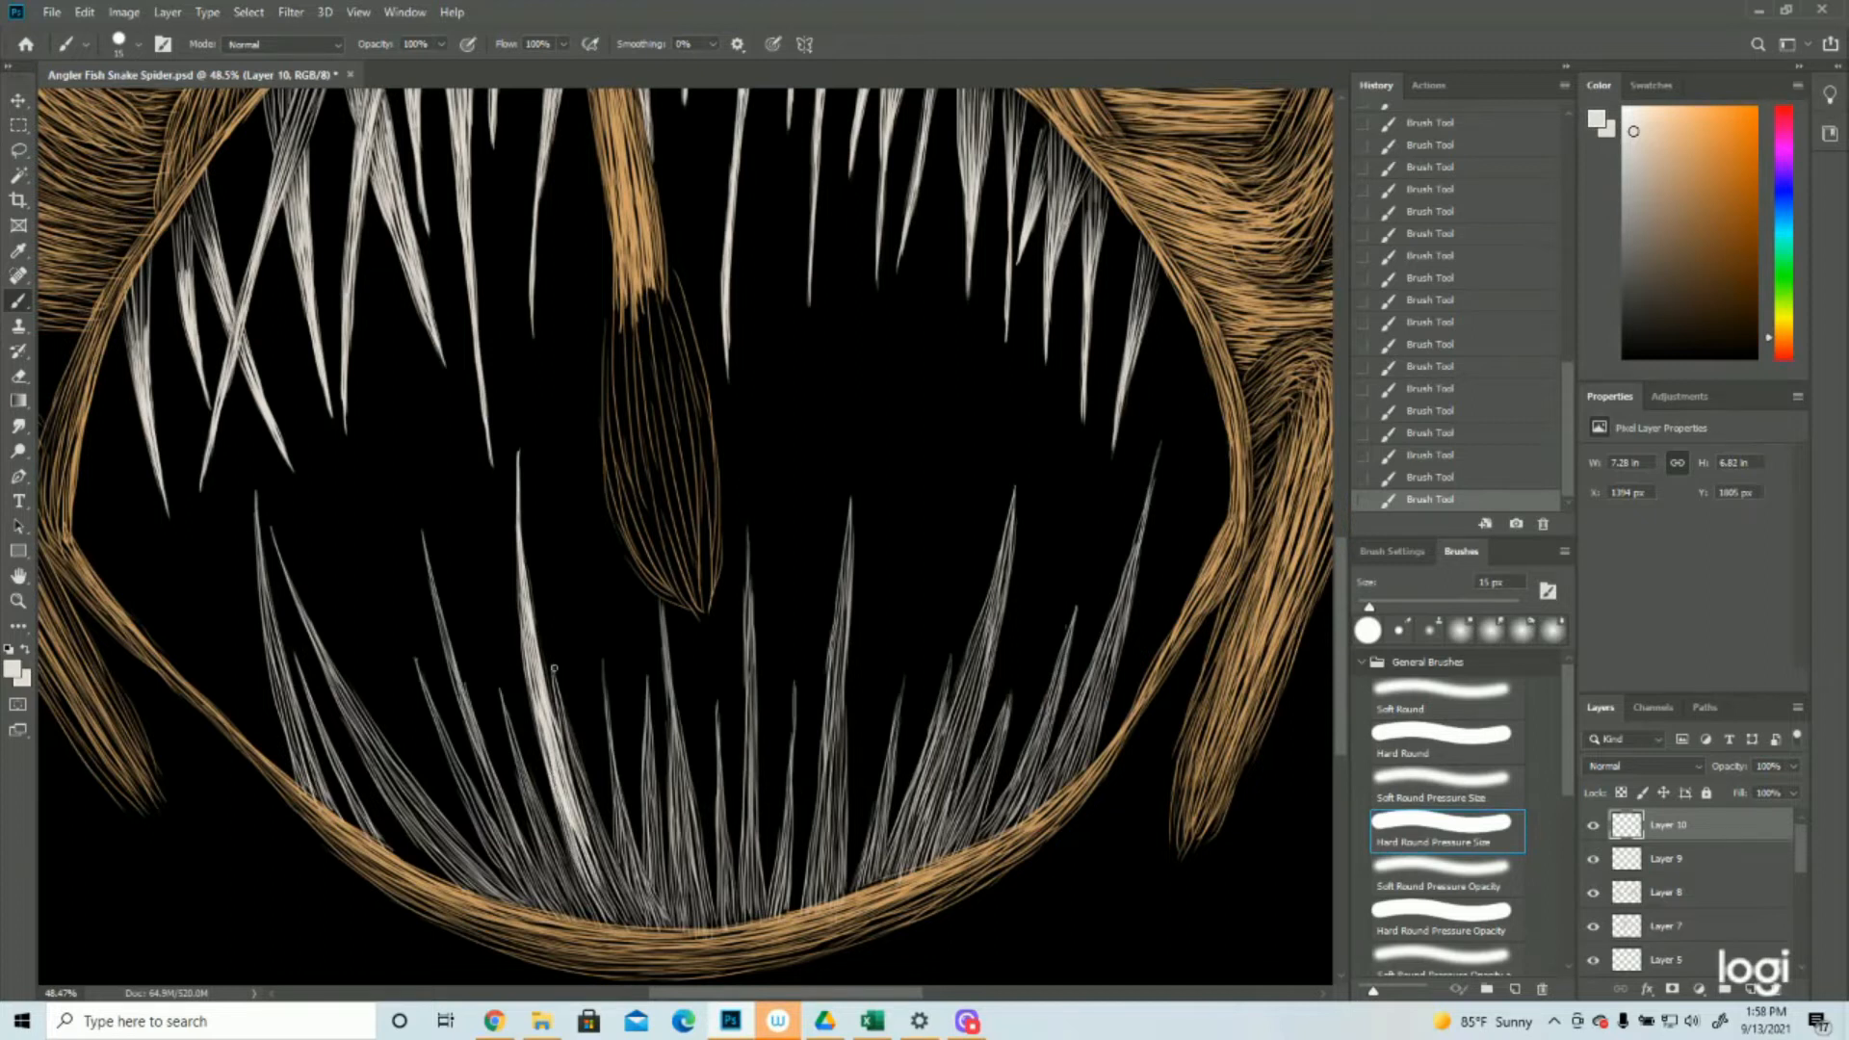
Highlight the lower teeth between the tallest left tooth and the lure's tip with off-white strokes
drag(554, 668, 616, 881)
drag(602, 659, 640, 879)
drag(663, 602, 674, 771)
drag(645, 679, 664, 838)
drag(664, 635, 703, 891)
Highlight the remaining lower teeth toward the mouth's left corner and fill gaps at the bases with off-white strokes
drag(501, 685, 566, 878)
drag(422, 530, 480, 736)
drag(448, 641, 540, 885)
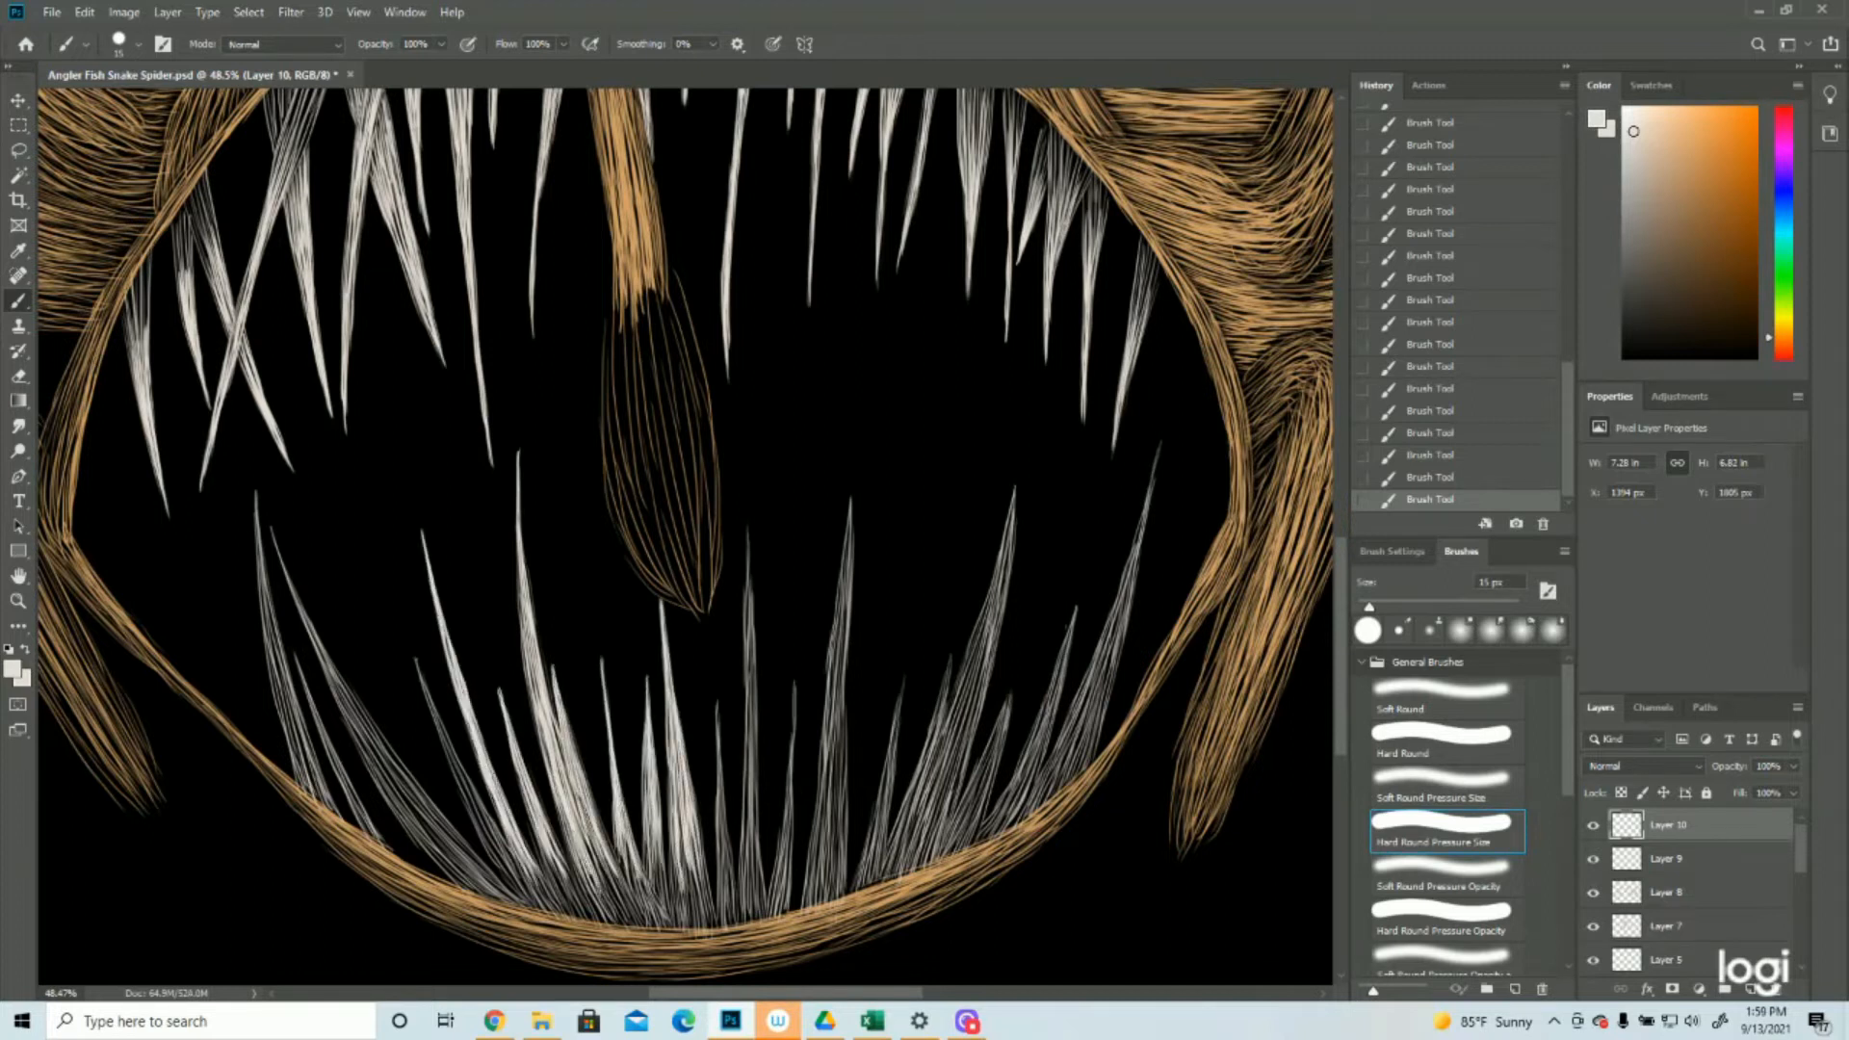
drag(591, 803, 627, 896)
drag(416, 660, 483, 814)
drag(272, 530, 412, 787)
drag(324, 649, 481, 870)
drag(255, 493, 293, 698)
Highlight the three lower teeth just right of the lure's tip with off-white strokes
scroll(358, 805, down, 1)
drag(716, 641, 734, 842)
drag(748, 468, 754, 703)
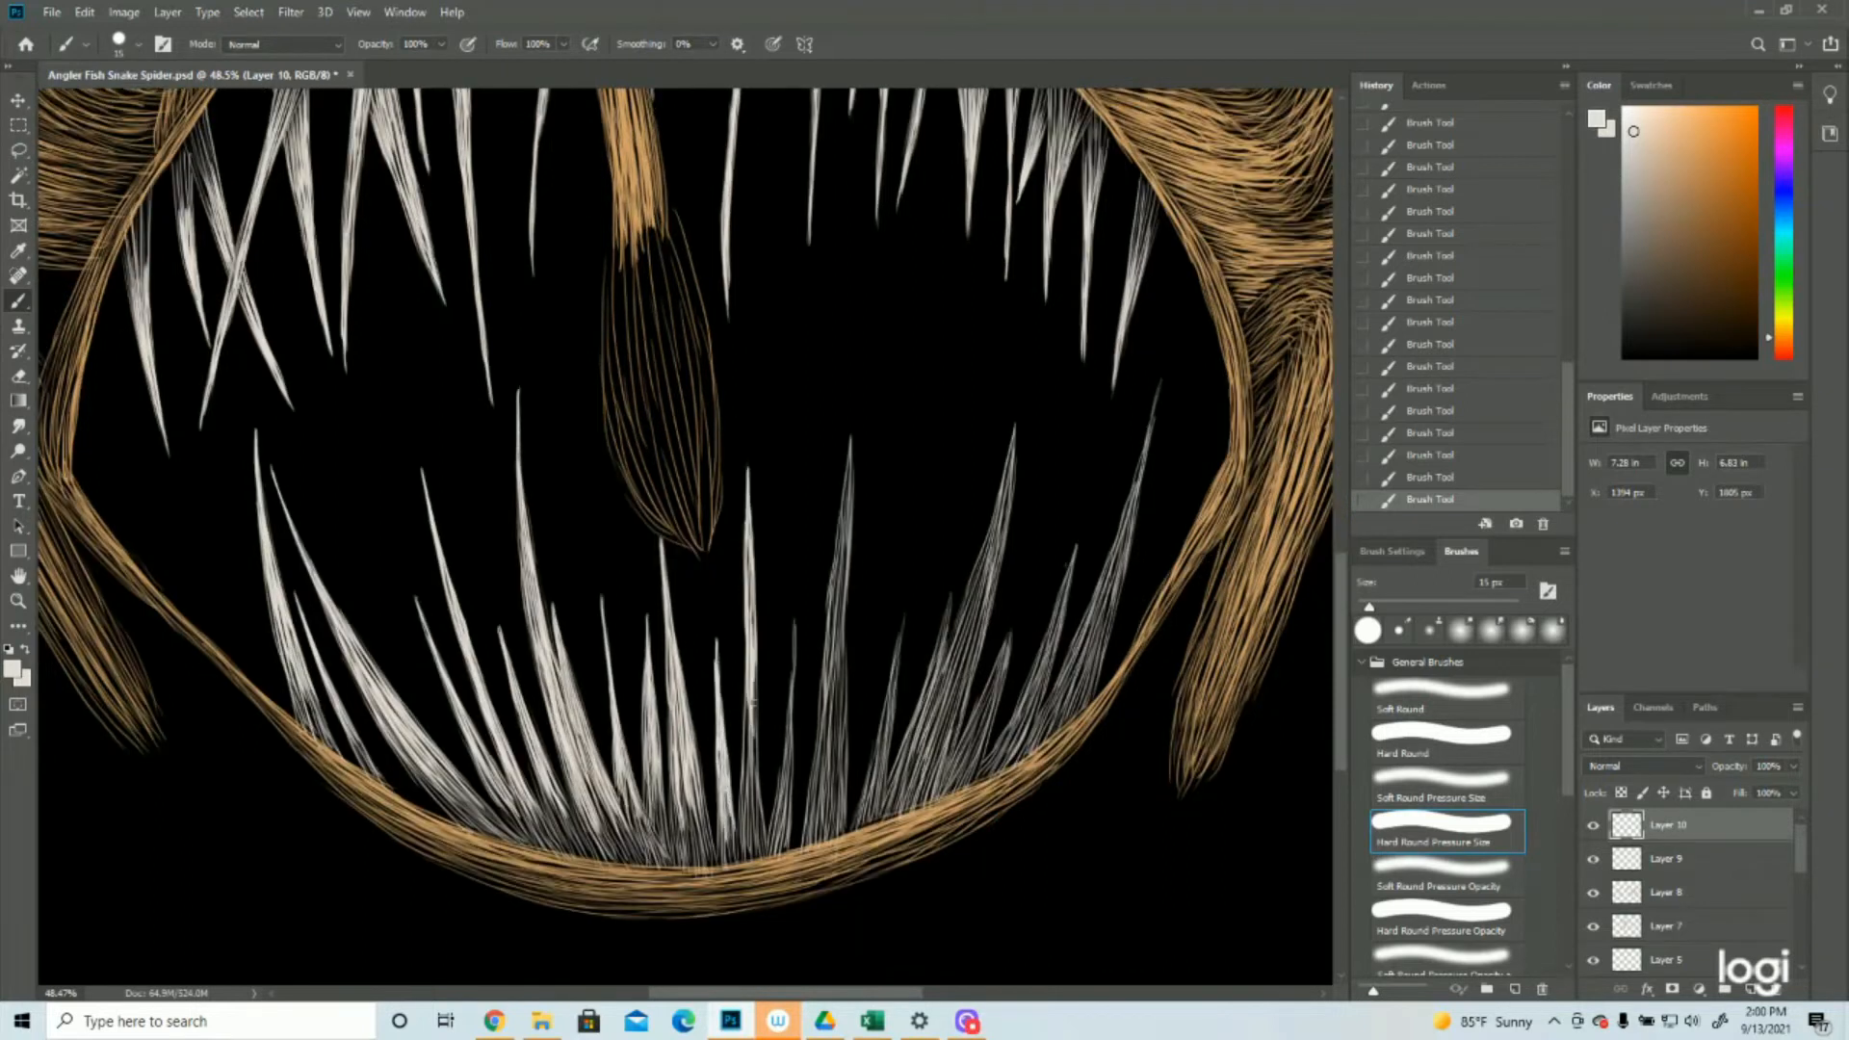
scroll(753, 704, down, 1)
drag(795, 543, 779, 745)
Highlight the long, wide lower tooth right of the lure from its tip to its base with off-white strokes
drag(851, 361, 825, 619)
drag(847, 477, 830, 702)
drag(840, 528, 811, 714)
drag(830, 560, 801, 771)
Highlight the remaining lower teeth toward the mouth's right corner with long off-white strokes
drag(867, 617, 644, 460)
drag(678, 421, 655, 561)
drag(728, 366, 678, 536)
drag(791, 198, 742, 391)
drag(776, 289, 706, 521)
mouse_move(788, 397)
mouse_down()
mouse_move(765, 506)
mouse_move(730, 538)
mouse_up()
drag(853, 314, 805, 472)
scroll(847, 385, up, 2)
drag(936, 303, 874, 520)
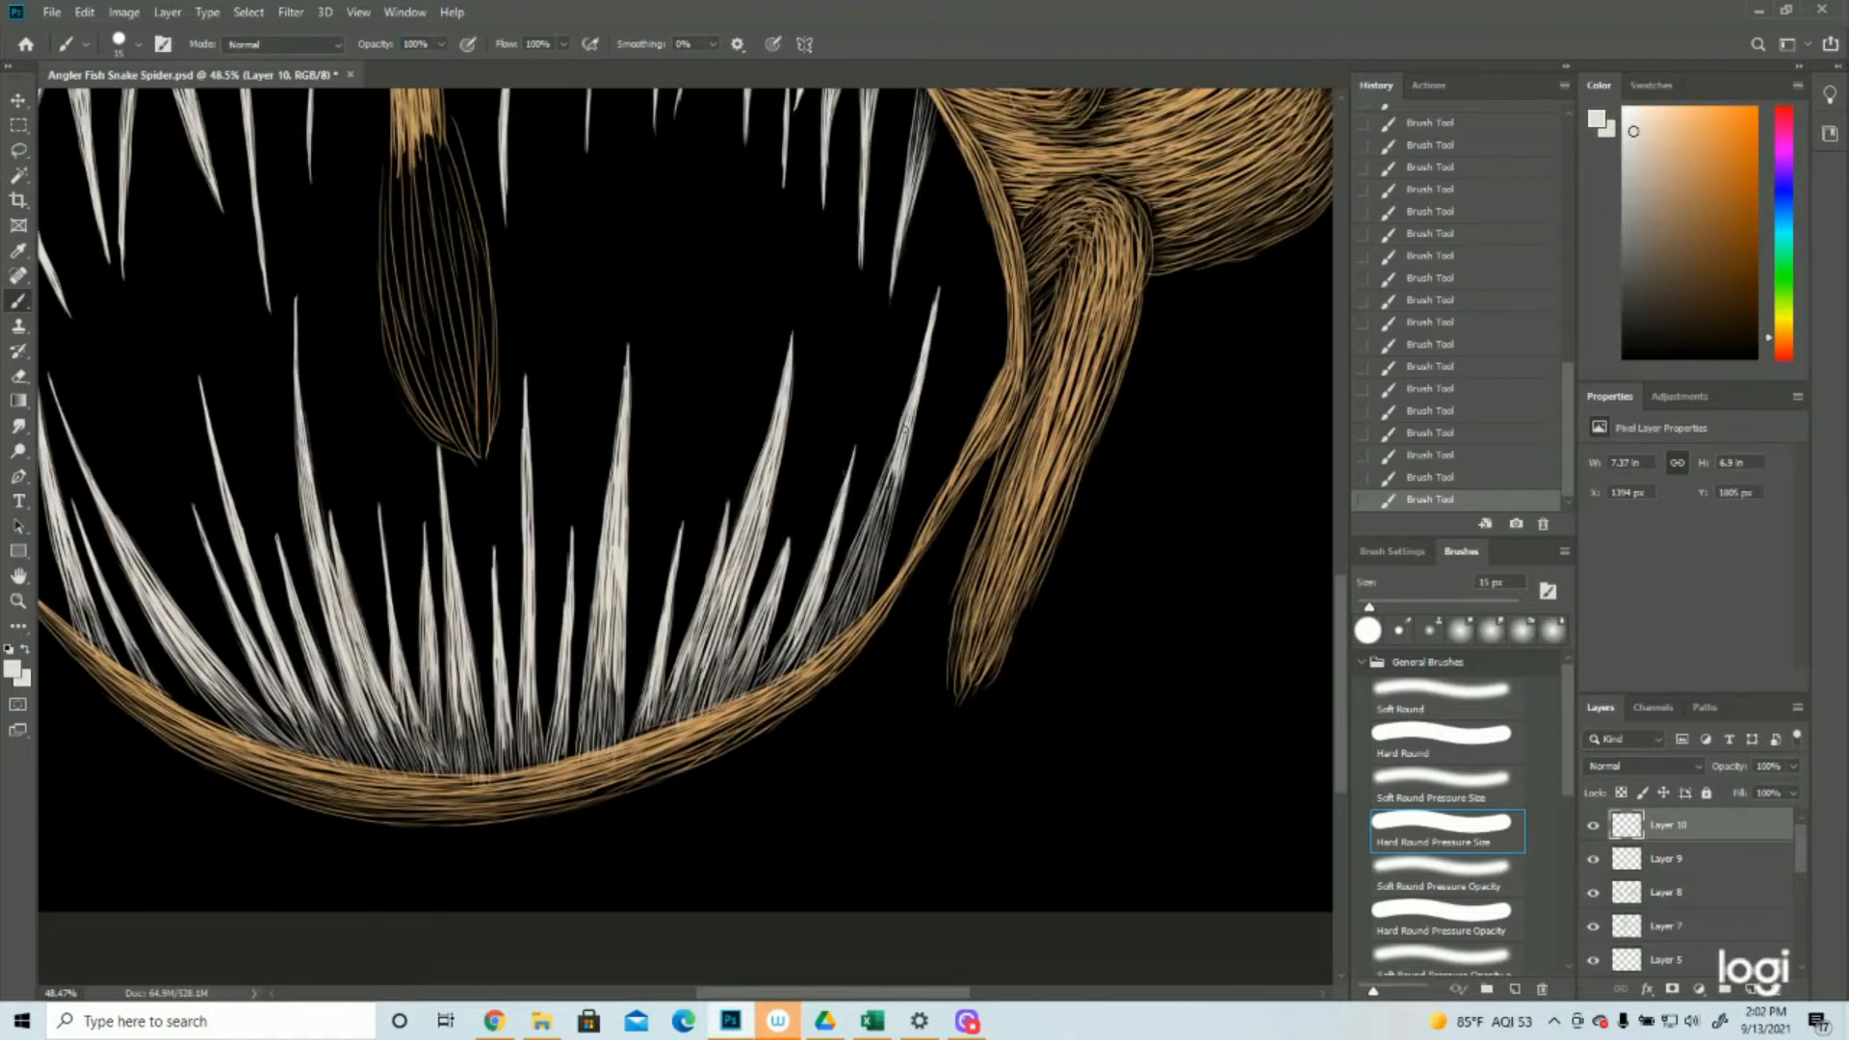
drag(905, 430, 834, 624)
Examine the highlighted upper and lower teeth against the whole creature and up close
key(z)
drag(834, 607, 664, 591)
click(665, 591)
click(535, 817)
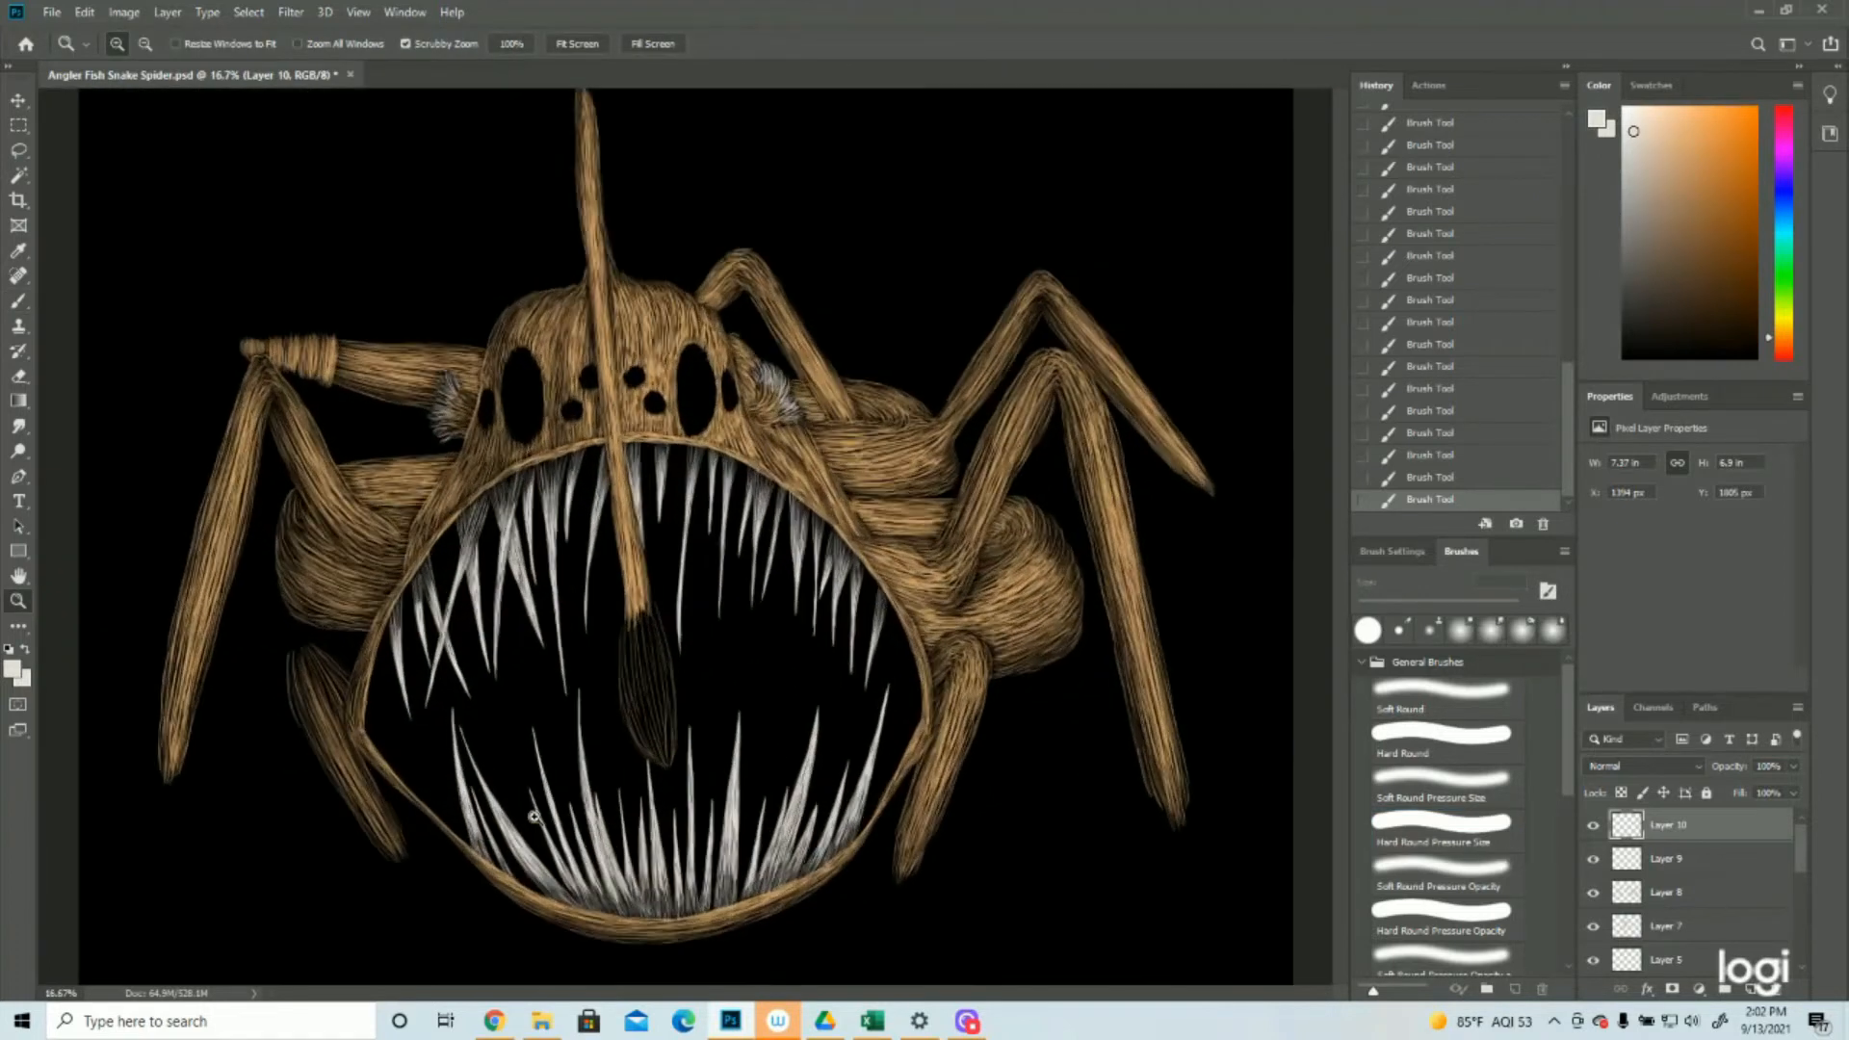
drag(679, 672, 657, 715)
click(706, 830)
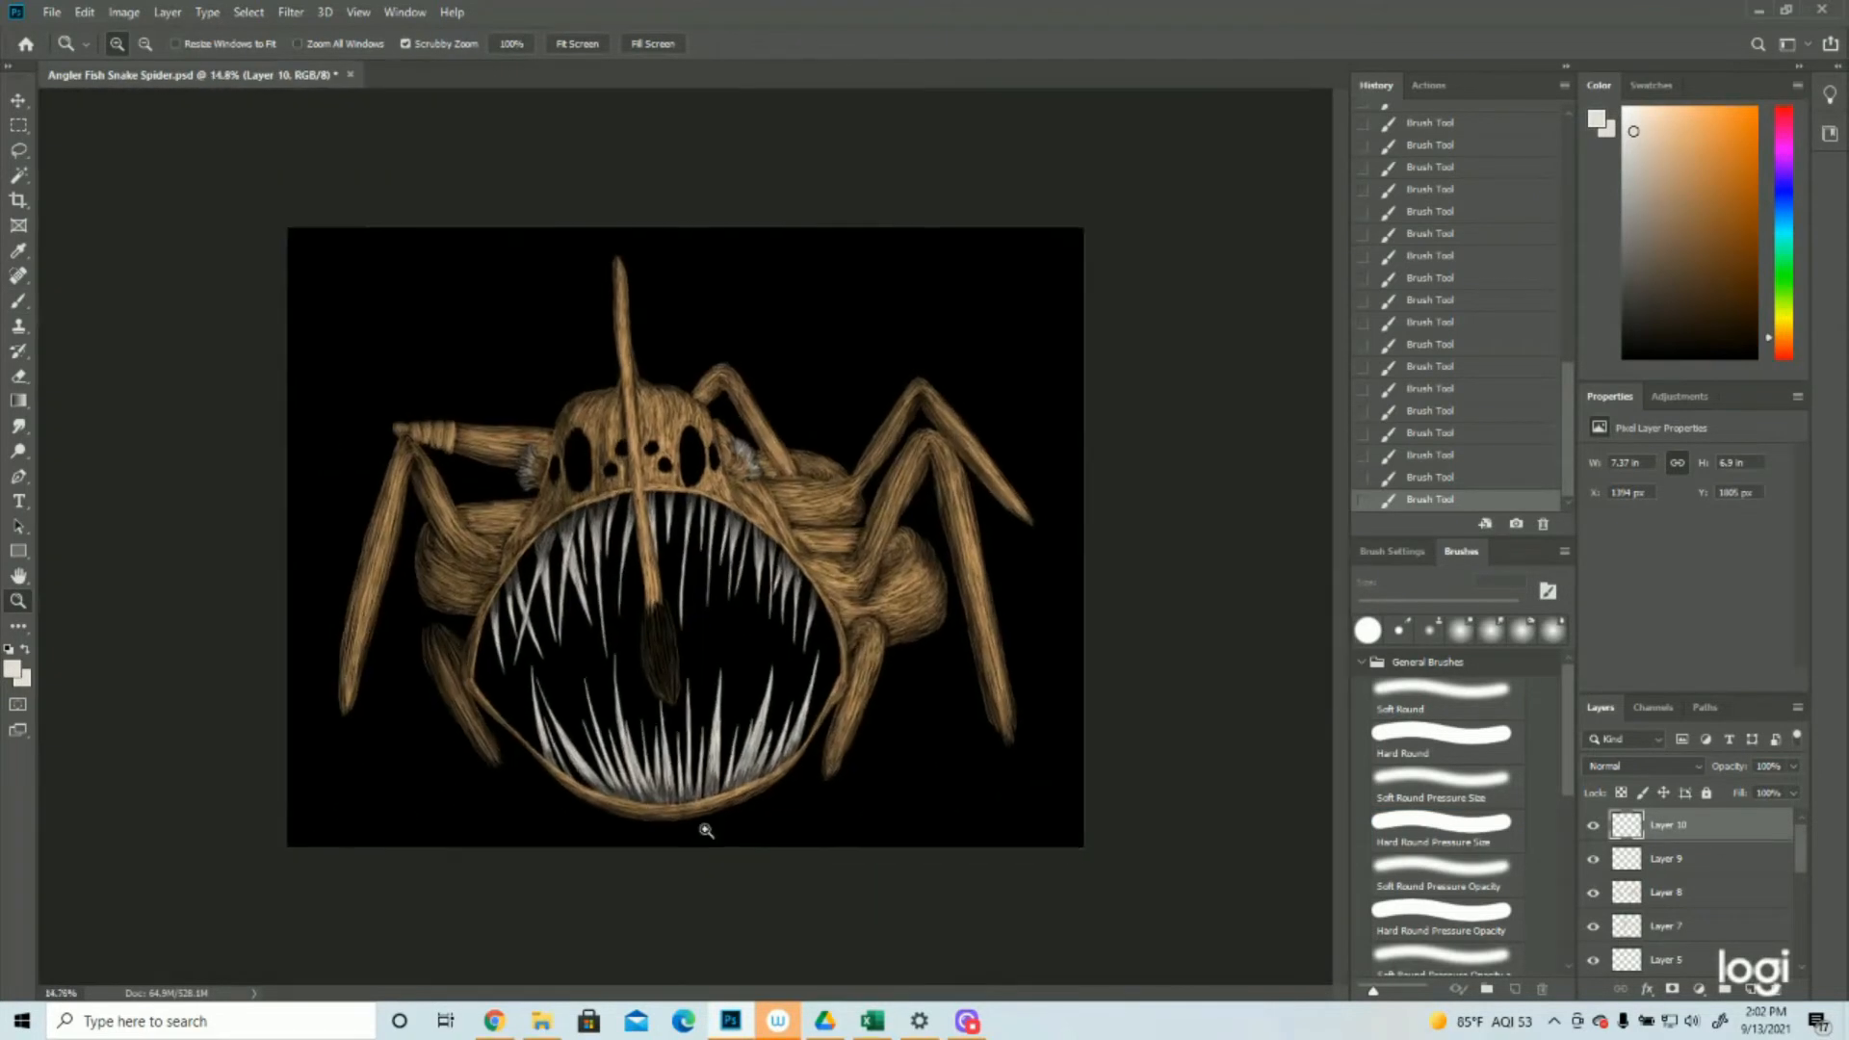
click(706, 830)
click(718, 770)
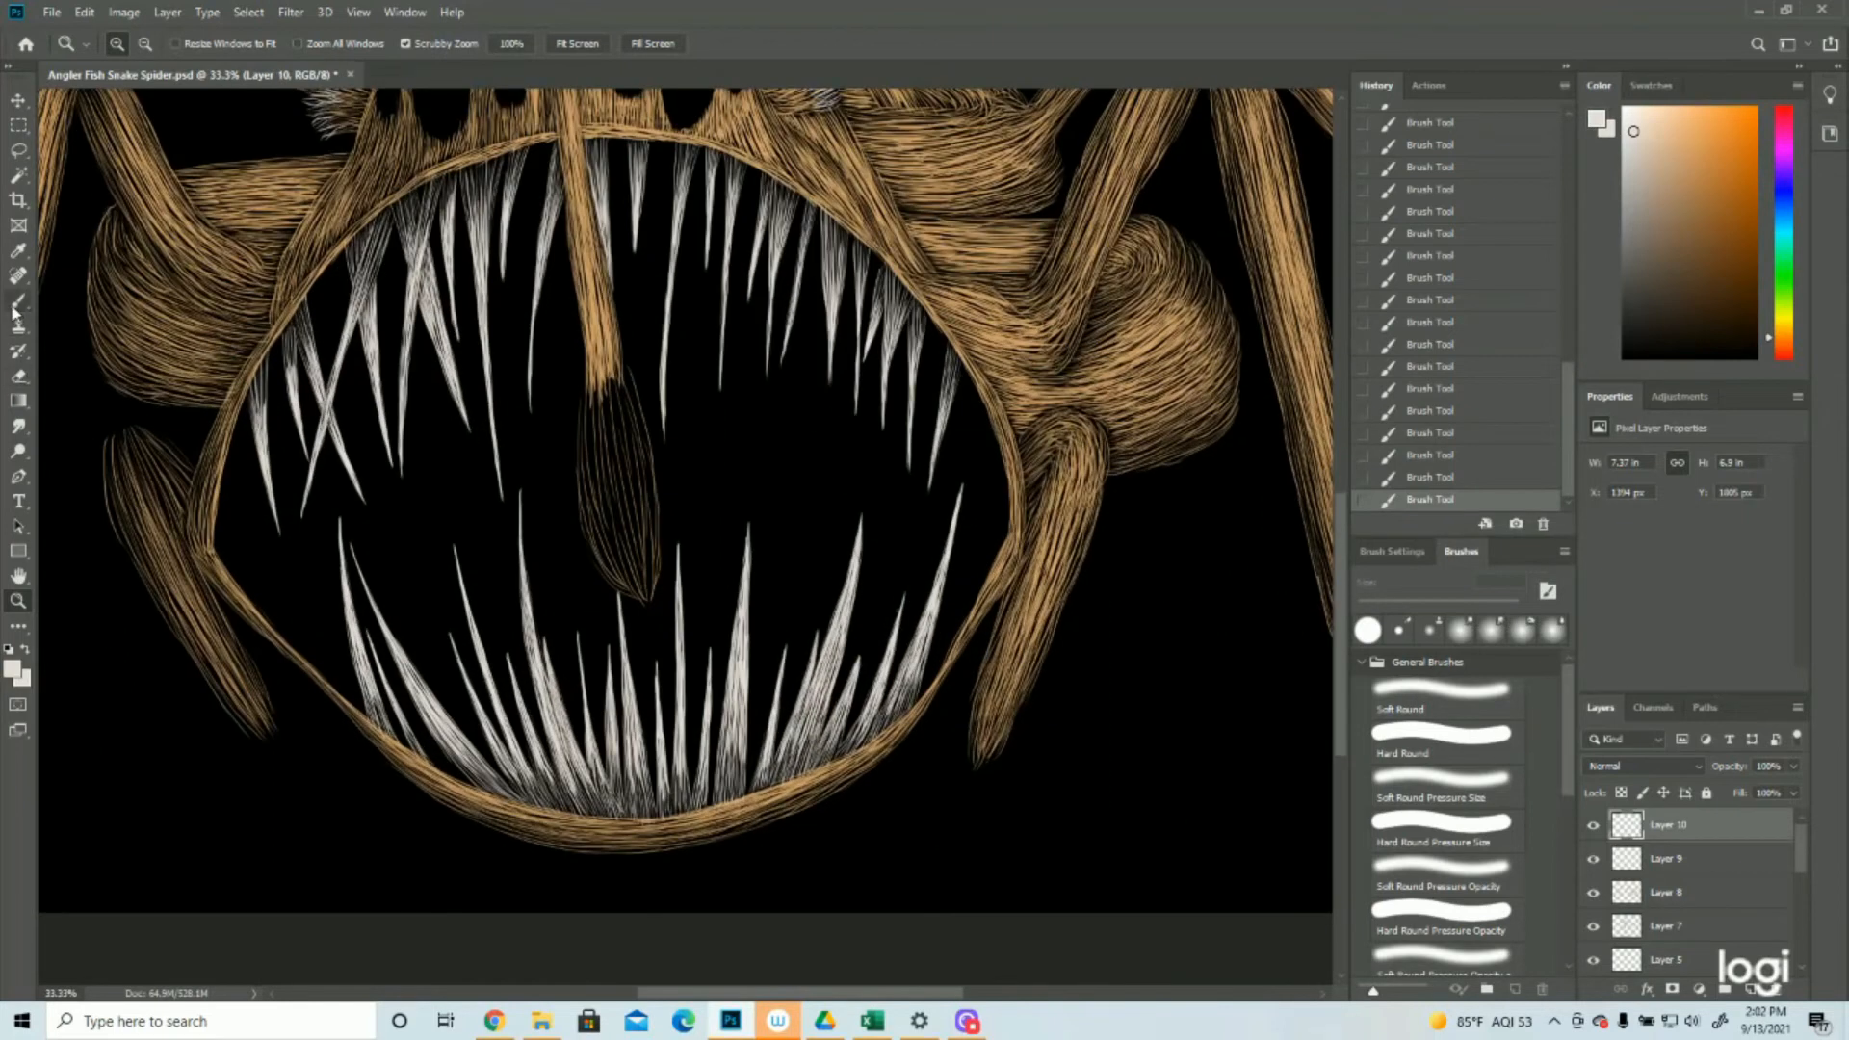
Add short off-white strokes along the bases of the lower teeth where they meet the lower lip
click(15, 307)
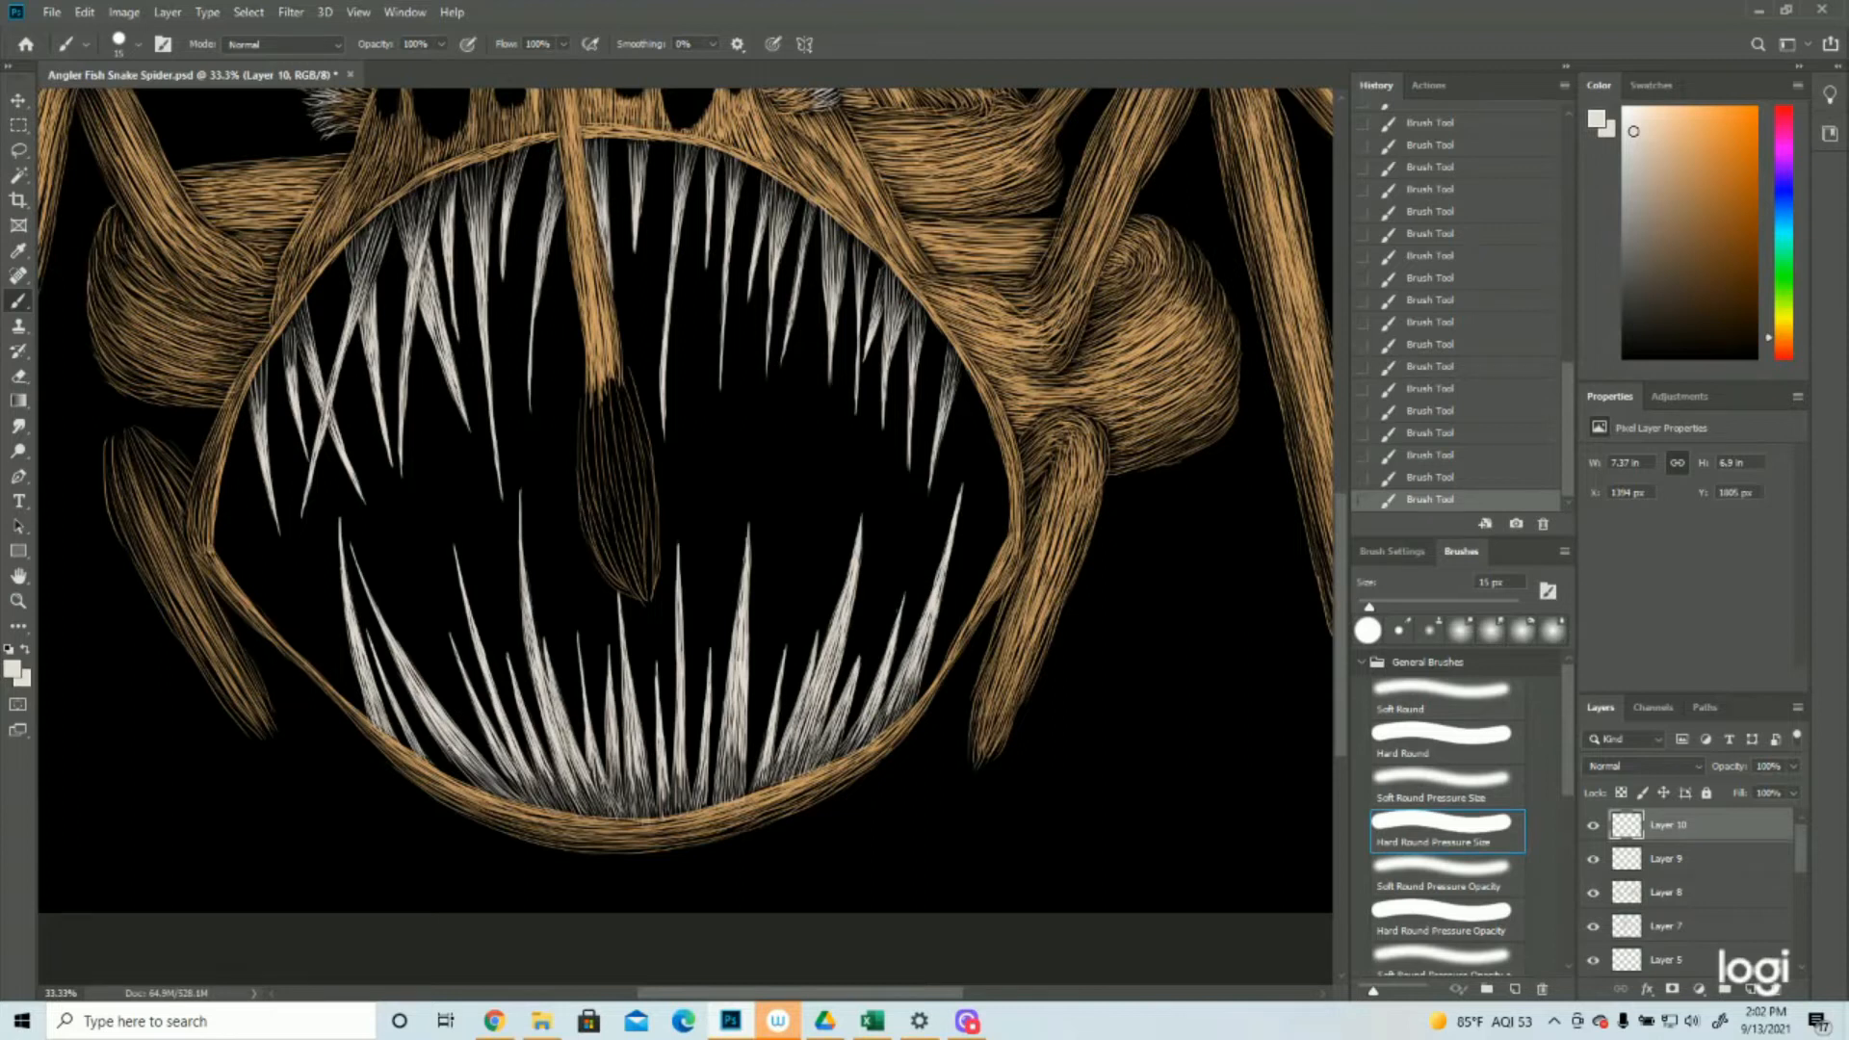
drag(452, 755, 513, 796)
drag(520, 773, 564, 812)
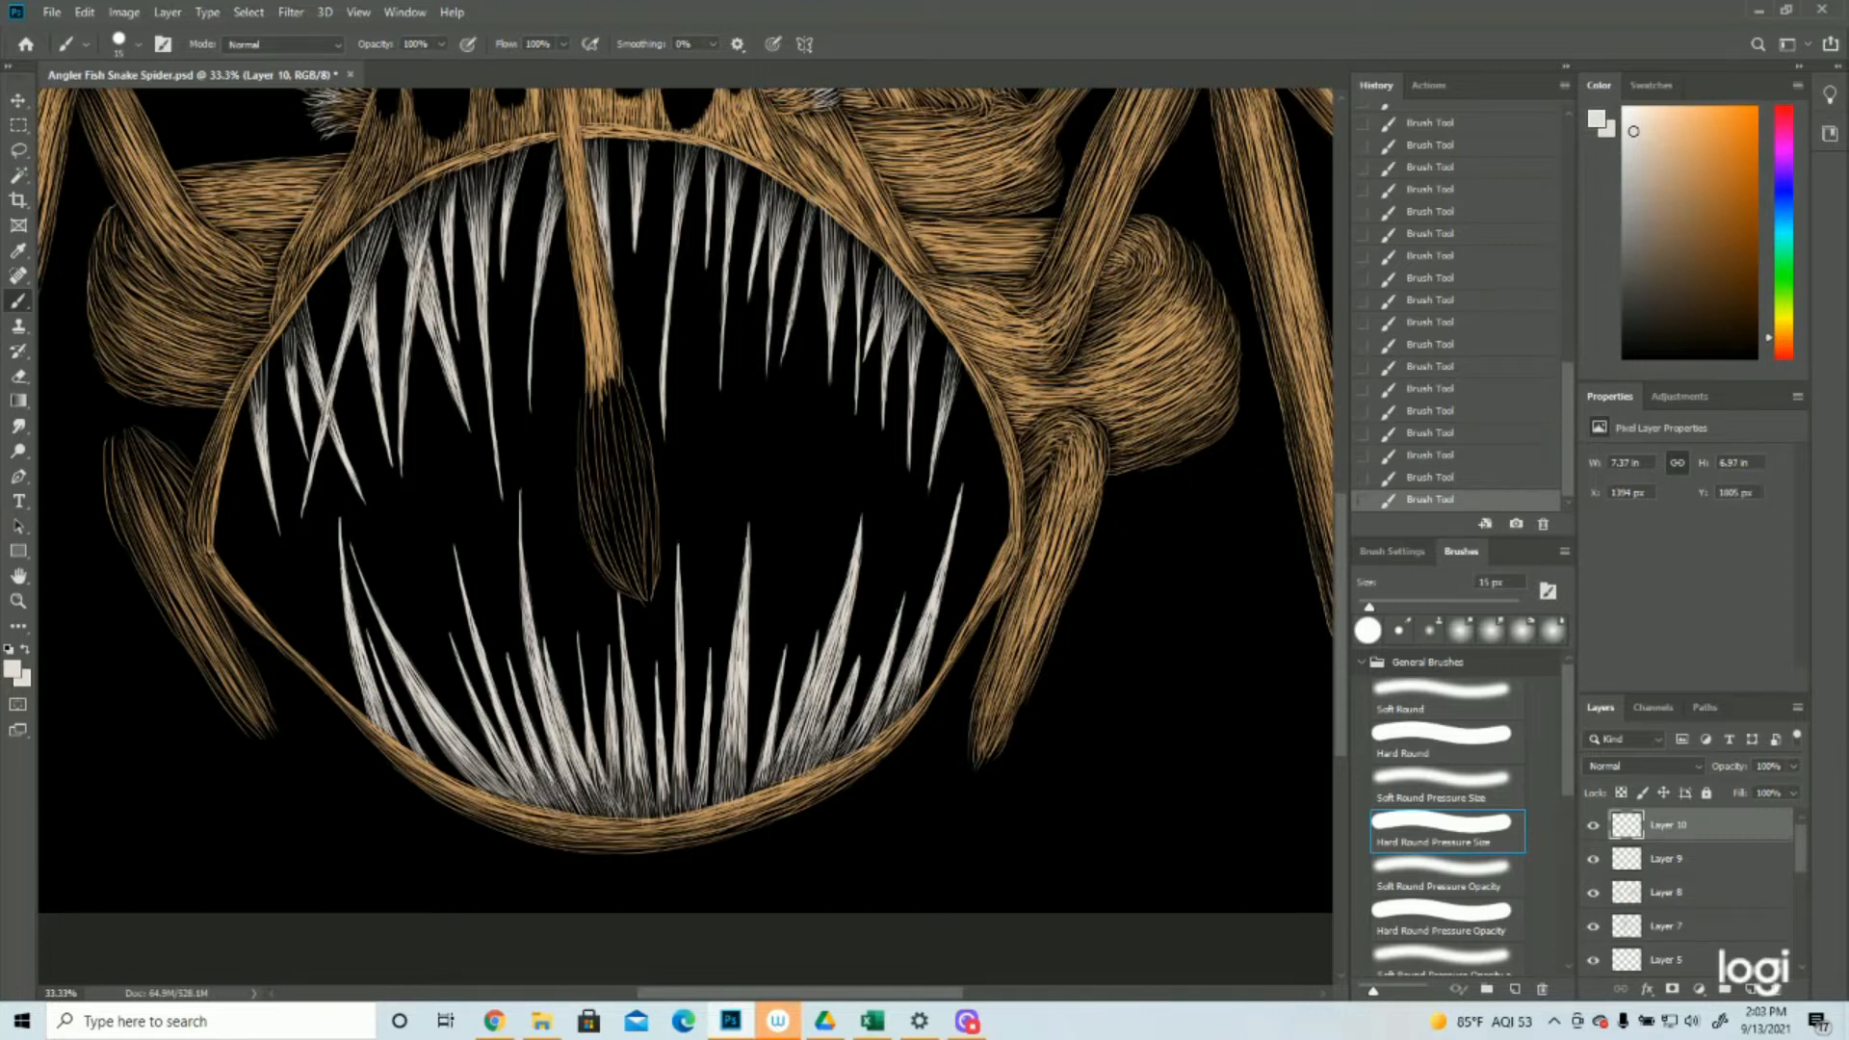
mouse_move(574, 771)
mouse_down()
mouse_move(590, 814)
mouse_move(647, 816)
mouse_up()
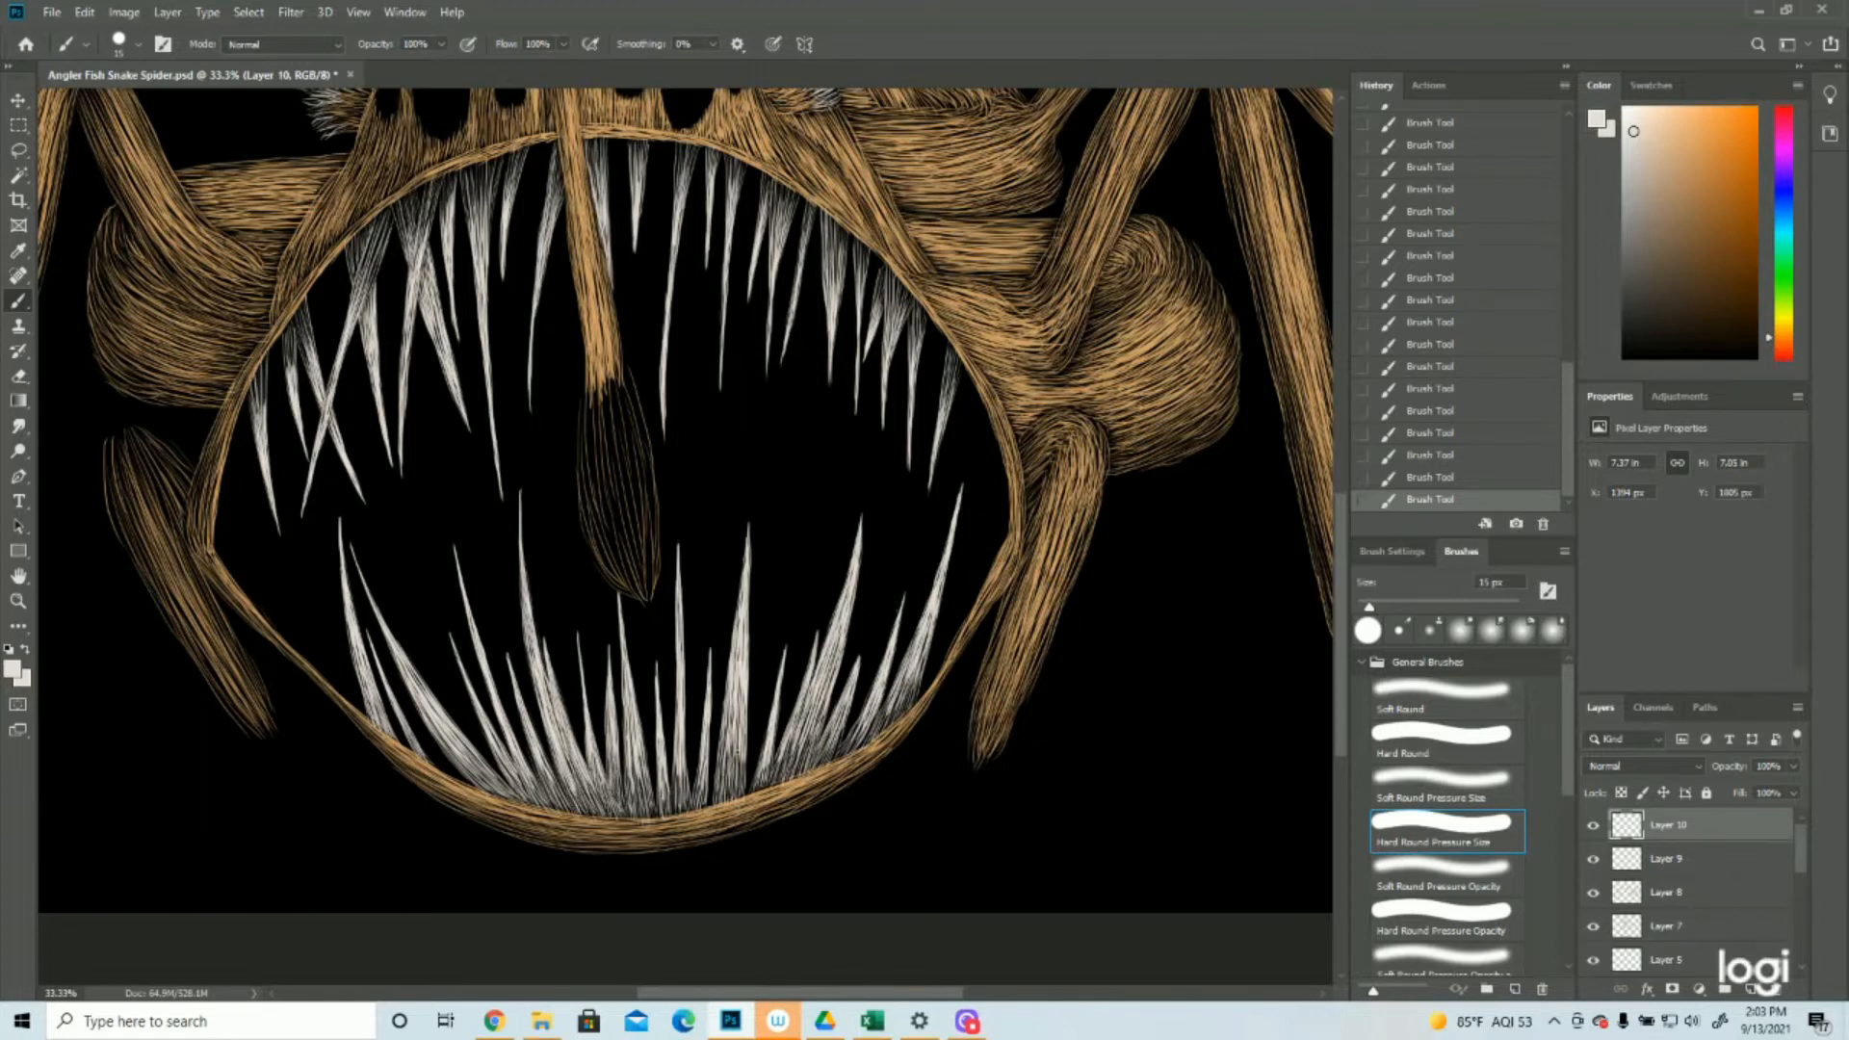
drag(807, 741, 776, 784)
scroll(686, 501, down, 1)
drag(917, 587, 884, 653)
Save the document with the finished teeth highlights
key(z)
alt+click(710, 535)
click(52, 12)
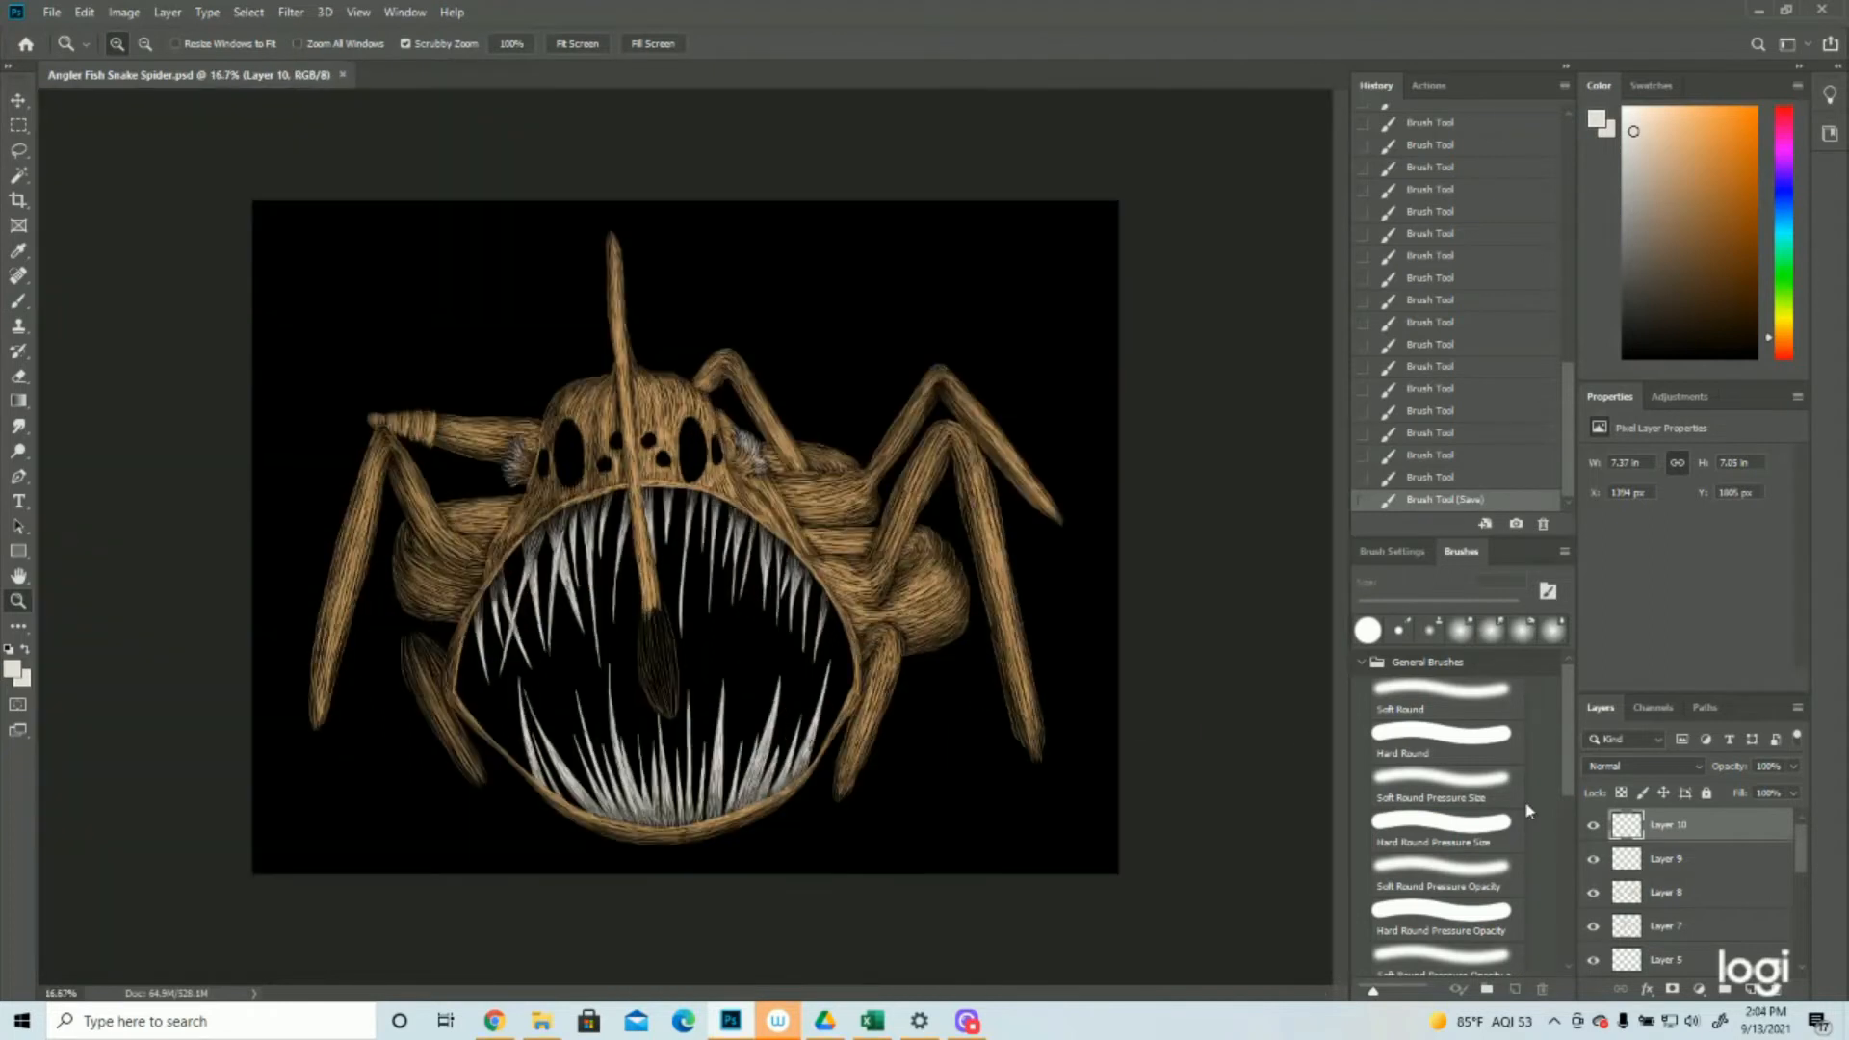
Check Layer 8's content by toggling its visibility, and add a new layer directly above it
click(1592, 896)
click(1592, 896)
click(1667, 893)
click(1752, 990)
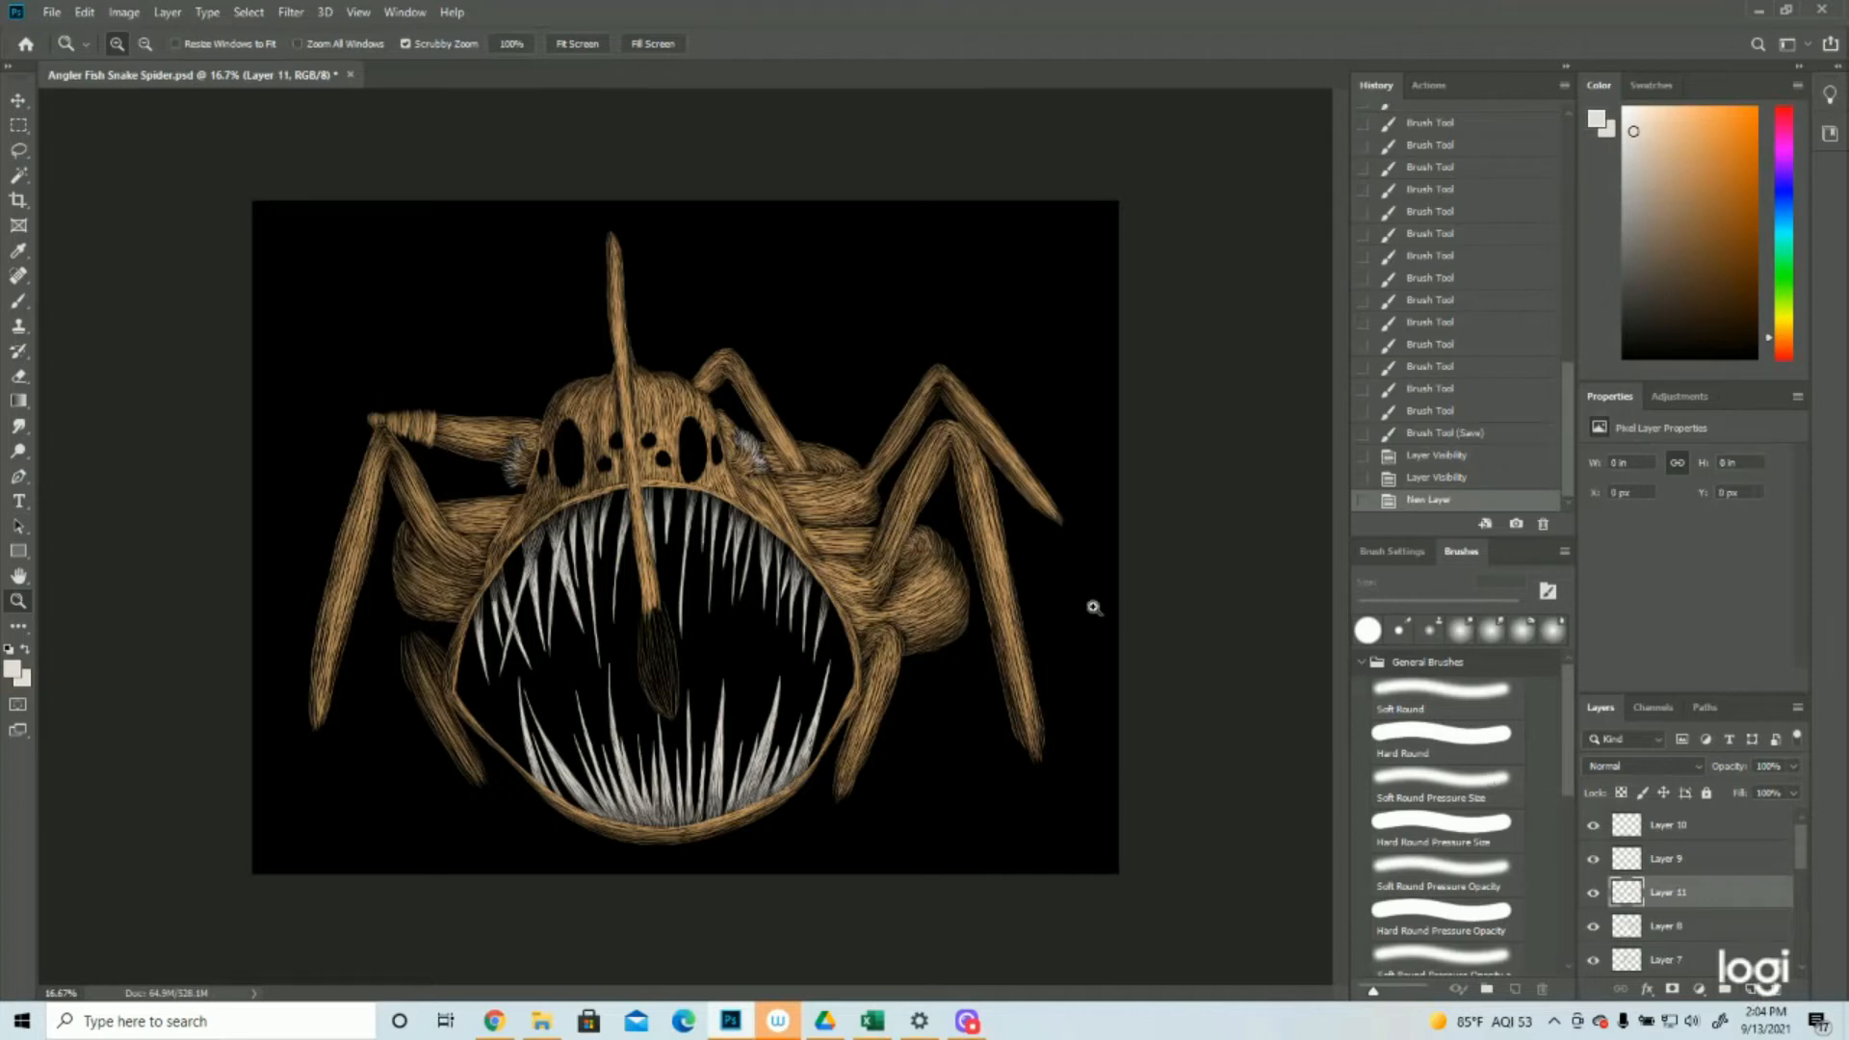
Set the foreground colour to the tan #d4a36a sampled from the body's hair strokes
drag(895, 483, 1019, 496)
drag(749, 496, 872, 499)
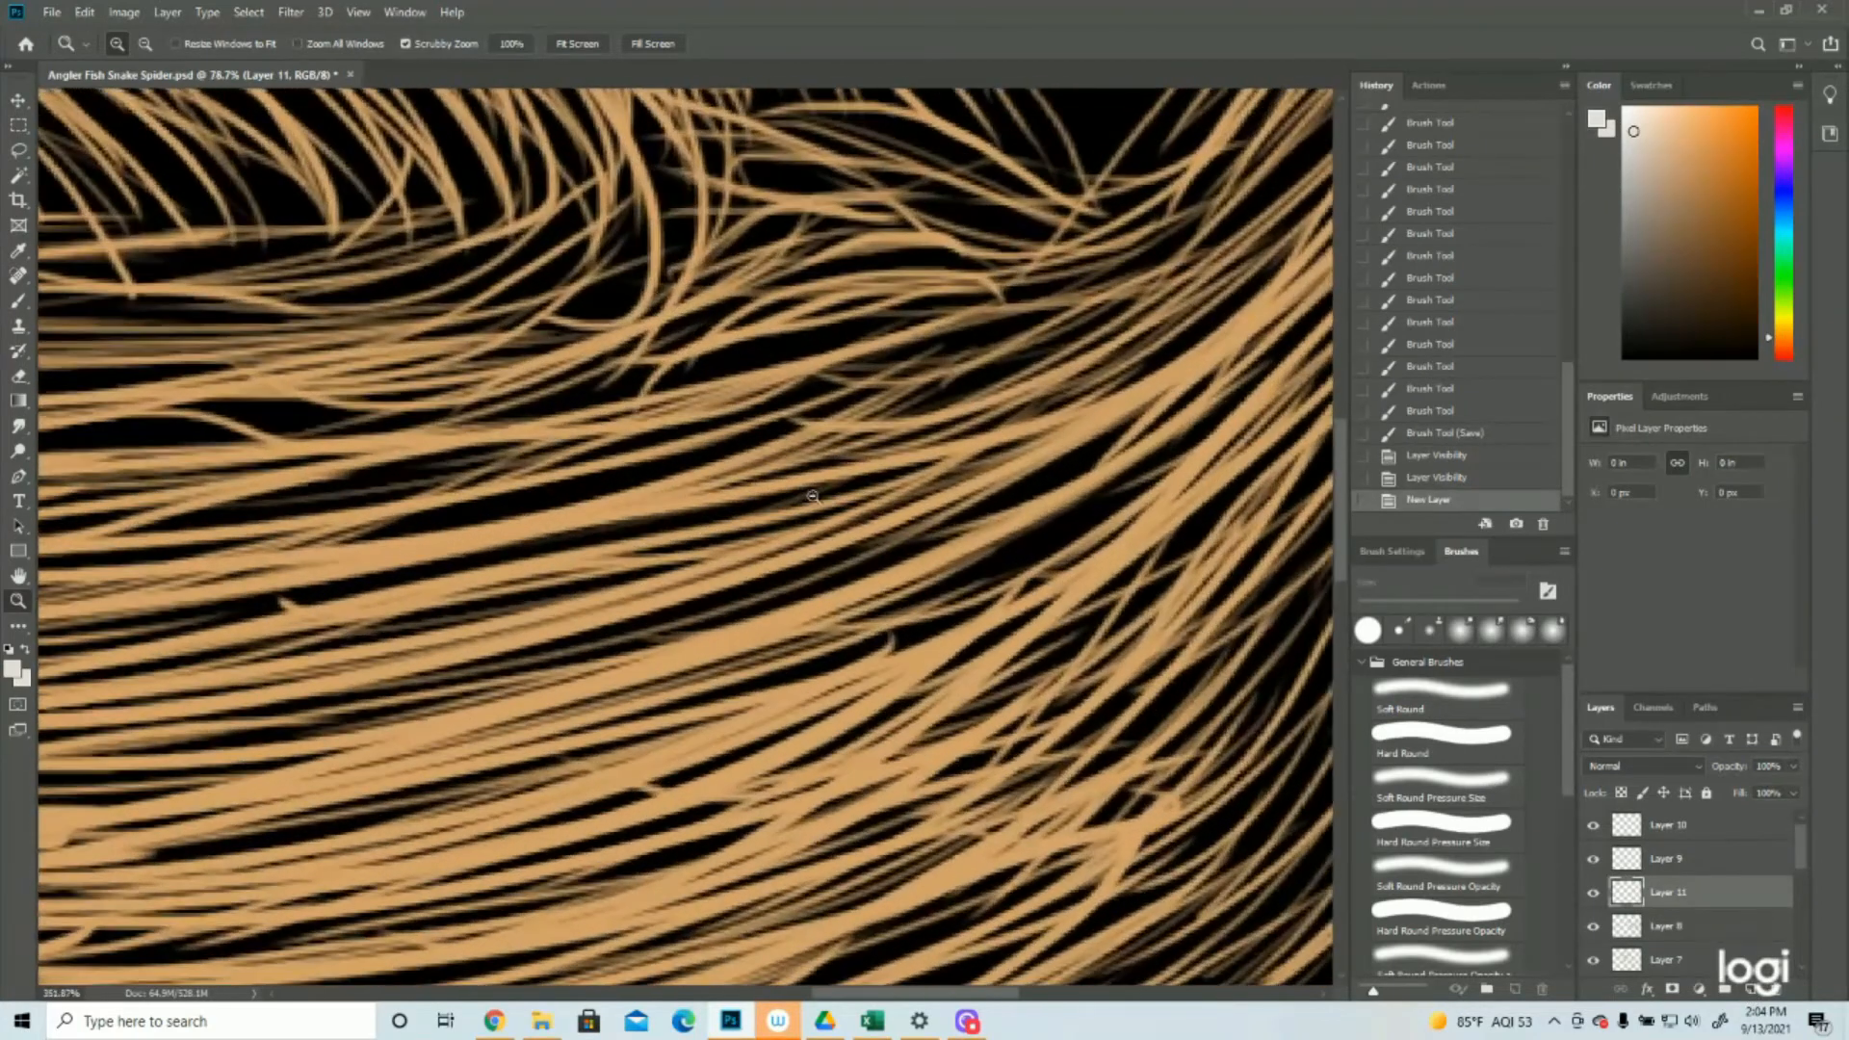
click(14, 666)
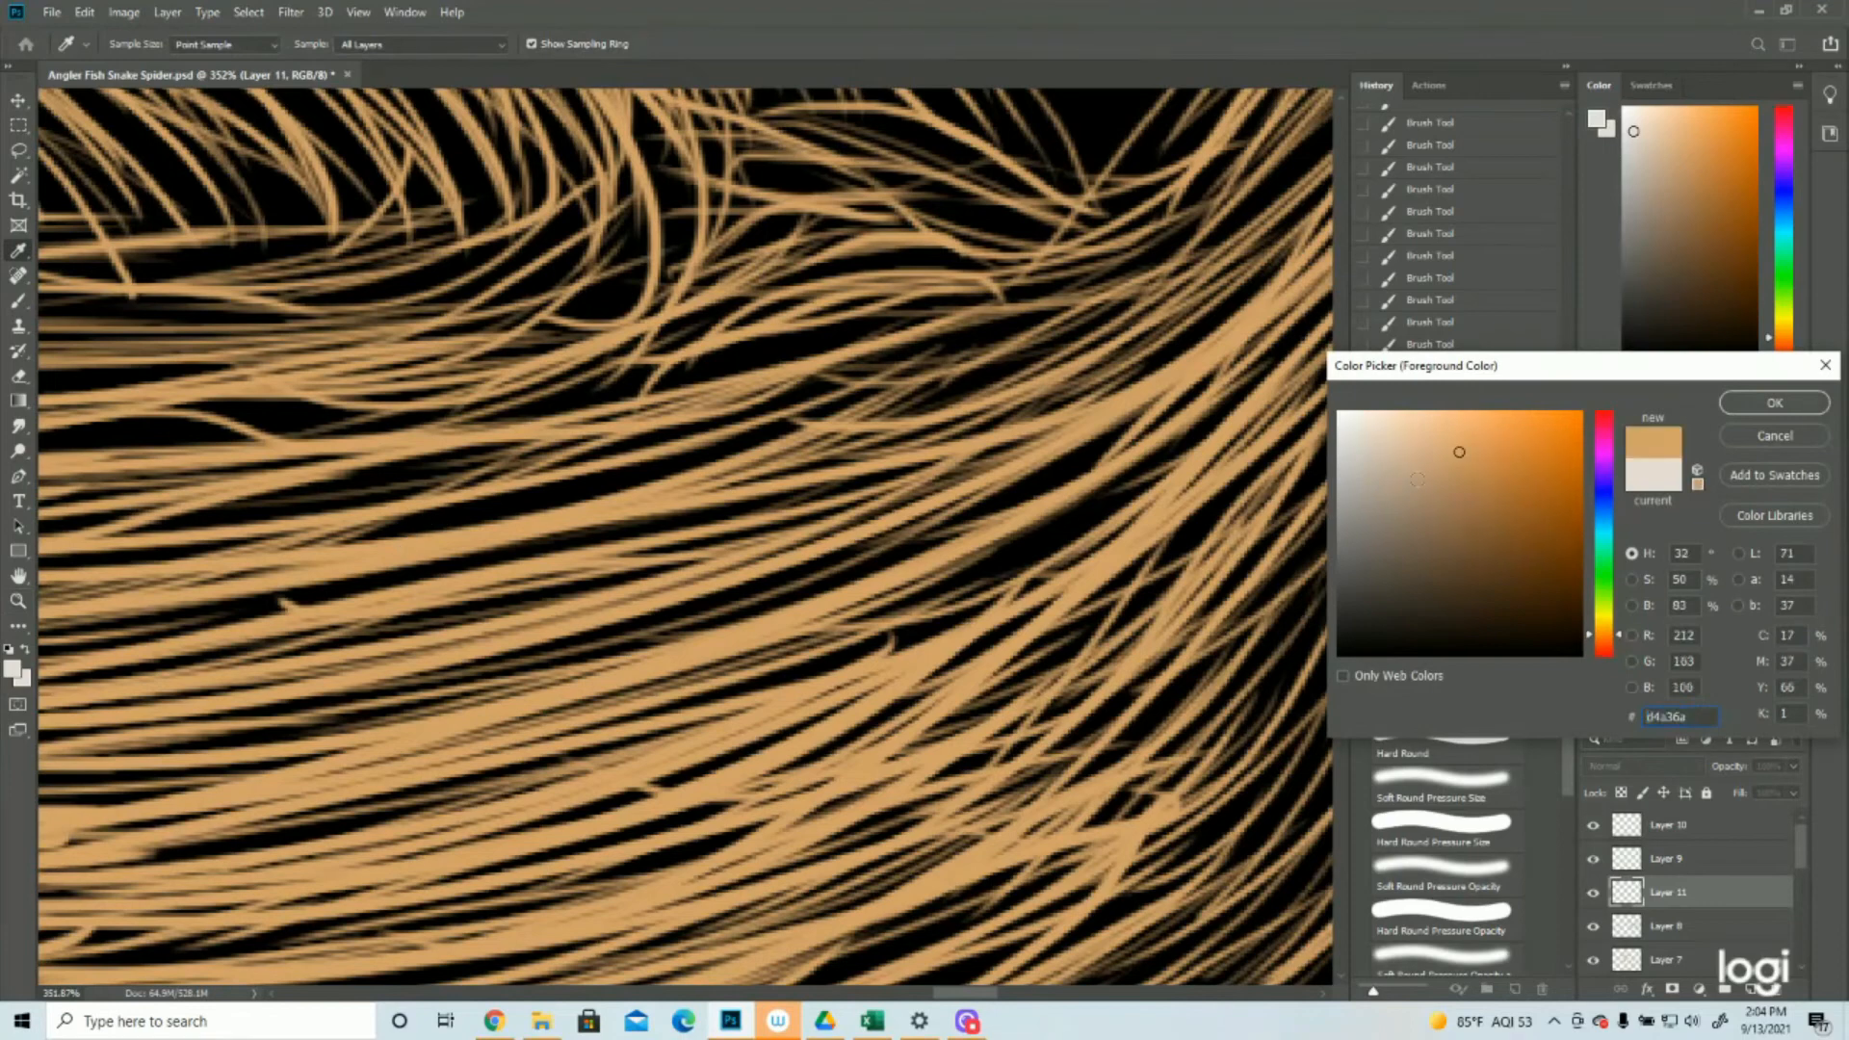
click(1748, 402)
Paint thin, sparse tan strokes down the inside of the mouth's left edge, behind the teeth, with the 15 px brush
drag(705, 464, 451, 474)
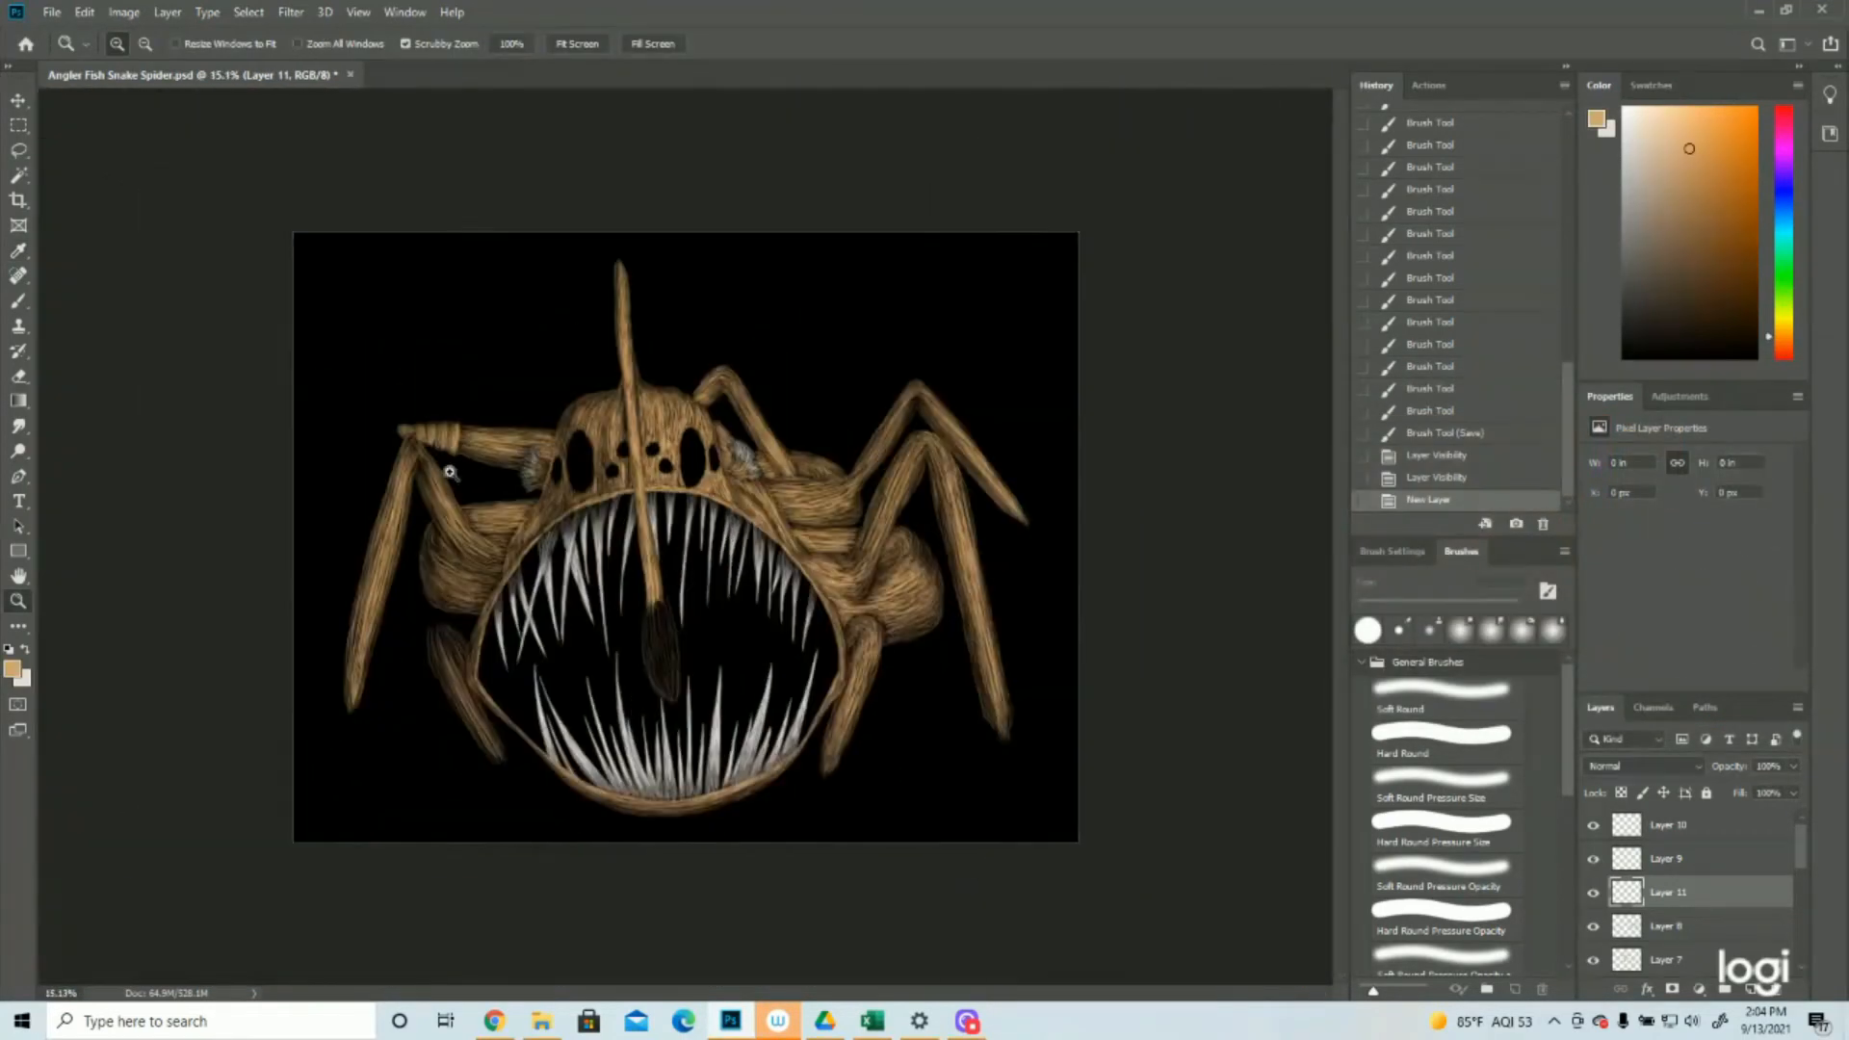
drag(648, 702, 731, 688)
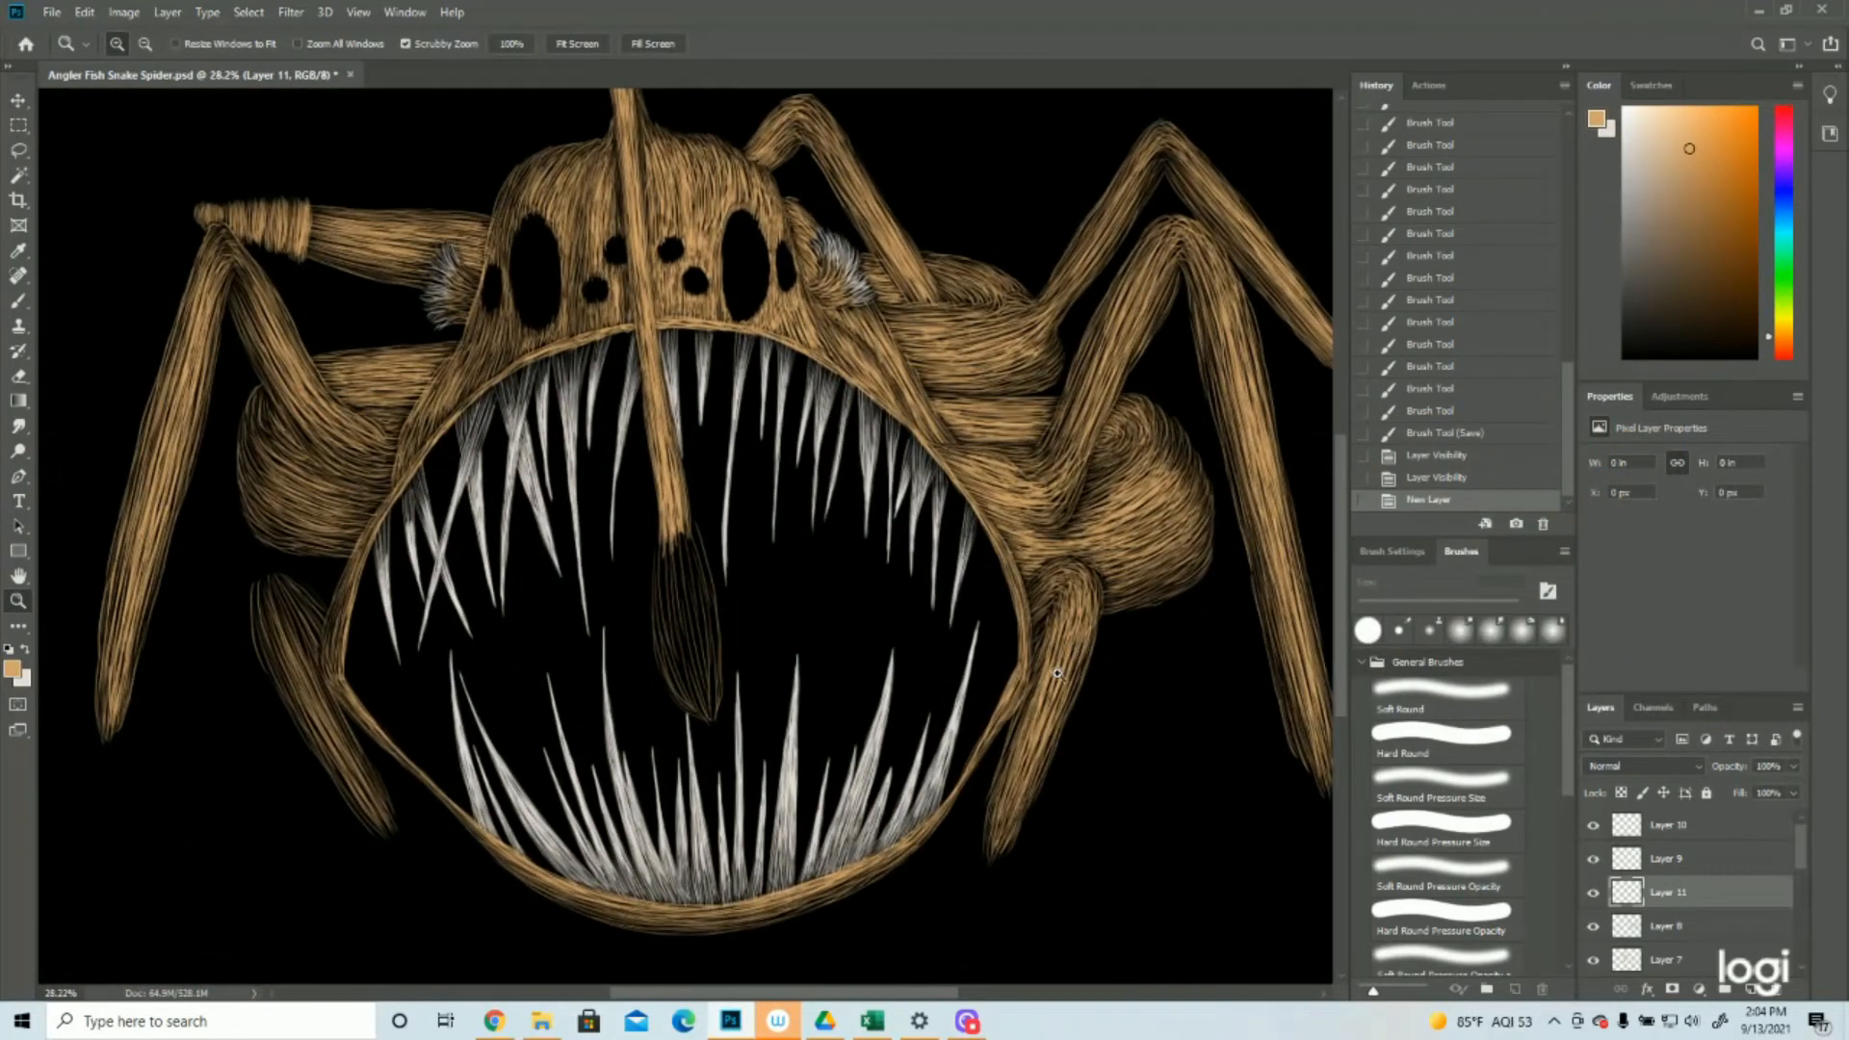
click(18, 301)
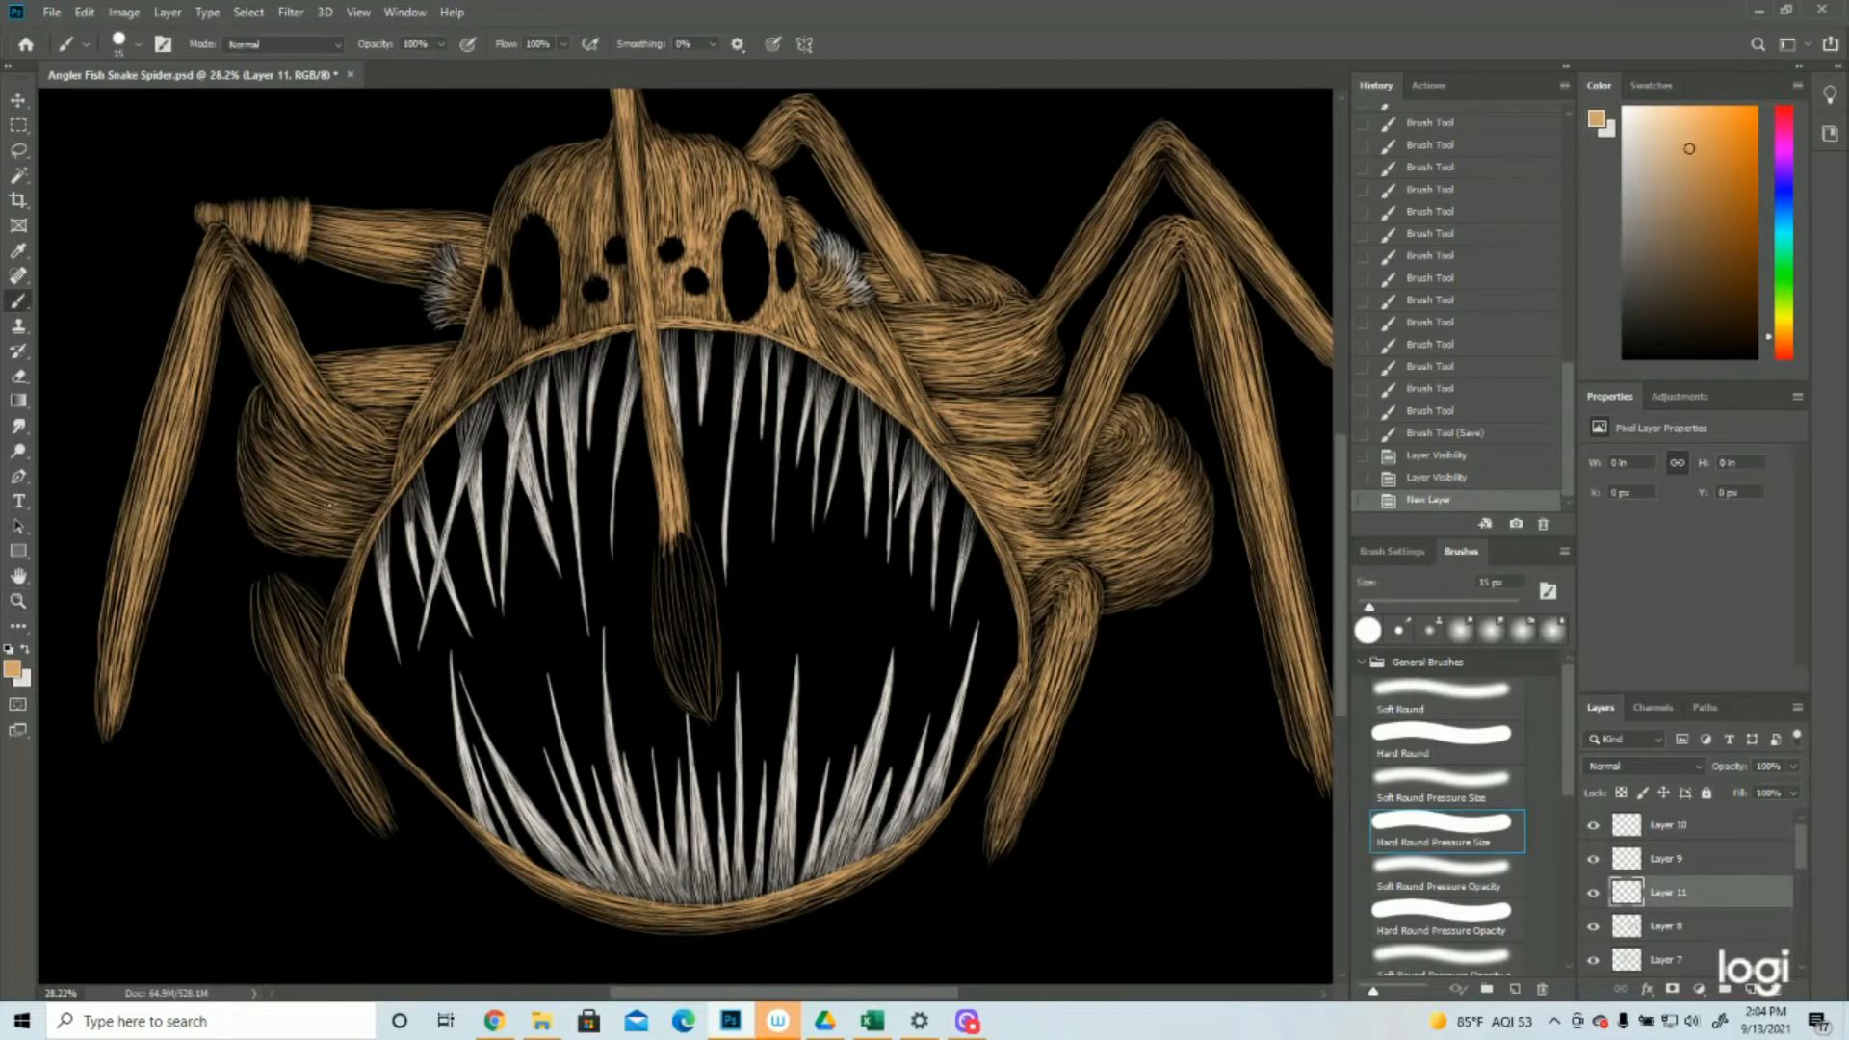
drag(372, 561, 392, 685)
mouse_move(373, 619)
mouse_down()
mouse_move(389, 703)
mouse_move(363, 601)
mouse_move(388, 716)
mouse_move(357, 601)
mouse_move(369, 682)
mouse_move(353, 622)
mouse_move(370, 553)
mouse_move(381, 711)
mouse_move(361, 605)
mouse_move(400, 738)
mouse_move(369, 624)
mouse_move(424, 747)
mouse_up()
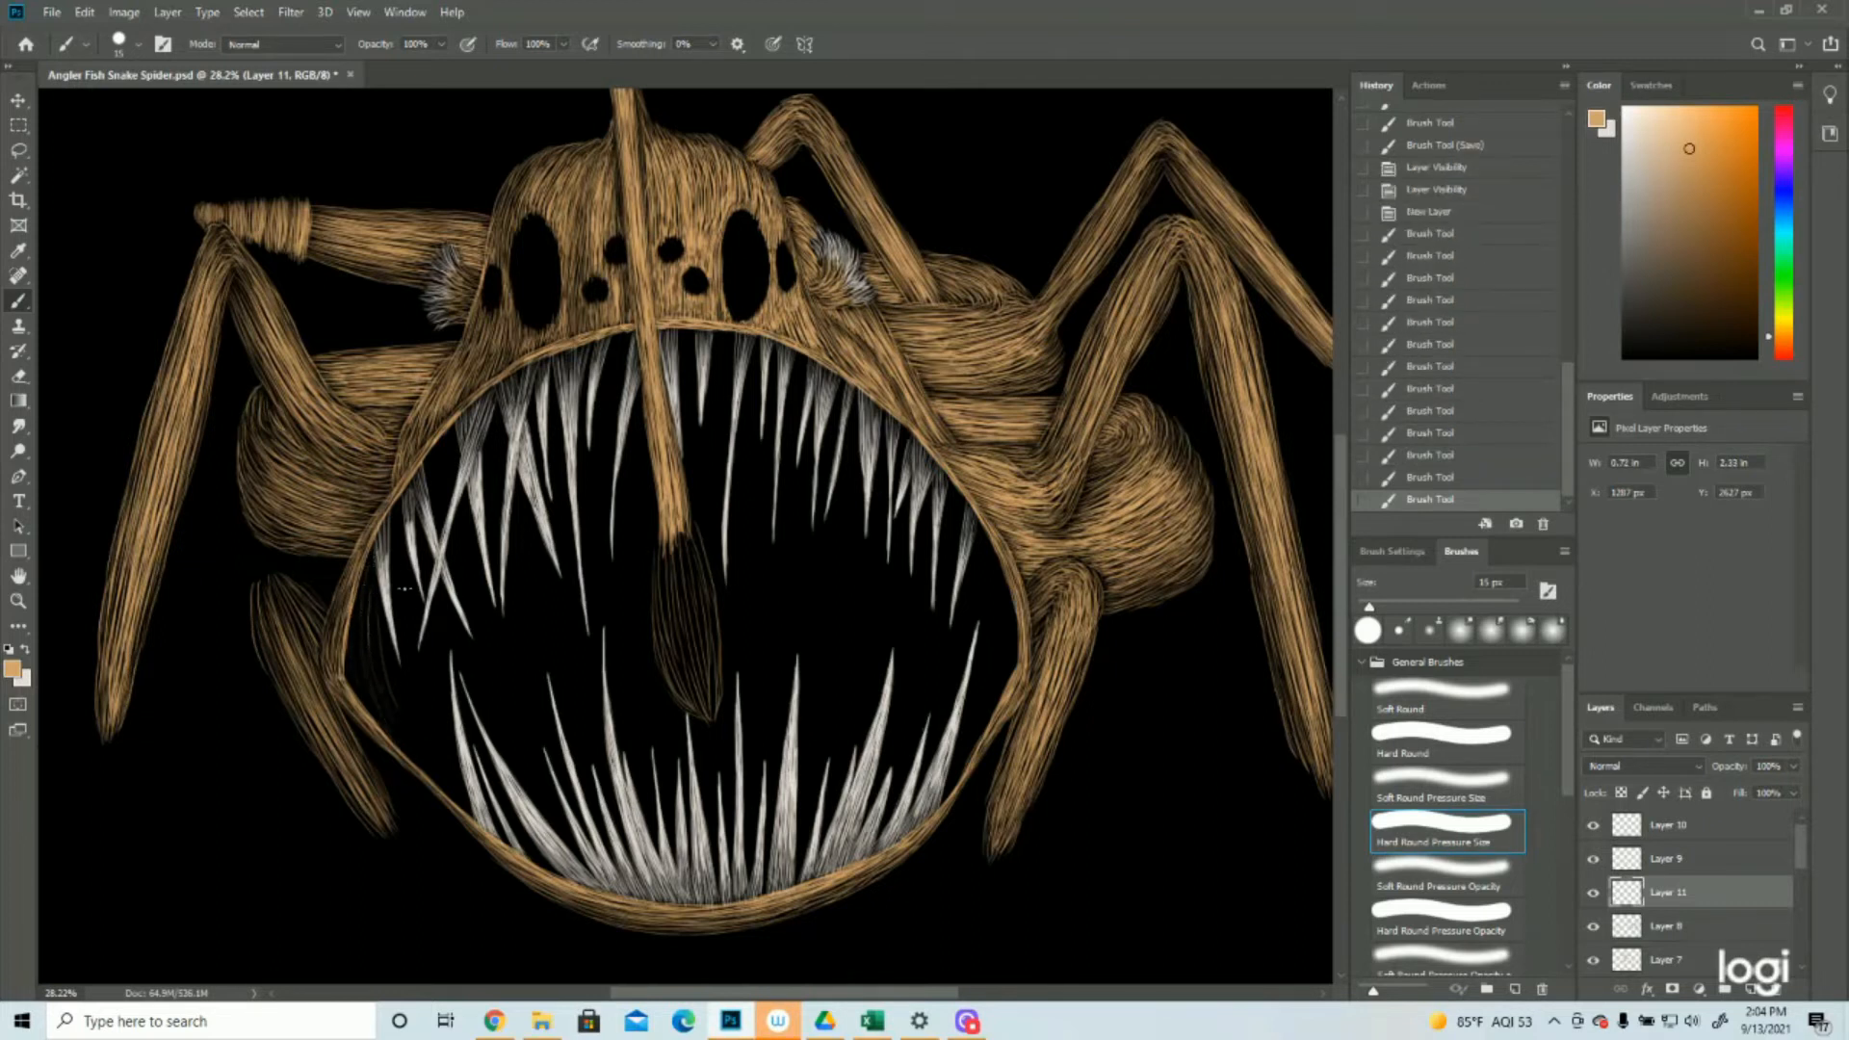
mouse_move(402, 501)
mouse_down()
mouse_move(366, 590)
mouse_move(436, 734)
mouse_up()
drag(412, 647, 445, 760)
mouse_move(408, 688)
mouse_down()
mouse_move(405, 732)
mouse_move(460, 793)
mouse_up()
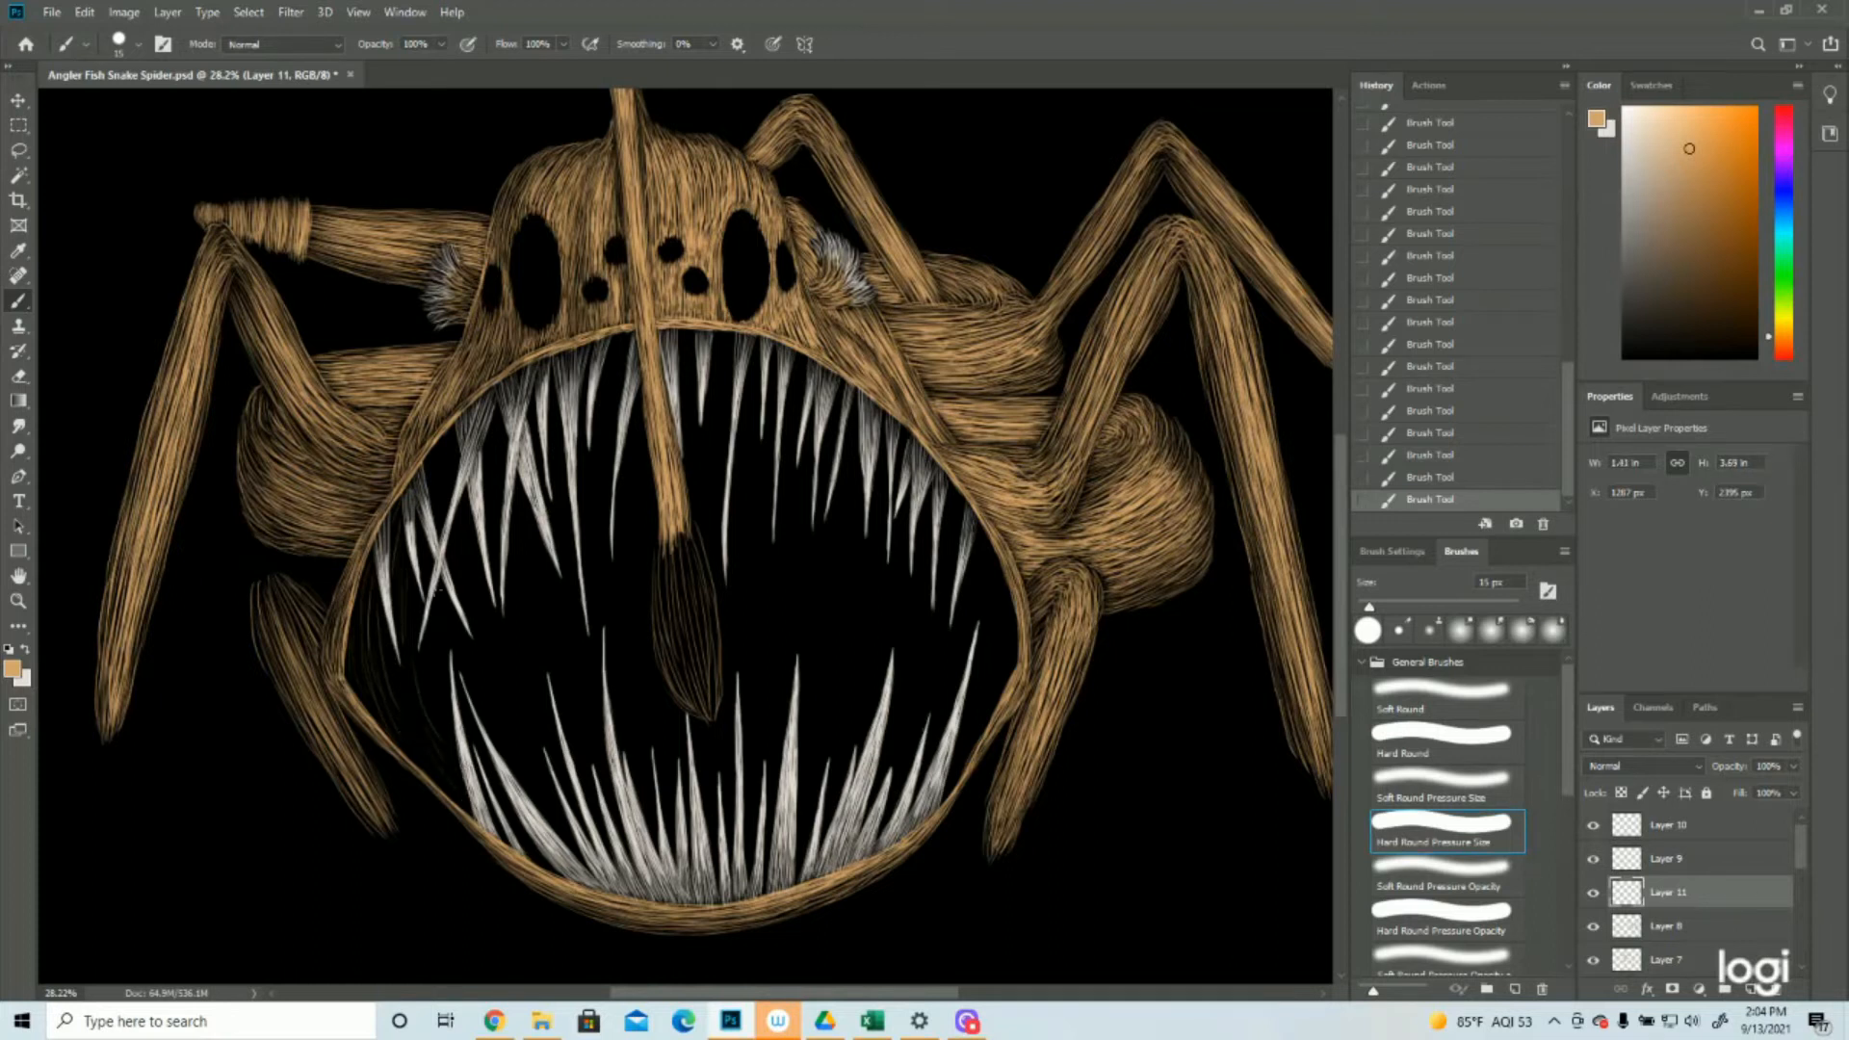
Extend the thin tan strokes among the upper left teeth and around the lower left teeth inside the mouth
drag(457, 450, 437, 525)
drag(459, 745, 466, 765)
mouse_move(494, 695)
mouse_down()
mouse_move(541, 747)
mouse_move(466, 662)
mouse_move(552, 780)
mouse_up()
drag(486, 767, 509, 817)
Paint thin, curved tan strokes inside the mouth's right side, from the edge inward behind the teeth
drag(1011, 611, 1001, 681)
drag(976, 536, 989, 674)
drag(992, 569, 996, 678)
drag(937, 720, 952, 541)
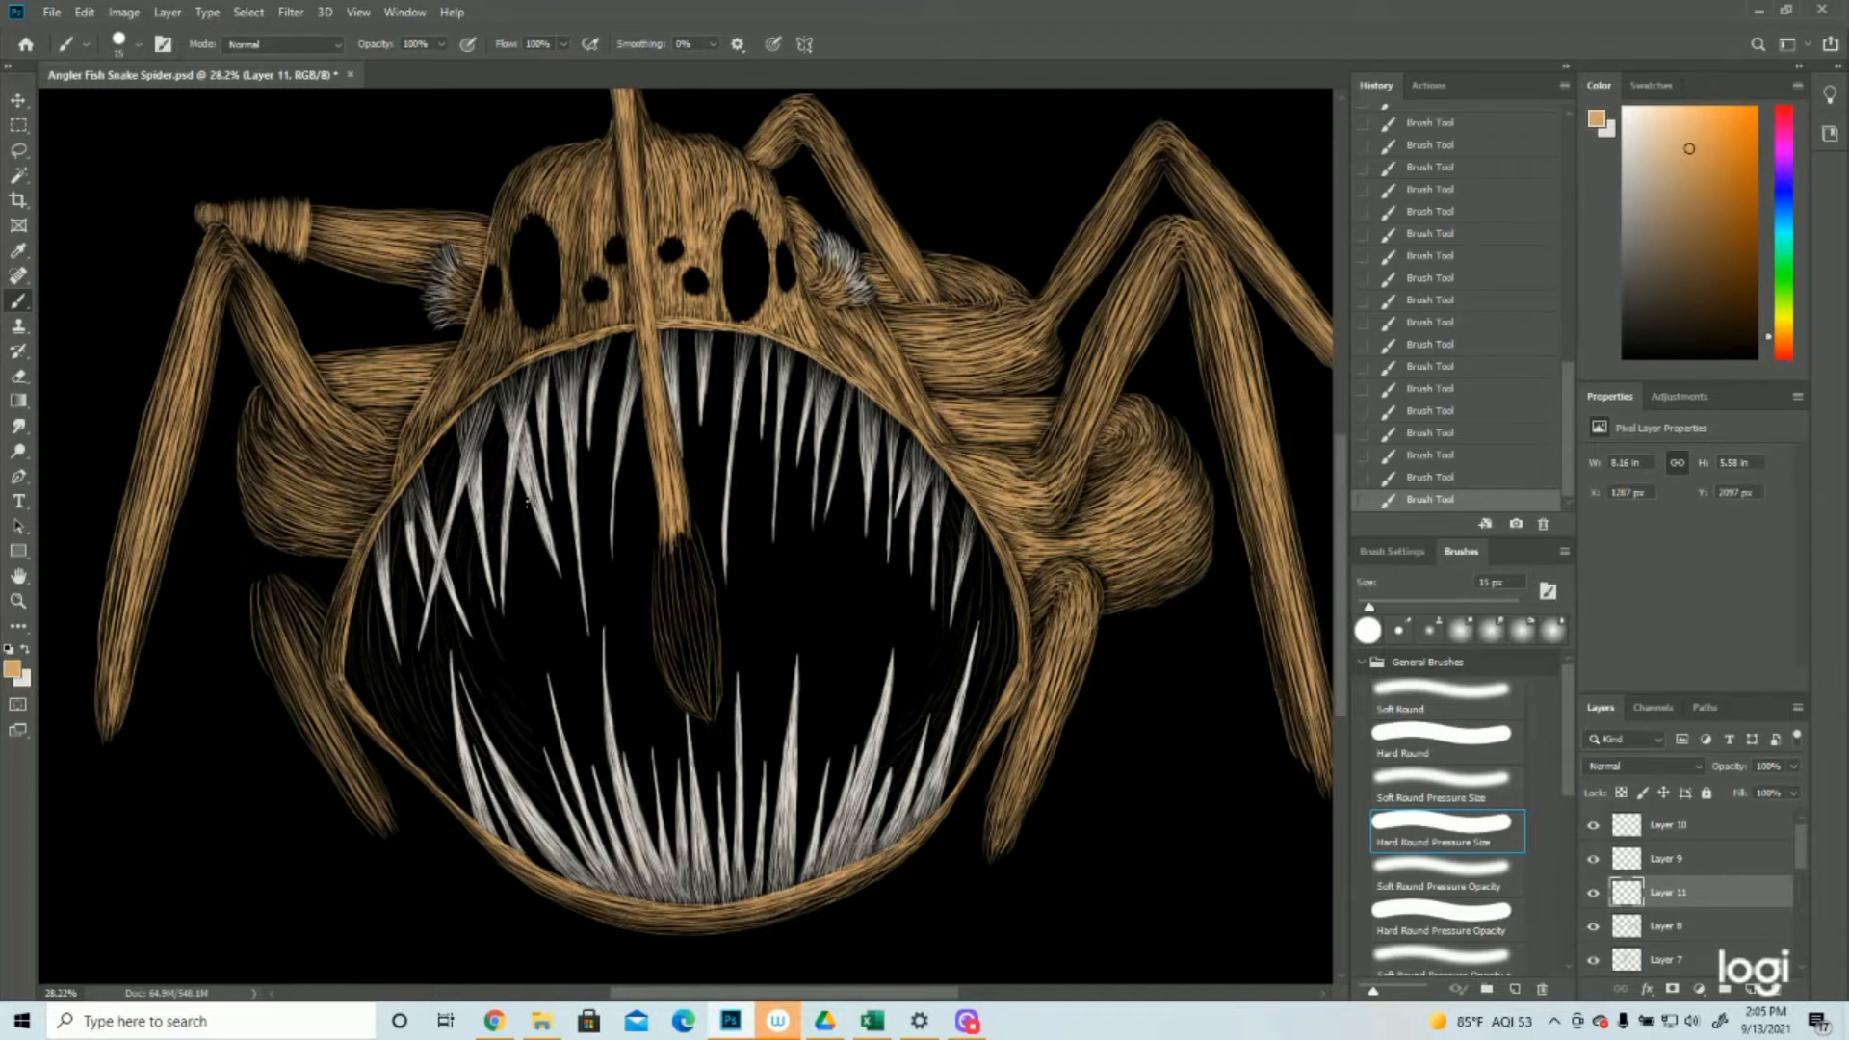
mouse_move(873, 492)
mouse_down()
mouse_move(929, 568)
mouse_move(844, 674)
mouse_up()
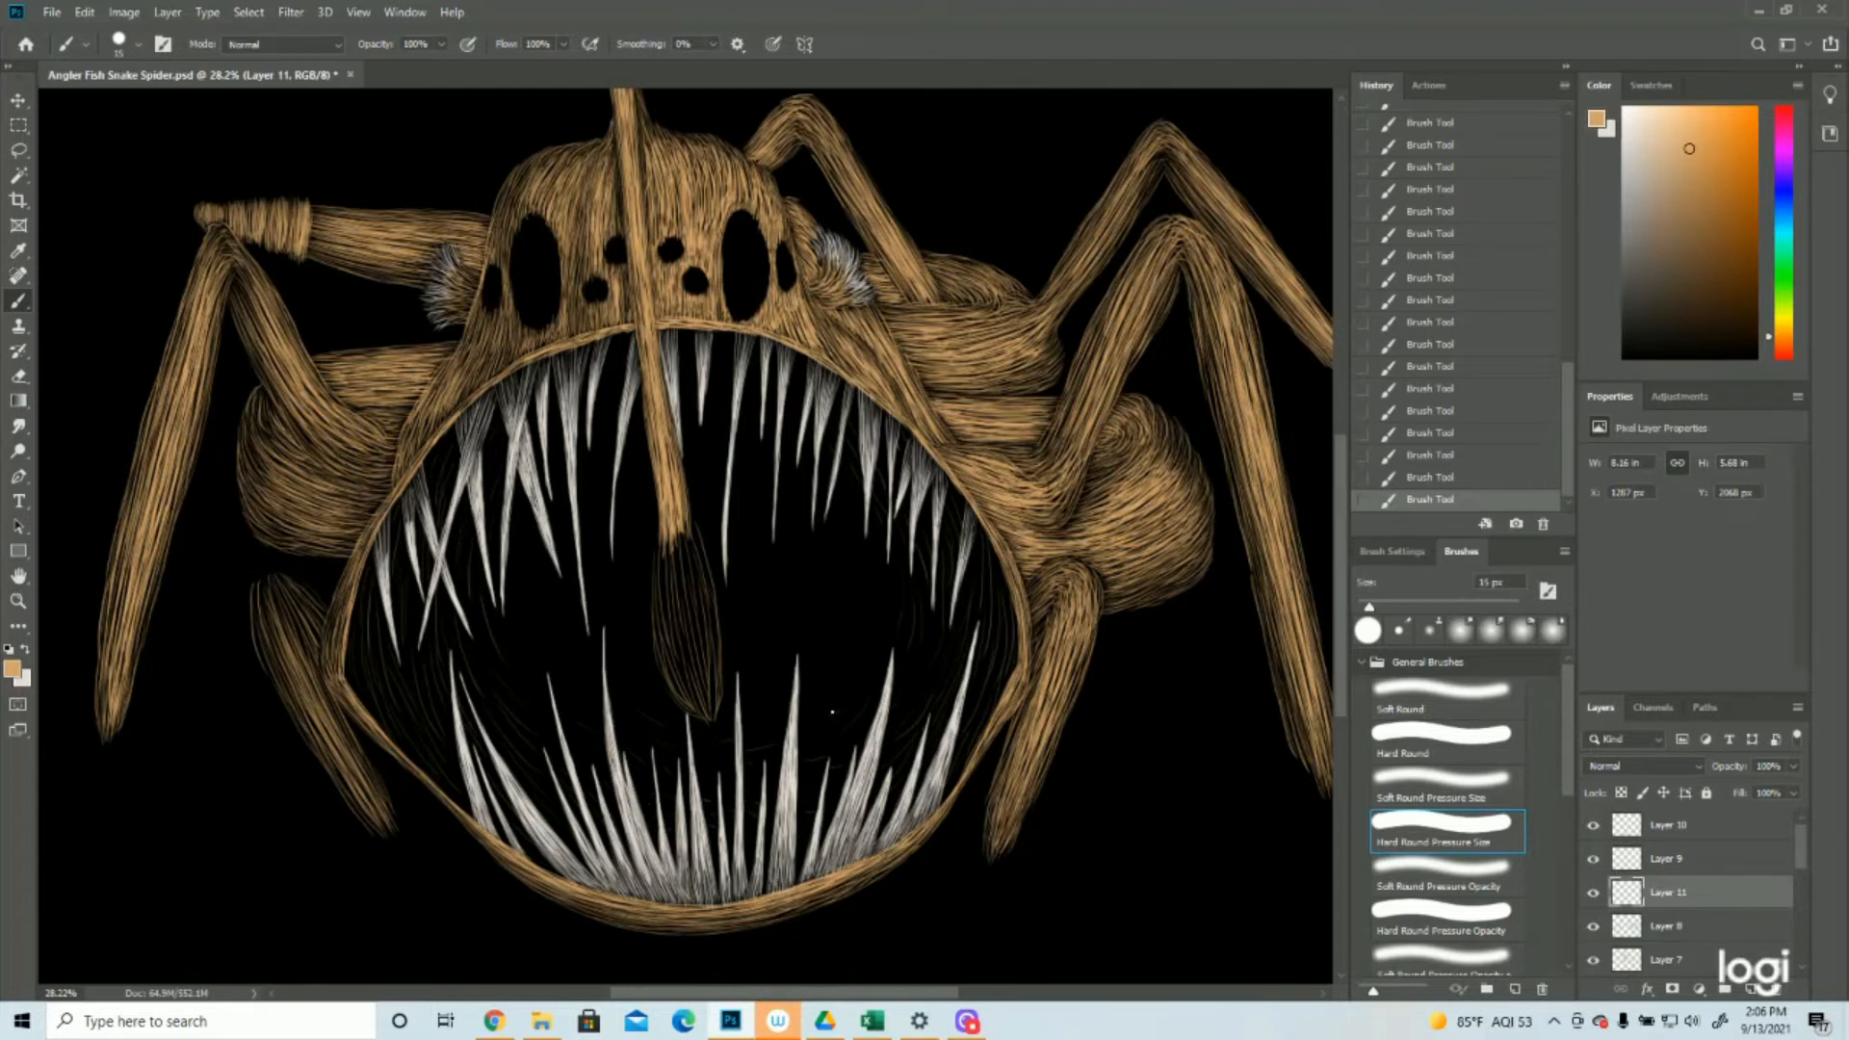
Add thin, sparse tan strokes inside the mouth behind the upper right teeth and along the left edge
drag(794, 367, 757, 343)
drag(313, 694, 294, 549)
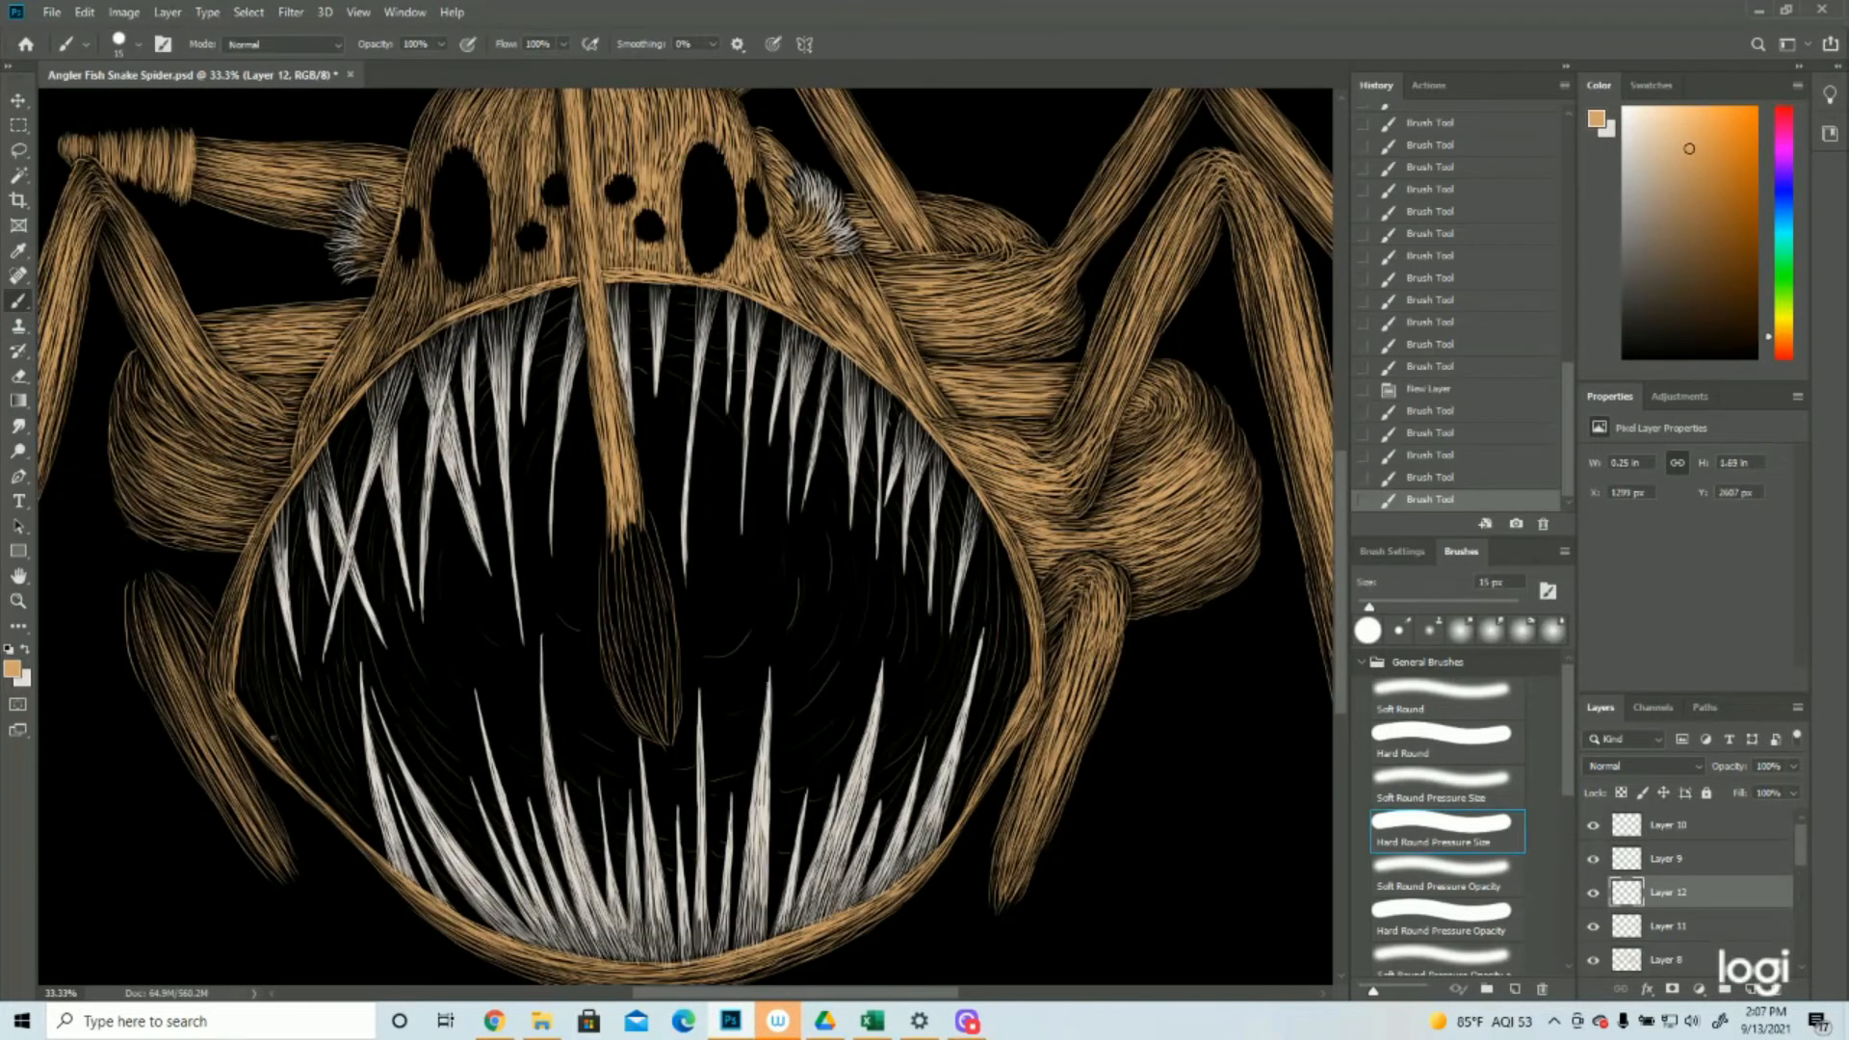
drag(274, 738, 281, 757)
mouse_move(254, 602)
mouse_down()
mouse_move(279, 742)
mouse_move(287, 708)
mouse_up()
mouse_move(293, 592)
mouse_down()
mouse_move(294, 708)
mouse_move(320, 700)
mouse_up()
Thicken the tan stroke texture along the mouth's left edge and add fine strokes along its right edge
mouse_move(280, 578)
mouse_down()
mouse_move(289, 718)
mouse_move(308, 734)
mouse_up()
drag(301, 570, 326, 747)
drag(300, 589, 321, 722)
drag(386, 602, 416, 676)
drag(996, 530, 1026, 640)
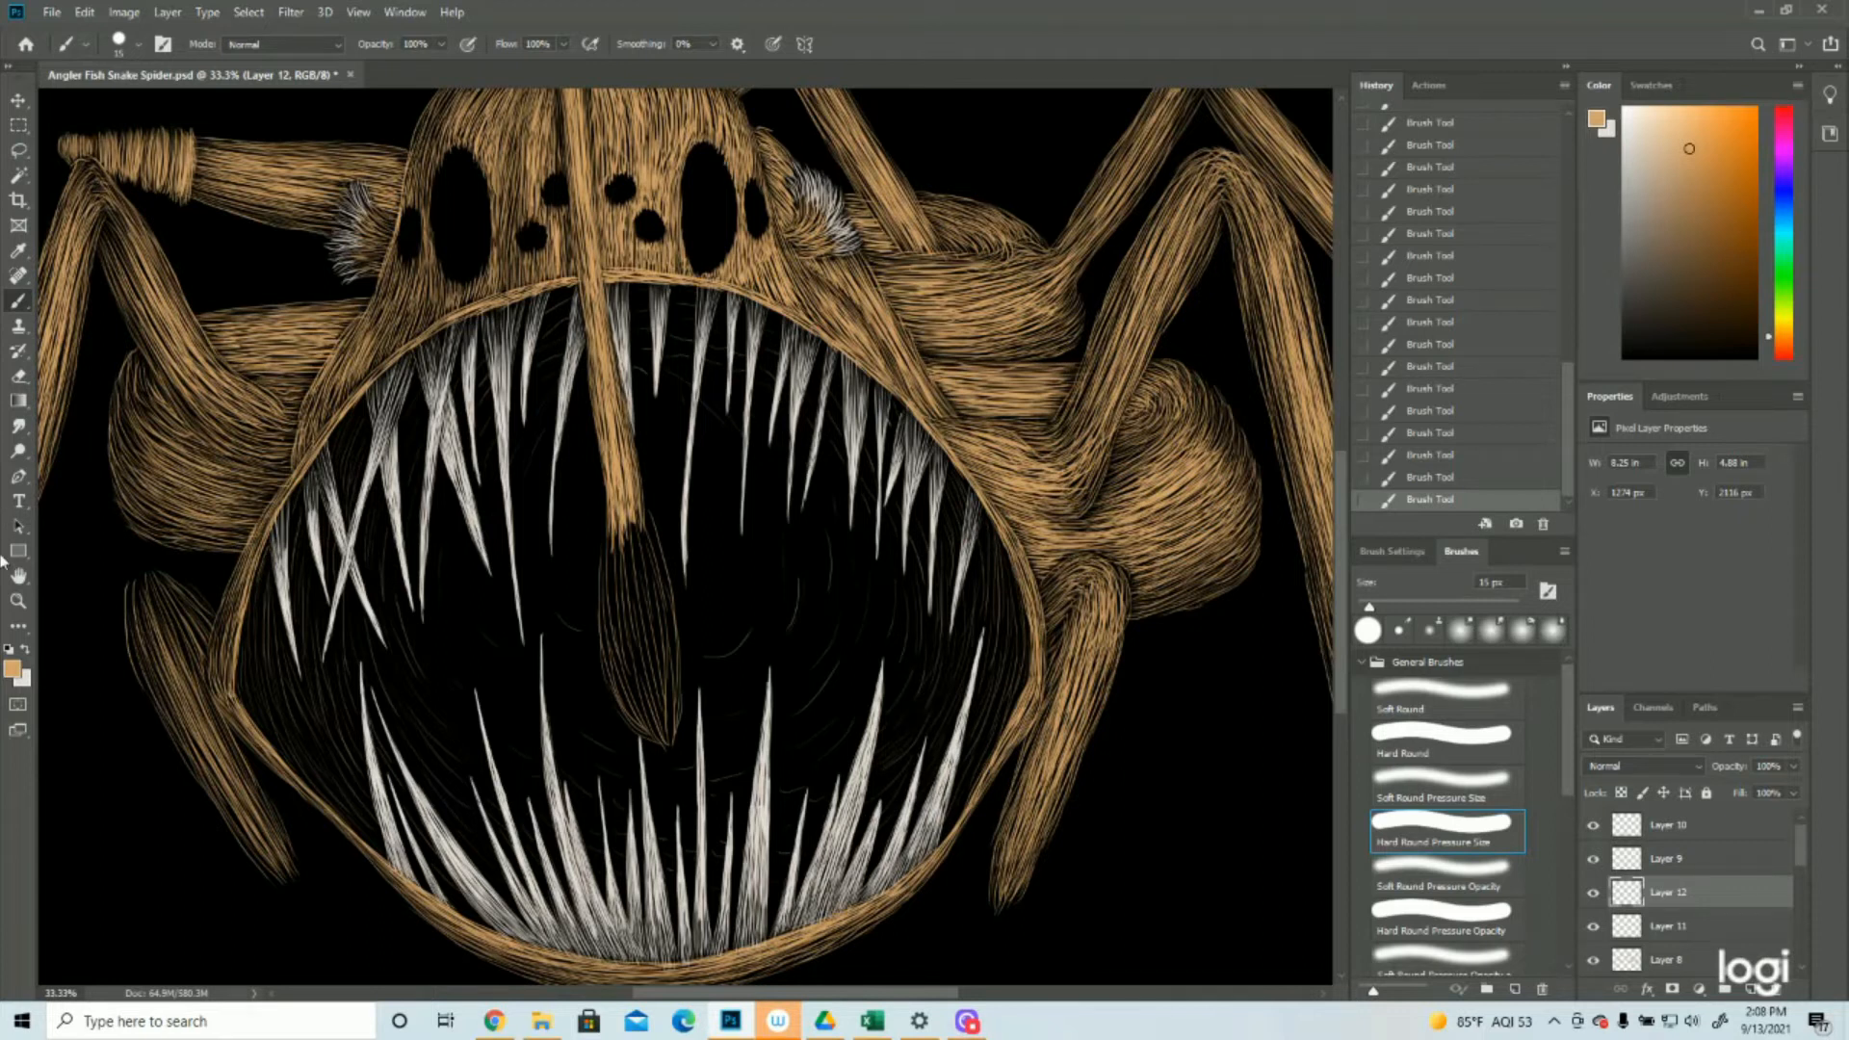
Paint thin tan strokes behind the teeth along the mouth's upper edge and near its lower left rim
click(17, 600)
drag(1002, 550, 952, 542)
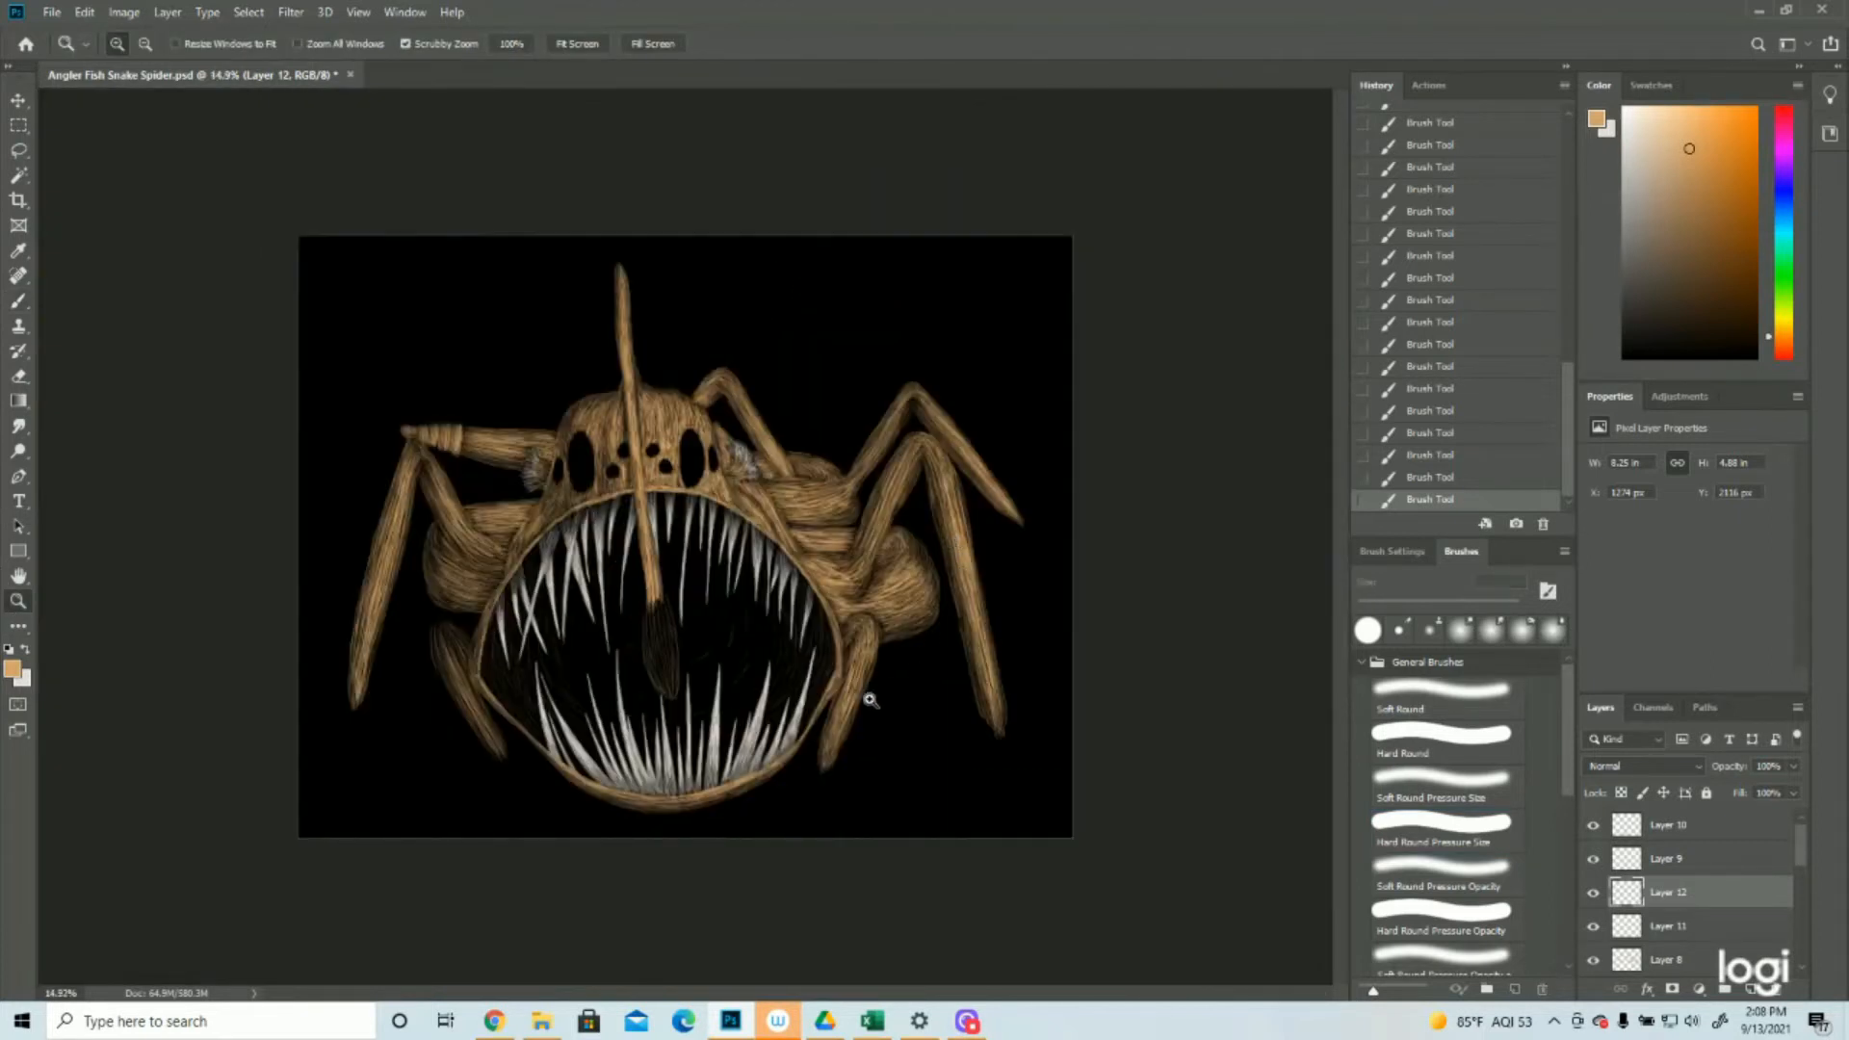
drag(636, 775, 704, 783)
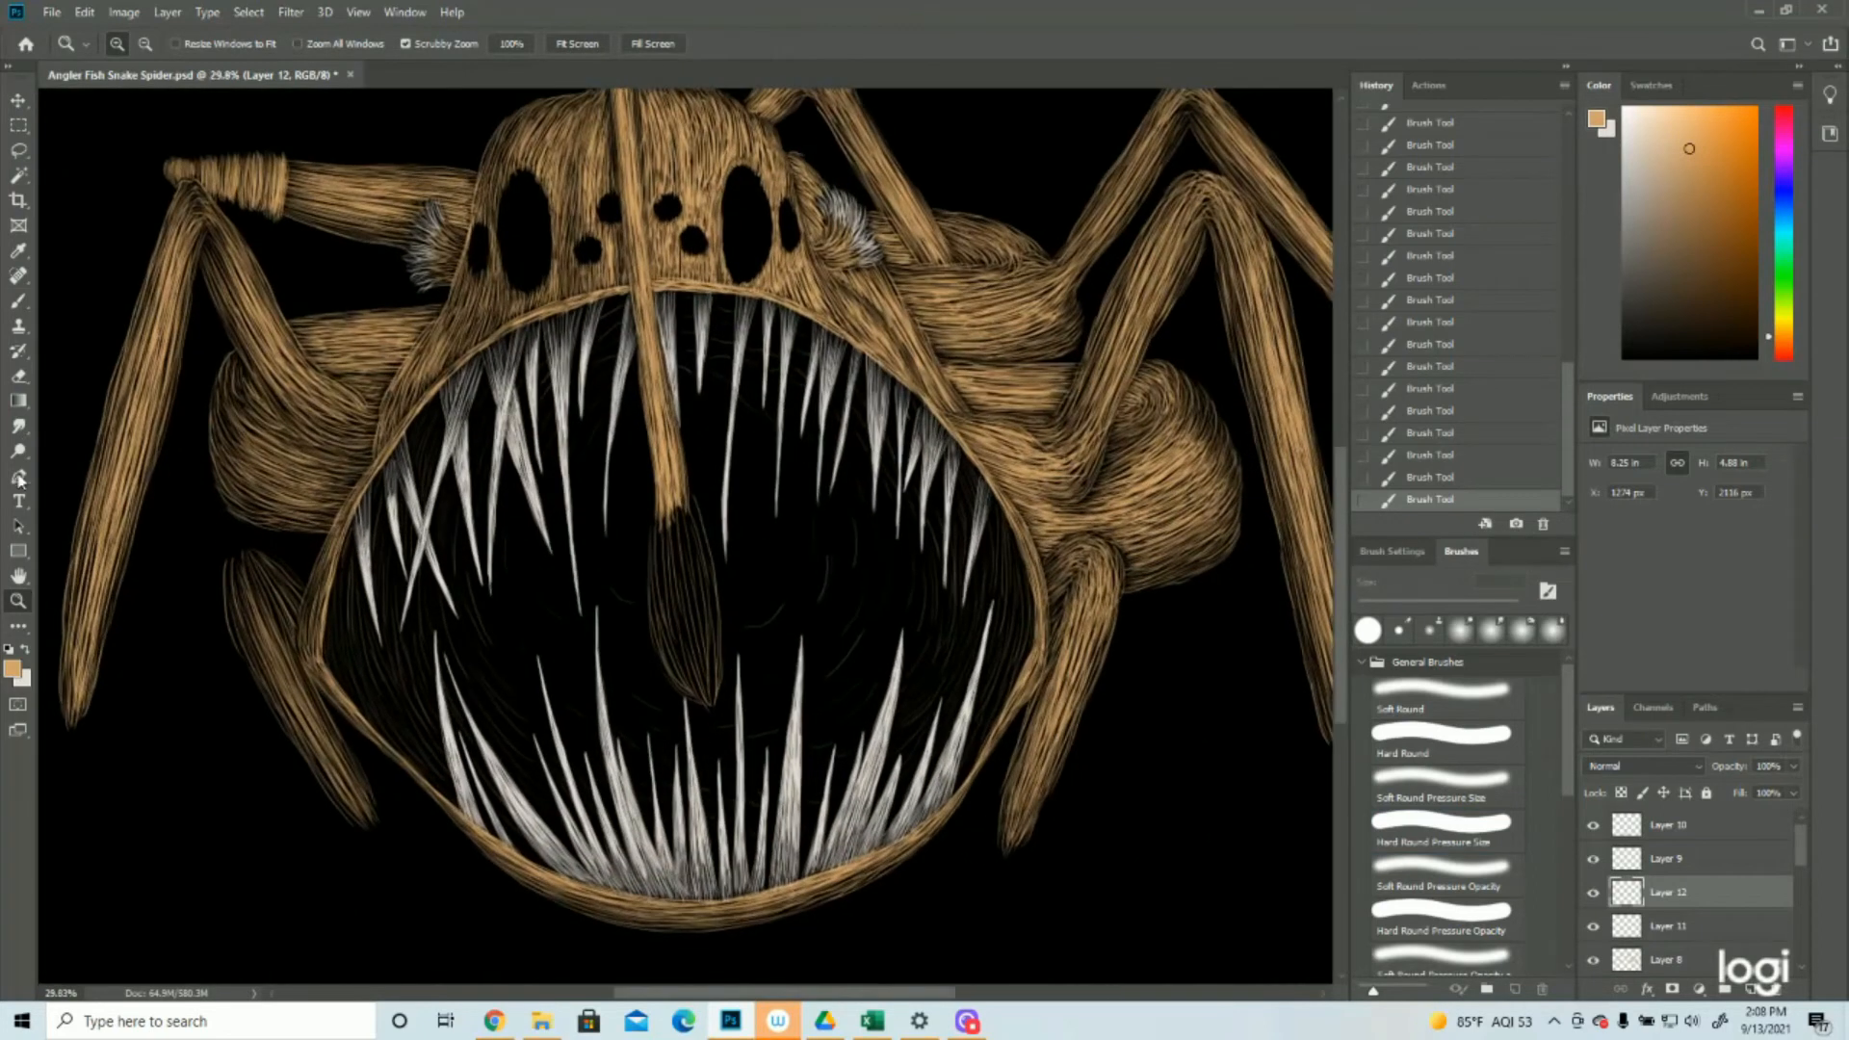
click(19, 302)
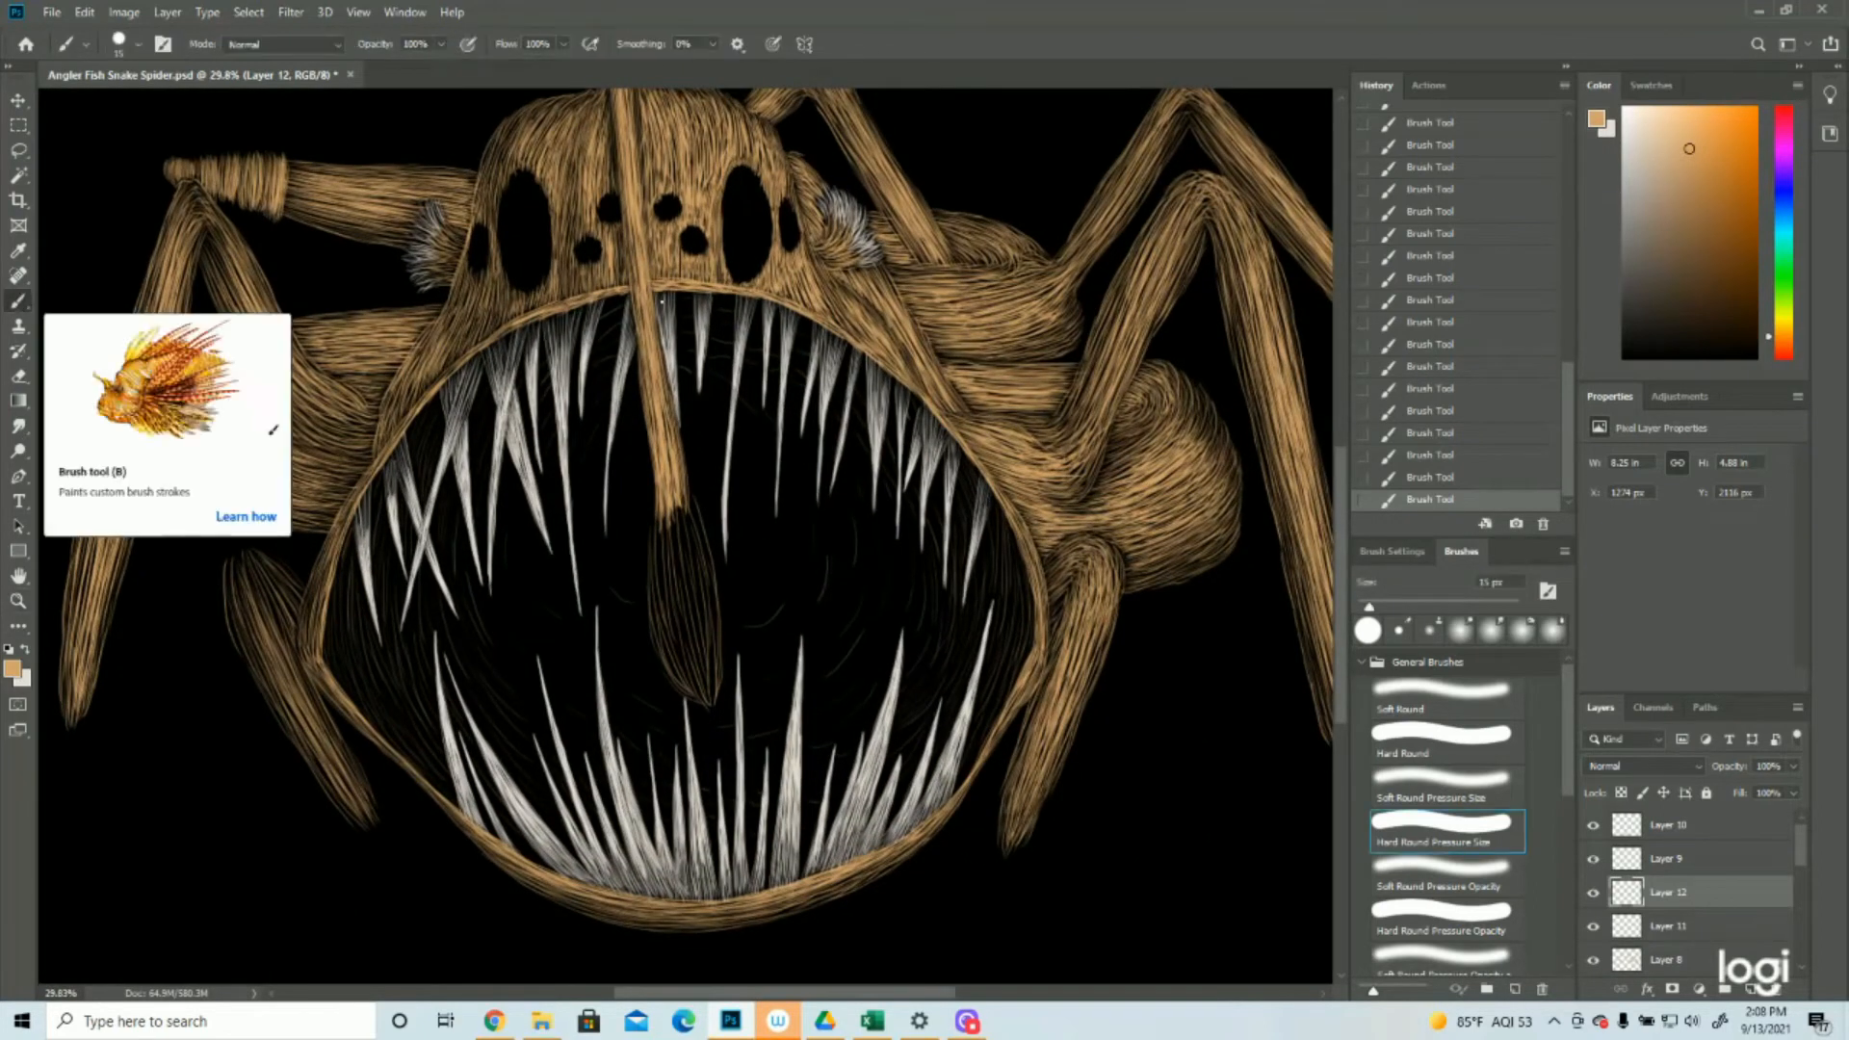
drag(626, 298, 602, 333)
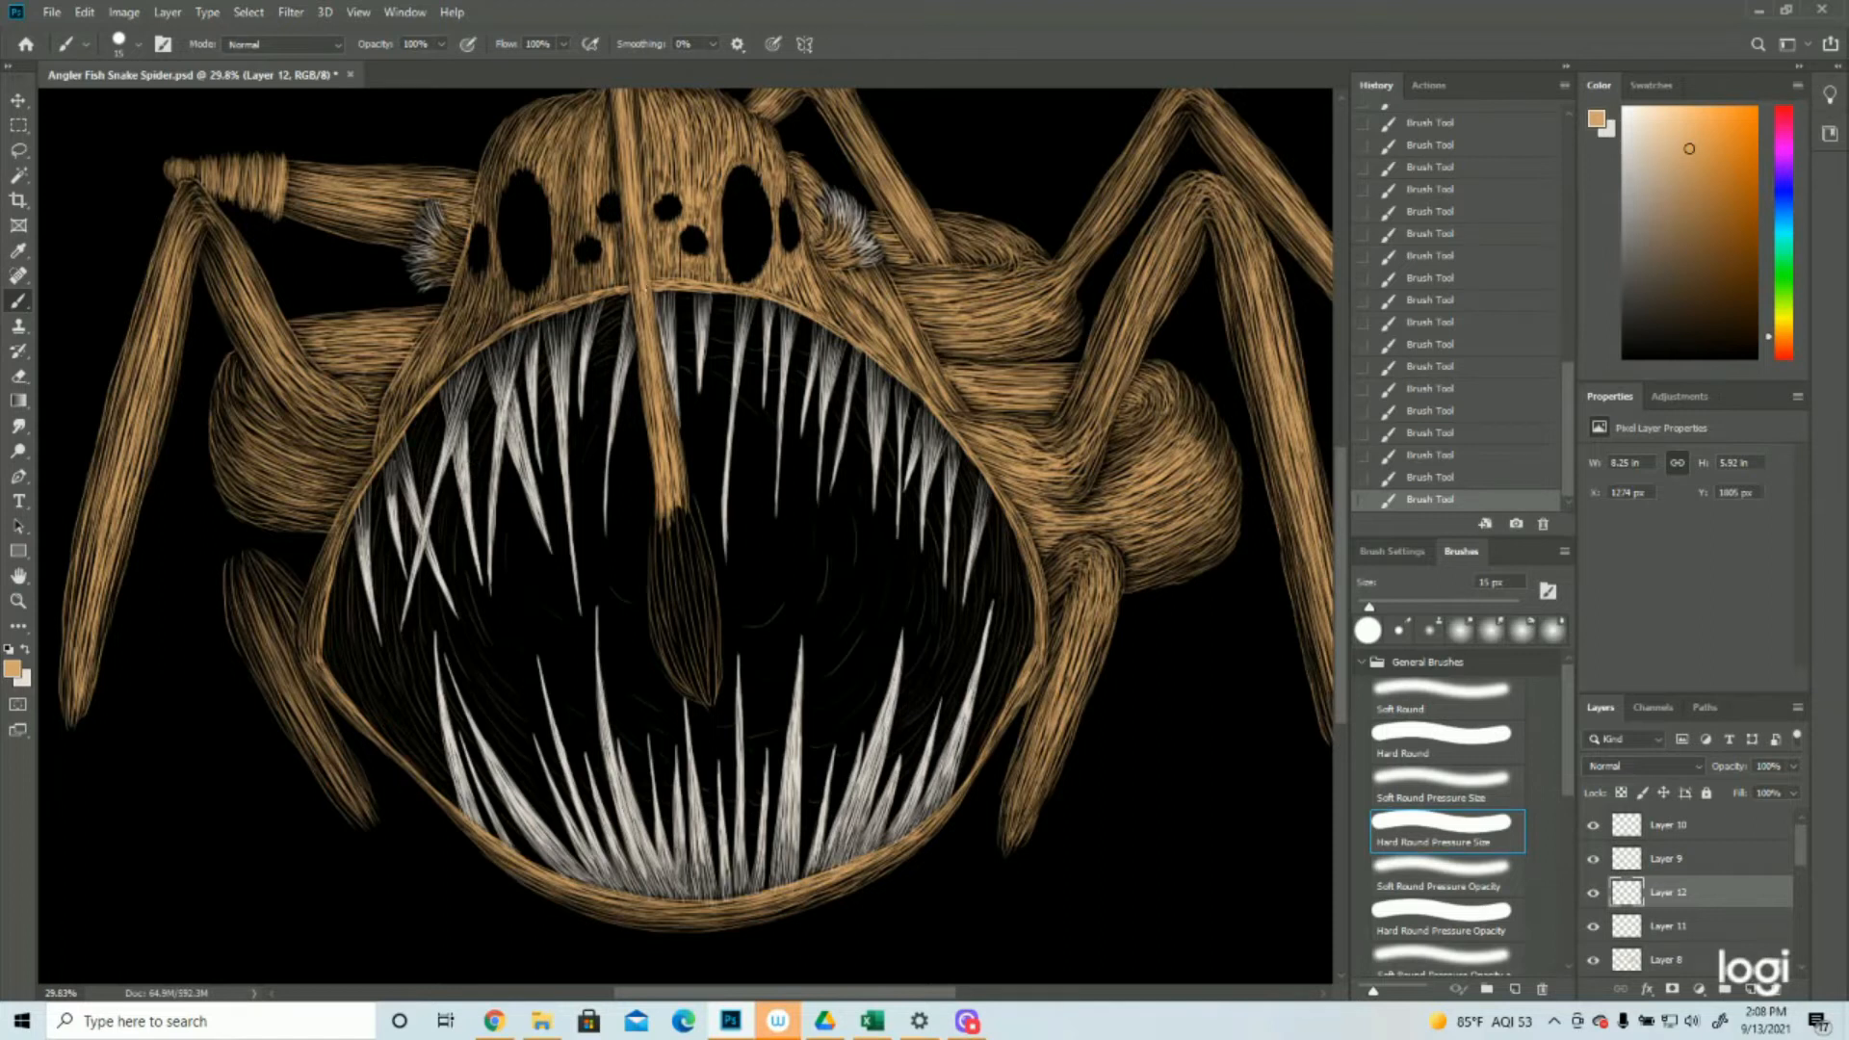
drag(692, 294, 680, 296)
drag(482, 797, 508, 828)
Add a new layer above Layer 12 and set the foreground colour to off-white #e6dcd2
click(17, 600)
drag(934, 645, 689, 743)
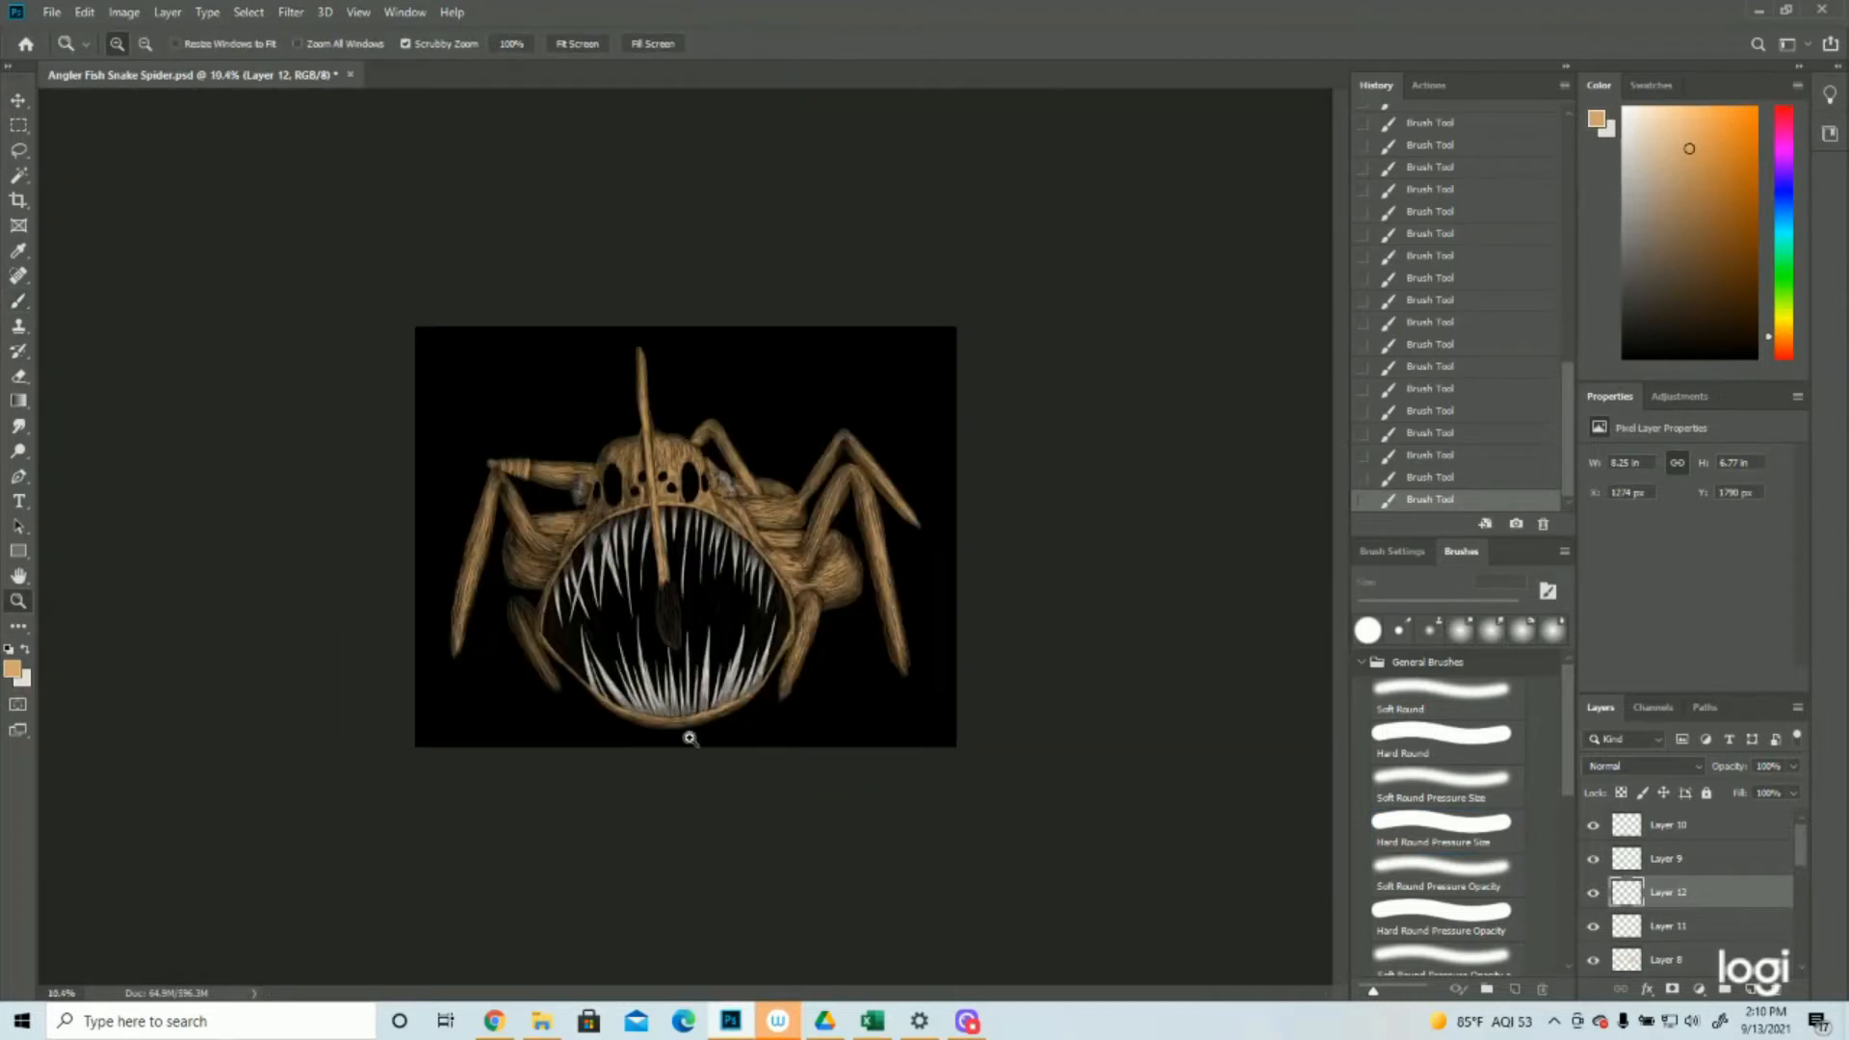
click(636, 738)
click(636, 738)
click(636, 738)
click(1750, 989)
click(13, 668)
click(1358, 435)
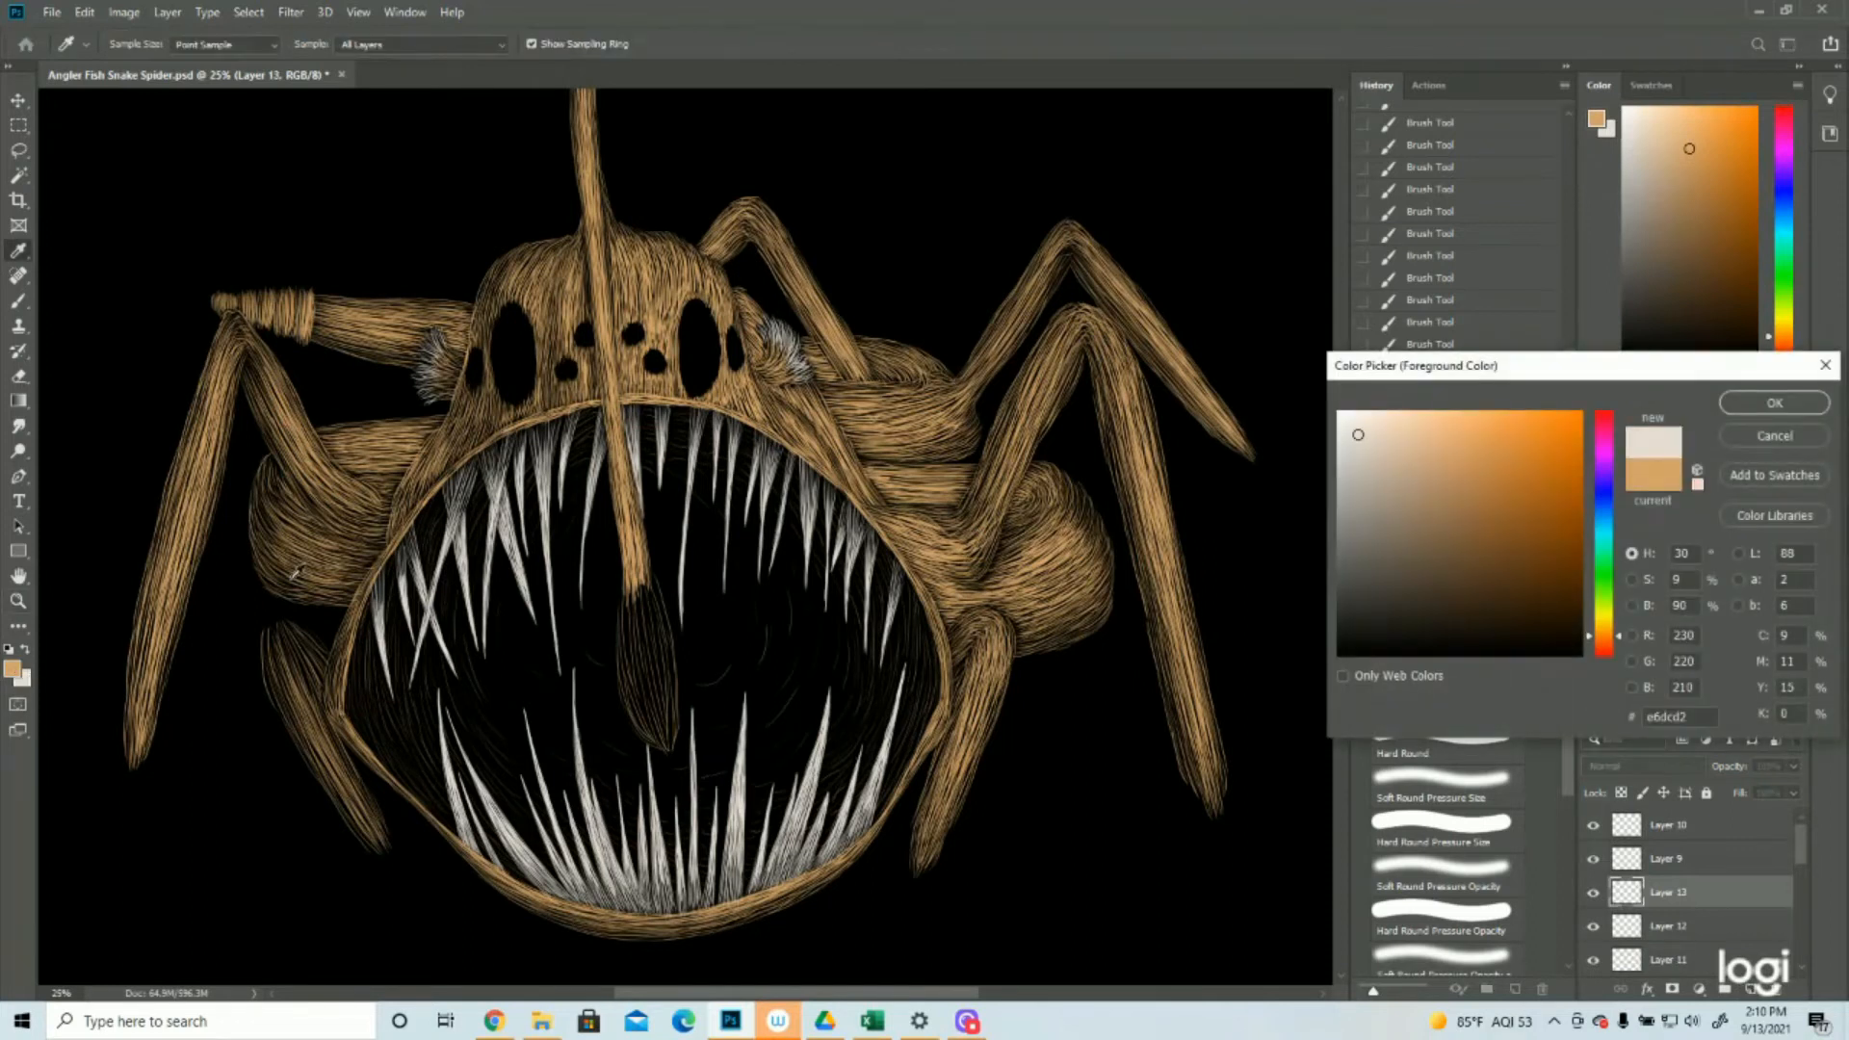
click(1775, 404)
Paint short off-white teeth in the gaps between the upper teeth on both sides of the lure stalk, and save the document
key(z)
drag(660, 641, 693, 644)
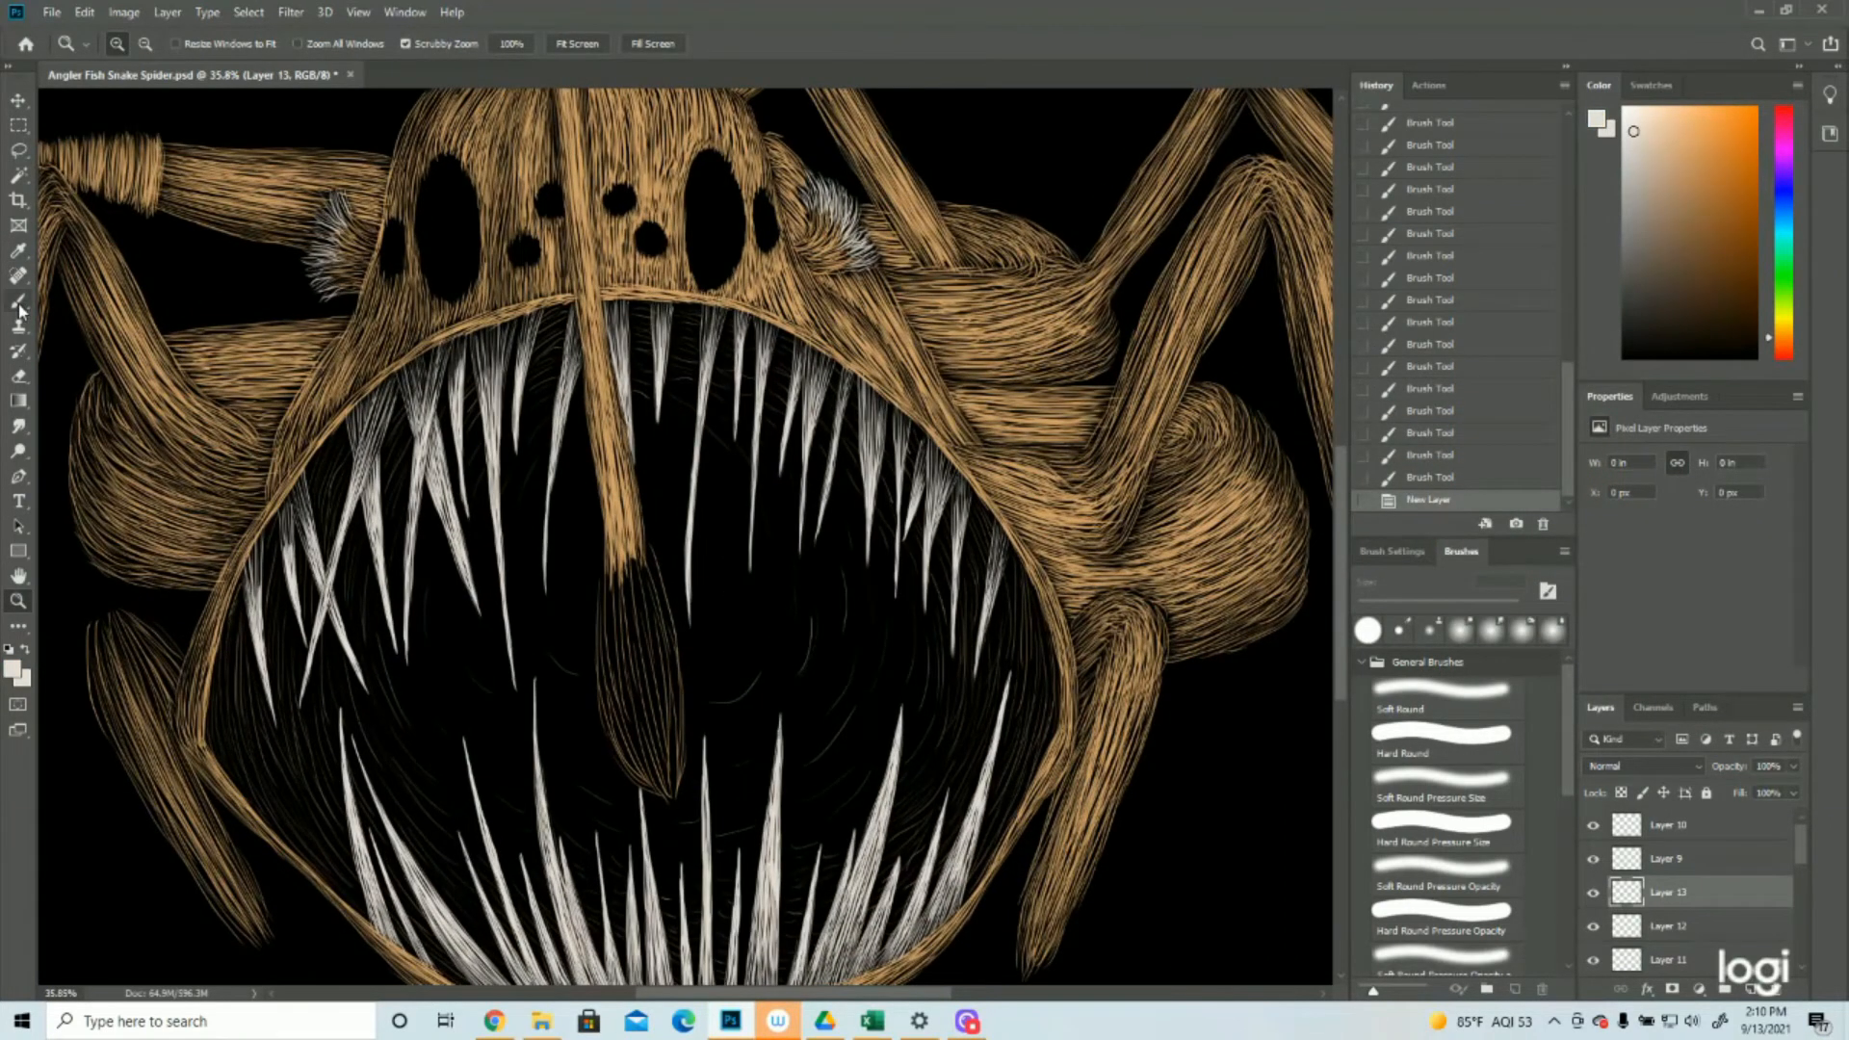
click(18, 305)
drag(545, 353, 556, 404)
drag(564, 355, 562, 393)
drag(540, 356, 550, 408)
drag(683, 357, 690, 418)
mouse_move(671, 356)
mouse_down()
mouse_move(671, 396)
mouse_move(686, 381)
mouse_up()
drag(709, 380, 715, 415)
drag(689, 343, 669, 395)
drag(549, 343, 561, 374)
drag(570, 391, 580, 415)
mouse_move(780, 415)
mouse_down()
mouse_move(773, 451)
mouse_move(765, 435)
mouse_move(765, 418)
mouse_move(784, 470)
mouse_up()
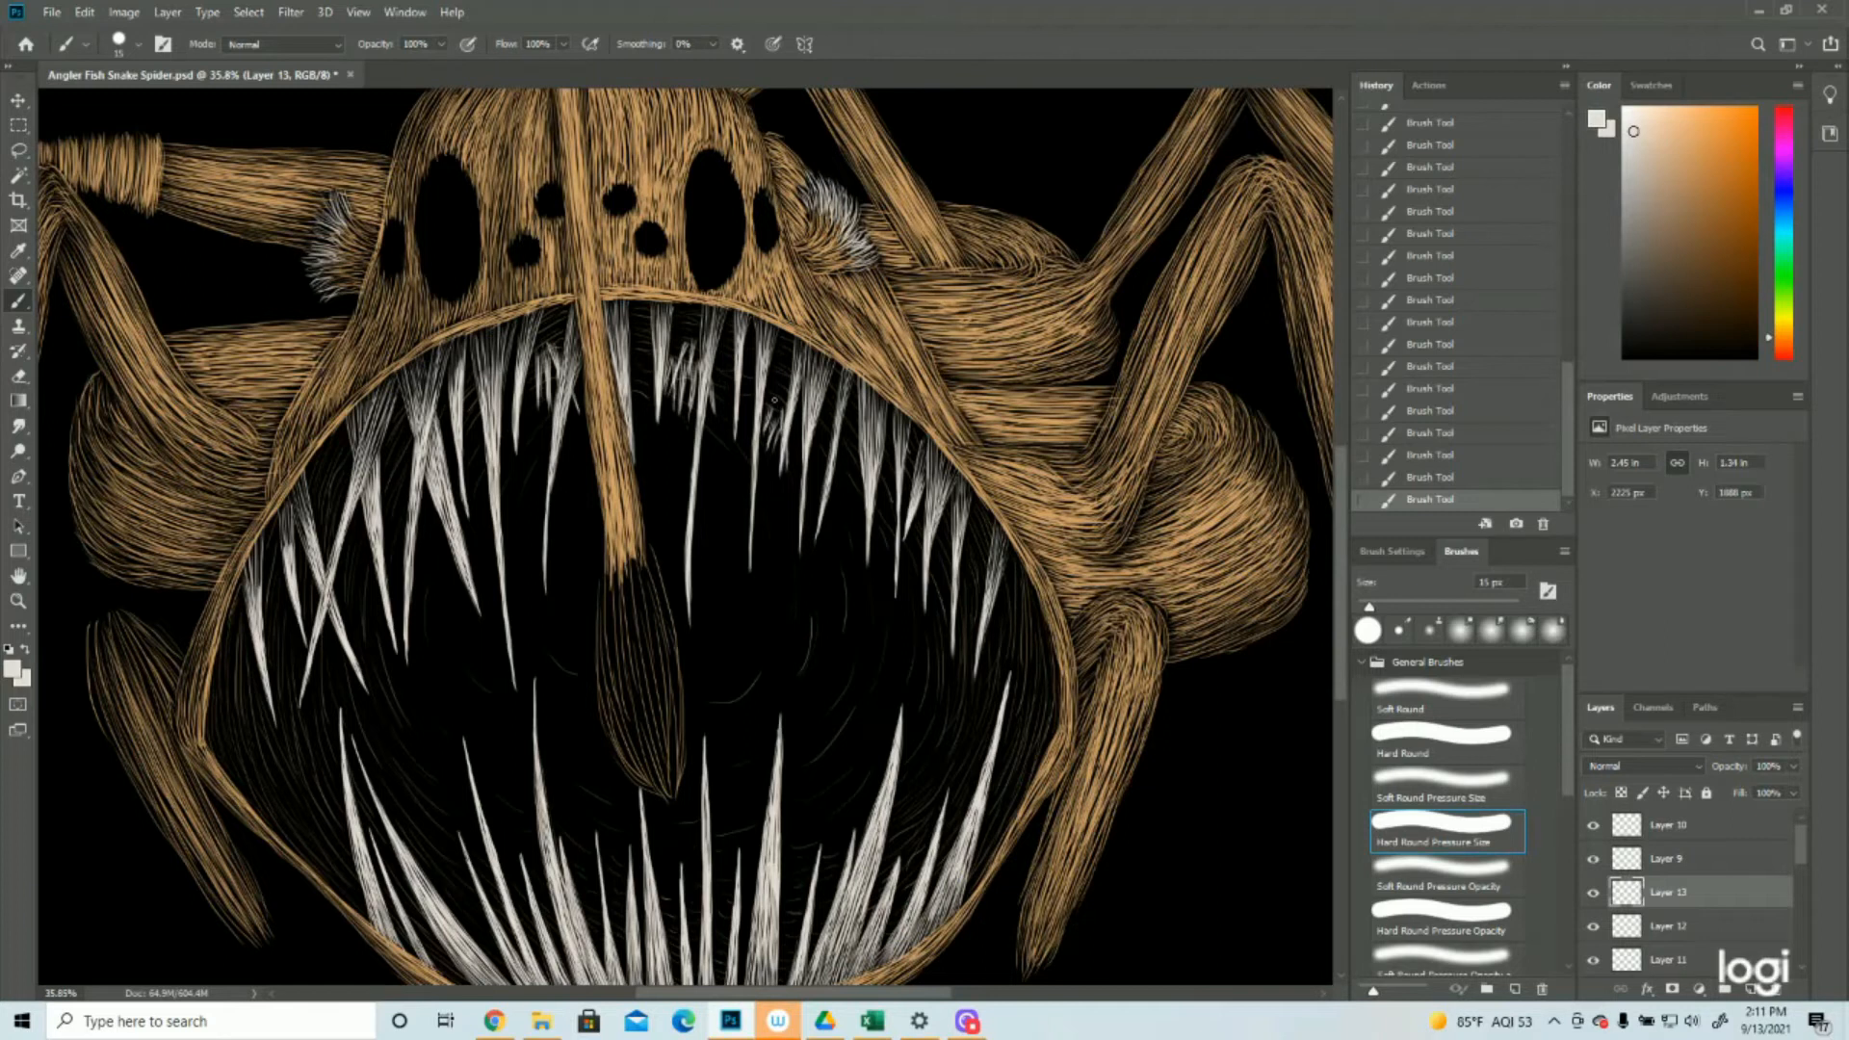
drag(478, 425, 471, 470)
key(z)
alt+click(696, 729)
key(ctrl+s)
Add a new layer above Layer 10 and paint long off-white strokes down the lure bulb with the 15 px brush
click(1668, 826)
click(1751, 990)
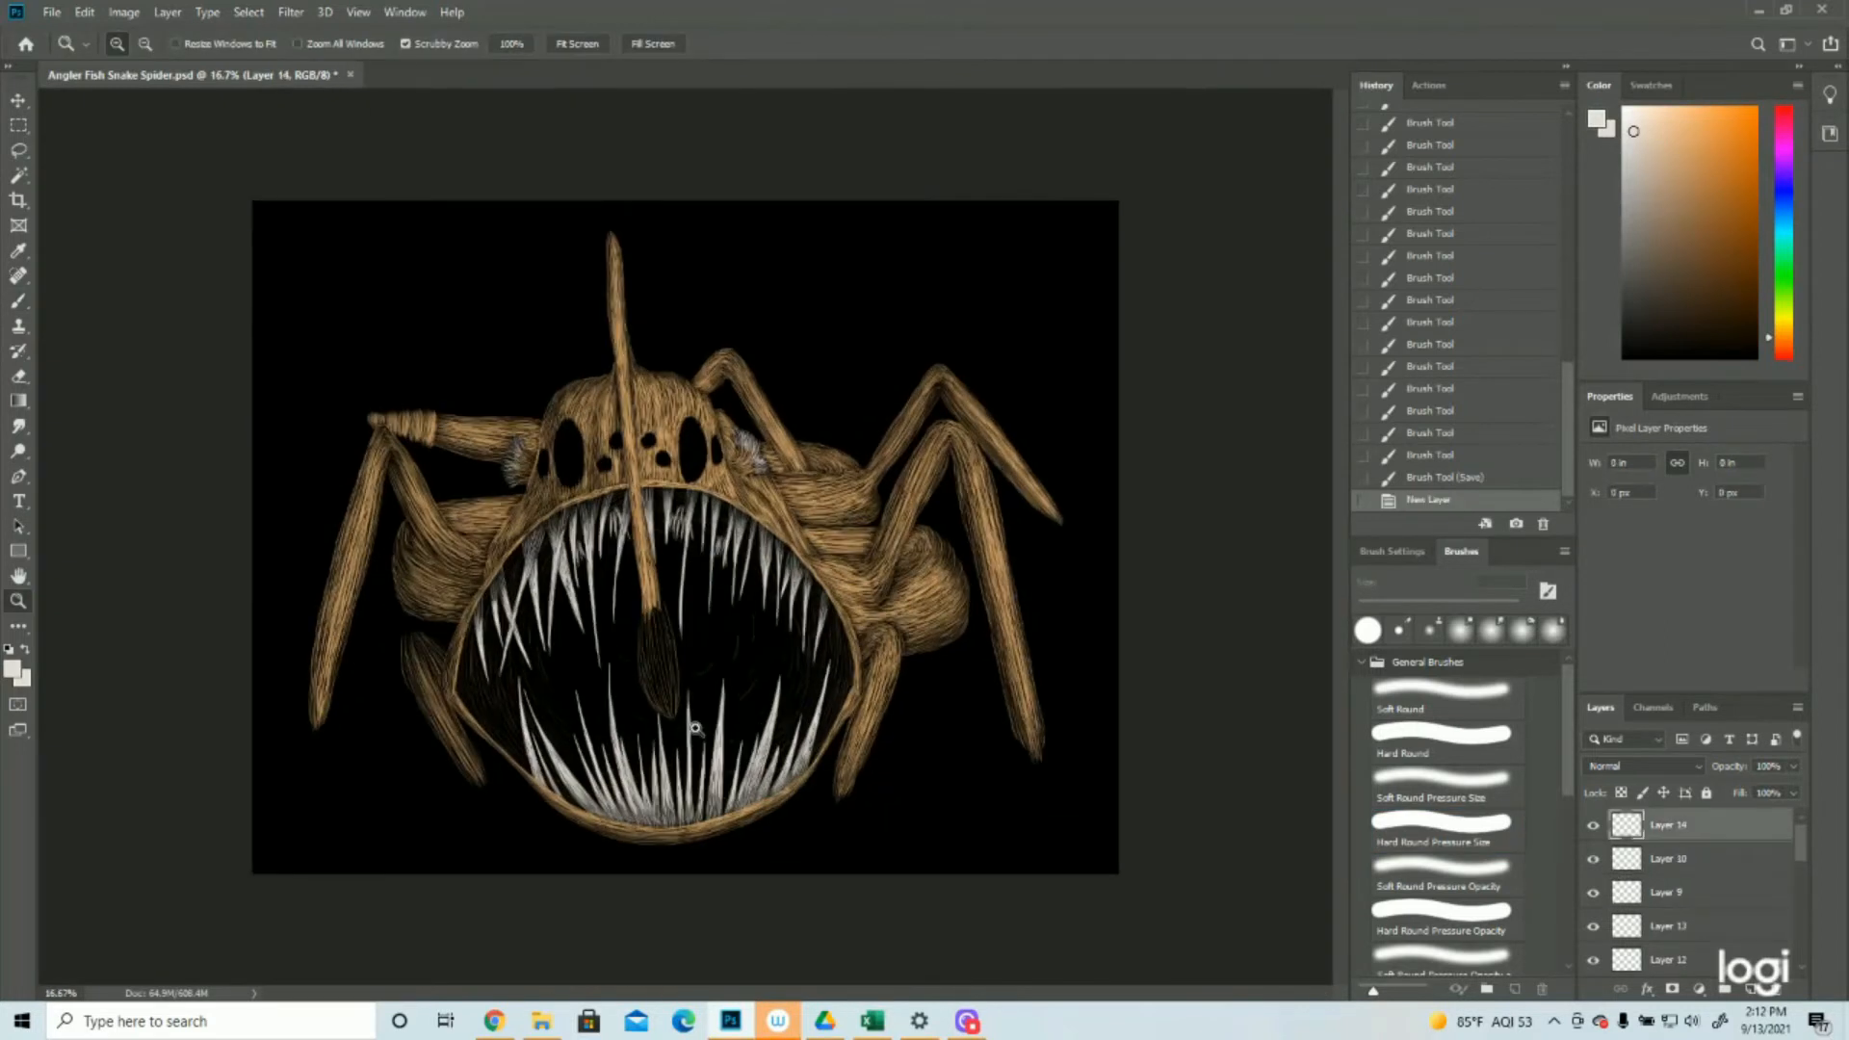
click(697, 729)
click(19, 300)
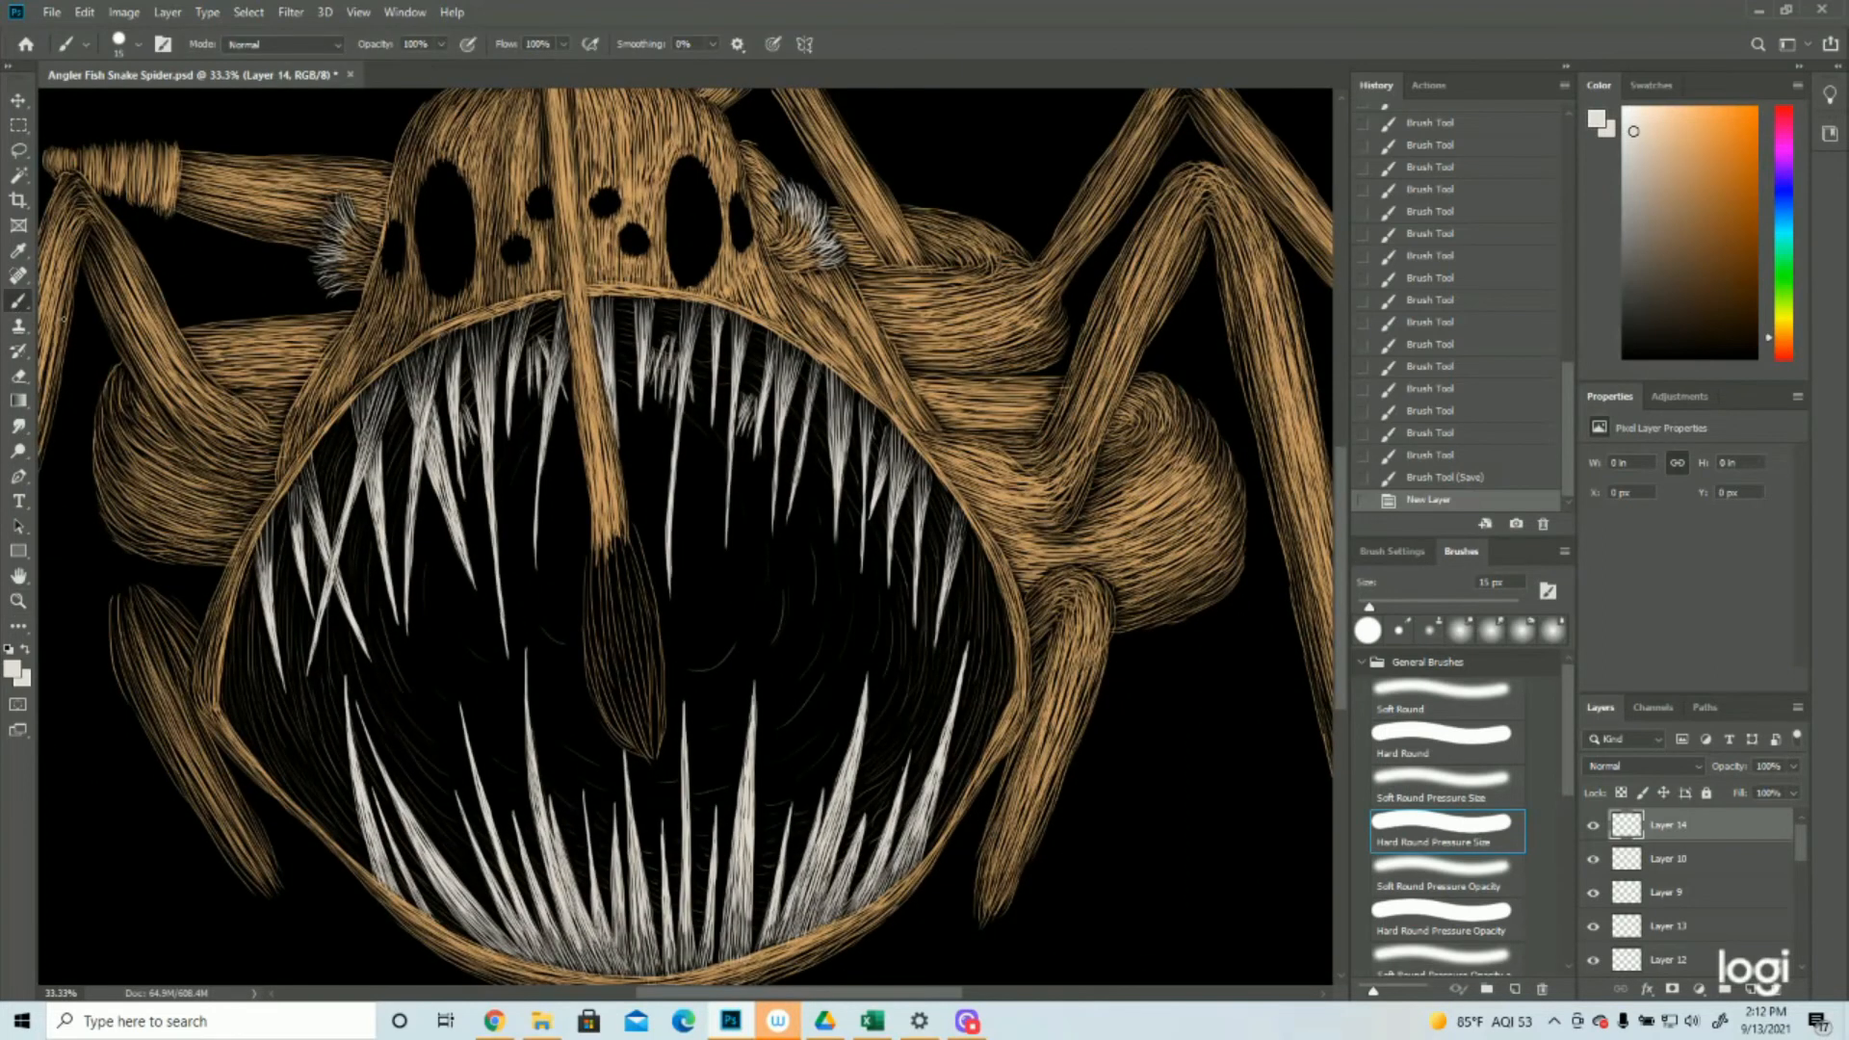
drag(621, 544, 626, 611)
drag(624, 539, 640, 624)
mouse_move(636, 538)
mouse_down()
mouse_move(644, 617)
mouse_move(637, 602)
mouse_up()
drag(635, 525, 641, 593)
drag(638, 528, 649, 601)
drag(644, 532, 649, 587)
drag(636, 539, 647, 626)
drag(642, 612, 648, 670)
drag(644, 588, 658, 743)
drag(655, 670, 657, 763)
drag(663, 592, 659, 691)
drag(662, 595, 659, 670)
drag(586, 542, 605, 732)
drag(663, 635, 661, 719)
drag(601, 522, 635, 716)
drag(588, 539, 621, 737)
mouse_move(592, 668)
mouse_down()
mouse_move(626, 744)
mouse_move(642, 727)
mouse_up()
mouse_move(624, 575)
mouse_down()
mouse_move(645, 736)
mouse_move(654, 718)
mouse_up()
drag(637, 618, 655, 715)
drag(625, 533, 643, 680)
drag(618, 540, 638, 695)
drag(645, 603, 652, 742)
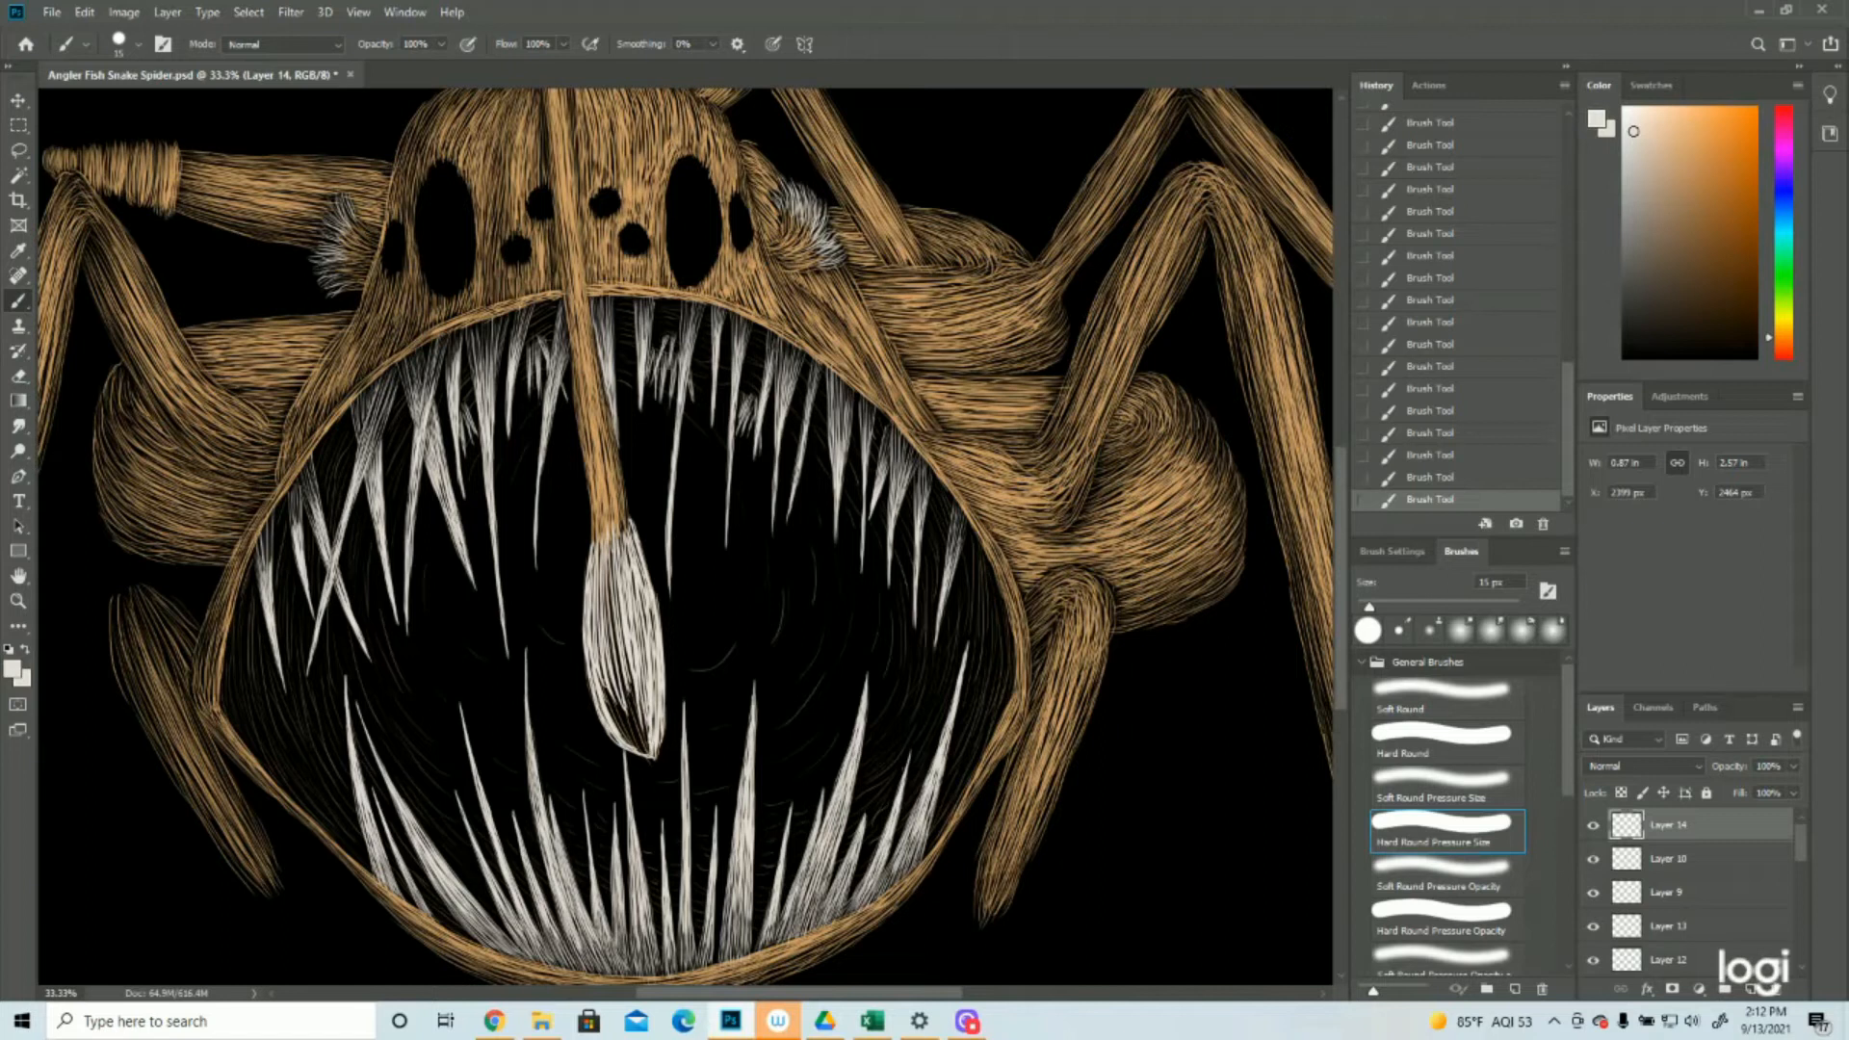
Fill the dark gaps inside the lure bulb with dense, short off-white strokes
drag(607, 626, 622, 703)
drag(610, 580, 640, 724)
drag(617, 611, 647, 750)
drag(625, 678, 646, 753)
drag(600, 672, 642, 749)
drag(603, 687, 637, 747)
mouse_move(603, 666)
mouse_down()
mouse_move(622, 711)
mouse_move(616, 695)
mouse_up()
drag(600, 581, 614, 711)
drag(598, 603, 601, 707)
drag(591, 618, 599, 663)
mouse_move(605, 561)
mouse_down()
mouse_move(612, 680)
mouse_move(619, 573)
mouse_up()
drag(632, 640, 642, 697)
mouse_move(631, 580)
mouse_down()
mouse_move(643, 693)
mouse_move(643, 650)
mouse_up()
drag(644, 649, 655, 701)
drag(640, 565, 645, 592)
drag(651, 625, 656, 666)
drag(638, 547, 647, 568)
mouse_move(645, 579)
mouse_down()
mouse_move(658, 704)
mouse_move(647, 658)
mouse_up()
drag(641, 625, 646, 701)
drag(641, 594, 643, 669)
drag(647, 695, 652, 715)
drag(625, 597, 632, 630)
drag(618, 536, 620, 620)
drag(632, 683, 639, 709)
drag(617, 640, 626, 688)
drag(602, 539, 611, 617)
drag(611, 638, 617, 669)
drag(593, 562, 597, 594)
drag(587, 663, 654, 744)
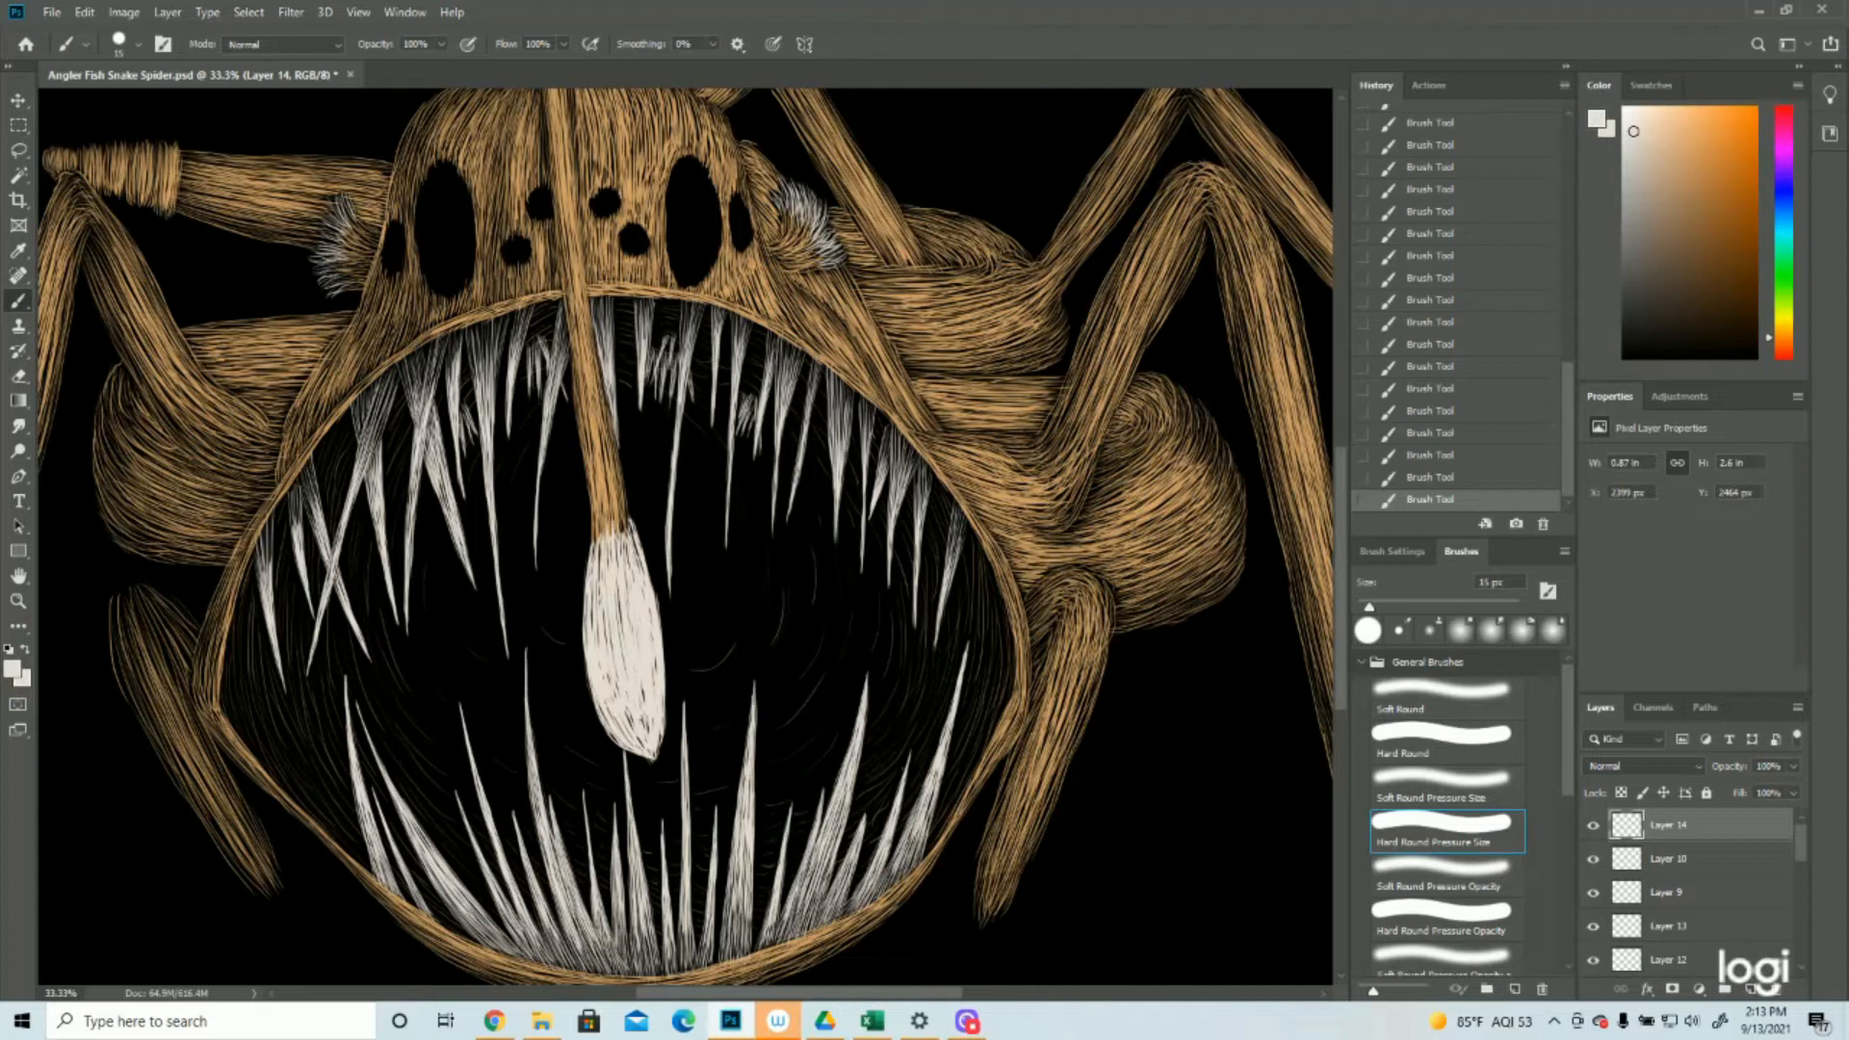
Outline the lure bulb's left, lower and right edges with curved off-white strokes
drag(587, 555, 596, 722)
drag(583, 660, 609, 736)
drag(585, 674, 638, 764)
drag(613, 742, 648, 765)
drag(632, 524, 669, 643)
drag(654, 576, 671, 730)
mouse_move(662, 664)
mouse_down()
mouse_move(667, 738)
mouse_move(632, 771)
mouse_up()
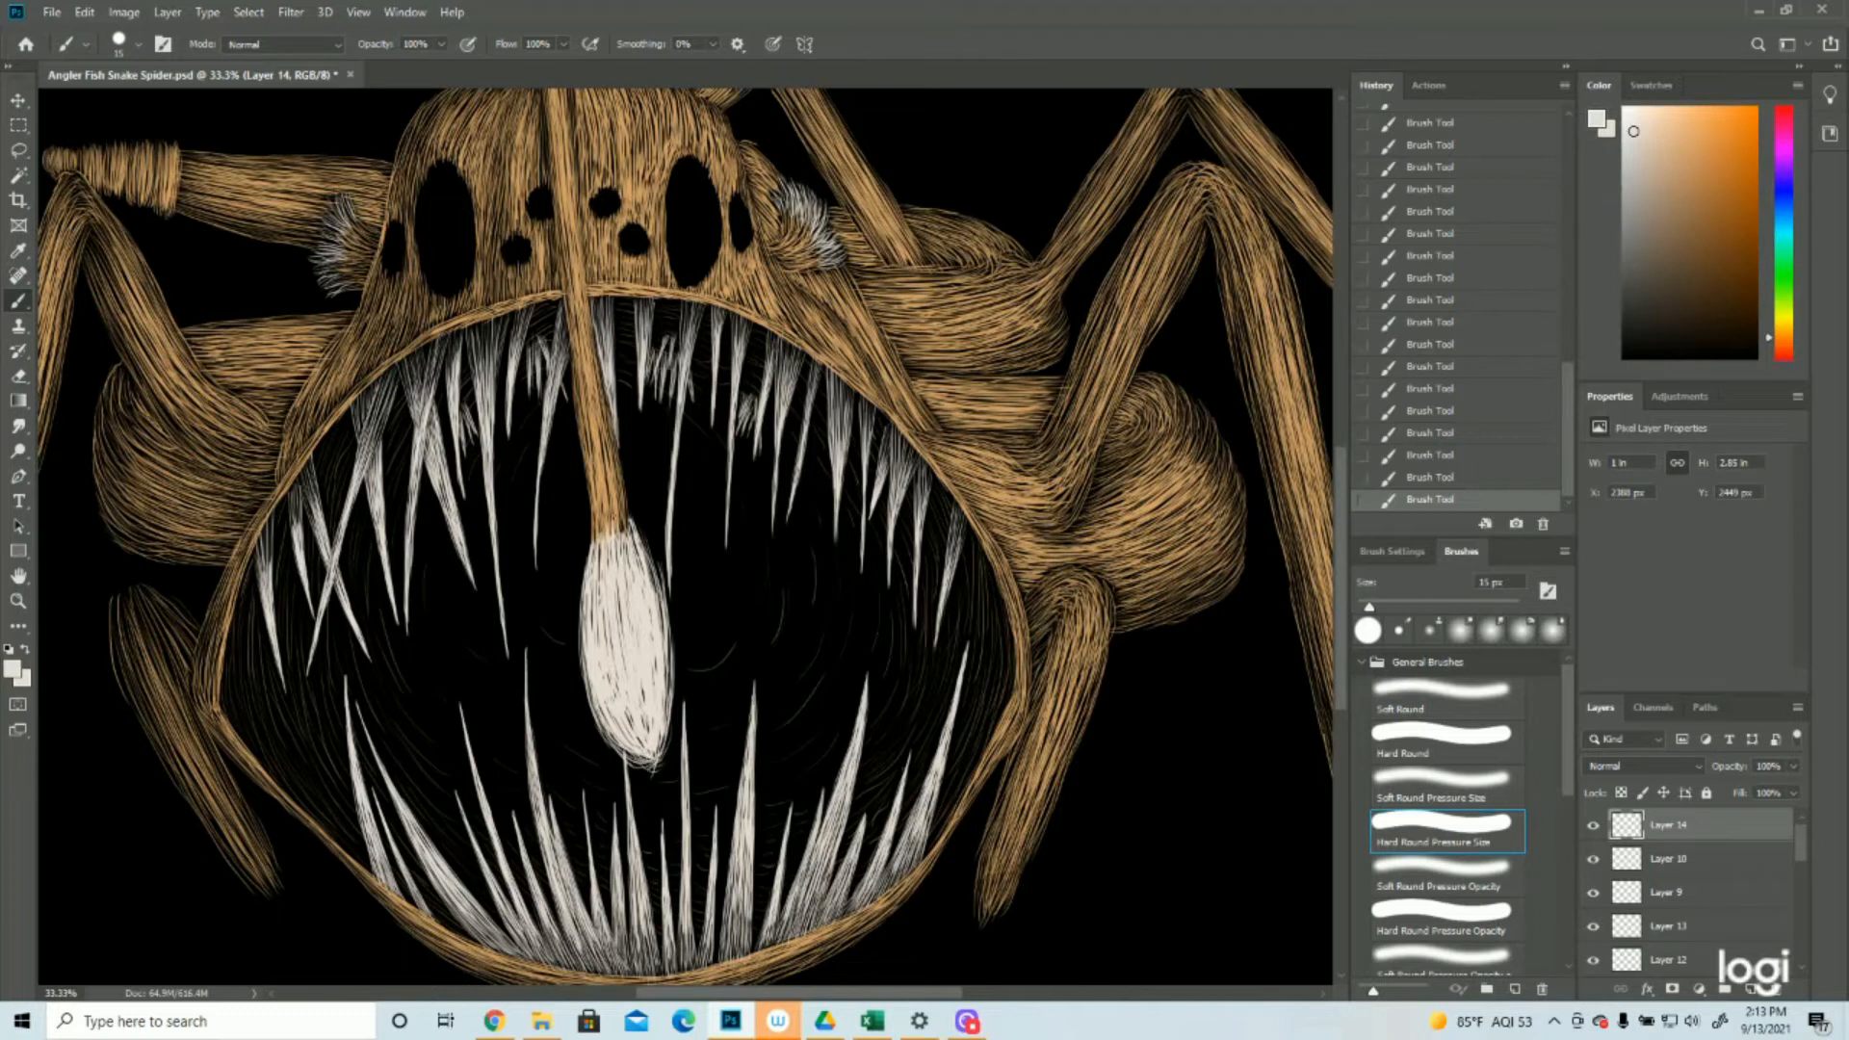
Paint thin, curved off-white glow strokes just outside the lure bulb's left edge, down to its lower tip
drag(595, 536, 575, 648)
drag(590, 596, 580, 734)
drag(576, 636, 610, 761)
drag(586, 686, 621, 763)
drag(574, 664, 614, 769)
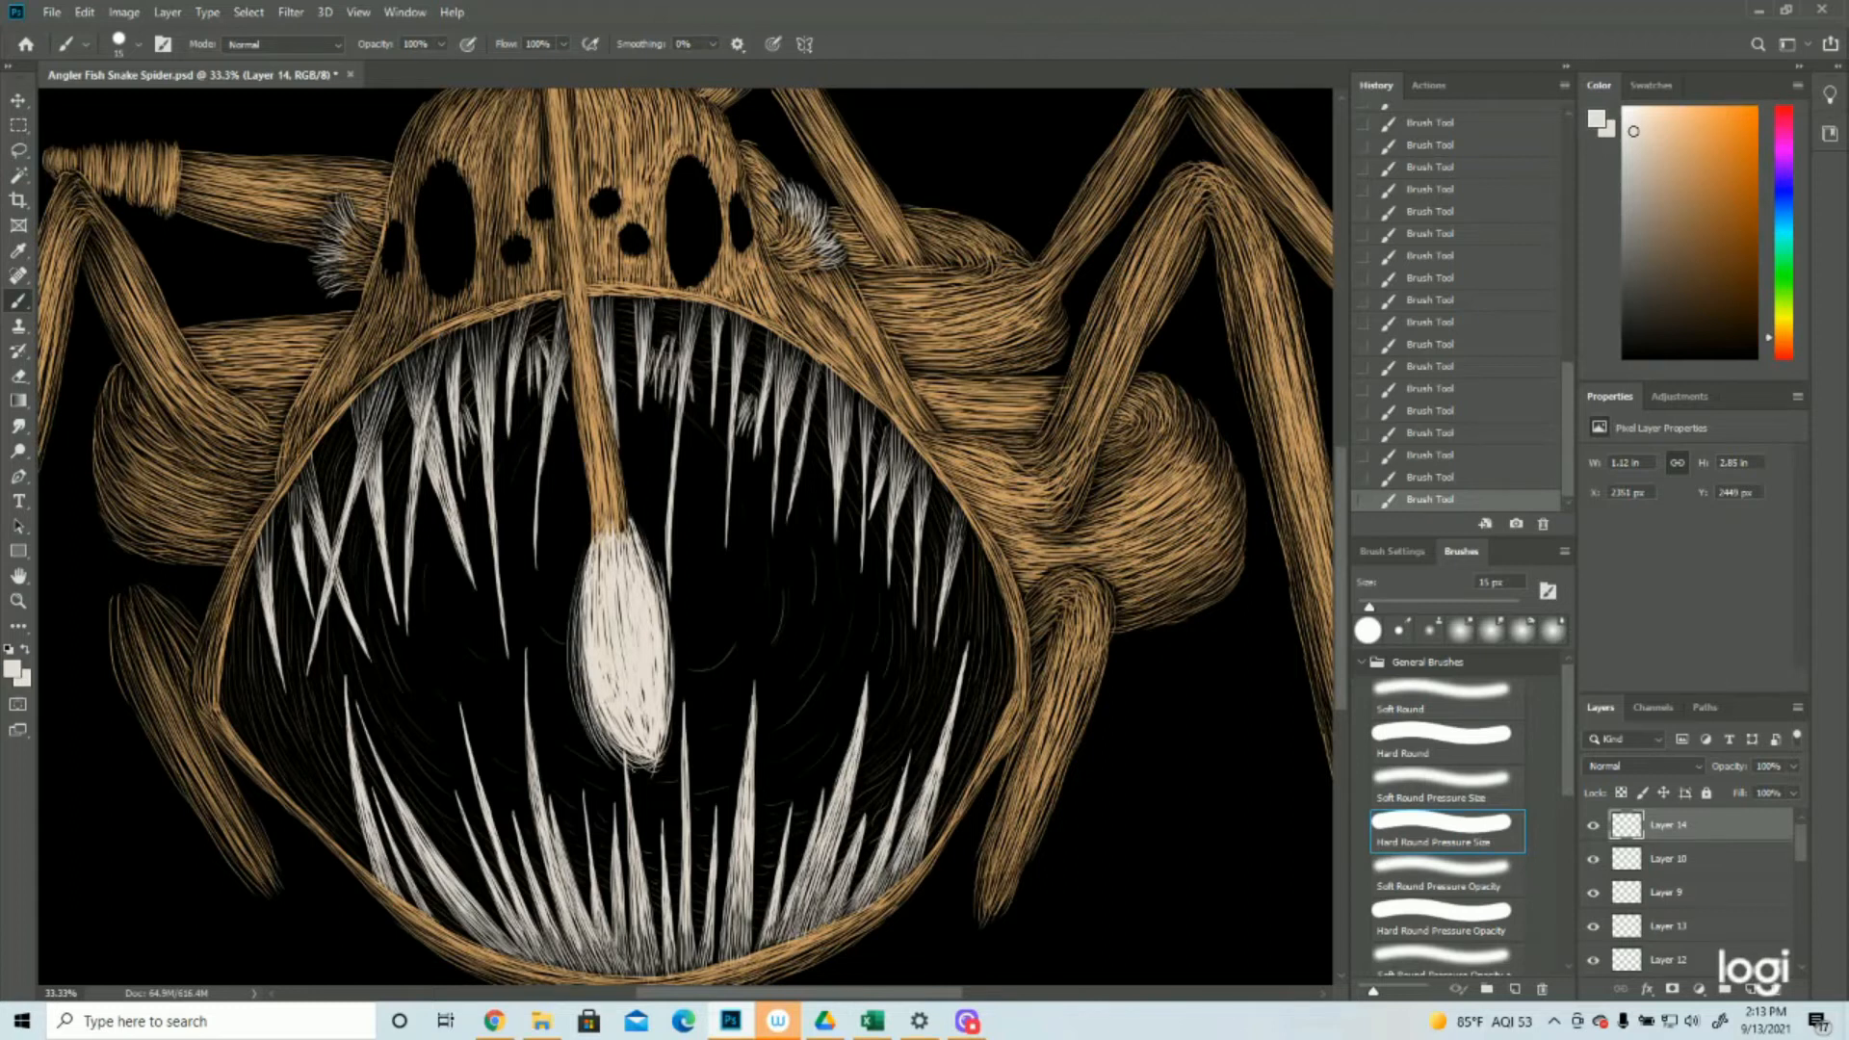
Paint thin, curved off-white glow strokes just outside the lure bulb's right edge, from the stalk to the tip
drag(632, 516, 669, 579)
mouse_move(662, 587)
mouse_down()
mouse_move(688, 649)
mouse_move(678, 701)
mouse_up()
drag(680, 626, 673, 704)
mouse_move(676, 603)
mouse_down()
mouse_move(661, 763)
mouse_move(680, 694)
mouse_move(686, 730)
mouse_up()
mouse_move(691, 643)
mouse_down()
mouse_move(684, 738)
mouse_move(691, 717)
mouse_up()
drag(692, 609, 686, 725)
drag(686, 659, 668, 760)
drag(676, 718, 659, 766)
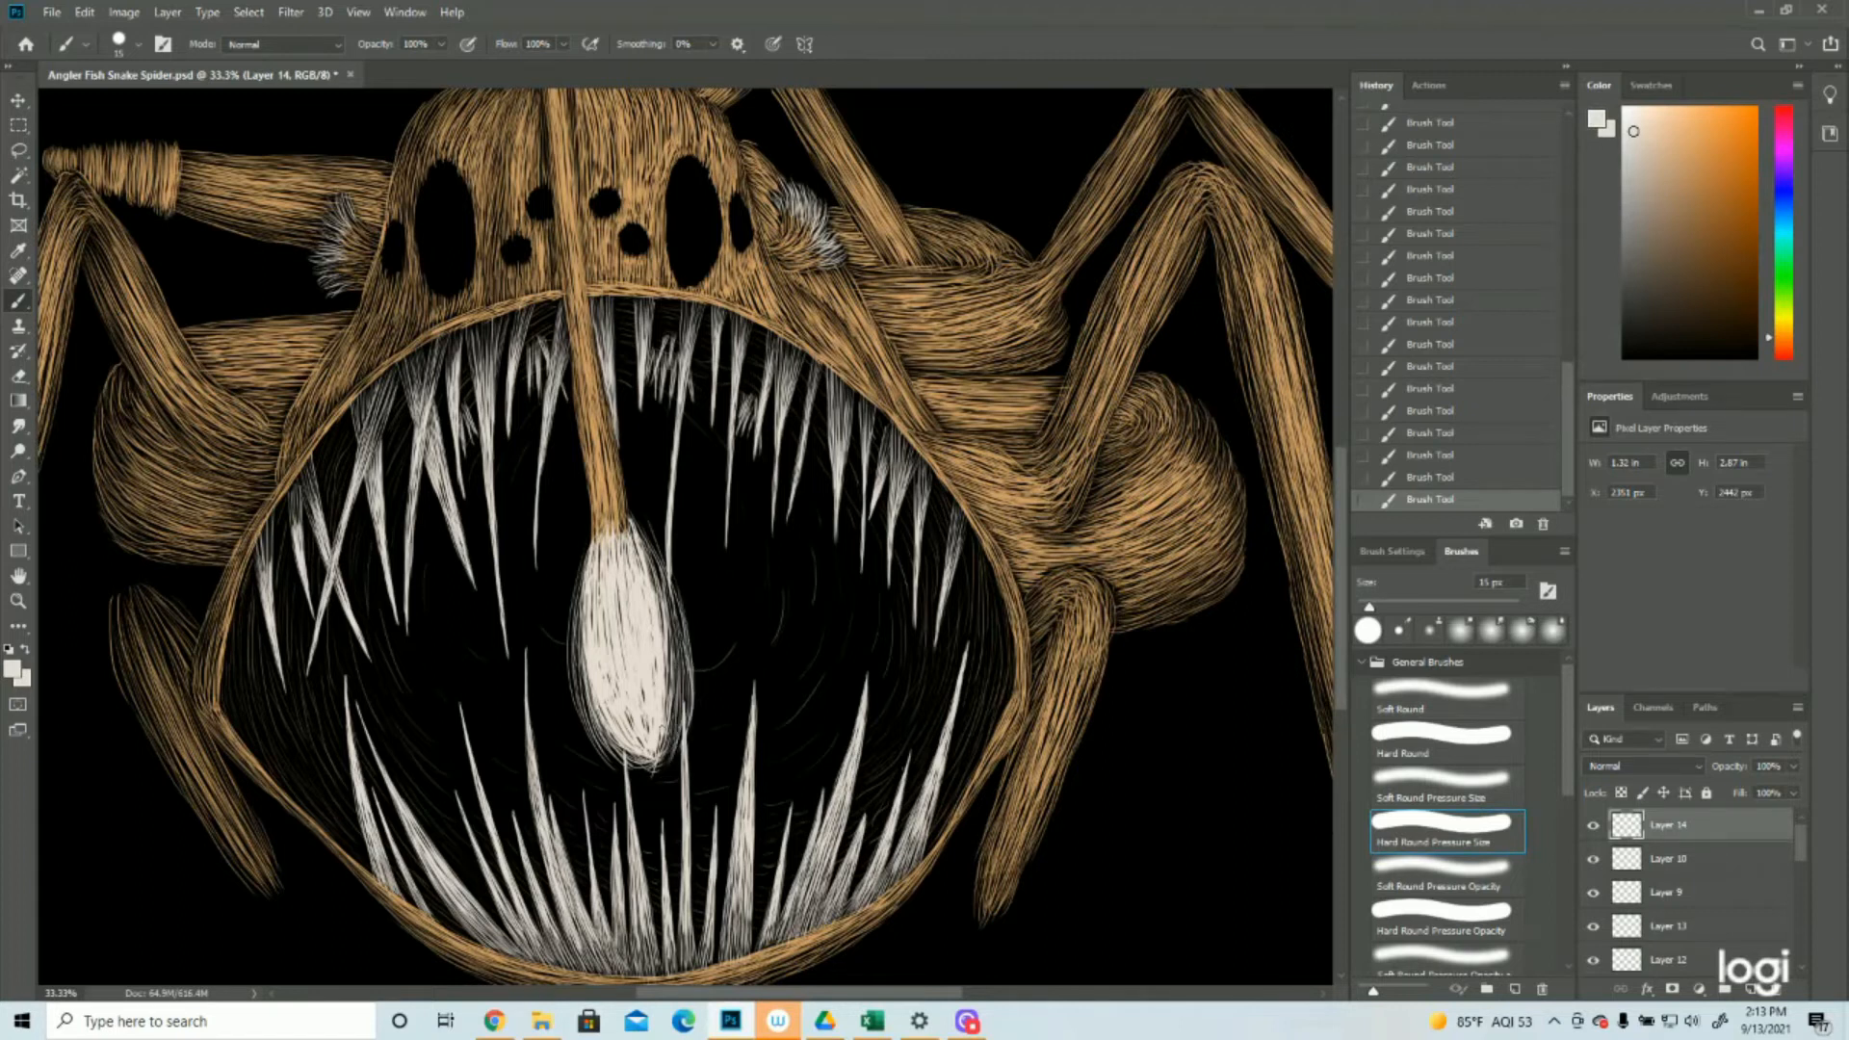
Extend the glow with looser off-white arcs at the bulb's upper right, along its left side and beneath its tip
mouse_move(656, 539)
mouse_down()
mouse_move(643, 566)
mouse_move(646, 547)
mouse_up()
mouse_move(685, 557)
mouse_down()
mouse_move(682, 659)
mouse_move(675, 581)
mouse_up()
drag(706, 580, 678, 670)
mouse_move(710, 597)
mouse_down()
mouse_move(689, 667)
mouse_move(704, 689)
mouse_up()
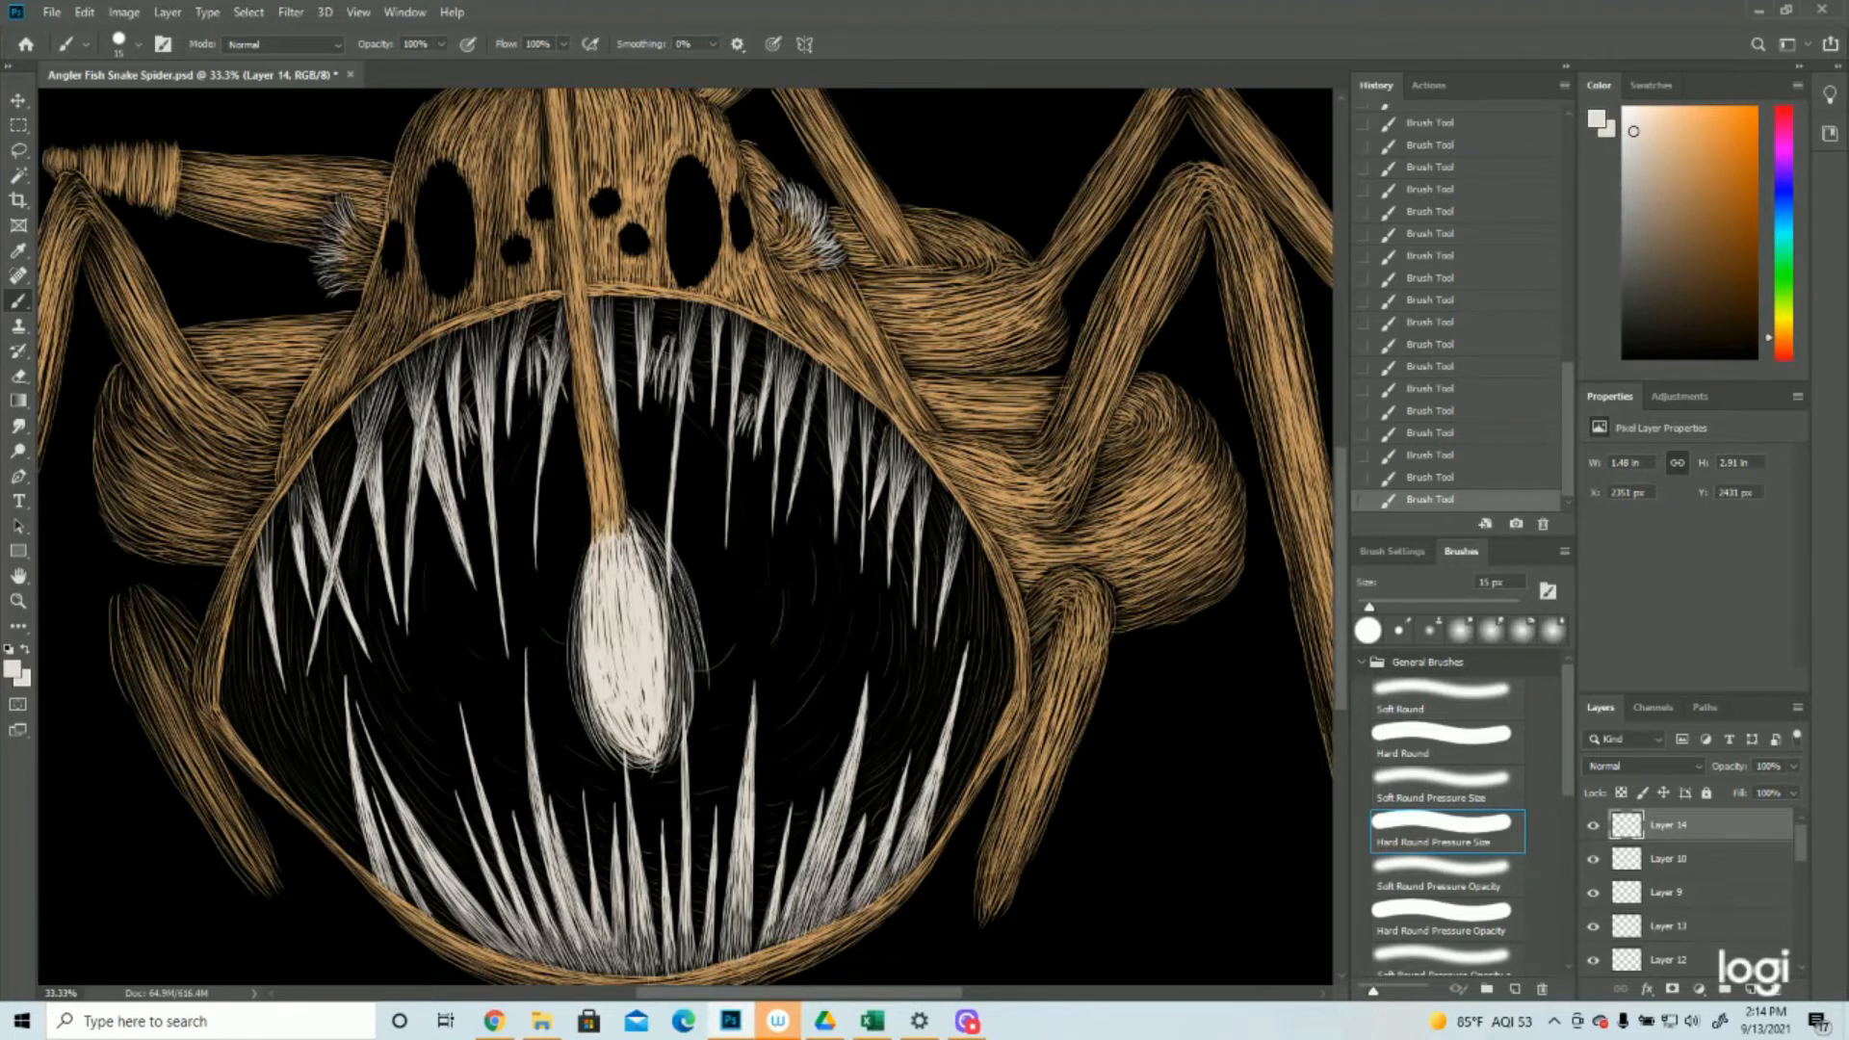
drag(587, 551, 552, 686)
drag(572, 605, 565, 749)
mouse_move(563, 659)
mouse_down()
mouse_move(555, 727)
mouse_move(595, 778)
mouse_up()
mouse_move(566, 696)
mouse_down()
mouse_move(611, 784)
mouse_move(666, 768)
mouse_up()
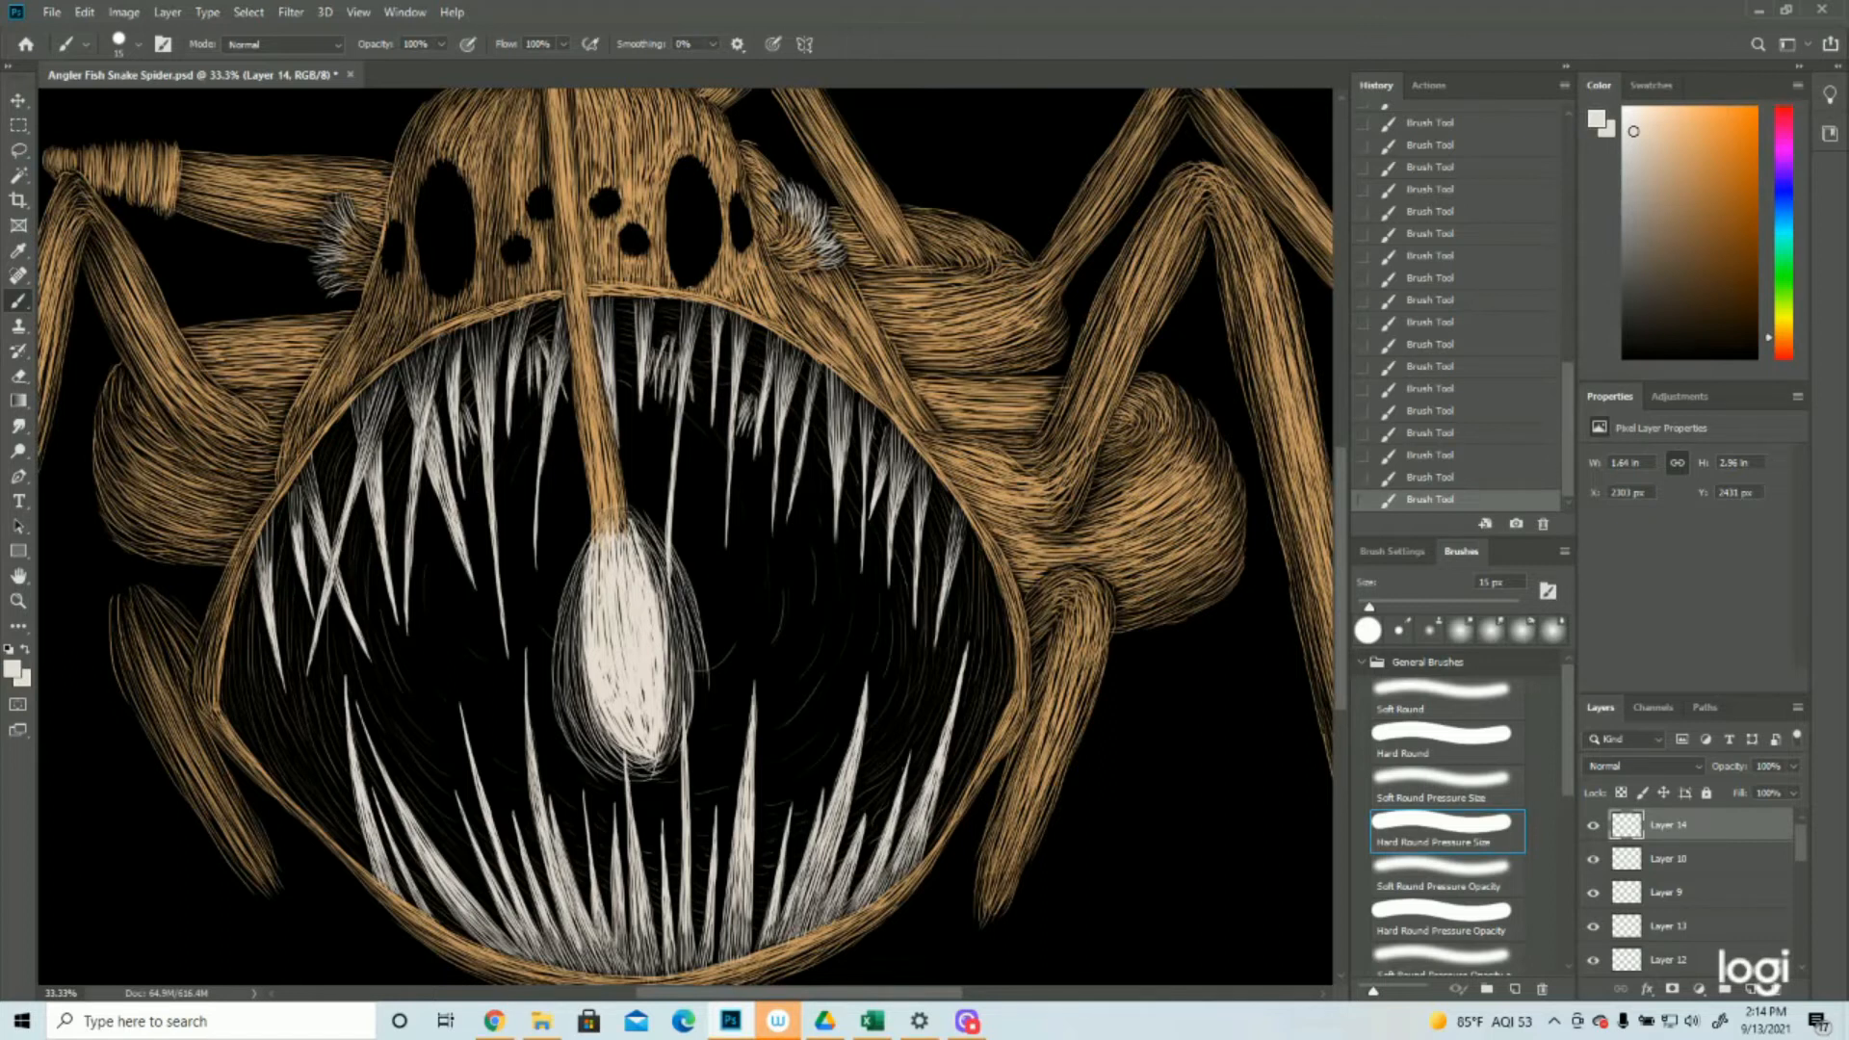
Widen the glow with sparse off-white arcs around the left side, under the bulb and over the upper right
mouse_move(621, 521)
mouse_down()
mouse_move(640, 536)
mouse_move(565, 550)
mouse_move(554, 599)
mouse_up()
drag(575, 540, 532, 709)
drag(553, 608, 545, 744)
mouse_move(550, 669)
mouse_down()
mouse_move(528, 787)
mouse_move(547, 756)
mouse_move(560, 795)
mouse_up()
mouse_move(616, 732)
mouse_down()
mouse_move(555, 778)
mouse_move(554, 804)
mouse_up()
mouse_move(631, 497)
mouse_down()
mouse_move(681, 525)
mouse_move(667, 517)
mouse_move(706, 588)
mouse_up()
mouse_move(672, 522)
mouse_down()
mouse_move(723, 607)
mouse_move(718, 642)
mouse_move(723, 625)
mouse_up()
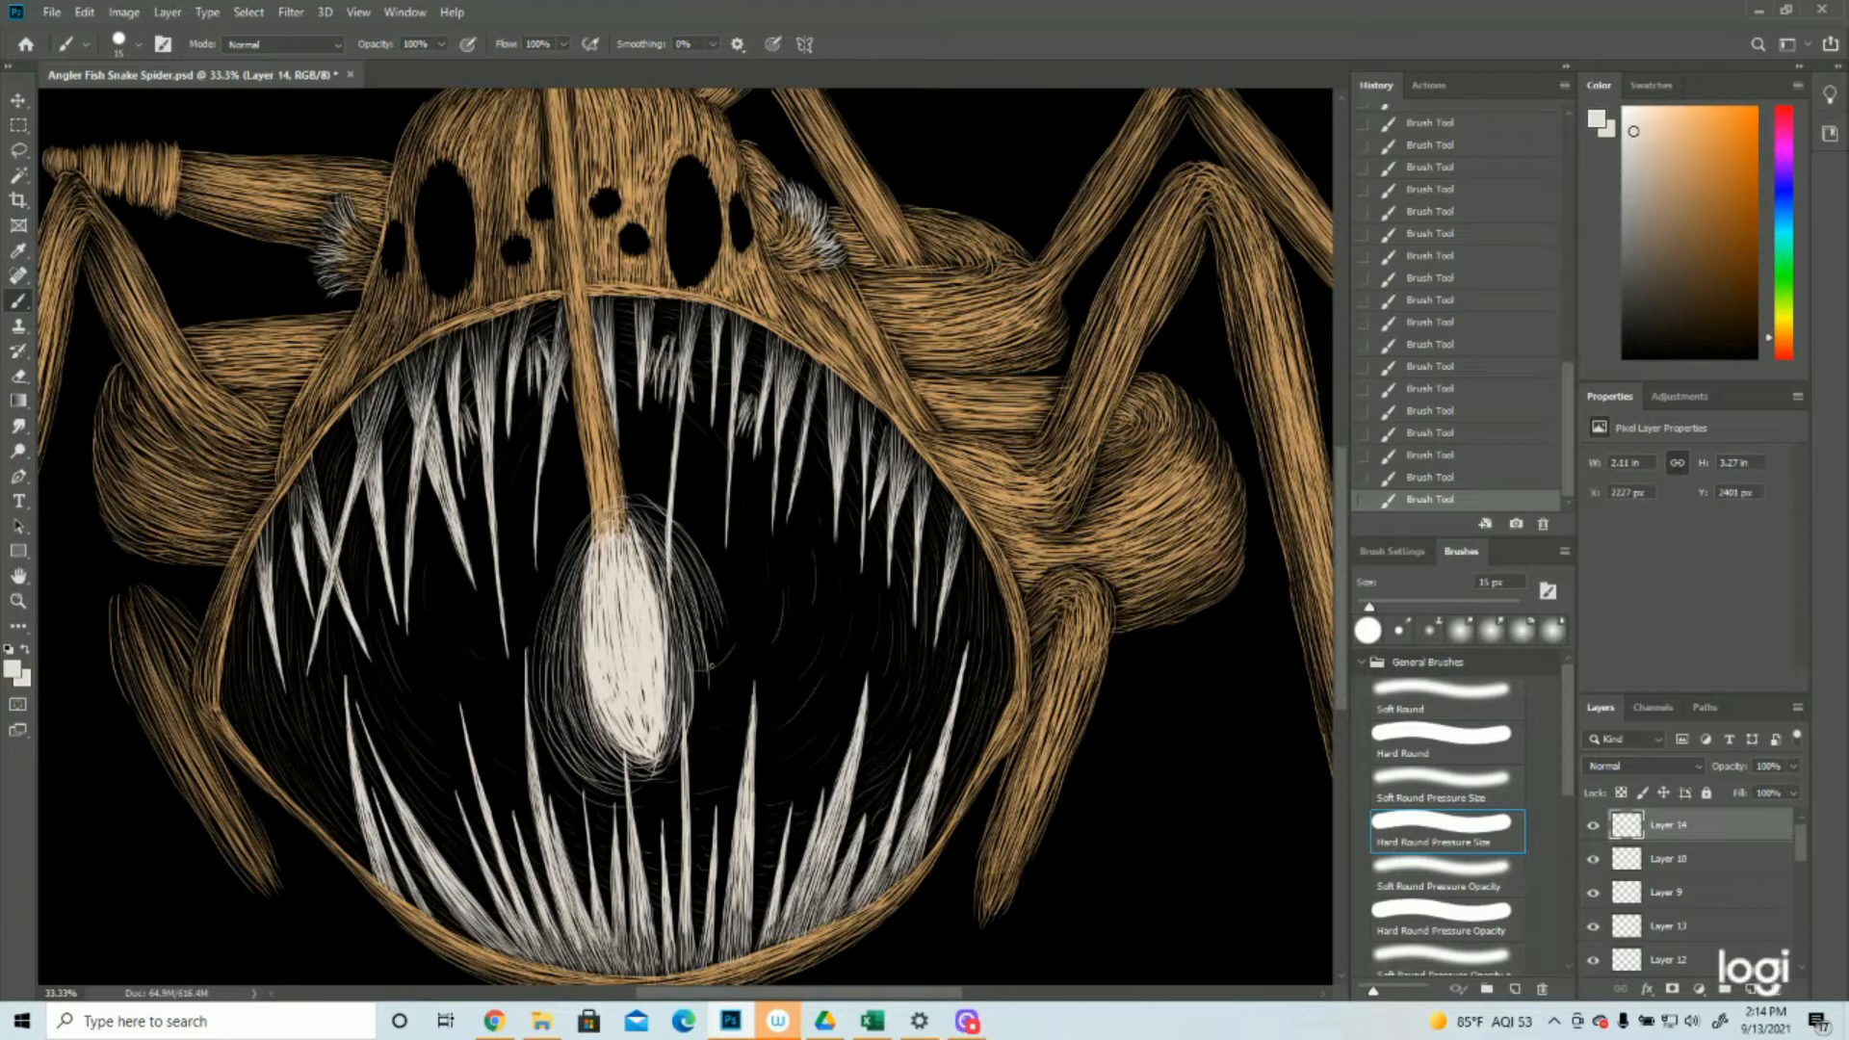
Add thin off-white arcs to the glow's right side and beneath the lure bulb's lower right
click(18, 601)
drag(990, 640, 900, 648)
drag(660, 752, 700, 756)
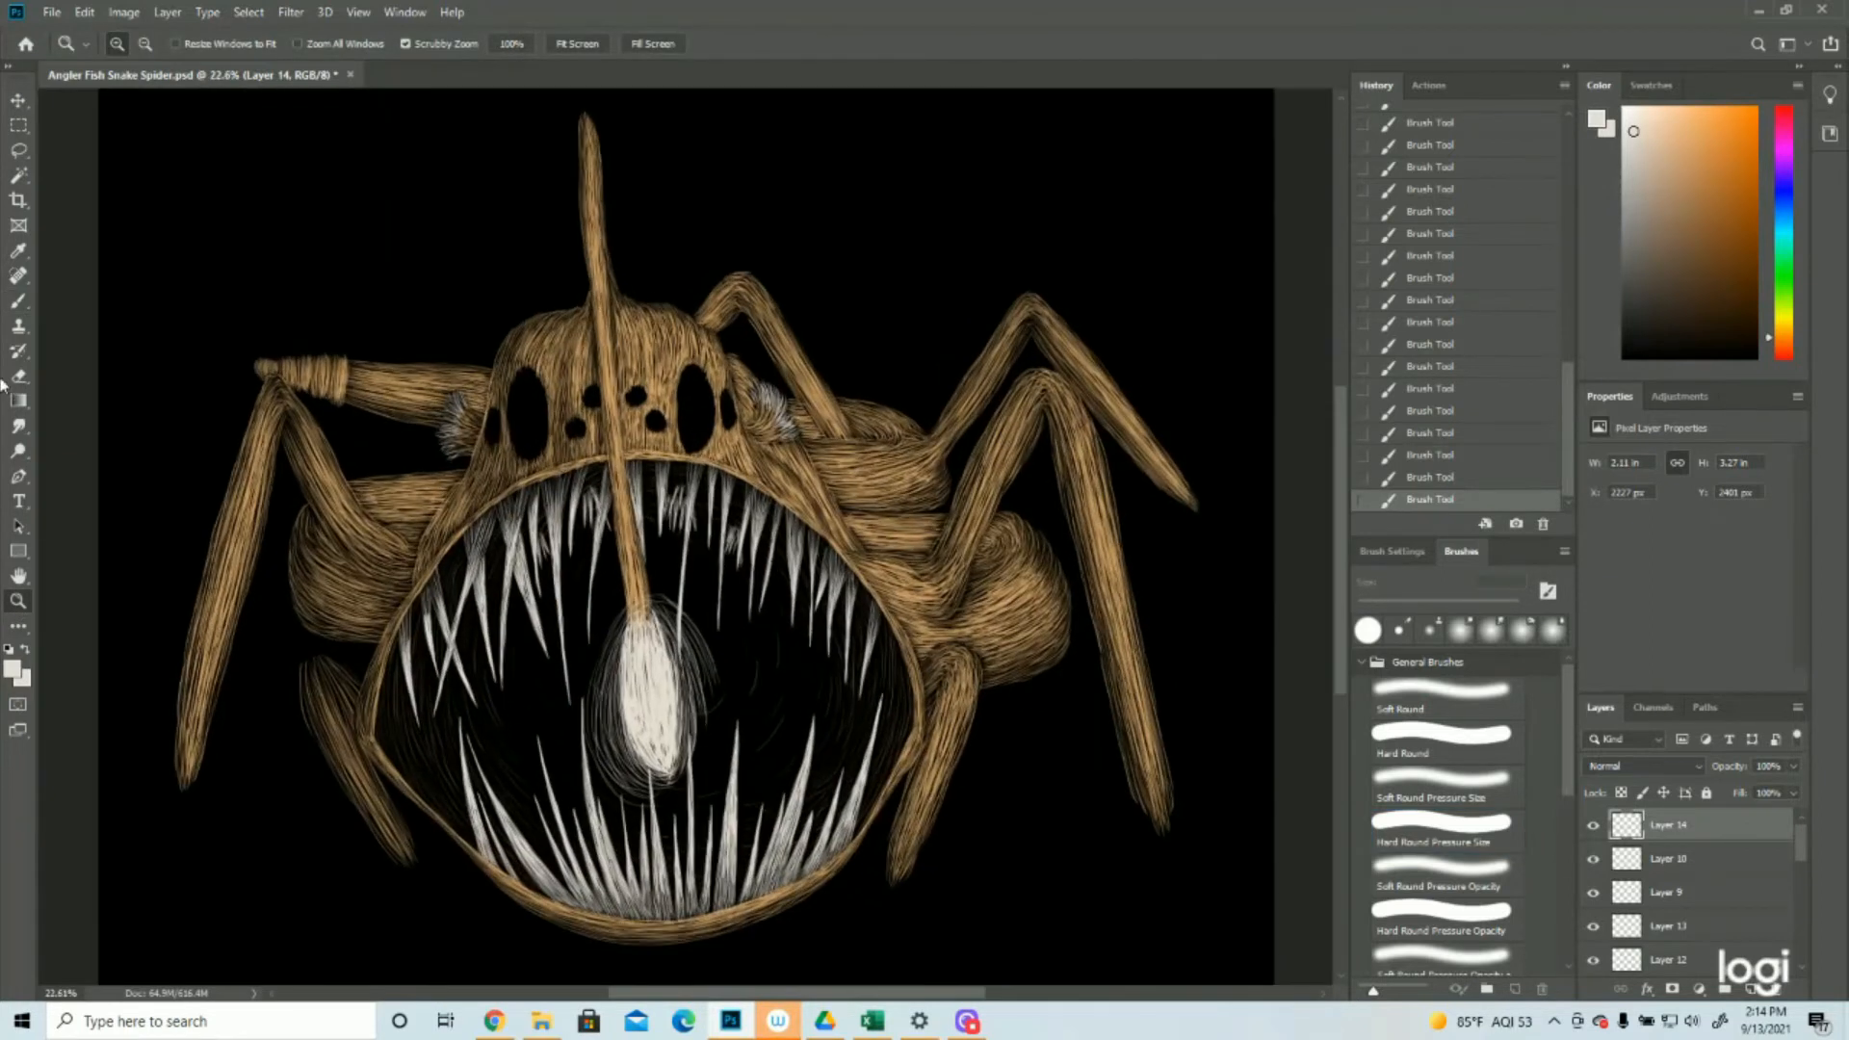
click(20, 302)
drag(686, 628, 713, 753)
mouse_move(708, 680)
mouse_down()
mouse_move(694, 760)
mouse_move(708, 739)
mouse_move(698, 757)
mouse_move(721, 753)
mouse_up()
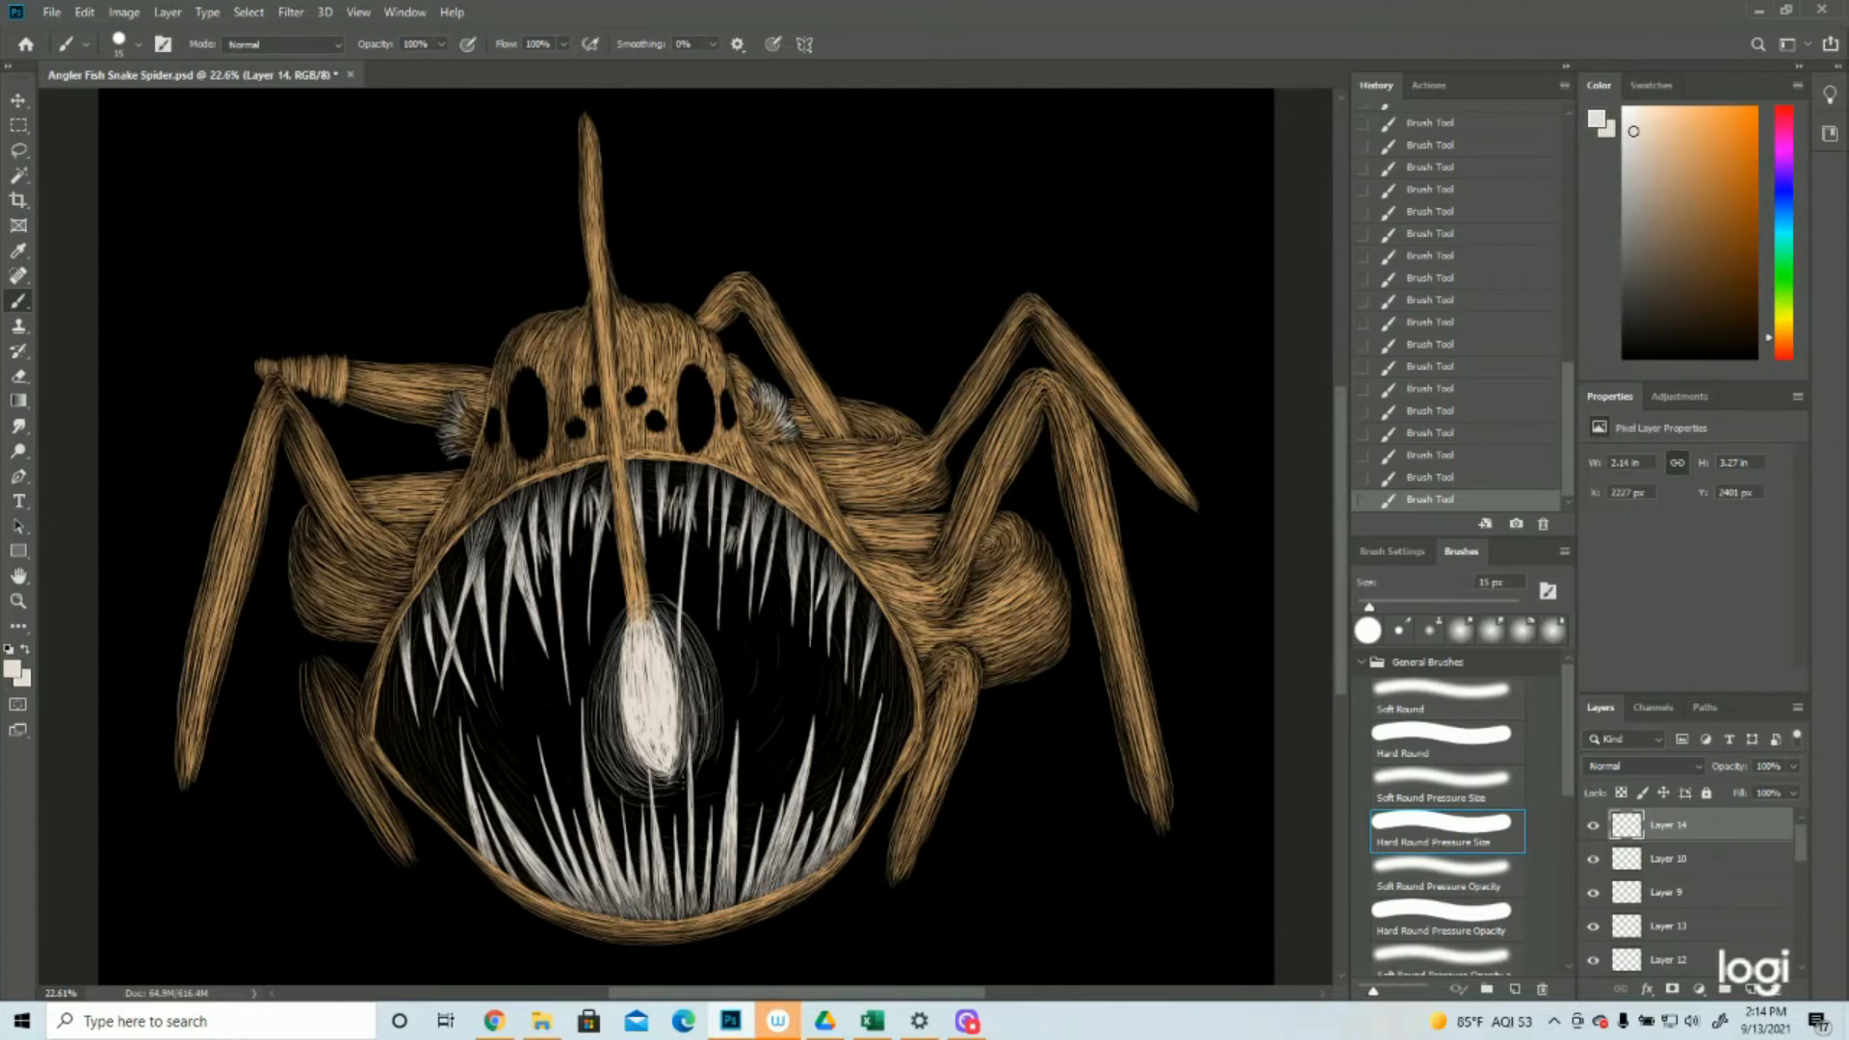
drag(713, 769, 660, 793)
drag(684, 785, 652, 807)
drag(706, 739, 693, 753)
Densify the inner glow with off-white strokes close to the lure bulb's left side and lower tip
drag(619, 641, 615, 730)
drag(616, 663, 607, 710)
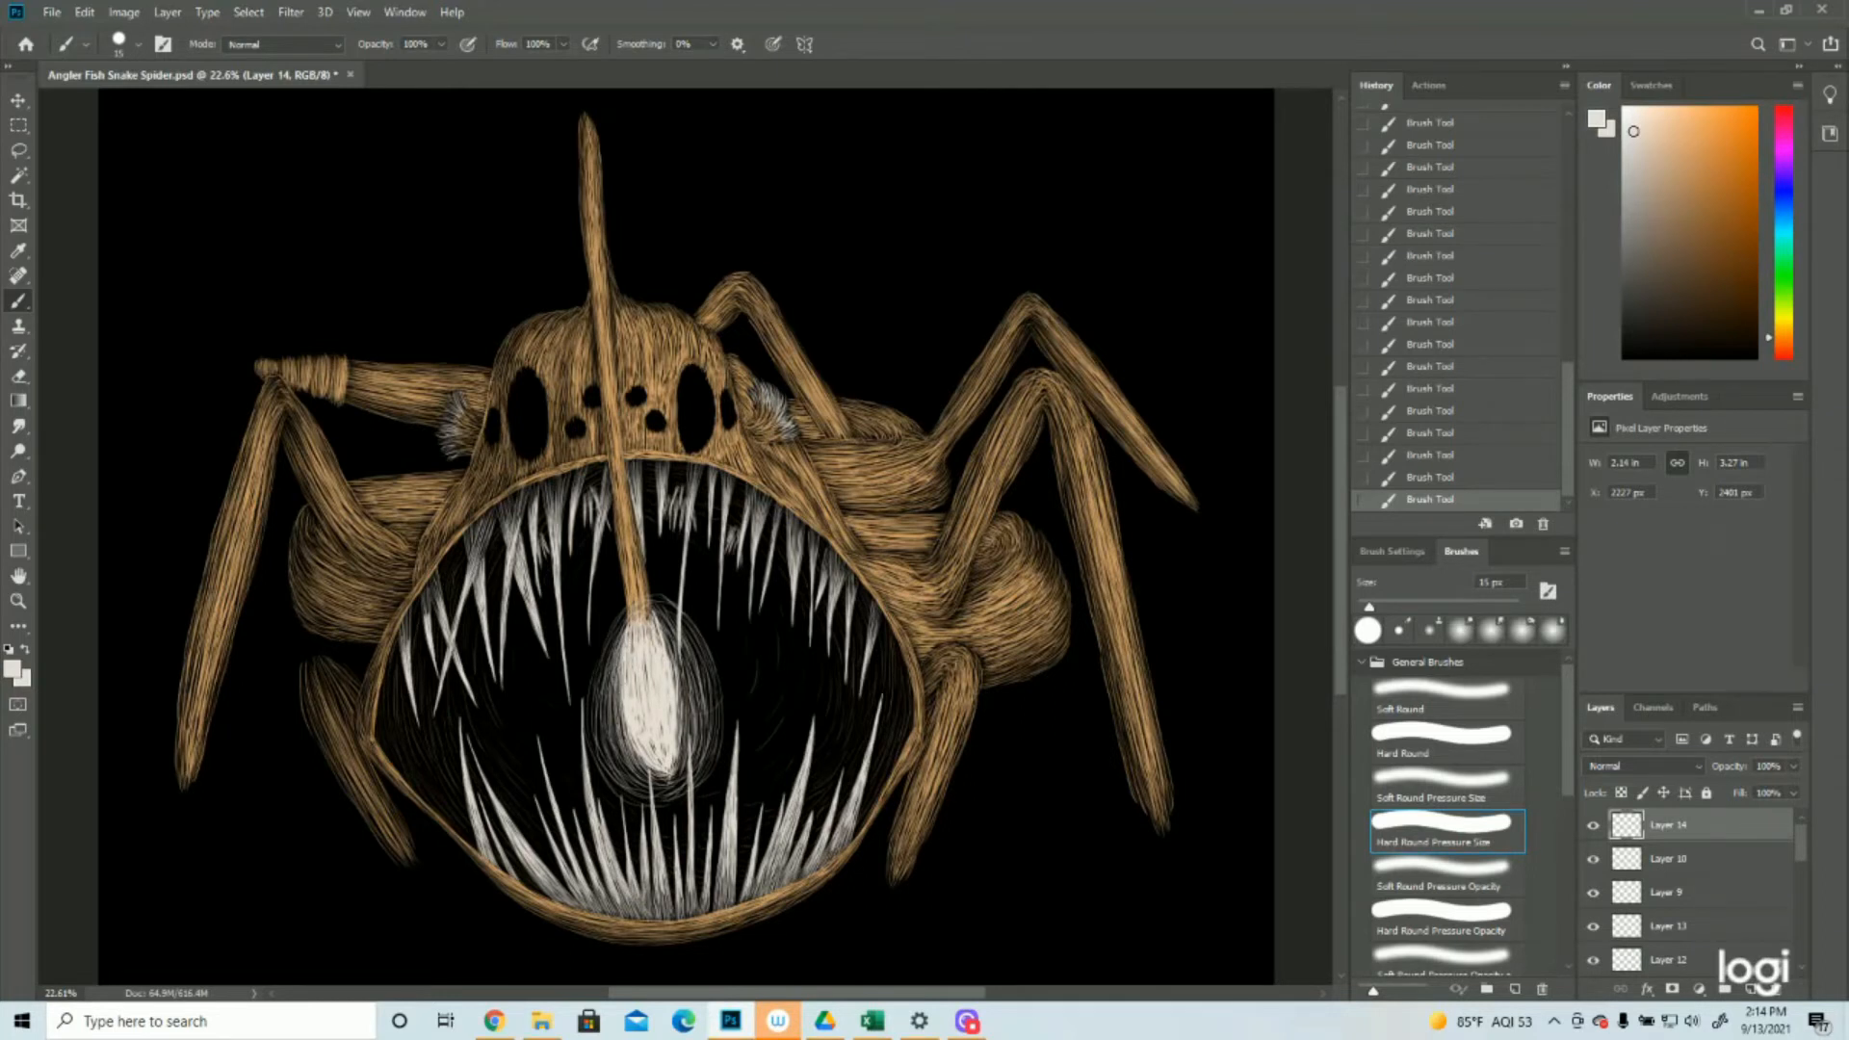
drag(652, 778, 681, 794)
drag(610, 692, 604, 725)
drag(607, 661, 596, 731)
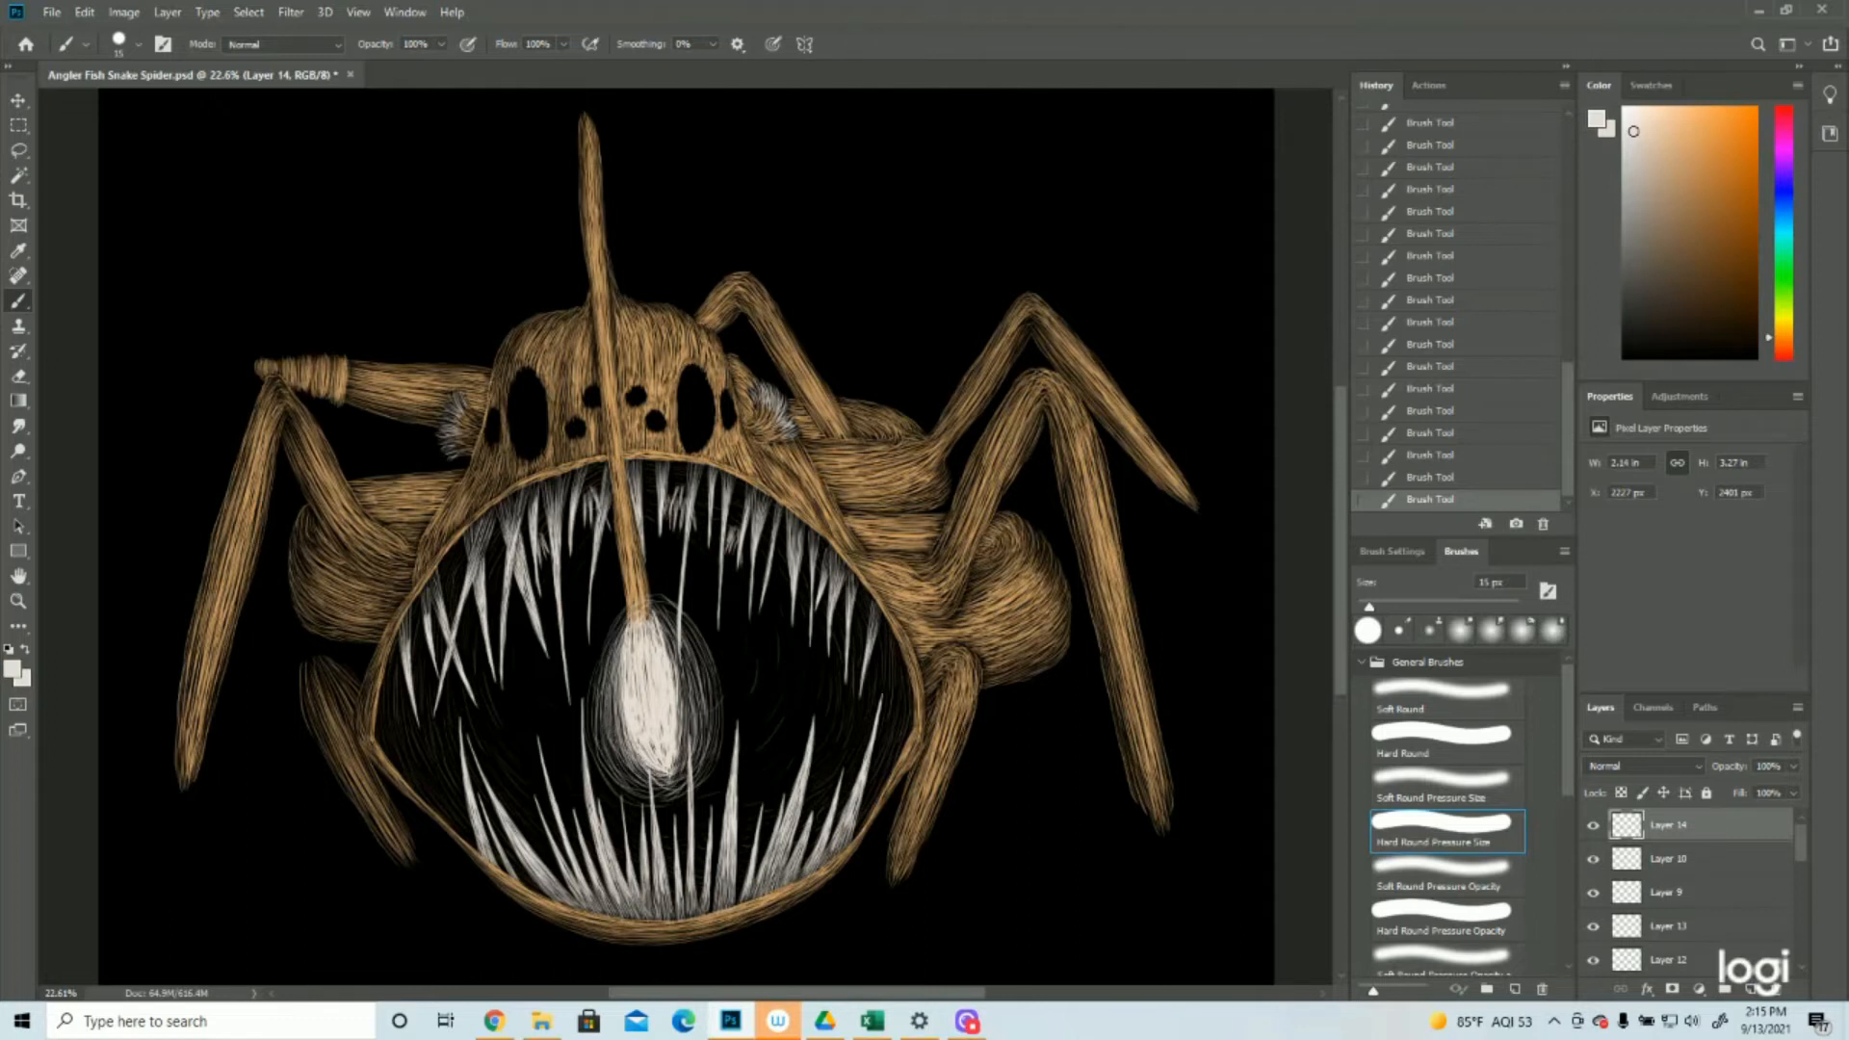
Densify the inner glow with off-white strokes close to the lure bulb's right side
drag(678, 647, 690, 736)
drag(675, 633, 688, 722)
drag(676, 682, 683, 761)
mouse_move(692, 665)
mouse_down()
mouse_move(700, 717)
mouse_move(671, 738)
mouse_up()
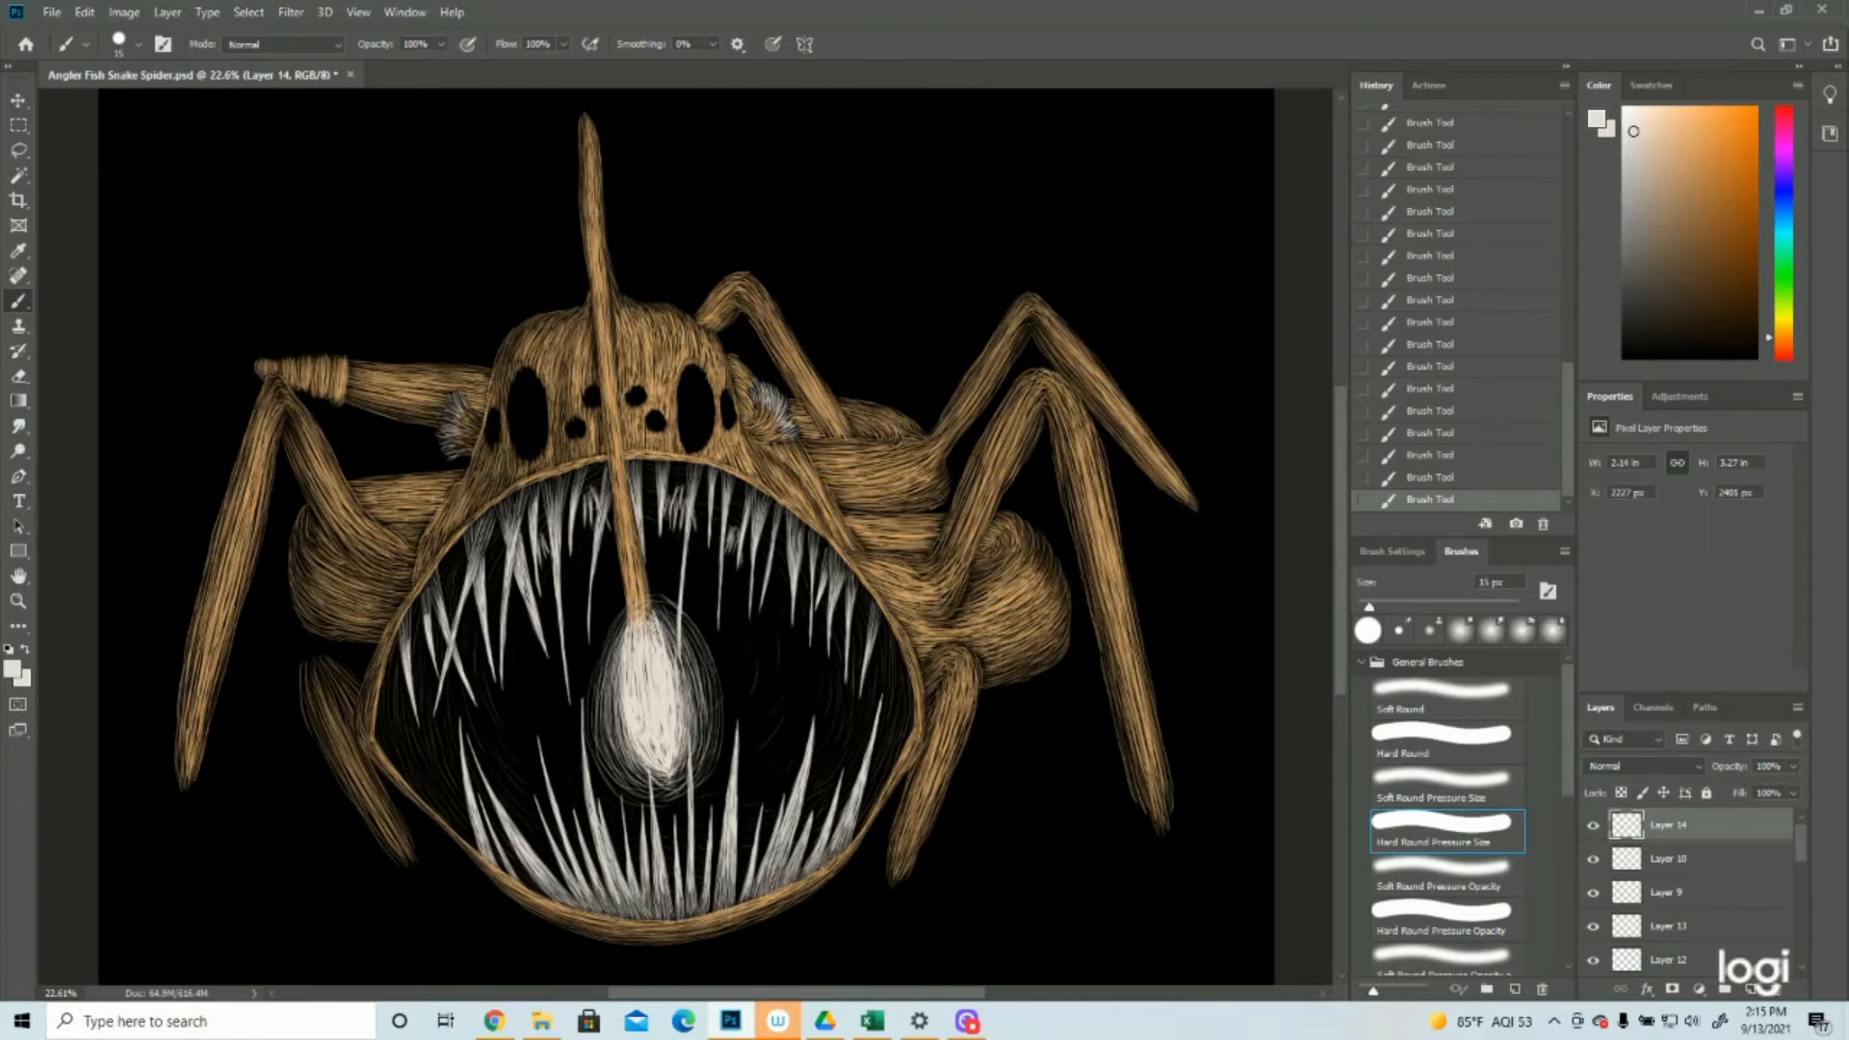
drag(678, 655, 702, 747)
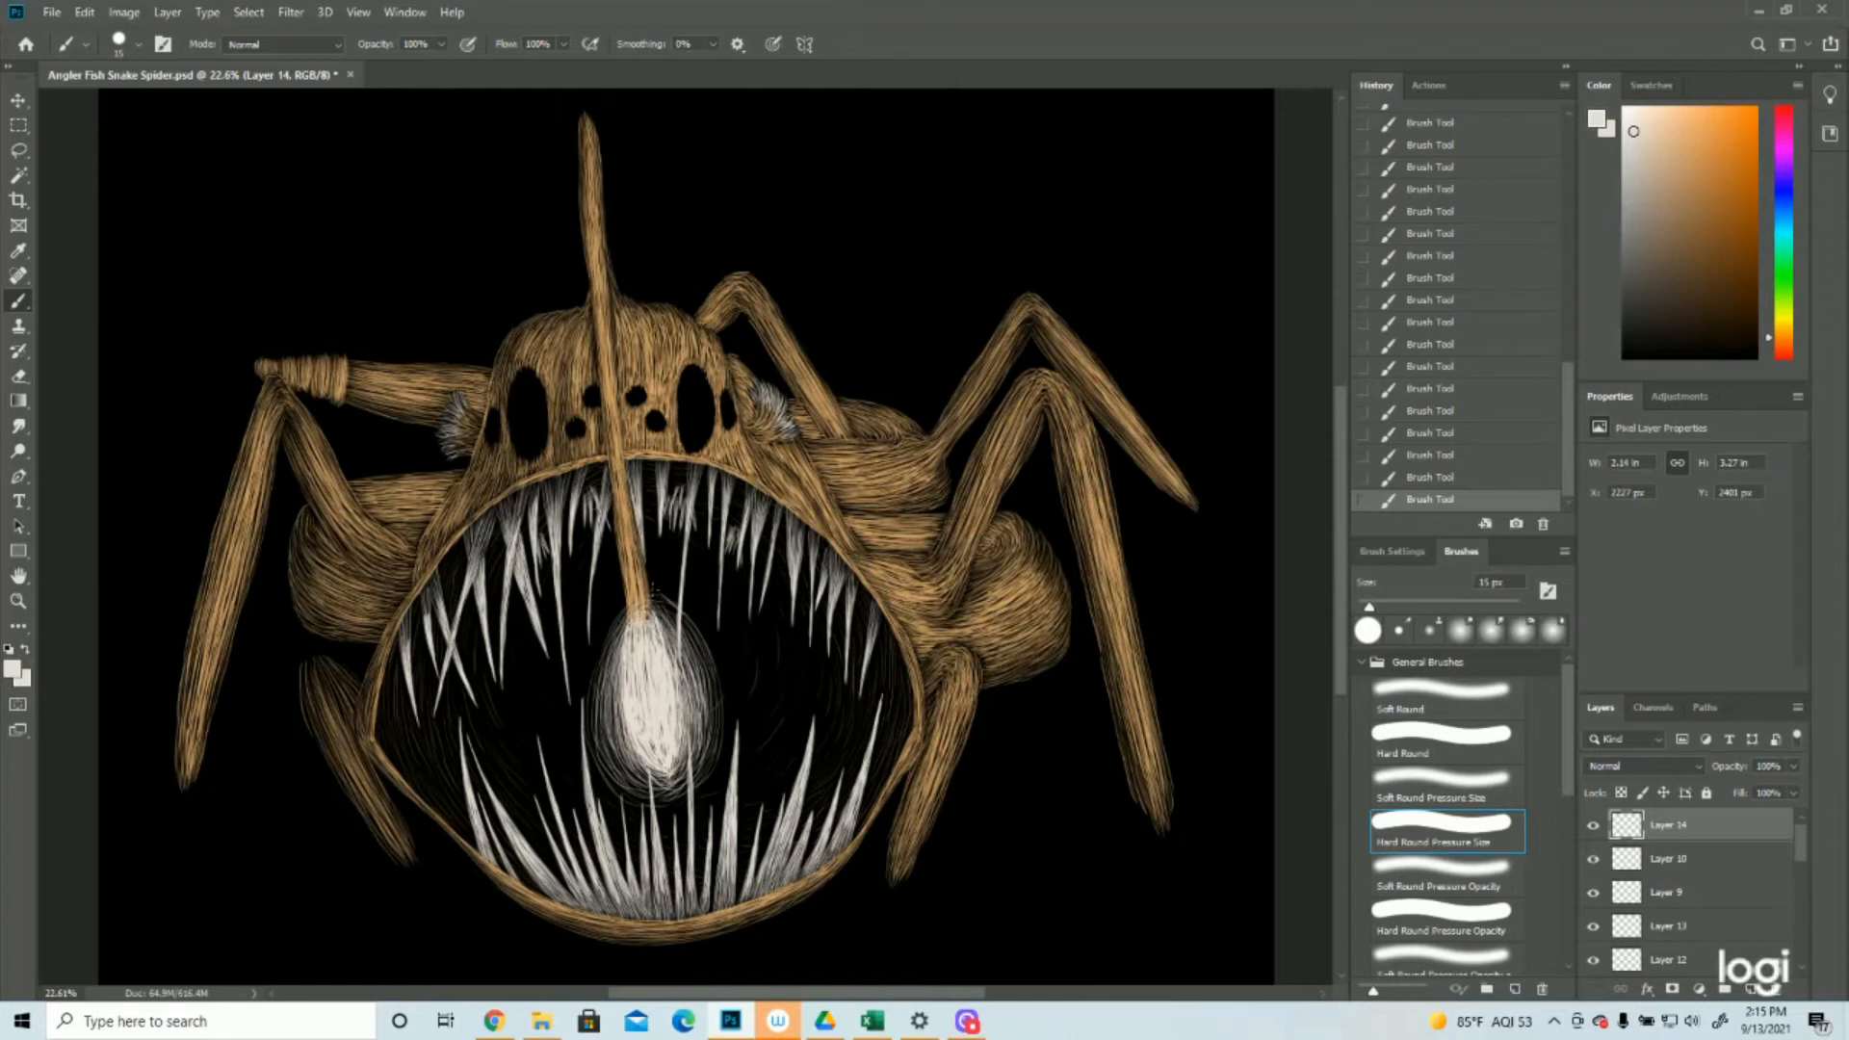
Paint an outer ring of faint off-white arcs around the glow's left side, underside and right side
drag(617, 618, 569, 772)
drag(562, 697, 583, 795)
drag(588, 757, 637, 814)
drag(673, 600, 725, 680)
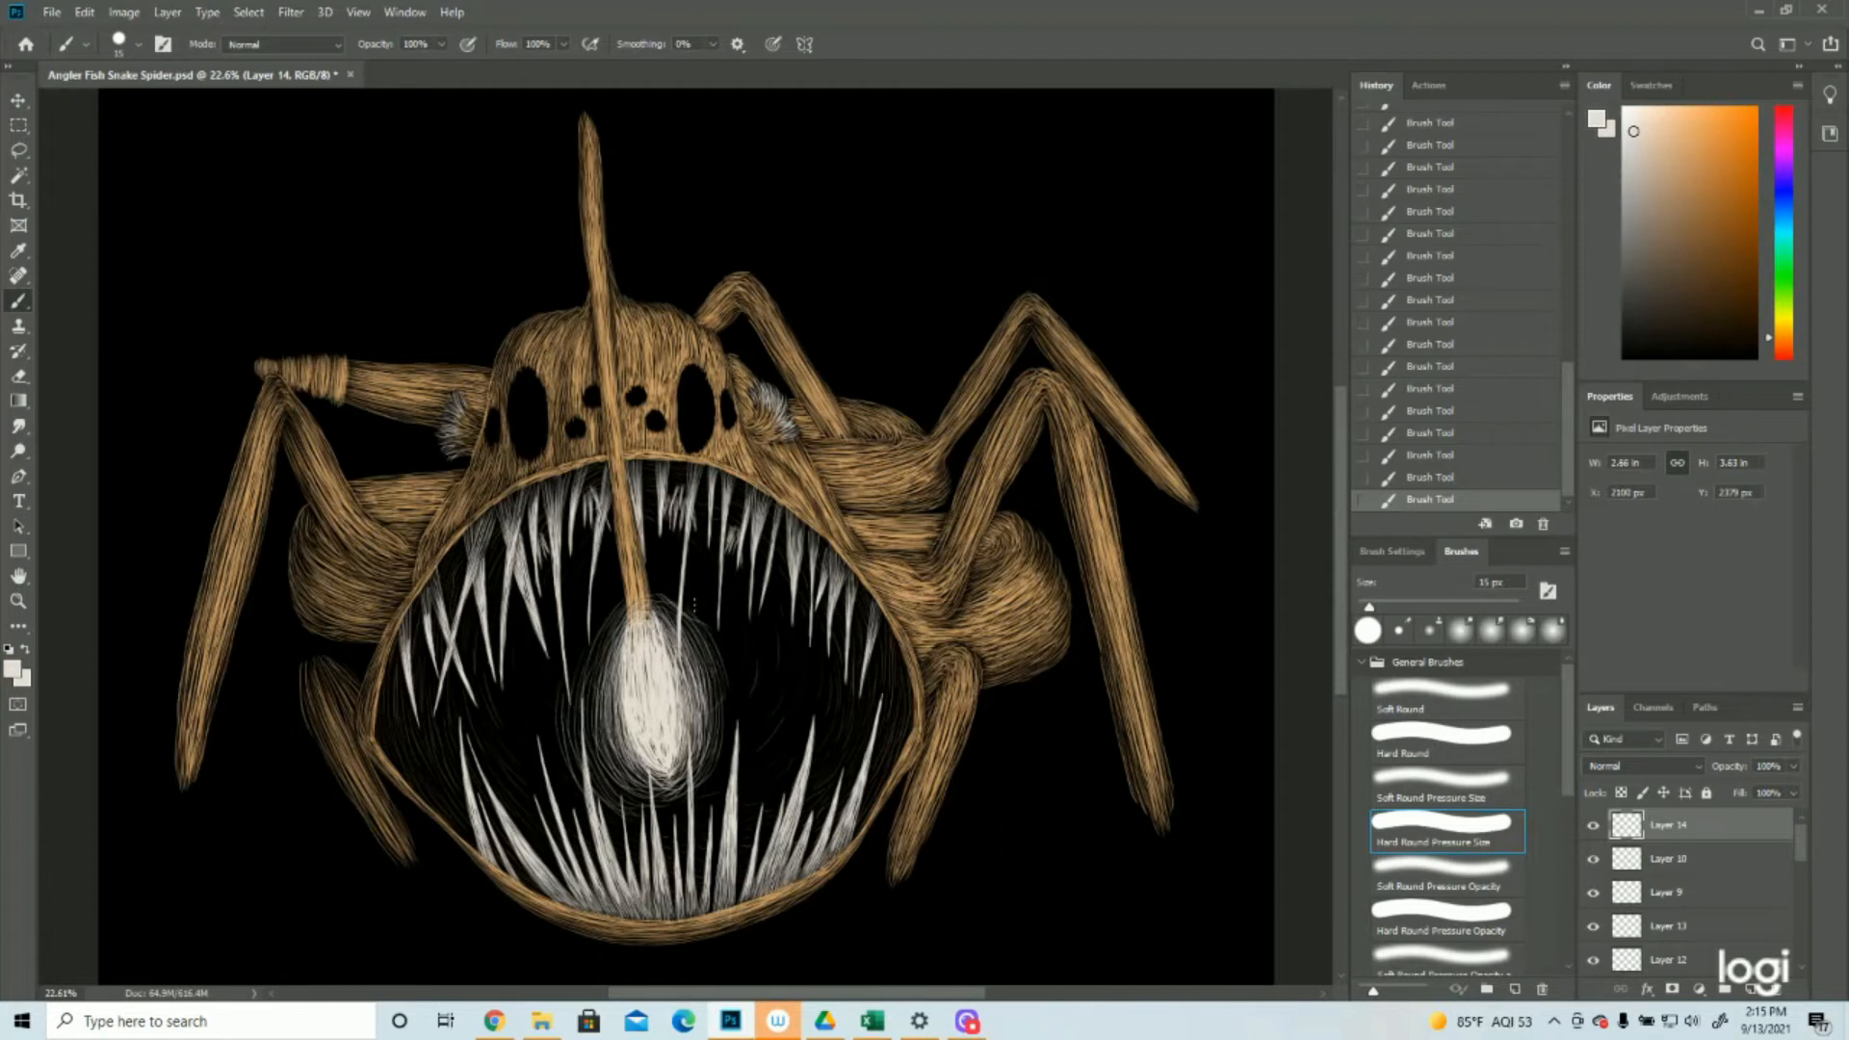
drag(690, 602, 735, 697)
mouse_move(716, 635)
mouse_down()
mouse_move(744, 722)
mouse_move(719, 782)
mouse_up()
mouse_move(739, 690)
mouse_down()
mouse_move(715, 783)
mouse_move(719, 718)
mouse_up()
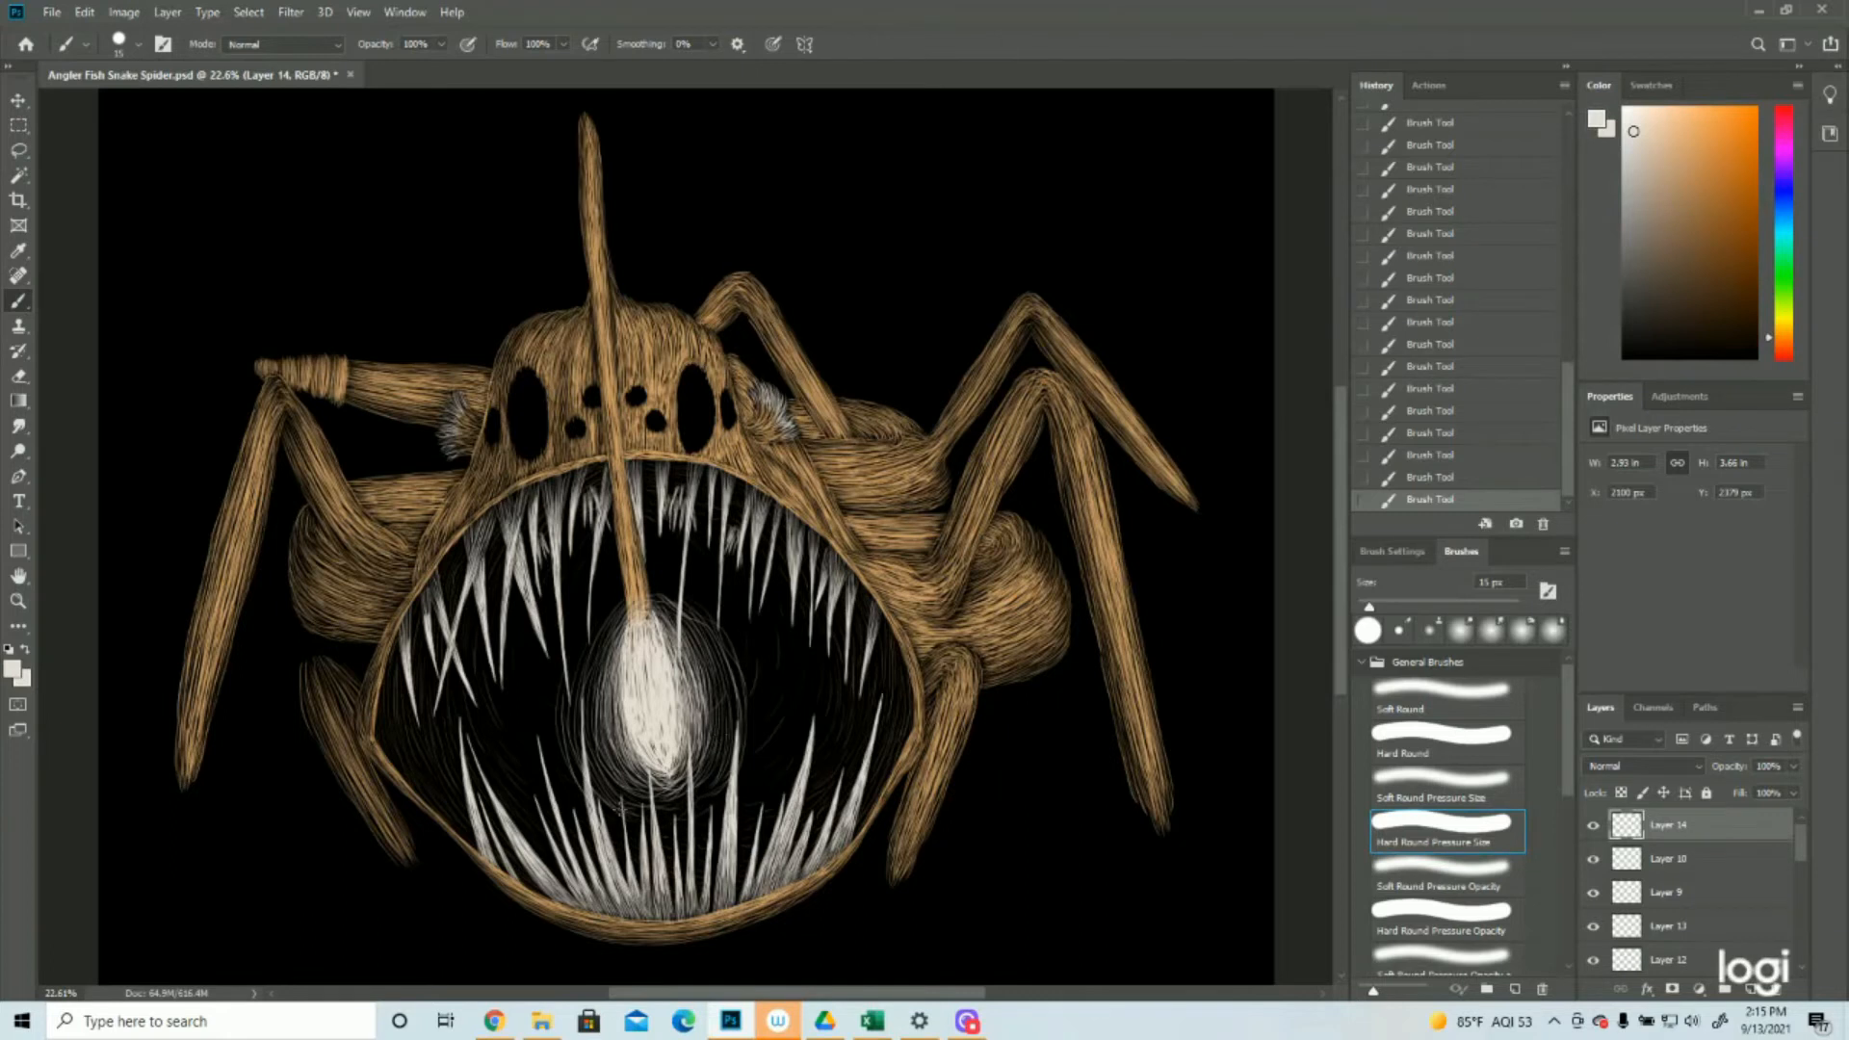
mouse_move(696, 818)
mouse_down()
mouse_move(728, 791)
mouse_move(667, 803)
mouse_move(707, 781)
mouse_up()
key(ctrl+plus)
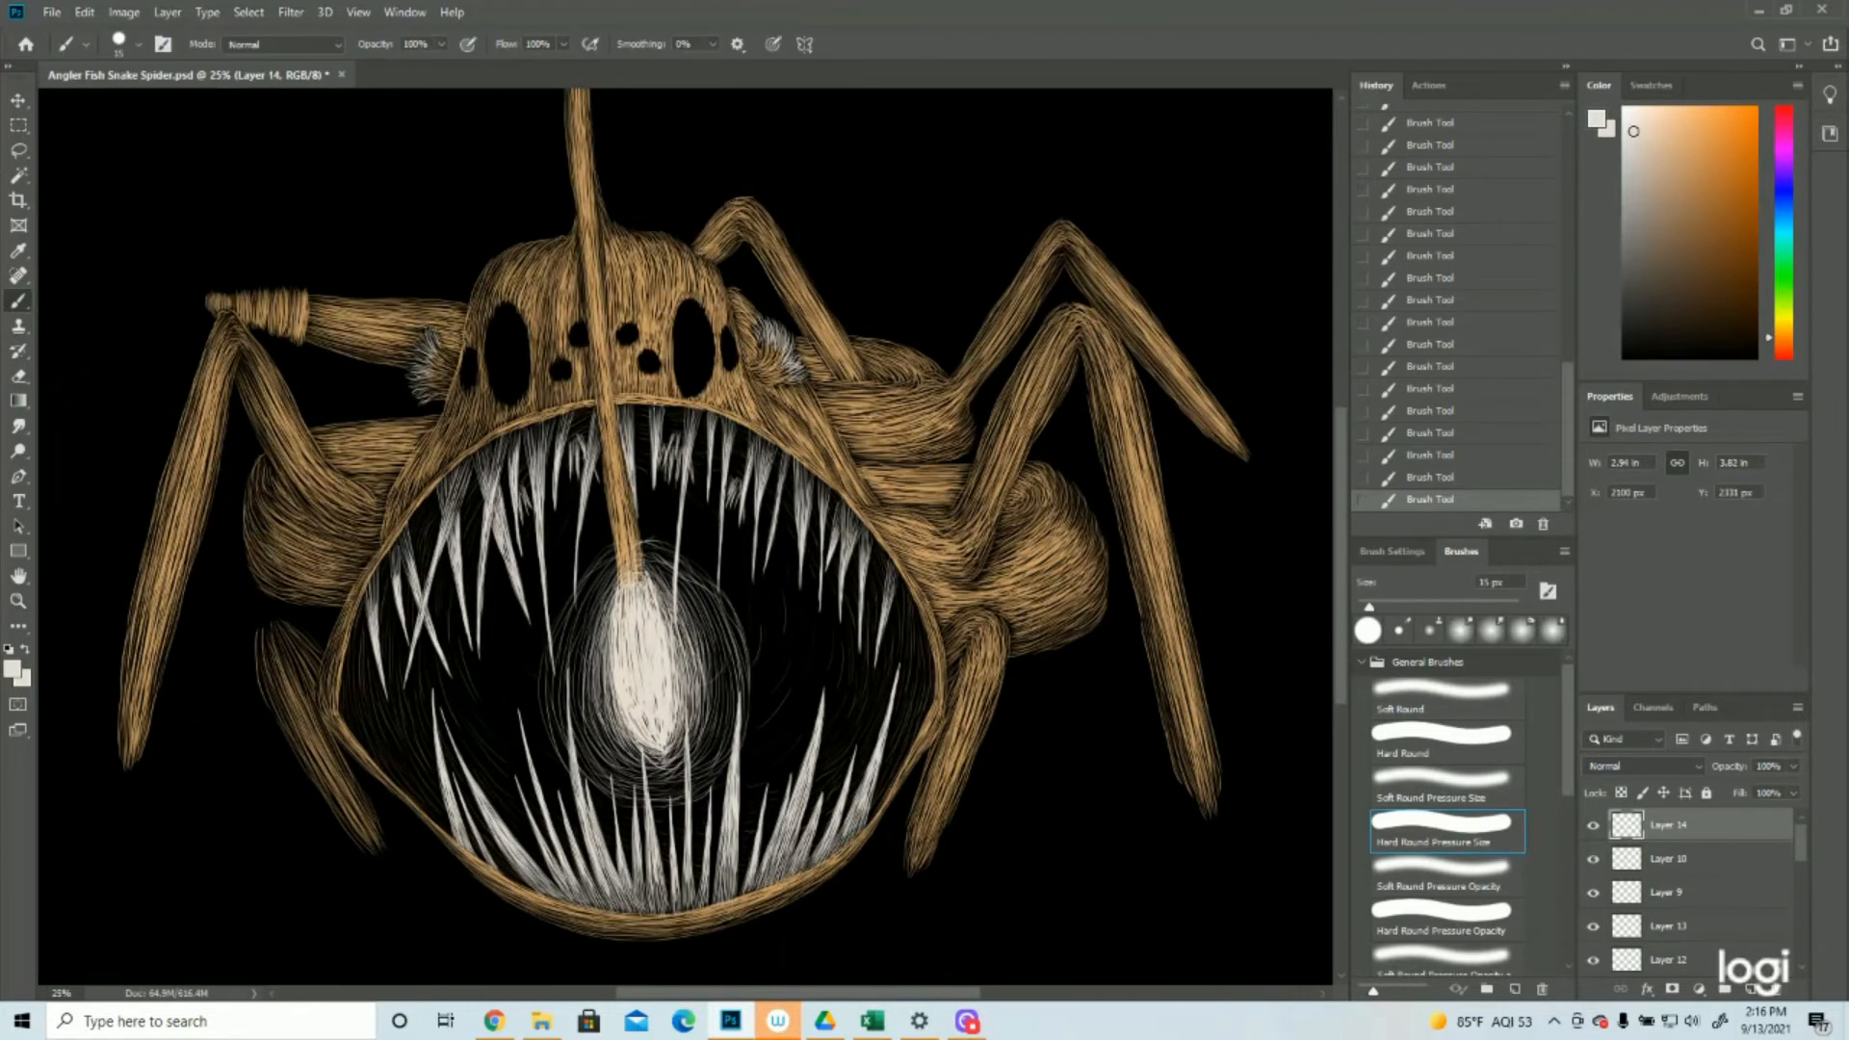
Paint wider faint off-white arcs above the lure's glow and on its upper left within the mouth
scroll(814, 574, down, 1)
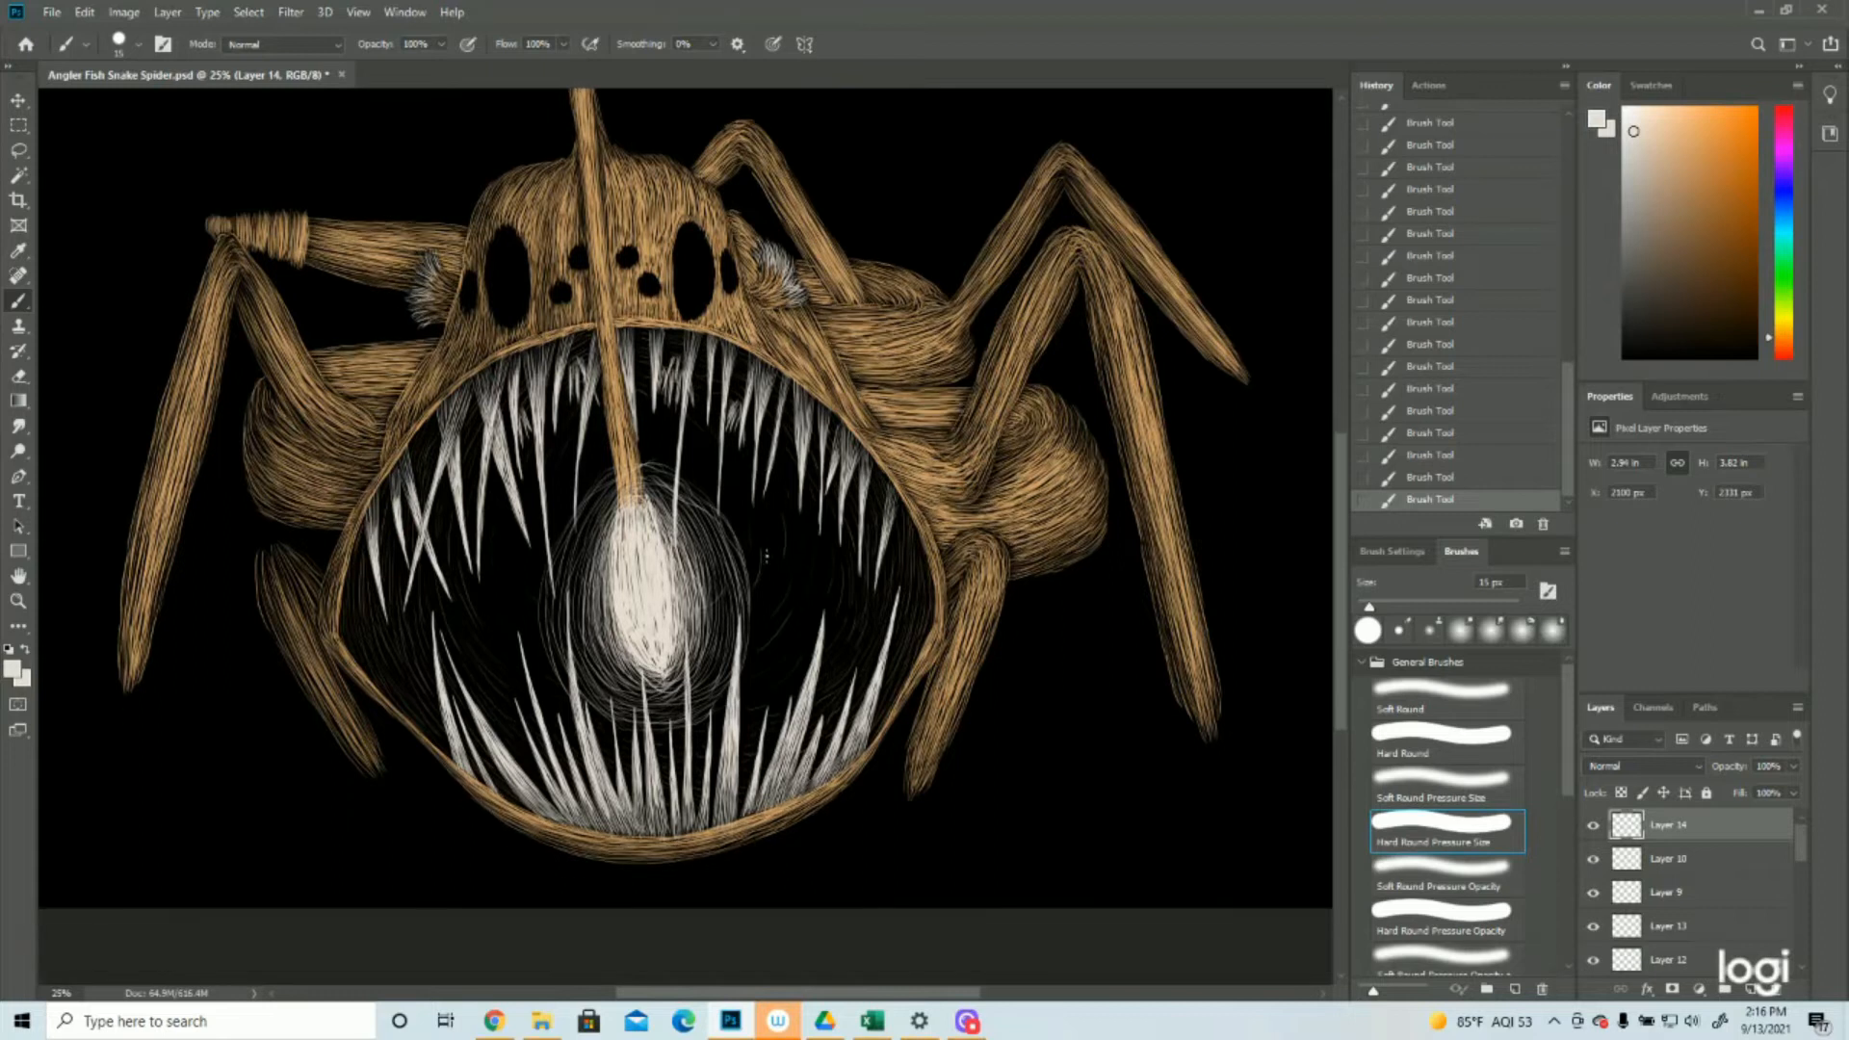
click(19, 601)
drag(580, 625, 546, 636)
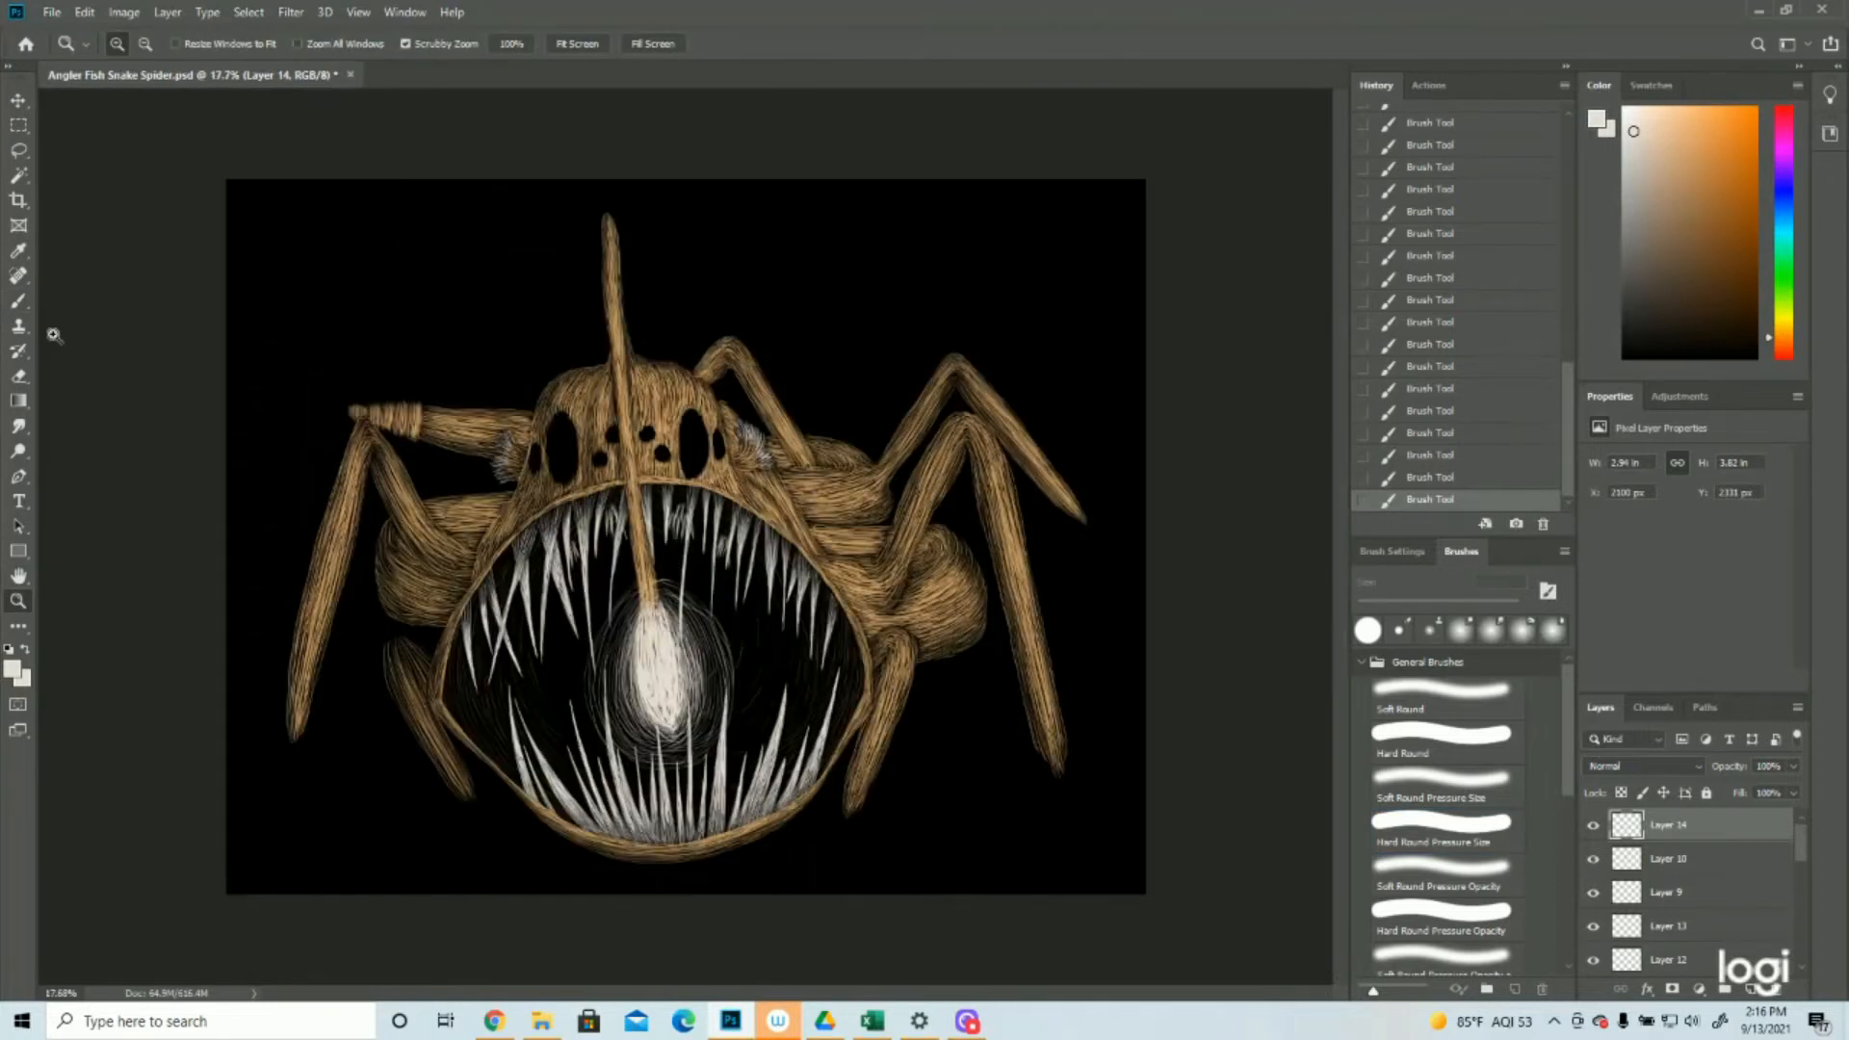
click(18, 300)
drag(686, 576, 693, 558)
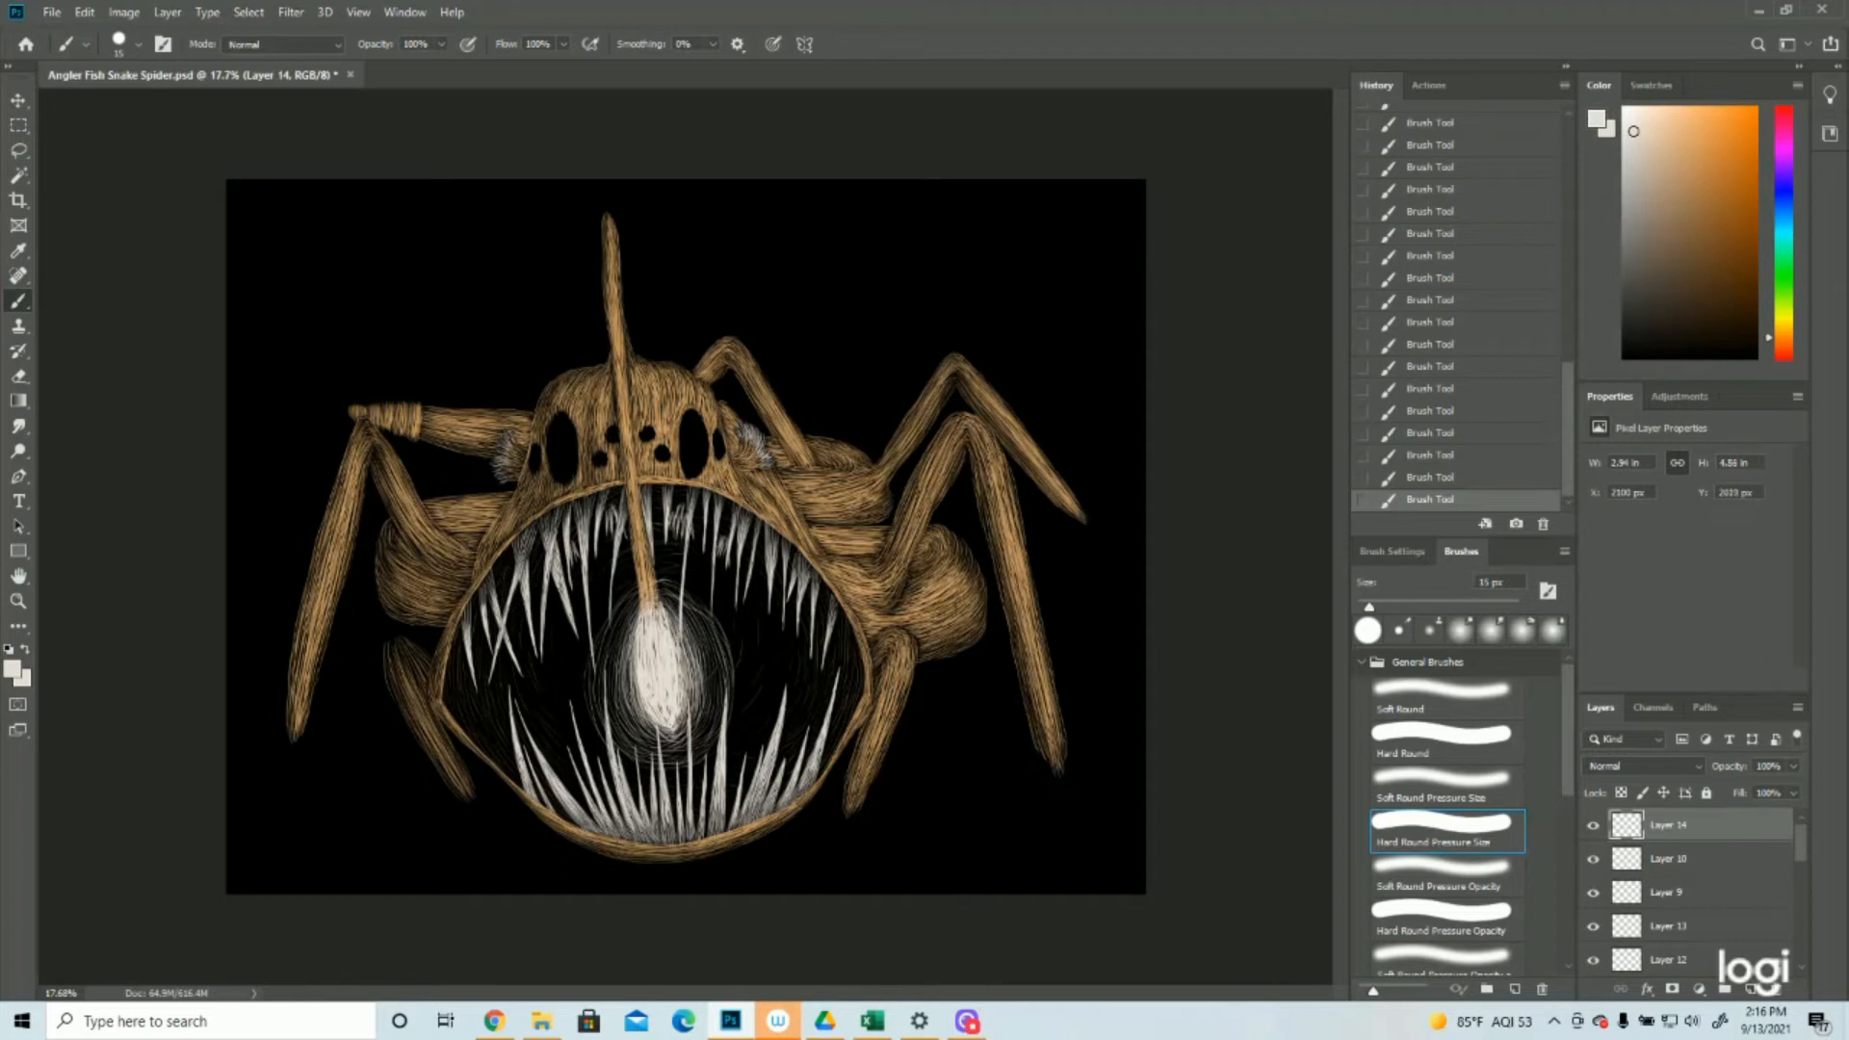
mouse_move(576, 528)
mouse_down()
mouse_move(665, 485)
mouse_move(655, 469)
mouse_up()
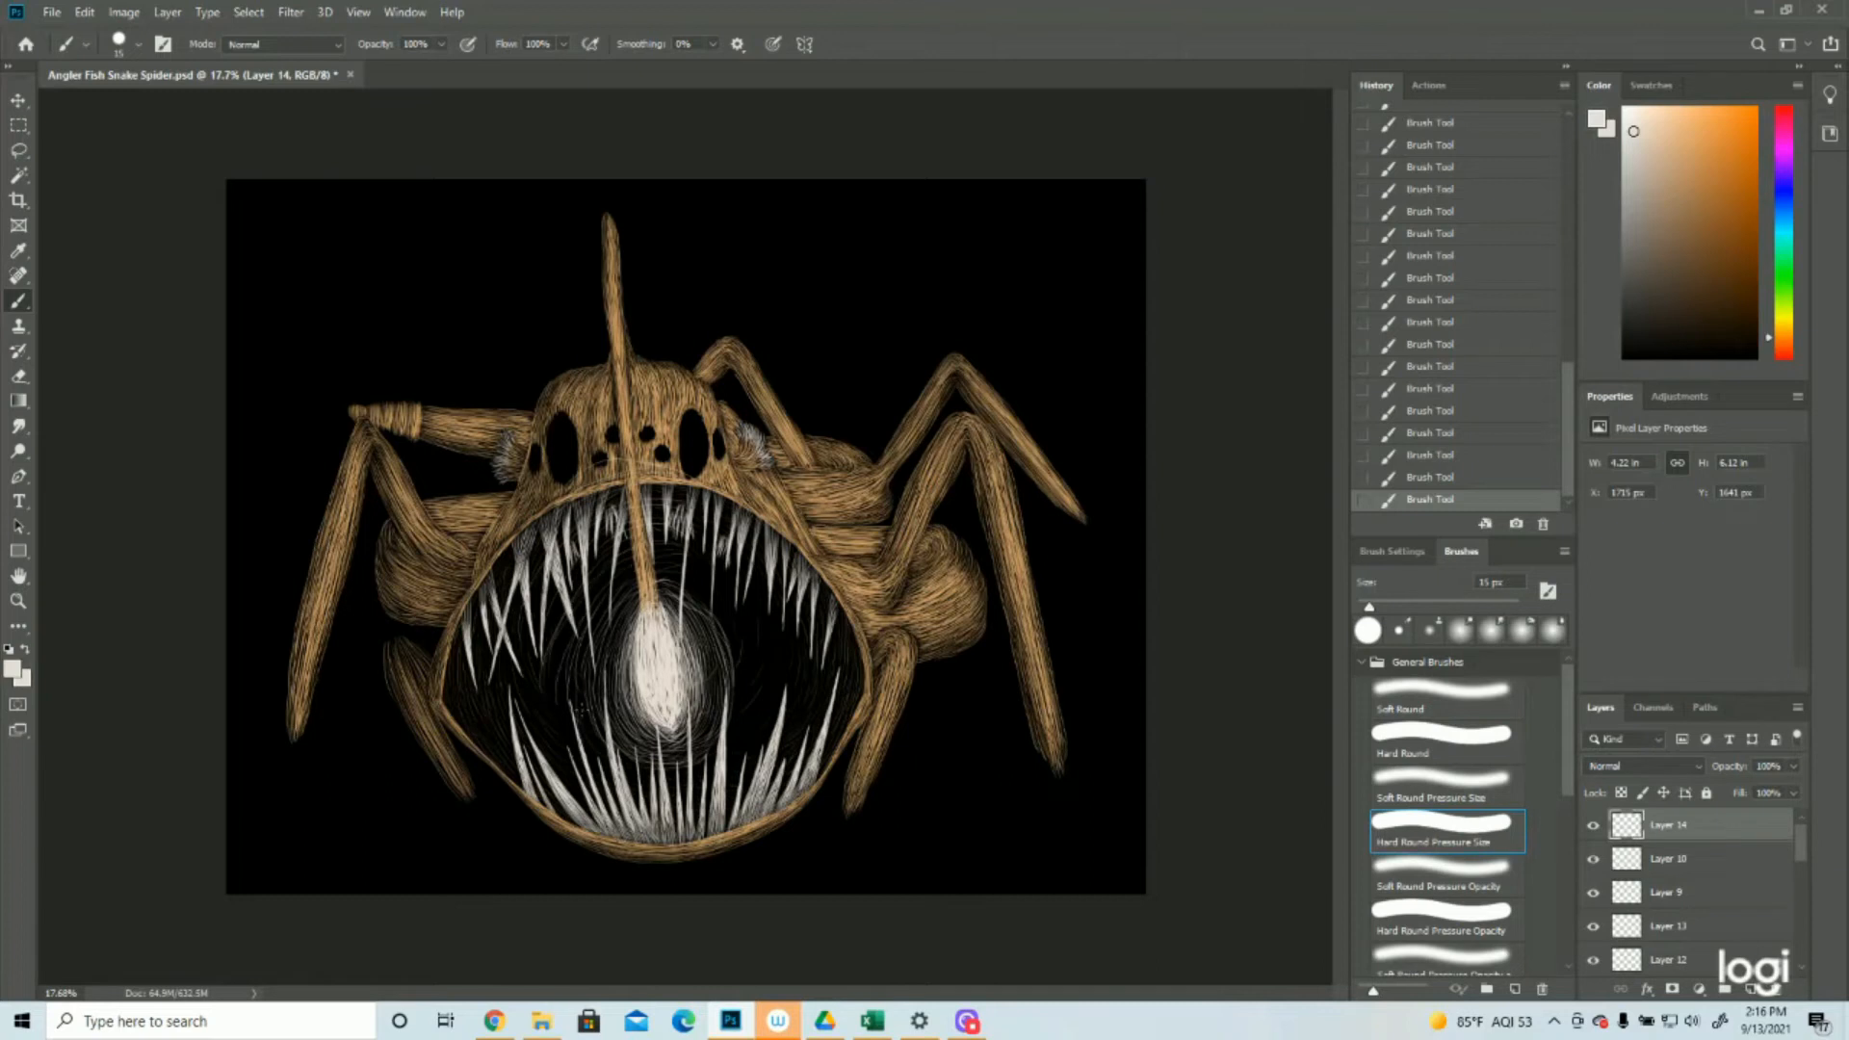
Extend the glow with faint off-white arcs toward the mouth's lower left and right edge, plus strokes around the lure
drag(563, 739, 621, 795)
drag(678, 557, 700, 592)
mouse_move(733, 589)
mouse_down()
mouse_move(776, 631)
mouse_move(744, 749)
mouse_up()
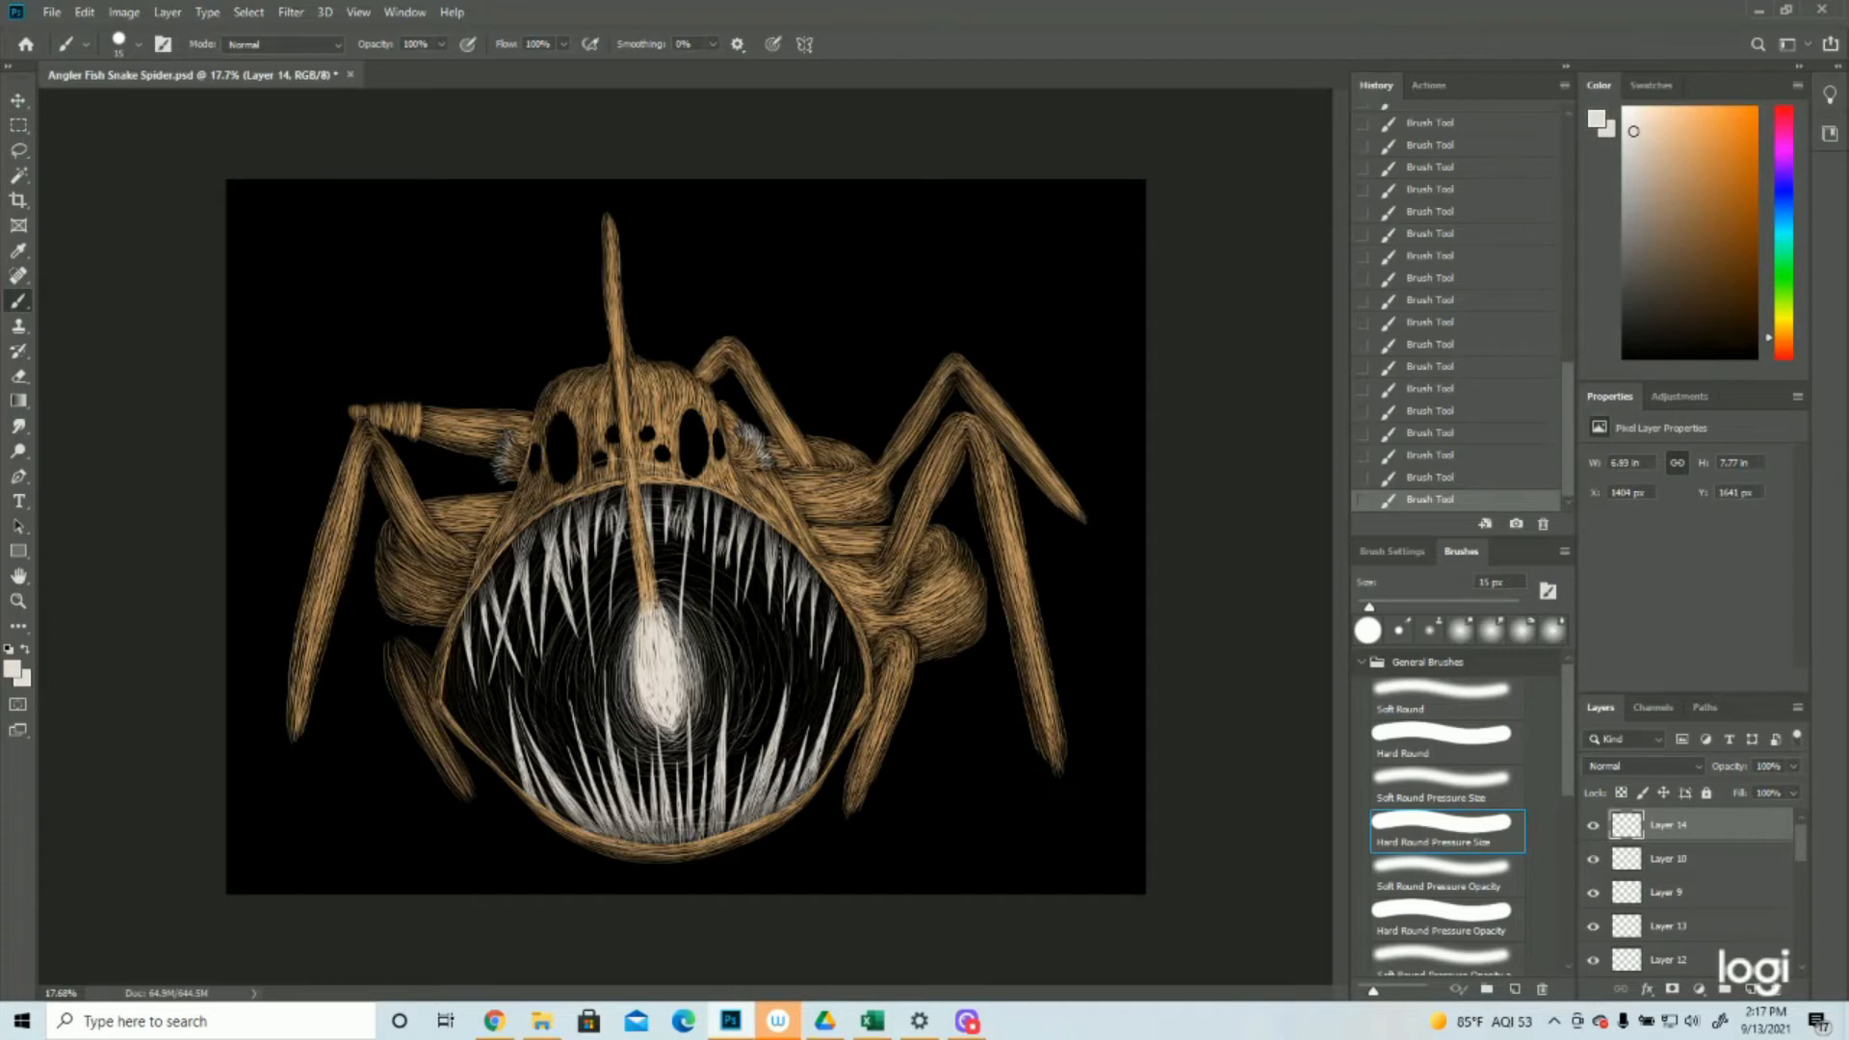
drag(825, 689, 807, 746)
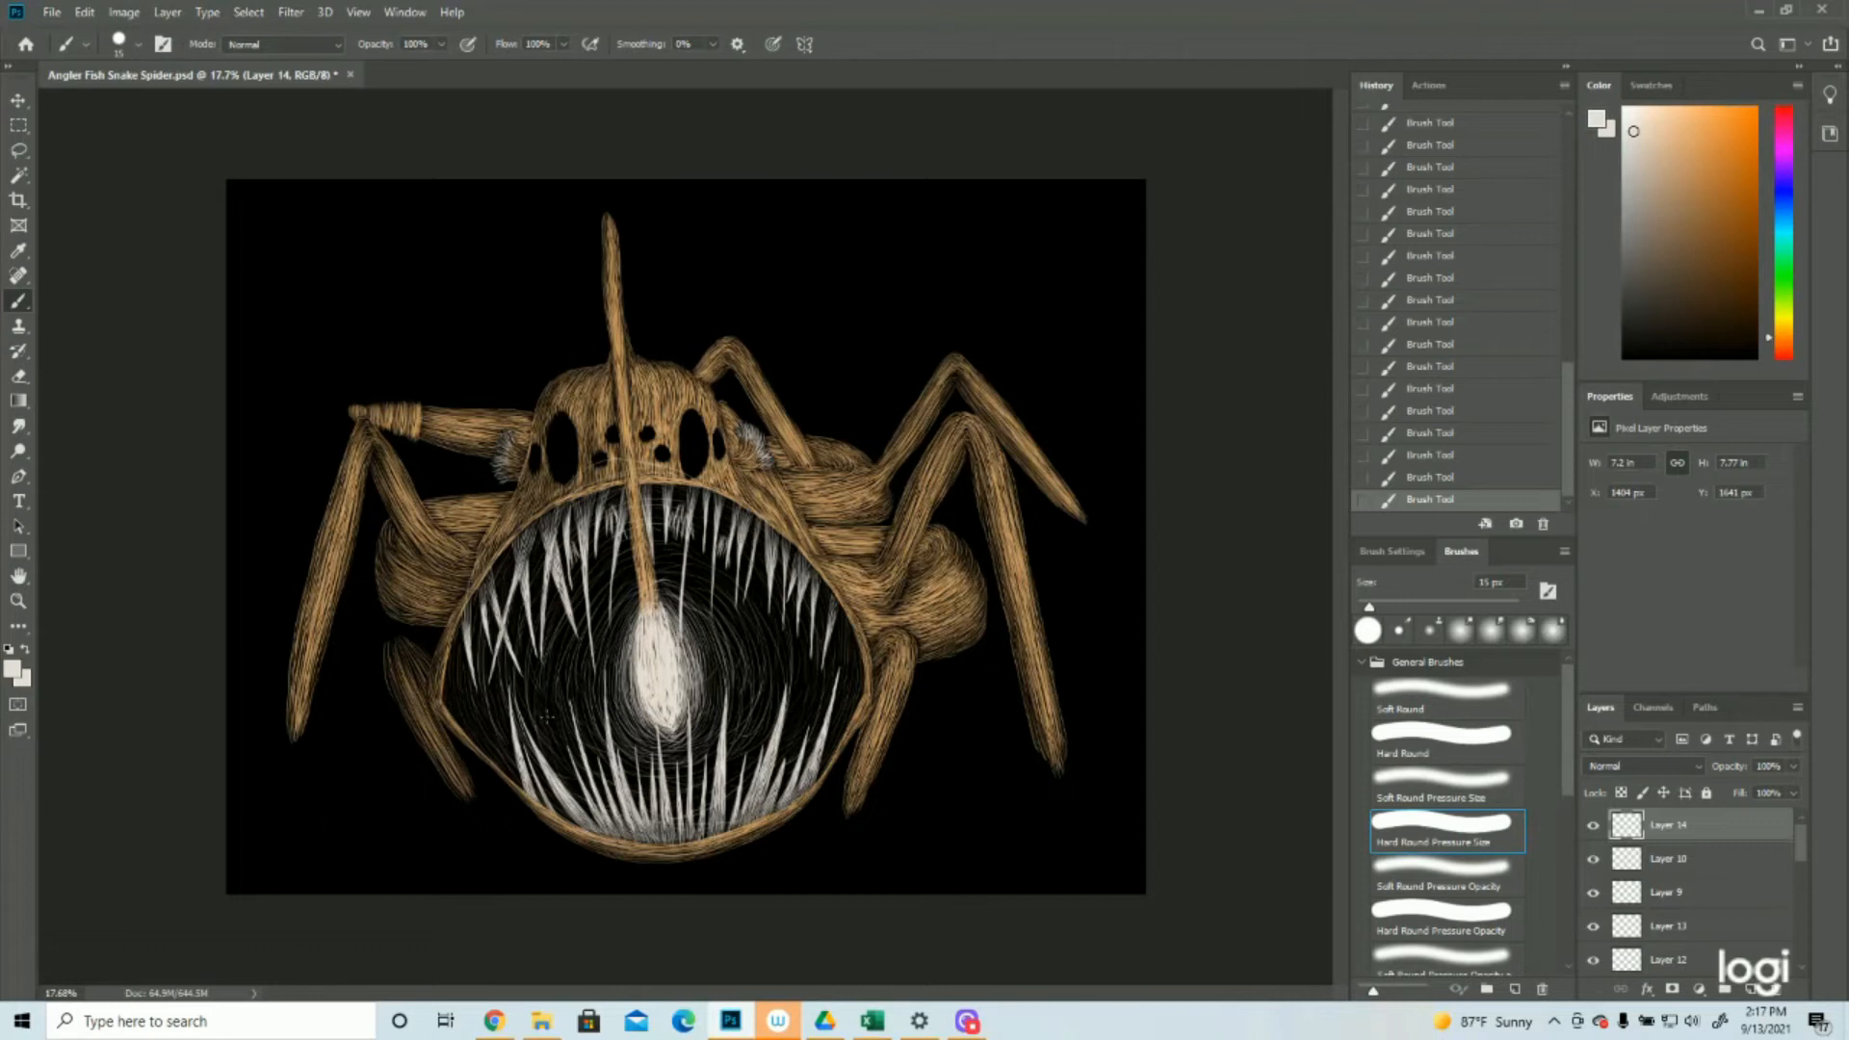
drag(612, 644, 675, 576)
drag(602, 669, 677, 595)
drag(624, 734, 700, 765)
Paint sparse off-white glow arcs across the lower face and over the body left of the mouth
key(ctrl+minus)
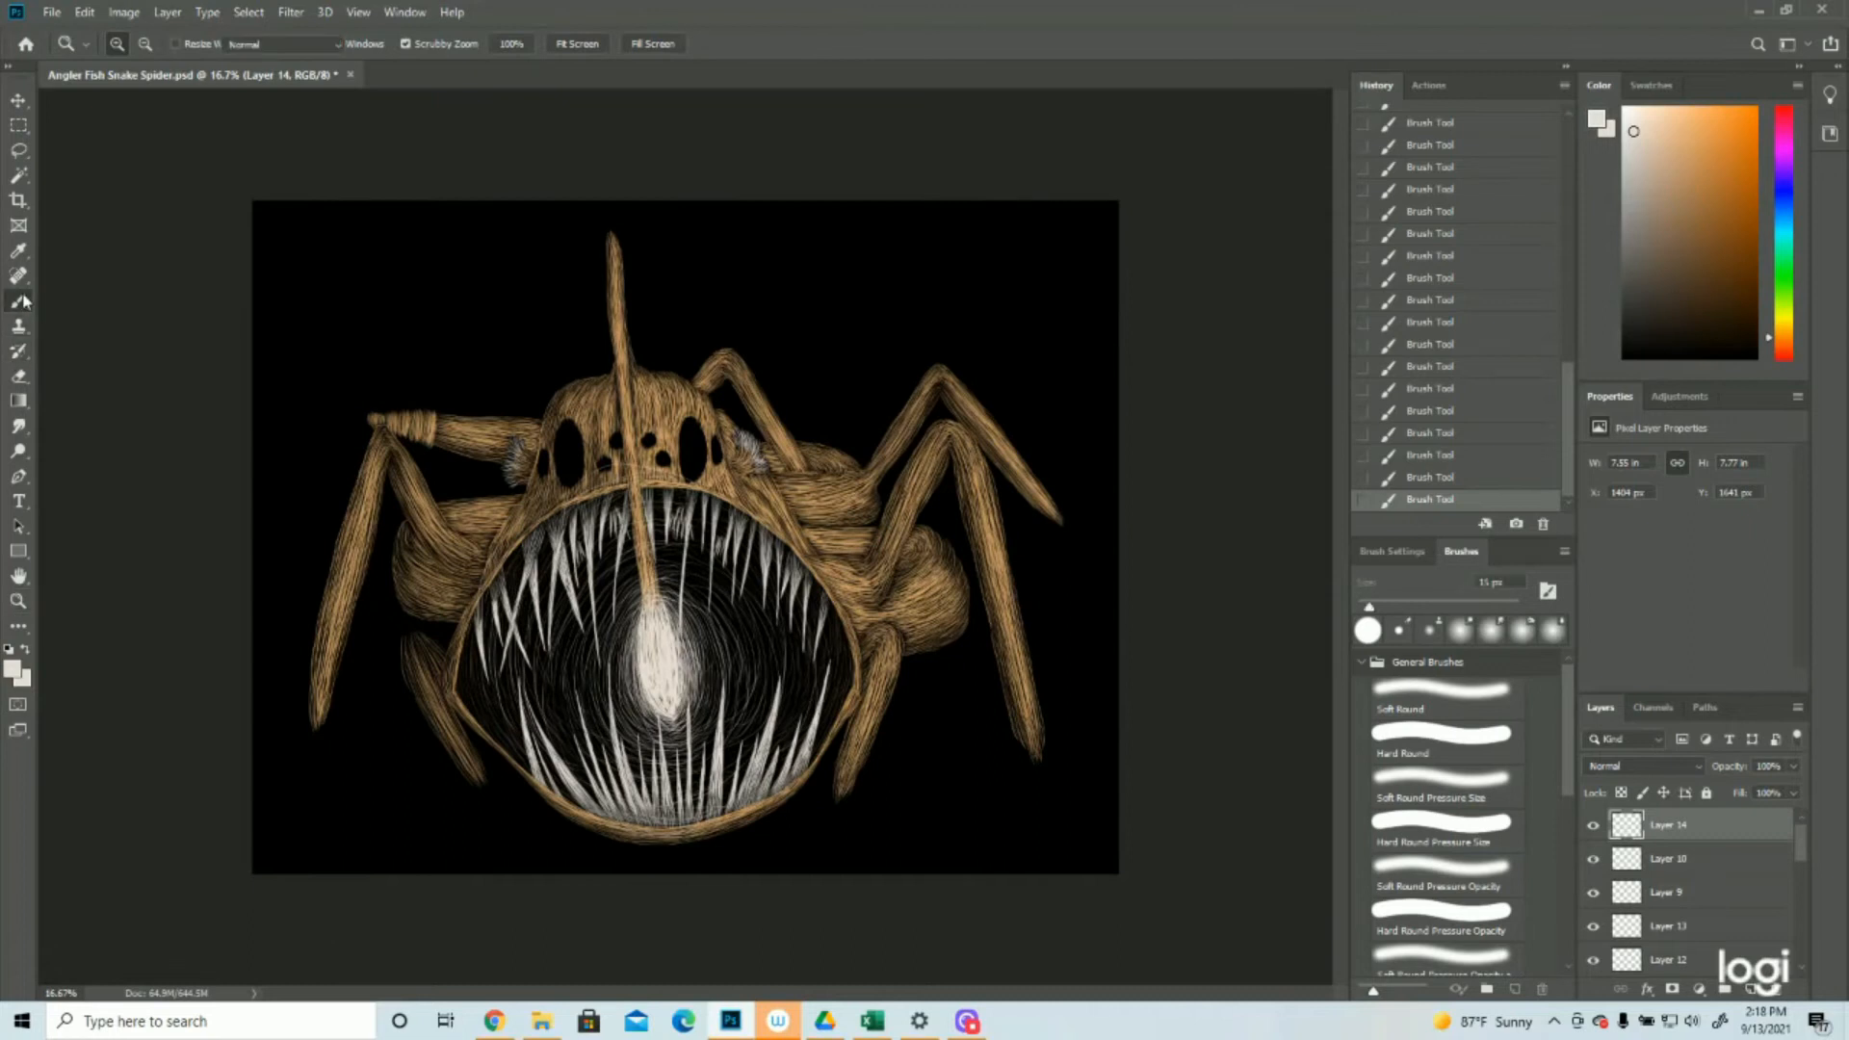
drag(561, 479, 631, 449)
drag(456, 572, 512, 499)
drag(436, 604, 485, 520)
drag(424, 637, 431, 673)
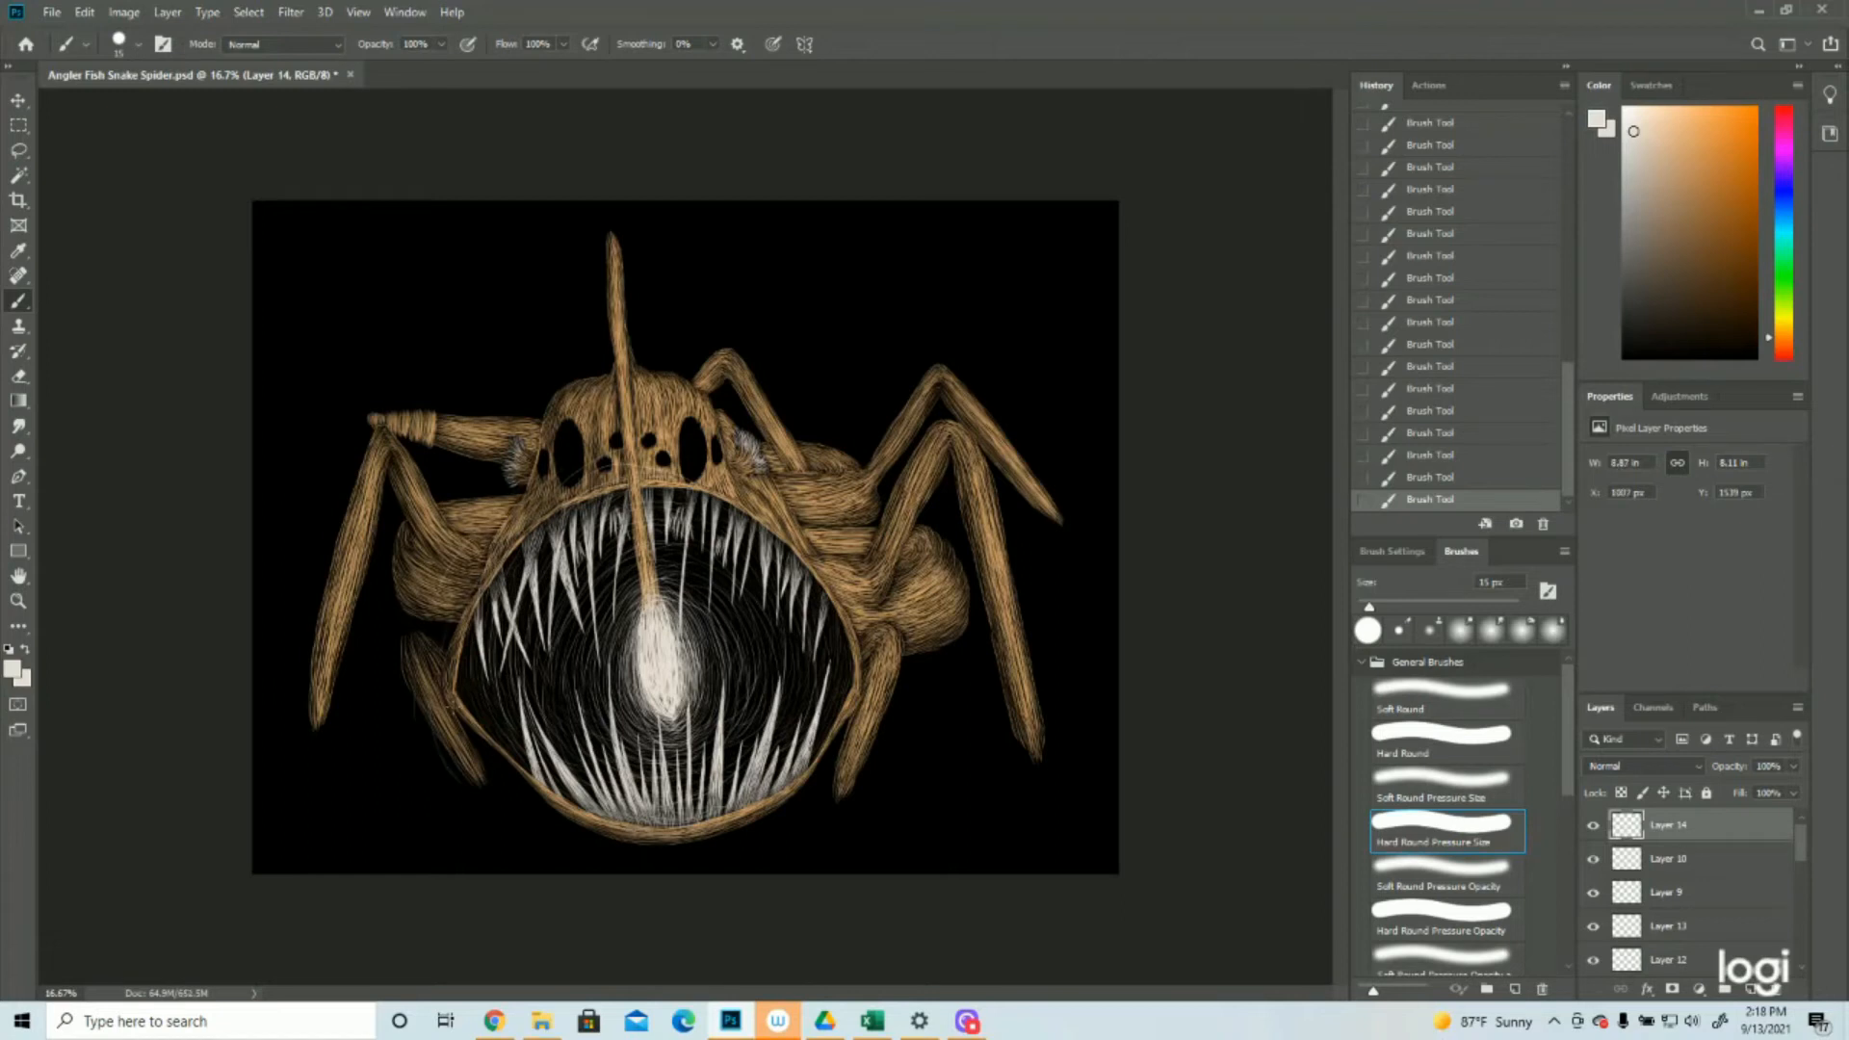
Add very faint off-white outer arcs beneath the mouth, beyond the lower legs and behind the head
drag(499, 814, 562, 848)
drag(582, 842, 651, 854)
drag(891, 785, 907, 760)
mouse_move(796, 445)
mouse_down()
mouse_move(766, 391)
mouse_move(696, 383)
mouse_up()
drag(355, 640, 354, 713)
drag(487, 840, 535, 864)
Save the painting and compare it with Layer 14 hidden and shown
key(z)
key(ctrl+s)
click(1593, 826)
click(1593, 825)
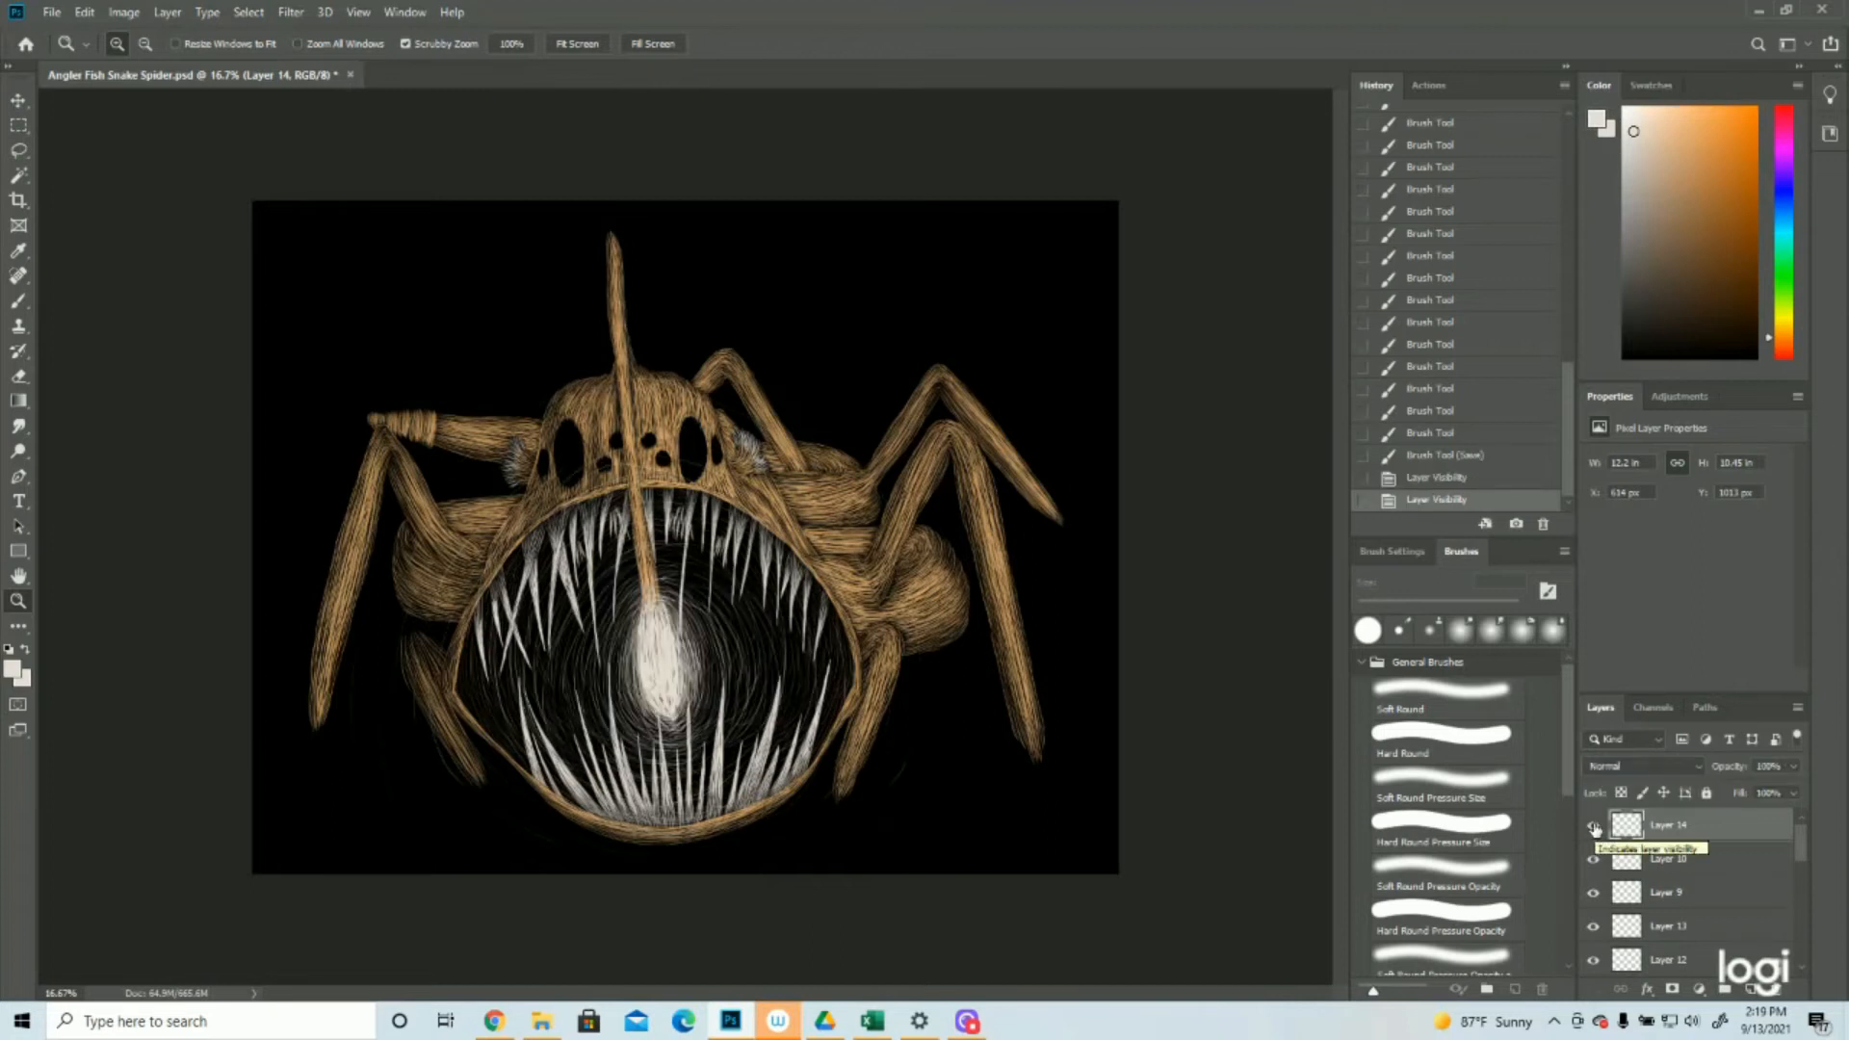
Densify the glow with off-white strokes around the lure bulb's top and left side
mouse_move(634, 738)
mouse_down()
mouse_move(712, 745)
mouse_move(688, 748)
mouse_up()
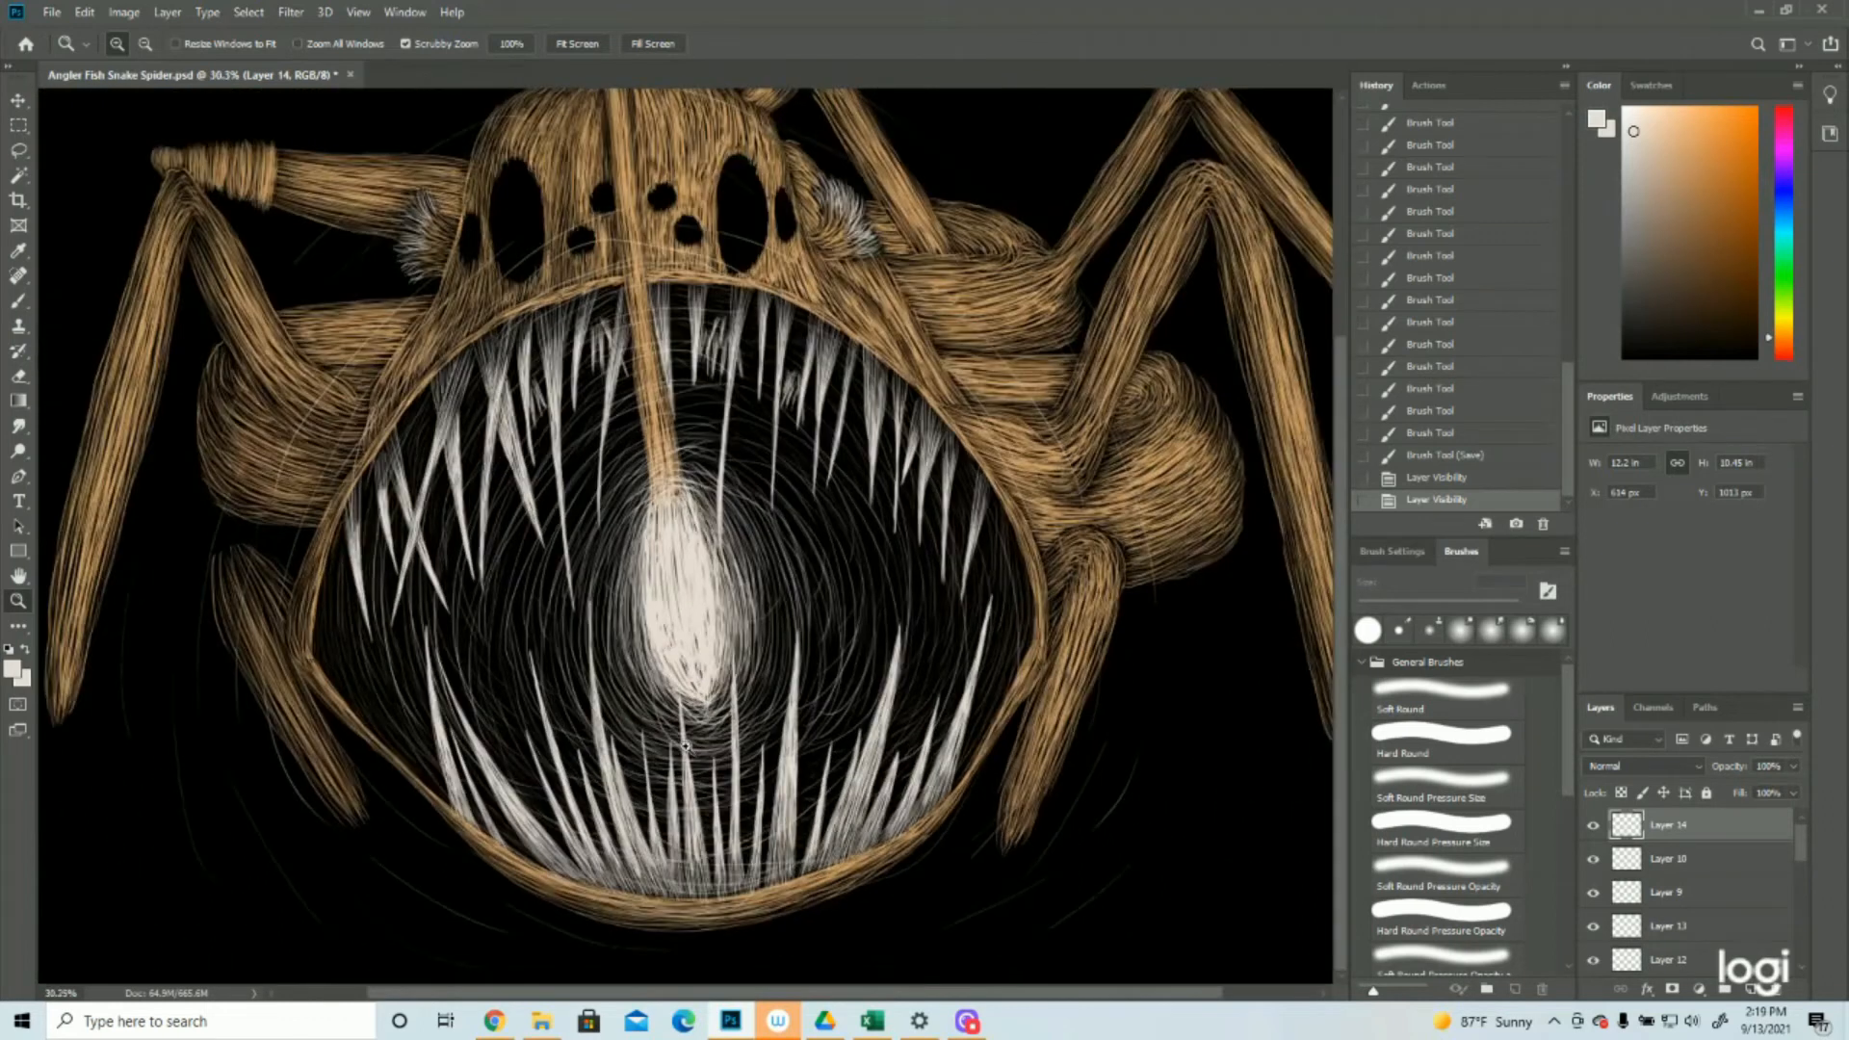
click(18, 305)
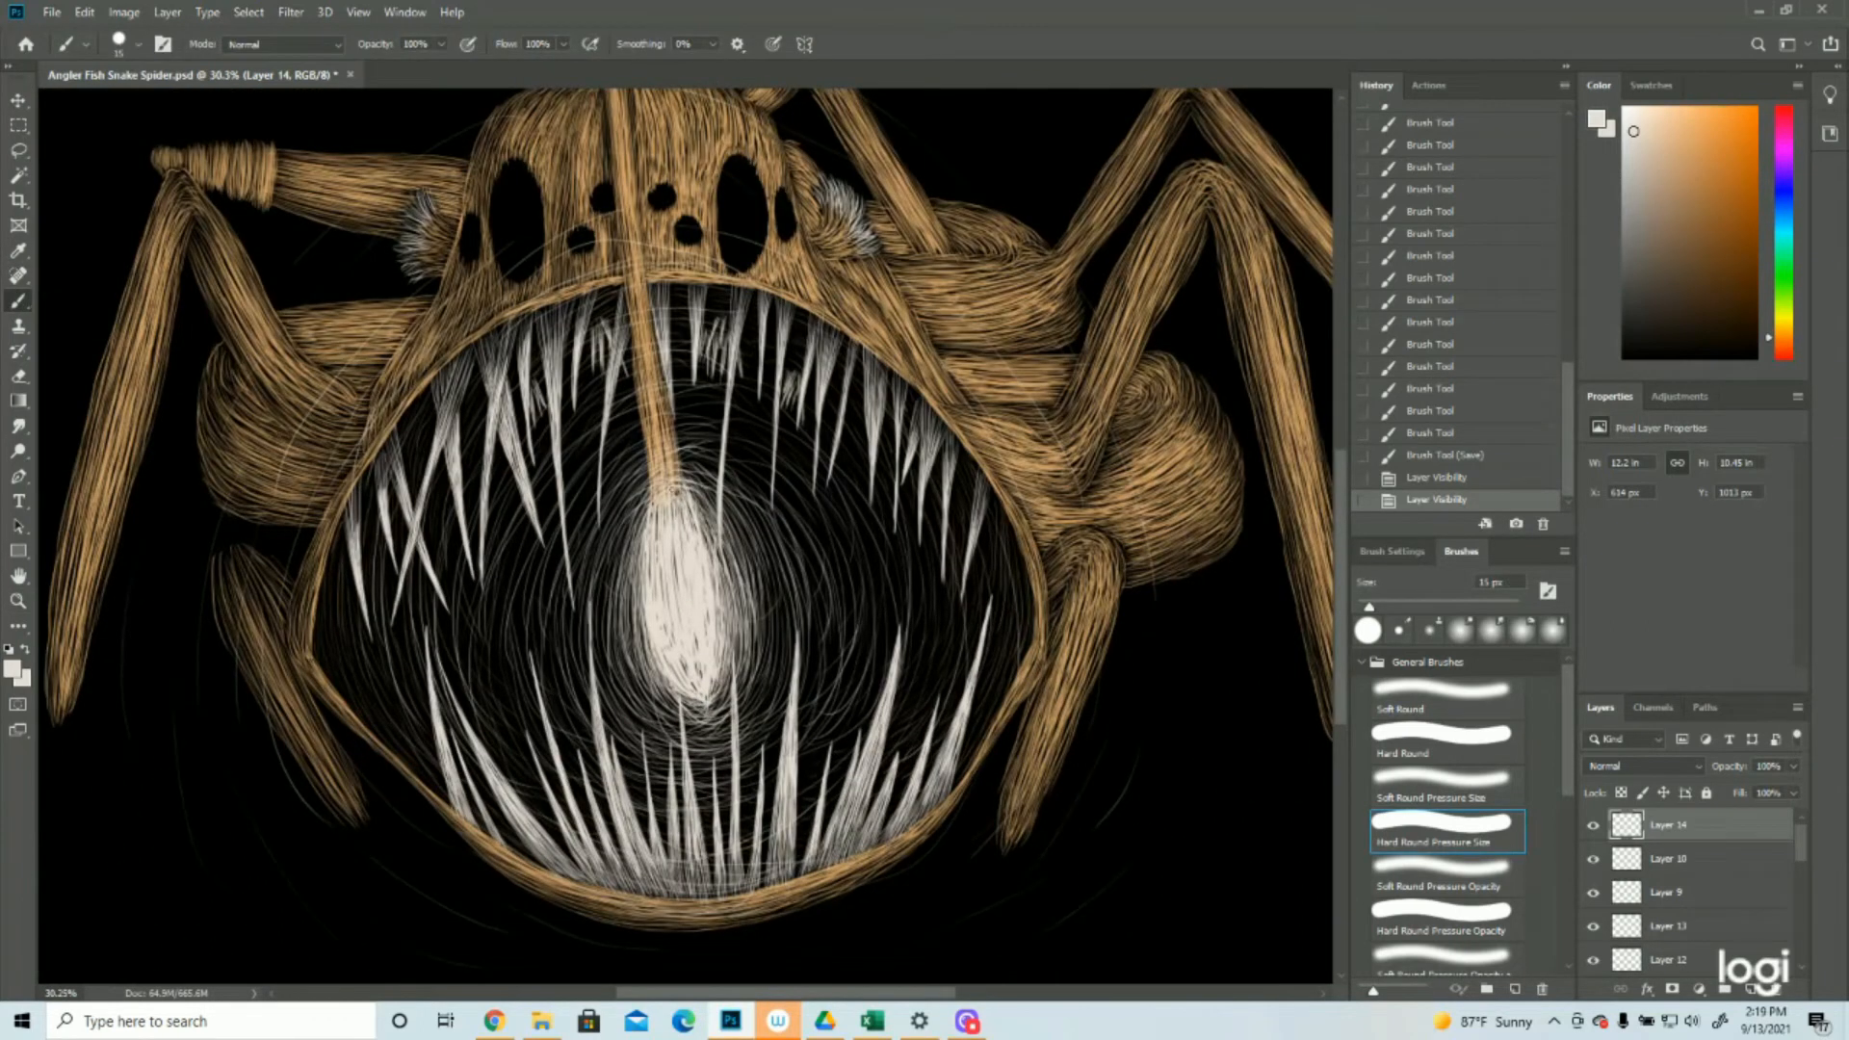
drag(678, 480, 722, 510)
mouse_move(682, 476)
mouse_down()
mouse_move(729, 501)
mouse_move(657, 487)
mouse_up()
mouse_move(695, 474)
mouse_down()
mouse_move(655, 488)
mouse_move(616, 621)
mouse_up()
drag(603, 524, 578, 711)
drag(624, 527, 613, 680)
drag(602, 591, 663, 744)
Densify the glow with curved off-white strokes along the lure bulb's right side and lower right
drag(740, 549, 680, 727)
drag(770, 505, 742, 725)
drag(788, 556, 742, 728)
drag(770, 513, 736, 729)
drag(849, 511, 814, 709)
drag(869, 587, 864, 672)
drag(782, 745, 750, 771)
mouse_move(819, 690)
mouse_down()
mouse_move(759, 753)
mouse_move(692, 772)
mouse_up()
Fill the mouth's left half with more curved off-white strokes outward from the glow
mouse_move(598, 483)
mouse_down()
mouse_move(550, 564)
mouse_move(541, 629)
mouse_up()
mouse_move(553, 546)
mouse_down()
mouse_move(536, 629)
mouse_move(552, 683)
mouse_up()
mouse_move(548, 612)
mouse_down()
mouse_move(570, 729)
mouse_move(598, 754)
mouse_move(706, 767)
mouse_move(667, 776)
mouse_move(667, 797)
mouse_up()
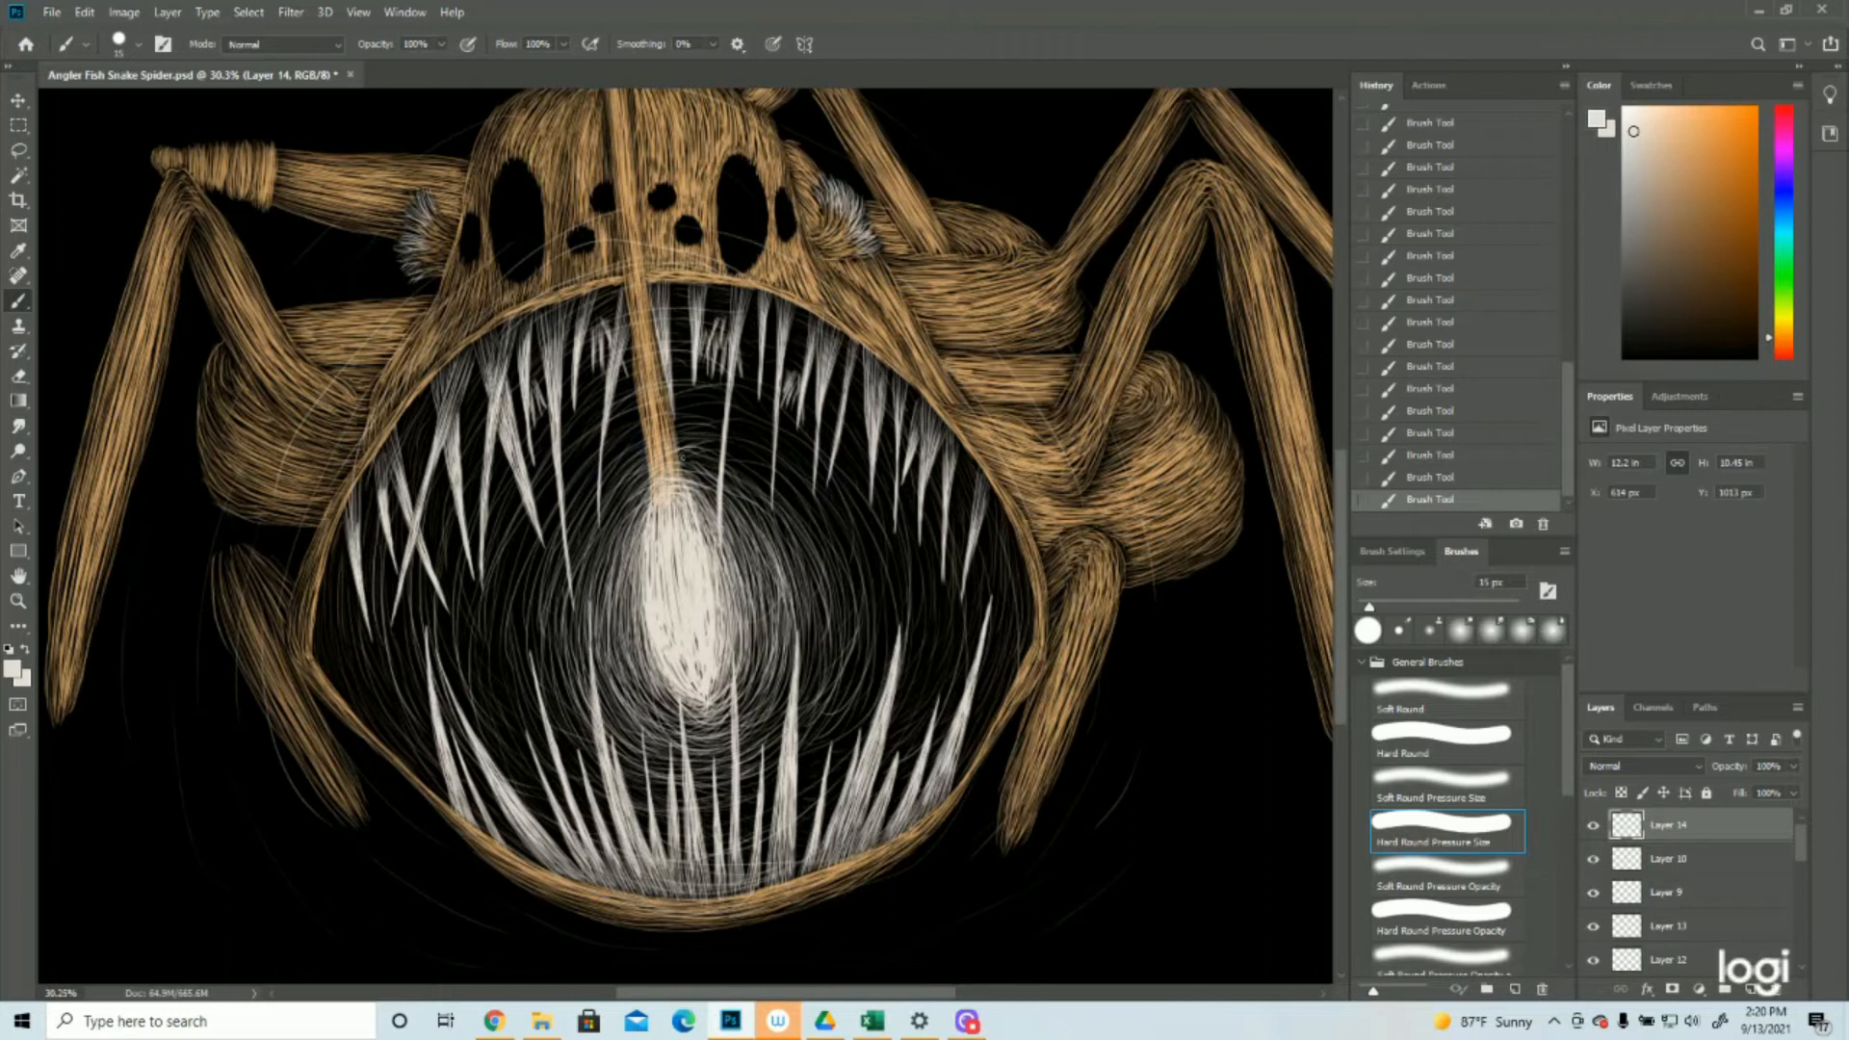
mouse_move(592, 491)
mouse_down()
mouse_move(691, 421)
mouse_move(529, 578)
mouse_move(518, 681)
mouse_up()
drag(539, 581, 541, 675)
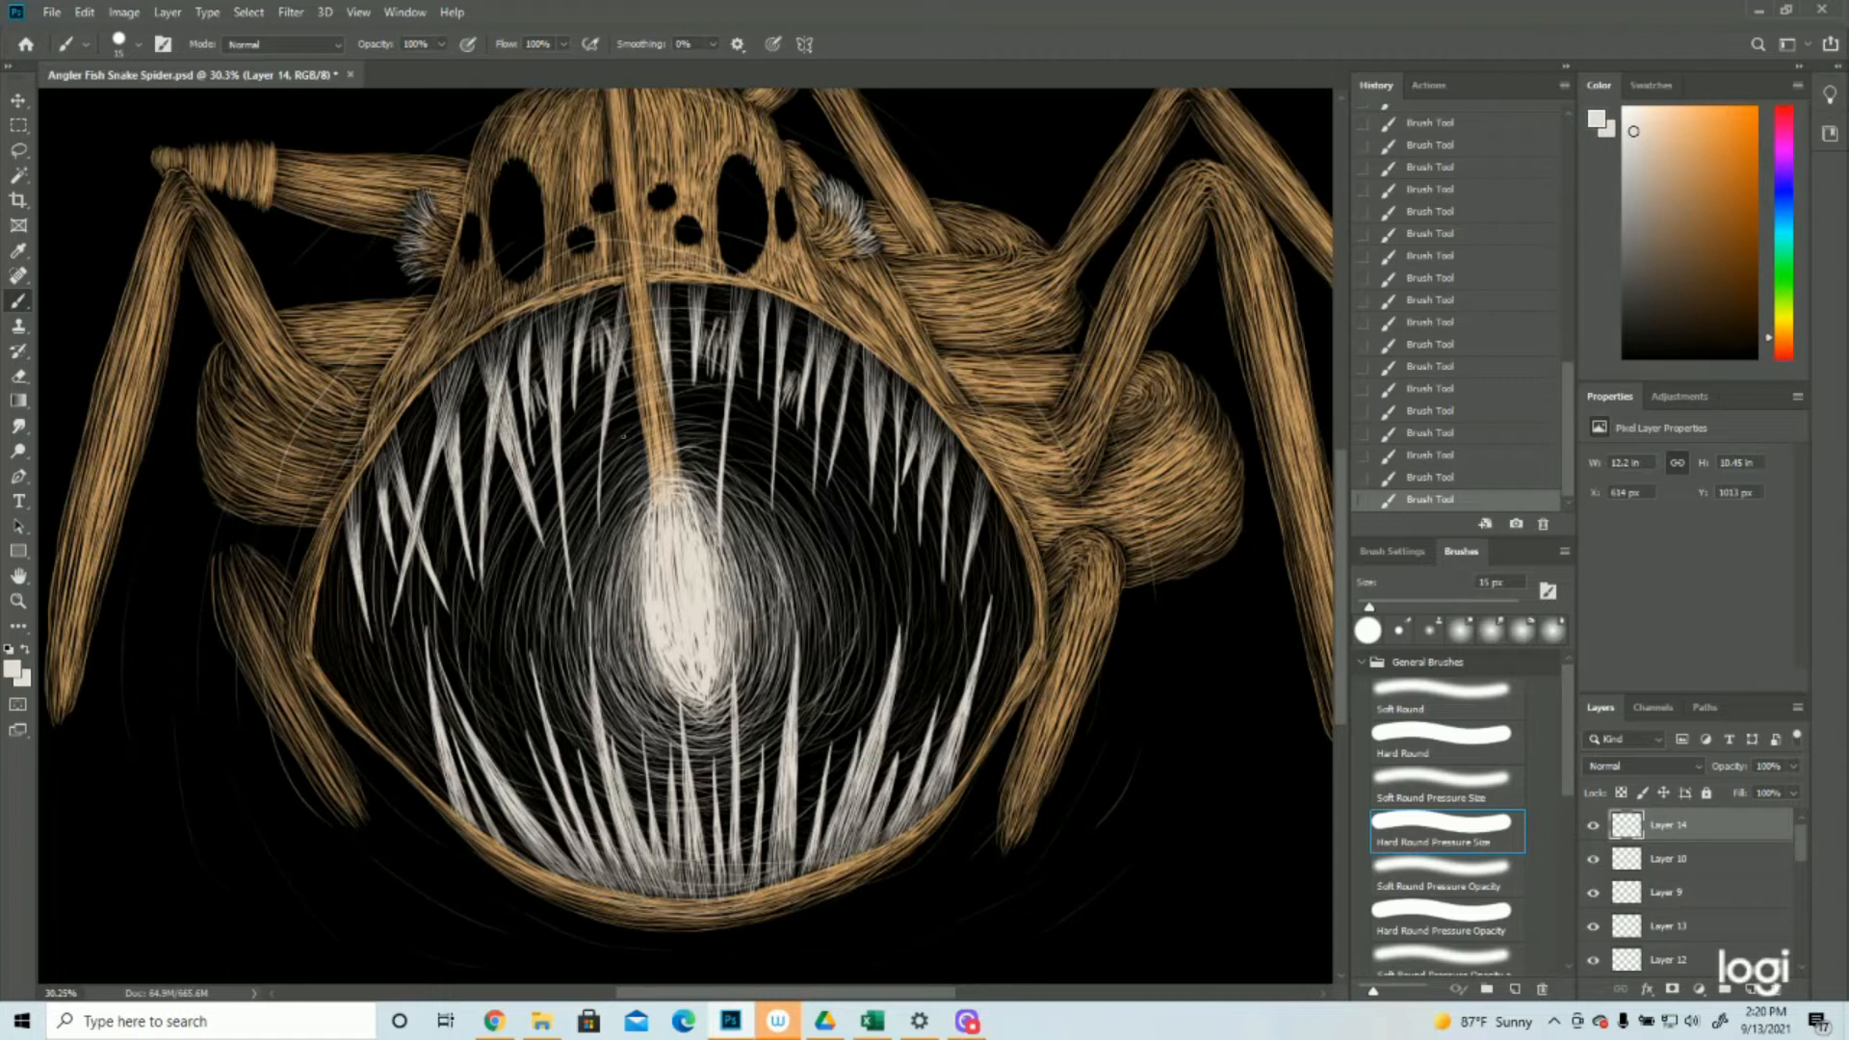
drag(554, 486, 490, 664)
drag(511, 541, 524, 736)
Add outer off-white glow arcs through the mouth's right half, lower left and upper edge
drag(729, 443, 863, 610)
mouse_move(861, 521)
mouse_down()
mouse_move(888, 641)
mouse_move(865, 721)
mouse_move(799, 753)
mouse_up()
mouse_move(857, 662)
mouse_down()
mouse_move(821, 717)
mouse_move(849, 710)
mouse_move(797, 766)
mouse_up()
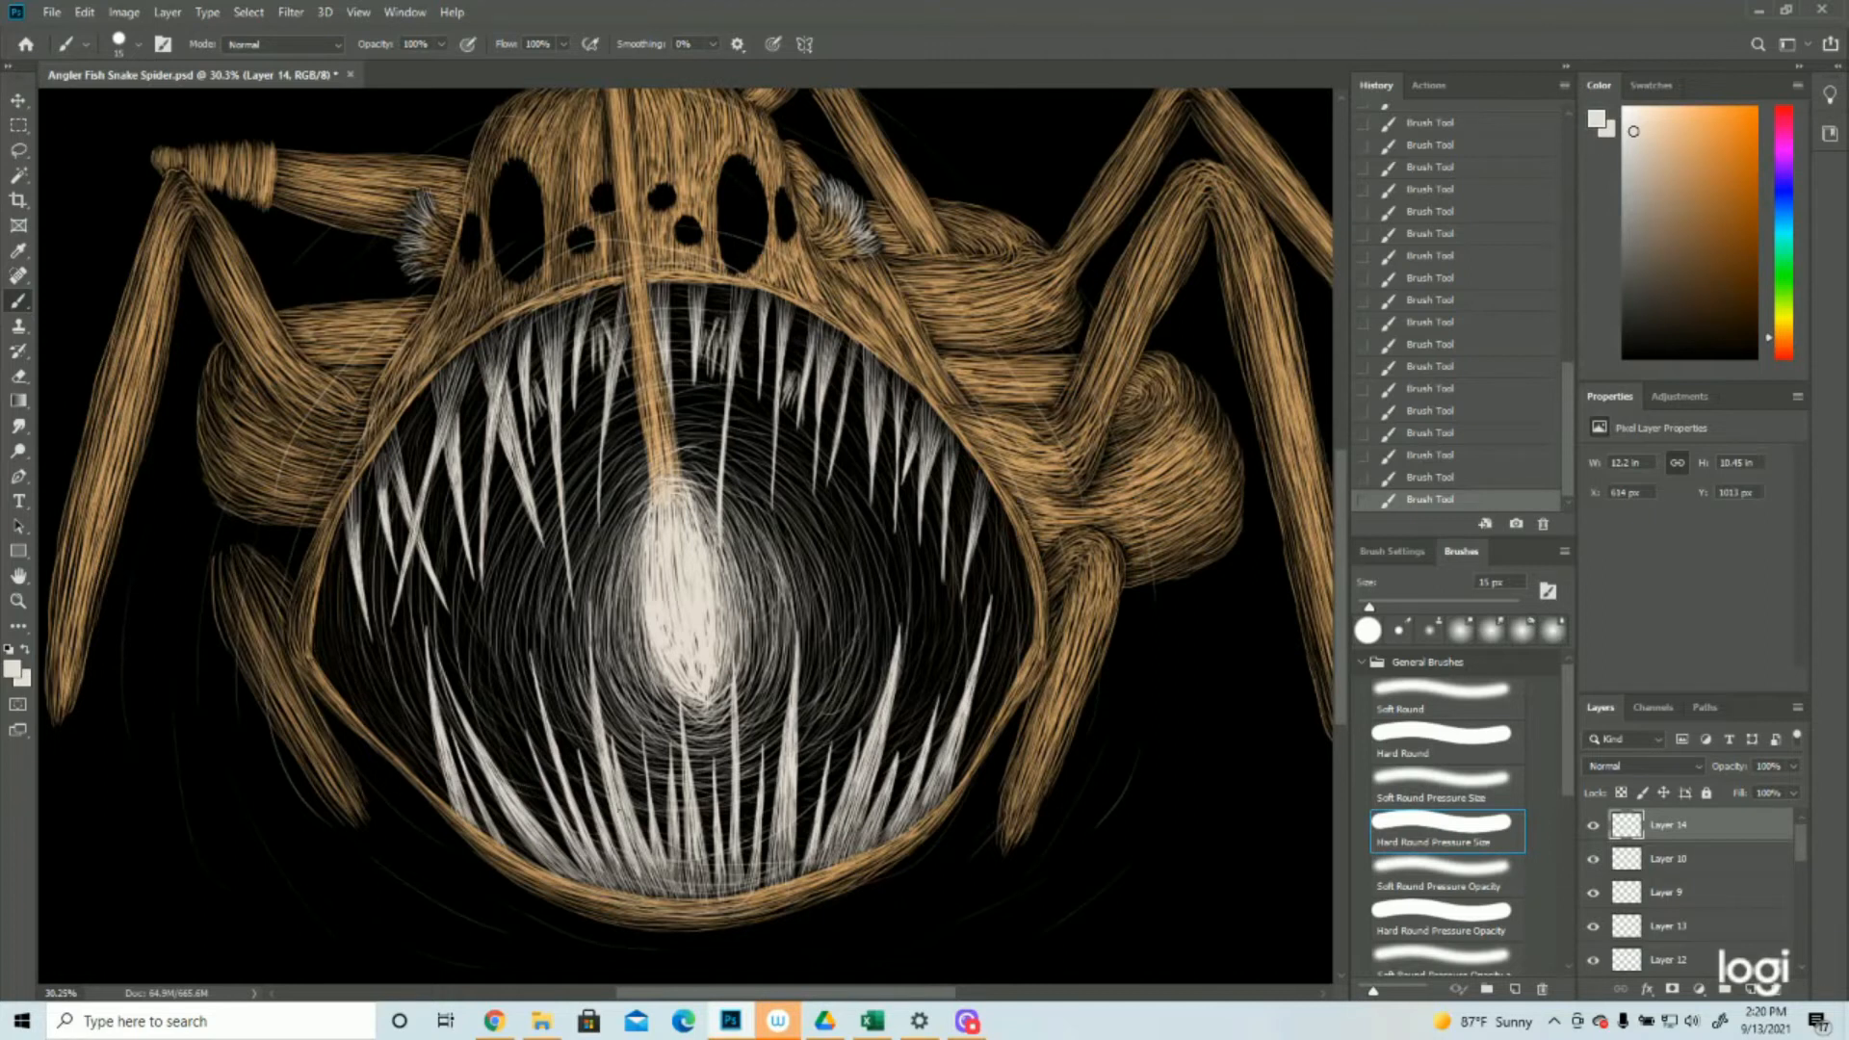
drag(504, 708, 547, 799)
drag(887, 534, 899, 614)
drag(782, 406, 833, 443)
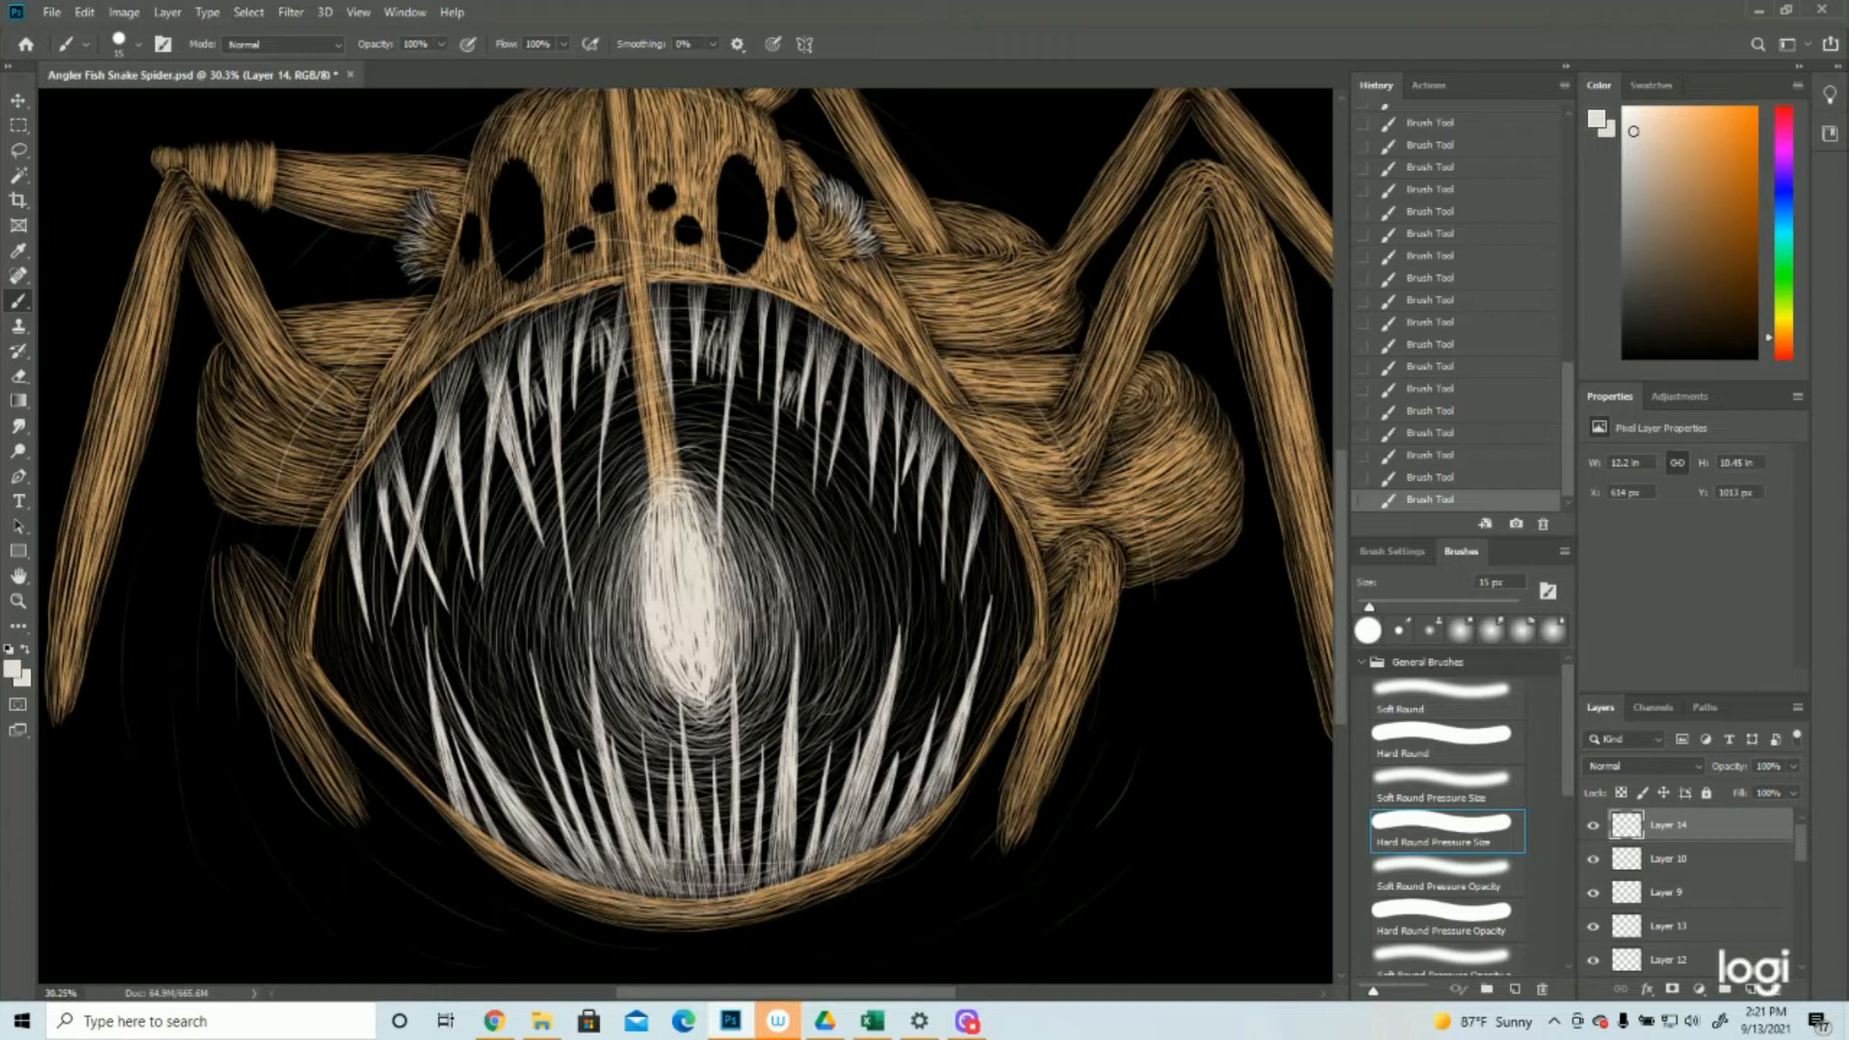
drag(924, 612, 917, 659)
drag(618, 422, 705, 401)
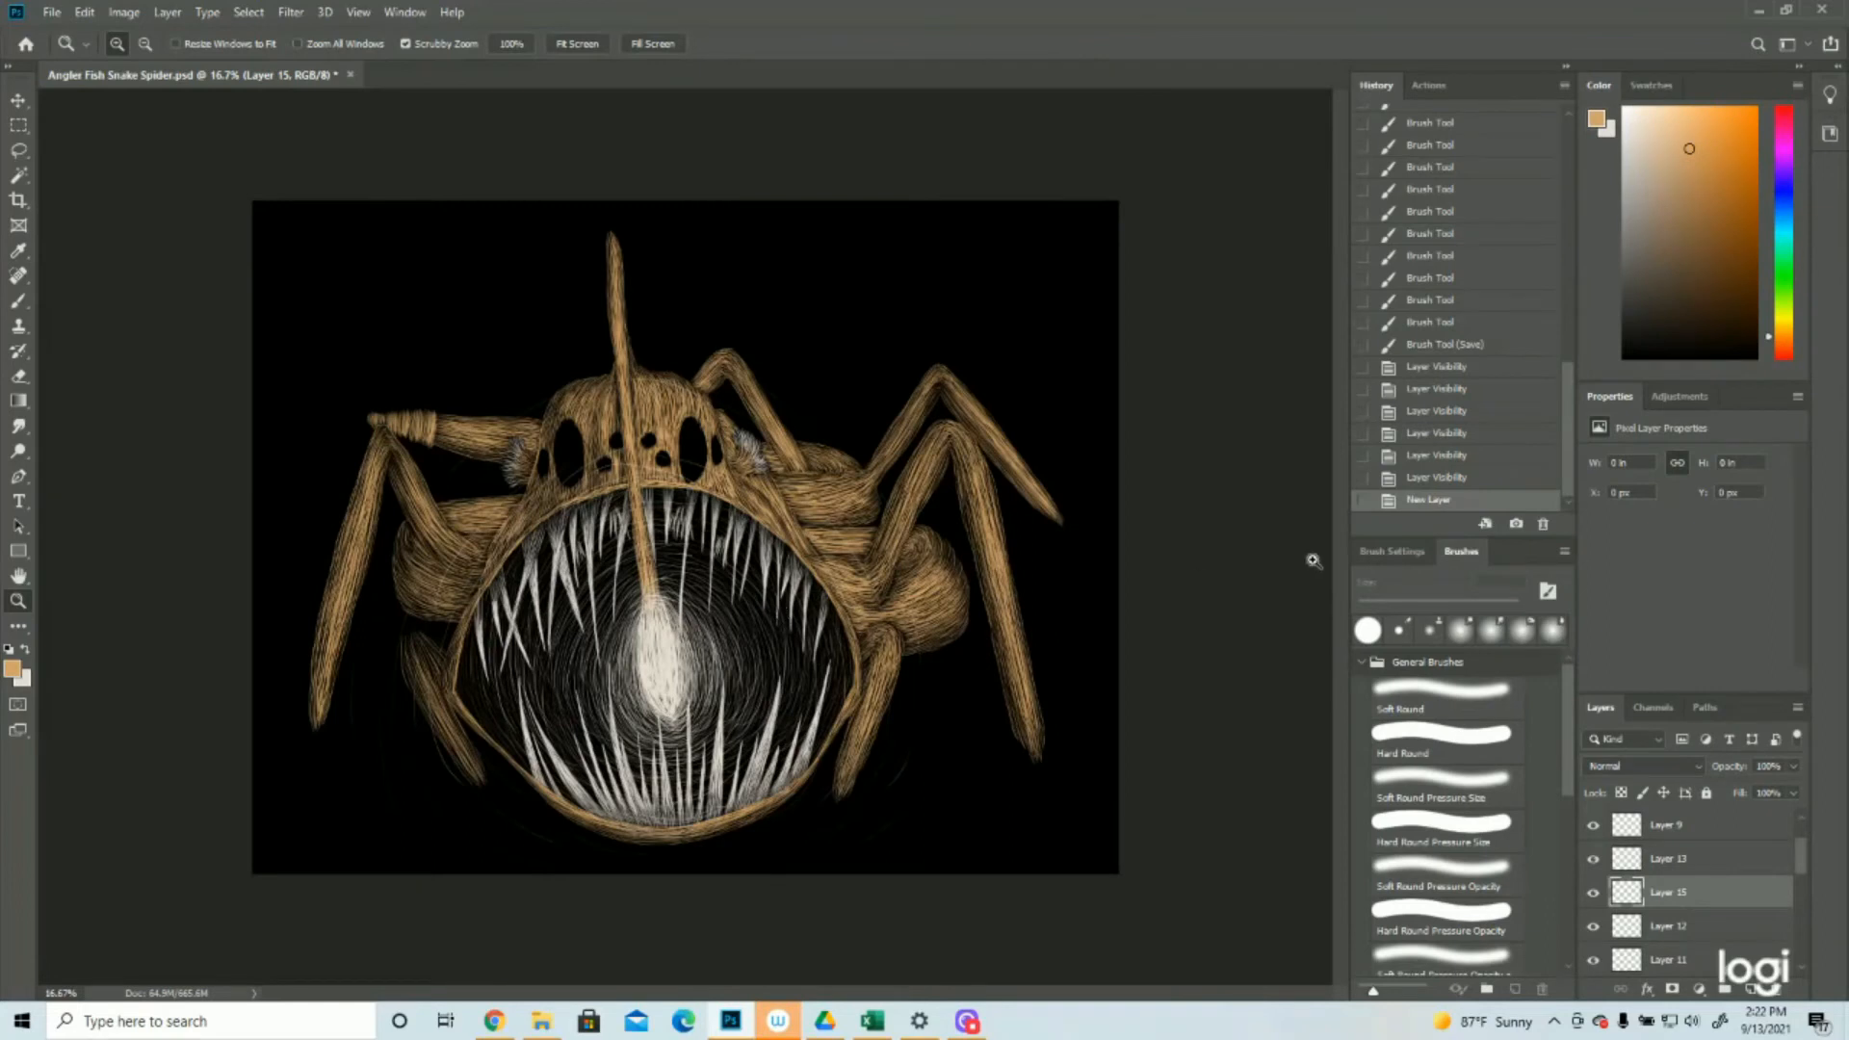
Paint short tan hairs on Layer 15 along the inner segment of the large left front leg
click(704, 645)
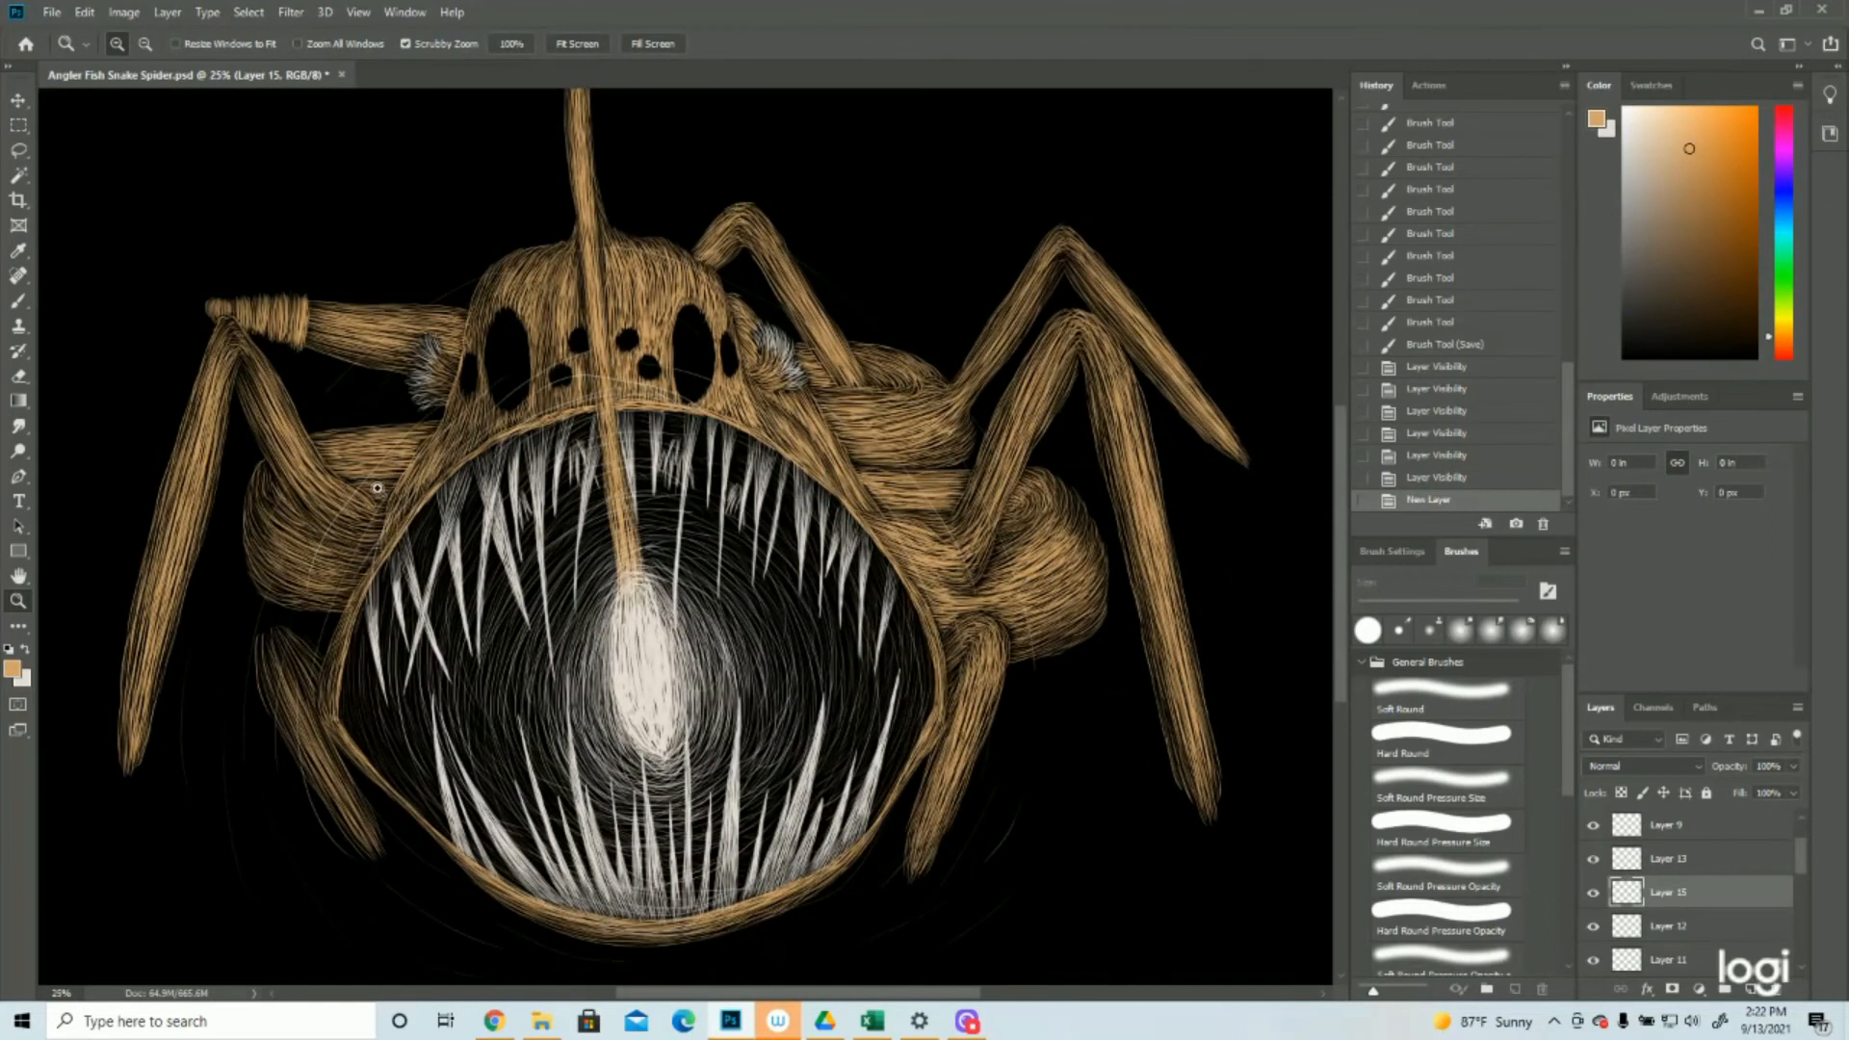
click(18, 301)
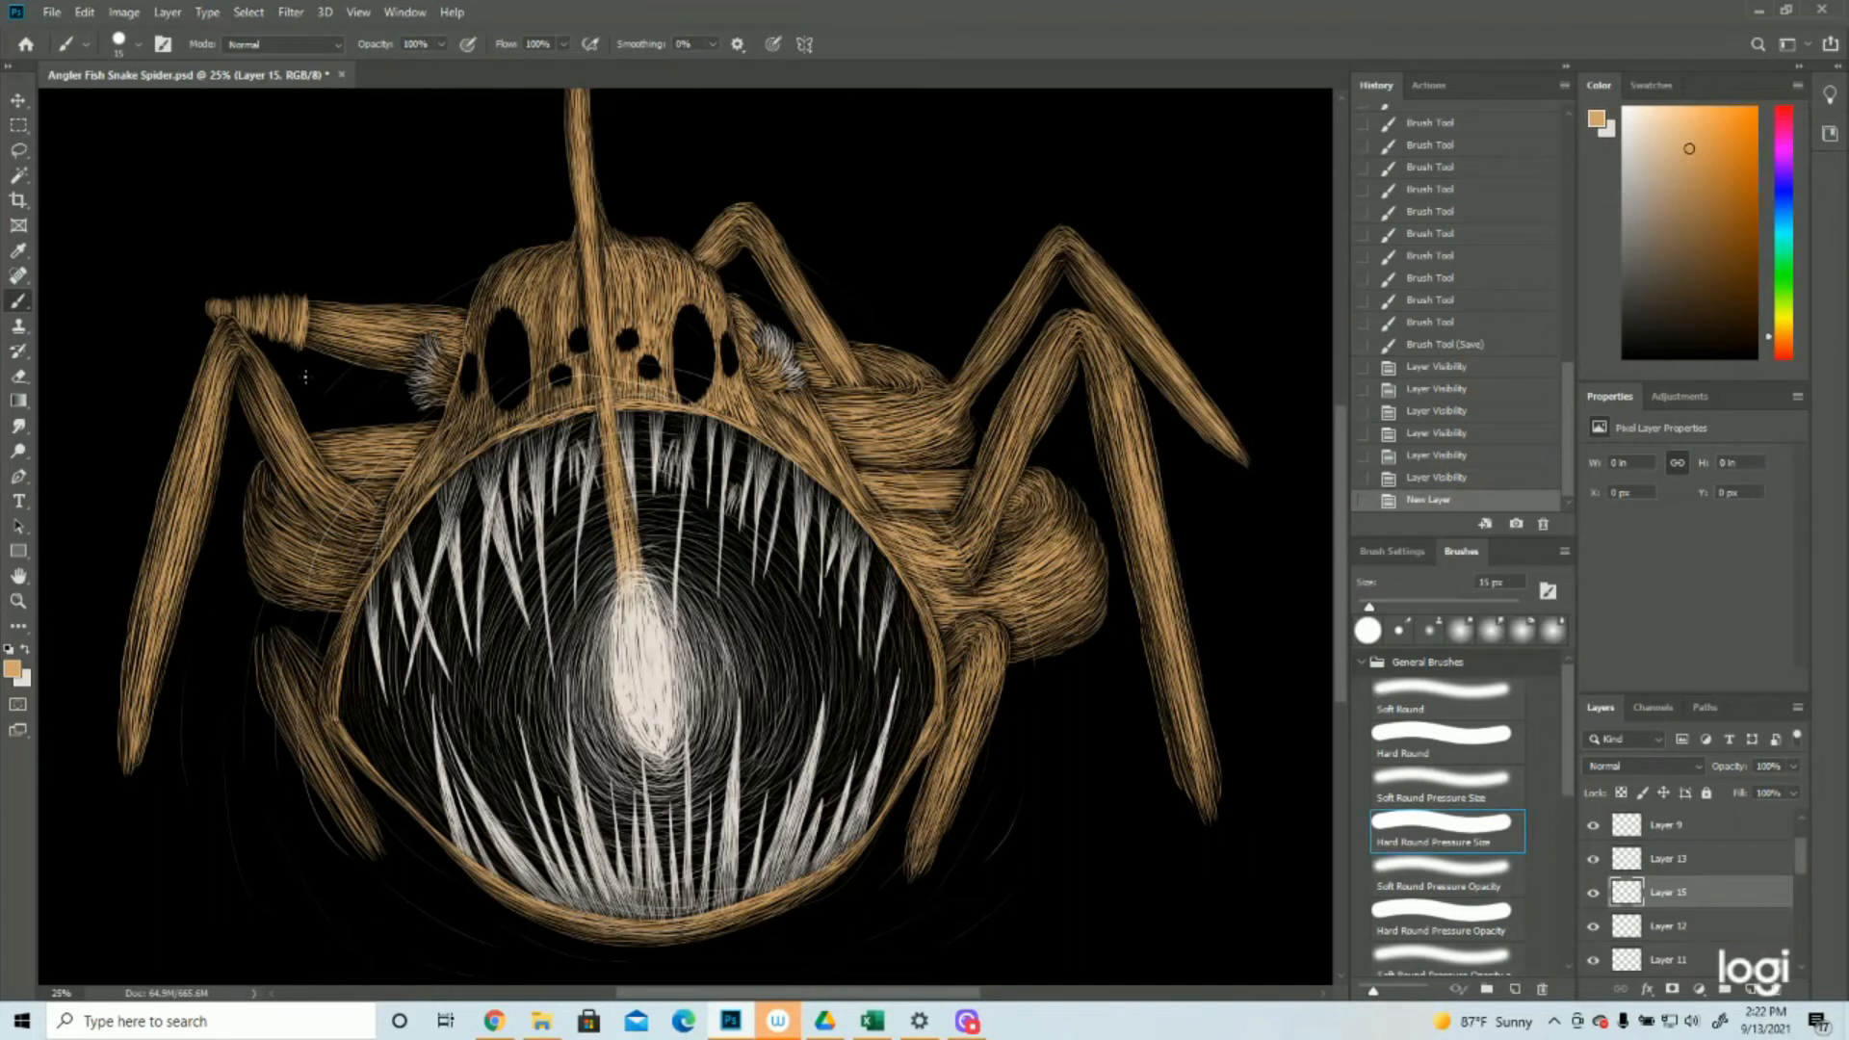
mouse_move(325, 479)
mouse_down()
mouse_move(358, 503)
mouse_move(336, 485)
mouse_up()
mouse_move(311, 460)
mouse_down()
mouse_move(332, 480)
mouse_move(320, 466)
mouse_up()
drag(296, 439, 315, 457)
drag(310, 442, 302, 412)
drag(303, 426, 292, 390)
drag(289, 401, 263, 349)
drag(256, 352, 247, 334)
Paint short tan hairs along both edges of the large left front leg's outer segment down to its tip
drag(231, 393, 235, 361)
drag(198, 560, 203, 584)
drag(178, 433, 166, 450)
drag(160, 489, 149, 506)
drag(145, 553, 133, 576)
drag(137, 582, 116, 689)
drag(161, 682, 166, 700)
drag(166, 657, 173, 676)
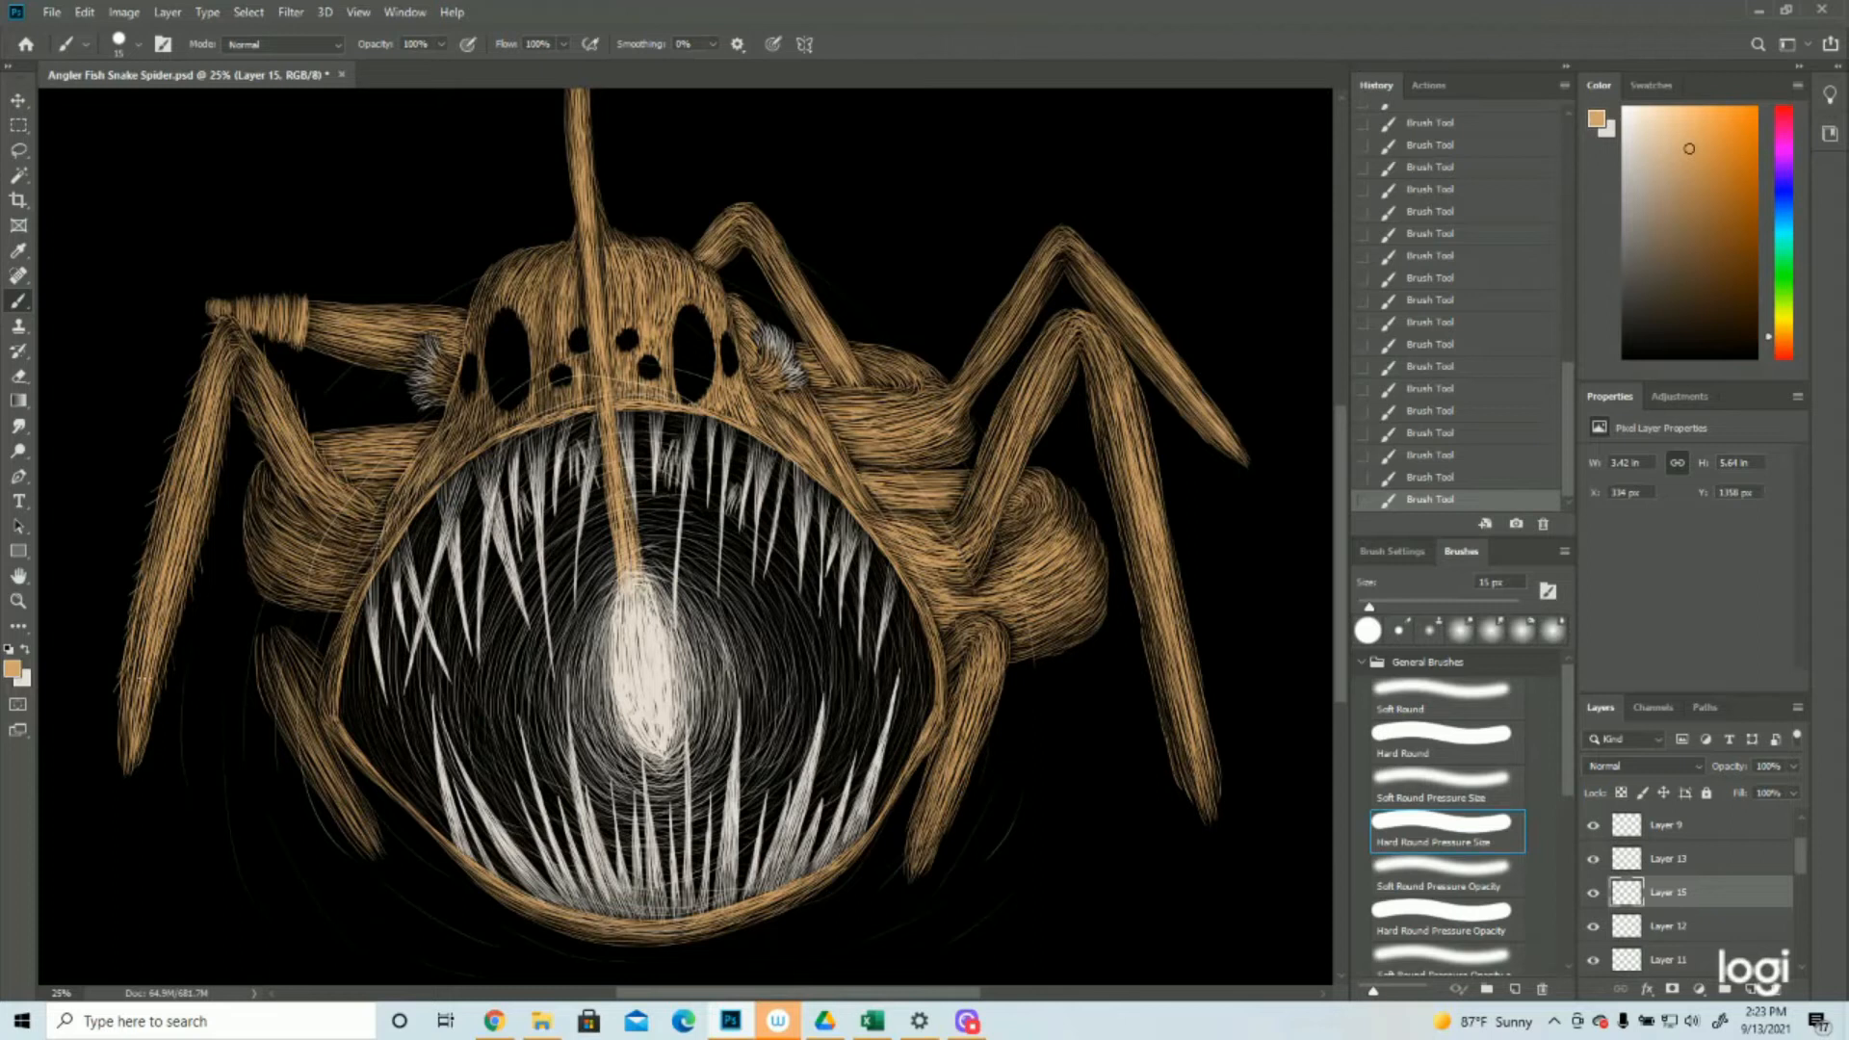
scroll(453, 470, down, 3)
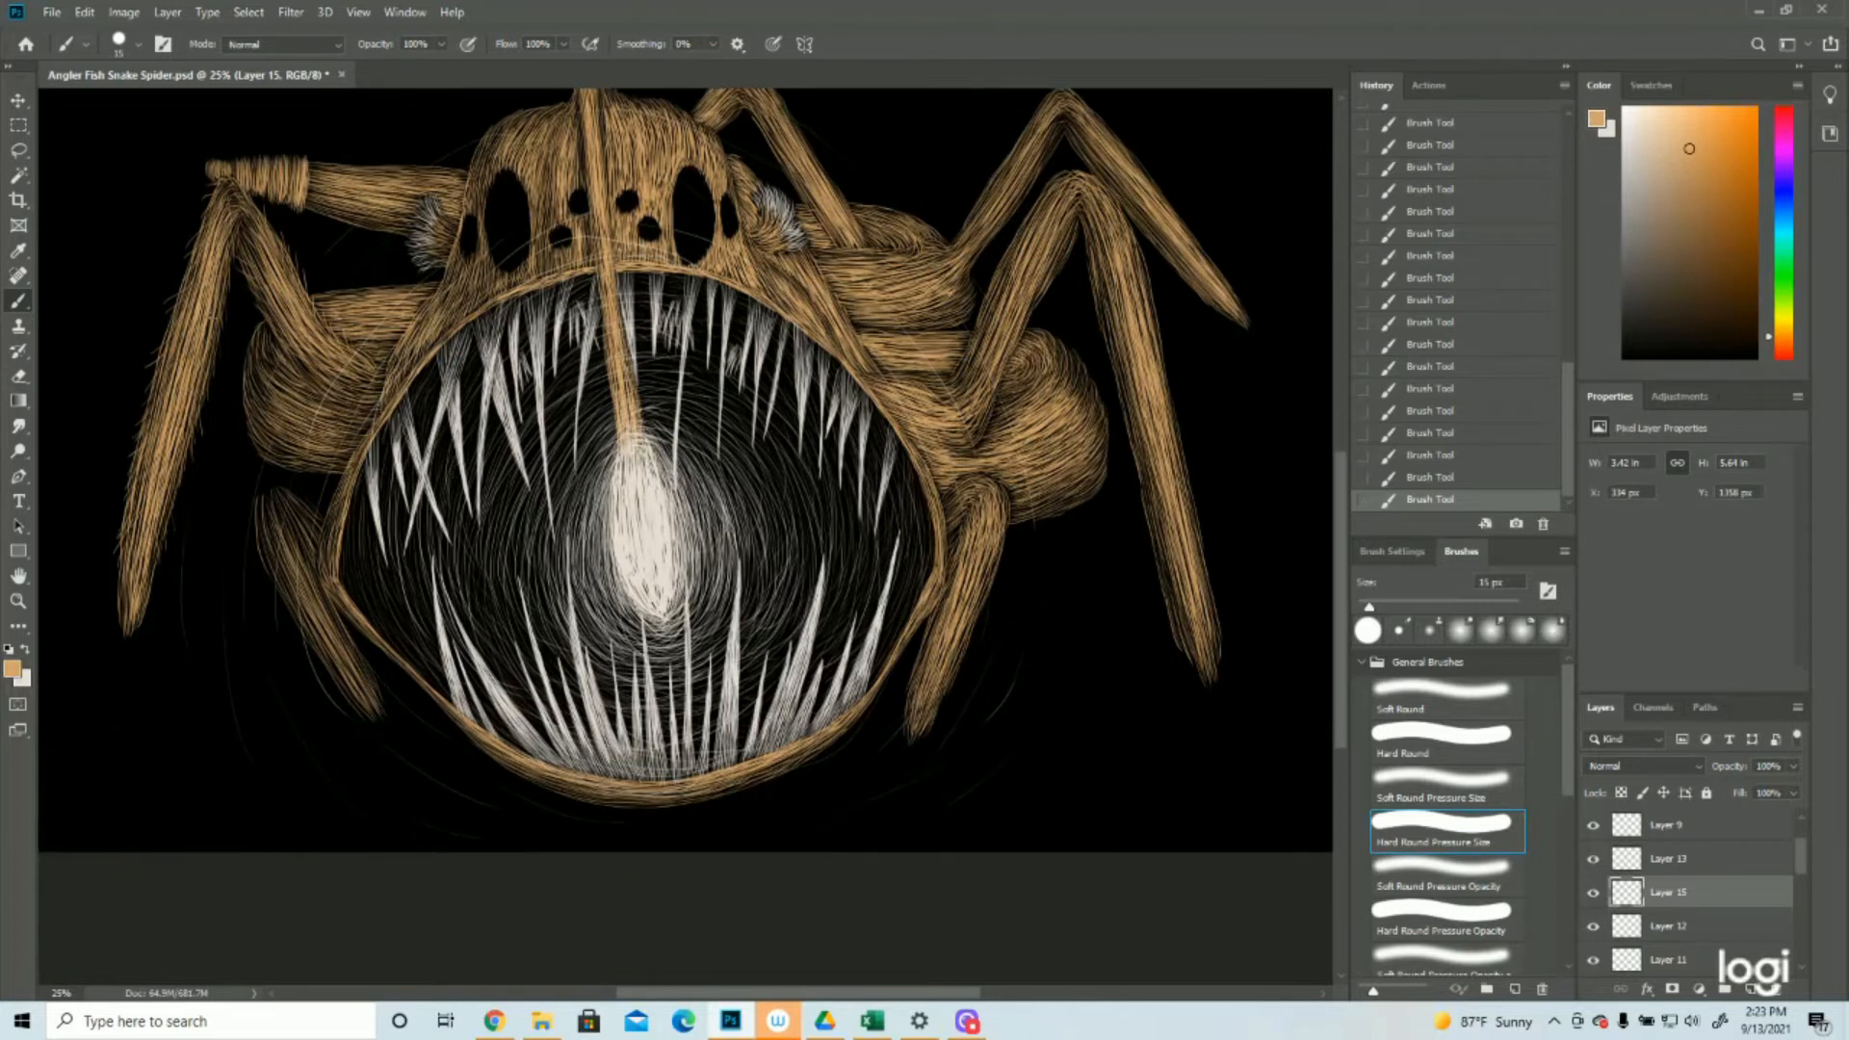
mouse_move(154, 551)
mouse_down()
mouse_move(144, 609)
mouse_move(112, 612)
mouse_up()
drag(126, 547, 113, 582)
Paint short tan hairs along the edges of the two small legs beside the lower mouth
mouse_move(310, 520)
mouse_down()
mouse_move(274, 482)
mouse_move(254, 501)
mouse_up()
drag(289, 520, 274, 547)
mouse_move(278, 534)
mouse_down()
mouse_move(321, 578)
mouse_move(288, 579)
mouse_move(299, 605)
mouse_move(275, 576)
mouse_move(382, 723)
mouse_up()
drag(363, 672, 388, 716)
mouse_move(976, 511)
mouse_down()
mouse_move(951, 542)
mouse_move(994, 592)
mouse_up()
drag(989, 566, 971, 614)
drag(976, 608, 968, 646)
mouse_move(964, 649)
mouse_down()
mouse_move(914, 749)
mouse_move(937, 721)
mouse_up()
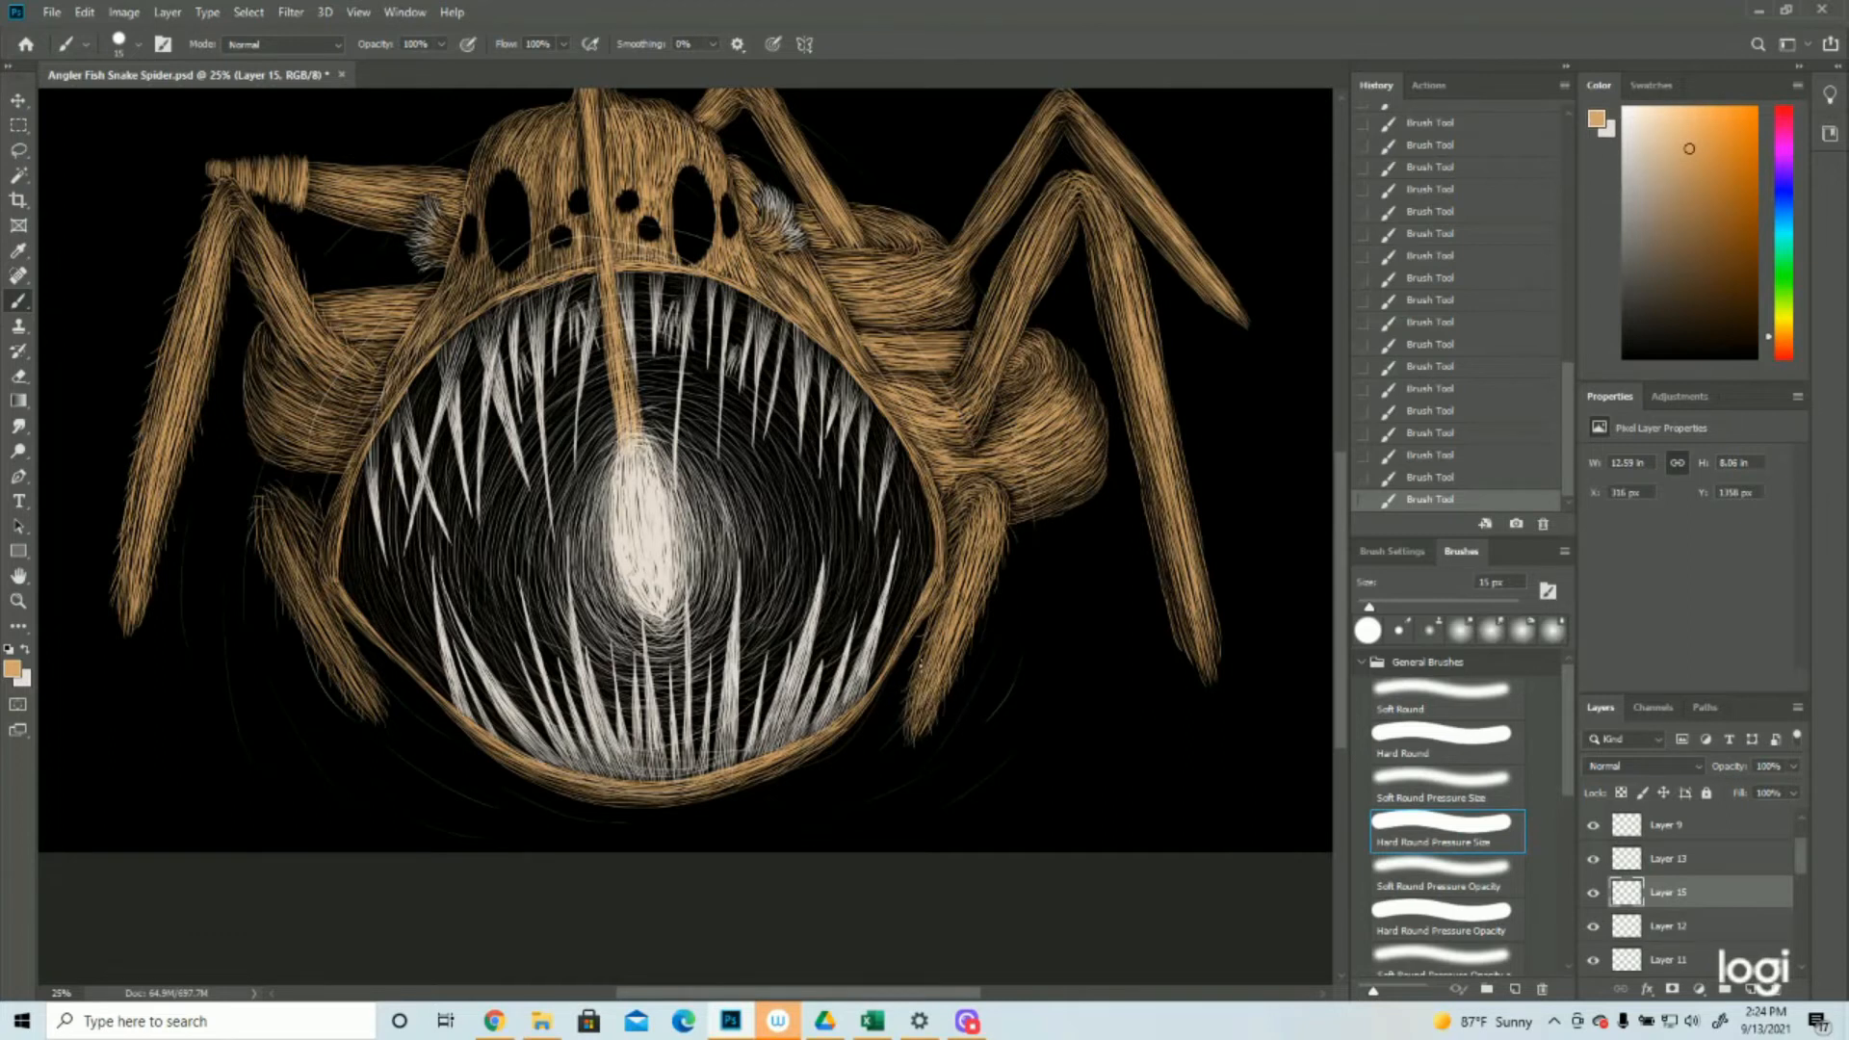
Paint short tan hairs along the upper edge of the large right front leg's inner segment
click(18, 601)
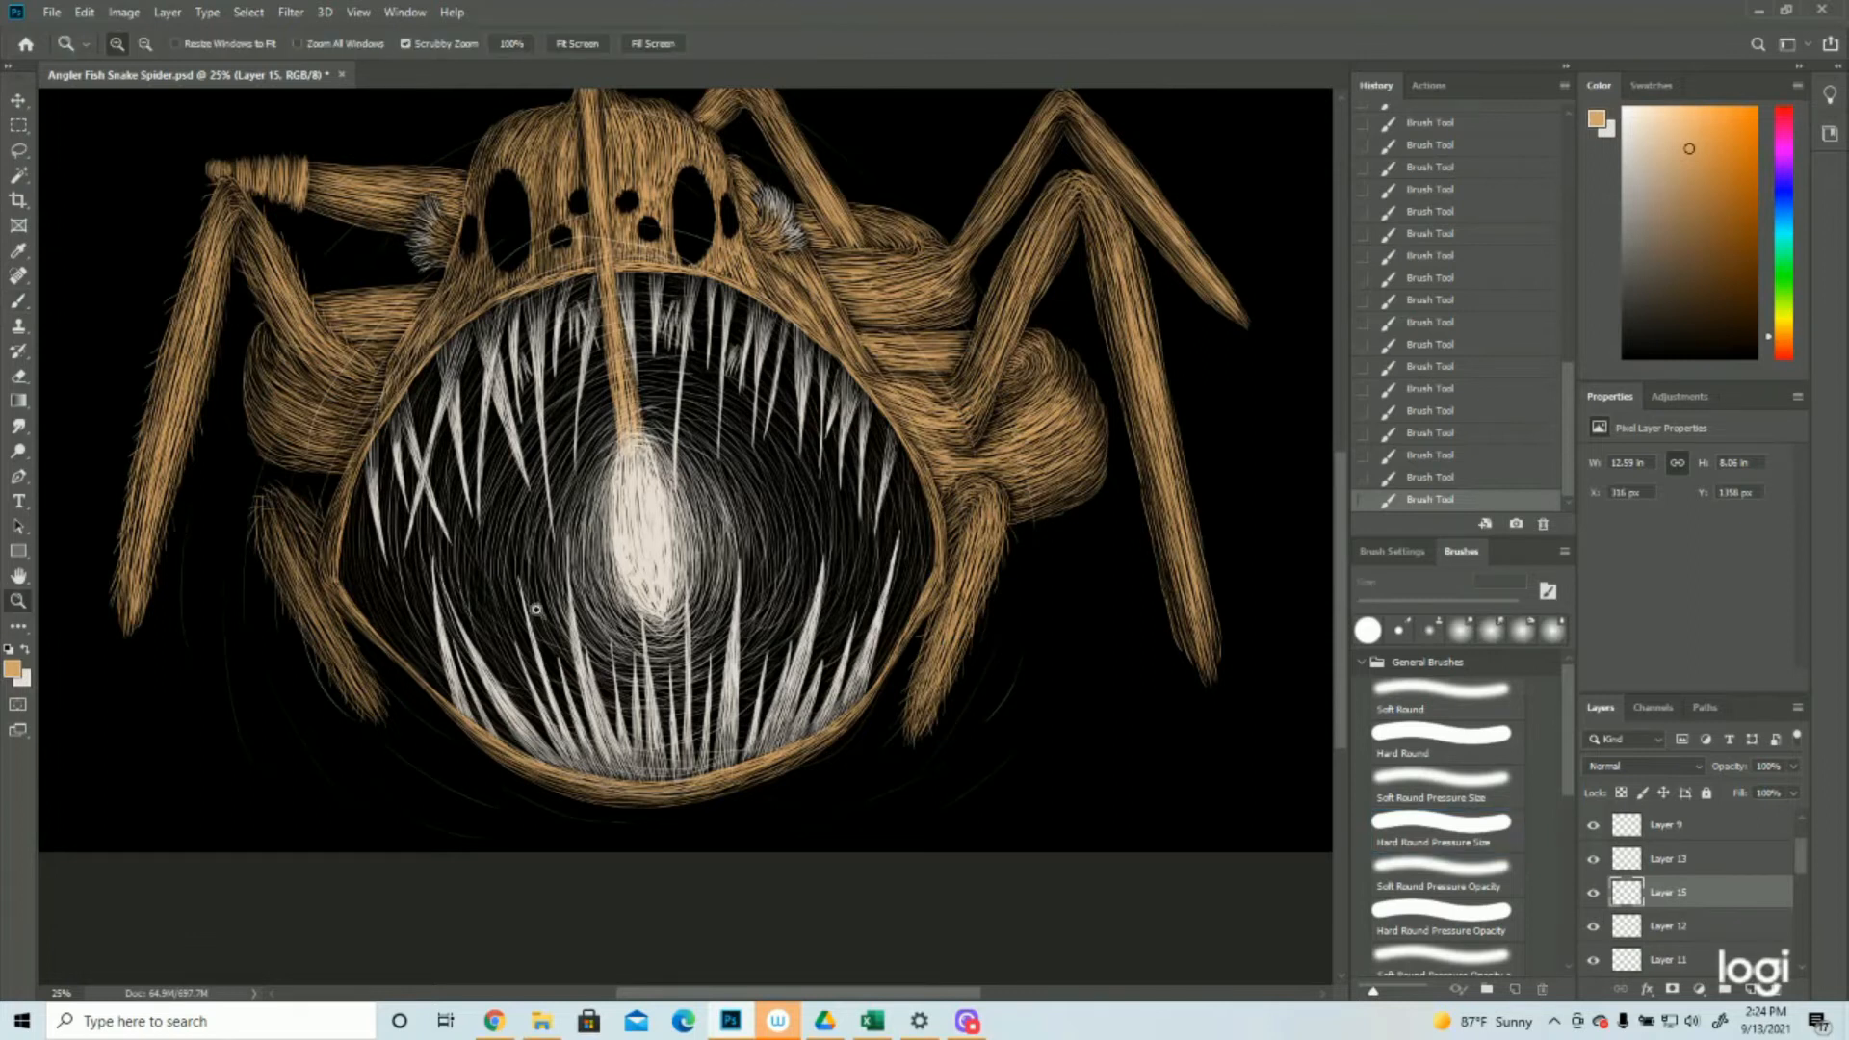
alt+click(286, 493)
alt+click(286, 492)
drag(1102, 604, 1154, 625)
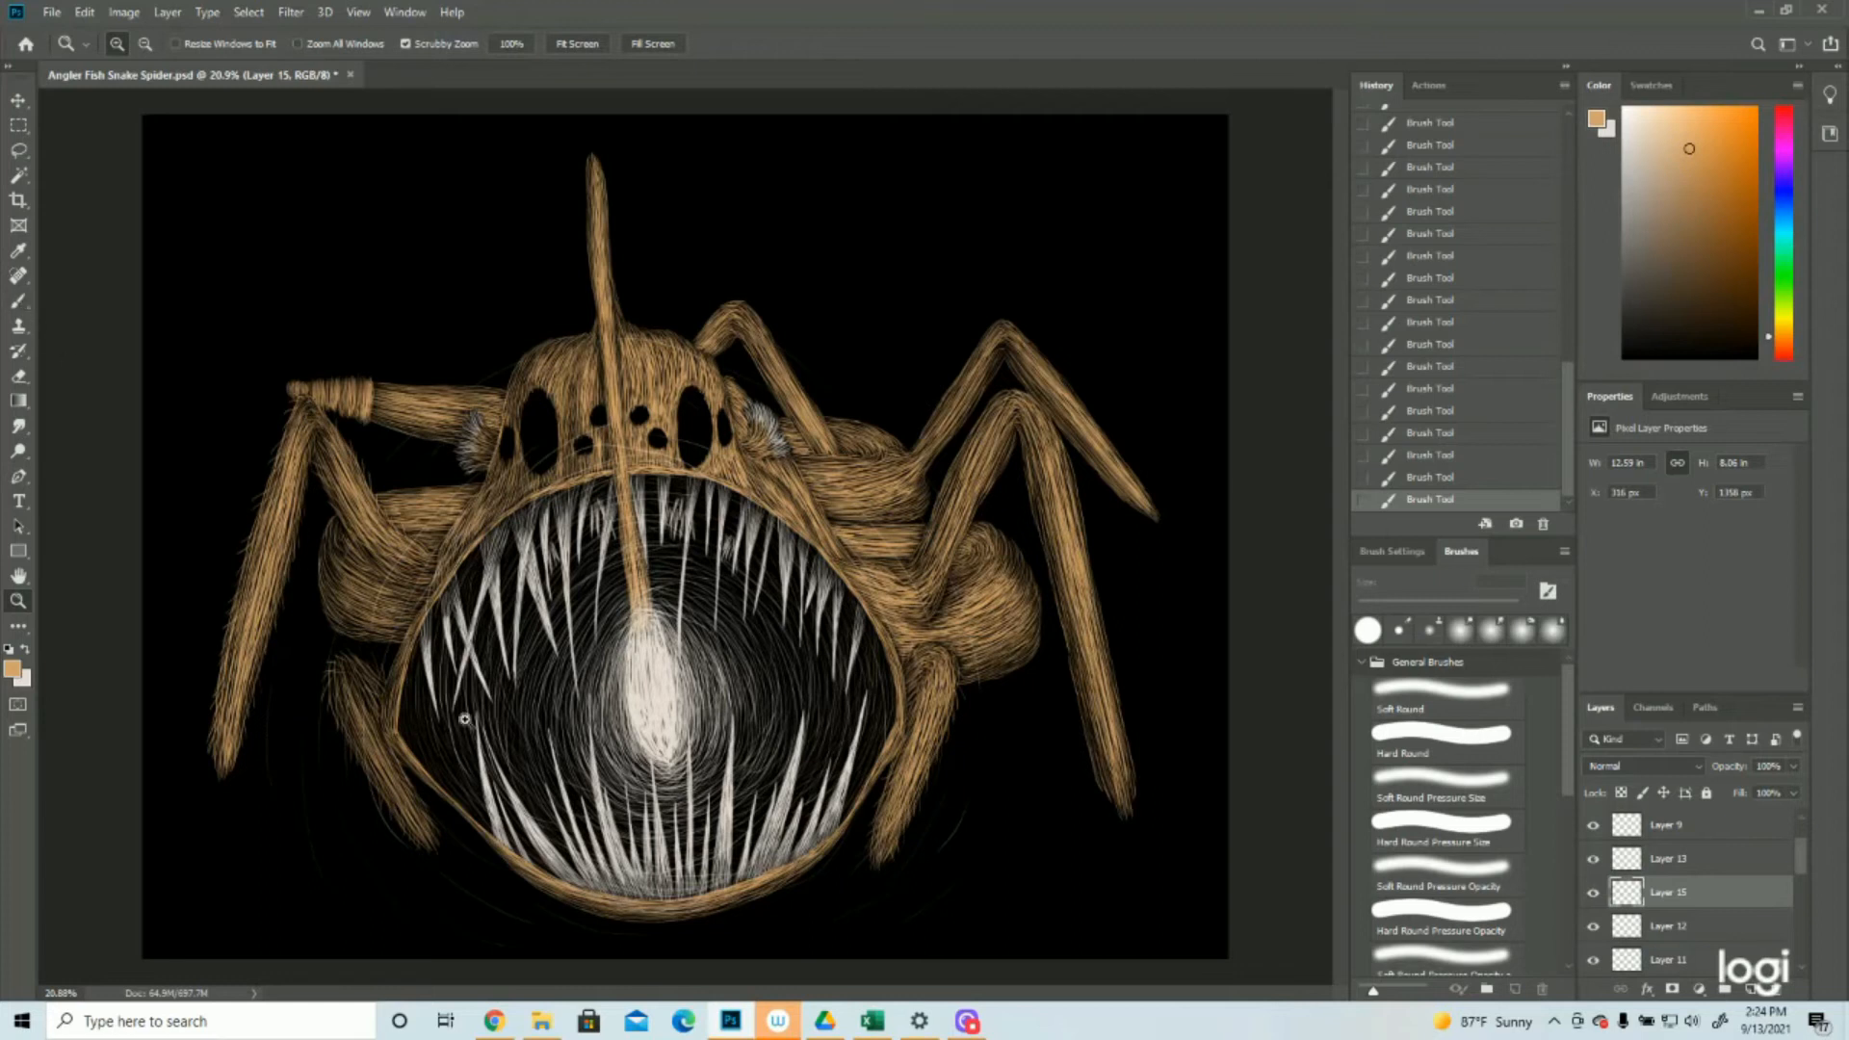
drag(817, 629, 784, 627)
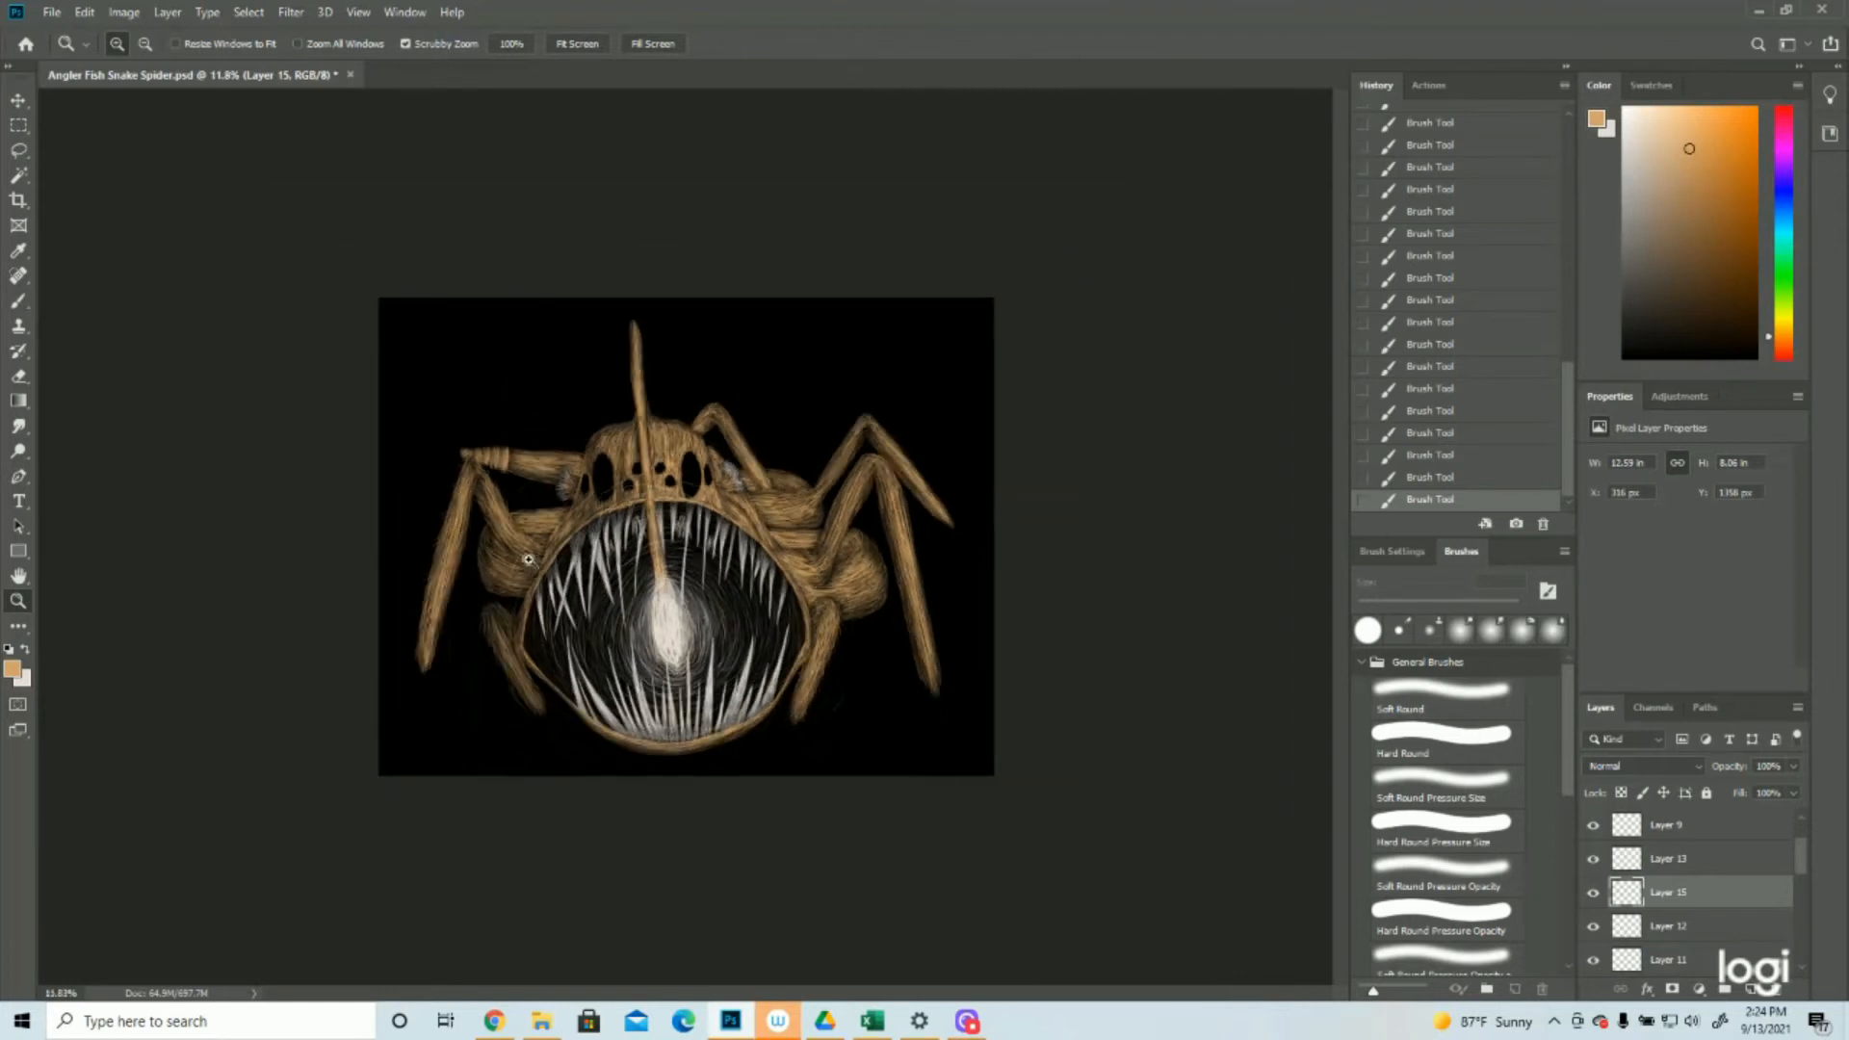
drag(907, 547, 1151, 568)
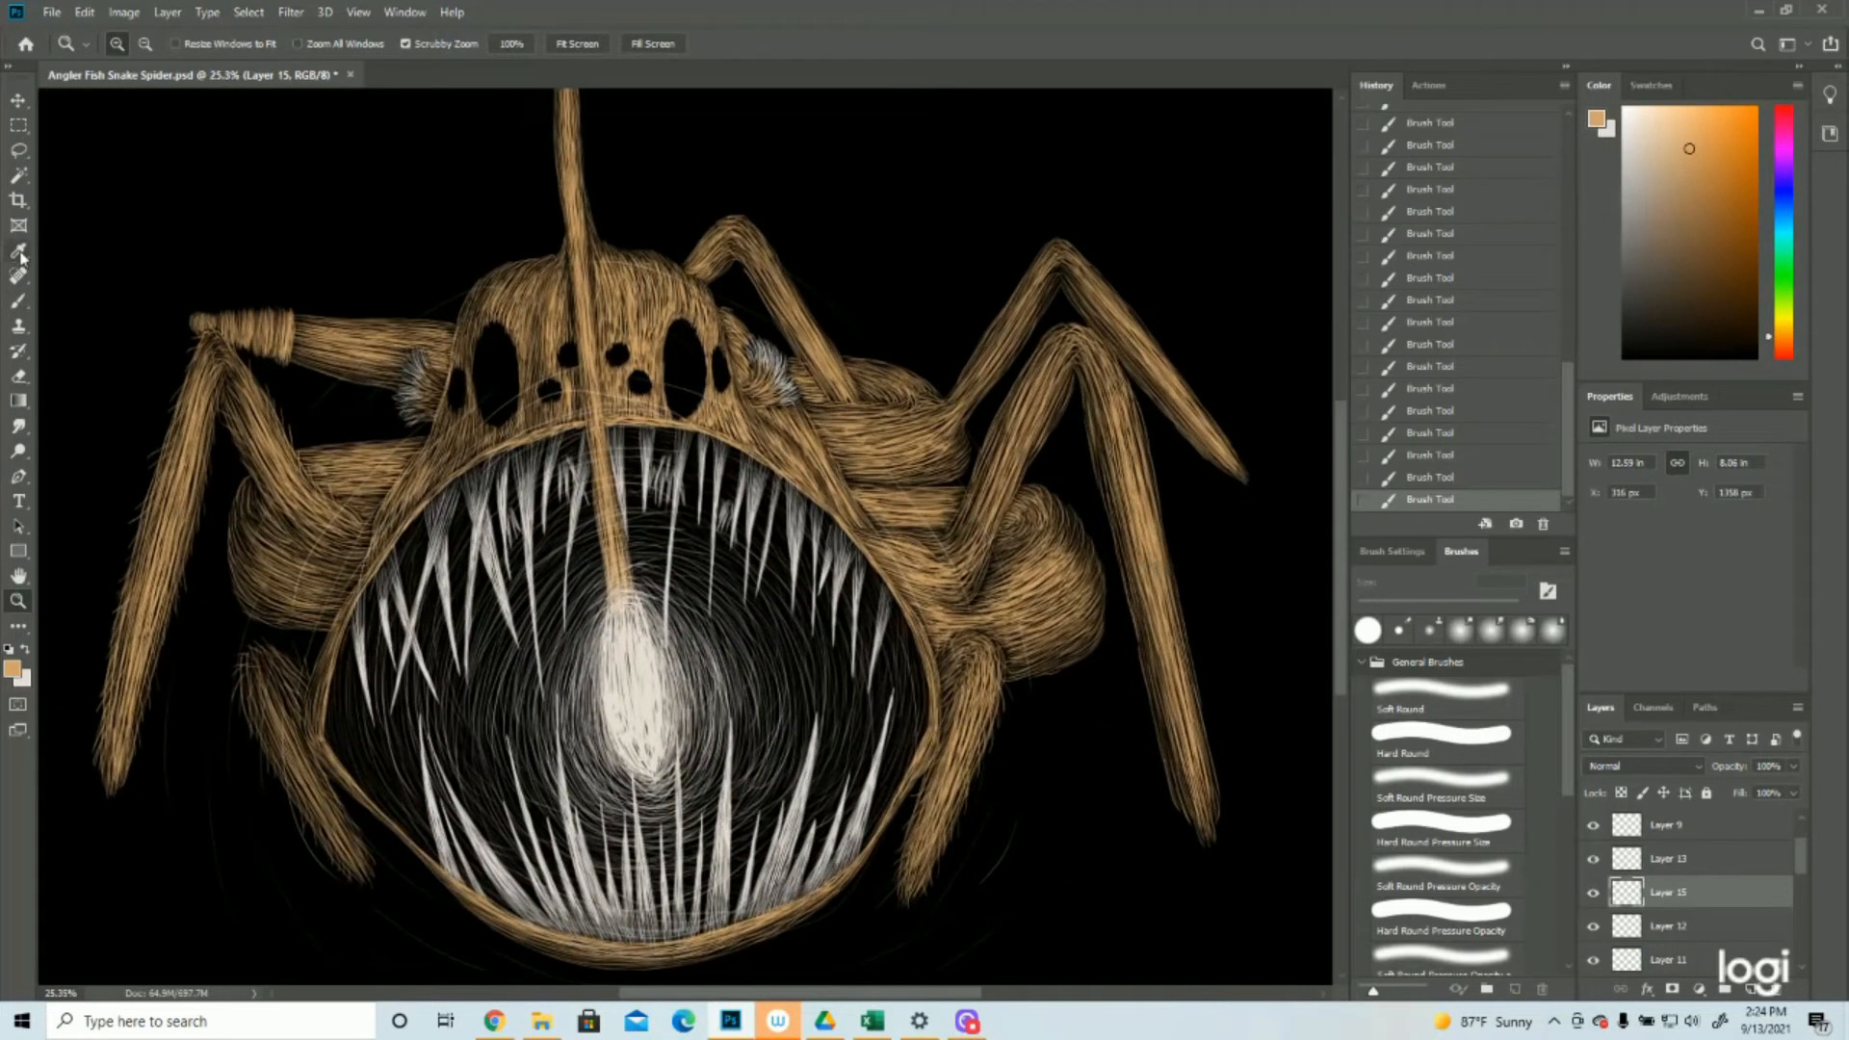
click(19, 301)
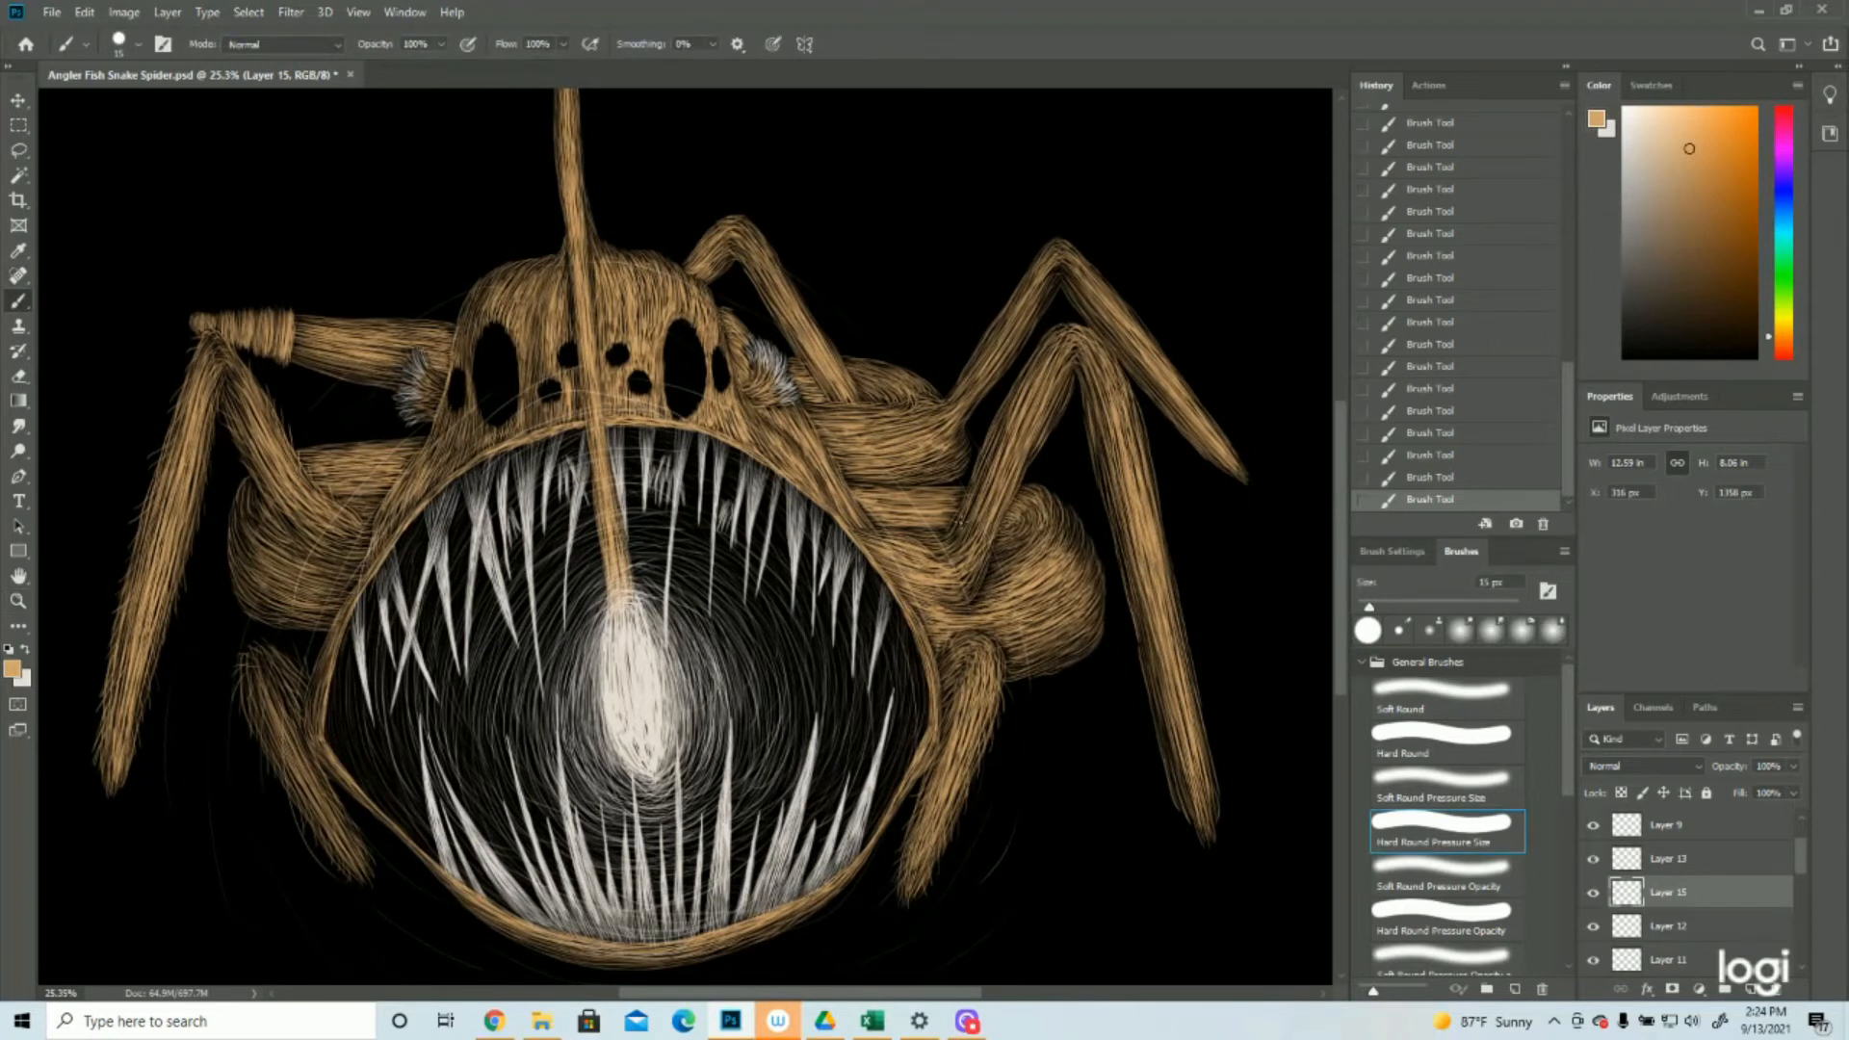
drag(966, 499, 986, 434)
mouse_move(991, 434)
mouse_down()
mouse_move(1040, 363)
mouse_move(1002, 381)
mouse_up()
drag(990, 465, 997, 429)
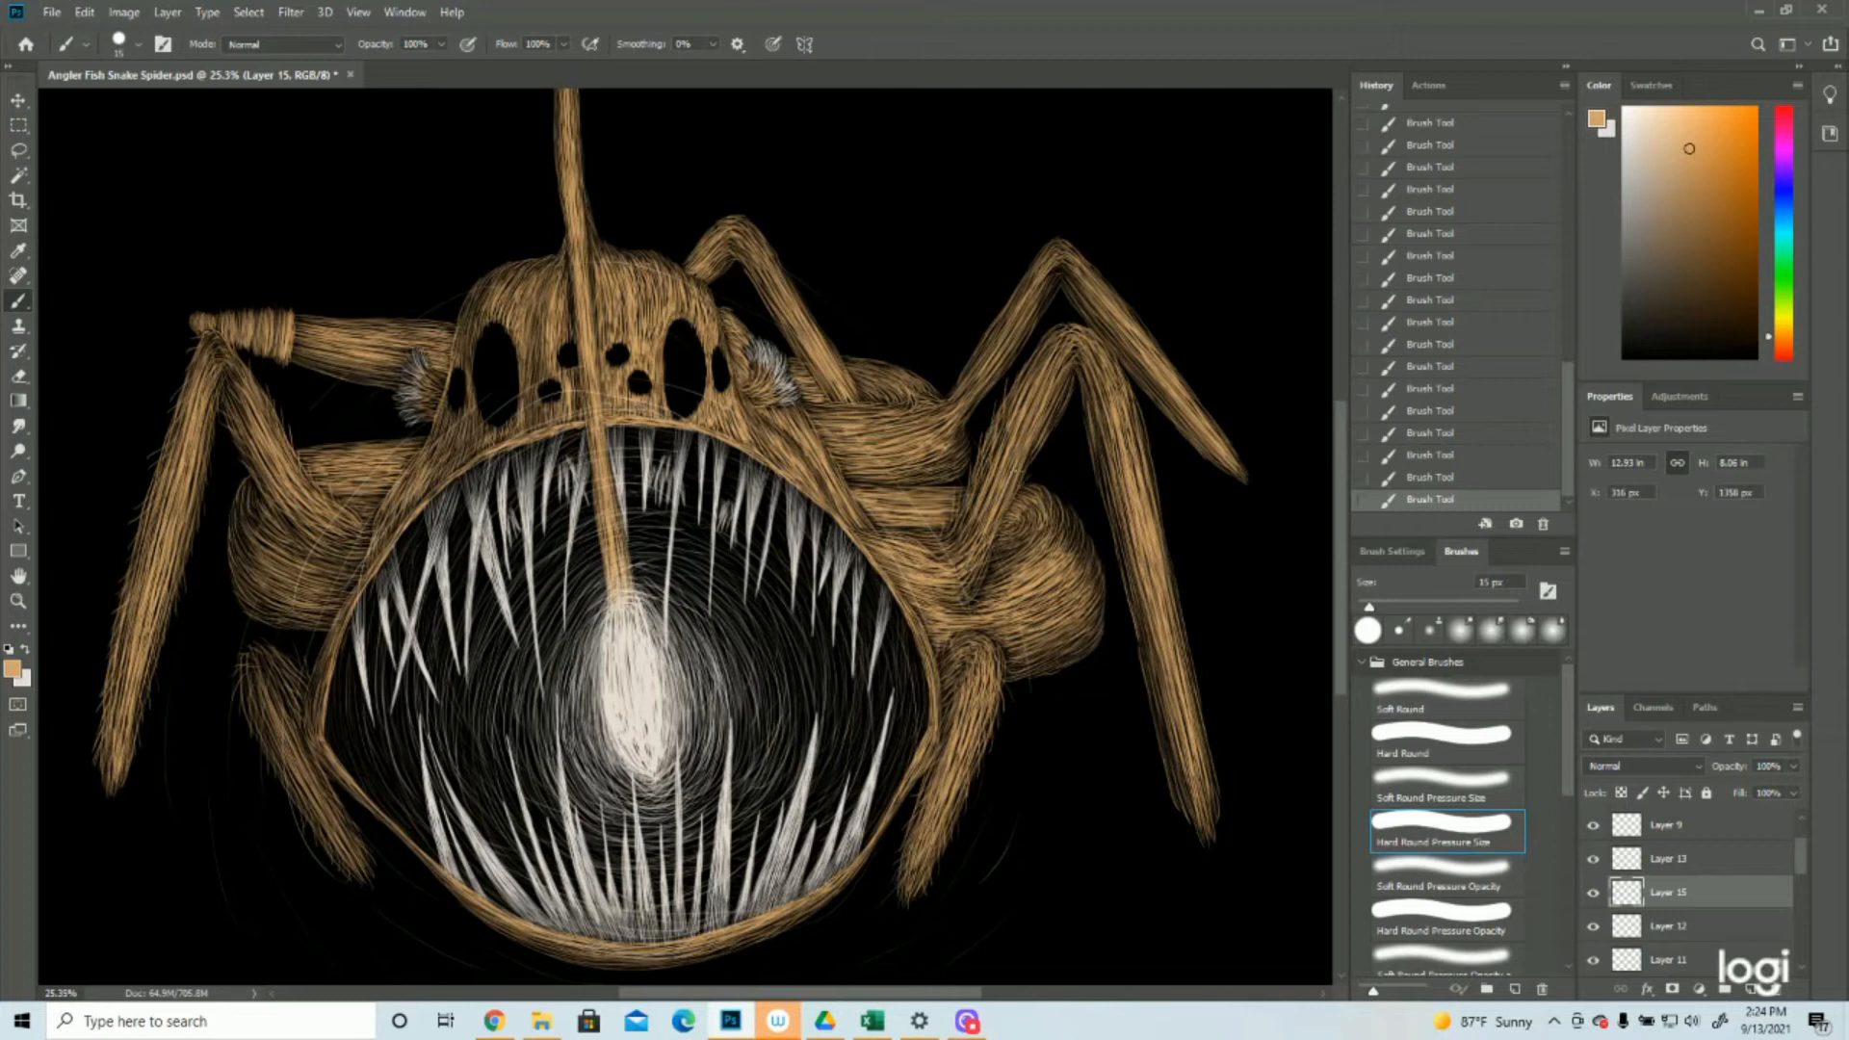
Paint short tan hairs around the large right front leg's knee and down its outer segment to the tip
mouse_move(1030, 458)
mouse_down()
mouse_move(1076, 397)
mouse_move(1066, 311)
mouse_move(1146, 404)
mouse_up()
drag(1079, 366, 1088, 438)
mouse_move(1103, 463)
mouse_down()
mouse_move(1113, 542)
mouse_move(1170, 559)
mouse_up()
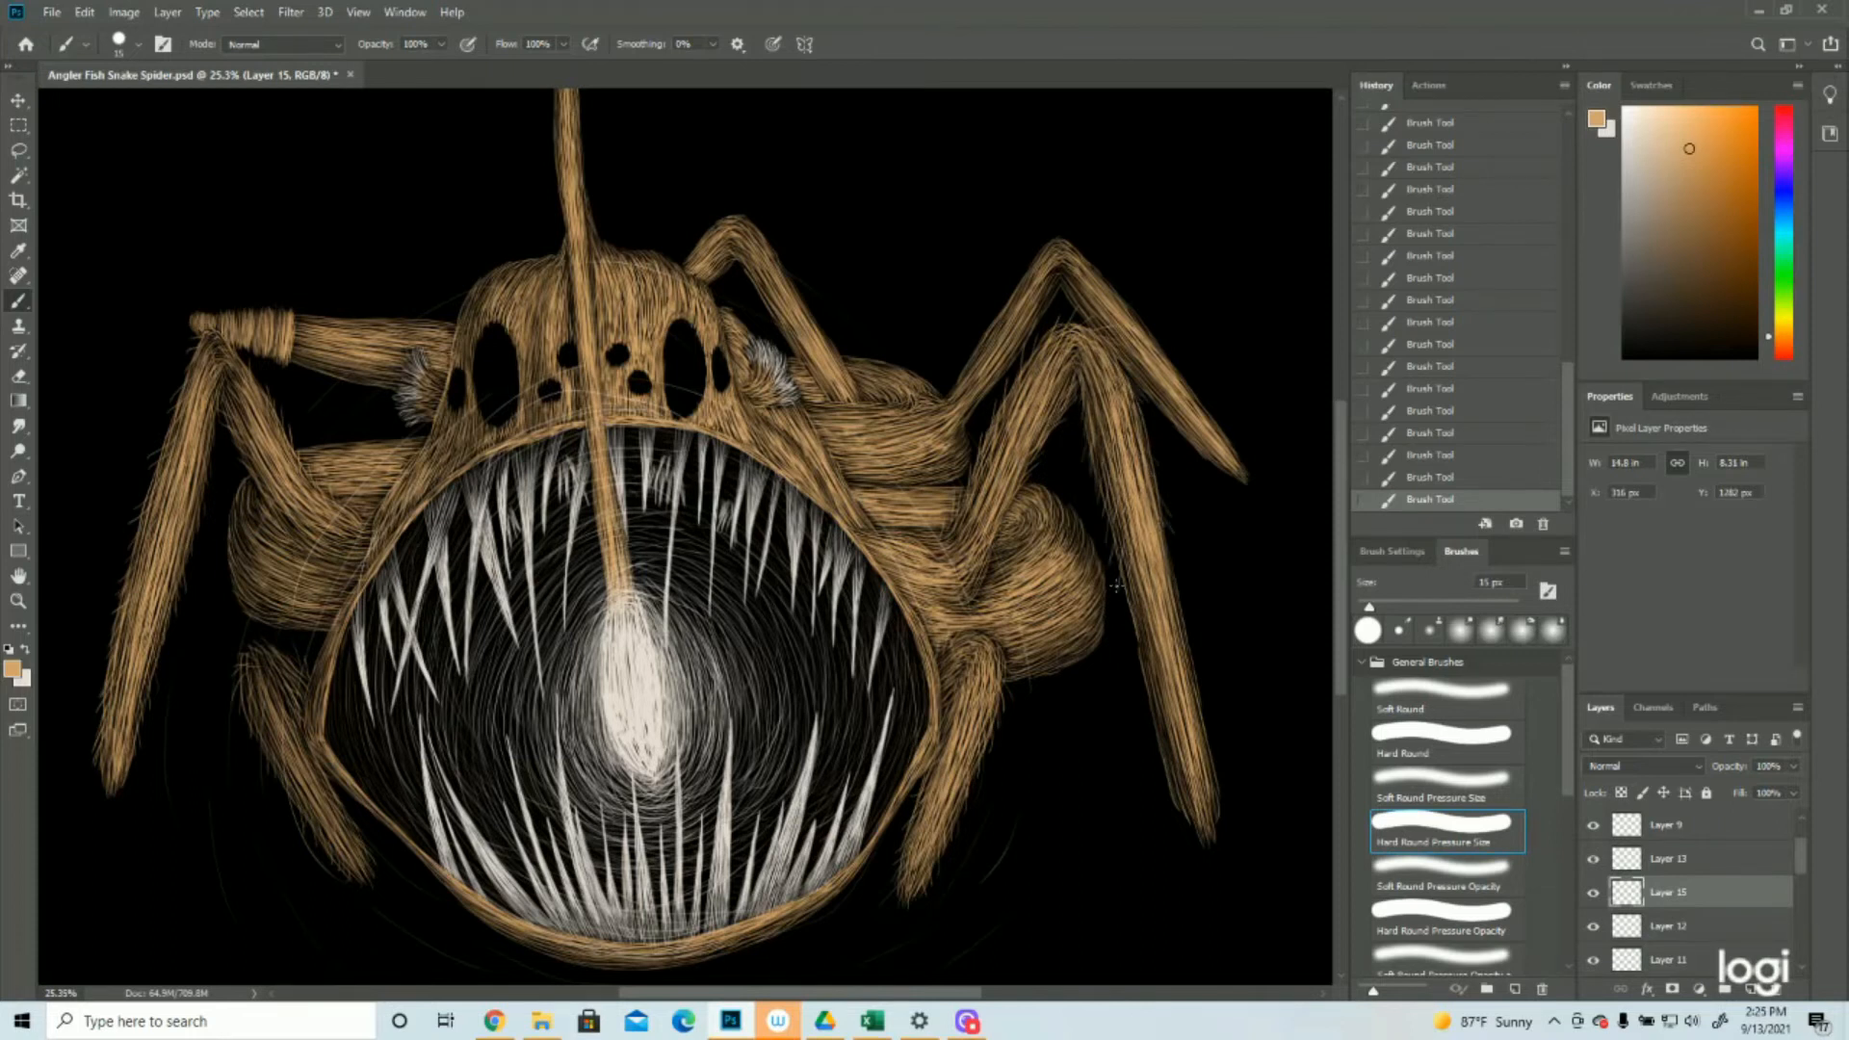
drag(1166, 549, 1176, 578)
drag(1179, 593, 1192, 619)
mouse_move(1187, 640)
mouse_down()
mouse_move(1196, 670)
mouse_move(1161, 750)
mouse_up()
mouse_move(1199, 710)
mouse_down()
mouse_move(1217, 747)
mouse_move(1176, 806)
mouse_up()
drag(1210, 771, 1226, 798)
Paint short tan hairs along the upper edge of the right rear leg's inner segment
key(ctrl+plus)
drag(886, 564, 897, 526)
drag(904, 547, 919, 489)
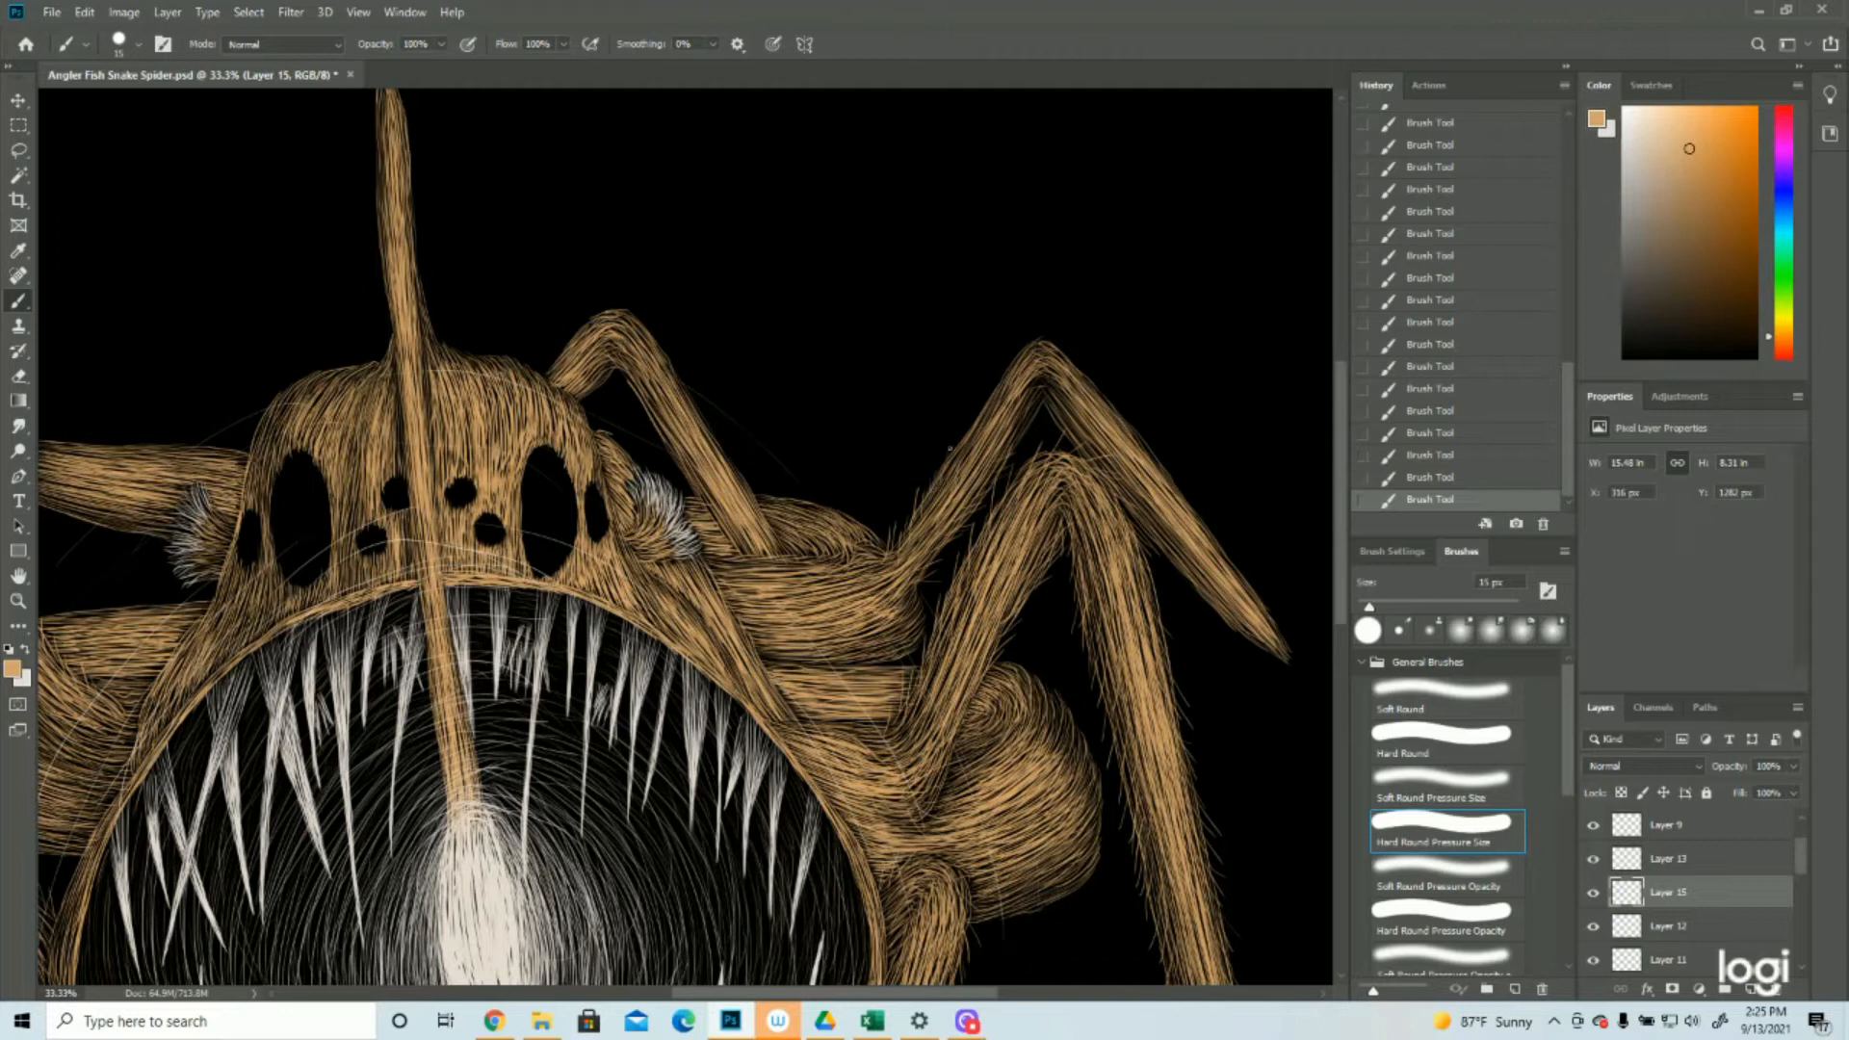
mouse_move(964, 453)
mouse_down()
mouse_move(952, 432)
mouse_move(980, 403)
mouse_up()
Paint short tan hairs around the right rear leg's knee and along its outer segment to the tip
mouse_move(1026, 359)
mouse_down()
mouse_move(1039, 337)
mouse_move(1070, 344)
mouse_up()
drag(1046, 408, 1067, 438)
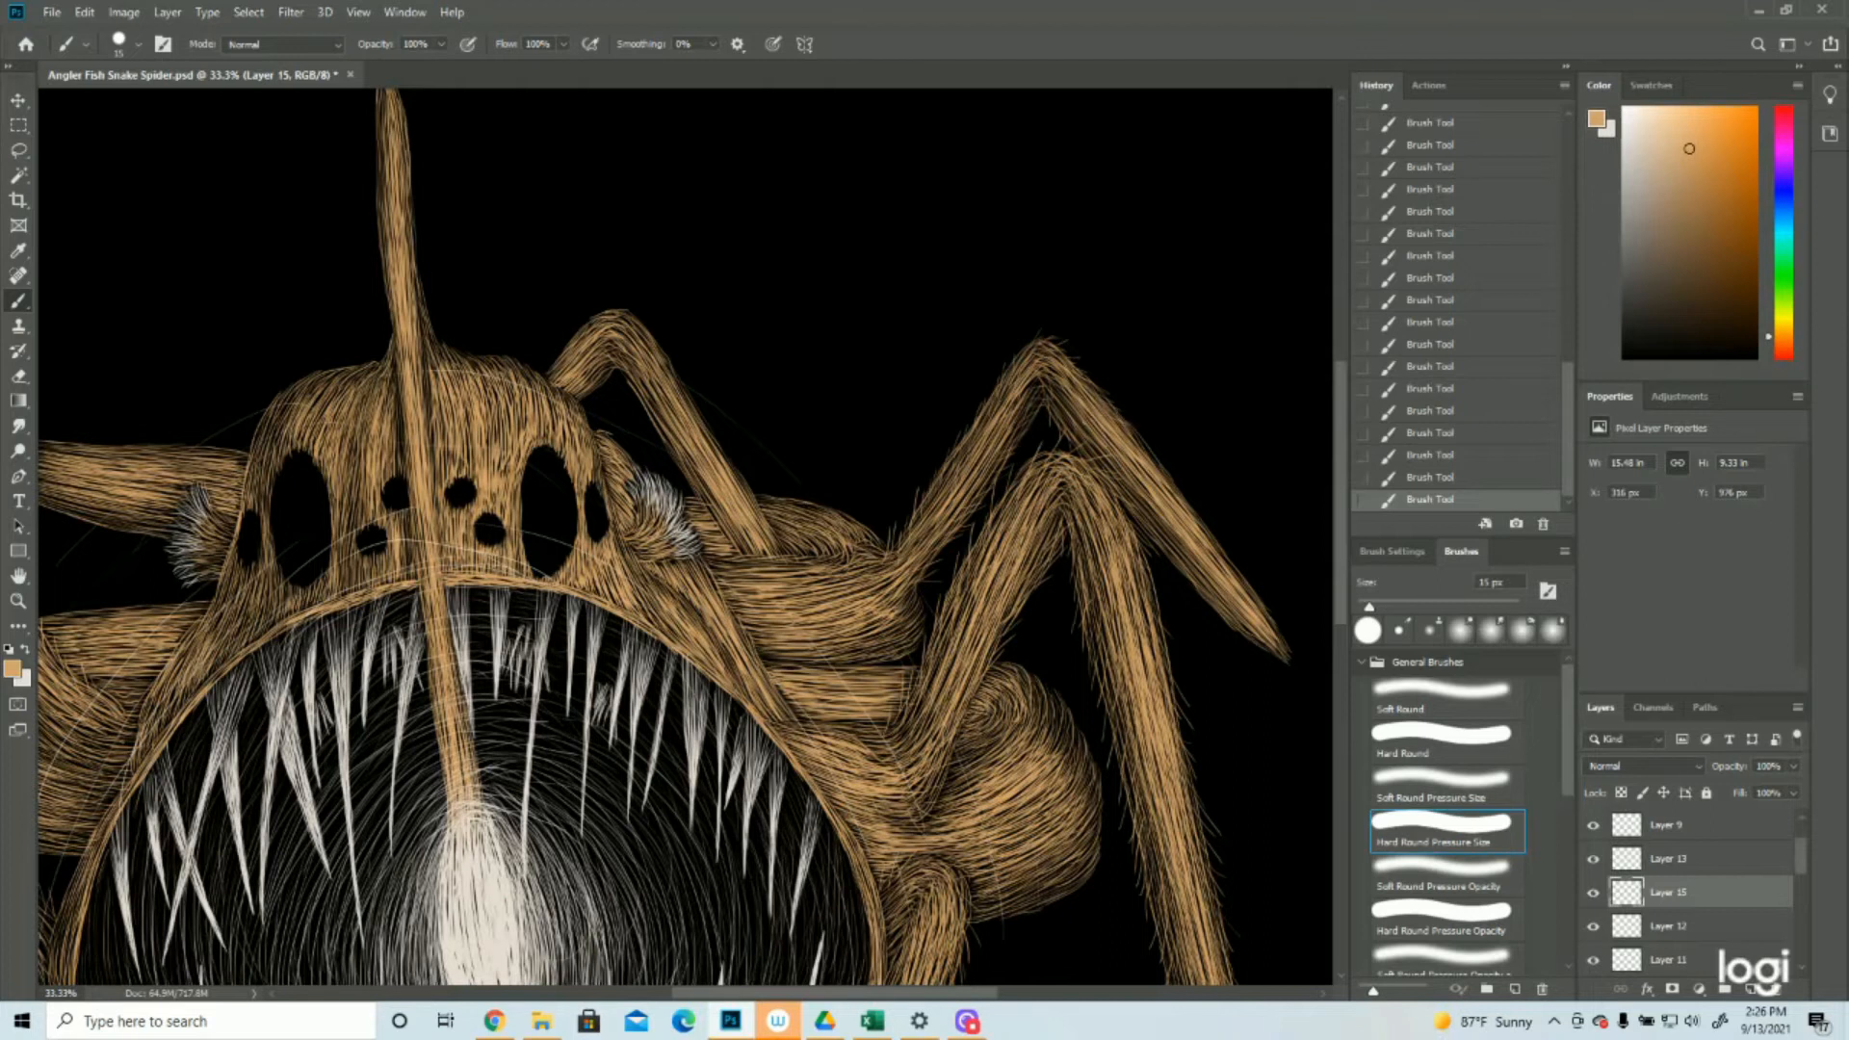
drag(1069, 431, 1065, 453)
drag(1165, 530, 1191, 574)
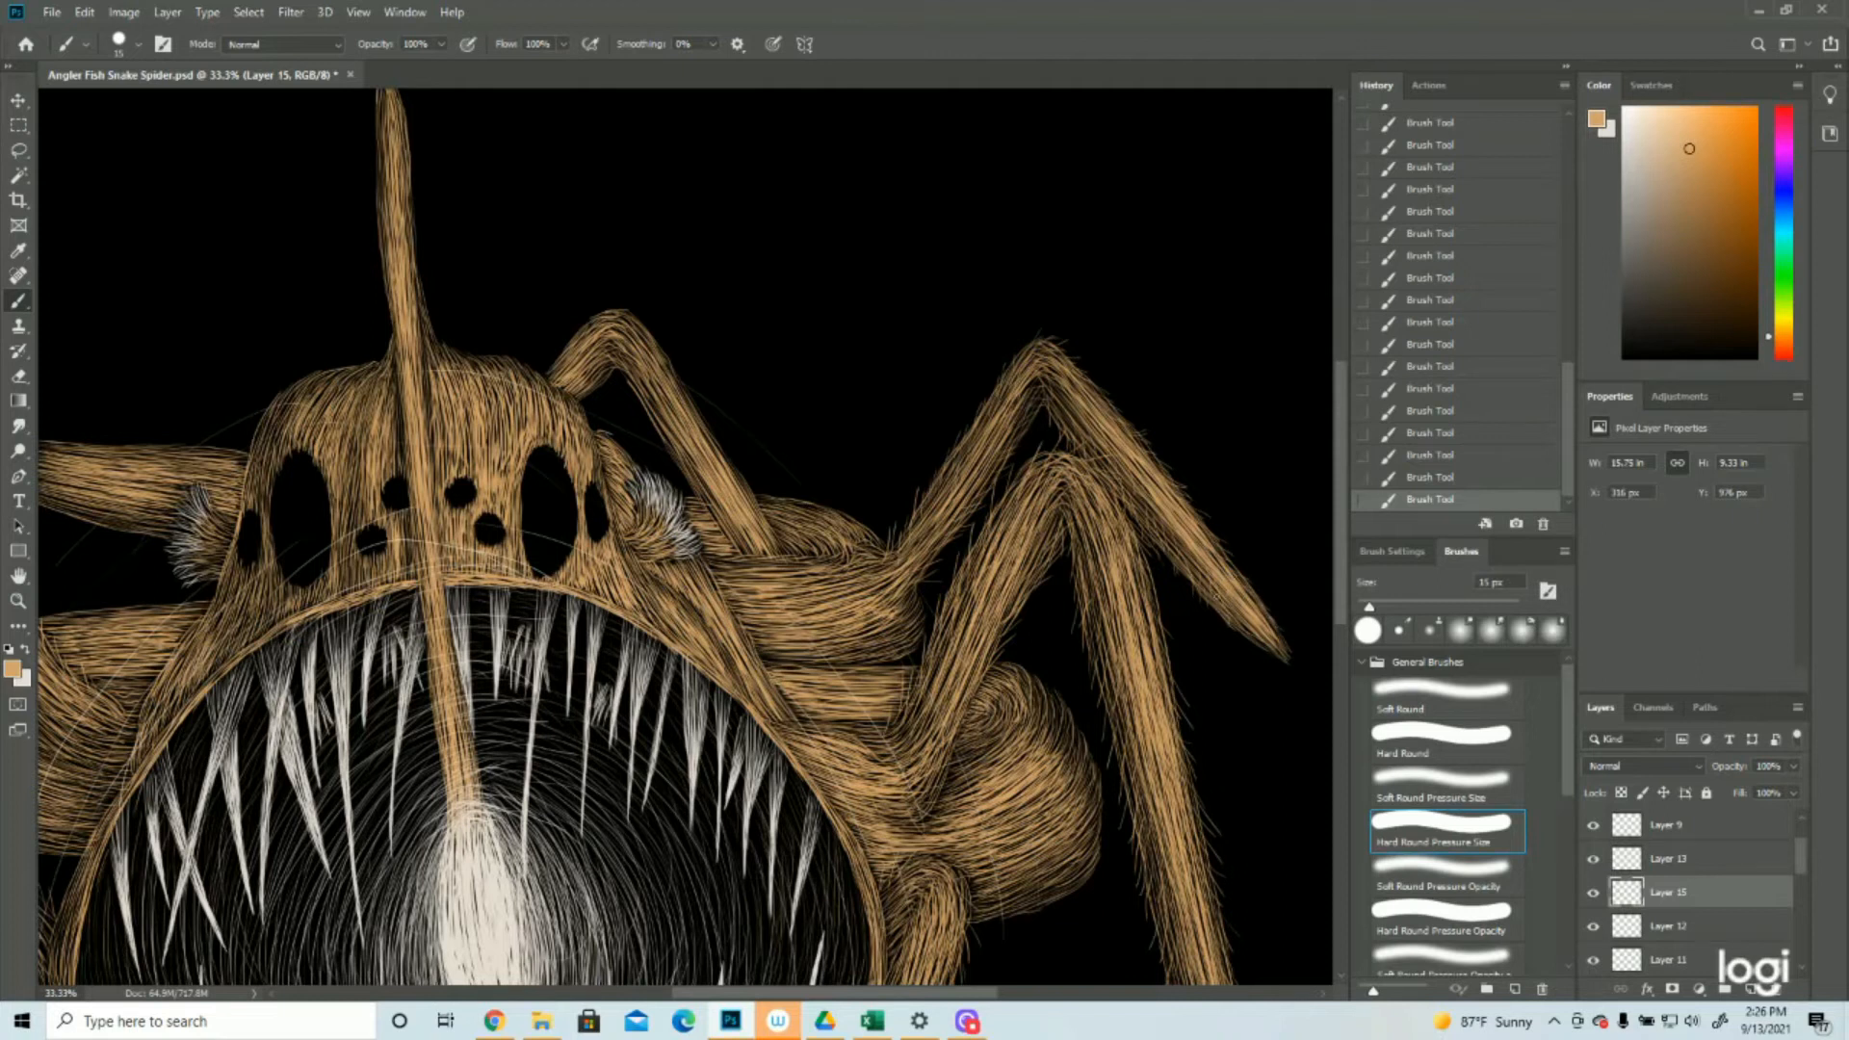
drag(1260, 640, 1268, 663)
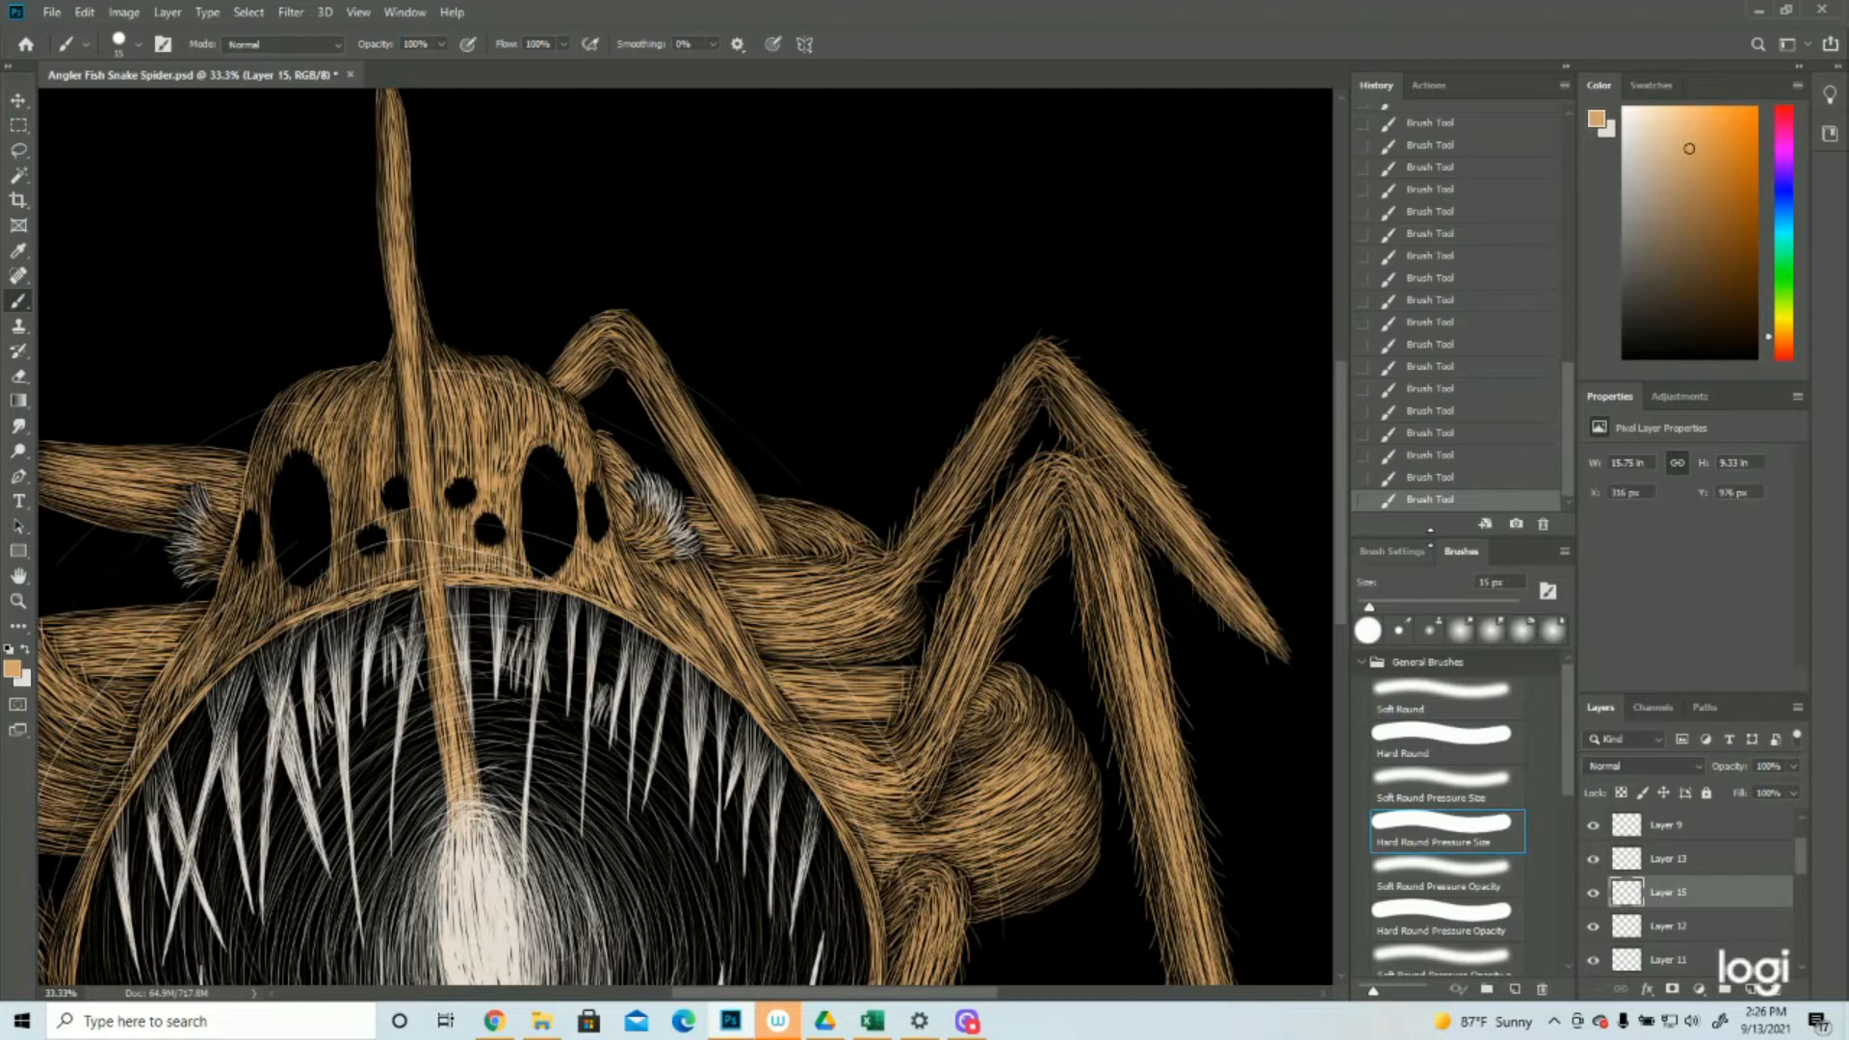
Step back through the last three brush strokes in the history and restore them
click(1442, 454)
click(1444, 434)
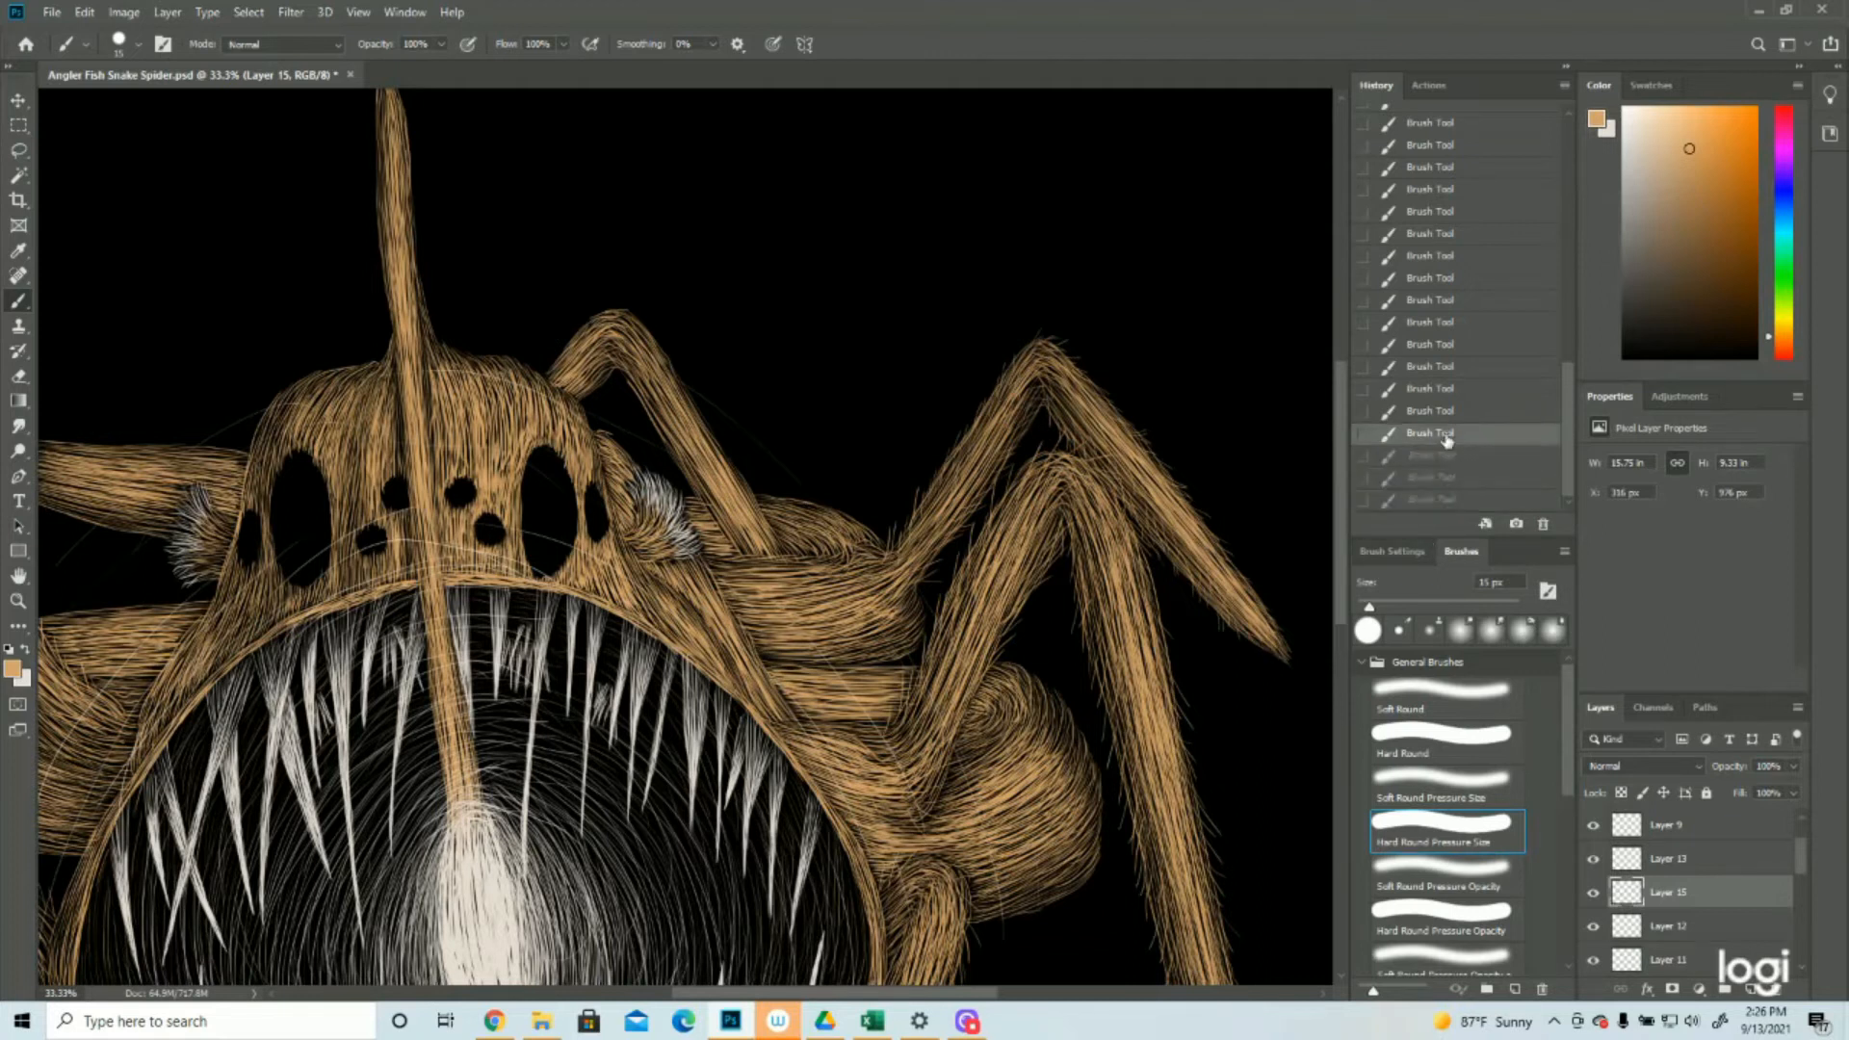
key(ctrl+shift+z)
key(ctrl+shift+z)
key(ctrl+shift+z)
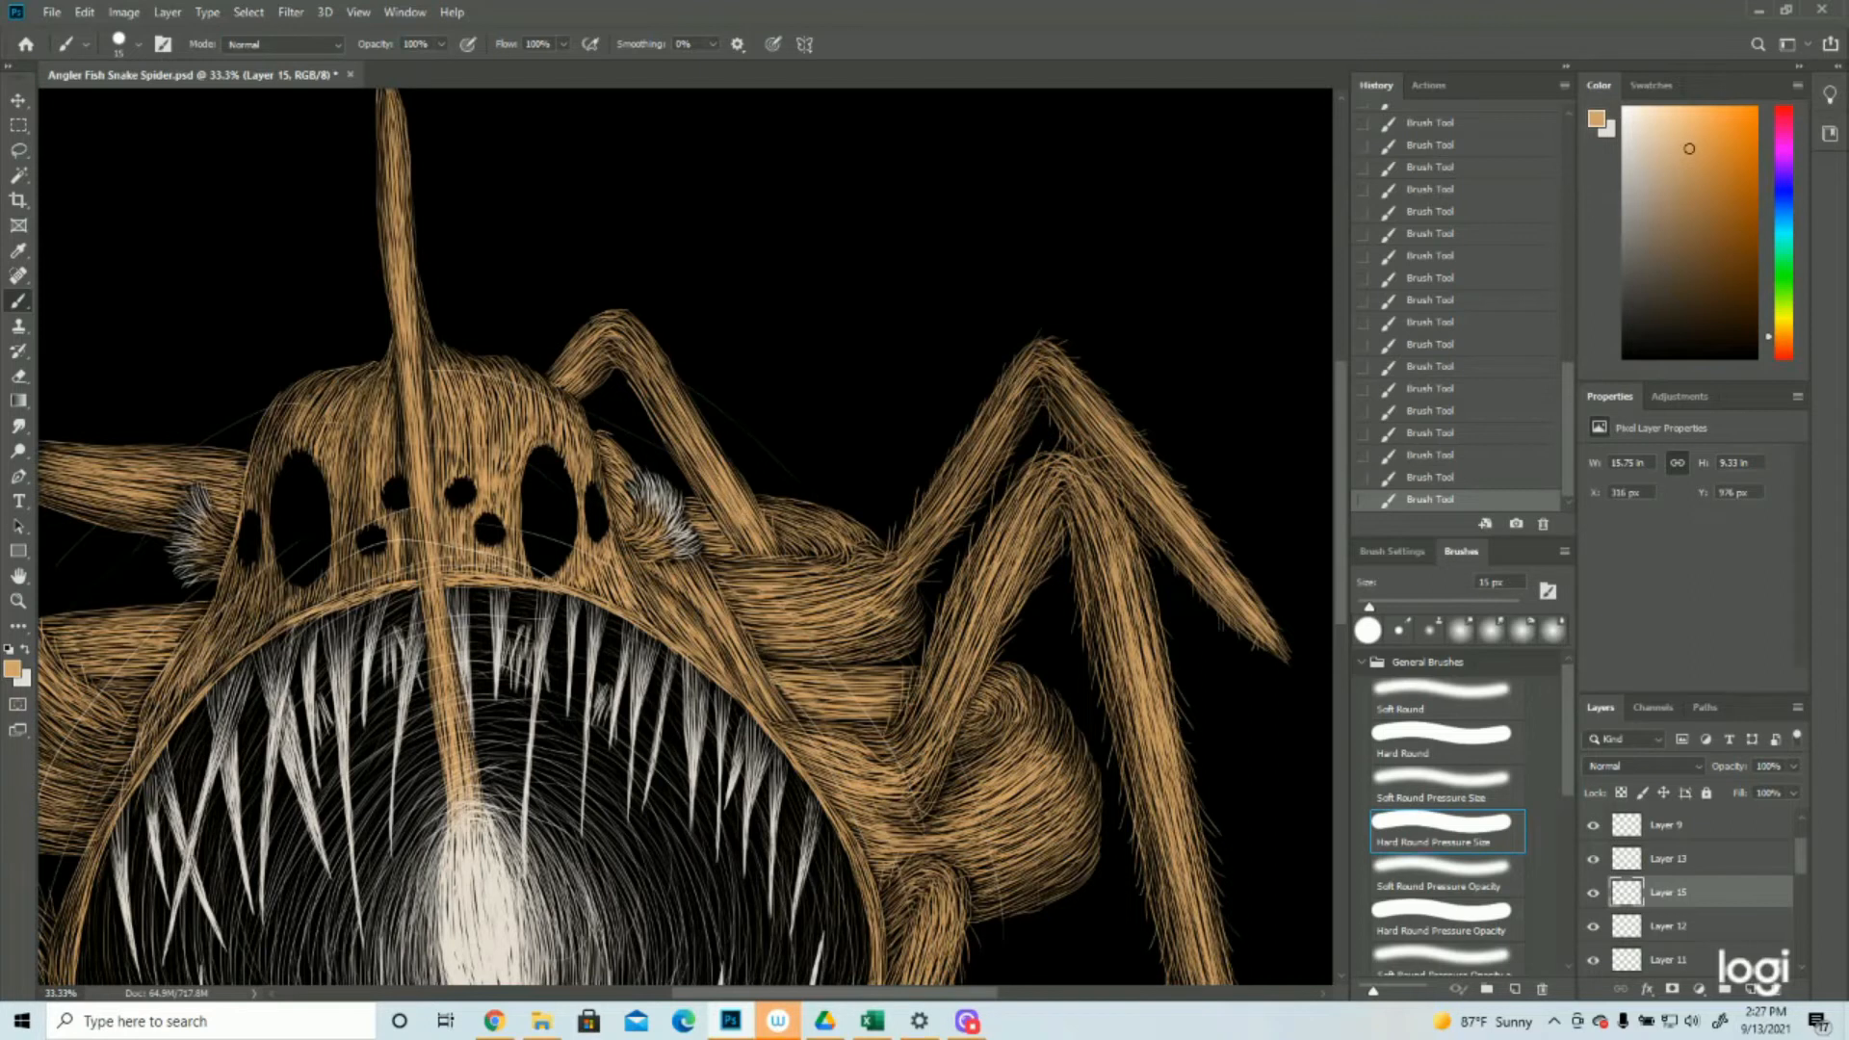
Paint short tan hairs along the small bent leg behind the head, from its base up over the knee
drag(749, 488, 728, 454)
mouse_move(729, 462)
mouse_down()
mouse_move(720, 429)
mouse_move(654, 431)
mouse_up()
drag(658, 424, 630, 402)
mouse_move(698, 415)
mouse_down()
mouse_move(676, 360)
mouse_move(644, 351)
mouse_move(660, 333)
mouse_move(598, 305)
mouse_up()
drag(608, 320, 589, 308)
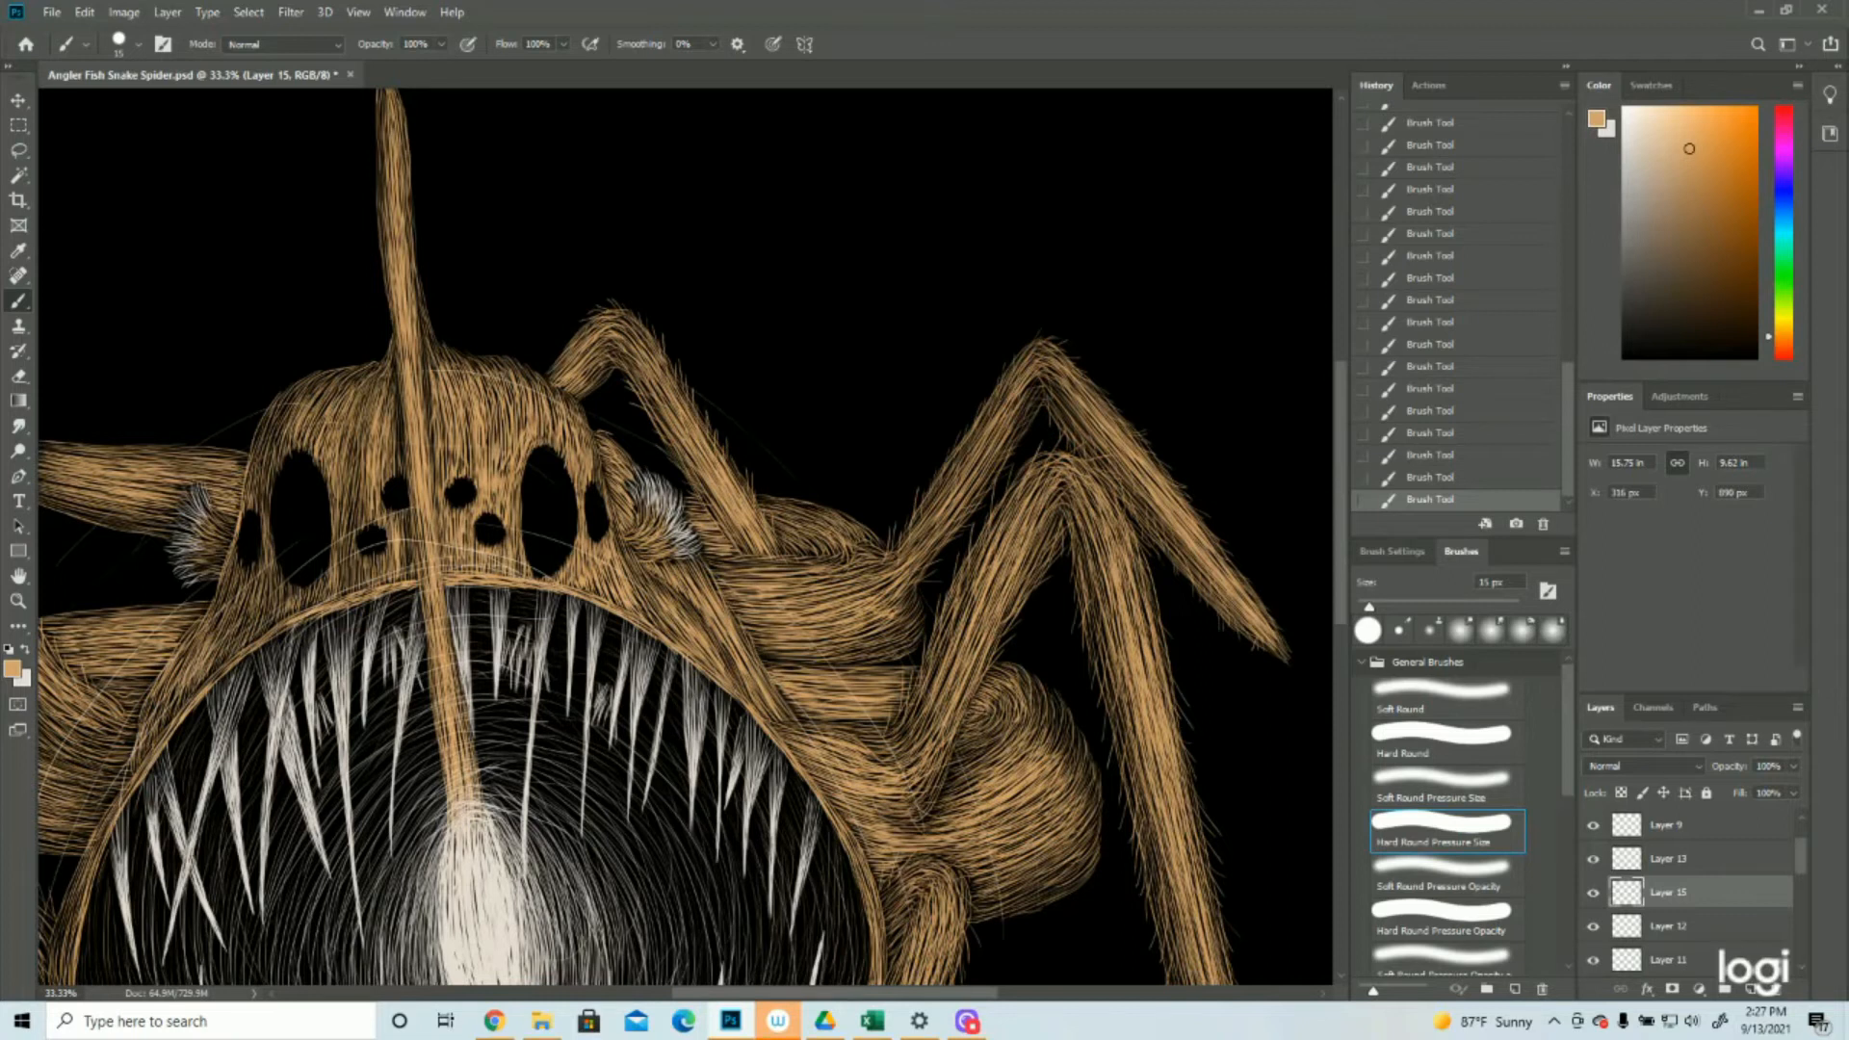
Paint short tan hairs along the head's edge near the small bent leg and down the adjacent cheek beside the mouth
mouse_move(632, 384)
mouse_down()
mouse_move(613, 369)
mouse_move(585, 390)
mouse_up()
drag(591, 343, 567, 334)
mouse_move(785, 690)
mouse_down()
mouse_move(798, 720)
mouse_move(766, 661)
mouse_move(739, 666)
mouse_up()
mouse_move(729, 602)
mouse_down()
mouse_move(735, 632)
mouse_move(686, 583)
mouse_up()
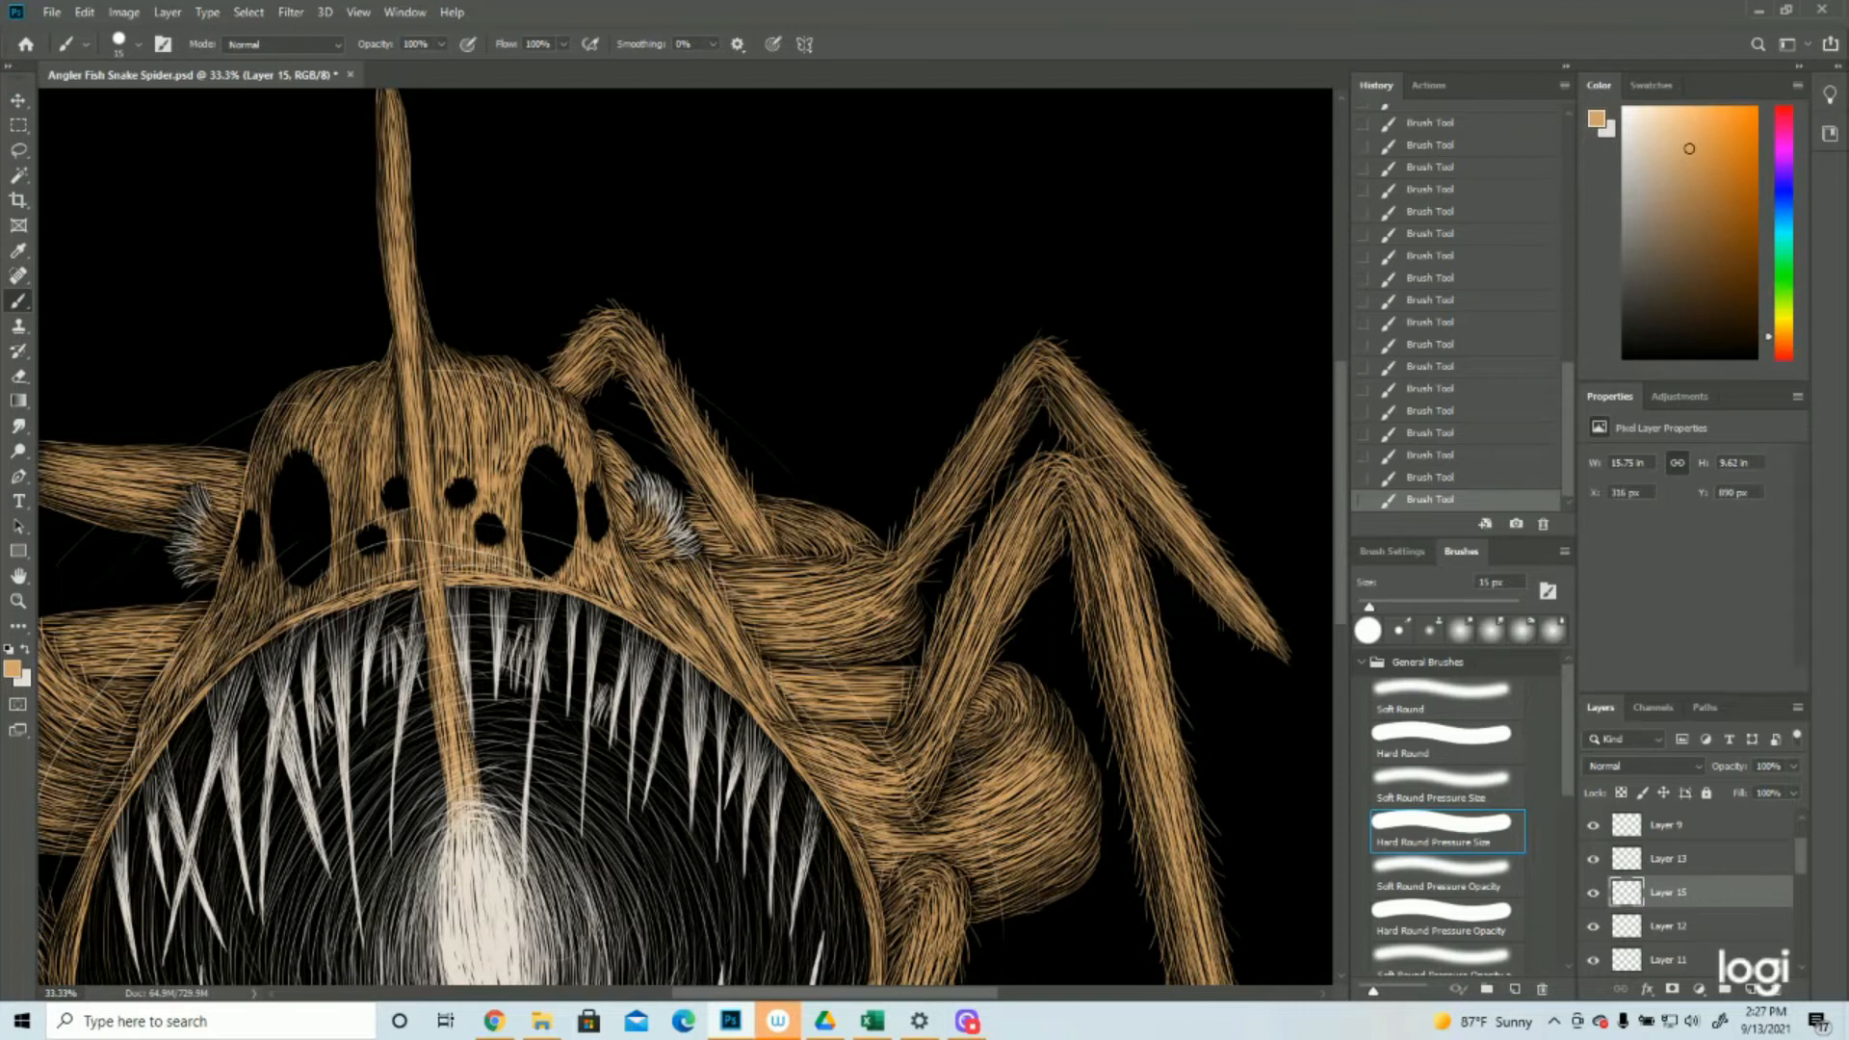
drag(596, 415, 638, 485)
Save the document and add a new empty layer above Layer 15
key(z)
mouse_move(1083, 549)
mouse_down()
mouse_move(933, 553)
mouse_move(984, 562)
mouse_up()
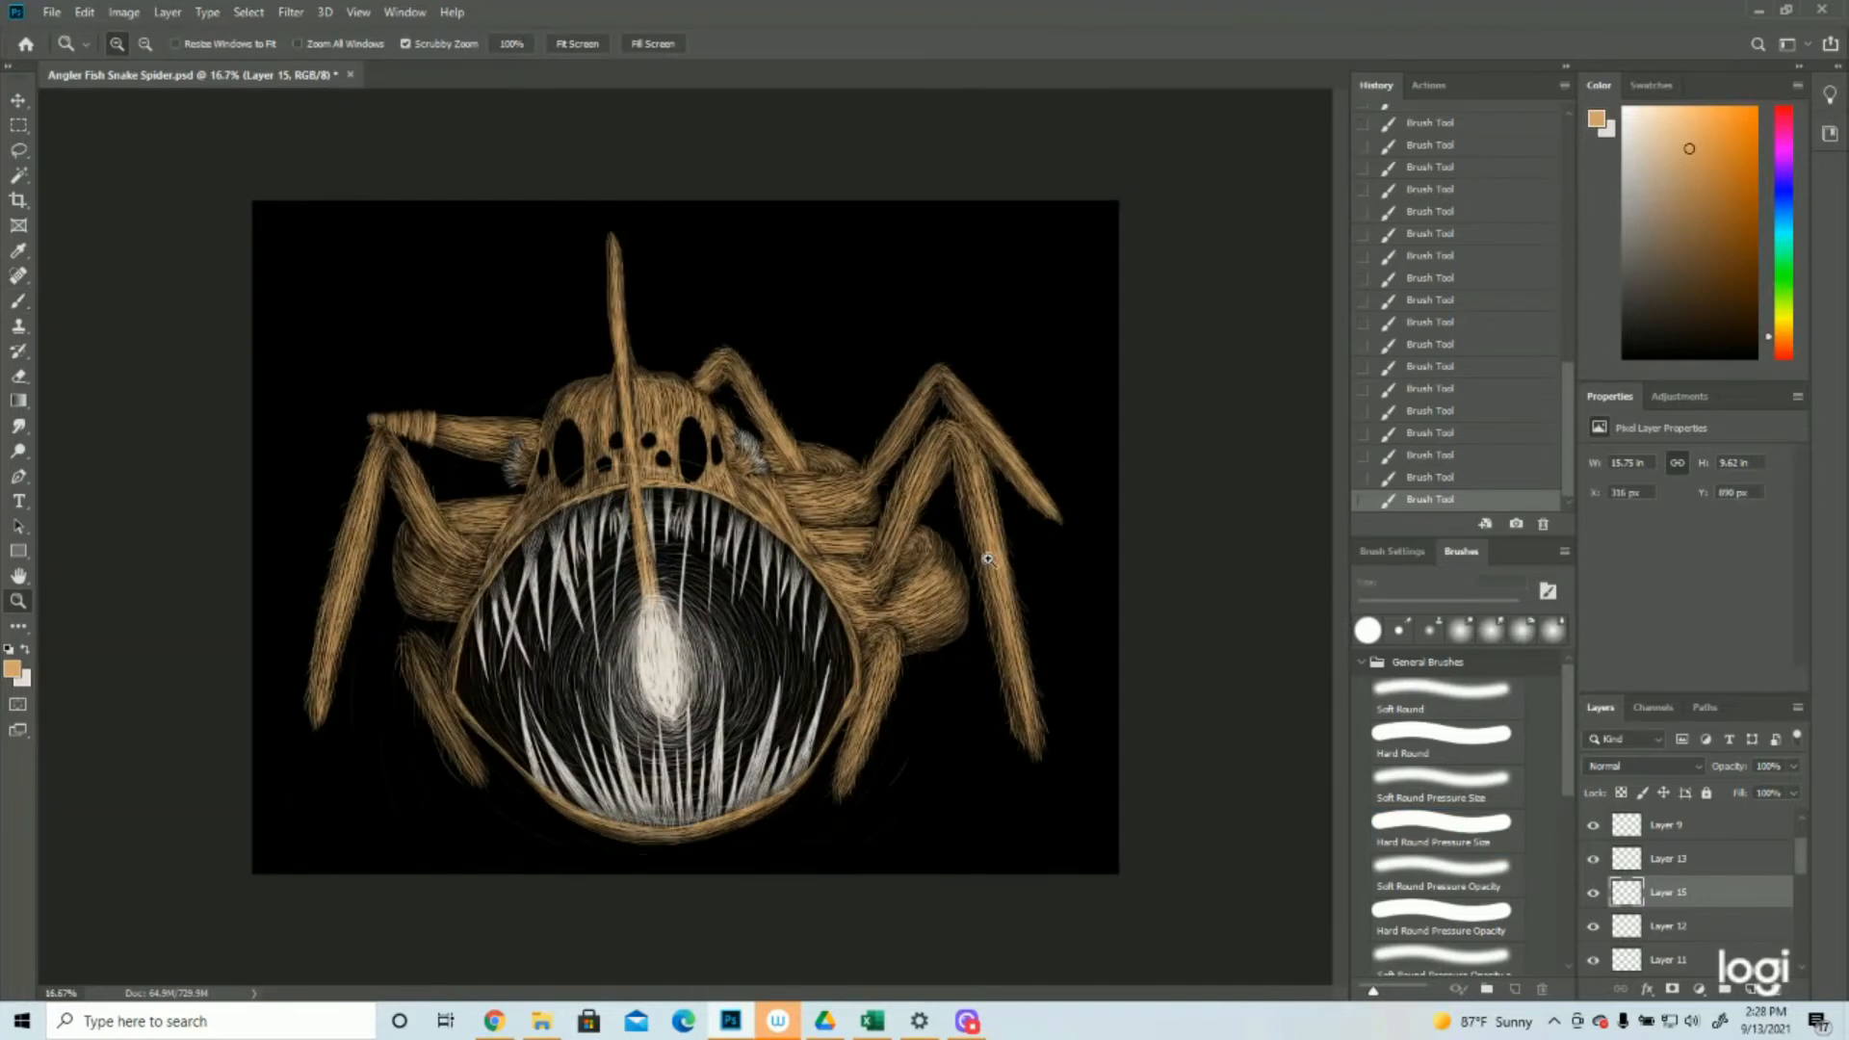
click(51, 12)
click(67, 208)
click(722, 590)
mouse_move(792, 587)
mouse_down()
mouse_move(767, 583)
mouse_move(783, 588)
mouse_up()
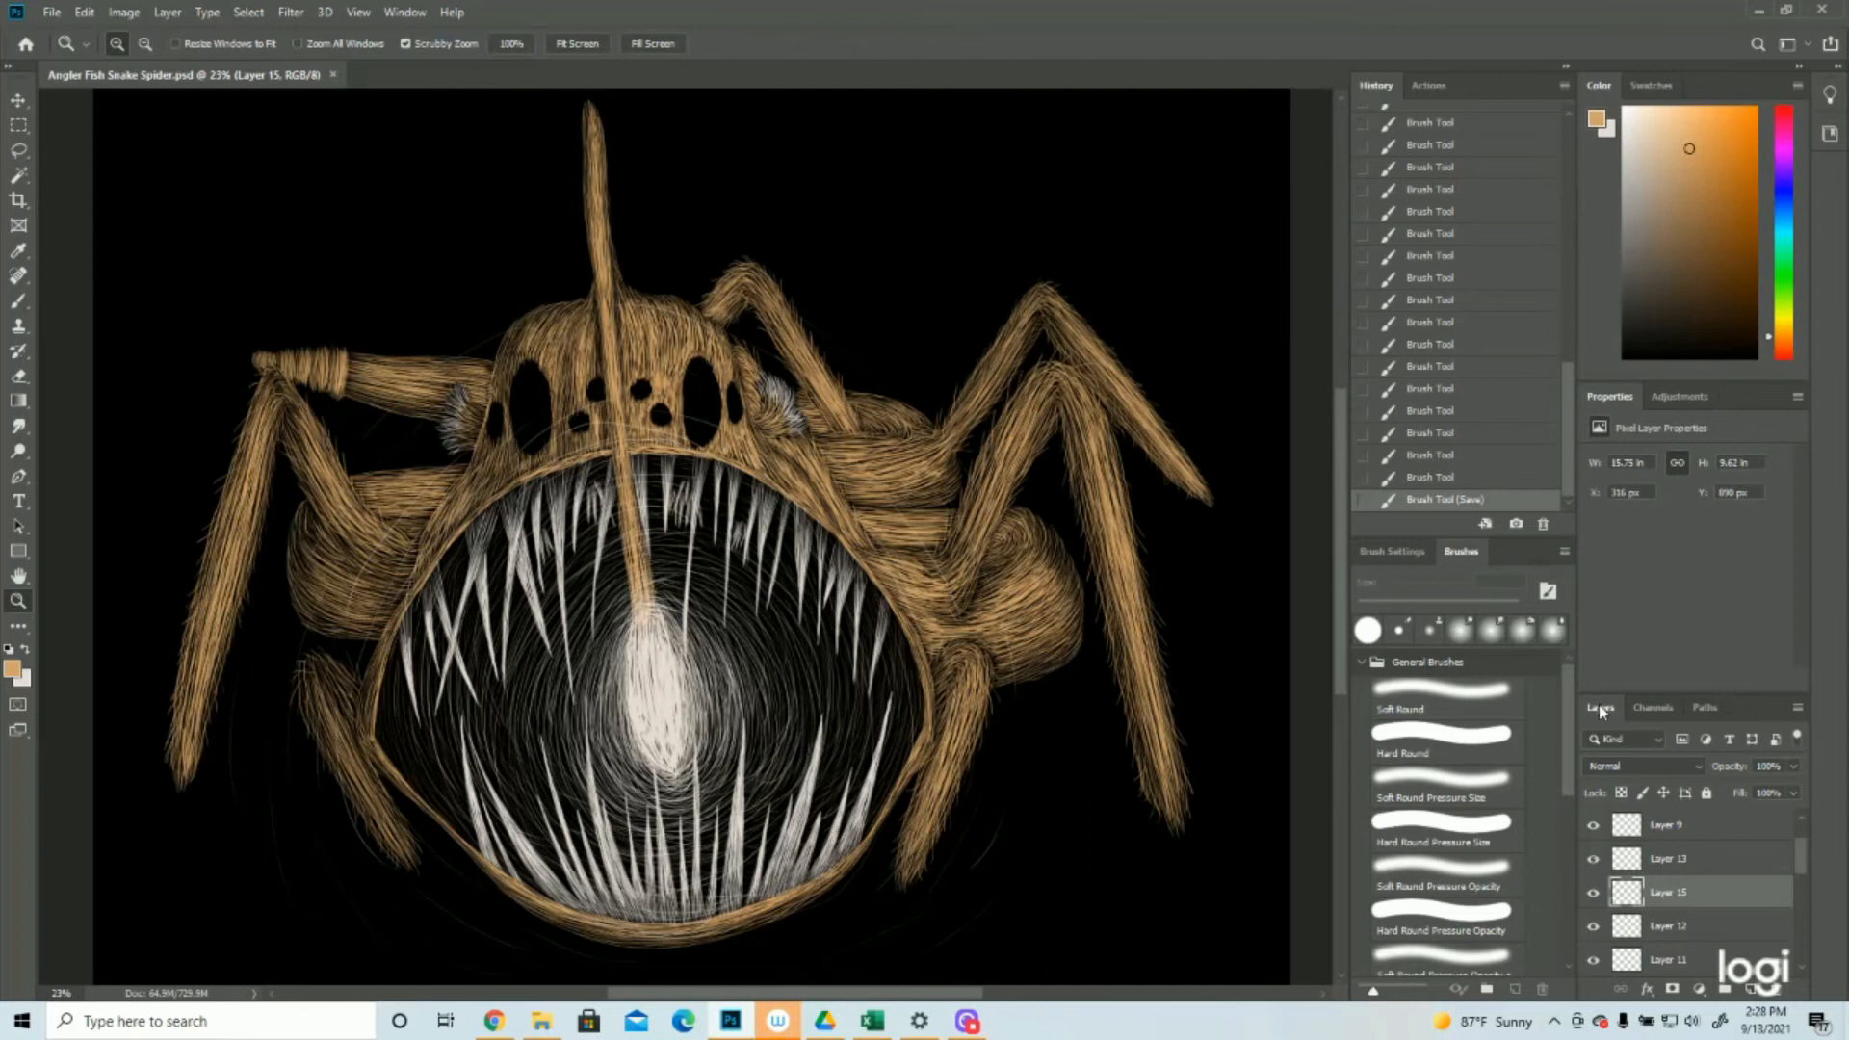
click(1751, 989)
click(552, 225)
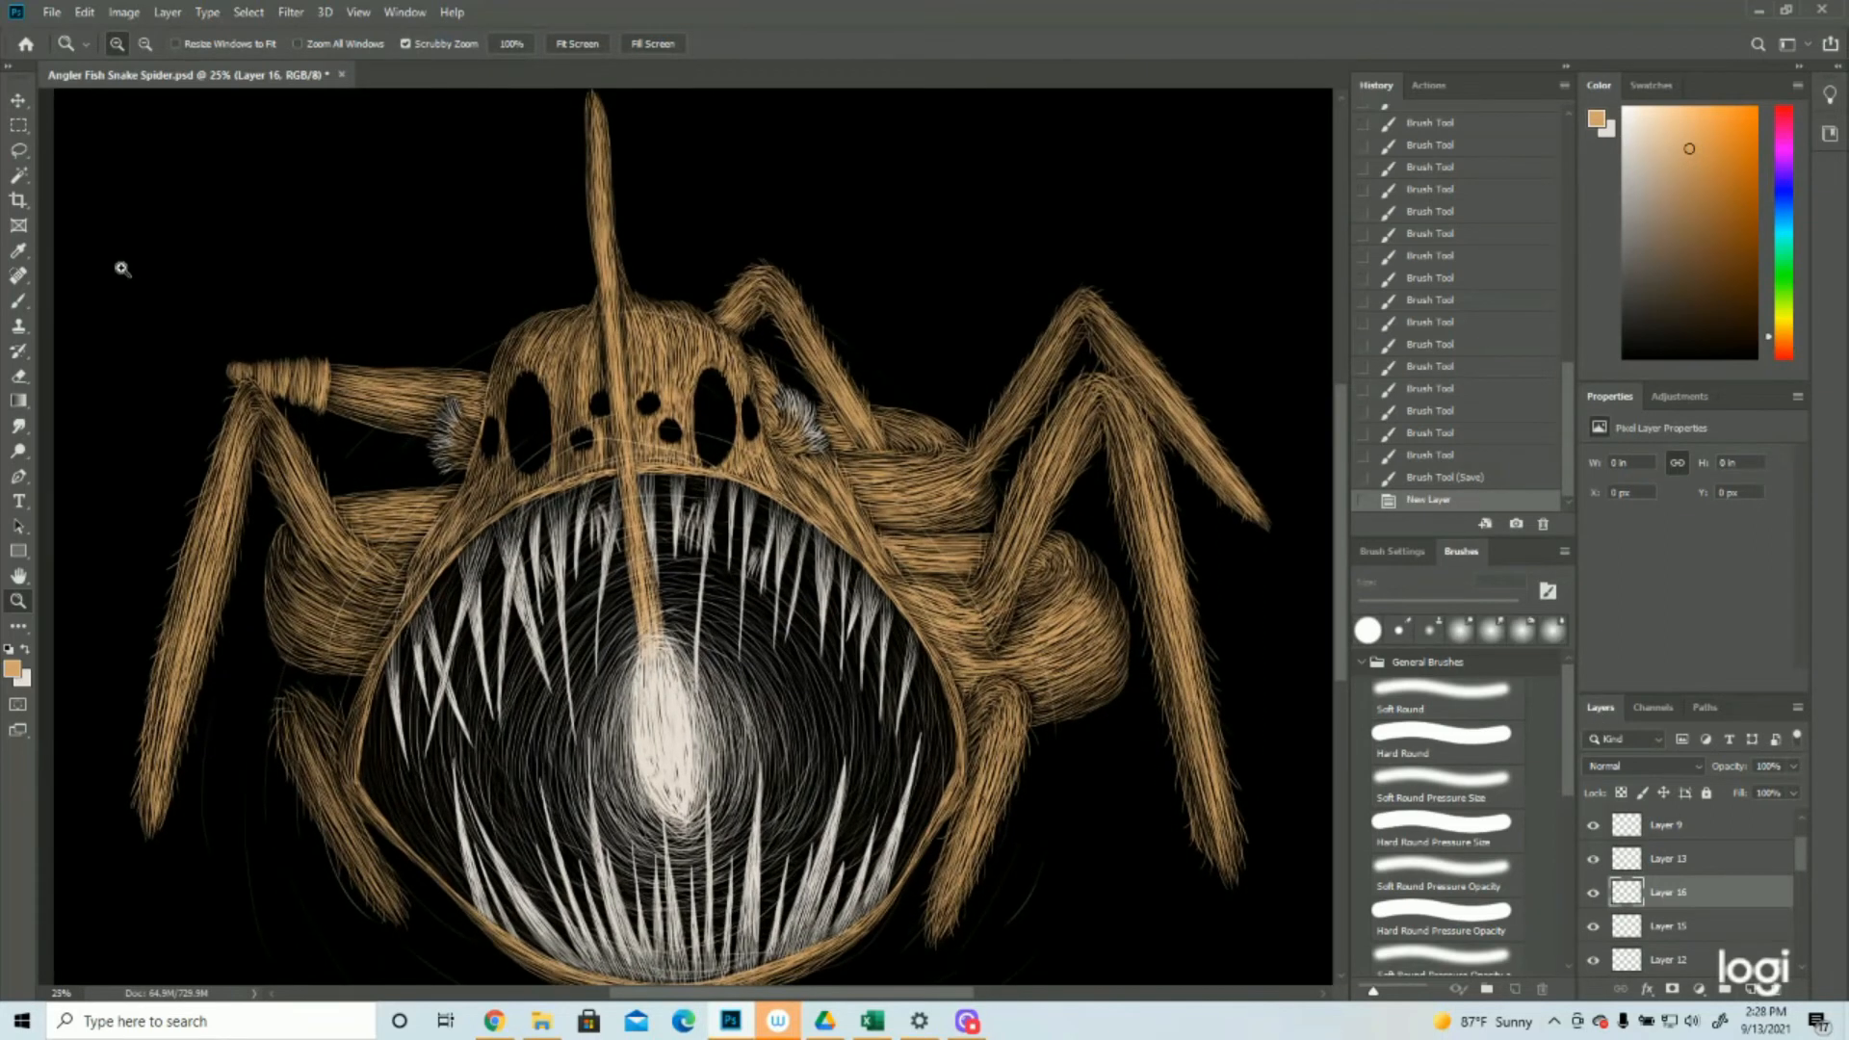
Paint short tan hairs across the top of the head and along both cheeks with the 15 px brush
click(18, 299)
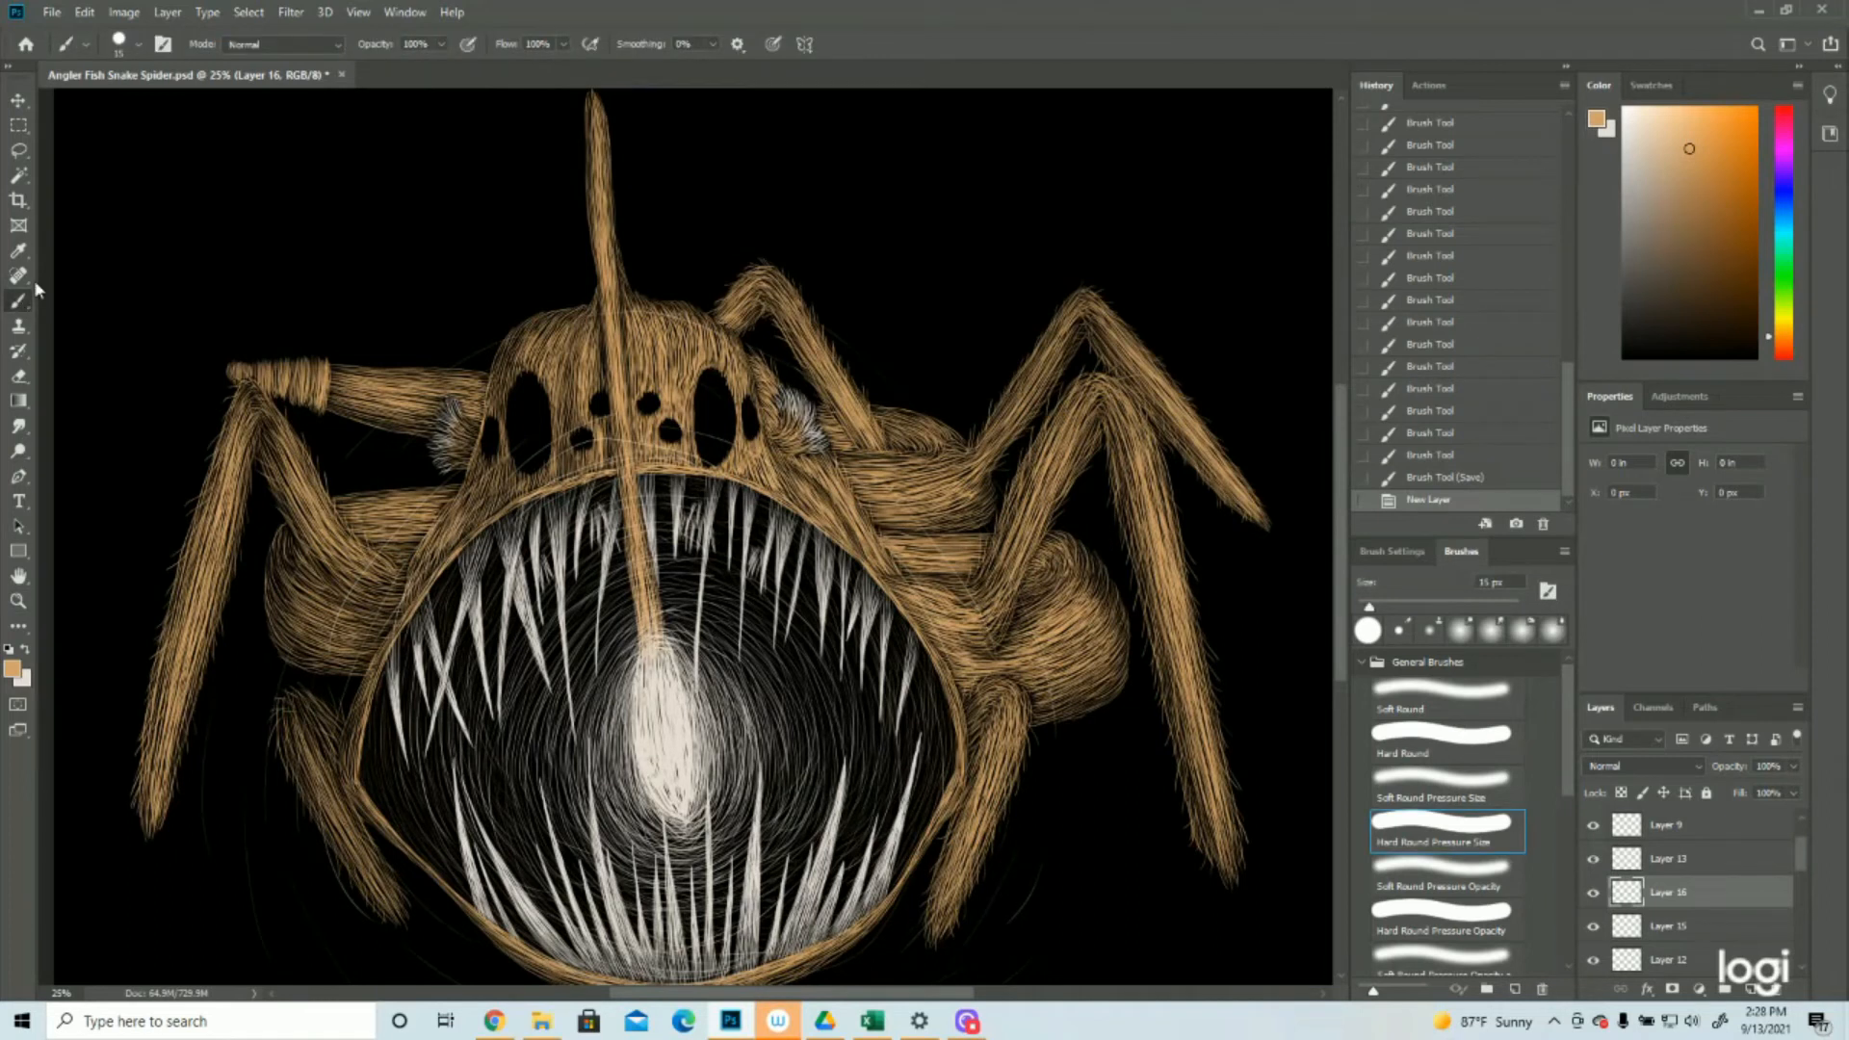
mouse_move(576, 310)
mouse_down()
mouse_move(551, 283)
mouse_move(526, 310)
mouse_up()
mouse_move(674, 314)
mouse_down()
mouse_move(718, 304)
mouse_move(669, 295)
mouse_up()
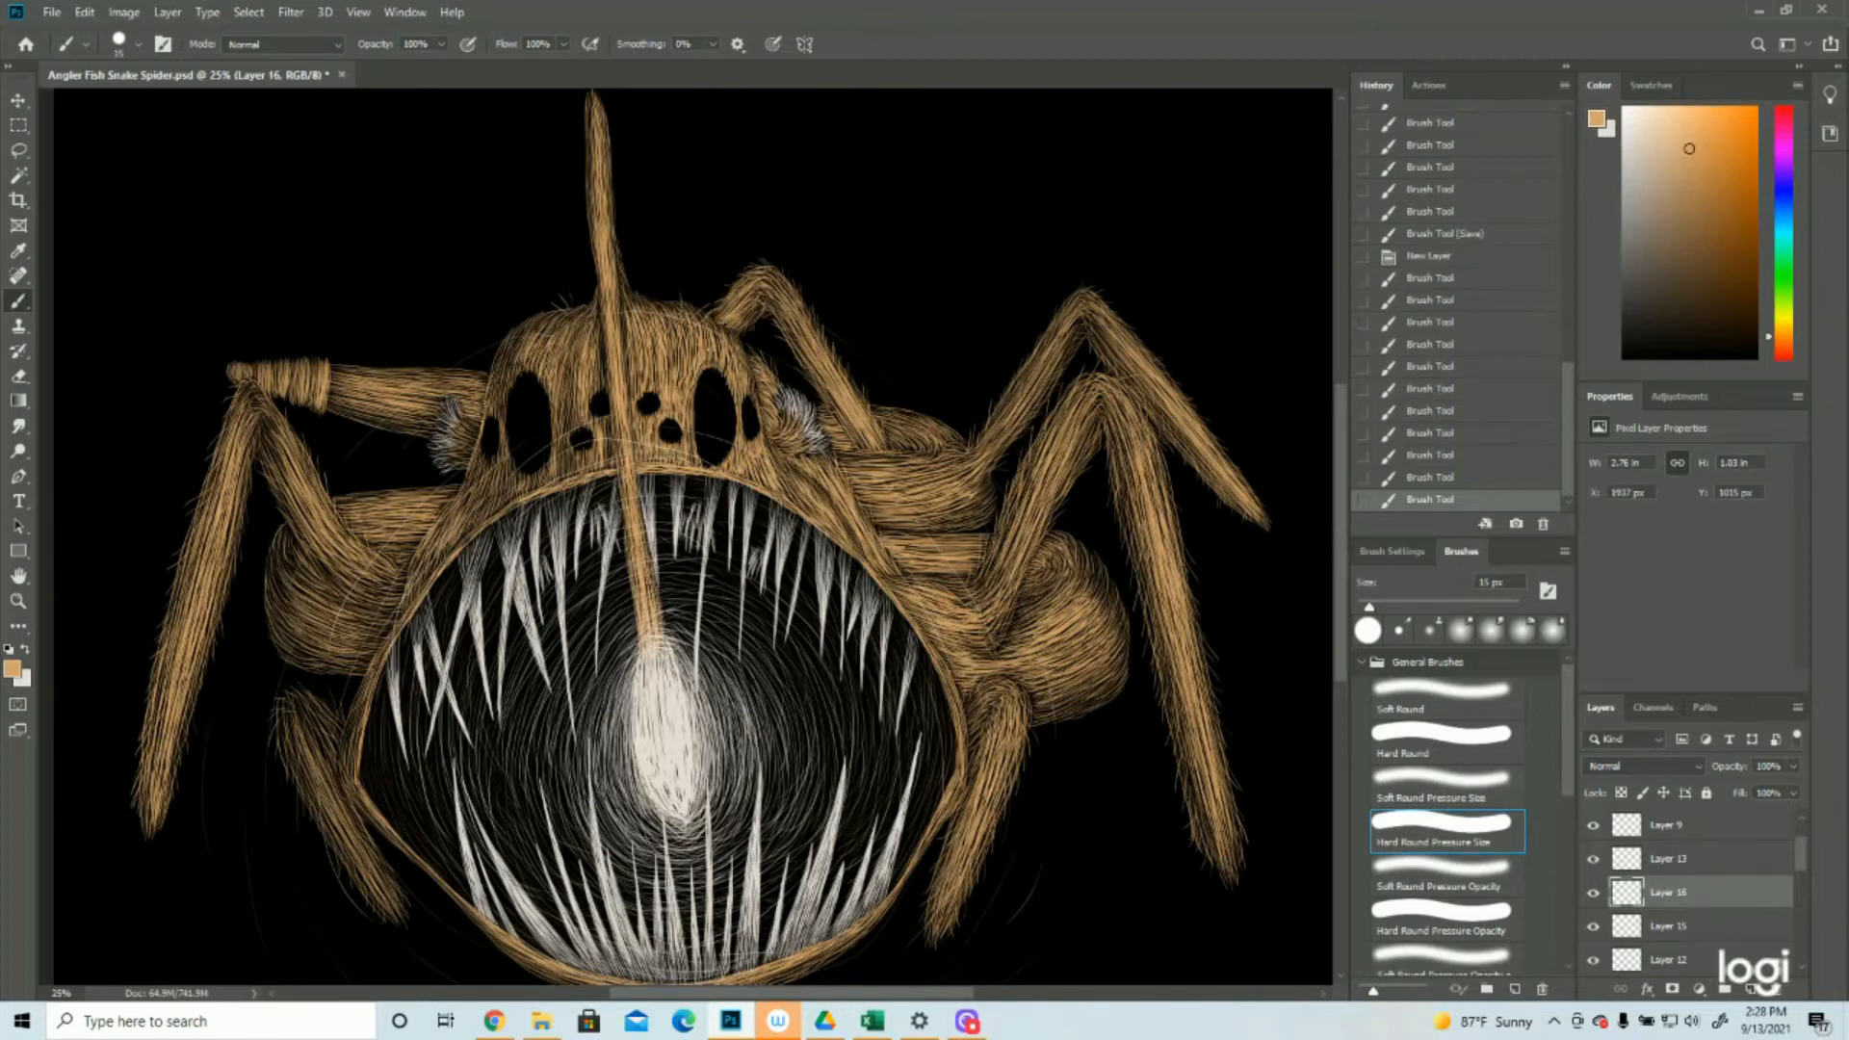
drag(792, 461, 822, 492)
drag(478, 474, 461, 500)
mouse_move(464, 495)
mouse_down()
mouse_move(453, 511)
mouse_move(471, 487)
mouse_up()
drag(486, 464, 476, 480)
drag(570, 378, 557, 407)
Paint short tan hairs beside both lower edges of the mouth and around the bulging leg segments
drag(357, 695, 337, 734)
drag(973, 702, 962, 723)
drag(1095, 524, 1061, 568)
drag(272, 548, 259, 536)
drag(407, 497, 405, 486)
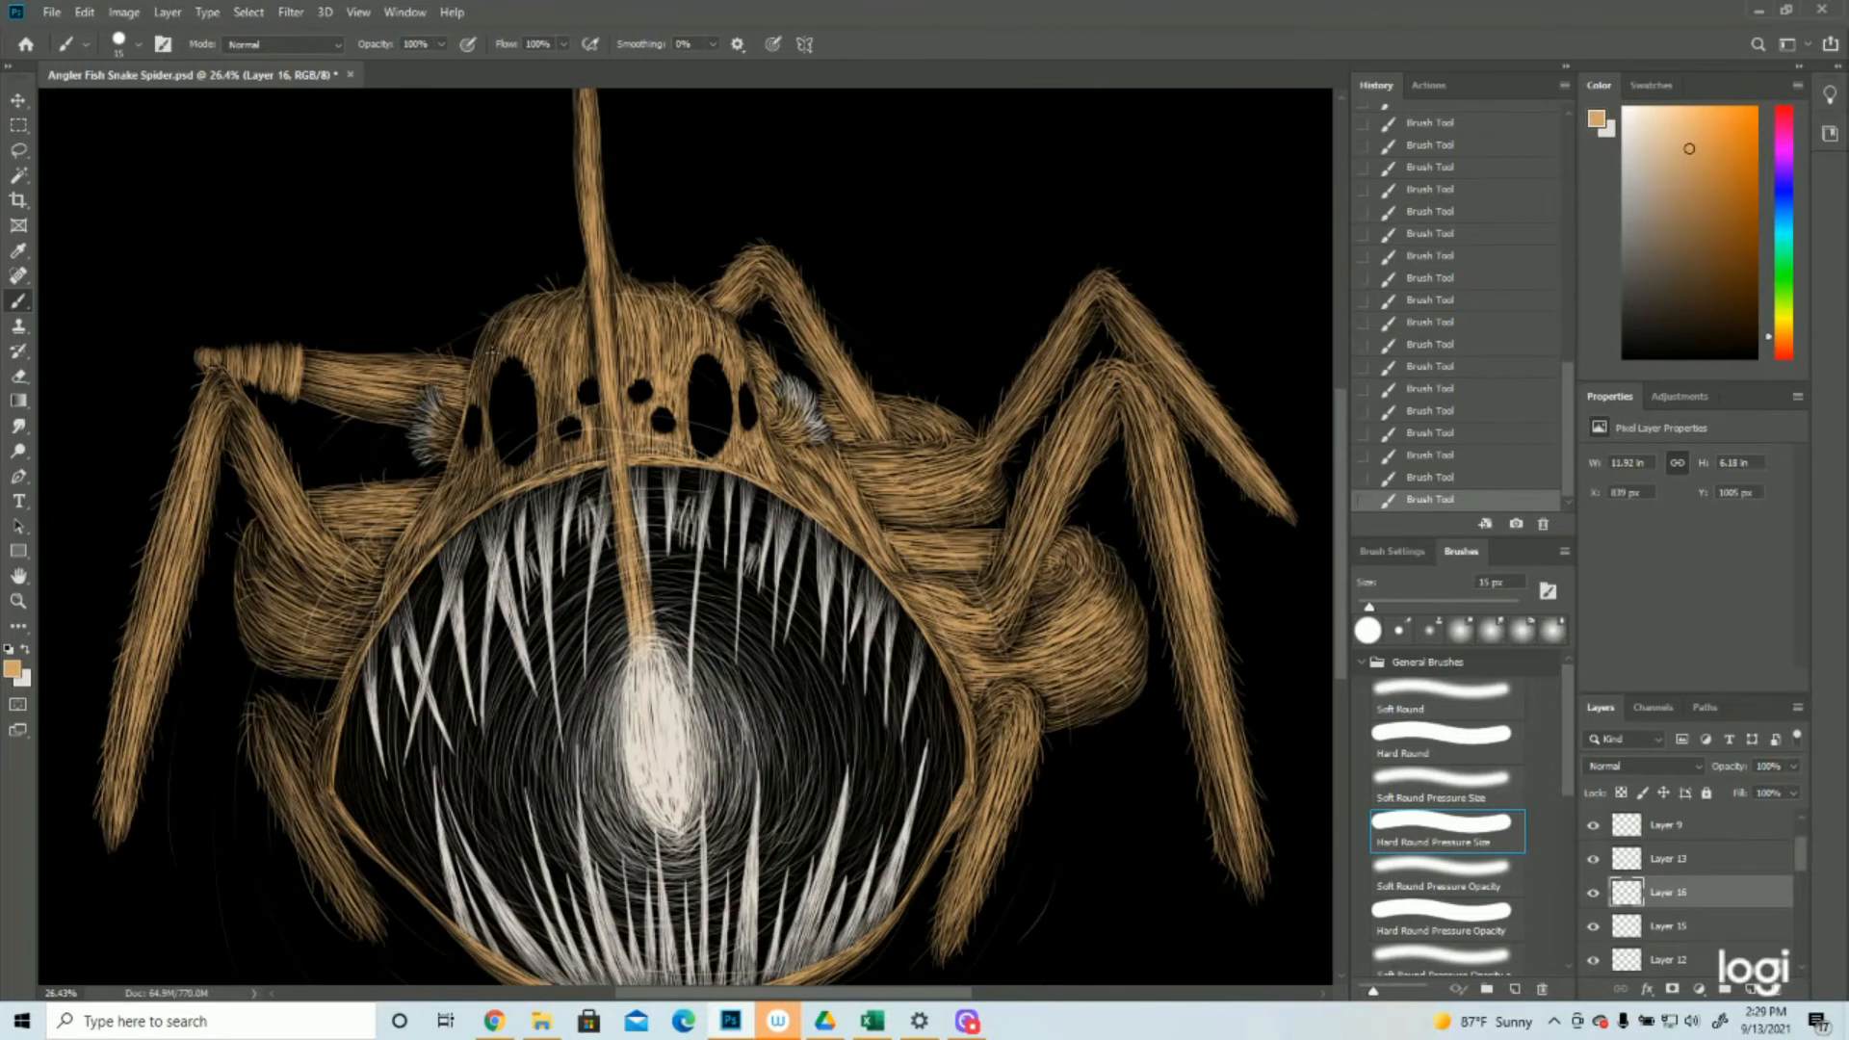
Save the document and add a new empty layer above Layer 16
key(z)
key(ctrl+minus)
click(51, 12)
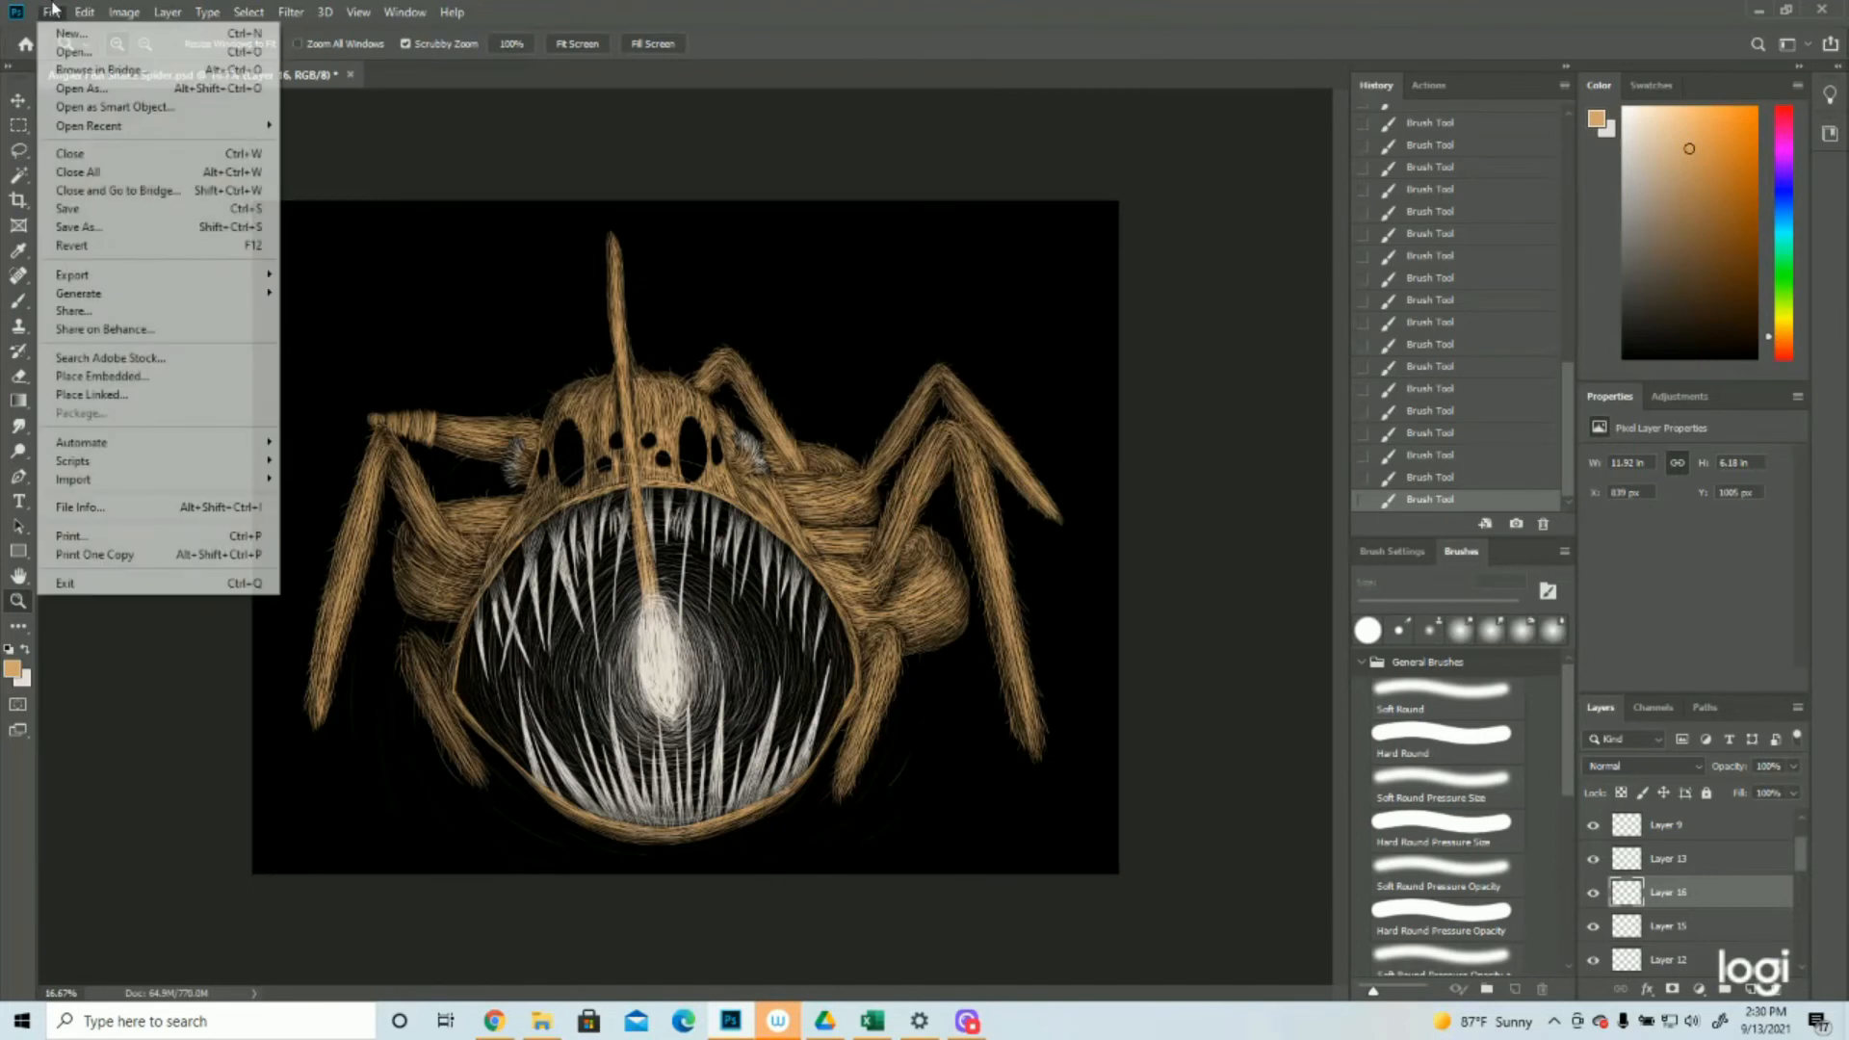
click(67, 208)
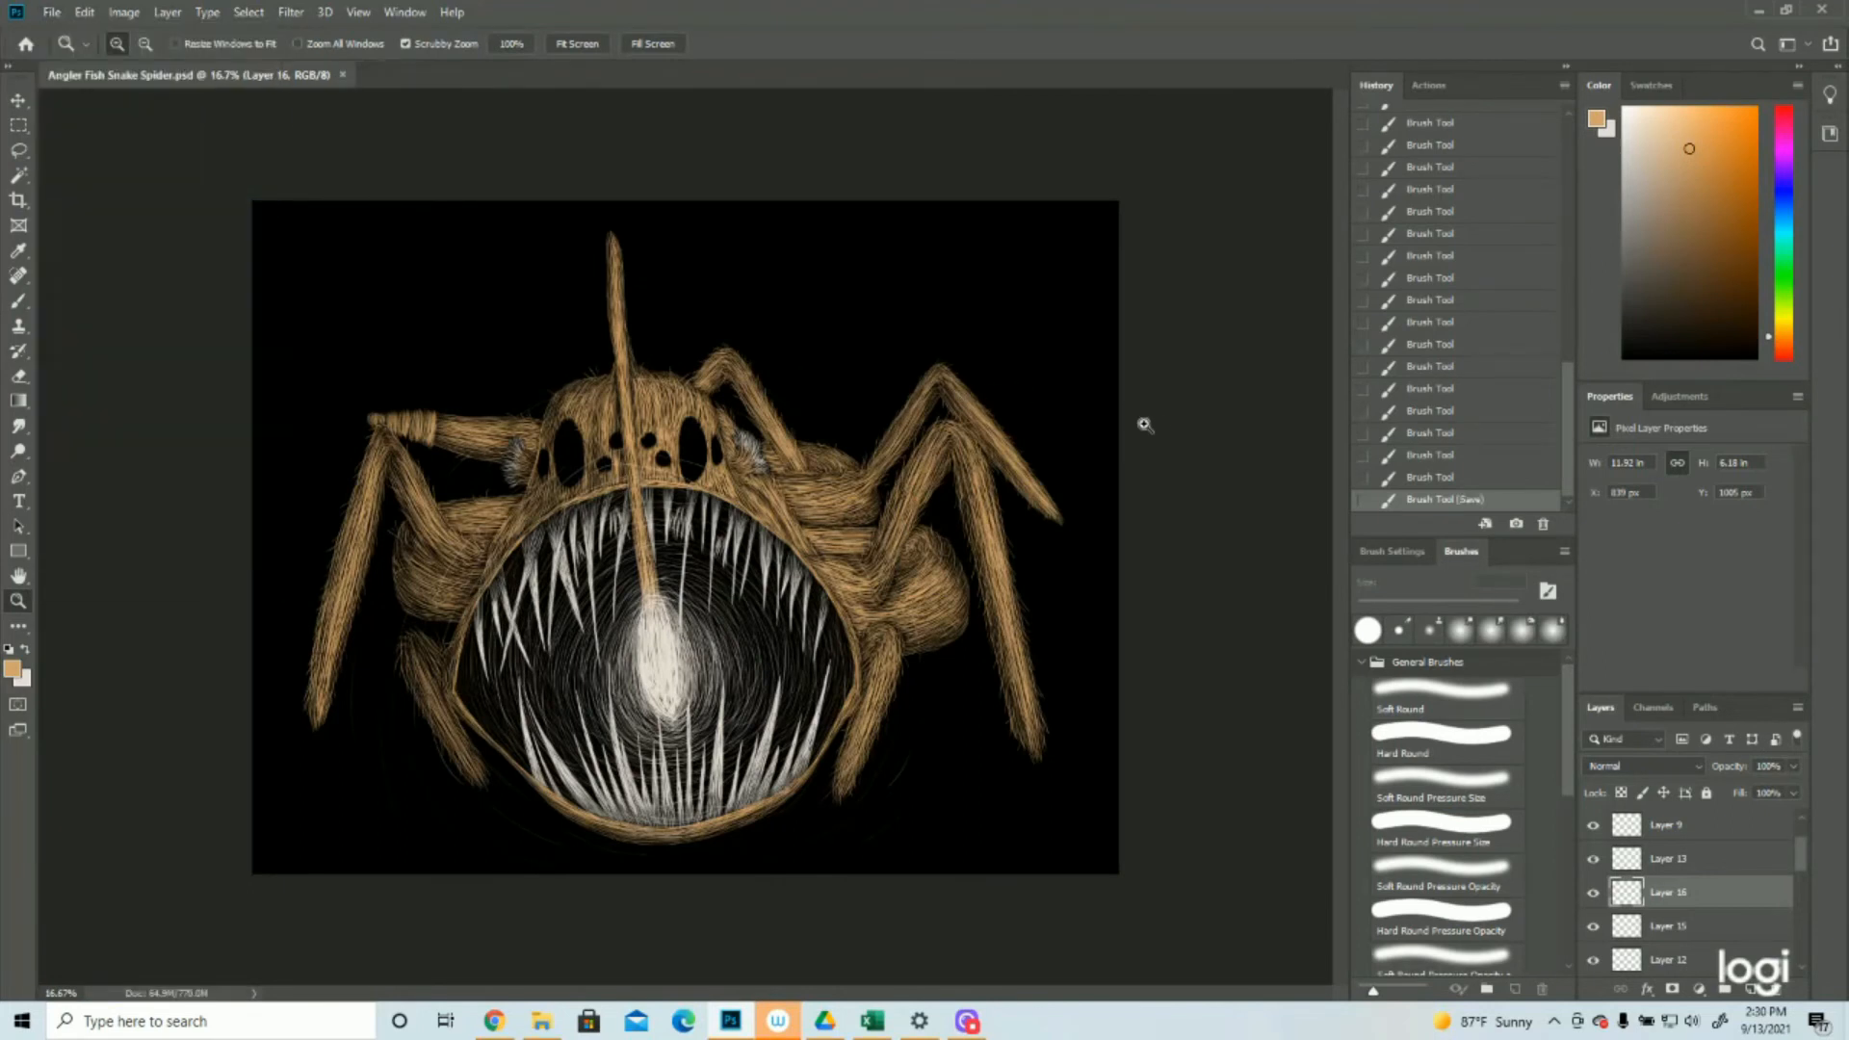
click(1748, 989)
Set the foreground color to off-white and paint fine hairs along the upper edge of the right bulging leg segment
click(12, 667)
click(1358, 435)
click(1790, 407)
click(1000, 832)
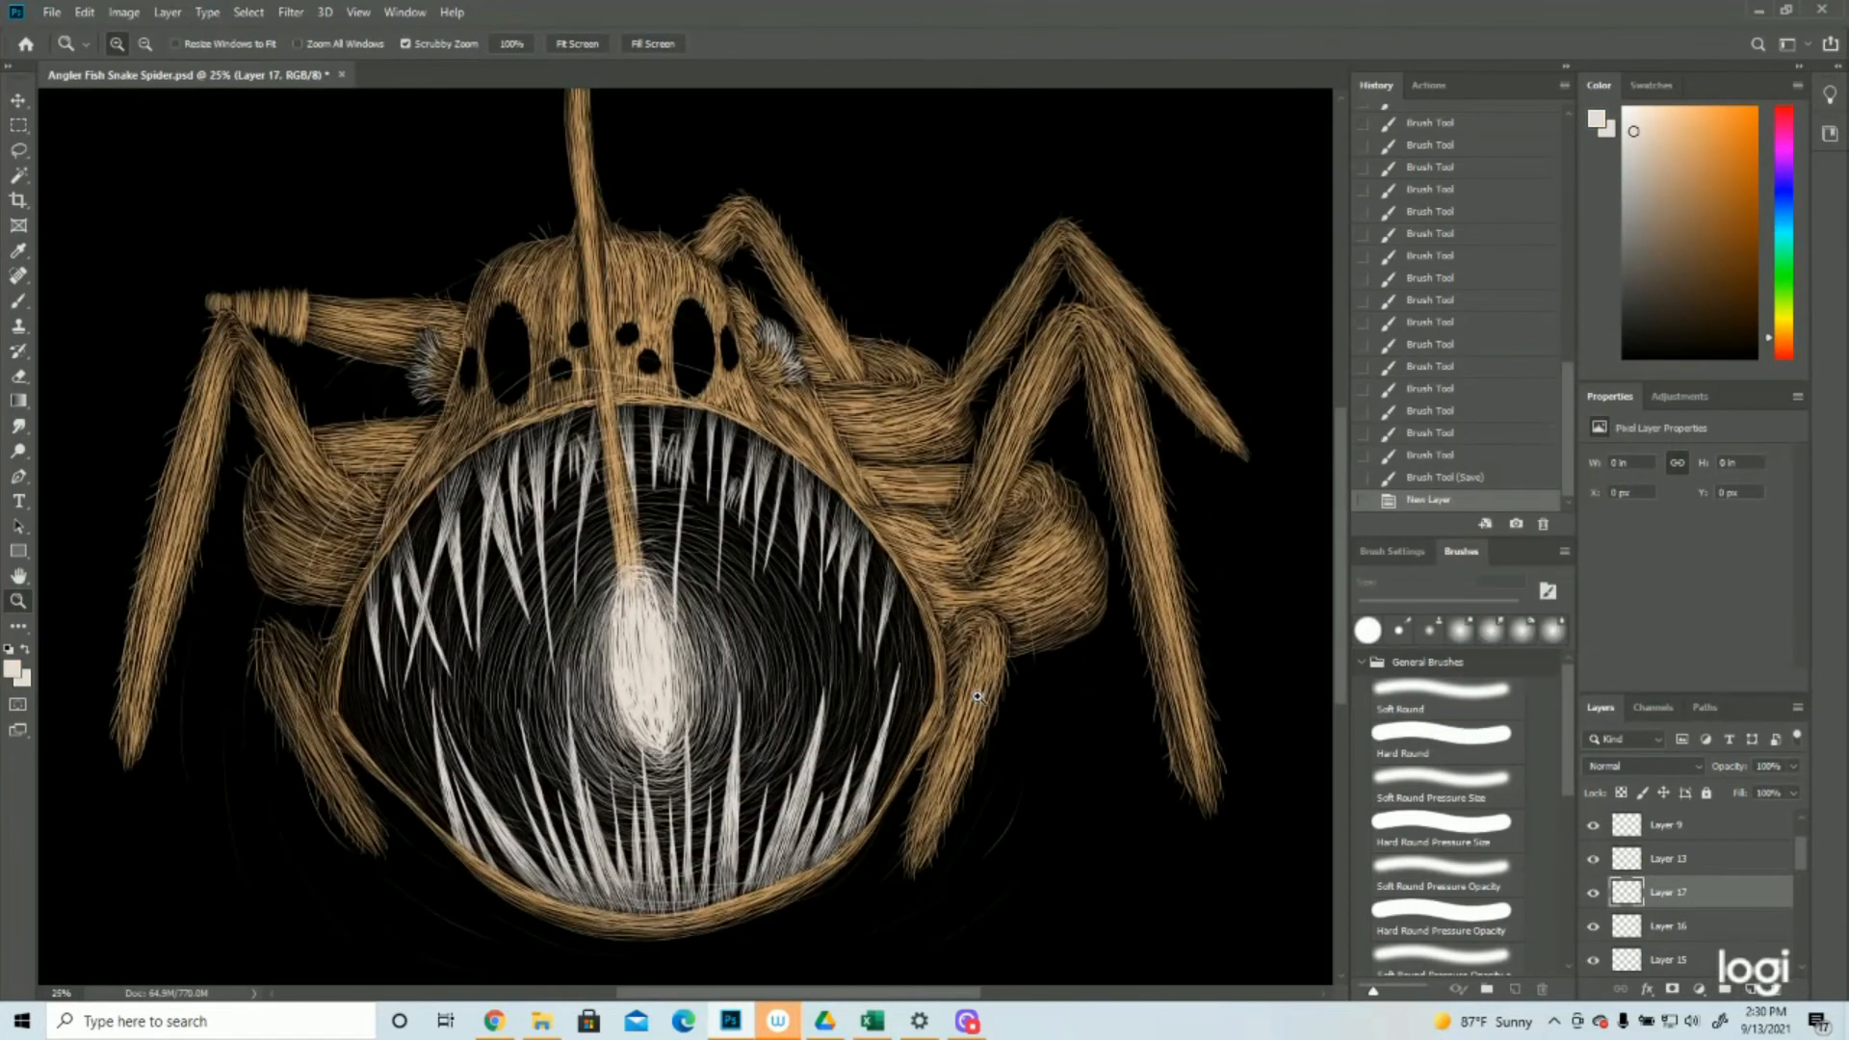
click(18, 302)
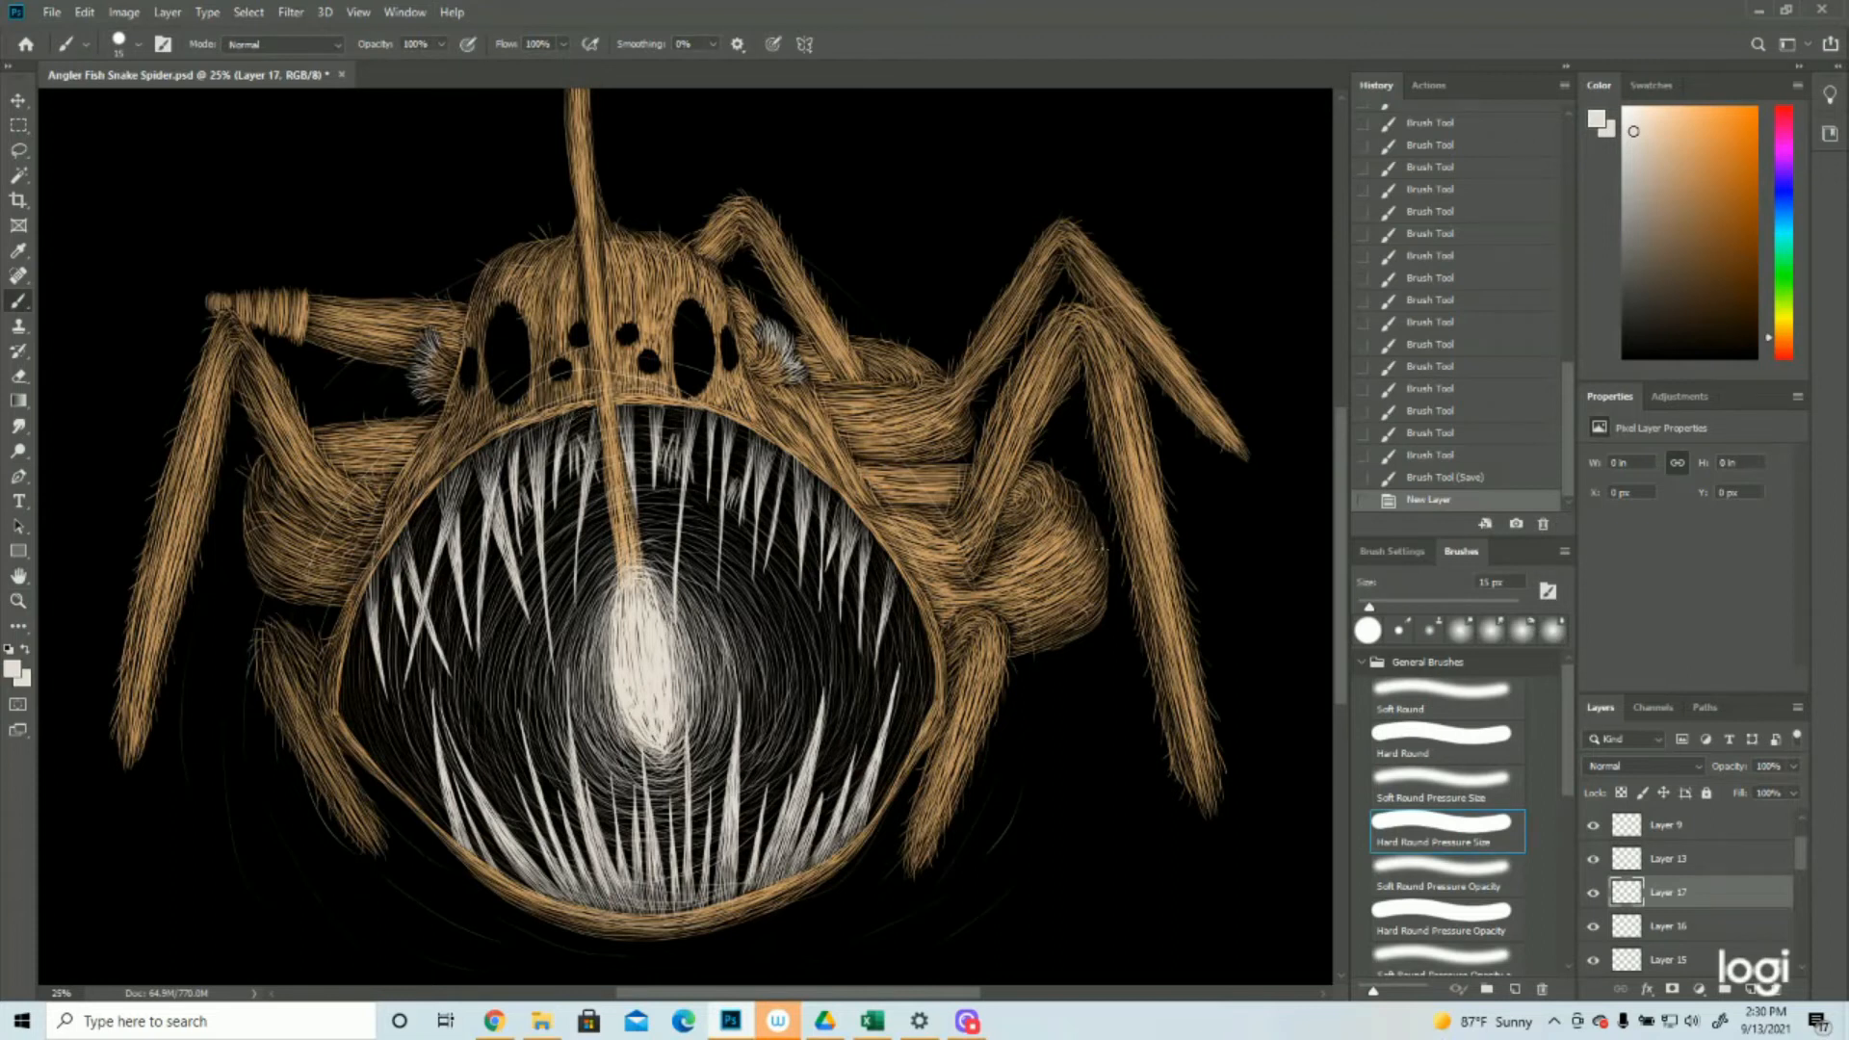
drag(1011, 520, 1040, 511)
drag(1020, 522, 1046, 512)
drag(1027, 525, 1057, 516)
drag(1032, 528, 1073, 527)
drag(1051, 536, 1092, 542)
drag(1068, 549, 1102, 556)
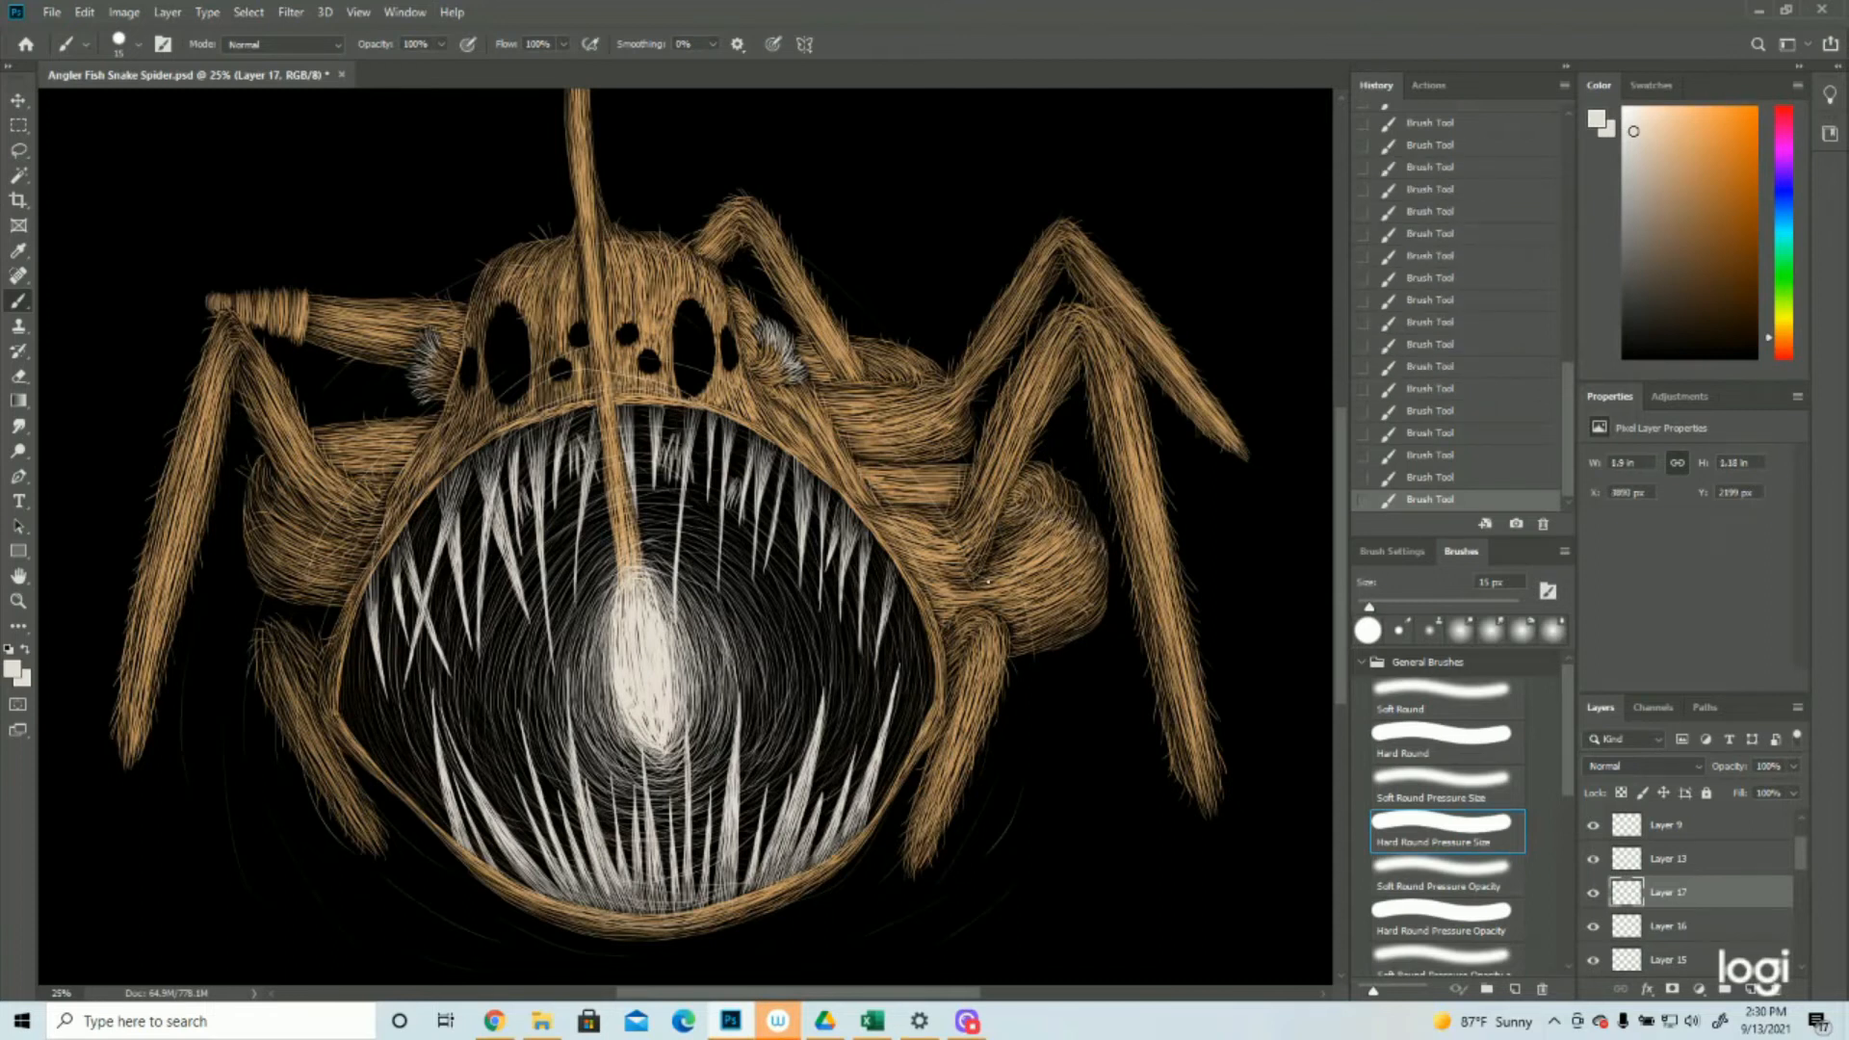
Paint off-white hairs along the underside of the right bulging segment and on the two leg segments above it
drag(969, 580, 982, 590)
drag(1017, 651, 1100, 612)
drag(1026, 639, 1101, 597)
drag(867, 453, 973, 416)
drag(872, 451, 953, 434)
drag(929, 495, 966, 470)
drag(872, 499, 891, 484)
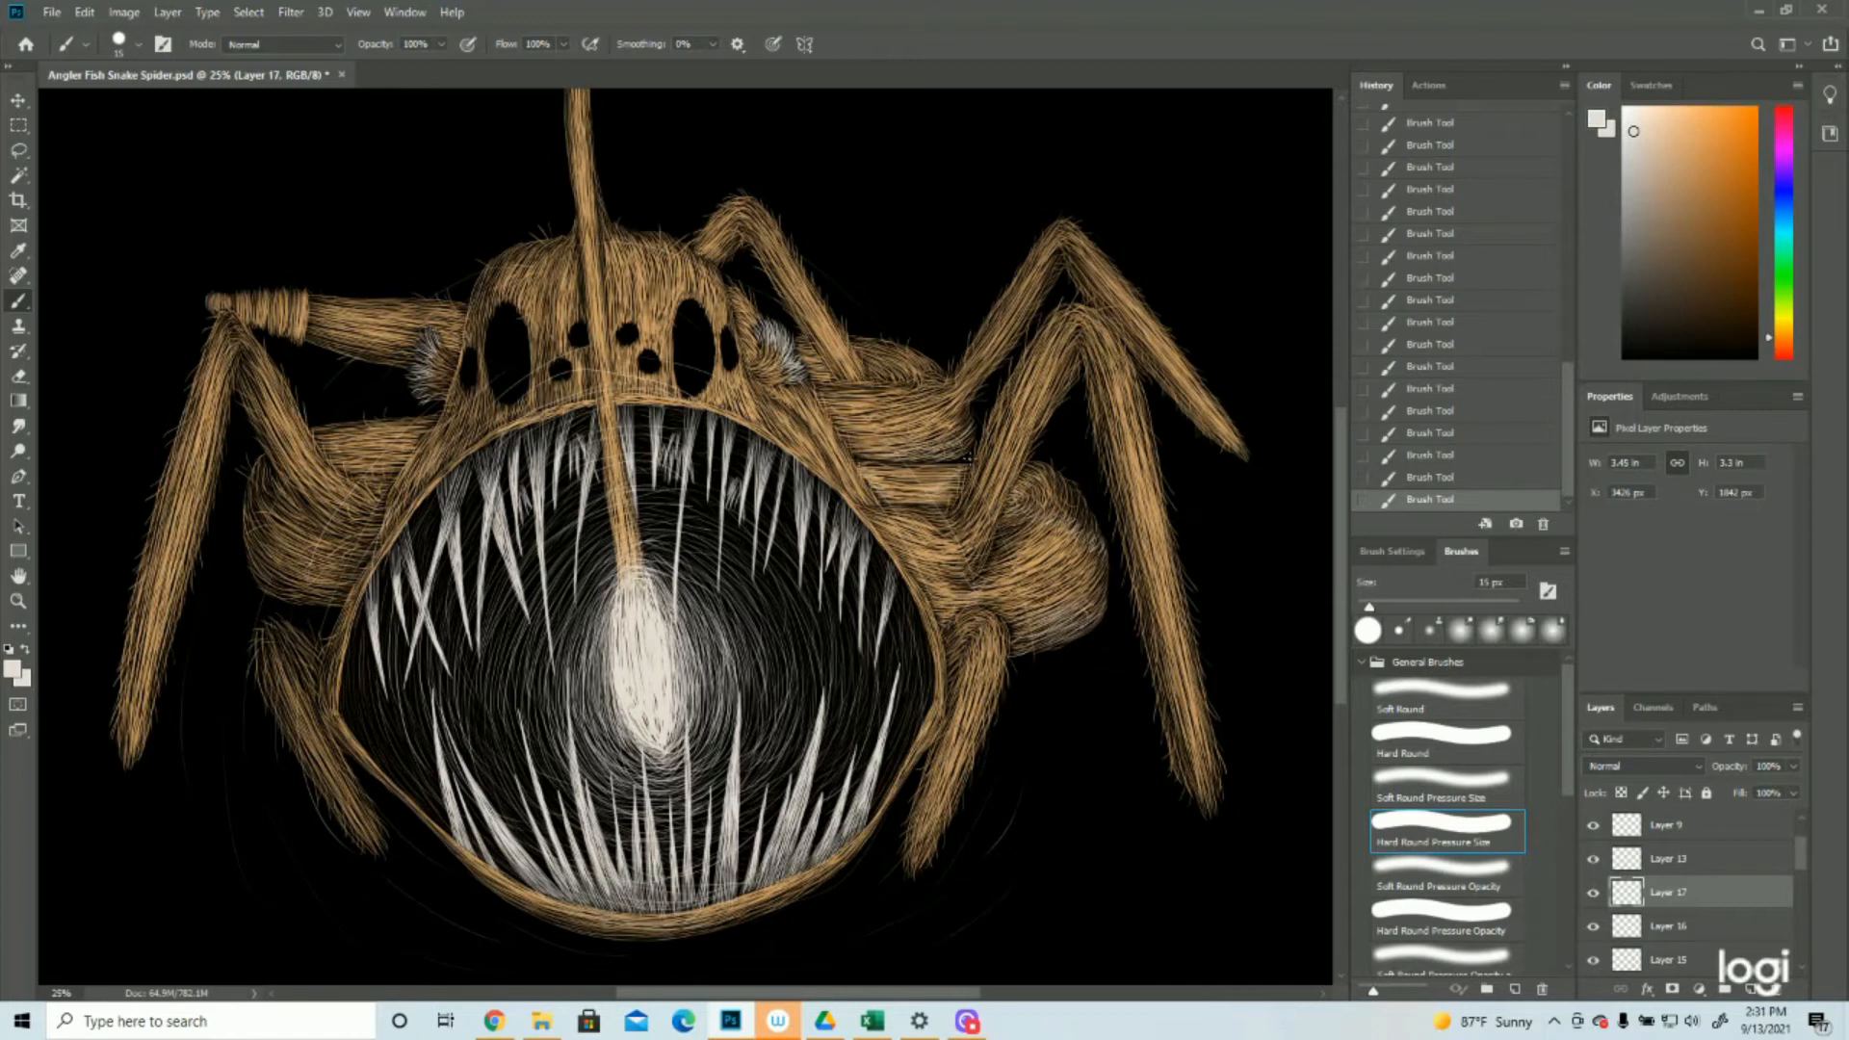
Paint off-white hairs on the left bulging segment, the segment above it and the horizontal upper left leg
mouse_move(245, 524)
mouse_down()
mouse_move(286, 573)
mouse_move(256, 577)
mouse_move(300, 594)
mouse_move(262, 570)
mouse_move(311, 594)
mouse_up()
mouse_move(326, 592)
mouse_down()
mouse_move(343, 604)
mouse_move(310, 587)
mouse_move(332, 579)
mouse_up()
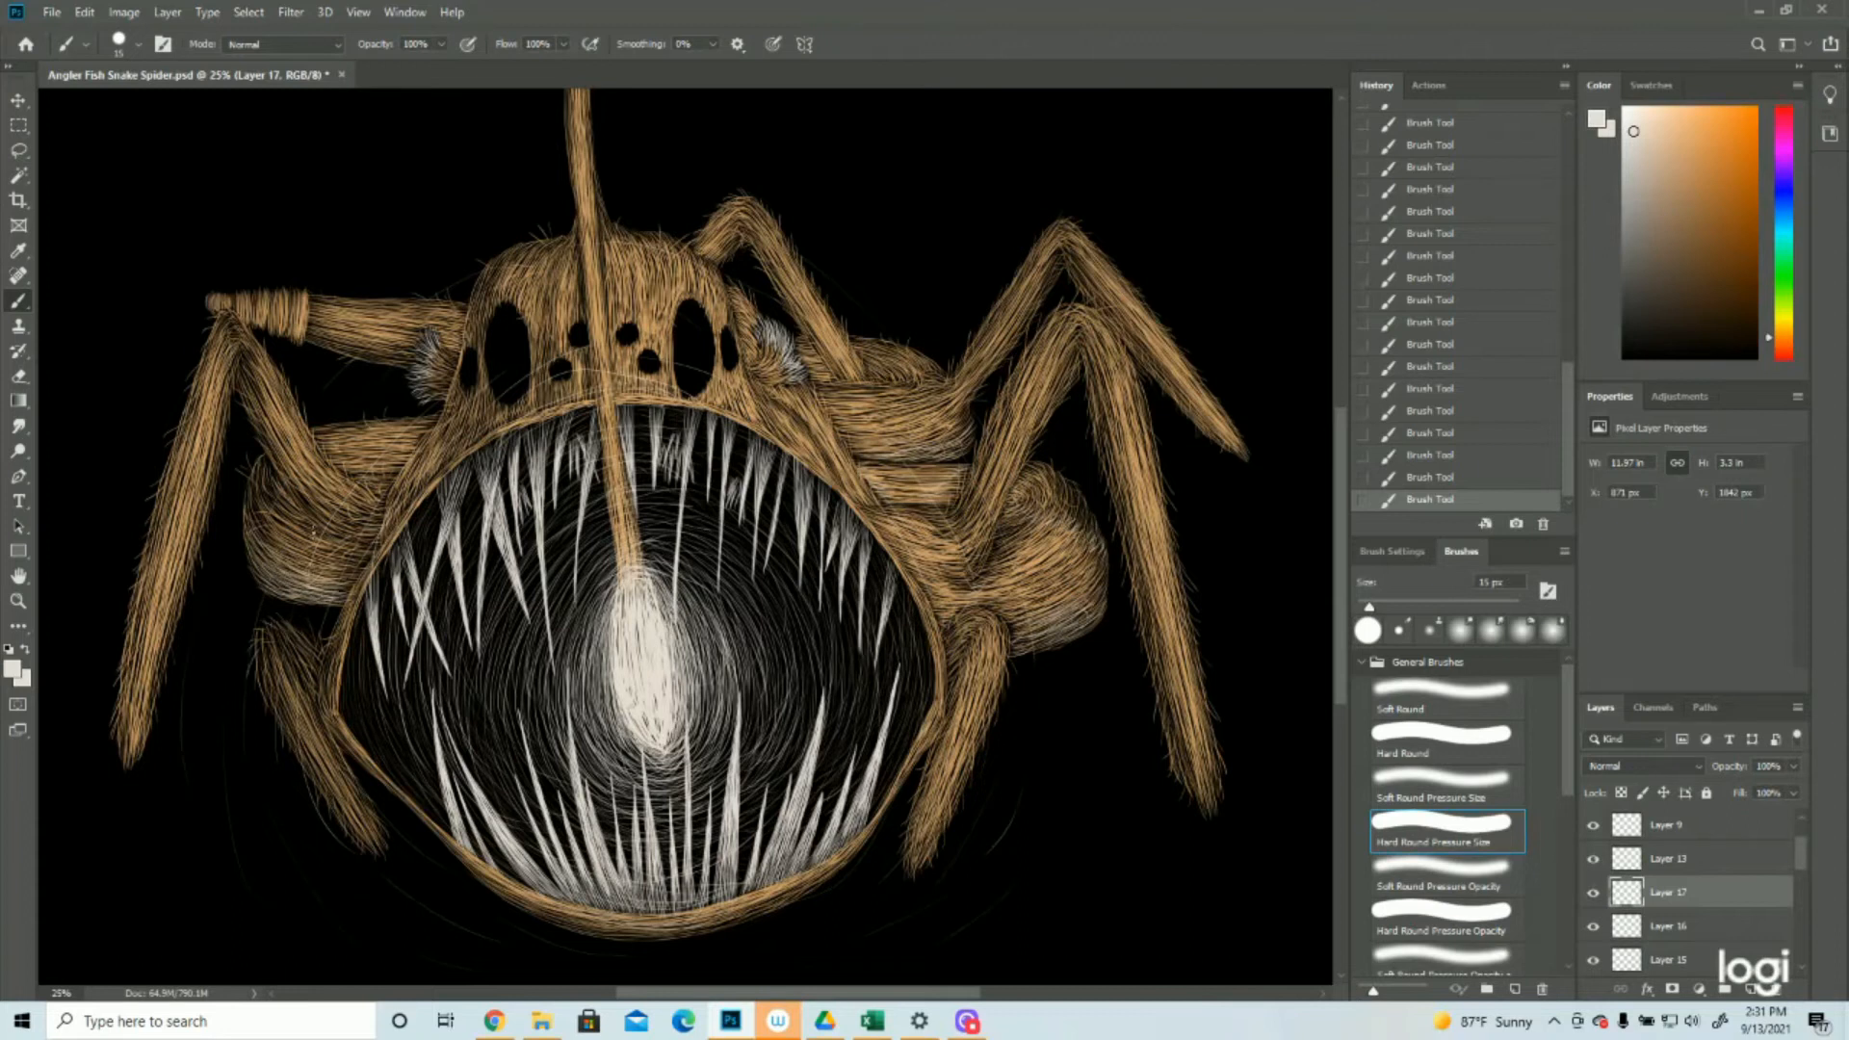
mouse_move(288, 542)
mouse_down()
mouse_move(314, 554)
mouse_move(274, 542)
mouse_move(251, 508)
mouse_move(264, 483)
mouse_up()
drag(425, 423, 391, 467)
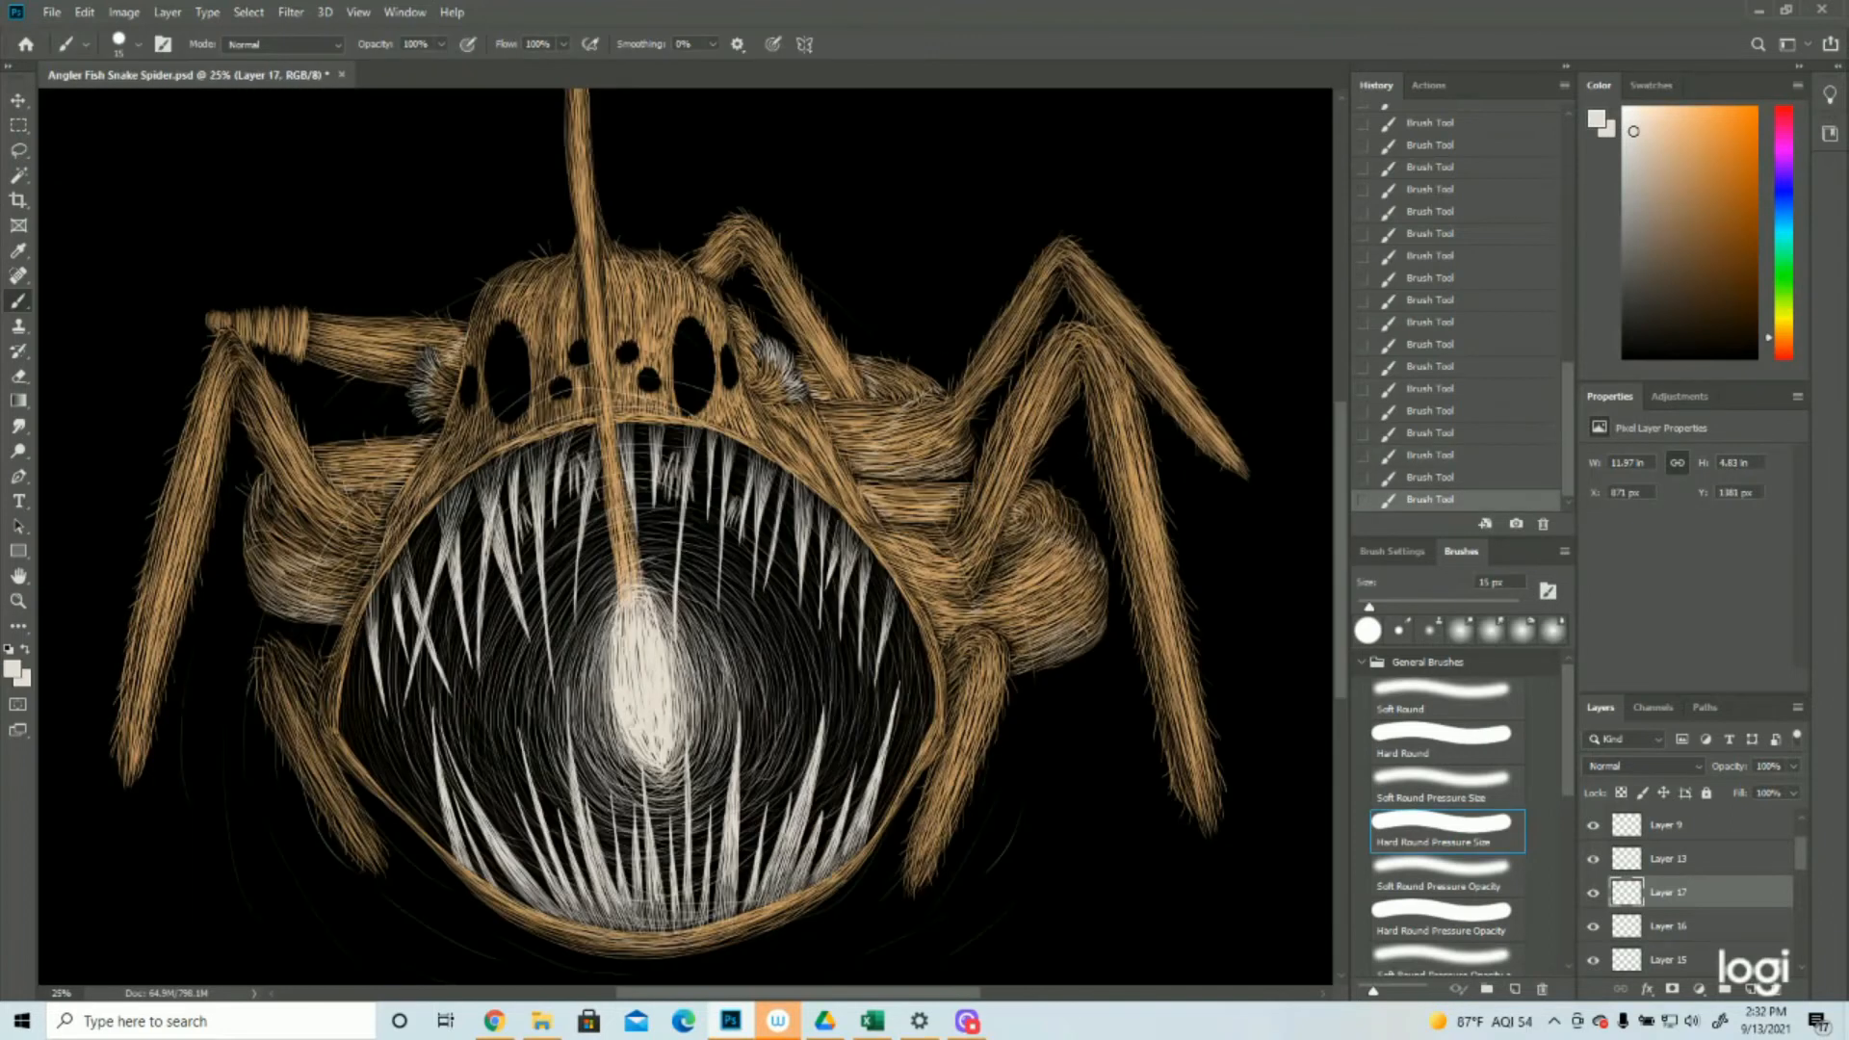
mouse_move(416, 380)
mouse_down()
mouse_move(356, 327)
mouse_move(388, 318)
mouse_move(316, 319)
mouse_up()
Undo the last brush stroke and add a new empty layer above Layer 17
click(1431, 478)
key(z)
alt+click(1034, 565)
alt+click(1034, 565)
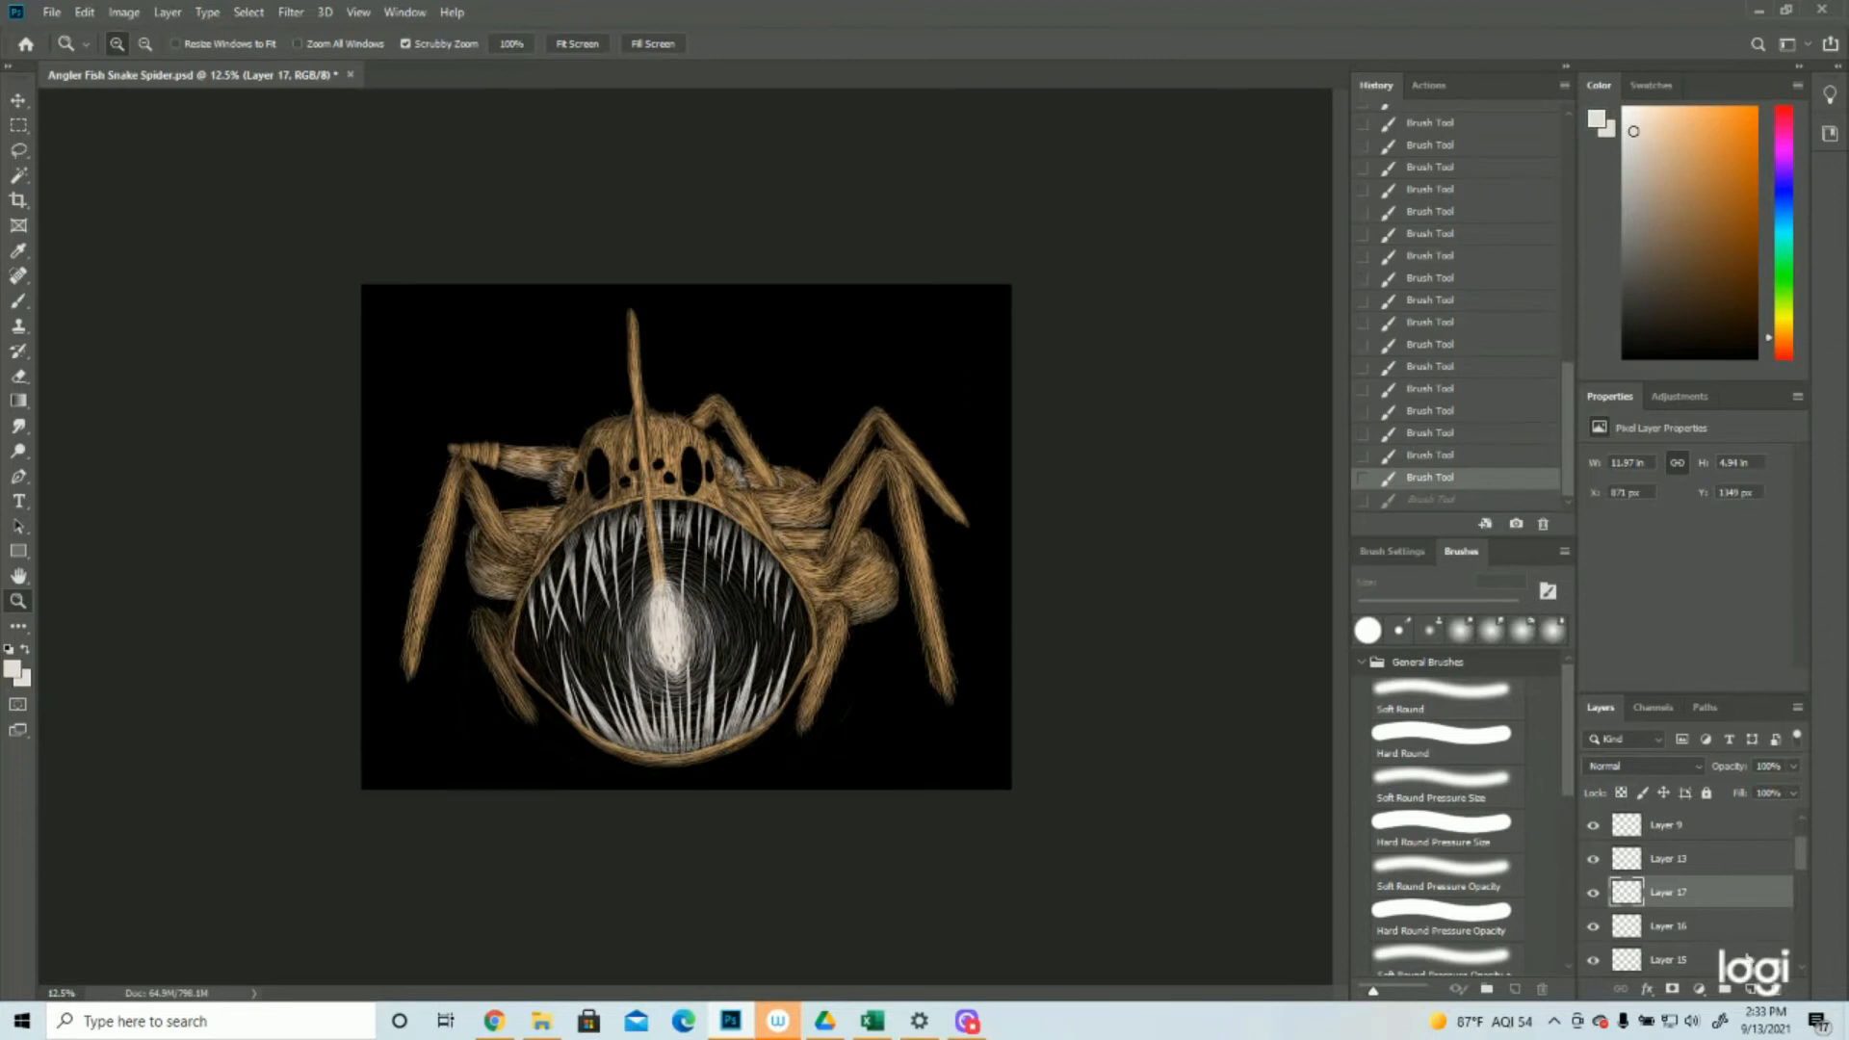
click(1752, 989)
click(1040, 631)
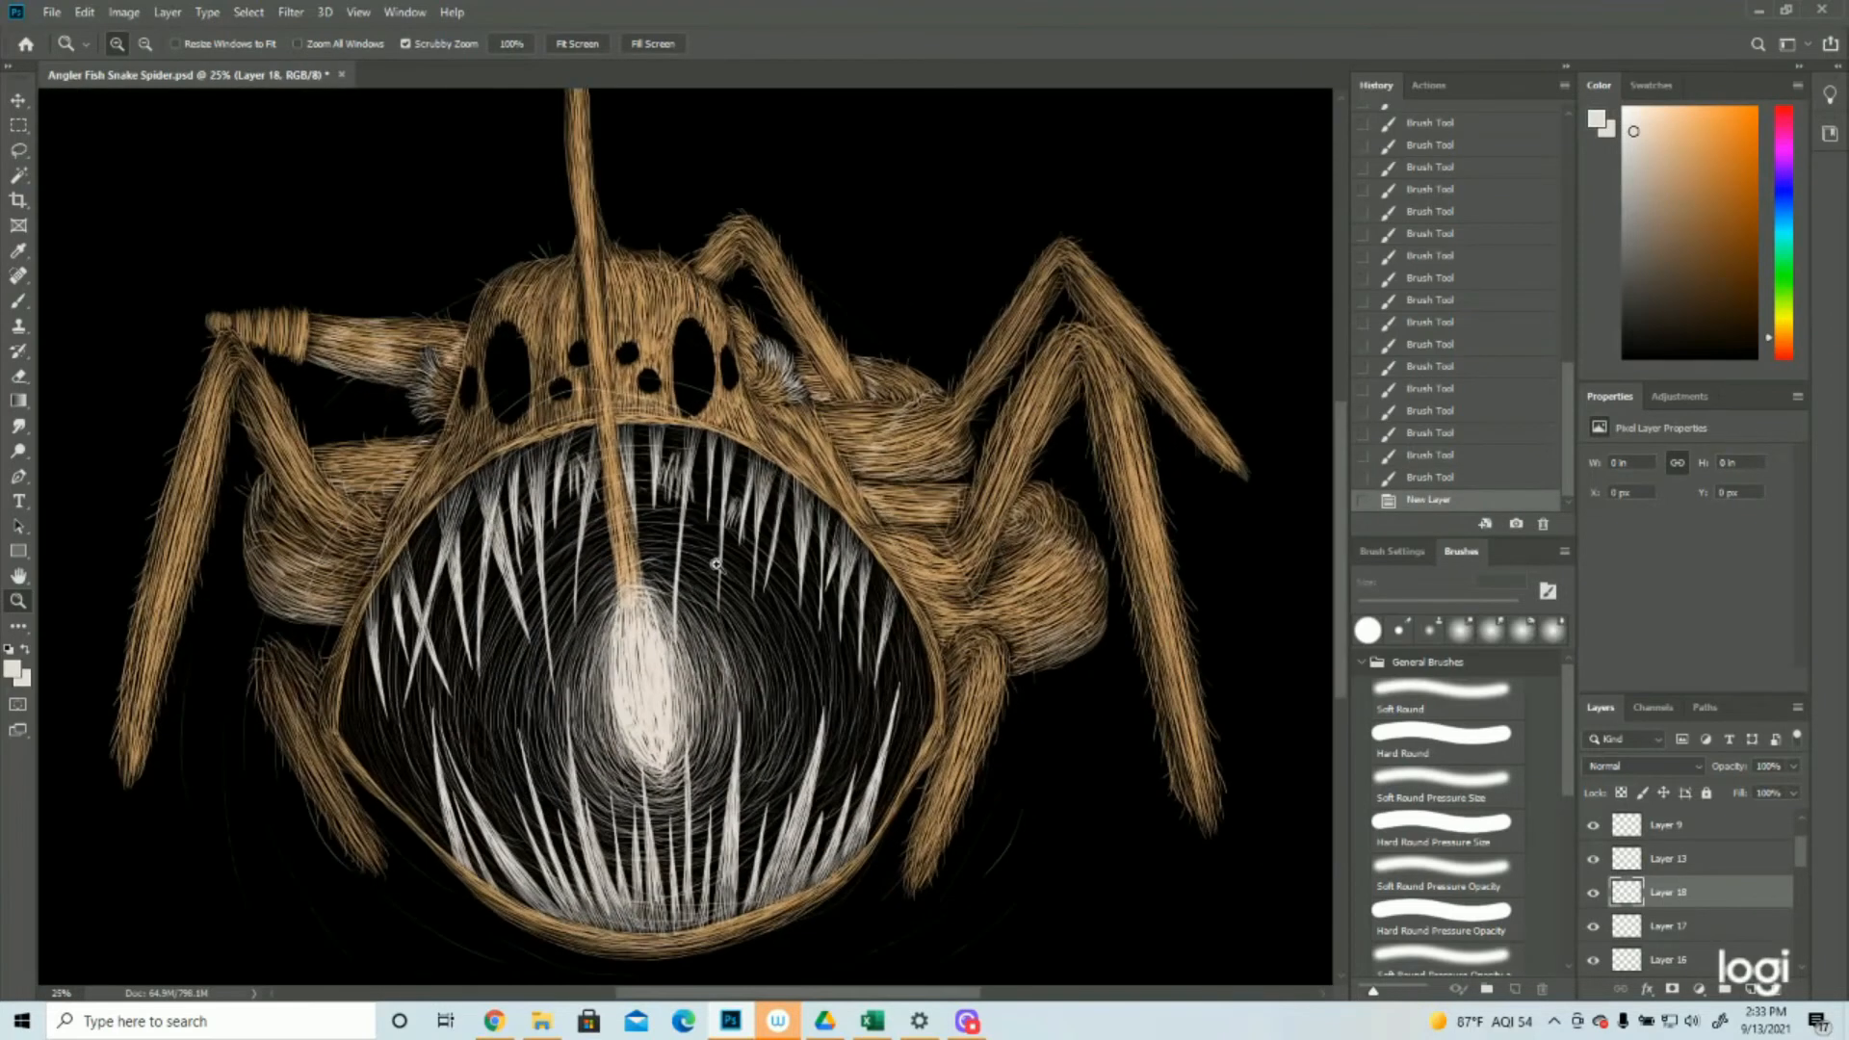
Paint a curved off-white band of short hairs across the right bulging leg segment
click(19, 300)
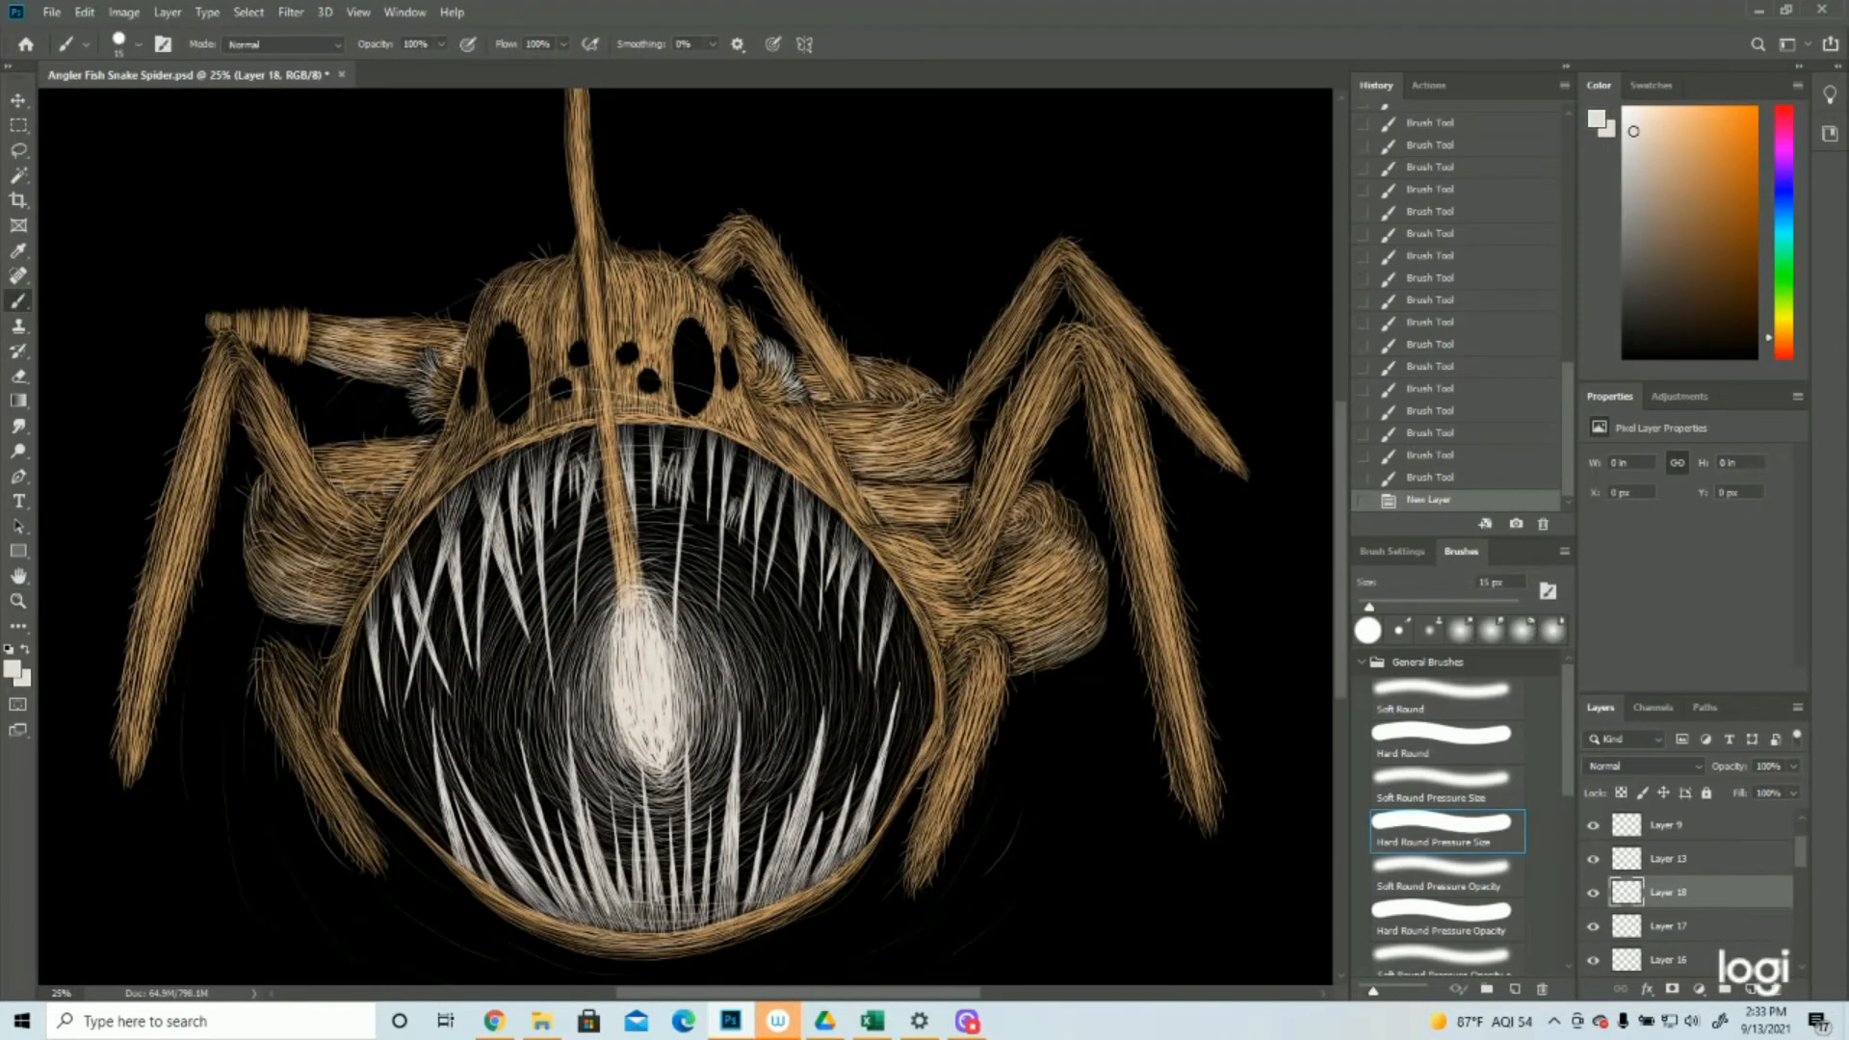
drag(998, 529, 1019, 518)
mouse_move(1002, 532)
mouse_down()
mouse_move(1022, 520)
mouse_move(1030, 537)
mouse_up()
drag(1018, 527, 1039, 542)
drag(1032, 527, 1050, 545)
drag(1037, 532, 1057, 545)
drag(1043, 532, 1064, 549)
drag(1049, 534, 1071, 552)
drag(1054, 536, 1076, 556)
drag(1061, 540, 1083, 561)
drag(1071, 543, 1091, 563)
drag(1080, 543, 1104, 576)
mouse_move(1093, 555)
mouse_down()
mouse_move(1098, 624)
mouse_move(1044, 661)
mouse_up()
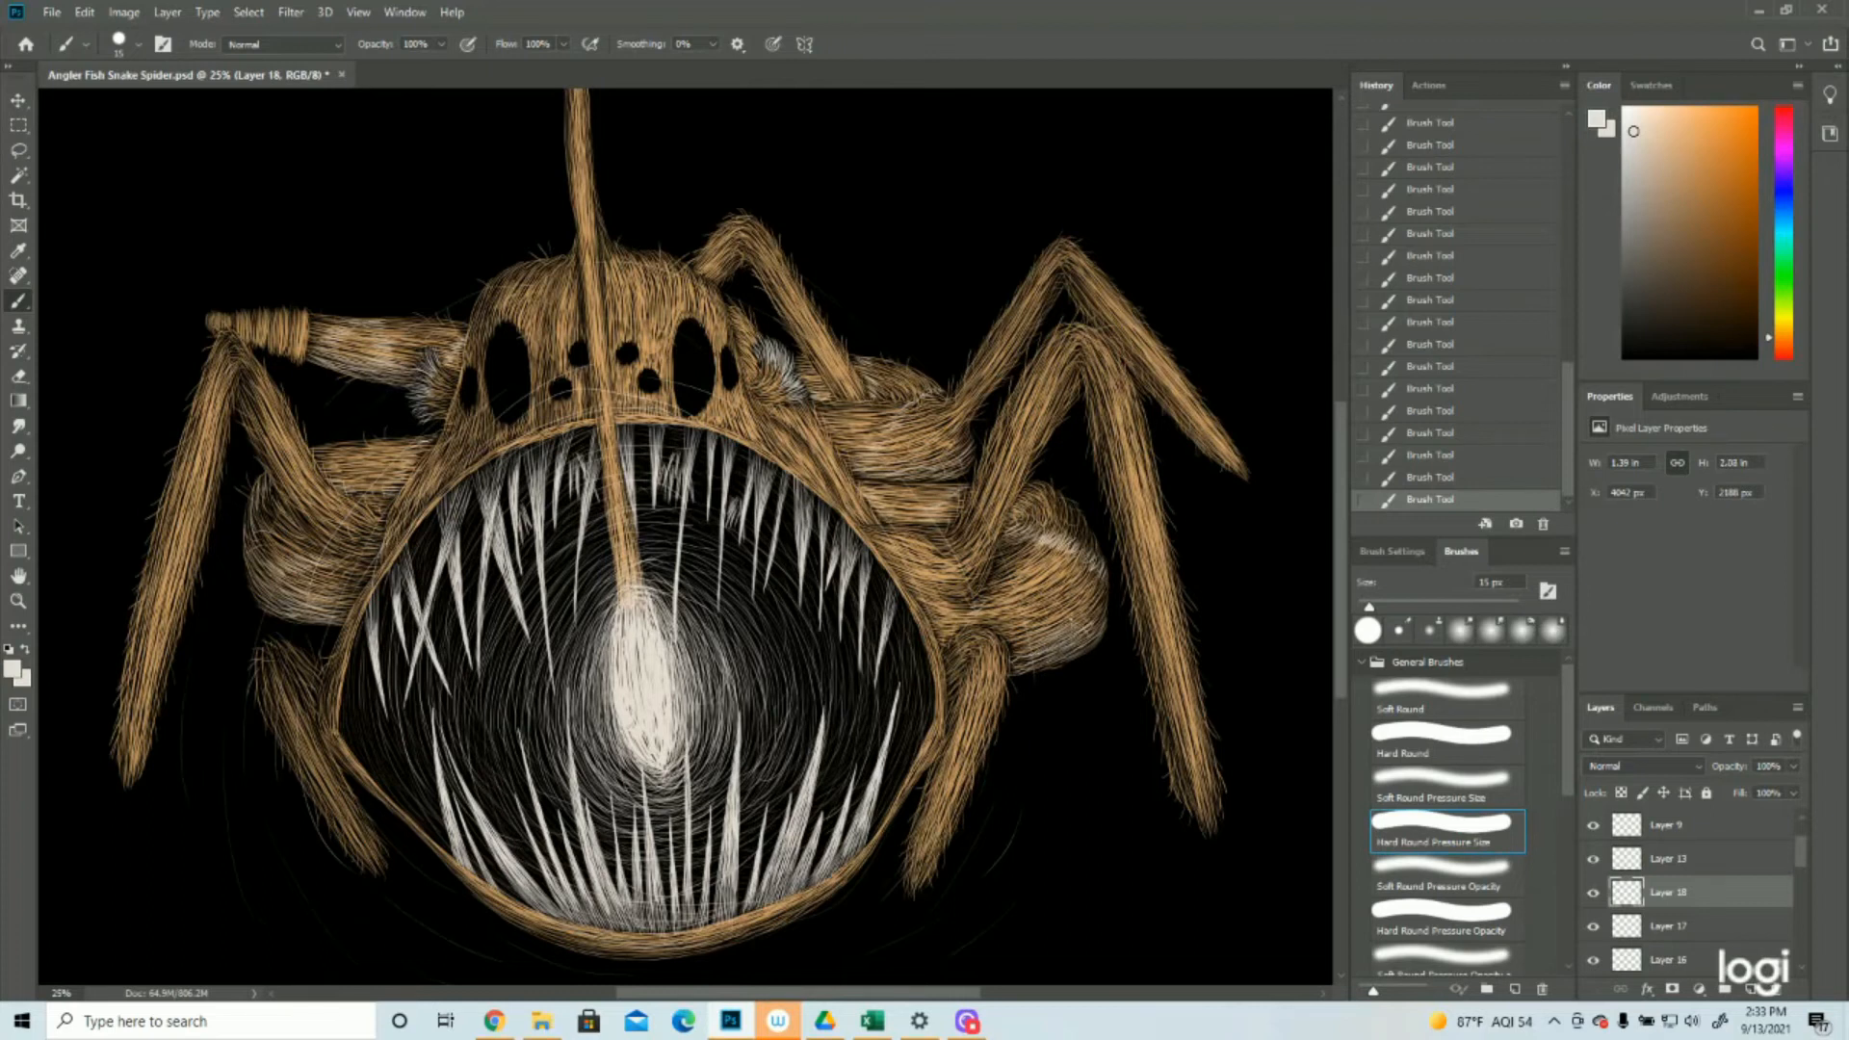
Paint off-white hair patches at the base of the right bulging segment and on the short segments between it and the mouth
drag(963, 620, 981, 602)
drag(950, 537, 921, 527)
mouse_move(930, 544)
mouse_down()
mouse_move(909, 534)
mouse_move(917, 550)
mouse_move(892, 560)
mouse_up()
drag(913, 575, 887, 564)
mouse_move(950, 513)
mouse_down()
mouse_move(921, 501)
mouse_move(937, 483)
mouse_up()
drag(959, 491, 939, 480)
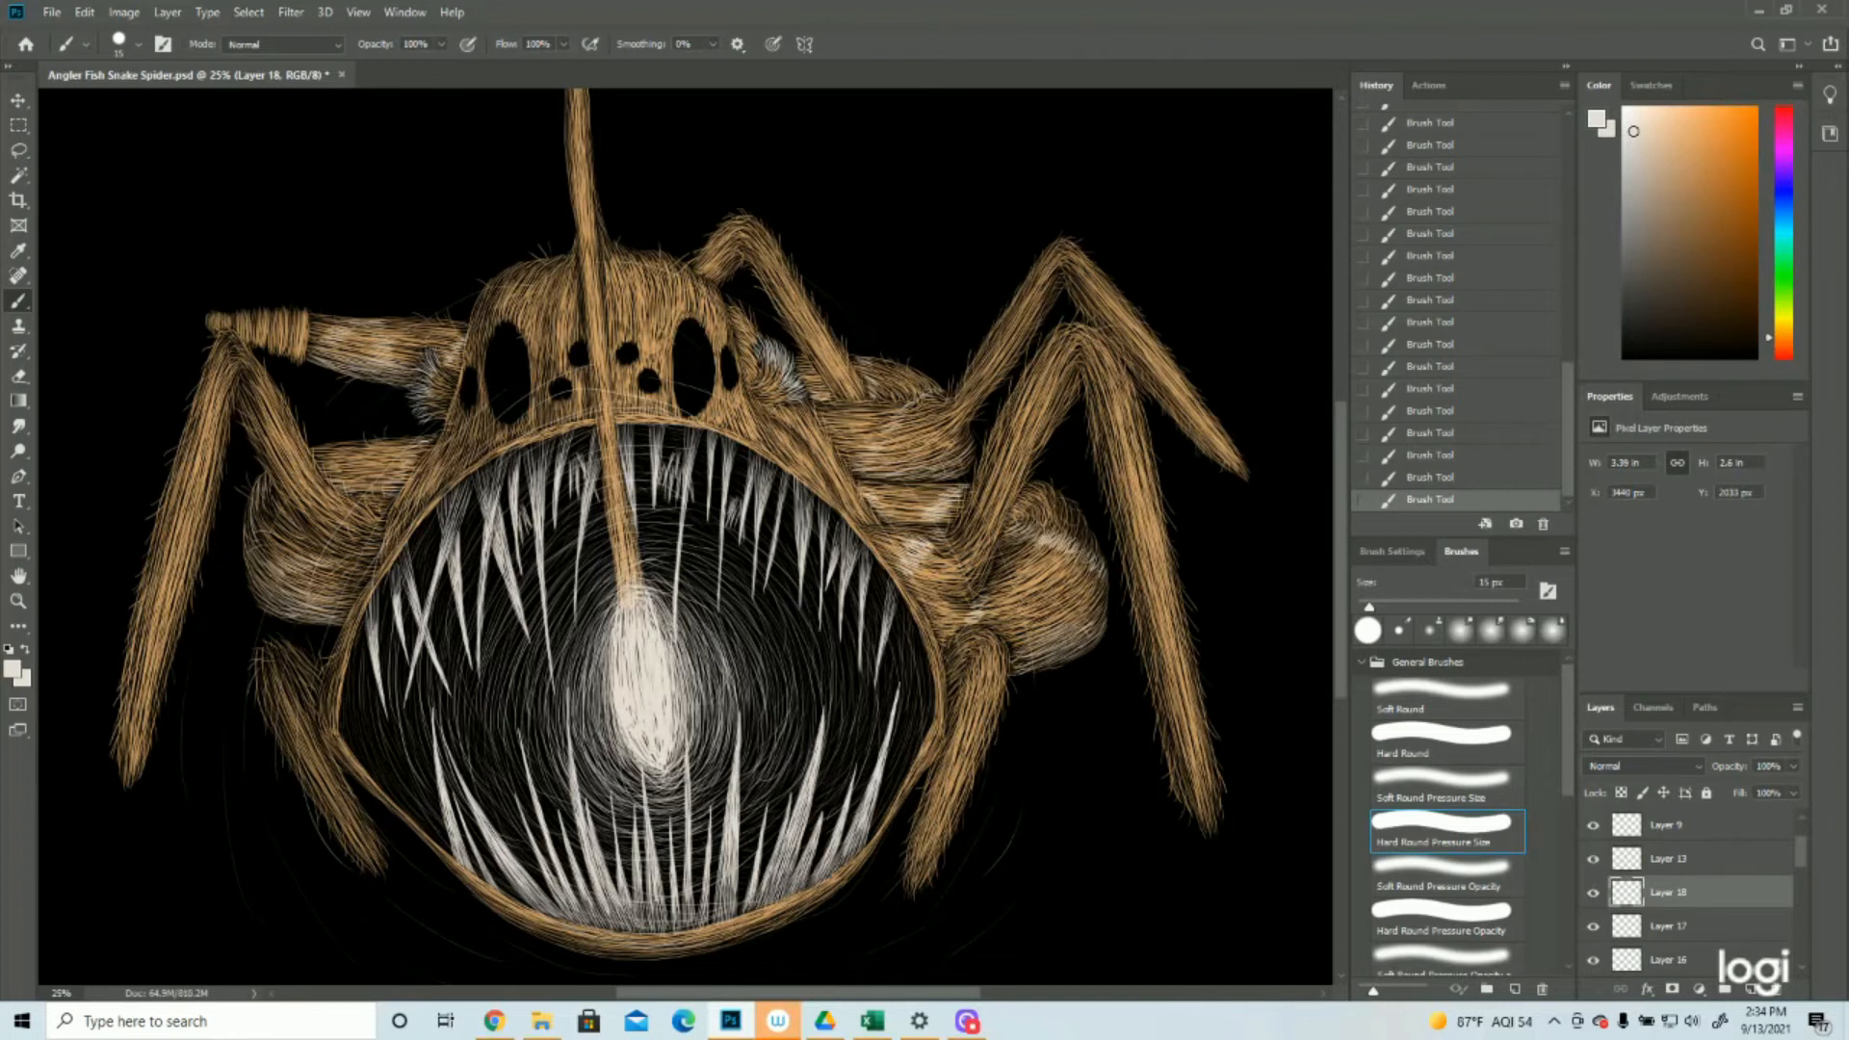
drag(895, 528, 879, 516)
drag(886, 519, 868, 507)
Paint off-white hair bands on the left bulging segment and on the leg segment above it
drag(347, 565, 304, 551)
drag(328, 563, 268, 561)
drag(283, 489, 262, 508)
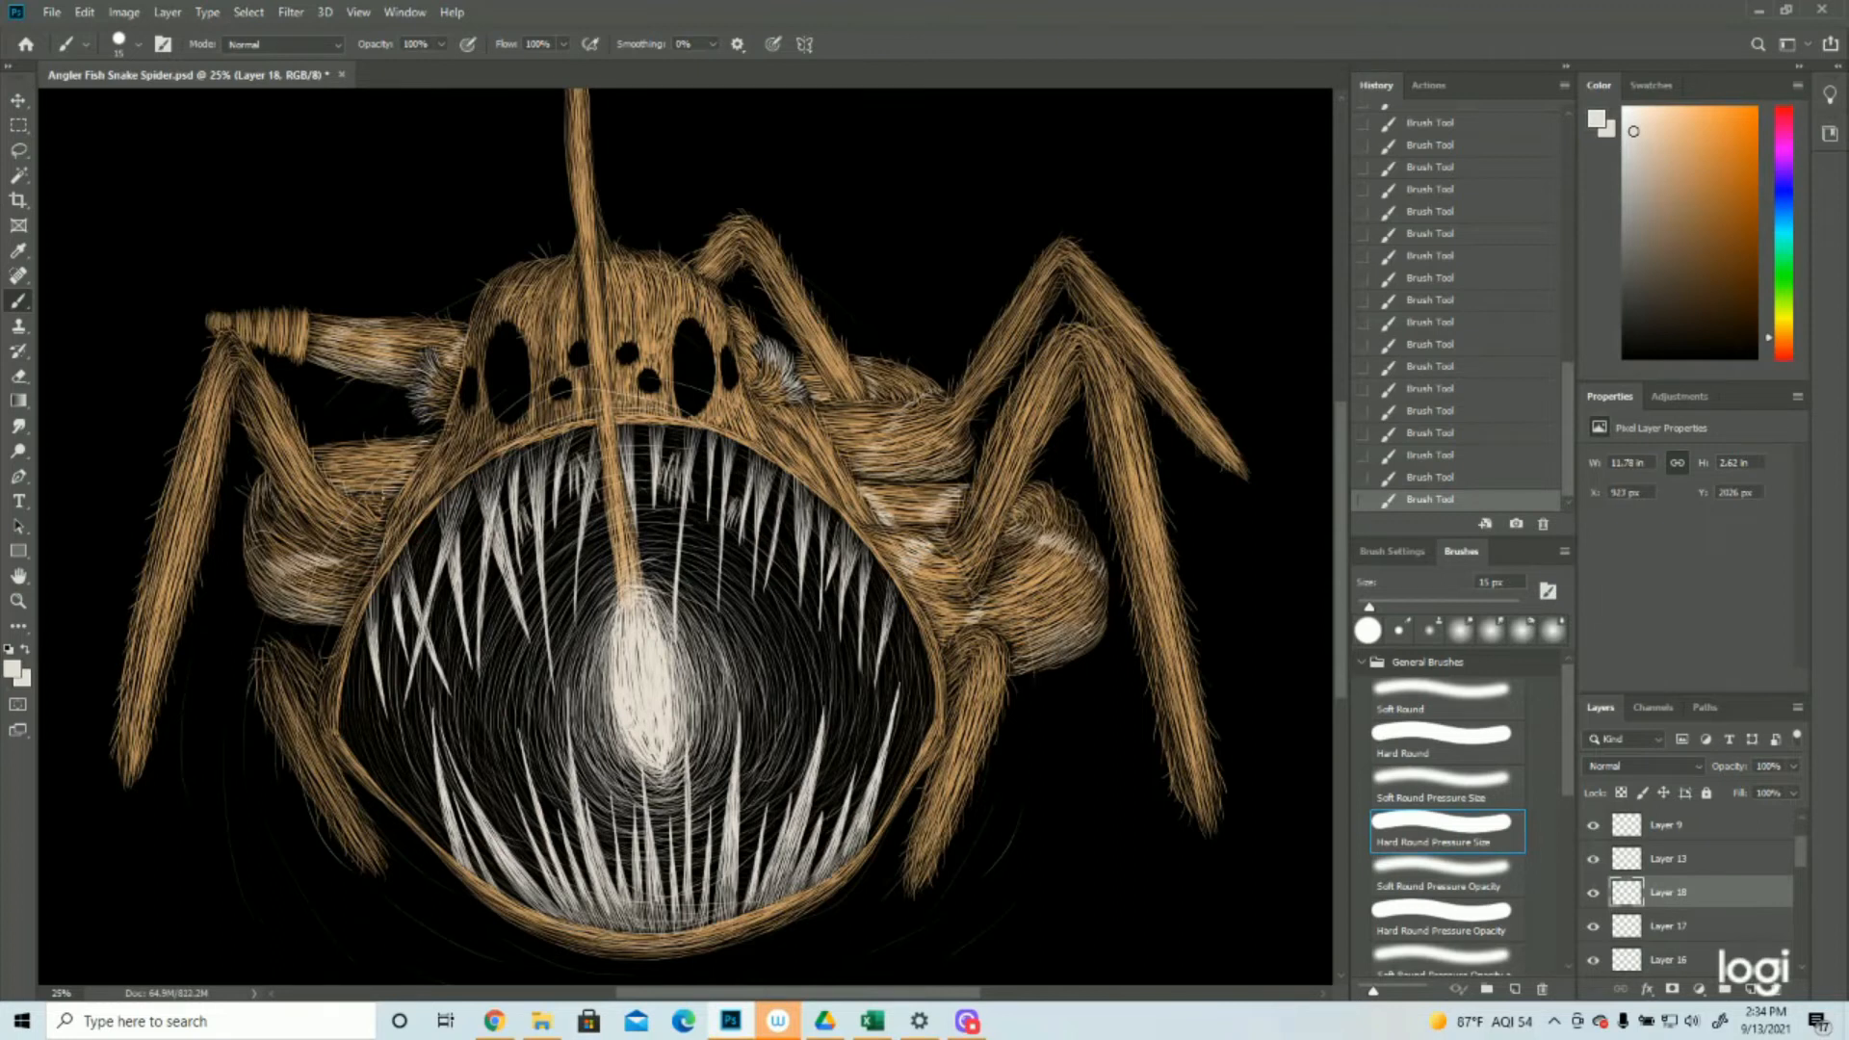
drag(398, 483, 421, 437)
drag(336, 482, 316, 464)
Paint off-white hair bands on the right rear segment behind the small bent leg and across the horizontal upper left leg
mouse_move(877, 403)
mouse_down()
mouse_move(860, 376)
mouse_move(817, 394)
mouse_up()
drag(472, 332, 464, 344)
drag(475, 334, 444, 357)
drag(389, 336, 375, 361)
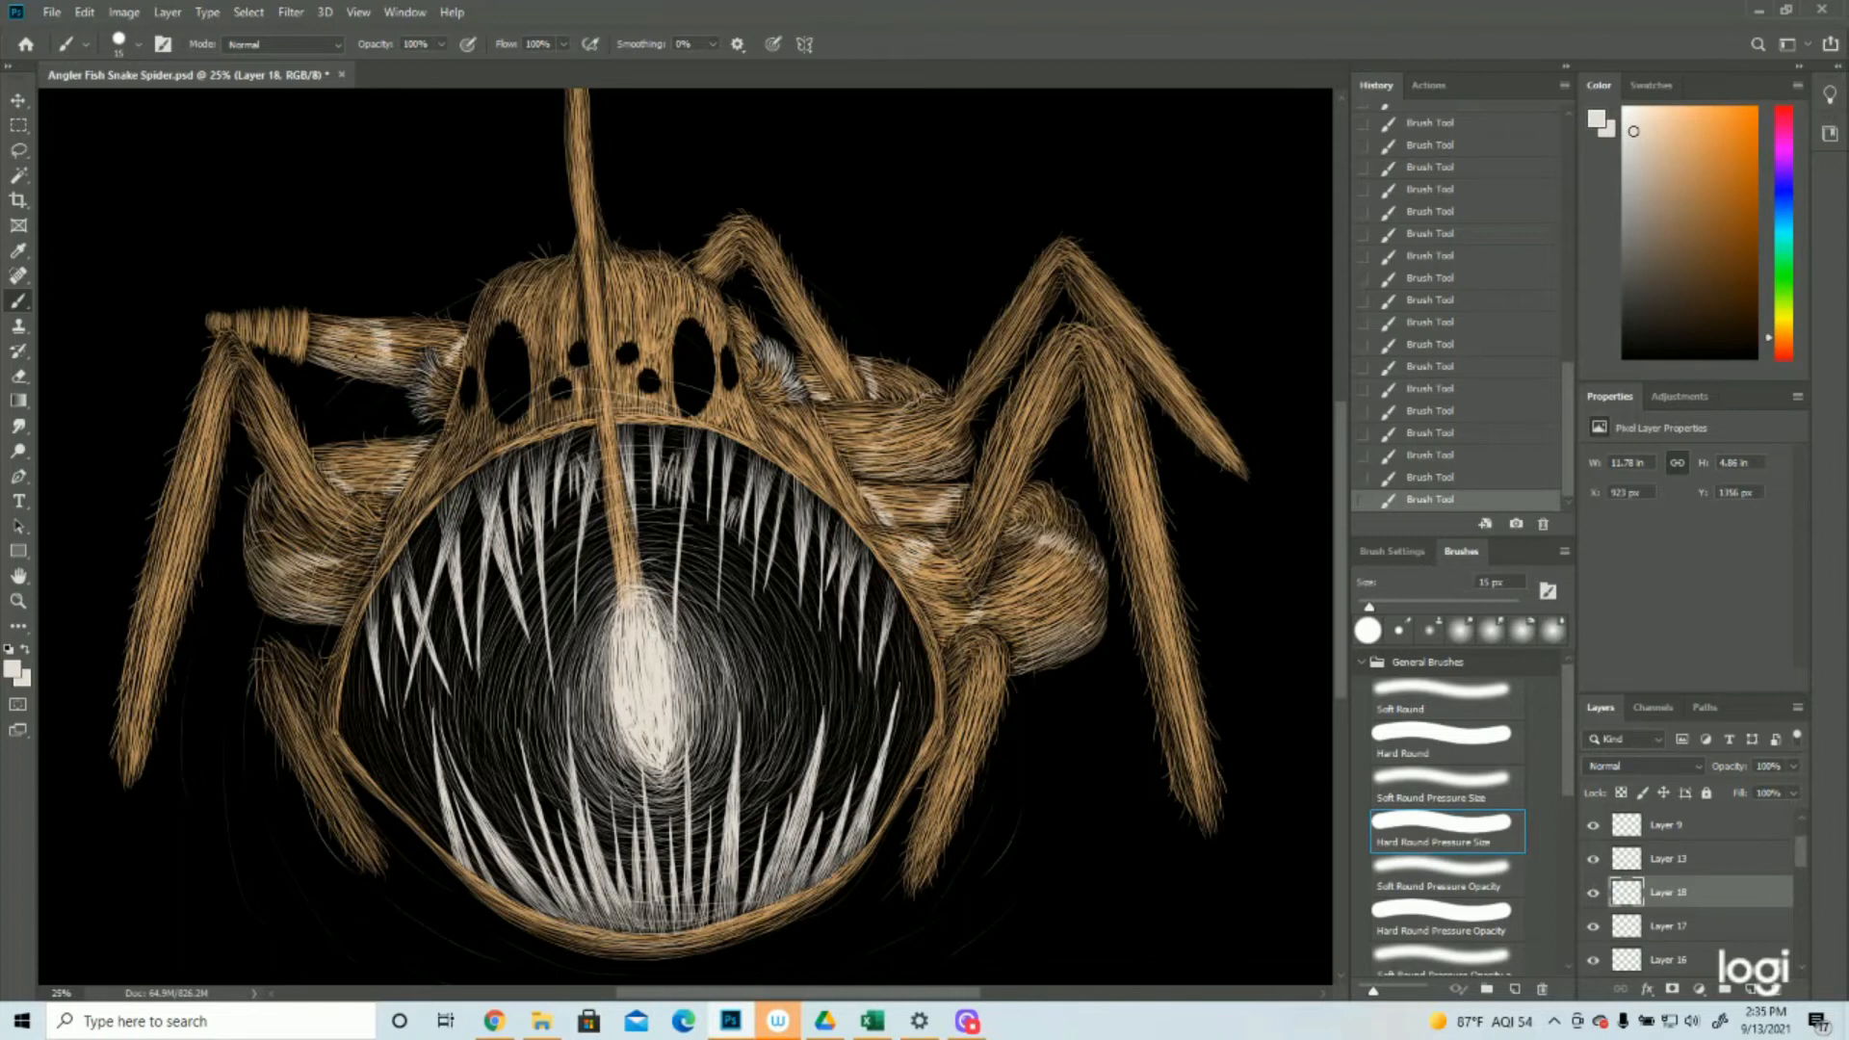
drag(356, 322, 343, 334)
Strengthen the off-white bands on the right bulging segment and on the short leg segment above it
click(17, 600)
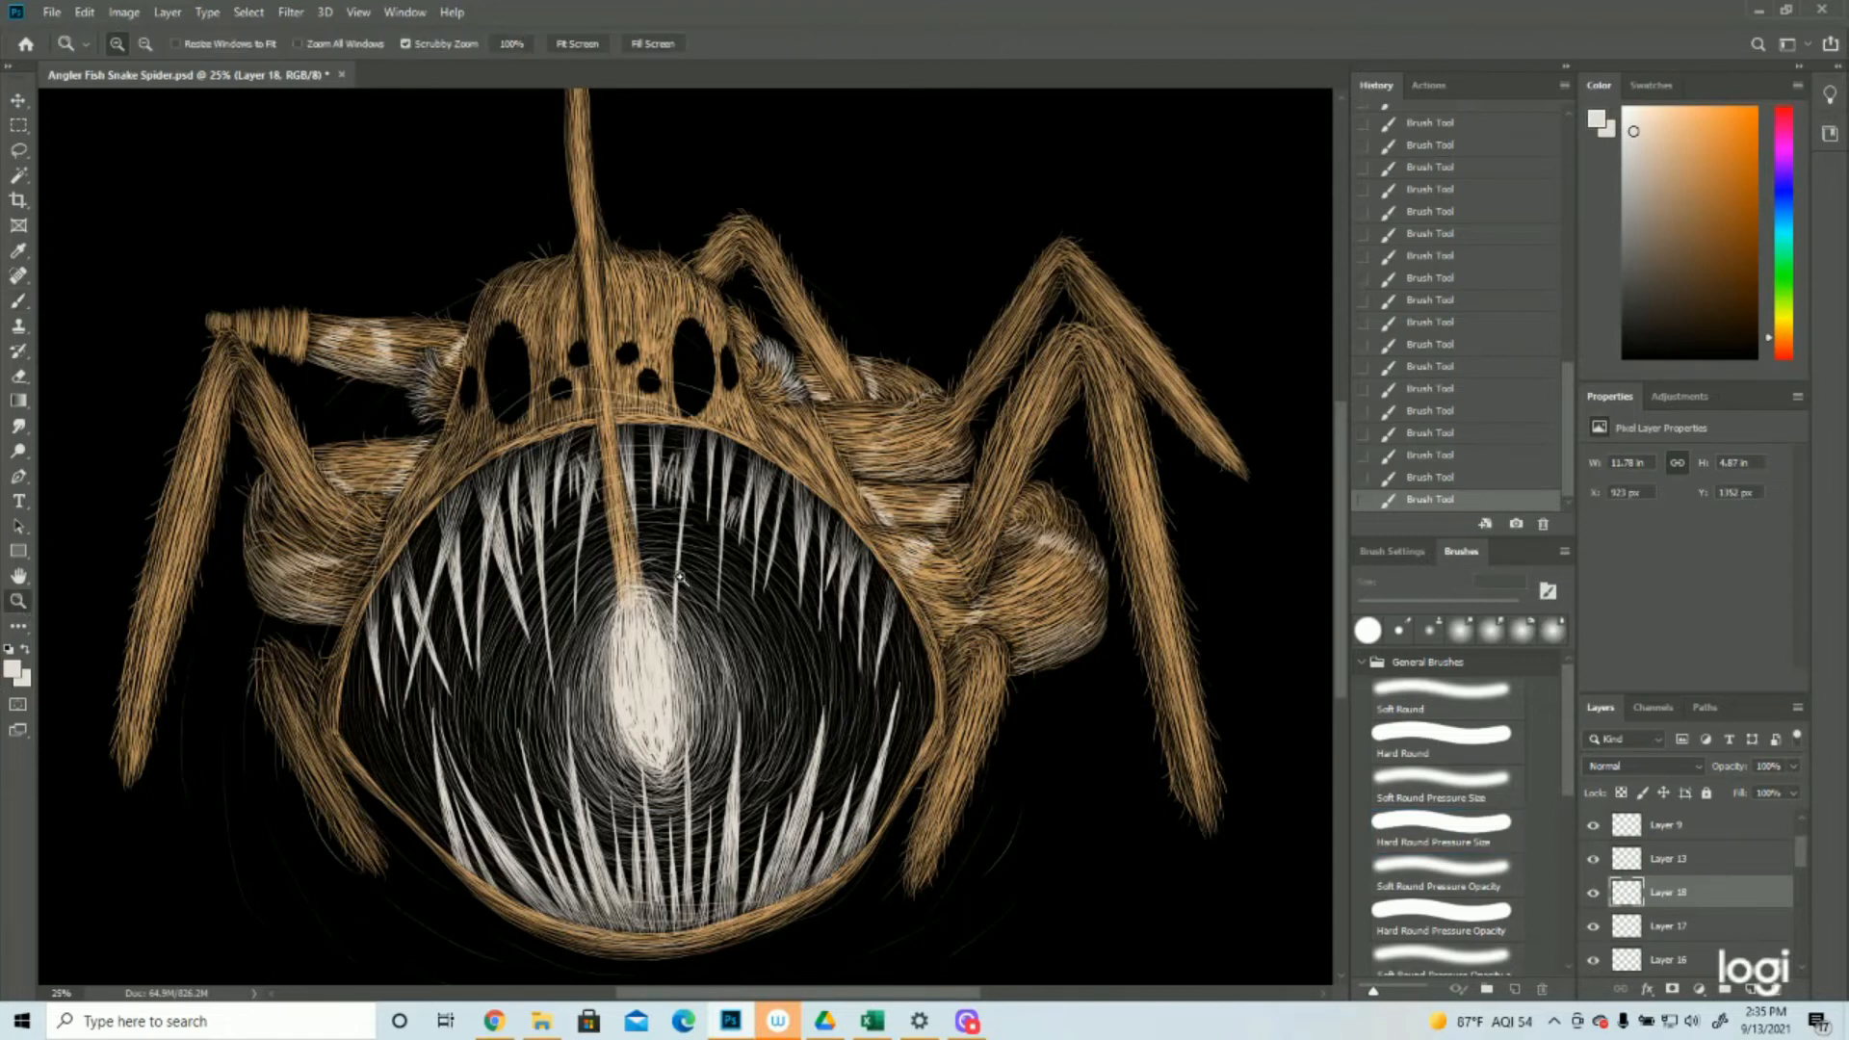
scroll(691, 576, down, 3)
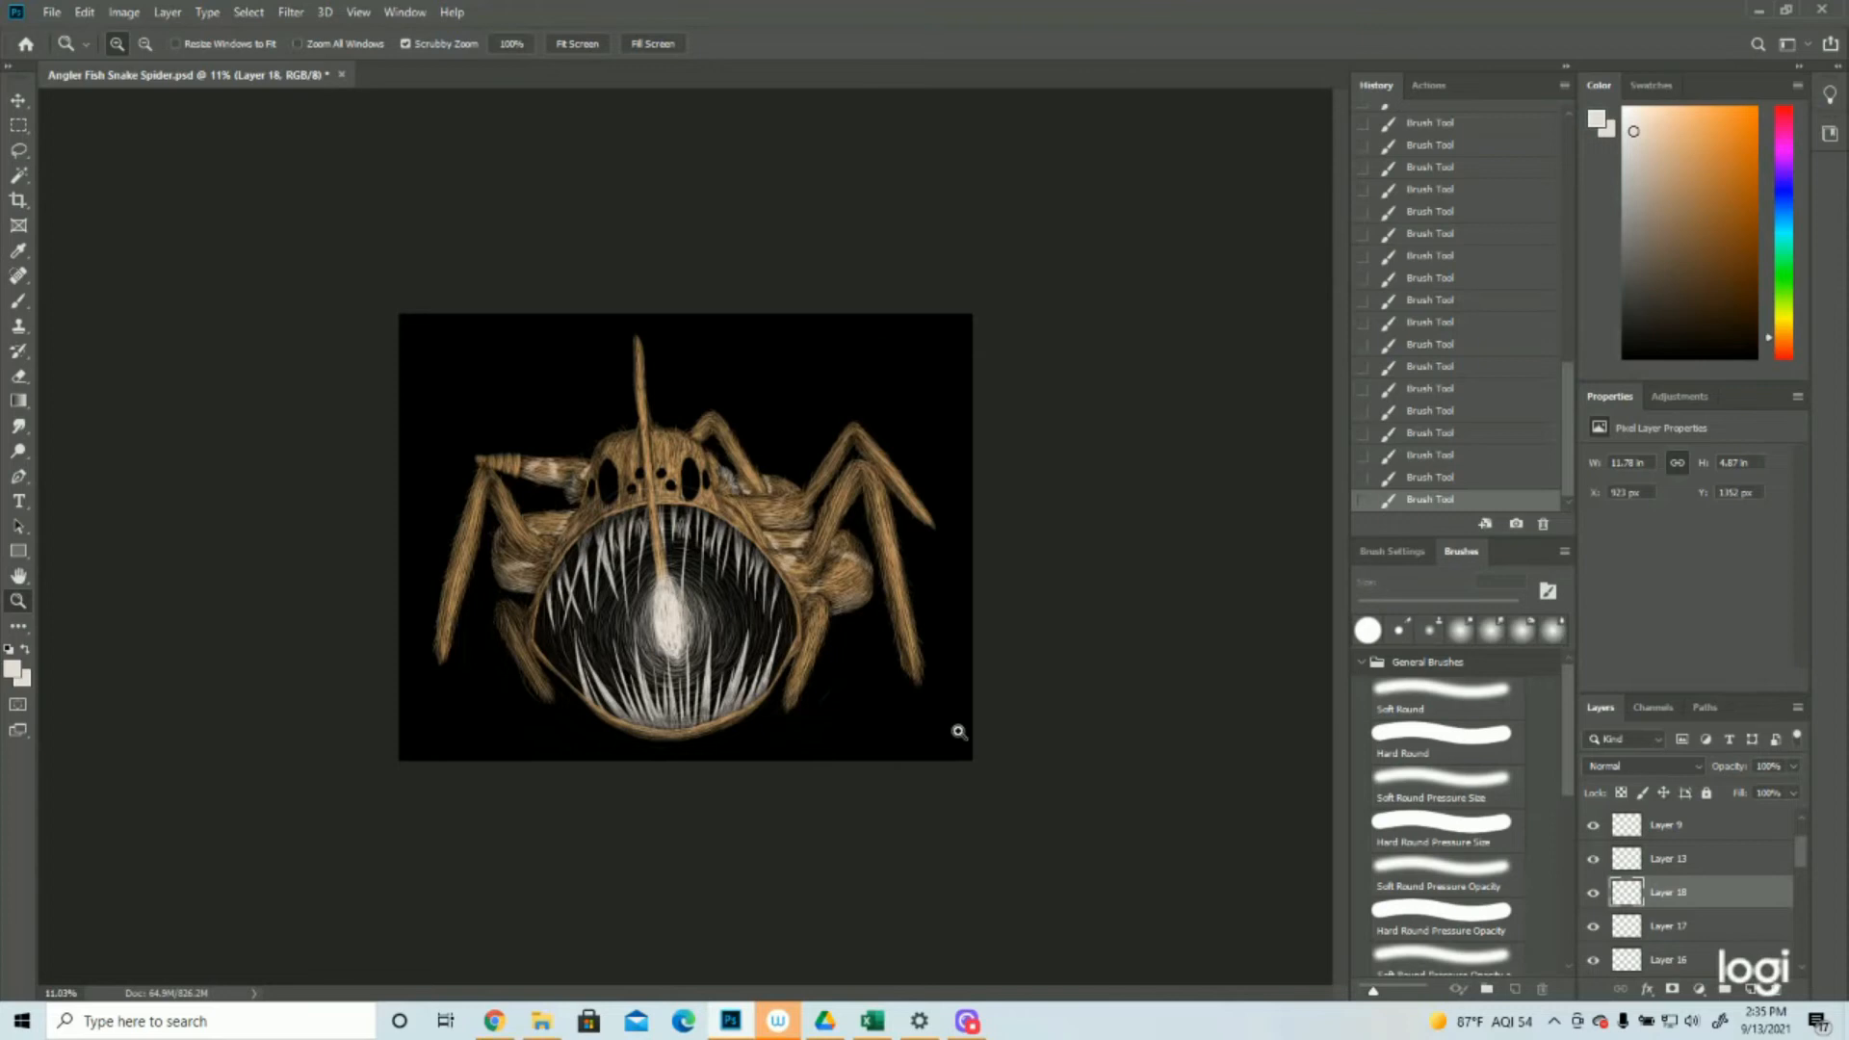
scroll(958, 732, up, 3)
click(18, 296)
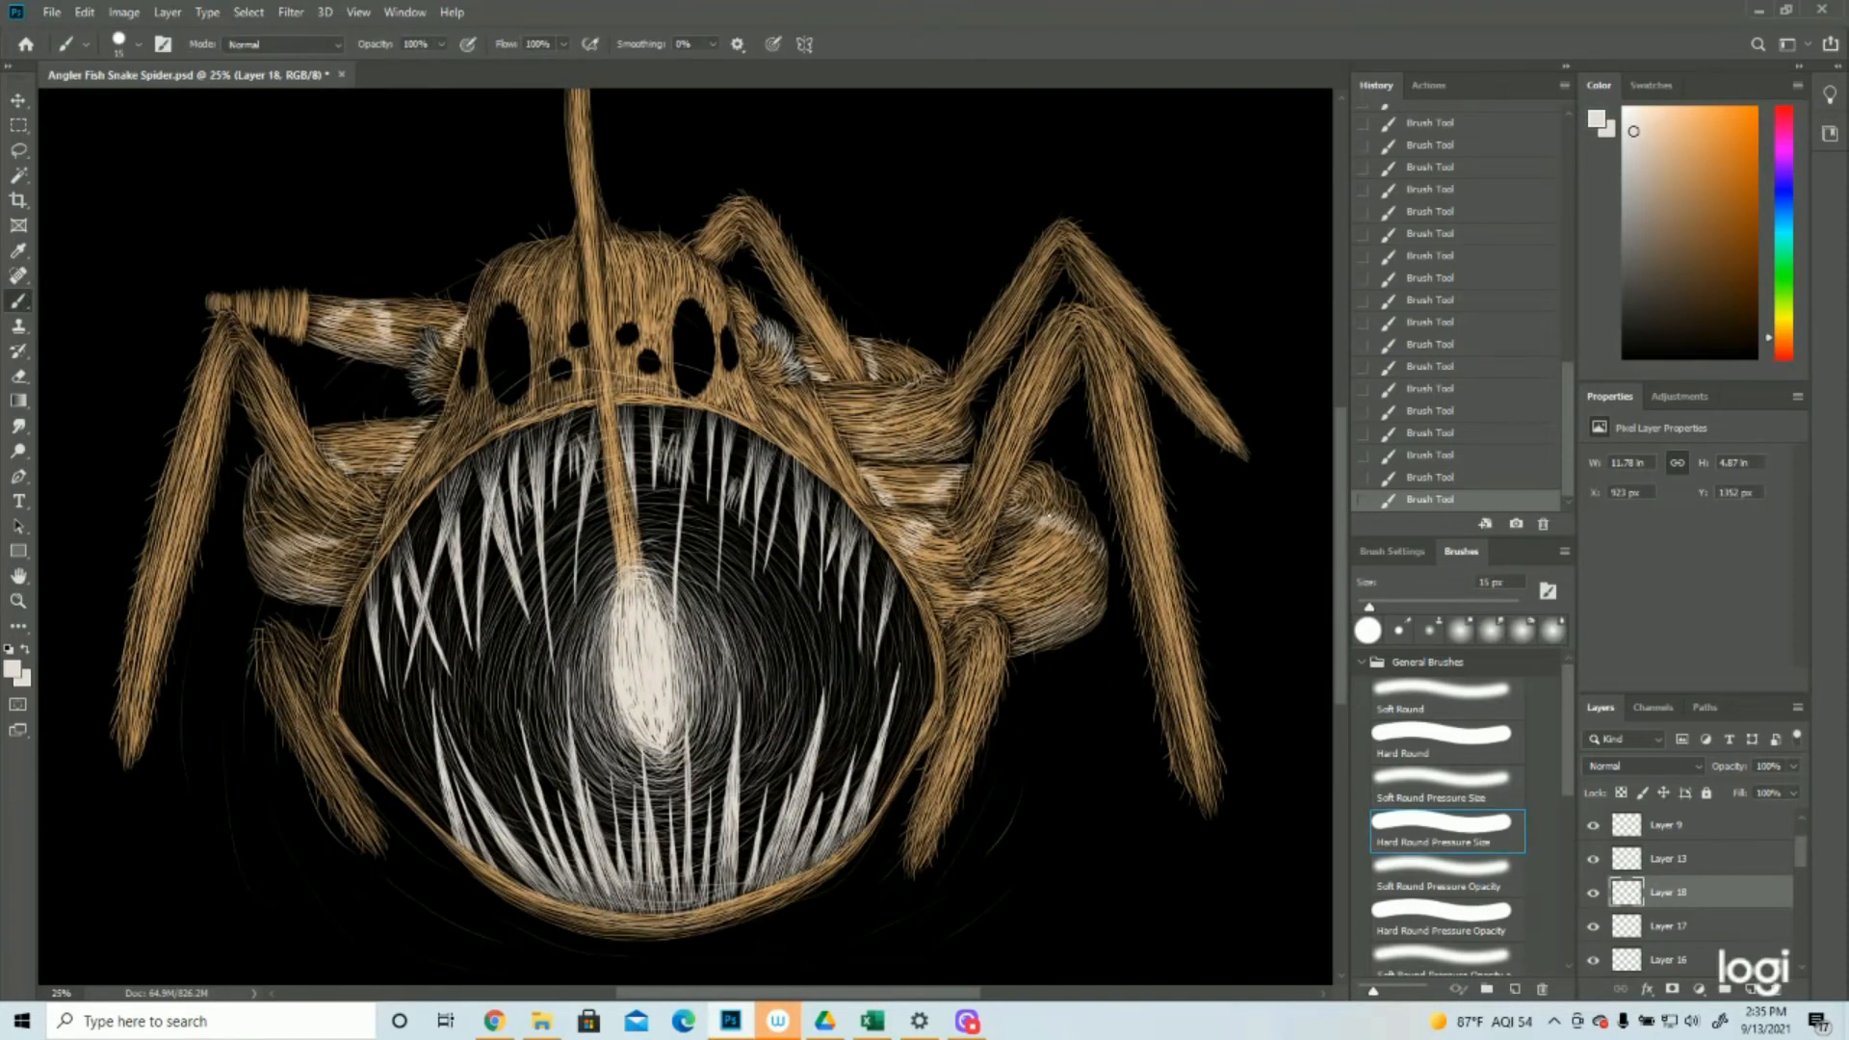
mouse_move(1047, 516)
mouse_down()
mouse_move(1027, 536)
mouse_move(1043, 540)
mouse_up()
drag(1073, 519, 1065, 545)
mouse_move(1076, 527)
mouse_down()
mouse_move(1061, 548)
mouse_move(1073, 530)
mouse_move(1101, 581)
mouse_up()
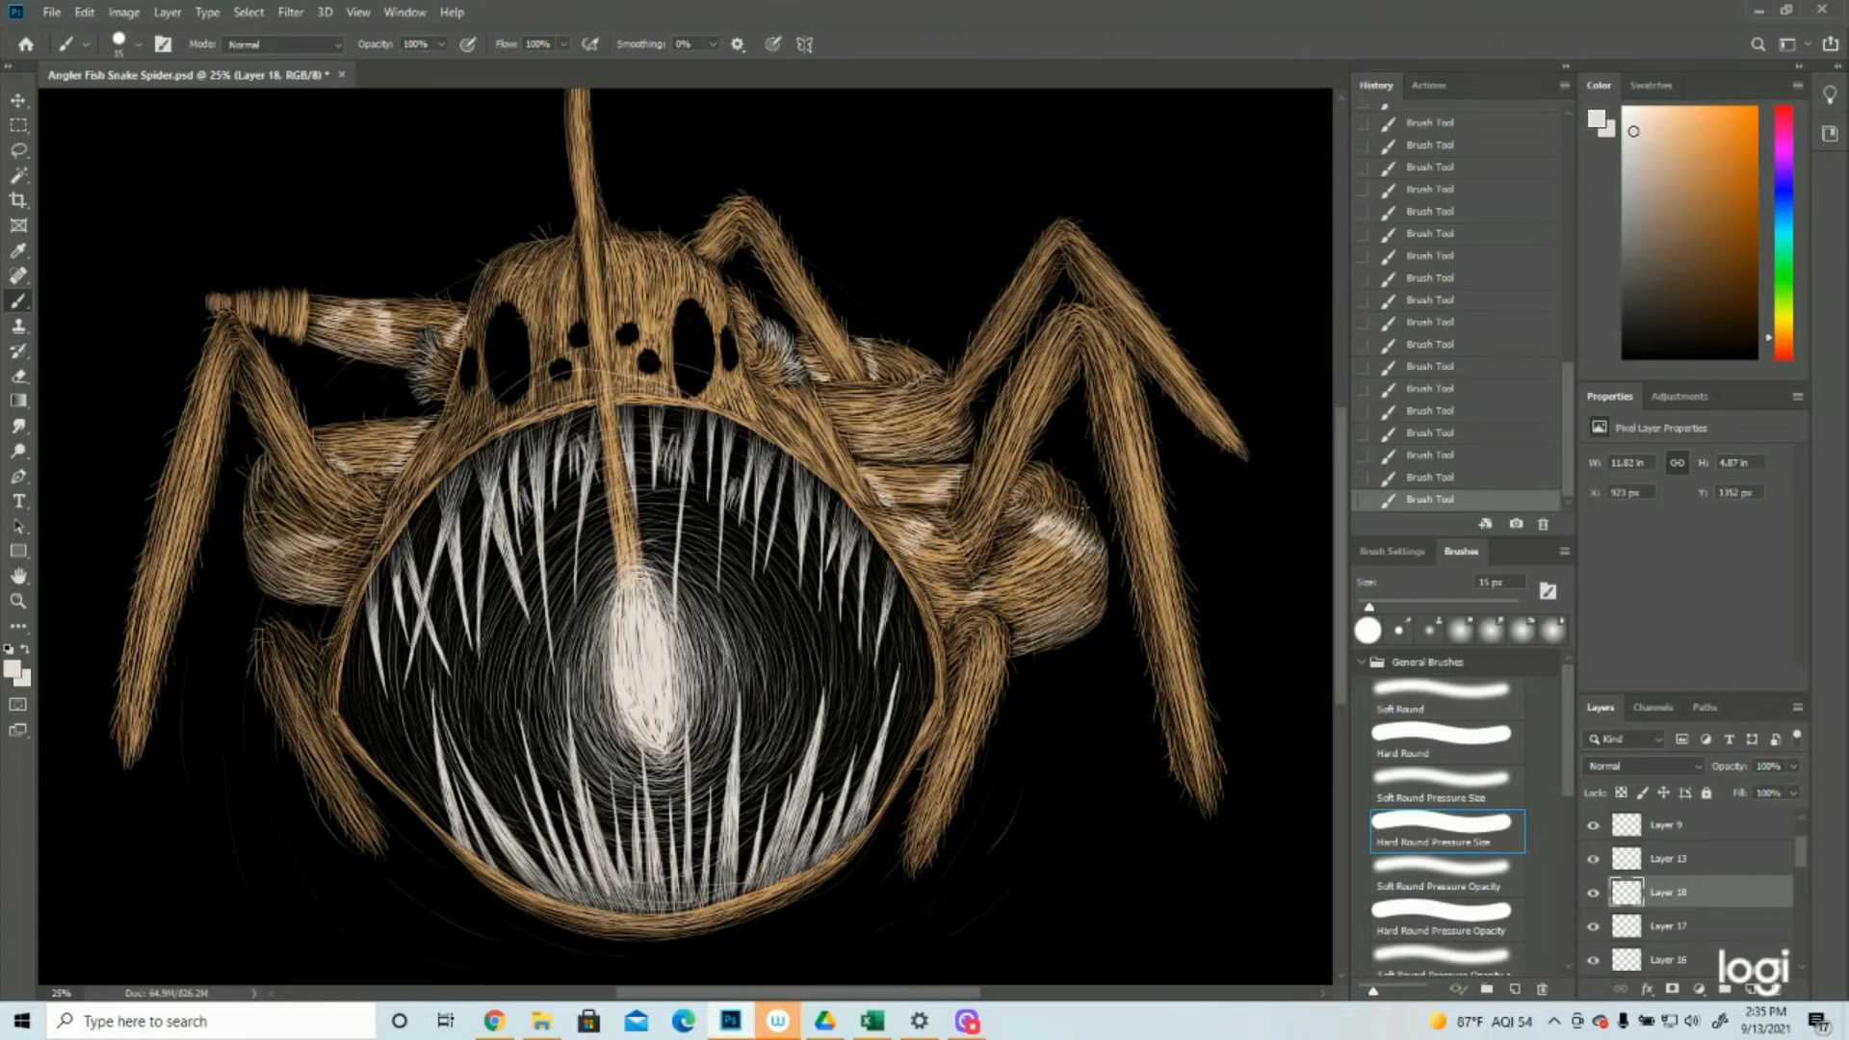
drag(1053, 508, 1013, 519)
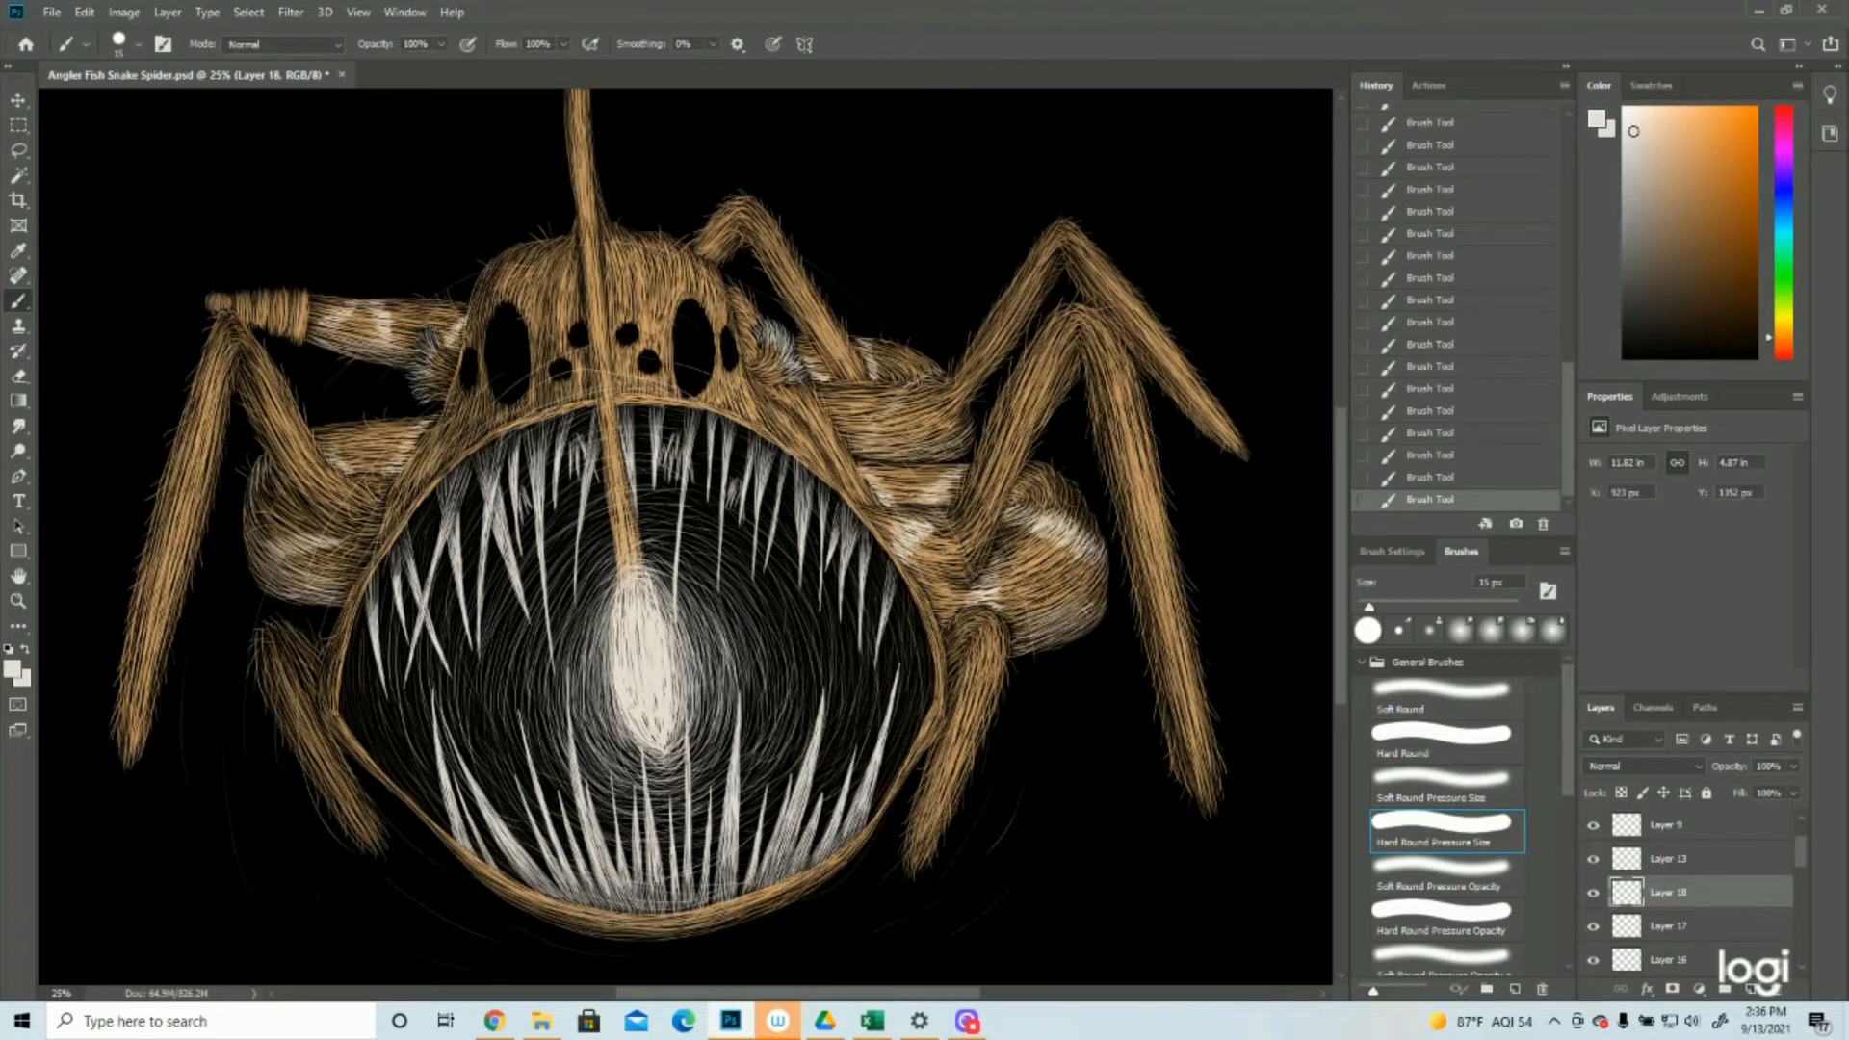
drag(928, 482, 958, 471)
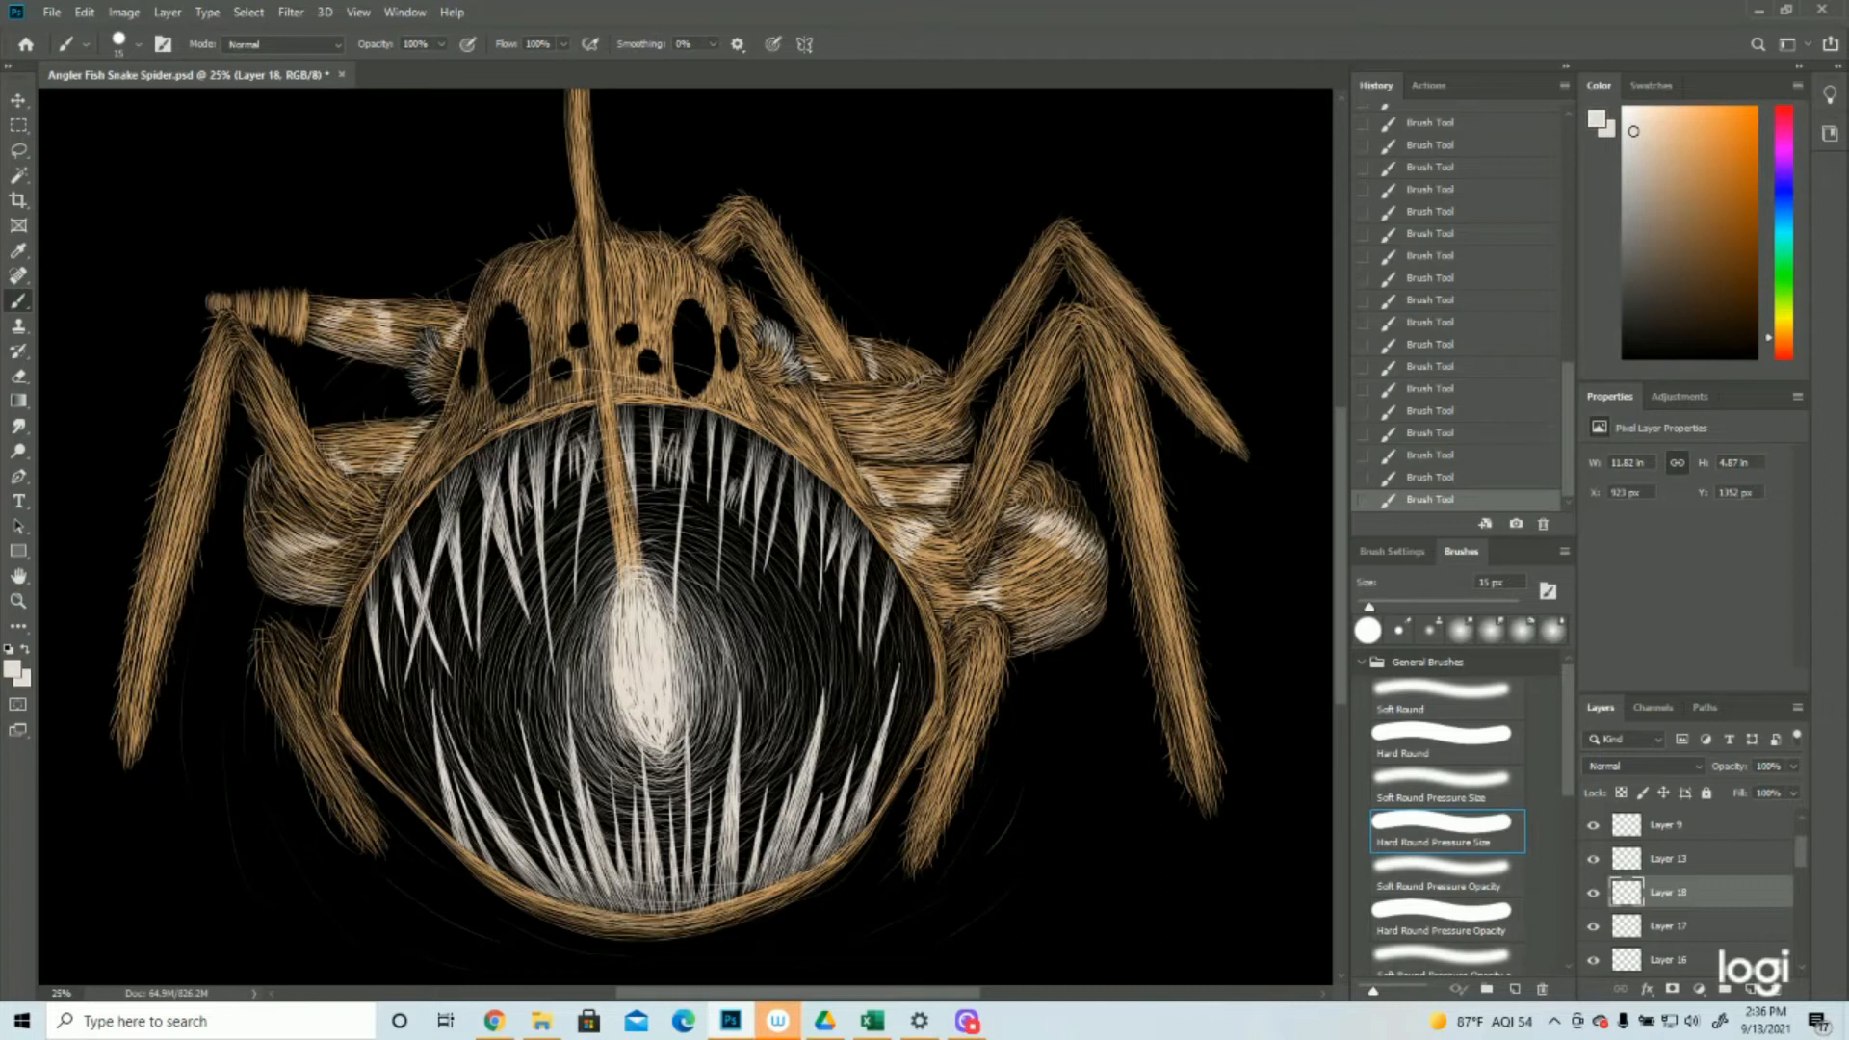
drag(848, 444, 886, 444)
drag(850, 435, 886, 438)
mouse_move(844, 431)
mouse_down()
mouse_move(889, 439)
mouse_move(910, 395)
mouse_up()
mouse_move(1450, 457)
mouse_down()
mouse_move(1475, 202)
mouse_move(1460, 151)
mouse_up()
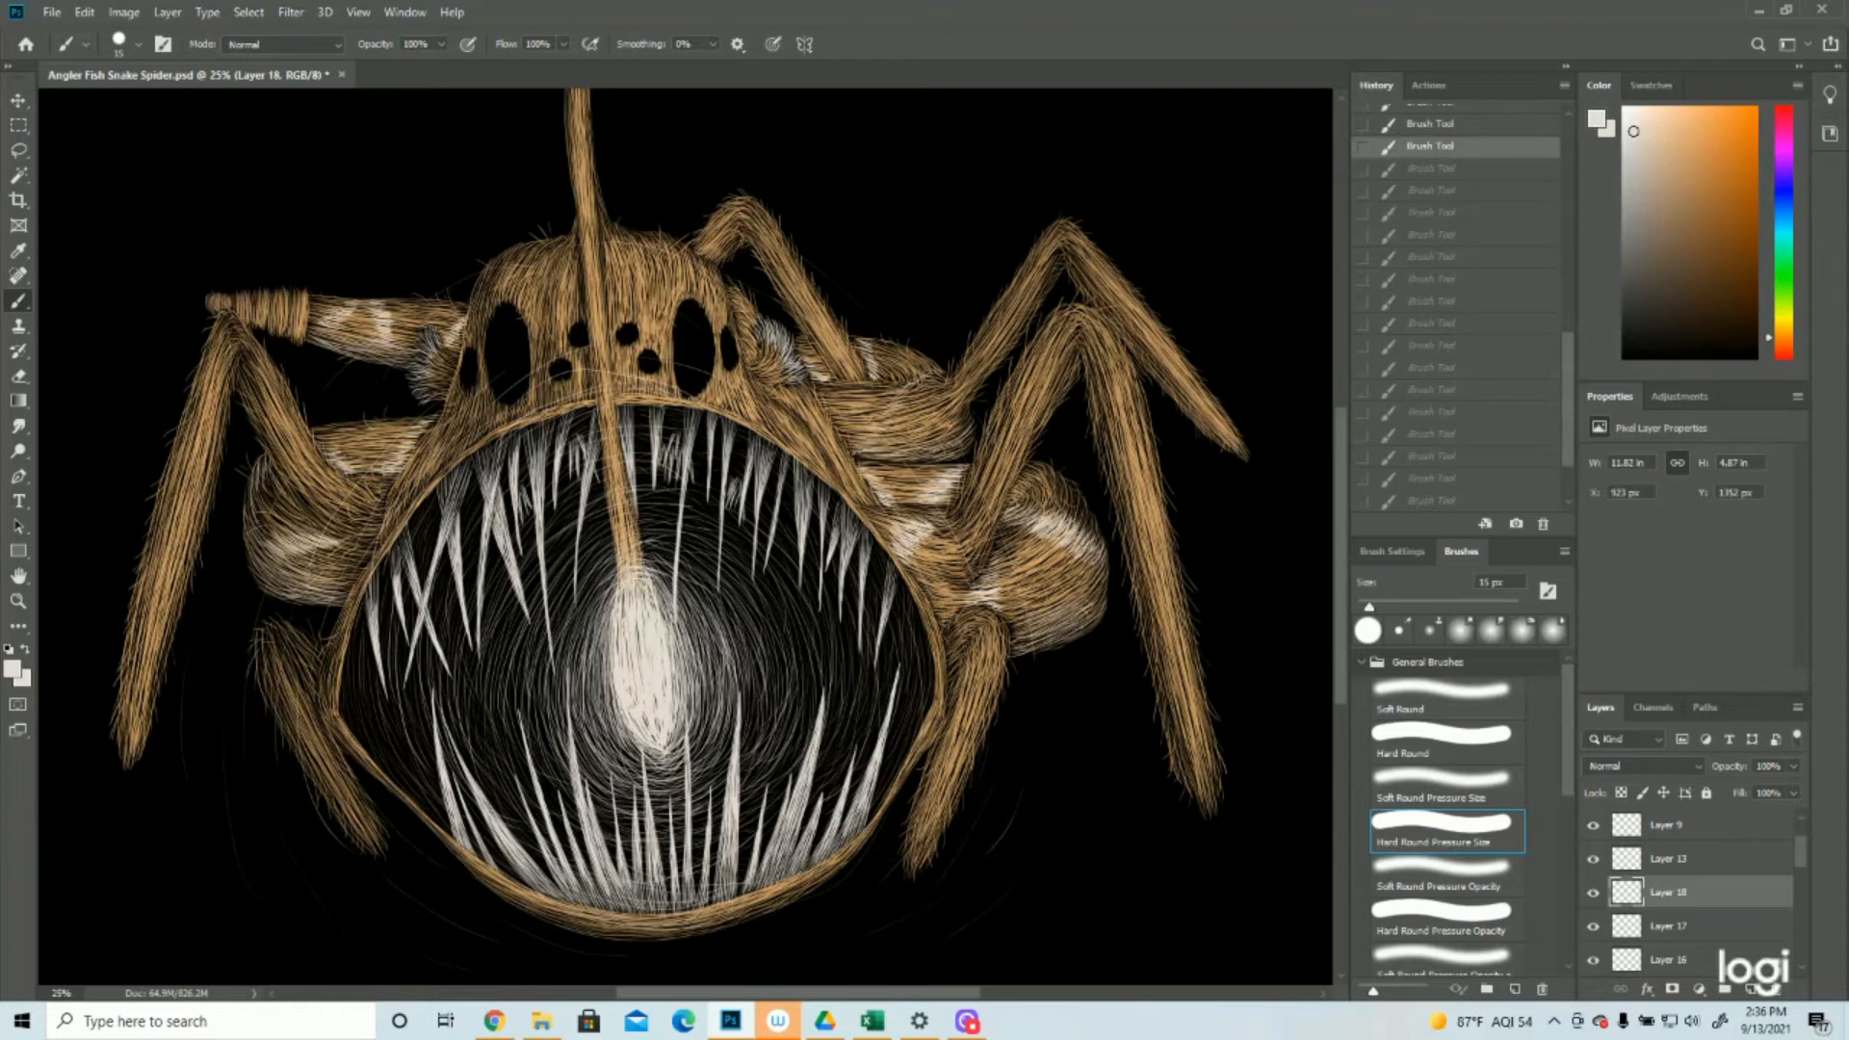
Paint an off-white band of hairs across the large upper right leg segment below the small bent leg
drag(888, 464, 870, 461)
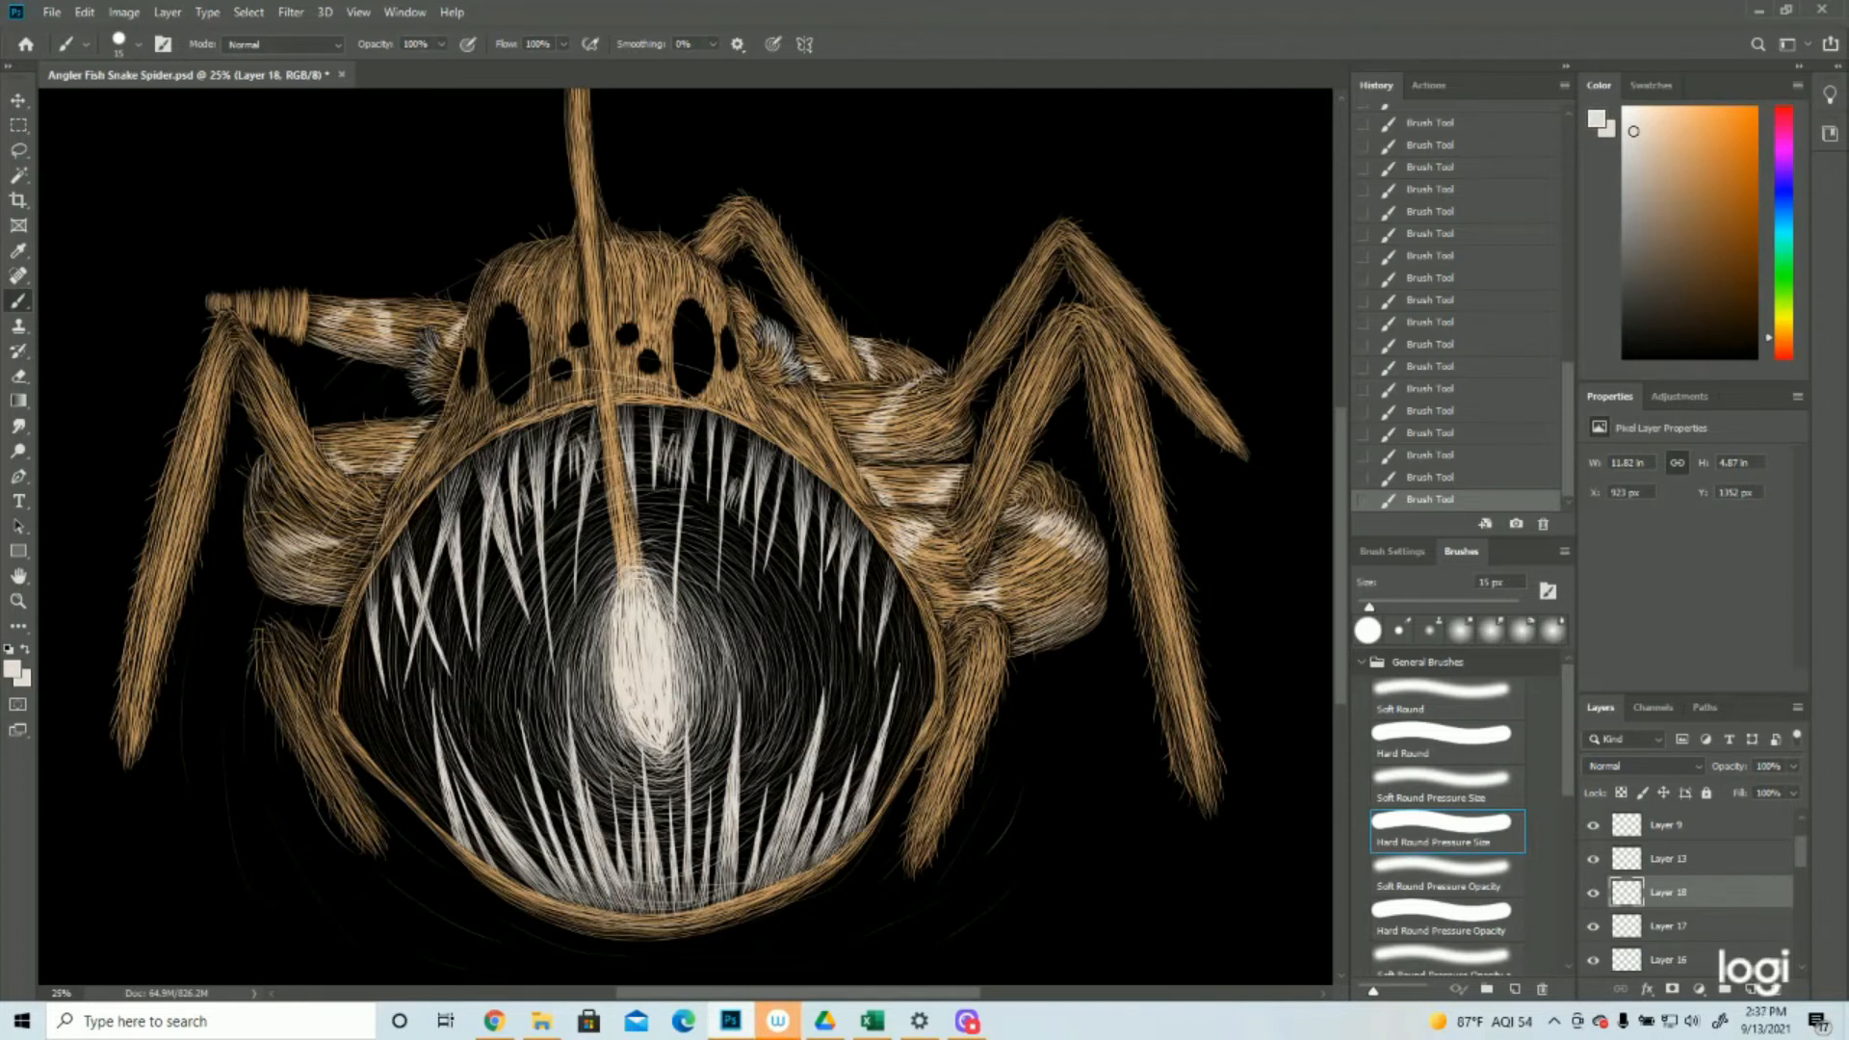
click(18, 601)
drag(761, 606, 616, 610)
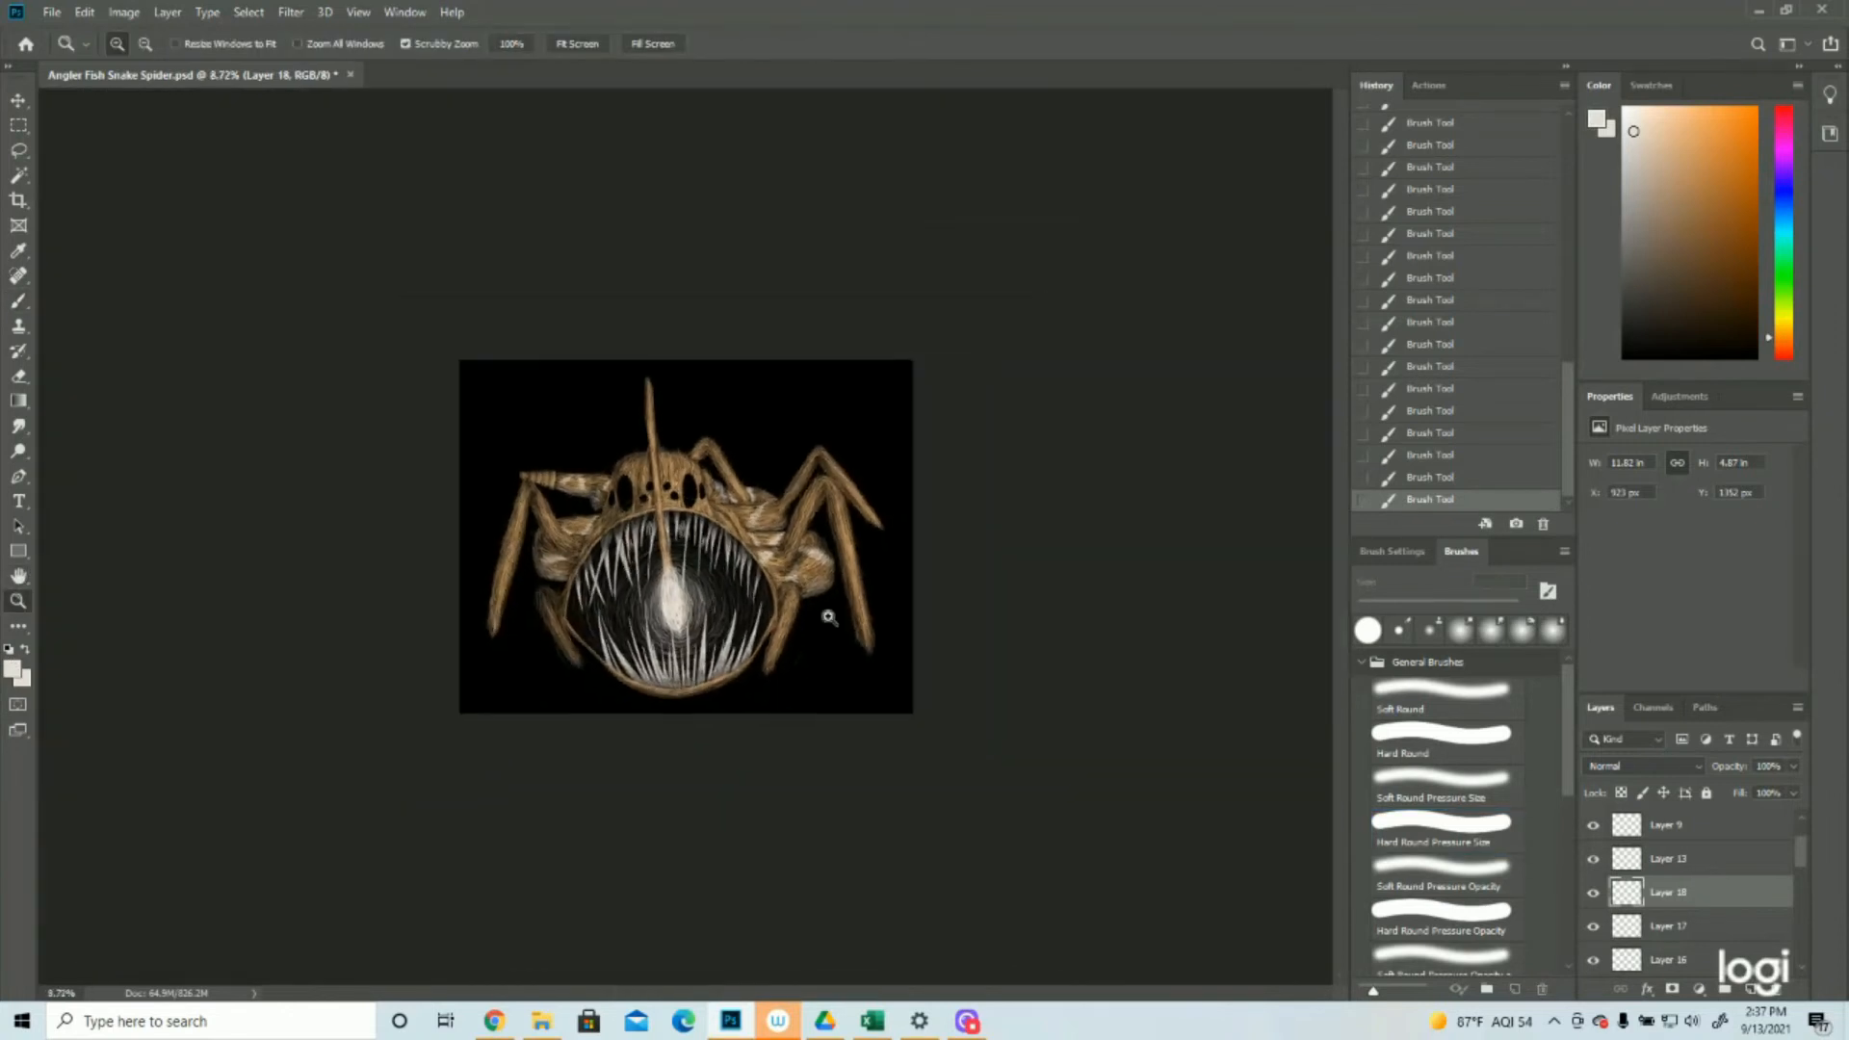
click(848, 421)
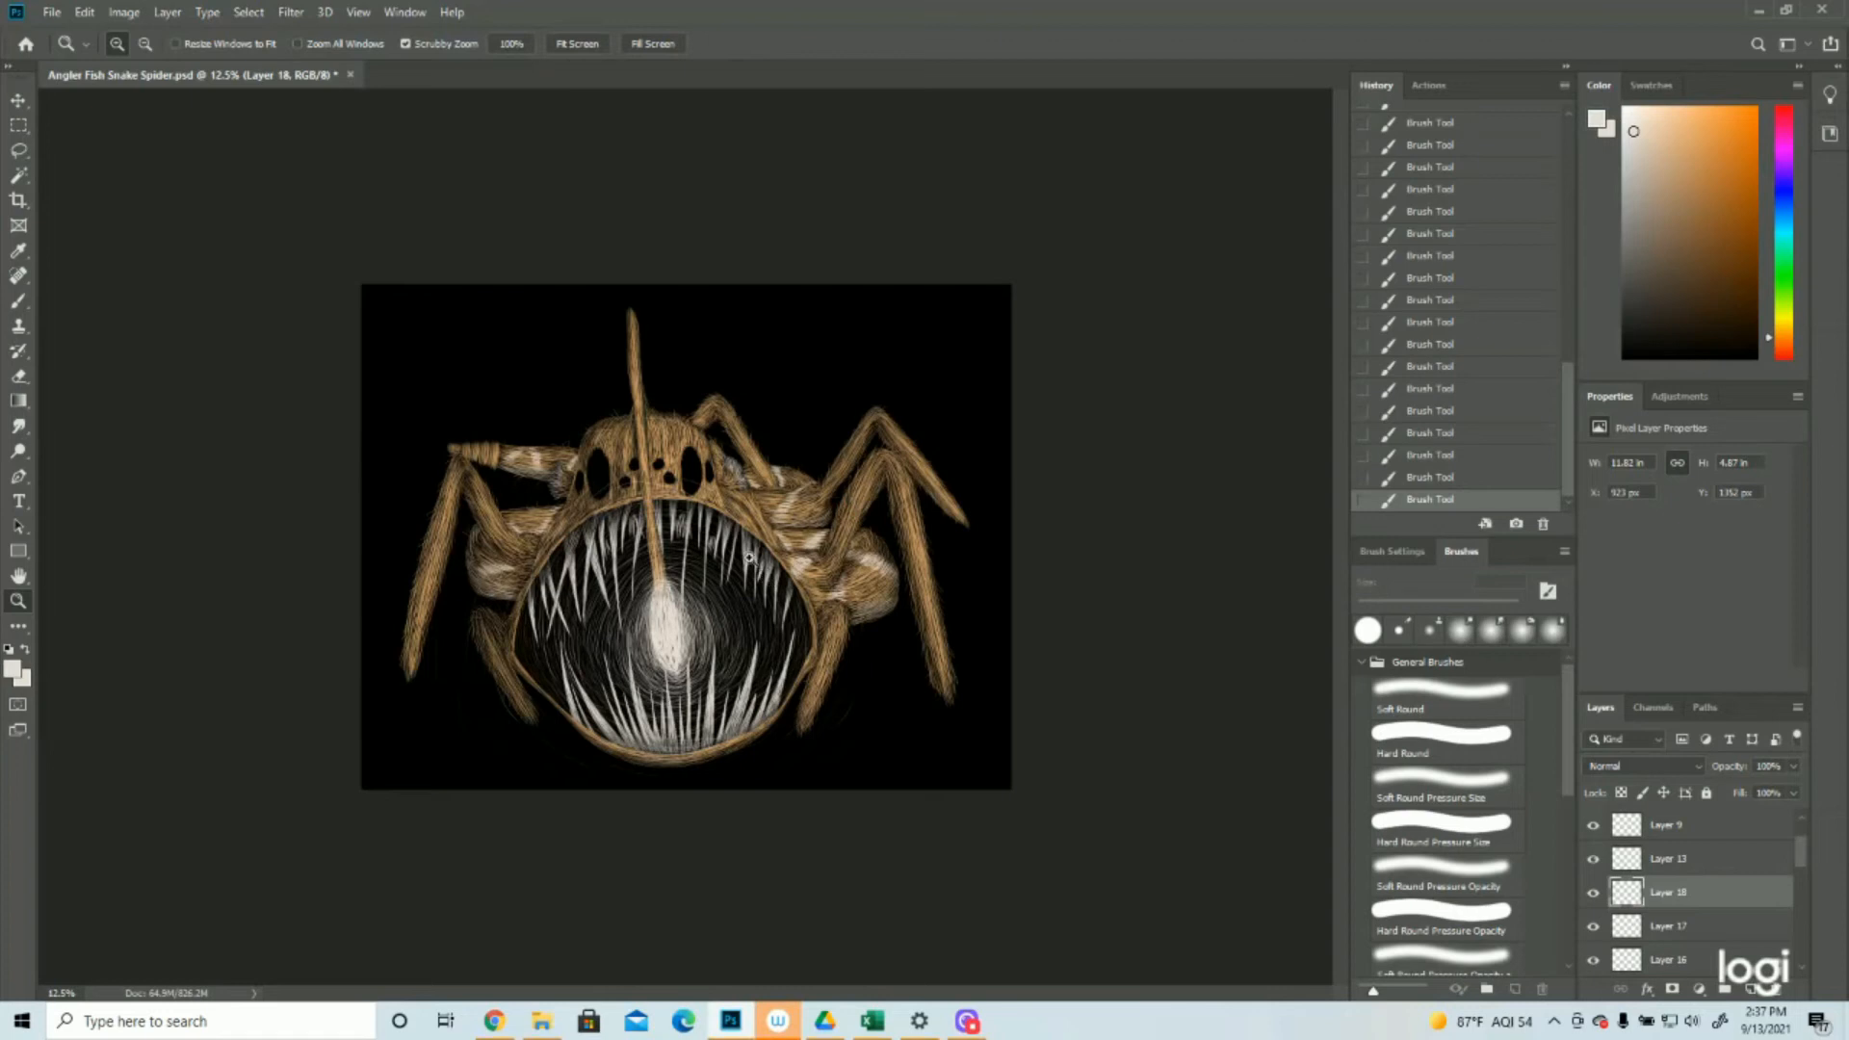
Save the document and add a new empty layer above Layer 18
click(50, 11)
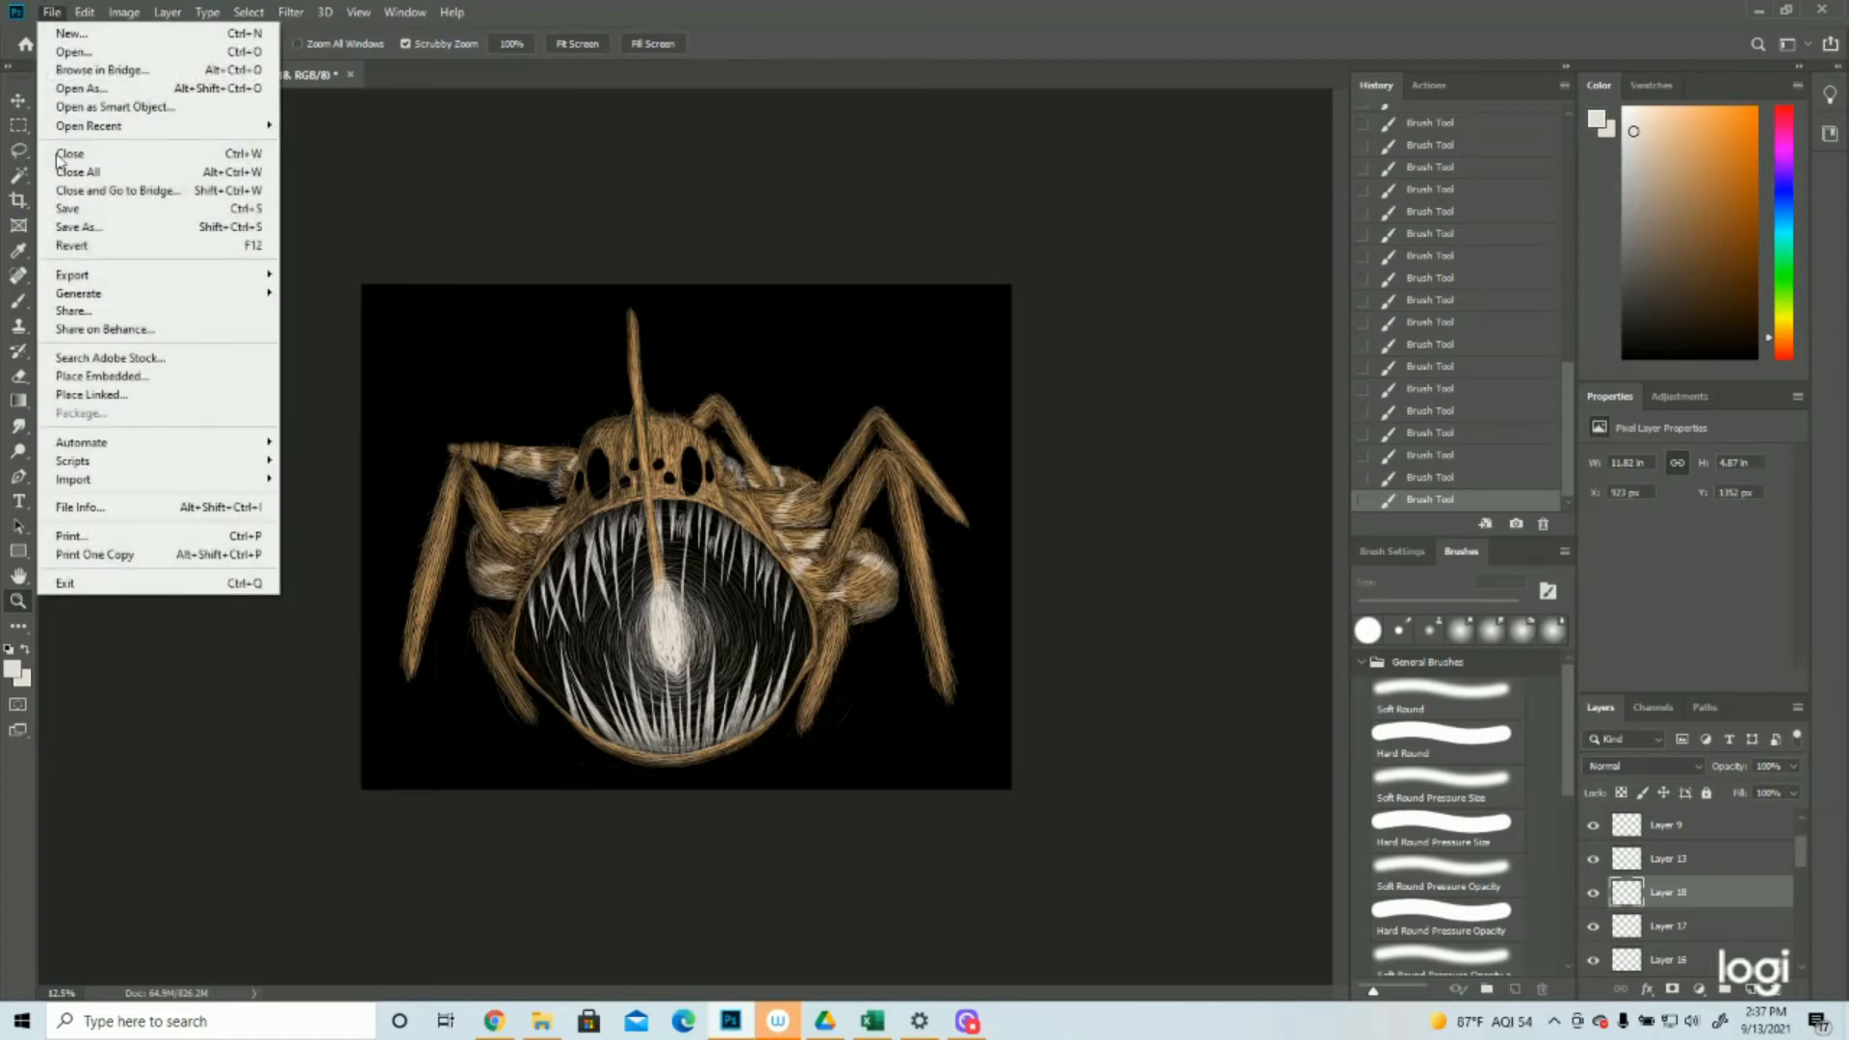
click(68, 215)
scroll(1676, 891, up, 1)
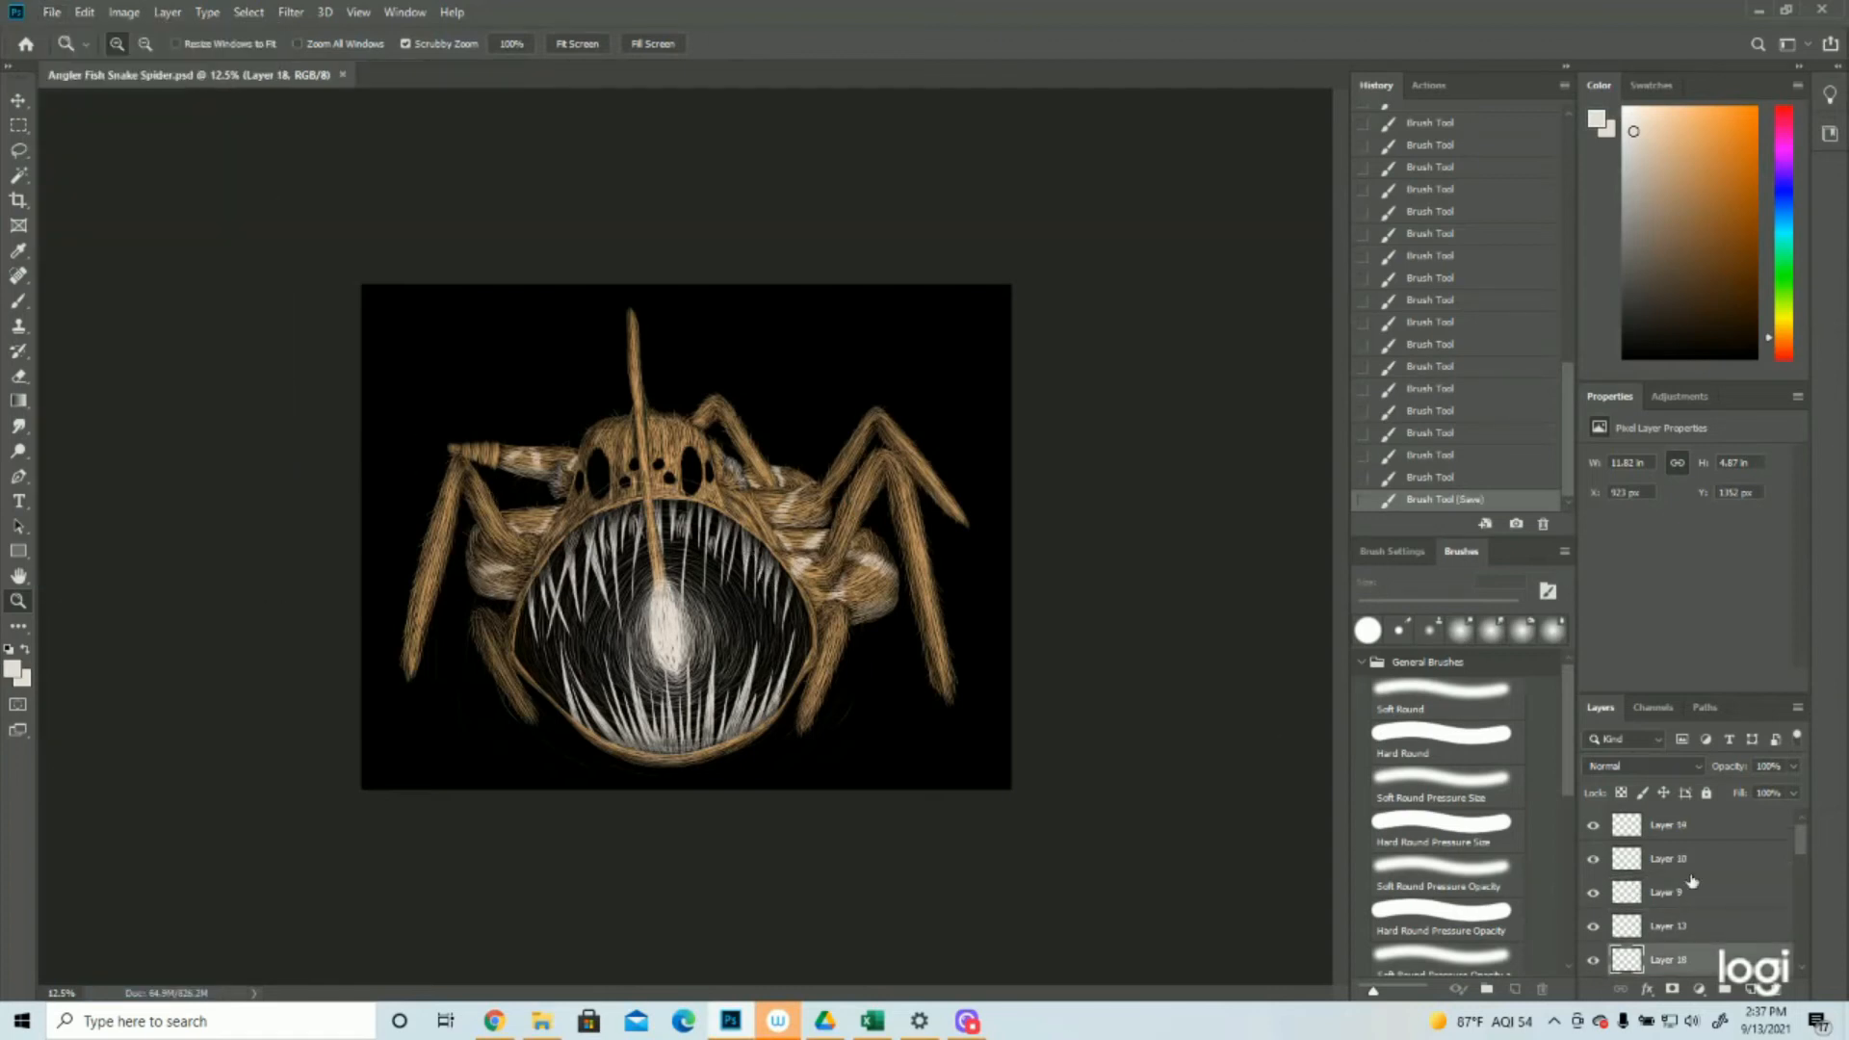
click(1751, 989)
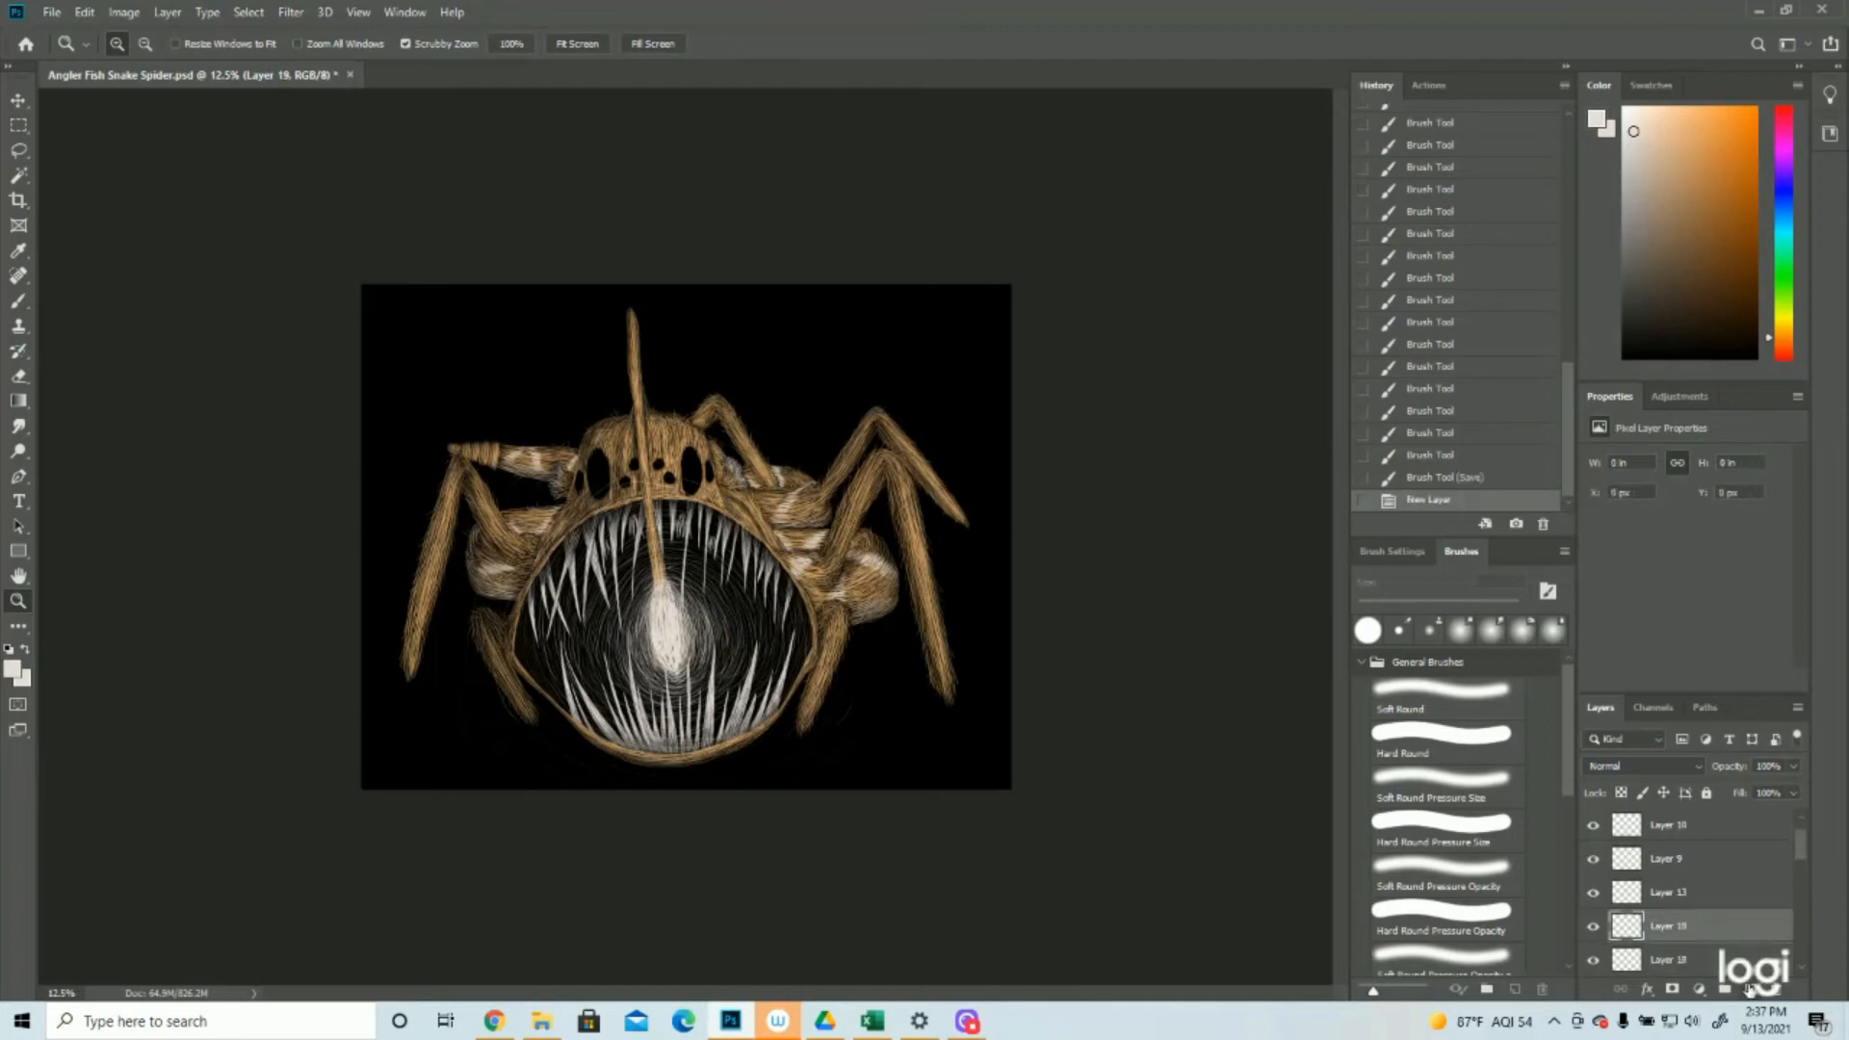
Sample the tan hair colour from the creature and darken the foreground colour to #a87539
drag(762, 582, 879, 469)
drag(546, 155, 622, 309)
click(14, 669)
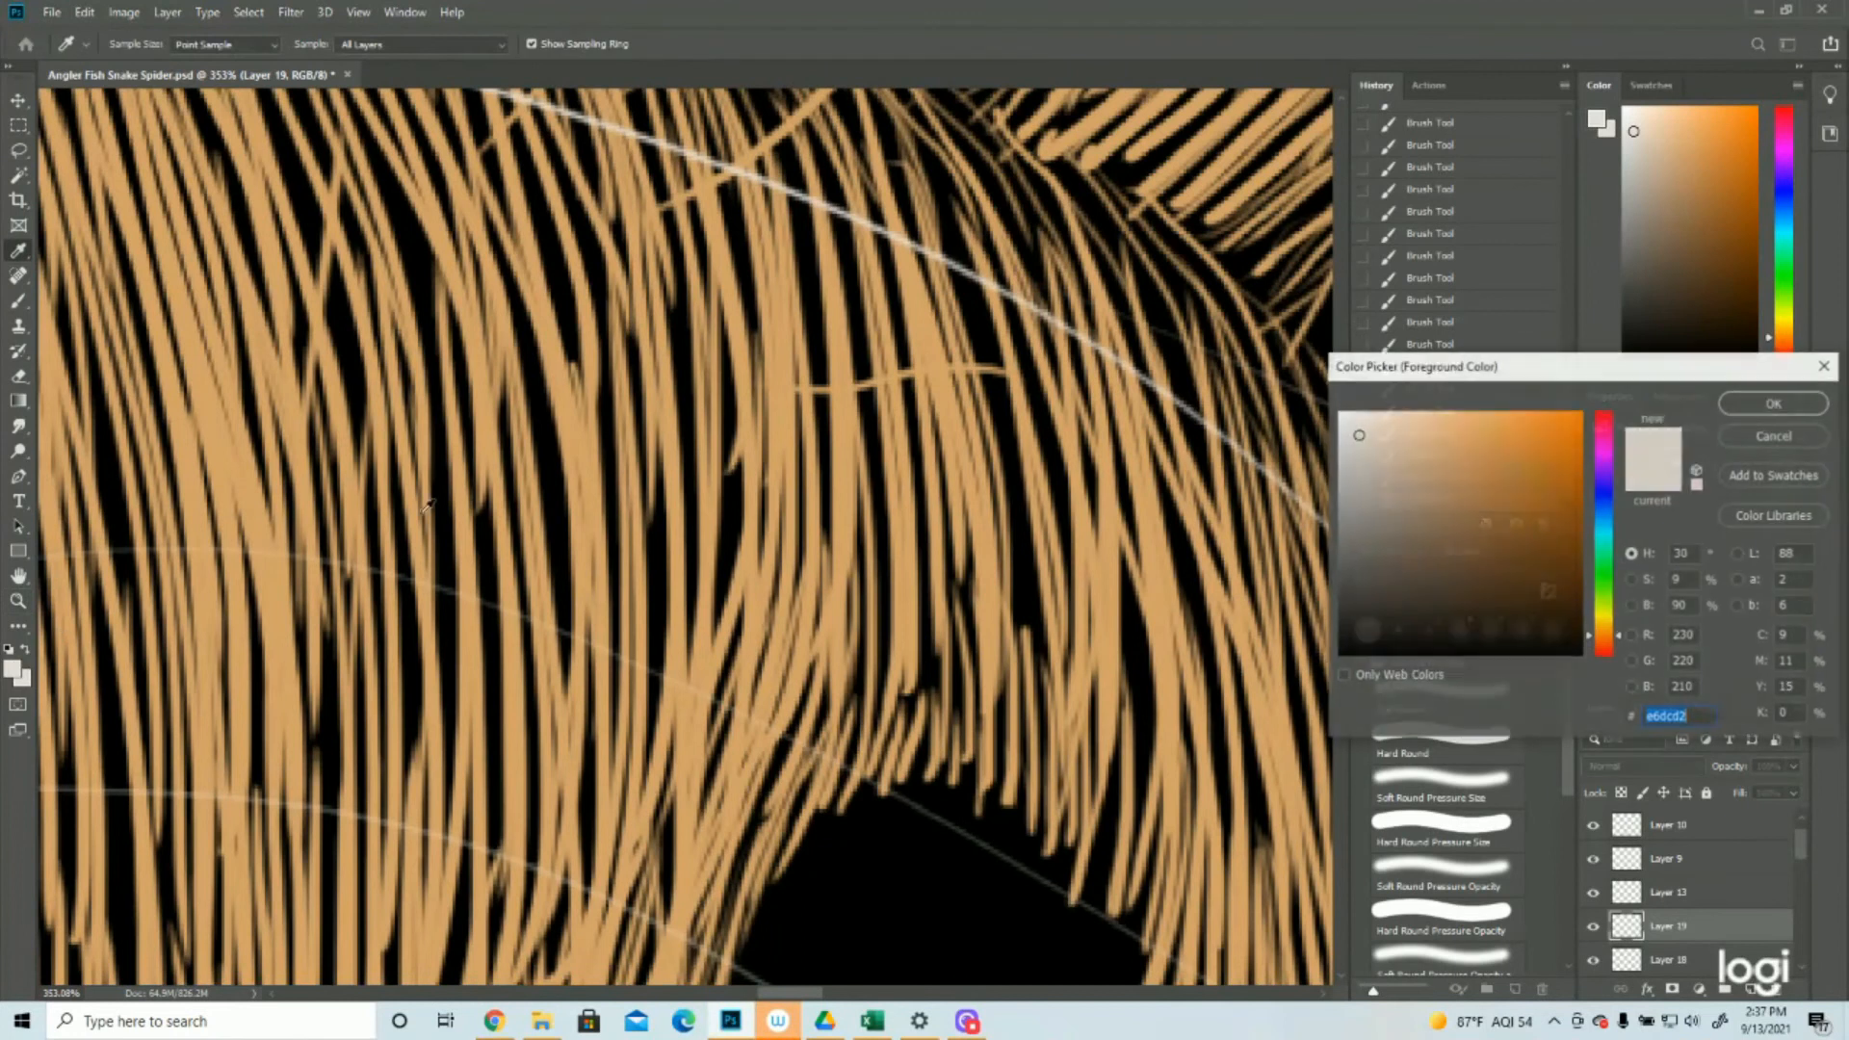
click(592, 441)
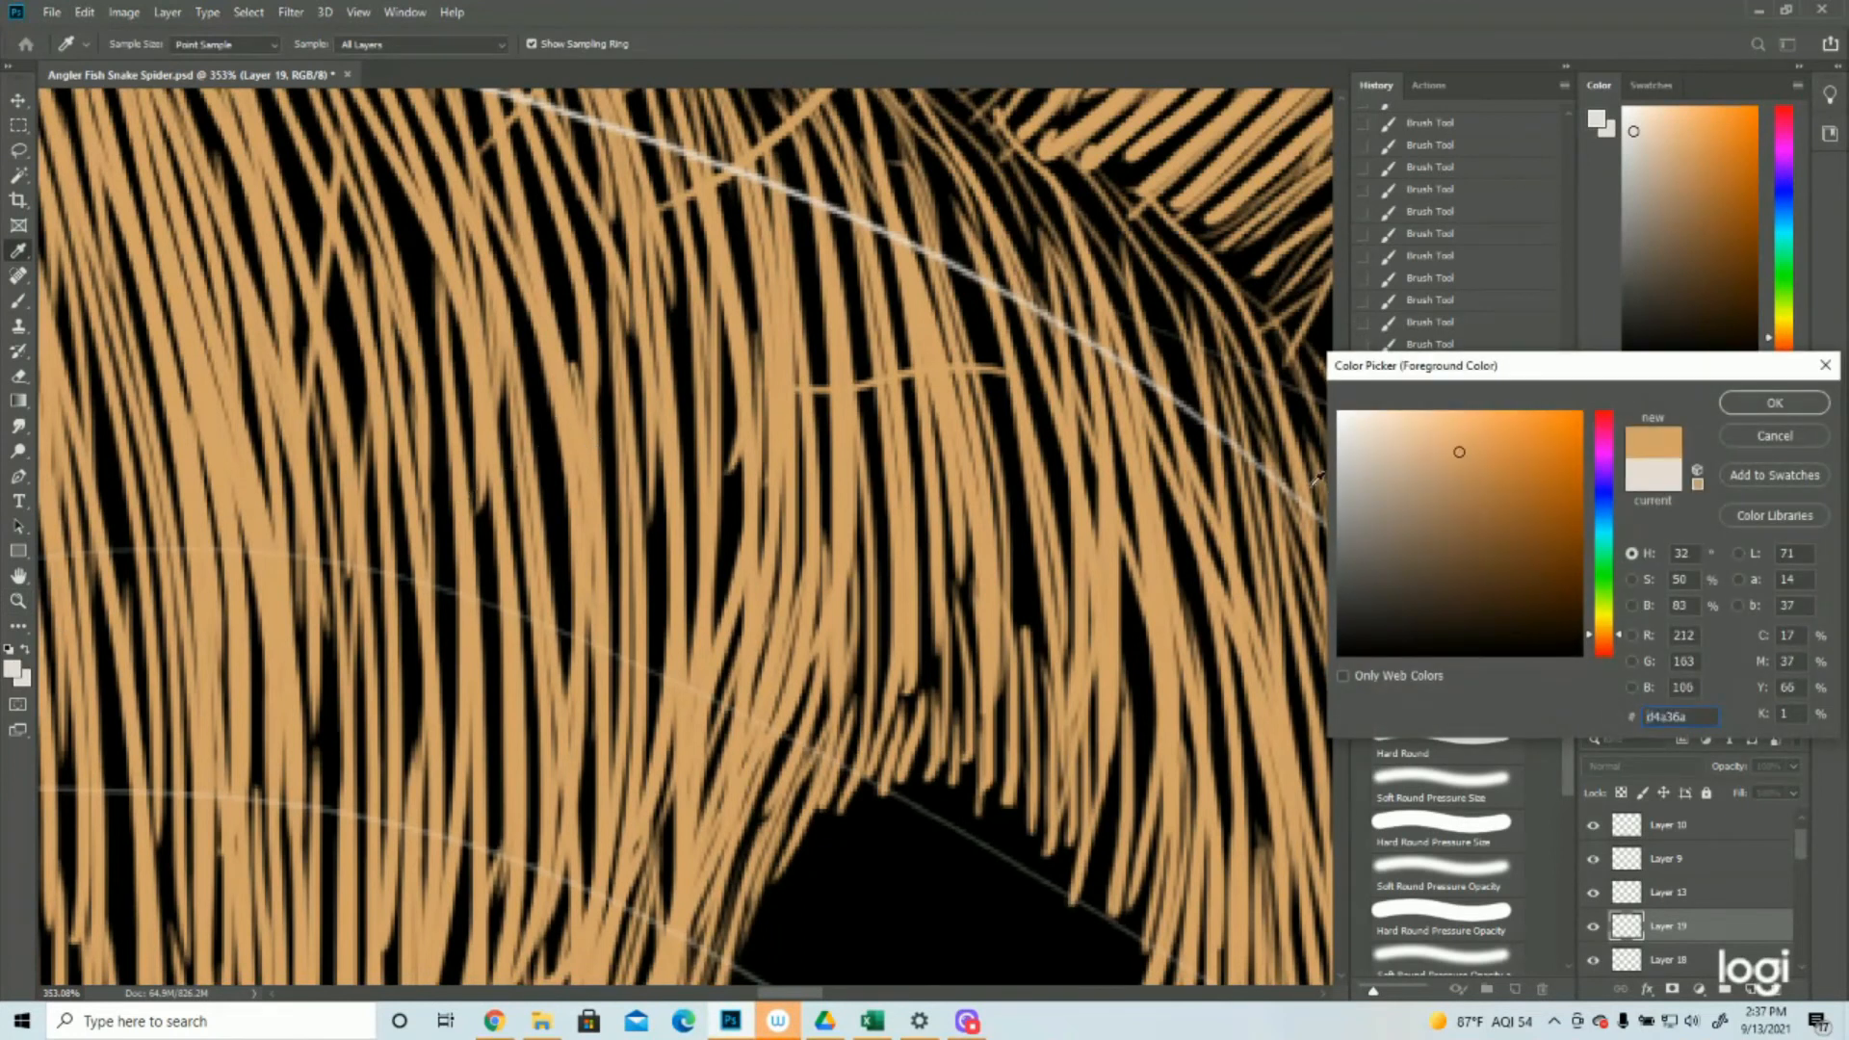
click(1474, 489)
click(1499, 495)
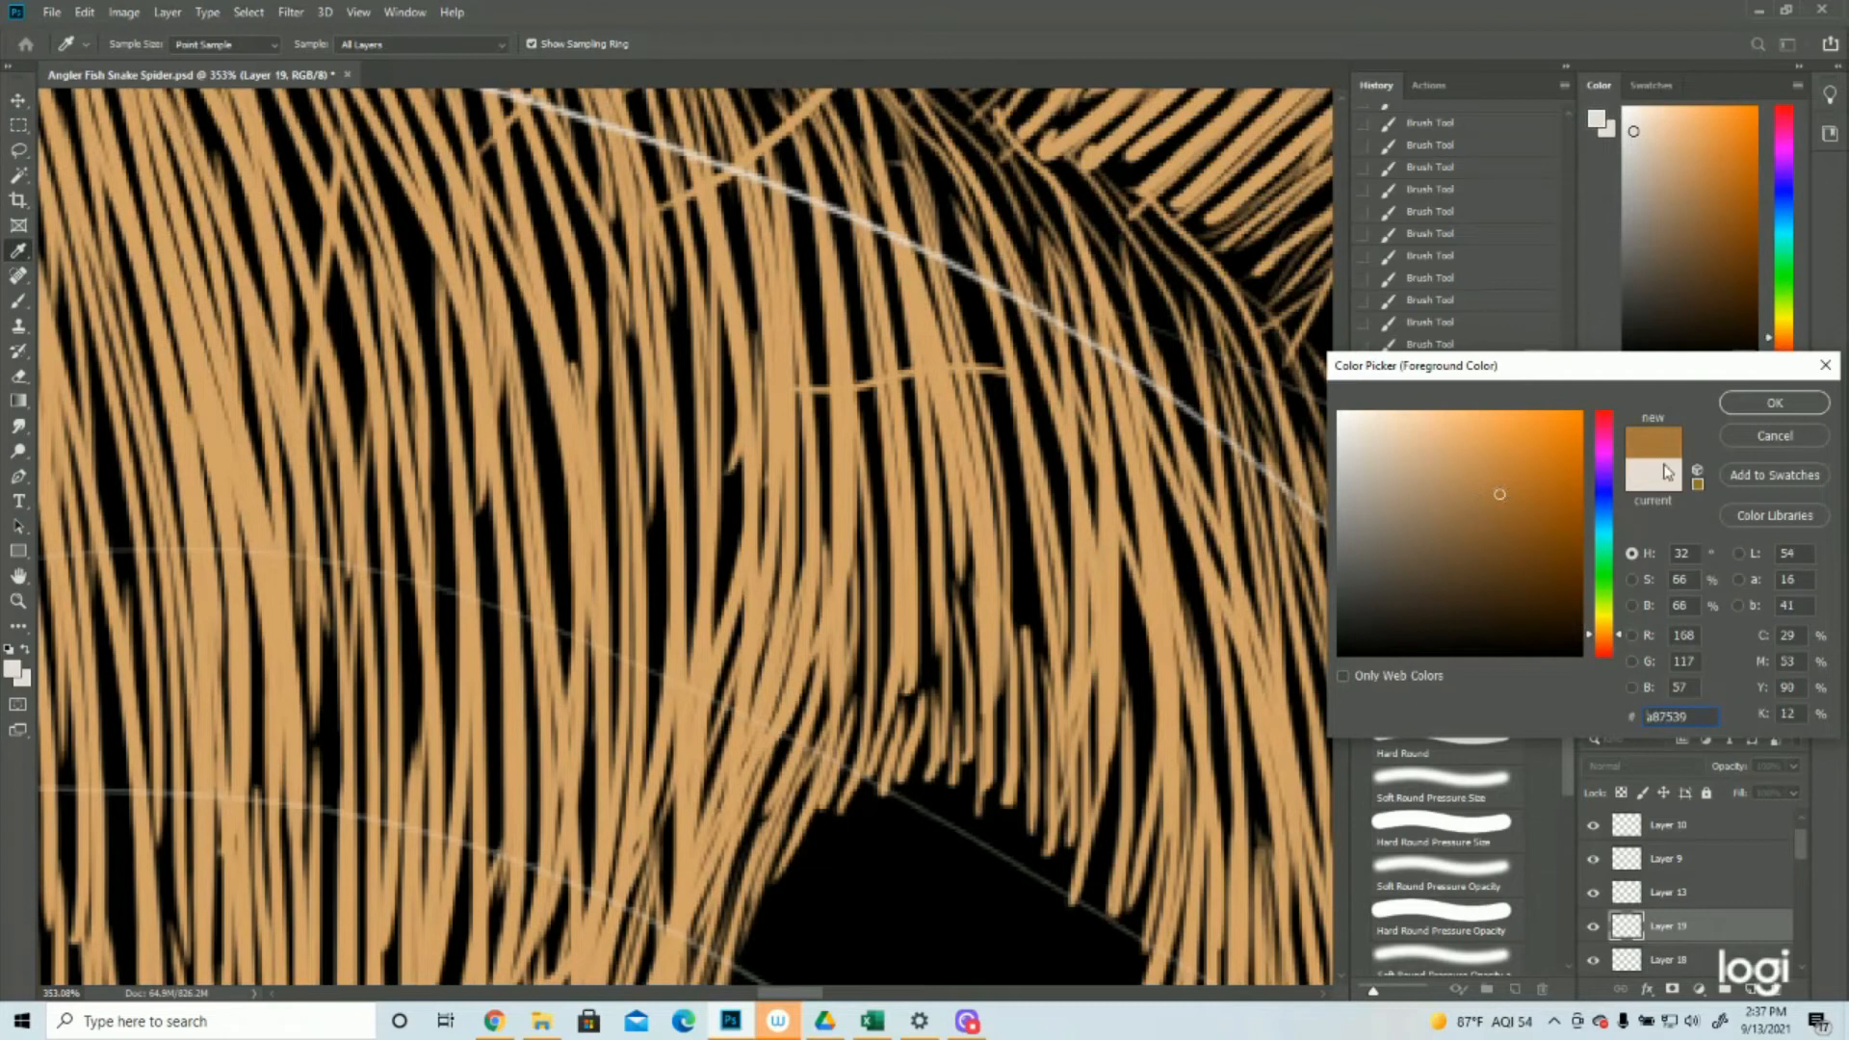
click(1726, 404)
Paint darker tan hairs over the bulging leg segments, shading the area beside the off-white band on the right one
key(z)
drag(939, 437, 686, 458)
drag(921, 612, 970, 617)
key(b)
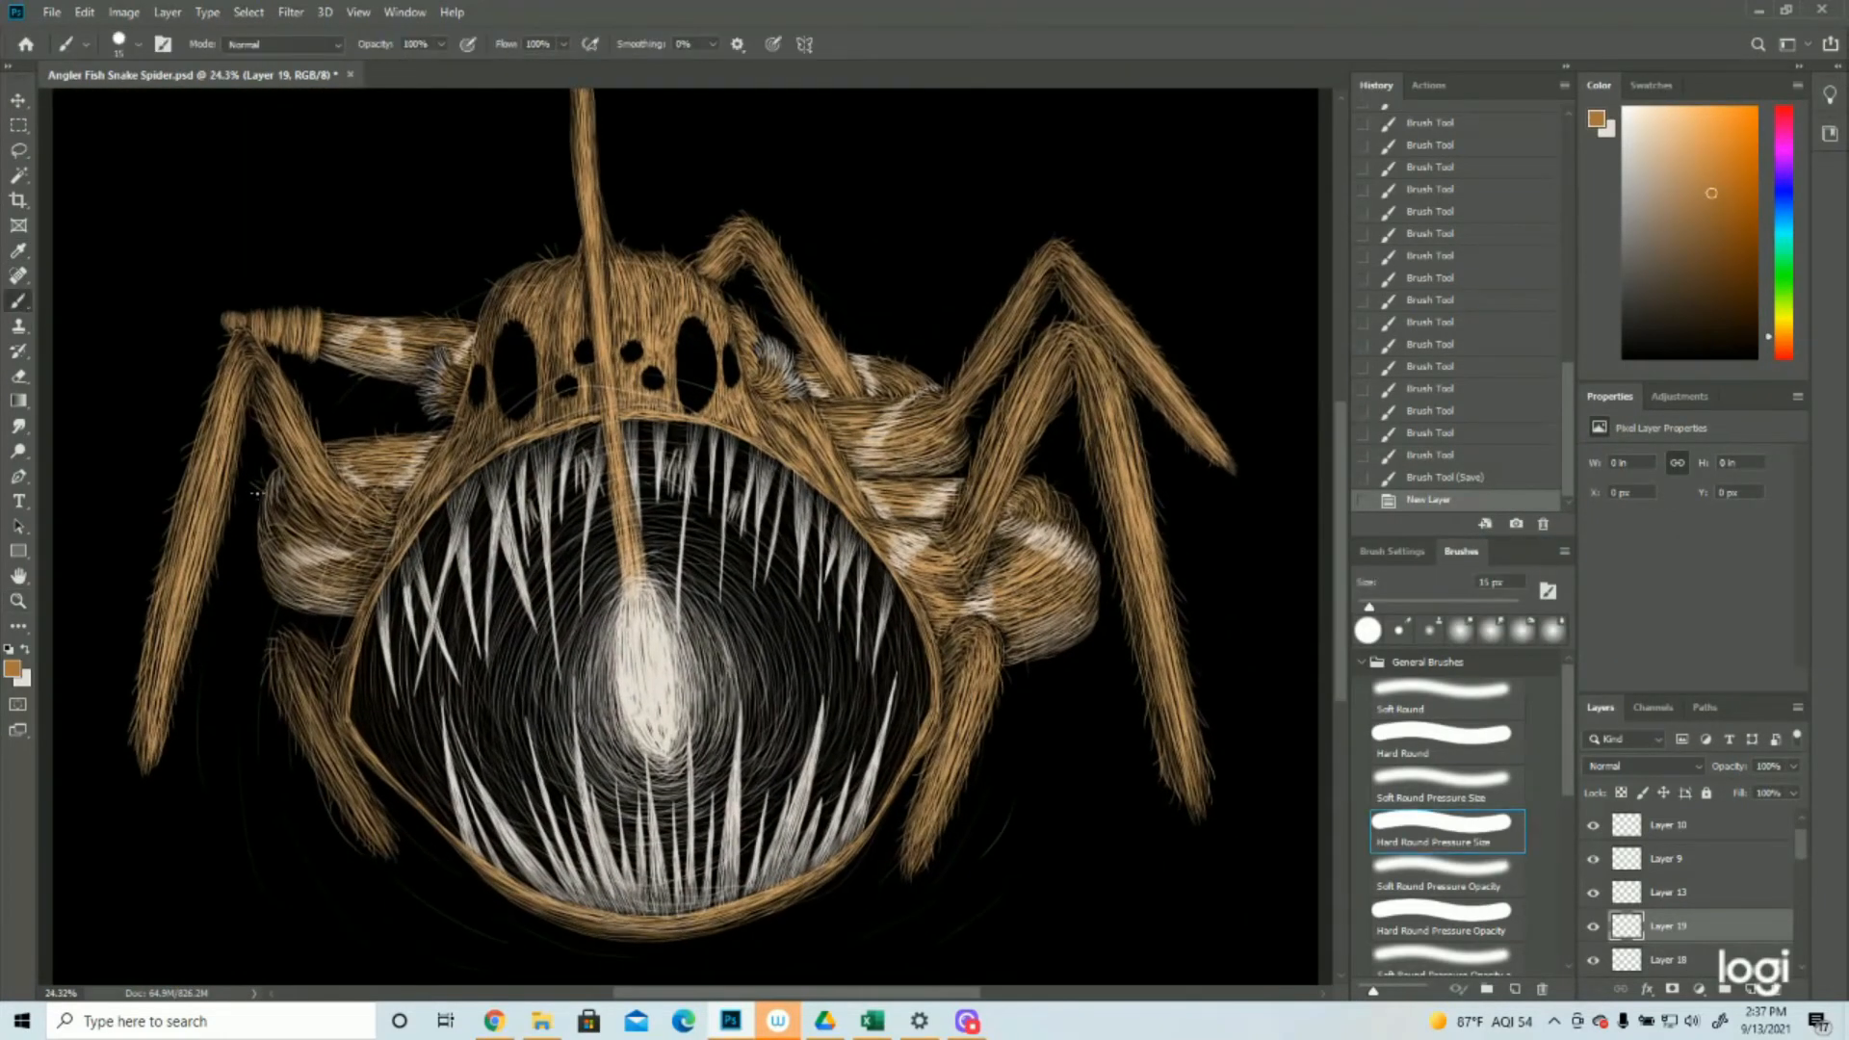
drag(1019, 566, 1036, 574)
drag(1025, 569, 1046, 579)
drag(1033, 573, 1050, 568)
drag(1022, 583, 1054, 572)
drag(1026, 589, 1058, 576)
drag(1030, 596, 1062, 580)
drag(1034, 603, 1058, 579)
drag(1030, 590, 1056, 574)
drag(1028, 582, 1056, 572)
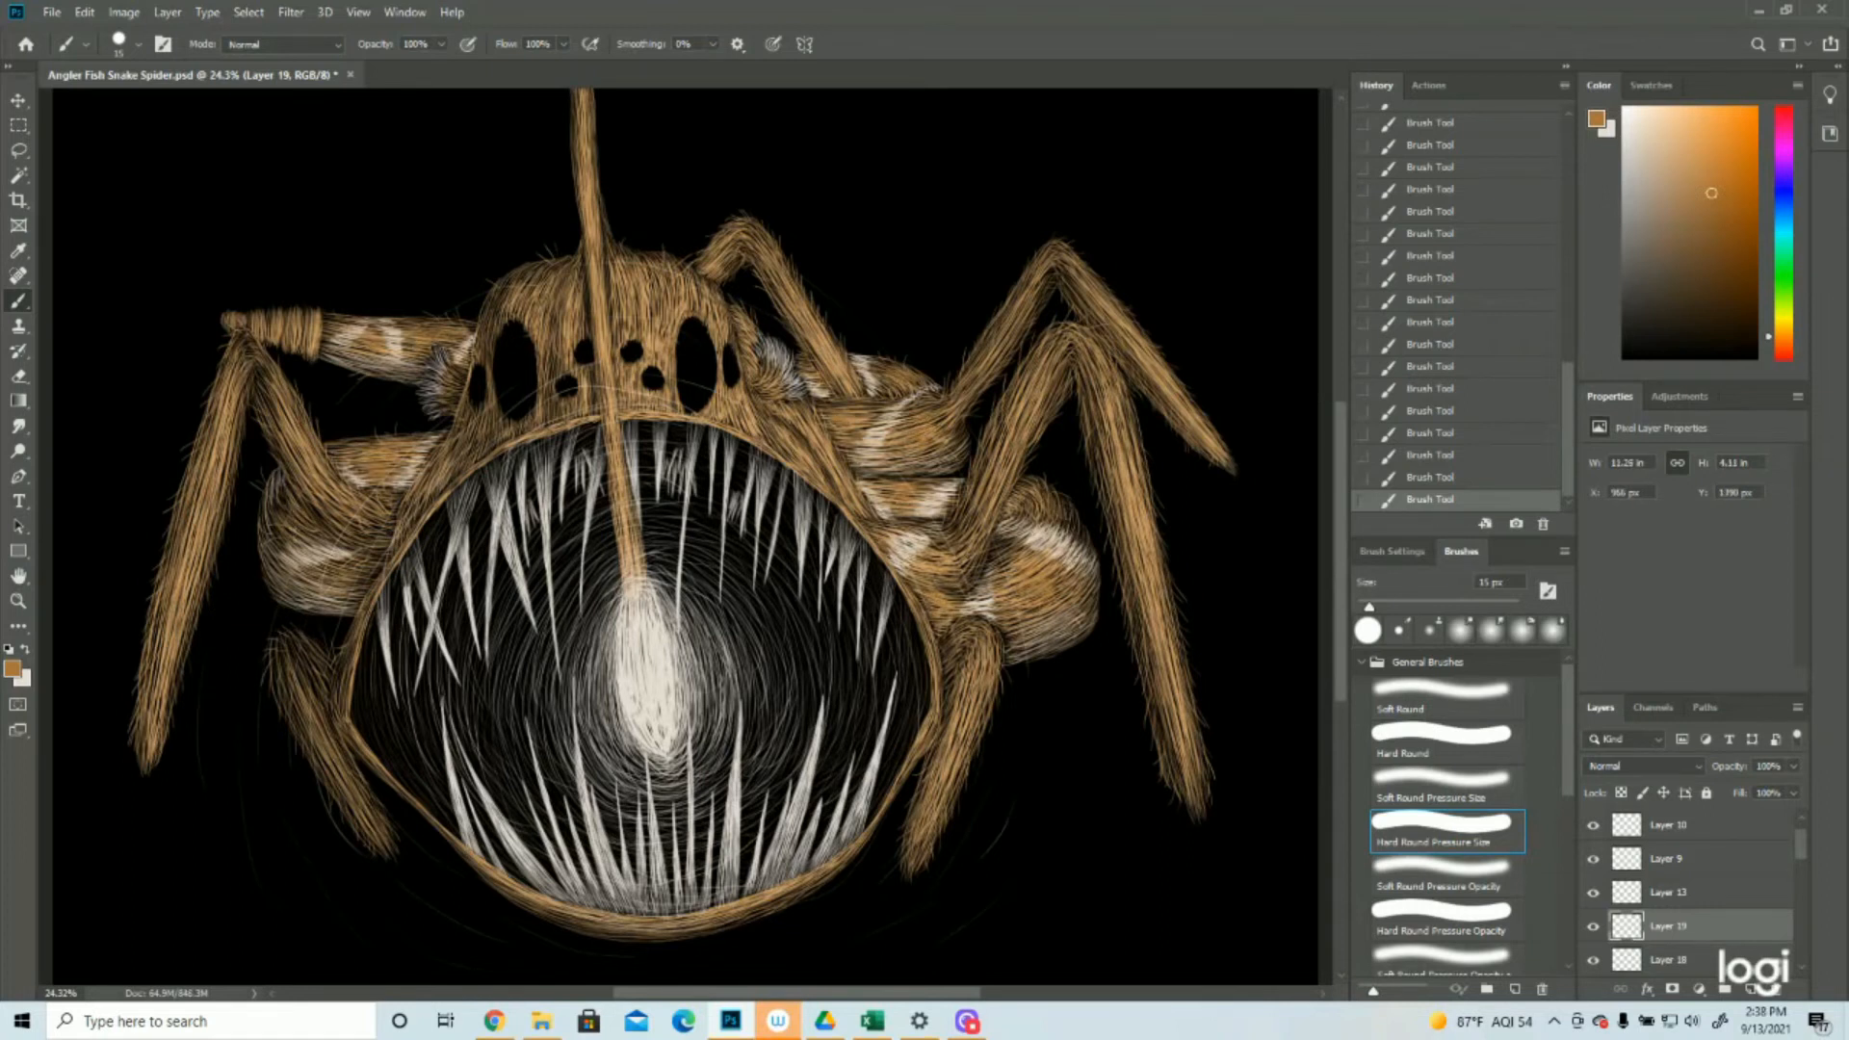
Extend the darker tan shading hairs to the horizontal upper left leg and its knee
key(z)
drag(867, 584, 775, 583)
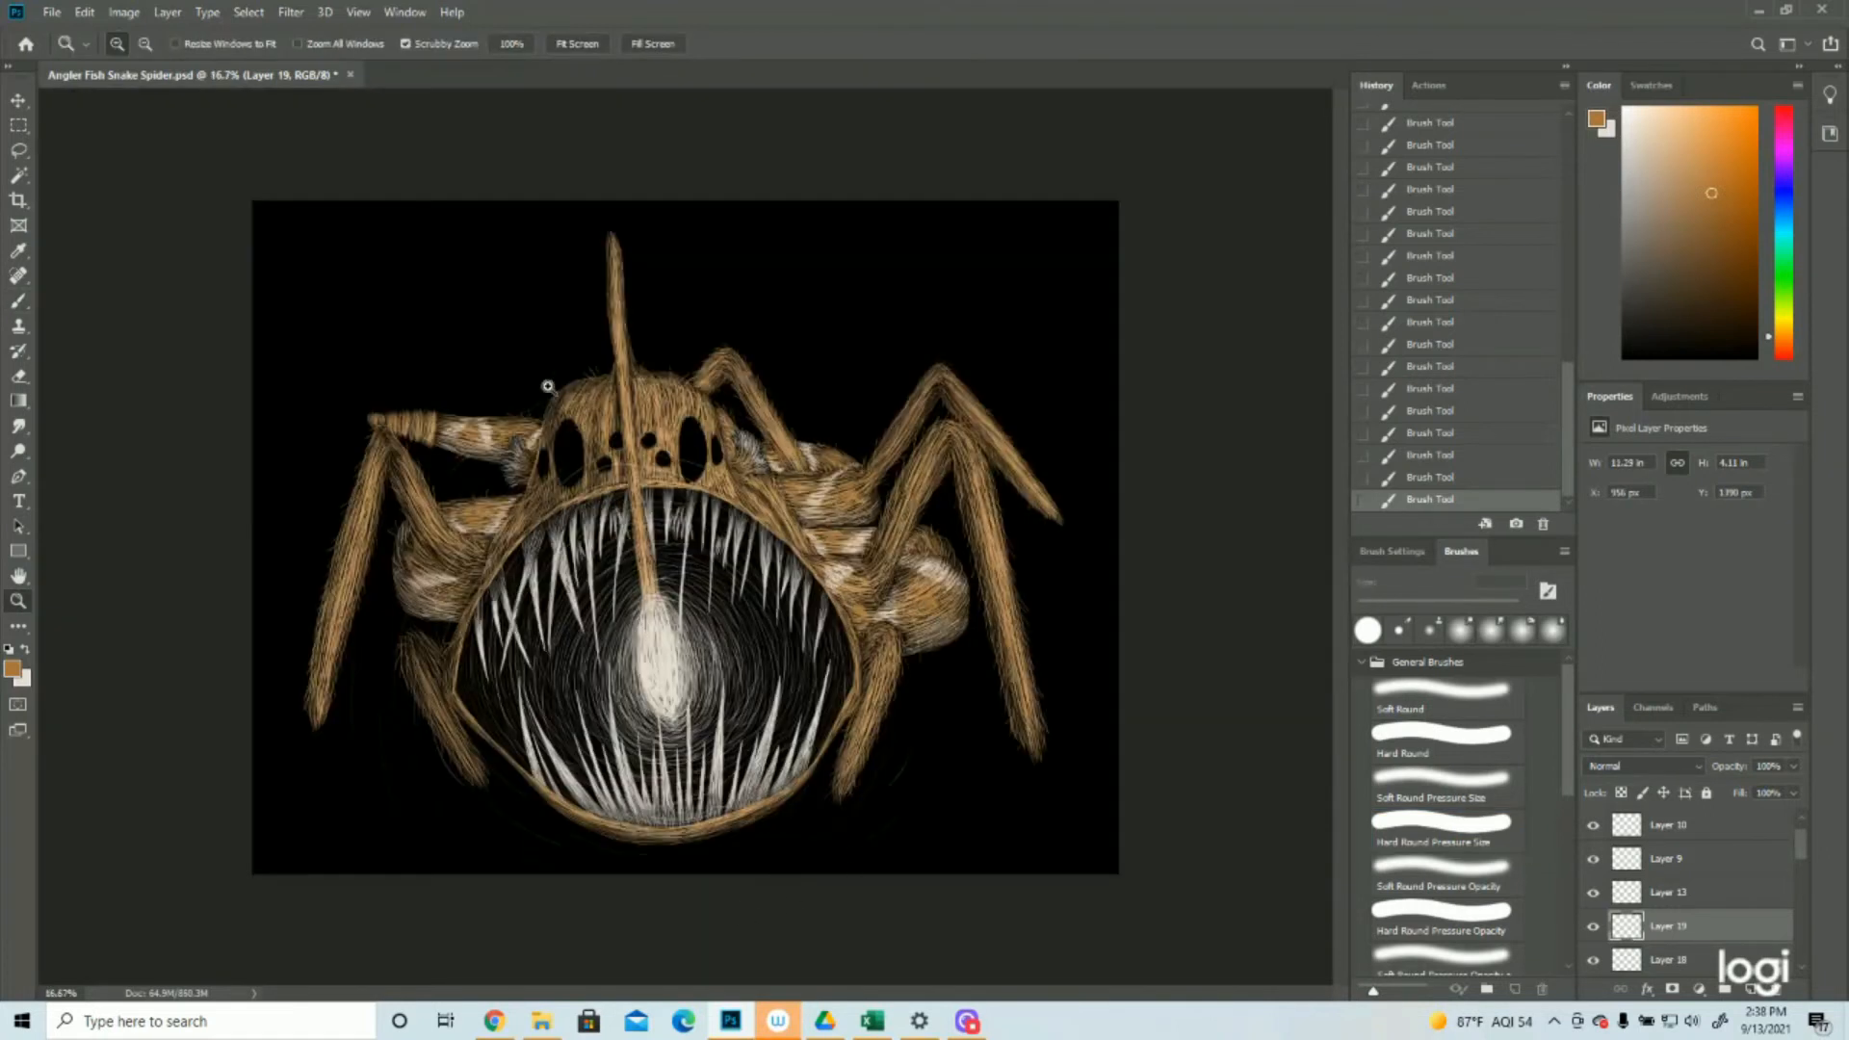
drag(287, 344, 322, 359)
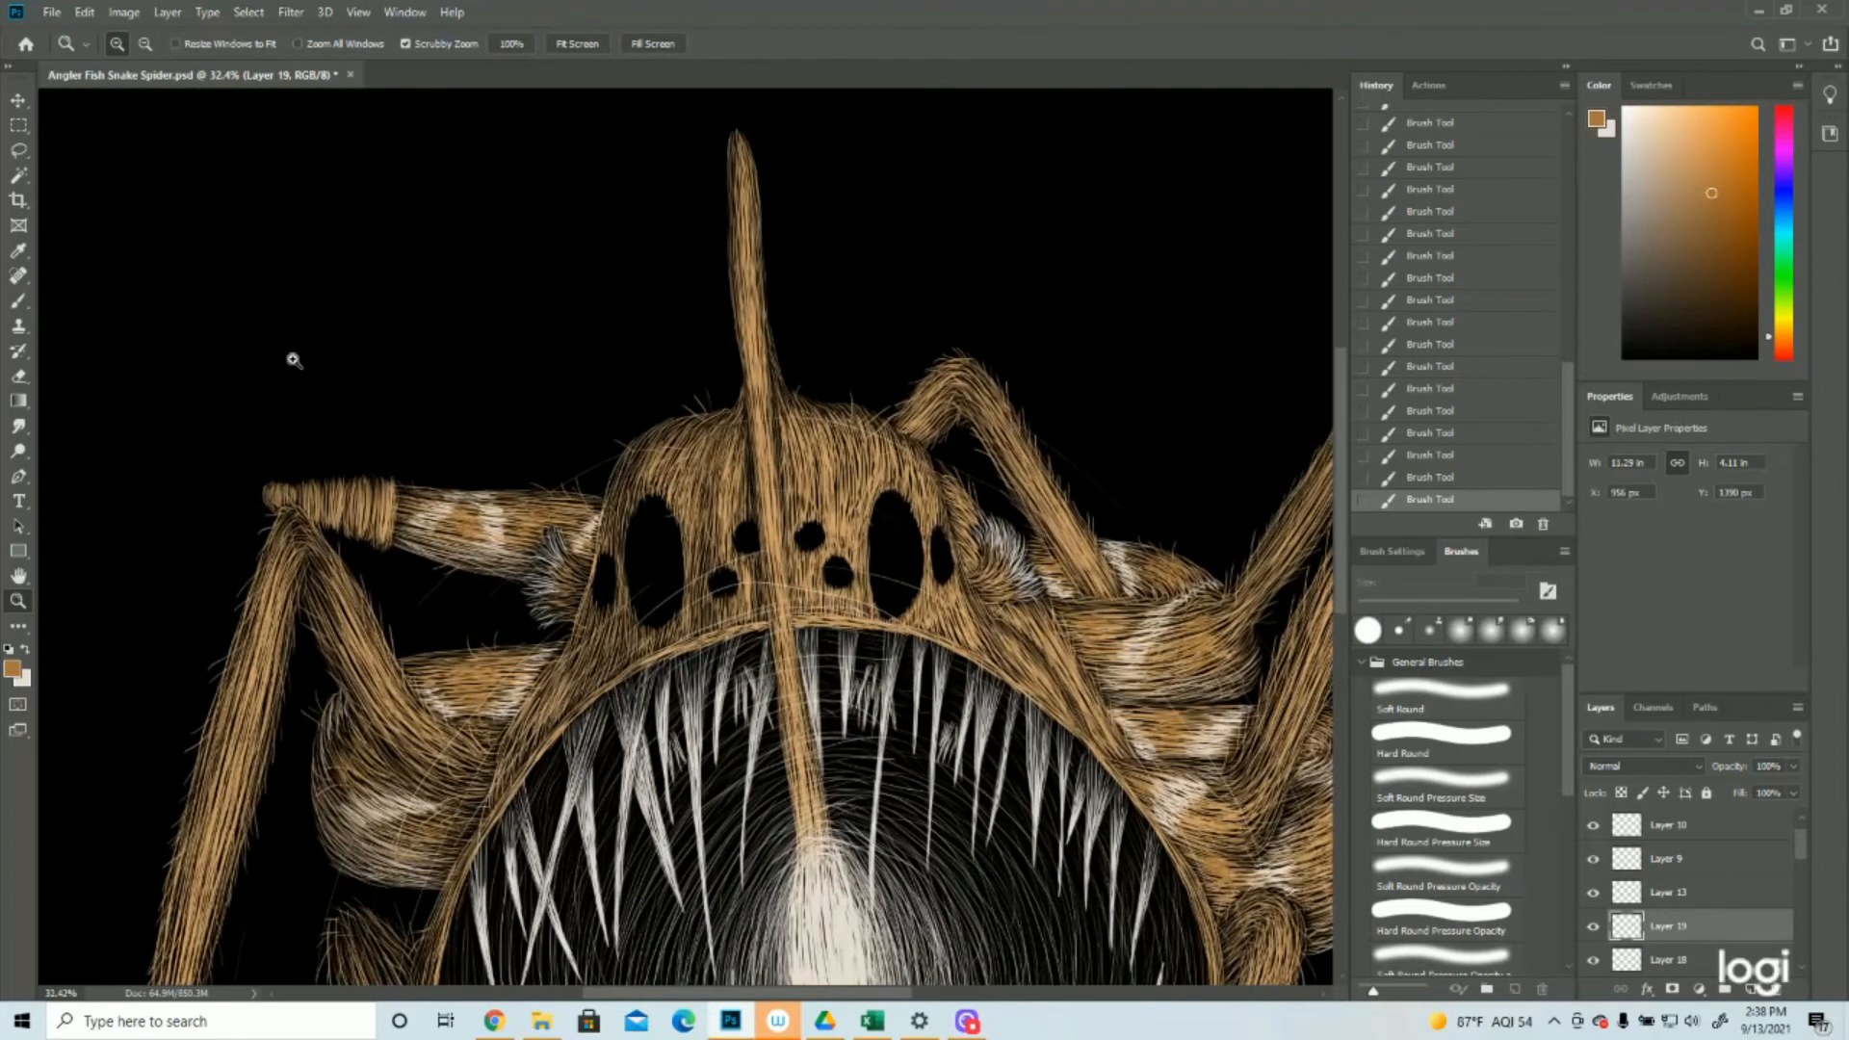
click(19, 300)
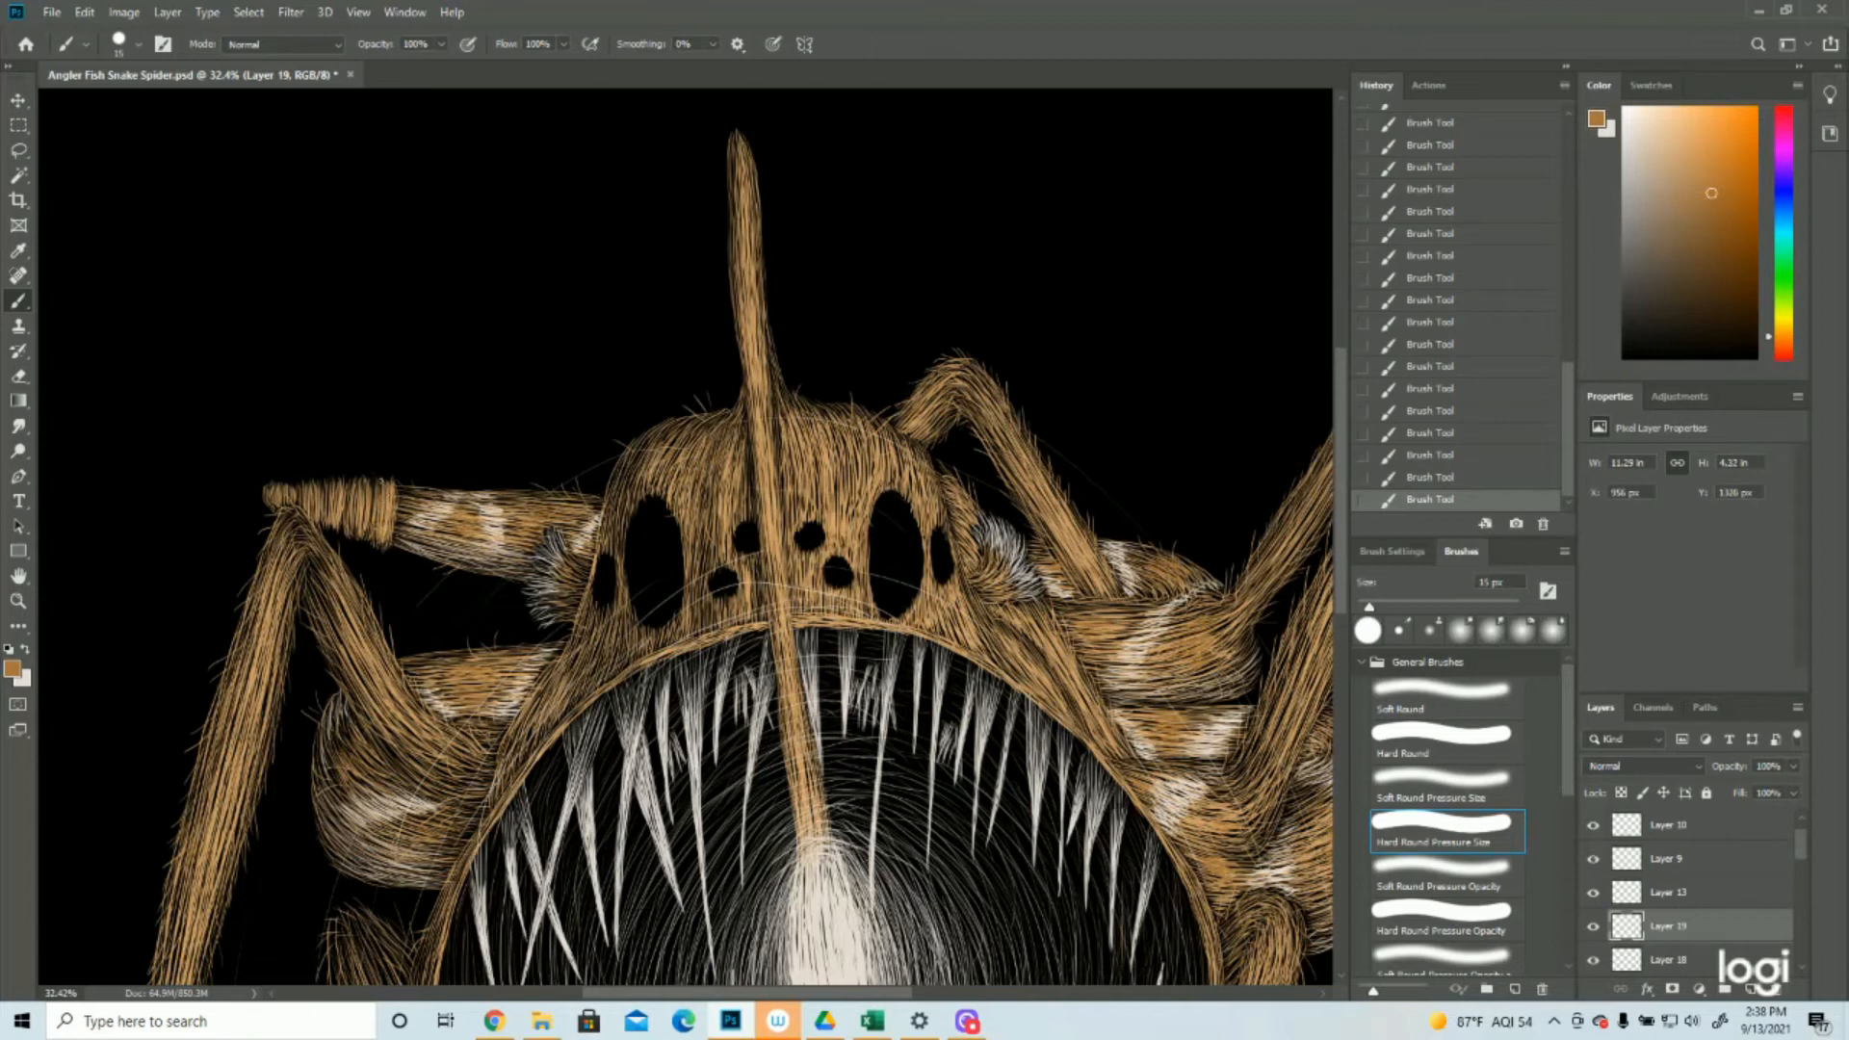
click(18, 600)
drag(867, 622, 828, 621)
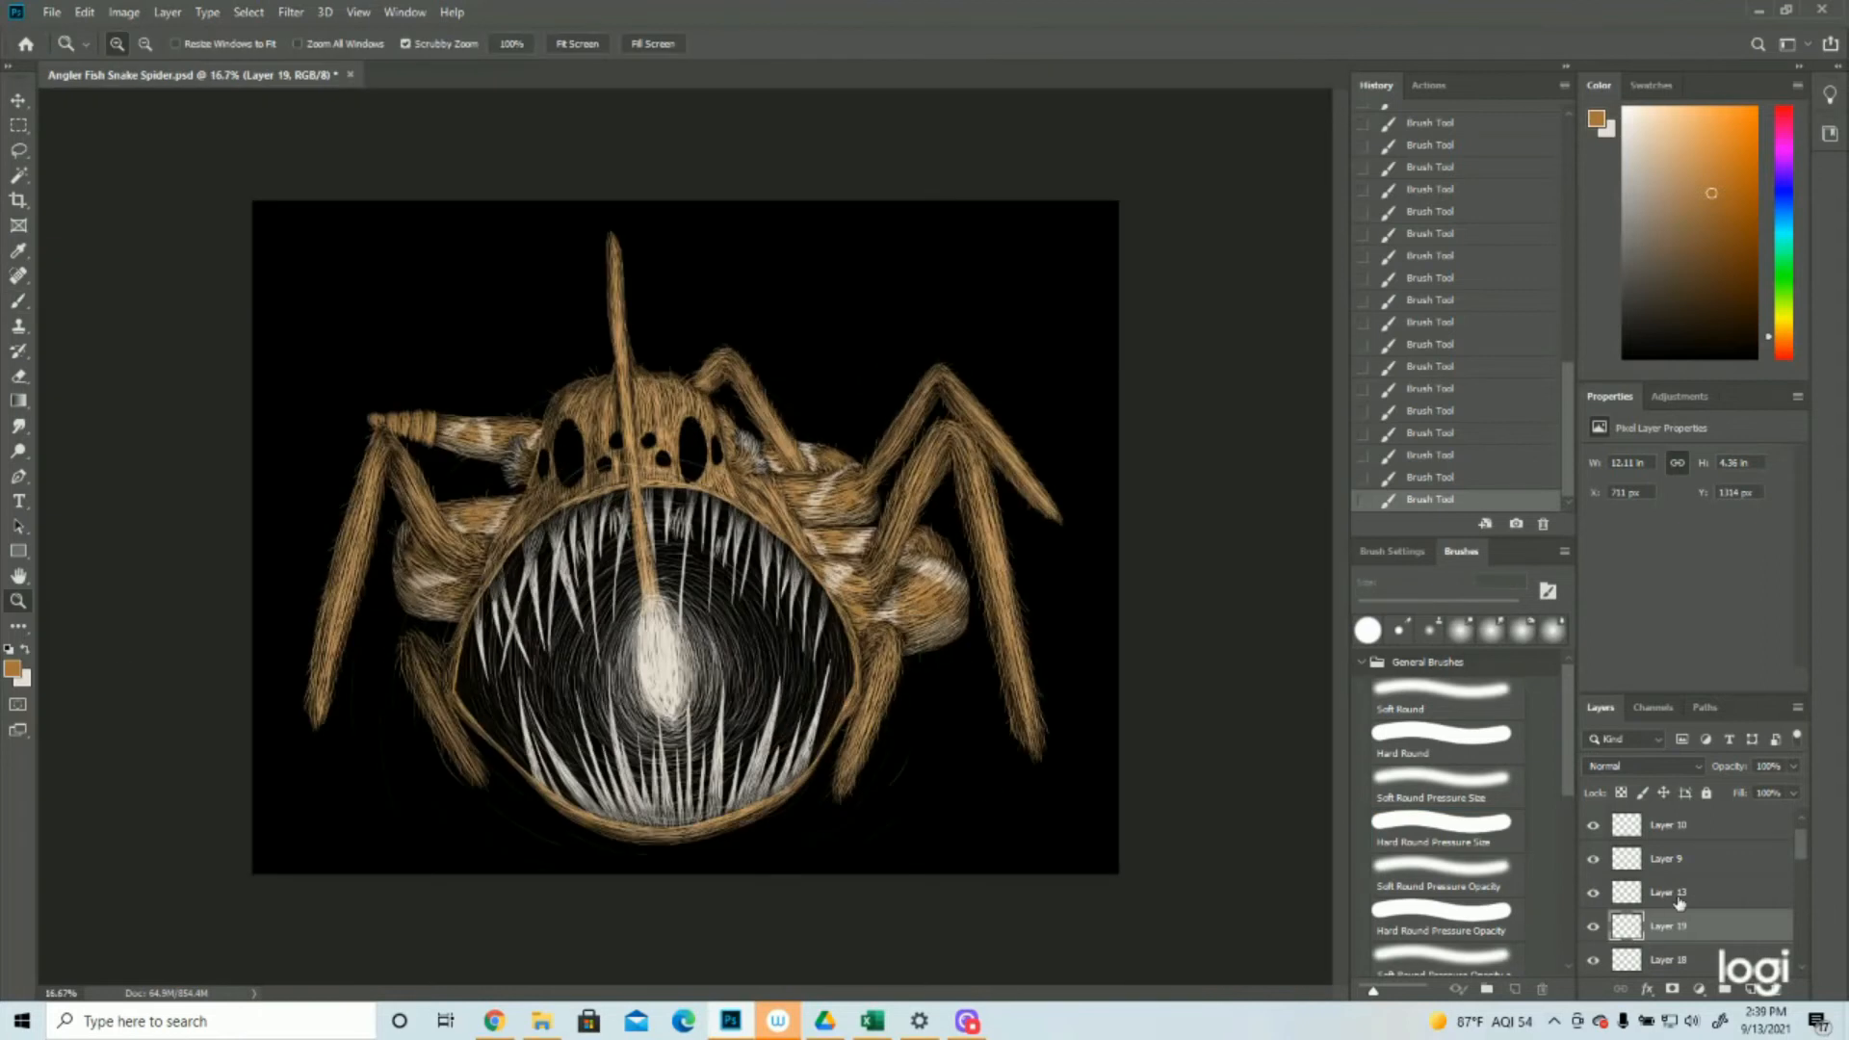
Set the foreground colour to #8a5c26 and select all the strokes painted on Layer 19
click(11, 670)
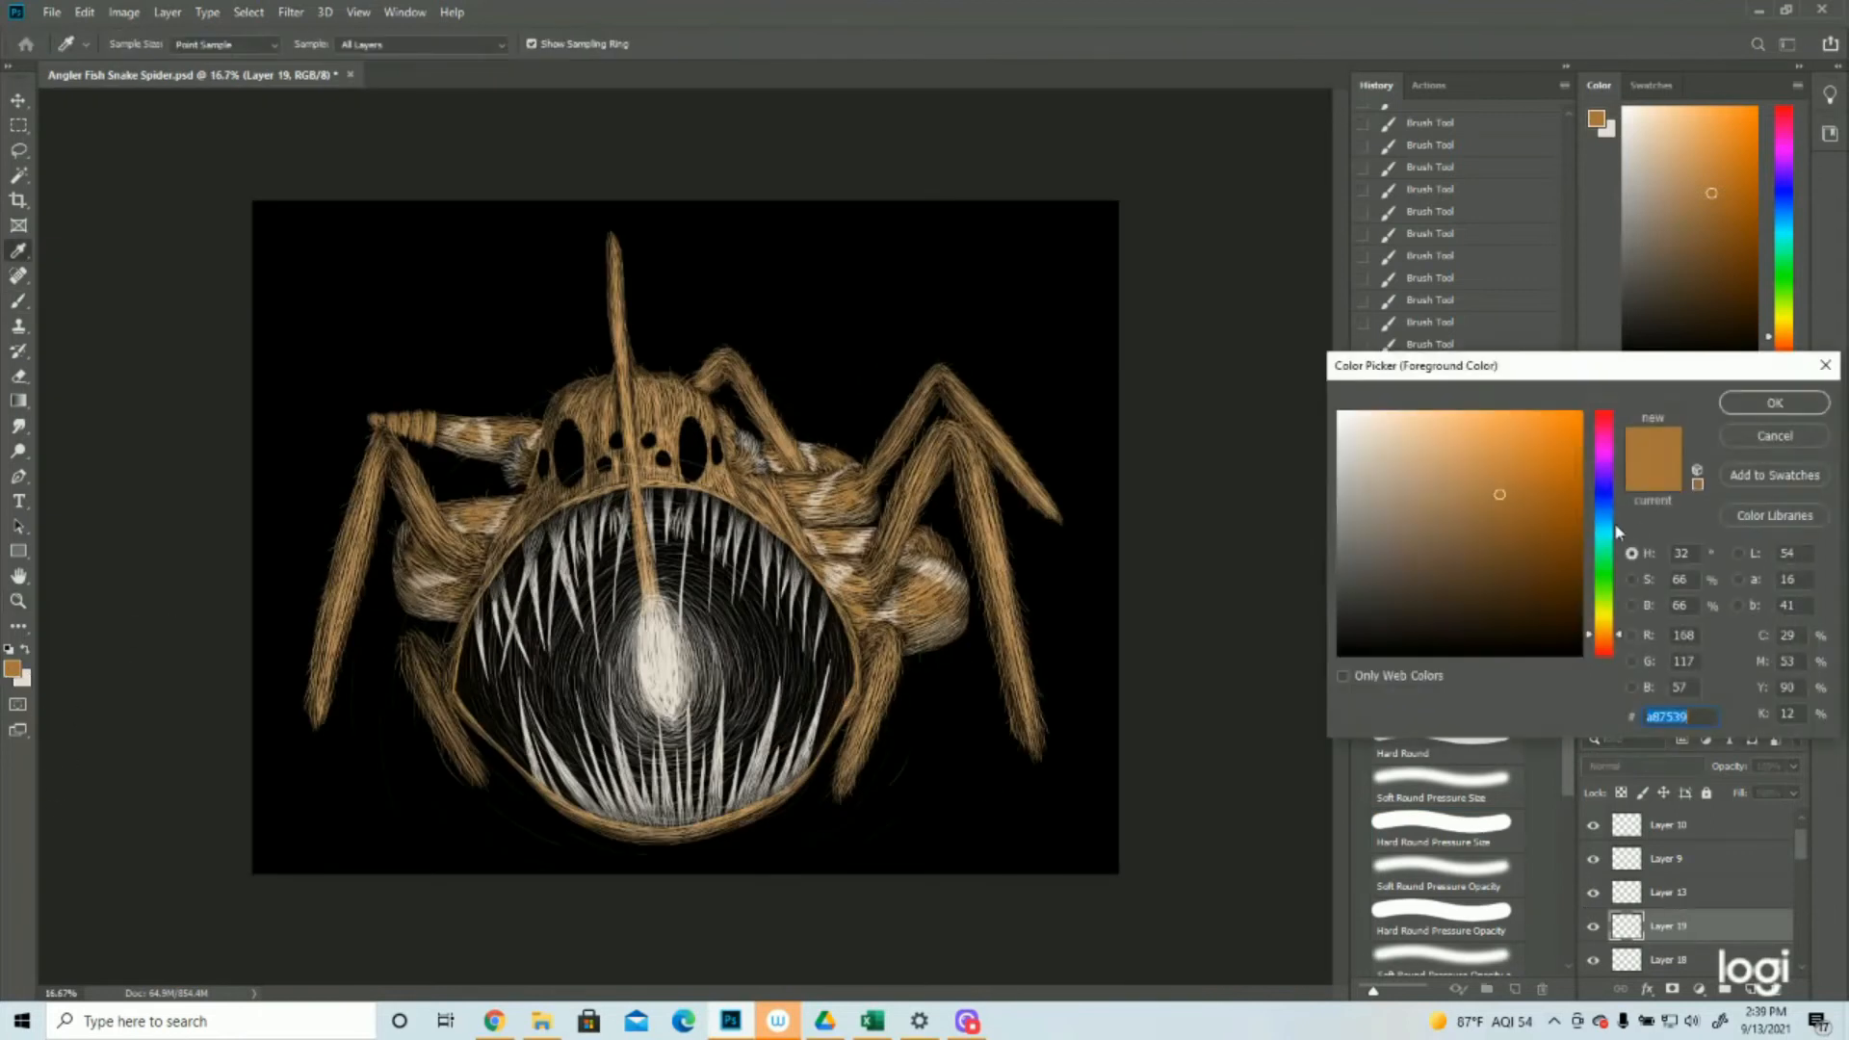
click(1514, 523)
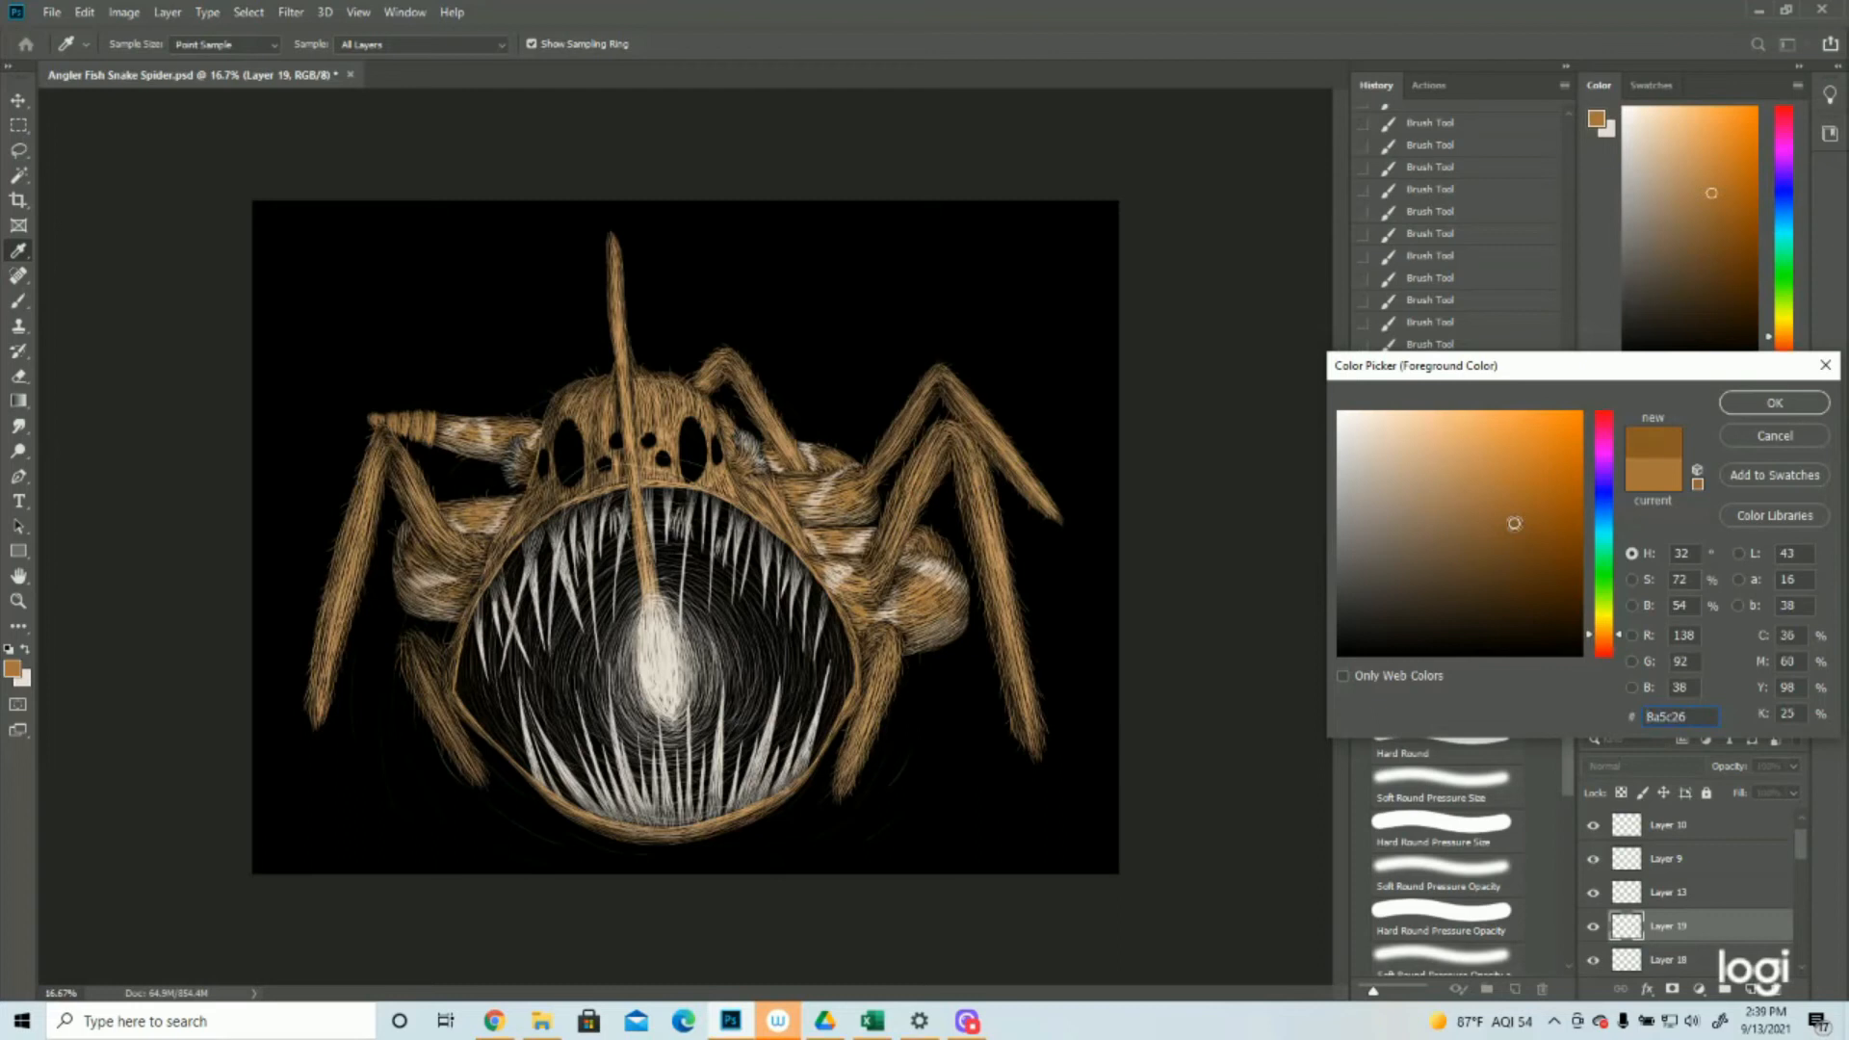
click(1775, 402)
click(248, 11)
click(253, 34)
key(v)
key(Up)
key(Down)
Hide Layer 19, fill the stroke selection with the darker brown on a new layer above it, and deselect
click(1594, 926)
click(1752, 990)
click(51, 12)
mouse_move(101, 7)
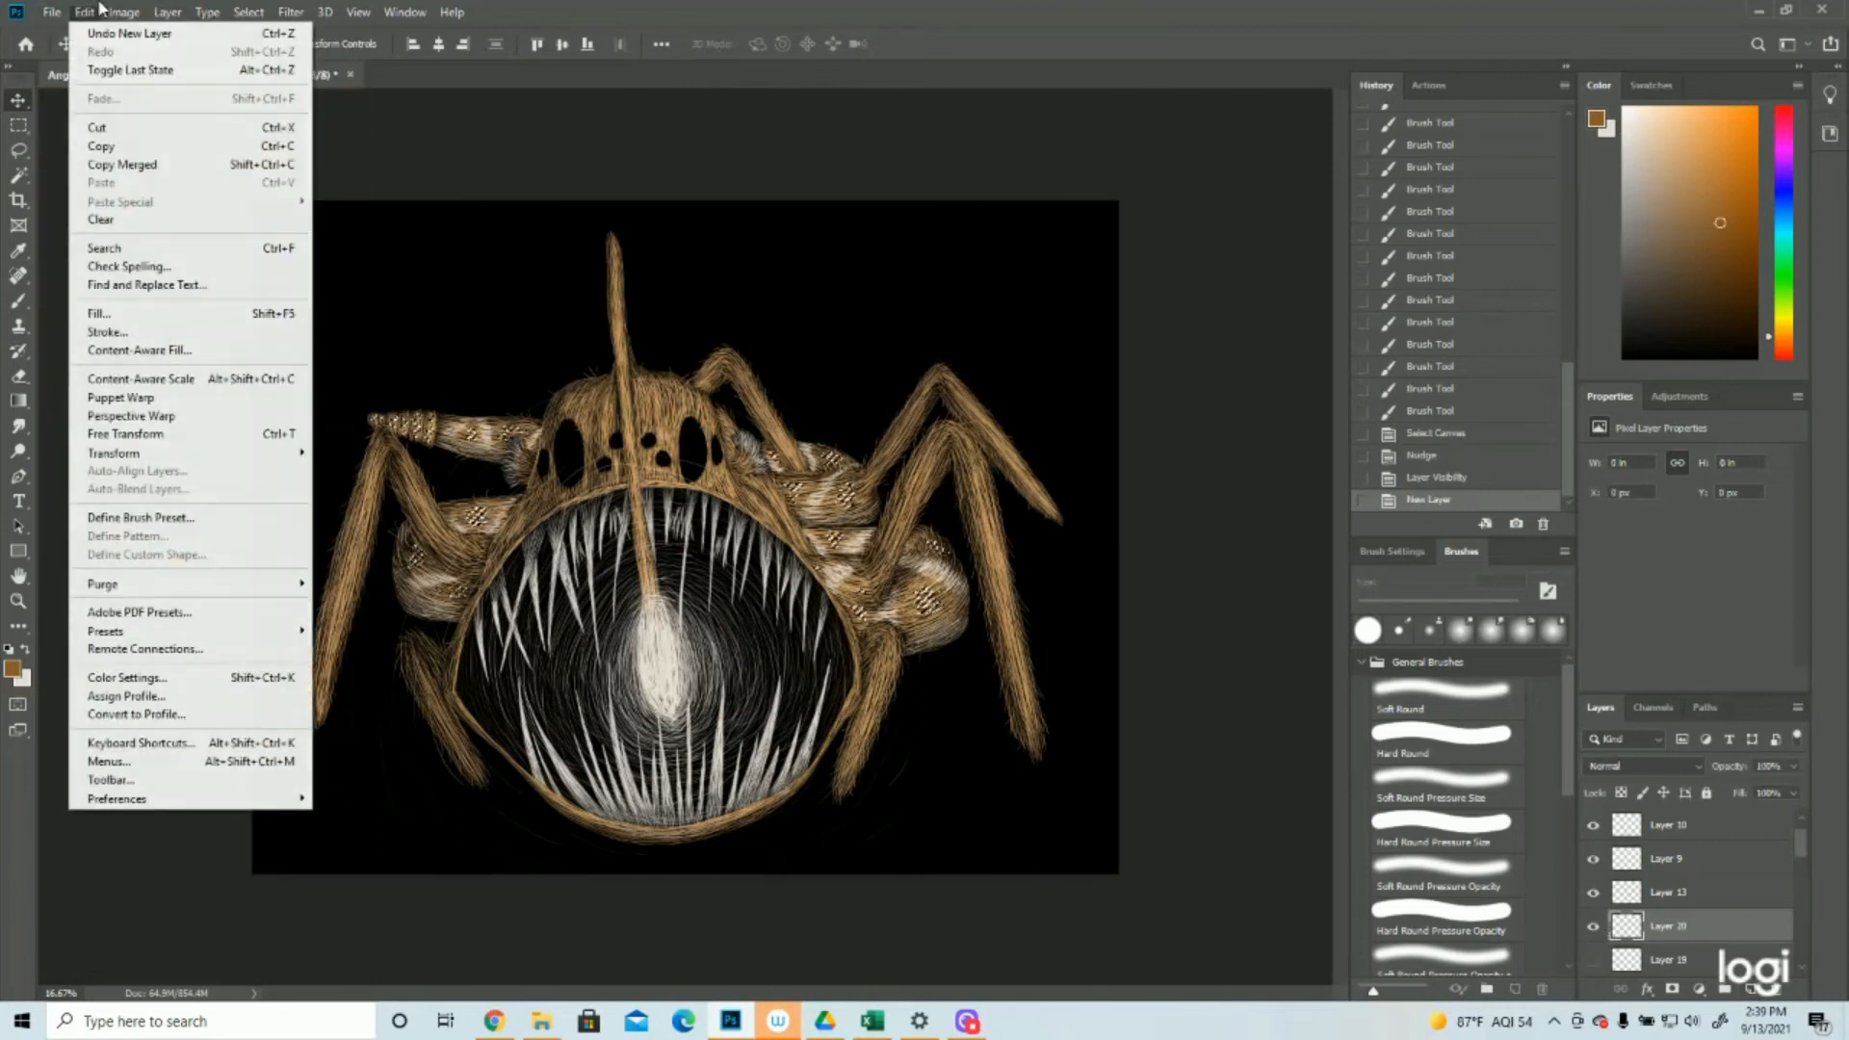
click(115, 313)
click(940, 274)
click(941, 289)
click(1039, 270)
key(v)
click(256, 12)
click(258, 49)
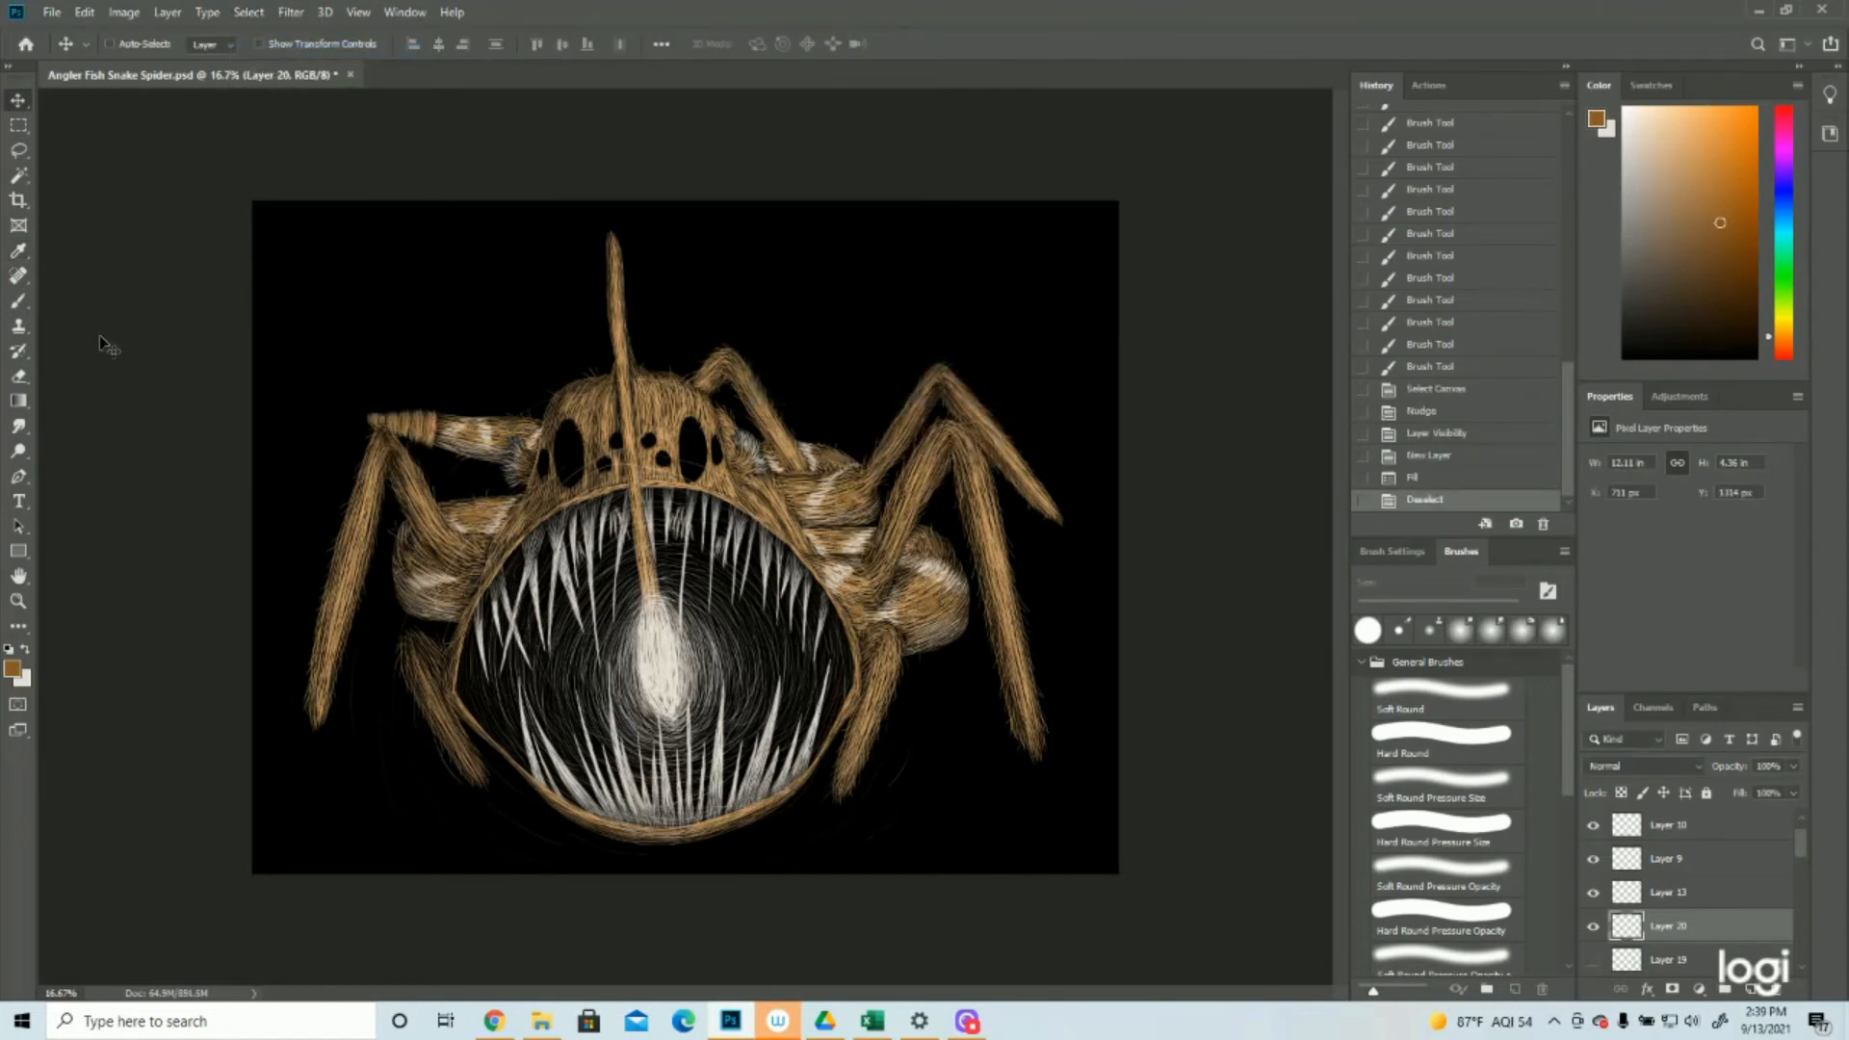
Examine the recoloured leg shading and the neighbouring layers, switching Layer 13 off and on to compare
click(19, 600)
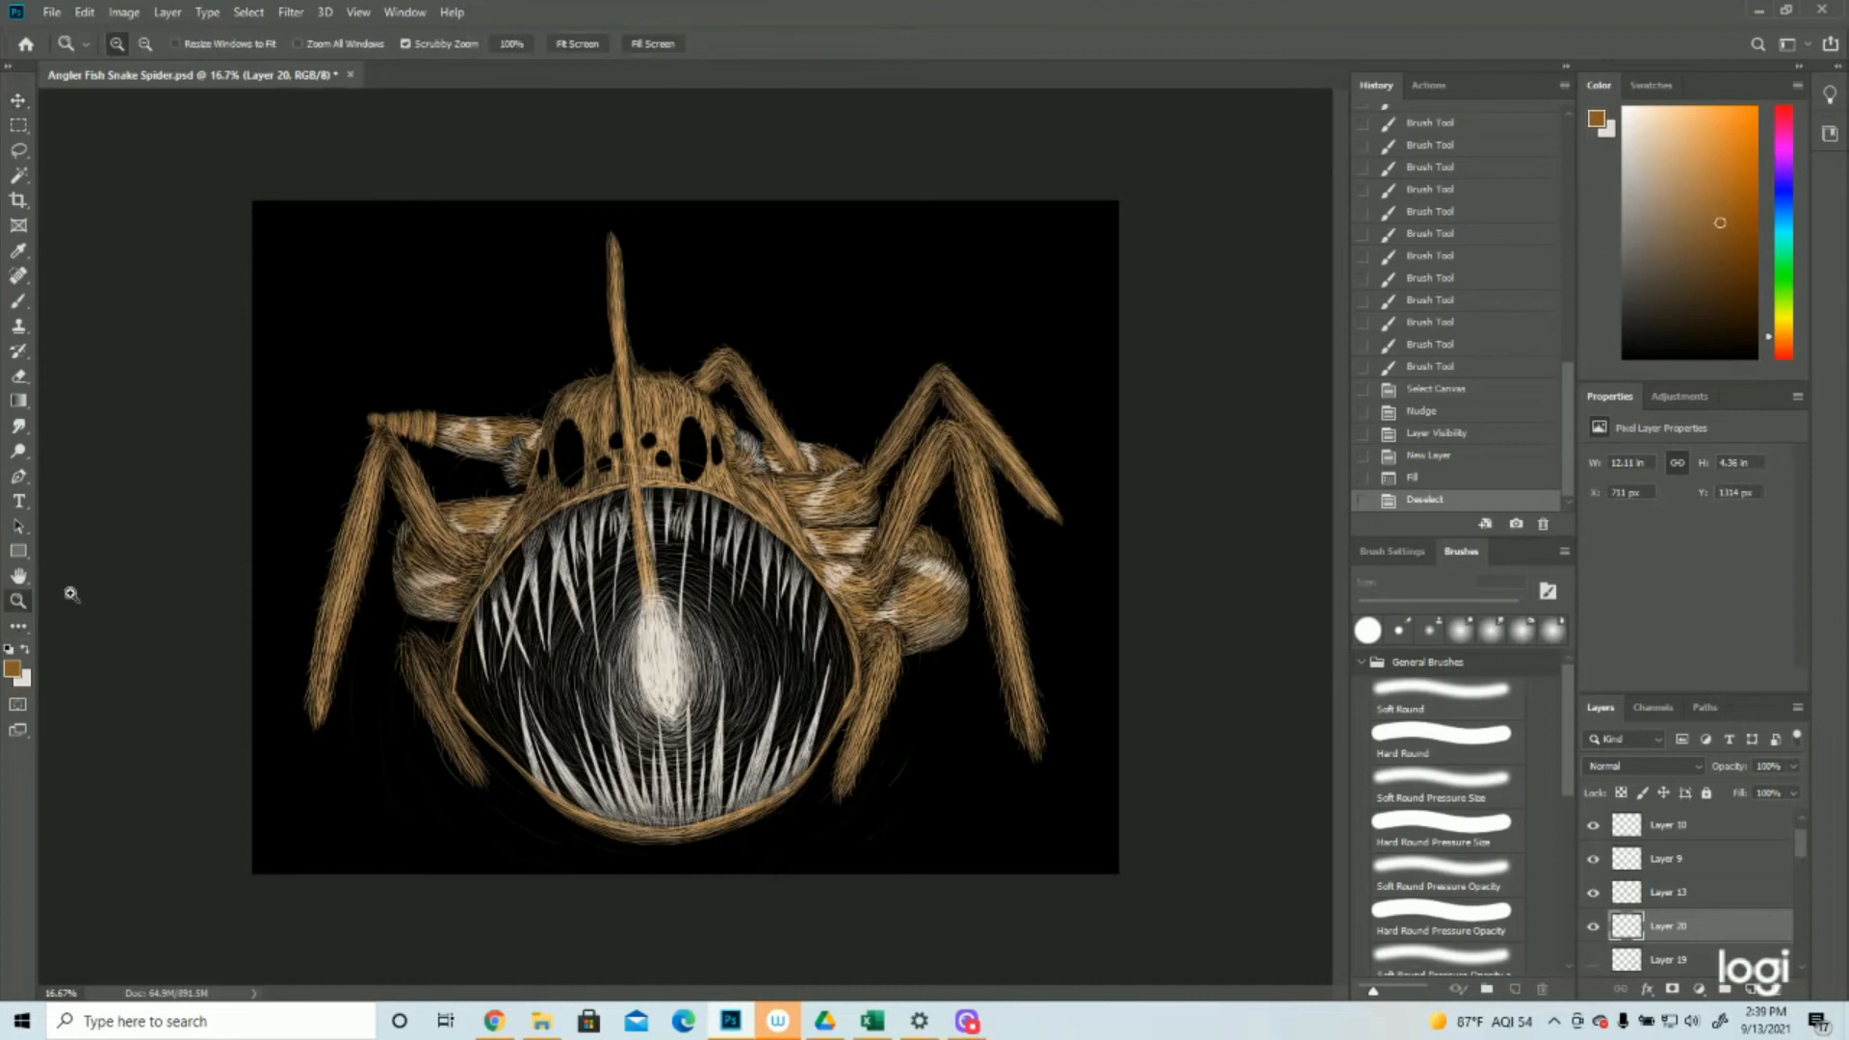
drag(637, 549, 572, 549)
drag(844, 456, 888, 381)
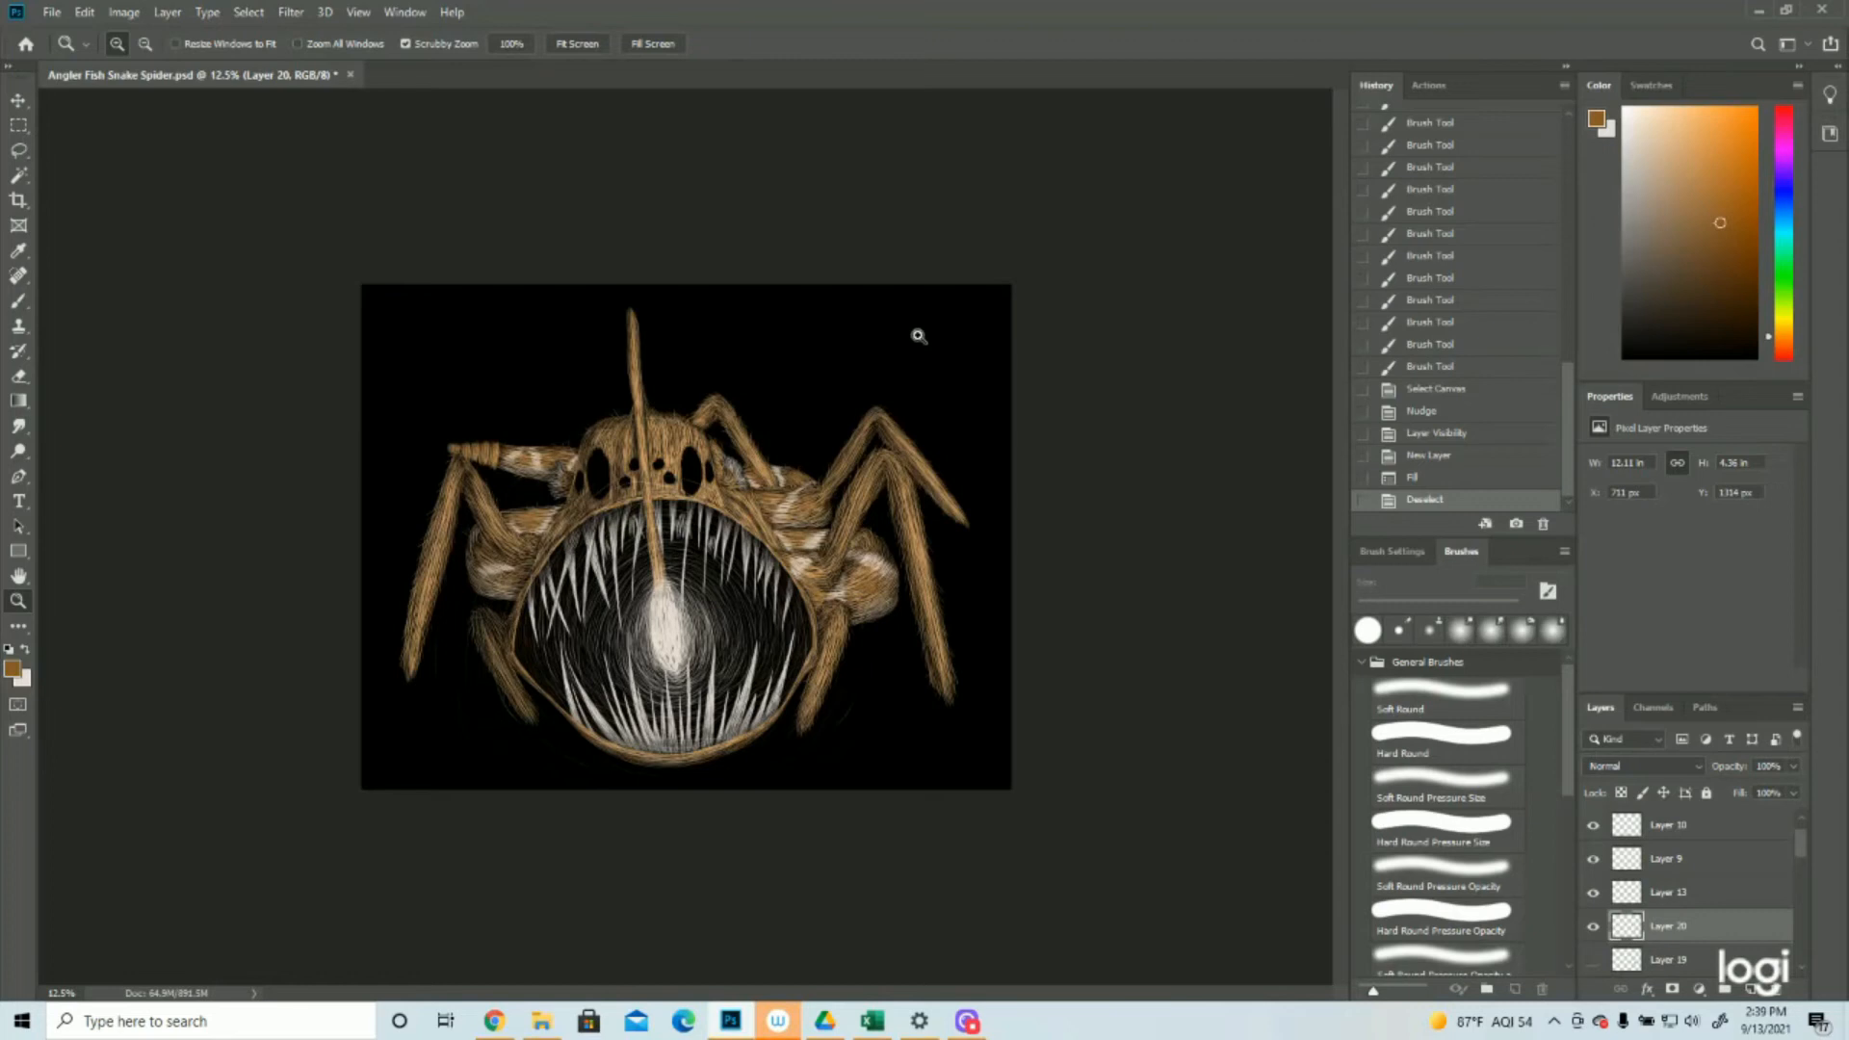
key(ctrl+plus)
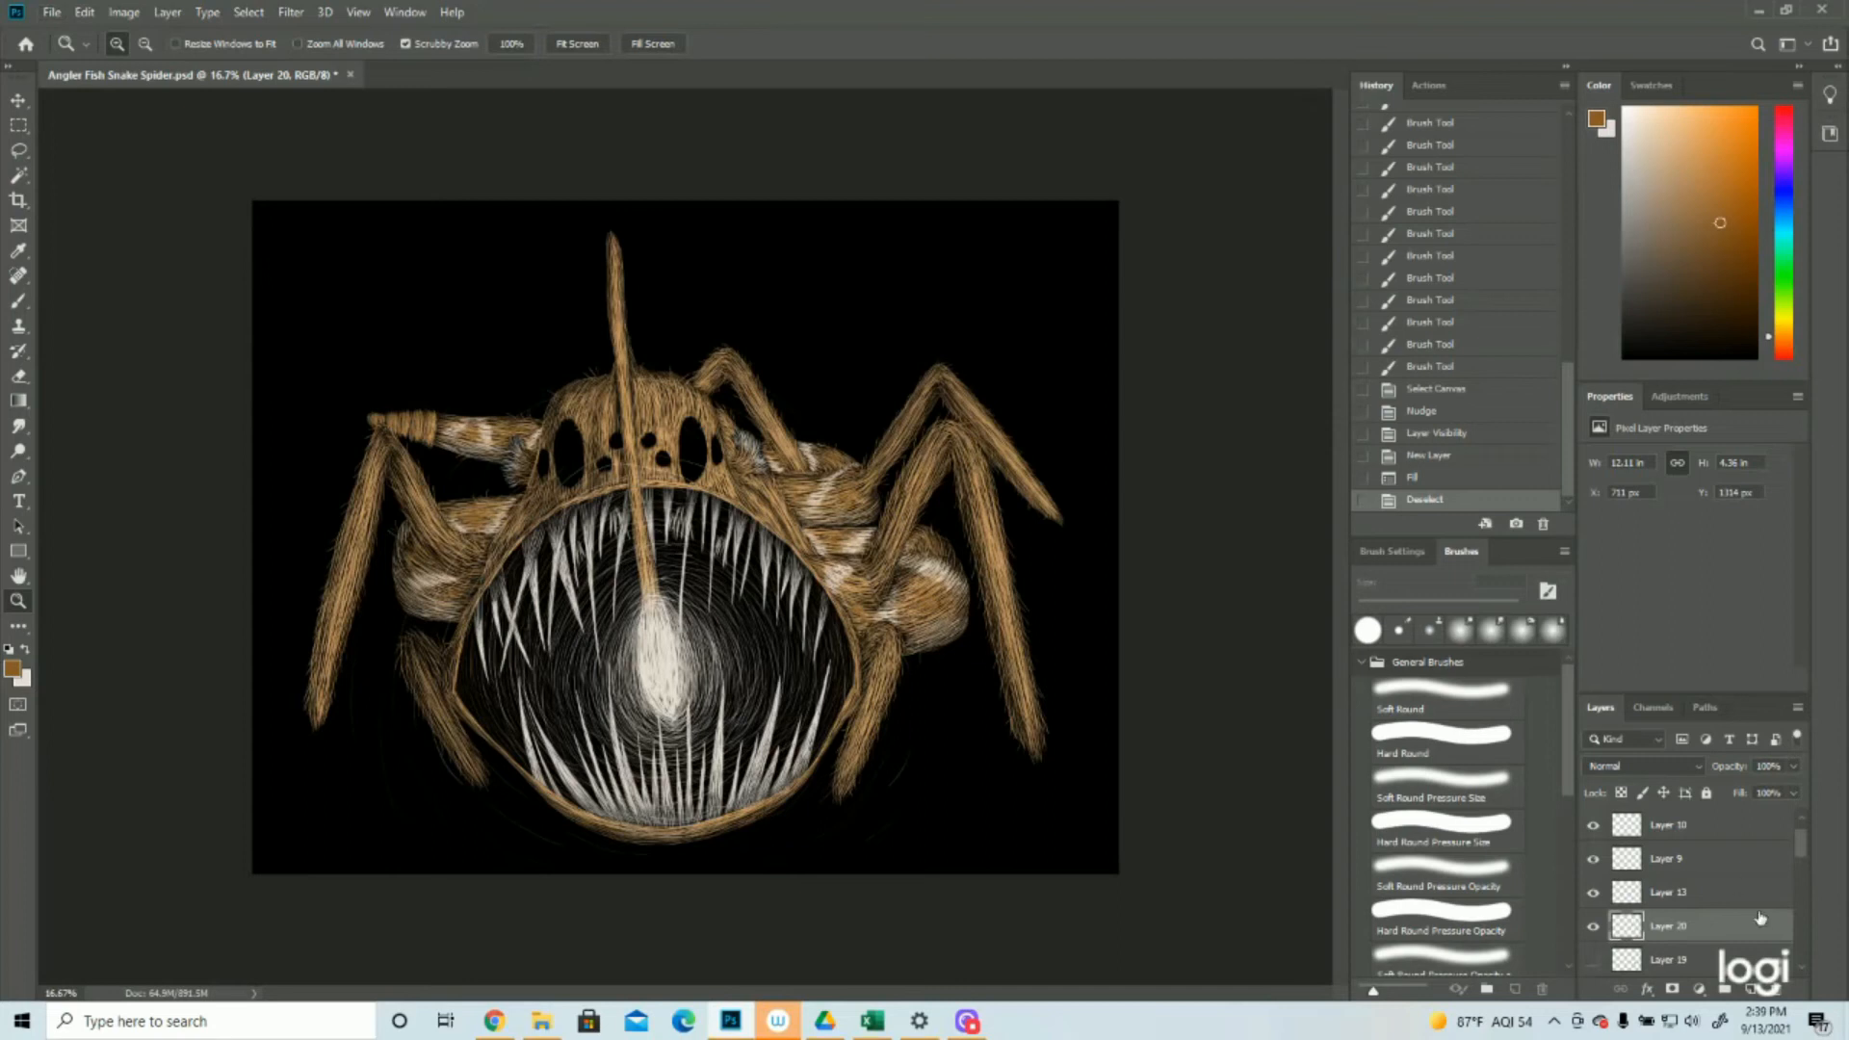
scroll(1733, 910, up, 1)
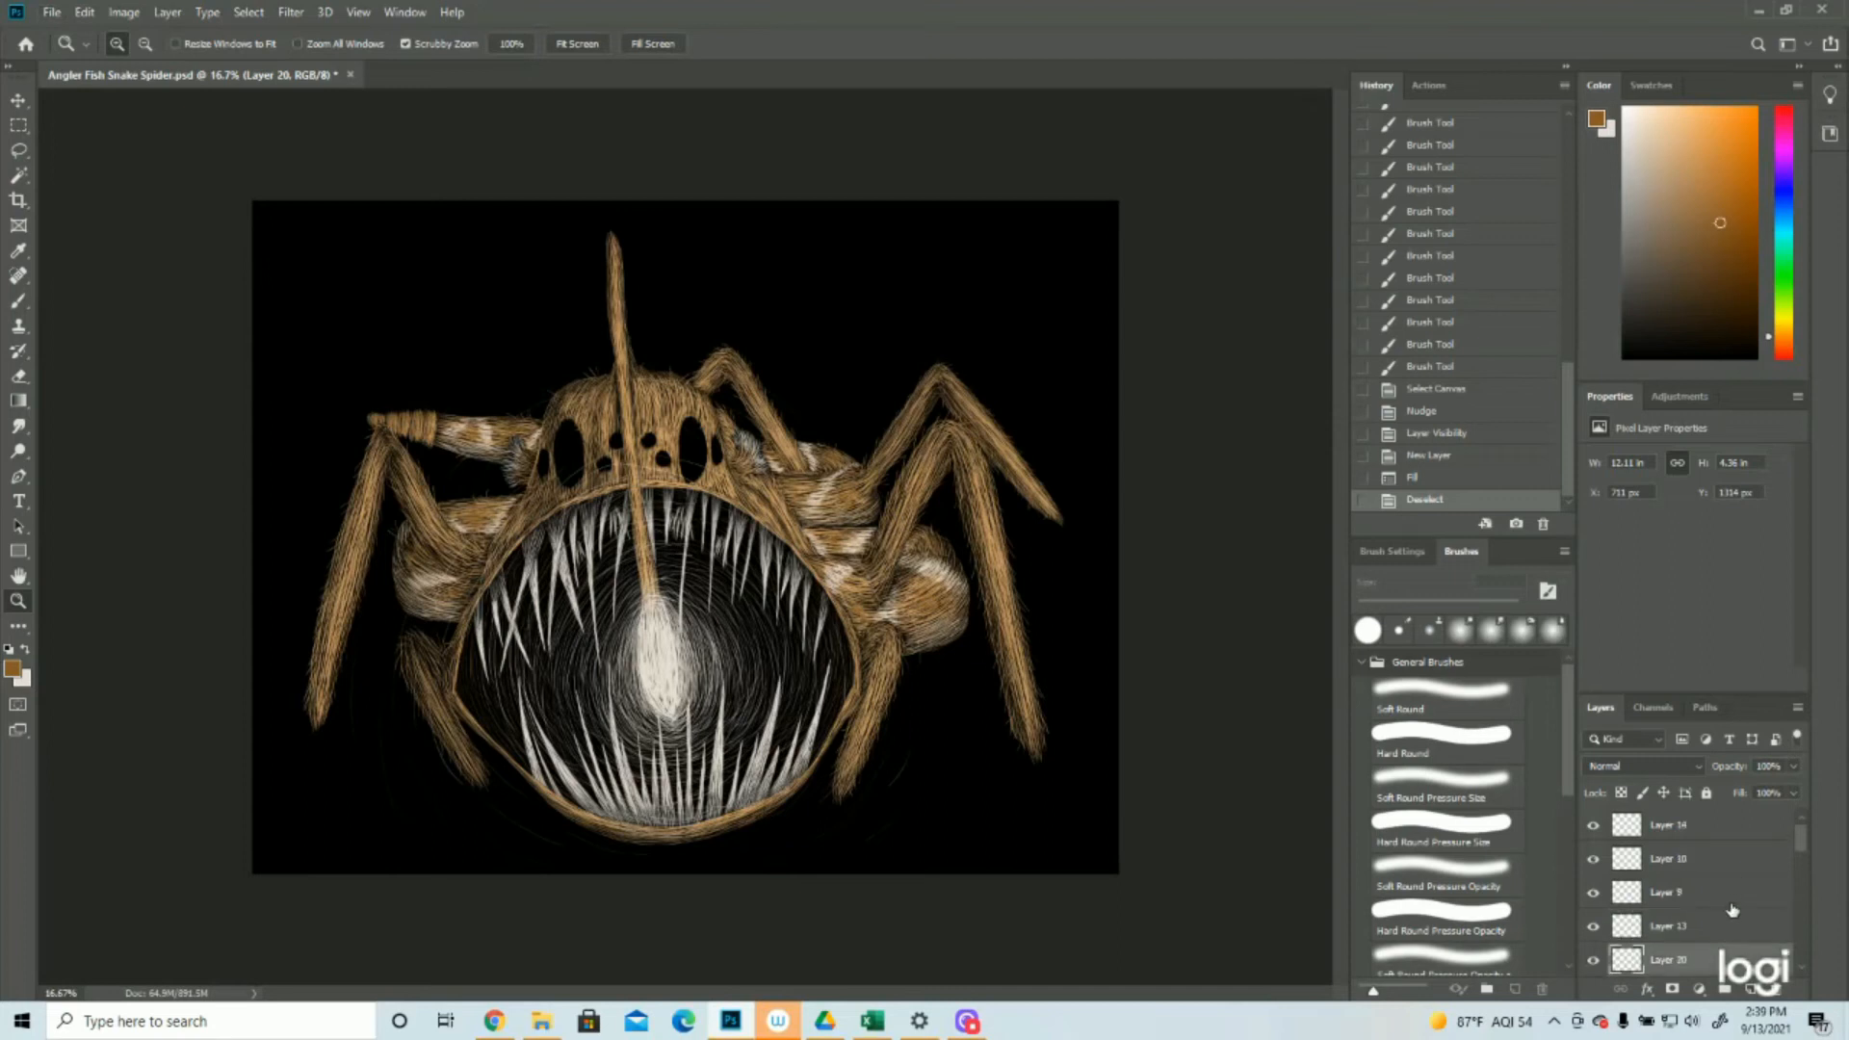
click(1686, 831)
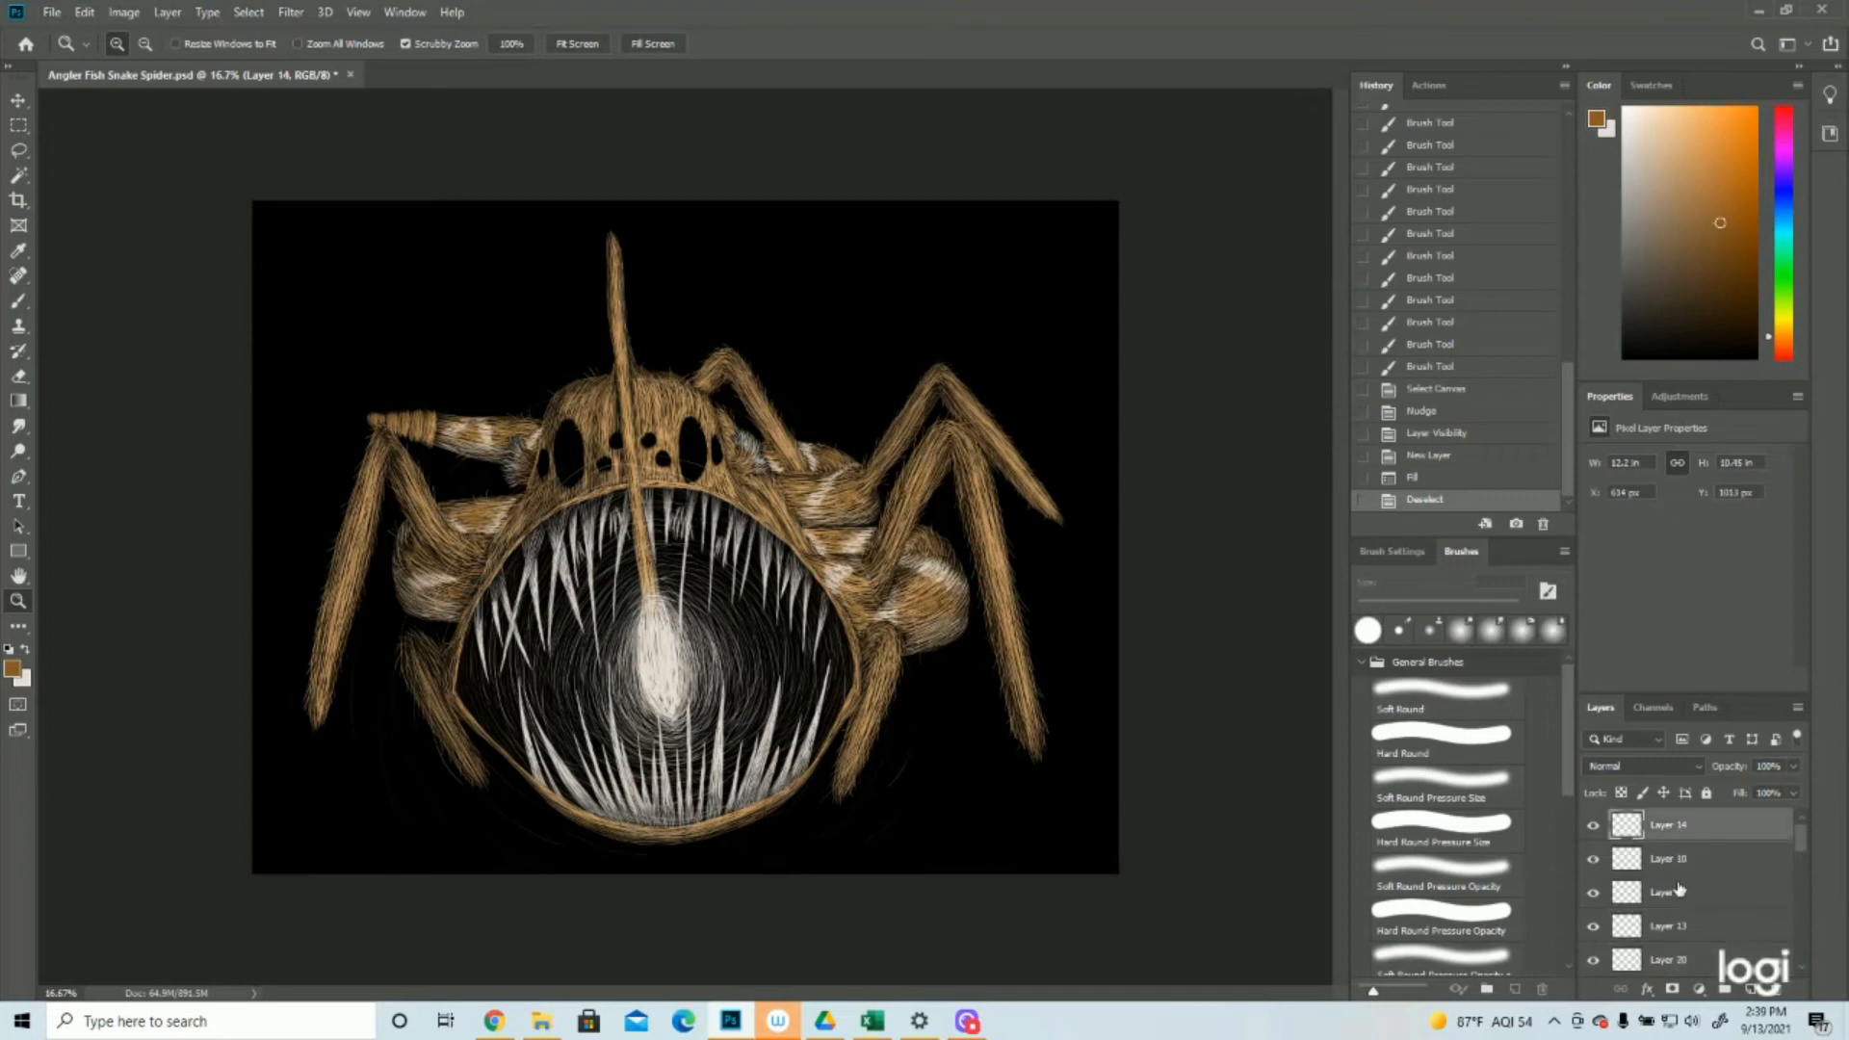
scroll(1686, 924, down, 3)
scroll(1684, 938, up, 1)
click(1685, 930)
click(1594, 893)
click(1594, 893)
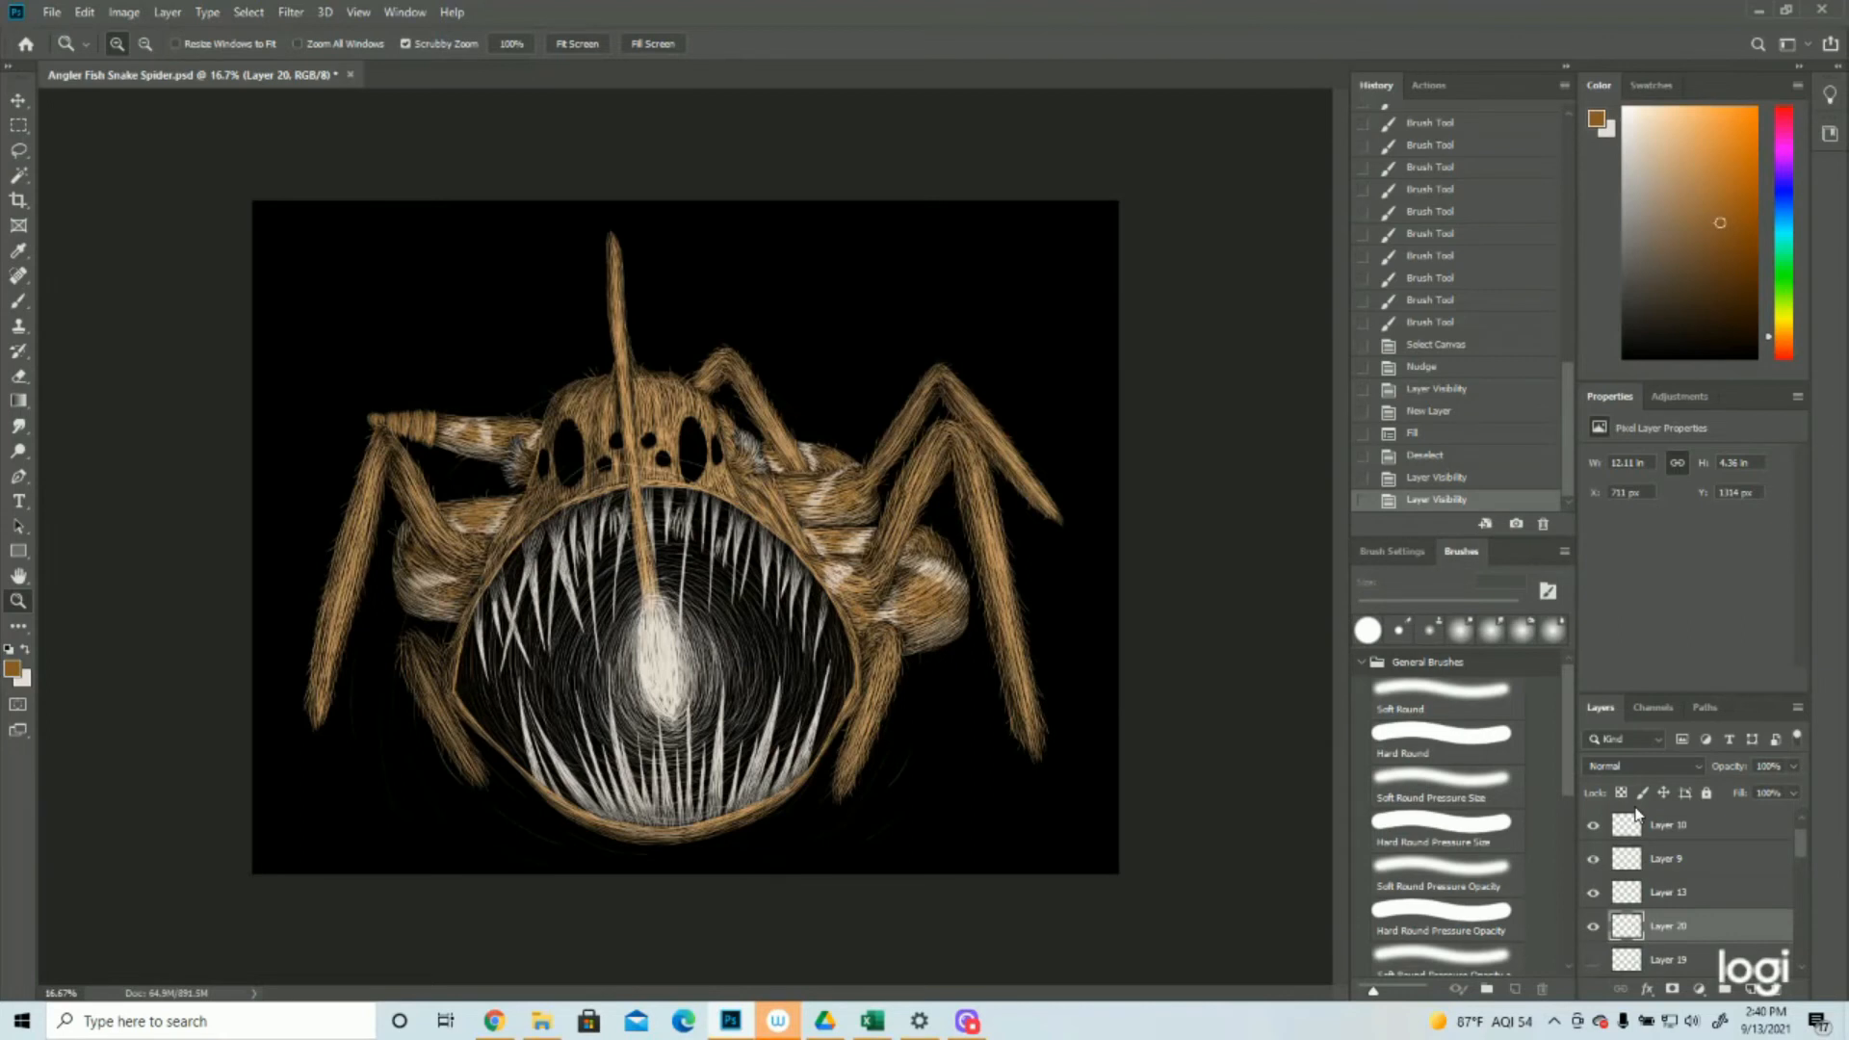
Add a new empty layer above Layer 10 and set the foreground colour to off-white #e6dcd2
scroll(1693, 881, up, 1)
click(1688, 865)
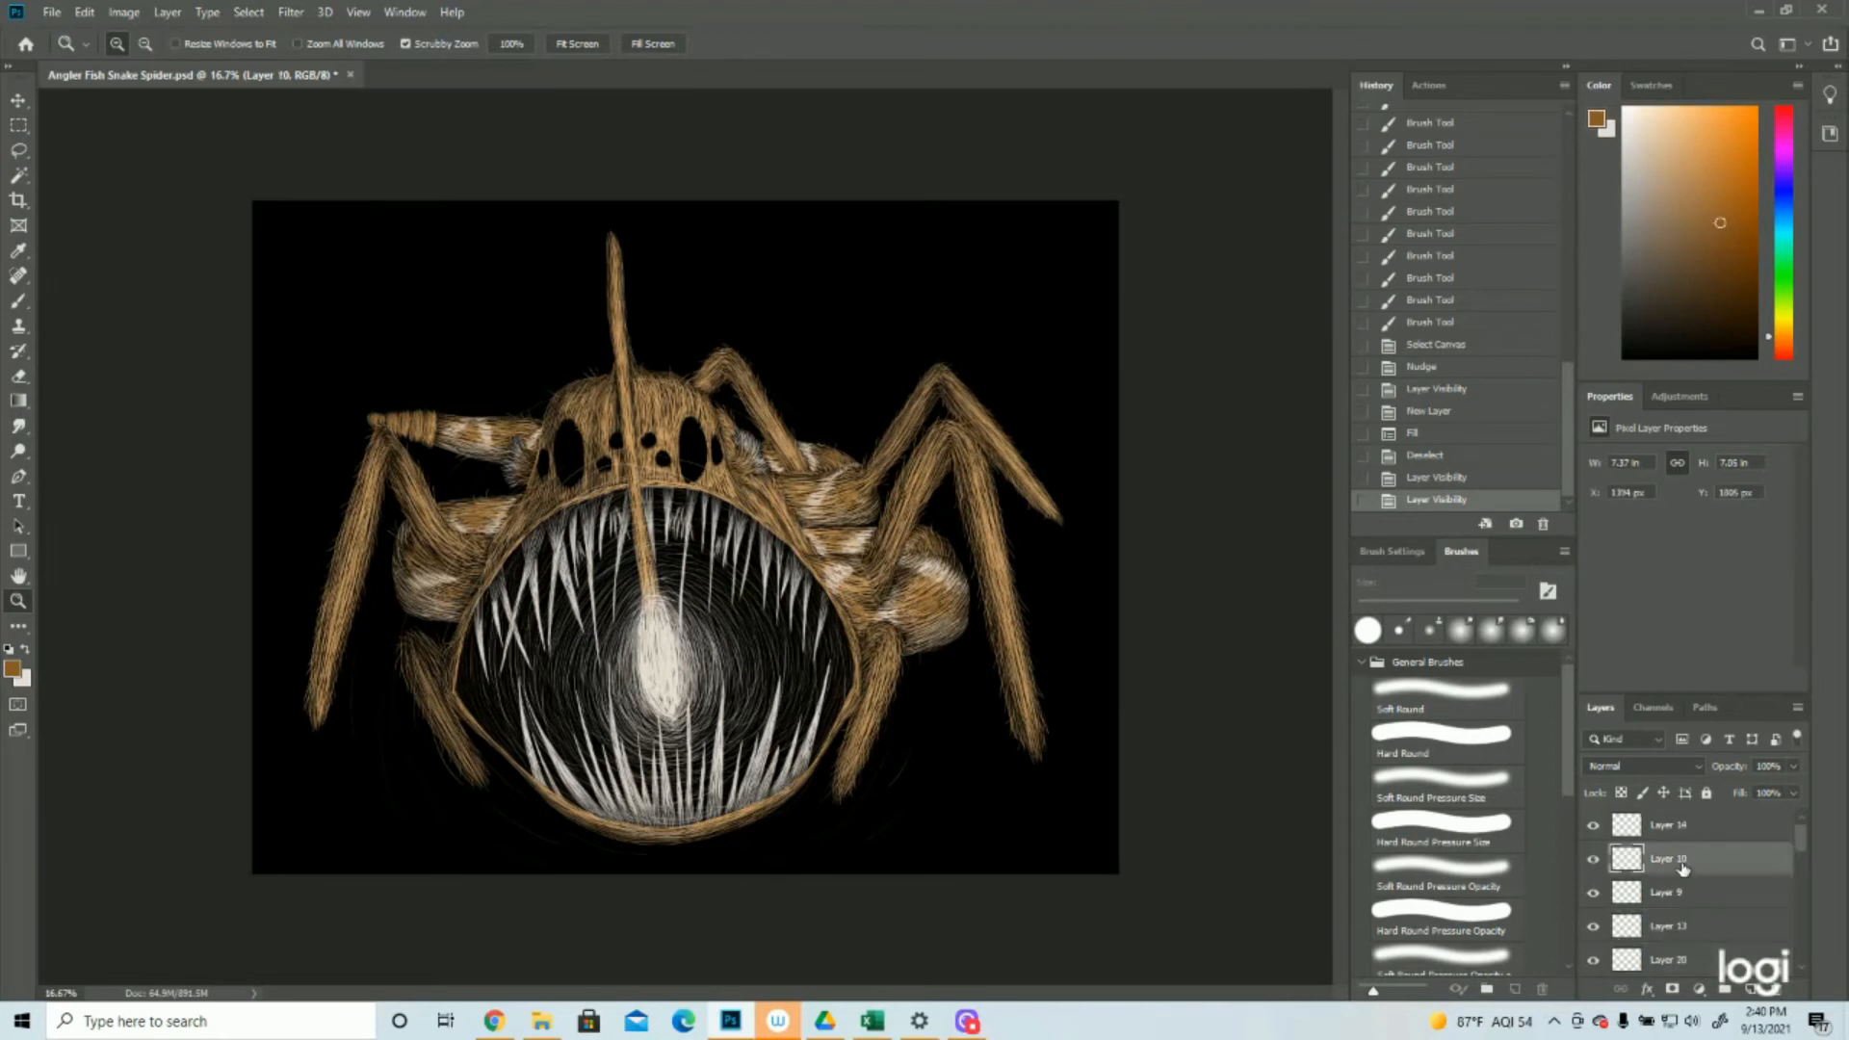
click(1748, 989)
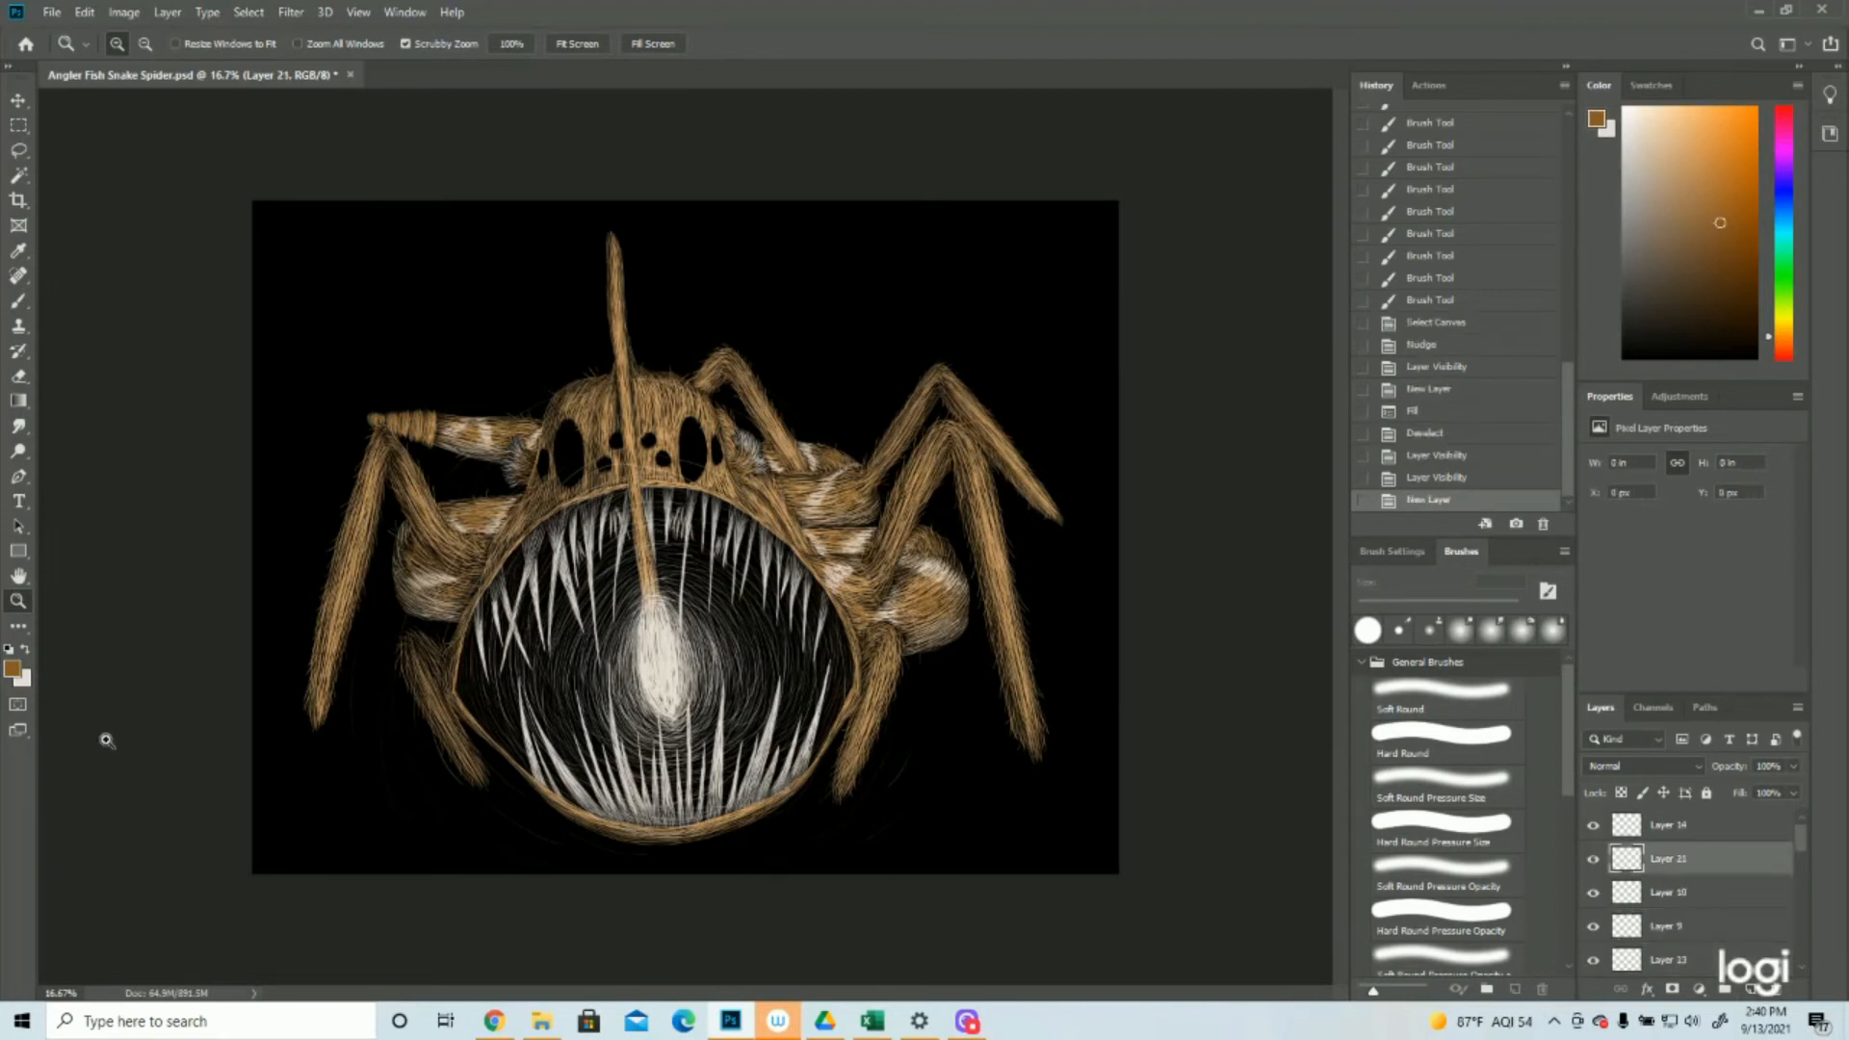
click(12, 667)
click(1358, 435)
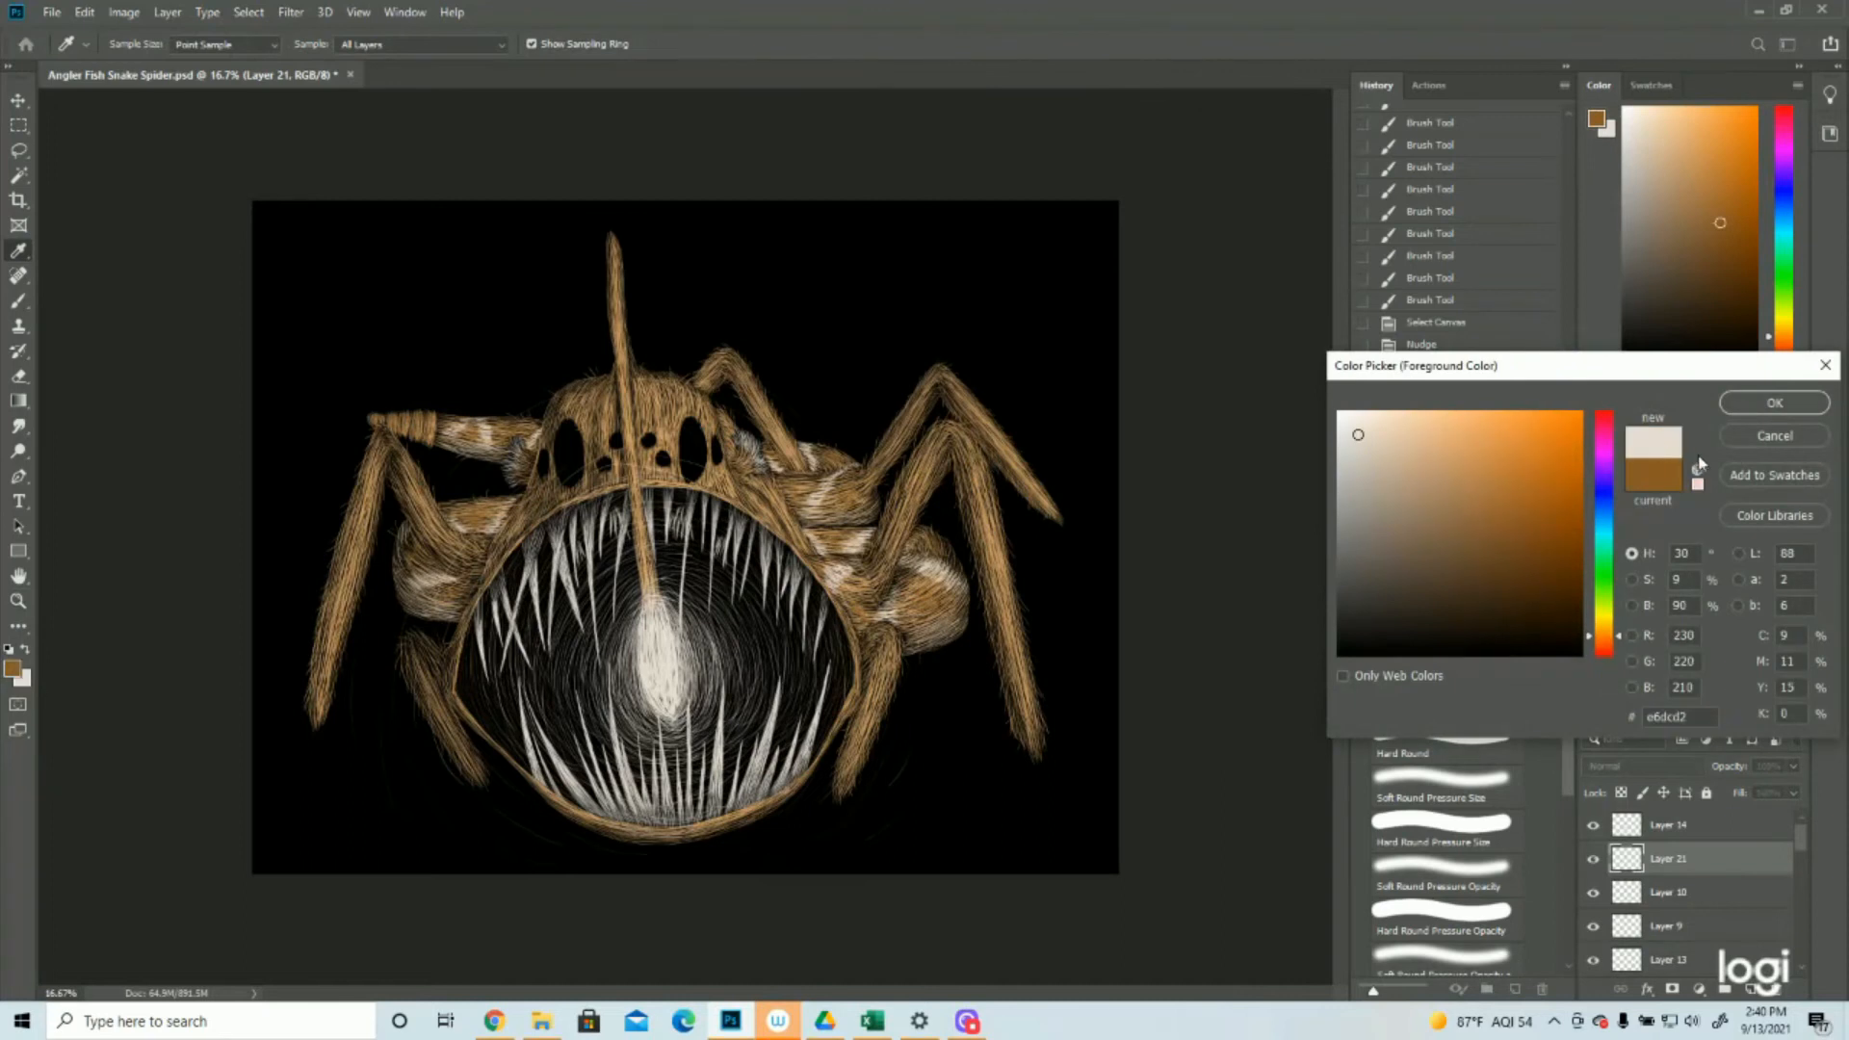
click(1750, 414)
Paint off-white highlight hairs up the lure stalk from the glowing lure to the middle of the head
click(659, 532)
click(659, 532)
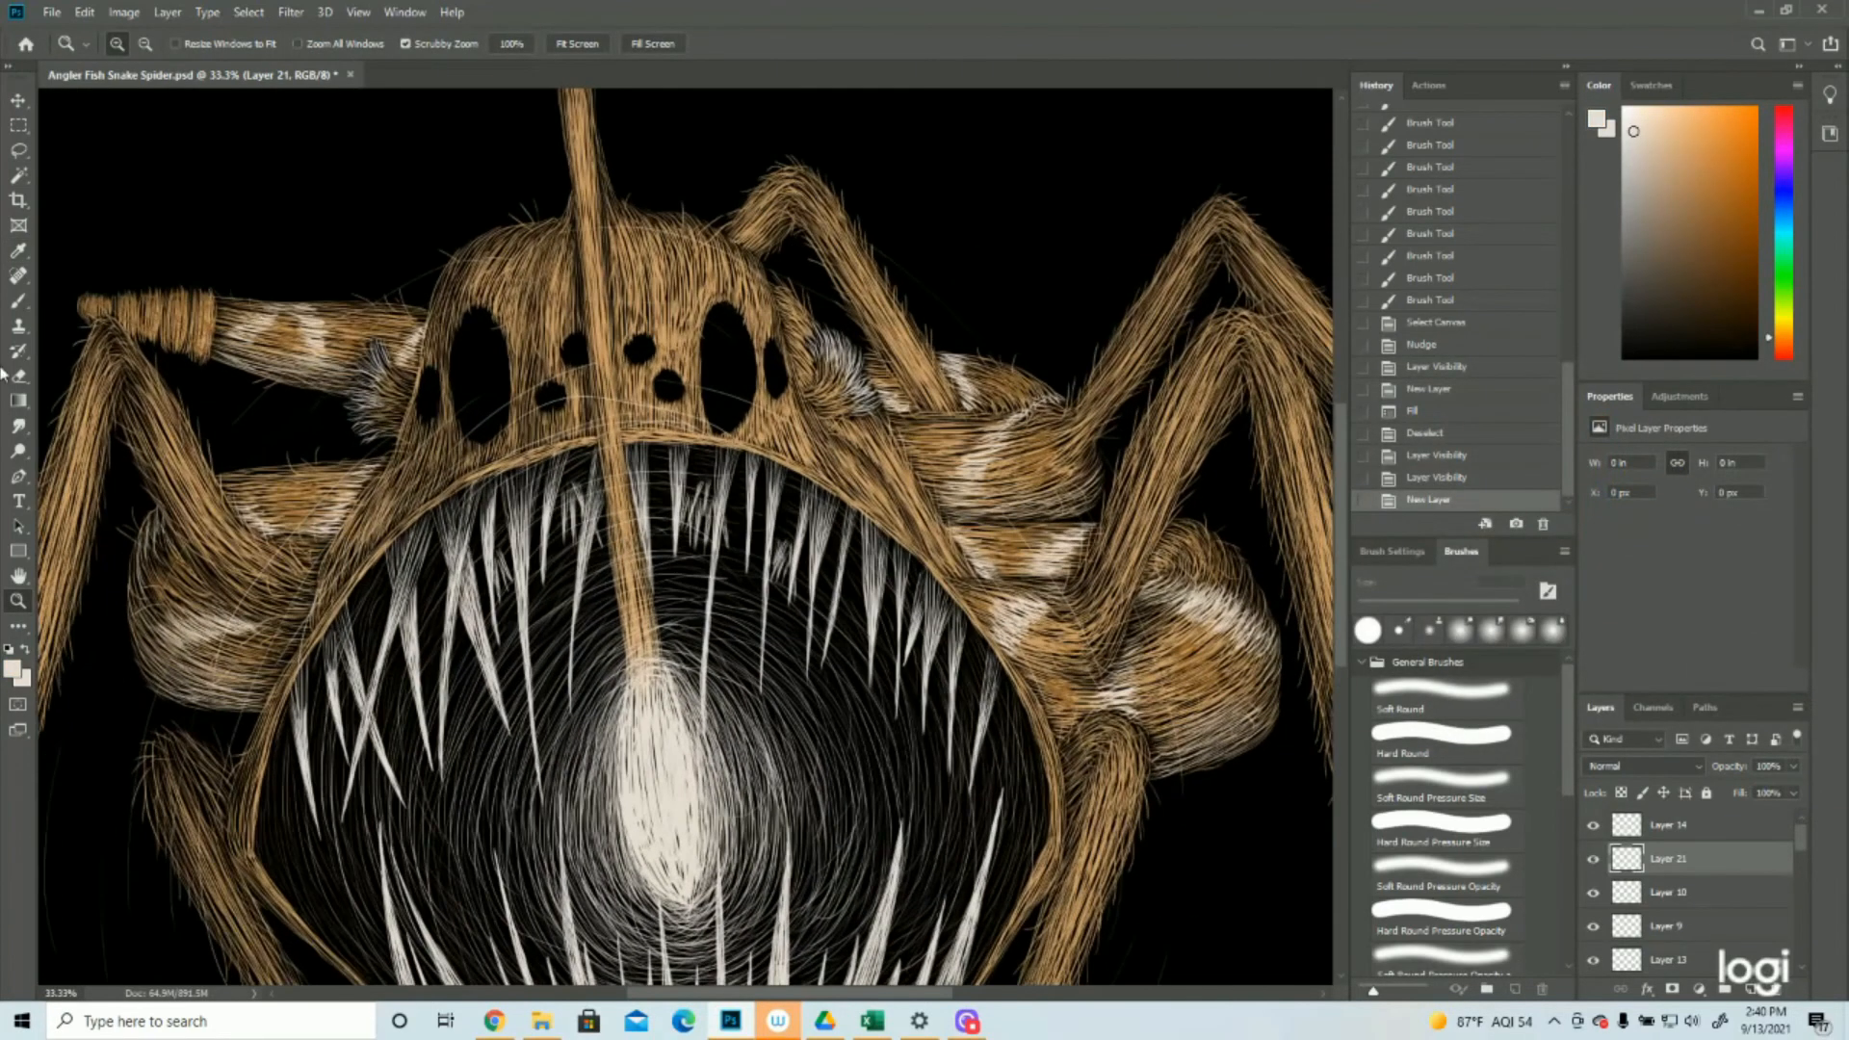
click(21, 304)
mouse_move(644, 664)
mouse_down()
mouse_move(625, 524)
mouse_move(626, 549)
mouse_up()
mouse_move(649, 662)
mouse_down()
mouse_move(624, 540)
mouse_move(629, 563)
mouse_up()
drag(647, 662, 614, 472)
drag(626, 558, 612, 453)
drag(623, 539, 606, 409)
drag(617, 501, 605, 395)
drag(621, 482, 599, 323)
drag(604, 393, 598, 355)
drag(615, 485, 601, 393)
drag(617, 514, 595, 313)
drag(604, 385, 590, 293)
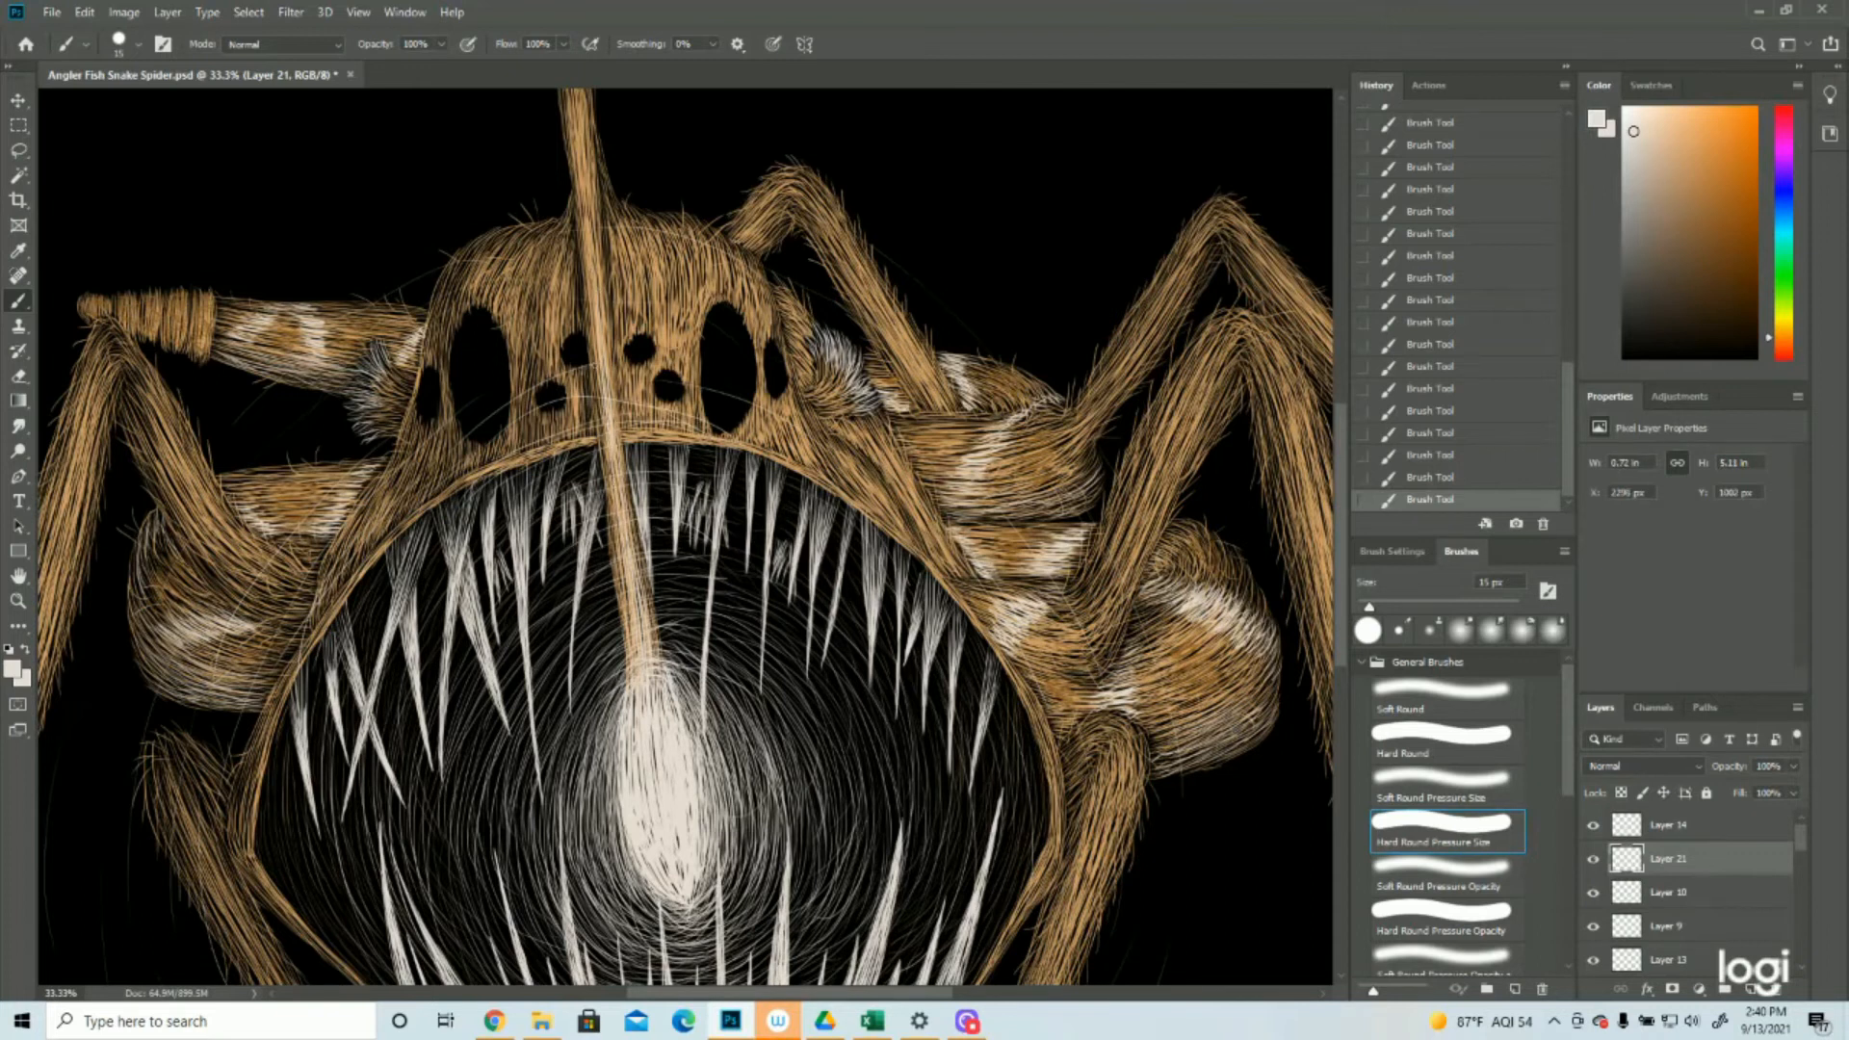
Continue the off-white highlight hairs up the part of the stalk rising above the head
scroll(626, 423, up, 5)
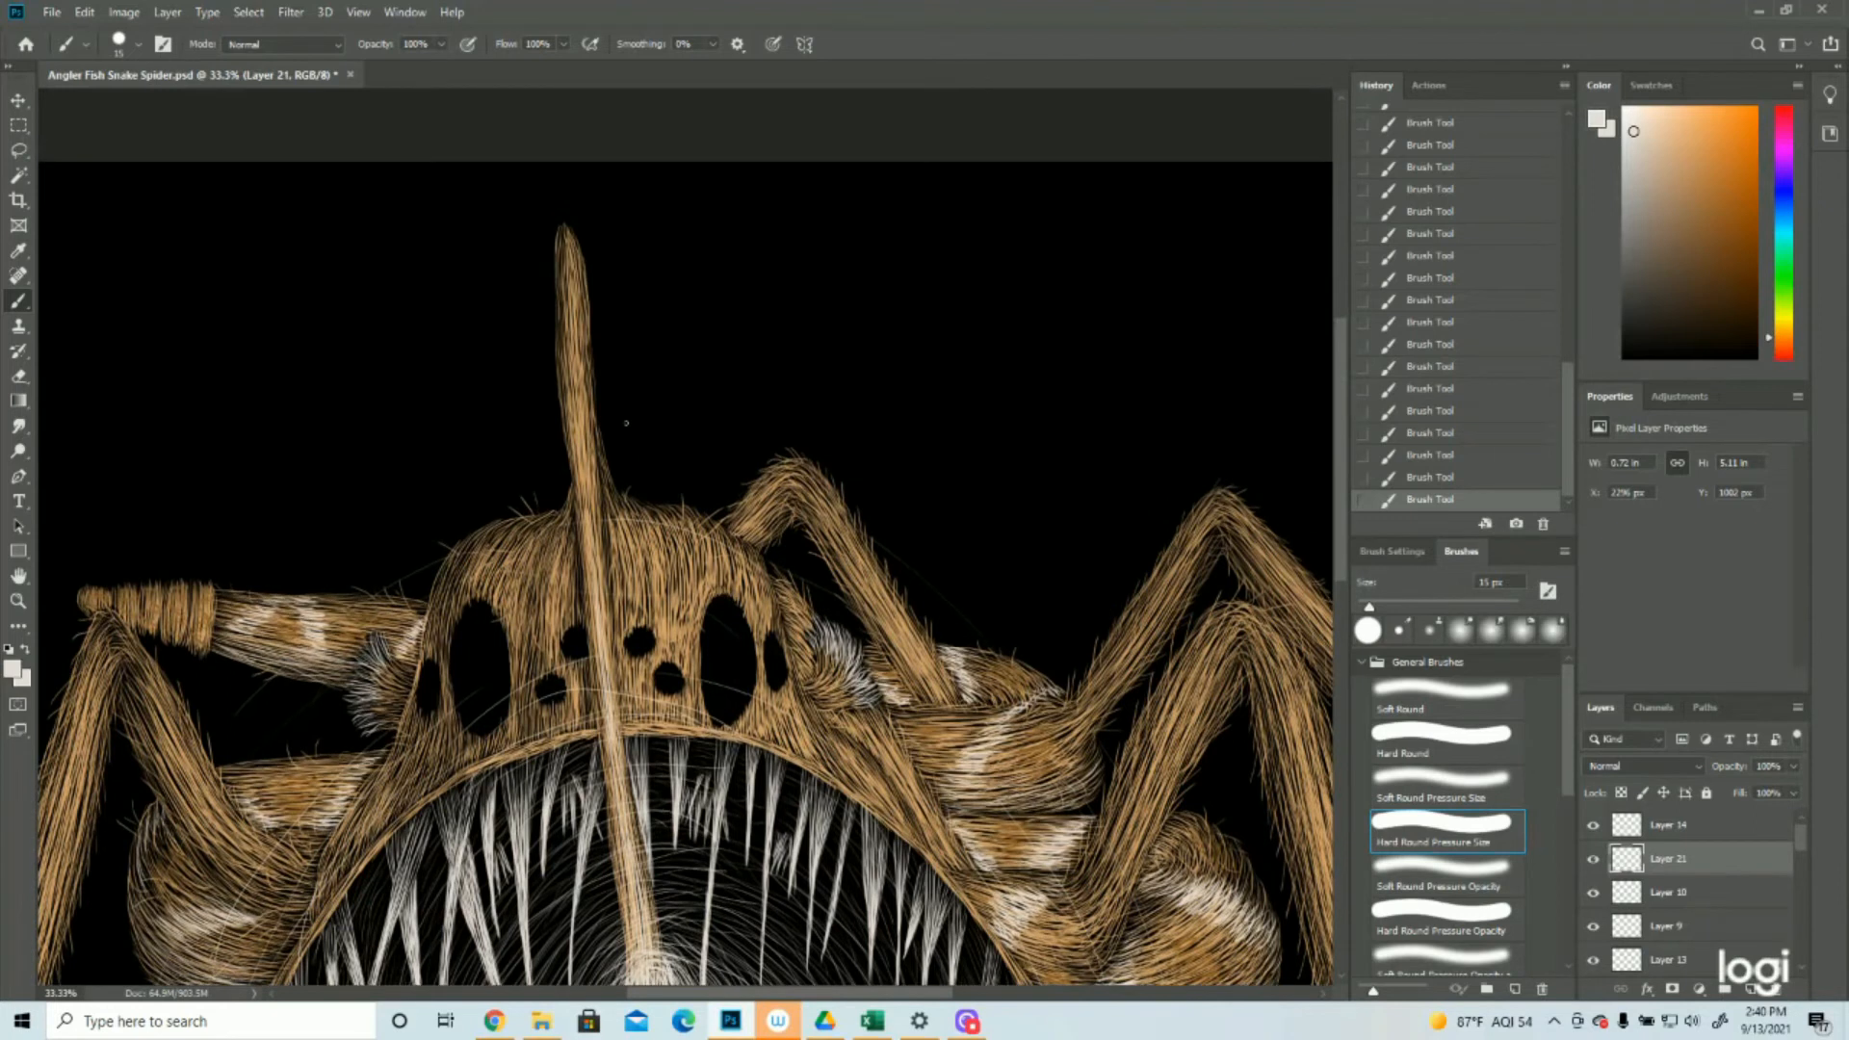
drag(584, 411, 579, 381)
drag(598, 541, 572, 378)
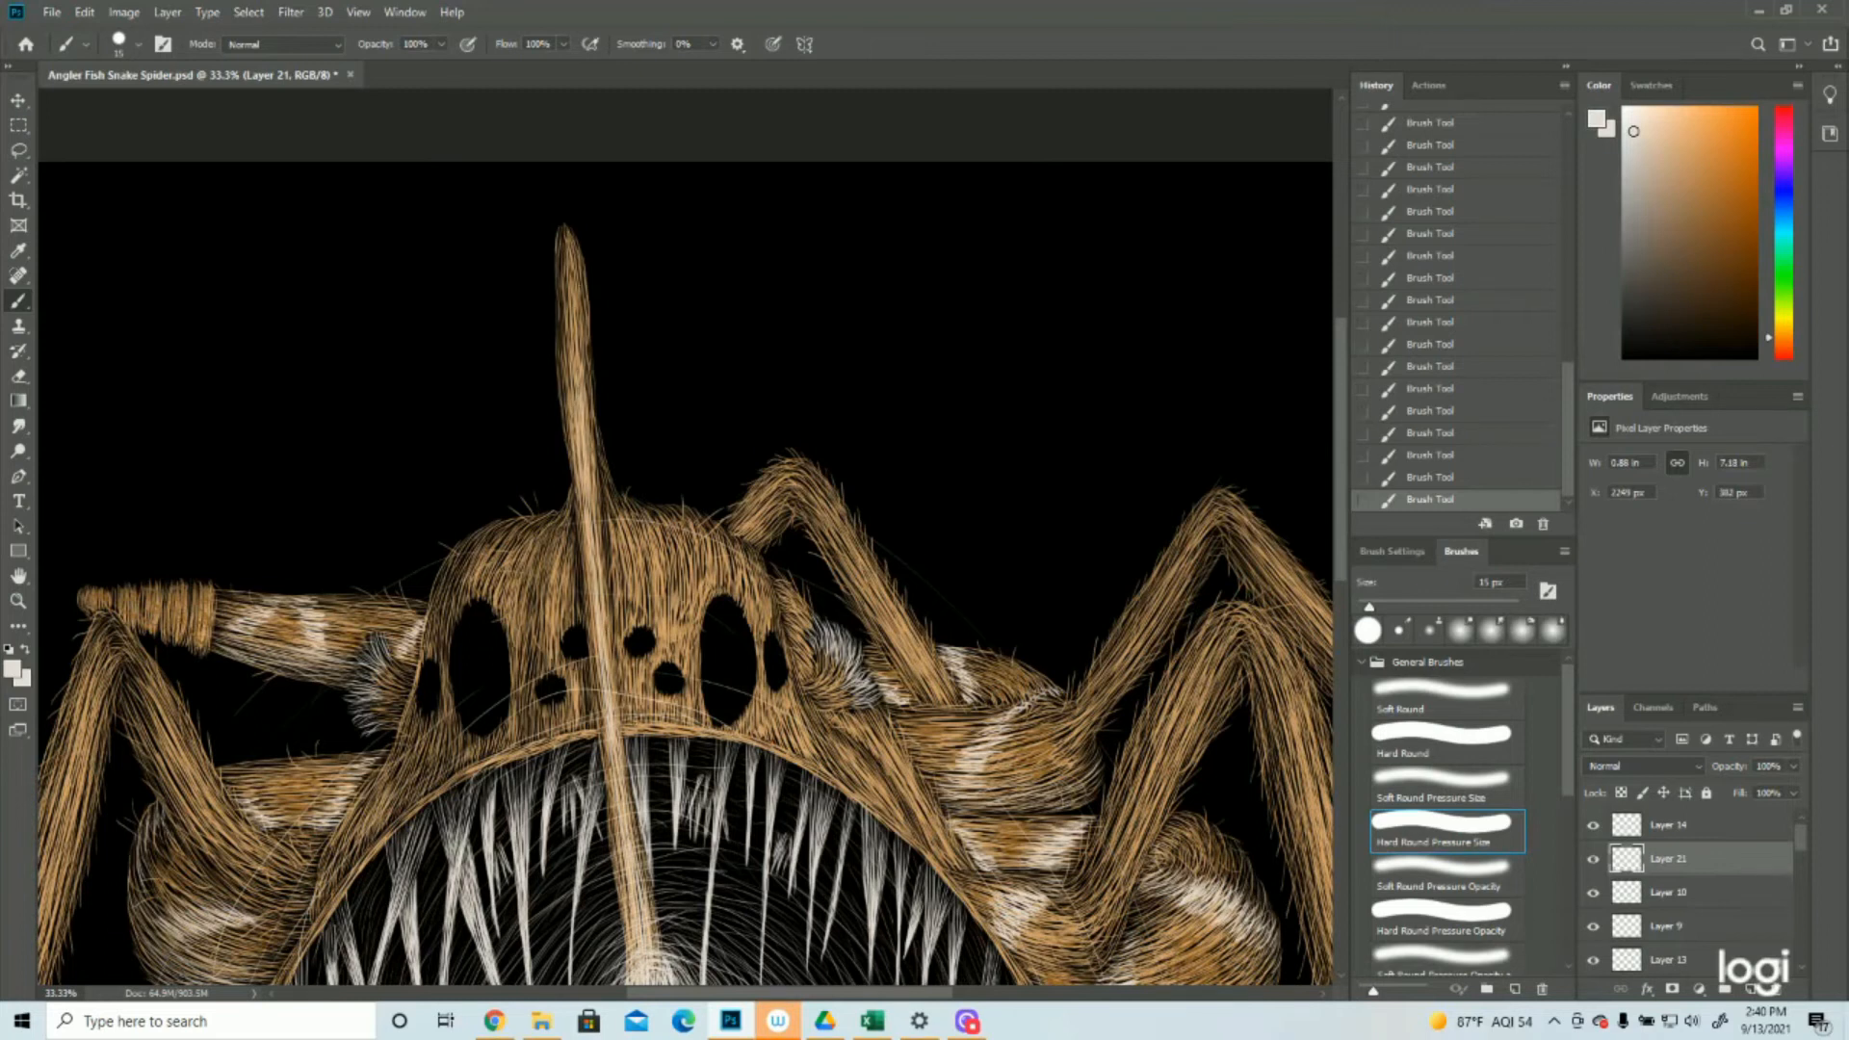
Paint off-white highlight hairs along the mouth's upper rim and down its right side
scroll(685, 538, down, 5)
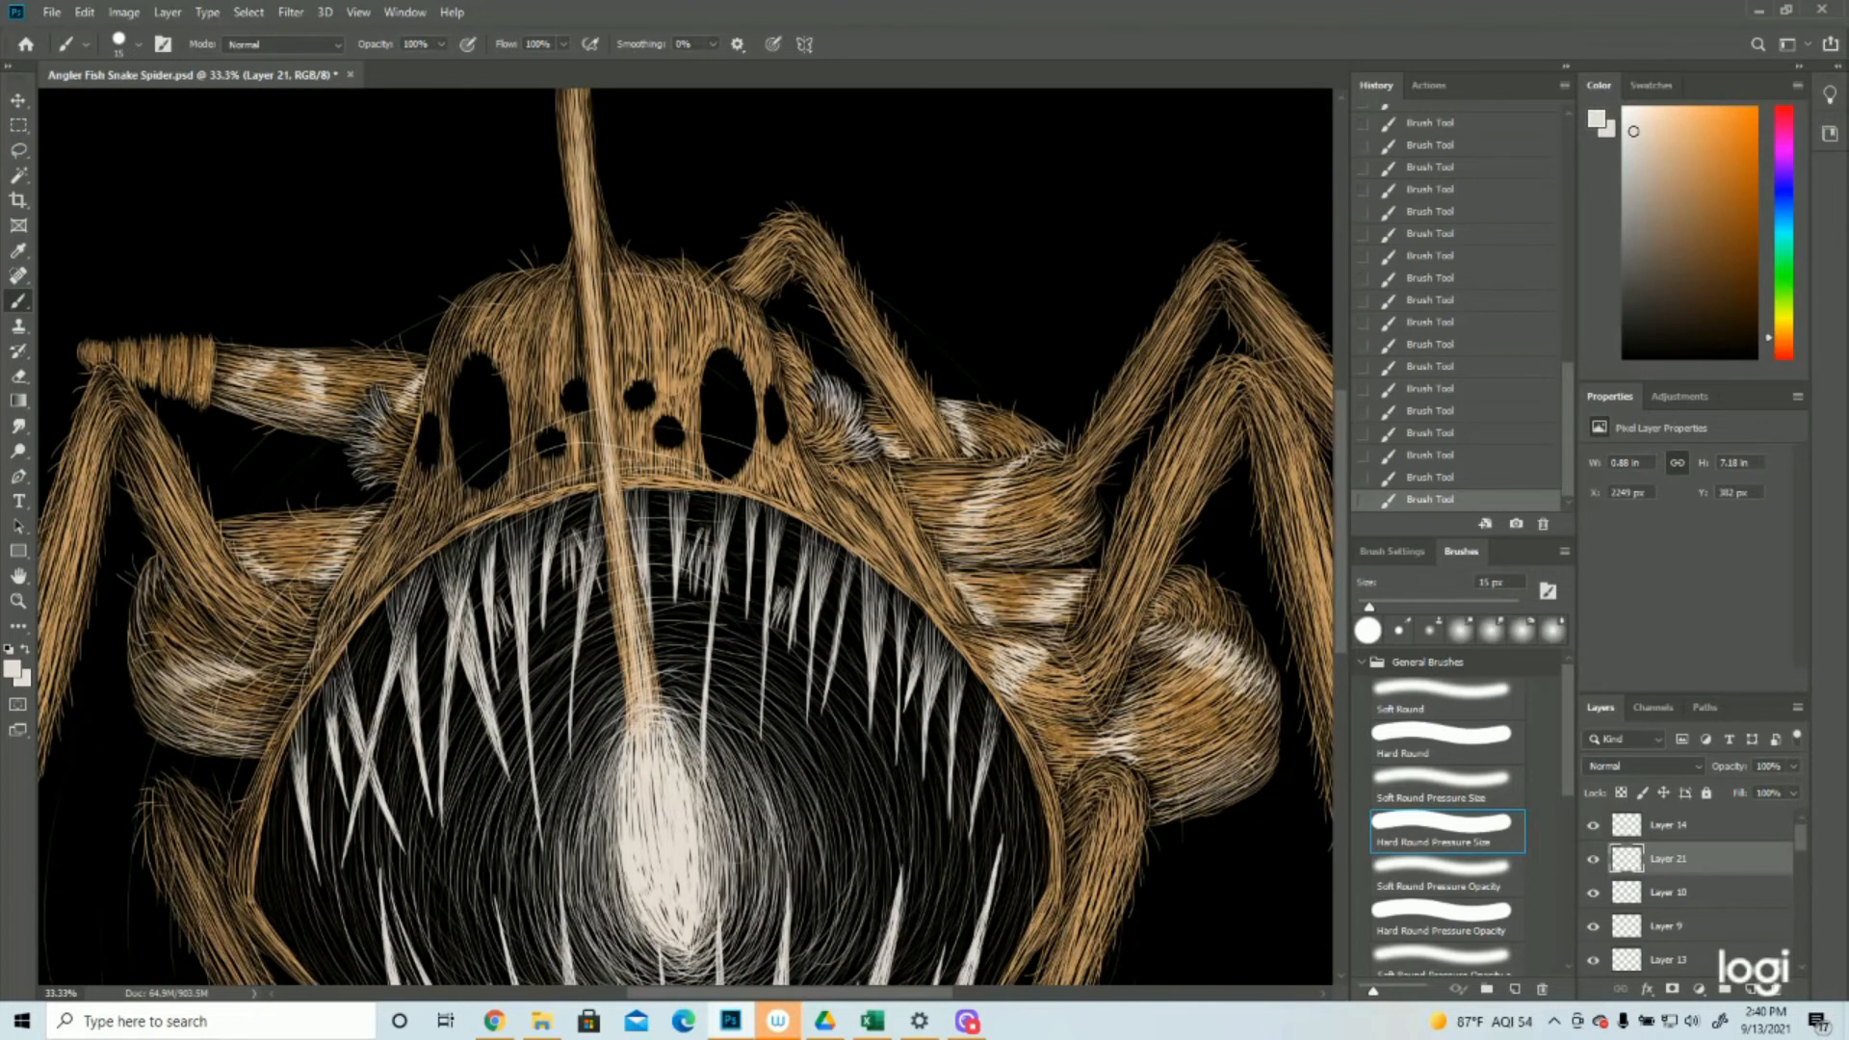
drag(631, 481, 714, 491)
scroll(1044, 578, down, 5)
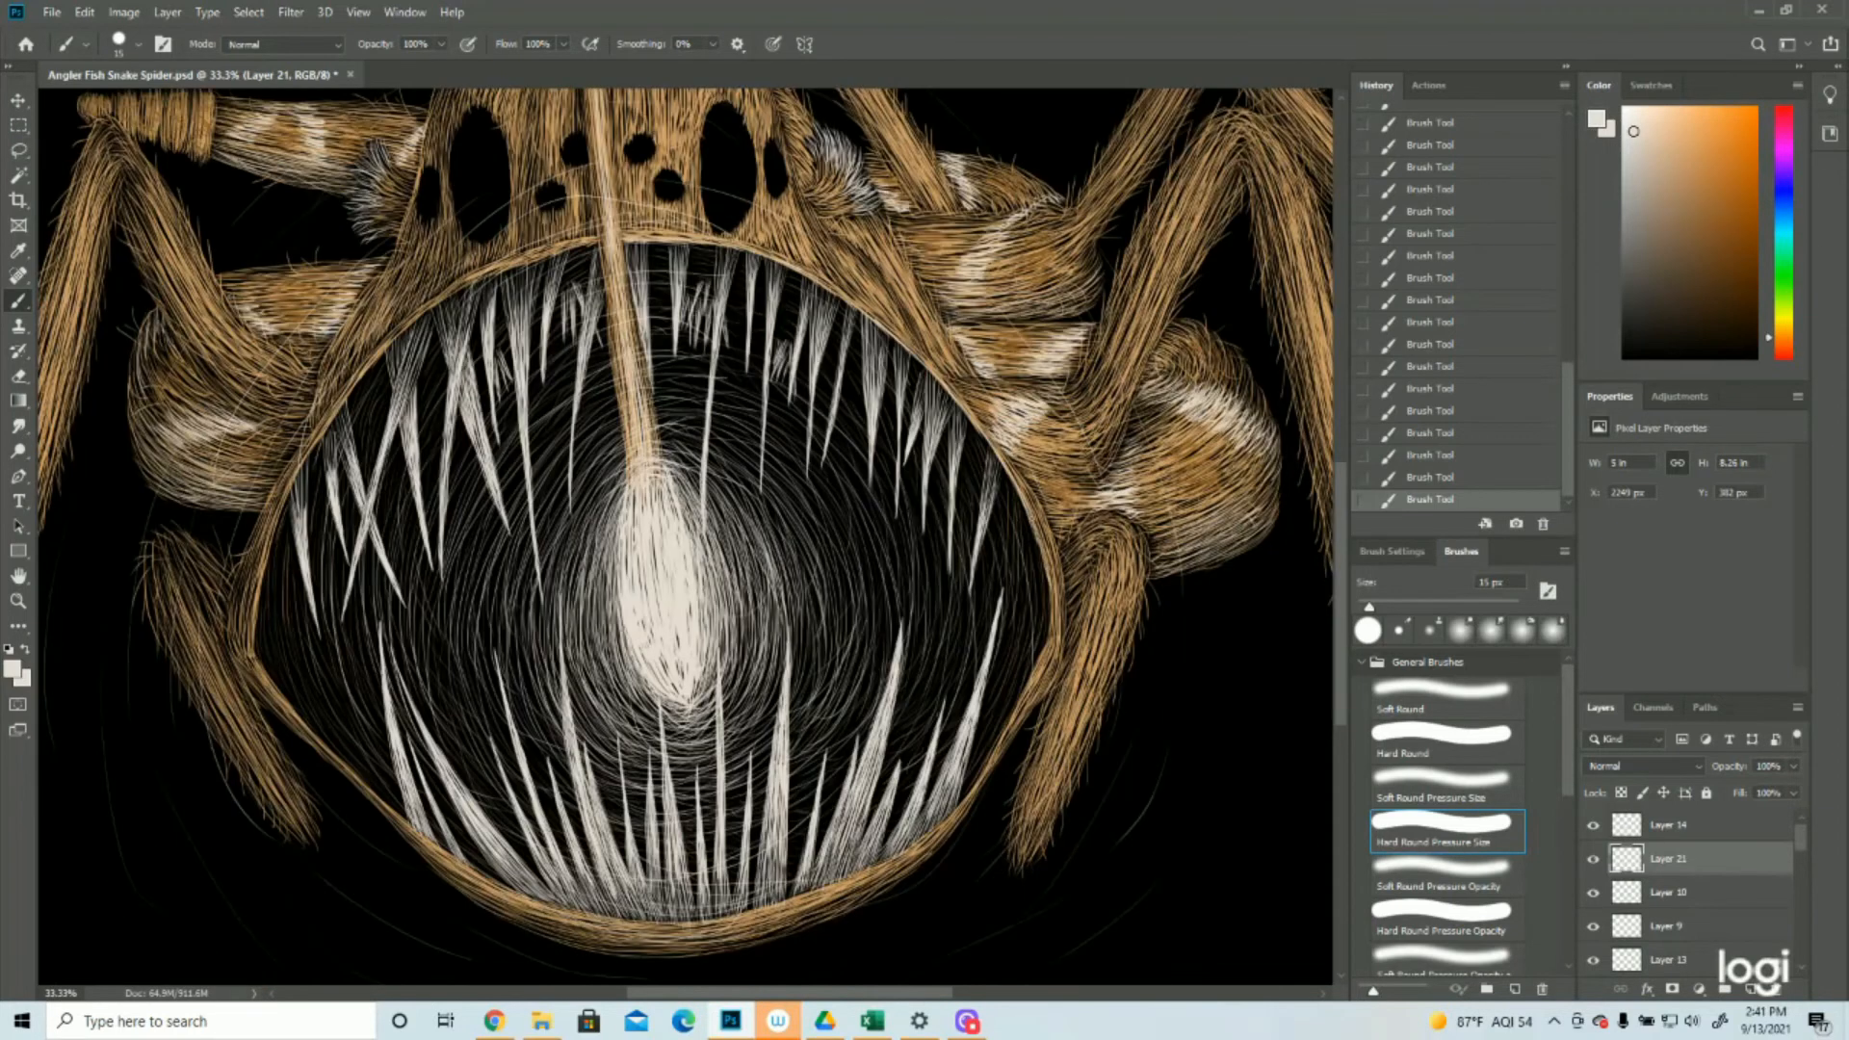
mouse_move(1051, 587)
mouse_down()
mouse_move(1030, 684)
mouse_move(942, 823)
mouse_up()
mouse_move(597, 241)
mouse_down()
mouse_move(436, 305)
mouse_move(306, 463)
mouse_up()
drag(321, 434, 281, 503)
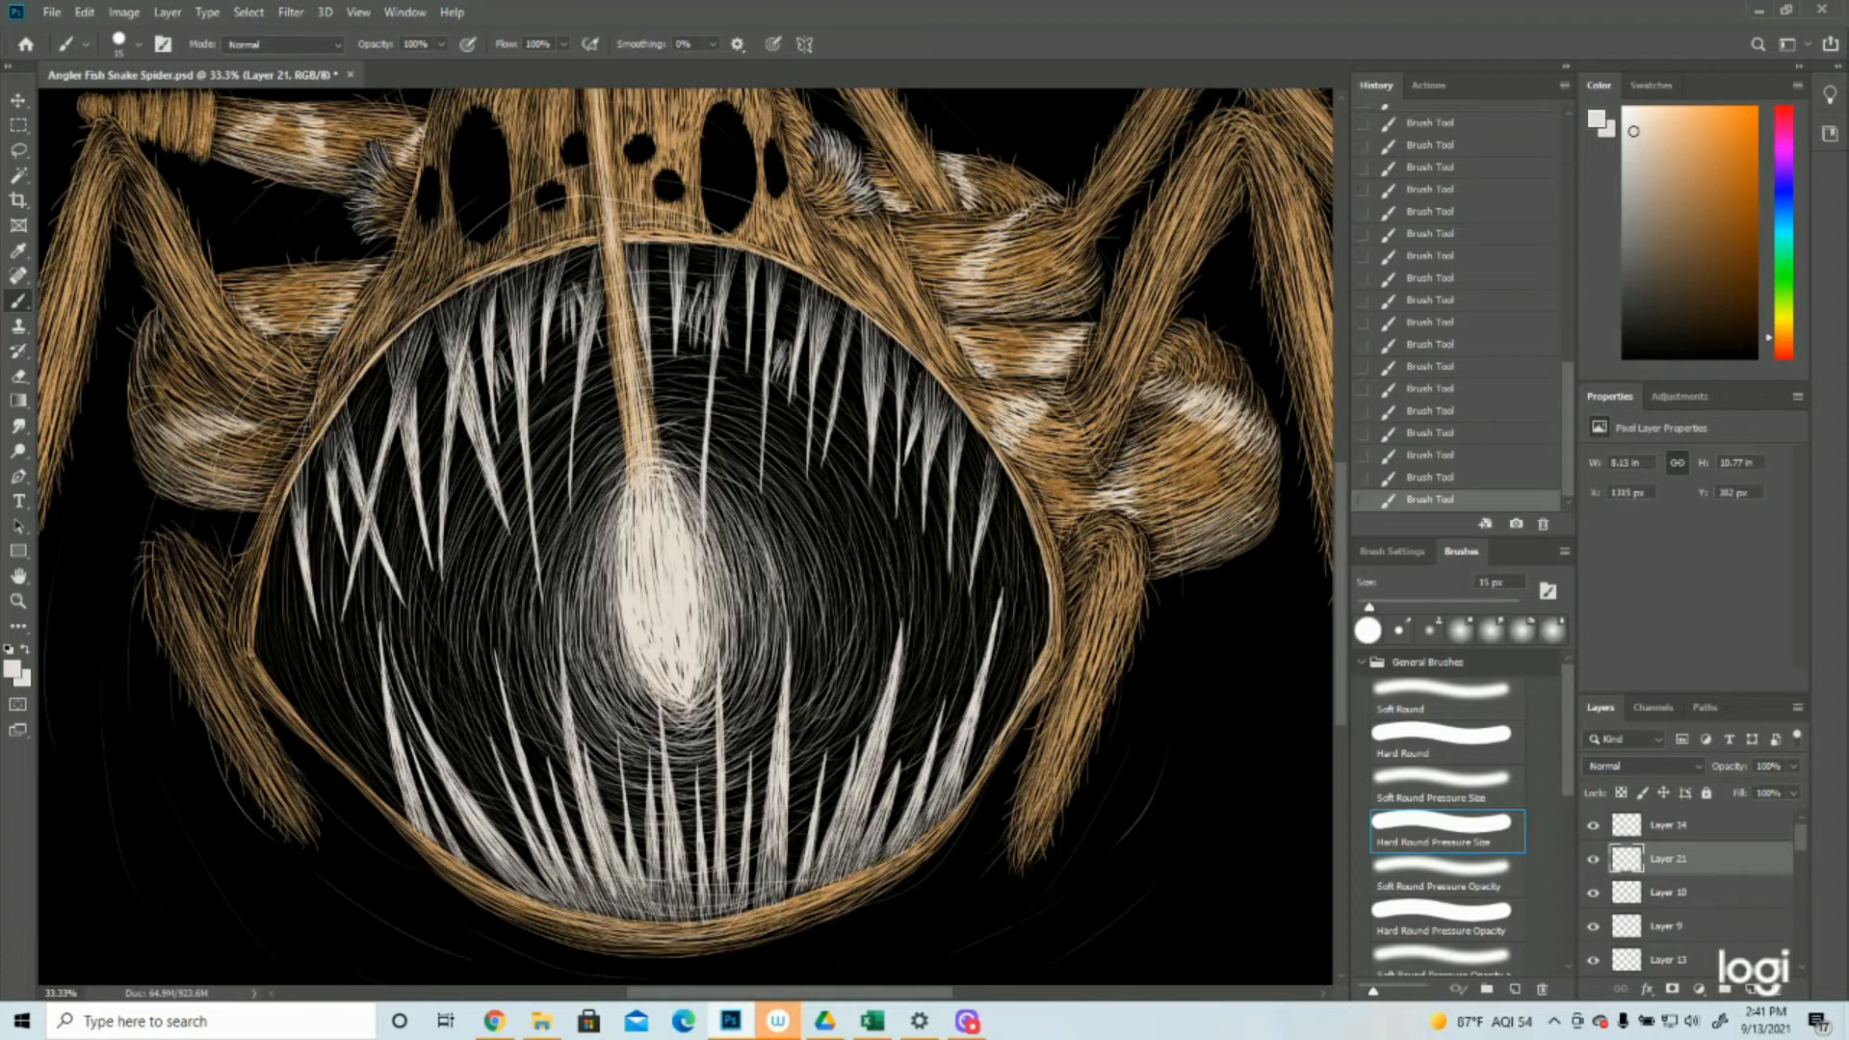
Paint off-white highlight hairs around the mouth's left corner and along its bottom rim
drag(277, 520, 260, 573)
mouse_move(257, 589)
mouse_down()
mouse_move(249, 670)
mouse_move(338, 760)
mouse_up()
mouse_move(306, 726)
mouse_down()
mouse_move(521, 899)
mouse_move(685, 923)
mouse_up()
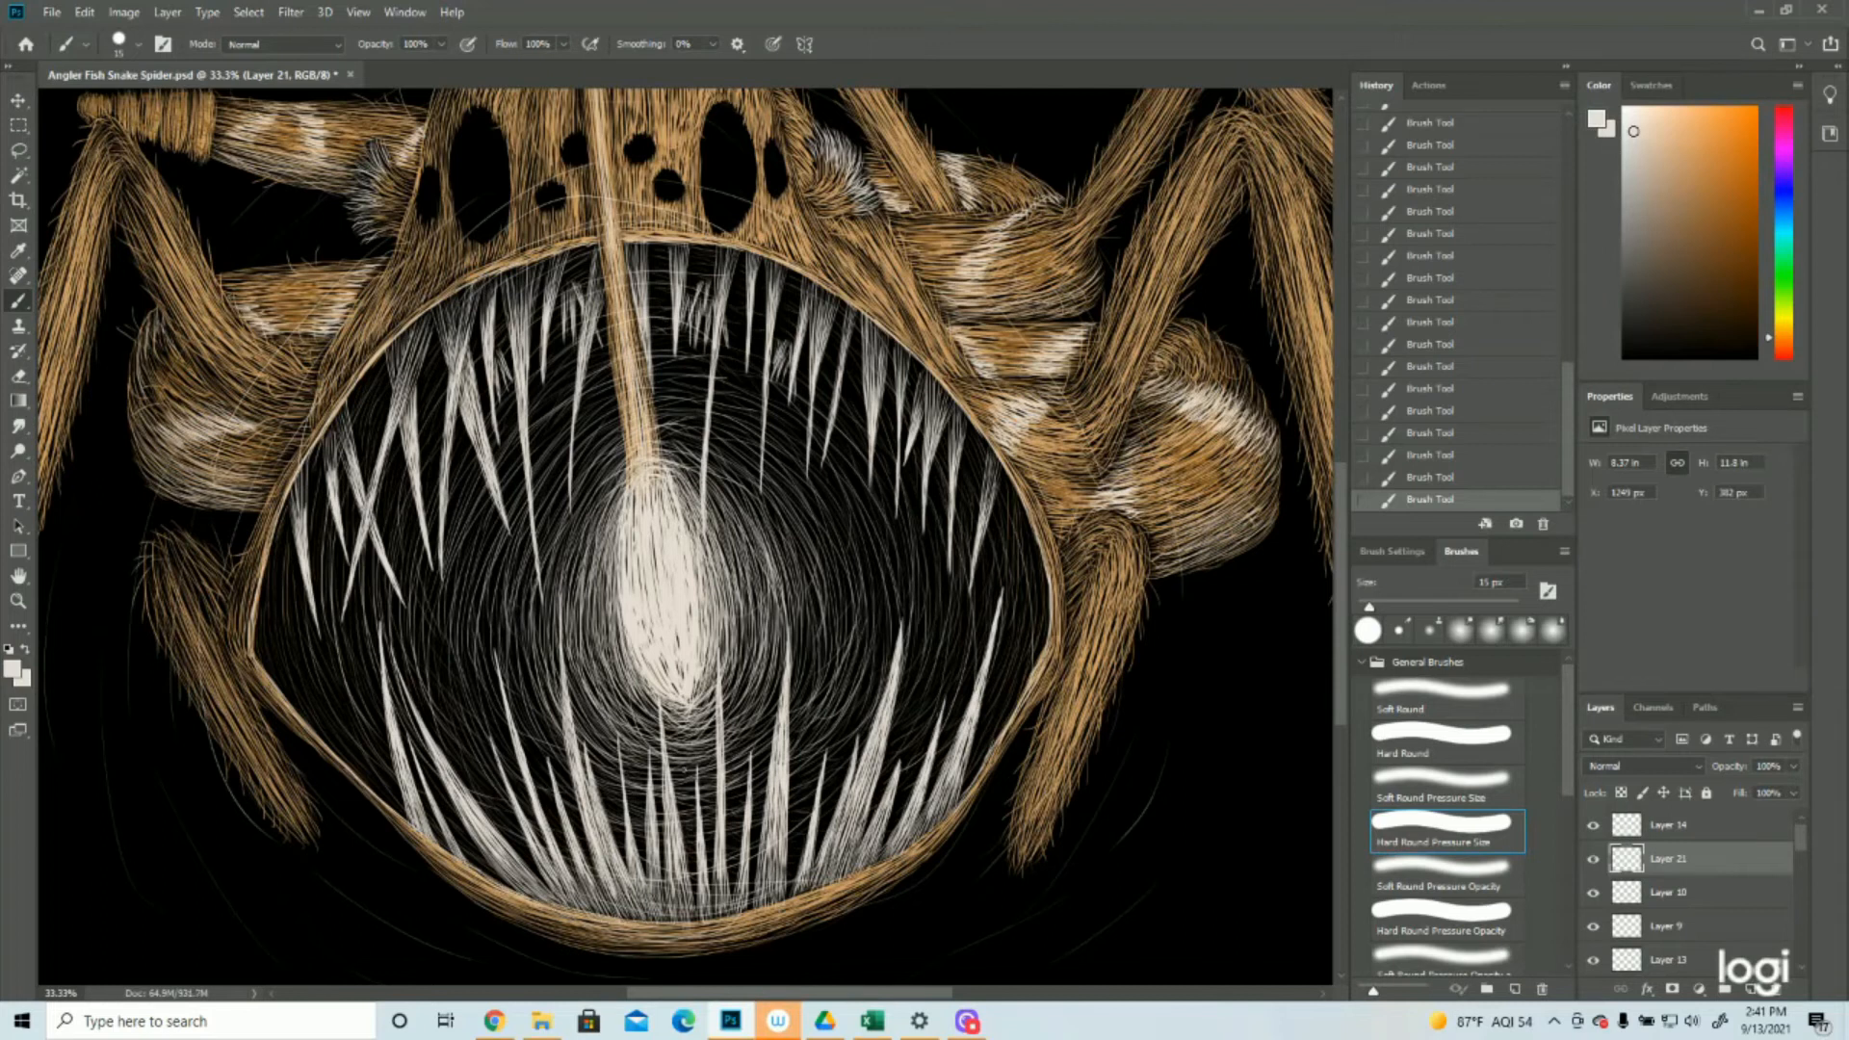
drag(927, 836, 772, 906)
drag(661, 924, 625, 924)
drag(736, 911, 680, 923)
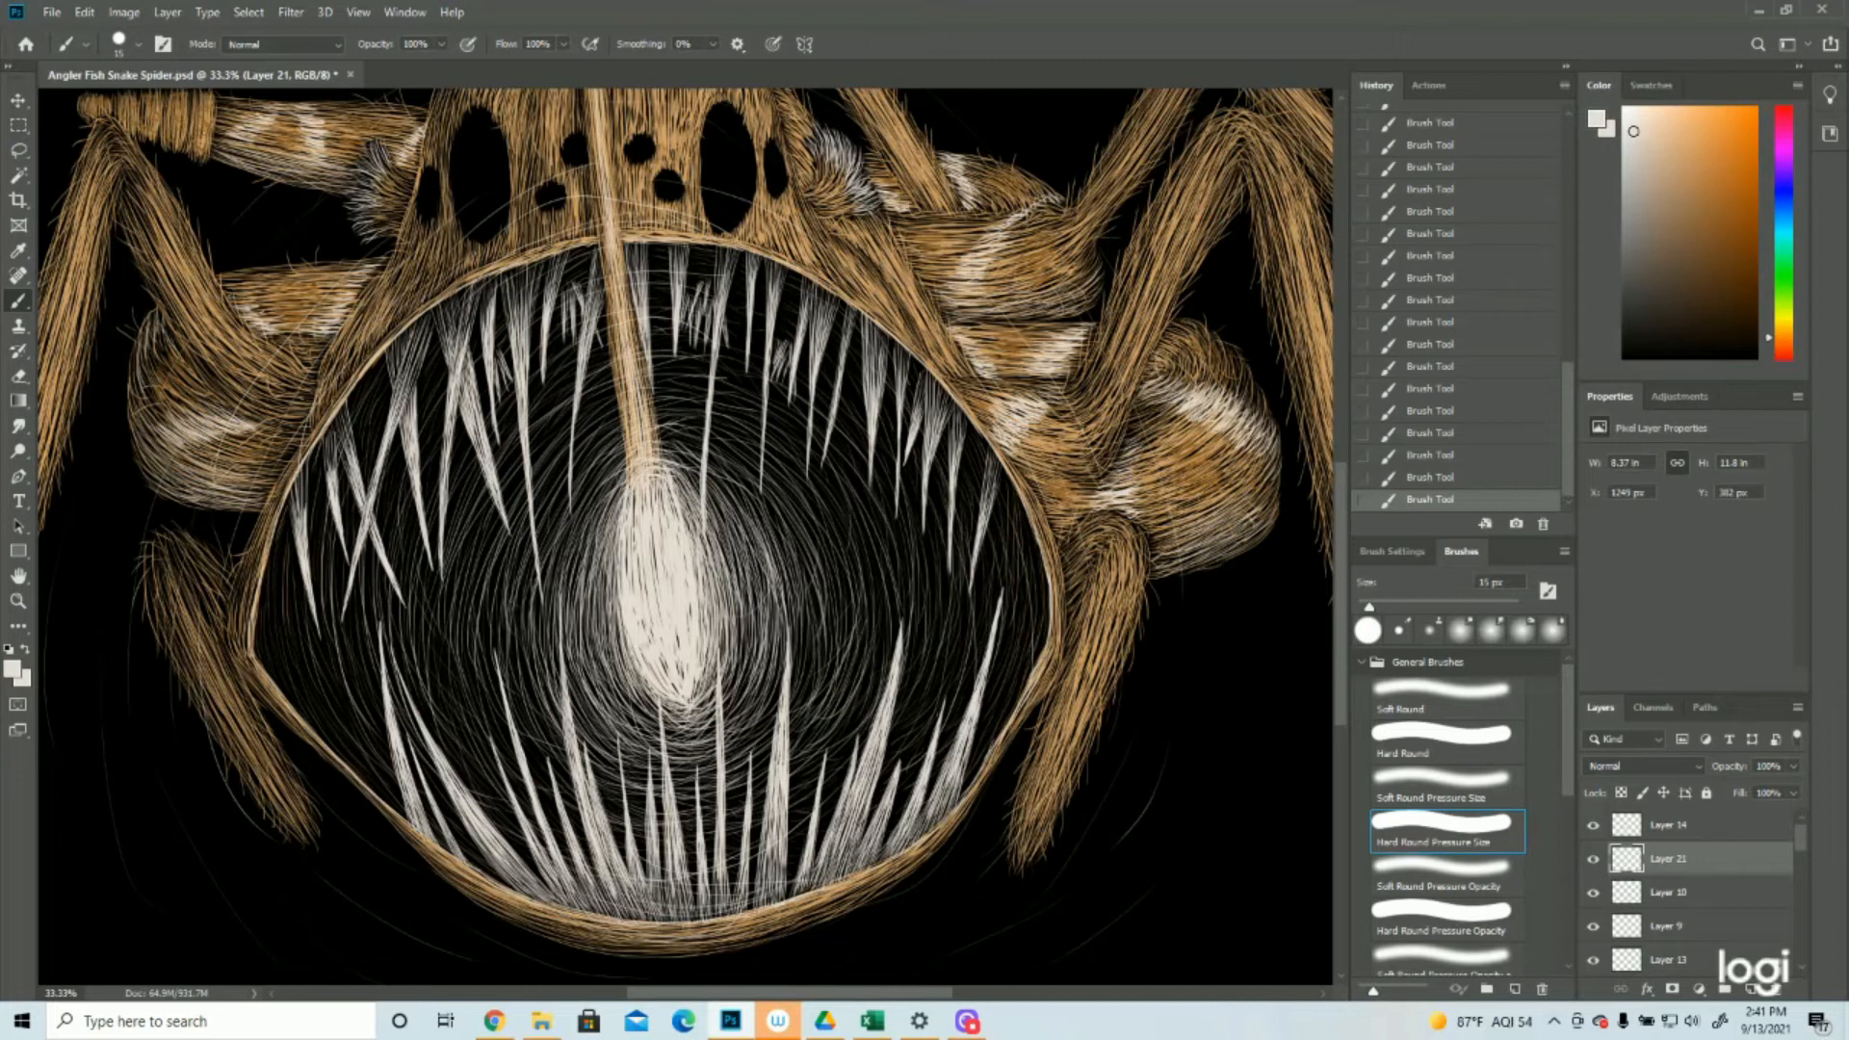
Paint fine off-white highlight hairs beside the small eyes on the head
click(19, 601)
drag(1122, 718, 963, 725)
drag(679, 459, 742, 475)
drag(604, 450, 640, 454)
click(18, 300)
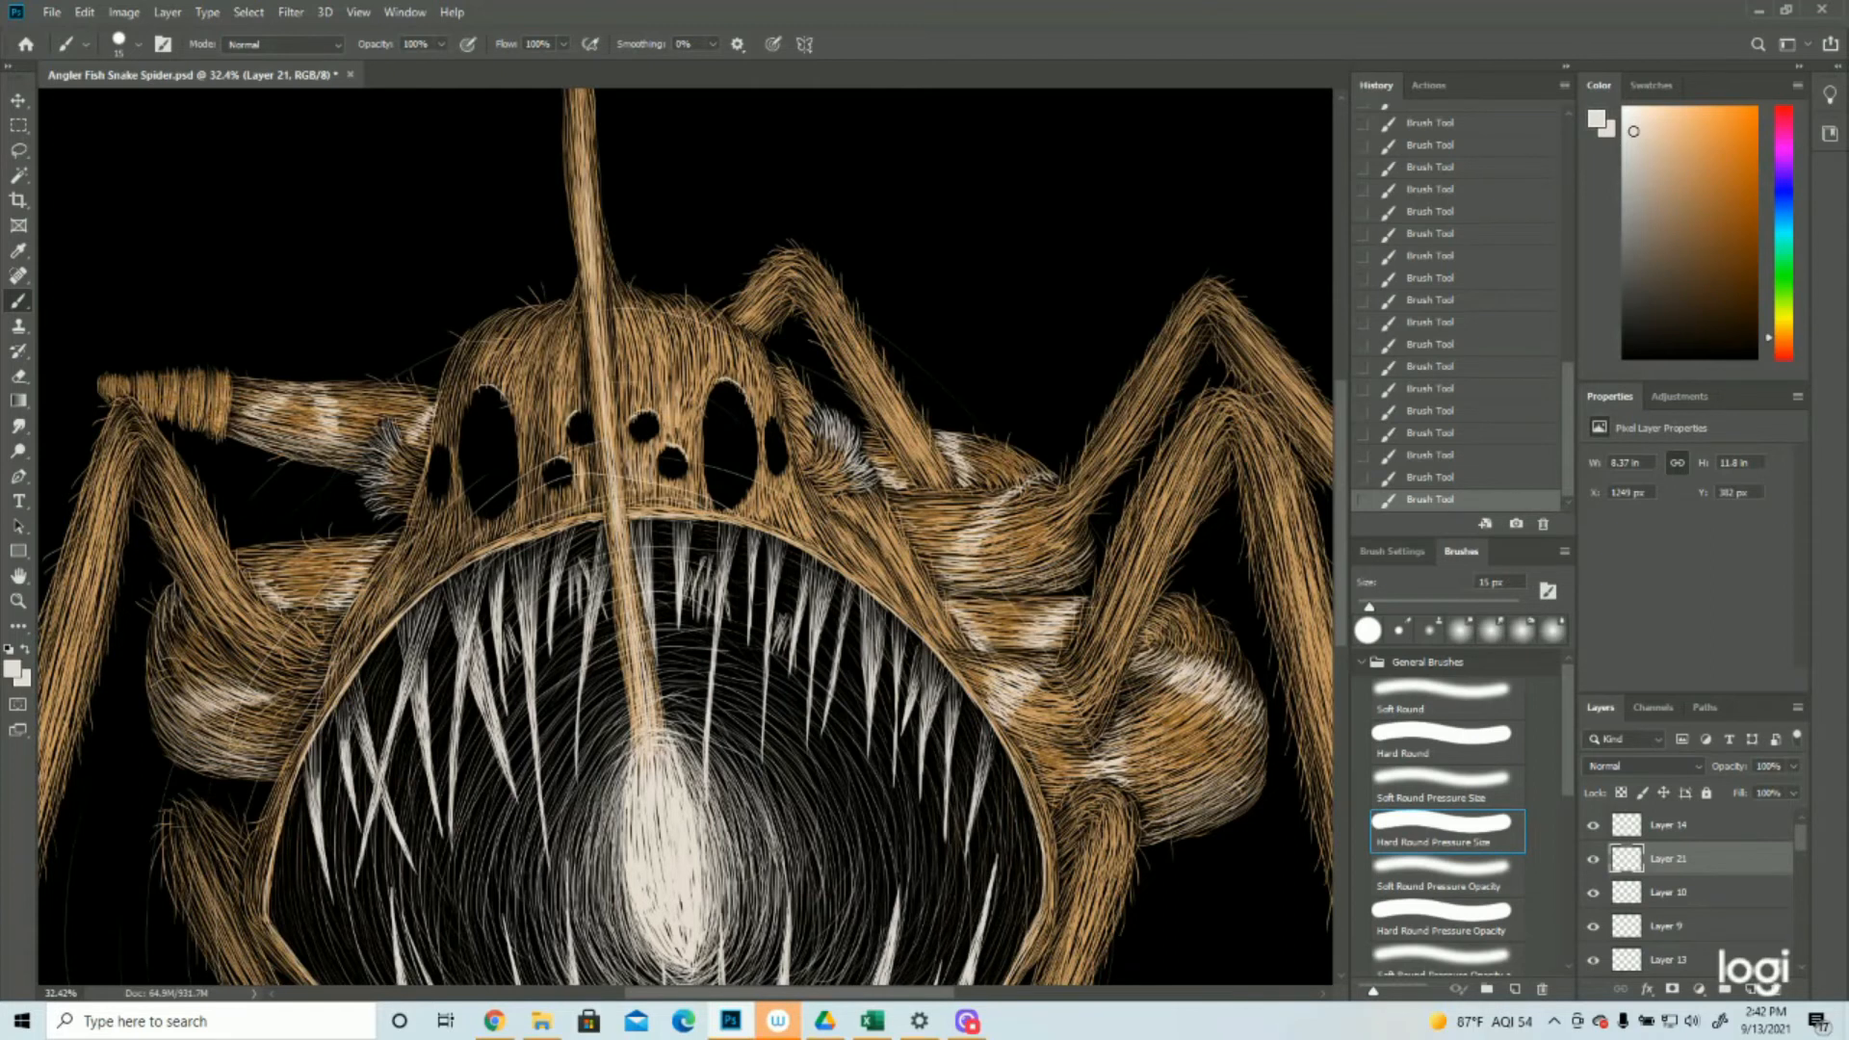
drag(558, 394, 557, 430)
scroll(686, 537, down, 6)
scroll(686, 536, up, 5)
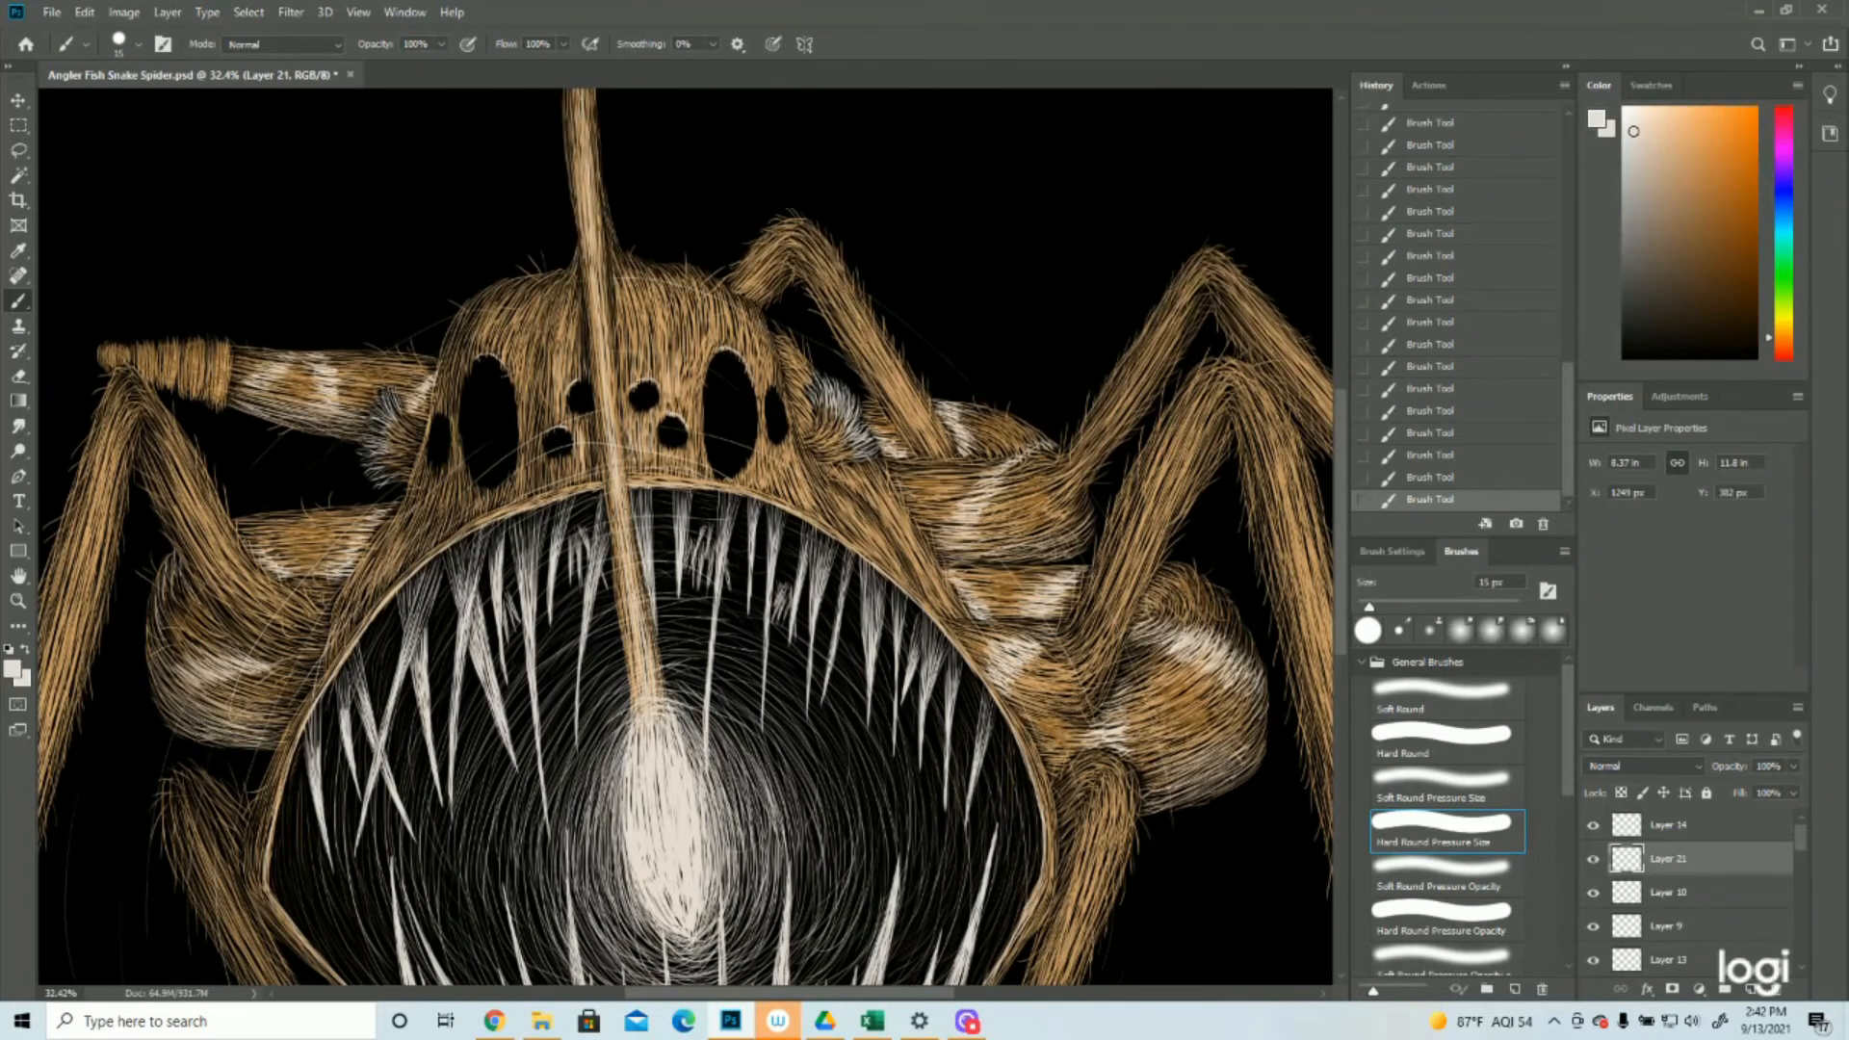
click(18, 600)
drag(828, 571, 642, 565)
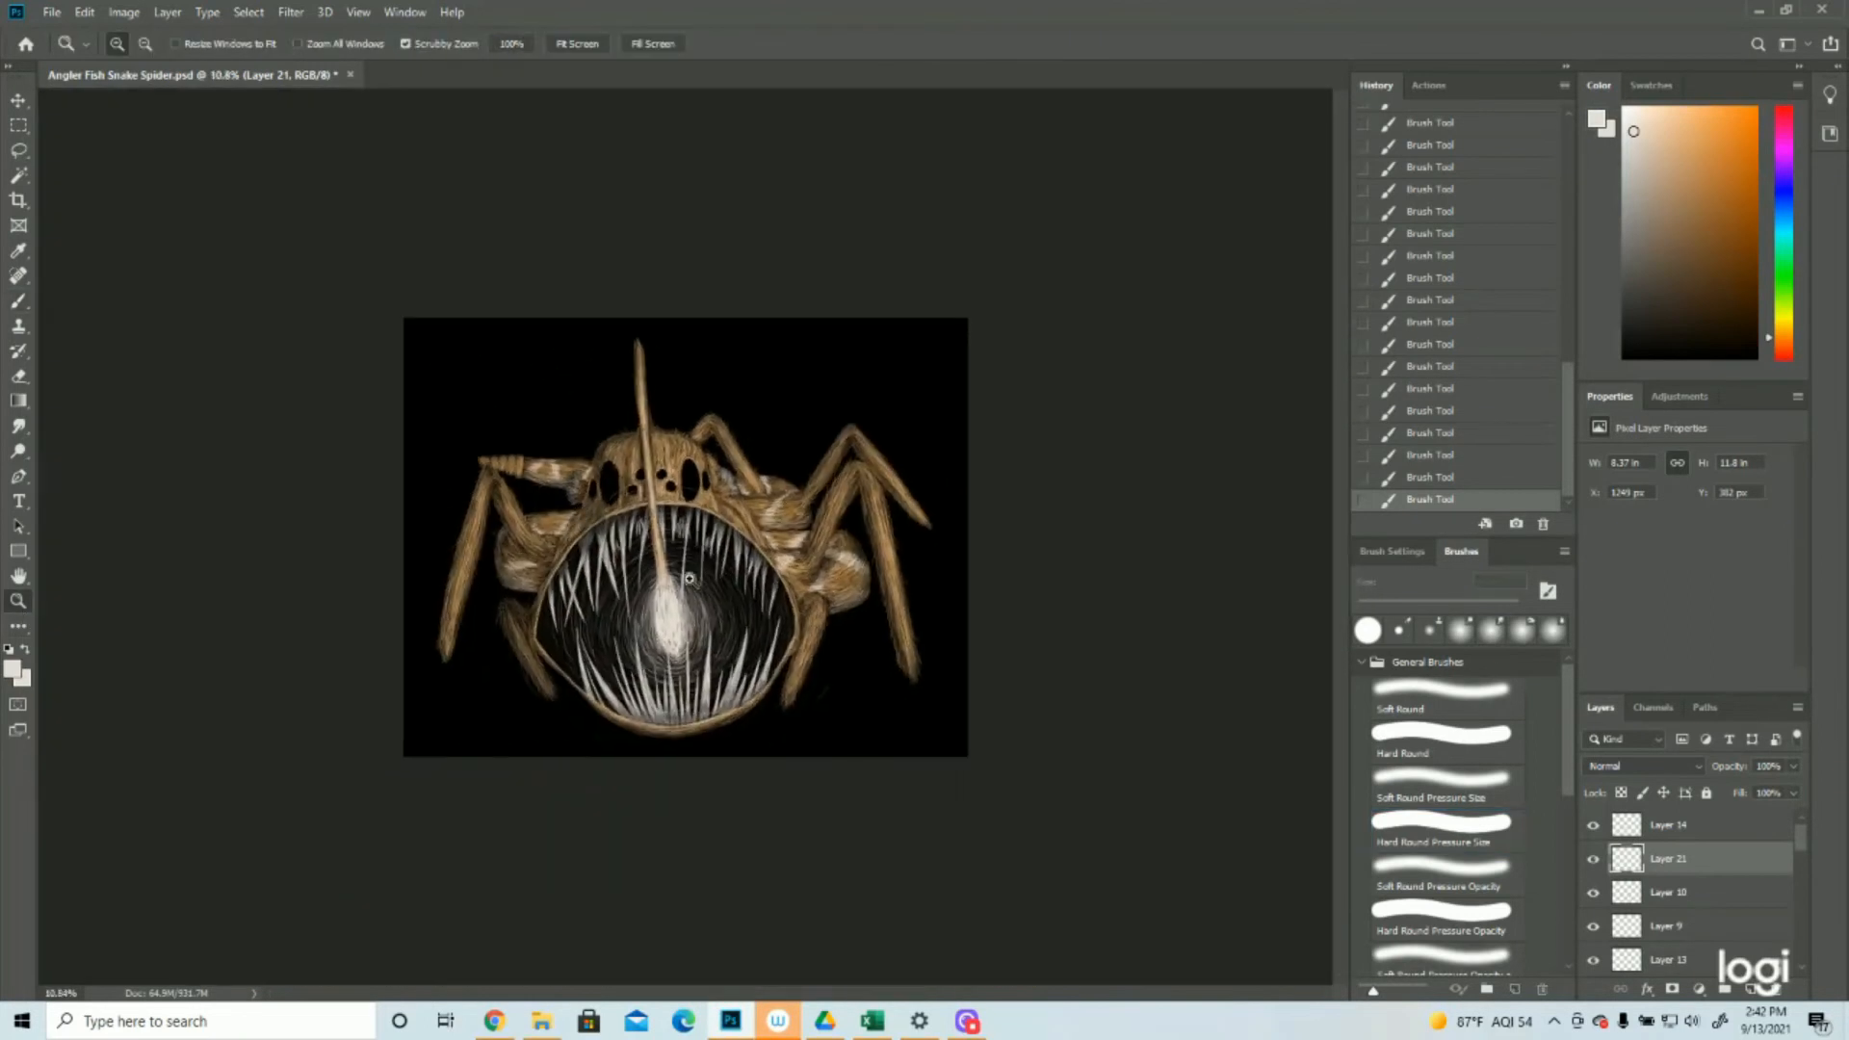
click(837, 537)
click(834, 539)
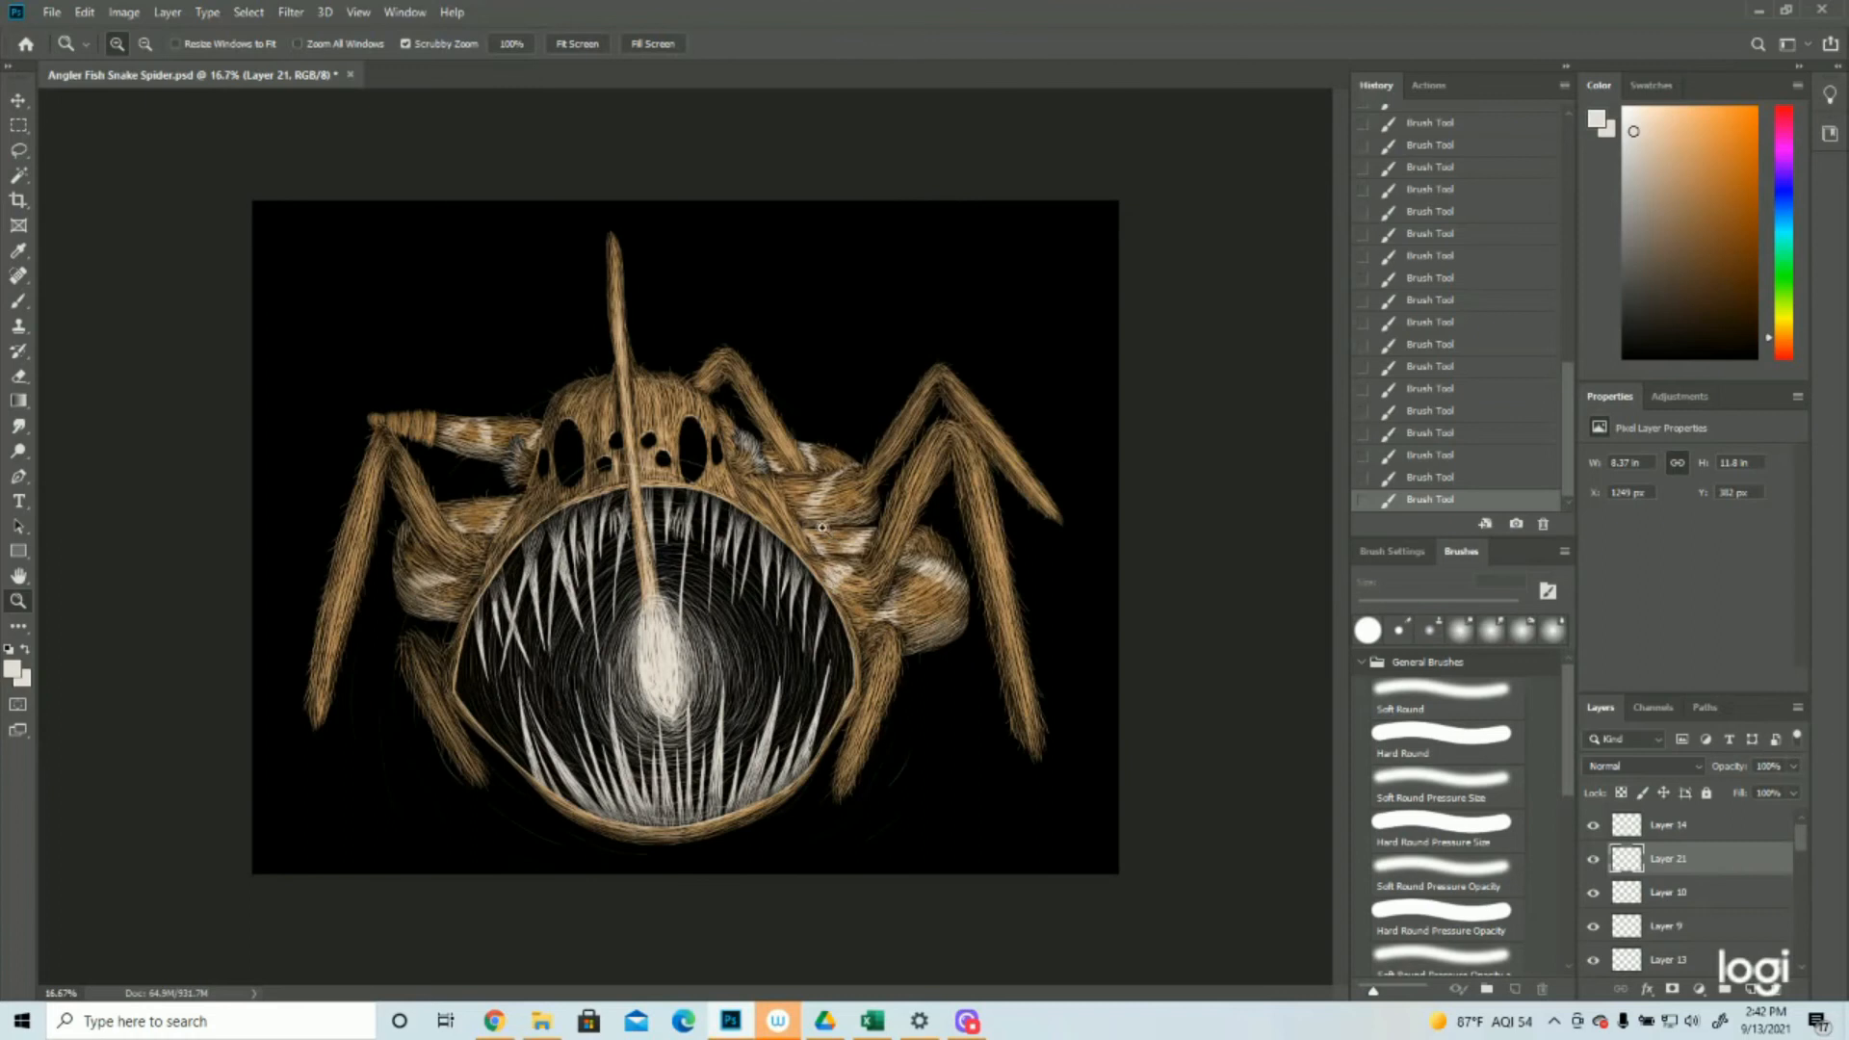
Paint fine off-white highlight hairs on the head around the stalk and above the small eyes
click(641, 343)
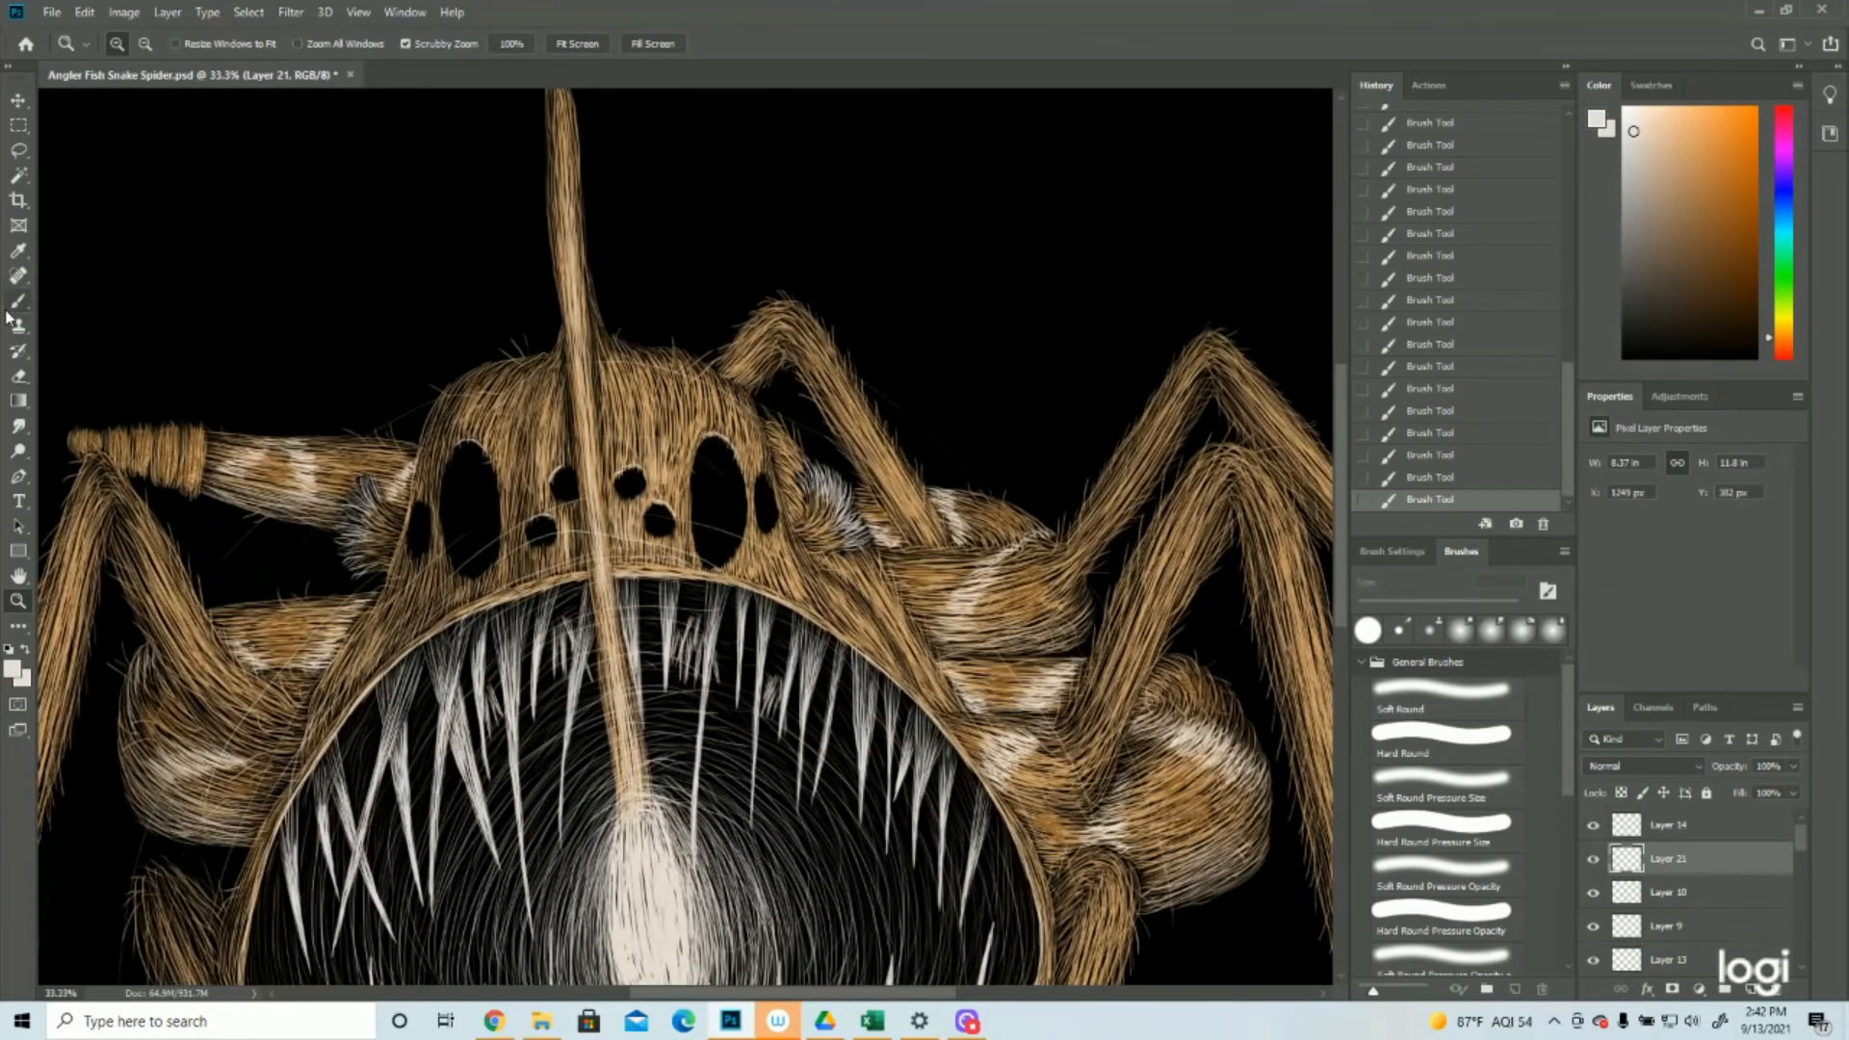
click(11, 303)
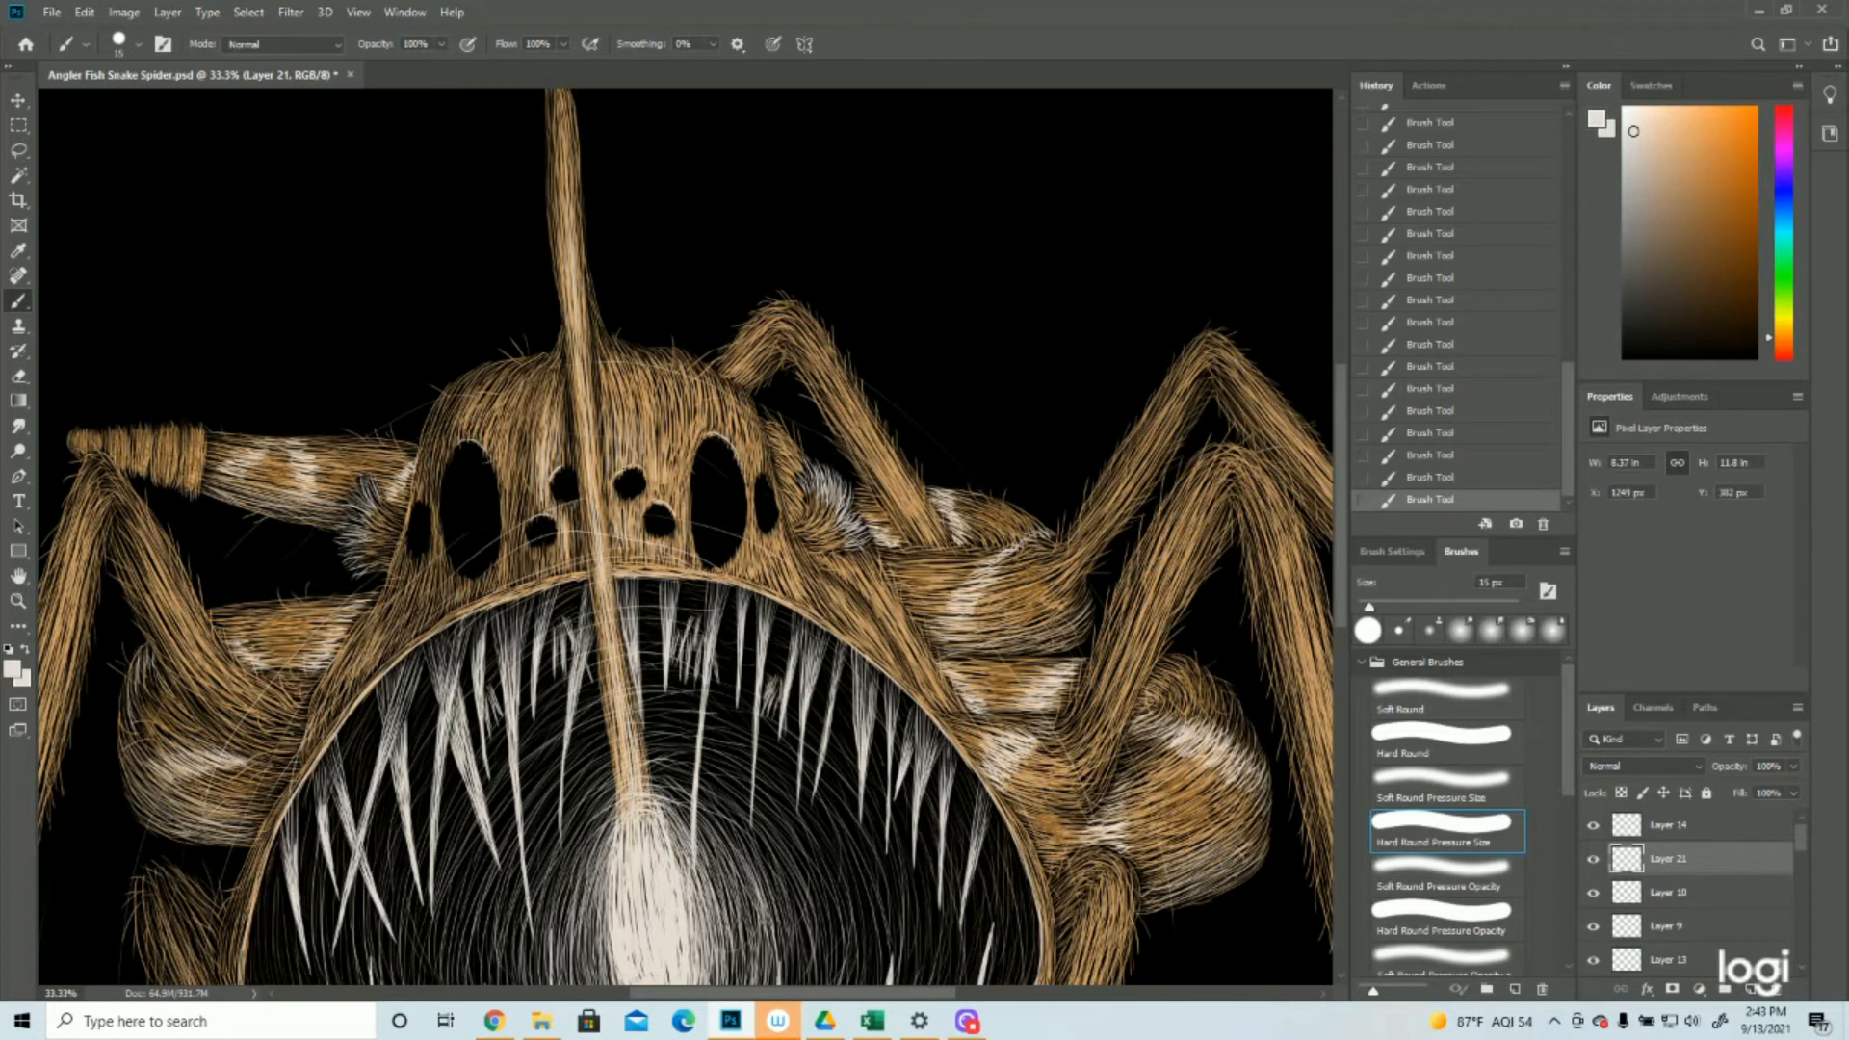
mouse_move(681, 434)
mouse_down()
mouse_move(677, 496)
mouse_move(660, 457)
mouse_up()
drag(562, 408, 537, 491)
drag(525, 420, 533, 503)
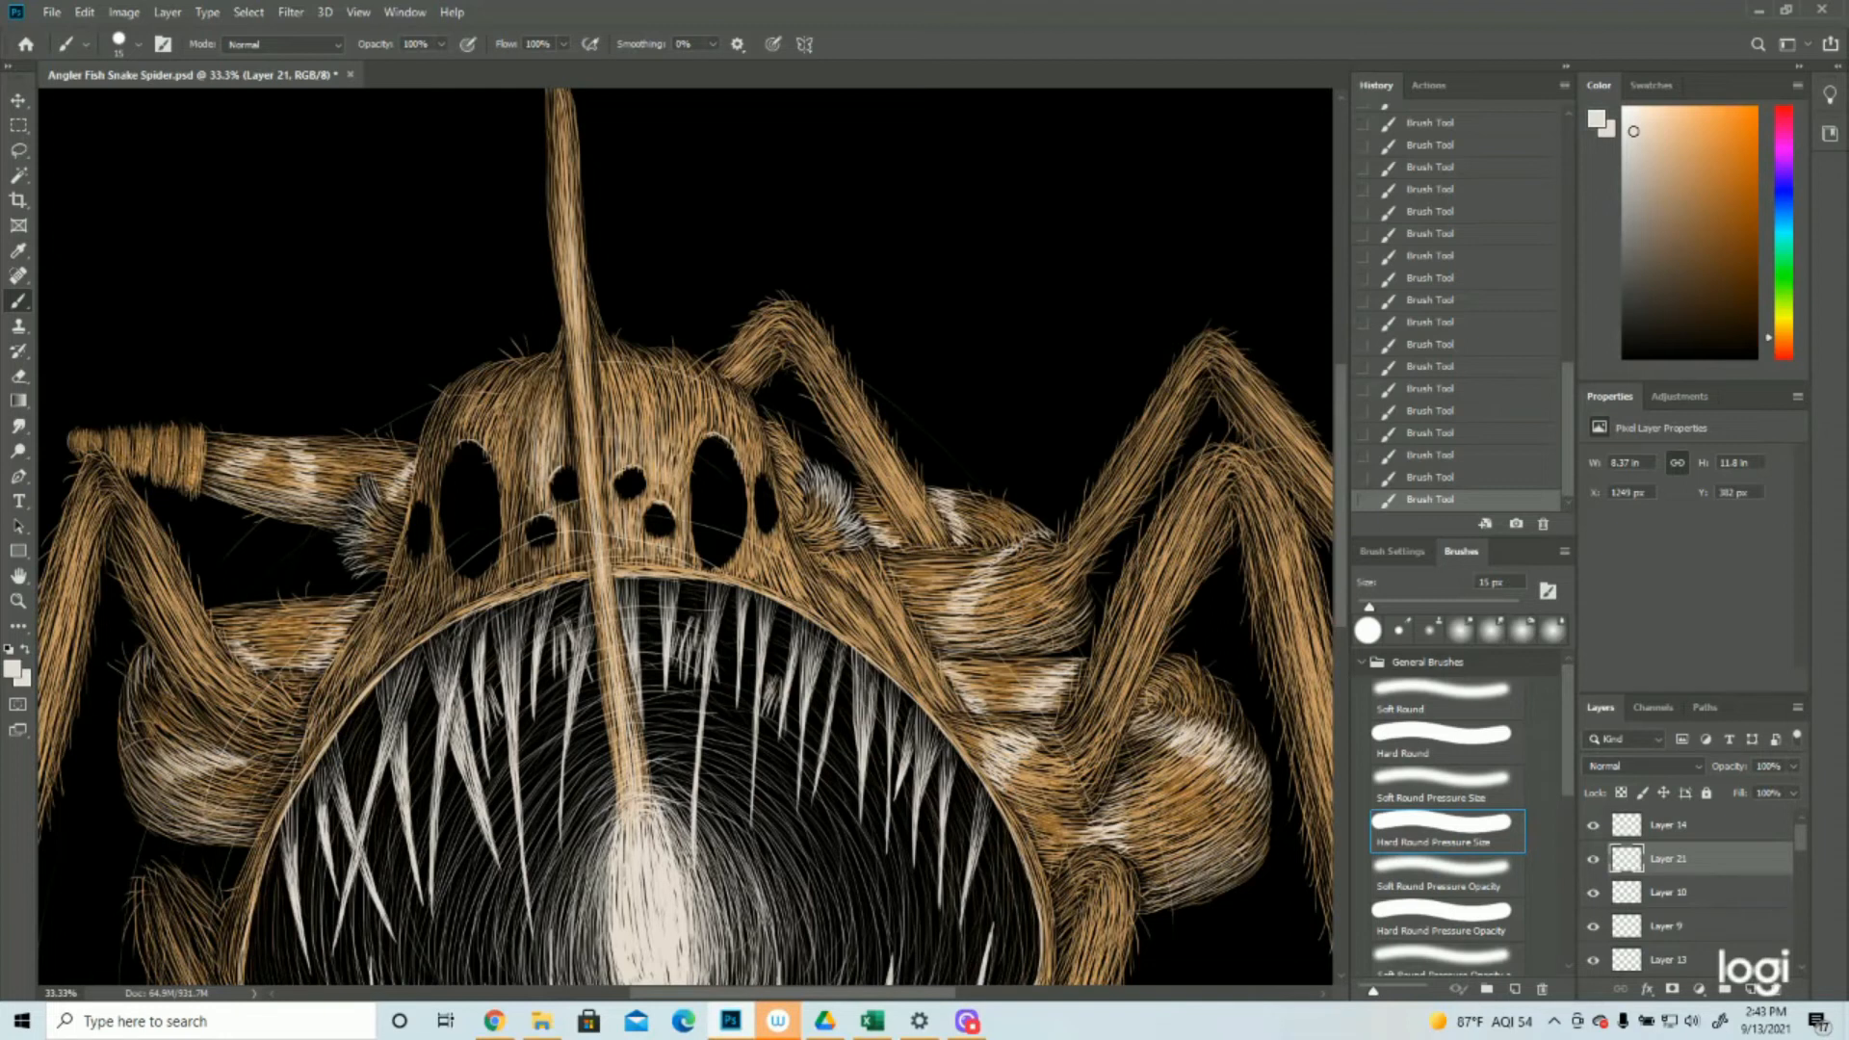
click(17, 600)
drag(713, 615, 642, 624)
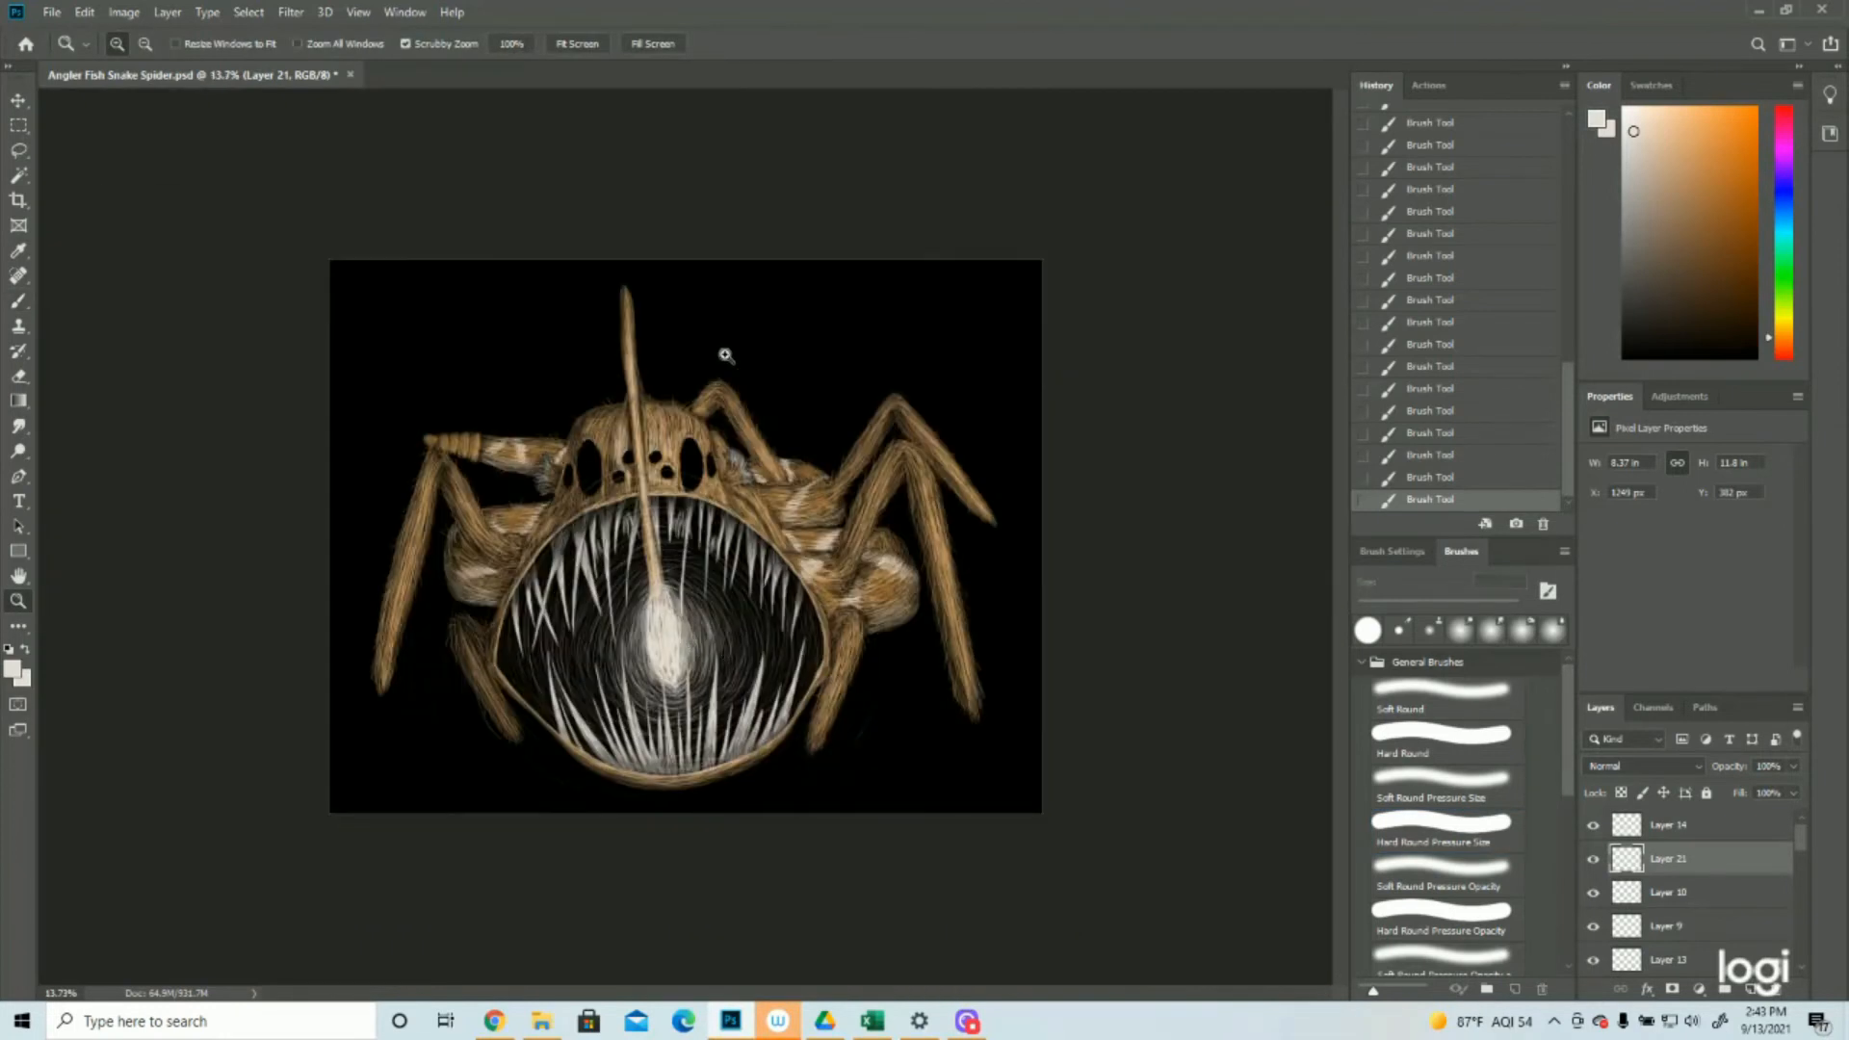
Add off-white highlight hairs between the large left eye and the small eyes, and save the document
click(624, 359)
click(624, 360)
click(624, 359)
click(19, 297)
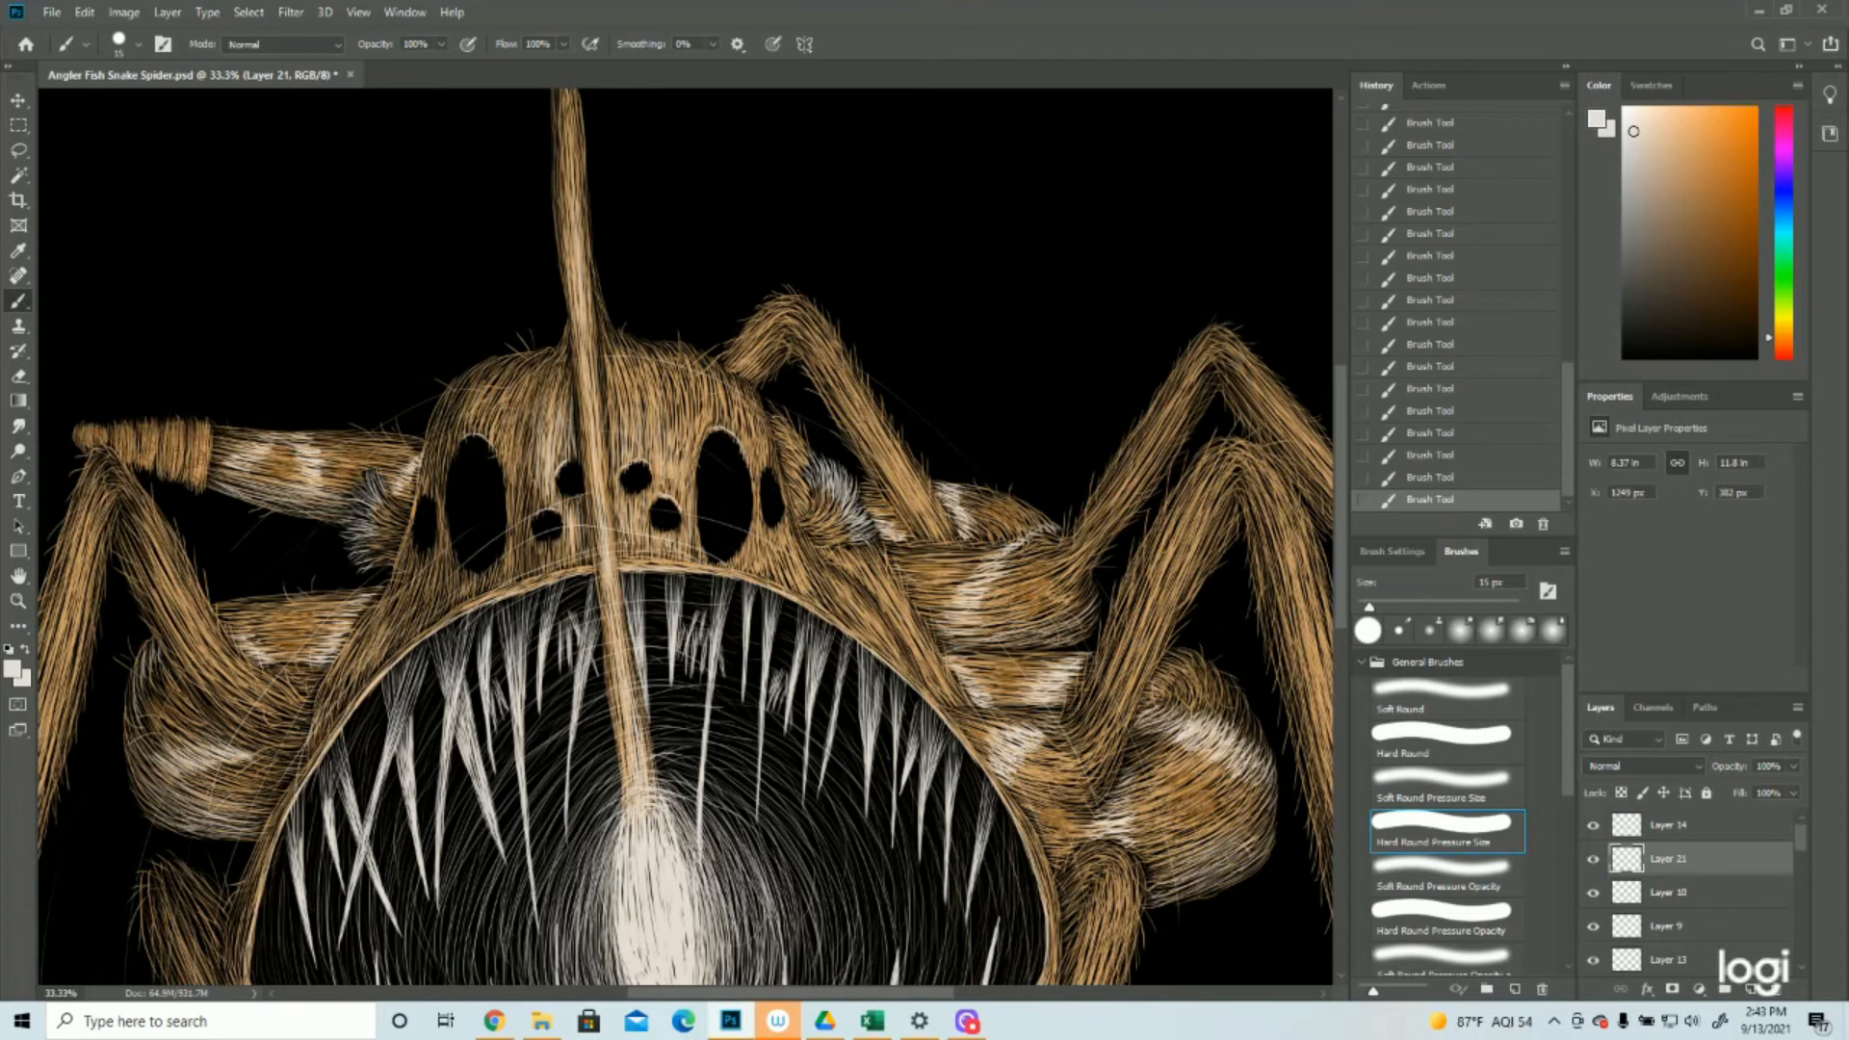
click(19, 602)
drag(886, 573, 775, 639)
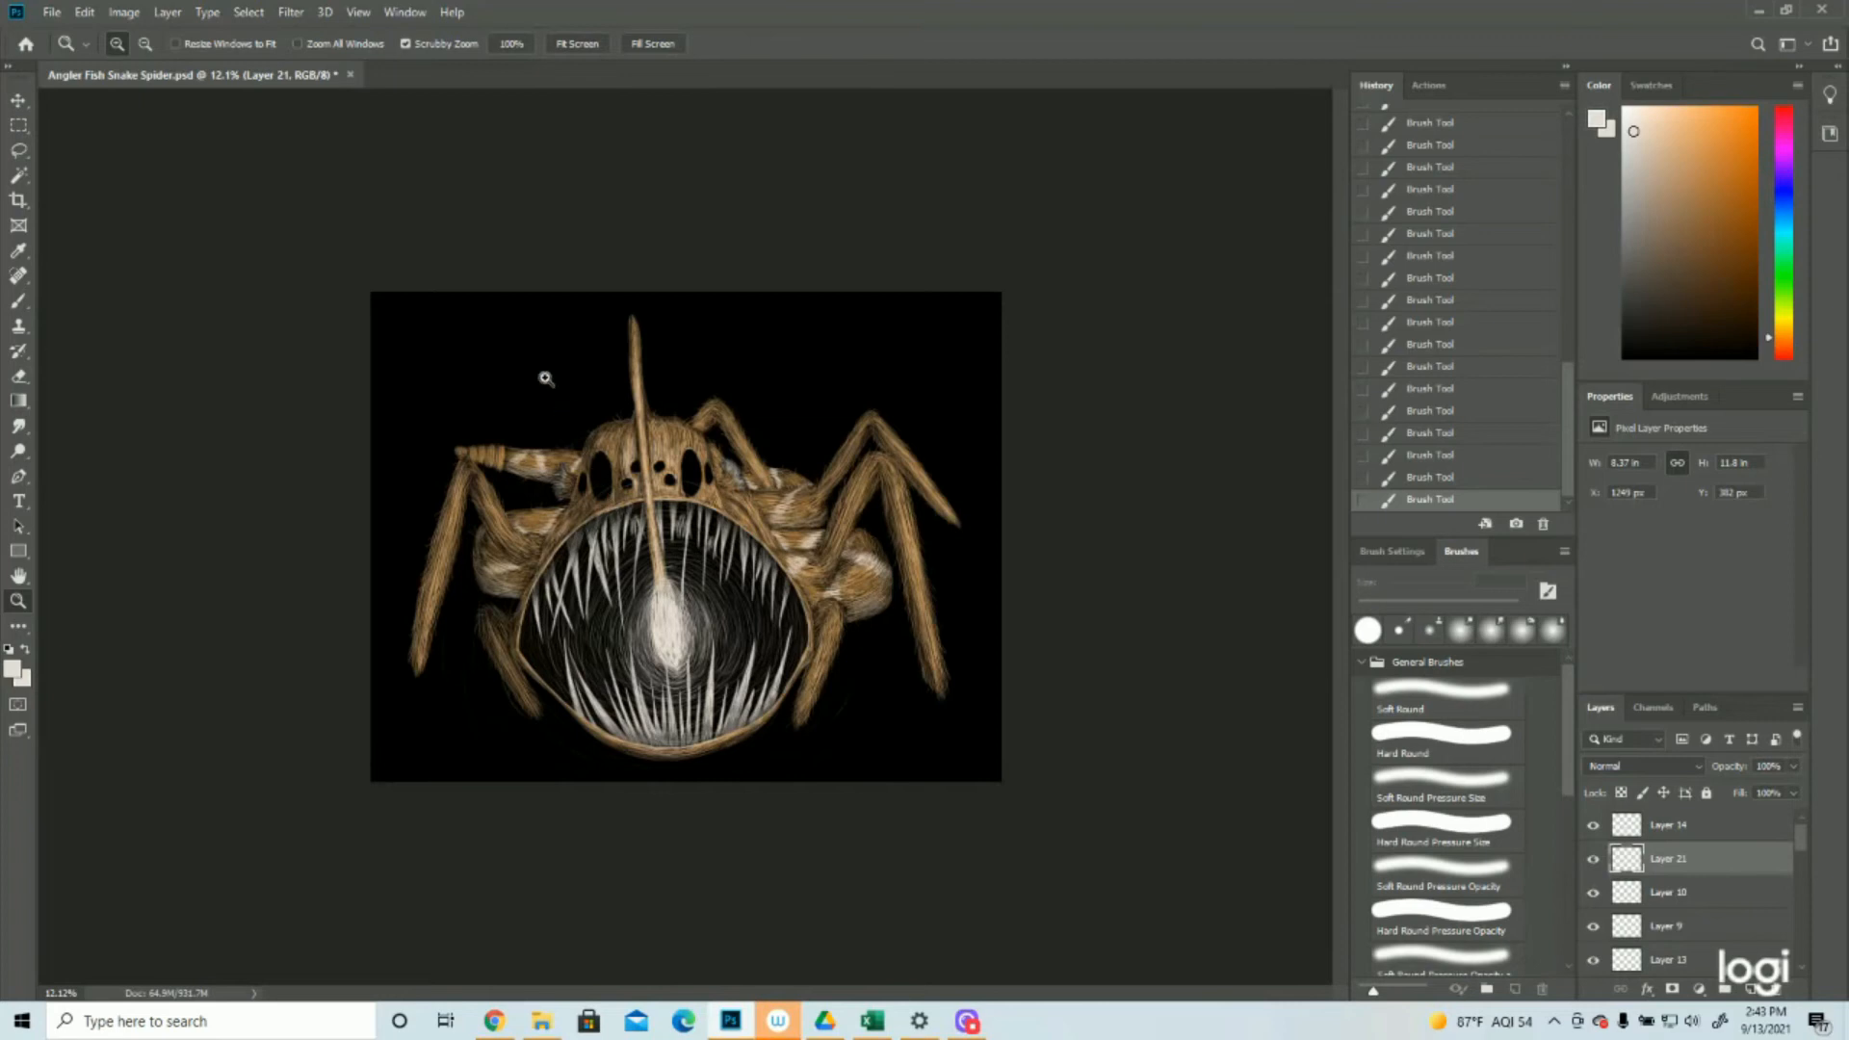
click(547, 377)
click(547, 378)
click(547, 378)
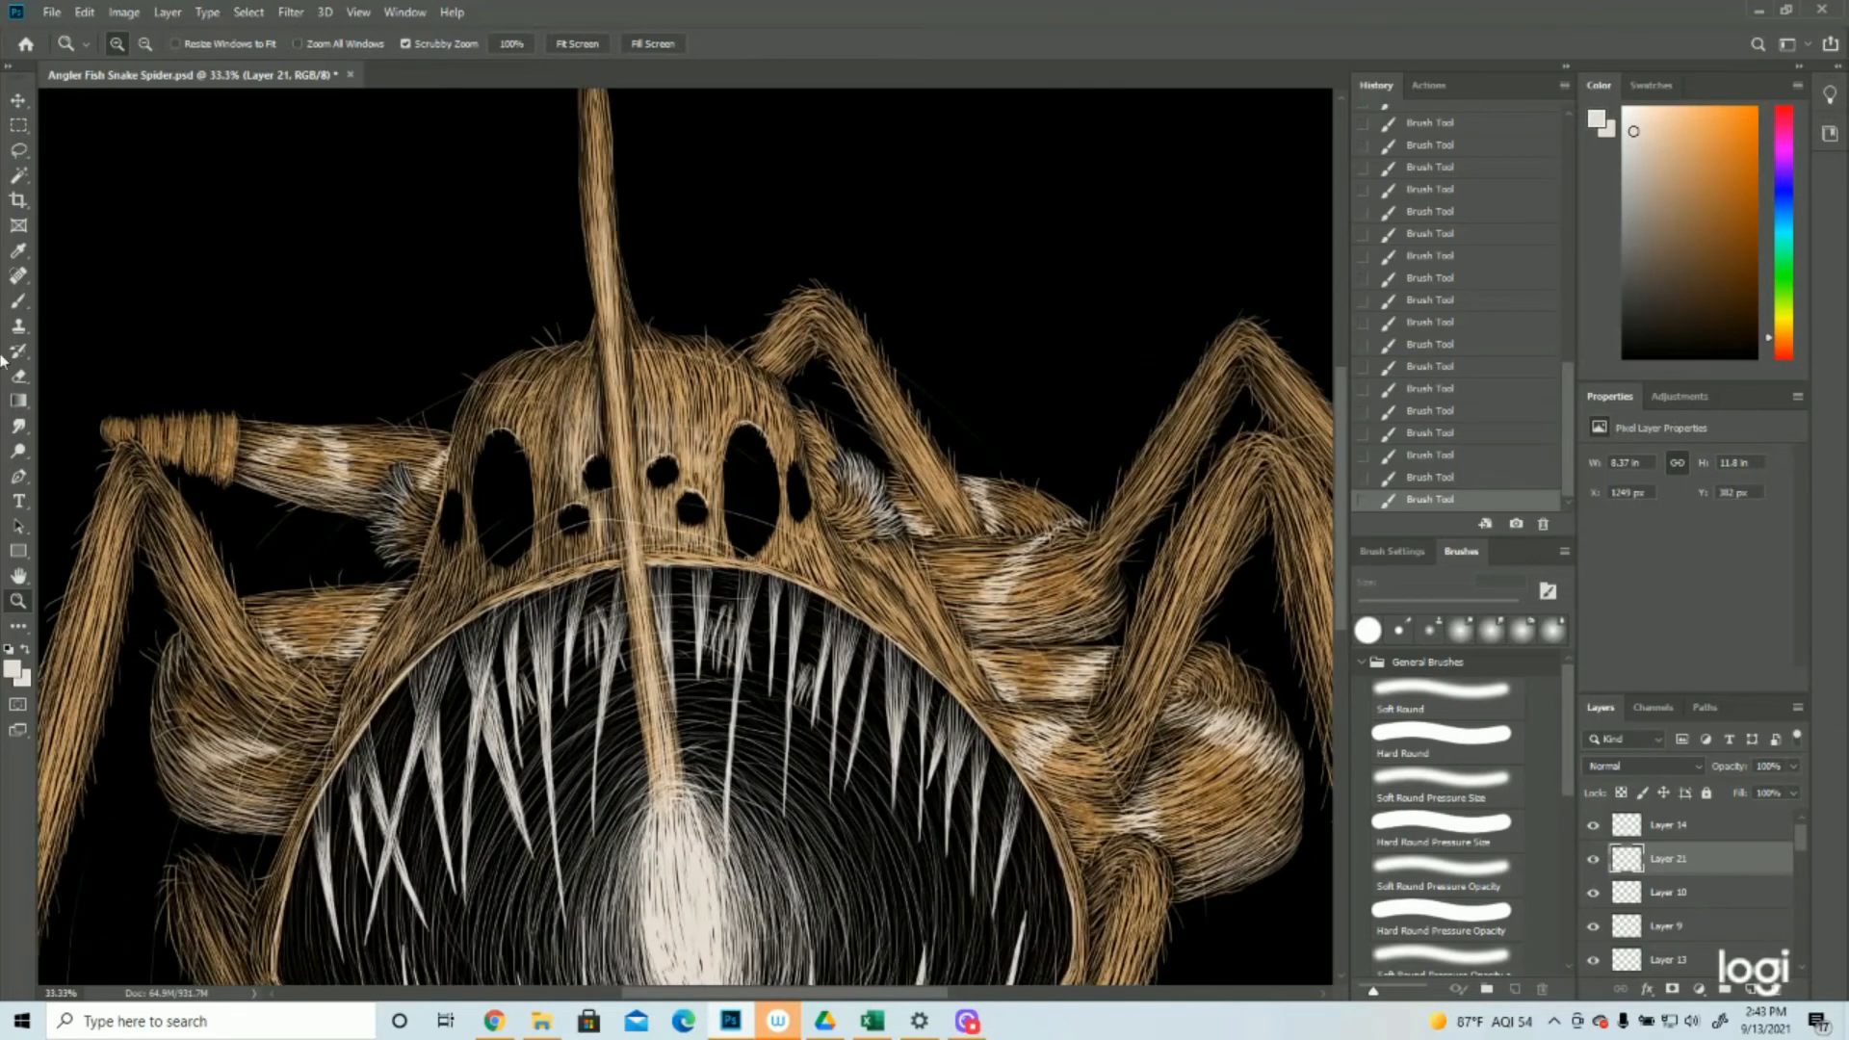
click(18, 306)
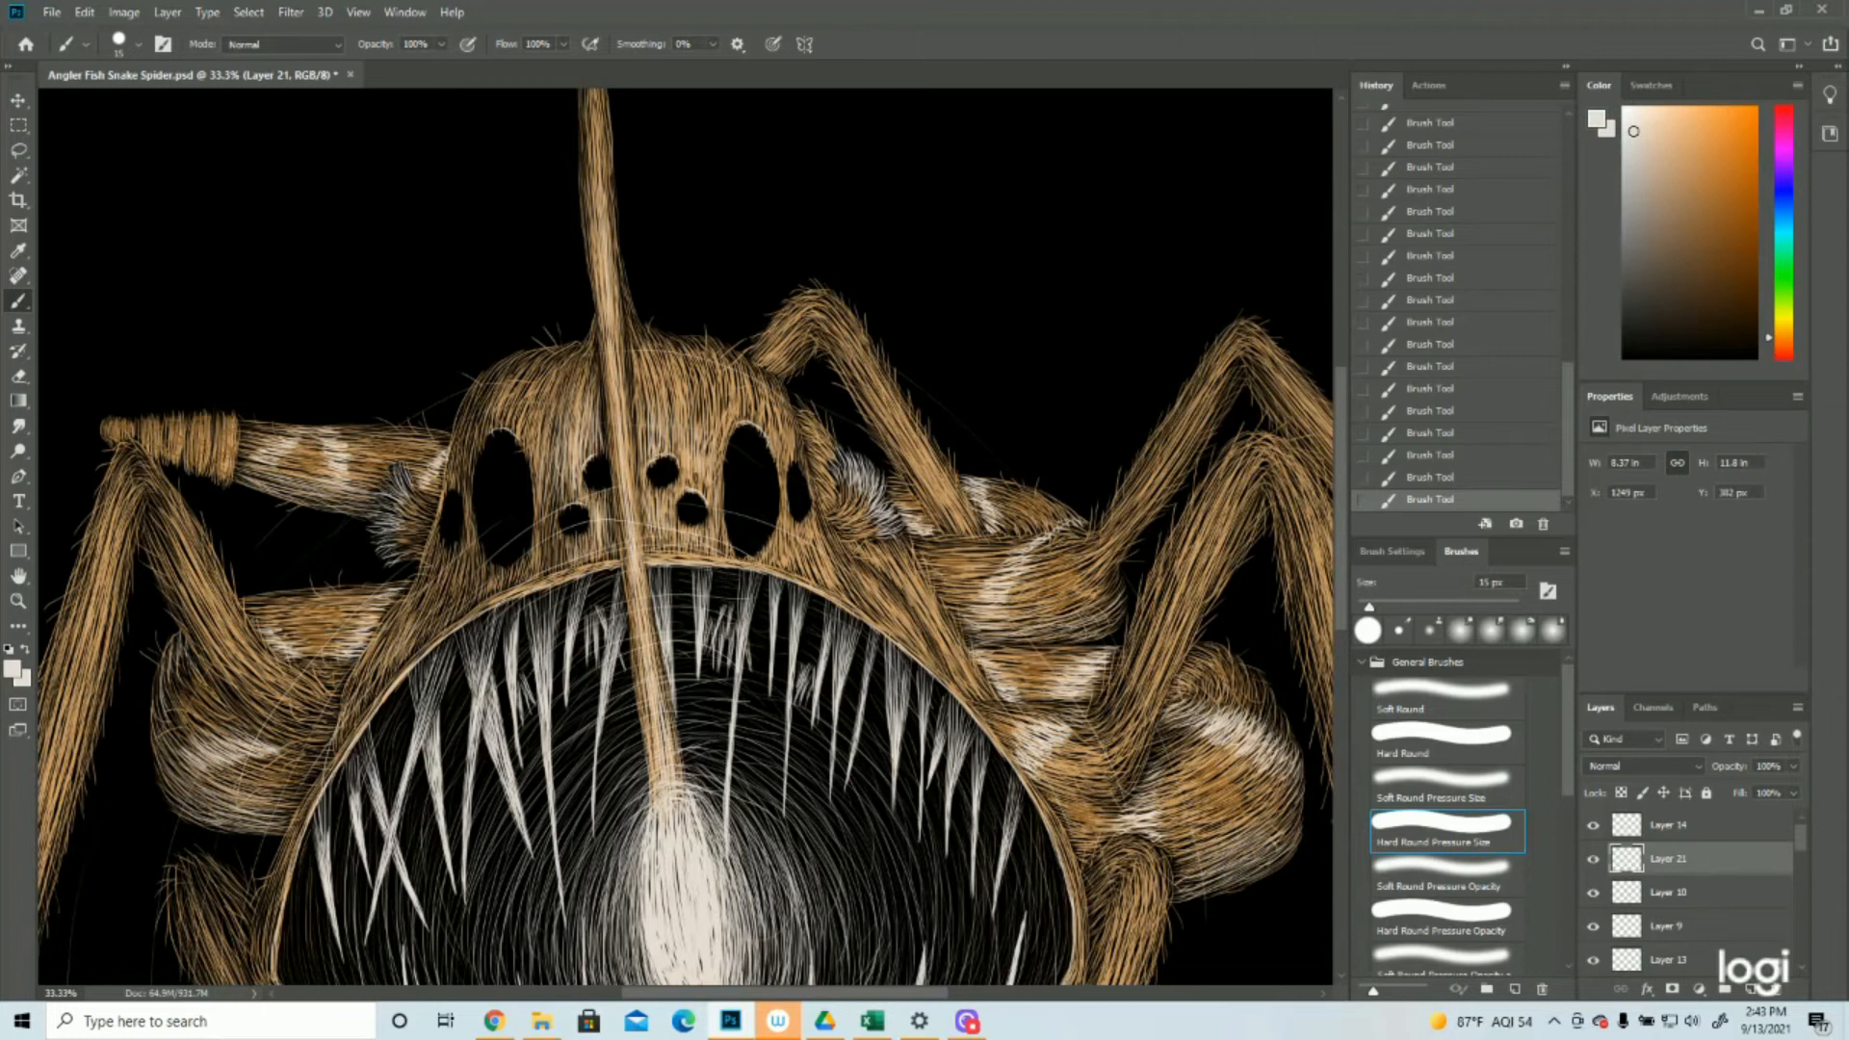
drag(543, 497, 547, 554)
click(17, 600)
drag(758, 634, 749, 634)
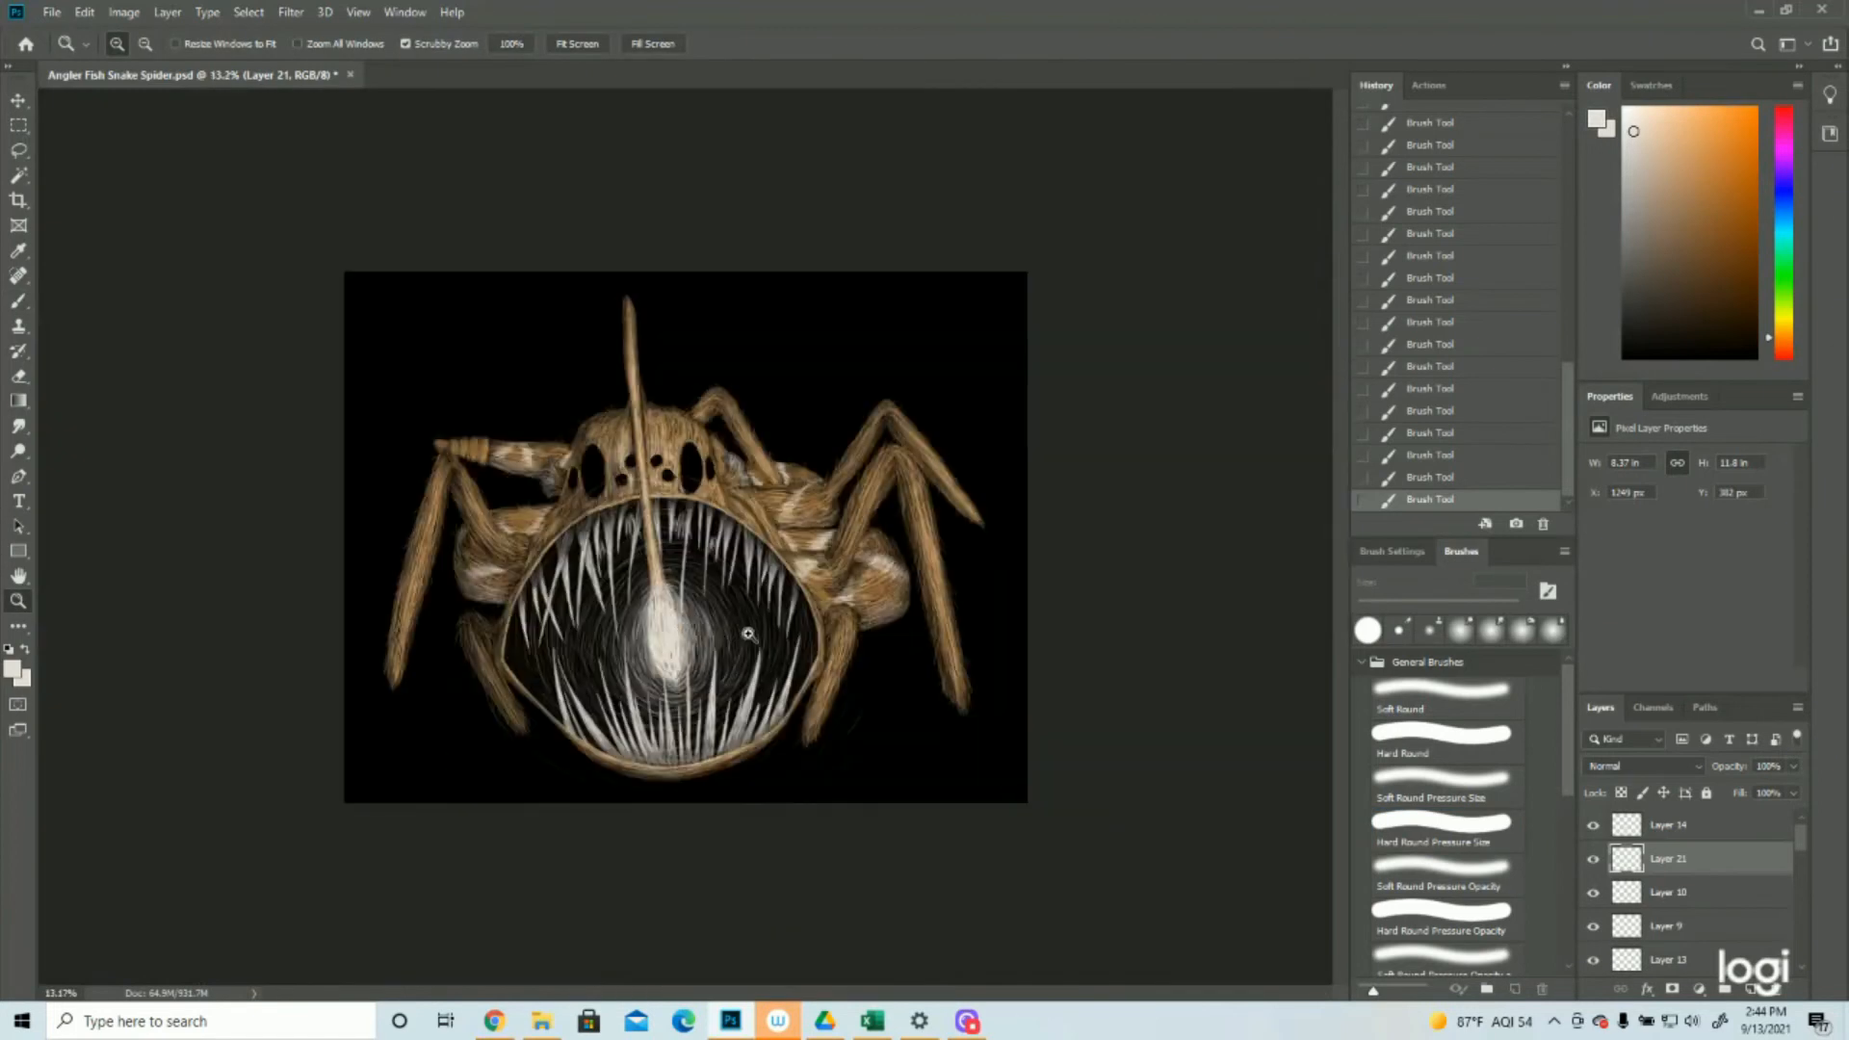
click(840, 554)
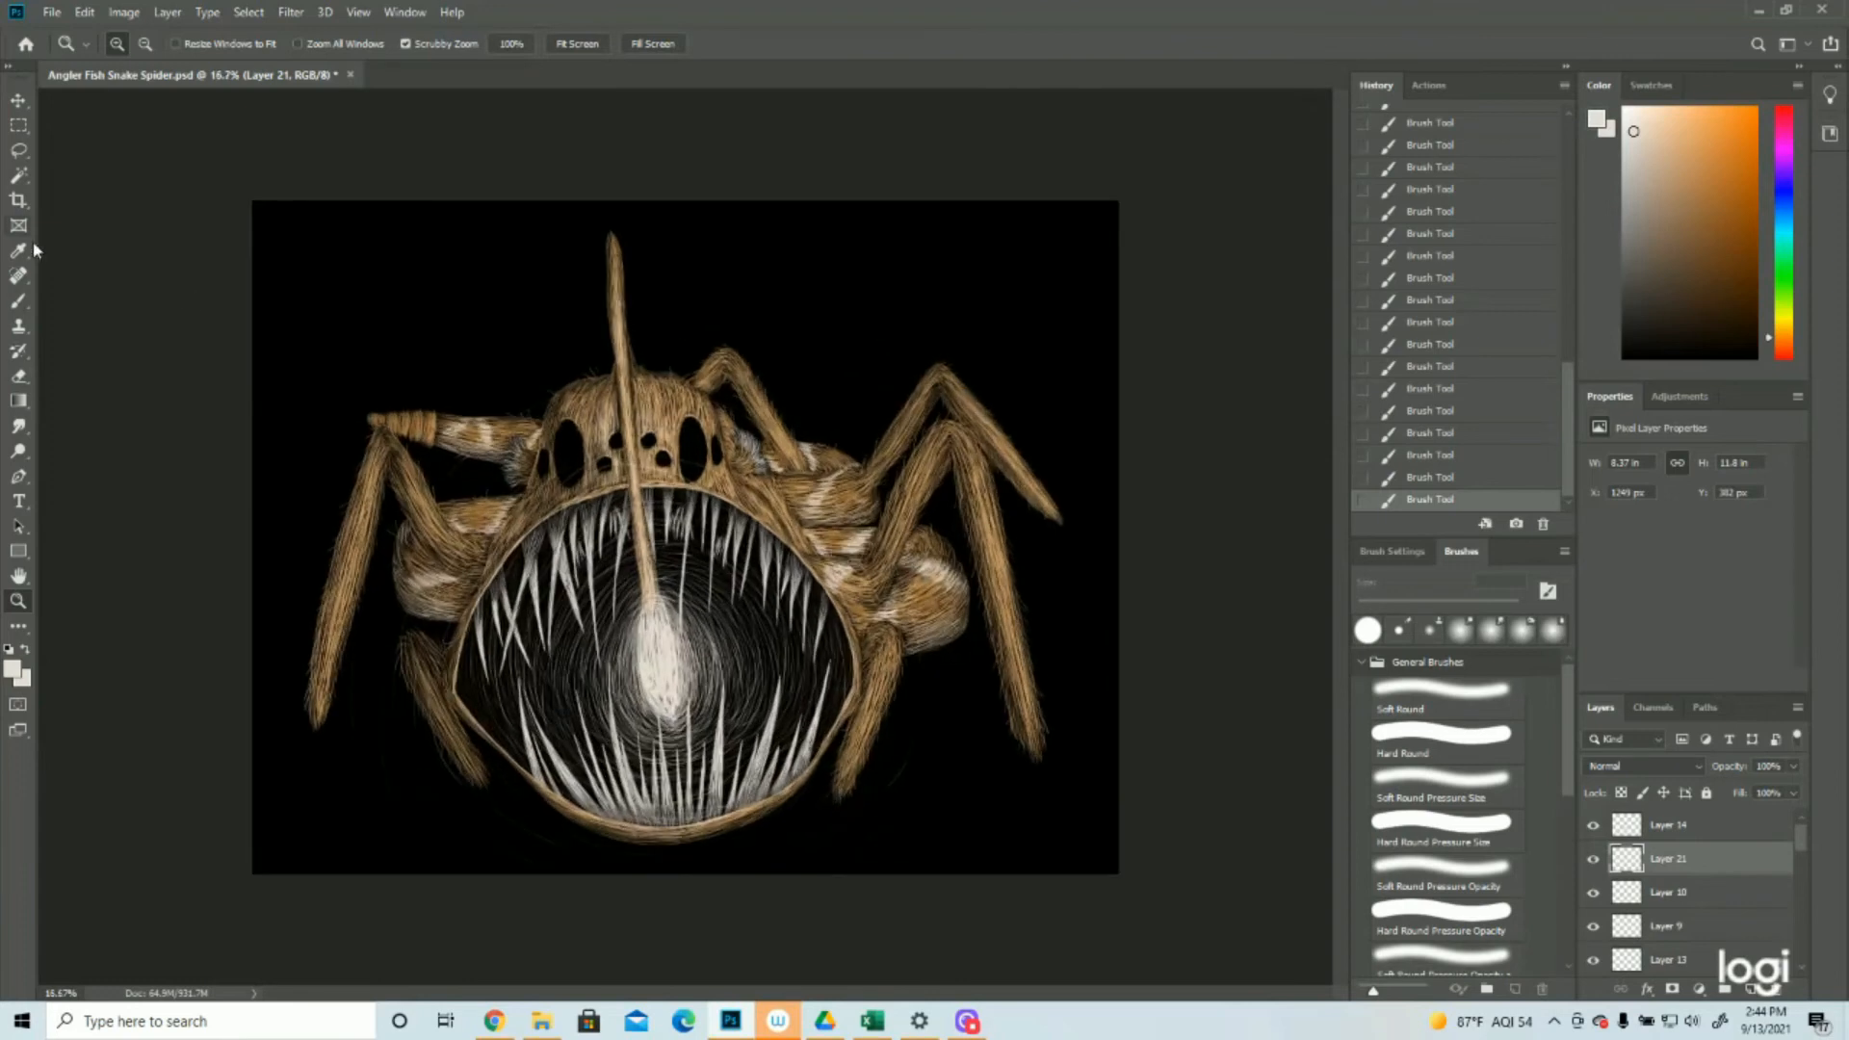
click(51, 12)
click(67, 206)
Hide and show the three layers from Layer 9 up to Layer 21 one by one to check their contents
click(1594, 927)
click(1594, 926)
click(1594, 892)
click(1594, 893)
click(1594, 859)
click(1594, 859)
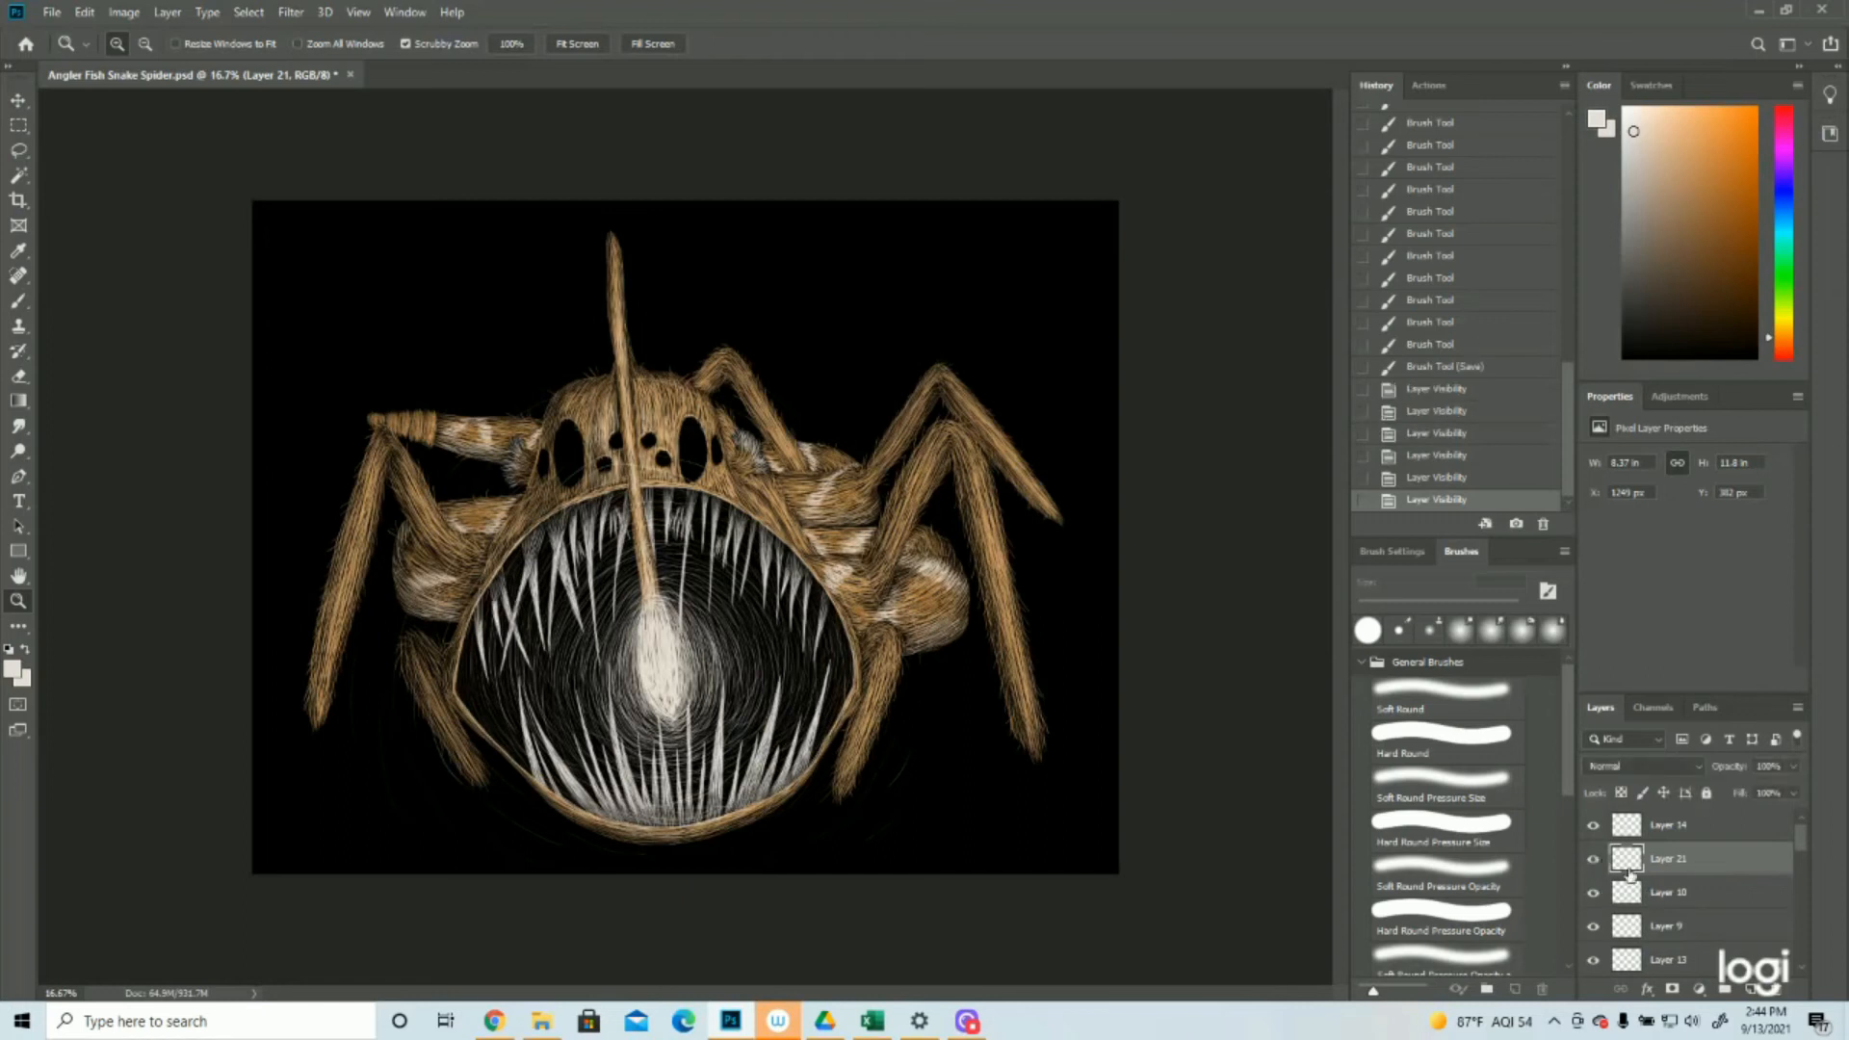
Add a new layer above Layer 21, check Layer 14 by toggling its visibility, and save the document
click(1751, 992)
click(1593, 825)
click(1593, 825)
click(52, 12)
click(77, 216)
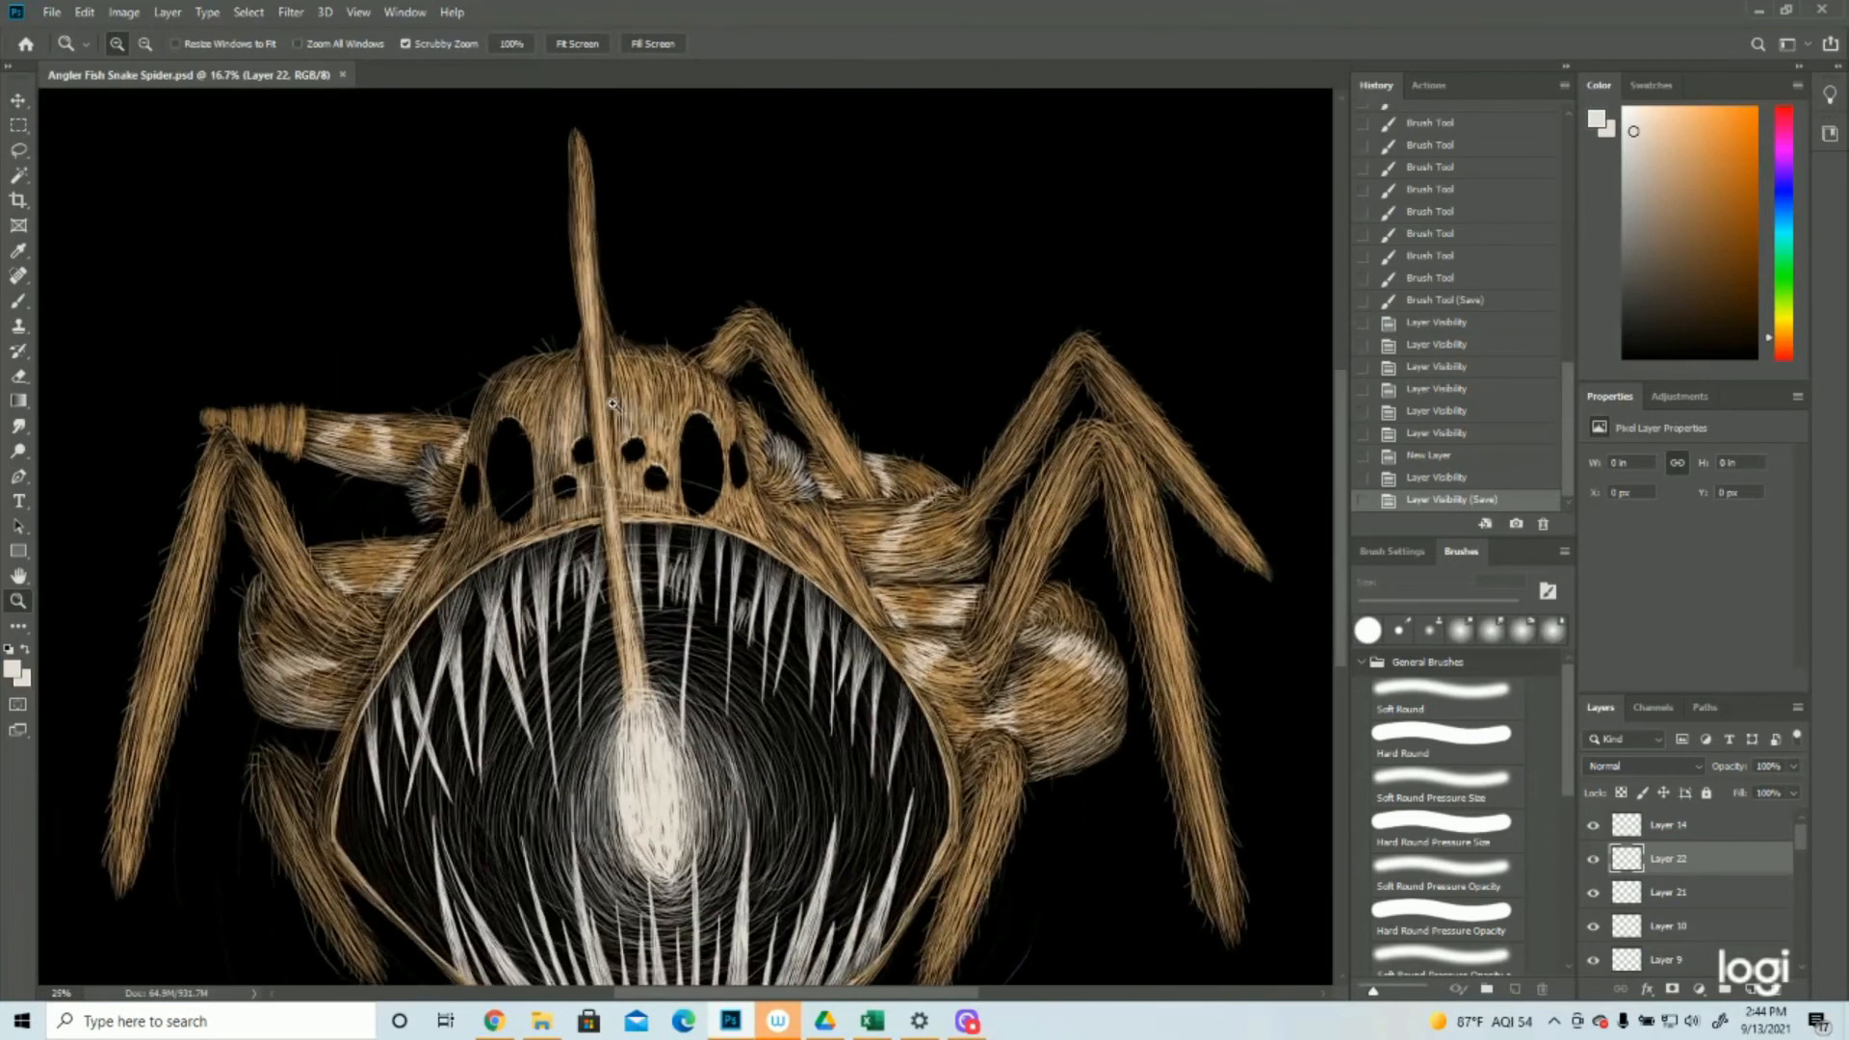
Set the foreground colour to a muted, greyish medium blue for the eyes
click(617, 408)
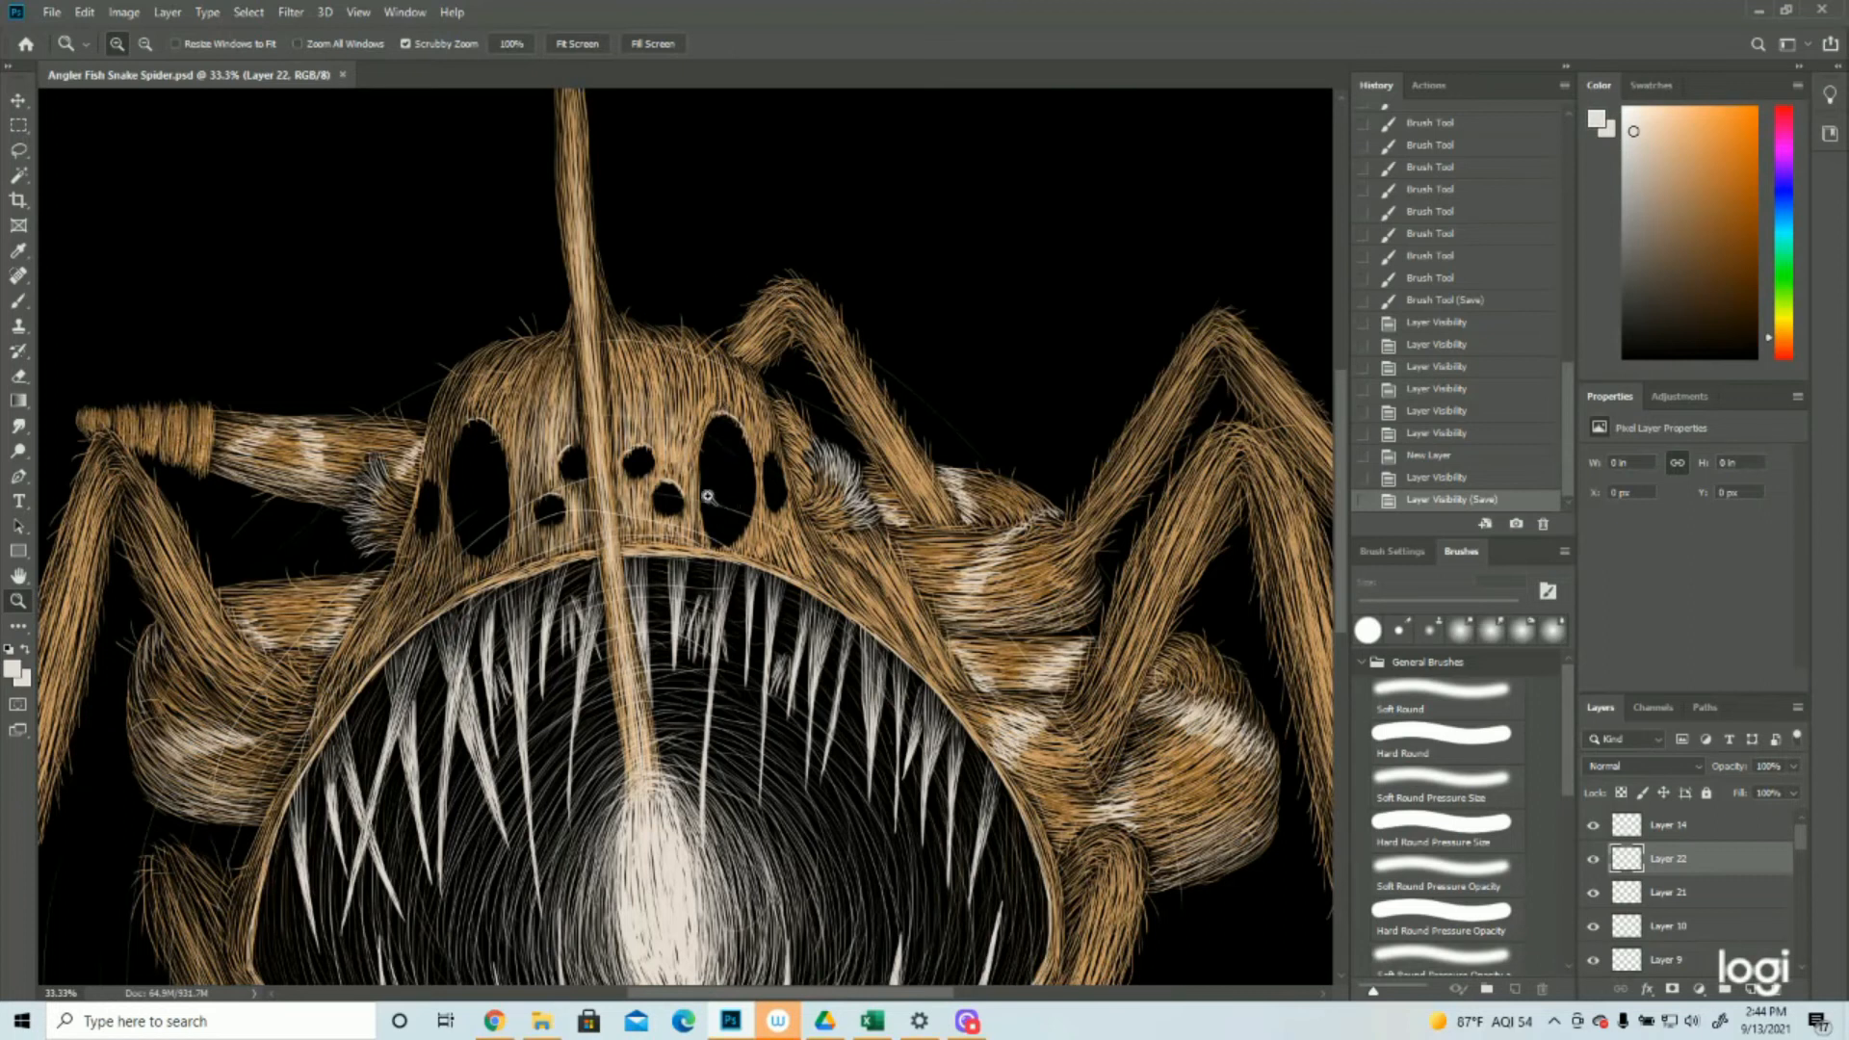
drag(778, 598, 610, 560)
click(628, 593)
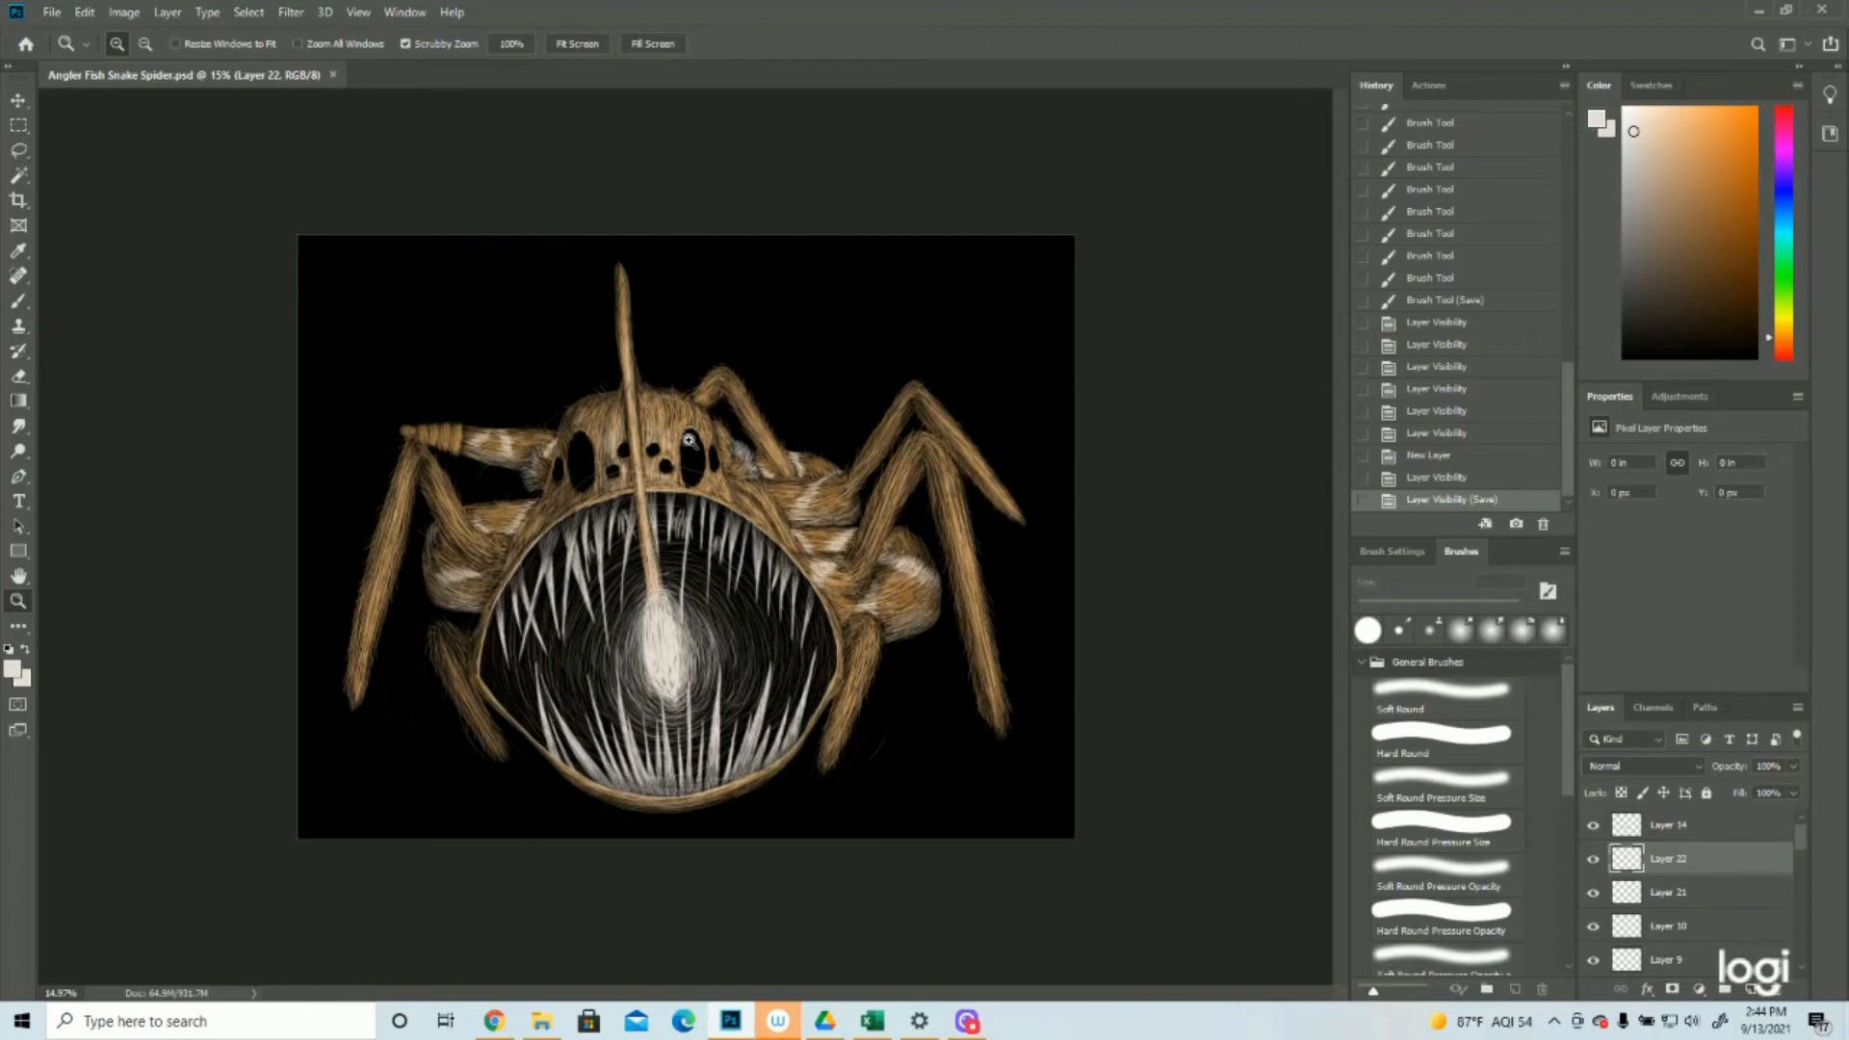
click(635, 371)
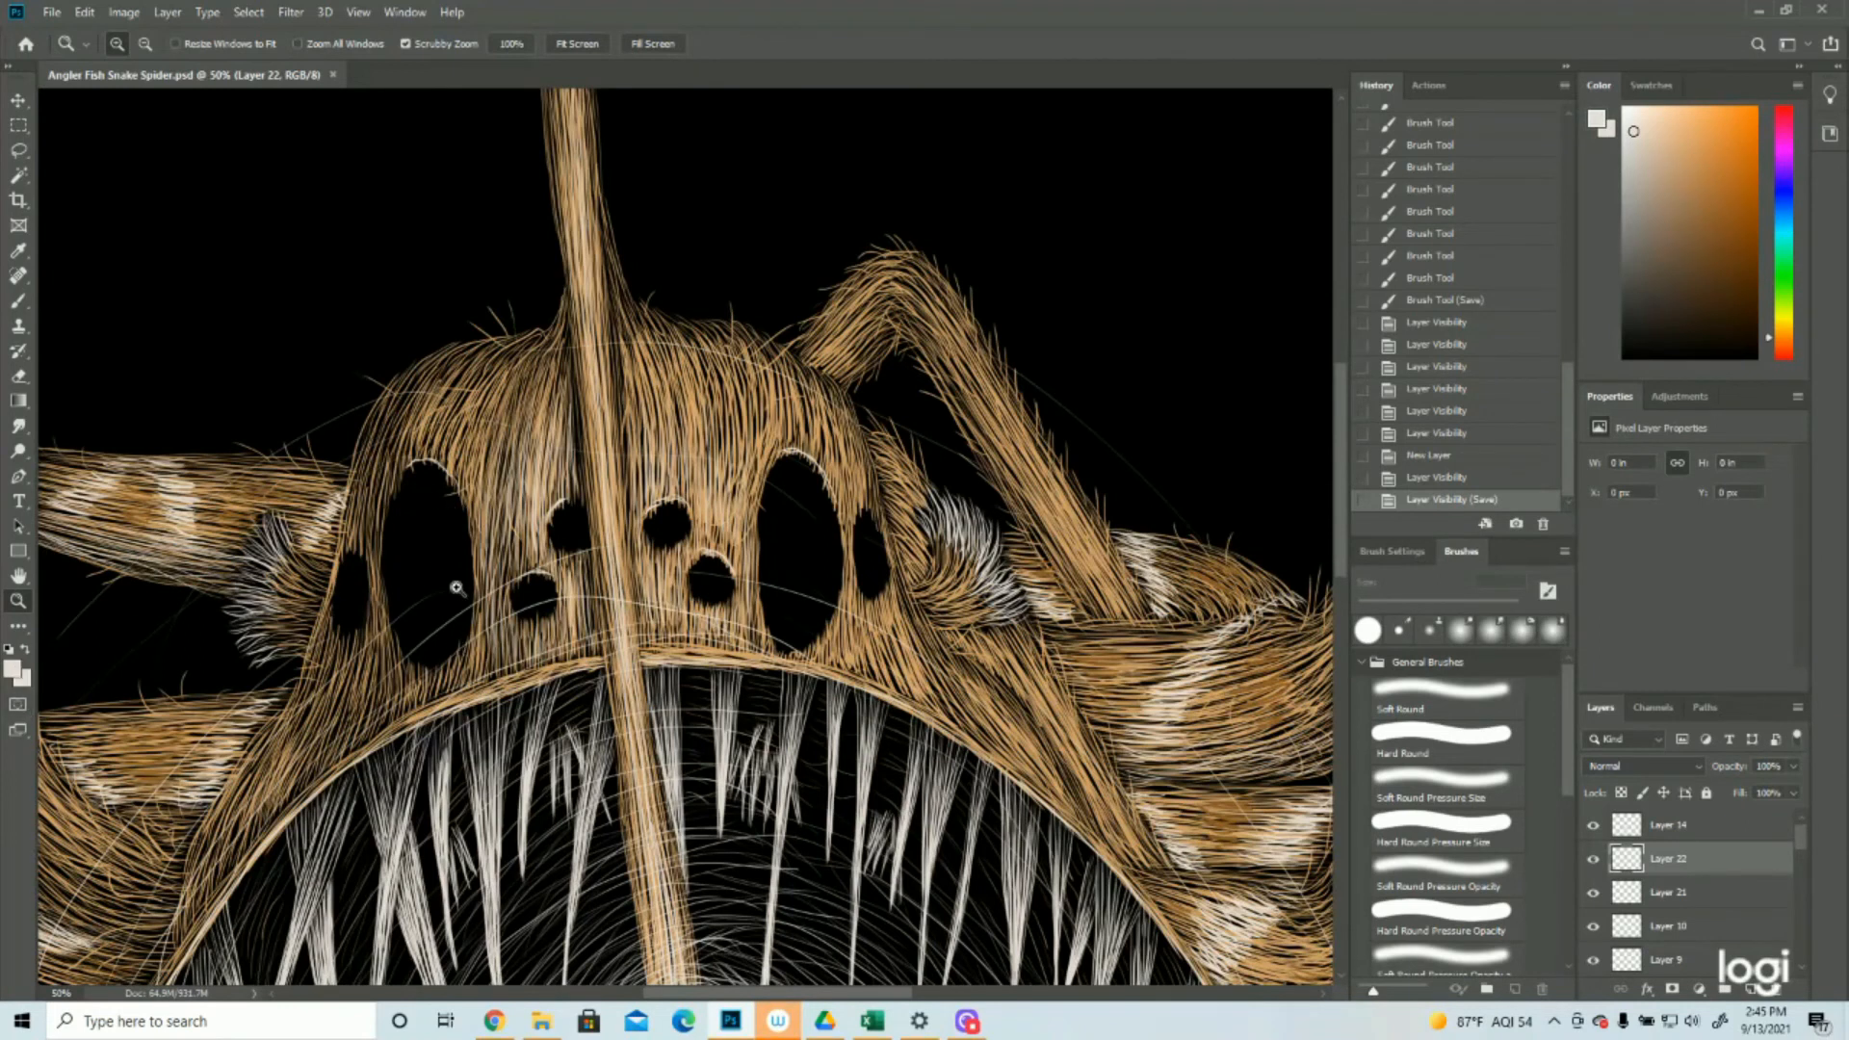
drag(763, 512, 591, 526)
drag(648, 331, 648, 330)
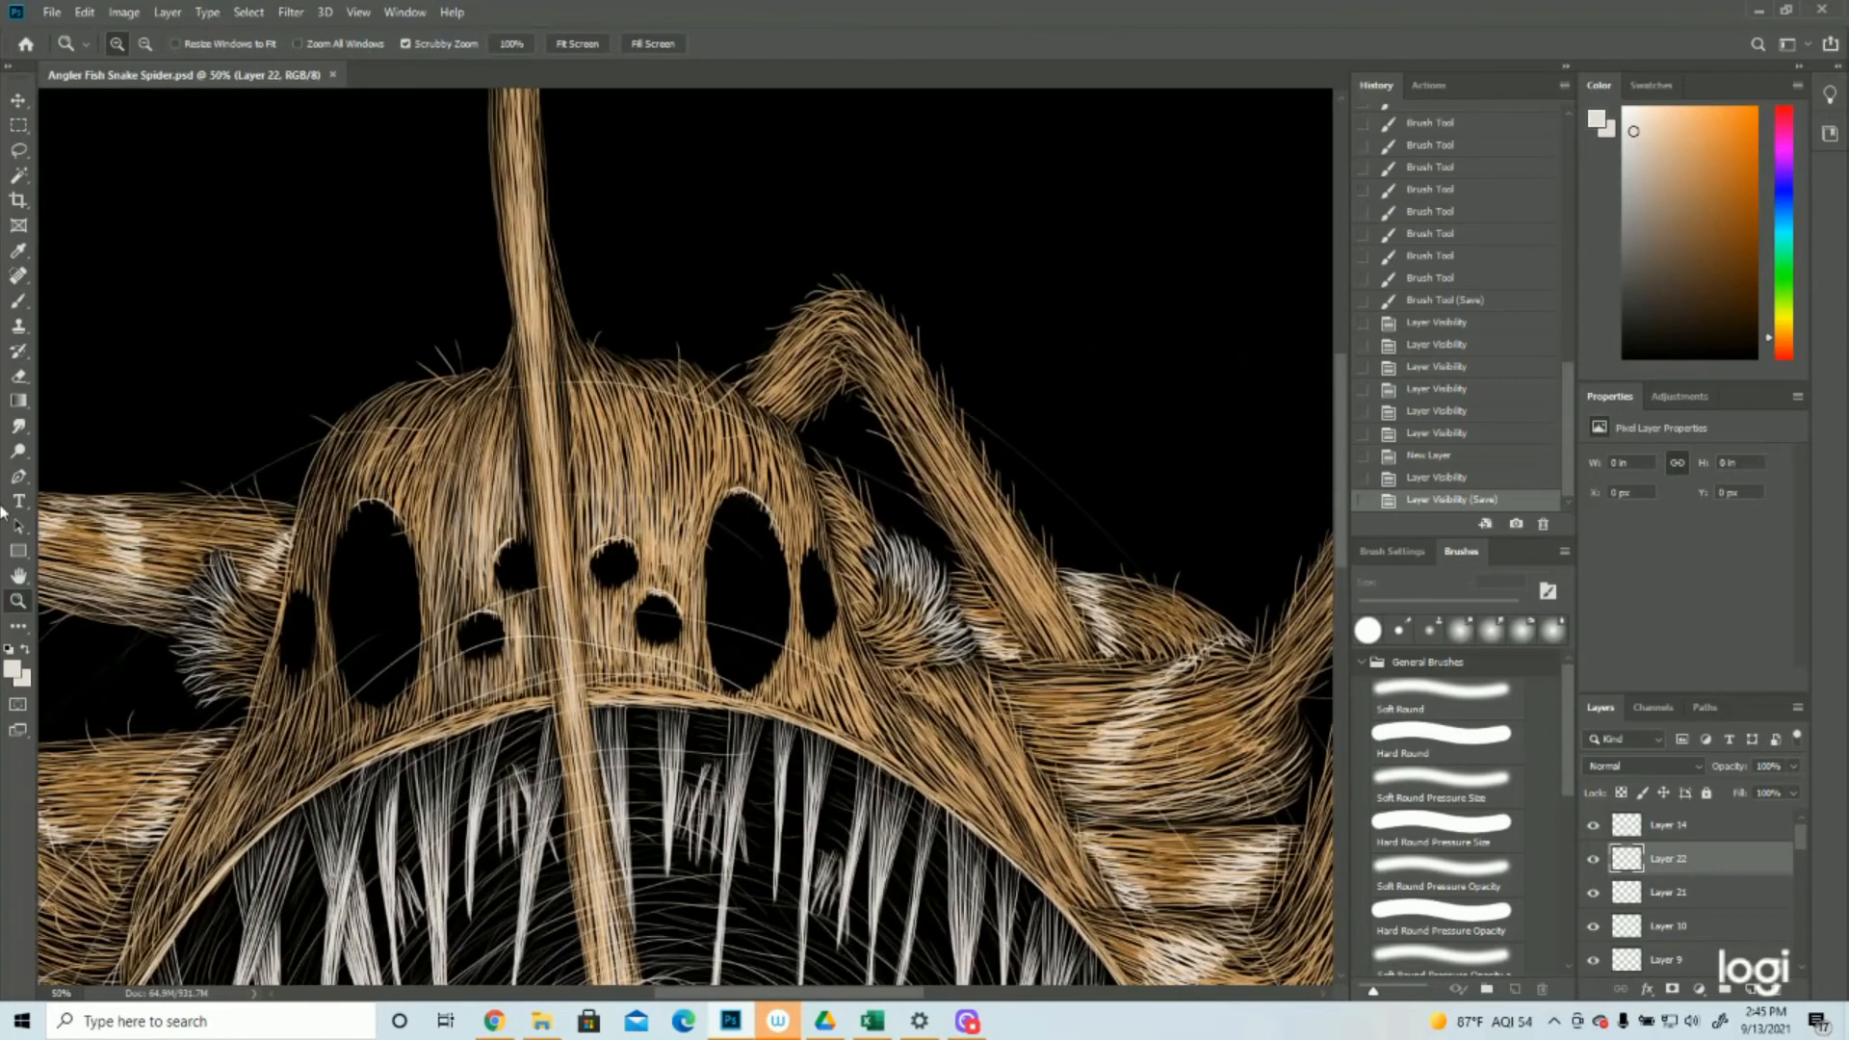
click(10, 667)
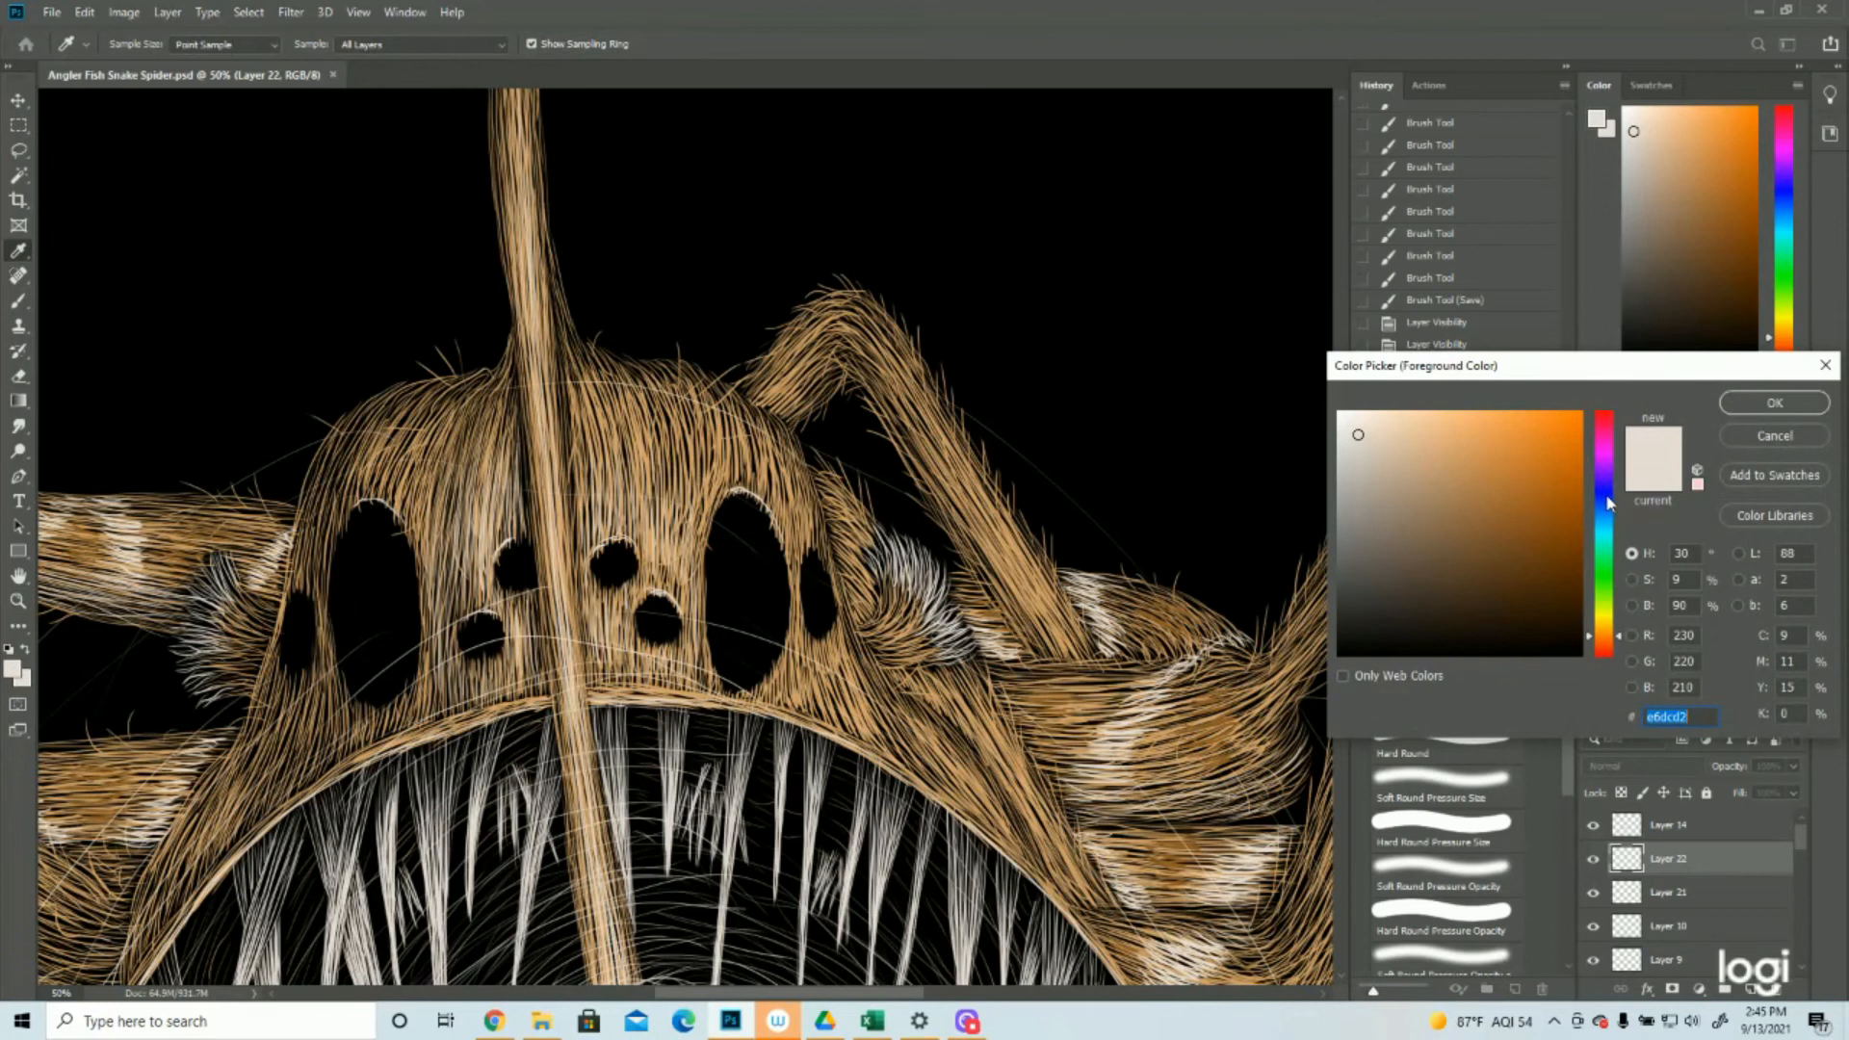
click(1595, 502)
click(1413, 447)
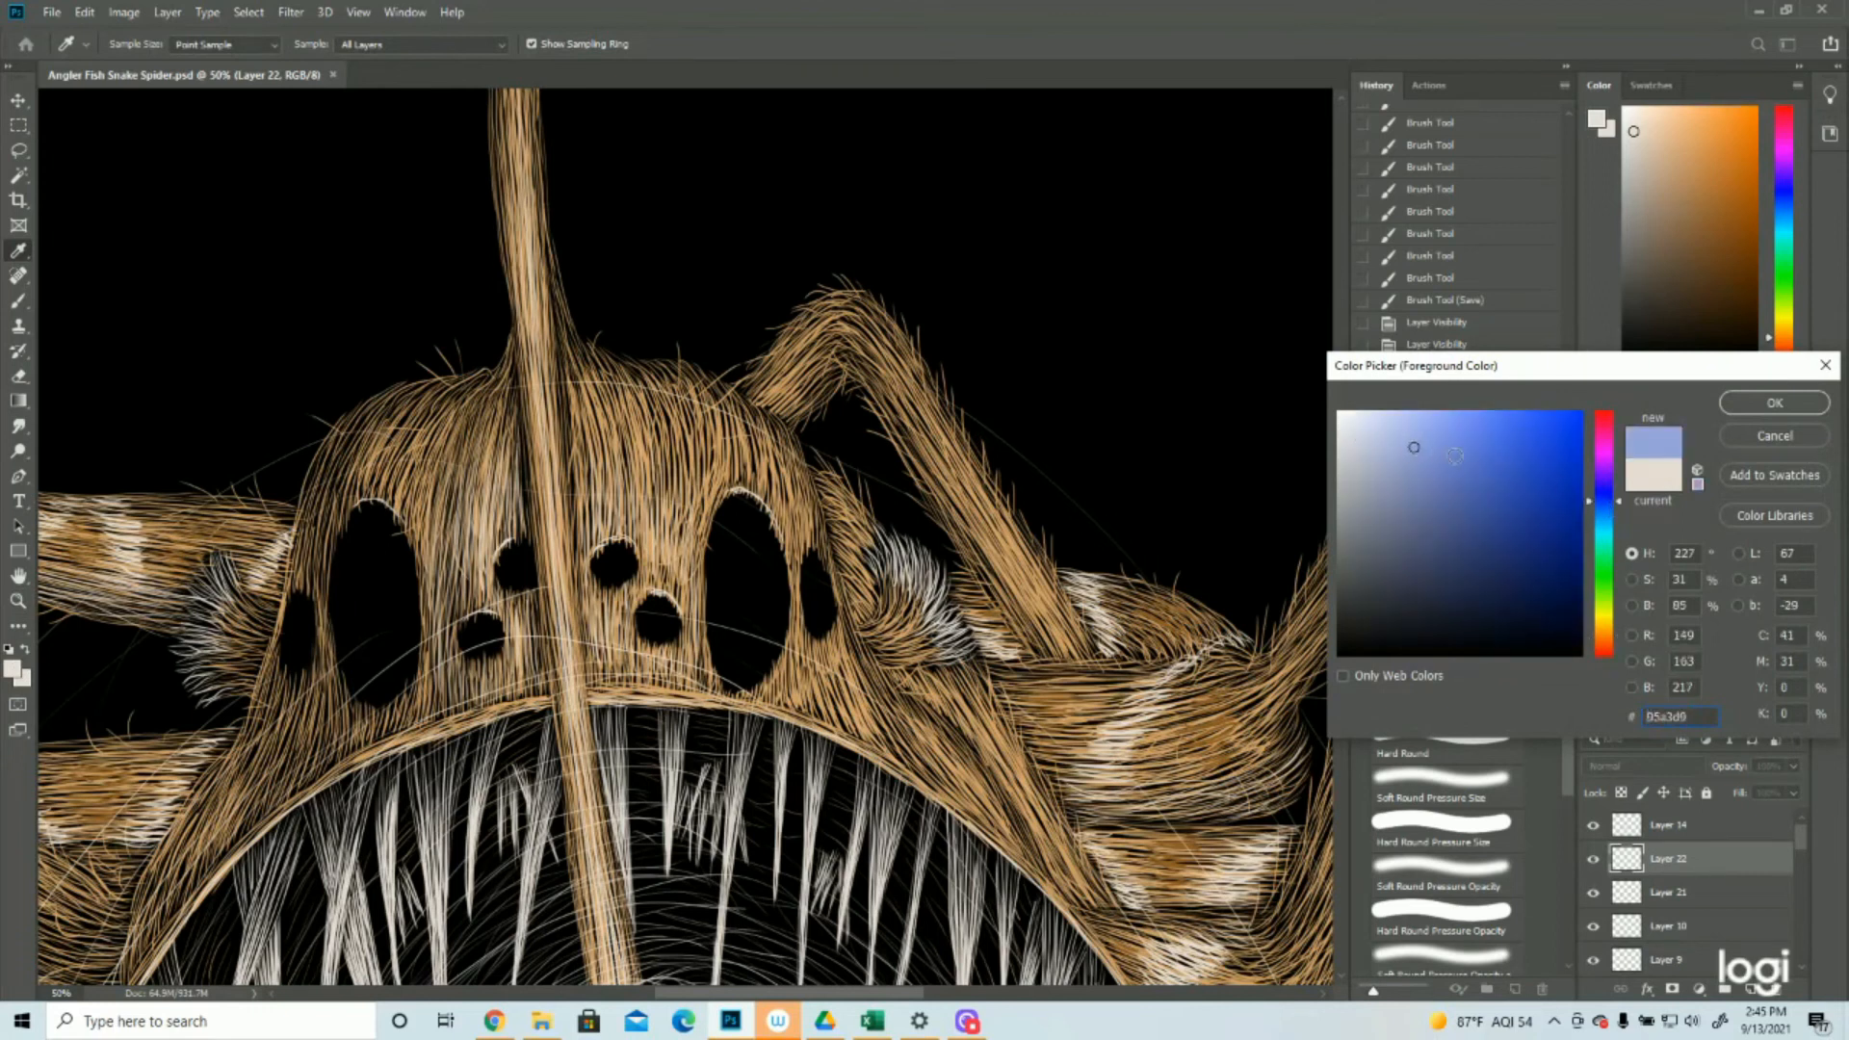
drag(1423, 464, 1393, 462)
click(1766, 413)
click(13, 671)
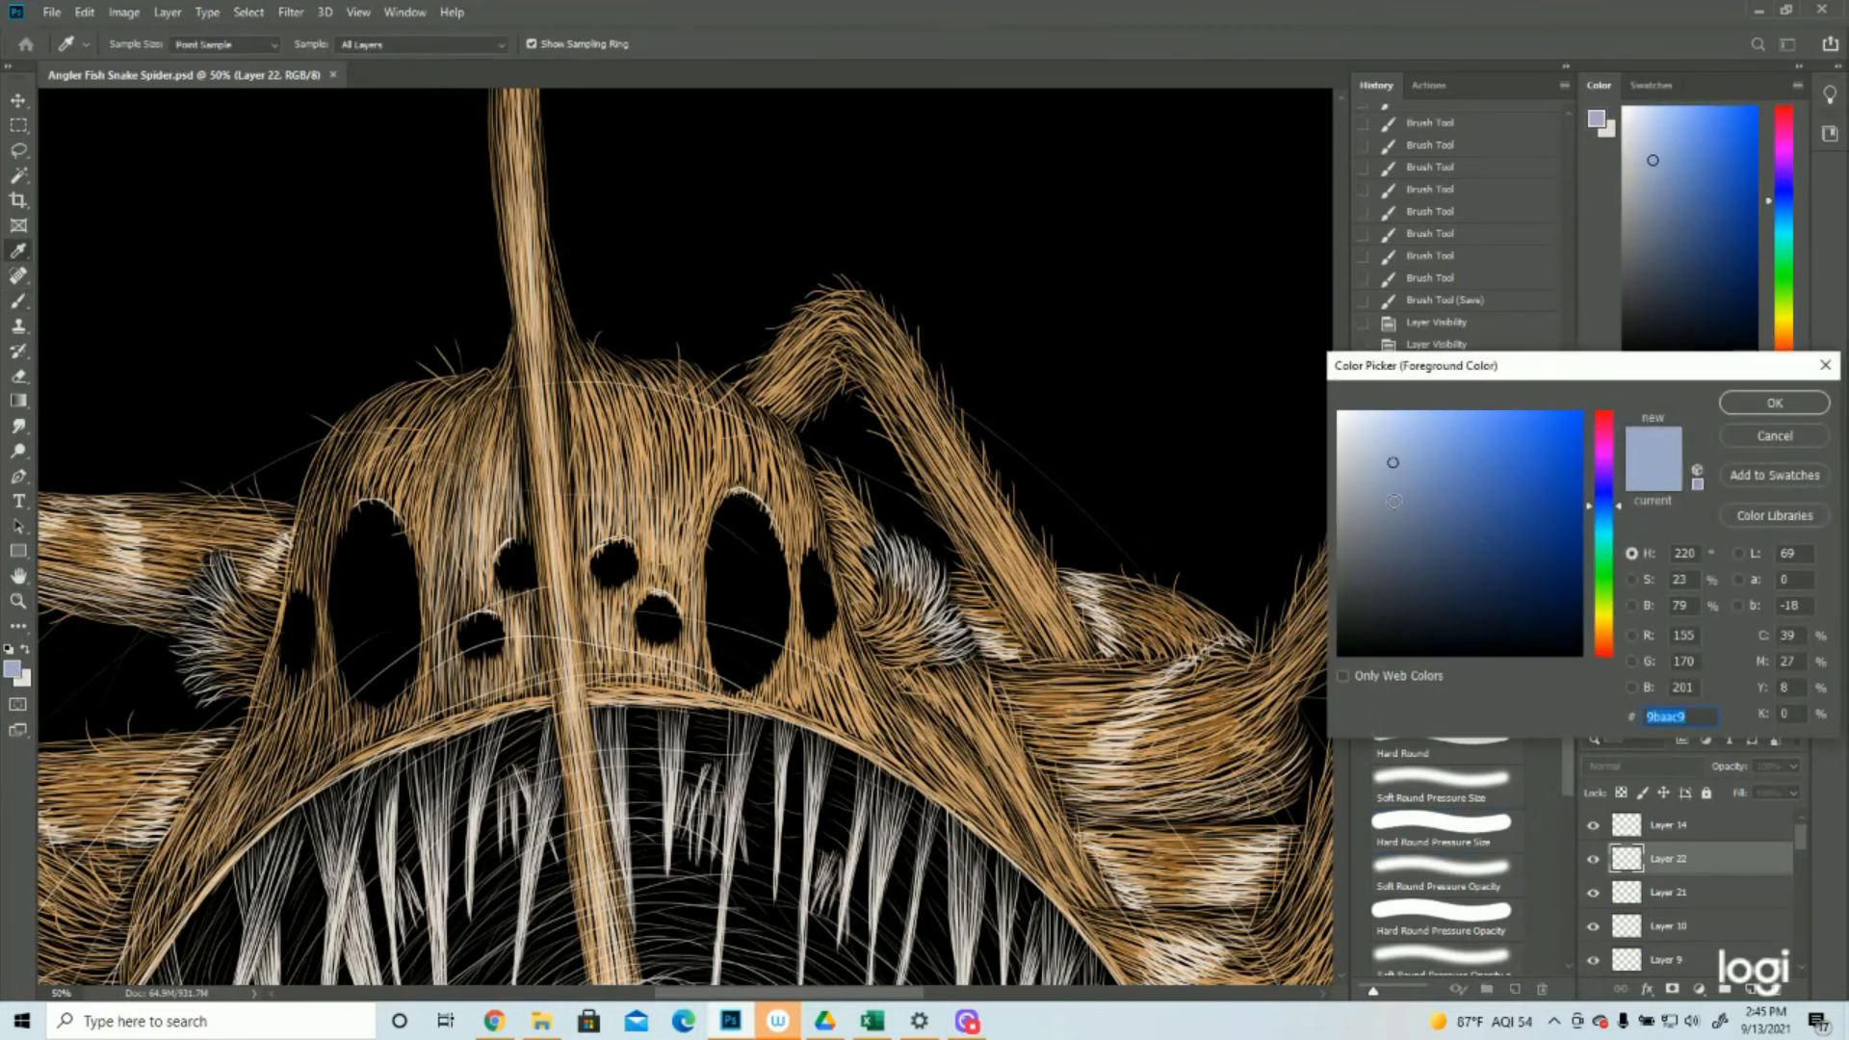
key(Return)
Outline pupils inside the spider's eyes with thin blue strokes, nudging lassoed outlines into place and deselecting
key(b)
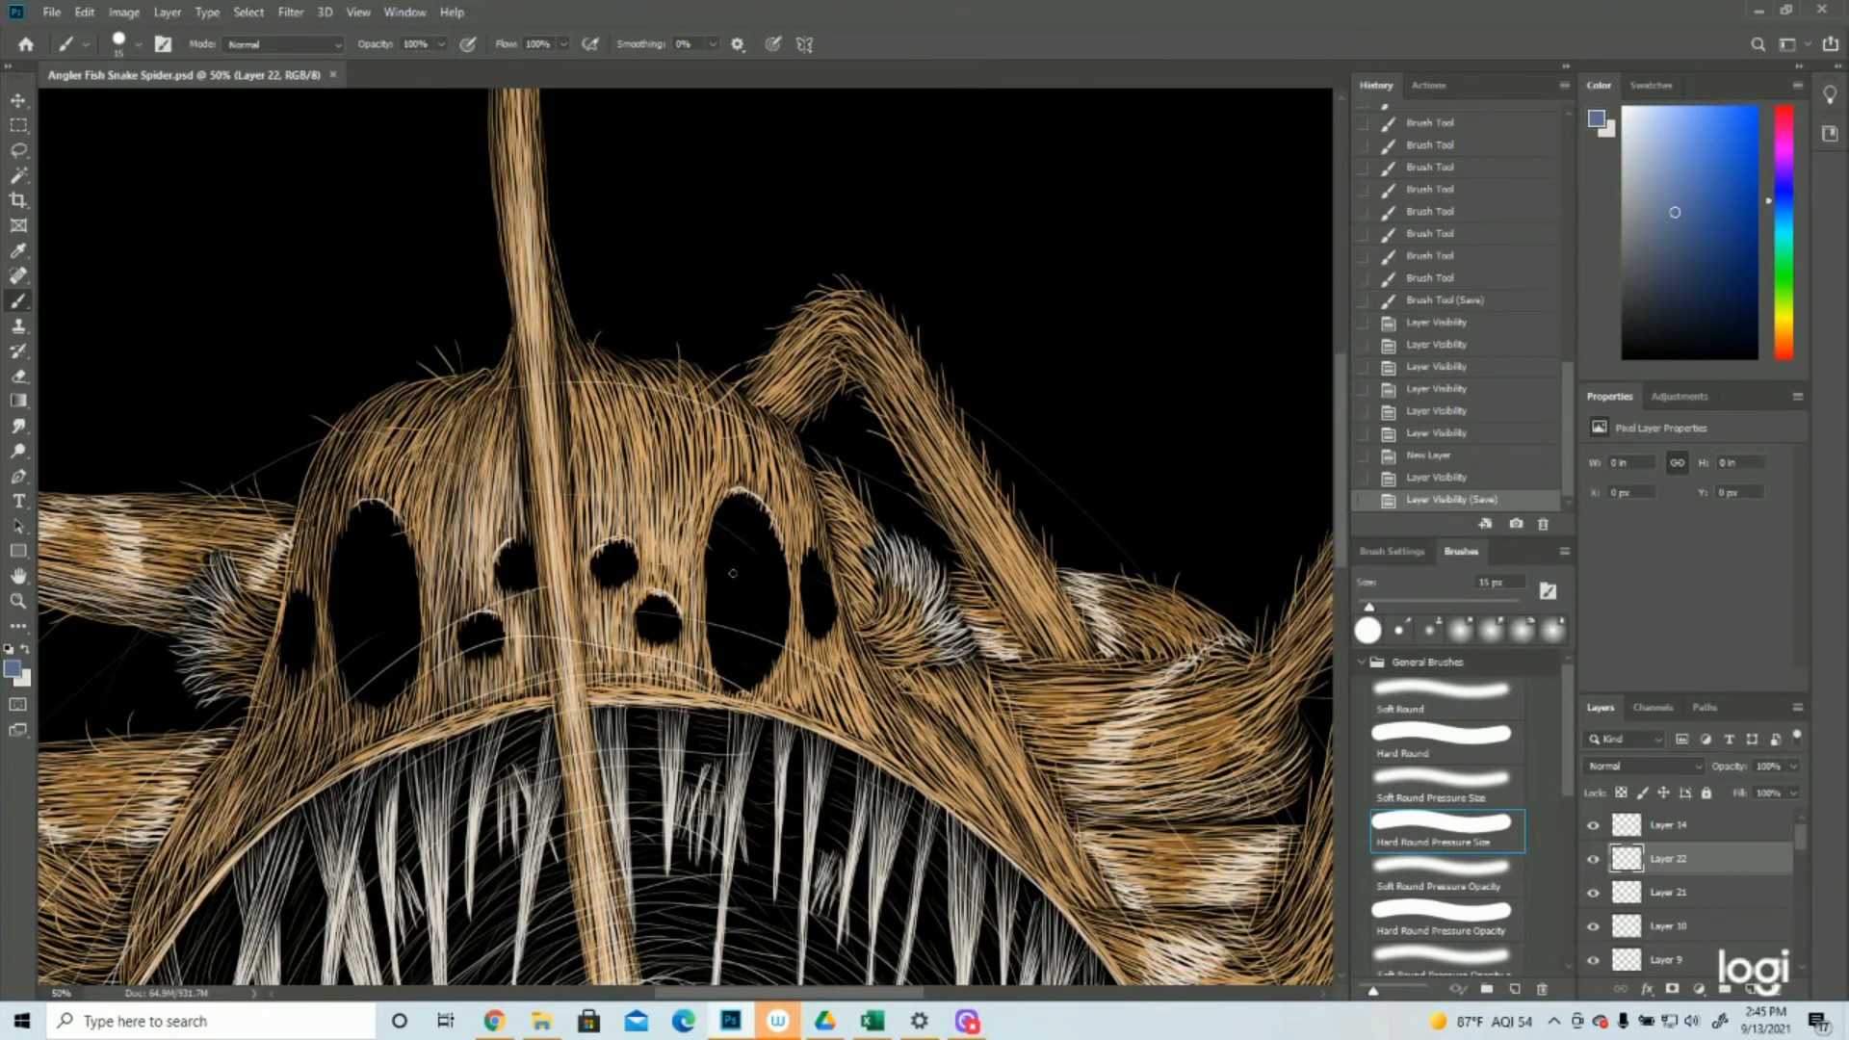
drag(730, 561, 746, 647)
drag(747, 646, 750, 569)
mouse_move(750, 578)
mouse_down()
mouse_move(738, 551)
mouse_move(729, 578)
mouse_up()
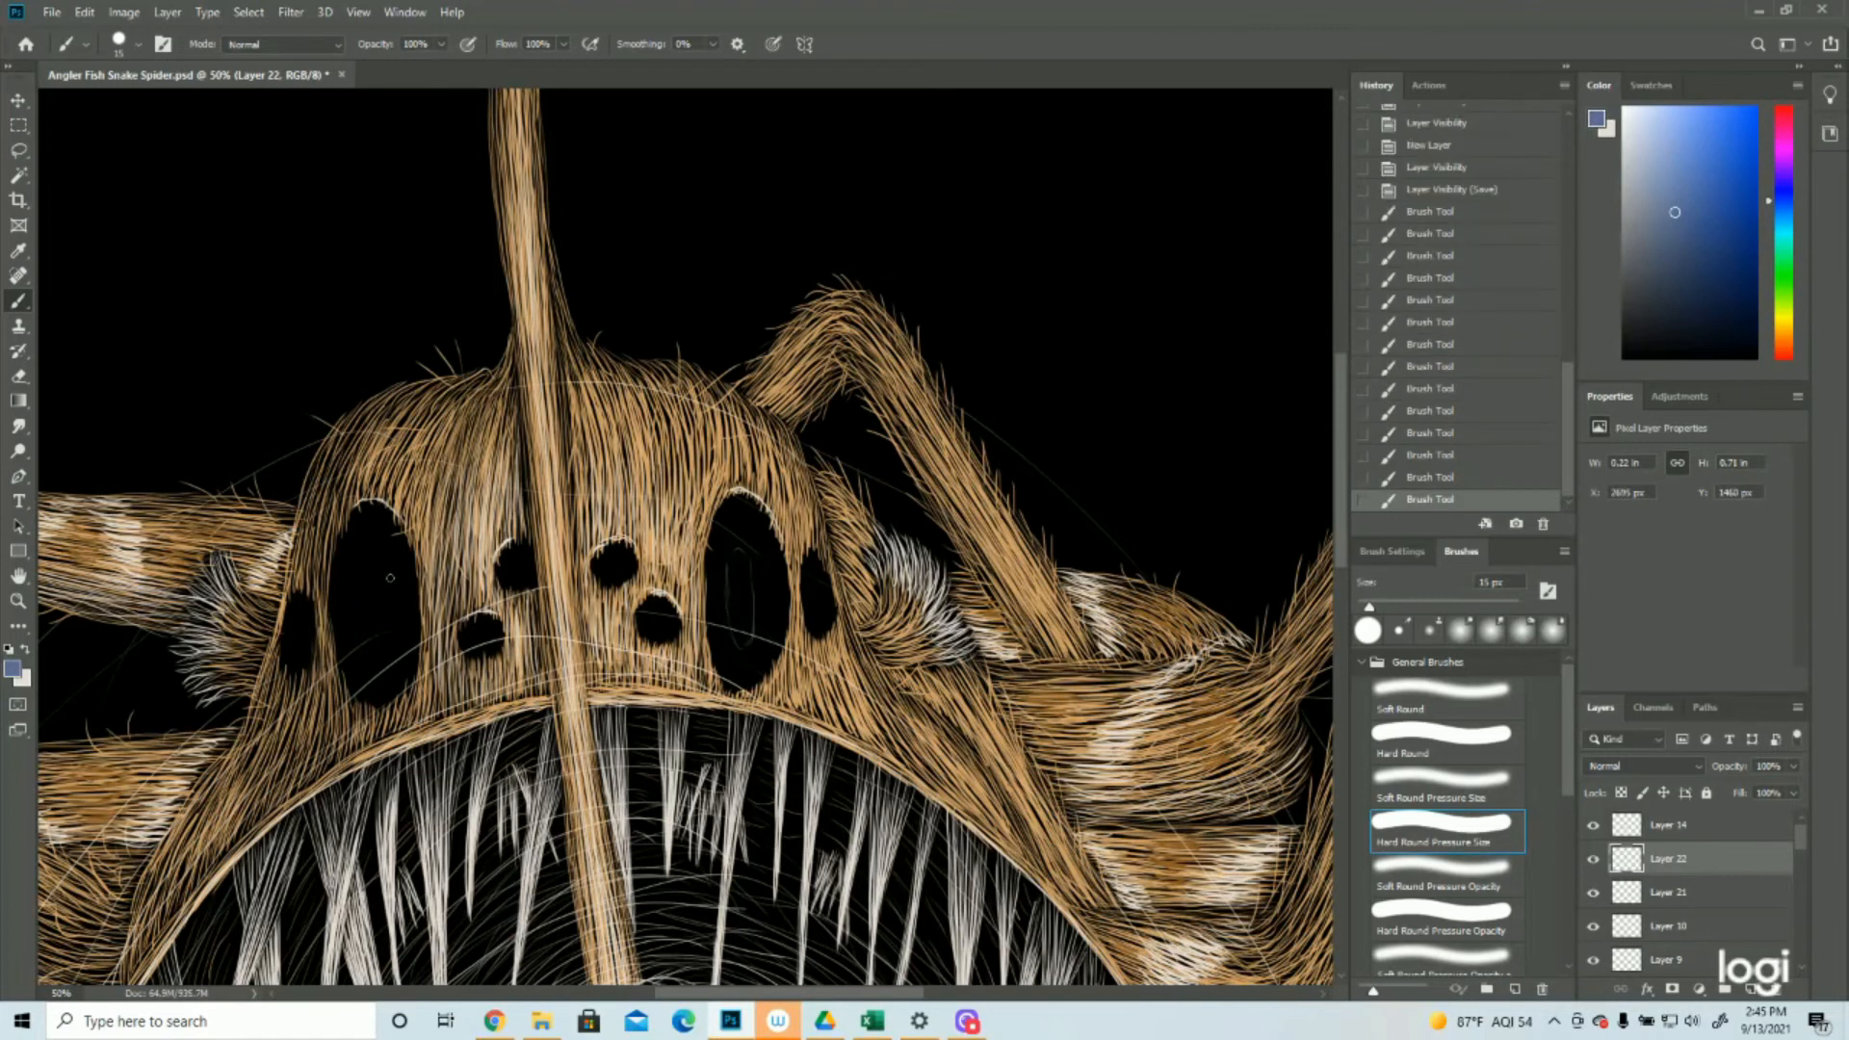
drag(397, 569, 401, 628)
mouse_move(400, 621)
mouse_down()
mouse_move(390, 648)
mouse_move(375, 570)
mouse_up()
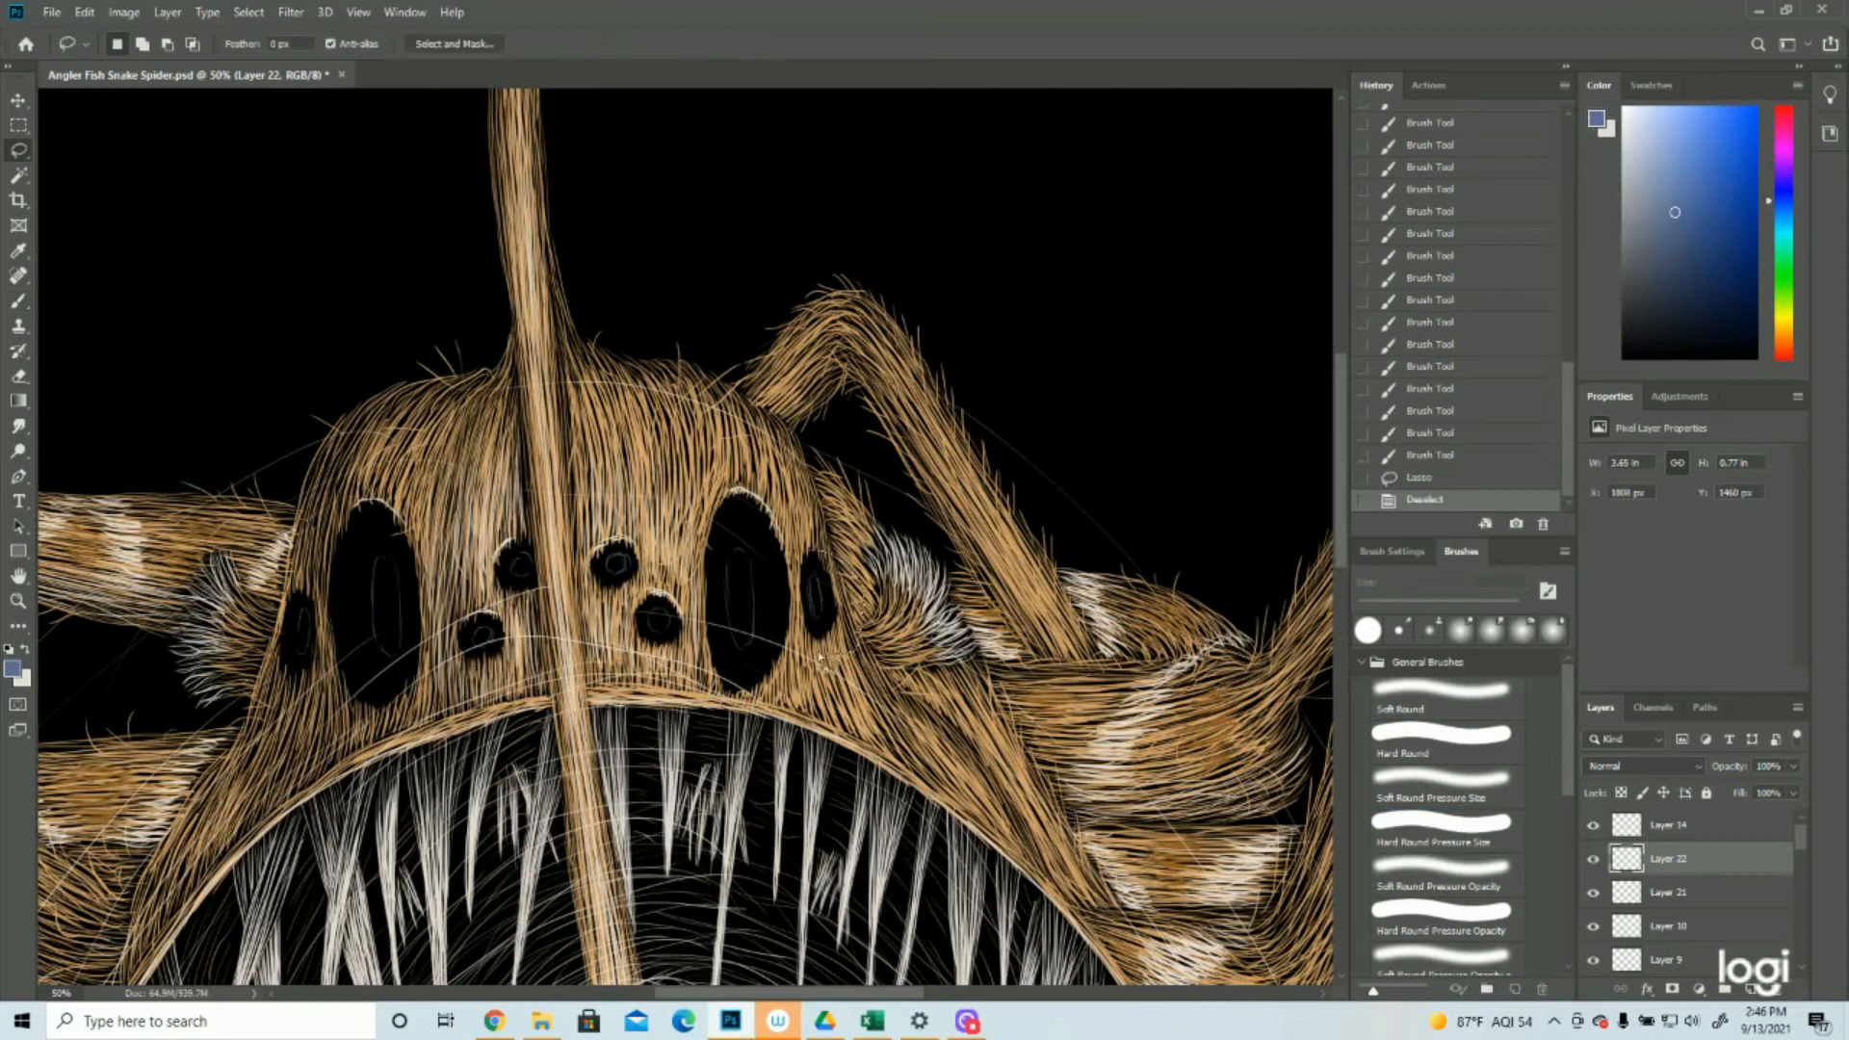
click(249, 11)
click(270, 43)
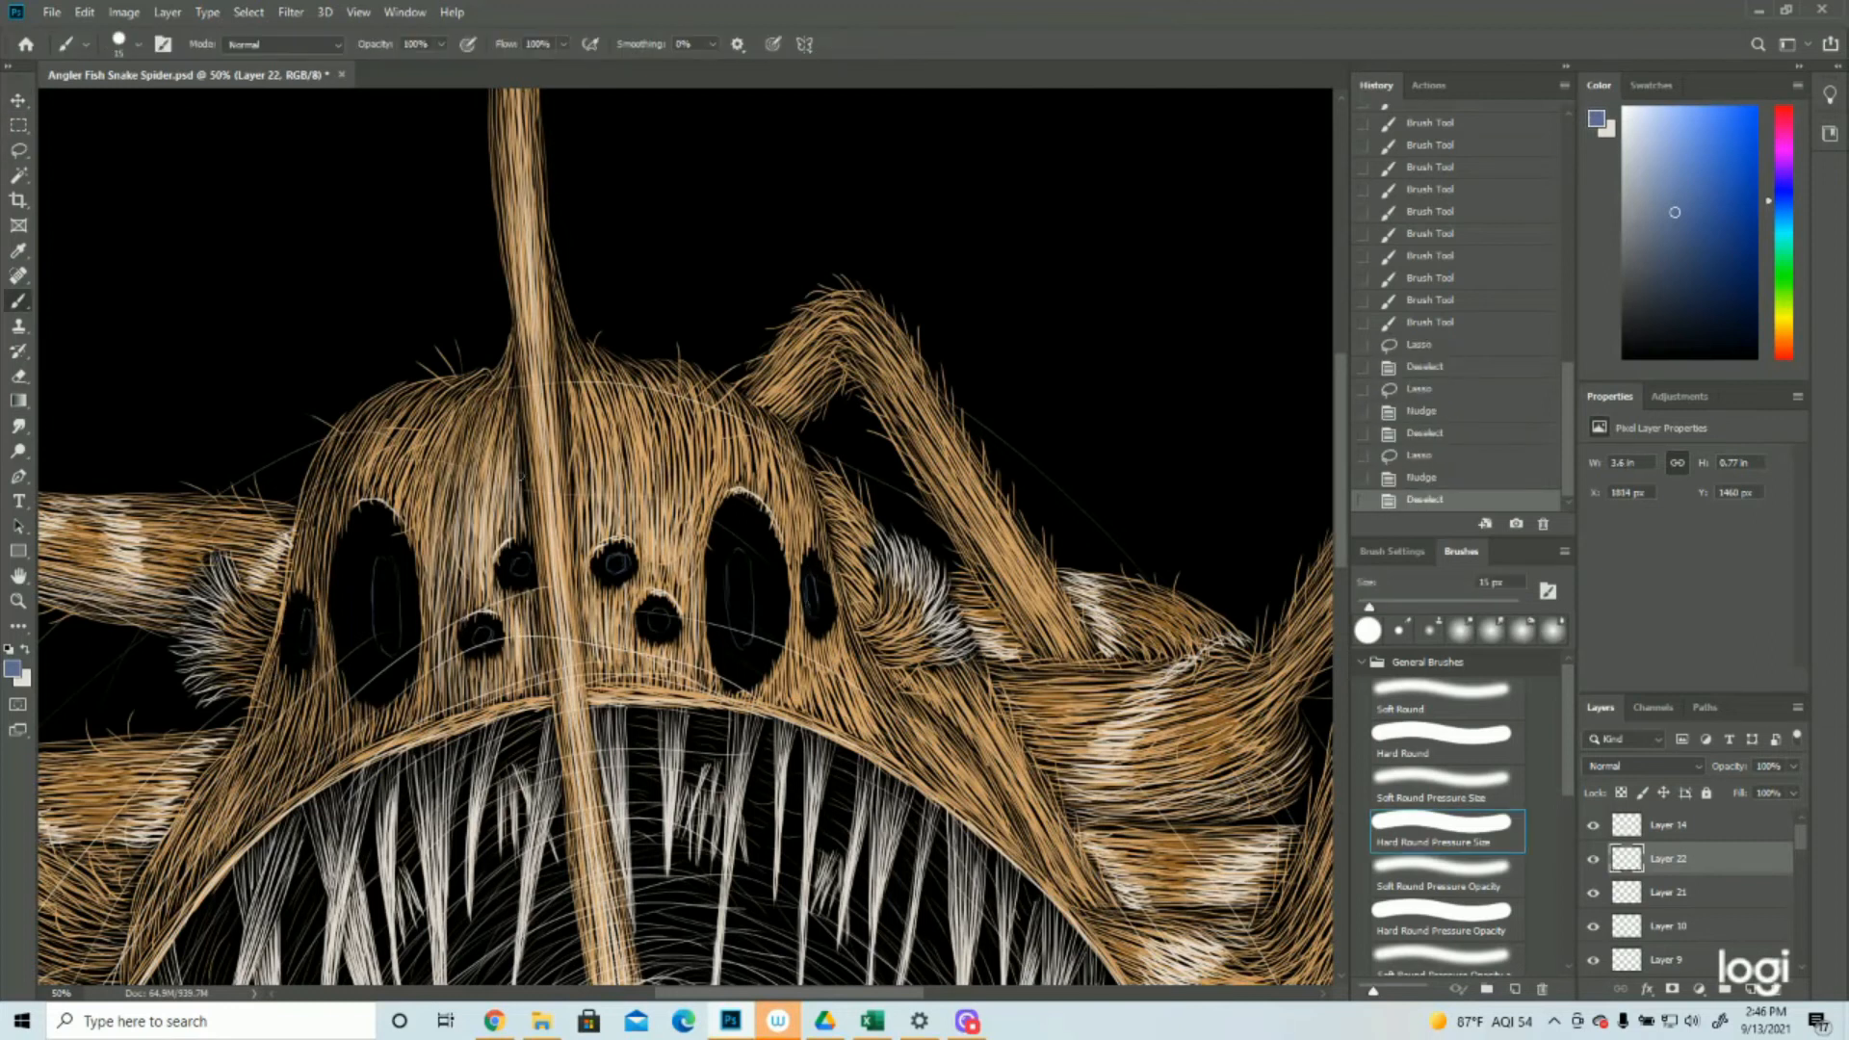
Fill the large right eye with concentric blue strokes around its pupil
drag(731, 551, 730, 667)
drag(712, 575, 728, 673)
drag(732, 567, 732, 509)
mouse_move(717, 574)
mouse_down()
mouse_move(728, 503)
mouse_move(768, 525)
mouse_up()
mouse_move(732, 541)
mouse_down()
mouse_move(765, 640)
mouse_move(772, 611)
mouse_move(766, 647)
mouse_up()
drag(781, 578, 773, 650)
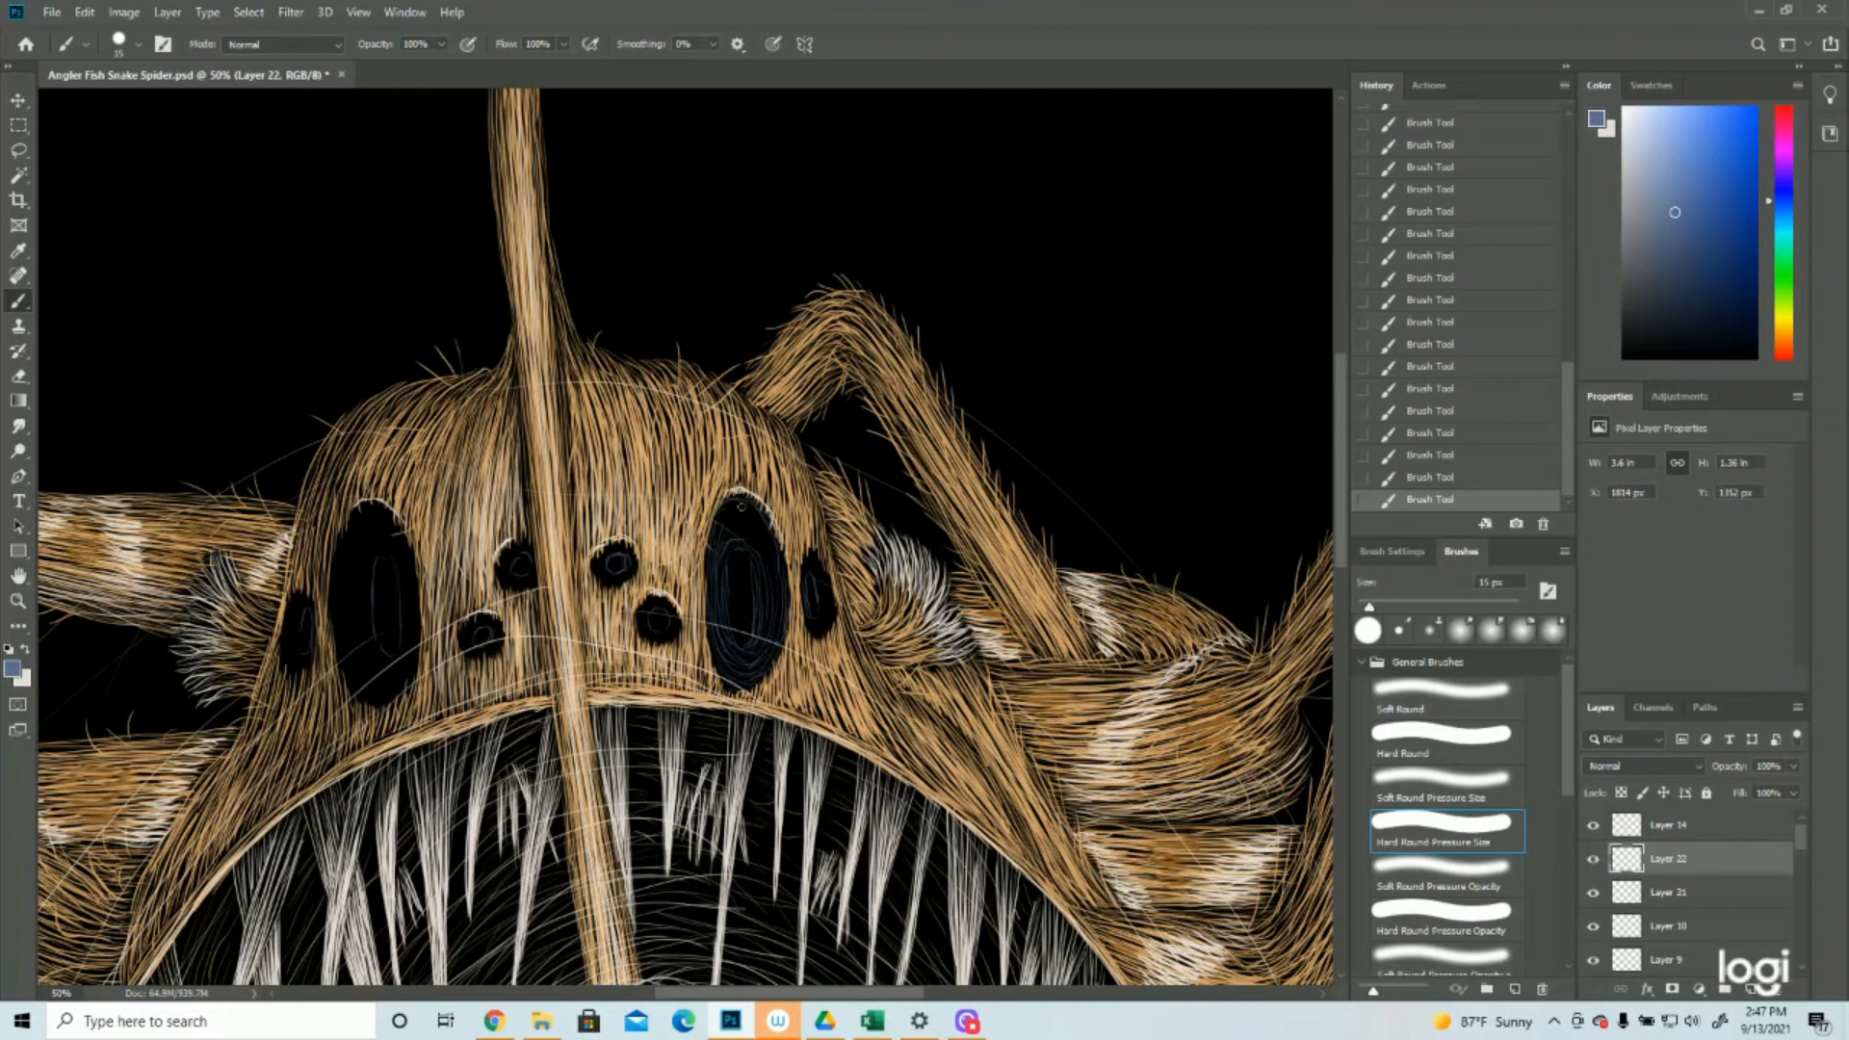
drag(718, 552, 763, 514)
Paint concentric blue strokes around the pupils of the large left eye and the two narrow outer eyes
mouse_move(403, 549)
mouse_down()
mouse_move(406, 649)
mouse_move(378, 647)
mouse_up()
drag(355, 578, 373, 679)
drag(414, 650, 398, 688)
drag(342, 554, 352, 689)
drag(358, 553, 386, 534)
drag(347, 547, 397, 520)
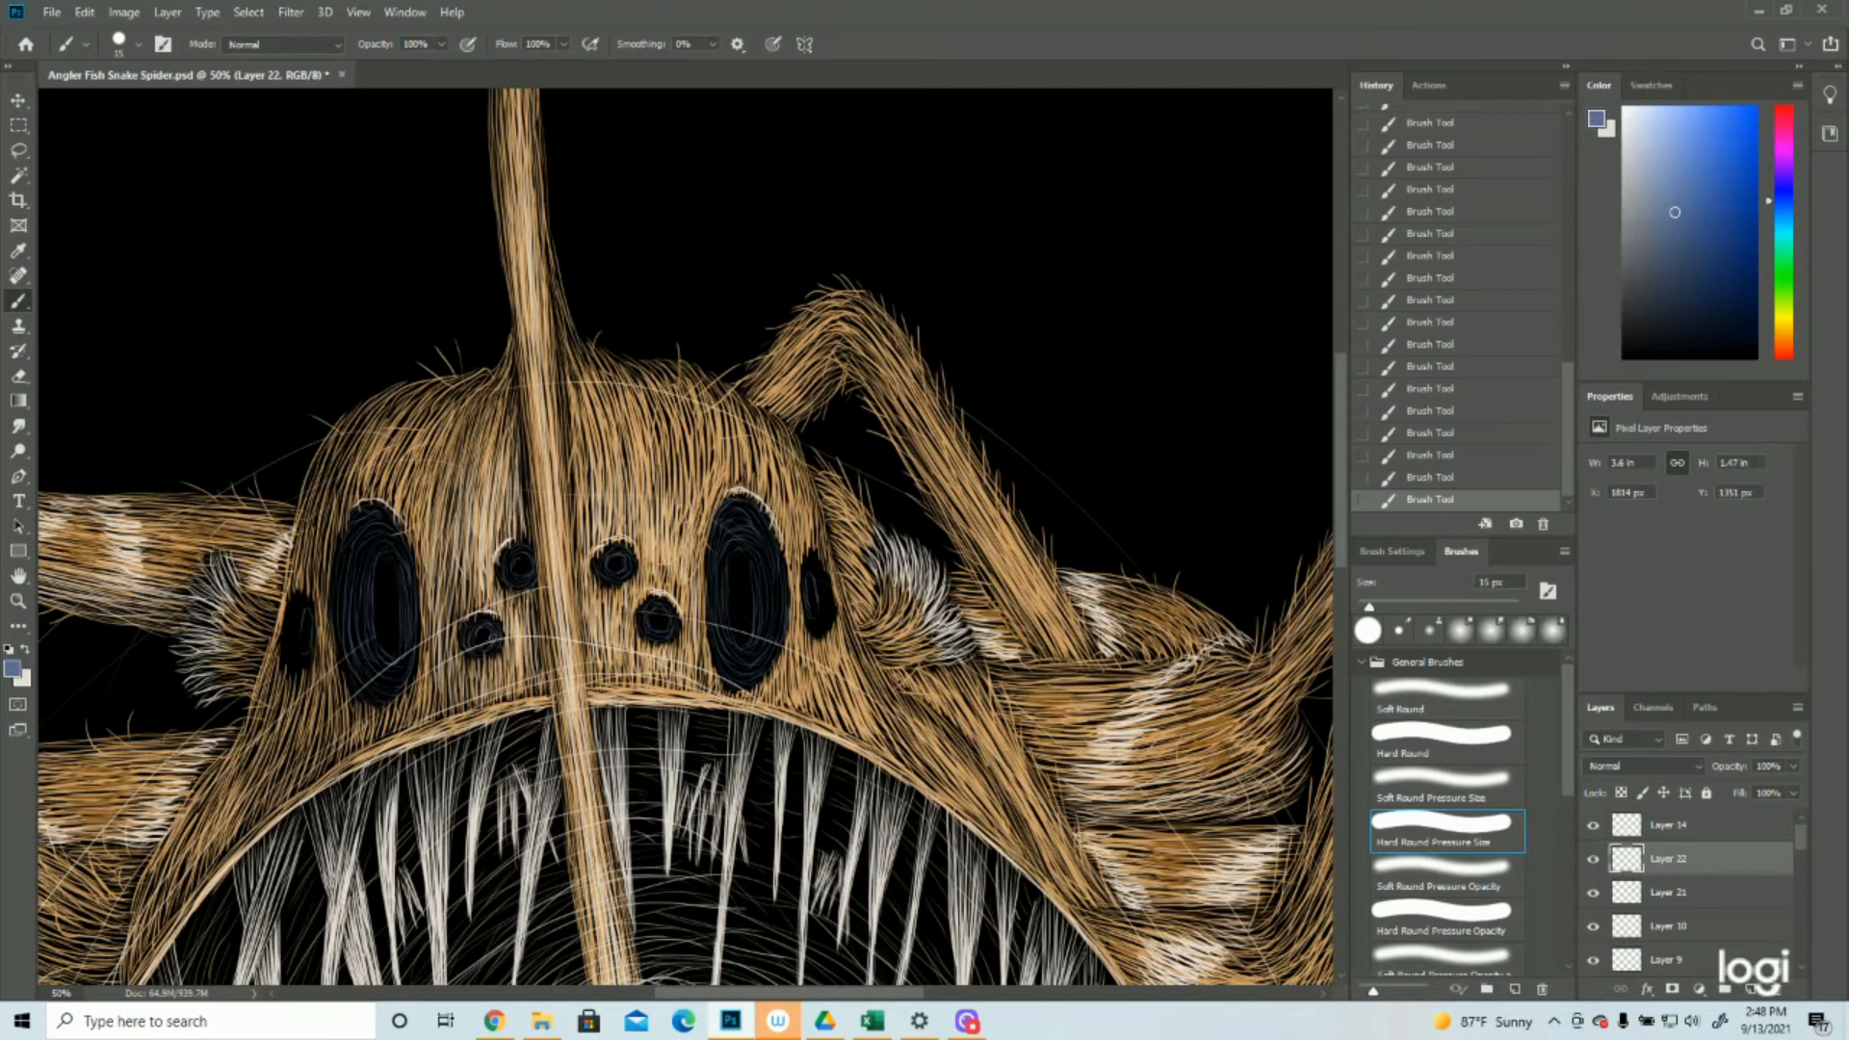
mouse_move(813, 566)
mouse_down()
mouse_move(808, 629)
mouse_move(831, 624)
mouse_up()
mouse_move(307, 605)
mouse_down()
mouse_move(289, 662)
mouse_move(306, 664)
mouse_up()
Clear an elliptical pupil in the large left eye and reuse the same selection to clear the right one
key(z)
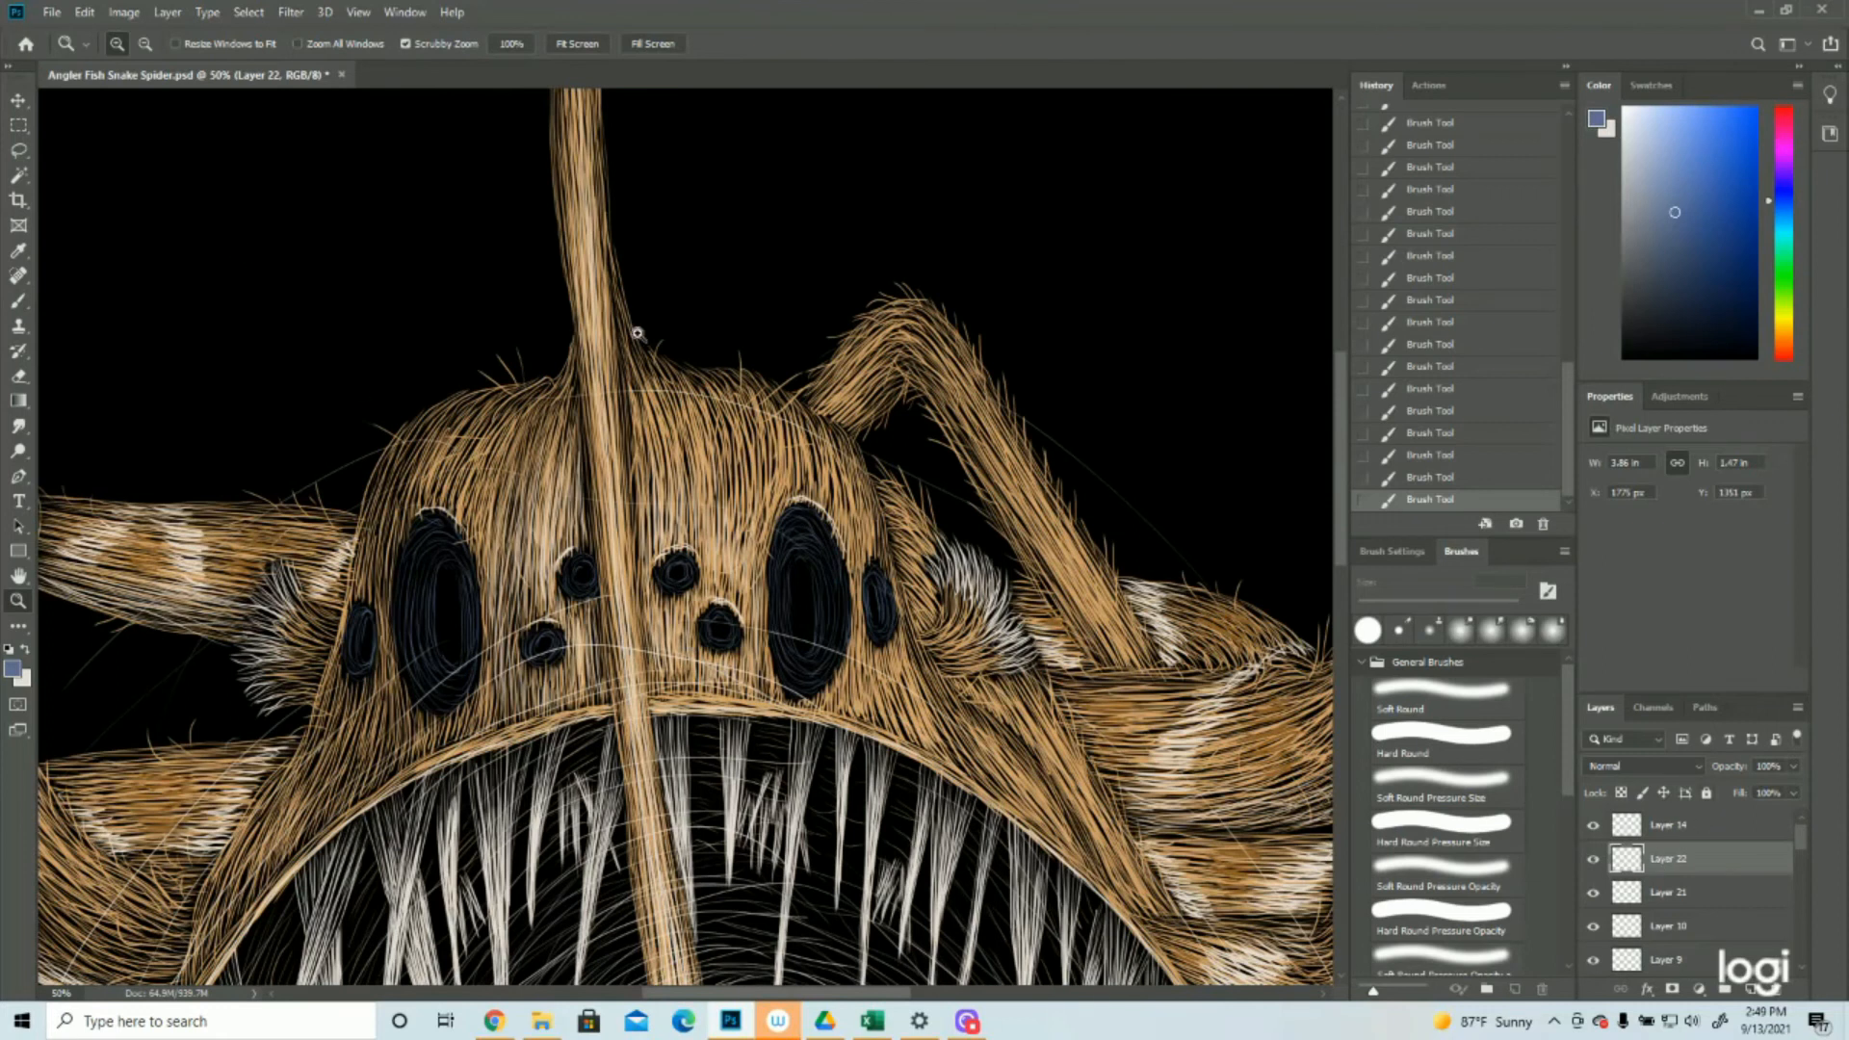
click(17, 124)
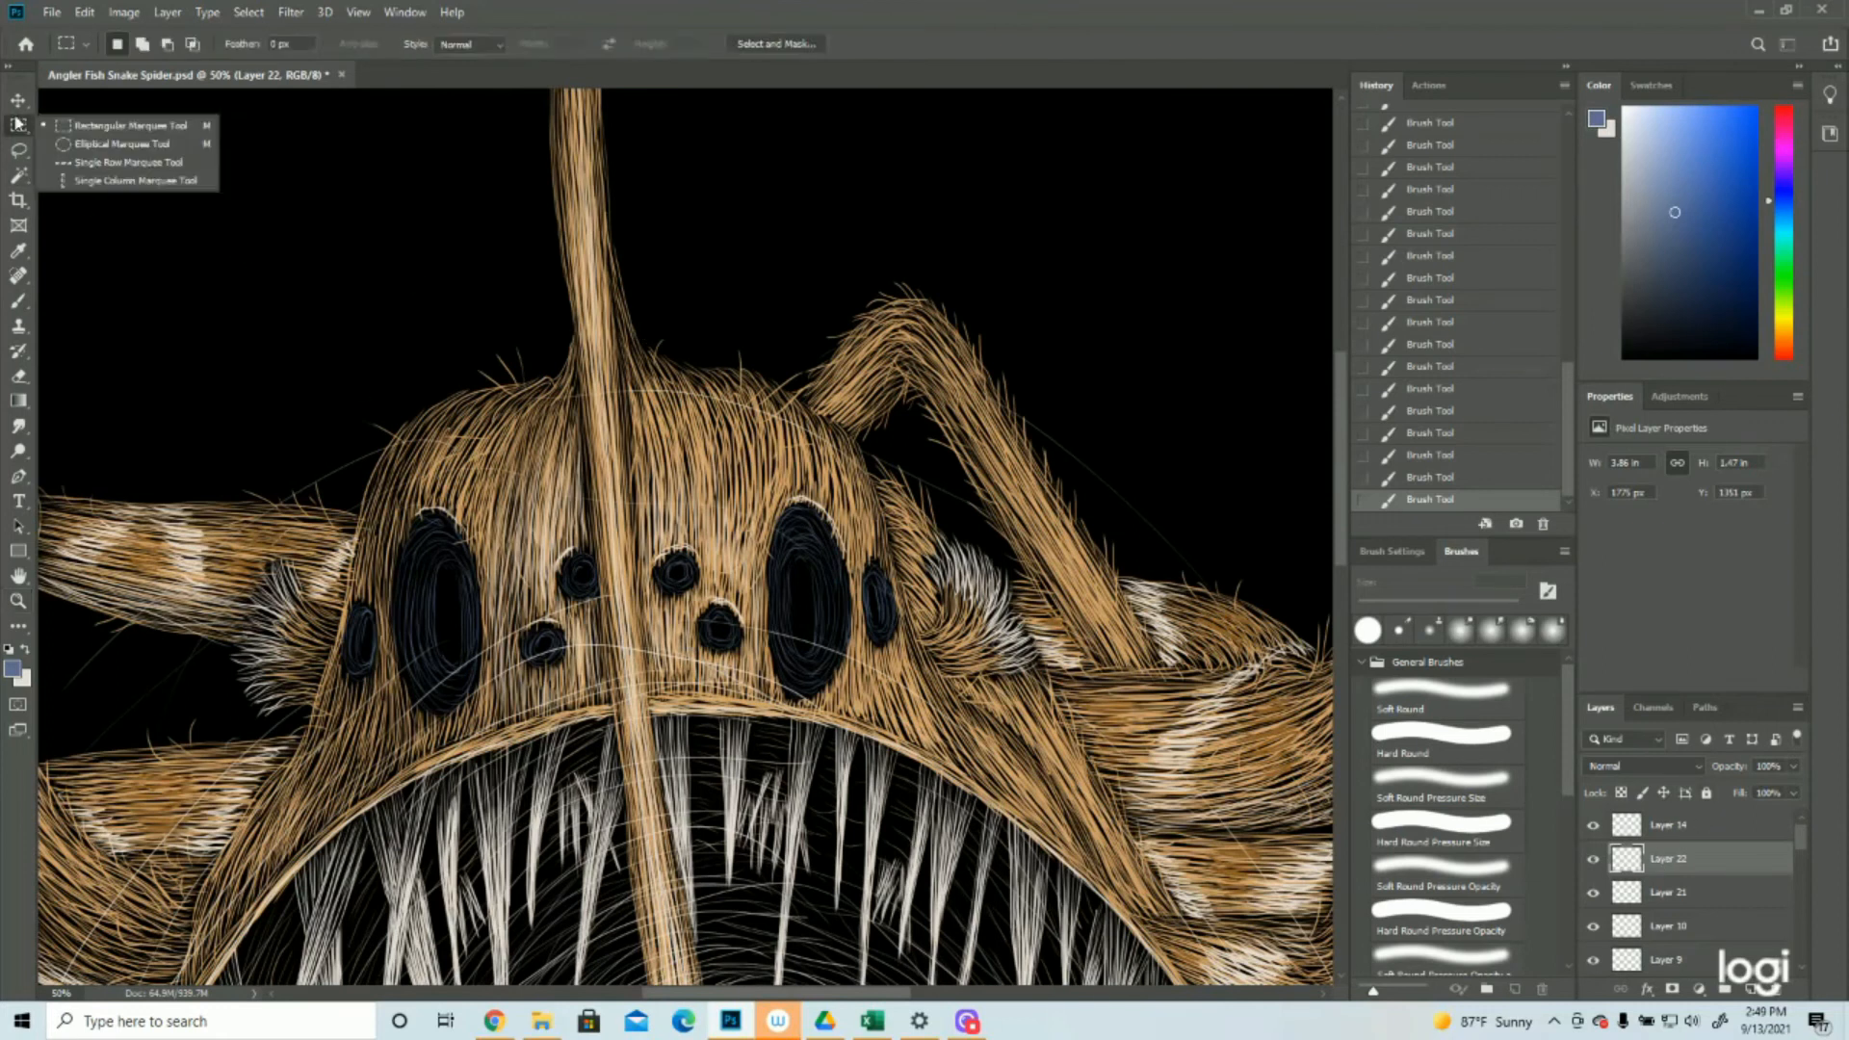
click(115, 144)
drag(438, 566, 472, 678)
key(Left)
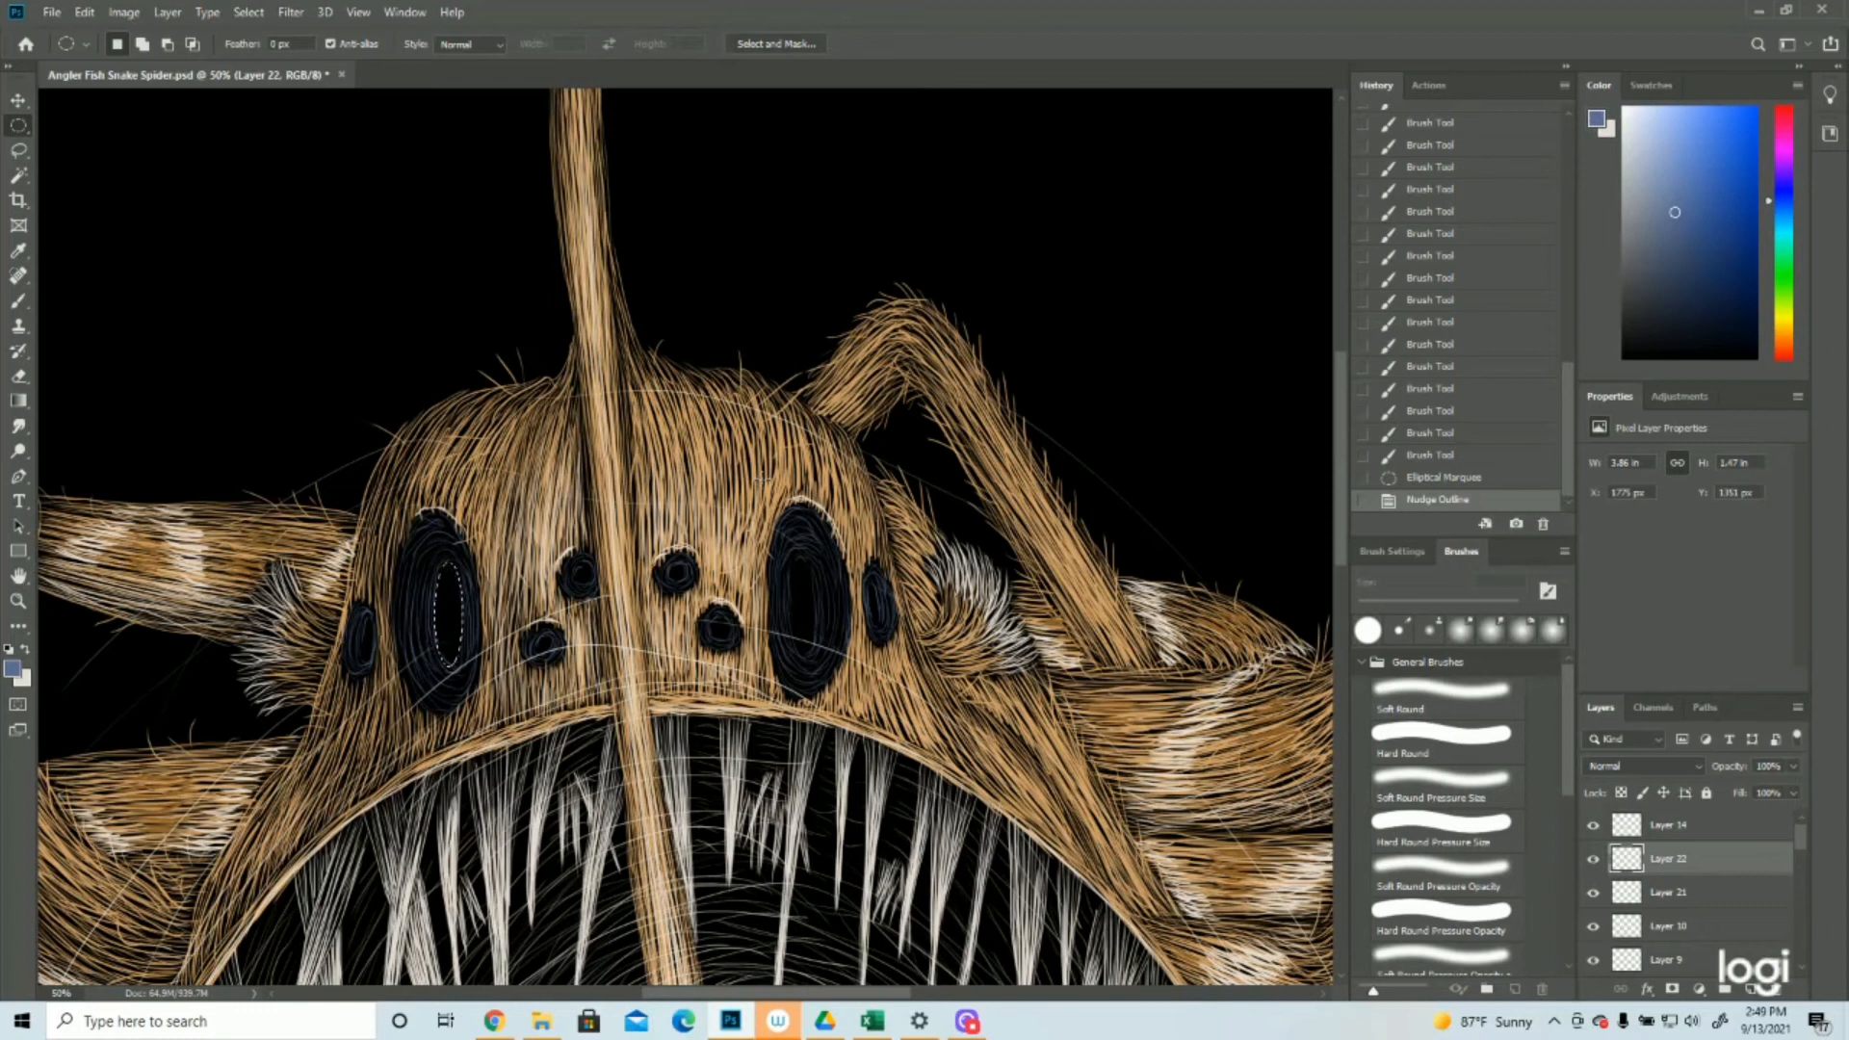
key(Delete)
drag(460, 604, 805, 591)
key(Delete)
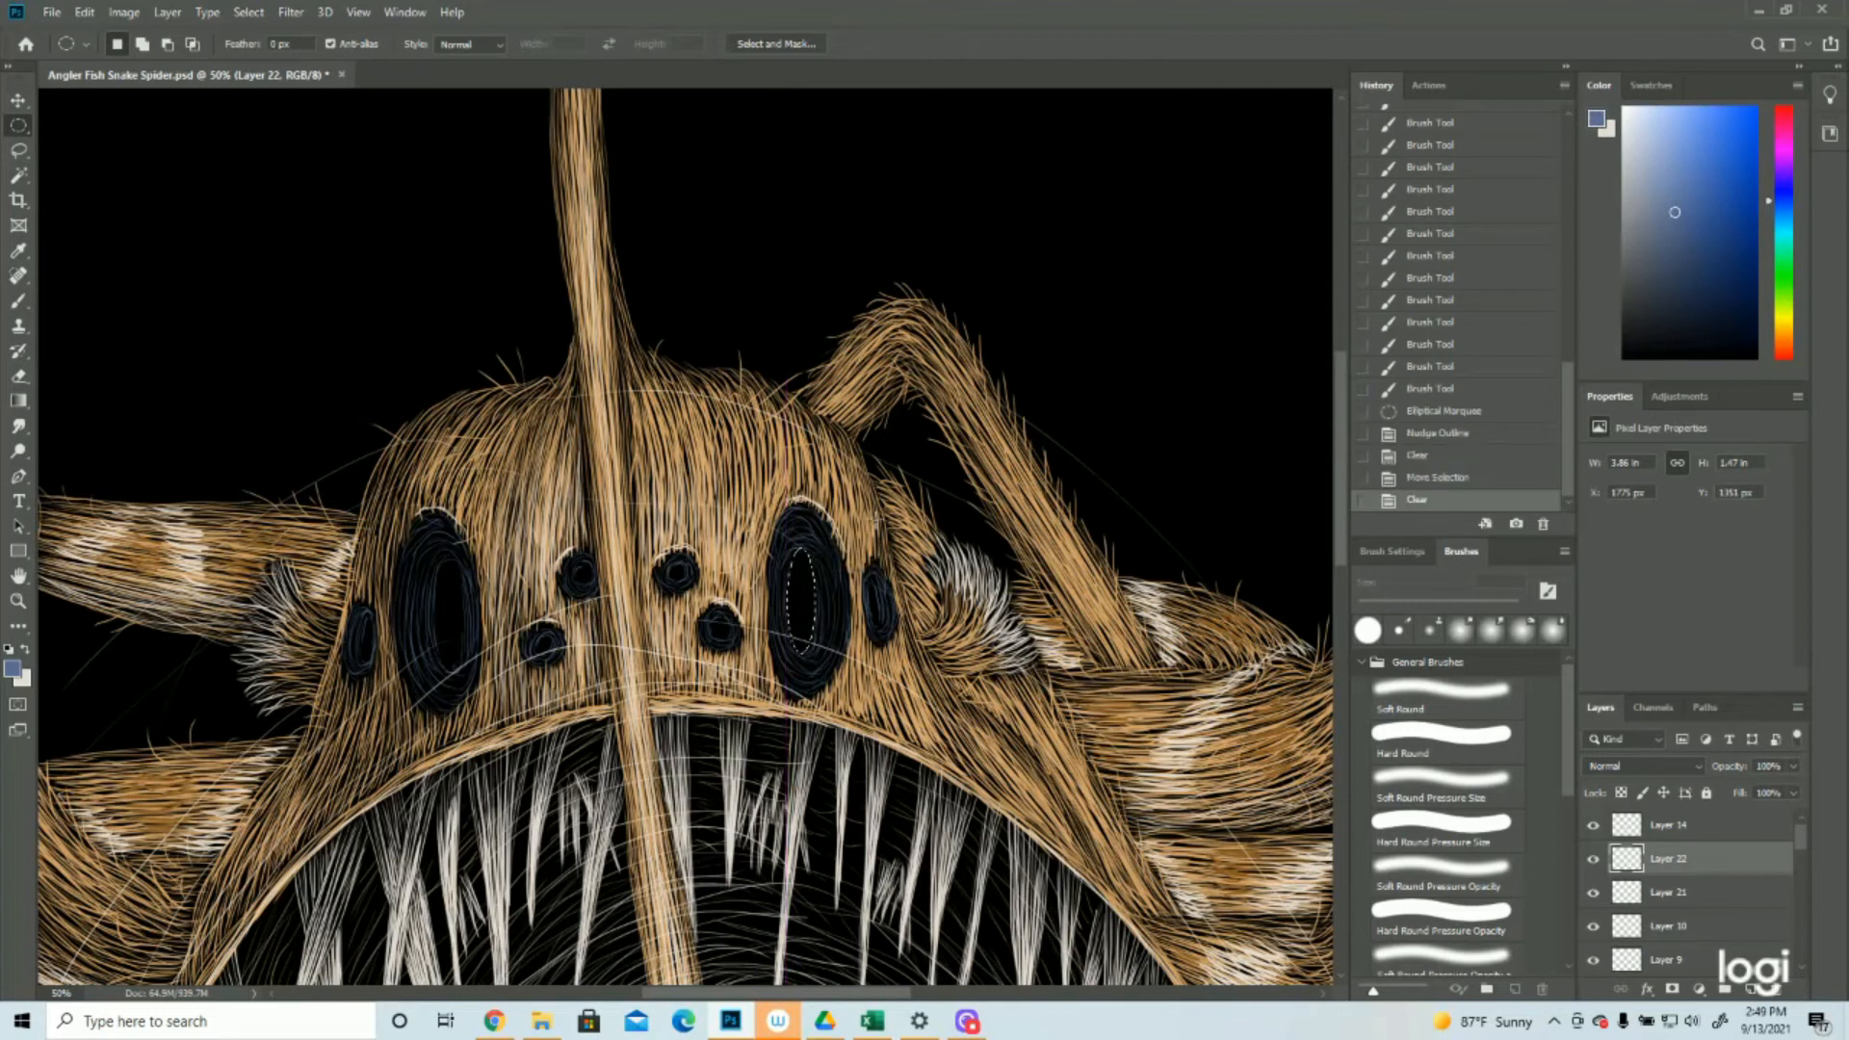
Invert the large right eye's pupil selection, paint blue strokes around the pupil's edge, and deselect
key(ctrl+d)
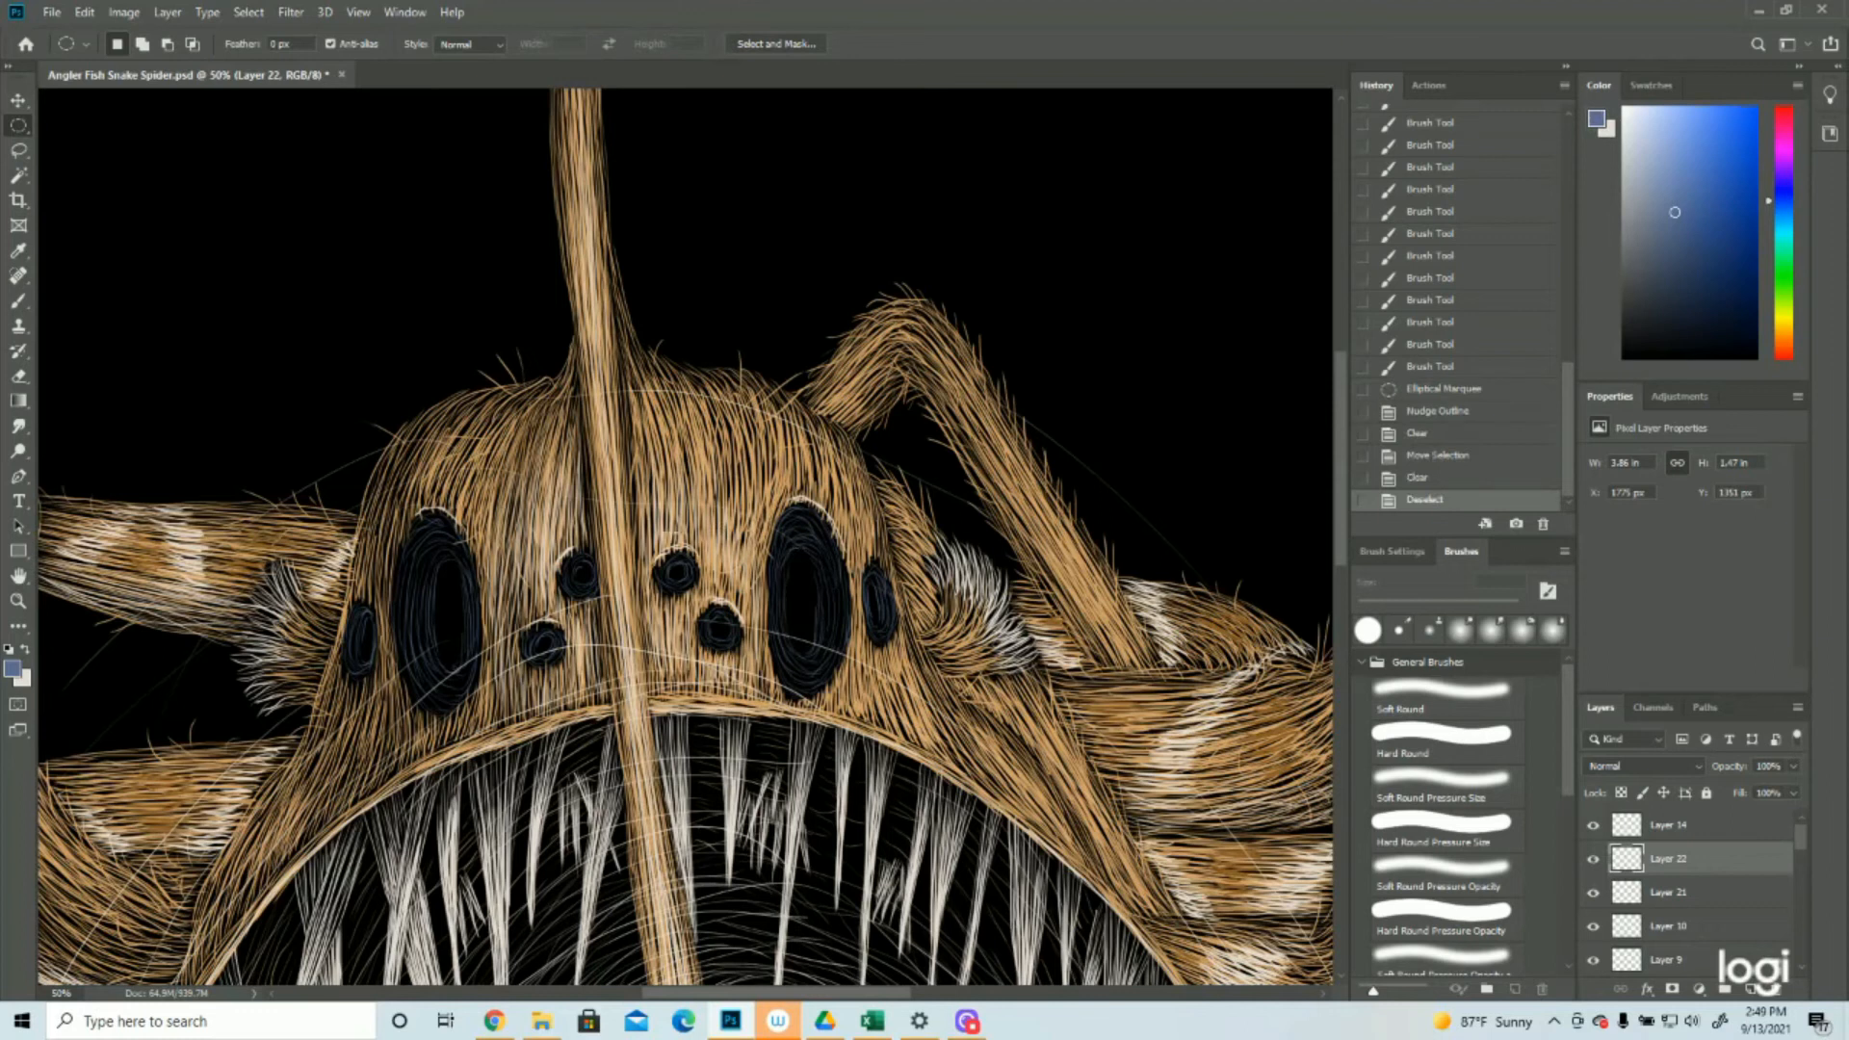
click(1412, 479)
click(255, 12)
click(260, 89)
click(19, 301)
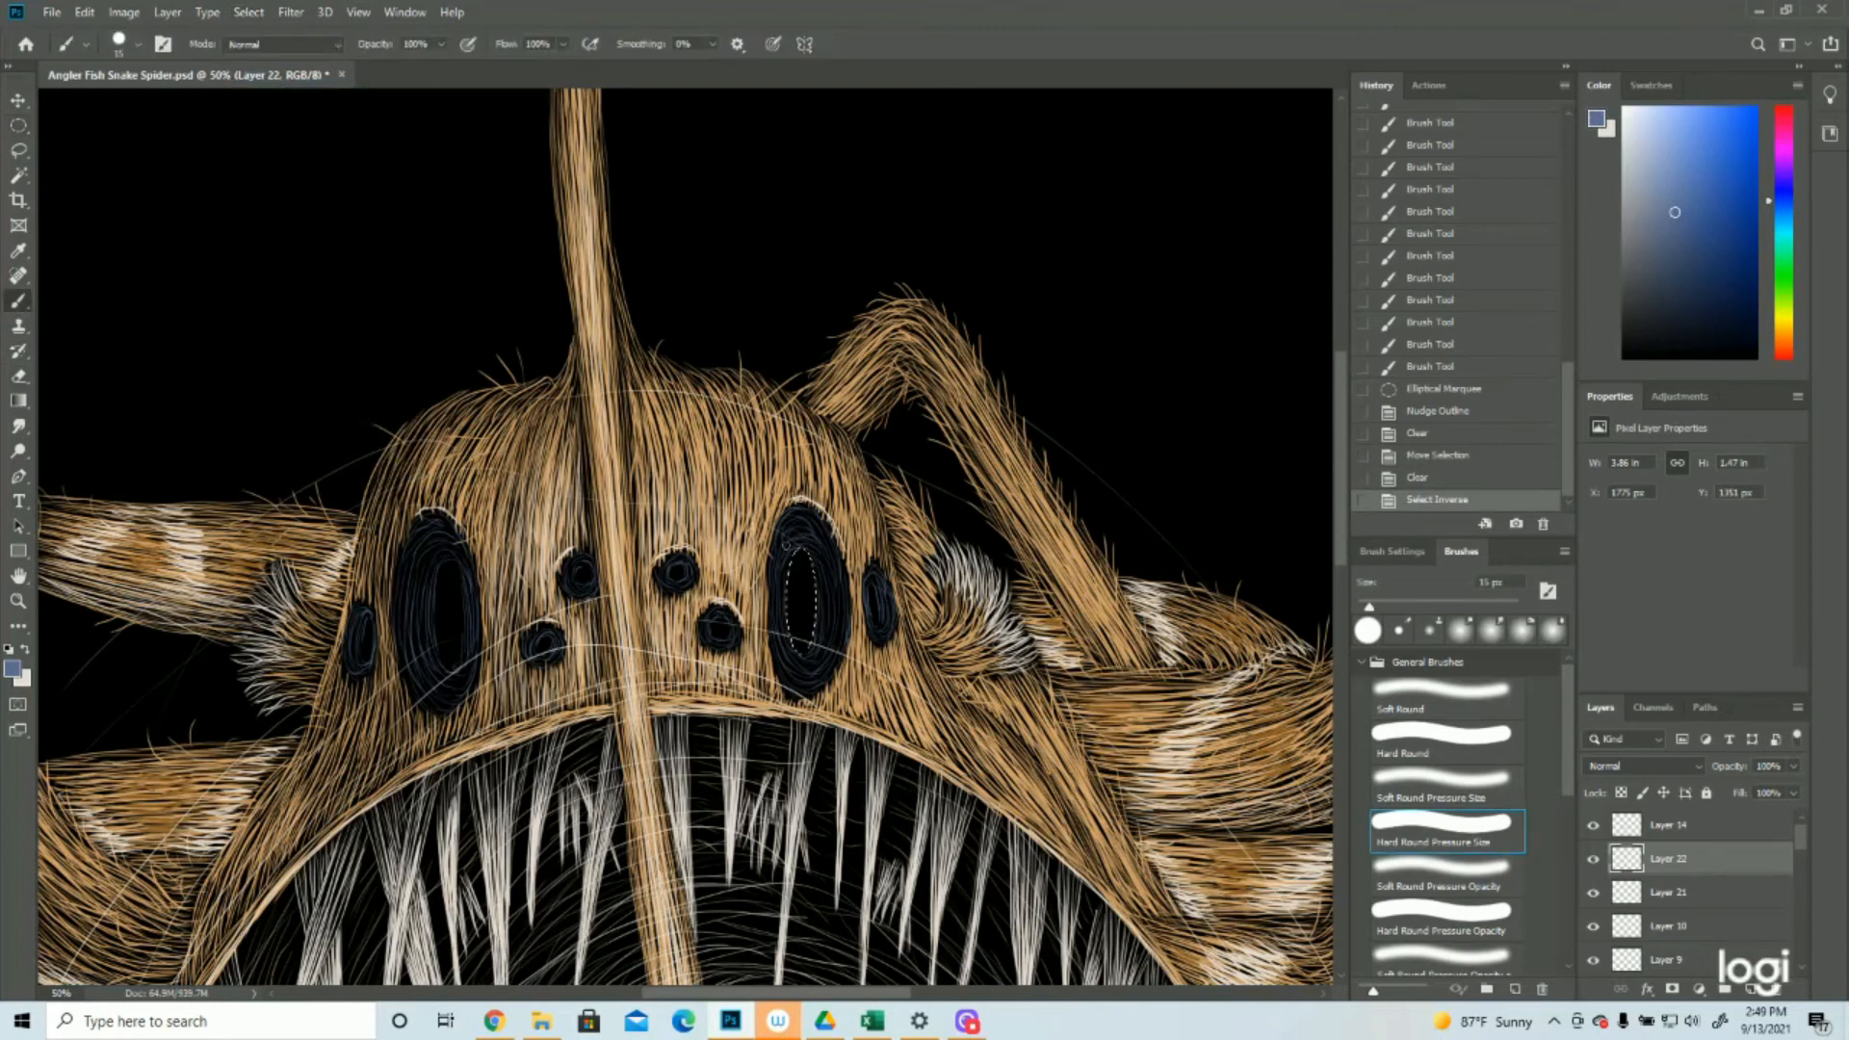
click(800, 549)
click(797, 549)
click(795, 549)
click(798, 549)
mouse_move(798, 548)
mouse_down()
mouse_move(782, 601)
mouse_move(805, 657)
mouse_move(817, 617)
mouse_up()
drag(818, 602, 809, 554)
key(ctrl+d)
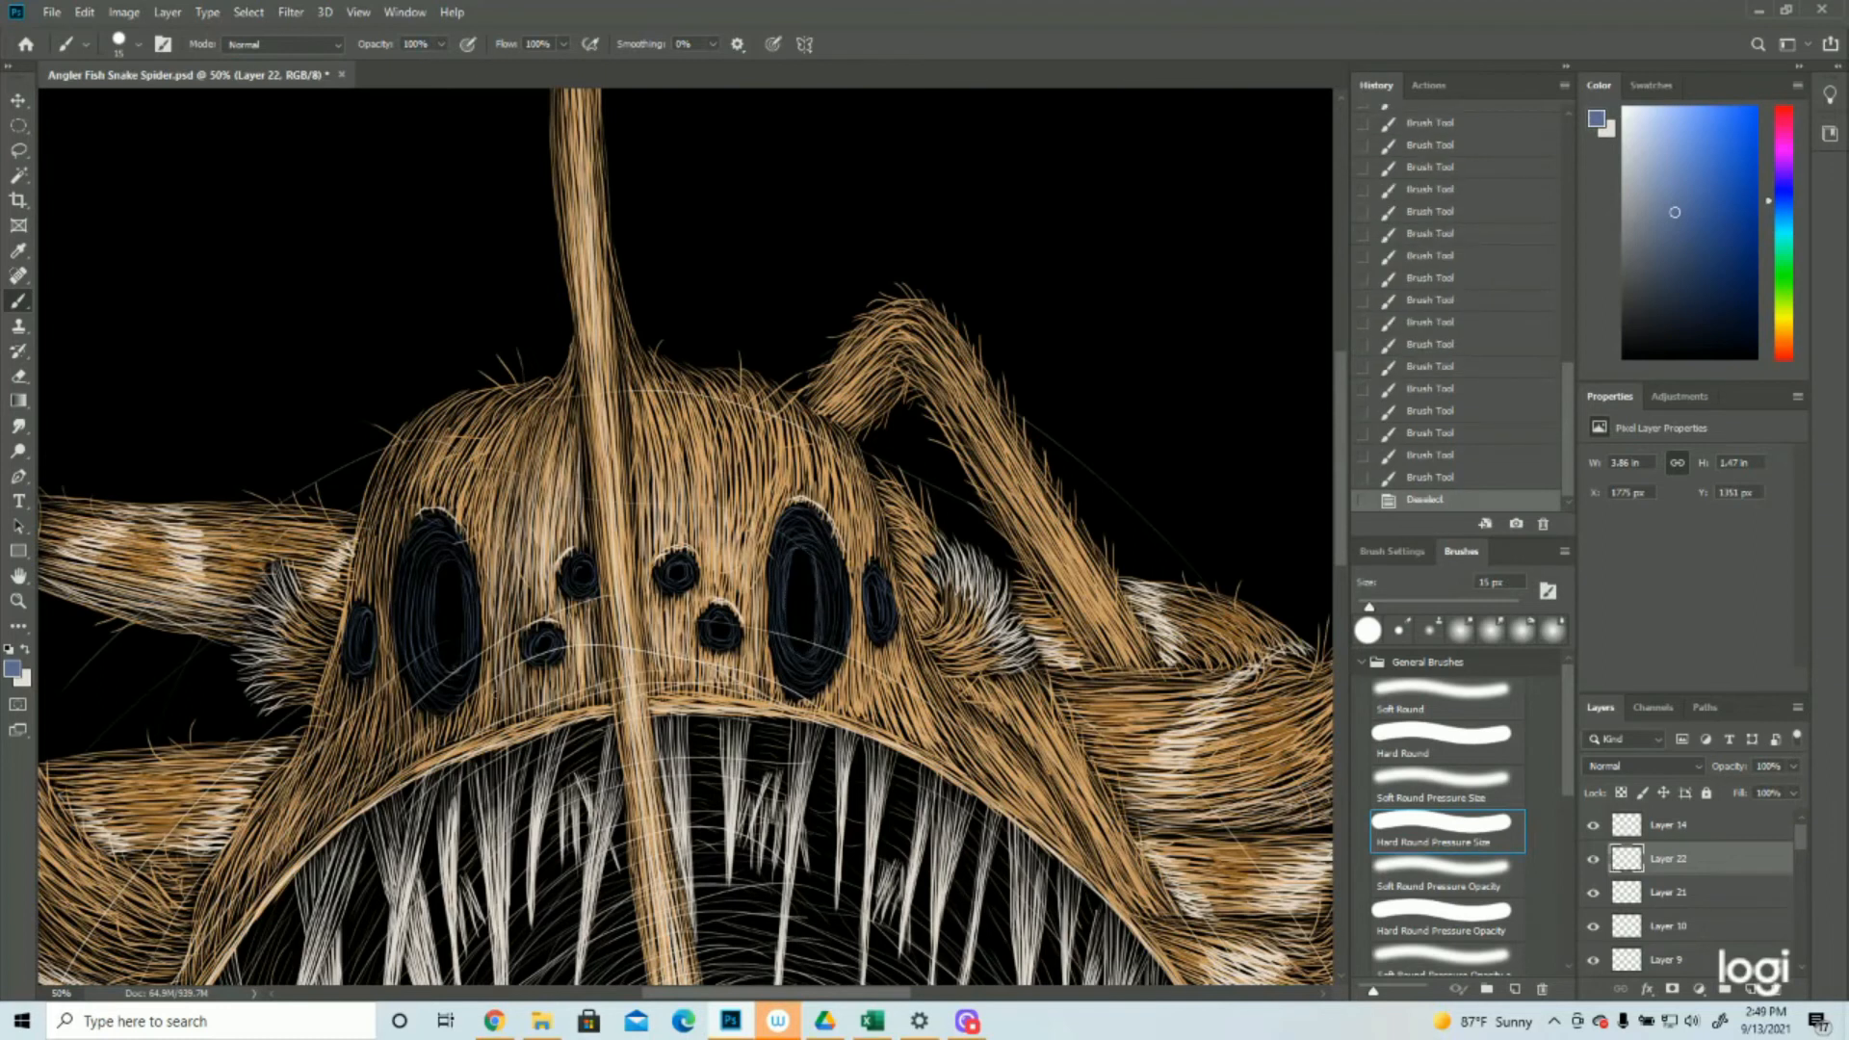
Clear an elliptical pupil in the narrow right outer eye, invert the selection to work around its edge, and deselect
click(18, 125)
drag(867, 579, 889, 633)
key(Delete)
key(ctrl+shift+i)
click(19, 302)
key(ctrl+d)
Clear round pupils in the small central eyes by moving one elliptical selection between them, then invert and deselect it
click(18, 125)
mouse_move(546, 653)
mouse_down()
mouse_move(582, 585)
mouse_move(678, 580)
mouse_up()
key(Delete)
key(Delete)
mouse_move(678, 579)
mouse_down()
mouse_move(723, 636)
mouse_move(730, 586)
mouse_move(697, 582)
mouse_up()
key(Delete)
key(ctrl+shift+i)
key(b)
key(ctrl+d)
Paint extra blue strokes around the pupils of the large right eye, the narrow right outer eye and the large left eye
click(18, 601)
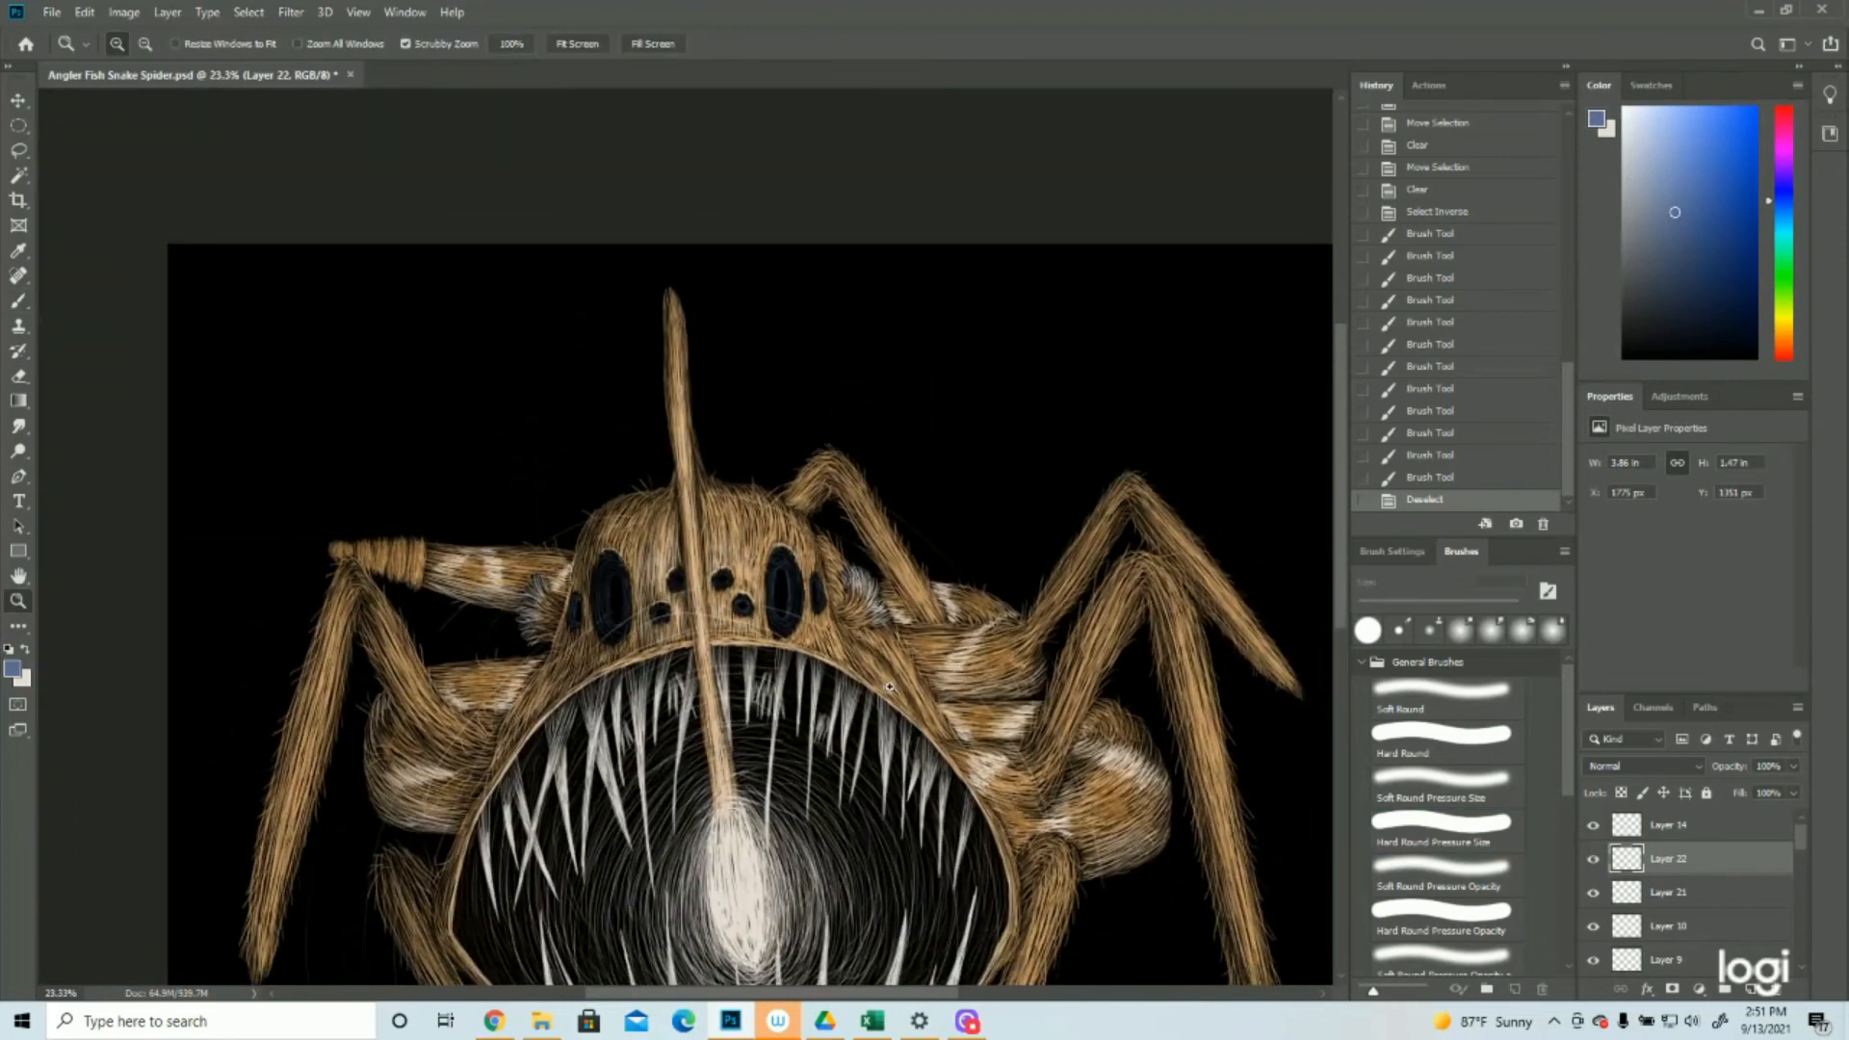
drag(886, 687, 846, 689)
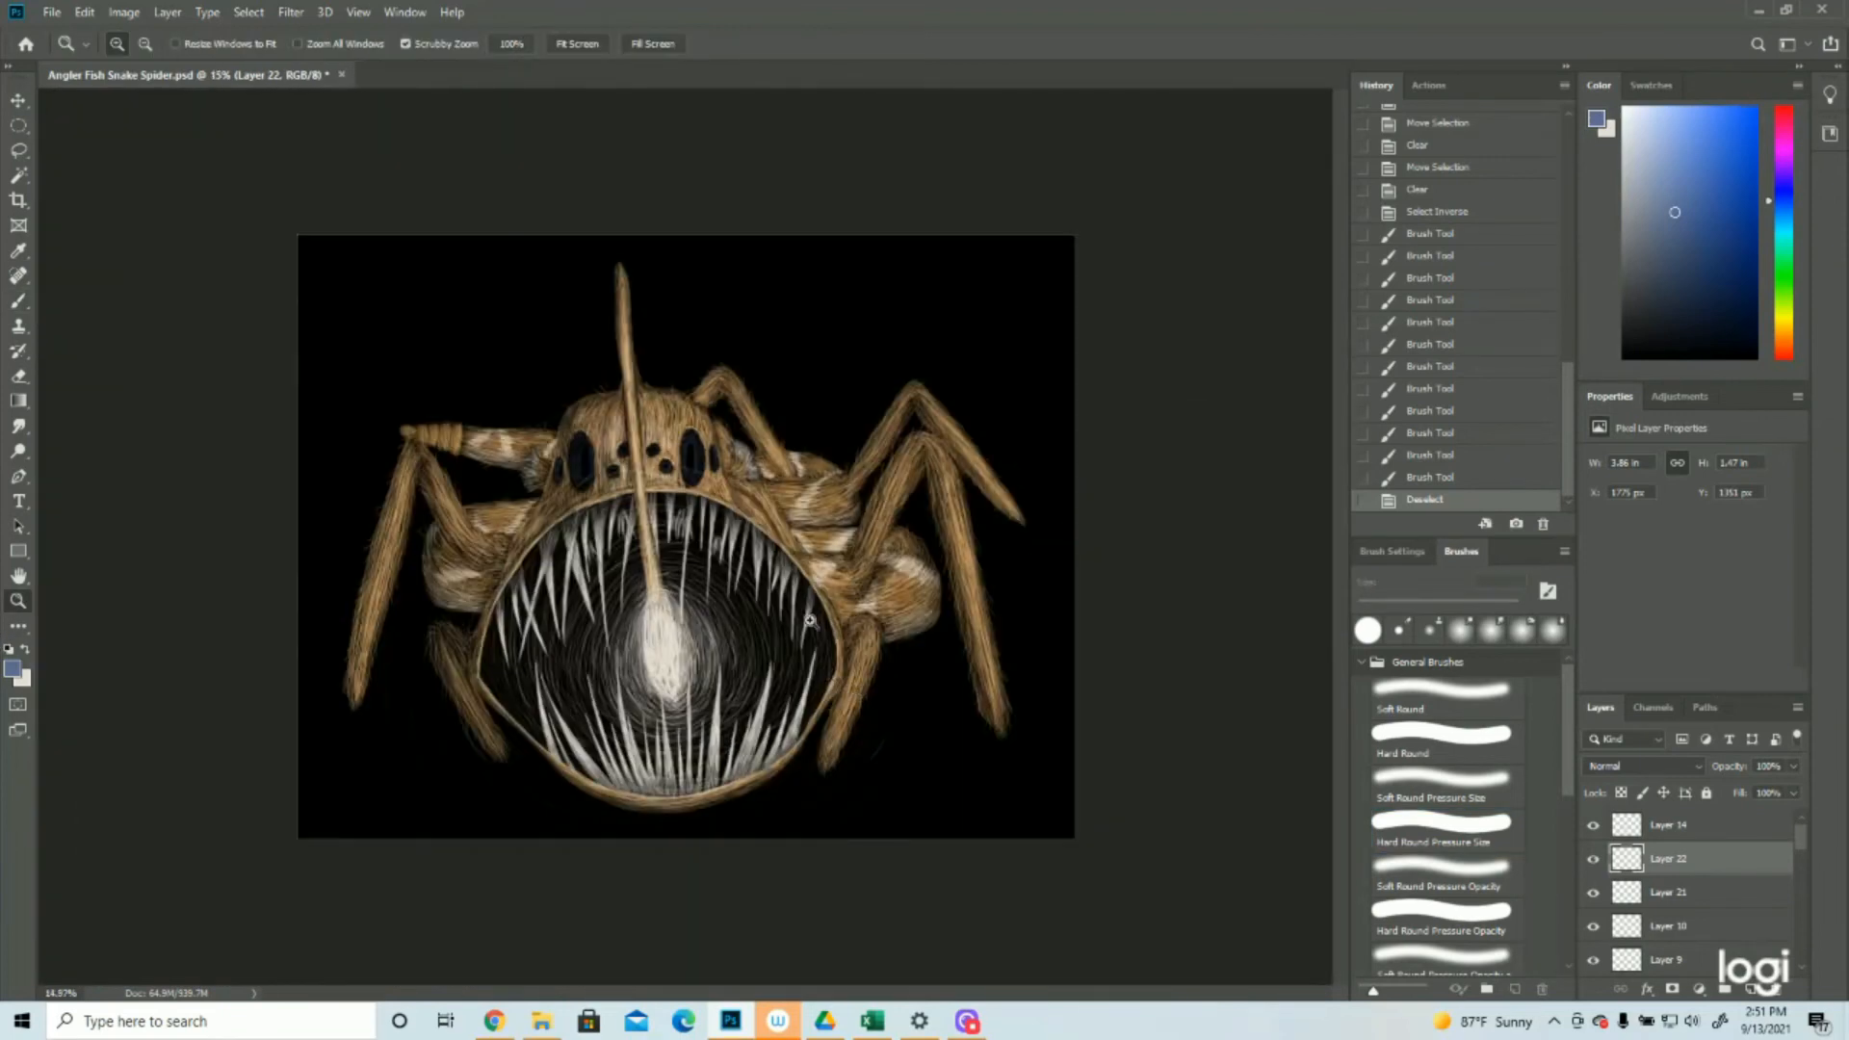
drag(683, 430, 652, 482)
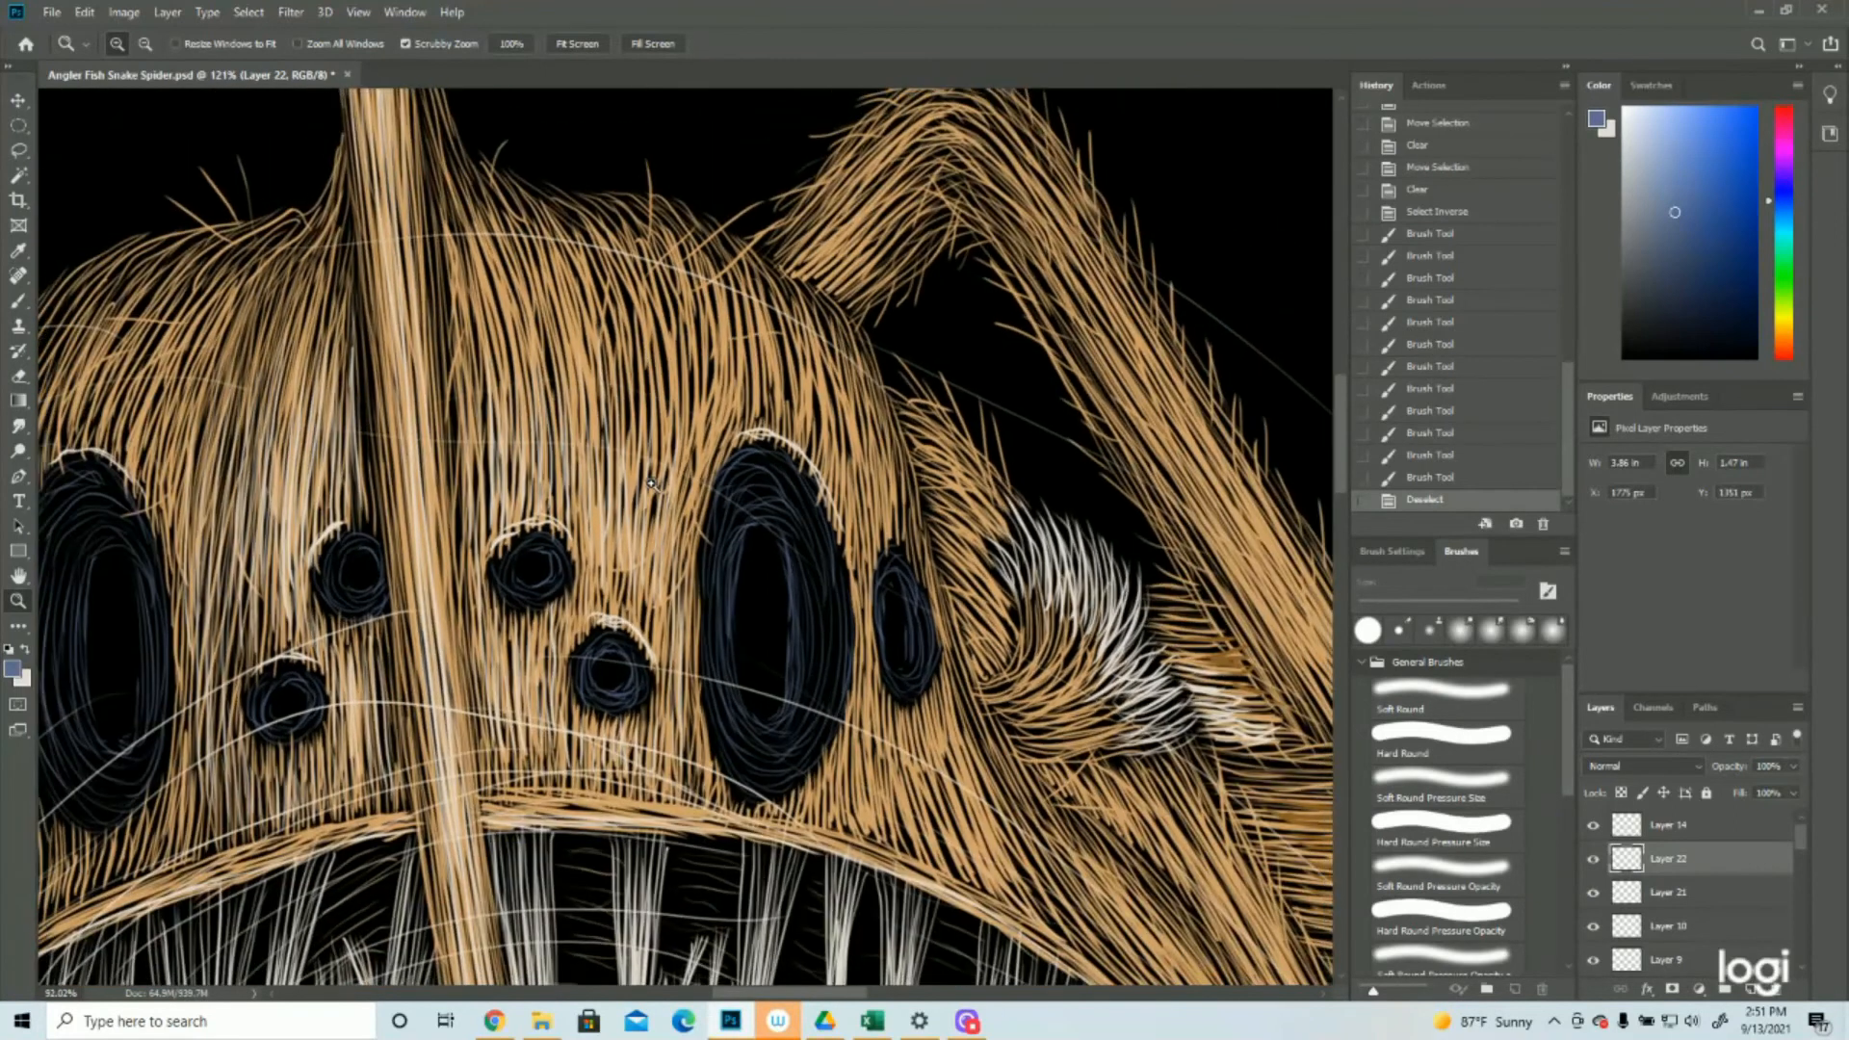
click(18, 300)
mouse_move(754, 520)
mouse_down()
mouse_move(744, 549)
mouse_move(751, 526)
mouse_move(783, 536)
mouse_up()
drag(903, 588, 895, 589)
mouse_move(898, 586)
mouse_down()
mouse_move(912, 665)
mouse_move(884, 609)
mouse_move(884, 649)
mouse_move(882, 604)
mouse_move(905, 670)
mouse_up()
mouse_move(901, 657)
mouse_down()
mouse_move(915, 675)
mouse_move(910, 600)
mouse_move(922, 643)
mouse_up()
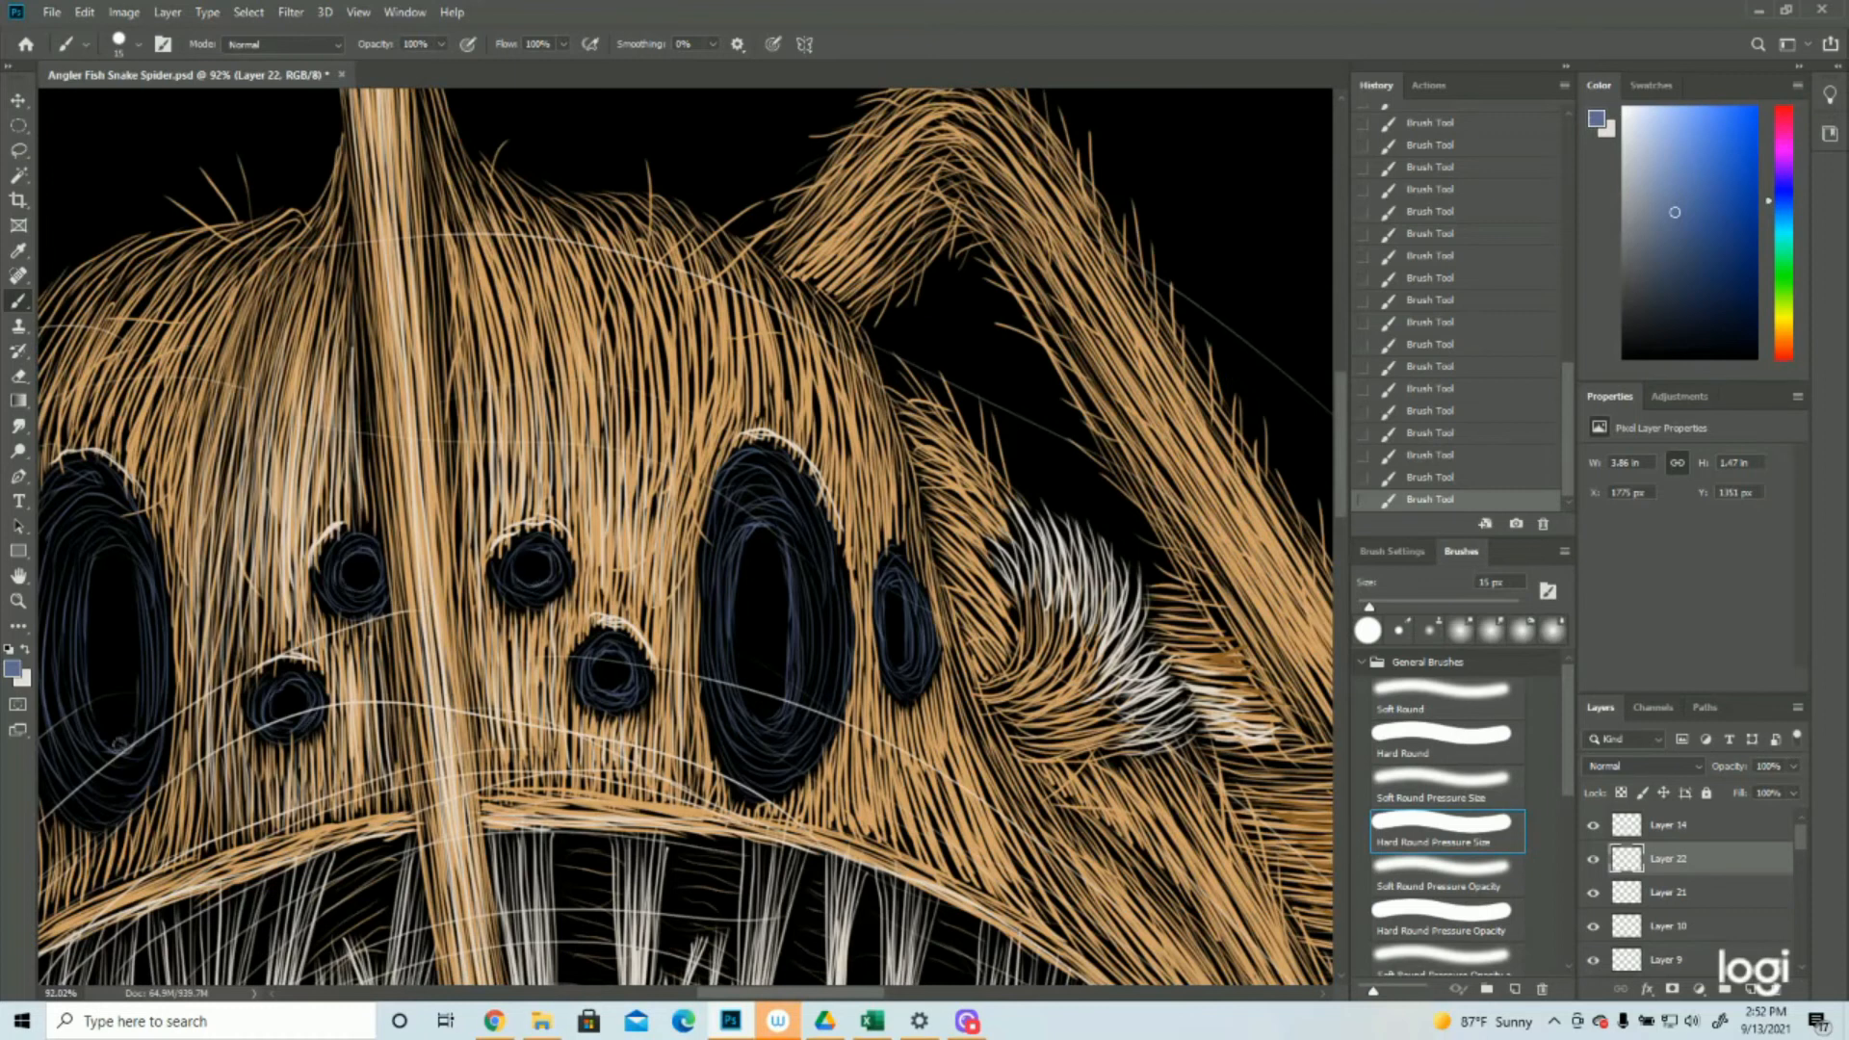
drag(115, 559, 611, 424)
Add a new layer directly above Layer 22 and save the document
drag(487, 596, 712, 727)
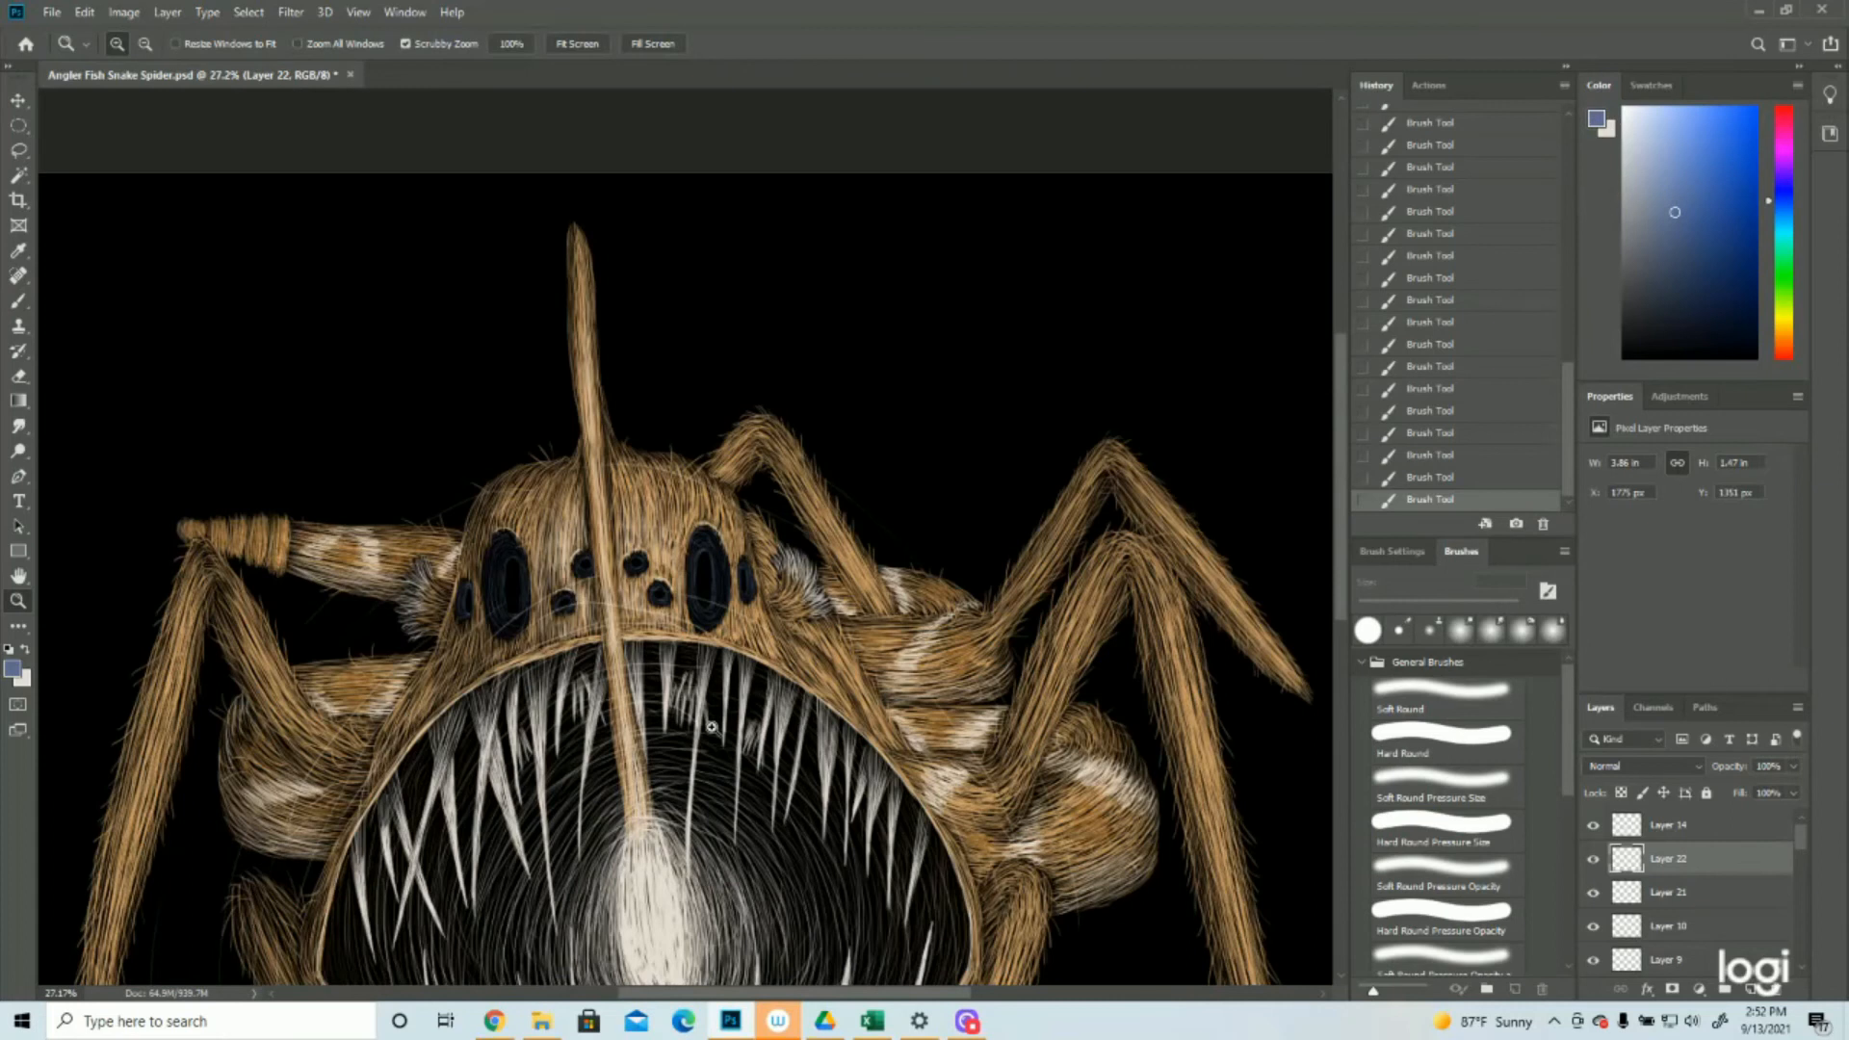
click(1751, 990)
click(52, 12)
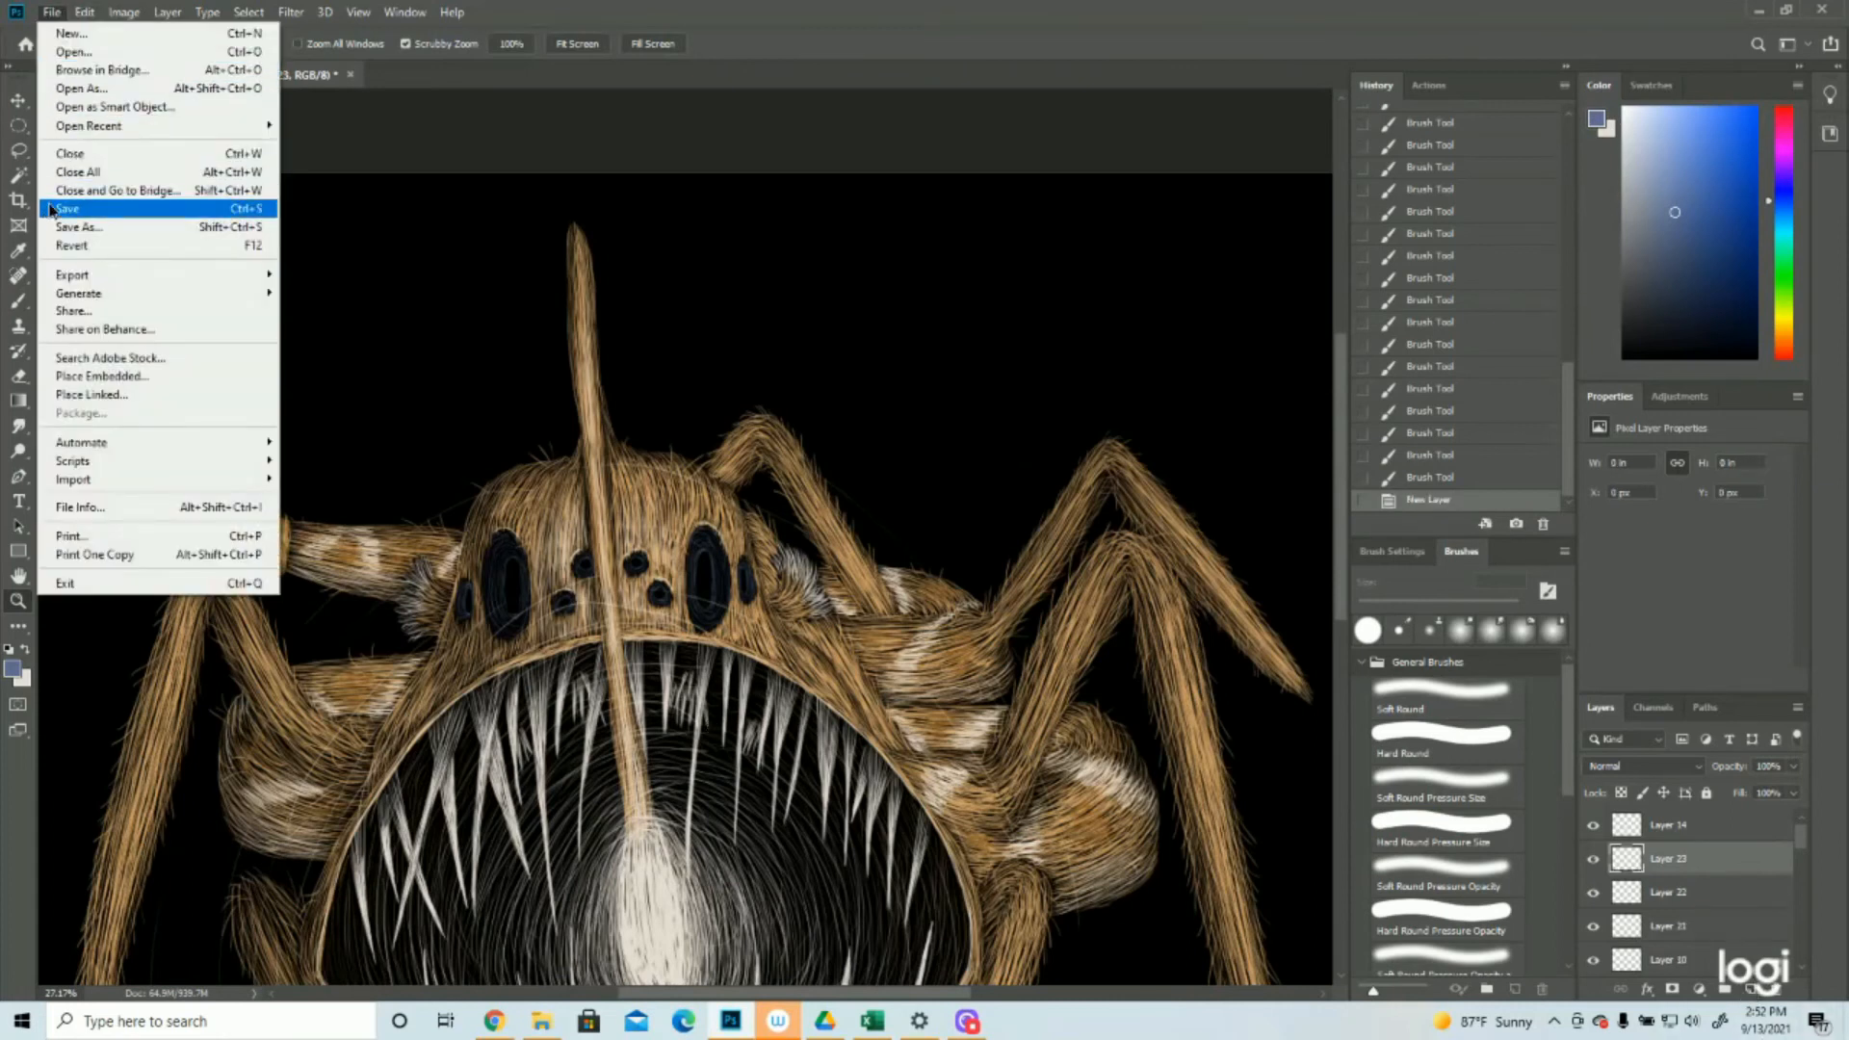
click(96, 209)
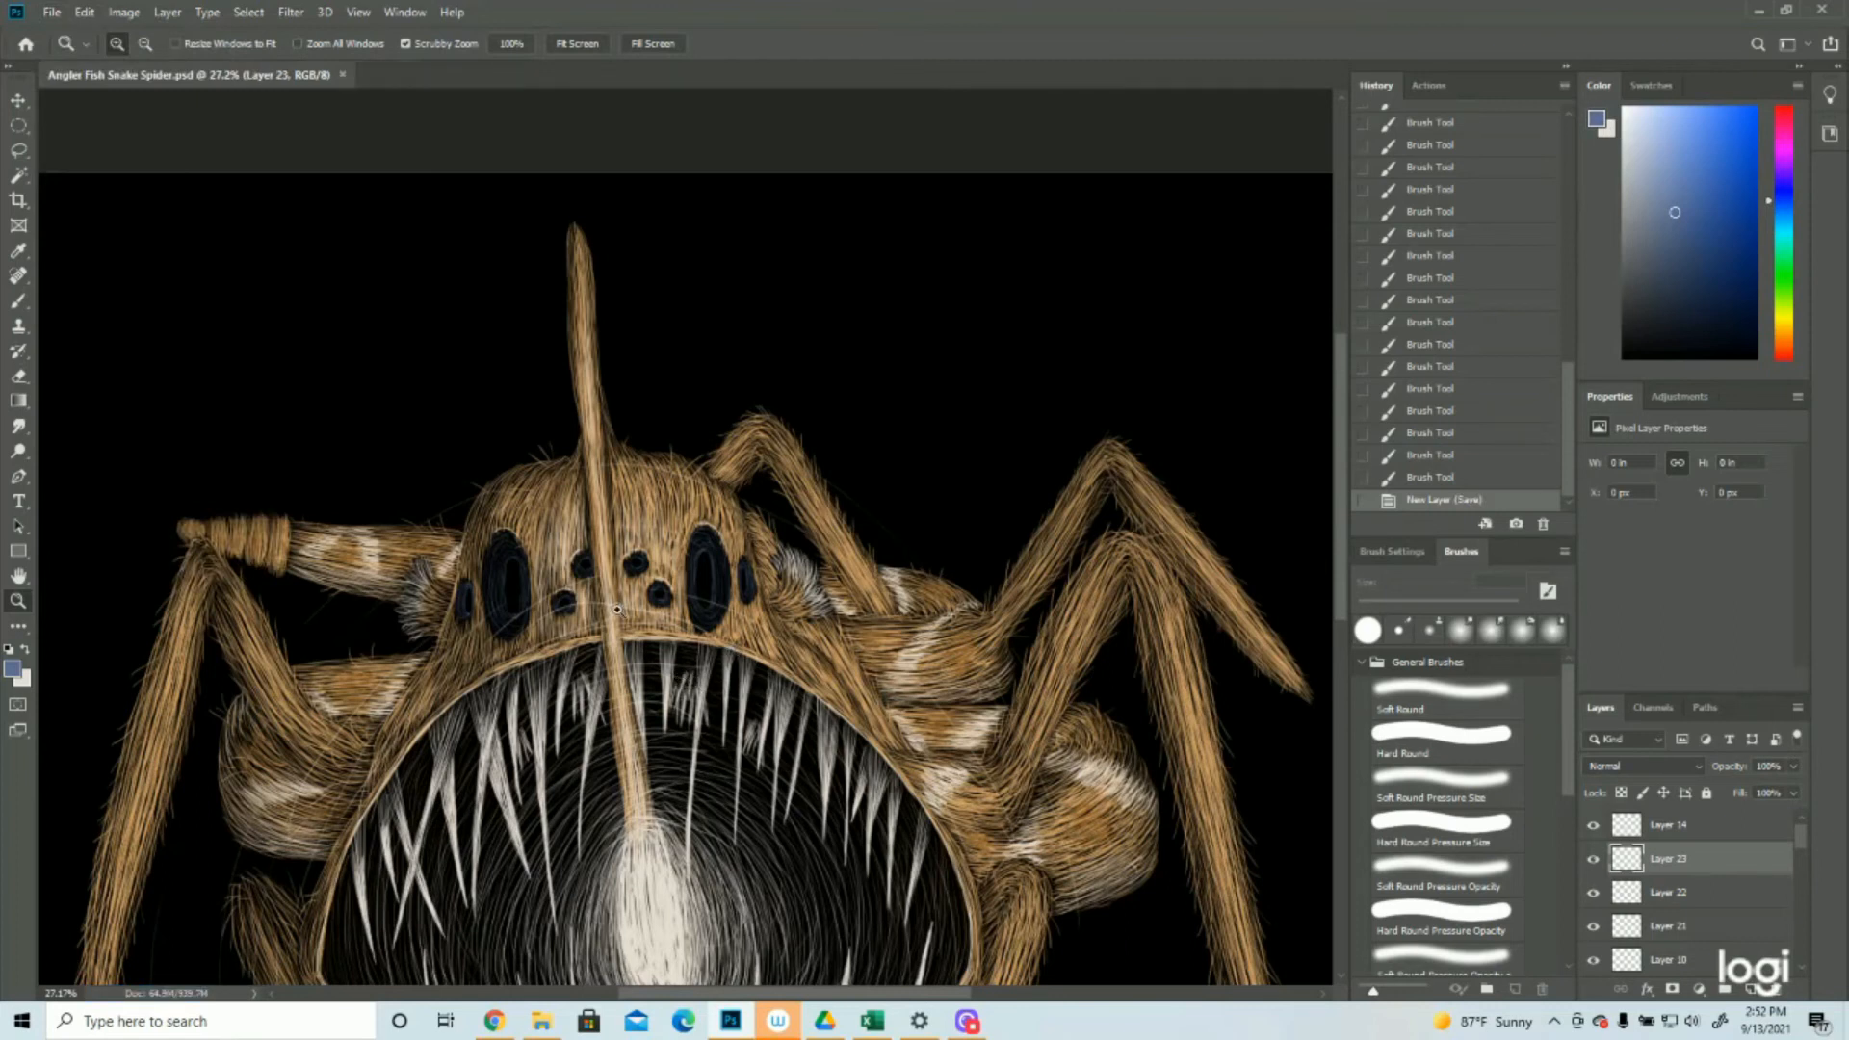
On the new layer, paint blue highlight strokes around the large right eye's pupil and the small lower central eye's pupil with a 15 px brush
drag(711, 552, 830, 551)
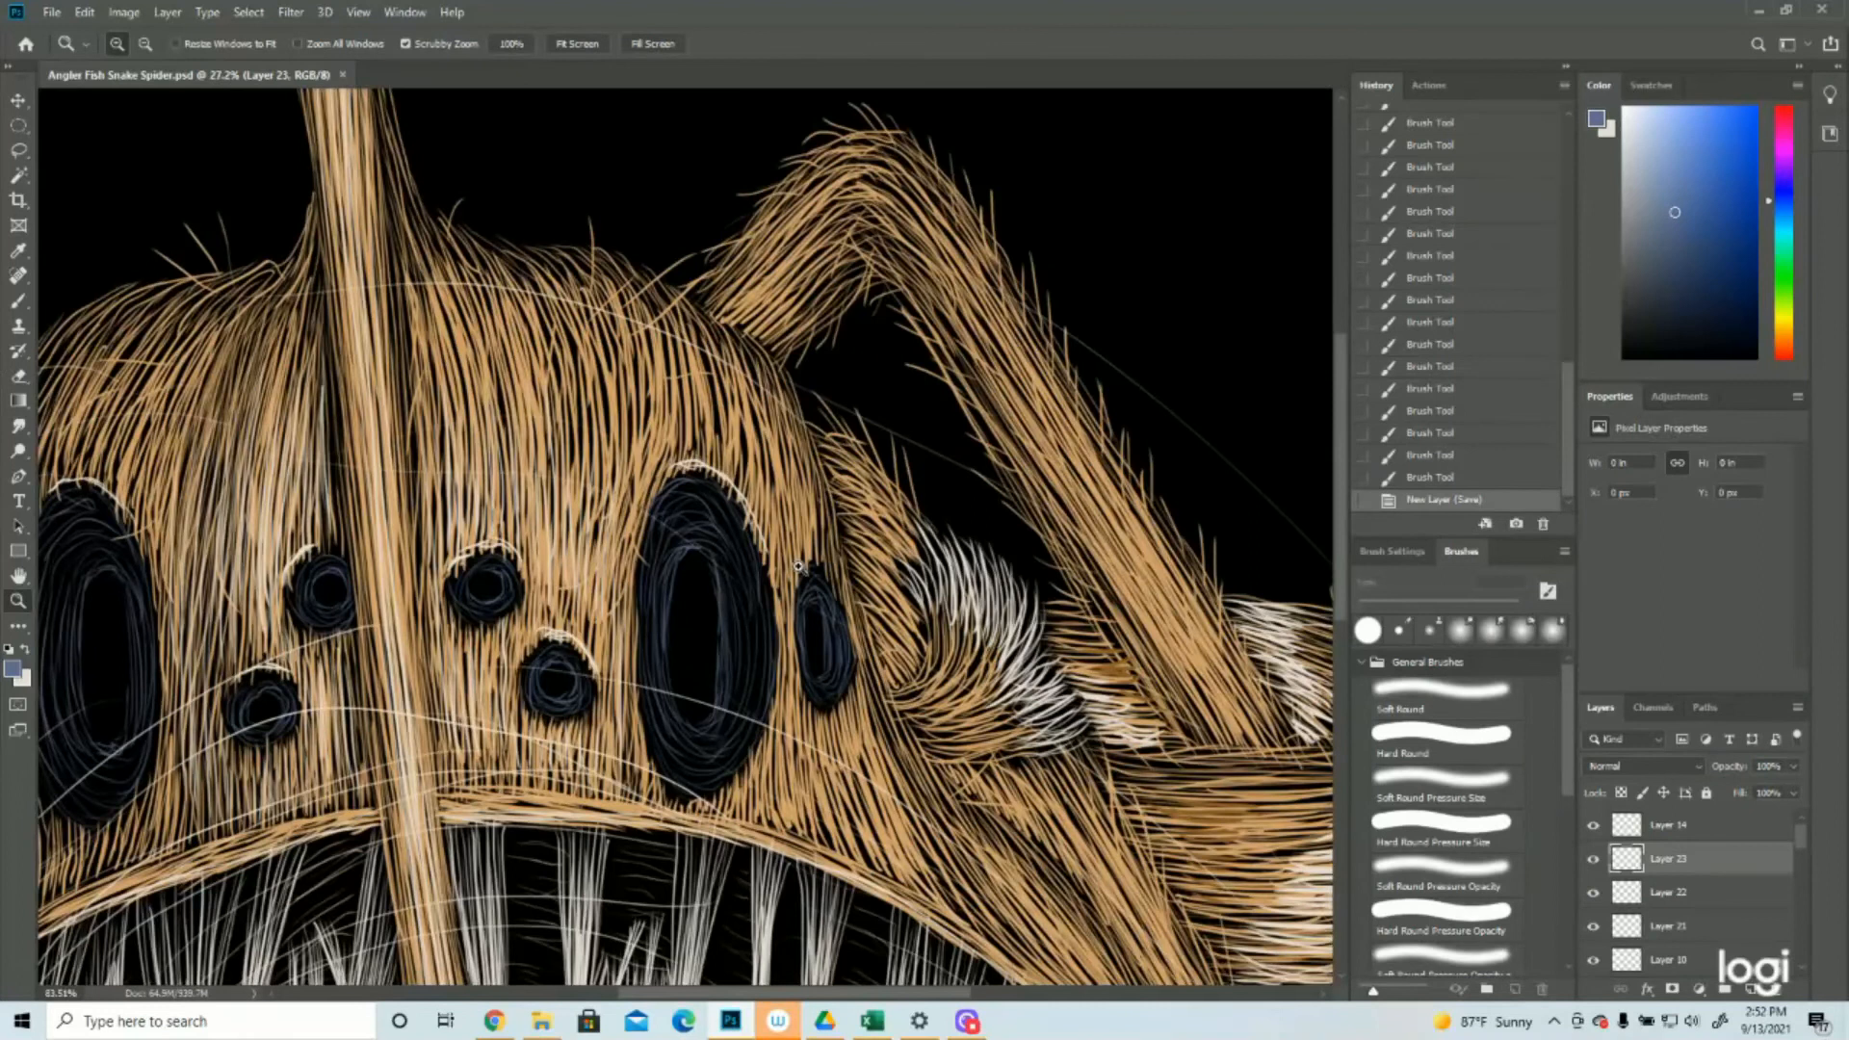
click(18, 301)
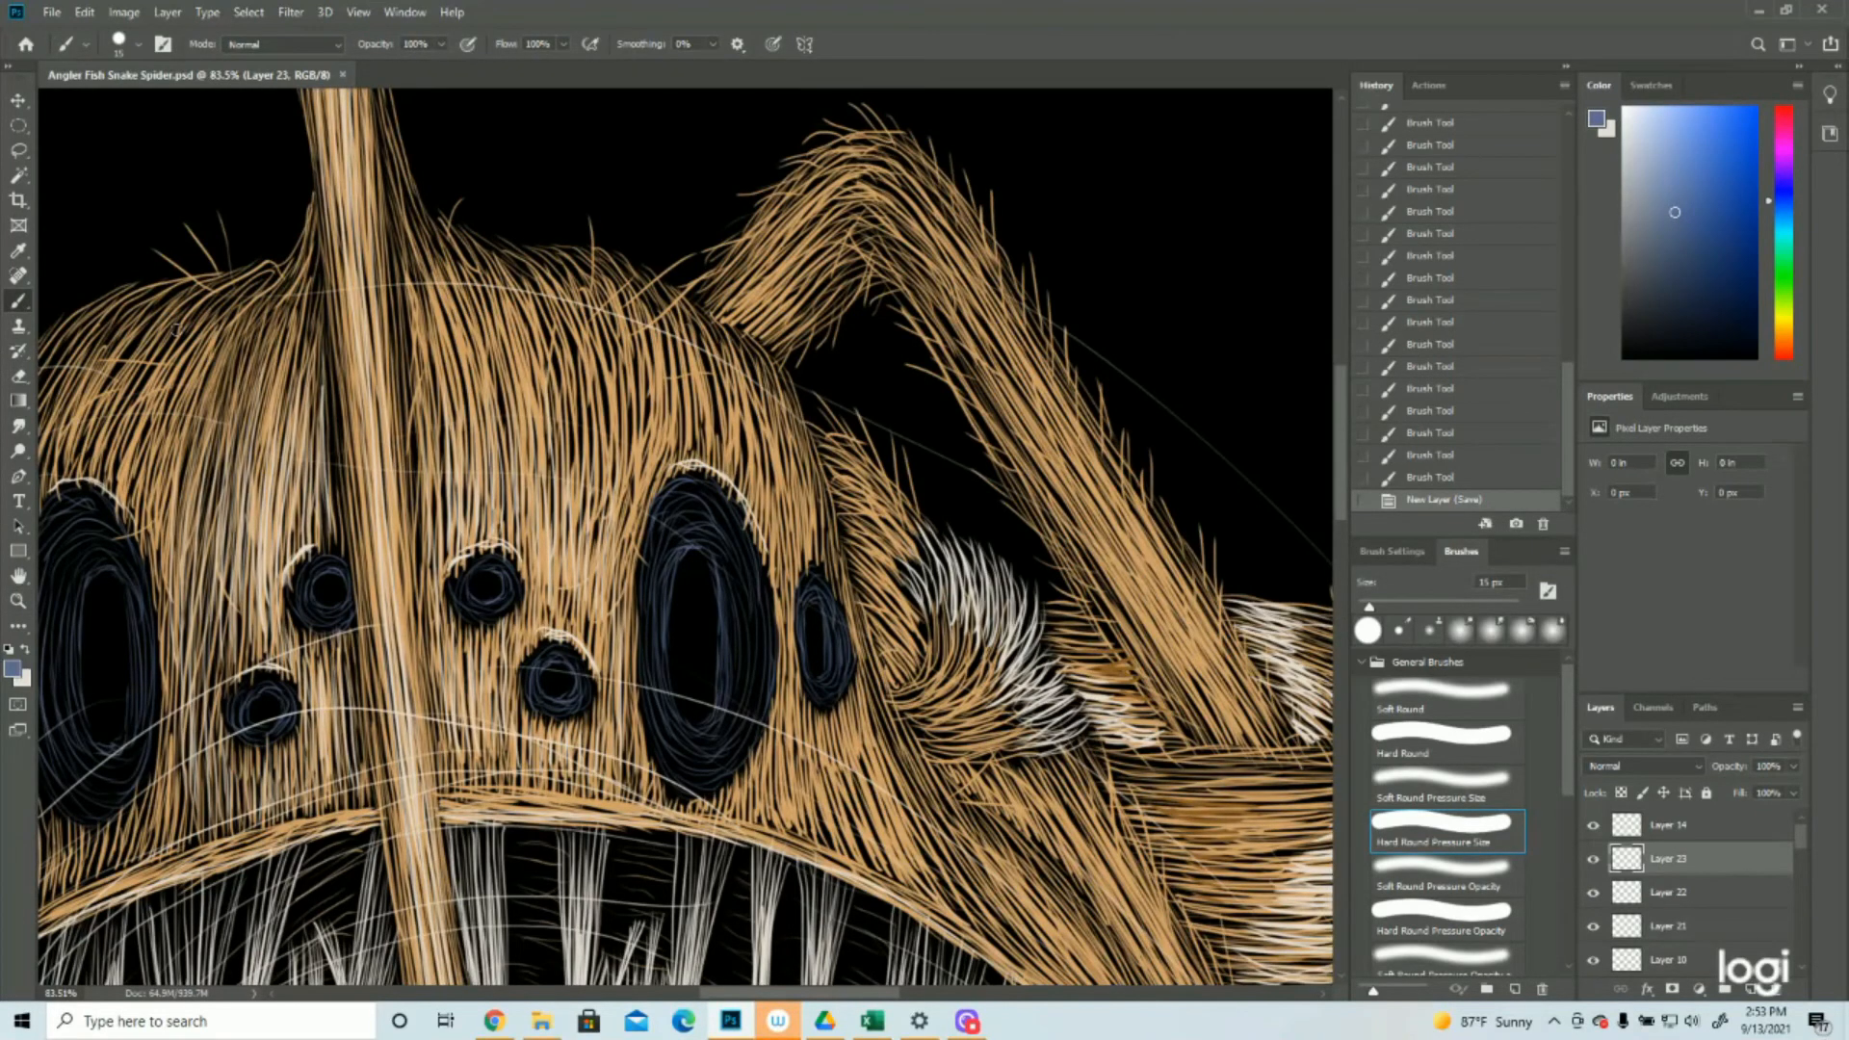
mouse_move(667, 601)
mouse_down()
mouse_move(666, 688)
mouse_move(693, 725)
mouse_up()
drag(682, 673, 703, 720)
drag(536, 672, 543, 689)
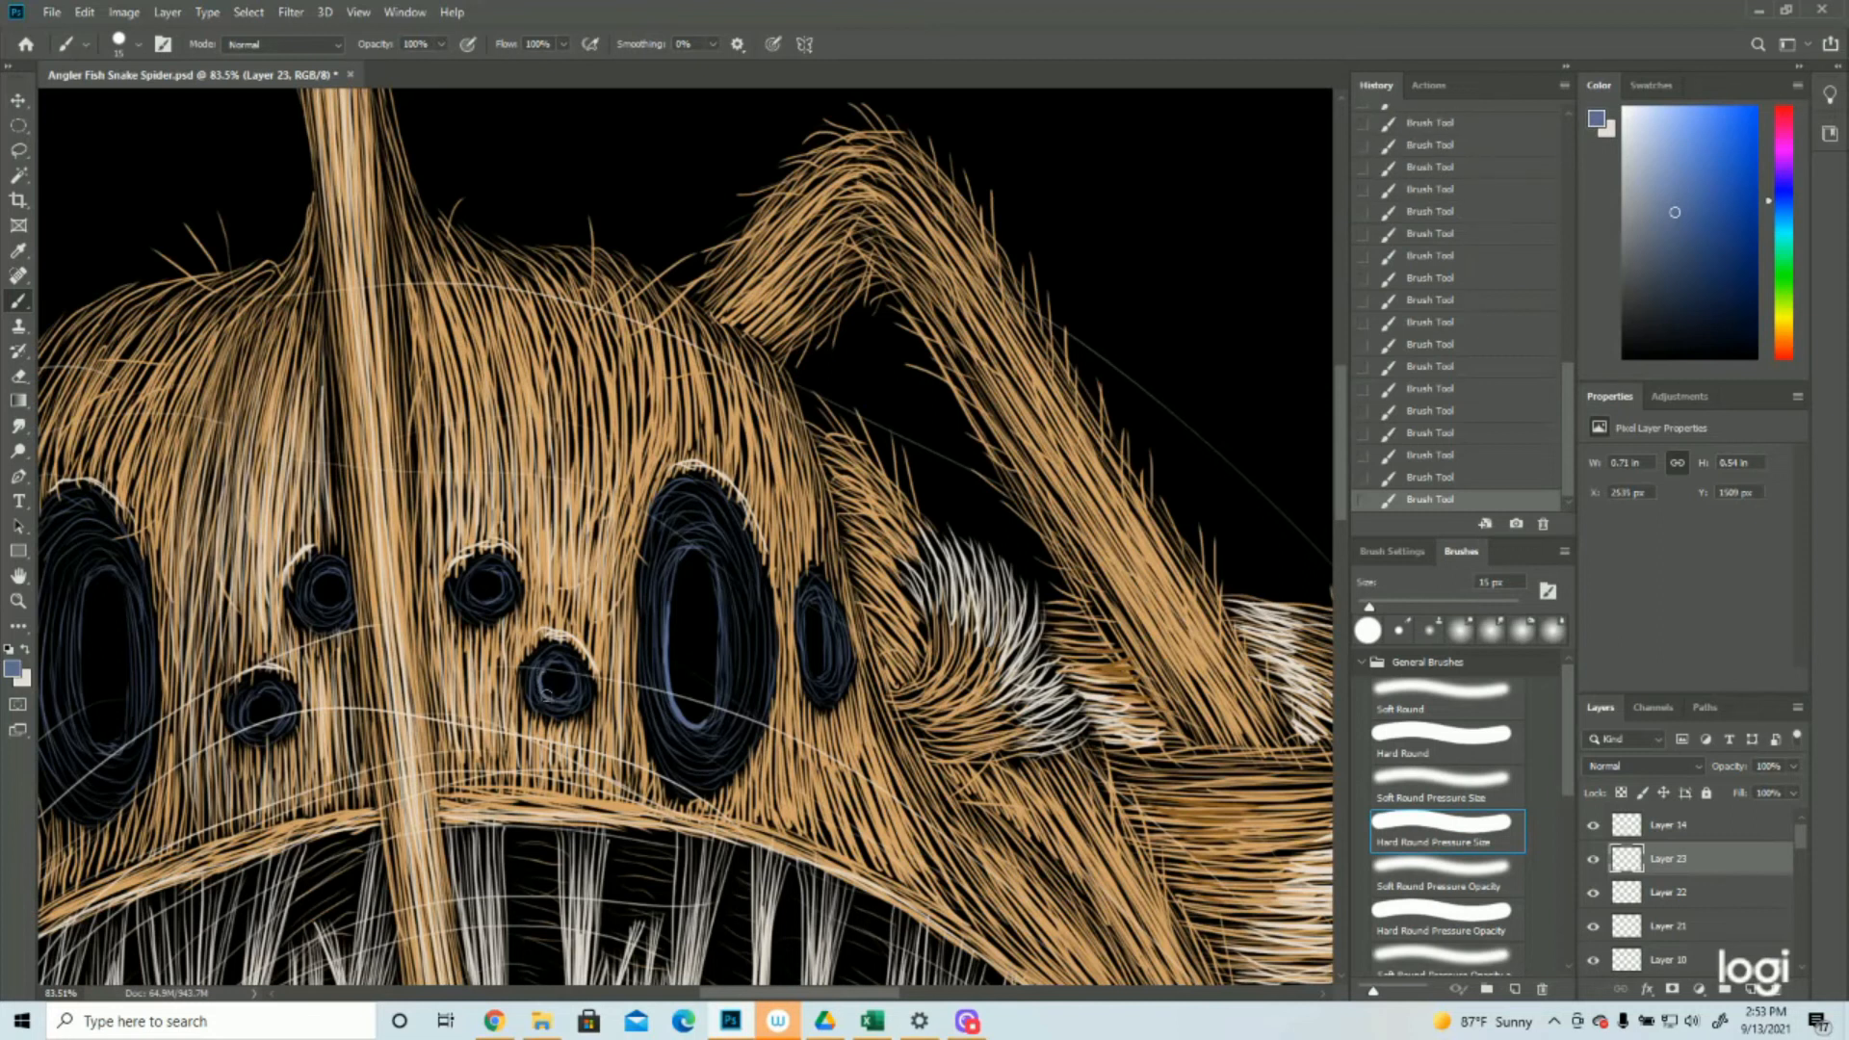
Paint blue highlight strokes around the pupils of the large left eye and the narrow left outer eye
scroll(557, 655, left, 5)
mouse_move(649, 591)
mouse_down()
mouse_move(642, 677)
mouse_move(673, 749)
mouse_up()
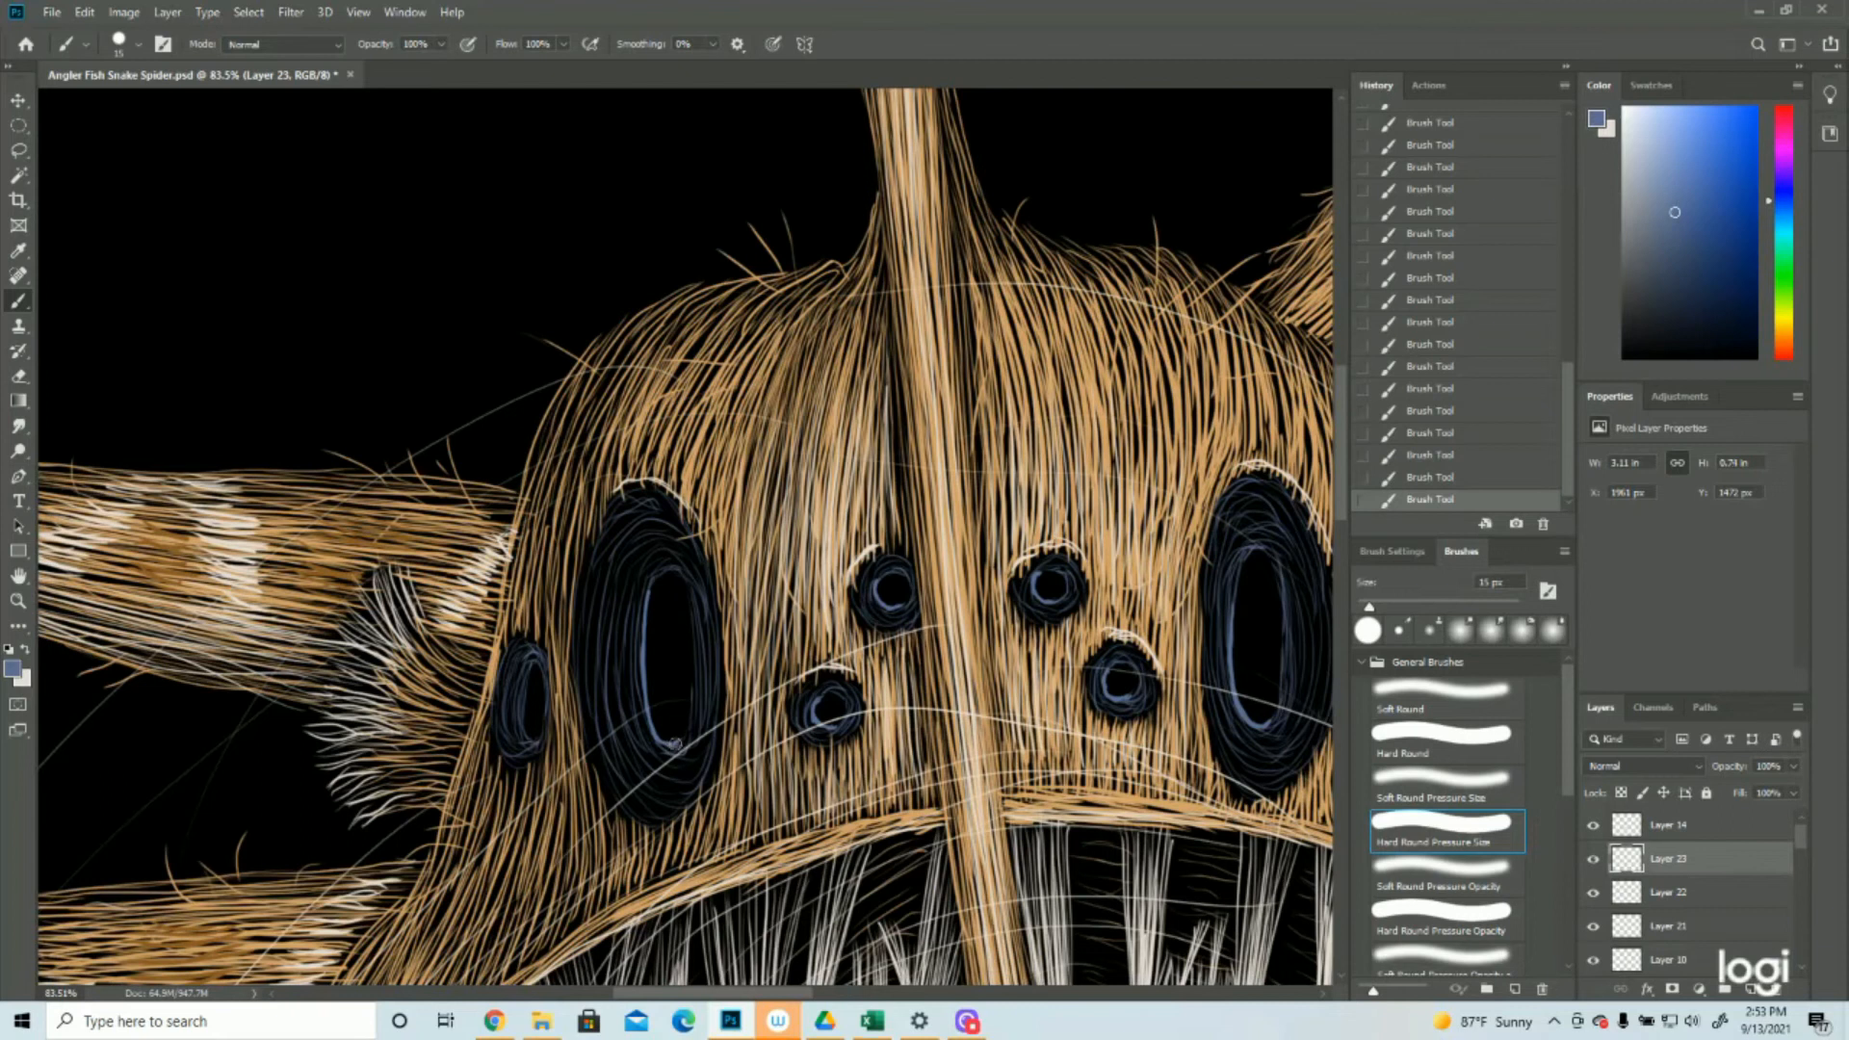
drag(529, 669, 530, 739)
click(17, 600)
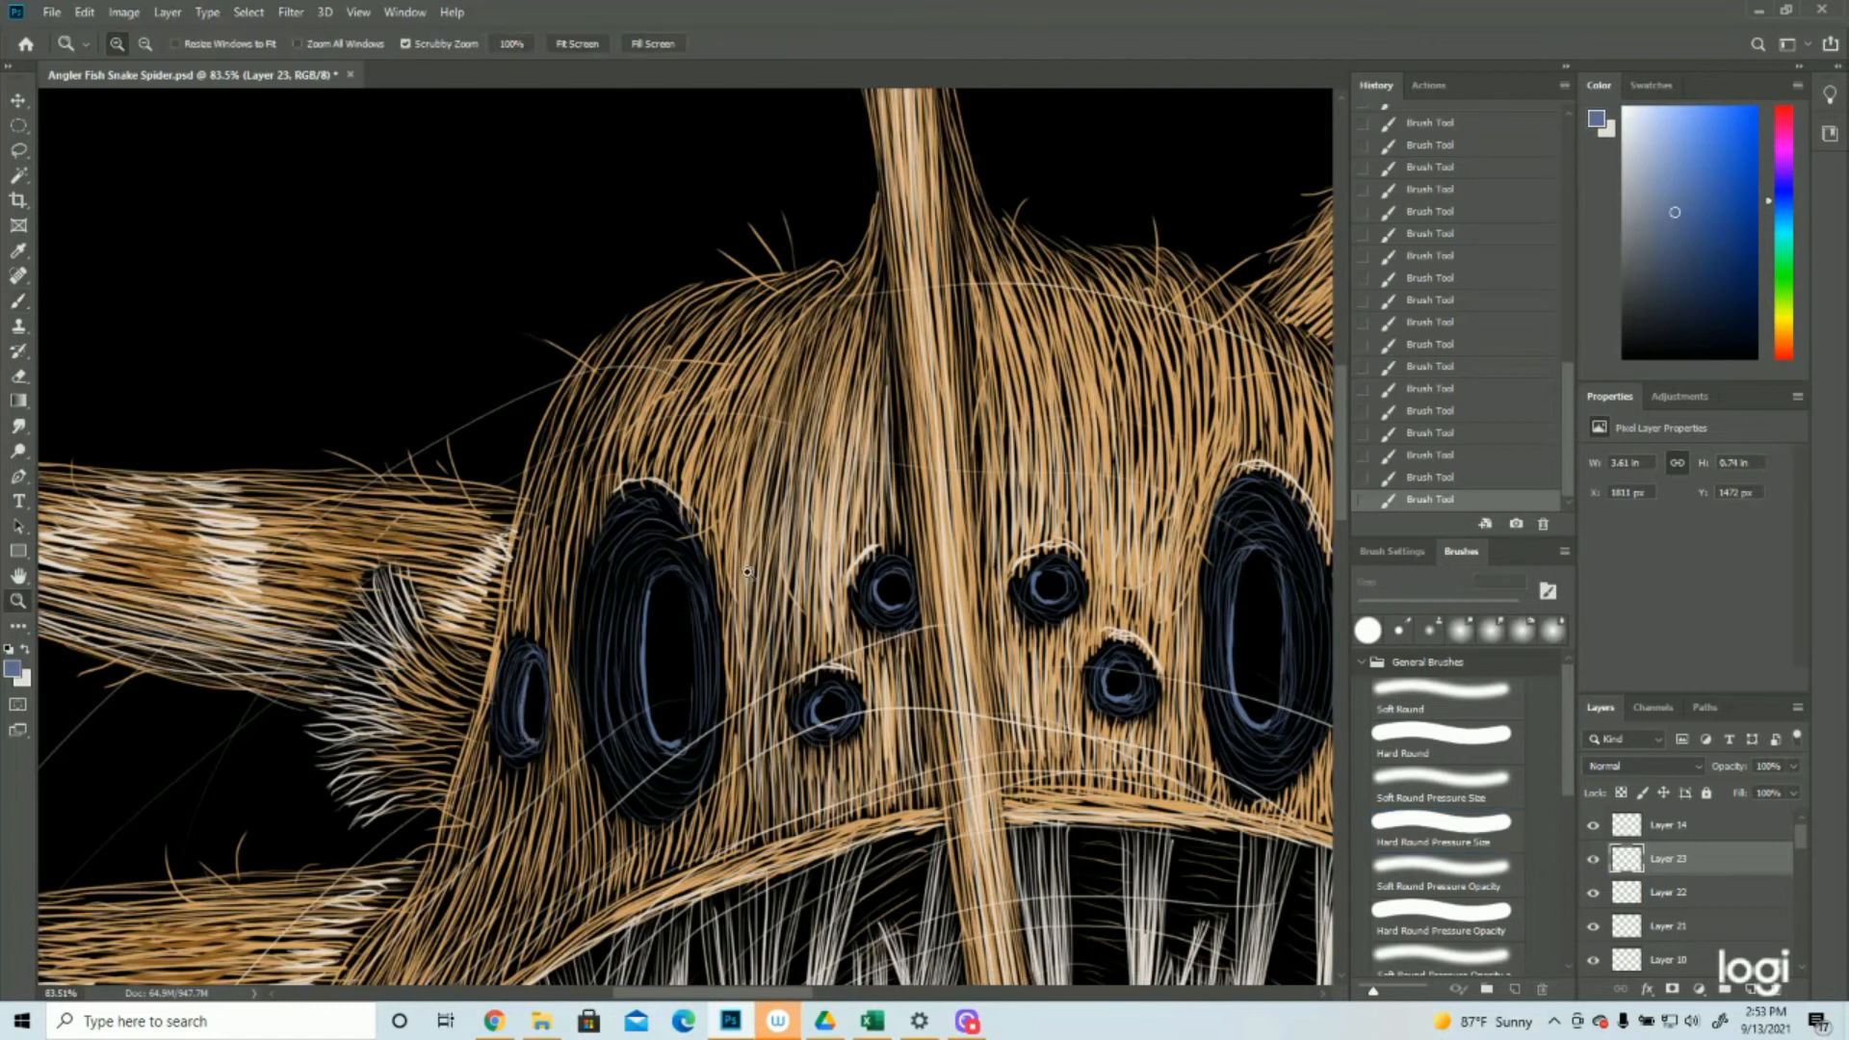
key(ctrl+0)
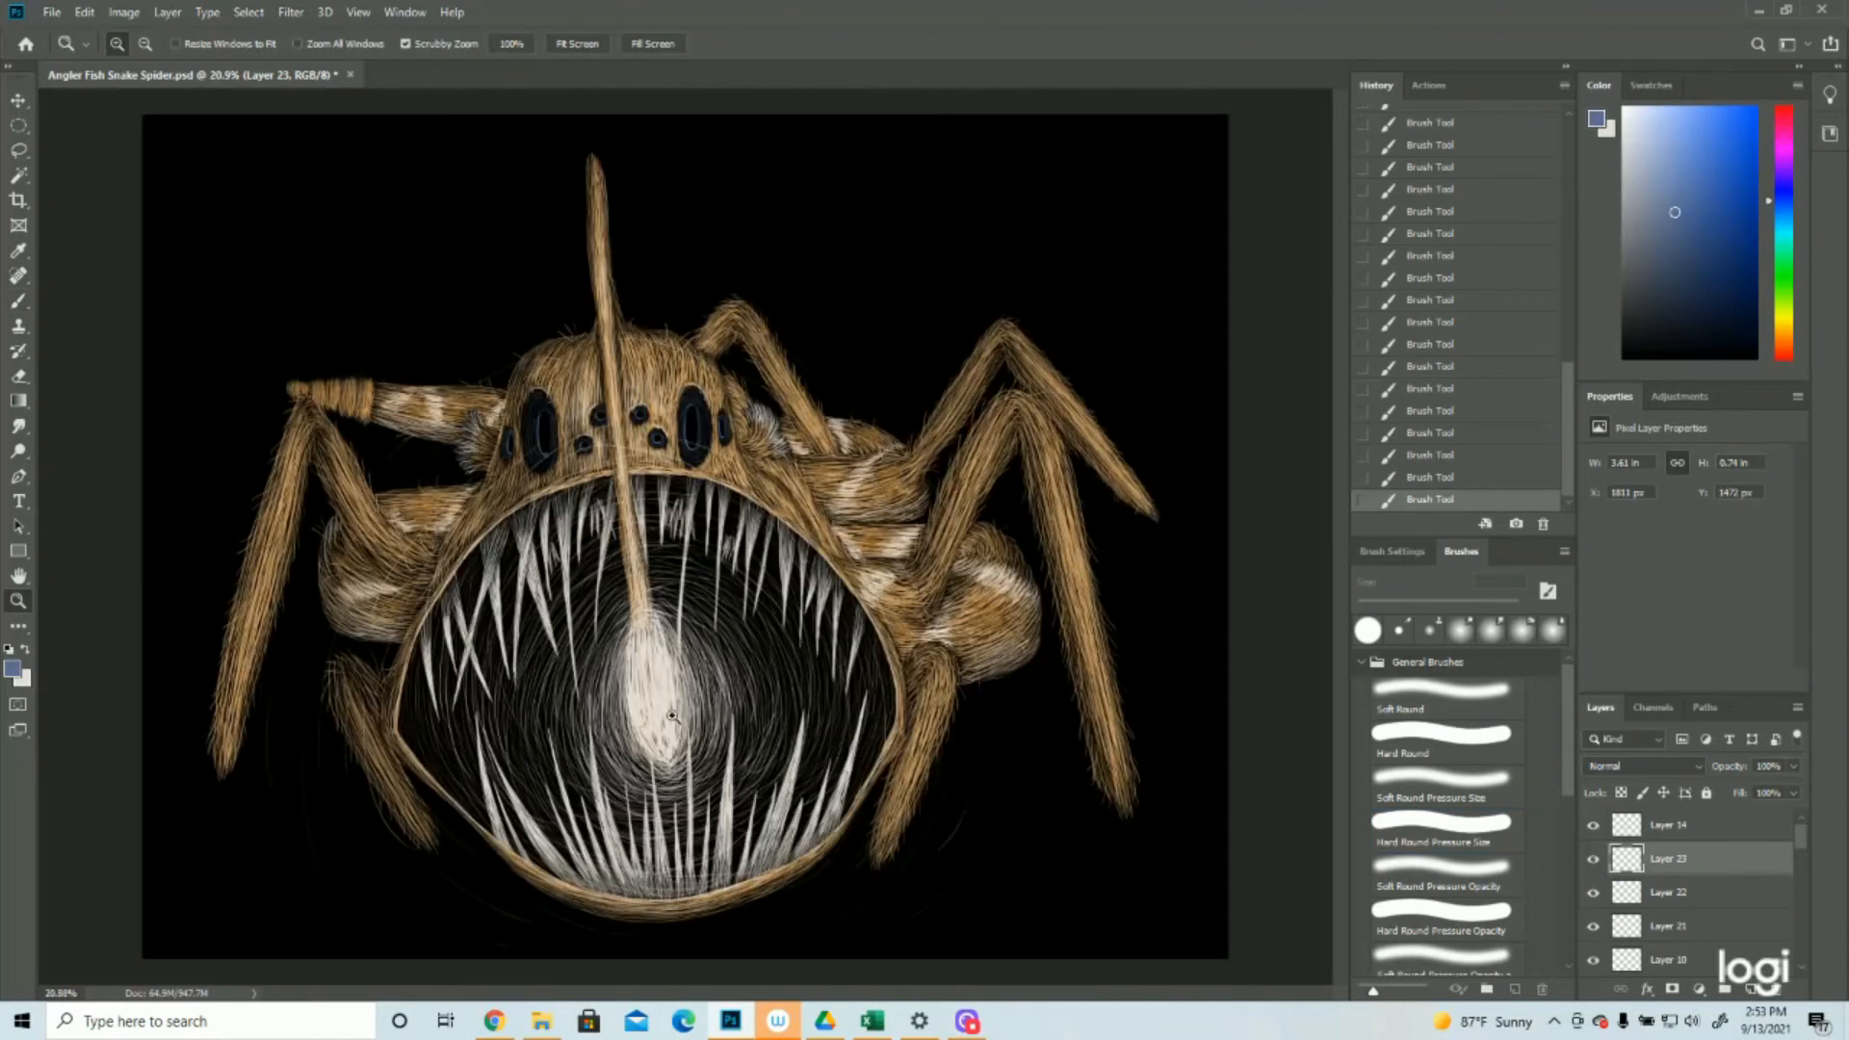
drag(626, 405, 782, 405)
click(16, 299)
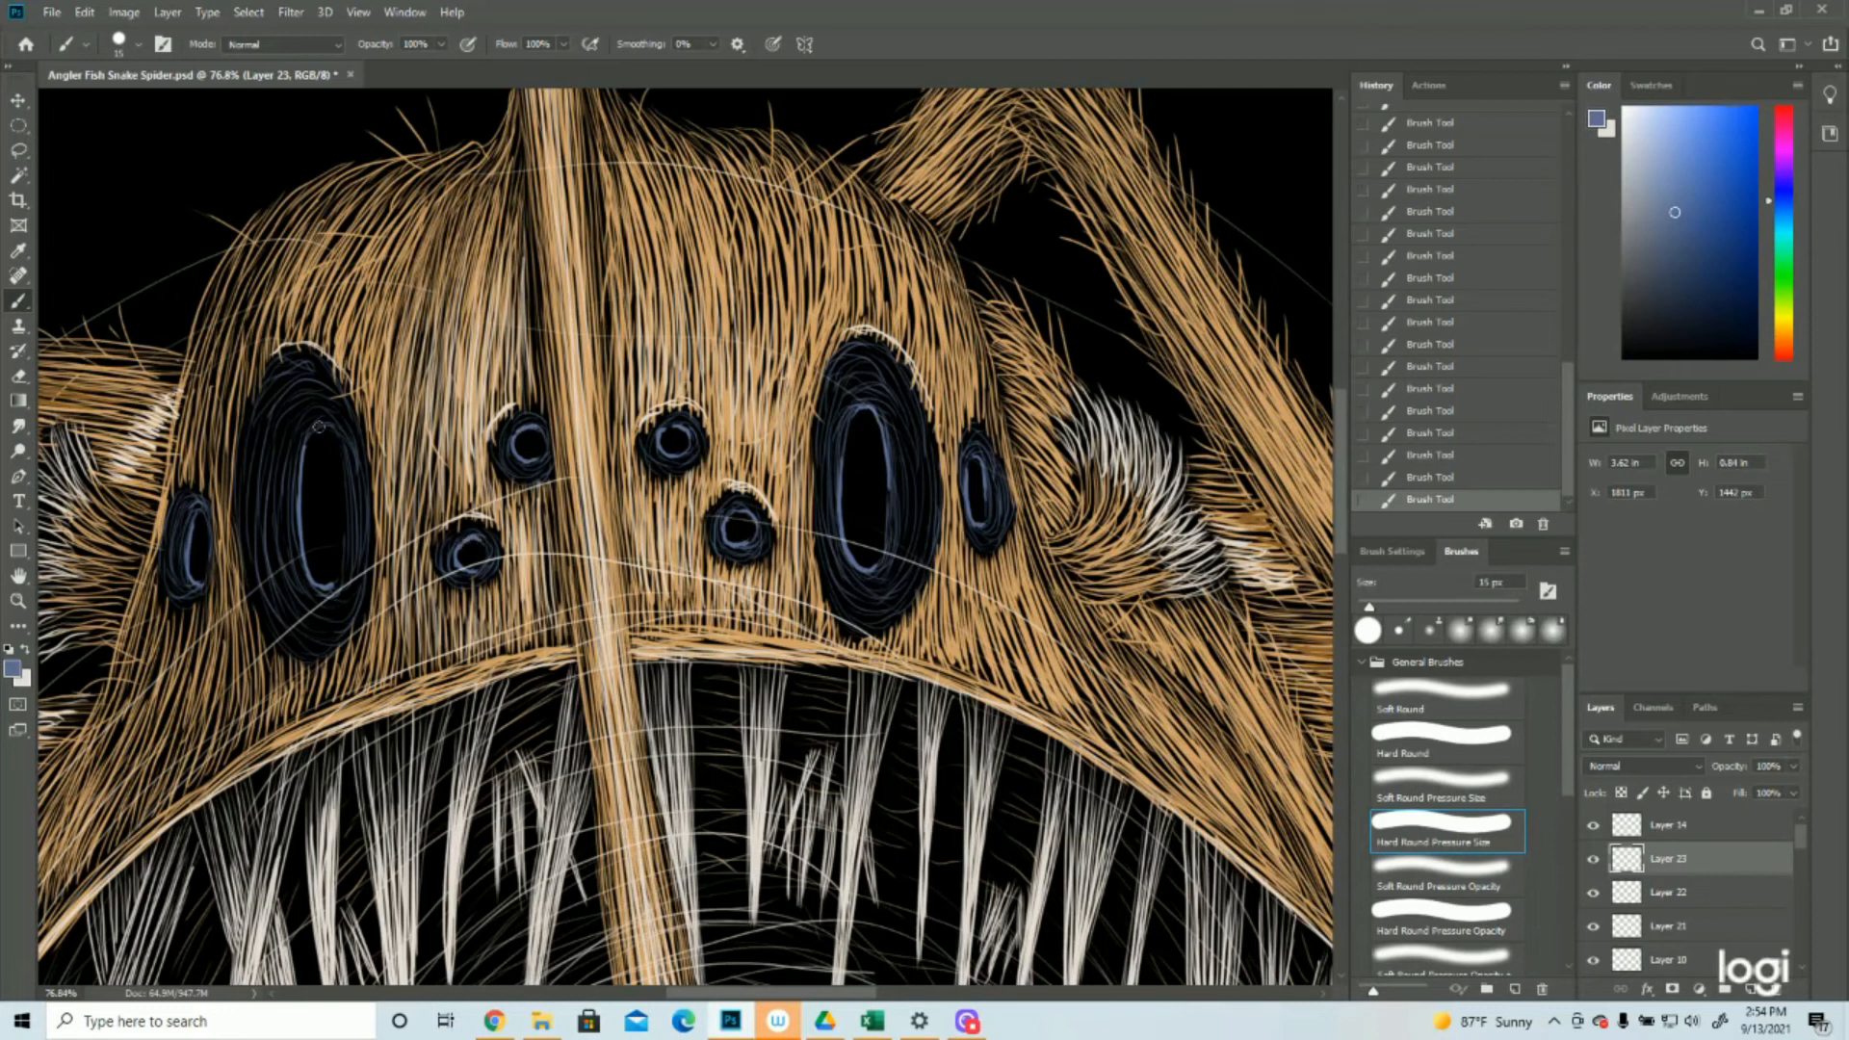
Add a blue stroke beside the large left eye's pupil and compare it with the preceding history states, ending on the latest one
drag(328, 429, 304, 479)
click(1421, 478)
click(1421, 457)
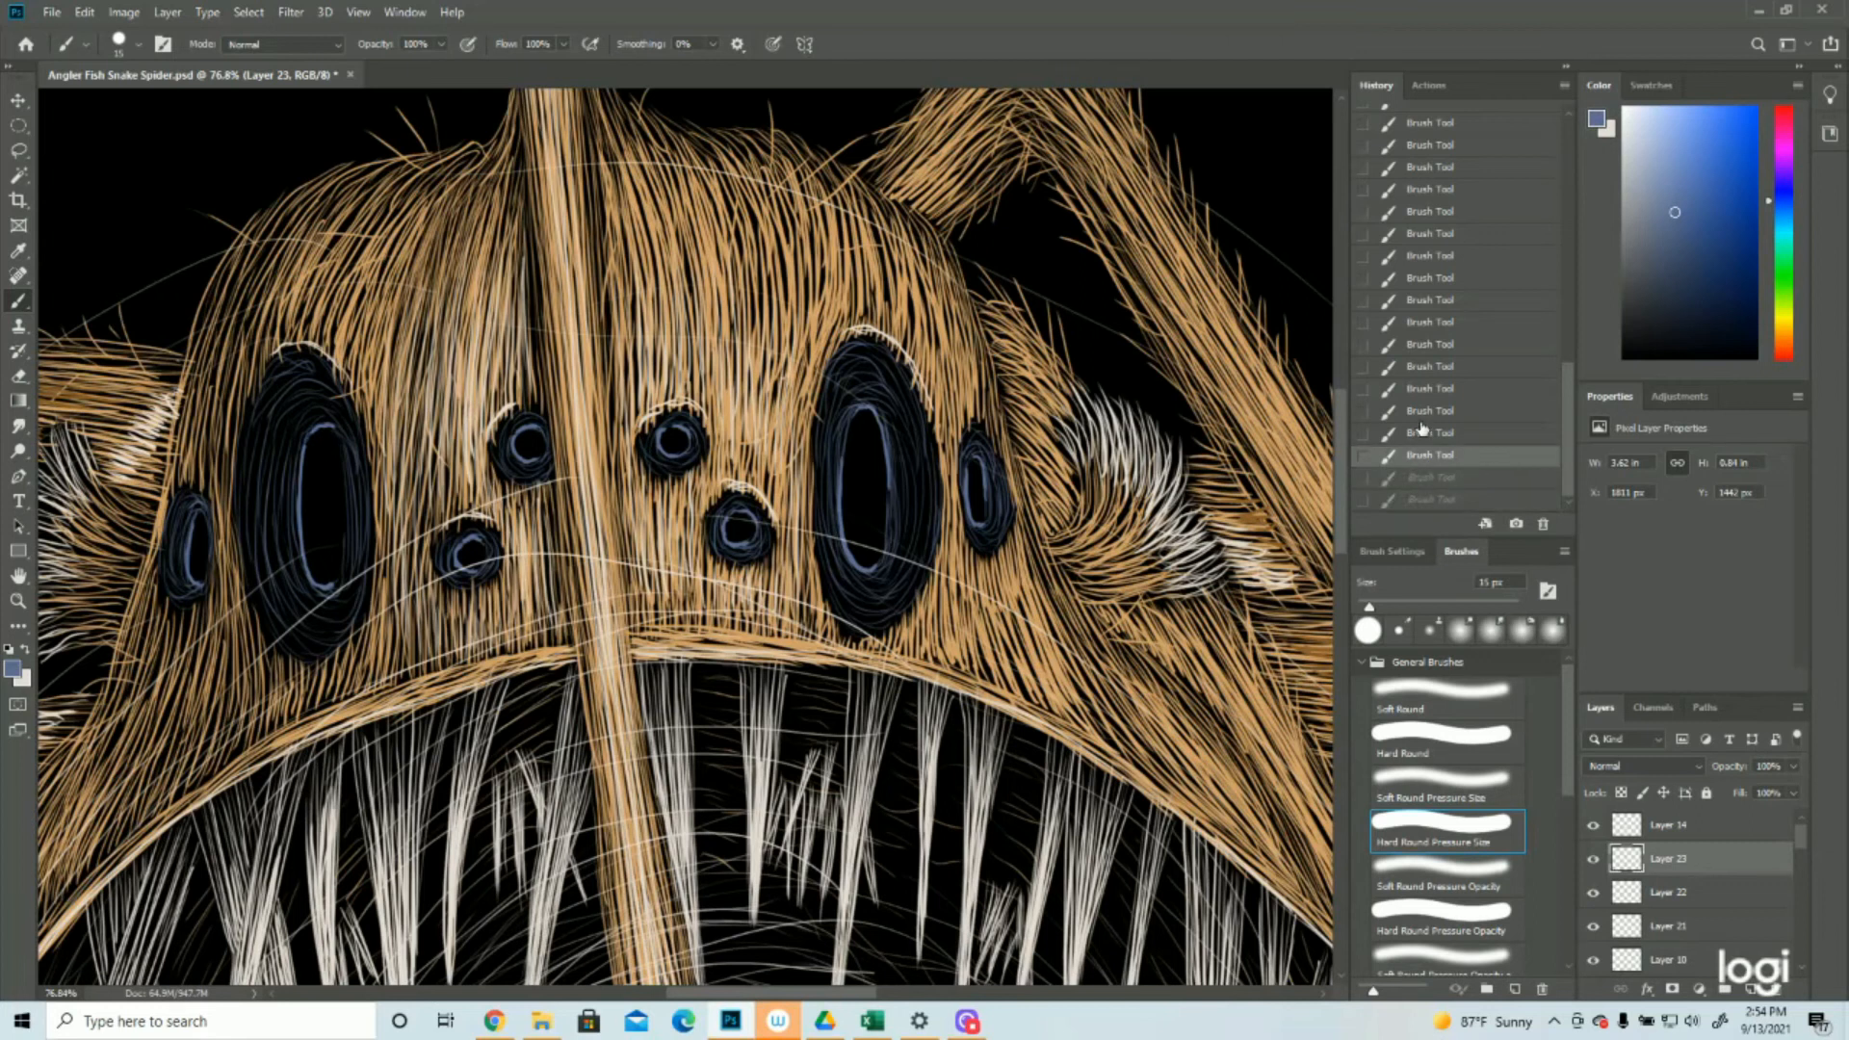
click(1421, 422)
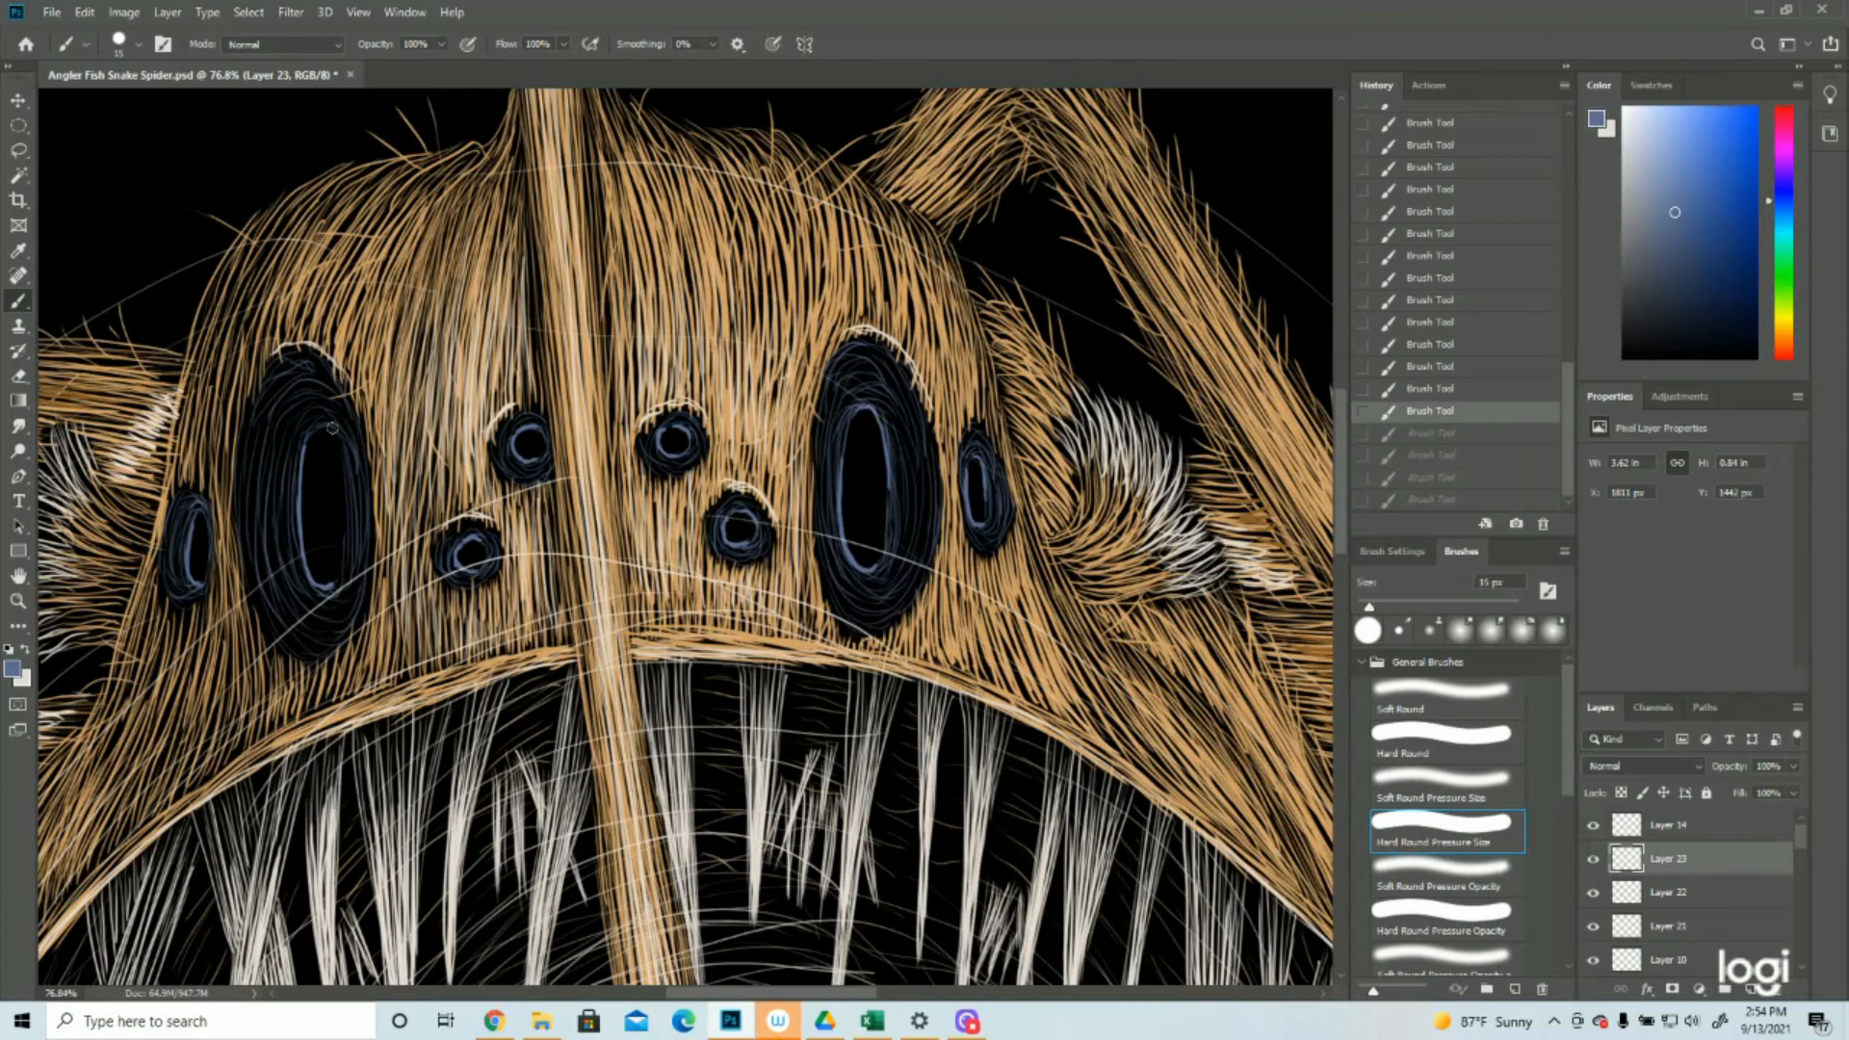
key(ctrl+shift+z)
key(ctrl+shift+z)
key(ctrl+shift+z)
key(ctrl+shift+z)
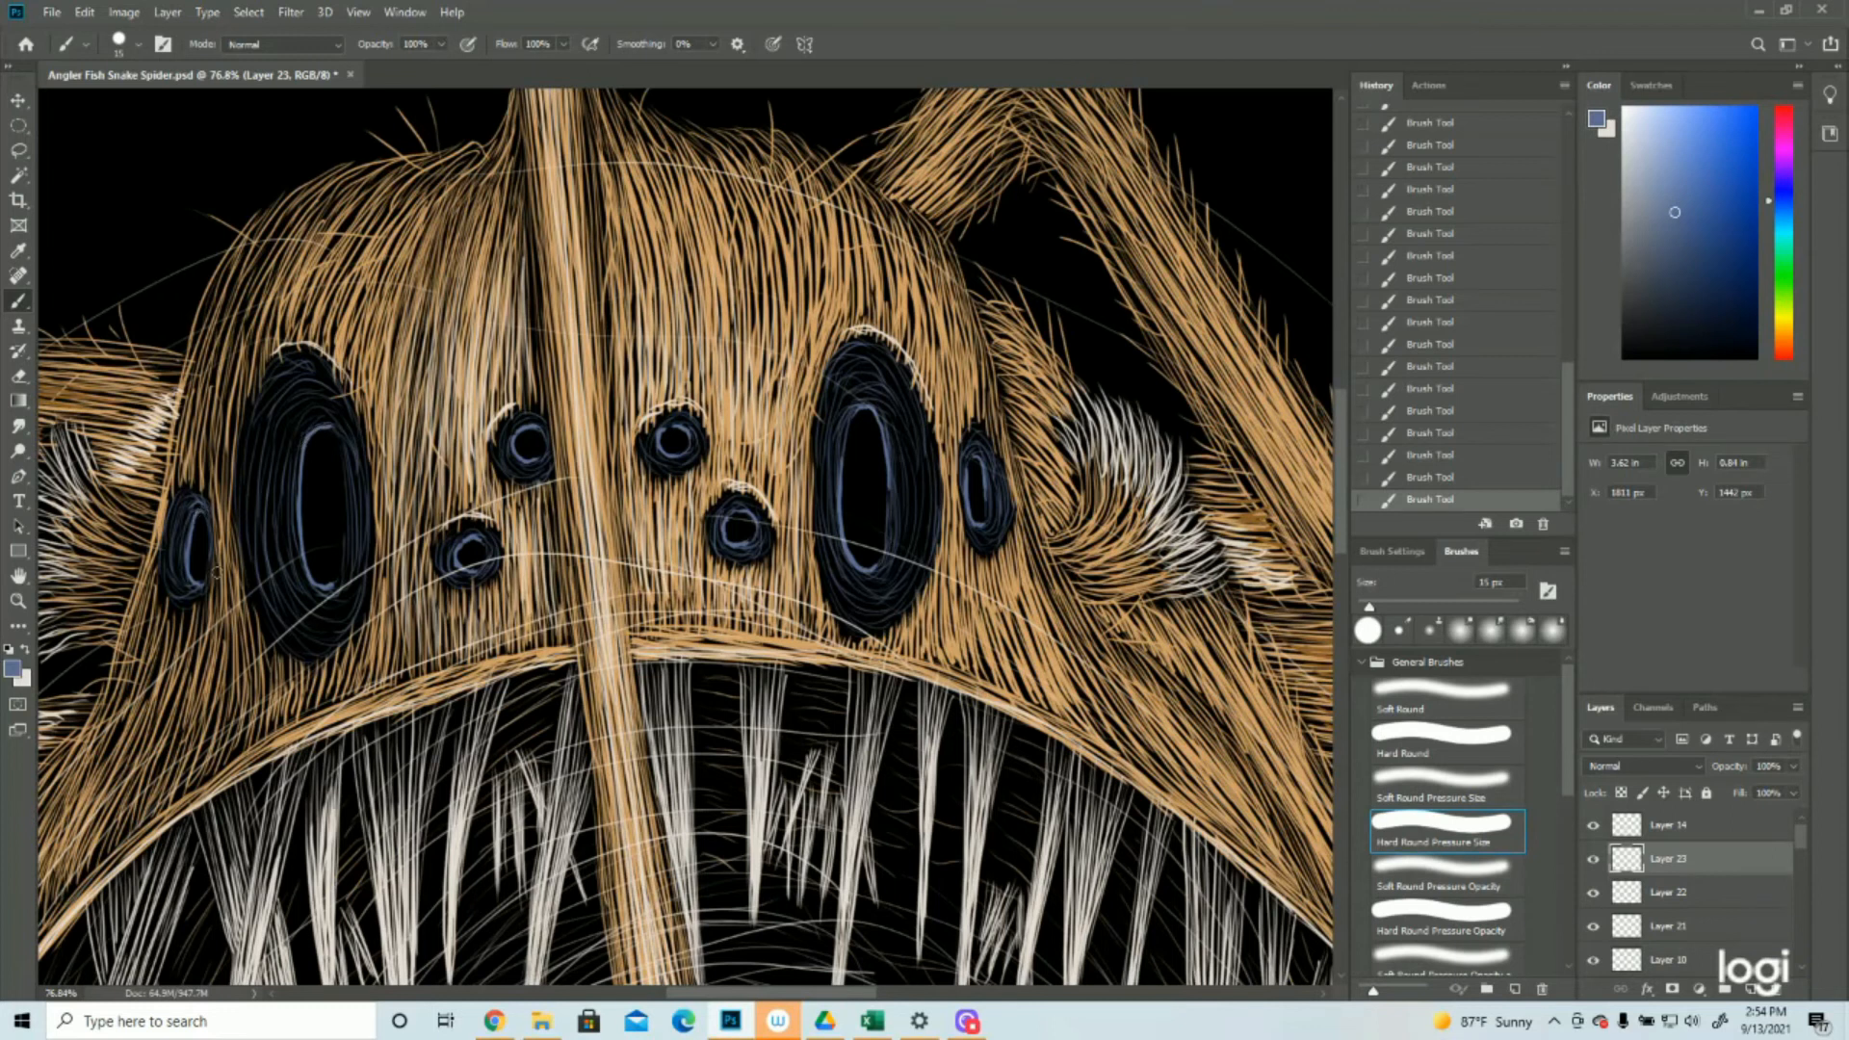
Check the whole creature and add a new layer directly above Layer 23
click(19, 601)
drag(704, 482, 581, 481)
drag(802, 574, 771, 574)
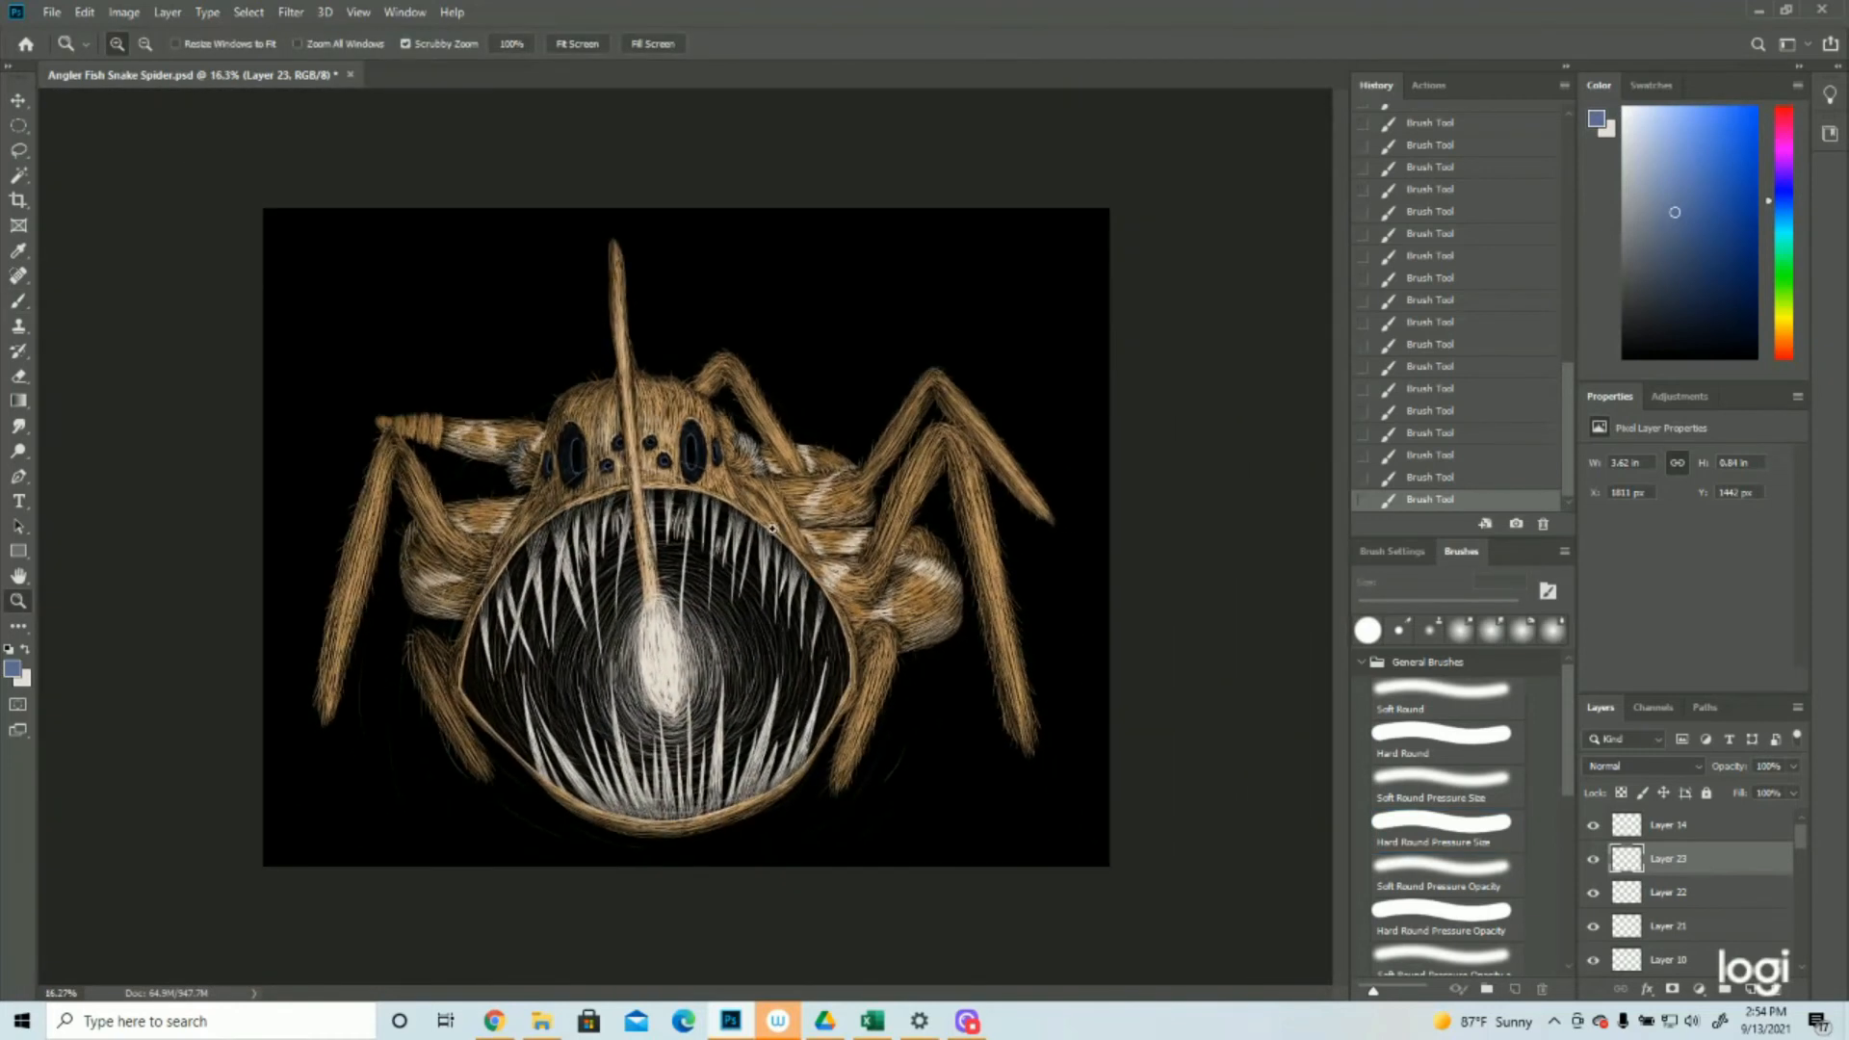
click(713, 395)
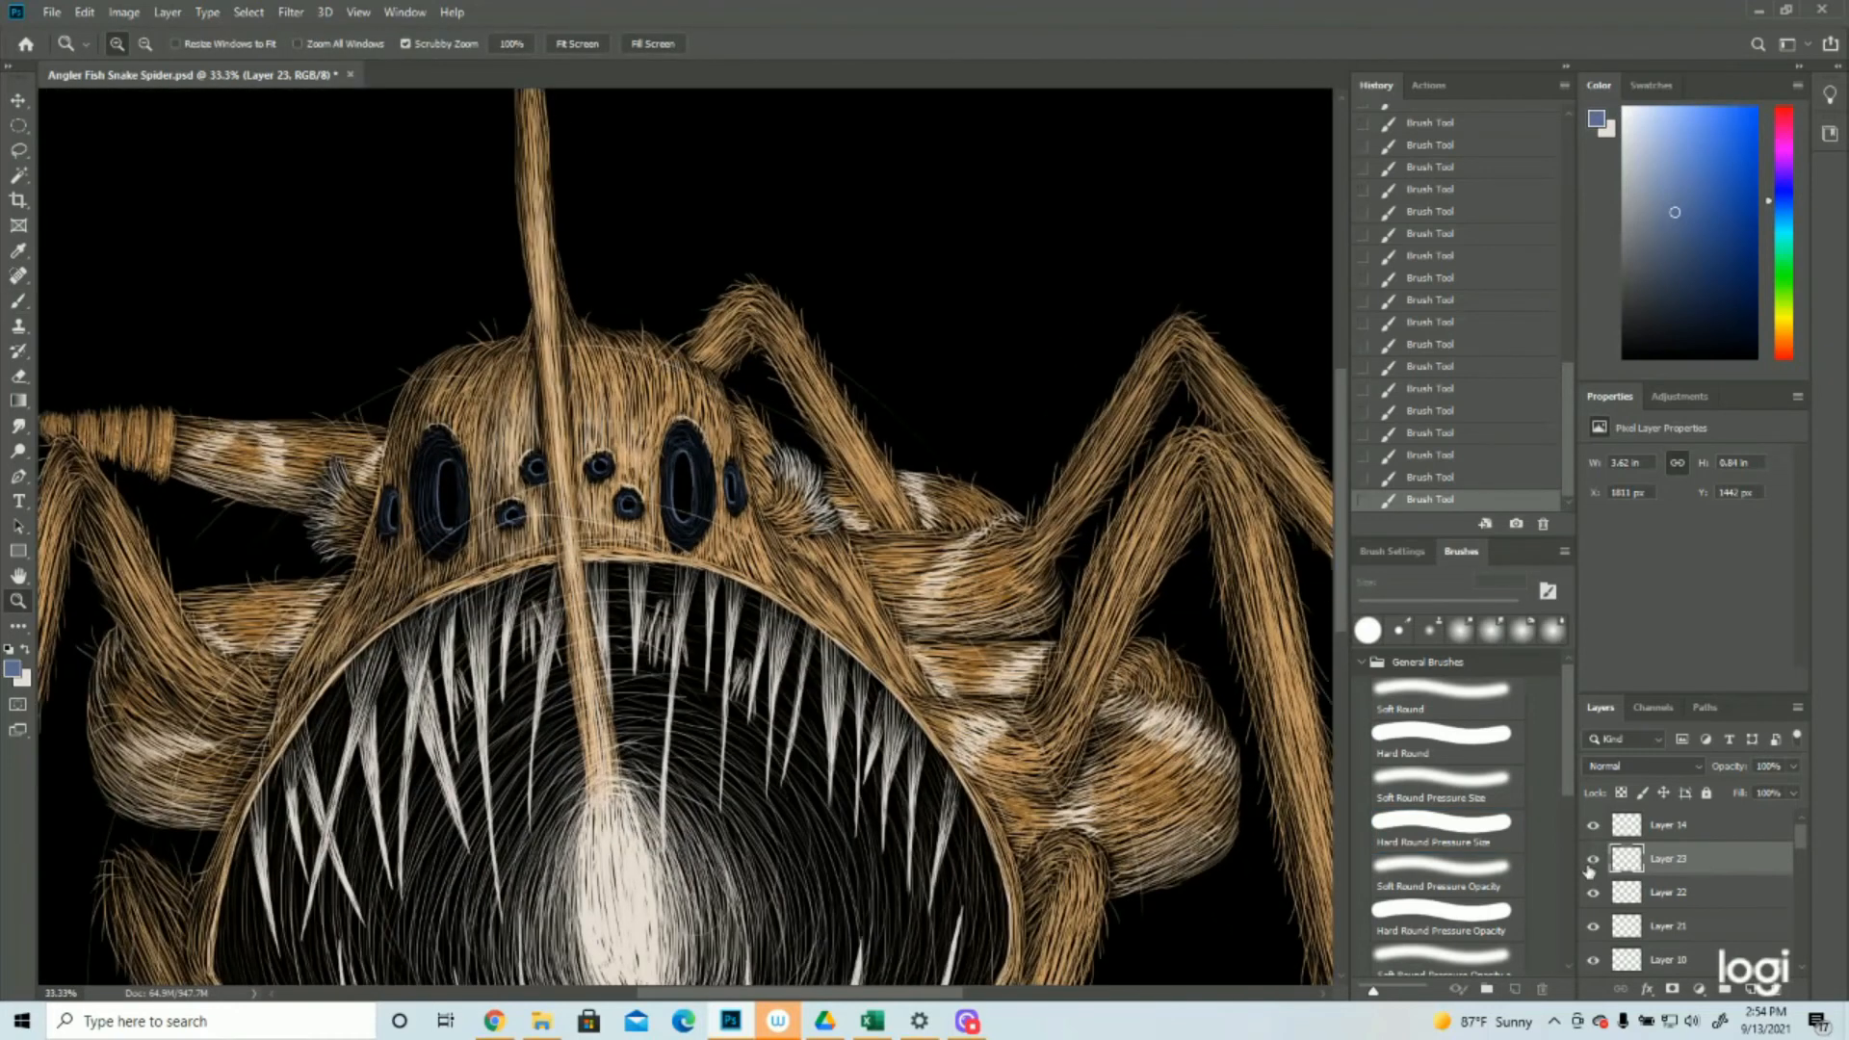
click(1751, 990)
On the new layer, cover the large right eye's iris with dense blue 15 px brush strokes all around its dark pupil
click(686, 368)
click(19, 302)
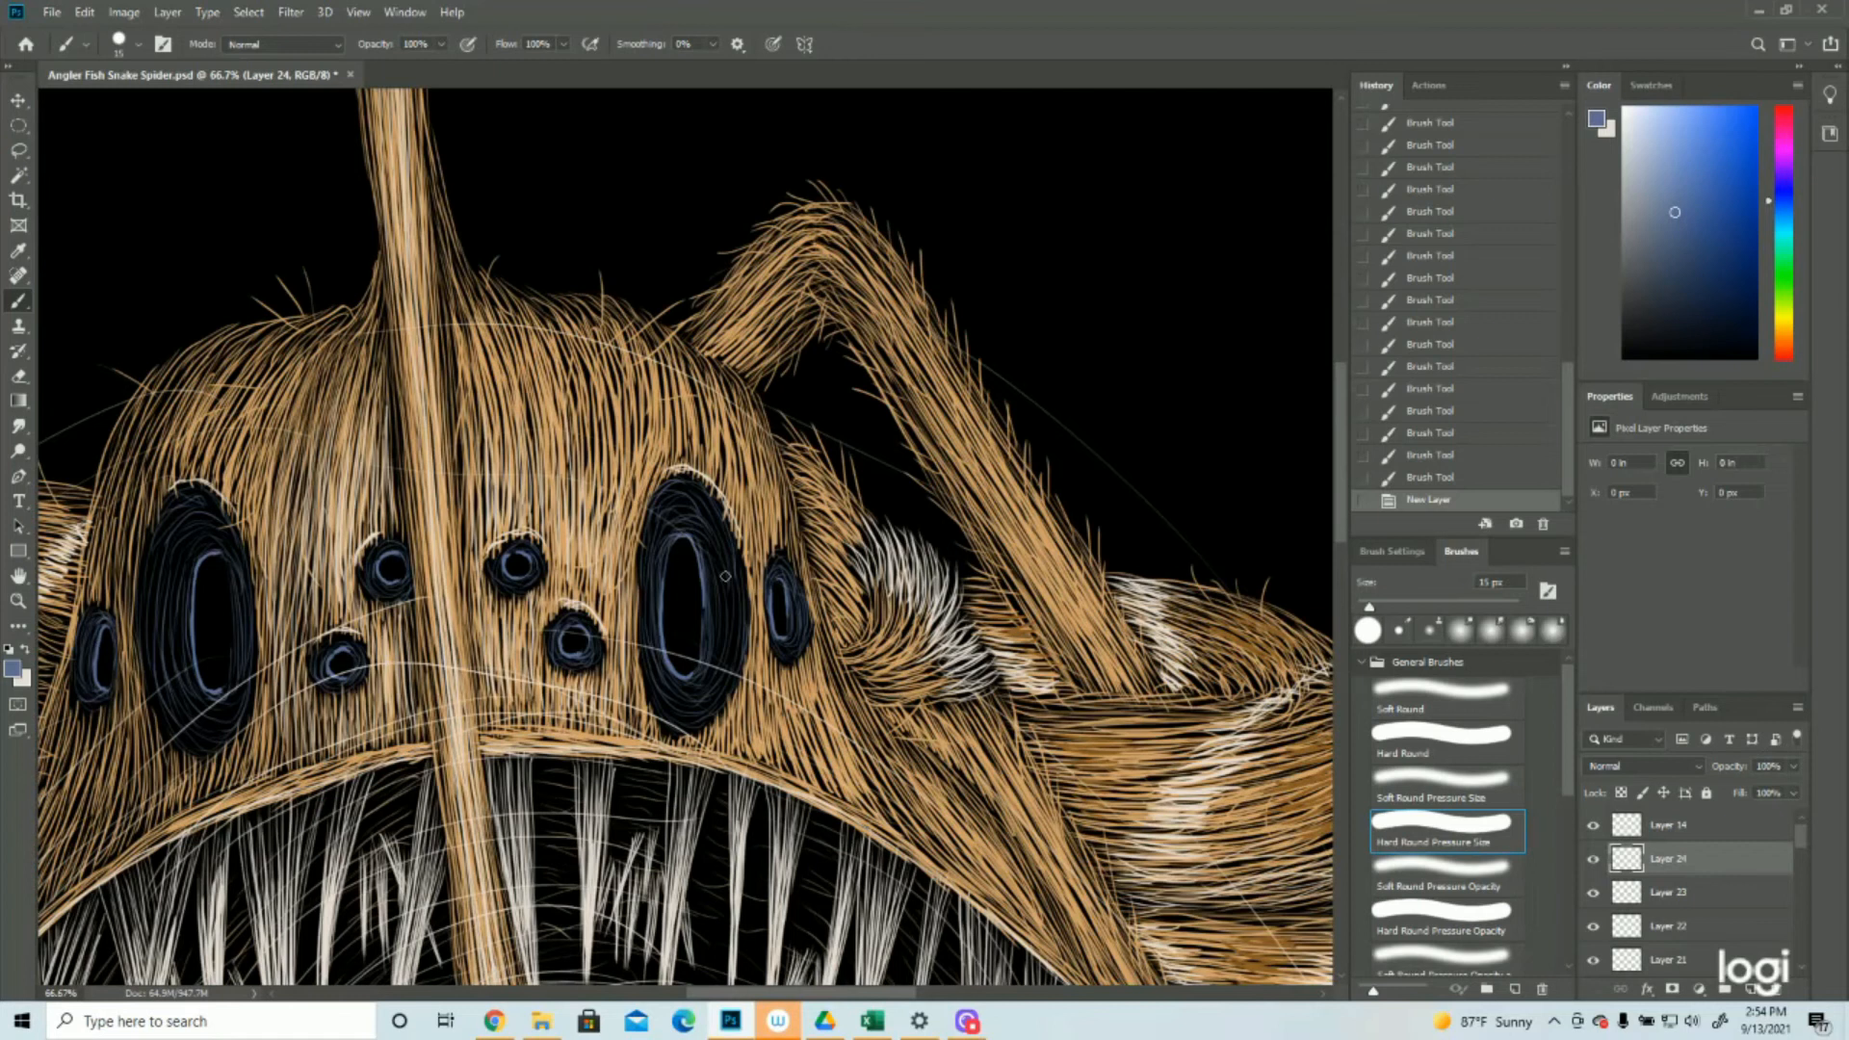
mouse_move(714, 553)
mouse_down()
mouse_move(730, 647)
mouse_move(736, 626)
mouse_up()
mouse_move(740, 551)
mouse_down()
mouse_move(734, 647)
mouse_move(710, 538)
mouse_move(714, 639)
mouse_move(702, 544)
mouse_move(704, 660)
mouse_move(699, 609)
mouse_up()
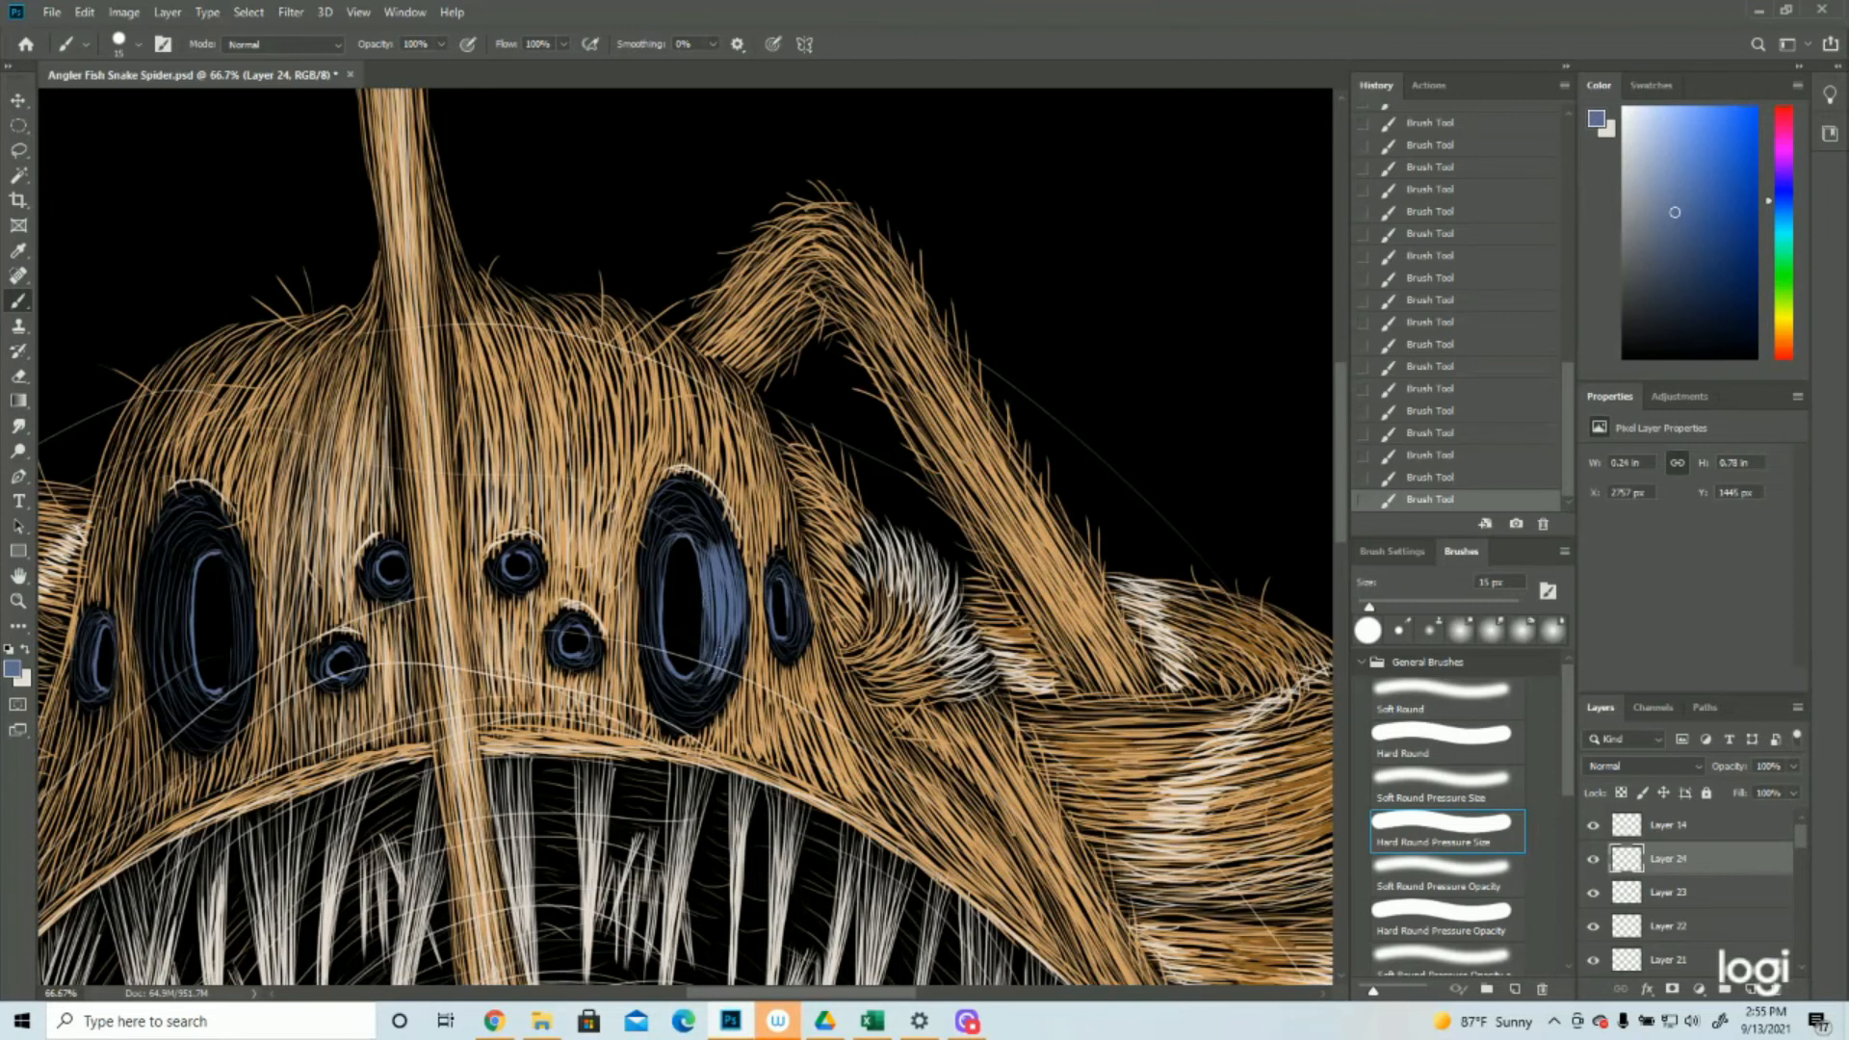
drag(745, 665, 742, 628)
mouse_move(669, 686)
mouse_down()
mouse_move(728, 674)
mouse_move(679, 732)
mouse_up()
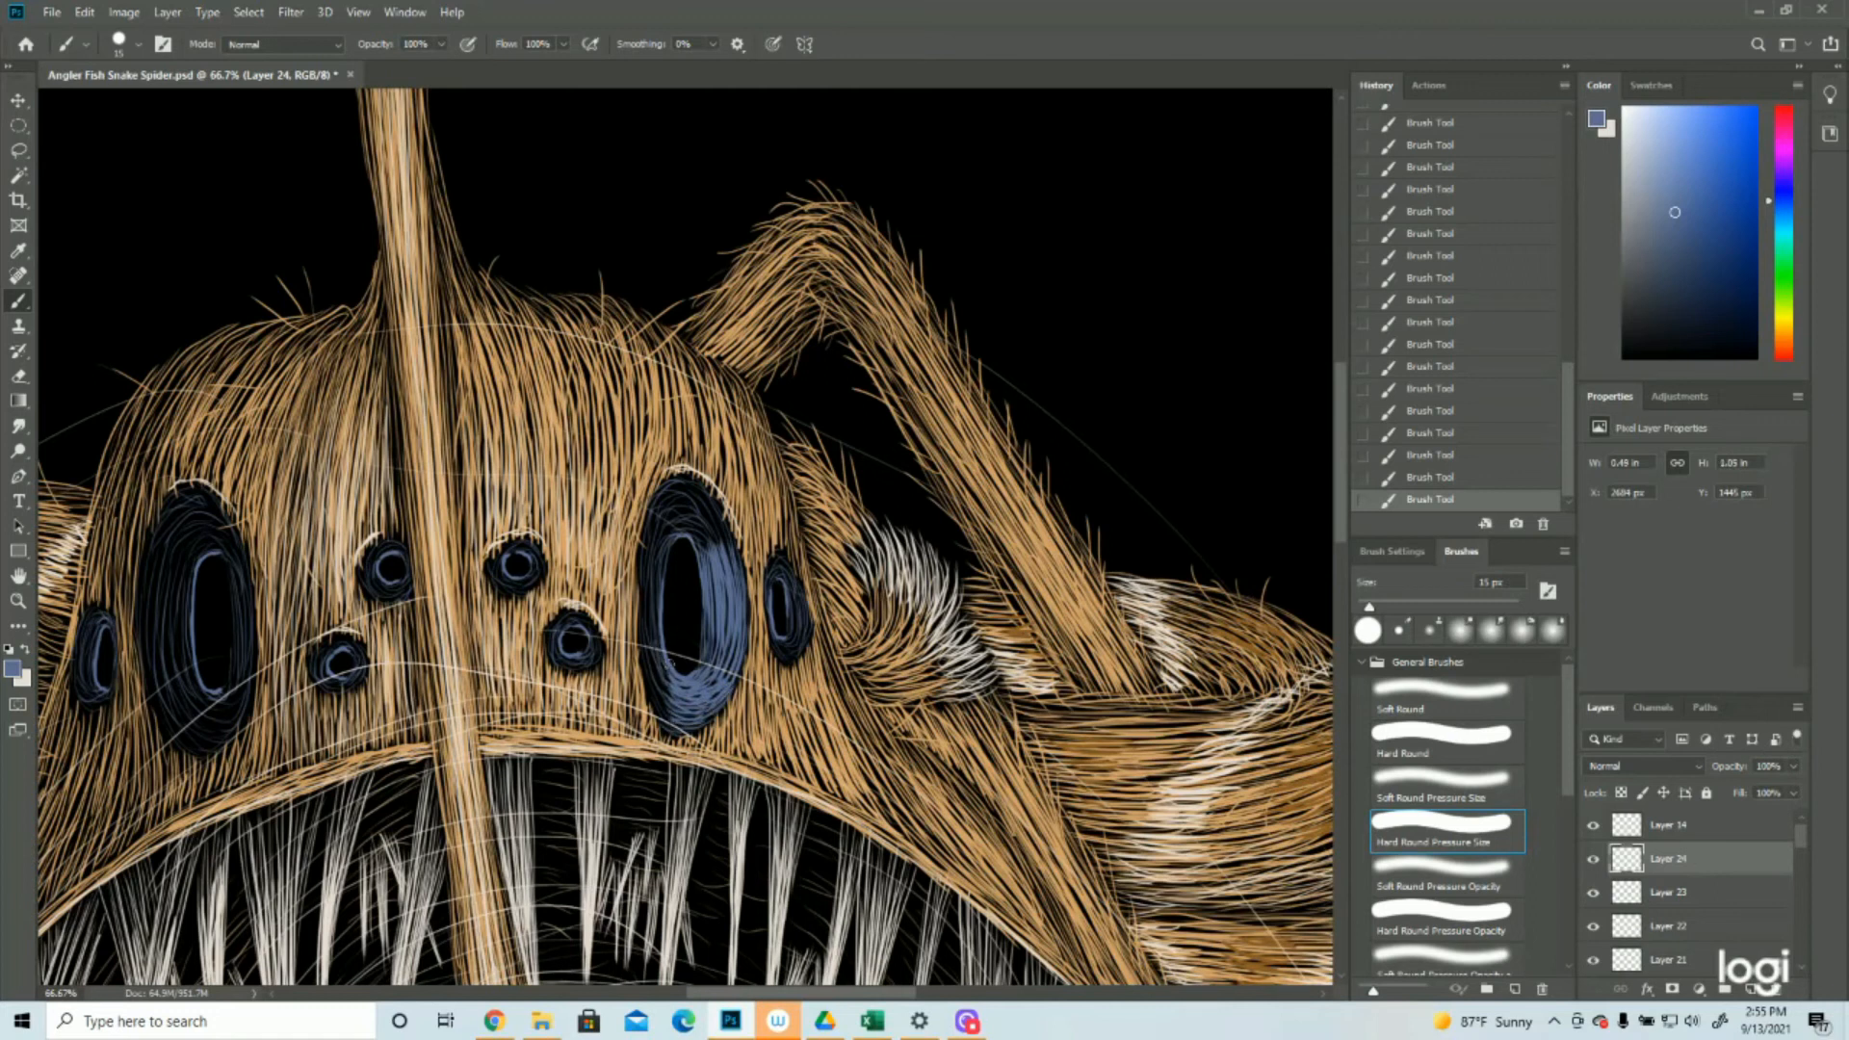
mouse_move(646, 633)
mouse_down()
mouse_move(686, 735)
mouse_move(651, 679)
mouse_up()
drag(656, 616, 676, 718)
drag(663, 566, 648, 678)
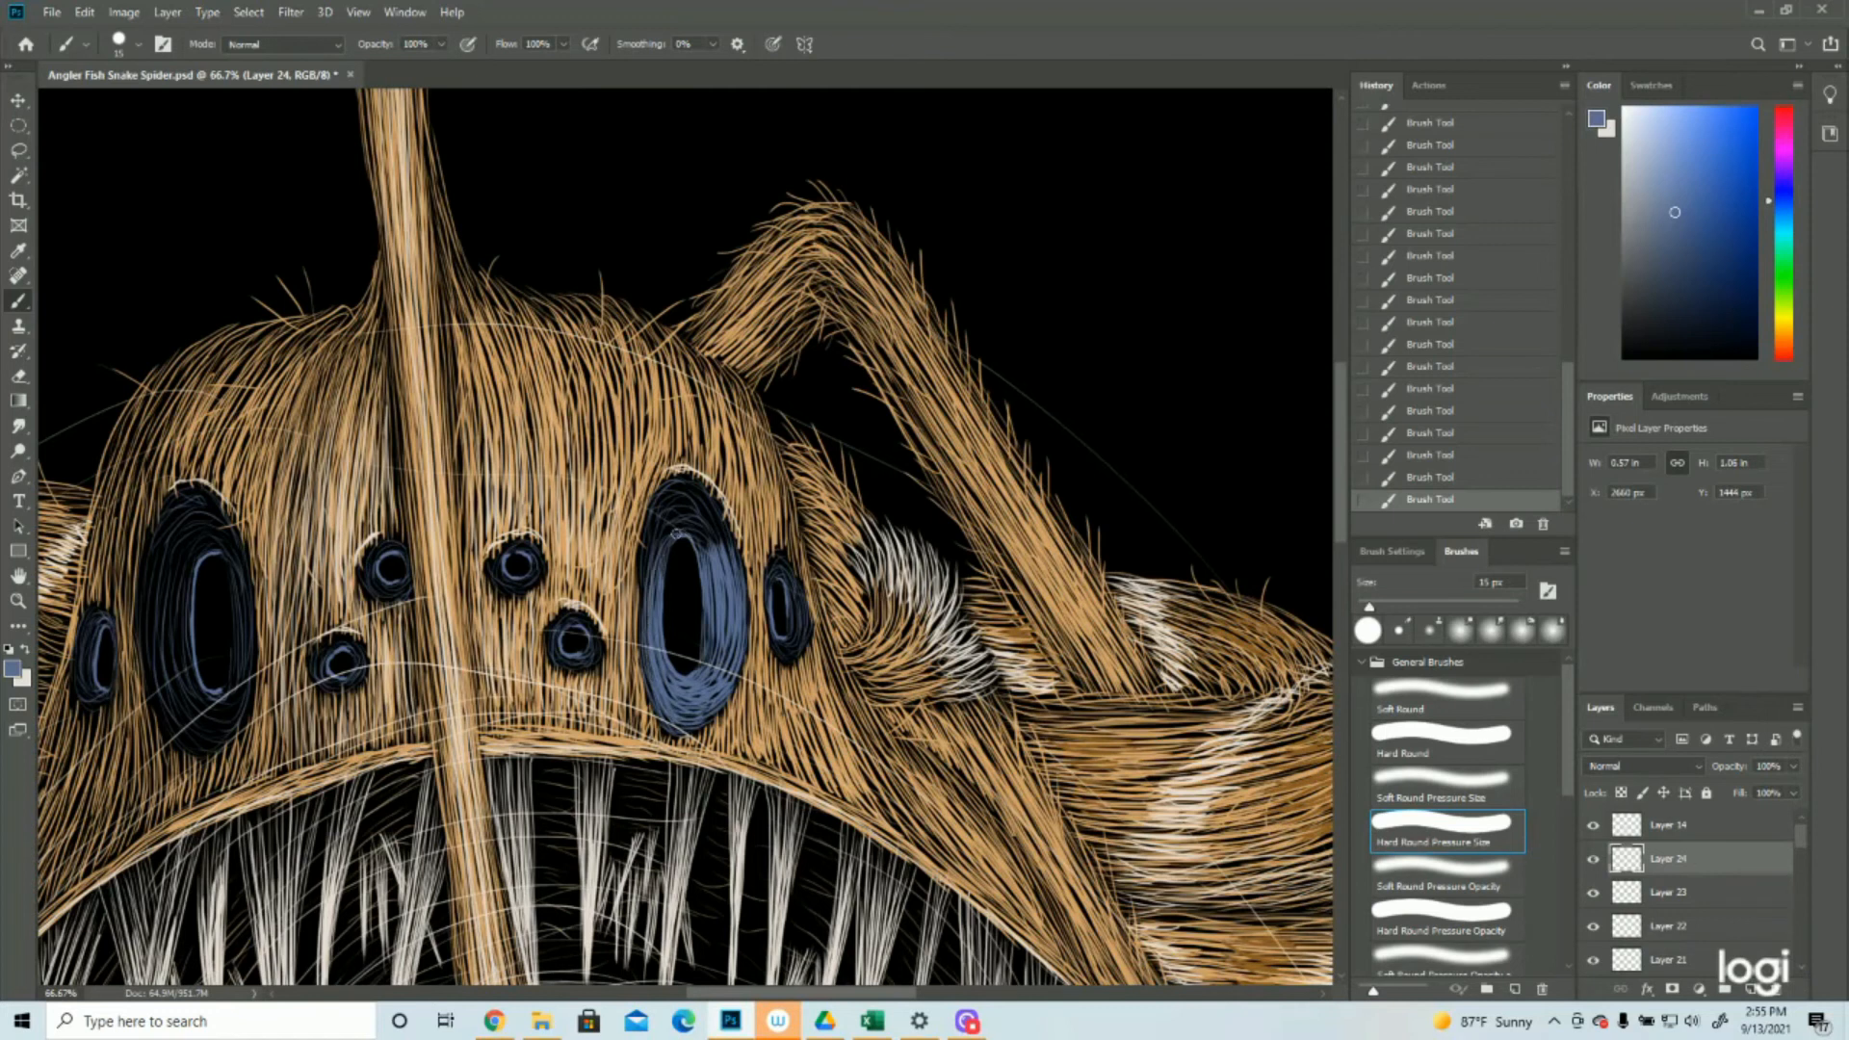
mouse_move(676, 526)
mouse_down()
mouse_move(655, 555)
mouse_move(721, 553)
mouse_move(736, 576)
mouse_move(696, 492)
mouse_move(658, 502)
mouse_up()
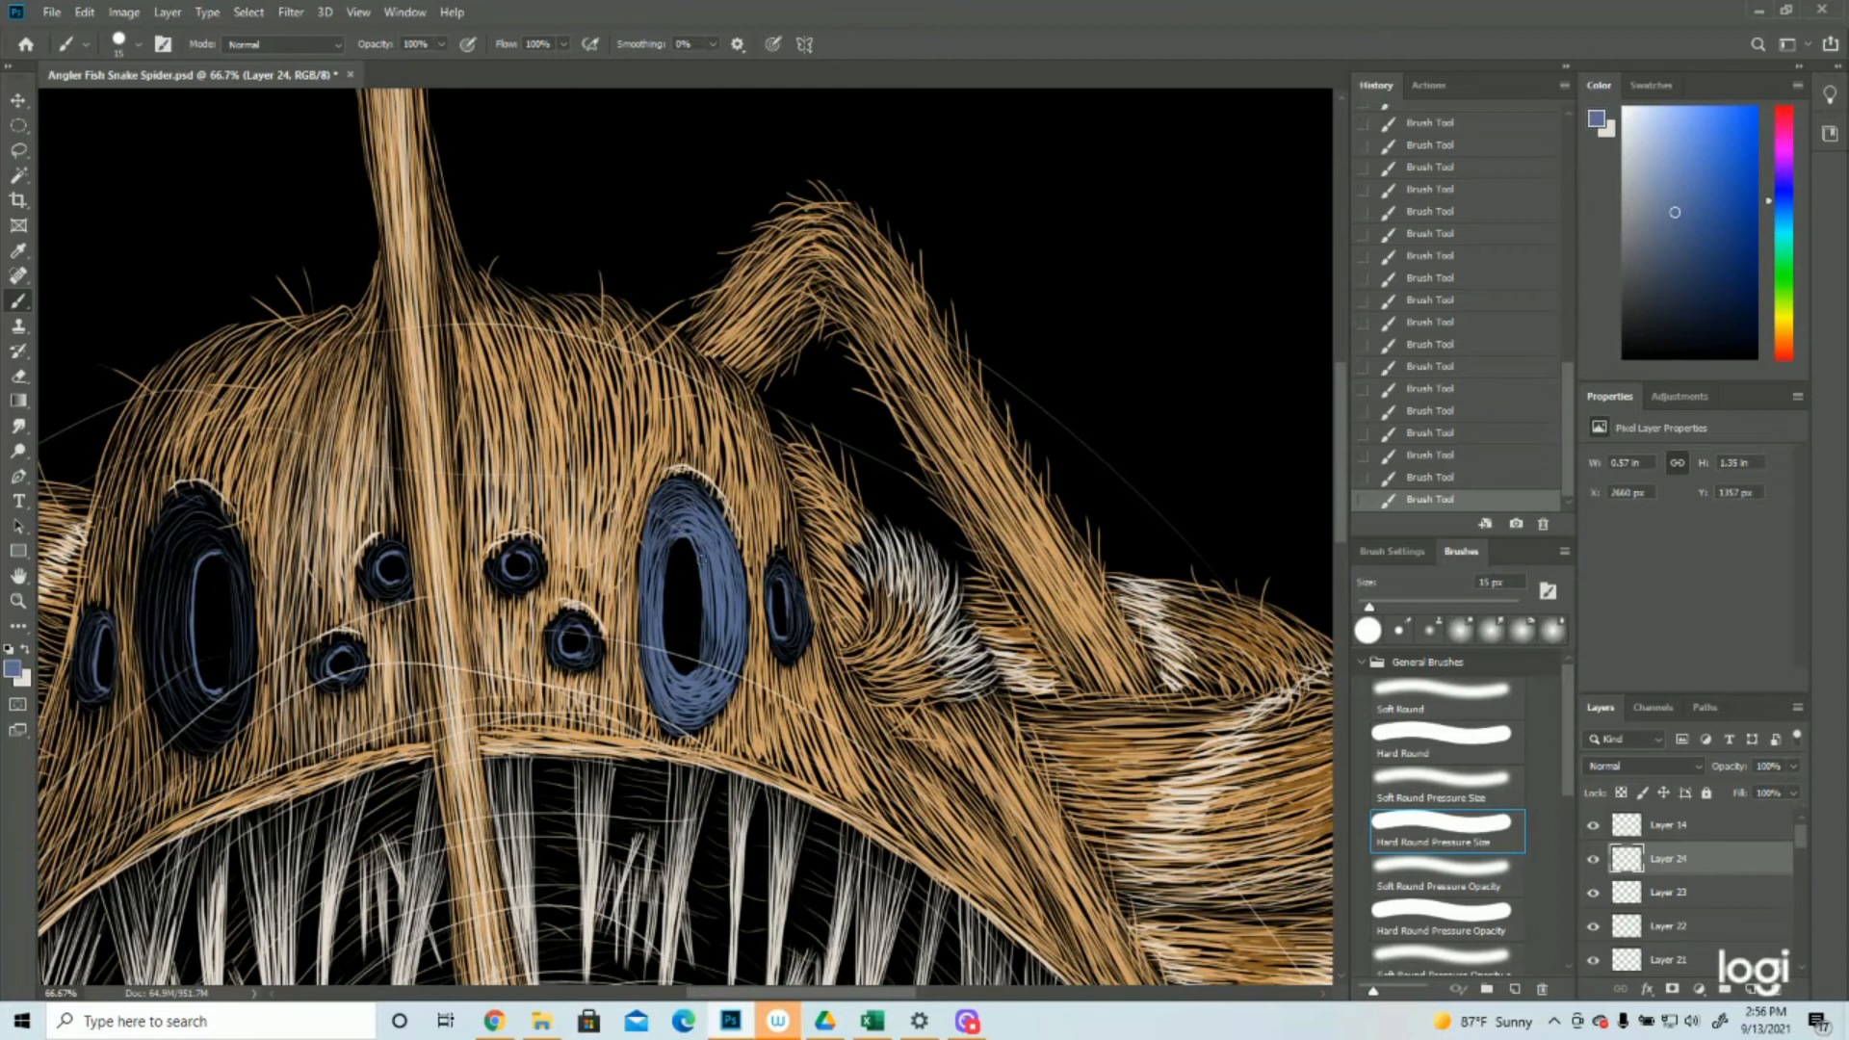
Fill the irises of the narrow right outer eye and the small lower eye right of the stalk with blue strokes
drag(797, 595, 799, 621)
drag(783, 660, 806, 637)
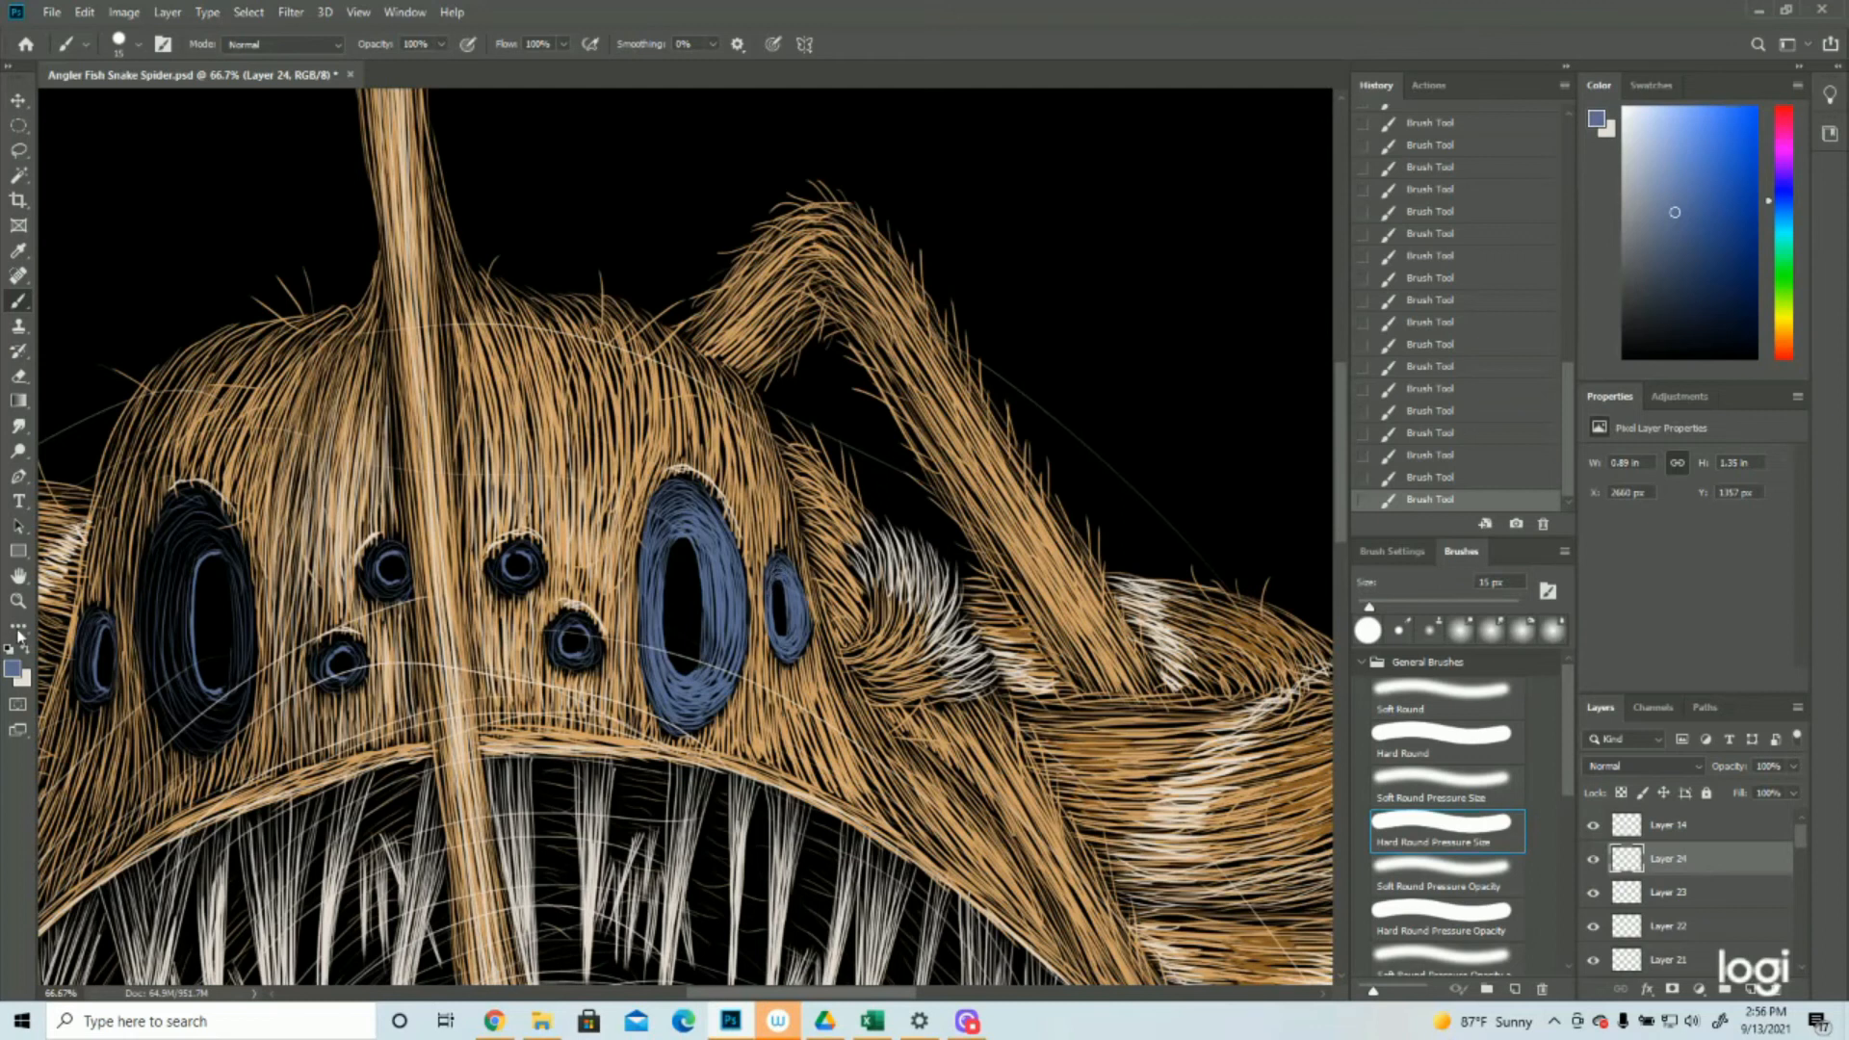
click(17, 600)
key(ctrl+0)
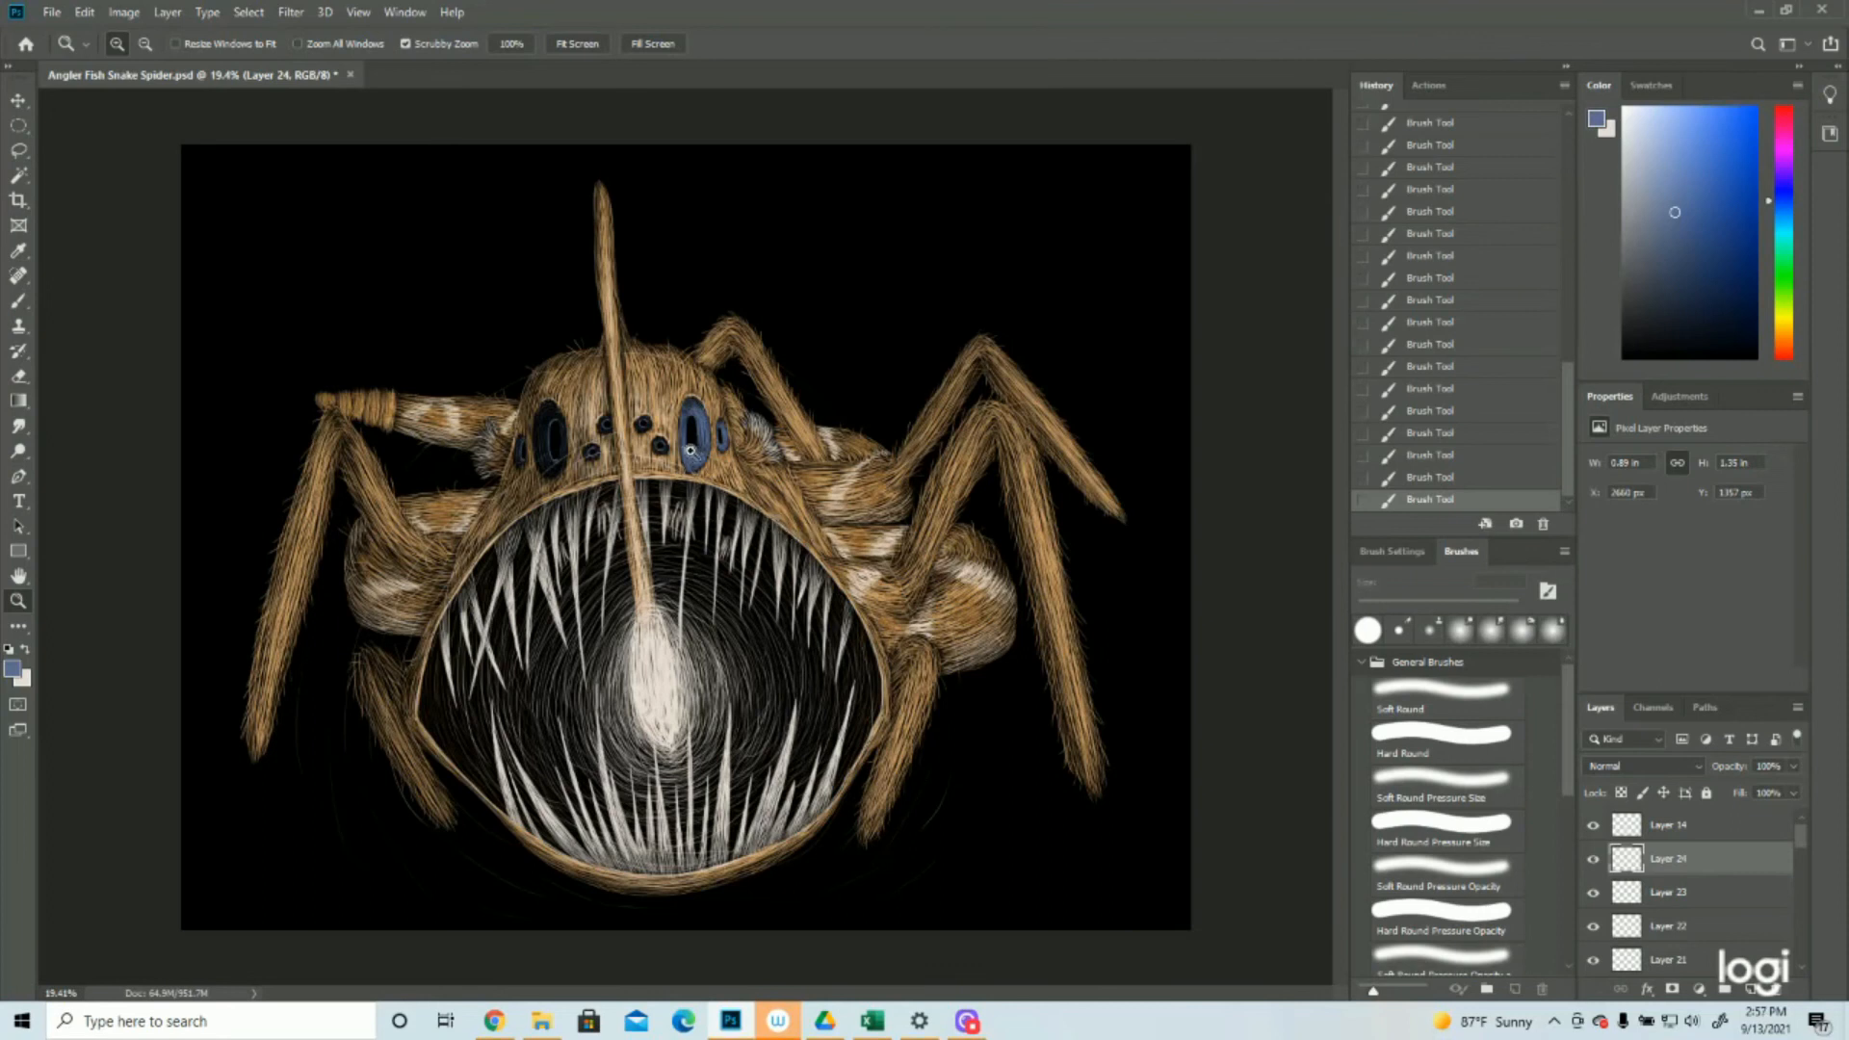
mouse_move(689, 385)
mouse_down()
mouse_move(654, 514)
mouse_move(708, 515)
mouse_up()
click(18, 302)
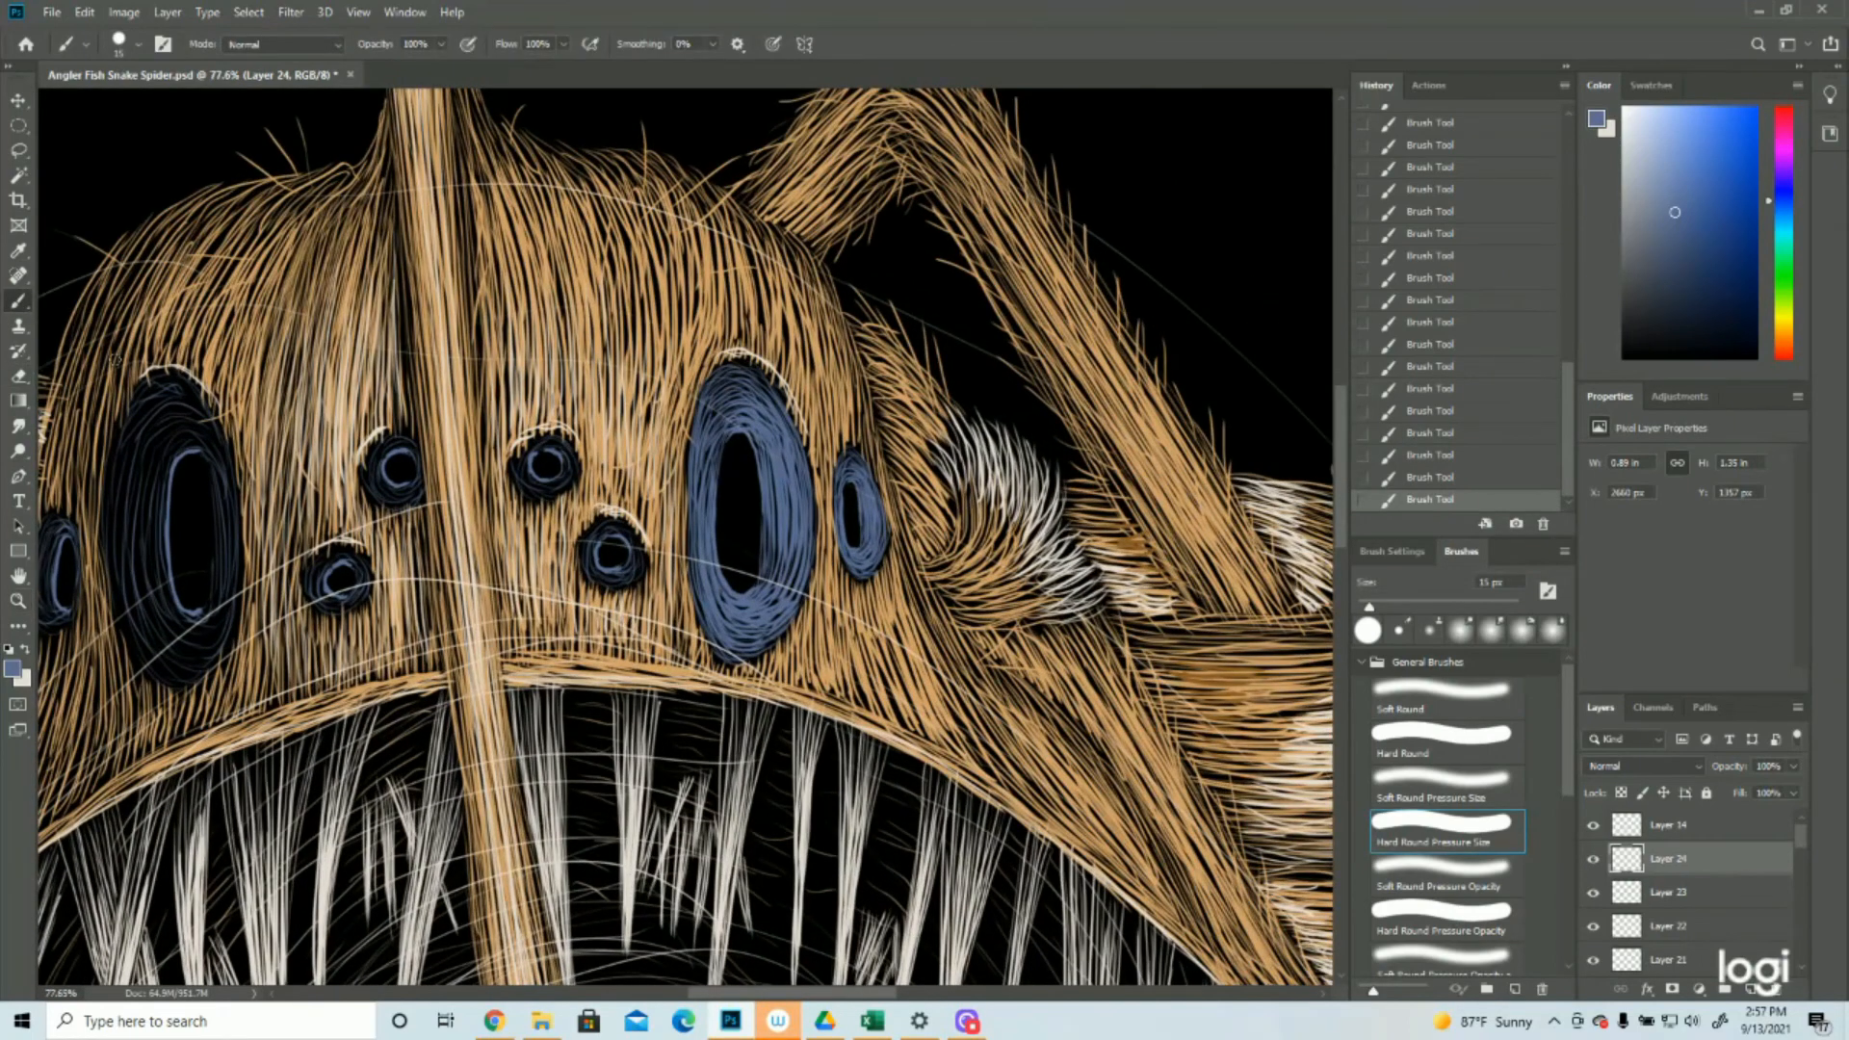
mouse_move(636, 545)
mouse_down()
mouse_move(638, 576)
mouse_move(637, 546)
mouse_move(638, 576)
mouse_move(595, 580)
mouse_move(620, 584)
mouse_up()
drag(593, 543, 599, 584)
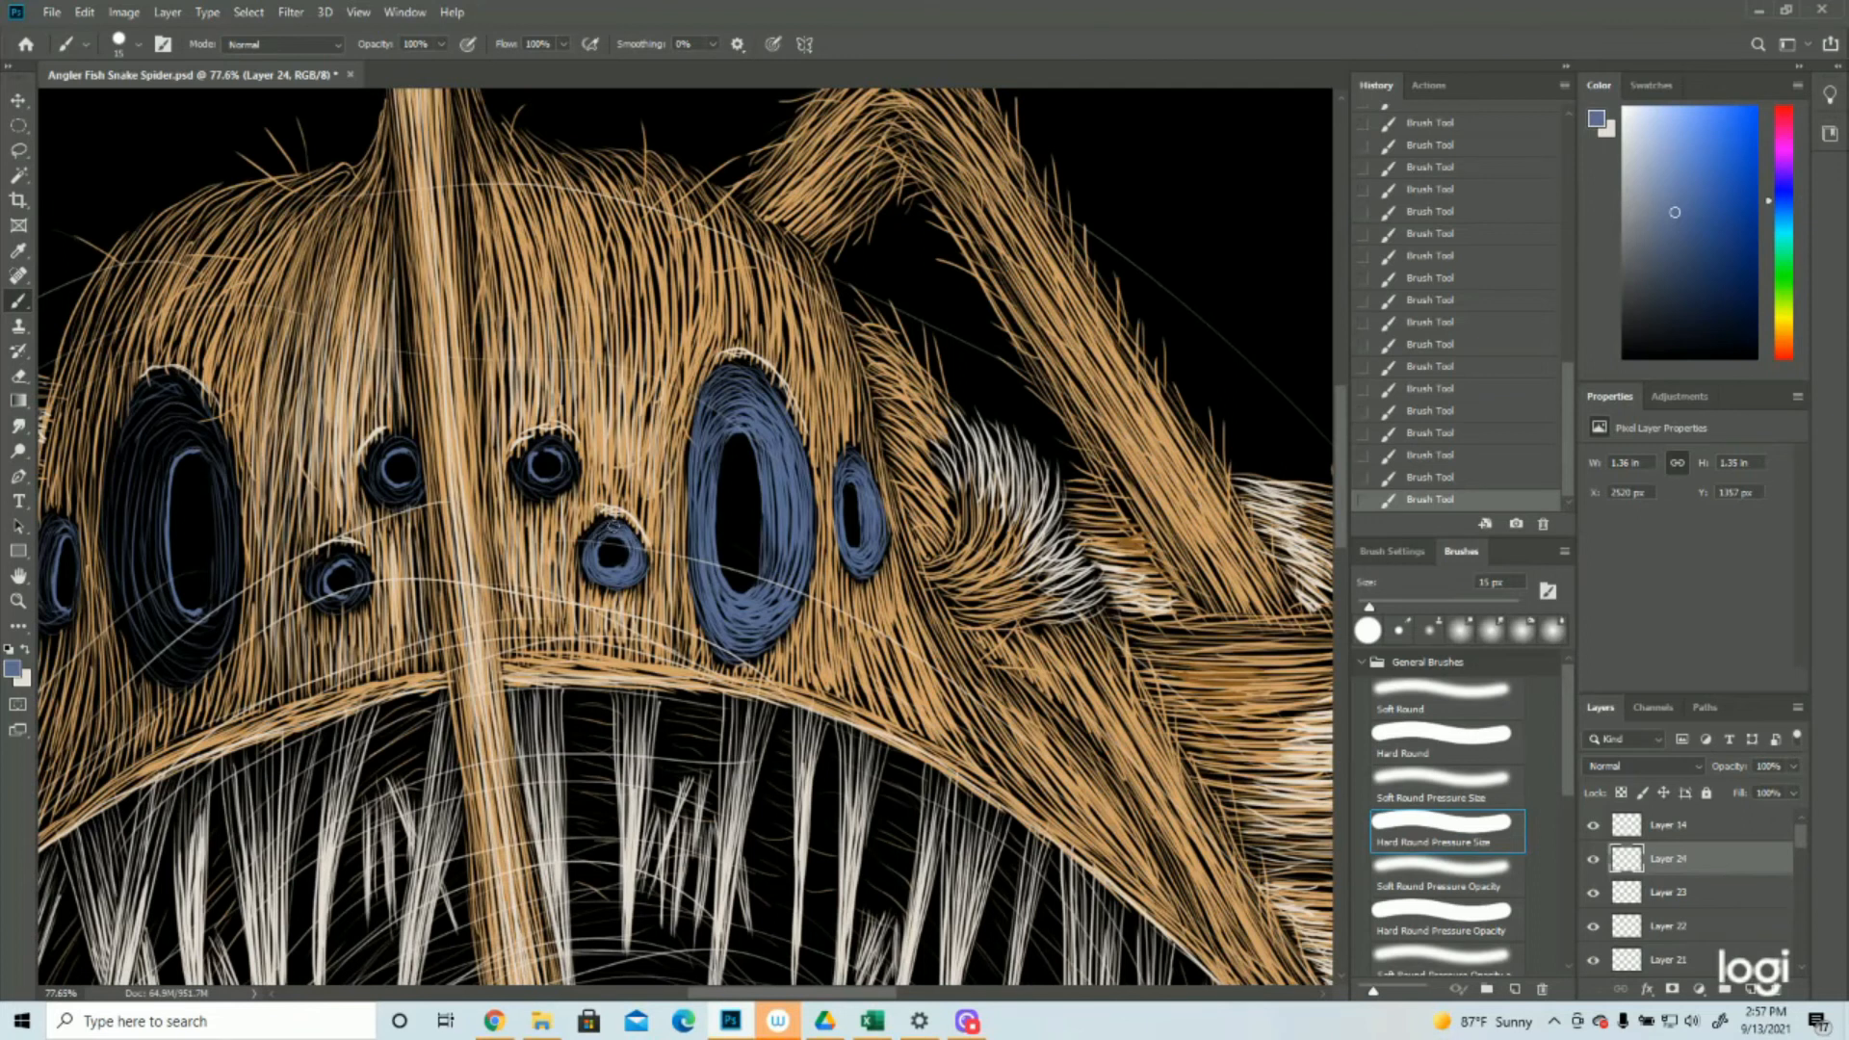
drag(597, 526, 588, 576)
Paint dense blue strokes around the pupils of the two small upper eyes on either side of the stalk
drag(530, 462, 540, 482)
drag(562, 473, 525, 468)
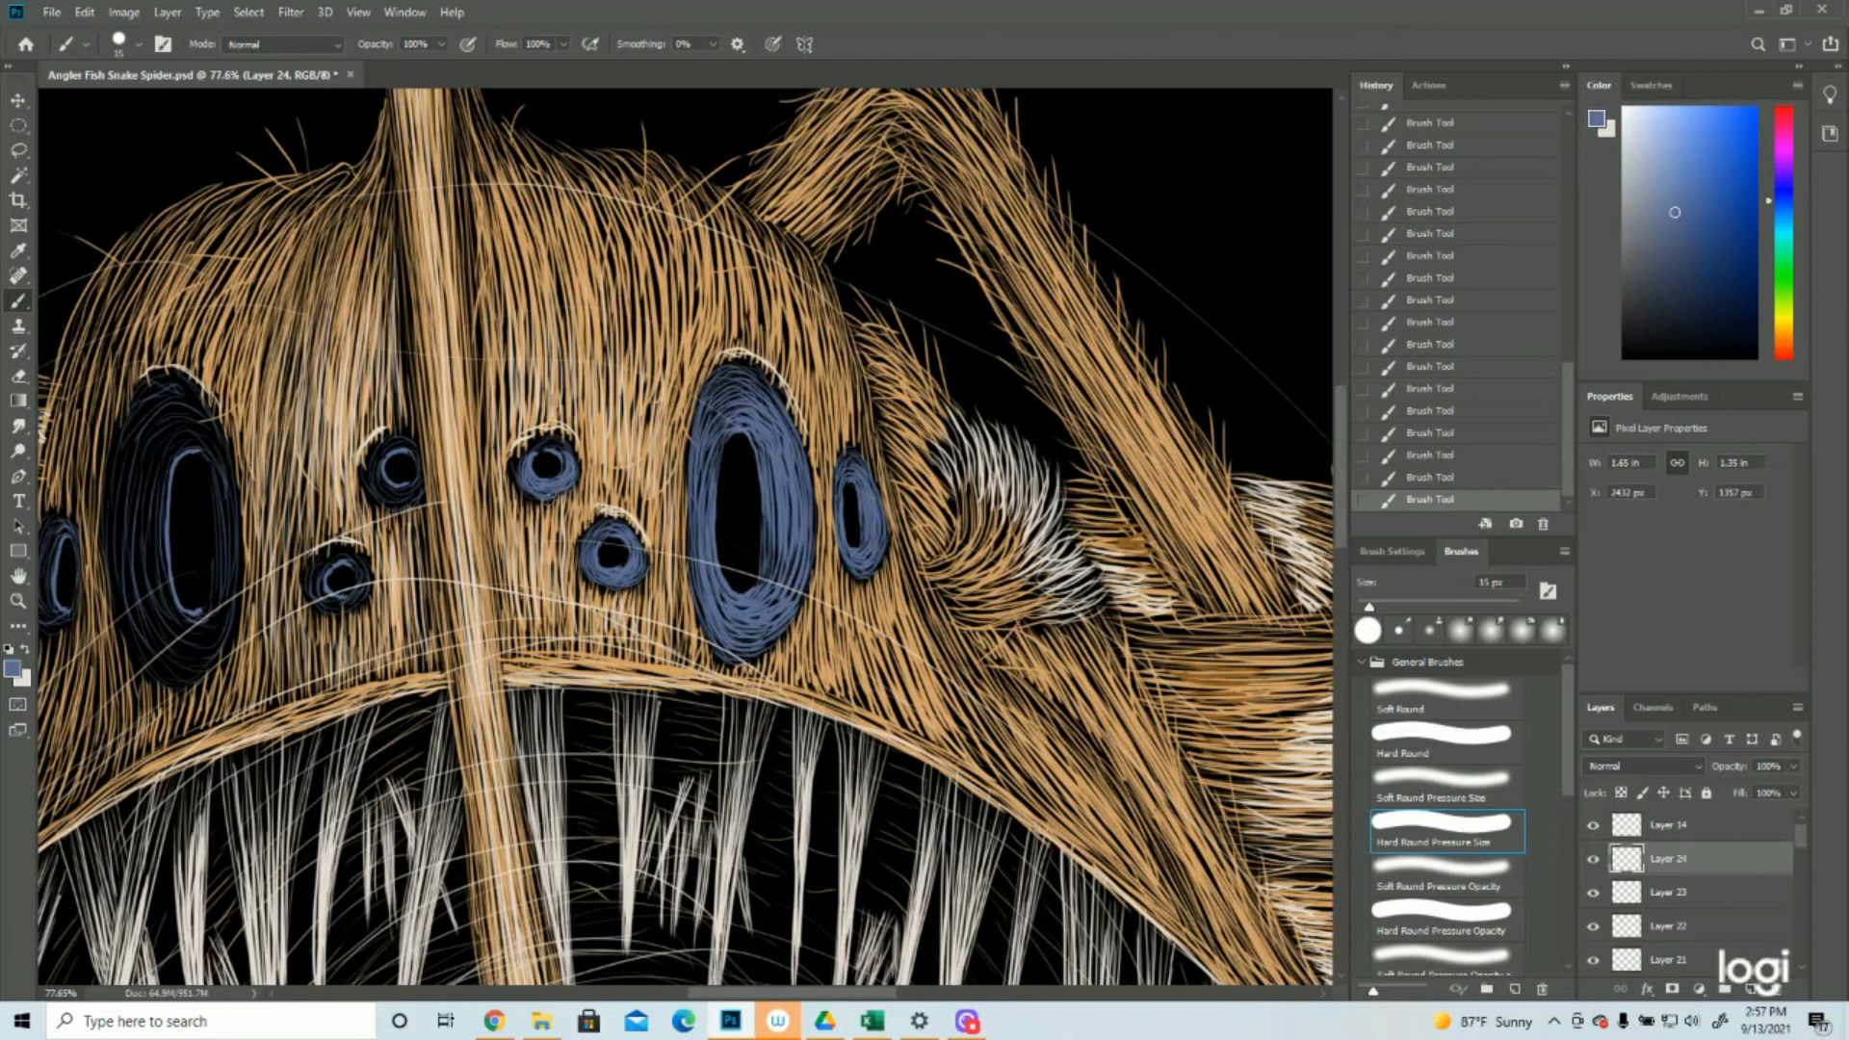
drag(525, 481, 529, 450)
drag(420, 458, 402, 494)
mouse_move(412, 448)
mouse_down()
mouse_move(371, 497)
mouse_move(419, 482)
mouse_move(382, 454)
mouse_up()
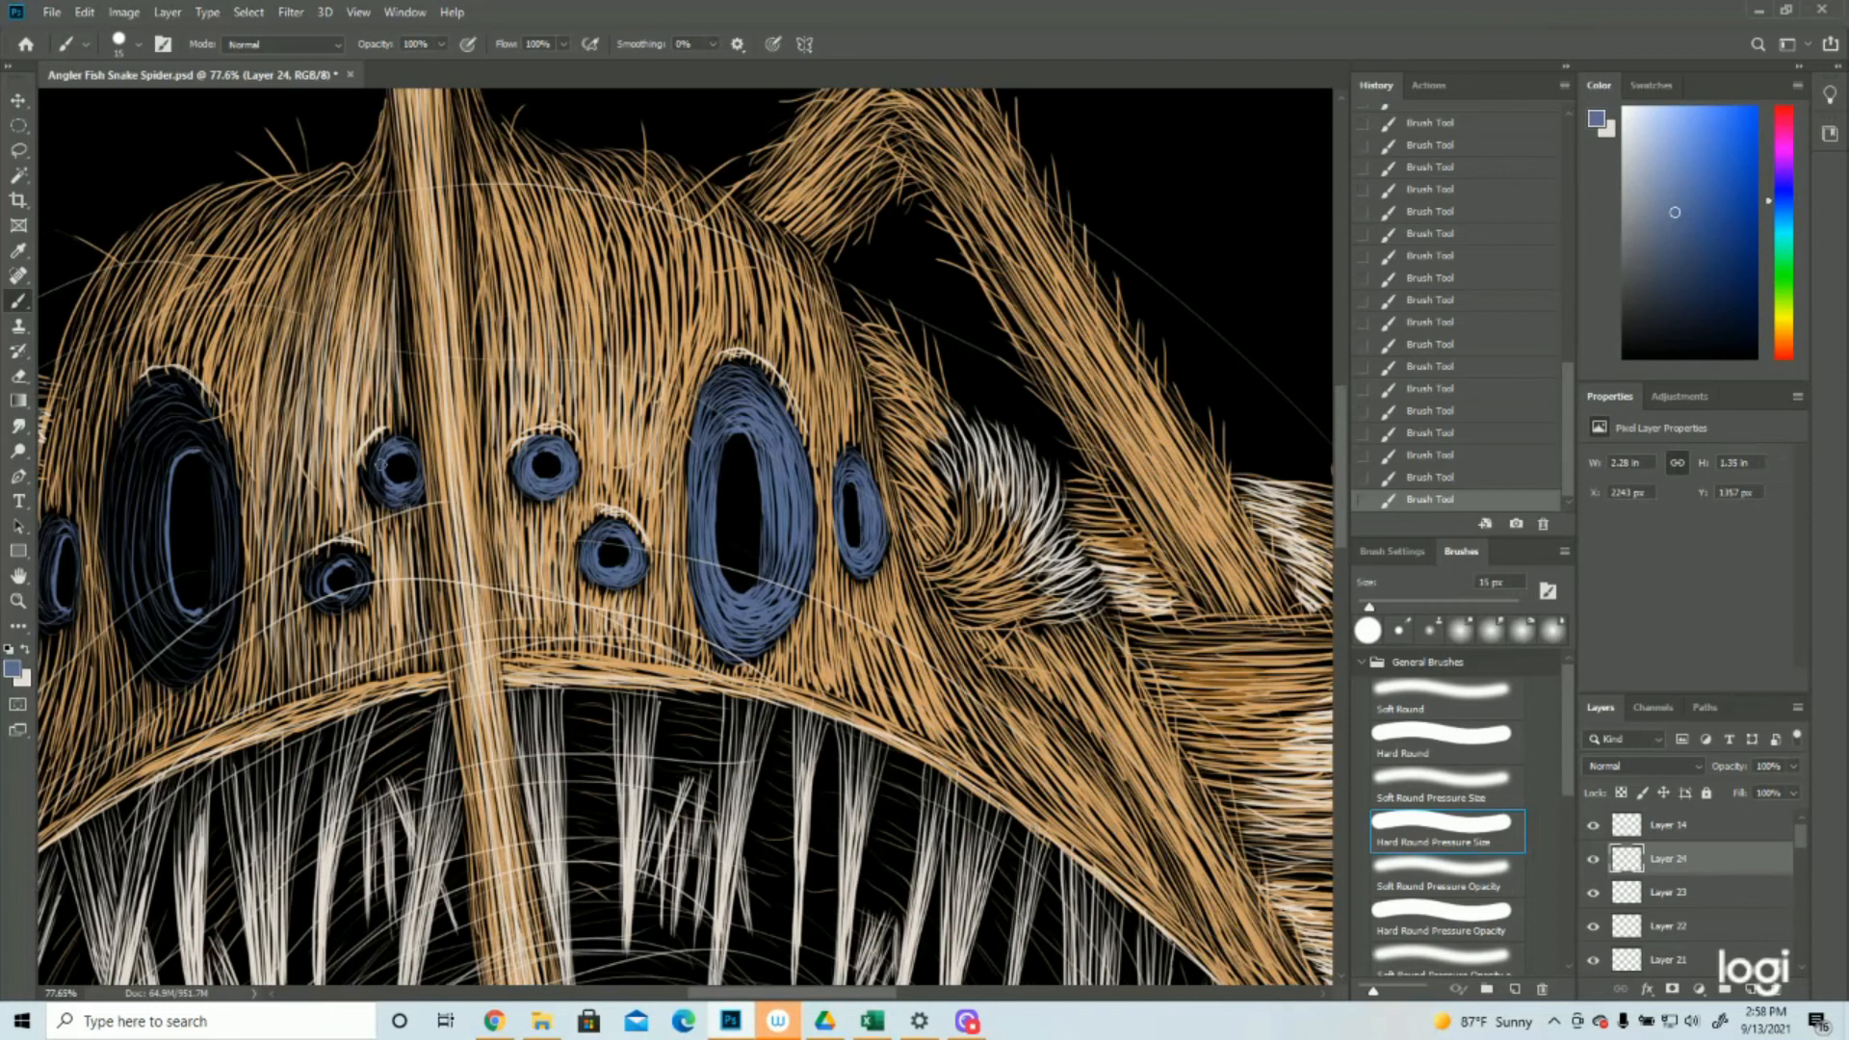
drag(371, 479, 375, 497)
Paint blue strokes around the pupil of the small lower eye left of the stalk and save the document
mouse_move(361, 564)
mouse_down()
mouse_move(339, 605)
mouse_move(318, 591)
mouse_move(327, 607)
mouse_up()
scroll(419, 711, down, 3)
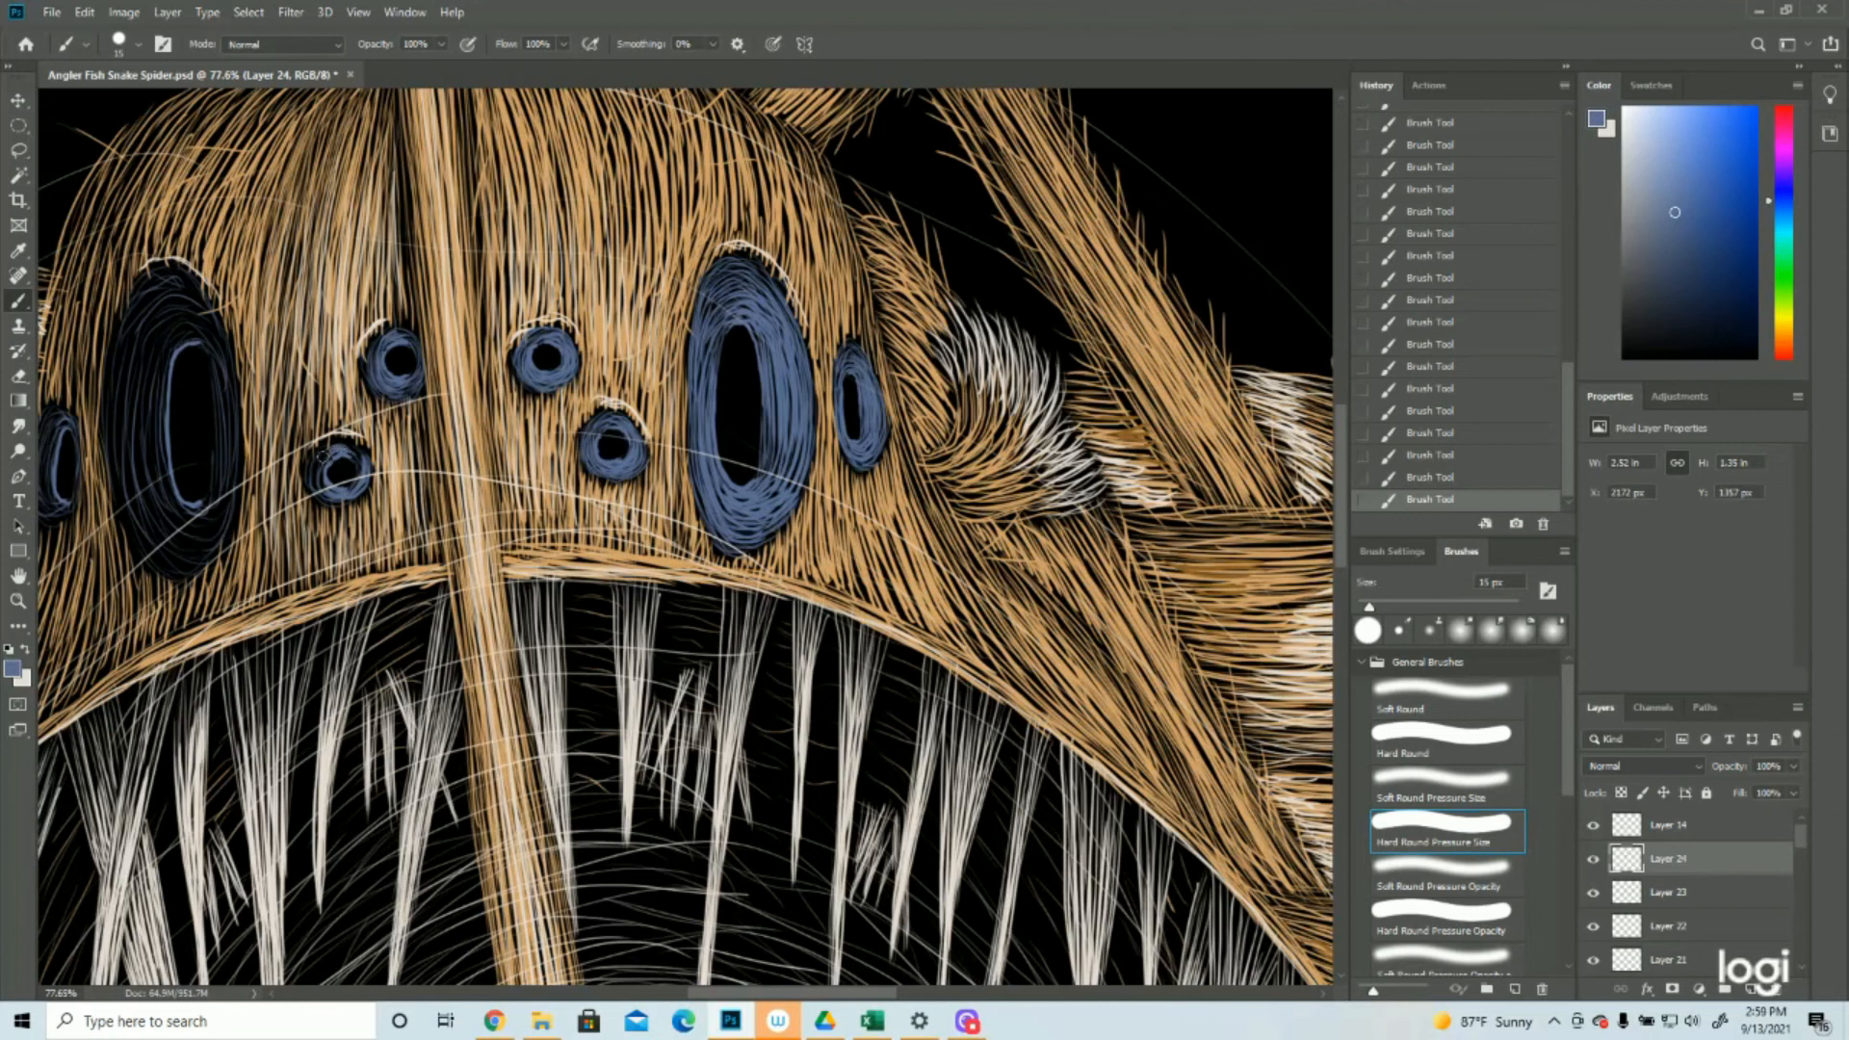
mouse_move(333, 454)
mouse_down()
mouse_move(328, 501)
mouse_move(312, 488)
mouse_move(365, 463)
mouse_up()
key(ctrl+0)
key(ctrl+s)
Paint dense blue strokes along the right side and bottom of the large left eye's iris
key(z)
drag(520, 408, 696, 445)
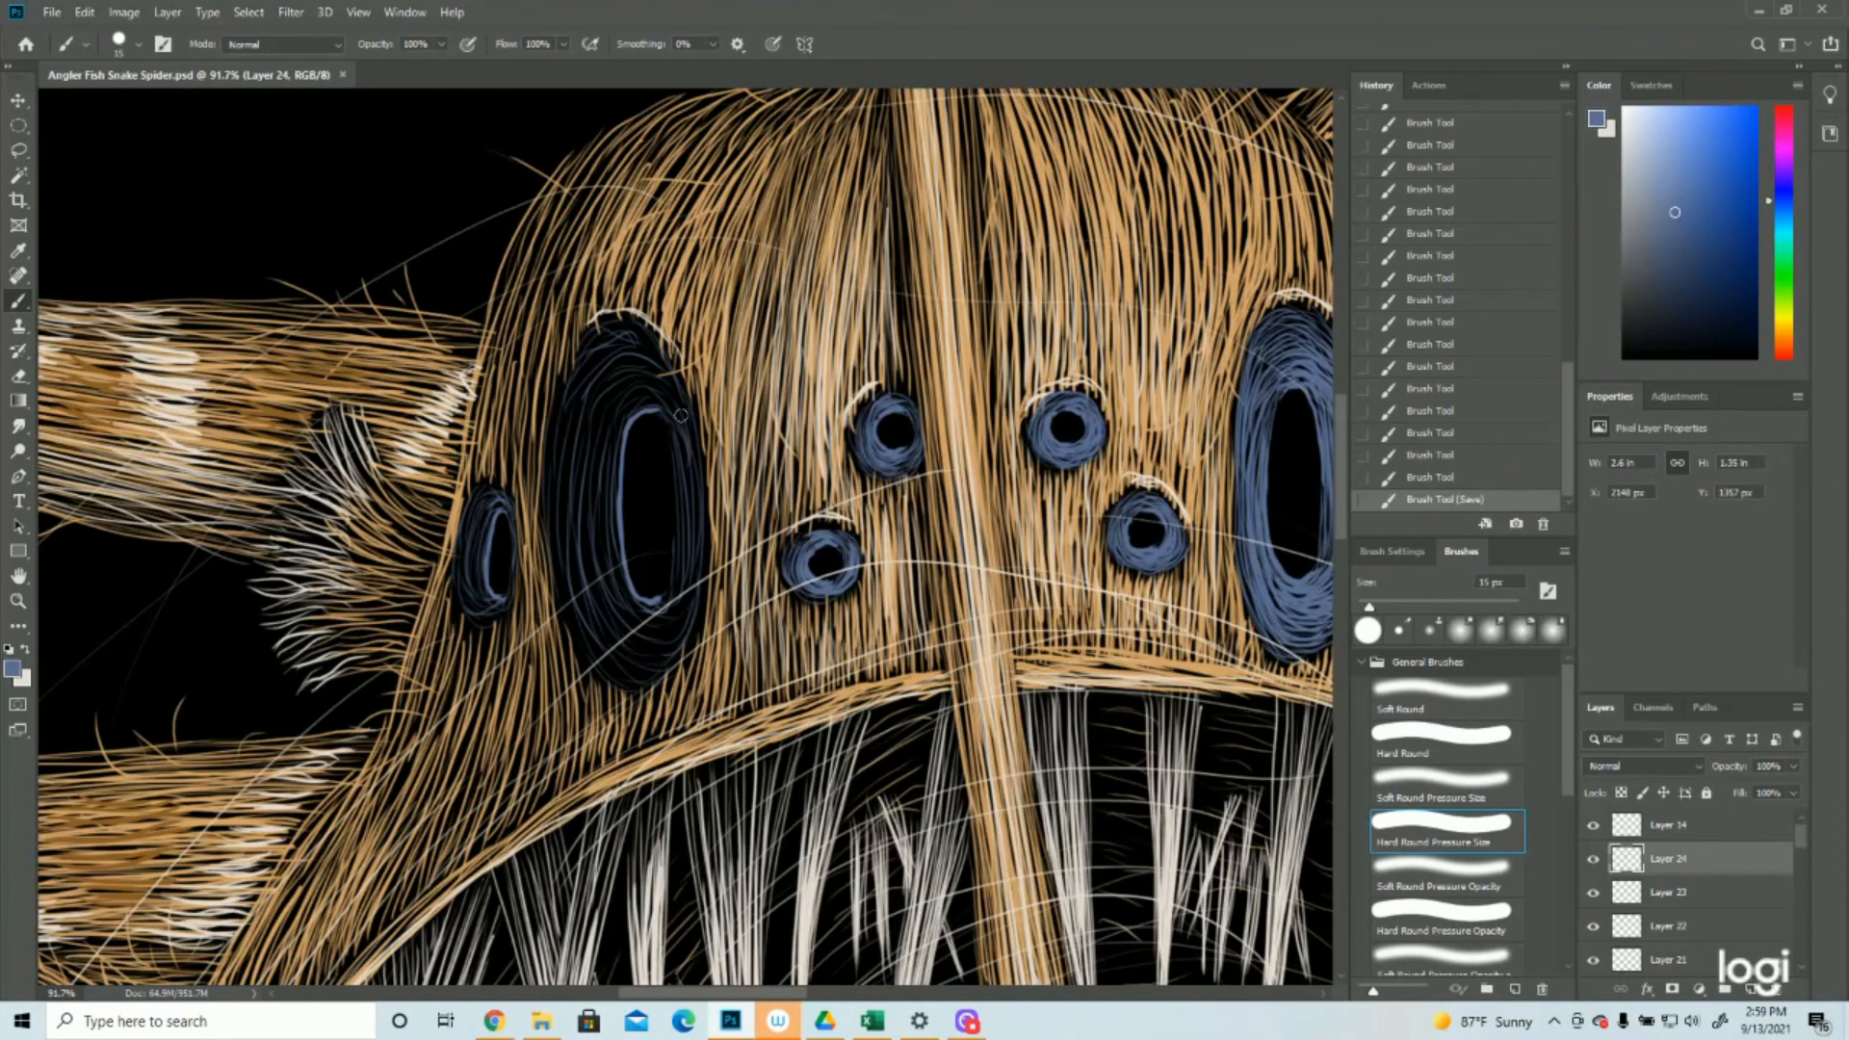
drag(678, 415, 687, 445)
drag(675, 402, 696, 572)
drag(686, 477, 701, 575)
drag(694, 430, 698, 514)
mouse_move(706, 587)
mouse_down()
mouse_move(689, 481)
mouse_move(682, 520)
mouse_up()
drag(673, 607, 676, 568)
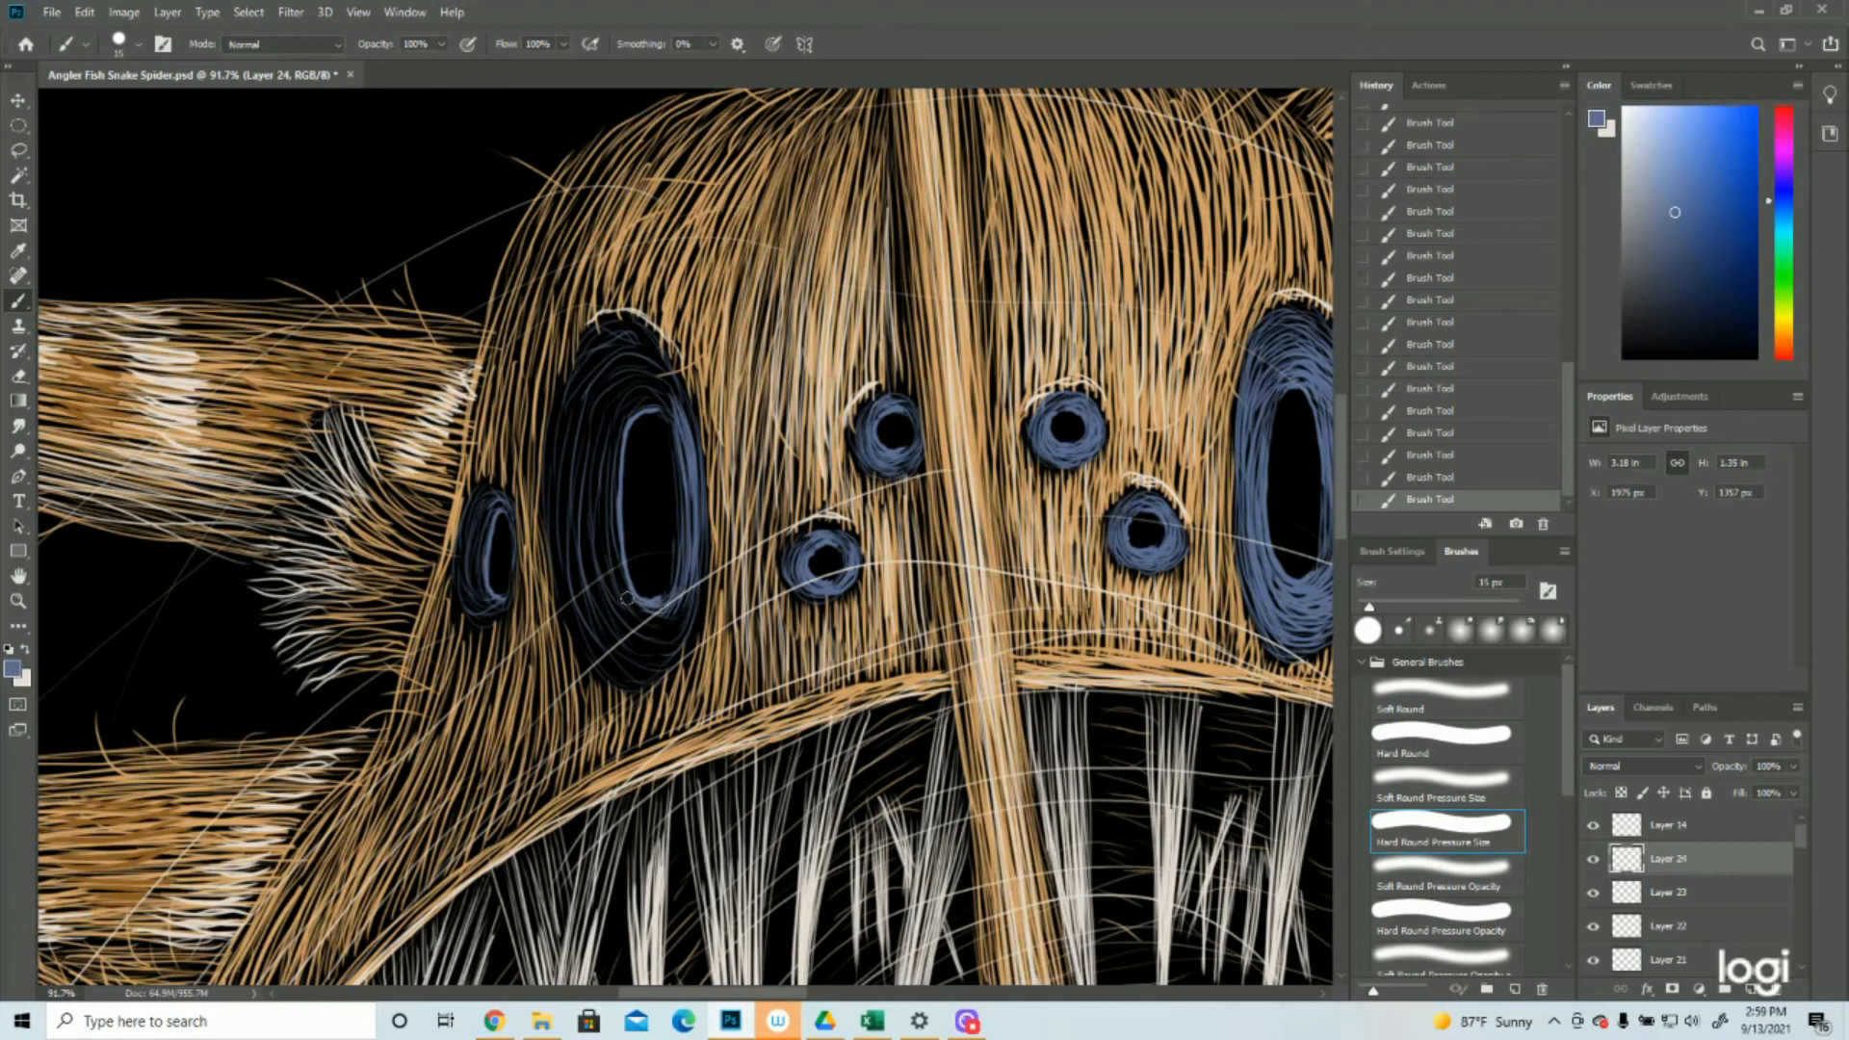
drag(622, 610, 678, 629)
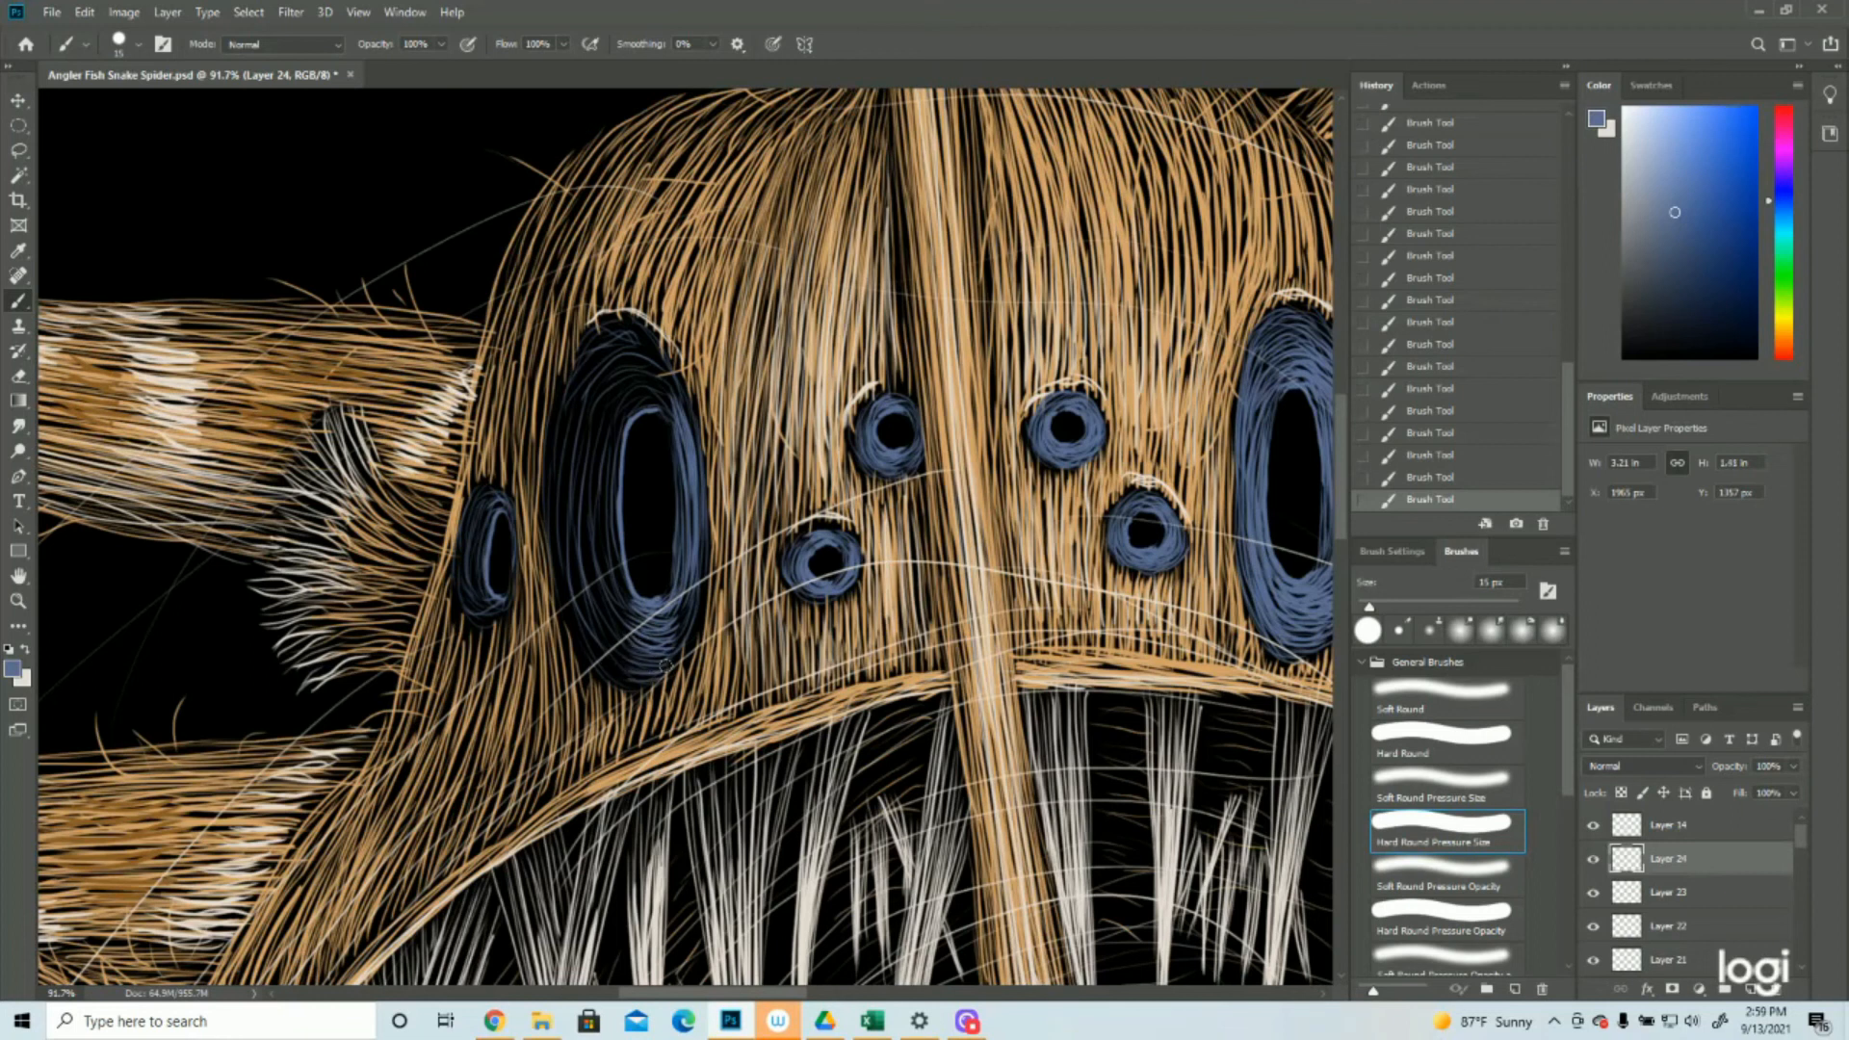
mouse_move(701, 568)
mouse_down()
mouse_move(641, 620)
mouse_move(691, 577)
mouse_move(649, 629)
mouse_move(692, 620)
mouse_up()
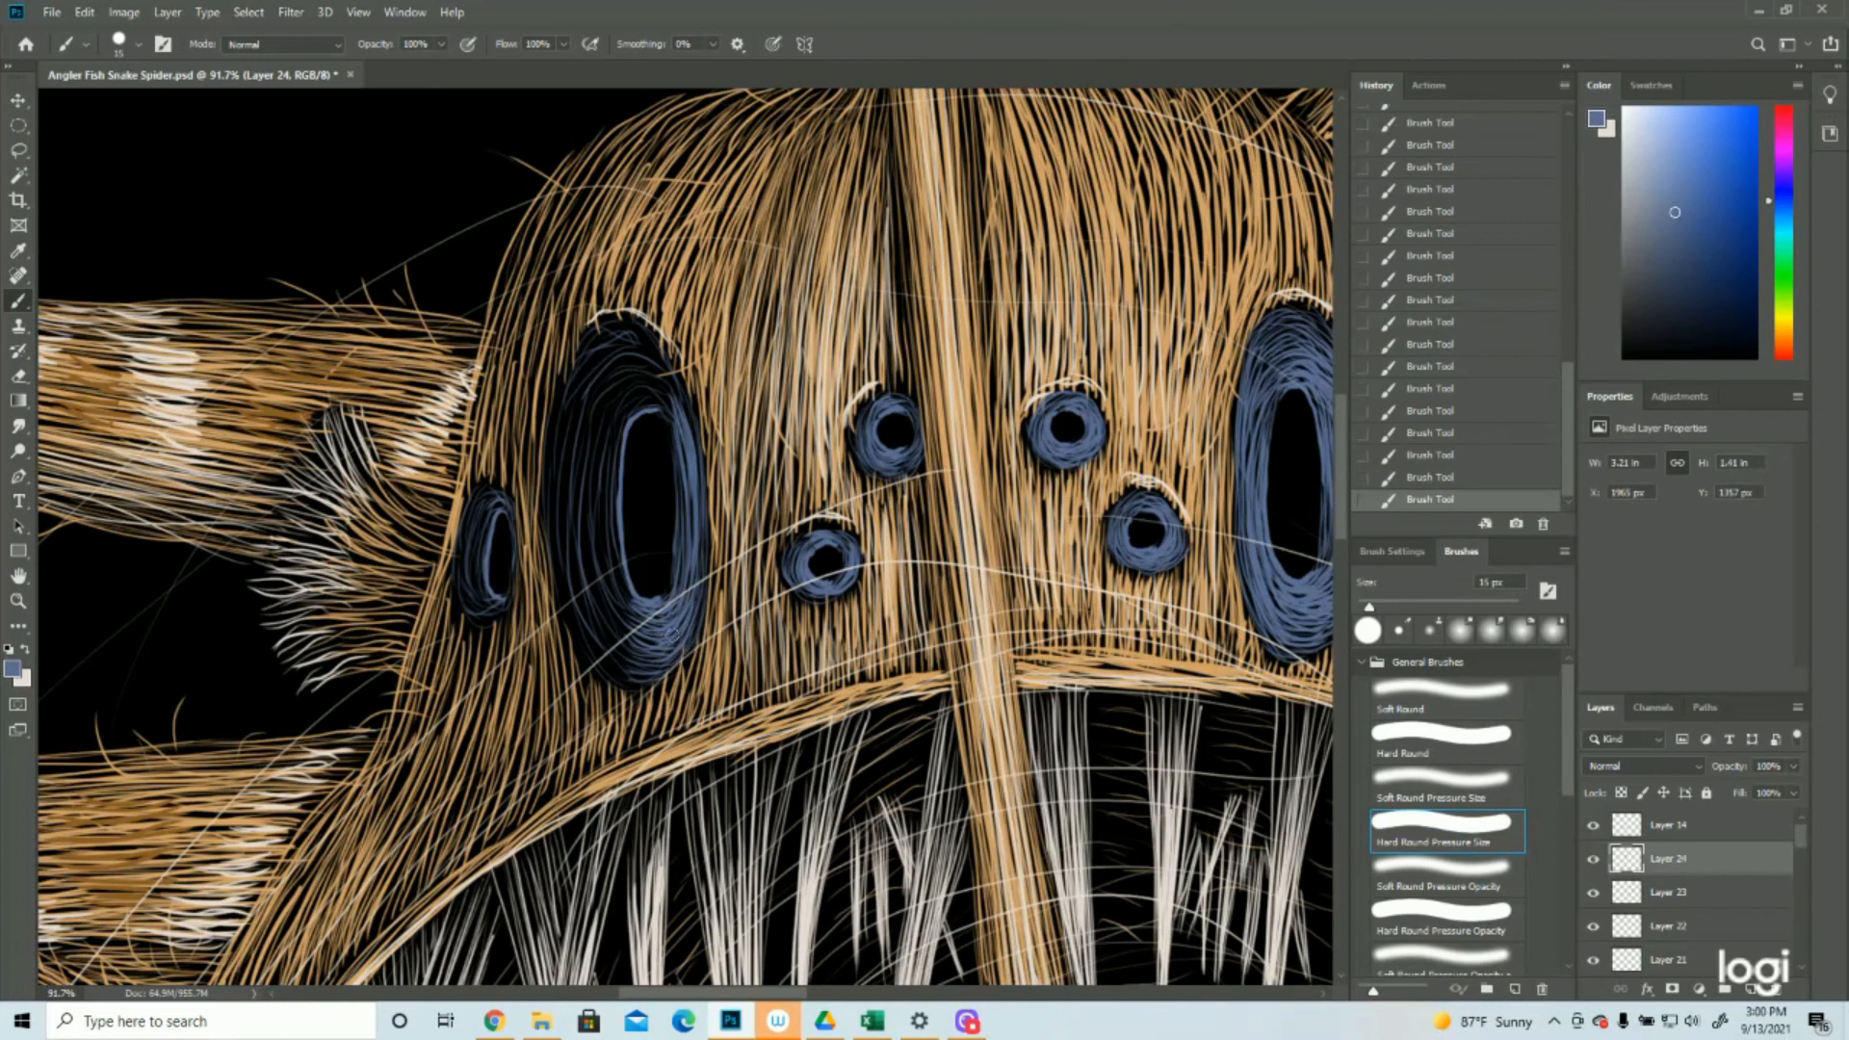
drag(701, 498, 685, 544)
Fill the top and left side of the large left eye's iris with curved blue strokes, leaving the pupil dark
mouse_move(652, 406)
mouse_down()
mouse_move(621, 428)
mouse_move(609, 410)
mouse_up()
mouse_move(663, 387)
mouse_down()
mouse_move(605, 395)
mouse_move(600, 377)
mouse_up()
mouse_move(655, 348)
mouse_down()
mouse_move(583, 350)
mouse_move(594, 336)
mouse_move(634, 326)
mouse_move(579, 372)
mouse_move(632, 327)
mouse_move(679, 396)
mouse_move(609, 530)
mouse_move(611, 595)
mouse_up()
drag(626, 424, 611, 579)
mouse_move(614, 404)
mouse_down()
mouse_move(599, 551)
mouse_move(581, 509)
mouse_move(588, 564)
mouse_up()
drag(598, 424, 614, 606)
drag(585, 507, 634, 656)
drag(582, 552, 638, 651)
drag(595, 359, 545, 528)
drag(547, 453, 643, 686)
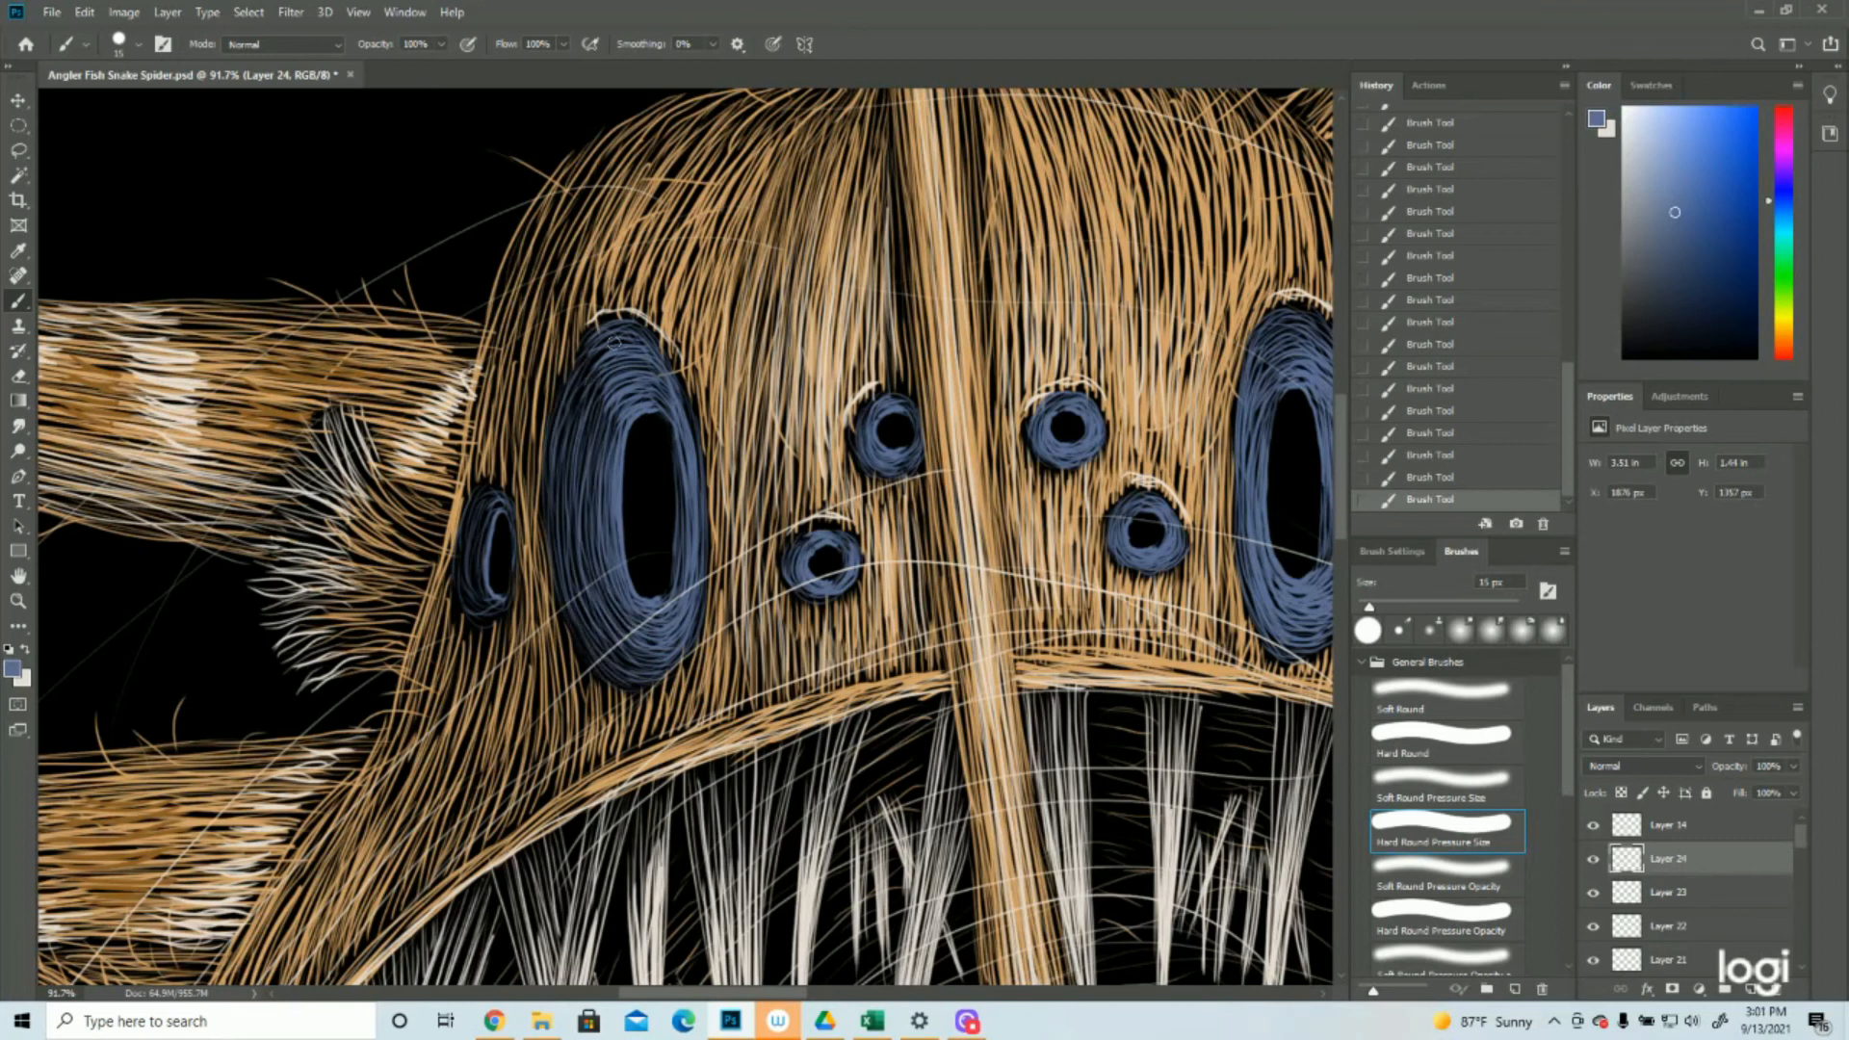
drag(631, 357, 577, 461)
drag(643, 389, 606, 444)
drag(571, 372, 557, 447)
Fill the narrow left outer eye's iris with blue strokes around its pupil
scroll(624, 590, down, 2)
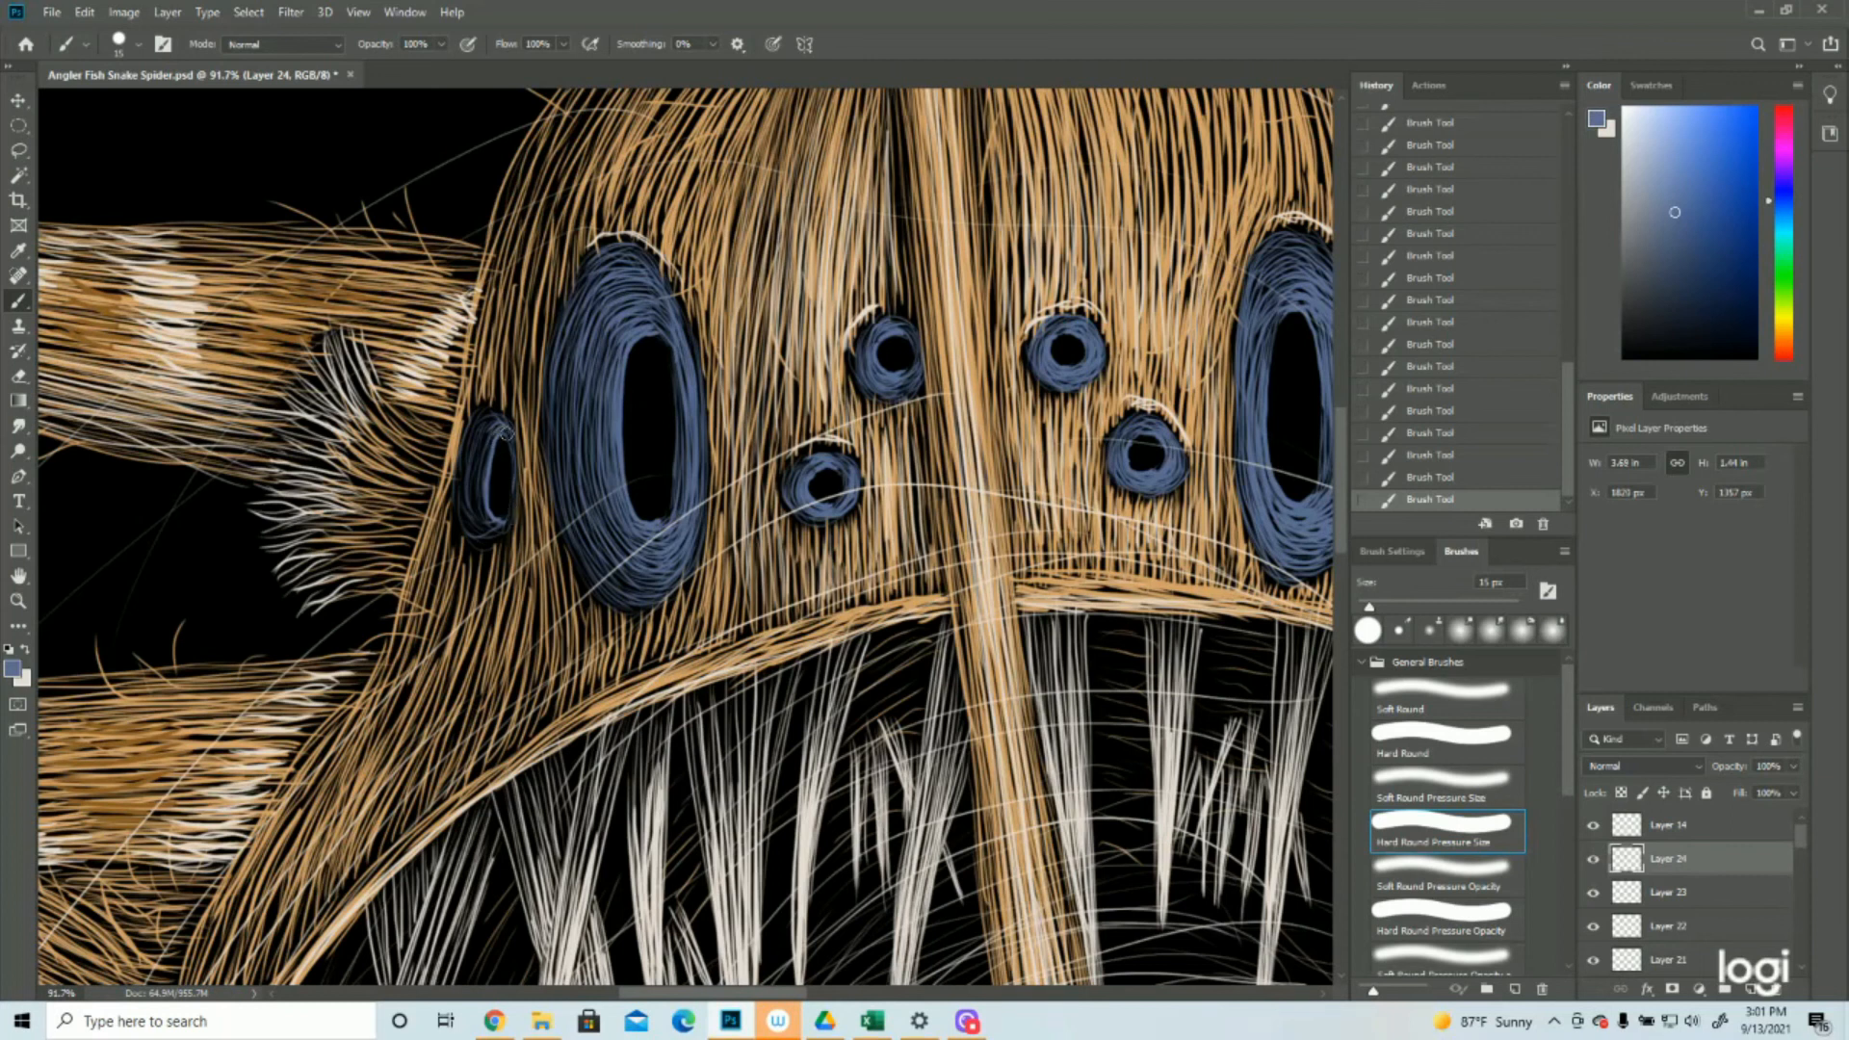
drag(503, 430, 484, 426)
drag(488, 435, 482, 547)
Fit the whole artwork in view and add a new layer directly above Layer 24
key(z)
key(ctrl+0)
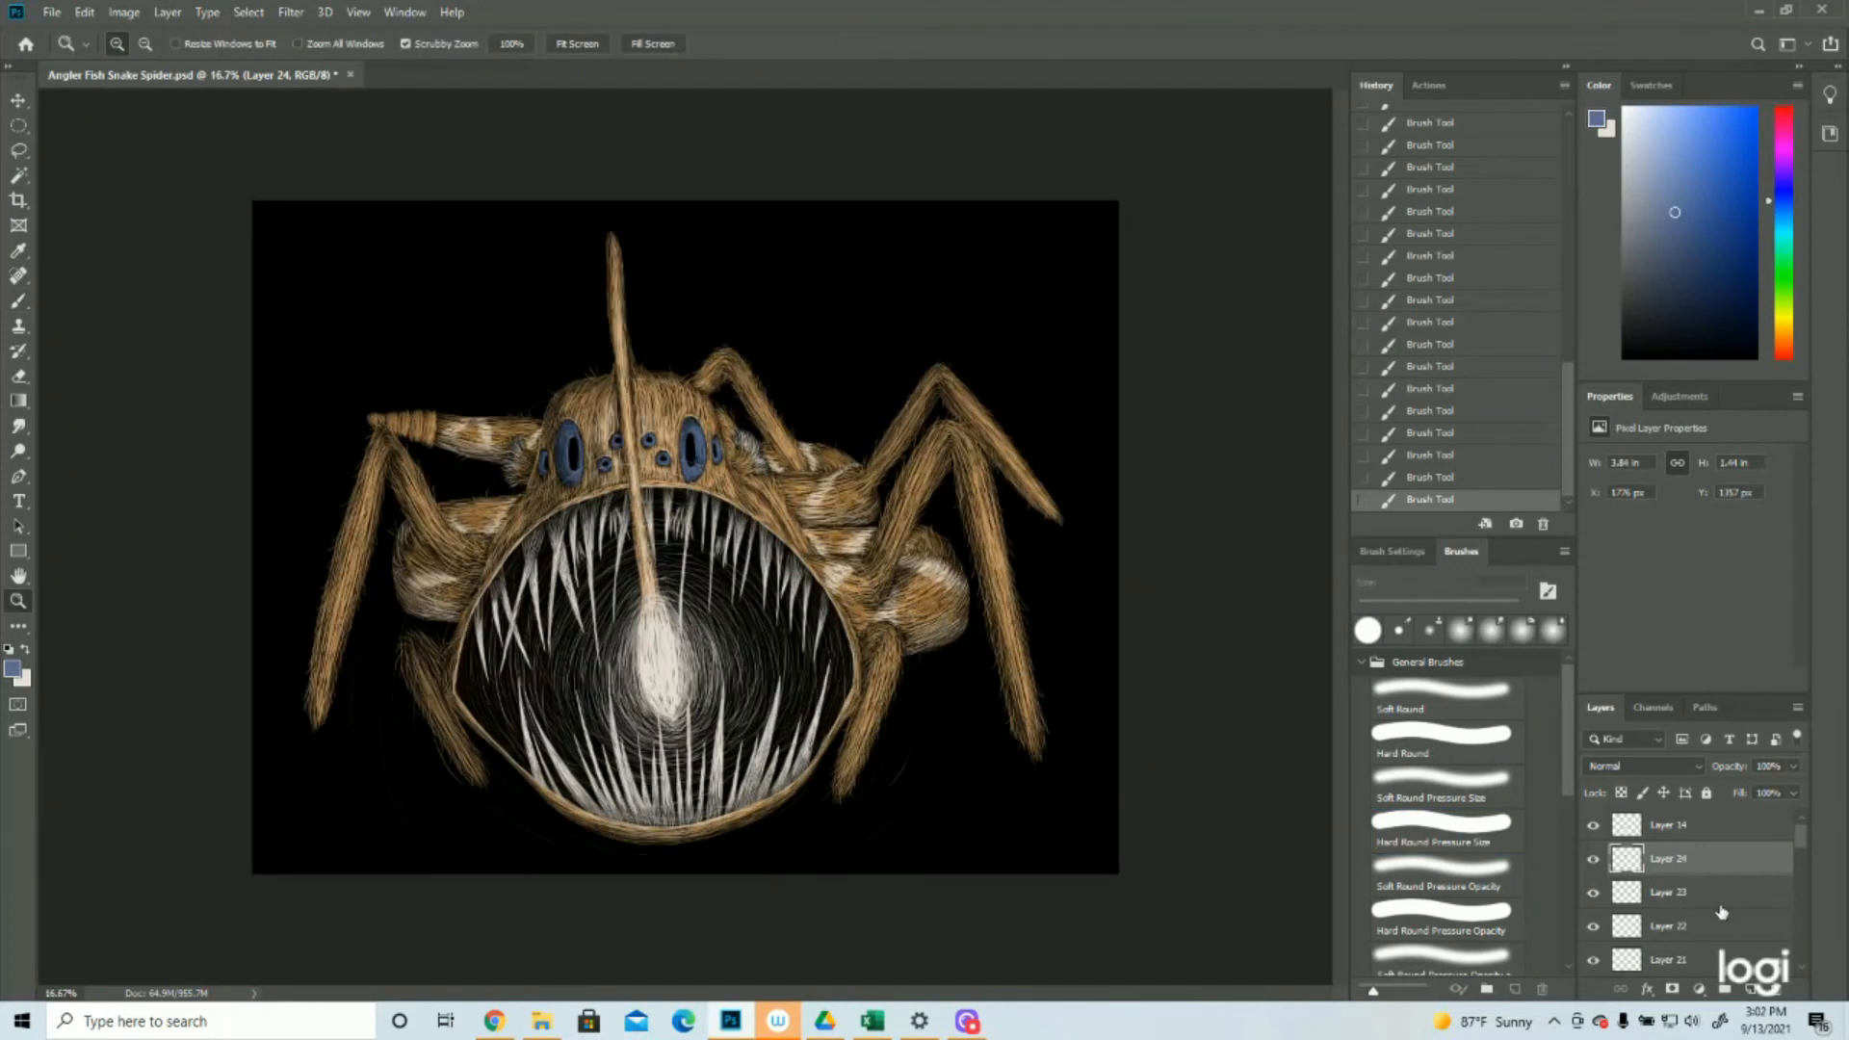
click(1752, 991)
Fill a circular selection about 0.15 in wide with off-white at the upper right edge of the large right eye's pupil
click(651, 360)
click(665, 386)
click(669, 395)
click(560, 536)
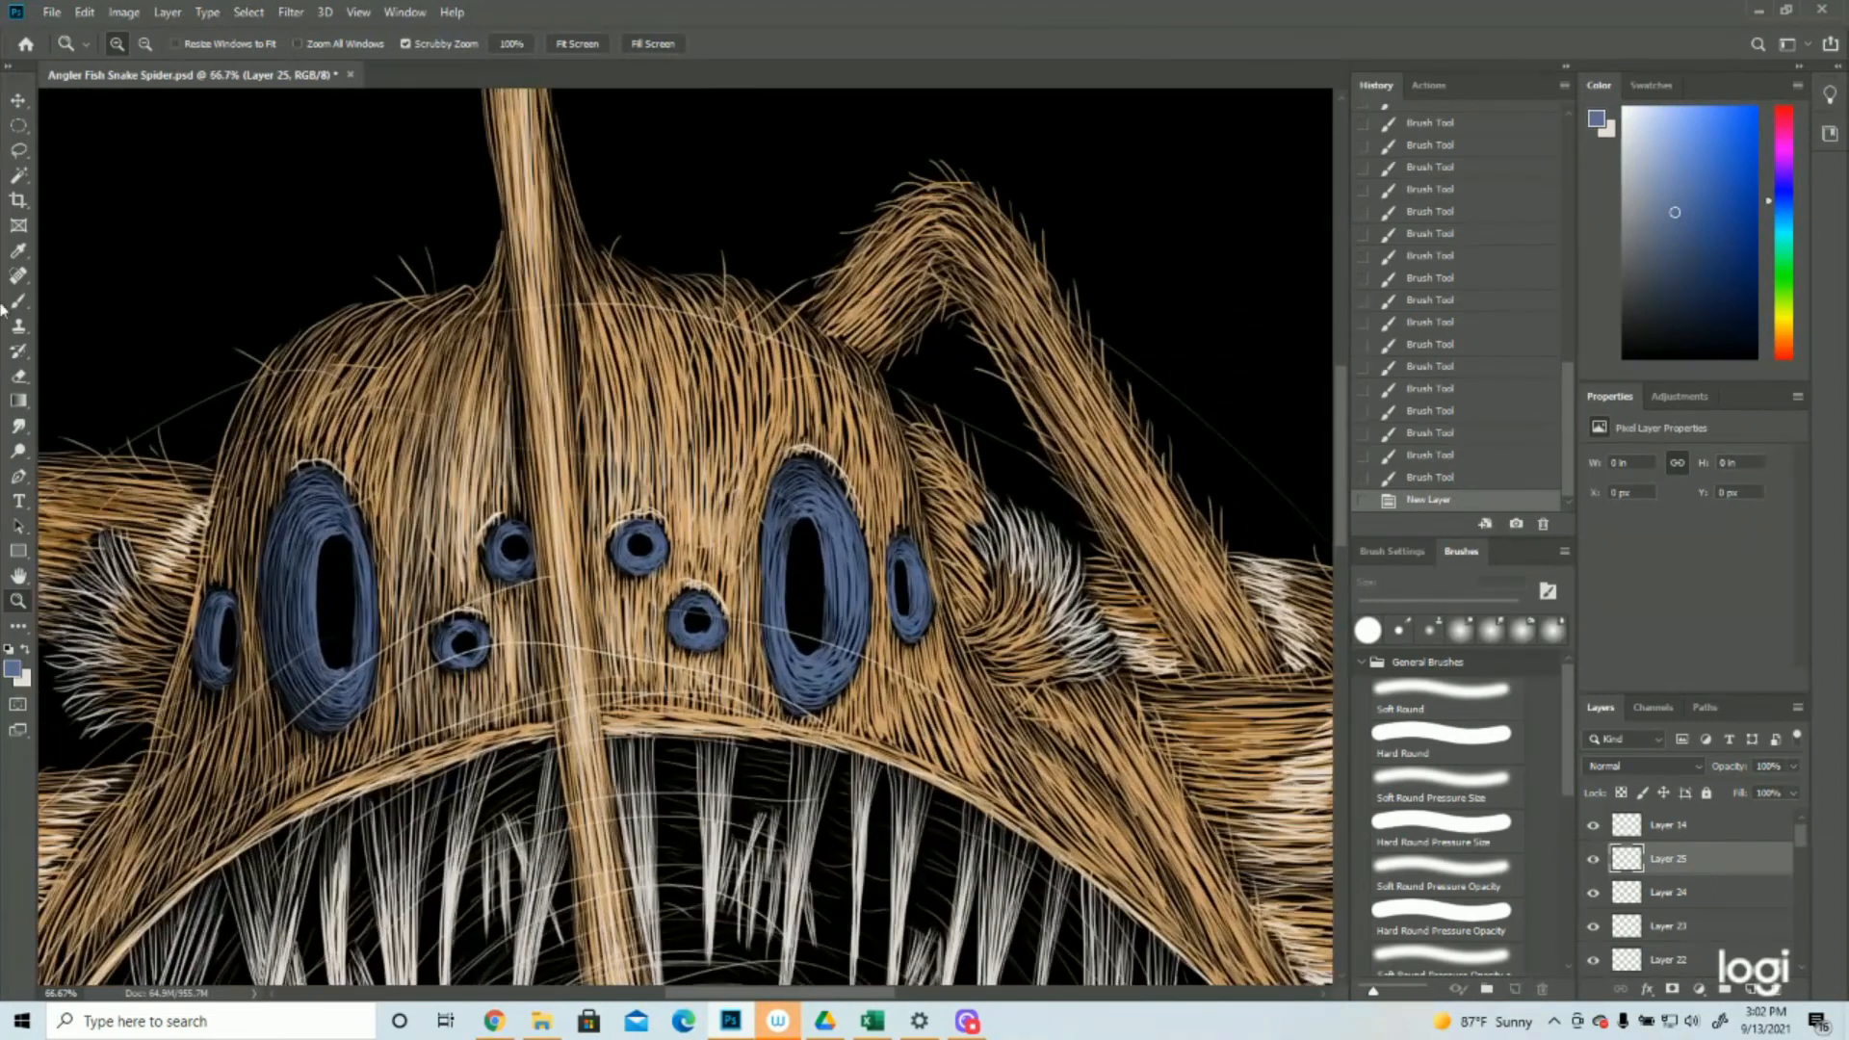
click(18, 125)
drag(811, 536, 834, 568)
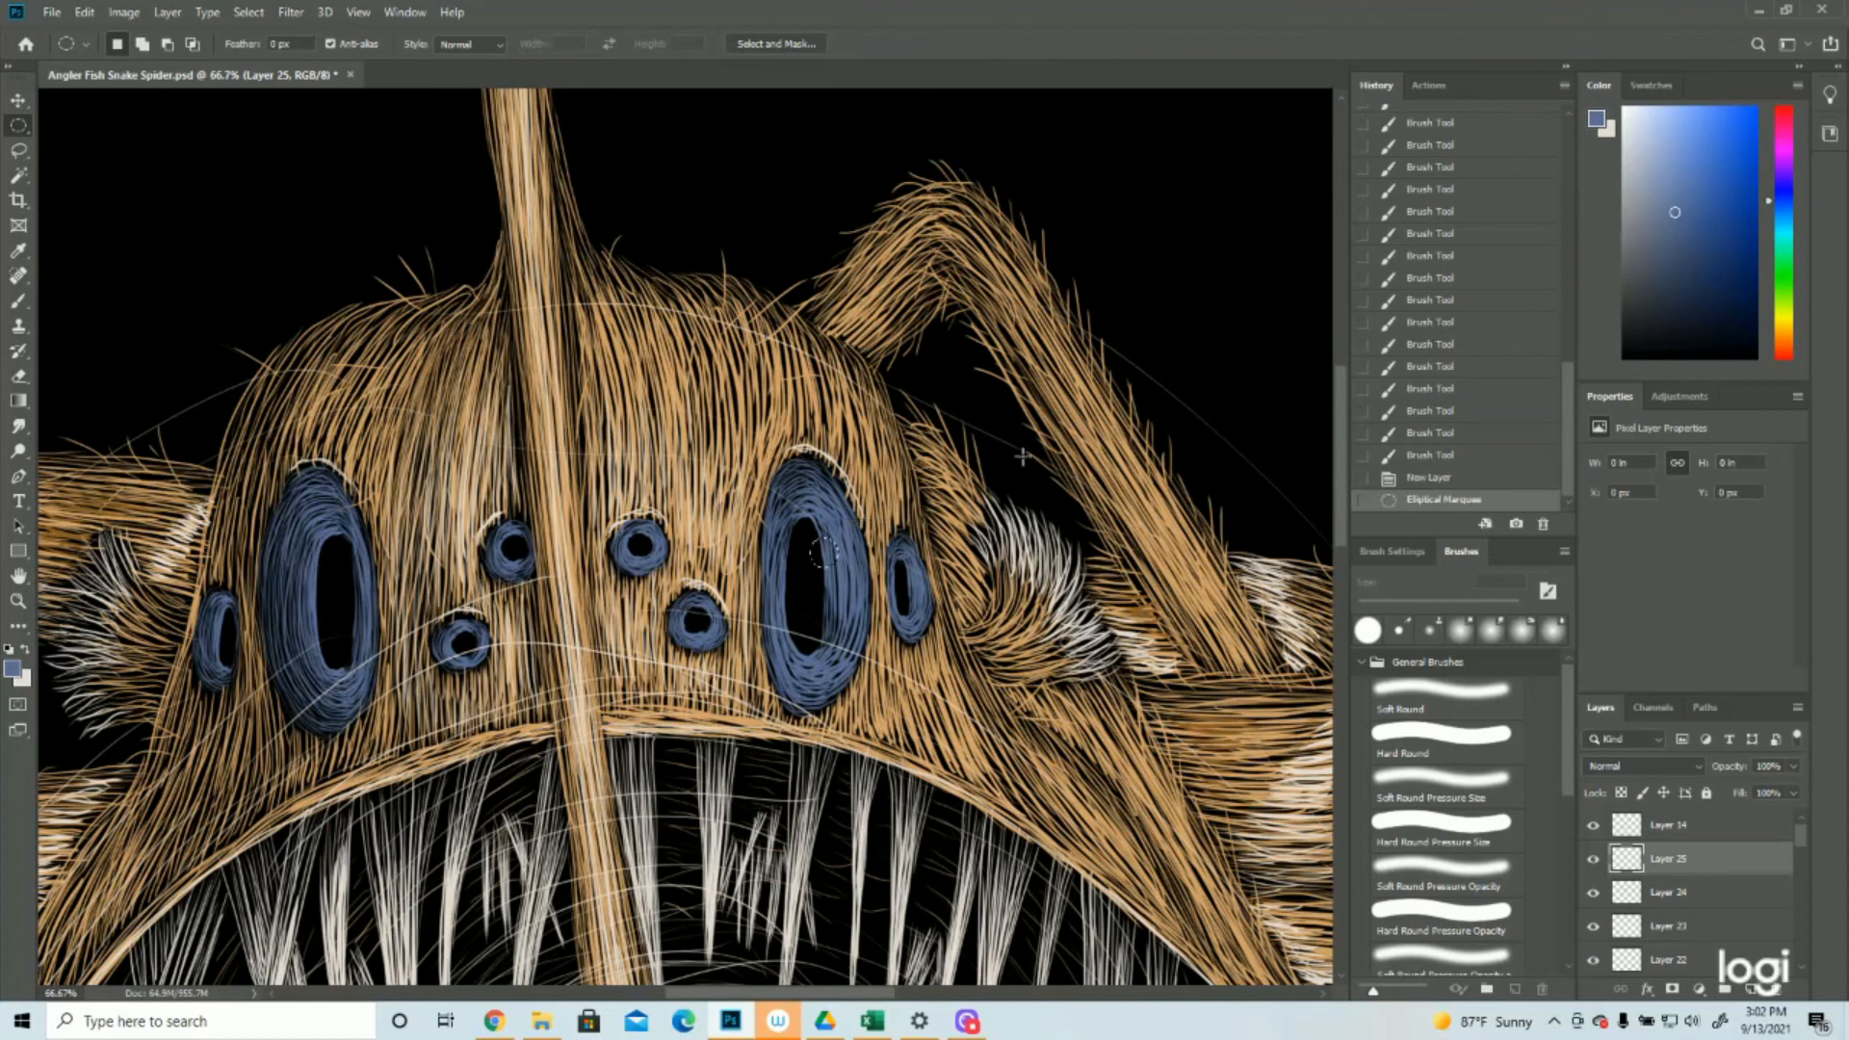
key(Up)
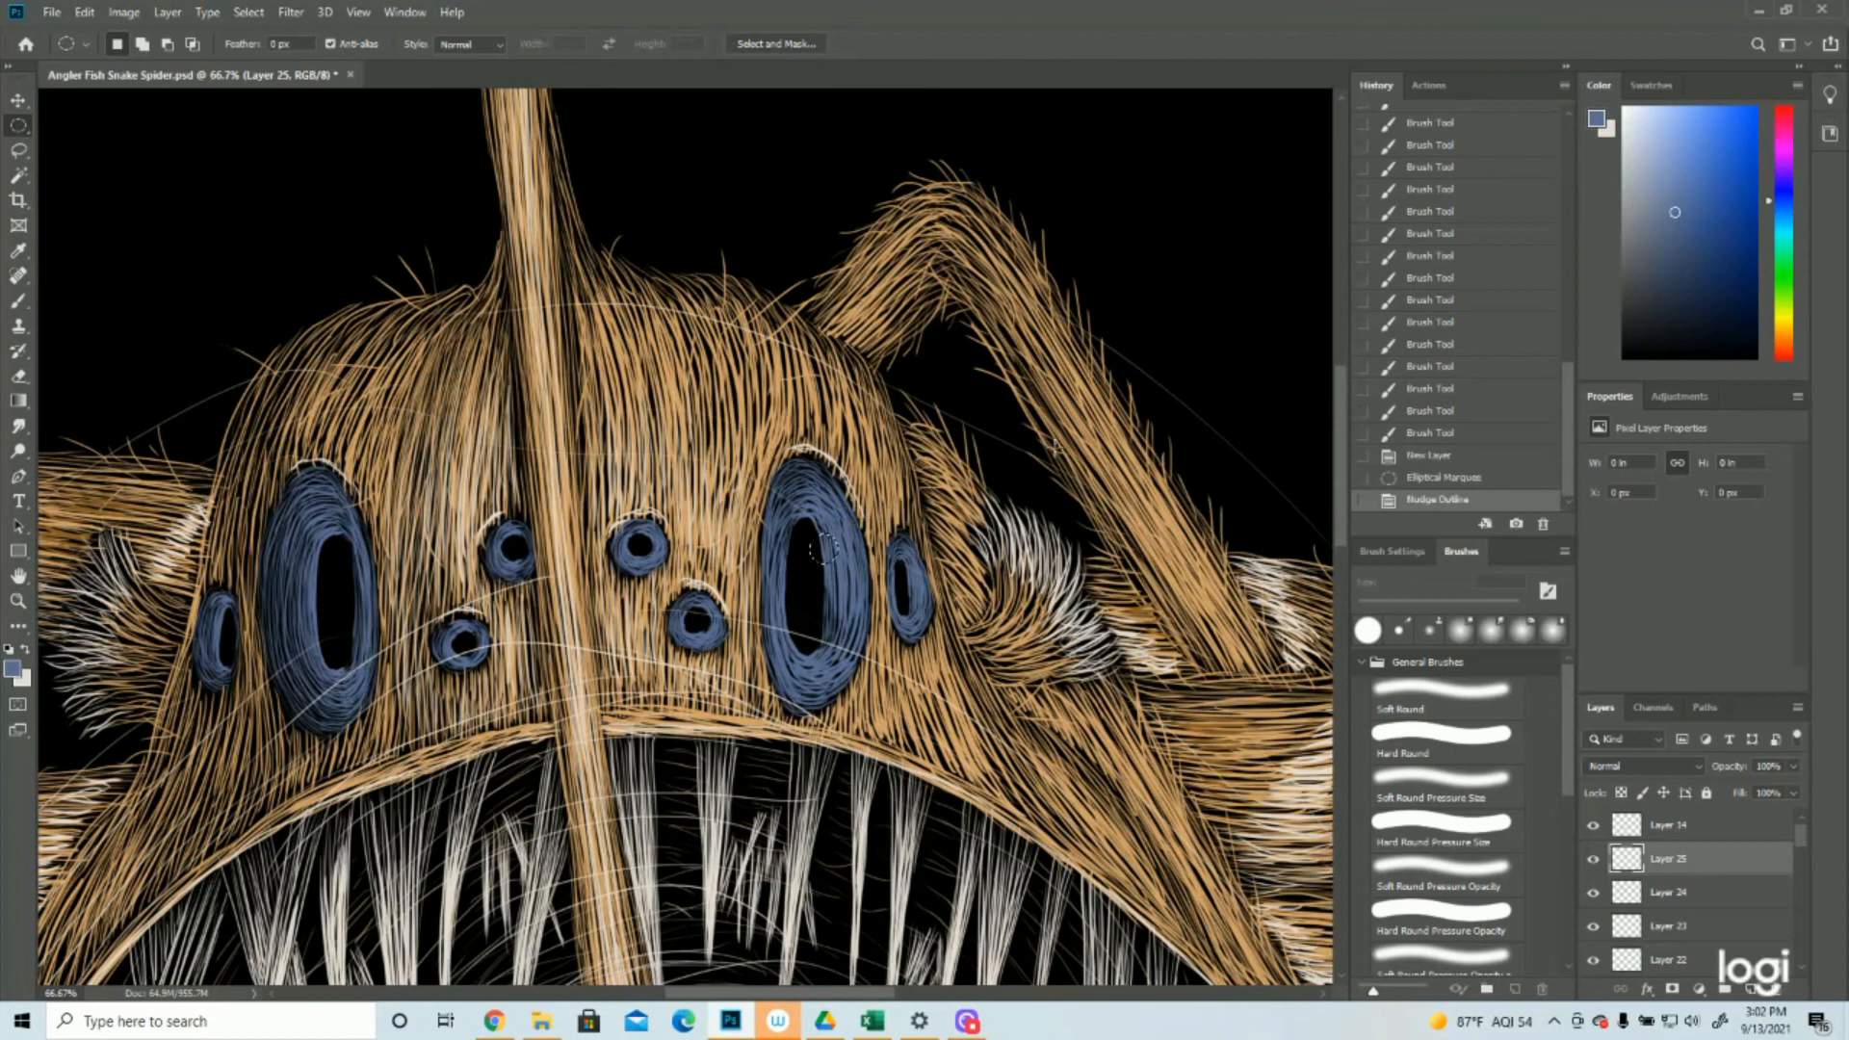
click(13, 666)
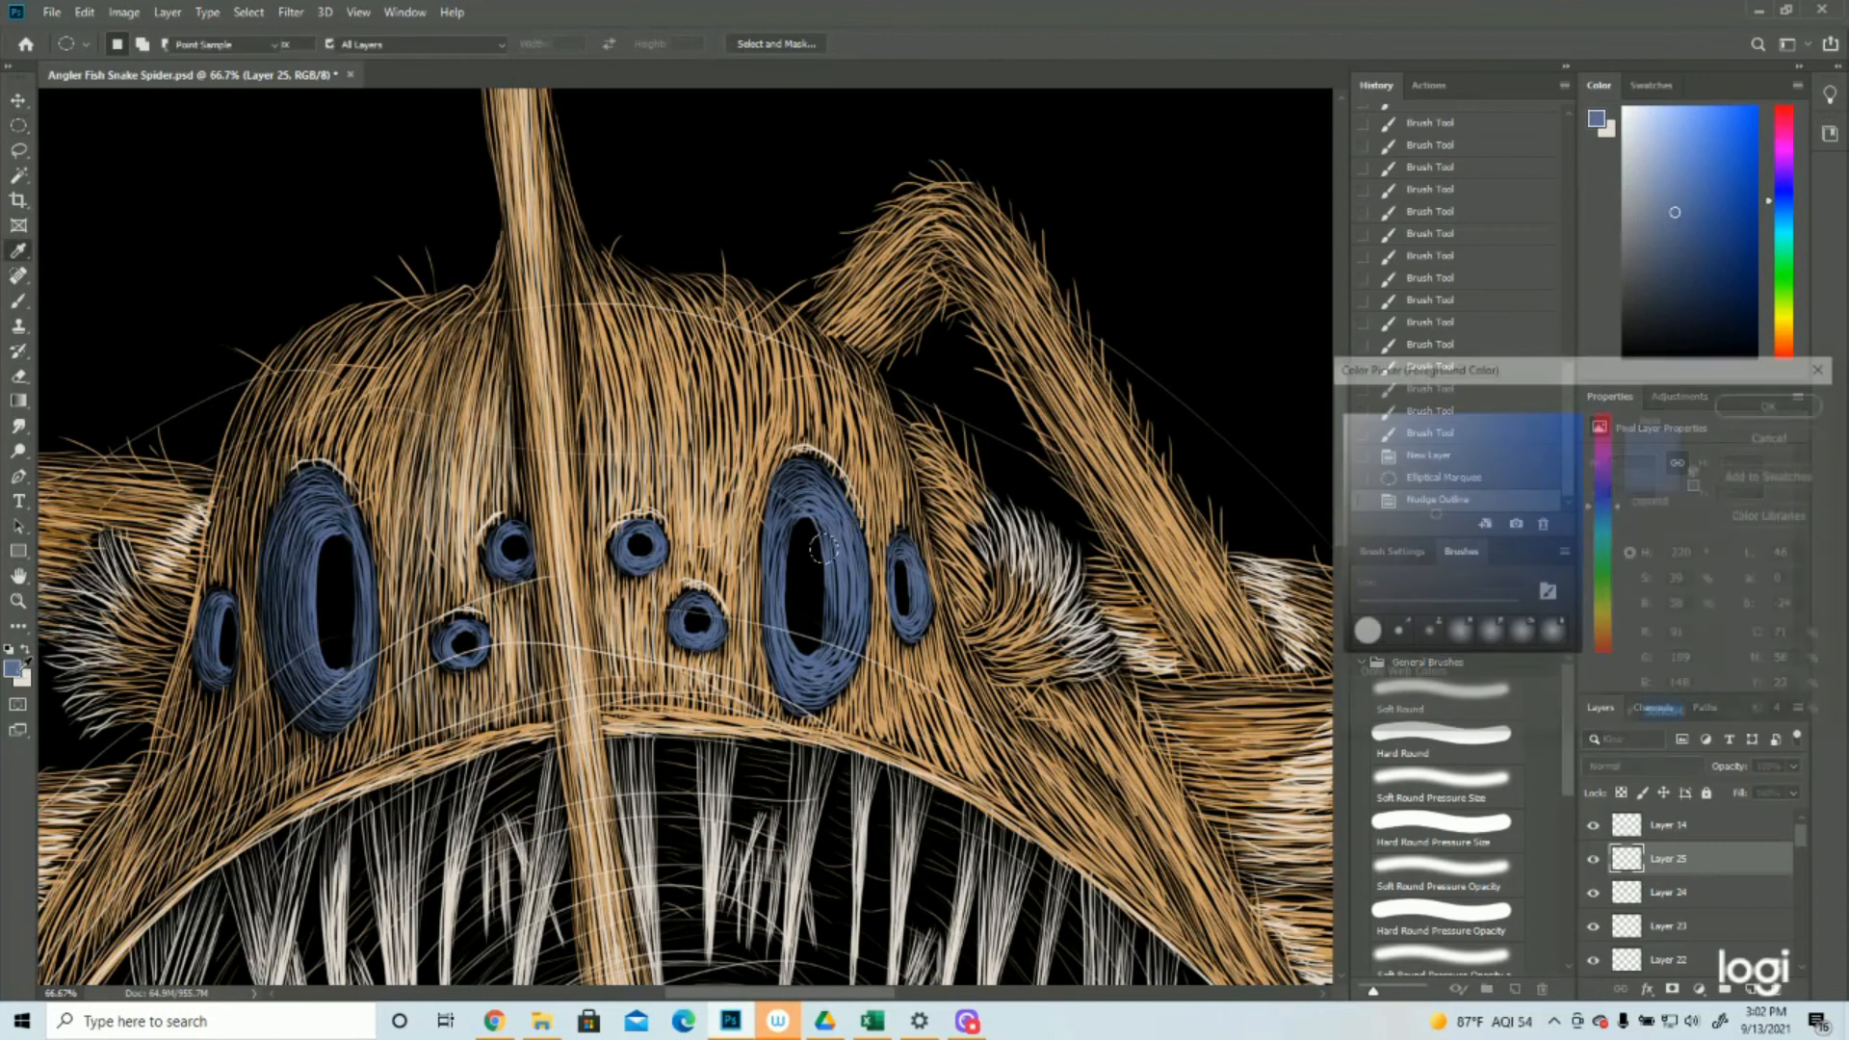
click(1748, 405)
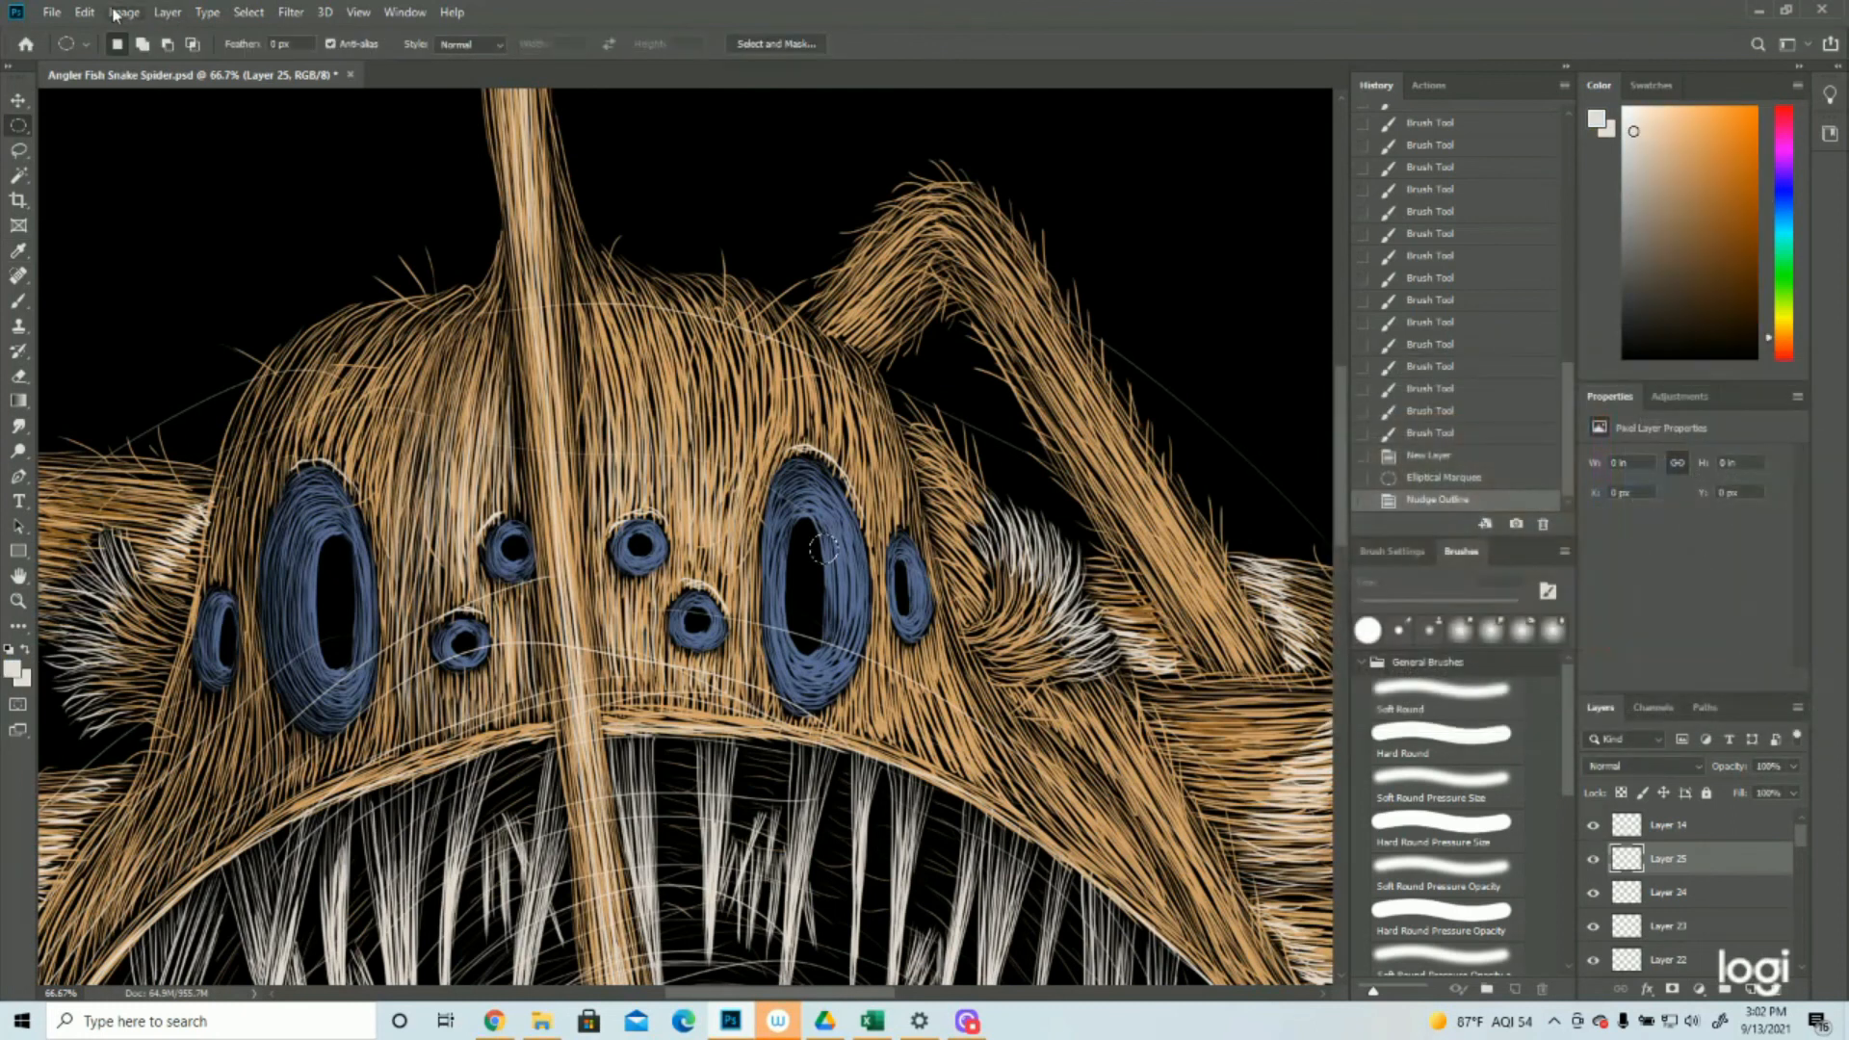
click(86, 11)
click(99, 313)
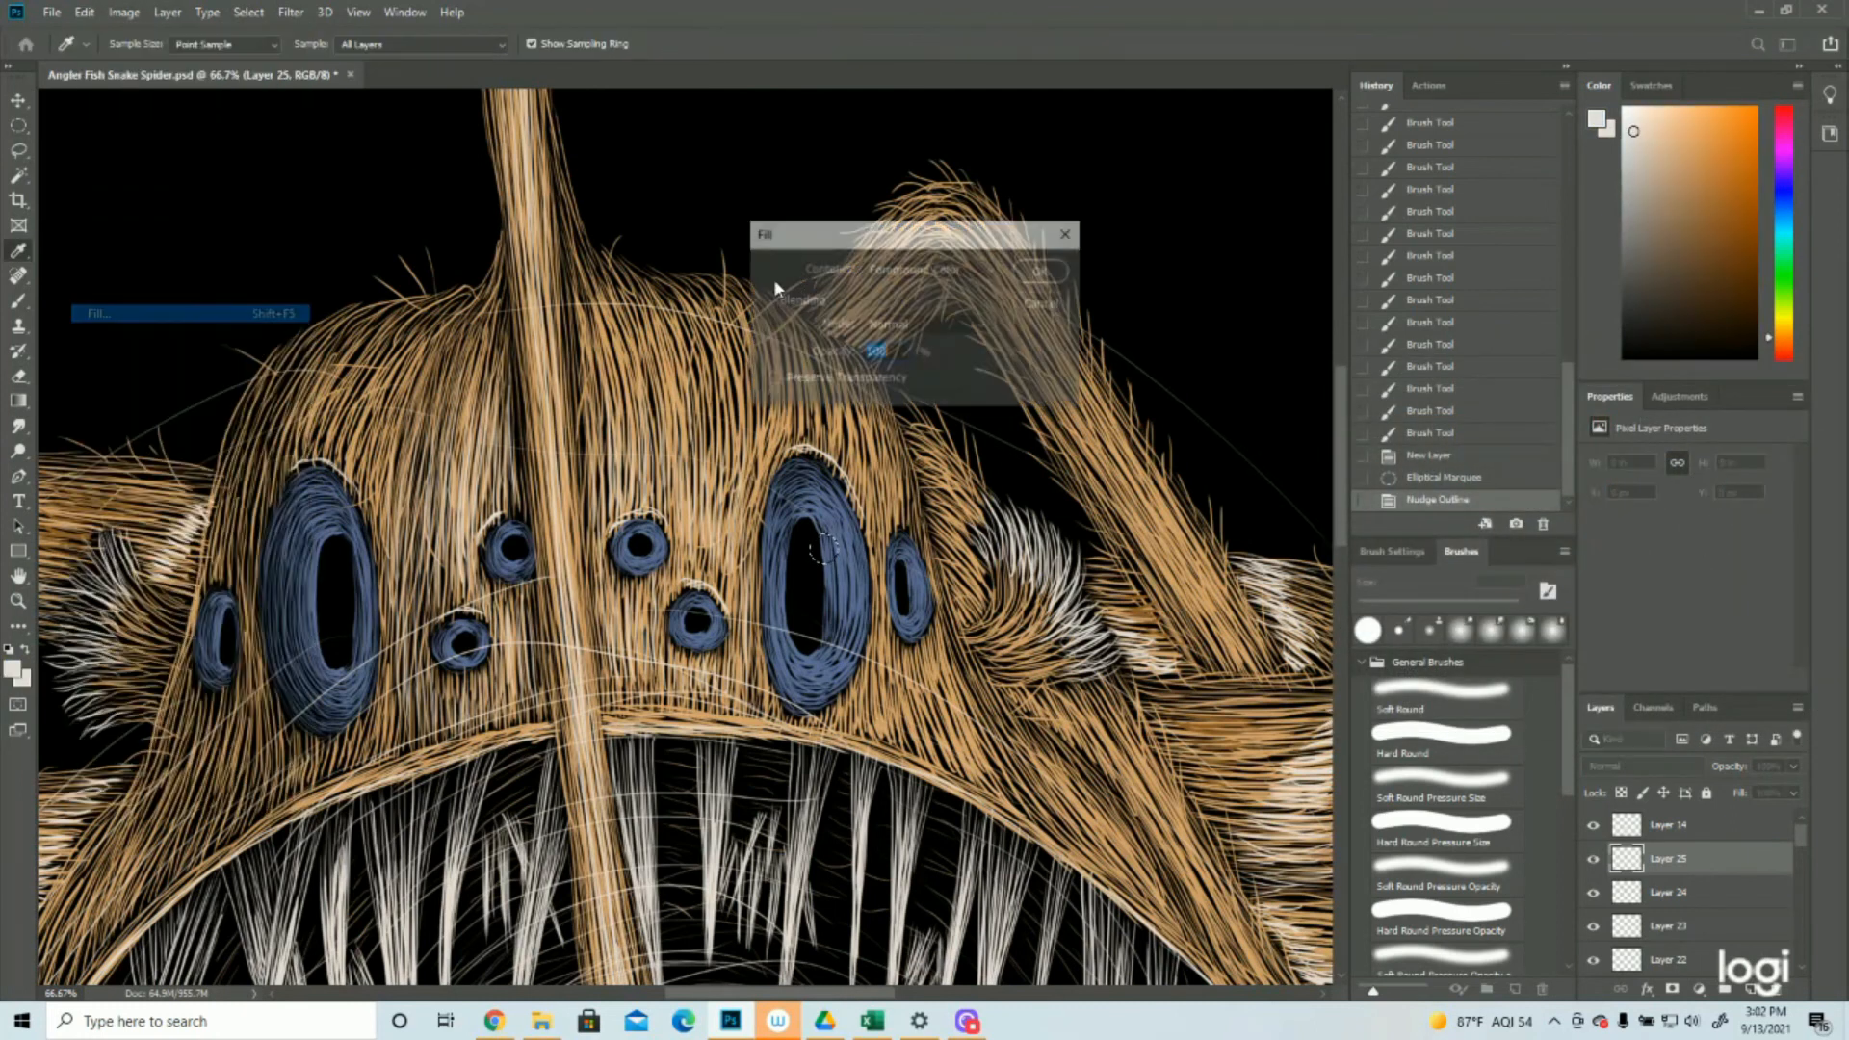
click(1033, 277)
Move the circular selection to the upper right edge of the large left eye's pupil, fill it with the foreground color and deselect
drag(825, 547, 353, 566)
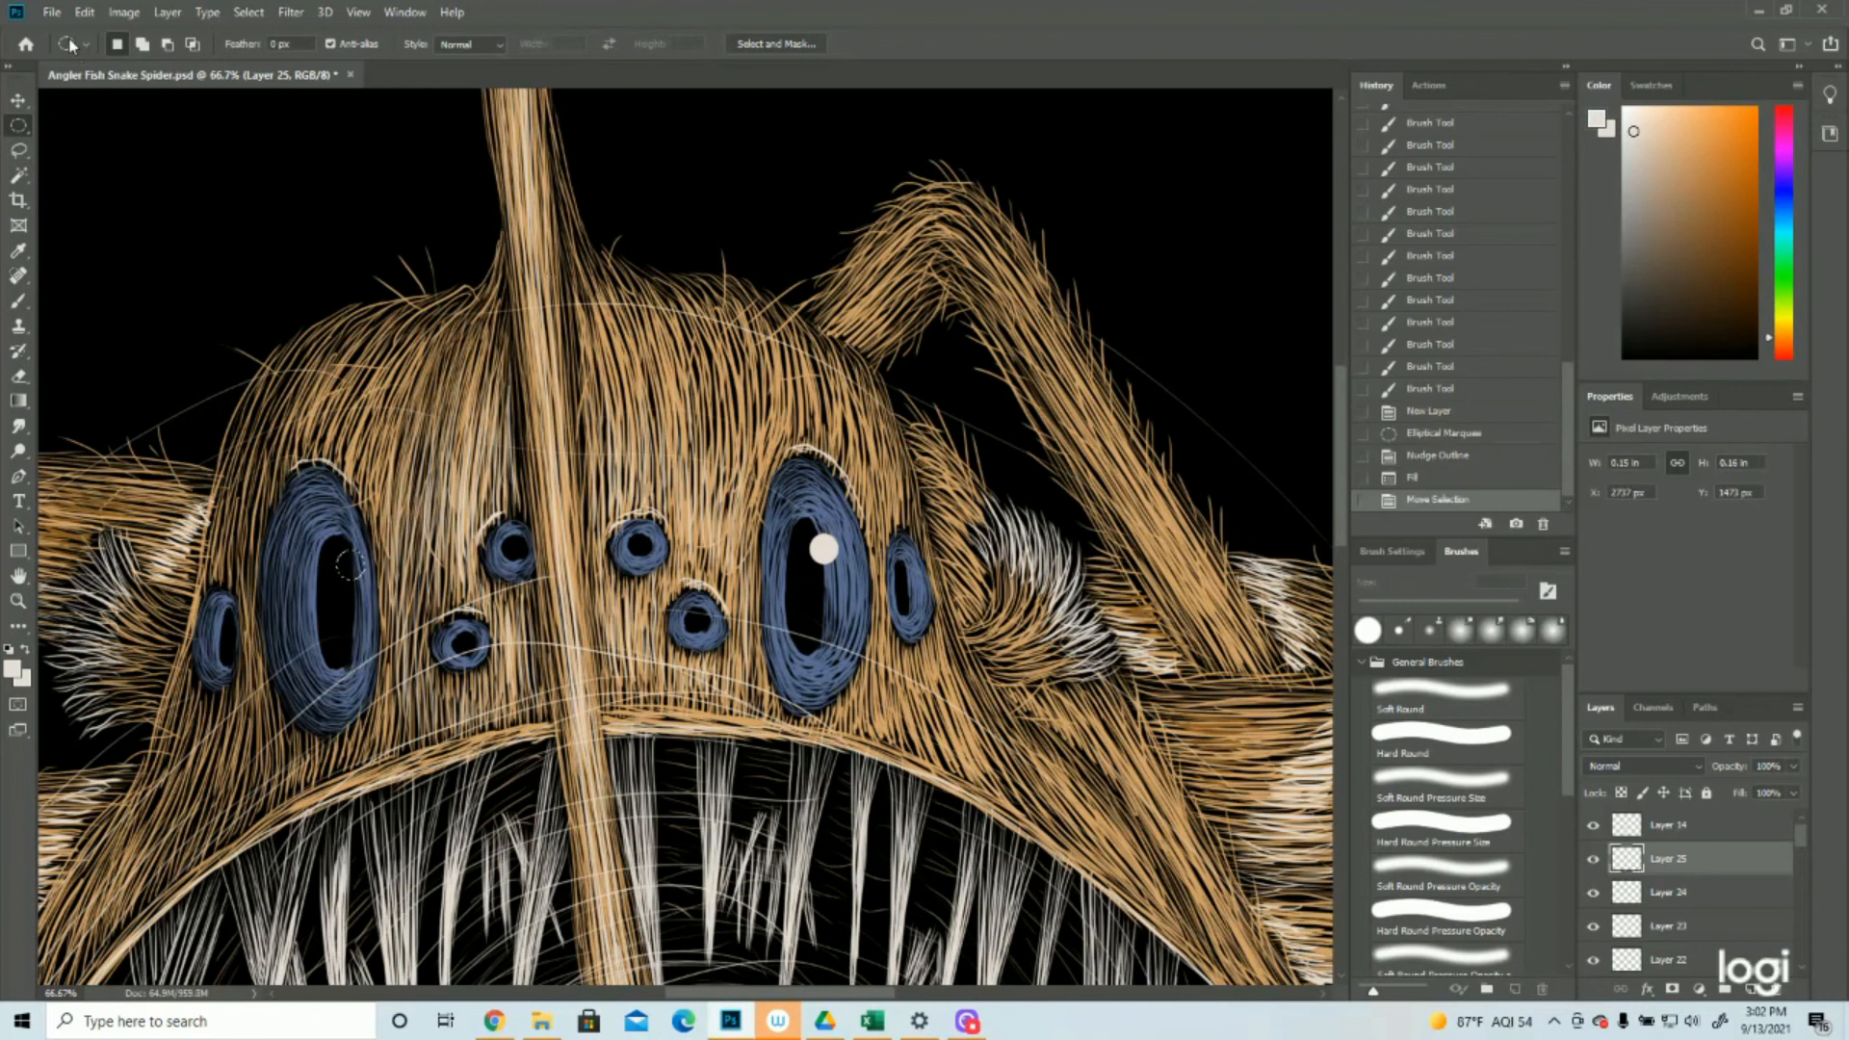
click(84, 12)
click(114, 315)
click(1042, 274)
click(249, 11)
click(259, 54)
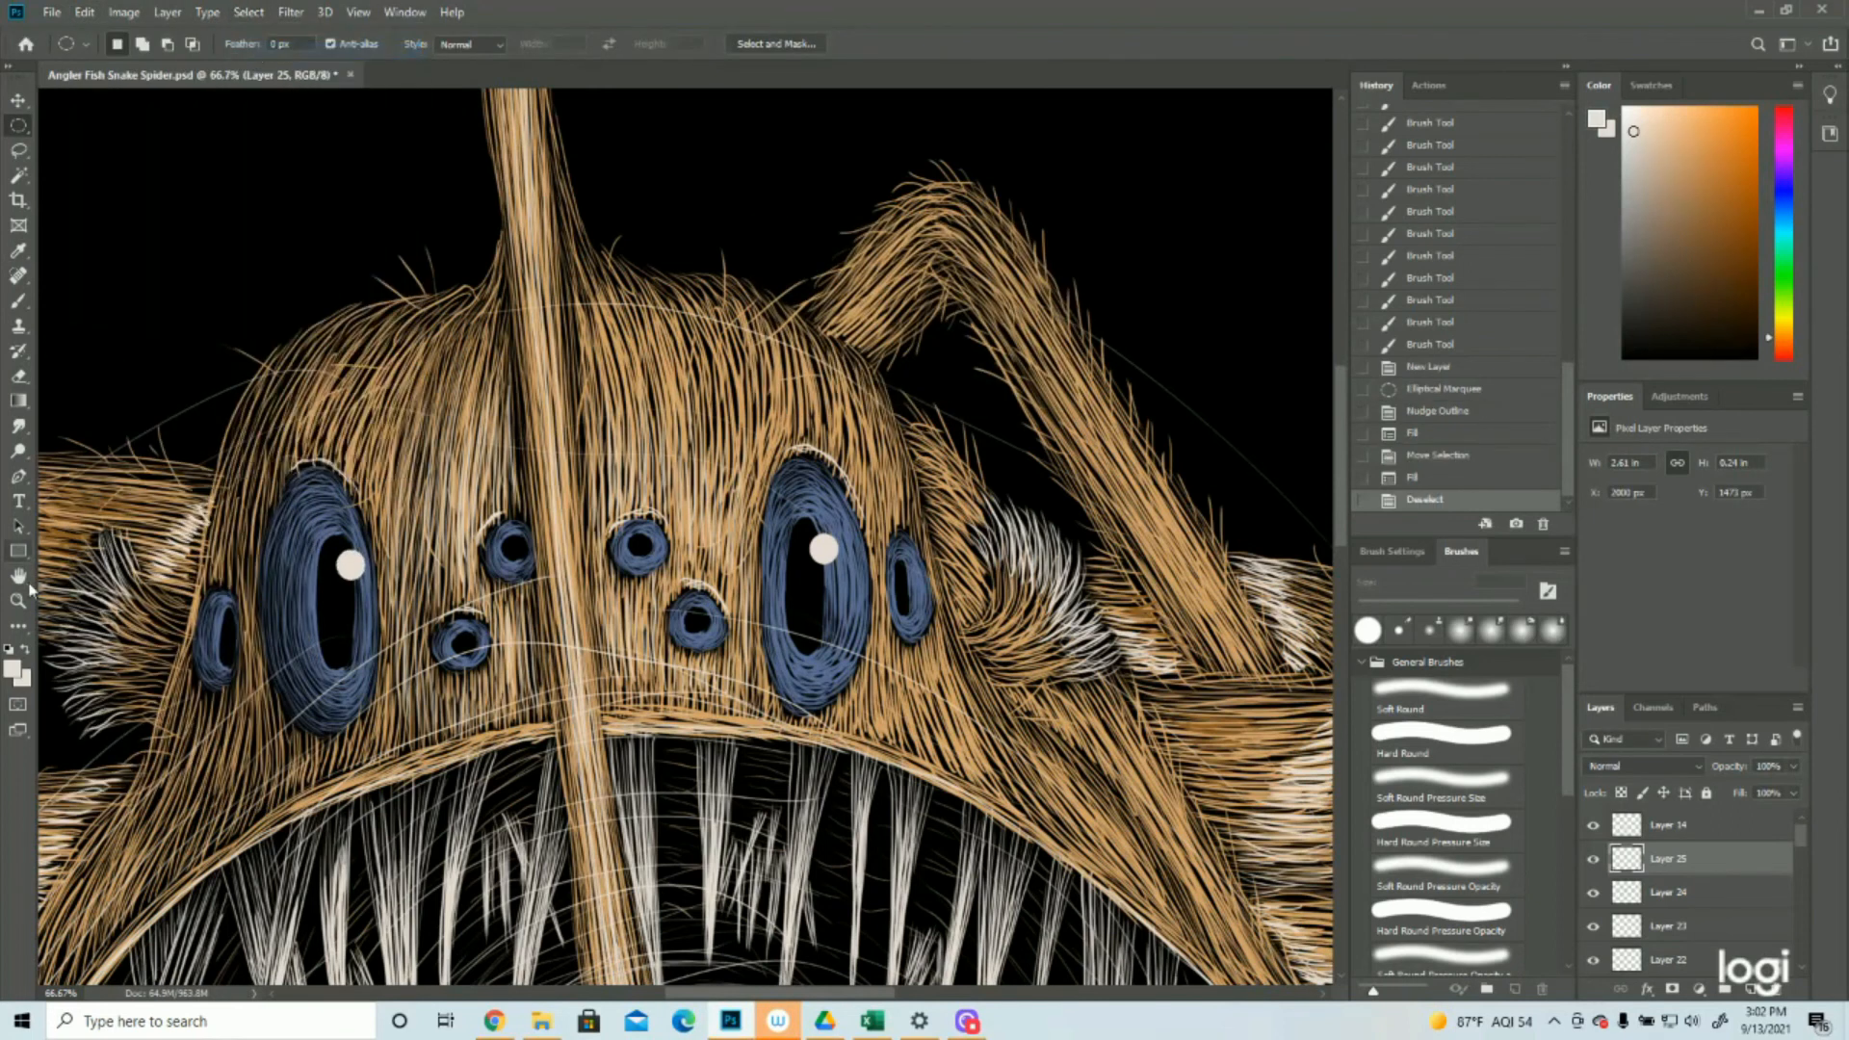
Fill a small circular selection with the off-white foreground color at the upper right of the right outer eye's pupil
click(19, 601)
drag(736, 520, 578, 515)
click(741, 319)
click(697, 301)
click(697, 301)
click(571, 602)
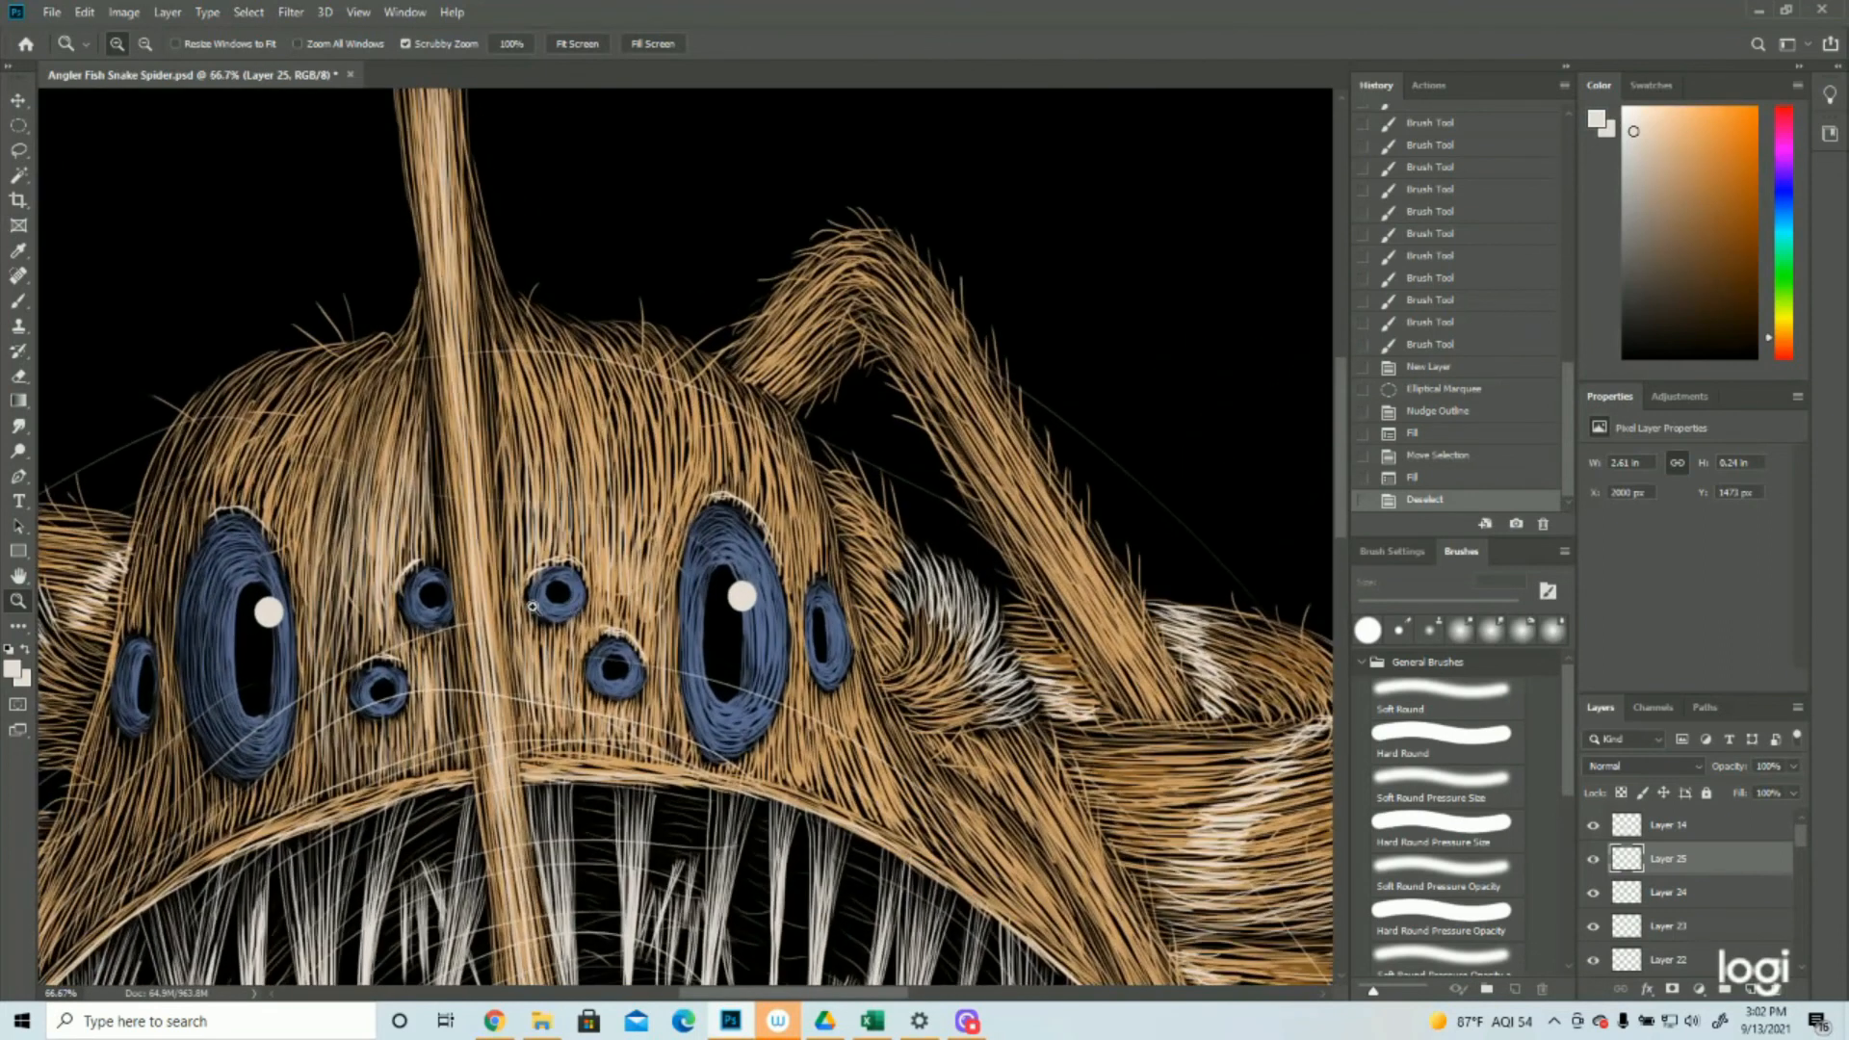
click(18, 126)
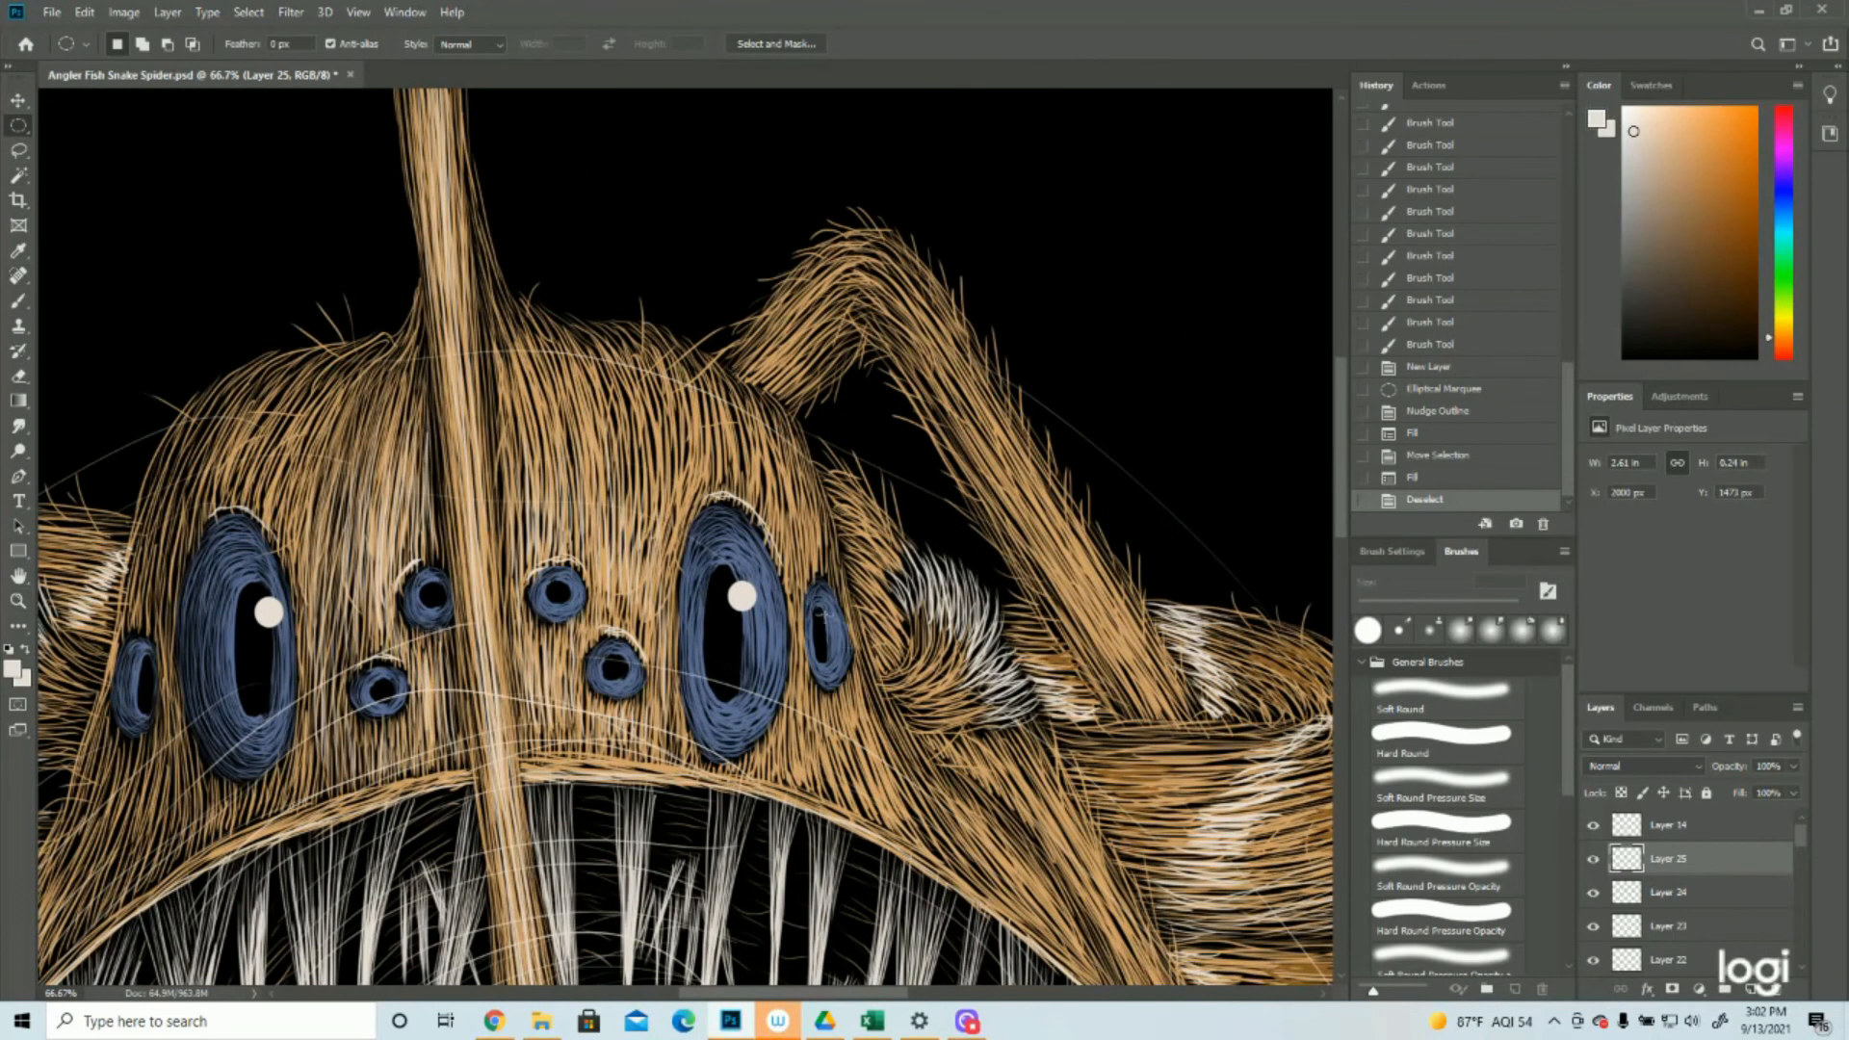
drag(822, 613, 834, 627)
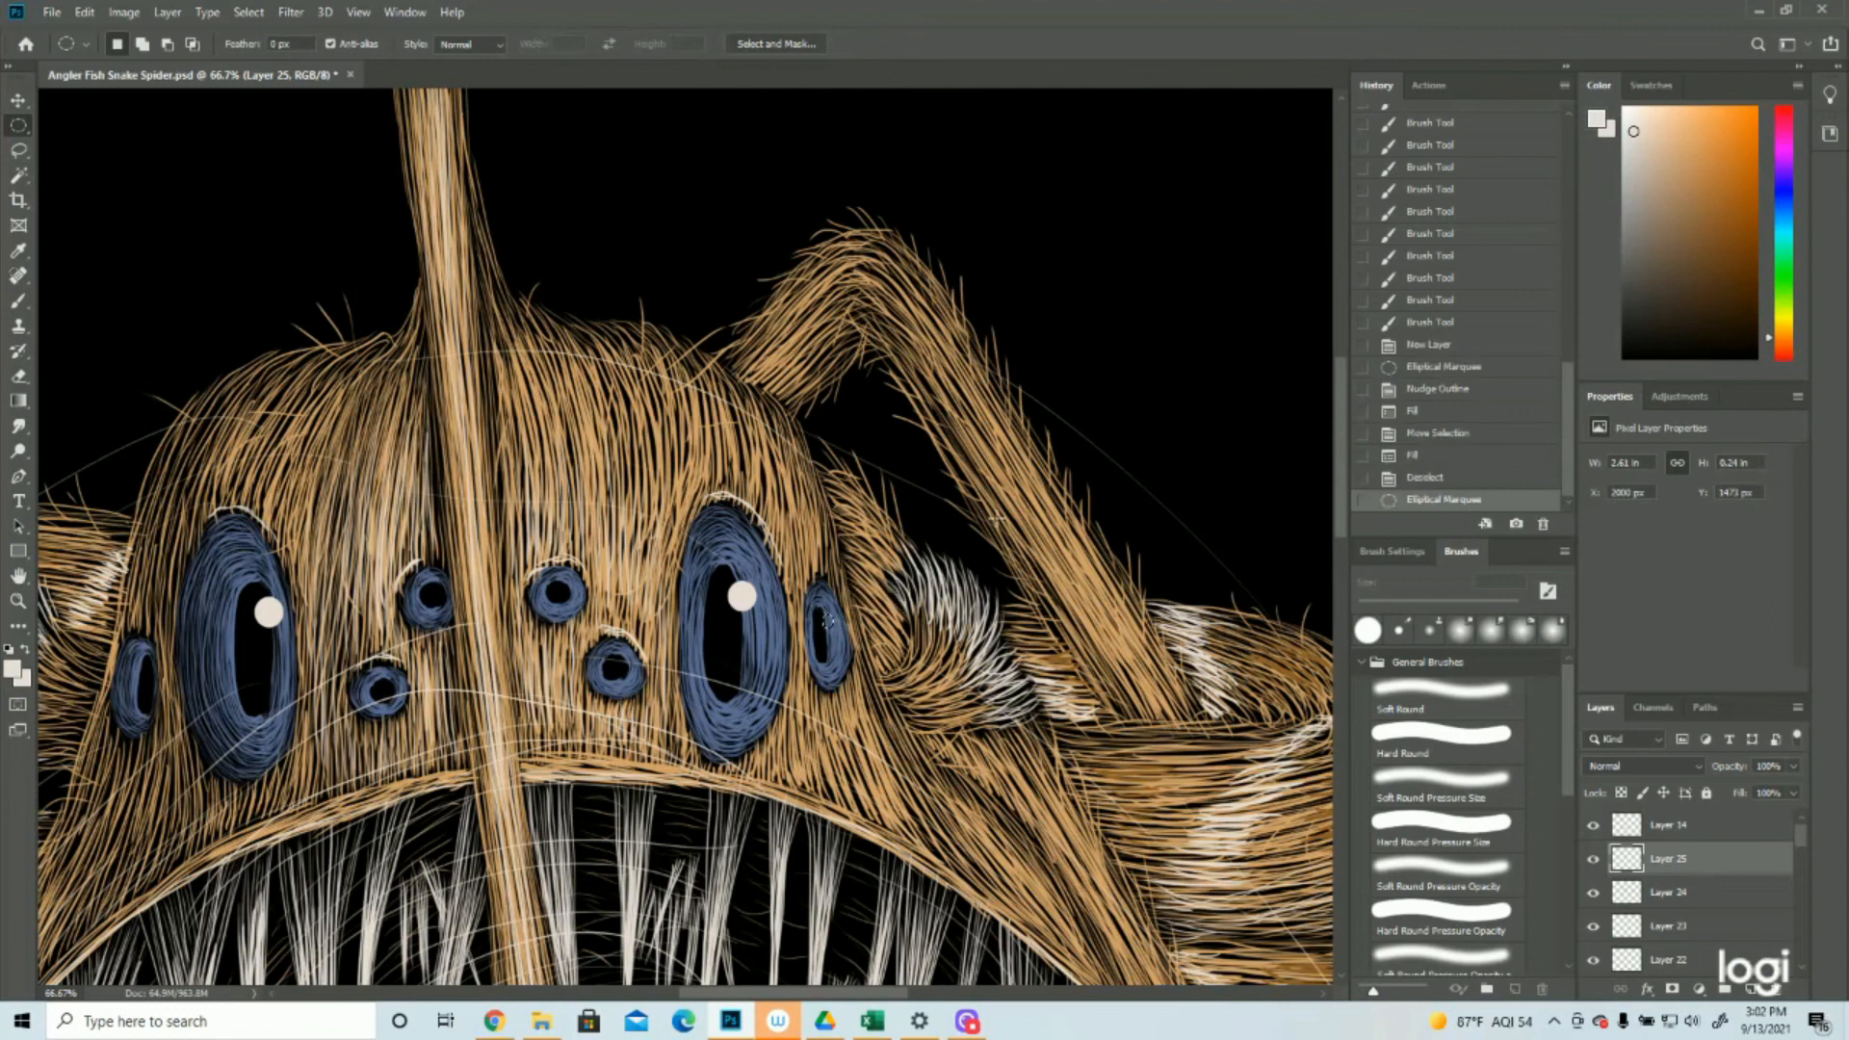
click(819, 622)
drag(820, 621, 836, 636)
key(Up)
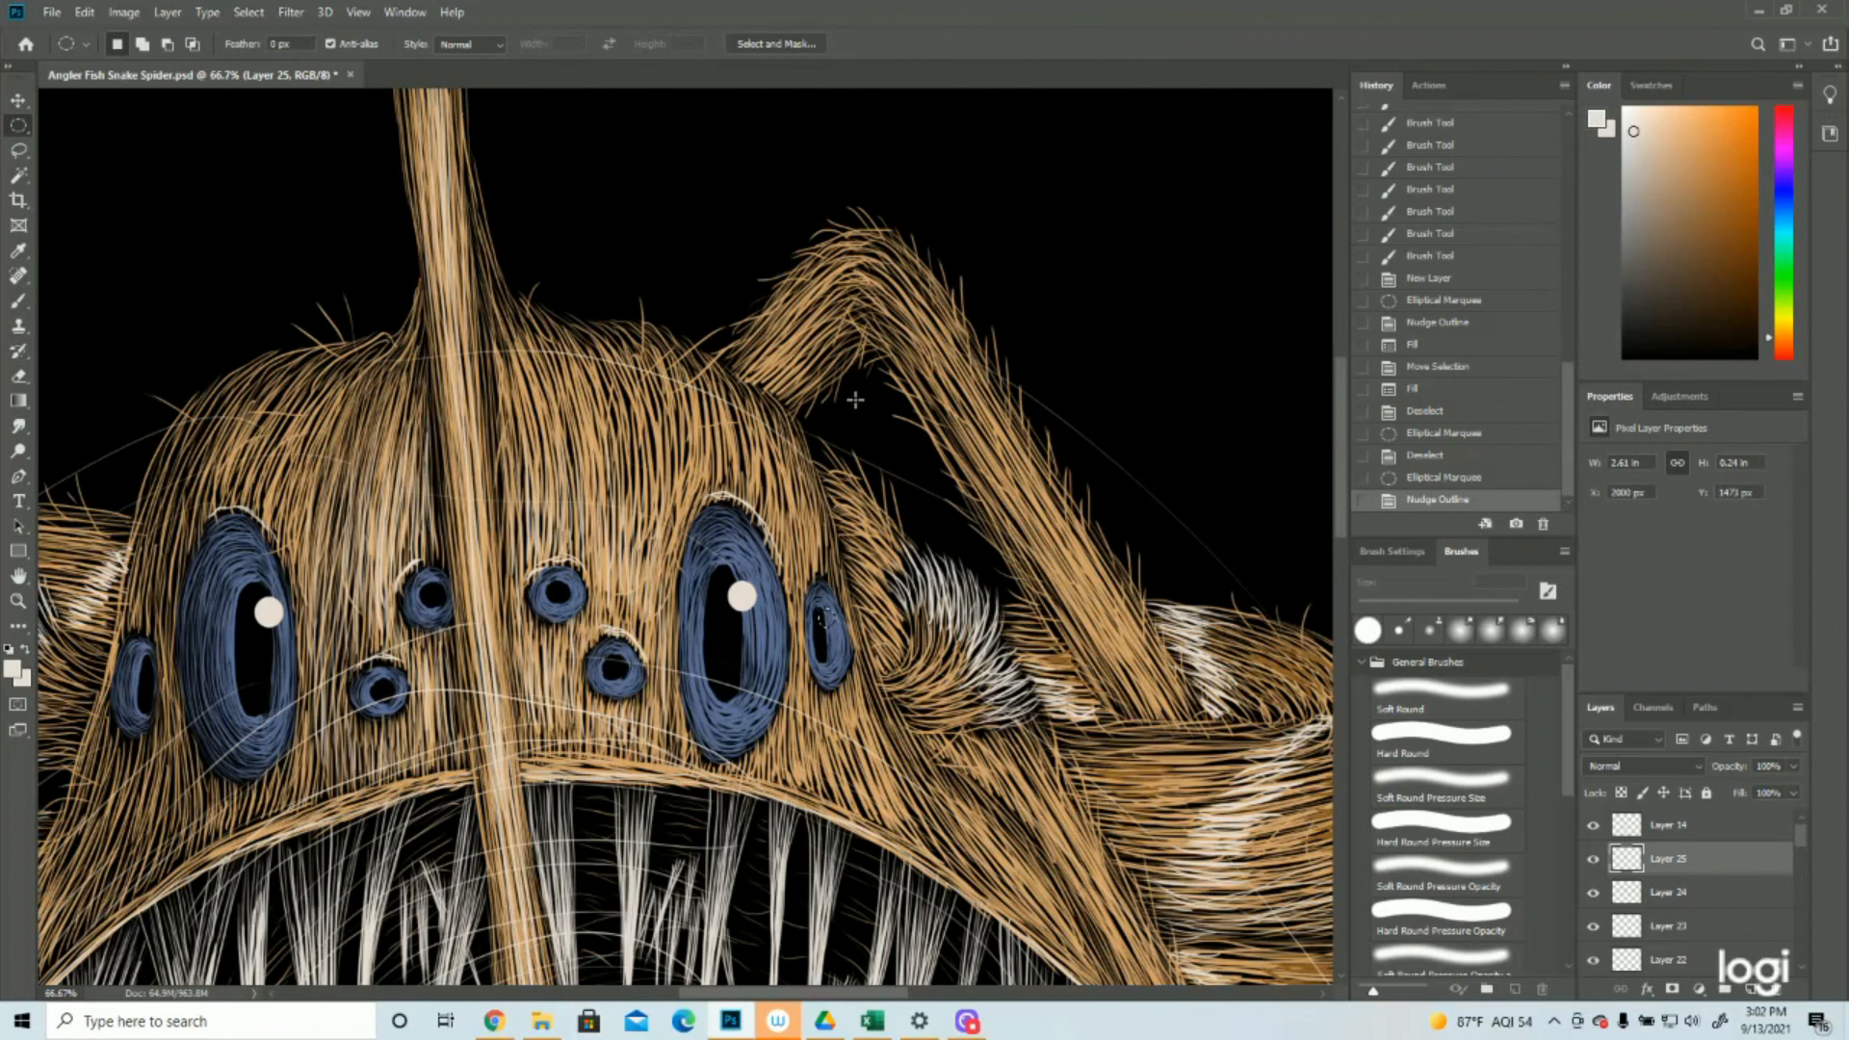
click(85, 13)
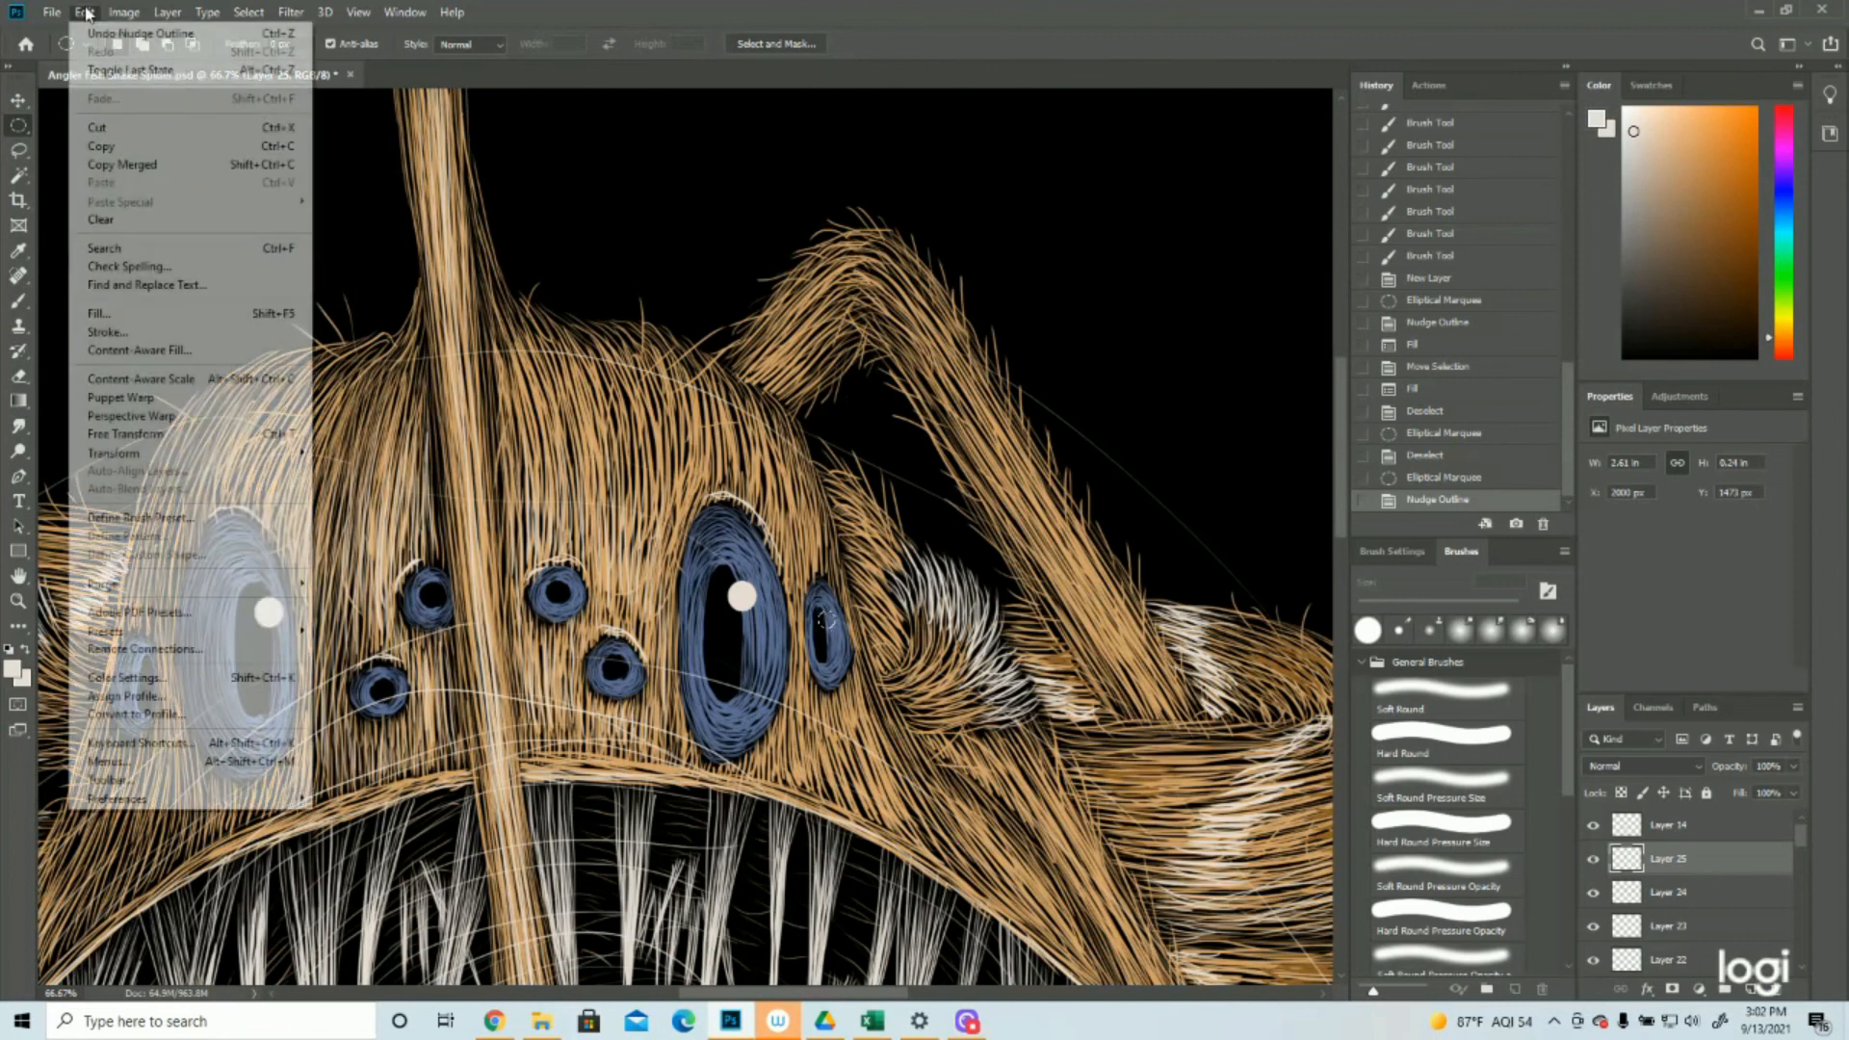
click(106, 316)
click(1045, 275)
Move the circular selection to the upper right of the left outer eye's pupil and fill it with the foreground color
drag(827, 620, 159, 683)
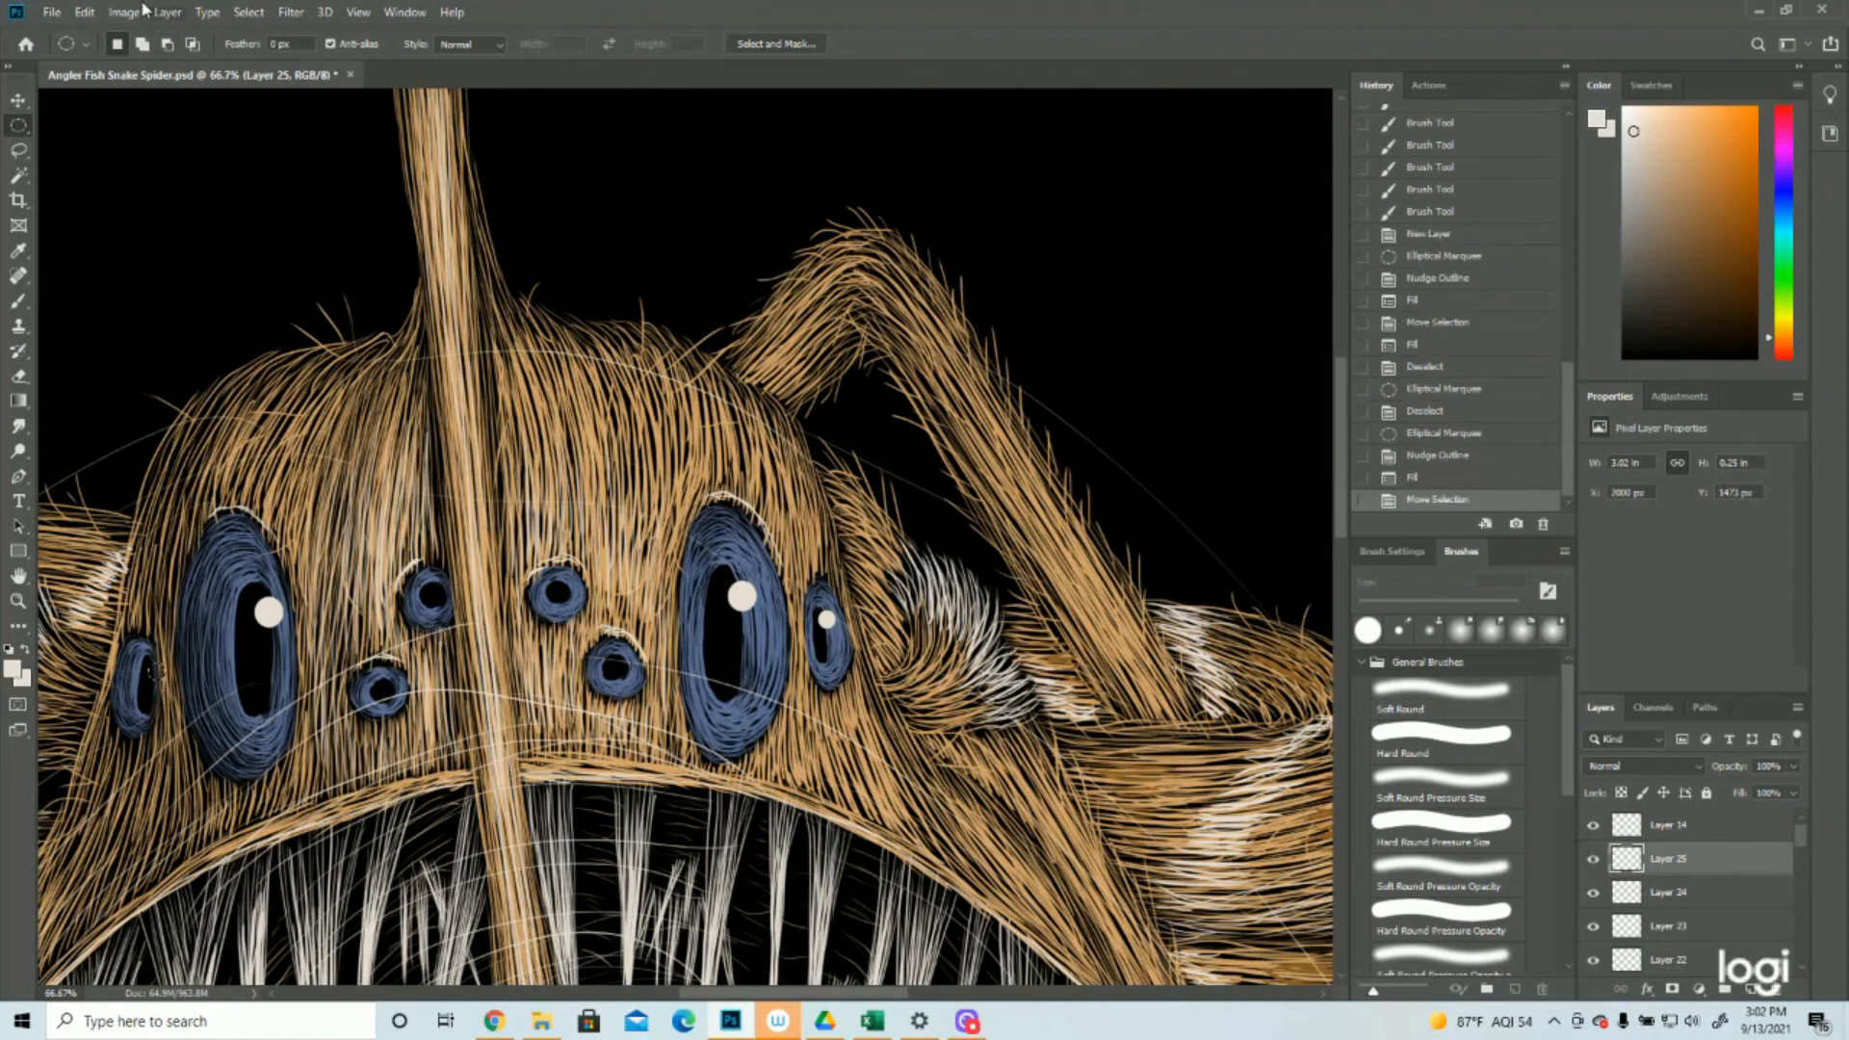
click(84, 11)
click(99, 313)
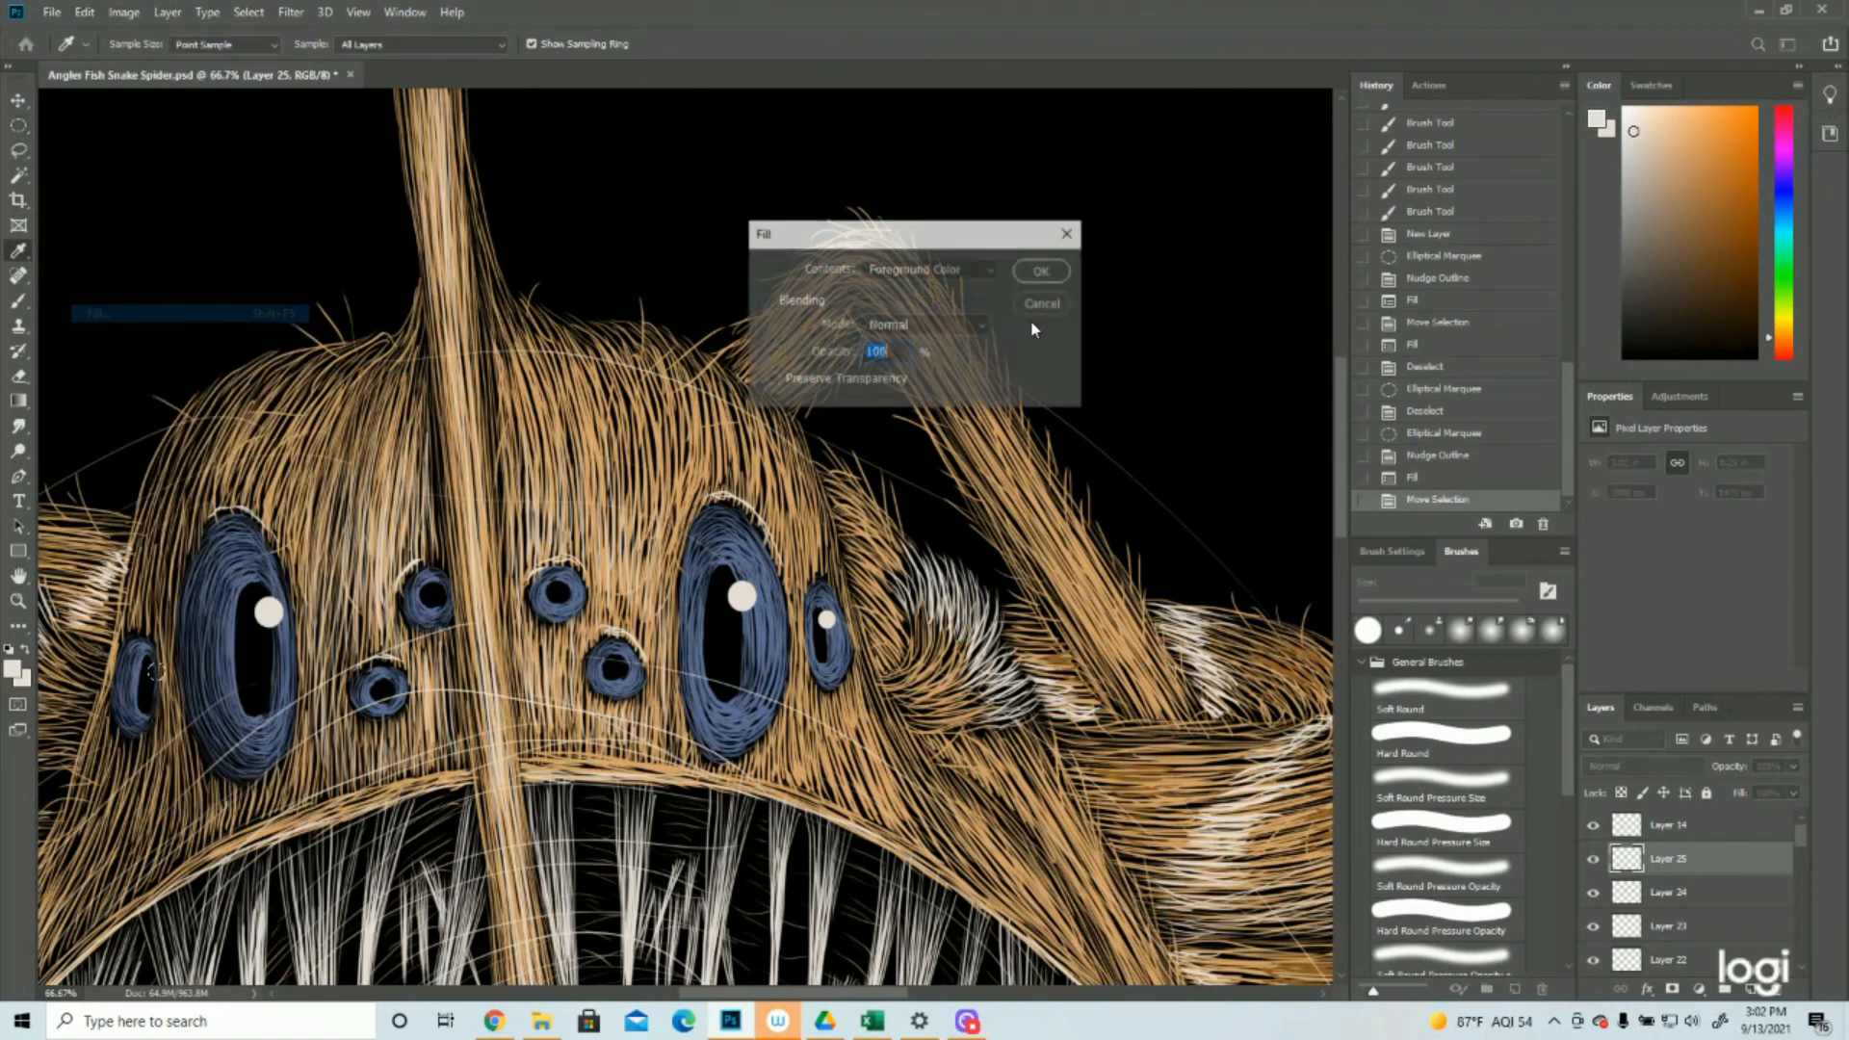
key(Return)
Fill a smaller circular selection with off-white at the upper right of the pupil in both small eyes right of the lure stalk
mouse_move(157, 677)
mouse_down()
mouse_move(602, 626)
mouse_move(635, 678)
mouse_up()
key(ctrl+d)
key(Up)
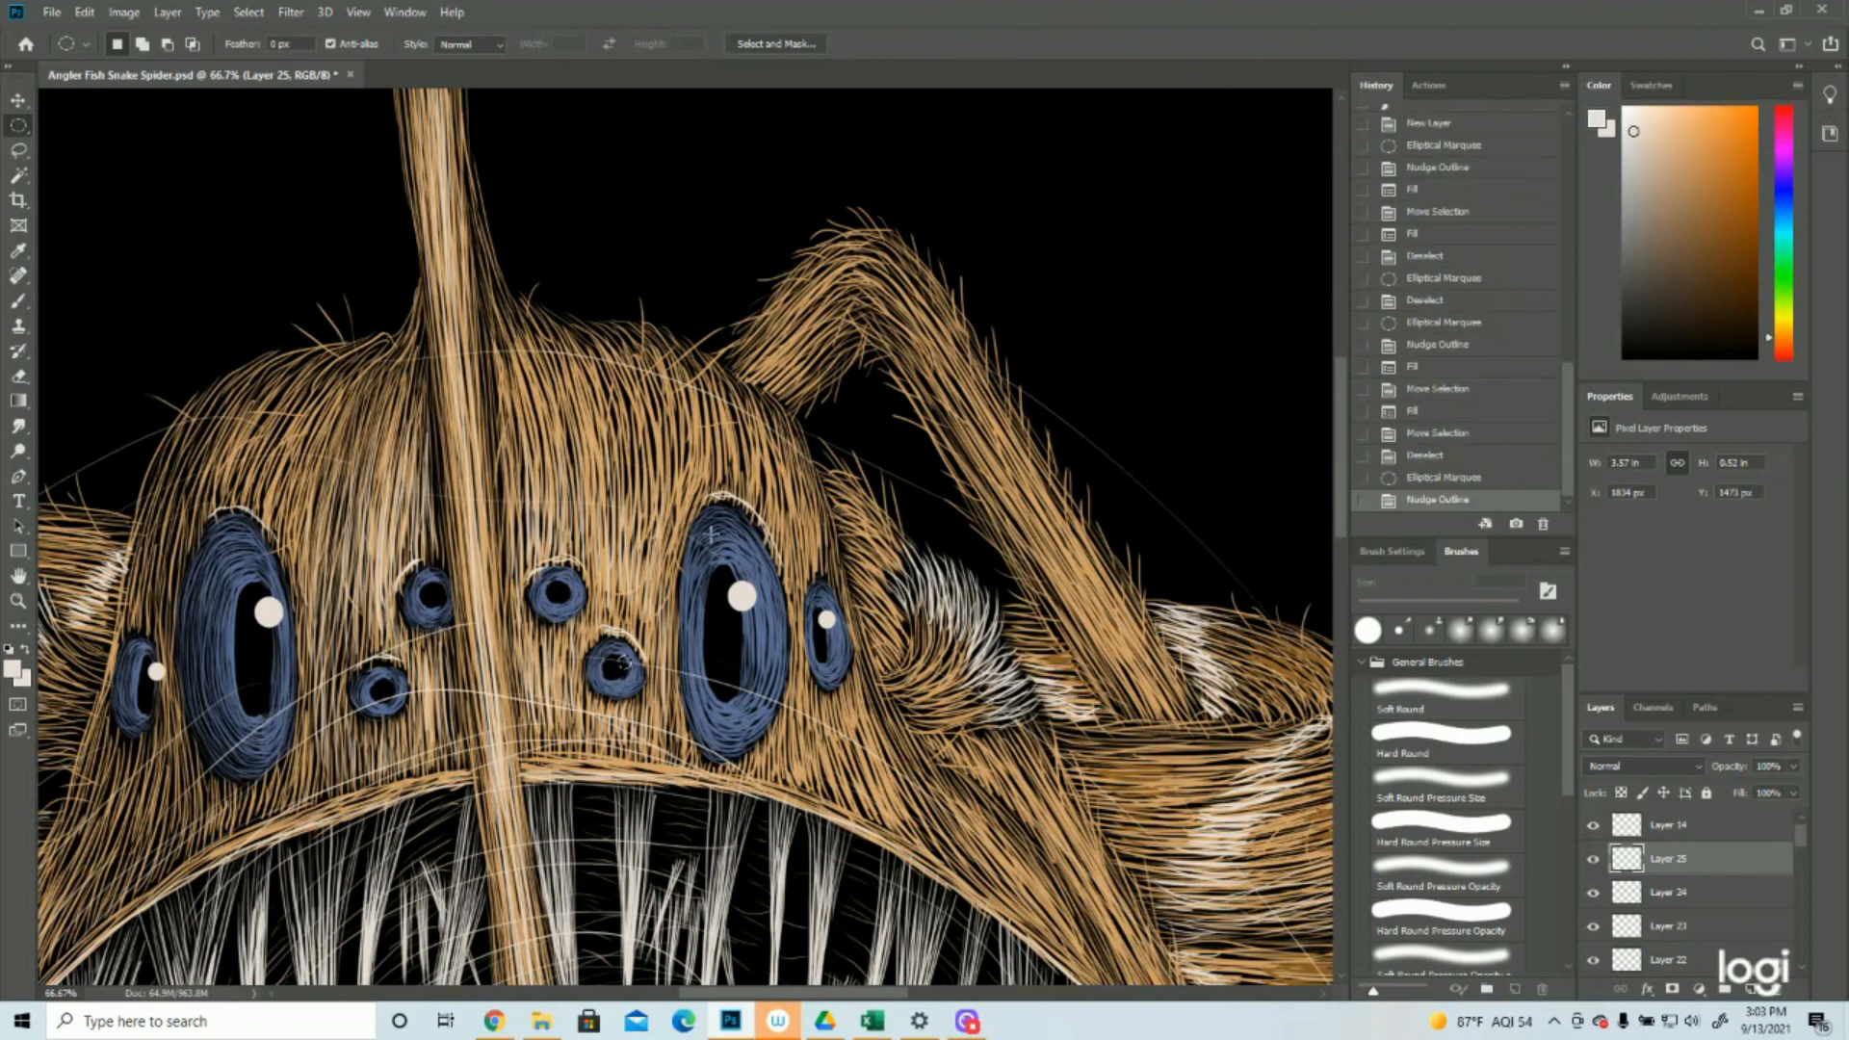
click(83, 12)
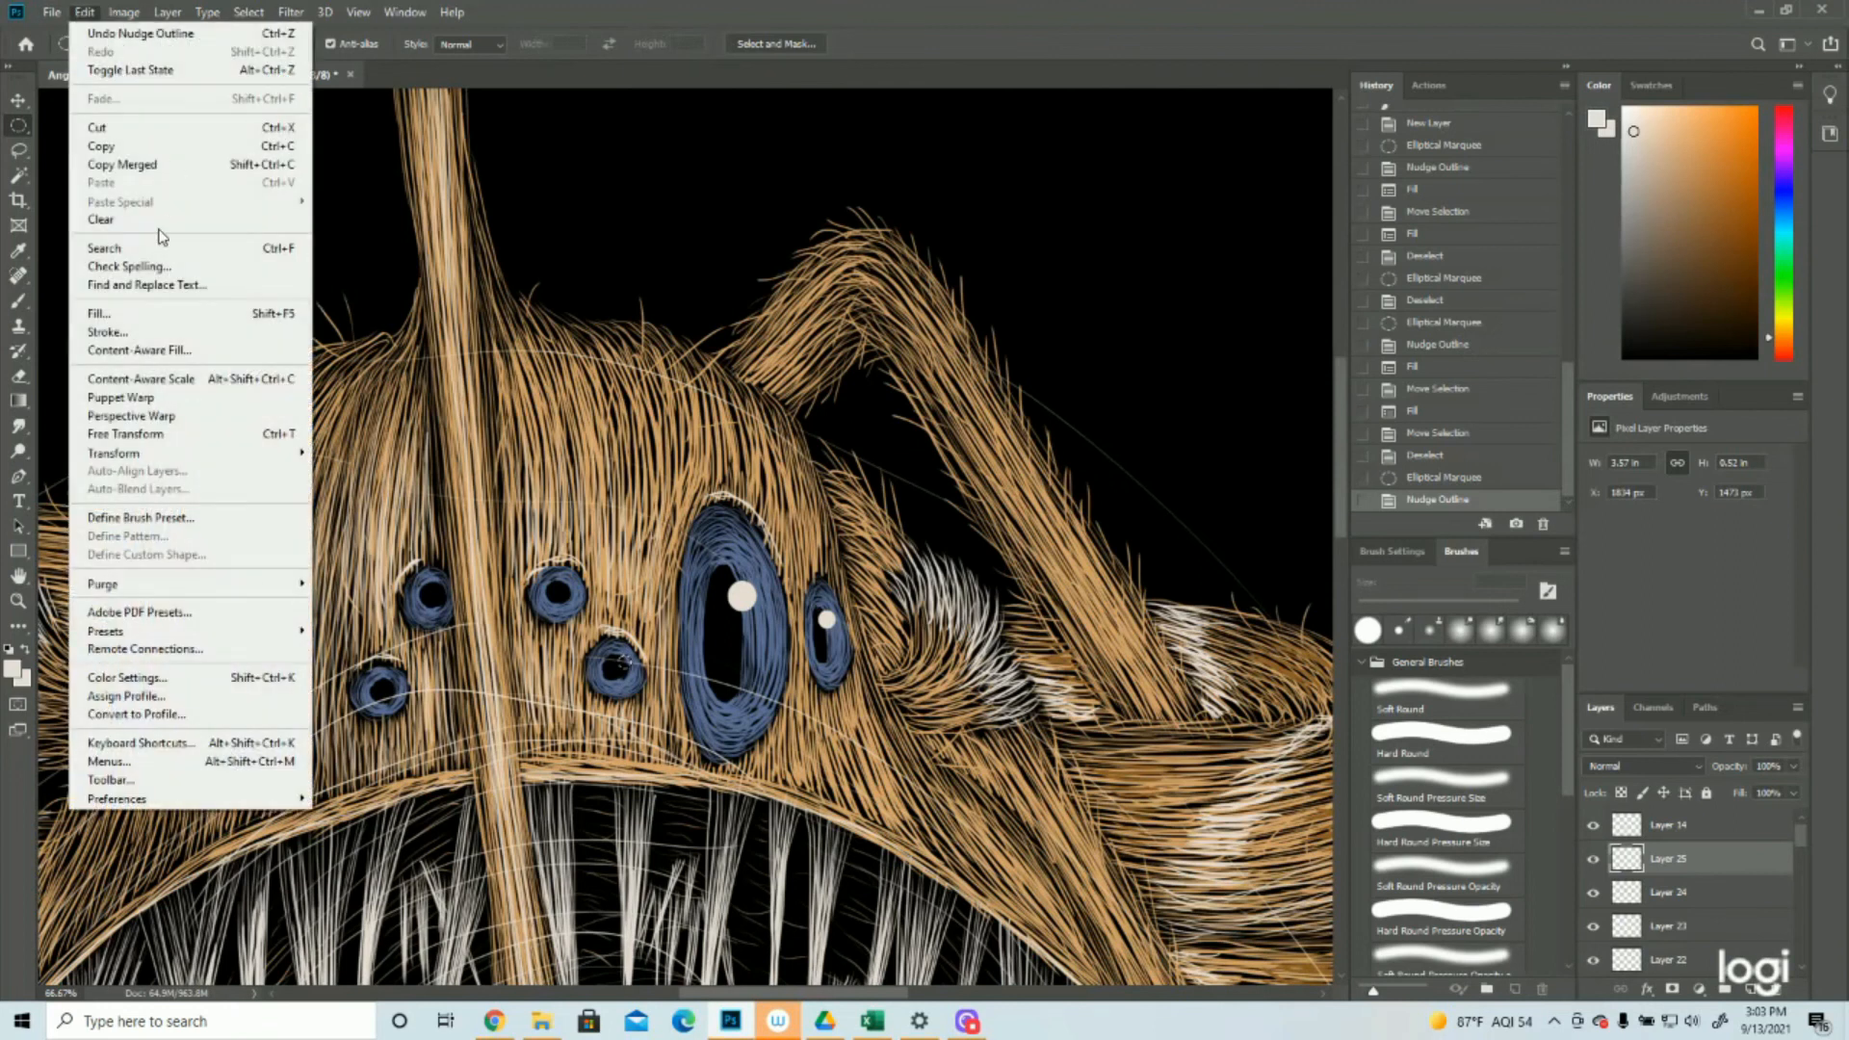
click(123, 315)
click(1042, 276)
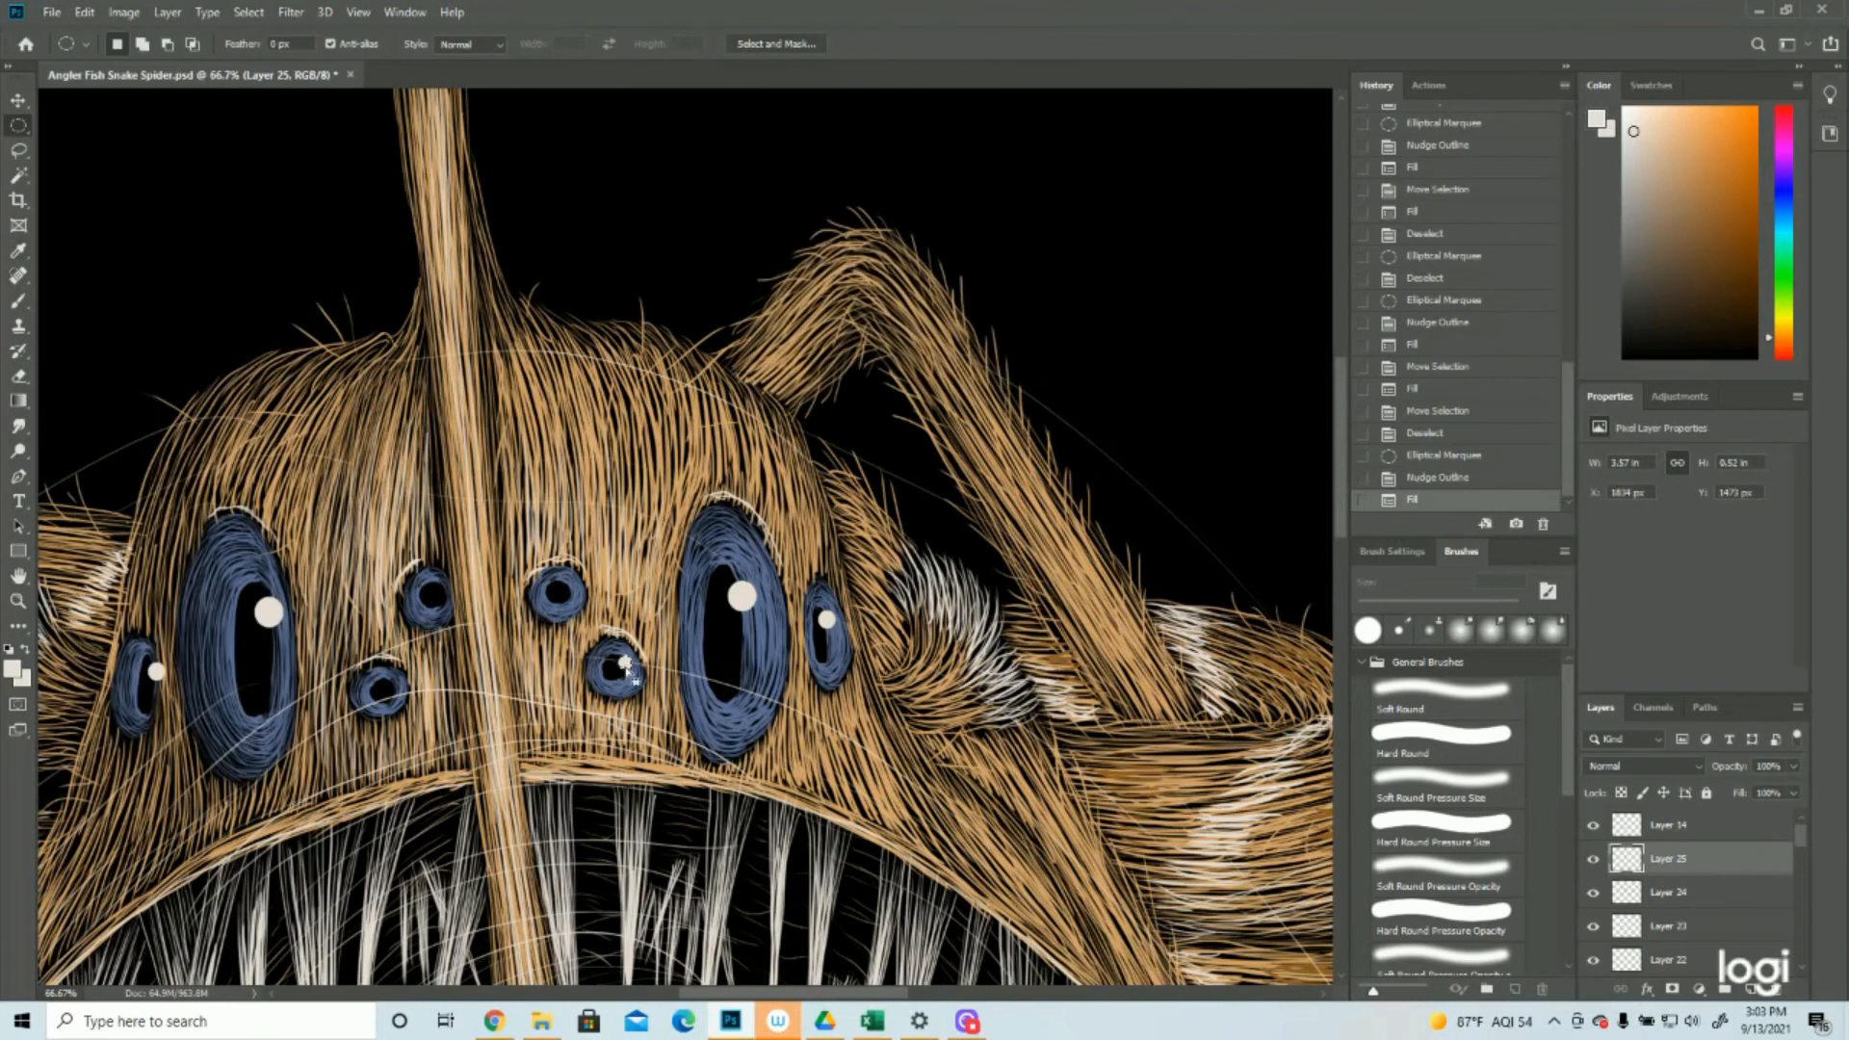
drag(626, 665, 571, 592)
click(83, 12)
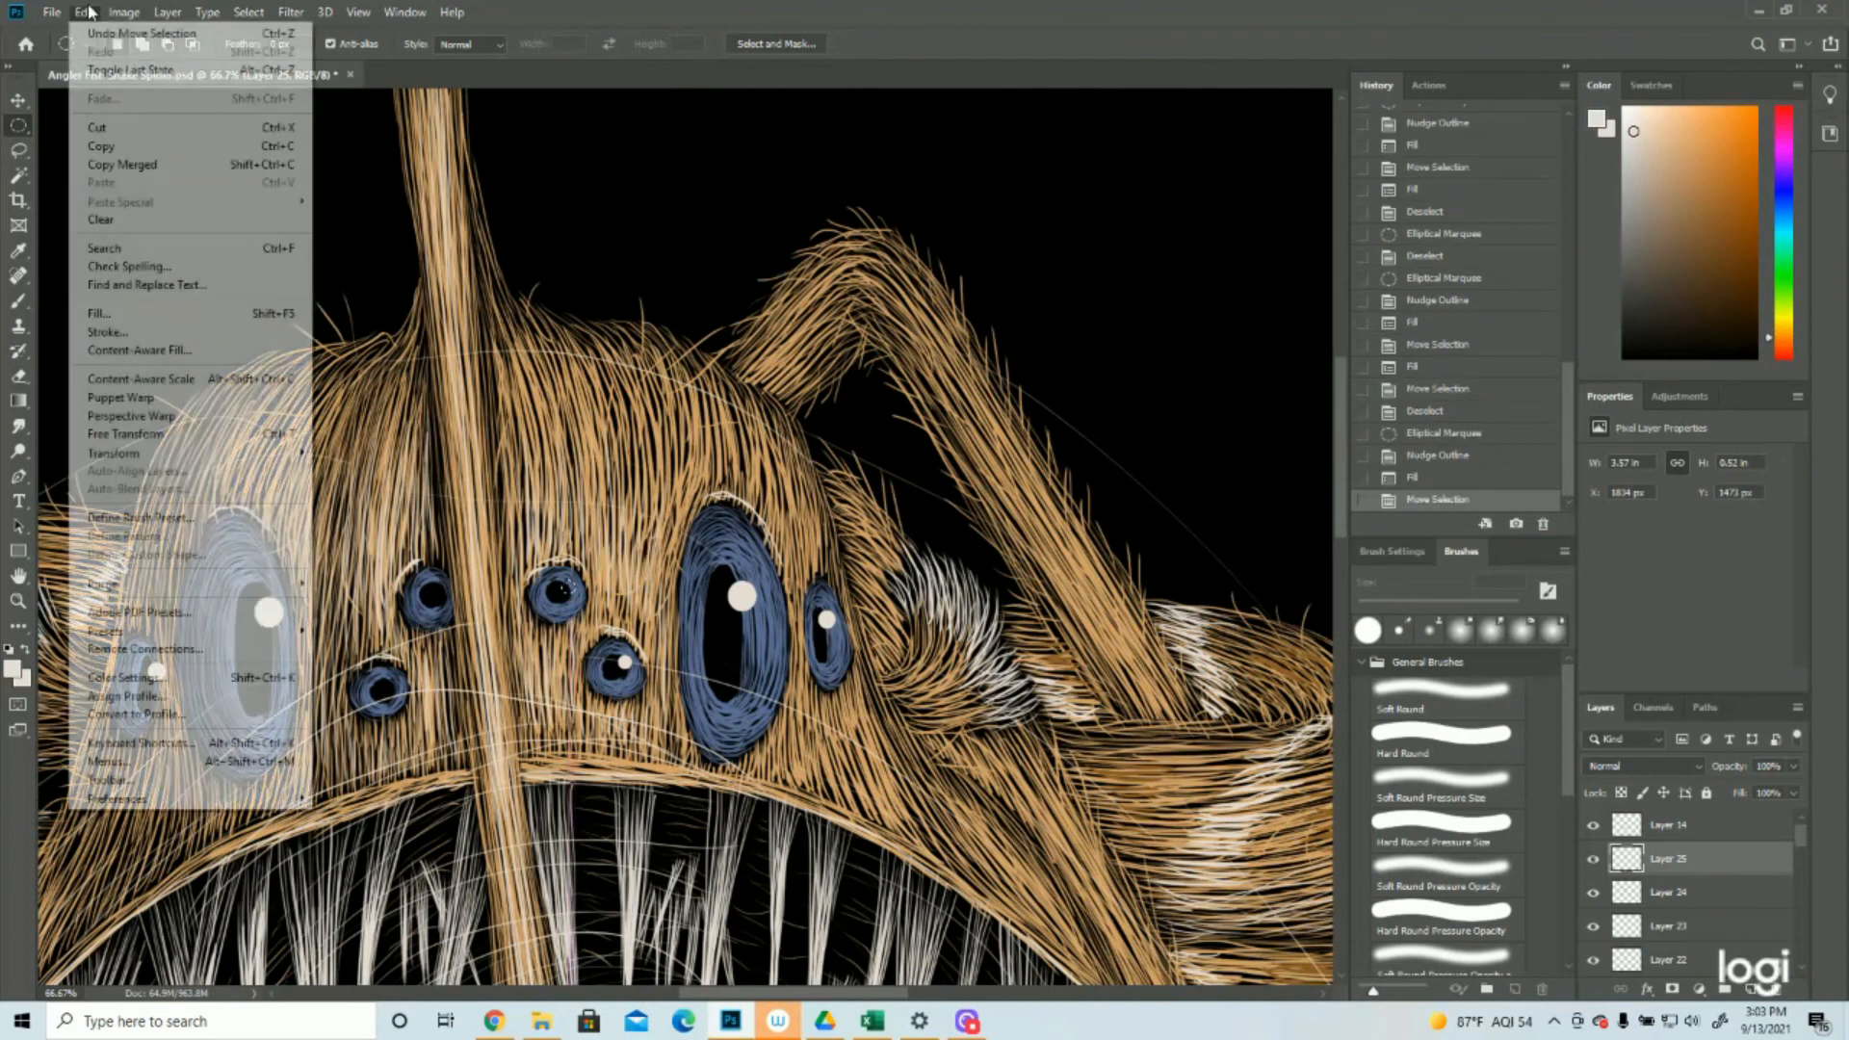
click(86, 315)
click(1040, 271)
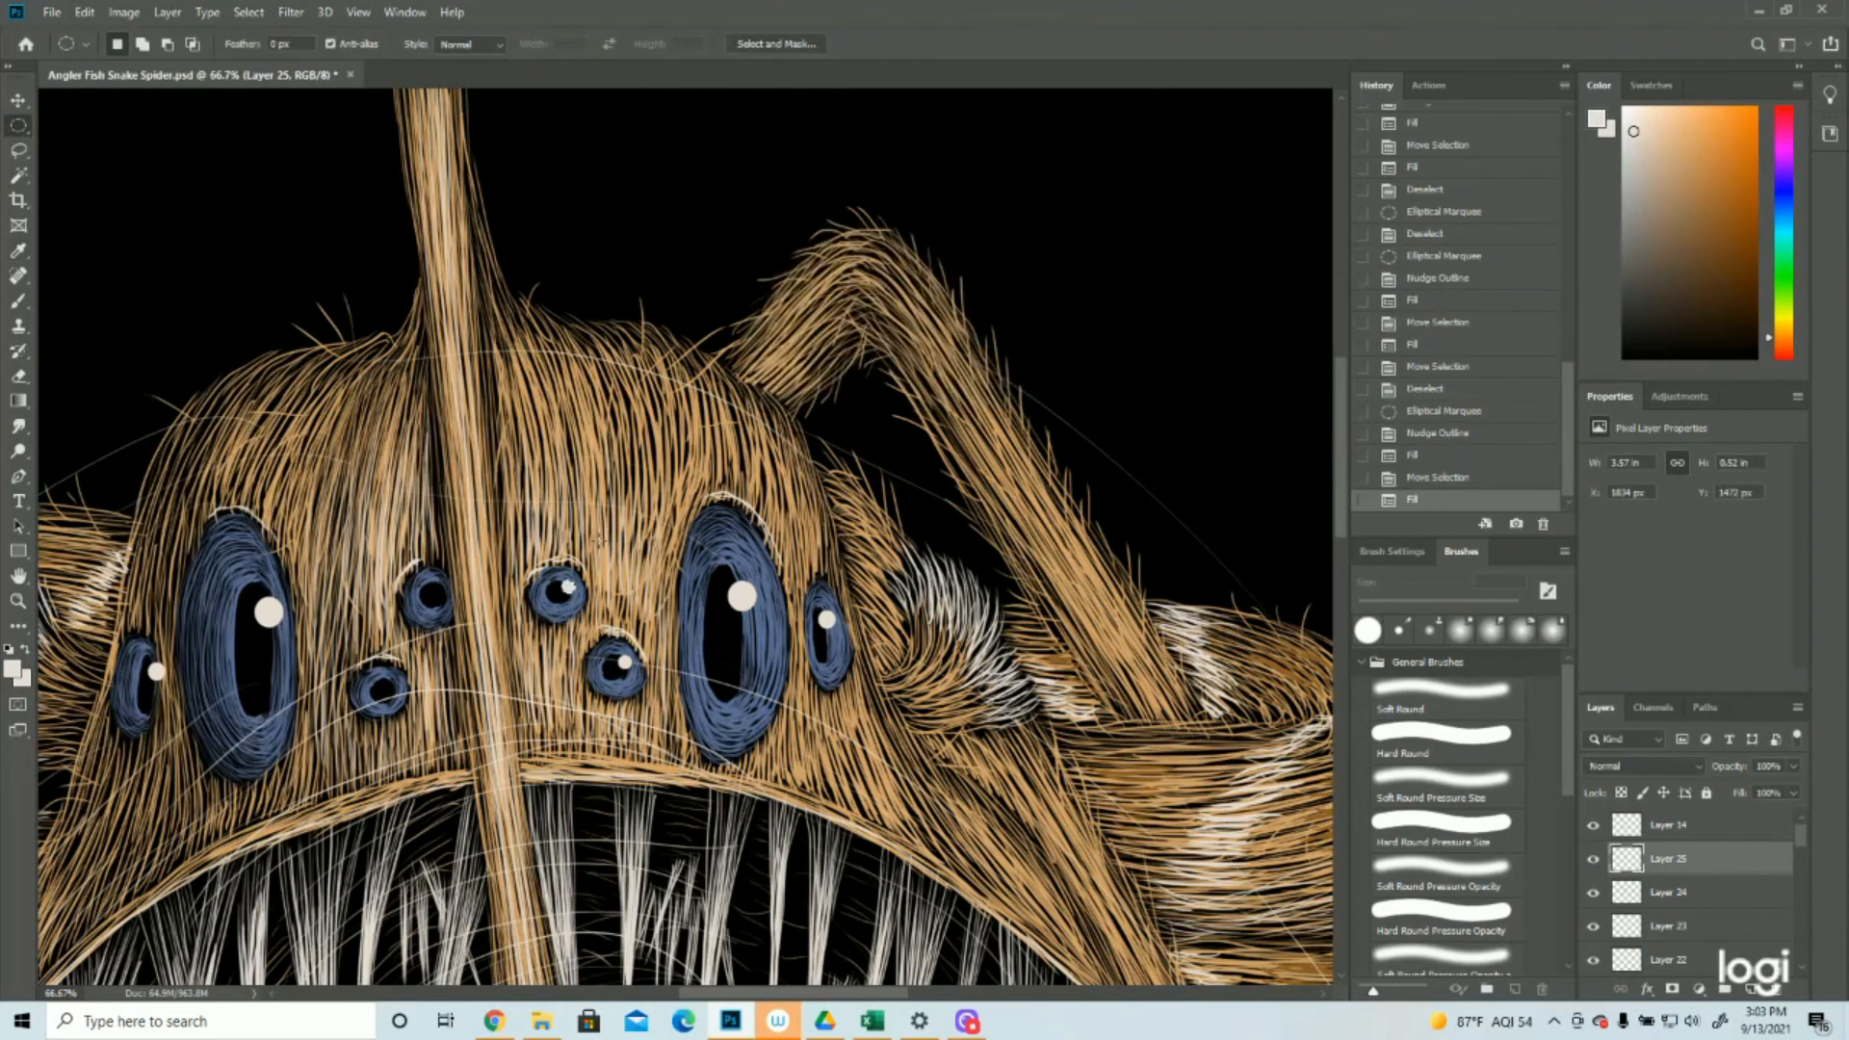
Move the circular selection to each small eye left of the lure stalk, fill it with the foreground color and deselect
drag(568, 592, 404, 694)
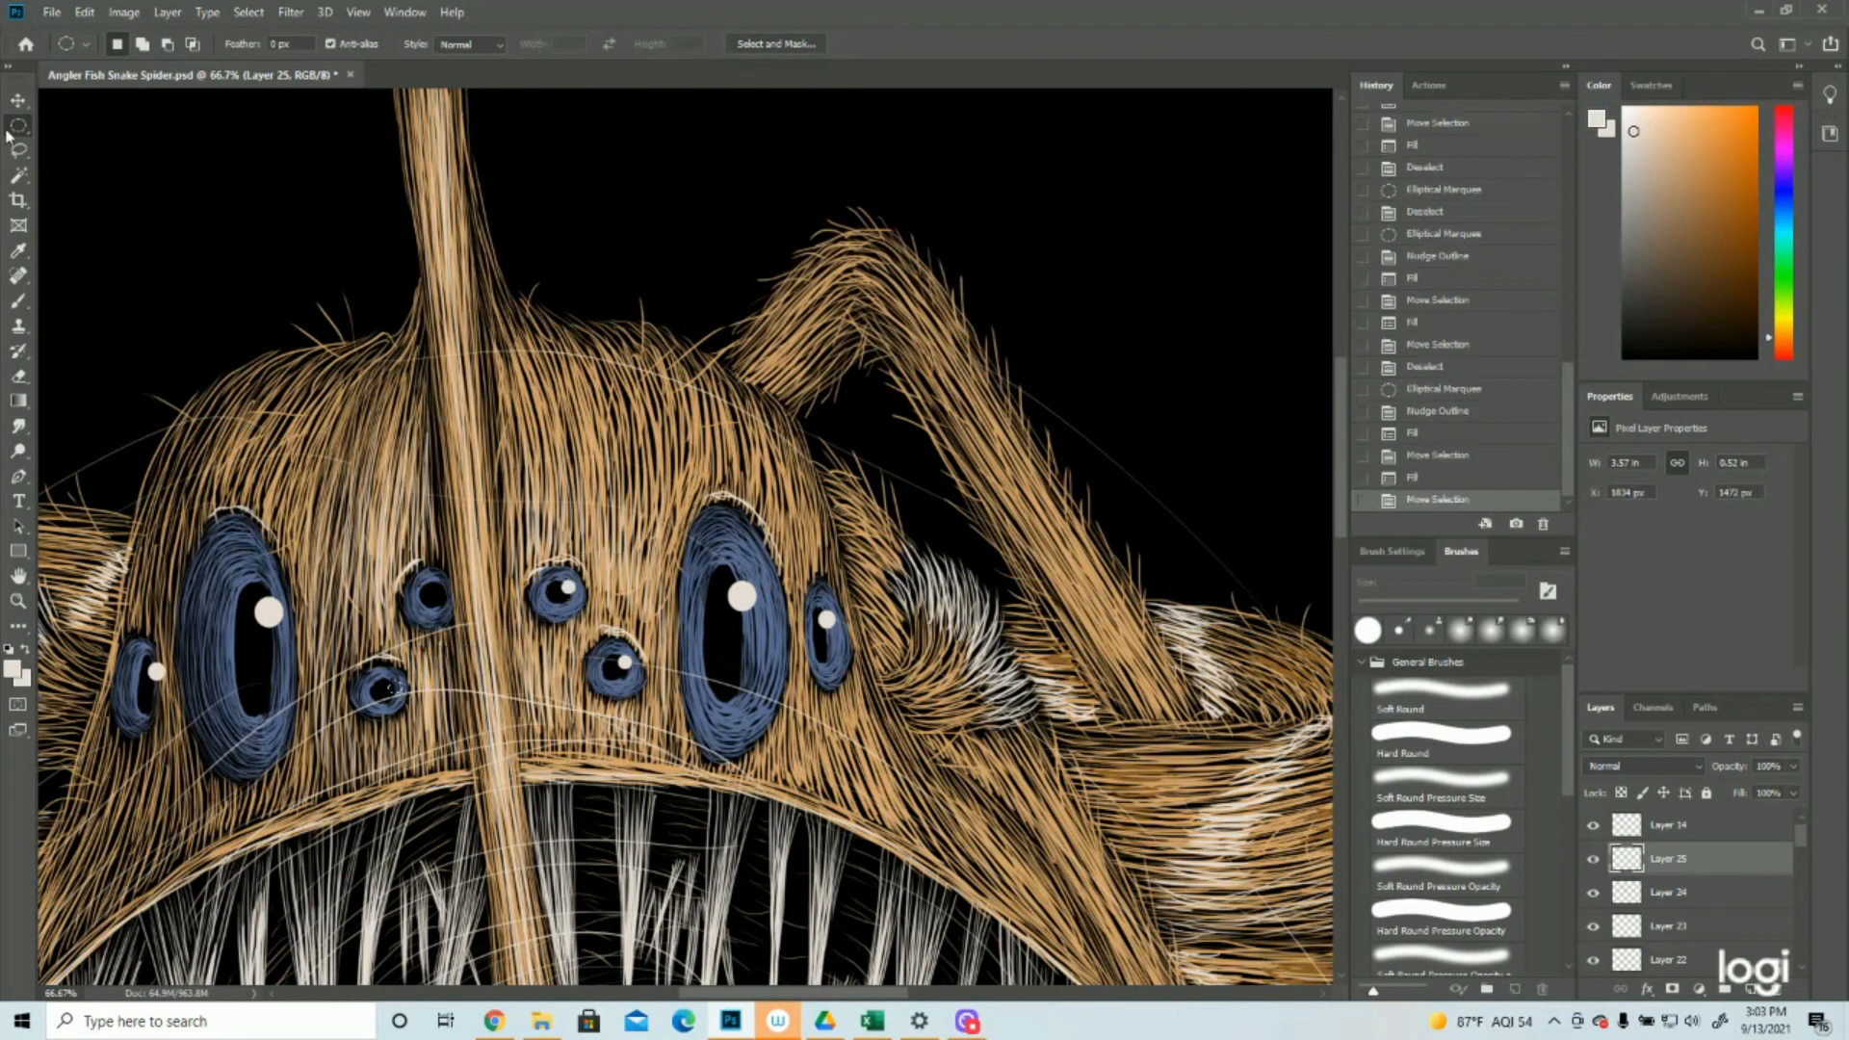
click(85, 11)
click(106, 308)
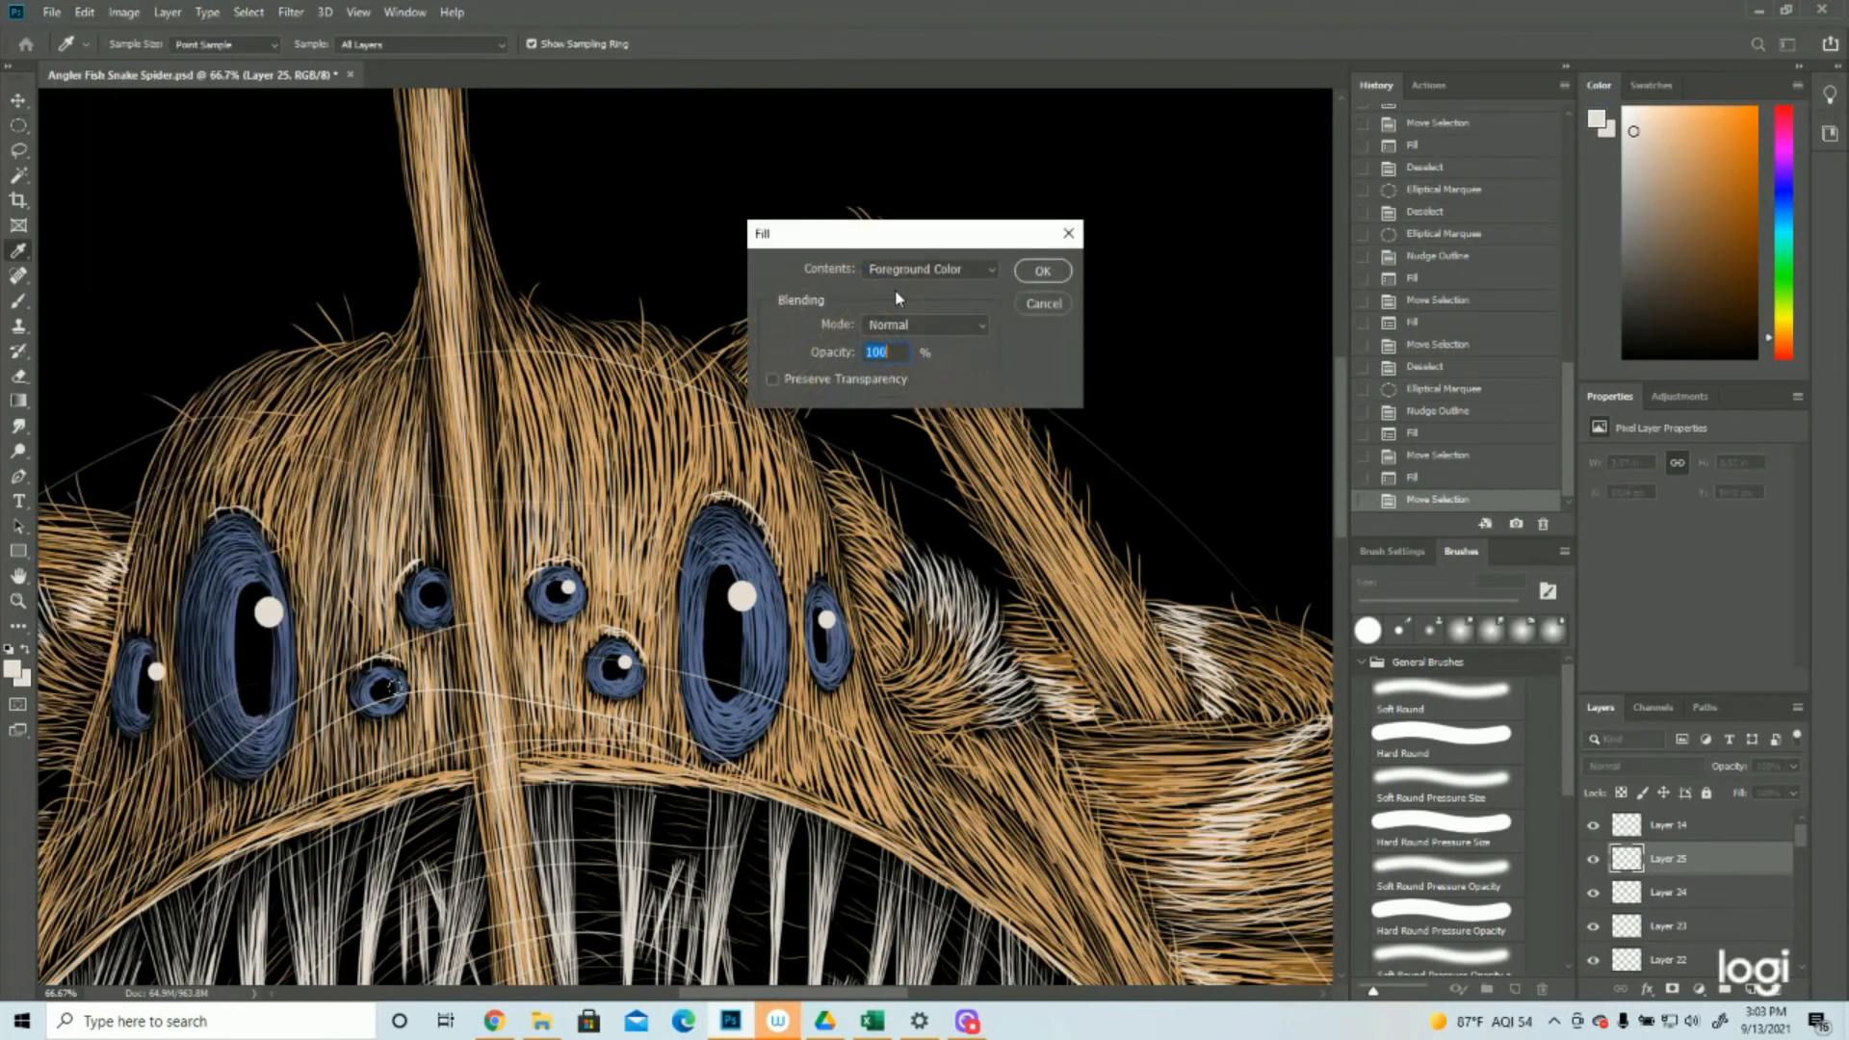
click(1042, 271)
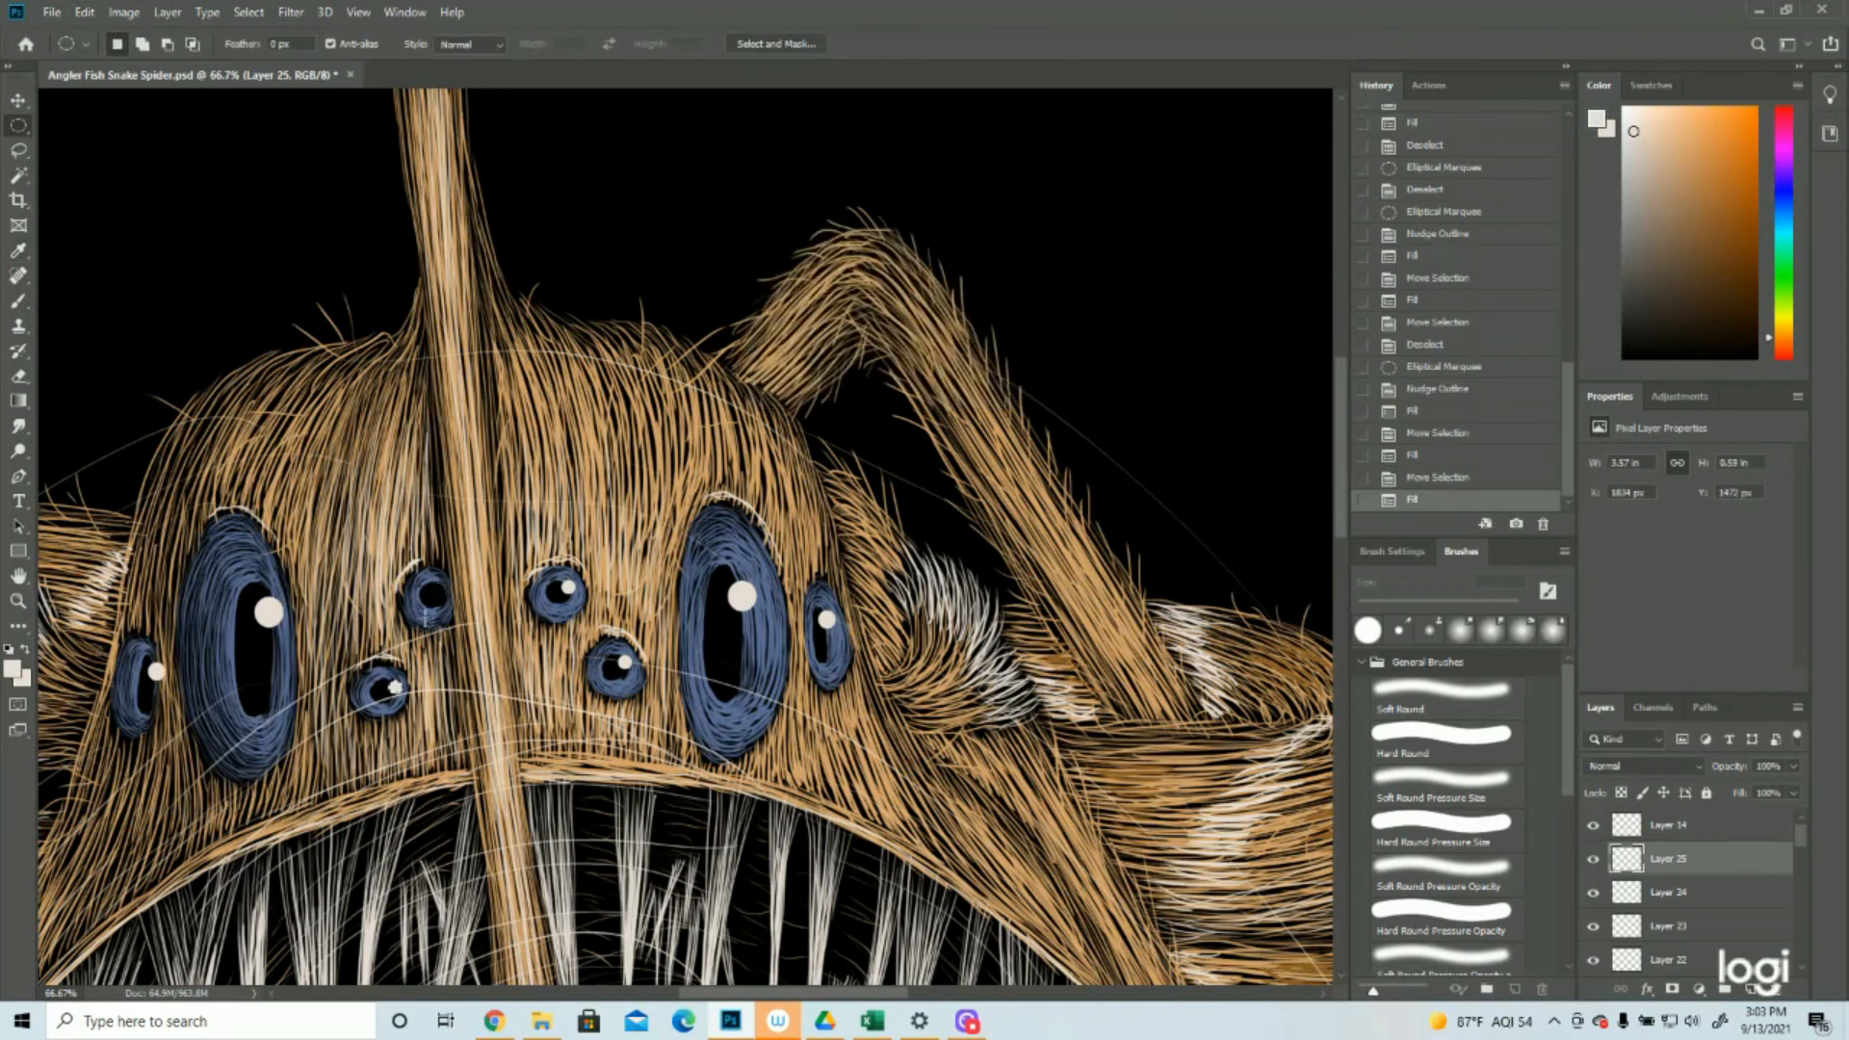
drag(395, 696, 442, 599)
click(85, 11)
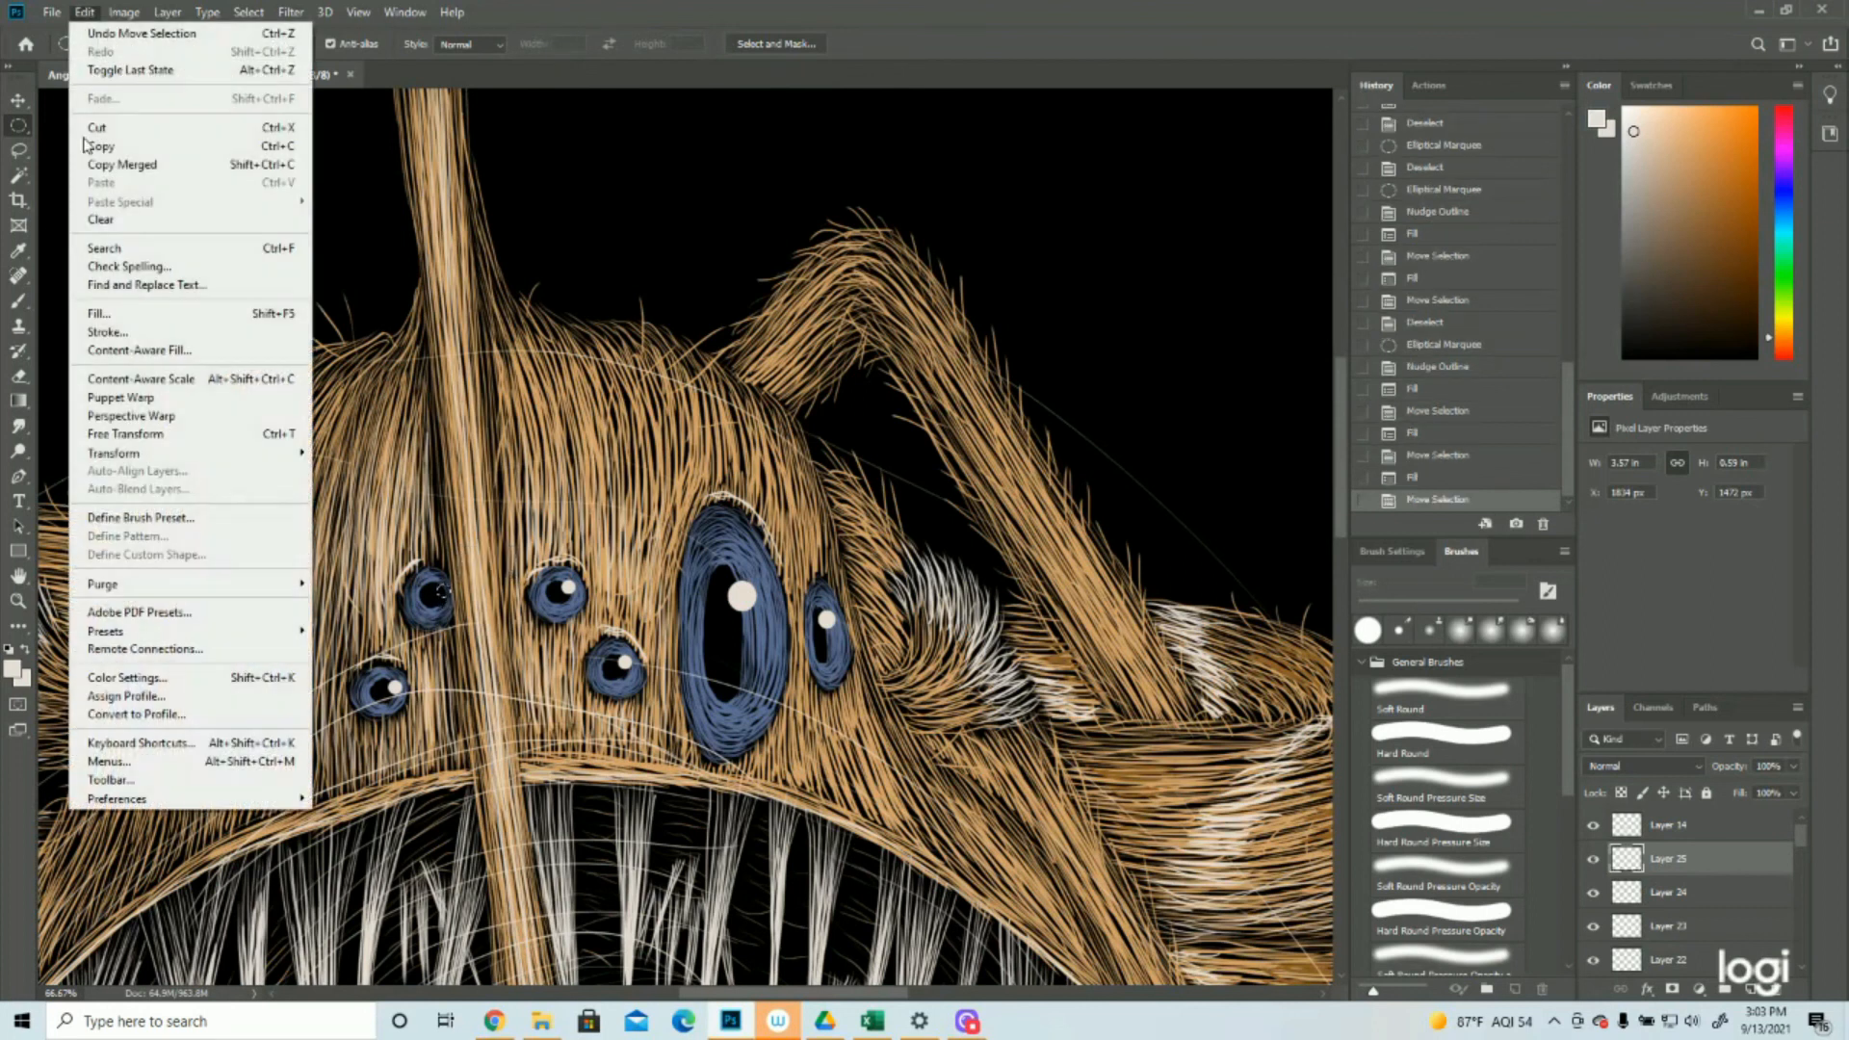
click(98, 313)
click(1044, 276)
click(249, 11)
click(267, 51)
Lasso and clear the right part of the highlight in the upper small eye left of the lure stalk, then deselect
click(17, 602)
drag(577, 606, 684, 607)
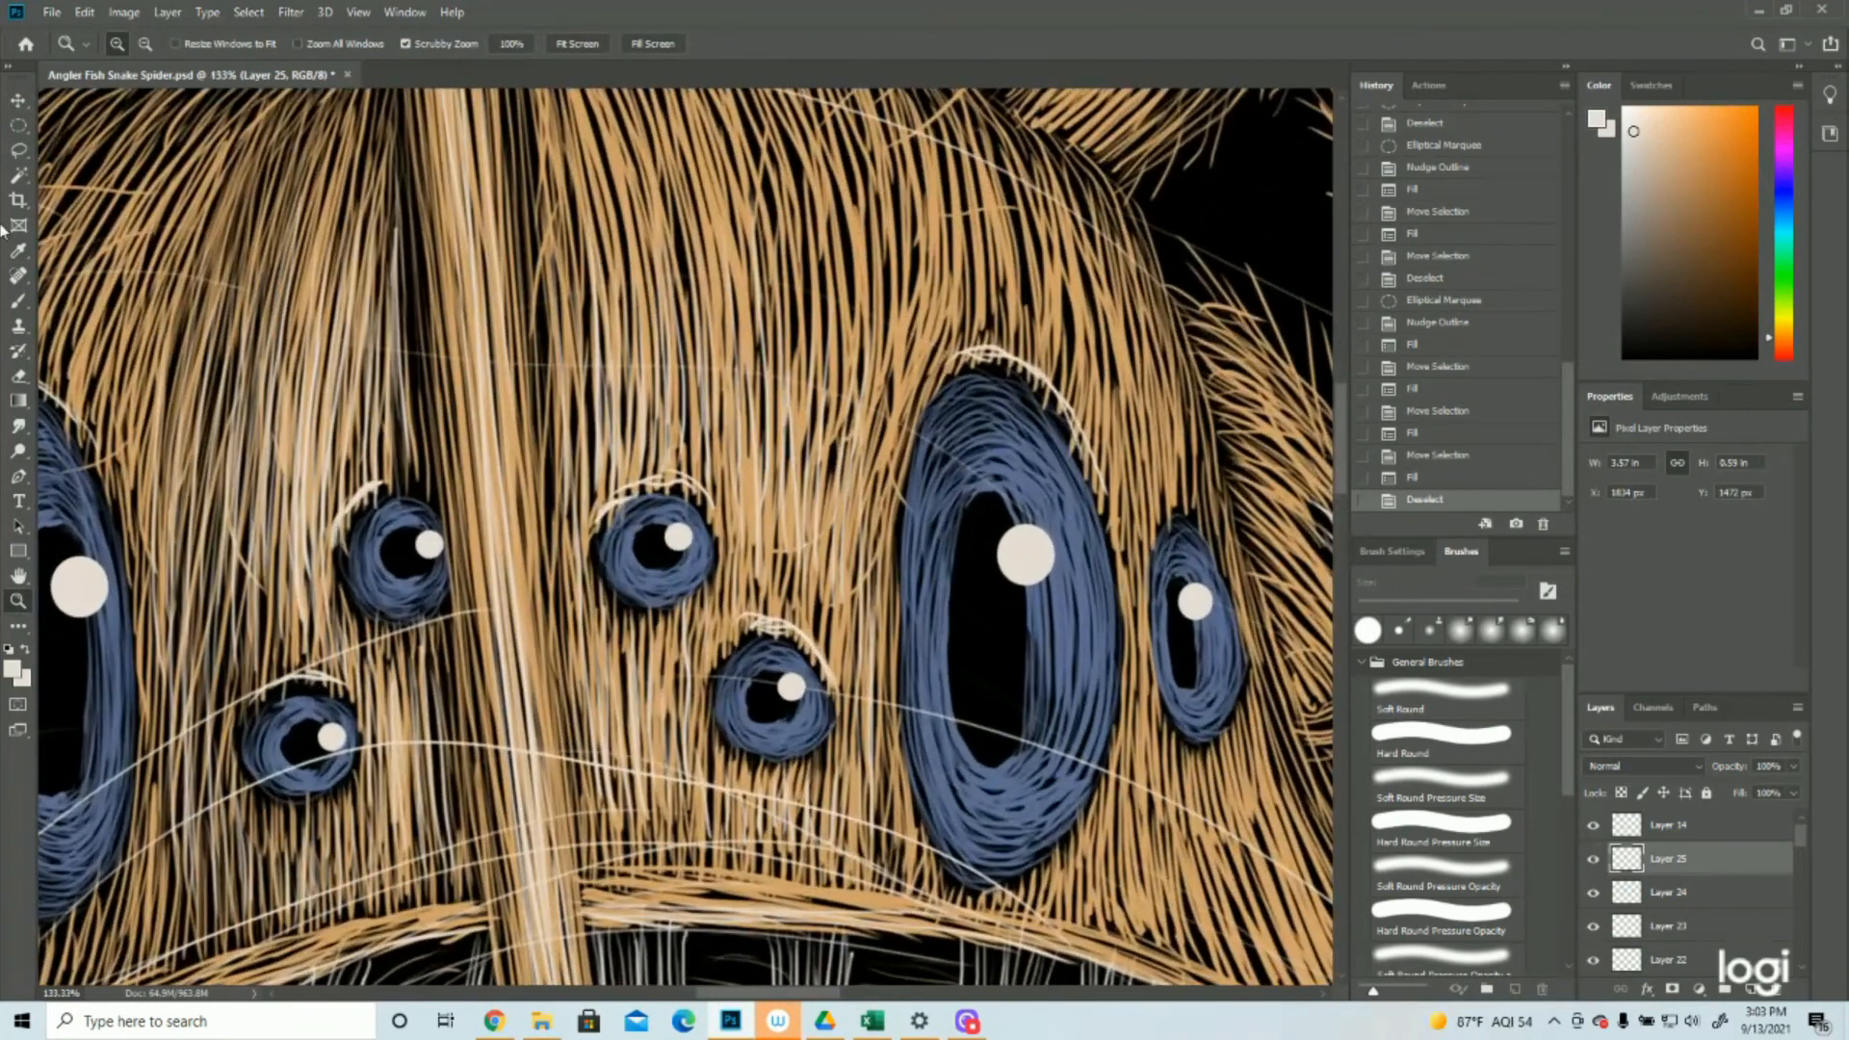
click(18, 152)
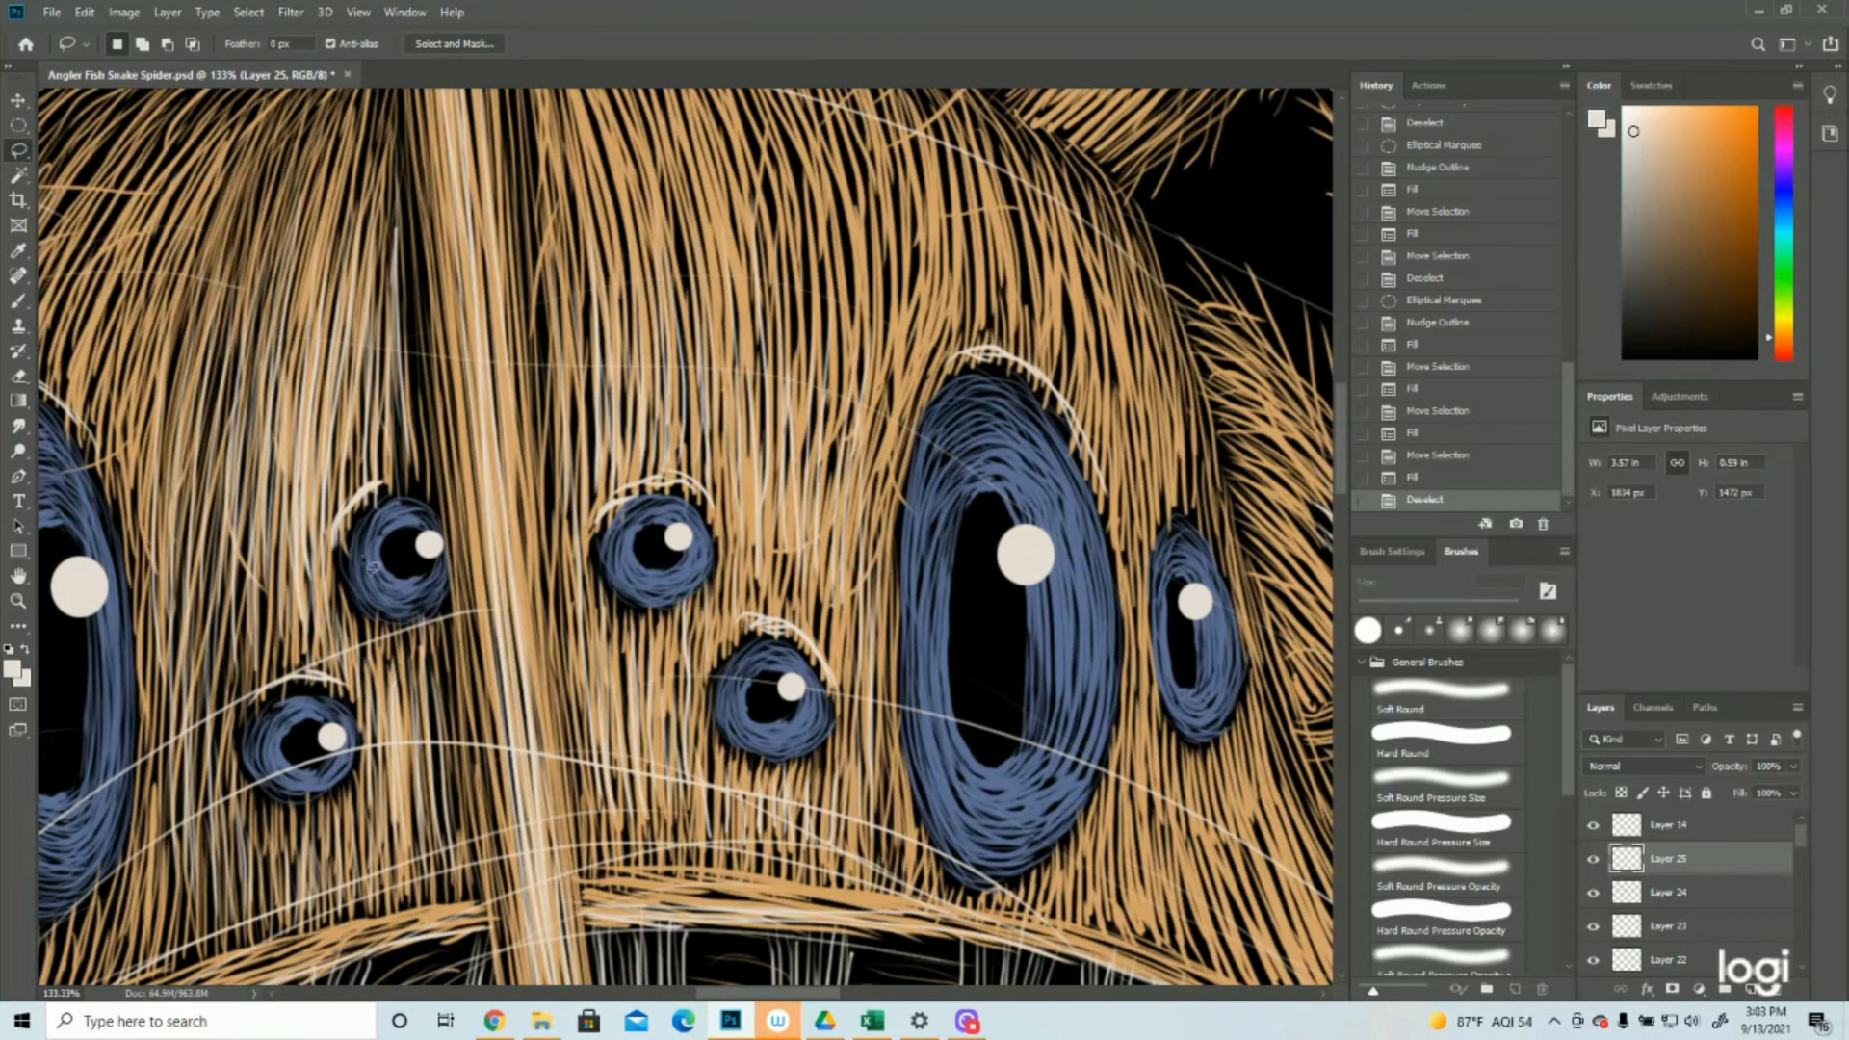
mouse_move(416, 460)
mouse_down()
mouse_move(435, 585)
mouse_move(470, 566)
mouse_move(426, 465)
mouse_up()
key(Delete)
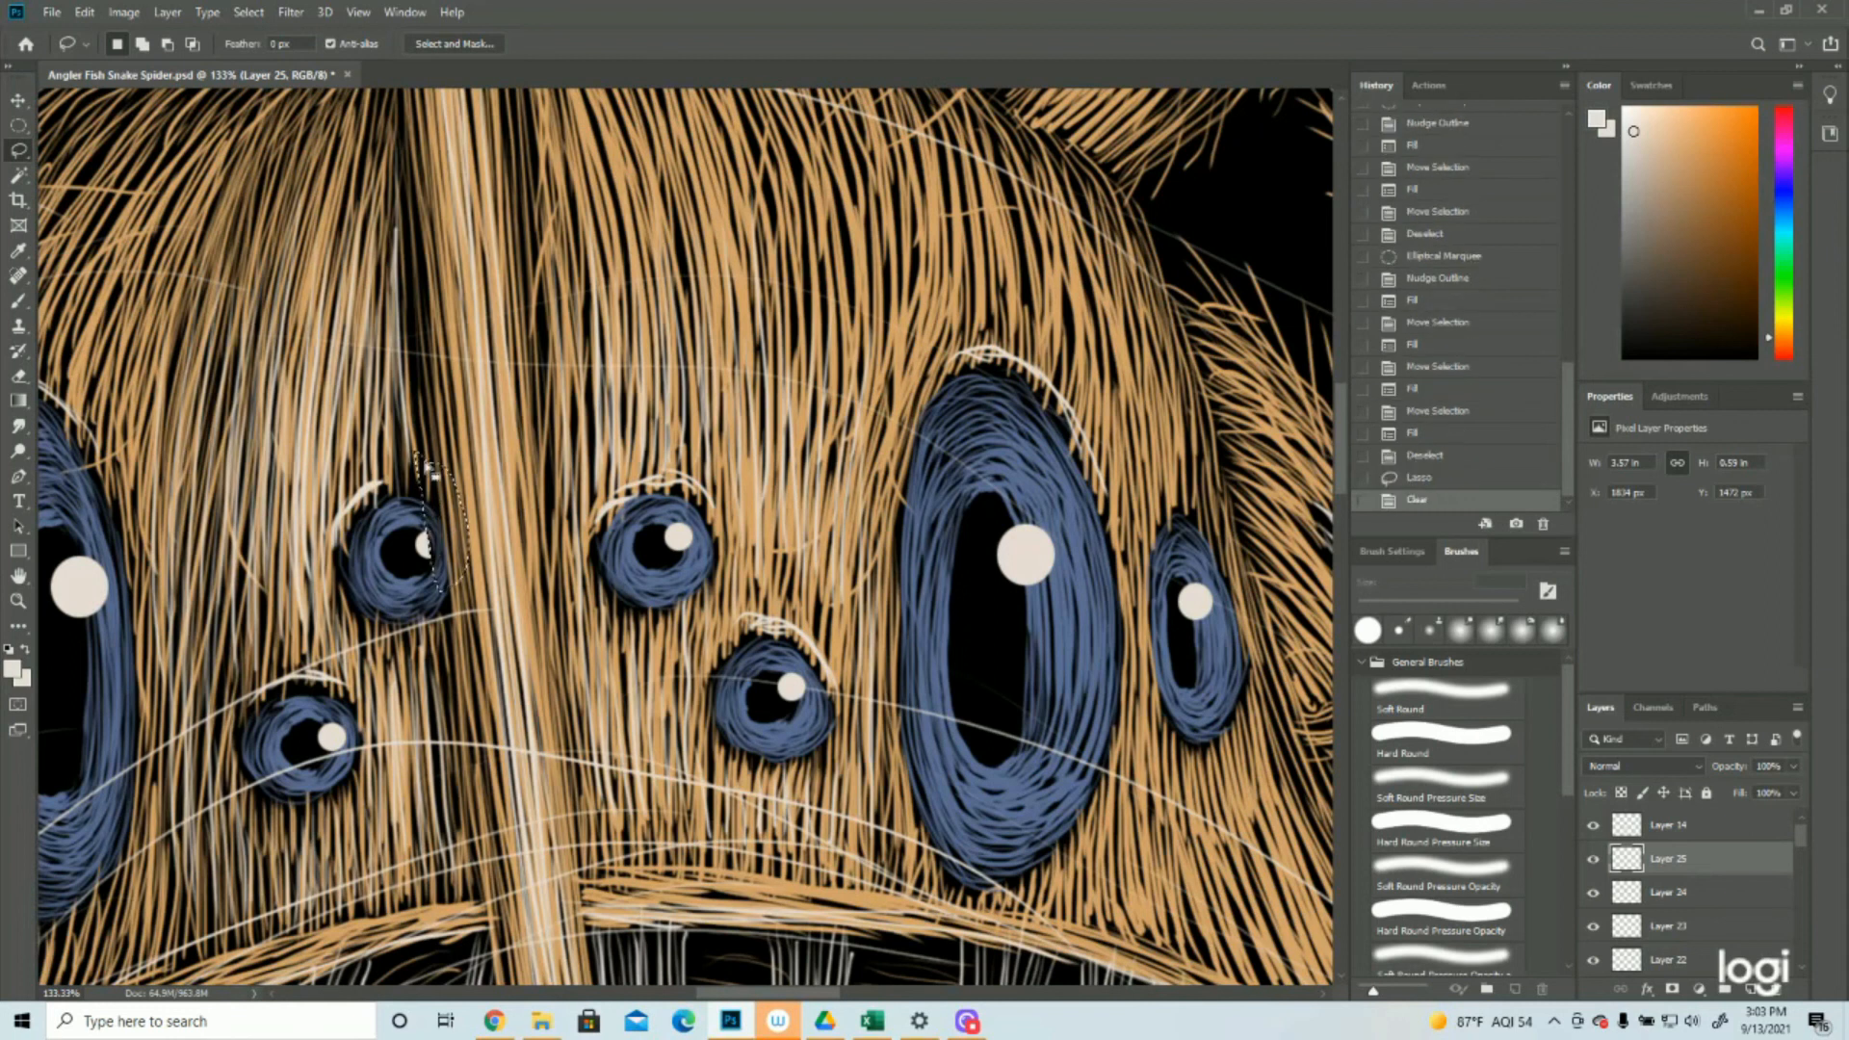
click(248, 12)
click(253, 51)
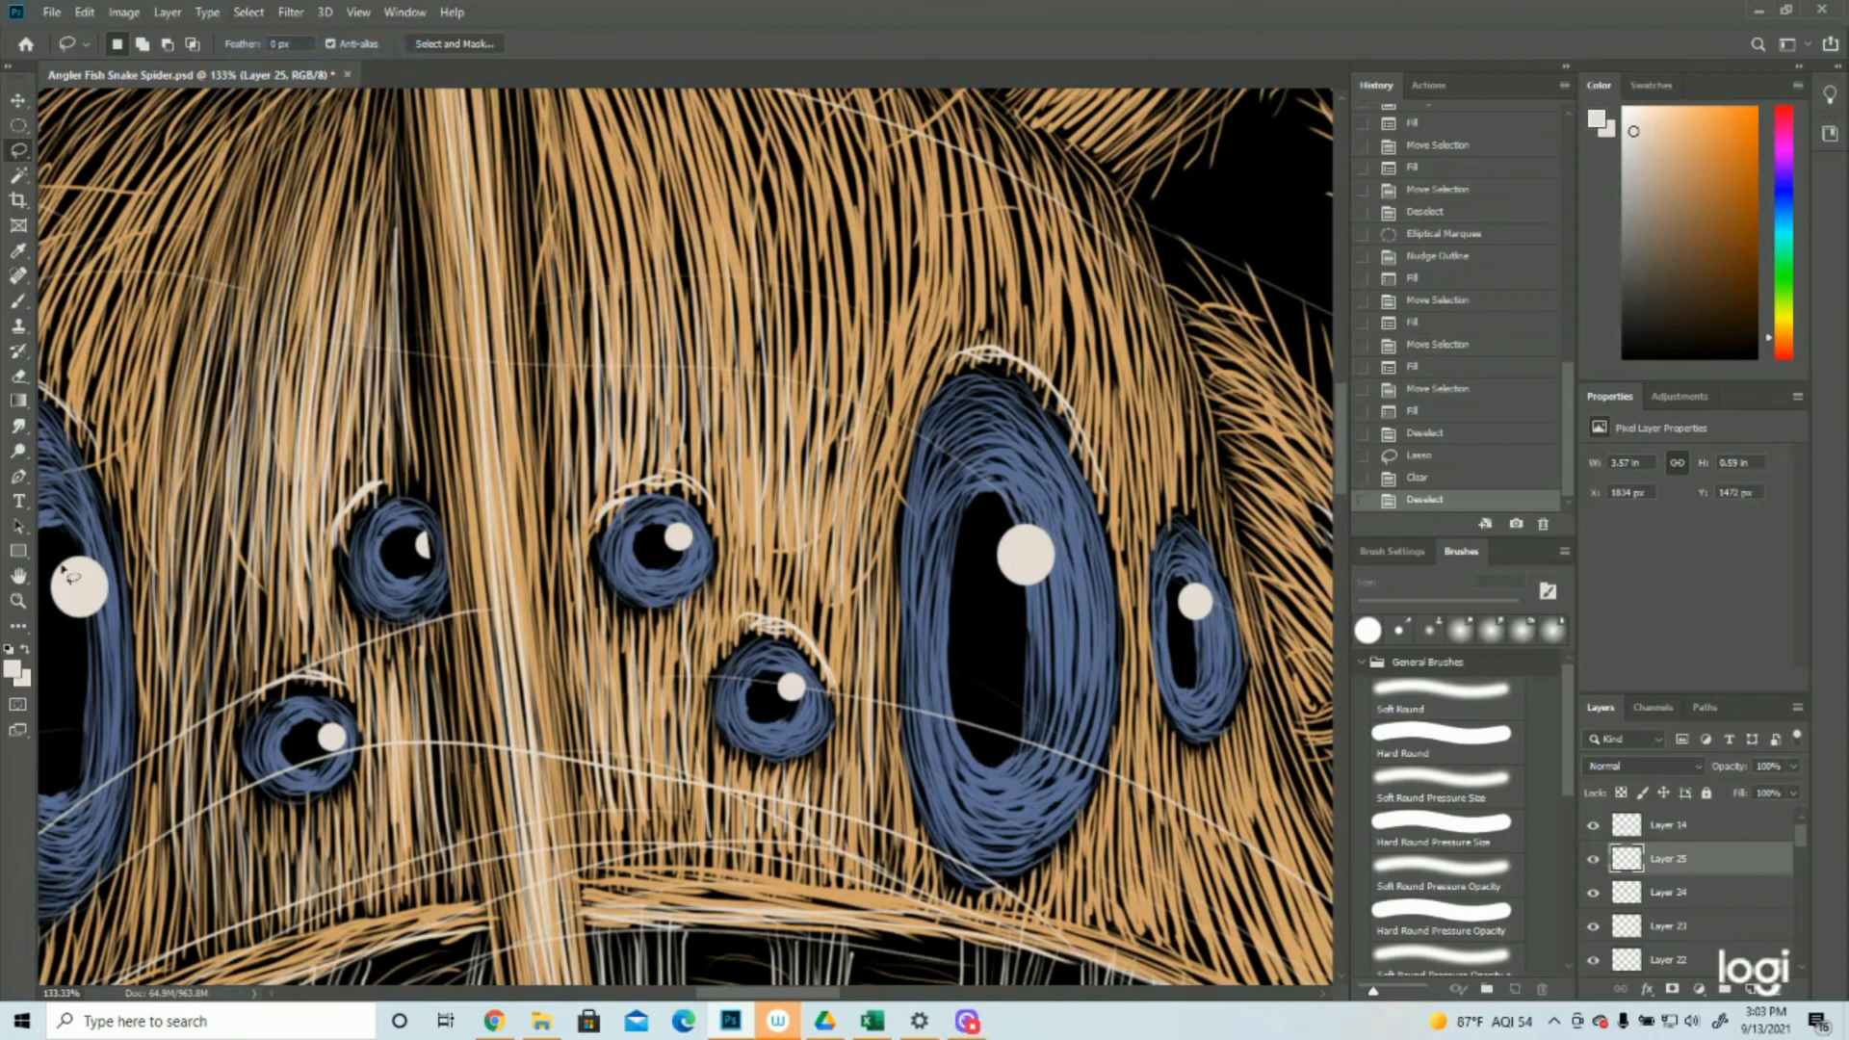
Lasso and clear the part of the highlight that extends past the left outer eye's edge, then deselect
key(z)
drag(889, 594, 766, 662)
drag(588, 654, 689, 645)
click(15, 152)
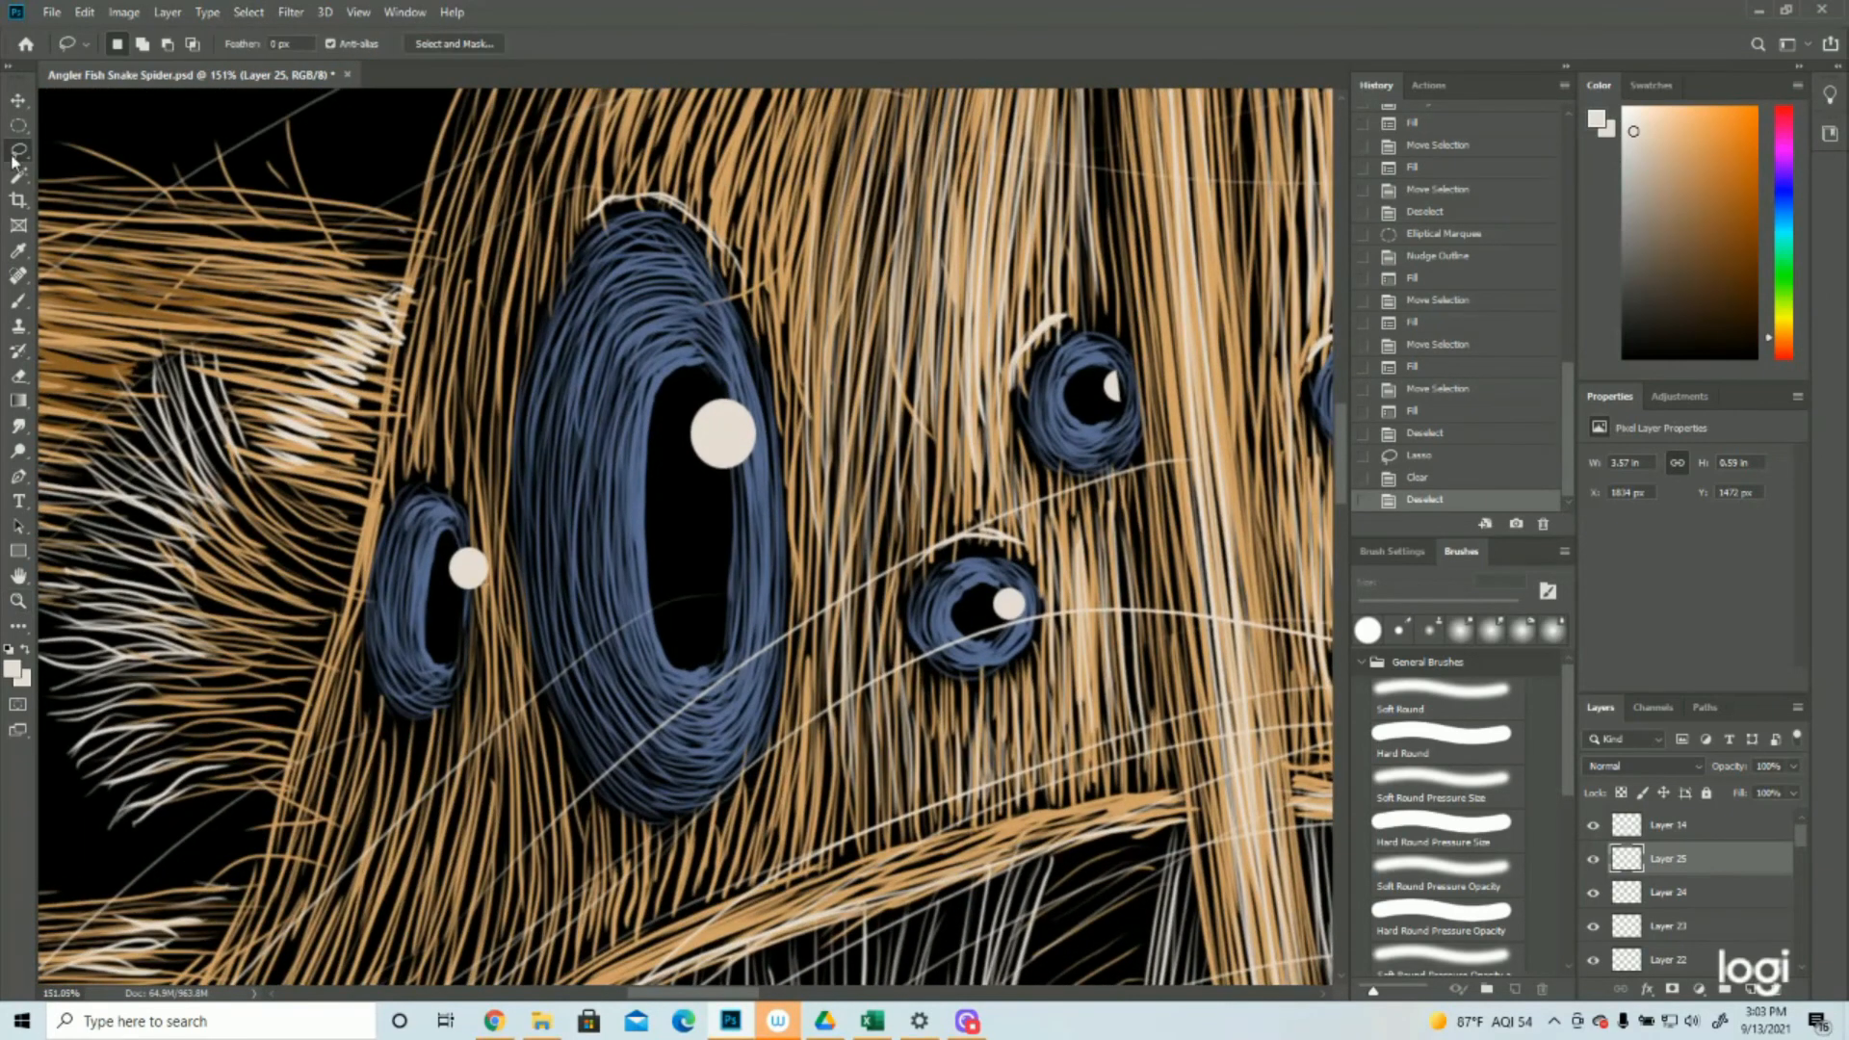
mouse_move(451, 531)
mouse_down()
mouse_move(478, 609)
mouse_move(499, 581)
mouse_move(456, 511)
mouse_up()
key(Delete)
click(248, 12)
click(253, 33)
click(248, 11)
click(266, 52)
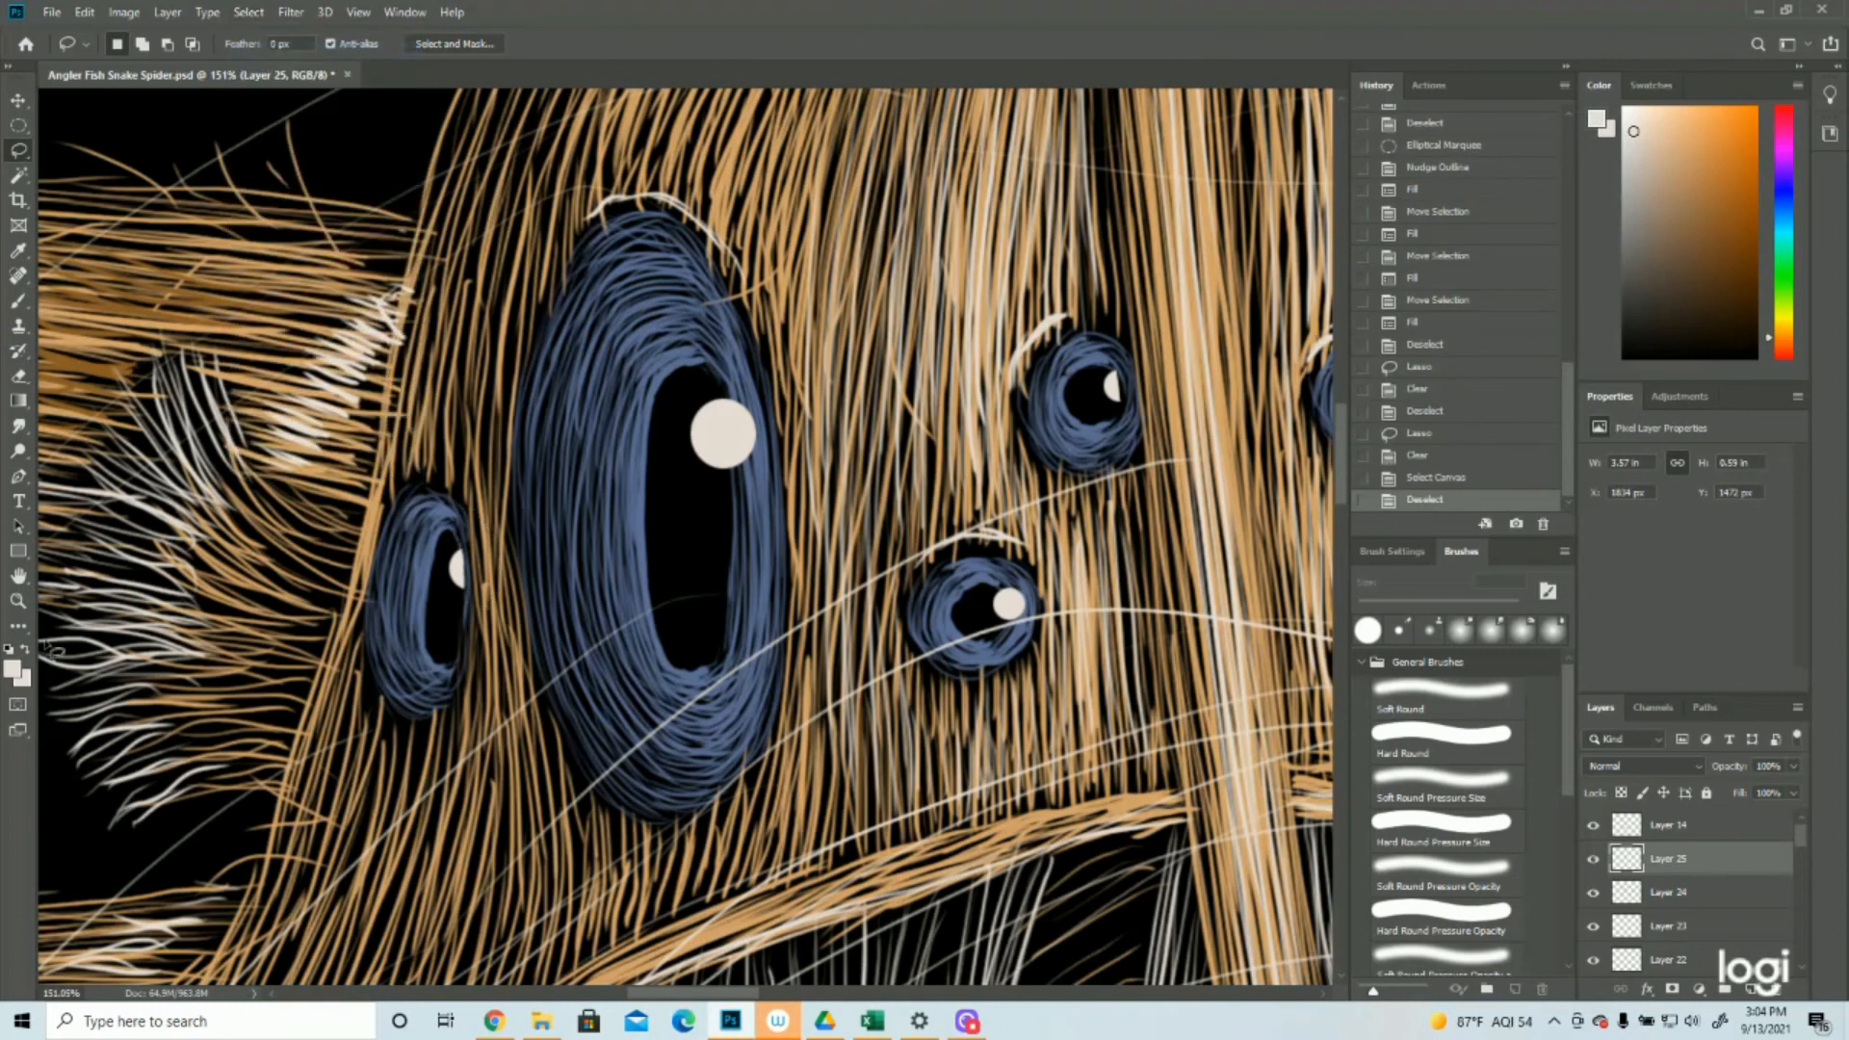
Fill a small circular selection with the off-white foreground color at the bottom edge of the large right eye's pupil
click(17, 600)
drag(491, 637, 481, 637)
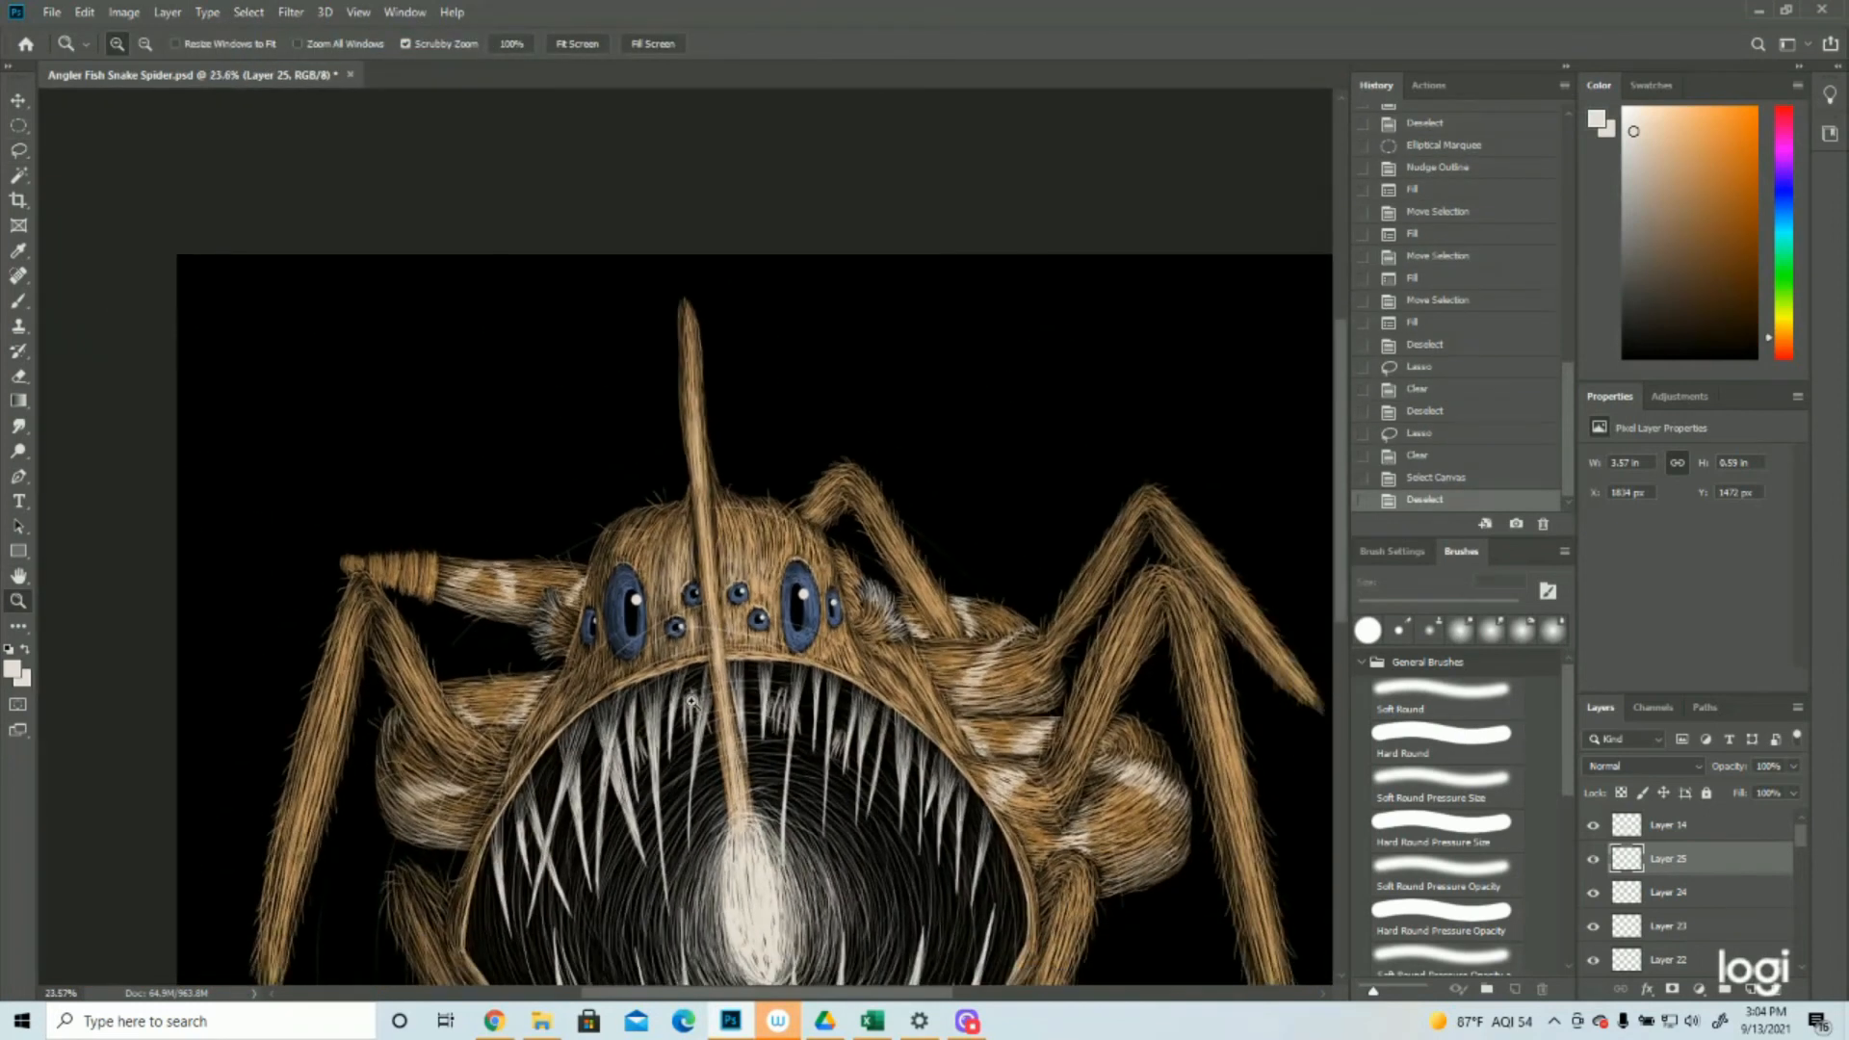
drag(732, 673, 700, 676)
click(687, 328)
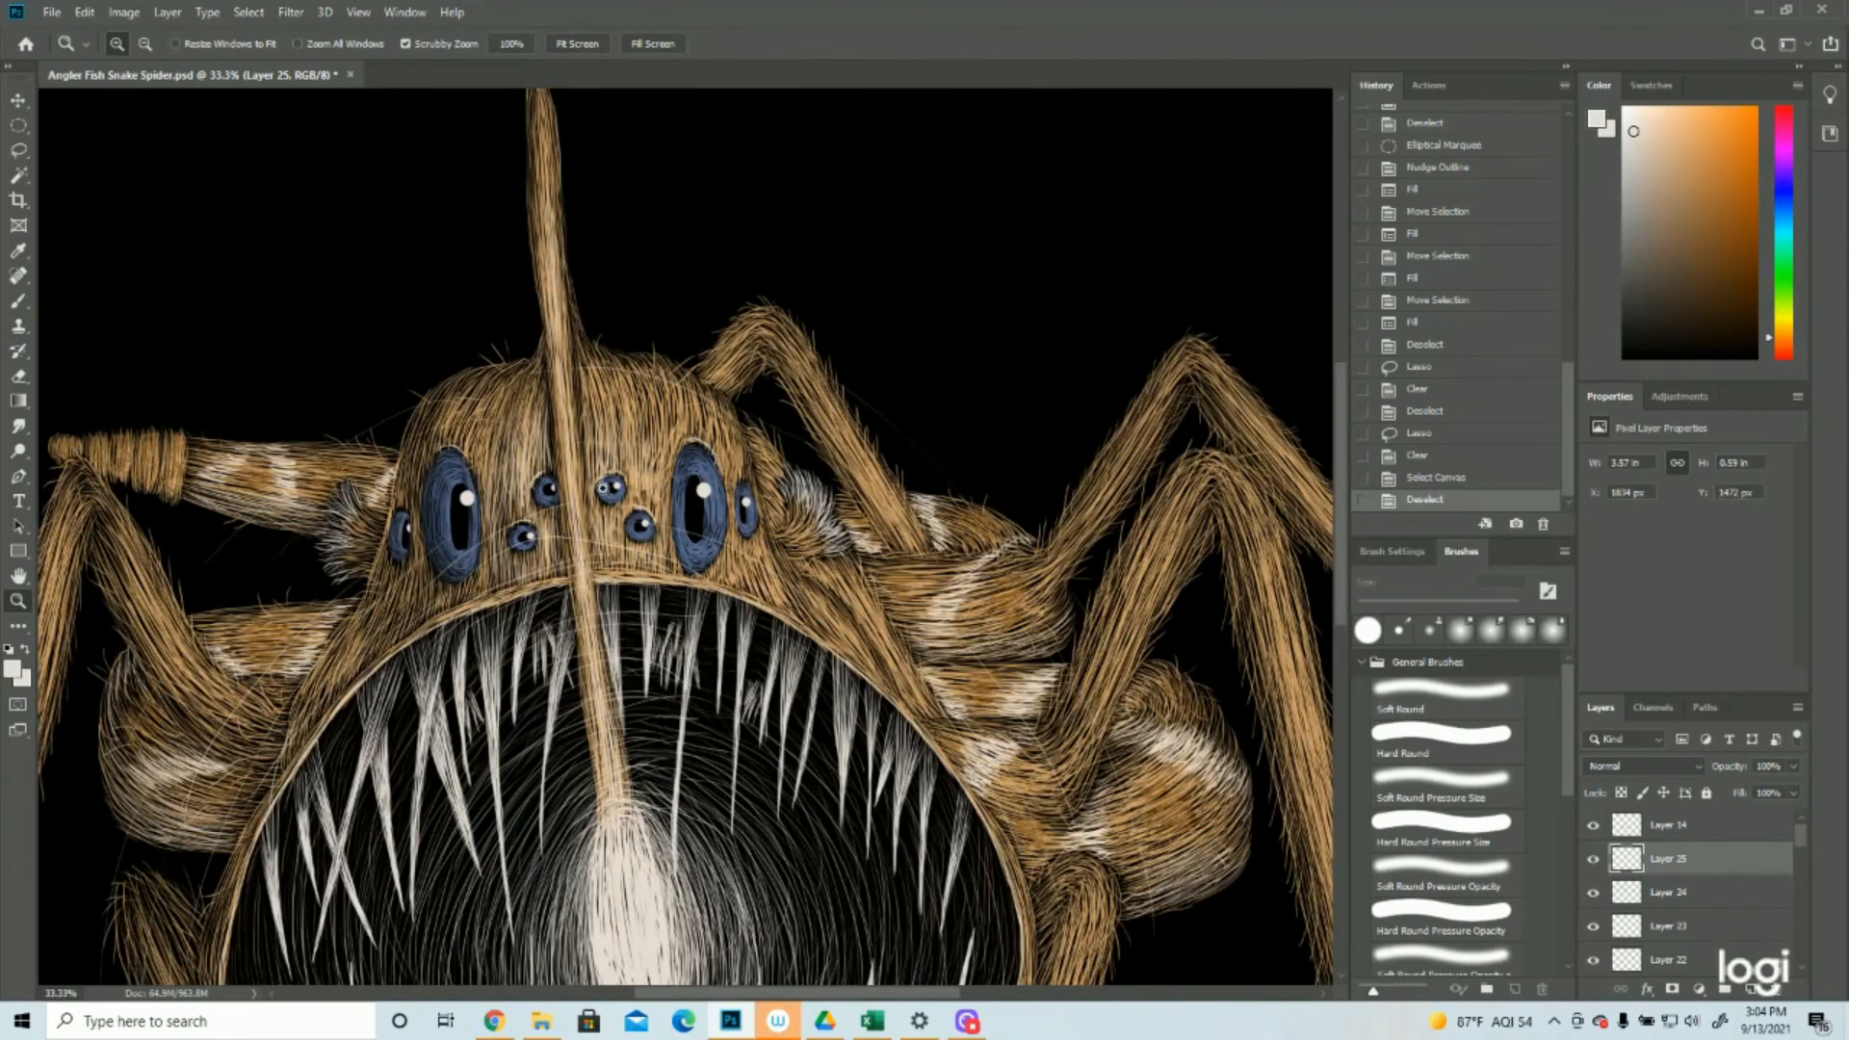
click(603, 490)
click(669, 510)
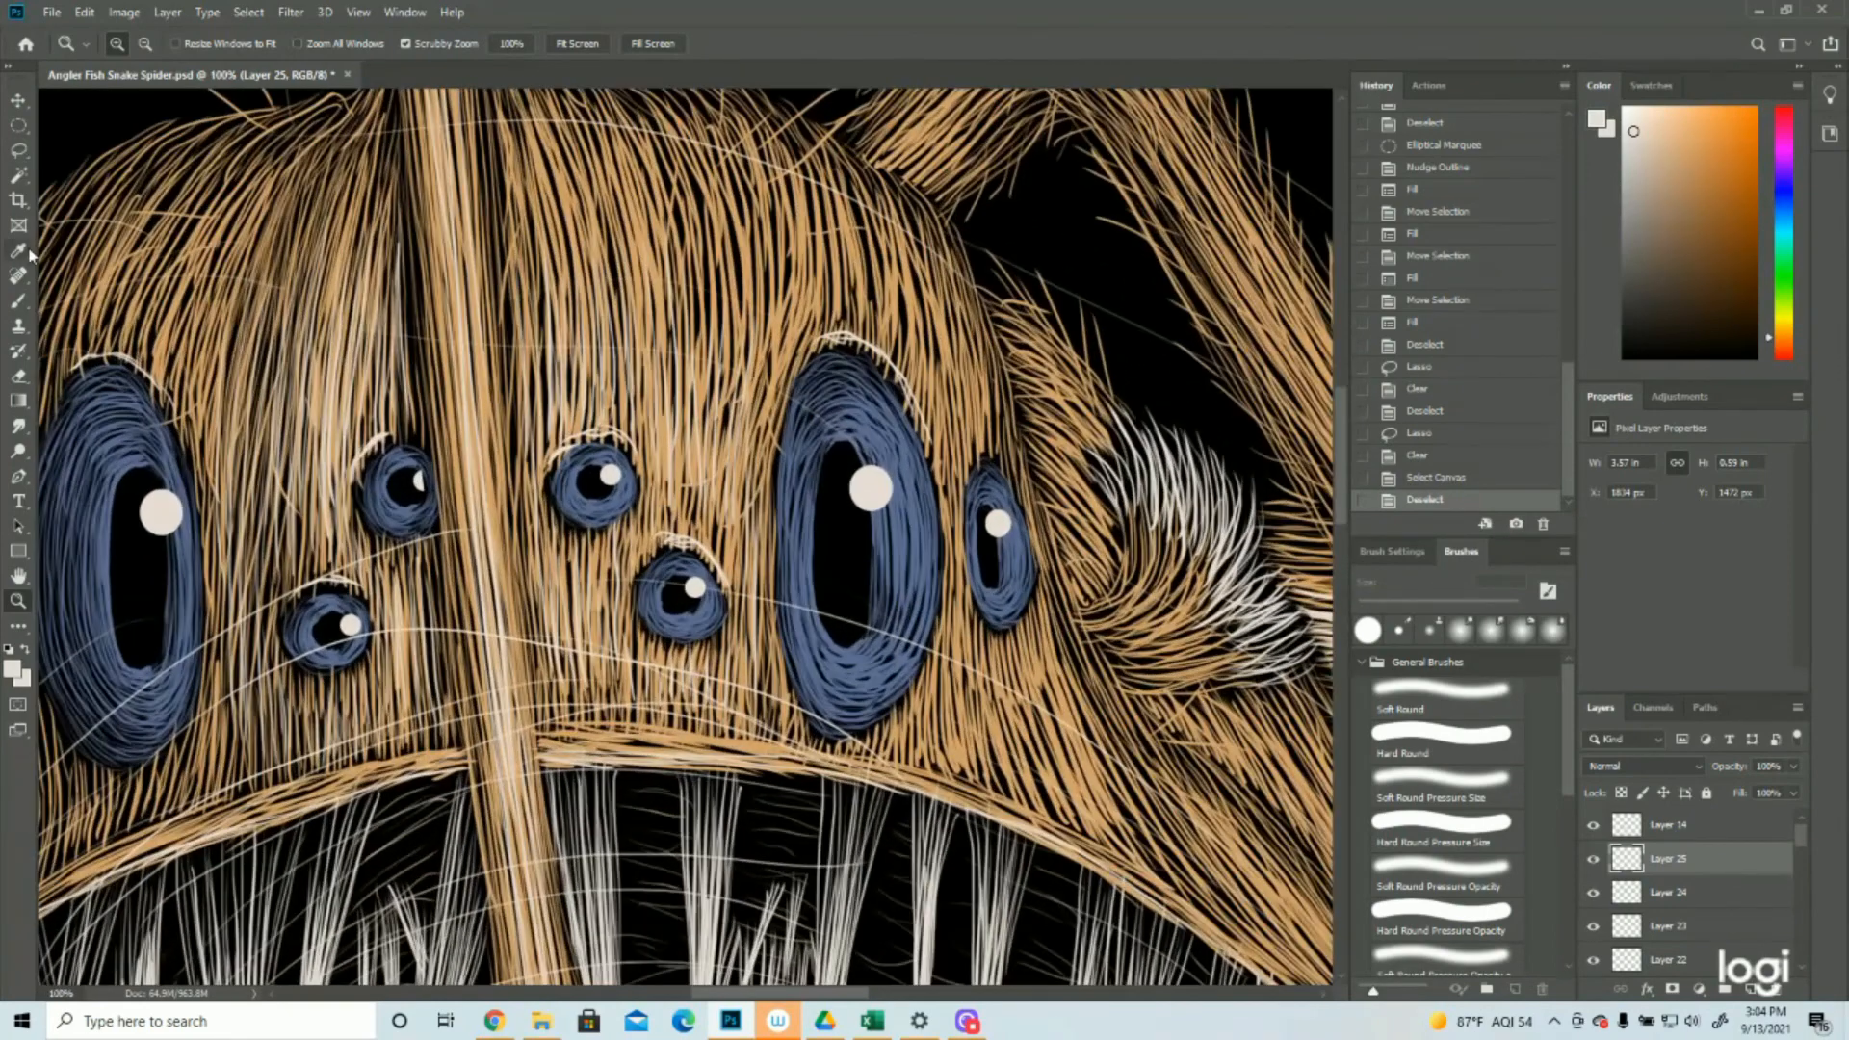
click(17, 100)
click(18, 125)
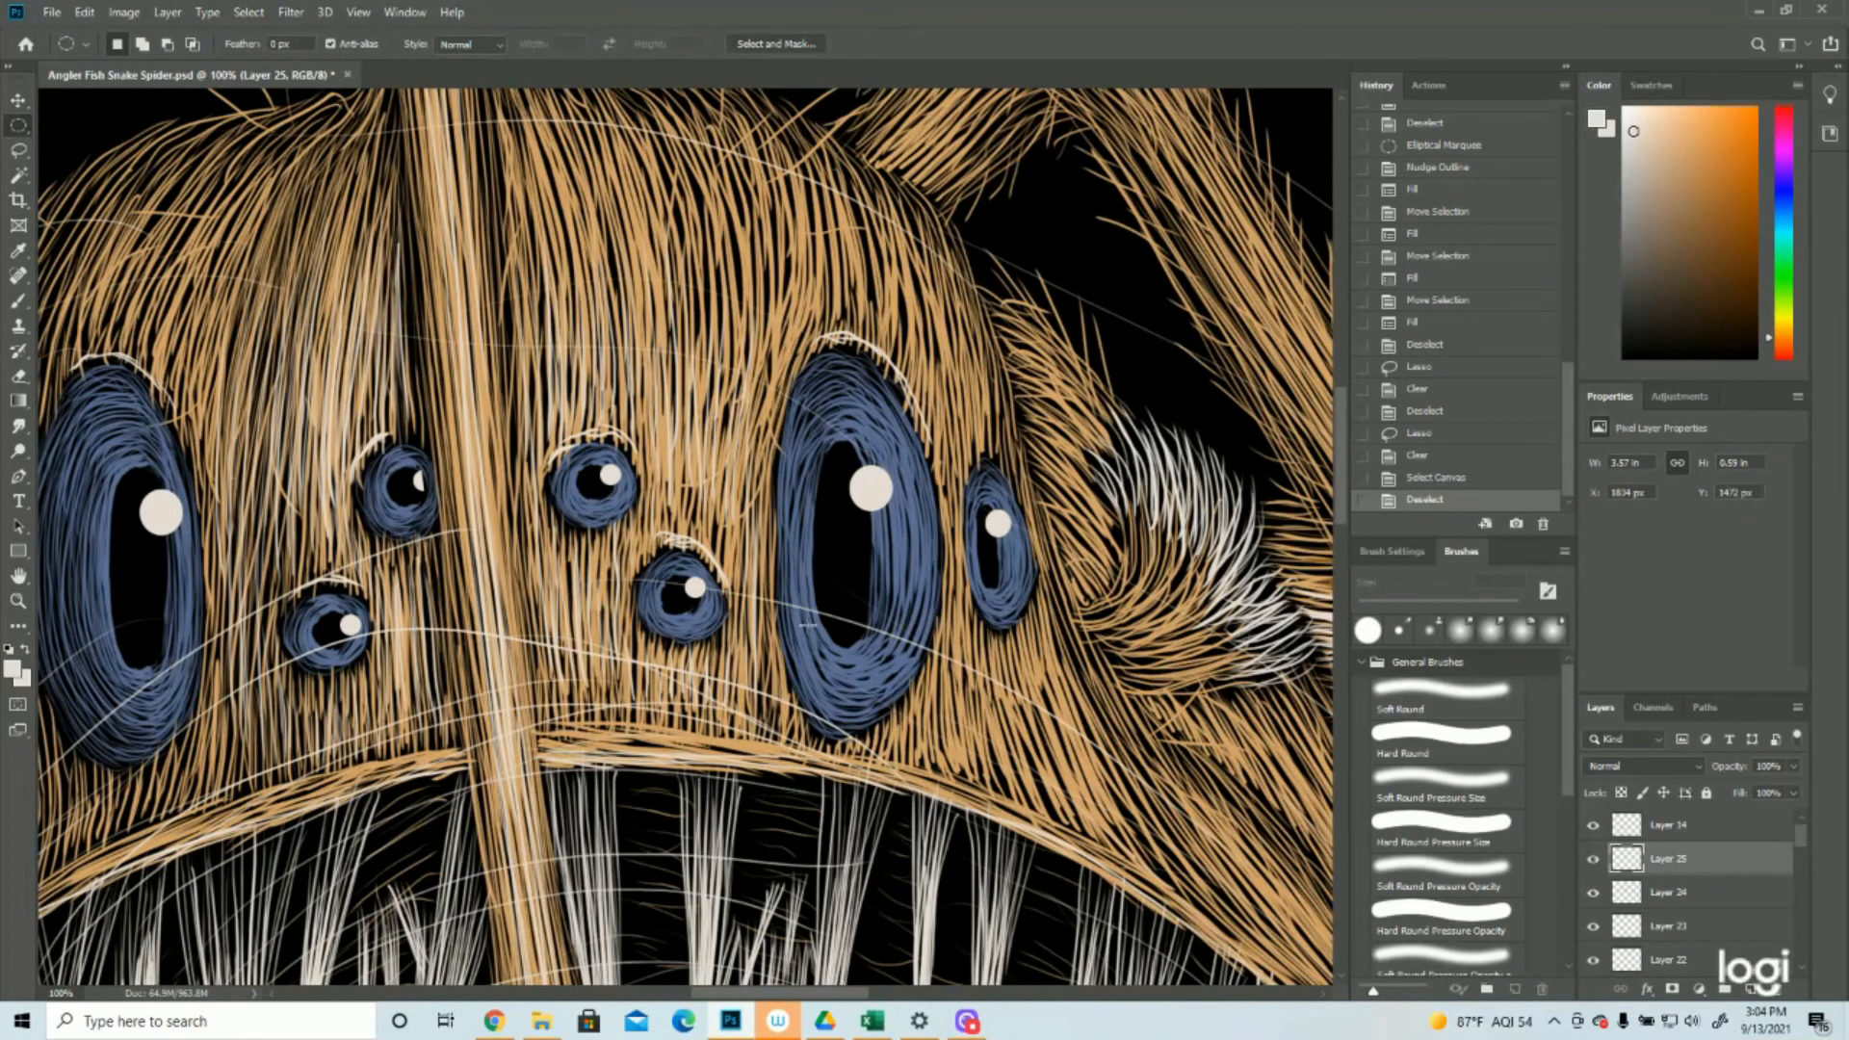
drag(809, 605, 607, 664)
click(19, 601)
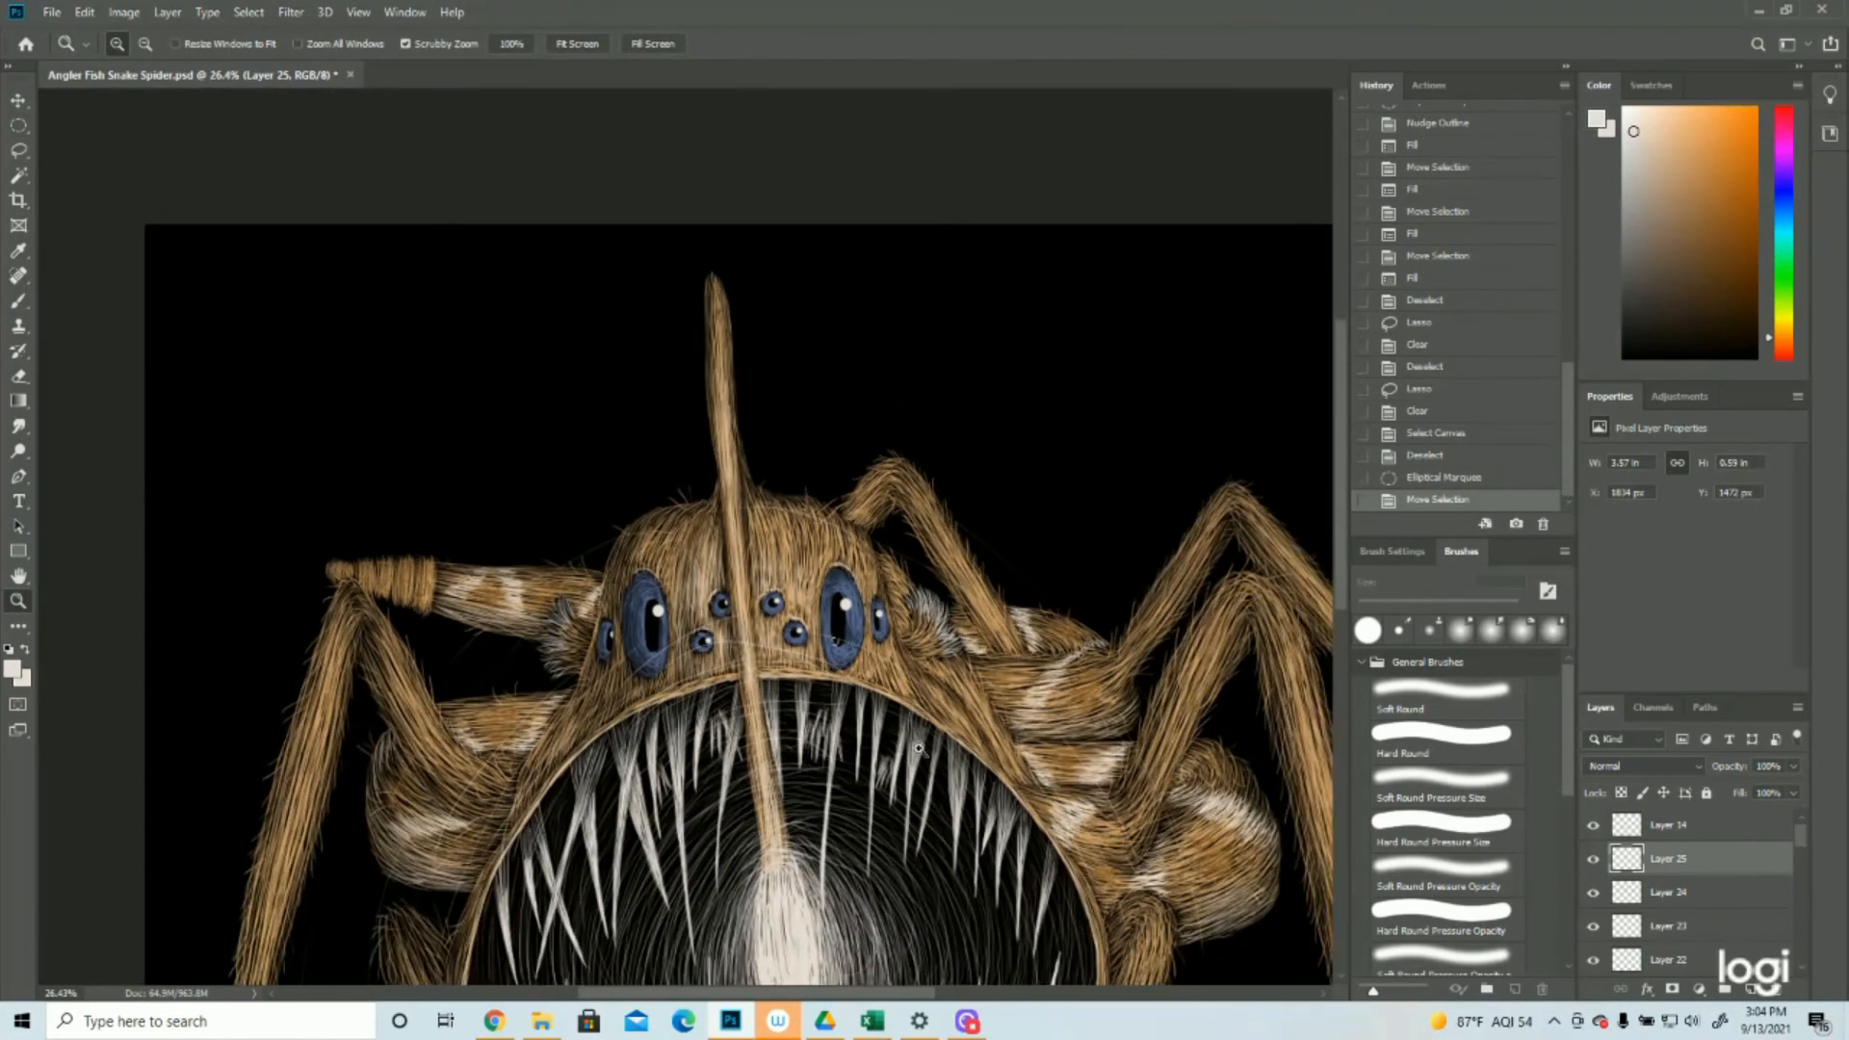
scroll(912, 760, down, 3)
drag(964, 708, 1005, 696)
scroll(1005, 696, down, 1)
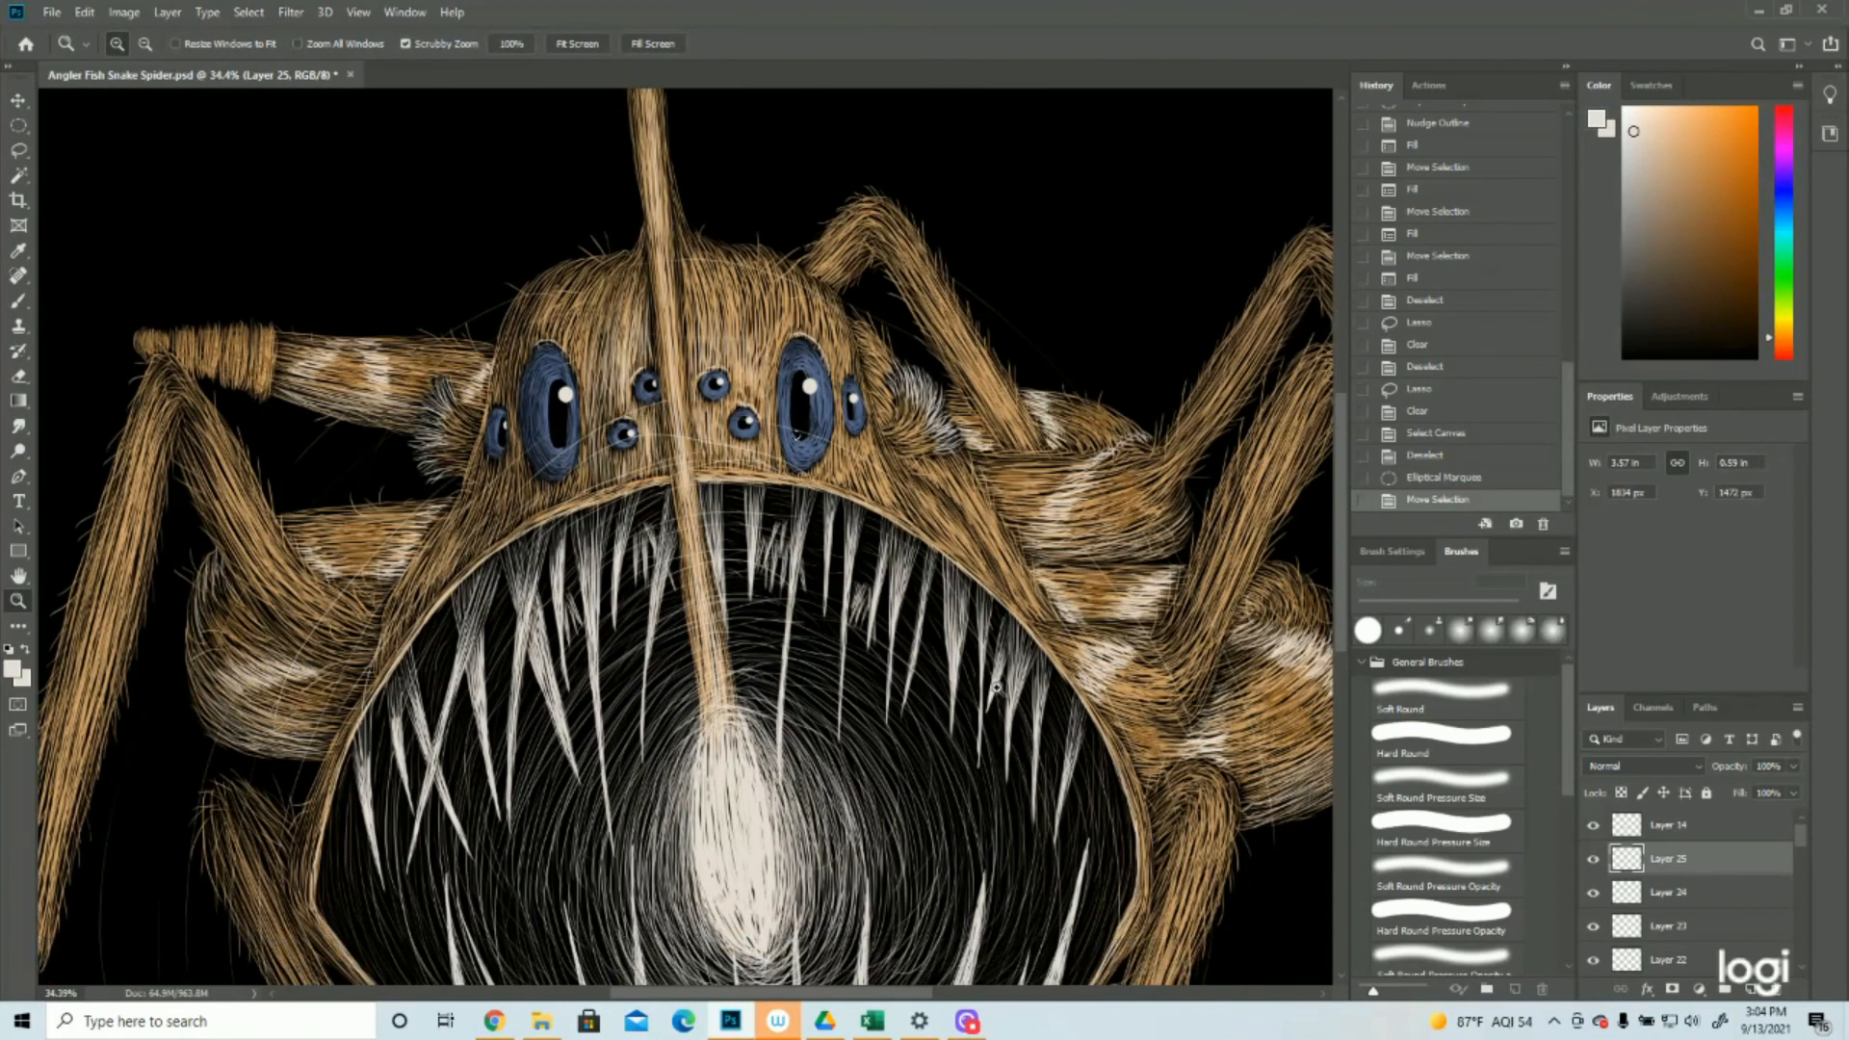
click(18, 126)
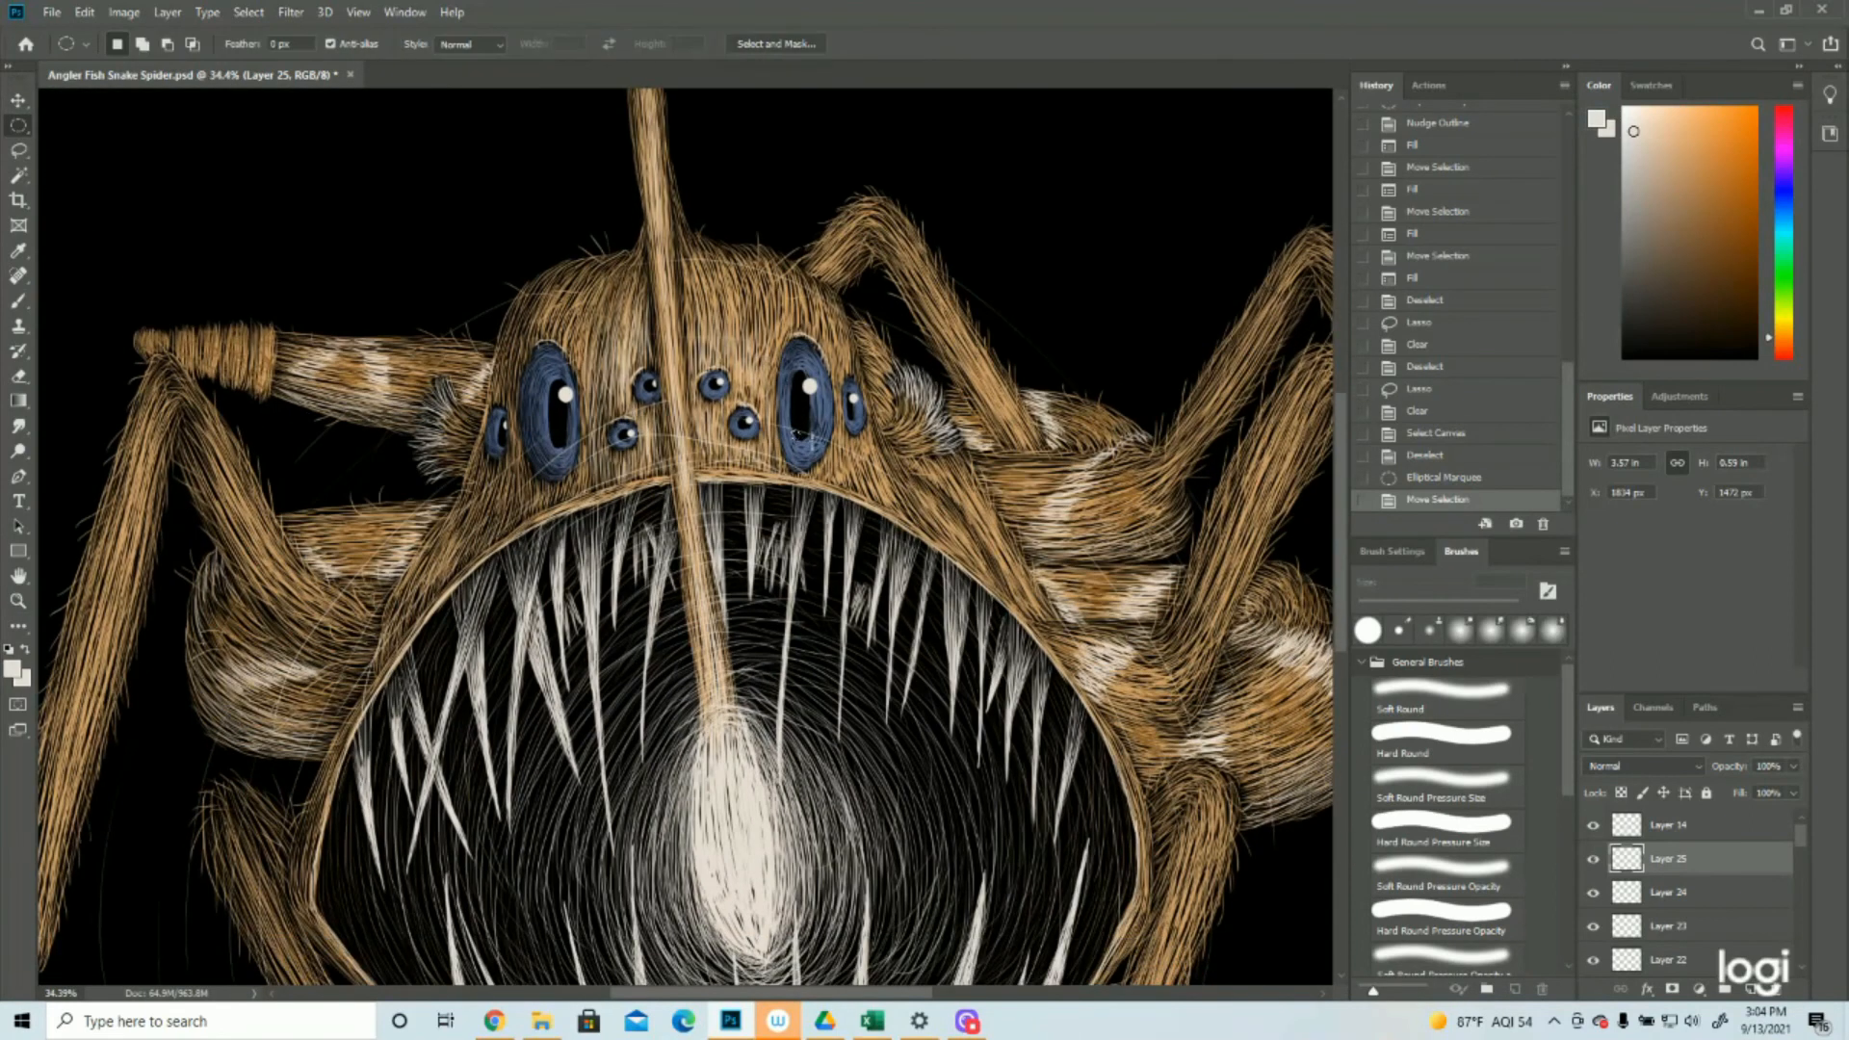
drag(798, 438, 799, 439)
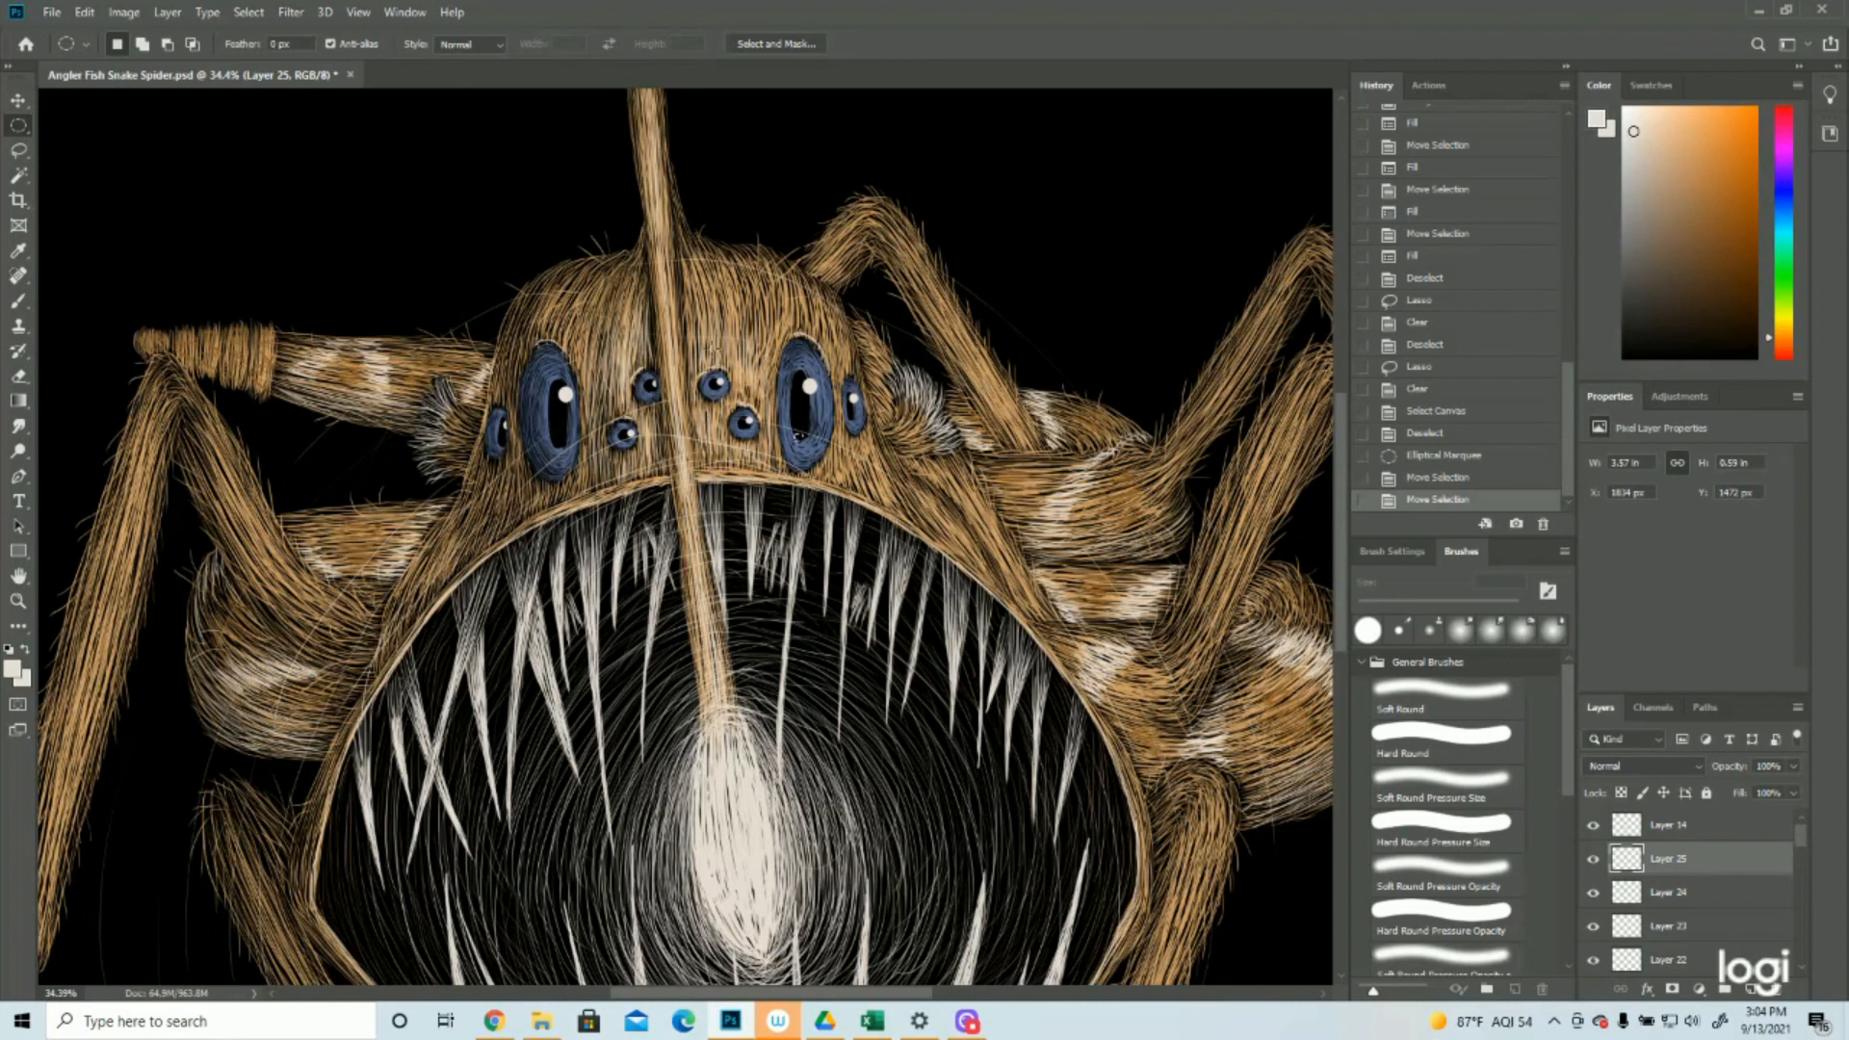
click(123, 11)
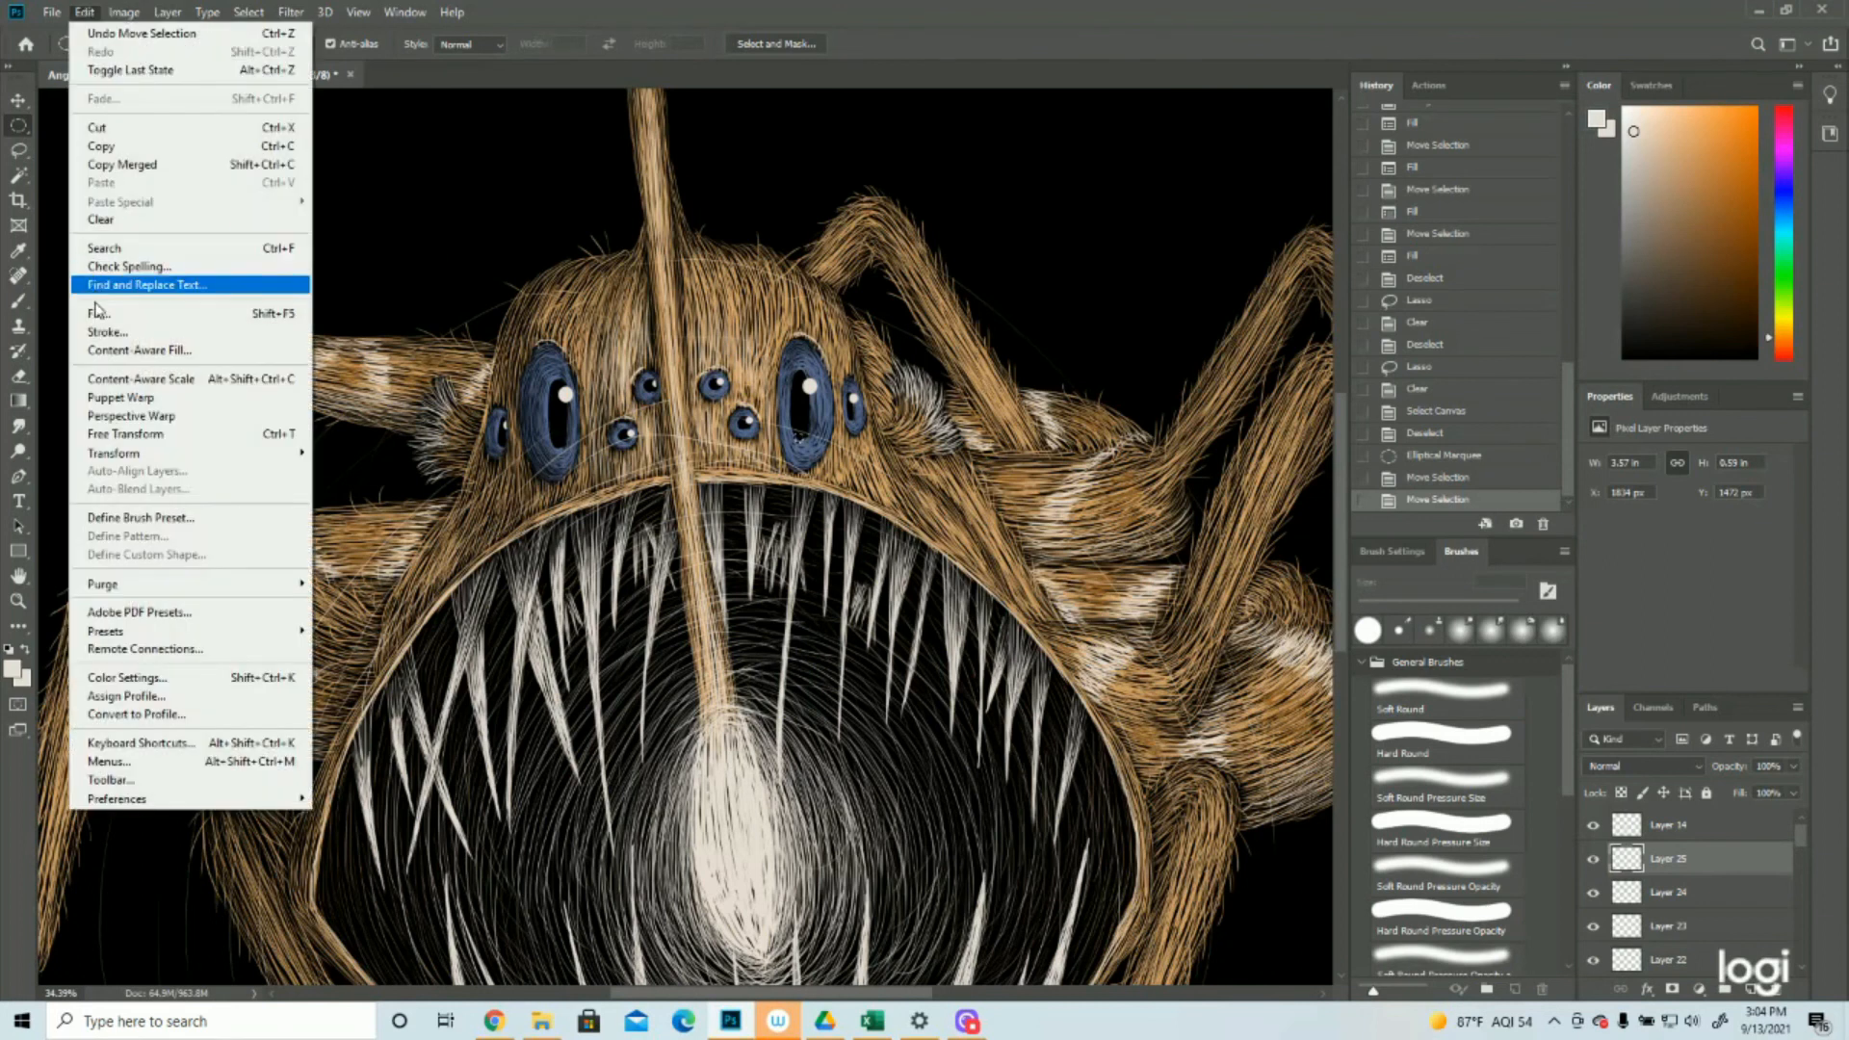
click(98, 313)
click(1035, 277)
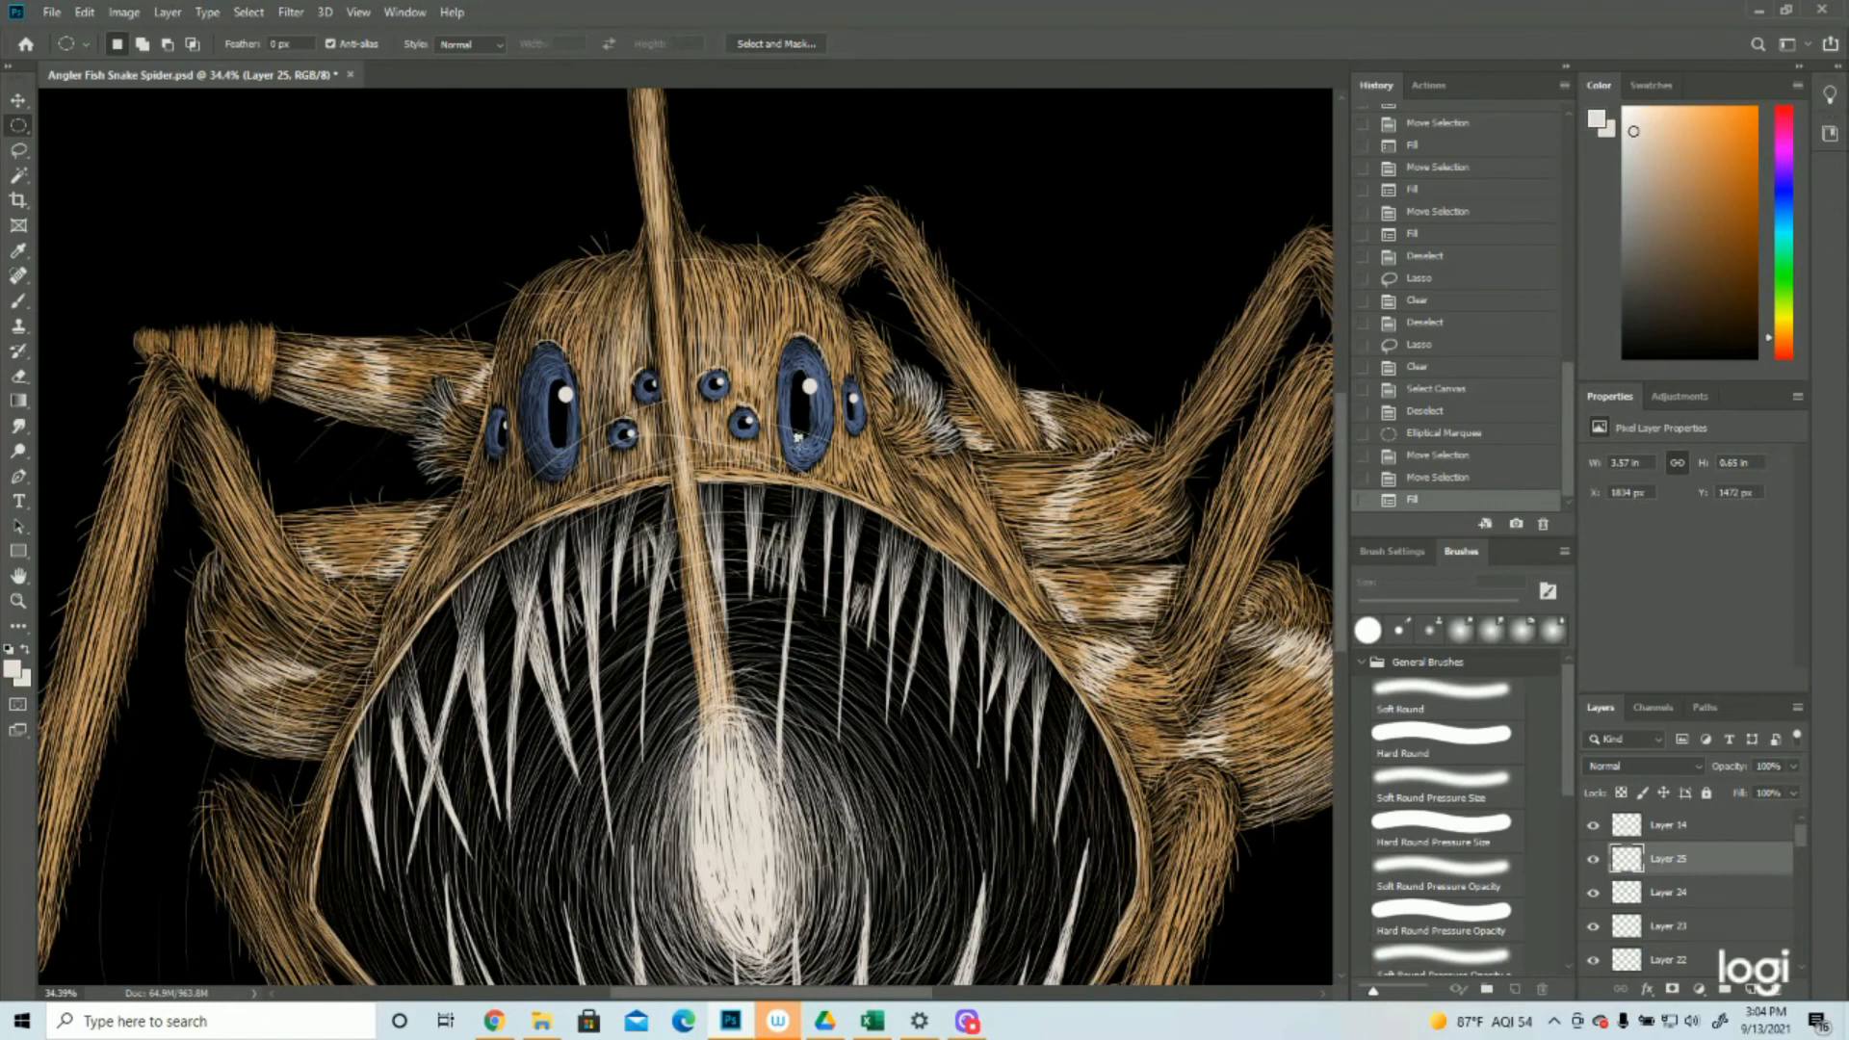
Move the circular selection to the bottom edge of the large left eye's pupil, fill it with the foreground color and deselect
drag(802, 443, 564, 447)
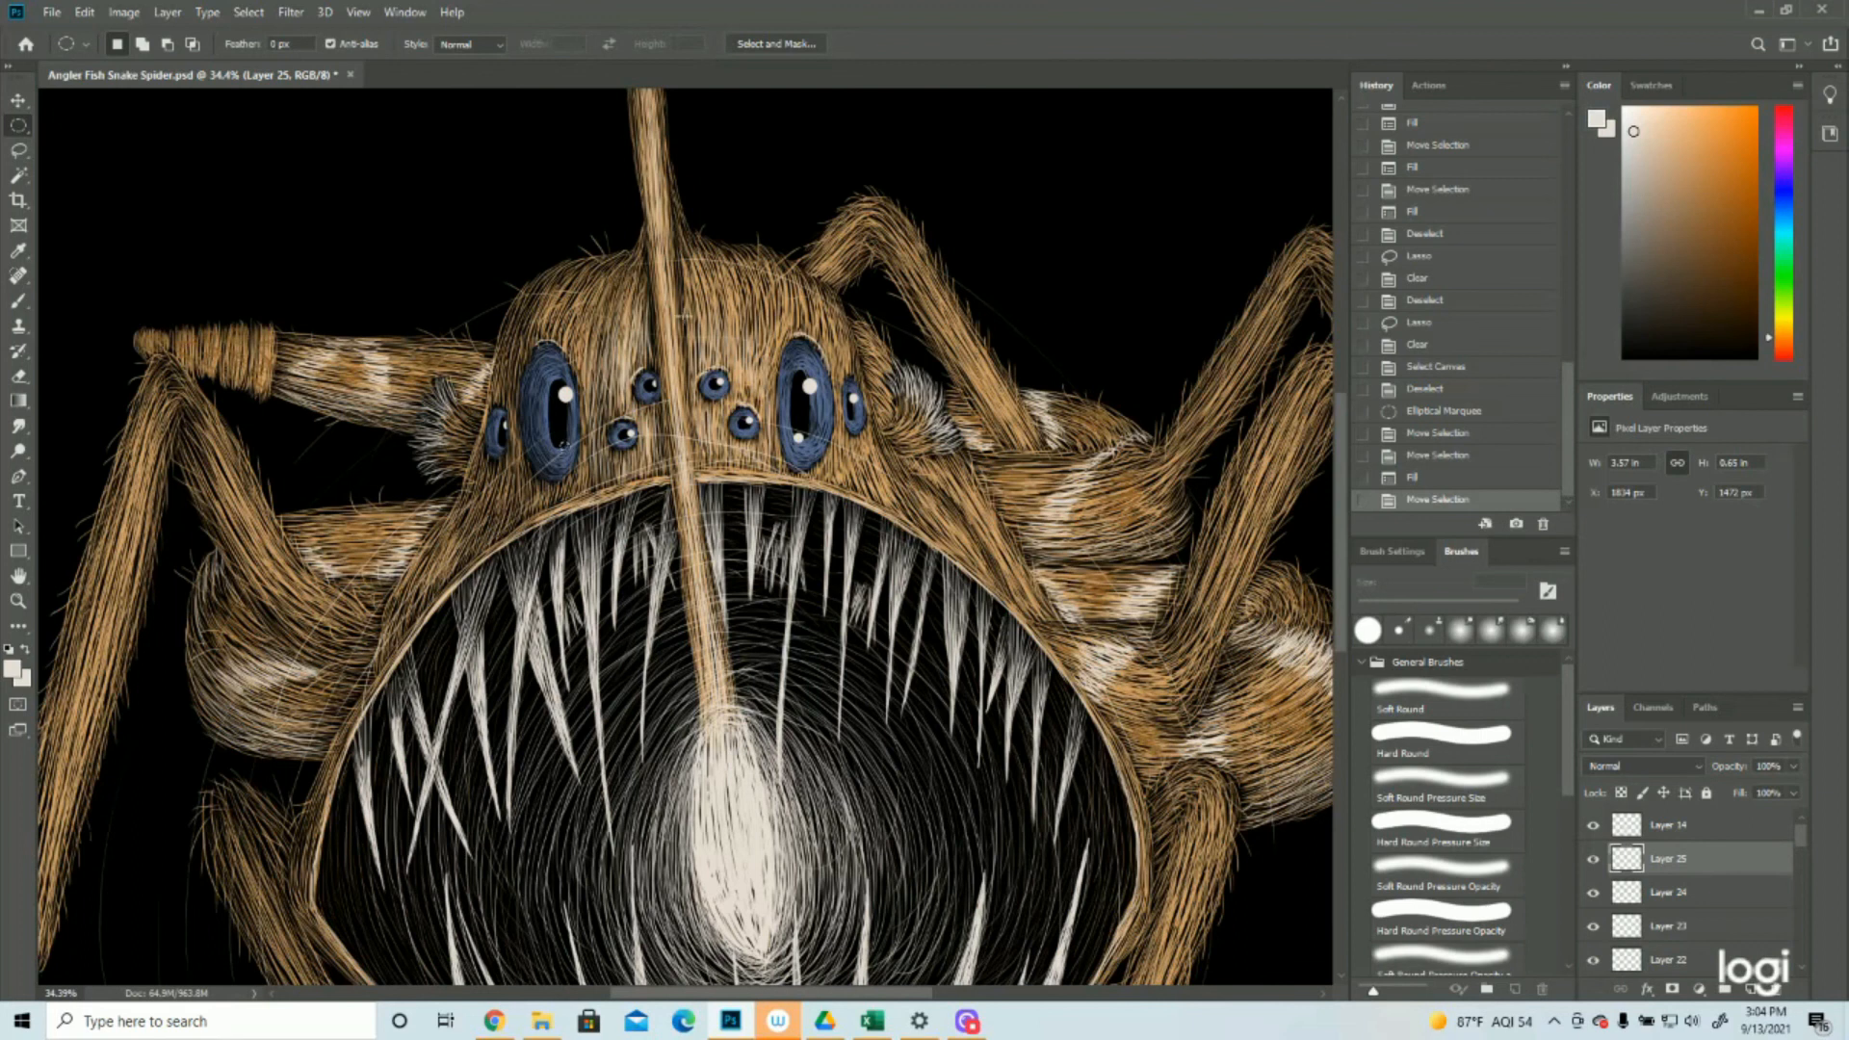
click(85, 13)
click(112, 309)
click(1054, 271)
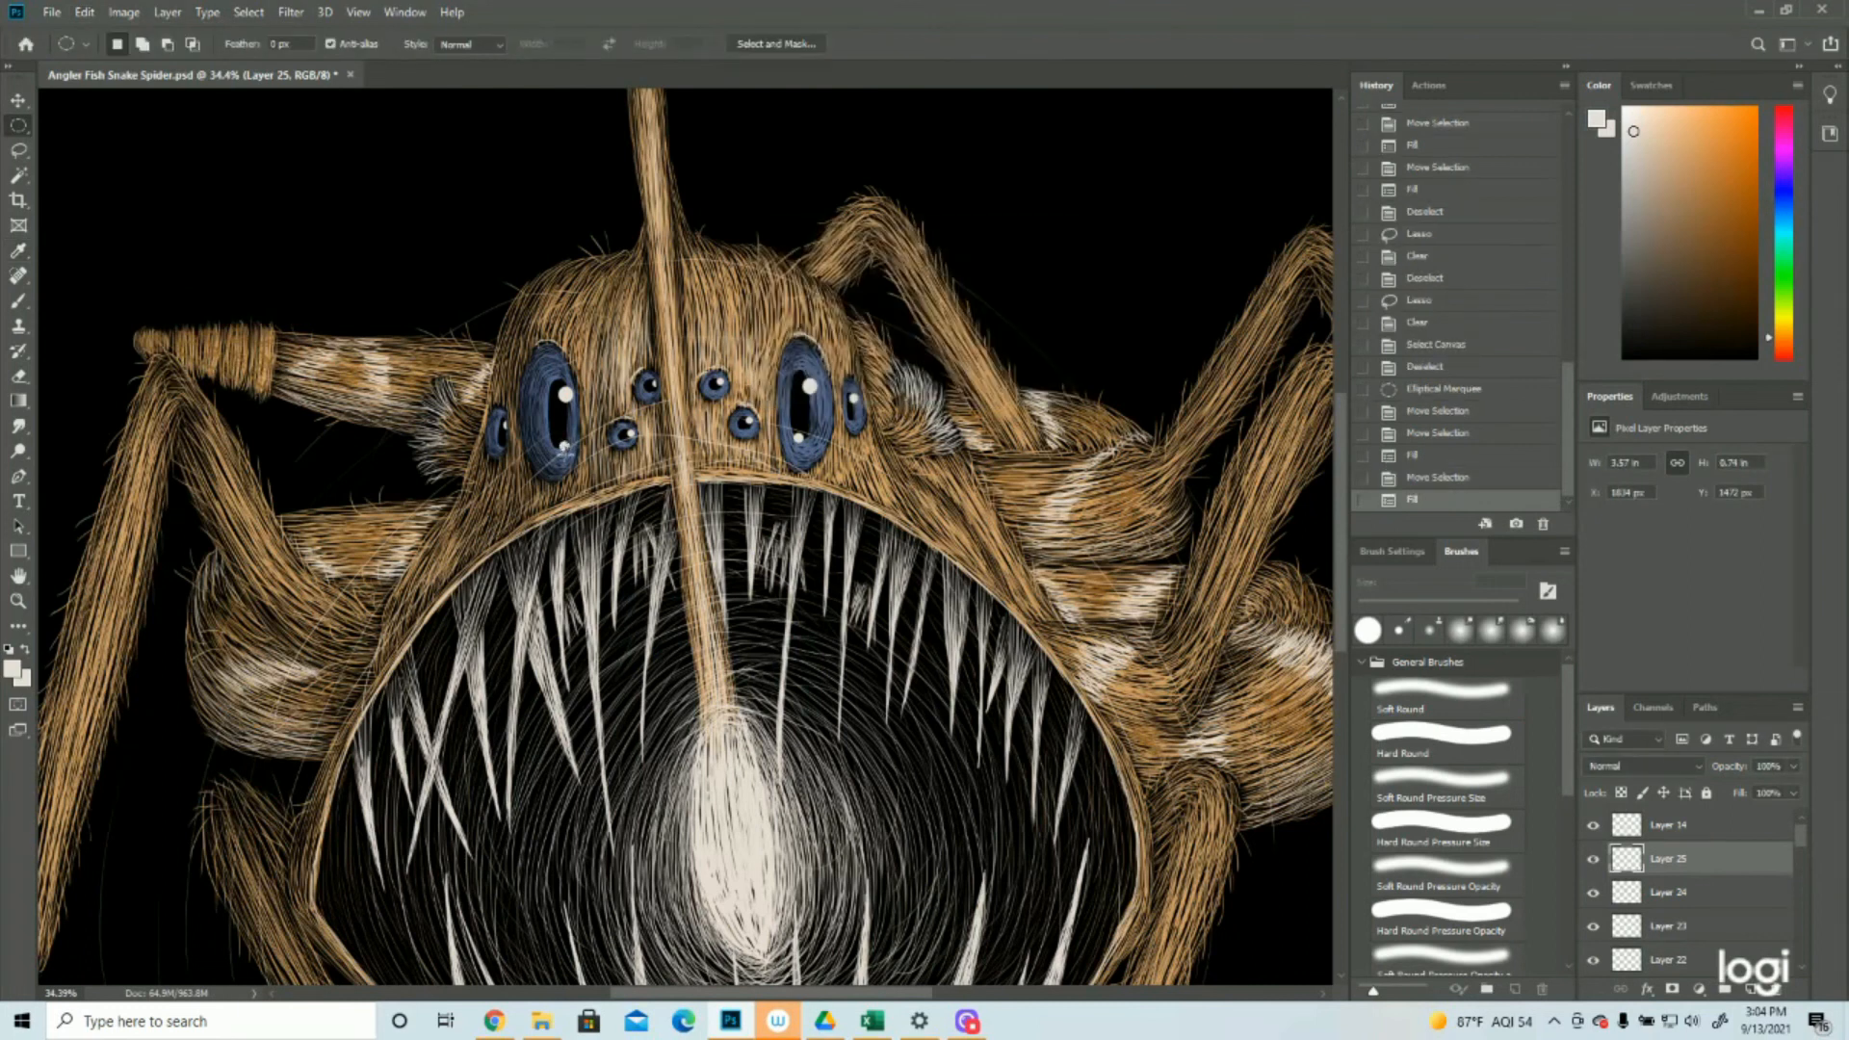
key(ctrl+d)
click(17, 600)
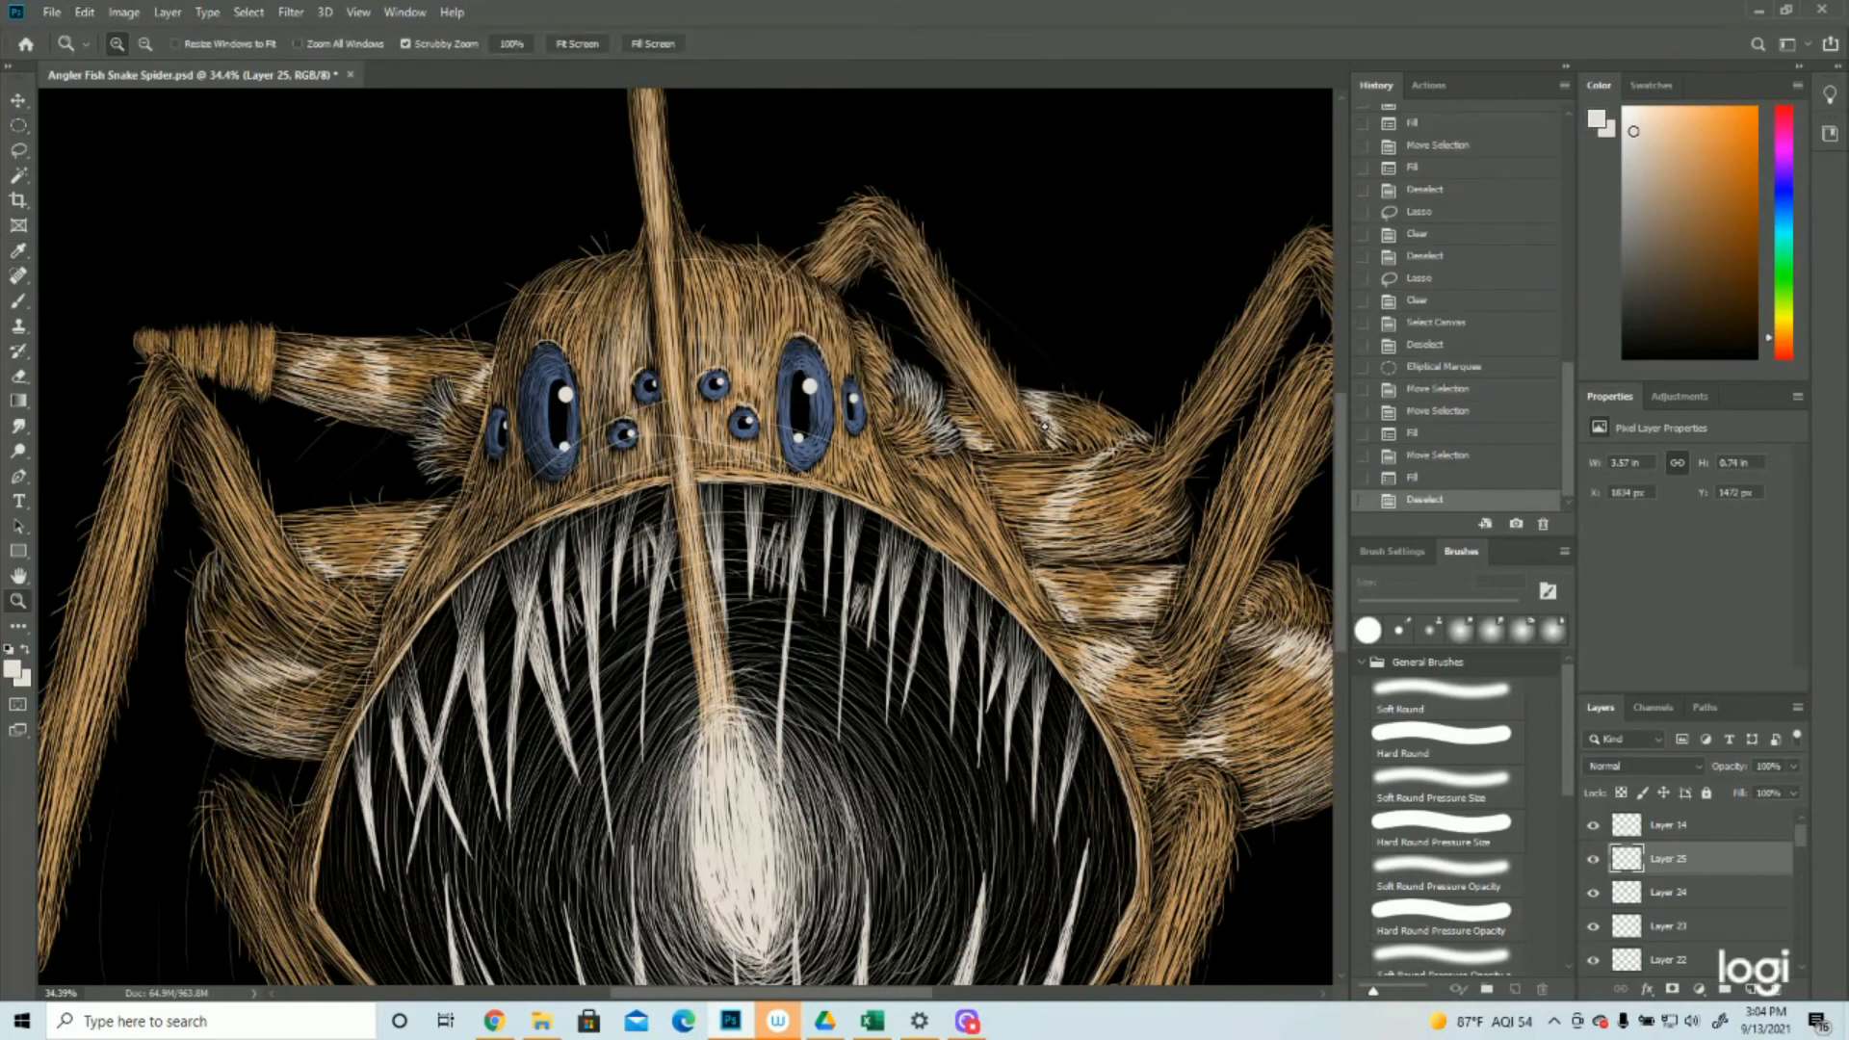
Fill a small circular selection with the off-white foreground color at the lower end of the right outer eye's pupil
click(1045, 427)
click(498, 241)
click(18, 126)
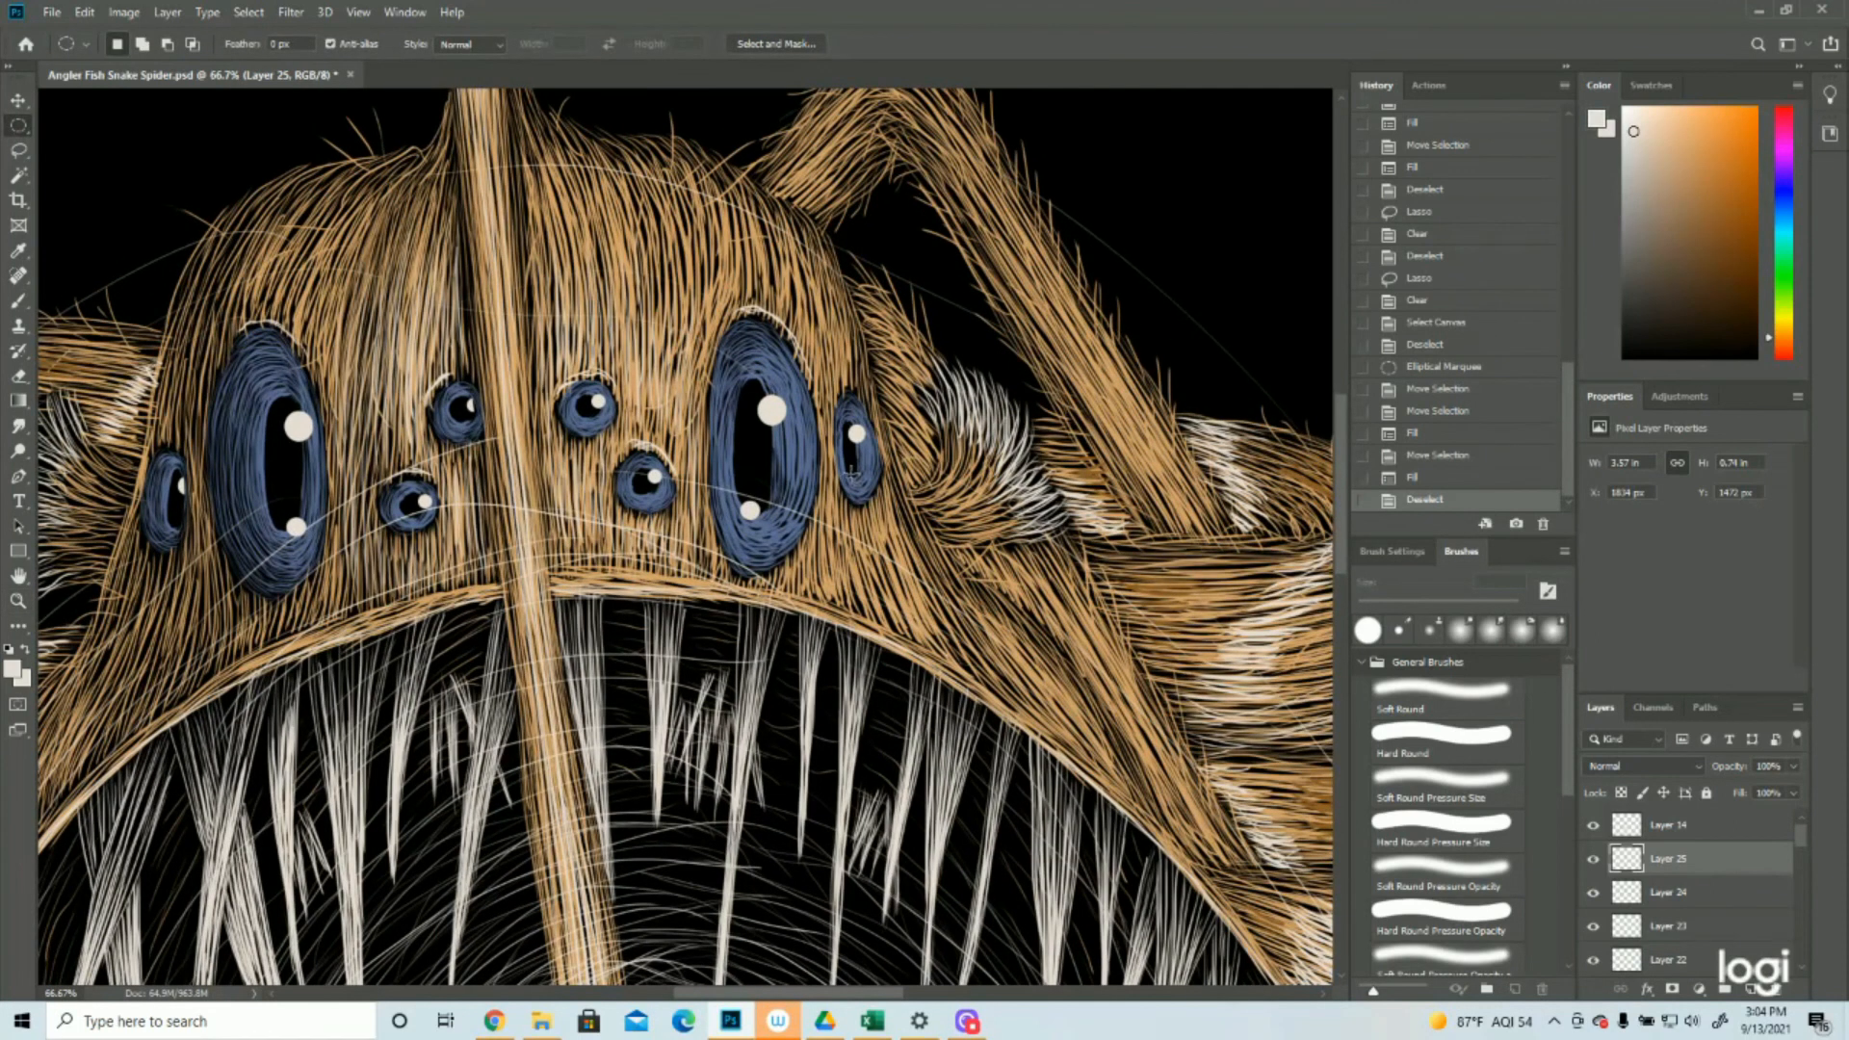
drag(855, 475, 853, 478)
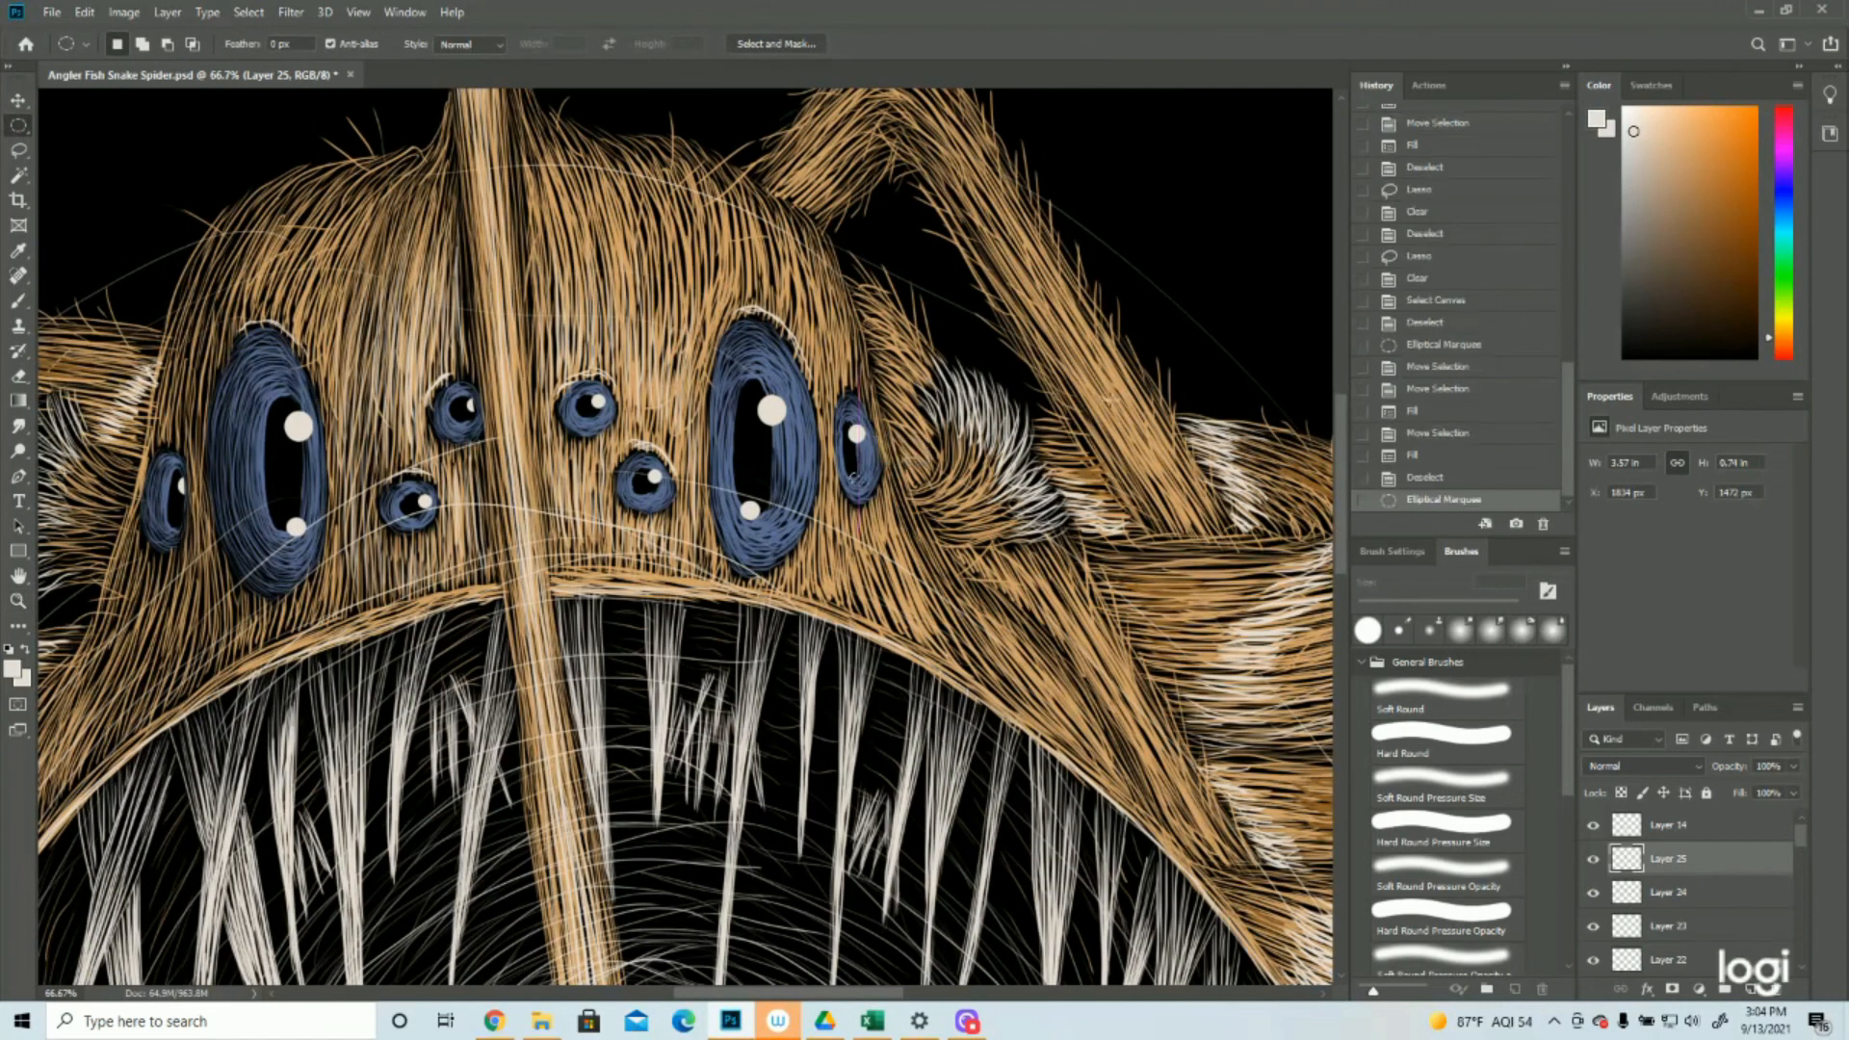
key(Up)
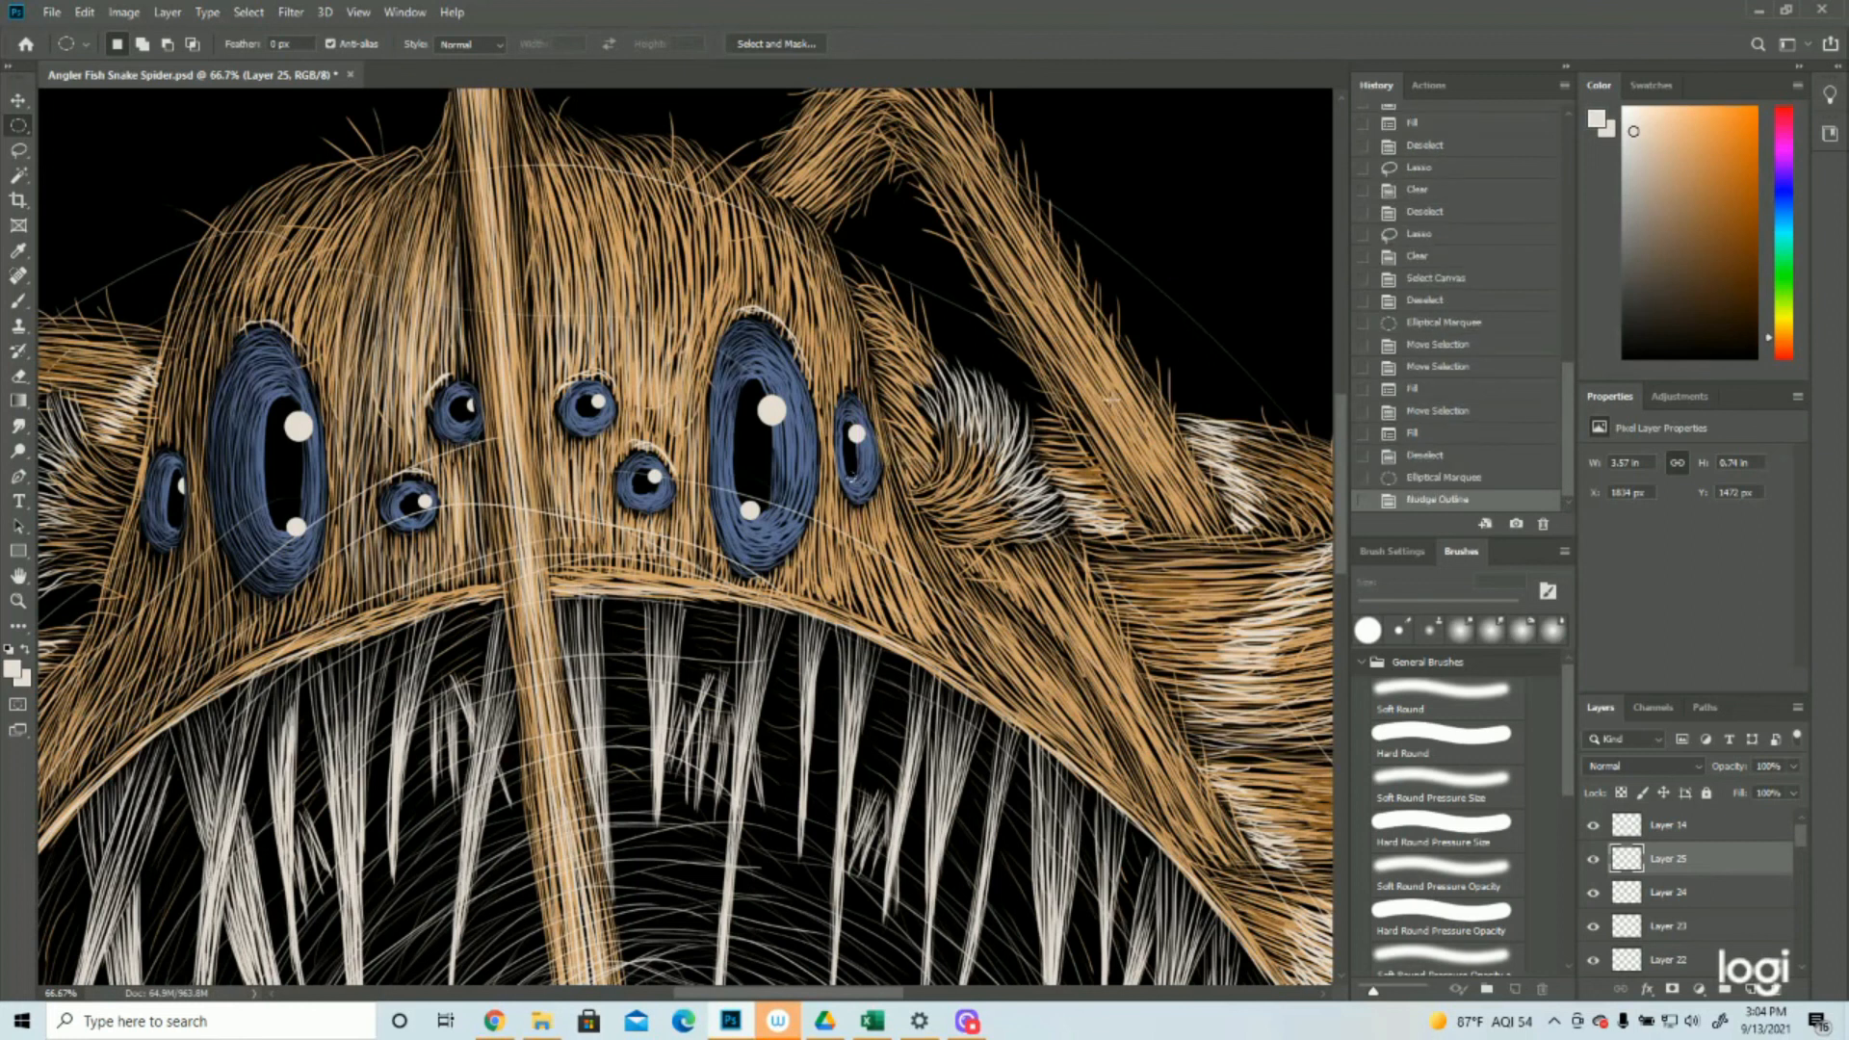
click(85, 12)
click(101, 315)
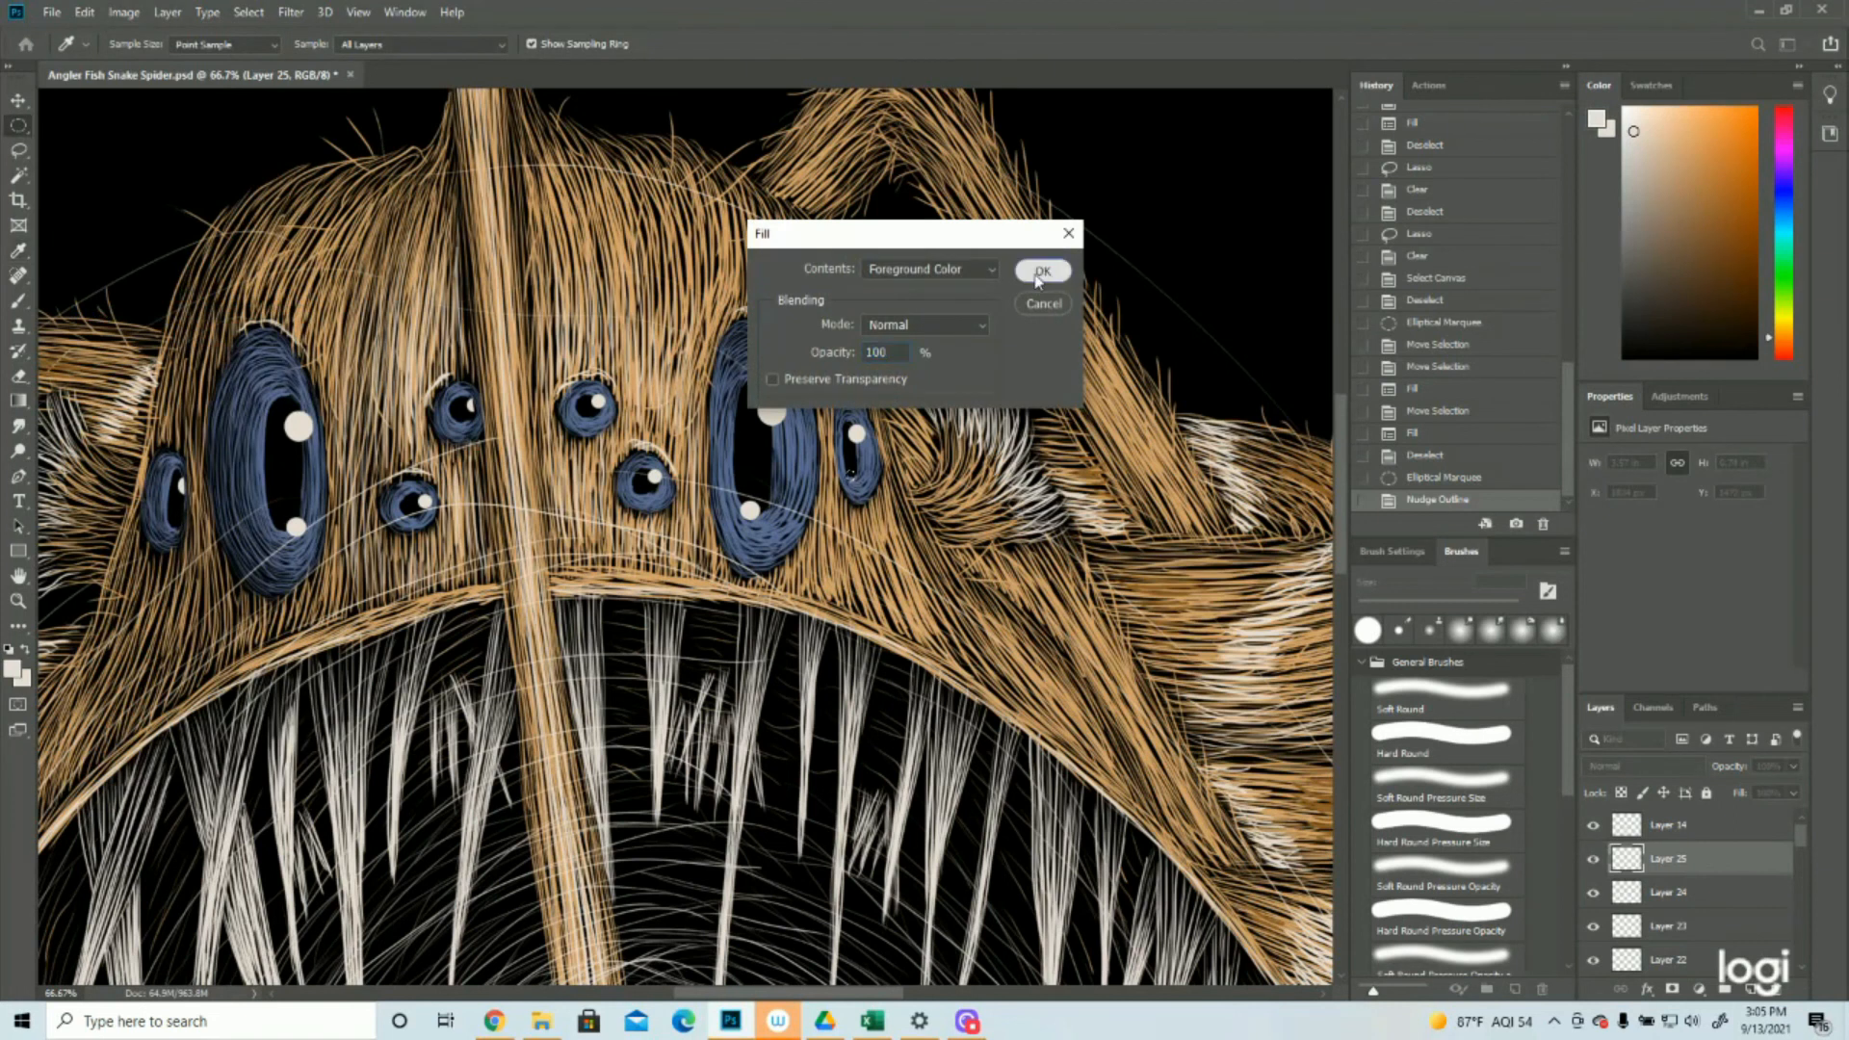
click(1043, 270)
Move the circular selection to the lower end of the left outer eye's pupil, fill it with the foreground color and deselect
drag(847, 479, 176, 532)
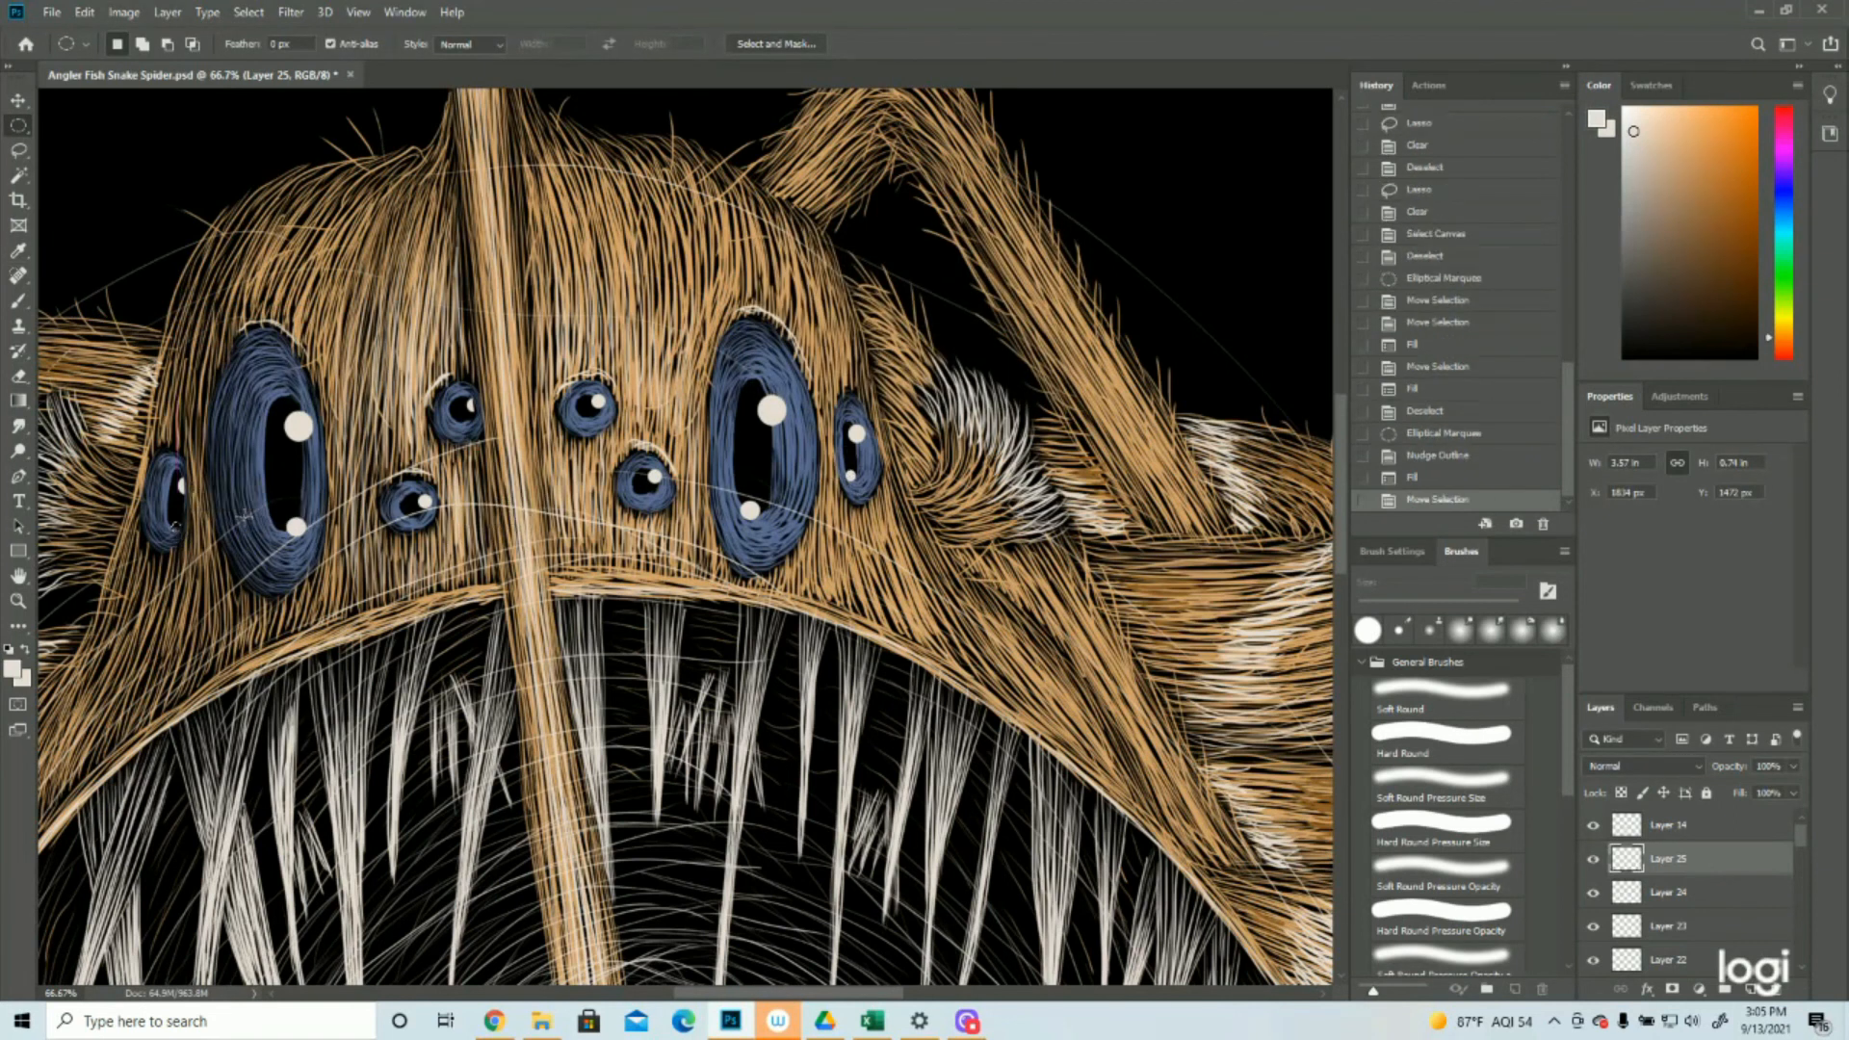
click(85, 11)
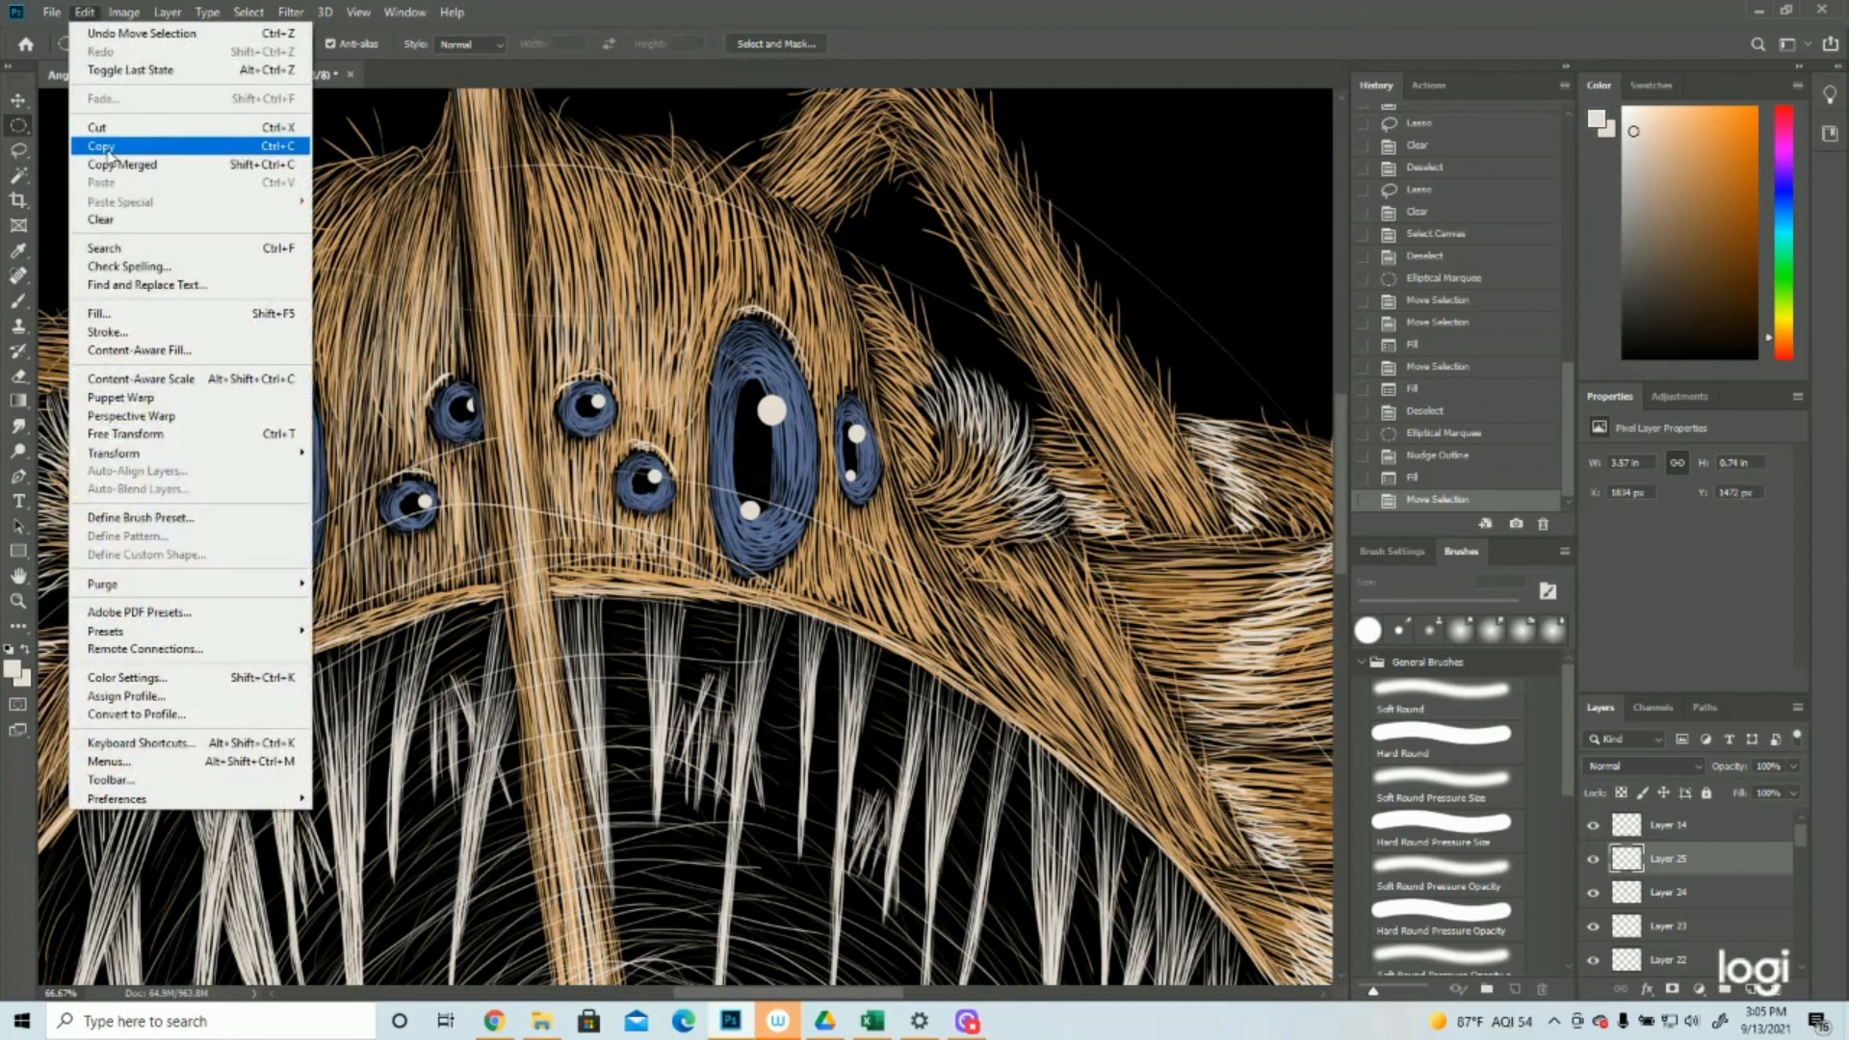
click(106, 320)
click(1043, 270)
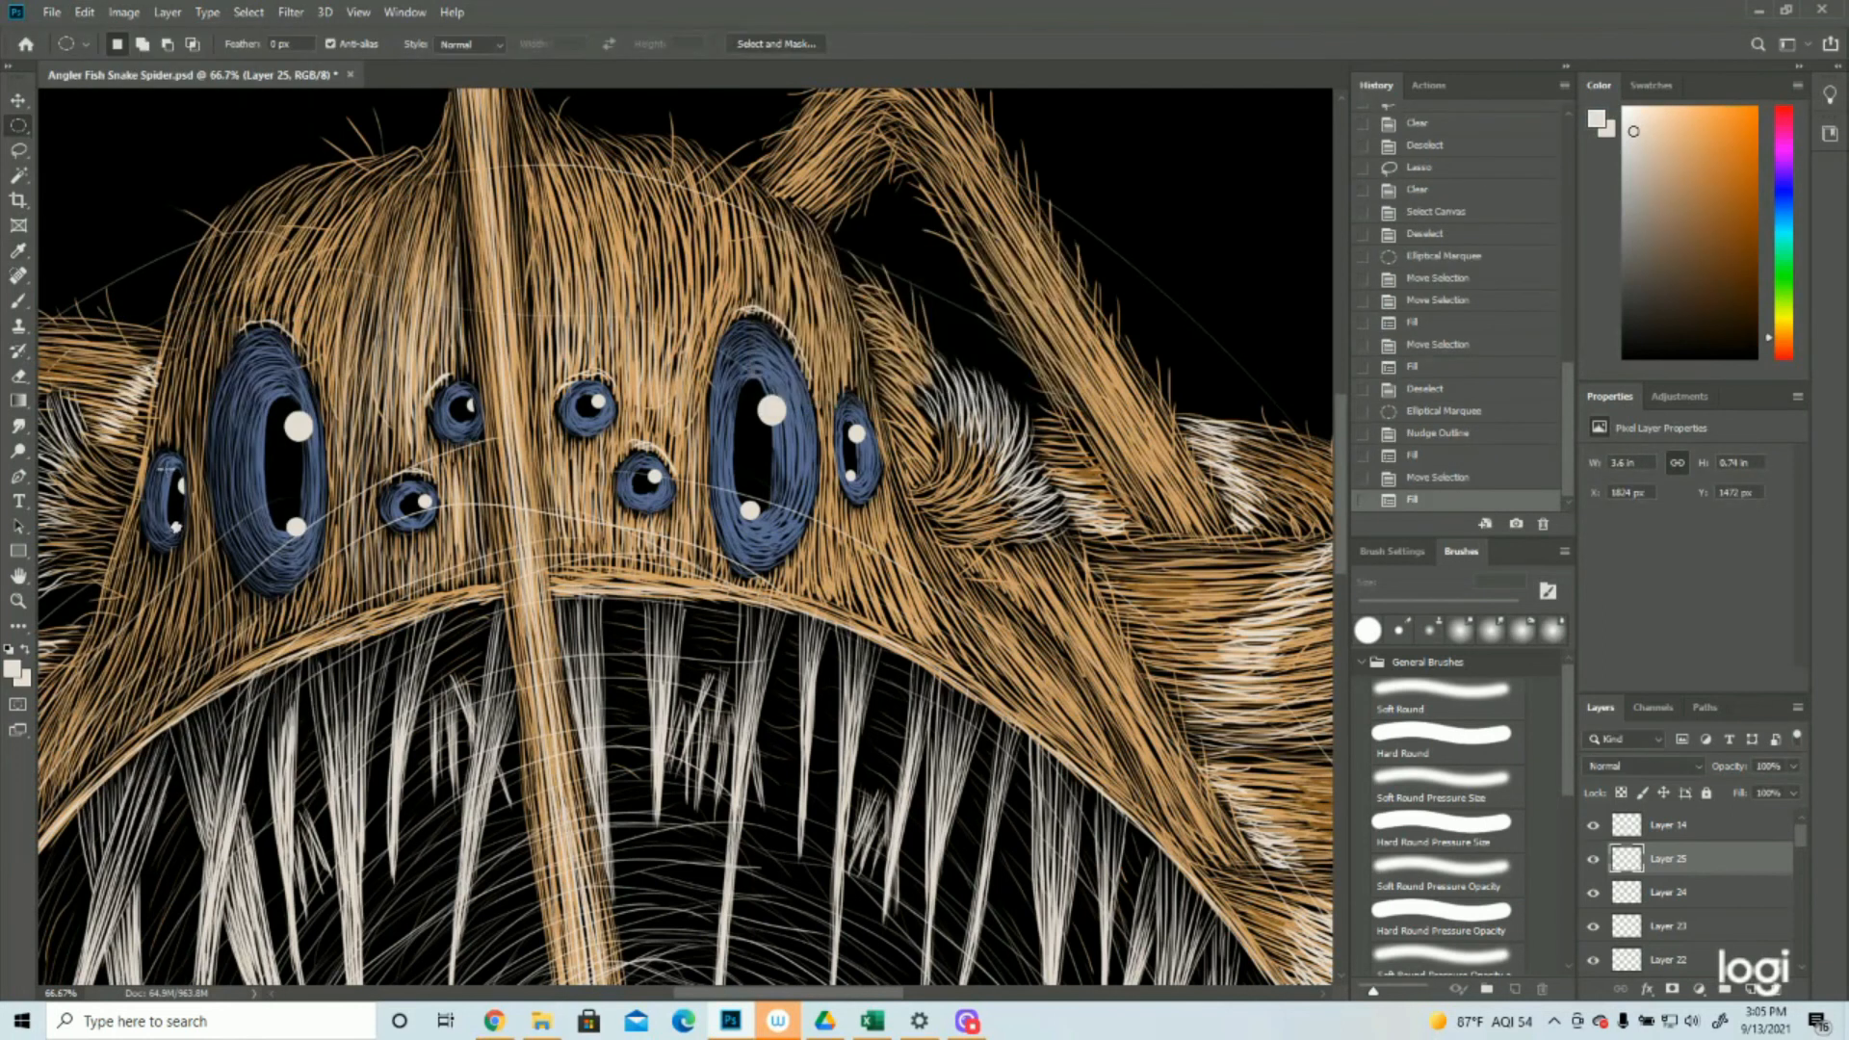
key(ctrl+d)
Fill a tiny circular selection with off-white at the lower edge of the pupils of both small eyes right of the lure stalk
click(18, 601)
mouse_move(650, 554)
mouse_down()
mouse_move(561, 529)
mouse_move(660, 567)
mouse_up()
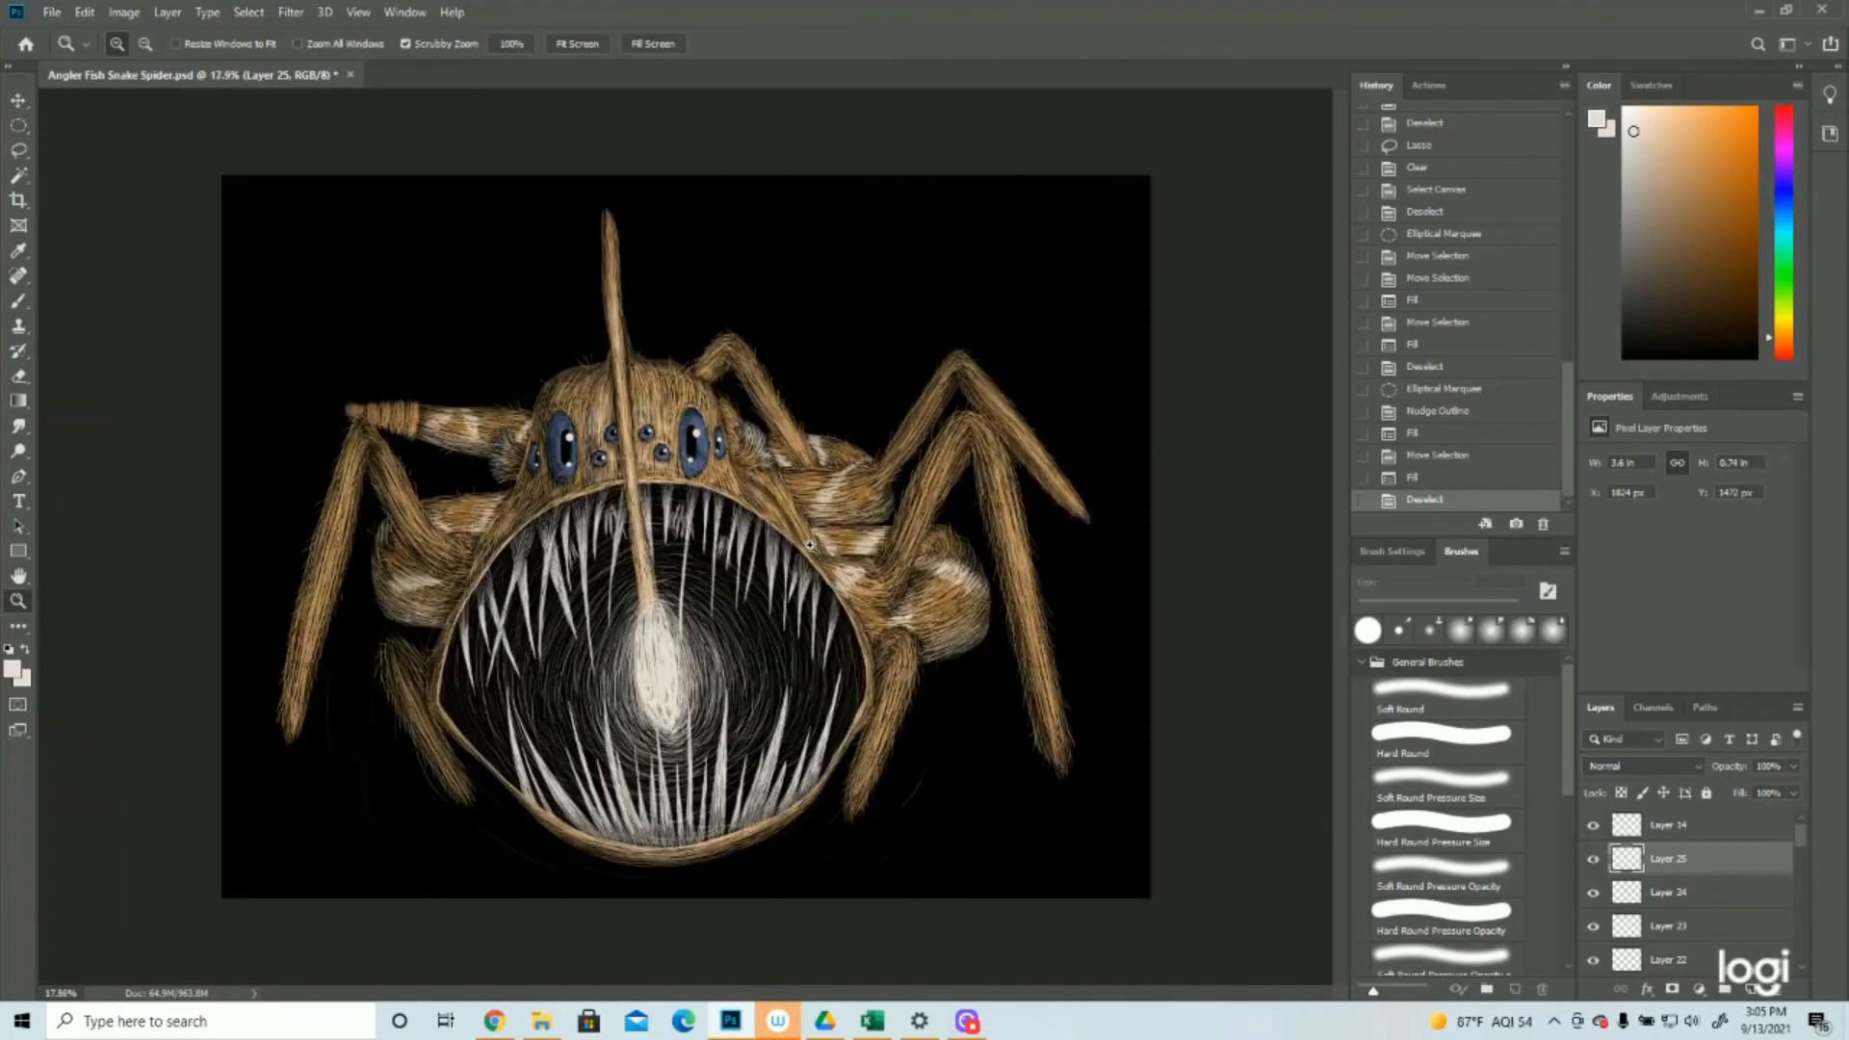
click(662, 366)
click(666, 376)
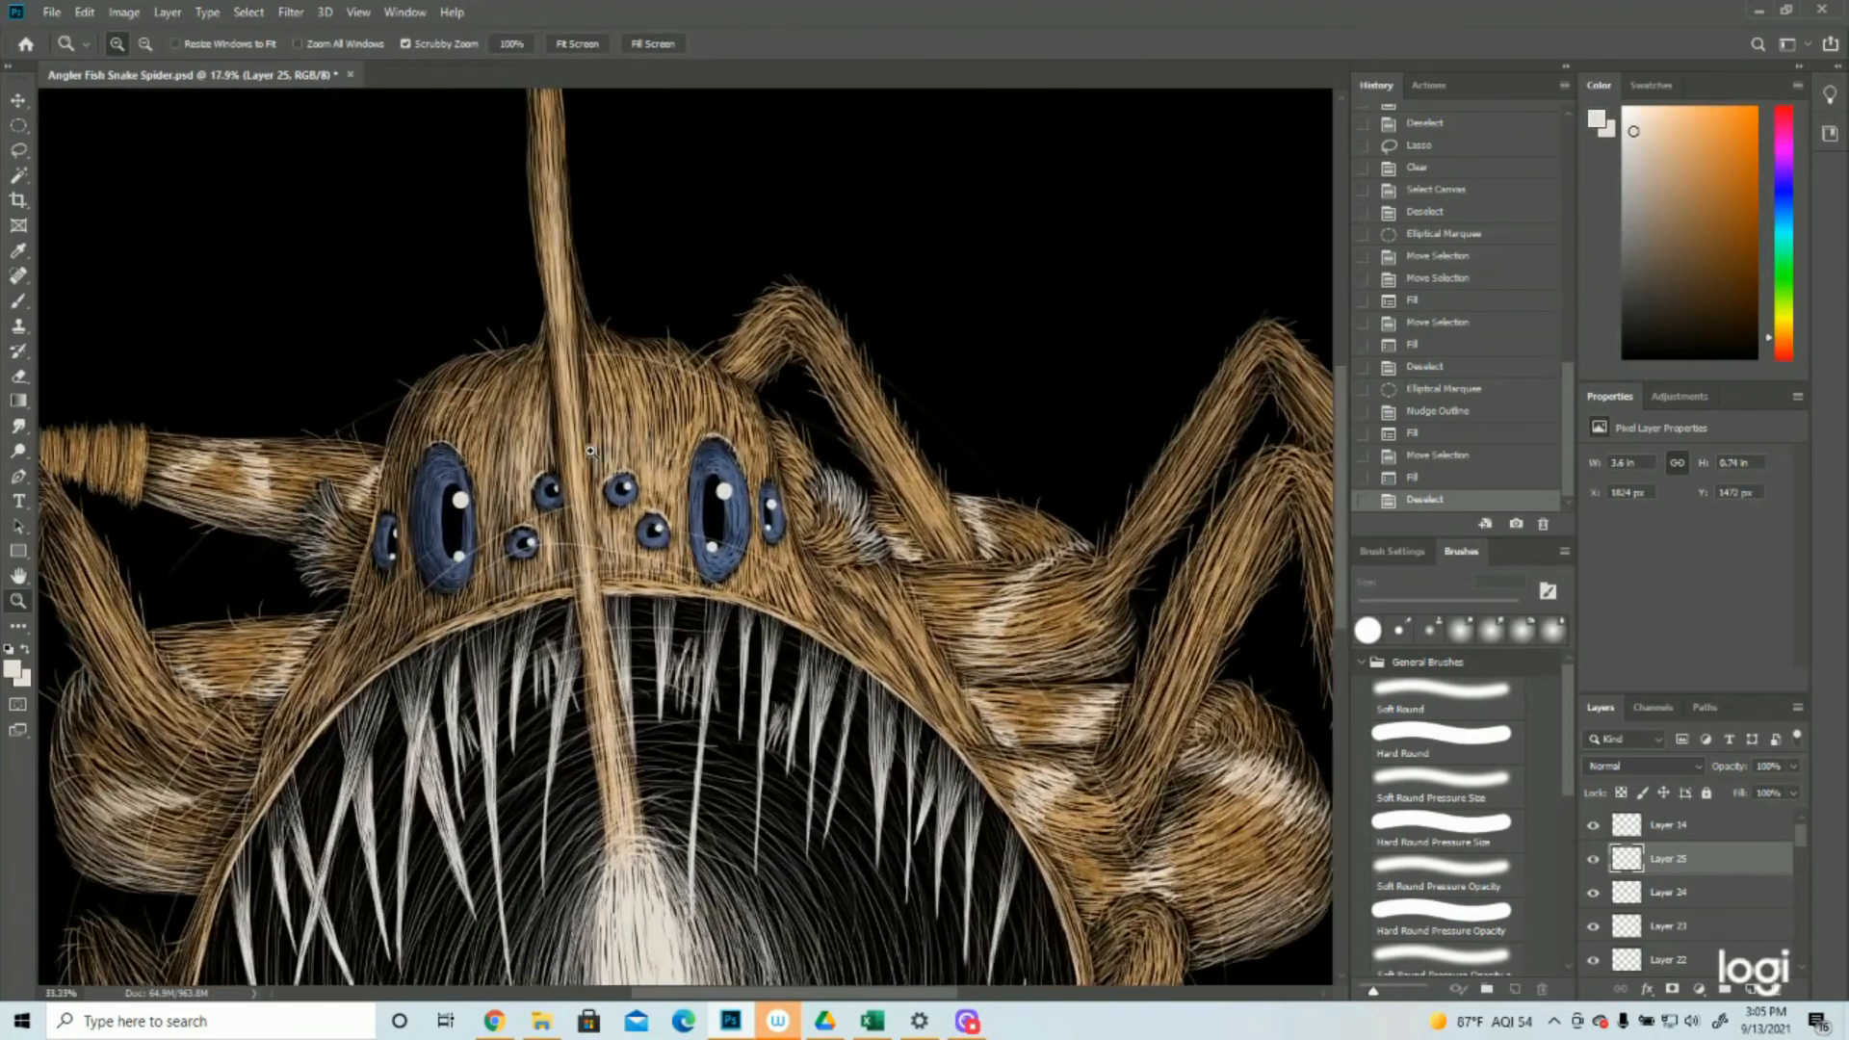
click(657, 409)
click(640, 457)
click(572, 575)
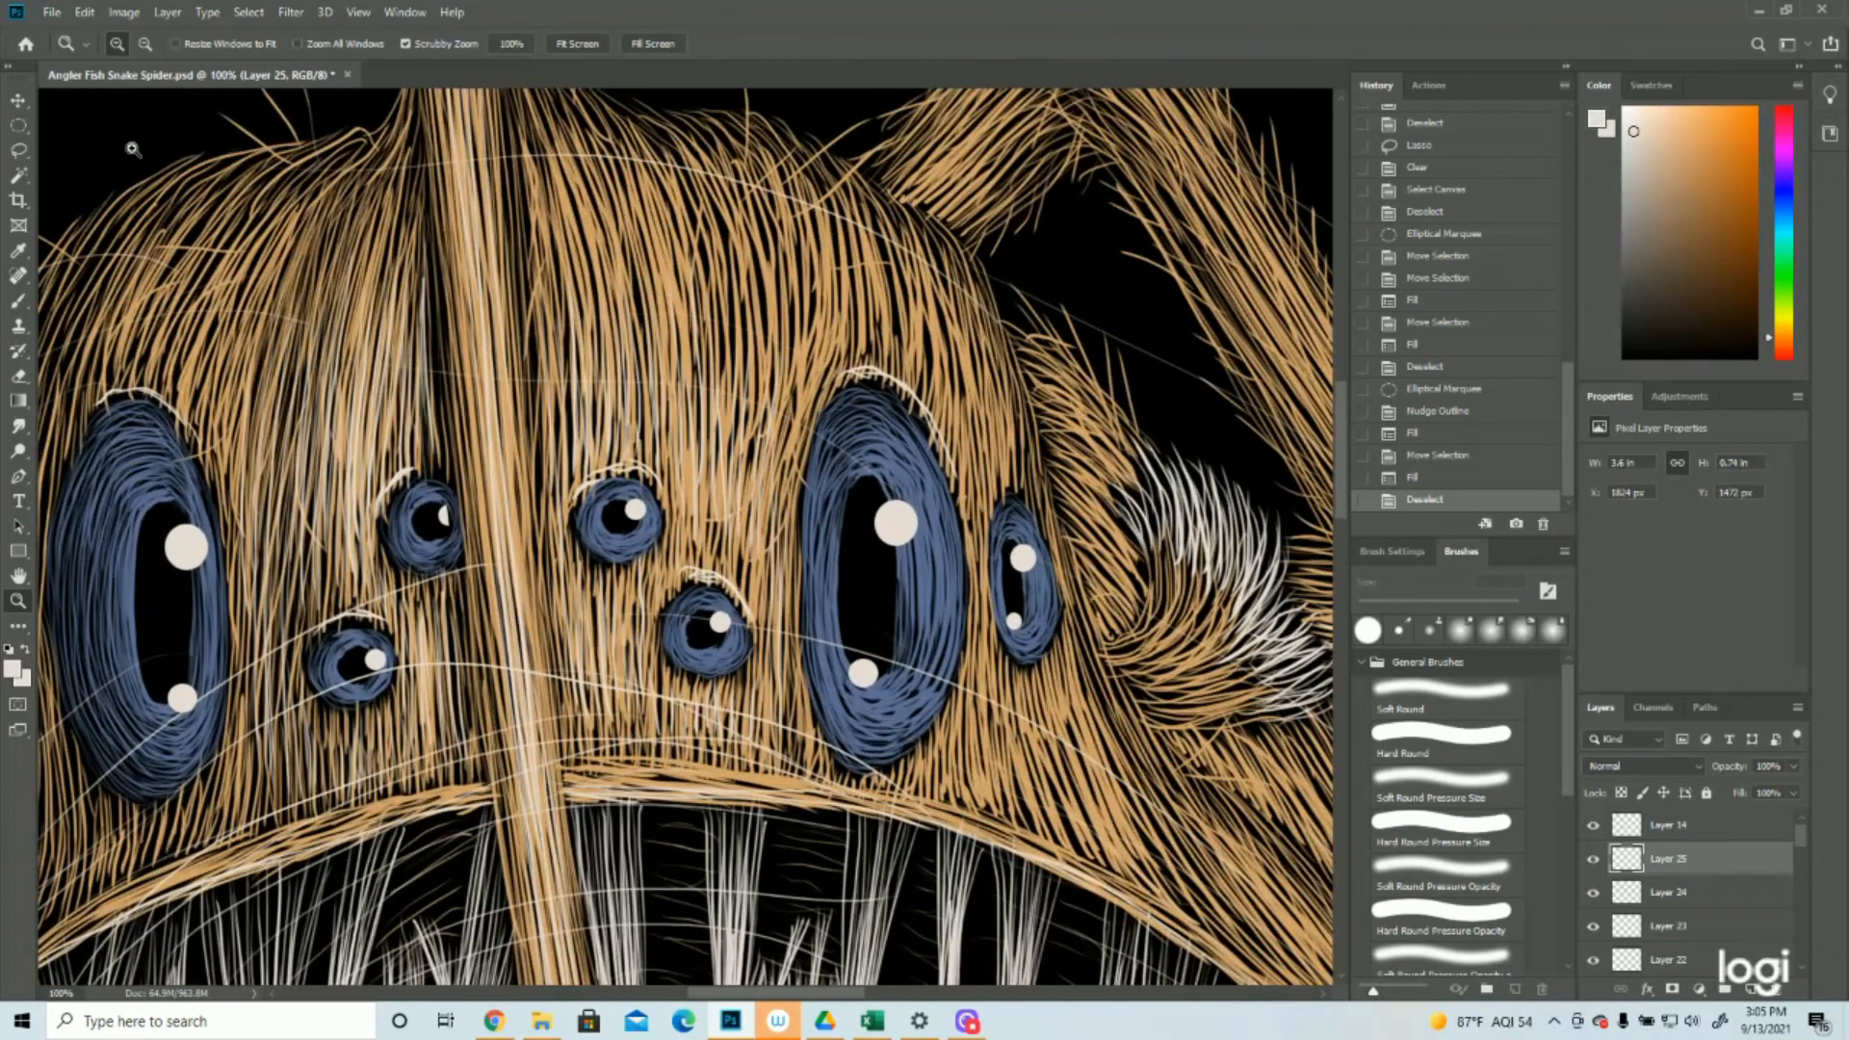
click(18, 126)
mouse_move(696, 642)
mouse_down()
mouse_move(708, 654)
mouse_move(621, 535)
mouse_up()
click(85, 13)
click(104, 313)
click(1042, 271)
Move the circular selection to the pupil's lower edge in the lower small eye left of the lure stalk and fill it off-white
drag(620, 535, 362, 684)
click(85, 12)
click(108, 313)
click(1042, 270)
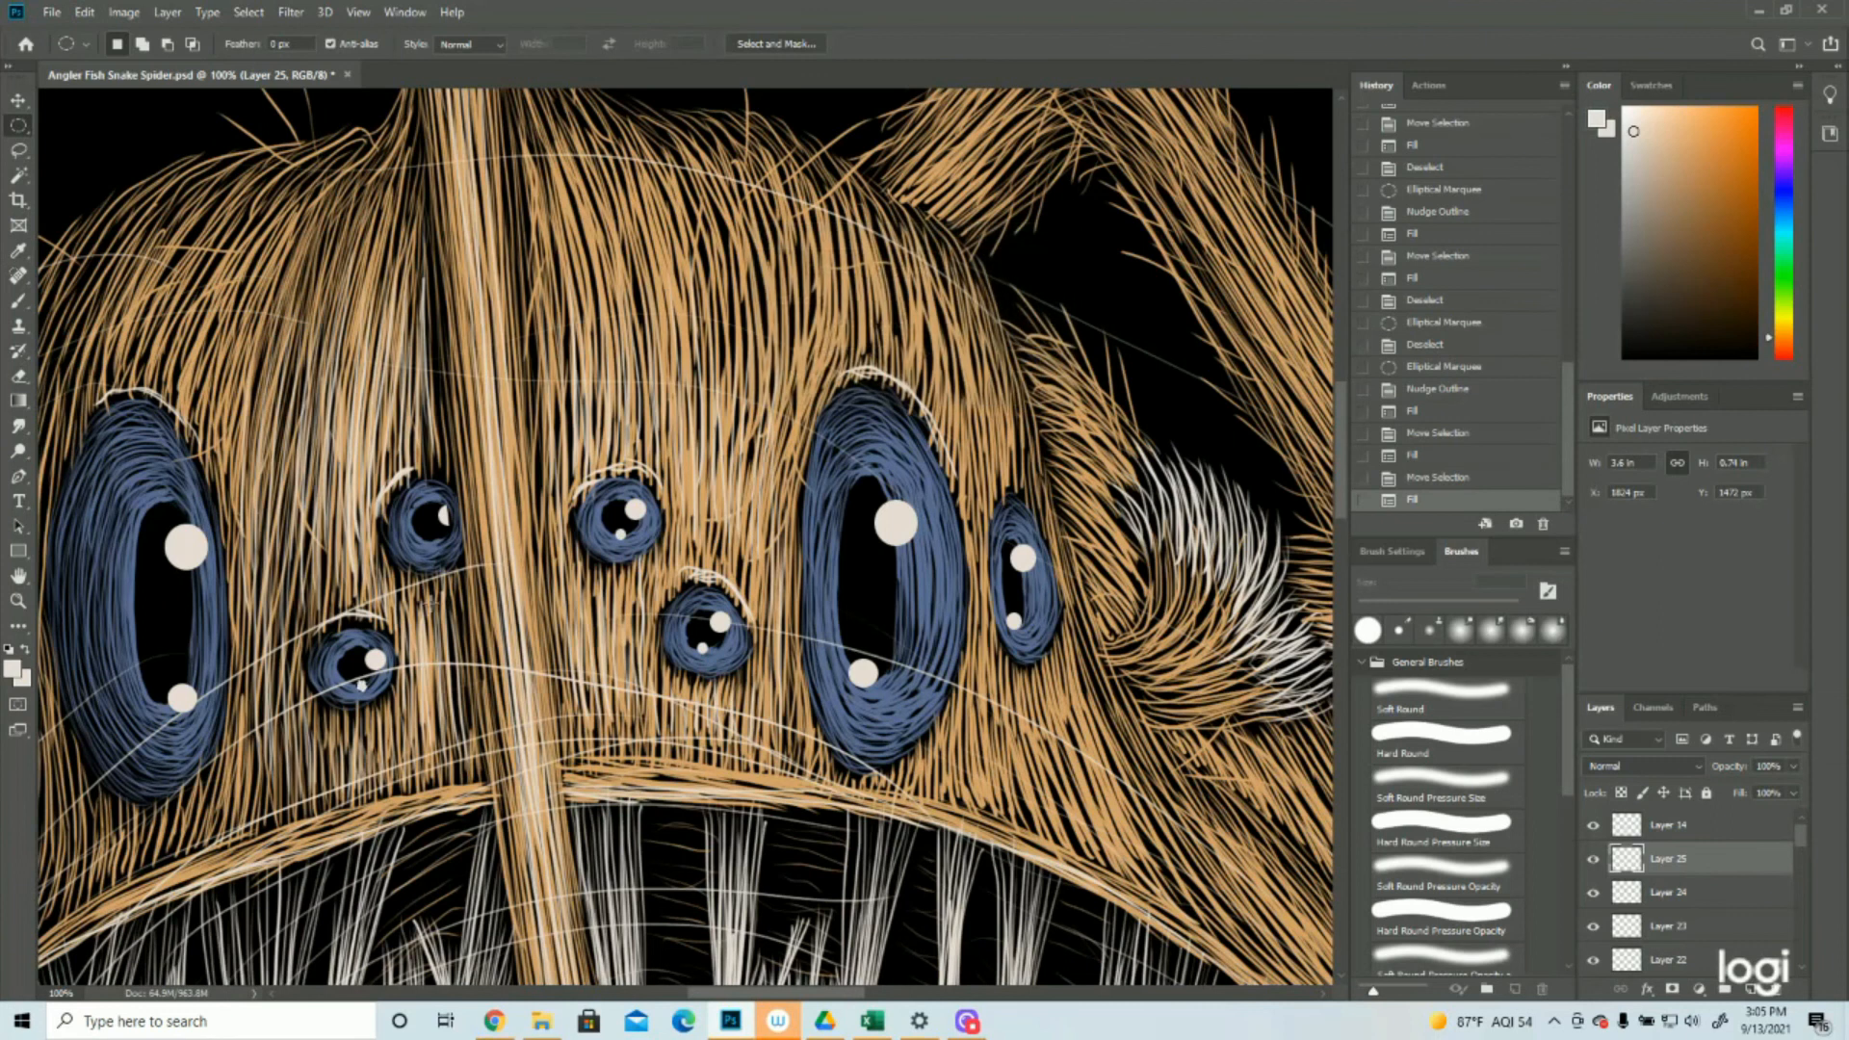
Move the circular selection to the pupil's lower edge in the upper small eye left of the lure stalk, fill it off-white and deselect
drag(362, 686, 438, 539)
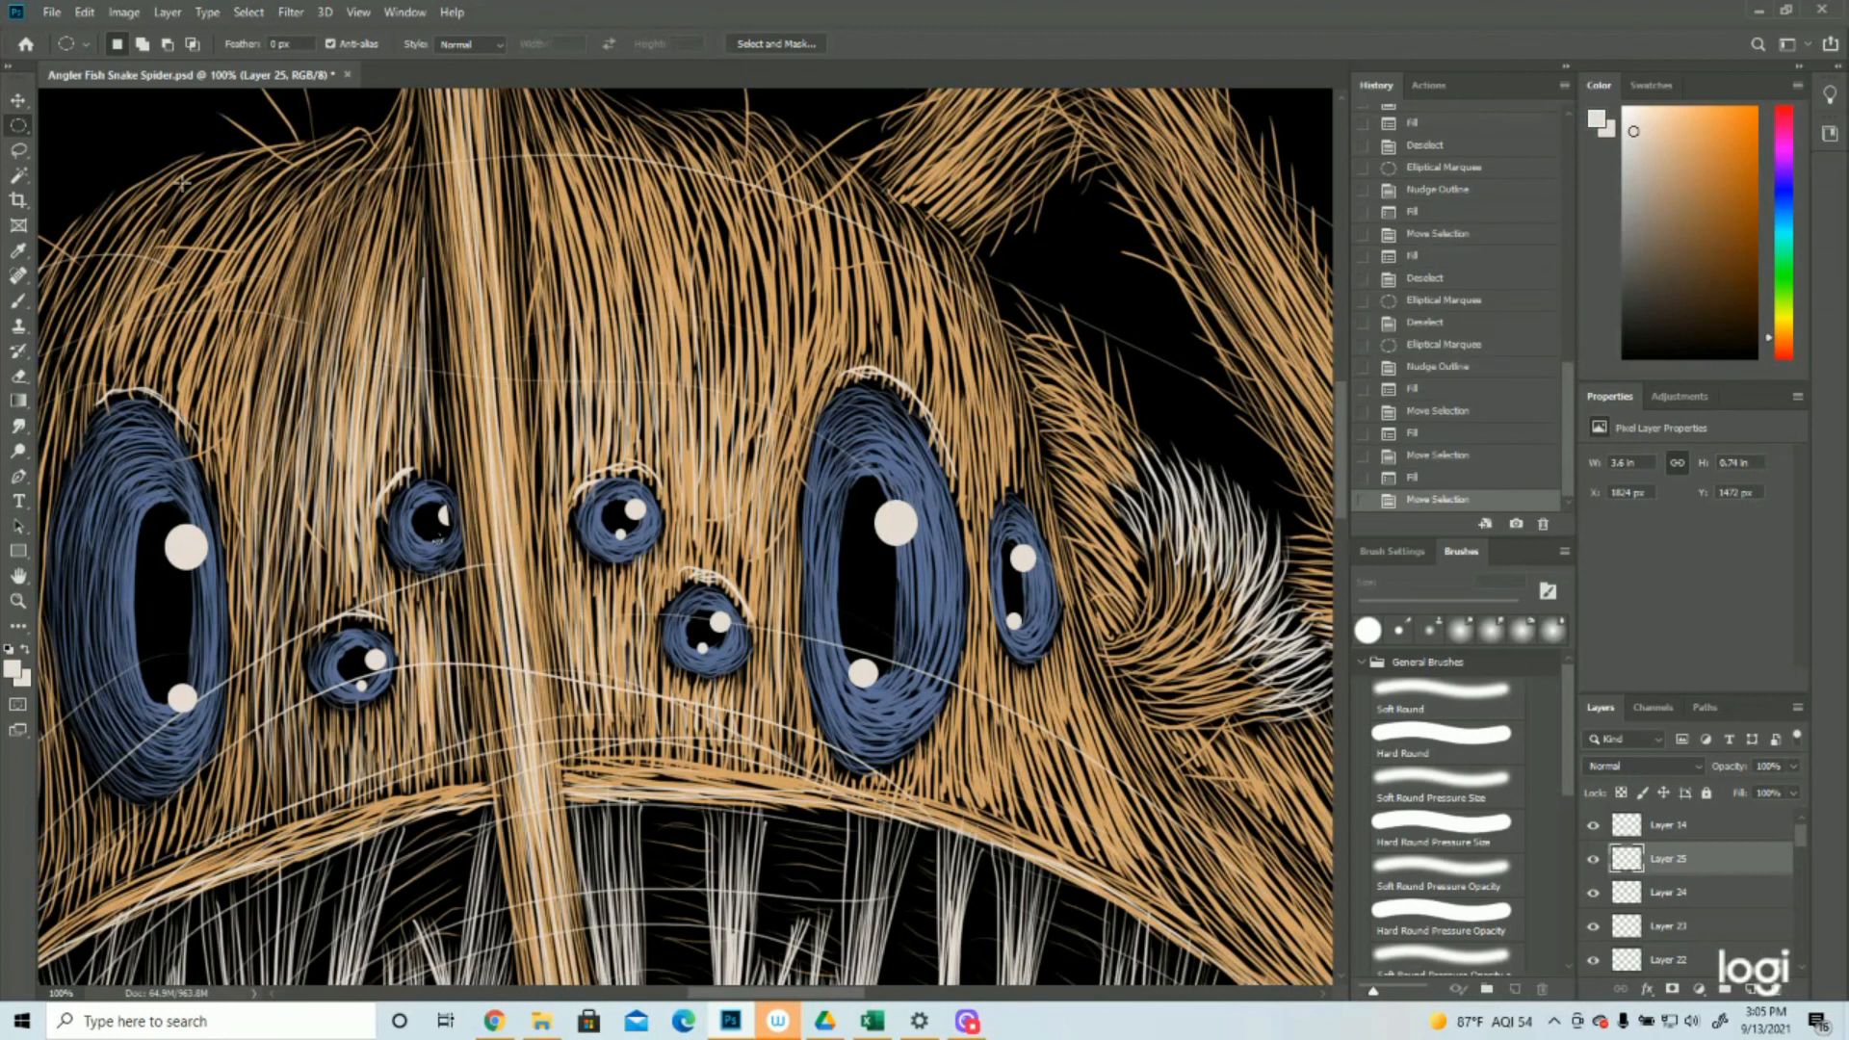
click(85, 13)
click(125, 314)
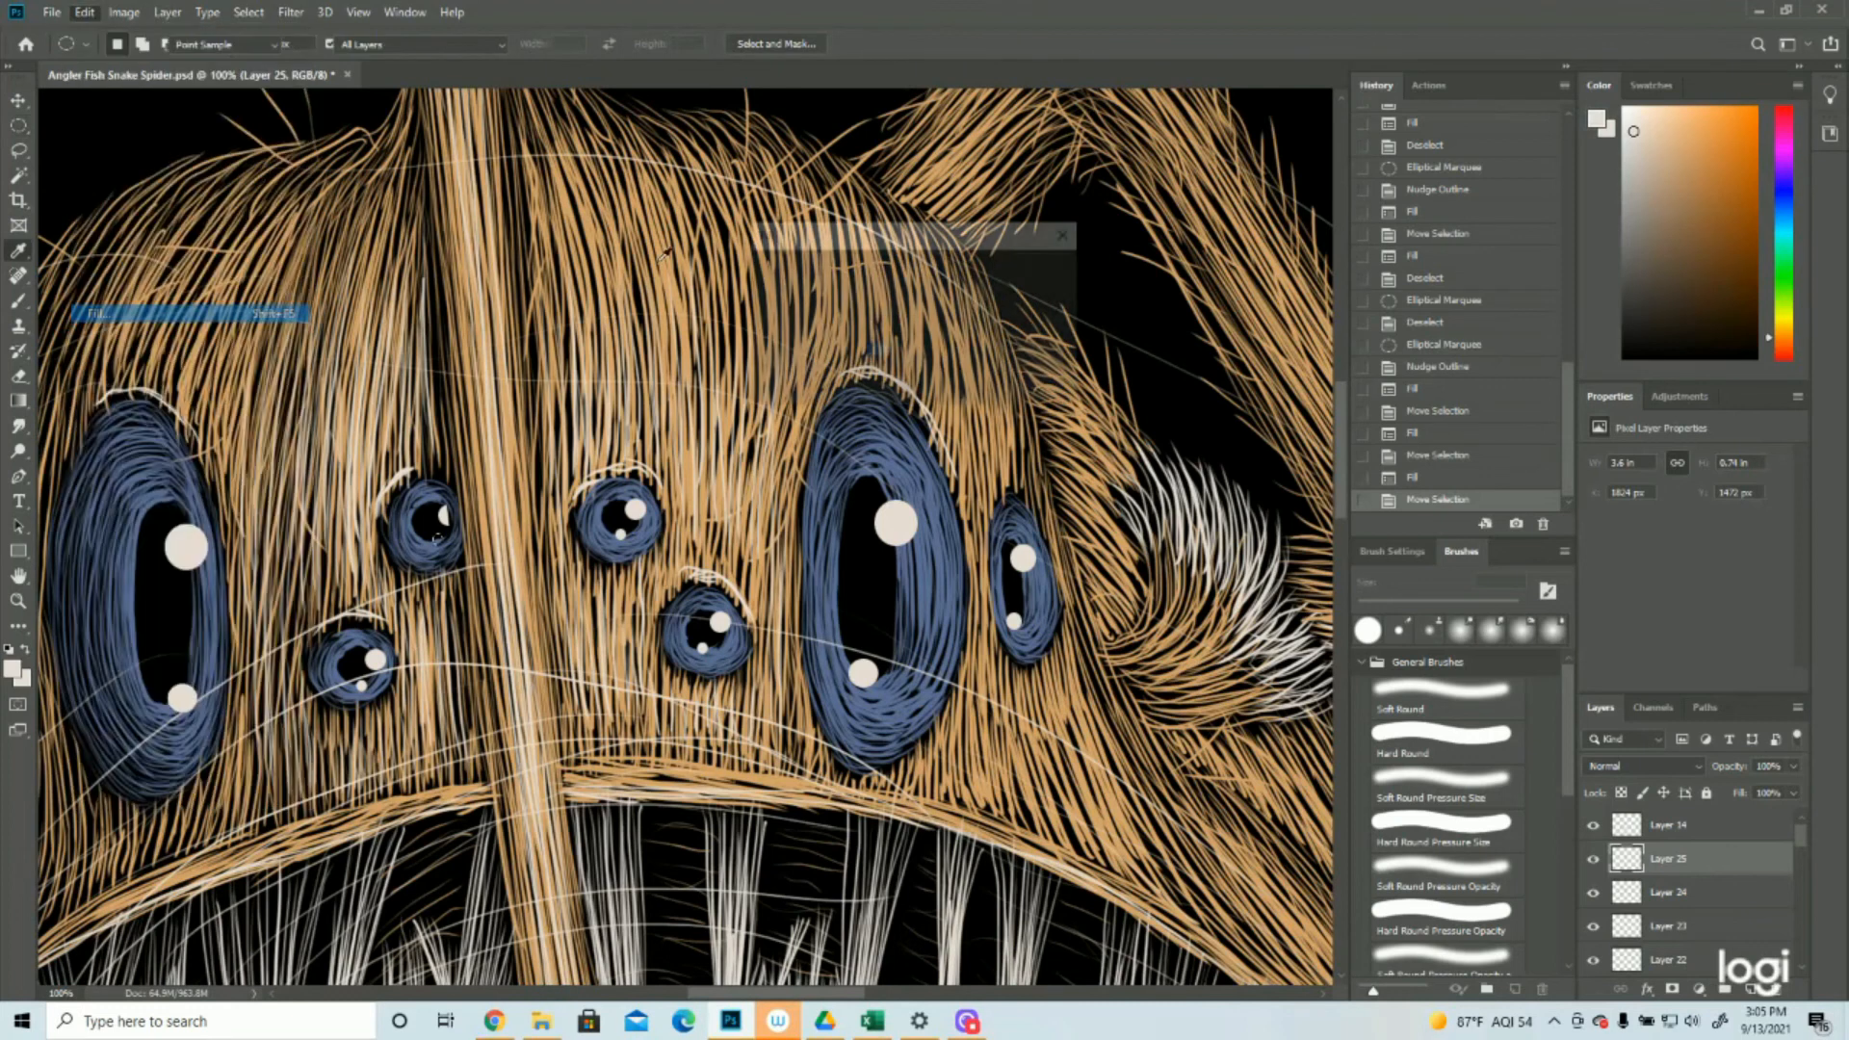
key(Return)
click(248, 11)
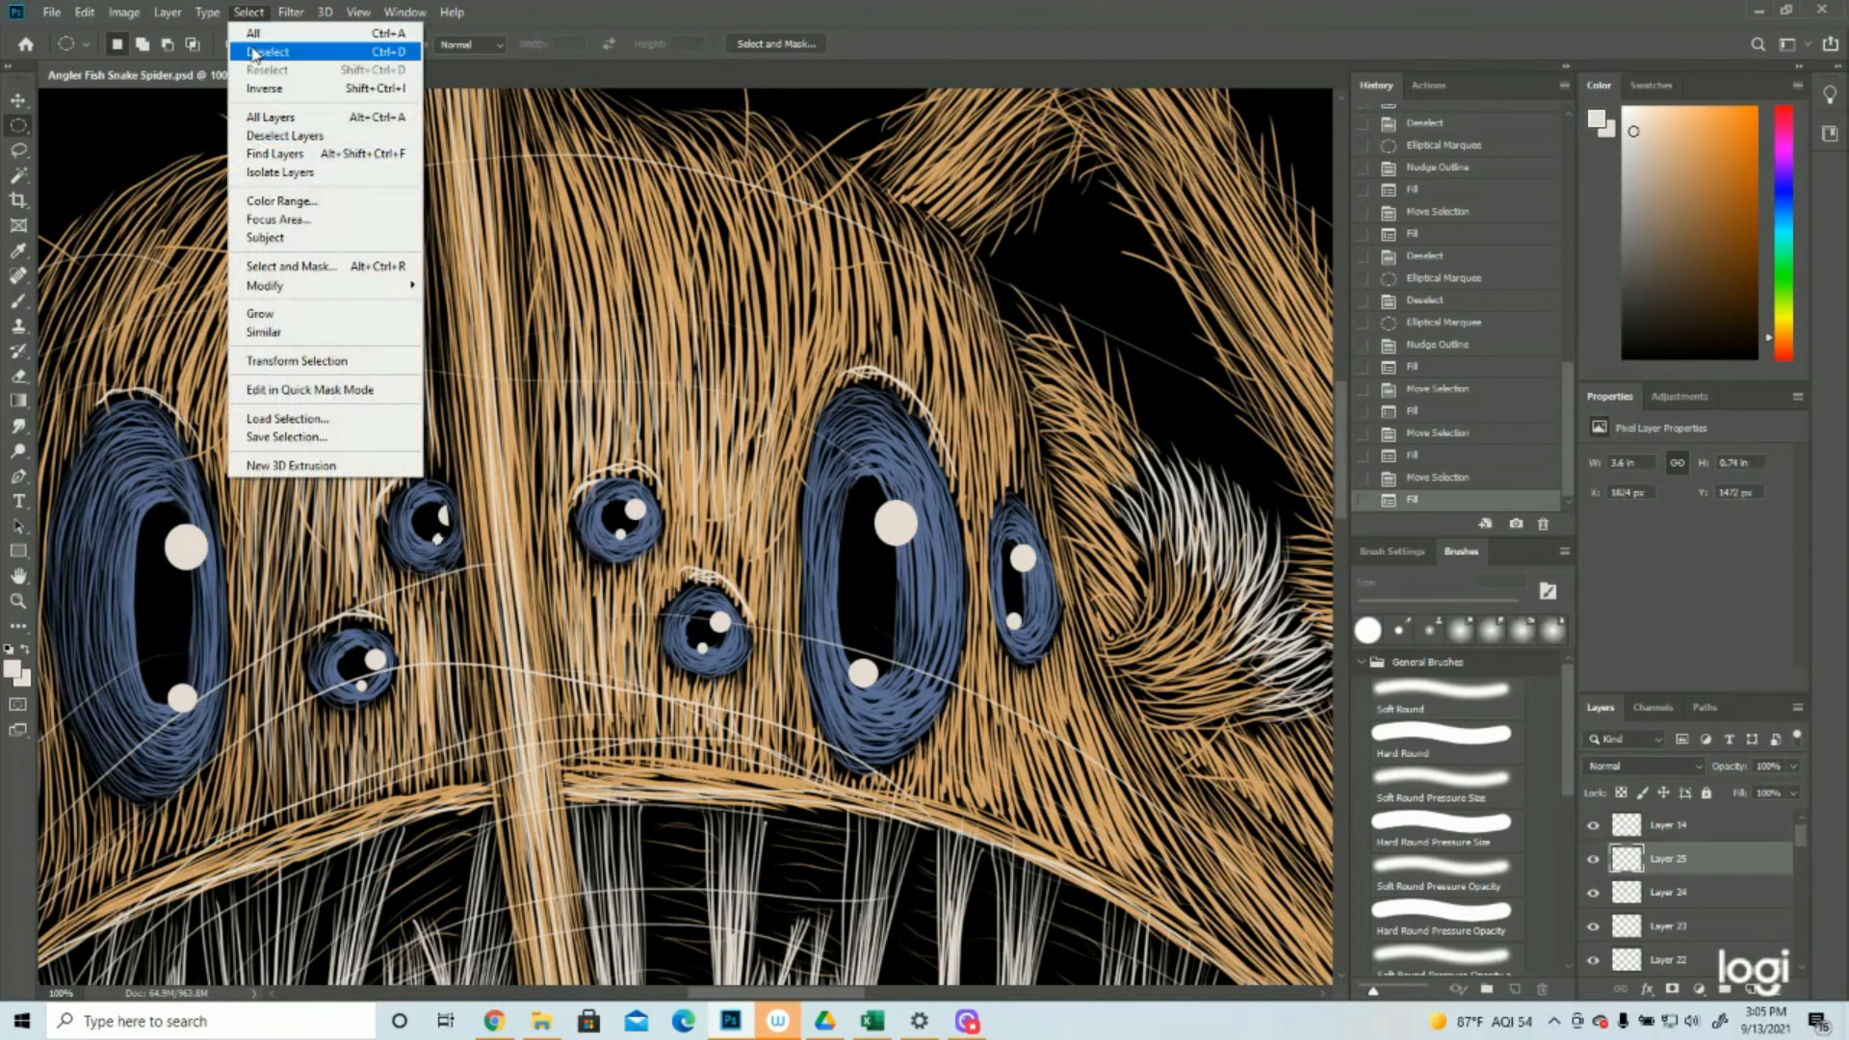
click(254, 52)
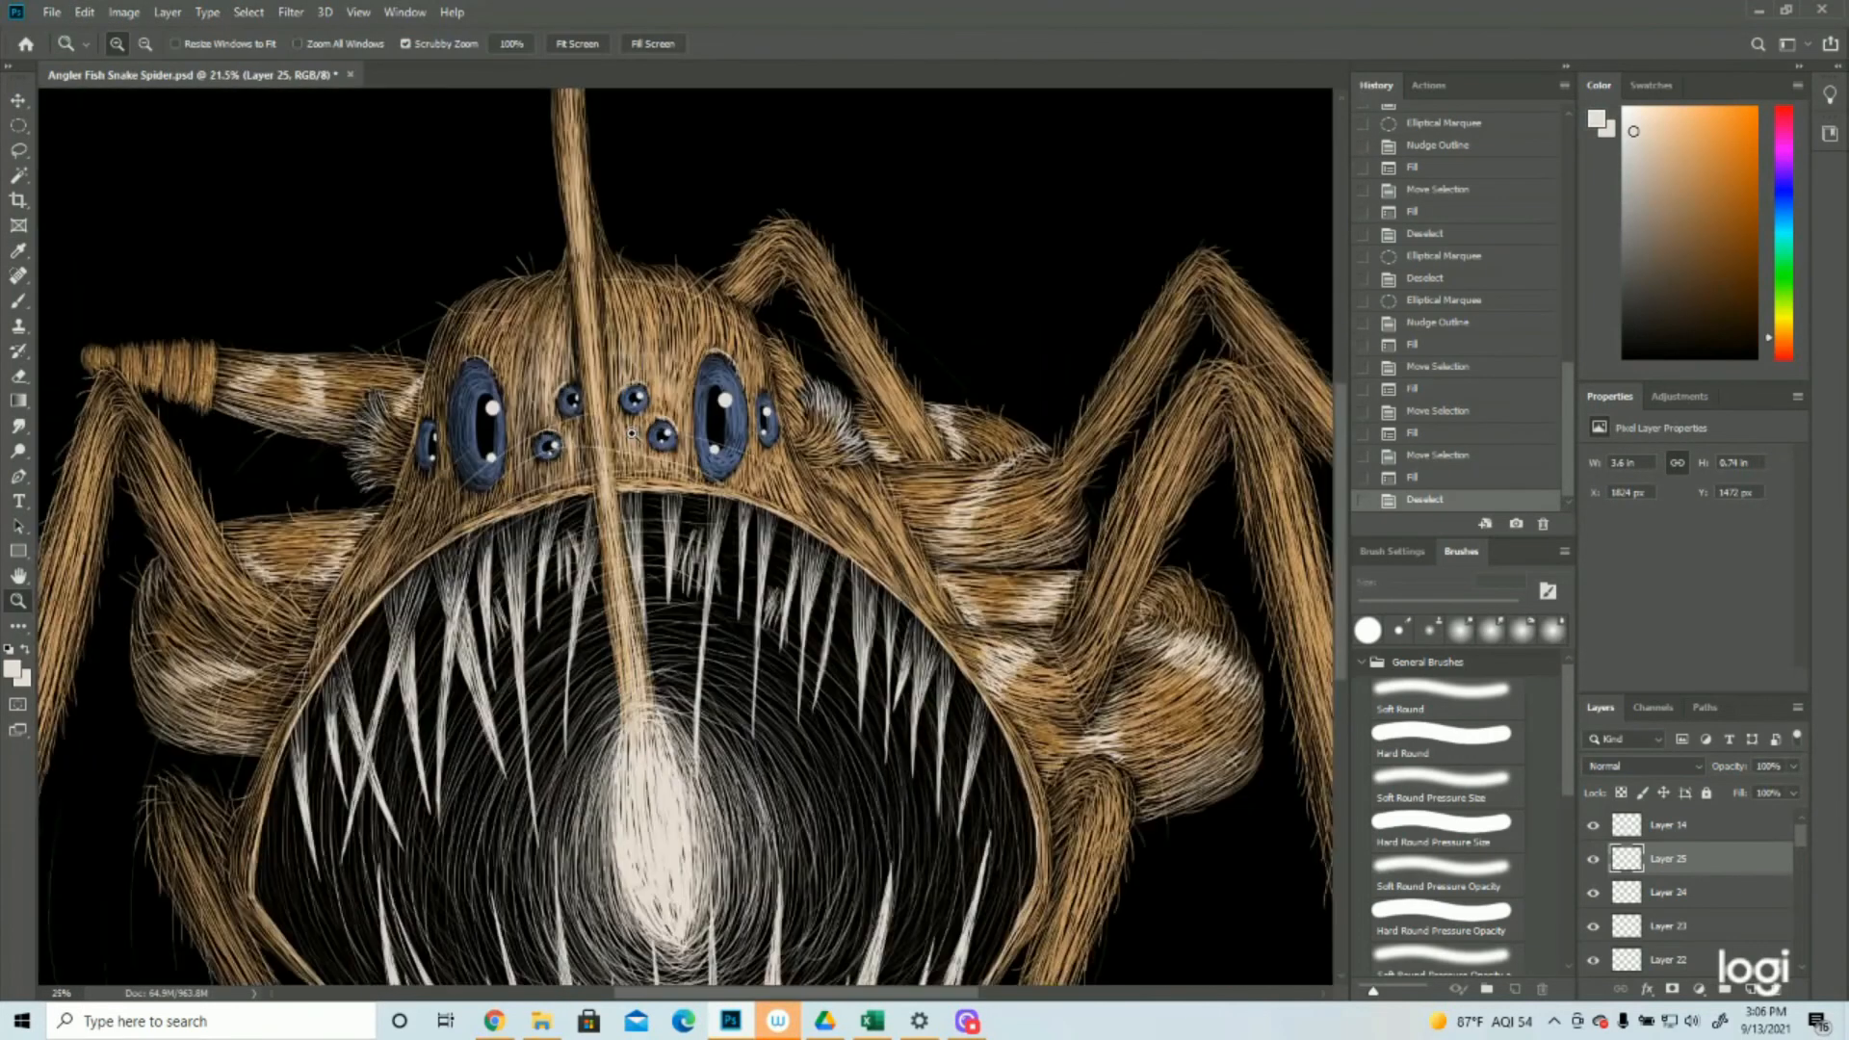
Lasso the lower highlight in the lower small eye right of the lure stalk, nudge it slightly right and deselect
scroll(671, 432, down, 1)
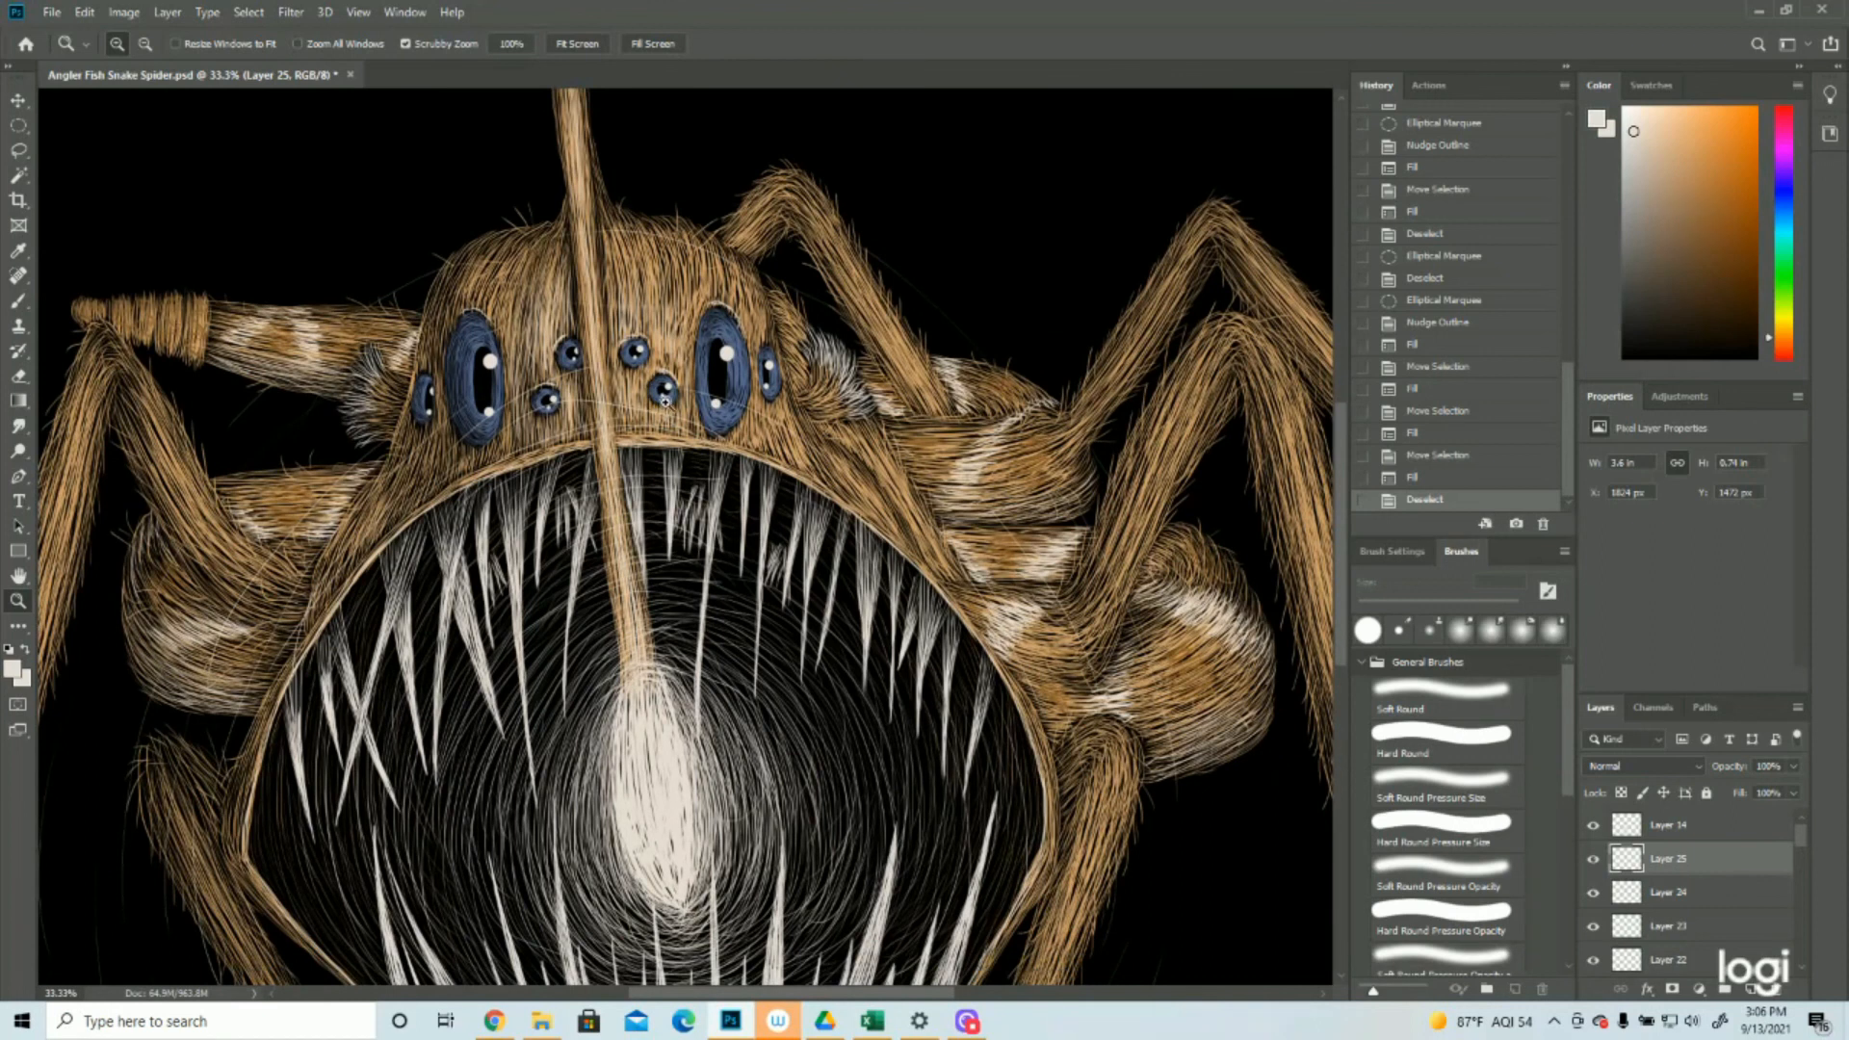
click(665, 399)
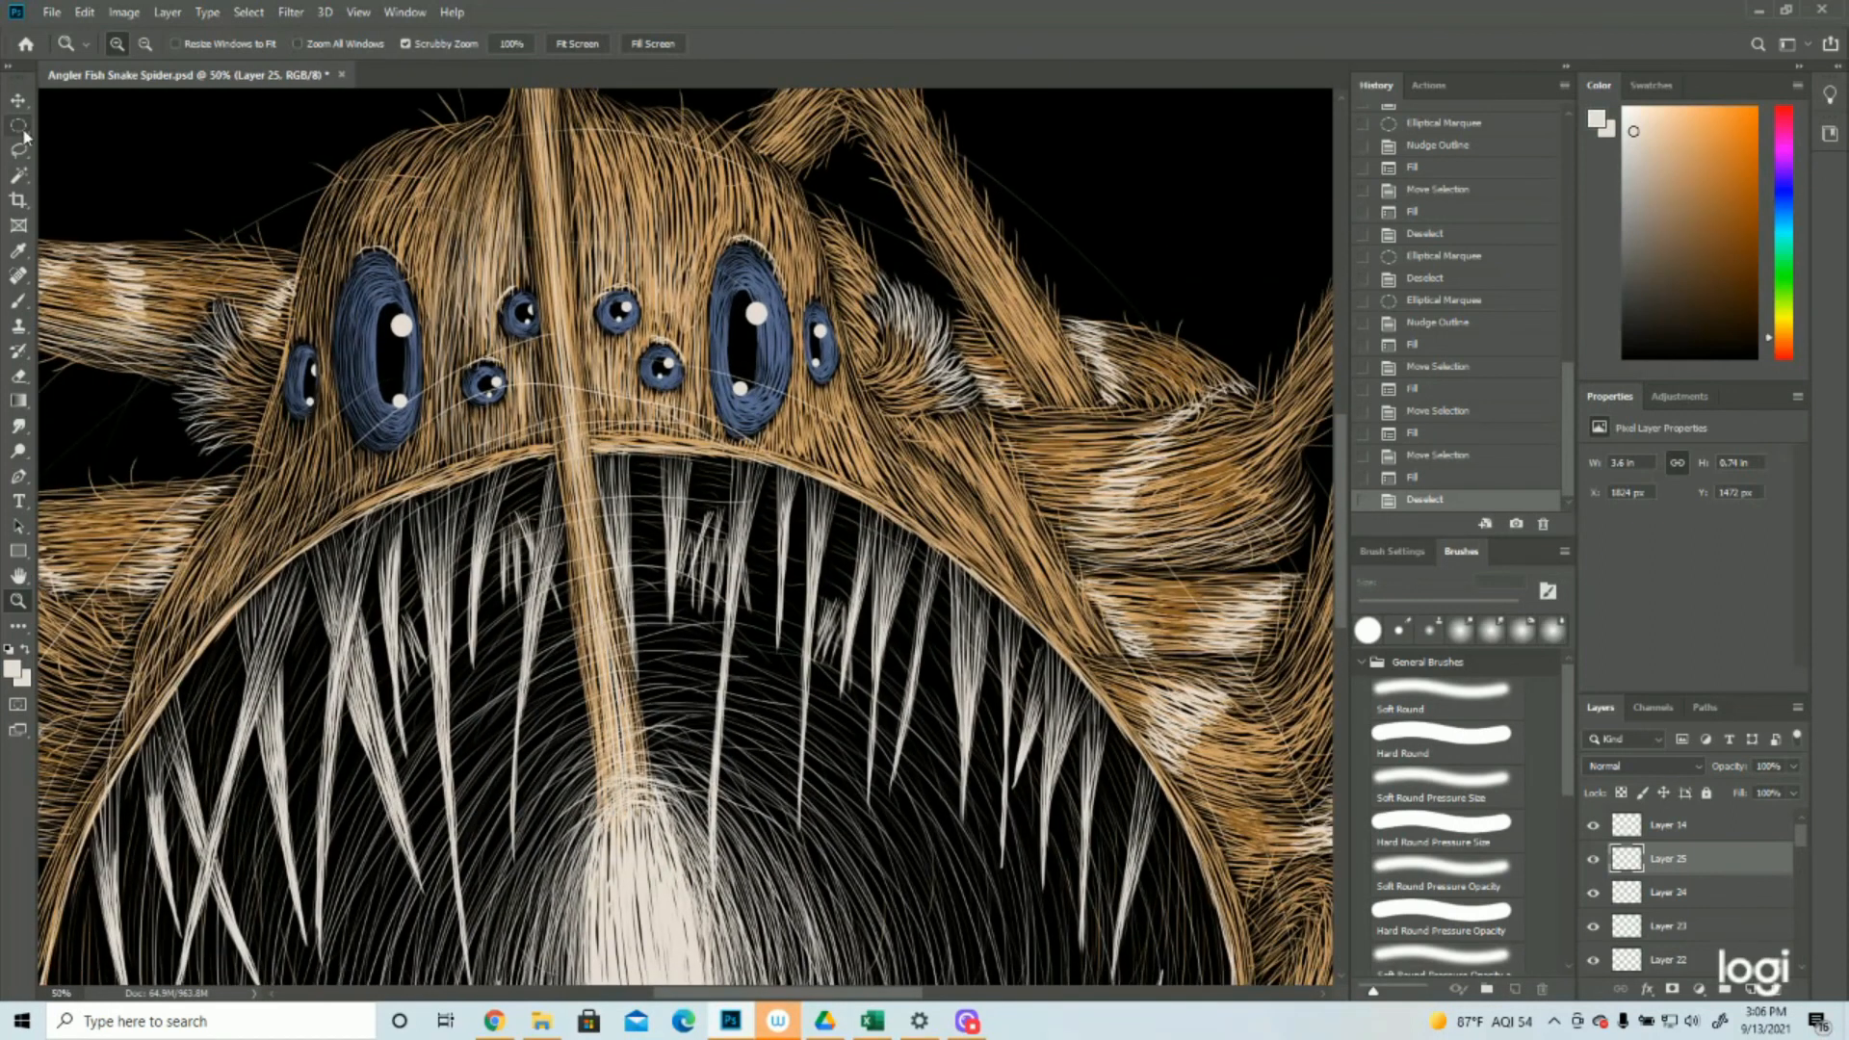
click(19, 149)
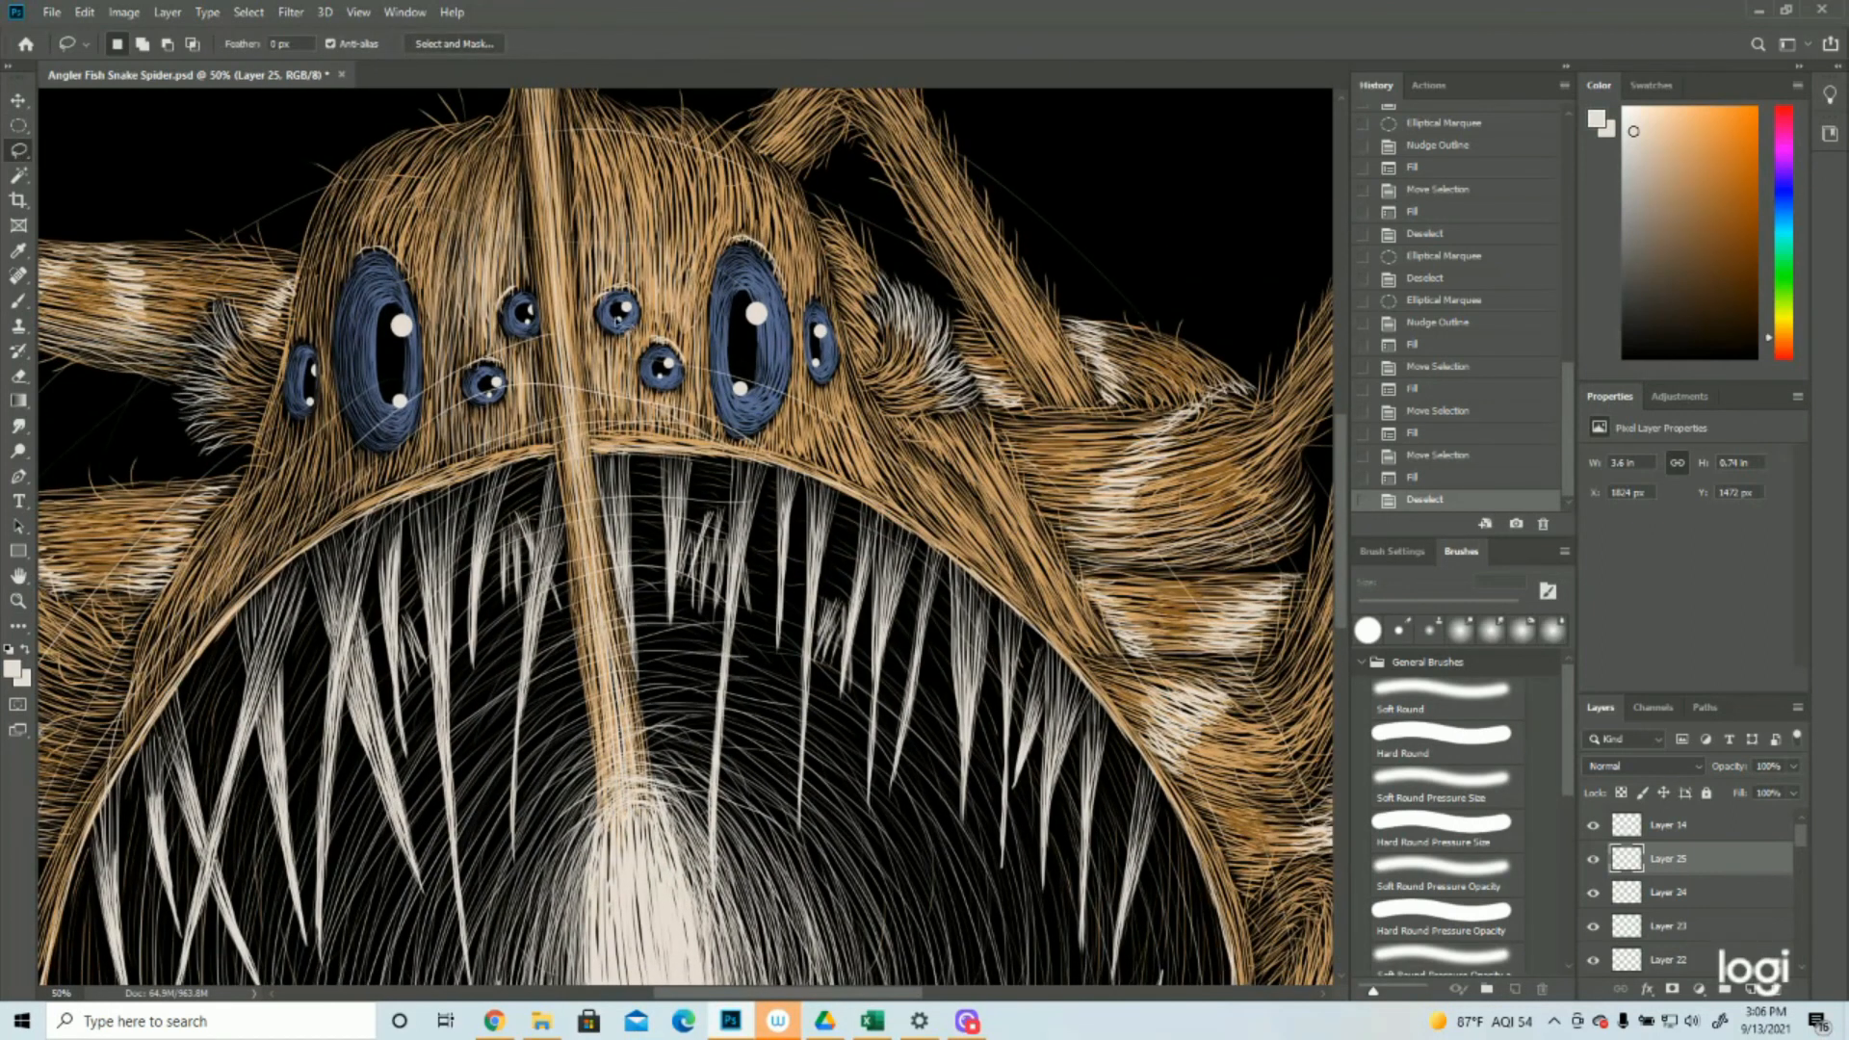
key(v)
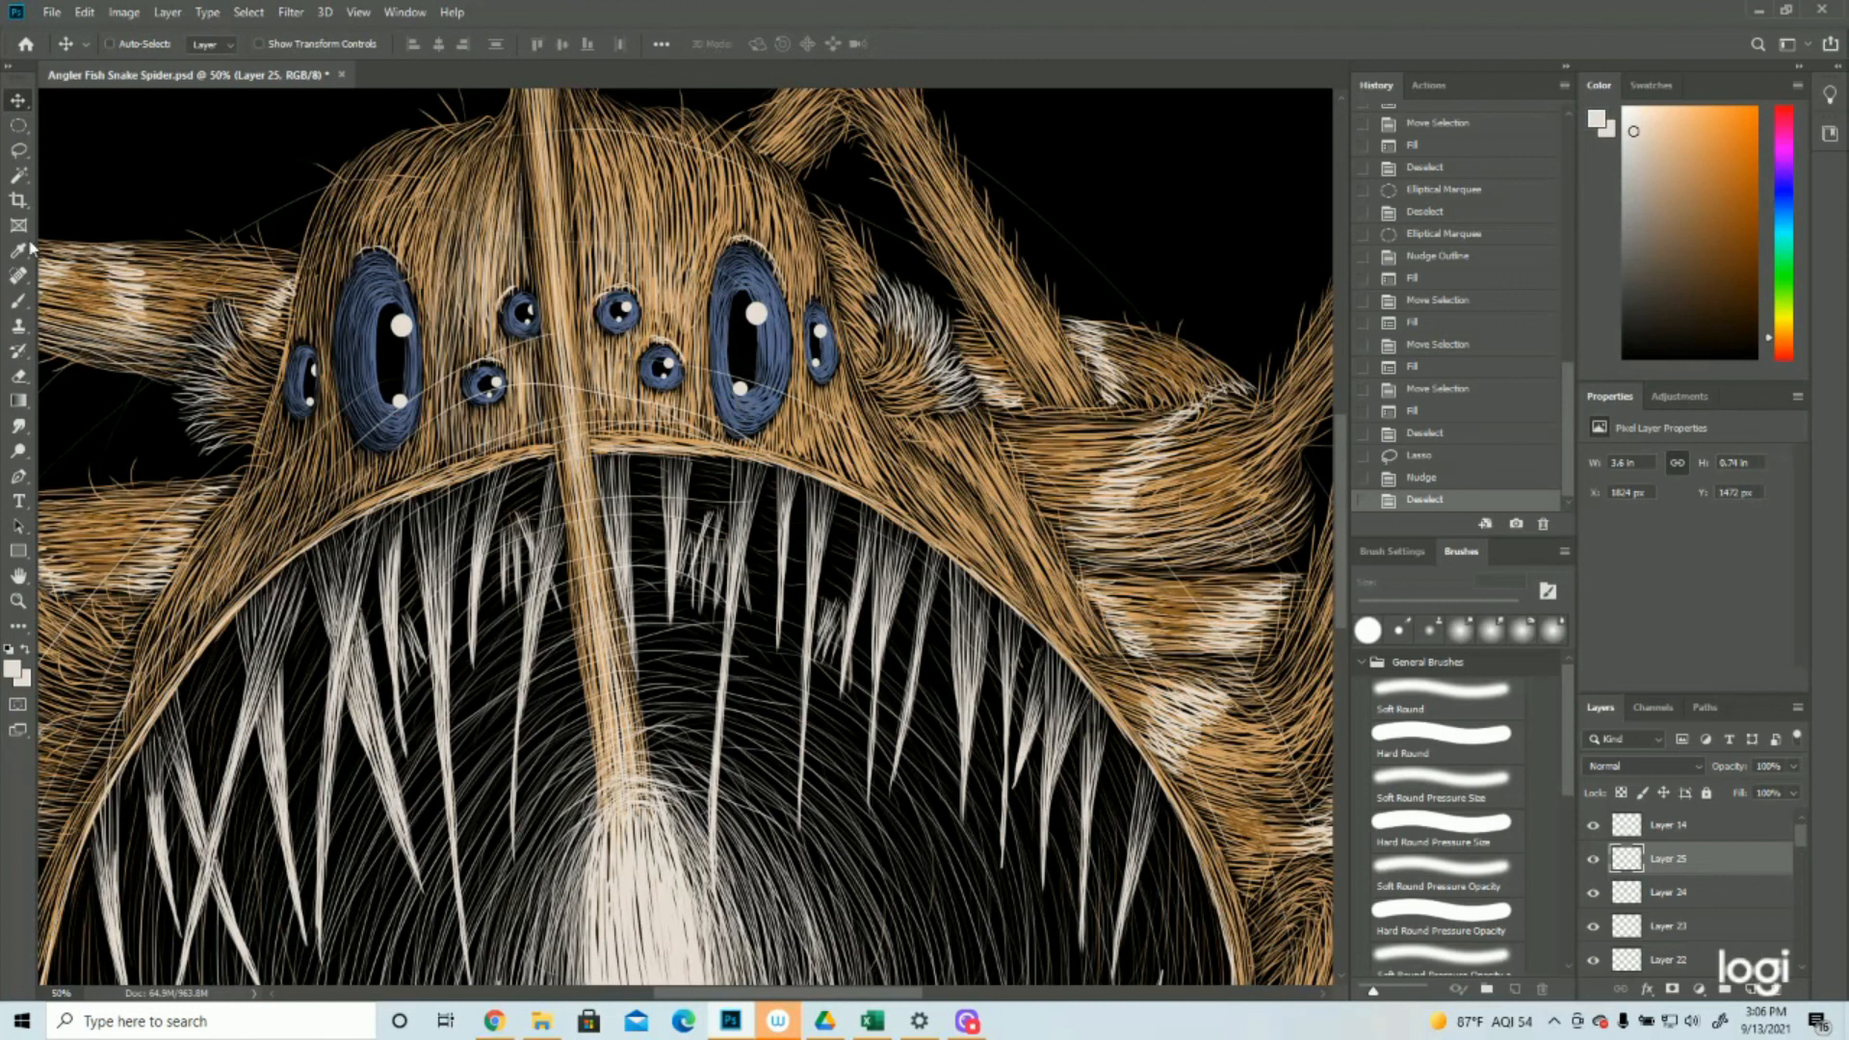
Select the lower highlight of the large right eye with an elliptical marquee, nudge it slightly right and deselect
click(18, 126)
drag(725, 376, 761, 415)
key(v)
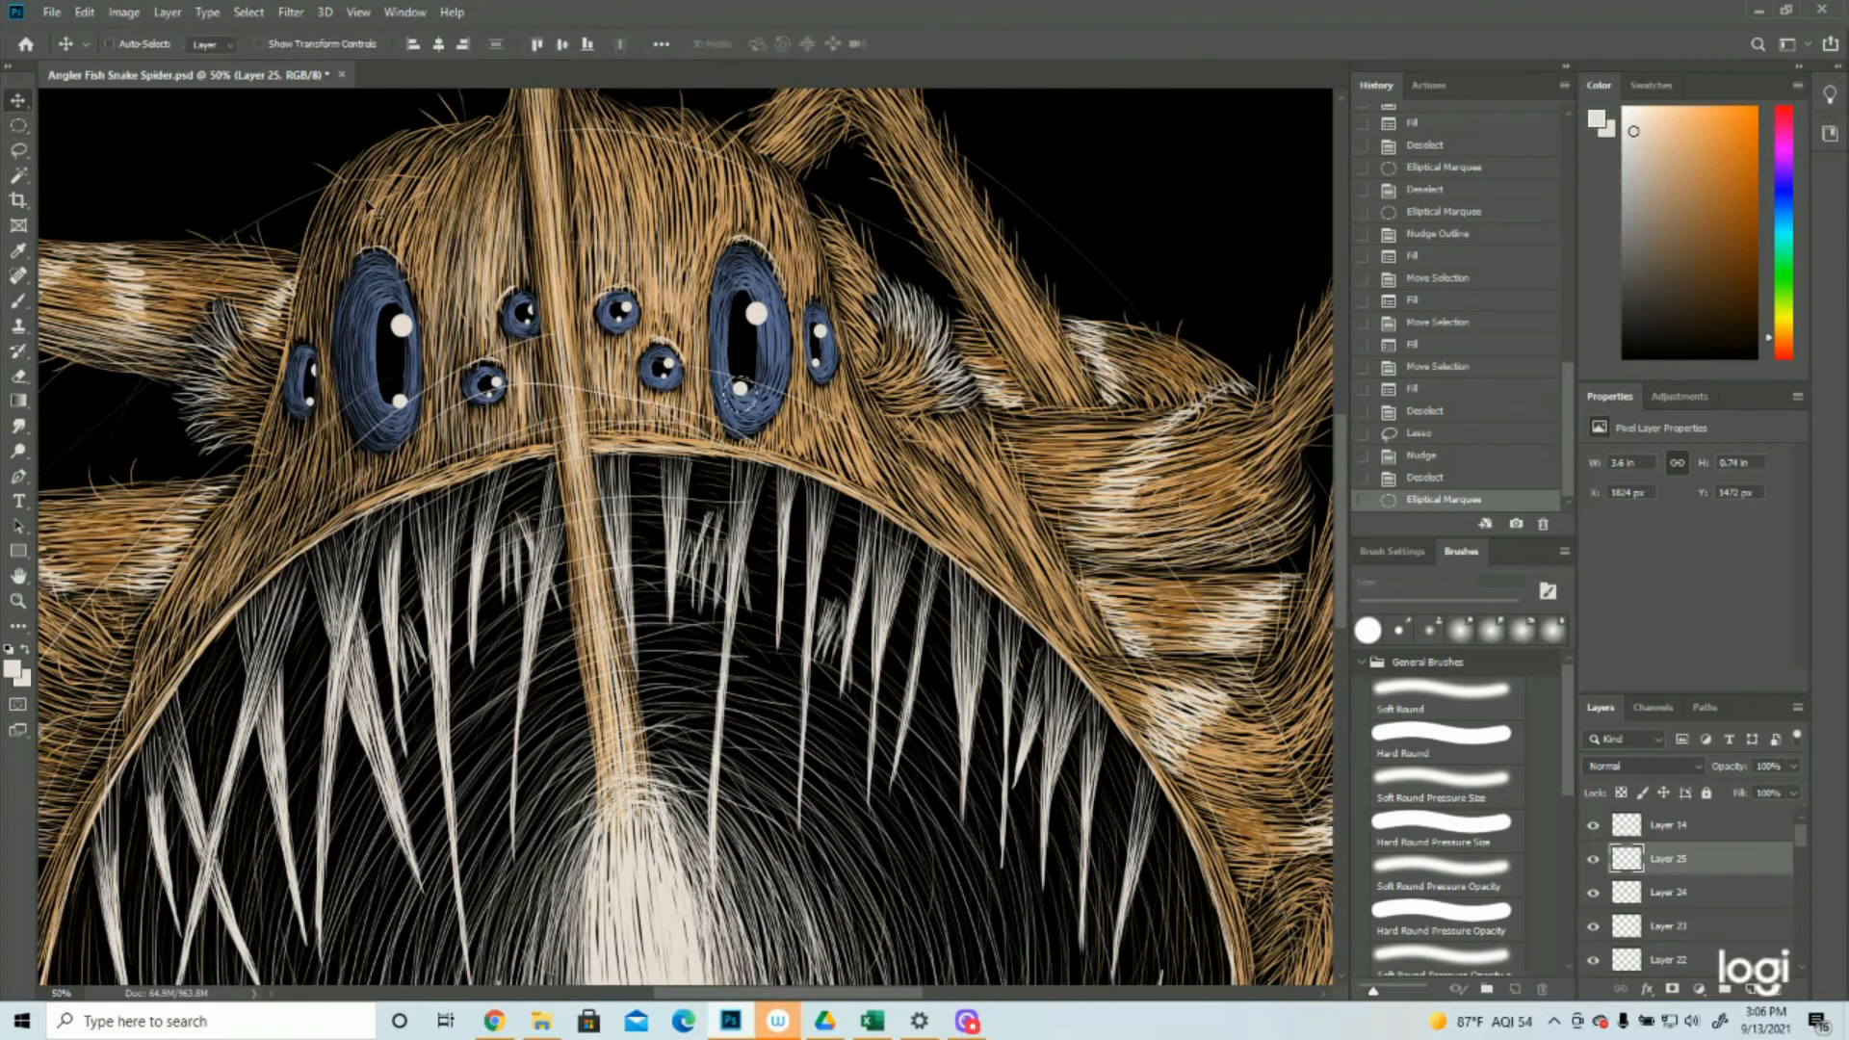
key(Down)
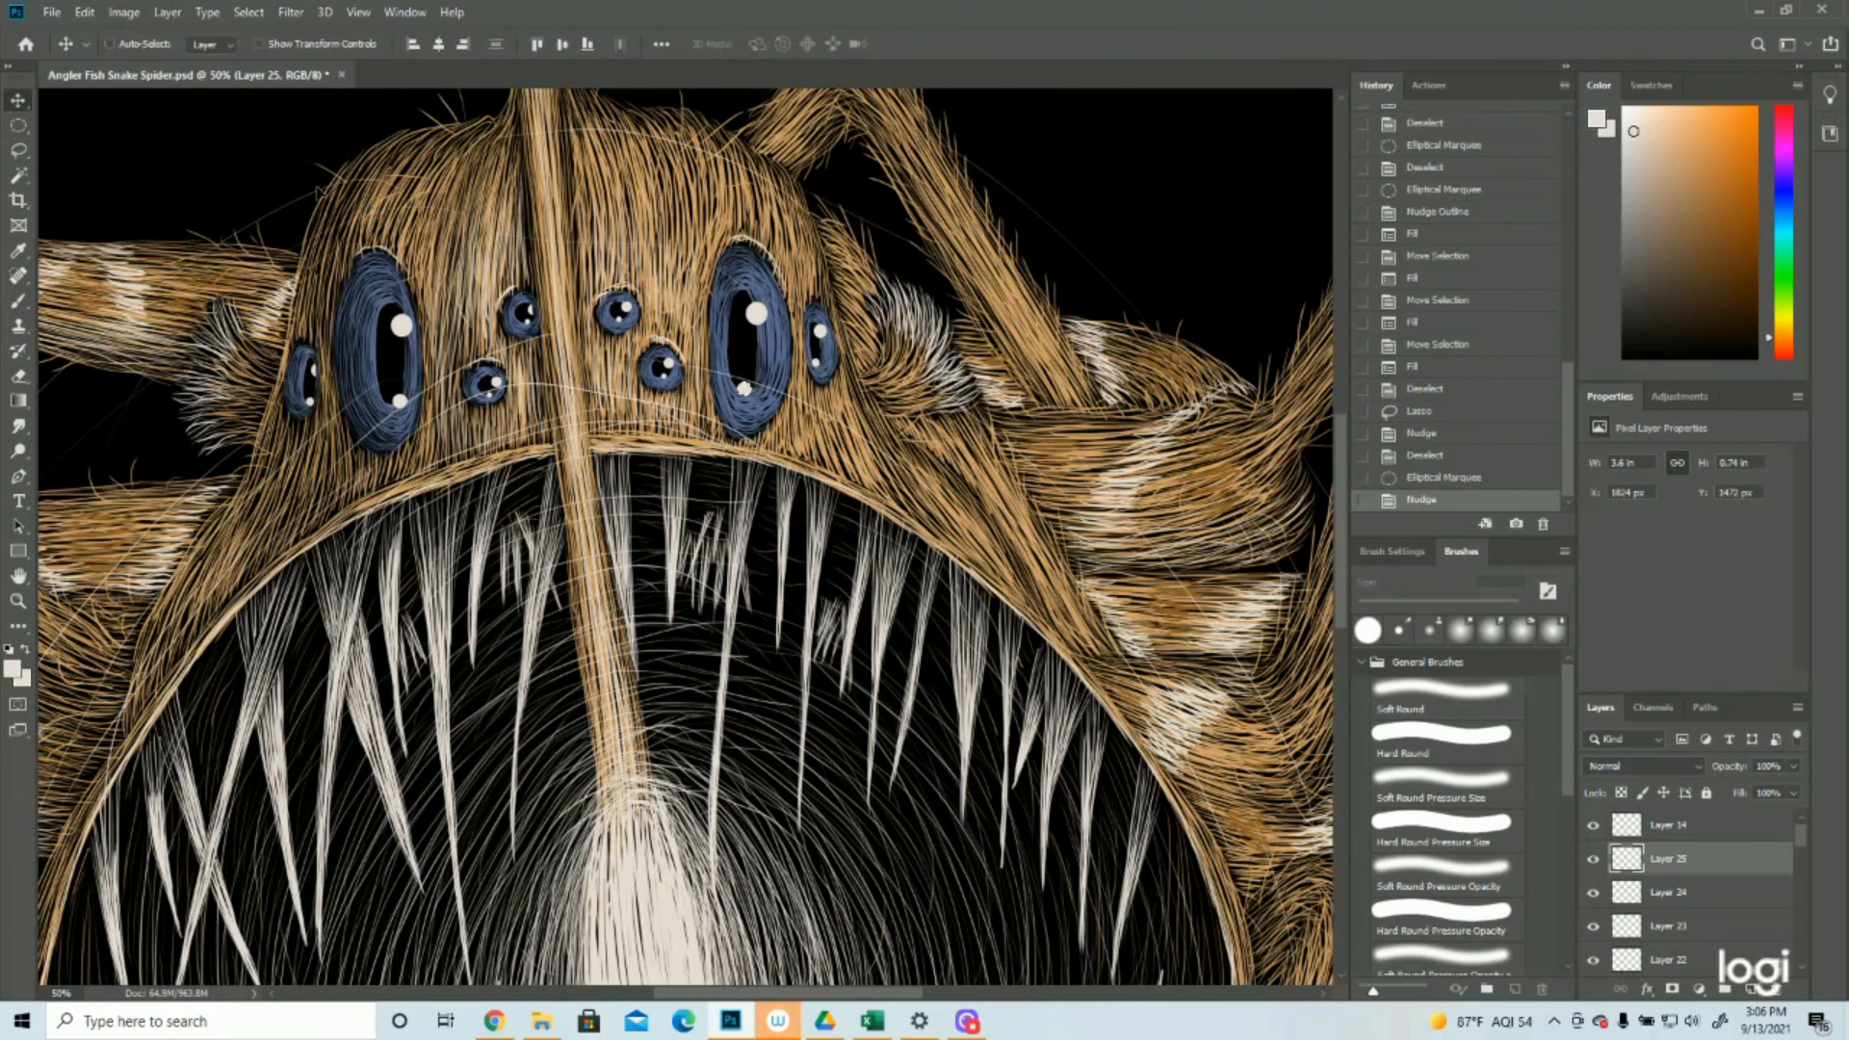
click(248, 11)
click(267, 51)
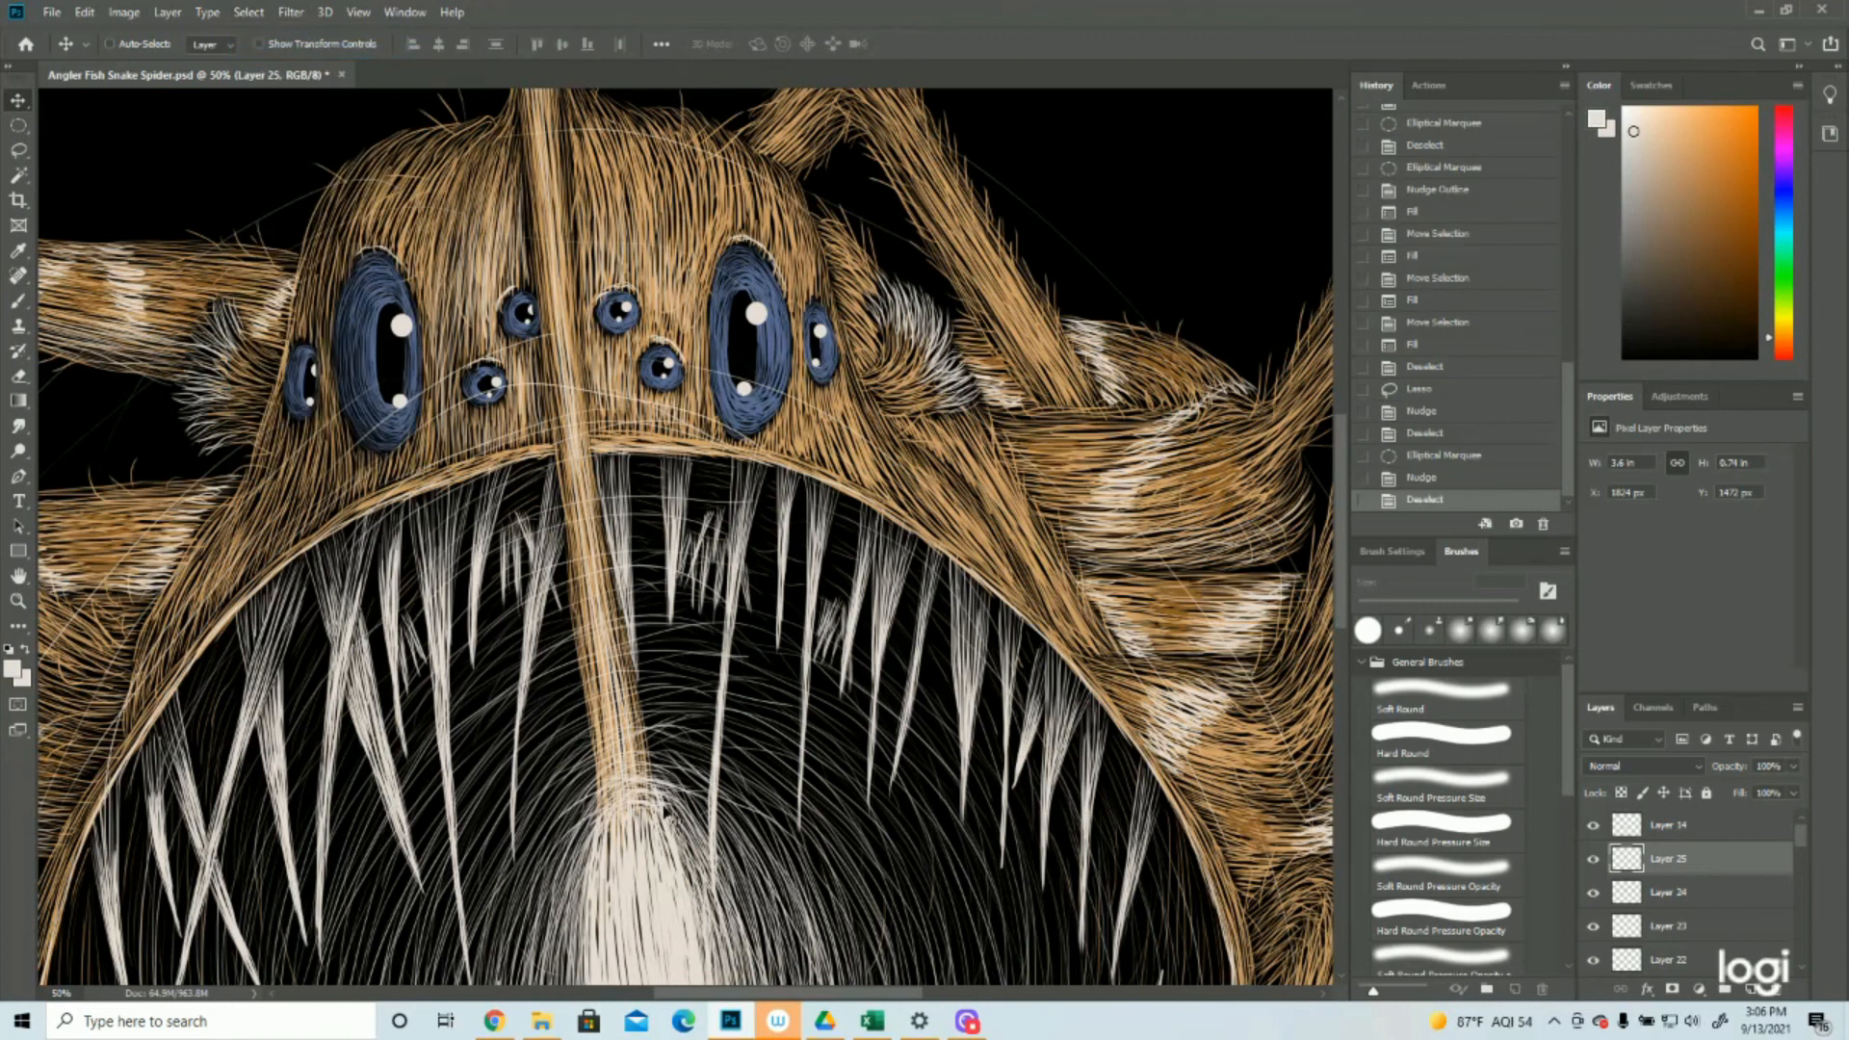
Select the lower highlight of the large left eye with an elliptical marquee, nudge it slightly left and deselect
click(18, 125)
drag(386, 389, 411, 410)
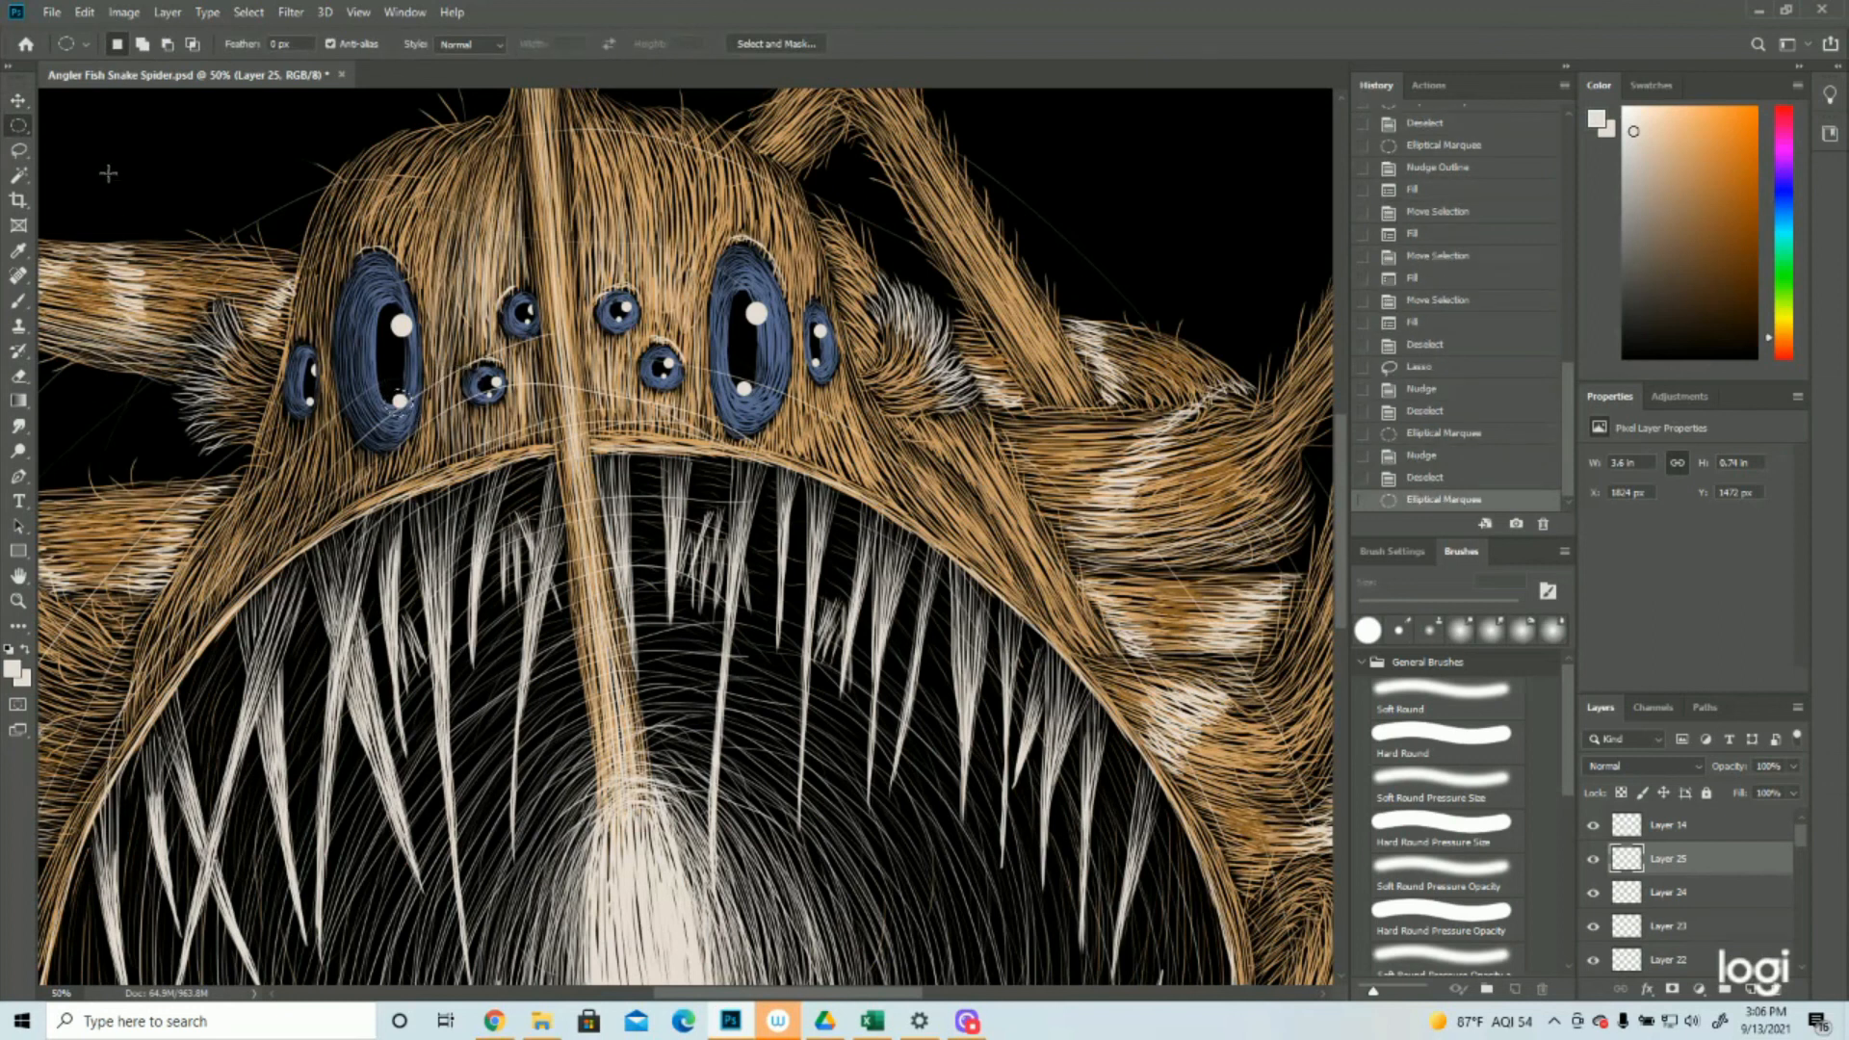
key(v)
key(Up)
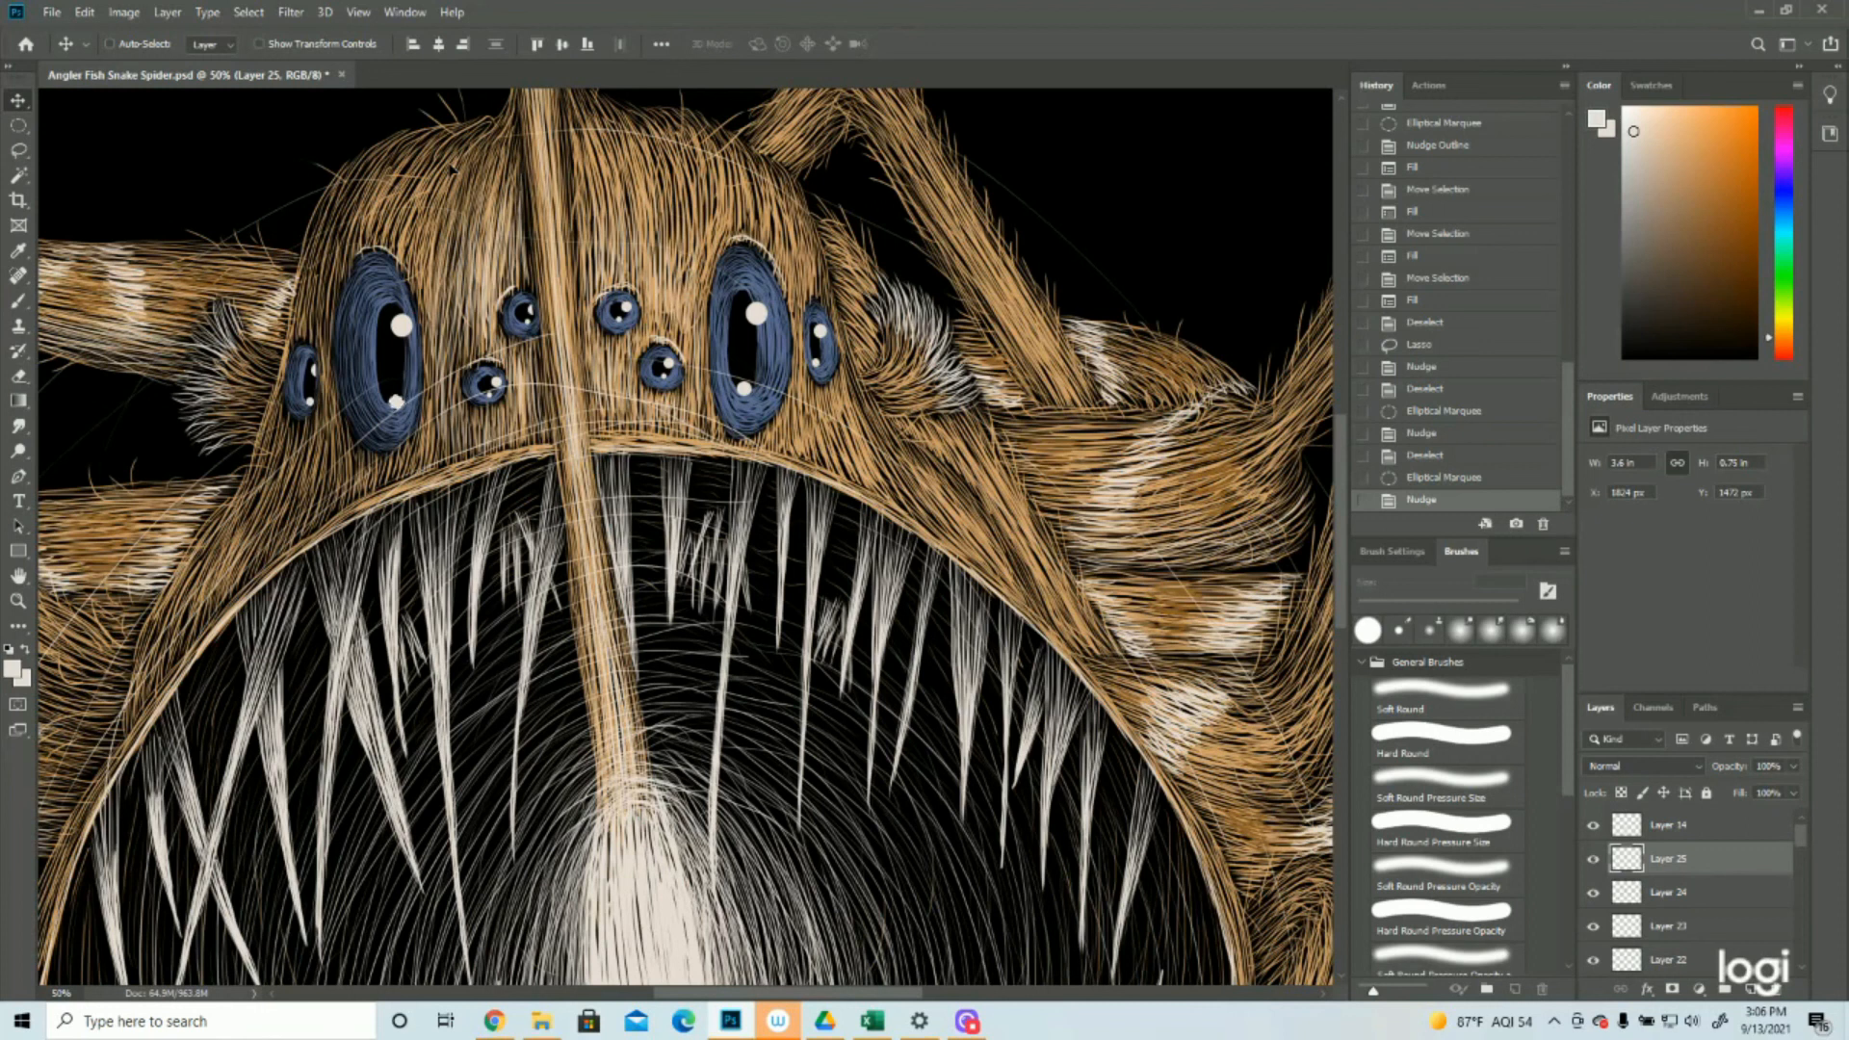
click(248, 12)
click(249, 30)
click(249, 11)
click(268, 51)
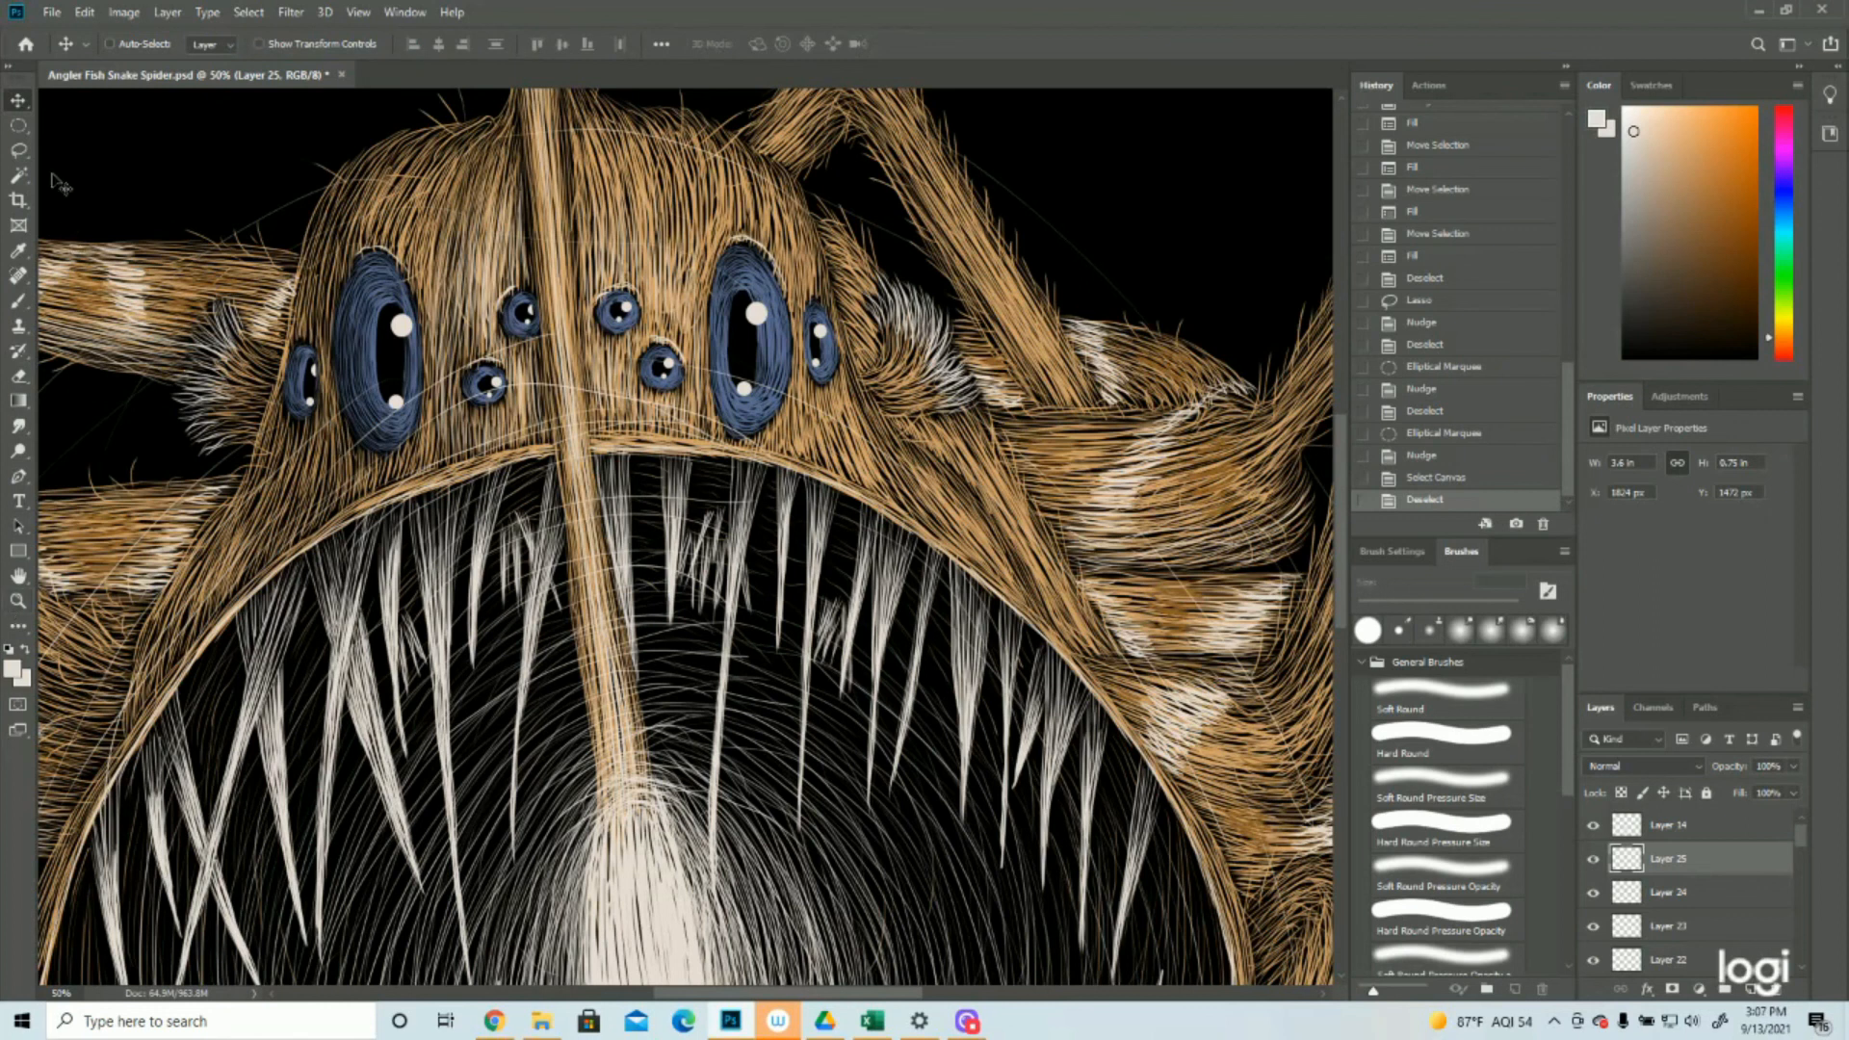
Select the lower highlight of the left outer eye with an elliptical marquee, nudge it slightly right and deselect
click(18, 125)
drag(299, 390, 330, 417)
click(19, 101)
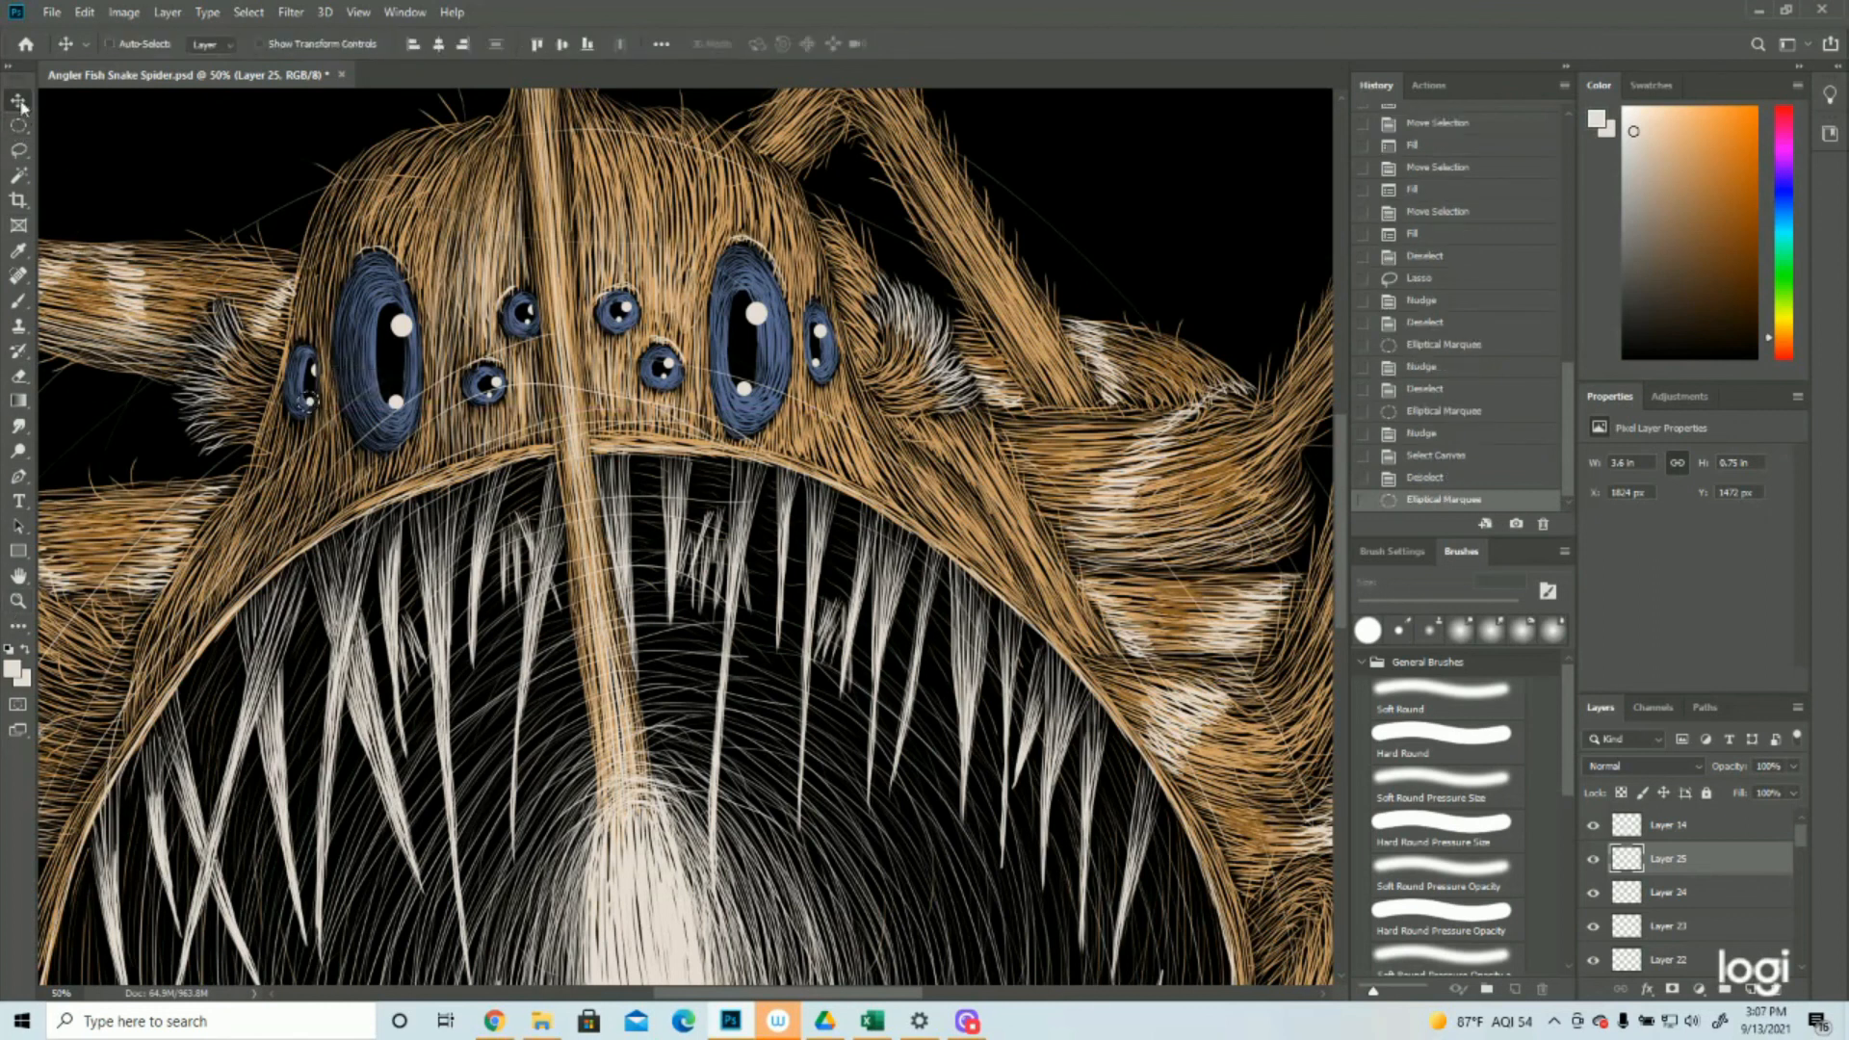
key(Right)
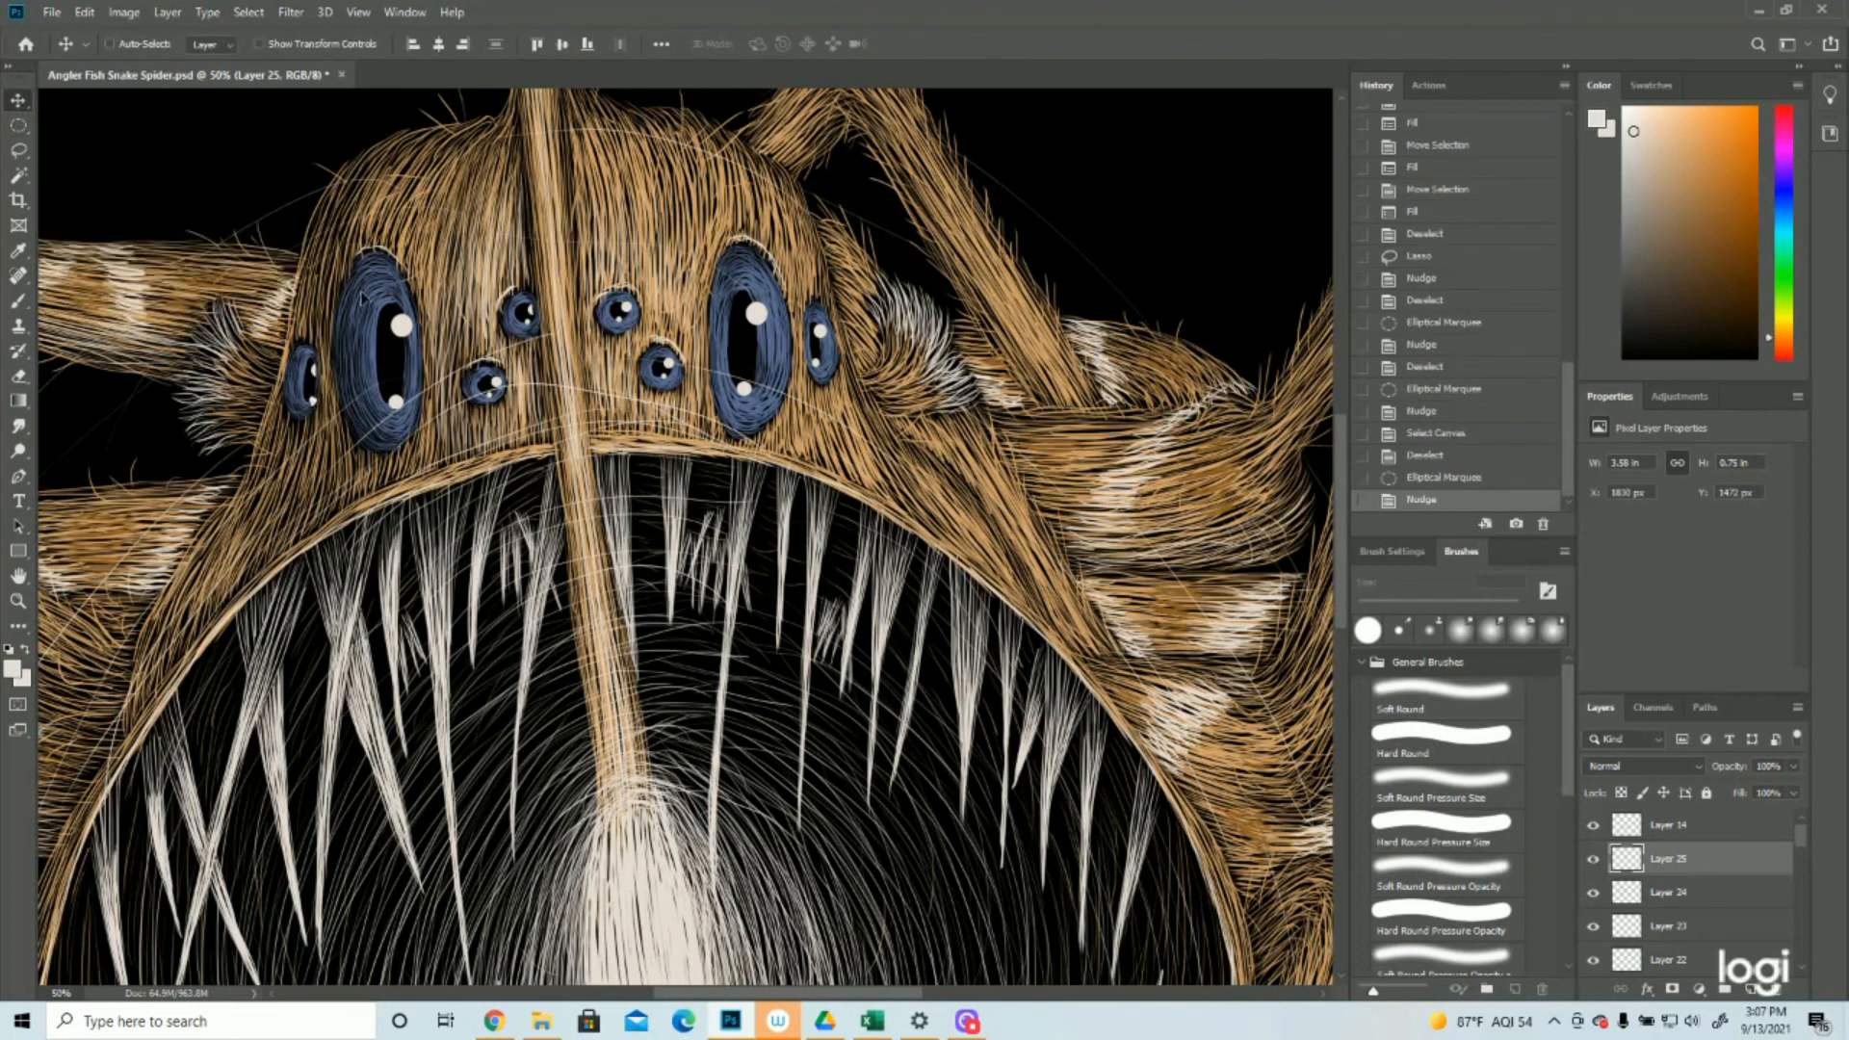
click(248, 12)
click(260, 48)
Lasso and clear the part of the left outer eye's lower highlight that extends past the eye's right edge, then deselect
click(19, 601)
drag(284, 384, 283, 384)
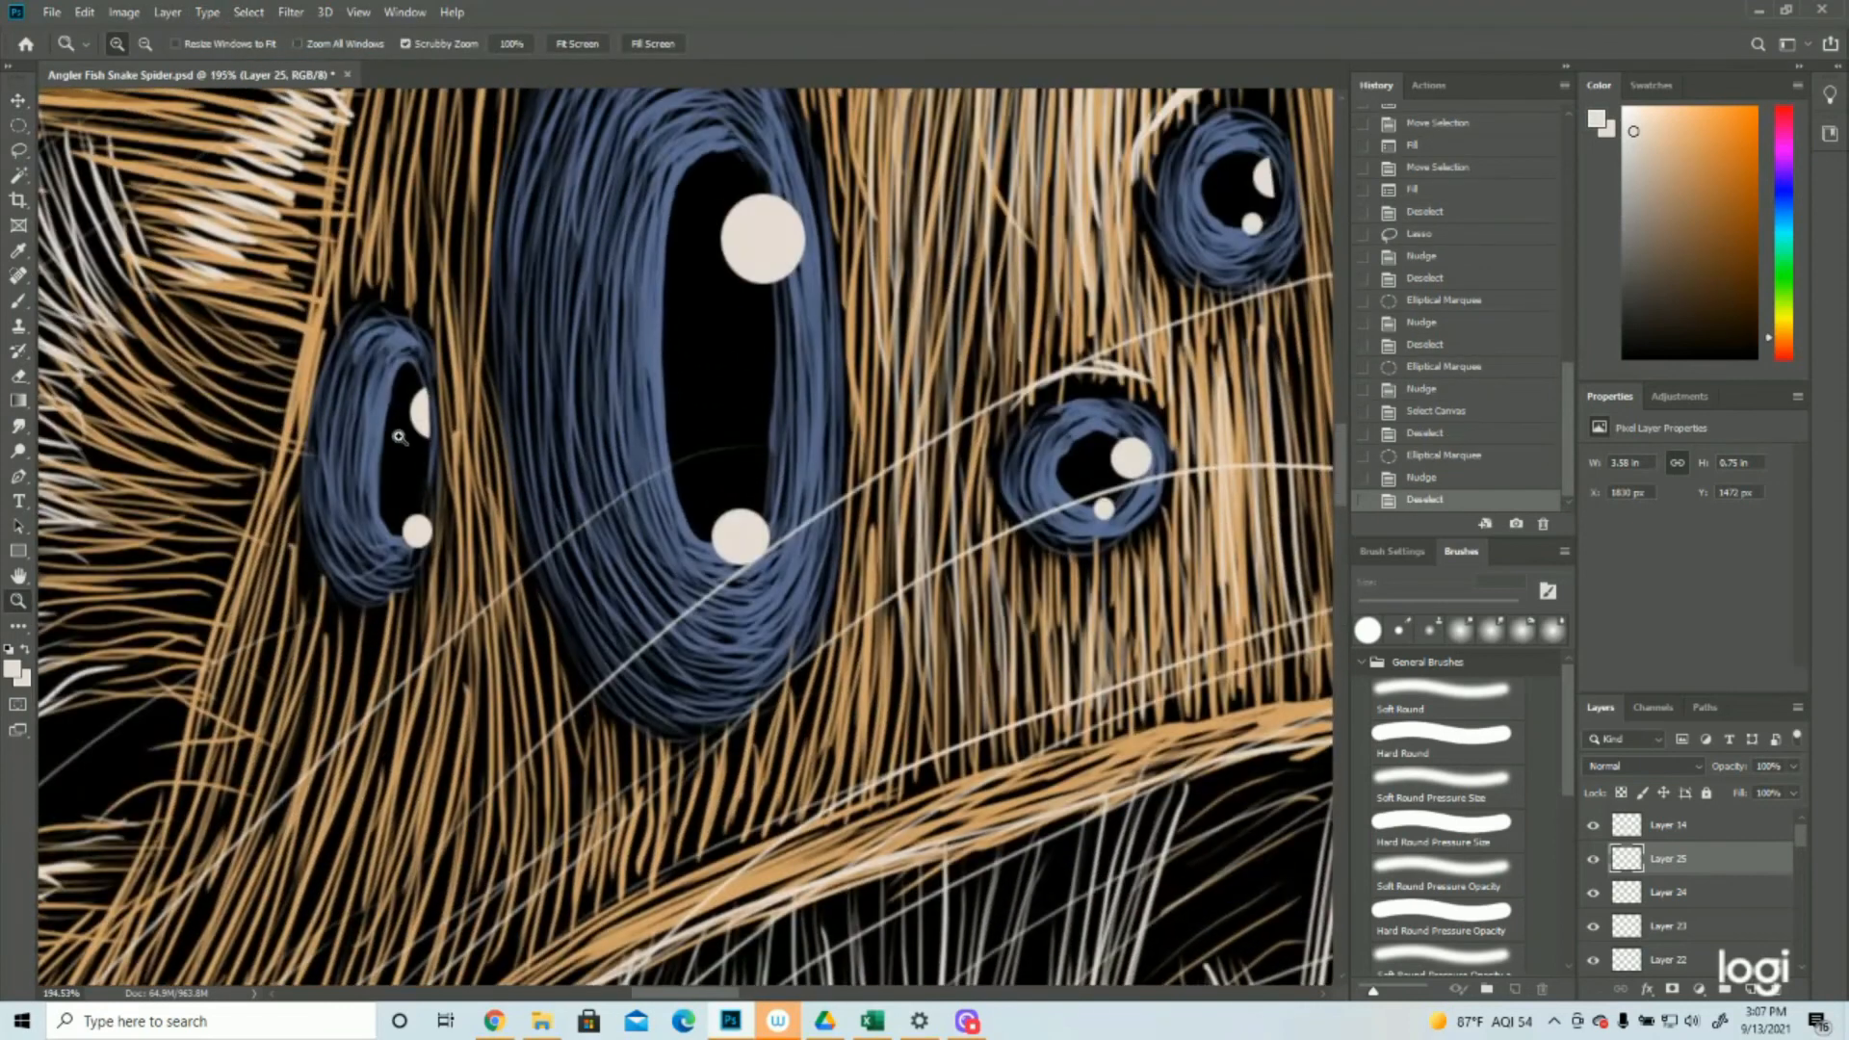
click(18, 151)
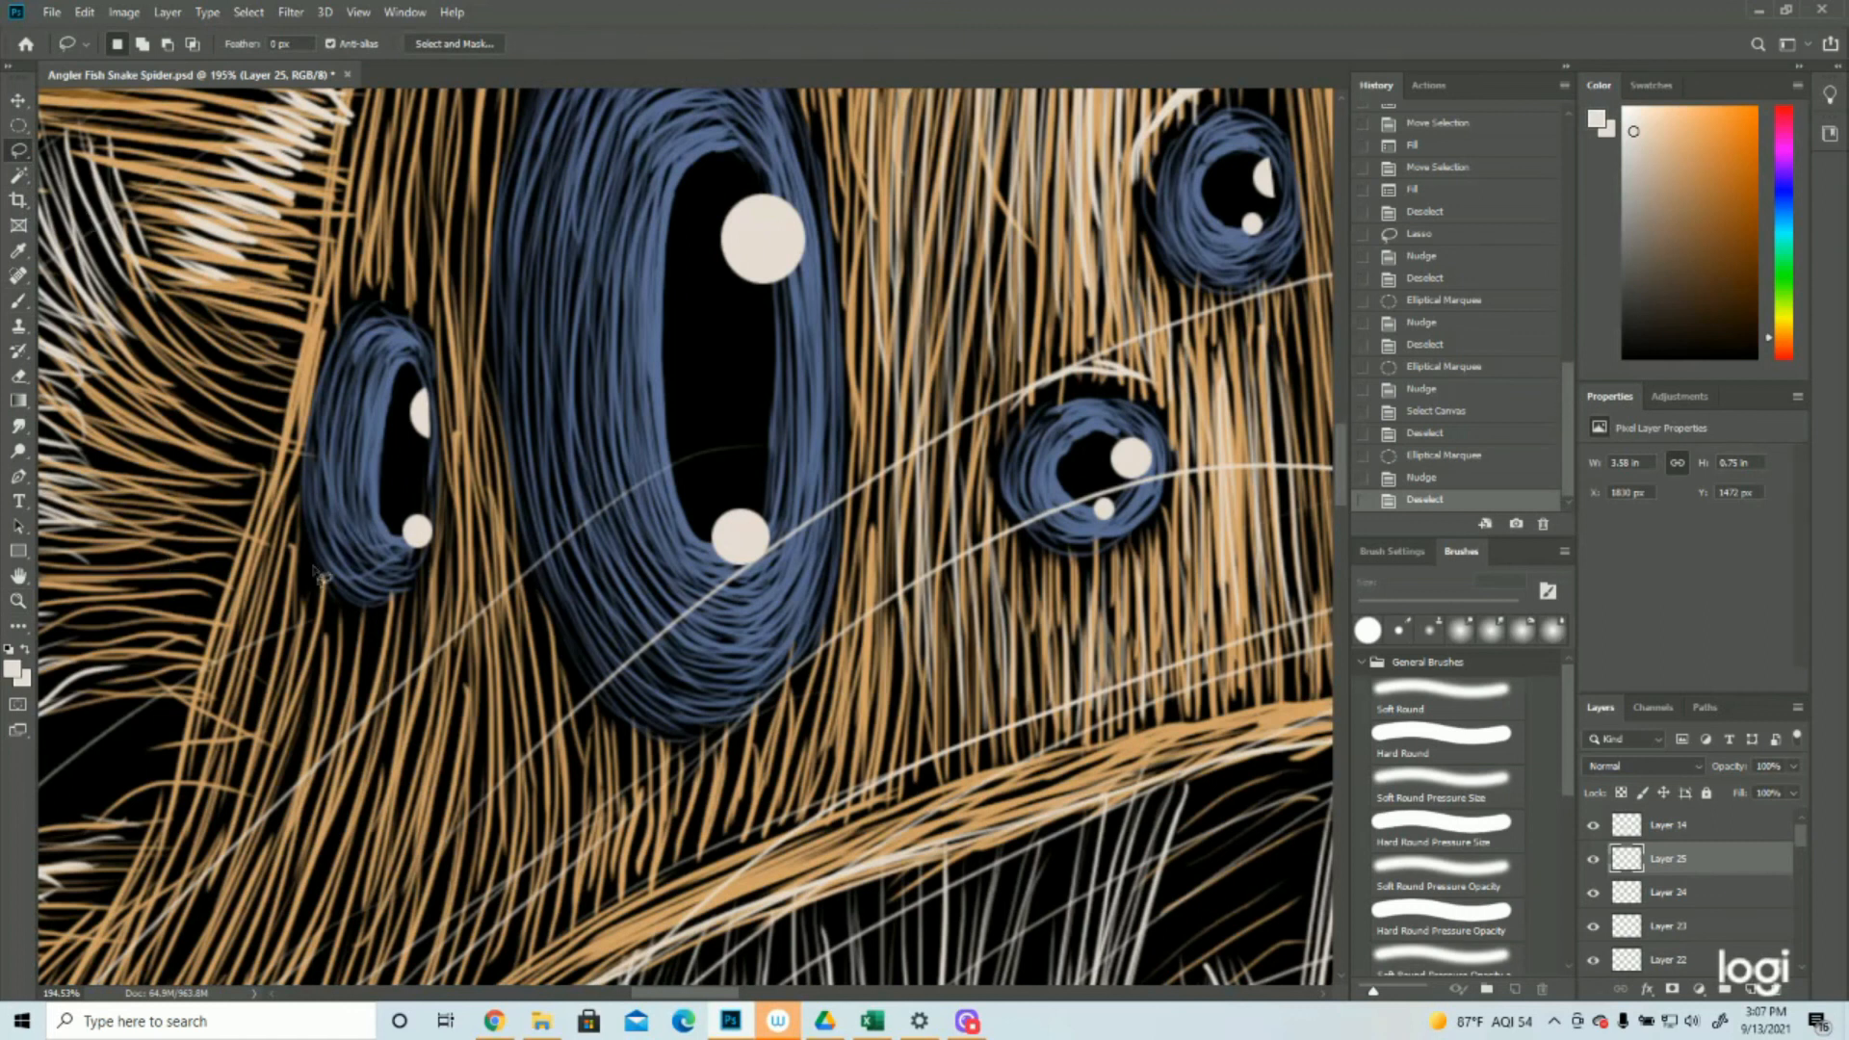
mouse_move(428, 490)
mouse_down()
mouse_move(413, 563)
mouse_move(444, 517)
mouse_move(435, 476)
mouse_up()
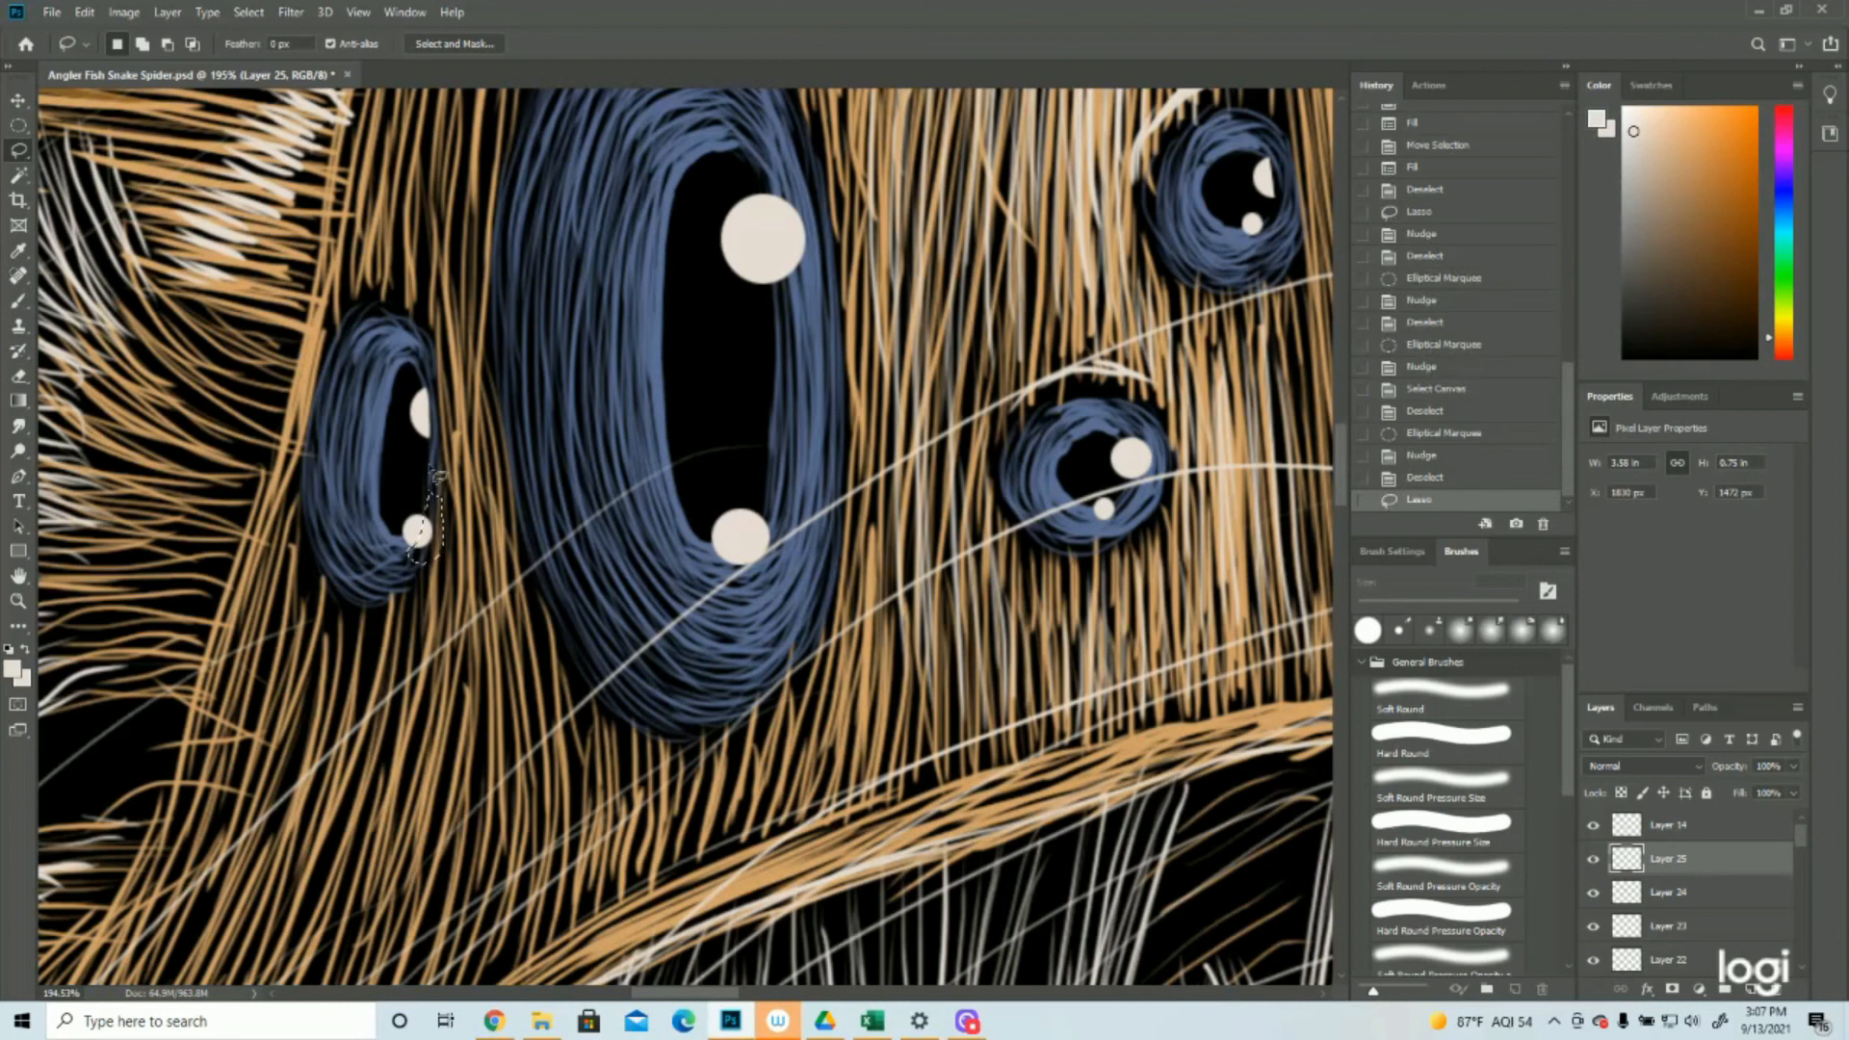
key(Delete)
click(249, 11)
click(263, 53)
Select the lower highlight of the large right eye with an elliptical marquee and nudge it slightly
click(18, 600)
drag(451, 500, 296, 502)
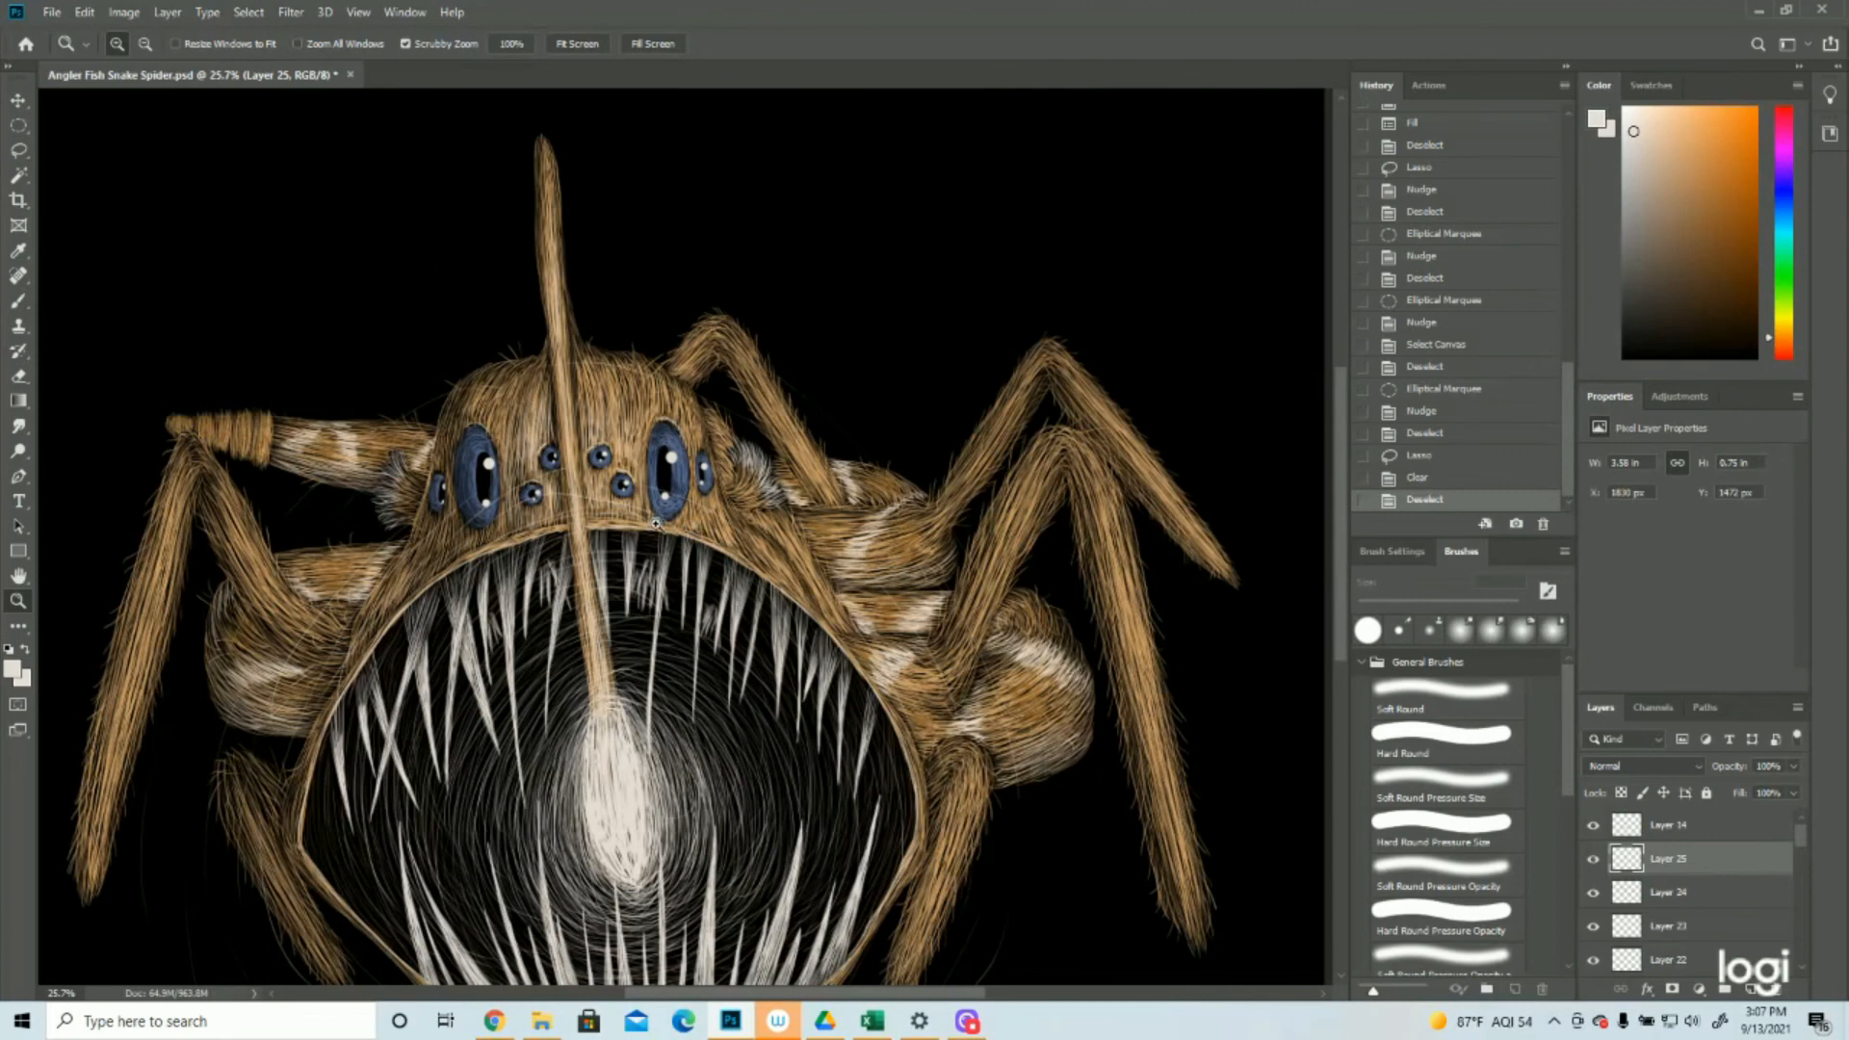
click(606, 484)
click(610, 463)
click(616, 438)
click(526, 440)
click(19, 126)
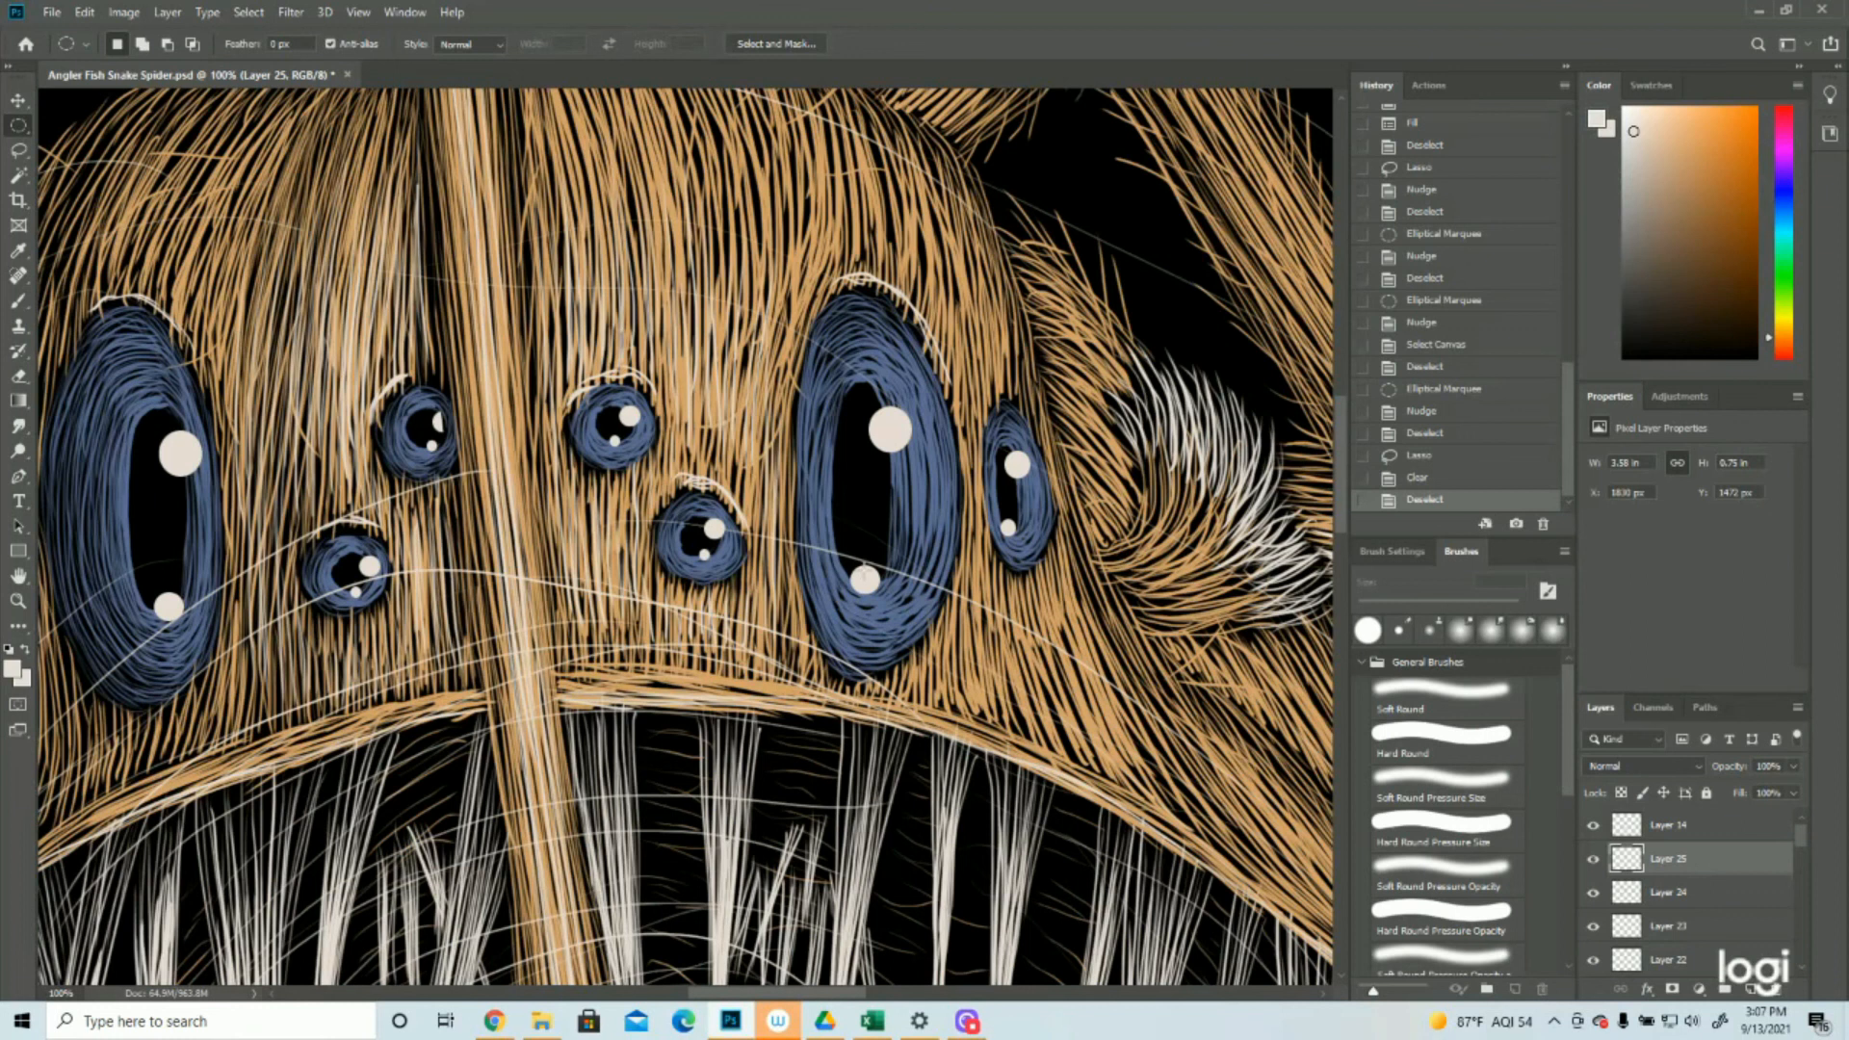
drag(830, 544, 893, 608)
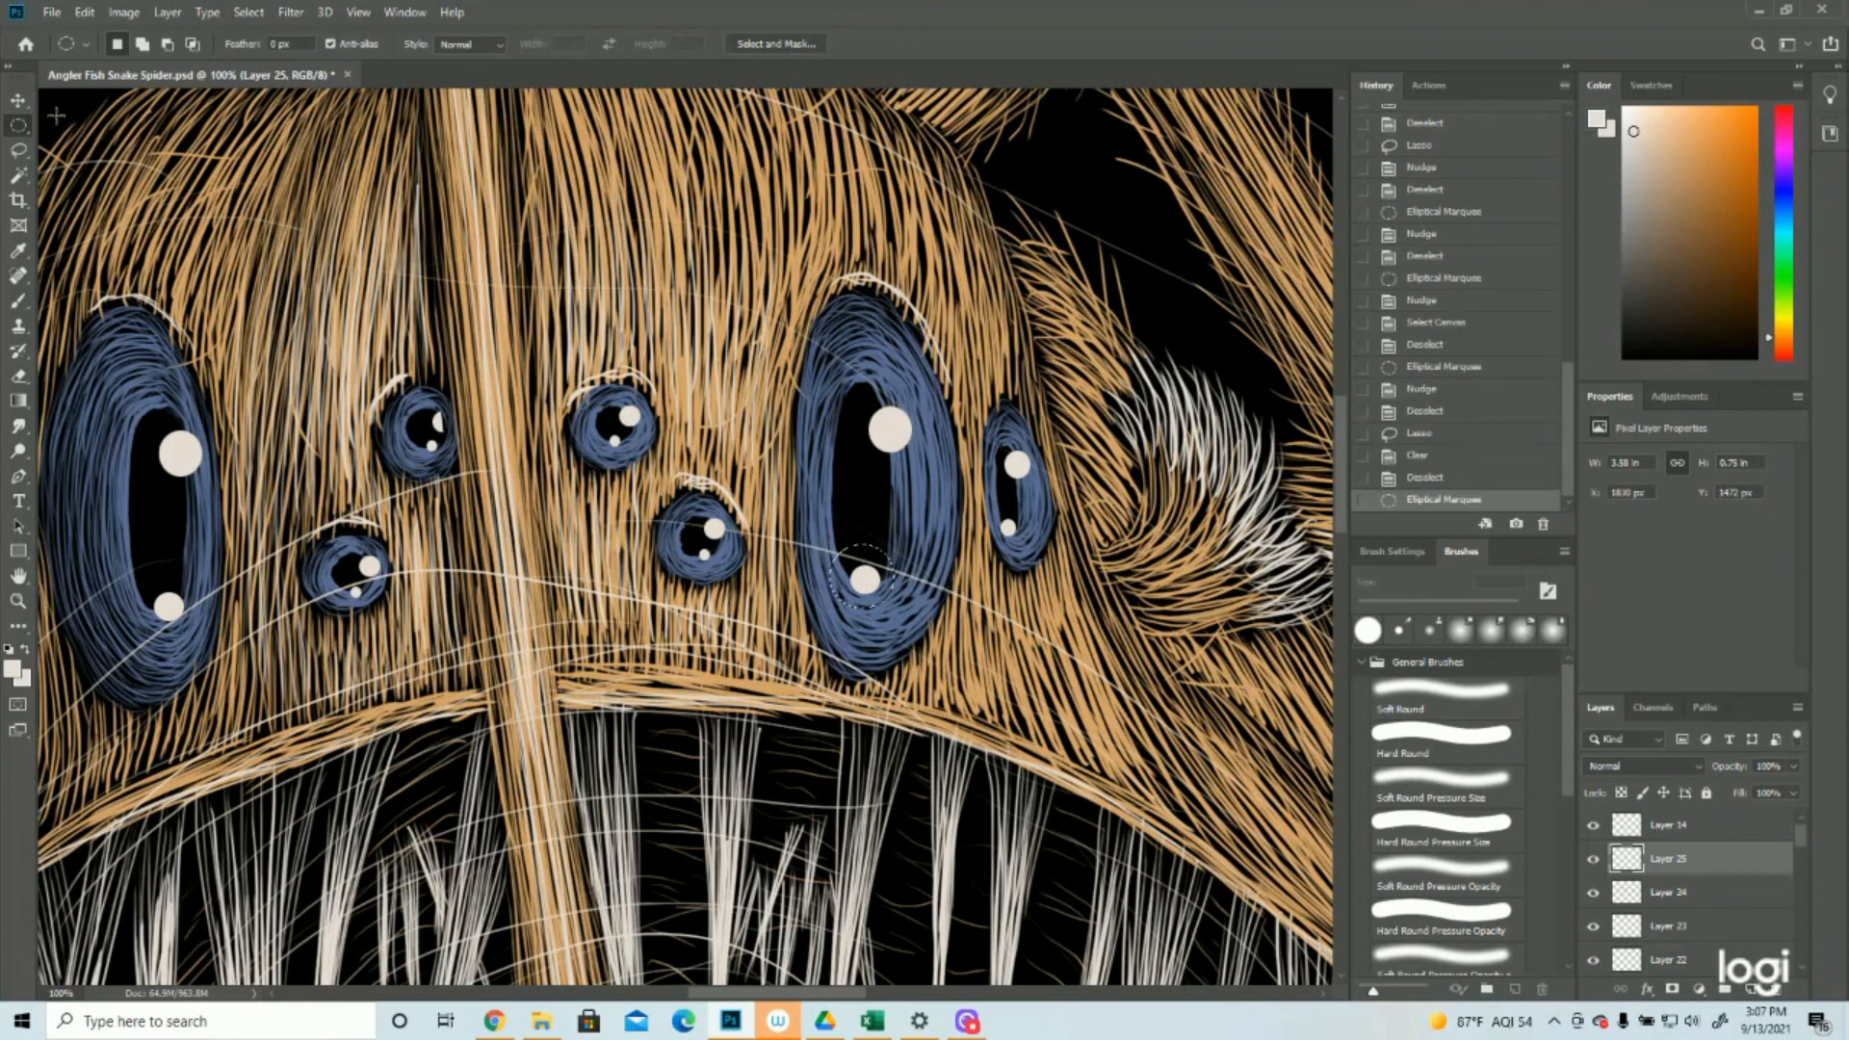
click(19, 99)
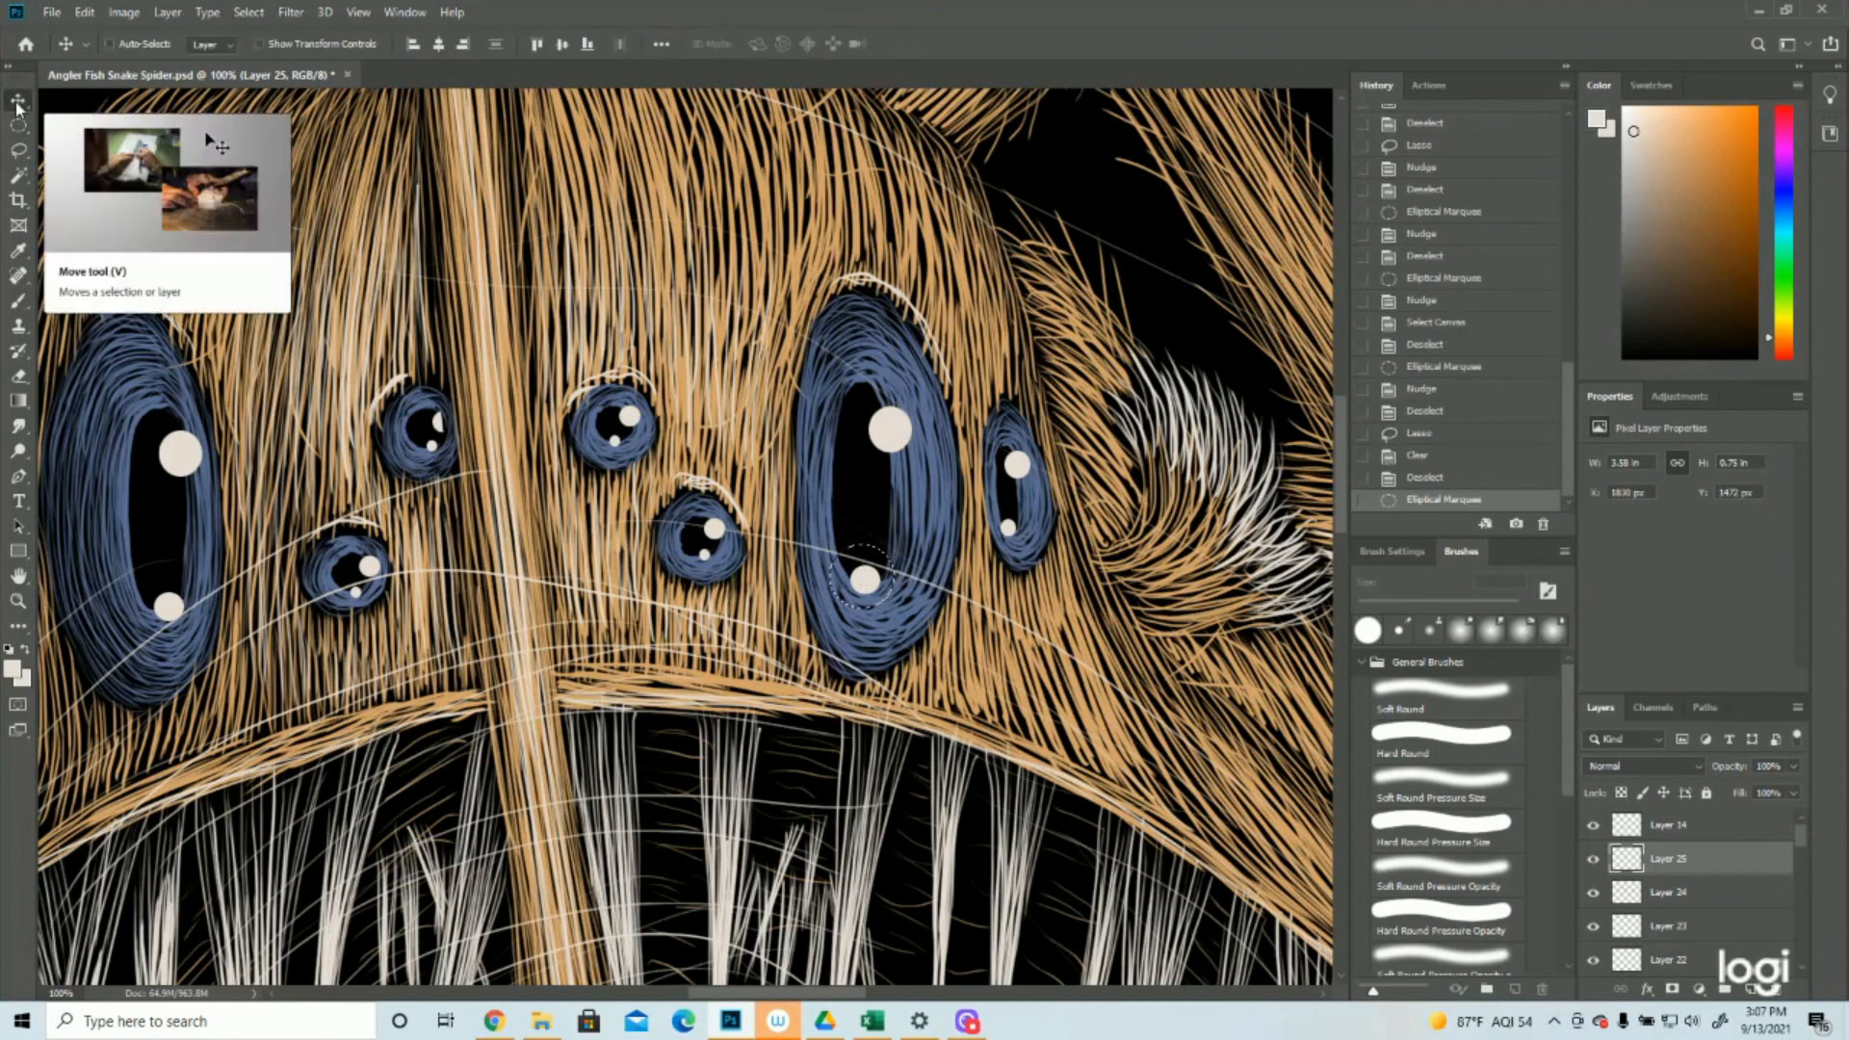
key(Down)
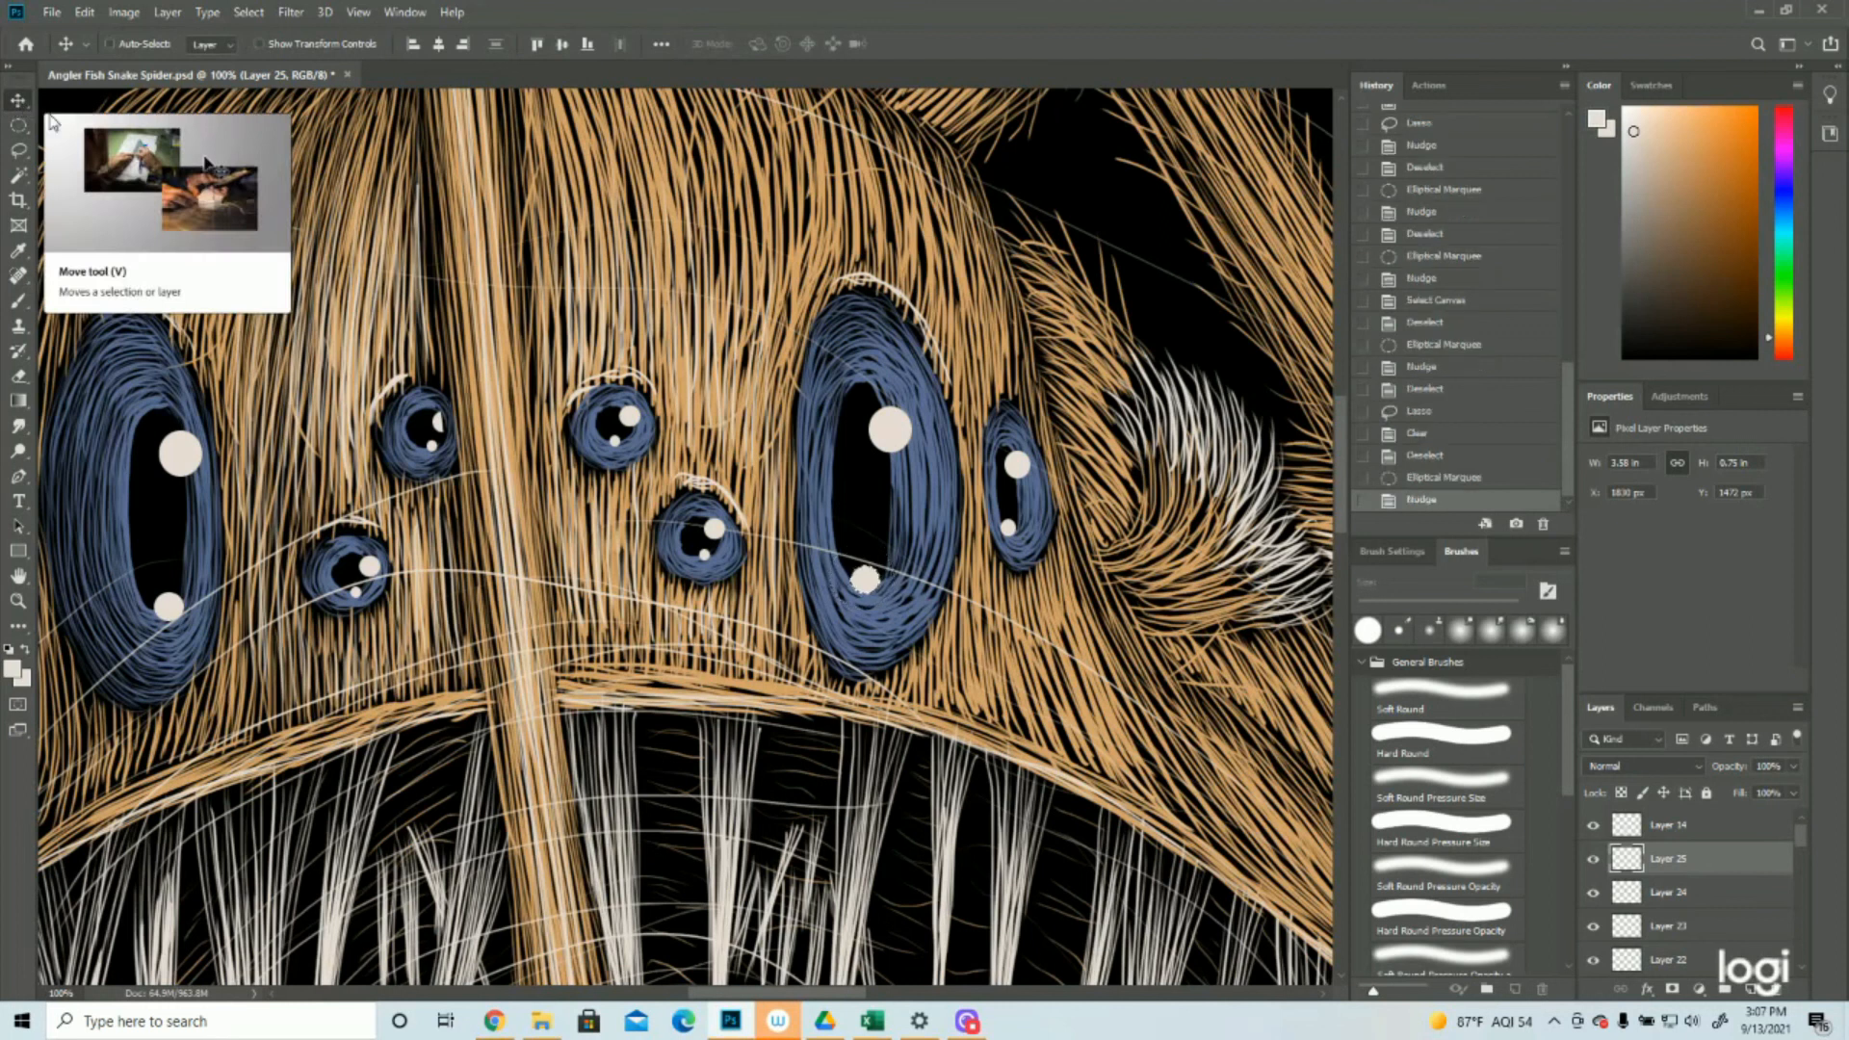
Scale the large right eye's selected lower highlight proportionally to about 92% with Free Transform, then deselect
click(88, 12)
click(123, 436)
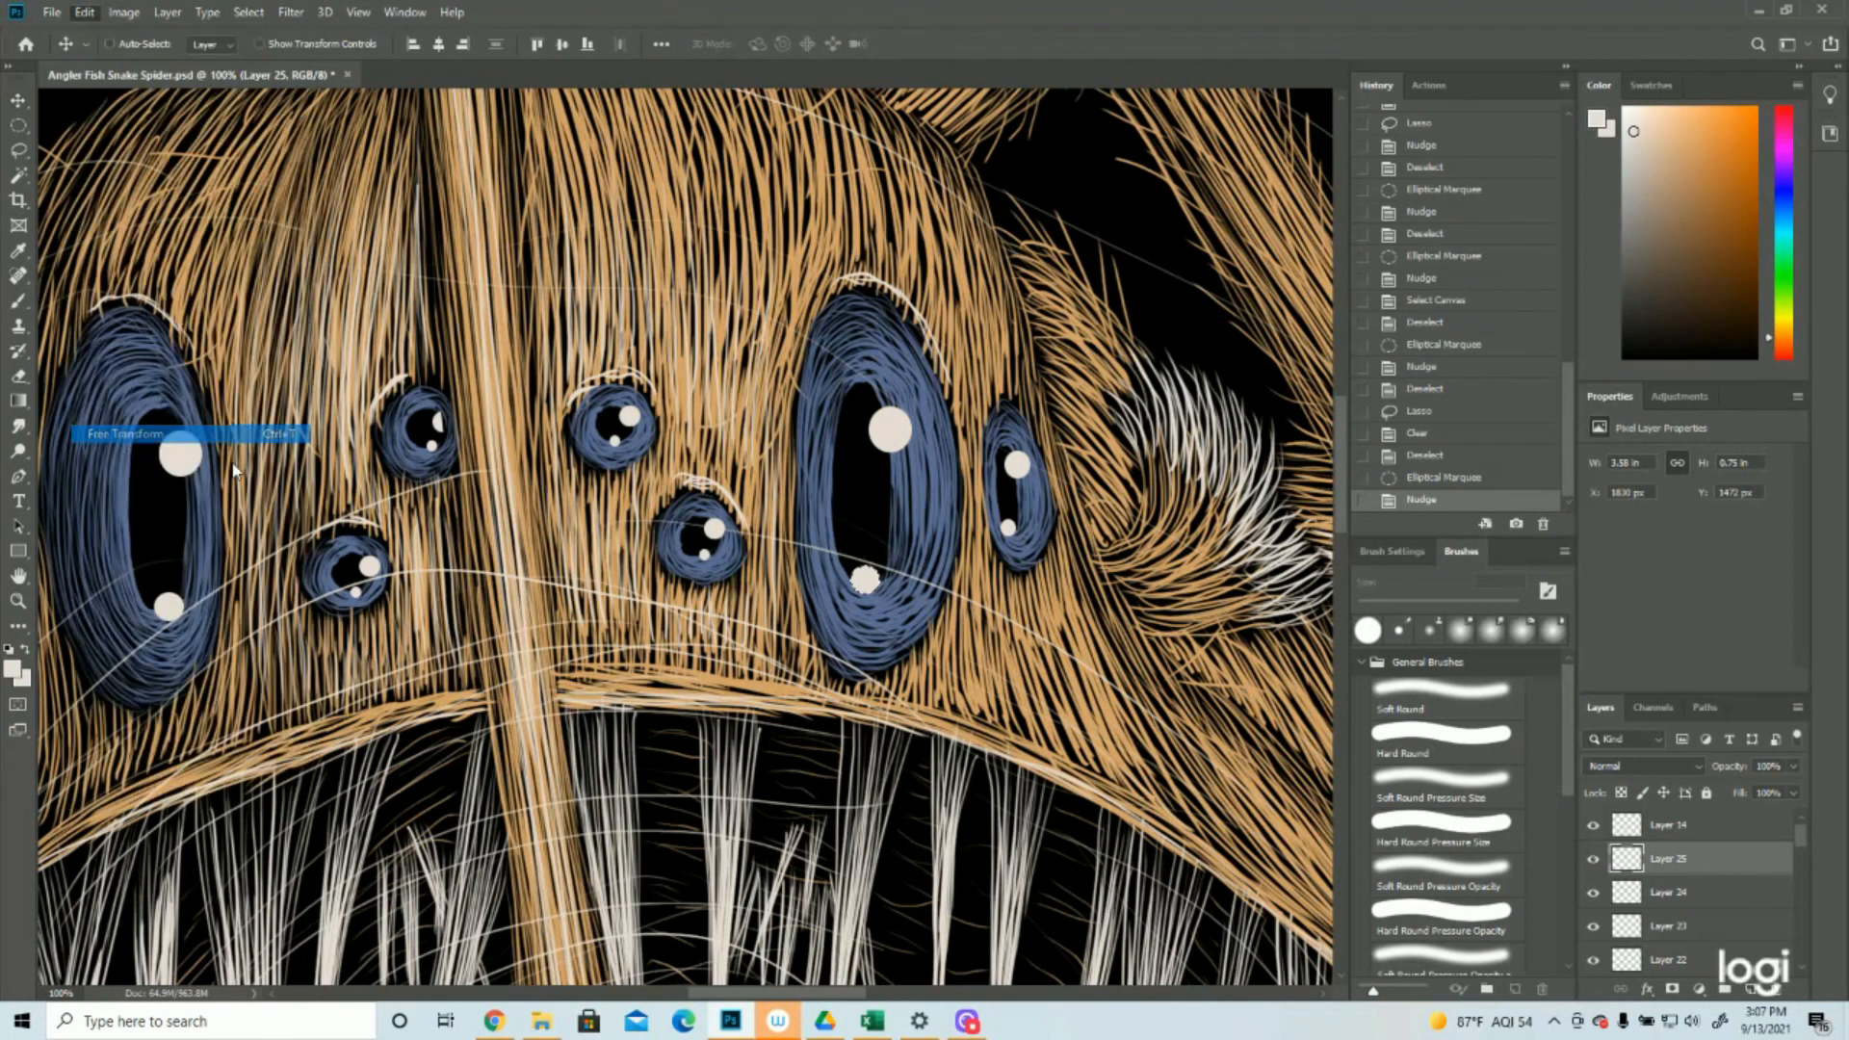
drag(886, 595, 903, 555)
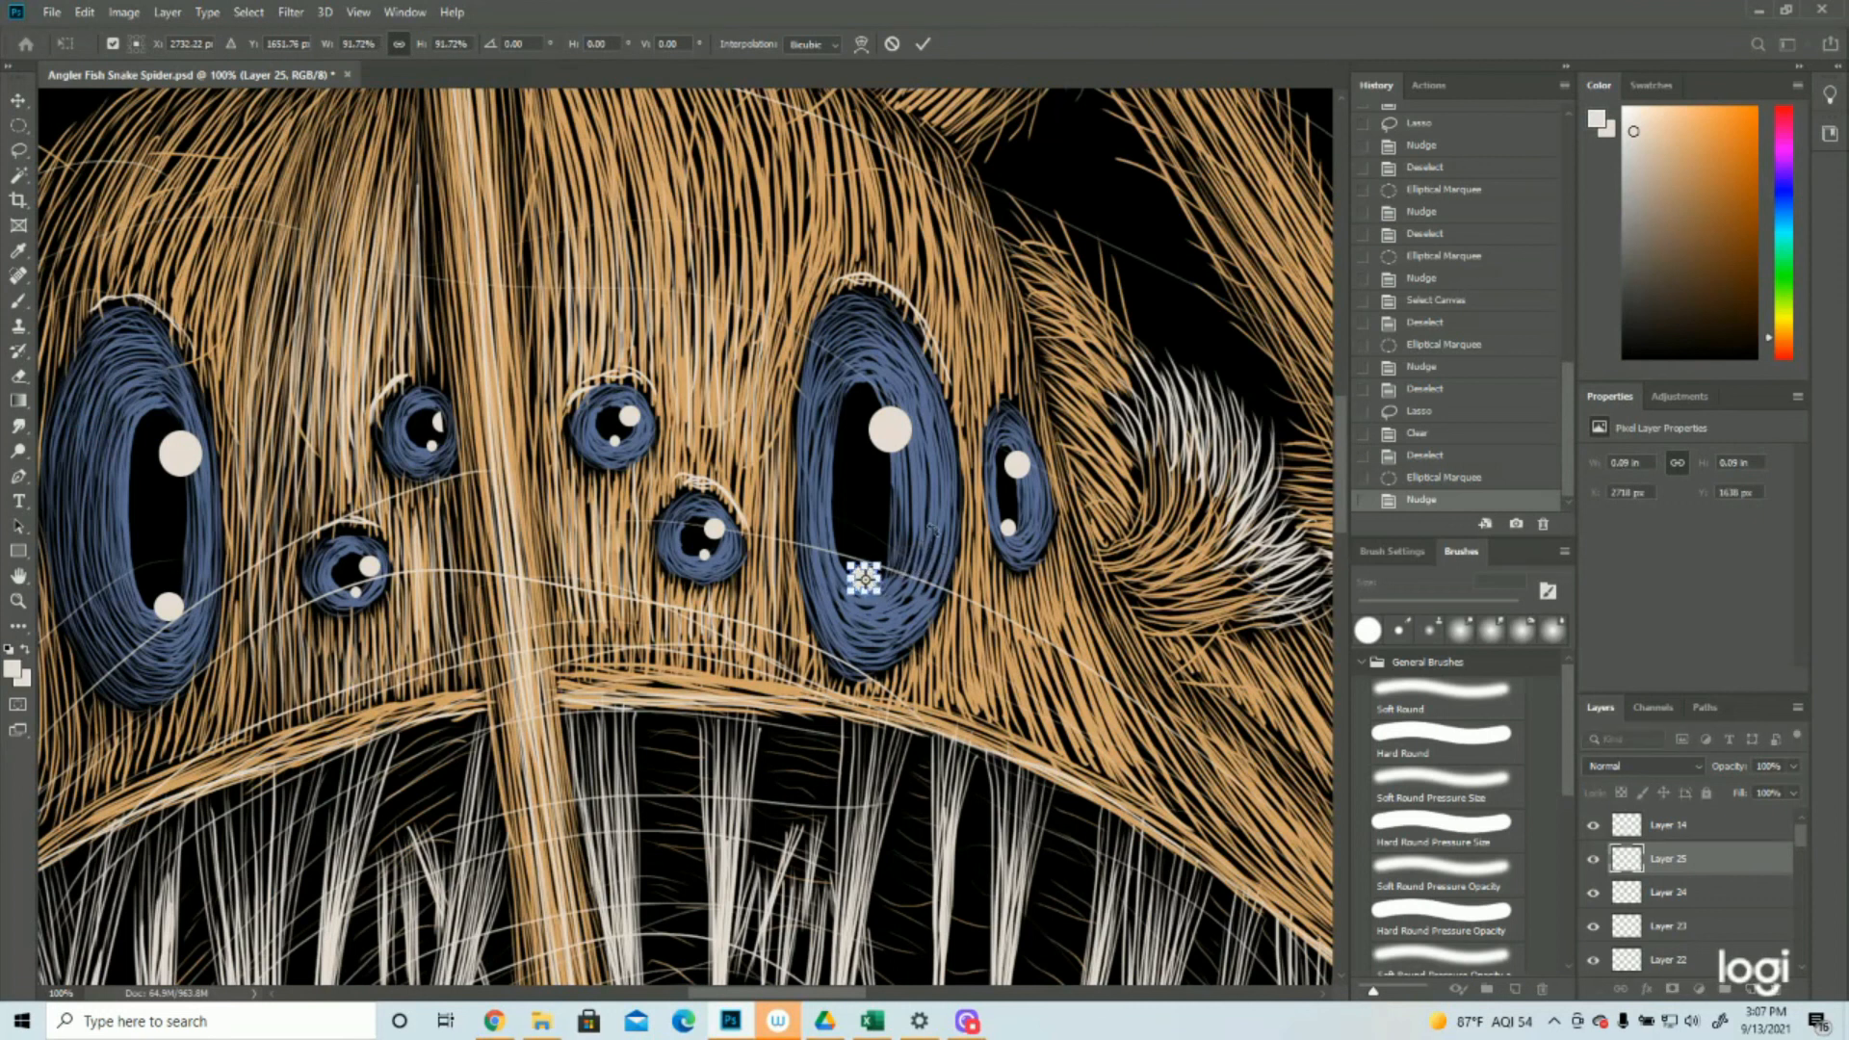
key(Return)
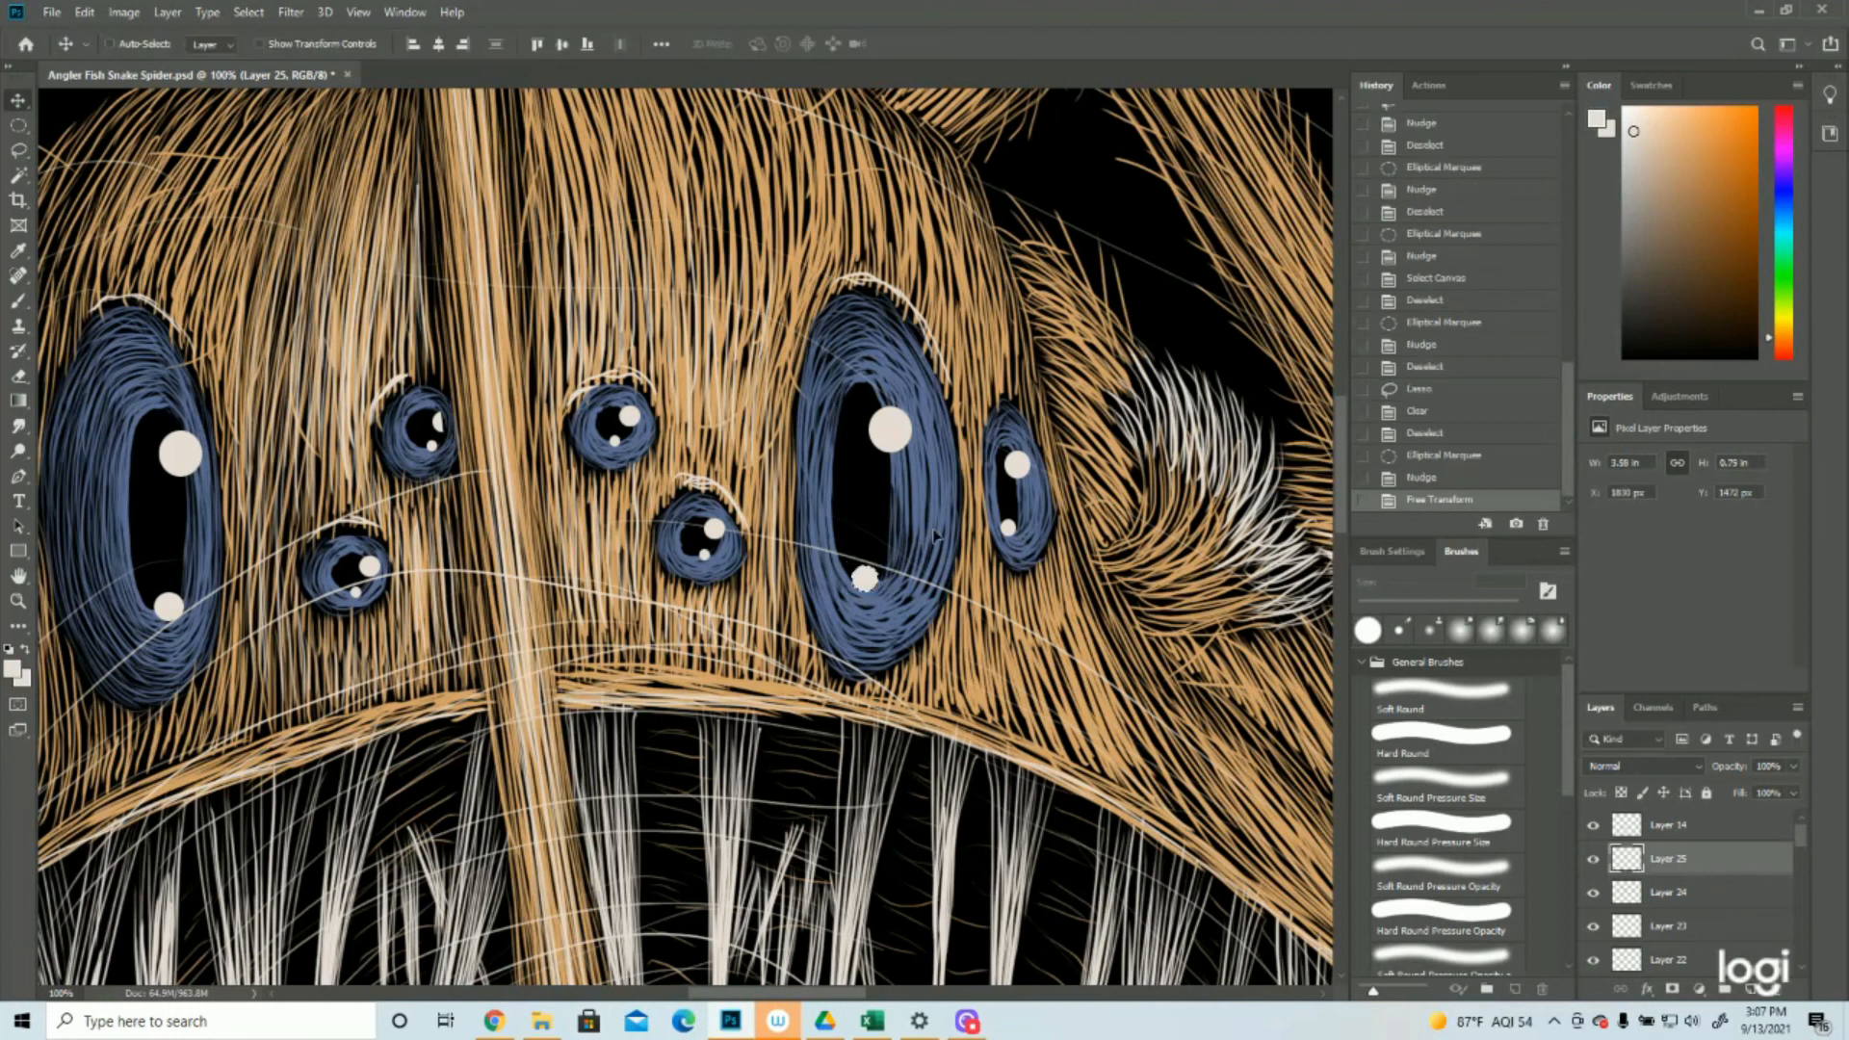
click(249, 11)
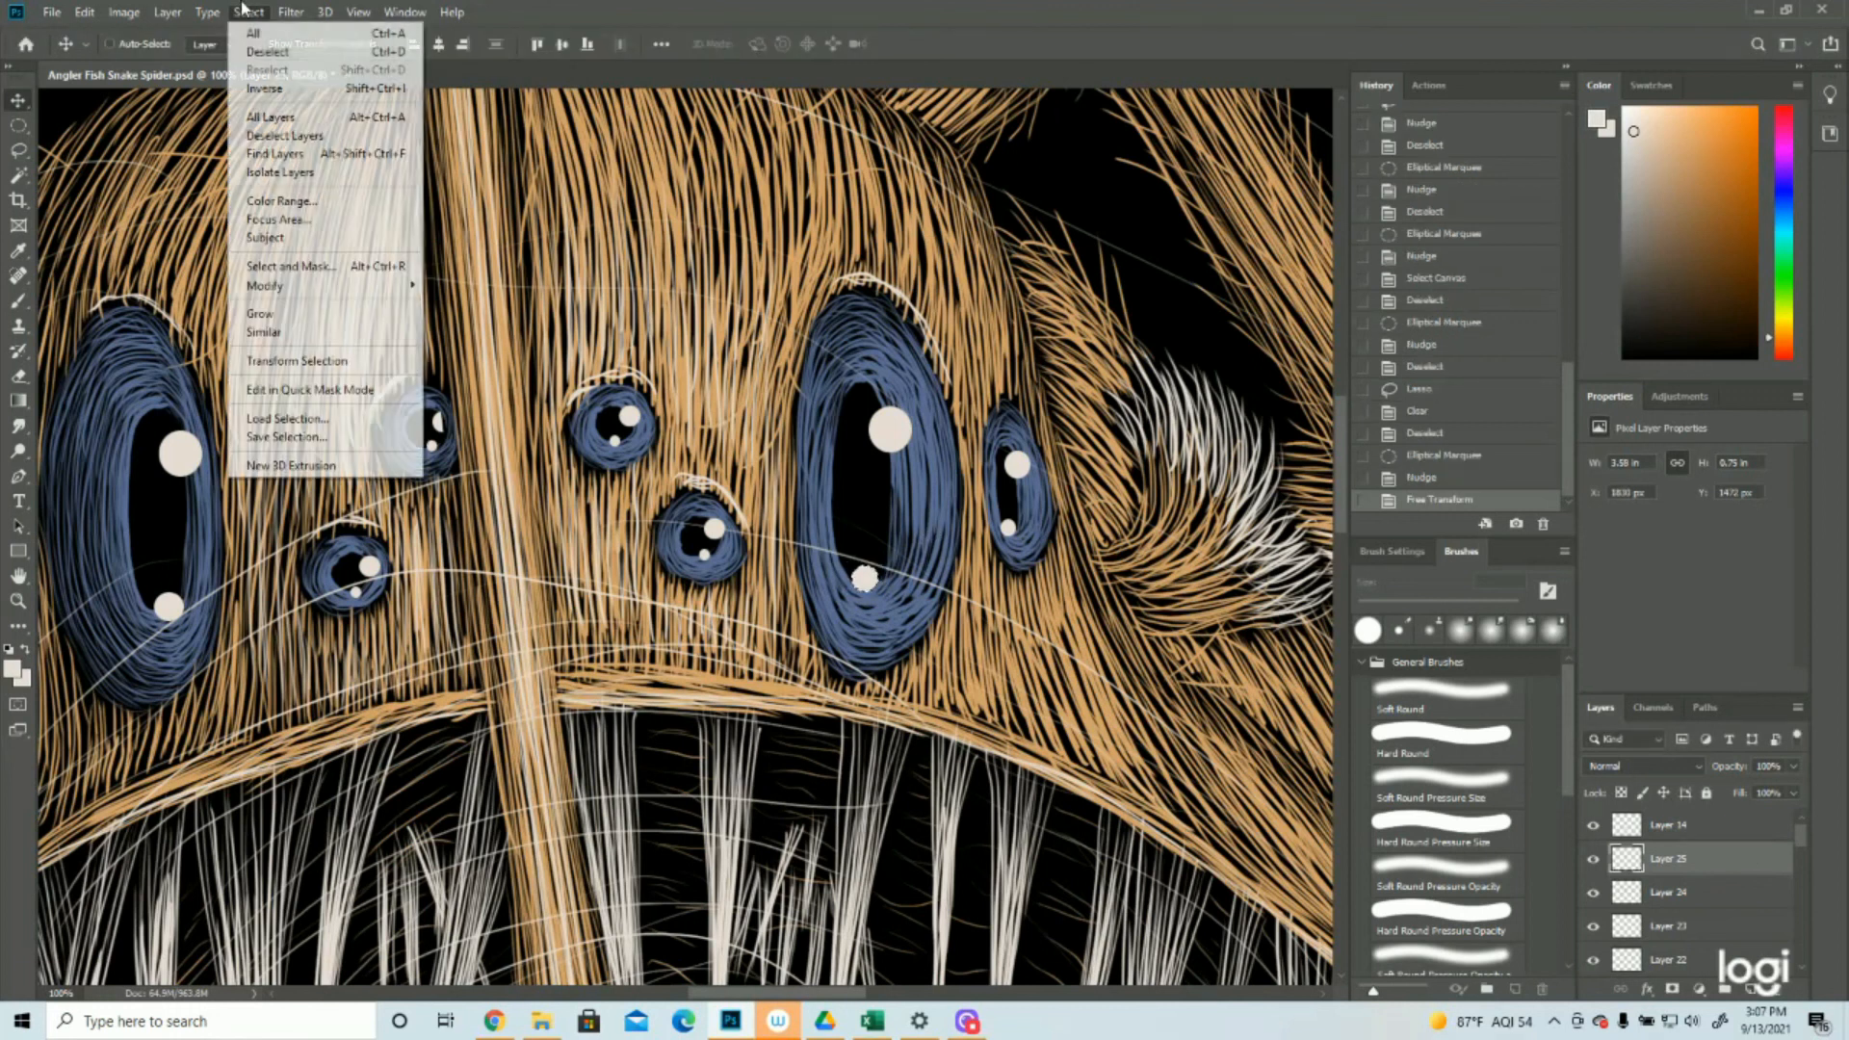
click(265, 50)
Refine the size and position of the large eyes' lower highlights with elliptical selections, Free Transform and nudges, then deselect
key(z)
mouse_move(696, 552)
mouse_down()
mouse_move(553, 544)
mouse_move(676, 545)
mouse_up()
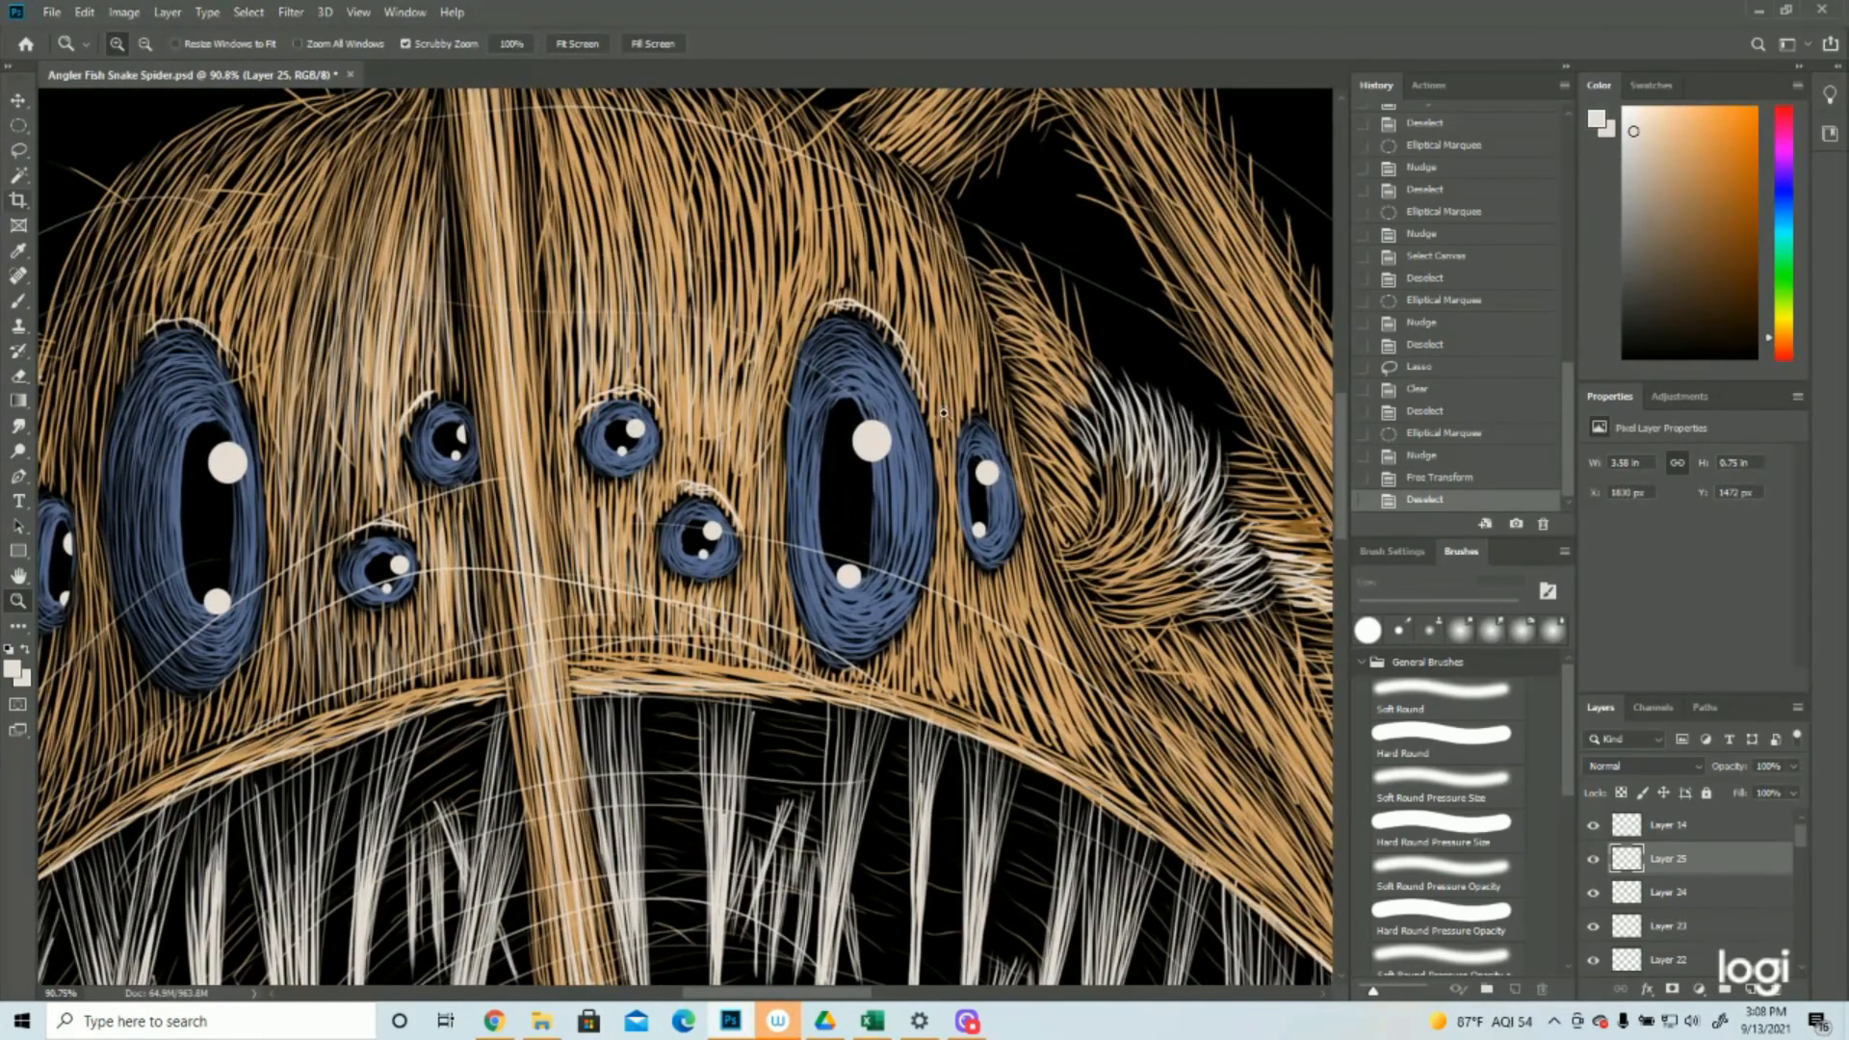
key(m)
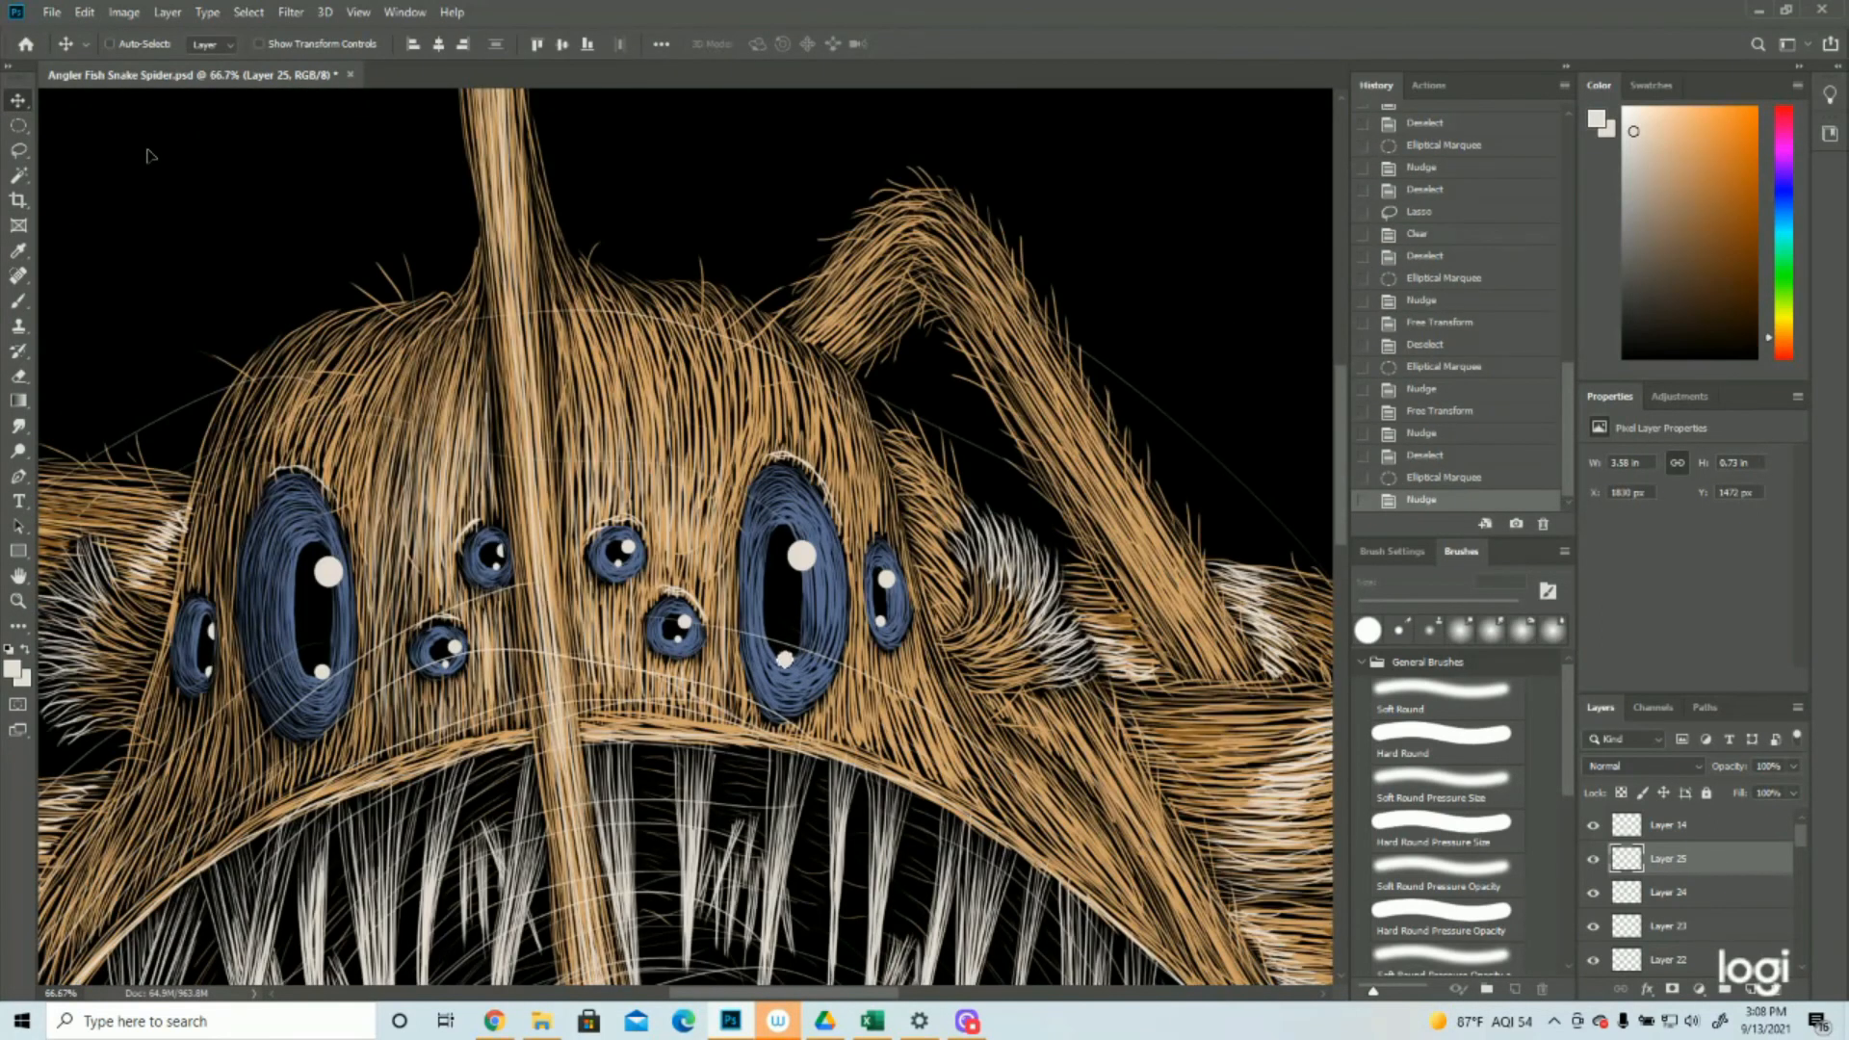
click(248, 11)
click(279, 46)
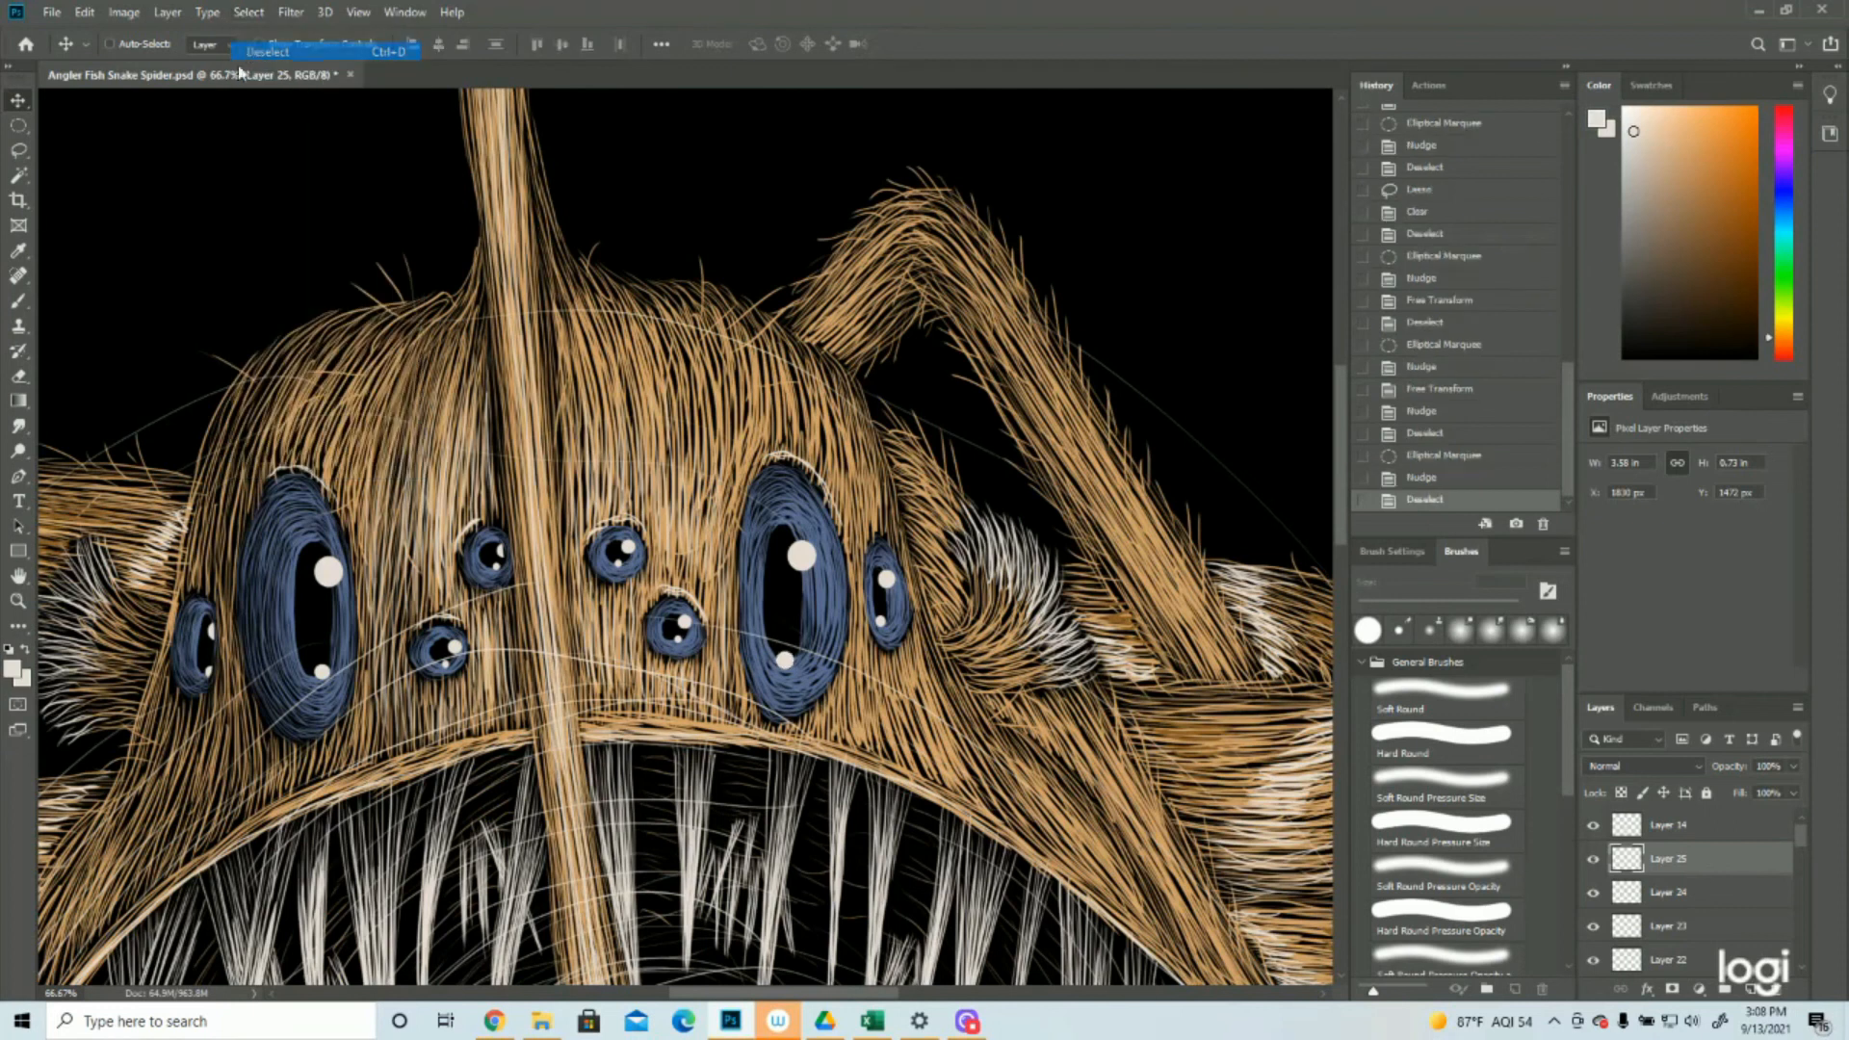
Select the lower highlight of the large left eye with an elliptical marquee, nudge it slightly left and deselect
key(m)
drag(304, 651, 341, 690)
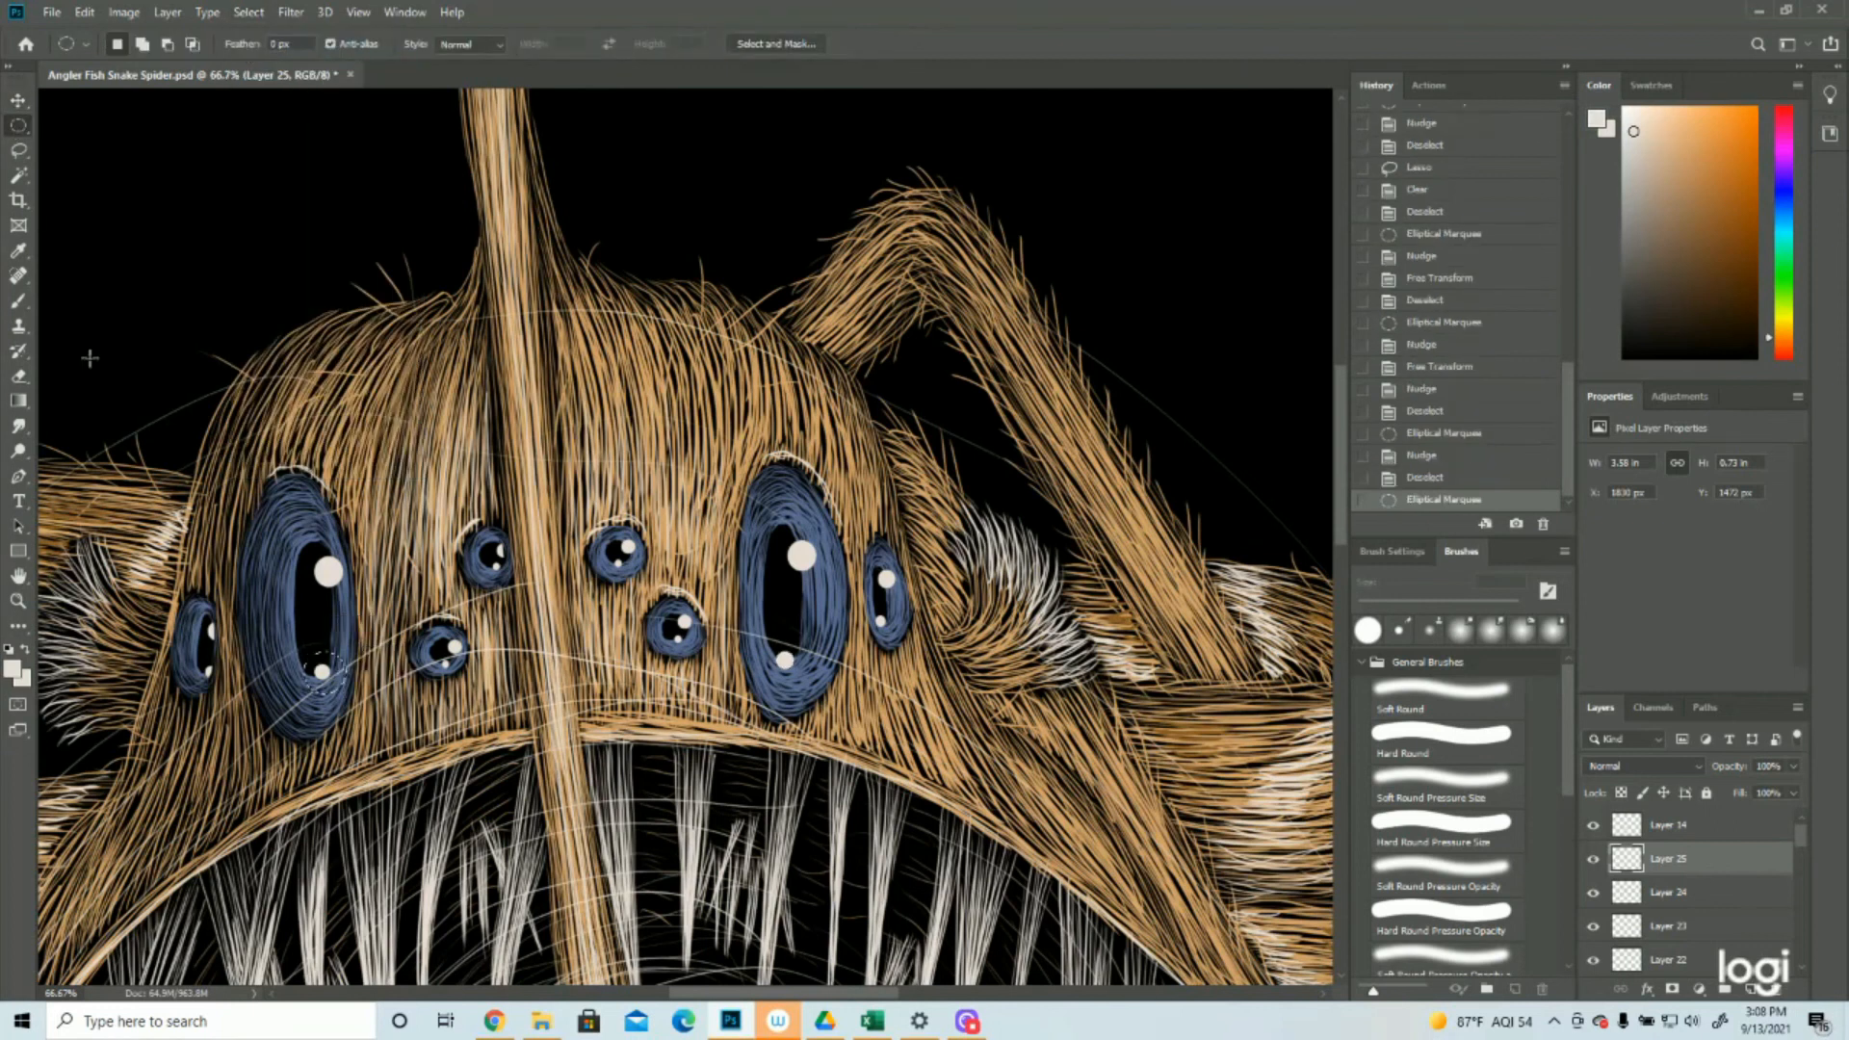
click(20, 101)
key(Left)
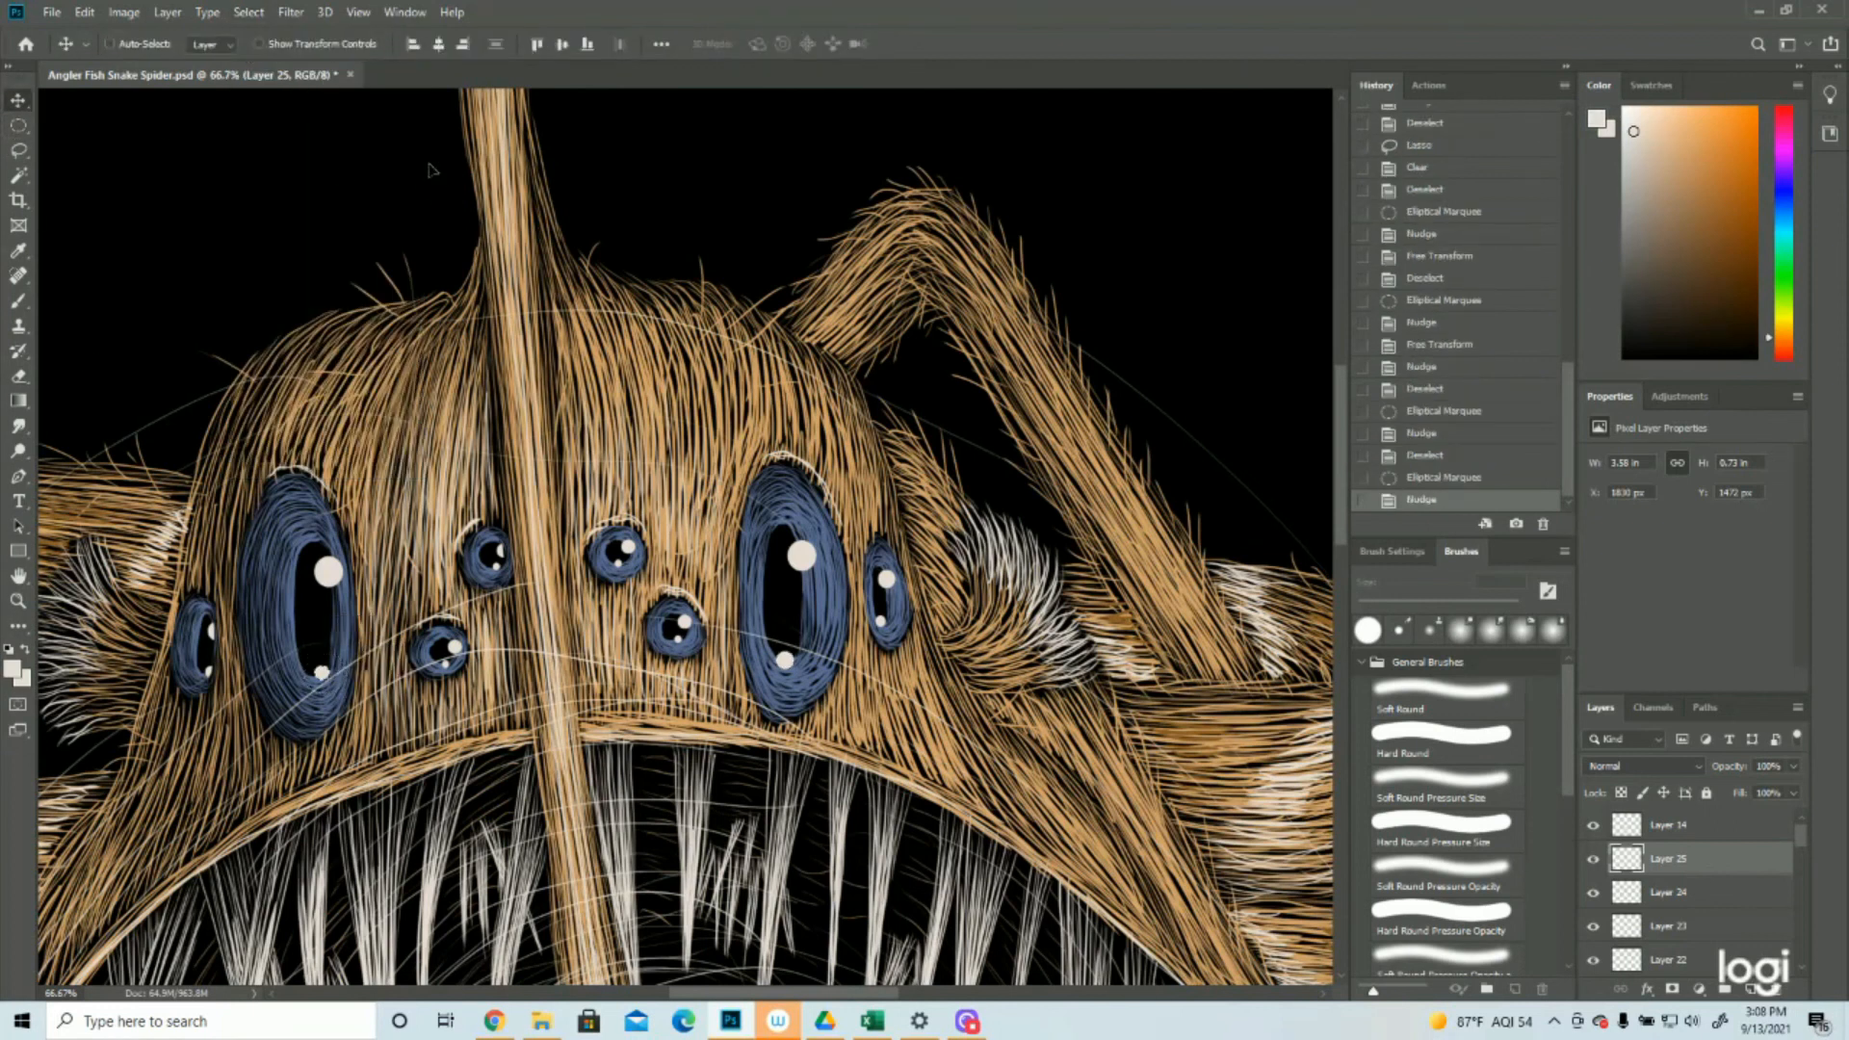
click(249, 12)
click(265, 49)
Examine the whole spider painting to check how the adjusted eye highlights read in full view
click(18, 601)
drag(545, 489, 410, 537)
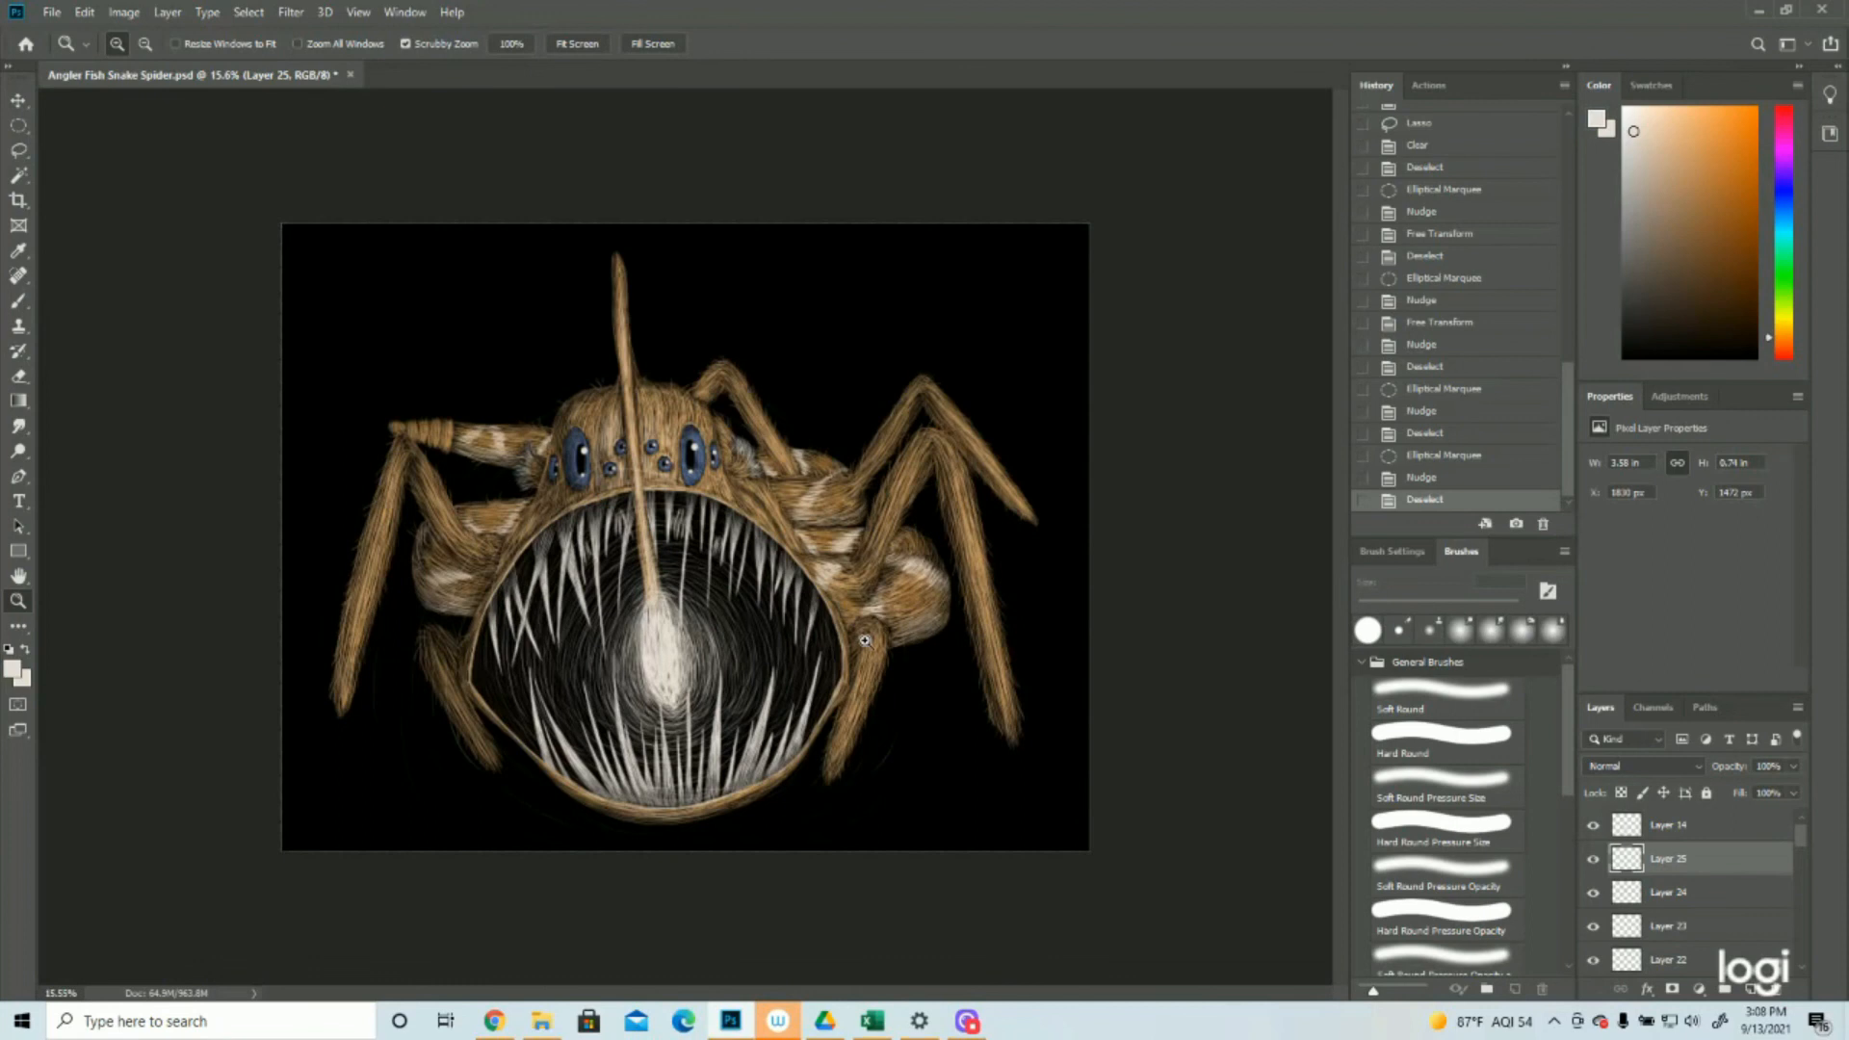
click(872, 639)
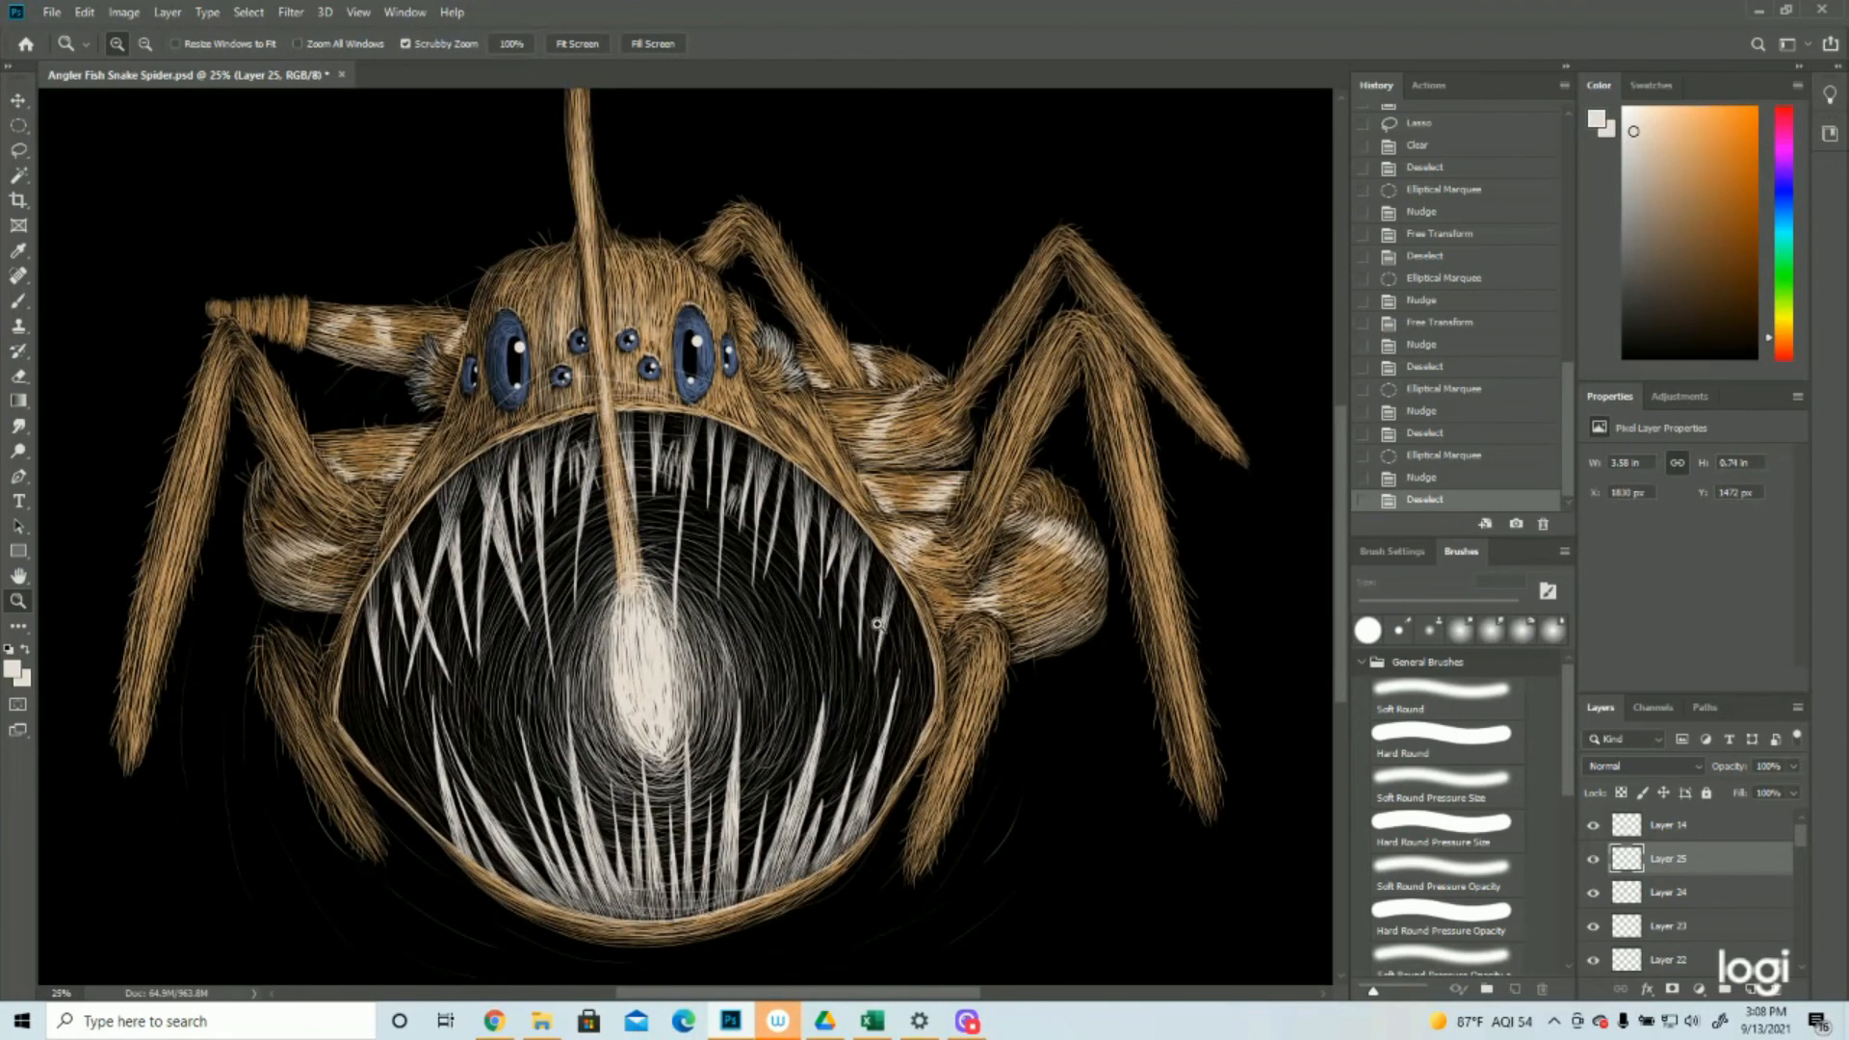
alt+click(751, 607)
click(746, 611)
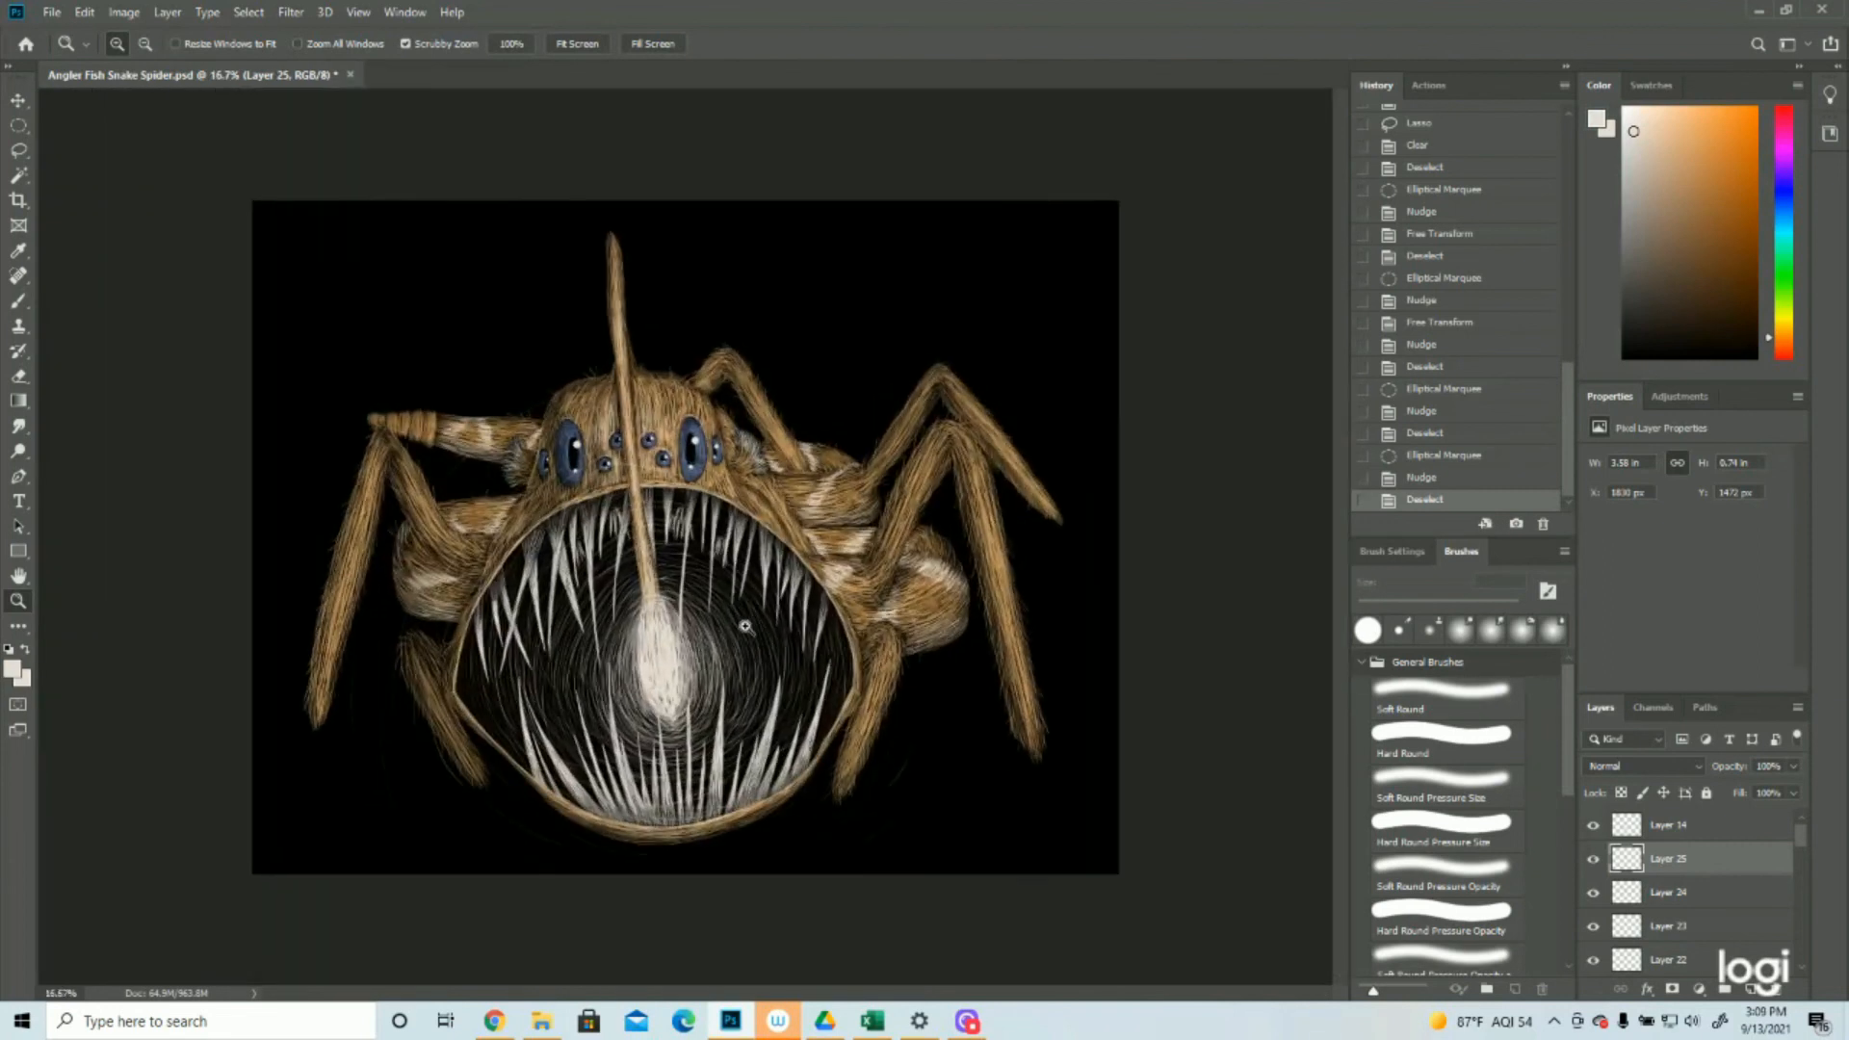
drag(792, 592, 1243, 683)
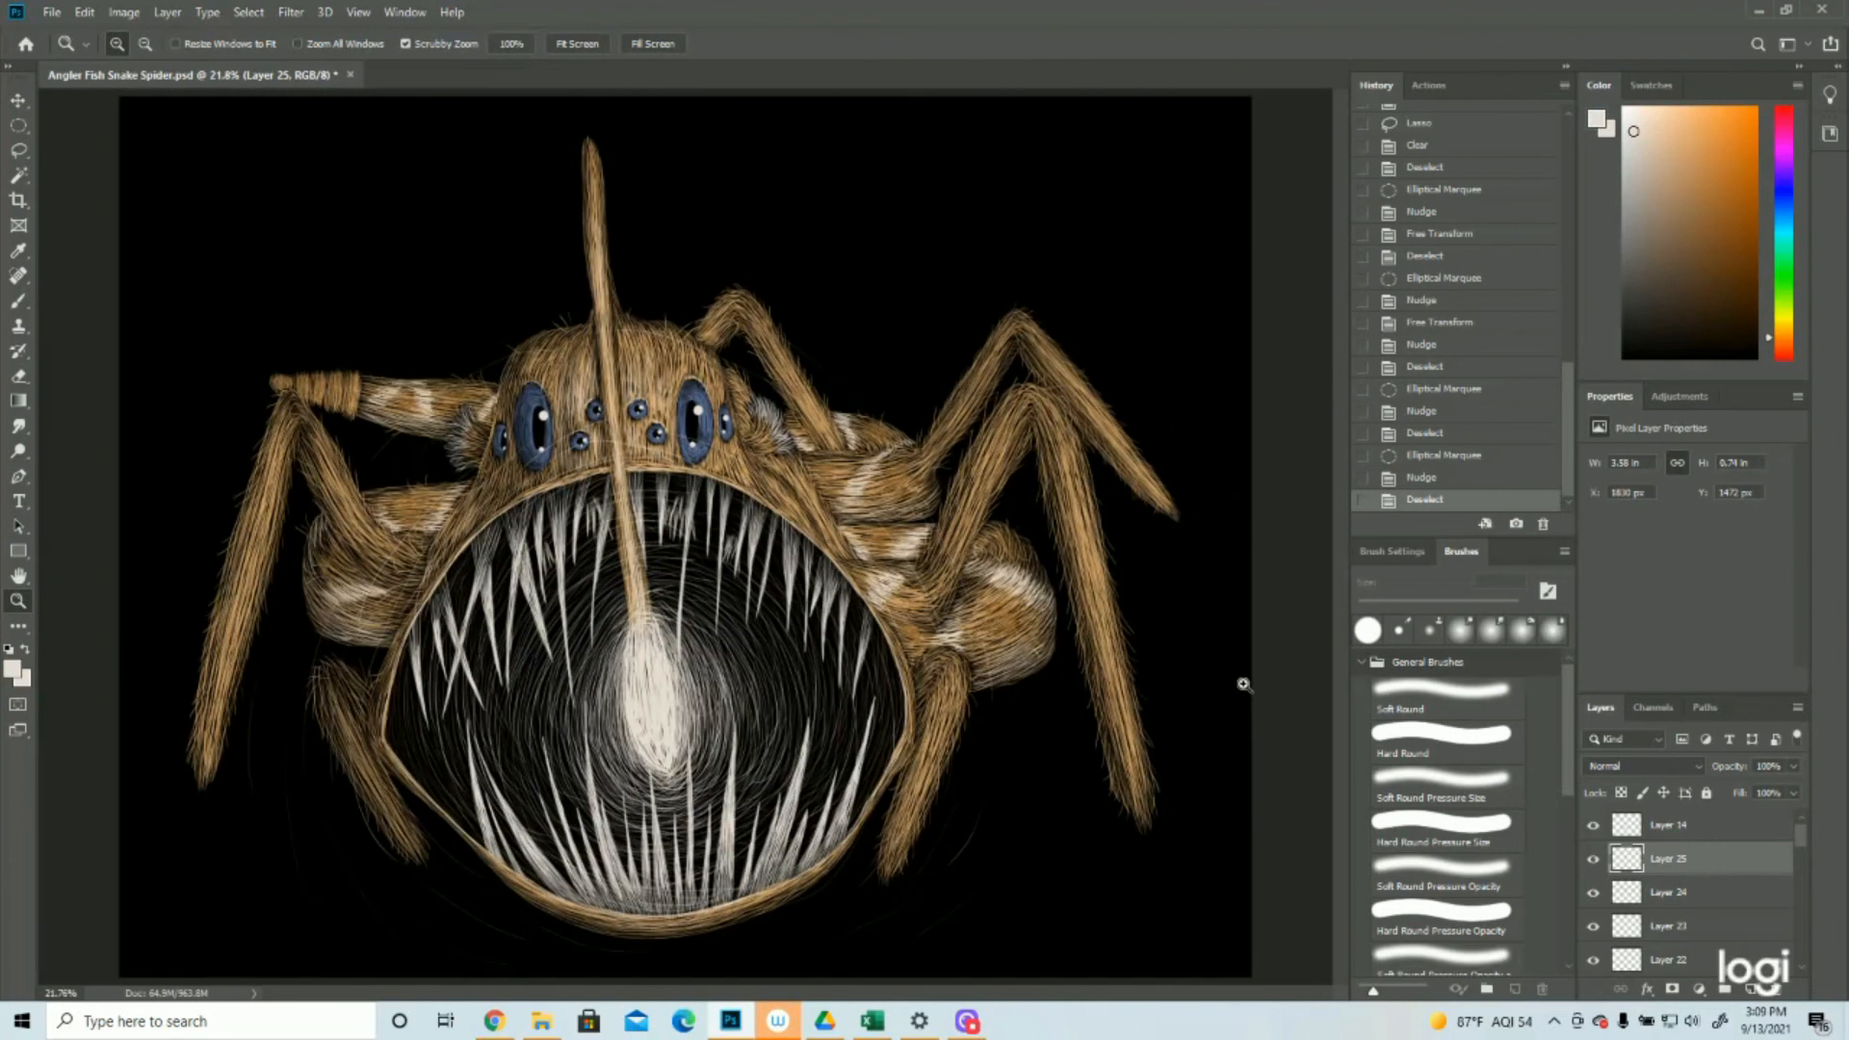